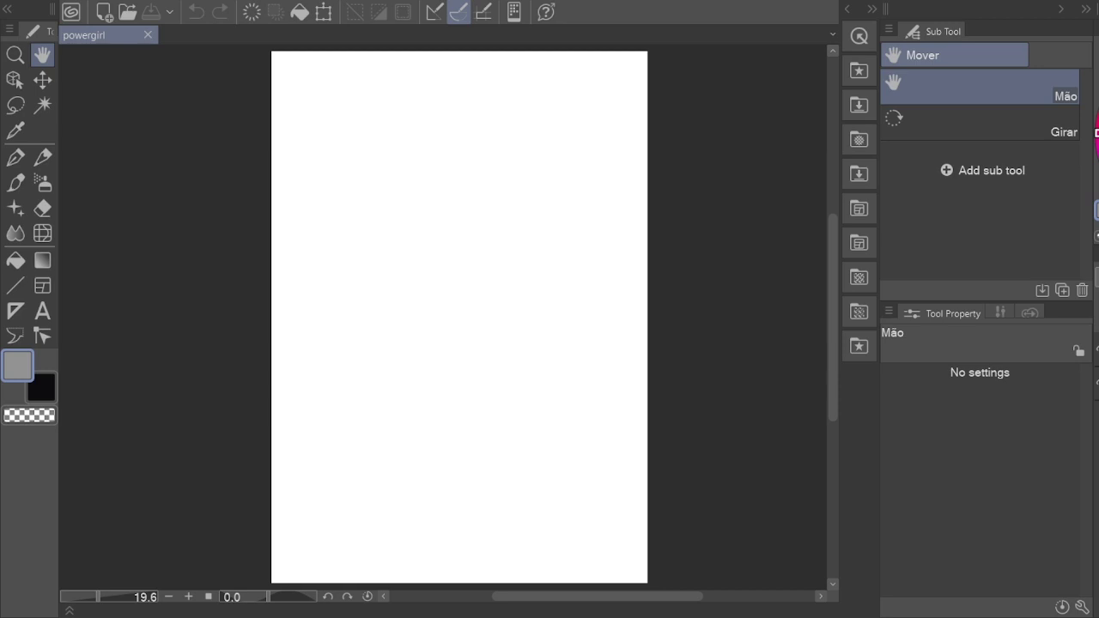
# Step: Create a rectangular frame covering the page and divide its folder into a two-by-two grid of panels
pyautogui.hotkey('ctrl', 'd')
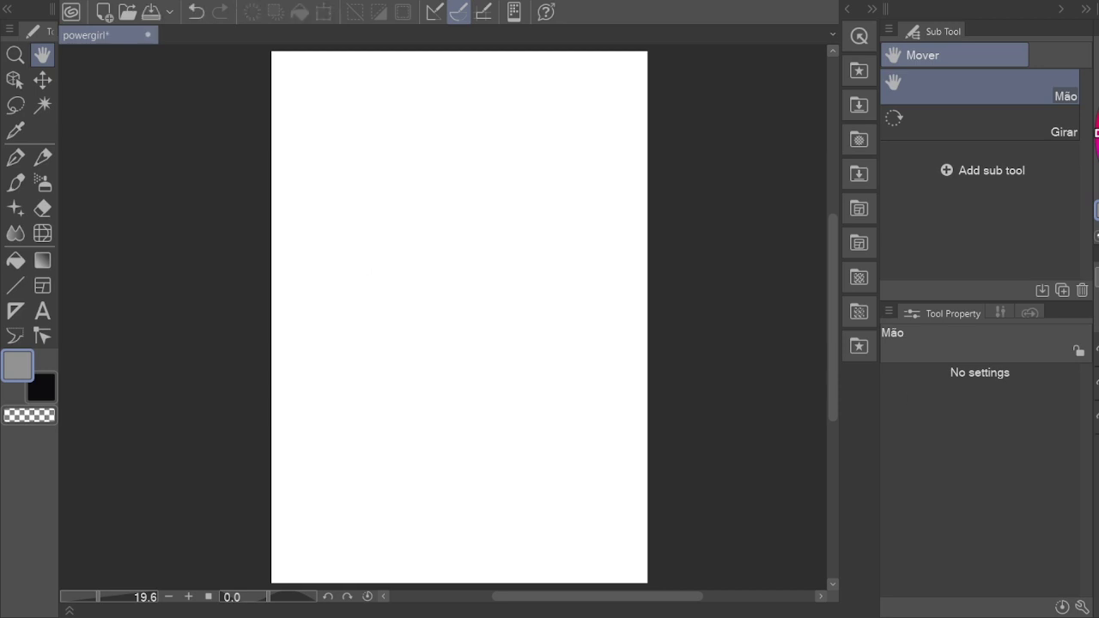
pyautogui.scroll(-1, 547, 250)
pyautogui.press('u')
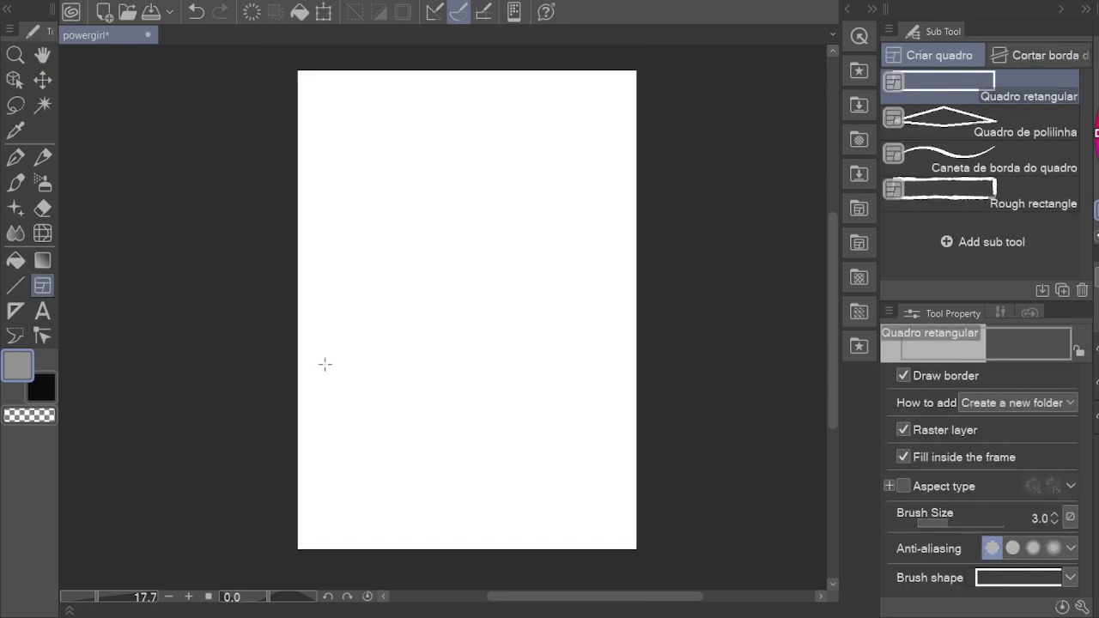
pyautogui.moveTo(297, 67); pyautogui.dragTo(466, 238)
pyautogui.press('u')
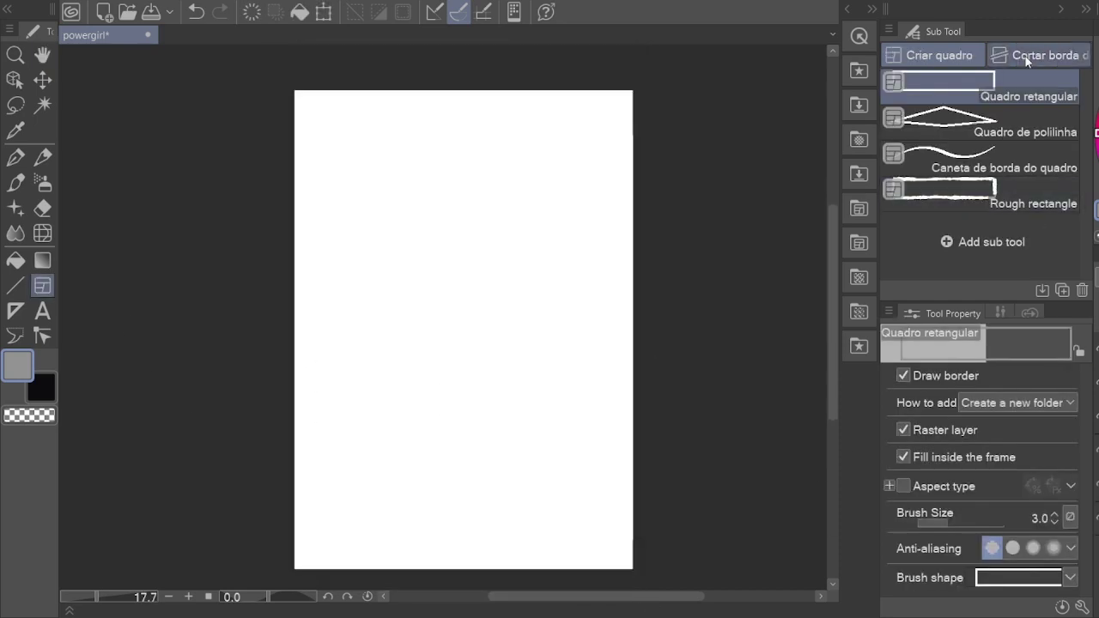
pyautogui.moveTo(464, 90); pyautogui.dragTo(466, 571)
pyautogui.moveTo(292, 334); pyautogui.dragTo(637, 331)
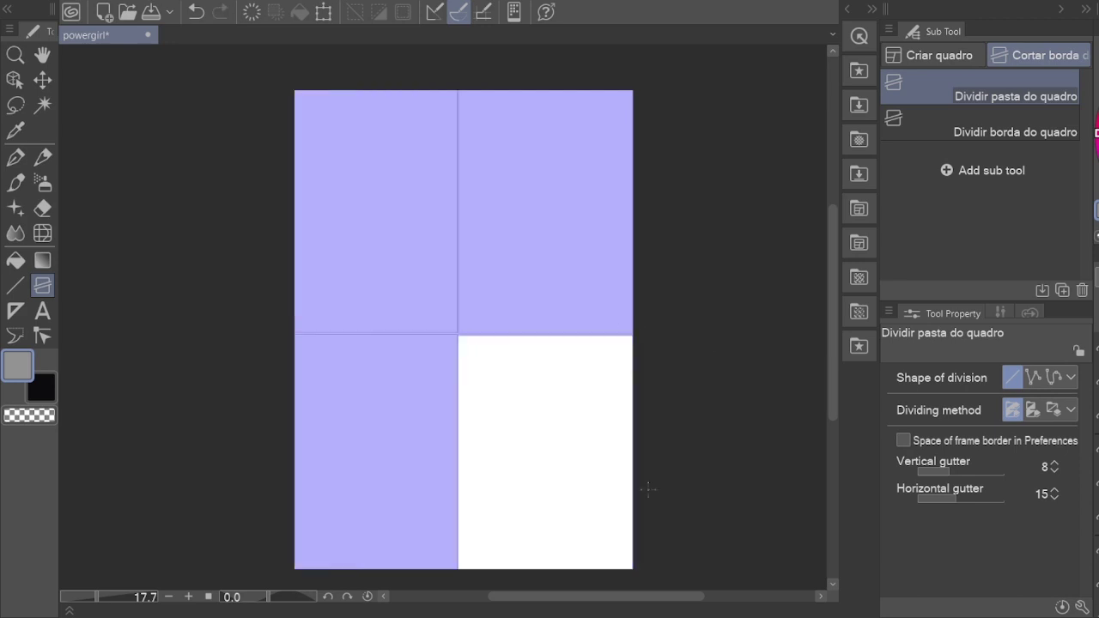
# Step: Select the upper-left panel and pencil a standing figure's boxy torso, neck and oval head
pyautogui.press('h')
pyautogui.click(375, 210)
pyautogui.click(545, 211)
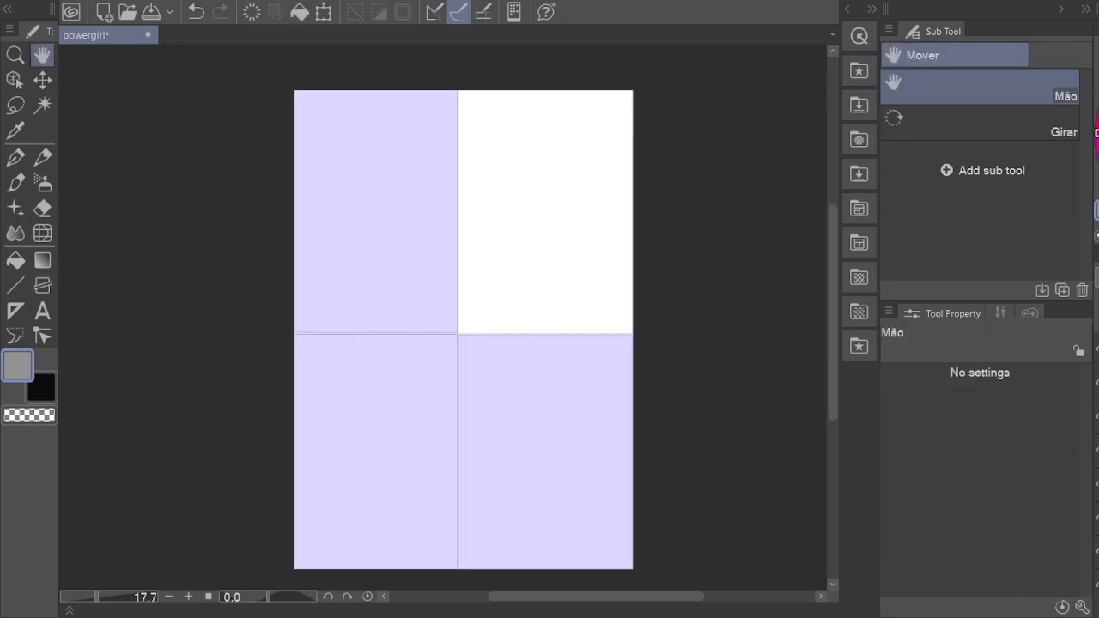
pyautogui.click(375, 211)
pyautogui.press('p')
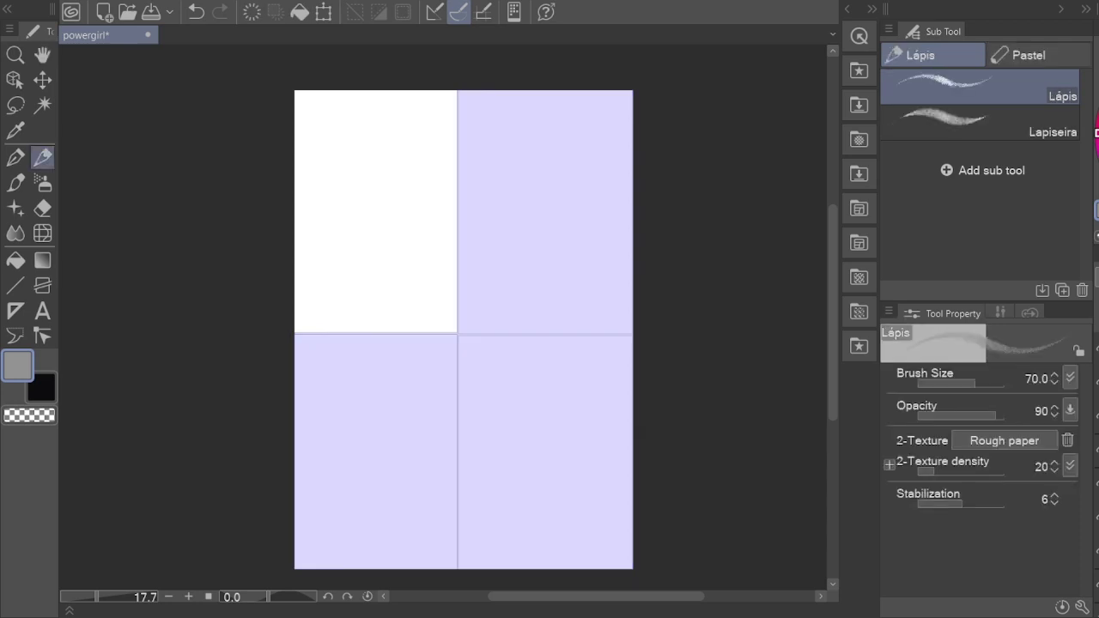
pyautogui.scroll(3, 361, 206)
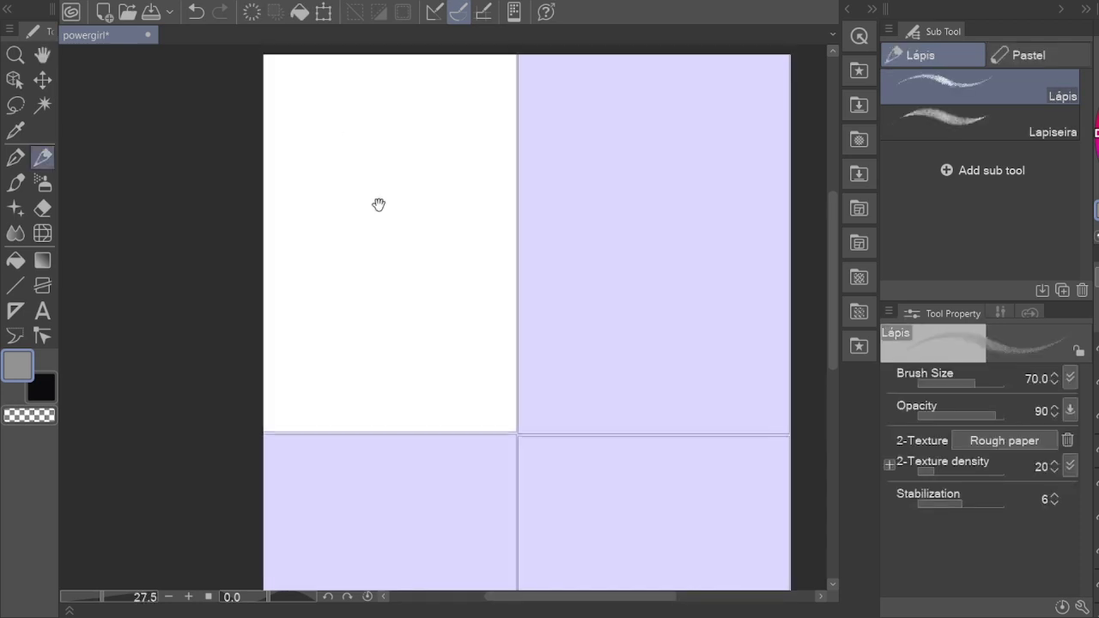
pyautogui.moveTo(327, 219); pyautogui.dragTo(341, 350)
pyautogui.moveTo(388, 214)
pyautogui.mouseDown()
pyautogui.moveTo(329, 220)
pyautogui.moveTo(378, 305)
pyautogui.mouseUp()
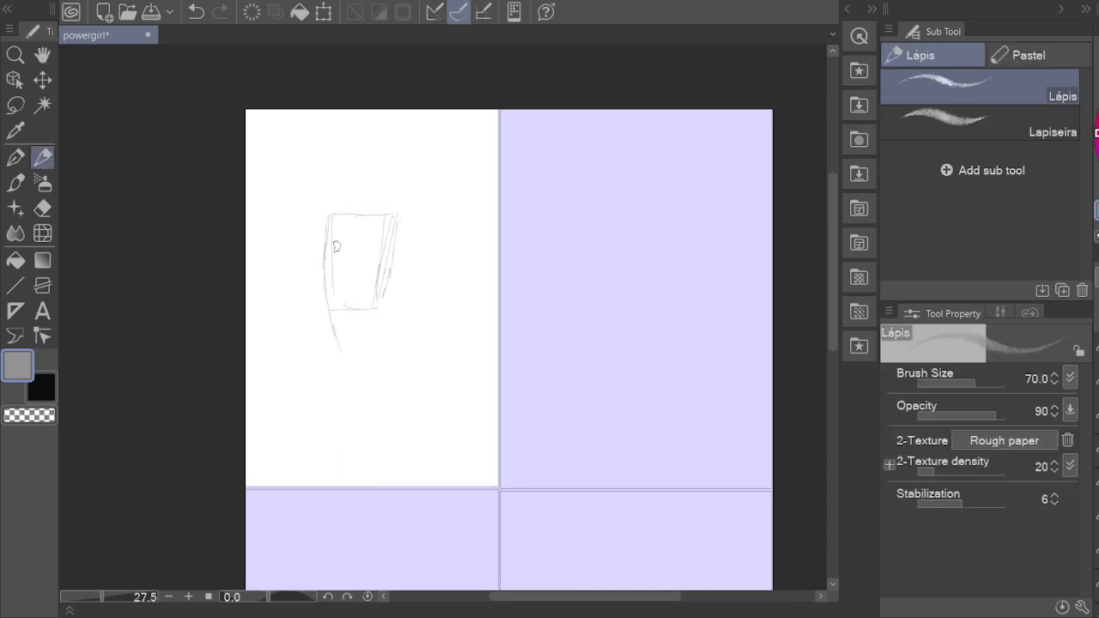
pyautogui.moveTo(352, 217)
pyautogui.mouseDown()
pyautogui.moveTo(343, 314)
pyautogui.moveTo(359, 198)
pyautogui.moveTo(371, 216)
pyautogui.moveTo(362, 196)
pyautogui.moveTo(378, 172)
pyautogui.moveTo(352, 193)
pyautogui.moveTo(378, 179)
pyautogui.moveTo(366, 206)
pyautogui.mouseUp()
pyautogui.moveTo(359, 158)
pyautogui.mouseDown()
pyautogui.moveTo(348, 201)
pyautogui.moveTo(369, 211)
pyautogui.mouseUp()
# Step: Erase the torso's rough side lines and redraw the ribcage tapering towards a narrow waist
pyautogui.press('e')
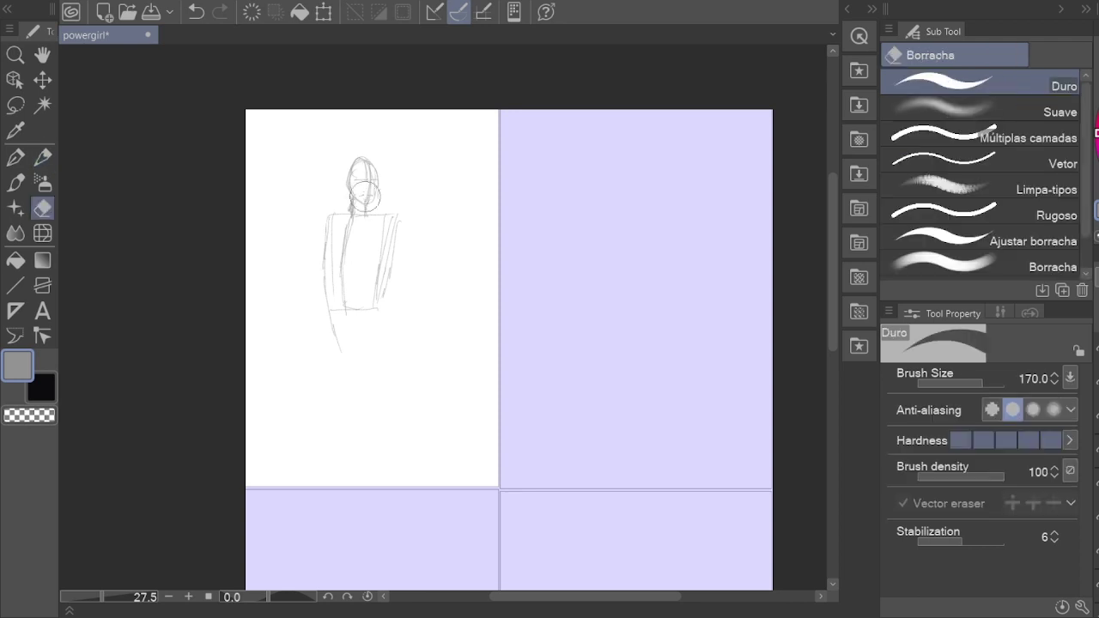
pyautogui.press('p')
pyautogui.moveTo(327, 270)
pyautogui.mouseDown()
pyautogui.moveTo(385, 247)
pyautogui.moveTo(378, 301)
pyautogui.mouseUp()
pyautogui.press('e')
pyautogui.press('p')
pyautogui.moveTo(397, 214)
pyautogui.mouseDown()
pyautogui.moveTo(394, 292)
pyautogui.moveTo(369, 288)
pyautogui.mouseUp()
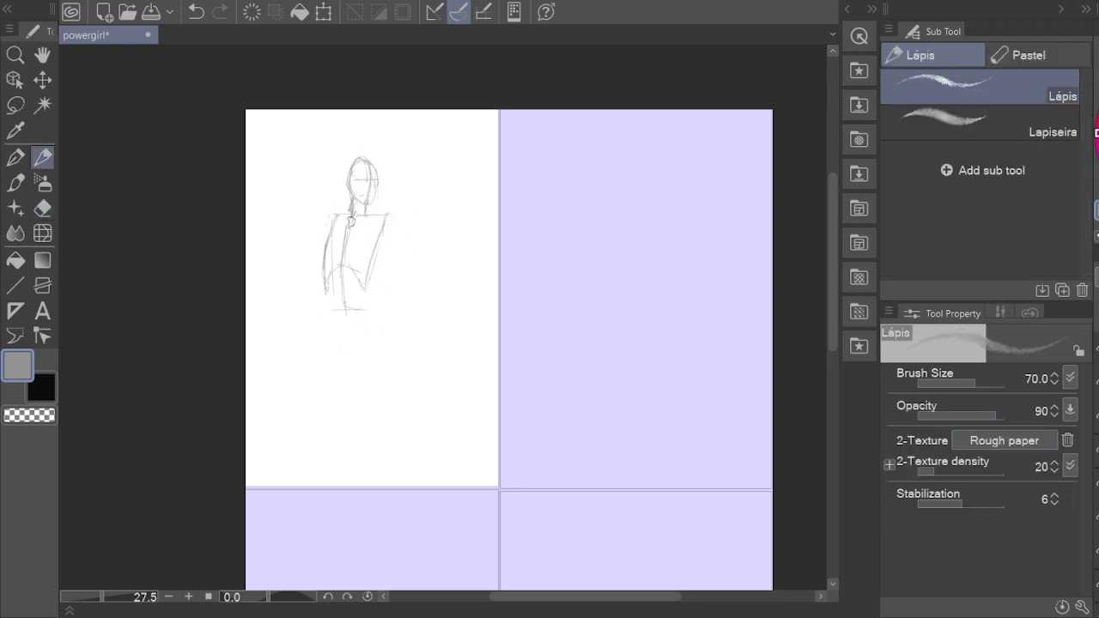
# Step: Sketch the centre line, pelvis and supporting thigh, and transform the figure to a slightly smaller size
pyautogui.moveTo(352, 212)
pyautogui.mouseDown()
pyautogui.moveTo(335, 290)
pyautogui.moveTo(335, 273)
pyautogui.moveTo(359, 299)
pyautogui.moveTo(323, 310)
pyautogui.moveTo(337, 338)
pyautogui.moveTo(366, 326)
pyautogui.moveTo(383, 297)
pyautogui.moveTo(382, 310)
pyautogui.moveTo(328, 306)
pyautogui.moveTo(330, 339)
pyautogui.moveTo(385, 305)
pyautogui.moveTo(391, 399)
pyautogui.mouseUp()
pyautogui.moveTo(370, 344); pyautogui.dragTo(377, 460)
pyautogui.hotkey('ctrl', 't')
pyautogui.moveTo(373, 172); pyautogui.dragTo(364, 168)
pyautogui.click(327, 444)
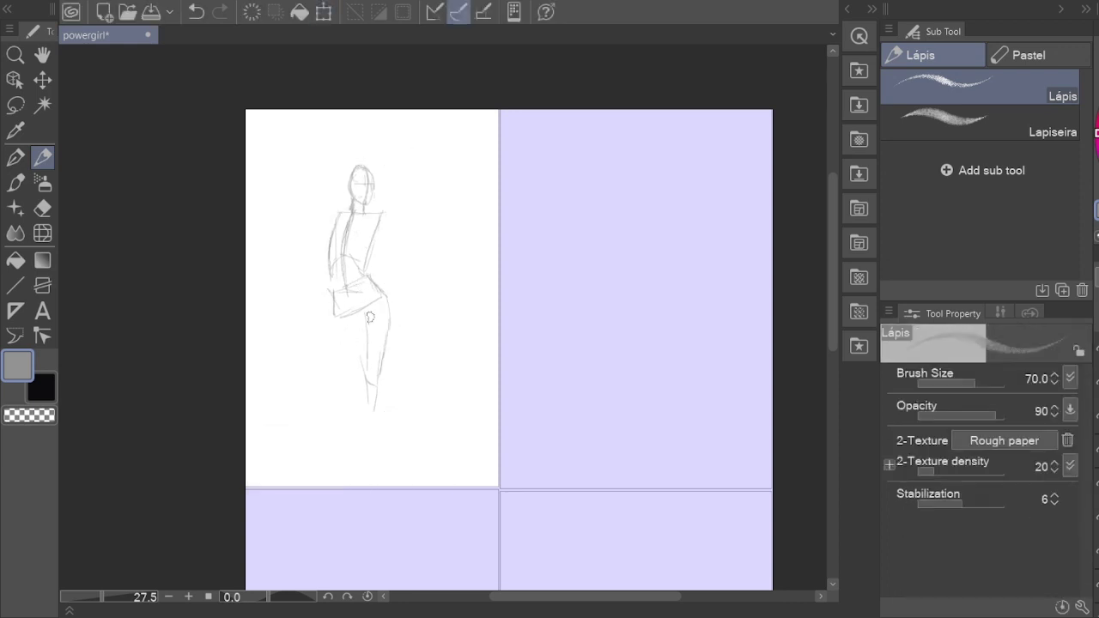
# Step: Sketch the supporting lower leg and foot, and add the other leg's outstretched thigh with a round knee
pyautogui.moveTo(373, 403)
pyautogui.mouseDown()
pyautogui.moveTo(351, 476)
pyautogui.moveTo(366, 466)
pyautogui.moveTo(373, 476)
pyautogui.moveTo(370, 451)
pyautogui.moveTo(391, 477)
pyautogui.mouseUp()
pyautogui.hotkey('ctrl', 'z')
pyautogui.hotkey('ctrl', 'z')
pyautogui.moveTo(305, 366); pyautogui.dragTo(298, 385)
pyautogui.moveTo(340, 315)
pyautogui.mouseDown()
pyautogui.moveTo(303, 374)
pyautogui.moveTo(311, 378)
pyautogui.mouseUp()
pyautogui.press('h')
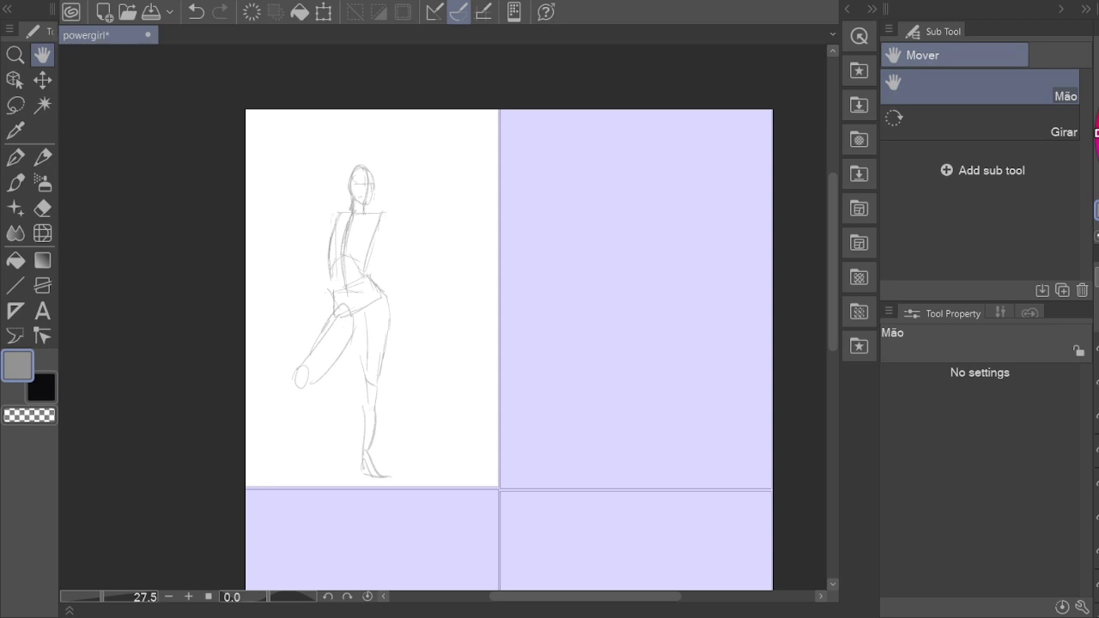
pyautogui.moveTo(385, 351); pyautogui.dragTo(383, 350)
# Step: Draw the bent leg's shin down to its foot and refine the supporting foot
pyautogui.press('p')
pyautogui.moveTo(340, 304)
pyautogui.mouseDown()
pyautogui.moveTo(299, 364)
pyautogui.moveTo(304, 425)
pyautogui.mouseUp()
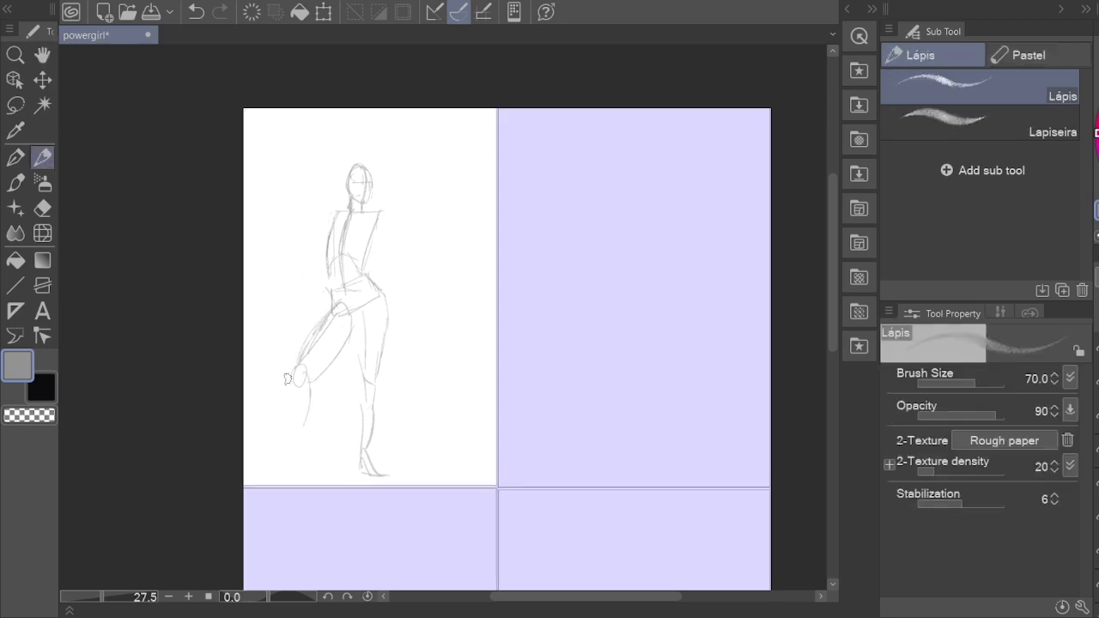
pyautogui.moveTo(292, 382)
pyautogui.mouseDown()
pyautogui.moveTo(295, 455)
pyautogui.moveTo(282, 471)
pyautogui.moveTo(301, 477)
pyautogui.mouseUp()
pyautogui.moveTo(379, 459); pyautogui.dragTo(355, 474)
pyautogui.moveTo(387, 472)
pyautogui.mouseDown()
pyautogui.moveTo(306, 472)
pyautogui.moveTo(394, 478)
pyautogui.mouseUp()
# Step: Draw a curved ground mound behind the standing figure and reinforce the thigh and knee contours
pyautogui.scroll(1, 301, 415)
pyautogui.moveTo(391, 404); pyautogui.dragTo(293, 405)
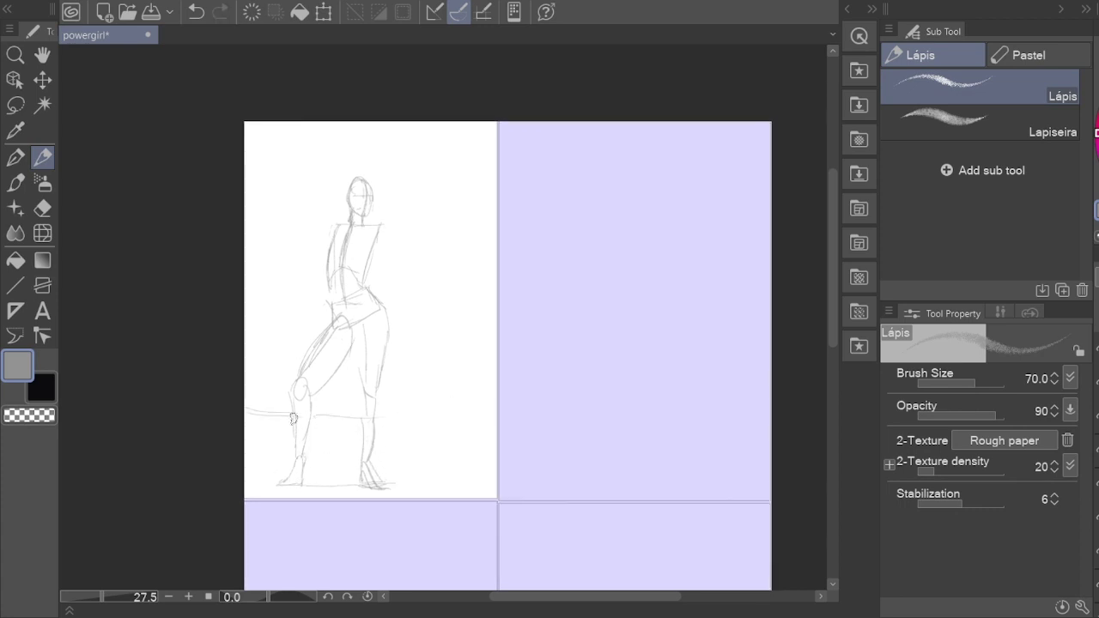
pyautogui.moveTo(250, 439)
pyautogui.mouseDown()
pyautogui.moveTo(326, 418)
pyautogui.moveTo(496, 464)
pyautogui.mouseUp()
pyautogui.moveTo(335, 321)
pyautogui.mouseDown()
pyautogui.moveTo(298, 370)
pyautogui.moveTo(294, 403)
pyautogui.mouseUp()
pyautogui.moveTo(373, 378)
pyautogui.mouseDown()
pyautogui.moveTo(361, 442)
pyautogui.moveTo(373, 443)
pyautogui.moveTo(358, 415)
pyautogui.moveTo(389, 304)
pyautogui.mouseUp()
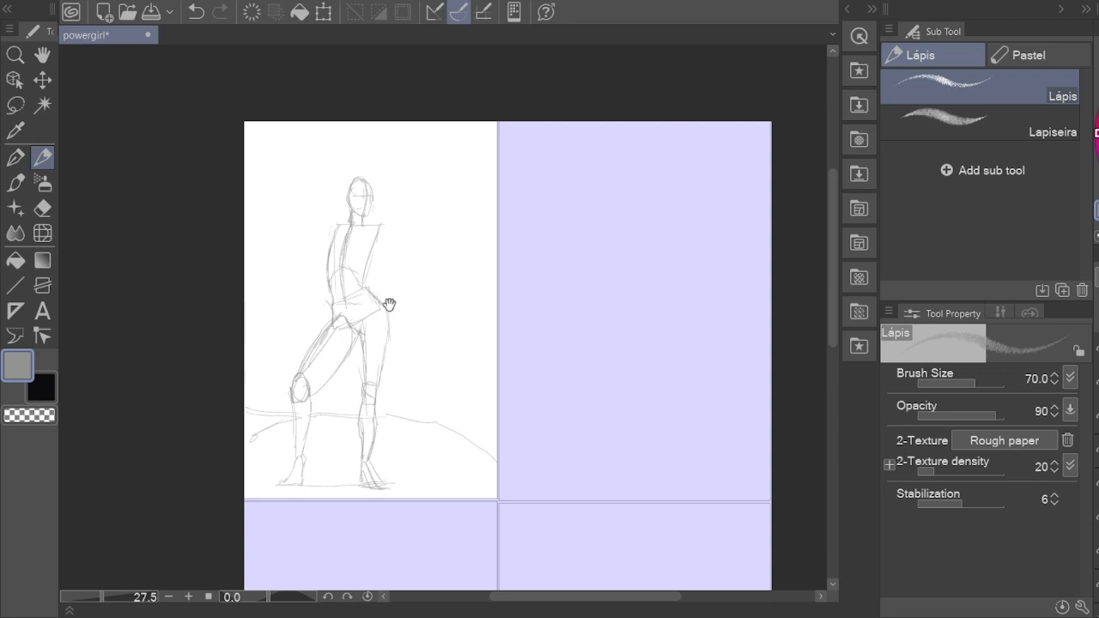
# Step: Save the powergirl document
pyautogui.press('h')
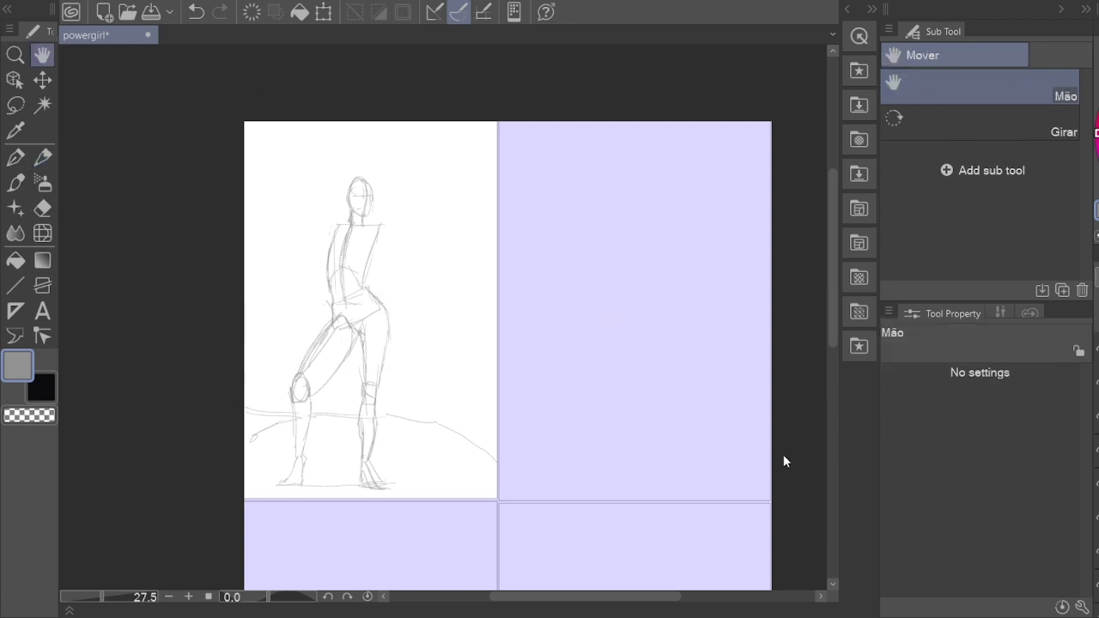
pyautogui.hotkey('ctrl', 's')
pyautogui.scroll(1, 504, 554)
pyautogui.scroll(-2, 383, 273)
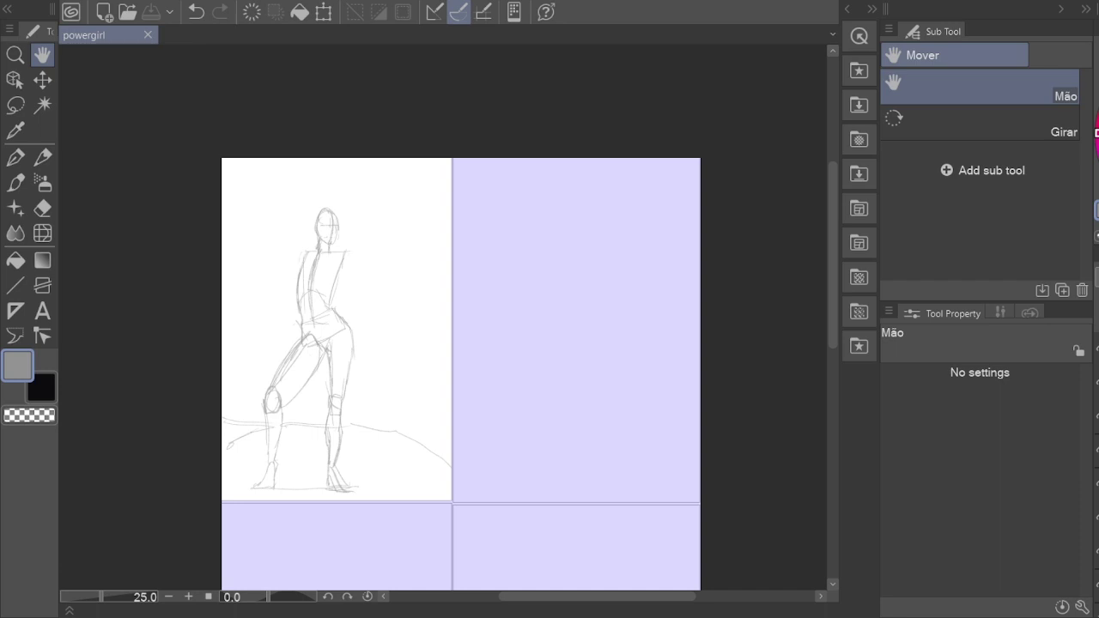
pyautogui.moveTo(375, 370); pyautogui.dragTo(387, 339)
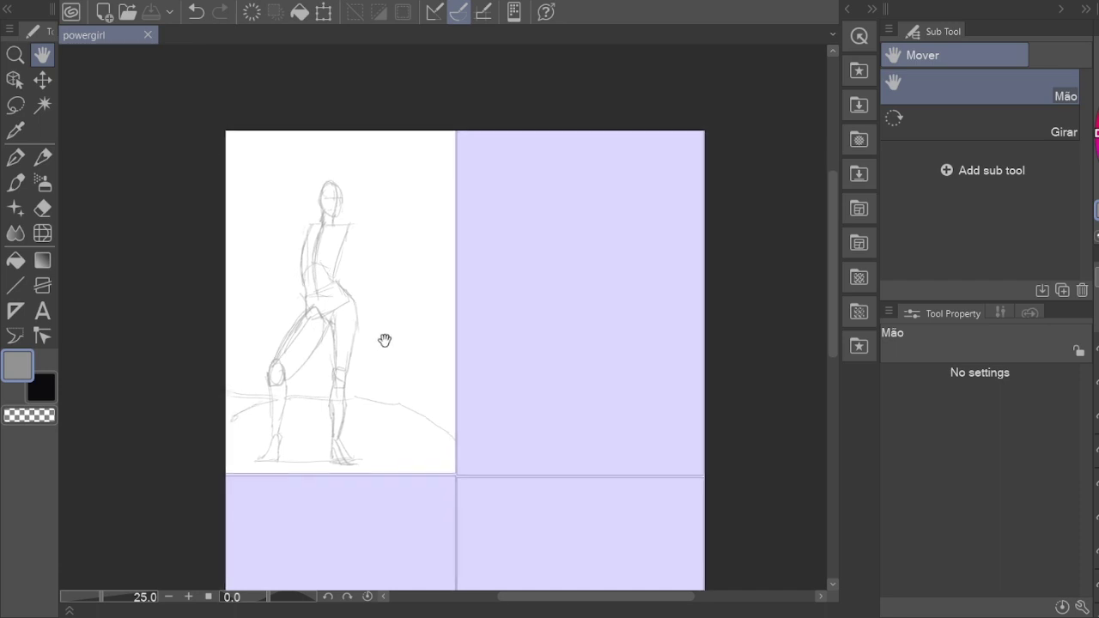
pyautogui.scroll(1, 360, 274)
# Step: Sketch the figure's arms, one bent with its hand on the hip and the other hanging by the thigh
pyautogui.press('p')
pyautogui.moveTo(333, 203)
pyautogui.mouseDown()
pyautogui.moveTo(290, 214)
pyautogui.moveTo(340, 230)
pyautogui.moveTo(342, 204)
pyautogui.moveTo(342, 239)
pyautogui.moveTo(356, 243)
pyautogui.moveTo(330, 264)
pyautogui.moveTo(370, 237)
pyautogui.moveTo(333, 272)
pyautogui.moveTo(336, 221)
pyautogui.moveTo(374, 244)
pyautogui.moveTo(319, 203)
pyautogui.mouseUp()
pyautogui.press('e')
pyautogui.press('p')
pyautogui.press('e')
pyautogui.press('p')
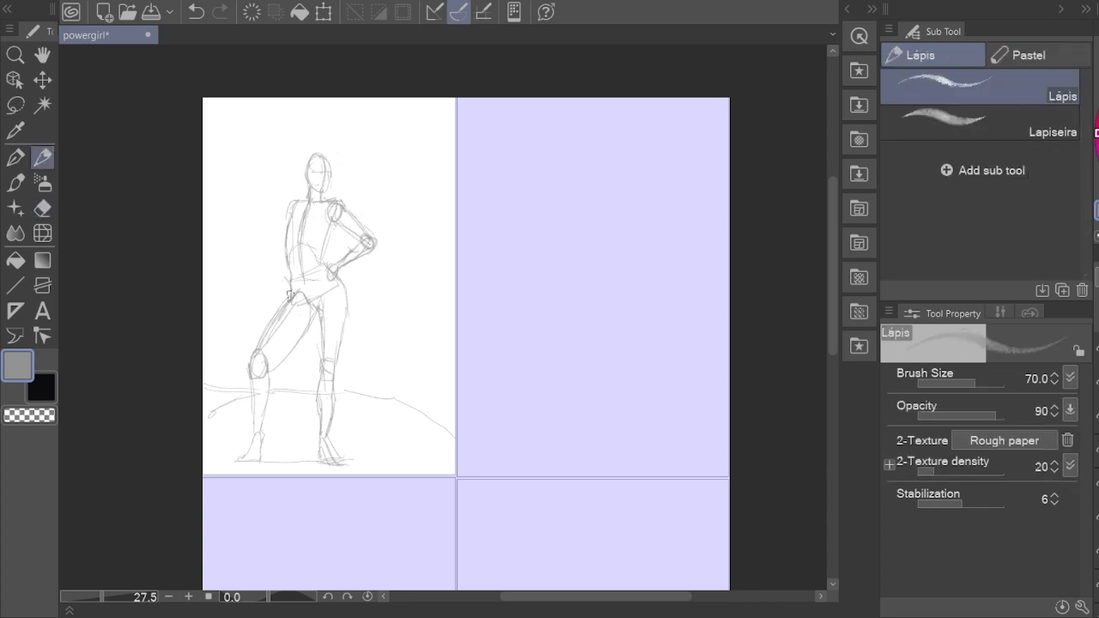
pyautogui.moveTo(286, 299)
pyautogui.mouseDown()
pyautogui.moveTo(286, 253)
pyautogui.moveTo(268, 262)
pyautogui.moveTo(286, 223)
pyautogui.moveTo(280, 260)
pyautogui.moveTo(322, 188)
pyautogui.mouseUp()
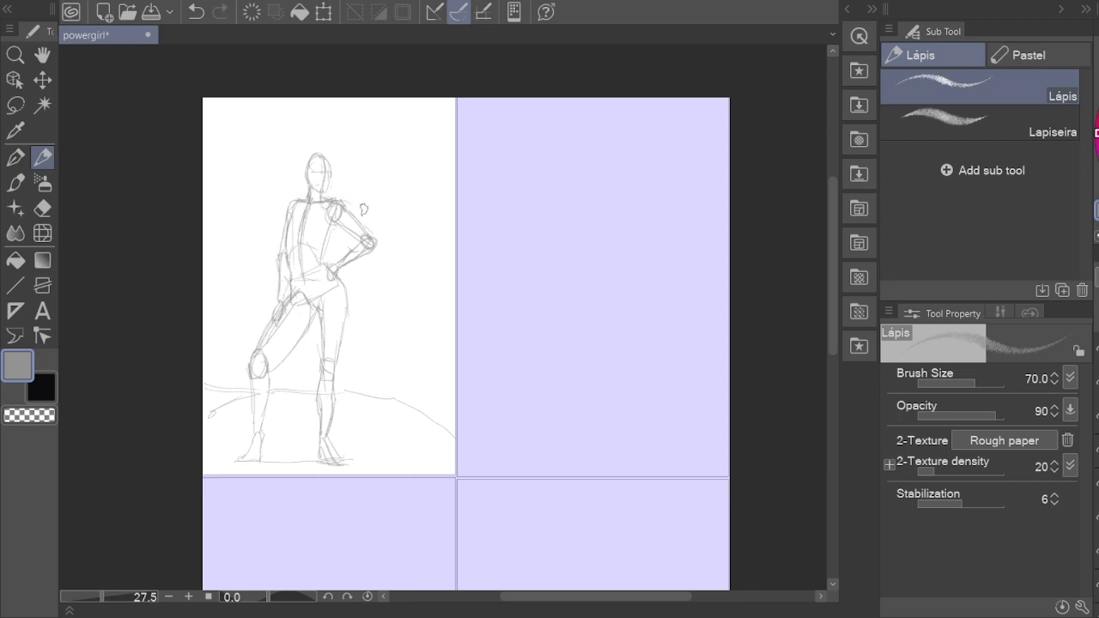
# Step: Draw a long cape with folds falling from behind the bent arm and sweeping behind the legs
pyautogui.moveTo(332, 275); pyautogui.dragTo(359, 416)
pyautogui.moveTo(342, 296); pyautogui.dragTo(368, 421)
pyautogui.moveTo(369, 334); pyautogui.dragTo(378, 395)
pyautogui.moveTo(359, 253)
pyautogui.mouseDown()
pyautogui.moveTo(346, 285)
pyautogui.moveTo(360, 273)
pyautogui.moveTo(420, 454)
pyautogui.mouseUp()
pyautogui.moveTo(420, 453); pyautogui.dragTo(356, 423)
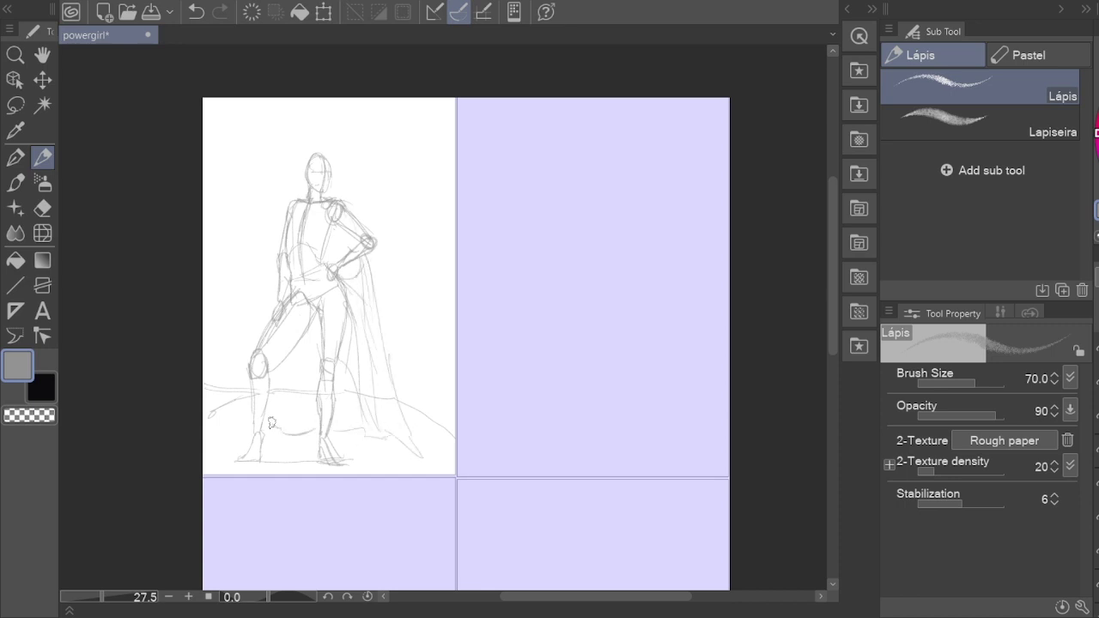
pyautogui.press('e')
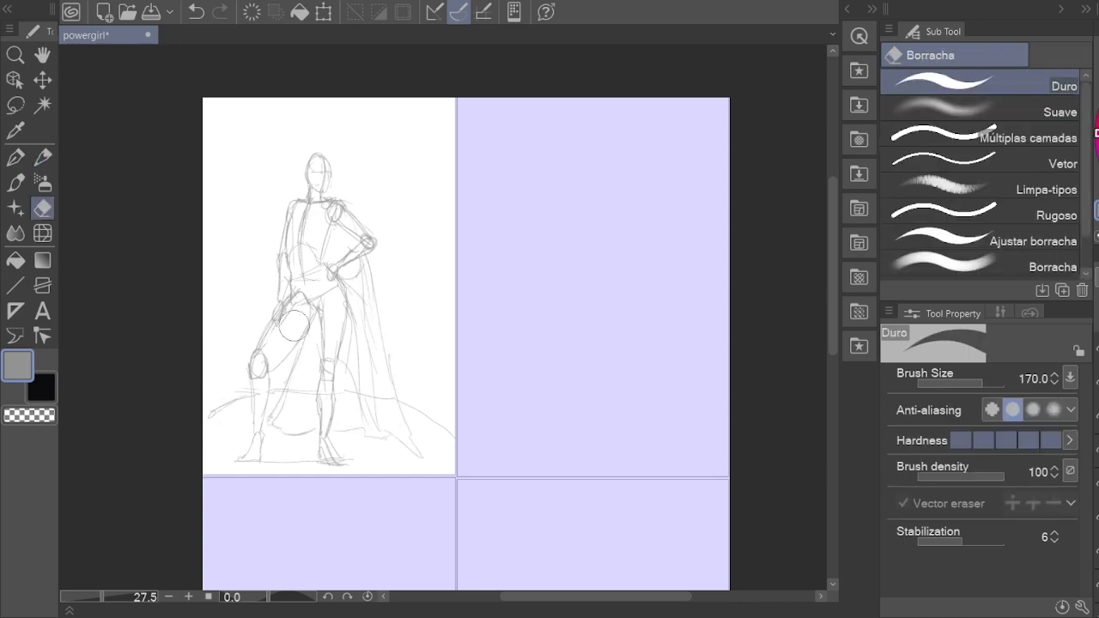
# Step: Sketch a spiky burst behind the standing figure's head and floating rocks on both sides of the body
pyautogui.press('p')
pyautogui.moveTo(340, 133)
pyautogui.mouseDown()
pyautogui.moveTo(366, 172)
pyautogui.moveTo(403, 196)
pyautogui.mouseUp()
pyautogui.scroll(-3, 171, 225)
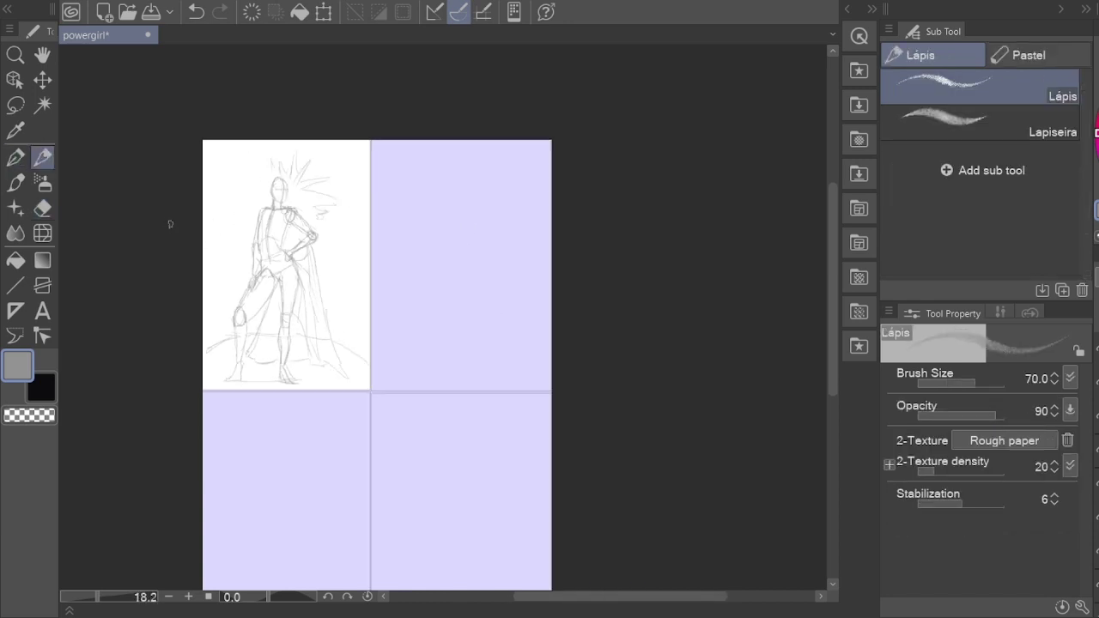
pyautogui.scroll(2, 171, 225)
pyautogui.moveTo(247, 205)
pyautogui.mouseDown()
pyautogui.moveTo(233, 216)
pyautogui.moveTo(274, 199)
pyautogui.mouseUp()
pyautogui.moveTo(389, 284)
pyautogui.mouseDown()
pyautogui.moveTo(400, 319)
pyautogui.moveTo(415, 287)
pyautogui.mouseUp()
pyautogui.moveTo(225, 294); pyautogui.dragTo(229, 319)
pyautogui.scroll(-2, 229, 319)
# Step: Clean up the standing figure's overlapping lines and refine the contours of both legs and the lowered hand
pyautogui.scroll(4, 347, 292)
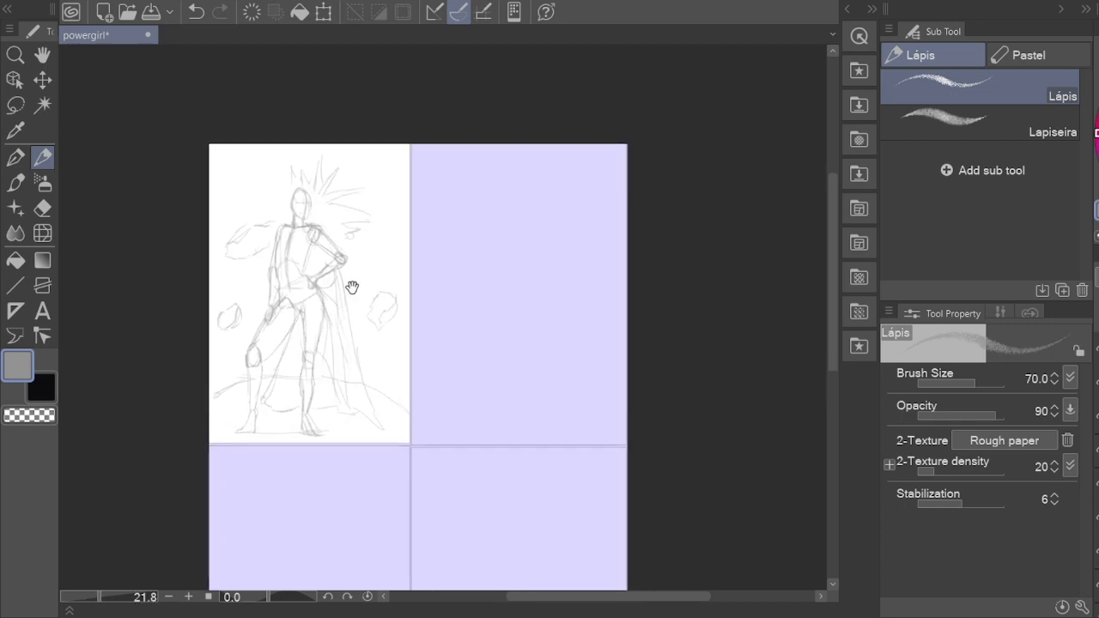
pyautogui.press('e')
pyautogui.press('p')
pyautogui.moveTo(322, 311)
pyautogui.mouseDown()
pyautogui.moveTo(288, 395)
pyautogui.moveTo(291, 458)
pyautogui.mouseUp()
pyautogui.moveTo(216, 395); pyautogui.dragTo(208, 443)
pyautogui.moveTo(236, 303); pyautogui.dragTo(228, 343)
pyautogui.press('e')
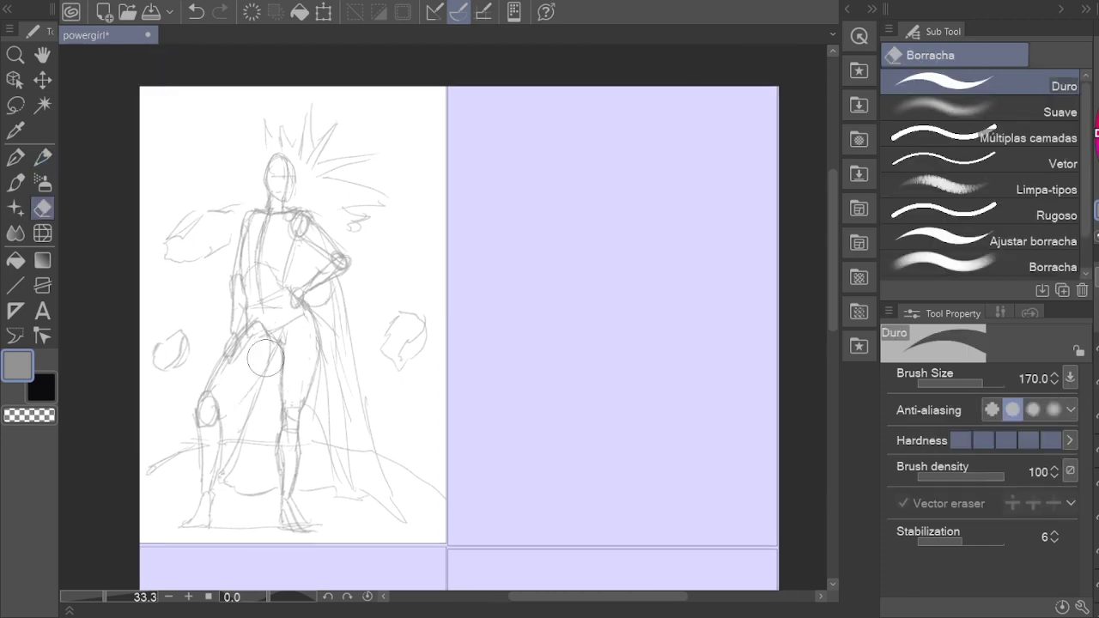
pyautogui.press('o')
pyautogui.press('p')
pyautogui.moveTo(249, 380); pyautogui.dragTo(217, 417)
pyautogui.press('h')
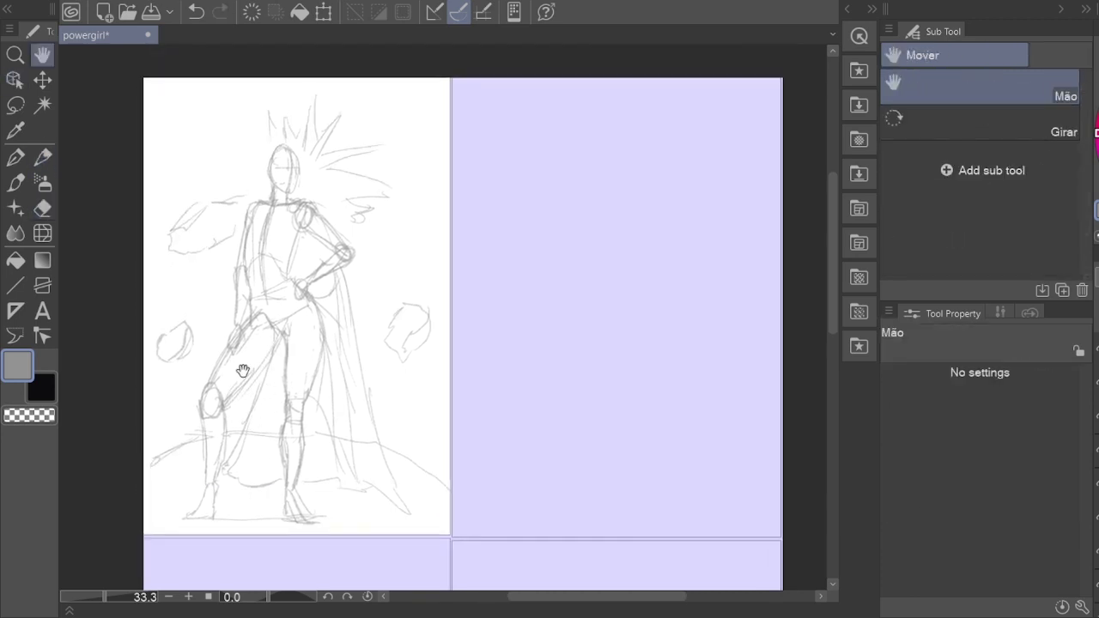
# Step: Switch to the upper-right panel and pencil a second figure's head with guide lines, shoulders and tapered torso
pyautogui.scroll(-1, 246, 363)
pyautogui.moveTo(352, 224); pyautogui.dragTo(351, 281)
pyautogui.hotkey('alt', ']')
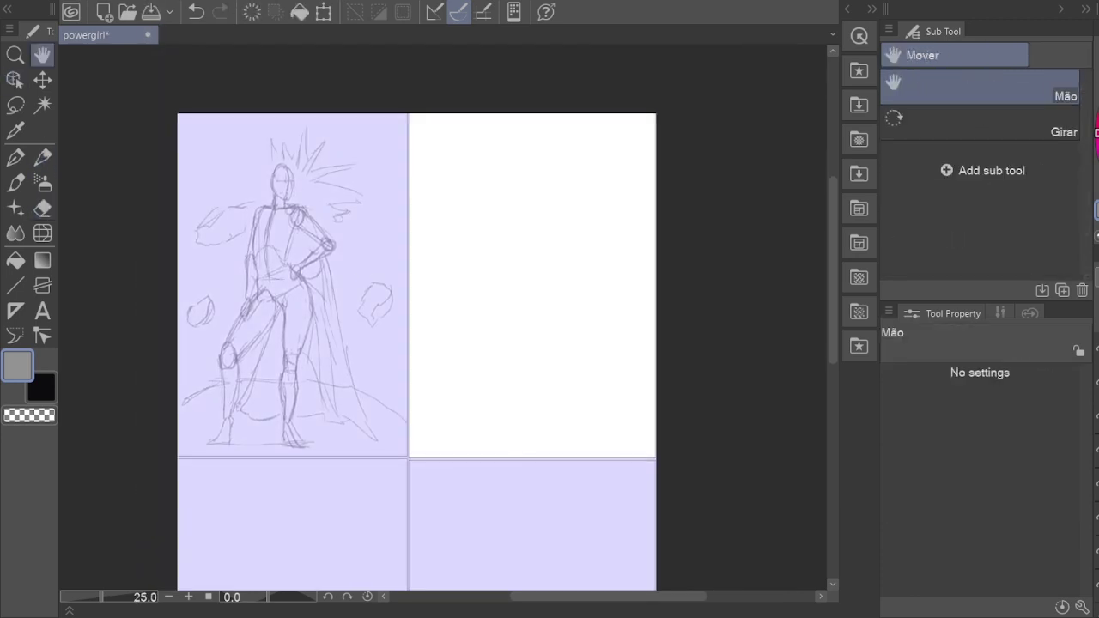
pyautogui.moveTo(522, 207)
pyautogui.mouseDown()
pyautogui.moveTo(510, 246)
pyautogui.moveTo(504, 229)
pyautogui.moveTo(529, 247)
pyautogui.moveTo(503, 274)
pyautogui.mouseUp()
pyautogui.press('p')
pyautogui.moveTo(516, 225)
pyautogui.mouseDown()
pyautogui.moveTo(529, 249)
pyautogui.moveTo(513, 269)
pyautogui.moveTo(503, 252)
pyautogui.moveTo(532, 251)
pyautogui.moveTo(482, 297)
pyautogui.mouseUp()
pyautogui.moveTo(538, 273); pyautogui.dragTo(537, 324)
pyautogui.moveTo(493, 327); pyautogui.dragTo(520, 332)
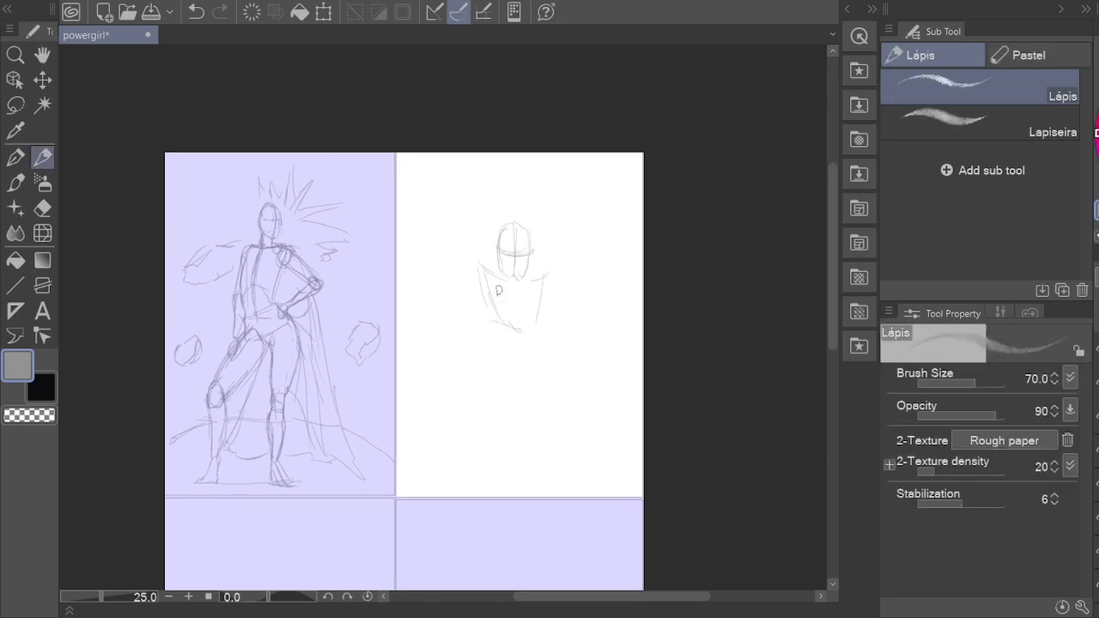
# Step: Define the second figure's shoulder and sketch its foreshortened legs below the torso, one folded back at the hip
pyautogui.moveTo(539, 269); pyautogui.dragTo(551, 257)
pyautogui.moveTo(483, 313); pyautogui.dragTo(508, 404)
pyautogui.moveTo(513, 331); pyautogui.dragTo(513, 410)
pyautogui.moveTo(539, 314); pyautogui.dragTo(544, 382)
pyautogui.moveTo(528, 346)
pyautogui.mouseDown()
pyautogui.moveTo(532, 361)
pyautogui.moveTo(516, 351)
pyautogui.moveTo(530, 357)
pyautogui.mouseUp()
pyautogui.press('e')
pyautogui.press('p')
# Step: Sketch the second figure's arm on the panel's inner side, reaching down from a round shoulder to an open hand
pyautogui.scroll(1, 492, 317)
pyautogui.moveTo(479, 277)
pyautogui.mouseDown()
pyautogui.moveTo(445, 378)
pyautogui.moveTo(459, 400)
pyautogui.mouseUp()
pyautogui.press('e')
pyautogui.press('p')
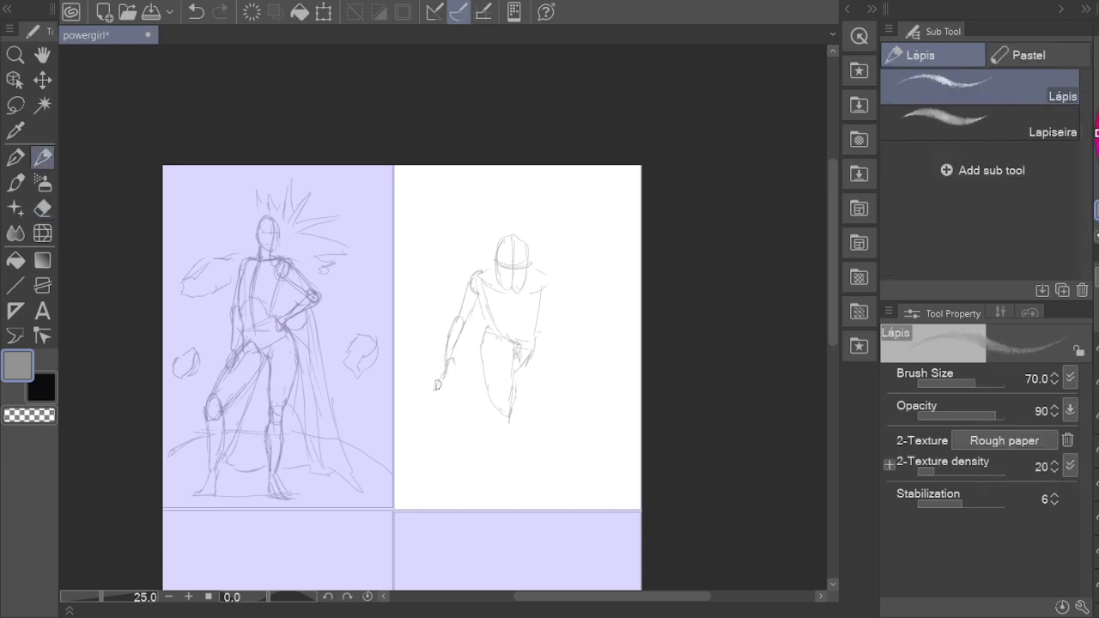
pyautogui.moveTo(455, 361)
pyautogui.mouseDown()
pyautogui.moveTo(444, 391)
pyautogui.moveTo(459, 393)
pyautogui.mouseUp()
# Step: Draw the second figure's opposite shoulder, arm and hand, and firm up the sides of the chest
pyautogui.moveTo(548, 266); pyautogui.dragTo(549, 299)
pyautogui.moveTo(486, 282); pyautogui.dragTo(488, 328)
pyautogui.moveTo(483, 288); pyautogui.dragTo(498, 339)
pyautogui.moveTo(543, 268); pyautogui.dragTo(558, 336)
pyautogui.moveTo(551, 306); pyautogui.dragTo(574, 369)
# Step: Draw a large planet arc across the lower panel behind the flying figure and erase the part crossing its legs
pyautogui.moveTo(396, 371)
pyautogui.mouseDown()
pyautogui.moveTo(463, 449)
pyautogui.moveTo(489, 508)
pyautogui.mouseUp()
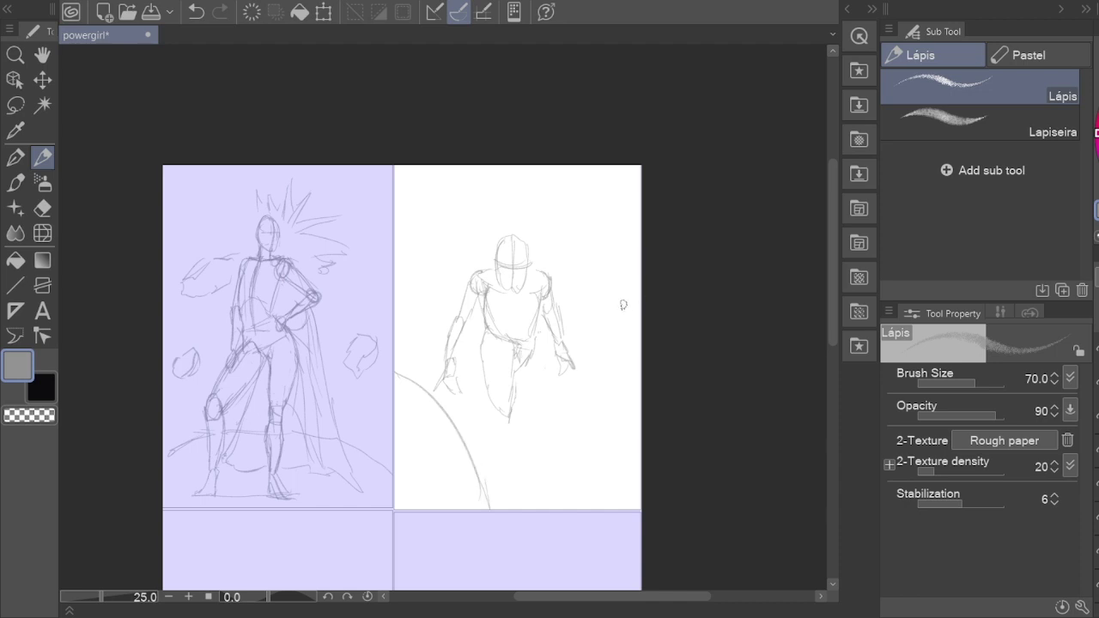
pyautogui.hotkey('ctrl', 'z')
pyautogui.moveTo(397, 328)
pyautogui.mouseDown()
pyautogui.moveTo(512, 446)
pyautogui.moveTo(552, 508)
pyautogui.mouseUp()
pyautogui.press('e')
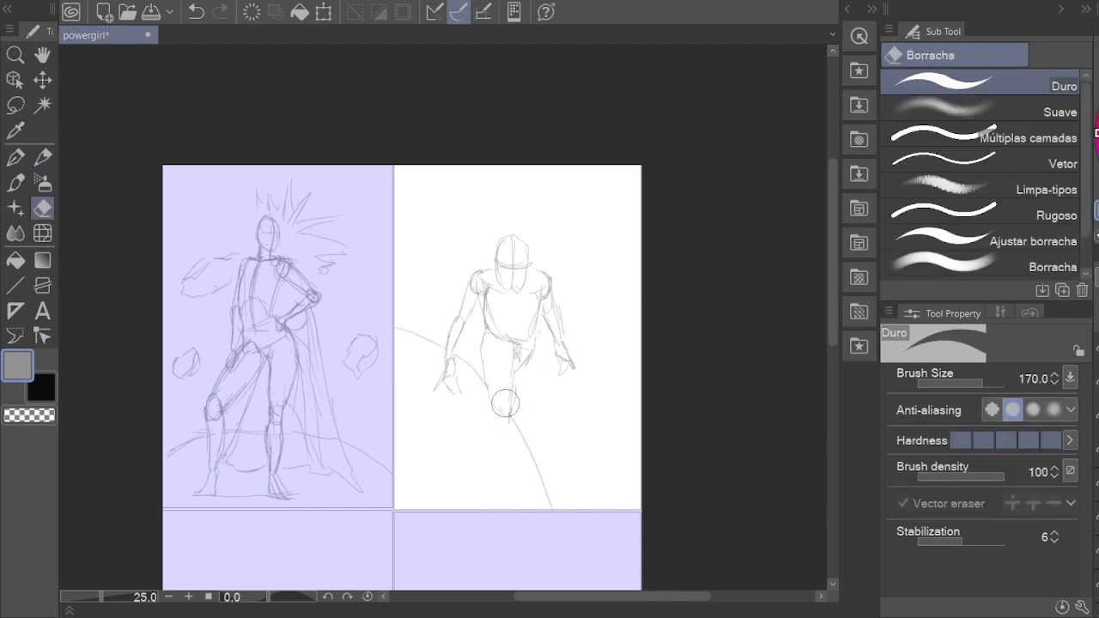
# Step: Sketch a large circle beside the flying figure's head and a small round cape clasp on its chest
pyautogui.press('p')
pyautogui.moveTo(576, 244)
pyautogui.mouseDown()
pyautogui.moveTo(611, 295)
pyautogui.moveTo(577, 239)
pyautogui.mouseUp()
pyautogui.moveTo(536, 289); pyautogui.dragTo(535, 302)
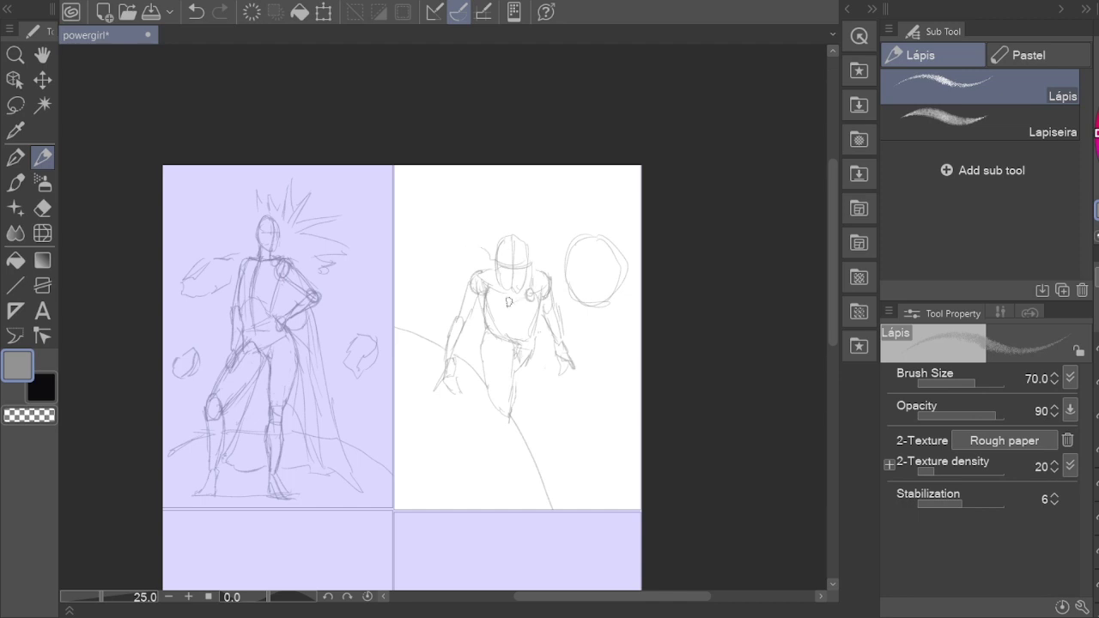
# Step: Draw a wide cape billowing up and out to both sides behind the flying figure, clearing unwanted strokes
pyautogui.moveTo(486, 256)
pyautogui.mouseDown()
pyautogui.moveTo(490, 182)
pyautogui.moveTo(414, 238)
pyautogui.mouseUp()
pyautogui.moveTo(410, 242)
pyautogui.mouseDown()
pyautogui.moveTo(524, 172)
pyautogui.moveTo(601, 275)
pyautogui.moveTo(627, 214)
pyautogui.mouseUp()
pyautogui.press('e')
pyautogui.press('p')
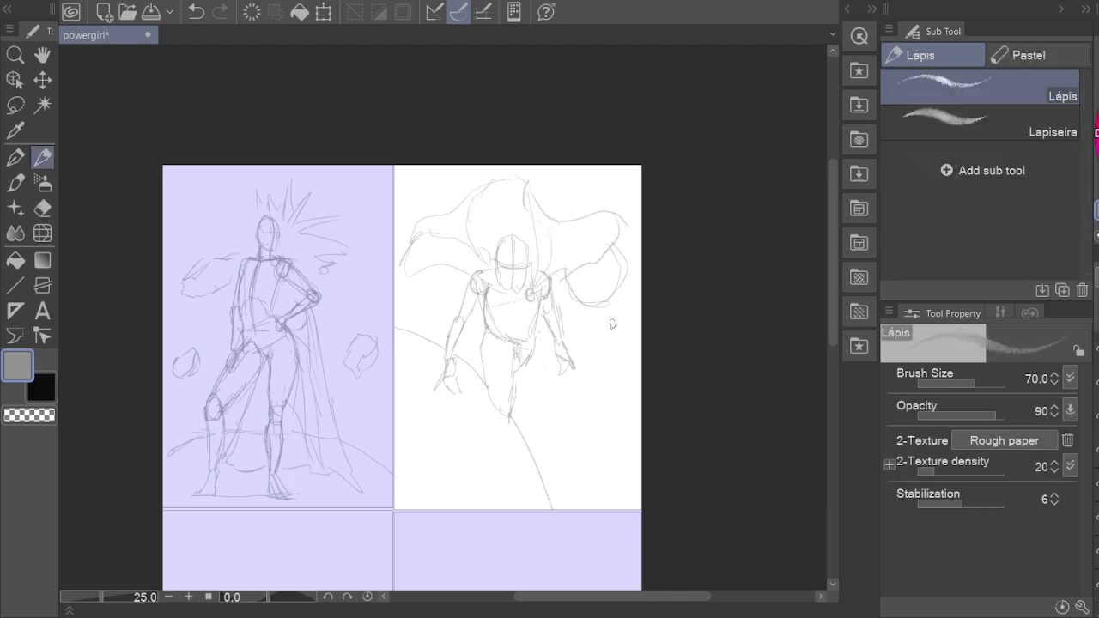
pyautogui.hotkey('ctrl', 'z')
pyautogui.hotkey('ctrl', 'z')
# Step: Move the flying figure's whole sketch straight down within the upper-right panel using a transform
pyautogui.moveTo(534, 430); pyautogui.dragTo(539, 392)
pyautogui.press('space')
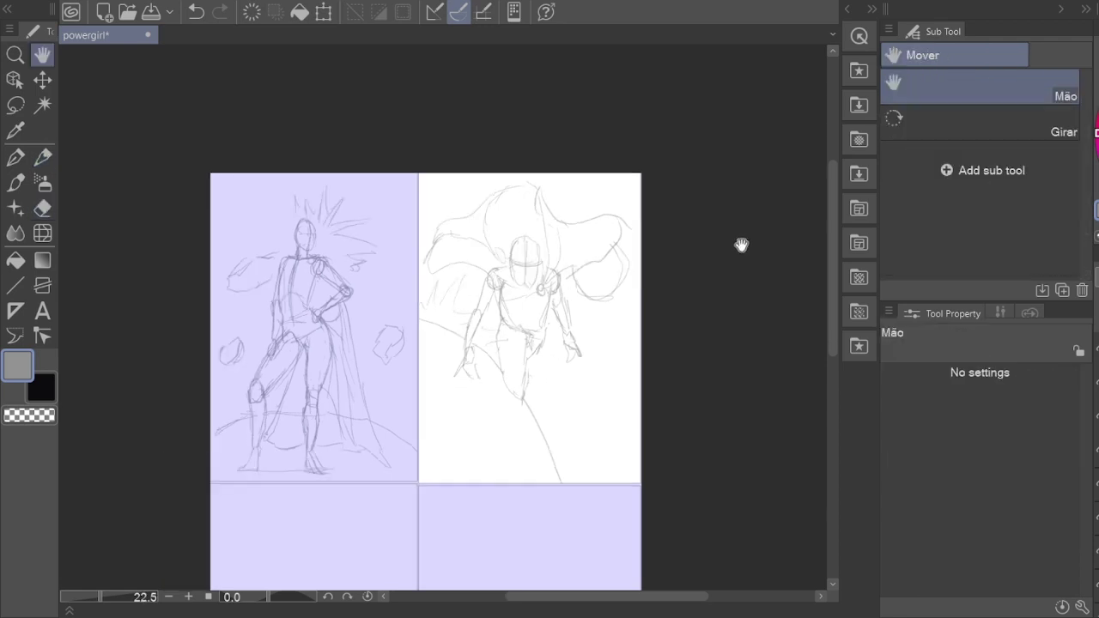
pyautogui.moveTo(736, 243); pyautogui.dragTo(678, 242)
pyautogui.hotkey('ctrl', 't')
pyautogui.moveTo(486, 314); pyautogui.dragTo(486, 349)
pyautogui.press('Return')
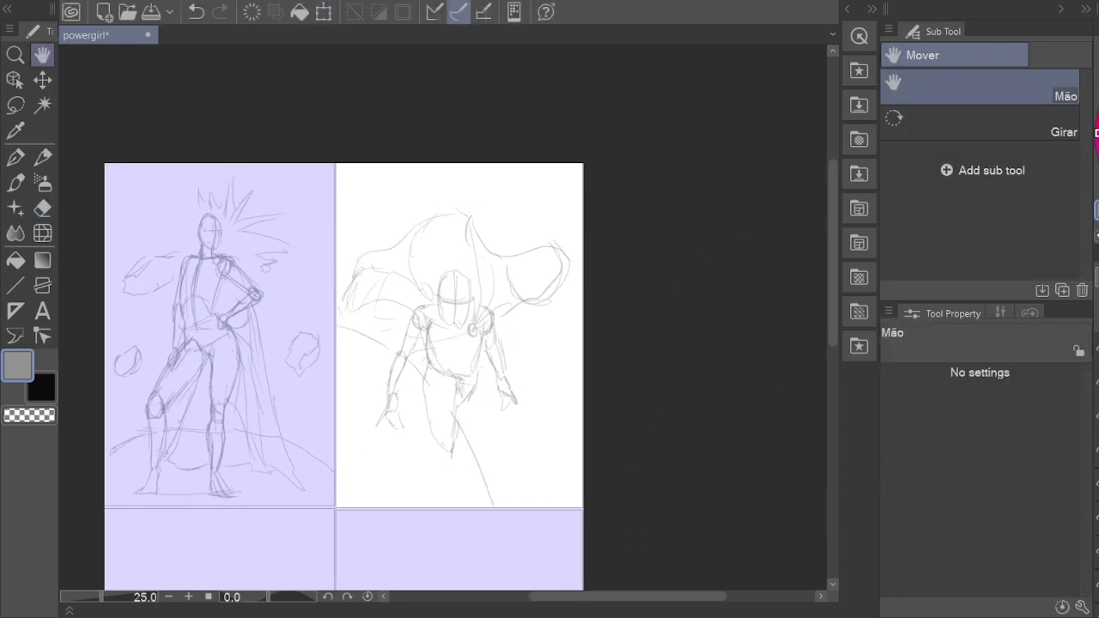
# Step: Erase stray lines around the flying figure's cape and sketch a planet circle and burst spikes behind it
pyautogui.press('e')
pyautogui.press('o')
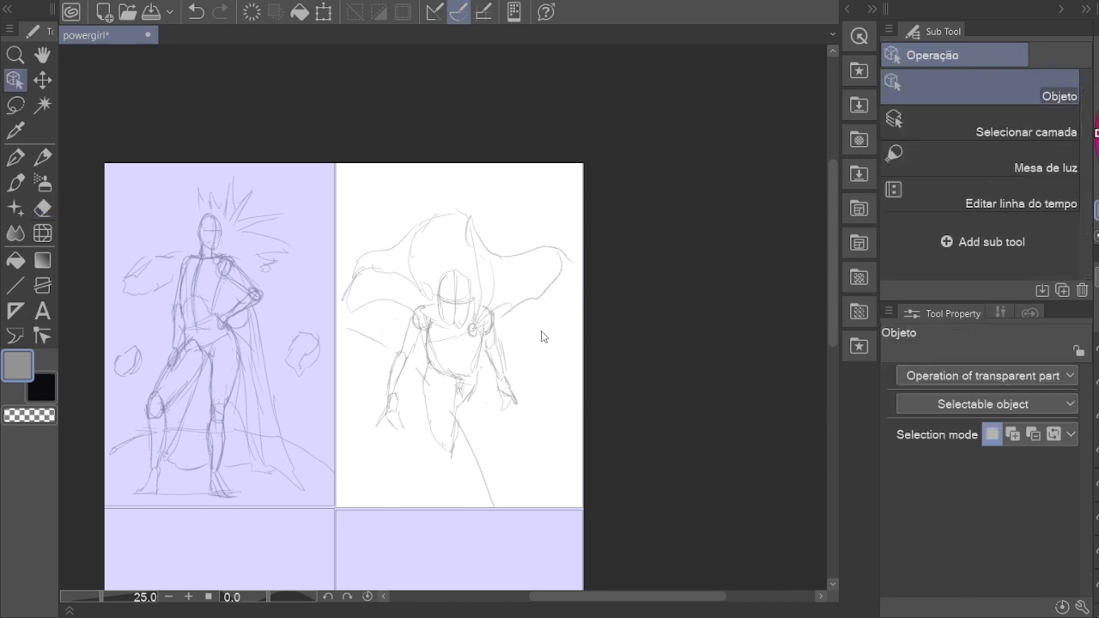
pyautogui.press('p')
pyautogui.moveTo(519, 251)
pyautogui.mouseDown()
pyautogui.moveTo(573, 292)
pyautogui.moveTo(536, 335)
pyautogui.mouseUp()
pyautogui.moveTo(550, 297)
pyautogui.mouseDown()
pyautogui.moveTo(520, 348)
pyautogui.moveTo(567, 309)
pyautogui.mouseUp()
pyautogui.moveTo(377, 249)
pyautogui.mouseDown()
pyautogui.moveTo(386, 185)
pyautogui.moveTo(400, 215)
pyautogui.moveTo(447, 170)
pyautogui.mouseUp()
pyautogui.moveTo(453, 200); pyautogui.dragTo(467, 187)
# Step: Make the empty lower-left panel active for sketching and save the drawing
pyautogui.press('h')
pyautogui.scroll(-2, 545, 400)
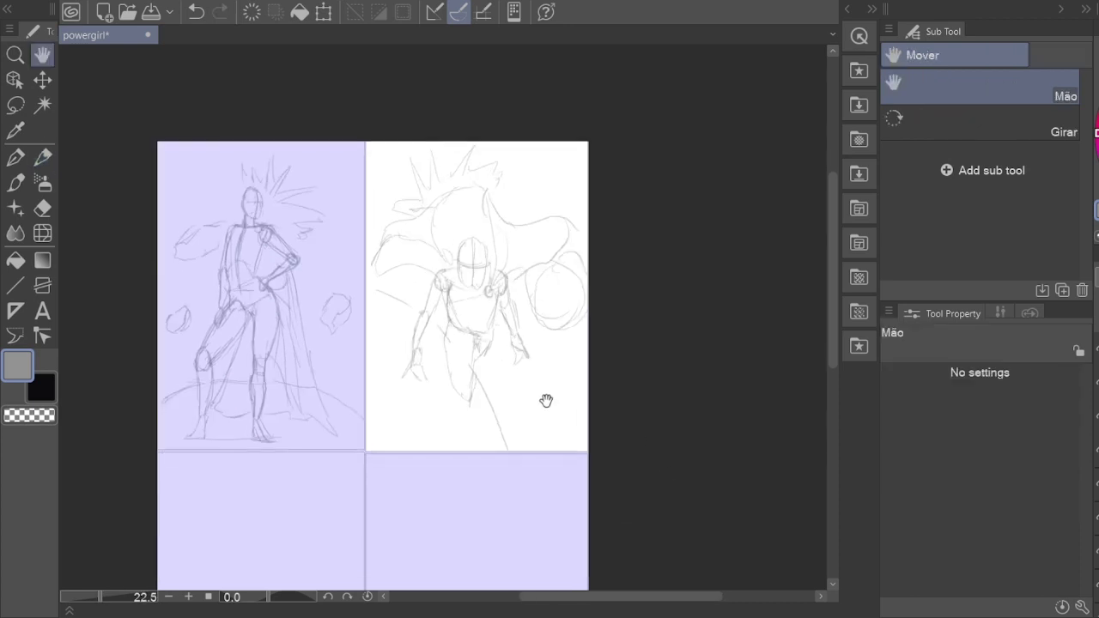
pyautogui.scroll(-1, 483, 399)
pyautogui.keyDown('ctrl'); pyautogui.click(309, 437); pyautogui.keyUp('ctrl')
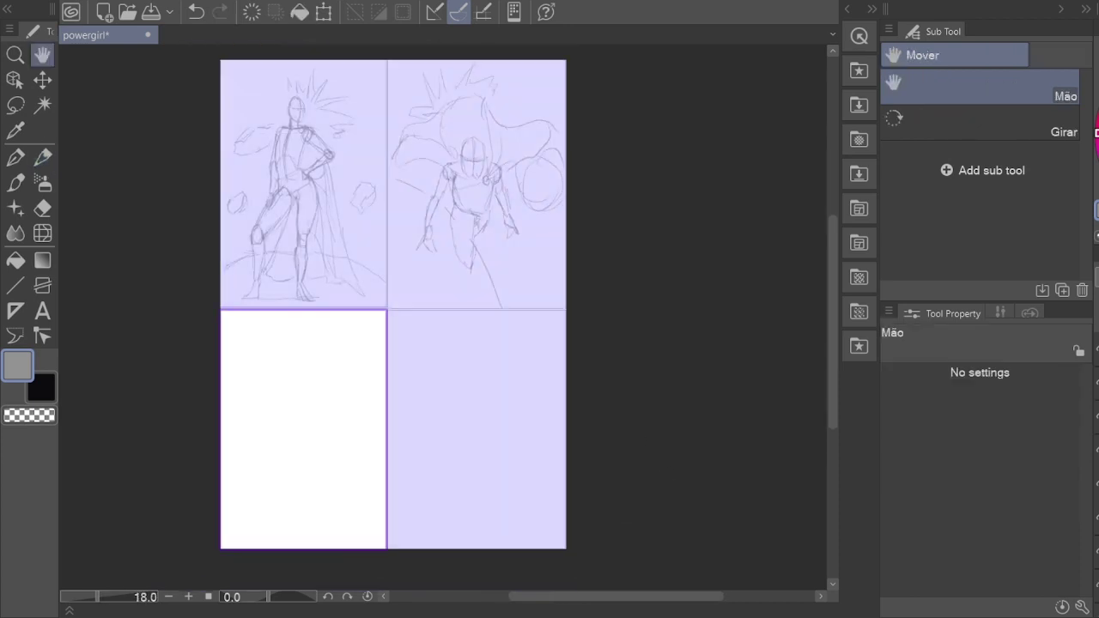
pyautogui.moveTo(449, 247); pyautogui.dragTo(457, 257)
pyautogui.hotkey('ctrl', 's')
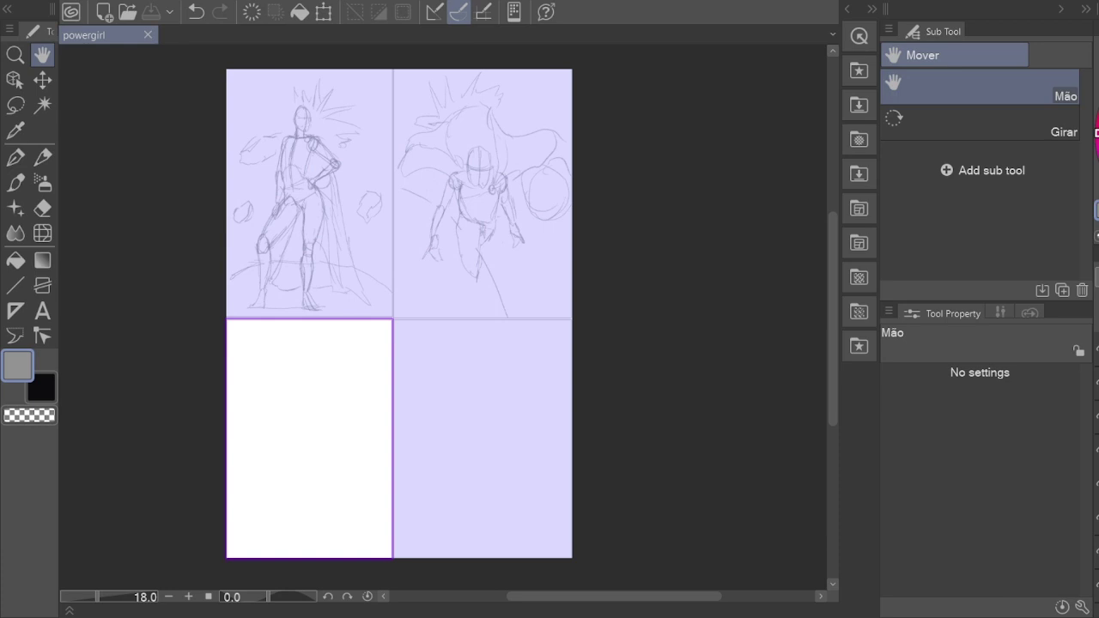
# Step: Rough out a new figure in the lower-left panel with a curved guide line, head, tapered torso and hips
pyautogui.moveTo(330, 408); pyautogui.dragTo(361, 387)
pyautogui.press('p')
pyautogui.moveTo(413, 422); pyautogui.dragTo(311, 533)
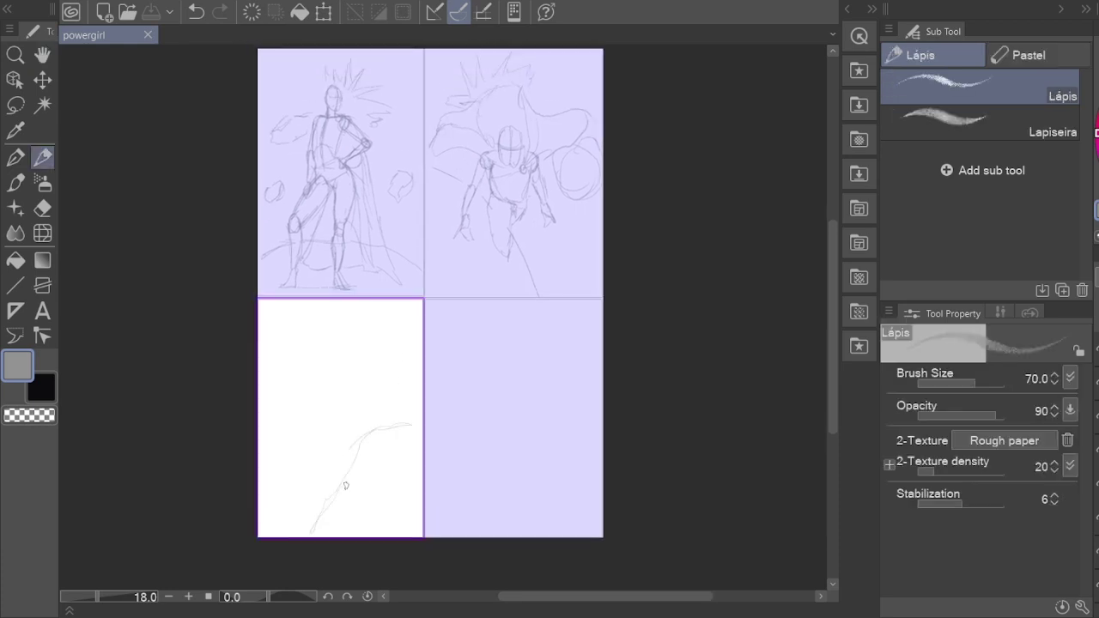
pyautogui.moveTo(349, 464); pyautogui.dragTo(419, 421)
pyautogui.moveTo(311, 345); pyautogui.dragTo(323, 388)
pyautogui.moveTo(313, 342); pyautogui.dragTo(352, 340)
pyautogui.moveTo(362, 337); pyautogui.dragTo(359, 378)
pyautogui.moveTo(359, 383)
pyautogui.mouseDown()
pyautogui.moveTo(327, 383)
pyautogui.moveTo(311, 422)
pyautogui.moveTo(359, 425)
pyautogui.mouseUp()
pyautogui.moveTo(325, 316); pyautogui.dragTo(315, 411)
pyautogui.moveTo(347, 340); pyautogui.dragTo(358, 388)
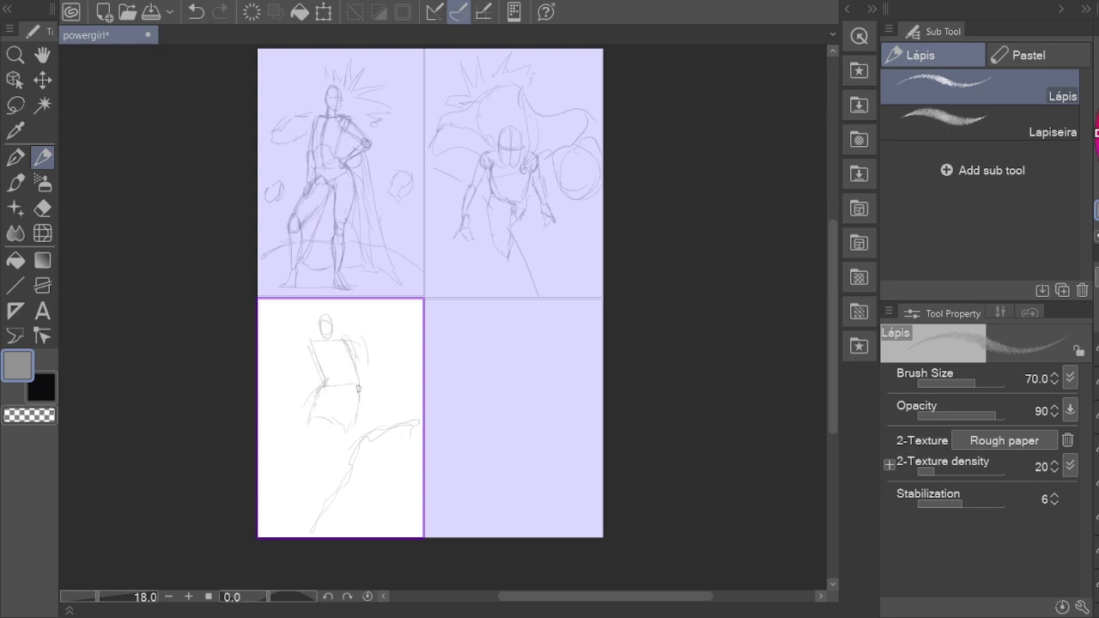
# Step: Erase part of the guide line and sketch the figure's long diagonal leg and the sweeping shape beside its hips
pyautogui.press('e')
pyautogui.moveTo(378, 429); pyautogui.dragTo(346, 481)
pyautogui.hotkey('ctrl', 'z')
pyautogui.moveTo(356, 397); pyautogui.dragTo(386, 402)
pyautogui.moveTo(345, 432)
pyautogui.mouseDown()
pyautogui.moveTo(389, 442)
pyautogui.moveTo(421, 424)
pyautogui.mouseUp()
pyautogui.moveTo(361, 464); pyautogui.dragTo(383, 445)
pyautogui.moveTo(307, 392)
pyautogui.mouseDown()
pyautogui.moveTo(334, 396)
pyautogui.moveTo(331, 444)
pyautogui.moveTo(315, 420)
pyautogui.moveTo(324, 456)
pyautogui.moveTo(286, 493)
pyautogui.mouseUp()
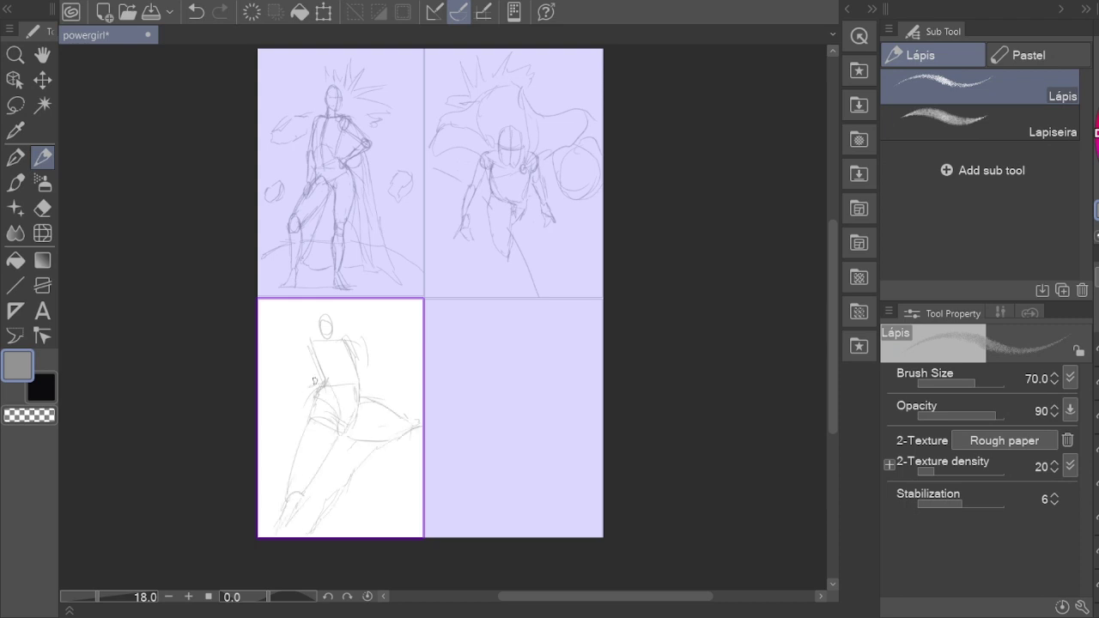
# Step: Draw both arms bent with hands on the hips, refine the head, and clean up the elbow
pyautogui.moveTo(312, 383); pyautogui.dragTo(332, 393)
pyautogui.moveTo(280, 368); pyautogui.dragTo(284, 377)
pyautogui.moveTo(284, 377)
pyautogui.mouseDown()
pyautogui.moveTo(310, 341)
pyautogui.moveTo(368, 358)
pyautogui.moveTo(366, 387)
pyautogui.moveTo(377, 361)
pyautogui.moveTo(321, 359)
pyautogui.moveTo(352, 338)
pyautogui.moveTo(381, 364)
pyautogui.moveTo(359, 346)
pyautogui.moveTo(368, 383)
pyautogui.moveTo(347, 335)
pyautogui.moveTo(368, 385)
pyautogui.mouseUp()
pyautogui.press('e')
pyautogui.press('p')
pyautogui.hotkey('ctrl', 'z')
pyautogui.moveTo(347, 341); pyautogui.dragTo(378, 356)
pyautogui.moveTo(322, 331); pyautogui.dragTo(328, 336)
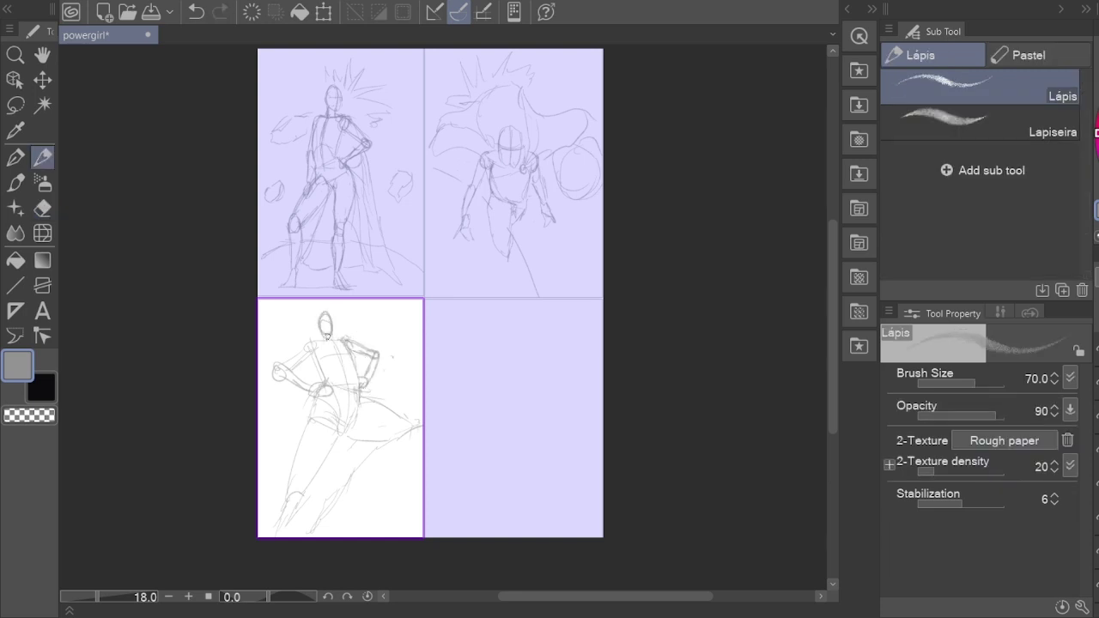
pyautogui.press('e')
pyautogui.moveTo(275, 369); pyautogui.dragTo(292, 382)
pyautogui.press('p')
# Step: Strengthen the torso and lower-body outlines and draw the cape flaring out beside the hips
pyautogui.moveTo(310, 345)
pyautogui.mouseDown()
pyautogui.moveTo(359, 413)
pyautogui.moveTo(343, 468)
pyautogui.mouseUp()
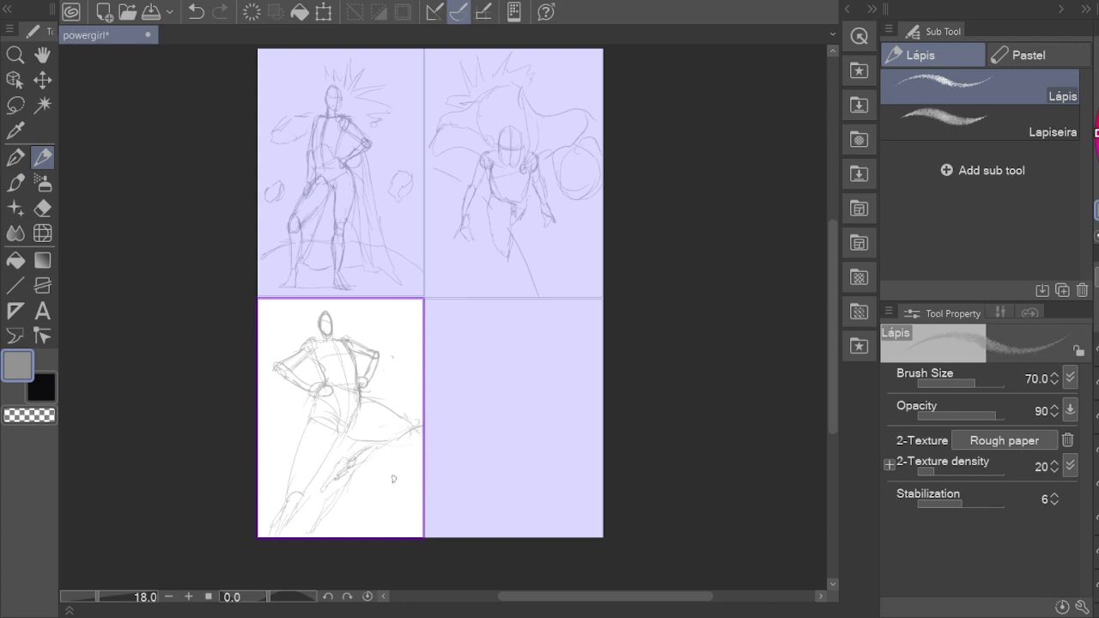
pyautogui.moveTo(420, 427)
pyautogui.mouseDown()
pyautogui.moveTo(366, 463)
pyautogui.moveTo(311, 536)
pyautogui.mouseUp()
pyautogui.moveTo(300, 400); pyautogui.dragTo(263, 443)
pyautogui.moveTo(325, 470); pyautogui.dragTo(320, 473)
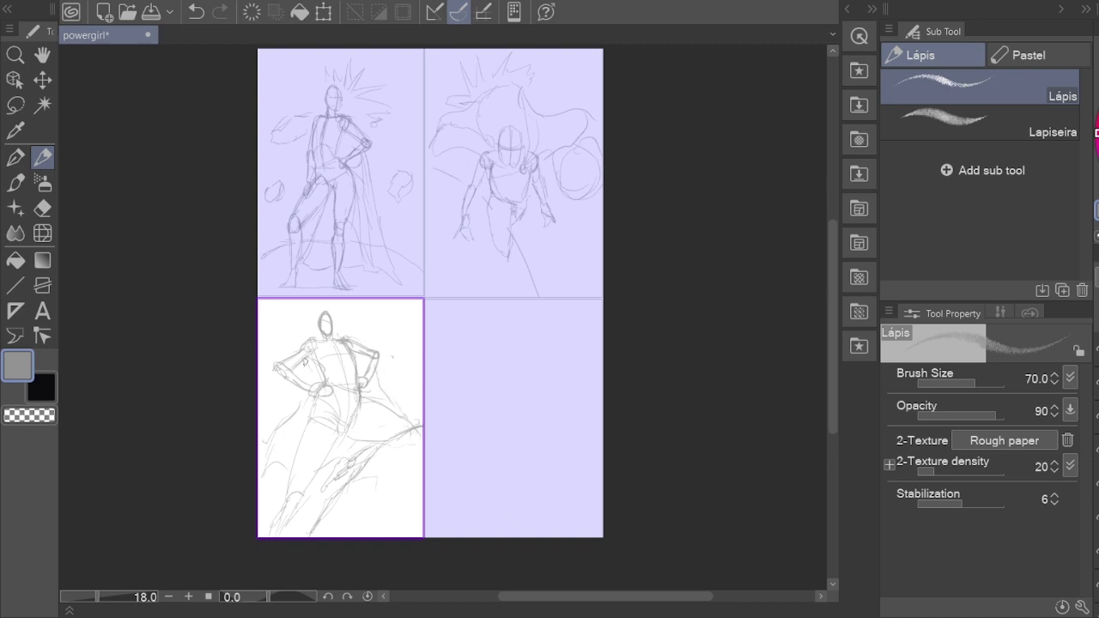
# Step: Sketch burst lines and a planet circle on opposite sides of the head, and touch up the cape's pointed edge
pyautogui.moveTo(266, 342)
pyautogui.mouseDown()
pyautogui.moveTo(278, 320)
pyautogui.moveTo(299, 334)
pyautogui.mouseUp()
pyautogui.moveTo(385, 328)
pyautogui.mouseDown()
pyautogui.moveTo(411, 337)
pyautogui.moveTo(393, 376)
pyautogui.mouseUp()
pyautogui.press('e')
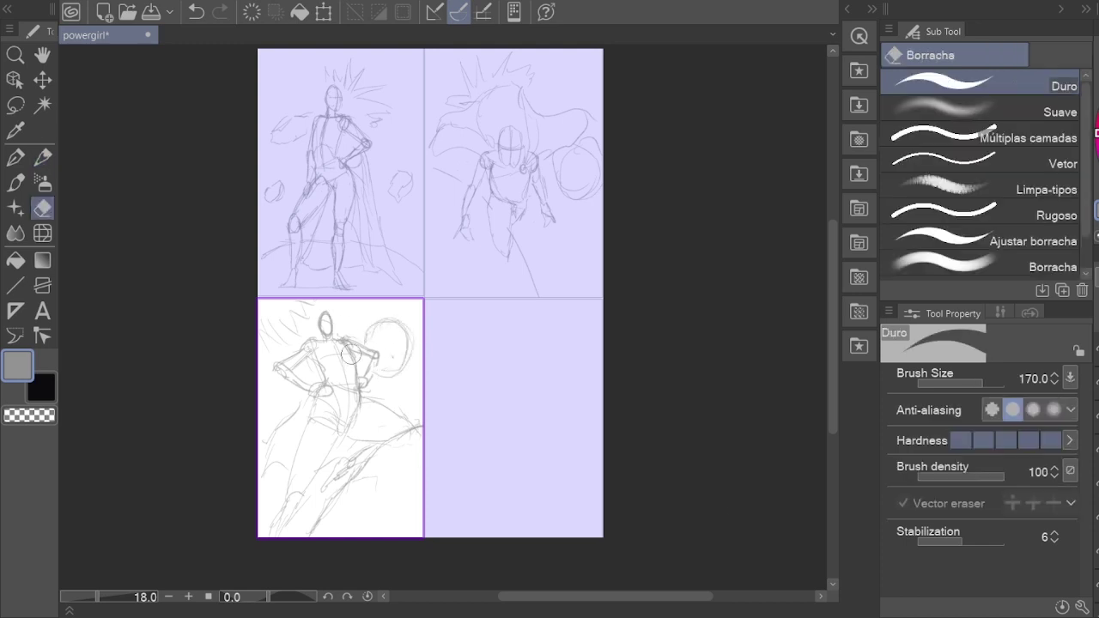
pyautogui.press('p')
pyautogui.press('e')
pyautogui.press('p')
# Step: Make the empty lower-right panel active for sketching and save the drawing
pyautogui.press('h')
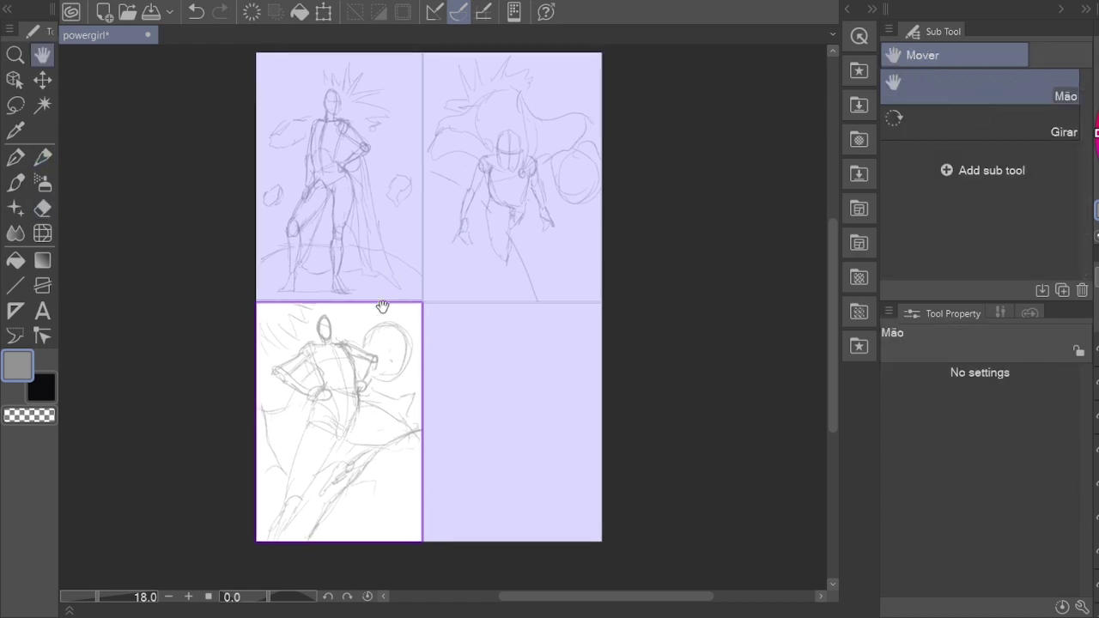
pyautogui.moveTo(381, 296); pyautogui.dragTo(373, 303)
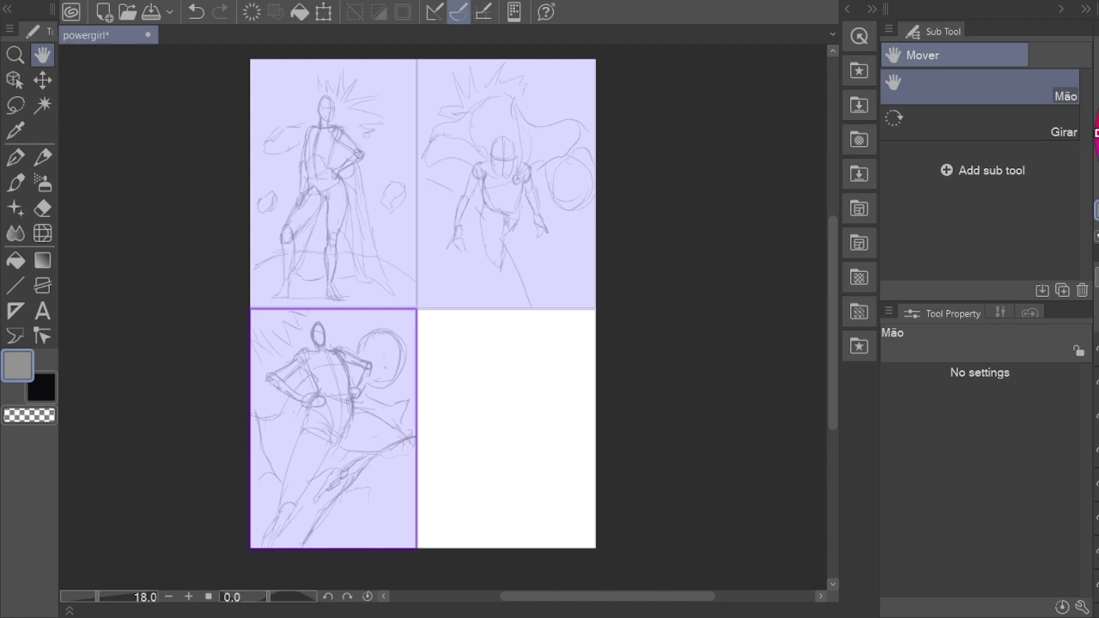
pyautogui.hotkey('ctrl', 's')
# Step: Sketch a figure's torso with its chest line, neck and oval head in the middle of the lower-right panel
pyautogui.moveTo(421, 300); pyautogui.dragTo(429, 302)
pyautogui.scroll(3, 531, 496)
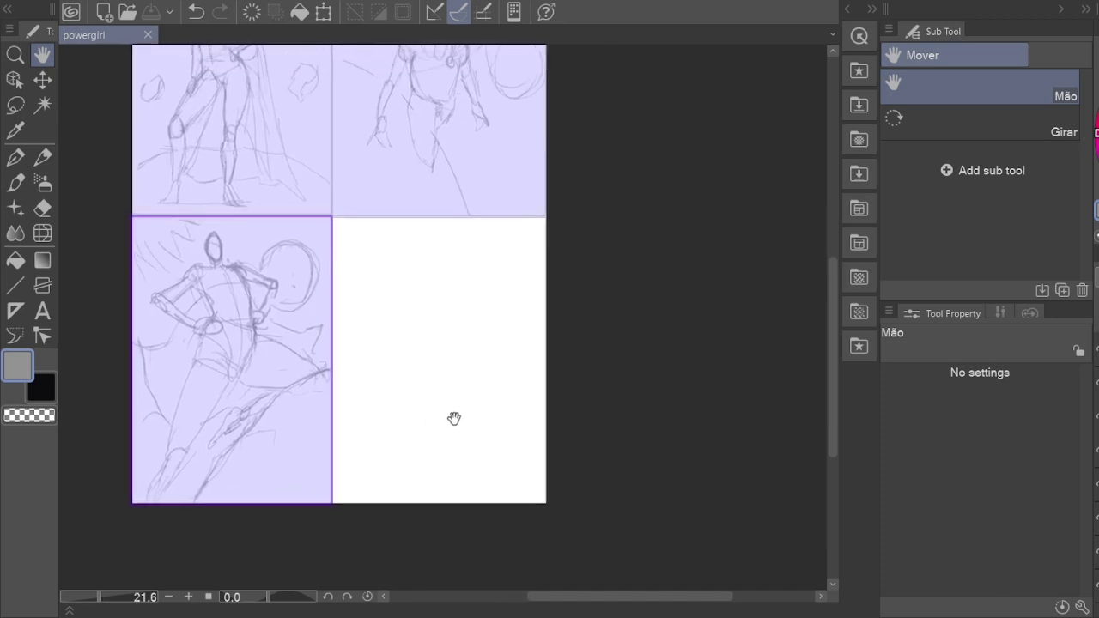
pyautogui.press('p')
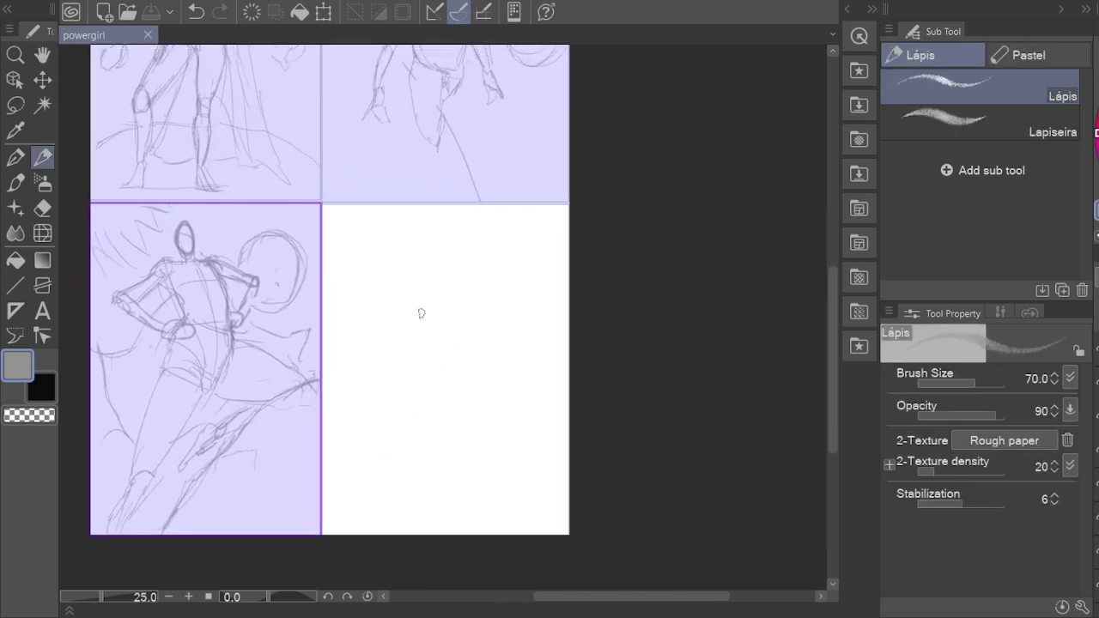
pyautogui.moveTo(420, 314)
pyautogui.mouseDown()
pyautogui.moveTo(429, 392)
pyautogui.moveTo(471, 314)
pyautogui.moveTo(461, 387)
pyautogui.moveTo(464, 361)
pyautogui.mouseUp()
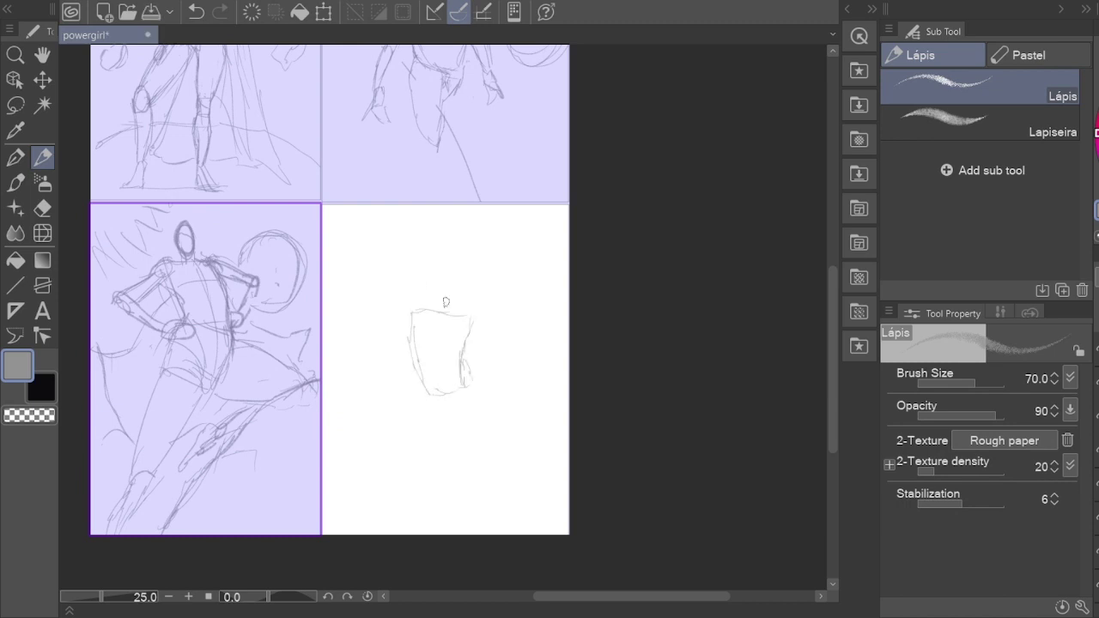
pyautogui.moveTo(430, 313)
pyautogui.mouseDown()
pyautogui.moveTo(434, 393)
pyautogui.moveTo(438, 381)
pyautogui.mouseUp()
pyautogui.press('e')
pyautogui.press('p')
pyautogui.moveTo(410, 343); pyautogui.dragTo(462, 339)
pyautogui.moveTo(430, 320)
pyautogui.mouseDown()
pyautogui.moveTo(452, 293)
pyautogui.moveTo(441, 288)
pyautogui.moveTo(465, 308)
pyautogui.moveTo(420, 306)
pyautogui.moveTo(451, 310)
pyautogui.moveTo(458, 255)
pyautogui.moveTo(443, 273)
pyautogui.moveTo(459, 268)
pyautogui.moveTo(455, 307)
pyautogui.moveTo(440, 285)
pyautogui.moveTo(457, 265)
pyautogui.moveTo(443, 299)
pyautogui.mouseUp()
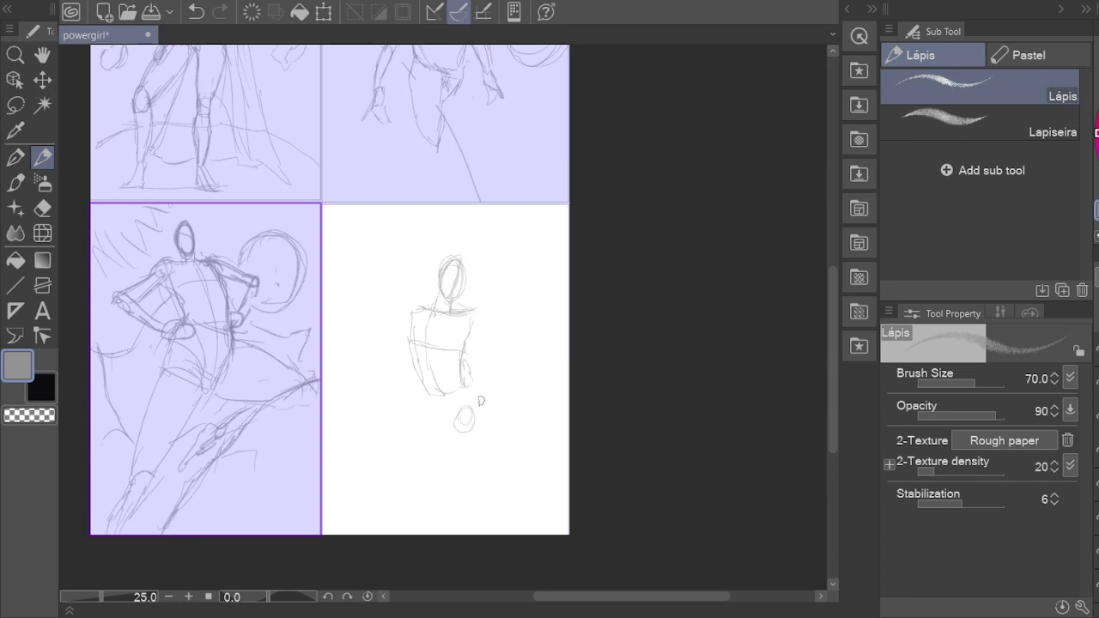
# Step: Scale down the torso and head with a transform, and draw the waist and a foreshortened bent thigh
pyautogui.hotkey('ctrl', 't')
pyautogui.press('Return')
pyautogui.moveTo(444, 400)
pyautogui.mouseDown()
pyautogui.moveTo(446, 389)
pyautogui.moveTo(455, 422)
pyautogui.mouseUp()
pyautogui.moveTo(469, 371)
pyautogui.mouseDown()
pyautogui.moveTo(464, 403)
pyautogui.moveTo(501, 397)
pyautogui.mouseUp()
pyautogui.moveTo(502, 397)
pyautogui.mouseDown()
pyautogui.moveTo(468, 424)
pyautogui.moveTo(502, 404)
pyautogui.moveTo(456, 401)
pyautogui.mouseUp()
pyautogui.press('e')
pyautogui.press('p')
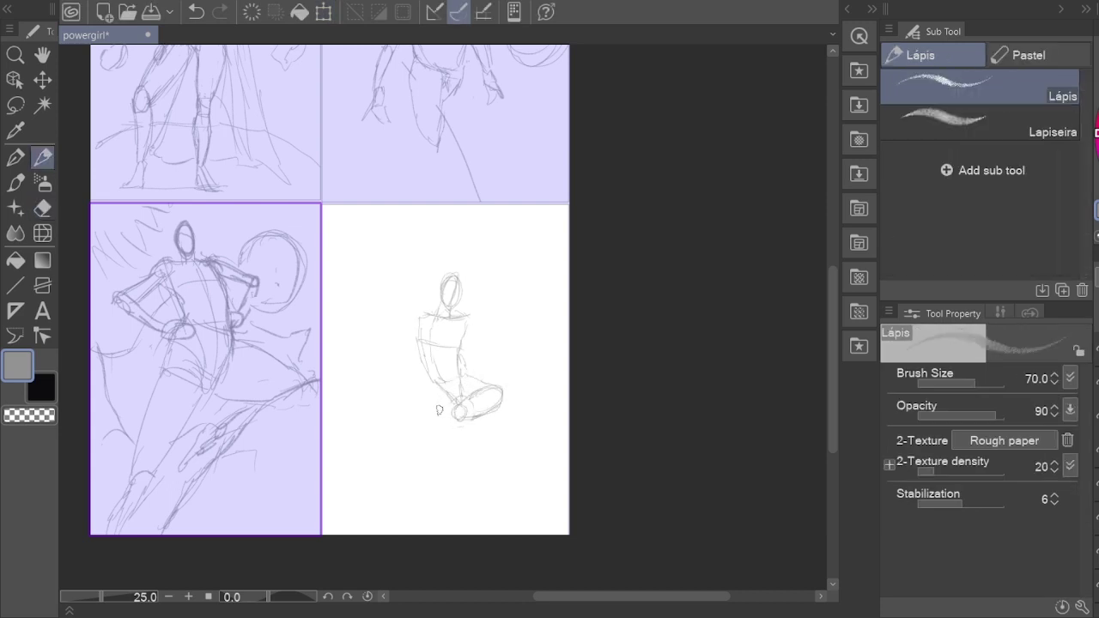
# Step: Draw the seated figure's other thigh extending sideways to a round knee, and the lower leg hanging down from the front knee
pyautogui.moveTo(386, 432); pyautogui.dragTo(505, 439)
pyautogui.moveTo(402, 424); pyautogui.dragTo(450, 399)
pyautogui.moveTo(422, 324)
pyautogui.mouseDown()
pyautogui.moveTo(428, 381)
pyautogui.moveTo(442, 383)
pyautogui.mouseUp()
pyautogui.press('e')
pyautogui.press('p')
pyautogui.moveTo(405, 430)
pyautogui.mouseDown()
pyautogui.moveTo(462, 435)
pyautogui.moveTo(464, 454)
pyautogui.mouseUp()
pyautogui.moveTo(455, 406)
pyautogui.mouseDown()
pyautogui.moveTo(469, 430)
pyautogui.moveTo(503, 395)
pyautogui.moveTo(465, 386)
pyautogui.moveTo(466, 368)
pyautogui.moveTo(502, 422)
pyautogui.moveTo(468, 478)
pyautogui.mouseUp()
# Step: Sketch the sloping sides of a rock under the seated figure and add its foot and one arm
pyautogui.moveTo(454, 438)
pyautogui.mouseDown()
pyautogui.moveTo(413, 439)
pyautogui.moveTo(502, 436)
pyautogui.mouseUp()
pyautogui.moveTo(409, 441); pyautogui.dragTo(361, 522)
pyautogui.moveTo(474, 436); pyautogui.dragTo(537, 533)
pyautogui.moveTo(468, 488)
pyautogui.mouseDown()
pyautogui.moveTo(440, 496)
pyautogui.moveTo(458, 507)
pyautogui.mouseUp()
pyautogui.moveTo(462, 320); pyautogui.dragTo(475, 359)
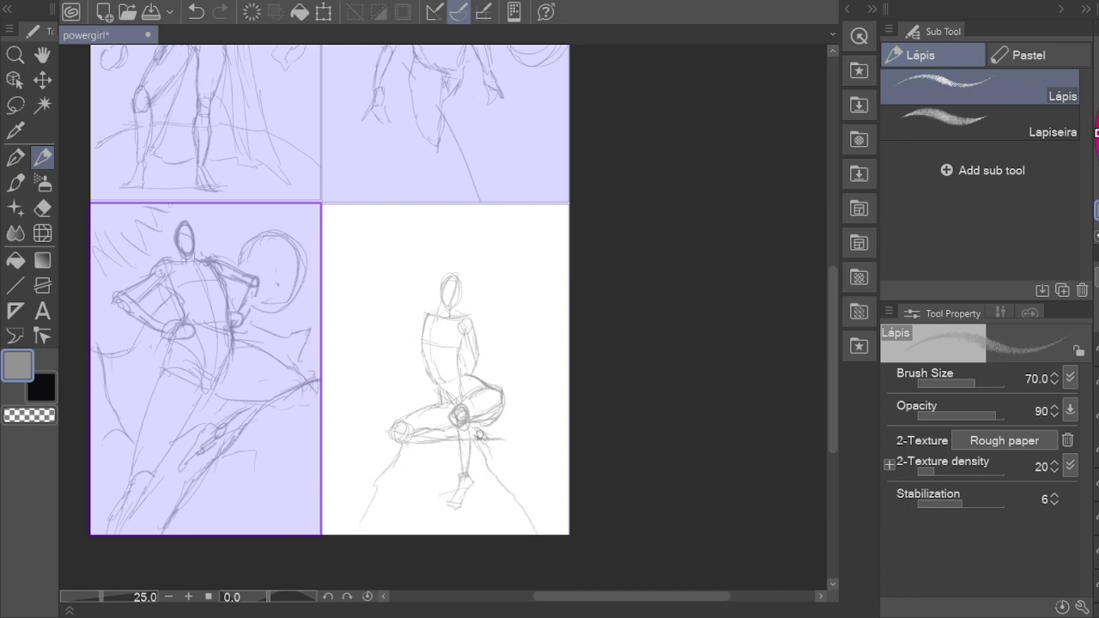
# Step: Erase and redraw the seated figure's front leg and foot, clear the arm, and add contour lines to the rock
pyautogui.press('e')
pyautogui.moveTo(479, 434)
pyautogui.mouseDown()
pyautogui.moveTo(468, 481)
pyautogui.moveTo(504, 405)
pyautogui.moveTo(464, 389)
pyautogui.moveTo(481, 414)
pyautogui.moveTo(509, 402)
pyautogui.moveTo(487, 423)
pyautogui.moveTo(448, 409)
pyautogui.moveTo(462, 477)
pyautogui.moveTo(444, 505)
pyautogui.moveTo(462, 494)
pyautogui.moveTo(401, 447)
pyautogui.moveTo(476, 426)
pyautogui.moveTo(504, 456)
pyautogui.mouseUp()
pyautogui.press('p')
pyautogui.press('e')
pyautogui.press('p')
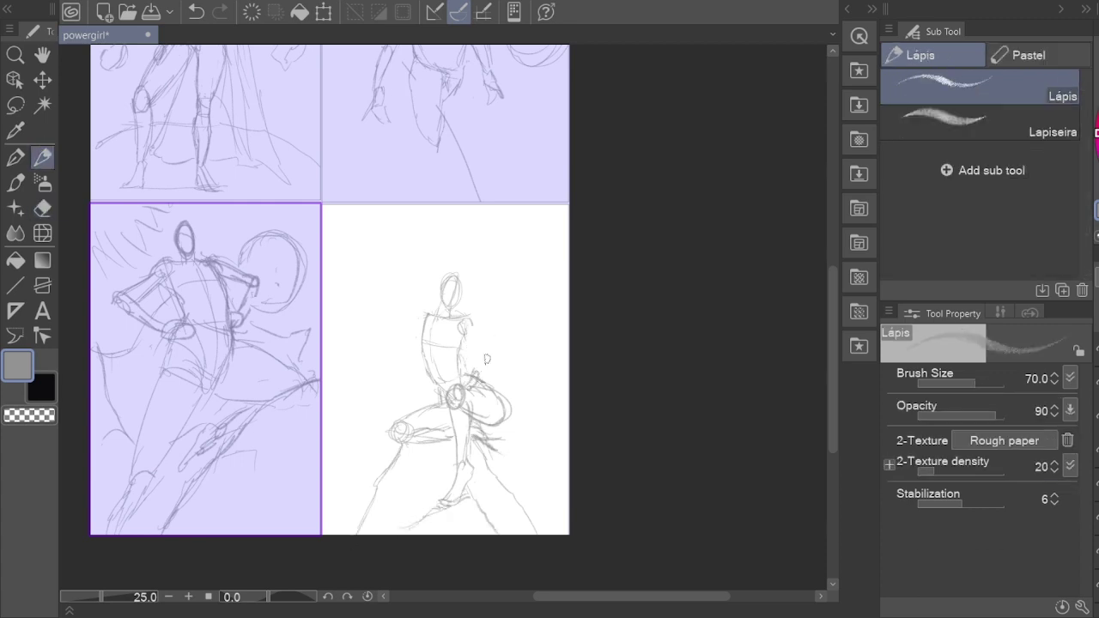
# Step: Draw one arm bent to the hip and the other straight down, and start the cape billowing out to one side
pyautogui.moveTo(475, 370)
pyautogui.mouseDown()
pyautogui.moveTo(504, 326)
pyautogui.moveTo(487, 358)
pyautogui.moveTo(505, 337)
pyautogui.moveTo(496, 343)
pyautogui.mouseUp()
pyautogui.hotkey('ctrl', 'z')
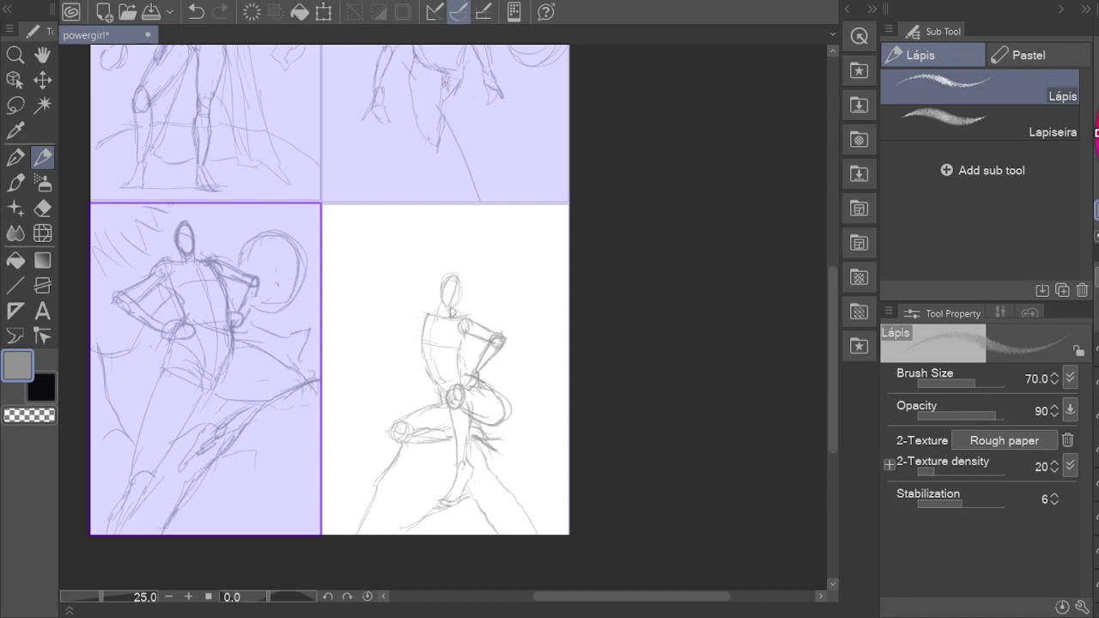
pyautogui.moveTo(420, 332); pyautogui.dragTo(423, 408)
pyautogui.moveTo(328, 304)
pyautogui.mouseDown()
pyautogui.moveTo(375, 369)
pyautogui.moveTo(339, 462)
pyautogui.moveTo(352, 502)
pyautogui.mouseUp()
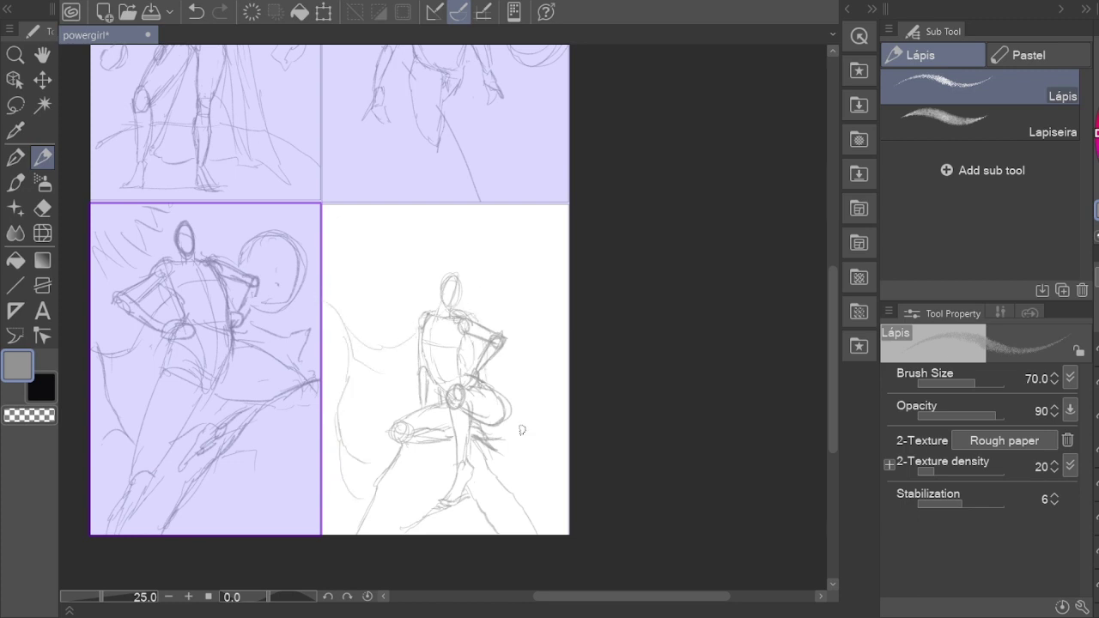
# Step: Erase the outer edge of the seated figure's raised thigh and redraw it with a tighter curve
pyautogui.moveTo(474, 416); pyautogui.dragTo(508, 429)
pyautogui.press('e')
pyautogui.moveTo(495, 388)
pyautogui.mouseDown()
pyautogui.moveTo(486, 431)
pyautogui.moveTo(464, 426)
pyautogui.moveTo(469, 455)
pyautogui.mouseUp()
pyautogui.press('p')
pyautogui.moveTo(470, 390); pyautogui.dragTo(474, 420)
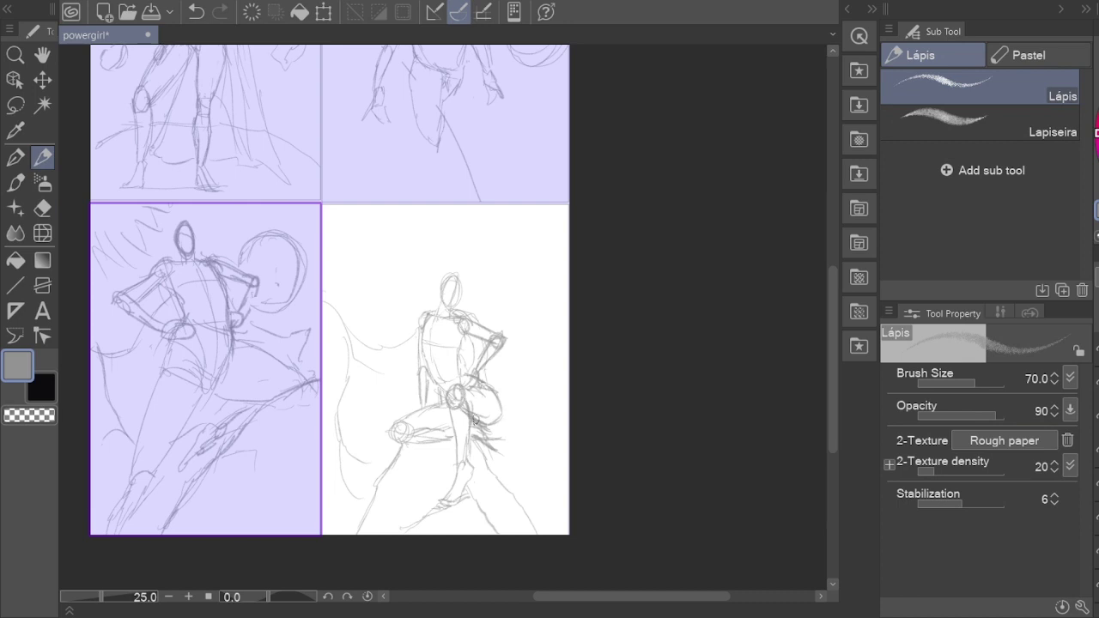
# Step: Erase the cape's rough outer edge and redraw it as a wavy line curving down toward the knee
pyautogui.moveTo(472, 304); pyautogui.dragTo(499, 321)
pyautogui.press('e')
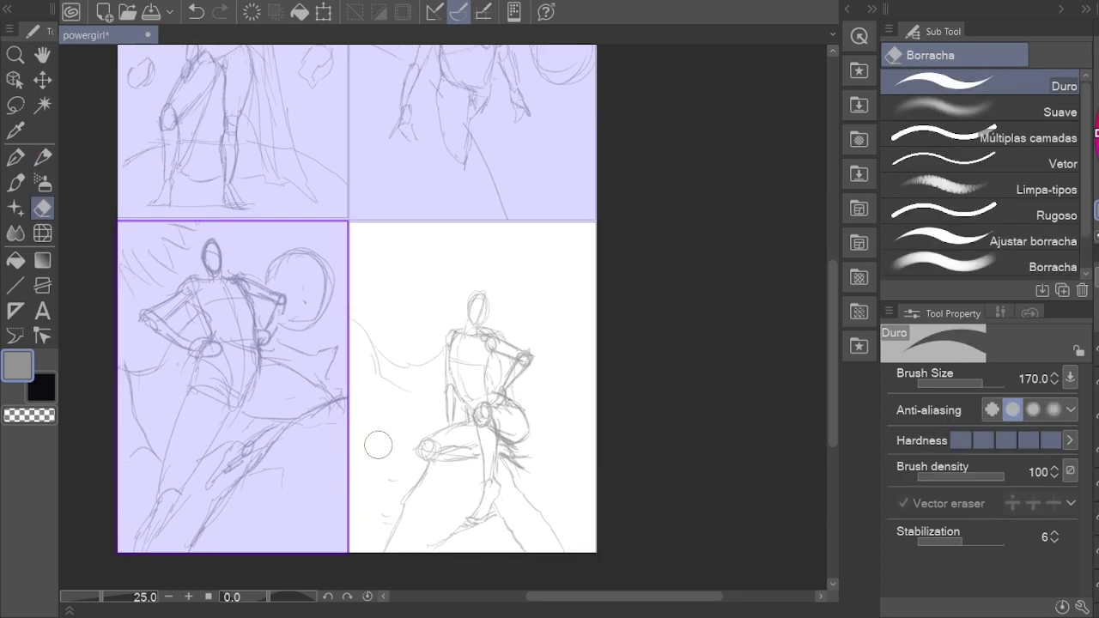
pyautogui.press('p')
pyautogui.moveTo(374, 361); pyautogui.dragTo(431, 466)
pyautogui.press('e')
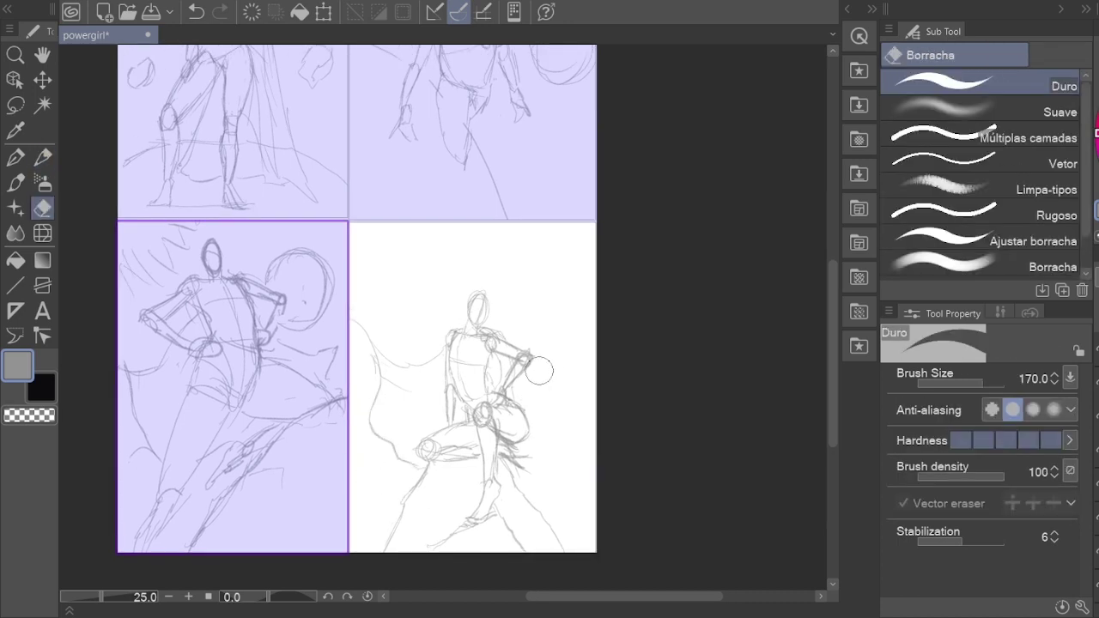
# Step: Shift the seated figure's sketch slightly to the right within its panel using a transform
pyautogui.press('h')
pyautogui.scroll(-2, 552, 374)
pyautogui.hotkey('ctrl', 't')
pyautogui.click(455, 544)
pyautogui.scroll(2, 490, 395)
# Step: Redraw the peak and inner folds of the seated figure's billowing cape, erasing leftover strokes
pyautogui.press('e')
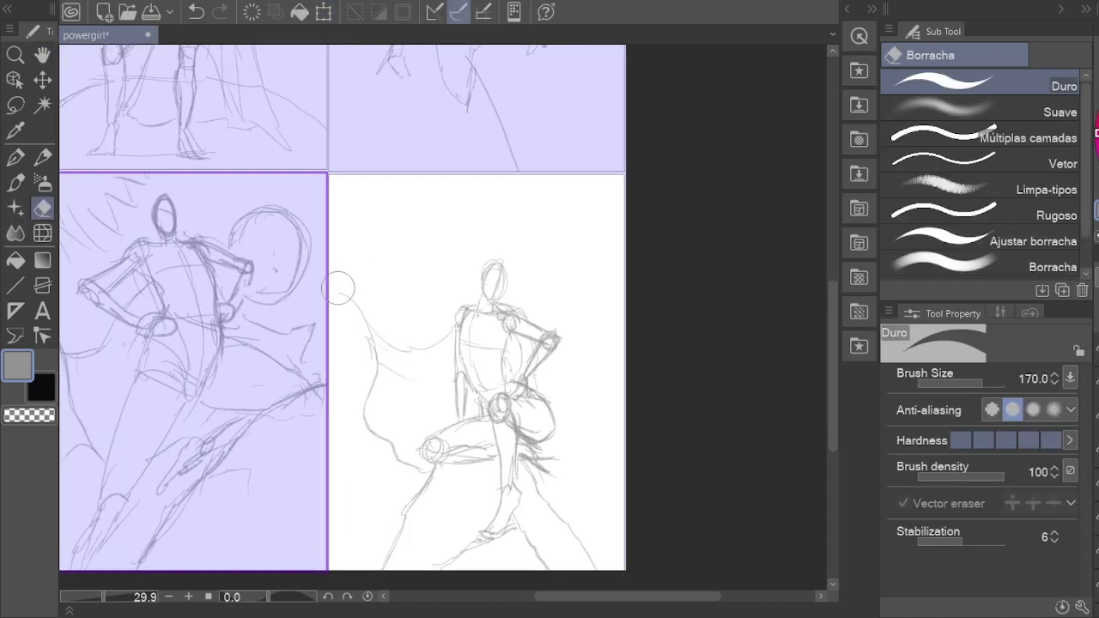
pyautogui.press('p')
pyautogui.moveTo(363, 311)
pyautogui.mouseDown()
pyautogui.moveTo(337, 342)
pyautogui.moveTo(455, 340)
pyautogui.moveTo(464, 400)
pyautogui.moveTo(503, 396)
pyautogui.moveTo(416, 459)
pyautogui.moveTo(440, 436)
pyautogui.moveTo(481, 455)
pyautogui.mouseUp()
pyautogui.press('e')
pyautogui.press('p')
pyautogui.press('e')
pyautogui.press('p')
pyautogui.press('e')
pyautogui.press('h')
pyautogui.scroll(-3, 543, 467)
pyautogui.scroll(3, 544, 466)
pyautogui.scroll(-2, 544, 466)
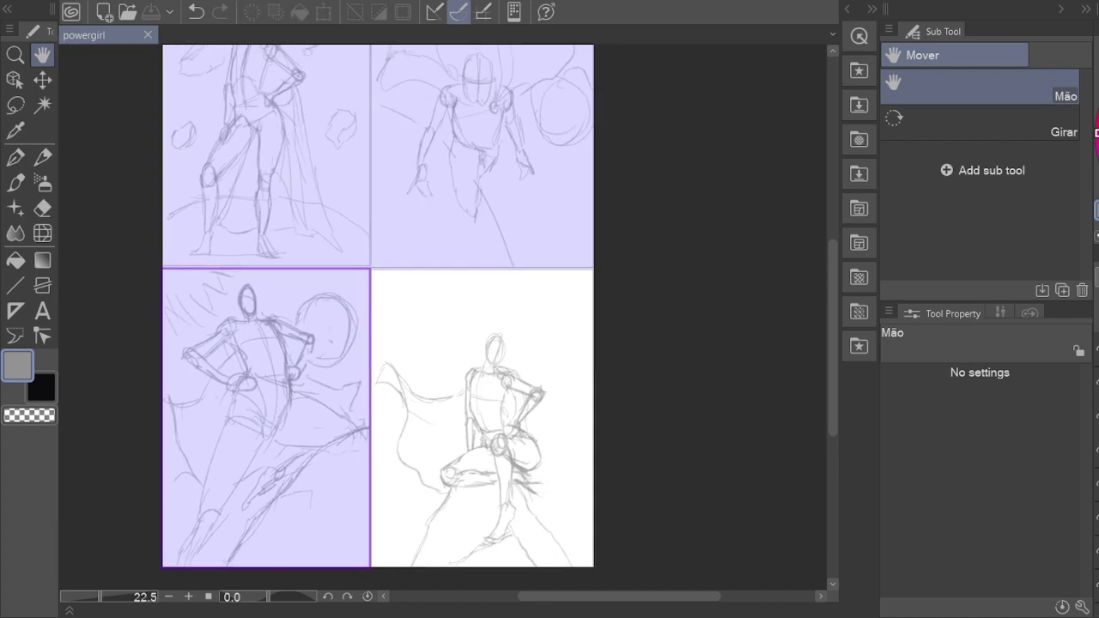
pyautogui.moveTo(547, 351); pyautogui.dragTo(513, 373)
pyautogui.press('p')
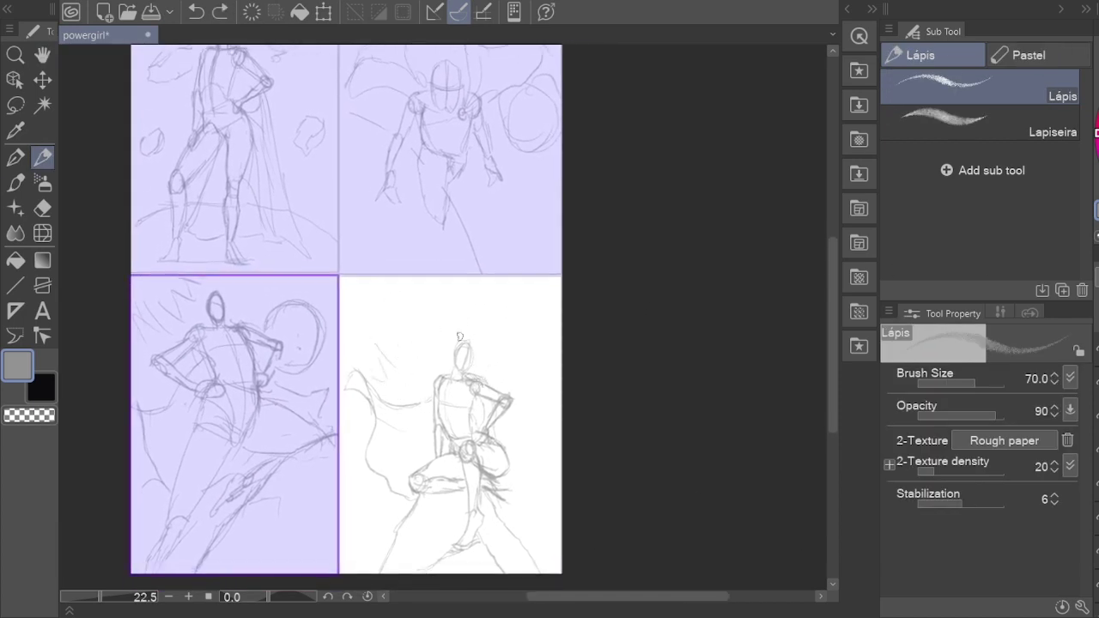
pyautogui.moveTo(464, 342); pyautogui.dragTo(449, 296)
pyautogui.moveTo(439, 320); pyautogui.dragTo(429, 298)
pyautogui.hotkey('ctrl', 'z')
pyautogui.hotkey('ctrl', 'z')
pyautogui.hotkey('ctrl', 'z')
# Step: Sketch burst lines radiating above and beside the seated figure's head
pyautogui.moveTo(451, 338)
pyautogui.mouseDown()
pyautogui.moveTo(419, 326)
pyautogui.moveTo(367, 357)
pyautogui.mouseUp()
pyautogui.moveTo(382, 308); pyautogui.dragTo(440, 332)
pyautogui.moveTo(404, 291); pyautogui.dragTo(442, 324)
pyautogui.moveTo(476, 303); pyautogui.dragTo(455, 337)
pyautogui.scroll(-1, 398, 507)
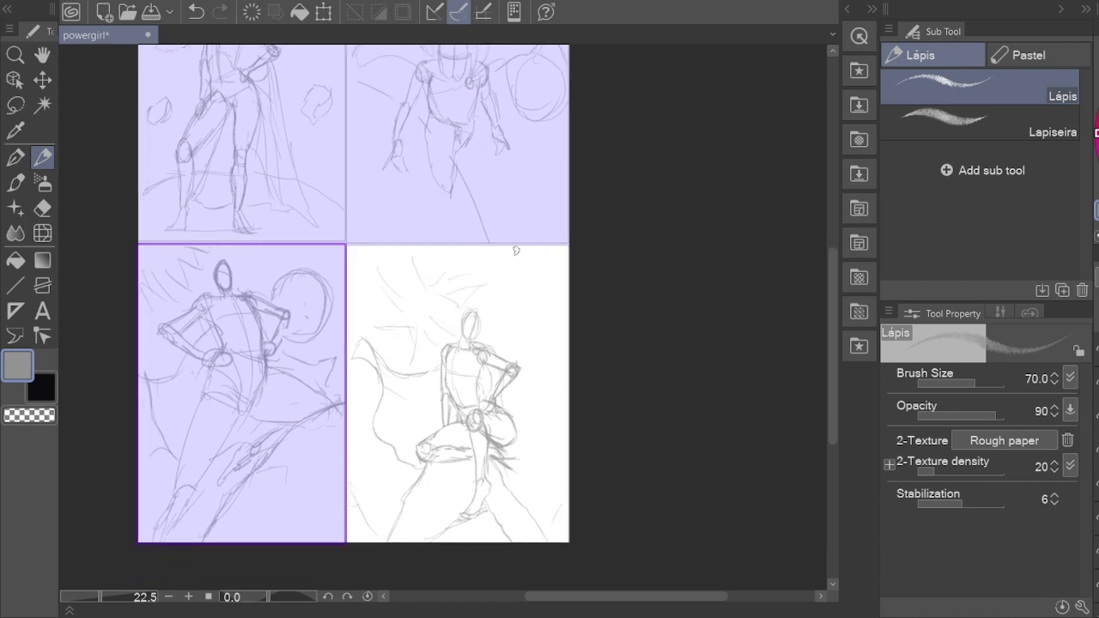
# Step: Undo the rejected background strokes and draw a large planet arc with inner contour lines behind the seated figure's bent arm
pyautogui.hotkey('ctrl', 'z')
pyautogui.moveTo(517, 250); pyautogui.dragTo(569, 343)
pyautogui.hotkey('ctrl', 'z')
pyautogui.hotkey('ctrl', 'z')
pyautogui.moveTo(569, 503)
pyautogui.mouseDown()
pyautogui.moveTo(514, 426)
pyautogui.moveTo(567, 359)
pyautogui.mouseUp()
pyautogui.moveTo(535, 395); pyautogui.dragTo(565, 431)
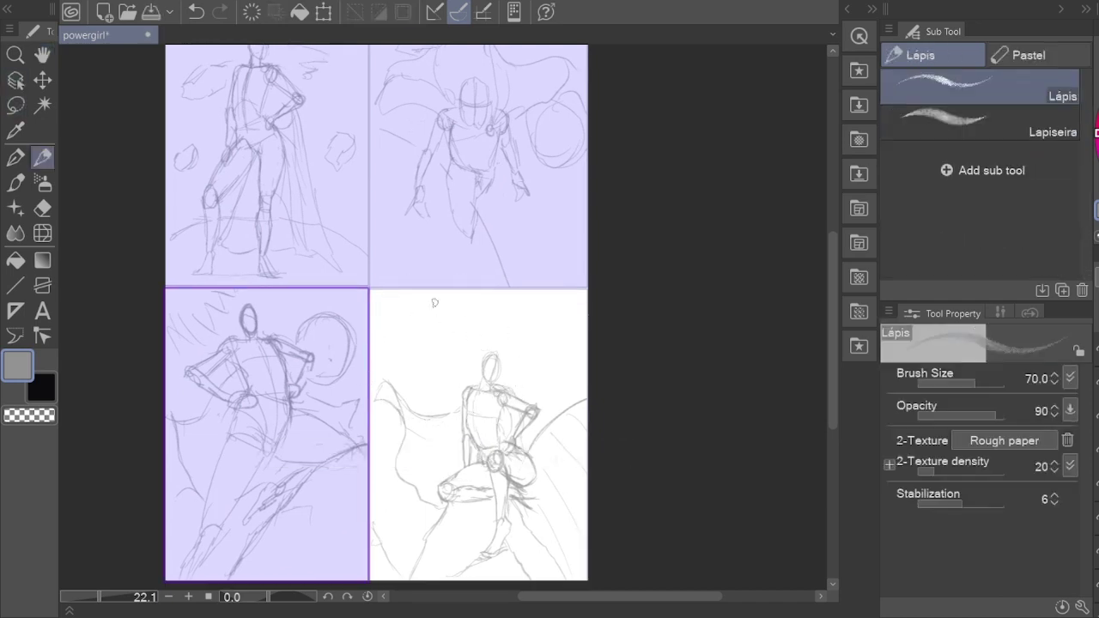
# Step: Save the drawing with the sketches in all four panels
pyautogui.scroll(1, 416, 302)
pyautogui.scroll(-1, 438, 361)
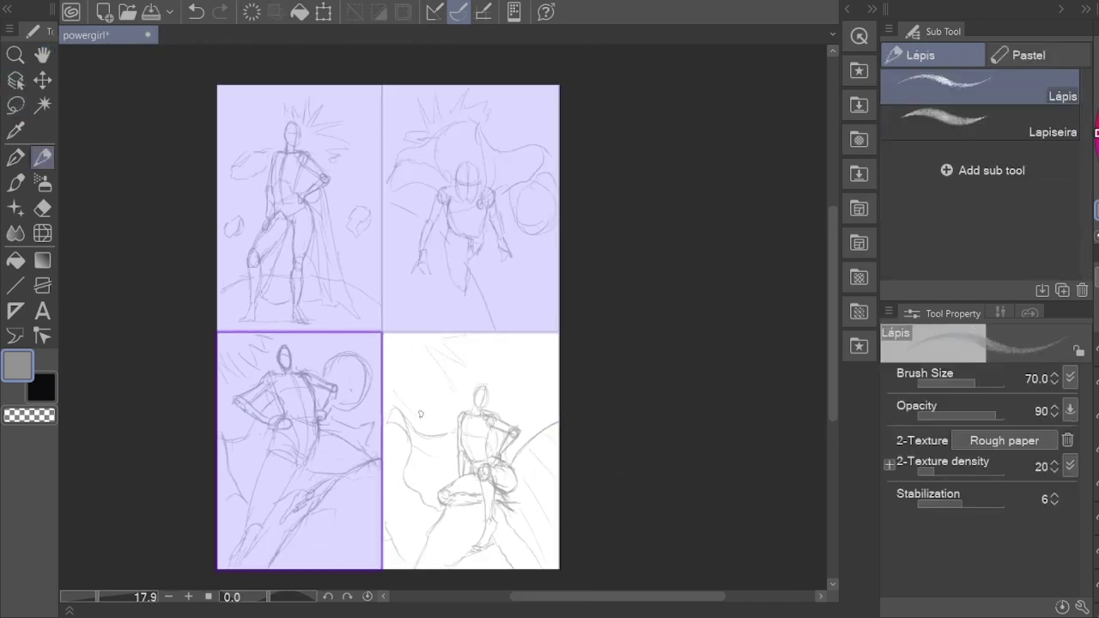
pyautogui.scroll(1, 510, 377)
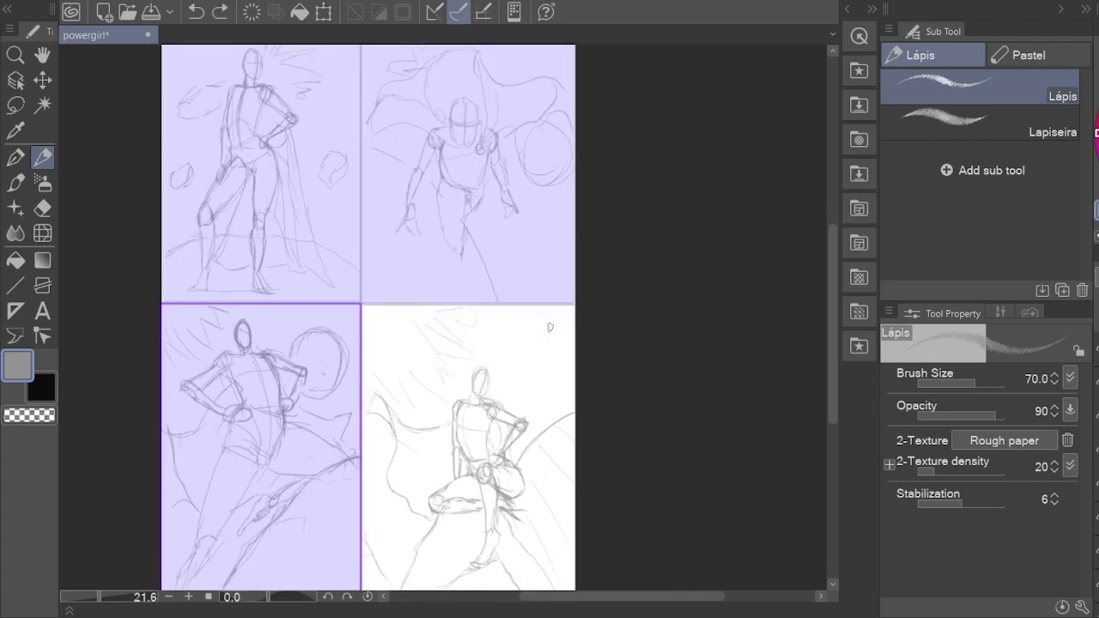
pyautogui.press('g')
pyautogui.moveTo(535, 273); pyautogui.dragTo(532, 287)
pyautogui.scroll(-2, 531, 287)
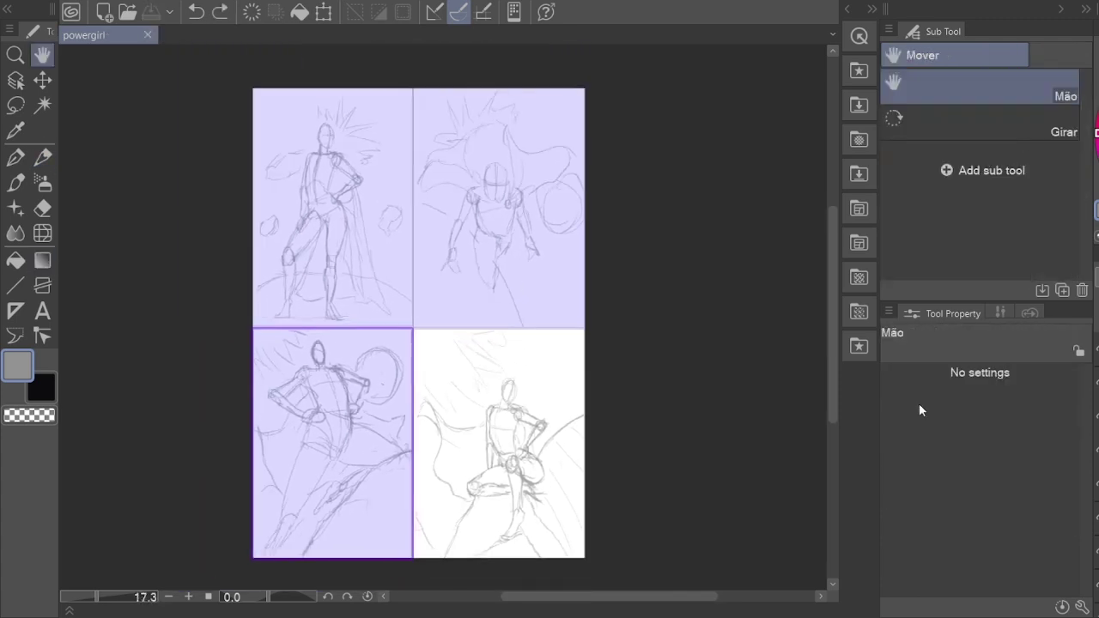
pyautogui.hotkey('ctrl', 's')
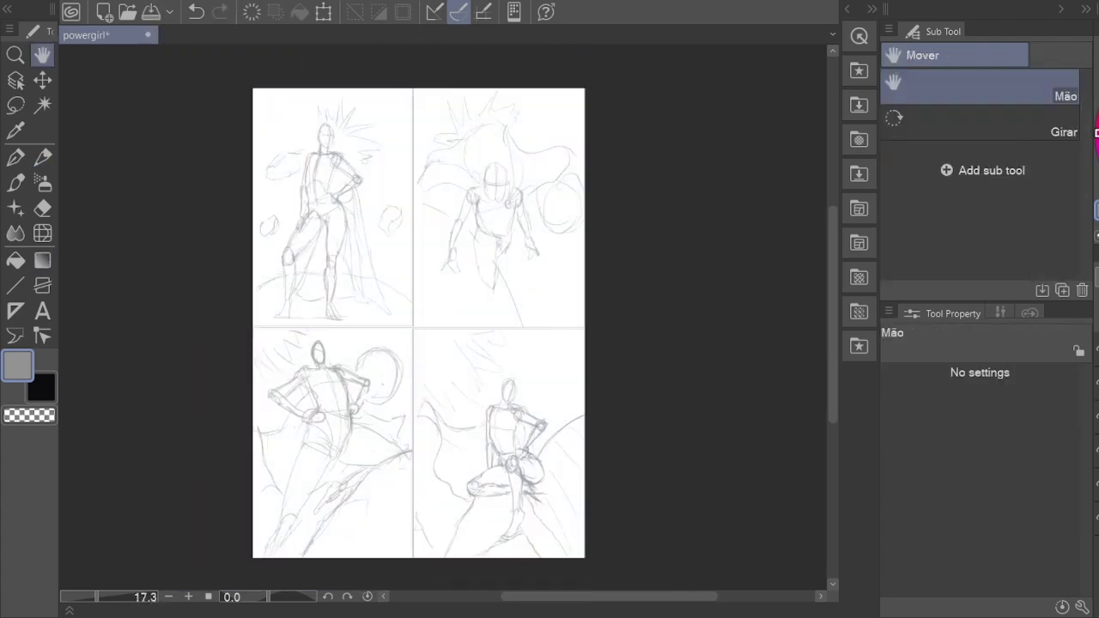
pyautogui.scroll(1, 535, 254)
pyautogui.moveTo(535, 254); pyautogui.dragTo(528, 243)
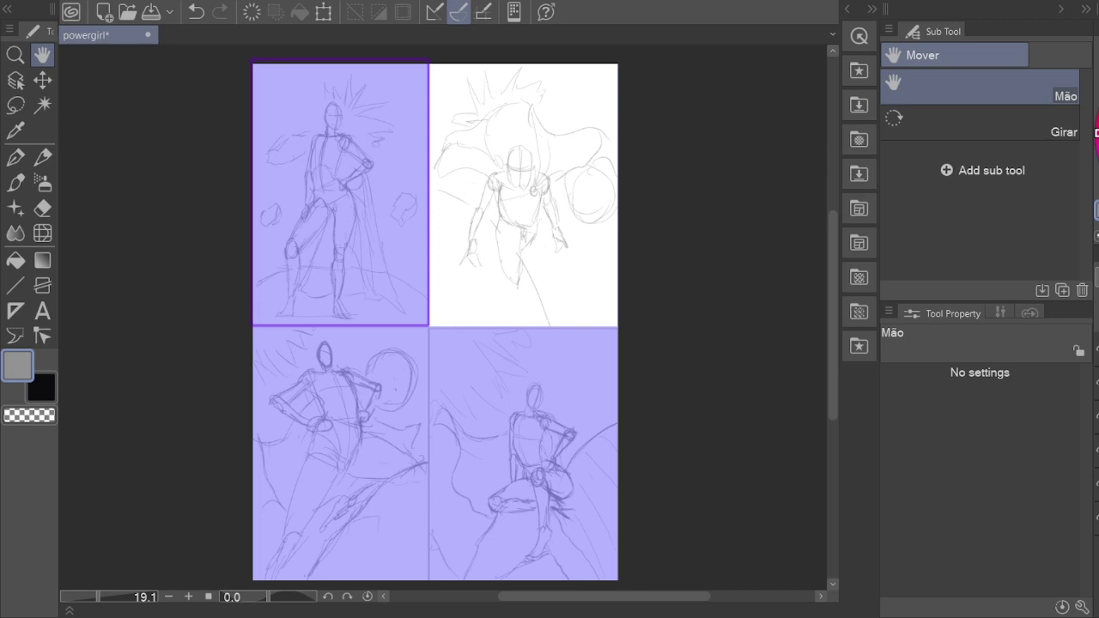
# Step: Redraw the torso sides, pelvis curve and raised thigh of the flying figure in the upper-right panel with darker pencil strokes
pyautogui.scroll(2, 533, 232)
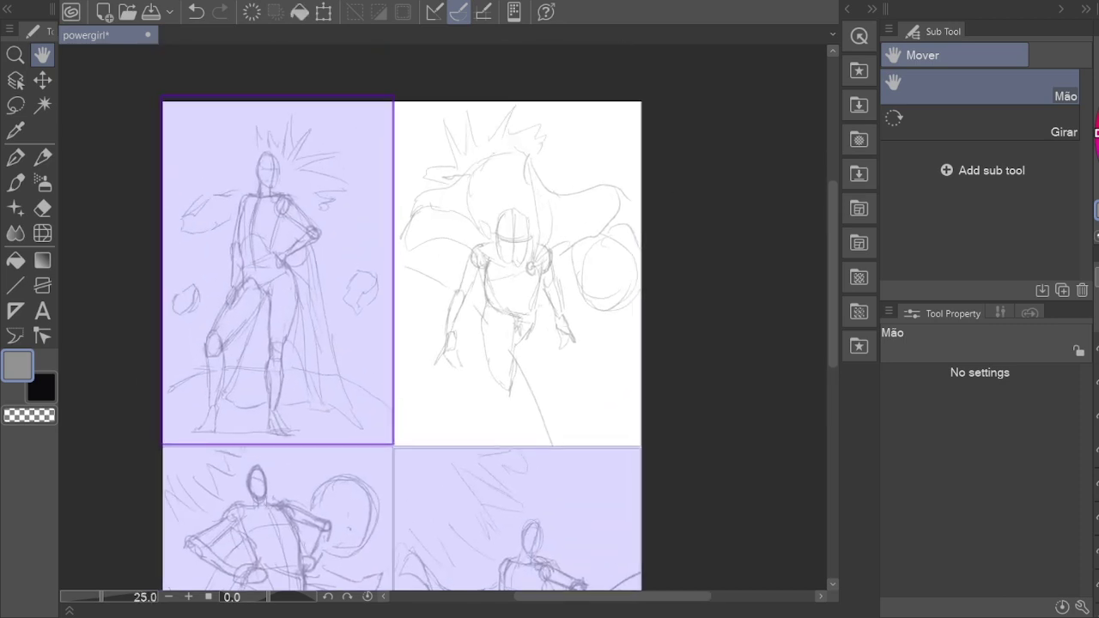
pyautogui.scroll(2, 554, 237)
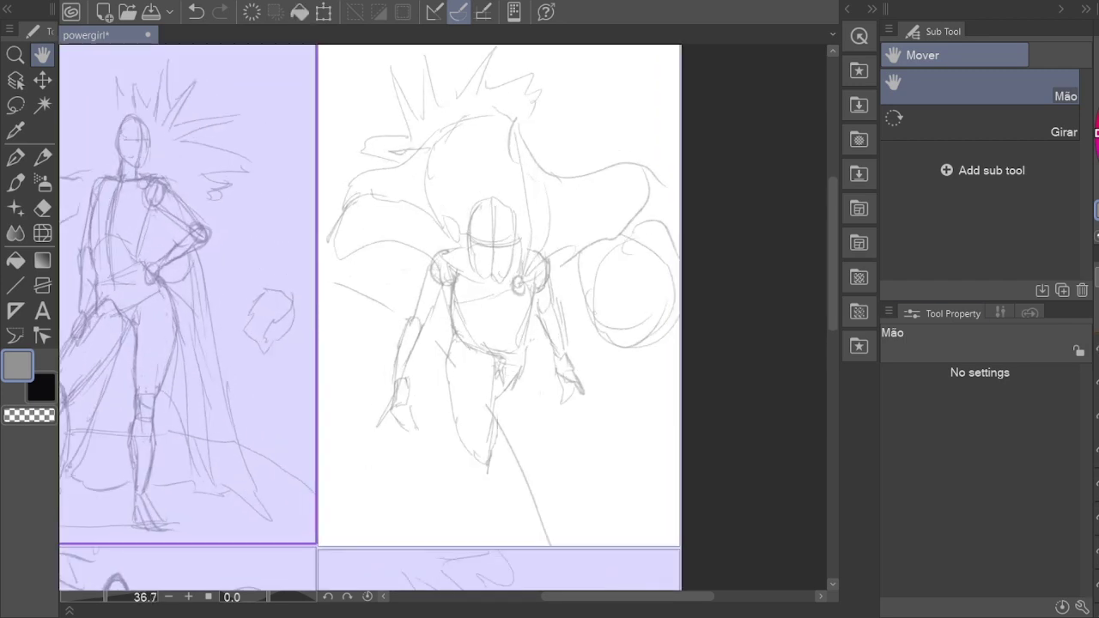
pyautogui.scroll(1, 345, 335)
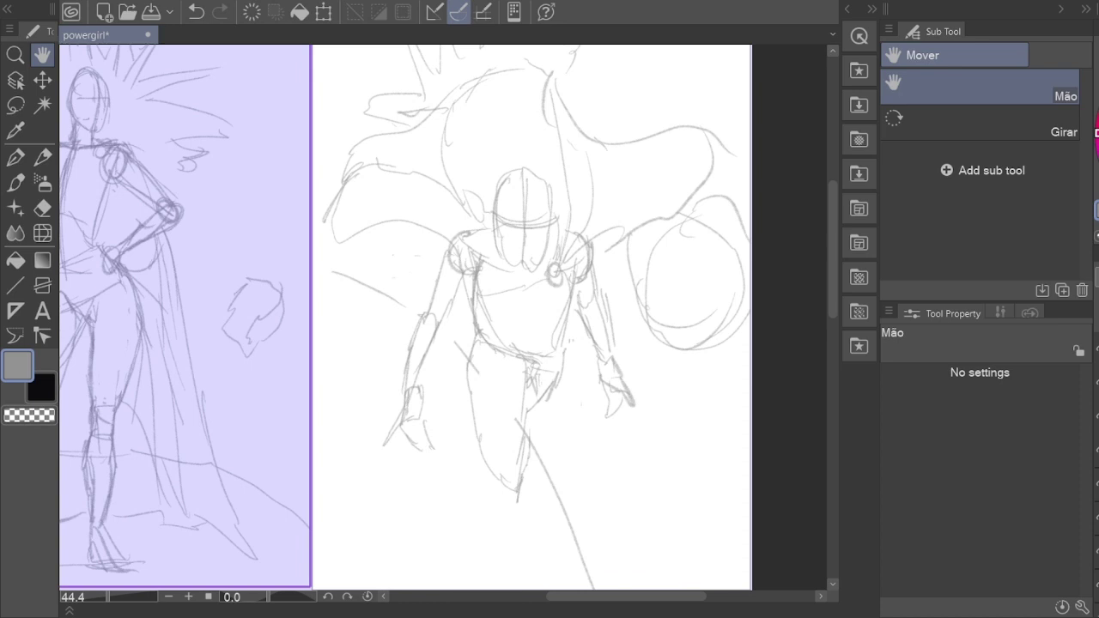
pyautogui.press('e')
pyautogui.press('p')
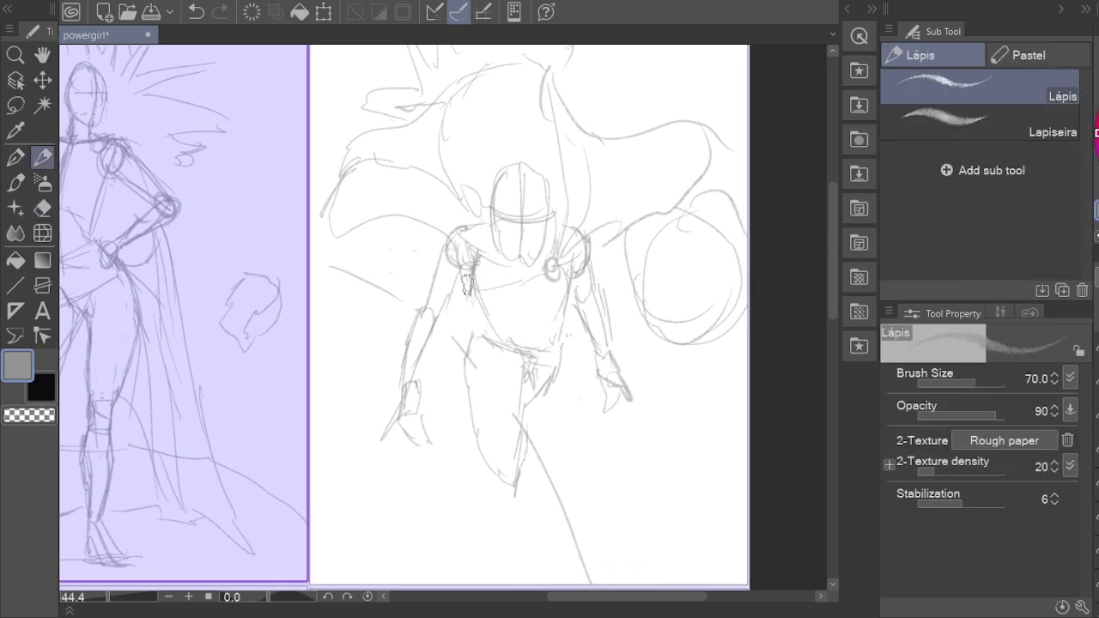
pyautogui.moveTo(468, 259); pyautogui.dragTo(543, 339)
pyautogui.moveTo(565, 262); pyautogui.dragTo(560, 337)
pyautogui.moveTo(467, 355)
pyautogui.mouseDown()
pyautogui.moveTo(497, 469)
pyautogui.moveTo(523, 407)
pyautogui.mouseUp()
pyautogui.moveTo(499, 354); pyautogui.dragTo(505, 343)
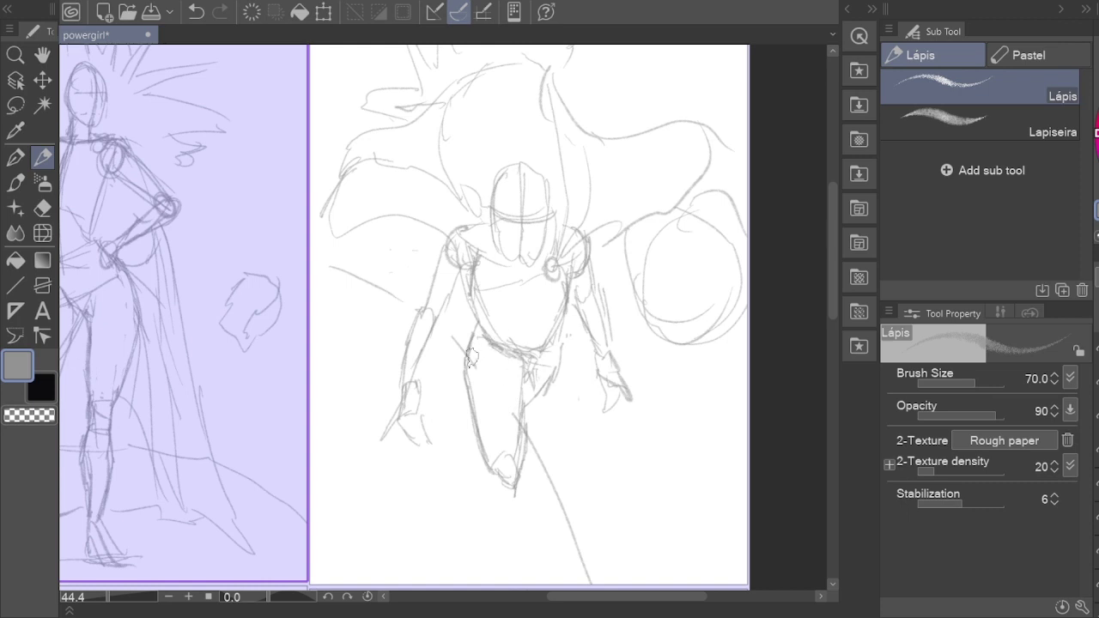
# Step: Add a centre line and curved waist line to the flying figure's torso, and redraw its jaw and head outline
pyautogui.moveTo(518, 273); pyautogui.dragTo(520, 359)
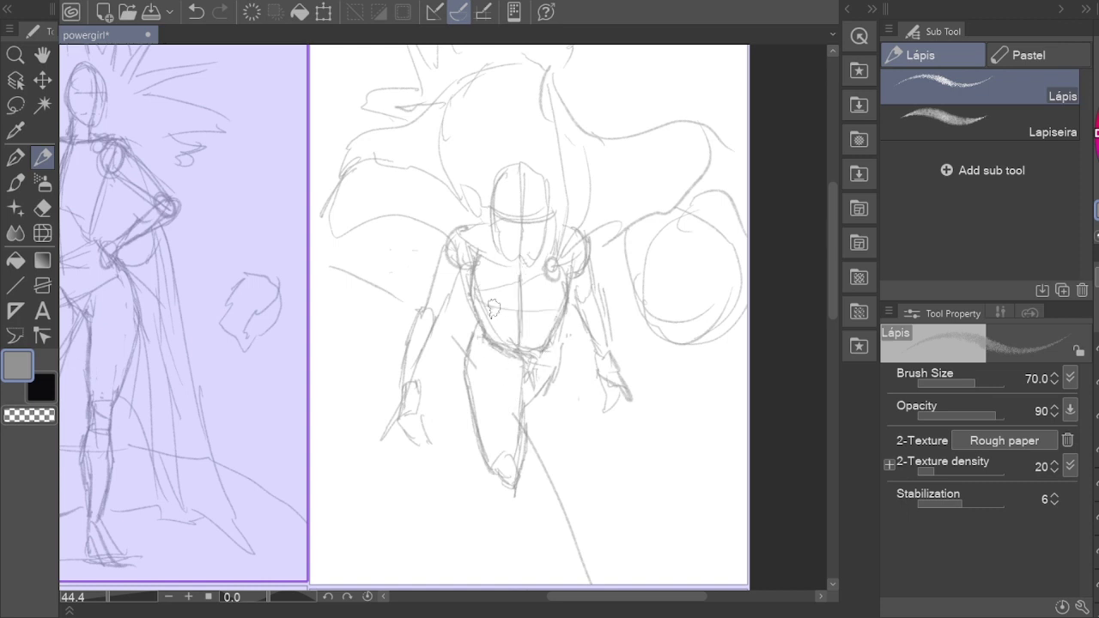
pyautogui.moveTo(477, 316); pyautogui.dragTo(561, 307)
pyautogui.press('e')
pyautogui.moveTo(489, 343)
pyautogui.mouseDown()
pyautogui.moveTo(528, 357)
pyautogui.moveTo(521, 367)
pyautogui.moveTo(531, 347)
pyautogui.moveTo(490, 349)
pyautogui.moveTo(537, 359)
pyautogui.moveTo(537, 374)
pyautogui.moveTo(556, 327)
pyautogui.moveTo(526, 319)
pyautogui.mouseUp()
pyautogui.press('e')
pyautogui.press('e')
pyautogui.moveTo(516, 237); pyautogui.dragTo(537, 267)
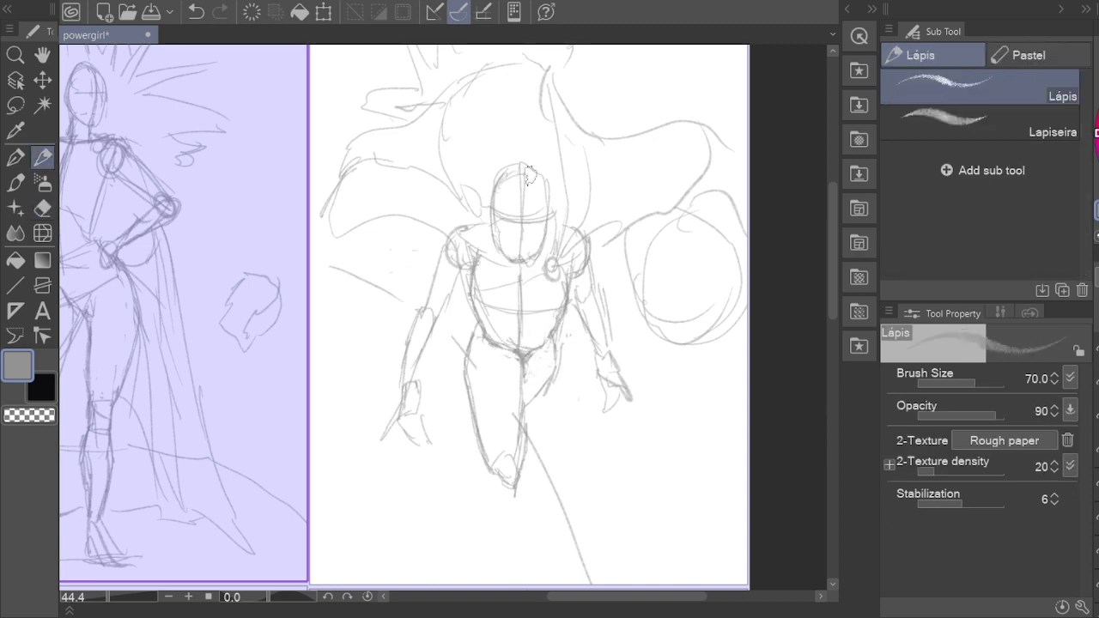
pyautogui.moveTo(528, 174); pyautogui.dragTo(498, 198)
pyautogui.press('e')
# Step: Erase the flying figure's upper arm on the side away from the planet and redraw its shoulder, neck slope and arm contour
pyautogui.press('space')
pyautogui.scroll(-2, 516, 329)
pyautogui.scroll(1, 516, 329)
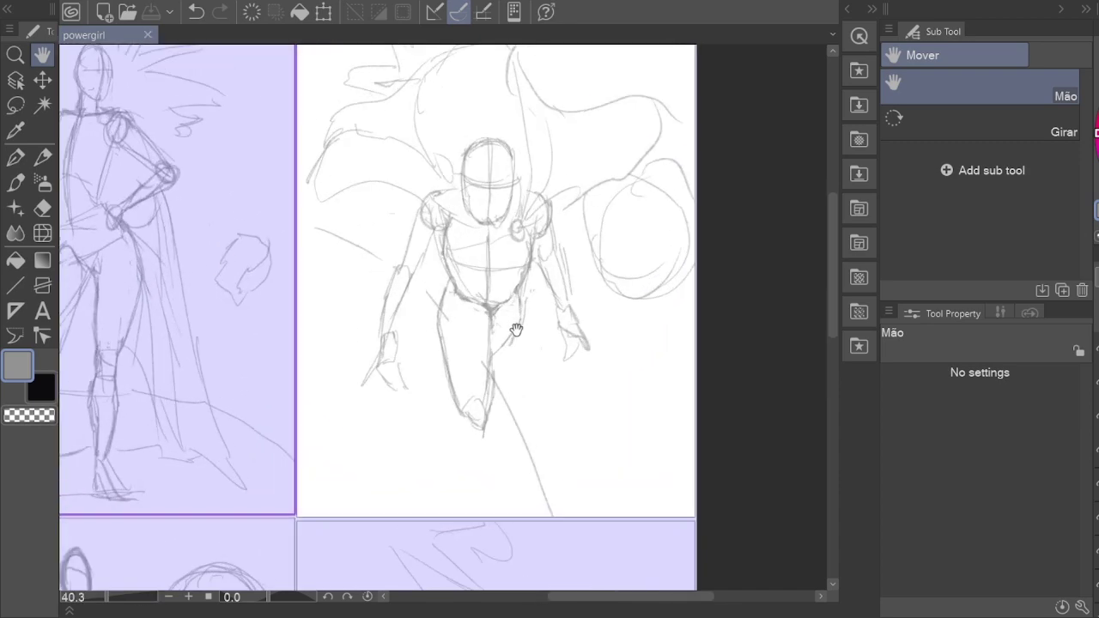
pyautogui.scroll(1, 432, 344)
pyautogui.scroll(-3, 432, 344)
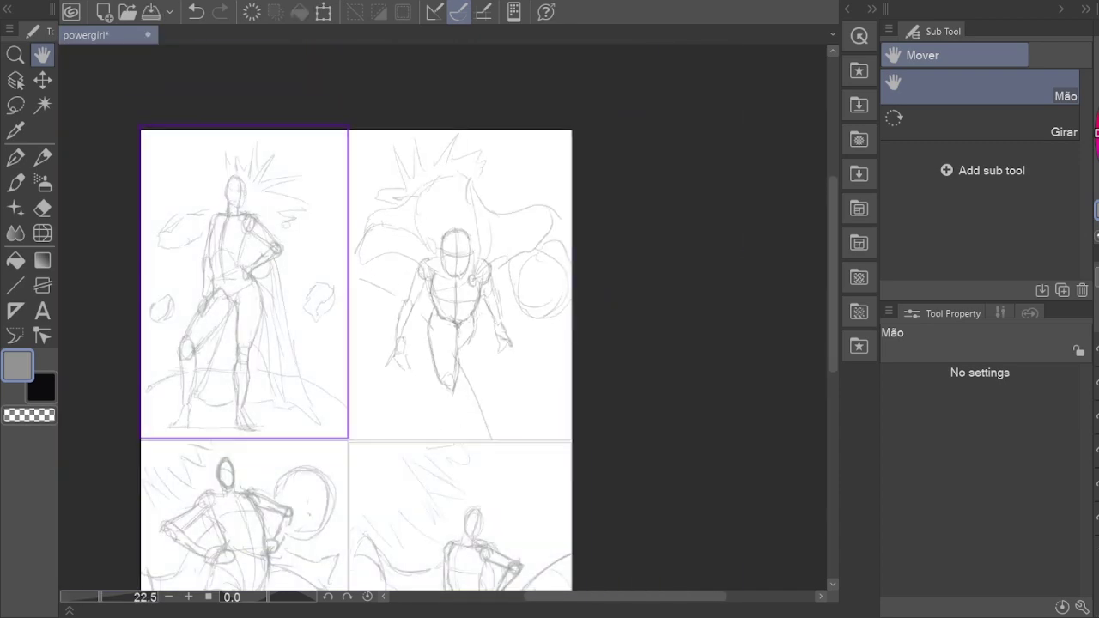
pyautogui.scroll(4, 400, 315)
pyautogui.press('e')
pyautogui.press('p')
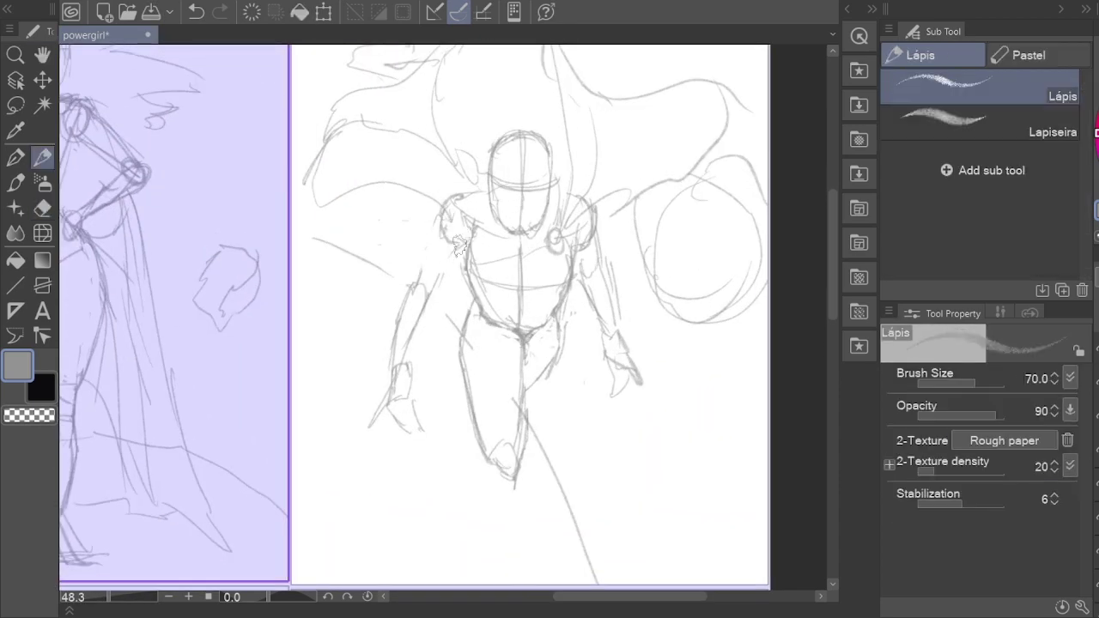
pyautogui.moveTo(460, 245)
pyautogui.mouseDown()
pyautogui.moveTo(417, 296)
pyautogui.moveTo(407, 352)
pyautogui.mouseUp()
pyautogui.moveTo(481, 191)
pyautogui.mouseDown()
pyautogui.moveTo(455, 257)
pyautogui.moveTo(446, 227)
pyautogui.moveTo(415, 284)
pyautogui.mouseUp()
pyautogui.press('e')
pyautogui.press('p')
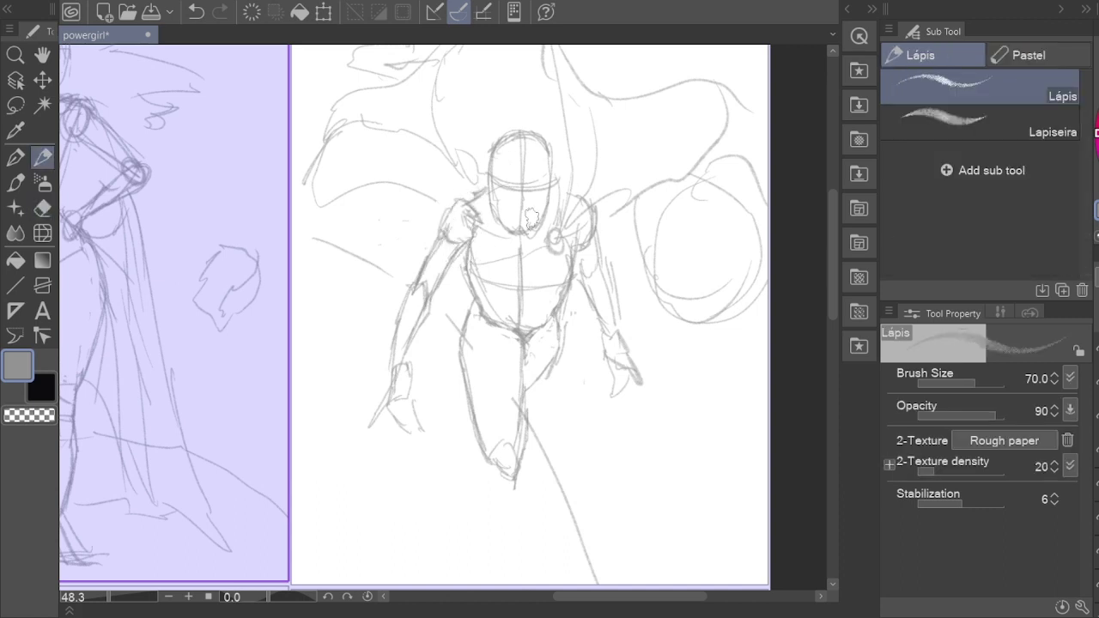
# Step: Draw the curved collar line below the flying figure's chin and save the drawing
pyautogui.moveTo(529, 230)
pyautogui.mouseDown()
pyautogui.moveTo(481, 225)
pyautogui.moveTo(546, 233)
pyautogui.mouseUp()
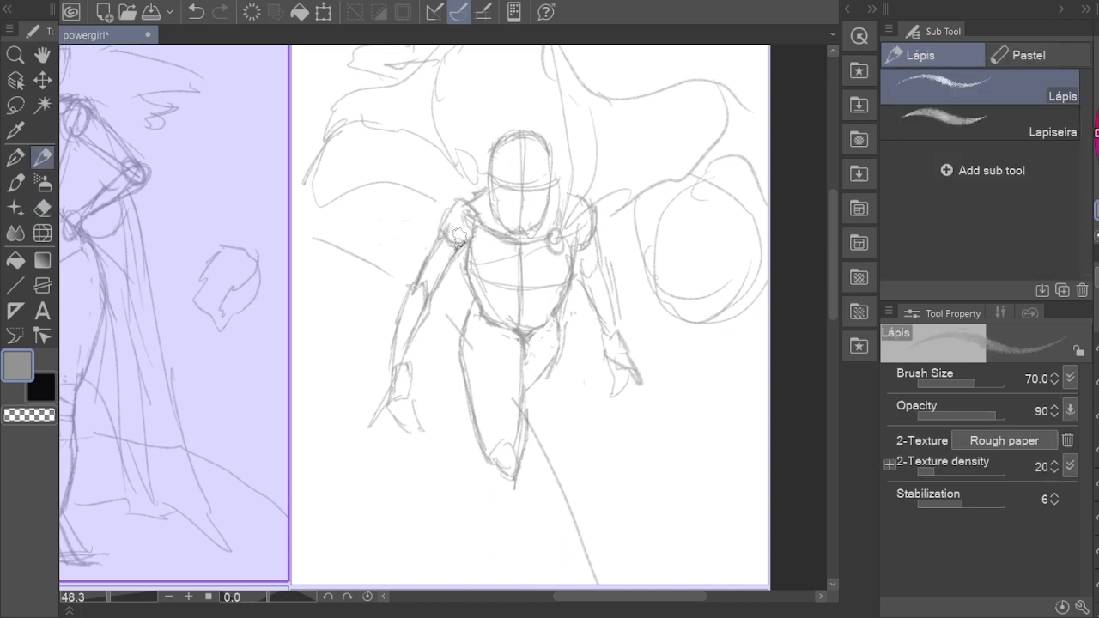
pyautogui.press('e')
pyautogui.press('p')
pyautogui.press('h')
pyautogui.scroll(-3, 497, 167)
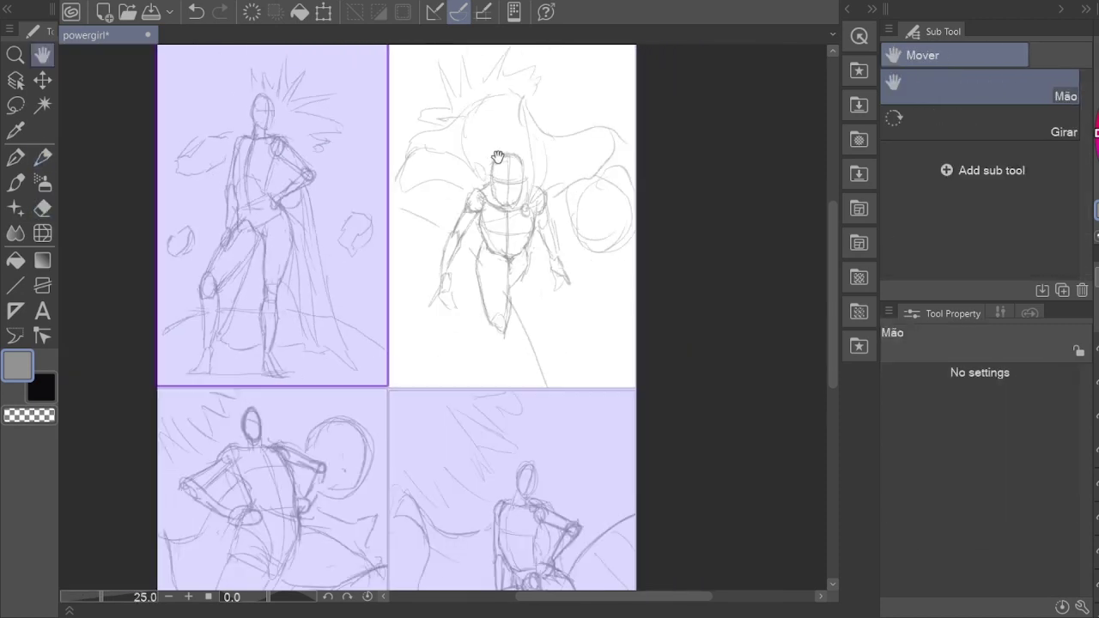
pyautogui.hotkey('ctrl', 's')
# Step: Redraw the shoulder line and both torso sides of the hands-on-hips figure in the lower-left panel, erasing the overlapping strokes
pyautogui.scroll(3, 498, 157)
pyautogui.scroll(-4, 481, 258)
pyautogui.scroll(2, 469, 369)
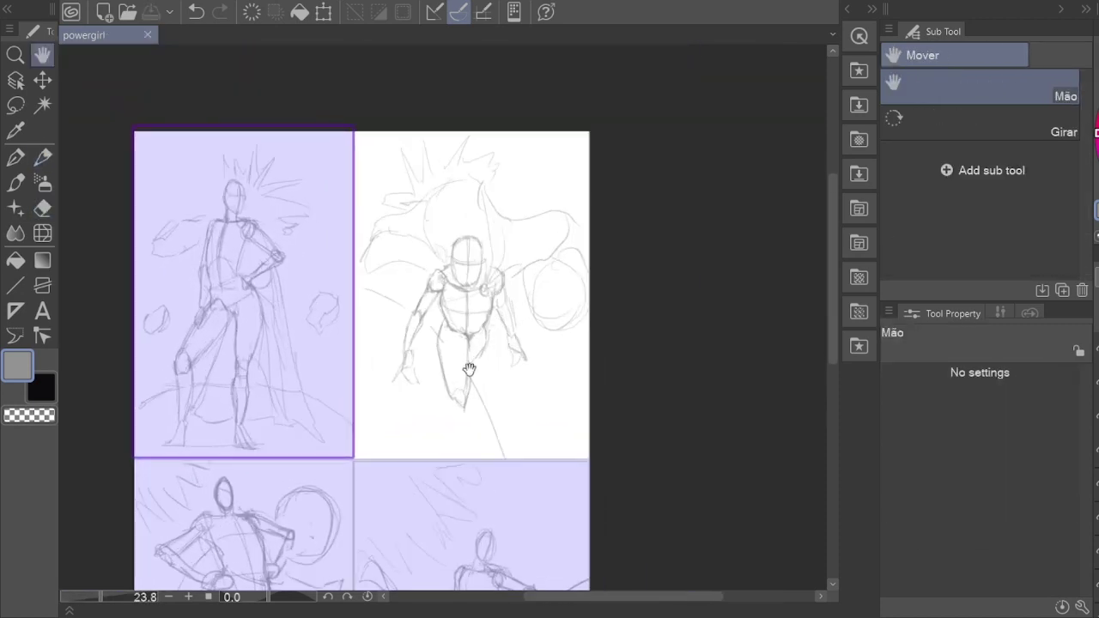
pyautogui.scroll(-1, 469, 369)
pyautogui.moveTo(468, 370); pyautogui.dragTo(484, 222)
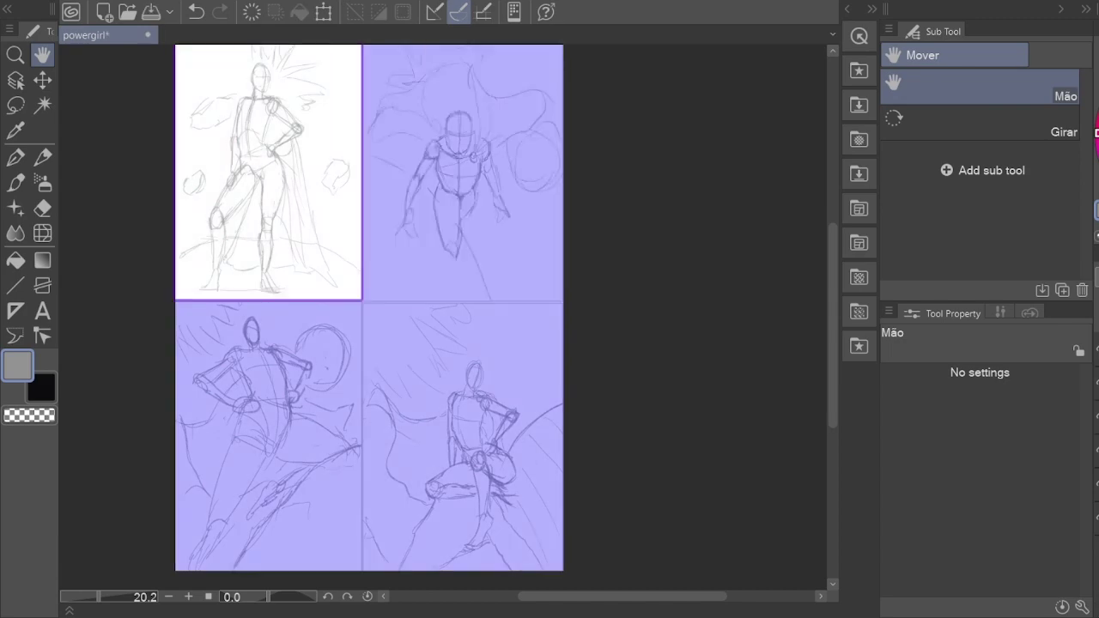
pyautogui.scroll(5, 339, 354)
pyautogui.press('e')
pyautogui.press('p')
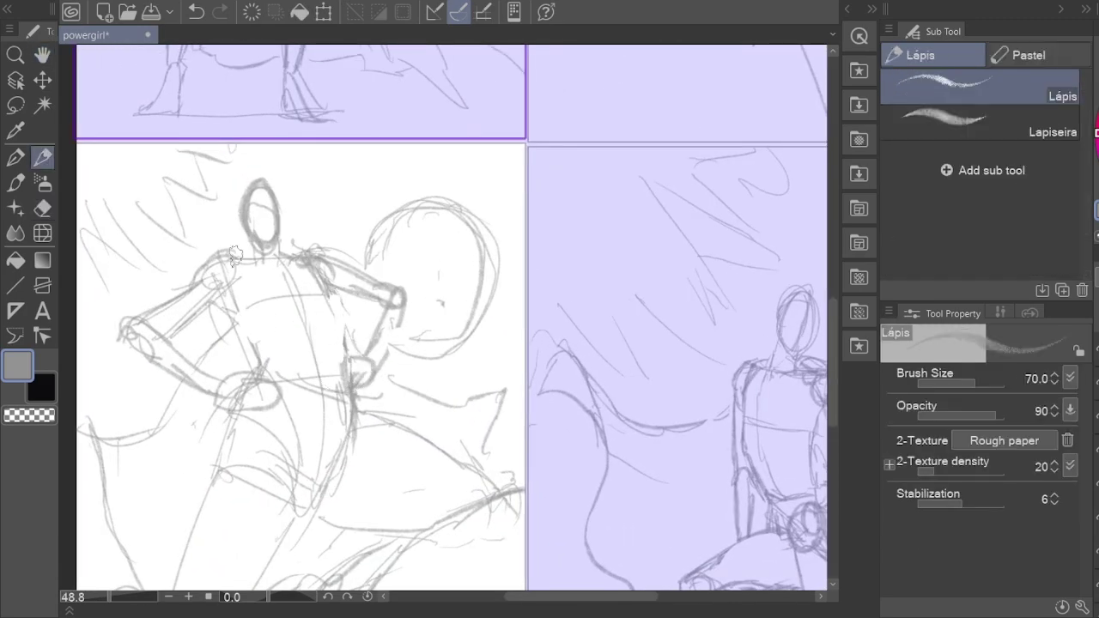
pyautogui.moveTo(257, 247)
pyautogui.mouseDown()
pyautogui.moveTo(327, 282)
pyautogui.moveTo(354, 402)
pyautogui.mouseUp()
pyautogui.press('e')
pyautogui.press('p')
pyautogui.moveTo(344, 314); pyautogui.dragTo(352, 412)
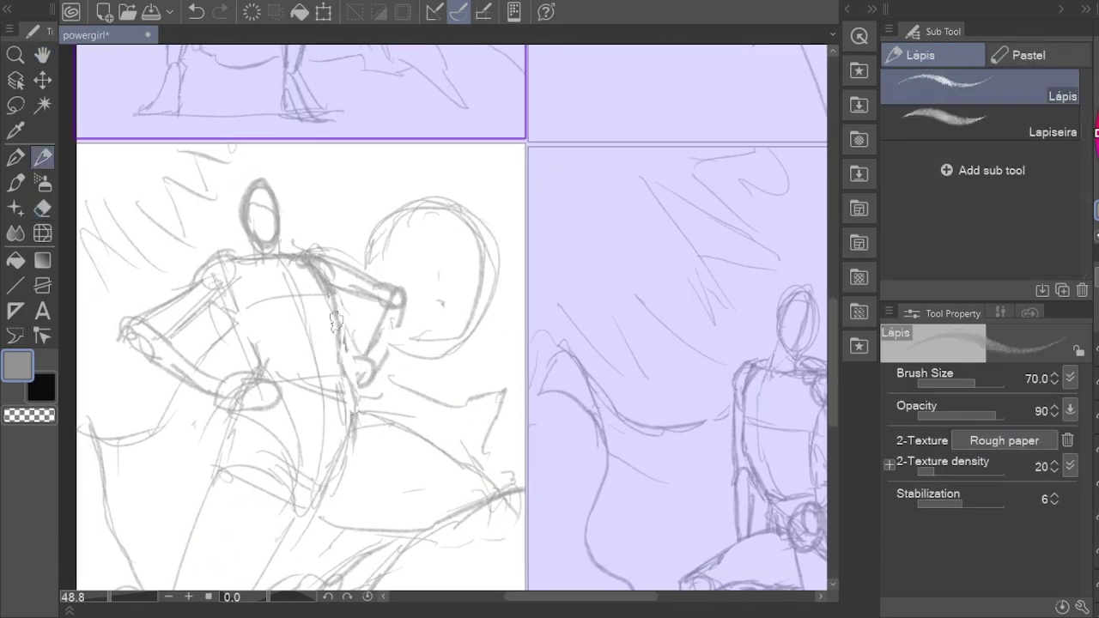
pyautogui.moveTo(257, 305); pyautogui.dragTo(223, 365)
pyautogui.moveTo(232, 292); pyautogui.dragTo(271, 365)
pyautogui.moveTo(223, 273); pyautogui.dragTo(266, 299)
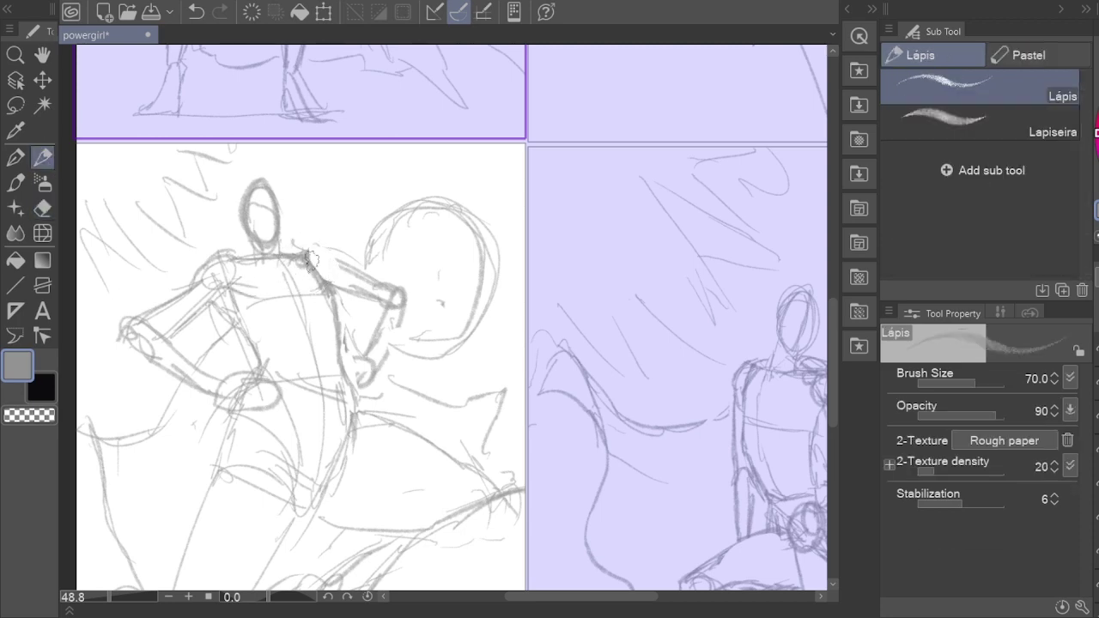
# Step: Redraw the bent arm beside the planet with a firmer upper arm, angular elbow, forearm and round hand
pyautogui.moveTo(301, 249)
pyautogui.mouseDown()
pyautogui.moveTo(354, 295)
pyautogui.moveTo(404, 301)
pyautogui.moveTo(434, 343)
pyautogui.mouseUp()
pyautogui.press('e')
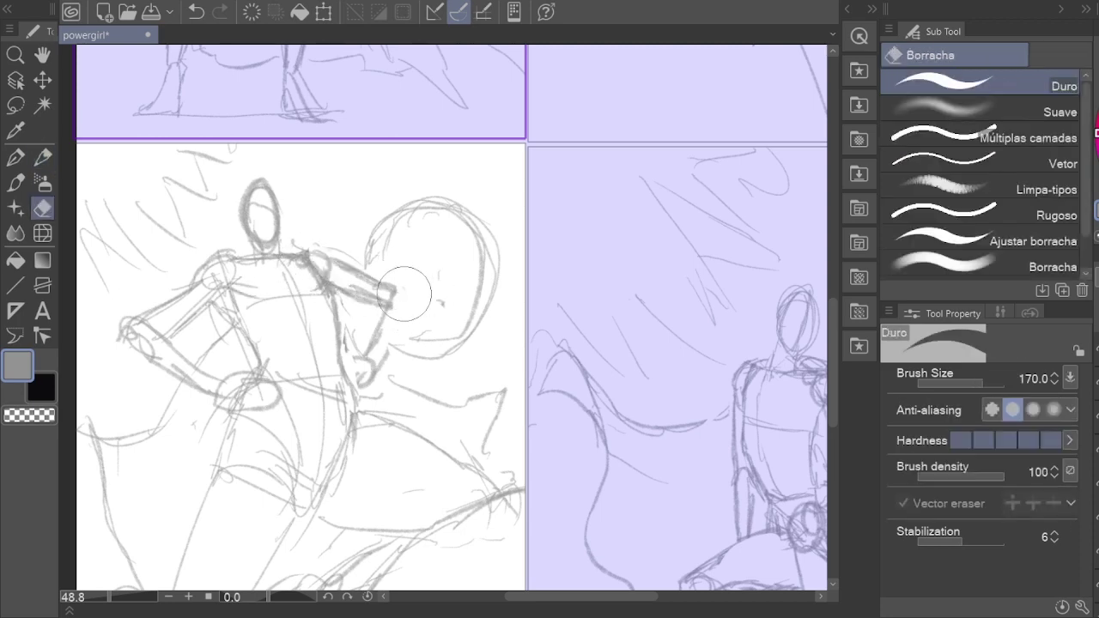
pyautogui.press('p')
pyautogui.moveTo(410, 280)
pyautogui.mouseDown()
pyautogui.moveTo(364, 303)
pyautogui.moveTo(336, 298)
pyautogui.moveTo(418, 324)
pyautogui.mouseUp()
pyautogui.moveTo(385, 292)
pyautogui.mouseDown()
pyautogui.moveTo(408, 310)
pyautogui.moveTo(353, 380)
pyautogui.mouseUp()
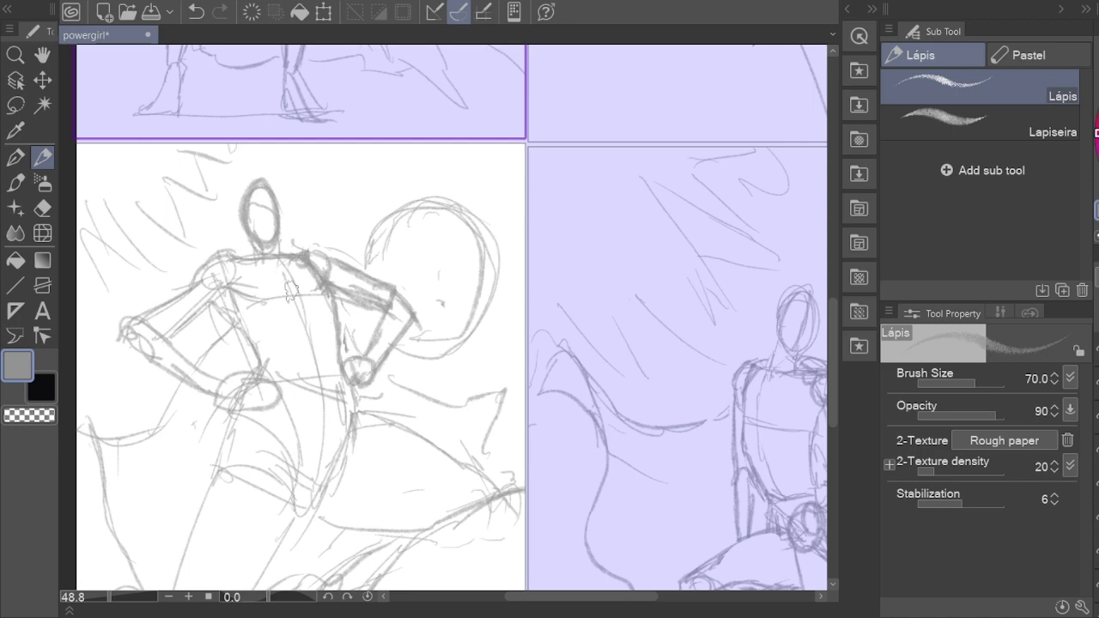
# Step: Thin the hands-on-hips figure's head outline and draw crossed vertical and horizontal face guidelines inside it
pyautogui.press('e')
pyautogui.press('p')
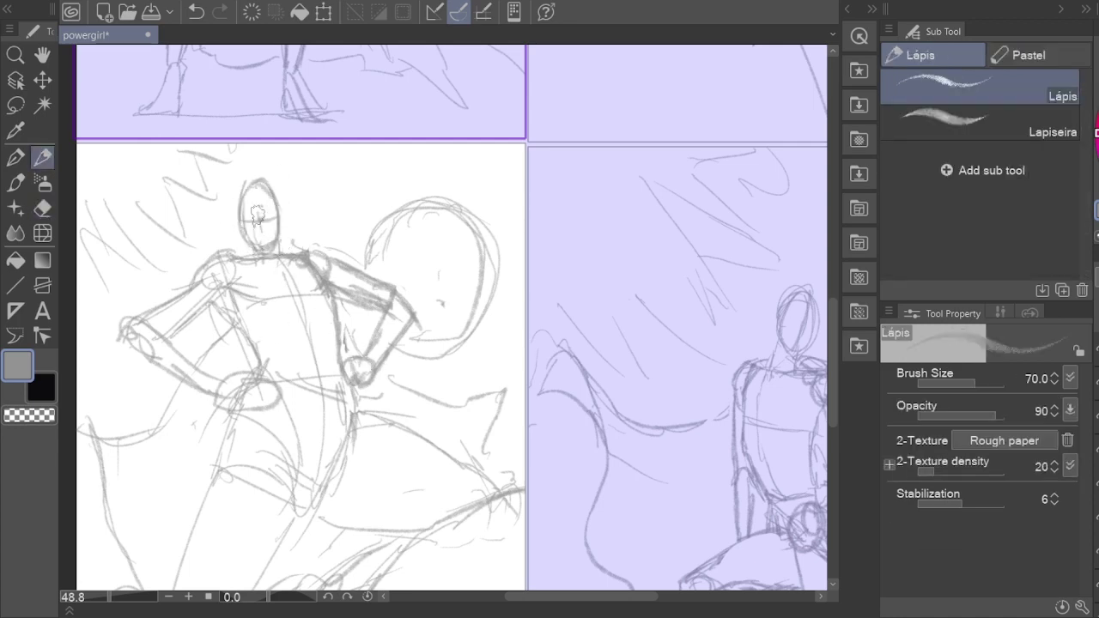
pyautogui.press('e')
pyautogui.moveTo(258, 182)
pyautogui.mouseDown()
pyautogui.moveTo(260, 245)
pyautogui.moveTo(273, 189)
pyautogui.mouseUp()
pyautogui.press('p')
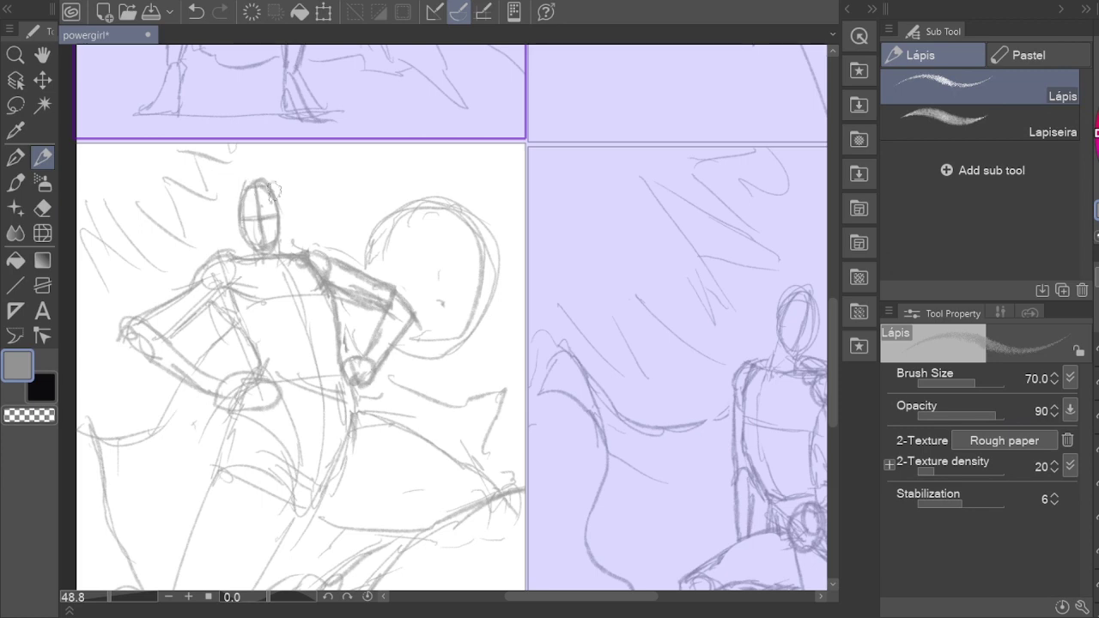
# Step: Erase the messy strokes at the shoulder nearest the planet and redraw it with a rounded contour
pyautogui.press('e')
pyautogui.press('p')
pyautogui.press('e')
pyautogui.press('p')
pyautogui.press('o')
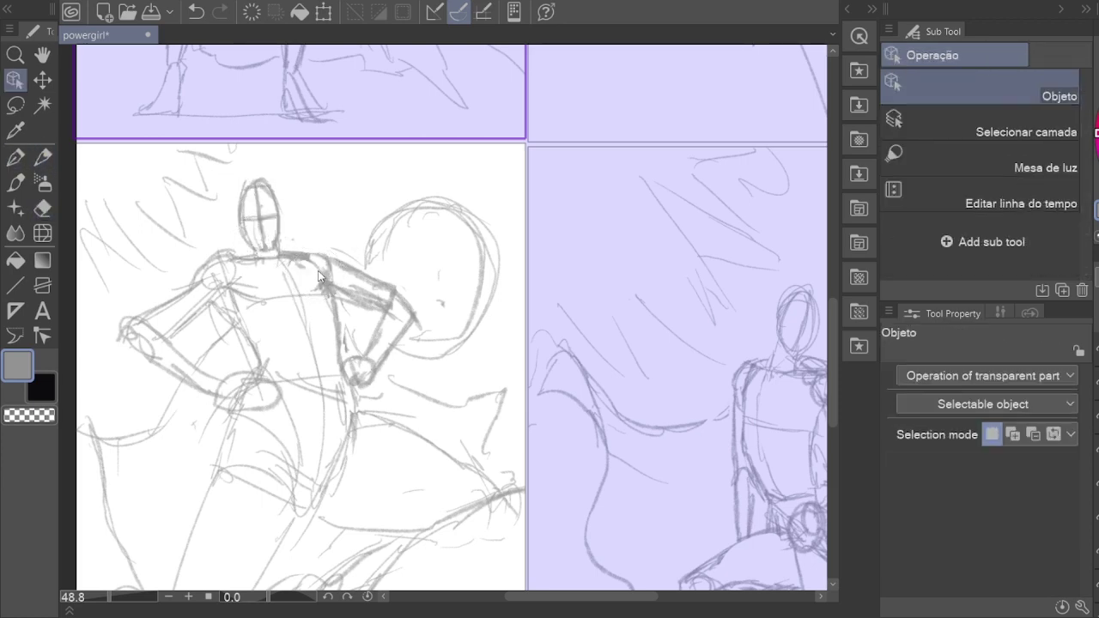
# Step: Erase the upper arm and elbow on the side away from the planet and redraw them with a pointed elbow and forearm
pyautogui.press('p')
pyautogui.press('e')
pyautogui.moveTo(121, 327); pyautogui.dragTo(148, 354)
pyautogui.press('p')
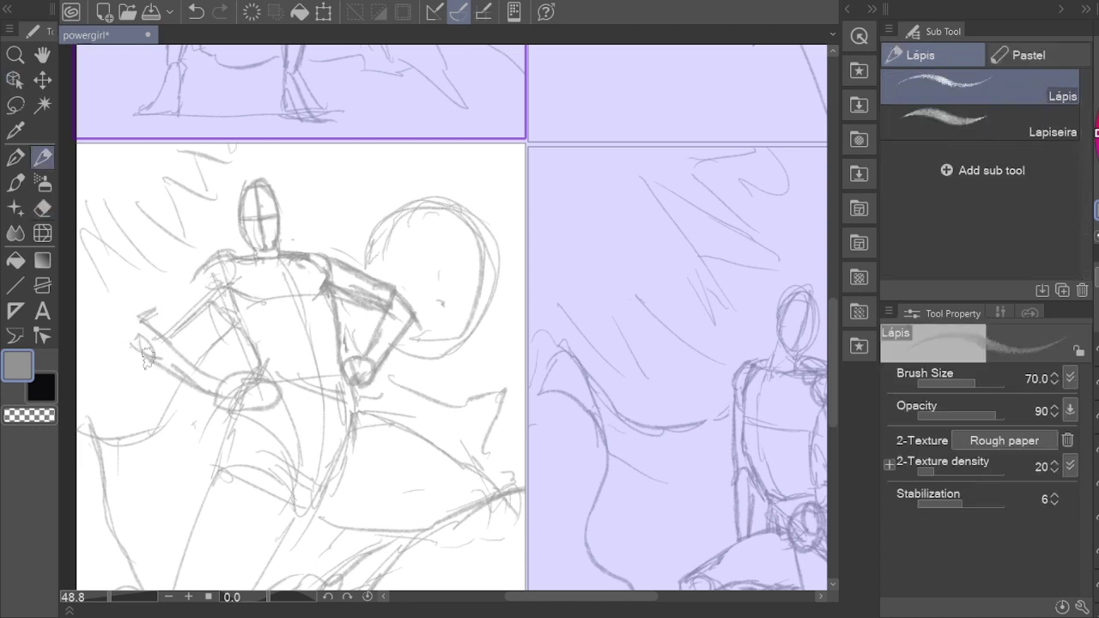
pyautogui.moveTo(198, 259)
pyautogui.mouseDown()
pyautogui.moveTo(150, 336)
pyautogui.moveTo(123, 345)
pyautogui.moveTo(185, 386)
pyautogui.mouseUp()
pyautogui.moveTo(137, 313); pyautogui.dragTo(189, 352)
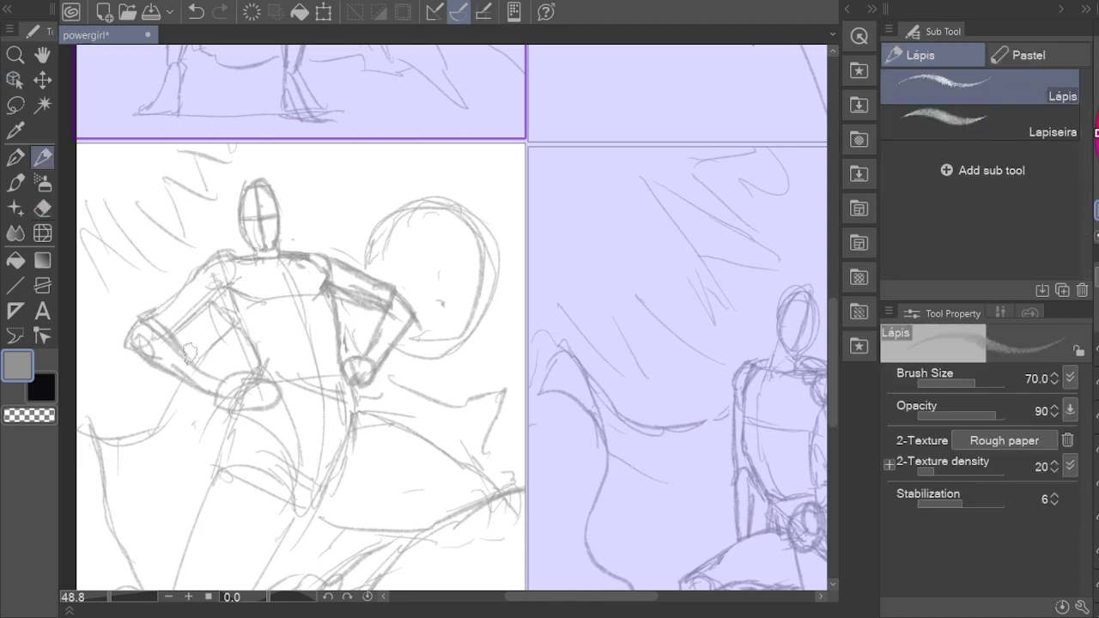
# Step: Erase the oval hand on the hip and redraw it as a smaller circle joined to the forearm
pyautogui.press('e')
pyautogui.moveTo(288, 410)
pyautogui.mouseDown()
pyautogui.moveTo(248, 396)
pyautogui.moveTo(254, 377)
pyautogui.moveTo(222, 392)
pyautogui.moveTo(255, 391)
pyautogui.mouseUp()
pyautogui.press('o')
pyautogui.press('p')
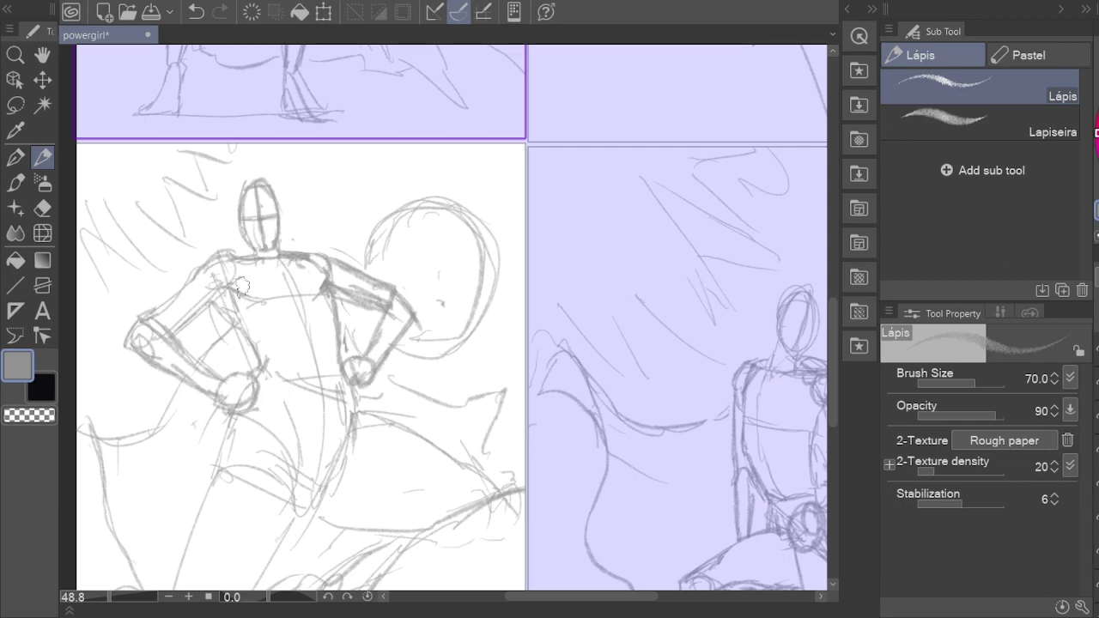
# Step: Clean up the shoulder and armpit above the redrawn hand and darken the shoulder contour and adjacent waist side
pyautogui.press('e')
pyautogui.moveTo(242, 288)
pyautogui.mouseDown()
pyautogui.moveTo(251, 340)
pyautogui.moveTo(196, 265)
pyautogui.moveTo(220, 249)
pyautogui.moveTo(260, 253)
pyautogui.mouseUp()
pyautogui.press('p')
pyautogui.press('e')
pyautogui.press('p')
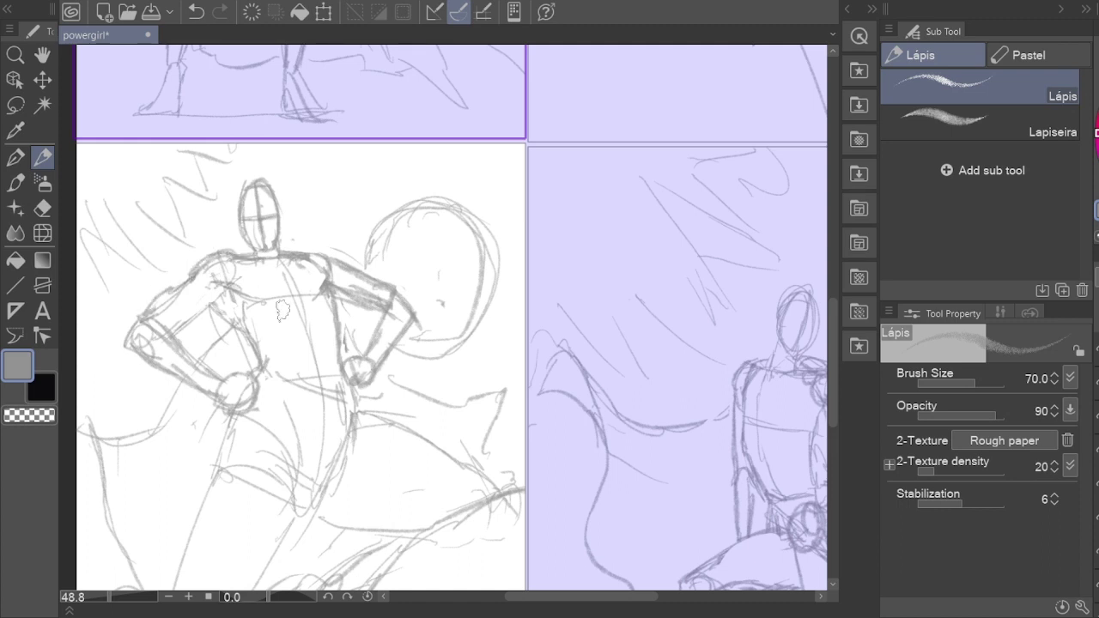
# Step: Fade the background planet, erase the waist and crotch strokes, and redraw the figure's waistline and tapering hip contours
pyautogui.scroll(-2, 292, 412)
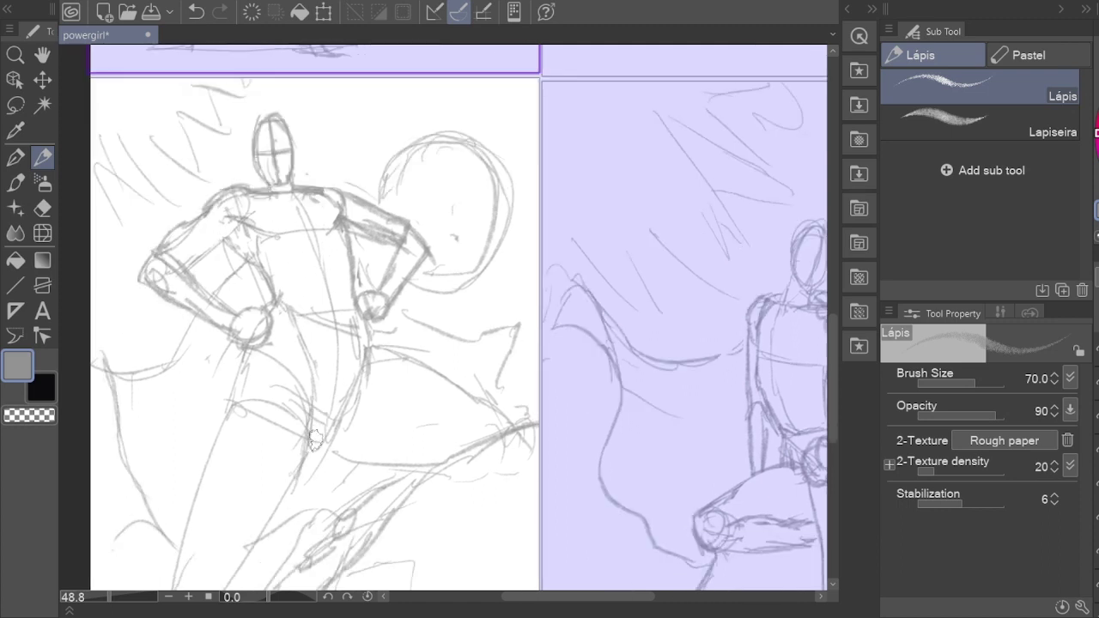
pyautogui.press('e')
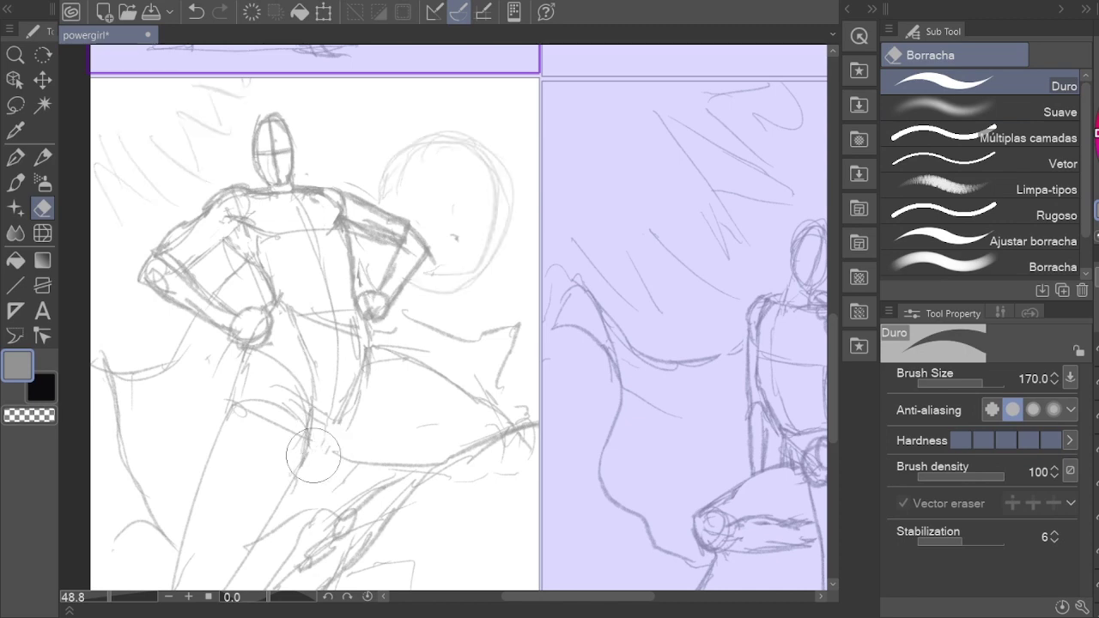
pyautogui.press('p')
pyautogui.press('e')
pyautogui.moveTo(319, 316); pyautogui.dragTo(348, 328)
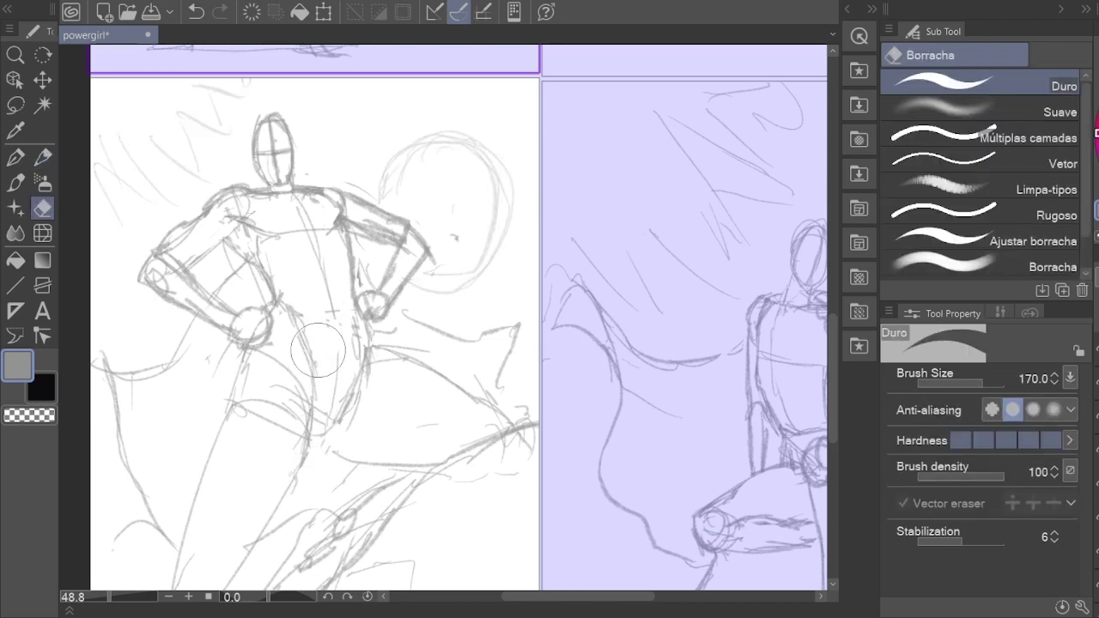
pyautogui.press('p')
pyautogui.moveTo(333, 400)
pyautogui.mouseDown()
pyautogui.moveTo(322, 434)
pyautogui.moveTo(341, 408)
pyautogui.mouseUp()
pyautogui.moveTo(369, 339)
pyautogui.mouseDown()
pyautogui.moveTo(339, 417)
pyautogui.moveTo(352, 382)
pyautogui.mouseUp()
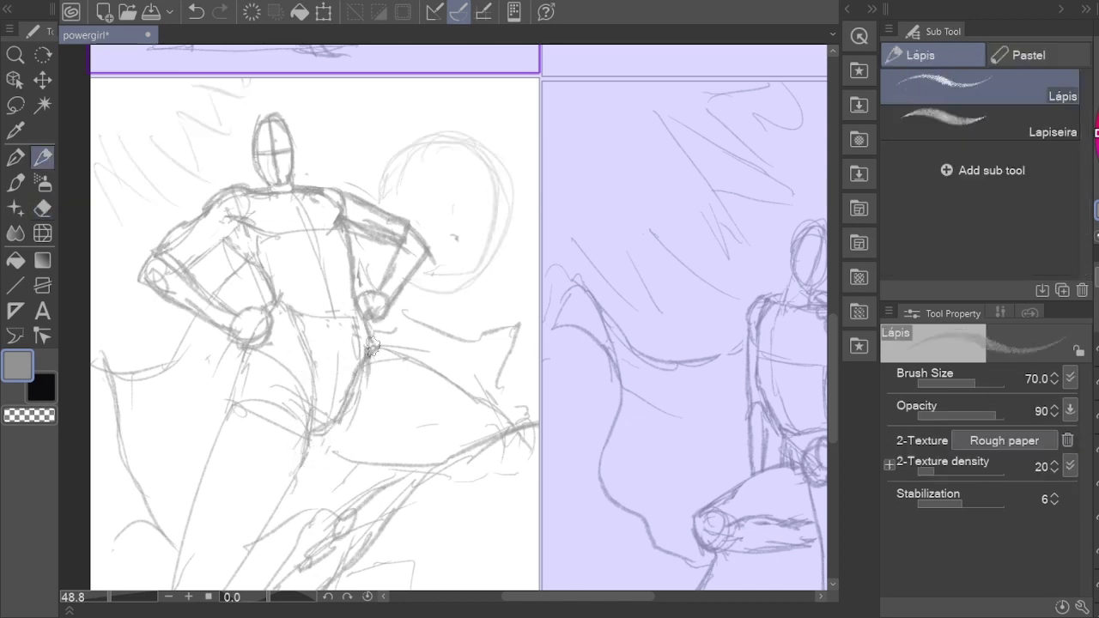
pyautogui.moveTo(335, 421)
pyautogui.mouseDown()
pyautogui.moveTo(324, 457)
pyautogui.moveTo(378, 459)
pyautogui.moveTo(303, 405)
pyautogui.moveTo(287, 438)
pyautogui.mouseUp()
# Step: Redraw the inner thigh, the underside of the bent leg and its lower-leg shape with darker strokes
pyautogui.press('e')
pyautogui.press('p')
pyautogui.moveTo(331, 396)
pyautogui.mouseDown()
pyautogui.moveTo(268, 357)
pyautogui.moveTo(277, 394)
pyautogui.moveTo(335, 407)
pyautogui.moveTo(339, 450)
pyautogui.moveTo(378, 433)
pyautogui.moveTo(274, 486)
pyautogui.mouseUp()
pyautogui.moveTo(284, 481)
pyautogui.mouseDown()
pyautogui.moveTo(235, 529)
pyautogui.moveTo(290, 481)
pyautogui.moveTo(284, 489)
pyautogui.moveTo(303, 453)
pyautogui.moveTo(307, 468)
pyautogui.moveTo(259, 511)
pyautogui.moveTo(247, 517)
pyautogui.moveTo(244, 507)
pyautogui.moveTo(235, 525)
pyautogui.moveTo(278, 451)
pyautogui.moveTo(251, 519)
pyautogui.moveTo(269, 459)
pyautogui.moveTo(314, 427)
pyautogui.mouseUp()
pyautogui.press('e')
pyautogui.press('p')
pyautogui.press('e')
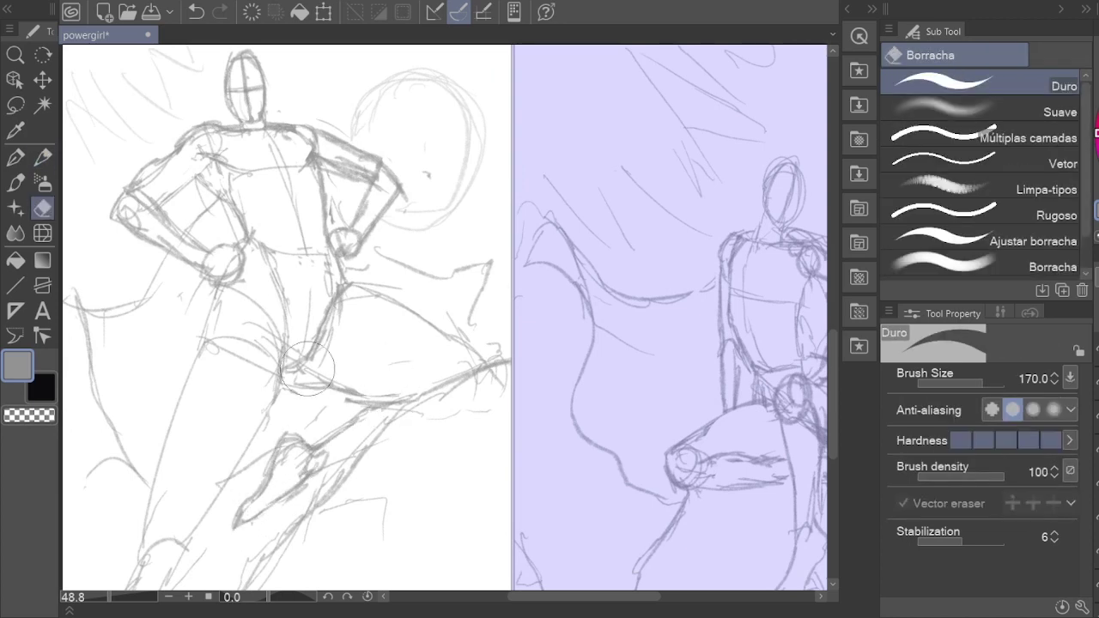
# Step: Erase the excess crotch strokes and redraw the pelvis line and the extended leg's outer contour down to the knee
pyautogui.moveTo(306, 368); pyautogui.dragTo(285, 419)
pyautogui.press('o')
pyautogui.press('p')
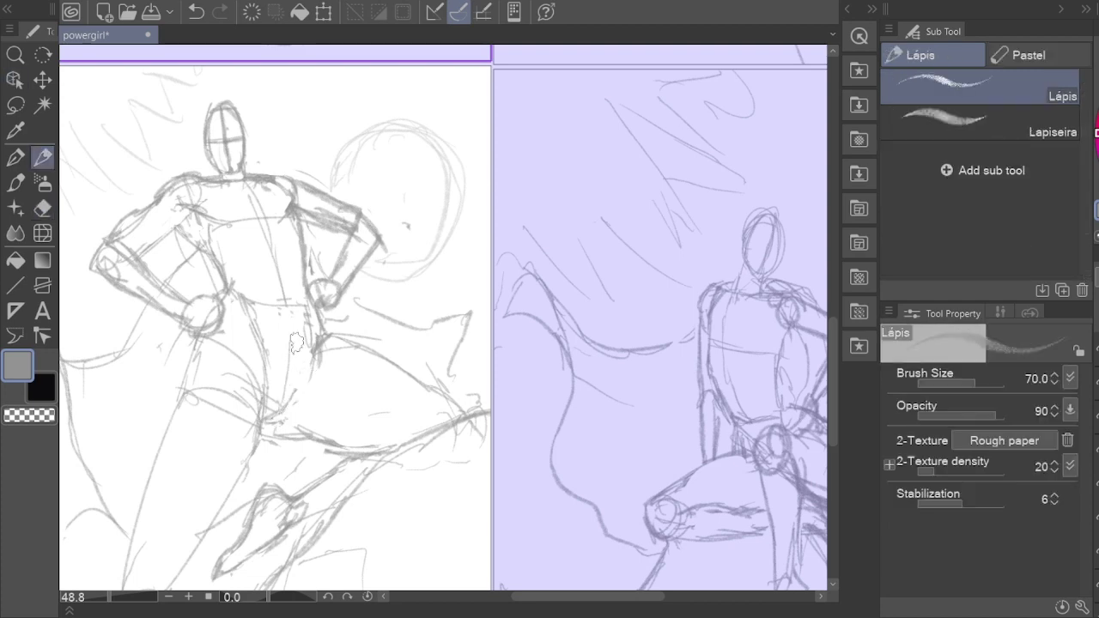
pyautogui.moveTo(344, 347); pyautogui.dragTo(438, 215)
pyautogui.moveTo(258, 344); pyautogui.dragTo(248, 388)
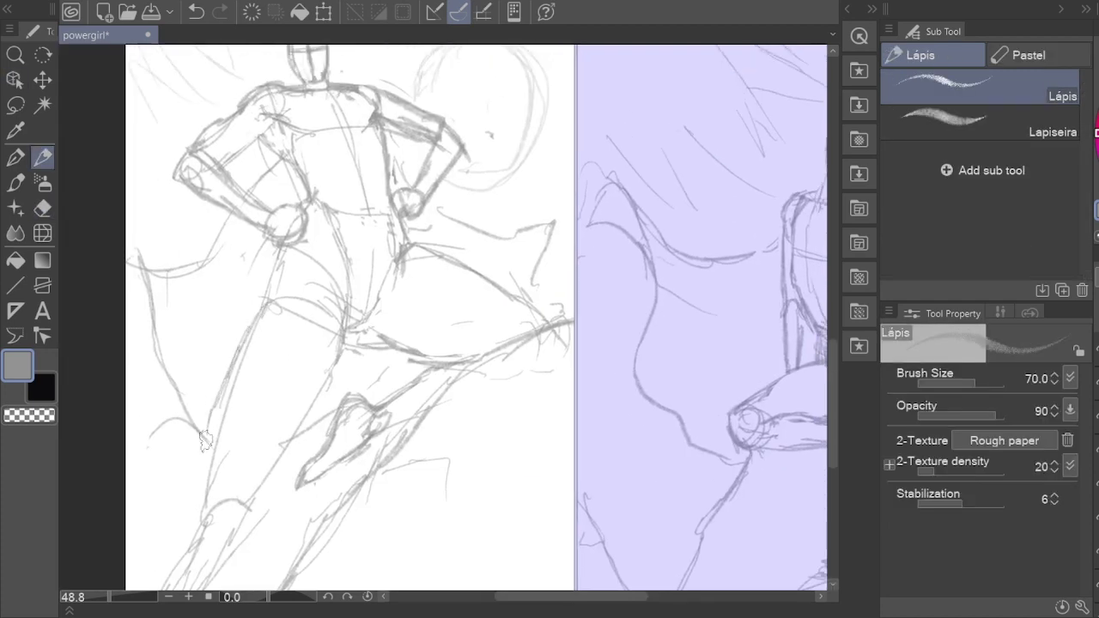
pyautogui.moveTo(203, 507)
pyautogui.mouseDown()
pyautogui.moveTo(218, 421)
pyautogui.moveTo(176, 516)
pyautogui.mouseUp()
pyautogui.moveTo(232, 433); pyautogui.dragTo(210, 524)
pyautogui.scroll(-3, 480, 284)
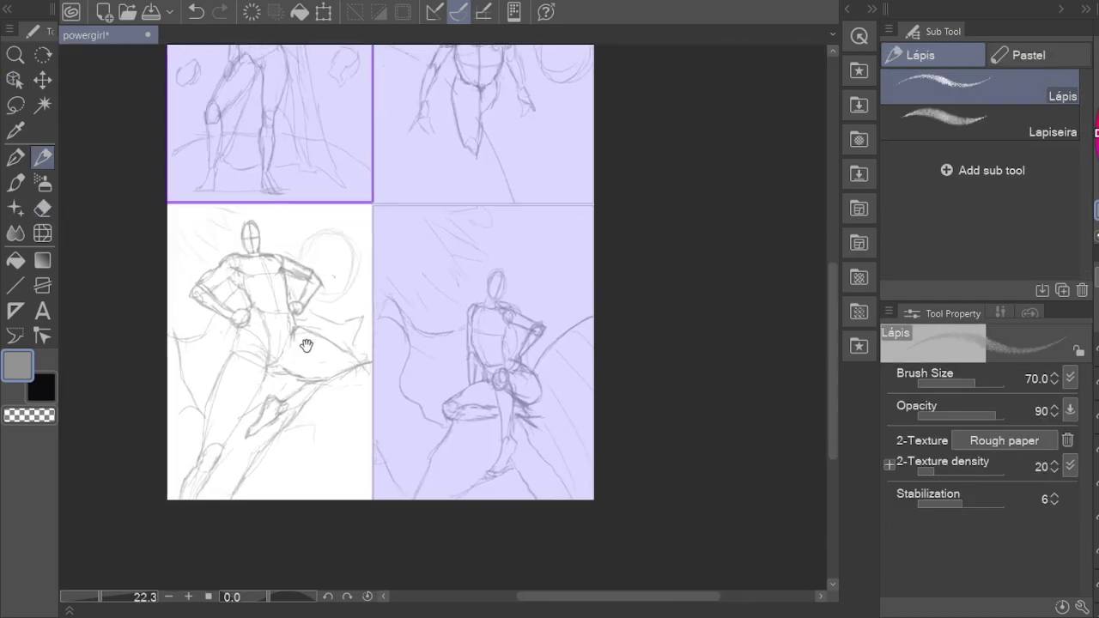
# Step: Erase the stray strokes beside the extended leg in the lower-left panel and redraw the cape's lower edge behind it
pyautogui.scroll(1, 481, 283)
pyautogui.scroll(2, 206, 377)
pyautogui.press('e')
pyautogui.moveTo(197, 377); pyautogui.dragTo(193, 421)
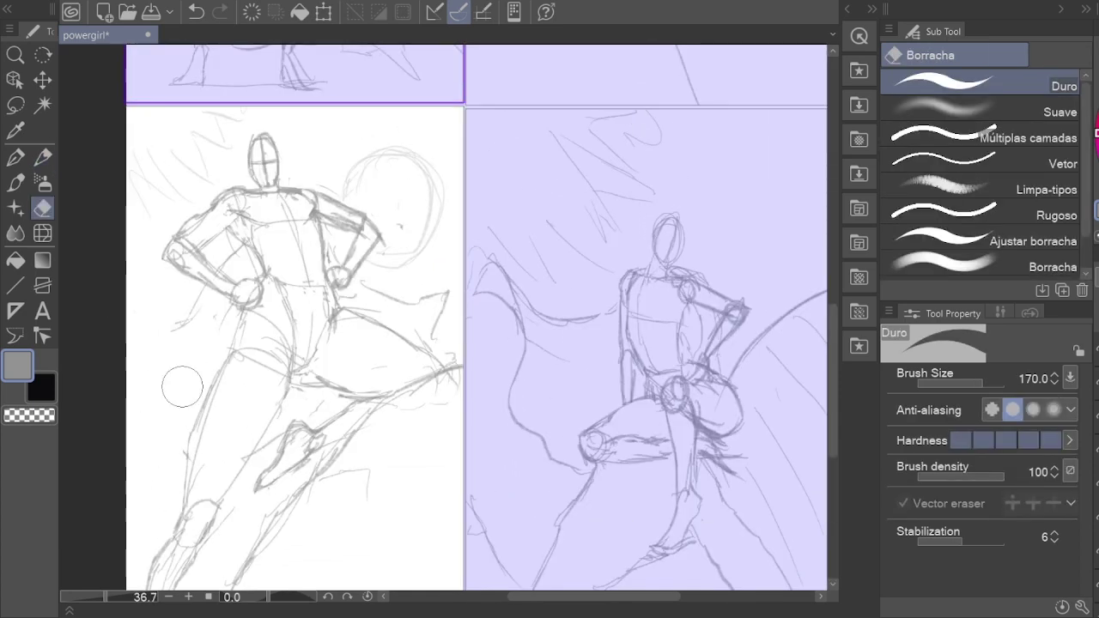
pyautogui.press('p')
pyautogui.moveTo(146, 292); pyautogui.dragTo(131, 407)
pyautogui.hotkey('ctrl', 'z')
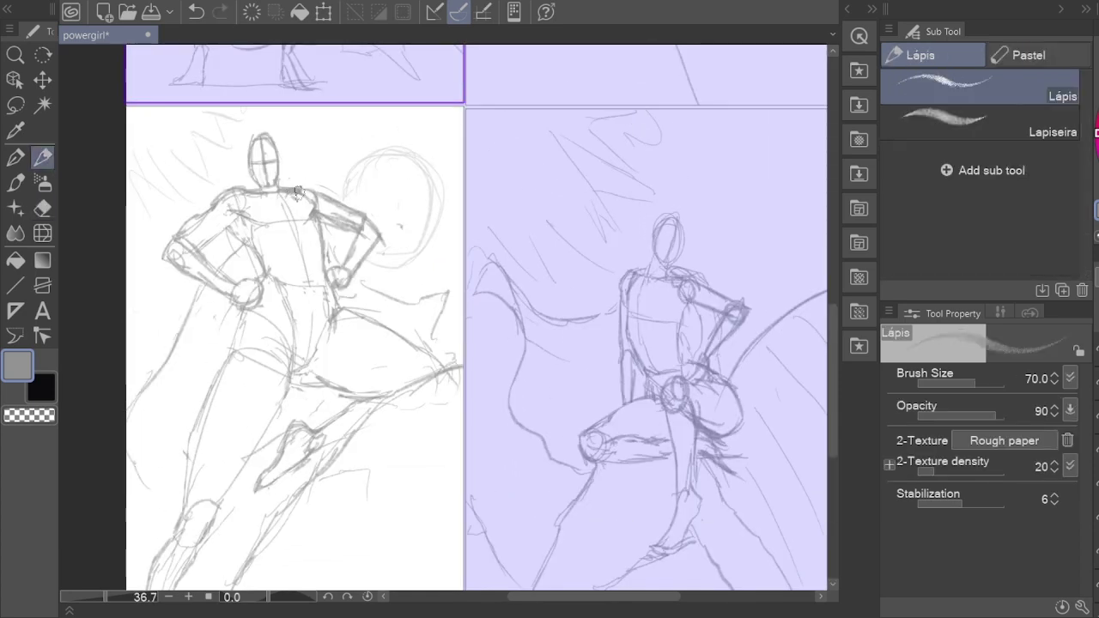
pyautogui.moveTo(142, 481); pyautogui.dragTo(225, 314)
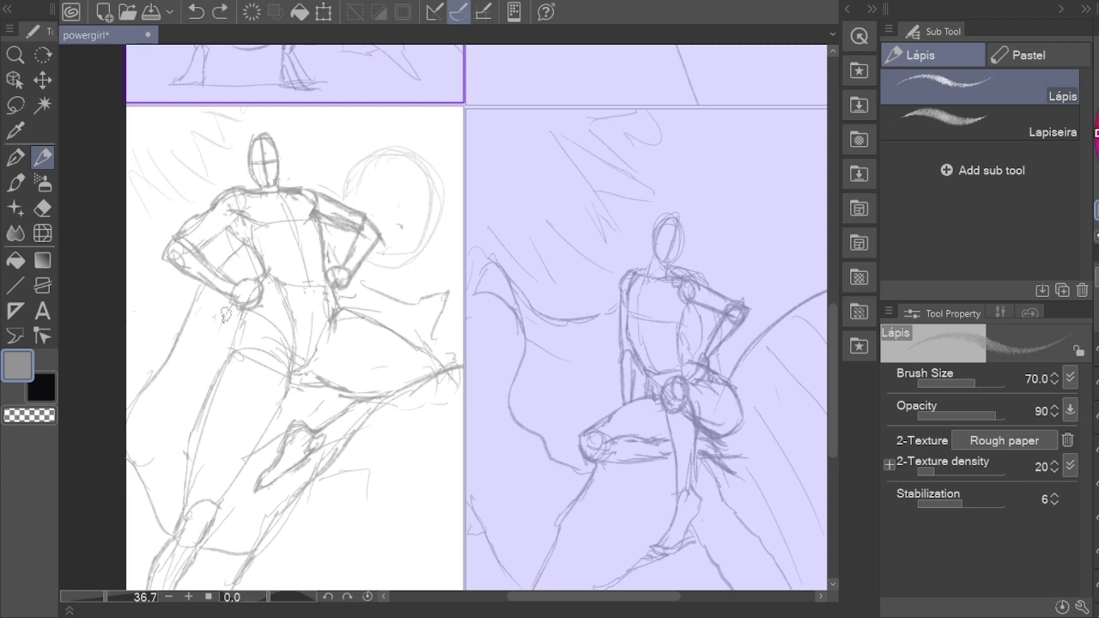
# Step: Darken the cape edge falling below the bent elbow, add its fold running to the panel border, and clean up the inner arm line
pyautogui.press('e')
pyautogui.press('p')
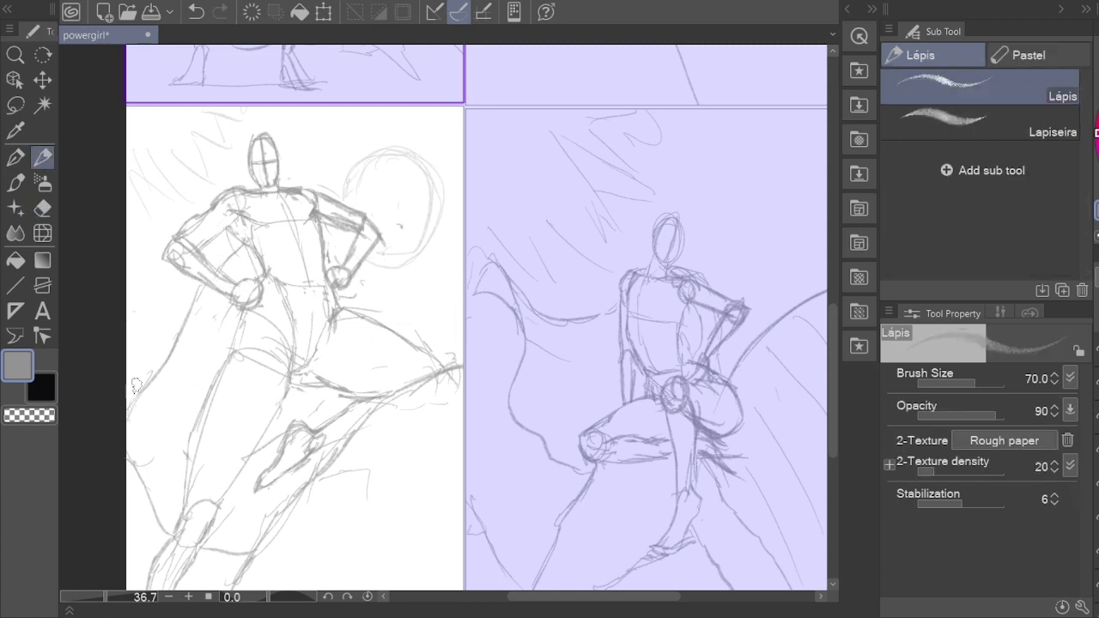
pyautogui.moveTo(131, 407); pyautogui.dragTo(194, 286)
pyautogui.press('e')
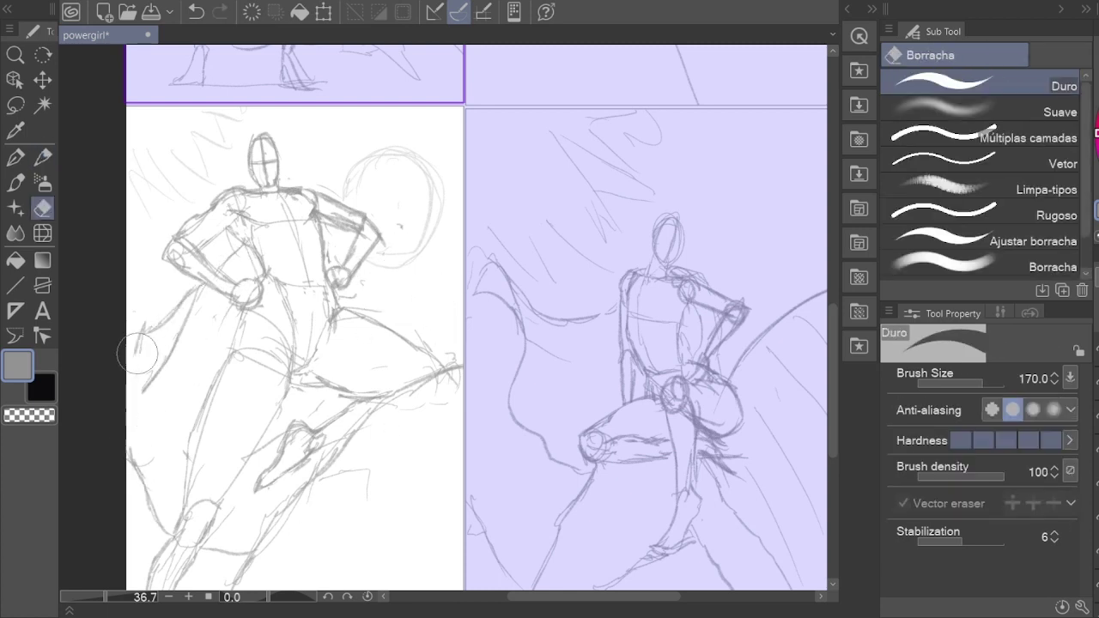
pyautogui.press('p')
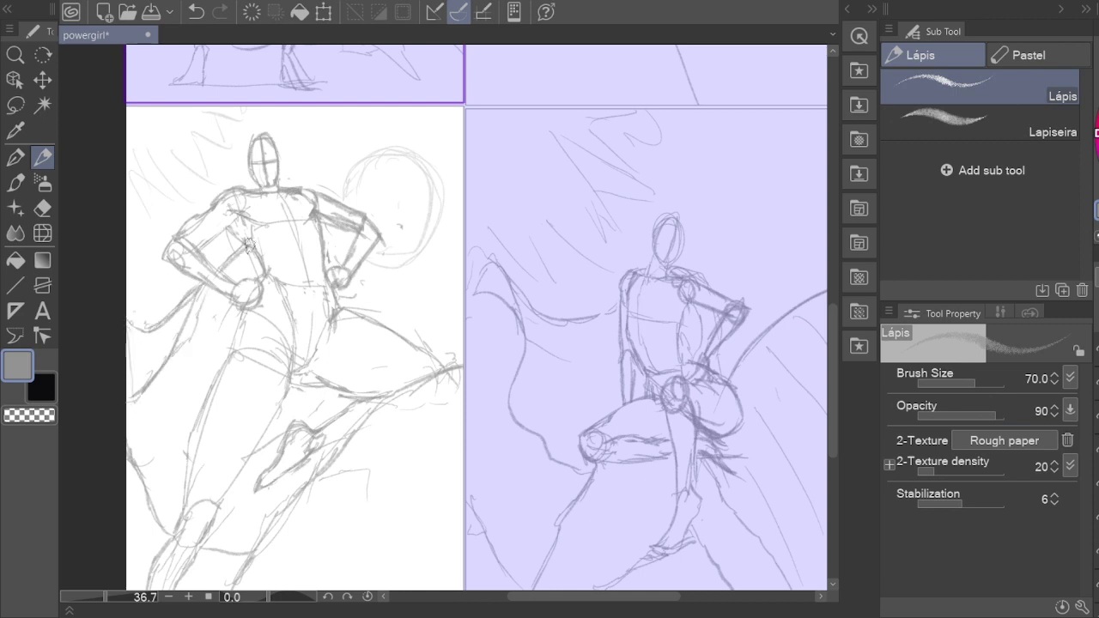
pyautogui.press('e')
pyautogui.press('p')
pyautogui.press('e')
pyautogui.press('p')
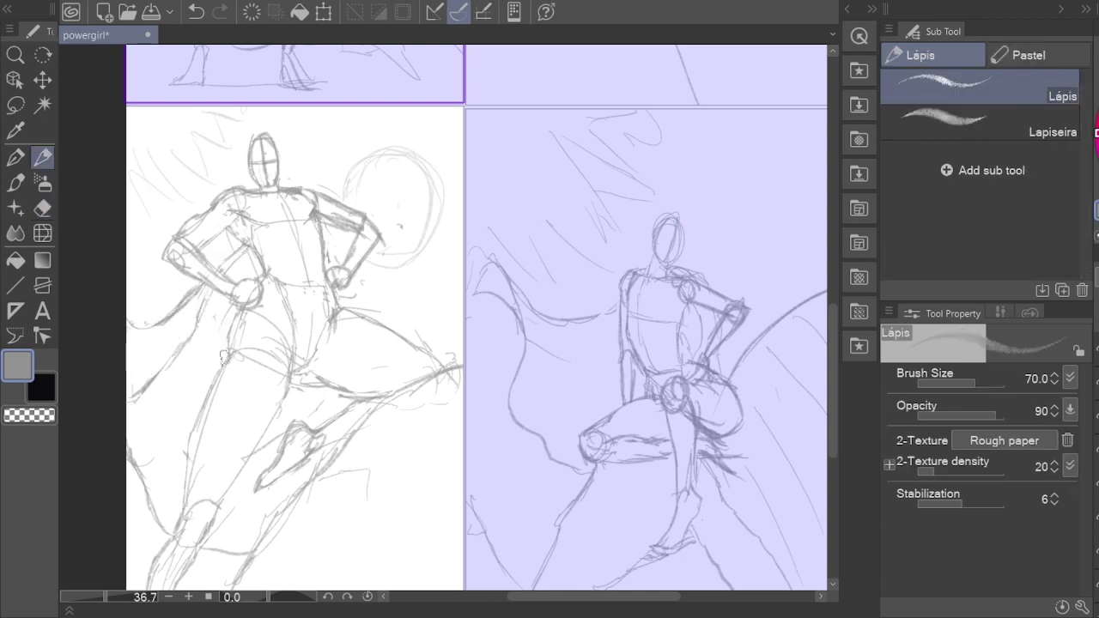
# Step: Redraw the hip below the hand and the extended leg's outer thigh contour with darker strokes
pyautogui.press('e')
pyautogui.press('p')
pyautogui.moveTo(225, 356)
pyautogui.mouseDown()
pyautogui.moveTo(209, 400)
pyautogui.moveTo(214, 434)
pyautogui.mouseUp()
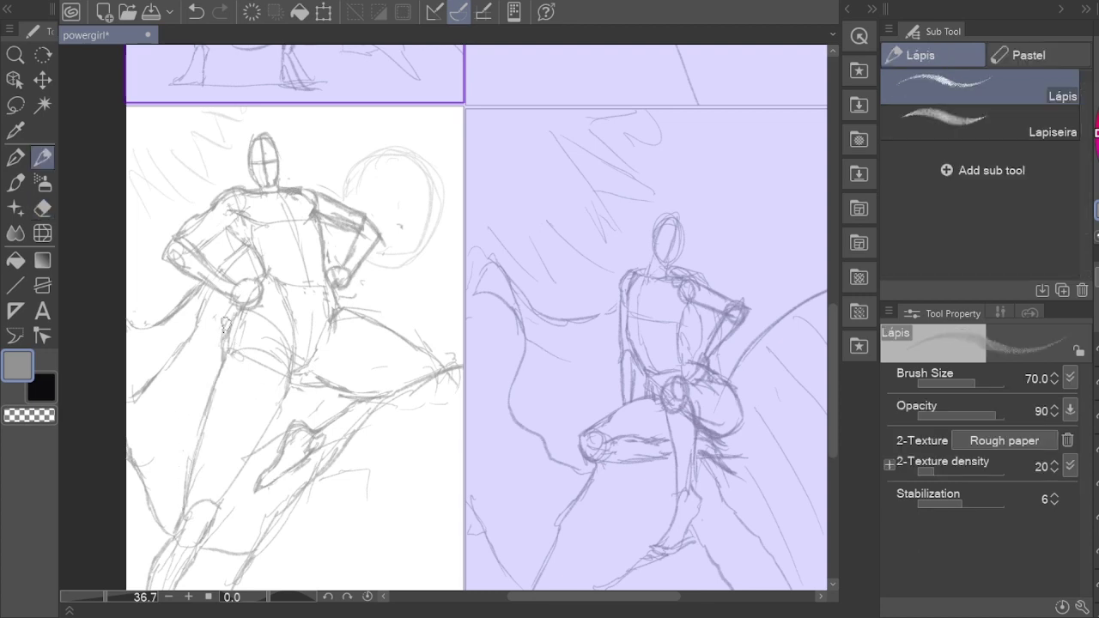
pyautogui.moveTo(225, 324); pyautogui.dragTo(252, 256)
pyautogui.moveTo(216, 403)
pyautogui.mouseDown()
pyautogui.moveTo(164, 528)
pyautogui.moveTo(241, 444)
pyautogui.moveTo(225, 352)
pyautogui.mouseUp()
pyautogui.press('e')
pyautogui.press('p')
pyautogui.press('e')
# Step: Erase the circular knee of the extended leg and redraw it as a boxier form joined to the inner thigh line
pyautogui.moveTo(258, 318); pyautogui.dragTo(167, 513)
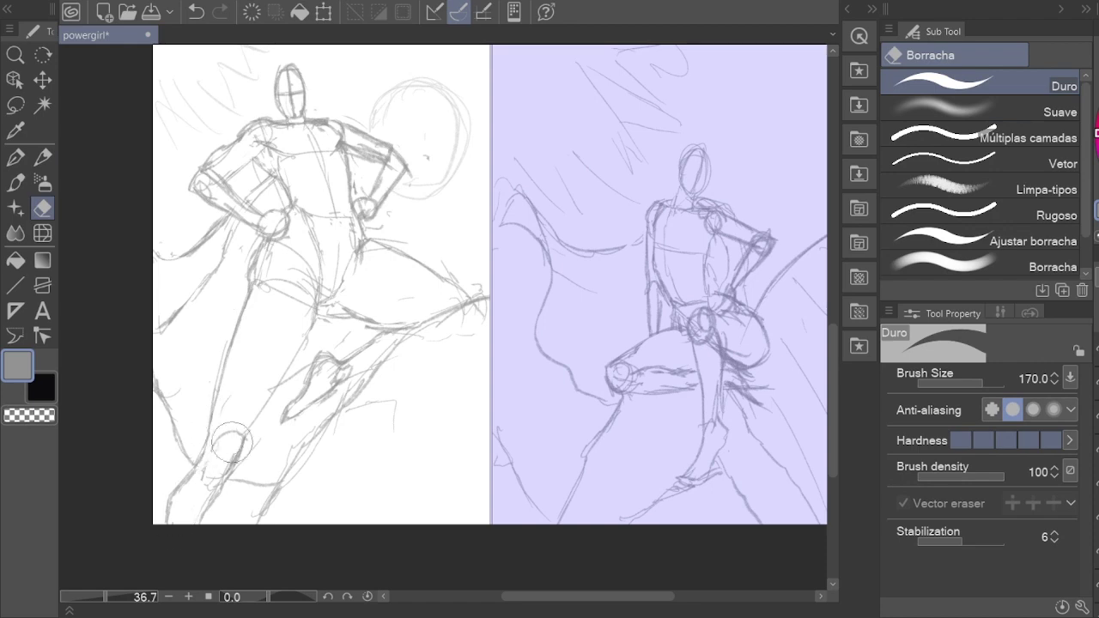
pyautogui.press('p')
pyautogui.moveTo(232, 442); pyautogui.dragTo(309, 325)
pyautogui.scroll(-3, 393, 209)
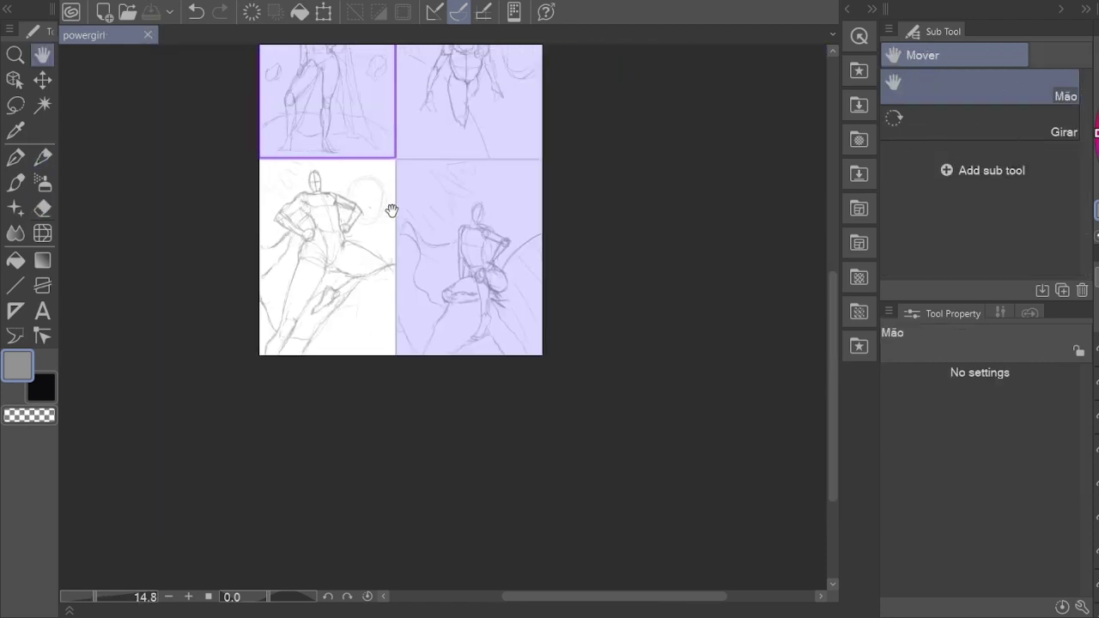
pyautogui.scroll(3, 369, 258)
pyautogui.press('e')
pyautogui.press('p')
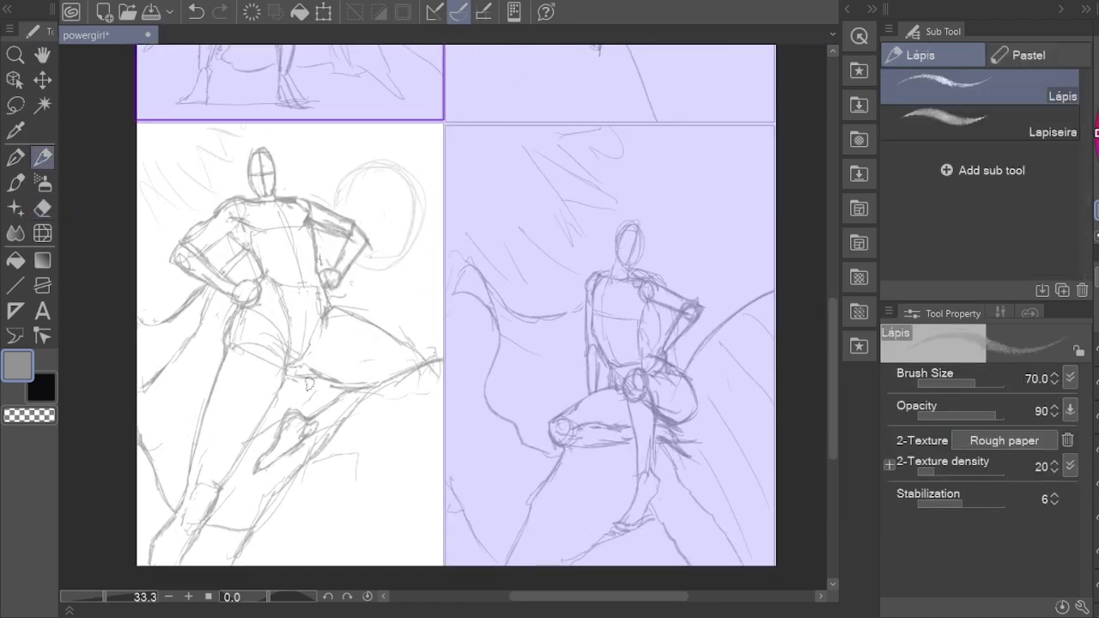
# Step: Save the four-panel thumbnail page
pyautogui.press('h')
pyautogui.scroll(-2, 376, 319)
pyautogui.moveTo(413, 191); pyautogui.dragTo(530, 245)
pyautogui.scroll(-1, 458, 238)
pyautogui.scroll(-1, 553, 252)
pyautogui.hotkey('ctrl', 's')
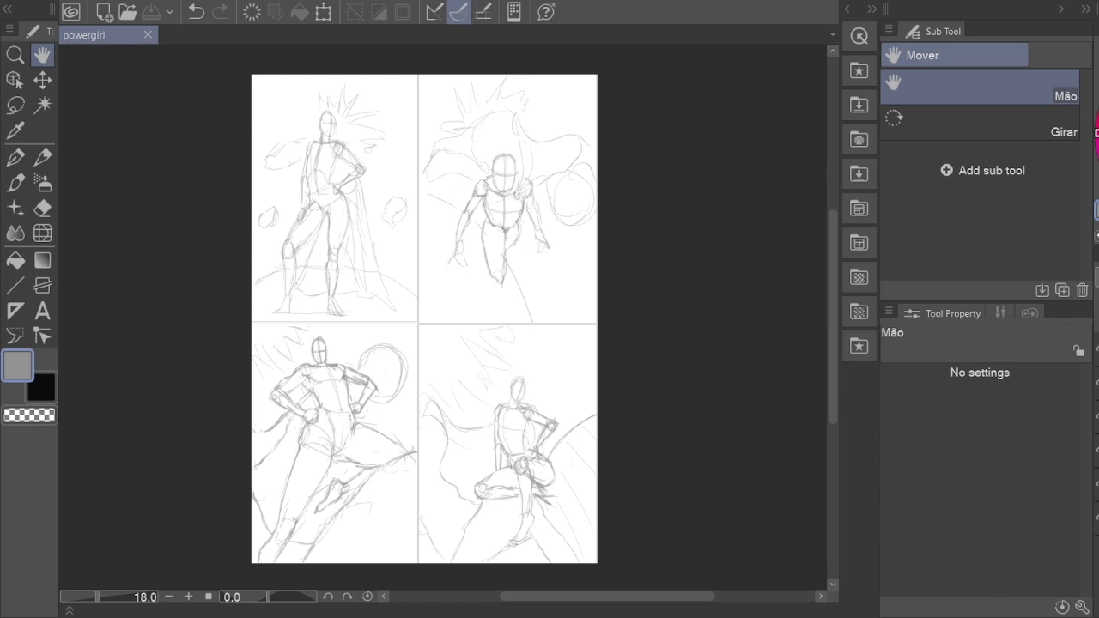
# Step: Erase the extended leg's lower part and redraw its knee and calf contours down to the panel's bottom edge
pyautogui.scroll(4, 398, 421)
pyautogui.press('e')
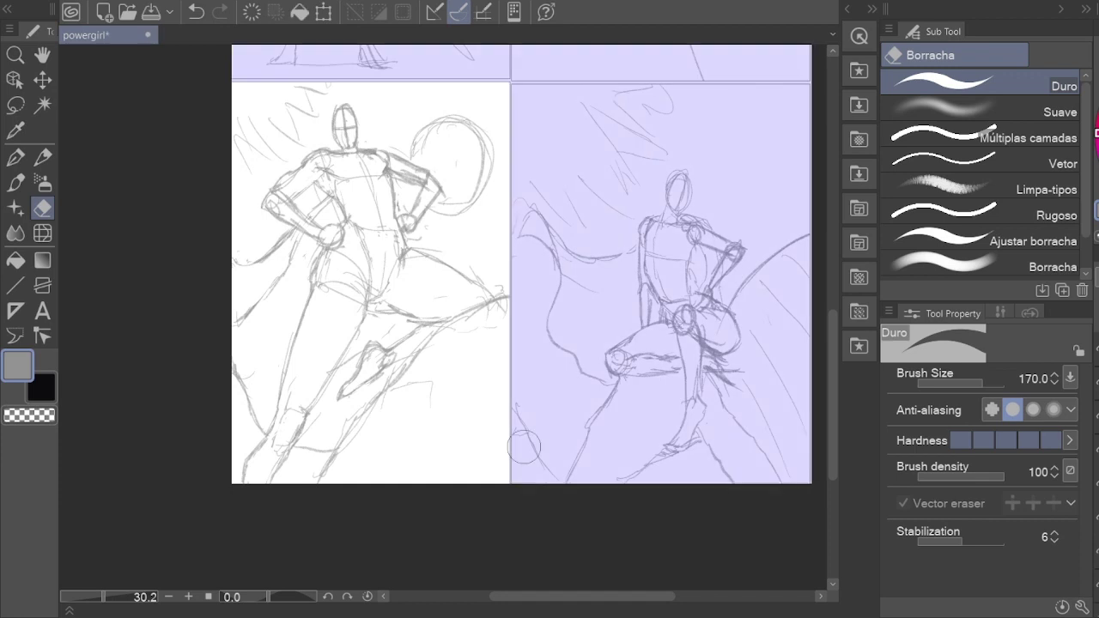
pyautogui.moveTo(258, 476); pyautogui.dragTo(279, 417)
pyautogui.press('p')
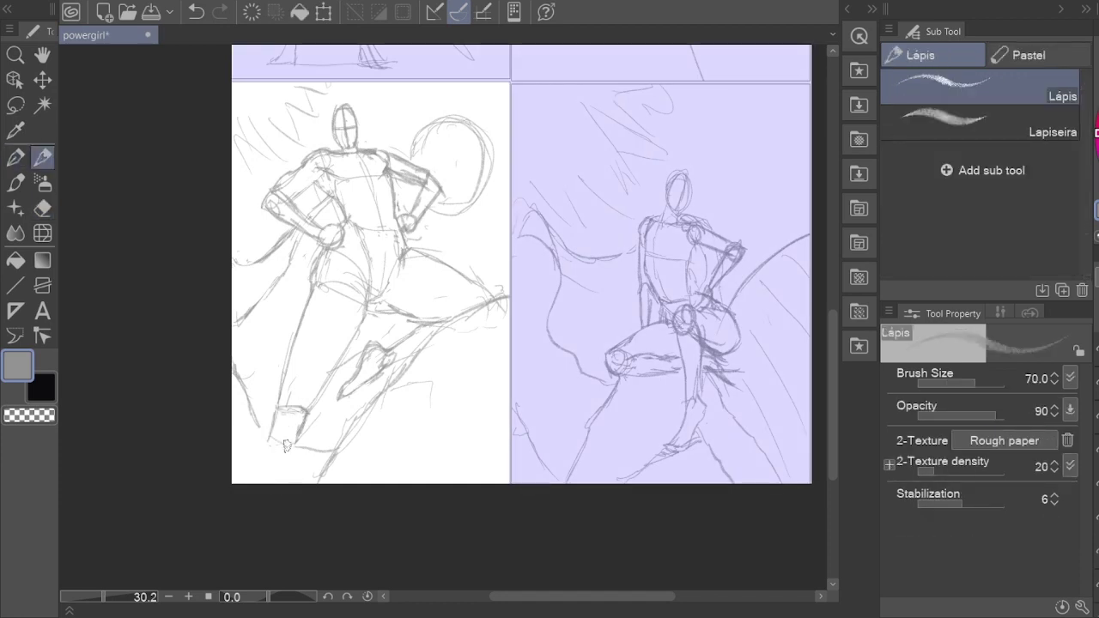
pyautogui.moveTo(259, 436)
pyautogui.mouseDown()
pyautogui.moveTo(239, 481)
pyautogui.moveTo(282, 399)
pyautogui.mouseUp()
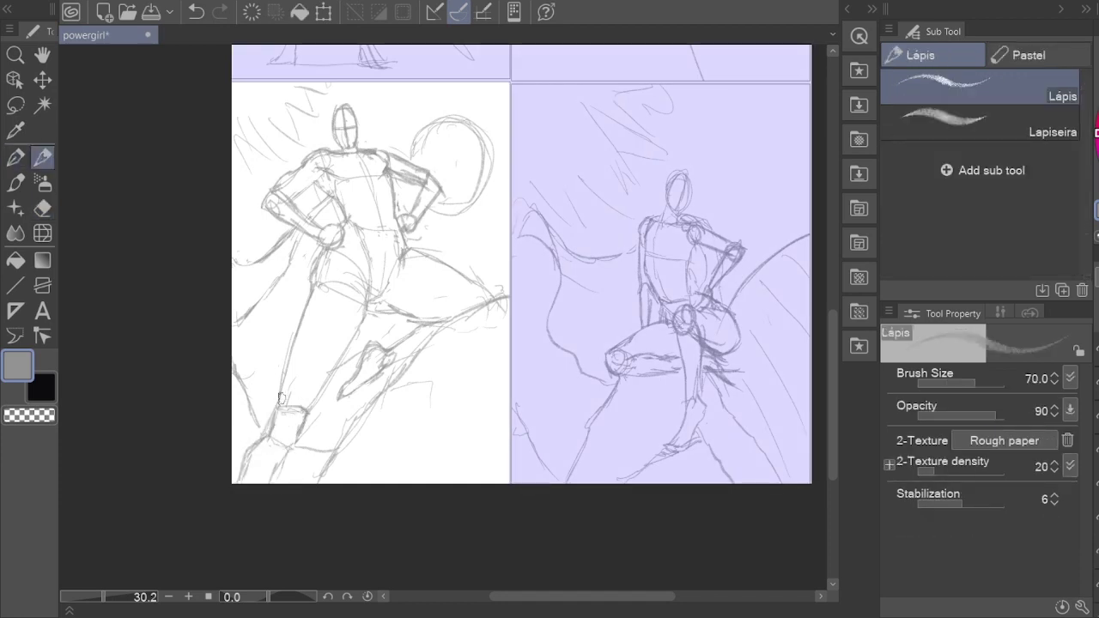
# Step: Erase the hip contour beneath the hand on the waist and redraw it as a cleaner line
pyautogui.press('e')
pyautogui.moveTo(313, 254)
pyautogui.mouseDown()
pyautogui.moveTo(302, 296)
pyautogui.moveTo(330, 244)
pyautogui.mouseUp()
pyautogui.press('p')
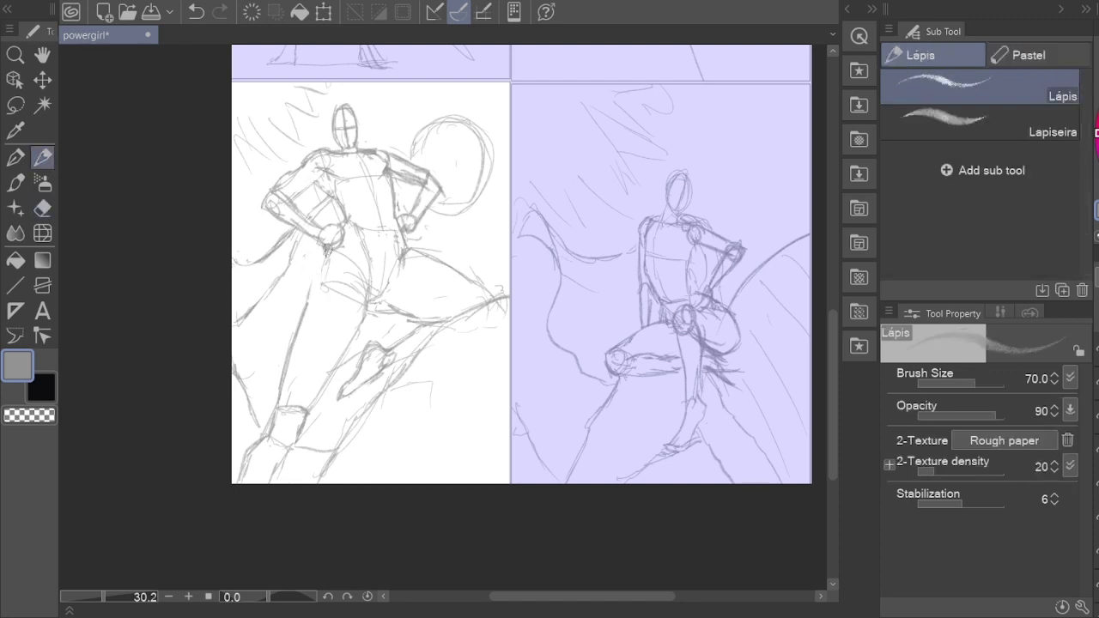
# Step: Erase the boxy knee and inner calf strokes, and redraw the knee with tapering lower-leg contours
pyautogui.press('e')
pyautogui.moveTo(313, 404); pyautogui.dragTo(258, 468)
pyautogui.press('o')
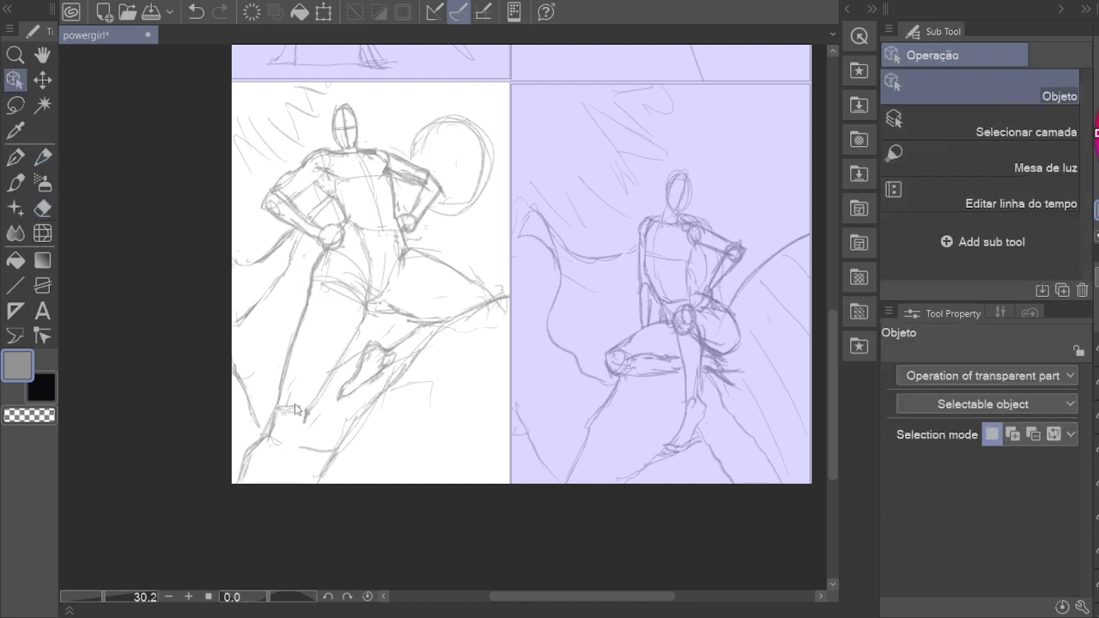
pyautogui.press('p')
pyautogui.moveTo(296, 411); pyautogui.dragTo(233, 478)
pyautogui.press('e')
pyautogui.press('p')
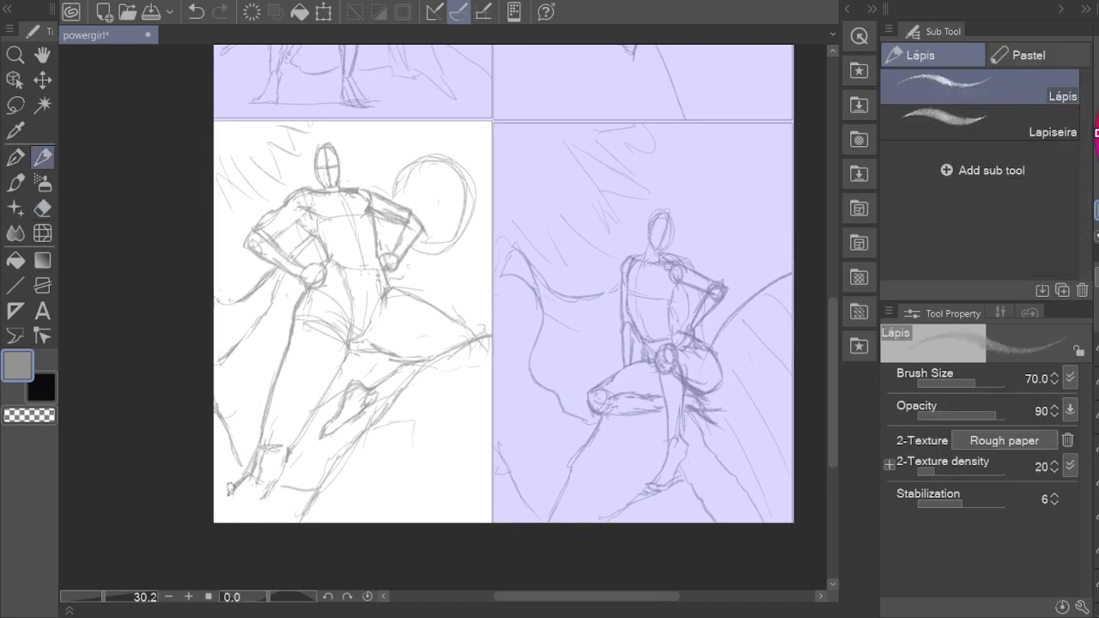
pyautogui.press('e')
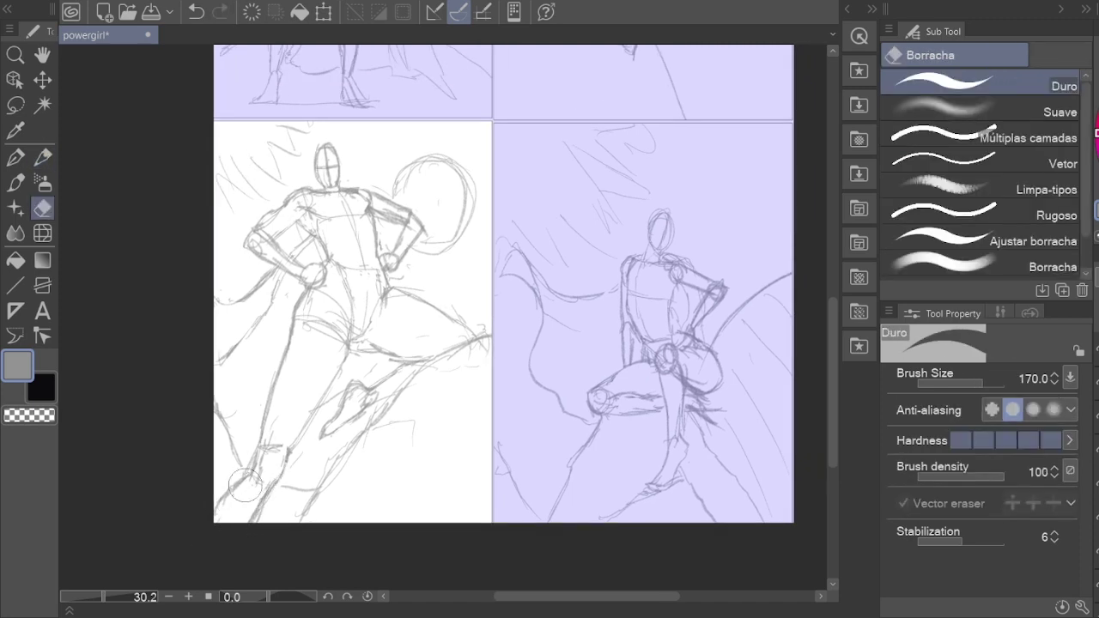
# Step: Clean up the extended leg's outline and redraw its outer and inner thigh contours with darker strokes
pyautogui.moveTo(257, 454)
pyautogui.mouseDown()
pyautogui.moveTo(225, 508)
pyautogui.moveTo(285, 340)
pyautogui.moveTo(273, 375)
pyautogui.moveTo(309, 319)
pyautogui.mouseUp()
pyautogui.press('p')
pyautogui.press('e')
pyautogui.press('p')
pyautogui.moveTo(296, 446)
pyautogui.mouseDown()
pyautogui.moveTo(343, 343)
pyautogui.moveTo(335, 387)
pyautogui.mouseUp()
pyautogui.press('e')
pyautogui.press('p')
pyautogui.moveTo(356, 331)
pyautogui.mouseDown()
pyautogui.moveTo(325, 375)
pyautogui.moveTo(292, 305)
pyautogui.moveTo(266, 412)
pyautogui.mouseUp()
# Step: Erase the crotch and upper-thigh strokes of the raised leg and redraw the thigh's upper and lower contours
pyautogui.press('e')
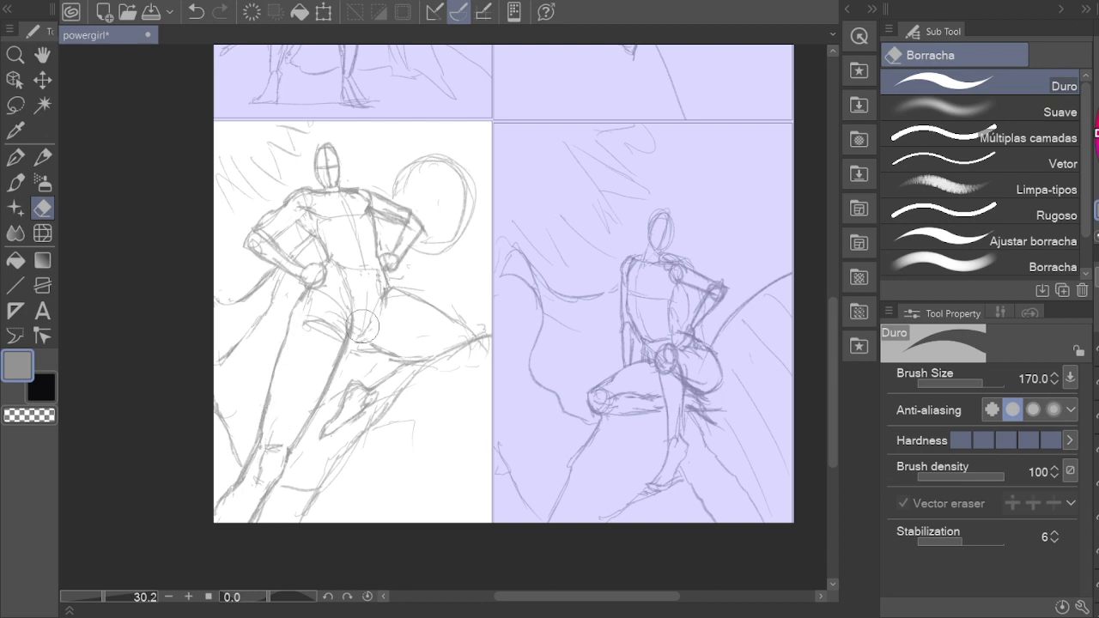
pyautogui.press('p')
pyautogui.press('e')
pyautogui.press('p')
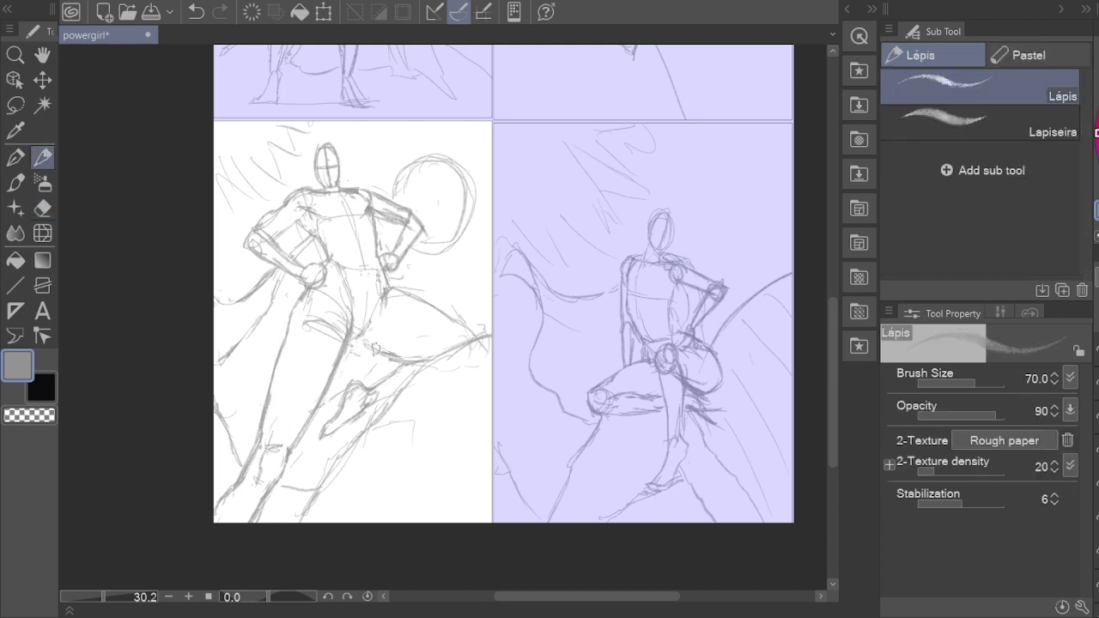
pyautogui.press('e')
pyautogui.moveTo(370, 309)
pyautogui.mouseDown()
pyautogui.moveTo(395, 352)
pyautogui.moveTo(361, 326)
pyautogui.moveTo(366, 344)
pyautogui.moveTo(430, 353)
pyautogui.mouseUp()
pyautogui.press('p')
pyautogui.moveTo(352, 348); pyautogui.dragTo(456, 312)
# Step: Save the page with the refined lower-left figure and clear any selection
pyautogui.press('h')
pyautogui.scroll(-3, 456, 312)
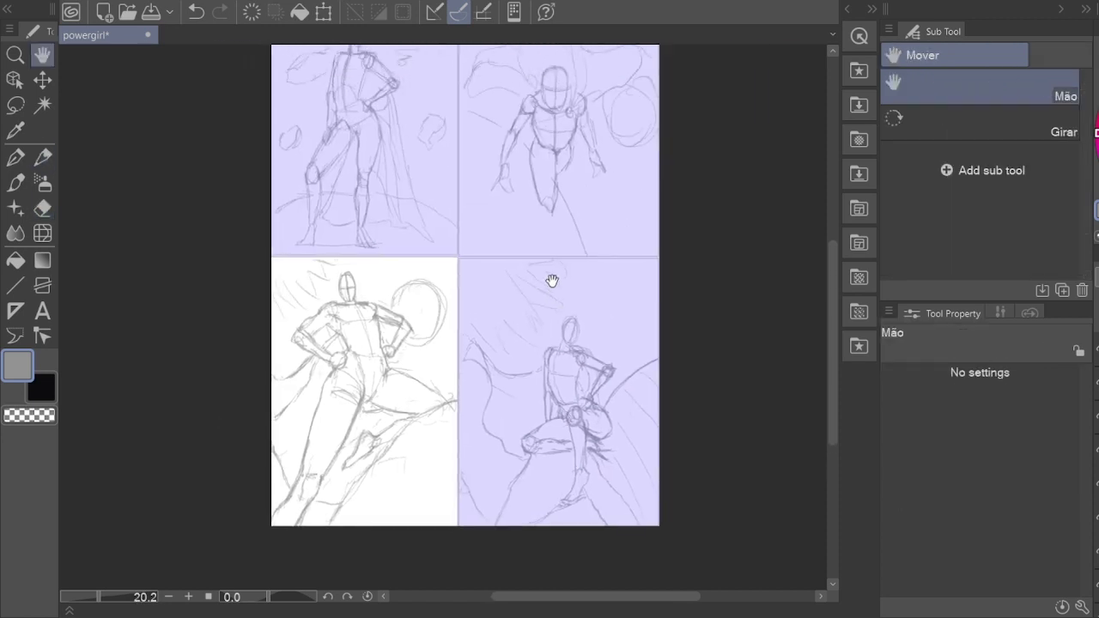
pyautogui.hotkey('ctrl', 's')
pyautogui.scroll(1, 506, 284)
pyautogui.hotkey('ctrl', 'd')
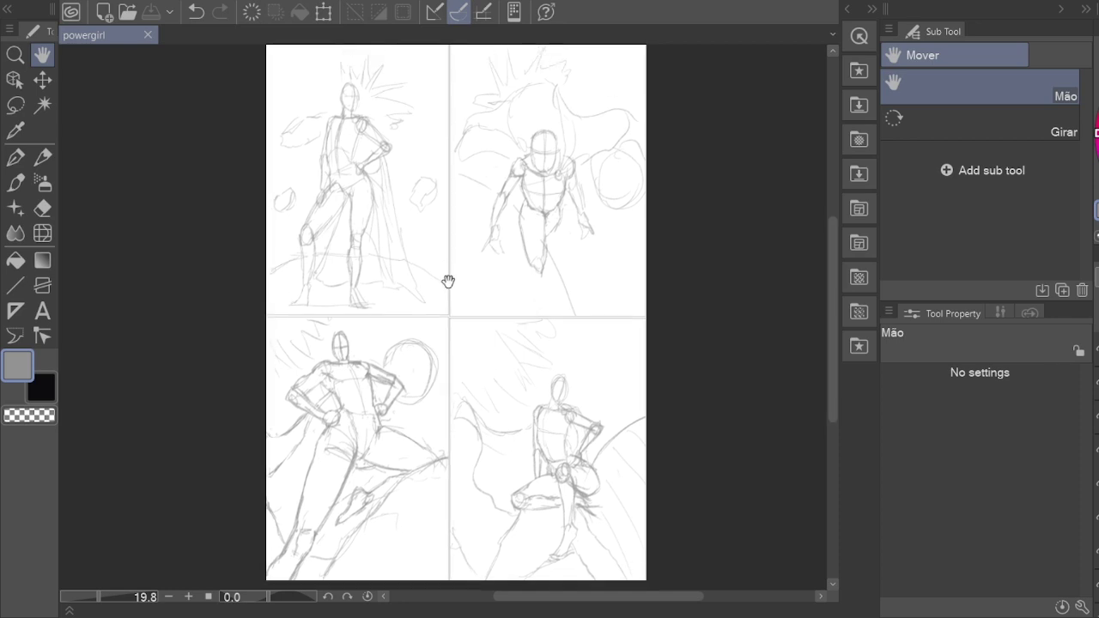
pyautogui.scroll(-2, 449, 280)
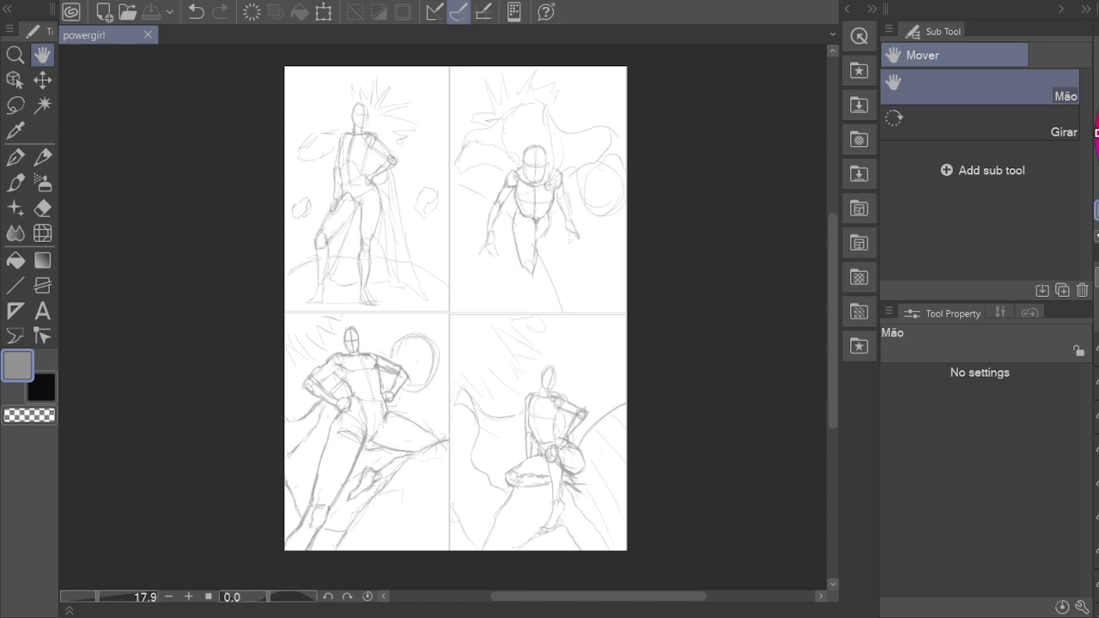
pyautogui.moveTo(528, 199); pyautogui.dragTo(530, 199)
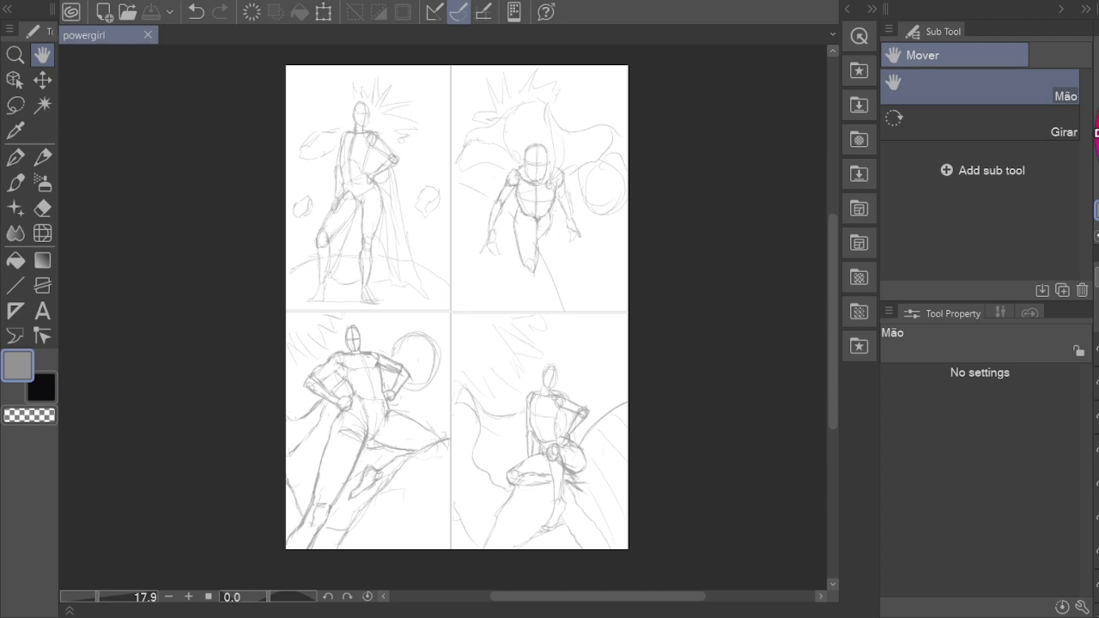
pyautogui.scroll(2, 452, 308)
pyautogui.scroll(-2, 452, 308)
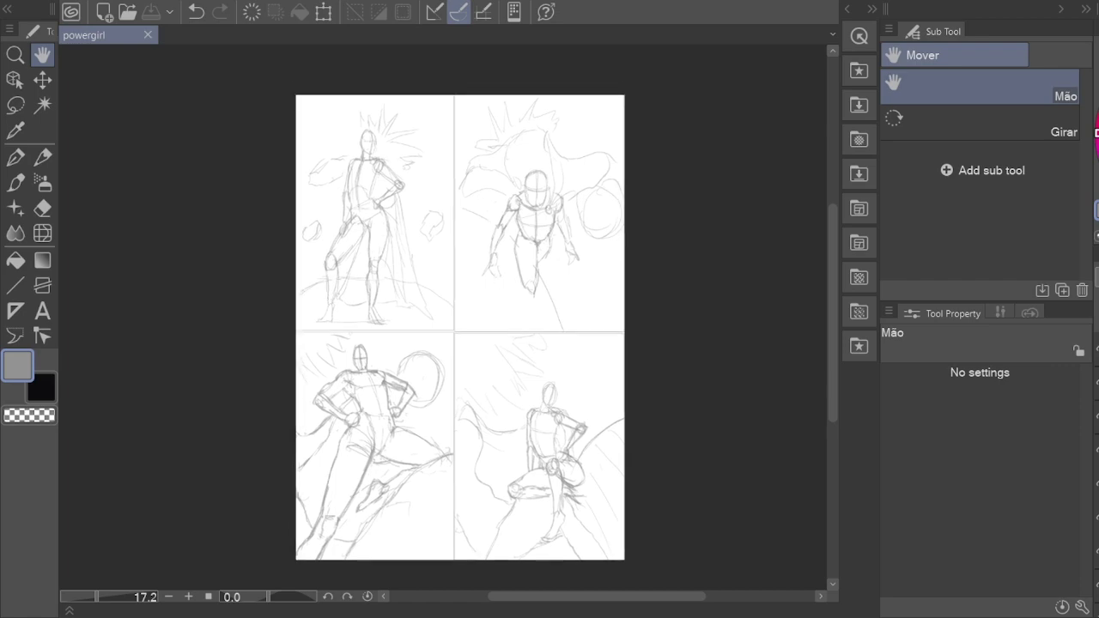
# Step: Darken the bent leg's thigh contours in the upper-left panel and draw a curved calf line below the knee
pyautogui.scroll(6, 355, 201)
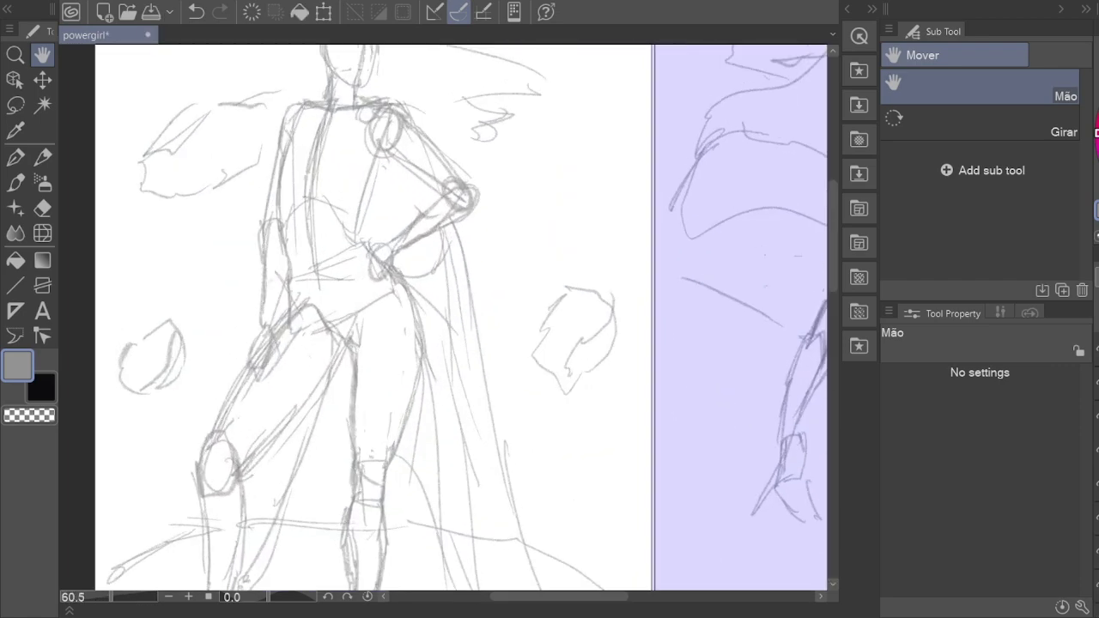
pyautogui.moveTo(304, 354)
pyautogui.mouseDown()
pyautogui.moveTo(283, 337)
pyautogui.moveTo(325, 331)
pyautogui.moveTo(225, 455)
pyautogui.mouseUp()
pyautogui.press('p')
pyautogui.moveTo(335, 335)
pyautogui.mouseDown()
pyautogui.moveTo(216, 481)
pyautogui.moveTo(215, 432)
pyautogui.mouseUp()
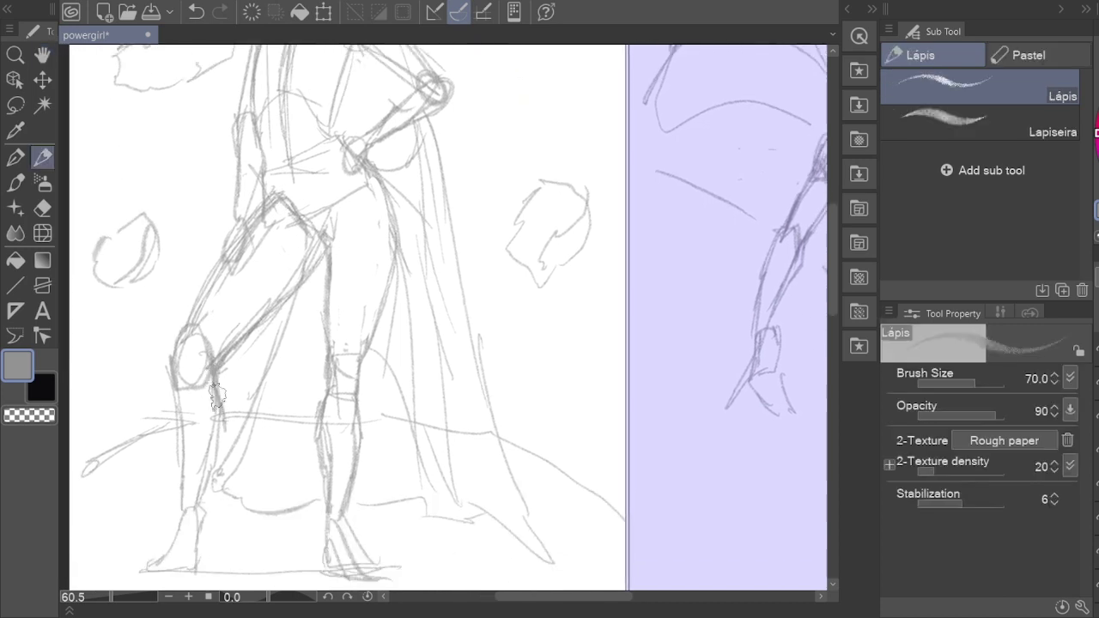
pyautogui.moveTo(219, 471)
pyautogui.mouseDown()
pyautogui.moveTo(225, 348)
pyautogui.moveTo(206, 421)
pyautogui.mouseUp()
# Step: Erase the bent leg's old shin and ankle strokes and redraw the shin and calf tapering to the foot
pyautogui.press('w')
pyautogui.press('e')
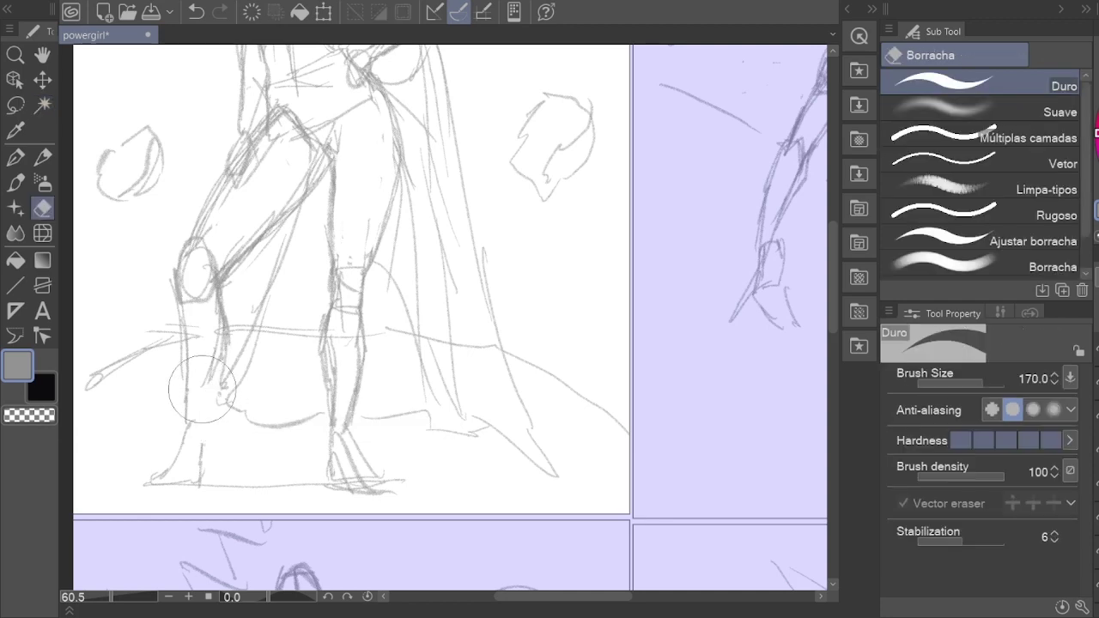
pyautogui.press('p')
pyautogui.moveTo(219, 352); pyautogui.dragTo(188, 450)
pyautogui.moveTo(216, 413)
pyautogui.mouseDown()
pyautogui.moveTo(206, 425)
pyautogui.moveTo(176, 309)
pyautogui.moveTo(184, 425)
pyautogui.mouseUp()
pyautogui.press('e')
pyautogui.moveTo(178, 360)
pyautogui.mouseDown()
pyautogui.moveTo(179, 326)
pyautogui.moveTo(184, 419)
pyautogui.mouseUp()
pyautogui.press('p')
pyautogui.moveTo(176, 292)
pyautogui.mouseDown()
pyautogui.moveTo(189, 425)
pyautogui.moveTo(225, 507)
pyautogui.moveTo(219, 520)
pyautogui.mouseUp()
# Step: Refine the inner calf contour and ankle of the standing figure's bent leg
pyautogui.press('e')
pyautogui.press('p')
pyautogui.scroll(-2, 196, 430)
pyautogui.moveTo(225, 463); pyautogui.dragTo(222, 404)
pyautogui.scroll(-3, 257, 265)
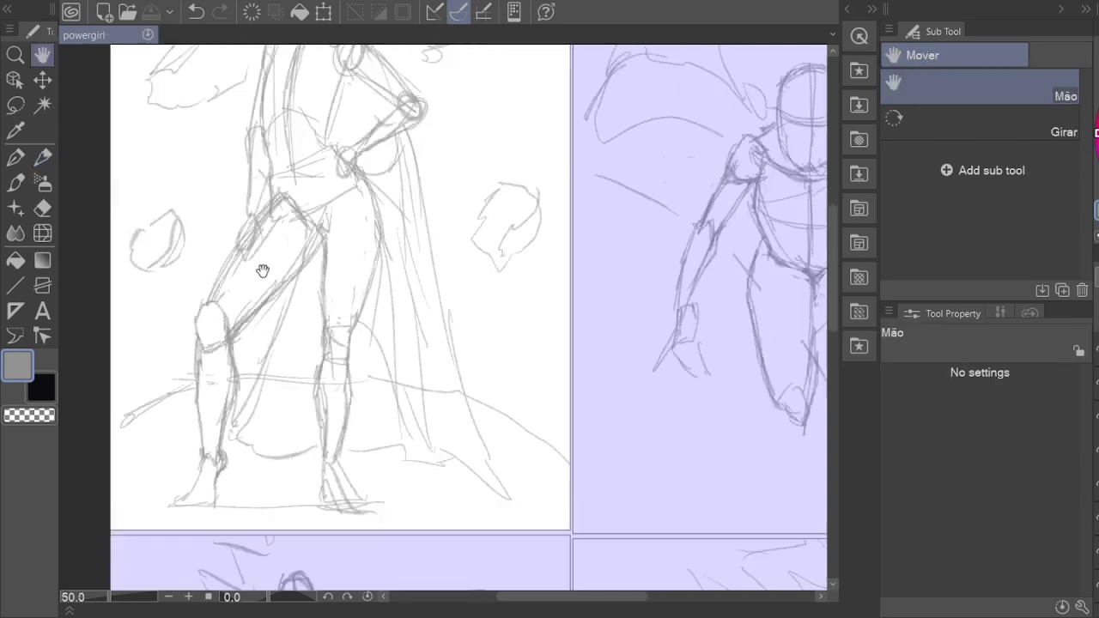
# Step: Erase the straight arm's hand and forearm strokes where they overlap the bent leg's thigh
pyautogui.scroll(5, 263, 287)
pyautogui.press('e')
pyautogui.press('p')
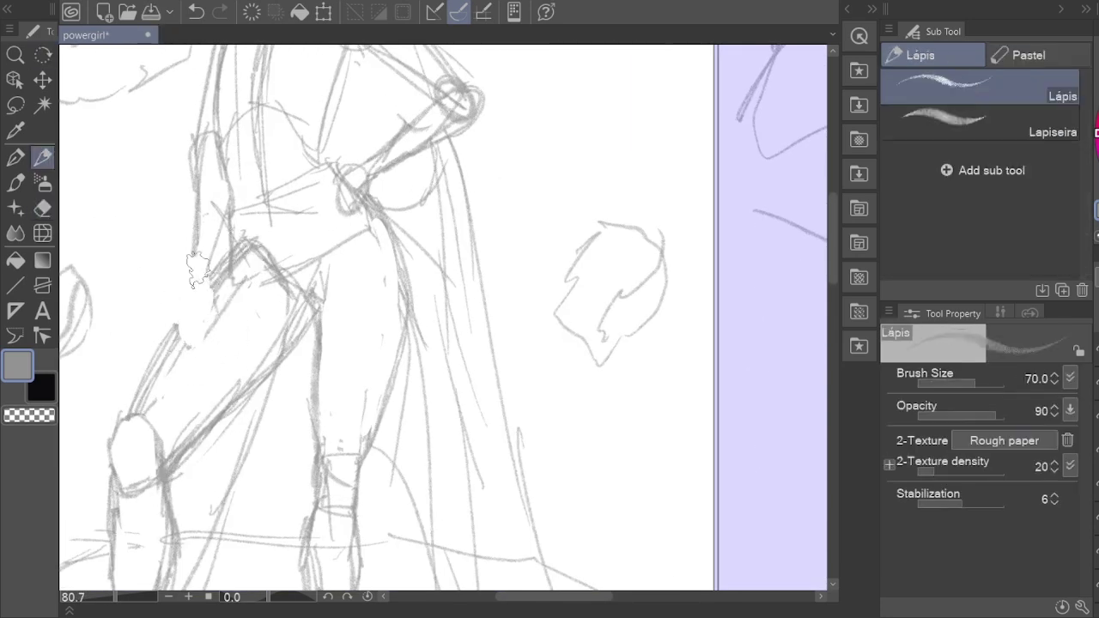
pyautogui.moveTo(211, 253)
pyautogui.mouseDown()
pyautogui.moveTo(172, 326)
pyautogui.moveTo(184, 327)
pyautogui.mouseUp()
pyautogui.press('e')
pyautogui.moveTo(219, 249); pyautogui.dragTo(168, 344)
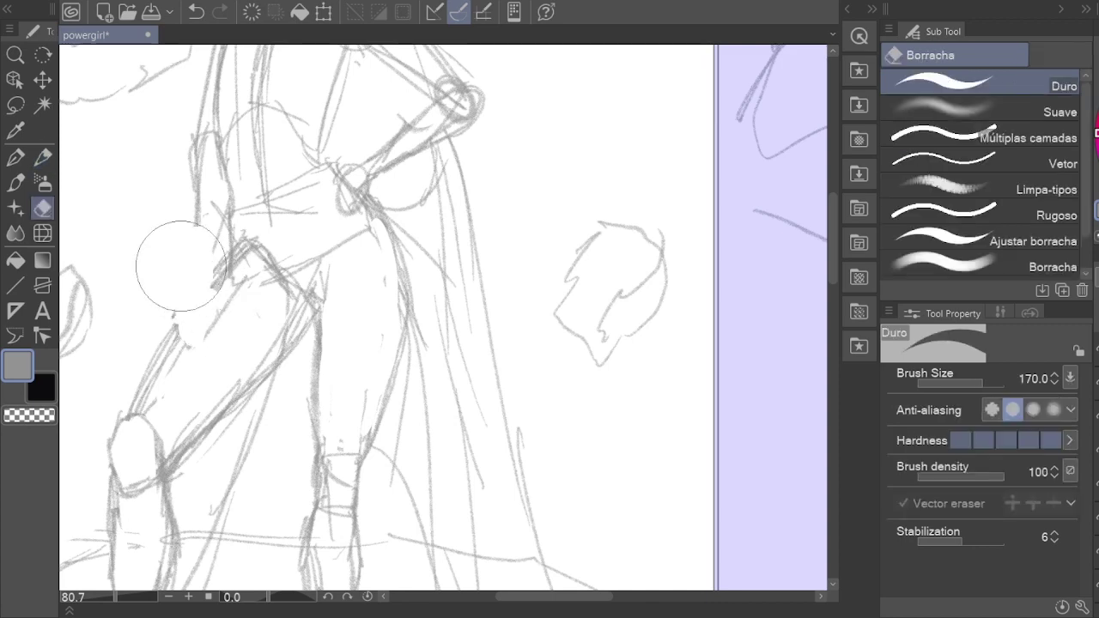
pyautogui.scroll(4, 257, 301)
pyautogui.moveTo(202, 292)
pyautogui.mouseDown()
pyautogui.moveTo(137, 404)
pyautogui.moveTo(155, 447)
pyautogui.mouseUp()
# Step: Draw a new hand with downward-pointing fingers resting on the bent leg's thigh
pyautogui.press('p')
pyautogui.moveTo(202, 403)
pyautogui.mouseDown()
pyautogui.moveTo(174, 464)
pyautogui.moveTo(152, 474)
pyautogui.moveTo(167, 493)
pyautogui.moveTo(154, 528)
pyautogui.mouseUp()
pyautogui.moveTo(165, 464); pyautogui.dragTo(146, 541)
pyautogui.press('e')
pyautogui.press('p')
# Step: Redraw the straight arm's forearm from the elbow down to the new hand and clean up its outer edge
pyautogui.scroll(1, 172, 429)
pyautogui.moveTo(176, 464); pyautogui.dragTo(196, 337)
pyautogui.press('e')
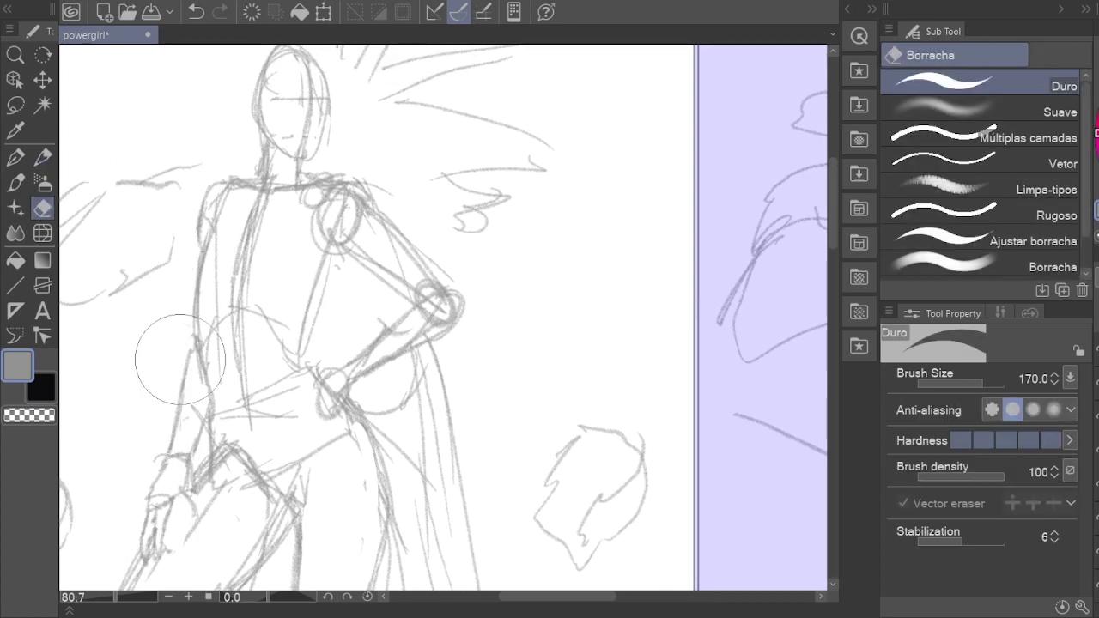
pyautogui.press('p')
pyautogui.scroll(-1, 197, 335)
# Step: Erase the rough wrist and hand strokes on the thigh and redraw the wrist, thumb and back of the hand
pyautogui.moveTo(172, 486); pyautogui.dragTo(186, 462)
pyautogui.press('e')
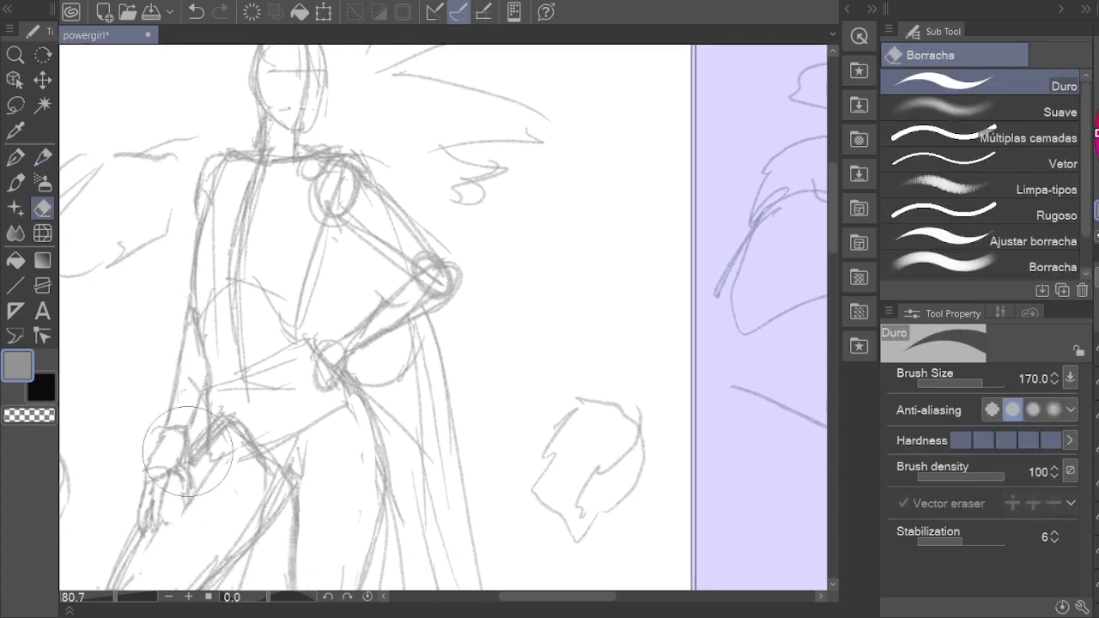
pyautogui.moveTo(172, 515); pyautogui.dragTo(198, 447)
pyautogui.press('p')
pyautogui.moveTo(176, 494); pyautogui.dragTo(191, 442)
pyautogui.scroll(1, 193, 445)
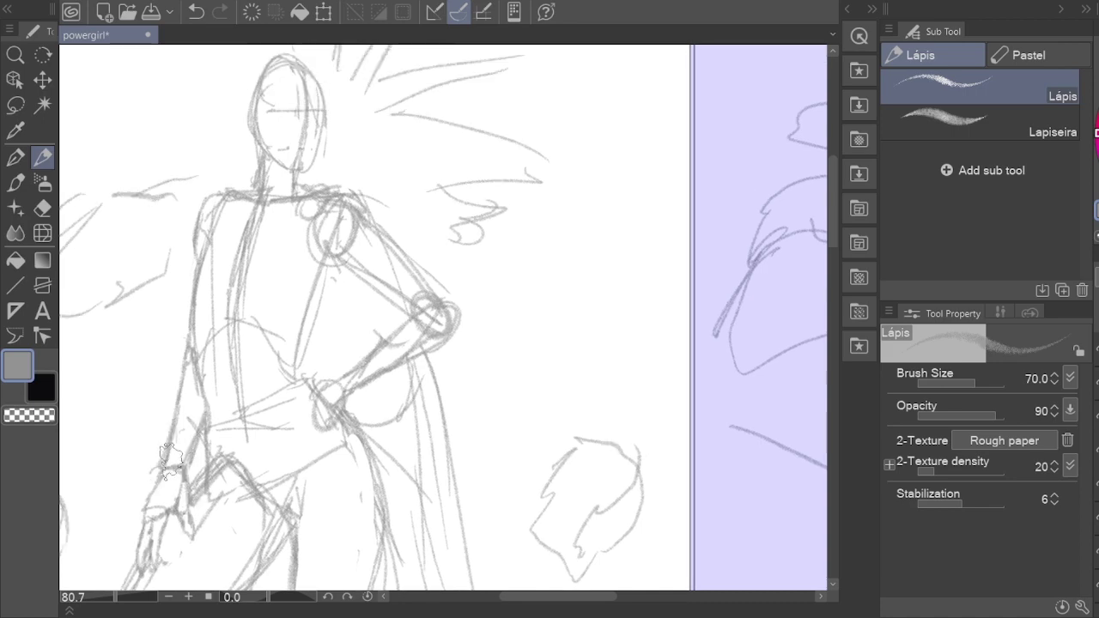
# Step: Clean up and redraw the outer edge of the straight arm's forearm just above the wrist in the standing pose
pyautogui.press('e')
pyautogui.press('p')
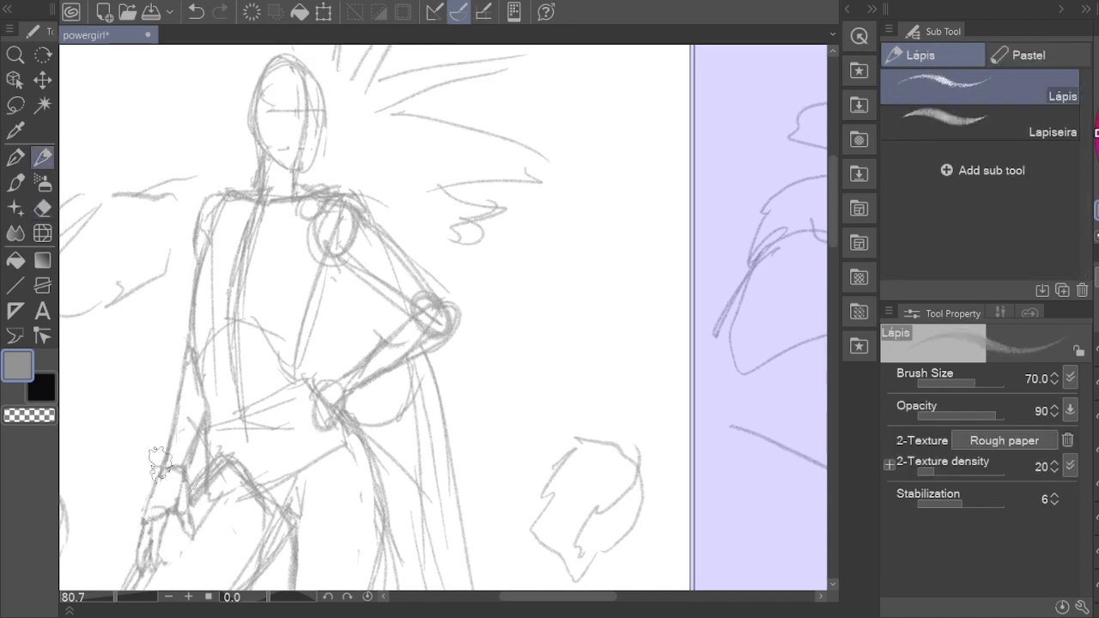
pyautogui.moveTo(150, 515); pyautogui.dragTo(159, 455)
pyautogui.press('h')
pyautogui.scroll(-5, 352, 352)
pyautogui.scroll(-2, 352, 352)
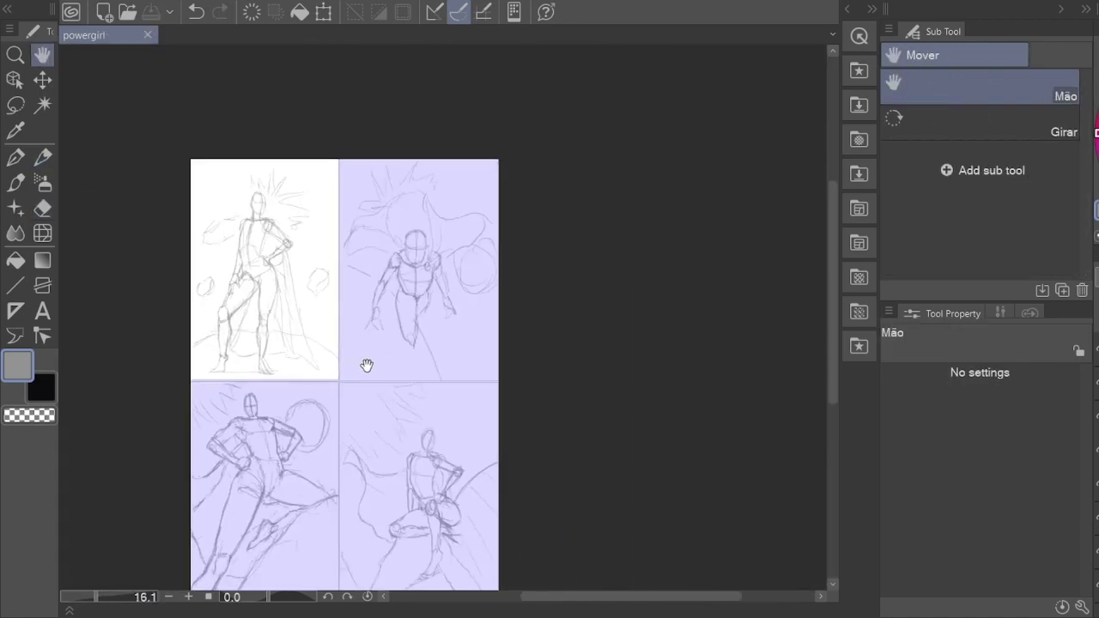
# Step: Redraw the standing figure's straight arm from the rounded shoulder down to the elbow, erasing the rough upper-arm strokes
pyautogui.scroll(4, 331, 216)
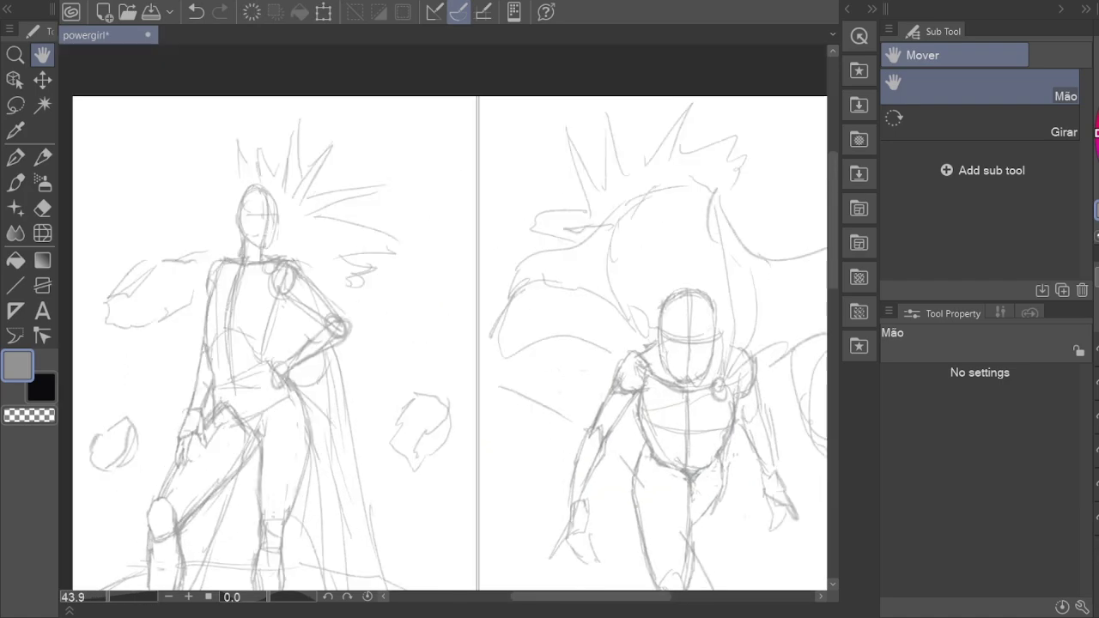
pyautogui.scroll(4, 249, 296)
pyautogui.press('p')
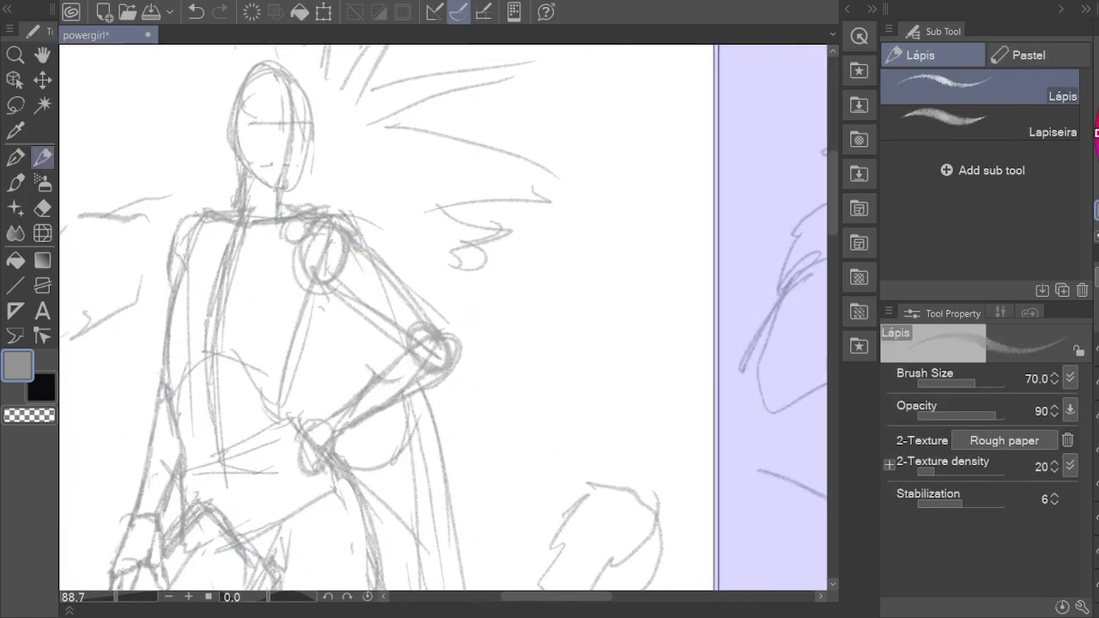
pyautogui.moveTo(178, 266); pyautogui.dragTo(186, 309)
pyautogui.press('e')
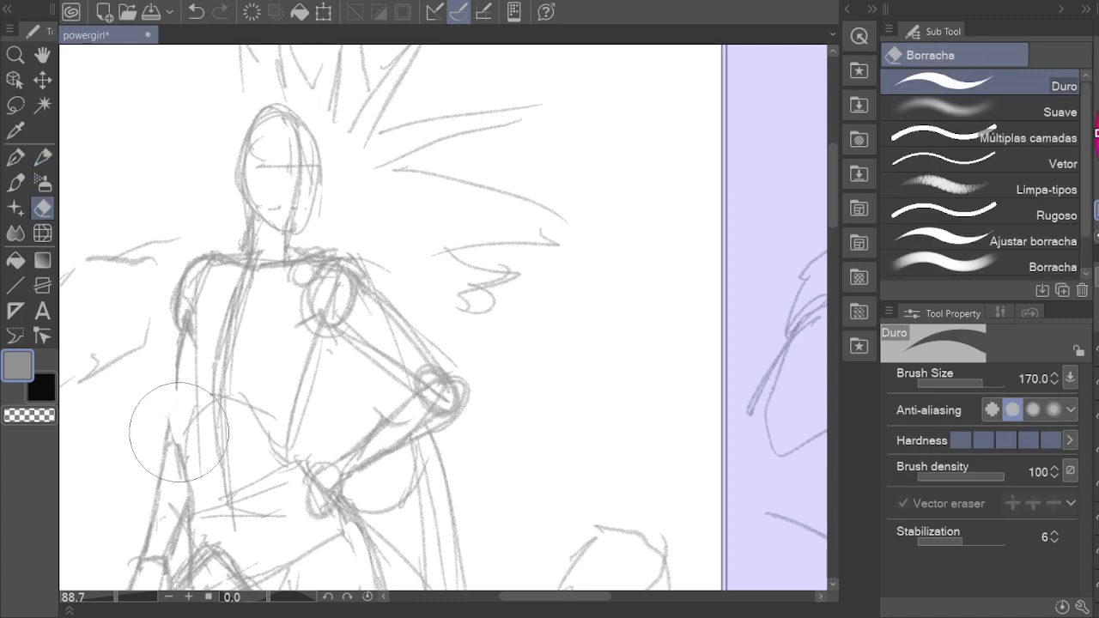
pyautogui.press('p')
pyautogui.moveTo(183, 456); pyautogui.dragTo(205, 373)
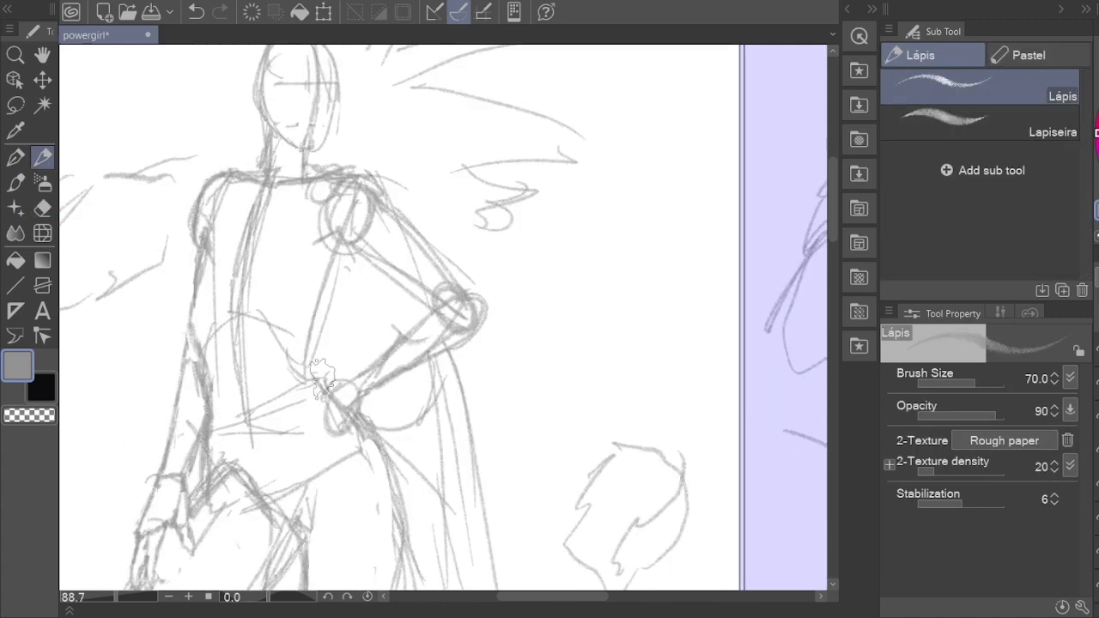
# Step: Darken the torso's side contour from the bent arm's armpit to the waist and redraw the straight arm's inner edge
pyautogui.moveTo(343, 247); pyautogui.dragTo(307, 363)
pyautogui.press('e')
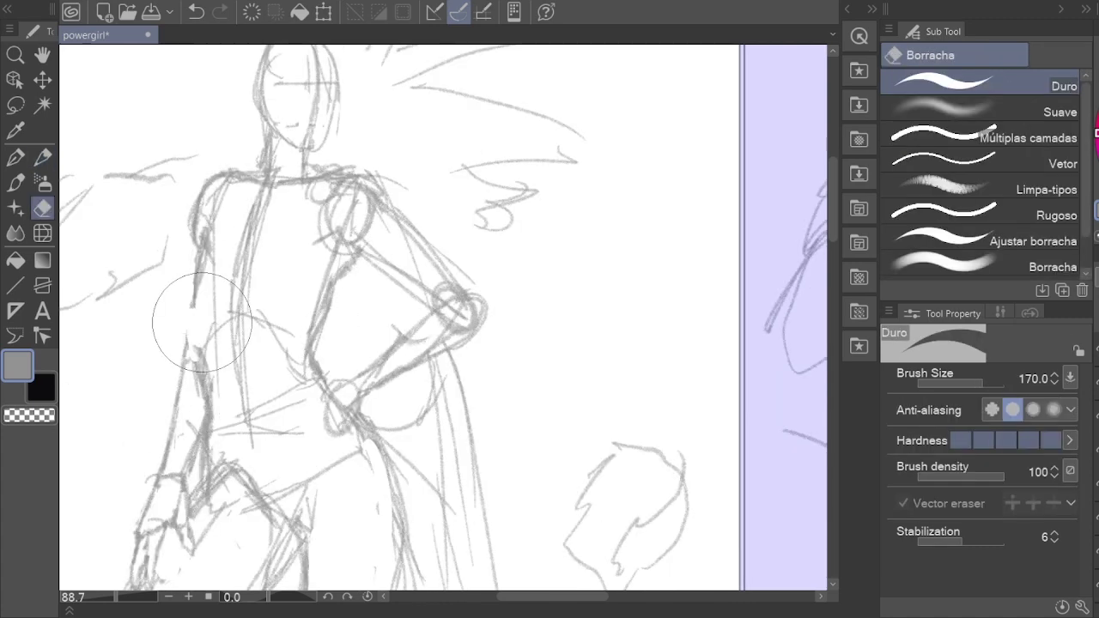
pyautogui.press('p')
pyautogui.moveTo(213, 258); pyautogui.dragTo(201, 382)
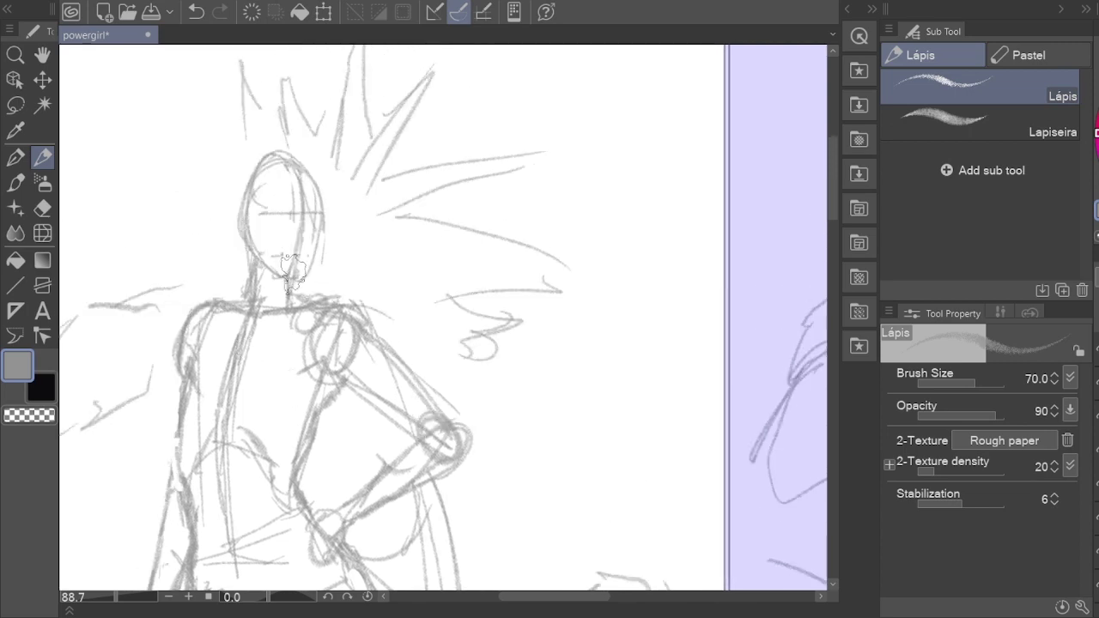
# Step: Redraw the standing figure's head outline and the sides of the neck, erasing the stray strokes beside the neck
pyautogui.moveTo(233, 224); pyautogui.dragTo(246, 265)
pyautogui.press('e')
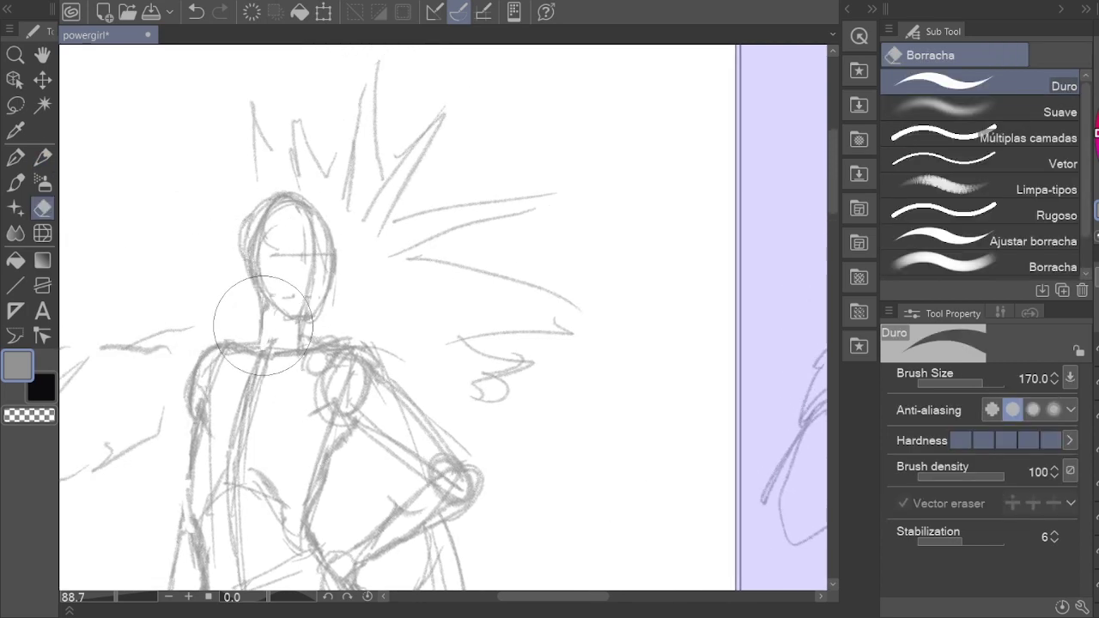
pyautogui.press('p')
pyautogui.scroll(-5, 284, 326)
pyautogui.press('h')
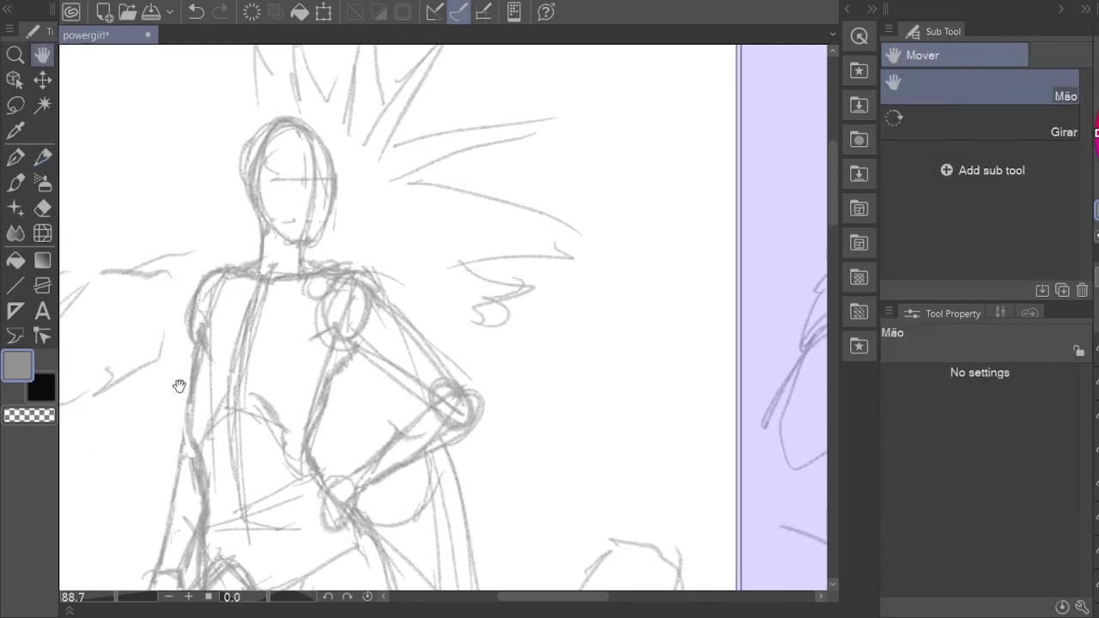
pyautogui.scroll(4, 306, 309)
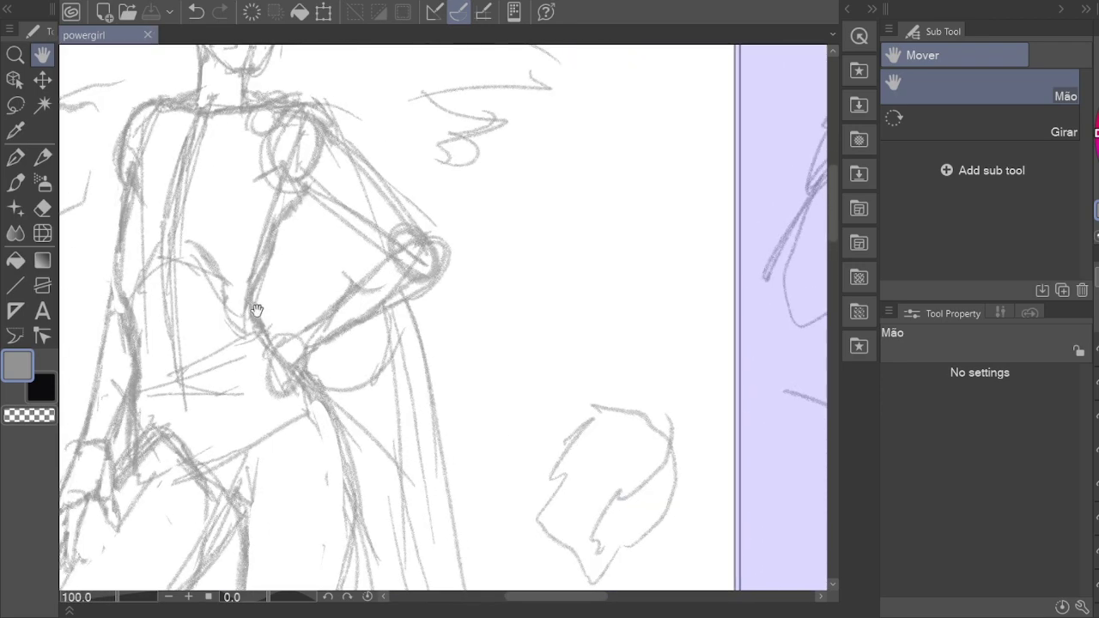
# Step: Erase and redraw the torso contour between the bent arm's armpit and the waist, add a chest stroke, and save the file
pyautogui.press('p')
pyautogui.press('e')
pyautogui.moveTo(332, 319); pyautogui.dragTo(289, 307)
pyautogui.press('p')
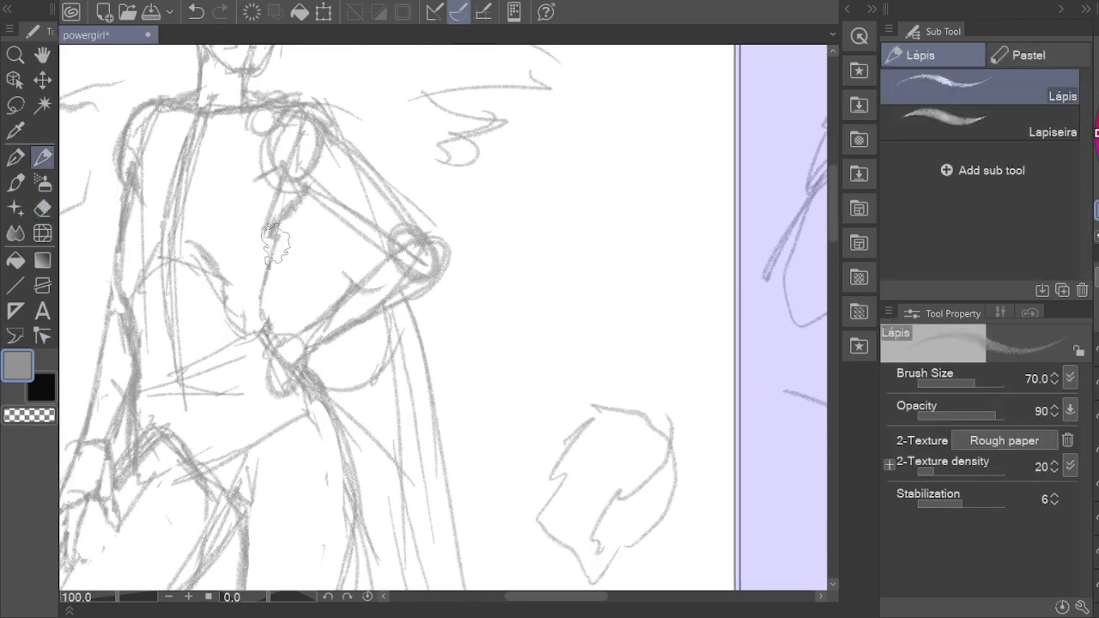
pyautogui.press('e')
pyautogui.moveTo(314, 160); pyautogui.dragTo(306, 190)
pyautogui.press('p')
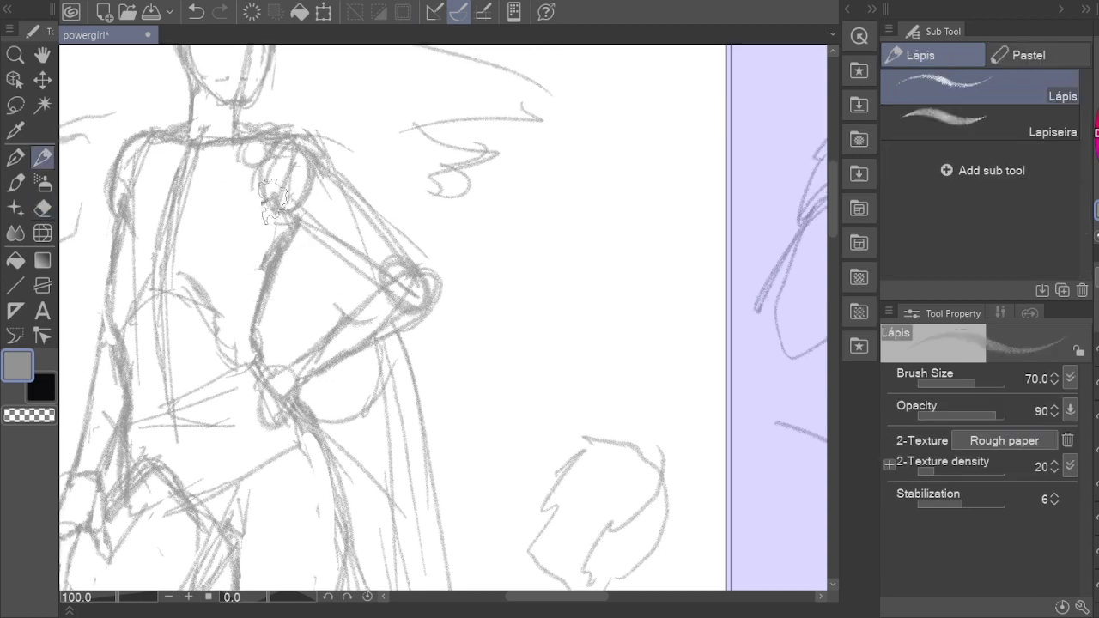
pyautogui.press('e')
pyautogui.press('p')
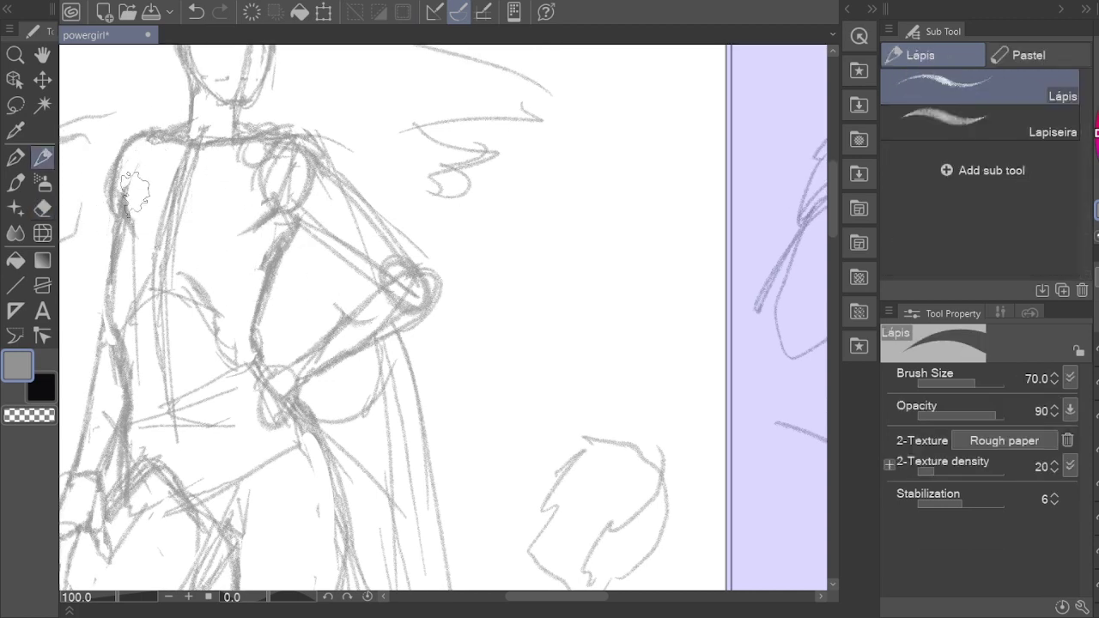
pyautogui.press('h')
pyautogui.hotkey('ctrl', 's')
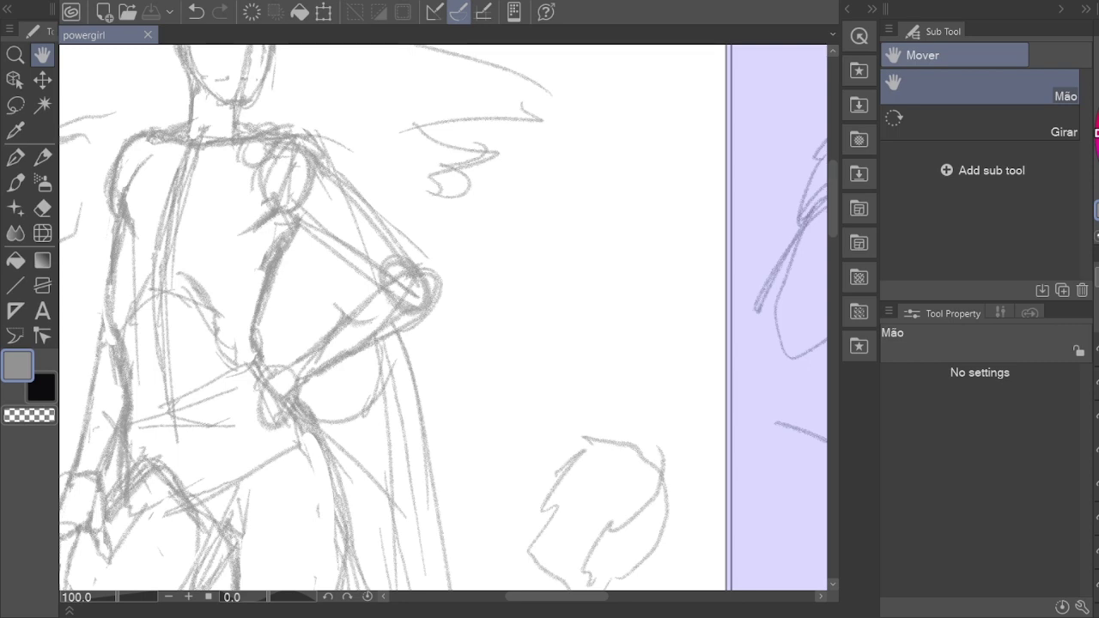
# Step: Clear the other three panels from the page, keeping only the seated pose sketch from the lower-right panel
pyautogui.scroll(-6, 381, 318)
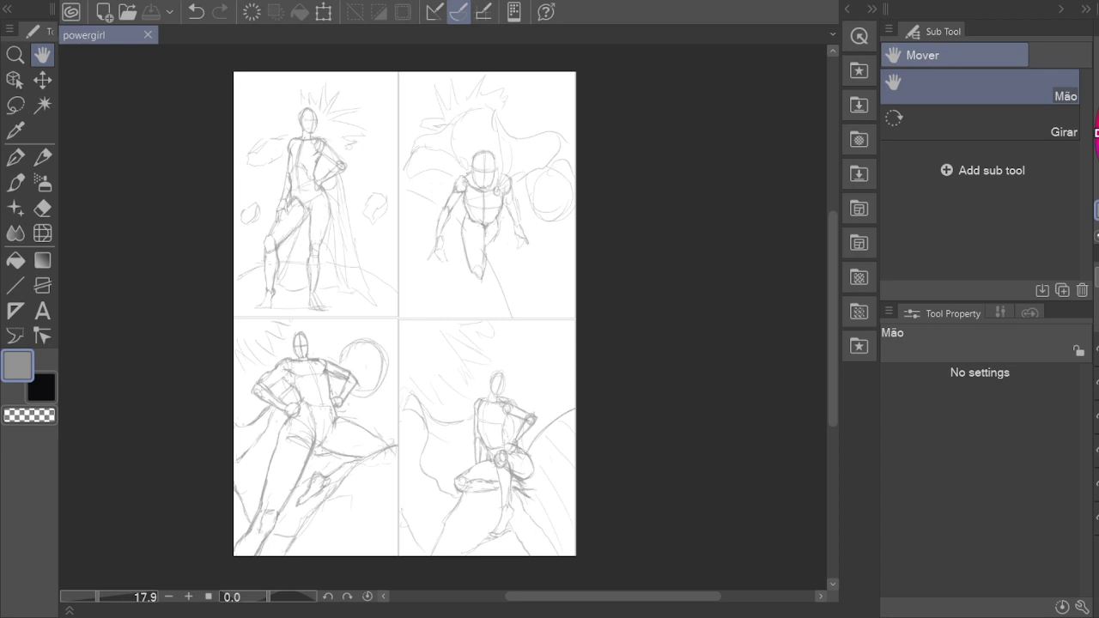
pyautogui.scroll(-1, 369, 215)
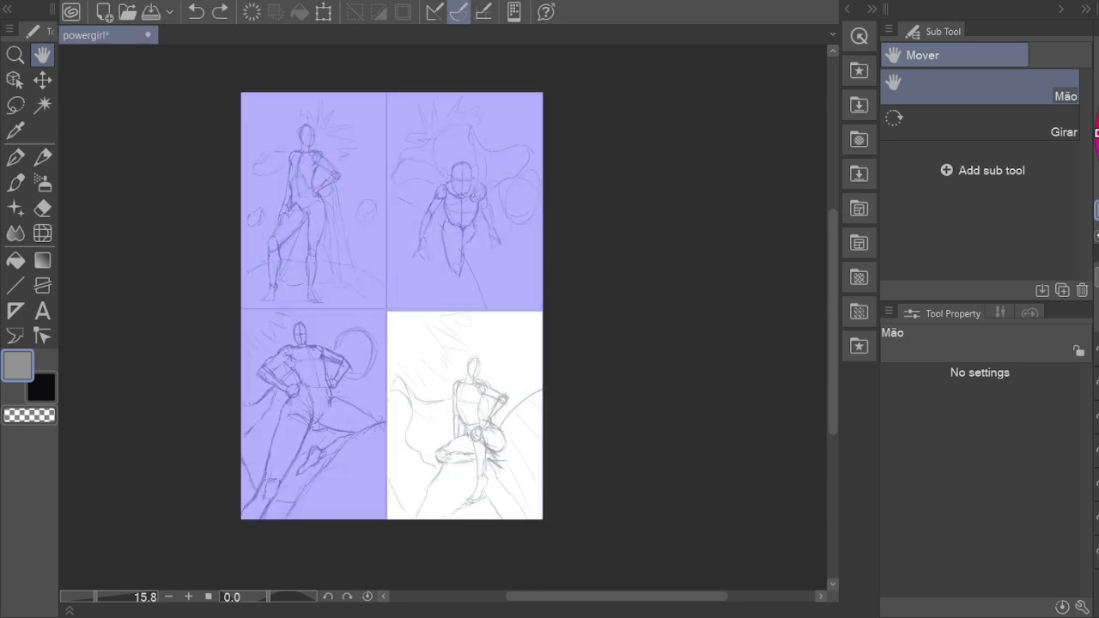
pyautogui.hotkey('ctrl', 'y')
pyautogui.hotkey('ctrl', 'y')
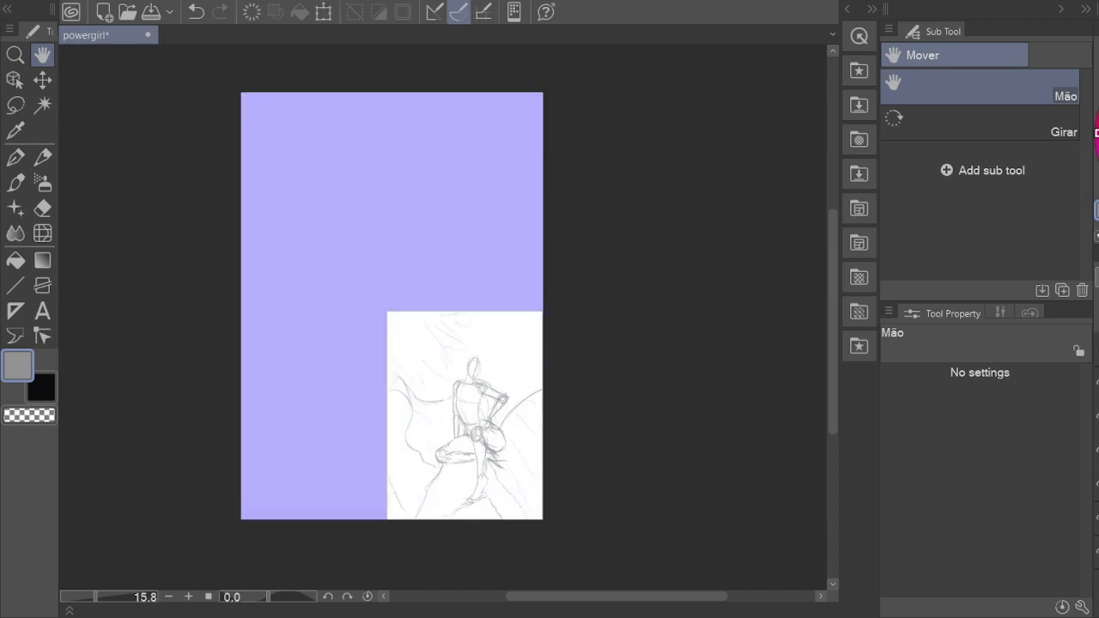
pyautogui.press('Delete')
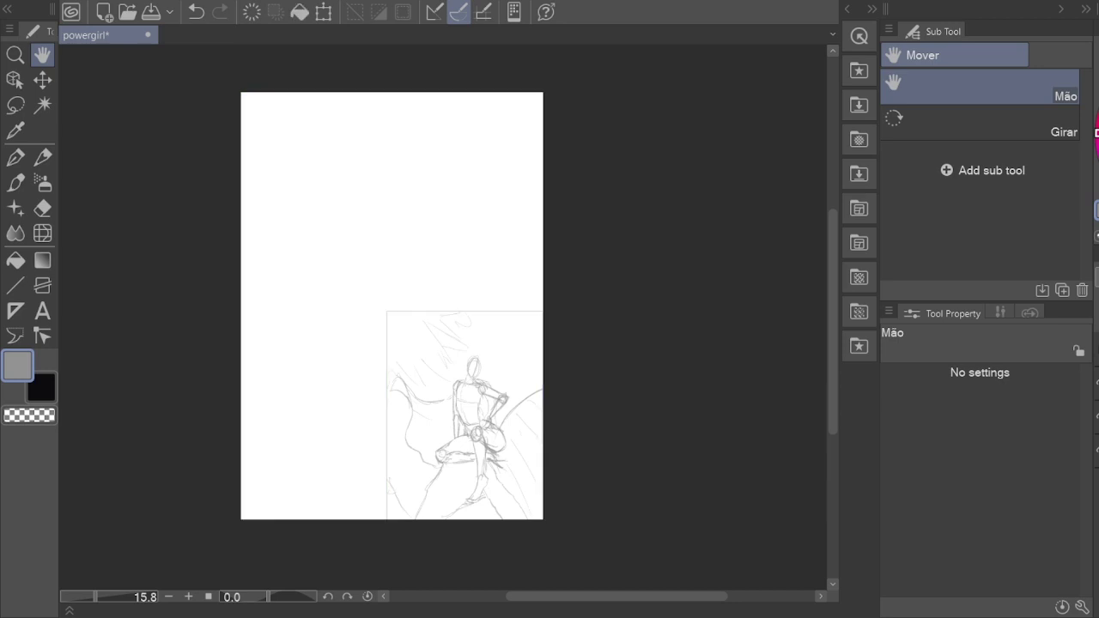
# Step: Enlarge the seated pose sketch with a transform so it fills the whole page, and save the file
pyautogui.hotkey('ctrl', 't')
pyautogui.moveTo(390, 312)
pyautogui.mouseDown()
pyautogui.moveTo(241, 86)
pyautogui.moveTo(291, 137)
pyautogui.moveTo(277, 92)
pyautogui.mouseUp()
pyautogui.moveTo(528, 474)
pyautogui.mouseDown()
pyautogui.moveTo(535, 513)
pyautogui.moveTo(550, 505)
pyautogui.mouseUp()
pyautogui.press('Return')
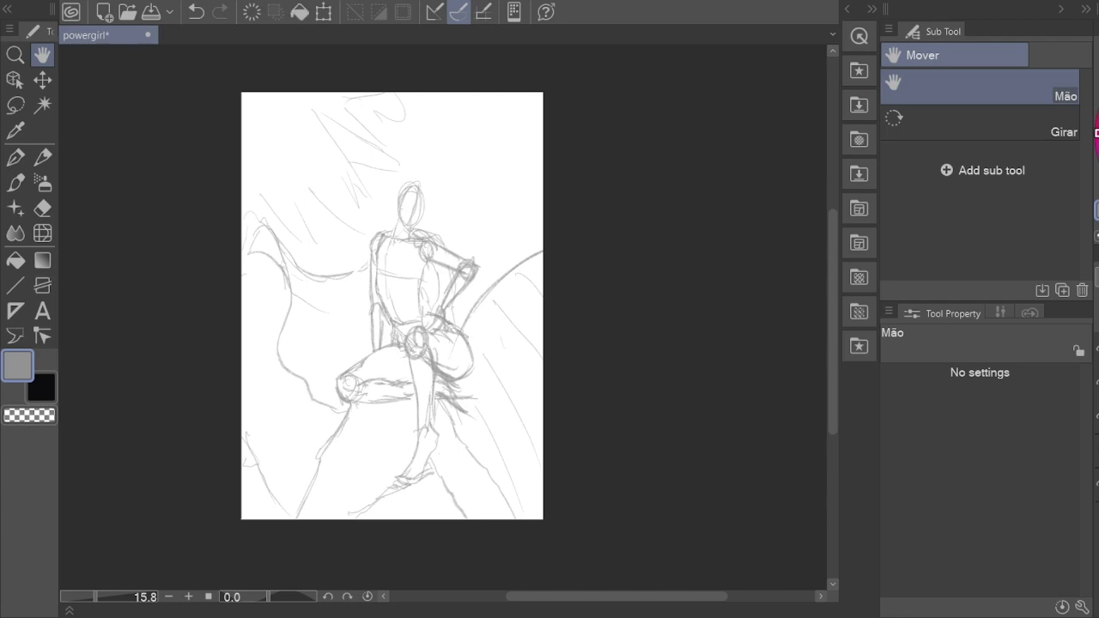
pyautogui.scroll(1, 433, 234)
pyautogui.hotkey('ctrl', 's')
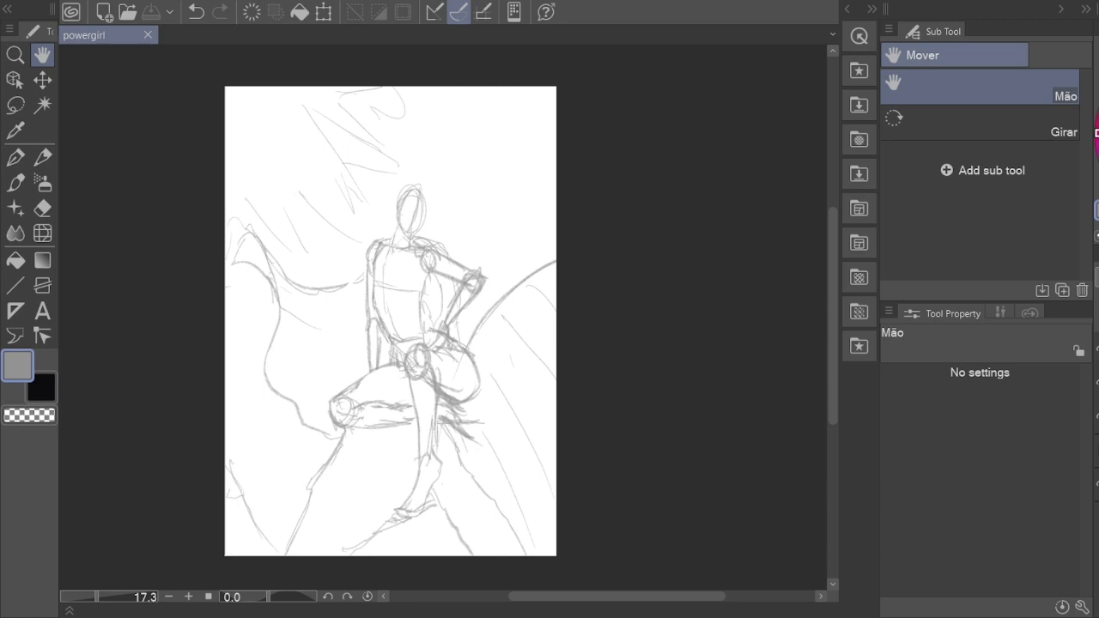
# Step: Erase the seated figure's rough waist lines and redraw both sides of the torso and the line under the chest
pyautogui.scroll(4, 459, 290)
pyautogui.press('e')
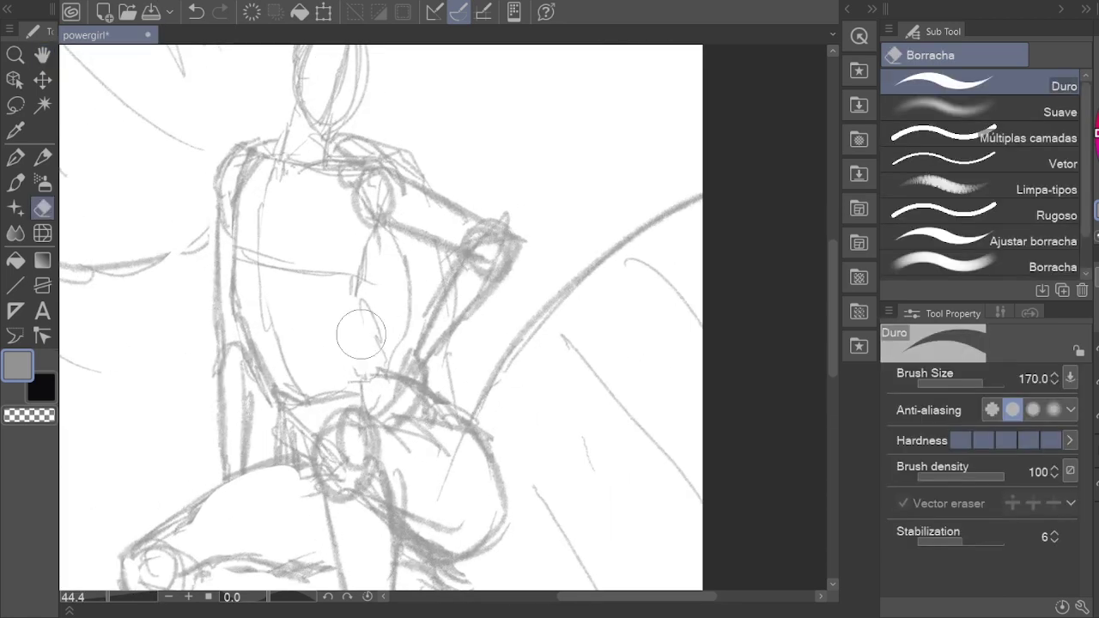
pyautogui.press('p')
pyautogui.moveTo(385, 359)
pyautogui.mouseDown()
pyautogui.moveTo(361, 330)
pyautogui.moveTo(345, 334)
pyautogui.moveTo(367, 267)
pyautogui.moveTo(392, 286)
pyautogui.mouseUp()
pyautogui.press('e')
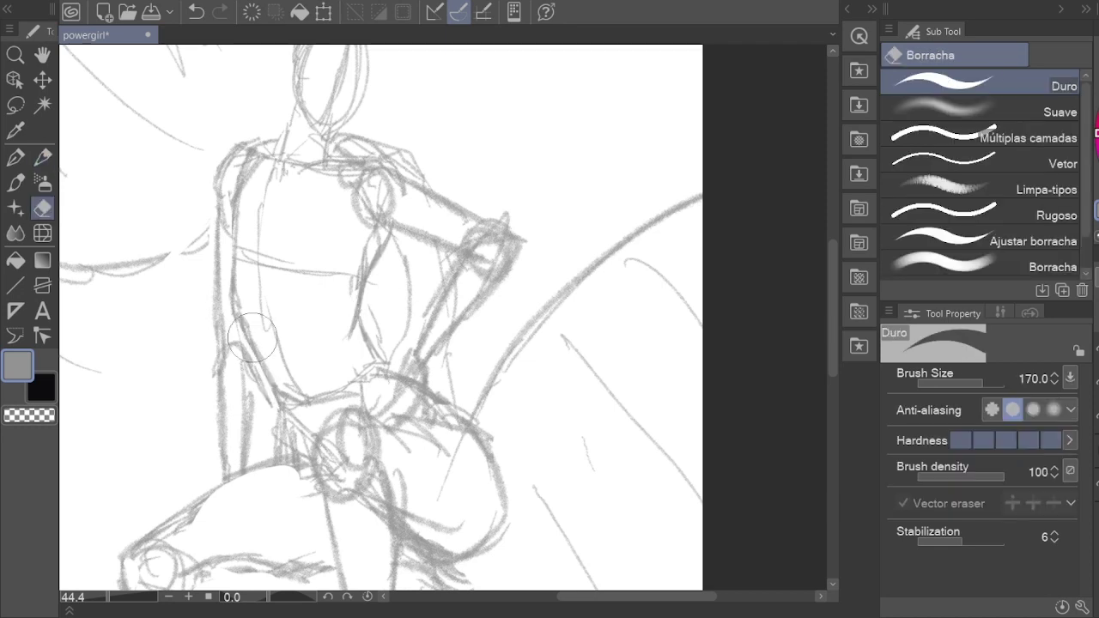
pyautogui.press('p')
pyautogui.moveTo(312, 281); pyautogui.dragTo(275, 404)
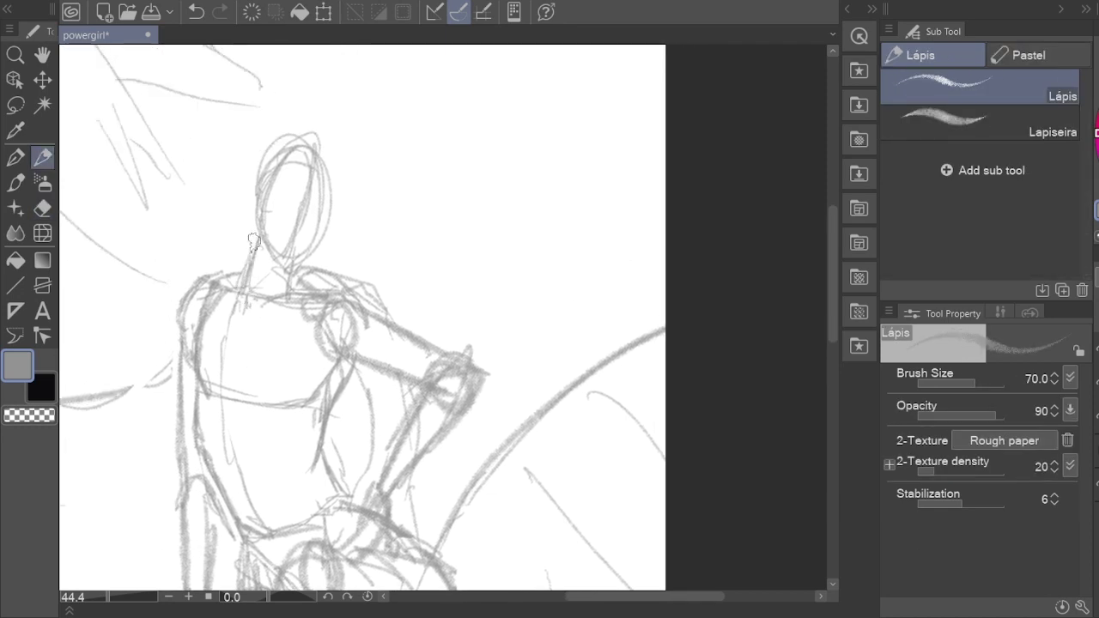
# Step: Redraw the side of the seated figure's neck and the line sloping from it to the straight arm's shoulder
pyautogui.moveTo(247, 285); pyautogui.dragTo(256, 225)
pyautogui.press('e')
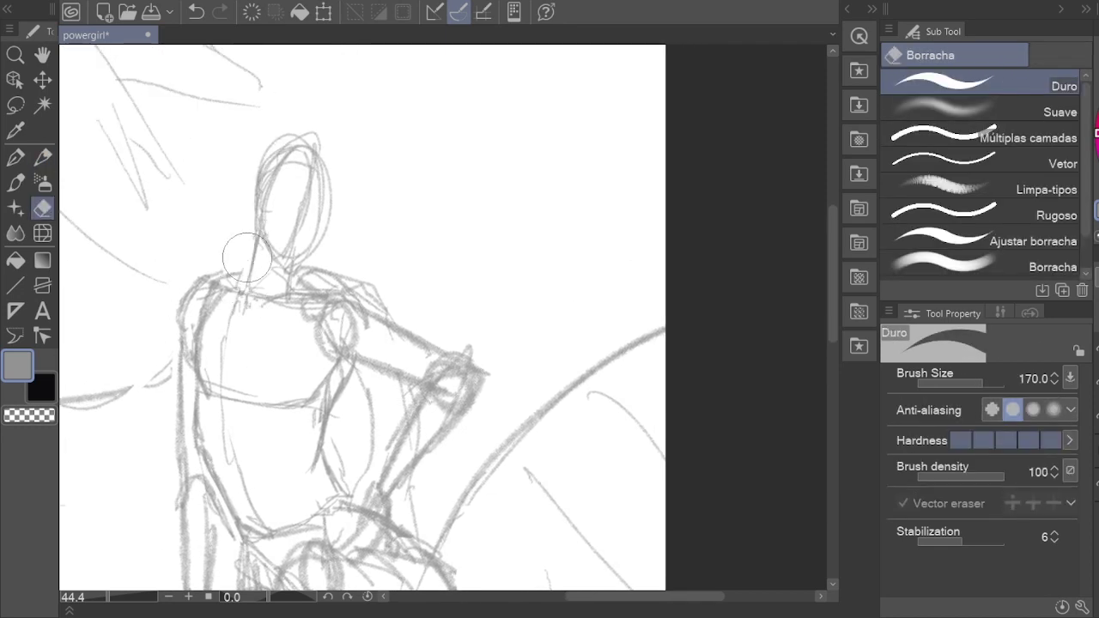
pyautogui.press('p')
pyautogui.moveTo(244, 296); pyautogui.dragTo(253, 236)
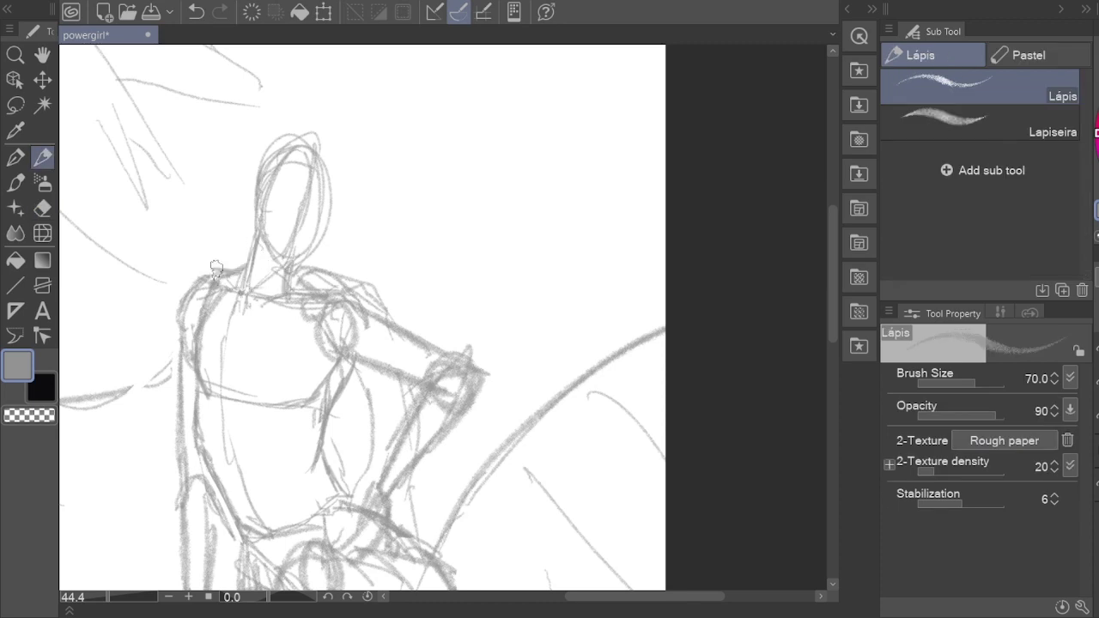
pyautogui.moveTo(211, 274)
pyautogui.mouseDown()
pyautogui.moveTo(191, 311)
pyautogui.moveTo(225, 290)
pyautogui.moveTo(206, 344)
pyautogui.mouseUp()
# Step: Redraw the straight arm's shoulder curve and the chest's lower contour, erasing the overlapping strokes around the shoulder
pyautogui.press('e')
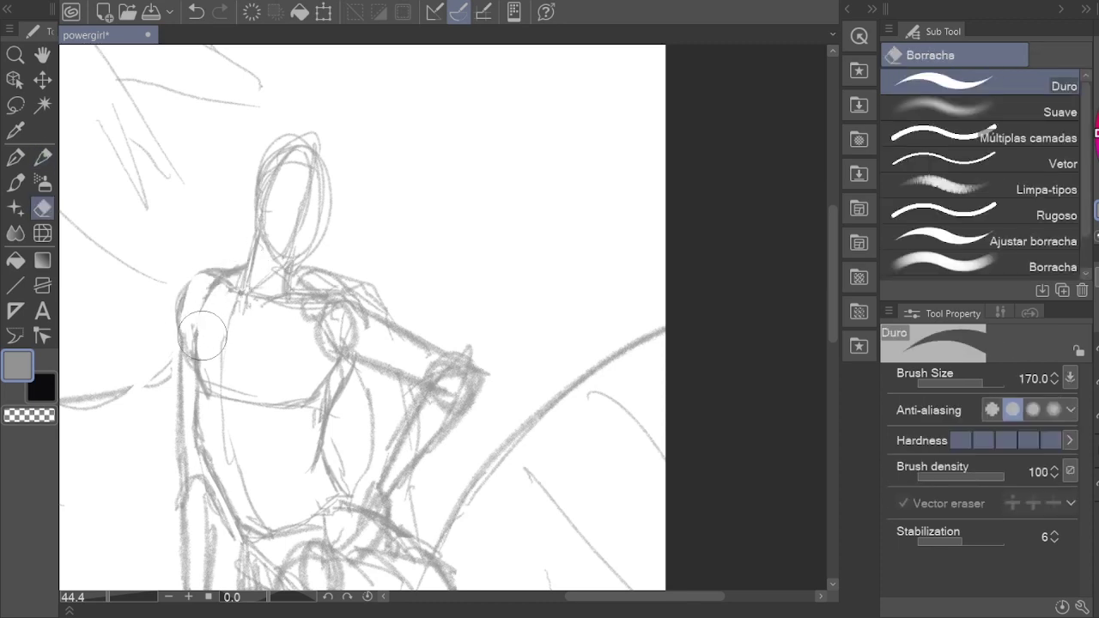
pyautogui.press('p')
pyautogui.moveTo(193, 301); pyautogui.dragTo(211, 273)
pyautogui.moveTo(339, 343); pyautogui.dragTo(284, 402)
pyautogui.press('e')
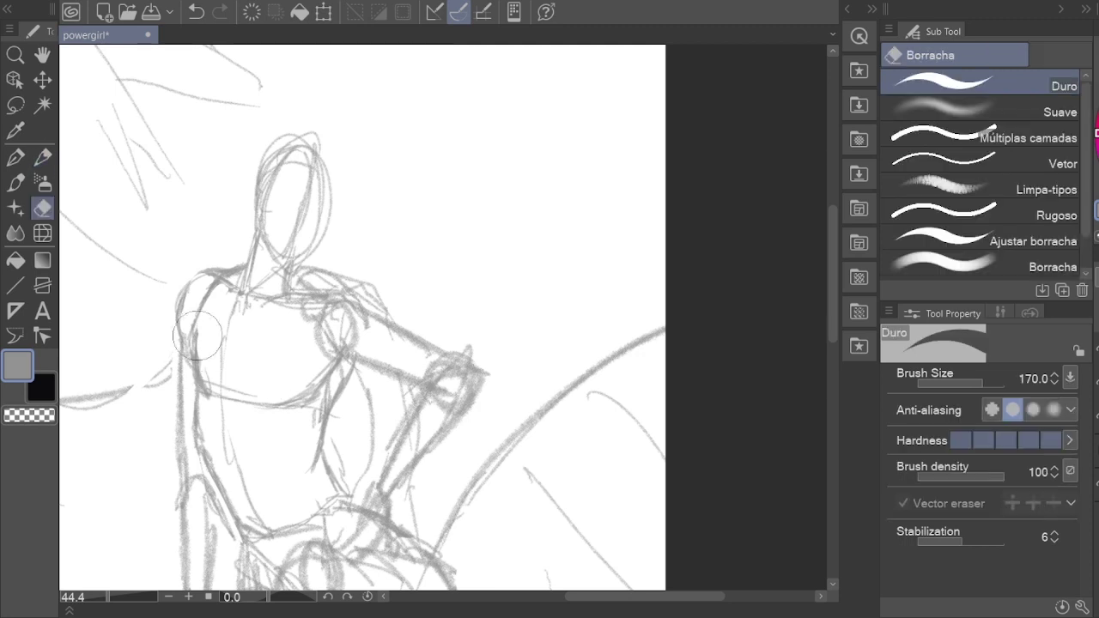
pyautogui.moveTo(197, 318)
pyautogui.mouseDown()
pyautogui.moveTo(206, 399)
pyautogui.moveTo(159, 291)
pyautogui.mouseUp()
# Step: Erase the construction strokes inside the raised knee's oval and across both thighs and the hip
pyautogui.press('p')
pyautogui.moveTo(258, 421)
pyautogui.mouseDown()
pyautogui.moveTo(325, 378)
pyautogui.moveTo(300, 353)
pyautogui.mouseUp()
pyautogui.press('e')
pyautogui.moveTo(352, 404)
pyautogui.mouseDown()
pyautogui.moveTo(293, 365)
pyautogui.moveTo(304, 395)
pyautogui.moveTo(307, 364)
pyautogui.mouseUp()
pyautogui.moveTo(275, 404)
pyautogui.mouseDown()
pyautogui.moveTo(232, 464)
pyautogui.moveTo(240, 369)
pyautogui.moveTo(348, 472)
pyautogui.mouseUp()
pyautogui.moveTo(317, 468)
pyautogui.mouseDown()
pyautogui.moveTo(296, 440)
pyautogui.moveTo(319, 400)
pyautogui.moveTo(399, 429)
pyautogui.mouseUp()
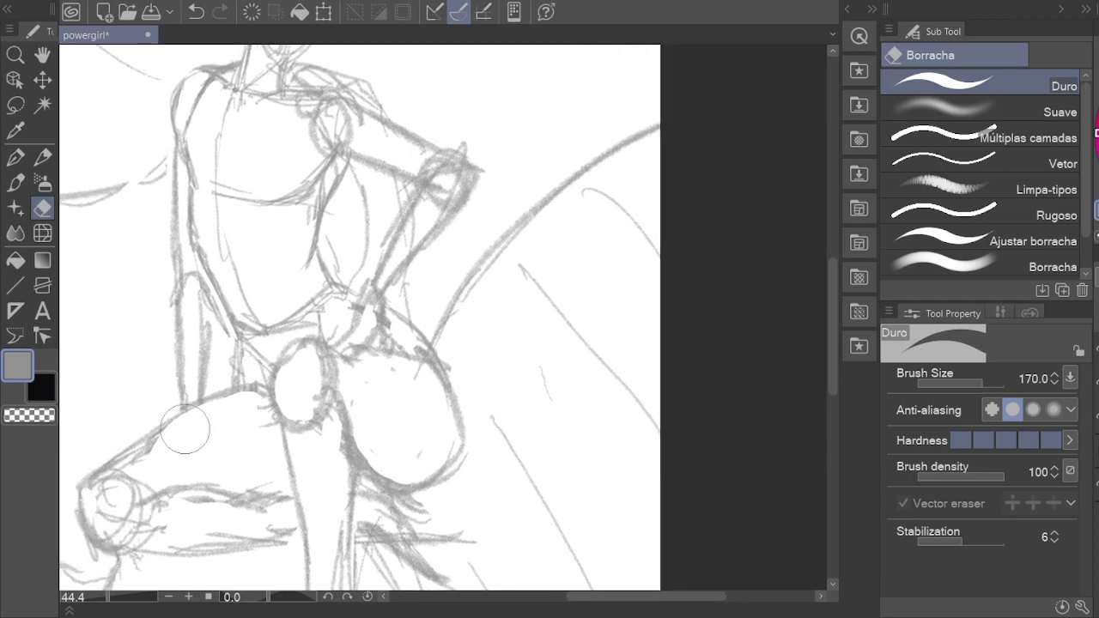
pyautogui.moveTo(520, 464)
pyautogui.mouseDown()
pyautogui.moveTo(479, 334)
pyautogui.moveTo(544, 411)
pyautogui.mouseUp()
# Step: Replace the rough strokes behind the front leg's calf with the folded leg's pointed foot
pyautogui.press('p')
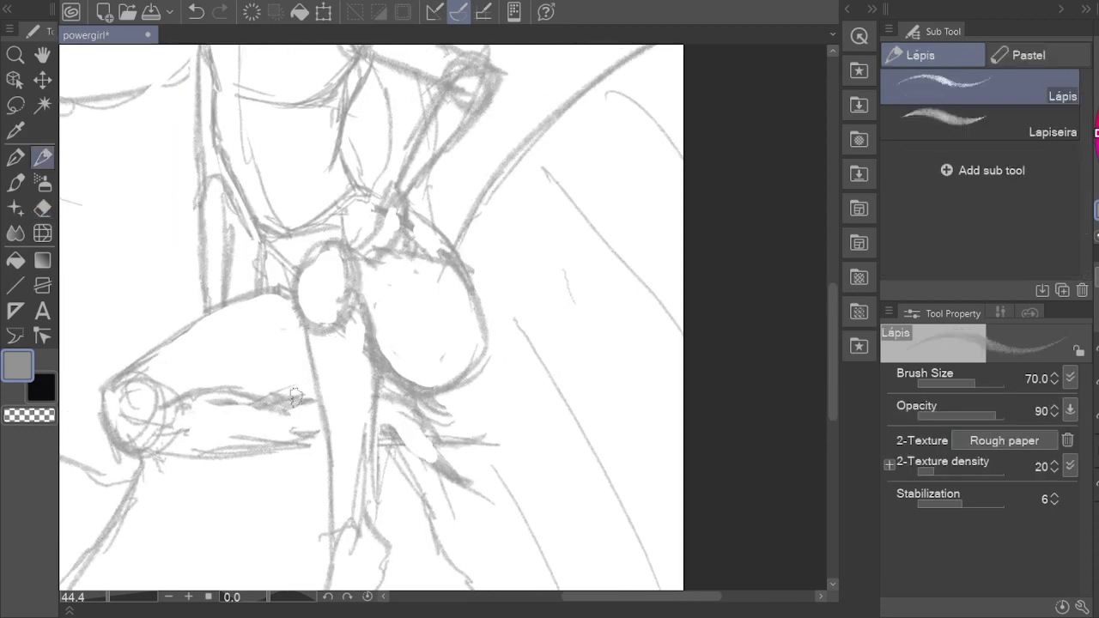
pyautogui.moveTo(378, 433)
pyautogui.mouseDown()
pyautogui.moveTo(491, 434)
pyautogui.moveTo(386, 351)
pyautogui.moveTo(371, 360)
pyautogui.moveTo(351, 520)
pyautogui.moveTo(340, 486)
pyautogui.moveTo(350, 403)
pyautogui.mouseUp()
pyautogui.press('e')
pyautogui.press('p')
pyautogui.press('e')
pyautogui.press('p')
# Step: Redraw the front leg's ankle, heel and the contour running down into its foot
pyautogui.moveTo(344, 433)
pyautogui.mouseDown()
pyautogui.moveTo(296, 526)
pyautogui.moveTo(308, 521)
pyautogui.moveTo(300, 546)
pyautogui.mouseUp()
pyautogui.moveTo(301, 558)
pyautogui.mouseDown()
pyautogui.moveTo(336, 548)
pyautogui.moveTo(396, 440)
pyautogui.mouseUp()
pyautogui.moveTo(404, 404); pyautogui.dragTo(375, 480)
pyautogui.moveTo(362, 440); pyautogui.dragTo(363, 496)
# Step: Redraw the front leg's calf contour from the knee to the ankle and erase the old lines beside it
pyautogui.moveTo(395, 245)
pyautogui.mouseDown()
pyautogui.moveTo(394, 303)
pyautogui.moveTo(381, 443)
pyautogui.mouseUp()
pyautogui.press('e')
pyautogui.moveTo(391, 318)
pyautogui.mouseDown()
pyautogui.moveTo(360, 485)
pyautogui.moveTo(375, 442)
pyautogui.mouseUp()
pyautogui.press('p')
pyautogui.press('e')
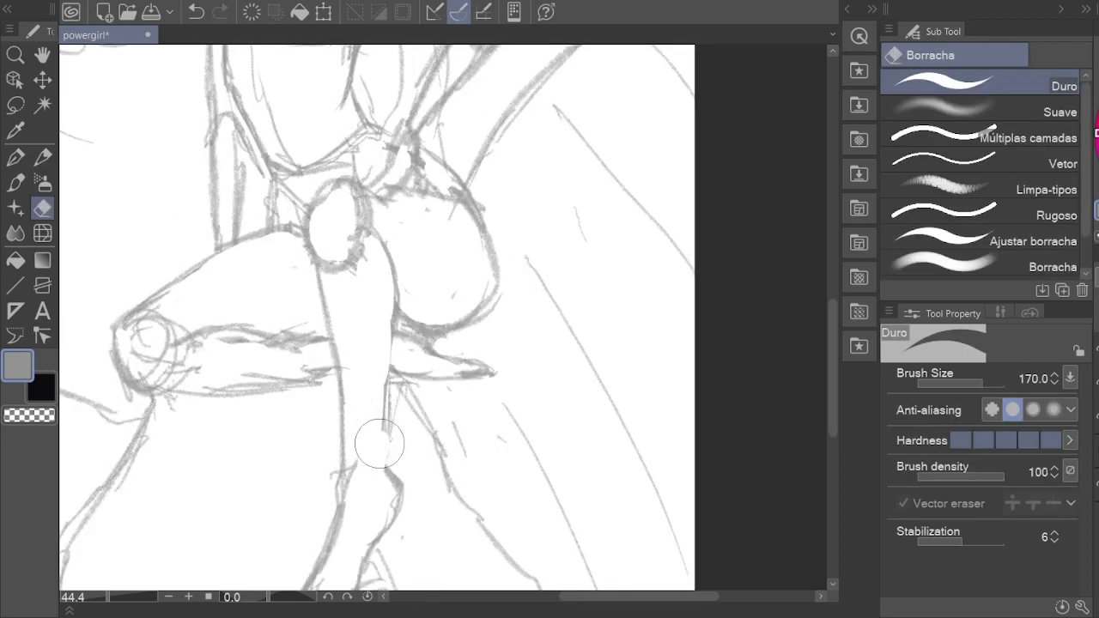
pyautogui.press('p')
pyautogui.moveTo(404, 262)
pyautogui.mouseDown()
pyautogui.moveTo(381, 481)
pyautogui.moveTo(390, 414)
pyautogui.mouseUp()
pyautogui.press('e')
pyautogui.moveTo(403, 292); pyautogui.dragTo(378, 369)
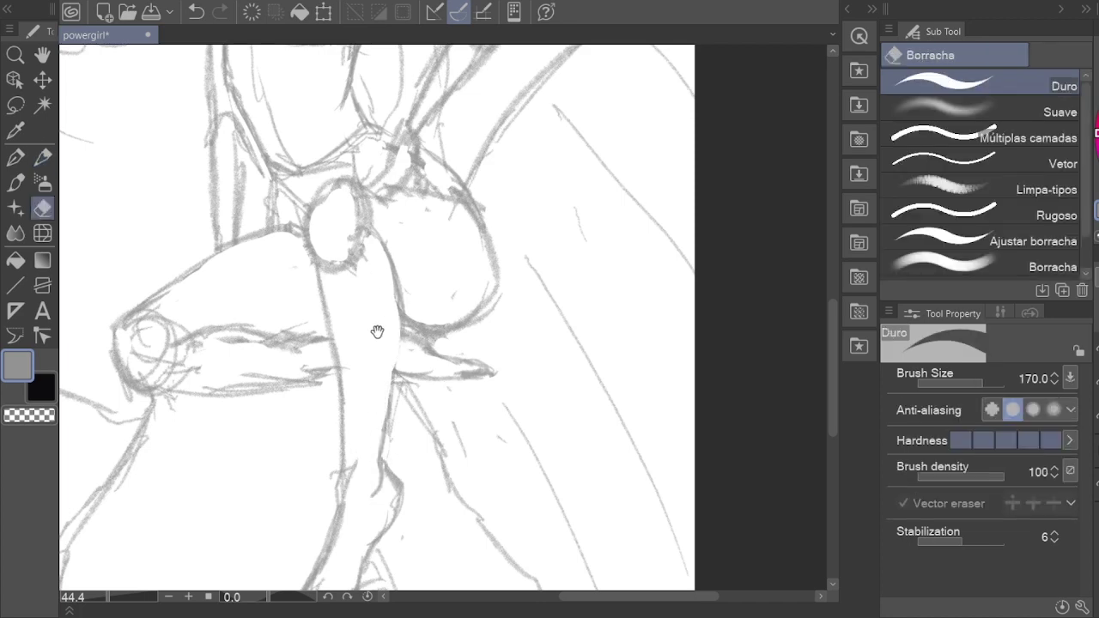
pyautogui.press('h')
pyautogui.scroll(-3, 356, 326)
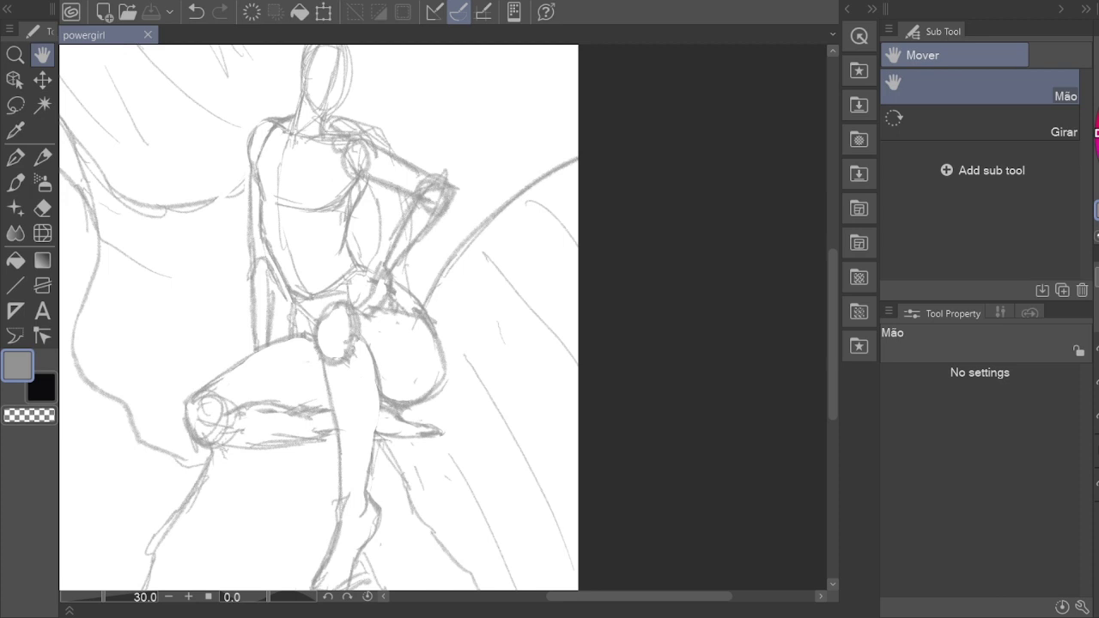
# Step: Redraw the front leg's shin from below the knee to the foot and reshape the top of the foot
pyautogui.scroll(2, 312, 377)
pyautogui.press('p')
pyautogui.moveTo(344, 304); pyautogui.dragTo(354, 481)
pyautogui.press('e')
pyautogui.moveTo(367, 441)
pyautogui.mouseDown()
pyautogui.moveTo(360, 368)
pyautogui.moveTo(321, 518)
pyautogui.moveTo(343, 470)
pyautogui.mouseUp()
pyautogui.press('p')
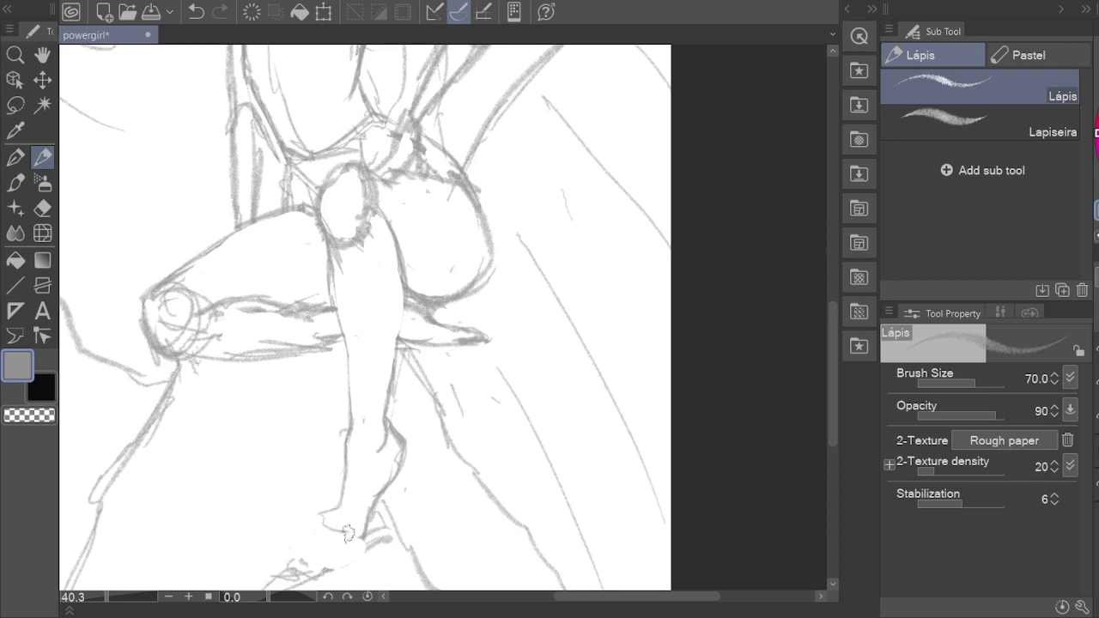
pyautogui.moveTo(348, 534)
pyautogui.mouseDown()
pyautogui.moveTo(309, 515)
pyautogui.moveTo(339, 408)
pyautogui.moveTo(292, 491)
pyautogui.mouseUp()
# Step: Replace the front knee's construction oval with a rounded kneecap contour that joins the thigh and shin
pyautogui.moveTo(405, 391)
pyautogui.mouseDown()
pyautogui.moveTo(507, 524)
pyautogui.moveTo(489, 572)
pyautogui.mouseUp()
pyautogui.press('e')
pyautogui.press('p')
pyautogui.moveTo(363, 162)
pyautogui.mouseDown()
pyautogui.moveTo(345, 392)
pyautogui.moveTo(402, 423)
pyautogui.mouseUp()
pyautogui.press('e')
pyautogui.press('p')
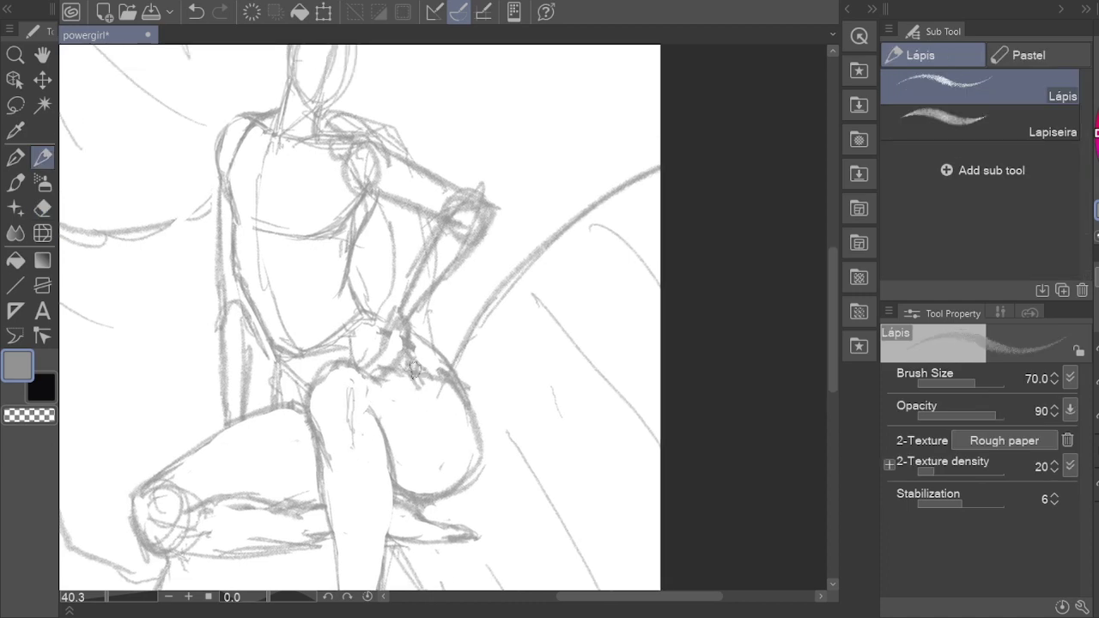
# Step: Erase the stray lines around the hand resting on the hip and redraw the edges of its wrist and fingers
pyautogui.press('e')
pyautogui.moveTo(403, 326); pyautogui.dragTo(352, 430)
pyautogui.press('p')
pyautogui.moveTo(408, 359)
pyautogui.mouseDown()
pyautogui.moveTo(393, 365)
pyautogui.moveTo(378, 304)
pyautogui.mouseUp()
pyautogui.press('e')
pyautogui.press('p')
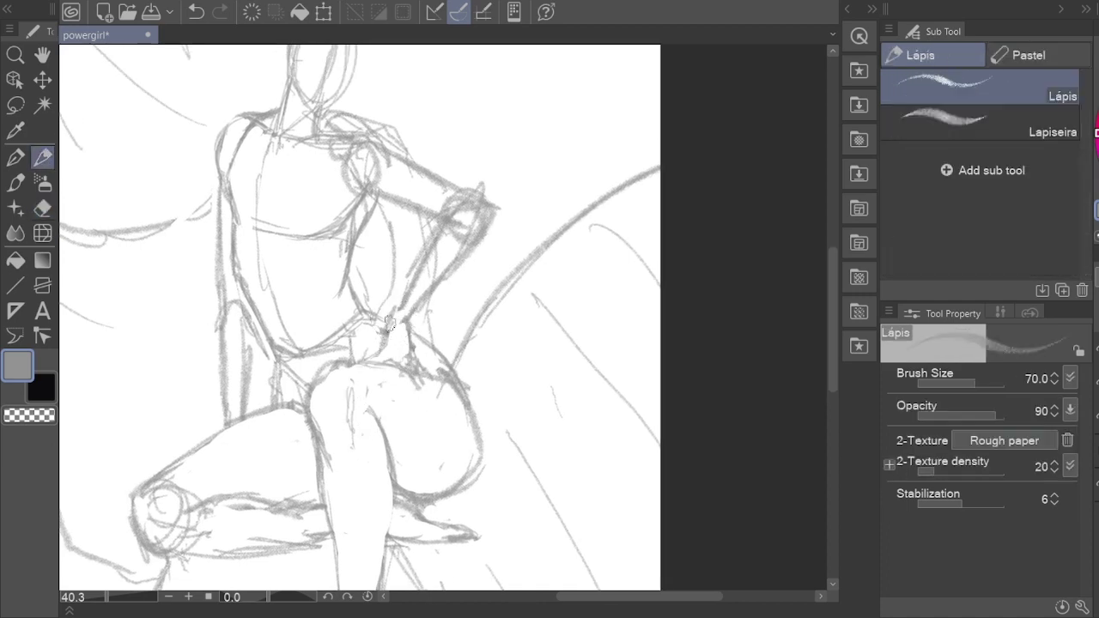
# Step: Redraw the bent arm's forearm contour from elbow to wrist and erase the construction lines inside it
pyautogui.moveTo(421, 258); pyautogui.dragTo(391, 330)
pyautogui.moveTo(447, 219); pyautogui.dragTo(399, 301)
pyautogui.press('e')
pyautogui.moveTo(456, 201)
pyautogui.mouseDown()
pyautogui.moveTo(430, 287)
pyautogui.moveTo(403, 318)
pyautogui.mouseUp()
pyautogui.press('h')
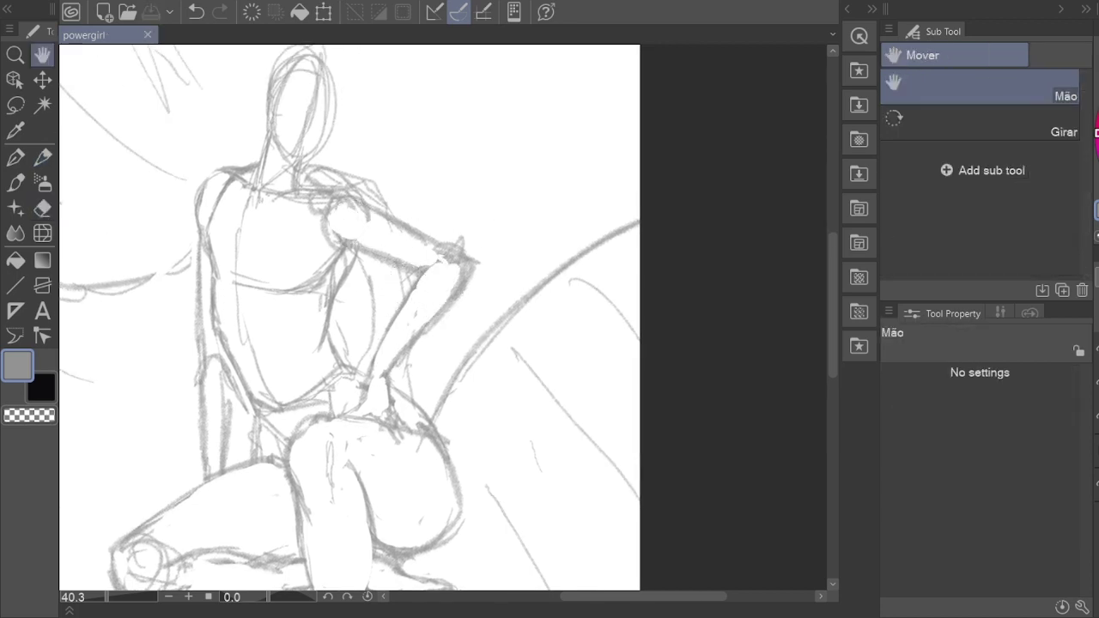
# Step: Erase the construction circle inside the bent arm's shoulder and the chest line beside it
pyautogui.scroll(-2, 344, 318)
pyautogui.scroll(5, 319, 304)
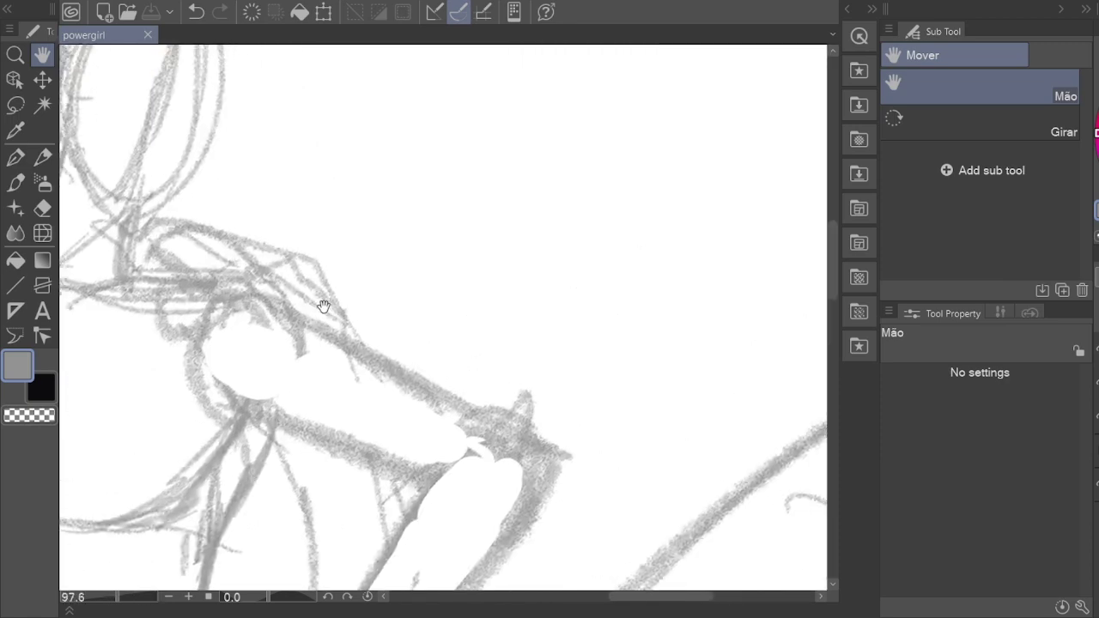
pyautogui.scroll(-2, 516, 346)
pyautogui.moveTo(516, 346); pyautogui.dragTo(453, 234)
pyautogui.press('p')
pyautogui.press('e')
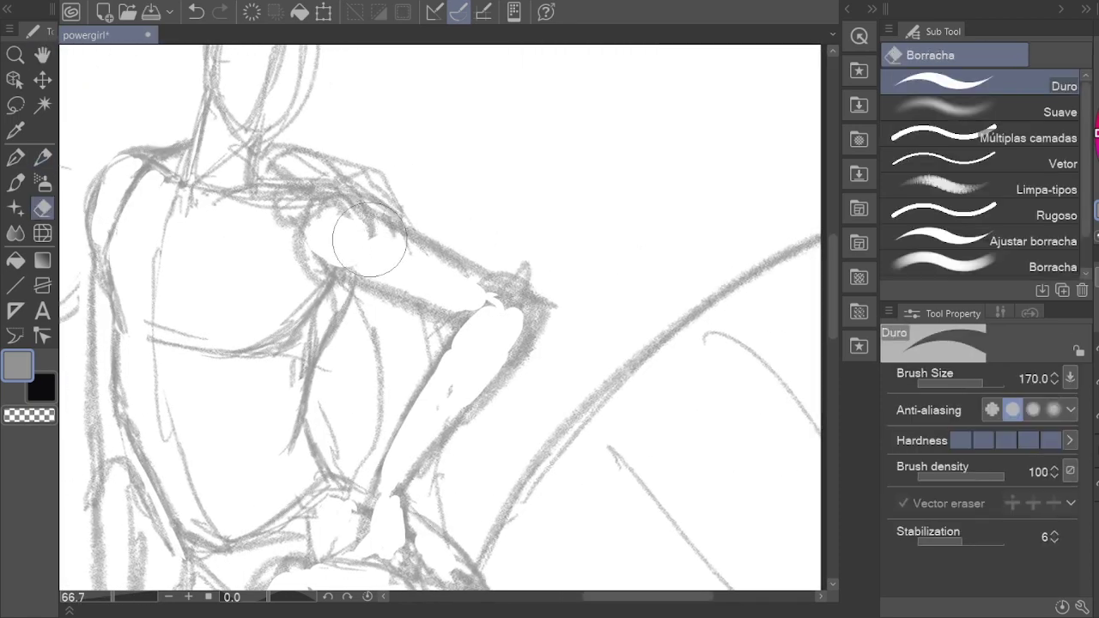
pyautogui.moveTo(319, 246); pyautogui.dragTo(336, 249)
pyautogui.press('p')
pyautogui.press('e')
# Step: Redraw the bent arm's shoulder contour and the cape fold above it, clearing the scribbled lines between them
pyautogui.scroll(3, 257, 422)
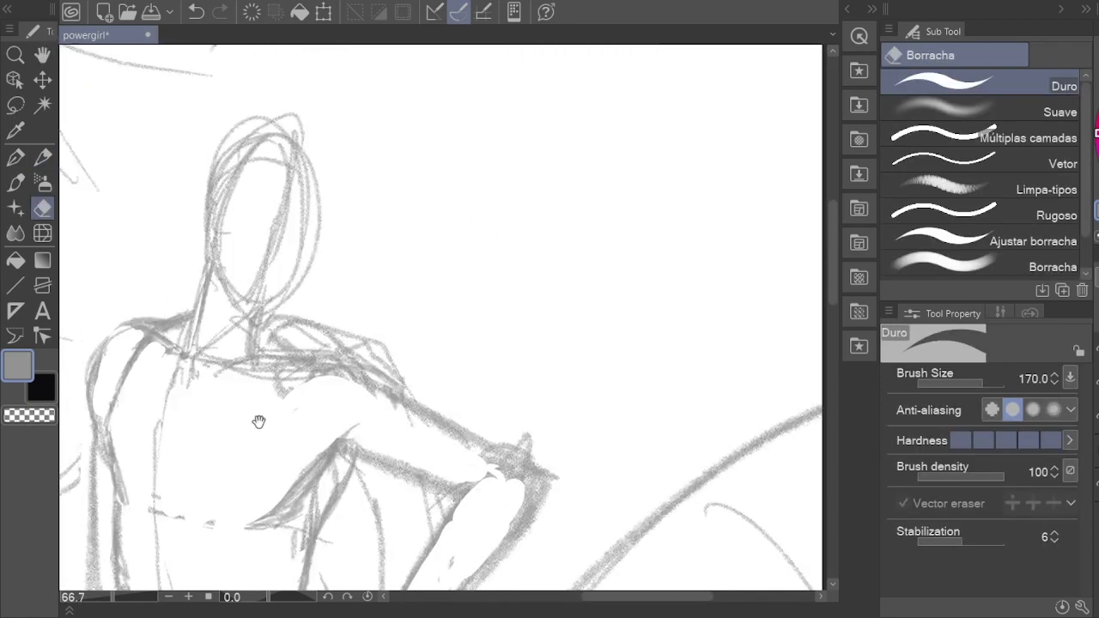
pyautogui.press('p')
pyautogui.moveTo(268, 390)
pyautogui.mouseDown()
pyautogui.moveTo(353, 339)
pyautogui.moveTo(343, 317)
pyautogui.moveTo(381, 361)
pyautogui.moveTo(269, 344)
pyautogui.moveTo(329, 361)
pyautogui.moveTo(299, 352)
pyautogui.mouseUp()
pyautogui.press('e')
pyautogui.press('p')
pyautogui.scroll(-3, 490, 246)
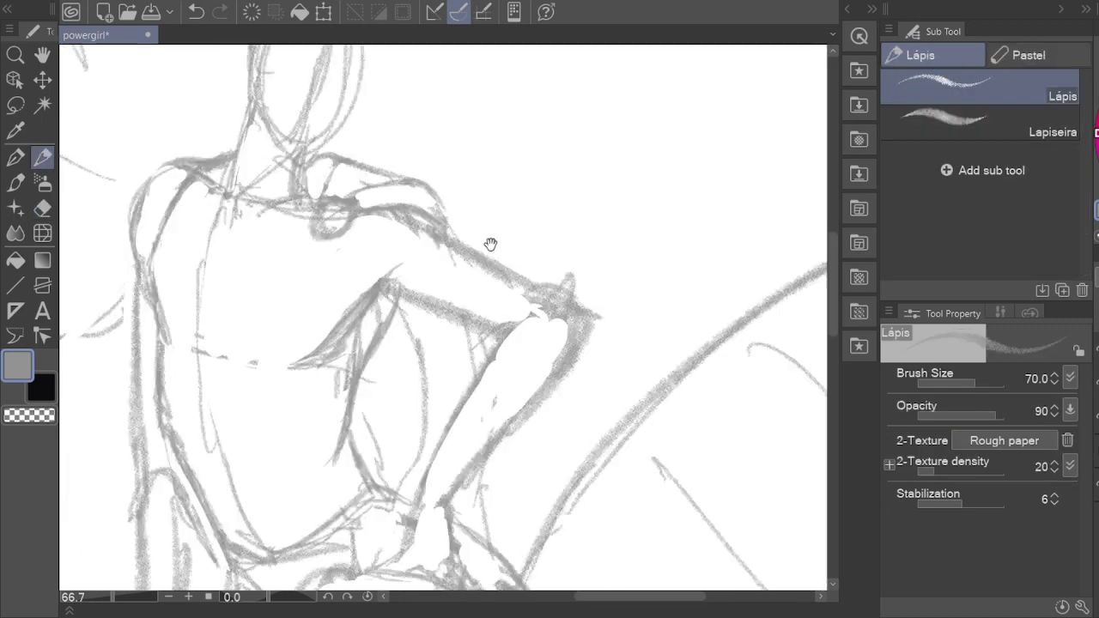
# Step: Erase the scribbled lines between the back of the hand and its fingers on the hip
pyautogui.hscroll(-5, 481, 258)
pyautogui.press('h')
pyautogui.scroll(-3, 464, 333)
pyautogui.scroll(-1, 464, 334)
pyautogui.scroll(6, 351, 375)
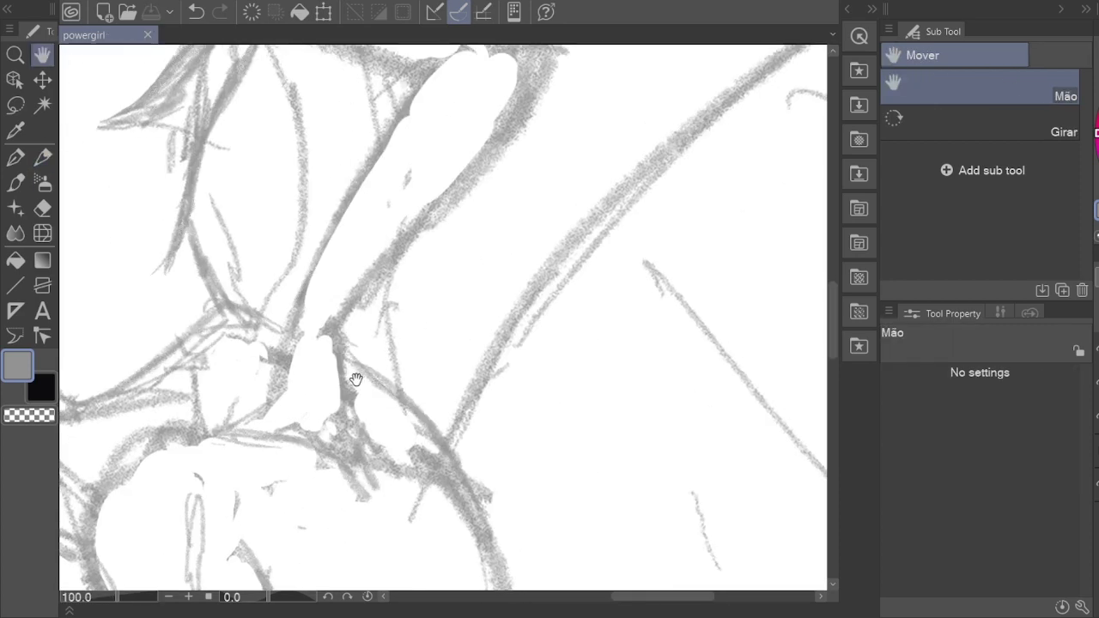
pyautogui.press('p')
pyautogui.press('e')
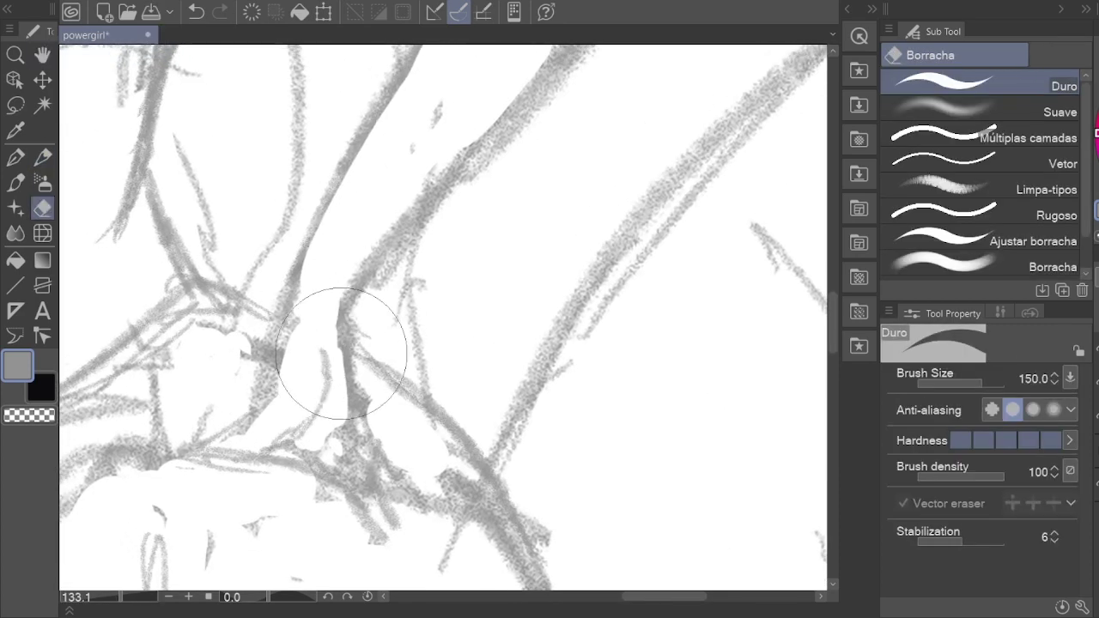
pyautogui.moveTo(319, 356)
pyautogui.mouseDown()
pyautogui.moveTo(361, 473)
pyautogui.moveTo(343, 441)
pyautogui.moveTo(364, 483)
pyautogui.moveTo(348, 424)
pyautogui.moveTo(371, 500)
pyautogui.moveTo(395, 524)
pyautogui.mouseUp()
pyautogui.press('p')
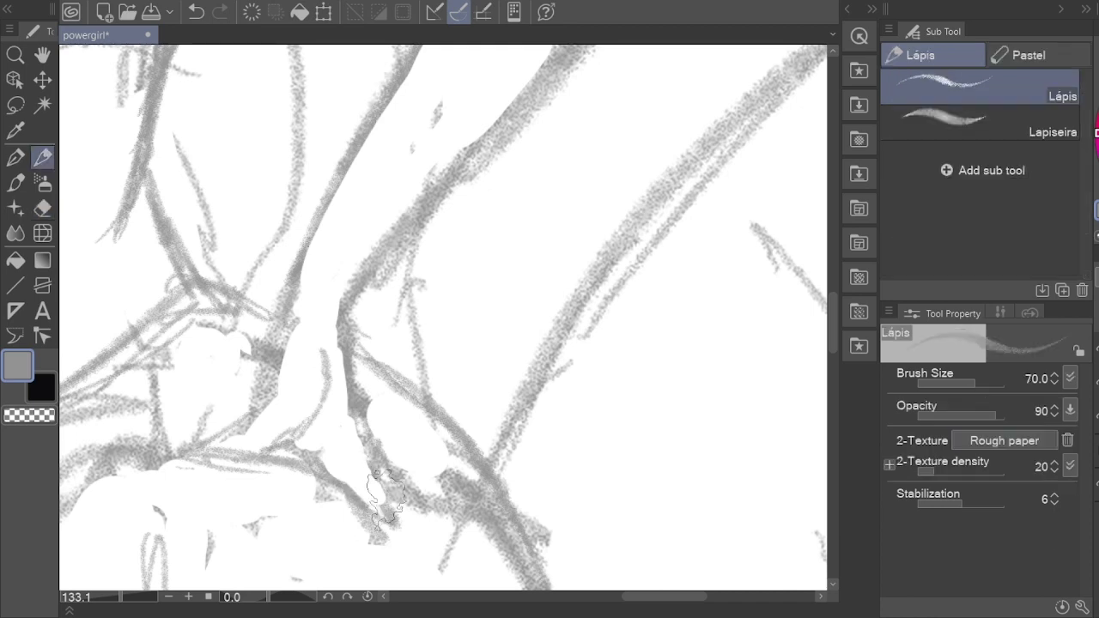
# Step: Redraw the hand's outer edge from the wrist down to the fingertips with a thinner, cleaner line
pyautogui.moveTo(343, 378); pyautogui.dragTo(369, 442)
pyautogui.press('e')
pyautogui.moveTo(391, 515)
pyautogui.mouseDown()
pyautogui.moveTo(364, 387)
pyautogui.moveTo(374, 485)
pyautogui.moveTo(391, 520)
pyautogui.mouseUp()
pyautogui.press('p')
pyautogui.moveTo(361, 460); pyautogui.dragTo(403, 541)
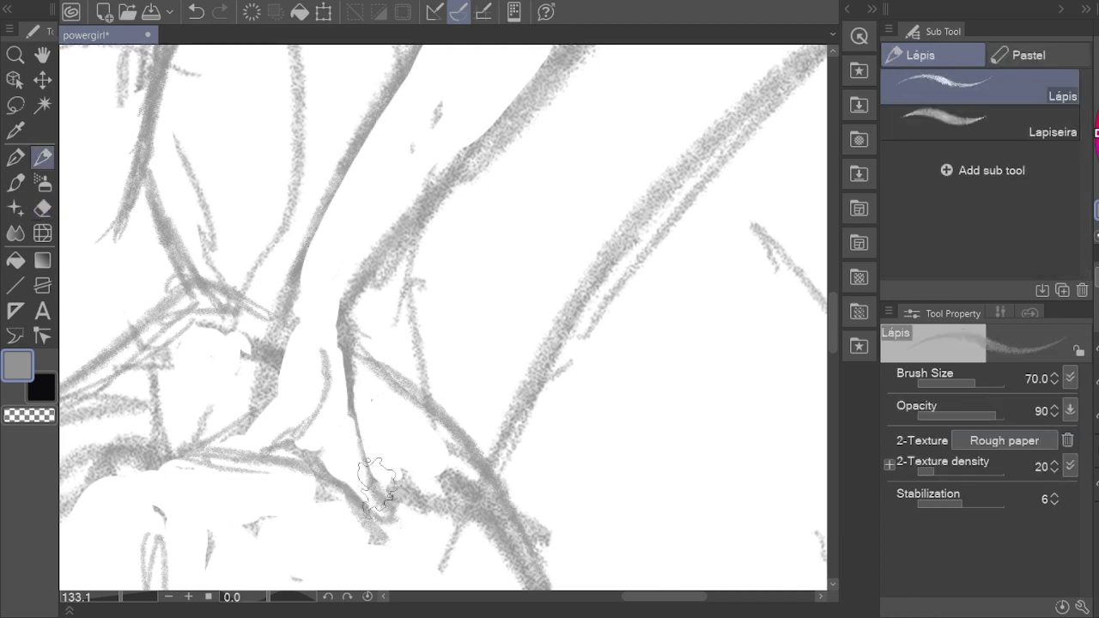
pyautogui.press('e')
# Step: Clear the inside of the forearm and elbow and redraw the elbow's outer contour as a rounded point
pyautogui.scroll(-5, 336, 410)
pyautogui.press('h')
pyautogui.moveTo(361, 345)
pyautogui.mouseDown()
pyautogui.moveTo(432, 353)
pyautogui.moveTo(398, 401)
pyautogui.mouseUp()
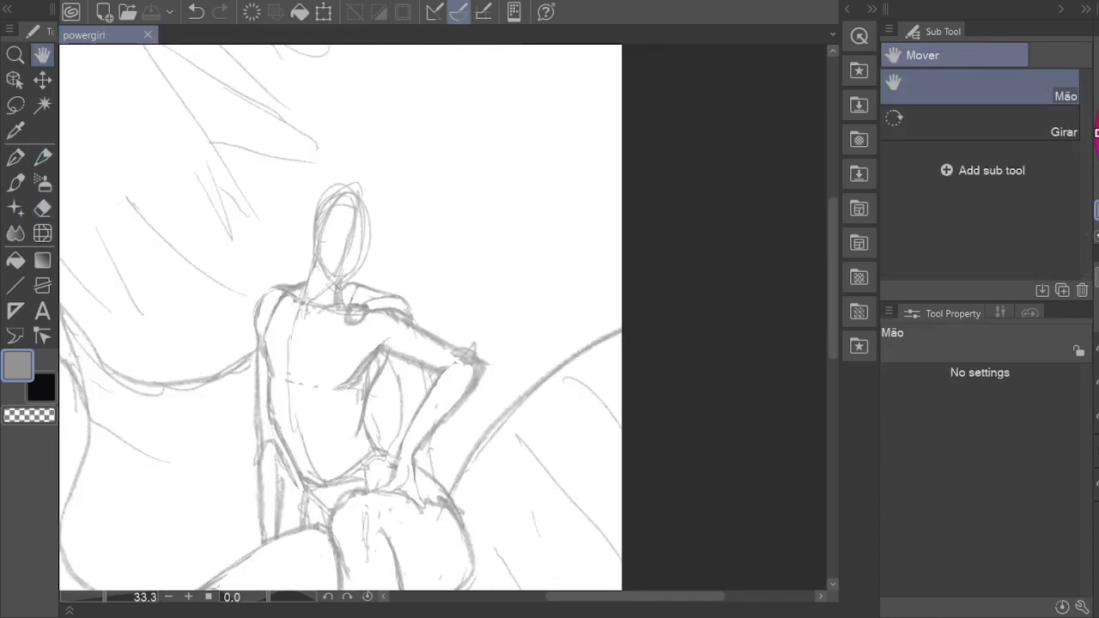
pyautogui.scroll(5, 507, 421)
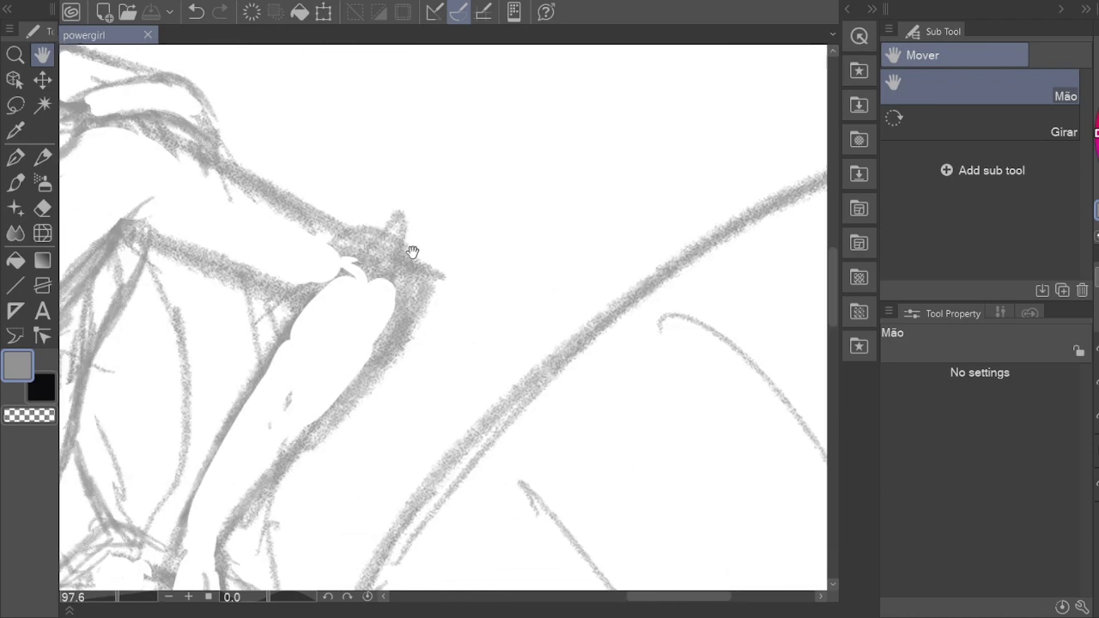
pyautogui.press('e')
pyautogui.moveTo(278, 422); pyautogui.dragTo(252, 478)
pyautogui.moveTo(370, 270)
pyautogui.mouseDown()
pyautogui.moveTo(316, 290)
pyautogui.moveTo(263, 430)
pyautogui.mouseUp()
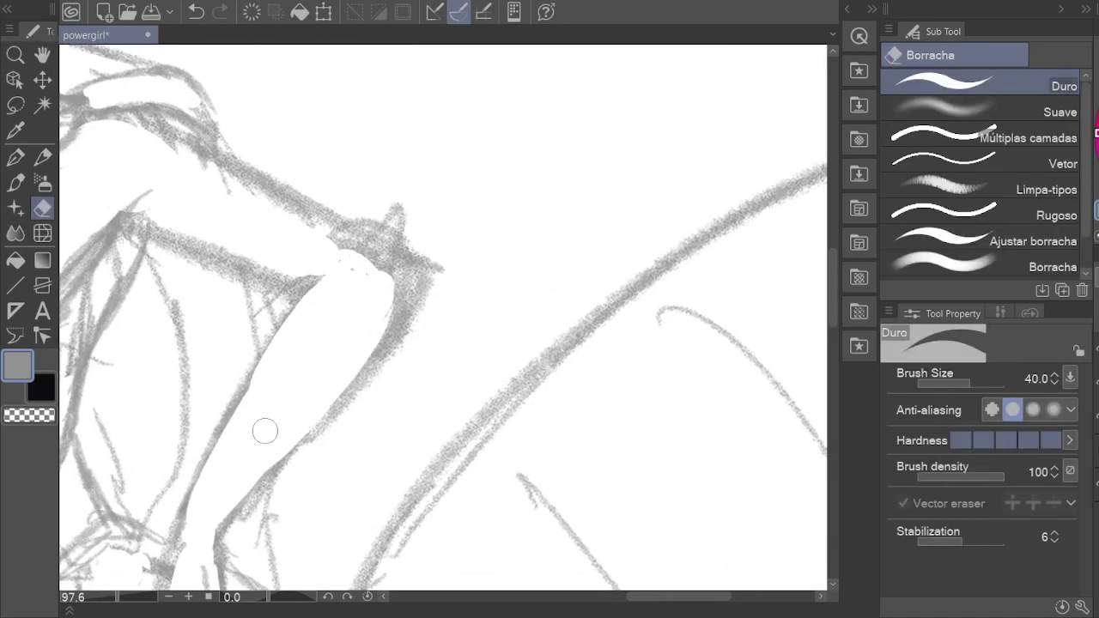
pyautogui.moveTo(326, 236)
pyautogui.mouseDown()
pyautogui.moveTo(390, 273)
pyautogui.moveTo(387, 309)
pyautogui.mouseUp()
pyautogui.press('p')
pyautogui.moveTo(429, 266); pyautogui.dragTo(412, 305)
pyautogui.press('e')
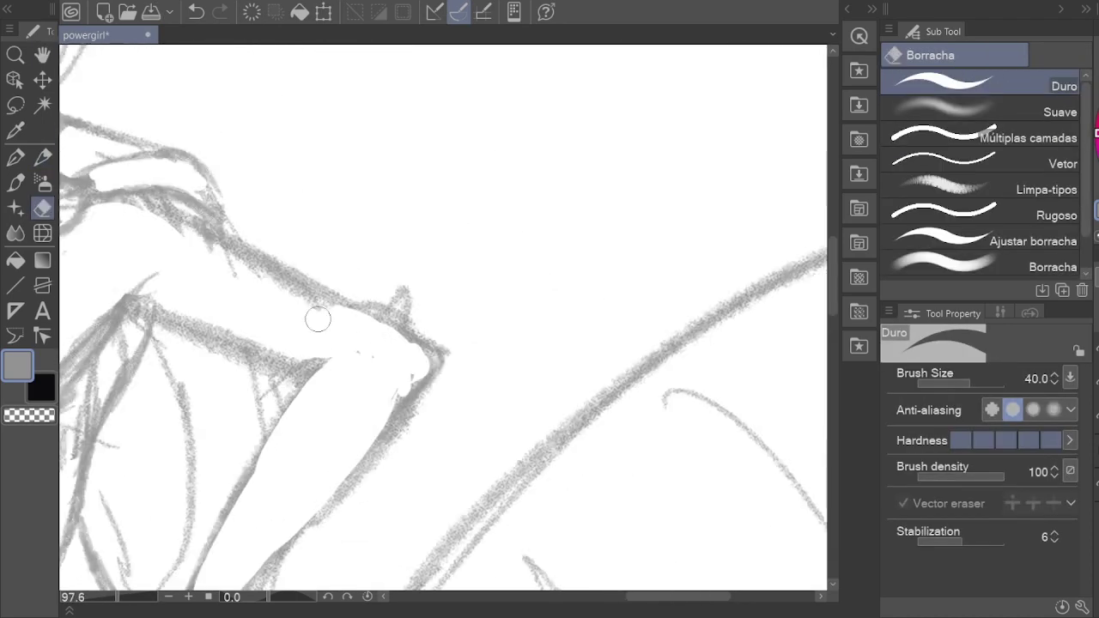
# Step: Refine the upper arm's top contour from shoulder to elbow and erase the excess lines around it
pyautogui.moveTo(319, 318)
pyautogui.mouseDown()
pyautogui.moveTo(356, 326)
pyautogui.moveTo(334, 312)
pyautogui.moveTo(400, 334)
pyautogui.mouseUp()
pyautogui.press('p')
pyautogui.press('e')
pyautogui.press('p')
pyautogui.press('e')
pyautogui.moveTo(344, 296)
pyautogui.mouseDown()
pyautogui.moveTo(463, 367)
pyautogui.moveTo(518, 441)
pyautogui.moveTo(584, 421)
pyautogui.mouseUp()
pyautogui.press('h')
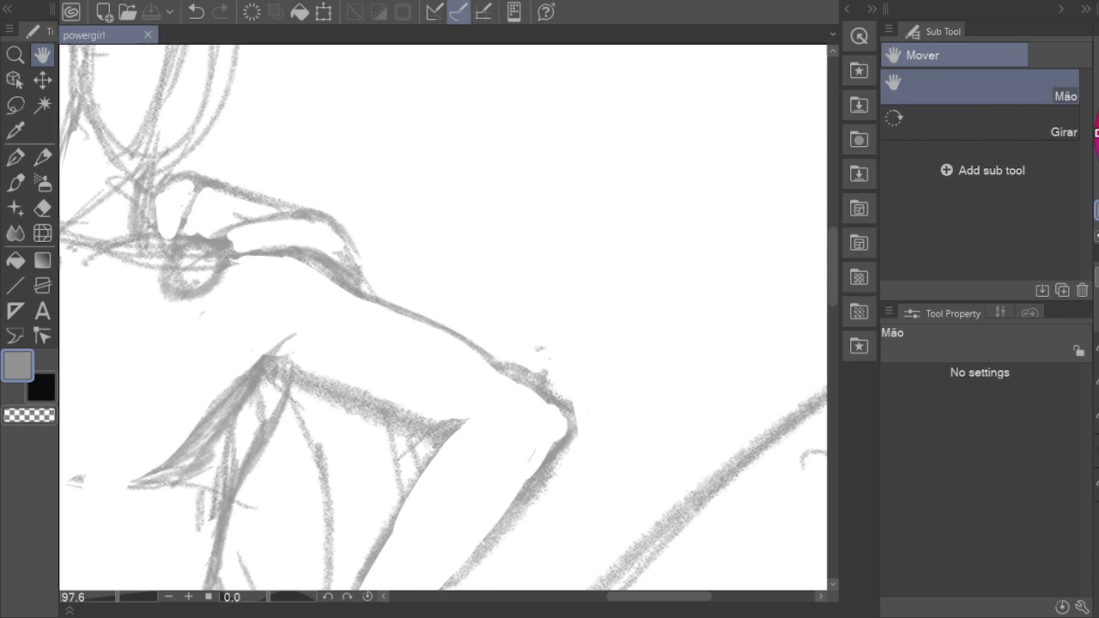
# Step: Erase the lines inside the head oval and sketch a rounded cranium and jaw in its place
pyautogui.scroll(-5, 351, 140)
pyautogui.scroll(5, 352, 140)
pyautogui.press('e')
pyautogui.moveTo(331, 391)
pyautogui.mouseDown()
pyautogui.moveTo(346, 406)
pyautogui.moveTo(287, 430)
pyautogui.mouseUp()
pyautogui.moveTo(308, 384)
pyautogui.mouseDown()
pyautogui.moveTo(351, 287)
pyautogui.moveTo(292, 206)
pyautogui.mouseUp()
pyautogui.press('p')
pyautogui.moveTo(263, 326)
pyautogui.mouseDown()
pyautogui.moveTo(310, 350)
pyautogui.moveTo(344, 223)
pyautogui.moveTo(388, 392)
pyautogui.moveTo(297, 429)
pyautogui.mouseUp()
pyautogui.press('e')
pyautogui.press('p')
pyautogui.moveTo(257, 352)
pyautogui.mouseDown()
pyautogui.moveTo(309, 441)
pyautogui.moveTo(404, 310)
pyautogui.mouseUp()
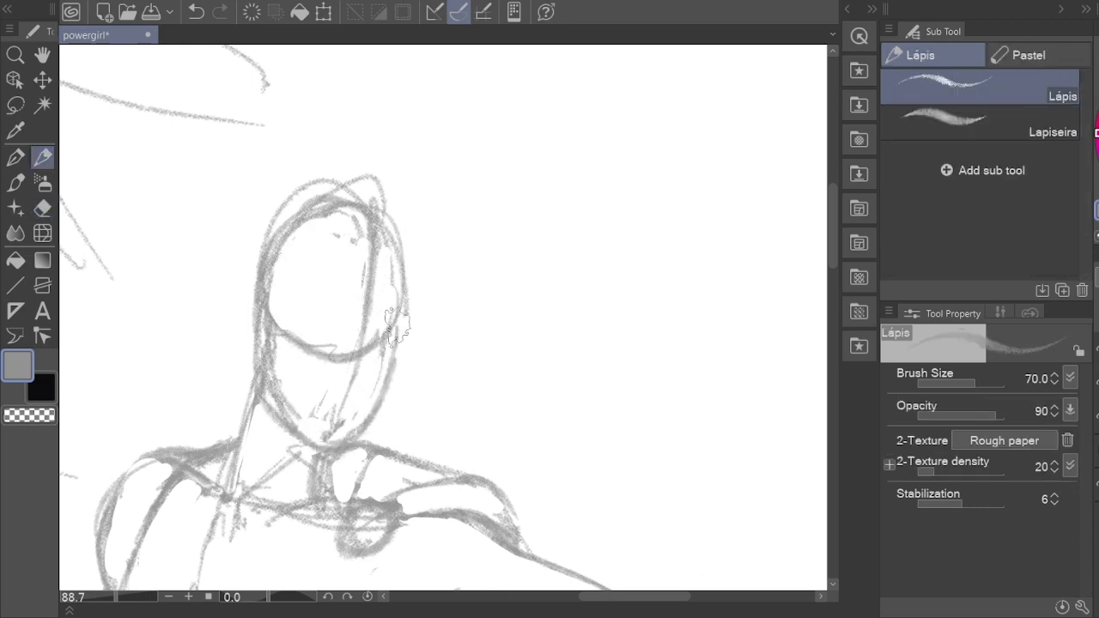
# Step: Erase the cranium's lower curve and draw a curved vertical centre line down the face to the chin
pyautogui.moveTo(404, 266)
pyautogui.mouseDown()
pyautogui.moveTo(344, 442)
pyautogui.moveTo(352, 217)
pyautogui.moveTo(365, 330)
pyautogui.mouseUp()
pyautogui.press('e')
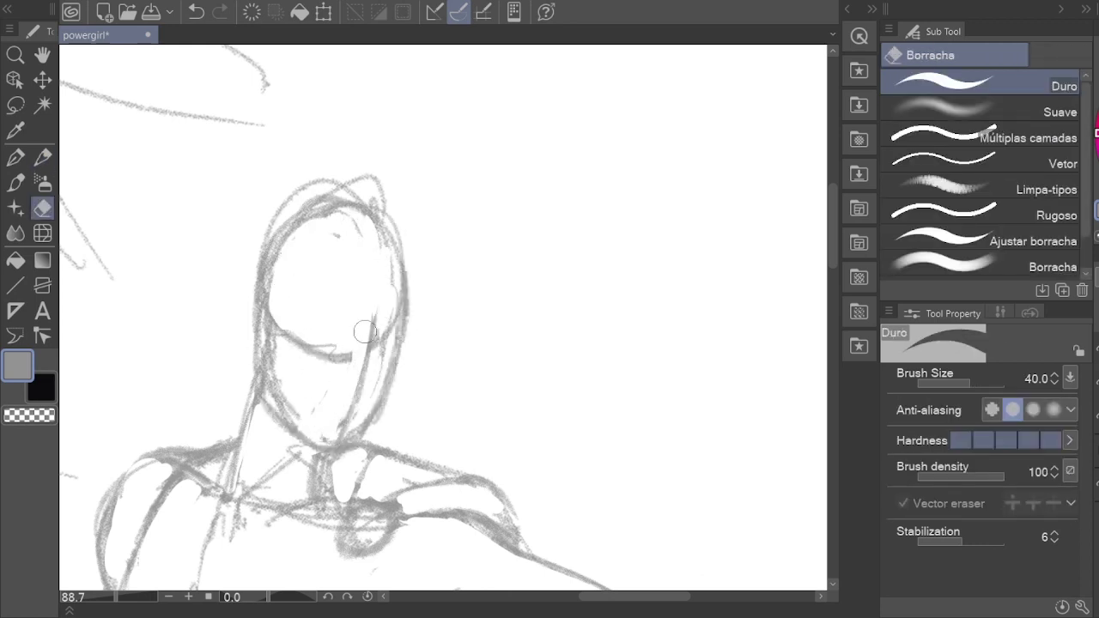
pyautogui.press('p')
pyautogui.press('p')
pyautogui.moveTo(377, 215); pyautogui.dragTo(360, 364)
pyautogui.moveTo(283, 313)
pyautogui.mouseDown()
pyautogui.moveTo(395, 325)
pyautogui.moveTo(292, 318)
pyautogui.moveTo(289, 373)
pyautogui.mouseUp()
# Step: Draw a horizontal eye guideline across the face
pyautogui.scroll(-3, 361, 326)
pyautogui.scroll(2, 361, 327)
pyautogui.press('e')
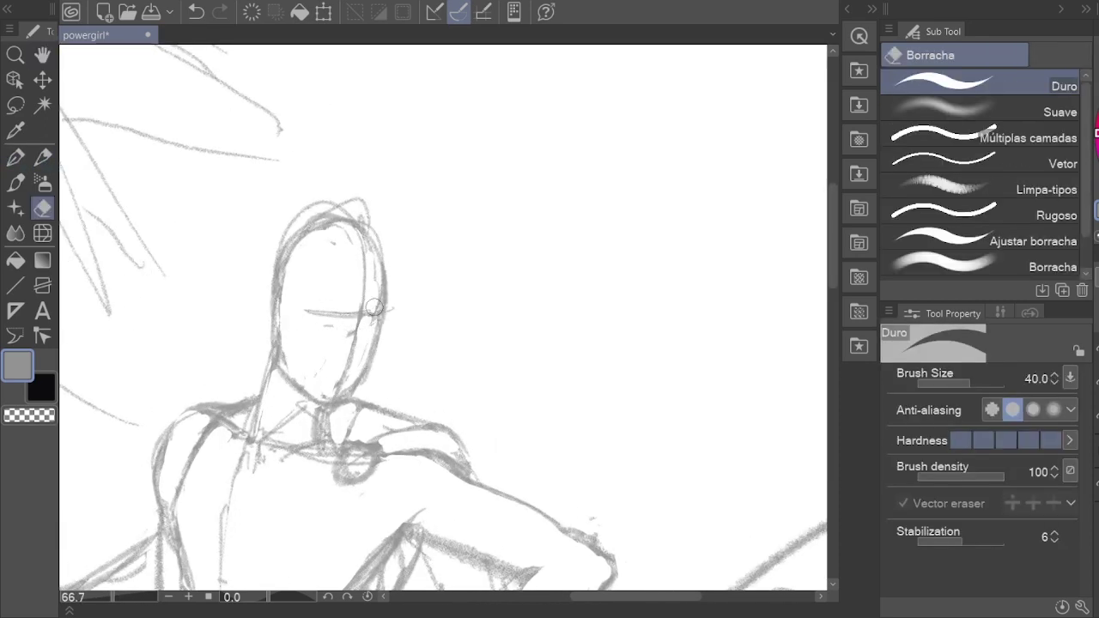
pyautogui.press('p')
pyautogui.moveTo(352, 314); pyautogui.dragTo(385, 311)
pyautogui.press('h')
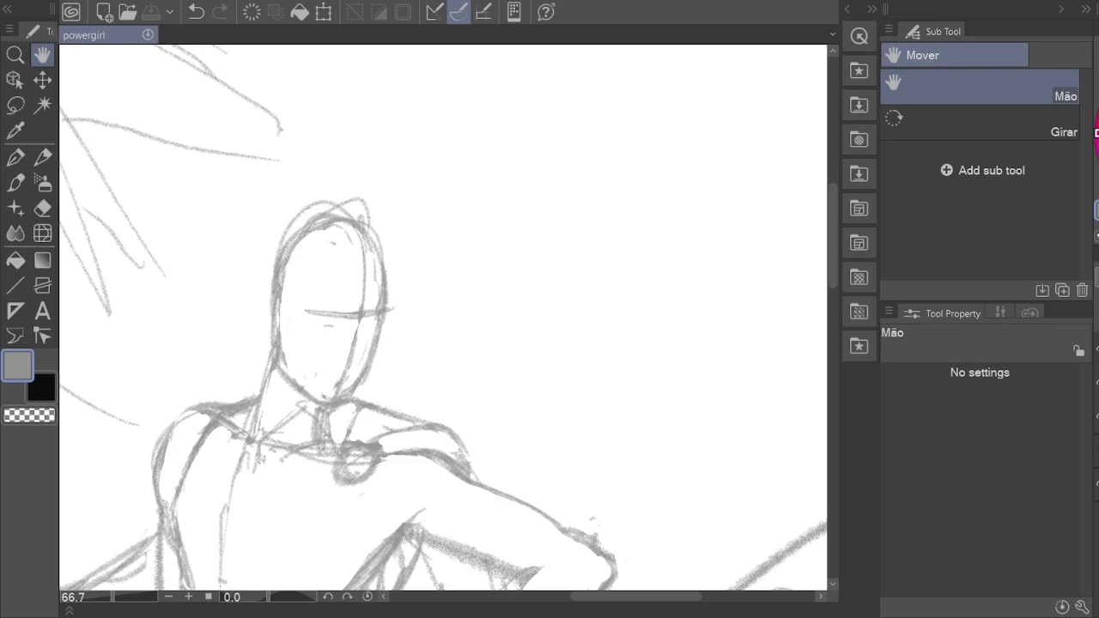
# Step: Thin and redraw the underside of the bent upper arm from the armpit to the inner elbow
pyautogui.scroll(-3, 418, 306)
pyautogui.scroll(3, 417, 307)
pyautogui.press('e')
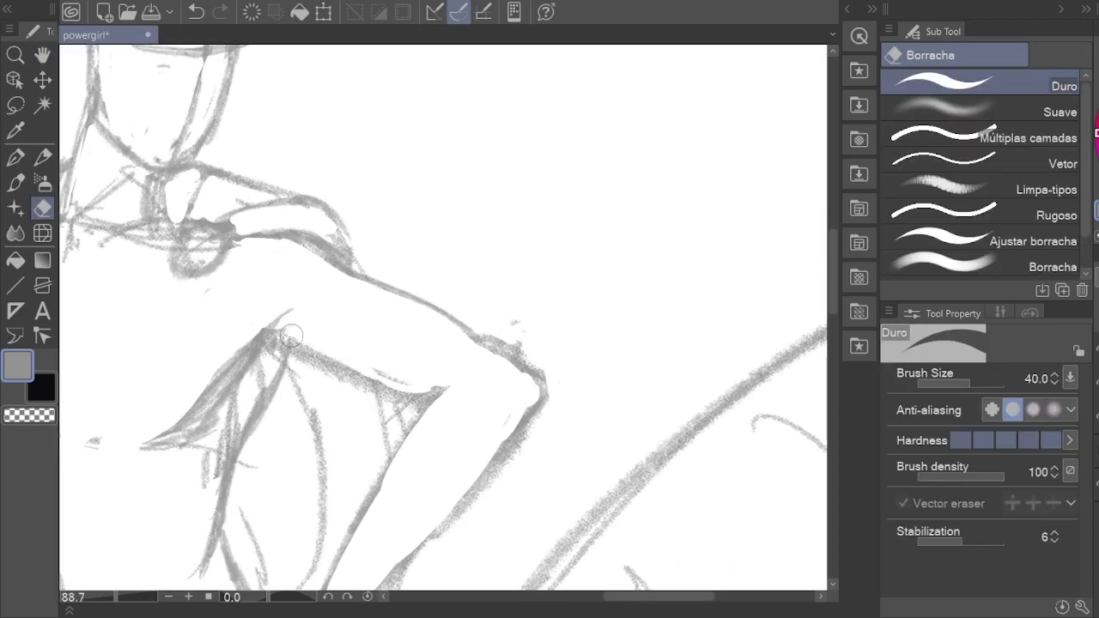
pyautogui.moveTo(292, 335)
pyautogui.mouseDown()
pyautogui.moveTo(429, 381)
pyautogui.moveTo(434, 404)
pyautogui.moveTo(468, 363)
pyautogui.mouseUp()
pyautogui.press('p')
pyautogui.press('h')
pyautogui.scroll(-4, 446, 370)
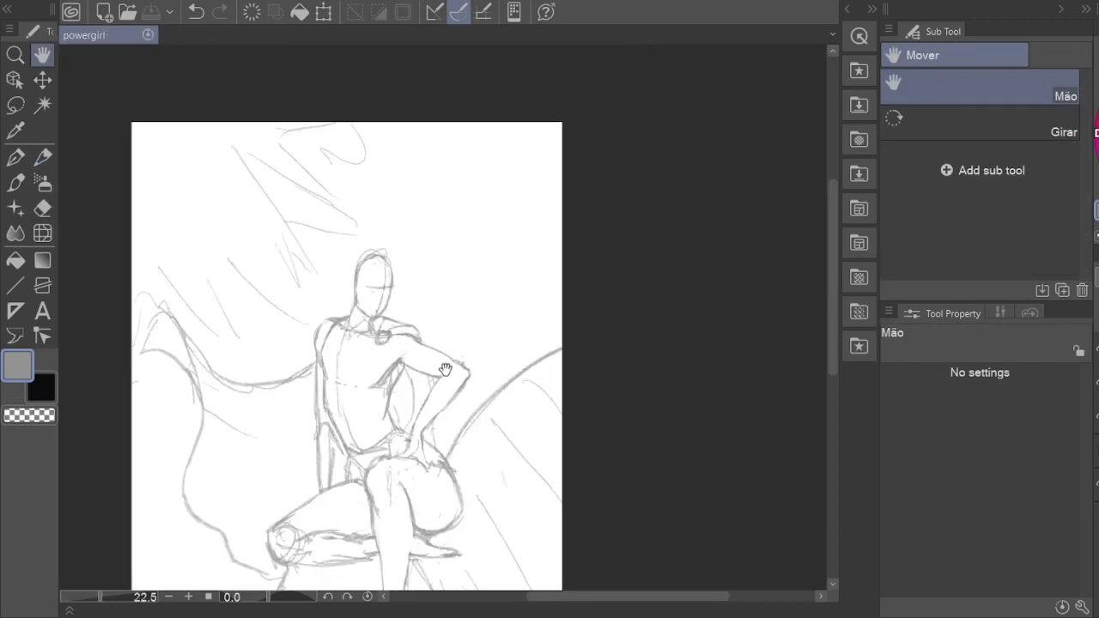
# Step: Redraw the straight supporting arm's contours through the elbow and forearm, erasing its old construction lines
pyautogui.scroll(4, 446, 370)
pyautogui.press('e')
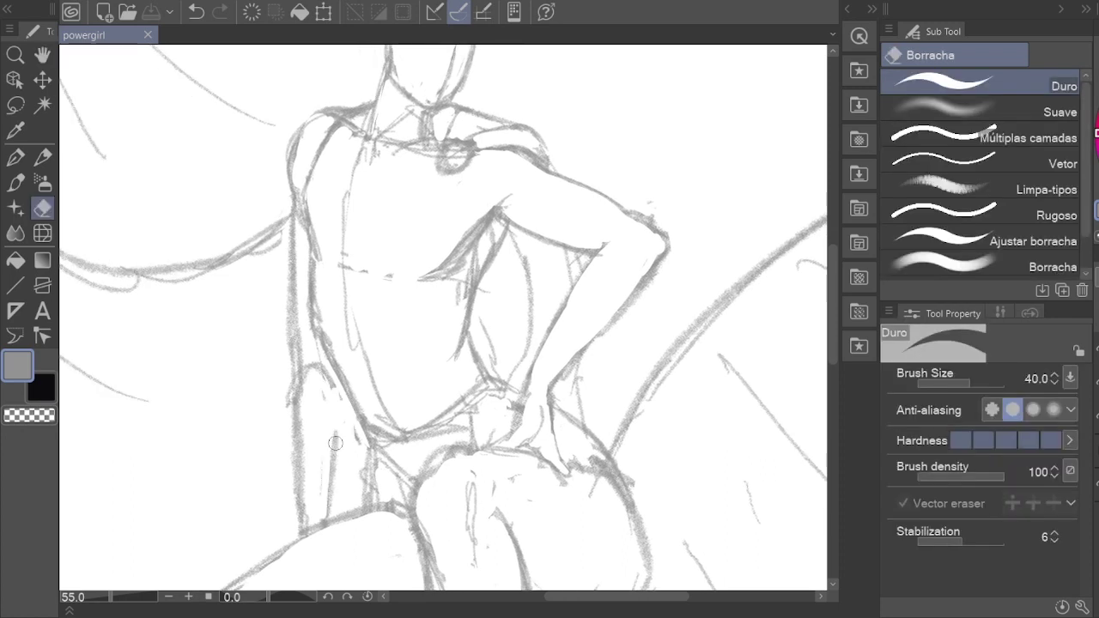
pyautogui.moveTo(335, 442); pyautogui.dragTo(298, 464)
pyautogui.press('p')
pyautogui.moveTo(294, 246)
pyautogui.mouseDown()
pyautogui.moveTo(284, 185)
pyautogui.moveTo(290, 266)
pyautogui.moveTo(274, 419)
pyautogui.moveTo(334, 459)
pyautogui.mouseUp()
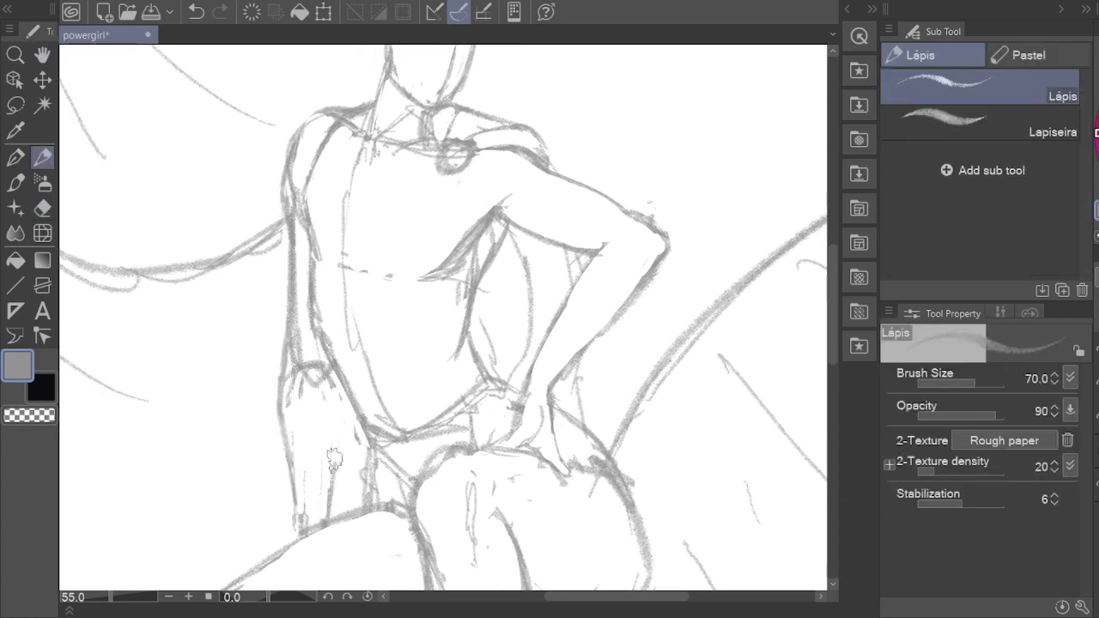
pyautogui.press('e')
pyautogui.moveTo(301, 296)
pyautogui.mouseDown()
pyautogui.moveTo(311, 374)
pyautogui.moveTo(297, 180)
pyautogui.moveTo(304, 256)
pyautogui.moveTo(253, 228)
pyautogui.moveTo(199, 303)
pyautogui.moveTo(194, 336)
pyautogui.mouseUp()
# Step: Clear the lines inside the supporting arm's shoulder and redraw the shoulder's edge
pyautogui.press('p')
pyautogui.scroll(4, 310, 258)
pyautogui.press('e')
pyautogui.press('p')
pyautogui.moveTo(247, 242); pyautogui.dragTo(292, 215)
pyautogui.press('e')
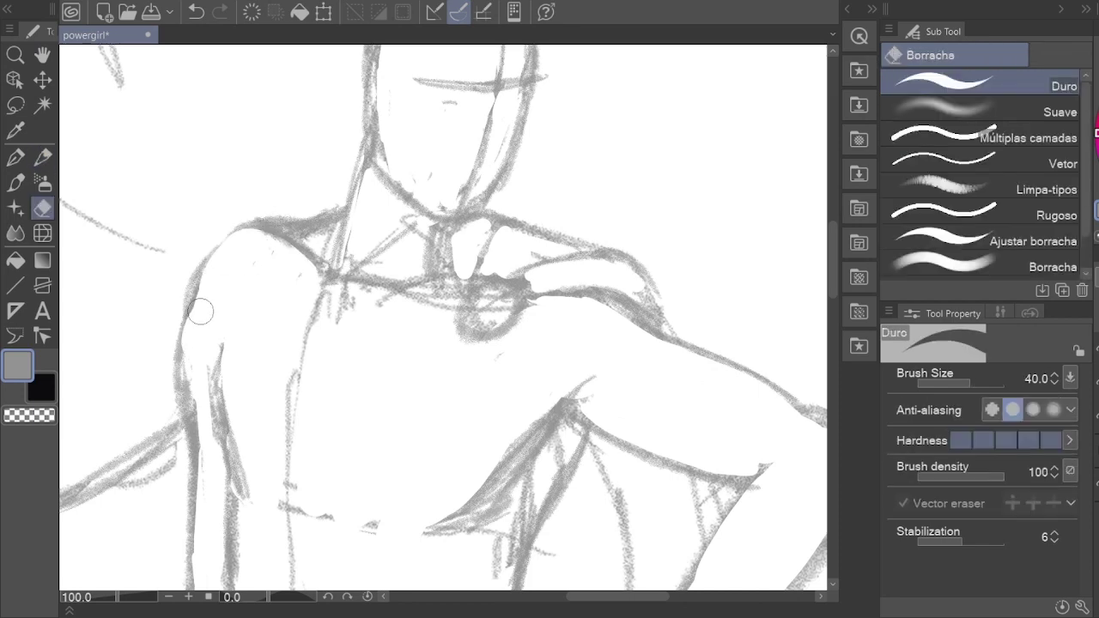
# Step: Refine the supporting arm's outer shoulder contour and erase excess lines by the neck and around the head
pyautogui.press('p')
pyautogui.moveTo(181, 378)
pyautogui.mouseDown()
pyautogui.moveTo(256, 226)
pyautogui.moveTo(340, 213)
pyautogui.moveTo(303, 250)
pyautogui.mouseUp()
pyautogui.press('e')
pyautogui.press('p')
pyautogui.press('e')
pyautogui.moveTo(409, 46); pyautogui.dragTo(361, 184)
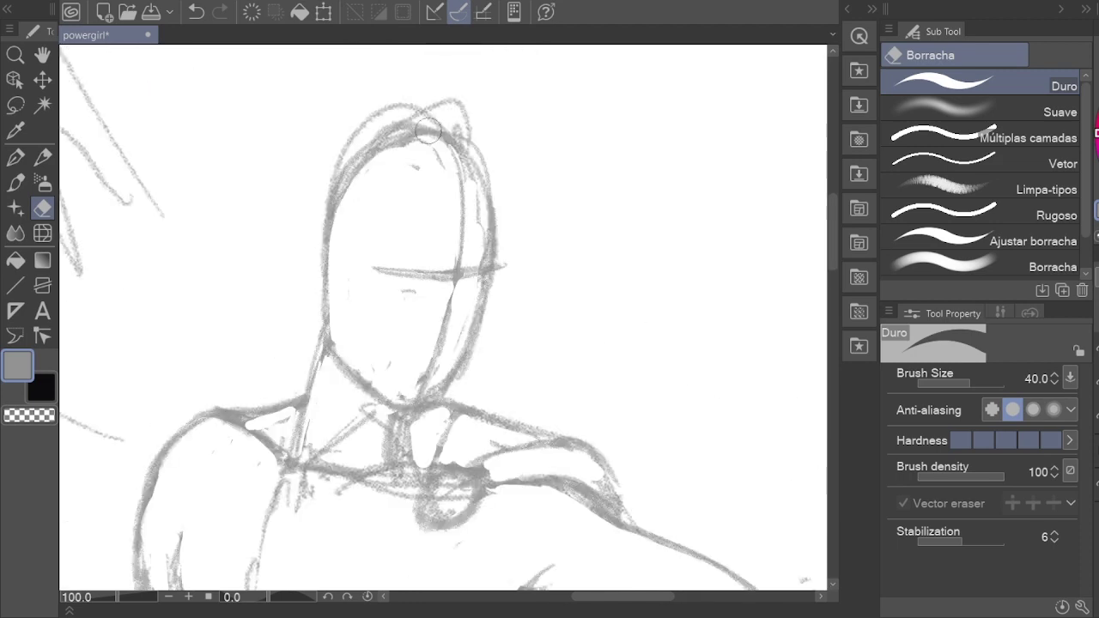
# Step: Sketch the outline of the near eye in black on the face's eye guideline
pyautogui.press('h')
pyautogui.scroll(-8, 429, 166)
pyautogui.scroll(2, 430, 234)
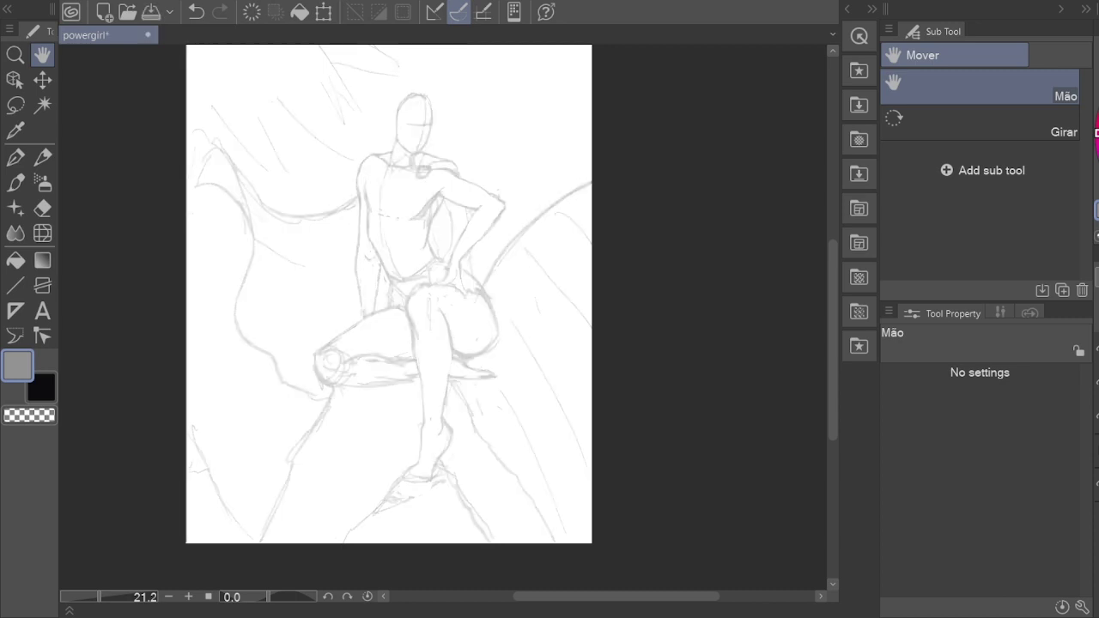
pyautogui.scroll(5, 400, 142)
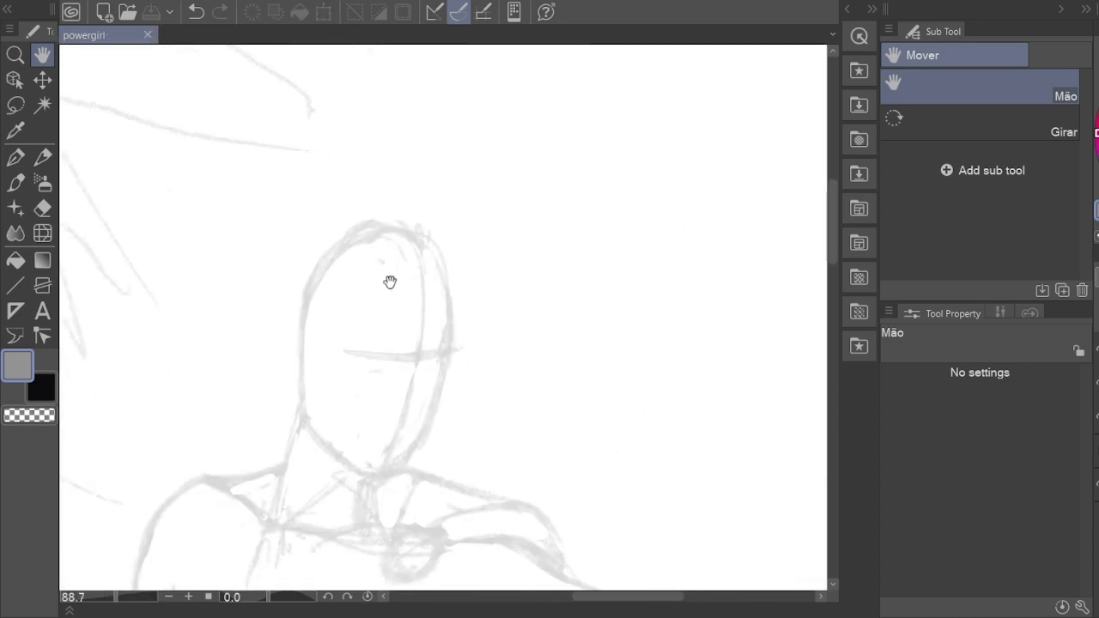
pyautogui.scroll(1, 362, 416)
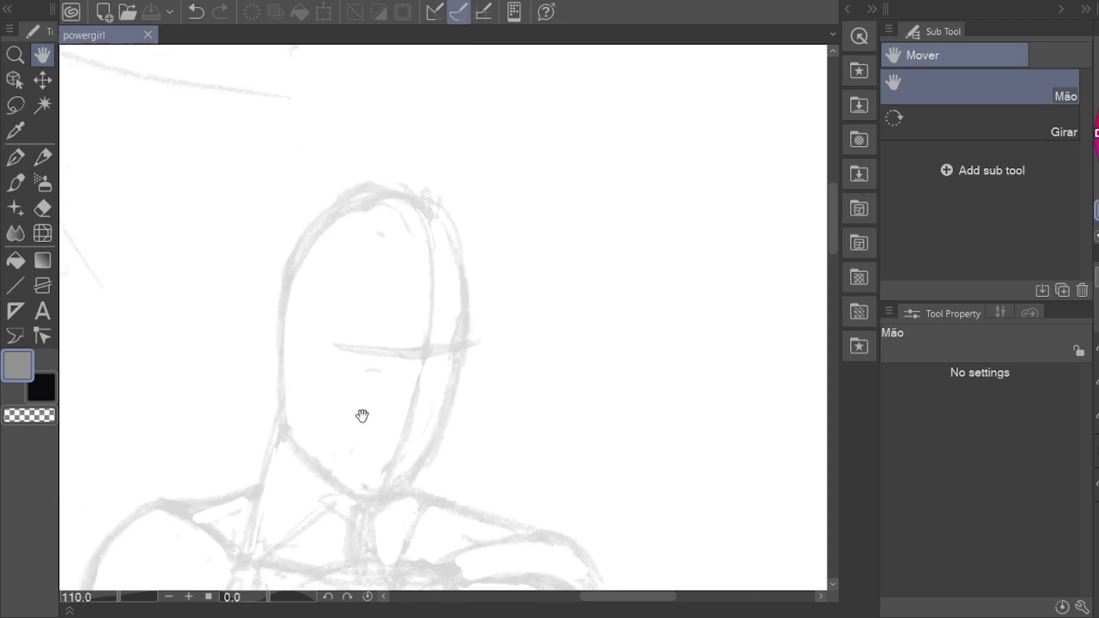
pyautogui.press('p')
pyautogui.moveTo(397, 350)
pyautogui.mouseDown()
pyautogui.moveTo(365, 345)
pyautogui.moveTo(344, 397)
pyautogui.moveTo(380, 392)
pyautogui.moveTo(401, 344)
pyautogui.moveTo(378, 326)
pyautogui.mouseUp()
pyautogui.scroll(2, 428, 324)
pyautogui.moveTo(515, 318); pyautogui.dragTo(524, 278)
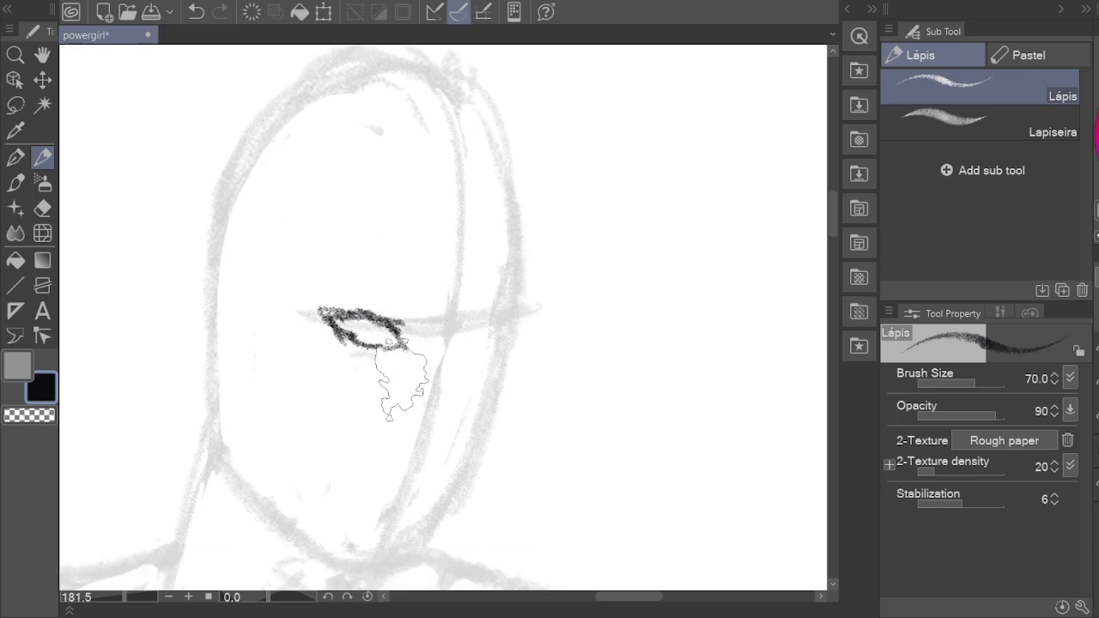
# Step: Draw the nose with its bridge and rounded base, and add the first strokes of the near eyebrow
pyautogui.moveTo(391, 410)
pyautogui.mouseDown()
pyautogui.moveTo(443, 432)
pyautogui.moveTo(451, 348)
pyautogui.mouseUp()
pyautogui.moveTo(482, 307); pyautogui.dragTo(470, 327)
pyautogui.moveTo(388, 280); pyautogui.dragTo(419, 294)
pyautogui.moveTo(306, 269); pyautogui.dragTo(427, 305)
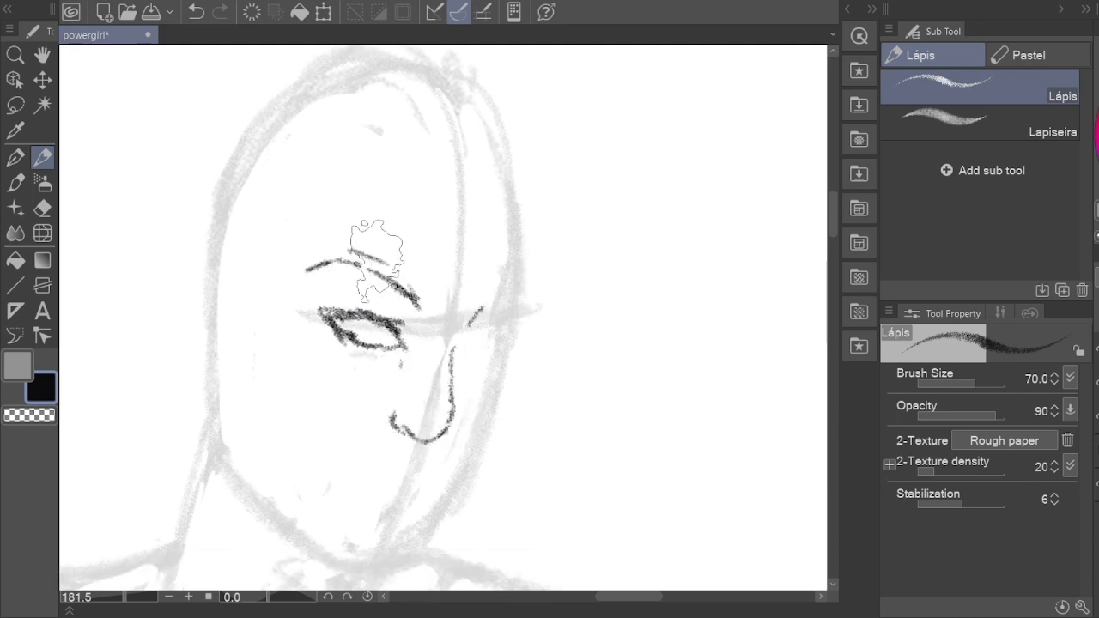
# Step: Thicken the near eyebrow and draw the far eyebrow and far eye
pyautogui.moveTo(347, 251); pyautogui.dragTo(427, 307)
pyautogui.moveTo(494, 290)
pyautogui.mouseDown()
pyautogui.moveTo(457, 293)
pyautogui.moveTo(454, 324)
pyautogui.mouseUp()
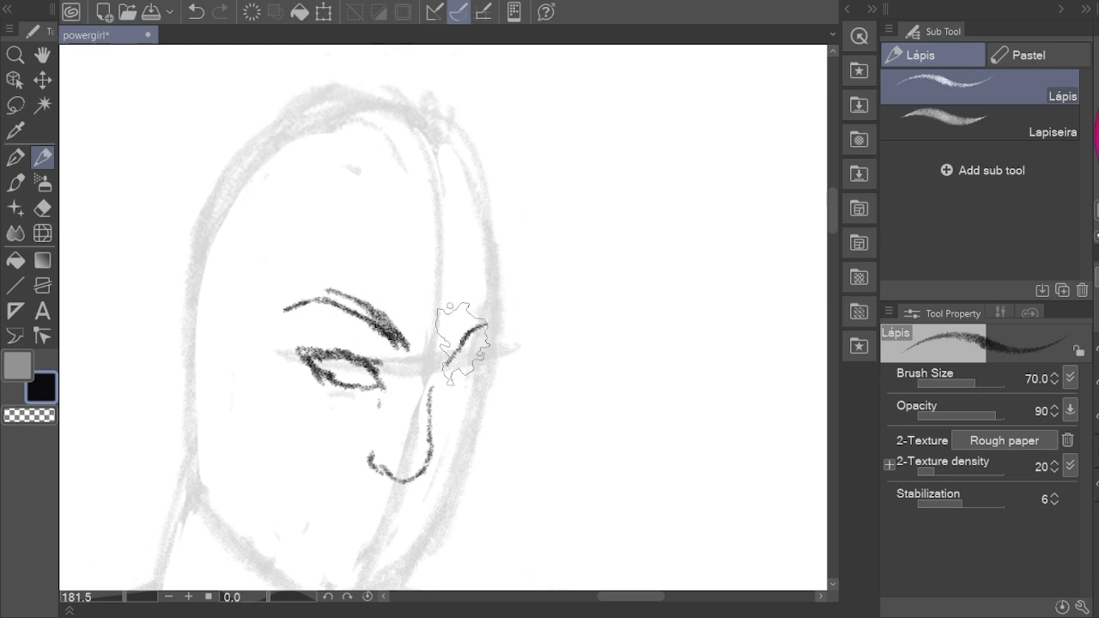
pyautogui.moveTo(451, 365)
pyautogui.mouseDown()
pyautogui.moveTo(494, 352)
pyautogui.moveTo(505, 311)
pyautogui.moveTo(498, 348)
pyautogui.mouseUp()
# Step: Erase the rounded nose base, redraw it as a flatter line and sketch small lips below it
pyautogui.press('e')
pyautogui.moveTo(371, 454); pyautogui.dragTo(420, 485)
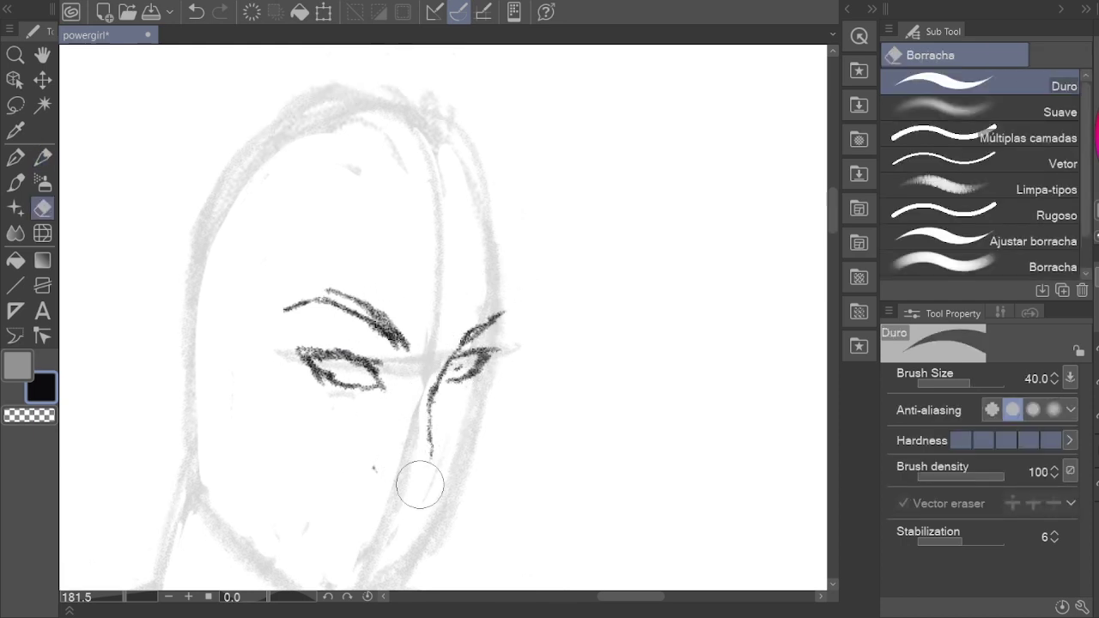
pyautogui.press('p')
pyautogui.moveTo(418, 441); pyautogui.dragTo(421, 403)
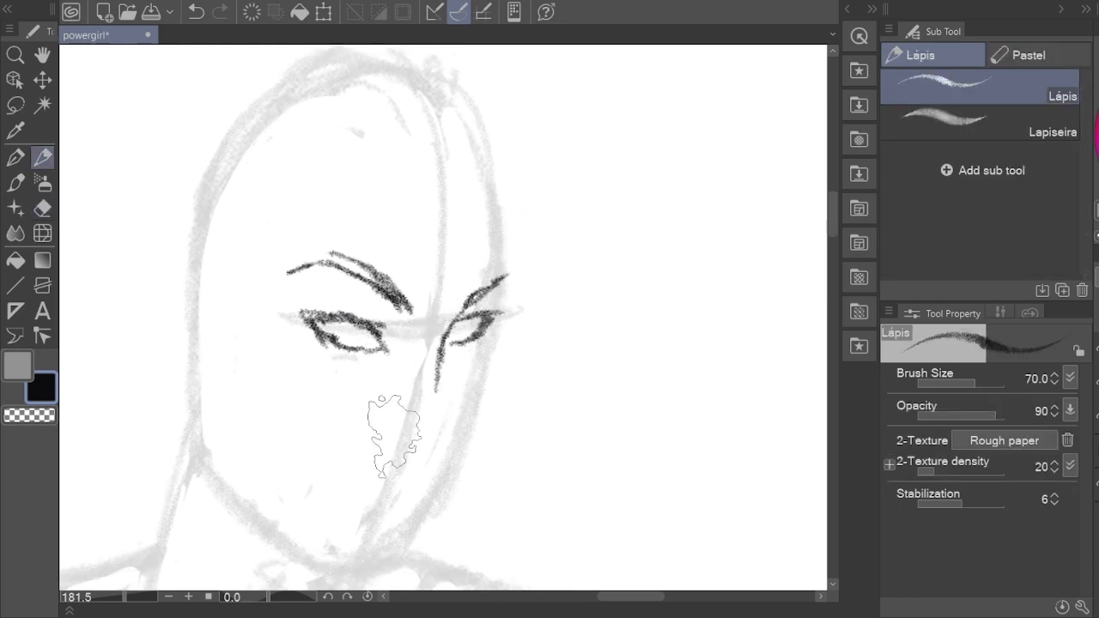
pyautogui.moveTo(375, 440); pyautogui.dragTo(445, 428)
pyautogui.moveTo(354, 482)
pyautogui.mouseDown()
pyautogui.moveTo(382, 471)
pyautogui.moveTo(412, 482)
pyautogui.mouseUp()
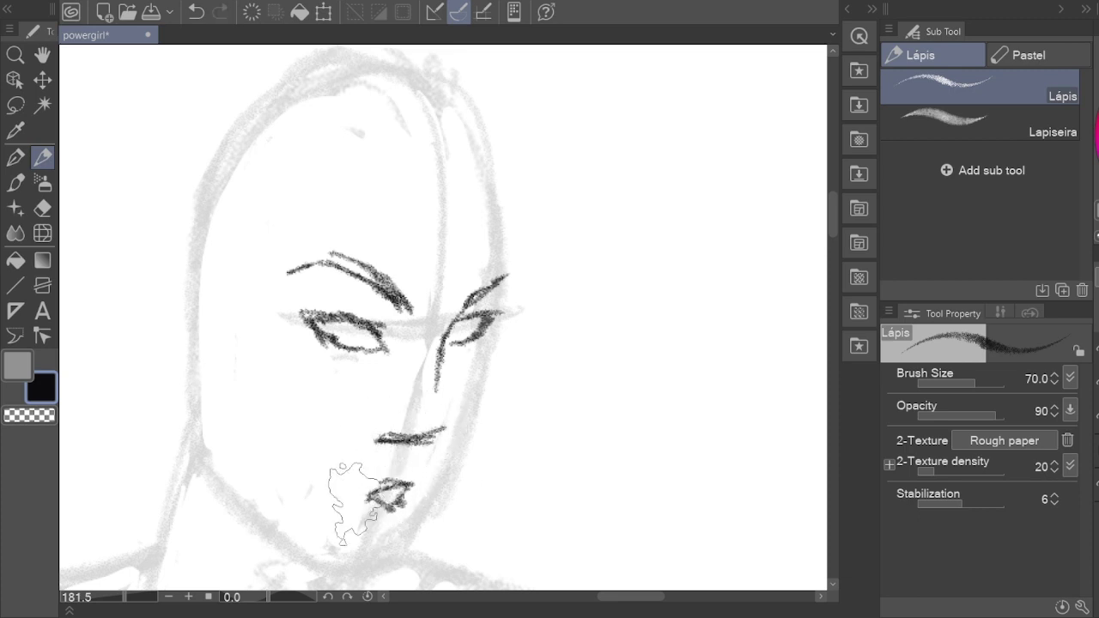
# Step: Replace the flat nose base with a curved nostril wing and a short stroke under the nose tip
pyautogui.press('e')
pyautogui.click(979, 189)
pyautogui.moveTo(378, 438)
pyautogui.mouseDown()
pyautogui.moveTo(419, 422)
pyautogui.moveTo(388, 402)
pyautogui.moveTo(440, 431)
pyautogui.moveTo(382, 427)
pyautogui.moveTo(404, 430)
pyautogui.moveTo(368, 441)
pyautogui.mouseUp()
pyautogui.press('p')
pyautogui.press('e')
pyautogui.press('p')
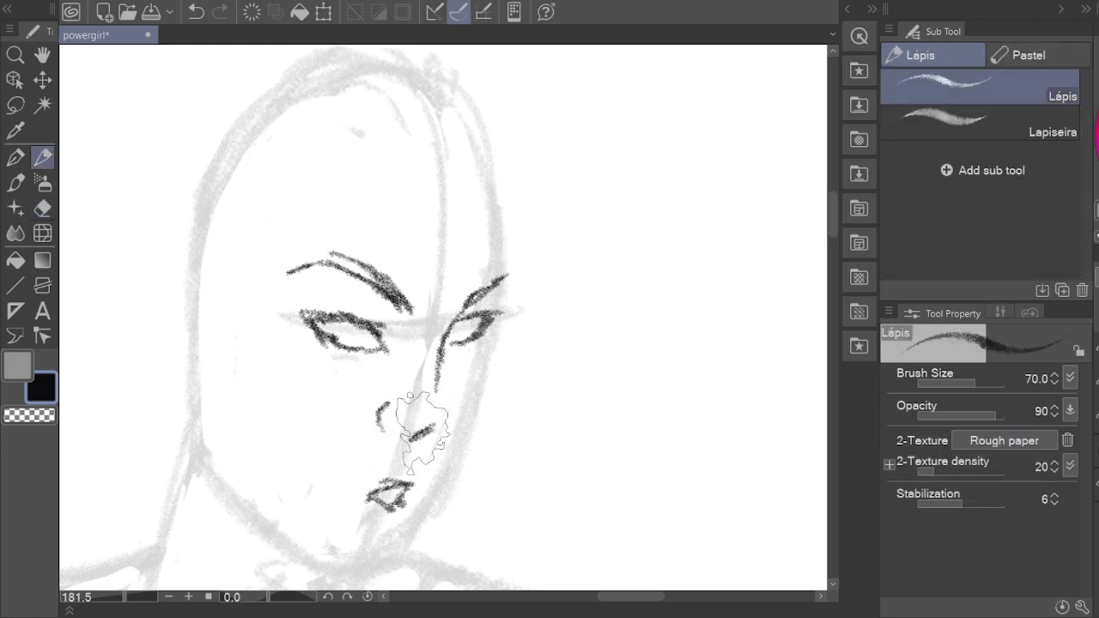
# Step: Clean up the stroke under the nose tip and extend the bridge around a rounded tip to the nostril
pyautogui.press('e')
pyautogui.moveTo(418, 437)
pyautogui.mouseDown()
pyautogui.moveTo(436, 412)
pyautogui.moveTo(379, 411)
pyautogui.moveTo(406, 426)
pyautogui.moveTo(376, 485)
pyautogui.moveTo(425, 431)
pyautogui.mouseUp()
pyautogui.press('p')
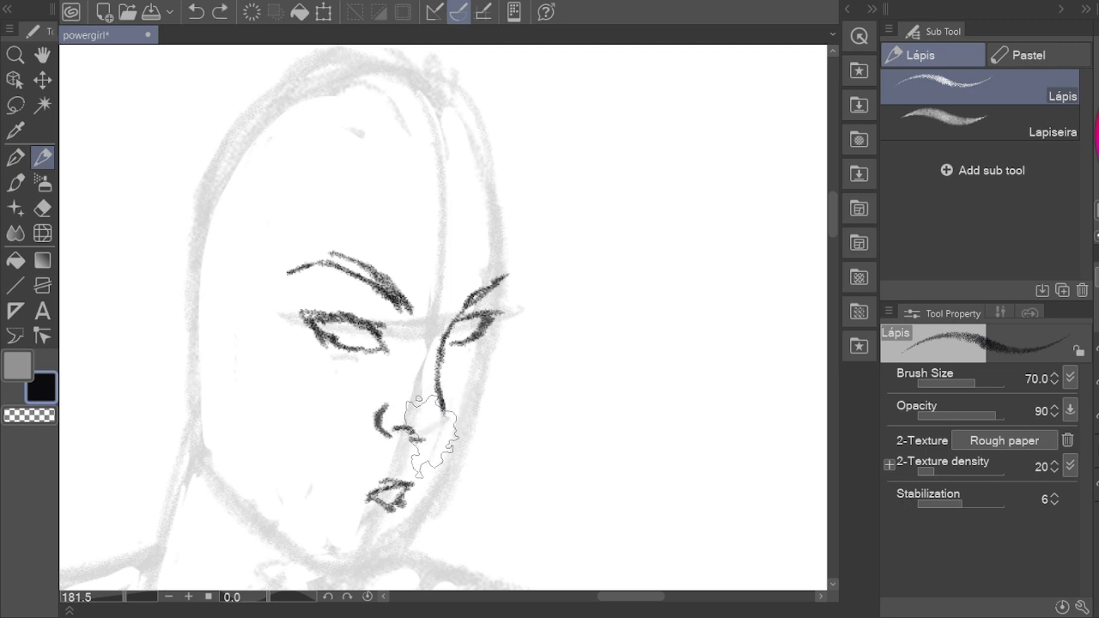
pyautogui.moveTo(445, 386); pyautogui.dragTo(404, 438)
# Step: Outline larger upper and lower lips around the small mouth sketch
pyautogui.moveTo(345, 481)
pyautogui.mouseDown()
pyautogui.moveTo(421, 462)
pyautogui.moveTo(344, 502)
pyautogui.mouseUp()
pyautogui.moveTo(358, 526)
pyautogui.mouseDown()
pyautogui.moveTo(352, 508)
pyautogui.moveTo(383, 512)
pyautogui.mouseUp()
pyautogui.moveTo(332, 474)
pyautogui.mouseDown()
pyautogui.moveTo(406, 486)
pyautogui.moveTo(415, 509)
pyautogui.moveTo(430, 506)
pyautogui.mouseUp()
pyautogui.press('e')
pyautogui.press('p')
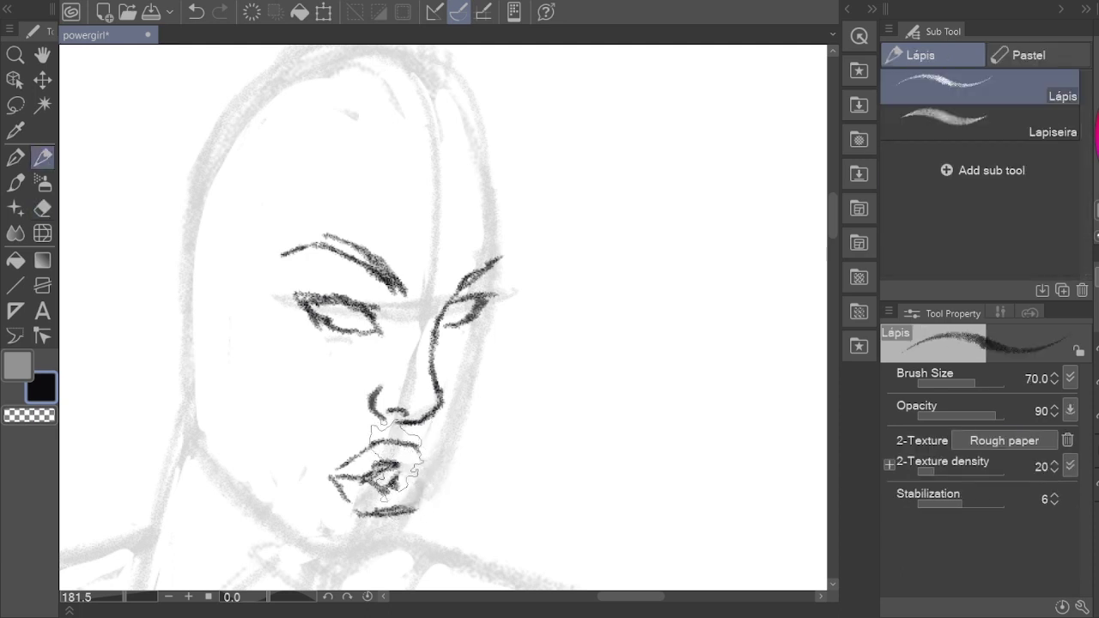
# Step: Extend the mouth line past both corners and close the upper and lower lips into full, rounded shapes
pyautogui.moveTo(396, 455); pyautogui.dragTo(309, 471)
pyautogui.moveTo(370, 440); pyautogui.dragTo(425, 447)
pyautogui.moveTo(339, 481)
pyautogui.mouseDown()
pyautogui.moveTo(395, 481)
pyautogui.moveTo(425, 456)
pyautogui.moveTo(369, 507)
pyautogui.moveTo(412, 524)
pyautogui.moveTo(430, 516)
pyautogui.mouseUp()
pyautogui.press('e')
pyautogui.press('p')
pyautogui.moveTo(344, 506)
pyautogui.mouseDown()
pyautogui.moveTo(403, 516)
pyautogui.moveTo(421, 474)
pyautogui.mouseUp()
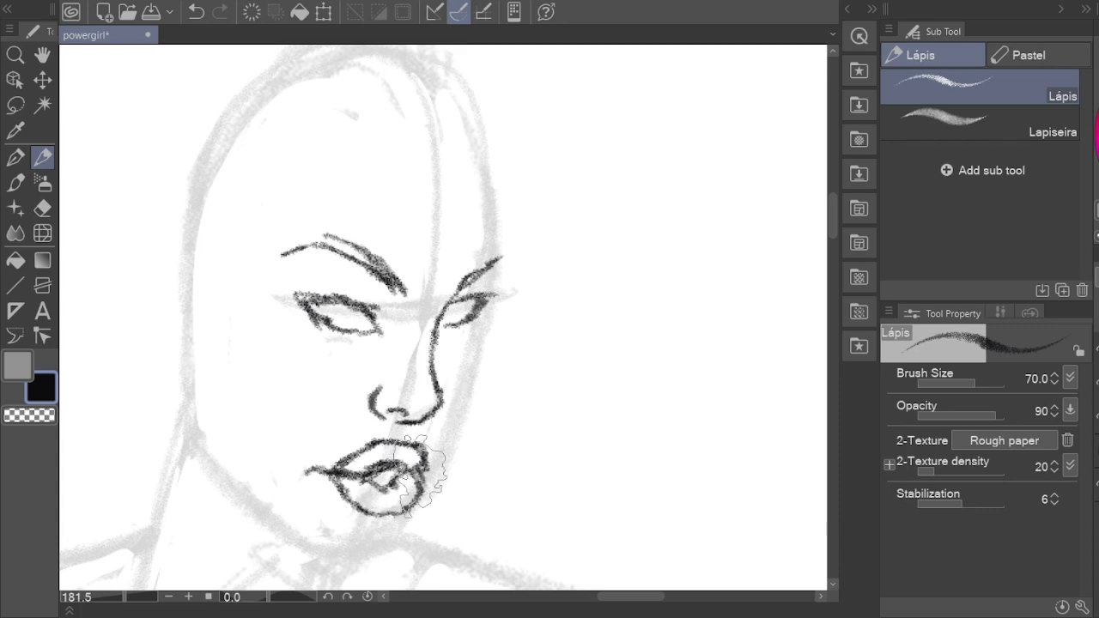
pyautogui.moveTo(404, 429); pyautogui.dragTo(433, 502)
pyautogui.moveTo(412, 456); pyautogui.dragTo(443, 468)
# Step: Darken the near eye's upper and lower outline, and reduce the eraser size for detail cleanup
pyautogui.moveTo(297, 283); pyautogui.dragTo(335, 344)
pyautogui.moveTo(305, 309); pyautogui.dragTo(378, 343)
pyautogui.press('e')
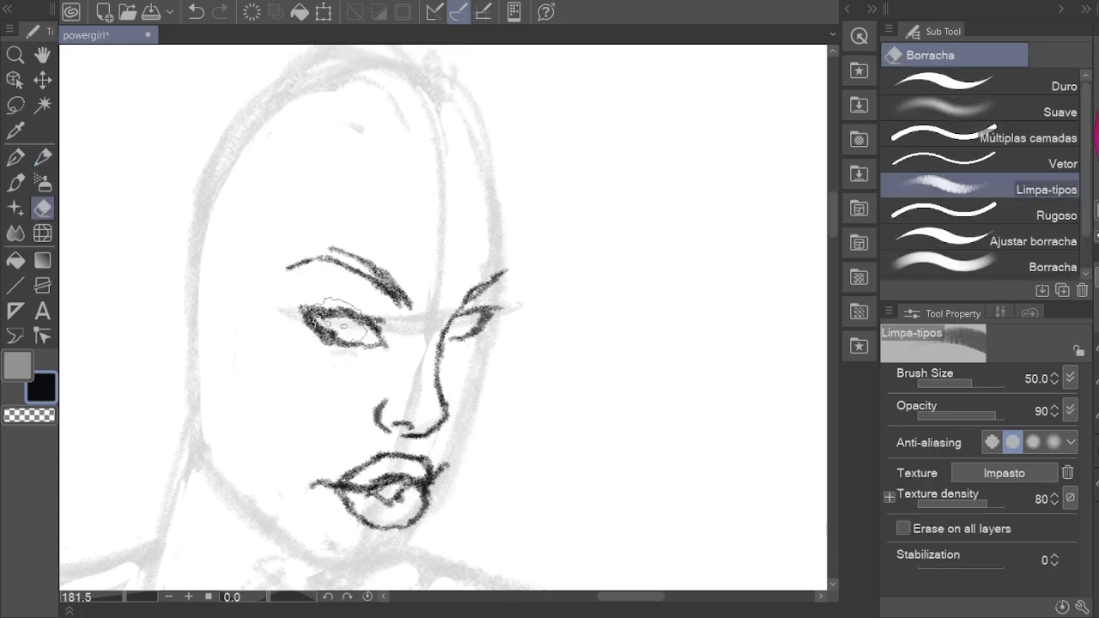
pyautogui.press('[')
pyautogui.press('[')
pyautogui.press('[')
pyautogui.press('[')
pyautogui.press('[')
pyautogui.press('[')
# Step: Draw an eyelid crease above the near eye and build up the far eyebrow and its eyelid fold
pyautogui.press('p')
pyautogui.moveTo(442, 352)
pyautogui.mouseDown()
pyautogui.moveTo(459, 318)
pyautogui.moveTo(489, 279)
pyautogui.moveTo(450, 319)
pyautogui.moveTo(494, 249)
pyautogui.mouseUp()
pyautogui.press('e')
pyautogui.press('p')
pyautogui.moveTo(318, 296)
pyautogui.mouseDown()
pyautogui.moveTo(378, 279)
pyautogui.moveTo(390, 296)
pyautogui.mouseUp()
pyautogui.moveTo(464, 313); pyautogui.dragTo(498, 270)
# Step: Draw the irises in both eyes and darken the surrounding lash lines
pyautogui.scroll(-3, 396, 296)
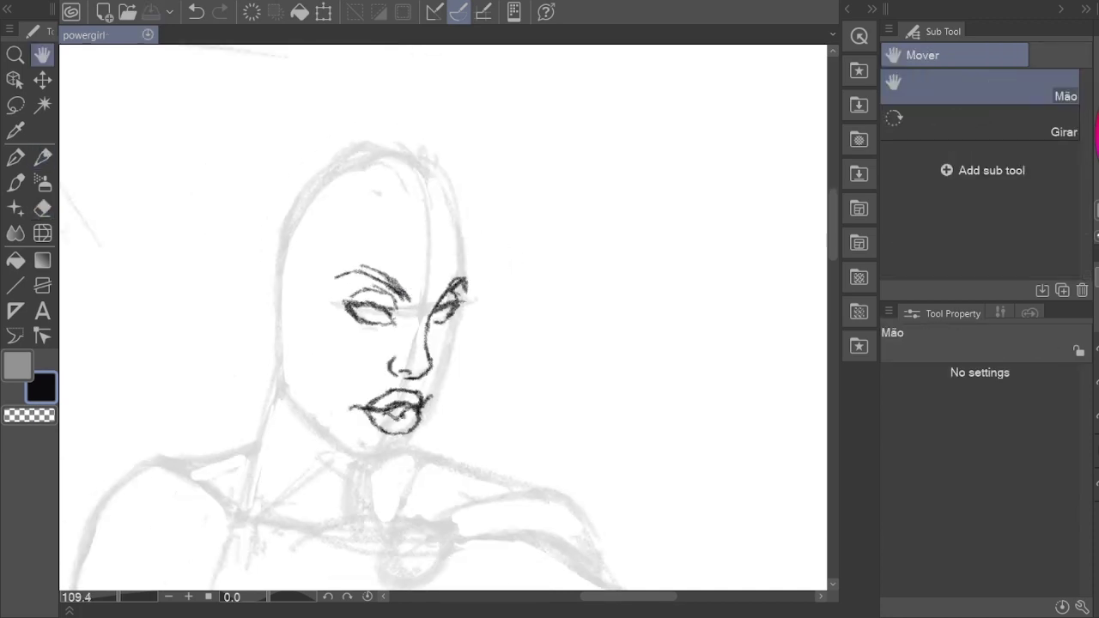
pyautogui.scroll(-2, 387, 309)
pyautogui.scroll(4, 386, 309)
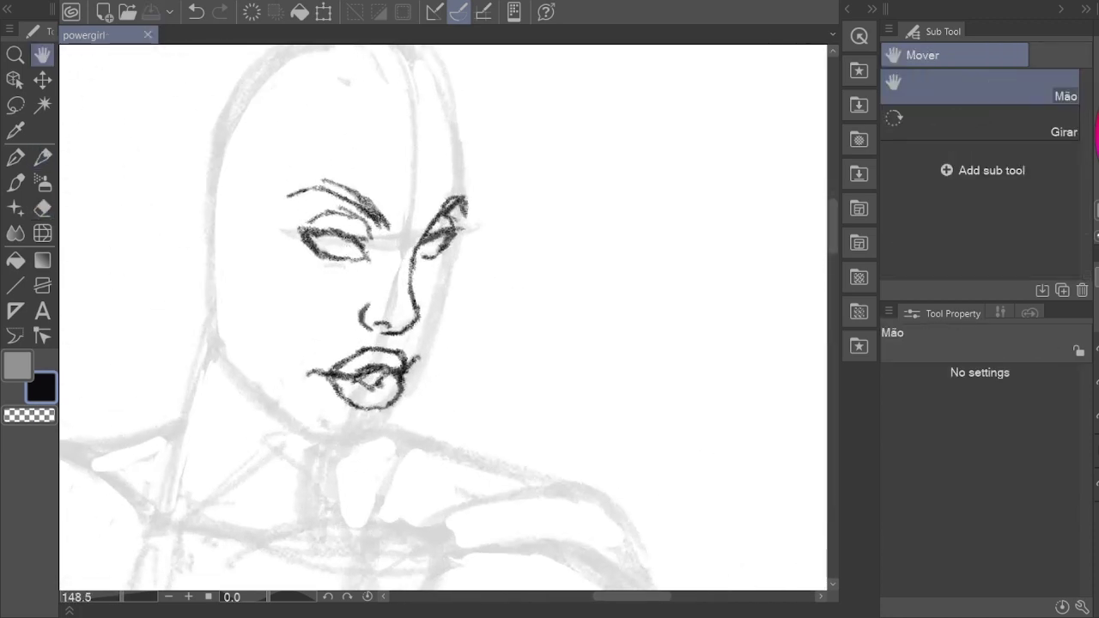
pyautogui.scroll(1, 307, 375)
pyautogui.press('p')
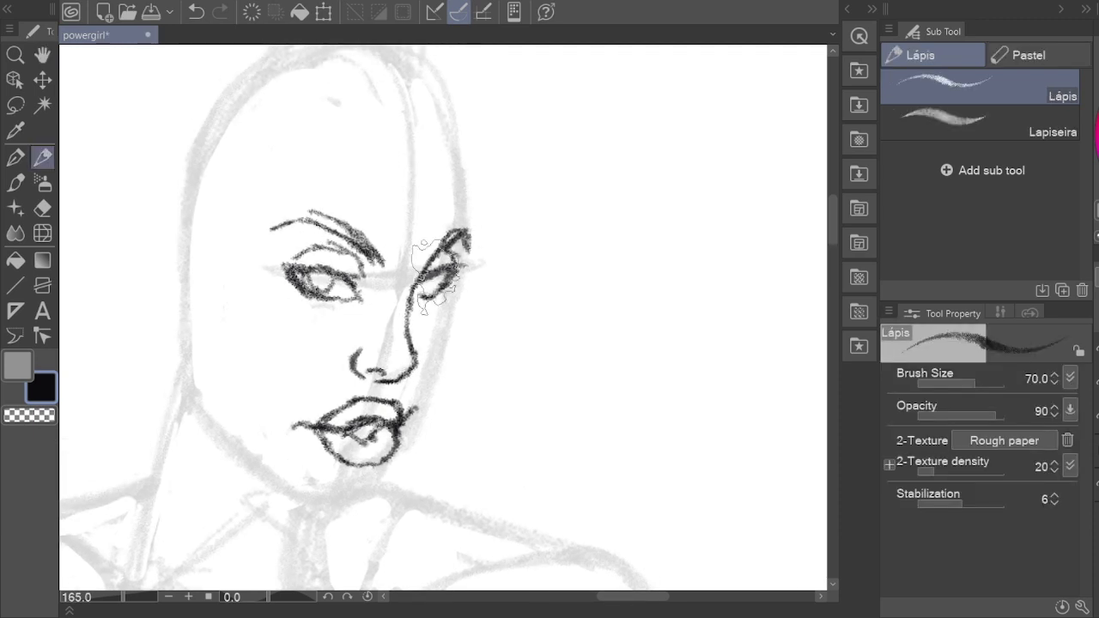
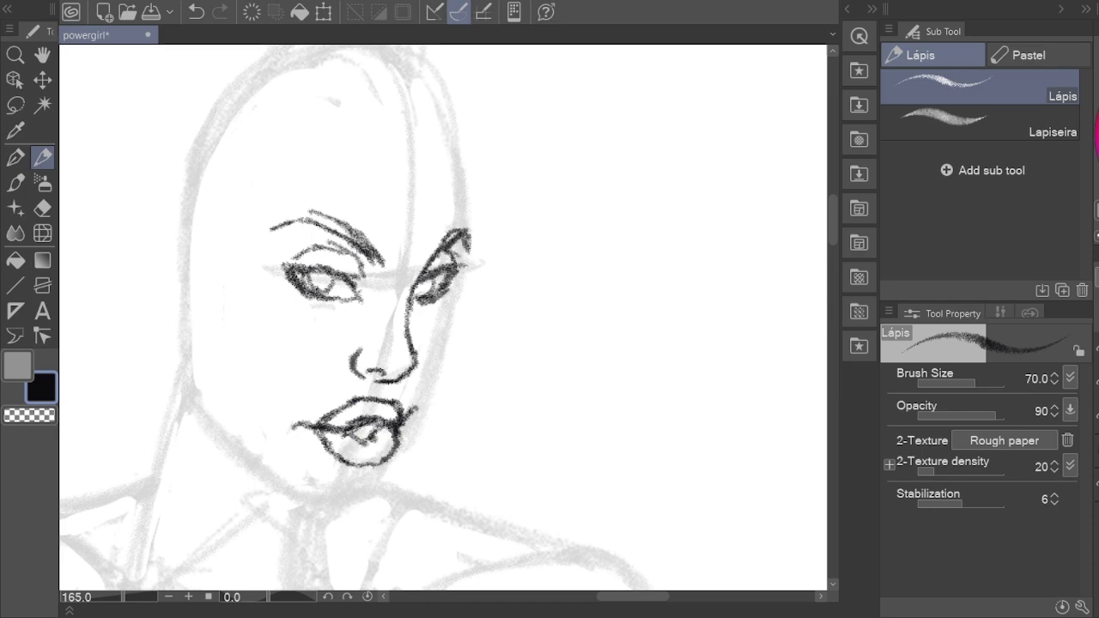
pyautogui.scroll(2, 387, 326)
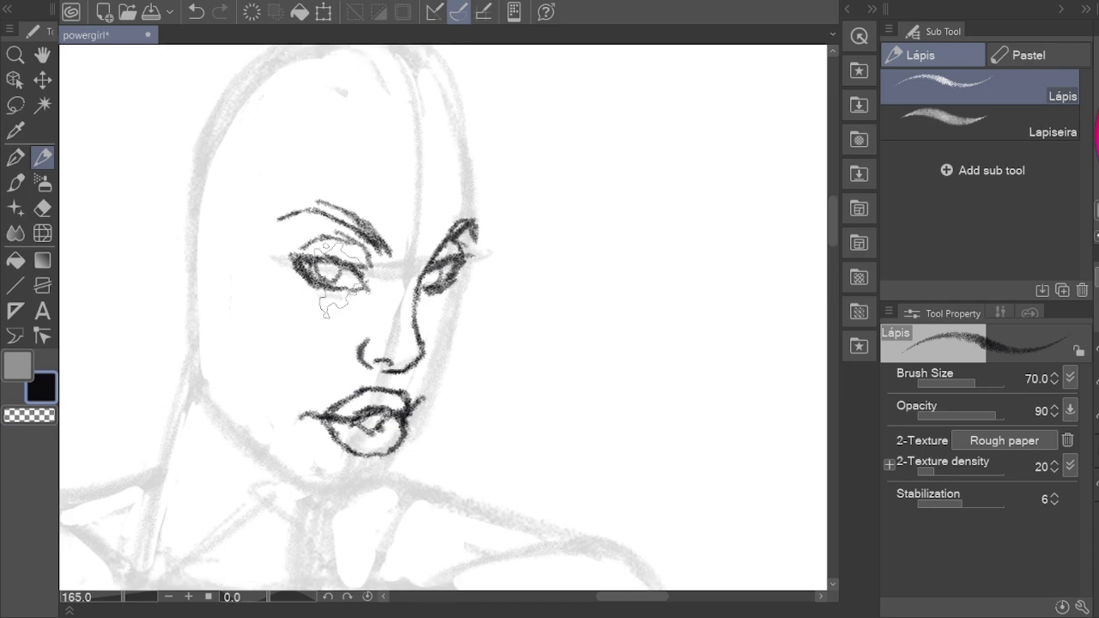
# Step: With the pencil at size 15, extend the near eye's outer corner into winged lashes and trim the far eye's outer corner
pyautogui.press('e')
pyautogui.moveTo(314, 333); pyautogui.dragTo(258, 322)
pyautogui.moveTo(499, 334); pyautogui.dragTo(553, 331)
pyautogui.press('p')
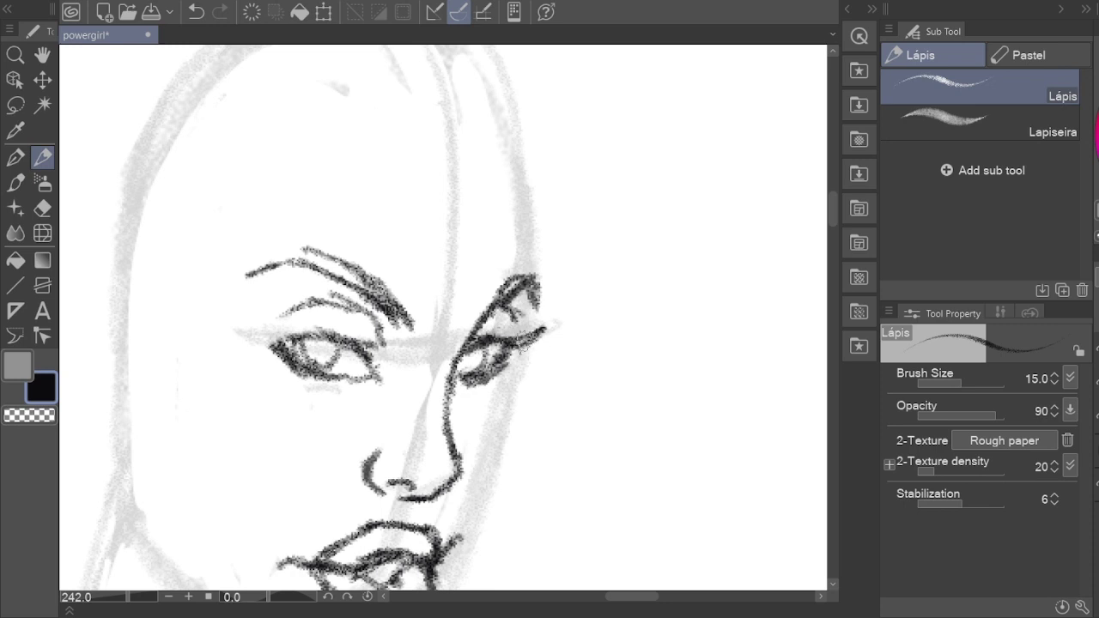
pyautogui.moveTo(236, 318); pyautogui.dragTo(292, 343)
pyautogui.press('e')
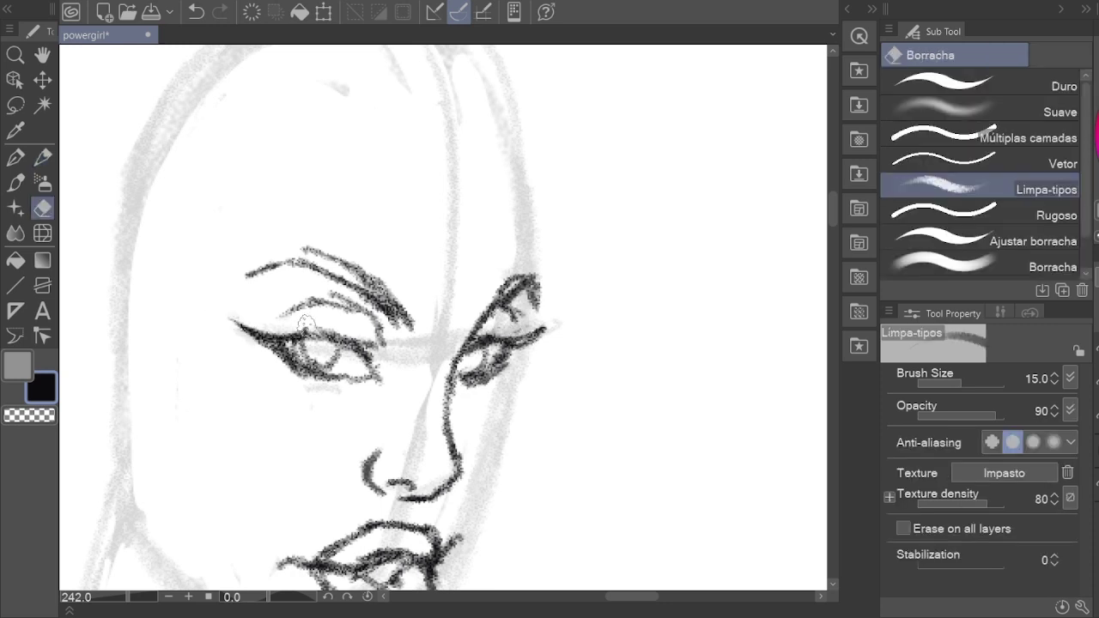
pyautogui.press('p')
pyautogui.press('e')
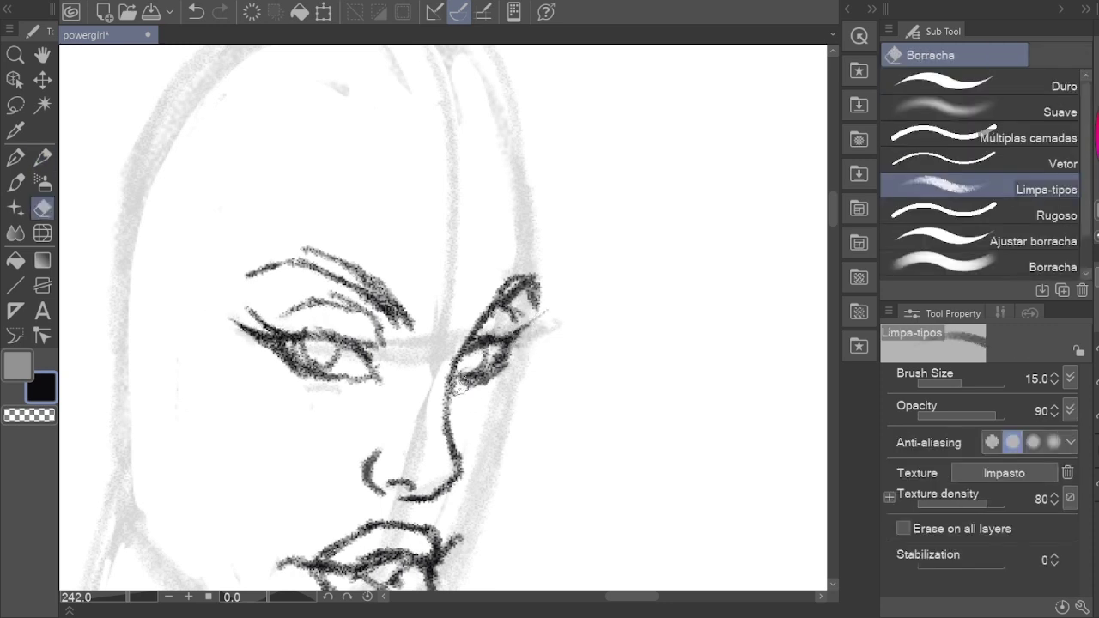
pyautogui.press('p')
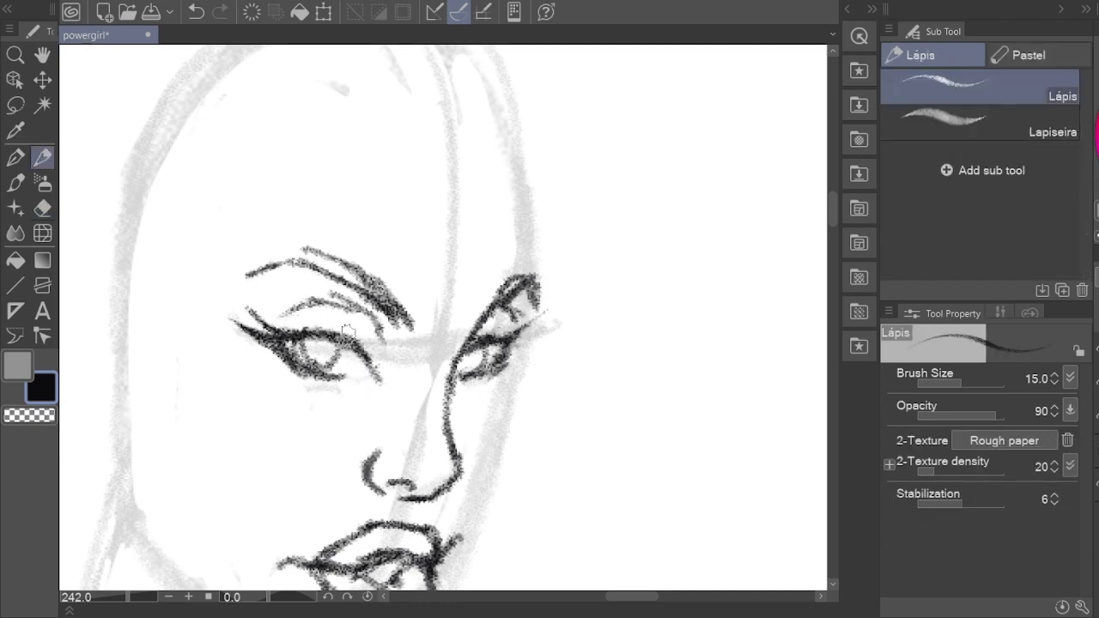
# Step: Erase the near eye's inner corner and redraw it as a clean curve continuing the upper lid
pyautogui.press('e')
pyautogui.moveTo(347, 330); pyautogui.dragTo(387, 382)
pyautogui.press('p')
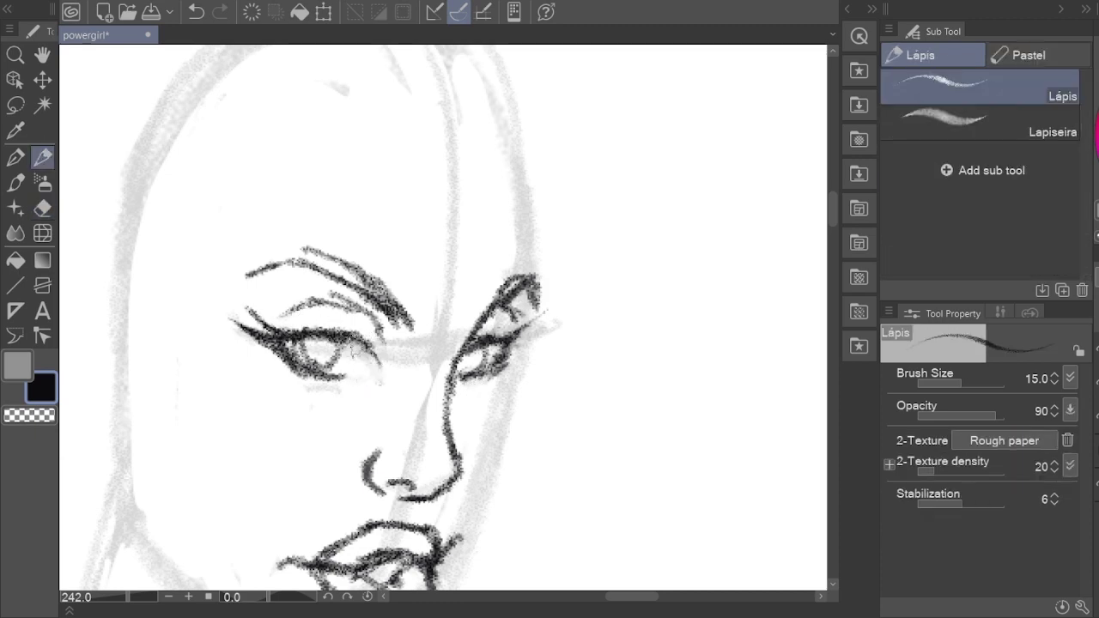
pyautogui.press('e')
pyautogui.press('p')
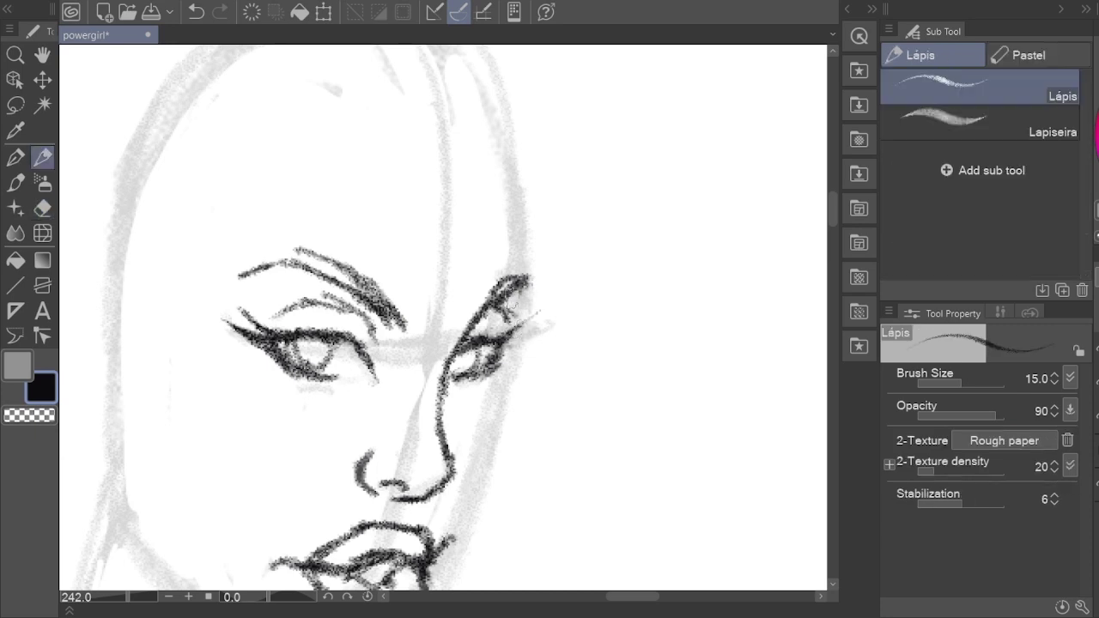
# Step: Draw the far cheek contour down to the chin and the near jaw line up from the chin
pyautogui.moveTo(519, 393); pyautogui.dragTo(536, 294)
pyautogui.moveTo(512, 375); pyautogui.dragTo(476, 461)
pyautogui.scroll(-1, 430, 473)
pyautogui.moveTo(526, 298); pyautogui.dragTo(459, 448)
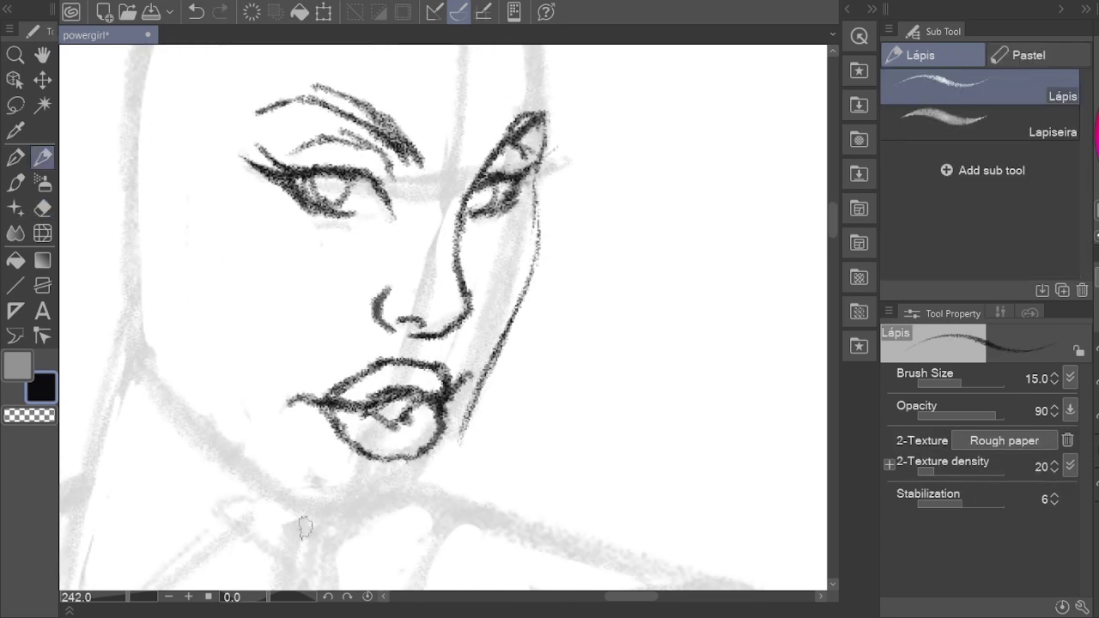
pyautogui.moveTo(331, 511); pyautogui.dragTo(412, 515)
pyautogui.moveTo(470, 391)
pyautogui.mouseDown()
pyautogui.moveTo(359, 516)
pyautogui.moveTo(308, 513)
pyautogui.moveTo(144, 354)
pyautogui.moveTo(304, 516)
pyautogui.mouseUp()
pyautogui.scroll(-2, 305, 515)
pyautogui.scroll(-2, 594, 468)
pyautogui.press('e')
pyautogui.press('p')
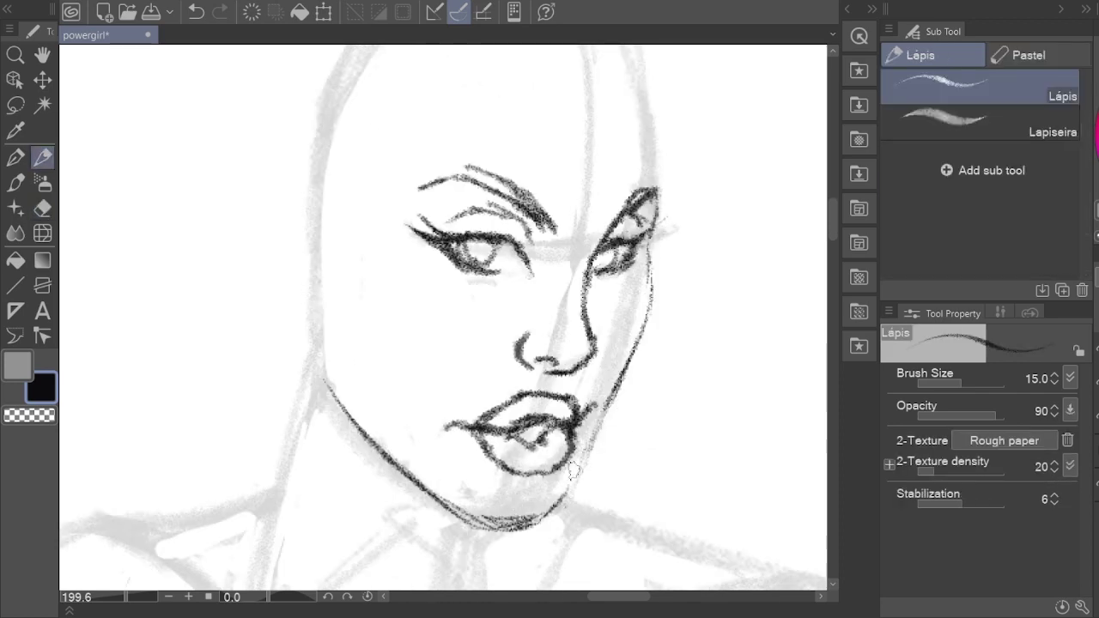
# Step: Erase the far cheek contour, redraw it darker from the eyebrow to the chin, and soften the chin line
pyautogui.press('e')
pyautogui.moveTo(644, 297)
pyautogui.mouseDown()
pyautogui.moveTo(592, 446)
pyautogui.moveTo(561, 491)
pyautogui.mouseUp()
pyautogui.press('p')
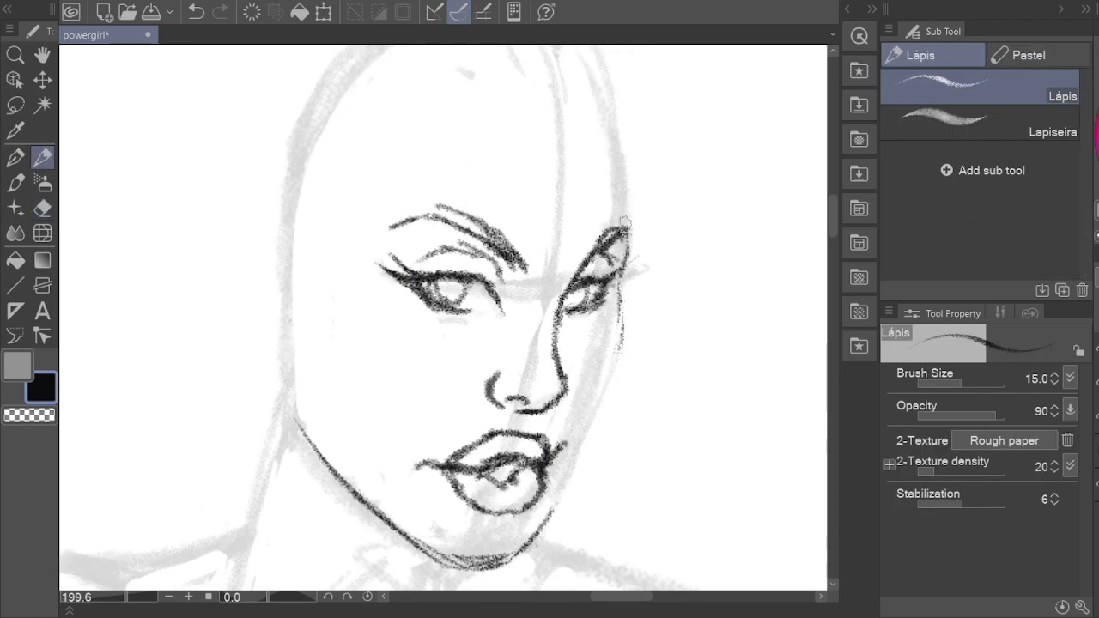
pyautogui.moveTo(625, 216)
pyautogui.mouseDown()
pyautogui.moveTo(599, 401)
pyautogui.moveTo(502, 565)
pyautogui.moveTo(447, 566)
pyautogui.mouseUp()
pyautogui.press('e')
pyautogui.scroll(-1, 515, 430)
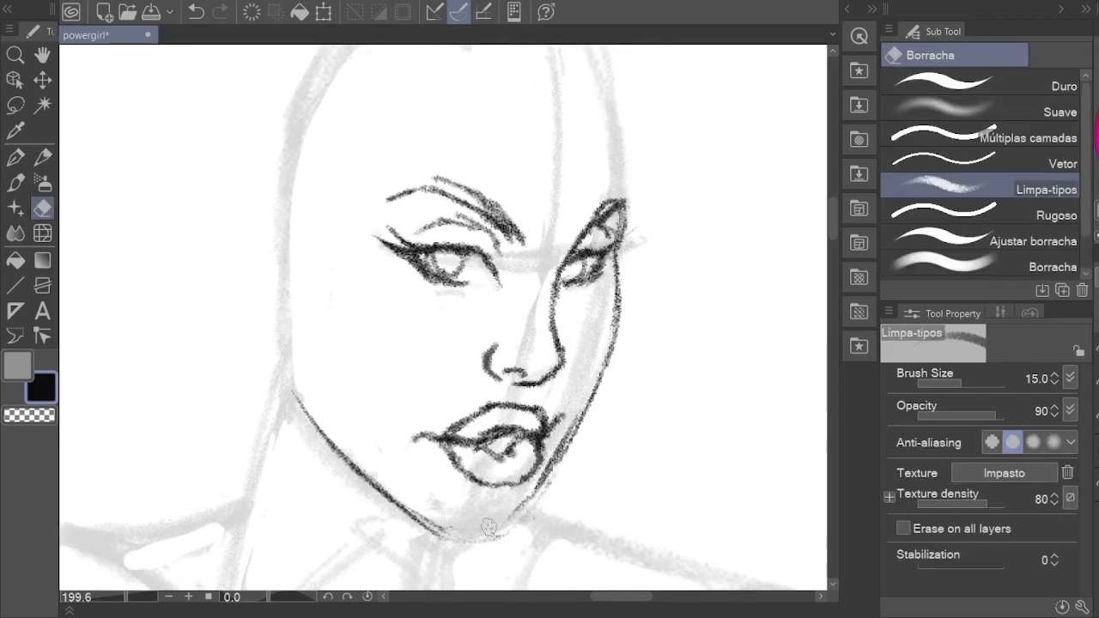
pyautogui.press('p')
pyautogui.scroll(3, 515, 430)
pyautogui.moveTo(611, 335); pyautogui.dragTo(545, 150)
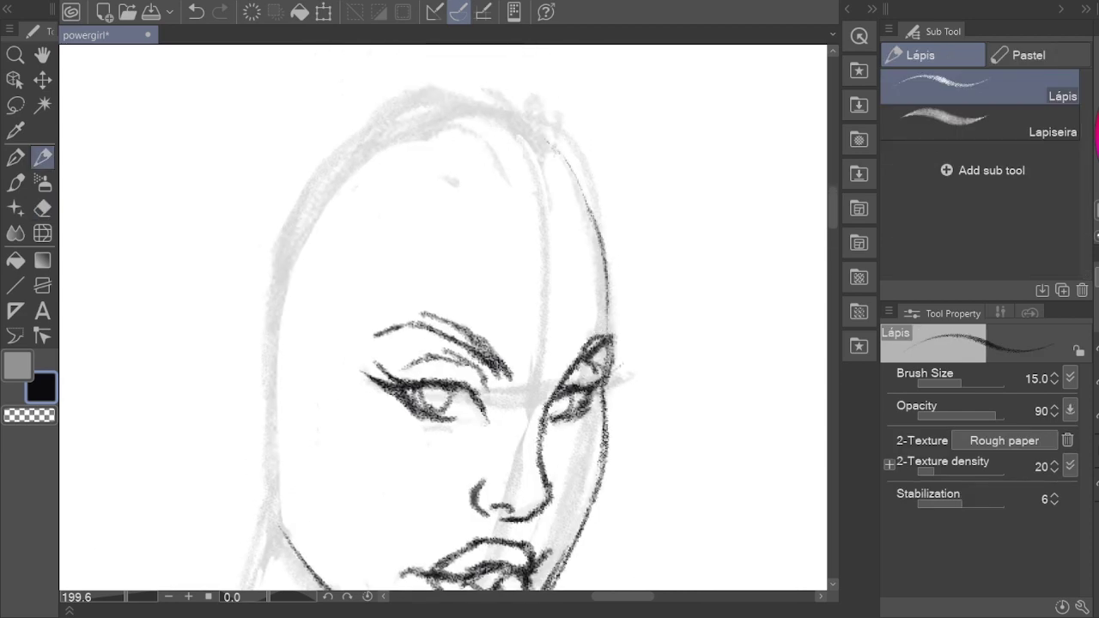
pyautogui.hotkey('ctrl', 'z')
# Step: Sketch the far side of the hair sweeping from the parting over the forehead to the far temple
pyautogui.moveTo(417, 142); pyautogui.dragTo(549, 129)
pyautogui.moveTo(421, 185); pyautogui.dragTo(601, 327)
pyautogui.moveTo(627, 257); pyautogui.dragTo(616, 373)
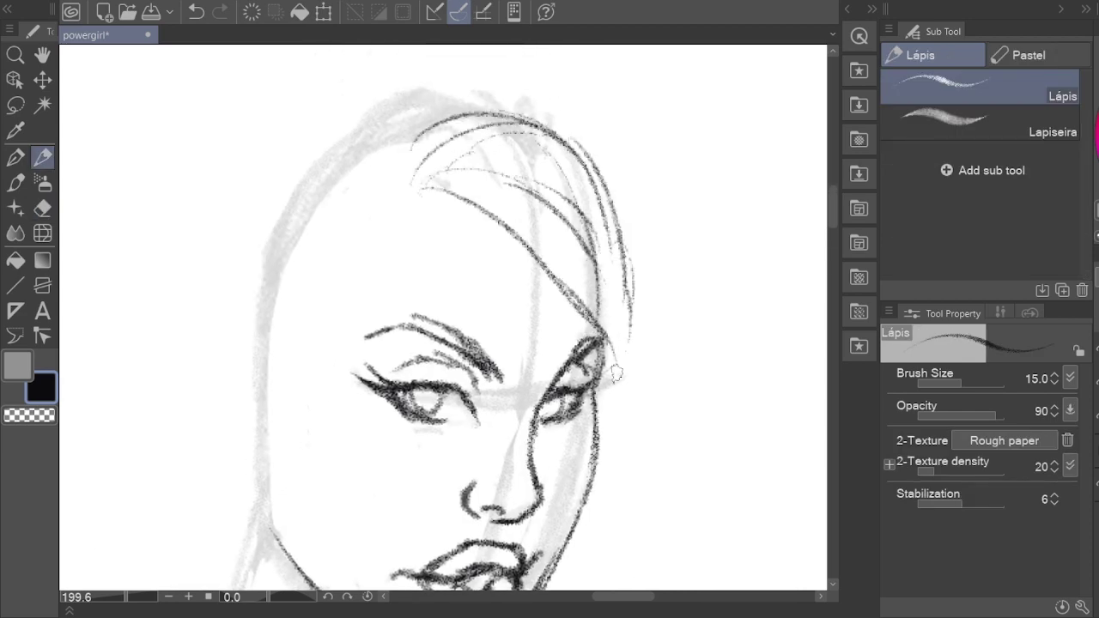
# Step: Sketch long strands from the parting across the near temple and arched strokes for the hair volume above
pyautogui.scroll(-1, 377, 181)
pyautogui.moveTo(423, 179); pyautogui.dragTo(314, 306)
pyautogui.moveTo(392, 244); pyautogui.dragTo(237, 391)
pyautogui.scroll(2, 280, 354)
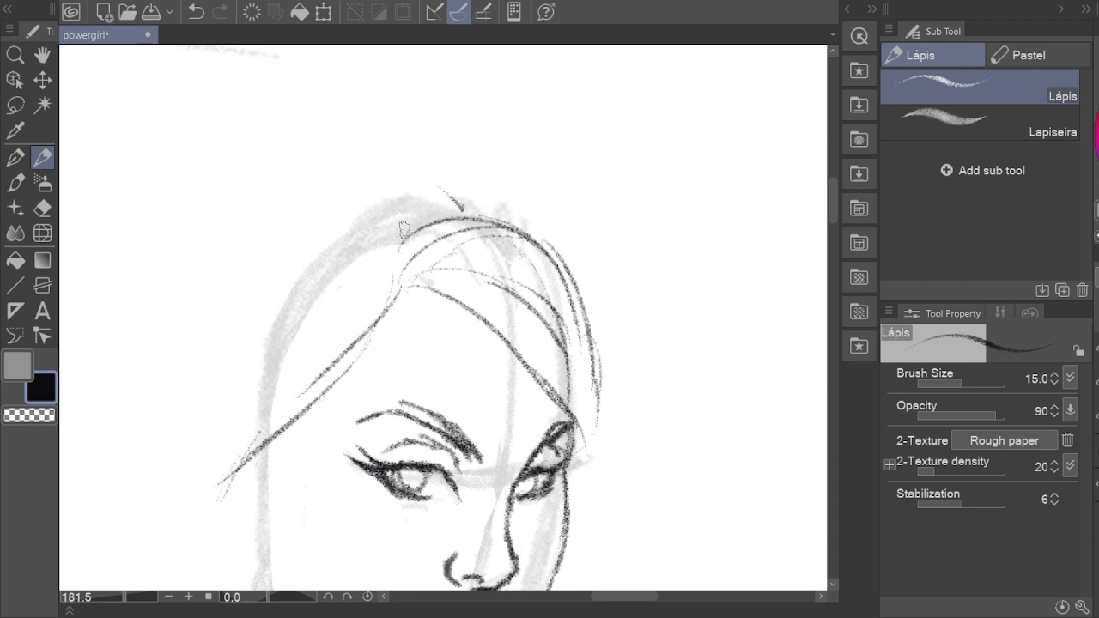
pyautogui.moveTo(404, 229); pyautogui.dragTo(554, 225)
pyautogui.moveTo(498, 176)
pyautogui.mouseDown()
pyautogui.moveTo(339, 171)
pyautogui.moveTo(292, 198)
pyautogui.mouseUp()
pyautogui.moveTo(342, 249); pyautogui.dragTo(309, 288)
# Step: Extend the near jaw line up the side of the face toward the ear
pyautogui.scroll(-3, 404, 301)
pyautogui.hscroll(-2, 404, 302)
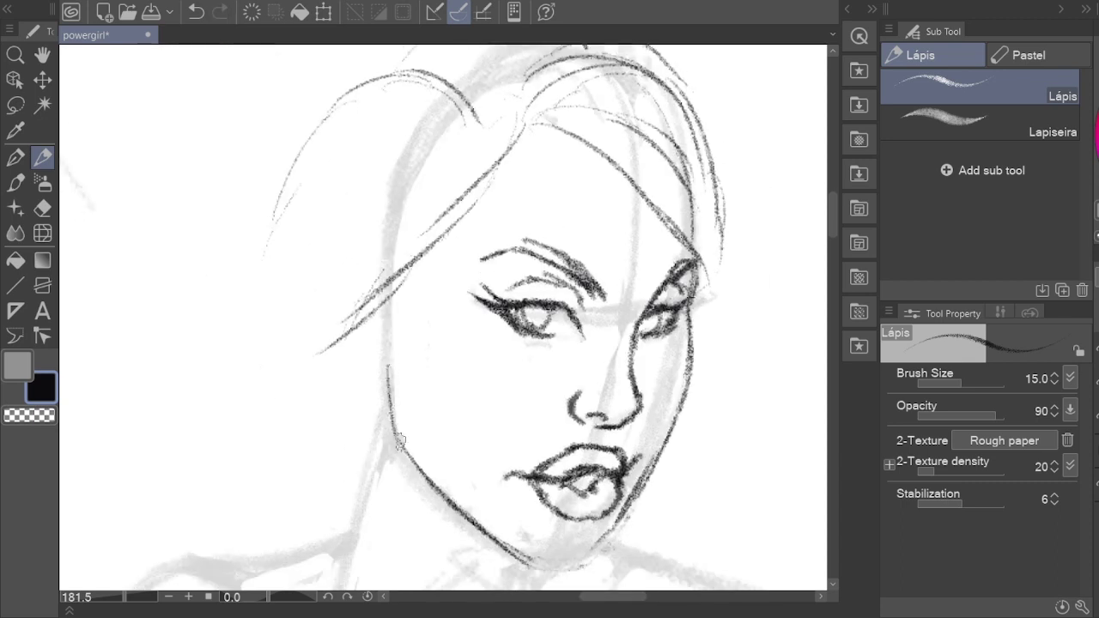
pyautogui.moveTo(394, 429); pyautogui.dragTo(416, 464)
pyautogui.scroll(-2, 395, 430)
pyautogui.hscroll(1, 395, 430)
# Step: Clean up the near jaw line with the eraser and redraw it thicker from below the ear to the chin
pyautogui.press('e')
pyautogui.moveTo(354, 365)
pyautogui.mouseDown()
pyautogui.moveTo(450, 459)
pyautogui.moveTo(481, 472)
pyautogui.mouseUp()
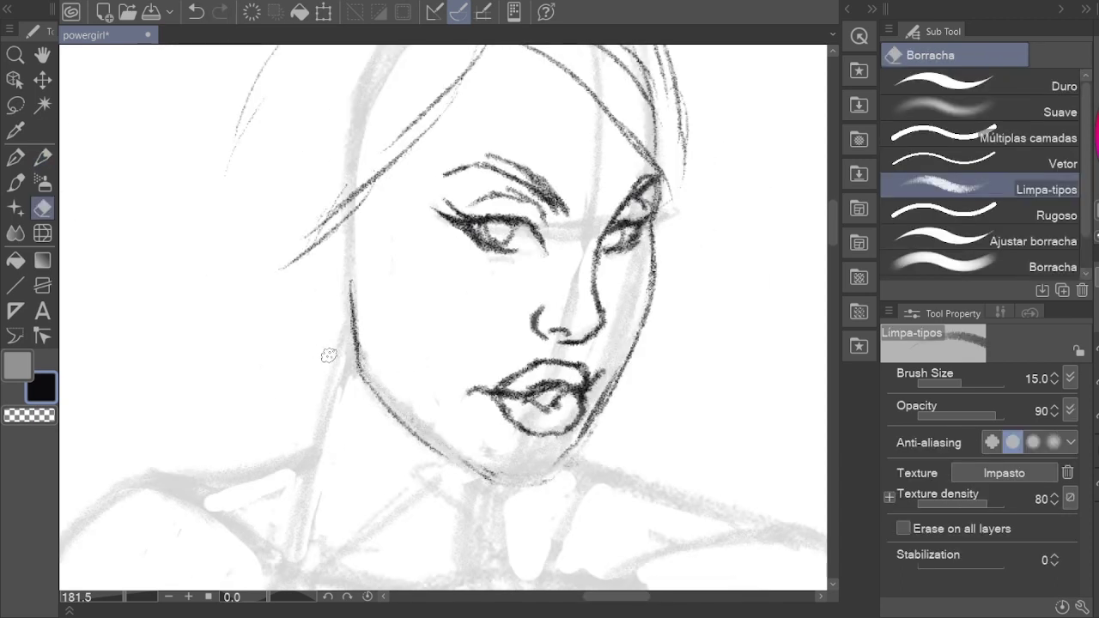
pyautogui.press('p')
pyautogui.moveTo(385, 402); pyautogui.dragTo(490, 479)
pyautogui.scroll(2, 378, 324)
pyautogui.moveTo(352, 326)
pyautogui.mouseDown()
pyautogui.moveTo(355, 414)
pyautogui.moveTo(386, 451)
pyautogui.moveTo(366, 403)
pyautogui.mouseUp()
pyautogui.press('e')
pyautogui.press('p')
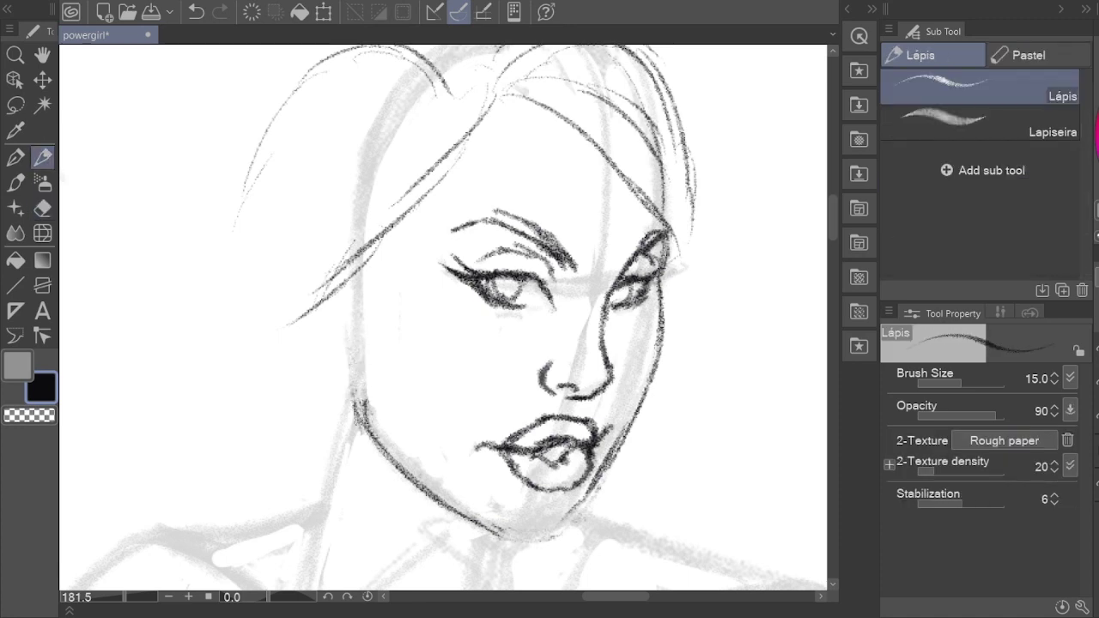
# Step: Draw the crown arc of the hair, the near ear's contour and short strands behind the jaw
pyautogui.scroll(1, 378, 326)
pyautogui.scroll(2, 387, 309)
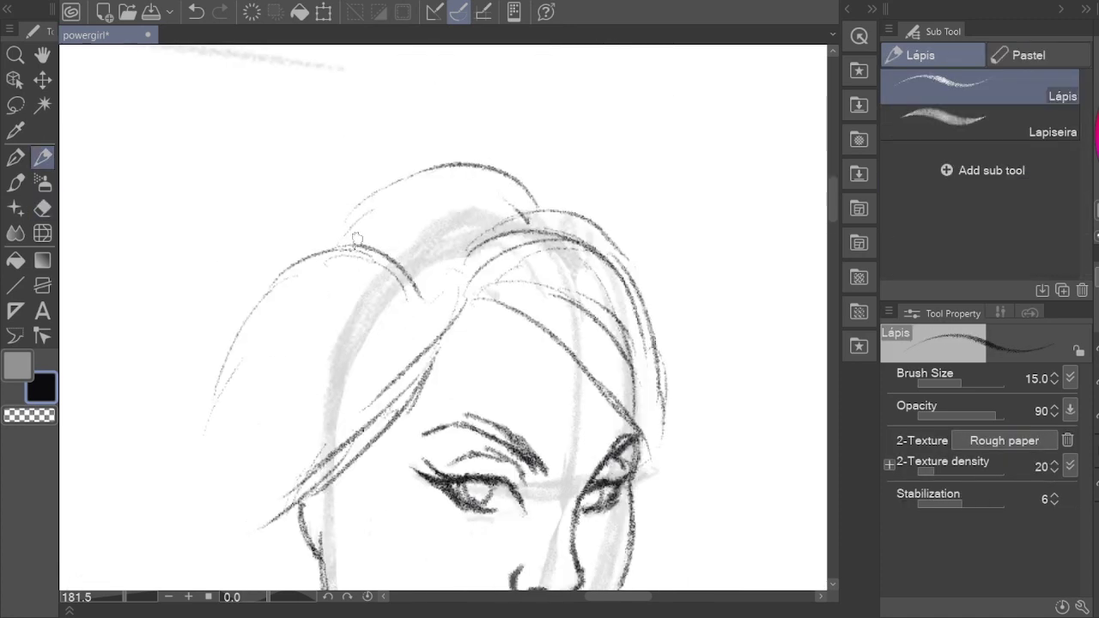
pyautogui.scroll(-4, 395, 292)
pyautogui.scroll(3, 403, 275)
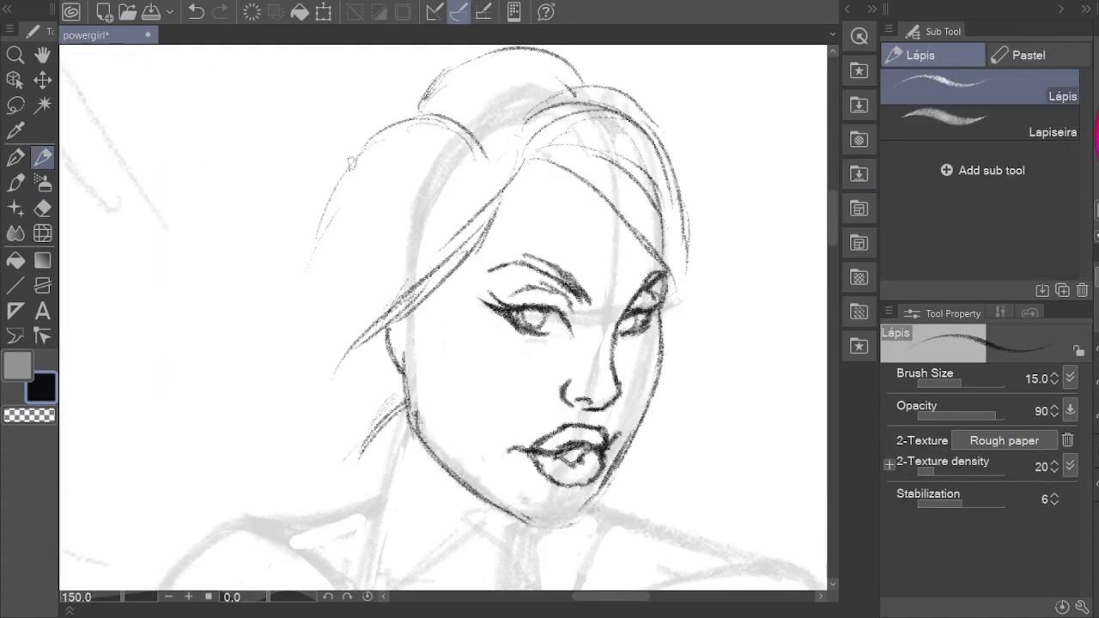
# Step: Outline the upper hair mass blowing back into a pointed tip, with a curved edge dropping below it
pyautogui.moveTo(351, 163); pyautogui.dragTo(241, 266)
pyautogui.scroll(3, 344, 257)
pyautogui.moveTo(378, 214); pyautogui.dragTo(218, 351)
pyautogui.scroll(-2, 257, 343)
pyautogui.moveTo(364, 279); pyautogui.dragTo(237, 331)
pyautogui.moveTo(398, 300); pyautogui.dragTo(287, 343)
pyautogui.moveTo(288, 339); pyautogui.dragTo(279, 479)
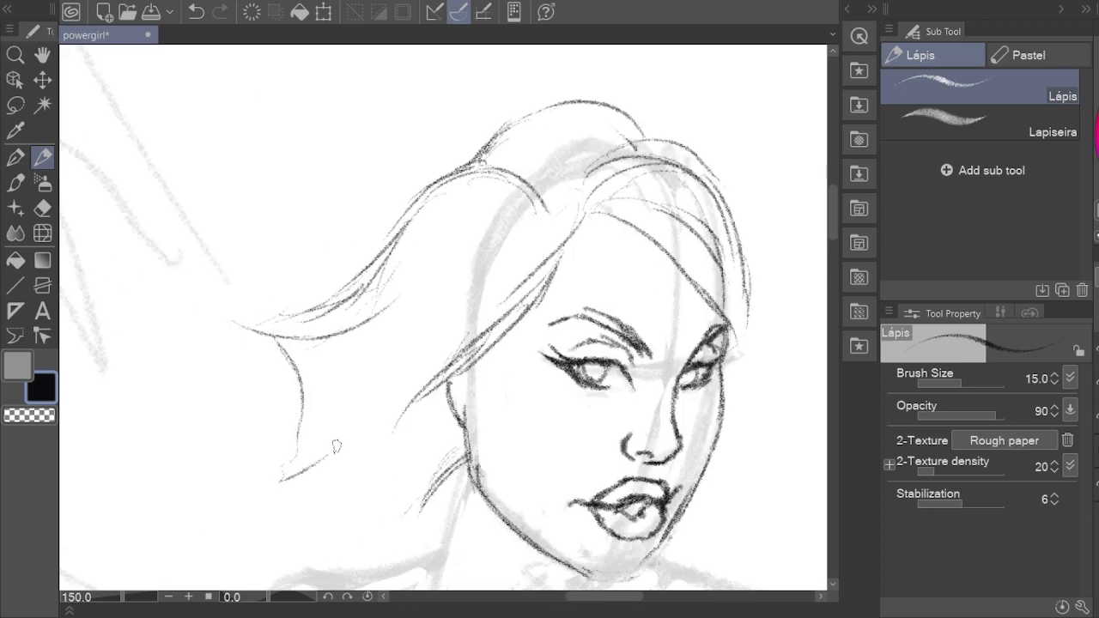
# Step: Draw the lower windblown locks with pointed tips from the ear and neck, closing the hair silhouette
pyautogui.moveTo(429, 375); pyautogui.dragTo(285, 513)
pyautogui.moveTo(395, 500); pyautogui.dragTo(322, 536)
pyautogui.moveTo(361, 515); pyautogui.dragTo(309, 468)
pyautogui.moveTo(462, 275); pyautogui.dragTo(361, 404)
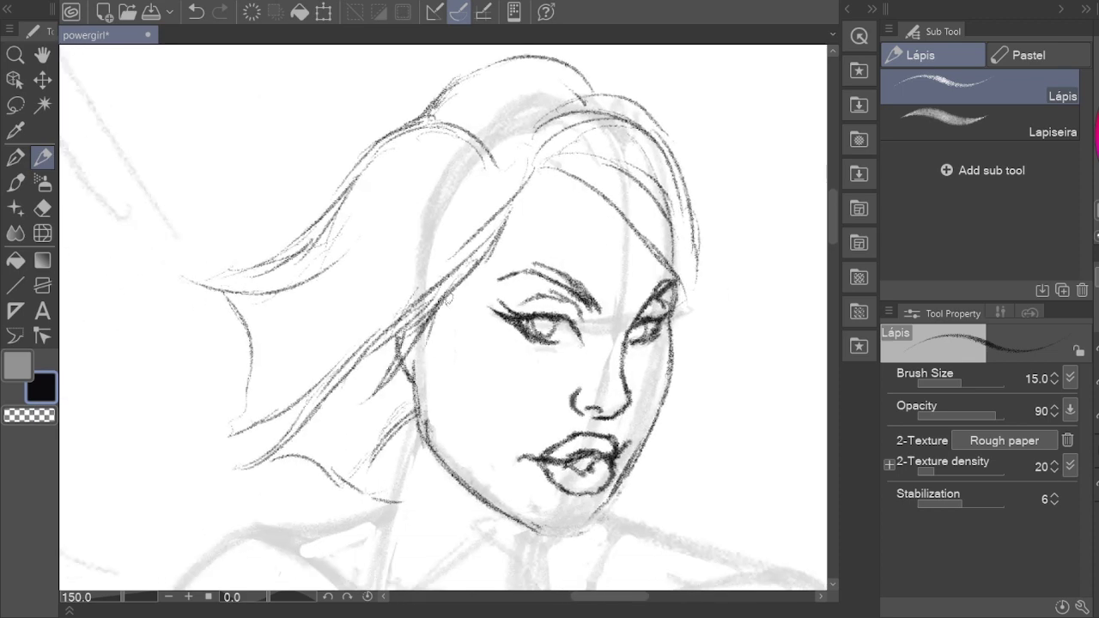
# Step: Clean up the area around the near ear, add pointed side locks in front of it and reinforce the jaw
pyautogui.press('e')
pyautogui.moveTo(403, 344)
pyautogui.mouseDown()
pyautogui.moveTo(426, 434)
pyautogui.moveTo(508, 516)
pyautogui.moveTo(425, 436)
pyautogui.mouseUp()
pyautogui.press('p')
pyautogui.press('e')
pyautogui.press('p')
pyautogui.moveTo(416, 361); pyautogui.dragTo(515, 522)
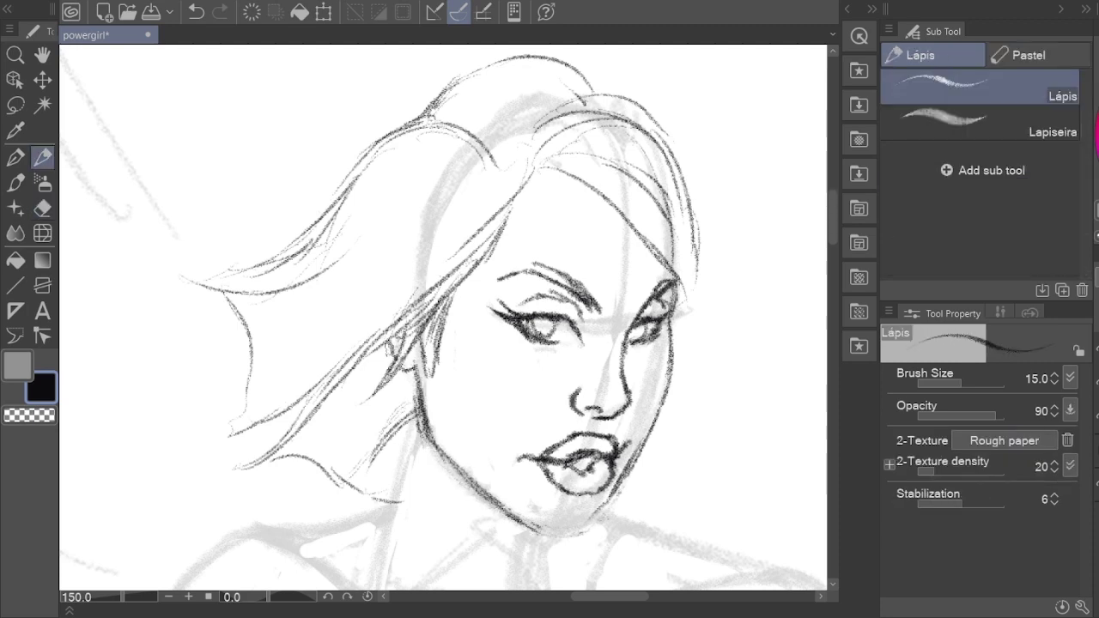
# Step: Thicken the strands falling from the parting past the near temple and erase stray lines in the hair beside the parting
pyautogui.scroll(-5, 682, 475)
pyautogui.scroll(5, 682, 475)
pyautogui.moveTo(433, 210)
pyautogui.mouseDown()
pyautogui.moveTo(541, 270)
pyautogui.moveTo(392, 337)
pyautogui.moveTo(369, 361)
pyautogui.mouseUp()
pyautogui.moveTo(428, 266); pyautogui.dragTo(352, 387)
pyautogui.moveTo(430, 202); pyautogui.dragTo(443, 245)
pyautogui.press('e')
pyautogui.moveTo(399, 177); pyautogui.dragTo(382, 206)
pyautogui.moveTo(387, 197); pyautogui.dragTo(349, 173)
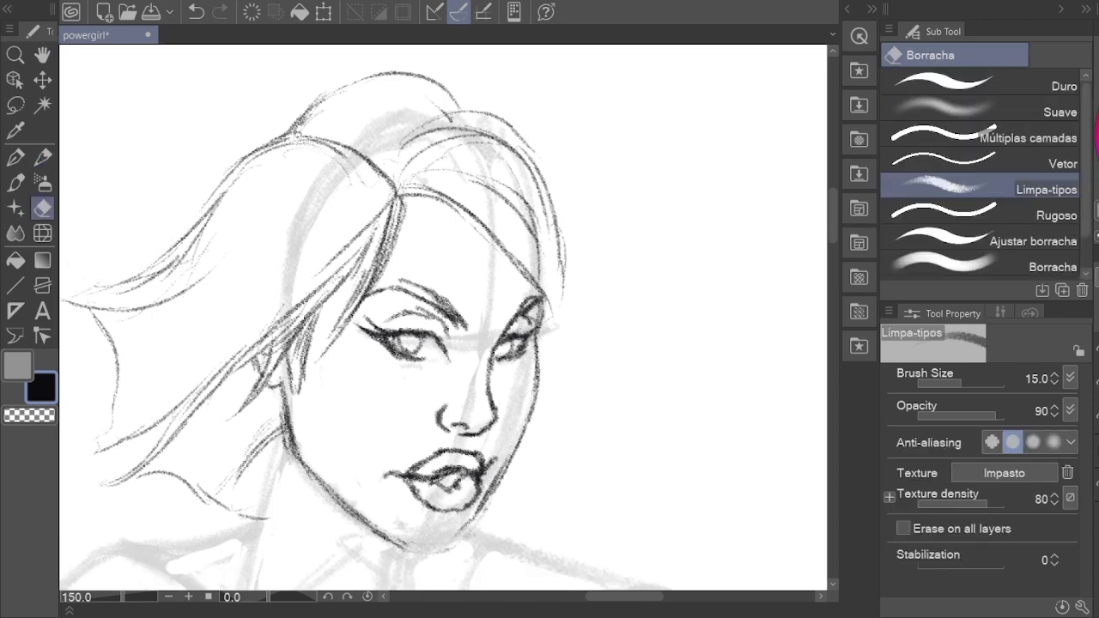
# Step: Erase the irises and lower lids of both eyes, keeping the upper lash lines
pyautogui.scroll(-4, 490, 180)
pyautogui.scroll(4, 502, 388)
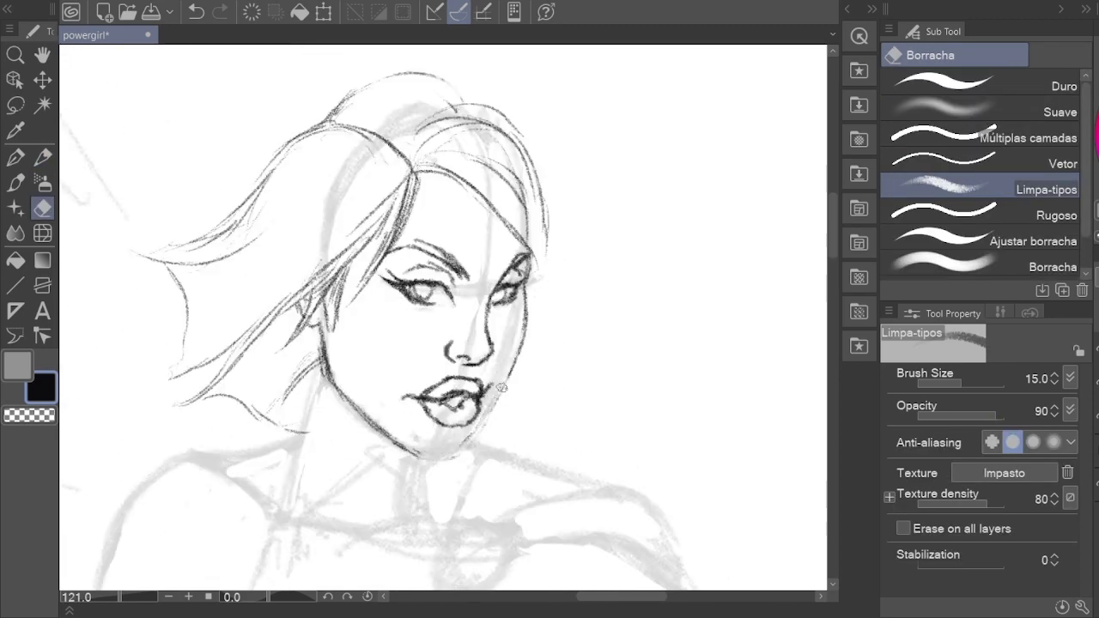
pyautogui.press('p')
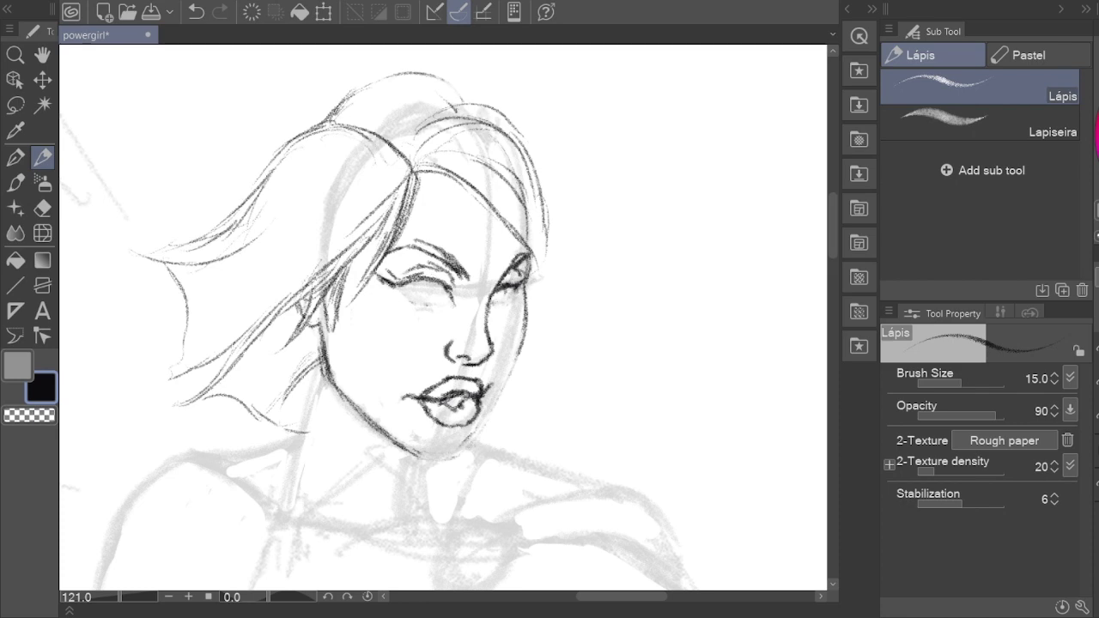
# Step: Thicken the near eye's upper lash line and extend it down to the inner corner
pyautogui.scroll(4, 430, 300)
pyautogui.moveTo(348, 275)
pyautogui.mouseDown()
pyautogui.moveTo(464, 302)
pyautogui.moveTo(507, 337)
pyautogui.mouseUp()
pyautogui.press('e')
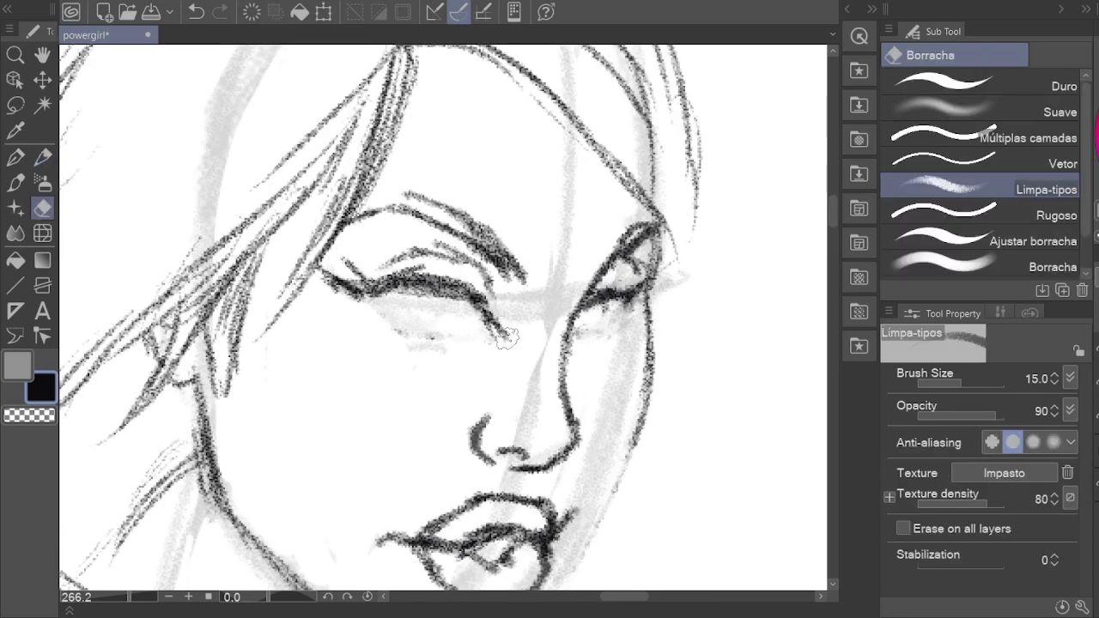
# Step: Redraw the near eye's lower lid and iris beneath the thickened lash line and refine its corners
pyautogui.press('p')
pyautogui.moveTo(351, 296); pyautogui.dragTo(451, 339)
pyautogui.moveTo(385, 320)
pyautogui.mouseDown()
pyautogui.moveTo(482, 348)
pyautogui.moveTo(433, 292)
pyautogui.mouseUp()
pyautogui.press('e')
pyautogui.press('p')
pyautogui.moveTo(343, 288); pyautogui.dragTo(429, 305)
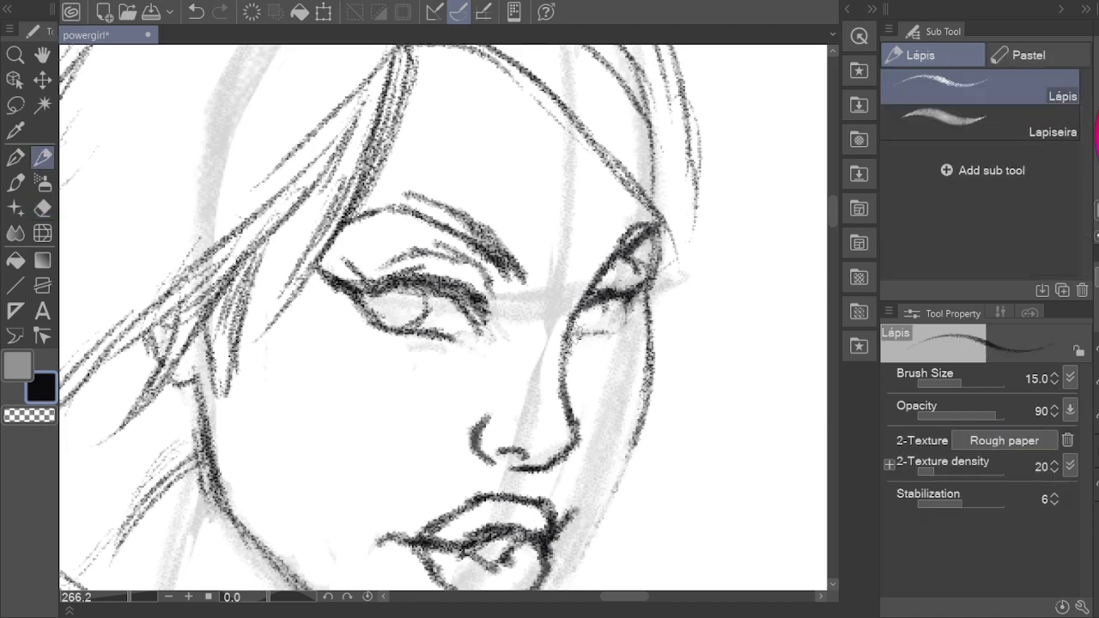
# Step: Redraw the far eye's lid and iris and extend its upper lash line outward past the face contour
pyautogui.moveTo(568, 343)
pyautogui.mouseDown()
pyautogui.moveTo(672, 268)
pyautogui.moveTo(631, 309)
pyautogui.mouseUp()
pyautogui.press('e')
pyautogui.press('p')
pyautogui.moveTo(646, 268); pyautogui.dragTo(645, 348)
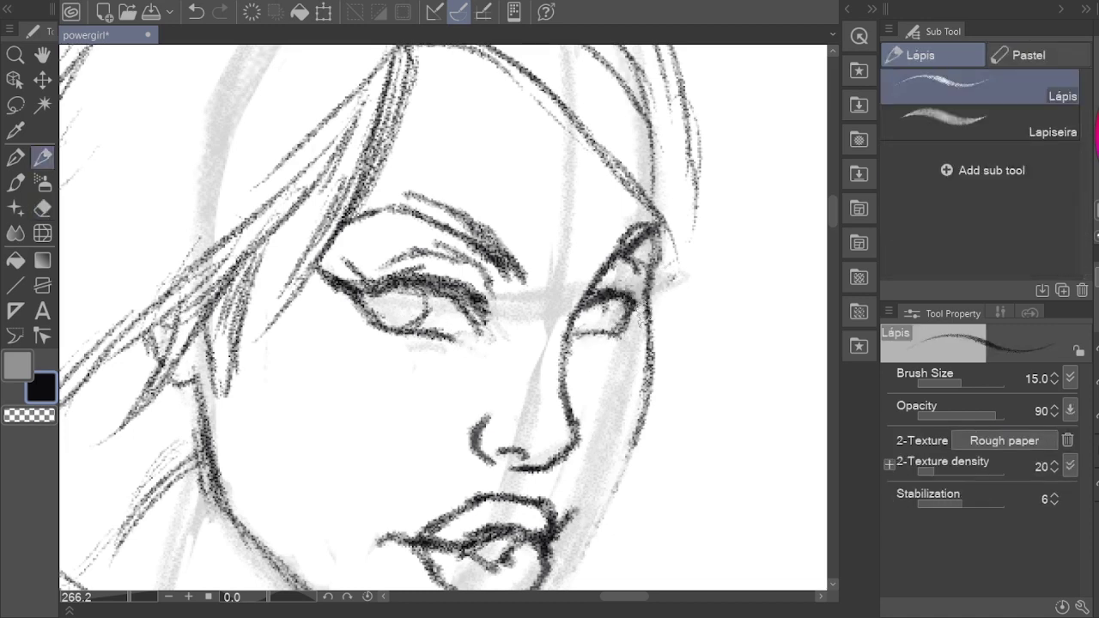
pyautogui.moveTo(690, 270)
pyautogui.mouseDown()
pyautogui.moveTo(616, 302)
pyautogui.moveTo(632, 302)
pyautogui.mouseUp()
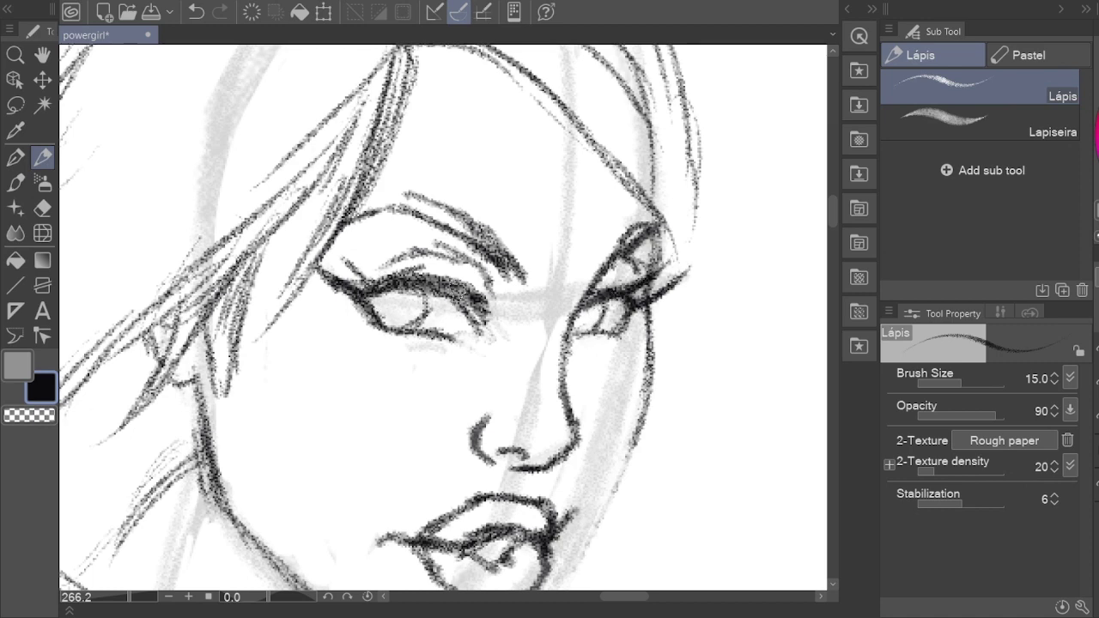
# Step: Thin the near eye's upper lash line by erasing its lower edge and redrawing the curve
pyautogui.press('e')
pyautogui.press('p')
pyautogui.moveTo(448, 288); pyautogui.dragTo(370, 284)
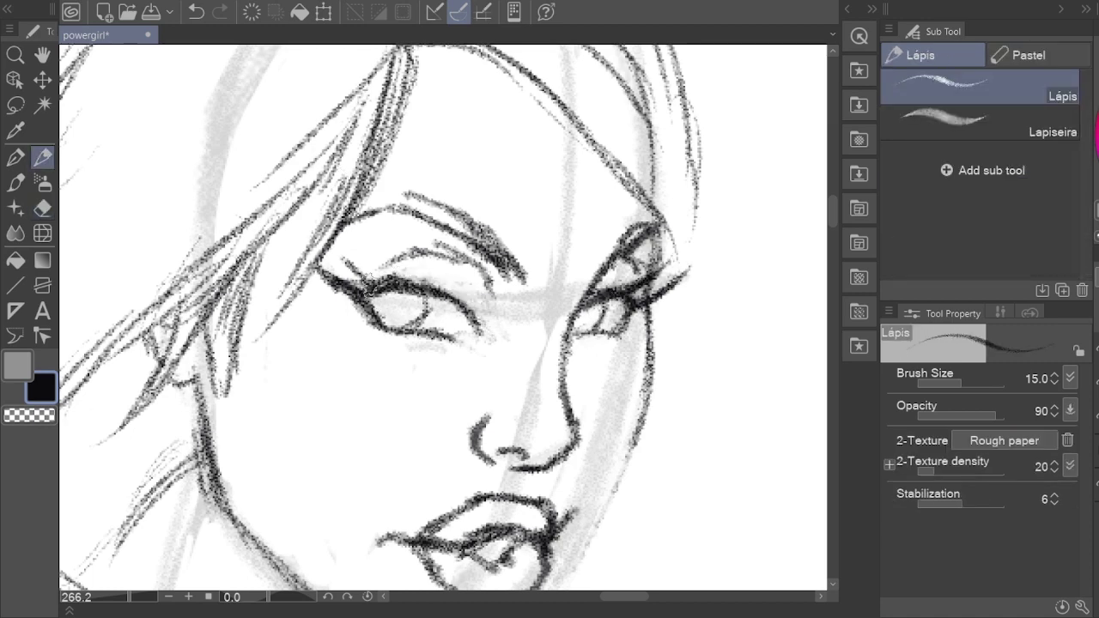
pyautogui.press('h')
pyautogui.scroll(-5, 423, 268)
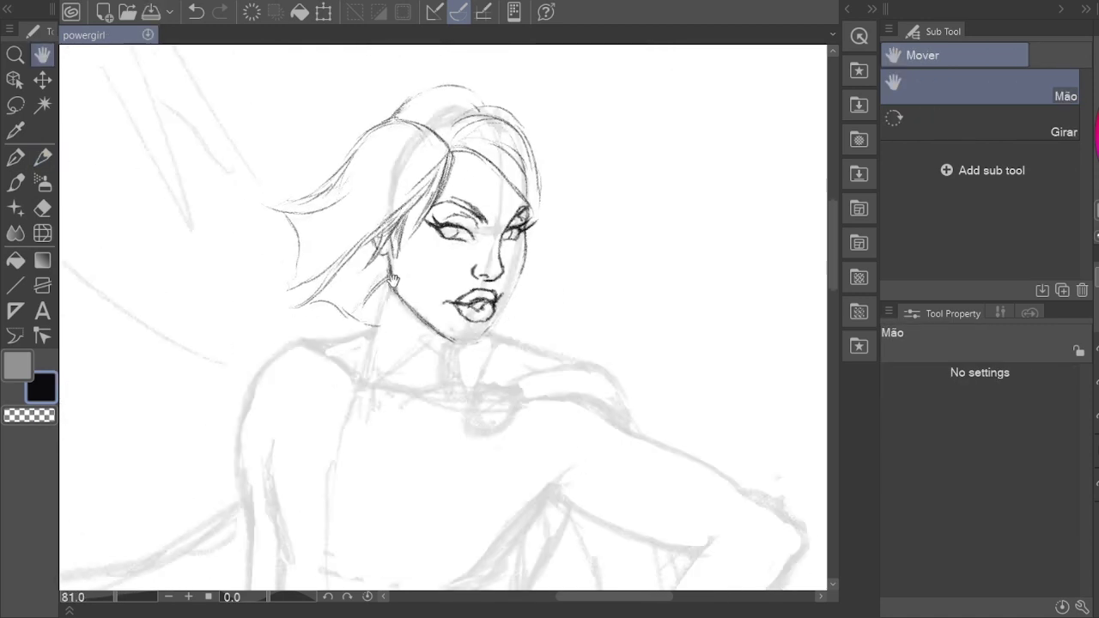
# Step: Close the jaw contour by drawing the chin and joining it to the far cheek line
pyautogui.scroll(4, 465, 346)
pyautogui.press('m')
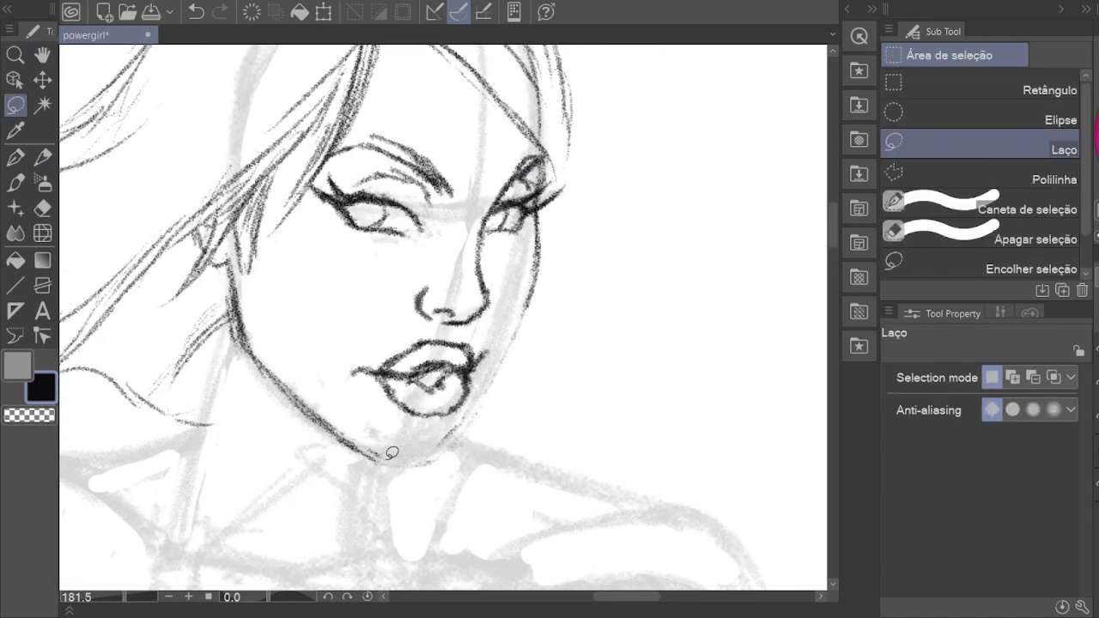
pyautogui.press('p')
pyautogui.moveTo(462, 420)
pyautogui.mouseDown()
pyautogui.moveTo(400, 459)
pyautogui.moveTo(448, 444)
pyautogui.mouseUp()
# Step: Erase the near corner of the mouth and redraw it with a short upturned crease
pyautogui.press('e')
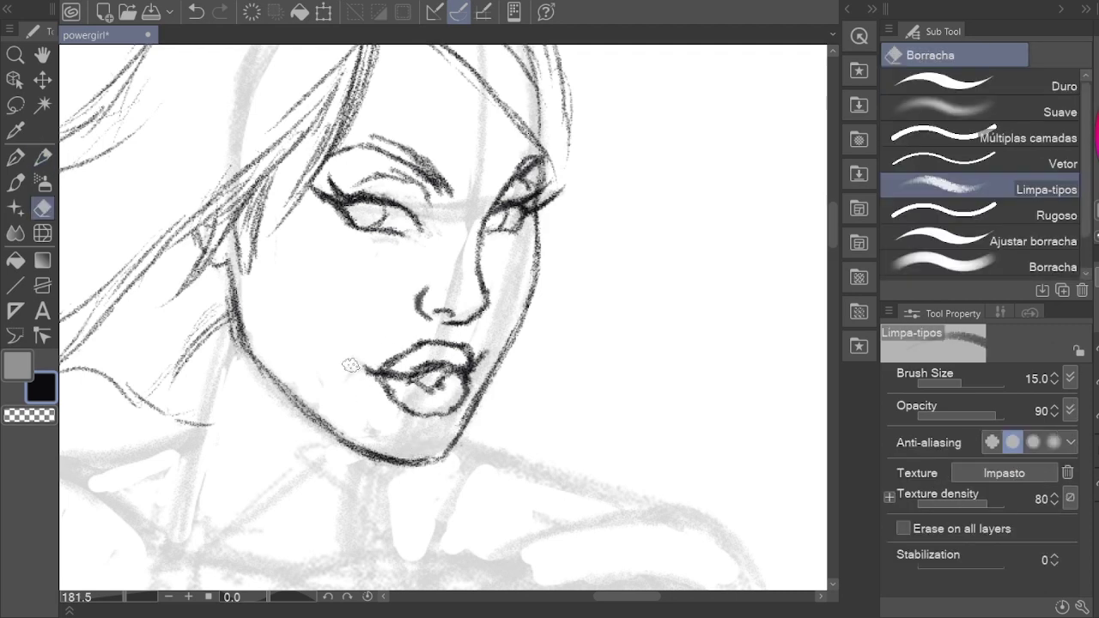
pyautogui.press('o')
pyautogui.press('p')
pyautogui.moveTo(366, 369); pyautogui.dragTo(374, 379)
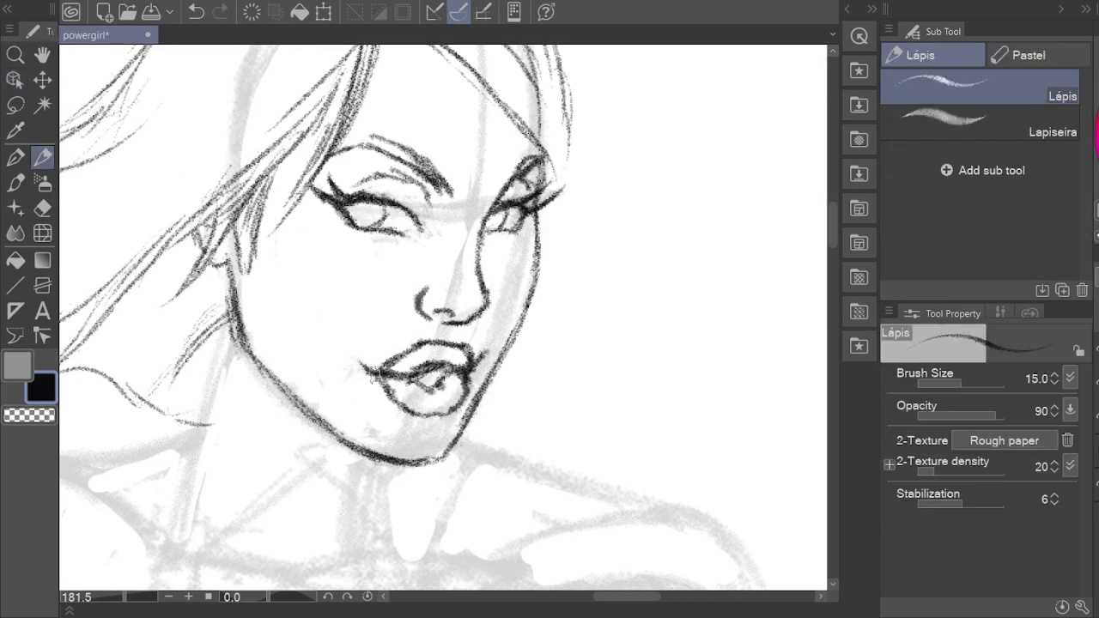
pyautogui.press('e')
pyautogui.press('p')
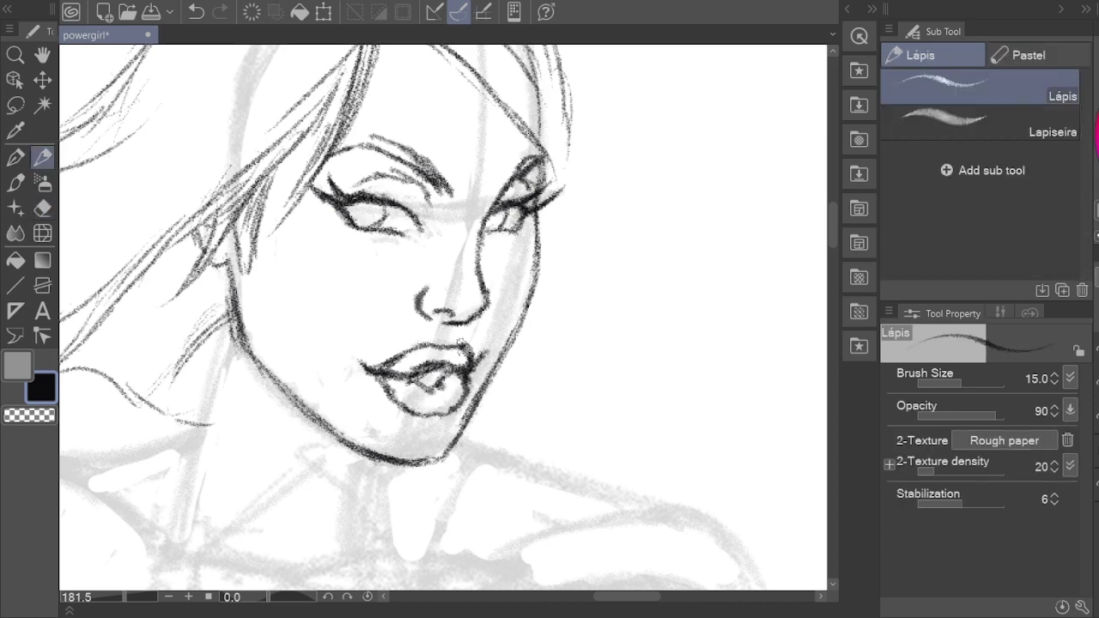
# Step: Draw the near side of the neck and extend the lower hair strand across it beneath the jaw
pyautogui.scroll(-3, 492, 358)
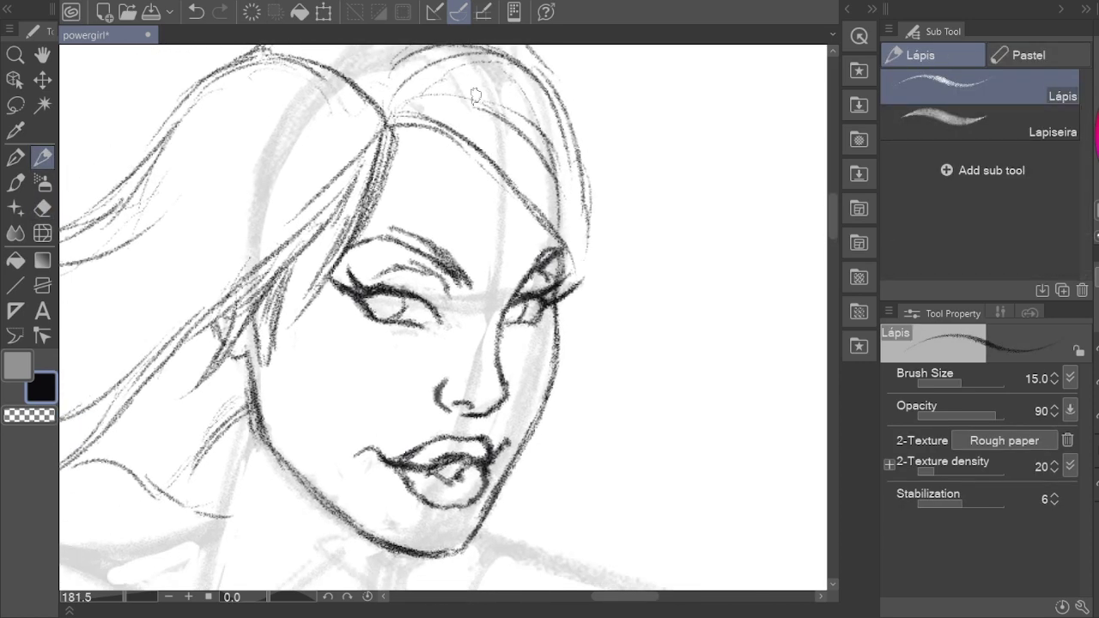
pyautogui.press('h')
pyautogui.scroll(2, 309, 175)
pyautogui.press('p')
pyautogui.moveTo(309, 175)
pyautogui.mouseDown()
pyautogui.moveTo(298, 195)
pyautogui.moveTo(217, 232)
pyautogui.moveTo(248, 261)
pyautogui.mouseUp()
pyautogui.moveTo(497, 582); pyautogui.dragTo(550, 275)
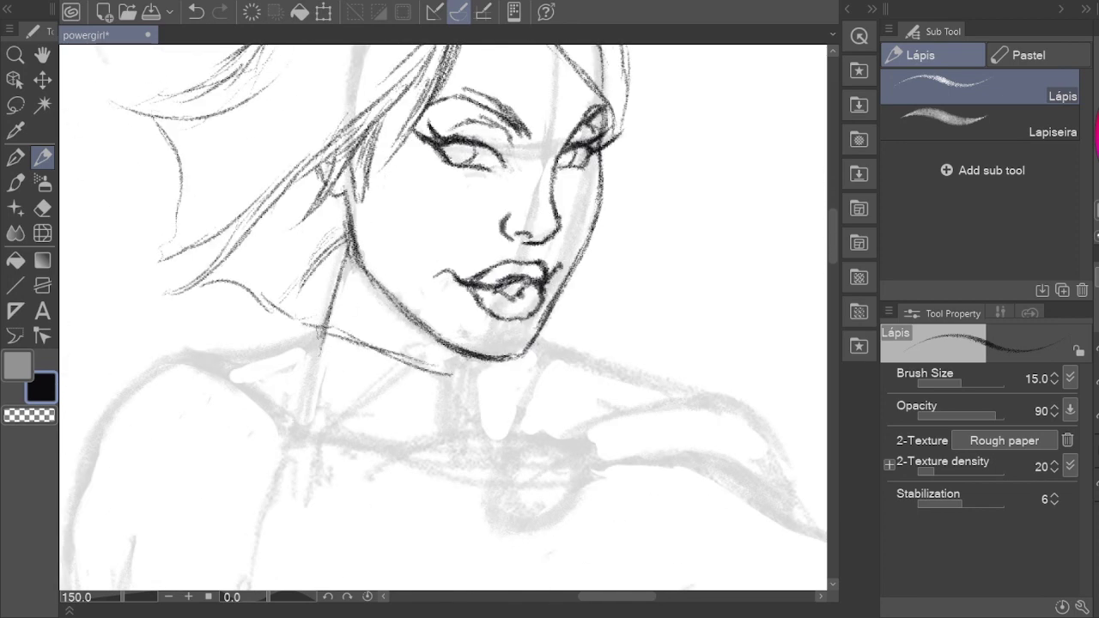
# Step: Outline the near shoulder and upper arm, and the neckline with its round cape clasp
pyautogui.scroll(-3, 325, 324)
pyautogui.moveTo(325, 321); pyautogui.dragTo(294, 460)
pyautogui.moveTo(472, 314); pyautogui.dragTo(388, 269)
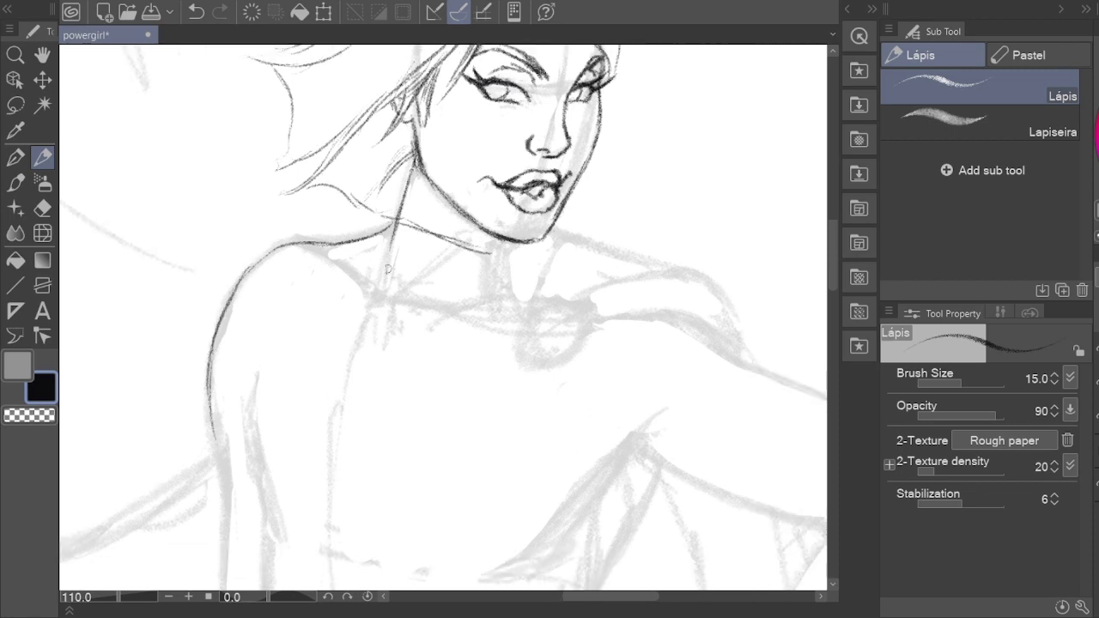
pyautogui.scroll(-5, 510, 256)
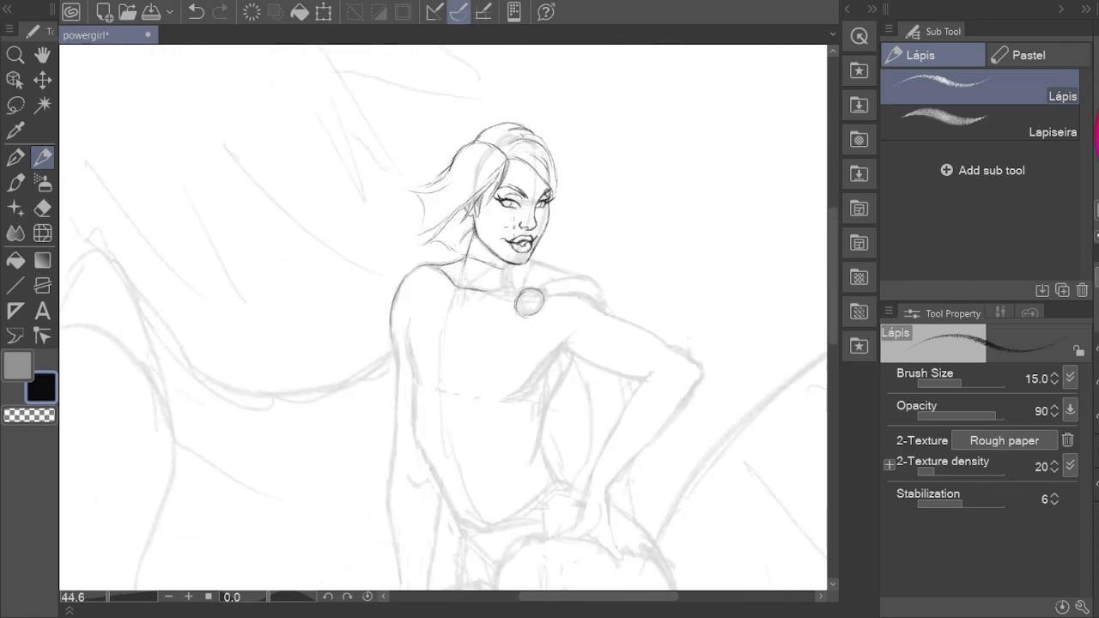
pyautogui.scroll(8, 378, 350)
pyautogui.scroll(-2, 418, 319)
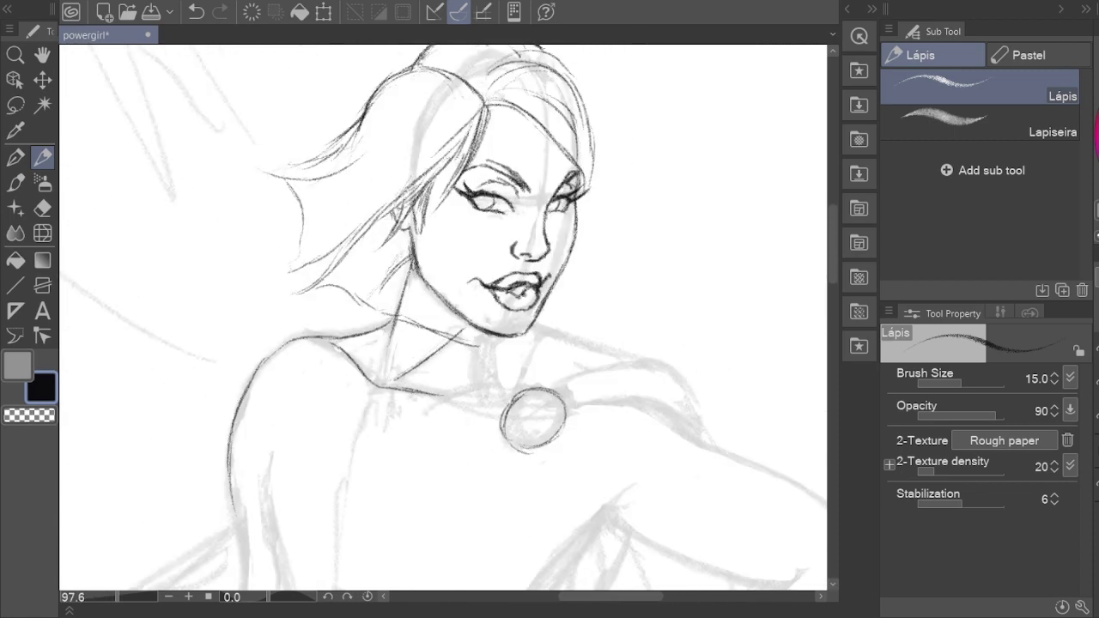
# Step: Erase the near neck line and redraw it from below the ear, adding a second line for the neck muscle
pyautogui.scroll(5, 384, 266)
pyautogui.press('e')
pyautogui.moveTo(378, 385); pyautogui.dragTo(372, 414)
pyautogui.press('p')
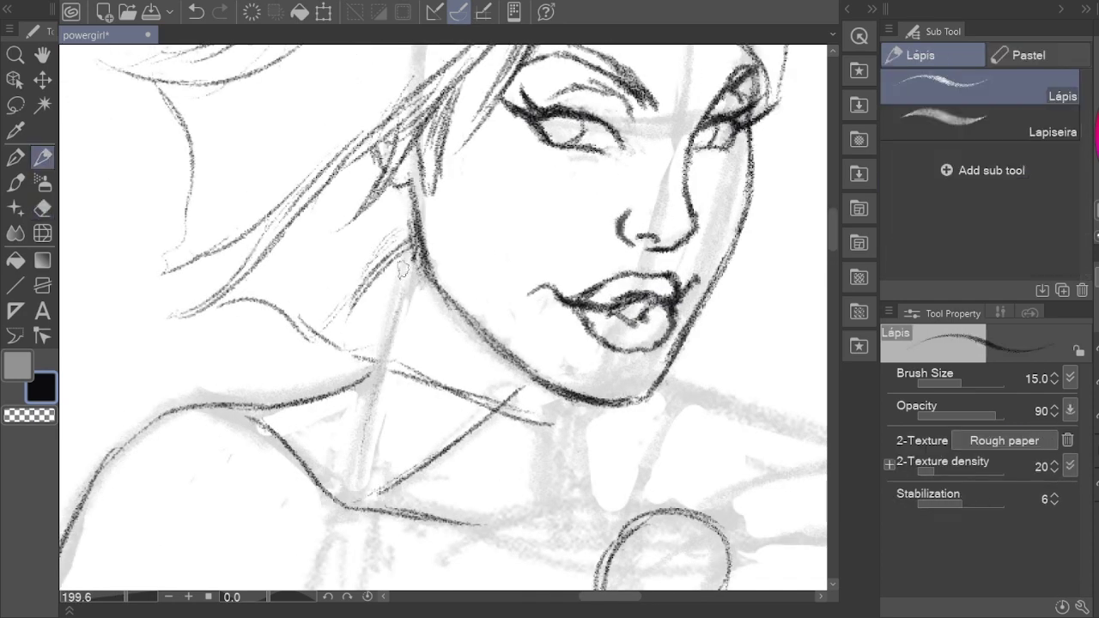
pyautogui.moveTo(408, 249); pyautogui.dragTo(366, 451)
pyautogui.hotkey('ctrl', 'z')
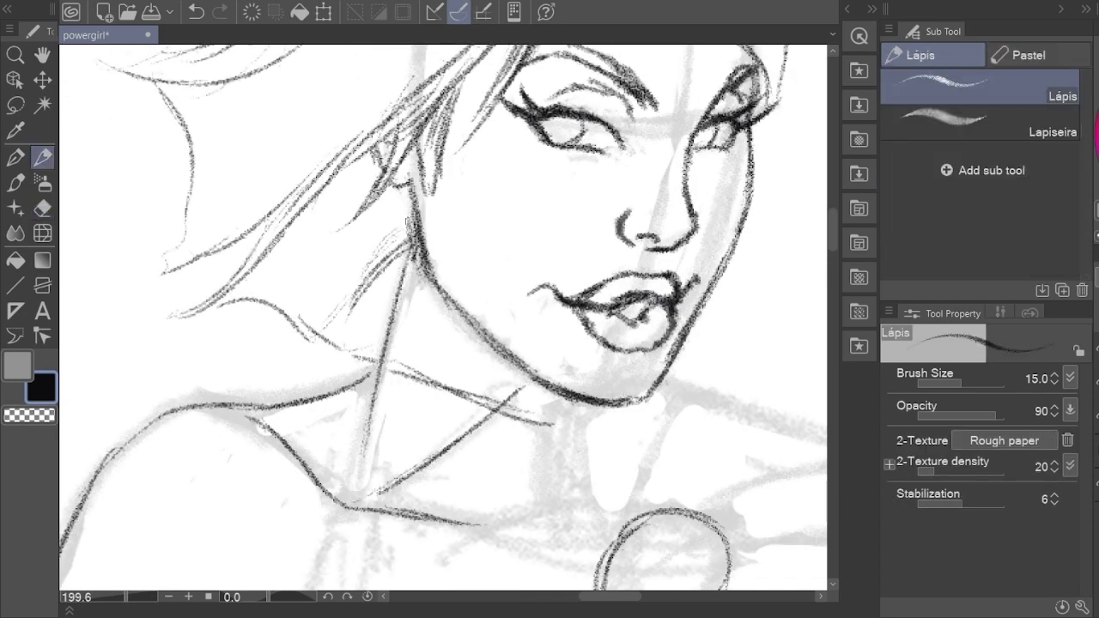
pyautogui.moveTo(408, 222); pyautogui.dragTo(395, 378)
pyautogui.hotkey('ctrl', 'z')
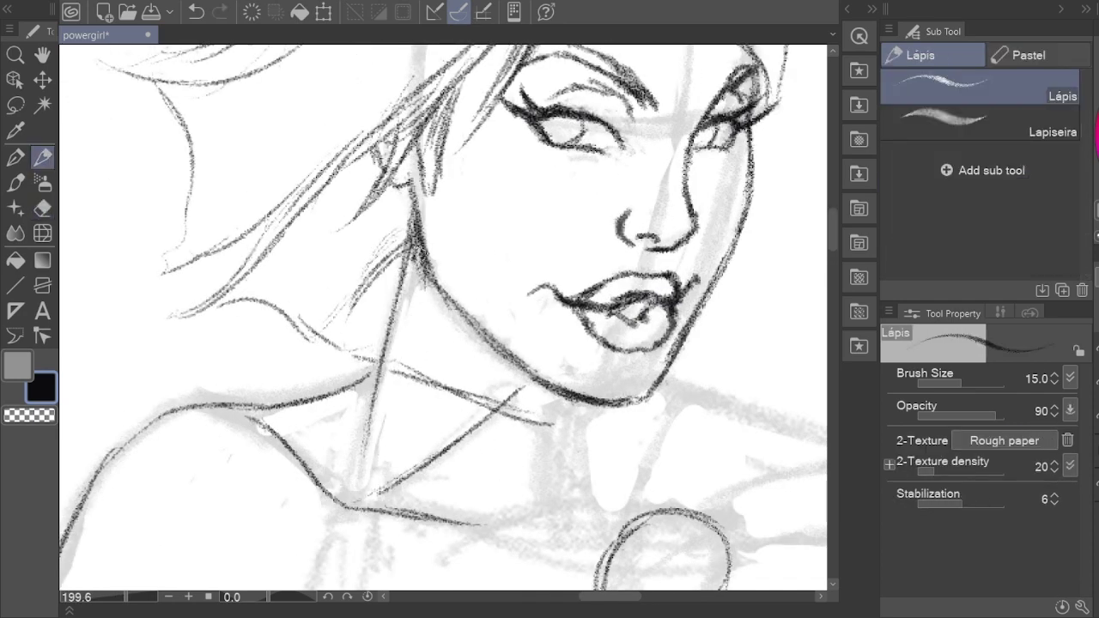
pyautogui.moveTo(420, 249); pyautogui.dragTo(397, 400)
# Step: Replace the near eyebrow with a straighter, lowered brow and add frown creases between the eyes
pyautogui.press('h')
pyautogui.scroll(-5, 469, 311)
pyautogui.scroll(3, 469, 311)
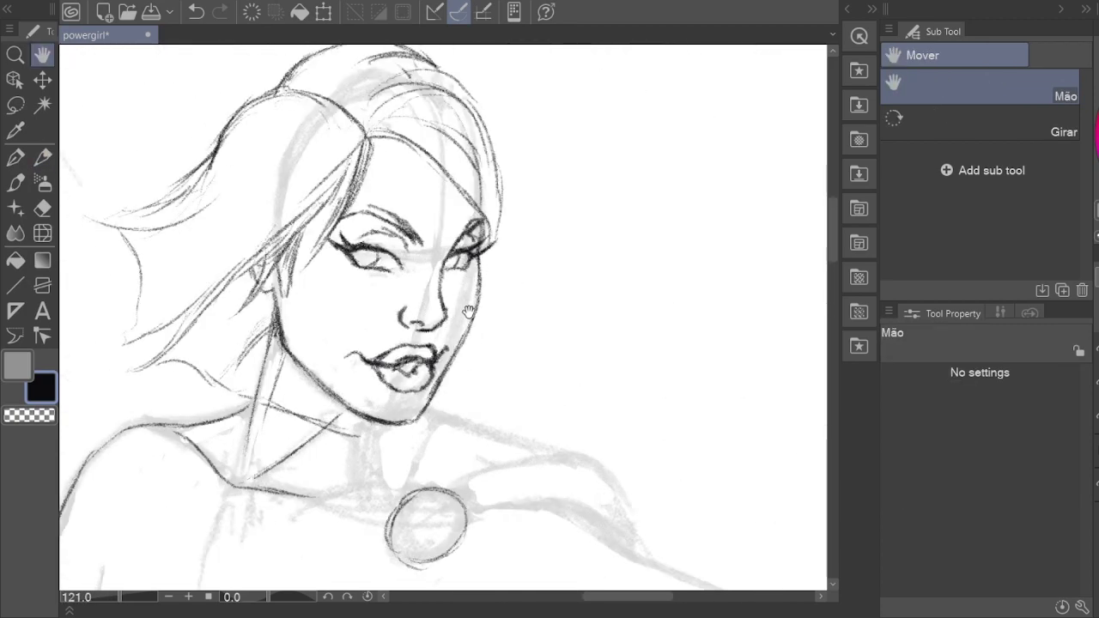
pyautogui.scroll(4, 469, 311)
pyautogui.press('e')
pyautogui.press('p')
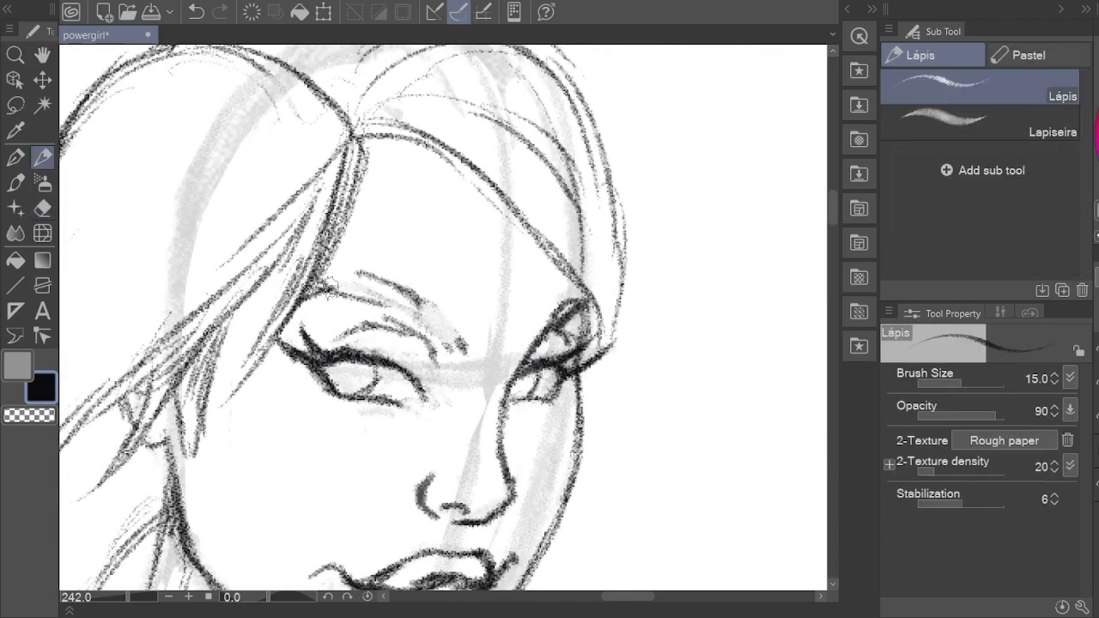
pyautogui.moveTo(329, 288); pyautogui.dragTo(471, 342)
pyautogui.moveTo(403, 292); pyautogui.dragTo(478, 337)
pyautogui.moveTo(323, 273)
pyautogui.mouseDown()
pyautogui.moveTo(407, 302)
pyautogui.moveTo(342, 264)
pyautogui.moveTo(445, 325)
pyautogui.mouseUp()
pyautogui.press('e')
pyautogui.press('p')
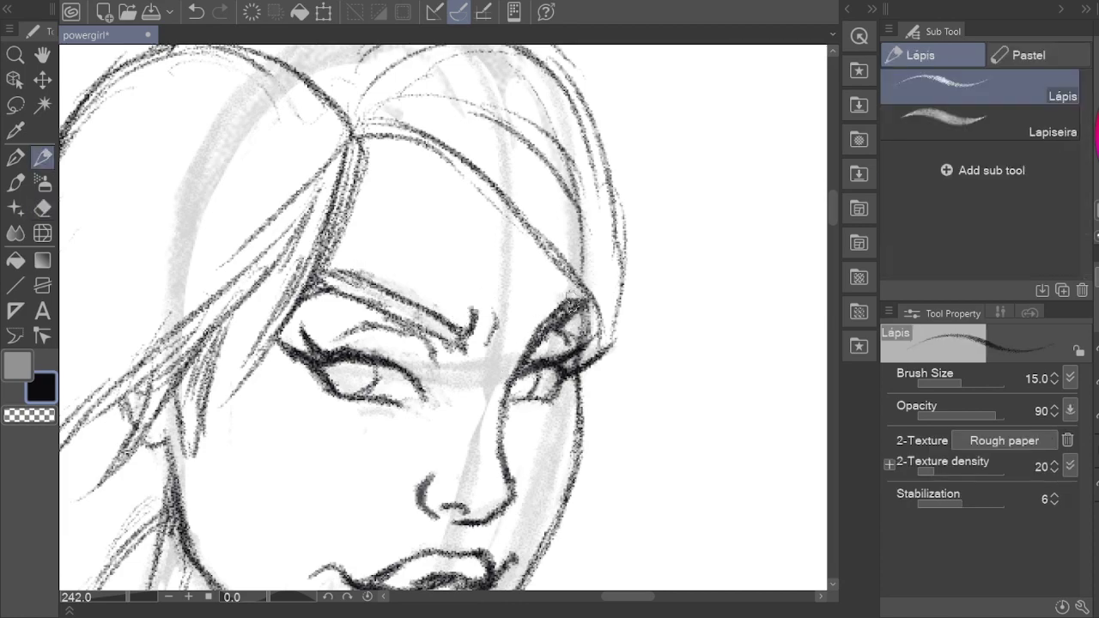
# Step: Erase the hair strand crossing the neck under the jaw and touch up the lines below the ear
pyautogui.scroll(-6, 435, 275)
pyautogui.scroll(7, 481, 344)
pyautogui.press('e')
pyautogui.moveTo(489, 301)
pyautogui.mouseDown()
pyautogui.moveTo(400, 254)
pyautogui.moveTo(326, 243)
pyautogui.mouseUp()
pyautogui.moveTo(460, 287); pyautogui.dragTo(401, 417)
pyautogui.press('p')
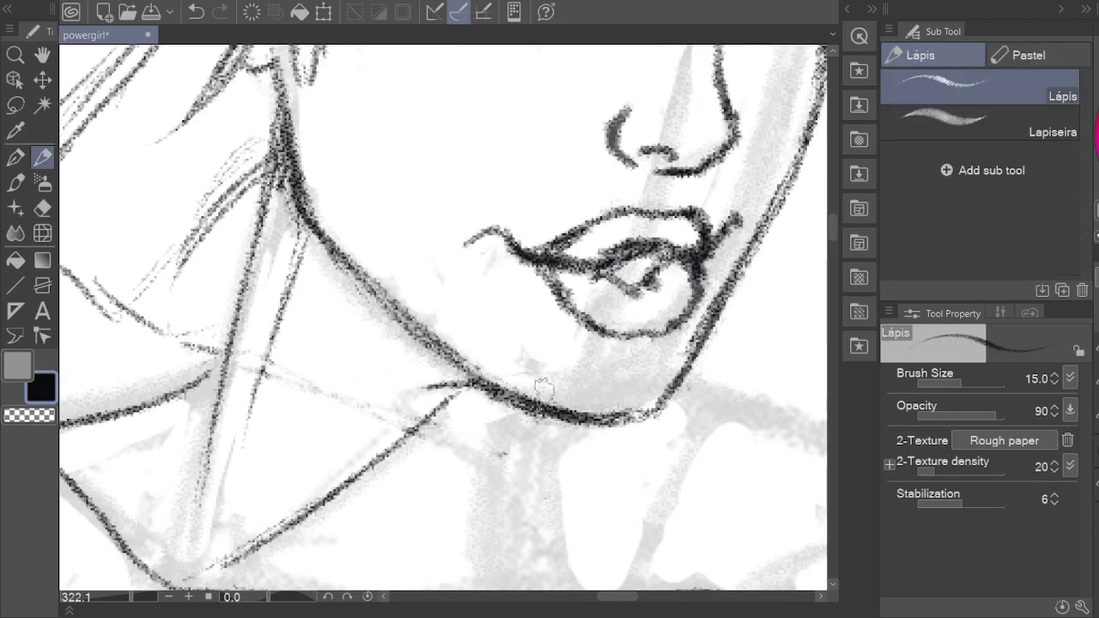
pyautogui.moveTo(275, 236)
pyautogui.mouseDown()
pyautogui.moveTo(268, 322)
pyautogui.moveTo(266, 301)
pyautogui.mouseUp()
pyautogui.press('e')
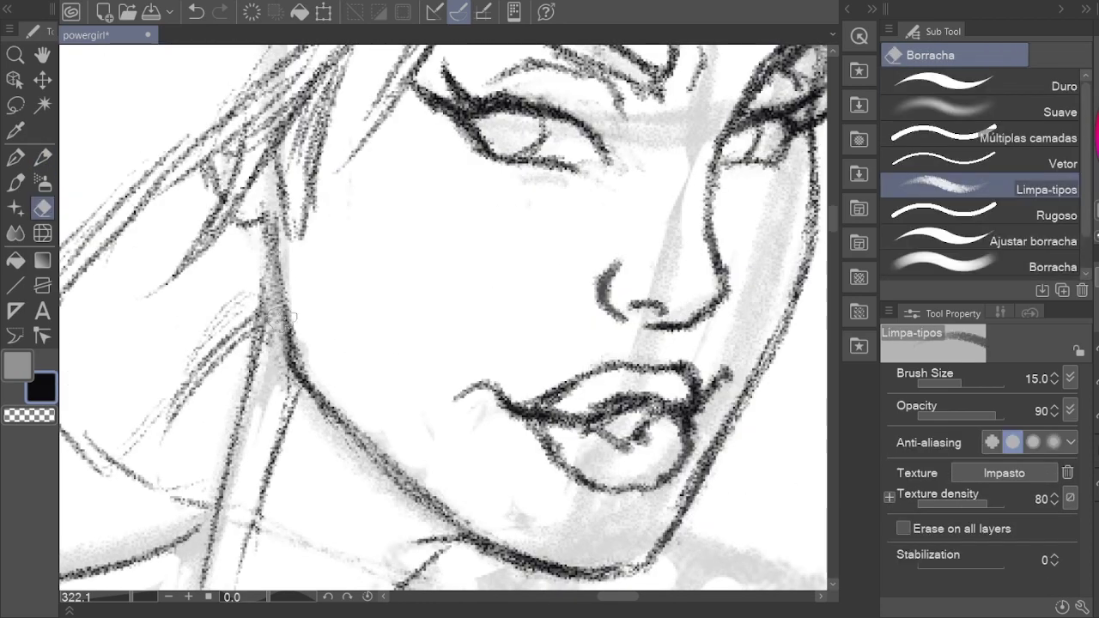
pyautogui.press('p')
# Step: Erase the underside of the nose tip and redraw it with a shorter, more angled curve
pyautogui.scroll(-6, 266, 301)
pyautogui.scroll(6, 257, 343)
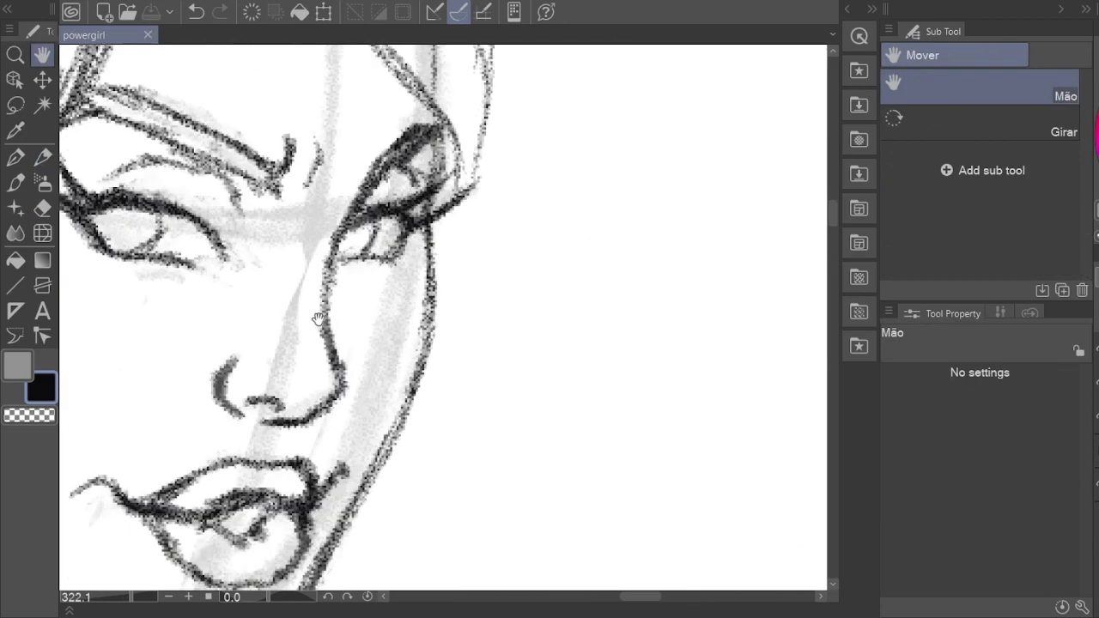
pyautogui.press('e')
pyautogui.press('p')
pyautogui.press('e')
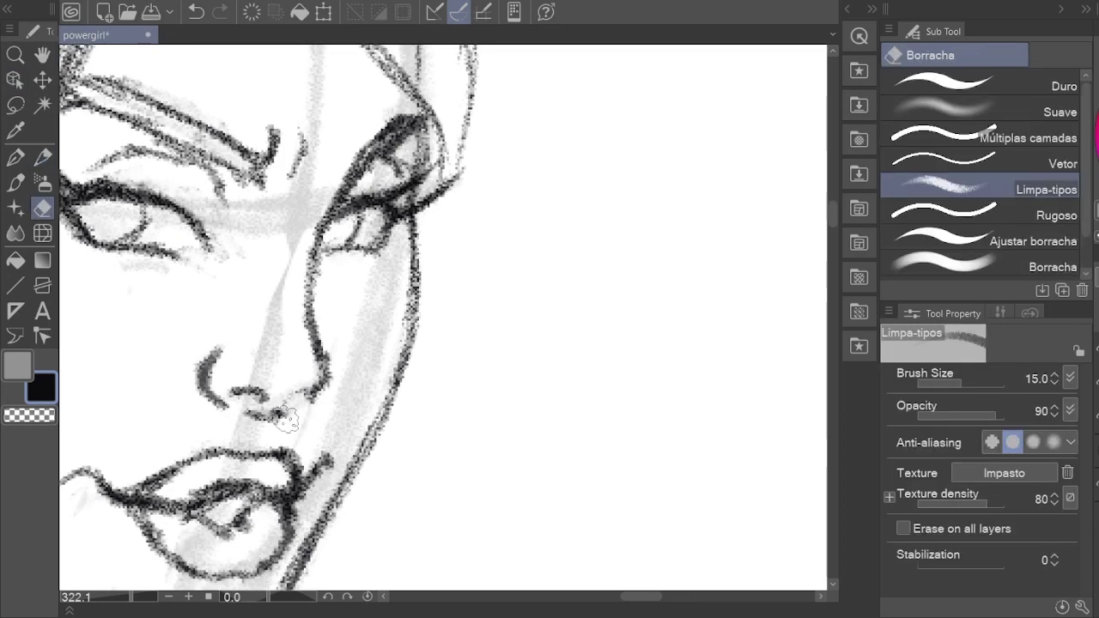
pyautogui.press('p')
pyautogui.moveTo(328, 378); pyautogui.dragTo(251, 413)
pyautogui.press('h')
pyautogui.scroll(-6, 441, 429)
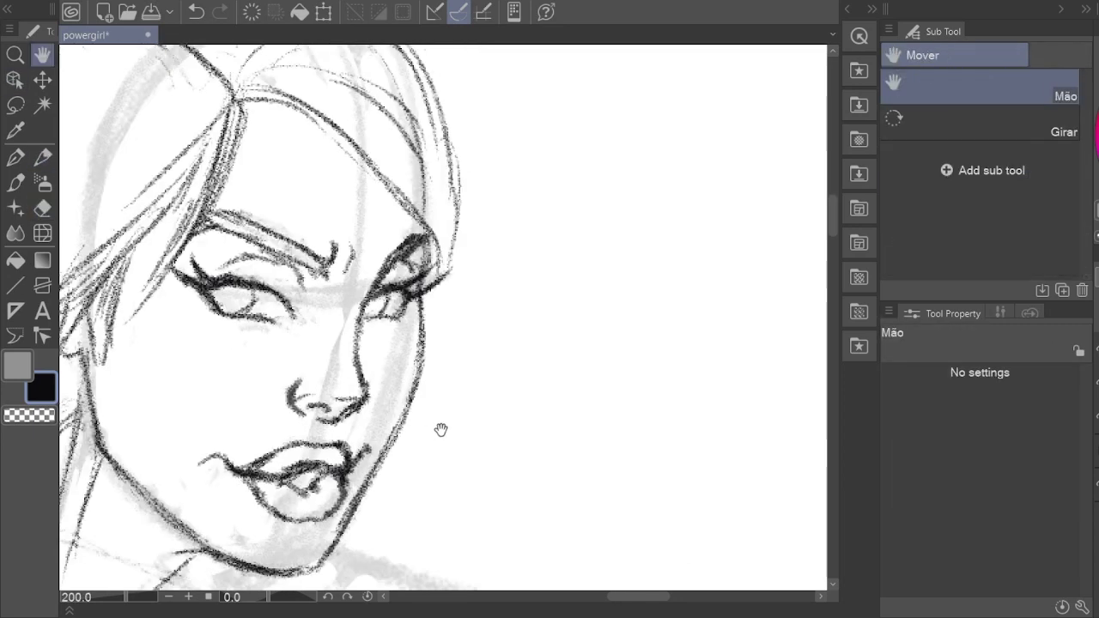
# Step: Sketch the rounded outlines of both breasts on the chest below the cape clasp
pyautogui.moveTo(391, 511); pyautogui.dragTo(404, 318)
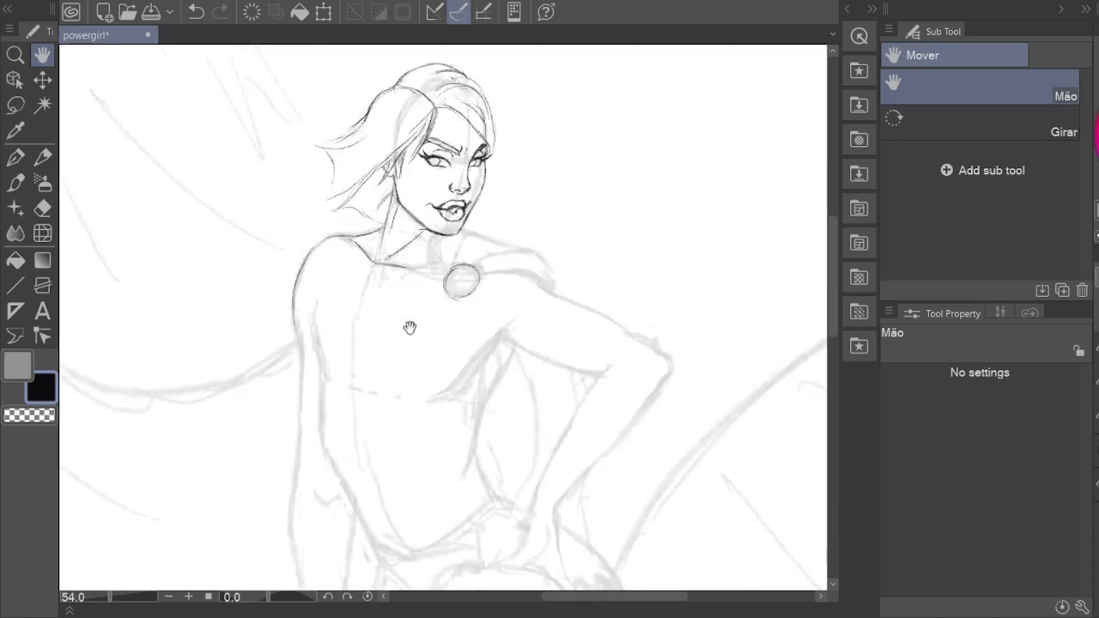
pyautogui.scroll(5, 429, 266)
pyautogui.press('p')
pyautogui.moveTo(179, 193)
pyautogui.mouseDown()
pyautogui.moveTo(196, 274)
pyautogui.moveTo(384, 311)
pyautogui.mouseUp()
pyautogui.scroll(-6, 536, 371)
pyautogui.scroll(3, 530, 400)
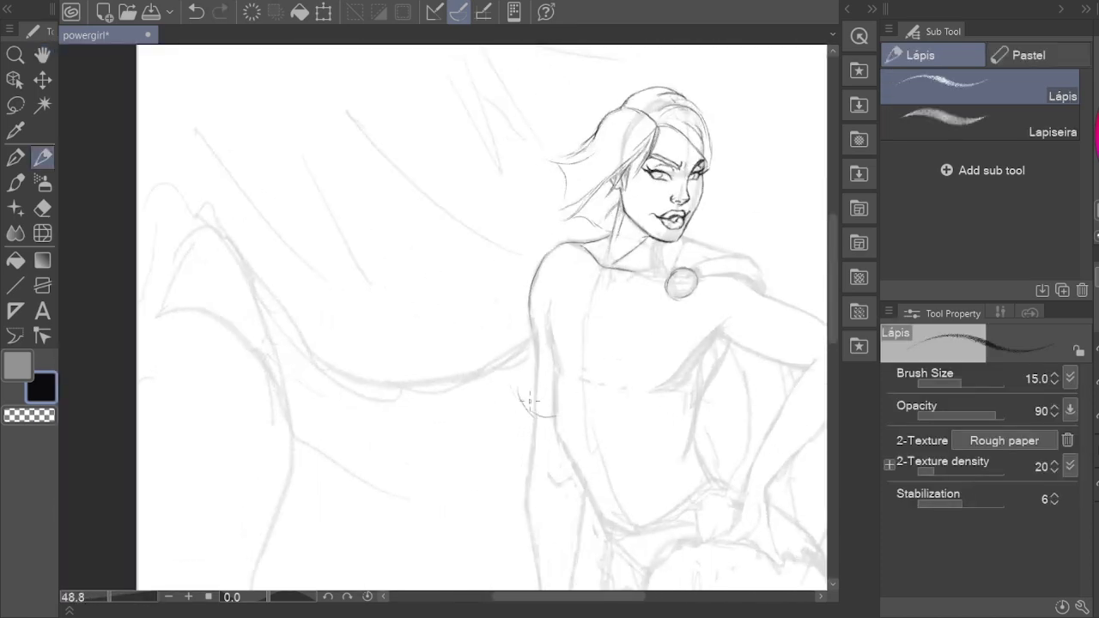
pyautogui.scroll(2, 556, 295)
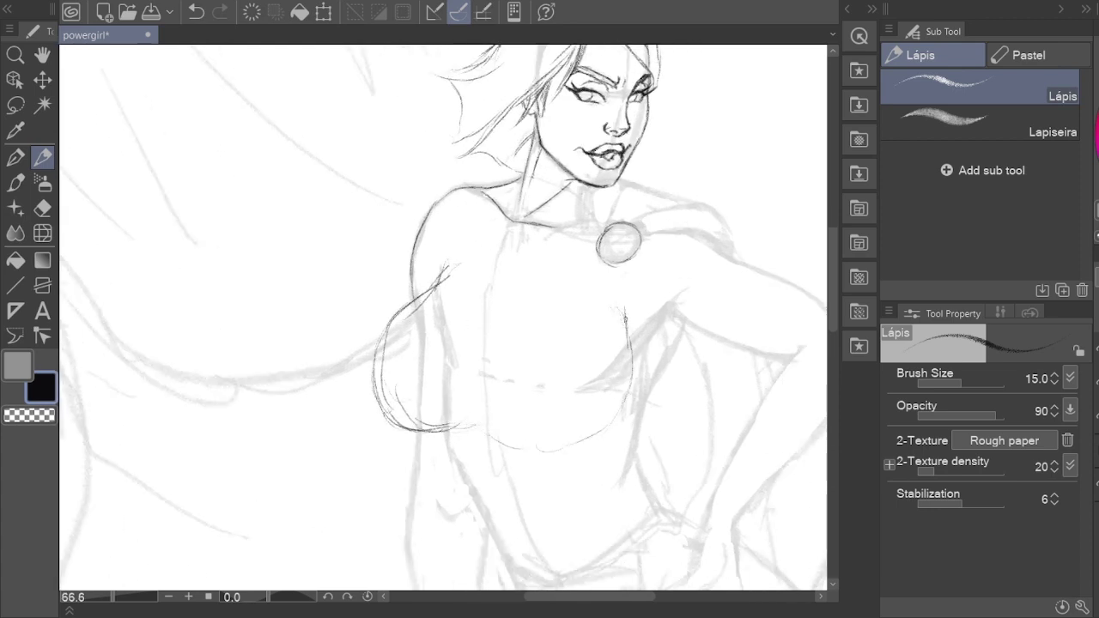
pyautogui.moveTo(497, 429)
pyautogui.mouseDown()
pyautogui.moveTo(523, 449)
pyautogui.moveTo(580, 438)
pyautogui.mouseUp()
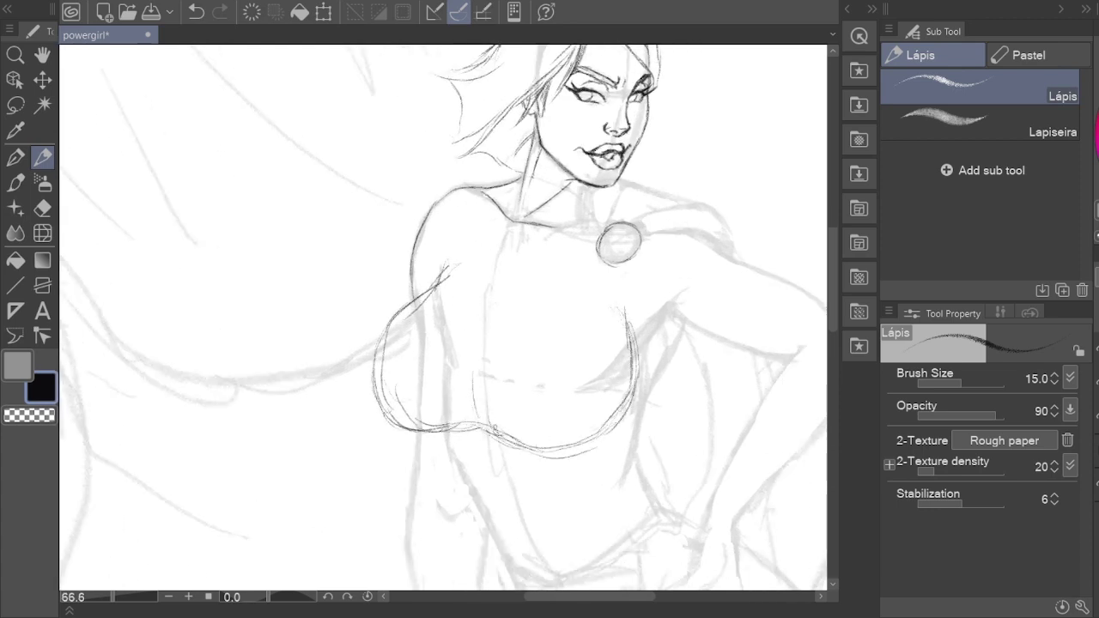
pyautogui.moveTo(495, 429); pyautogui.dragTo(505, 301)
# Step: Erase the breast outline beside the straight arm with the eraser at size 150 and redraw it slightly lower
pyautogui.press('e')
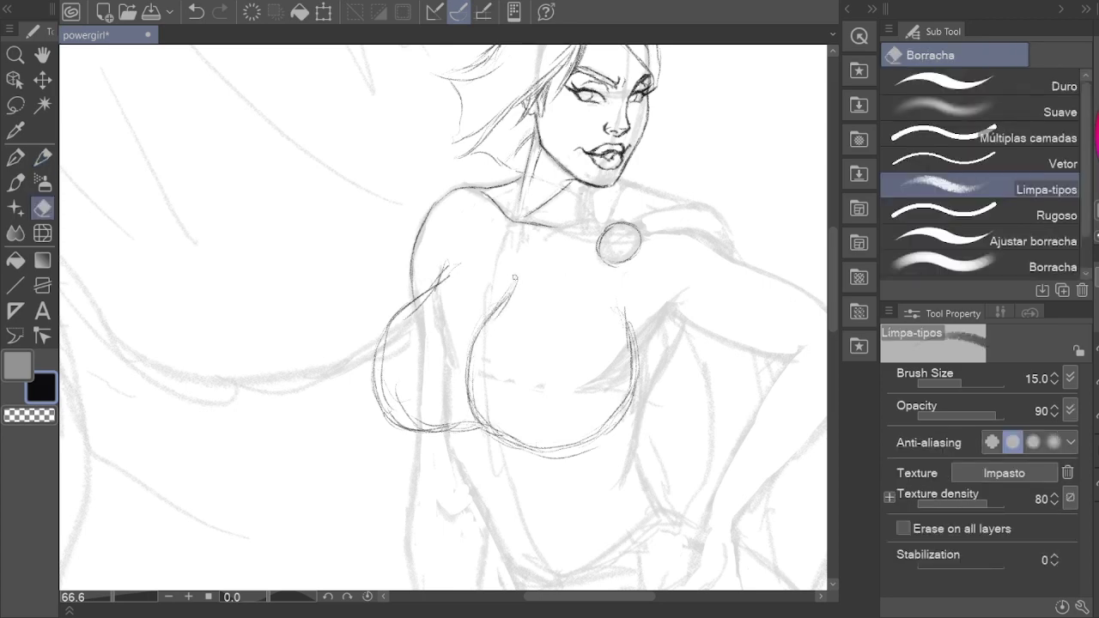
pyautogui.press(']')
pyautogui.moveTo(429, 438); pyautogui.dragTo(391, 297)
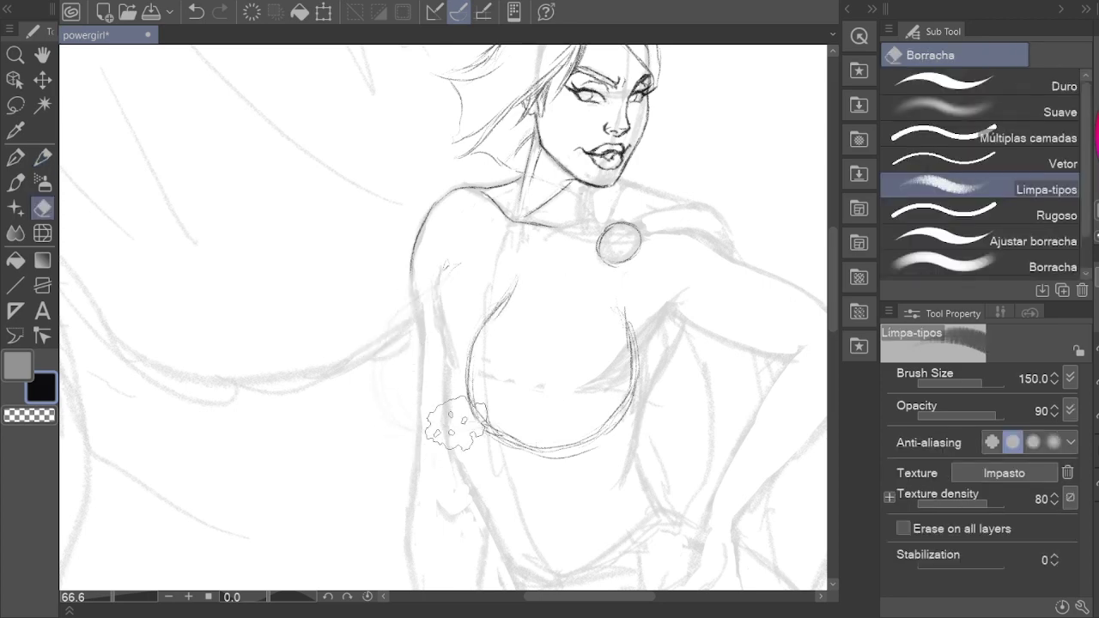
pyautogui.moveTo(426, 384); pyautogui.dragTo(405, 315)
pyautogui.press('p')
pyautogui.moveTo(409, 234)
pyautogui.mouseDown()
pyautogui.moveTo(461, 369)
pyautogui.moveTo(424, 393)
pyautogui.mouseUp()
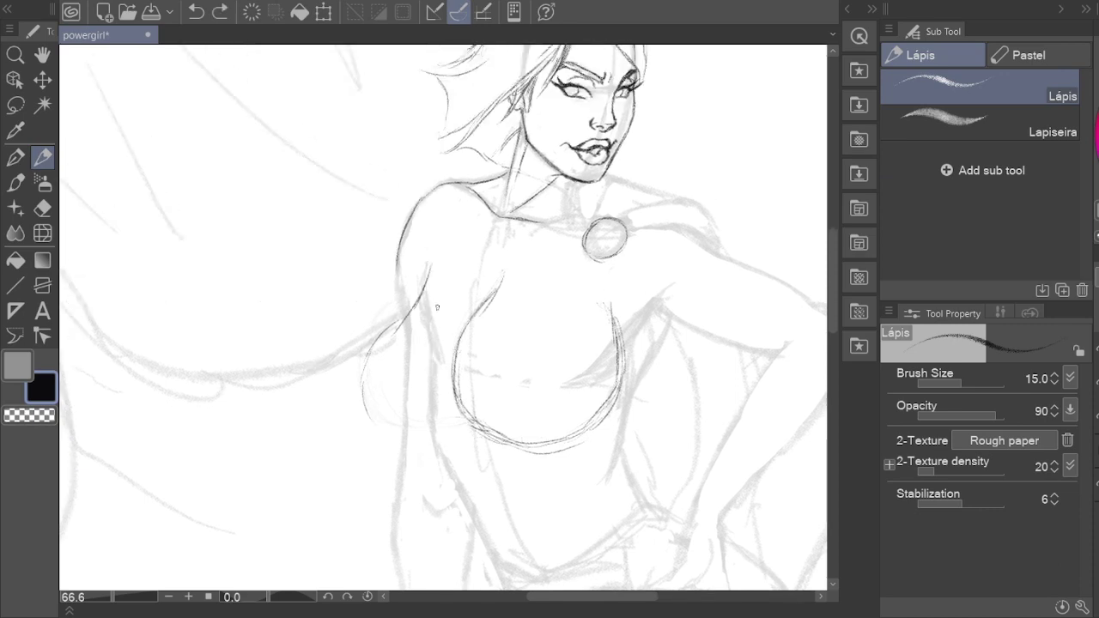
pyautogui.moveTo(427, 271)
pyautogui.mouseDown()
pyautogui.moveTo(367, 404)
pyautogui.moveTo(415, 439)
pyautogui.mouseUp()
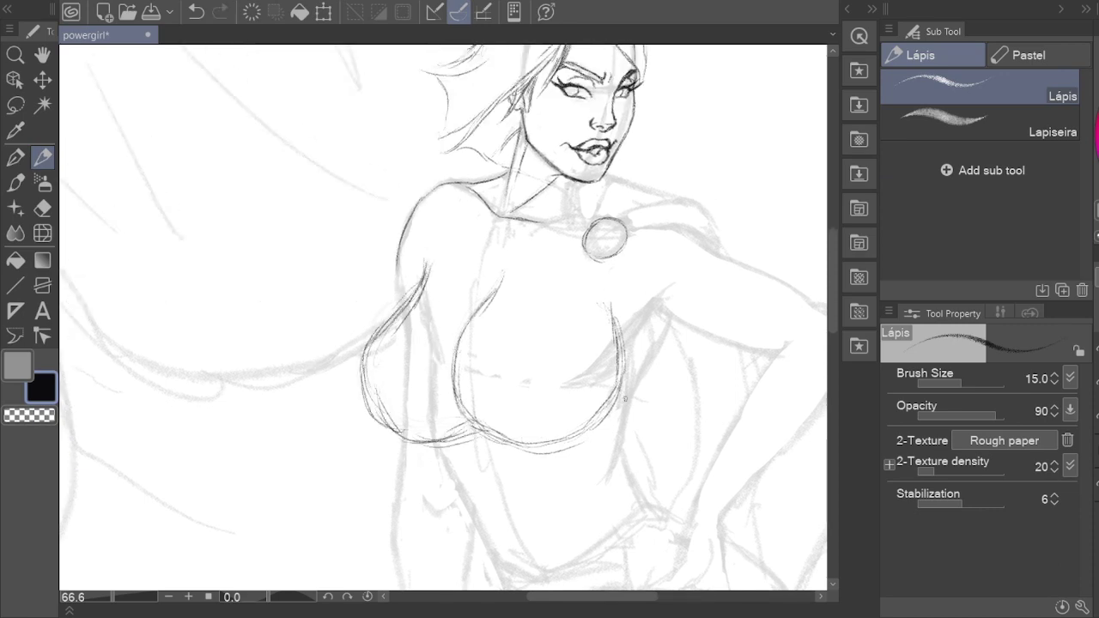
# Step: Refine the inner curve of the breast on the bent-arm side with the size 60 eraser and reinforce the bust outlines
pyautogui.moveTo(469, 317)
pyautogui.mouseDown()
pyautogui.moveTo(537, 454)
pyautogui.moveTo(617, 347)
pyautogui.mouseUp()
pyautogui.press('e')
pyautogui.moveTo(471, 413); pyautogui.dragTo(462, 307)
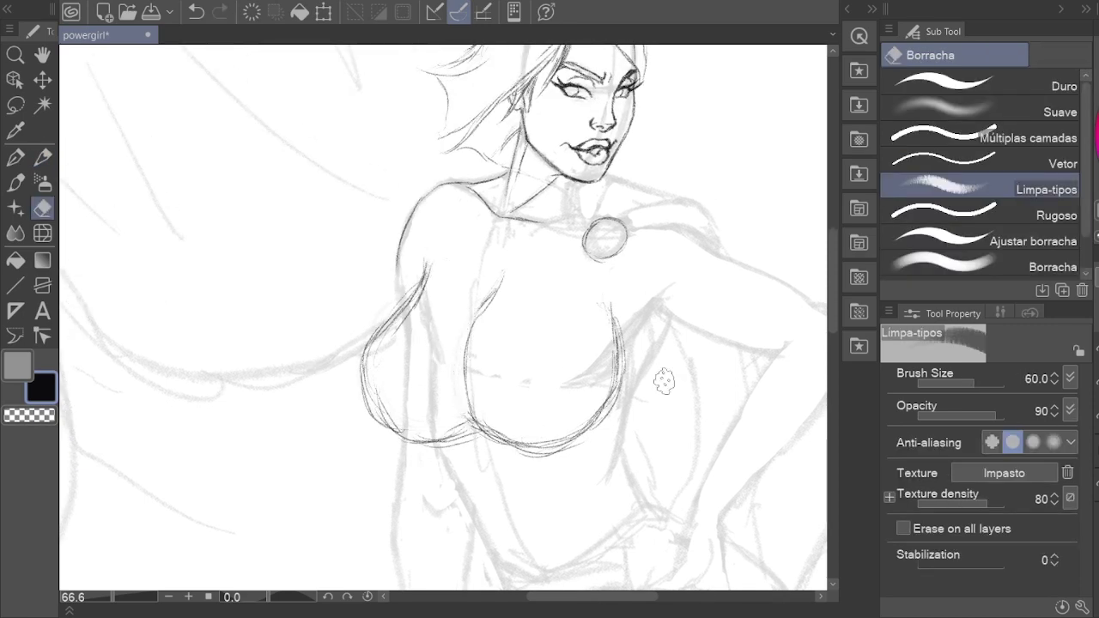
pyautogui.press('p')
pyautogui.moveTo(664, 381); pyautogui.dragTo(624, 404)
pyautogui.moveTo(450, 335); pyautogui.dragTo(426, 448)
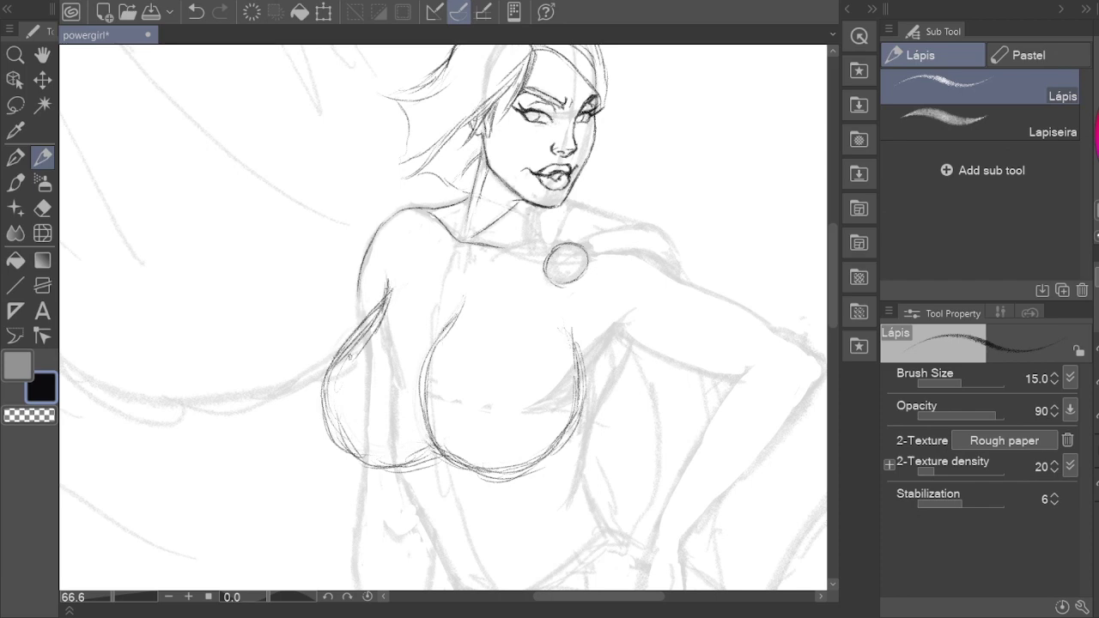
pyautogui.press('e')
pyautogui.moveTo(550, 309)
pyautogui.mouseDown()
pyautogui.moveTo(507, 339)
pyautogui.moveTo(498, 361)
pyautogui.mouseUp()
pyautogui.press('p')
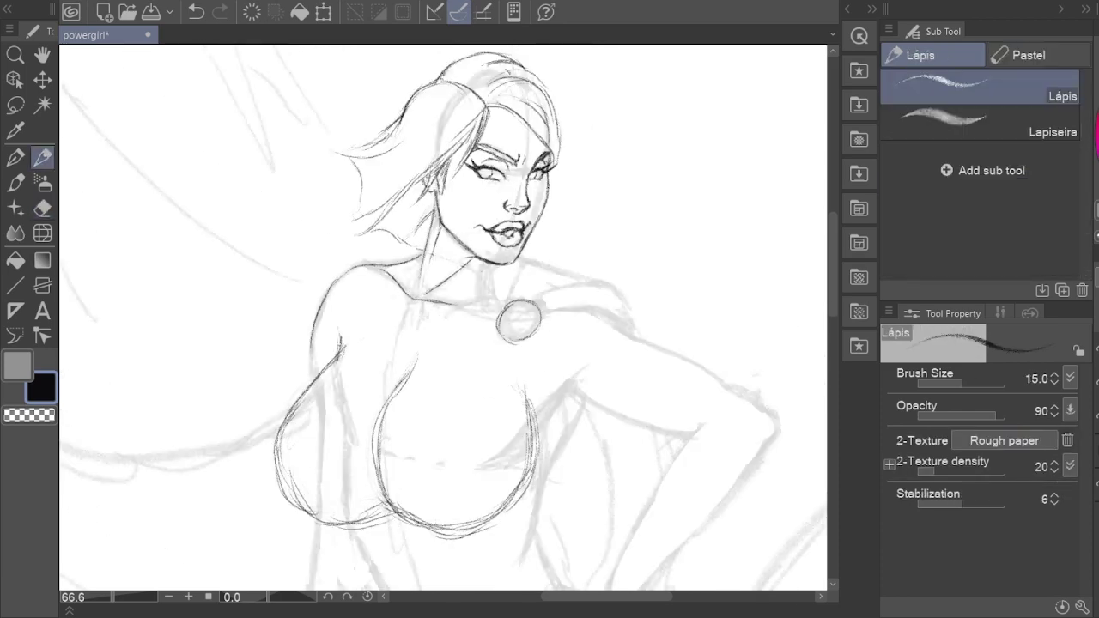
# Step: Sketch the bent arm's armpit and upper-arm underside, plus the double-lined cape strap running from the clasp to the opposite armpit
pyautogui.moveTo(539, 410)
pyautogui.mouseDown()
pyautogui.moveTo(471, 299)
pyautogui.moveTo(550, 284)
pyautogui.mouseUp()
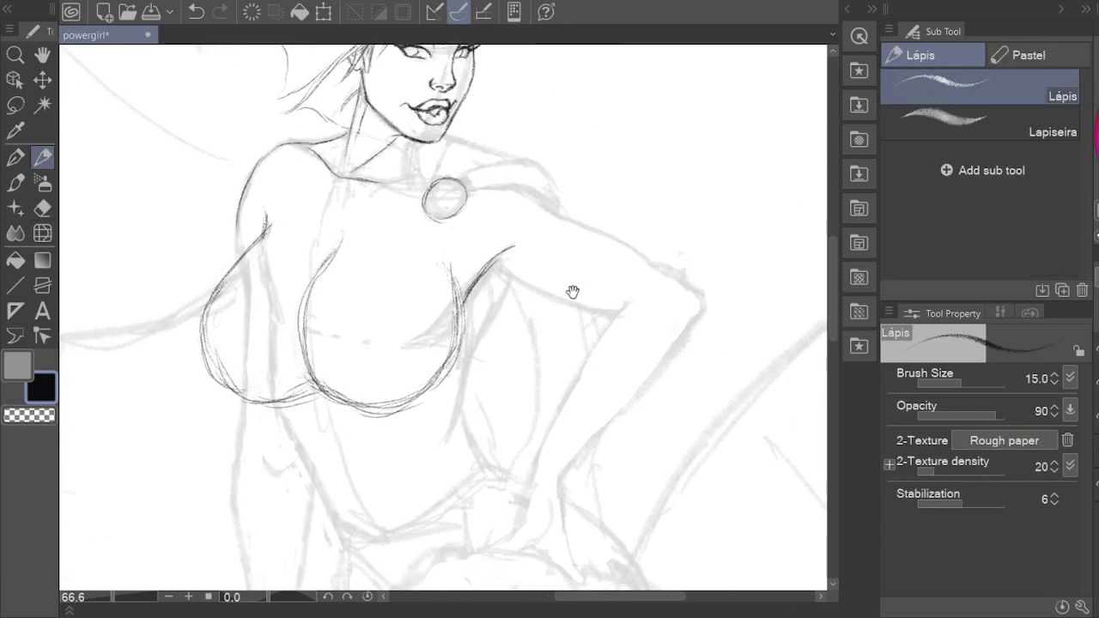
pyautogui.moveTo(421, 273)
pyautogui.mouseDown()
pyautogui.moveTo(524, 316)
pyautogui.moveTo(652, 343)
pyautogui.mouseUp()
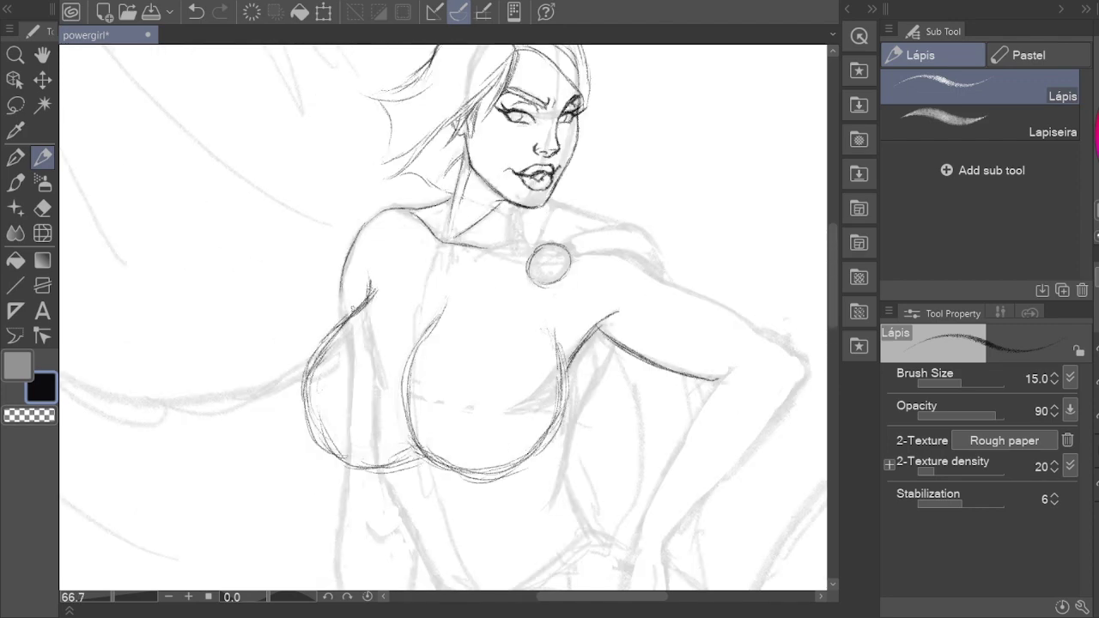
pyautogui.moveTo(409, 302); pyautogui.dragTo(406, 326)
pyautogui.moveTo(525, 295); pyautogui.dragTo(345, 335)
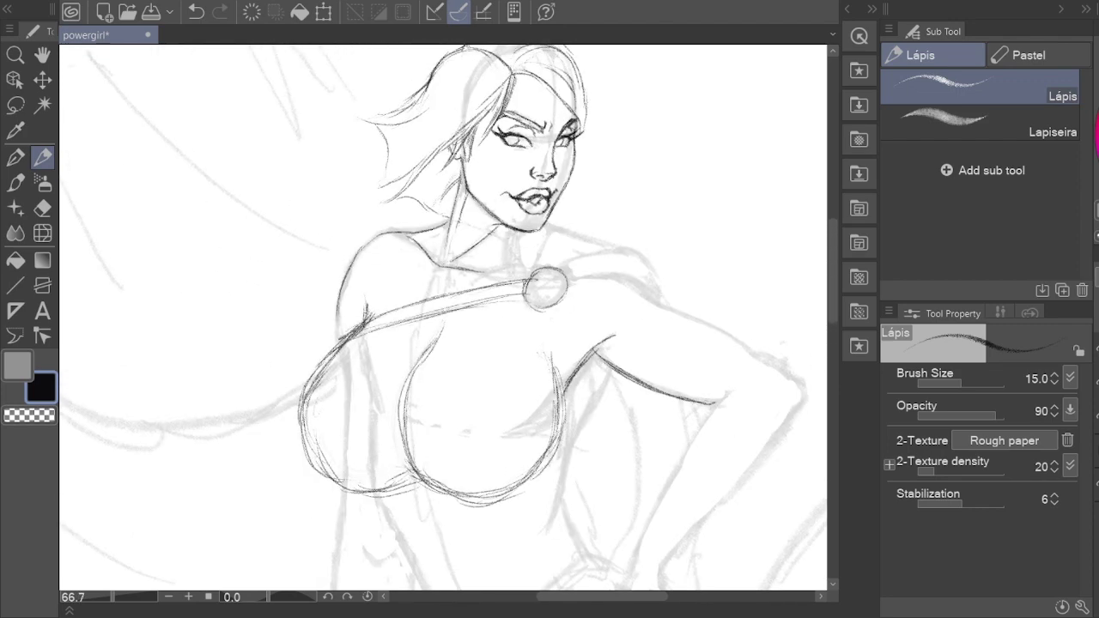
# Step: Extend the collarbone toward the round clasp and sketch the neck lines running from the jaw down to it
pyautogui.scroll(4, 572, 209)
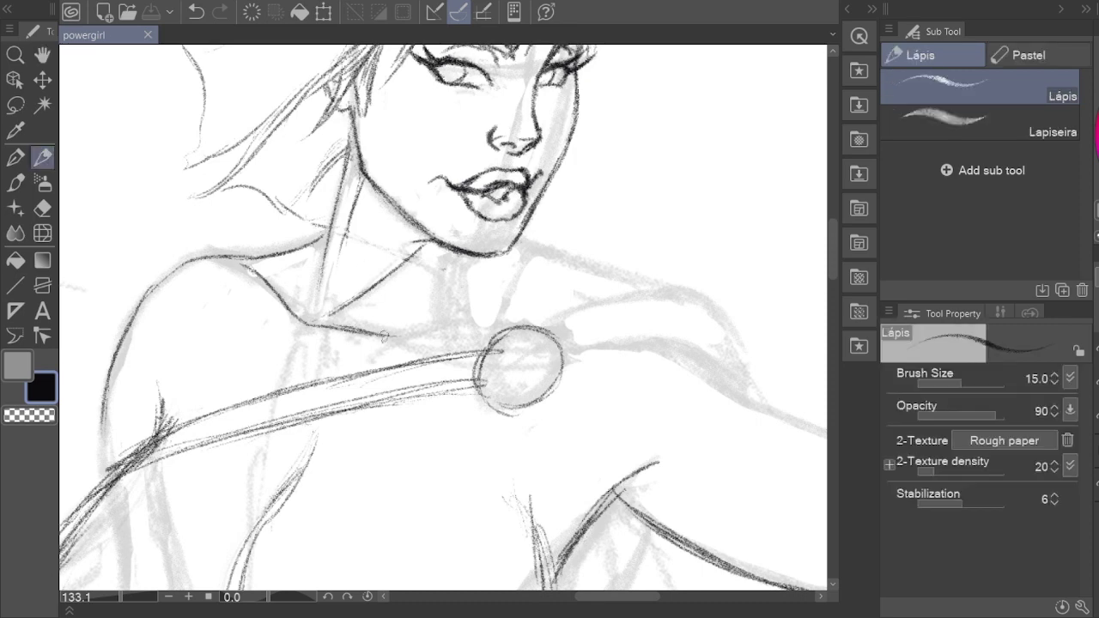
pyautogui.moveTo(383, 335)
pyautogui.mouseDown()
pyautogui.moveTo(453, 327)
pyautogui.moveTo(485, 335)
pyautogui.mouseUp()
pyautogui.moveTo(456, 257); pyautogui.dragTo(486, 364)
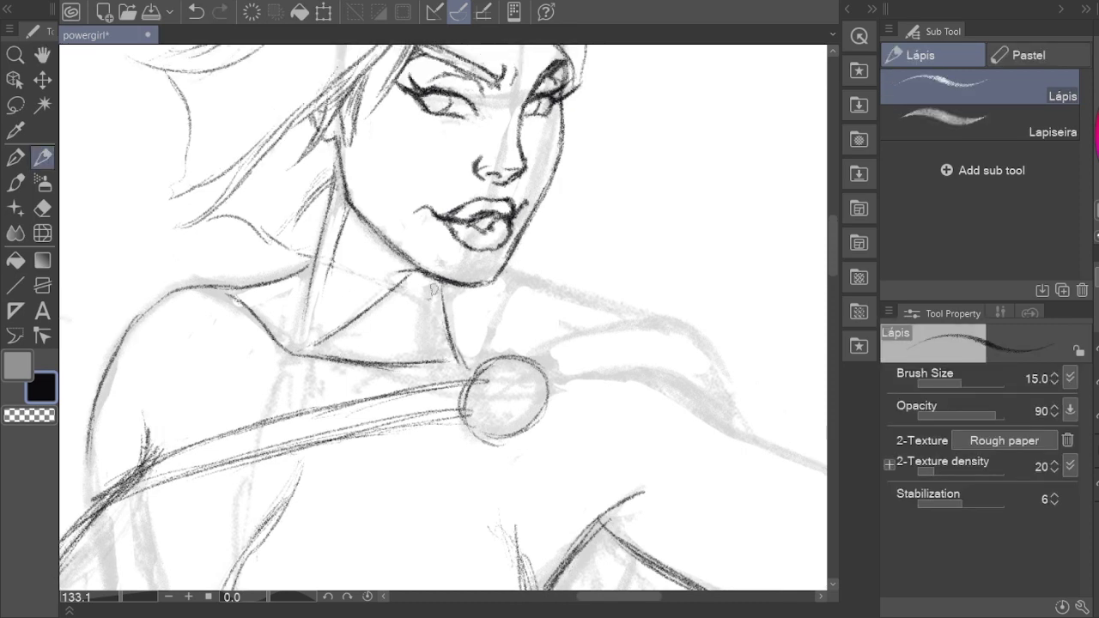
pyautogui.moveTo(434, 290); pyautogui.dragTo(464, 361)
pyautogui.moveTo(515, 292); pyautogui.dragTo(491, 370)
# Step: Sketch the cape folds draped over the bent-arm shoulder and continue the upper arm's top outline
pyautogui.moveTo(507, 267); pyautogui.dragTo(584, 314)
pyautogui.moveTo(532, 350); pyautogui.dragTo(674, 322)
pyautogui.moveTo(550, 371); pyautogui.dragTo(687, 375)
pyautogui.moveTo(687, 375)
pyautogui.mouseDown()
pyautogui.moveTo(546, 327)
pyautogui.moveTo(592, 382)
pyautogui.mouseUp()
pyautogui.moveTo(515, 297); pyautogui.dragTo(653, 404)
pyautogui.moveTo(515, 361); pyautogui.dragTo(381, 251)
pyautogui.moveTo(446, 283); pyautogui.dragTo(657, 391)
# Step: Reinforce the cape strap's edge and erase the sketch lines overlapping the round clasp
pyautogui.moveTo(242, 285)
pyautogui.mouseDown()
pyautogui.moveTo(452, 285)
pyautogui.moveTo(466, 313)
pyautogui.mouseUp()
pyautogui.press('e')
pyautogui.moveTo(434, 253); pyautogui.dragTo(472, 284)
pyautogui.press('p')
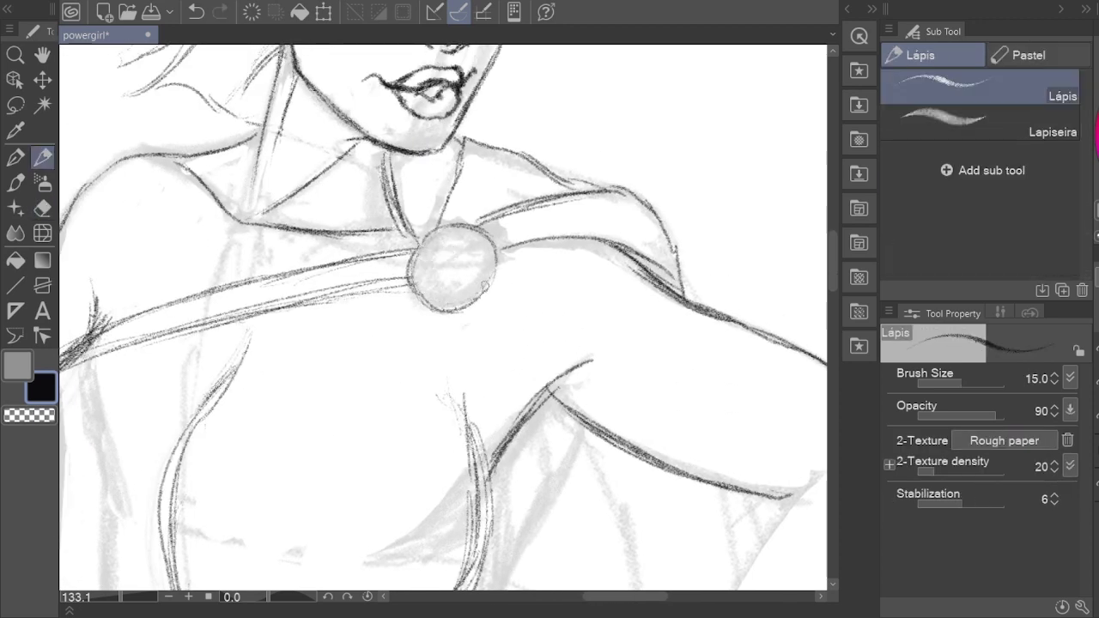
# Step: Erase the inner brow area with the Limpa-tipos eraser at size 25 and draw the frown creases between the eyebrows
pyautogui.press('h')
pyautogui.scroll(-5, 442, 318)
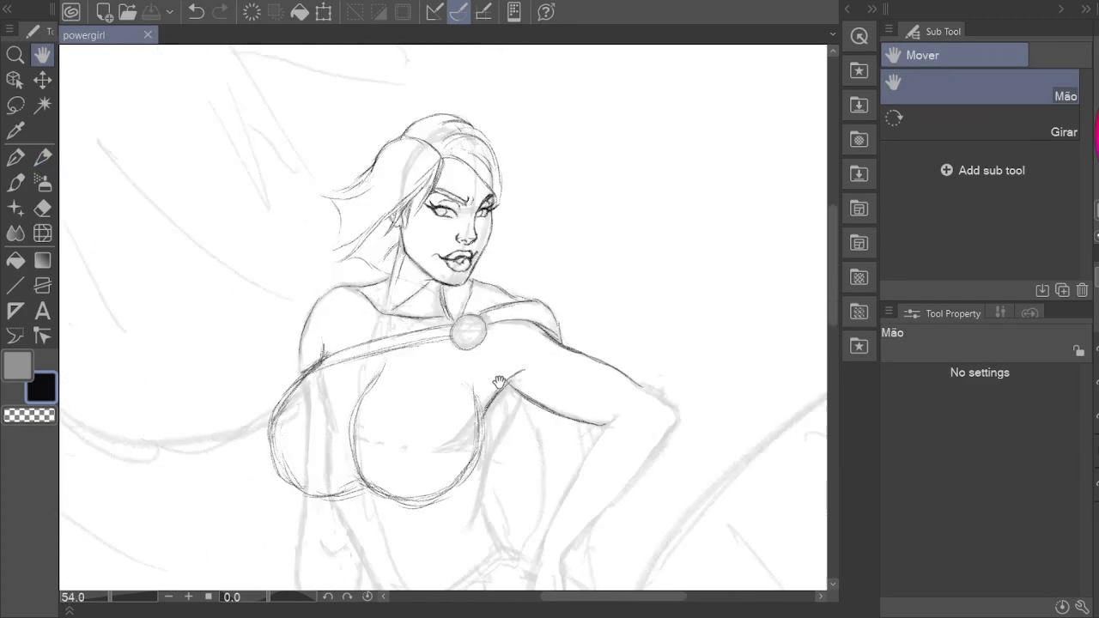
pyautogui.scroll(8, 417, 310)
pyautogui.press('e')
pyautogui.moveTo(404, 283); pyautogui.dragTo(352, 310)
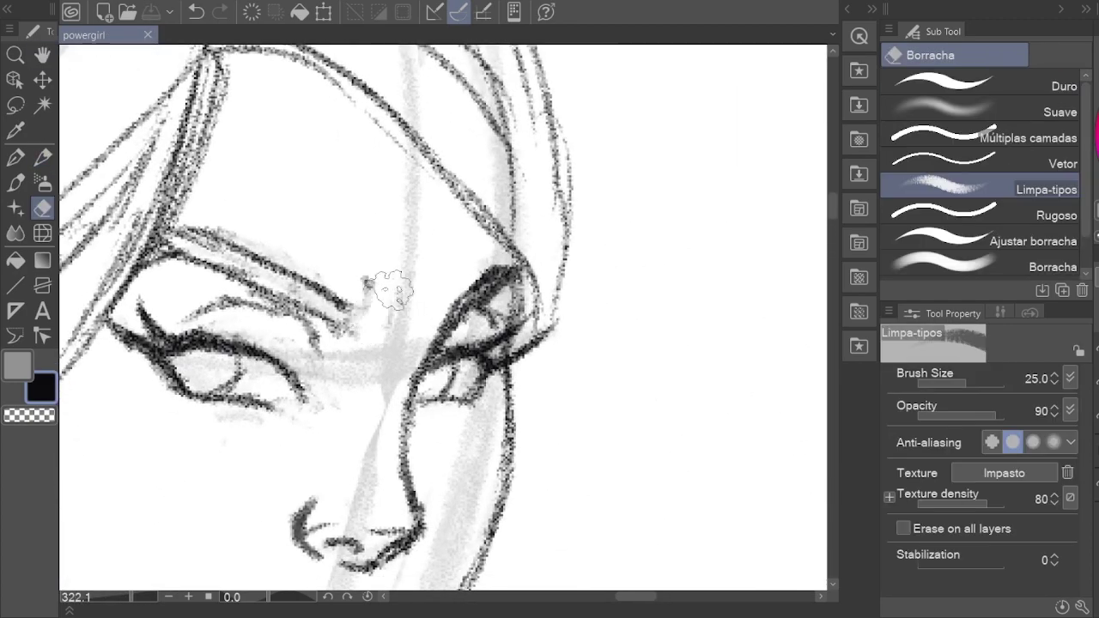
pyautogui.moveTo(326, 275); pyautogui.dragTo(403, 301)
pyautogui.press('p')
pyautogui.moveTo(348, 253); pyautogui.dragTo(337, 327)
pyautogui.moveTo(388, 275); pyautogui.dragTo(379, 335)
# Step: Erase the irises of both eyes with the size 20 eraser and redraw them with the lower lid lines
pyautogui.press('e')
pyautogui.moveTo(273, 378); pyautogui.dragTo(215, 377)
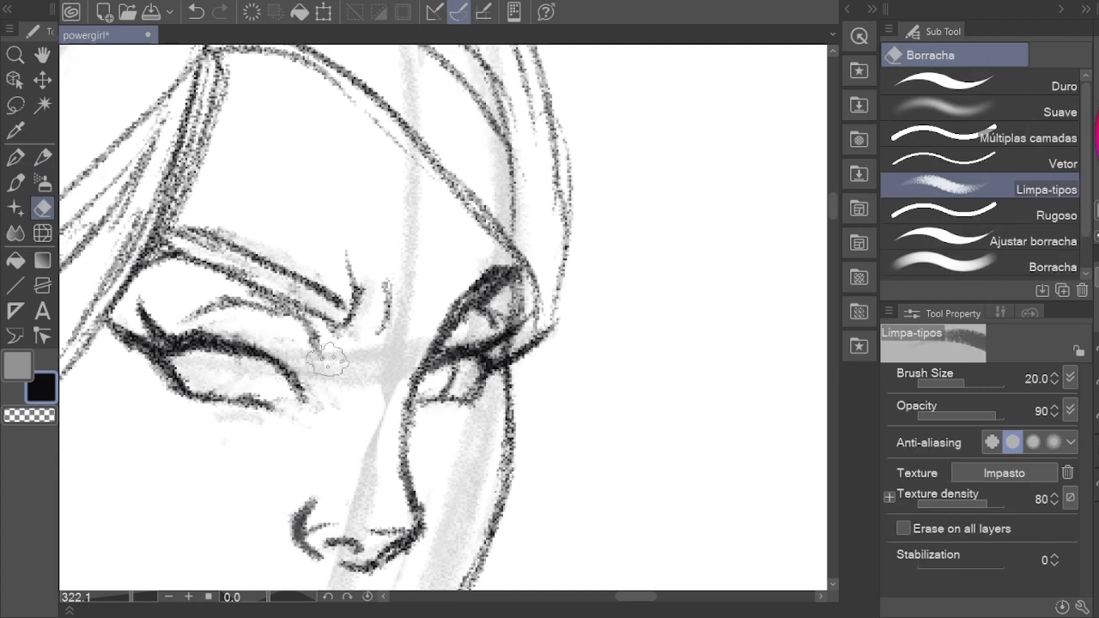
pyautogui.moveTo(438, 367); pyautogui.dragTo(468, 386)
pyautogui.press('p')
pyautogui.moveTo(190, 359); pyautogui.dragTo(206, 391)
pyautogui.moveTo(239, 359); pyautogui.dragTo(254, 401)
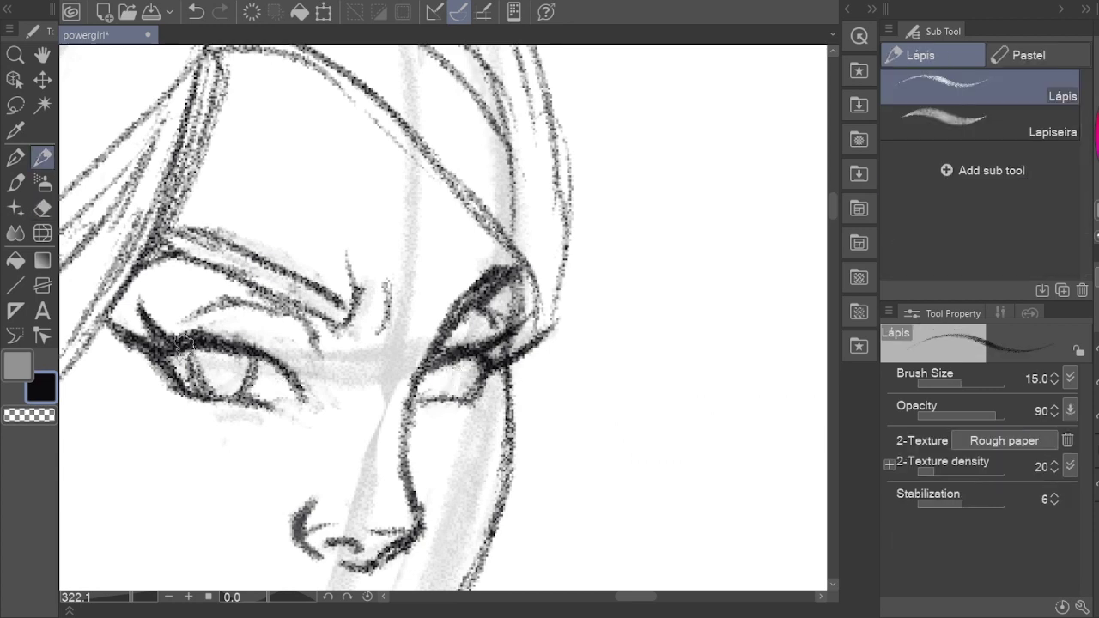
pyautogui.moveTo(181, 335); pyautogui.dragTo(200, 393)
pyautogui.moveTo(447, 369); pyautogui.dragTo(464, 396)
pyautogui.moveTo(421, 386); pyautogui.dragTo(466, 410)
# Step: Outline the bent arm's elbow and both sides of the forearm down to the wrist on the hip
pyautogui.scroll(-8, 464, 387)
pyautogui.scroll(4, 468, 315)
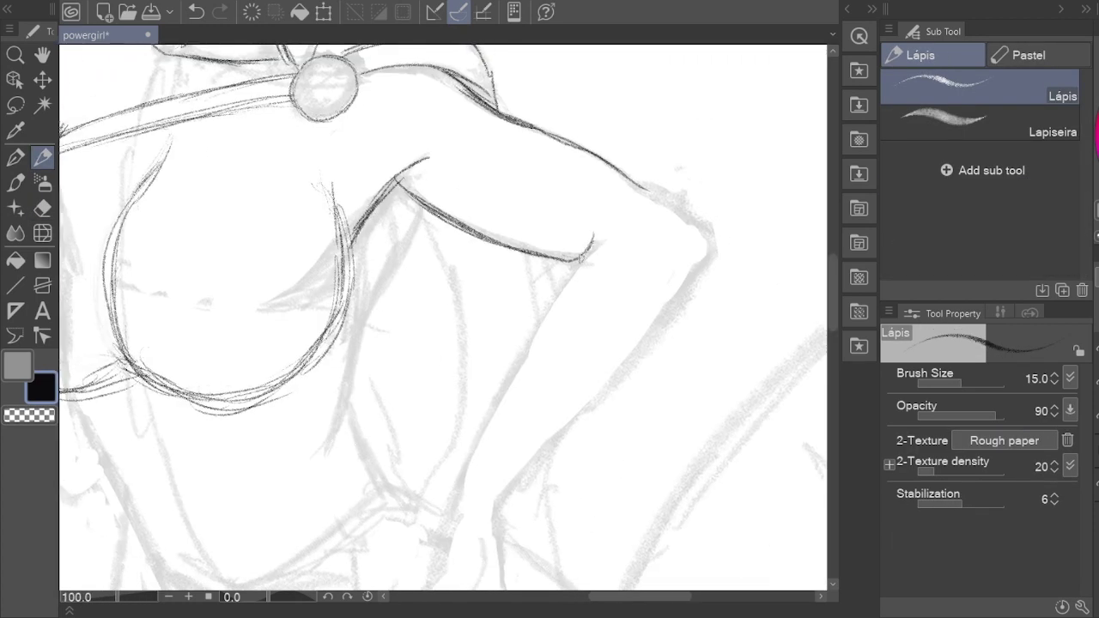
pyautogui.moveTo(533, 310); pyautogui.dragTo(584, 258)
pyautogui.moveTo(549, 283); pyautogui.dragTo(494, 413)
pyautogui.moveTo(627, 249); pyautogui.dragTo(418, 501)
pyautogui.moveTo(377, 481); pyautogui.dragTo(455, 259)
pyautogui.moveTo(450, 284)
pyautogui.mouseDown()
pyautogui.moveTo(385, 454)
pyautogui.moveTo(393, 536)
pyautogui.mouseUp()
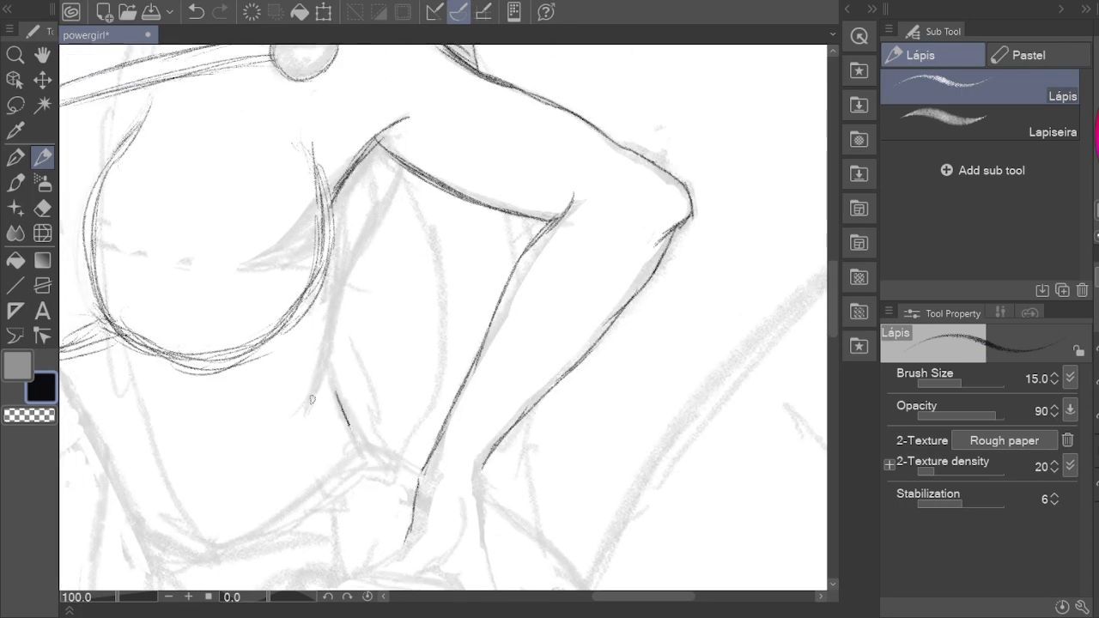
# Step: Sketch the side of the torso from the bent arm's armpit down to the waist
pyautogui.moveTo(313, 410); pyautogui.dragTo(336, 306)
pyautogui.moveTo(328, 247); pyautogui.dragTo(320, 420)
pyautogui.moveTo(327, 369)
pyautogui.mouseDown()
pyautogui.moveTo(391, 244)
pyautogui.moveTo(572, 128)
pyautogui.mouseUp()
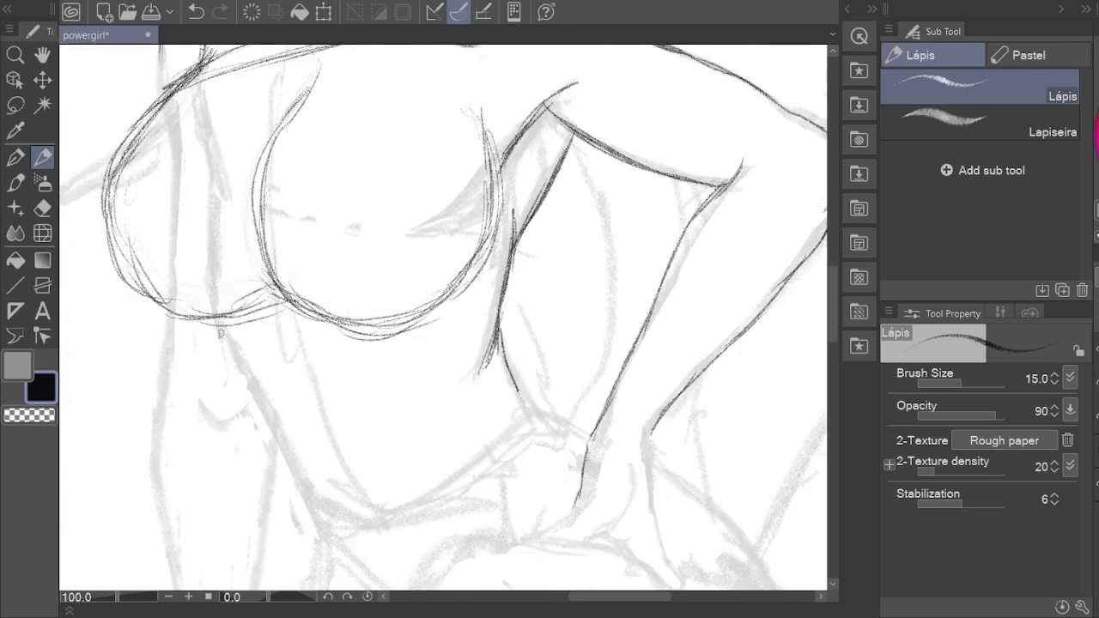
# Step: Draw the waist and hip contour on the straight-arm side, from under the breast down to the thigh
pyautogui.moveTo(303, 486); pyautogui.dragTo(215, 325)
pyautogui.moveTo(287, 459); pyautogui.dragTo(292, 301)
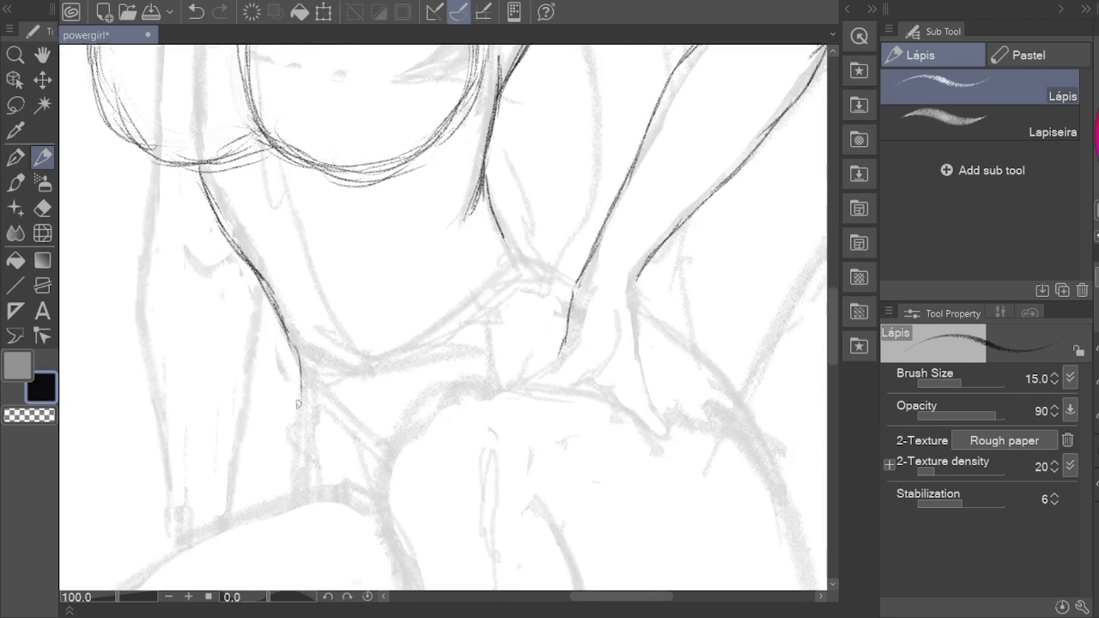
pyautogui.moveTo(300, 347); pyautogui.dragTo(294, 485)
pyautogui.moveTo(331, 323)
pyautogui.mouseDown()
pyautogui.moveTo(330, 396)
pyautogui.moveTo(391, 288)
pyautogui.mouseUp()
# Step: Outline both sides of the straight arm down to the wrist and add the crease inside its elbow
pyautogui.moveTo(225, 216); pyautogui.dragTo(241, 520)
pyautogui.moveTo(302, 482); pyautogui.dragTo(323, 359)
pyautogui.moveTo(336, 260); pyautogui.dragTo(333, 300)
pyautogui.moveTo(261, 191); pyautogui.dragTo(261, 324)
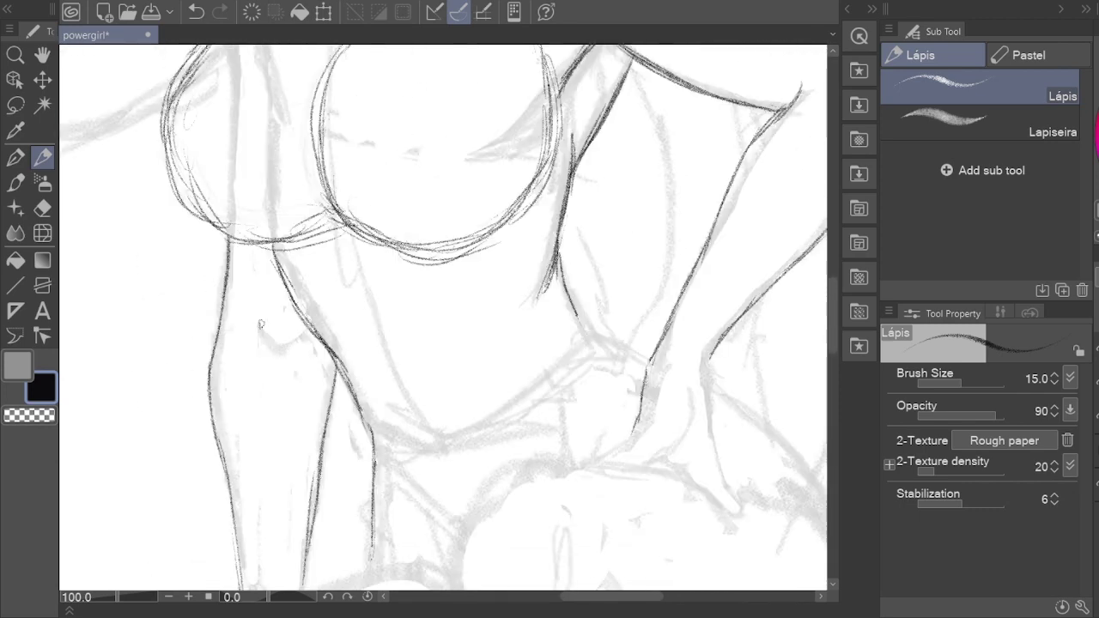
# Step: Examine the figure's overall proportions and the inked armpit area at several magnifications
pyautogui.press('h')
pyautogui.hotkey('ctrl', '0')
pyautogui.scroll(5, 268, 331)
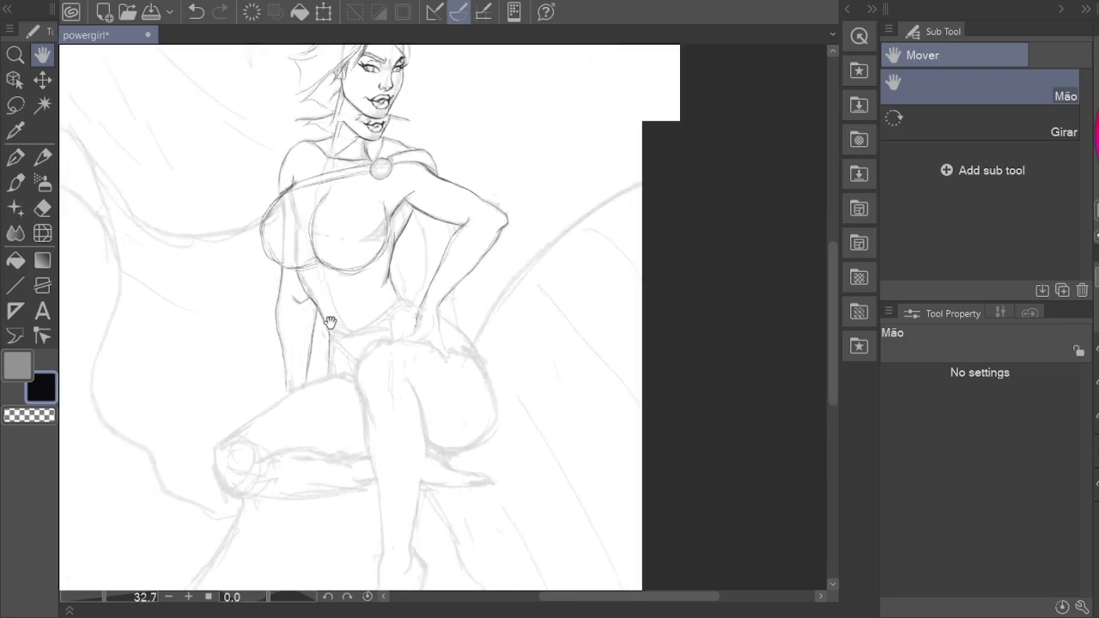
pyautogui.scroll(3, 498, 187)
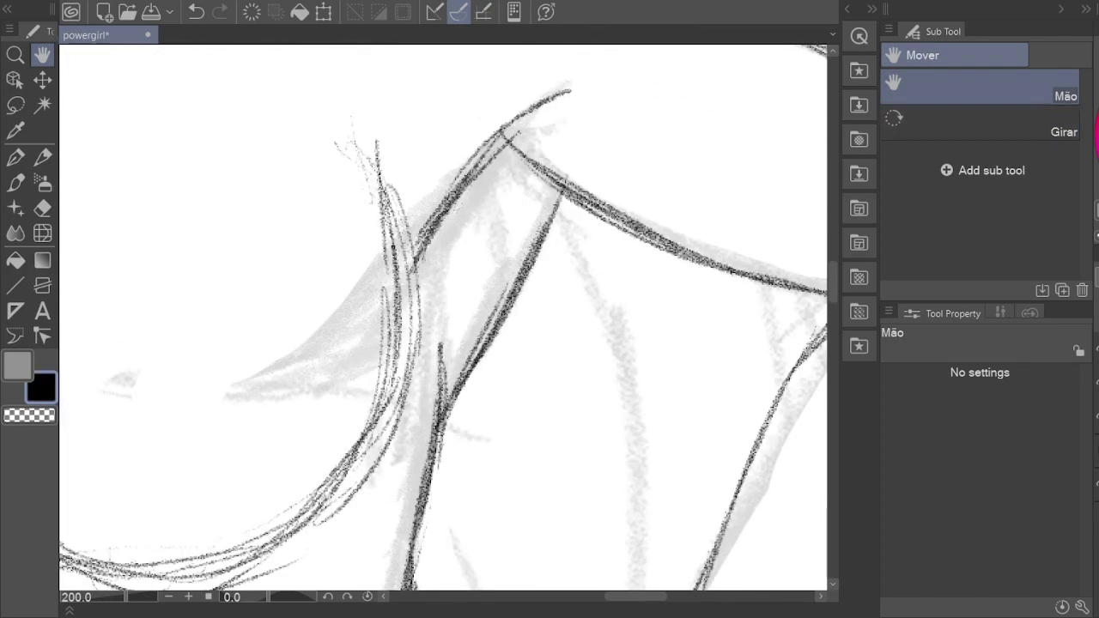
pyautogui.scroll(-4, 415, 193)
pyautogui.scroll(2, 430, 250)
pyautogui.scroll(-3, 344, 257)
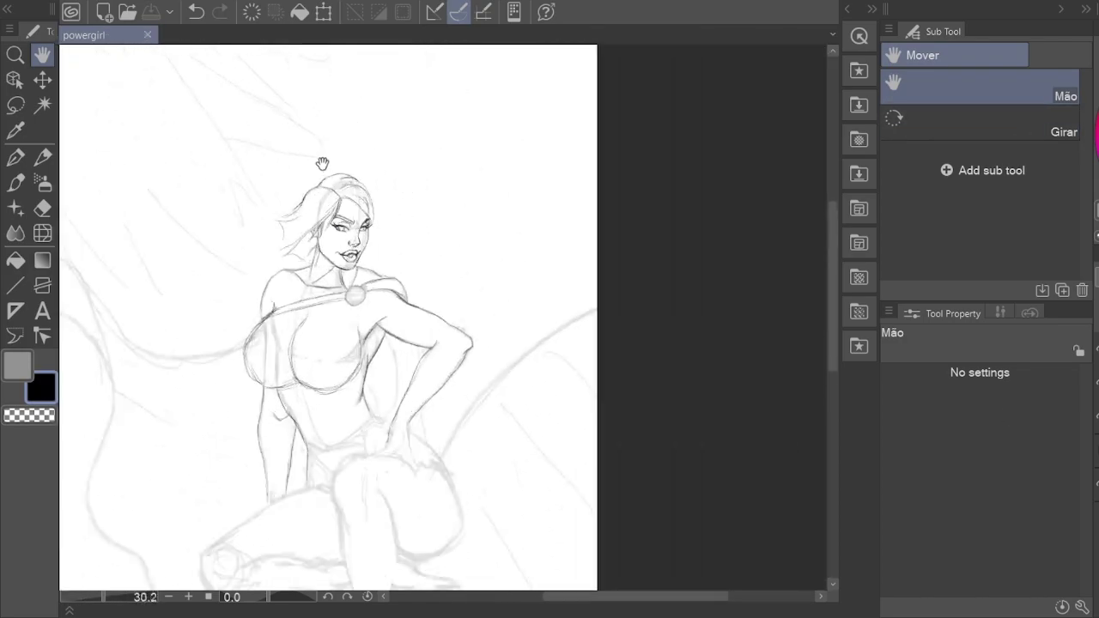
# Step: Touch up the jawline just below the ear with the pencil
pyautogui.scroll(6, 299, 321)
pyautogui.scroll(1, 299, 321)
pyautogui.press('p')
pyautogui.click(289, 258)
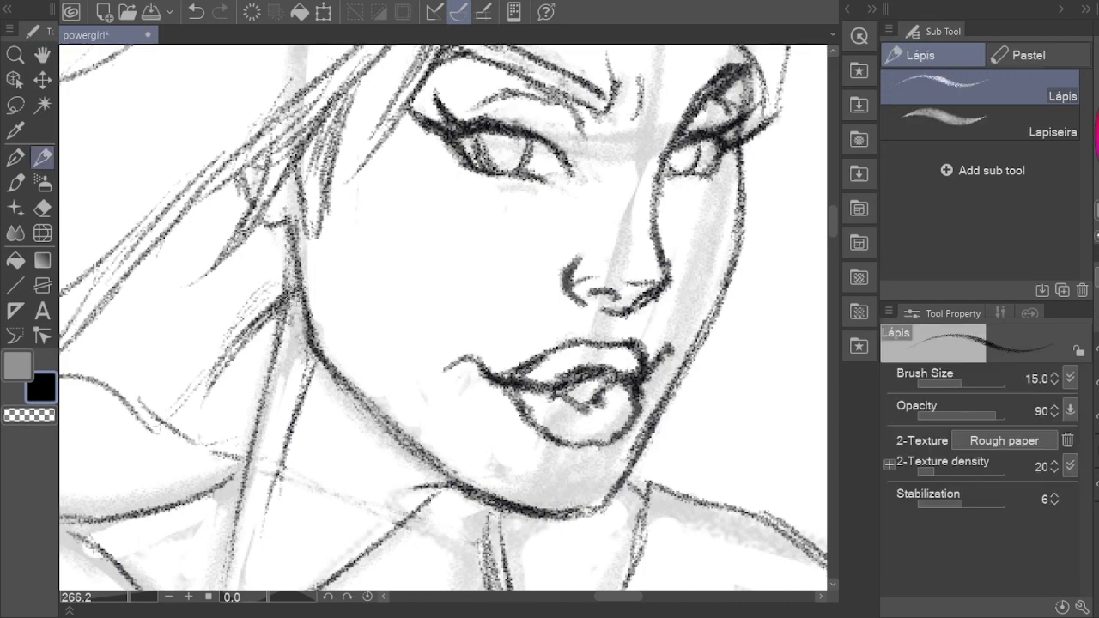
pyautogui.press('e')
# Step: Redraw the cape strap's lower edge near the clasp and erase the stray lines along the strap
pyautogui.press('h')
pyautogui.scroll(-10, 280, 240)
pyautogui.scroll(8, 383, 248)
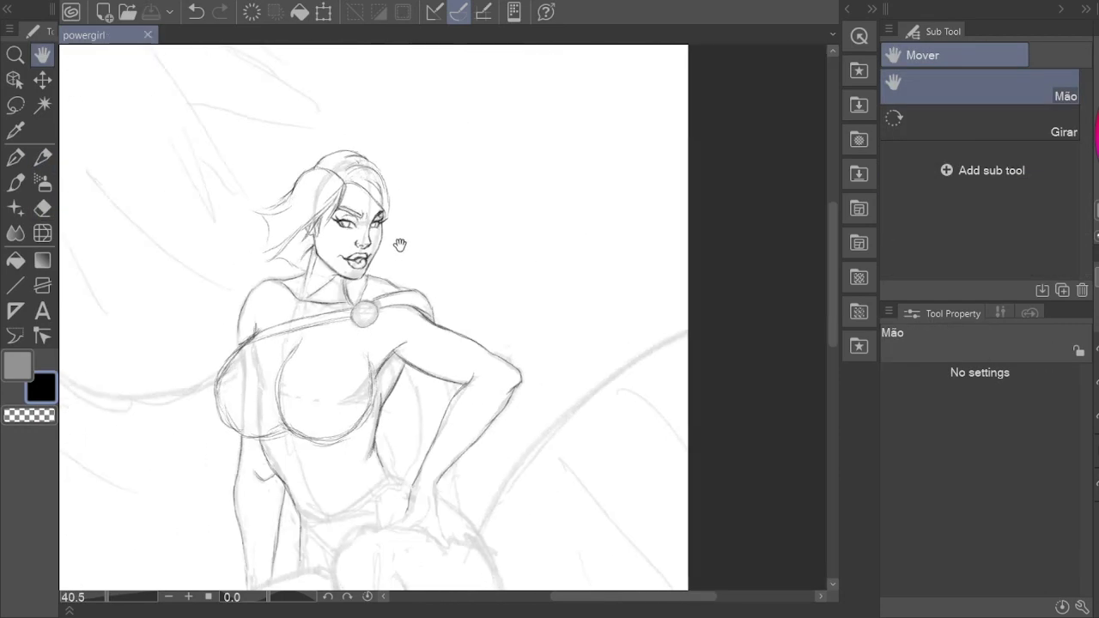
pyautogui.press('p')
pyautogui.press('e')
pyautogui.moveTo(347, 314)
pyautogui.mouseDown()
pyautogui.moveTo(252, 425)
pyautogui.moveTo(377, 275)
pyautogui.moveTo(411, 262)
pyautogui.moveTo(300, 339)
pyautogui.mouseUp()
pyautogui.press('p')
pyautogui.scroll(-2, 299, 335)
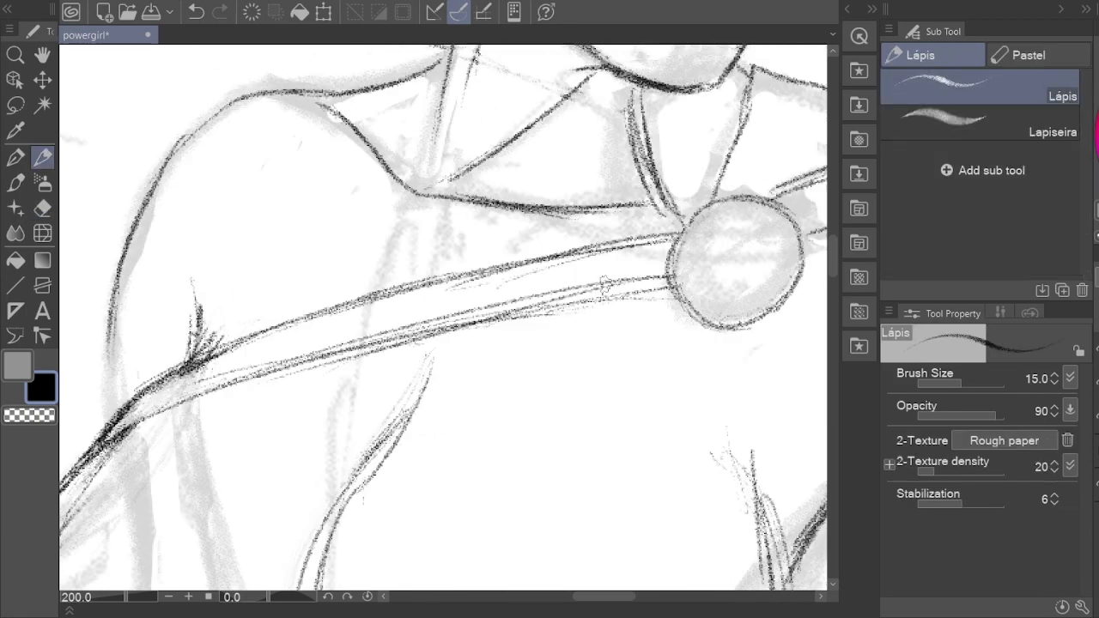
pyautogui.moveTo(702, 289); pyautogui.dragTo(467, 326)
pyautogui.press('e')
pyautogui.moveTo(663, 277); pyautogui.dragTo(309, 353)
# Step: Erase part of the nose tip's underside and rework the line around the nostrils
pyautogui.scroll(-3, 494, 268)
pyautogui.press('h')
pyautogui.scroll(1, 584, 289)
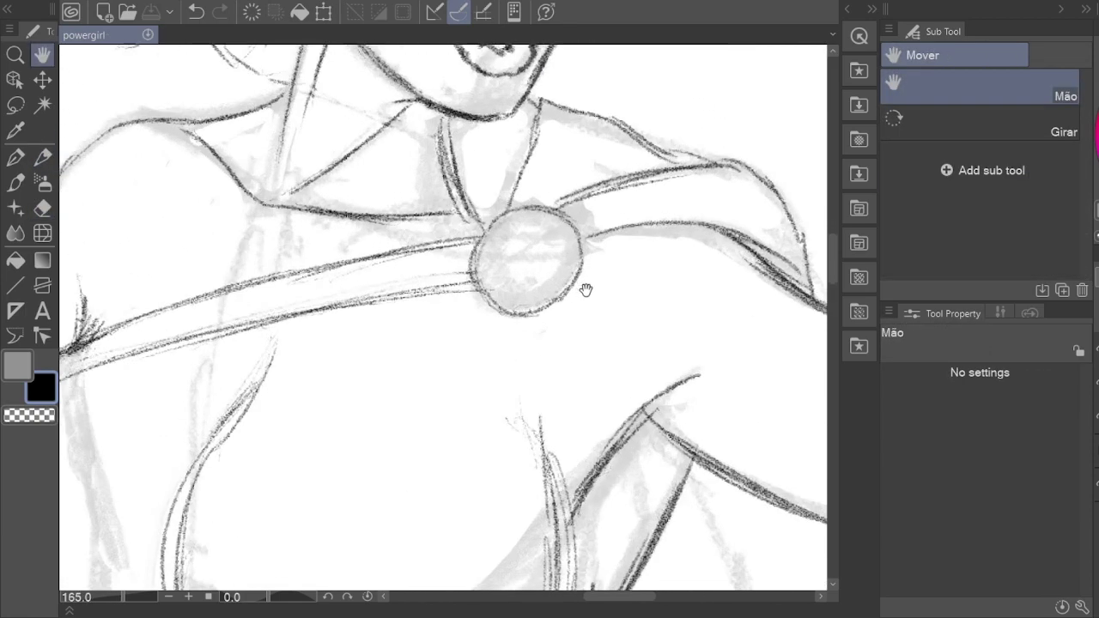
pyautogui.scroll(-5, 532, 253)
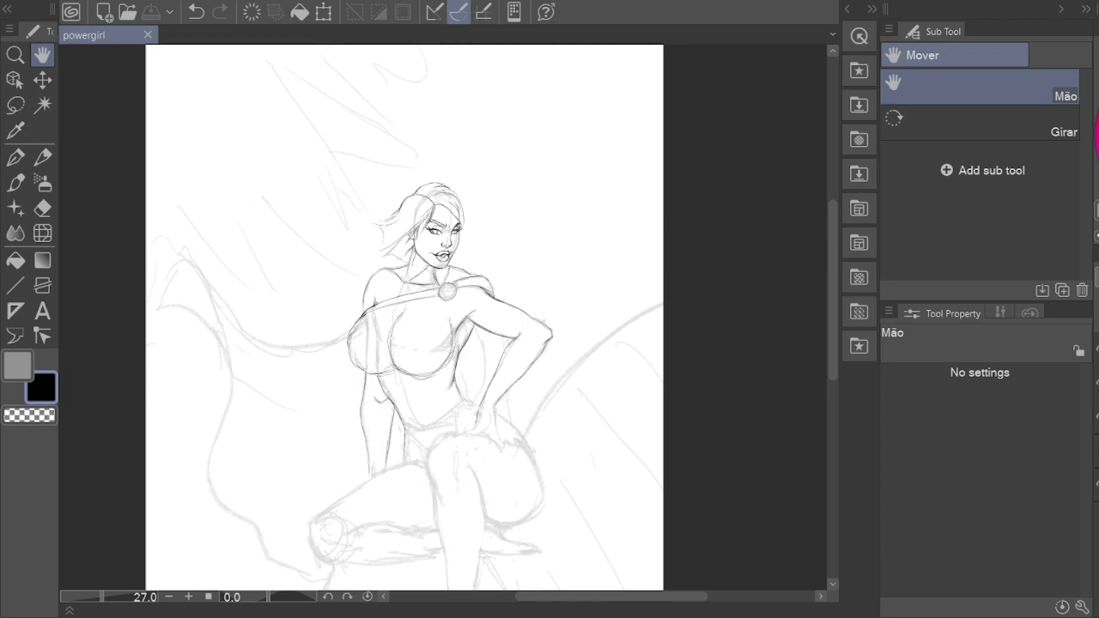
pyautogui.scroll(10, 449, 228)
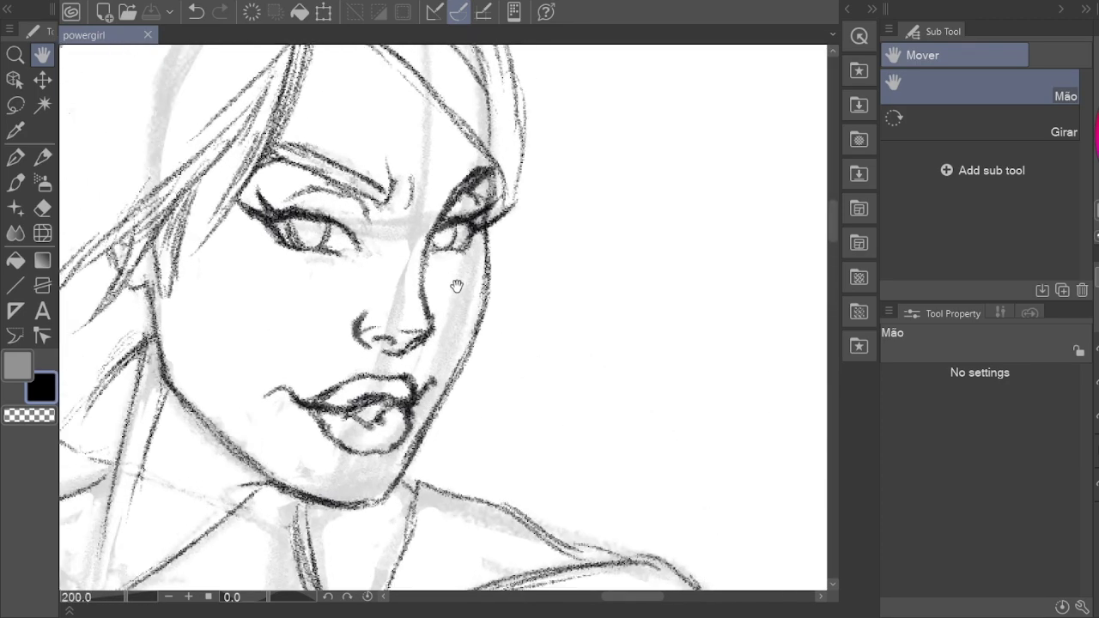
pyautogui.press('e')
pyautogui.moveTo(403, 354); pyautogui.dragTo(434, 331)
pyautogui.press('p')
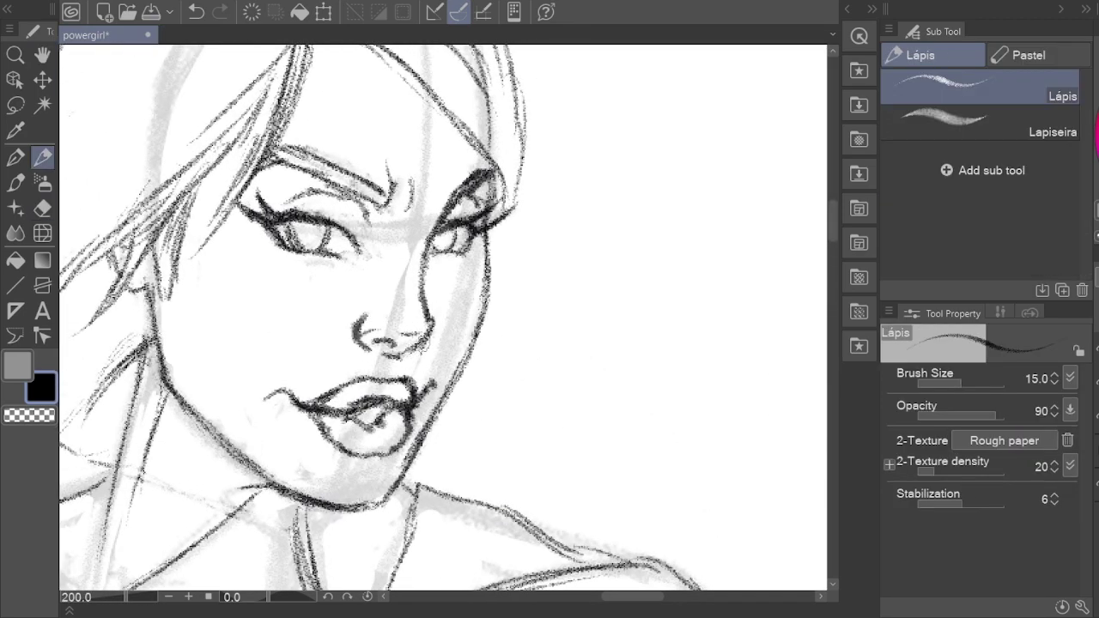
# Step: Trim the outer nostril curve with the size 10 eraser, then try an added pencil stroke beside the nose and undo it
pyautogui.press('e')
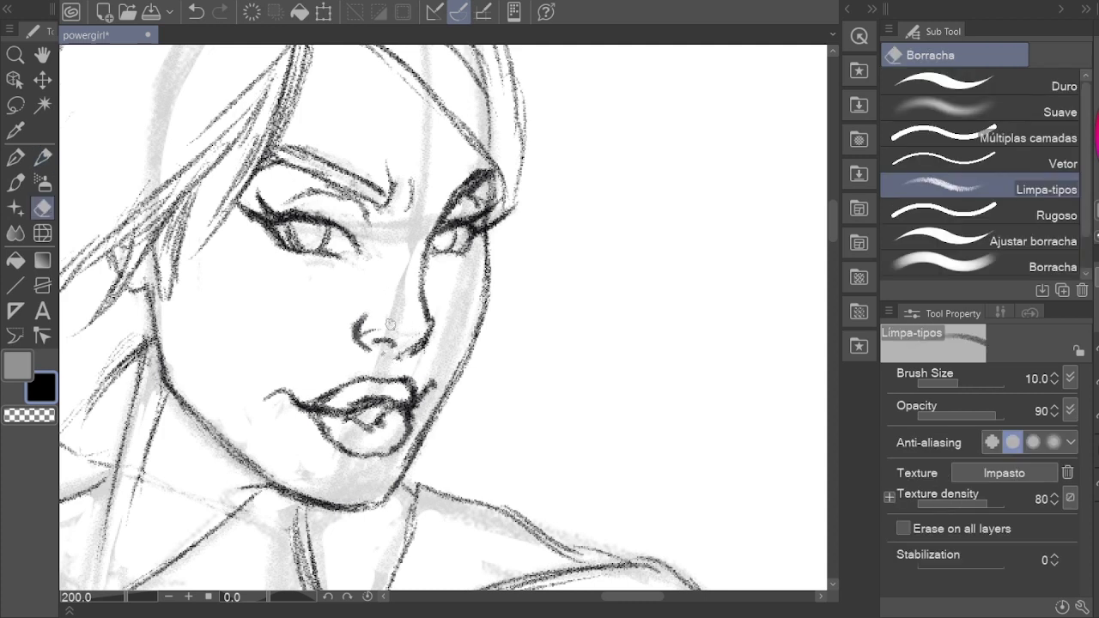
pyautogui.press('p')
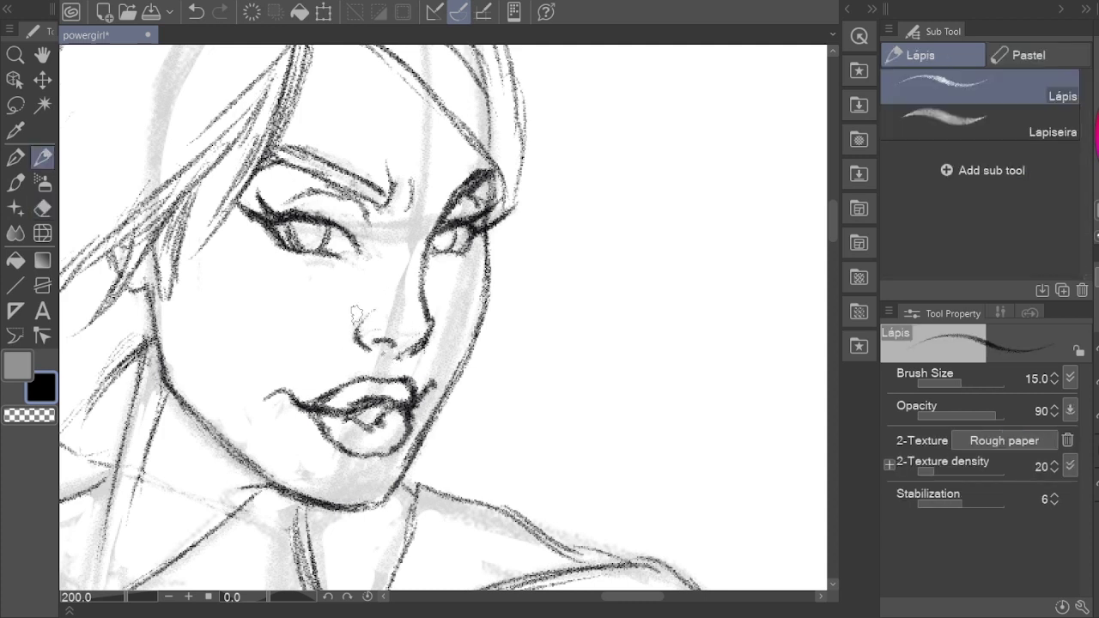
pyautogui.press('e')
pyautogui.press('p')
pyautogui.press('e')
pyautogui.press('p')
pyautogui.moveTo(355, 286); pyautogui.dragTo(400, 319)
pyautogui.hotkey('ctrl', 'z')
# Step: Sketch a round belt buckle with a loop on each side at the front of the waist
pyautogui.press('h')
pyautogui.scroll(-5, 360, 306)
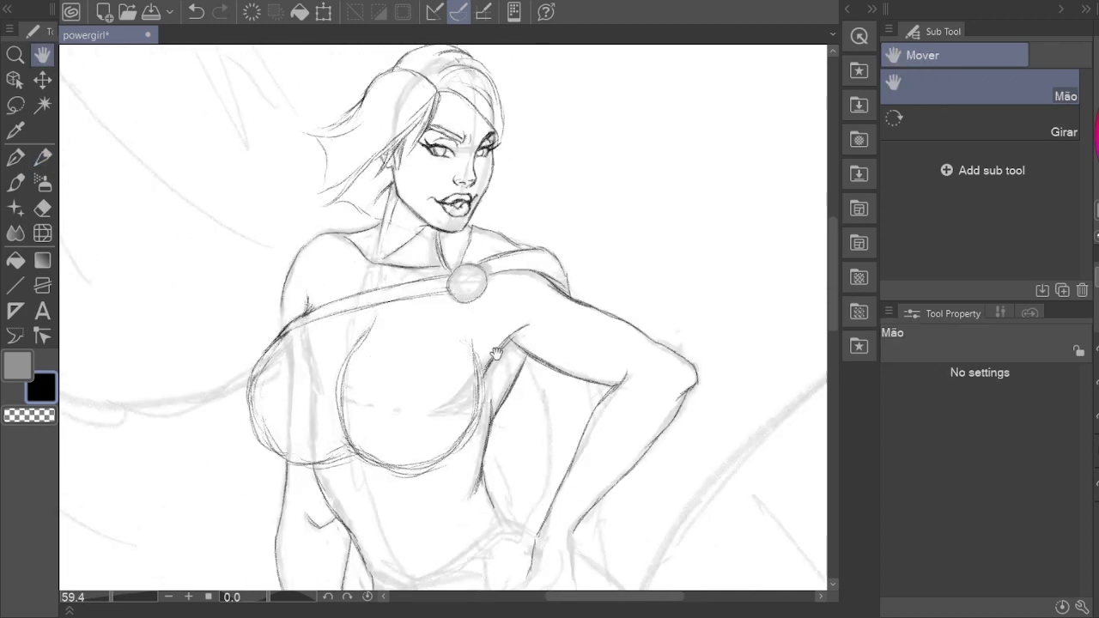
pyautogui.scroll(3, 360, 306)
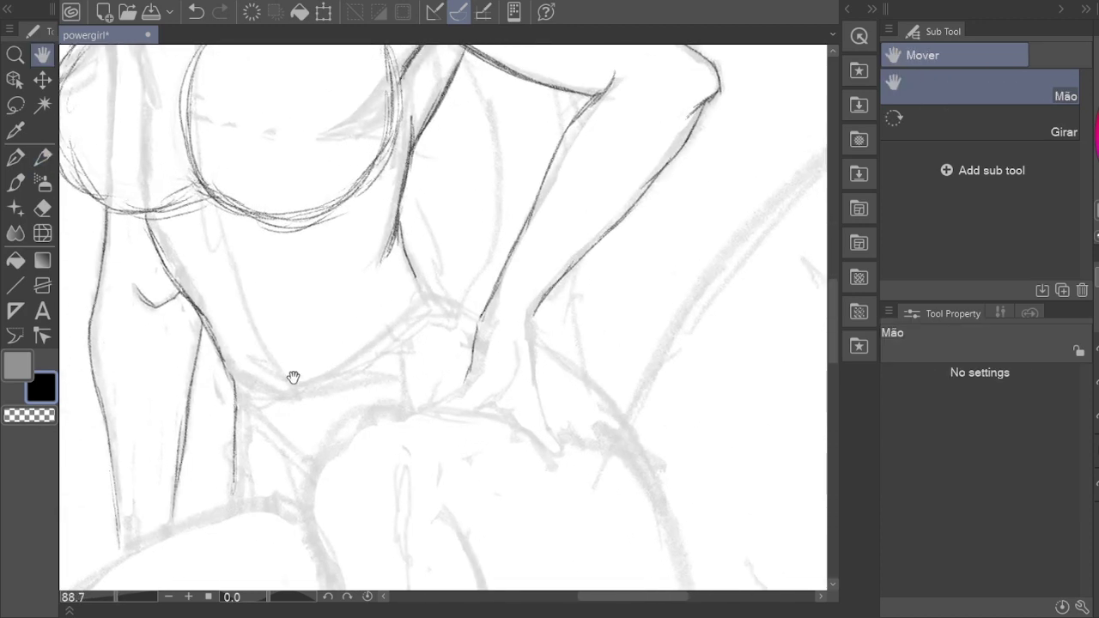
pyautogui.press('p')
pyautogui.moveTo(304, 371); pyautogui.dragTo(308, 415)
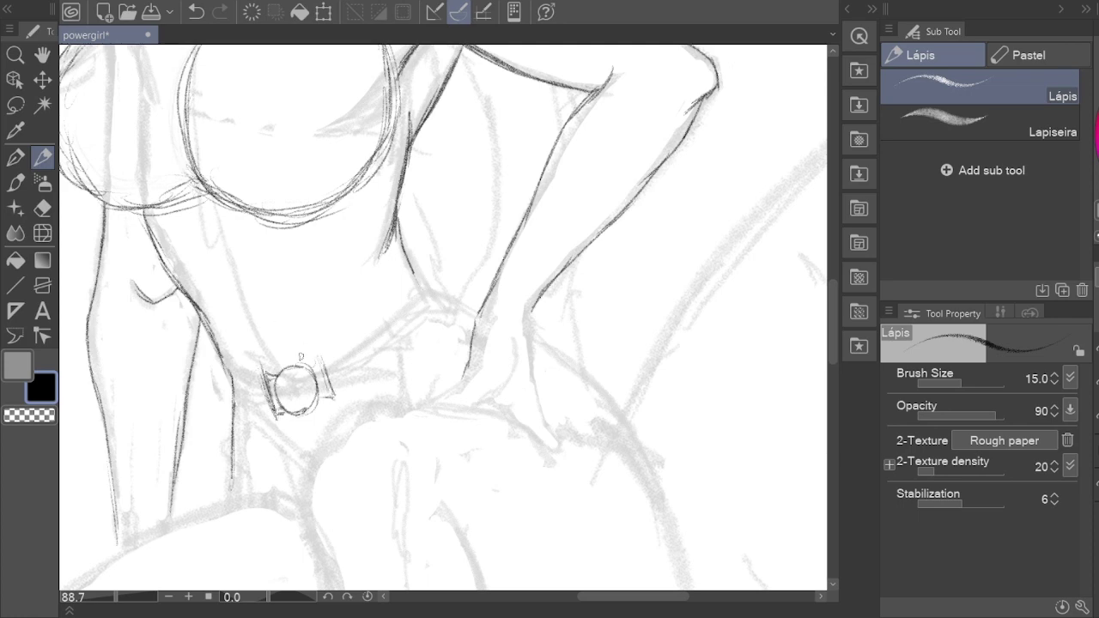
# Step: Draw the belt's upper and lower edges curving from the buckle around the hips
pyautogui.scroll(2, 337, 401)
pyautogui.moveTo(329, 423); pyautogui.dragTo(436, 337)
pyautogui.moveTo(403, 310); pyautogui.dragTo(415, 307)
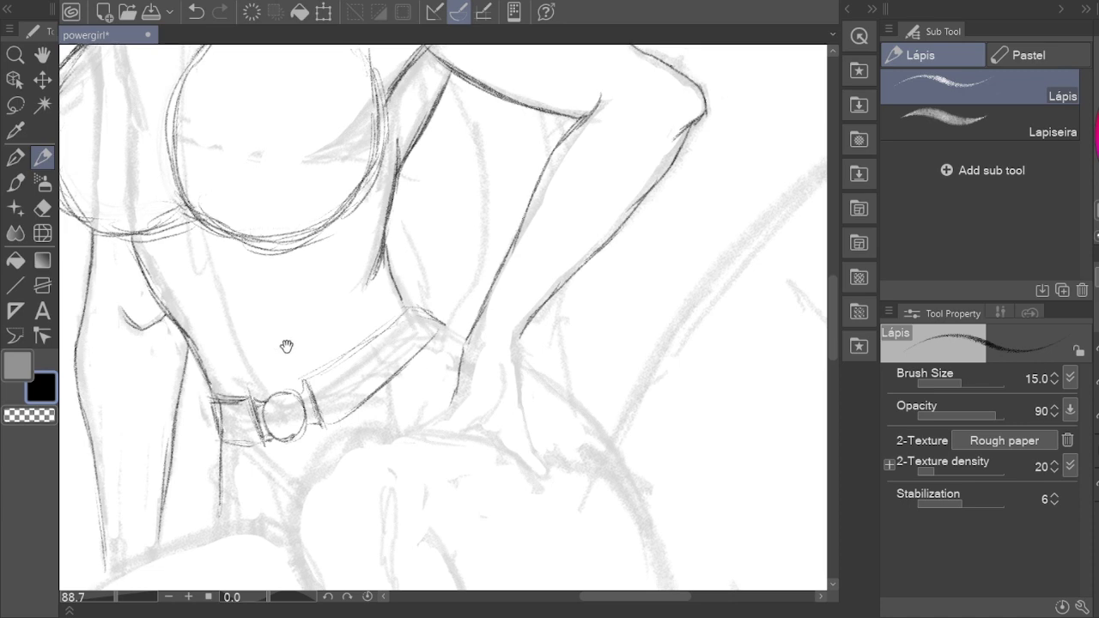
# Step: Outline the top of the folded leg's thigh from the hip to the knee and round the front of the knee
pyautogui.scroll(5, 429, 318)
pyautogui.scroll(-10, 430, 317)
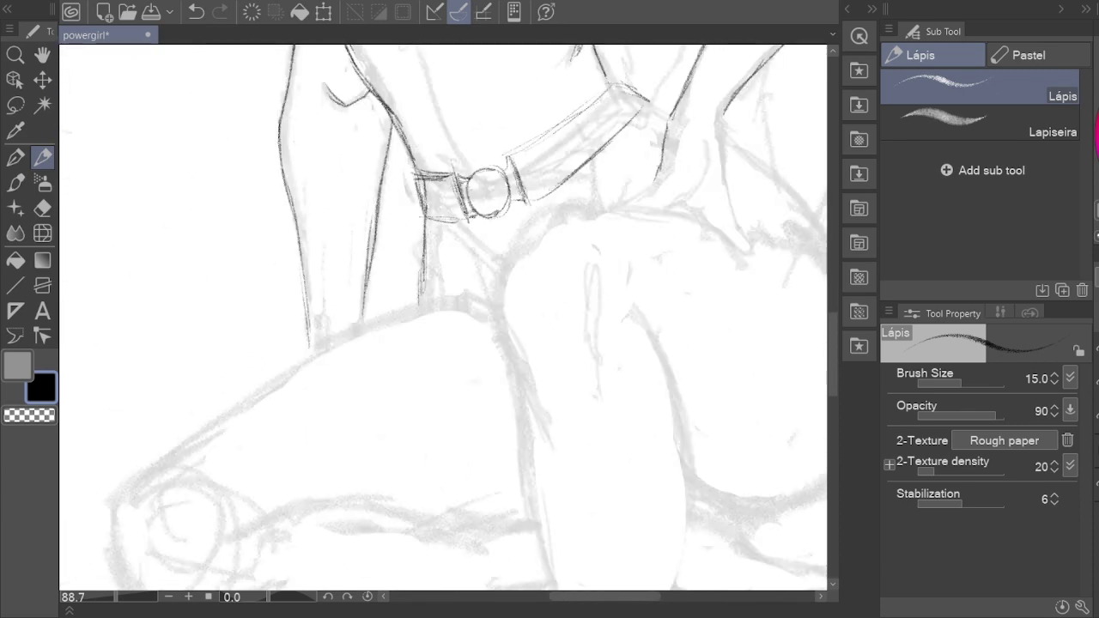
pyautogui.scroll(-3, 443, 317)
pyautogui.moveTo(236, 361); pyautogui.dragTo(498, 215)
pyautogui.hscroll(2, 443, 317)
pyautogui.moveTo(206, 340); pyautogui.dragTo(167, 485)
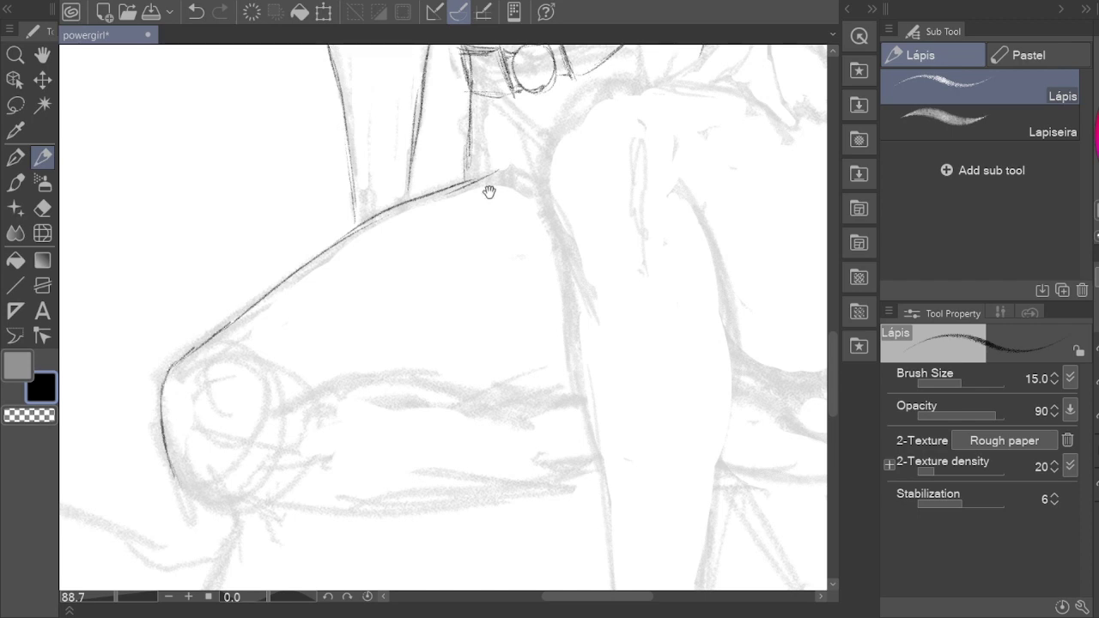
pyautogui.scroll(3, 413, 241)
pyautogui.scroll(-5, 334, 285)
pyautogui.scroll(4, 363, 367)
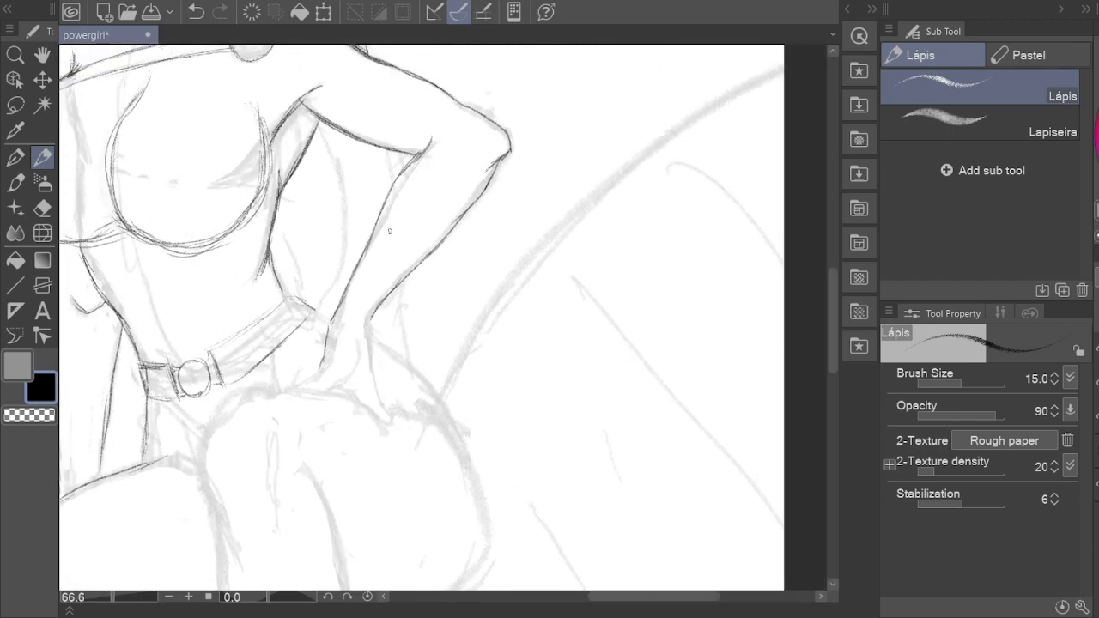
pyautogui.scroll(3, 387, 237)
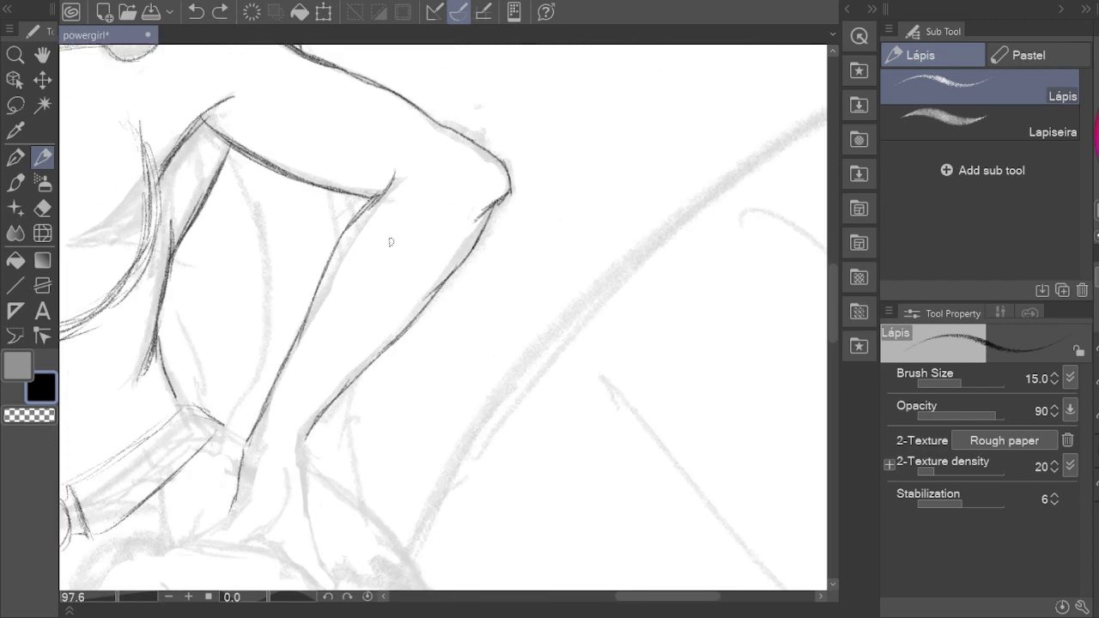
# Step: Draw a flared glove cuff around the forearm below the elbow and clean its outer corner with the eraser
pyautogui.moveTo(325, 276); pyautogui.dragTo(393, 335)
pyautogui.moveTo(301, 297); pyautogui.dragTo(397, 373)
pyautogui.moveTo(418, 326); pyautogui.dragTo(386, 376)
pyautogui.press('e')
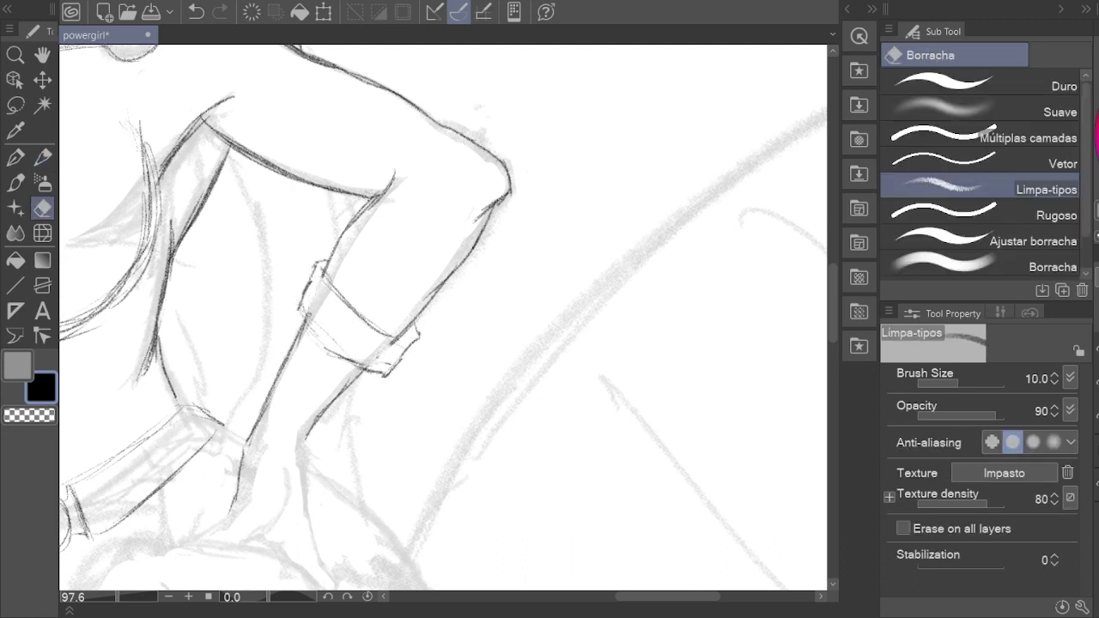
pyautogui.press('p')
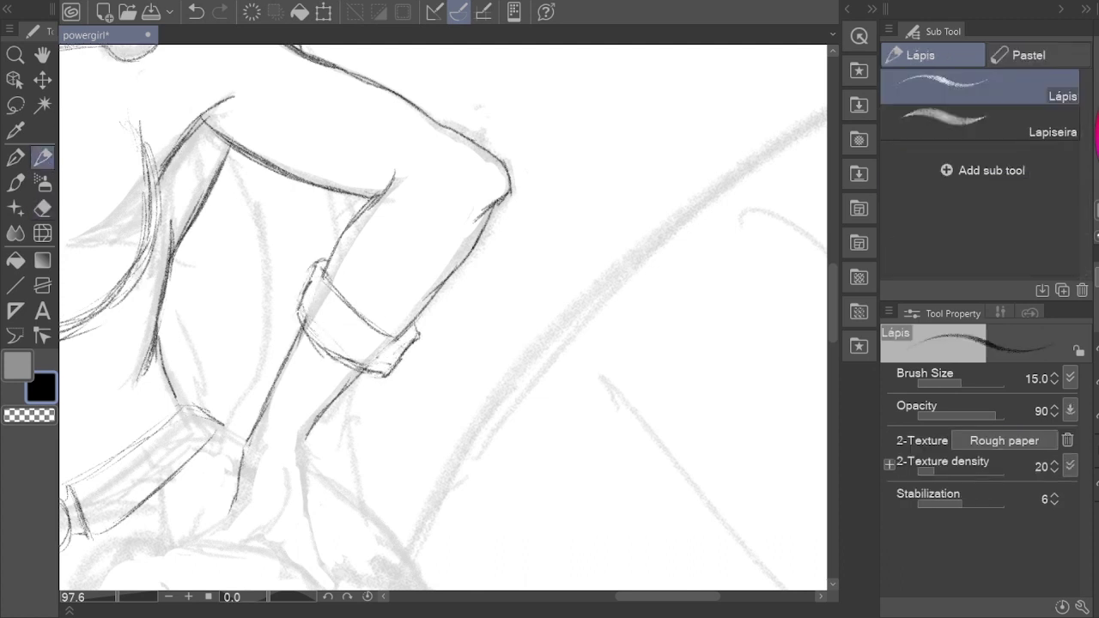
pyautogui.press('e')
pyautogui.moveTo(418, 337); pyautogui.dragTo(391, 367)
# Step: Sketch the wrist, the heel of the hand and the thumb where the hand rests on the hip
pyautogui.press('p')
pyautogui.moveTo(315, 431); pyautogui.dragTo(366, 354)
pyautogui.moveTo(366, 354); pyautogui.dragTo(343, 370)
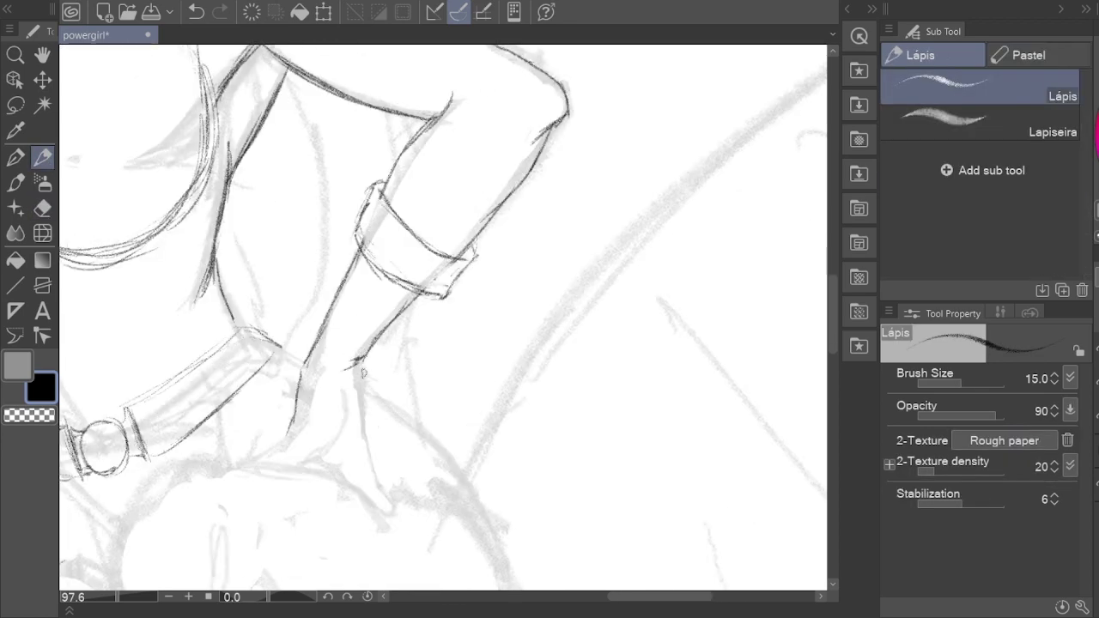
pyautogui.moveTo(285, 436); pyautogui.dragTo(346, 363)
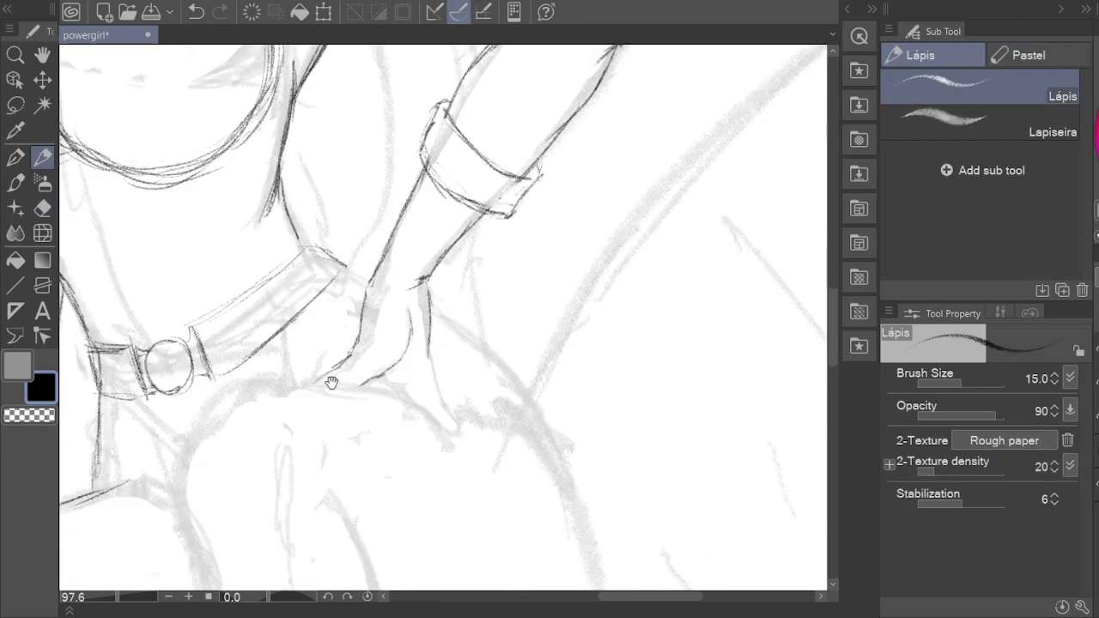
# Step: Outline the raised leg's knee from its top down the front, and add a narrow crease inside it
pyautogui.moveTo(309, 404)
pyautogui.mouseDown()
pyautogui.moveTo(342, 379)
pyautogui.moveTo(321, 379)
pyautogui.moveTo(326, 307)
pyautogui.moveTo(311, 229)
pyautogui.mouseUp()
pyautogui.moveTo(292, 276); pyautogui.dragTo(258, 389)
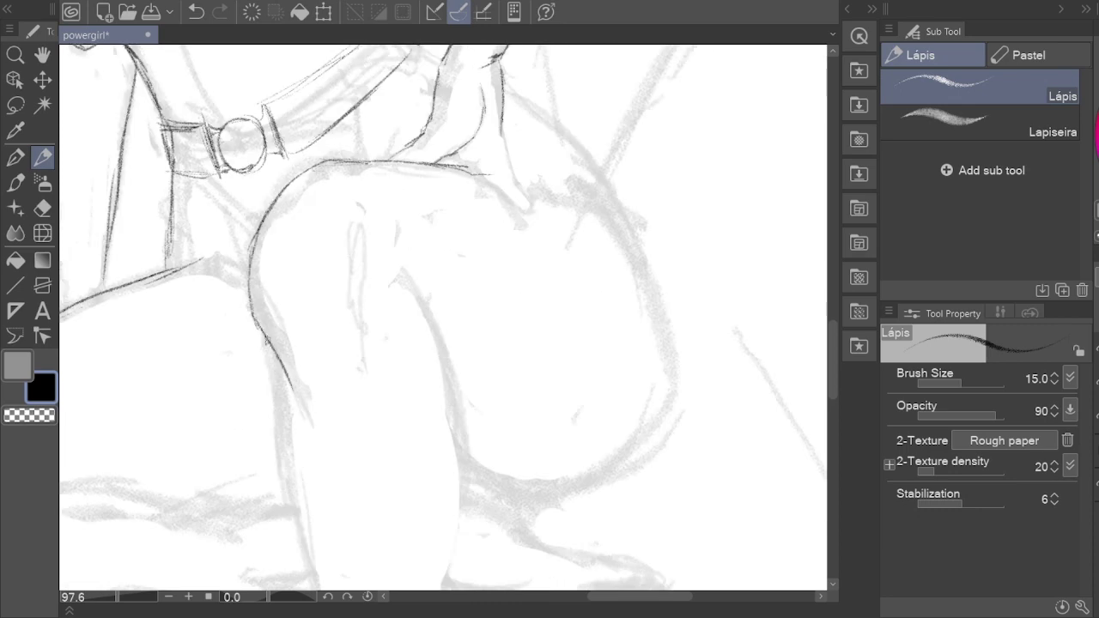
pyautogui.moveTo(352, 220)
pyautogui.mouseDown()
pyautogui.moveTo(349, 284)
pyautogui.moveTo(361, 303)
pyautogui.mouseUp()
pyautogui.moveTo(369, 292)
pyautogui.mouseDown()
pyautogui.moveTo(363, 197)
pyautogui.moveTo(463, 312)
pyautogui.moveTo(322, 497)
pyautogui.mouseUp()
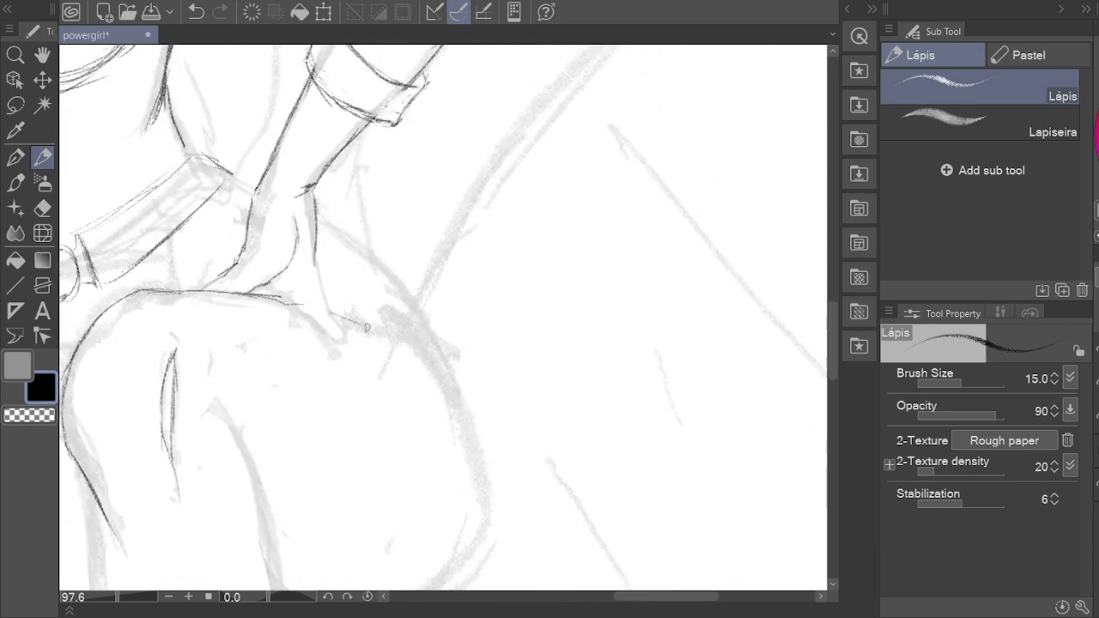
# Step: Outline the raised leg's rounded hip and underside of the thigh, plus the line at the back of the knee
pyautogui.moveTo(299, 212); pyautogui.dragTo(283, 92)
pyautogui.moveTo(443, 388); pyautogui.dragTo(319, 513)
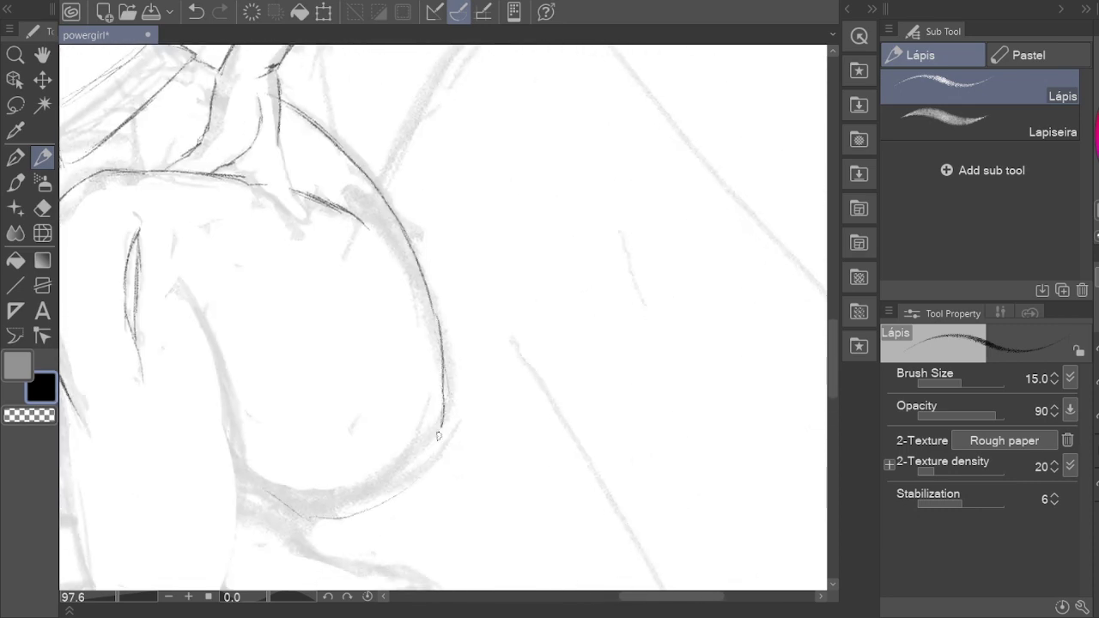
pyautogui.moveTo(438, 414); pyautogui.dragTo(263, 515)
pyautogui.moveTo(247, 477); pyautogui.dragTo(346, 499)
pyautogui.moveTo(217, 273)
pyautogui.mouseDown()
pyautogui.moveTo(333, 149)
pyautogui.moveTo(318, 109)
pyautogui.mouseUp()
pyautogui.moveTo(309, 112)
pyautogui.mouseDown()
pyautogui.moveTo(375, 243)
pyautogui.moveTo(383, 219)
pyautogui.mouseUp()
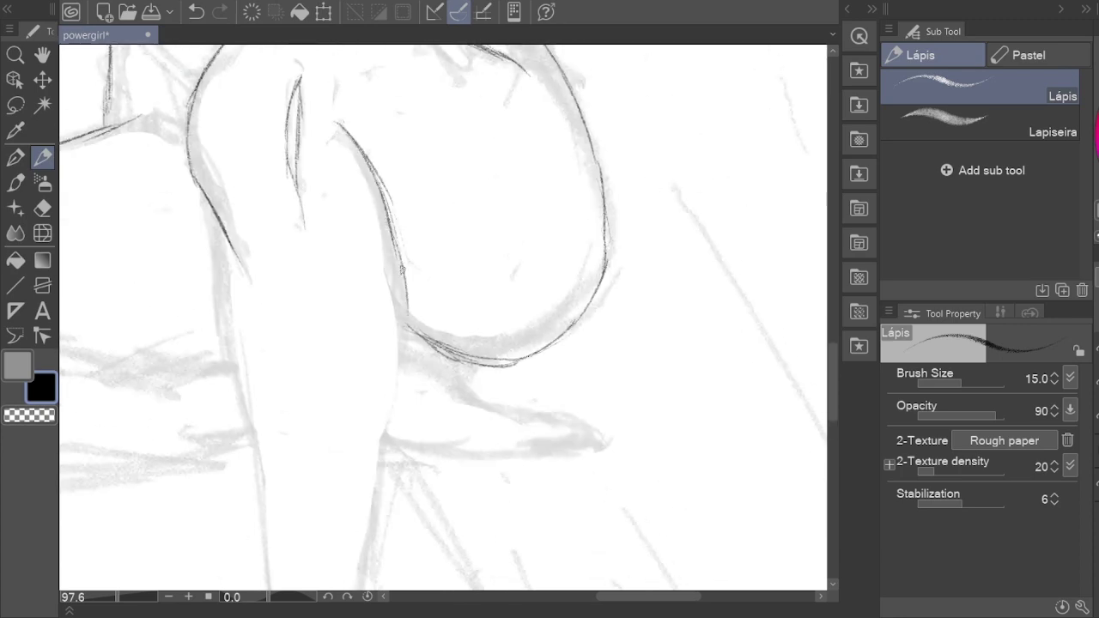
# Step: Draw the shin and calf contours of the raised leg down to mid-calf
pyautogui.moveTo(257, 361); pyautogui.dragTo(282, 318)
pyautogui.moveTo(220, 133); pyautogui.dragTo(243, 332)
pyautogui.moveTo(455, 455); pyautogui.dragTo(413, 292)
# Step: Sketch a wide flared boot cuff around the calf and continue both sides of the lower leg beneath it
pyautogui.moveTo(268, 304); pyautogui.dragTo(426, 264)
pyautogui.moveTo(261, 299)
pyautogui.mouseDown()
pyautogui.moveTo(336, 391)
pyautogui.moveTo(447, 353)
pyautogui.mouseUp()
pyautogui.moveTo(442, 255)
pyautogui.mouseDown()
pyautogui.moveTo(434, 282)
pyautogui.moveTo(464, 319)
pyautogui.mouseUp()
pyautogui.moveTo(464, 320); pyautogui.dragTo(513, 146)
pyautogui.moveTo(329, 225); pyautogui.dragTo(339, 350)
pyautogui.moveTo(448, 206); pyautogui.dragTo(421, 363)
# Step: Outline the ankle, instep, toe, sole and rounded heel of the standing foot
pyautogui.scroll(5, 422, 363)
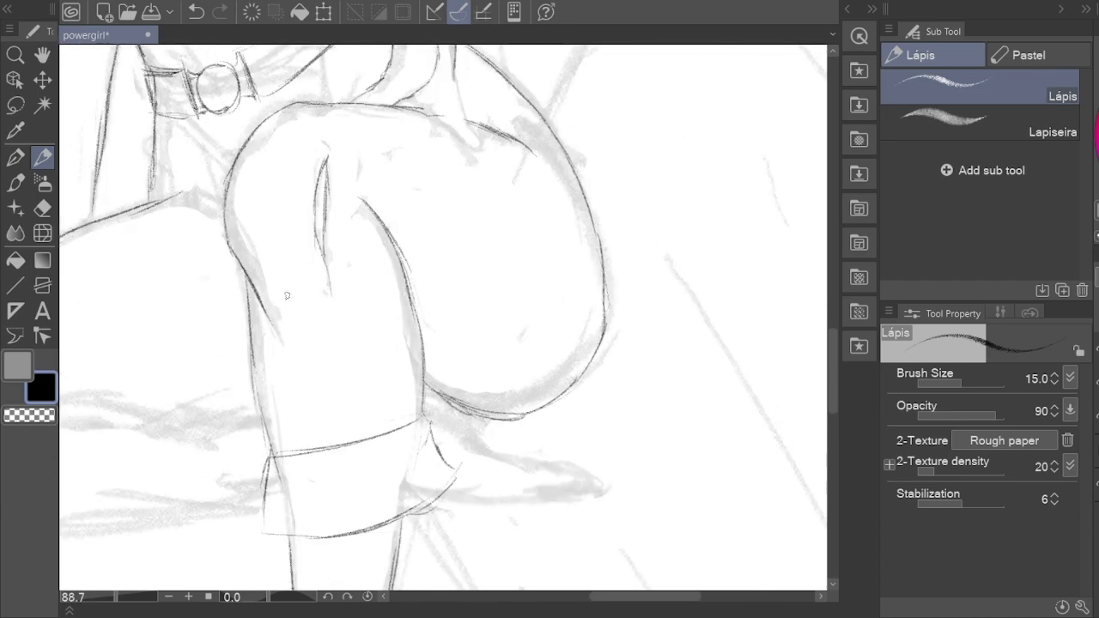
pyautogui.press('e')
pyautogui.scroll(-2, 702, 390)
pyautogui.scroll(-3, 703, 390)
pyautogui.scroll(5, 466, 351)
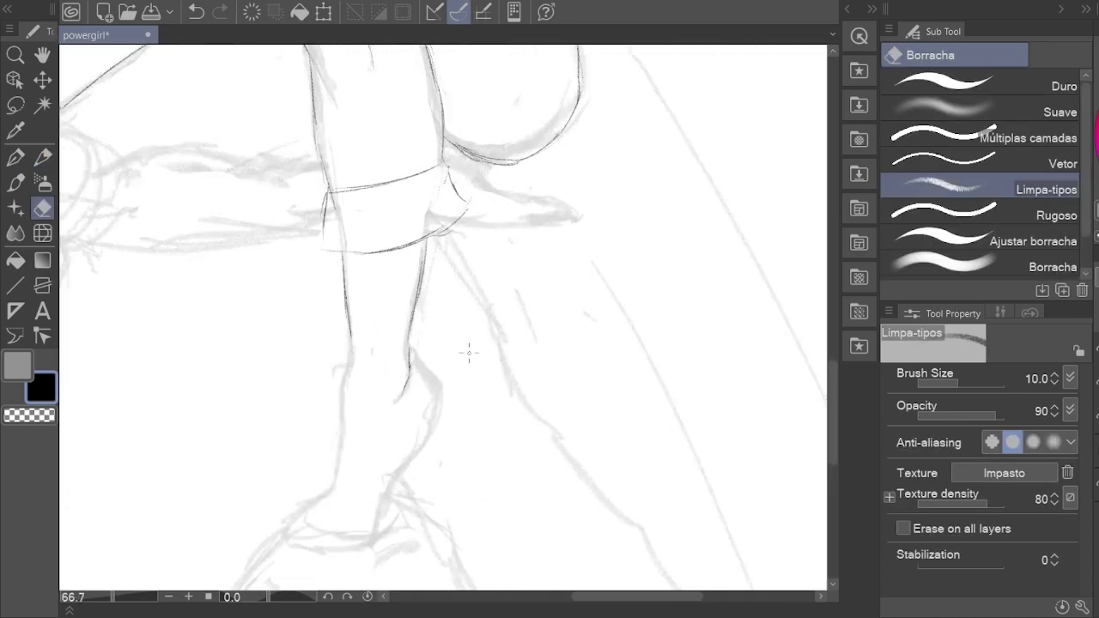
pyautogui.press('p')
pyautogui.moveTo(344, 206); pyautogui.dragTo(317, 420)
pyautogui.moveTo(317, 420); pyautogui.dragTo(361, 347)
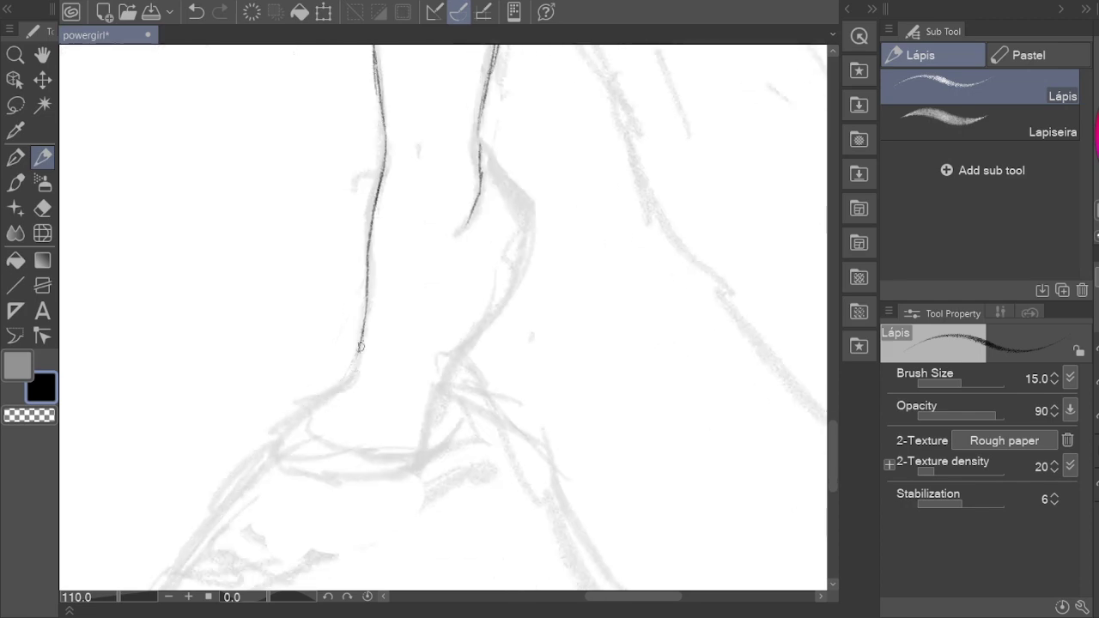
pyautogui.moveTo(277, 429)
pyautogui.mouseDown()
pyautogui.moveTo(447, 378)
pyautogui.moveTo(395, 481)
pyautogui.mouseUp()
pyautogui.moveTo(428, 249); pyautogui.dragTo(453, 284)
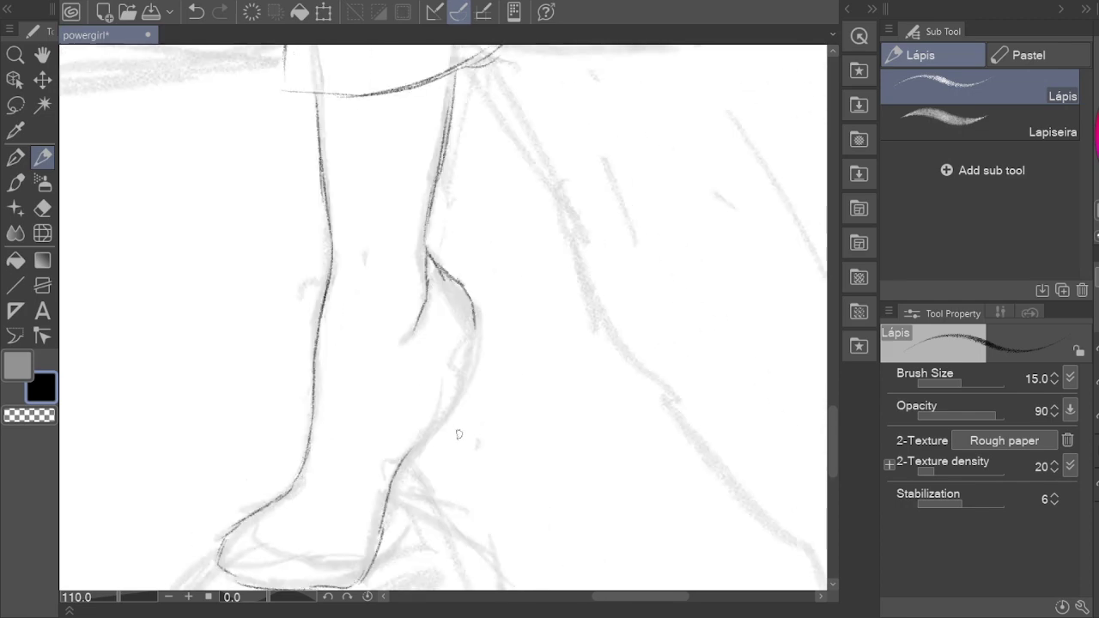
pyautogui.moveTo(470, 319)
pyautogui.mouseDown()
pyautogui.moveTo(495, 434)
pyautogui.moveTo(471, 478)
pyautogui.moveTo(460, 382)
pyautogui.mouseUp()
# Step: Try a block high heel behind the arch of the foot, then erase its lower part
pyautogui.press('h')
pyautogui.scroll(-3, 468, 344)
pyautogui.scroll(5, 468, 342)
pyautogui.moveTo(468, 342); pyautogui.dragTo(528, 145)
pyautogui.press('e')
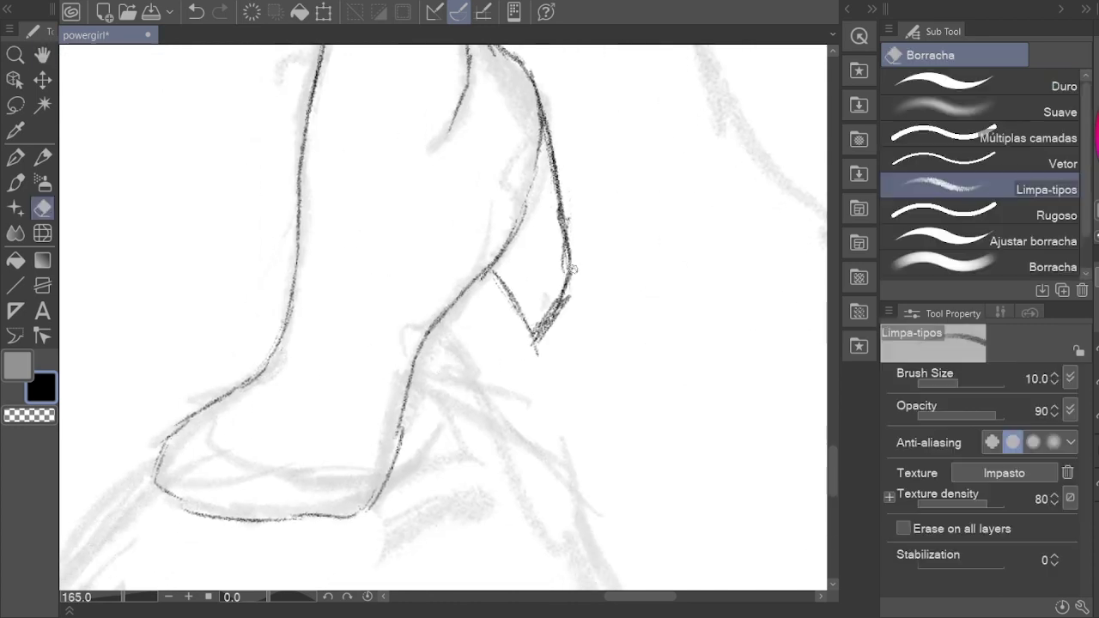
pyautogui.moveTo(559, 266); pyautogui.dragTo(536, 350)
pyautogui.moveTo(503, 287); pyautogui.dragTo(421, 356)
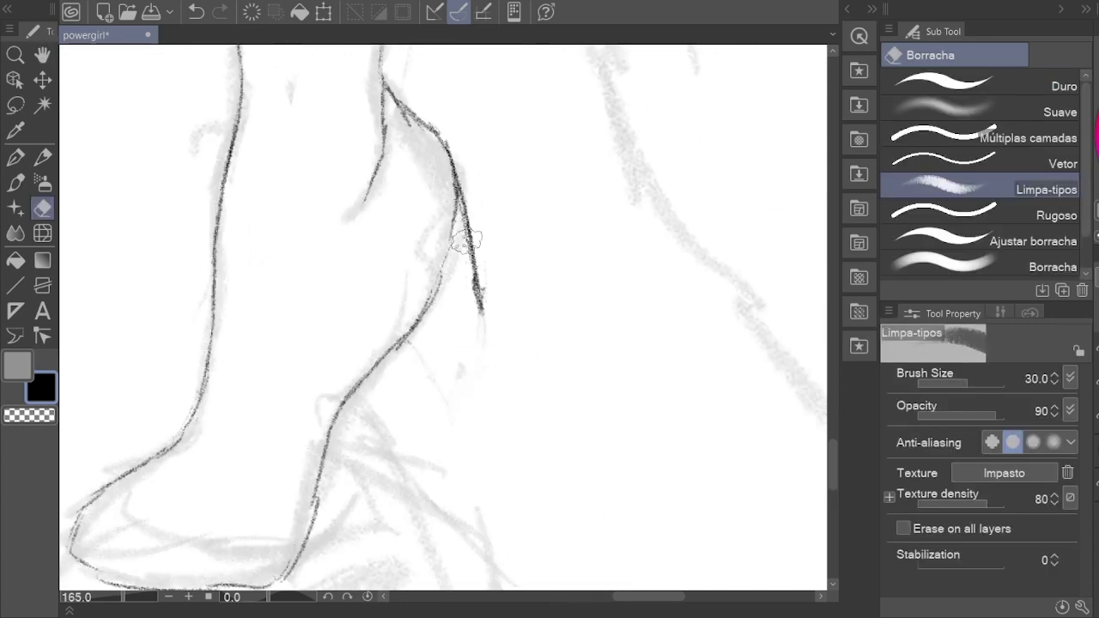
# Step: Redraw the boot's high heel with a long back edge, a slanted tip and a front edge meeting the arch
pyautogui.press('p')
pyautogui.moveTo(475, 284); pyautogui.dragTo(496, 386)
pyautogui.moveTo(399, 348)
pyautogui.mouseDown()
pyautogui.moveTo(442, 421)
pyautogui.moveTo(457, 383)
pyautogui.mouseUp()
pyautogui.moveTo(478, 408)
pyautogui.mouseDown()
pyautogui.moveTo(523, 343)
pyautogui.moveTo(525, 355)
pyautogui.mouseUp()
pyautogui.moveTo(423, 320); pyautogui.dragTo(474, 421)
pyautogui.moveTo(456, 381); pyautogui.dragTo(481, 426)
pyautogui.moveTo(441, 260)
pyautogui.mouseDown()
pyautogui.moveTo(417, 341)
pyautogui.moveTo(451, 232)
pyautogui.mouseUp()
pyautogui.moveTo(464, 318)
pyautogui.mouseDown()
pyautogui.moveTo(443, 193)
pyautogui.moveTo(473, 287)
pyautogui.mouseUp()
pyautogui.press('e')
pyautogui.press('p')
pyautogui.moveTo(442, 179); pyautogui.dragTo(433, 297)
pyautogui.moveTo(448, 193); pyautogui.dragTo(474, 326)
# Step: Add a short crease at the back of the ankle, checking the lower leg's proportions
pyautogui.press('h')
pyautogui.scroll(-6, 412, 449)
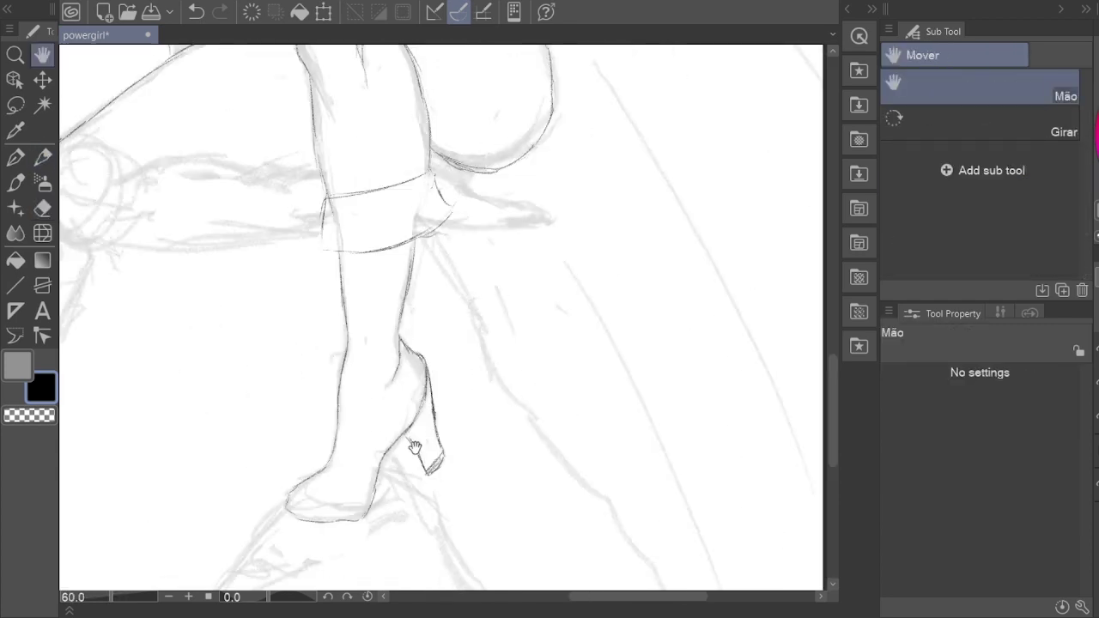
pyautogui.scroll(2, 508, 449)
pyautogui.scroll(6, 499, 378)
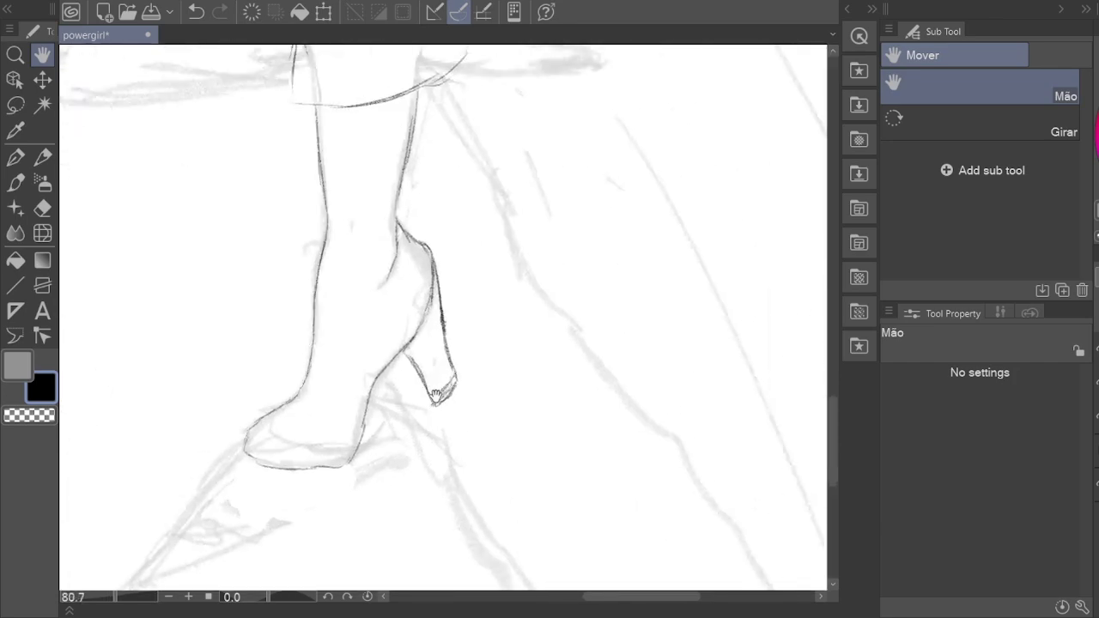
pyautogui.moveTo(386, 257); pyautogui.dragTo(386, 322)
pyautogui.press('p')
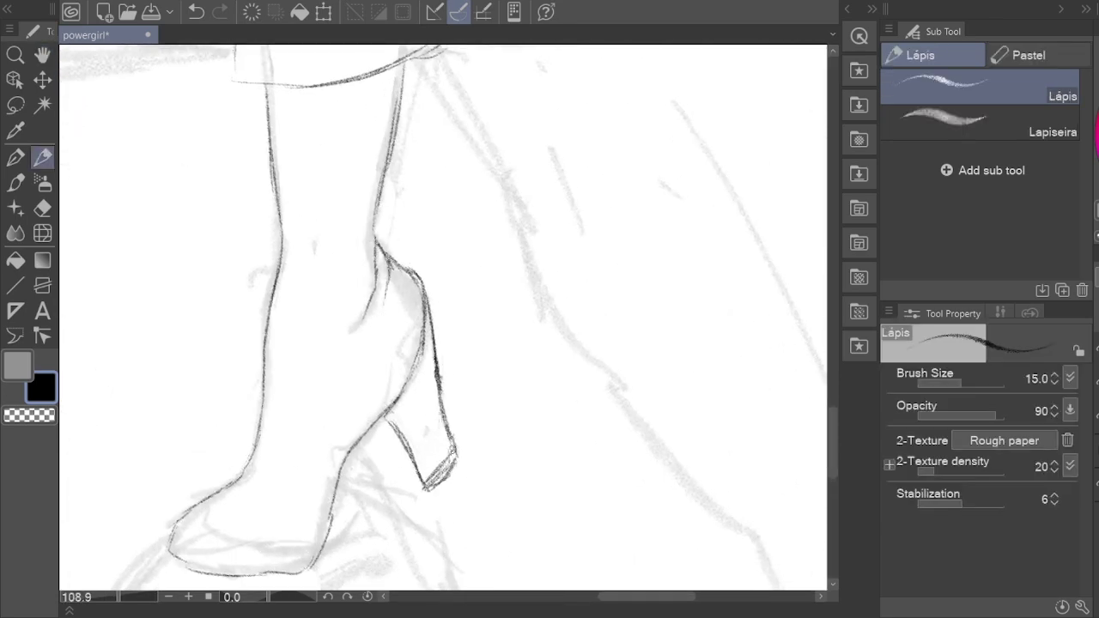
pyautogui.scroll(-7, 344, 429)
pyautogui.scroll(6, 343, 446)
# Step: Erase the toe outline of the foot and redraw it rounder down to the sole
pyautogui.press('e')
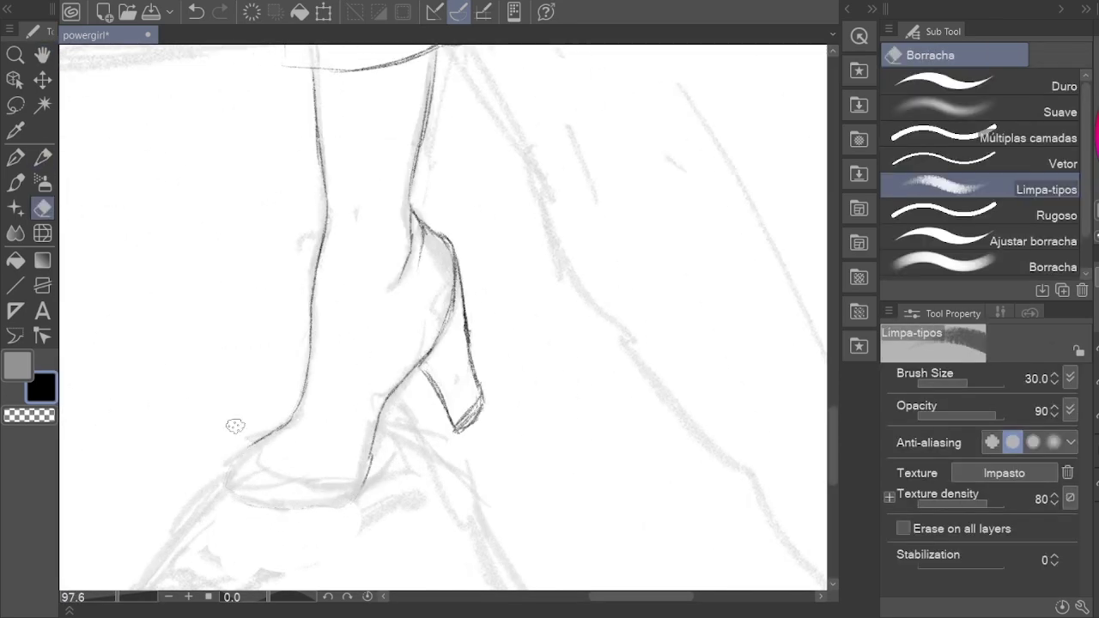
pyautogui.press('p')
pyautogui.moveTo(272, 429)
pyautogui.mouseDown()
pyautogui.moveTo(240, 463)
pyautogui.moveTo(364, 494)
pyautogui.moveTo(236, 494)
pyautogui.mouseUp()
pyautogui.press('h')
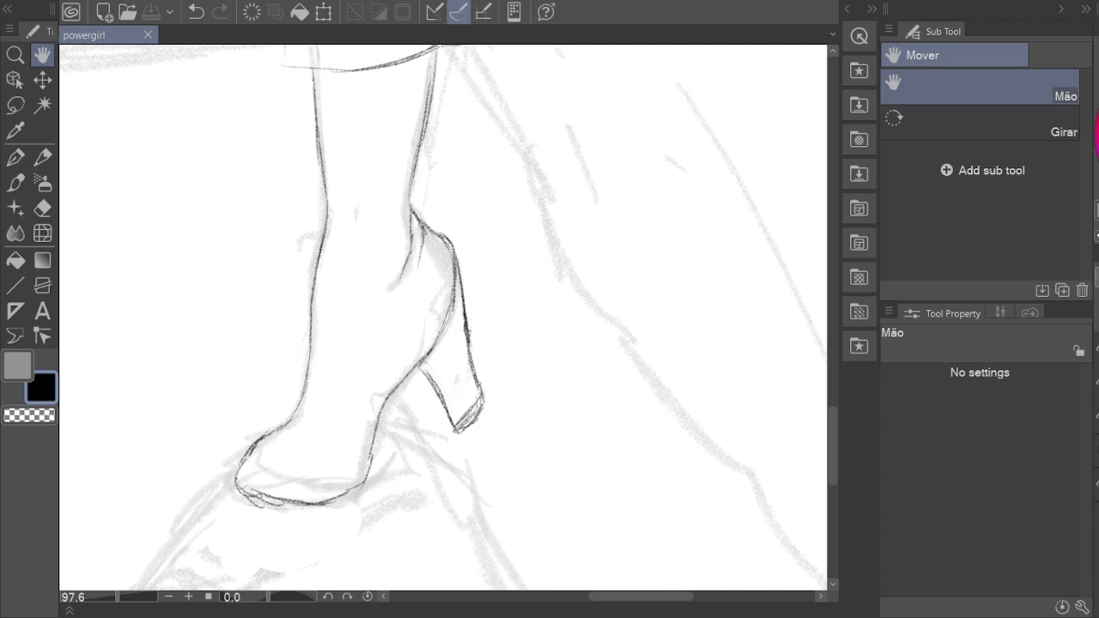
# Step: Add two short pencil creases where the instep bends above the toes
pyautogui.scroll(2, 309, 434)
pyautogui.press('p')
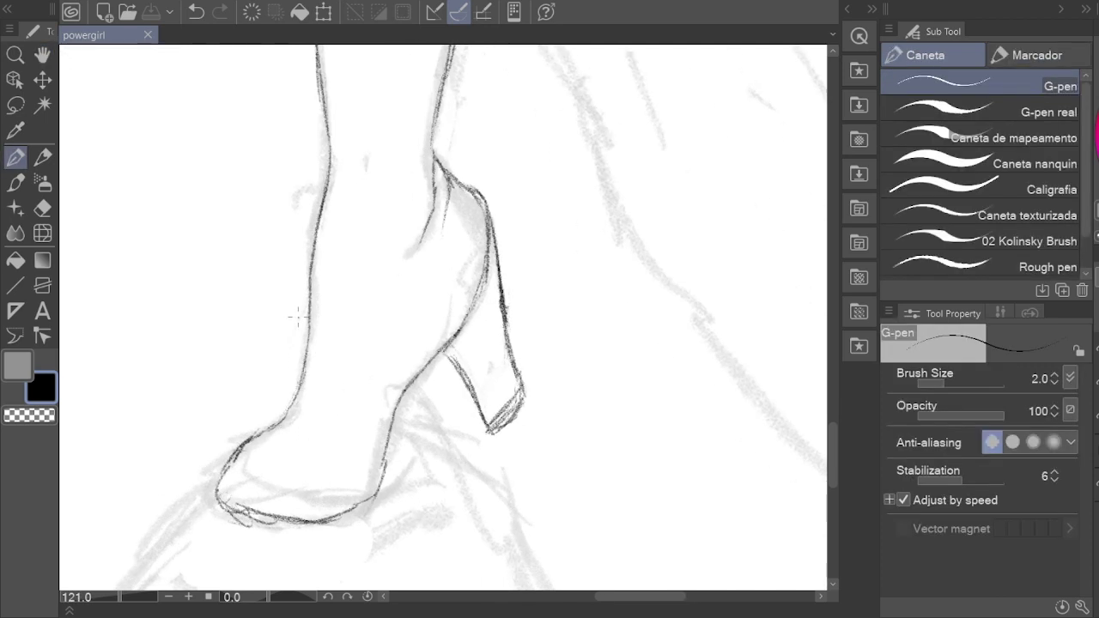
pyautogui.press('p')
pyautogui.moveTo(280, 419); pyautogui.dragTo(312, 422)
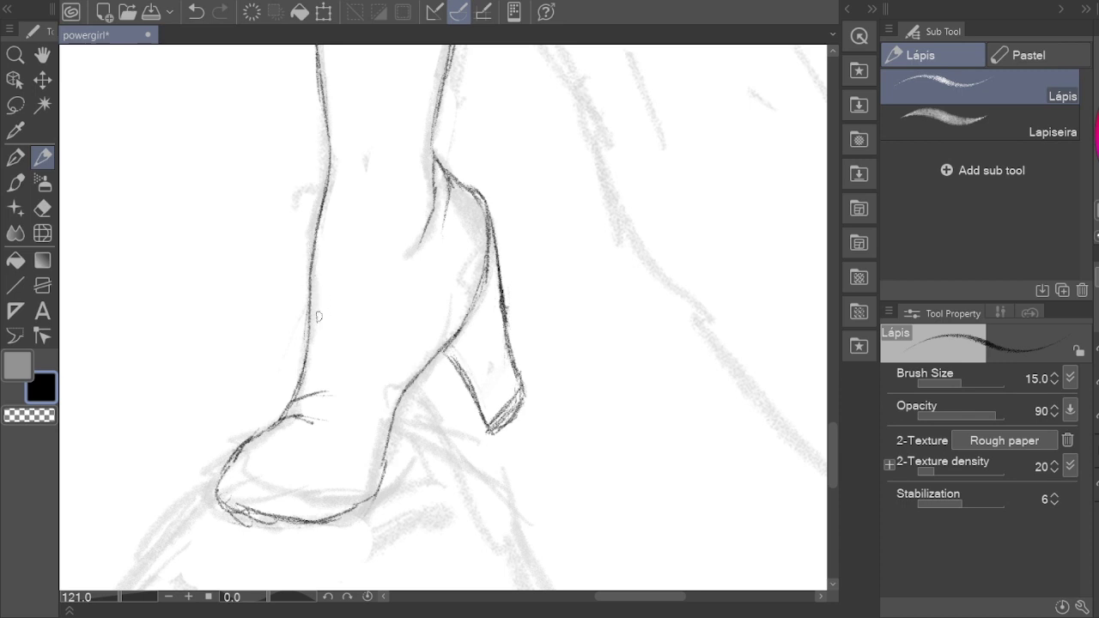
# Step: Erase the front of the foot with the size 120 eraser and redraw the toe, sole and instep creases
pyautogui.press('e')
pyautogui.moveTo(292, 519)
pyautogui.mouseDown()
pyautogui.moveTo(360, 502)
pyautogui.moveTo(197, 455)
pyautogui.moveTo(318, 430)
pyautogui.mouseUp()
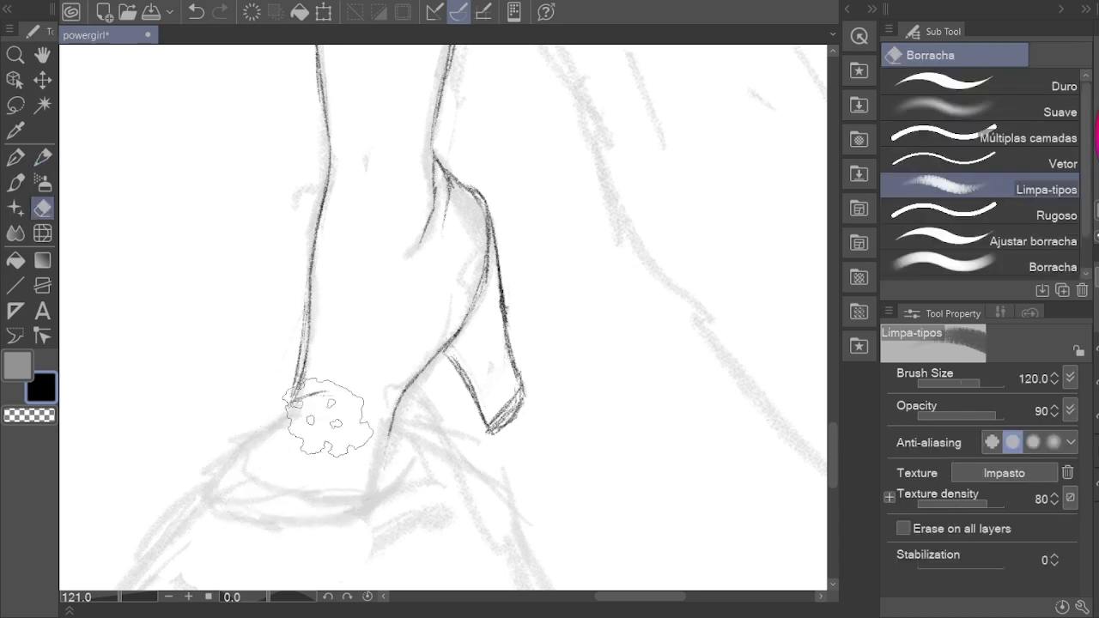
pyautogui.press('p')
pyautogui.moveTo(247, 490); pyautogui.dragTo(375, 503)
pyautogui.moveTo(421, 365)
pyautogui.mouseDown()
pyautogui.moveTo(249, 509)
pyautogui.moveTo(323, 405)
pyautogui.mouseUp()
pyautogui.moveTo(309, 296); pyautogui.dragTo(279, 416)
# Step: Darken the boot cuff's front edge and lower rim, and reinforce the leg line beneath it
pyautogui.moveTo(339, 154)
pyautogui.mouseDown()
pyautogui.moveTo(325, 260)
pyautogui.moveTo(325, 507)
pyautogui.mouseUp()
pyautogui.moveTo(258, 190); pyautogui.dragTo(251, 296)
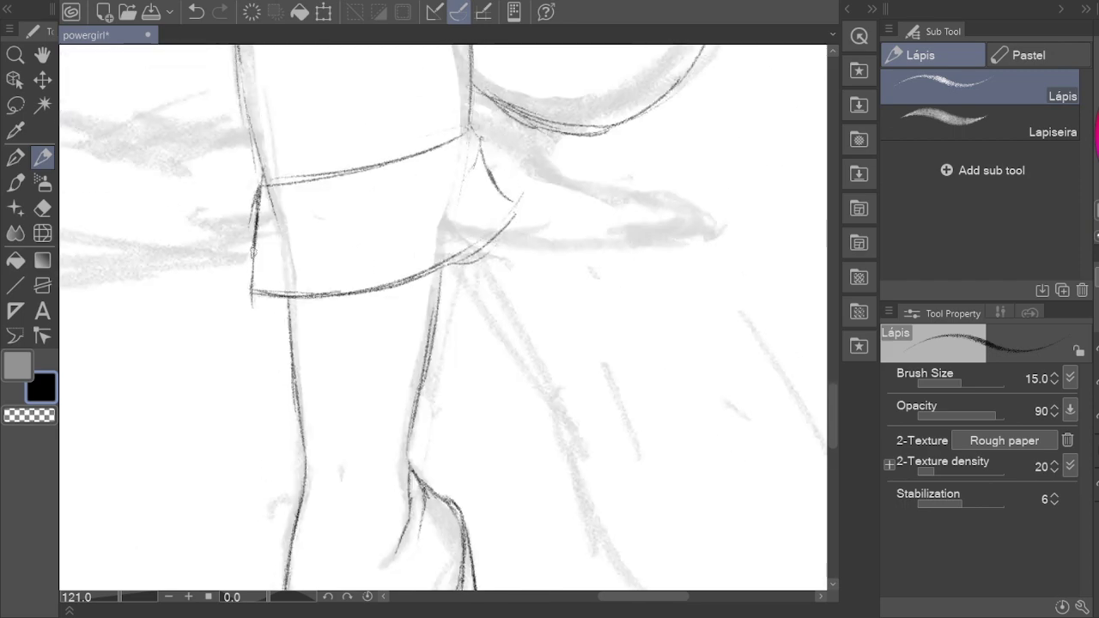
pyautogui.moveTo(259, 215); pyautogui.dragTo(305, 297)
pyautogui.moveTo(258, 240); pyautogui.dragTo(249, 301)
pyautogui.moveTo(445, 269); pyautogui.dragTo(410, 312)
# Step: Erase the block heel with a smaller eraser and try a slimmer, straighter high heel under the foot
pyautogui.scroll(-5, 478, 258)
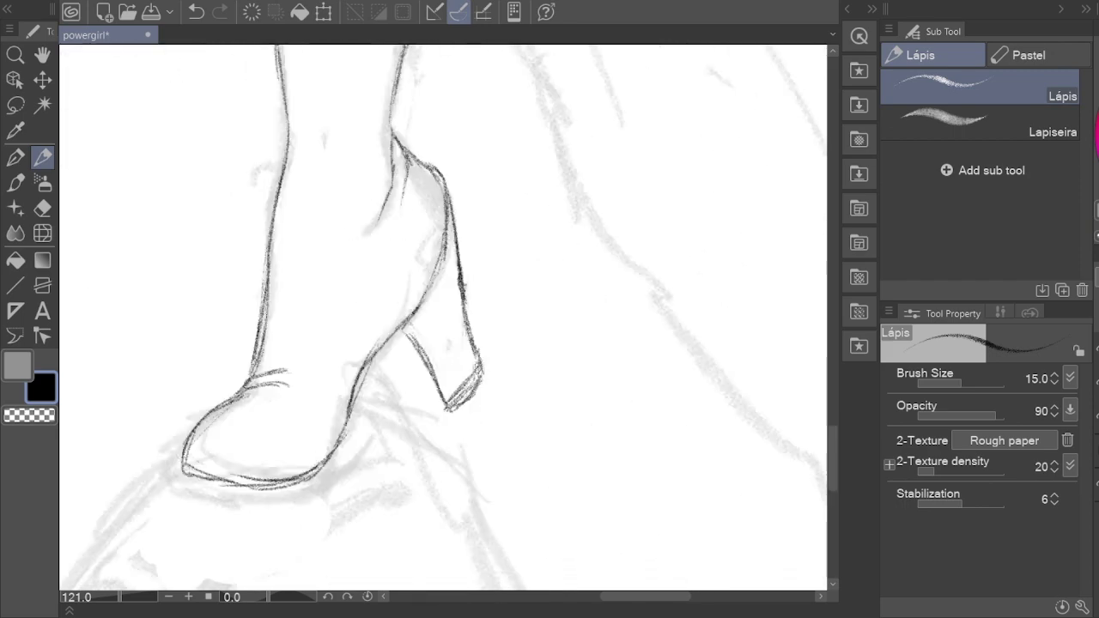
pyautogui.press('e')
pyautogui.moveTo(468, 352); pyautogui.dragTo(441, 331)
pyautogui.press('[')
pyautogui.press('[')
pyautogui.moveTo(455, 377); pyautogui.dragTo(417, 363)
pyautogui.press('p')
pyautogui.moveTo(462, 274); pyautogui.dragTo(455, 421)
pyautogui.moveTo(416, 359); pyautogui.dragTo(416, 403)
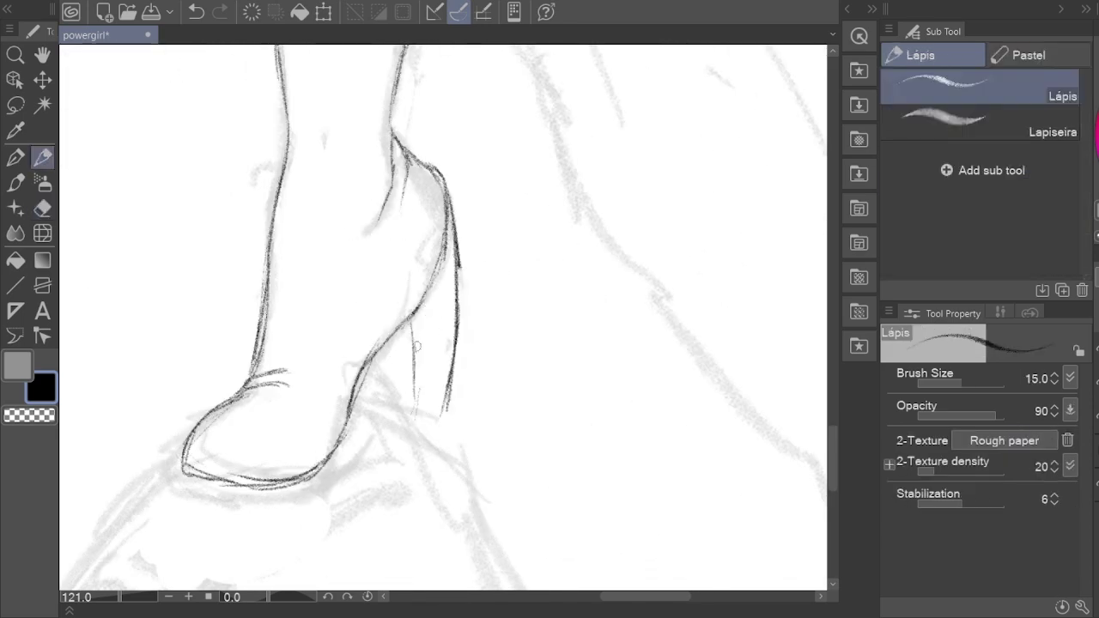
# Step: Undo the slim heel strokes and try another version of the heel's back and front edges
pyautogui.hotkey('ctrl', 'z')
pyautogui.hotkey('ctrl', 'z')
pyautogui.moveTo(445, 198)
pyautogui.mouseDown()
pyautogui.moveTo(468, 370)
pyautogui.moveTo(446, 408)
pyautogui.mouseUp()
pyautogui.moveTo(406, 333)
pyautogui.mouseDown()
pyautogui.moveTo(461, 353)
pyautogui.moveTo(440, 408)
pyautogui.moveTo(470, 286)
pyautogui.moveTo(452, 355)
pyautogui.mouseUp()
# Step: Remove the high heel completely and reinforce the foot's rounded back contour in pencil
pyautogui.press('e')
pyautogui.scroll(1, 452, 355)
pyautogui.press('m')
pyautogui.moveTo(455, 481); pyautogui.dragTo(469, 515)
pyautogui.moveTo(447, 249)
pyautogui.mouseDown()
pyautogui.moveTo(448, 329)
pyautogui.moveTo(422, 365)
pyautogui.mouseUp()
pyautogui.hotkey('ctrl', 'd')
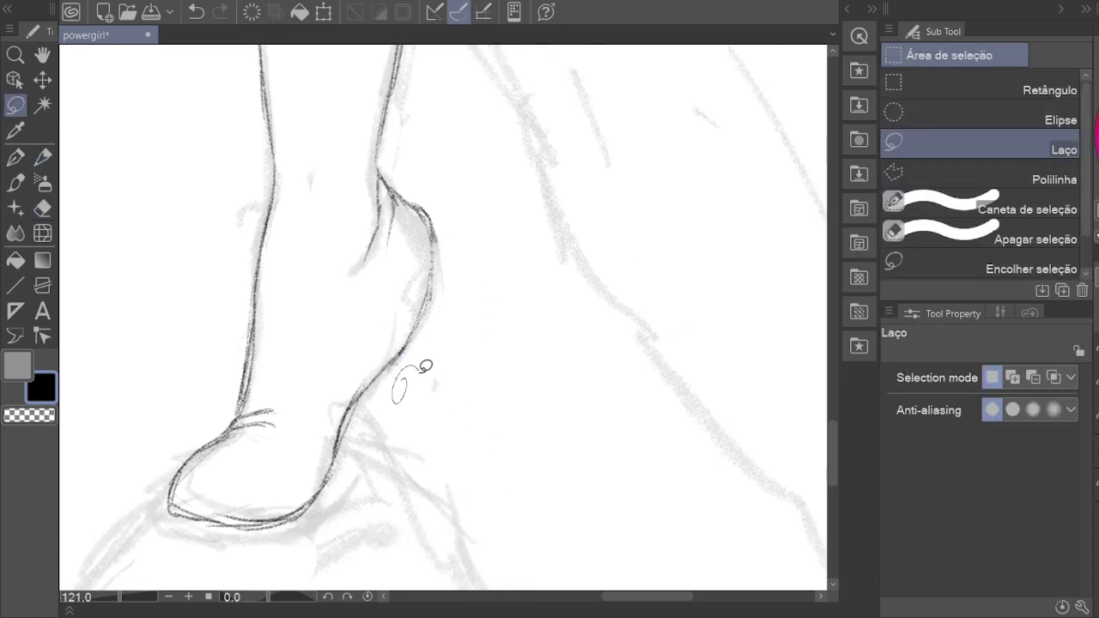
pyautogui.press('p')
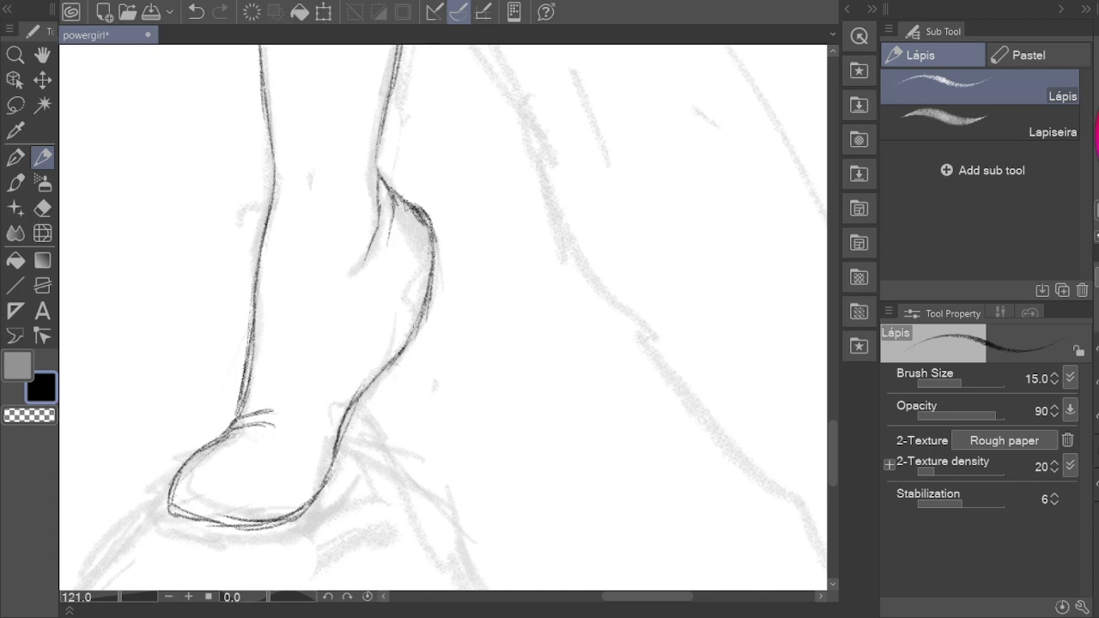
# Step: Review the heelless boot and lower leg against the whole seated figure
pyautogui.press('h')
pyautogui.scroll(-3, 400, 283)
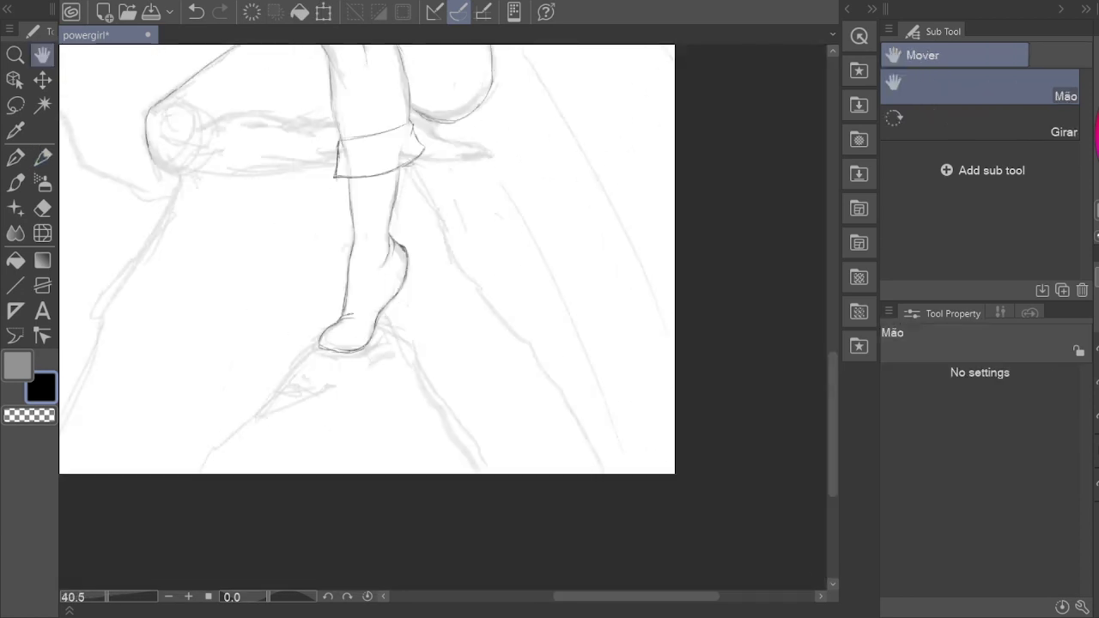
pyautogui.scroll(1, 412, 269)
pyautogui.scroll(-2, 404, 283)
pyautogui.scroll(-1, 450, 228)
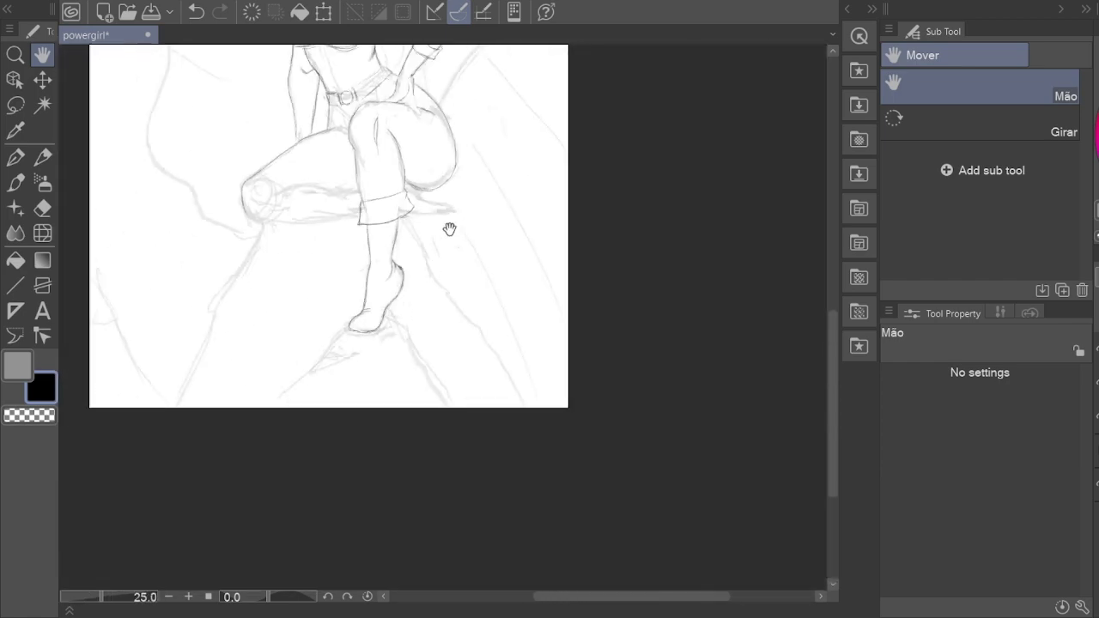
pyautogui.scroll(1, 350, 216)
pyautogui.moveTo(449, 229); pyautogui.dragTo(246, 265)
pyautogui.scroll(1, 350, 217)
pyautogui.scroll(2, 398, 368)
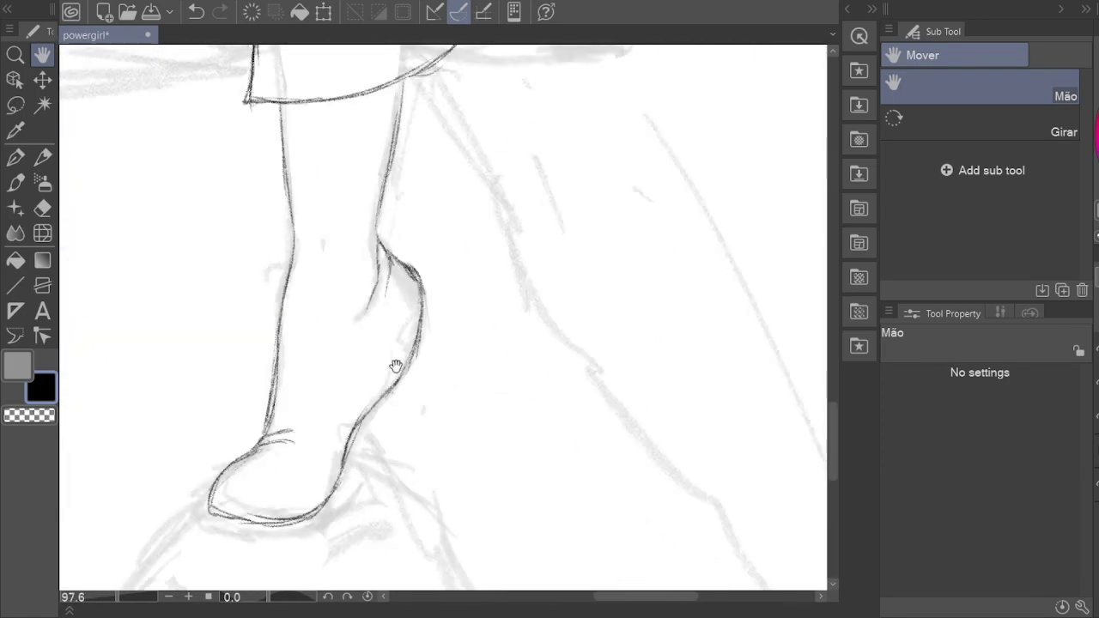
# Step: Erase part of the foot's back contour and redraw it as a tighter curve from the heel to the arch
pyautogui.scroll(1, 409, 258)
pyautogui.press('e')
pyautogui.moveTo(412, 249)
pyautogui.mouseDown()
pyautogui.moveTo(383, 256)
pyautogui.moveTo(400, 349)
pyautogui.mouseUp()
pyautogui.press('p')
pyautogui.moveTo(404, 267); pyautogui.dragTo(400, 378)
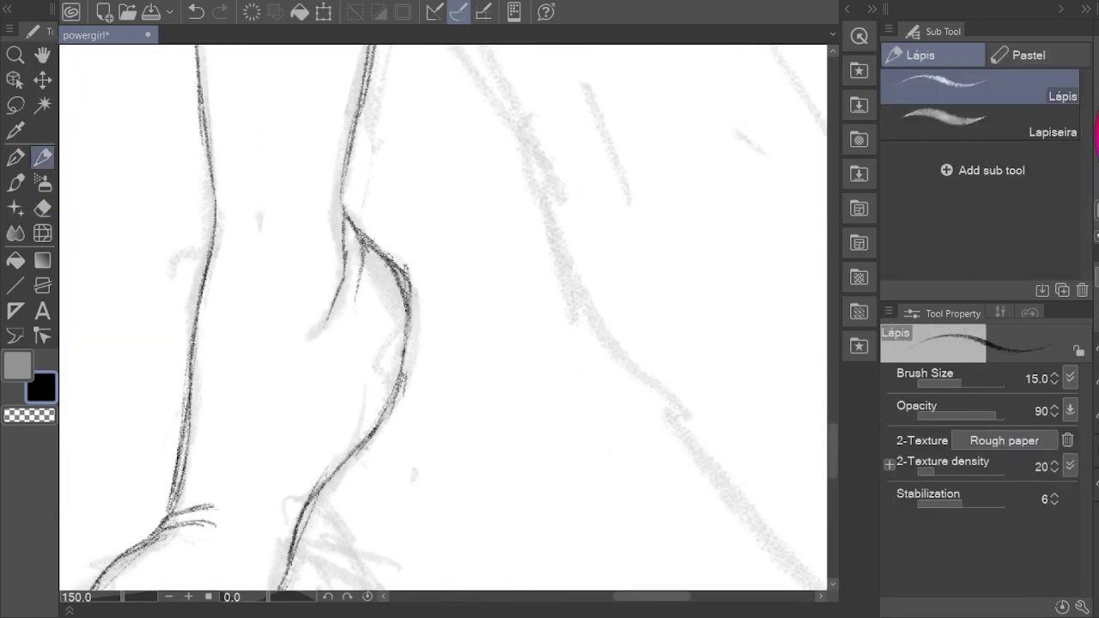
# Step: Clean up the doubled heel contour of the standing foot and draw its toe and sole outline
pyautogui.press('e')
pyautogui.moveTo(361, 288)
pyautogui.mouseDown()
pyautogui.moveTo(367, 234)
pyautogui.moveTo(405, 296)
pyautogui.mouseUp()
pyautogui.press('p')
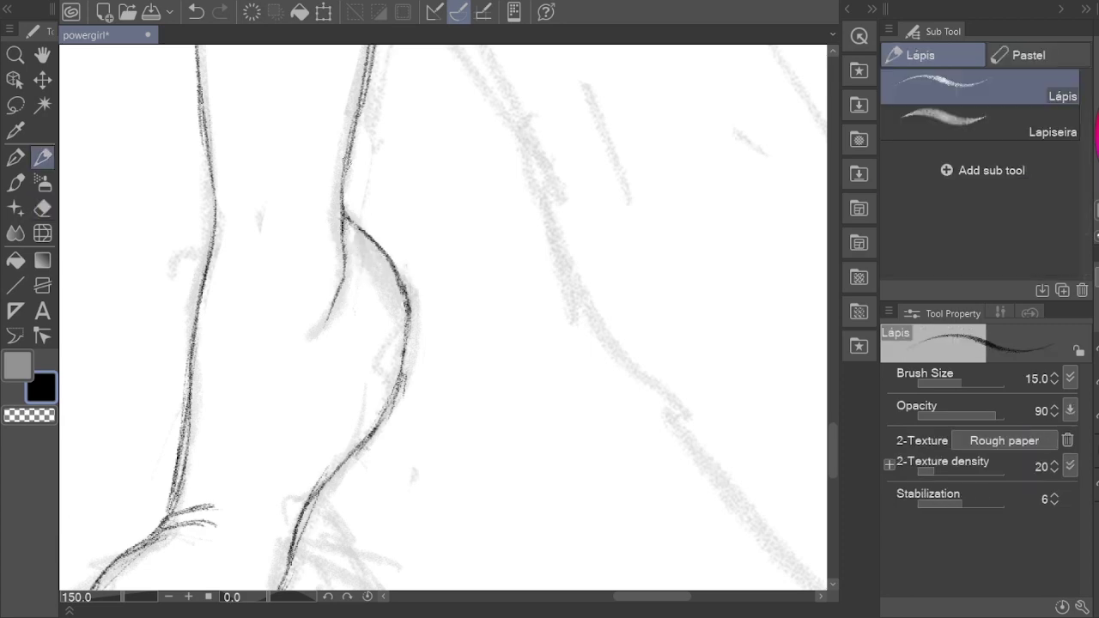
pyautogui.moveTo(257, 301); pyautogui.dragTo(330, 189)
pyautogui.press('h')
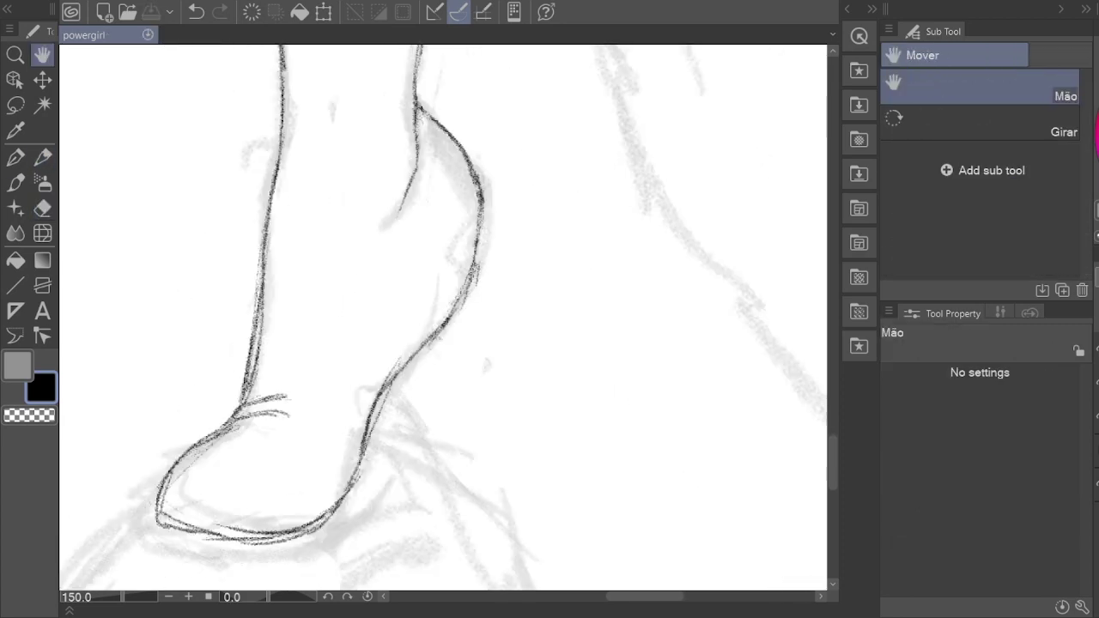
pyautogui.scroll(-8, 469, 361)
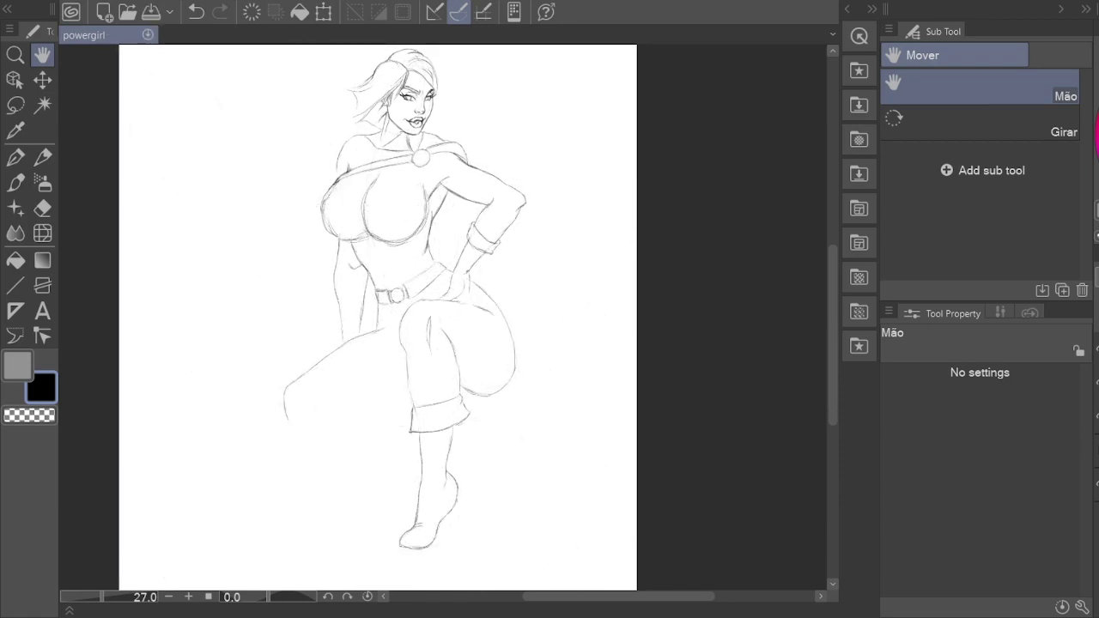
# Step: Draw the kneeling leg's upper and lower calf contours and the near edge of its boot cuff
pyautogui.scroll(5, 355, 363)
pyautogui.scroll(2, 355, 362)
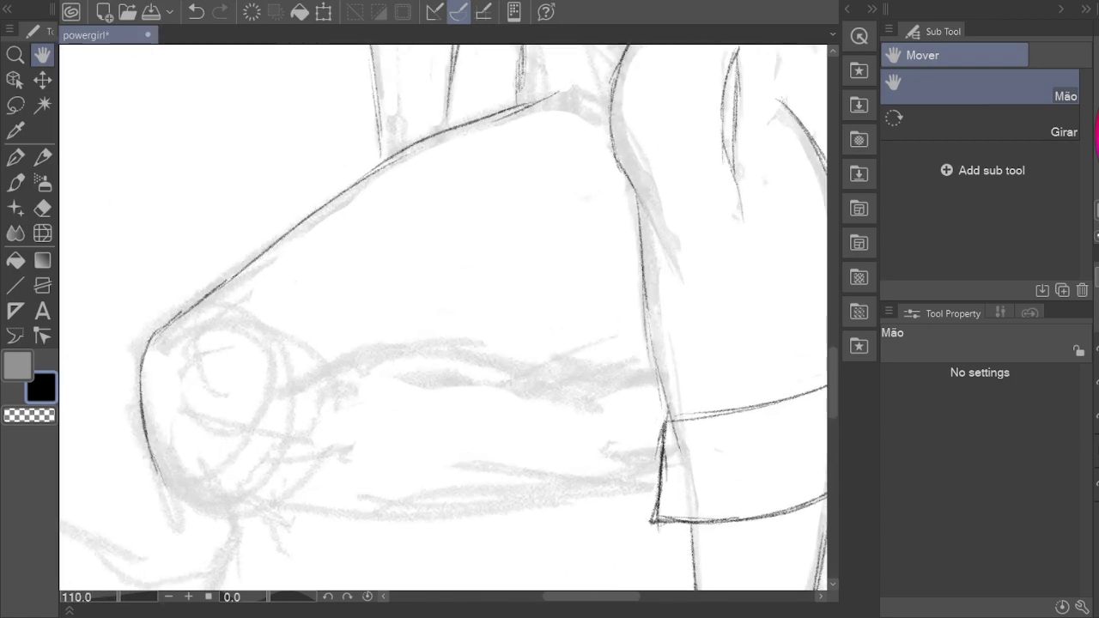
pyautogui.moveTo(386, 377); pyautogui.dragTo(345, 363)
pyautogui.press('p')
pyautogui.moveTo(246, 374); pyautogui.dragTo(352, 324)
pyautogui.moveTo(229, 489); pyautogui.dragTo(421, 506)
pyautogui.moveTo(397, 331)
pyautogui.mouseDown()
pyautogui.moveTo(420, 506)
pyautogui.moveTo(505, 522)
pyautogui.mouseUp()
pyautogui.moveTo(505, 522); pyautogui.dragTo(481, 406)
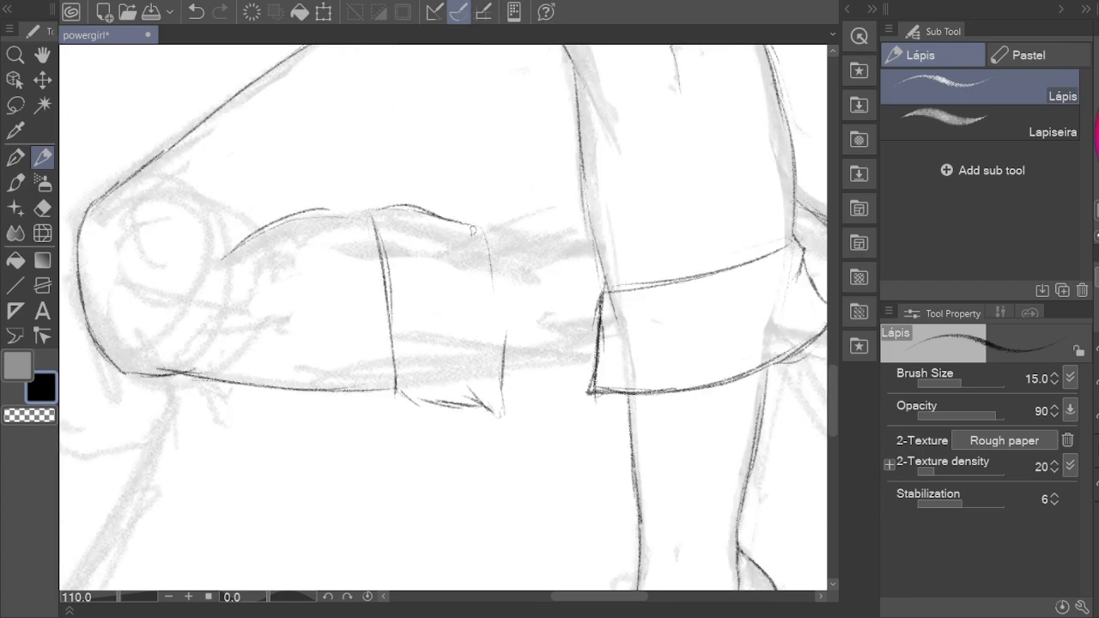
# Step: Close the kneeling leg's boot cuff and extend the boot contours to the standing leg
pyautogui.moveTo(472, 230); pyautogui.dragTo(502, 417)
pyautogui.moveTo(502, 369); pyautogui.dragTo(596, 365)
pyautogui.moveTo(405, 273); pyautogui.dragTo(474, 293)
pyautogui.moveTo(474, 293); pyautogui.dragTo(566, 315)
# Step: Draw the kneeling leg's pointed foot emerging behind the standing leg's boot cuff
pyautogui.moveTo(785, 416); pyautogui.dragTo(589, 421)
pyautogui.moveTo(401, 316); pyautogui.dragTo(555, 403)
pyautogui.moveTo(362, 418); pyautogui.dragTo(522, 438)
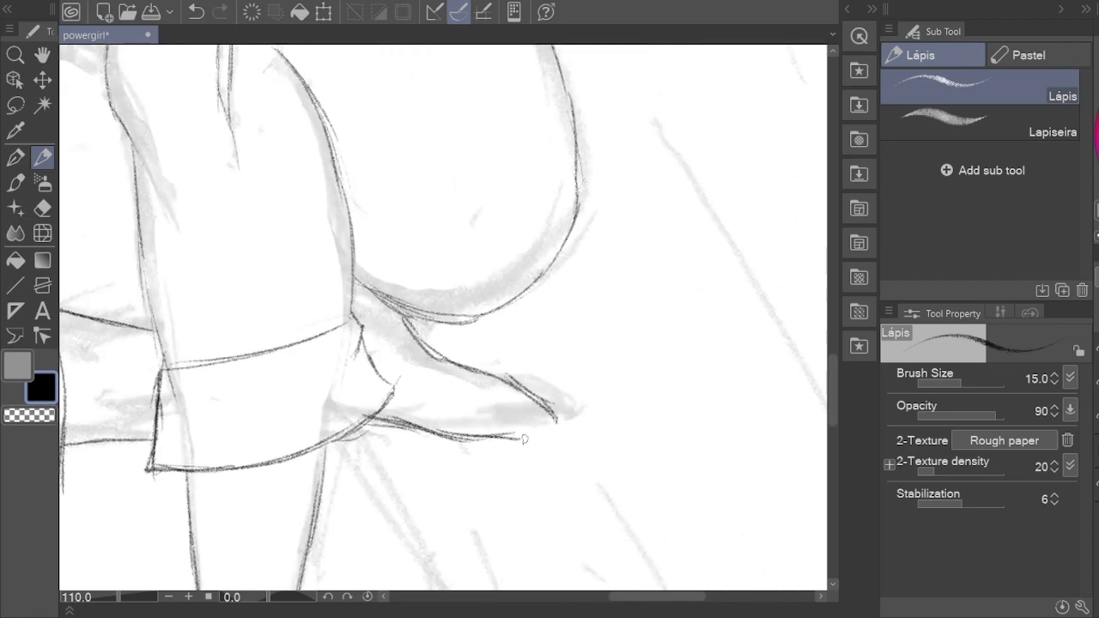
pyautogui.moveTo(414, 326); pyautogui.dragTo(498, 392)
pyautogui.scroll(-5, 436, 417)
pyautogui.press('h')
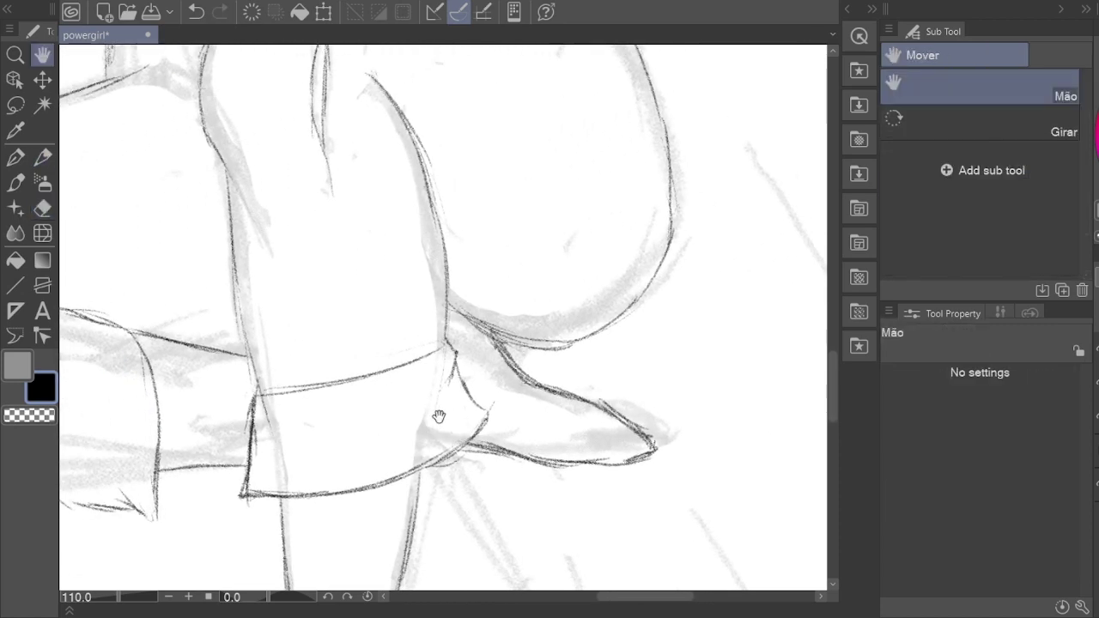
# Step: Erase and redraw the kneeling leg's boot cuff and strengthen the calf contour beside it
pyautogui.scroll(5, 280, 381)
pyautogui.press('p')
pyautogui.moveTo(451, 354); pyautogui.dragTo(257, 425)
pyautogui.press('e')
pyautogui.moveTo(327, 370); pyautogui.dragTo(257, 423)
pyautogui.press('p')
pyautogui.moveTo(457, 355); pyautogui.dragTo(330, 393)
pyautogui.moveTo(258, 481); pyautogui.dragTo(278, 388)
# Step: Undo the first kneecap strokes, save the drawing and redraw a short kneecap curve on the kneeling leg
pyautogui.moveTo(204, 292); pyautogui.dragTo(172, 378)
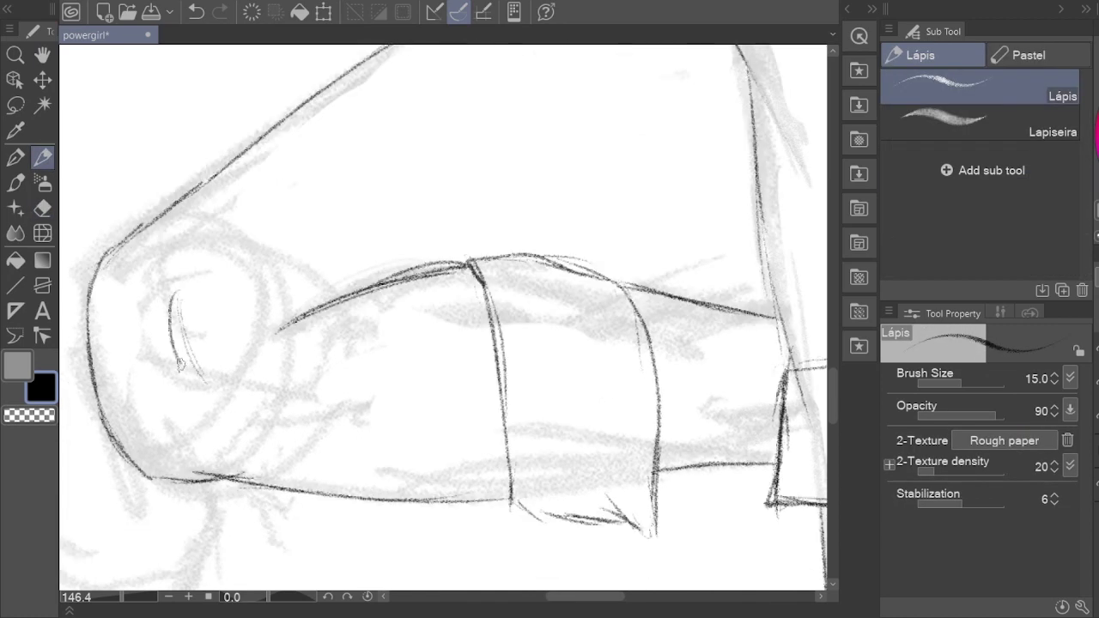
pyautogui.hotkey('ctrl', 'z')
pyautogui.hotkey('ctrl', 's')
pyautogui.press('h')
pyautogui.moveTo(403, 366); pyautogui.dragTo(394, 380)
pyautogui.press('p')
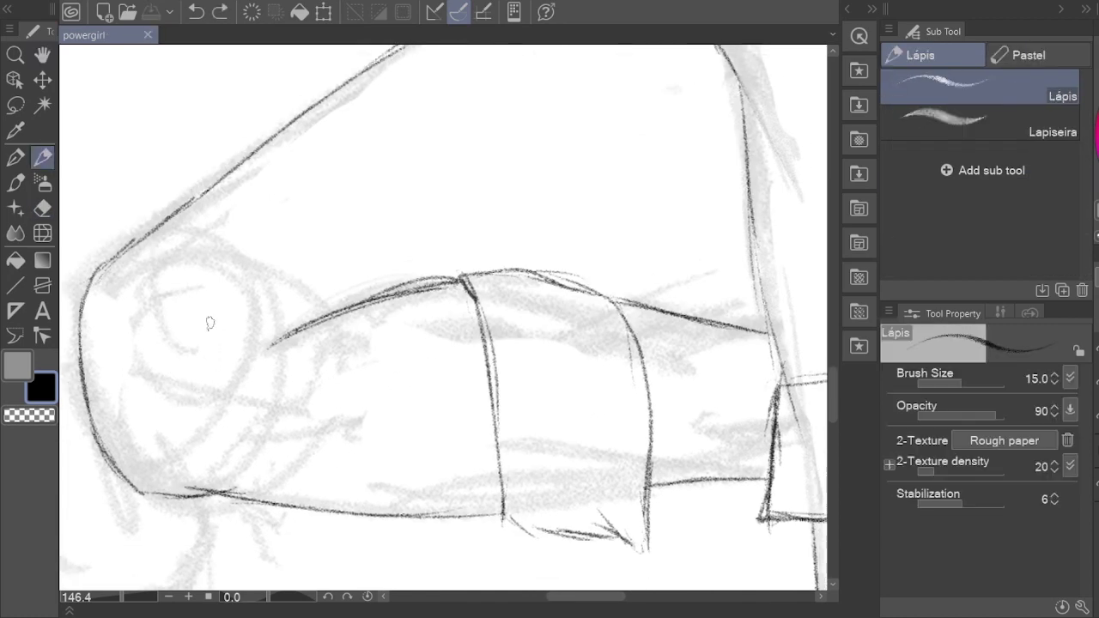
pyautogui.moveTo(195, 348); pyautogui.dragTo(181, 438)
pyautogui.press('h')
pyautogui.scroll(-5, 280, 329)
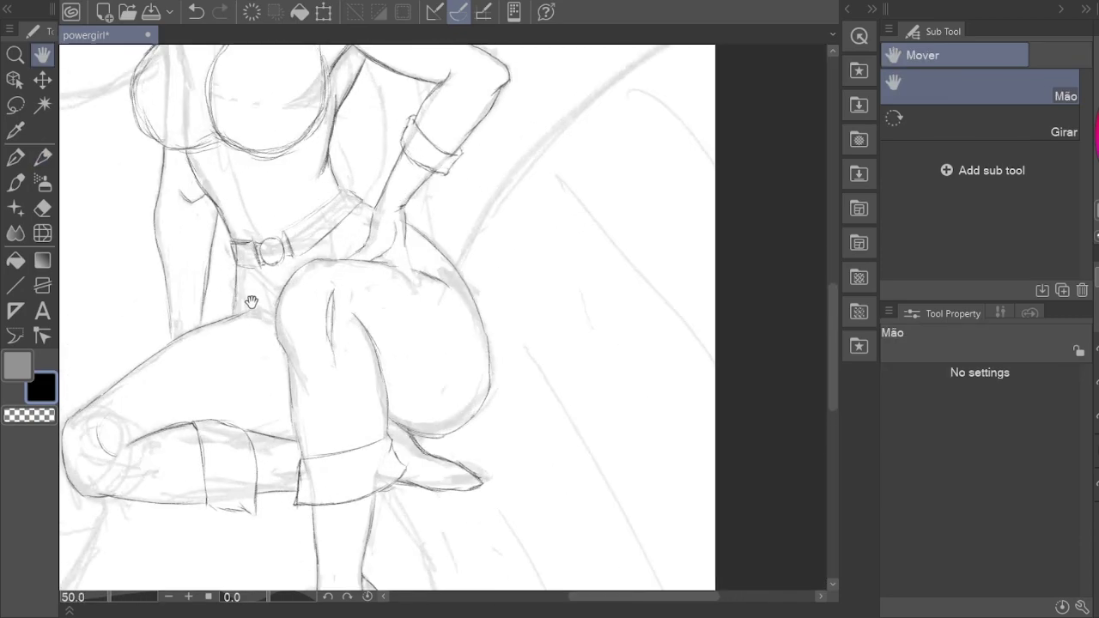
# Step: Draw the leotard's hip and leg-opening lines between the belt and the thighs
pyautogui.scroll(-1, 280, 329)
pyautogui.scroll(5, 258, 287)
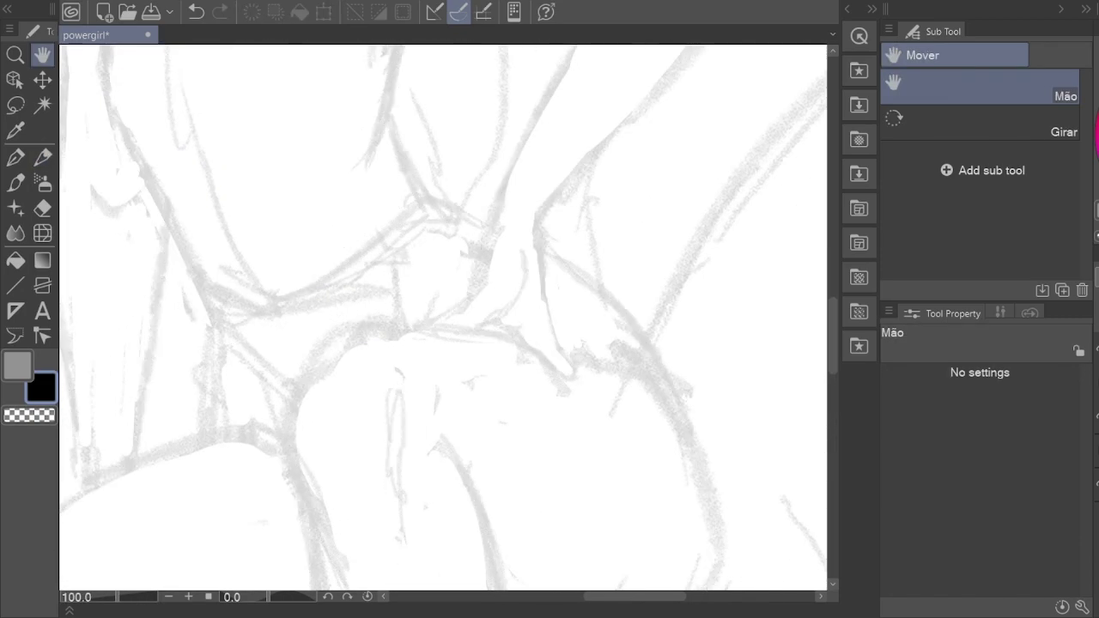
pyautogui.press('e')
pyautogui.press('p')
pyautogui.moveTo(165, 419)
pyautogui.mouseDown()
pyautogui.moveTo(165, 335)
pyautogui.moveTo(170, 467)
pyautogui.mouseUp()
pyautogui.moveTo(258, 386)
pyautogui.mouseDown()
pyautogui.moveTo(515, 313)
pyautogui.moveTo(422, 337)
pyautogui.mouseUp()
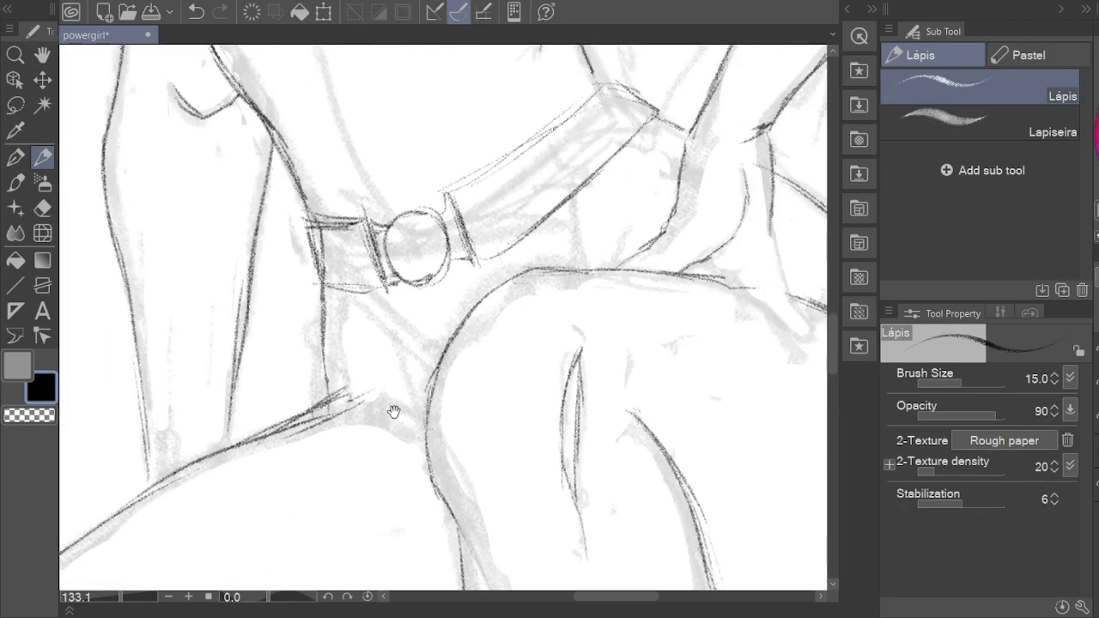
pyautogui.moveTo(357, 317)
pyautogui.mouseDown()
pyautogui.moveTo(256, 442)
pyautogui.moveTo(243, 488)
pyautogui.mouseUp()
pyautogui.moveTo(542, 295); pyautogui.dragTo(474, 438)
pyautogui.scroll(-3, 354, 379)
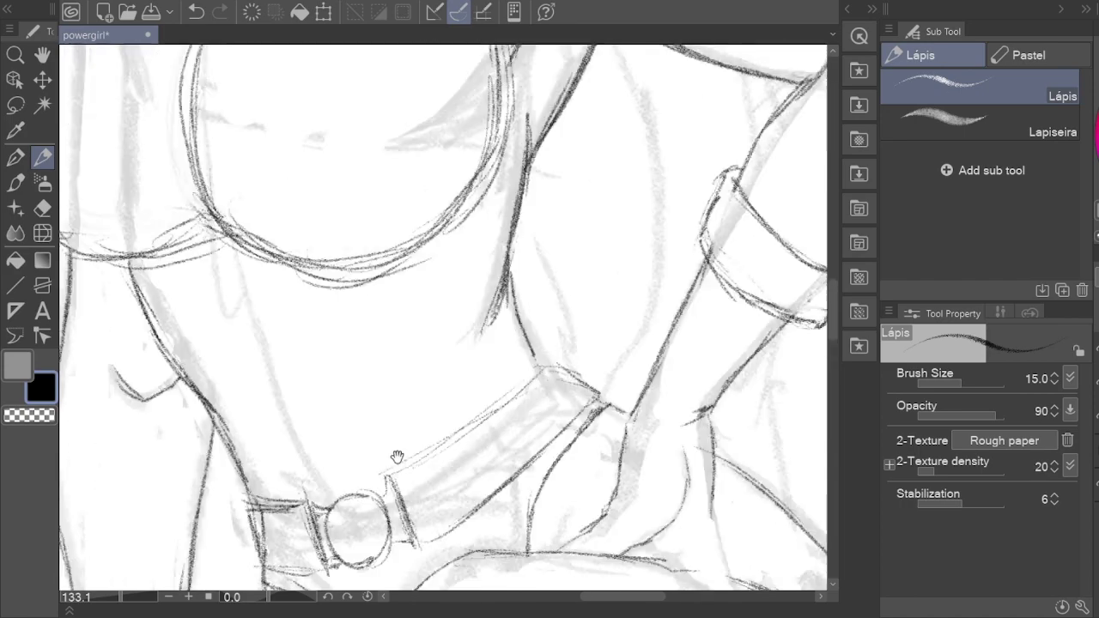
# Step: Rework the lowered arm's inner forearm line and draw a wide glove cuff around the forearm
pyautogui.press('h')
pyautogui.scroll(-3, 354, 379)
pyautogui.scroll(5, 412, 370)
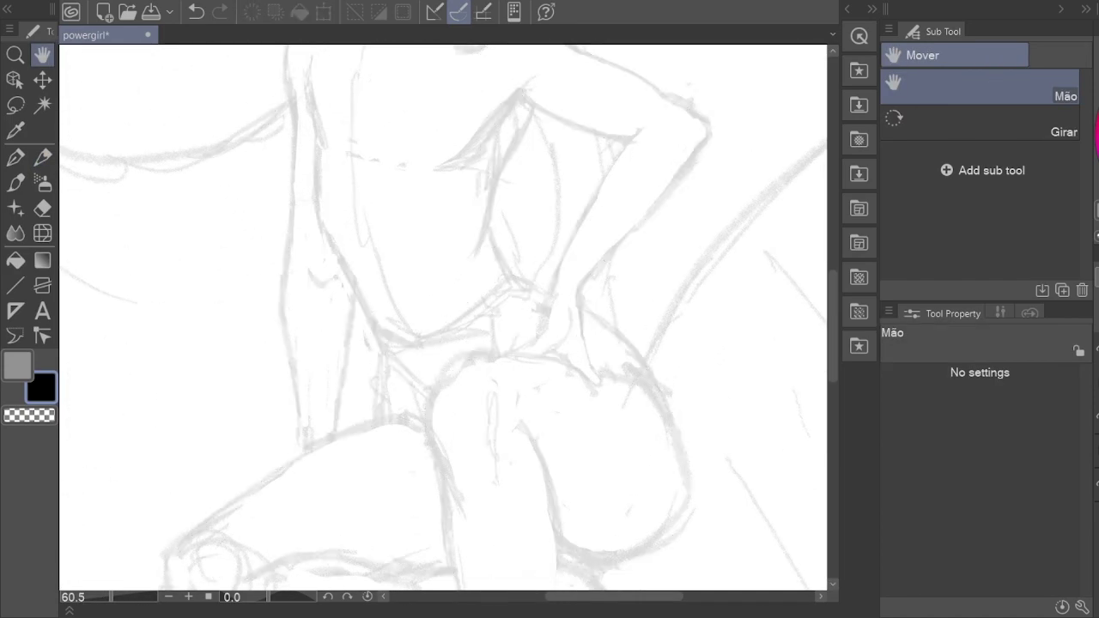
pyautogui.scroll(-1, 258, 352)
pyautogui.press('e')
pyautogui.scroll(2, 247, 350)
pyautogui.press('p')
pyautogui.moveTo(254, 249); pyautogui.dragTo(265, 411)
pyautogui.press('e')
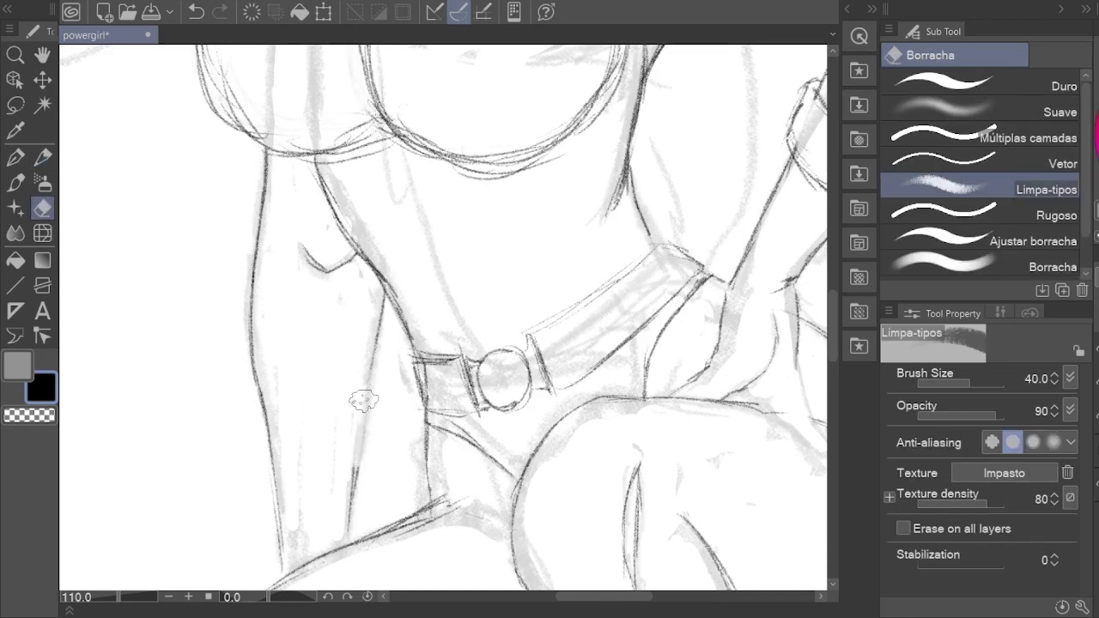
pyautogui.press('p')
pyautogui.moveTo(361, 332)
pyautogui.mouseDown()
pyautogui.moveTo(307, 390)
pyautogui.moveTo(202, 383)
pyautogui.moveTo(198, 321)
pyautogui.mouseUp()
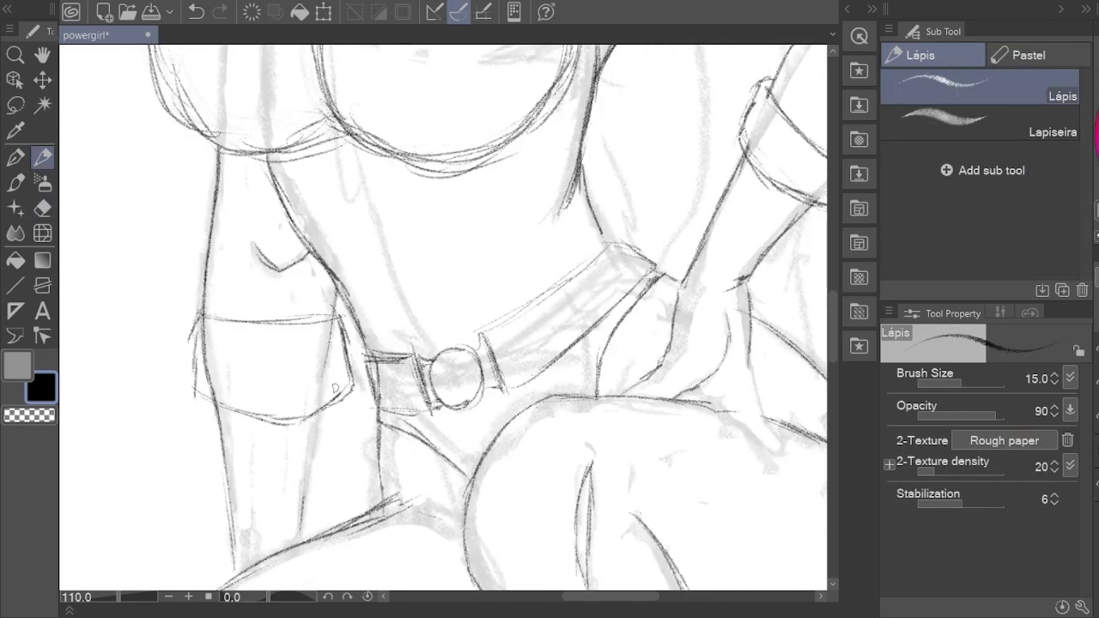
# Step: Erase the forearm lines inside the glove cuff, touch up the cuff's edges and add an elbow crease
pyautogui.press('e')
pyautogui.moveTo(223, 386); pyautogui.dragTo(197, 322)
pyautogui.press('p')
pyautogui.press('e')
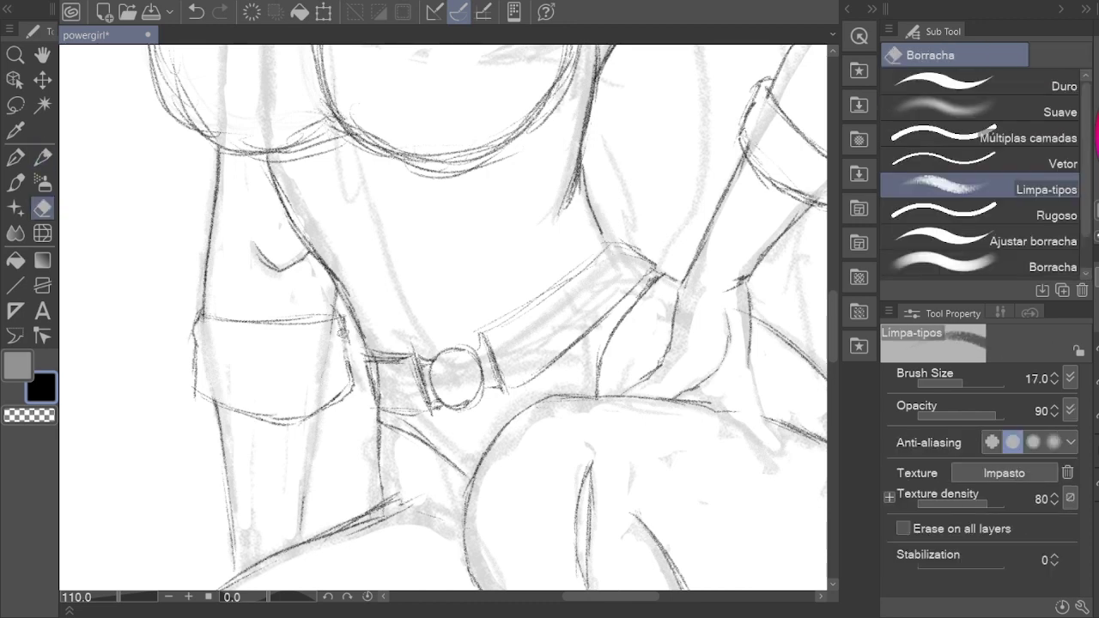
pyautogui.press('p')
pyautogui.moveTo(338, 318)
pyautogui.mouseDown()
pyautogui.moveTo(350, 391)
pyautogui.moveTo(339, 298)
pyautogui.moveTo(336, 532)
pyautogui.mouseUp()
pyautogui.press('e')
pyautogui.moveTo(292, 383)
pyautogui.mouseDown()
pyautogui.moveTo(301, 430)
pyautogui.moveTo(313, 387)
pyautogui.moveTo(318, 425)
pyautogui.mouseUp()
pyautogui.press('p')
pyautogui.scroll(-5, 414, 365)
pyautogui.moveTo(415, 365); pyautogui.dragTo(327, 193)
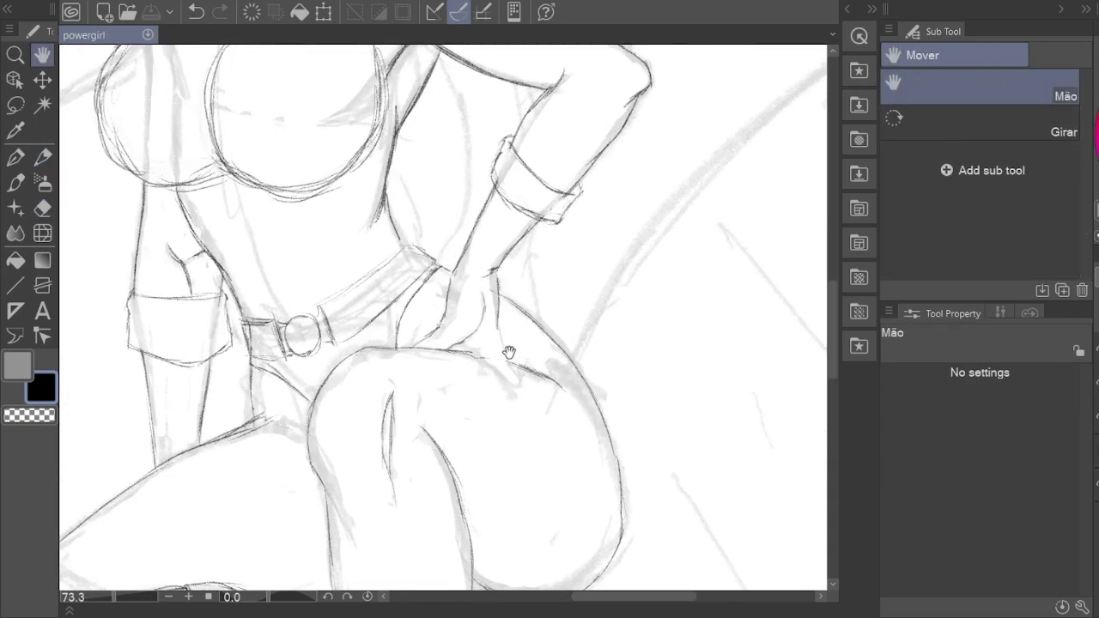
# Step: Draw the finger contours of the hand resting on the hip
pyautogui.scroll(8, 295, 393)
pyautogui.press('p')
pyautogui.moveTo(245, 379)
pyautogui.mouseDown()
pyautogui.moveTo(301, 434)
pyautogui.moveTo(426, 497)
pyautogui.mouseUp()
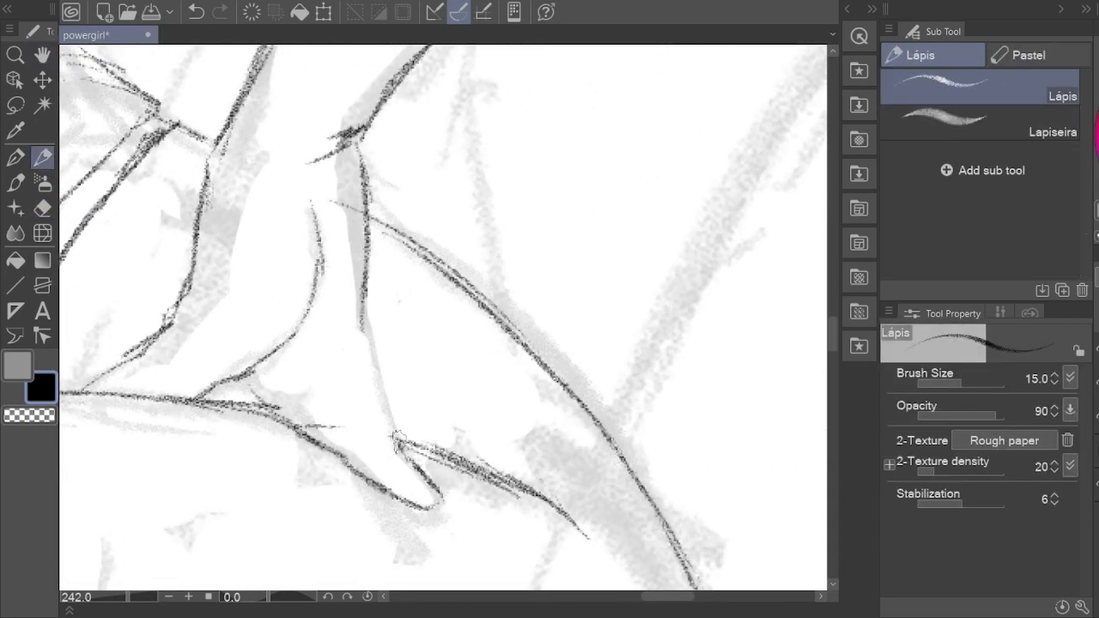
pyautogui.moveTo(398, 437)
pyautogui.mouseDown()
pyautogui.moveTo(364, 338)
pyautogui.moveTo(366, 274)
pyautogui.mouseUp()
pyautogui.scroll(-5, 257, 371)
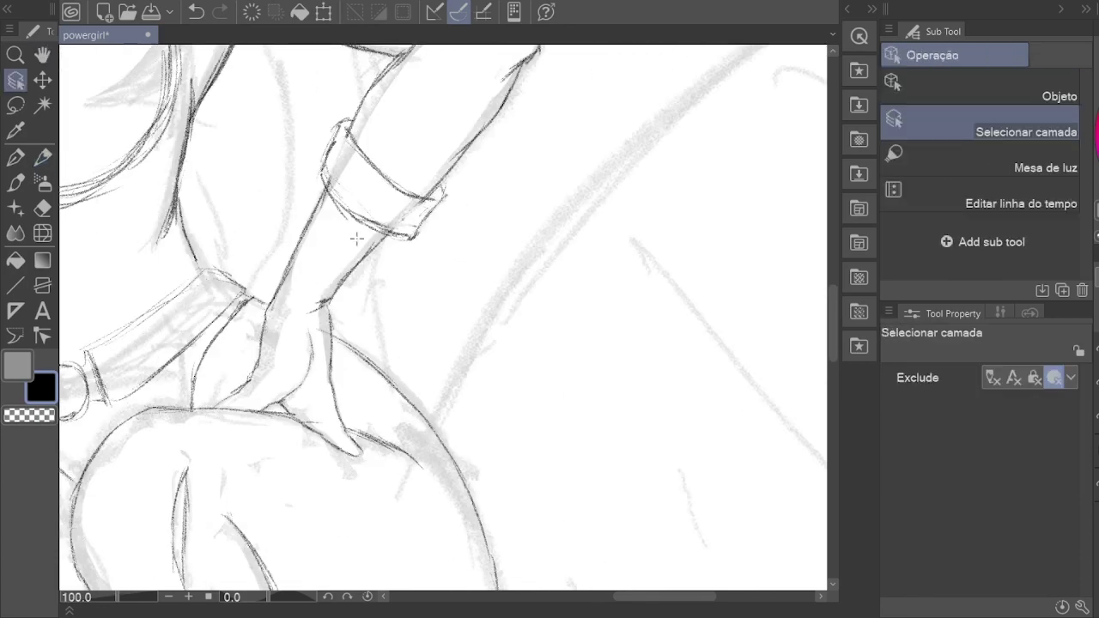
# Step: Draw short cape lines behind the hip, just below the bent arm's glove cuff
pyautogui.press('h')
pyautogui.scroll(3, 315, 232)
pyautogui.moveTo(315, 232); pyautogui.dragTo(308, 189)
pyautogui.scroll(1, 397, 200)
pyautogui.press('p')
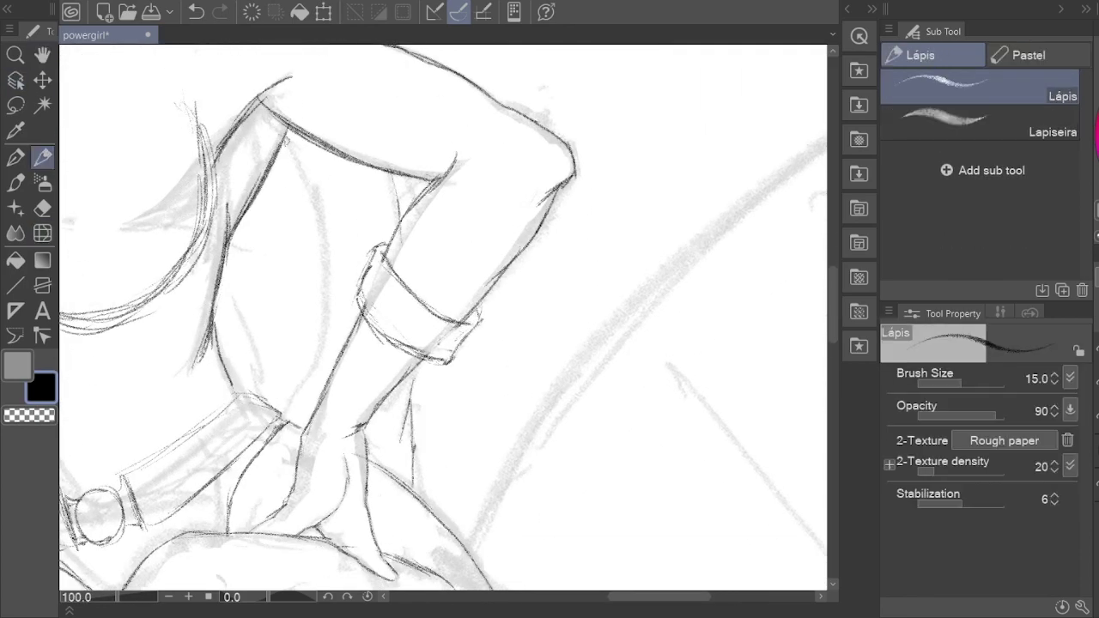
pyautogui.hscroll(-5, 603, 338)
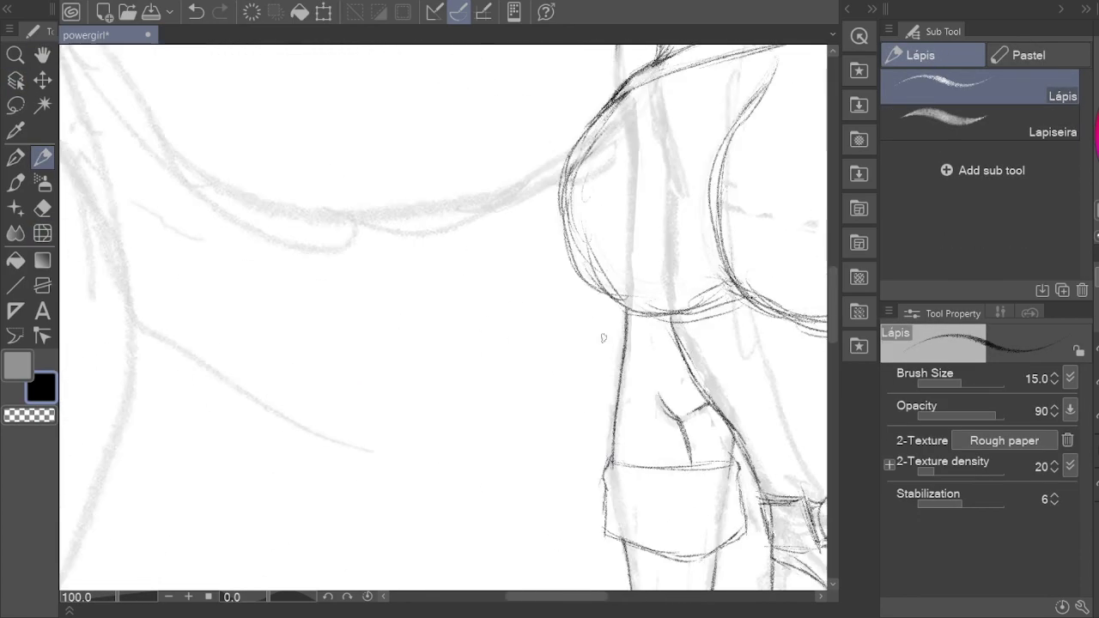
# Step: Draw the flared tip of the billowing cape and its long outer edge following the sketch
pyautogui.scroll(-3, 603, 338)
pyautogui.moveTo(123, 294); pyautogui.dragTo(249, 306)
pyautogui.moveTo(193, 199); pyautogui.dragTo(275, 481)
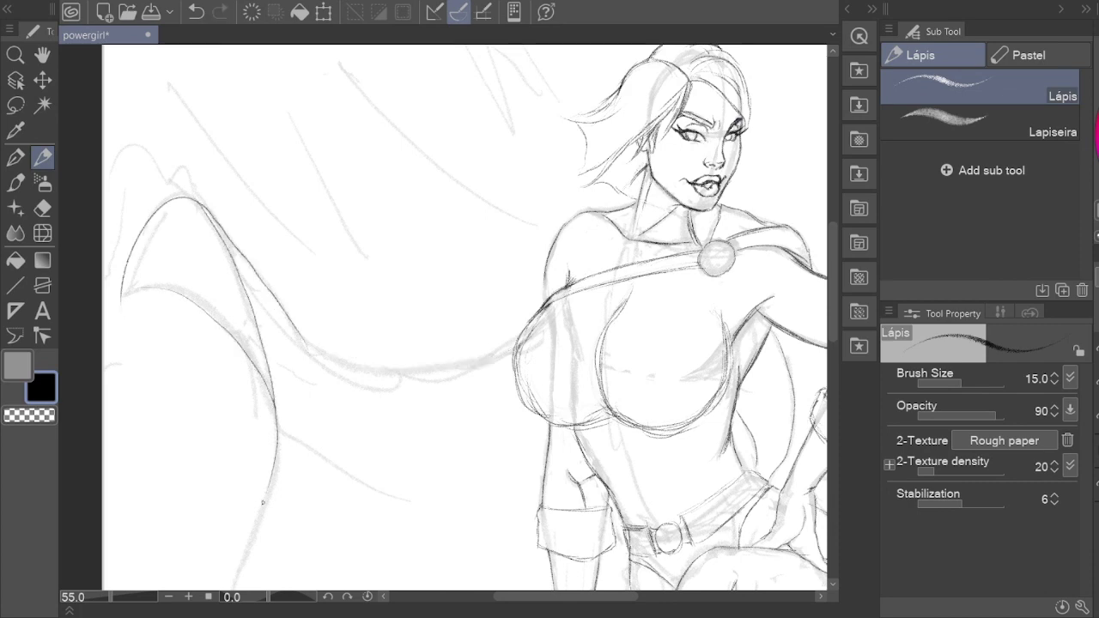
pyautogui.scroll(-3, 430, 343)
pyautogui.moveTo(275, 296); pyautogui.dragTo(232, 511)
# Step: Draw the cape's lower hem toward the kneeling leg and its upper sweep into the chest
pyautogui.scroll(-3, 429, 344)
pyautogui.moveTo(279, 339); pyautogui.dragTo(386, 422)
pyautogui.scroll(5, 418, 307)
pyautogui.moveTo(319, 348); pyautogui.dragTo(379, 350)
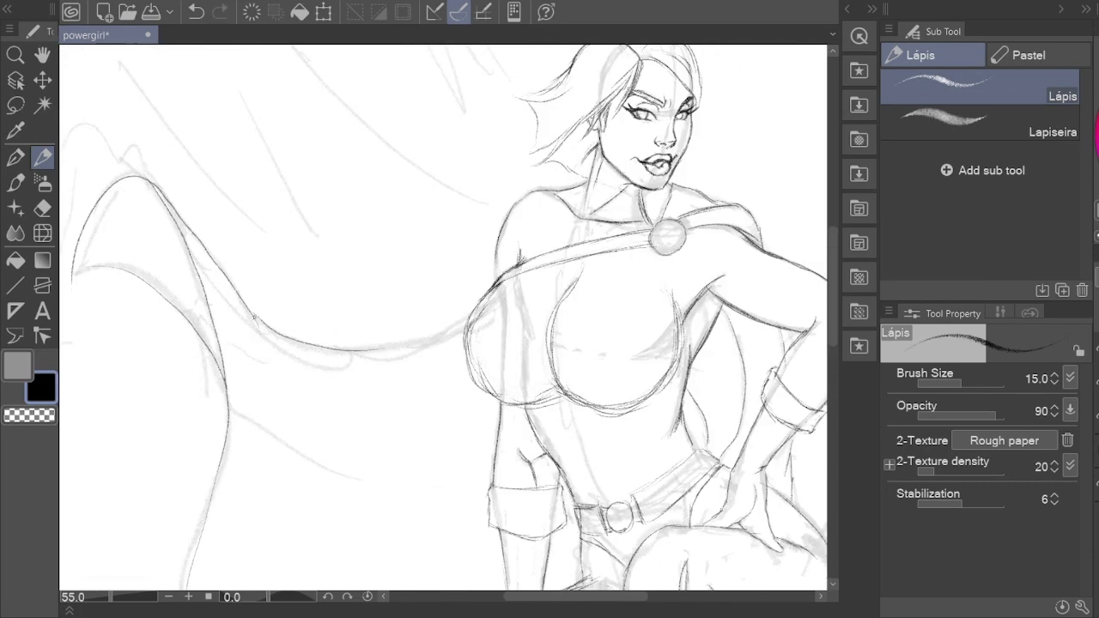
pyautogui.hscroll(3, 453, 328)
pyautogui.scroll(-3, 250, 303)
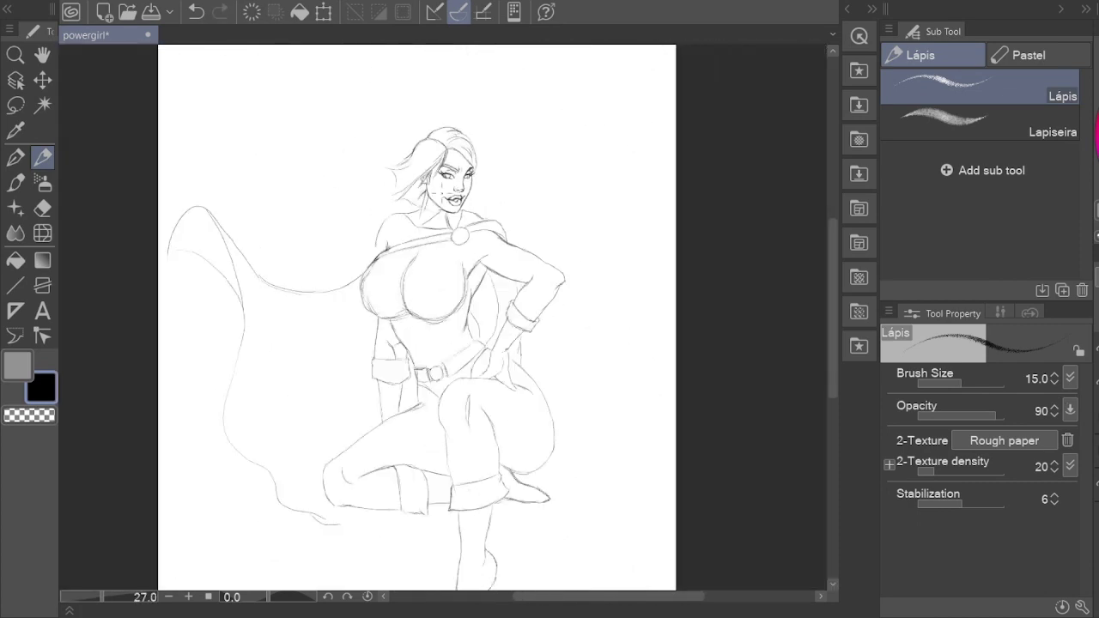
# Step: Draw the rounded chest window opening on the leotard below the cape strap
pyautogui.scroll(5, 250, 302)
pyautogui.scroll(3, 249, 302)
pyautogui.scroll(-5, 328, 339)
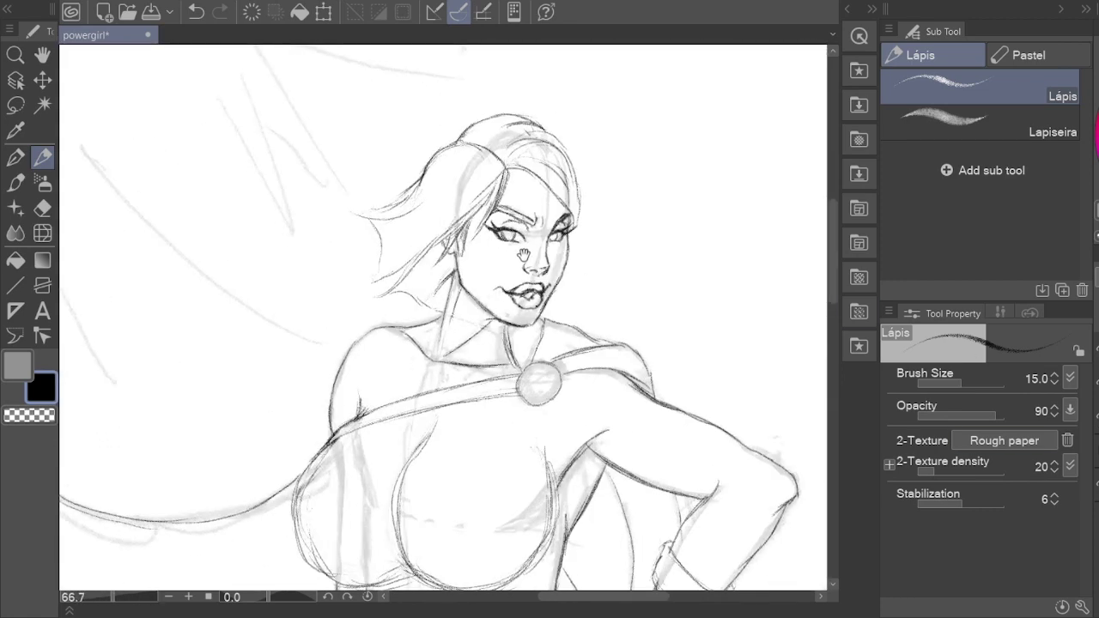
pyautogui.scroll(3, 328, 339)
pyautogui.moveTo(327, 349); pyautogui.dragTo(332, 356)
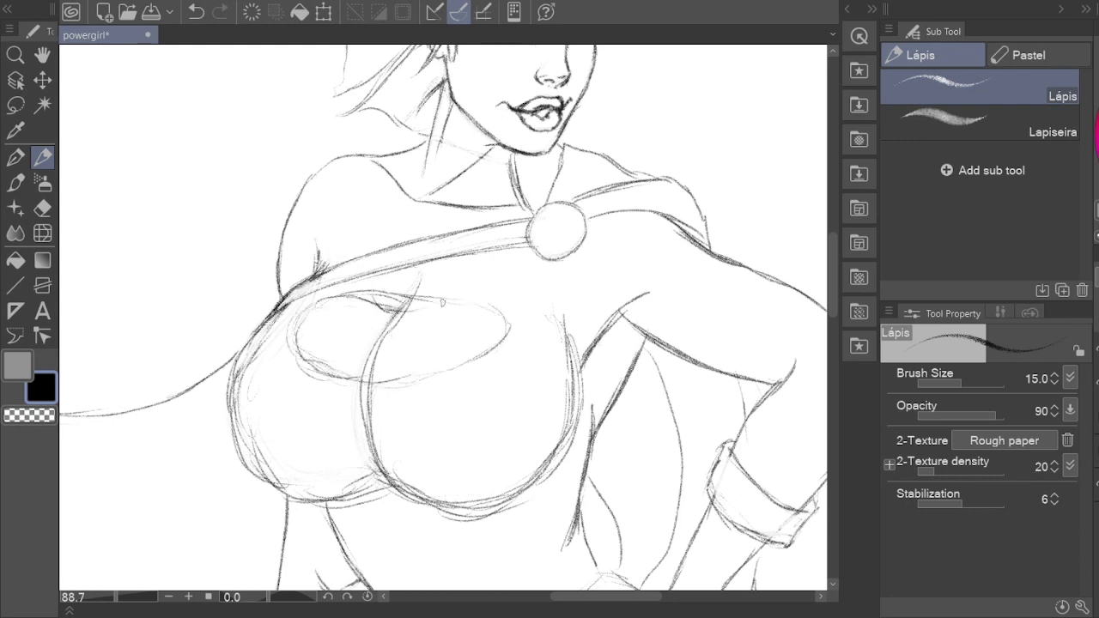
pyautogui.moveTo(443, 302)
pyautogui.mouseDown()
pyautogui.moveTo(429, 382)
pyautogui.moveTo(516, 335)
pyautogui.mouseUp()
# Step: Erase the cleavage line below the chest window and draw the leotard's fabric folds and centre seam there
pyautogui.press('e')
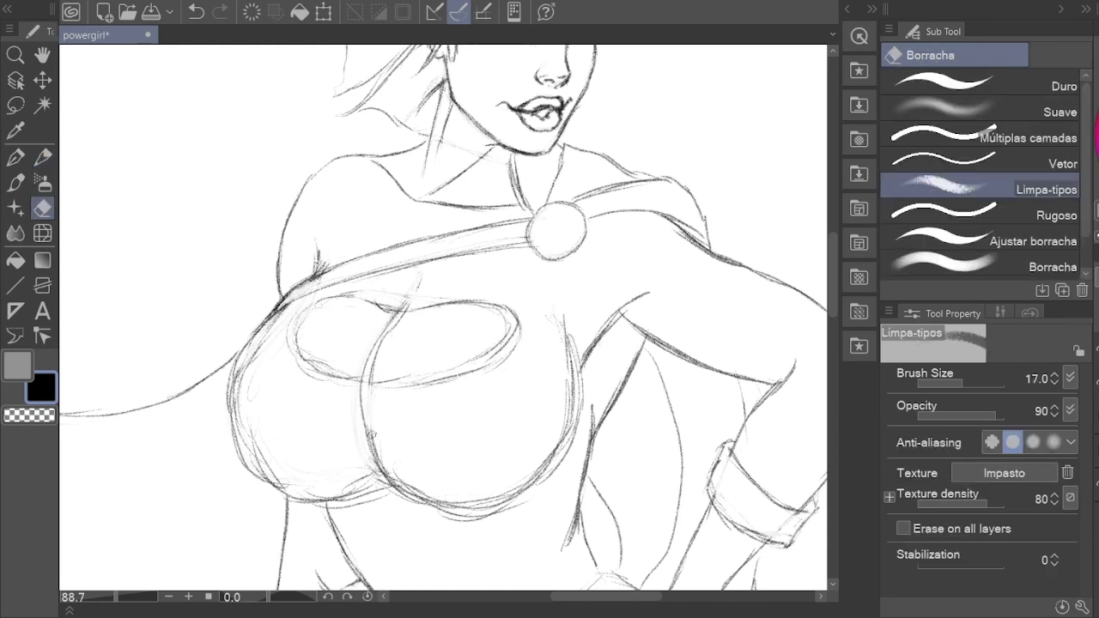
pyautogui.moveTo(384, 447); pyautogui.dragTo(375, 411)
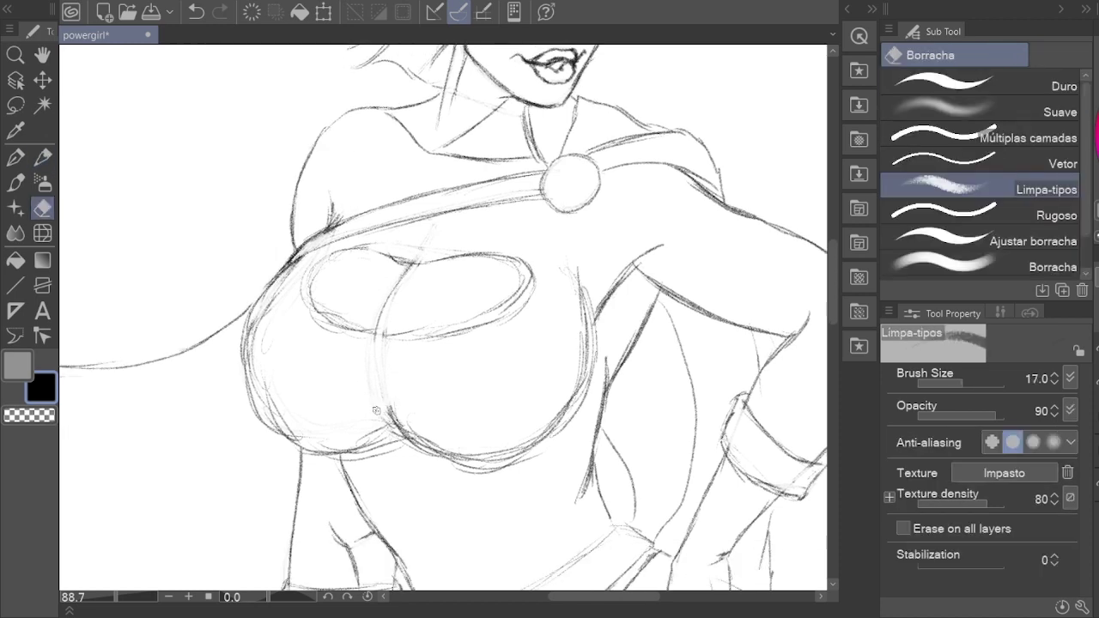
pyautogui.press('p')
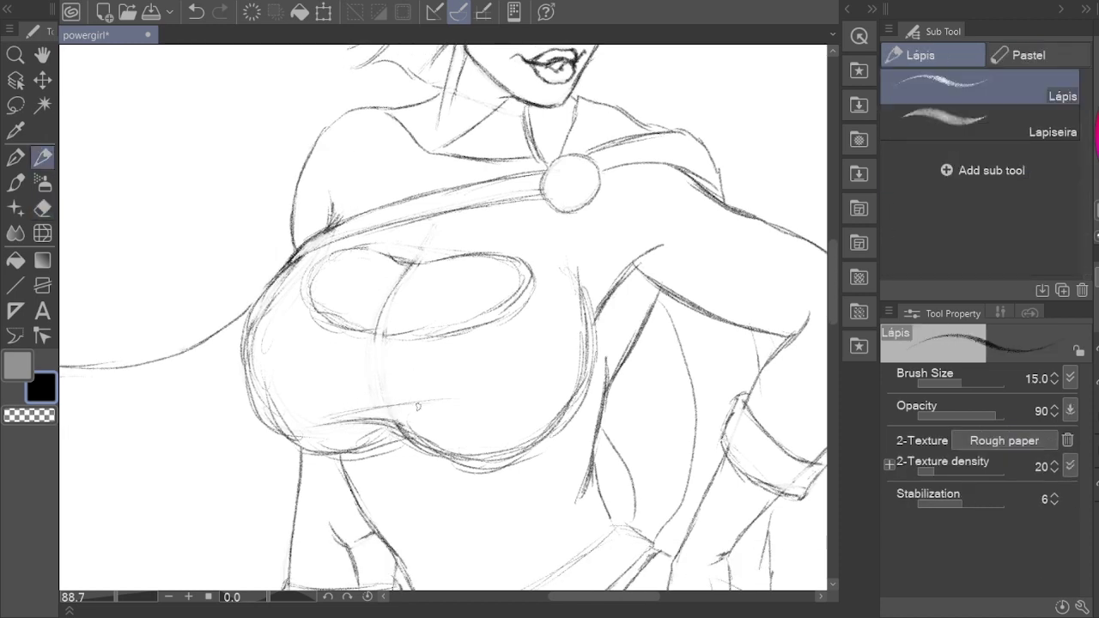
pyautogui.moveTo(416, 350); pyautogui.dragTo(405, 322)
pyautogui.moveTo(427, 472); pyautogui.dragTo(334, 330)
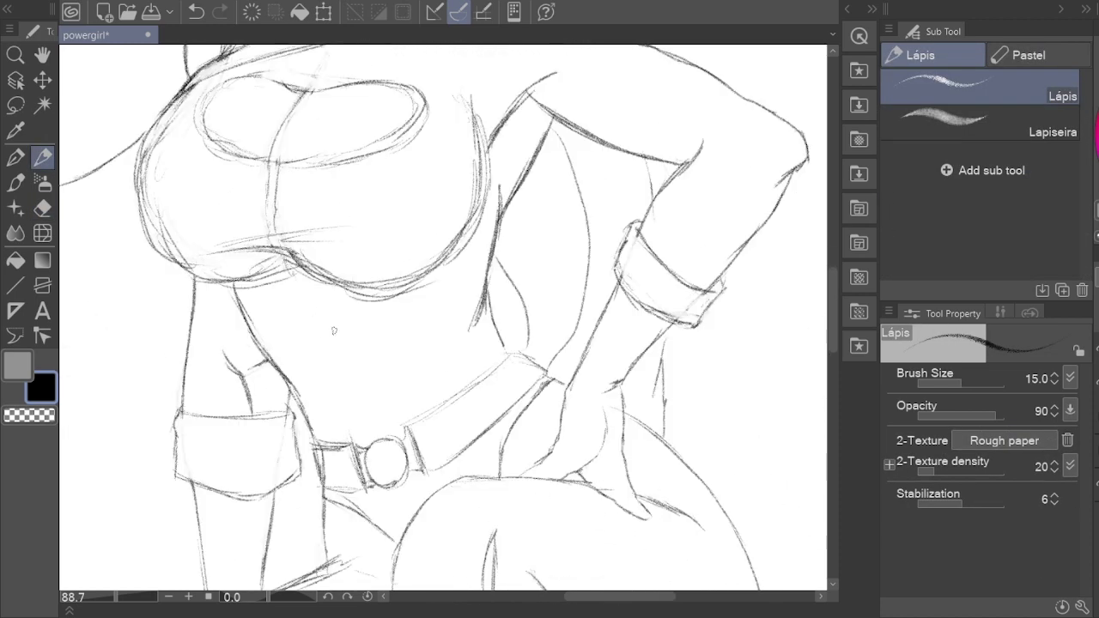
# Step: Draw the leotard's centre seam from under the bust down past the belt buckle
pyautogui.press('e')
pyautogui.press('p')
pyautogui.moveTo(391, 449); pyautogui.dragTo(374, 395)
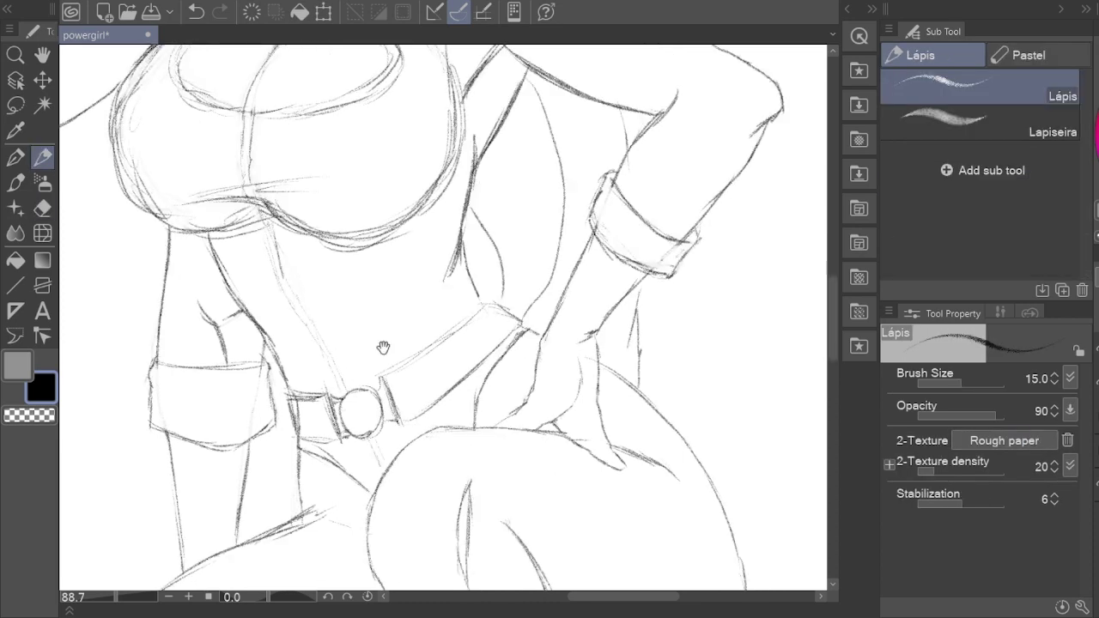
# Step: Draw the leotard's side panel seams below the chest window and continue one down the torso to the belt
pyautogui.moveTo(347, 107); pyautogui.dragTo(348, 270)
pyautogui.press('e')
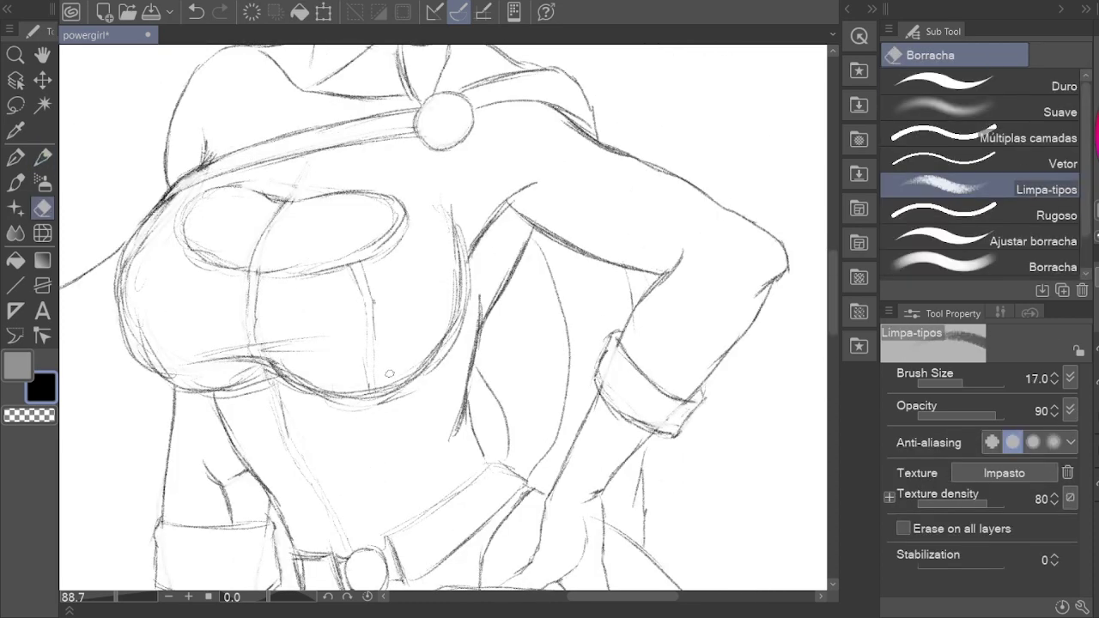
pyautogui.press('p')
pyautogui.scroll(-2, 183, 247)
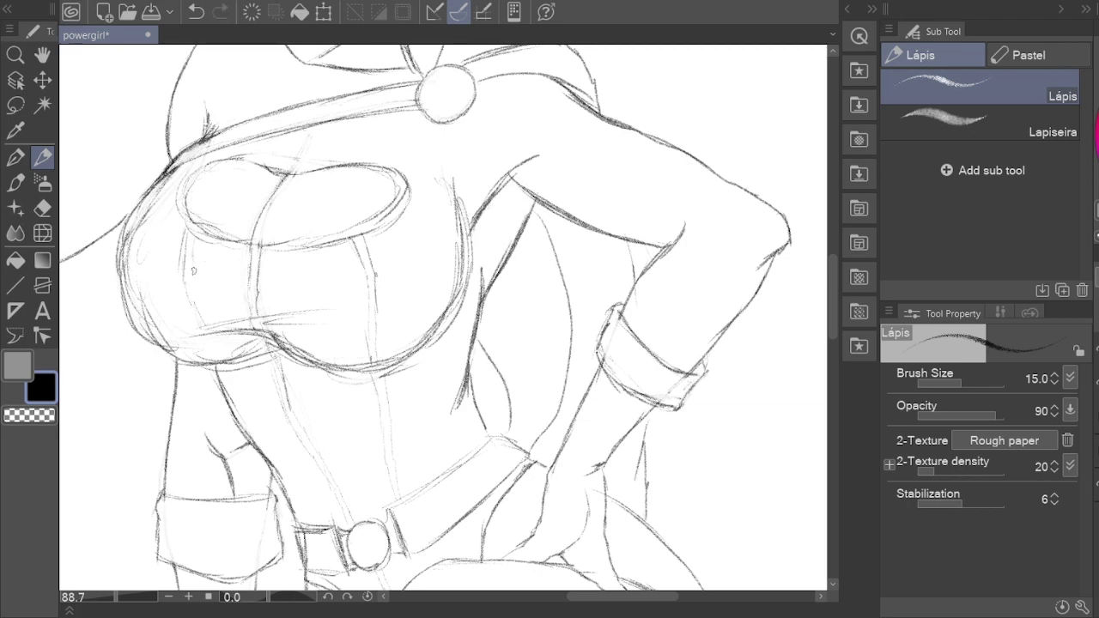
pyautogui.moveTo(283, 477)
pyautogui.mouseDown()
pyautogui.moveTo(249, 417)
pyautogui.moveTo(348, 335)
pyautogui.mouseUp()
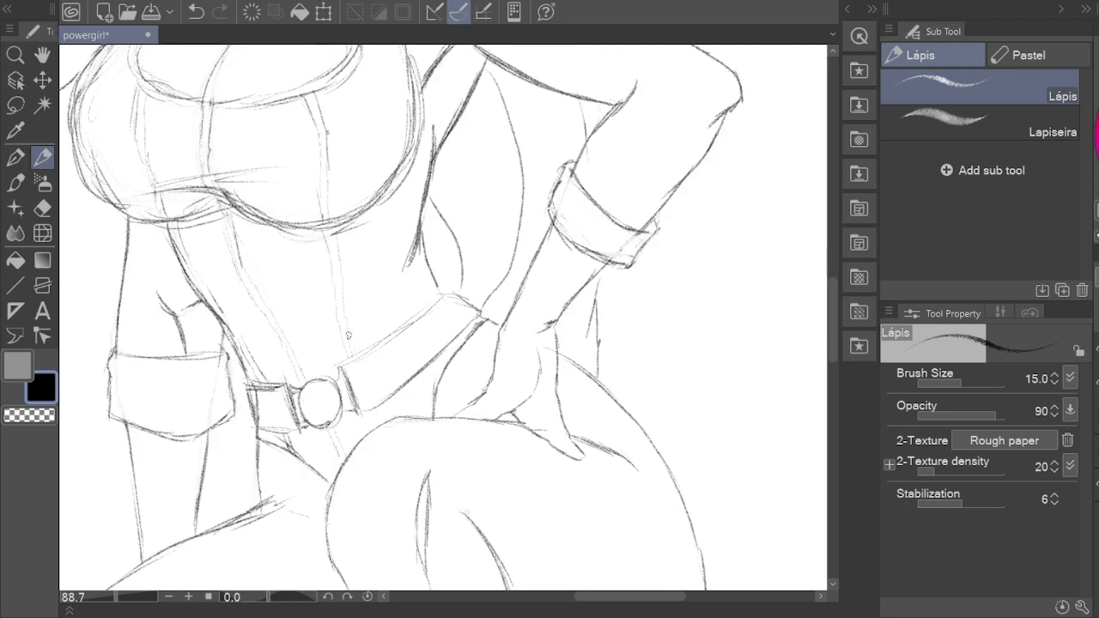
# Step: Refine the torso's side panel seam down to the belt, erasing its stray overlapping pencil lines
pyautogui.press('e')
pyautogui.press('p')
pyautogui.press('e')
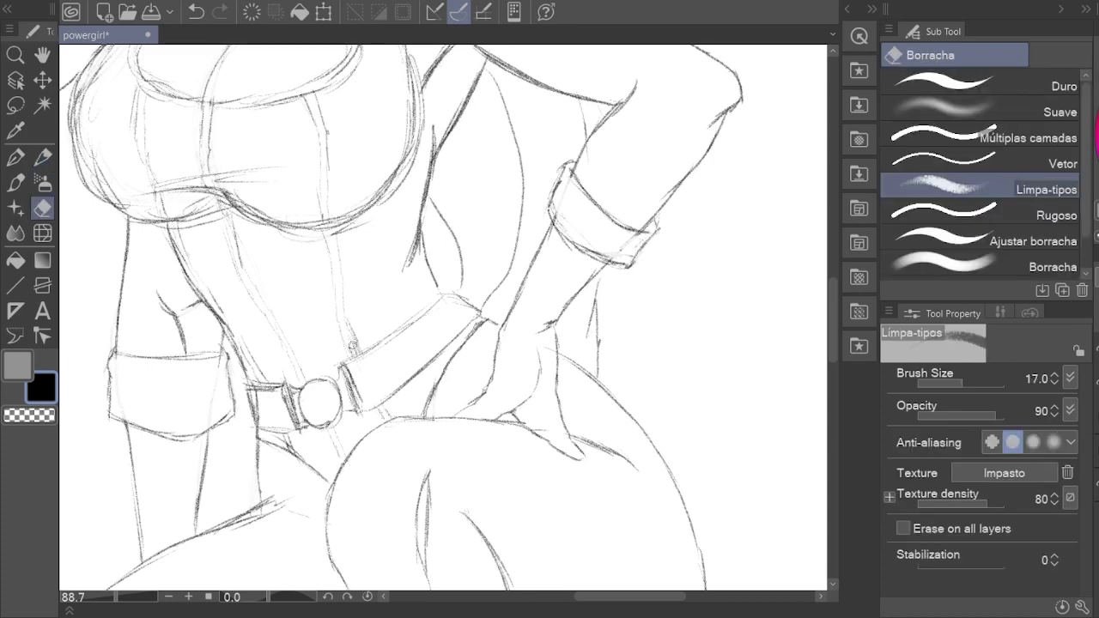
pyautogui.press('p')
pyautogui.scroll(5, 330, 257)
pyautogui.press('e')
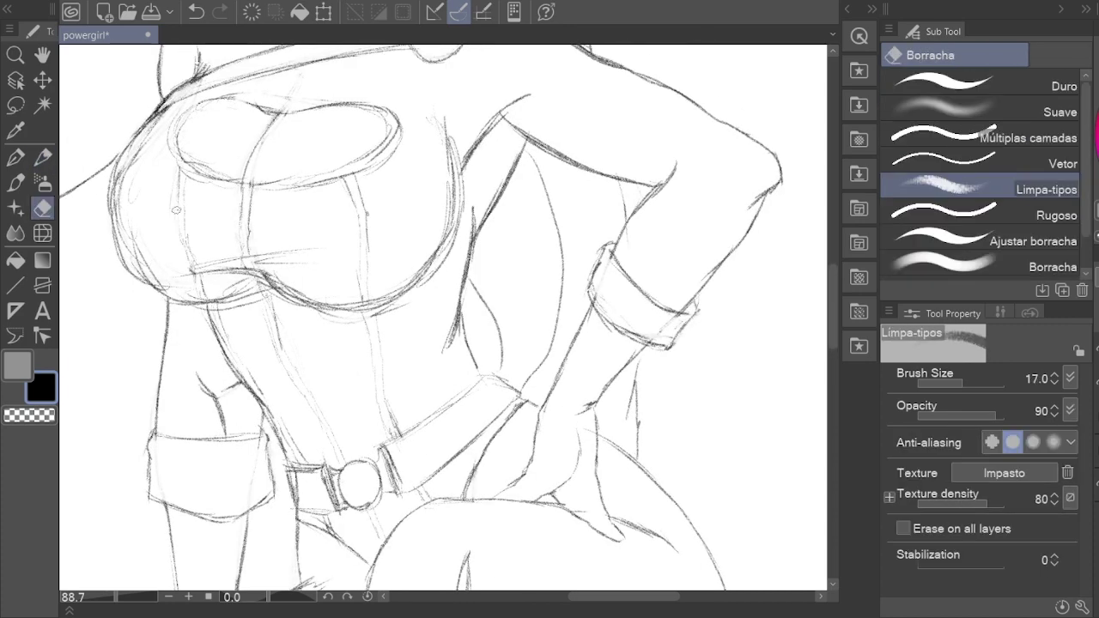
# Step: Draw parallel second lines beside the panel seams on the bust below the chest window and clean them up
pyautogui.press('p')
pyautogui.press('e')
pyautogui.scroll(3, 179, 215)
pyautogui.press('p')
pyautogui.press('e')
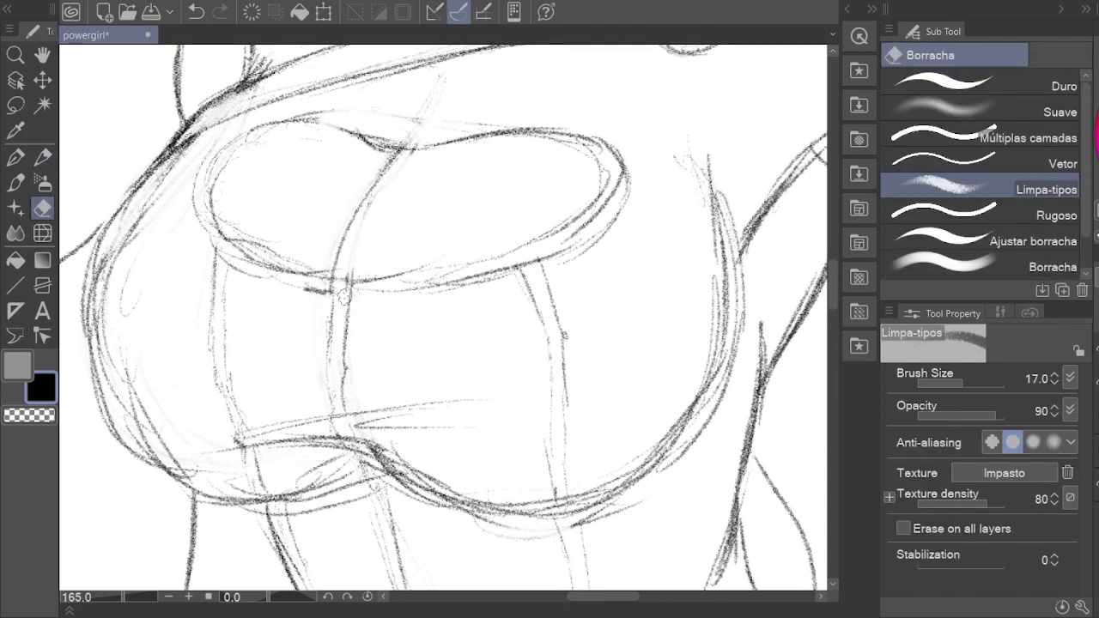
pyautogui.press('p')
# Step: Add border strokes along the upper edge of the chest window and tidy them with the eraser
pyautogui.moveTo(565, 232); pyautogui.dragTo(544, 308)
pyautogui.moveTo(193, 221)
pyautogui.mouseDown()
pyautogui.moveTo(331, 196)
pyautogui.moveTo(532, 193)
pyautogui.mouseUp()
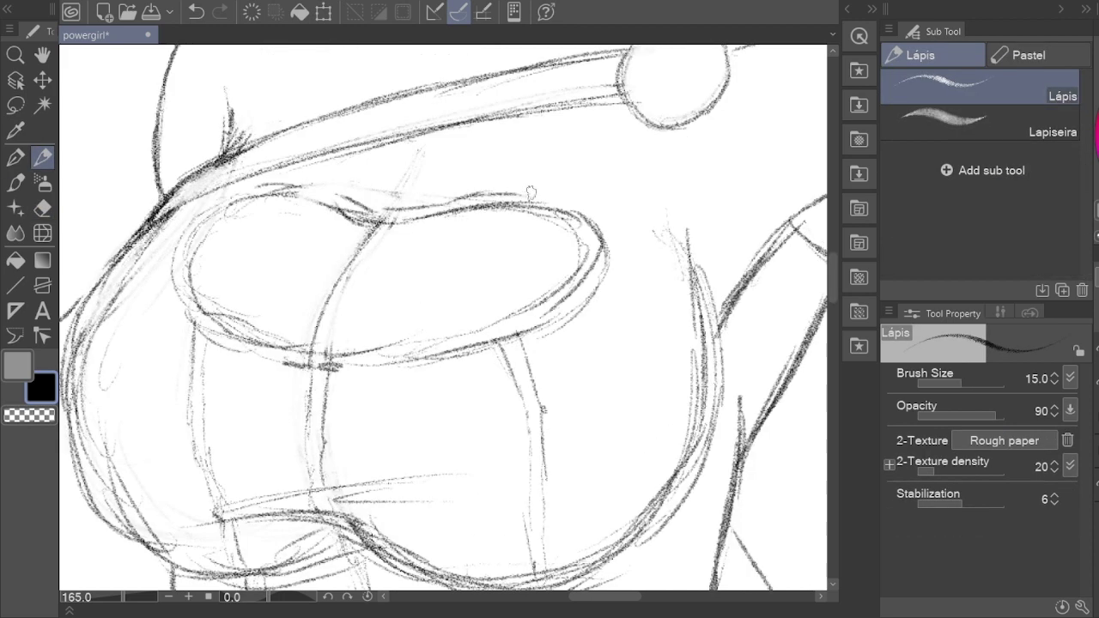
pyautogui.press('e')
pyautogui.press('p')
# Step: Outline the rocks beneath the kneeling figure and draw the cape edge sweeping away behind the hip
pyautogui.scroll(-6, 601, 283)
pyautogui.press('h')
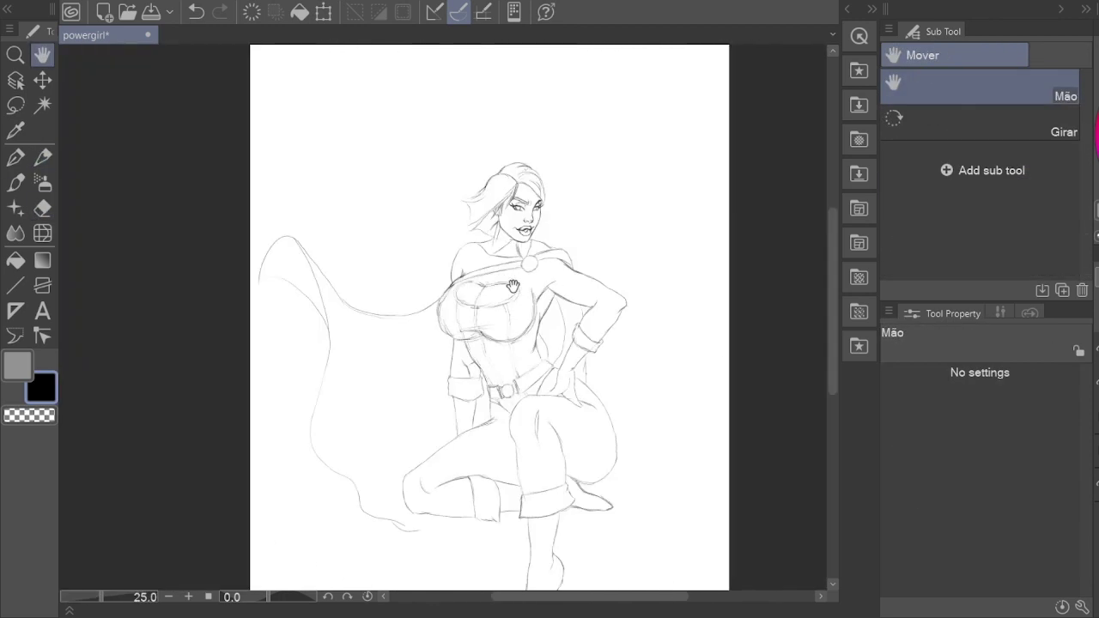
pyautogui.moveTo(628, 287); pyautogui.dragTo(608, 288)
pyautogui.scroll(2, 392, 405)
pyautogui.scroll(-1, 411, 379)
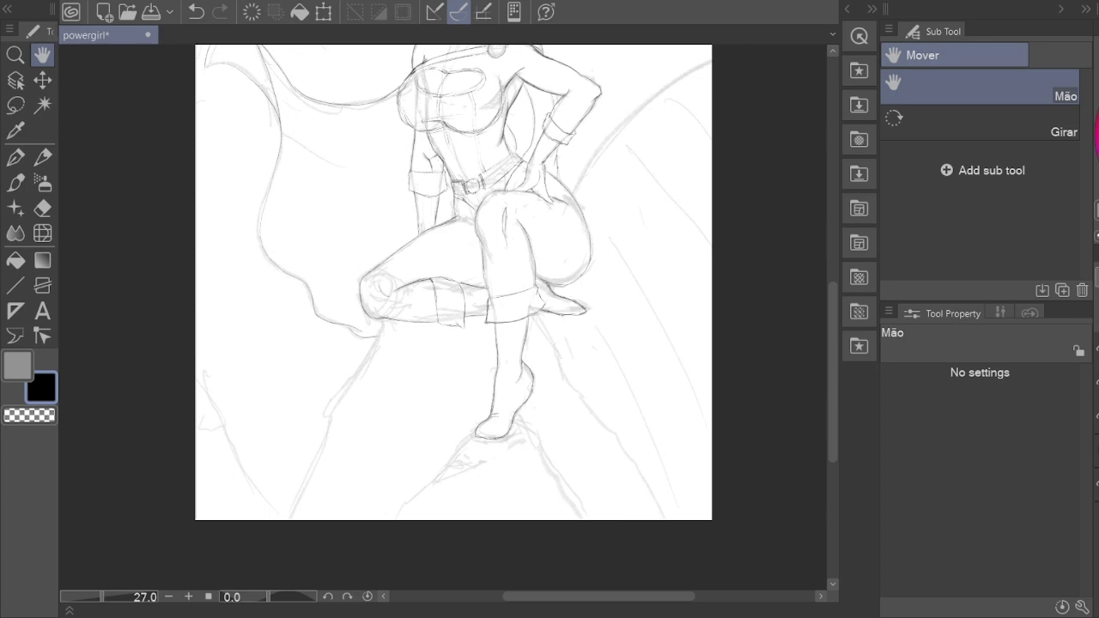
pyautogui.moveTo(371, 321); pyautogui.dragTo(364, 331)
pyautogui.press('p')
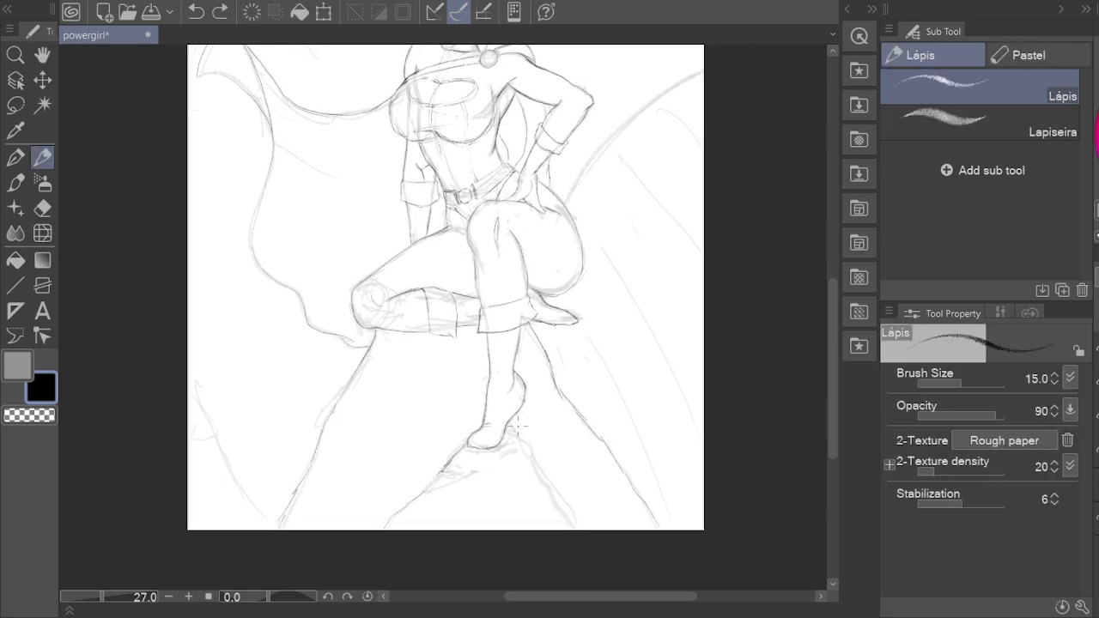
pyautogui.moveTo(547, 251)
pyautogui.mouseDown()
pyautogui.moveTo(573, 345)
pyautogui.moveTo(567, 249)
pyautogui.moveTo(546, 369)
pyautogui.mouseUp()
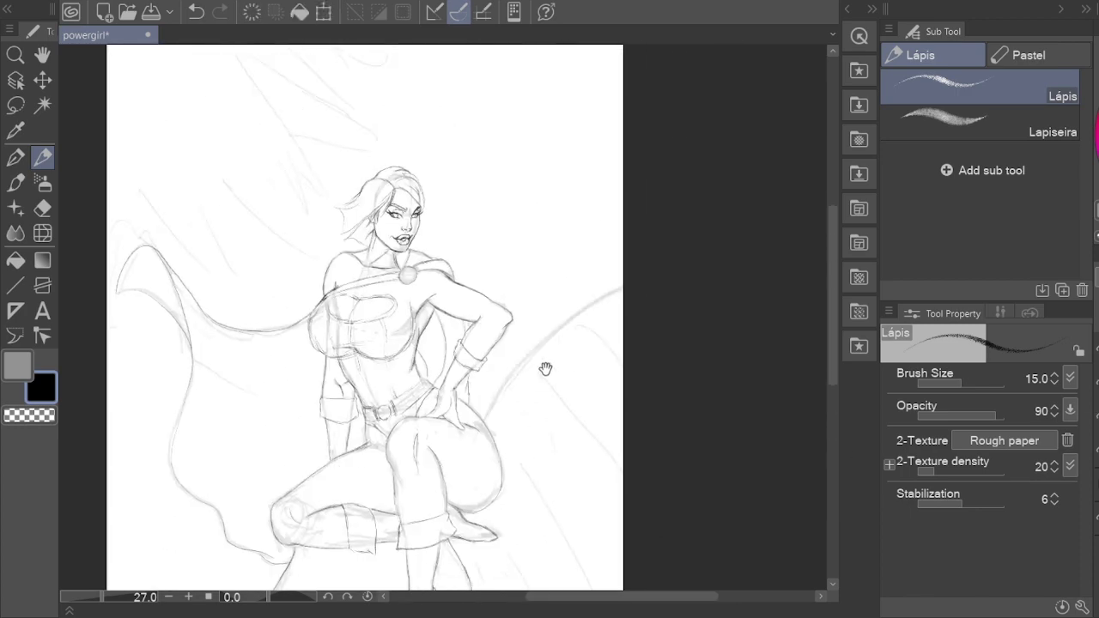
pyautogui.press('h')
pyautogui.scroll(-2, 613, 299)
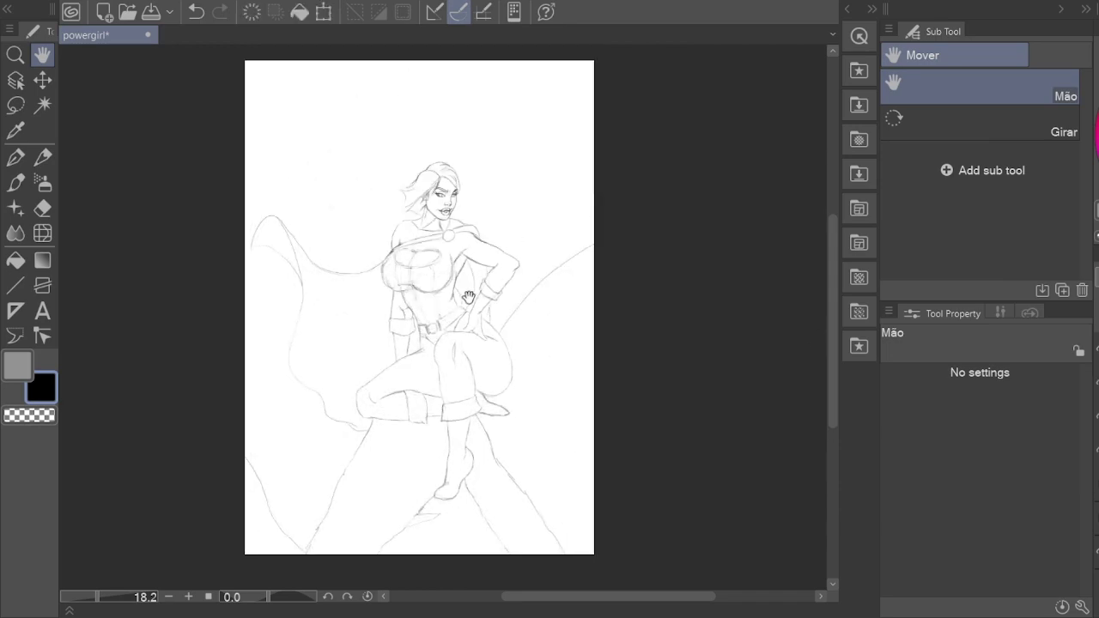
pyautogui.scroll(4, 438, 150)
pyautogui.scroll(6, 421, 258)
pyautogui.press('p')
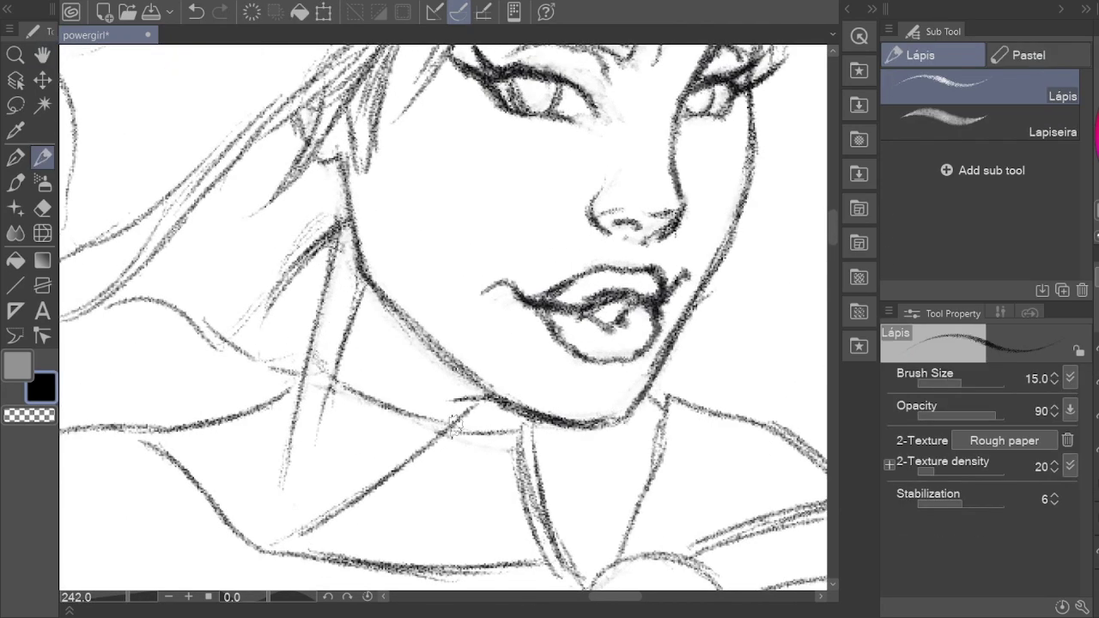
pyautogui.press('h')
pyautogui.scroll(-7, 368, 385)
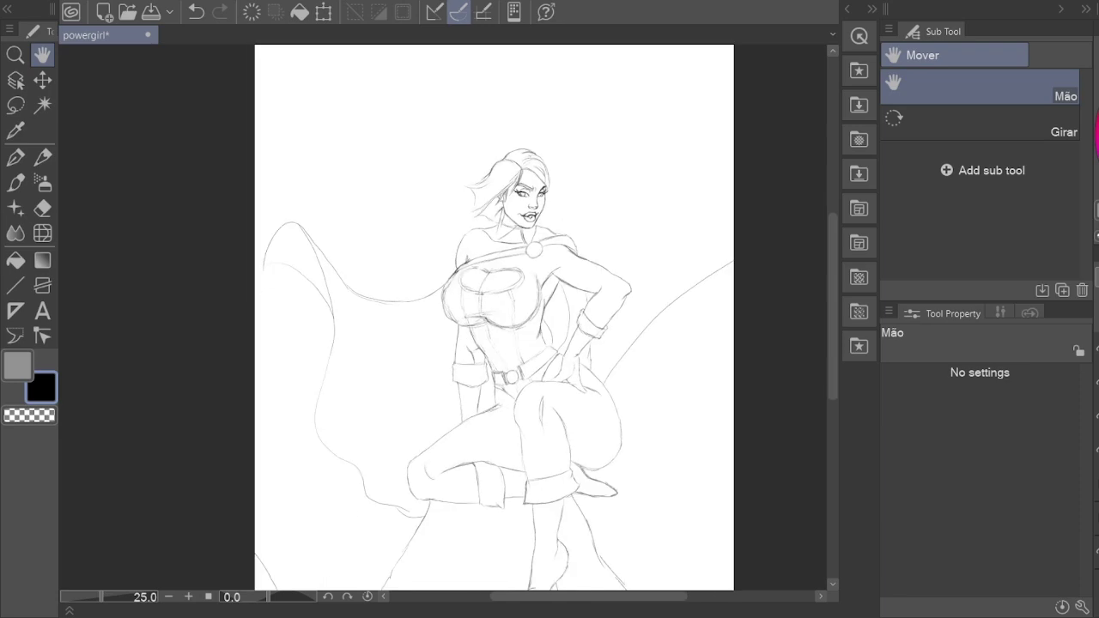
# Step: Sketch the leotard's upper centre seam from the neck down across the collarbone towards the chest window
pyautogui.scroll(5, 507, 229)
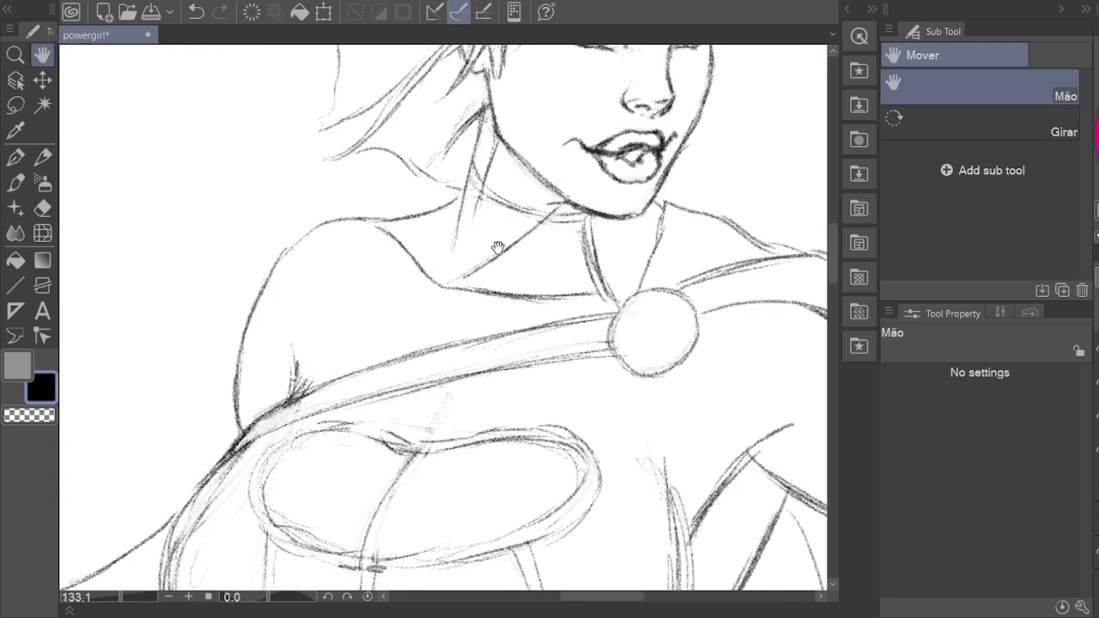
pyautogui.press('p')
pyautogui.press('p')
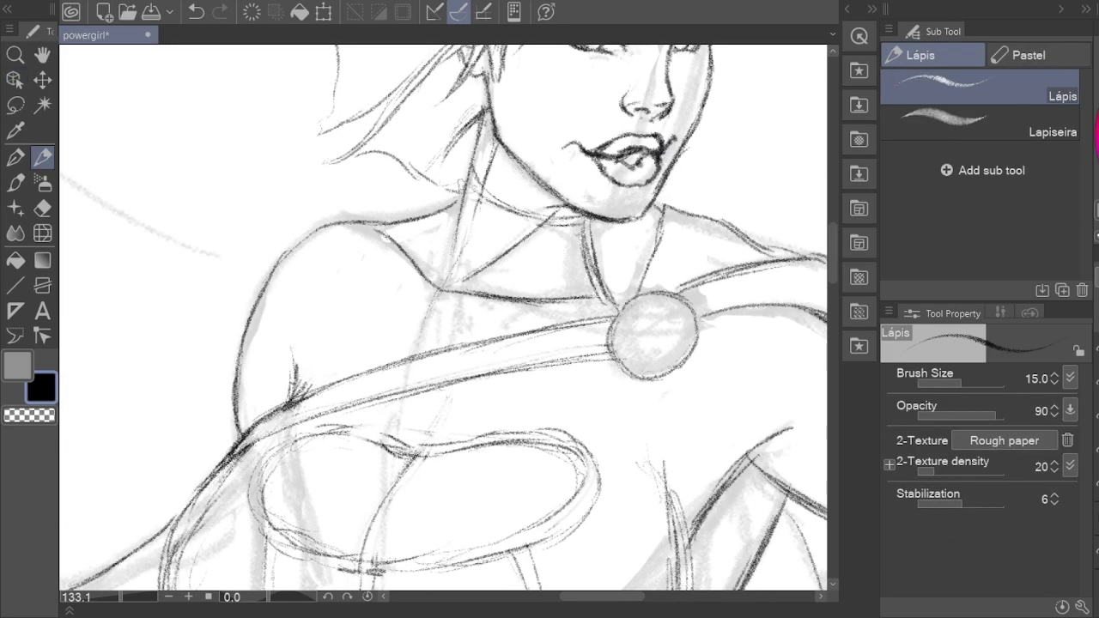
pyautogui.moveTo(610, 355); pyautogui.dragTo(624, 239)
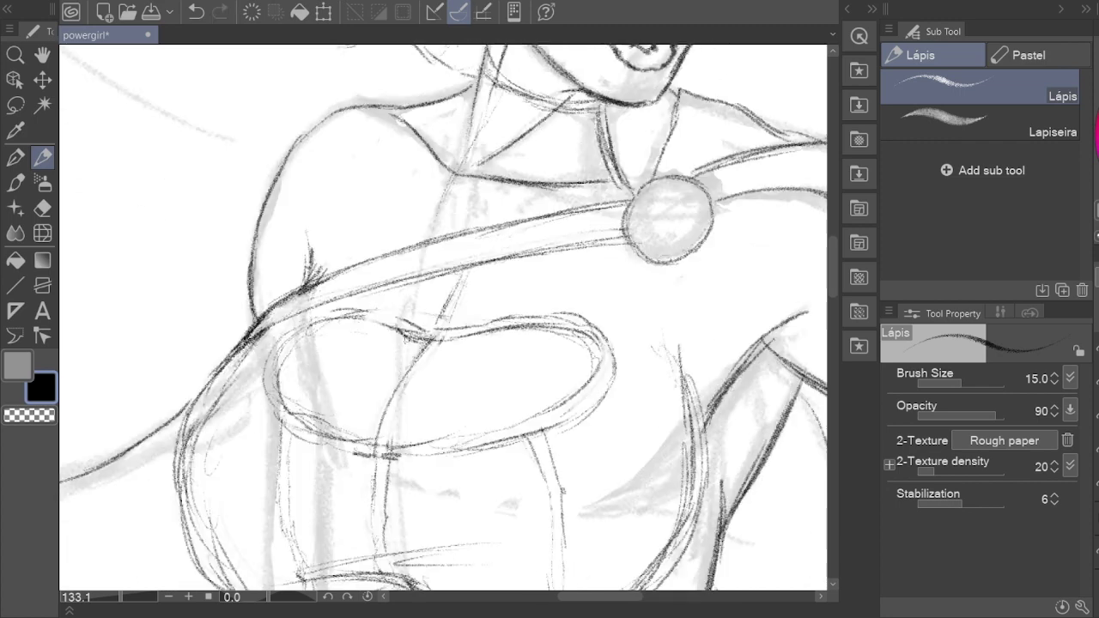
# Step: Redraw the cleavage line inside the chest window, erasing the old strokes around it
pyautogui.moveTo(386, 382)
pyautogui.mouseDown()
pyautogui.moveTo(319, 273)
pyautogui.moveTo(361, 292)
pyautogui.moveTo(408, 512)
pyautogui.moveTo(371, 519)
pyautogui.moveTo(386, 502)
pyautogui.moveTo(359, 515)
pyautogui.mouseUp()
pyautogui.press('e')
pyautogui.press('p')
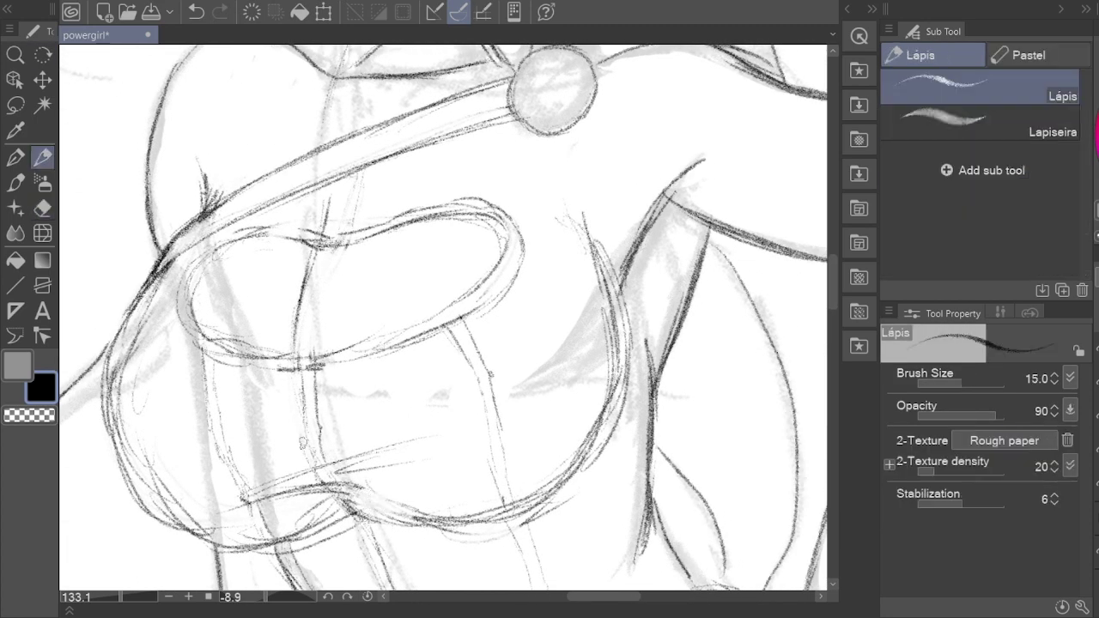
pyautogui.moveTo(296, 352); pyautogui.dragTo(288, 481)
pyautogui.press('r')
pyautogui.moveTo(292, 412); pyautogui.dragTo(283, 391)
pyautogui.press('e')
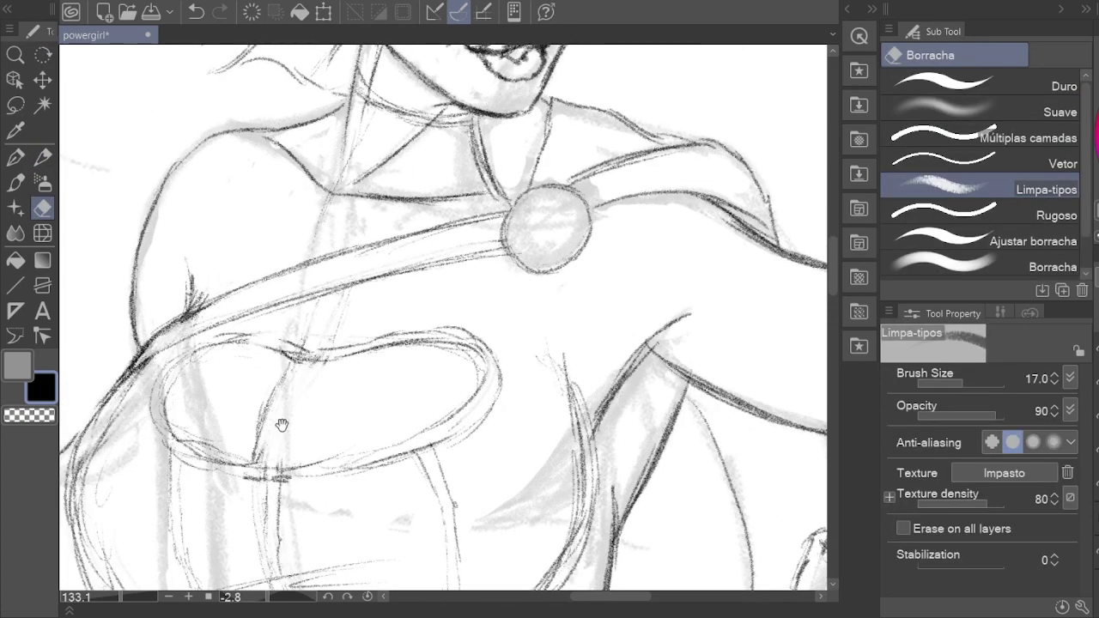
pyautogui.press('p')
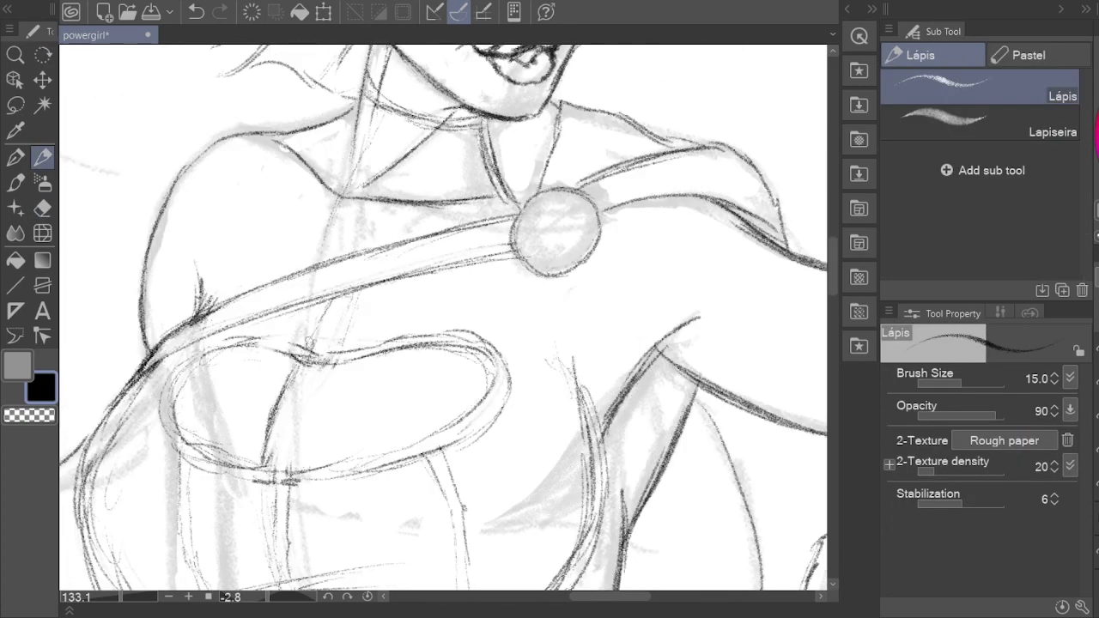
# Step: Redraw the chest window's upper edge as a clean double contour dipping at the centre
pyautogui.press('e')
pyautogui.moveTo(407, 373); pyautogui.dragTo(420, 418)
pyautogui.press('p')
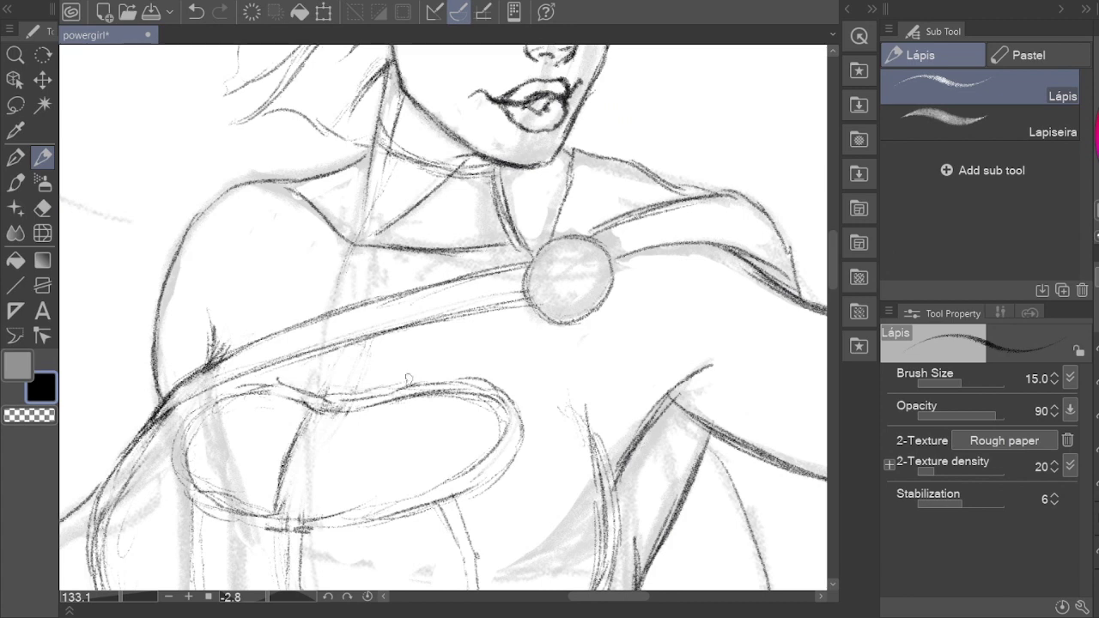
pyautogui.press('e')
pyautogui.moveTo(408, 379)
pyautogui.mouseDown()
pyautogui.moveTo(354, 381)
pyautogui.moveTo(430, 388)
pyautogui.moveTo(309, 388)
pyautogui.mouseUp()
pyautogui.press('p')
pyautogui.press('e')
pyautogui.press('p')
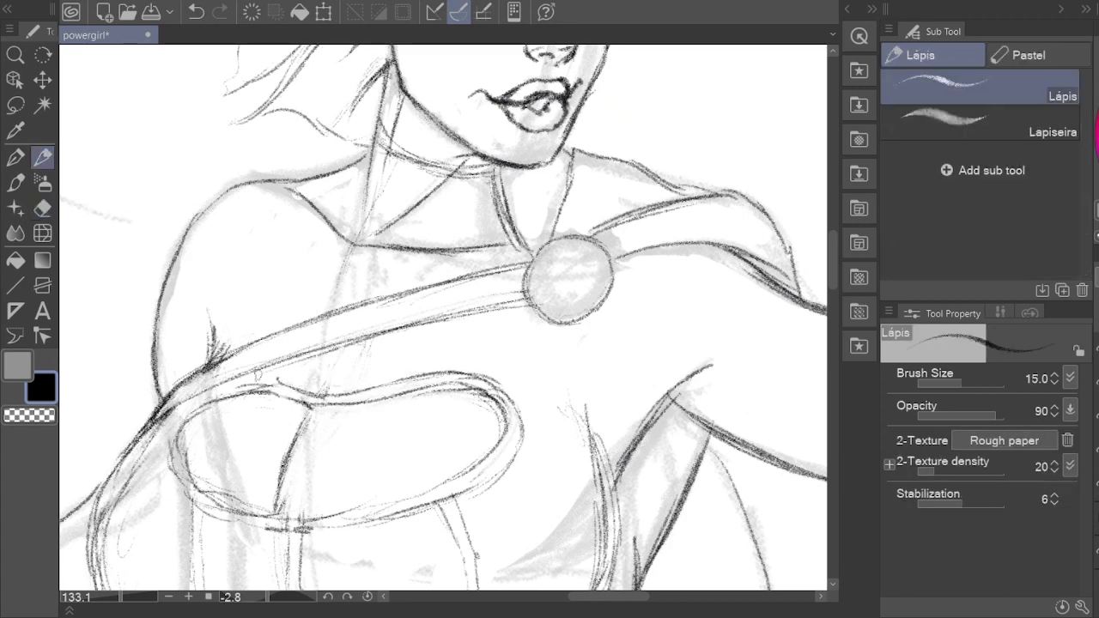
# Step: Draw the double centre seam from the chest window up across the cape strap to the neck
pyautogui.press('h')
pyautogui.scroll(-2, 258, 387)
pyautogui.scroll(3, 356, 337)
pyautogui.press('p')
pyautogui.moveTo(317, 401)
pyautogui.mouseDown()
pyautogui.moveTo(332, 326)
pyautogui.moveTo(294, 507)
pyautogui.mouseUp()
pyautogui.moveTo(387, 343); pyautogui.dragTo(363, 412)
pyautogui.moveTo(369, 278); pyautogui.dragTo(323, 371)
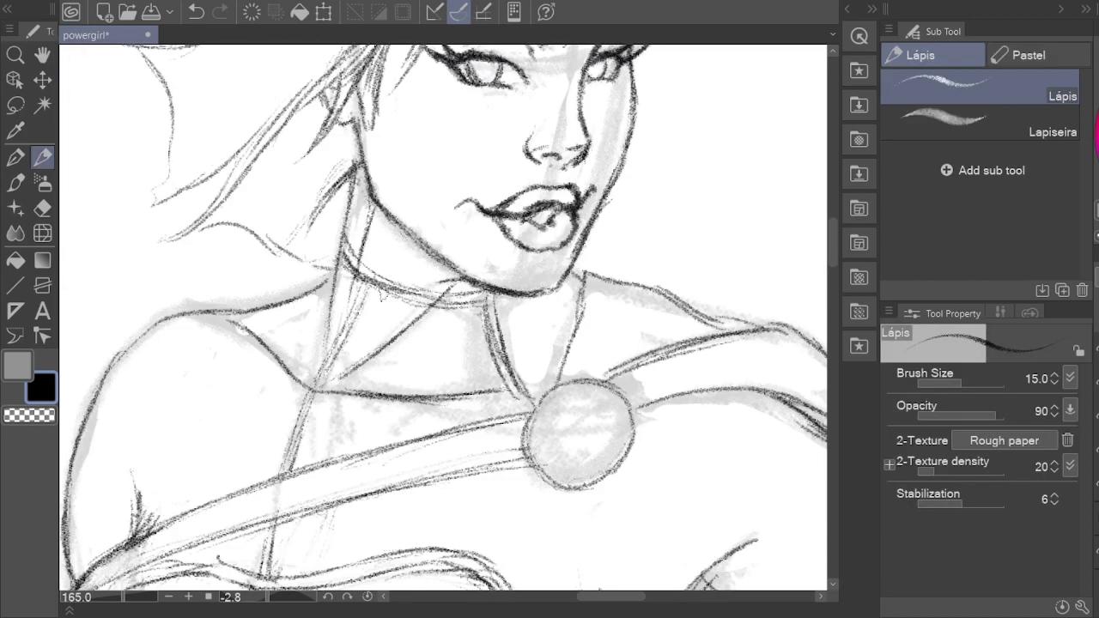
# Step: Draw the collar band around the neck with its angled joint at the centre seam, erasing overlapping lines
pyautogui.press('r')
pyautogui.moveTo(382, 296)
pyautogui.mouseDown()
pyautogui.moveTo(468, 301)
pyautogui.moveTo(430, 306)
pyautogui.mouseUp()
pyautogui.press('e')
pyautogui.press('p')
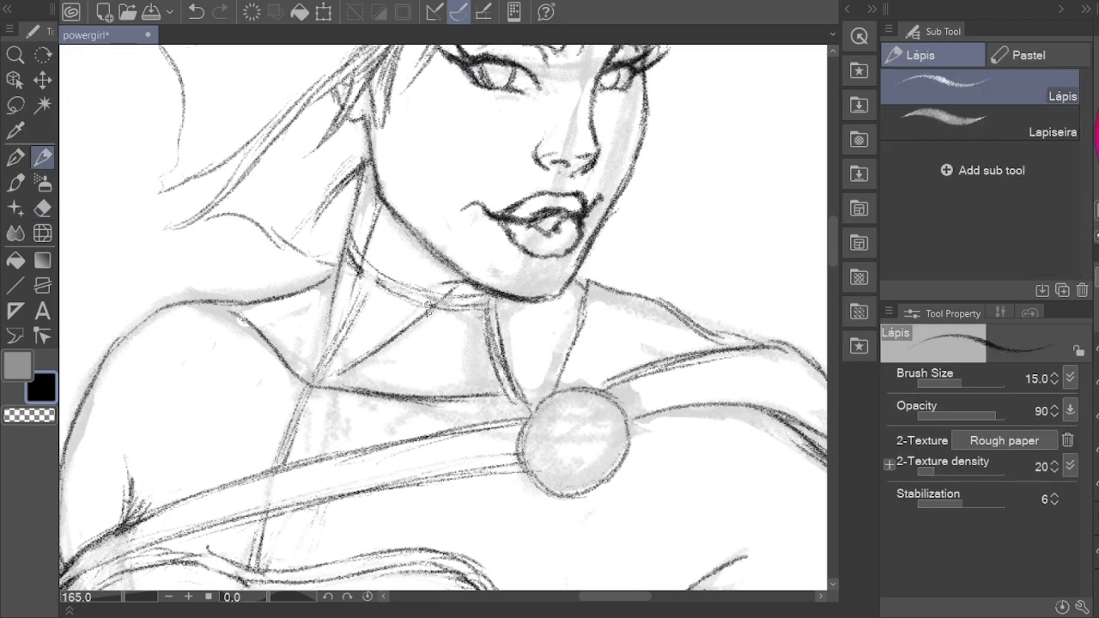
pyautogui.press('e')
pyautogui.moveTo(365, 253)
pyautogui.mouseDown()
pyautogui.moveTo(348, 292)
pyautogui.moveTo(393, 292)
pyautogui.mouseUp()
pyautogui.press('p')
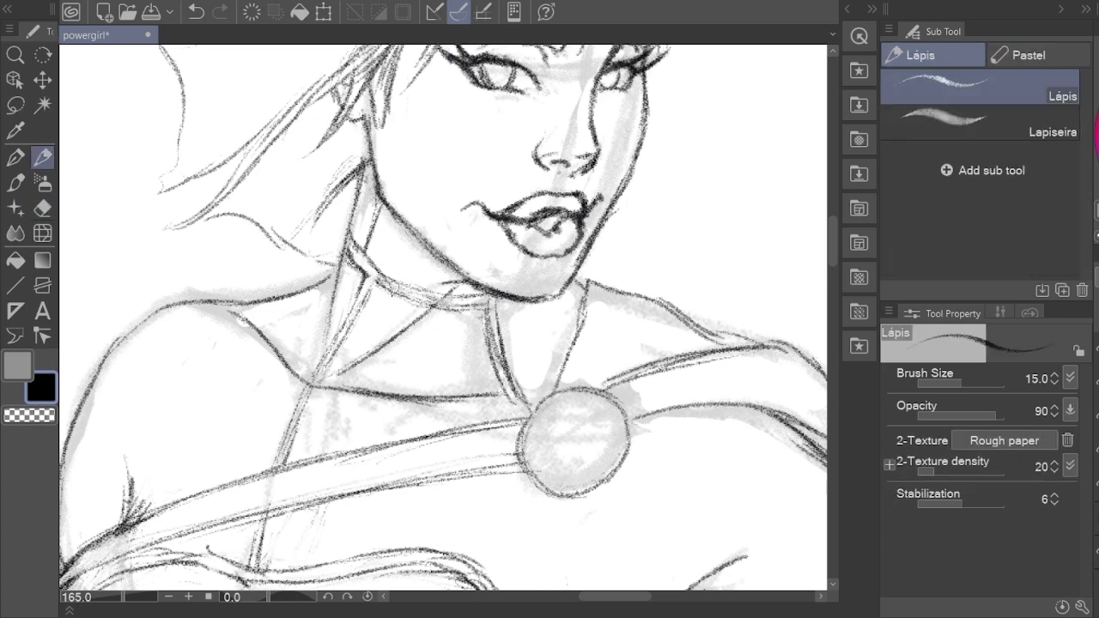
pyautogui.press('e')
pyautogui.press('p')
pyautogui.press('e')
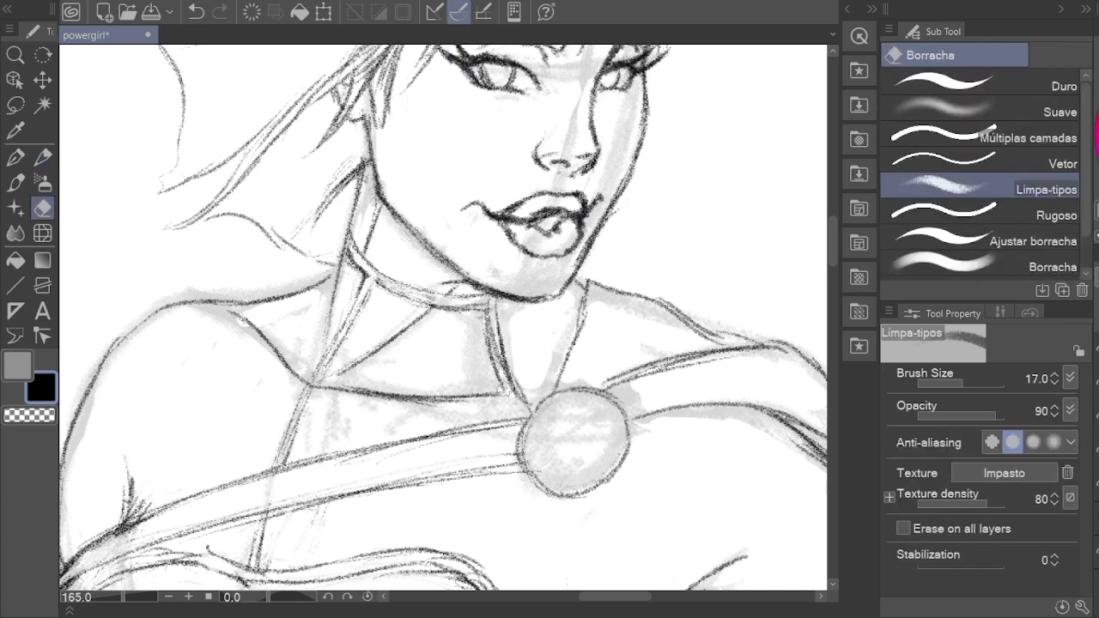
pyautogui.press('p')
# Step: Draw a double seam from the chest window's outer corner over the shoulder onto the bent arm
pyautogui.moveTo(562, 551)
pyautogui.mouseDown()
pyautogui.moveTo(452, 300)
pyautogui.moveTo(491, 380)
pyautogui.mouseUp()
pyautogui.moveTo(380, 363); pyautogui.dragTo(724, 318)
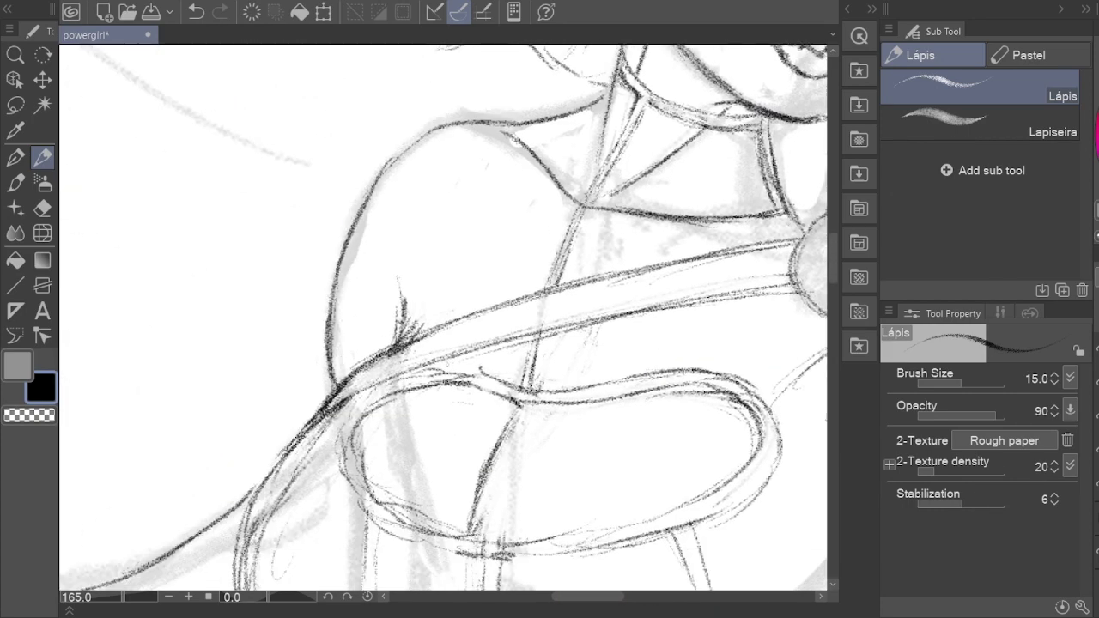
pyautogui.moveTo(602, 355); pyautogui.dragTo(481, 284)
pyautogui.moveTo(675, 339); pyautogui.dragTo(609, 258)
pyautogui.moveTo(617, 249)
pyautogui.mouseDown()
pyautogui.moveTo(570, 271)
pyautogui.moveTo(429, 515)
pyautogui.moveTo(446, 512)
pyautogui.mouseUp()
pyautogui.moveTo(172, 214); pyautogui.dragTo(237, 276)
pyautogui.moveTo(66, 187)
pyautogui.mouseDown()
pyautogui.moveTo(349, 286)
pyautogui.moveTo(490, 225)
pyautogui.mouseUp()
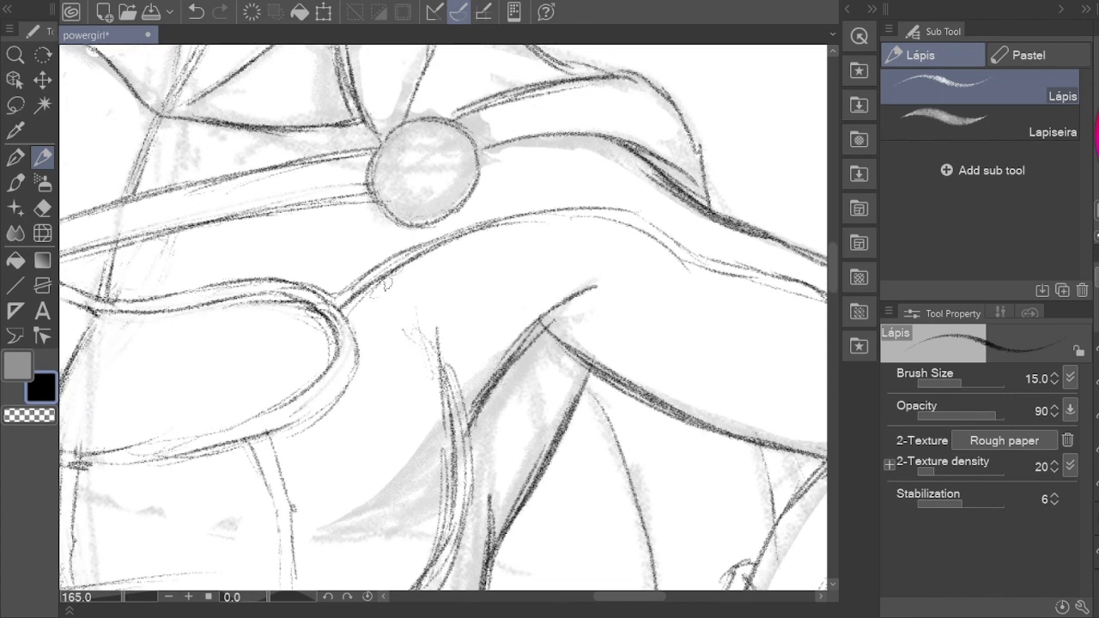
# Step: Reinforce the shoulder seam, continue it along the bent arm to the glove cuff, and save the drawing
pyautogui.moveTo(331, 309)
pyautogui.mouseDown()
pyautogui.moveTo(584, 210)
pyautogui.moveTo(620, 219)
pyautogui.mouseUp()
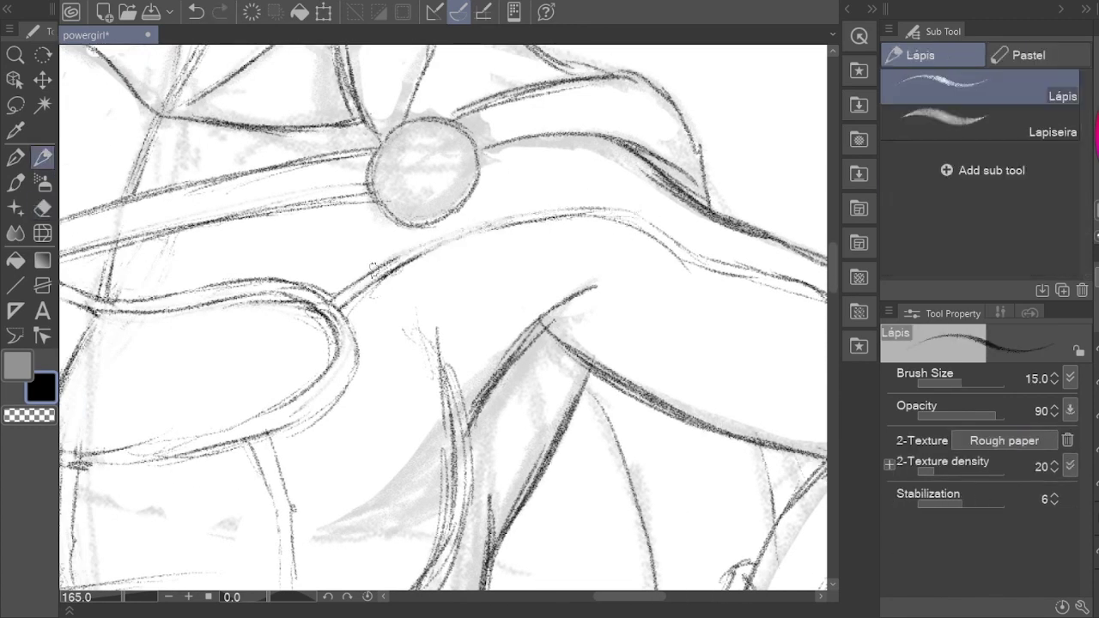
pyautogui.moveTo(399, 256); pyautogui.dragTo(630, 207)
pyautogui.press('space')
pyautogui.moveTo(421, 230); pyautogui.dragTo(422, 312)
pyautogui.scroll(-5, 320, 340)
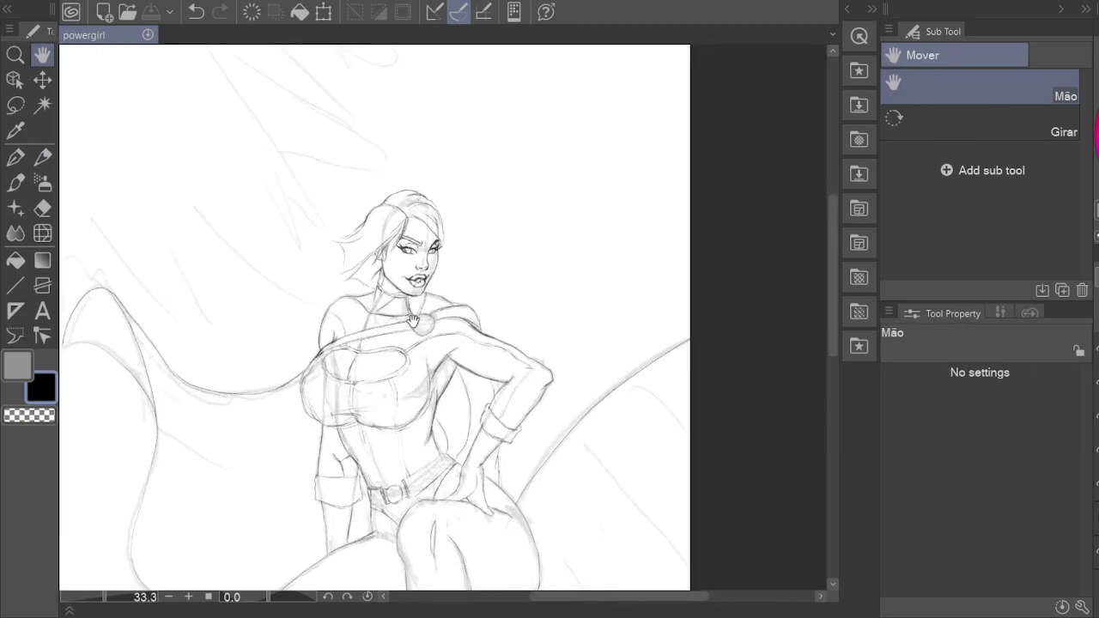
pyautogui.scroll(5, 537, 260)
pyautogui.hotkey('ctrl', 's')
# Step: Remove the seam section across the upper chest and redraw it higher, beside the cape clasp
pyautogui.press('e')
pyautogui.moveTo(414, 371); pyautogui.dragTo(584, 335)
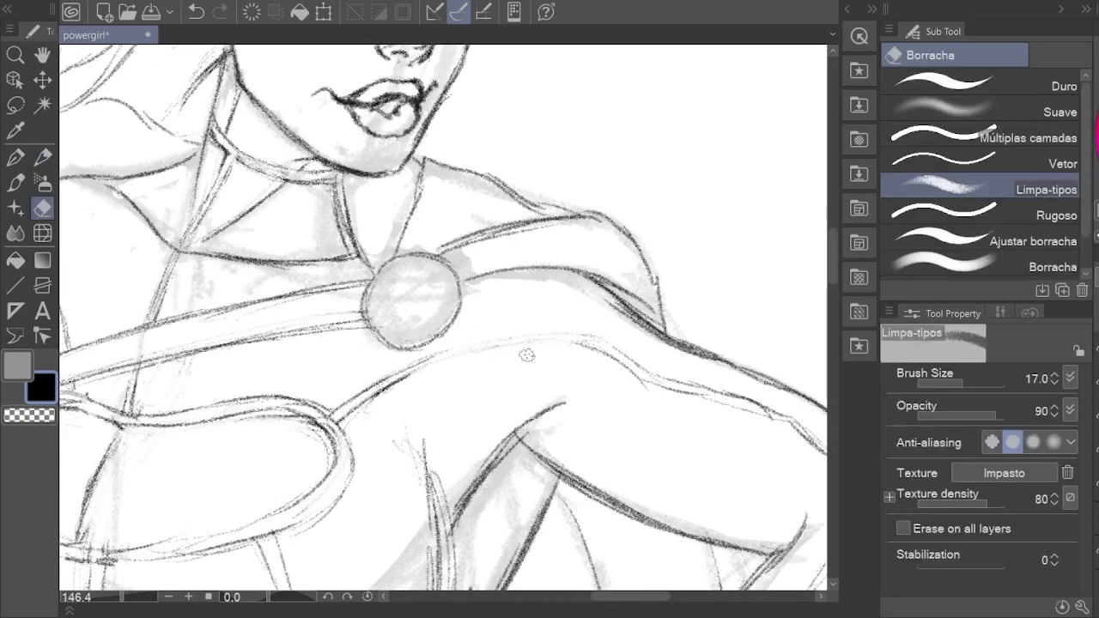
pyautogui.press('m')
pyautogui.moveTo(388, 397); pyautogui.dragTo(447, 350)
pyautogui.press('Delete')
pyautogui.hotkey('ctrl', 'd')
pyautogui.press('p')
pyautogui.moveTo(481, 292); pyautogui.dragTo(568, 303)
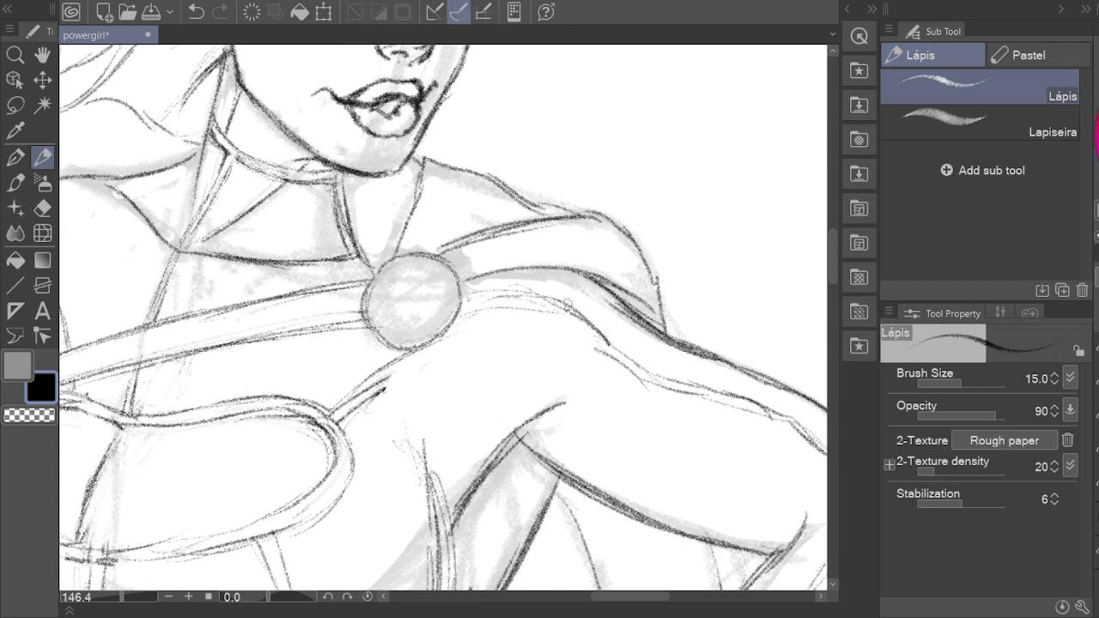
# Step: Clean up the seam joining the chest window to the clasp and redraw its lower line over the shoulder
pyautogui.press('e')
pyautogui.moveTo(352, 402); pyautogui.dragTo(395, 384)
pyautogui.press('p')
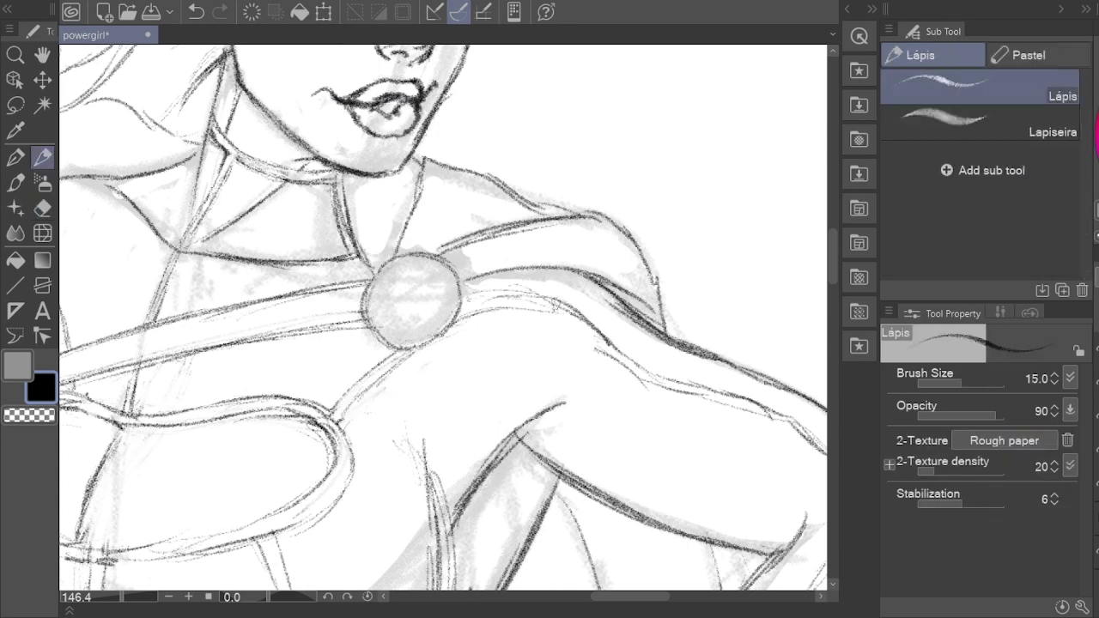
pyautogui.moveTo(547, 305); pyautogui.dragTo(431, 336)
pyautogui.moveTo(502, 387)
pyautogui.mouseDown()
pyautogui.moveTo(574, 424)
pyautogui.moveTo(417, 319)
pyautogui.mouseUp()
pyautogui.moveTo(545, 385)
pyautogui.mouseDown()
pyautogui.moveTo(611, 440)
pyautogui.moveTo(582, 380)
pyautogui.moveTo(618, 283)
pyautogui.mouseUp()
pyautogui.moveTo(513, 510)
pyautogui.mouseDown()
pyautogui.moveTo(588, 343)
pyautogui.moveTo(516, 505)
pyautogui.mouseUp()
# Step: Erase the forearm seam with the Duro eraser, redraw it from elbow to glove cuff, and save the drawing
pyautogui.hotkey('ctrl', '0')
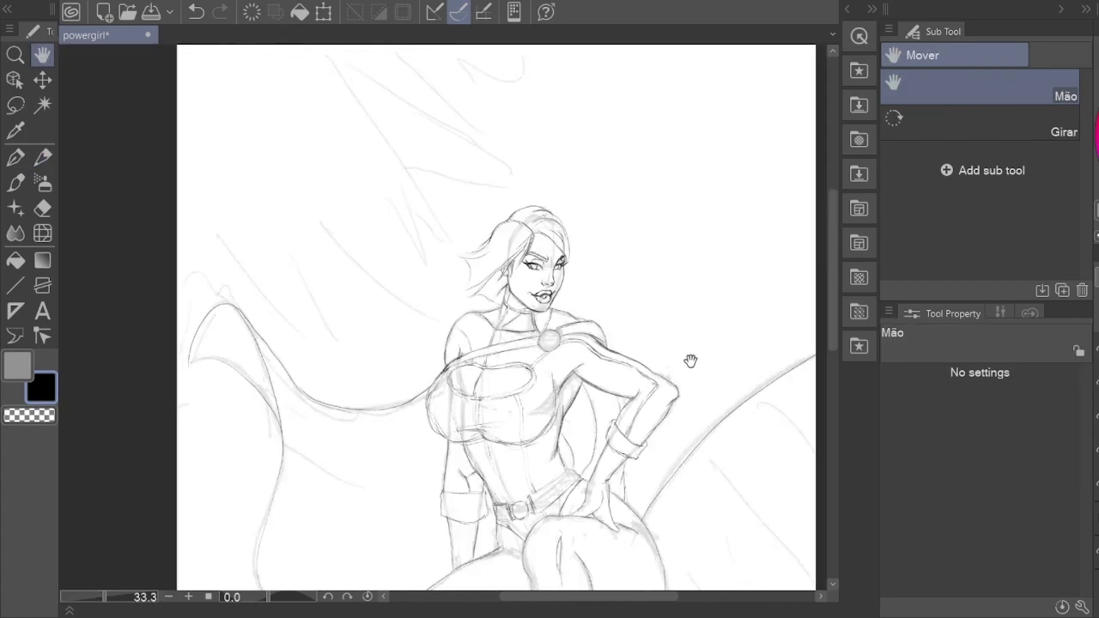
pyautogui.scroll(5, 727, 358)
pyautogui.press('e')
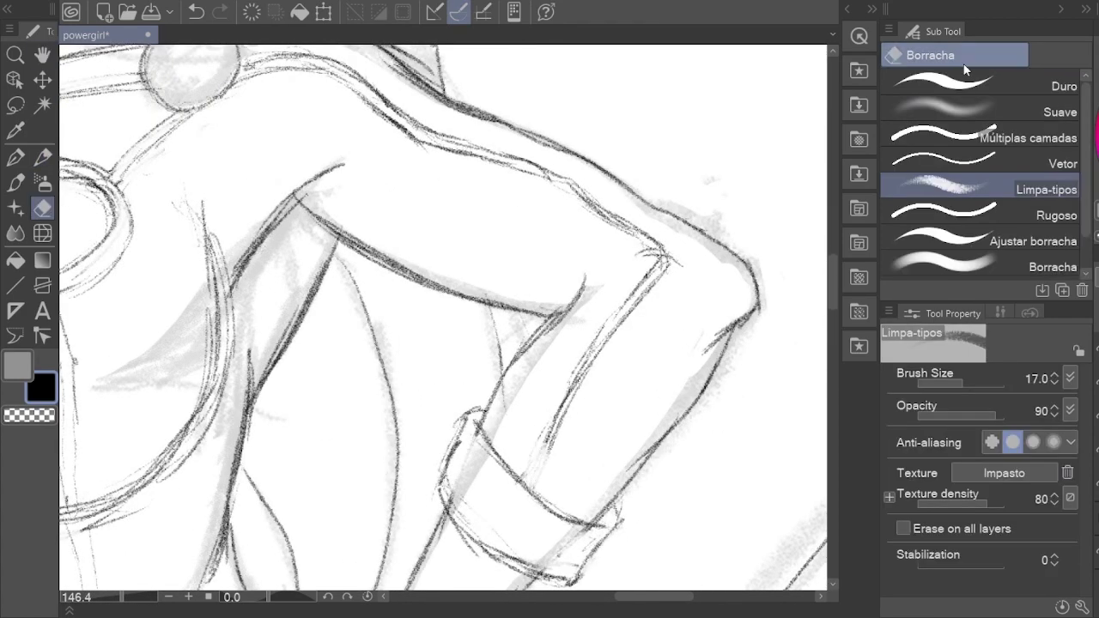
pyautogui.click(979, 86)
pyautogui.moveTo(570, 383); pyautogui.dragTo(660, 262)
pyautogui.press('p')
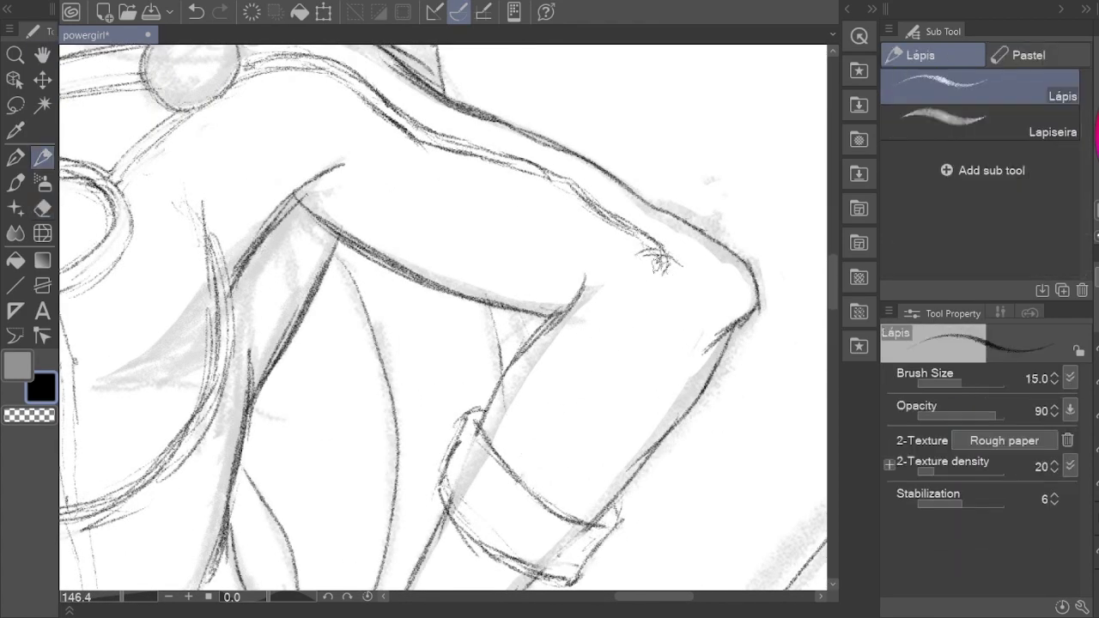
pyautogui.hotkey('ctrl', 's')
pyautogui.scroll(-5, 601, 343)
pyautogui.press('h')
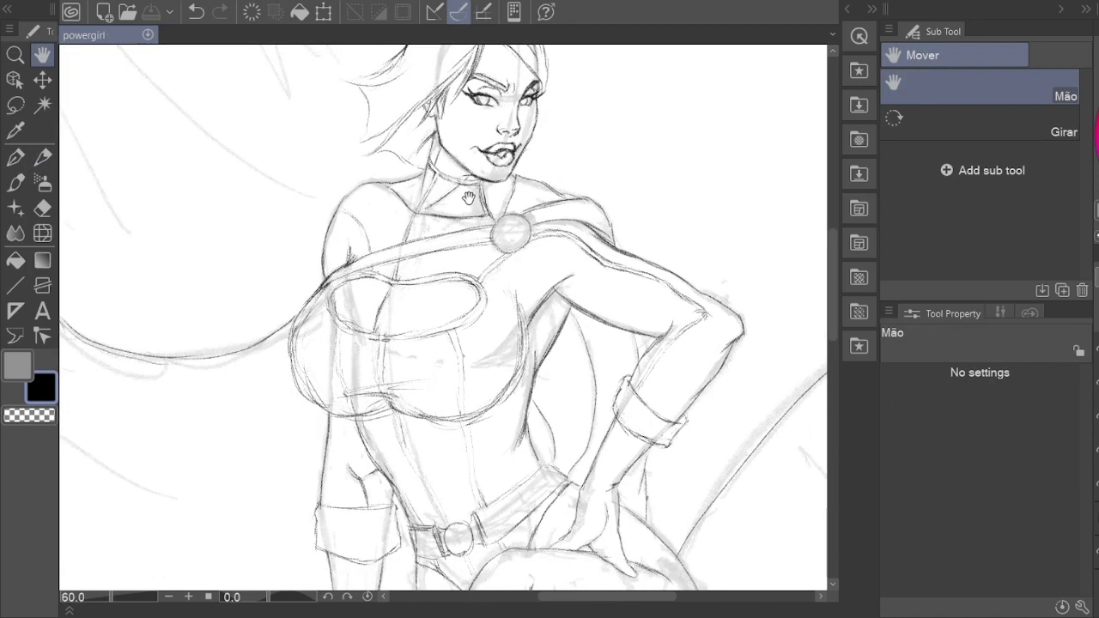
pyautogui.scroll(6, 416, 417)
pyautogui.moveTo(416, 418); pyautogui.dragTo(415, 436)
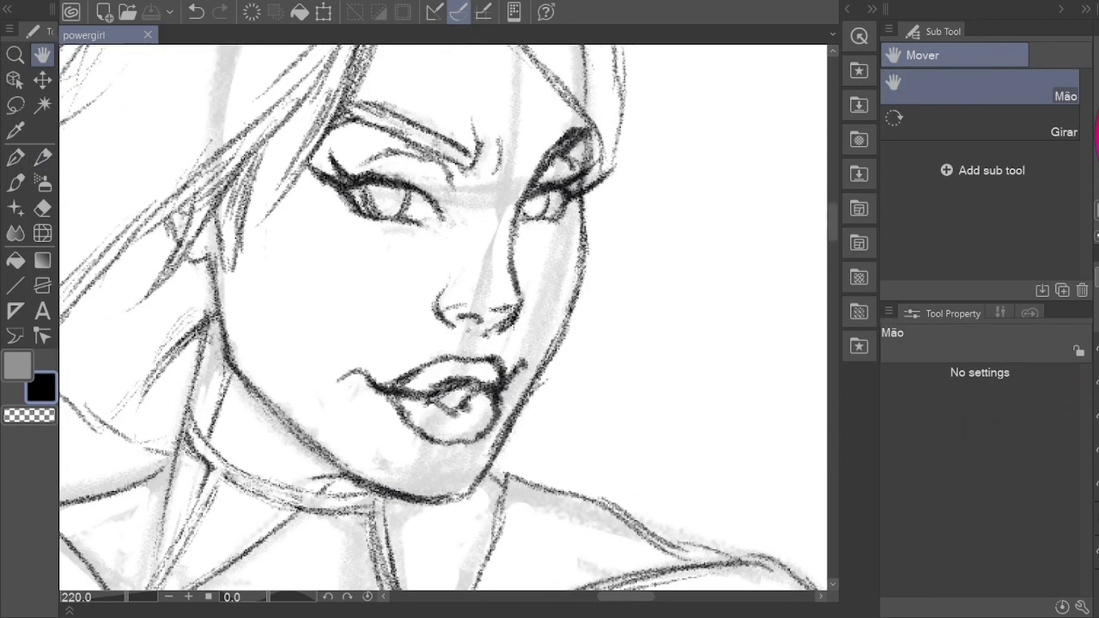
# Step: Clean up the near eye's iris with the Duro eraser and redraw it with a pupil using the Lápis pencil
pyautogui.scroll(1, 469, 407)
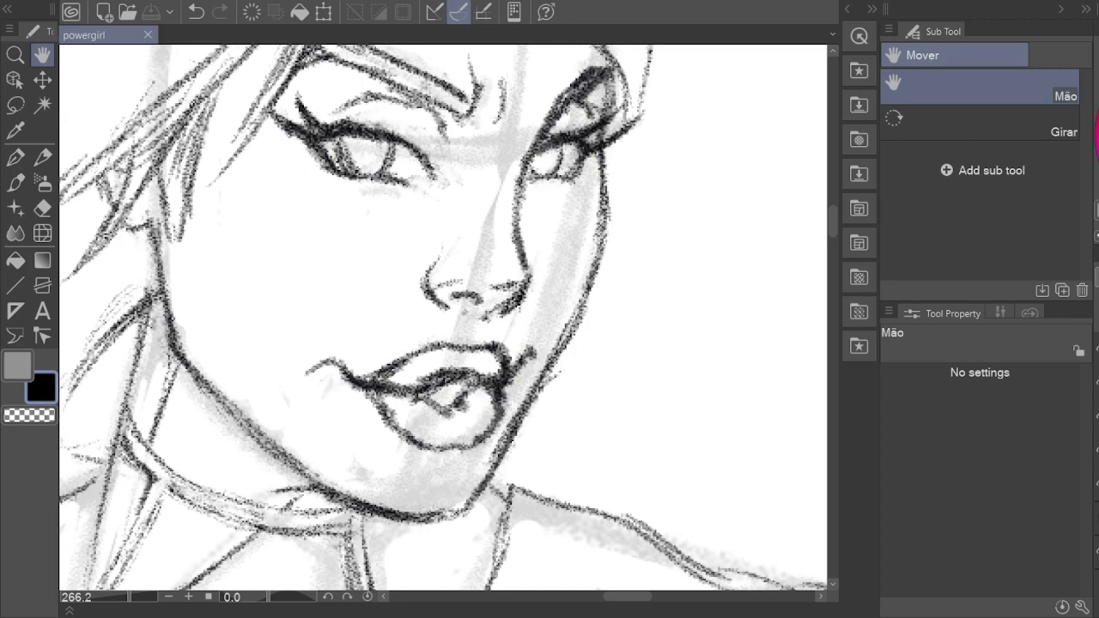
pyautogui.moveTo(519, 297); pyautogui.dragTo(507, 309)
pyautogui.scroll(2, 397, 499)
pyautogui.press('p')
pyautogui.scroll(2, 287, 234)
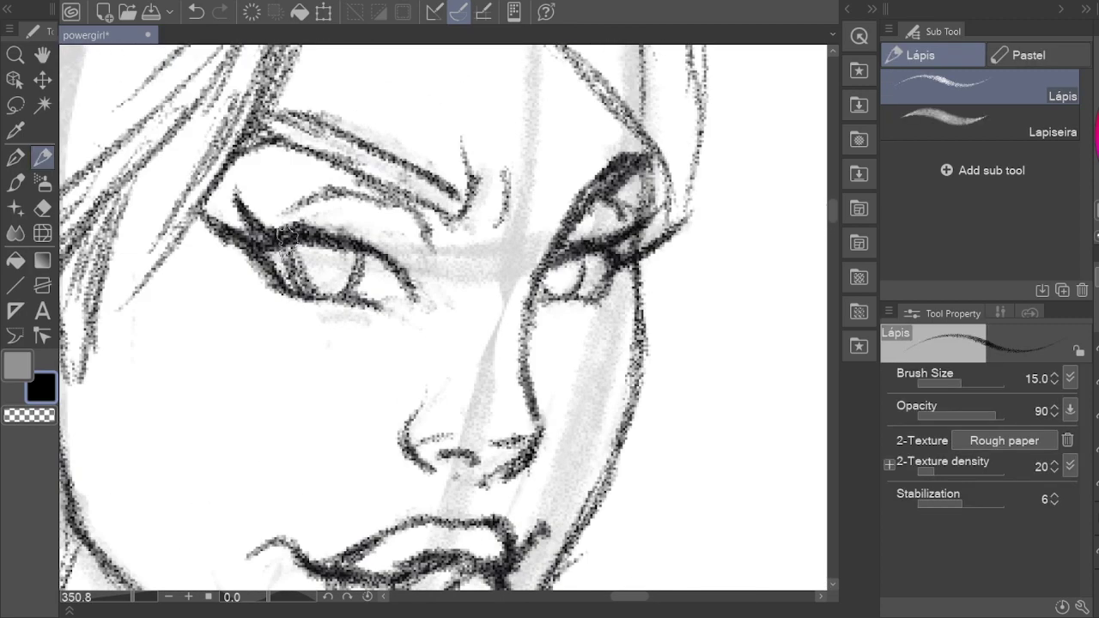
pyautogui.press('w')
pyautogui.press('e')
pyautogui.moveTo(292, 245)
pyautogui.mouseDown()
pyautogui.moveTo(319, 273)
pyautogui.moveTo(311, 258)
pyautogui.moveTo(332, 256)
pyautogui.moveTo(339, 287)
pyautogui.mouseUp()
pyautogui.press('p')
# Step: Redraw the far eye's iris and pupil and tidy the far eyebrow strokes above it
pyautogui.moveTo(556, 266)
pyautogui.mouseDown()
pyautogui.moveTo(574, 297)
pyautogui.moveTo(582, 291)
pyautogui.moveTo(550, 360)
pyautogui.mouseUp()
pyautogui.scroll(2, 273, 196)
pyautogui.press('e')
pyautogui.scroll(1, 515, 246)
pyautogui.press('p')
pyautogui.moveTo(614, 288)
pyautogui.mouseDown()
pyautogui.moveTo(551, 343)
pyautogui.moveTo(614, 301)
pyautogui.moveTo(606, 326)
pyautogui.moveTo(554, 369)
pyautogui.mouseUp()
pyautogui.press('e')
pyautogui.press('p')
pyautogui.moveTo(592, 324); pyautogui.dragTo(549, 386)
pyautogui.press('e')
pyautogui.press('p')
pyautogui.scroll(-1, 552, 310)
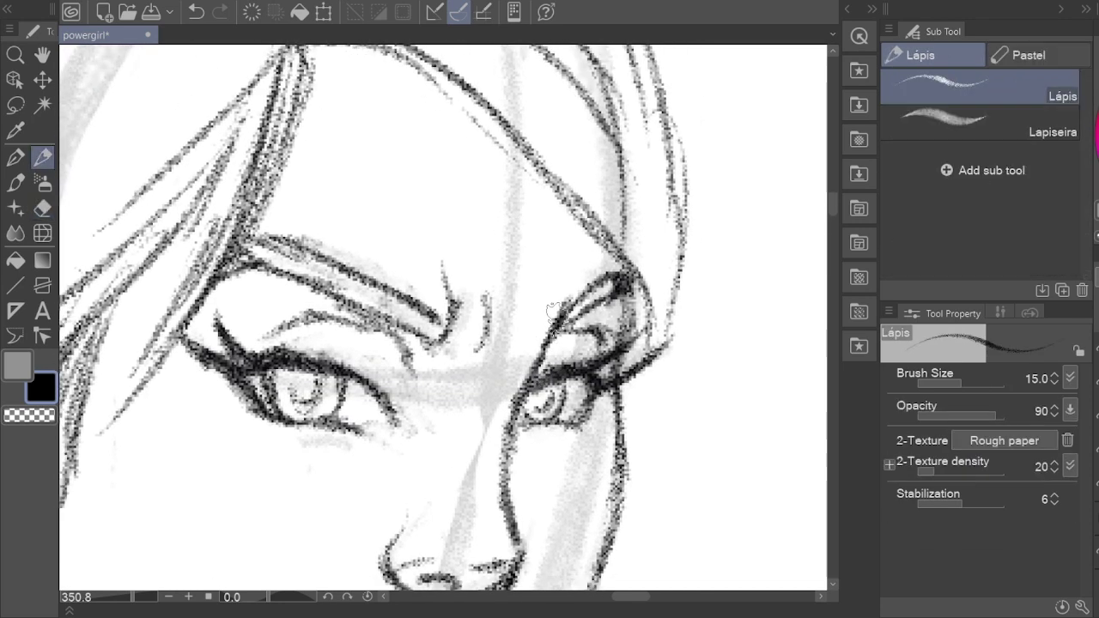
pyautogui.scroll(-2, 554, 309)
# Step: Erase the nose bridge line and try a thinner contour running down to the tip and far nostril
pyautogui.press('e')
pyautogui.press('o')
pyautogui.press('p')
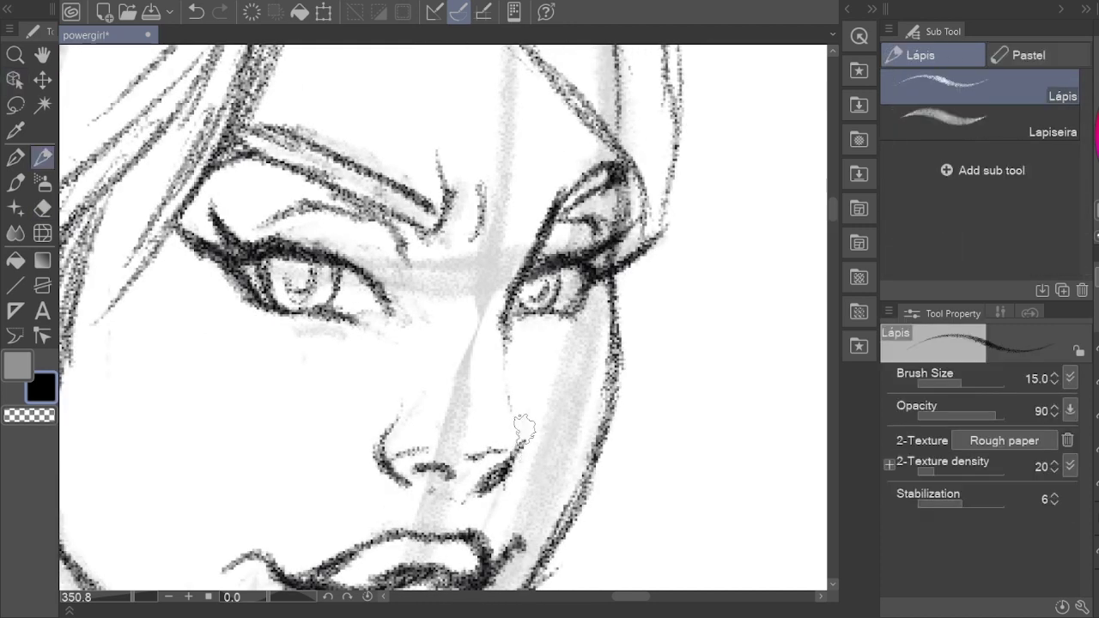
pyautogui.moveTo(505, 344)
pyautogui.mouseDown()
pyautogui.moveTo(533, 425)
pyautogui.moveTo(476, 474)
pyautogui.mouseUp()
pyautogui.moveTo(519, 421); pyautogui.dragTo(472, 472)
pyautogui.press('e')
pyautogui.moveTo(463, 429); pyautogui.dragTo(485, 485)
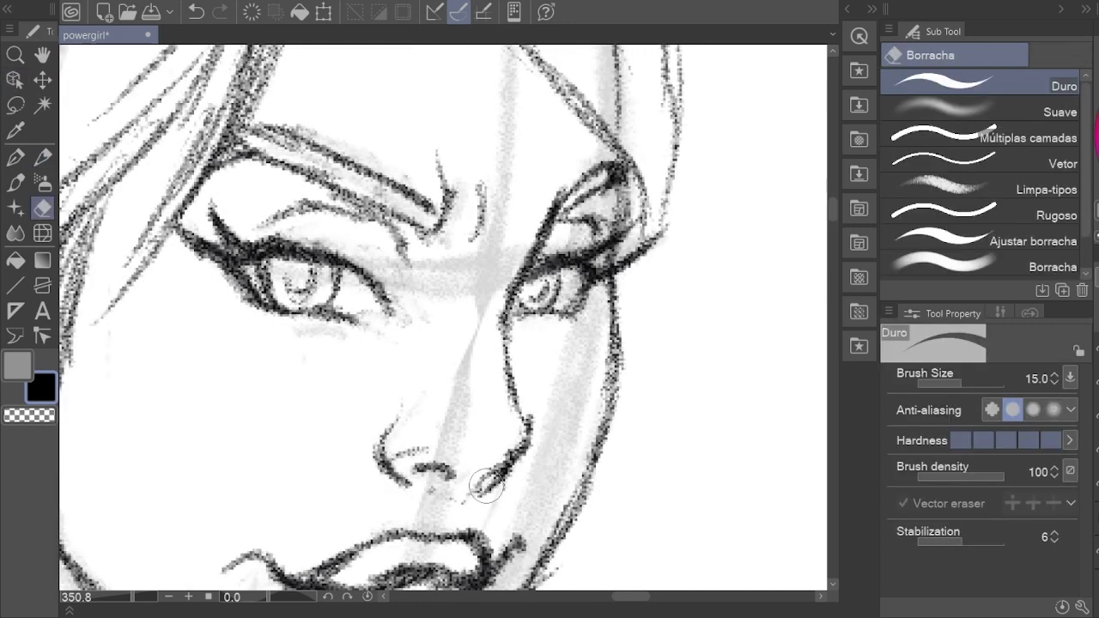
# Step: Try a darker line under the nose tip and redraw the lower part of the bridge
pyautogui.press('p')
pyautogui.moveTo(520, 443); pyautogui.dragTo(477, 495)
pyautogui.moveTo(531, 416); pyautogui.dragTo(479, 469)
pyautogui.press('e')
pyautogui.moveTo(515, 371)
pyautogui.mouseDown()
pyautogui.moveTo(536, 434)
pyautogui.moveTo(508, 405)
pyautogui.moveTo(528, 440)
pyautogui.mouseUp()
pyautogui.press('p')
pyautogui.moveTo(503, 343); pyautogui.dragTo(531, 429)
# Step: Erase the upper nose bridge beside the far eye and try a new line joining the eye to the tip
pyautogui.press('e')
pyautogui.moveTo(509, 388); pyautogui.dragTo(502, 296)
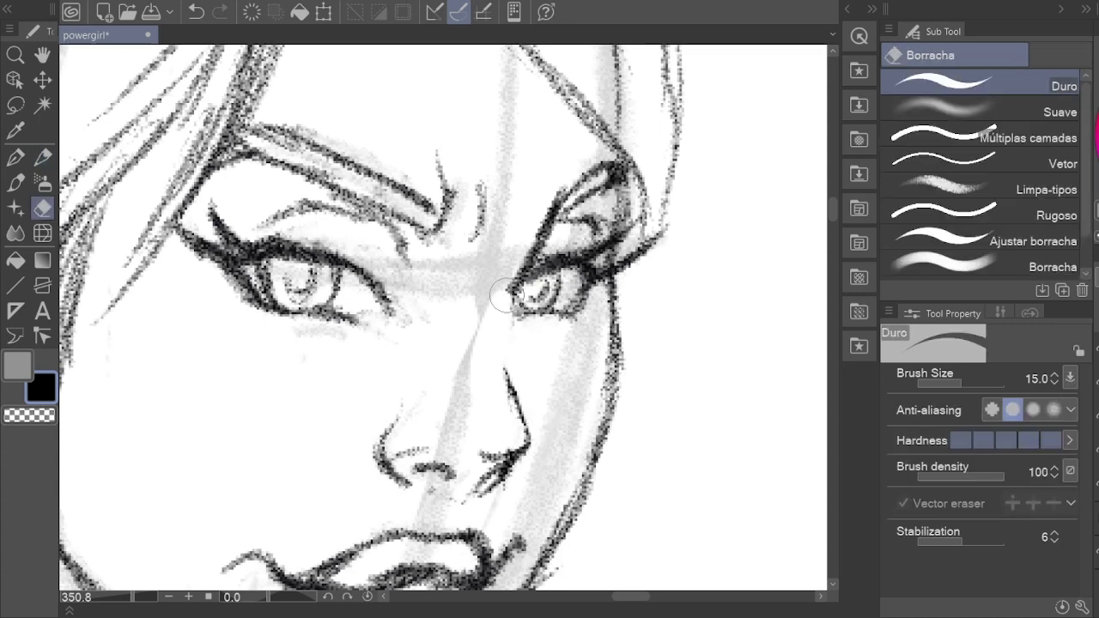
pyautogui.press('p')
pyautogui.press('e')
pyautogui.press('p')
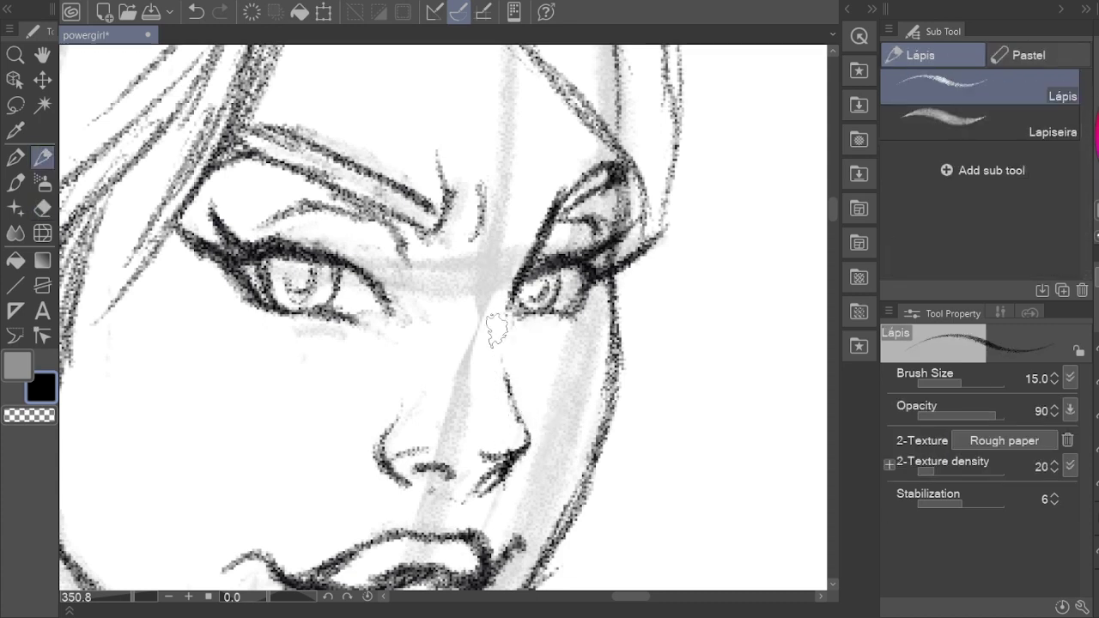
pyautogui.moveTo(524, 221); pyautogui.dragTo(514, 404)
pyautogui.moveTo(510, 365)
pyautogui.mouseDown()
pyautogui.moveTo(550, 447)
pyautogui.moveTo(567, 377)
pyautogui.moveTo(463, 461)
pyautogui.mouseUp()
# Step: Try a cleaner far nostril edge with extra shading strokes beneath the nose tip
pyautogui.press('e')
pyautogui.press('p')
pyautogui.moveTo(547, 360)
pyautogui.mouseDown()
pyautogui.moveTo(510, 388)
pyautogui.moveTo(513, 442)
pyautogui.mouseUp()
pyautogui.press('e')
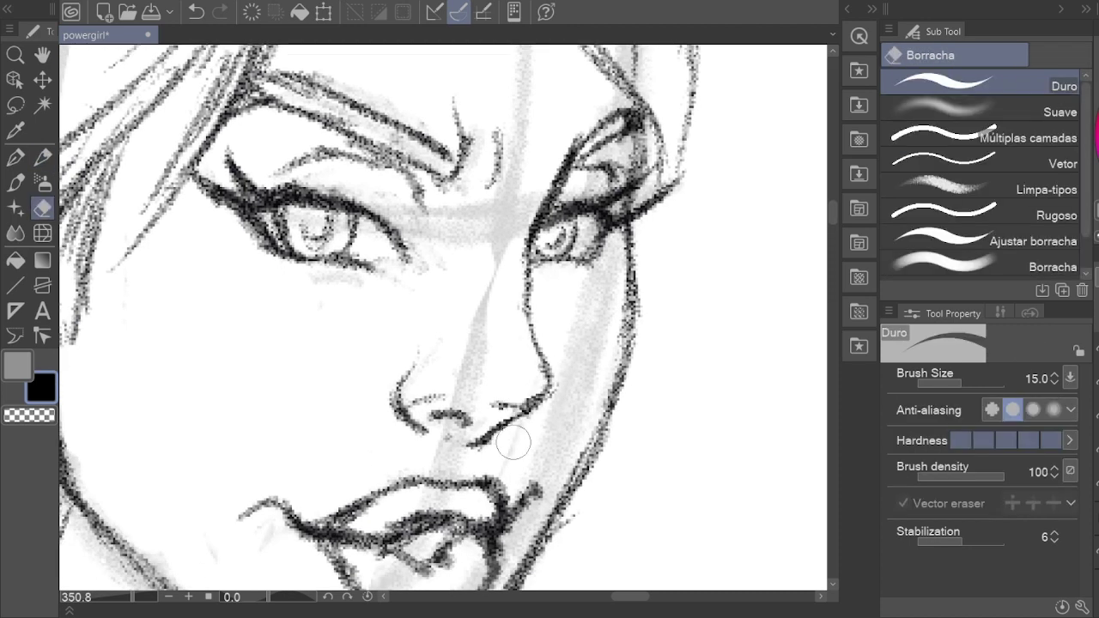
pyautogui.press('p')
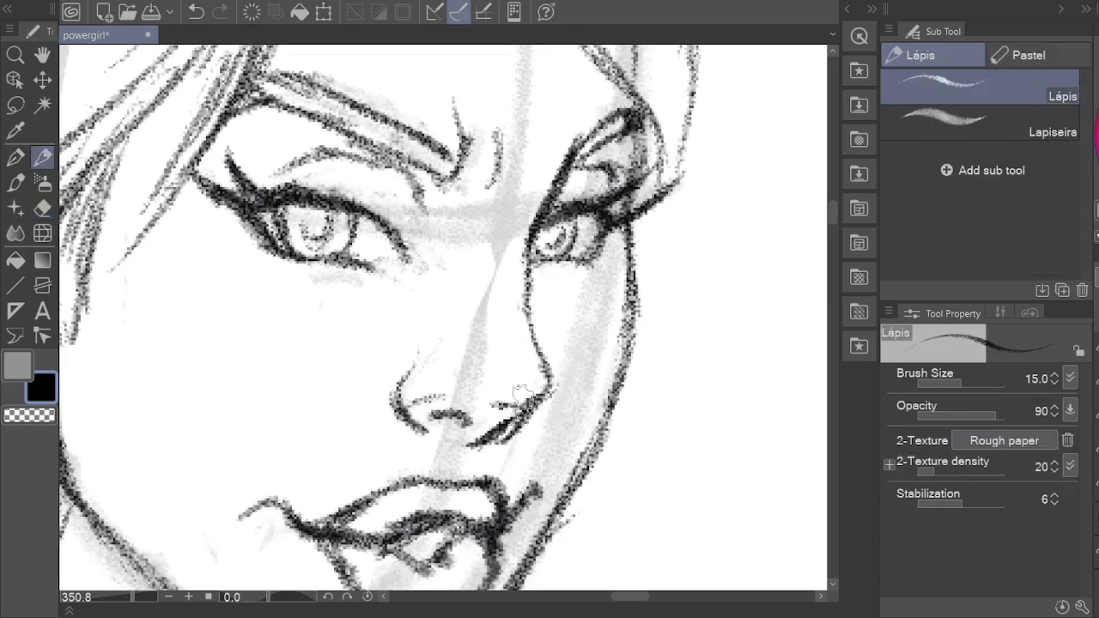
# Step: Try a reshaped near nostril wing with a darker nostril opening
pyautogui.press('e')
pyautogui.press('p')
pyautogui.moveTo(476, 404)
pyautogui.mouseDown()
pyautogui.moveTo(410, 415)
pyautogui.moveTo(468, 425)
pyautogui.moveTo(394, 418)
pyautogui.moveTo(466, 403)
pyautogui.moveTo(436, 423)
pyautogui.moveTo(471, 429)
pyautogui.moveTo(447, 419)
pyautogui.mouseUp()
pyautogui.press('e')
pyautogui.press('p')
pyautogui.press('e')
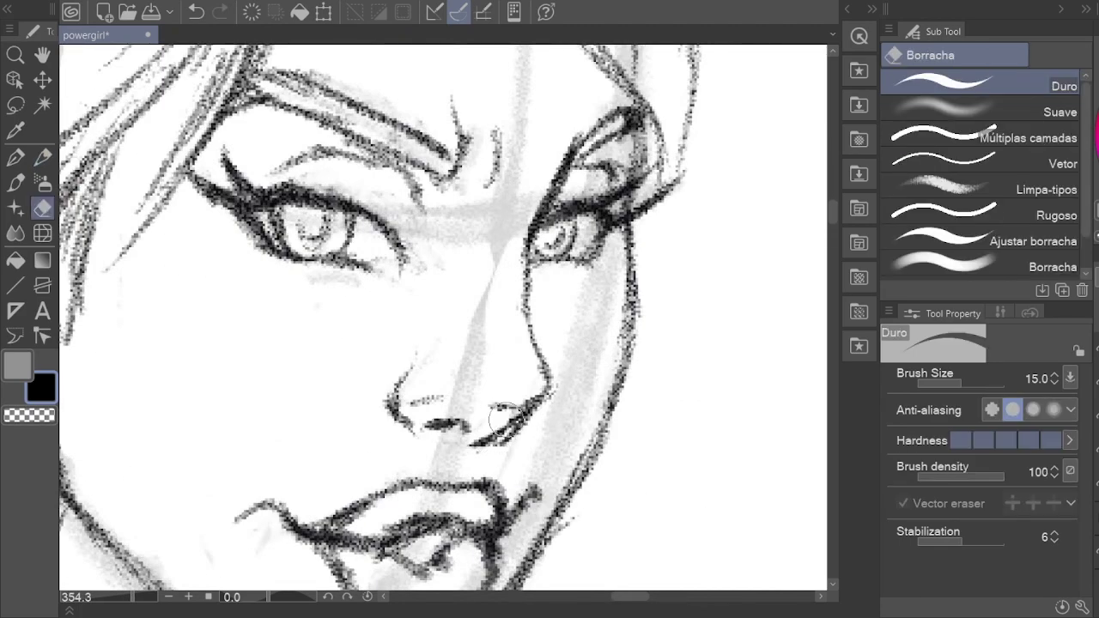
# Step: Erase the nose tip, try a straighter bridge down to it, and clear the lines underneath
pyautogui.press('p')
pyautogui.moveTo(451, 429); pyautogui.dragTo(483, 445)
pyautogui.press('e')
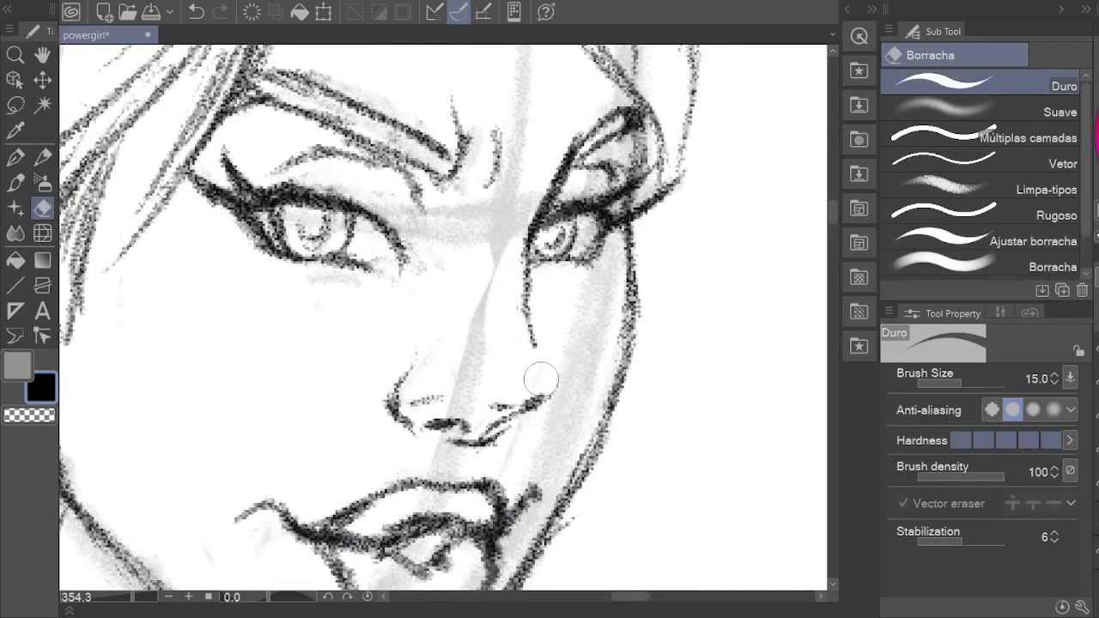
pyautogui.moveTo(532, 361); pyautogui.dragTo(543, 401)
pyautogui.press('p')
pyautogui.moveTo(533, 326); pyautogui.dragTo(541, 385)
pyautogui.moveTo(477, 451)
pyautogui.mouseDown()
pyautogui.moveTo(521, 434)
pyautogui.moveTo(541, 414)
pyautogui.mouseUp()
pyautogui.press('e')
pyautogui.moveTo(455, 442)
pyautogui.mouseDown()
pyautogui.moveTo(467, 449)
pyautogui.moveTo(516, 400)
pyautogui.mouseUp()
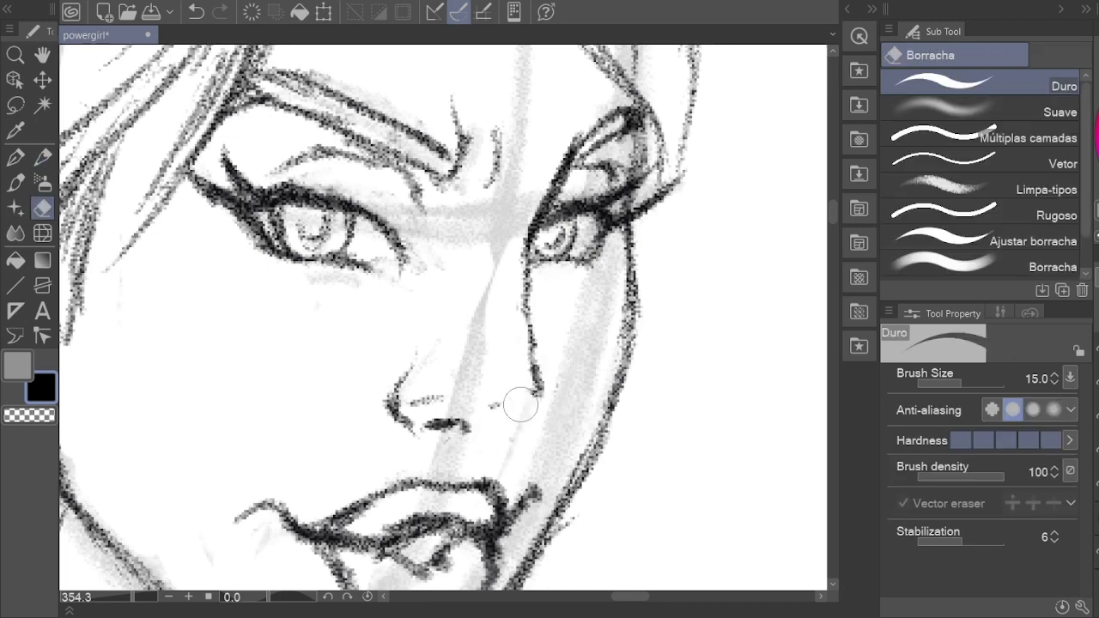
# Step: Try new underside lines for the far nostril and thicken the contour above the nose tip
pyautogui.press('p')
pyautogui.moveTo(455, 446); pyautogui.dragTo(539, 403)
pyautogui.moveTo(498, 442); pyautogui.dragTo(541, 410)
pyautogui.moveTo(477, 402); pyautogui.dragTo(522, 414)
pyautogui.moveTo(526, 322); pyautogui.dragTo(541, 380)
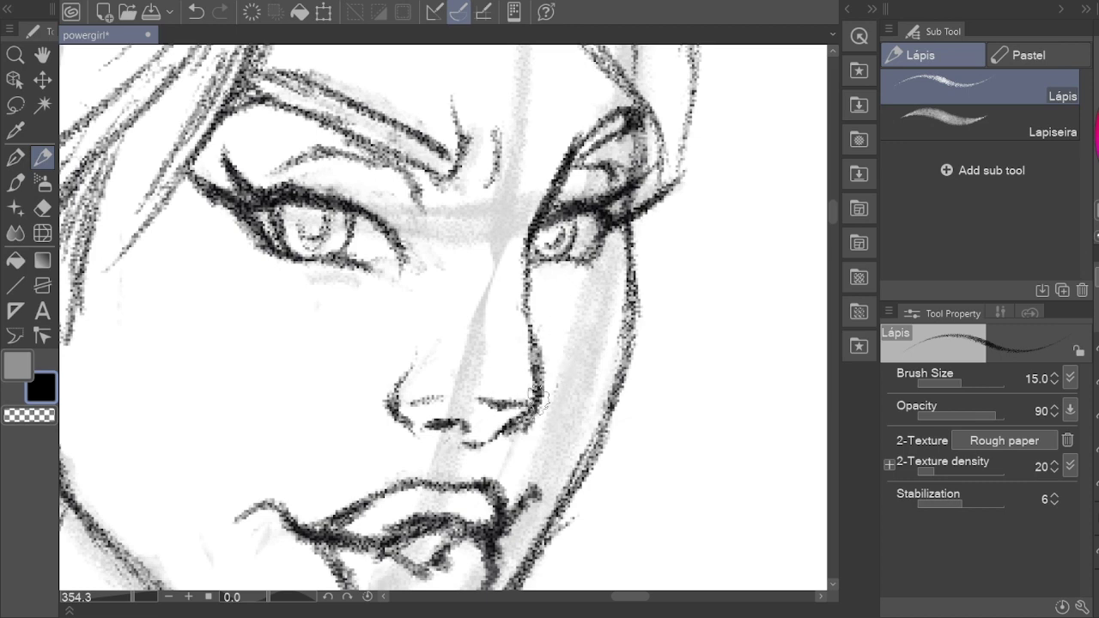
# Step: Try a more pointed nose tip and clean up the bridge line leading into it
pyautogui.moveTo(515, 287)
pyautogui.mouseDown()
pyautogui.moveTo(537, 378)
pyautogui.moveTo(528, 383)
pyautogui.moveTo(515, 309)
pyautogui.moveTo(534, 356)
pyautogui.moveTo(562, 363)
pyautogui.mouseUp()
pyautogui.press('e')
pyautogui.press('p')
pyautogui.press('e')
pyautogui.moveTo(536, 326)
pyautogui.mouseDown()
pyautogui.moveTo(515, 377)
pyautogui.moveTo(528, 314)
pyautogui.moveTo(560, 378)
pyautogui.moveTo(524, 282)
pyautogui.mouseUp()
pyautogui.press('p')
pyautogui.press('e')
pyautogui.press('p')
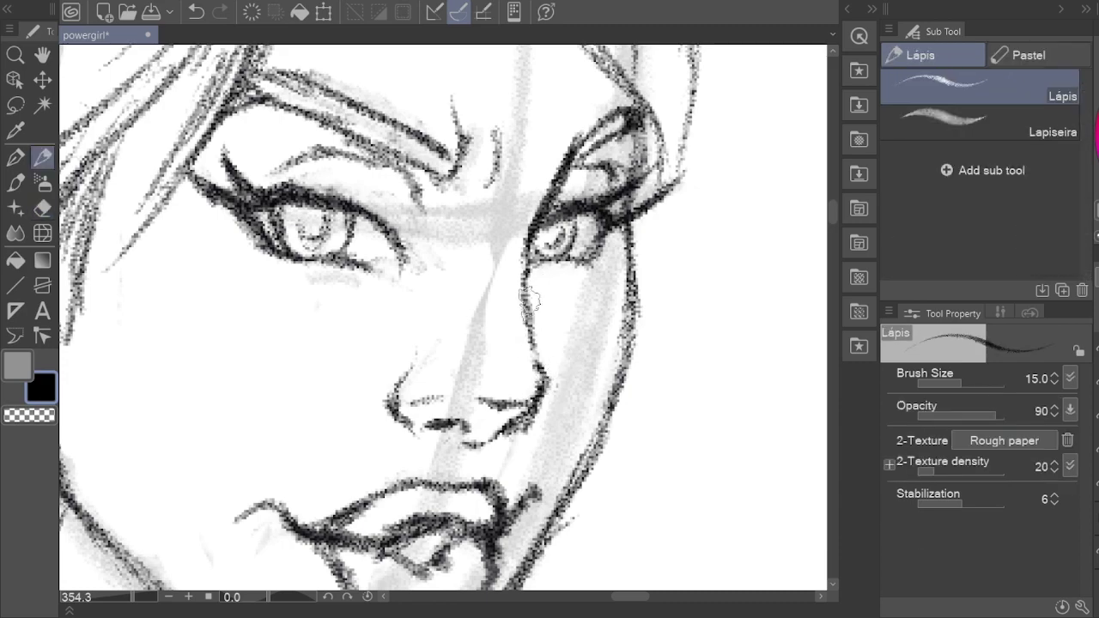
pyautogui.scroll(-2, 554, 316)
# Step: Try shading strokes under the nose tip, undo the last one, and erase the underside of the nose
pyautogui.press('e')
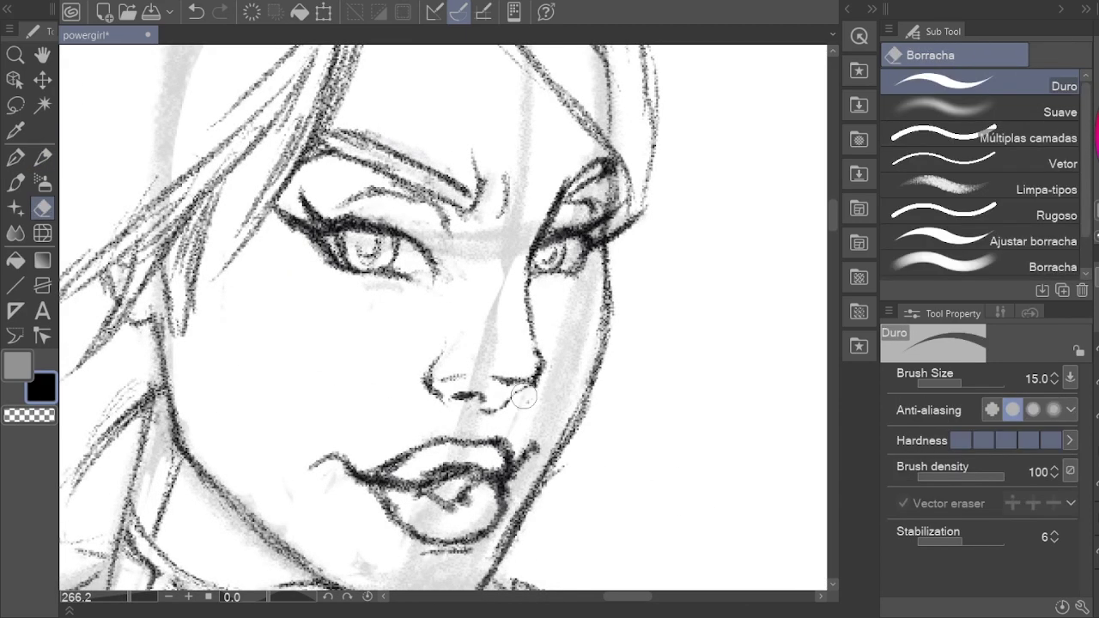
pyautogui.press('p')
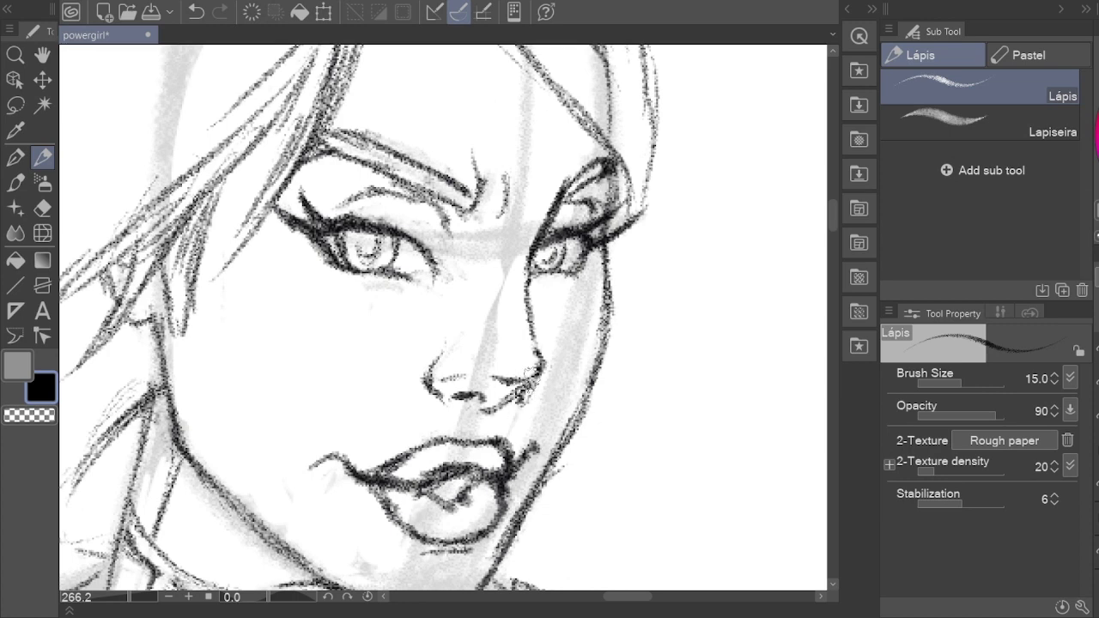
pyautogui.hotkey('ctrl', 'z')
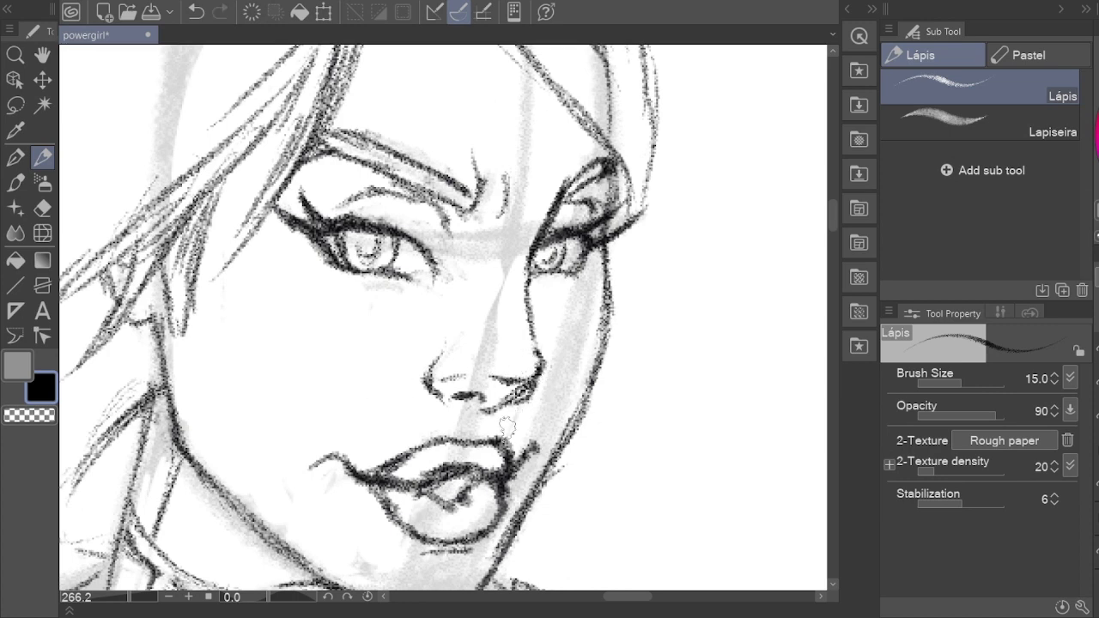
pyautogui.press('e')
pyautogui.moveTo(462, 411); pyautogui.dragTo(525, 393)
pyautogui.press('p')
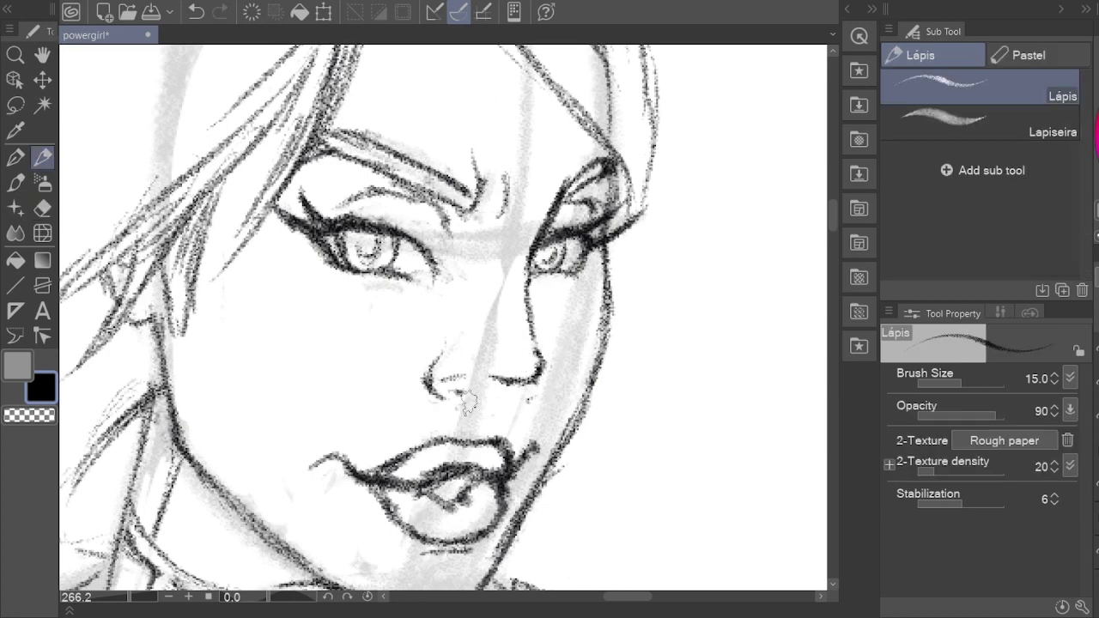
# Step: Try a rounder nose tip, erase the near nostril, and sketch a smaller one closer to the tip
pyautogui.press('e')
pyautogui.press('p')
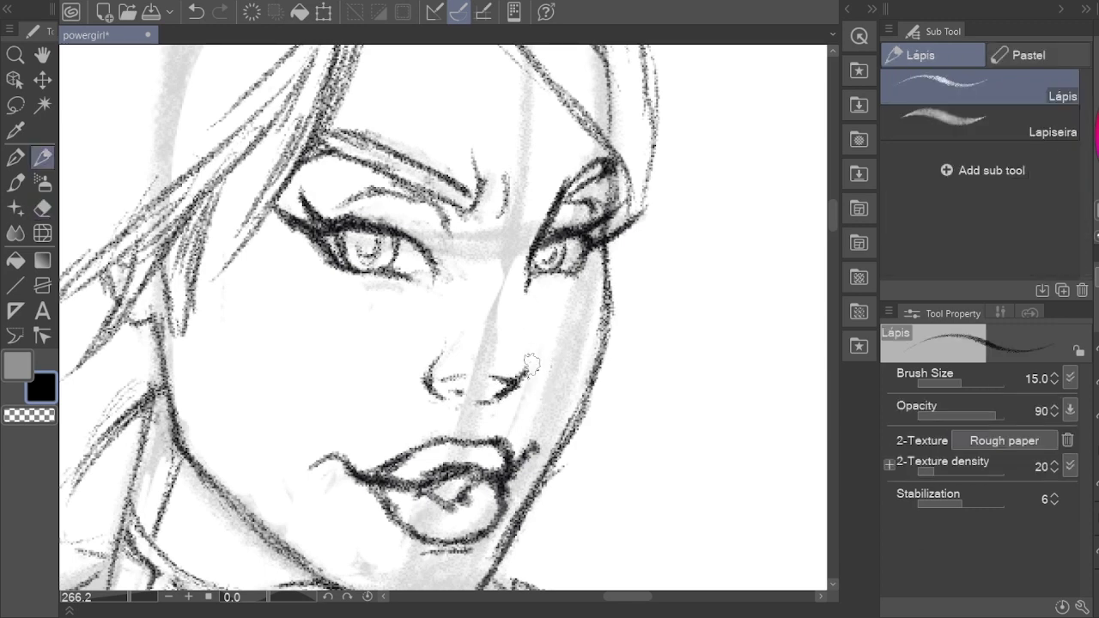
pyautogui.moveTo(522, 292); pyautogui.dragTo(541, 352)
pyautogui.press('e')
pyautogui.moveTo(485, 403); pyautogui.dragTo(434, 365)
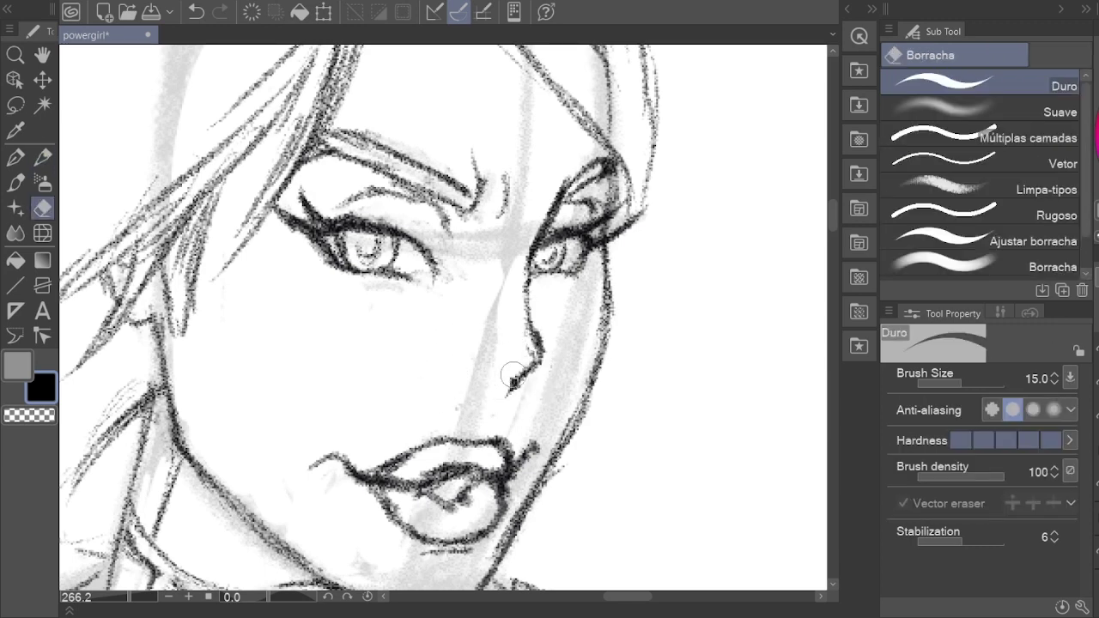
pyautogui.press('p')
pyautogui.moveTo(493, 393)
pyautogui.mouseDown()
pyautogui.moveTo(448, 388)
pyautogui.moveTo(441, 362)
pyautogui.mouseUp()
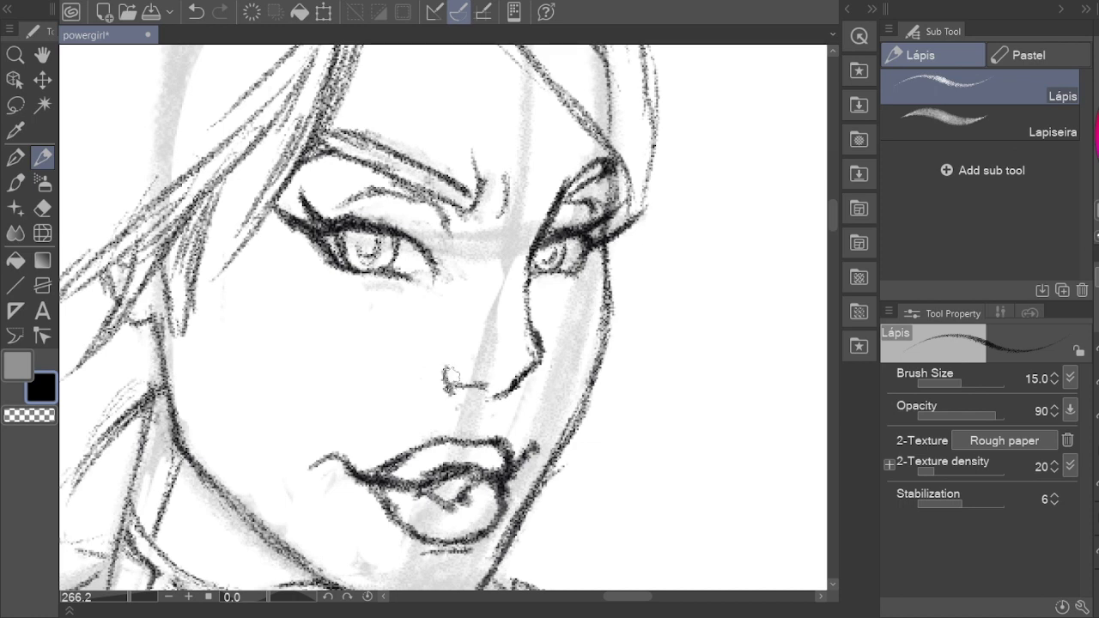
# Step: Erase the nose tip, try a new bridge curve into it, and undo the last stroke
pyautogui.press('e')
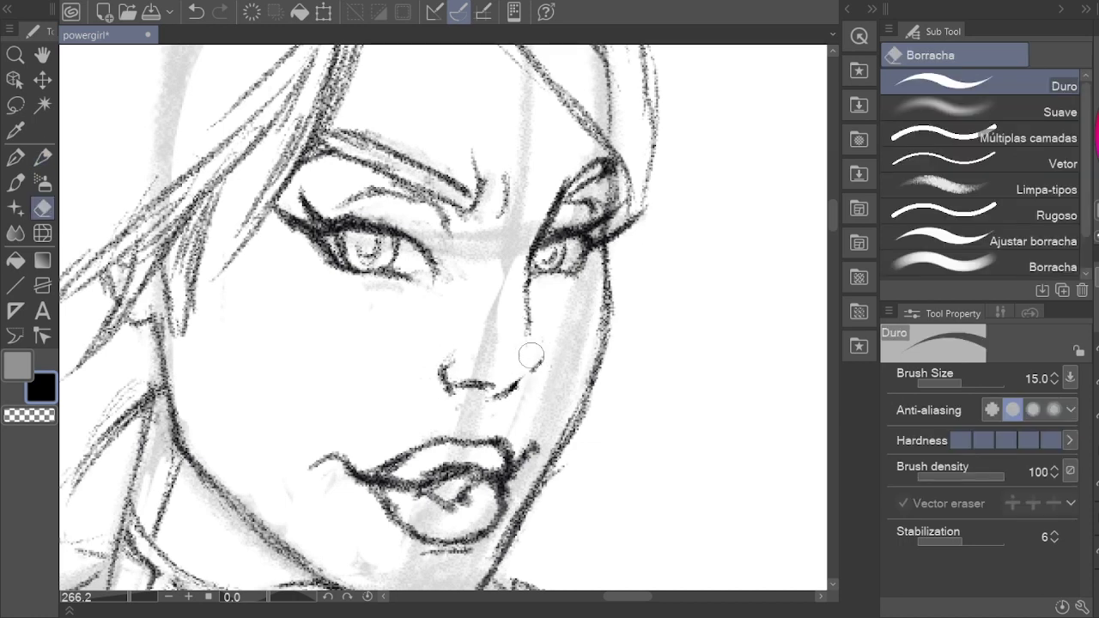
pyautogui.press('p')
pyautogui.moveTo(526, 296); pyautogui.dragTo(541, 356)
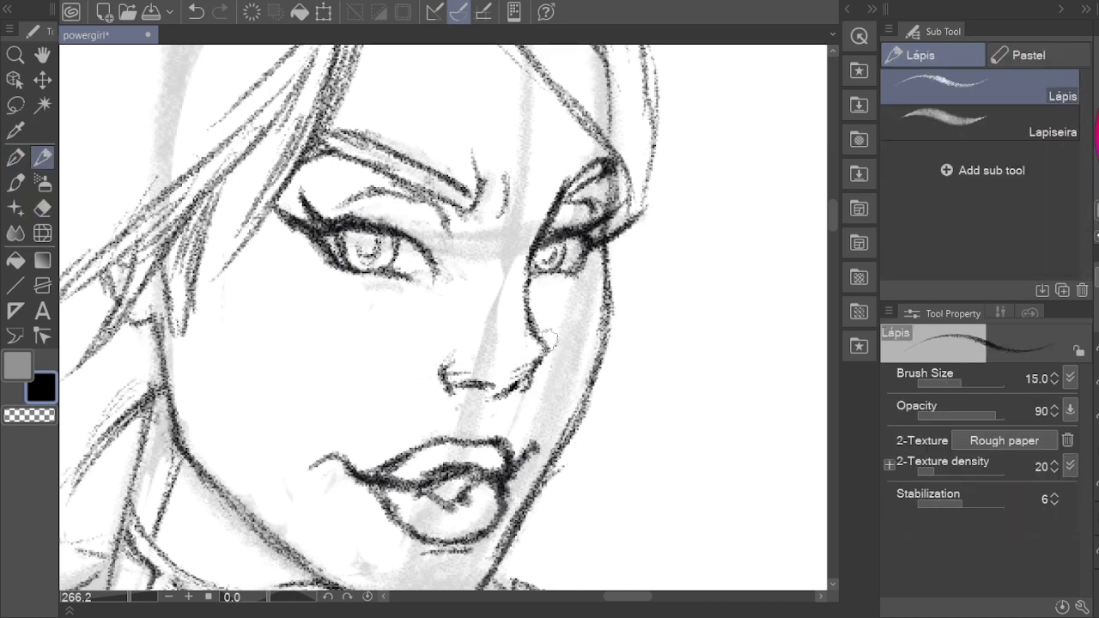
pyautogui.hotkey('ctrl', 'z')
# Step: Redraw the near nostril wing and the base line of the nose with the Lápis pencil
pyautogui.moveTo(526, 307)
pyautogui.mouseDown()
pyautogui.moveTo(535, 346)
pyautogui.moveTo(490, 391)
pyautogui.moveTo(491, 424)
pyautogui.moveTo(505, 395)
pyautogui.moveTo(474, 398)
pyautogui.moveTo(484, 376)
pyautogui.moveTo(420, 351)
pyautogui.moveTo(489, 383)
pyautogui.moveTo(446, 378)
pyautogui.moveTo(470, 389)
pyautogui.mouseUp()
pyautogui.press('e')
pyautogui.press('p')
pyautogui.press('e')
pyautogui.press('p')
pyautogui.moveTo(440, 346)
pyautogui.mouseDown()
pyautogui.moveTo(426, 384)
pyautogui.moveTo(498, 388)
pyautogui.mouseUp()
pyautogui.press('e')
pyautogui.press('p')
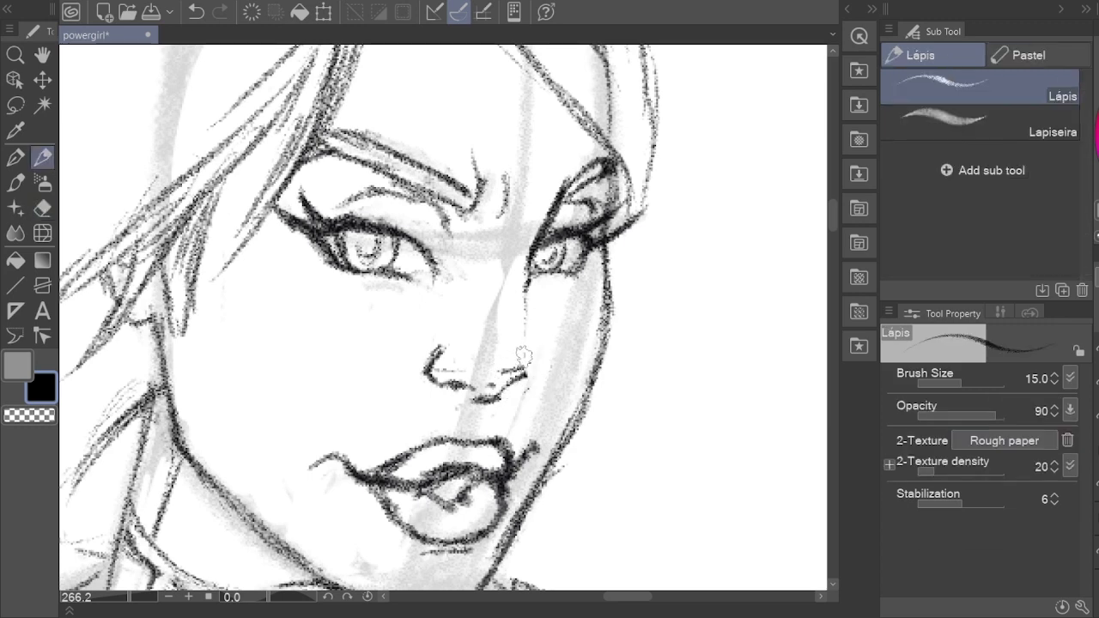
# Step: Redraw the nose bridge farther in from the far eye and connect it up to the far eyebrow
pyautogui.hotkey('ctrl', 'z')
pyautogui.press('e')
pyautogui.press('p')
pyautogui.moveTo(515, 352); pyautogui.dragTo(516, 258)
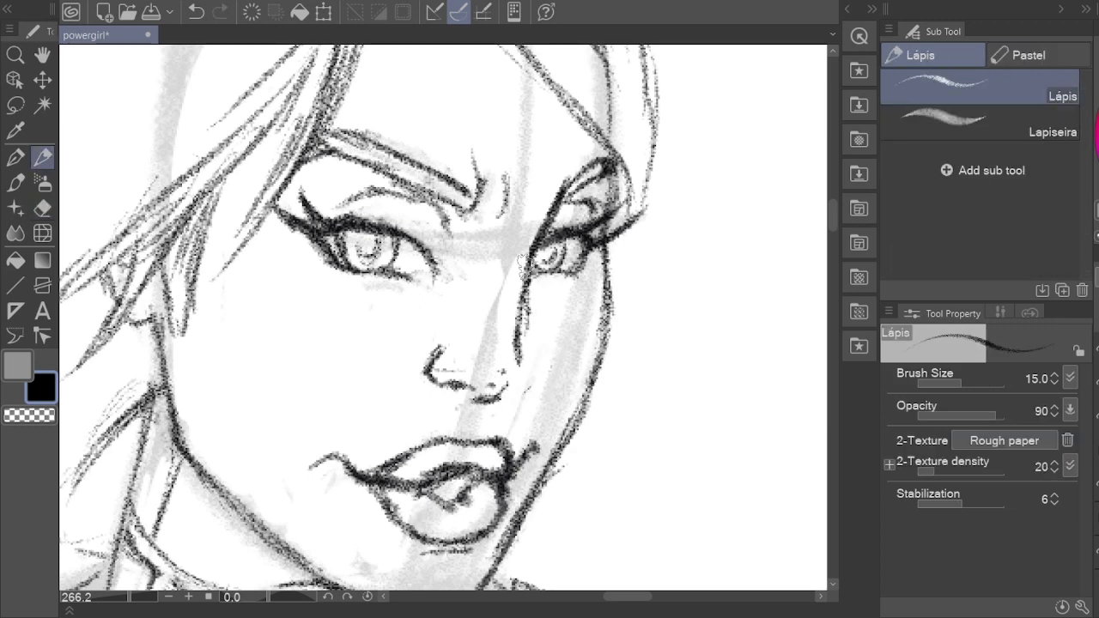
pyautogui.press('e')
pyautogui.press('p')
pyautogui.moveTo(518, 327); pyautogui.dragTo(522, 356)
pyautogui.moveTo(513, 282); pyautogui.dragTo(519, 357)
pyautogui.moveTo(509, 382); pyautogui.dragTo(494, 399)
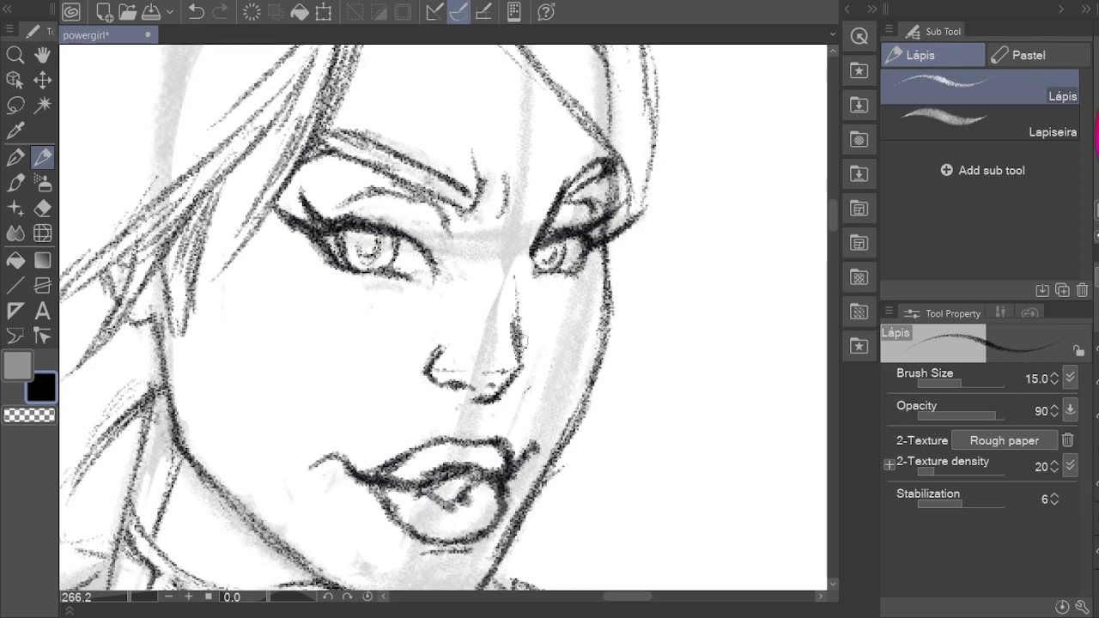
pyautogui.moveTo(521, 344); pyautogui.dragTo(515, 258)
pyautogui.moveTo(553, 185); pyautogui.dragTo(520, 257)
# Step: Erase the lower bridge and redraw it as one curved line from the brow down to the far nostril
pyautogui.press('e')
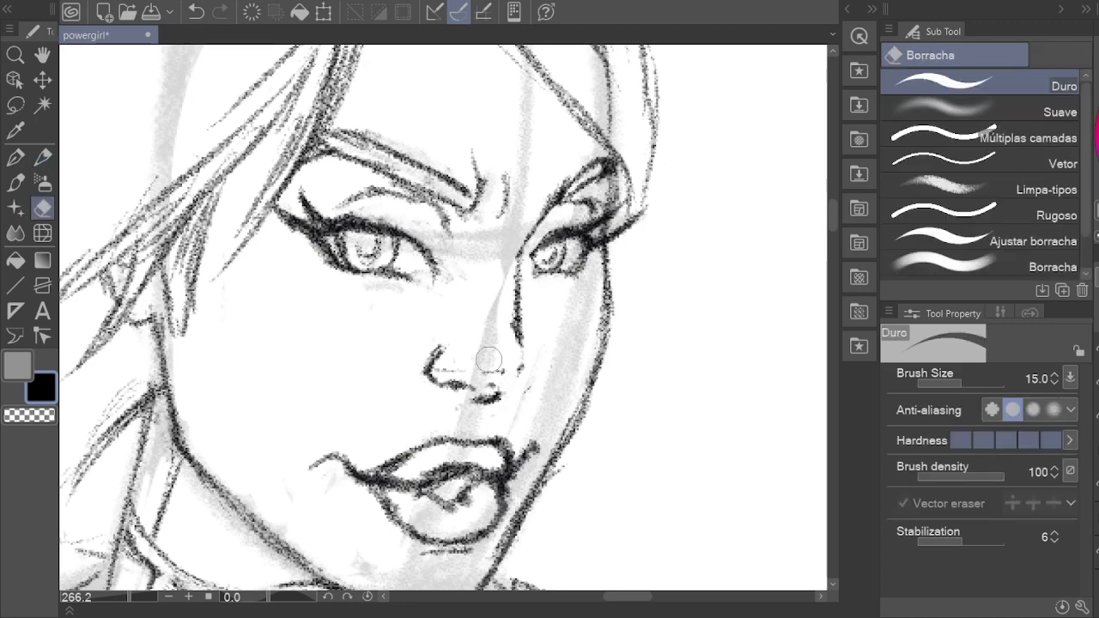
pyautogui.press('p')
pyautogui.moveTo(515, 352); pyautogui.dragTo(509, 300)
pyautogui.hotkey('ctrl', 'z')
pyautogui.press('e')
pyautogui.press('p')
pyautogui.moveTo(517, 356); pyautogui.dragTo(512, 230)
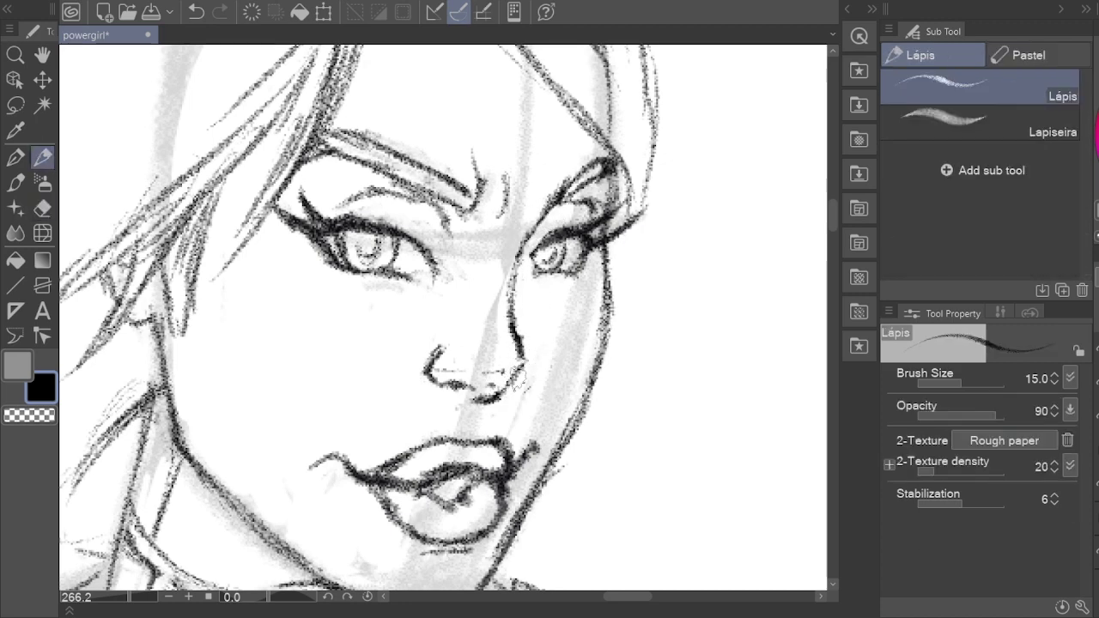
pyautogui.moveTo(523, 383); pyautogui.dragTo(502, 408)
# Step: Thin the lower bridge line and refine the far and near nostril outlines
pyautogui.press('e')
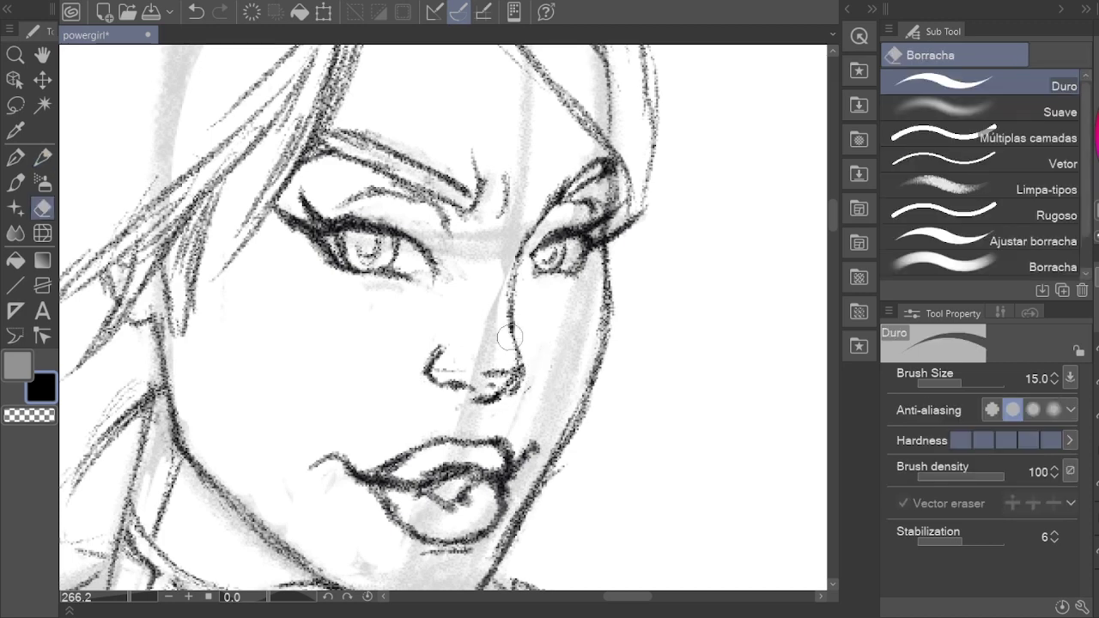
pyautogui.press('p')
pyautogui.moveTo(521, 371); pyautogui.dragTo(507, 397)
pyautogui.press('e')
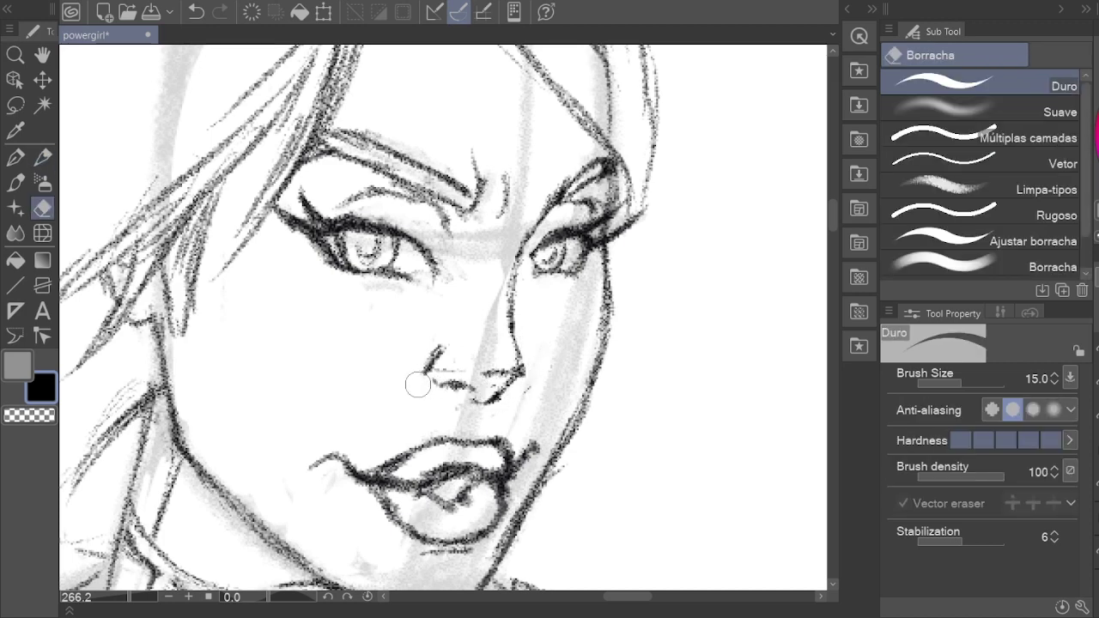
pyautogui.press('p')
pyautogui.press('e')
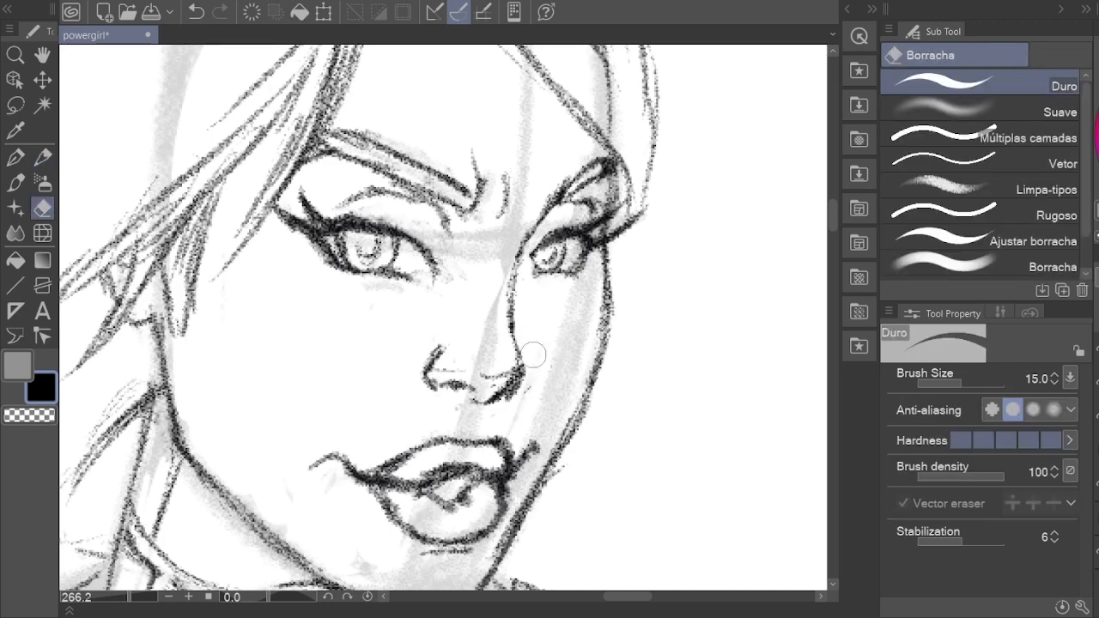
# Step: Darken the middle of the nose bridge and sharpen the nose tip
pyautogui.press('p')
pyautogui.moveTo(515, 240); pyautogui.dragTo(507, 326)
pyautogui.hotkey('ctrl', 'z')
pyautogui.hotkey('ctrl', 'y')
pyautogui.press('e')
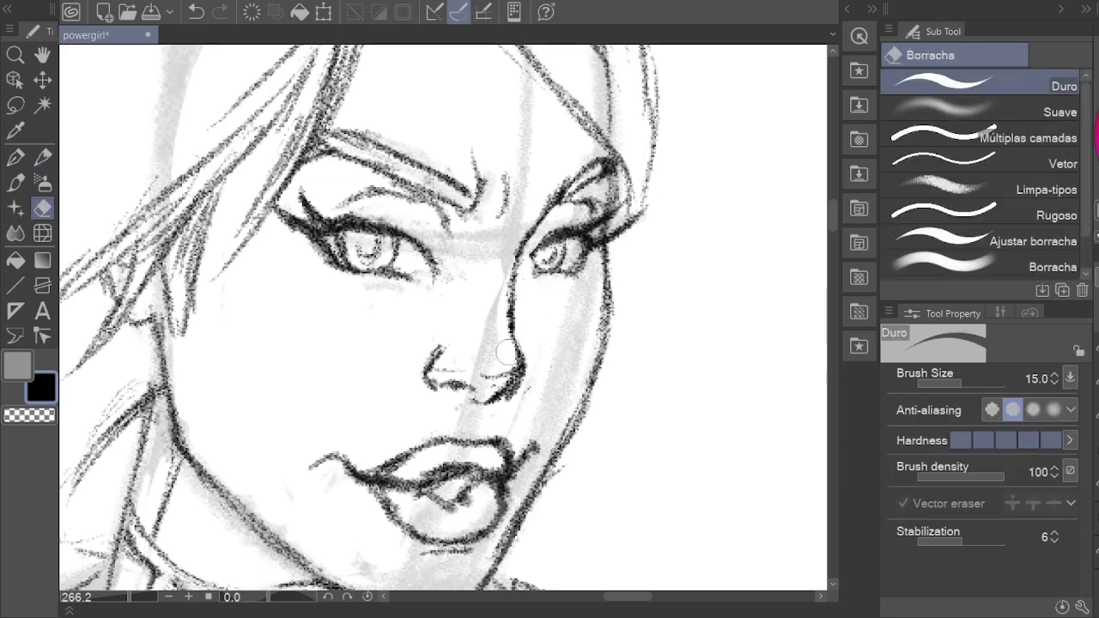
pyautogui.press('p')
pyautogui.press('e')
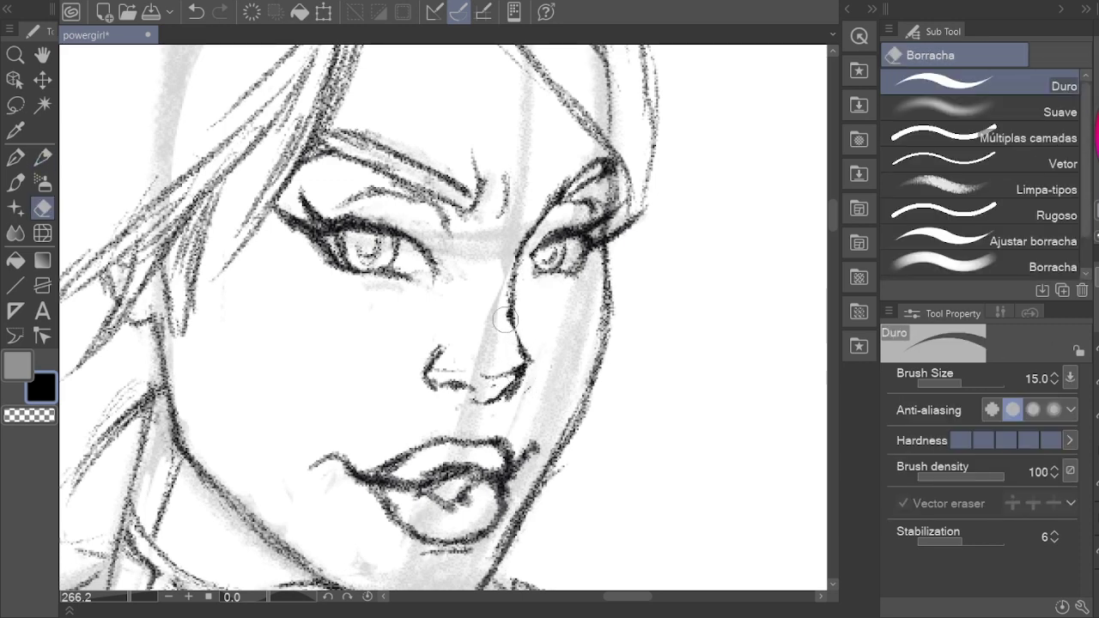
# Step: Trim the inner edge of the nose bridge and redraw its contour from the brow to the tip
pyautogui.moveTo(506, 320); pyautogui.dragTo(508, 271)
pyautogui.press('p')
pyautogui.moveTo(515, 230); pyautogui.dragTo(526, 360)
pyautogui.press('h')
pyautogui.scroll(-3, 511, 223)
pyautogui.scroll(3, 511, 223)
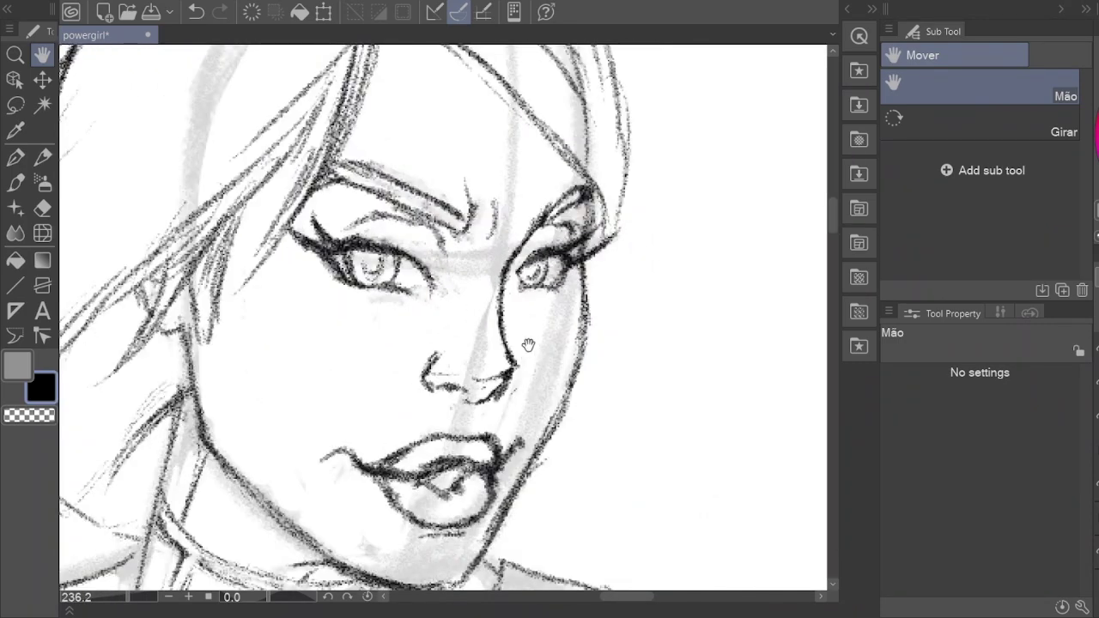
pyautogui.scroll(1, 528, 344)
pyautogui.moveTo(515, 367); pyautogui.dragTo(515, 350)
pyautogui.press('p')
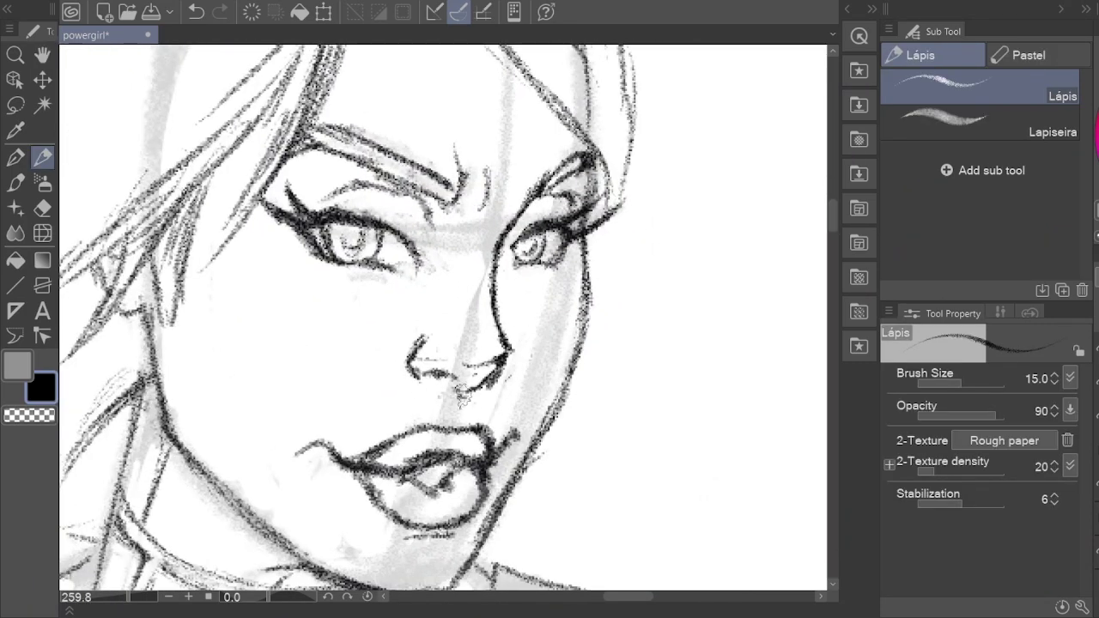
# Step: Draw the curved underside of the nose tip and clear the stray strokes around it
pyautogui.moveTo(461, 394); pyautogui.dragTo(485, 373)
pyautogui.press('e')
pyautogui.press('p')
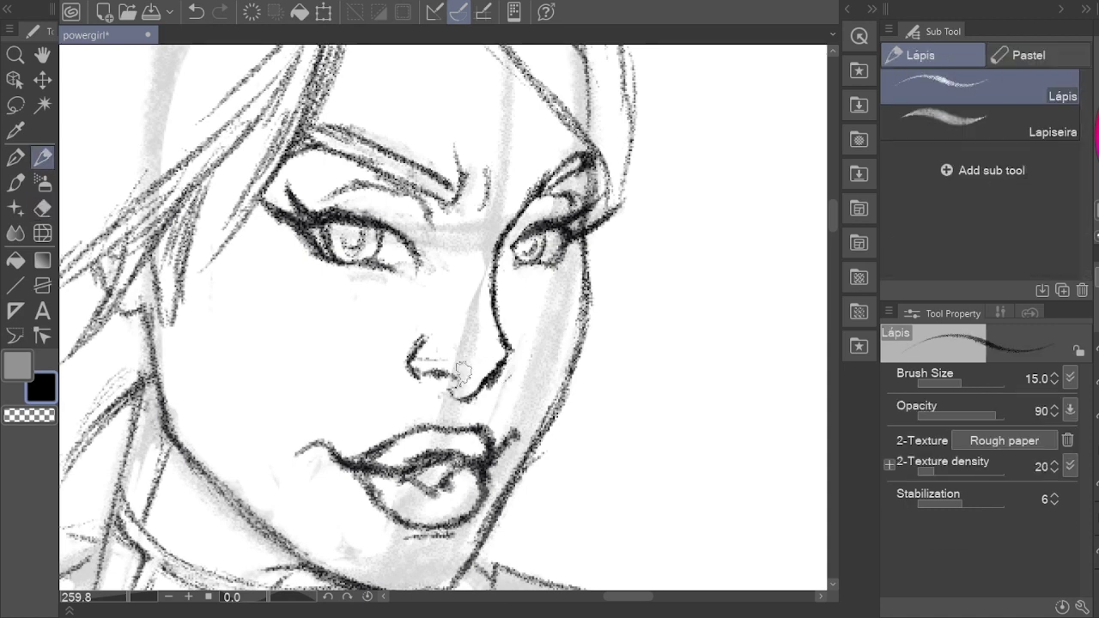
# Step: Redraw the nose bridge contour from the brow down to the tip and reshape the tip's lower curve
pyautogui.moveTo(517, 230); pyautogui.dragTo(512, 279)
pyautogui.moveTo(532, 212); pyautogui.dragTo(512, 254)
pyautogui.moveTo(516, 241); pyautogui.dragTo(507, 374)
pyautogui.press('e')
pyautogui.moveTo(486, 309); pyautogui.dragTo(514, 411)
pyautogui.press('p')
pyautogui.moveTo(515, 352)
pyautogui.mouseDown()
pyautogui.moveTo(505, 421)
pyautogui.moveTo(450, 430)
pyautogui.mouseUp()
pyautogui.press('e')
pyautogui.press('p')
pyautogui.press('o')
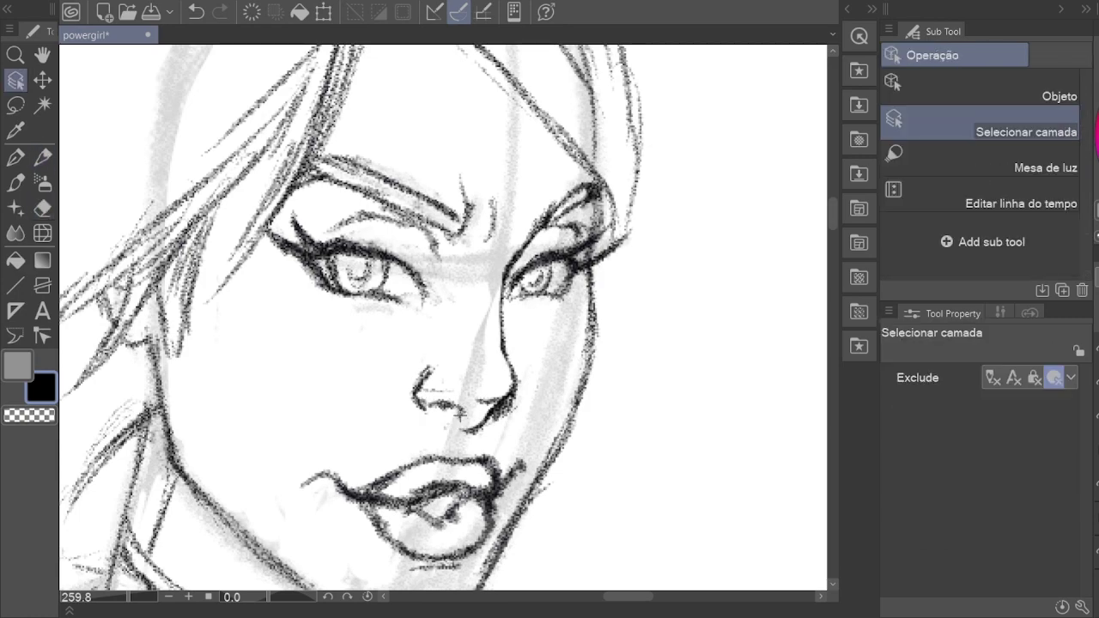
# Step: Clean up the shading under the nose tip with the eraser and save the drawing
pyautogui.press('e')
pyautogui.press('h')
pyautogui.scroll(-2, 446, 395)
pyautogui.scroll(3, 465, 421)
pyautogui.scroll(1, 465, 420)
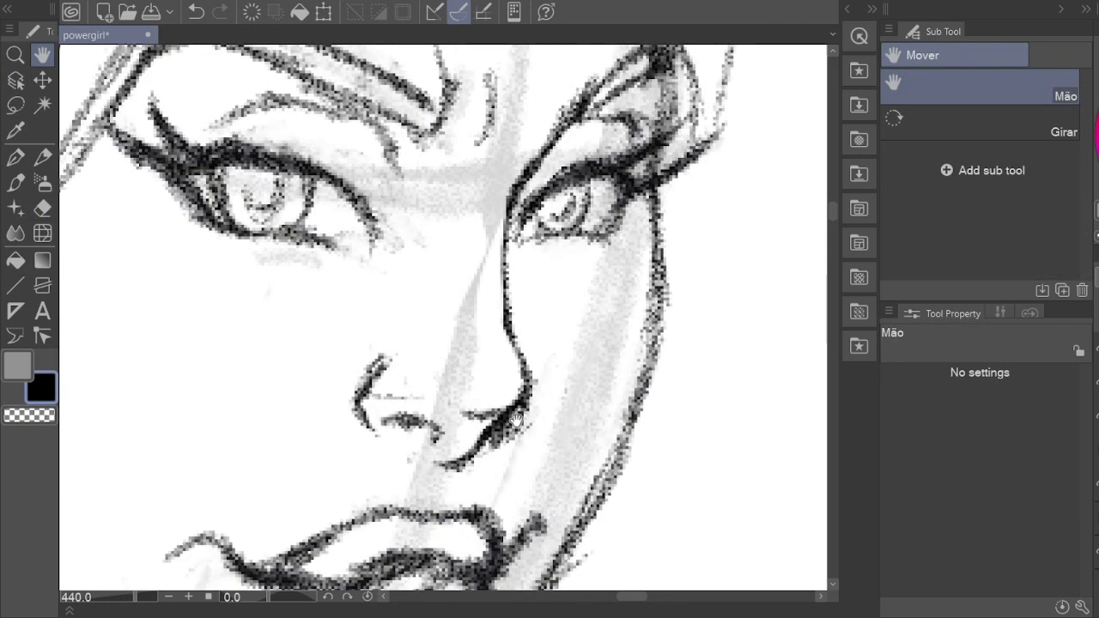
pyautogui.press('e')
pyautogui.moveTo(486, 416)
pyautogui.mouseDown()
pyautogui.moveTo(447, 455)
pyautogui.moveTo(491, 412)
pyautogui.mouseUp()
pyautogui.press('h')
pyautogui.scroll(-3, 491, 415)
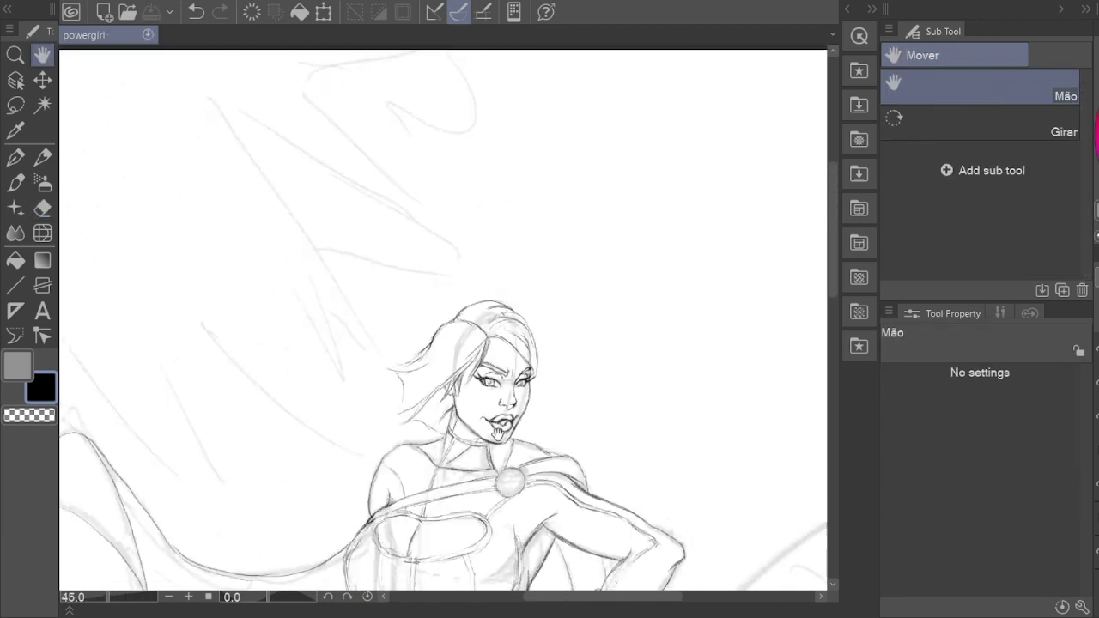
pyautogui.scroll(3, 450, 393)
pyautogui.hotkey('ctrl', 's')
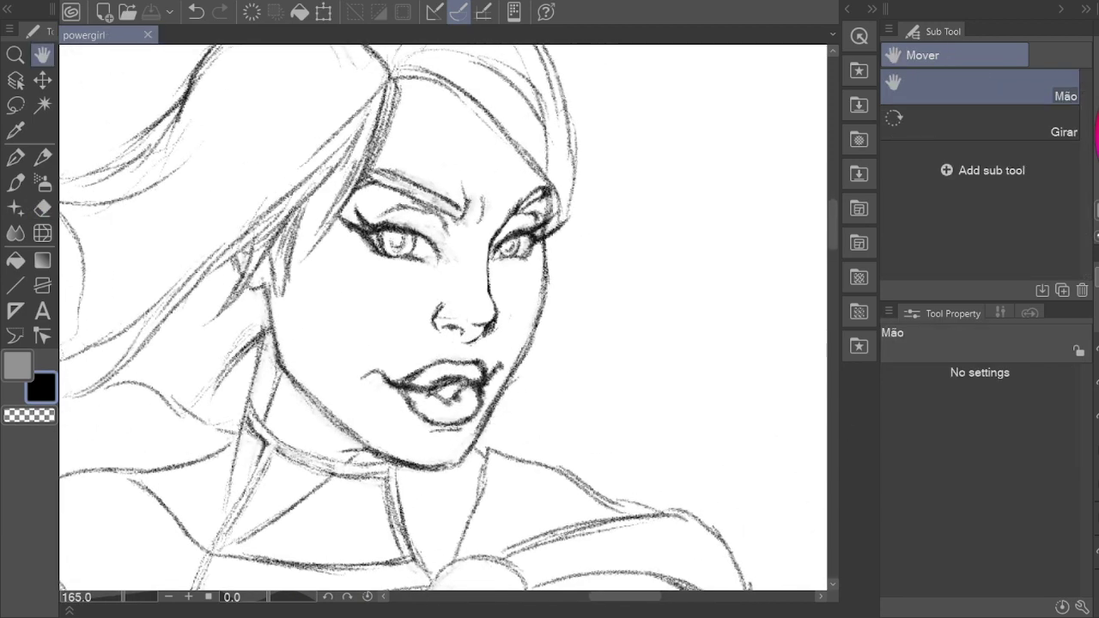
# Step: Erase the near nostril's opening line and redraw it as a short dark stroke
pyautogui.scroll(2, 456, 335)
pyautogui.press('e')
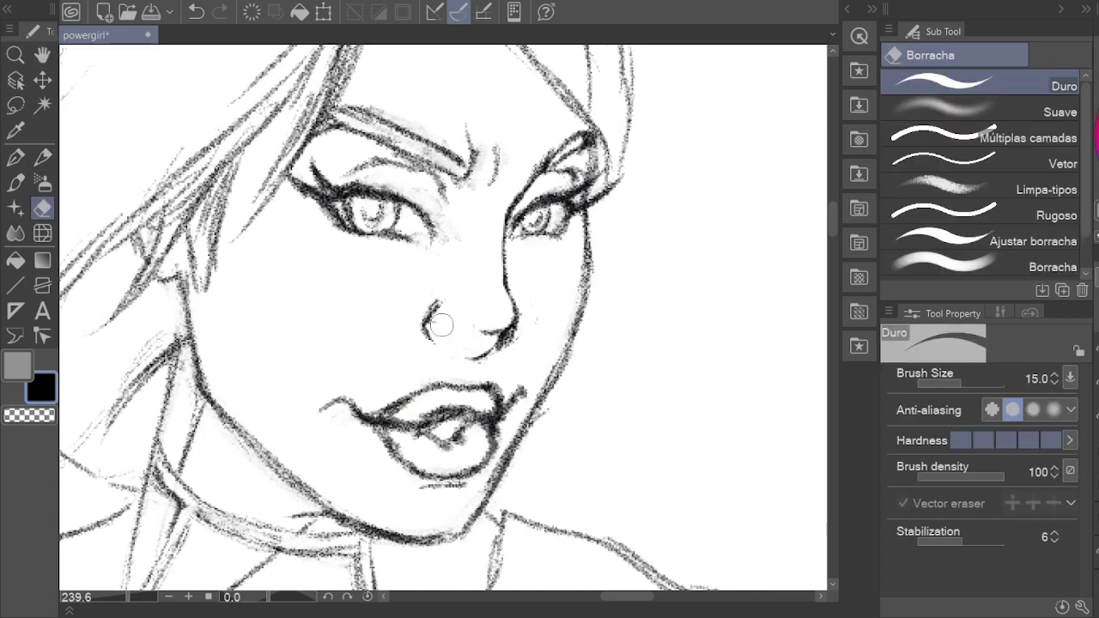
pyautogui.moveTo(445, 324); pyautogui.dragTo(464, 347)
pyautogui.press('p')
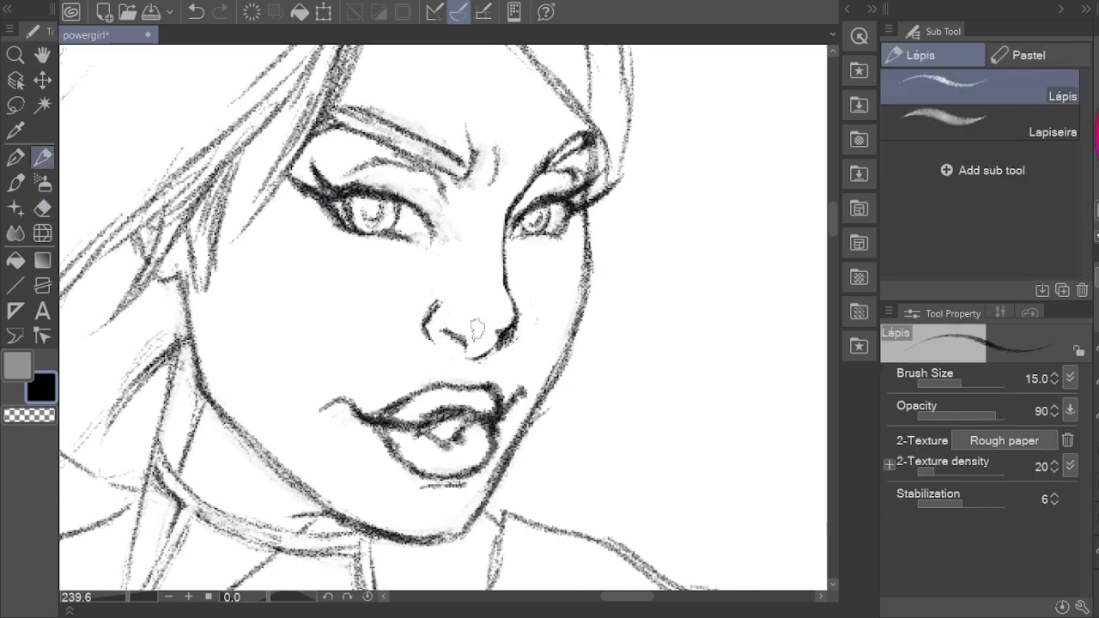
pyautogui.press('h')
pyautogui.scroll(2, 429, 361)
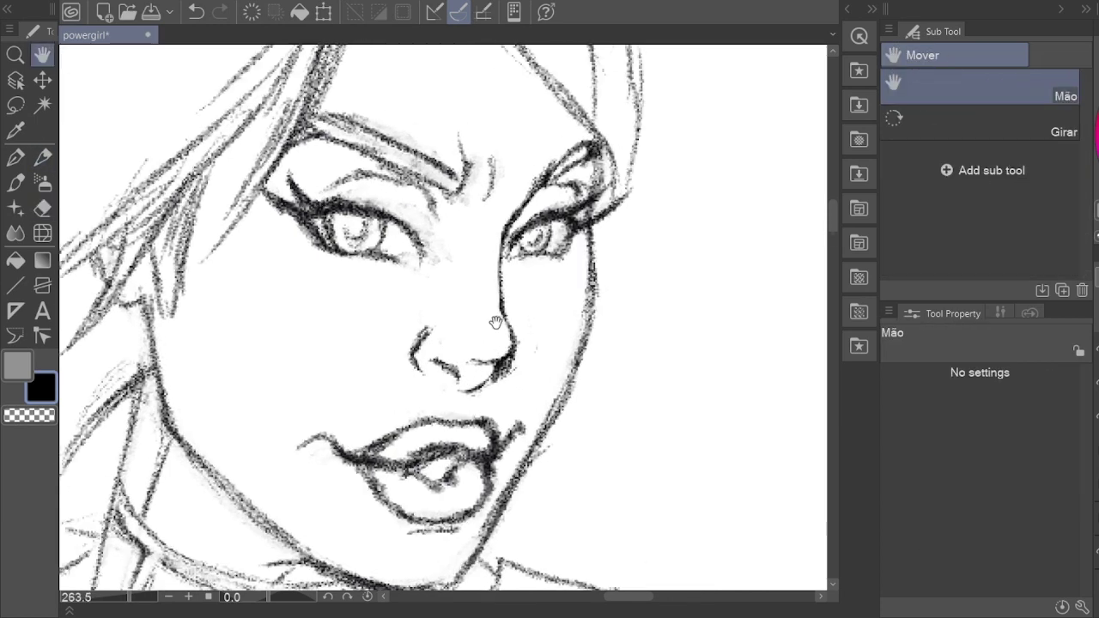
# Step: Erase the near nostril wing and redraw it as a thinner, rounder curve
pyautogui.press('e')
pyautogui.press('p')
pyautogui.moveTo(391, 365); pyautogui.dragTo(421, 391)
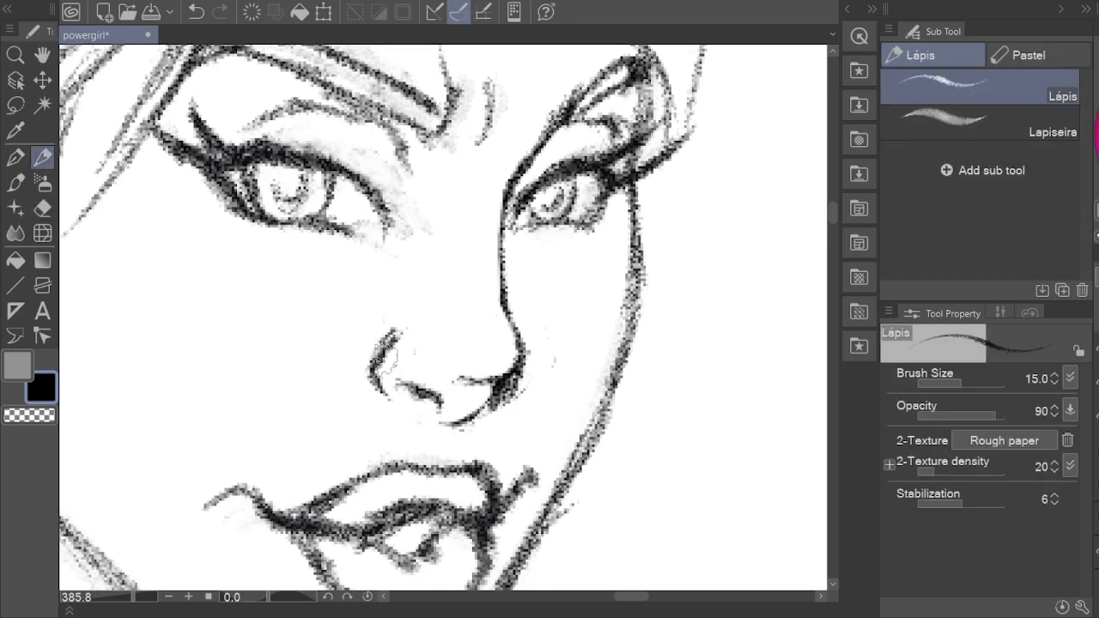
pyautogui.press('e')
pyautogui.moveTo(390, 335)
pyautogui.mouseDown()
pyautogui.moveTo(353, 393)
pyautogui.moveTo(381, 333)
pyautogui.mouseUp()
pyautogui.press('p')
pyautogui.press('e')
pyautogui.press('p')
# Step: Thin the heavy shading beneath the nose tip, redraw the far nostril edge and save the drawing
pyautogui.moveTo(492, 363)
pyautogui.mouseDown()
pyautogui.moveTo(455, 379)
pyautogui.moveTo(491, 408)
pyautogui.moveTo(477, 397)
pyautogui.moveTo(485, 417)
pyautogui.mouseUp()
pyautogui.press('e')
pyautogui.press('p')
pyautogui.moveTo(521, 376)
pyautogui.mouseDown()
pyautogui.moveTo(500, 412)
pyautogui.moveTo(513, 411)
pyautogui.moveTo(481, 409)
pyautogui.mouseUp()
pyautogui.press('e')
pyautogui.press('p')
pyautogui.moveTo(526, 342)
pyautogui.mouseDown()
pyautogui.moveTo(509, 404)
pyautogui.moveTo(481, 420)
pyautogui.mouseUp()
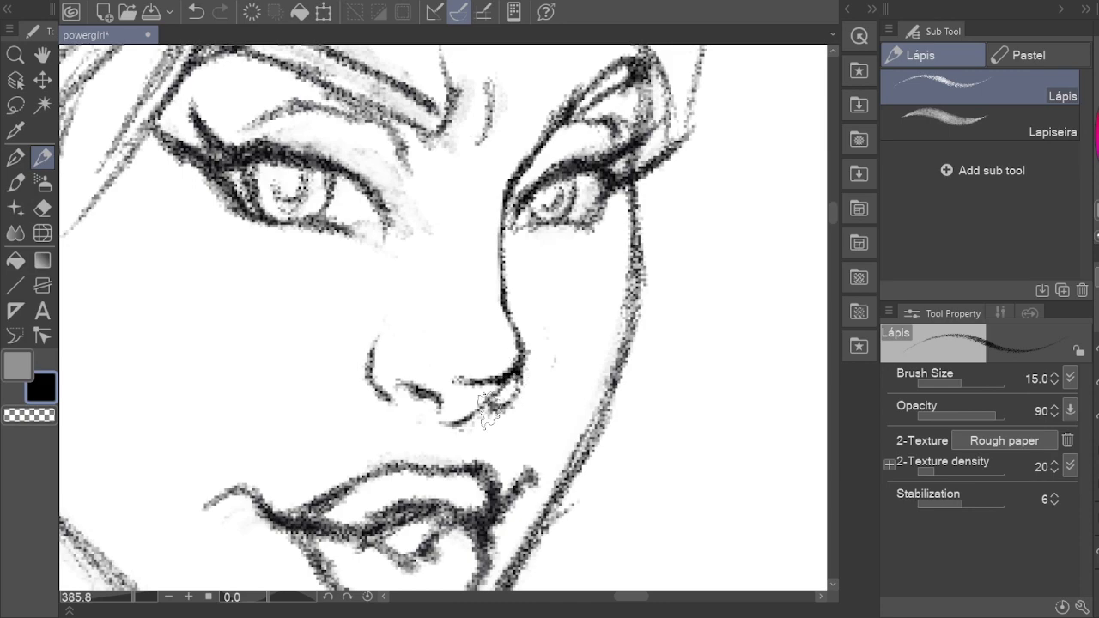
pyautogui.hotkey('ctrl', 'z')
pyautogui.moveTo(518, 370)
pyautogui.mouseDown()
pyautogui.moveTo(486, 416)
pyautogui.moveTo(513, 388)
pyautogui.mouseUp()
pyautogui.hotkey('ctrl', 's')
# Step: Redraw the kneeling thigh's top contour at the hip and extend its underside line towards the front leg
pyautogui.scroll(-6, 541, 324)
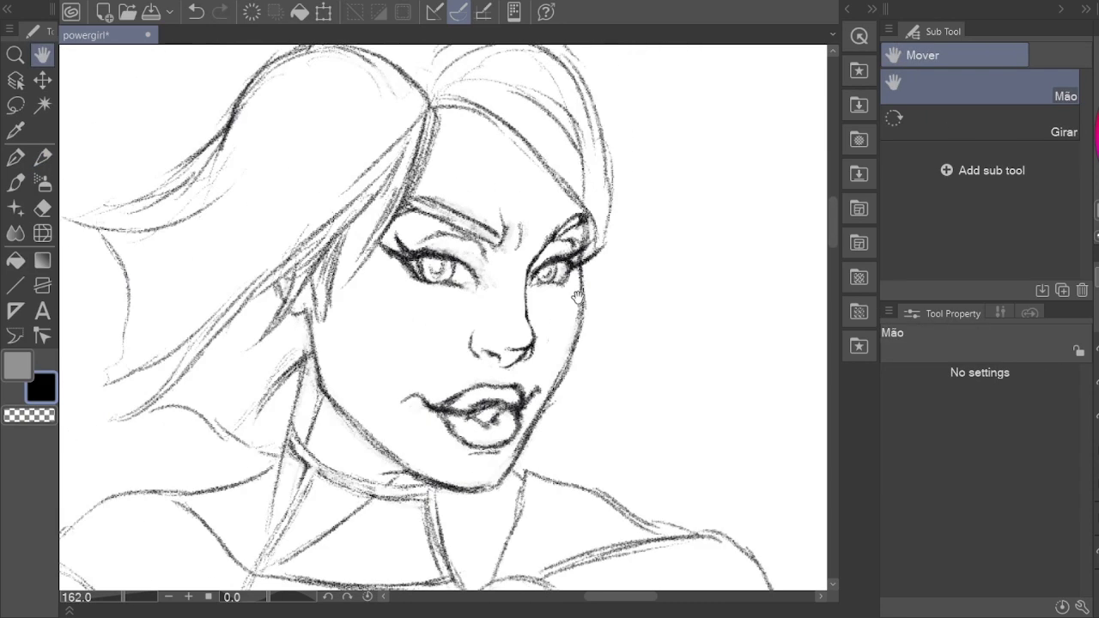
pyautogui.scroll(-4, 443, 318)
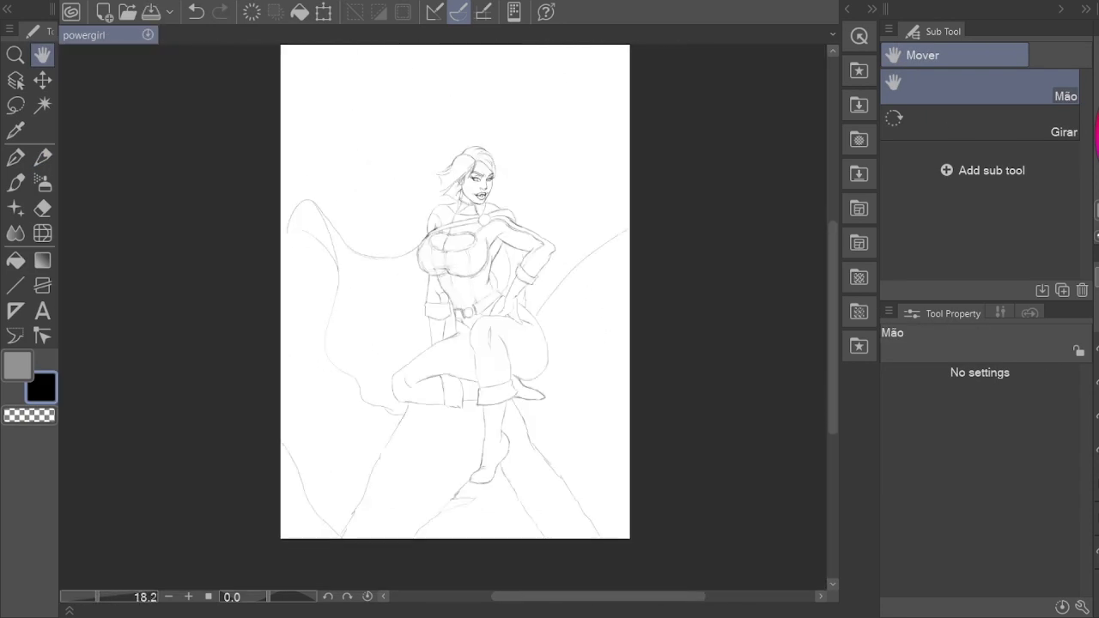
pyautogui.scroll(3, 511, 334)
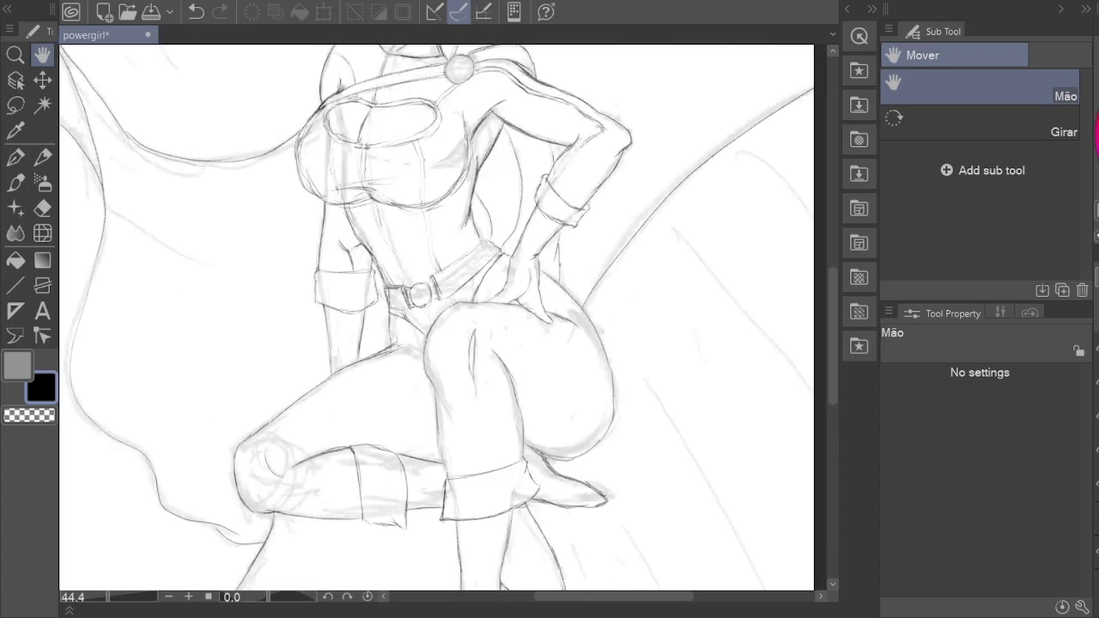
pyautogui.scroll(1, 292, 439)
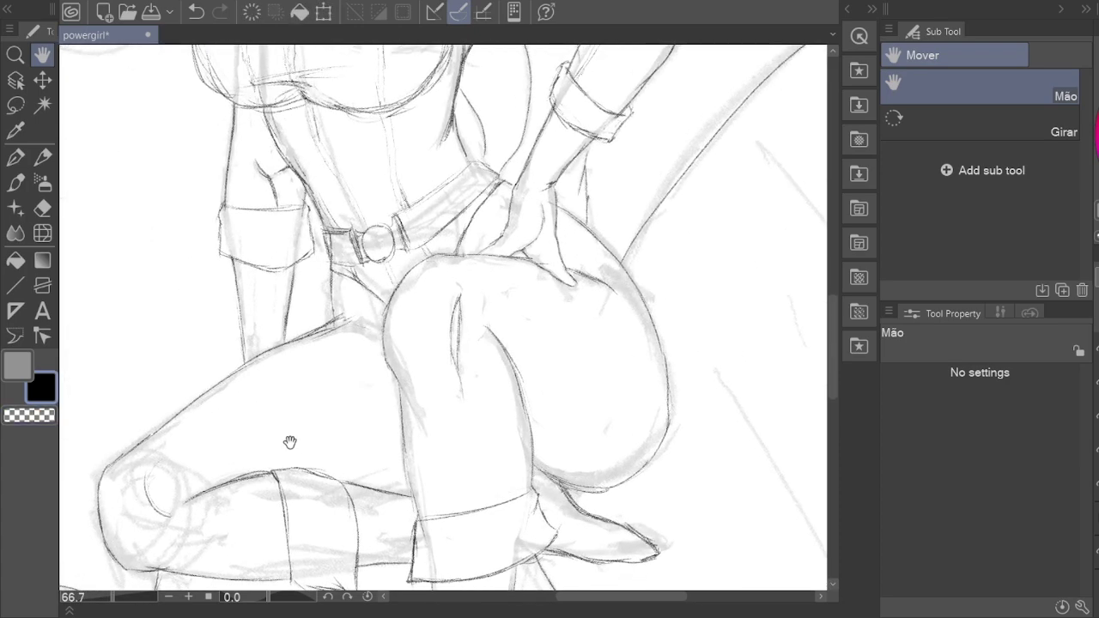
pyautogui.press('p')
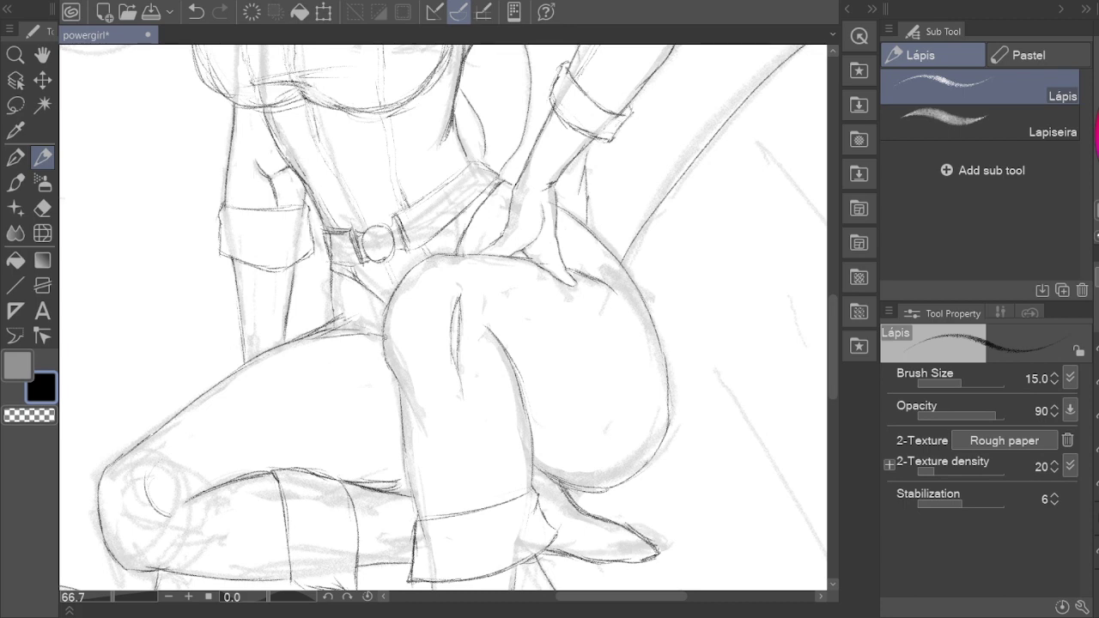
pyautogui.press('e')
pyautogui.moveTo(548, 402)
pyautogui.mouseDown()
pyautogui.moveTo(572, 451)
pyautogui.moveTo(449, 205)
pyautogui.mouseUp()
pyautogui.press('h')
pyautogui.scroll(-2, 616, 387)
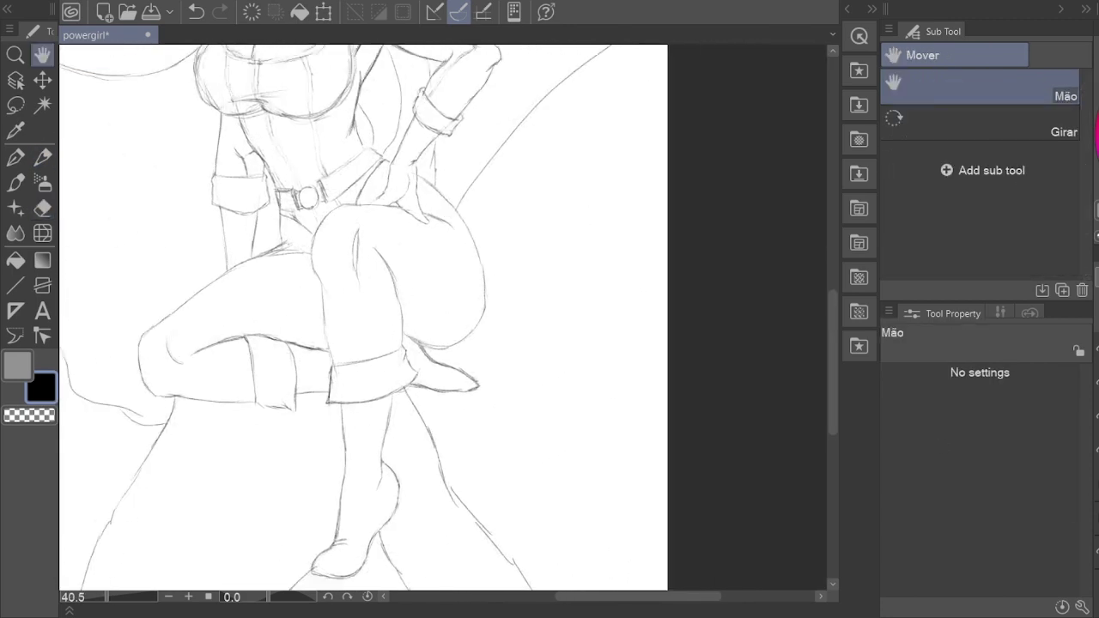
pyautogui.moveTo(389, 274); pyautogui.dragTo(392, 289)
pyautogui.scroll(-1, 392, 290)
pyautogui.scroll(5, 293, 368)
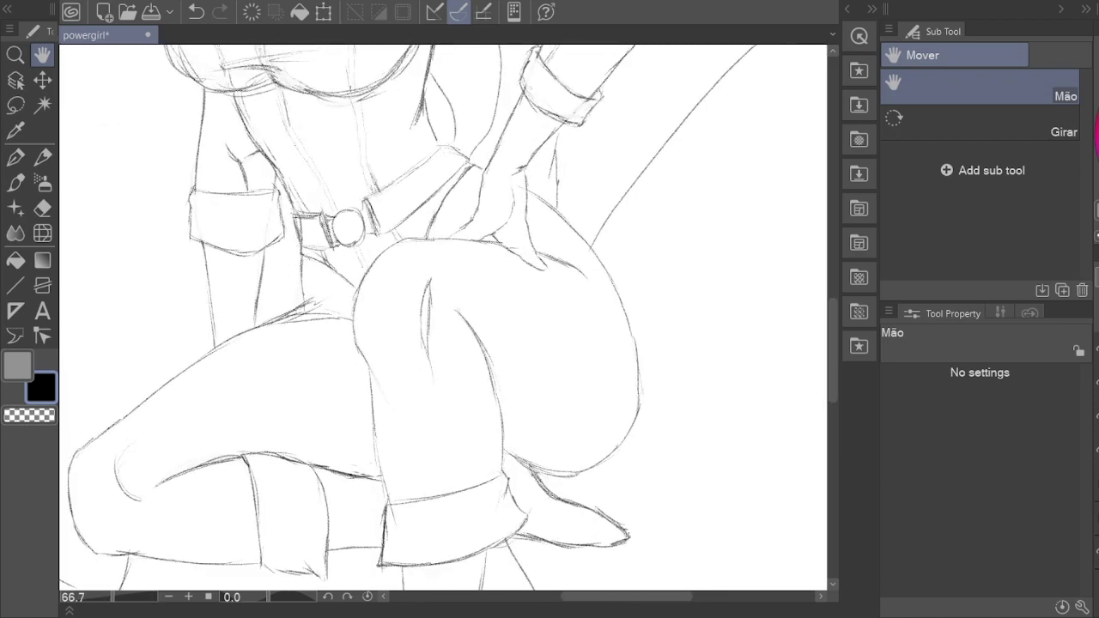
# Step: Redraw the kneeling thigh's upper contour up to the front knee and extend the hip line below the belt down to it
pyautogui.moveTo(293, 367); pyautogui.dragTo(300, 364)
pyautogui.press('e')
pyautogui.moveTo(301, 413); pyautogui.dragTo(360, 386)
pyautogui.press('p')
pyautogui.moveTo(191, 464); pyautogui.dragTo(460, 410)
pyautogui.moveTo(381, 410); pyautogui.dragTo(476, 436)
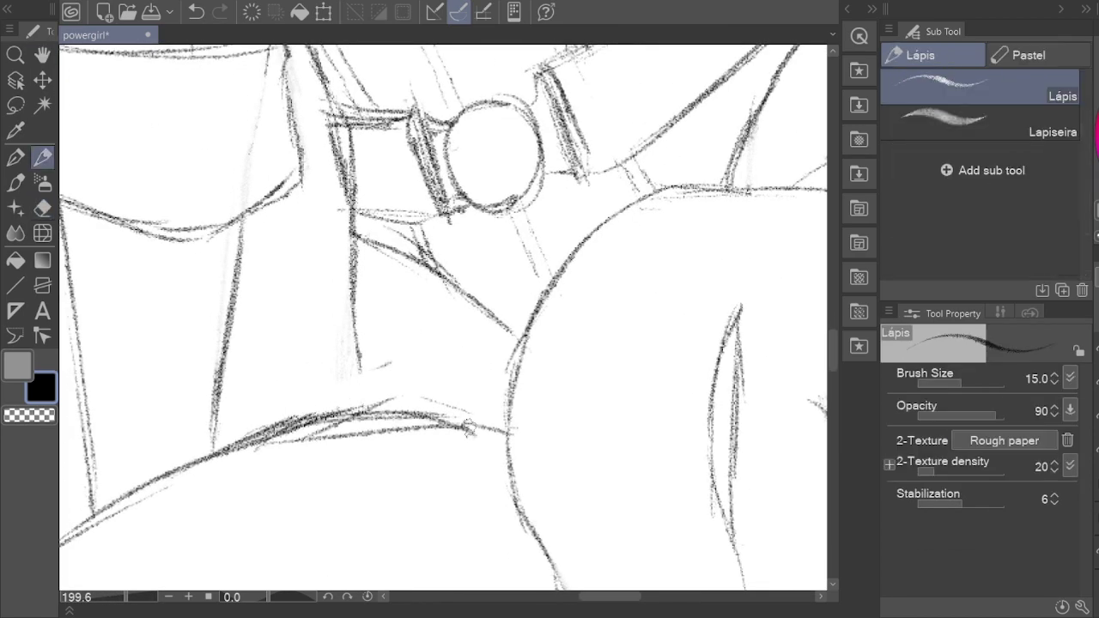
pyautogui.moveTo(361, 356); pyautogui.dragTo(364, 411)
pyautogui.press('h')
pyautogui.scroll(-10, 784, 150)
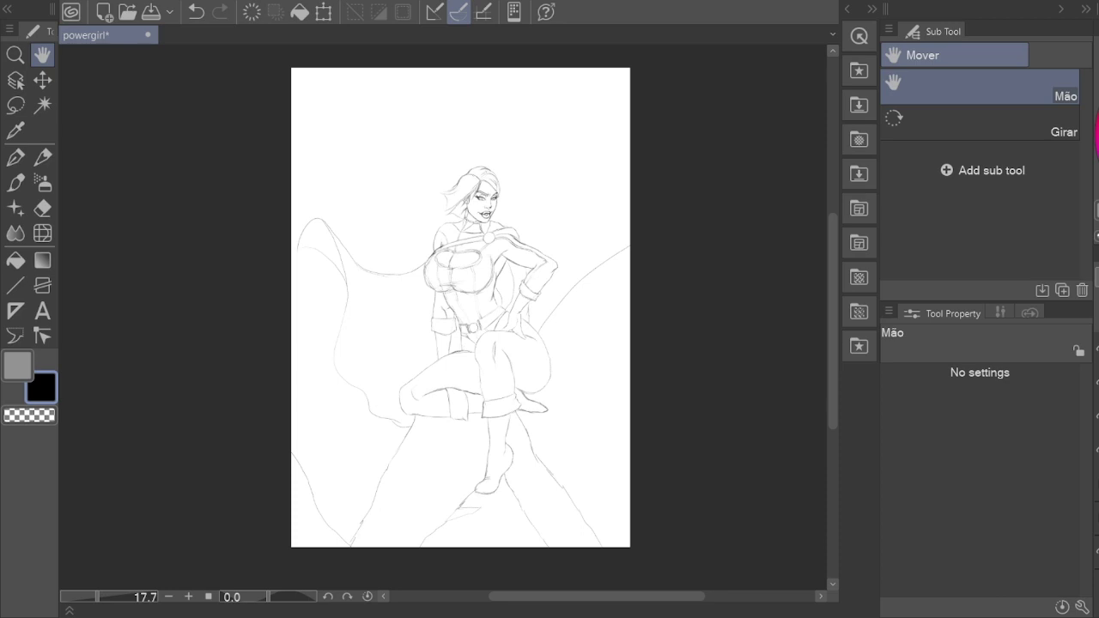
# Step: Erase the doubled lines at the belt's end beside the far arm and redraw its edges up to the waist contour
pyautogui.scroll(5, 564, 306)
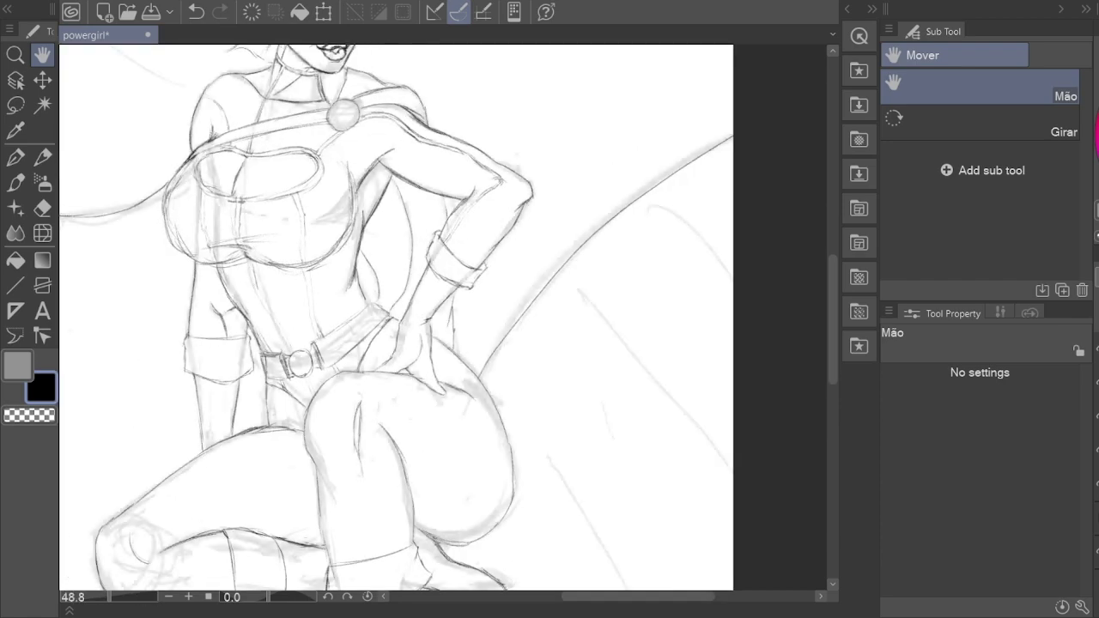
pyautogui.scroll(6, 274, 356)
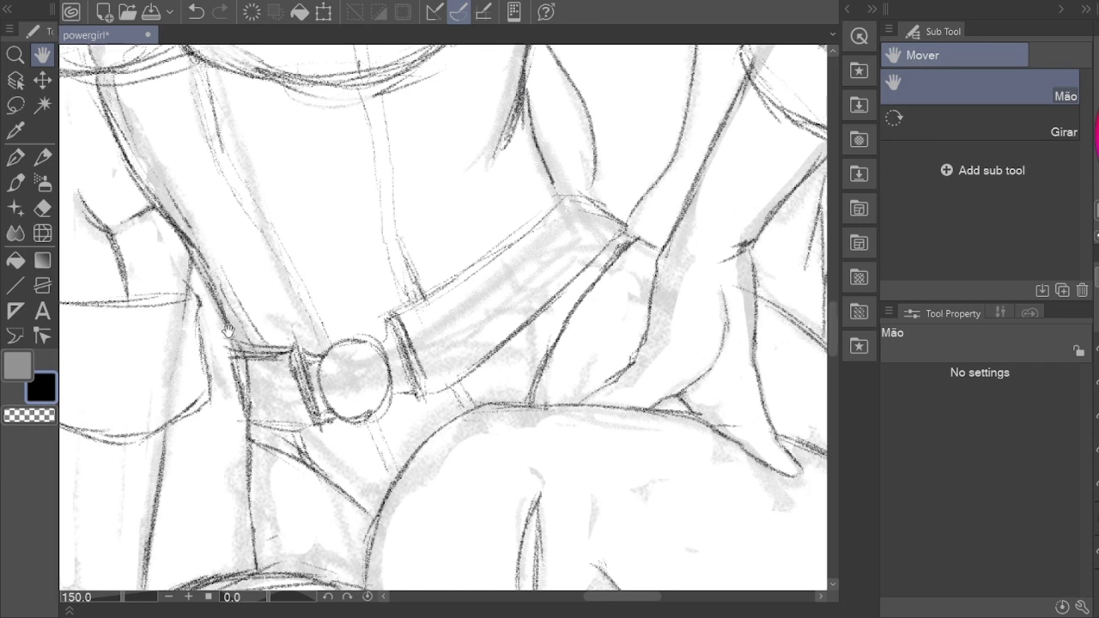
pyautogui.press('p')
pyautogui.press('e')
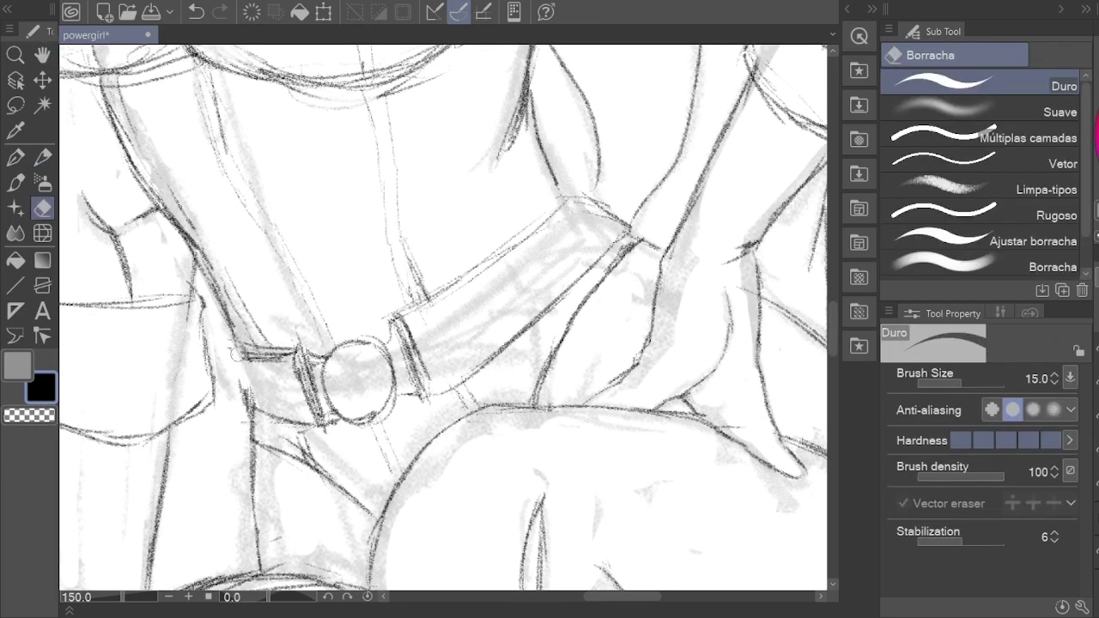
pyautogui.press('p')
pyautogui.press('e')
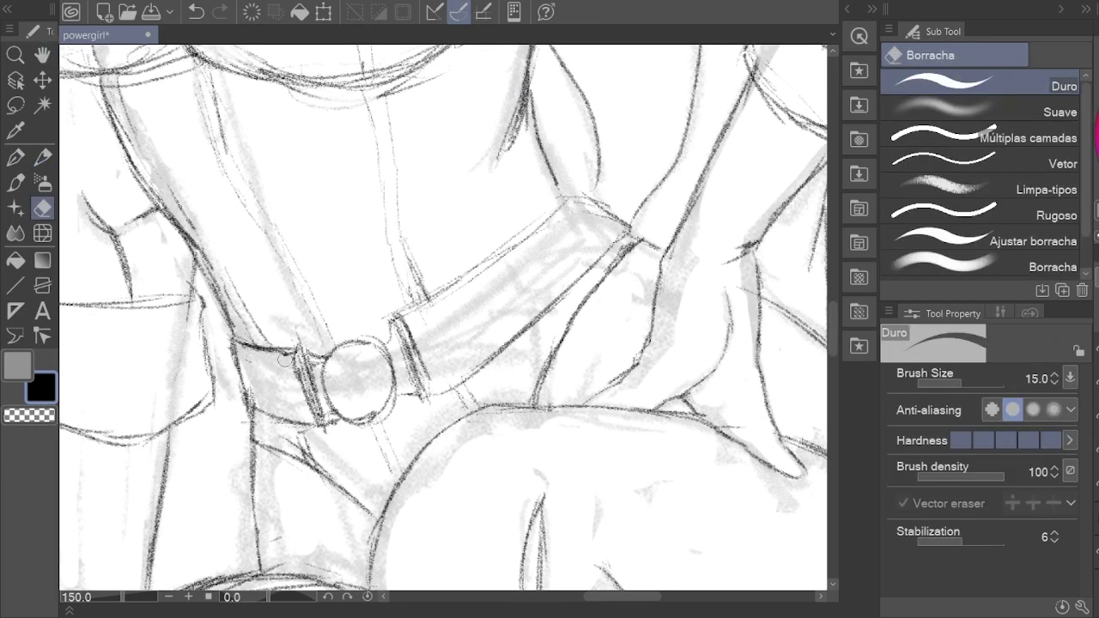
pyautogui.press('p')
pyautogui.press('h')
pyautogui.scroll(-5, 442, 318)
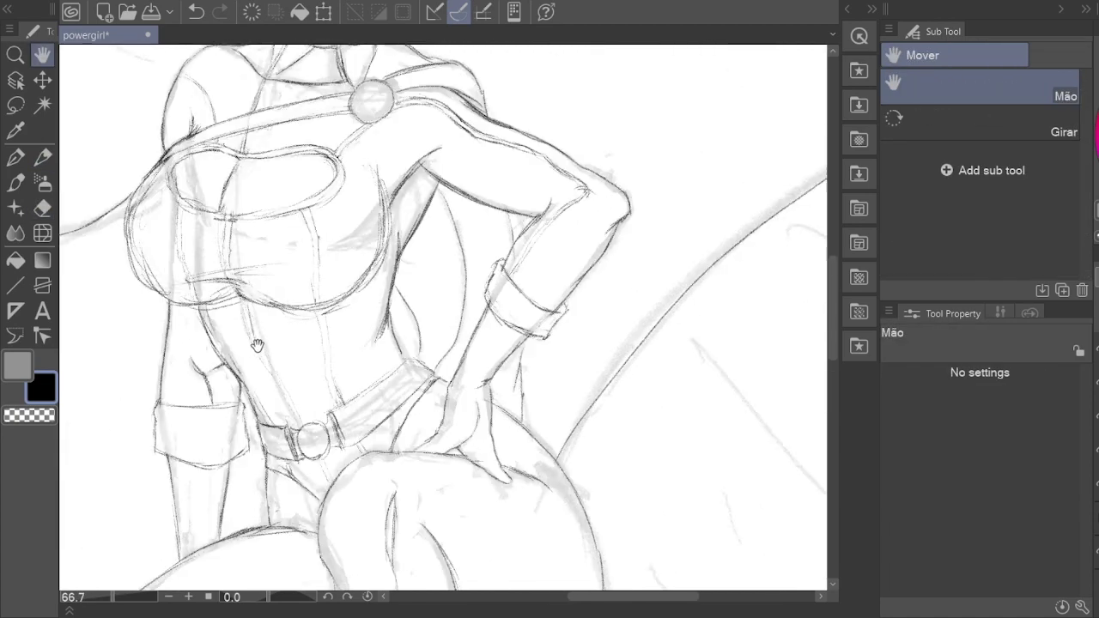
# Step: Lasso the mouth, move it slightly up and to the left, and deselect it
pyautogui.scroll(8, 306, 120)
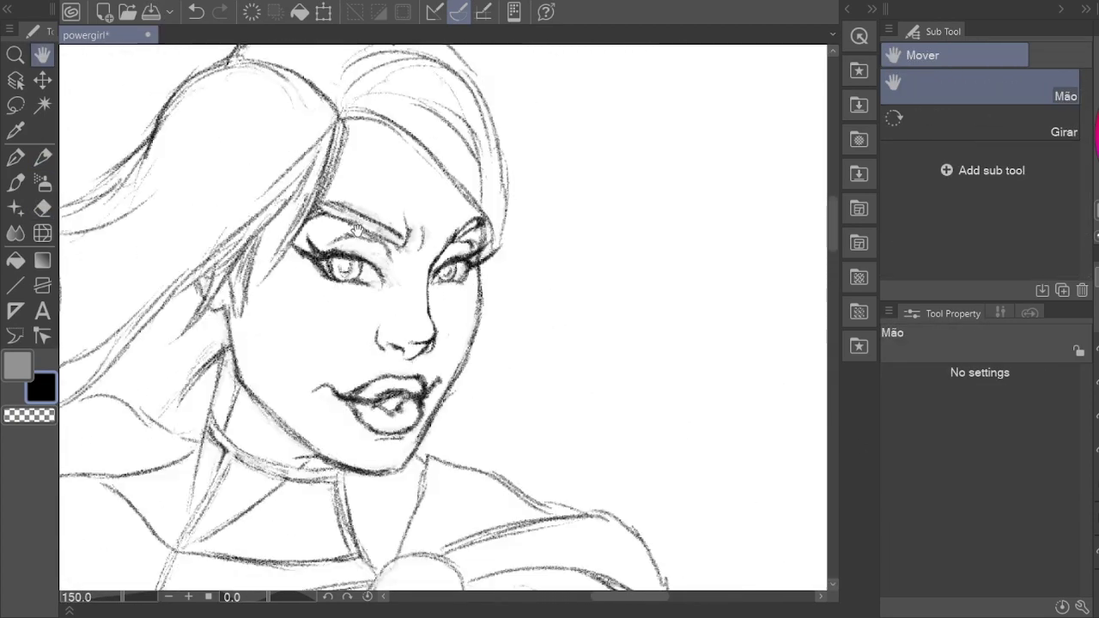
pyautogui.press('m')
pyautogui.moveTo(434, 545); pyautogui.dragTo(277, 434)
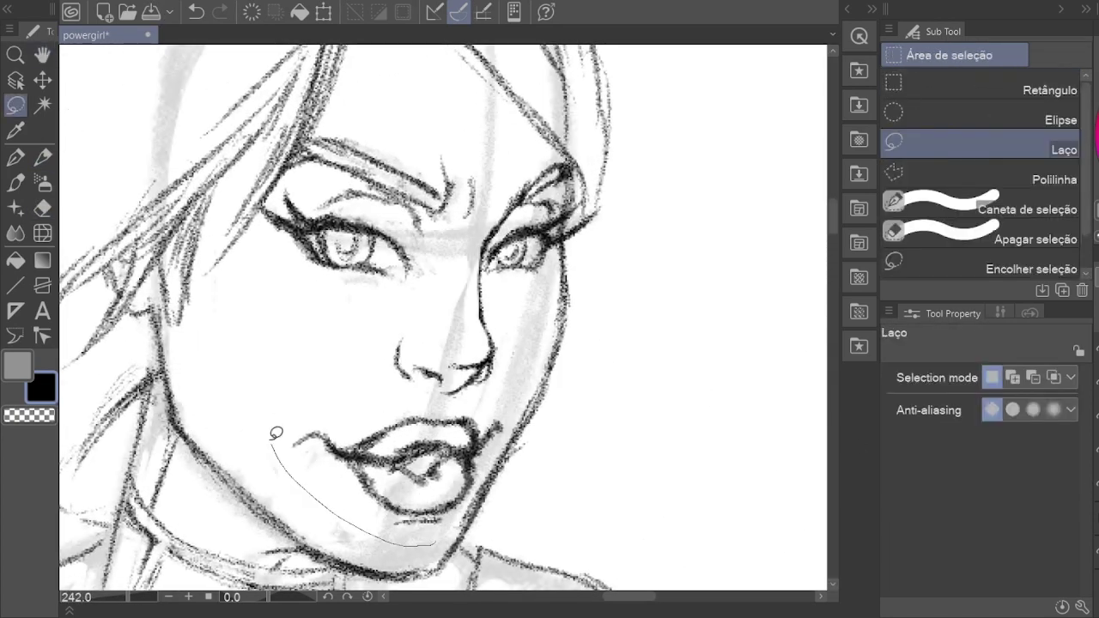
pyautogui.moveTo(441, 544); pyautogui.dragTo(436, 546)
pyautogui.hotkey('ctrl', 't')
pyautogui.moveTo(395, 468); pyautogui.dragTo(385, 461)
pyautogui.click(361, 581)
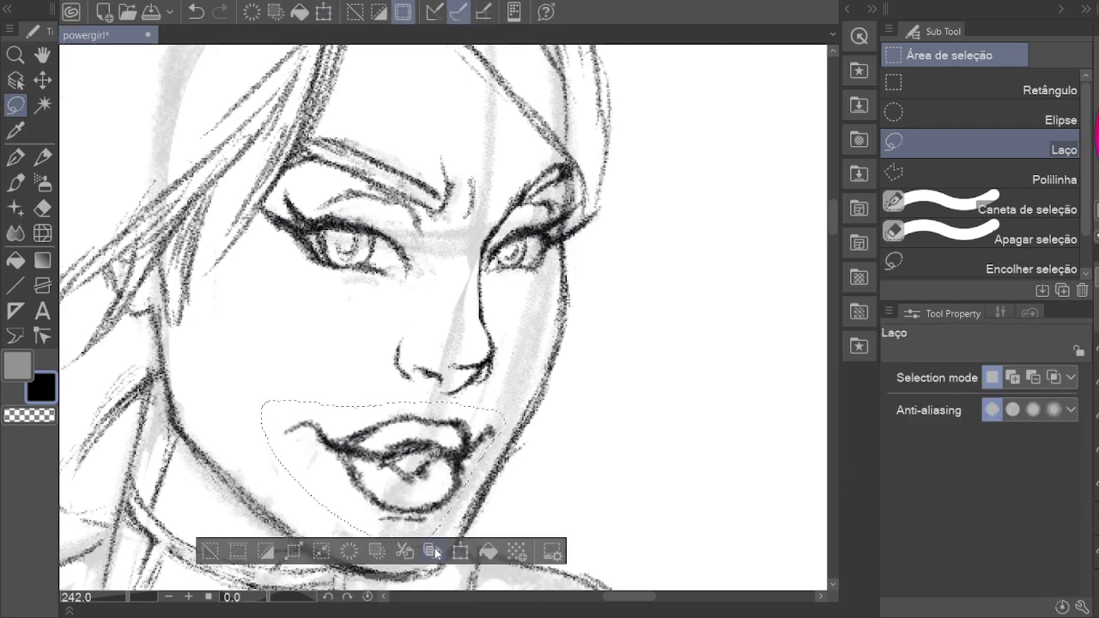
pyautogui.hotkey('ctrl', 'd')
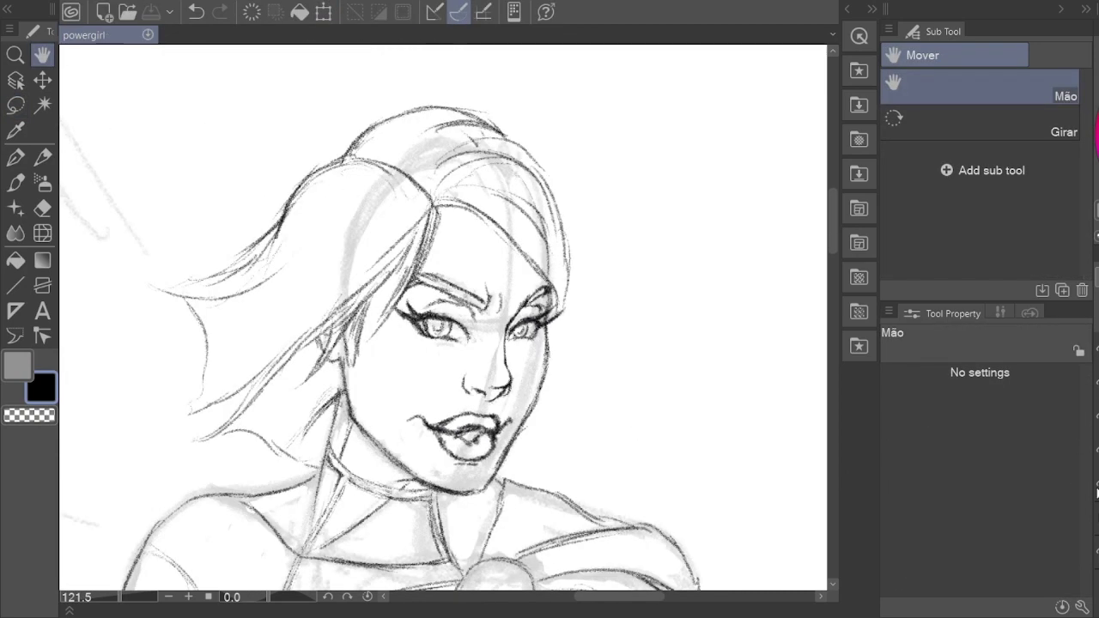
# Step: Erase the near eye's upper eyelid crease and redraw it as an arch just below the eyebrow
pyautogui.scroll(8, 566, 387)
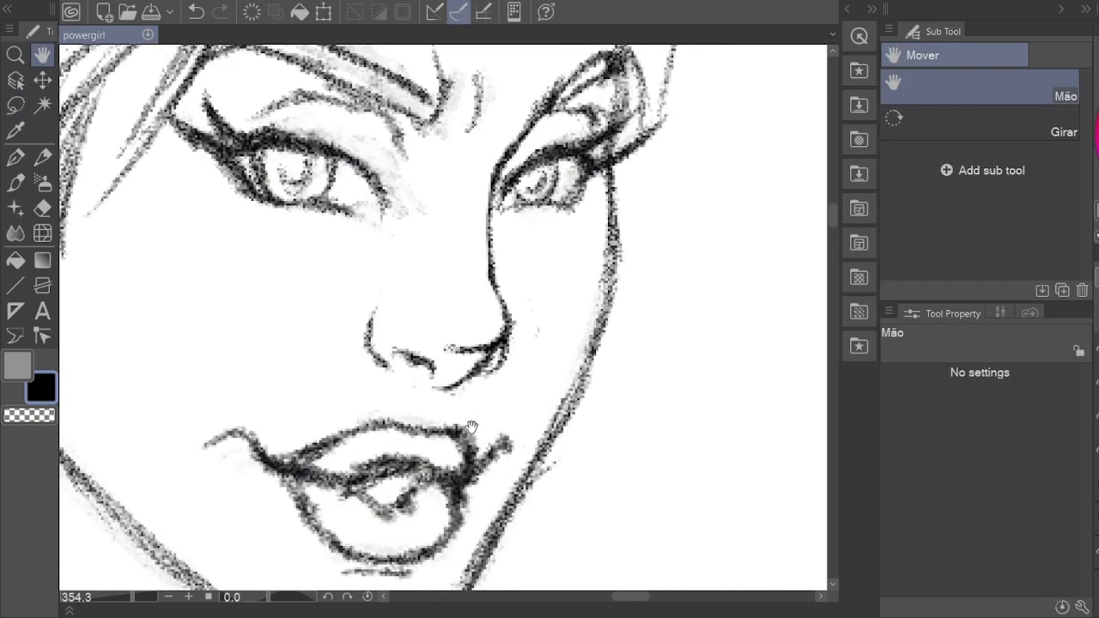
pyautogui.press('e')
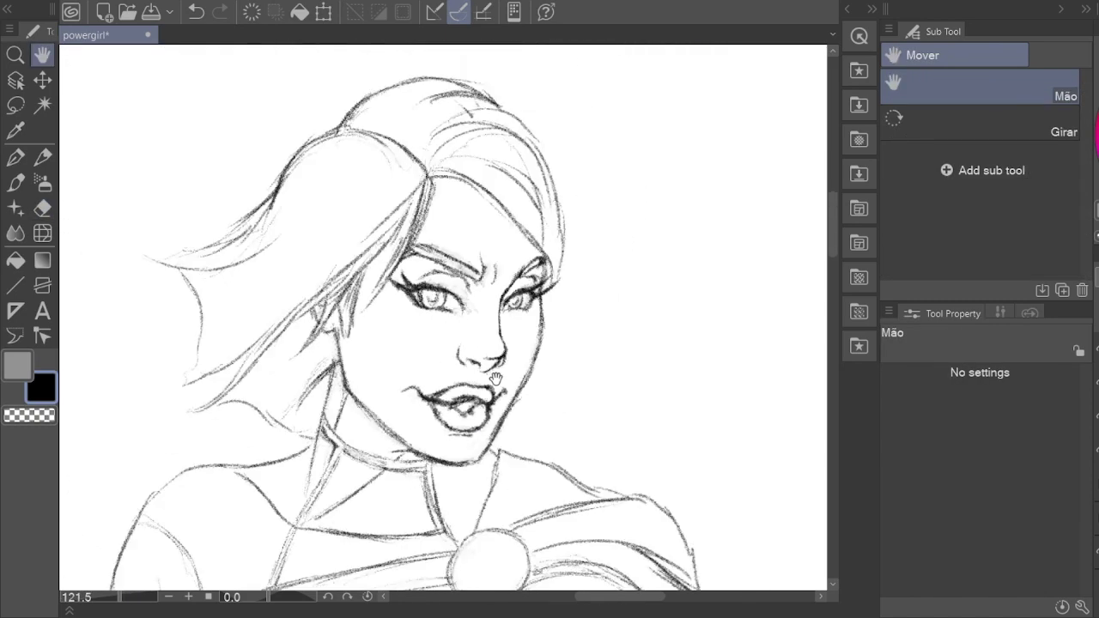
pyautogui.scroll(5, 402, 317)
pyautogui.press('e')
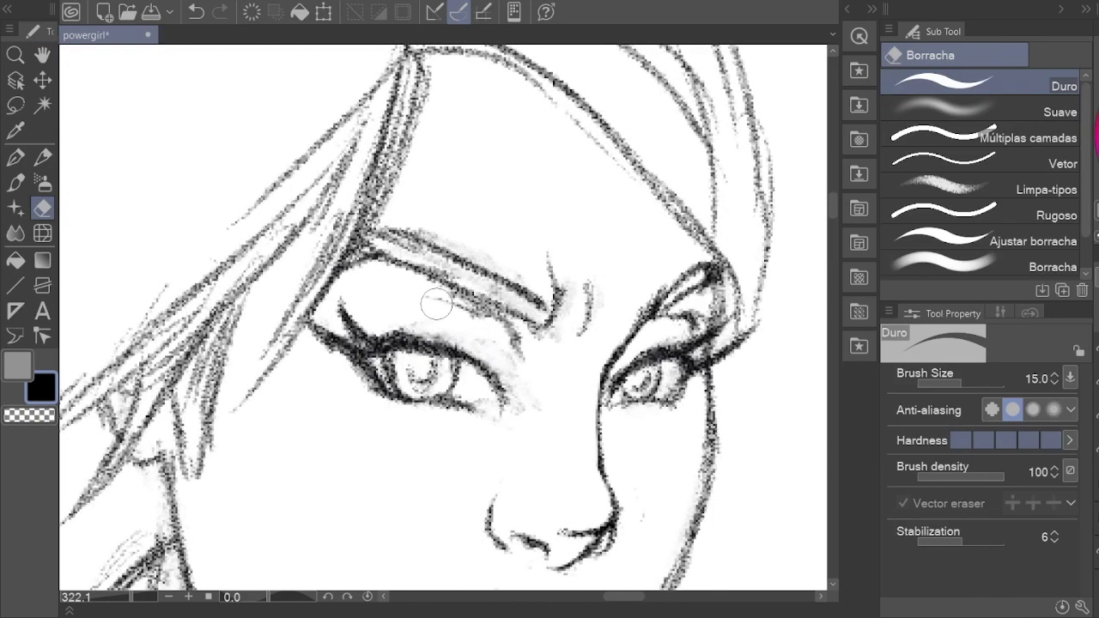
pyautogui.press('p')
pyautogui.moveTo(403, 297); pyautogui.dragTo(494, 309)
pyautogui.press('e')
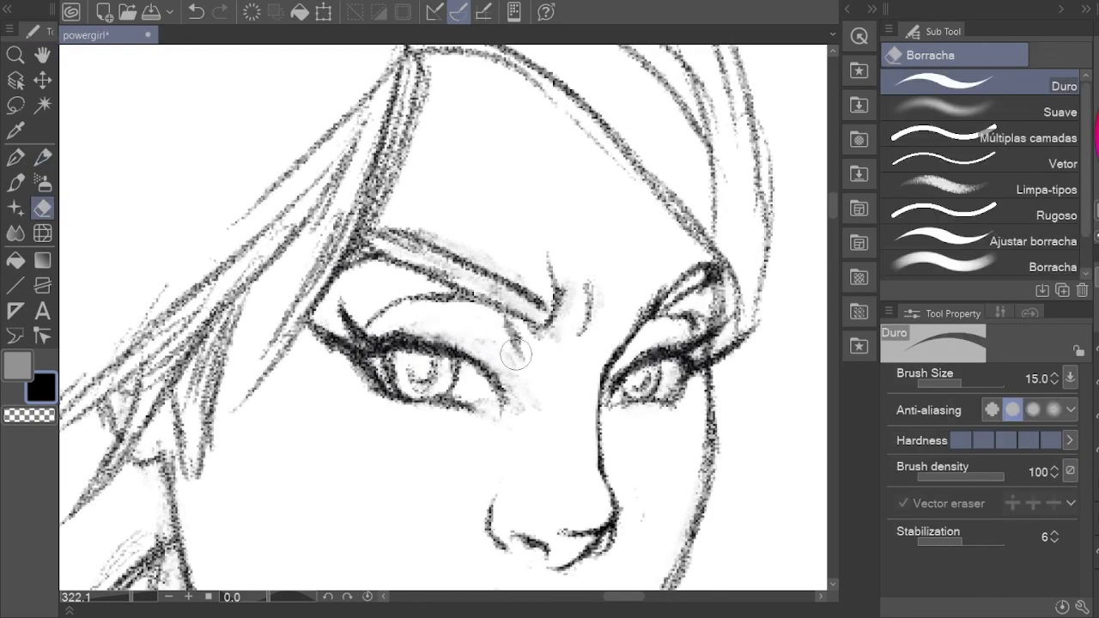
pyautogui.press('p')
pyautogui.moveTo(515, 361); pyautogui.dragTo(494, 300)
# Step: Erase the inner half of the near eyelid crease and redraw it curving down towards the eye's inner corner
pyautogui.press('h')
pyautogui.scroll(-1, 490, 320)
pyautogui.press('e')
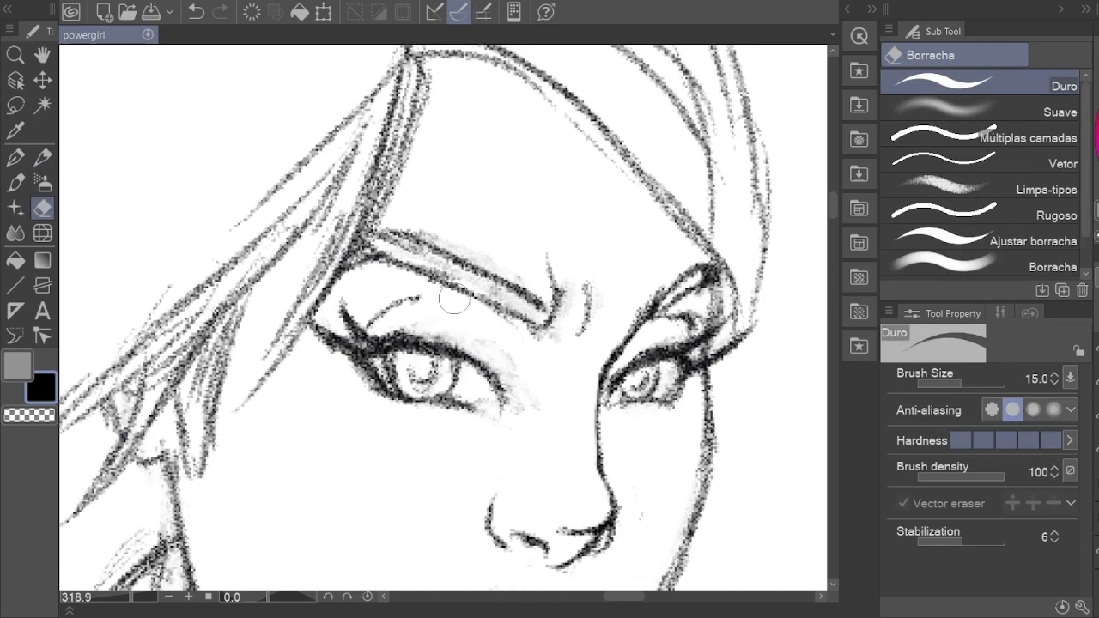
pyautogui.press('p')
pyautogui.press('p')
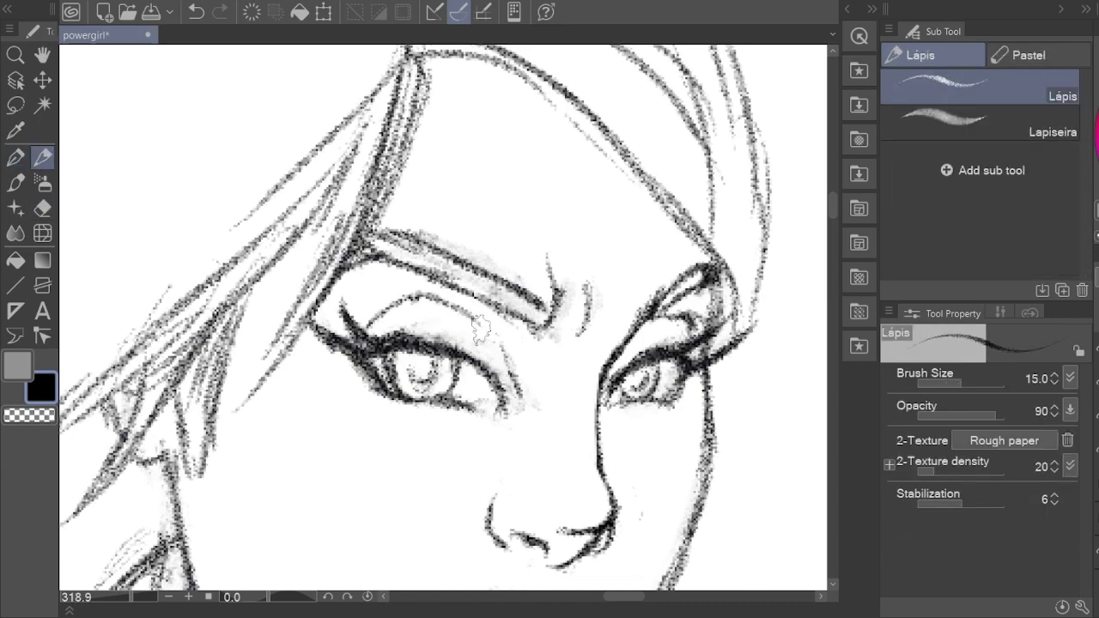
pyautogui.press('h')
pyautogui.scroll(-8, 506, 337)
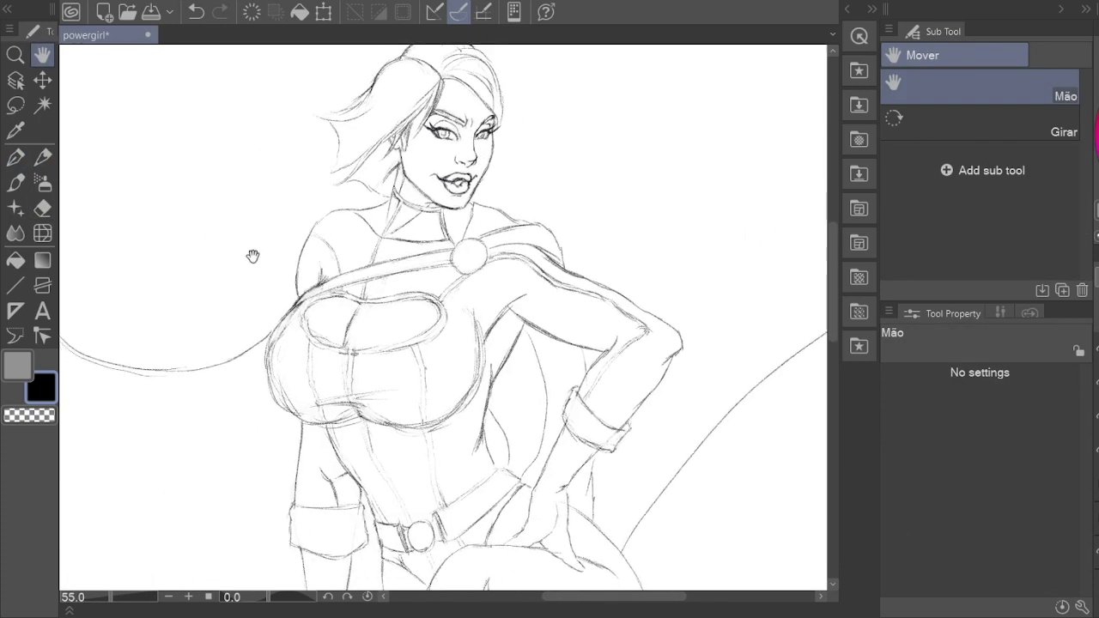
# Step: Redraw the rock edge running from the raised heel down to the canvas's lower border and erase the old line
pyautogui.scroll(-2, 509, 249)
pyautogui.moveTo(509, 249); pyautogui.dragTo(505, 258)
pyautogui.scroll(3, 652, 498)
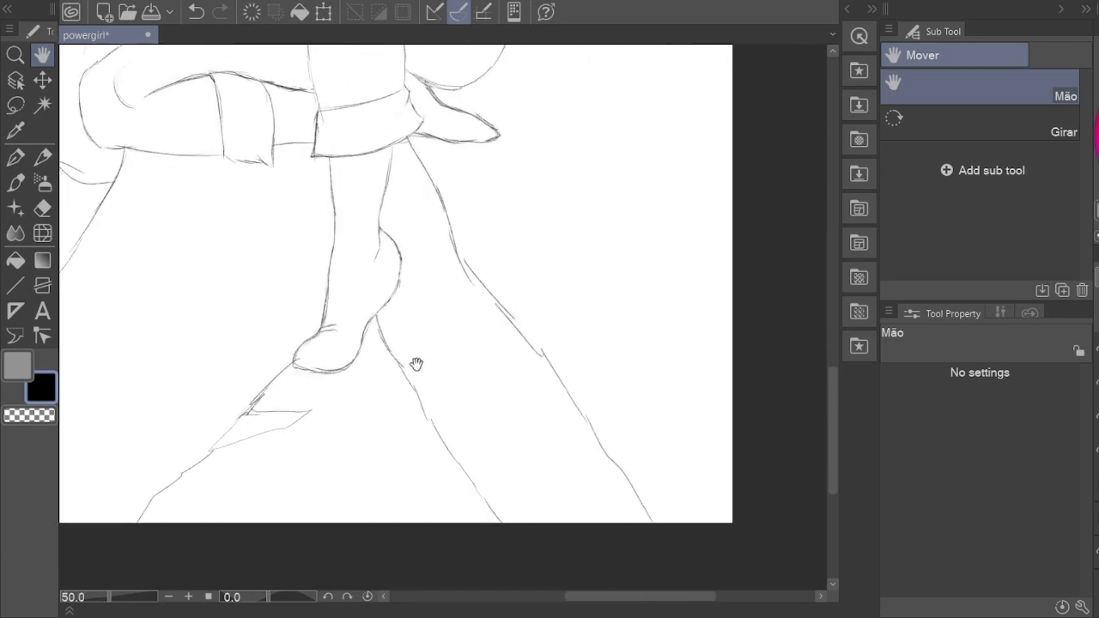
pyautogui.press('e')
pyautogui.press('p')
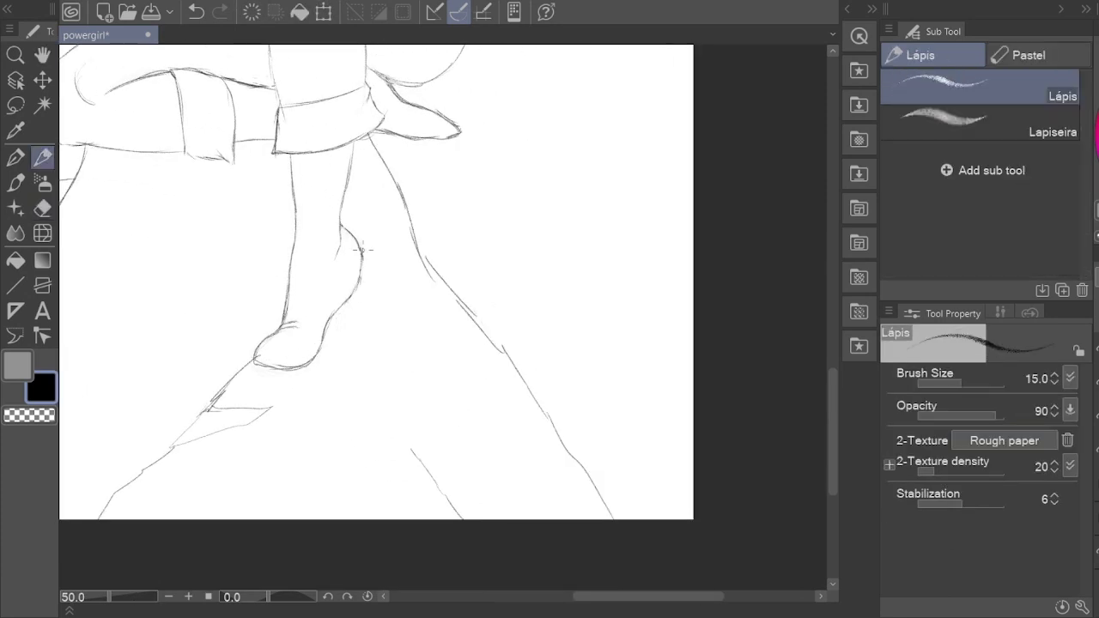
pyautogui.press('h')
pyautogui.moveTo(430, 372); pyautogui.dragTo(444, 386)
pyautogui.press('p')
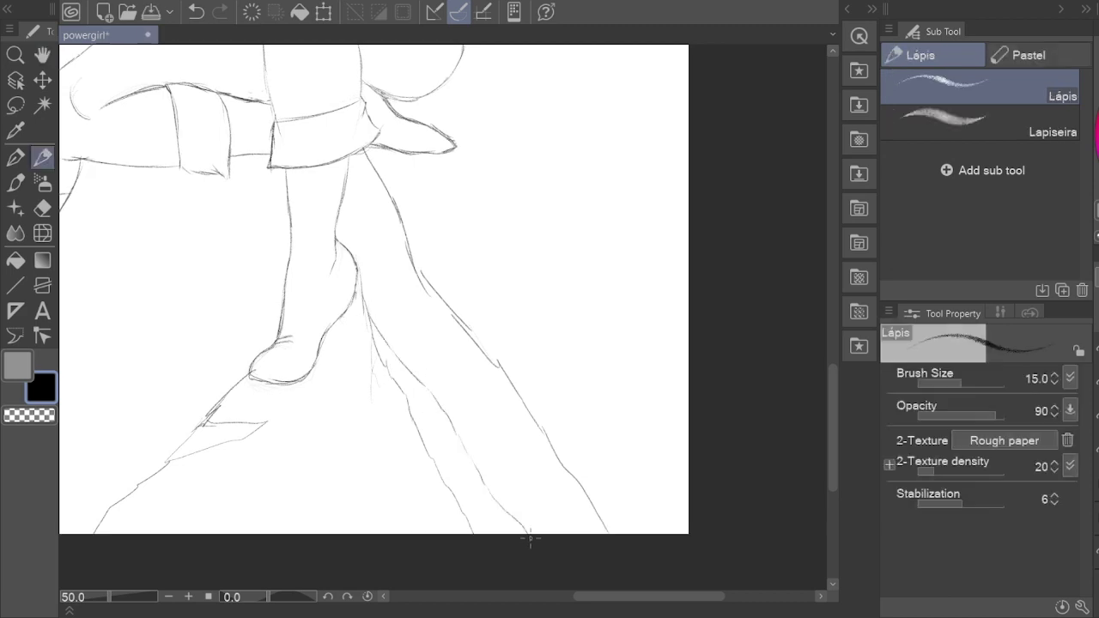
pyautogui.press('e')
pyautogui.press('h')
pyautogui.press('p')
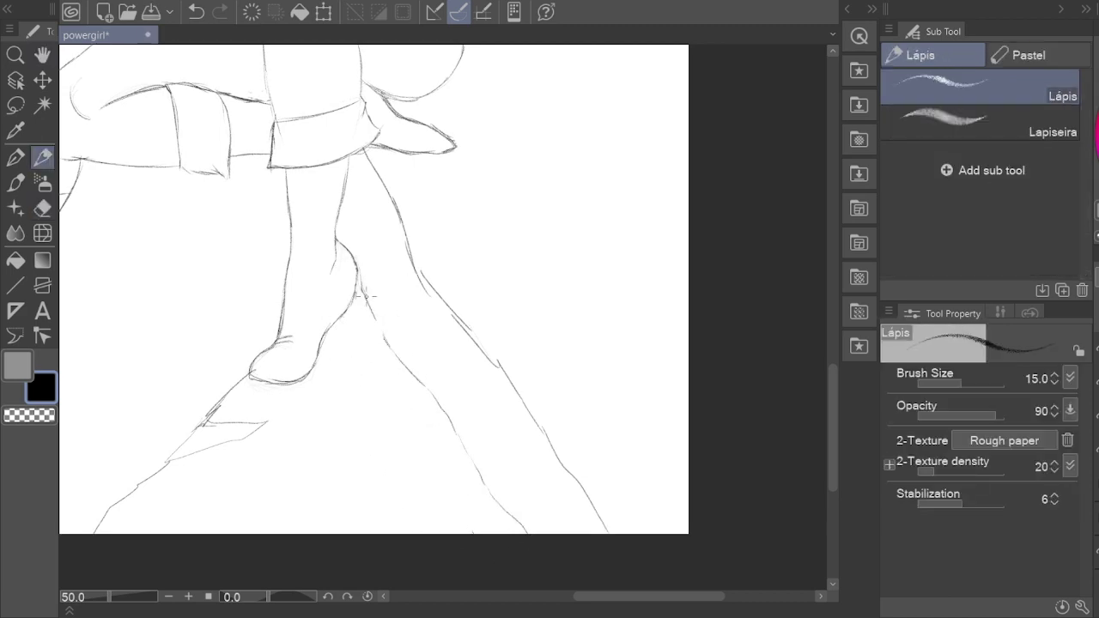
# Step: Erase the hair's trailing edge between its upper and lower tips behind the head
pyautogui.press('h')
pyautogui.scroll(-3, 372, 362)
pyautogui.scroll(1, 417, 392)
pyautogui.scroll(-3, 368, 270)
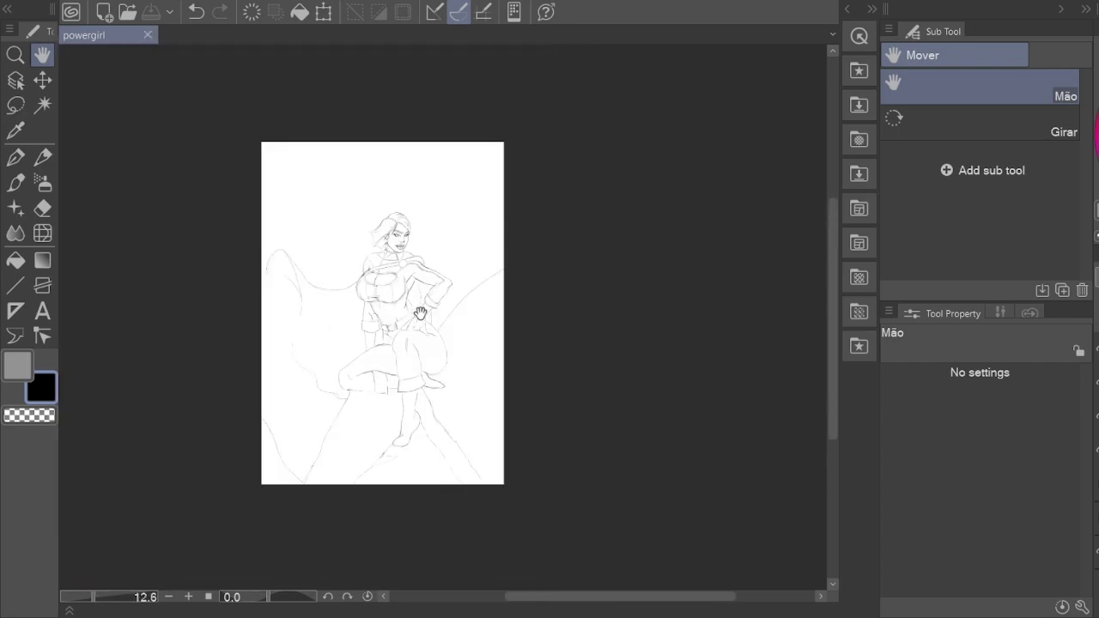
pyautogui.scroll(2, 421, 269)
pyautogui.scroll(7, 365, 202)
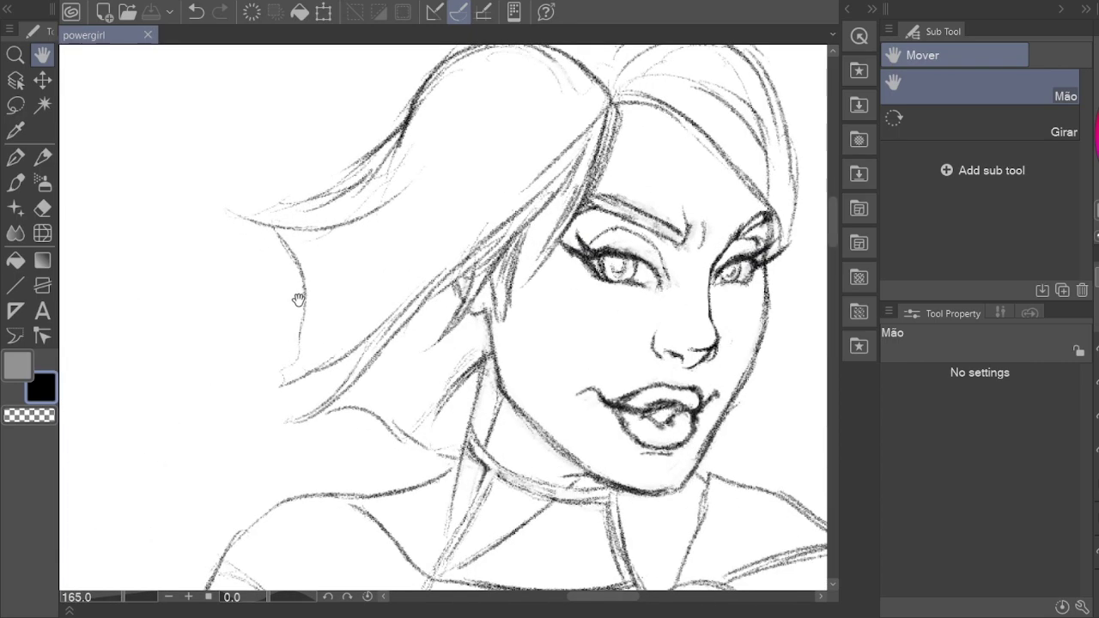
pyautogui.press('p')
pyautogui.press('e')
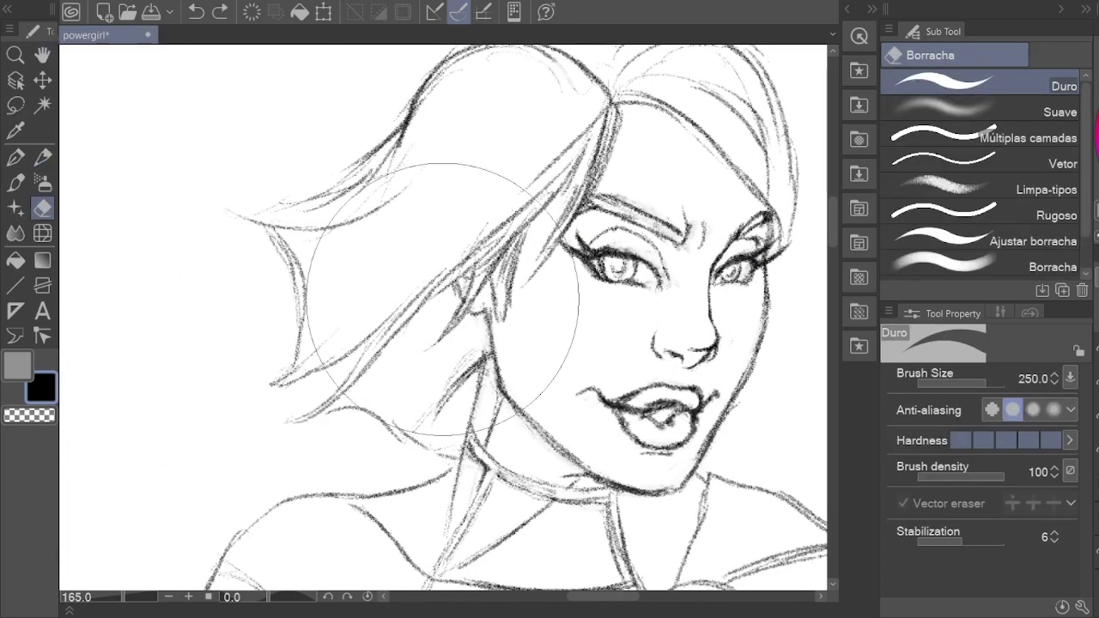
pyautogui.moveTo(283, 249); pyautogui.dragTo(296, 283)
pyautogui.click(296, 343)
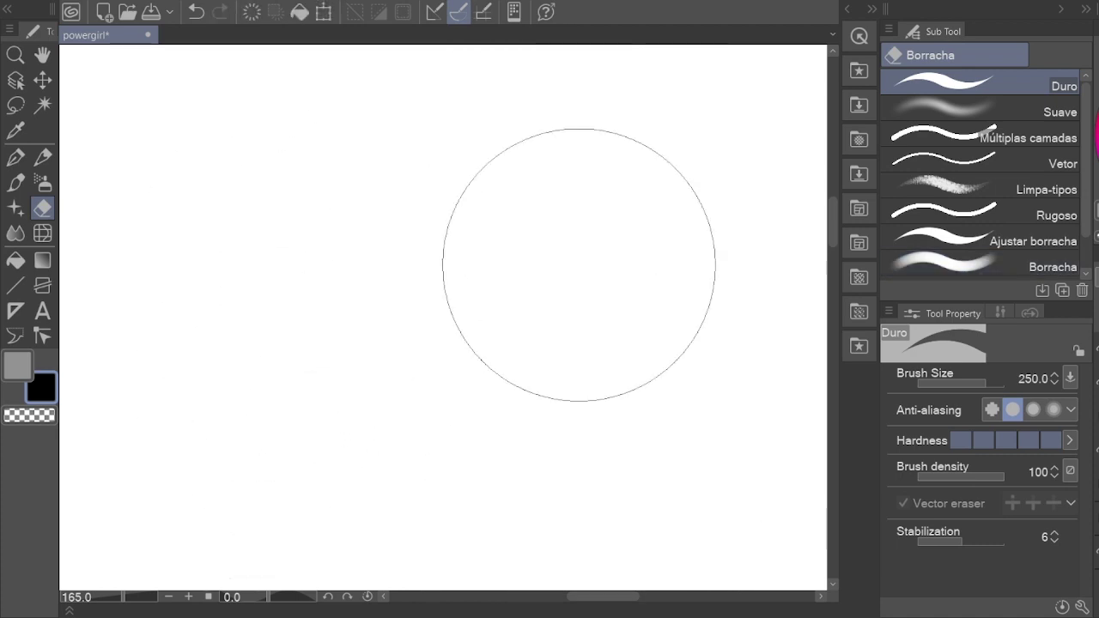
pyautogui.press('p')
pyautogui.moveTo(277, 233)
pyautogui.mouseDown()
pyautogui.moveTo(271, 384)
pyautogui.moveTo(262, 245)
pyautogui.mouseUp()
pyautogui.press('e')
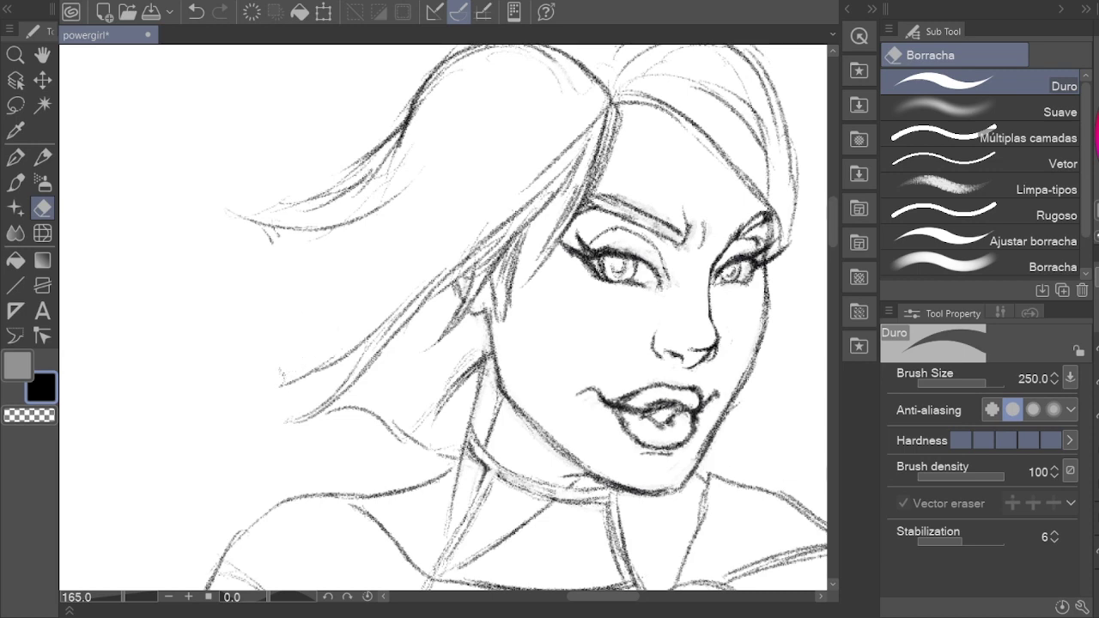
# Step: Redraw the hair's trailing edge as a single bowed line joining the upper and lower tips
pyautogui.hotkey('ctrl', 'z')
pyautogui.press('p')
pyautogui.press('e')
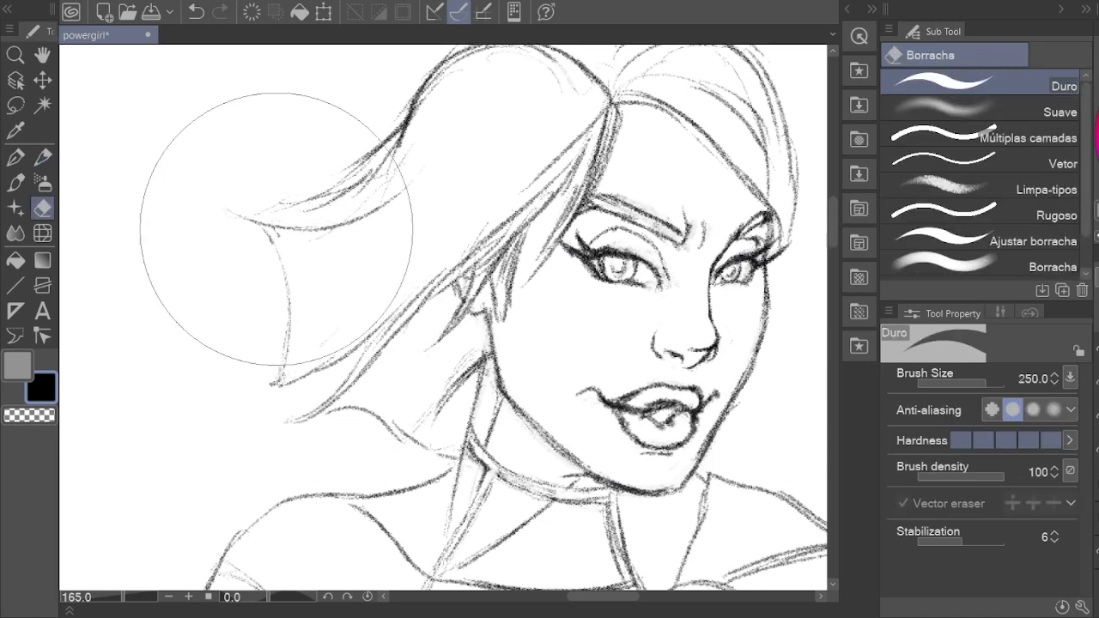
pyautogui.press('p')
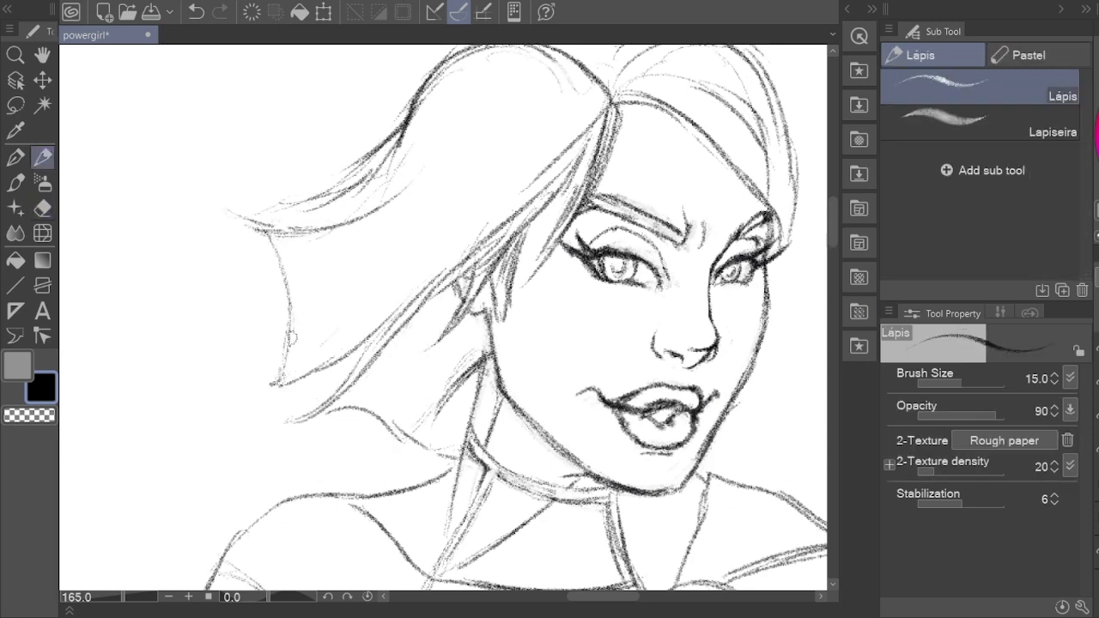
# Step: Extend the lower hair lock to a long outward point, refine the small locks at the nape, and save the file
pyautogui.moveTo(373, 323); pyautogui.dragTo(344, 352)
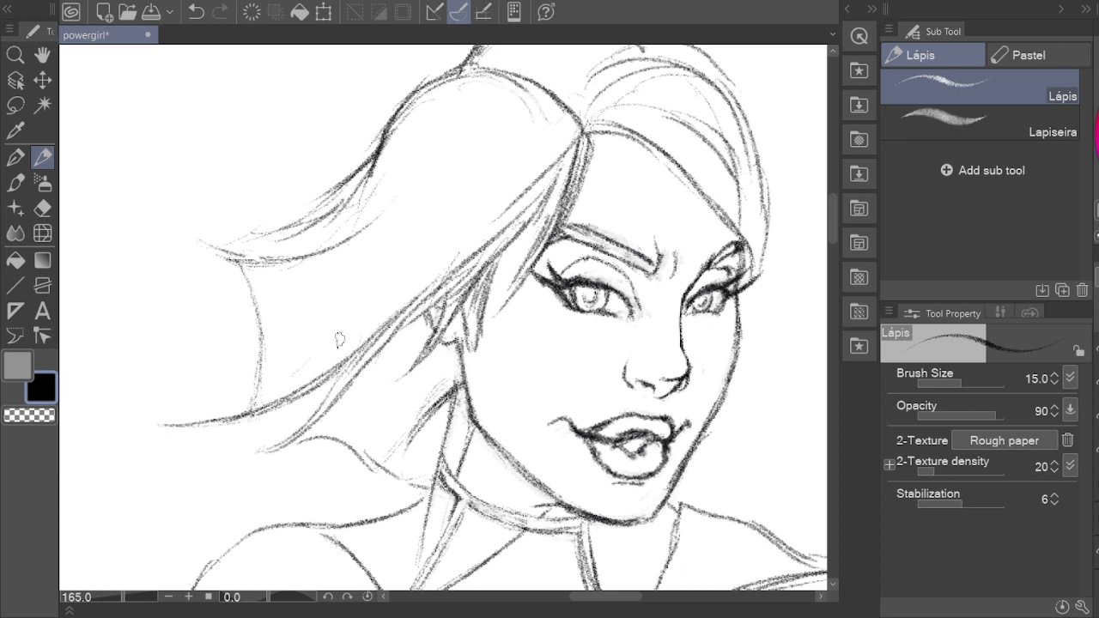
pyautogui.moveTo(359, 481); pyautogui.dragTo(301, 429)
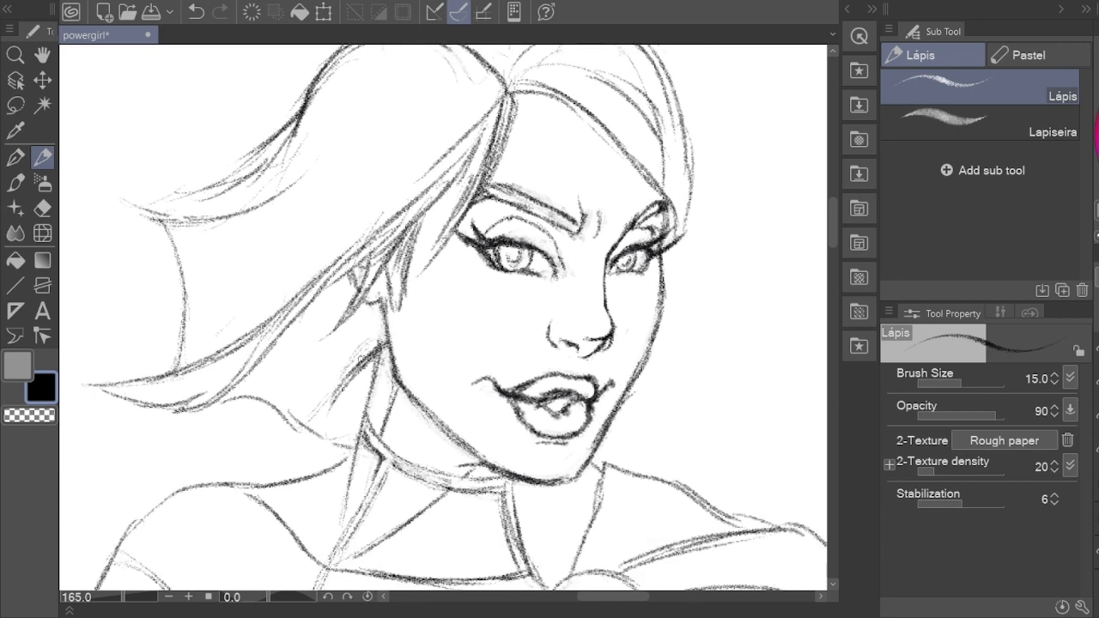
pyautogui.press('e')
pyautogui.press('p')
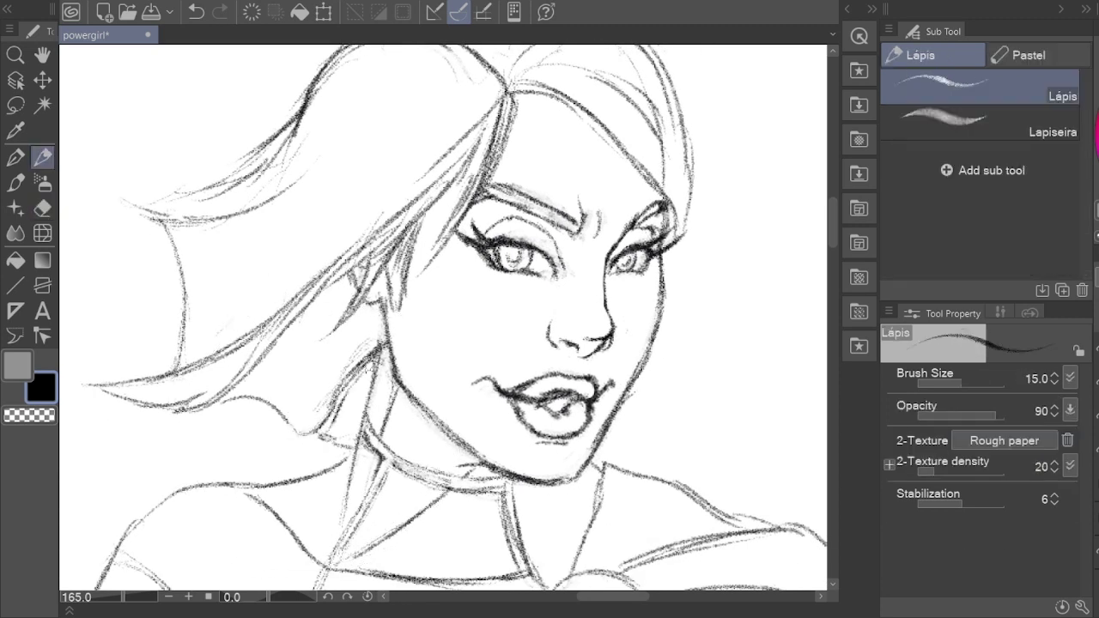
pyautogui.hotkey('ctrl', 's')
# Step: Redraw the front hair strands sweeping over the near ear and erase the stray lines crossing them
pyautogui.press('h')
pyautogui.hotkey('ctrl', '0')
pyautogui.hotkey('ctrl', 'alt', '0')
pyautogui.scroll(-4, 519, 345)
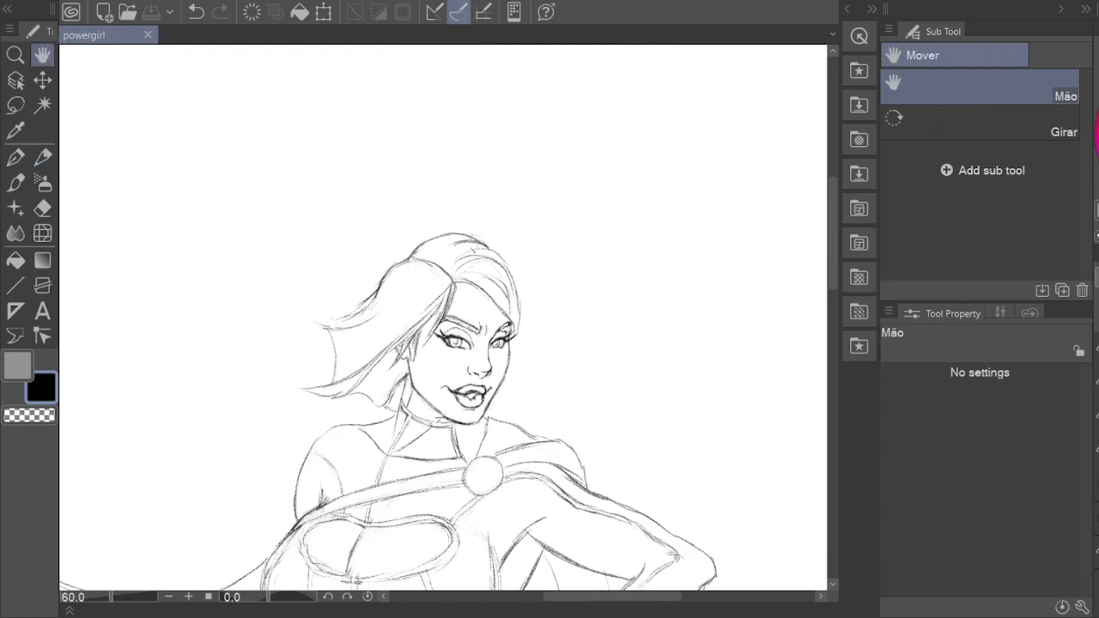
pyautogui.scroll(6, 430, 305)
pyautogui.scroll(3, 428, 305)
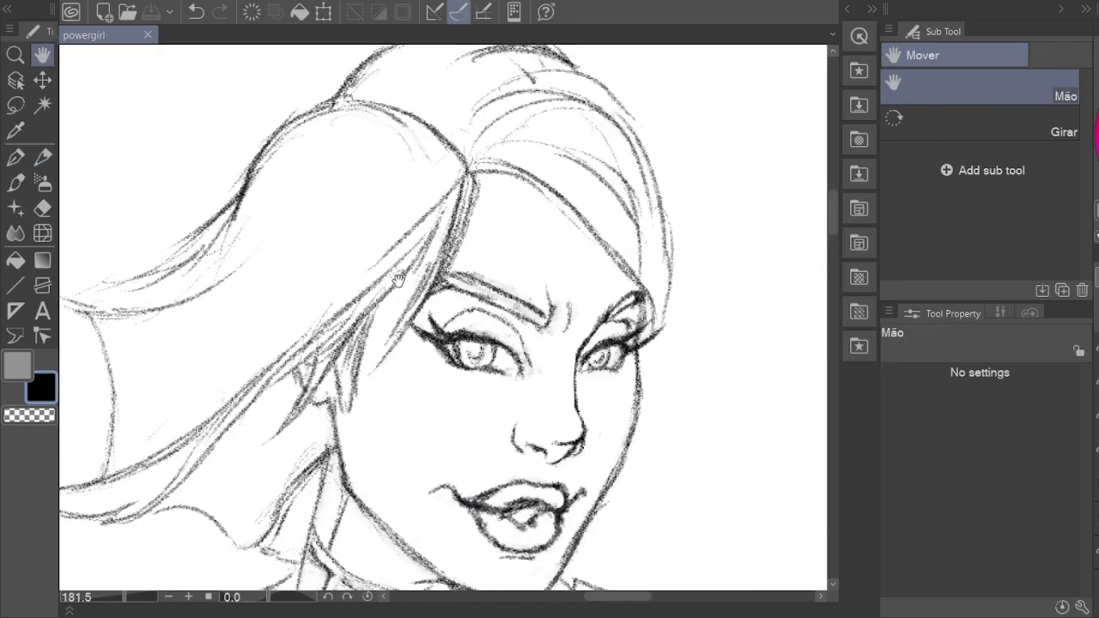
pyautogui.press('p')
pyautogui.press('e')
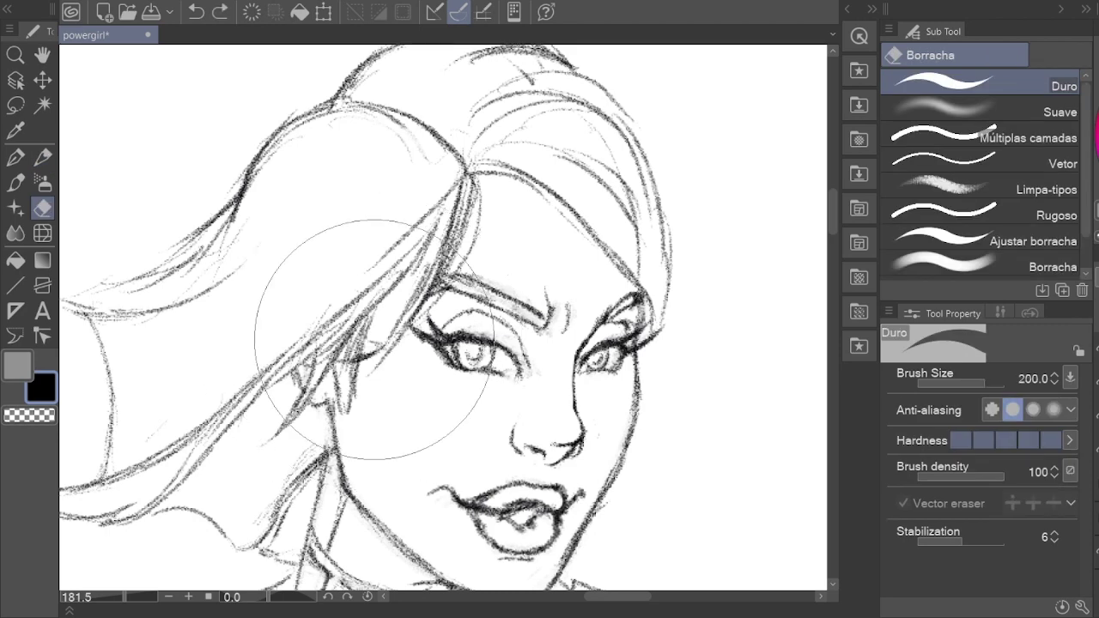
pyautogui.press('p')
pyautogui.press('e')
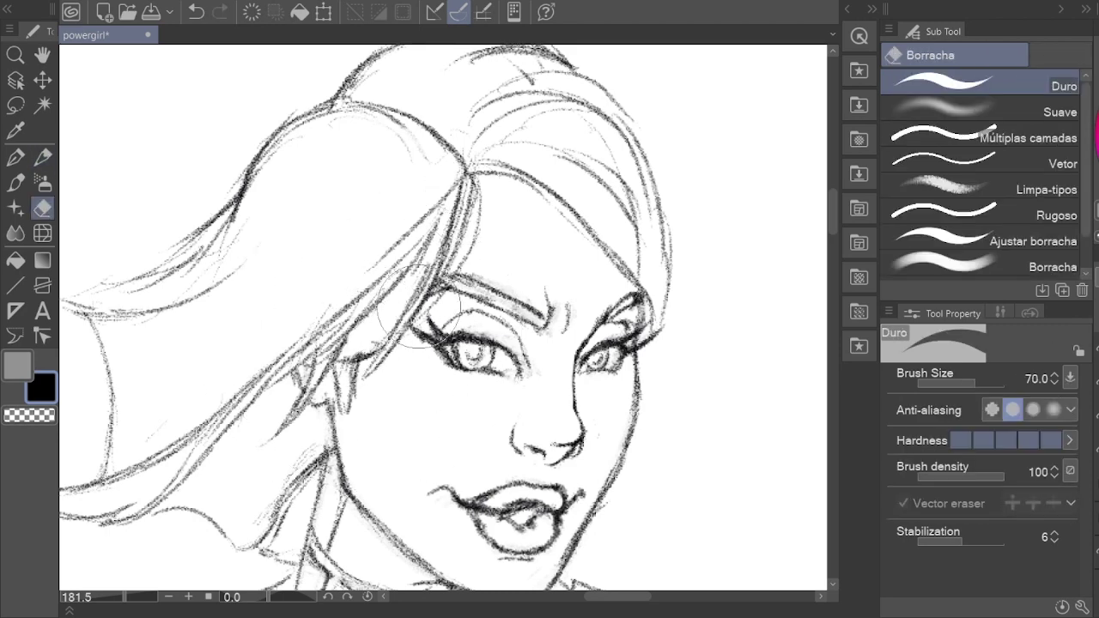
# Step: Erase the loose strands beside the forehead and redraw them curving from the parting down past the eyebrow
pyautogui.moveTo(478, 182)
pyautogui.mouseDown()
pyautogui.moveTo(457, 243)
pyautogui.moveTo(493, 244)
pyautogui.moveTo(478, 233)
pyautogui.mouseUp()
pyautogui.click(456, 243)
pyautogui.press('p')
pyautogui.press('e')
pyautogui.press('p')
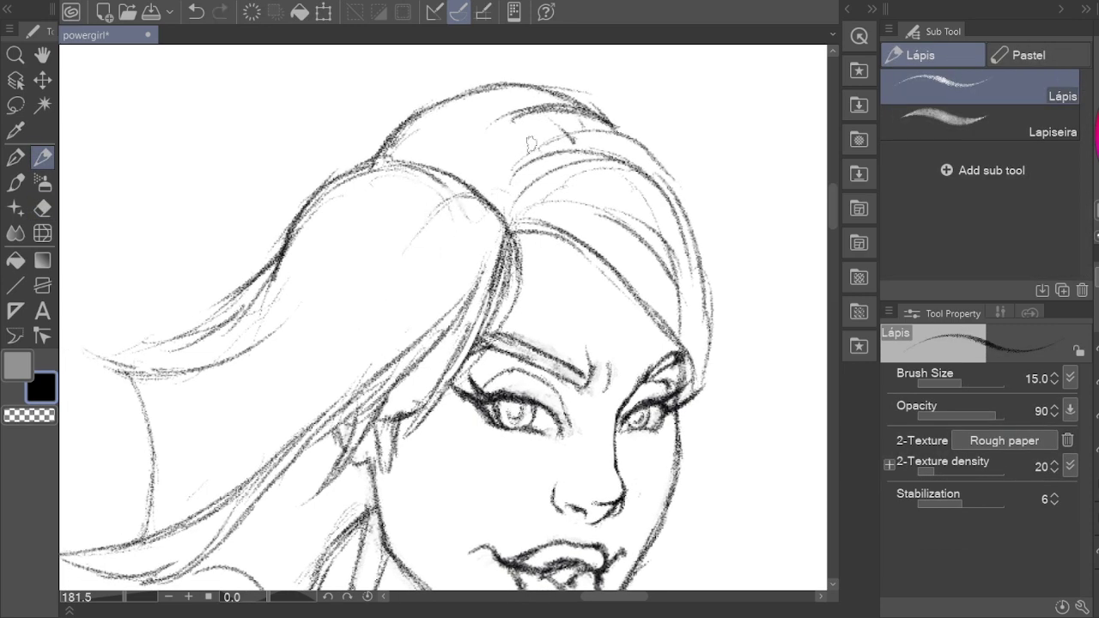
# Step: Erase the forearm line showing through the glove cuff, clean up the forearm's inner edge below it, and save the file
pyautogui.scroll(-3, 530, 144)
pyautogui.moveTo(481, 481); pyautogui.dragTo(463, 163)
pyautogui.scroll(3, 400, 323)
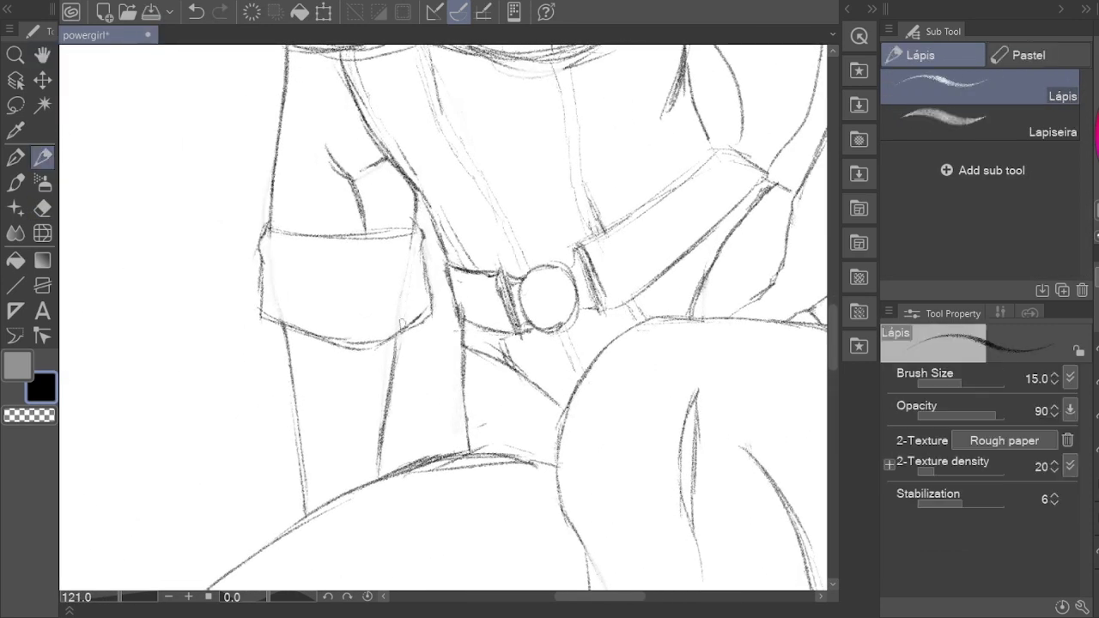
pyautogui.press('e')
pyautogui.press('p')
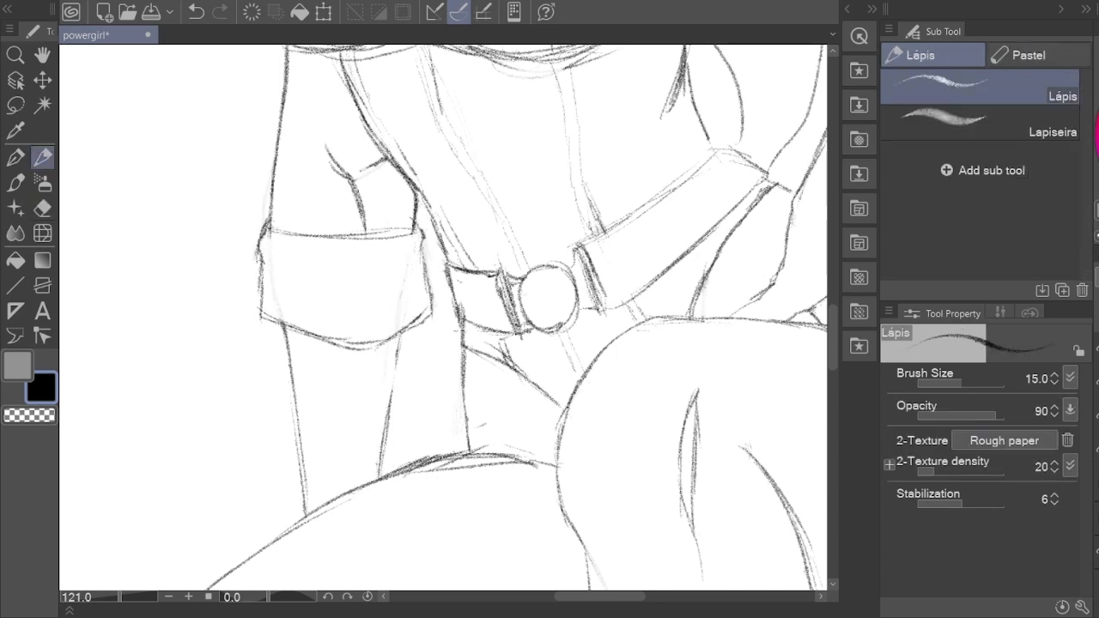
pyautogui.press('e')
pyautogui.hotkey('ctrl', 's')
# Step: Examine the gloved forearm and belt up close as well as the whole figure on the page
pyautogui.press('h')
pyautogui.scroll(-2, 455, 270)
pyautogui.scroll(4, 455, 270)
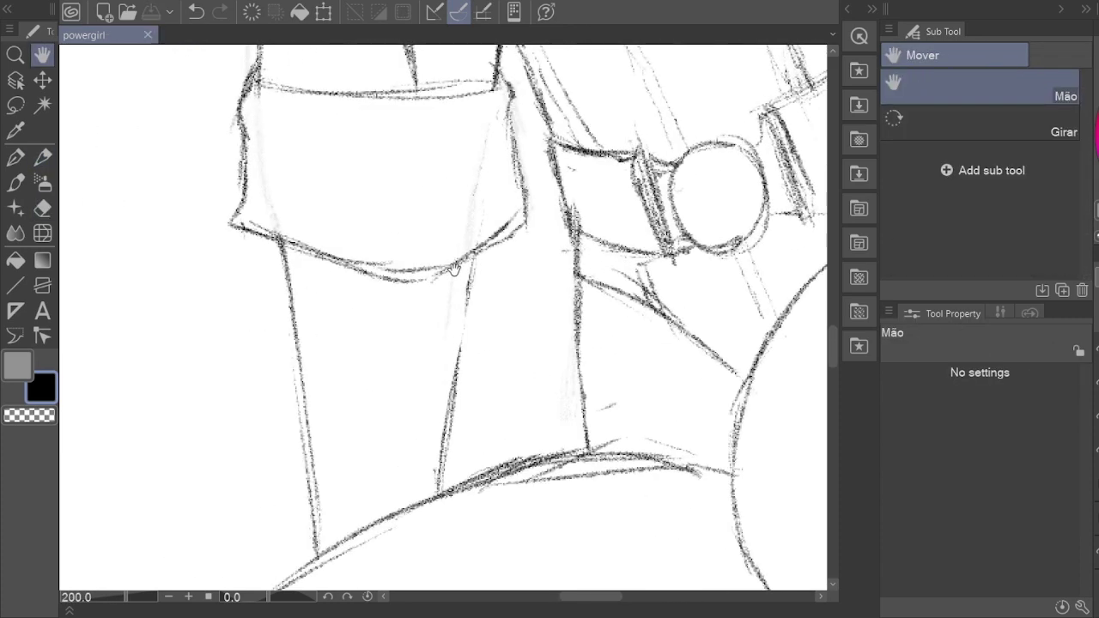
pyautogui.press('p')
pyautogui.press('h')
pyautogui.scroll(-5, 455, 270)
pyautogui.scroll(1, 445, 197)
pyautogui.scroll(-2, 459, 198)
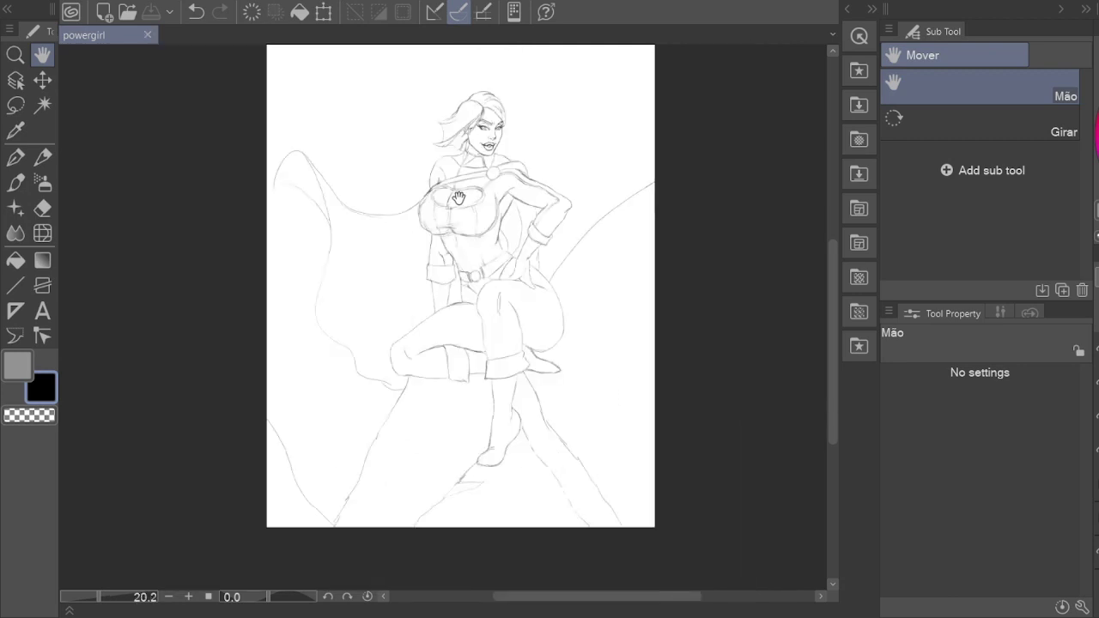
pyautogui.scroll(-1, 459, 197)
# Step: Fill the whole background beneath the line art with mid grey
pyautogui.press('g')
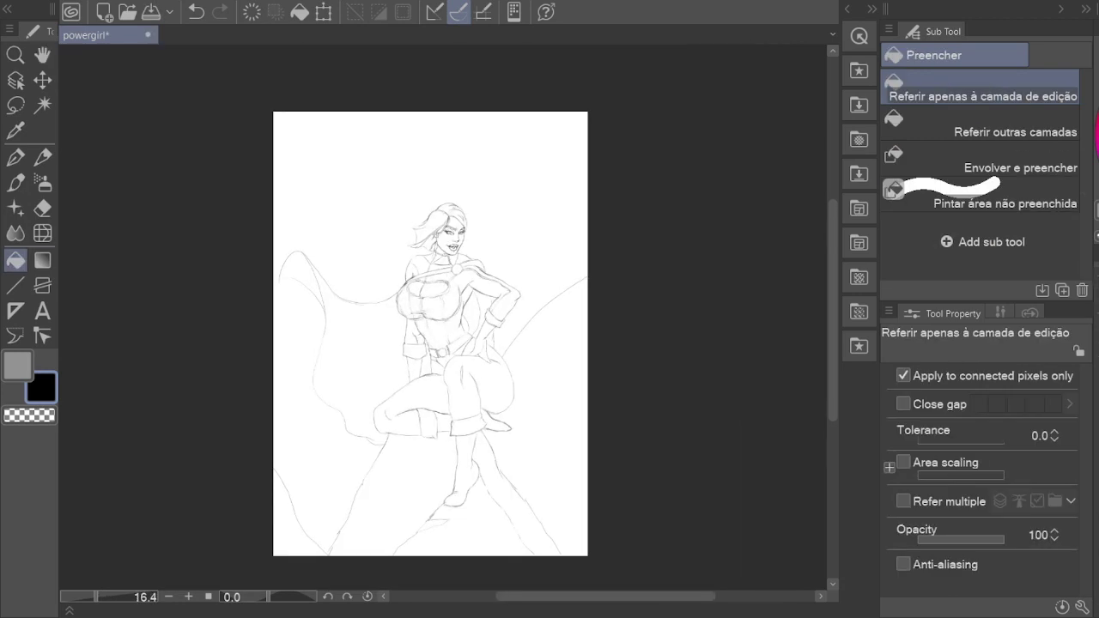
pyautogui.click(414, 281)
pyautogui.press('b')
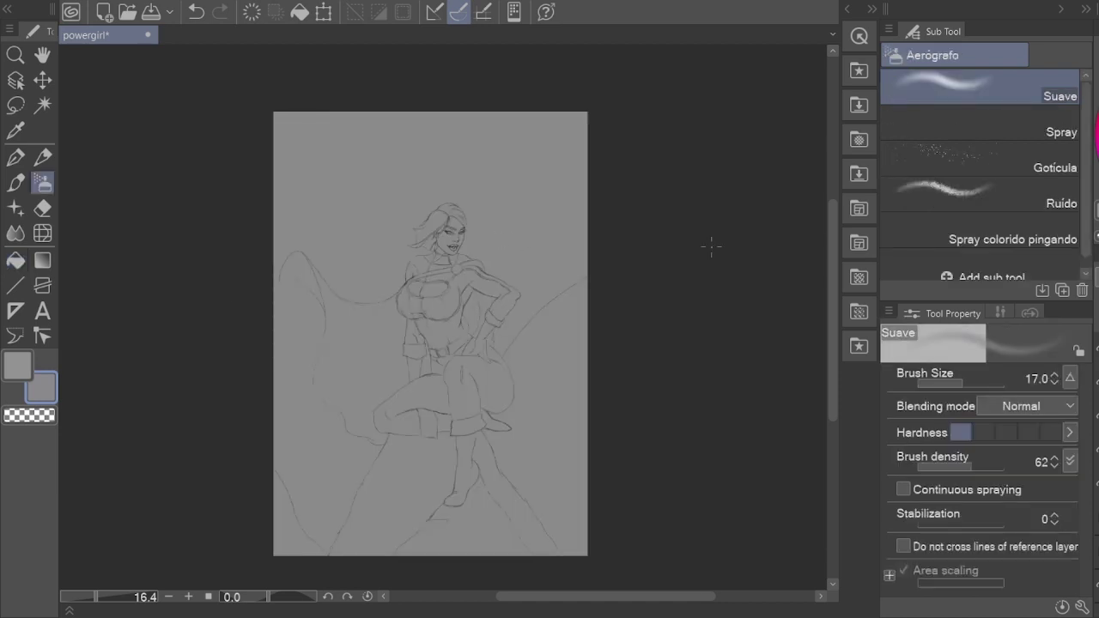
# Step: Apply a circular near-white foreground-to-transparent gradient spreading from the canvas's upper-left corner over the grey background, and save the file
pyautogui.click(42, 261)
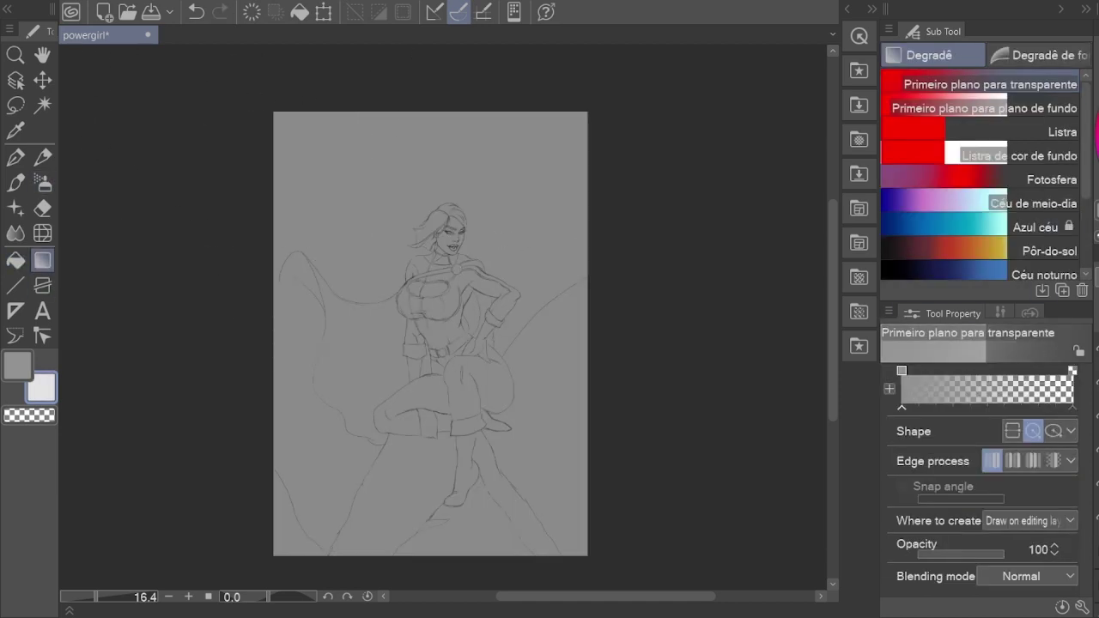
pyautogui.moveTo(262, 91); pyautogui.dragTo(262, 95)
pyautogui.moveTo(274, 102); pyautogui.dragTo(274, 101)
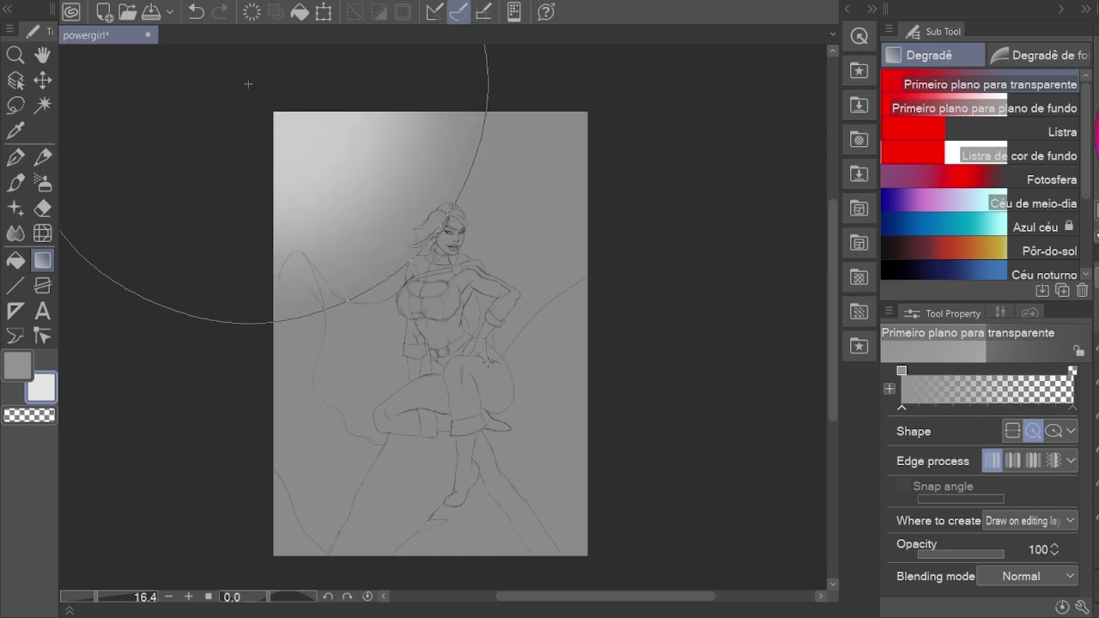
pyautogui.press('h')
pyautogui.hotkey('ctrl', 'z')
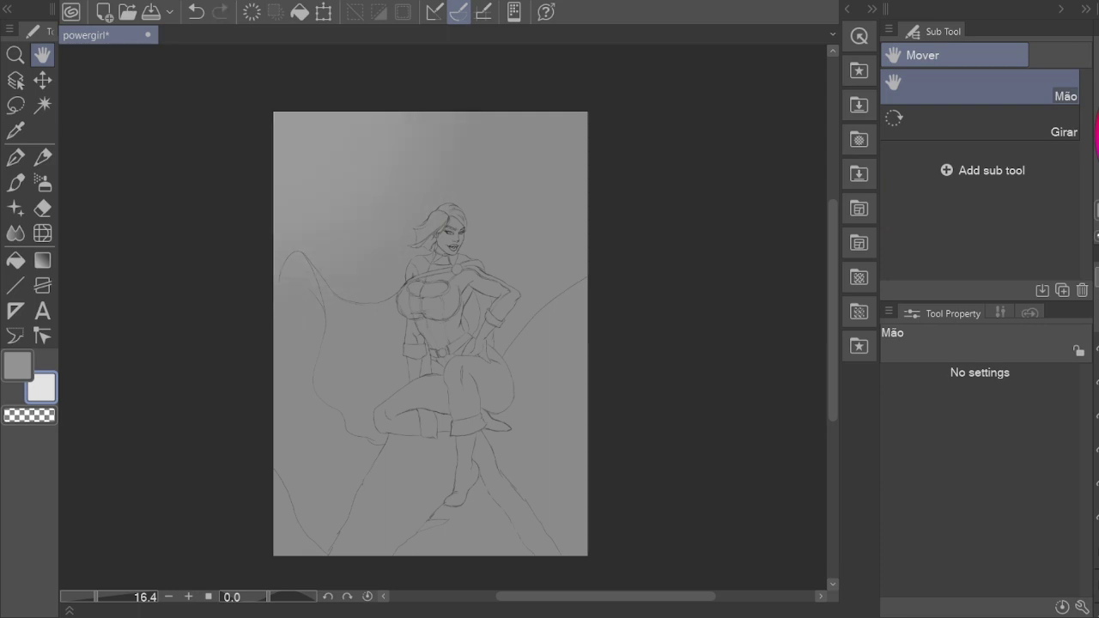
pyautogui.hotkey('ctrl', 'y')
pyautogui.moveTo(425, 187); pyautogui.dragTo(454, 206)
pyautogui.scroll(-1, 455, 206)
pyautogui.hotkey('ctrl', 's')
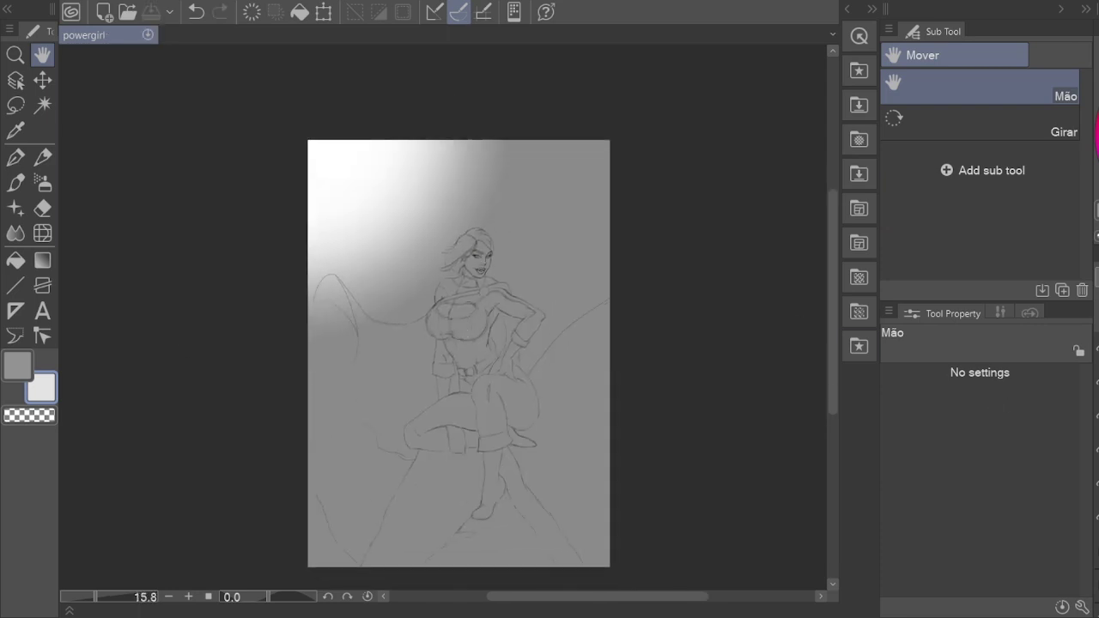
# Step: Try the line art on plain white without the grey gradient background and check the cape's folded edge up close
pyautogui.scroll(3, 490, 332)
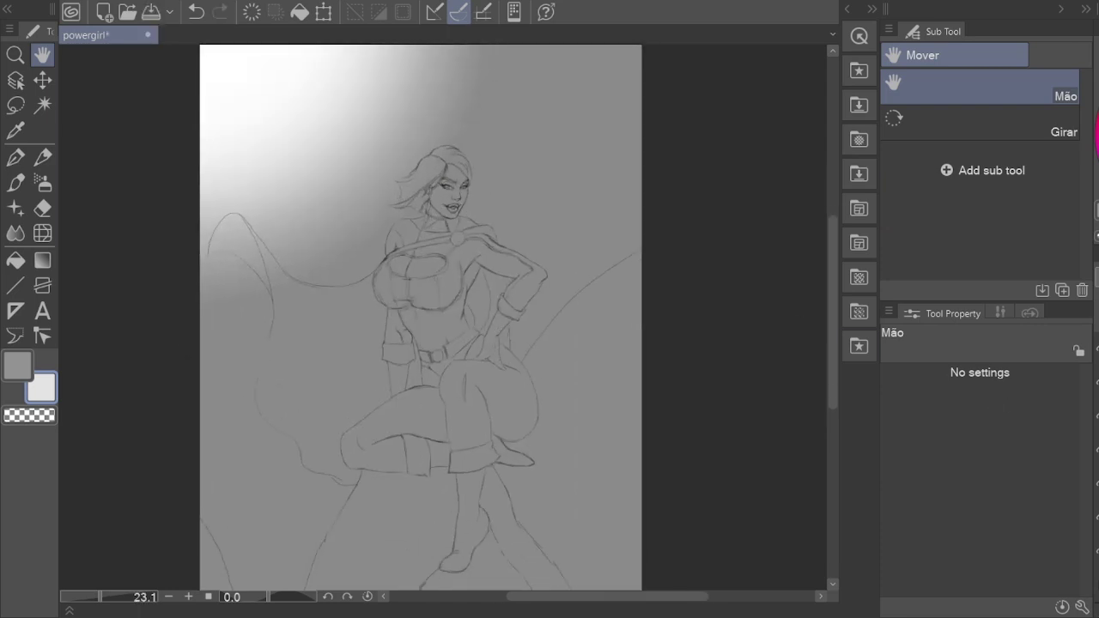
pyautogui.scroll(-3, 521, 282)
pyautogui.scroll(2, 473, 319)
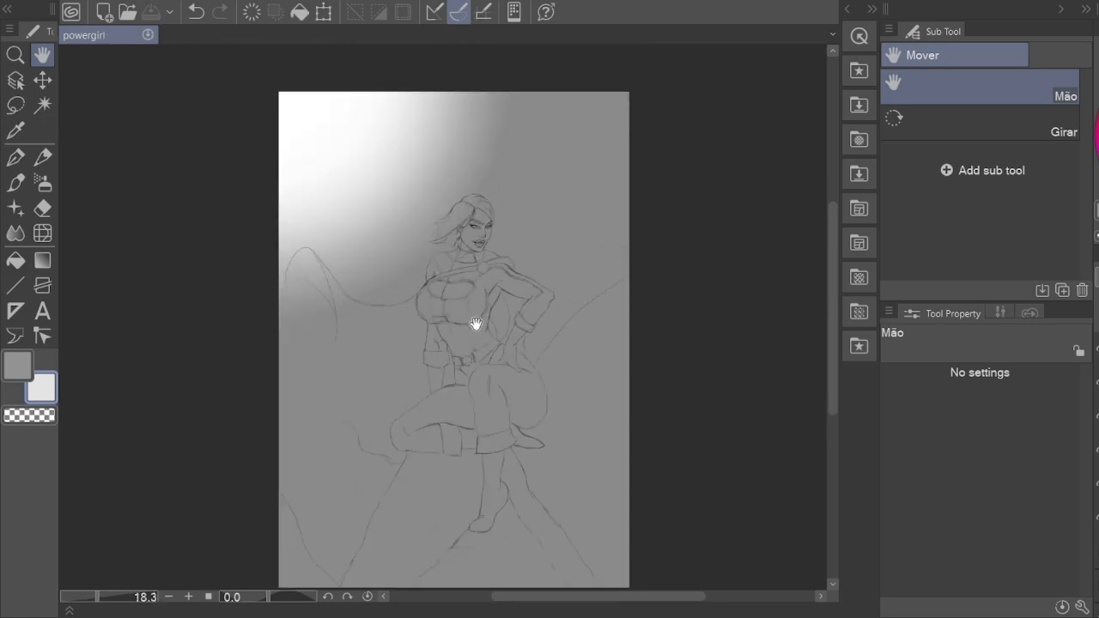
pyautogui.press('p')
pyautogui.press('p')
pyautogui.press('Delete')
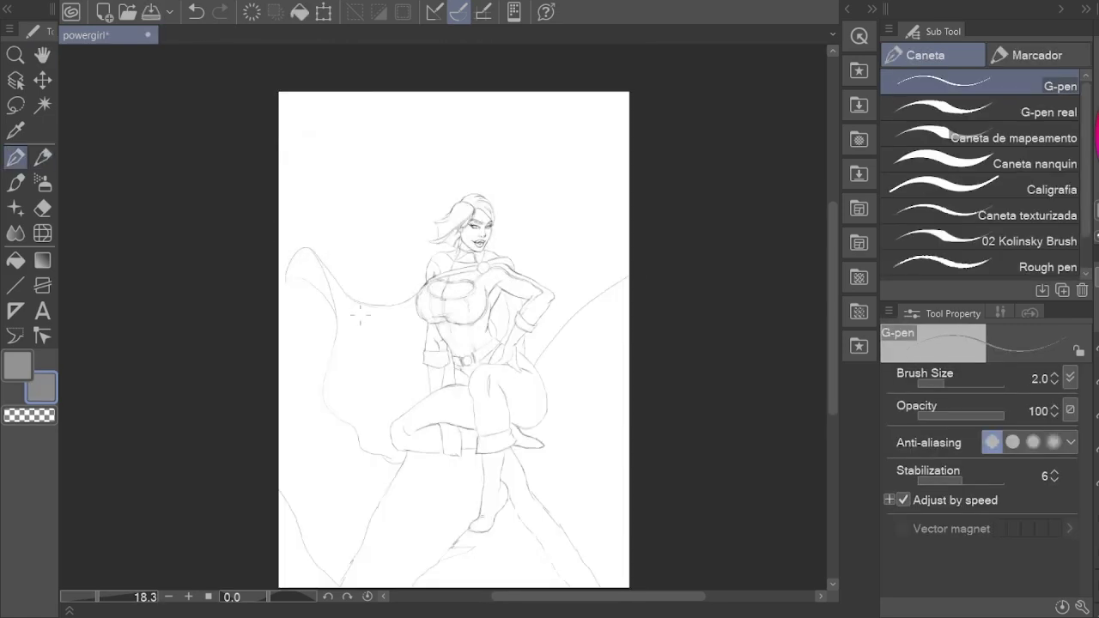
pyautogui.scroll(5, 263, 312)
pyautogui.press('p')
pyautogui.press('h')
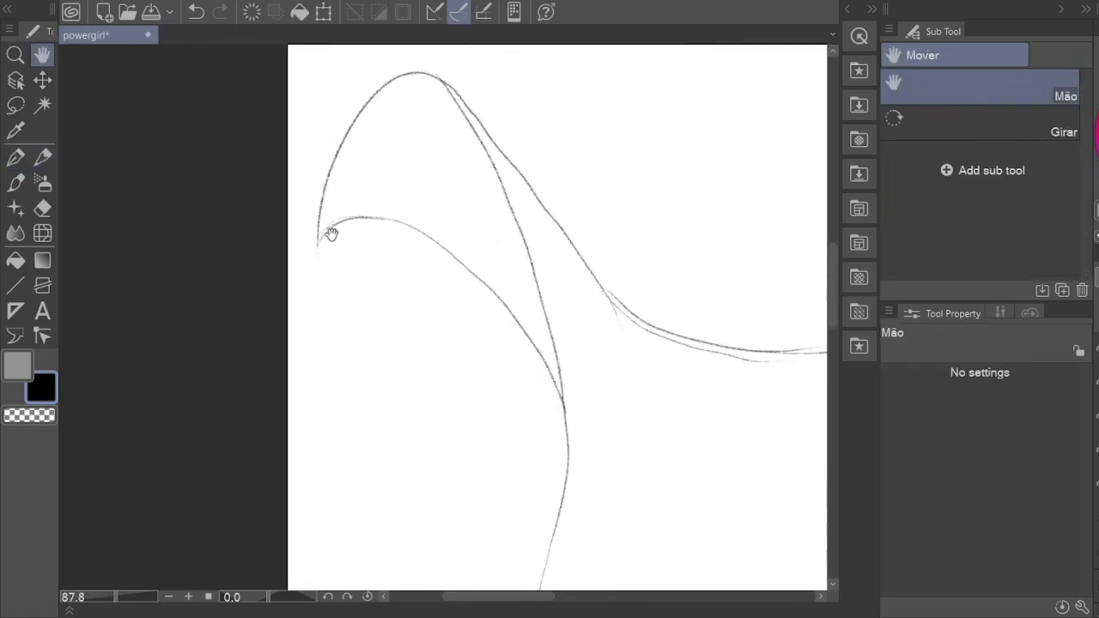
pyautogui.scroll(-5, 326, 233)
pyautogui.hotkey('ctrl', 'z')
# Step: Fill the cape billowing behind her with light grey, referring to other layers with gap closing enabled
pyautogui.press('g')
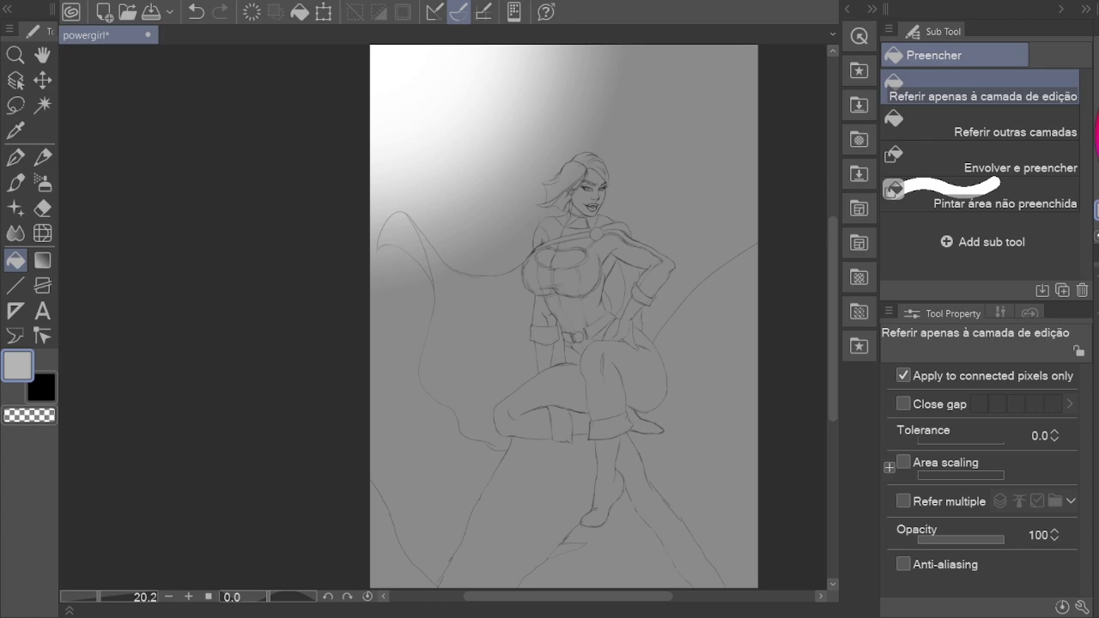
pyautogui.press('.')
pyautogui.click(496, 331)
pyautogui.scroll(4, 593, 258)
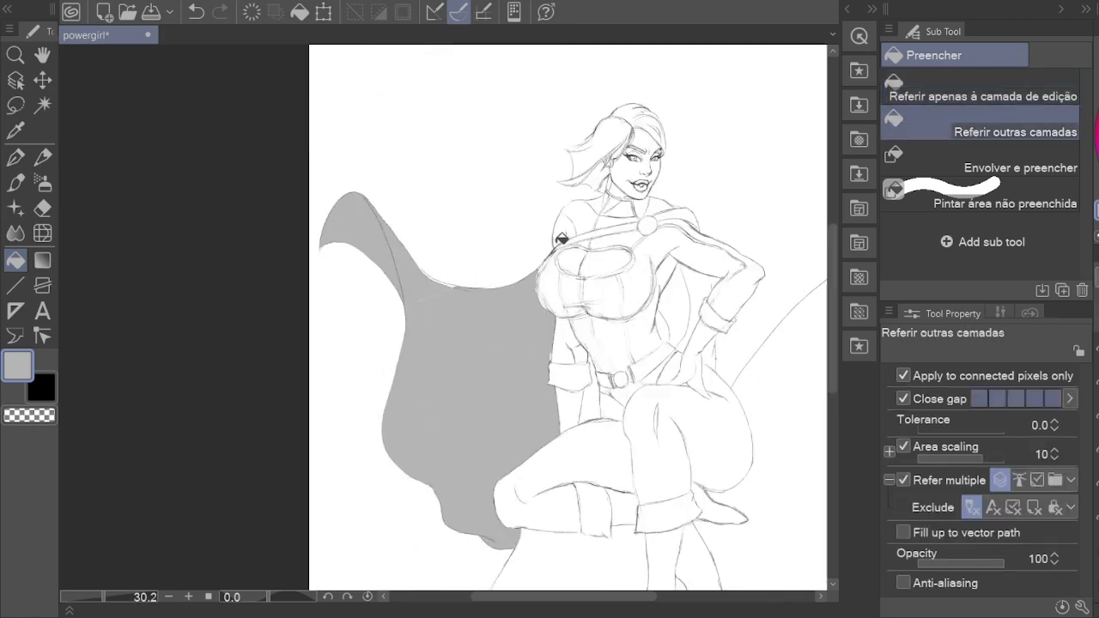
# Step: Fill the thighs, knee boots, straight arm, glove and bust with the same light grey as the cape
pyautogui.click(505, 343)
pyautogui.moveTo(662, 329); pyautogui.dragTo(602, 258)
pyautogui.click(446, 430)
pyautogui.moveTo(550, 412); pyautogui.dragTo(481, 284)
pyautogui.click(558, 446)
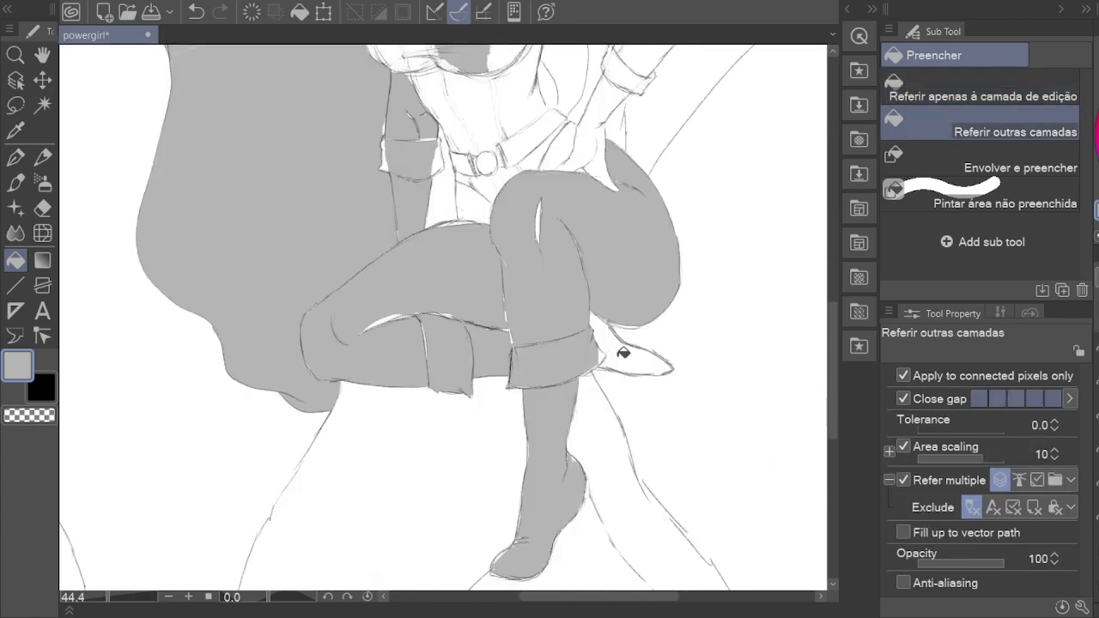
# Step: Fill the tucked-back foot, belt, torso side and bent upper arm with light grey
pyautogui.moveTo(584, 172); pyautogui.dragTo(601, 335)
pyautogui.click(594, 341)
pyautogui.click(520, 335)
pyautogui.click(472, 357)
pyautogui.click(515, 318)
pyautogui.moveTo(516, 292); pyautogui.dragTo(522, 343)
pyautogui.click(464, 223)
pyautogui.click(558, 223)
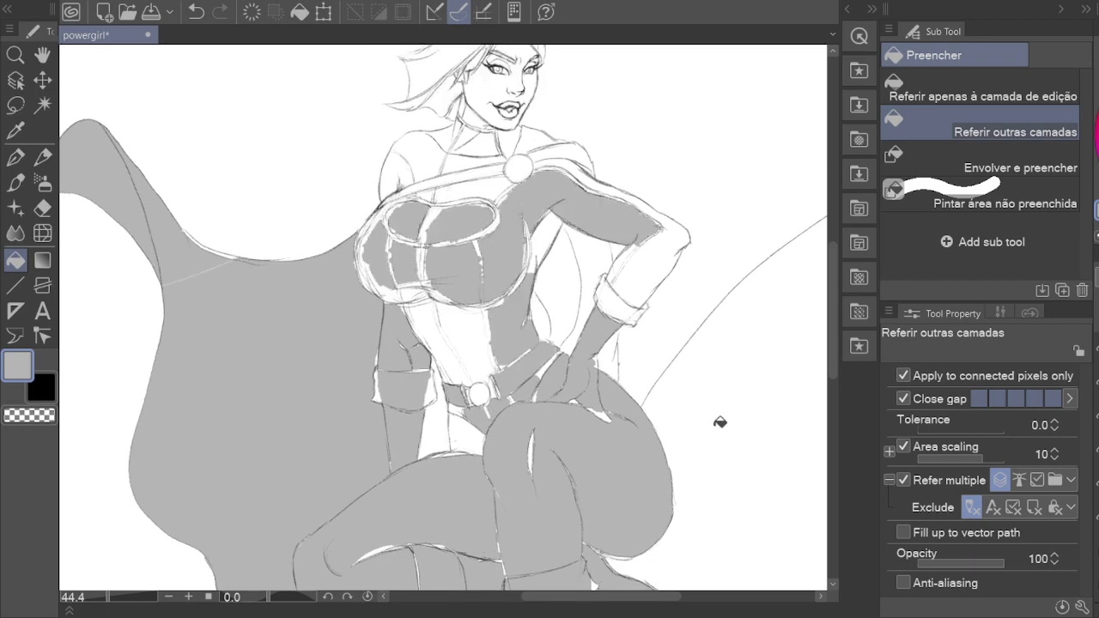
# Step: Close the unfilled slivers along the knees, boots and cape with the Pintar área não preenchida brush, targeting only transparent areas
pyautogui.press('.')
pyautogui.moveTo(532, 219); pyautogui.dragTo(524, 301)
pyautogui.moveTo(472, 266); pyautogui.dragTo(481, 404)
pyautogui.moveTo(430, 292)
pyautogui.mouseDown()
pyautogui.moveTo(455, 327)
pyautogui.moveTo(395, 504)
pyautogui.mouseUp()
pyautogui.scroll(-1, 395, 504)
pyautogui.moveTo(525, 421); pyautogui.dragTo(536, 489)
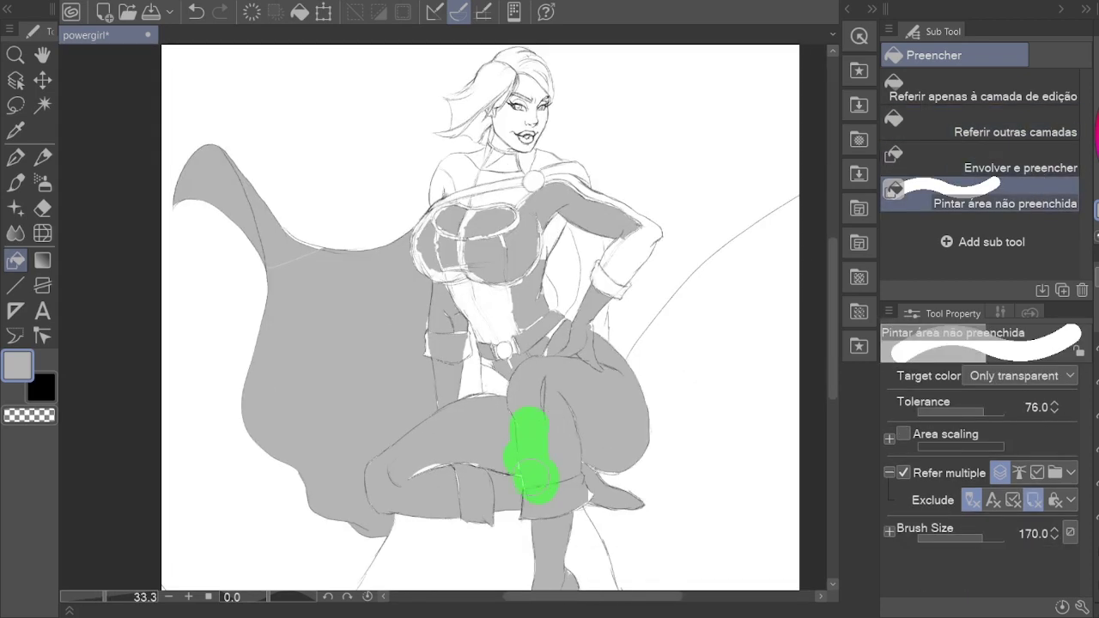
pyautogui.moveTo(607, 440); pyautogui.dragTo(593, 463)
pyautogui.moveTo(504, 580); pyautogui.dragTo(400, 456)
# Step: Ink over leftover gaps along the cape's upper edge and the chest opening using Caneta nanquin in light grey, up to size 80
pyautogui.press('p')
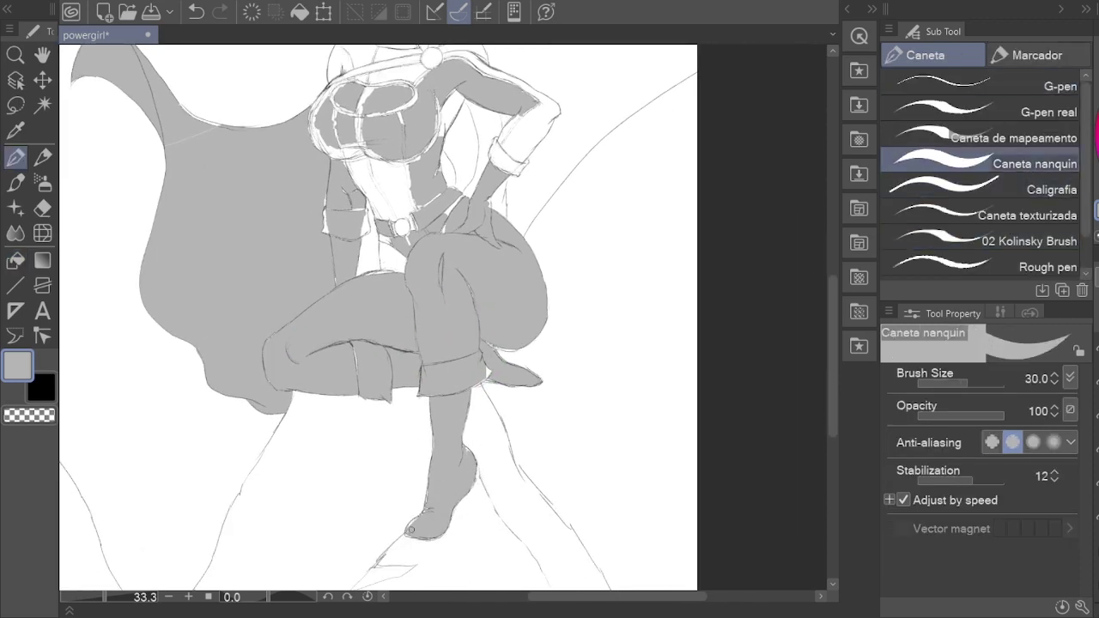
pyautogui.moveTo(492, 371); pyautogui.dragTo(507, 435)
pyautogui.scroll(6, 191, 204)
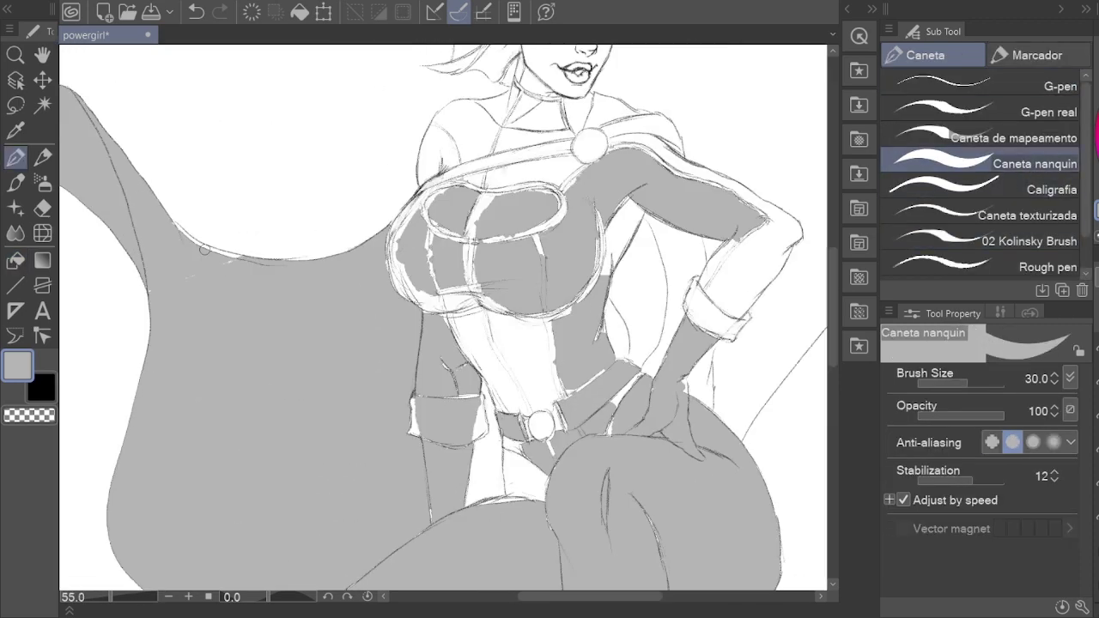
pyautogui.moveTo(515, 430); pyautogui.dragTo(518, 388)
pyautogui.moveTo(505, 435); pyautogui.dragTo(468, 292)
pyautogui.moveTo(601, 327); pyautogui.dragTo(429, 463)
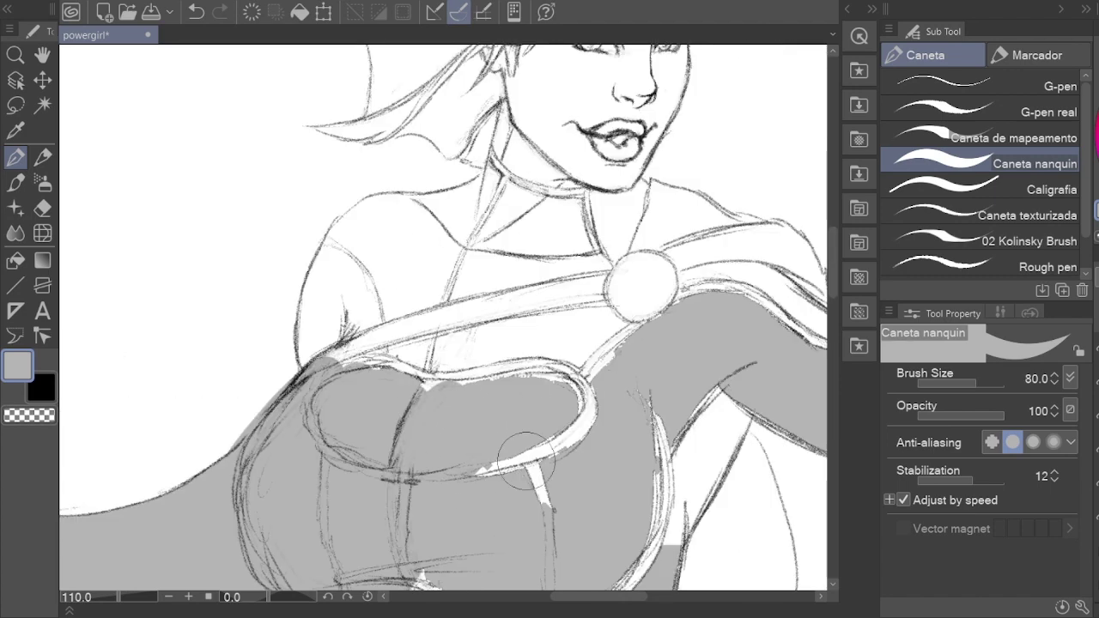
# Step: Fill the shoulders, upper chest, cape strap and clasp, waist panels, belt buckle and glove cuff with light grey
pyautogui.press('g')
pyautogui.click(465, 209)
pyautogui.moveTo(465, 208); pyautogui.dragTo(571, 348)
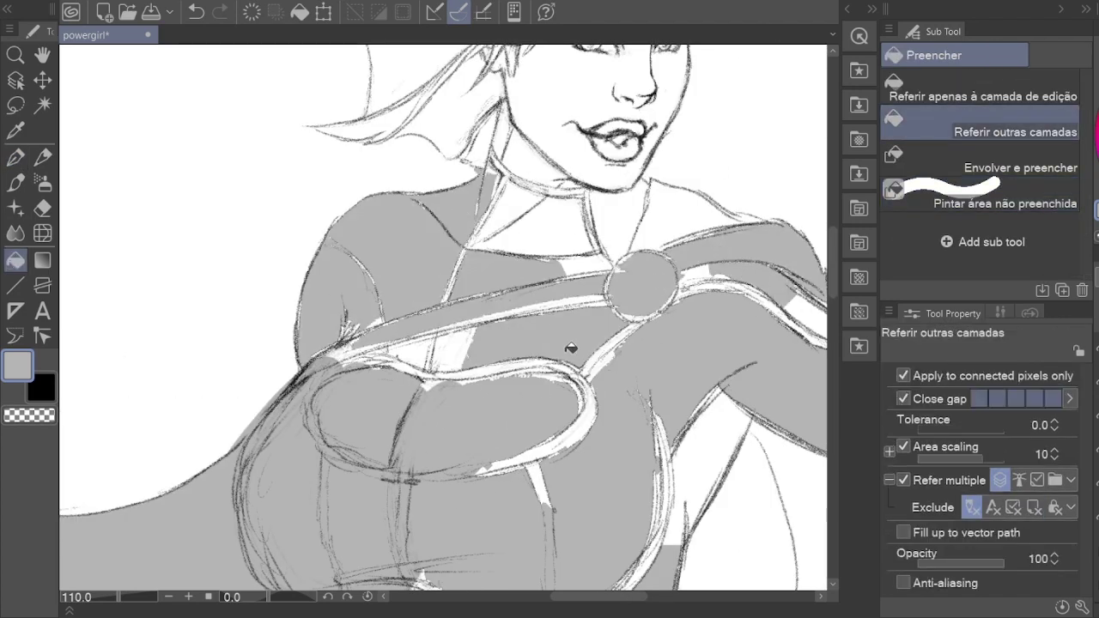
pyautogui.scroll(-3, 594, 419)
pyautogui.click(469, 501)
pyautogui.scroll(-3, 468, 501)
pyautogui.click(481, 464)
pyautogui.click(360, 464)
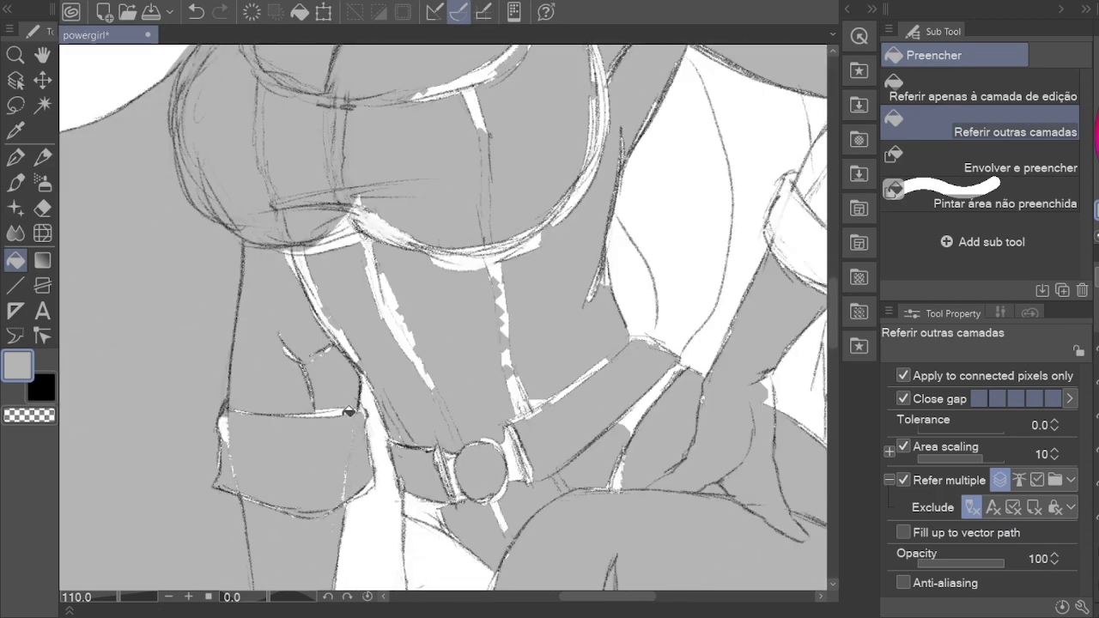
pyautogui.scroll(-2, 408, 455)
# Step: Fill the bent forearm, the cape behind it, the neck, the face and the hair with light grey
pyautogui.scroll(10, 464, 399)
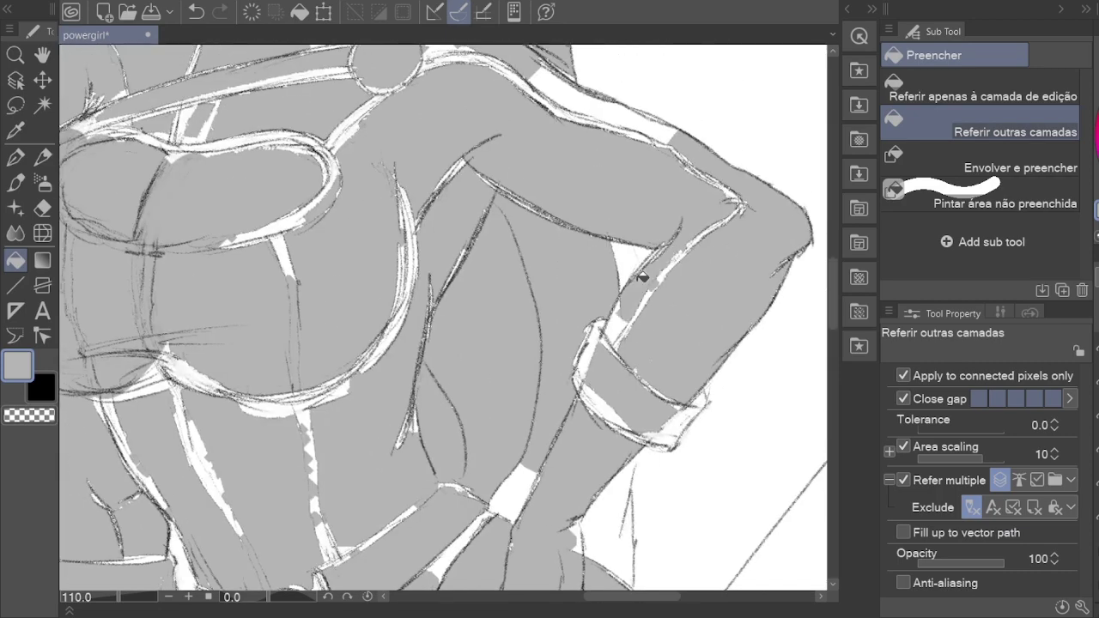
pyautogui.click(357, 204)
pyautogui.scroll(5, 356, 203)
pyautogui.click(278, 231)
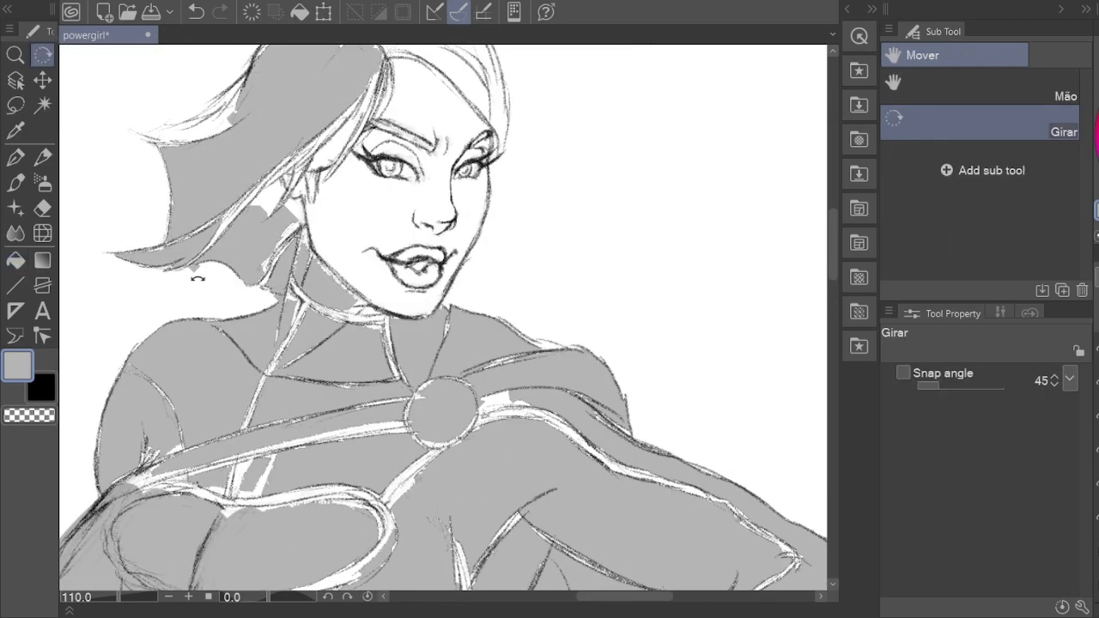
pyautogui.click(383, 291)
pyautogui.click(377, 222)
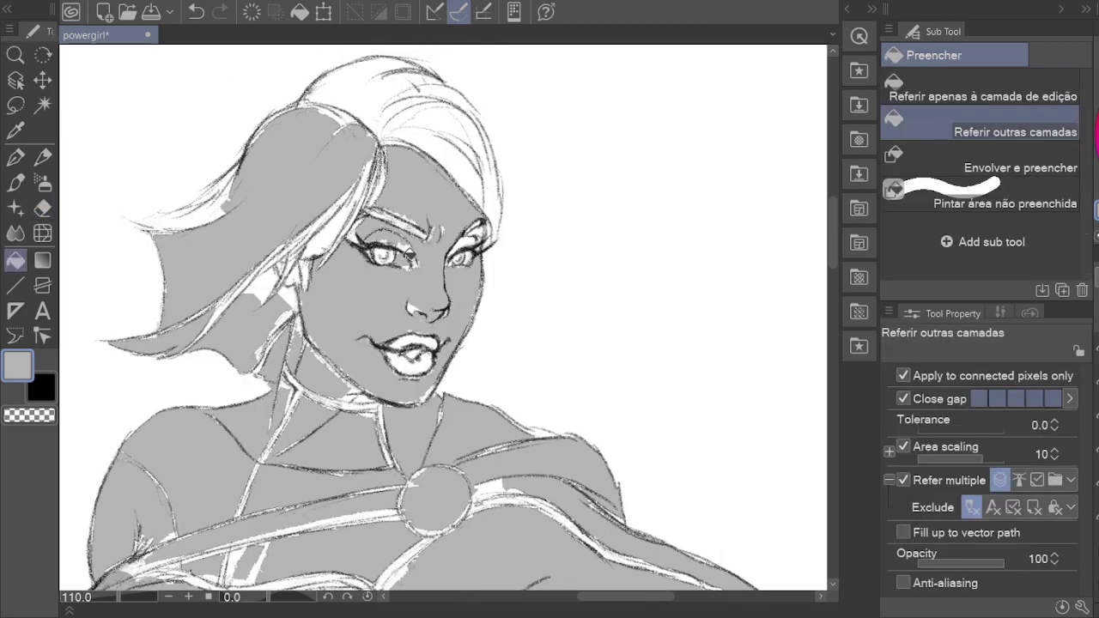
pyautogui.moveTo(455, 172)
pyautogui.mouseDown()
pyautogui.moveTo(378, 99)
pyautogui.moveTo(404, 146)
pyautogui.moveTo(255, 211)
pyautogui.moveTo(172, 214)
pyautogui.mouseUp()
# Step: Erase the spill at the flying hair tip and fill the white gaps in the hair, eyes, lips and collar
pyautogui.press('e')
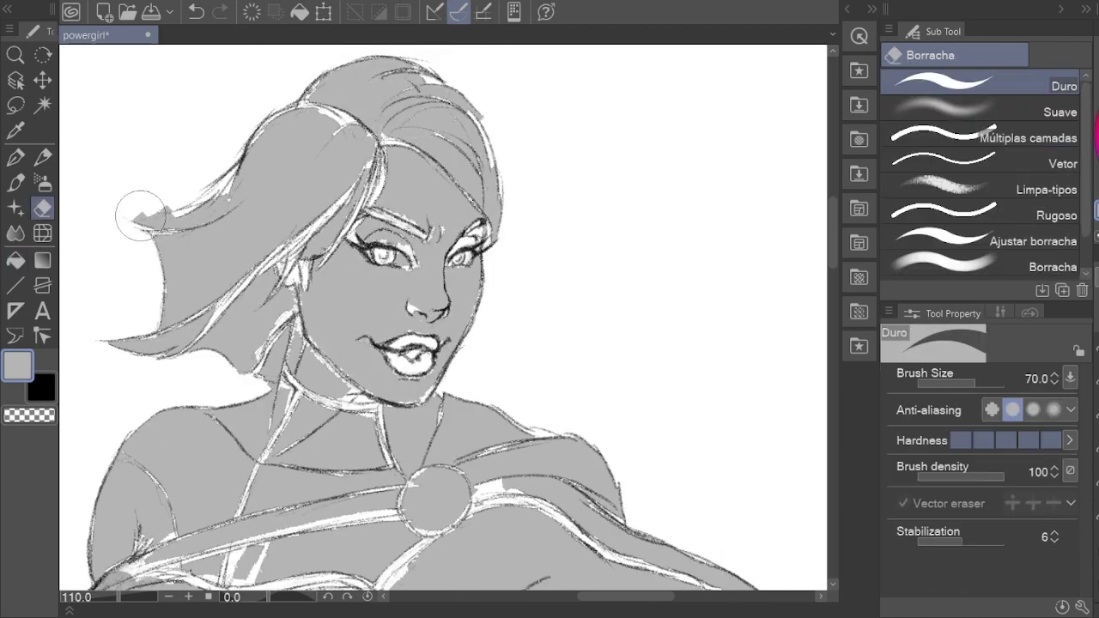
pyautogui.scroll(2, 140, 222)
pyautogui.press('g')
pyautogui.moveTo(224, 365); pyautogui.dragTo(258, 337)
pyautogui.press('p')
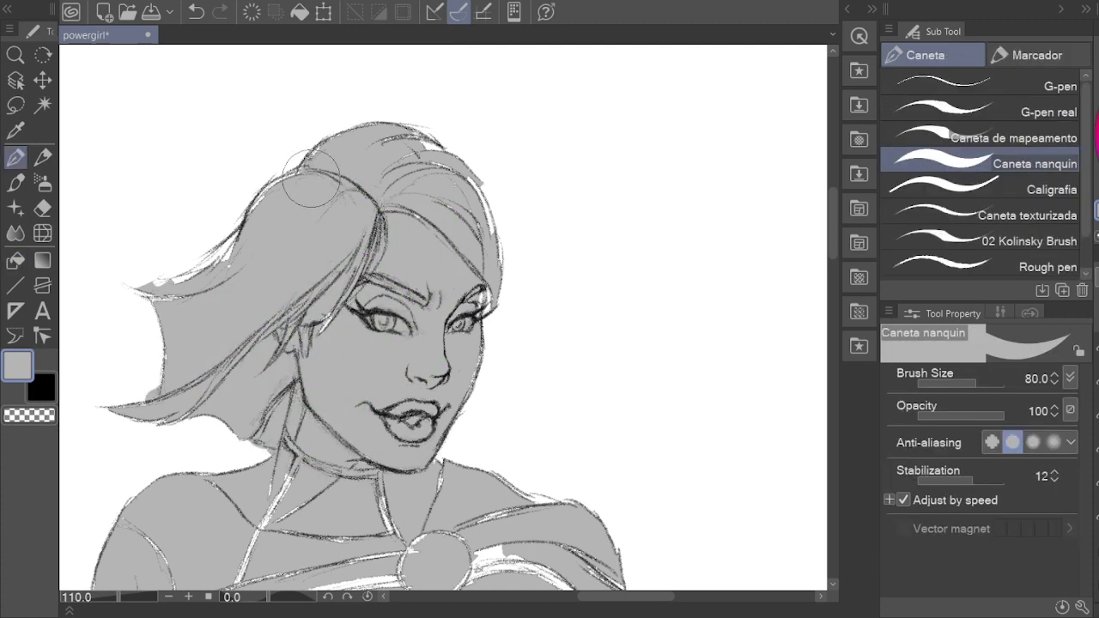
pyautogui.press('e')
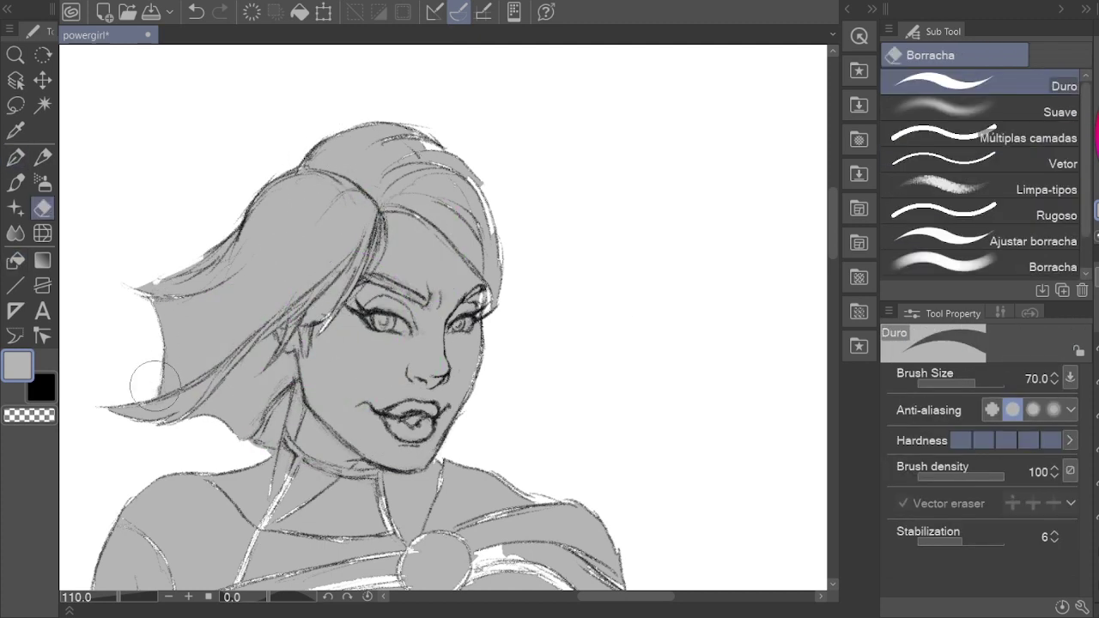
# Step: Refine the fill around the hair edges, face contour and neck with Caneta nanquin at size 25 and the eraser
pyautogui.press('p')
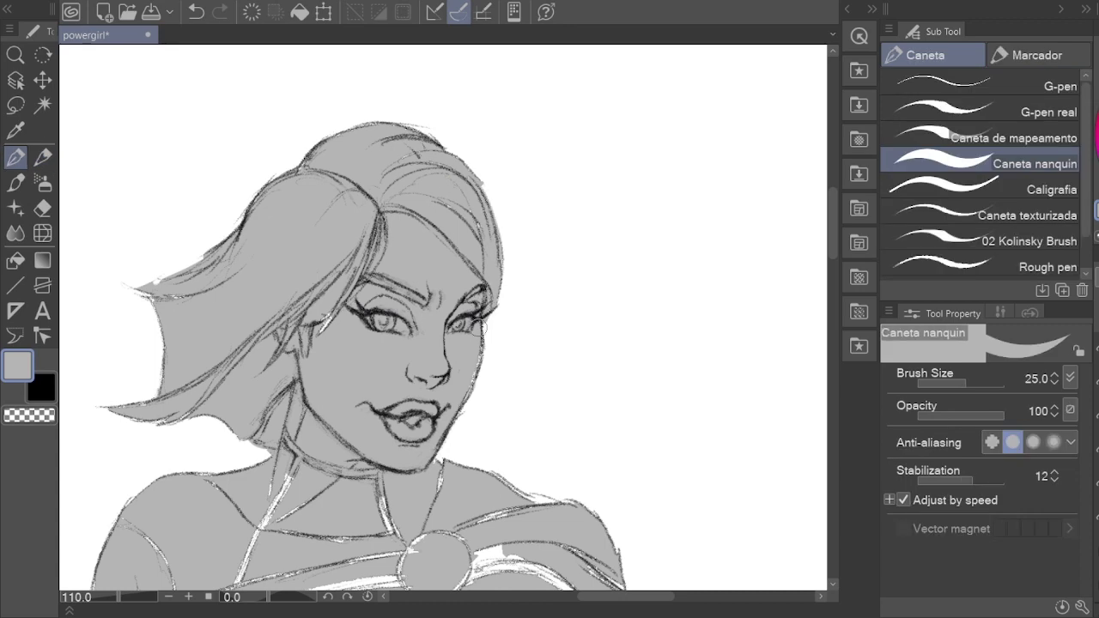
pyautogui.press('e')
pyautogui.scroll(-4, 498, 319)
pyautogui.press('p')
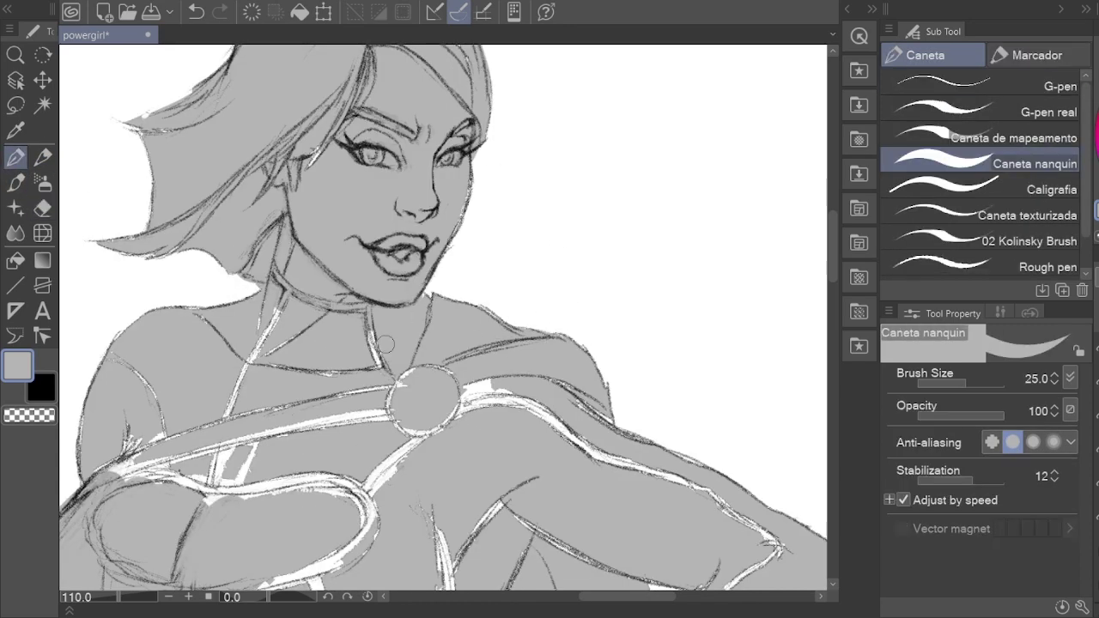
pyautogui.moveTo(386, 344); pyautogui.dragTo(343, 287)
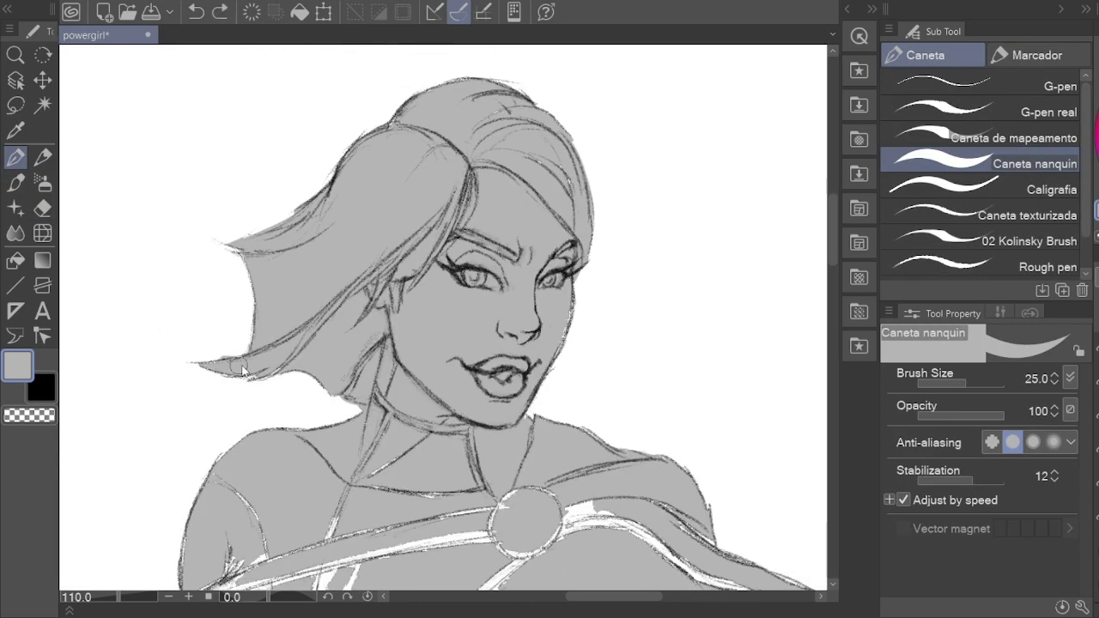
pyautogui.moveTo(391, 371); pyautogui.dragTo(514, 241)
pyautogui.scroll(-2, 382, 171)
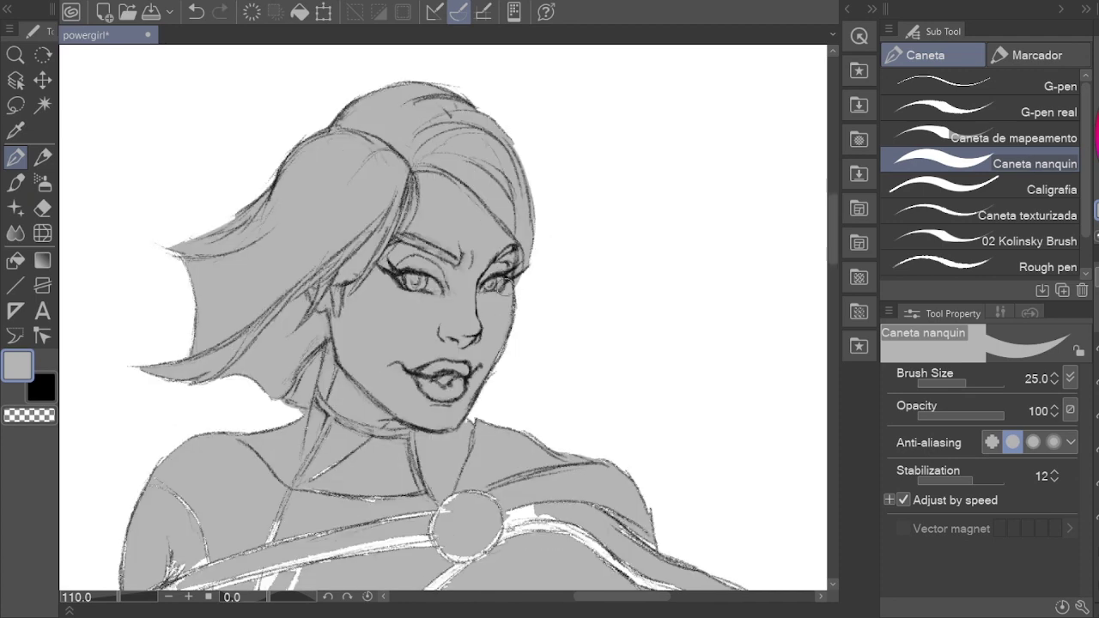
# Step: Fill the remaining white slivers along the chest straps, cape strap and neckline using the unfilled-area brush
pyautogui.hotkey('ctrl', '-')
pyautogui.press('g')
pyautogui.press('g')
pyautogui.moveTo(283, 257)
pyautogui.mouseDown()
pyautogui.moveTo(370, 413)
pyautogui.moveTo(518, 355)
pyautogui.moveTo(440, 311)
pyautogui.mouseUp()
pyautogui.moveTo(344, 247)
pyautogui.mouseDown()
pyautogui.moveTo(481, 434)
pyautogui.moveTo(495, 413)
pyautogui.mouseUp()
# Step: Fill the cape strip beside the hip and the white gaps around the belt and hand with light grey
pyautogui.press(',')
pyautogui.press(',')
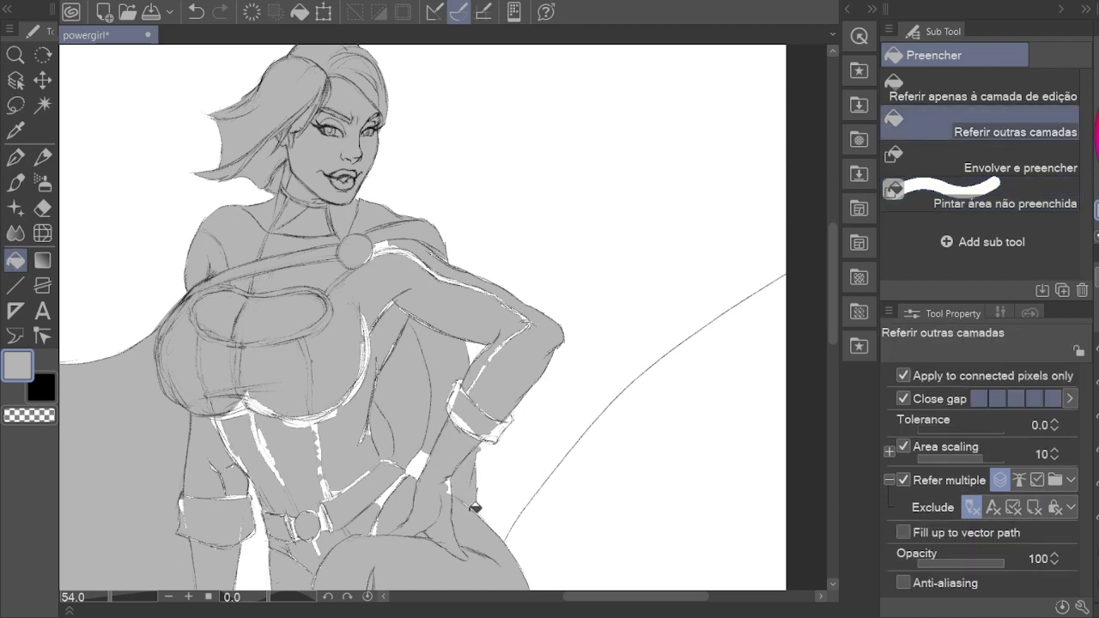
pyautogui.press('e')
pyautogui.press('g')
pyautogui.press('g')
pyautogui.moveTo(429, 523)
pyautogui.mouseDown()
pyautogui.moveTo(356, 429)
pyautogui.moveTo(206, 403)
pyautogui.mouseUp()
pyautogui.moveTo(387, 459); pyautogui.dragTo(421, 375)
# Step: Cover the white gaps on the corset, under the bust, along the bent arm and on its glove cuff with light grey
pyautogui.press('p')
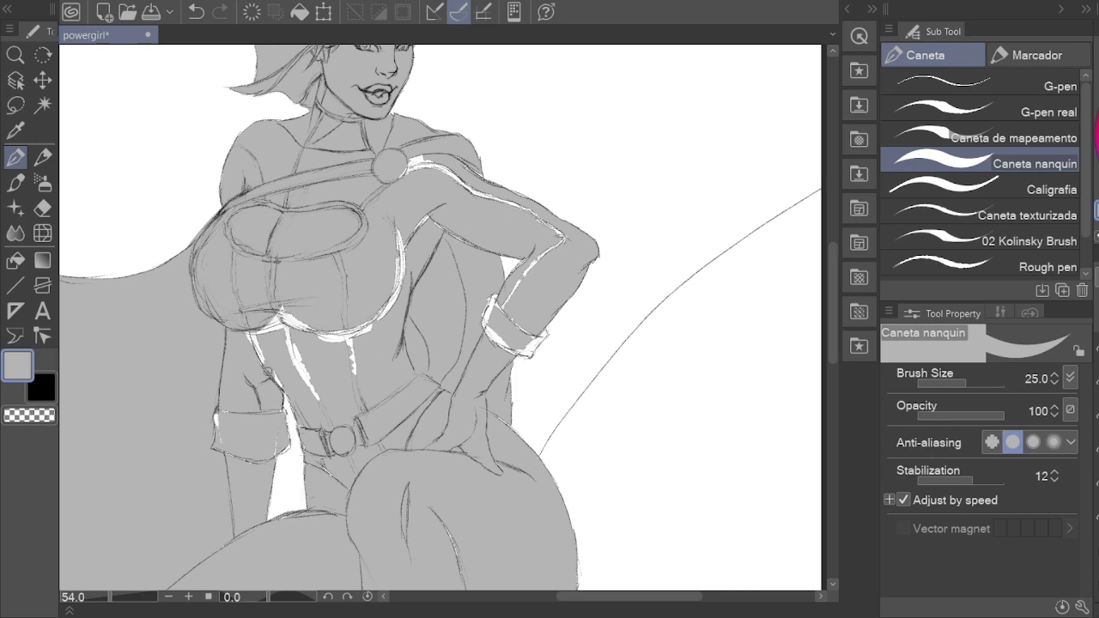
pyautogui.moveTo(429, 343); pyautogui.dragTo(503, 339)
pyautogui.press('g')
pyautogui.moveTo(378, 403)
pyautogui.mouseDown()
pyautogui.moveTo(318, 309)
pyautogui.moveTo(442, 373)
pyautogui.mouseUp()
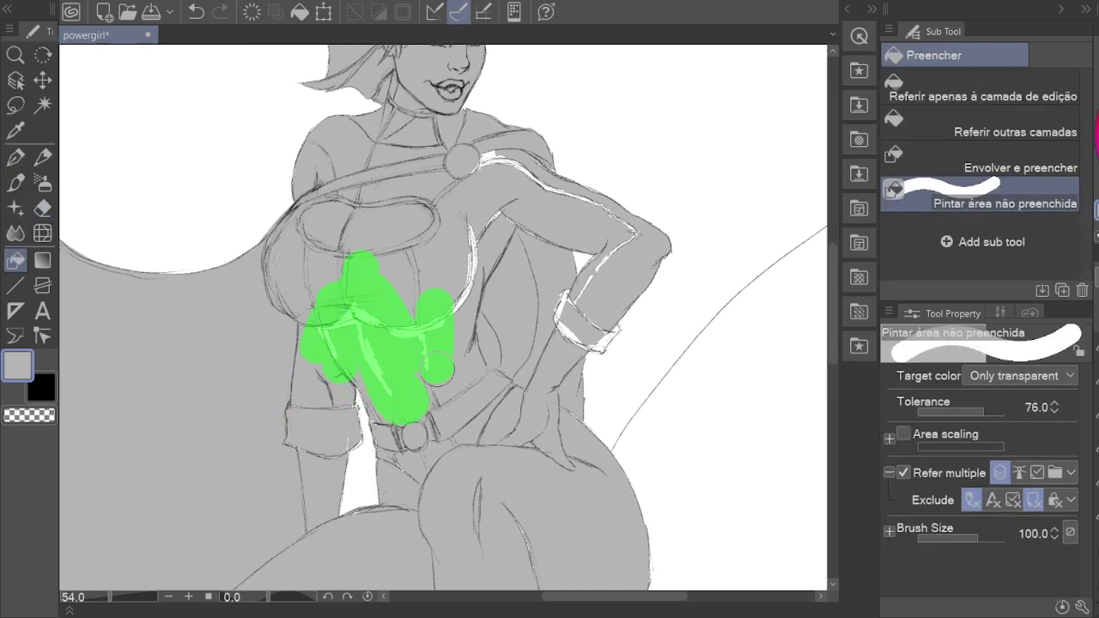
pyautogui.press('p')
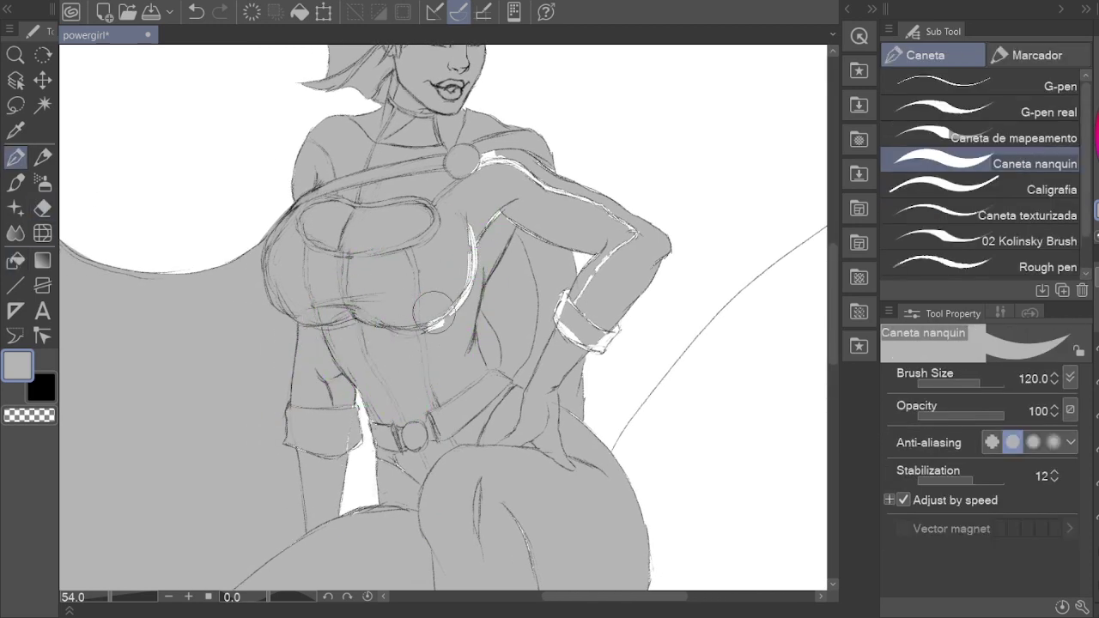
pyautogui.moveTo(433, 305); pyautogui.dragTo(507, 204)
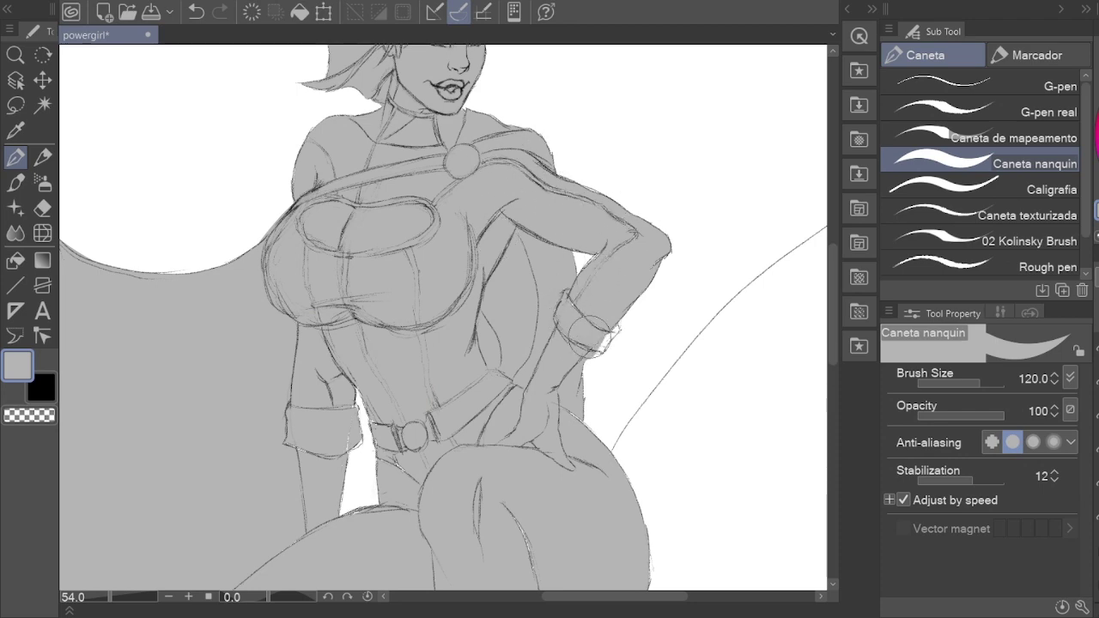
# Step: Clean the fill's edges around the hip, glove cuffs, rear foot and lower leg with the Duro eraser and Caneta nanquin at size 50
pyautogui.press('e')
pyautogui.scroll(-5, 588, 367)
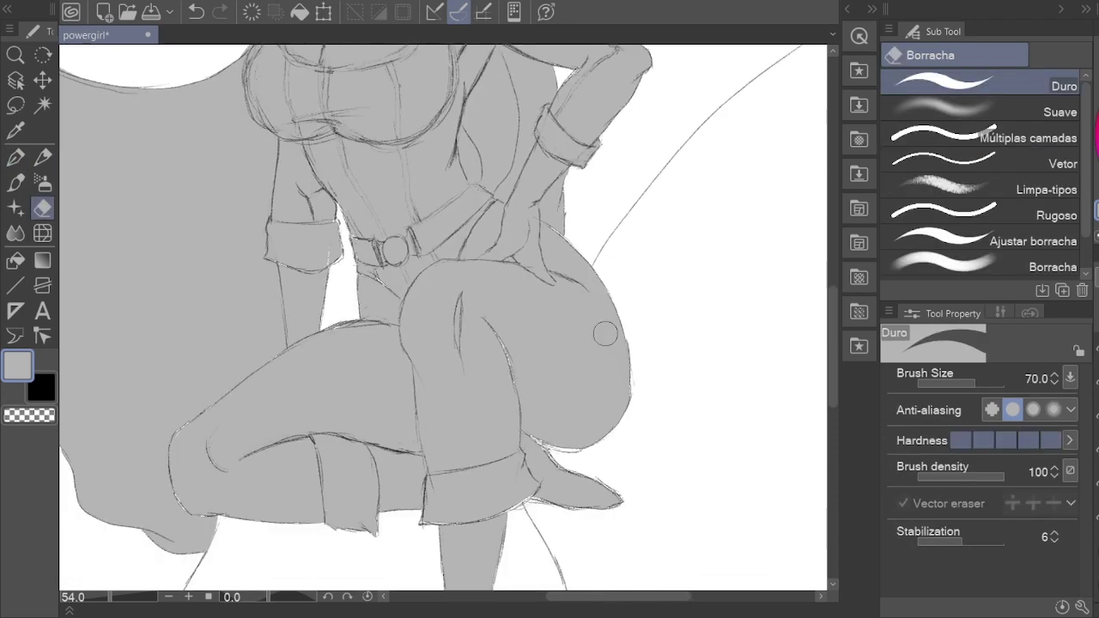
pyautogui.press('p')
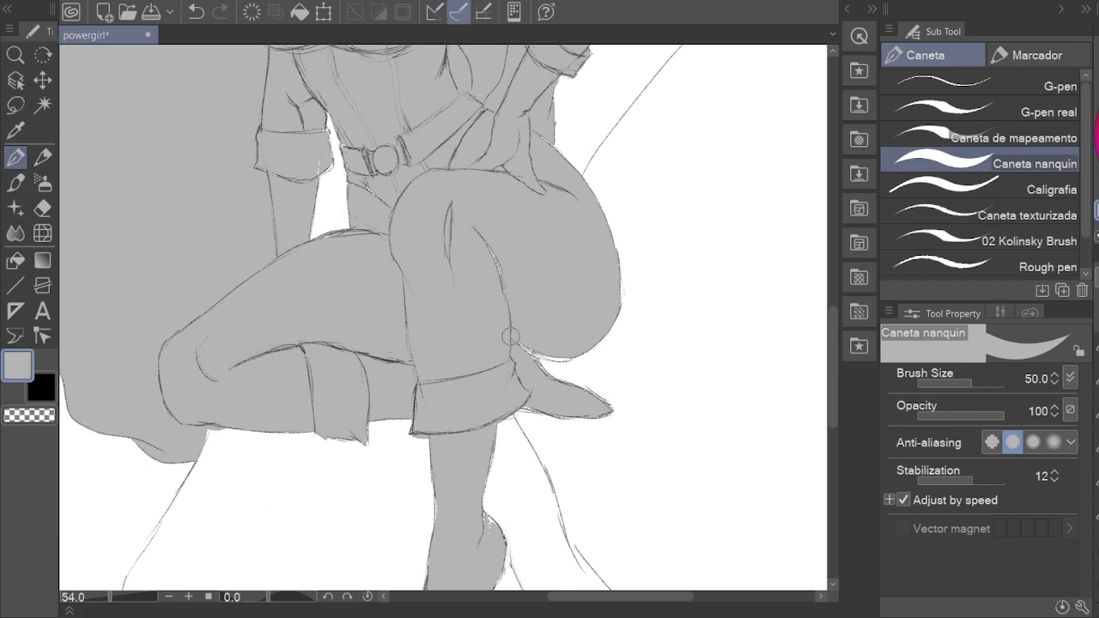
pyautogui.scroll(-3, 481, 515)
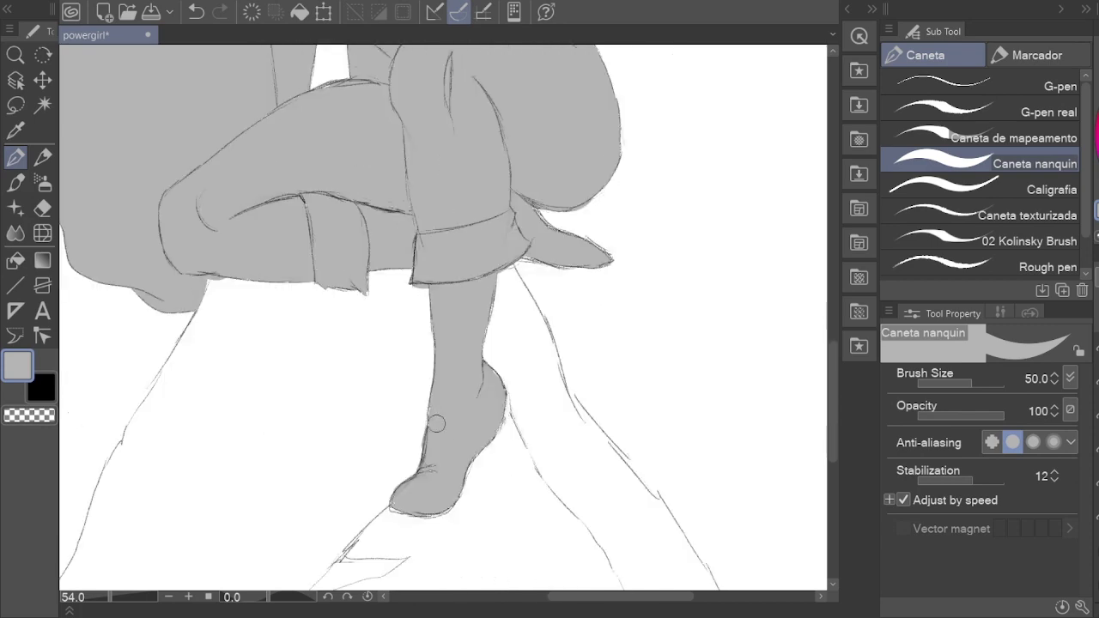
pyautogui.press('e')
# Step: Fill the opening between the straight arm and the torso with light grey using the unfilled-area brush, and save the file
pyautogui.press('g')
pyautogui.scroll(1, 523, 504)
pyautogui.scroll(-1, 516, 446)
pyautogui.scroll(8, 499, 376)
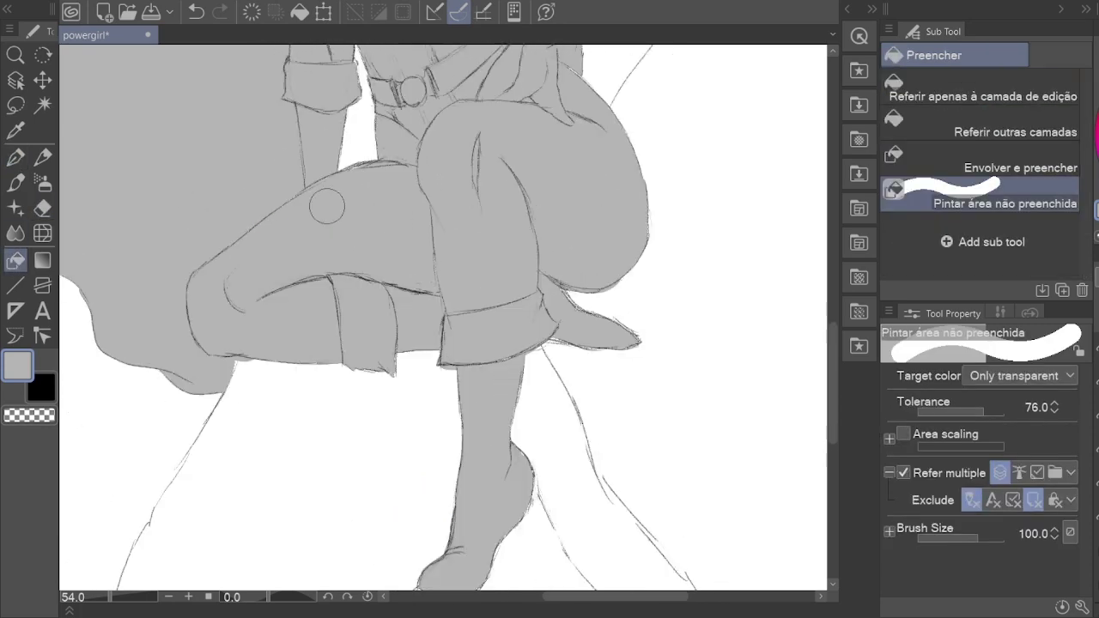
pyautogui.moveTo(361, 401); pyautogui.dragTo(361, 258)
pyautogui.scroll(-5, 461, 452)
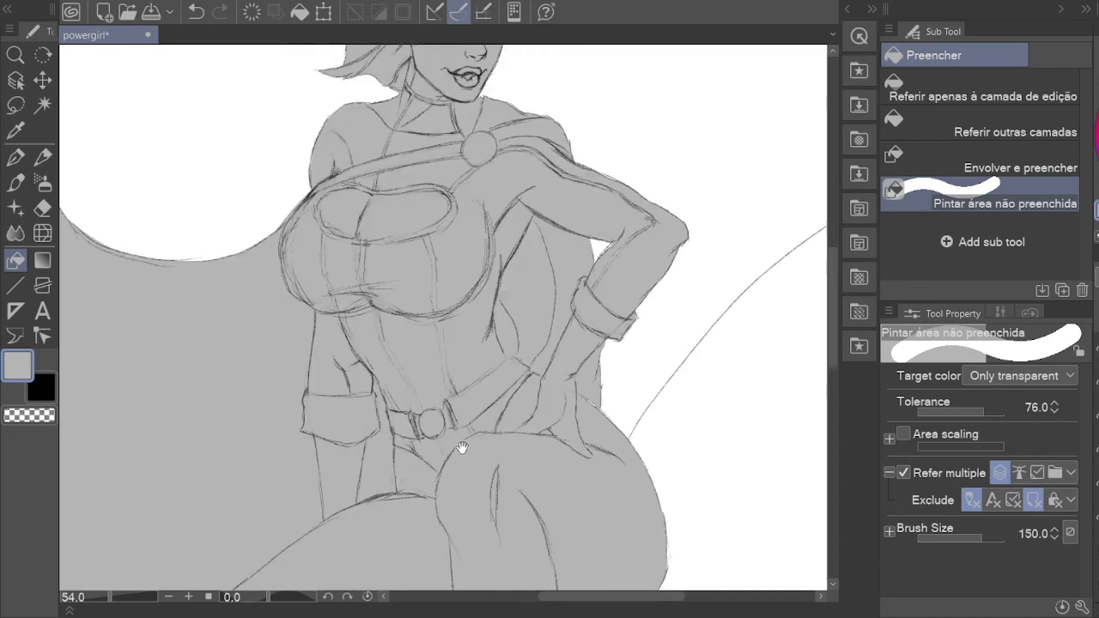
pyautogui.press('h')
pyautogui.scroll(-2, 475, 375)
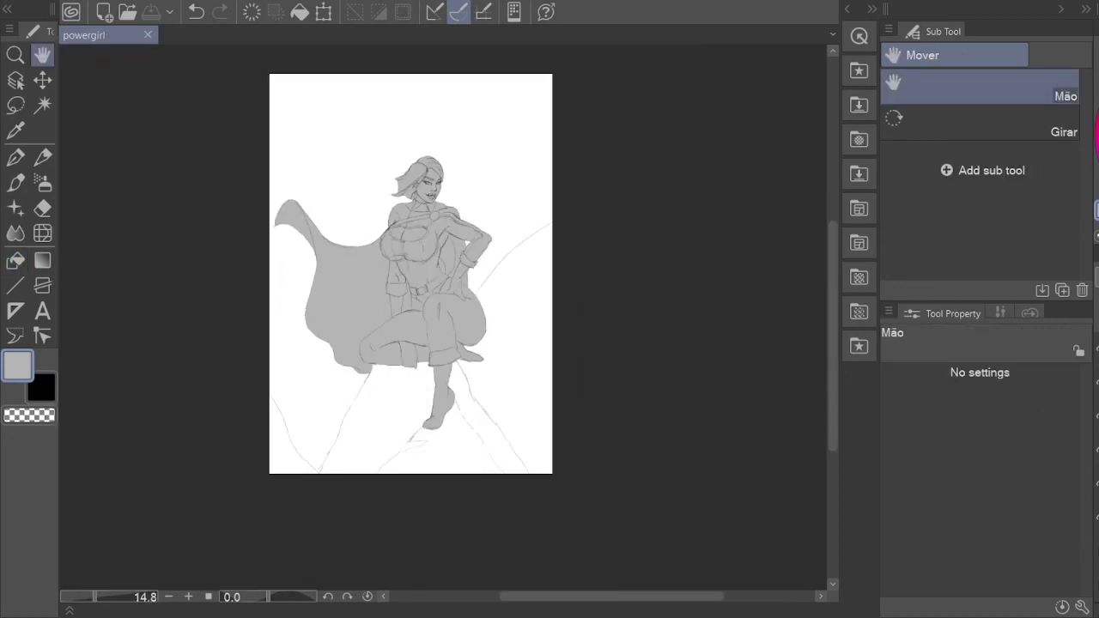
# Step: Tidy the silhouette around the boots, legs and cape hem over the grey gradient background with the Duro eraser at size 70, and save
pyautogui.scroll(5, 412, 395)
pyautogui.press('e')
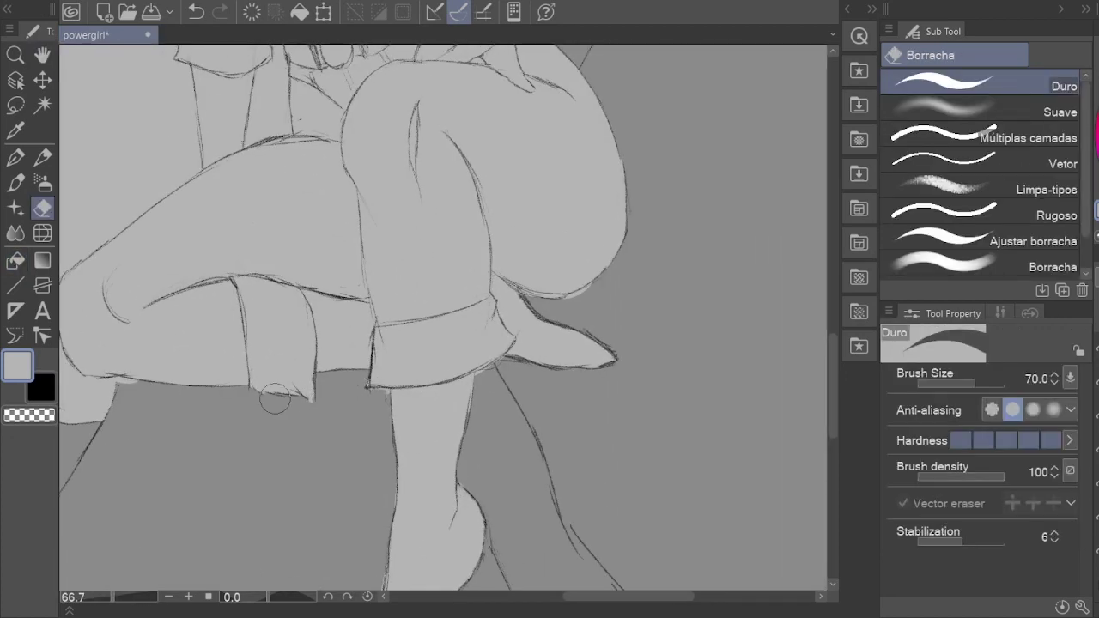
pyautogui.moveTo(275, 400)
pyautogui.mouseDown()
pyautogui.moveTo(219, 417)
pyautogui.moveTo(460, 379)
pyautogui.mouseUp()
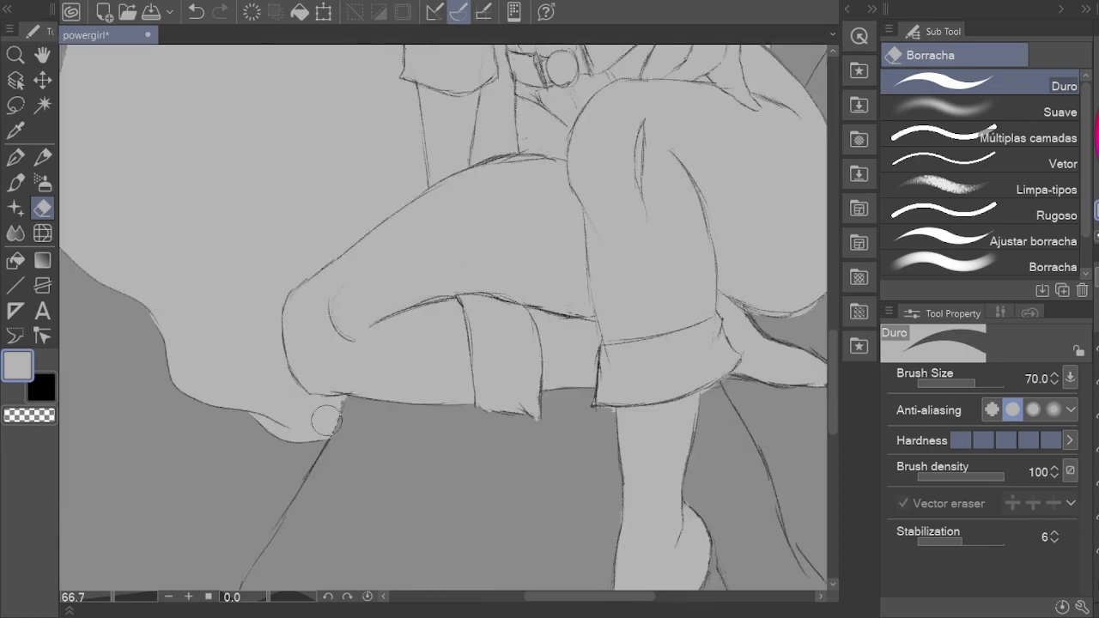
pyautogui.press('p')
pyautogui.press('h')
pyautogui.scroll(-8, 378, 363)
pyautogui.scroll(2, 340, 227)
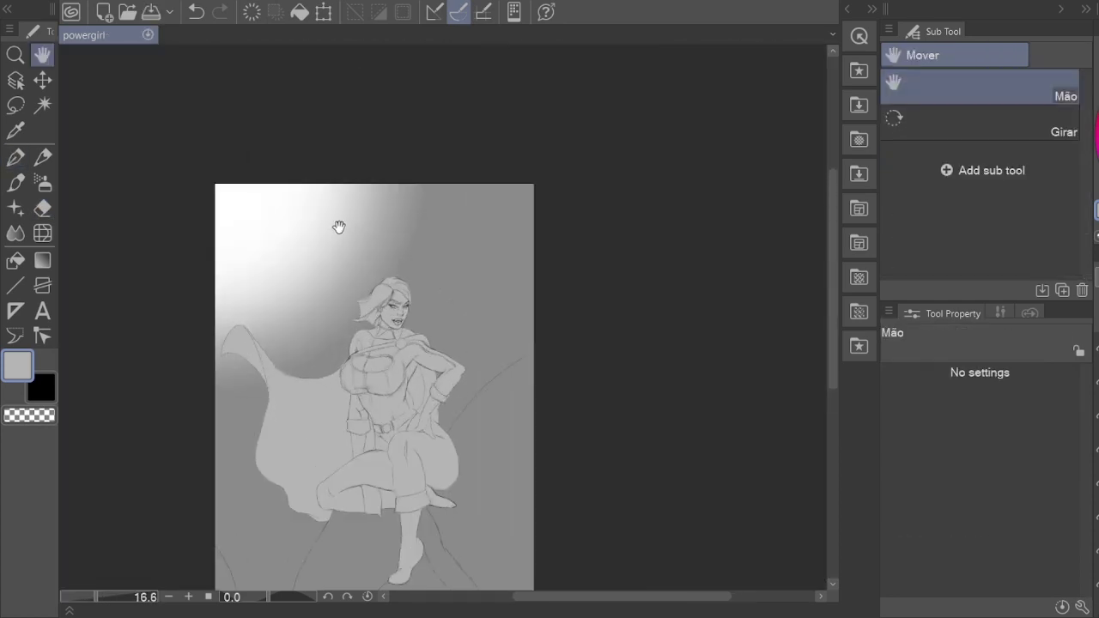
# Step: Paint lighter grey highlights on the swept hair and crown with the Hard-Soft brush
pyautogui.scroll(1, 339, 226)
pyautogui.press('b')
pyautogui.press('p')
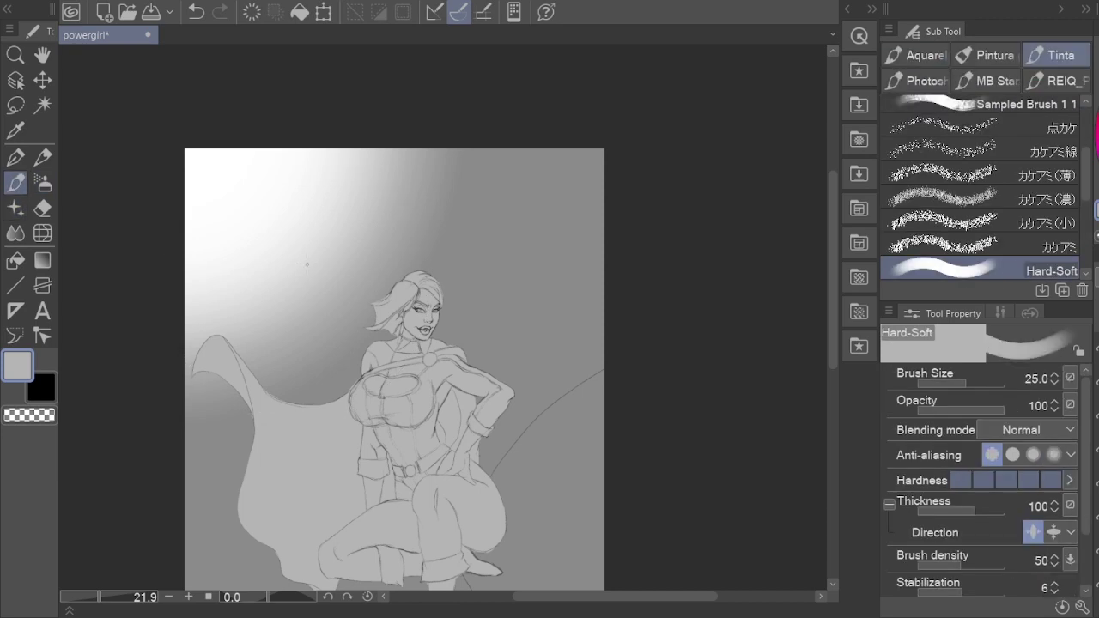
pyautogui.moveTo(378, 282)
pyautogui.mouseDown()
pyautogui.moveTo(409, 307)
pyautogui.moveTo(408, 327)
pyautogui.mouseUp()
pyautogui.scroll(3, 404, 292)
pyautogui.press('[')
pyautogui.press('[')
pyautogui.moveTo(455, 241)
pyautogui.mouseDown()
pyautogui.moveTo(493, 258)
pyautogui.moveTo(451, 365)
pyautogui.moveTo(482, 322)
pyautogui.mouseUp()
# Step: Soften the light grey highlight on the swept hair with the Borracha eraser and the Suave airbrush
pyautogui.press('e')
pyautogui.moveTo(468, 277); pyautogui.dragTo(460, 354)
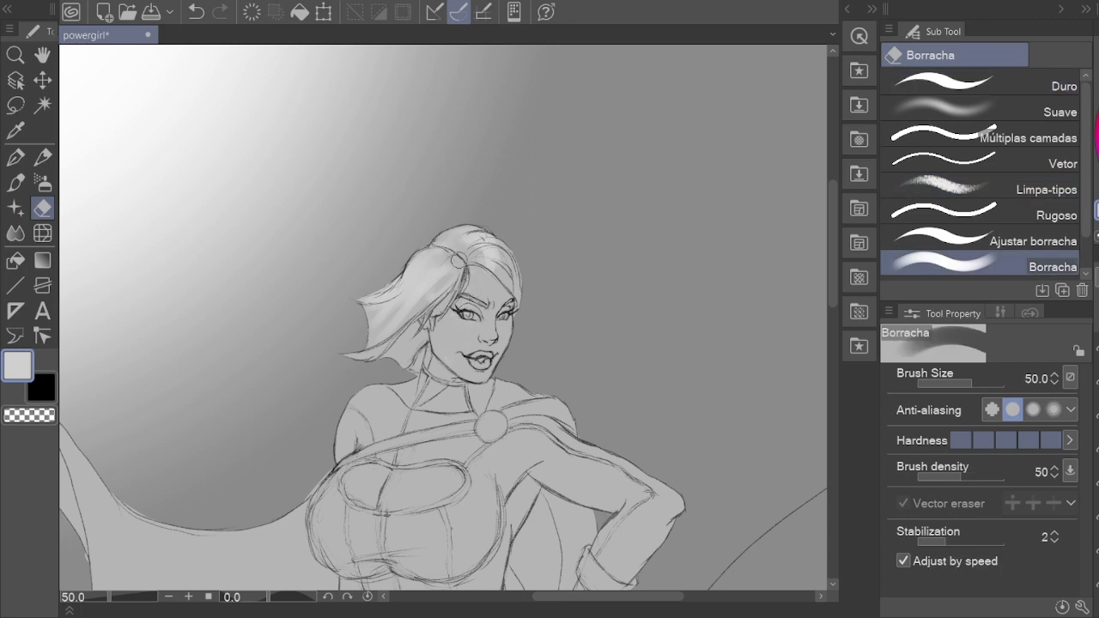
pyautogui.press(']')
pyautogui.press(']')
pyautogui.moveTo(378, 274)
pyautogui.mouseDown()
pyautogui.moveTo(307, 246)
pyautogui.moveTo(447, 361)
pyautogui.mouseUp()
pyautogui.moveTo(455, 317); pyautogui.dragTo(433, 273)
pyautogui.press('b')
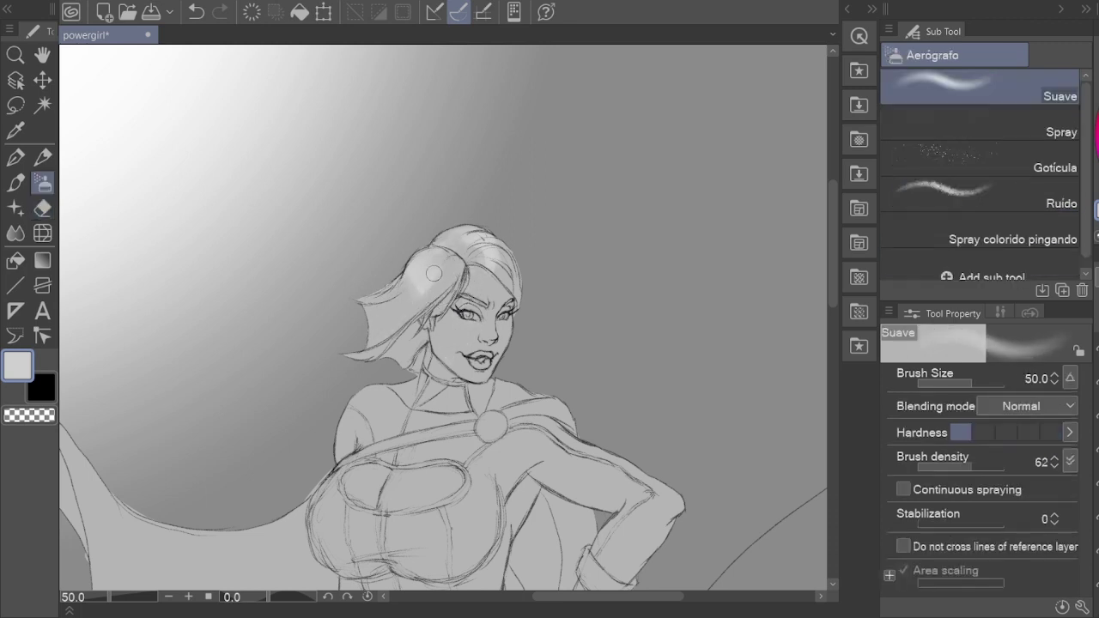
# Step: Paint light grey highlights on both cheeks with the Hard-Soft brush
pyautogui.press('p')
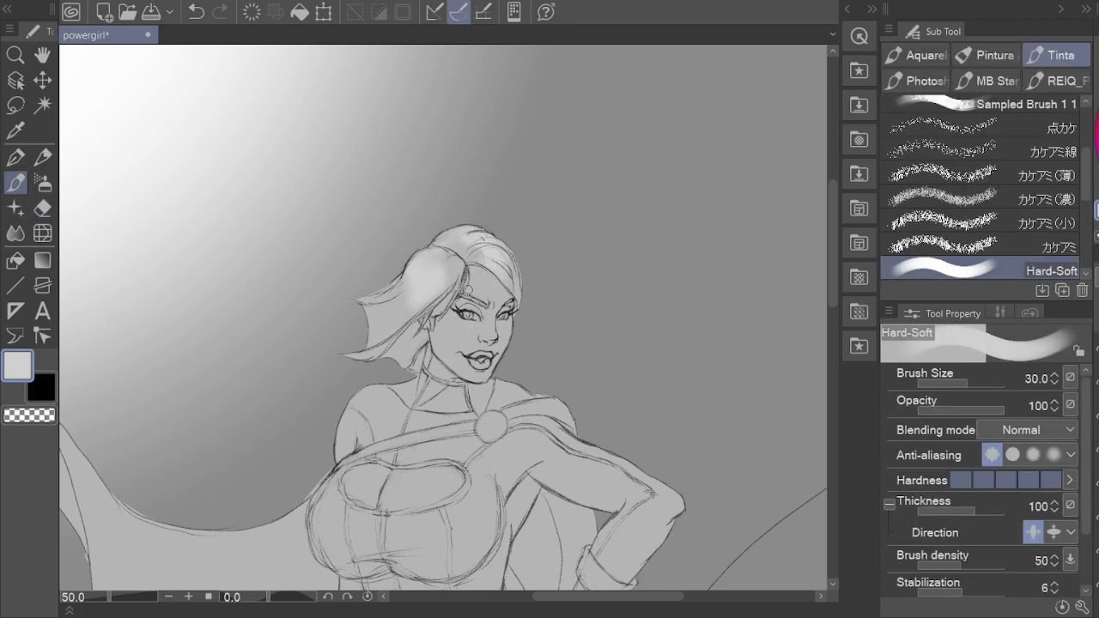
pyautogui.press('[')
pyautogui.press('[')
pyautogui.press('[')
pyautogui.press('[')
pyautogui.scroll(3, 466, 305)
pyautogui.moveTo(463, 337); pyautogui.dragTo(477, 345)
pyautogui.press('[')
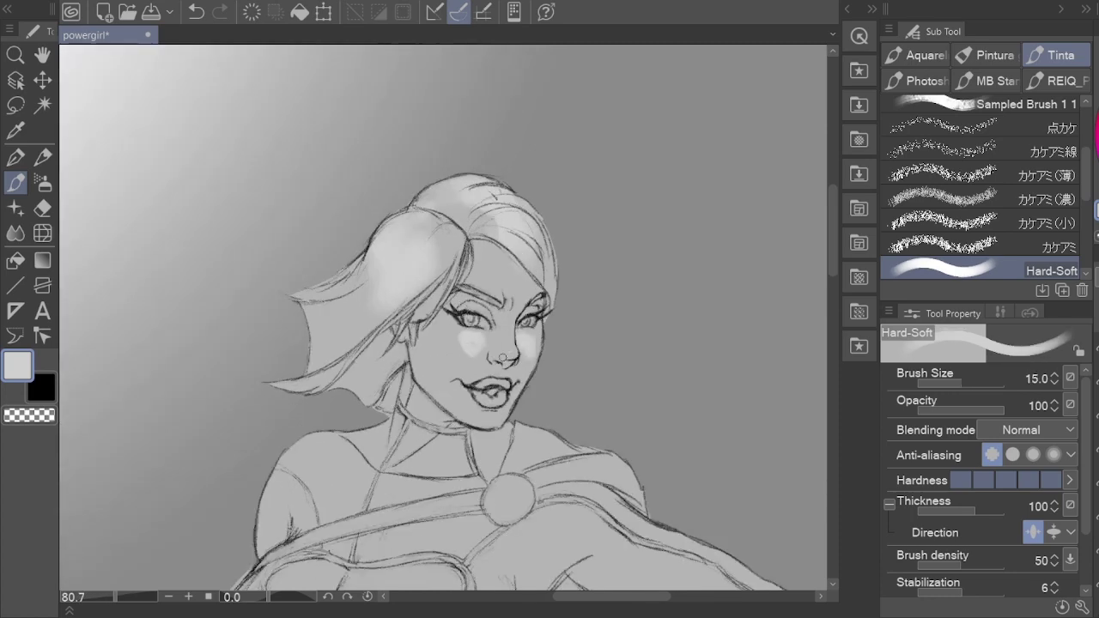
pyautogui.press(']')
pyautogui.press(']')
pyautogui.moveTo(468, 361)
pyautogui.mouseDown()
pyautogui.moveTo(444, 340)
pyautogui.moveTo(444, 368)
pyautogui.mouseUp()
pyautogui.press(']')
pyautogui.press(']')
# Step: Paint light grey highlights on the forehead and down the nose with the Hard-Soft brush at size 25
pyautogui.scroll(4, 459, 354)
pyautogui.press('[')
pyautogui.press(']')
pyautogui.moveTo(537, 215)
pyautogui.mouseDown()
pyautogui.moveTo(550, 173)
pyautogui.moveTo(592, 238)
pyautogui.mouseUp()
pyautogui.press('e')
pyautogui.press('b')
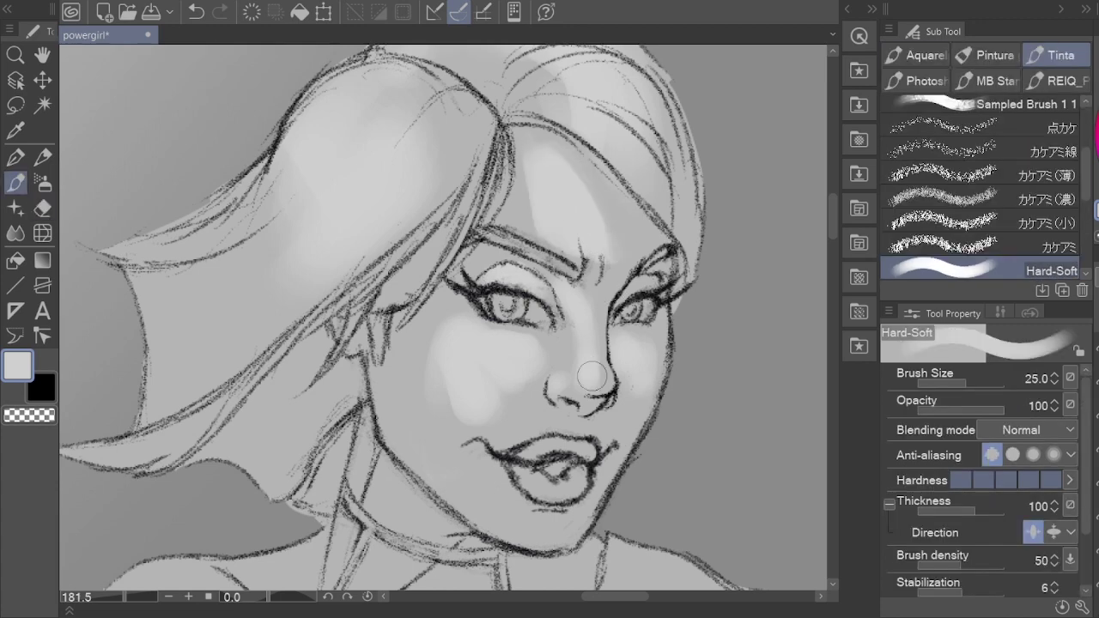
# Step: Trim the highlight along the nose with a small Borracha eraser and undo the last stroke
pyautogui.press('e')
pyautogui.press('[')
pyautogui.press('[')
pyautogui.press('[')
pyautogui.moveTo(597, 305)
pyautogui.mouseDown()
pyautogui.moveTo(561, 335)
pyautogui.moveTo(599, 337)
pyautogui.moveTo(592, 386)
pyautogui.mouseUp()
pyautogui.press('b')
pyautogui.hotkey('ctrl', 'z')
# Step: Fade out the highlight on the near cheek with the Borracha eraser at size 40
pyautogui.press('j')
pyautogui.press('[')
pyautogui.press('[')
pyautogui.press('[')
pyautogui.press('[')
pyautogui.press('[')
pyautogui.press('[')
pyautogui.press('e')
pyautogui.moveTo(549, 352)
pyautogui.mouseDown()
pyautogui.moveTo(529, 377)
pyautogui.moveTo(526, 329)
pyautogui.moveTo(530, 361)
pyautogui.moveTo(434, 371)
pyautogui.moveTo(503, 417)
pyautogui.mouseUp()
pyautogui.press(']')
pyautogui.press(']')
pyautogui.press(']')
pyautogui.press(']')
pyautogui.press(']')
pyautogui.press(']')
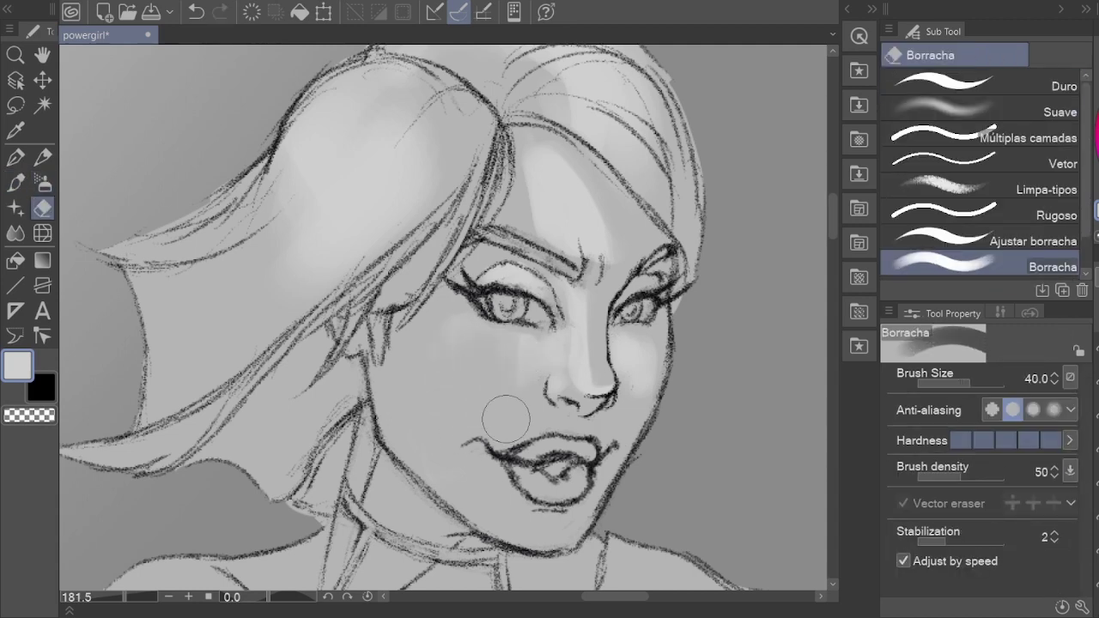
# Step: Airbrush a soft tapered highlight under the near eye with Suave and refine the nose area with the Borracha eraser at size 15
pyautogui.press('b')
pyautogui.press(']')
pyautogui.press(']')
pyautogui.press(']')
pyautogui.moveTo(515, 335)
pyautogui.mouseDown()
pyautogui.moveTo(487, 388)
pyautogui.moveTo(471, 356)
pyautogui.moveTo(515, 412)
pyautogui.mouseUp()
pyautogui.press('e')
pyautogui.press(']')
pyautogui.moveTo(565, 309)
pyautogui.mouseDown()
pyautogui.moveTo(584, 352)
pyautogui.moveTo(588, 319)
pyautogui.mouseUp()
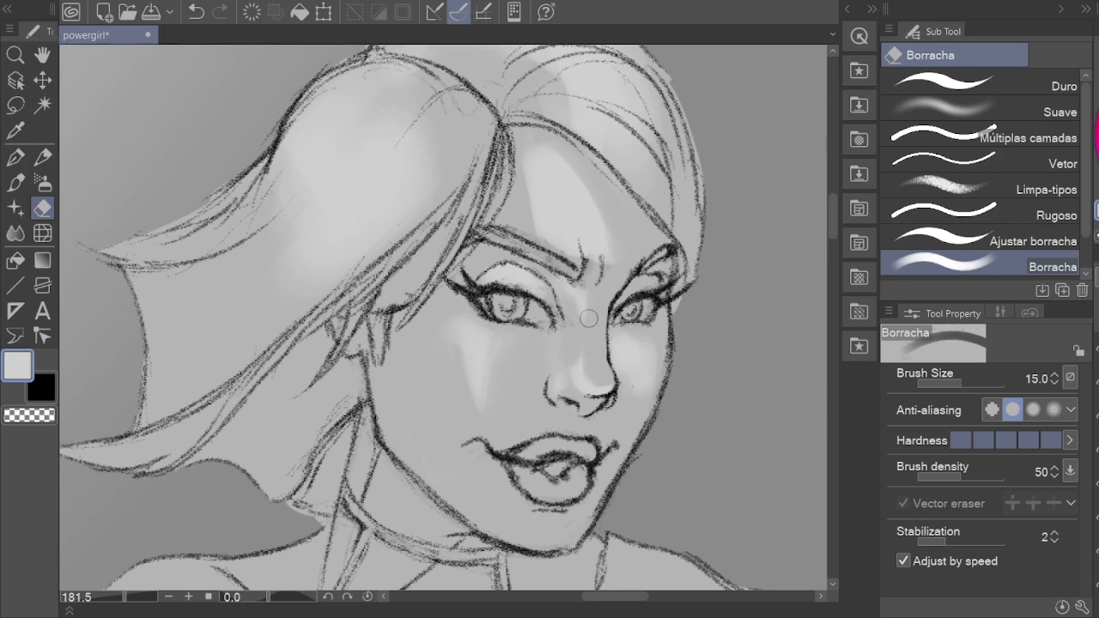
pyautogui.press('b')
pyautogui.scroll(-1, 518, 342)
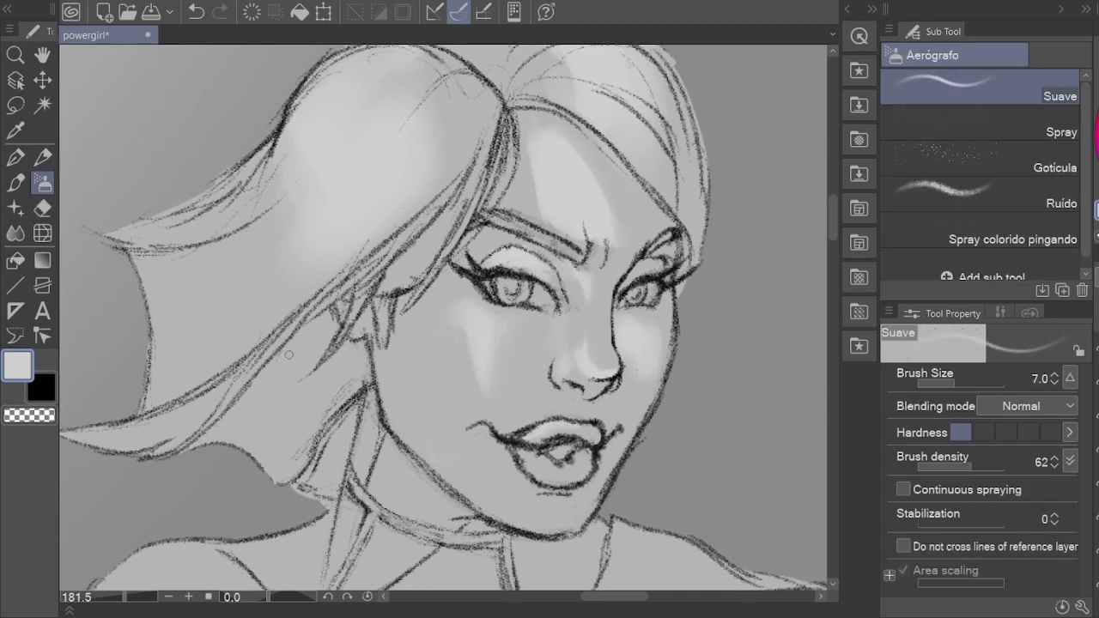
# Step: Paint a light grey highlight over the shoulder and upper arm beside the swept hair with the Hard-Soft brush at size 30
pyautogui.press('p')
pyautogui.scroll(-4, 289, 354)
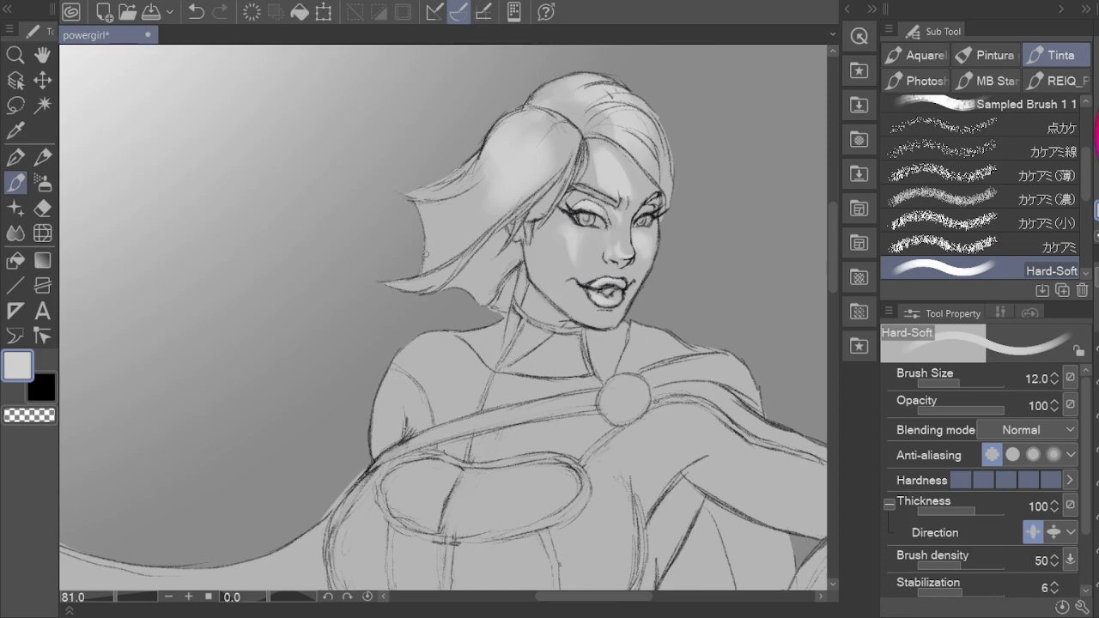
pyautogui.press(']')
pyautogui.press(']')
pyautogui.press(']')
pyautogui.press(']')
pyautogui.press(']')
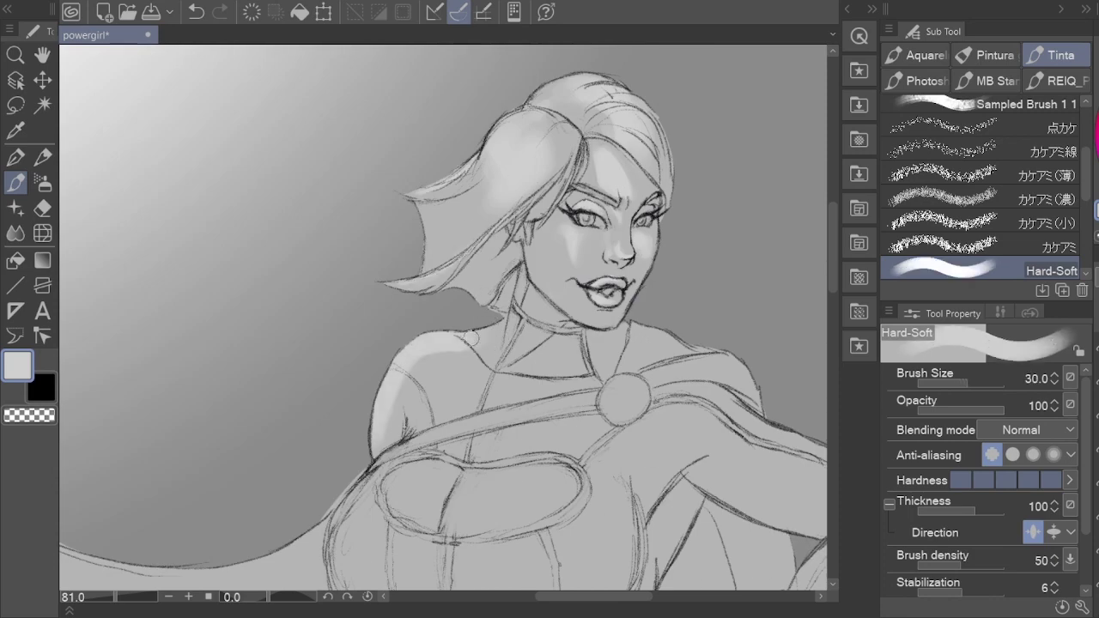
# Step: Highlight the cape strap across the chest and its round clasp with the Hard-Soft brush at size 17
pyautogui.press('[')
pyautogui.press('[')
pyautogui.press('[')
pyautogui.moveTo(471, 338)
pyautogui.mouseDown()
pyautogui.moveTo(481, 266)
pyautogui.moveTo(545, 363)
pyautogui.moveTo(517, 379)
pyautogui.mouseUp()
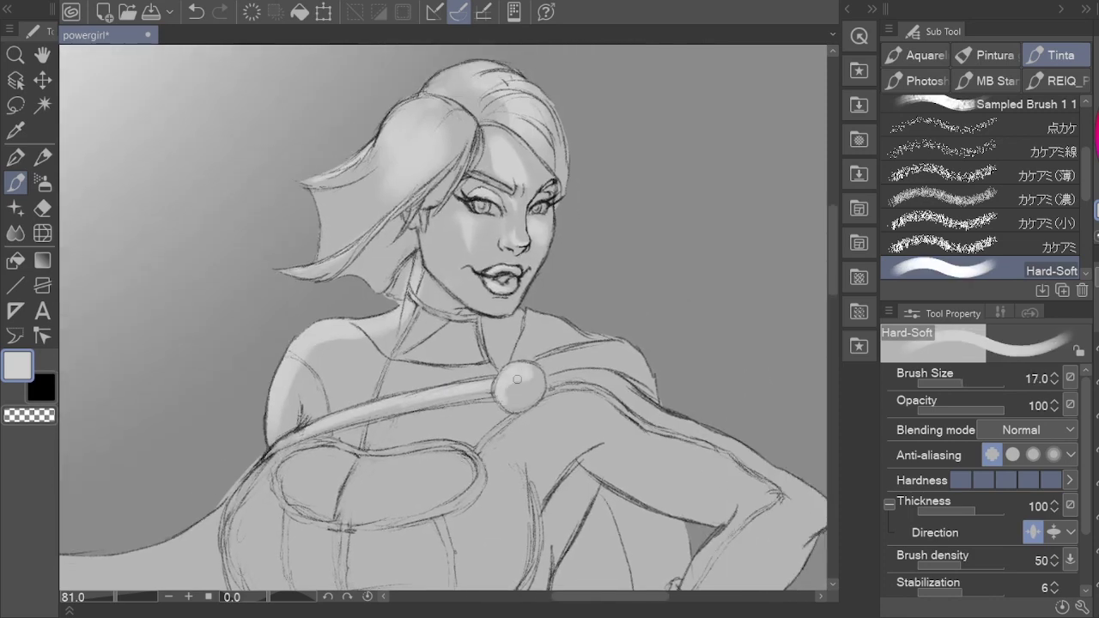
# Step: Add a thin highlight from the far cheek down to the jaw with the Hard-Soft brush at size 12
pyautogui.press('e')
pyautogui.press('p')
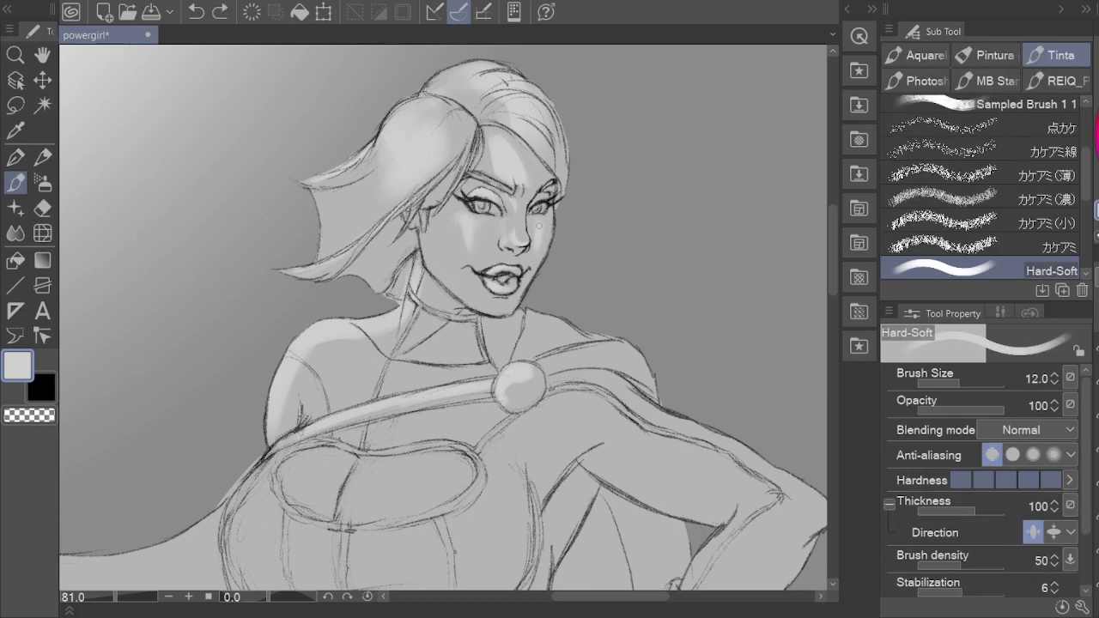
pyautogui.moveTo(537, 226); pyautogui.dragTo(533, 288)
pyautogui.press('e')
pyautogui.press('p')
# Step: Paint light grey highlights on the skin inside the costume's chest opening with the Hard-Soft brush at size 60
pyautogui.scroll(3, 601, 196)
pyautogui.press(']')
pyautogui.press(']')
pyautogui.press(']')
pyautogui.press(']')
pyautogui.press(']')
pyautogui.press(']')
pyautogui.press(']')
pyautogui.press(']')
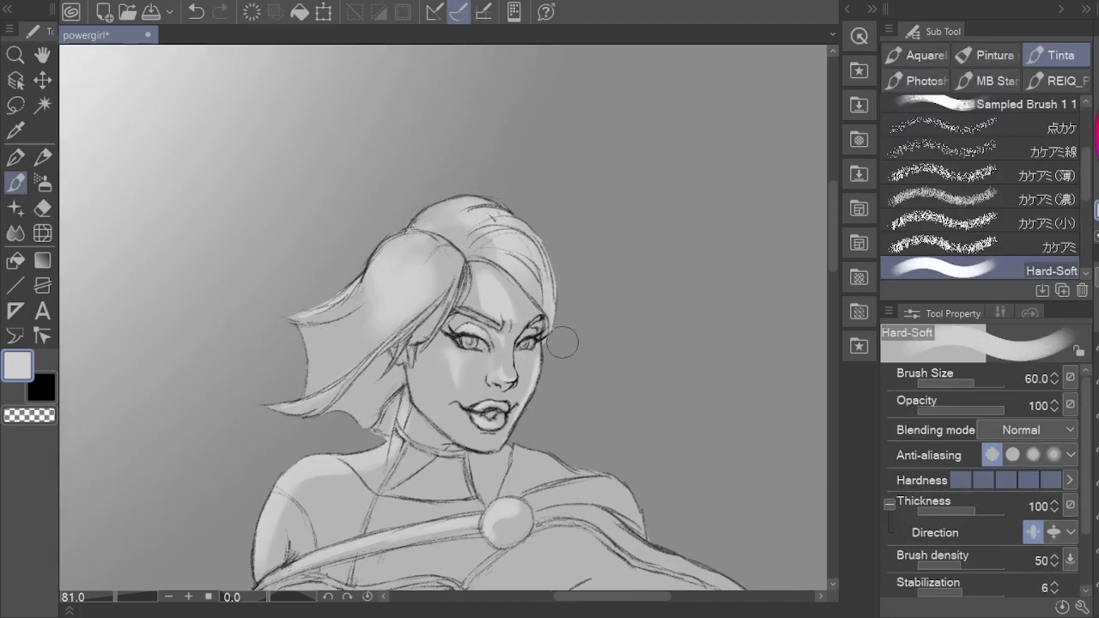
pyautogui.scroll(-3, 563, 343)
pyautogui.press('e')
pyautogui.press(']')
pyautogui.press('p')
pyautogui.scroll(-3, 580, 279)
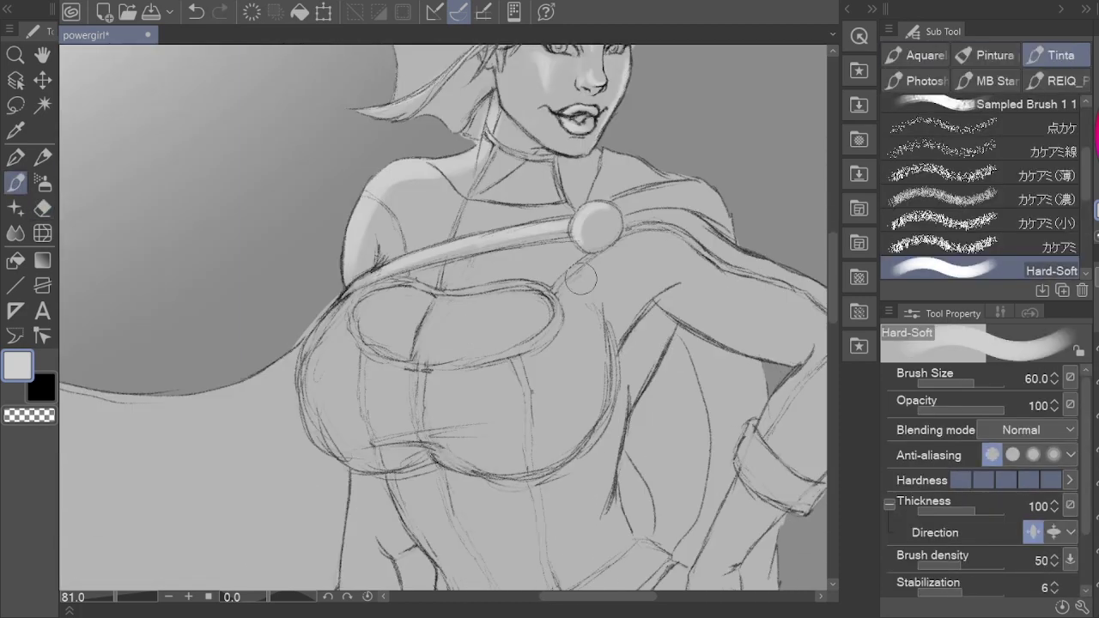
pyautogui.moveTo(365, 296); pyautogui.dragTo(395, 322)
pyautogui.moveTo(516, 313)
pyautogui.mouseDown()
pyautogui.moveTo(467, 328)
pyautogui.moveTo(541, 313)
pyautogui.mouseUp()
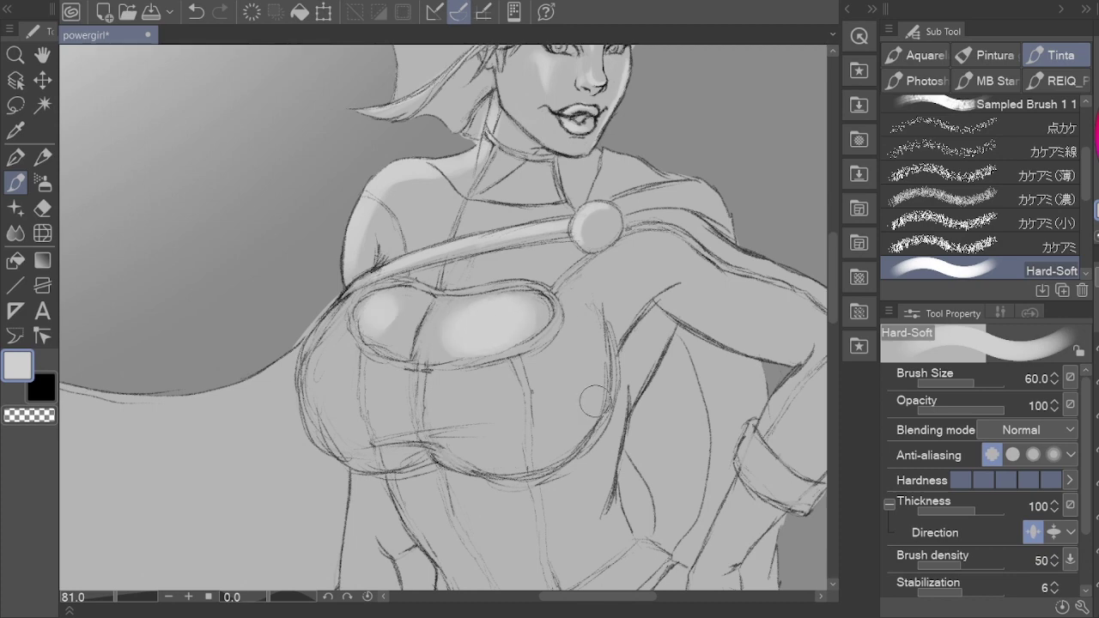
# Step: Extend the highlights onto the costume around the chest opening with the Hard-Soft brush at size 60
pyautogui.moveTo(382, 314); pyautogui.dragTo(369, 348)
pyautogui.moveTo(516, 357)
pyautogui.mouseDown()
pyautogui.moveTo(502, 295)
pyautogui.moveTo(461, 320)
pyautogui.mouseUp()
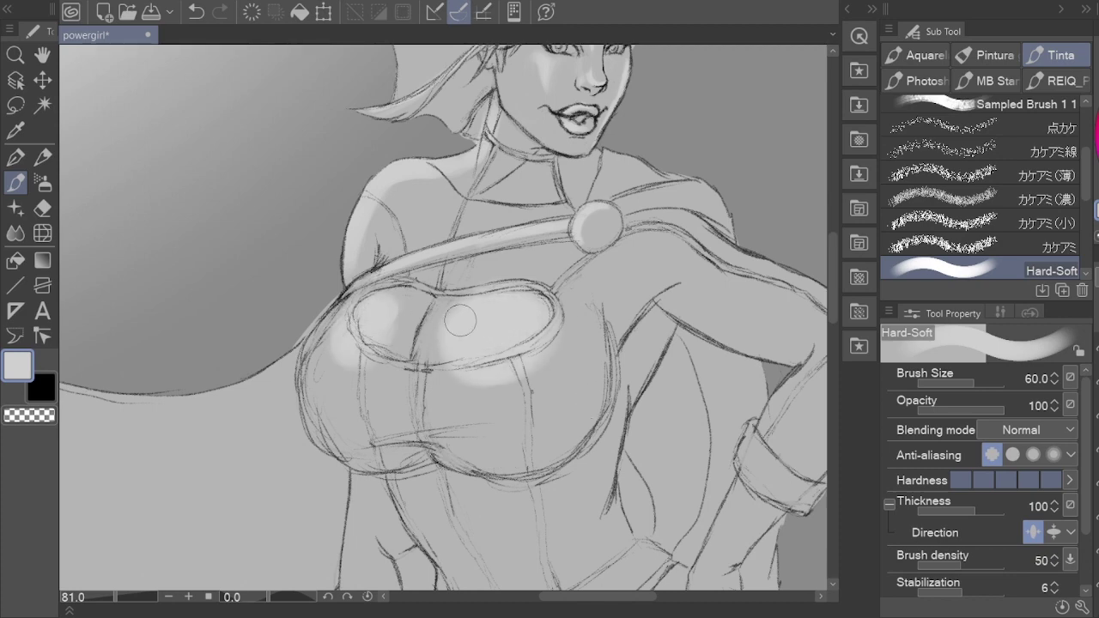
pyautogui.moveTo(335, 344); pyautogui.dragTo(364, 305)
pyautogui.scroll(2, 365, 305)
pyautogui.scroll(-2, 365, 305)
# Step: Paint broad light grey highlights across the upper part of the flowing cape with the Hard-Soft brush at size 120
pyautogui.moveTo(258, 257)
pyautogui.mouseDown()
pyautogui.moveTo(208, 216)
pyautogui.moveTo(464, 382)
pyautogui.mouseUp()
pyautogui.moveTo(367, 378); pyautogui.dragTo(360, 330)
pyautogui.moveTo(240, 287)
pyautogui.mouseDown()
pyautogui.moveTo(314, 327)
pyautogui.moveTo(512, 382)
pyautogui.moveTo(306, 435)
pyautogui.mouseUp()
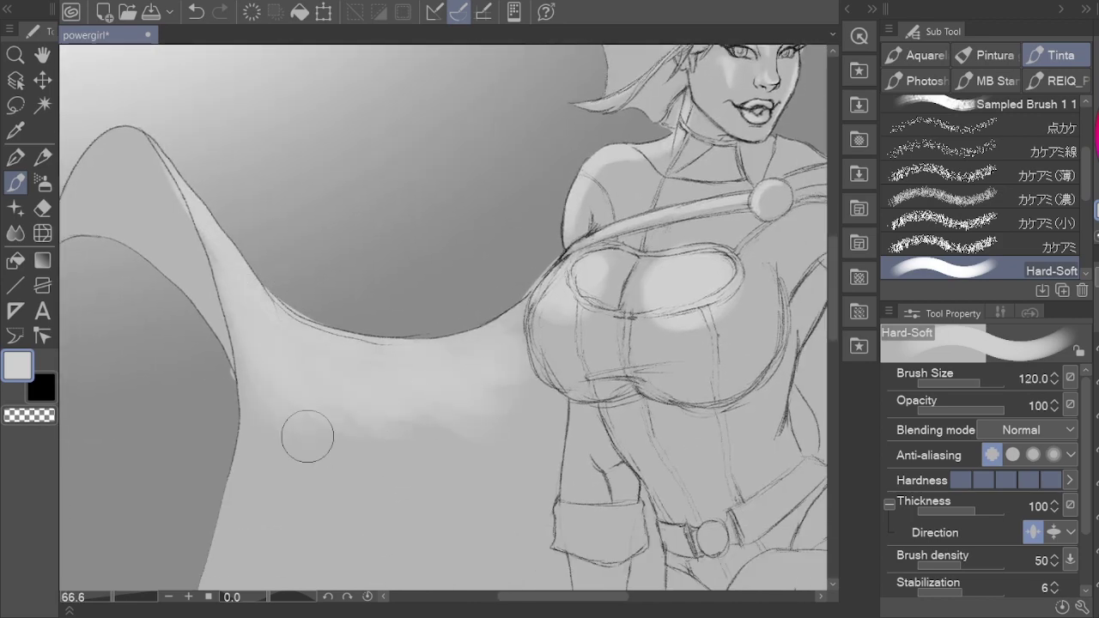
# Step: Blend the cape's highlight into the base grey with the Combinar tool at size 170
pyautogui.moveTo(529, 313); pyautogui.dragTo(529, 220)
pyautogui.press('e')
pyautogui.press('j')
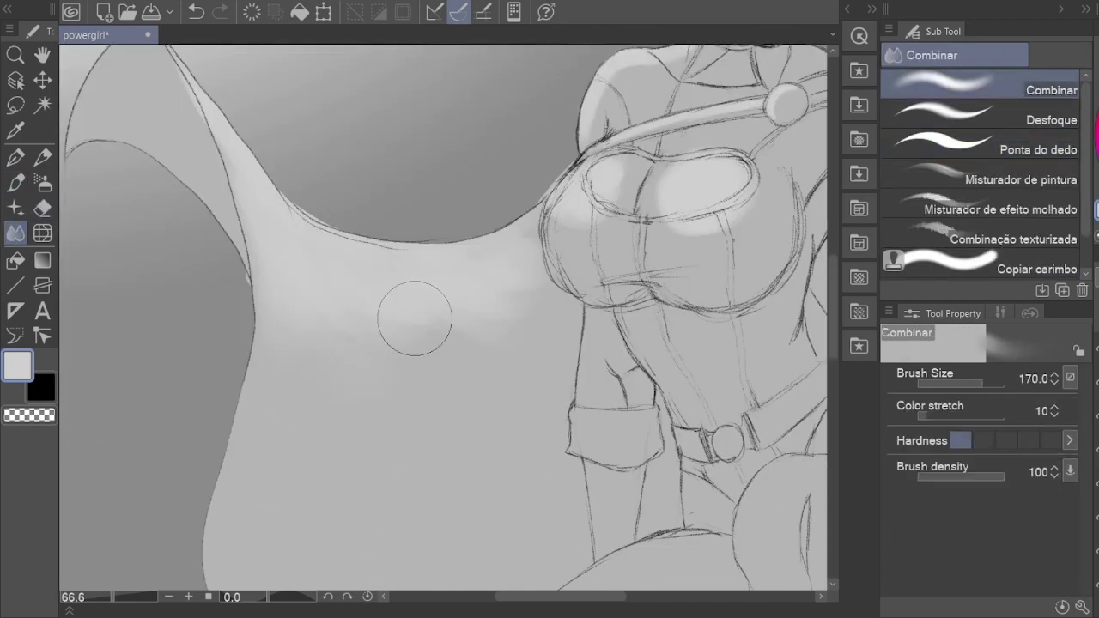
# Step: Choose the Duro eraser, and highlight the straight arm and the cape's shoulder fold with the Hard-Soft brush at size 30
pyautogui.press('e')
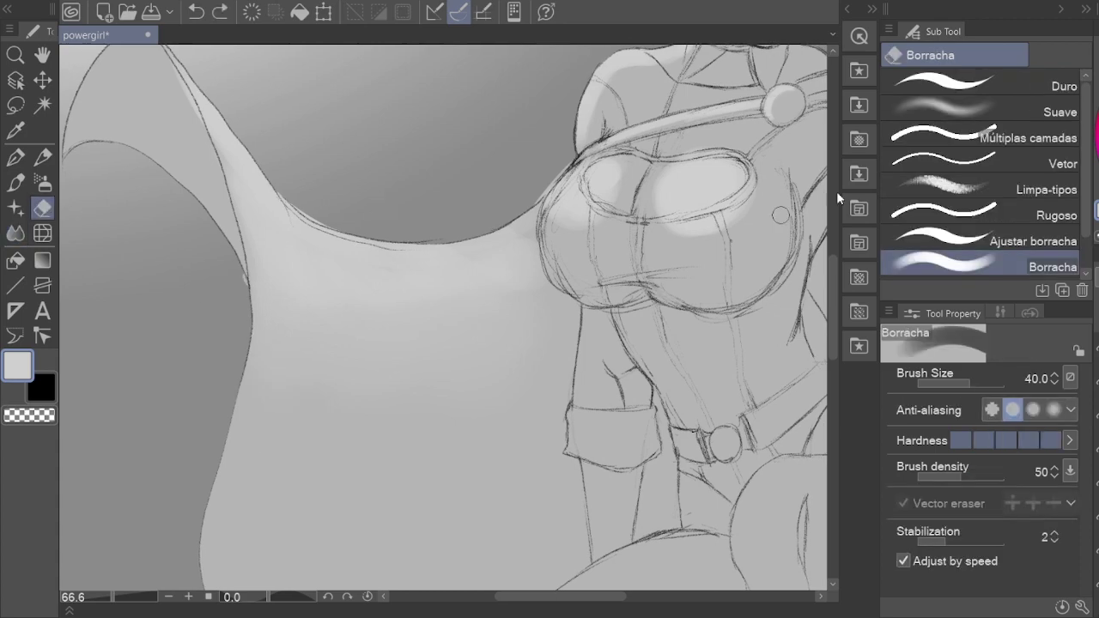
pyautogui.click(979, 84)
pyautogui.scroll(-1, 246, 231)
pyautogui.scroll(-3, 478, 233)
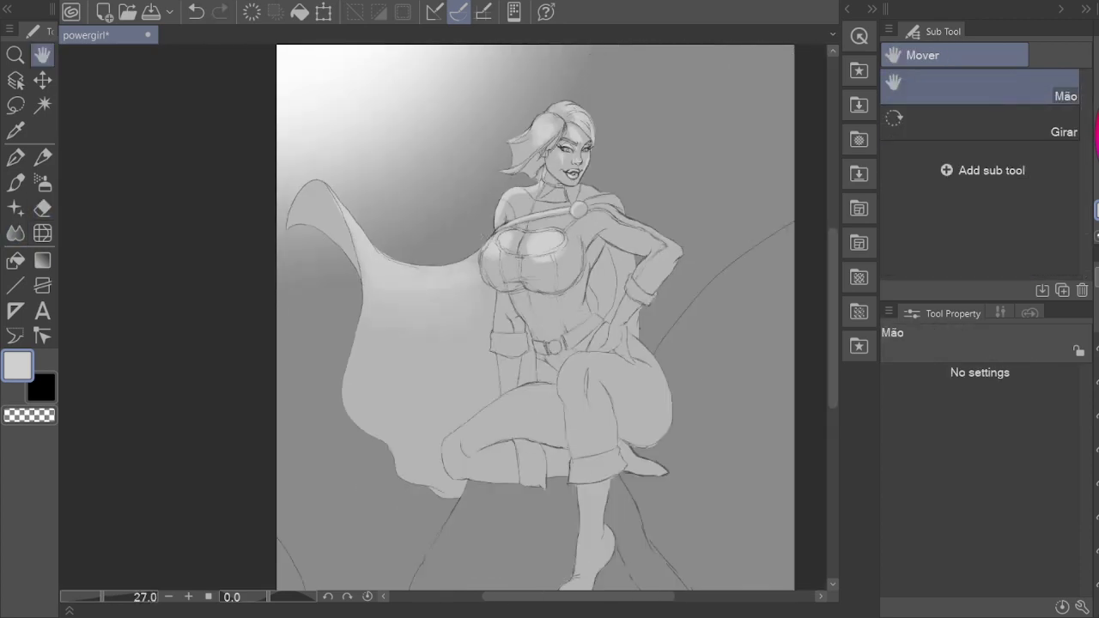
pyautogui.scroll(1, 358, 282)
pyautogui.press('b')
pyautogui.press('[')
pyautogui.press('[')
pyautogui.press('[')
pyautogui.press('[')
pyautogui.press('[')
pyautogui.press('[')
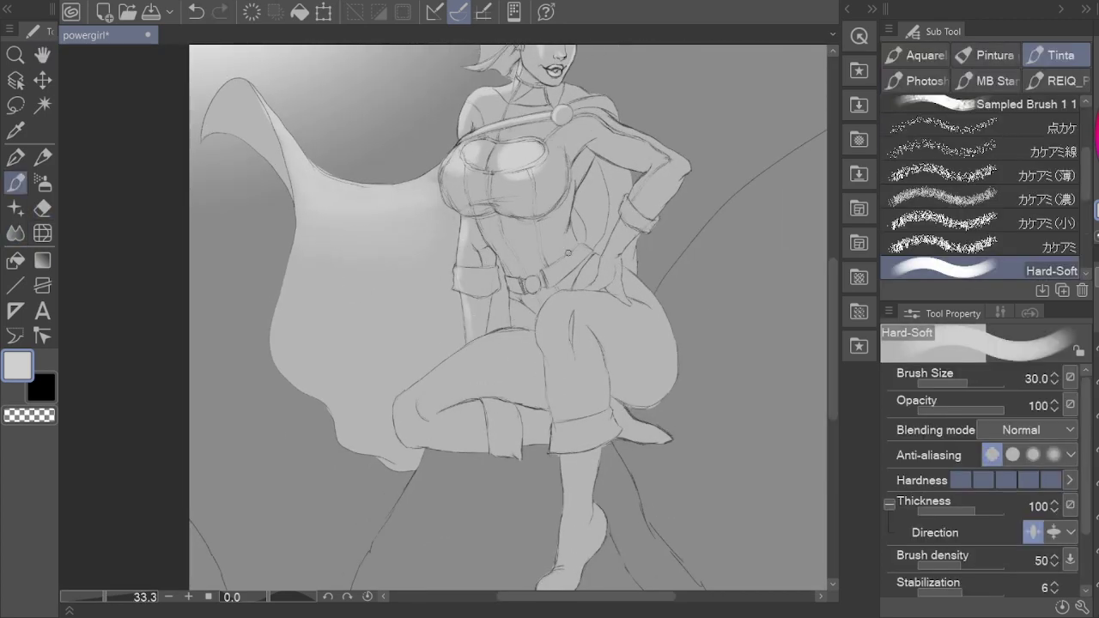
pyautogui.scroll(3, 520, 214)
# Step: Erase the forehead highlight with Duro at size 30, repaint it softly with the Suave airbrush, and touch up the near cheek
pyautogui.press('e')
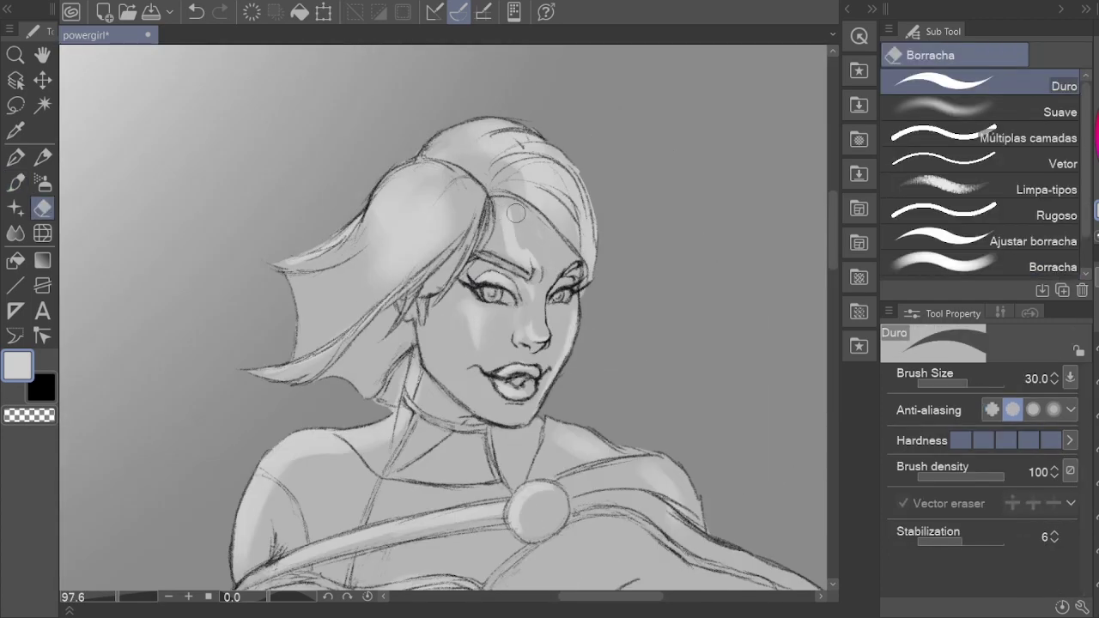
pyautogui.press('b')
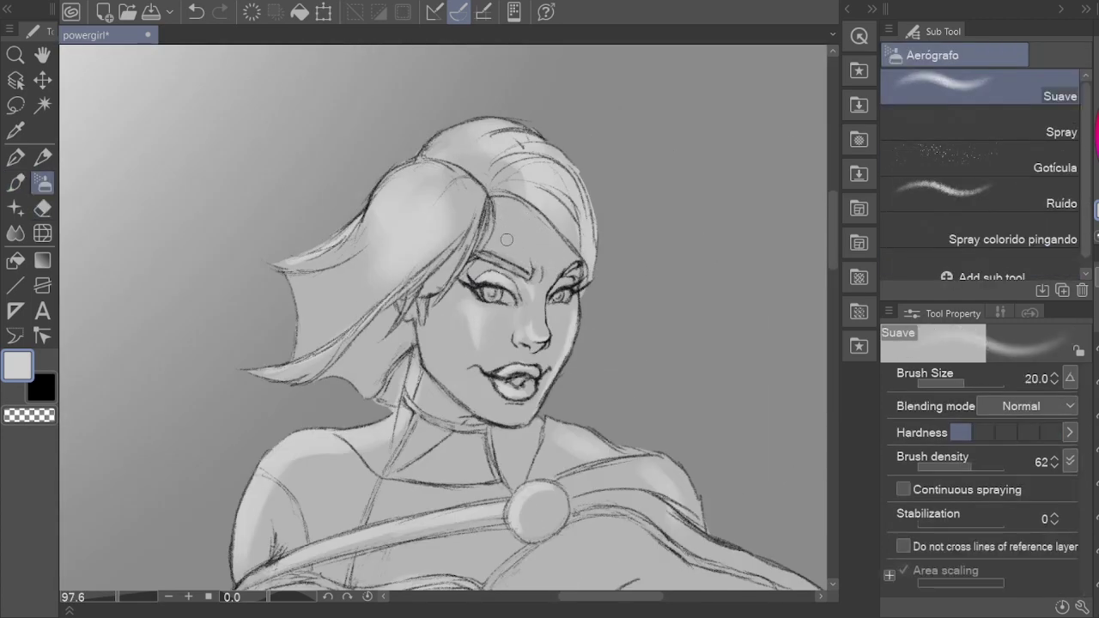
pyautogui.press('p')
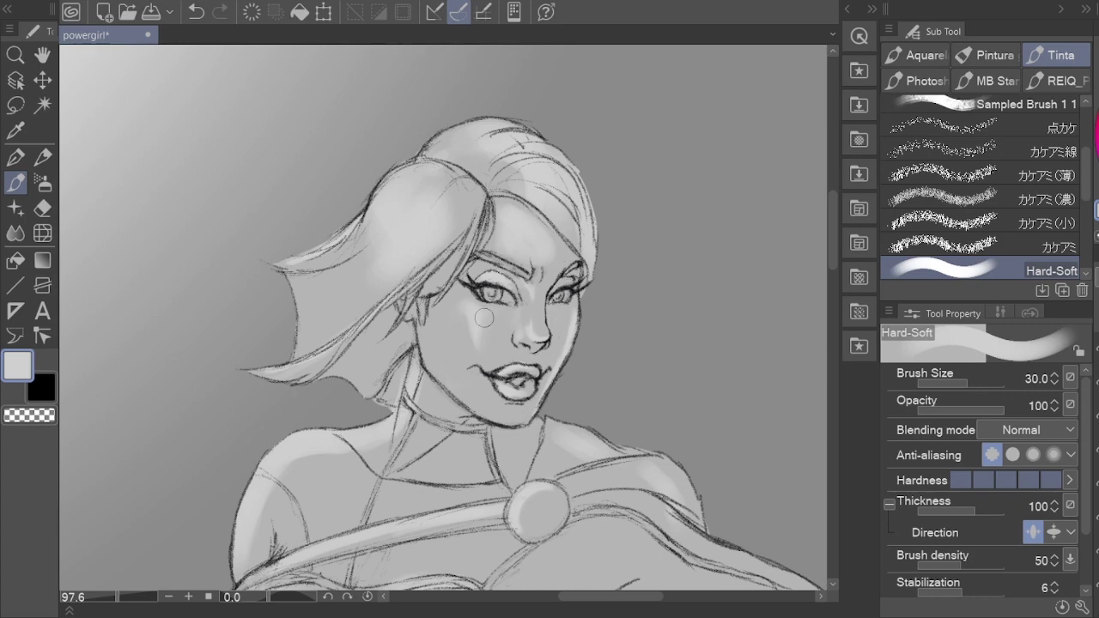
pyautogui.moveTo(484, 318); pyautogui.dragTo(532, 337)
# Step: Paint light grey highlights along the hip, both thighs and the knees with the Hard-Soft brush
pyautogui.scroll(-5, 551, 436)
pyautogui.scroll(3, 571, 461)
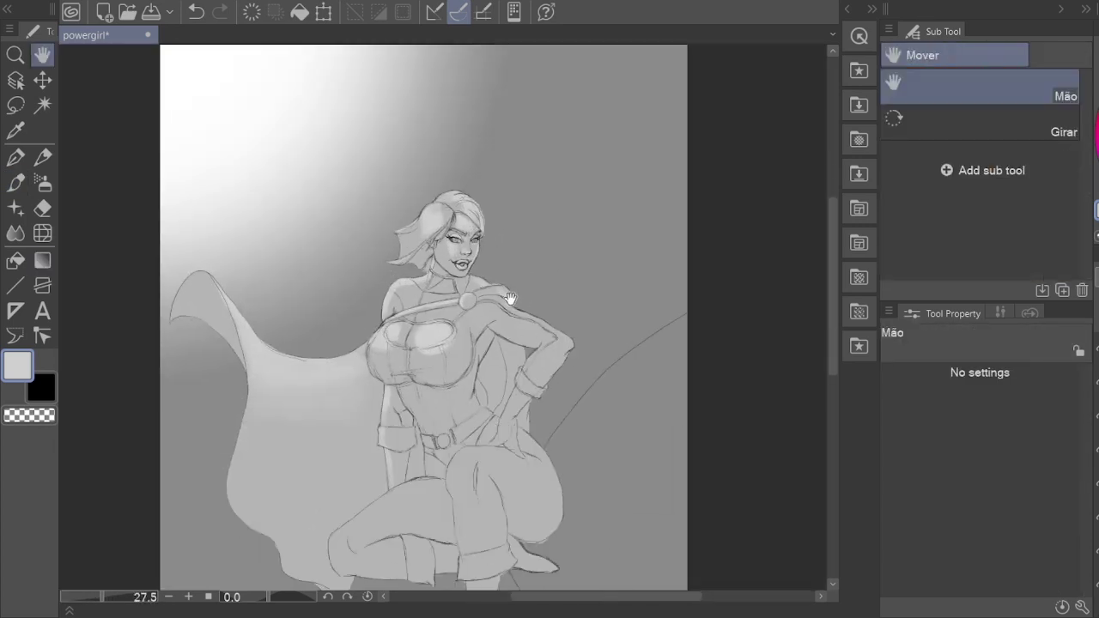
pyautogui.moveTo(393, 484); pyautogui.dragTo(453, 425)
pyautogui.press('[')
pyautogui.press('[')
pyautogui.press('[')
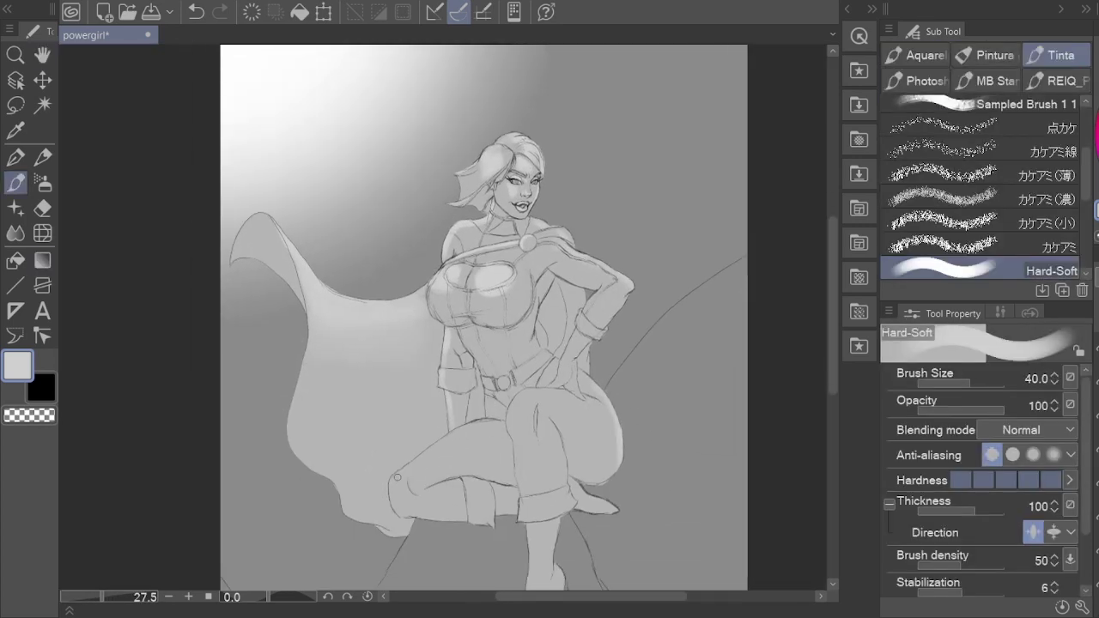
pyautogui.press(']')
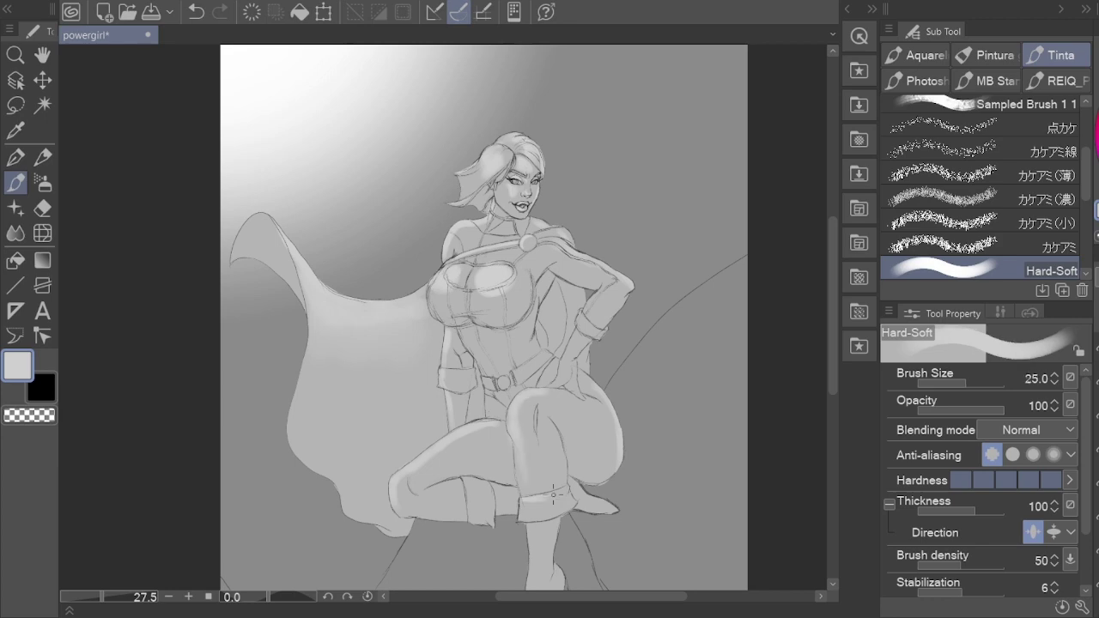
# Step: Refine the leg highlights with the eraser and lighten the front boot's cuff with the Hard-Soft brush at size 25
pyautogui.scroll(3, 515, 432)
pyautogui.press('e')
pyautogui.moveTo(546, 472); pyautogui.dragTo(520, 397)
pyautogui.press('p')
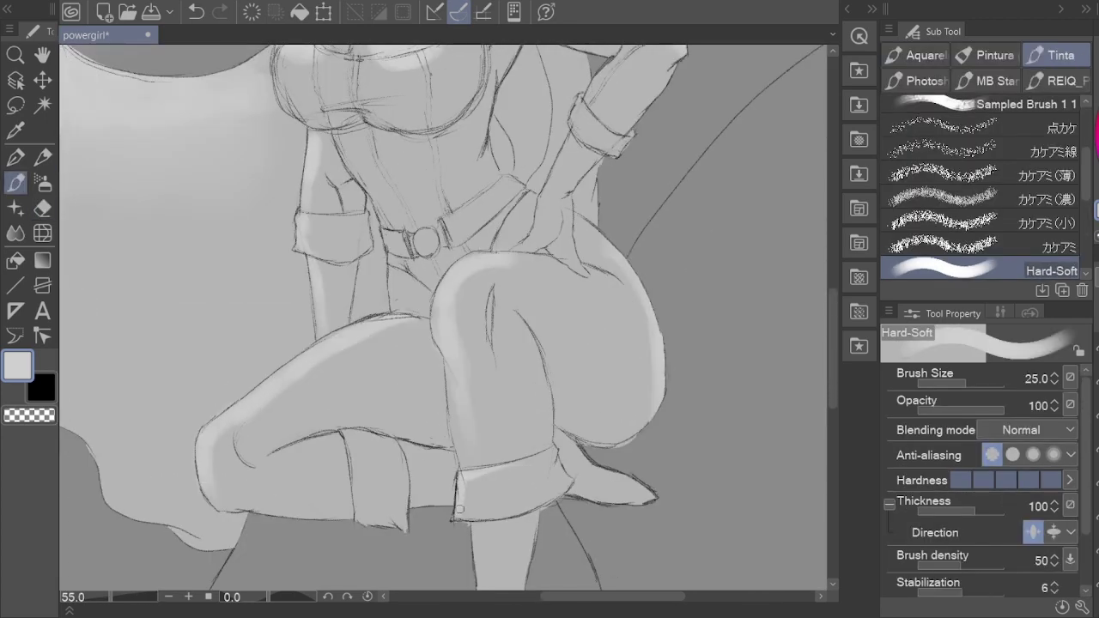
# Step: Highlight the bent arm's elbow, glove and hand on the hip with the Hard-Soft brush at size 15
pyautogui.press('e')
pyautogui.moveTo(579, 105); pyautogui.dragTo(533, 259)
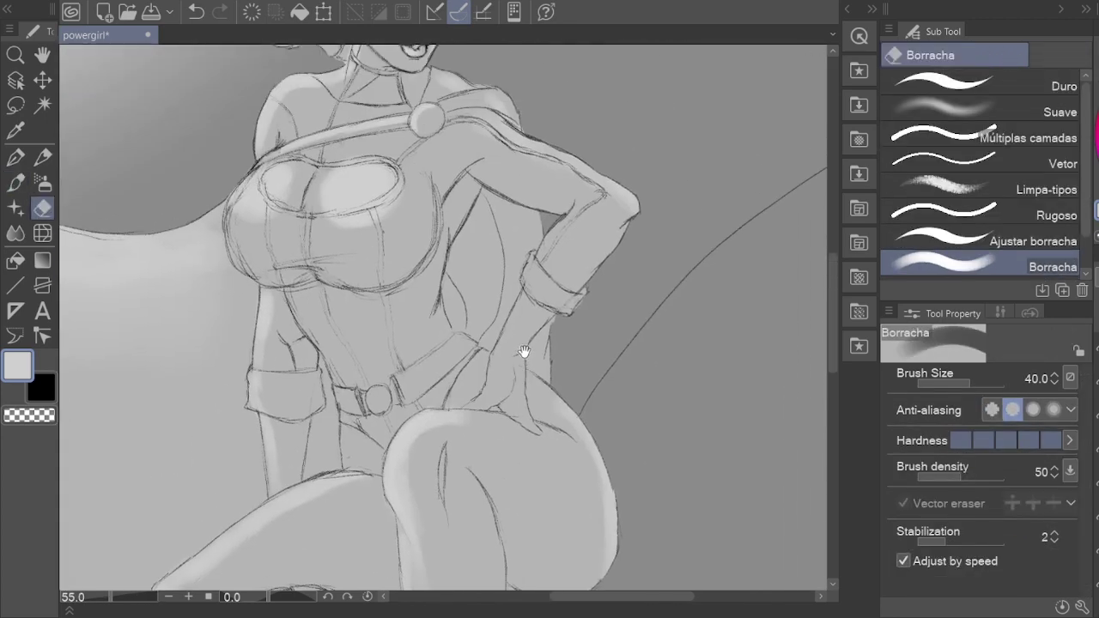
pyautogui.press('p')
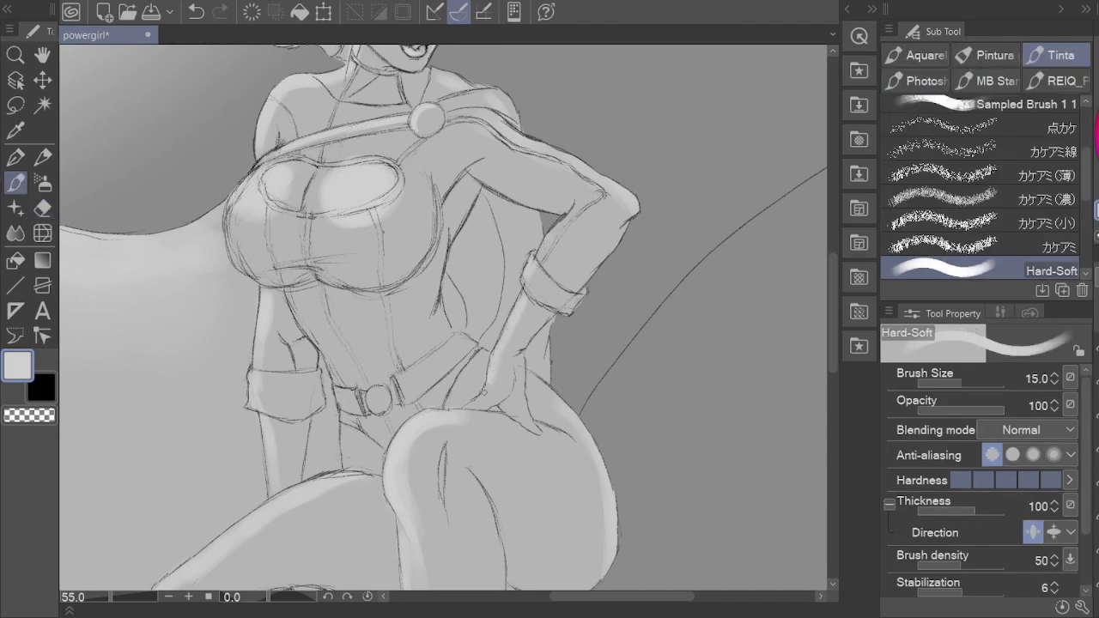
pyautogui.press('e')
pyautogui.press('p')
# Step: Strengthen the highlights on the cape's shoulder fold and the bent arm with the Hard-Soft brush at size 30
pyautogui.moveTo(551, 244); pyautogui.dragTo(539, 387)
pyautogui.press(']')
pyautogui.press(']')
pyautogui.press(']')
pyautogui.press(']')
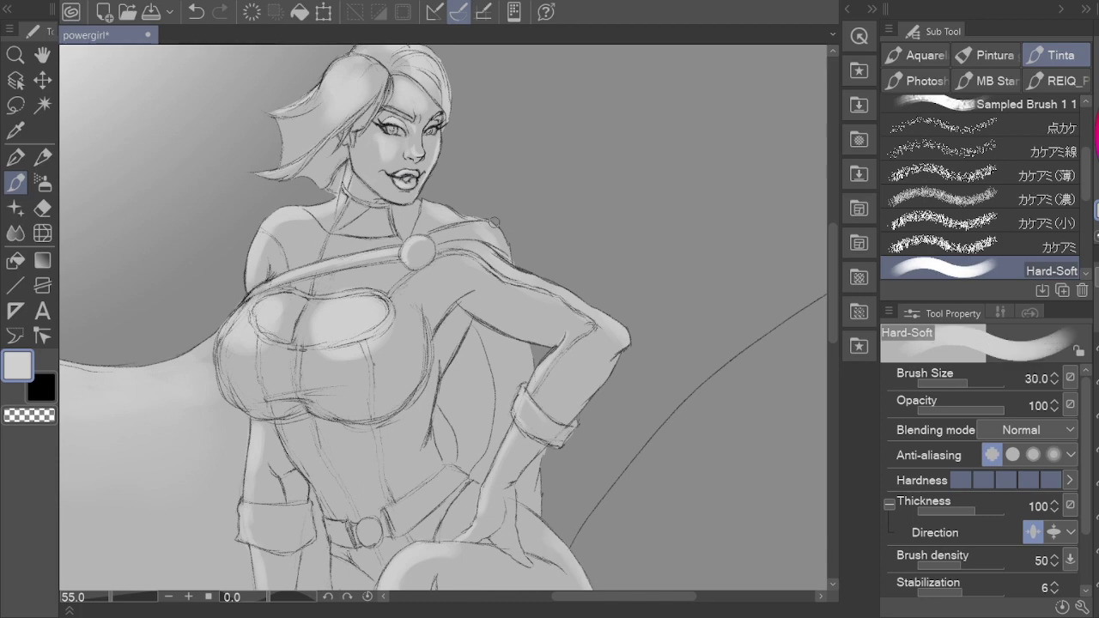
pyautogui.moveTo(513, 262); pyautogui.dragTo(544, 369)
# Step: Refine the highlights on the face and neck with the Hard-Soft brush at size 25 and the eraser at size 10
pyautogui.press('e')
pyautogui.press('p')
pyautogui.scroll(3, 380, 289)
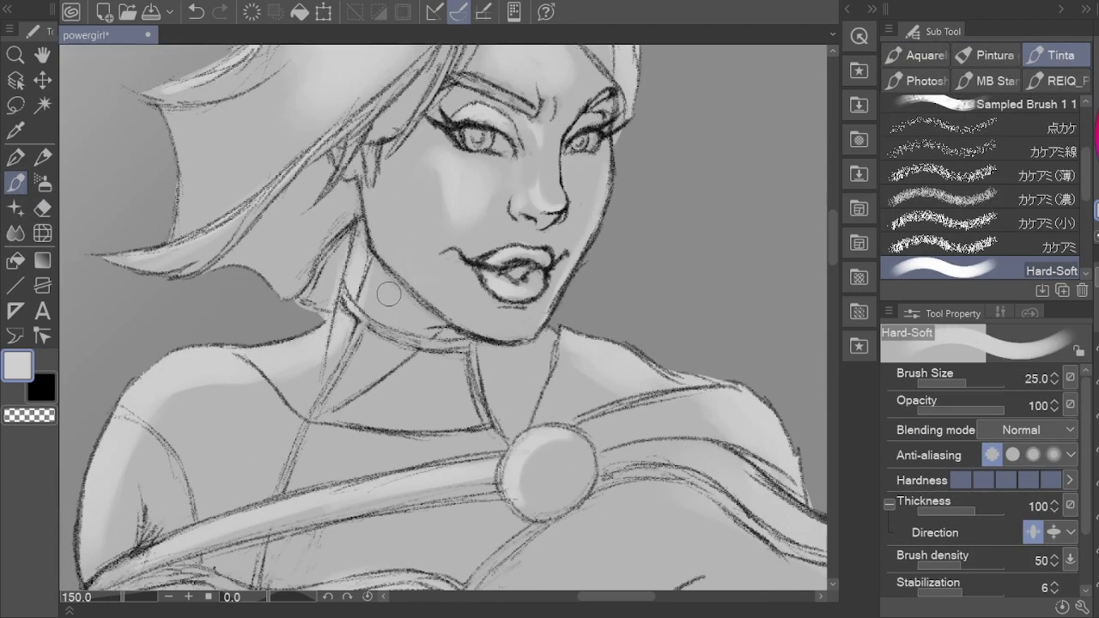
pyautogui.press('[')
pyautogui.scroll(2, 498, 314)
pyautogui.press('e')
pyautogui.press('[')
pyautogui.press('[')
pyautogui.press('[')
pyautogui.press('[')
pyautogui.press('[')
pyautogui.press('[')
pyautogui.press('[')
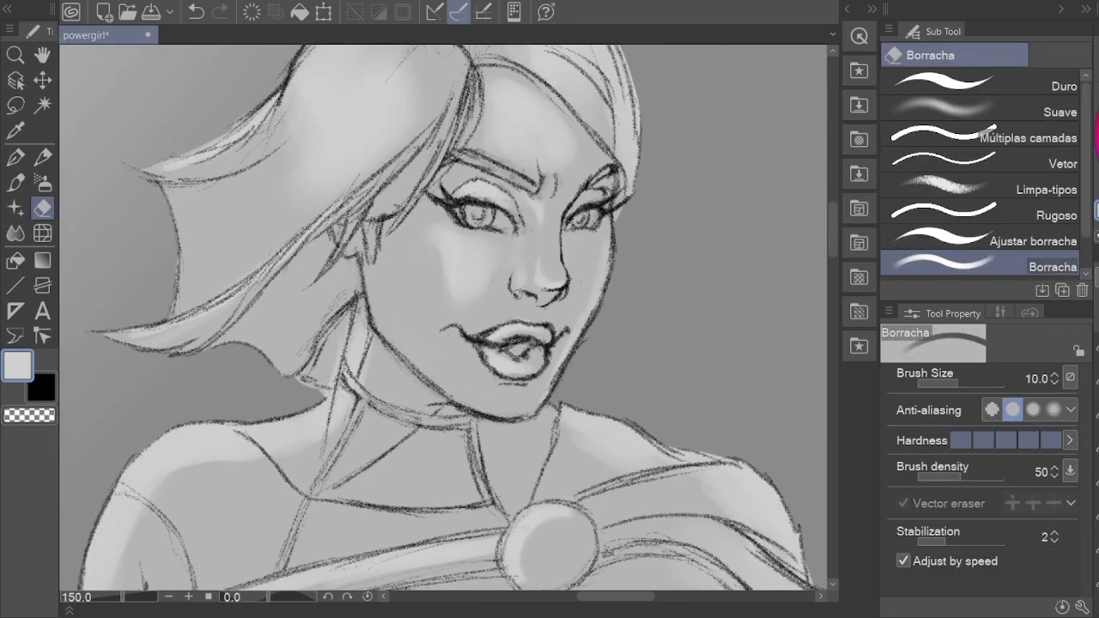
pyautogui.press('b')
pyautogui.press('[')
pyautogui.press('e')
# Step: Broaden the light grey highlights across both sides of the chest with the Hard-Soft brush at size 60
pyautogui.scroll(-4, 559, 240)
pyautogui.scroll(2, 516, 361)
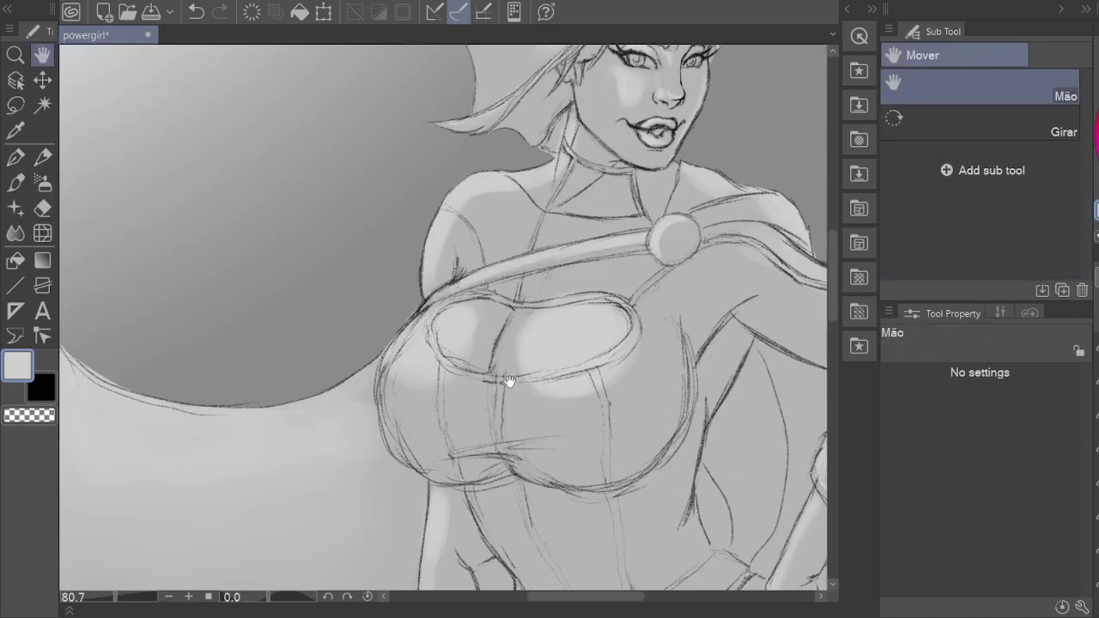
pyautogui.press('j')
pyautogui.press('b')
pyautogui.moveTo(395, 387)
pyautogui.mouseDown()
pyautogui.moveTo(481, 309)
pyautogui.moveTo(532, 378)
pyautogui.moveTo(599, 305)
pyautogui.moveTo(644, 377)
pyautogui.mouseUp()
pyautogui.moveTo(524, 317); pyautogui.dragTo(618, 403)
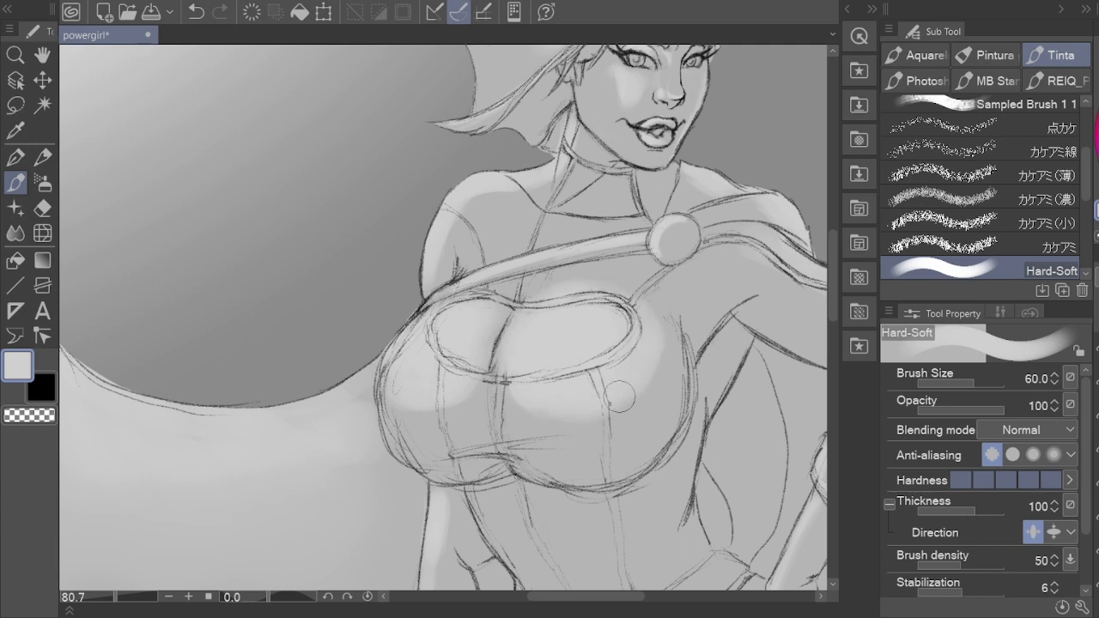
pyautogui.moveTo(464, 386); pyautogui.dragTo(481, 361)
# Step: Blend the chest highlights with the Suave airbrush at size 70 and clean up their edges with the eraser at size 20
pyautogui.press('e')
pyautogui.press('j')
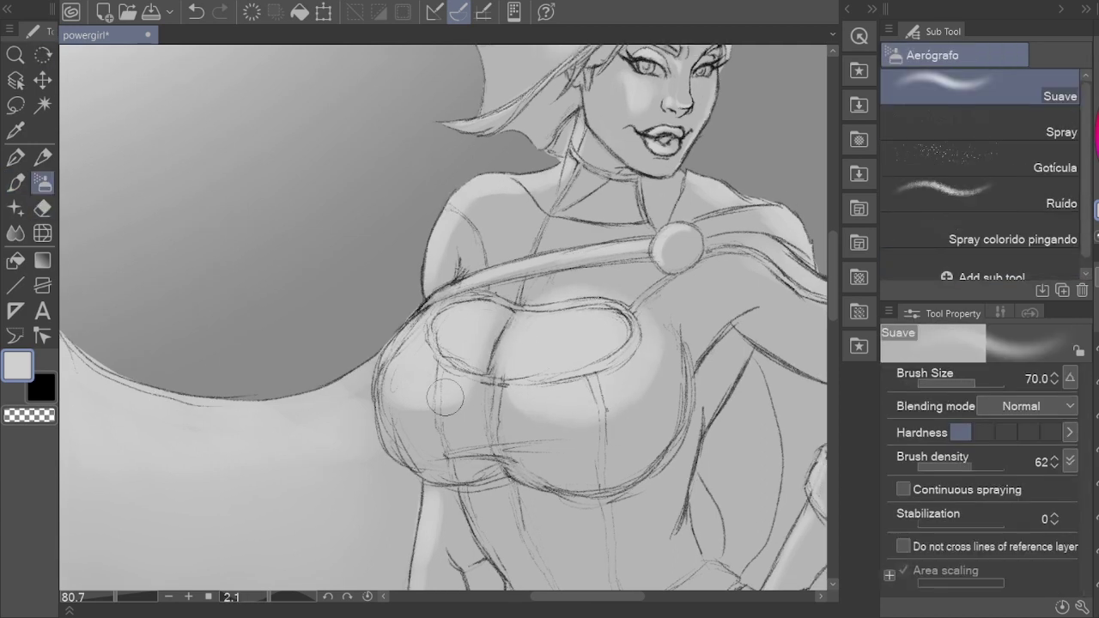
pyautogui.press('[')
pyautogui.press('[')
pyautogui.press('[')
pyautogui.press('e')
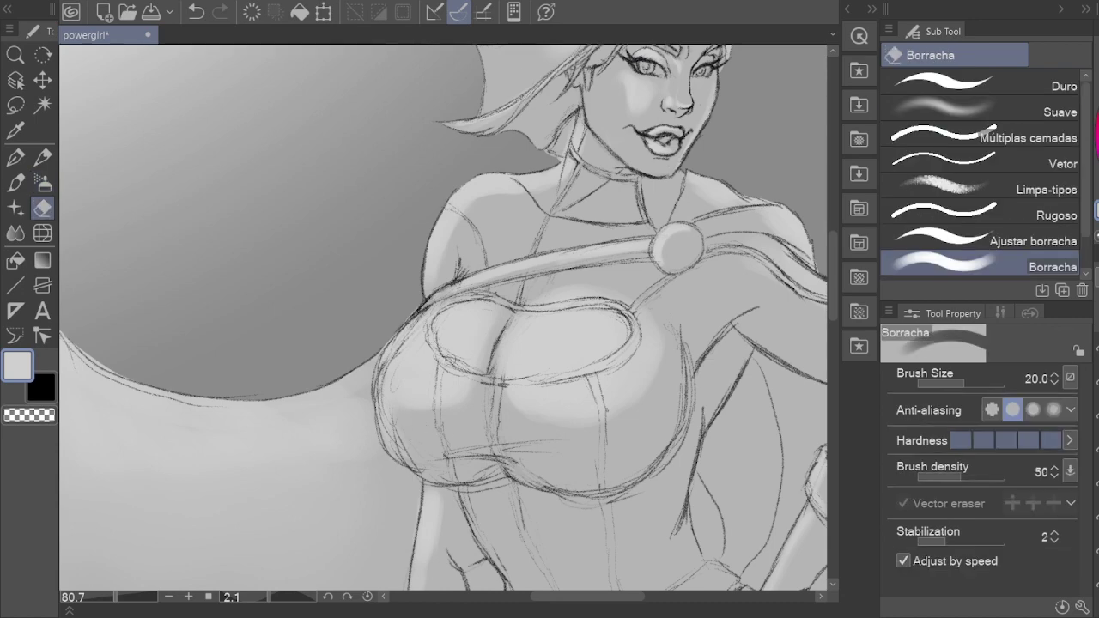
# Step: Check the shading over the whole page and on the upper body, with the canvas rotation reset
pyautogui.press('h')
pyautogui.scroll(-8, 571, 297)
pyautogui.scroll(4, 375, 395)
pyautogui.scroll(2, 375, 384)
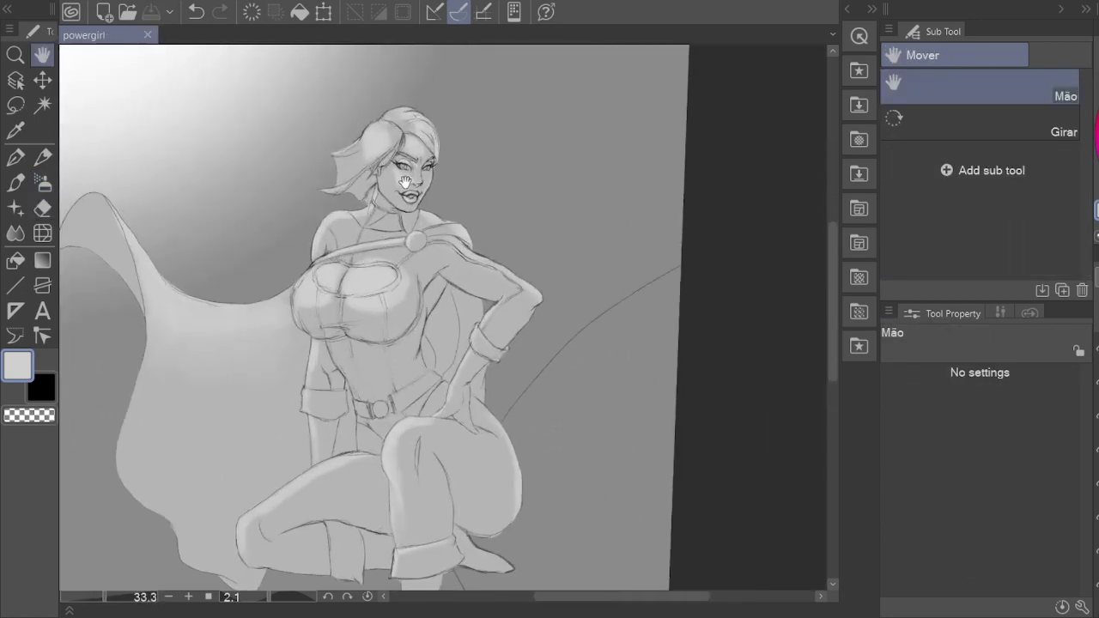
pyautogui.scroll(-1, 375, 383)
pyautogui.moveTo(374, 196); pyautogui.dragTo(382, 195)
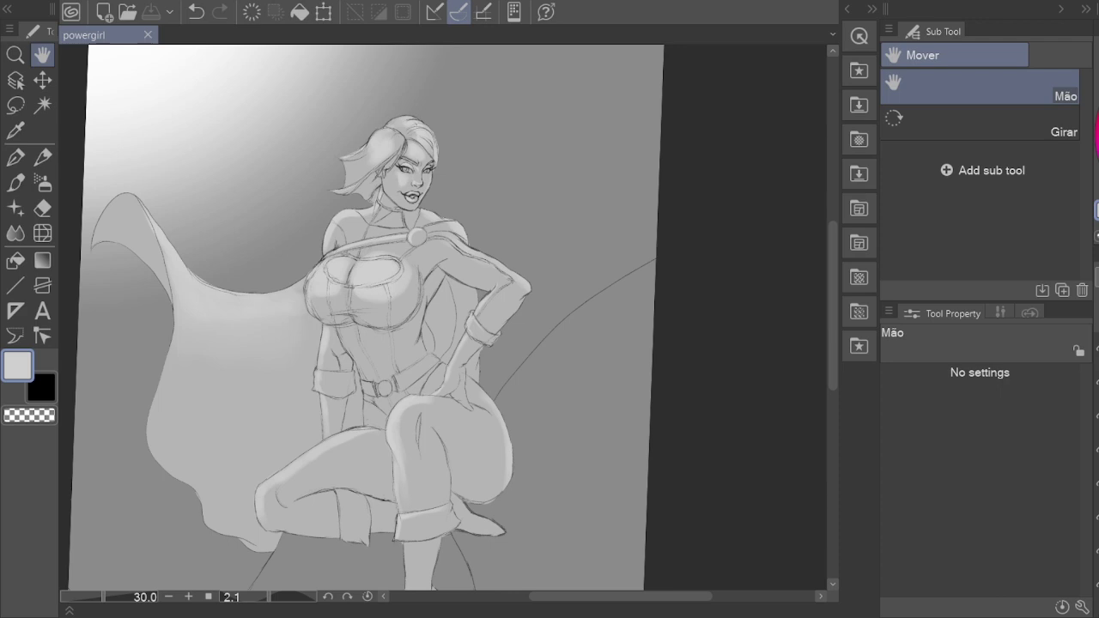
pyautogui.scroll(-6, 503, 344)
pyautogui.hotkey('ctrl', '@')
pyautogui.scroll(1, 504, 343)
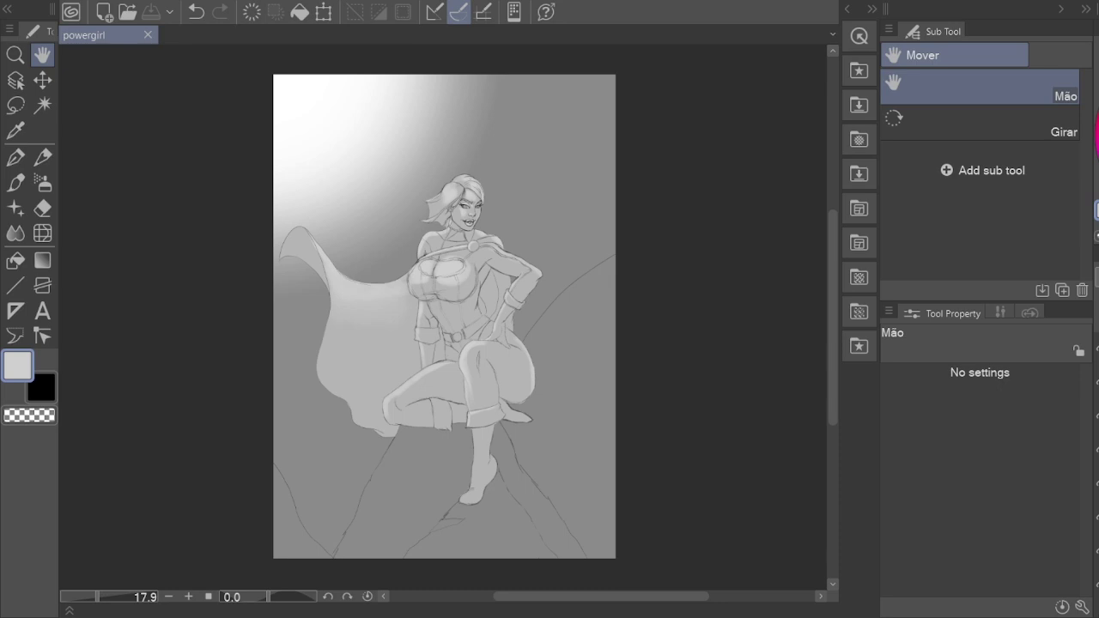
pyautogui.scroll(5, 414, 246)
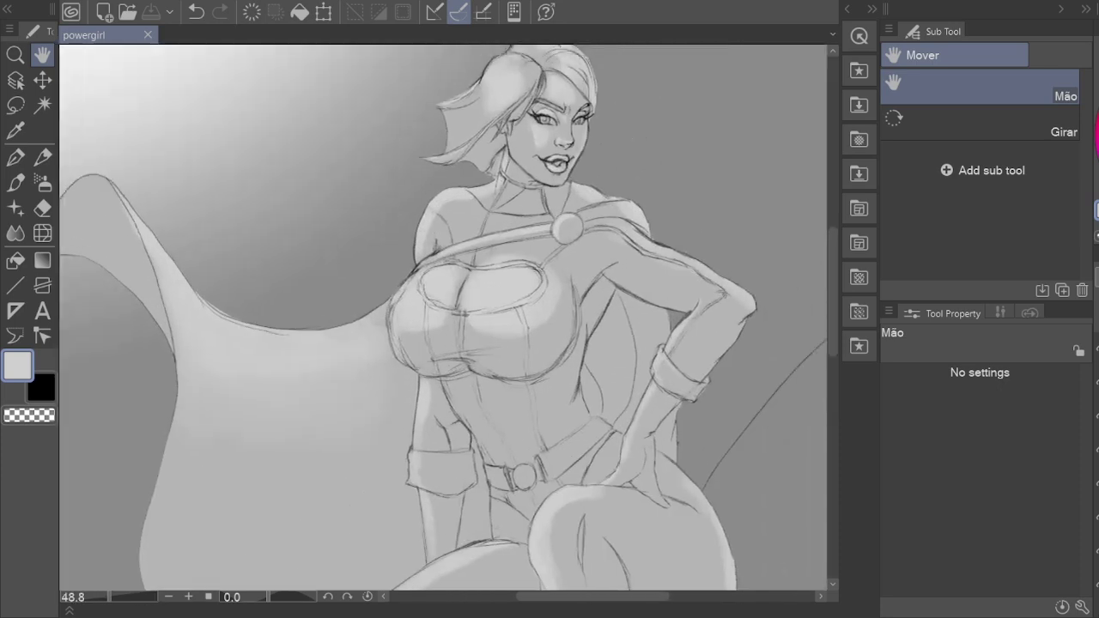
pyautogui.scroll(-5, 484, 402)
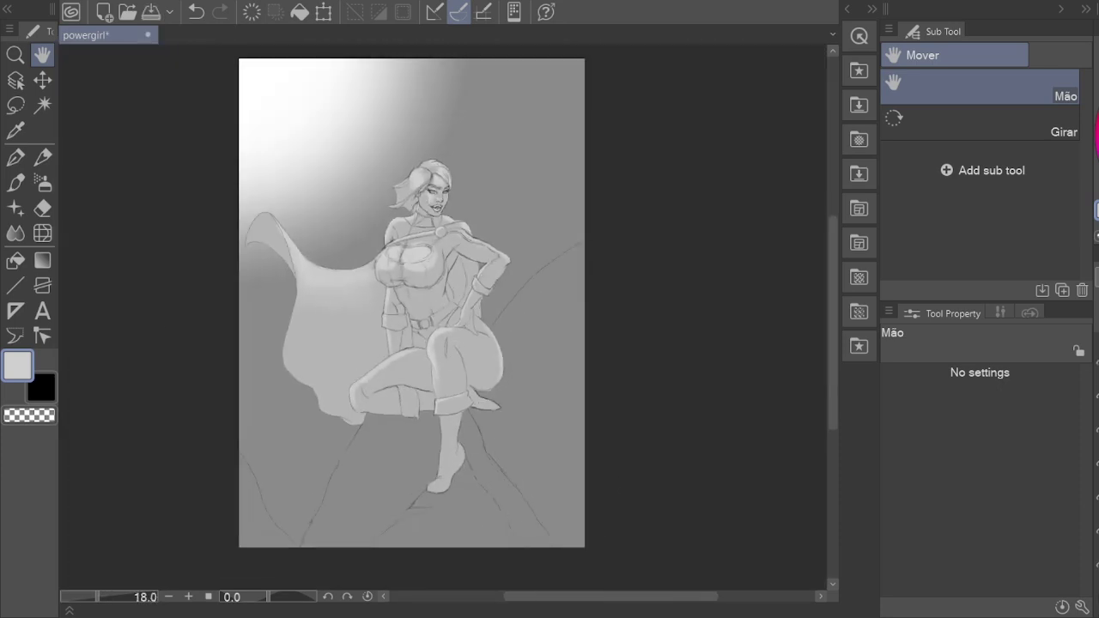
# Step: Fill the sections of the rock peak beneath the figure with sampled mid grey using the fill that refers to other layers
pyautogui.press('g')
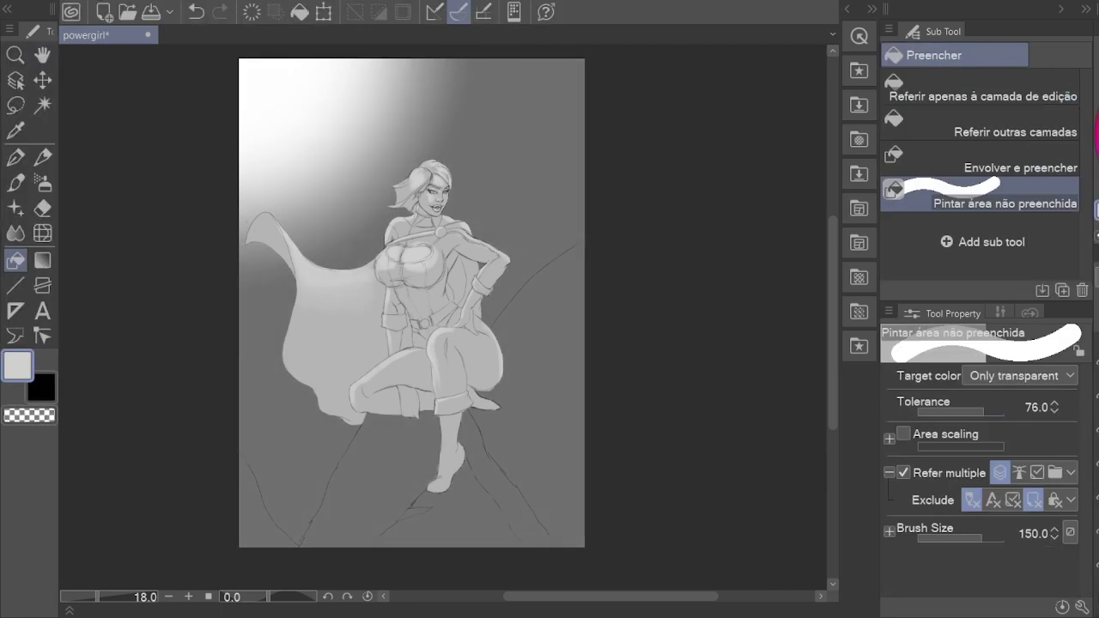
pyautogui.keyDown('alt'); pyautogui.click(405, 459); pyautogui.keyUp('alt')
pyautogui.click(979, 124)
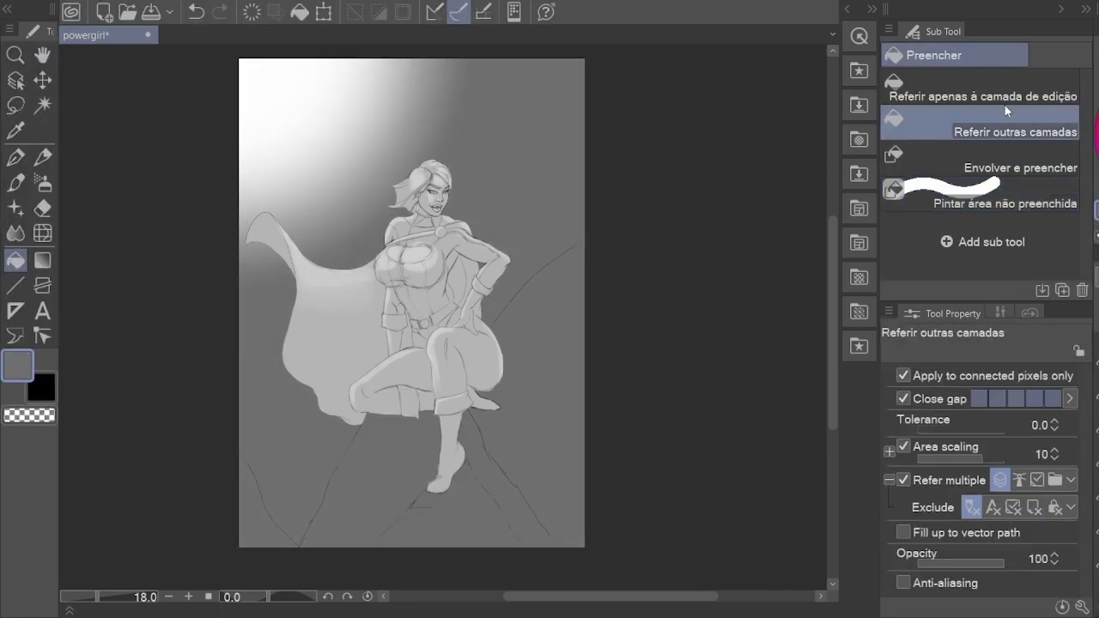
pyautogui.scroll(2, 367, 430)
pyautogui.click(461, 529)
pyautogui.click(545, 496)
pyautogui.click(591, 456)
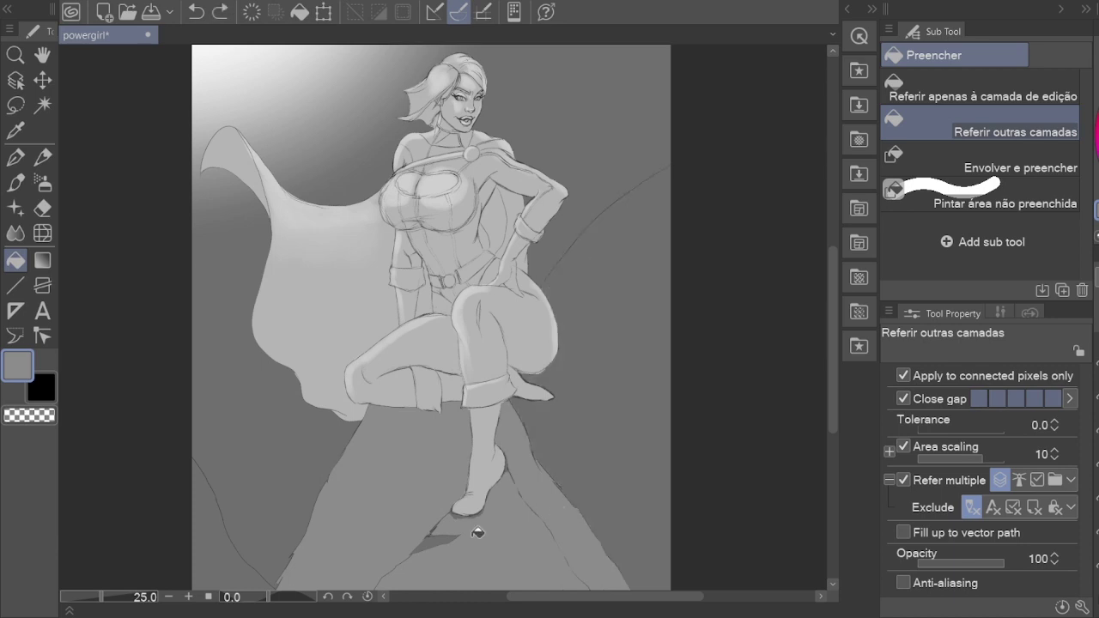
# Step: Cover the unfilled dark patch on the rock below the front foot with the Caneta nanquin pen at size 120
pyautogui.scroll(-3, 441, 491)
pyautogui.scroll(2, 442, 490)
pyautogui.press('p')
pyautogui.press(']')
pyautogui.press(']')
pyautogui.press(']')
pyautogui.press(']')
pyautogui.press(']')
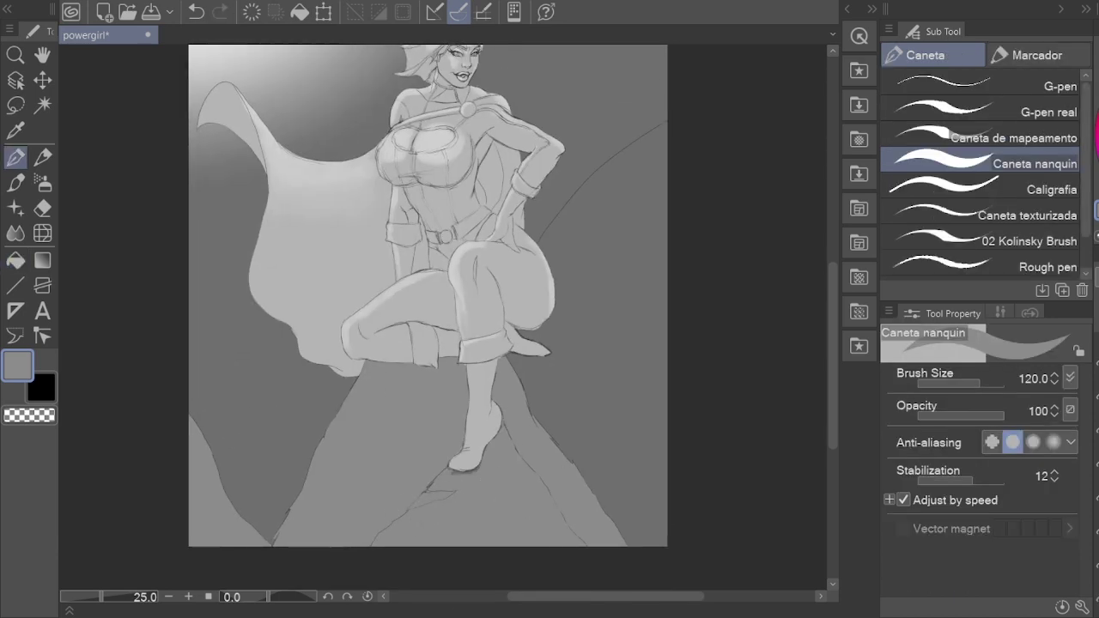
# Step: Fill the large round shape behind the rock and hip with light warm grey and save the drawing
pyautogui.press('g')
pyautogui.click(616, 238)
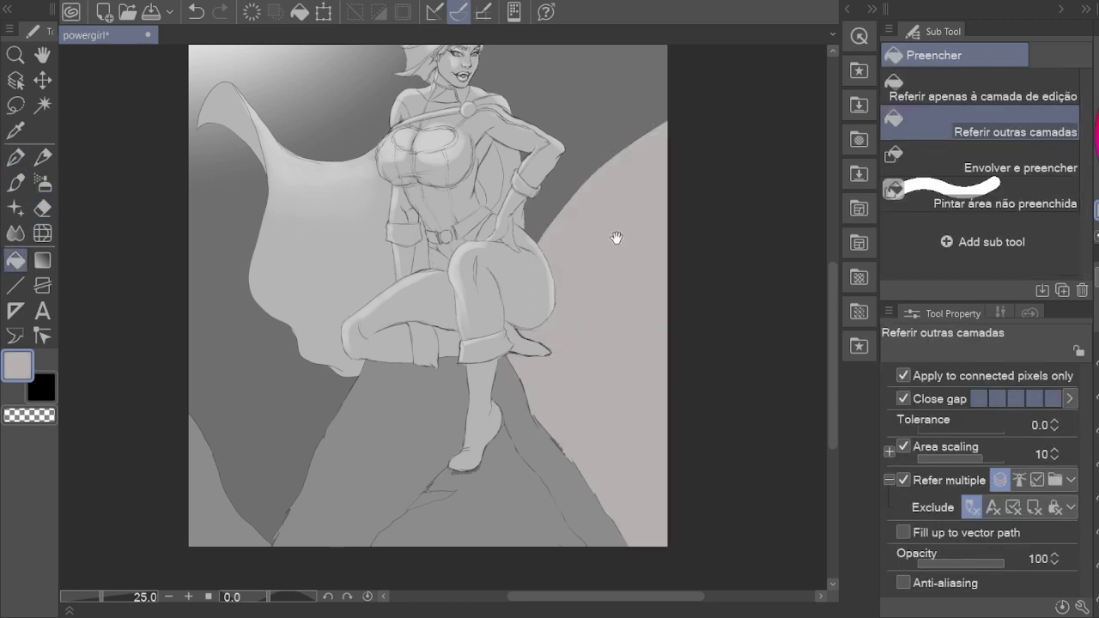
pyautogui.scroll(1, 615, 249)
pyautogui.scroll(-3, 535, 351)
pyautogui.press('h')
pyautogui.scroll(3, 544, 351)
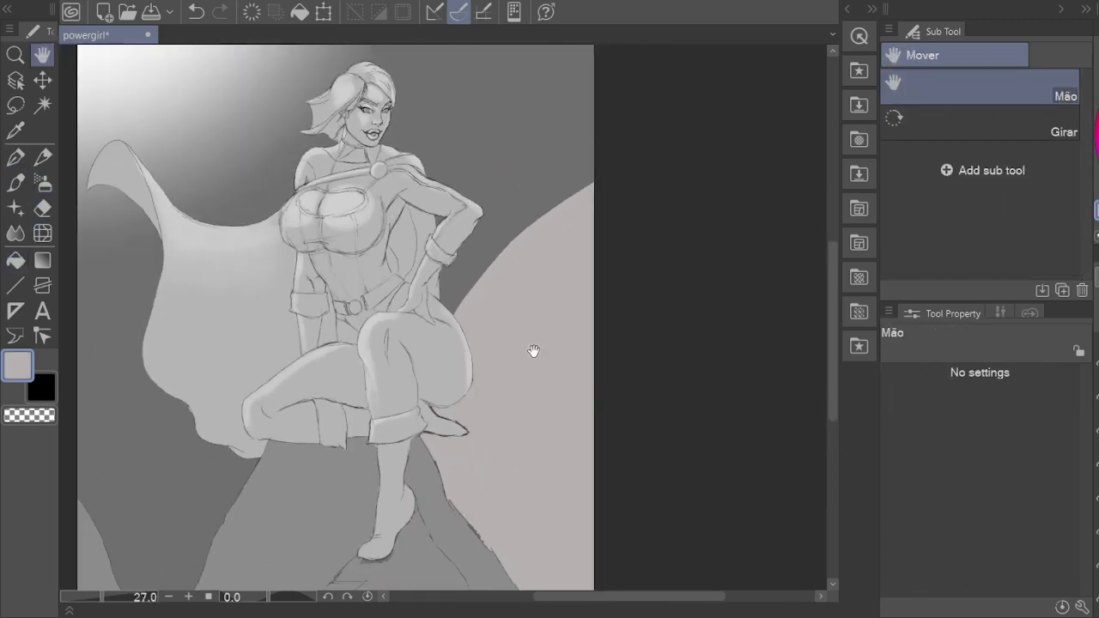
pyautogui.hotkey('ctrl', 's')
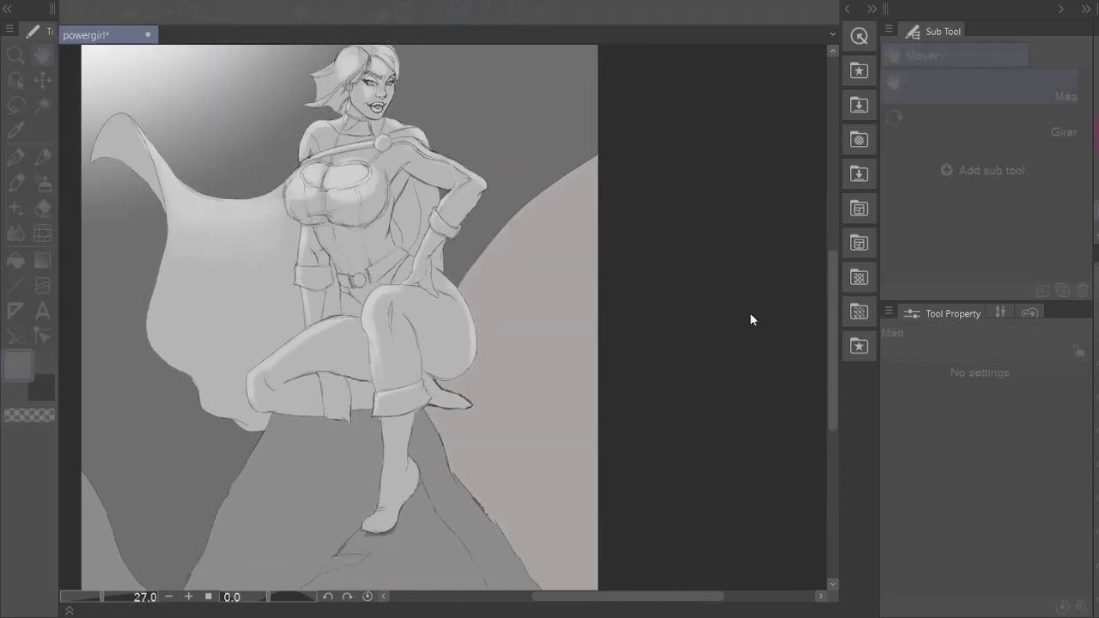
# Step: Touch up the fill around the rear boot and the rock's edge with the Caneta nanquin pen at size 120 and save
pyautogui.scroll(5, 494, 378)
pyautogui.press('p')
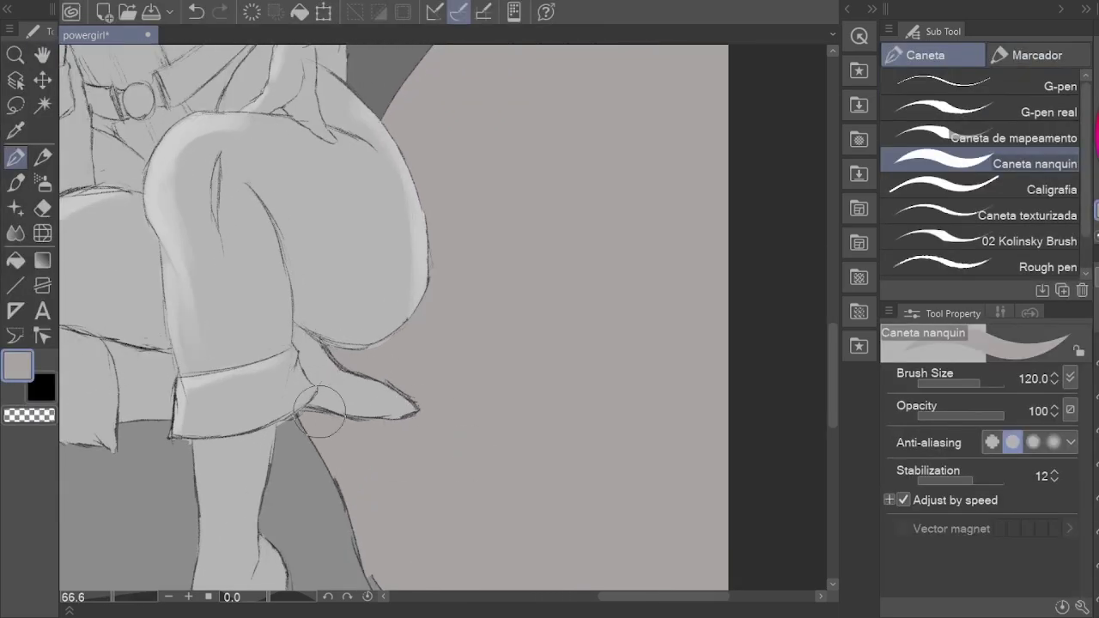
pyautogui.press('h')
pyautogui.scroll(-5, 471, 415)
pyautogui.scroll(1, 519, 413)
pyautogui.press('p')
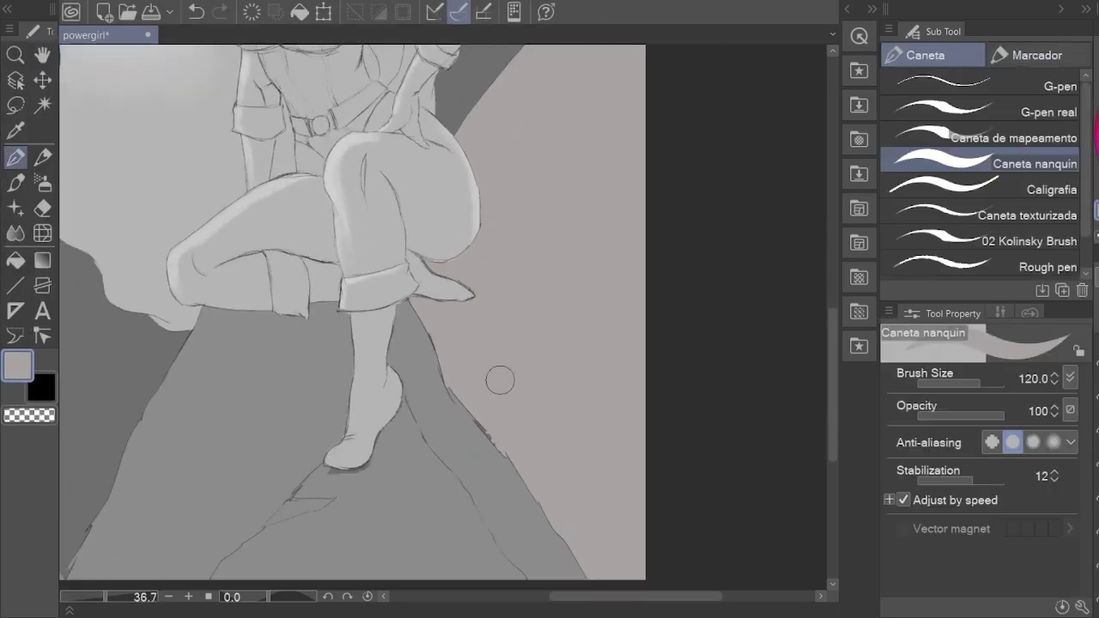
pyautogui.press('h')
pyautogui.scroll(-4, 392, 333)
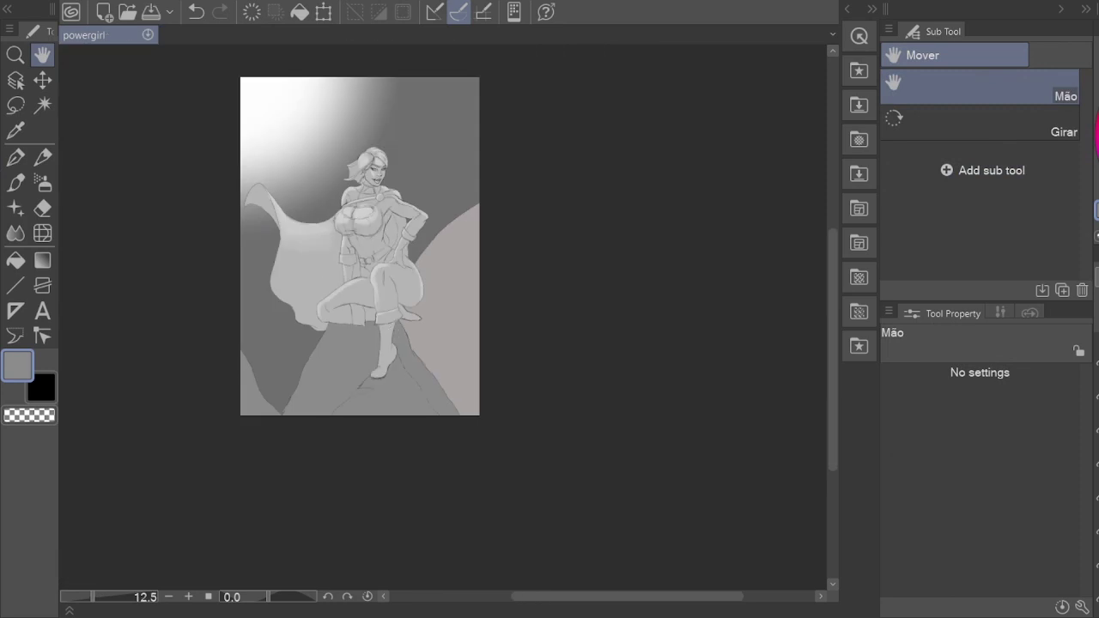
pyautogui.scroll(2, 434, 360)
pyautogui.hotkey('ctrl', 's')
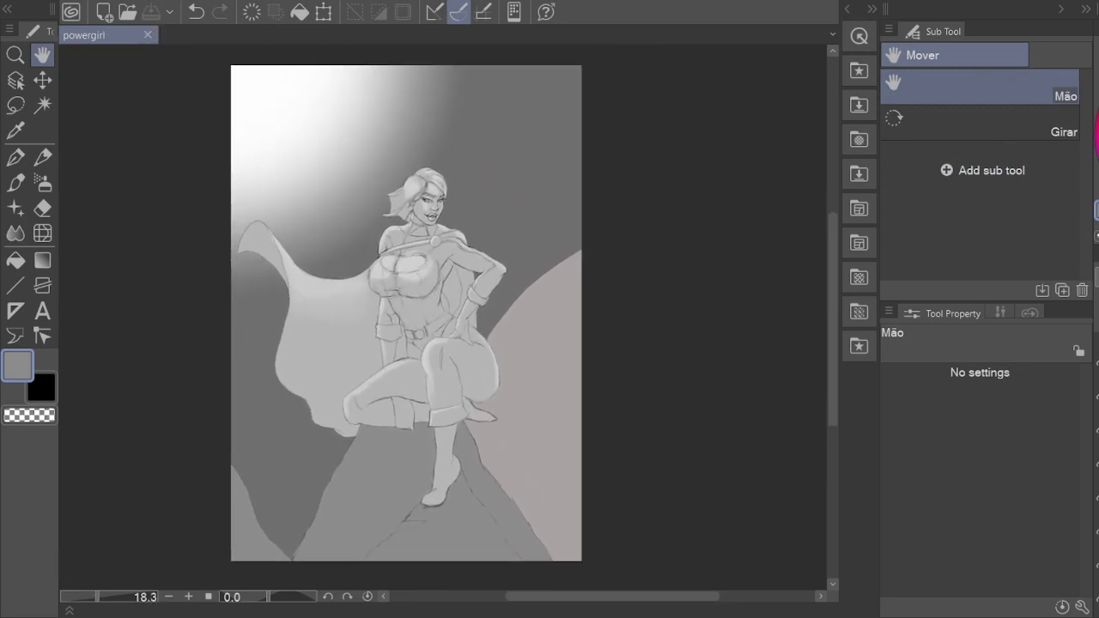
# Step: Paint a lighter grey highlight along the left slope of the rock peak with the Hard-Soft brush
pyautogui.press('b')
pyautogui.press('b')
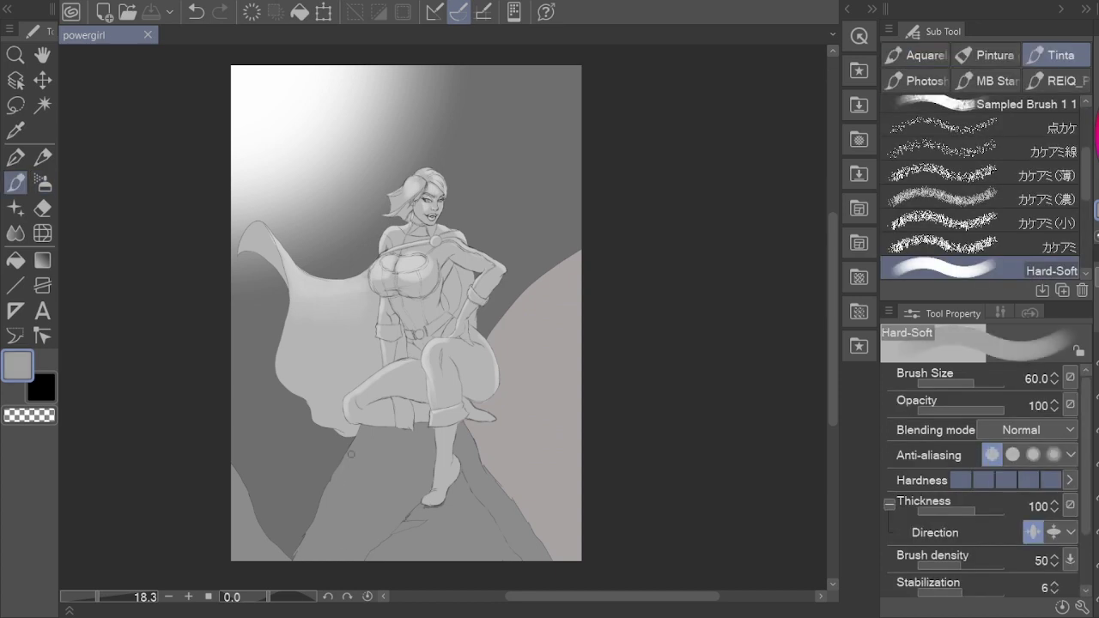
pyautogui.hotkey('ctrl', 'z')
pyautogui.press('[')
pyautogui.press('[')
pyautogui.press(']')
pyautogui.press(']')
pyautogui.press(']')
pyautogui.moveTo(298, 566)
pyautogui.mouseDown()
pyautogui.moveTo(340, 488)
pyautogui.moveTo(348, 492)
pyautogui.moveTo(367, 437)
pyautogui.mouseUp()
# Step: Highlight the front rock ledge below the foot with the Hard-Soft brush at size 80
pyautogui.press(']')
pyautogui.press(']')
pyautogui.press(']')
pyautogui.press('[')
pyautogui.press('[')
pyautogui.moveTo(402, 541)
pyautogui.mouseDown()
pyautogui.moveTo(425, 524)
pyautogui.moveTo(450, 530)
pyautogui.mouseUp()
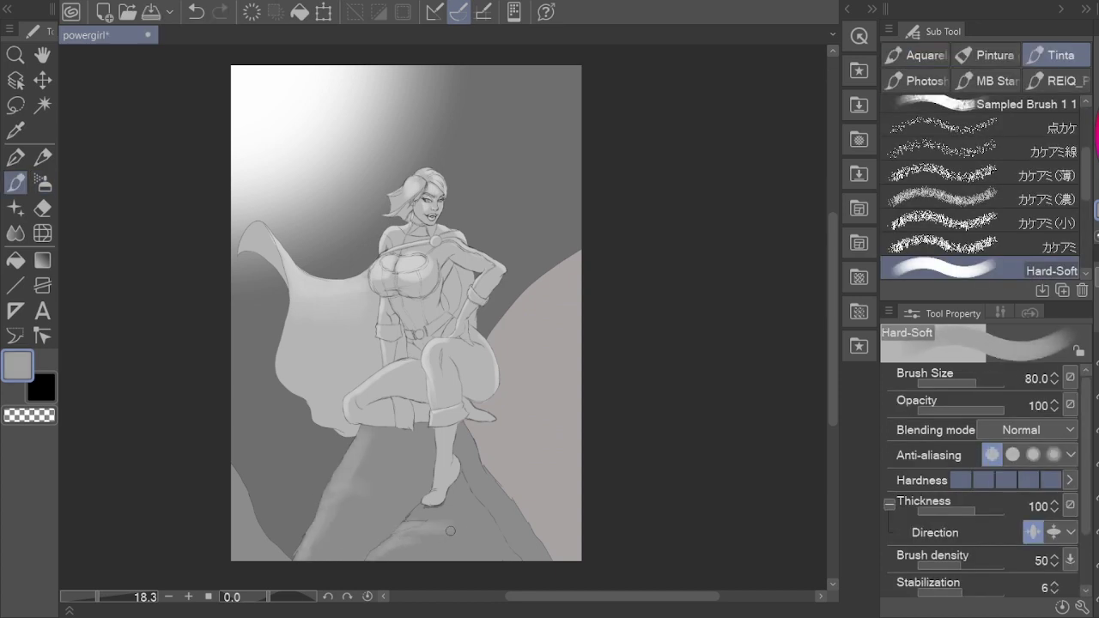
# Step: Highlight the small lower-left rock and the peak's right slope with the Hard-Soft brush at size 50, refining with the eraser at size 70
pyautogui.moveTo(229, 469); pyautogui.dragTo(268, 544)
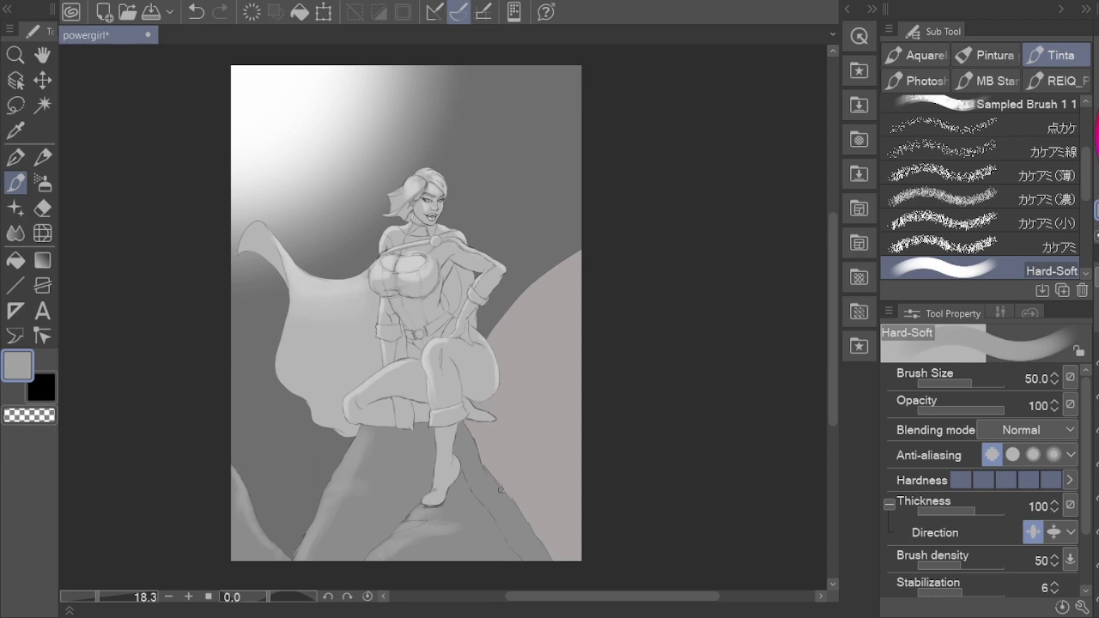
pyautogui.press('e')
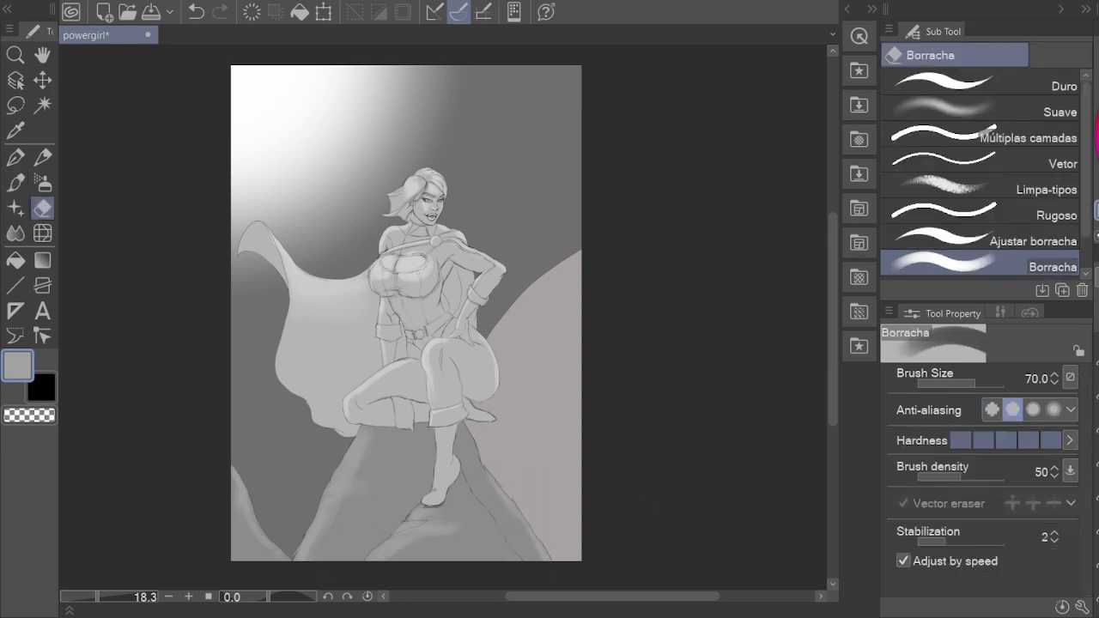
pyautogui.press('b')
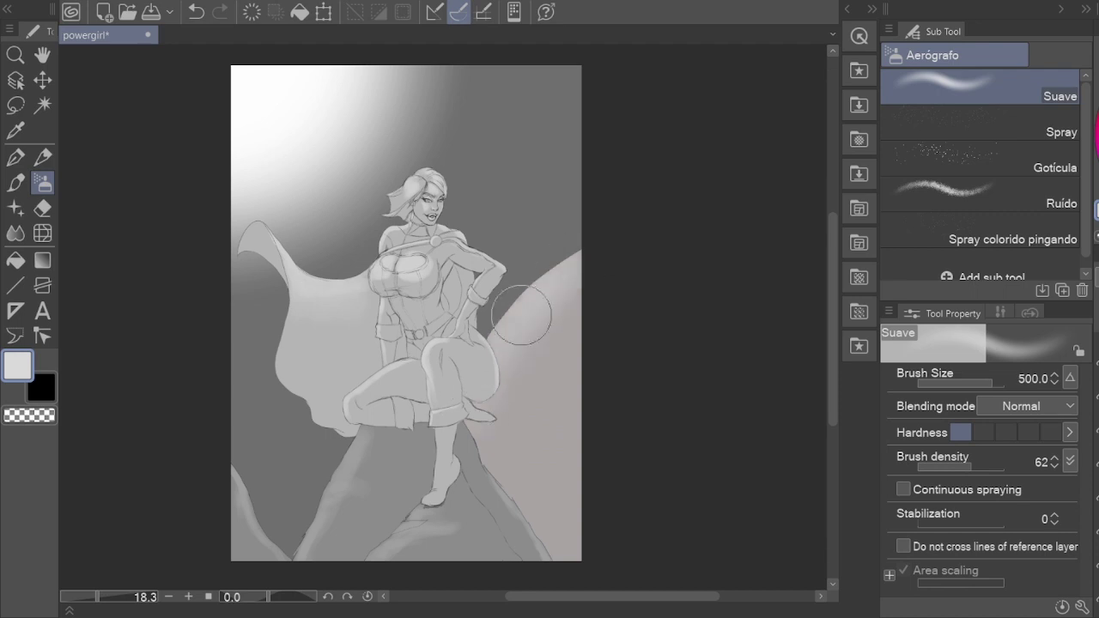
# Step: Spray light grey over the large round shape's upper area with the Suave airbrush at size 500
pyautogui.moveTo(521, 315); pyautogui.dragTo(589, 308)
pyautogui.press('h')
pyautogui.scroll(-1, 438, 120)
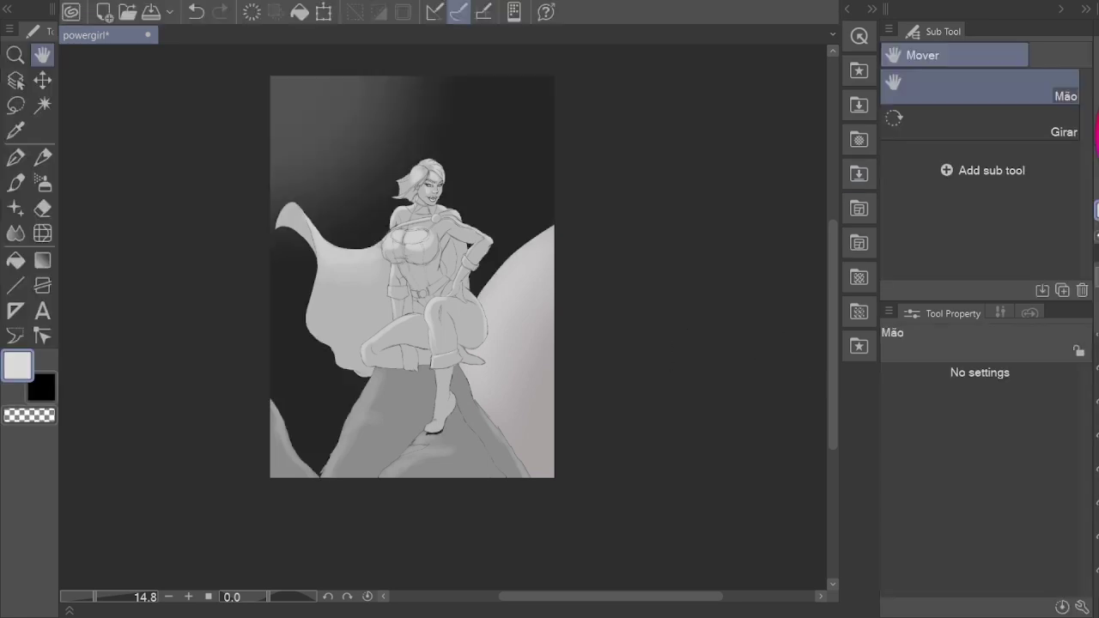
pyautogui.scroll(1, 404, 181)
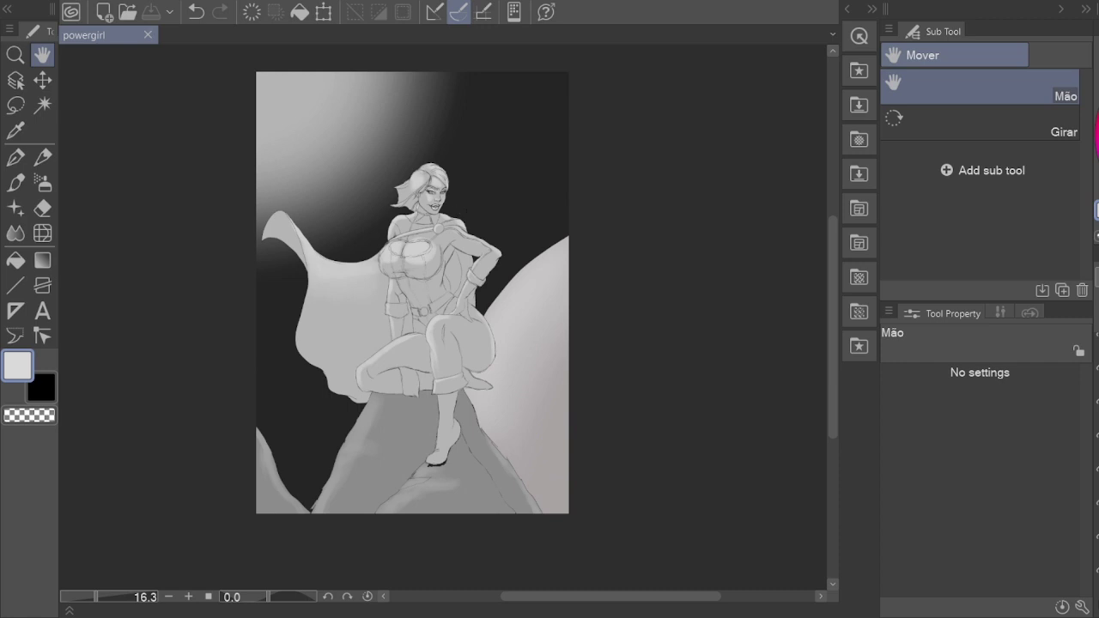
pyautogui.scroll(1, 420, 204)
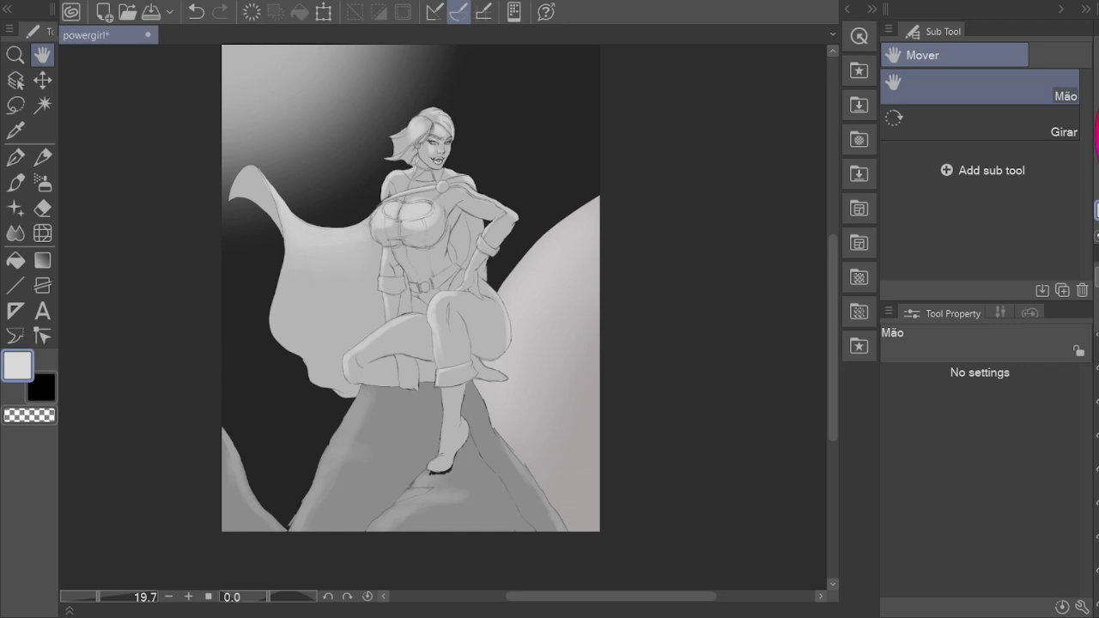
# Step: Cover the dark gap beneath the front foot with the rock's sampled grey using the Caneta nanquin pen at size 120
pyautogui.press('p')
pyautogui.keyDown('alt'); pyautogui.click(497, 490); pyautogui.keyUp('alt')
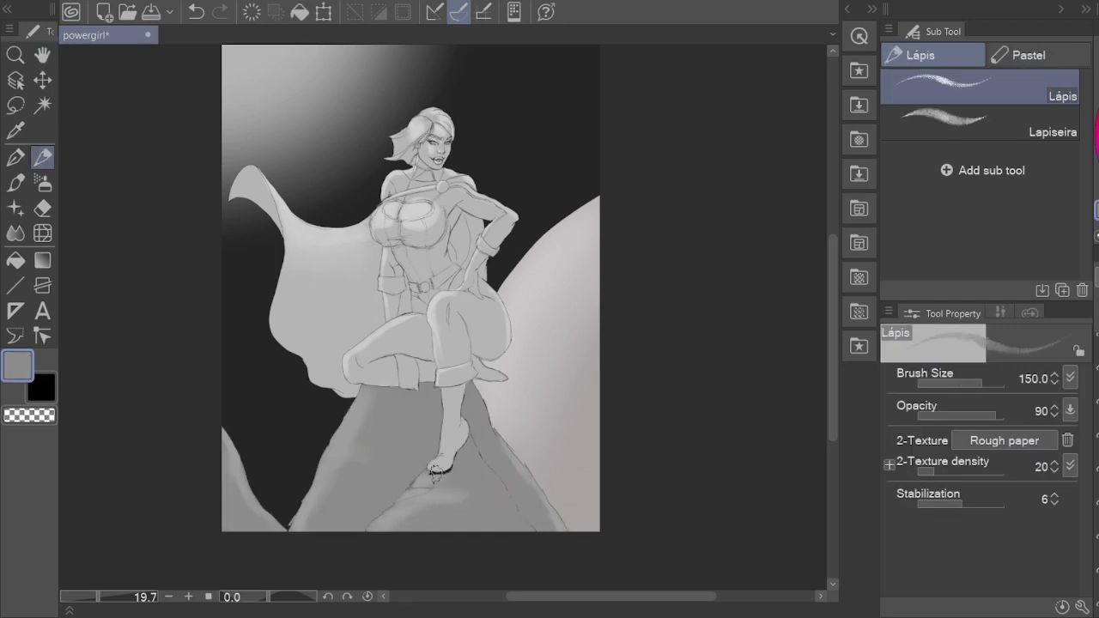
pyautogui.press('p')
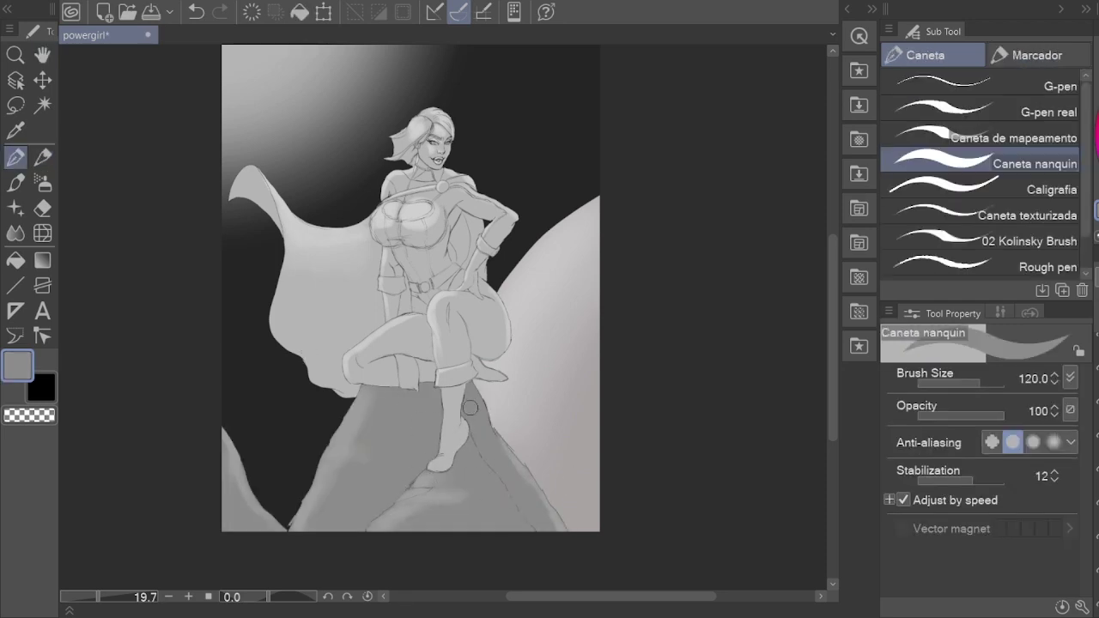
pyautogui.press('h')
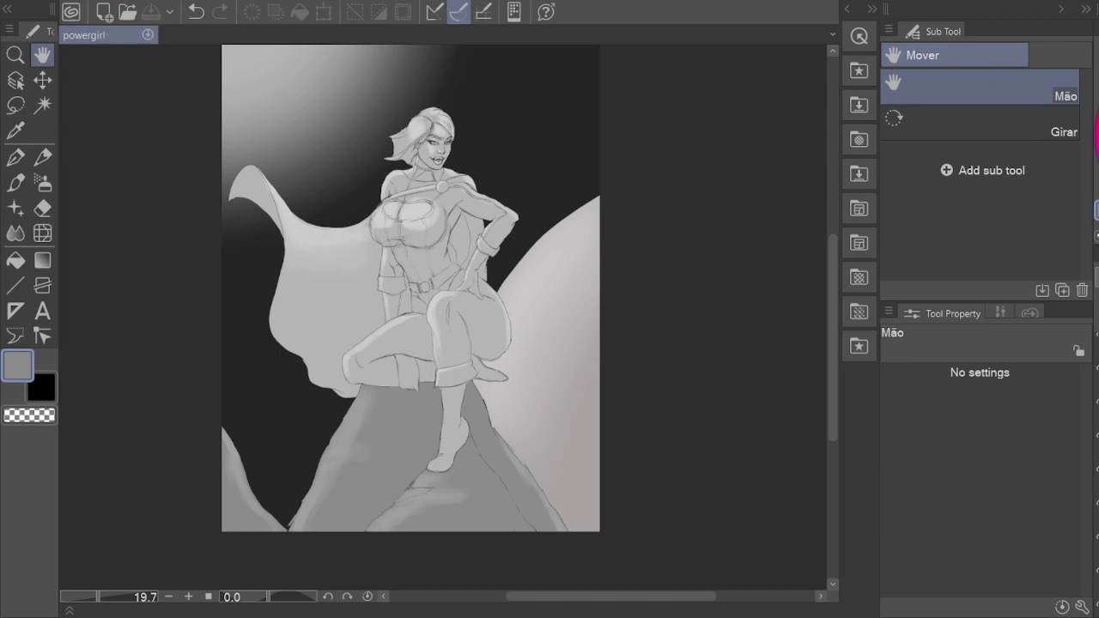
pyautogui.scroll(4, 408, 149)
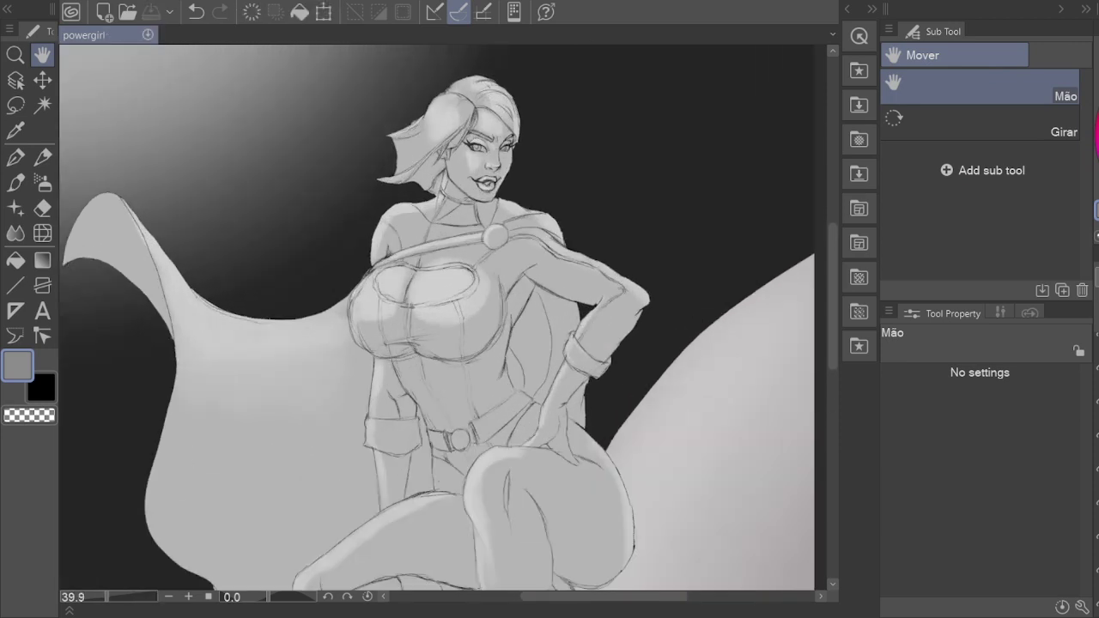
pyautogui.scroll(-4, 554, 163)
pyautogui.scroll(-1, 553, 163)
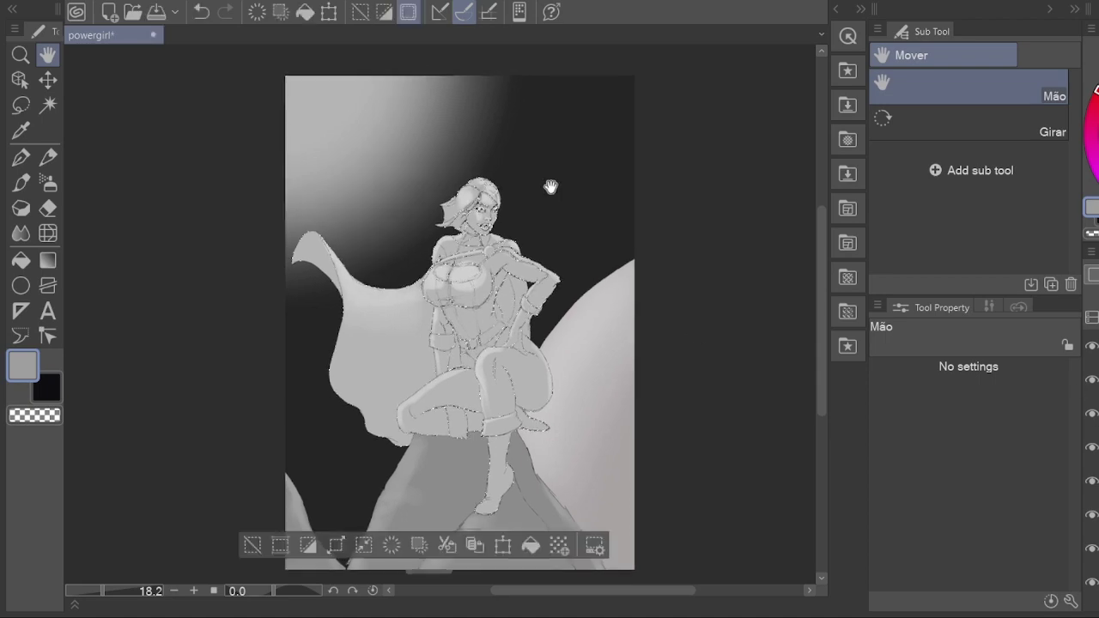
# Step: Lasso the far eye, shift it slightly toward the nose with a transform, and clear the selection
pyautogui.scroll(10, 549, 177)
pyautogui.press('m')
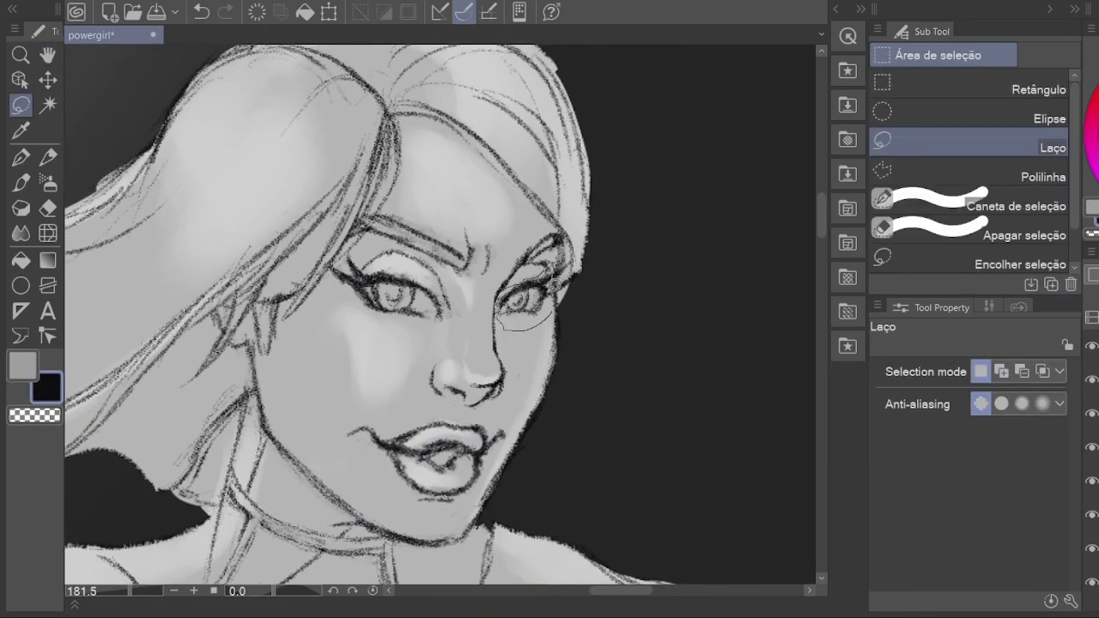
pyautogui.hotkey('ctrl', 't')
pyautogui.moveTo(557, 337)
pyautogui.mouseDown()
pyautogui.moveTo(549, 319)
pyautogui.moveTo(539, 332)
pyautogui.mouseUp()
pyautogui.click(496, 375)
pyautogui.hotkey('ctrl', 'd')
# Step: Redraw the far cheek contour and far eyebrow with the Lápis pencil at size 20, trimming with the Duro eraser at size 20
pyautogui.press('p')
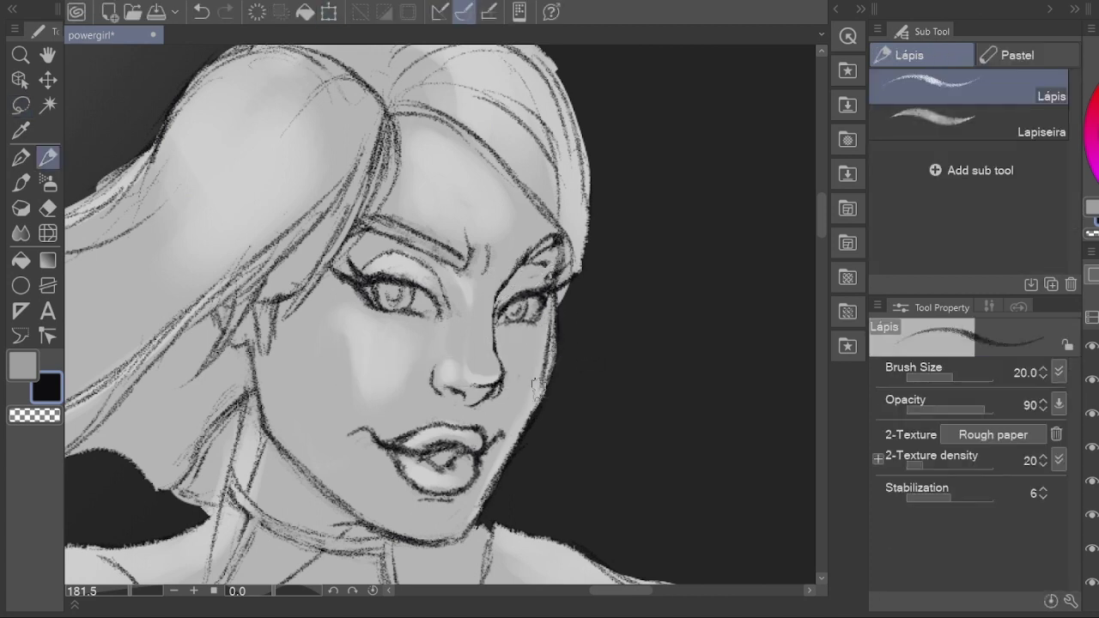
pyautogui.press('e')
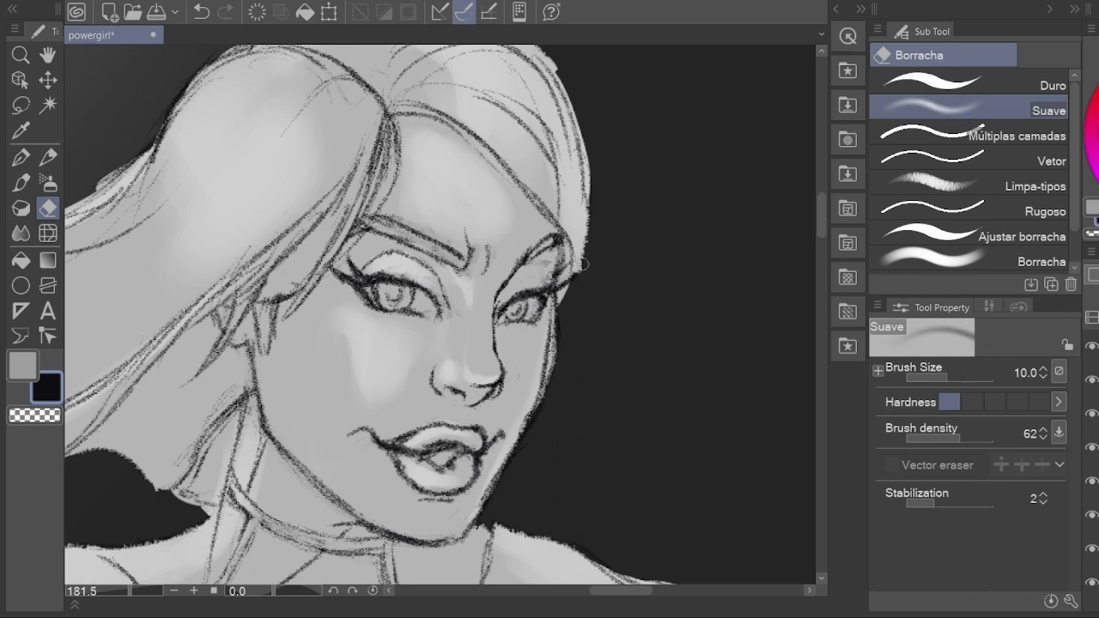
pyautogui.press(',')
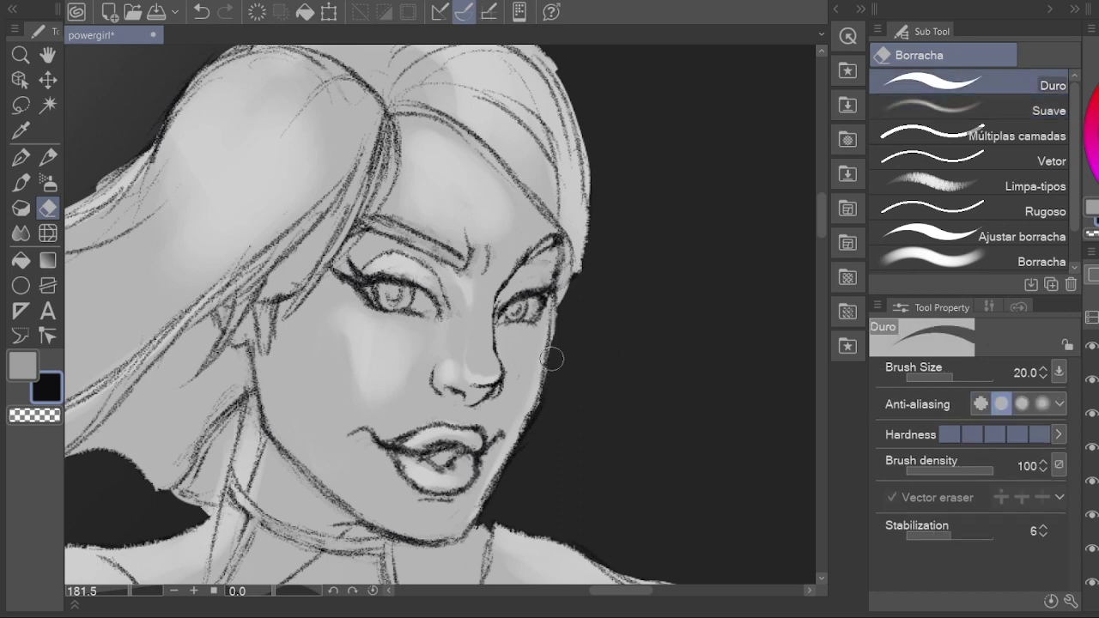
pyautogui.press('p')
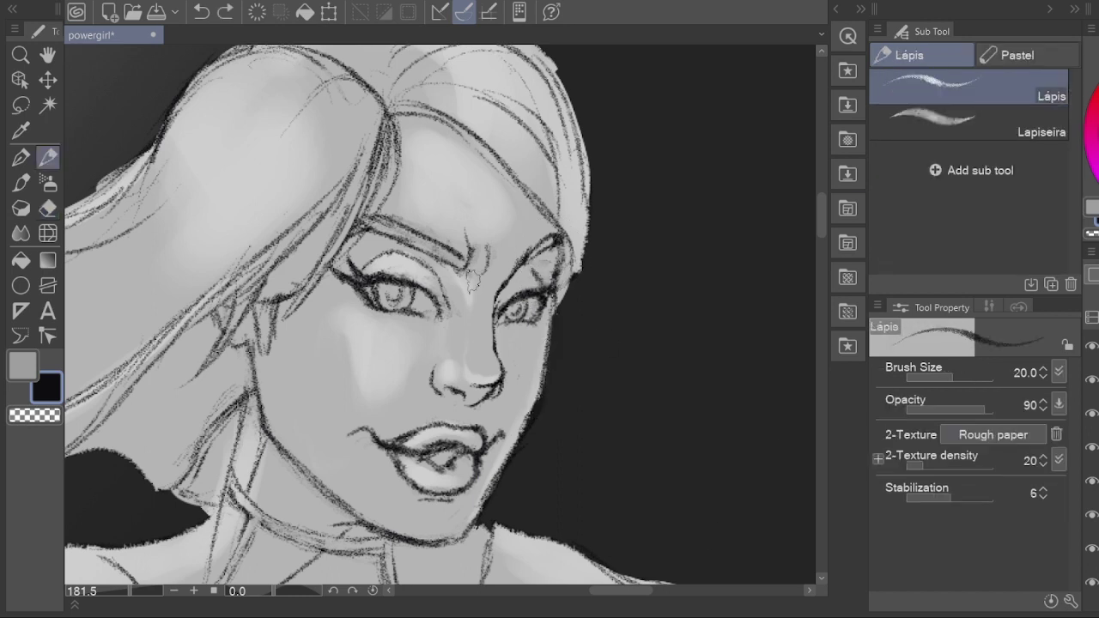
pyautogui.press('e')
pyautogui.press('p')
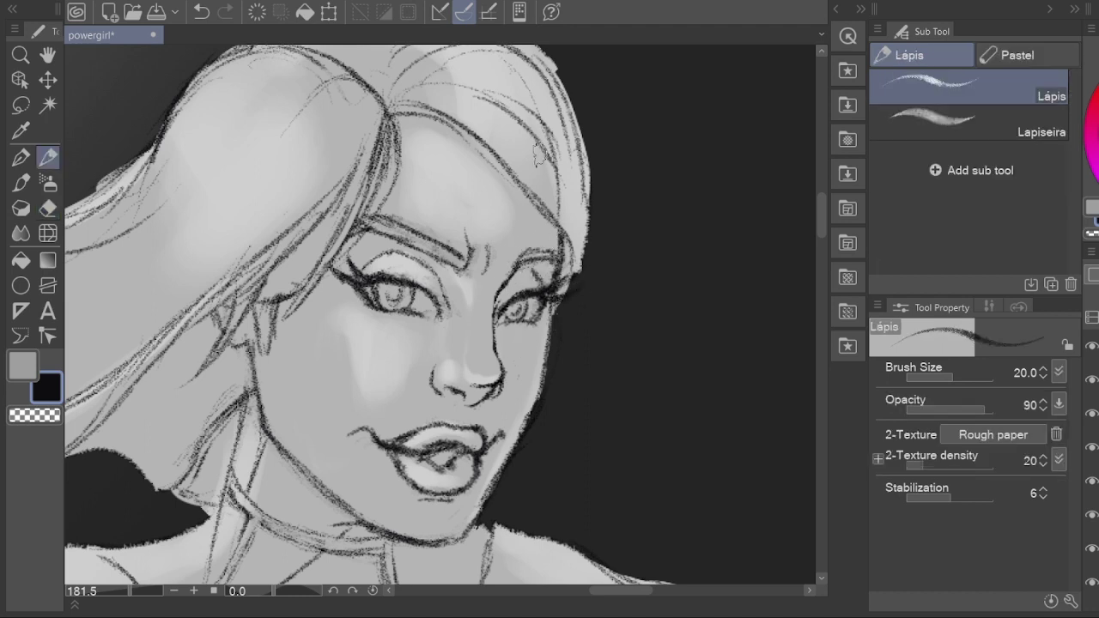
# Step: Erase the nose bridge line with the Suave eraser at size 8, redraw it with the Lápis pencil at size 20, and save the drawing
pyautogui.press('e')
pyautogui.press('.')
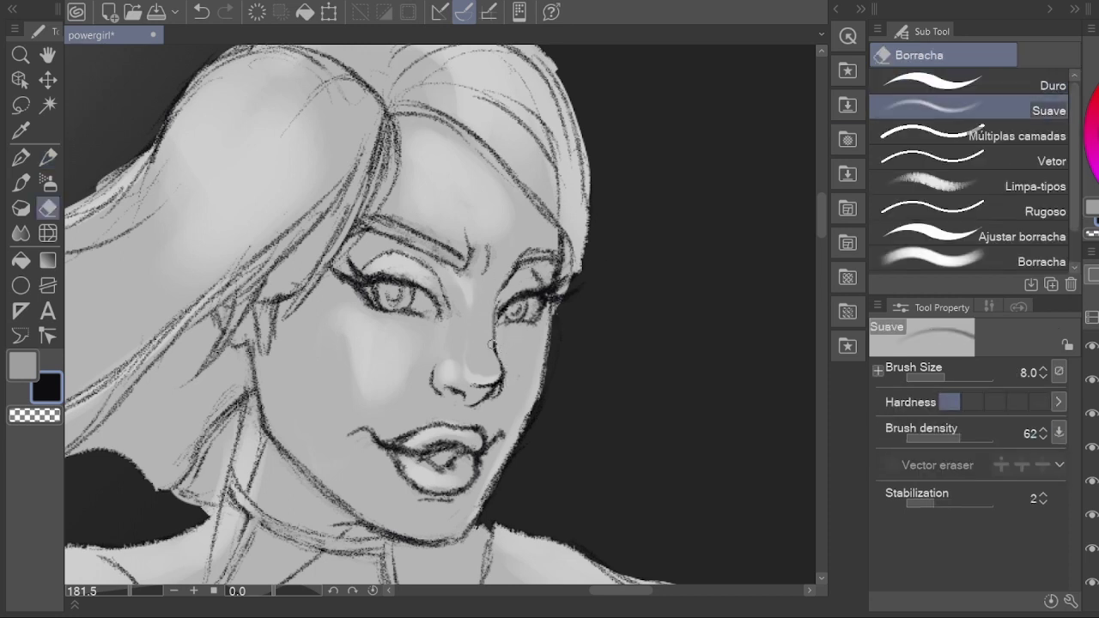
pyautogui.press('p')
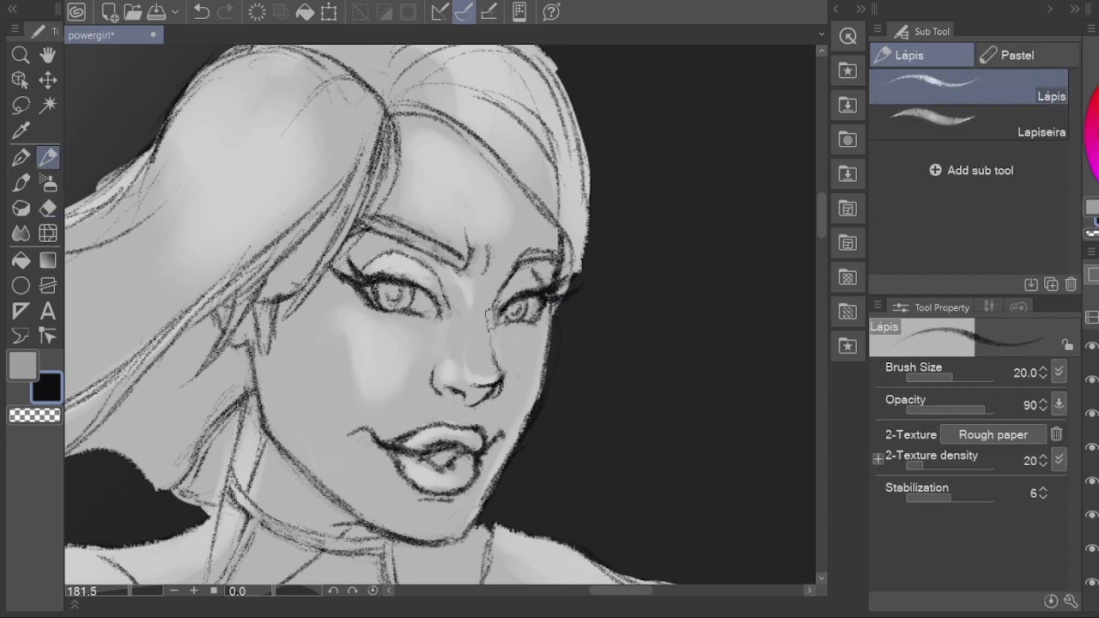
pyautogui.press('e')
pyautogui.press('p')
pyautogui.press('w')
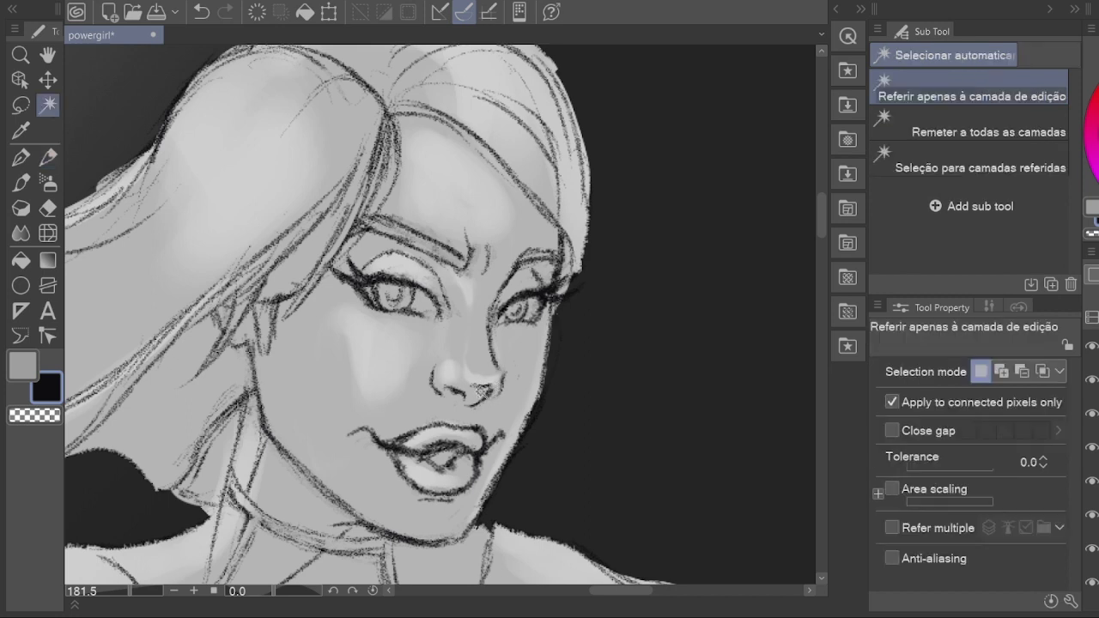
pyautogui.press('e')
pyautogui.press('[')
pyautogui.press('[')
pyautogui.press('[')
pyautogui.press('h')
pyautogui.hotkey('ctrl', 's')
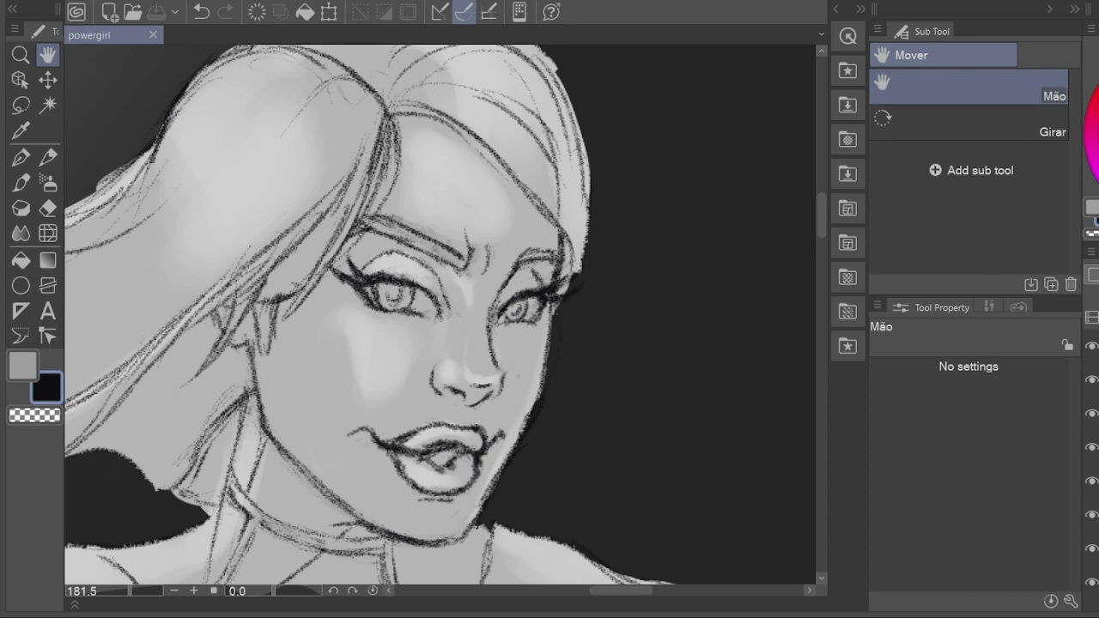
# Step: Redraw the nostril and underside of the nose with the Lápis pencil at size 20, clean up with the Suave eraser at size 3, and save
pyautogui.scroll(1, 495, 375)
pyautogui.press('e')
pyautogui.press('p')
pyautogui.moveTo(466, 395); pyautogui.dragTo(455, 415)
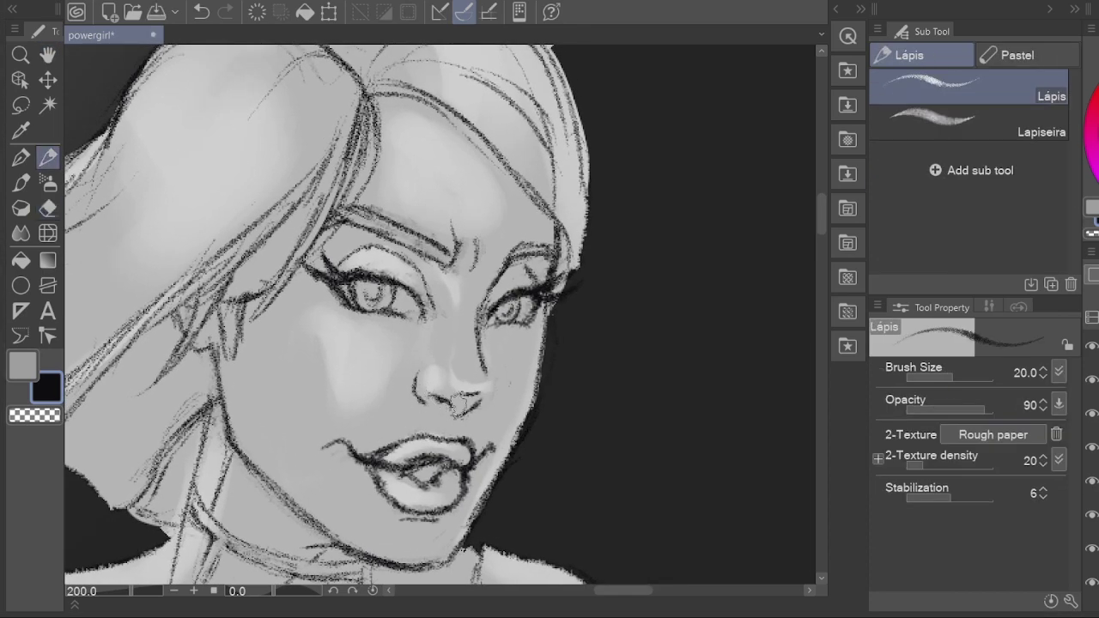
pyautogui.press('e')
pyautogui.moveTo(486, 379); pyautogui.dragTo(480, 348)
pyautogui.press('p')
pyautogui.press('e')
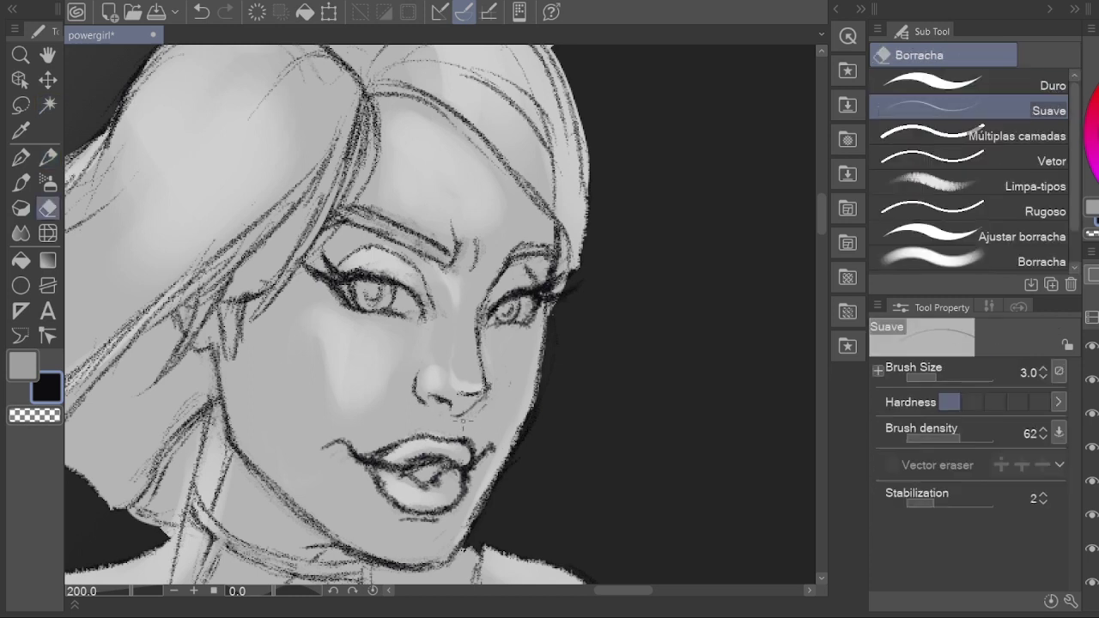
pyautogui.hotkey('ctrl', 's')
pyautogui.press('h')
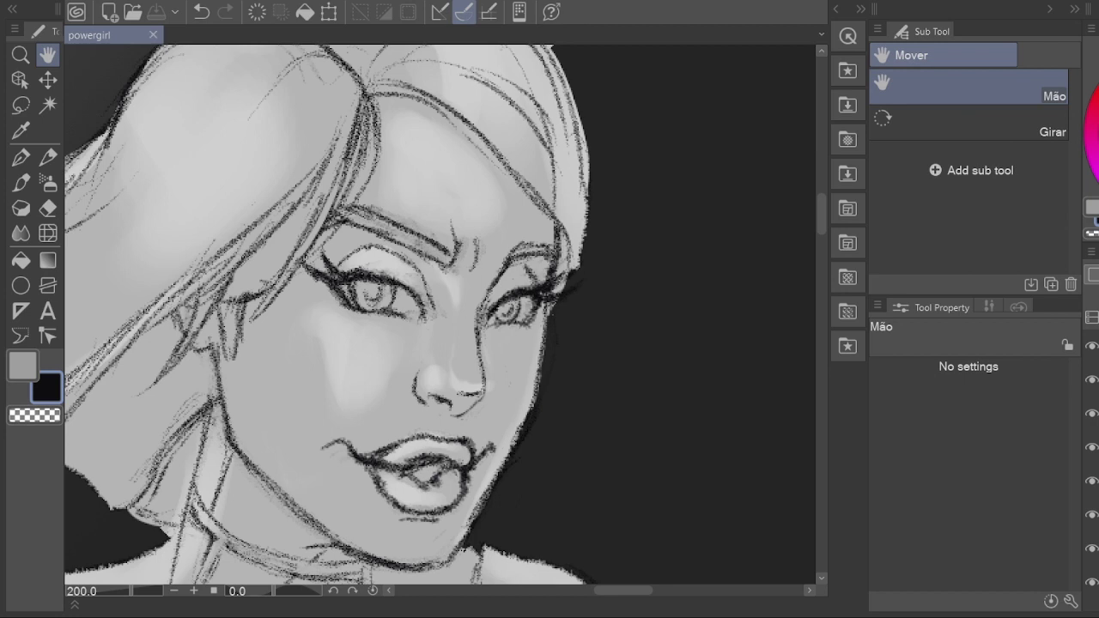
pyautogui.press('p')
pyautogui.moveTo(461, 392); pyautogui.dragTo(486, 385)
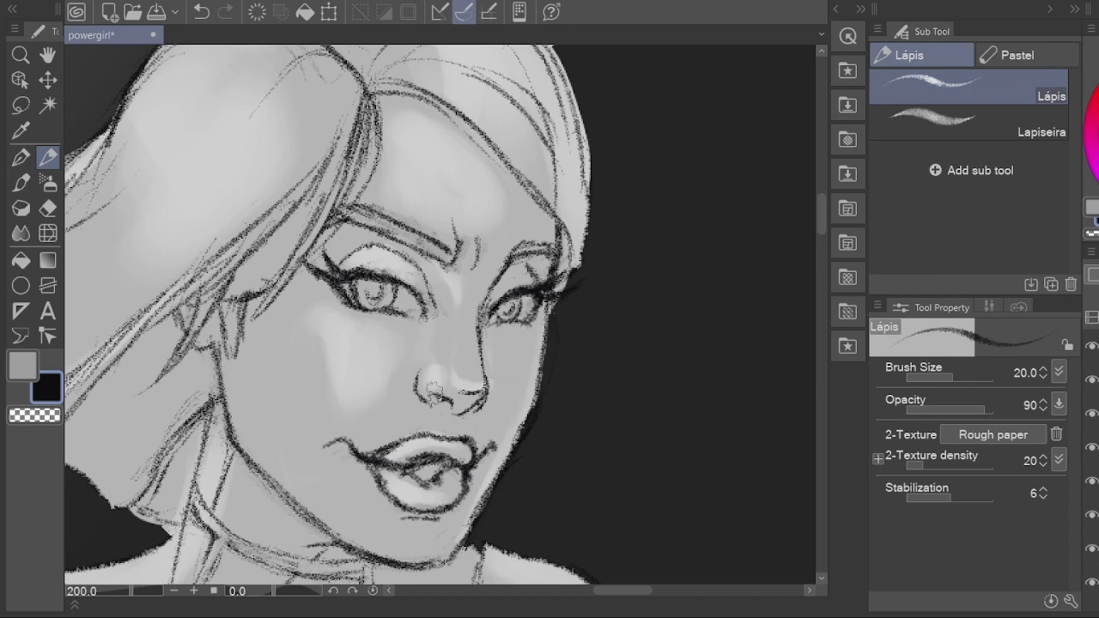
# Step: Paint a light grey highlight on the nose with the Hard-Soft brush at size 7, refining it with the Borracha eraser at size 8
pyautogui.press('p')
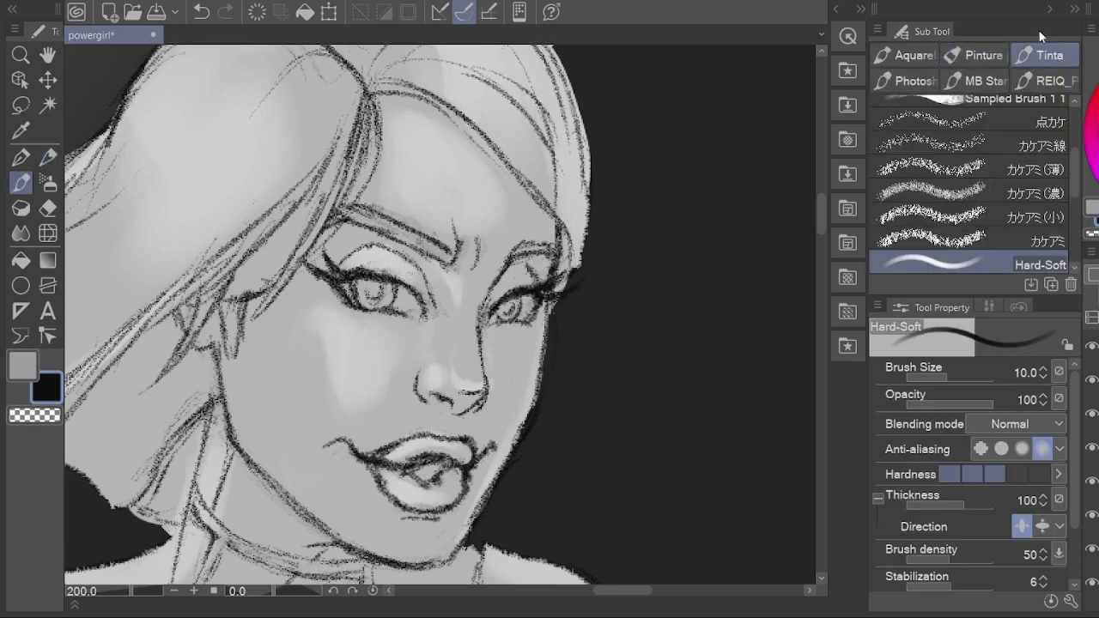
pyautogui.press('e')
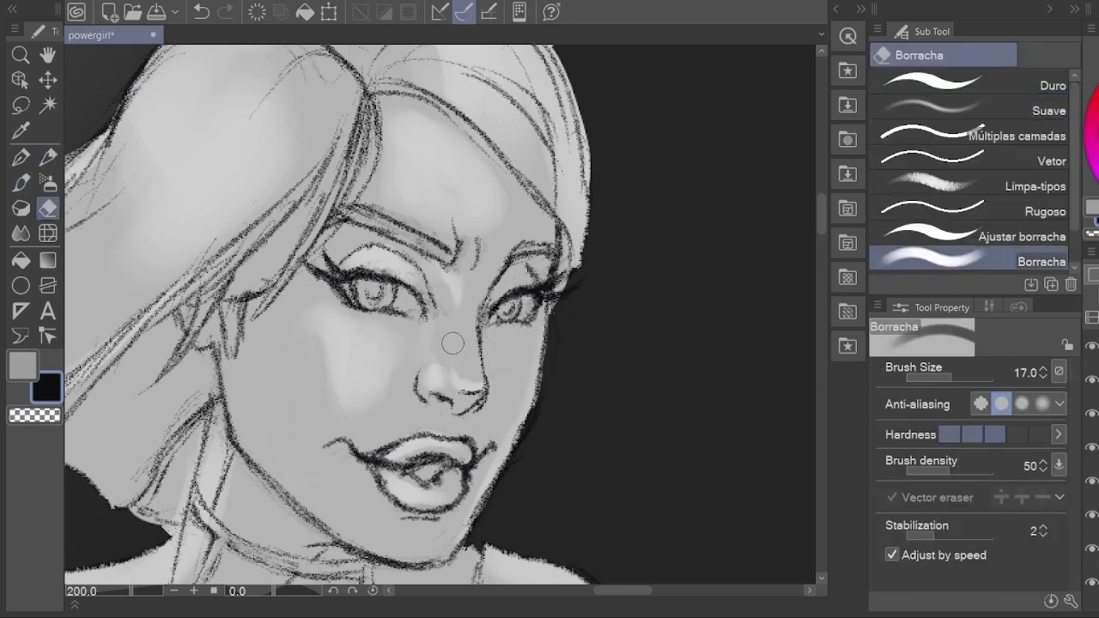
pyautogui.press('[')
pyautogui.press('[')
pyautogui.press('[')
pyautogui.press('[')
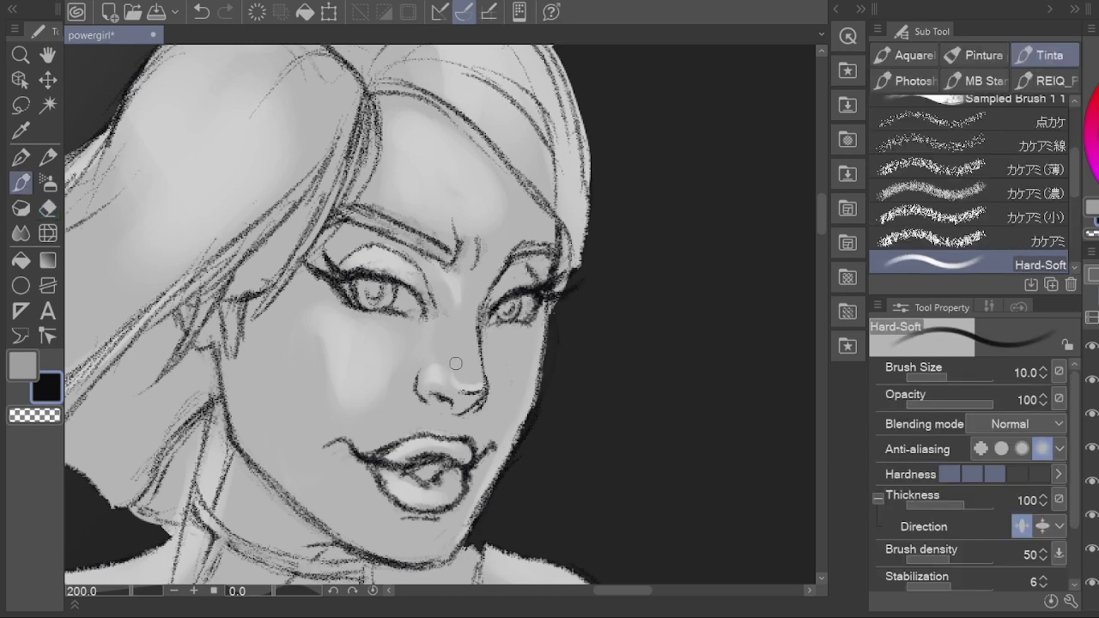
pyautogui.press('p')
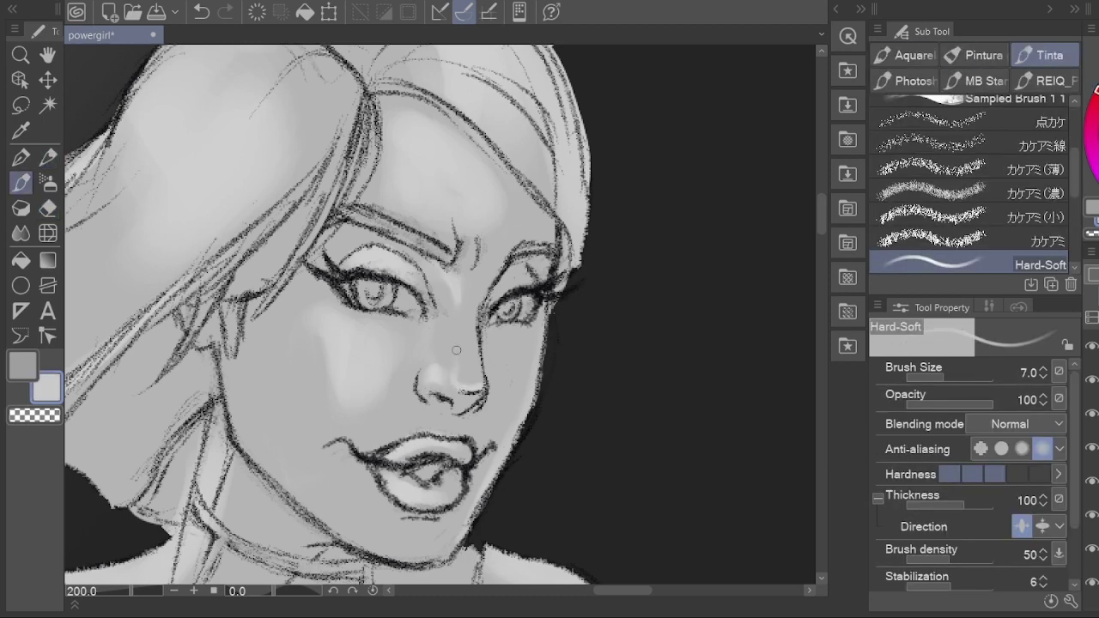
pyautogui.press('e')
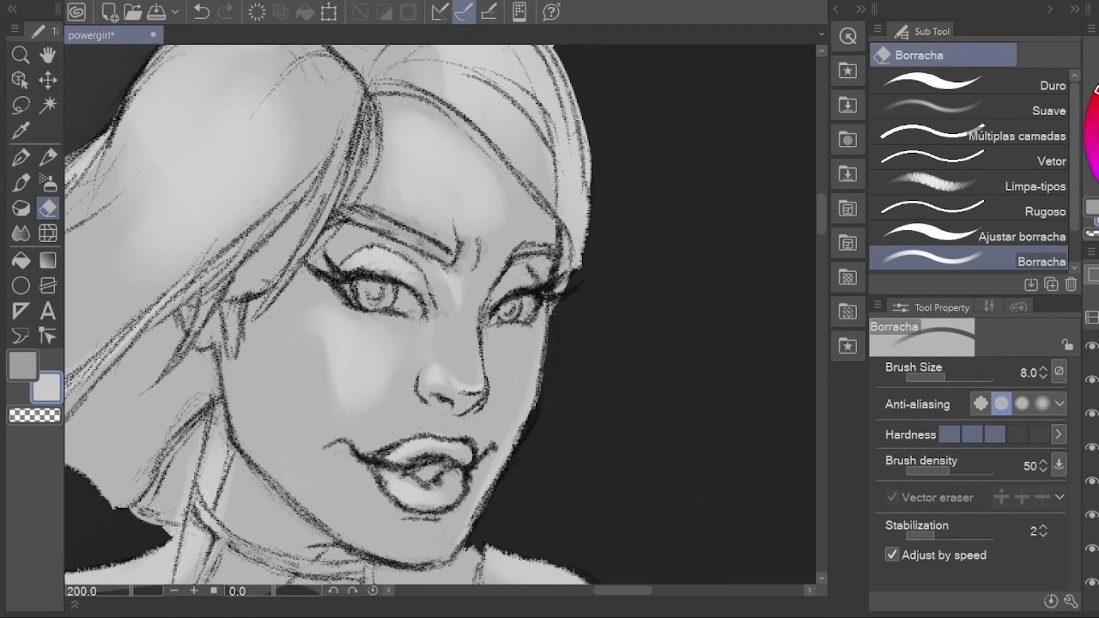
# Step: Warp the far eyebrow with the Dissolver at size 40, then erase it at size 8 and redraw it with the Lápis pencil at size 20
pyautogui.press('j')
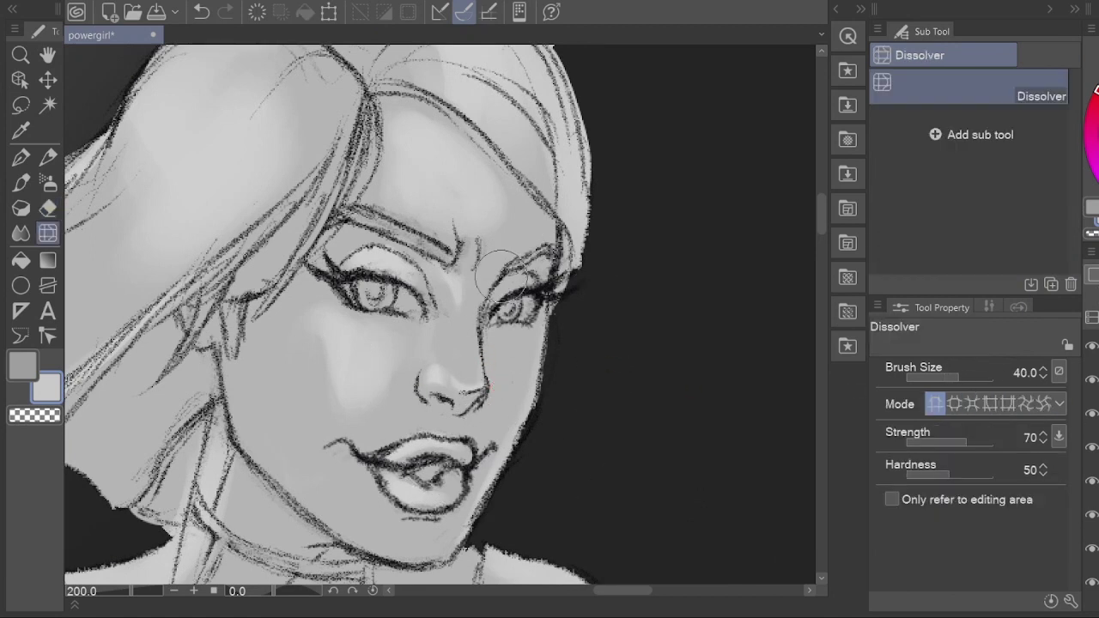
pyautogui.press('p')
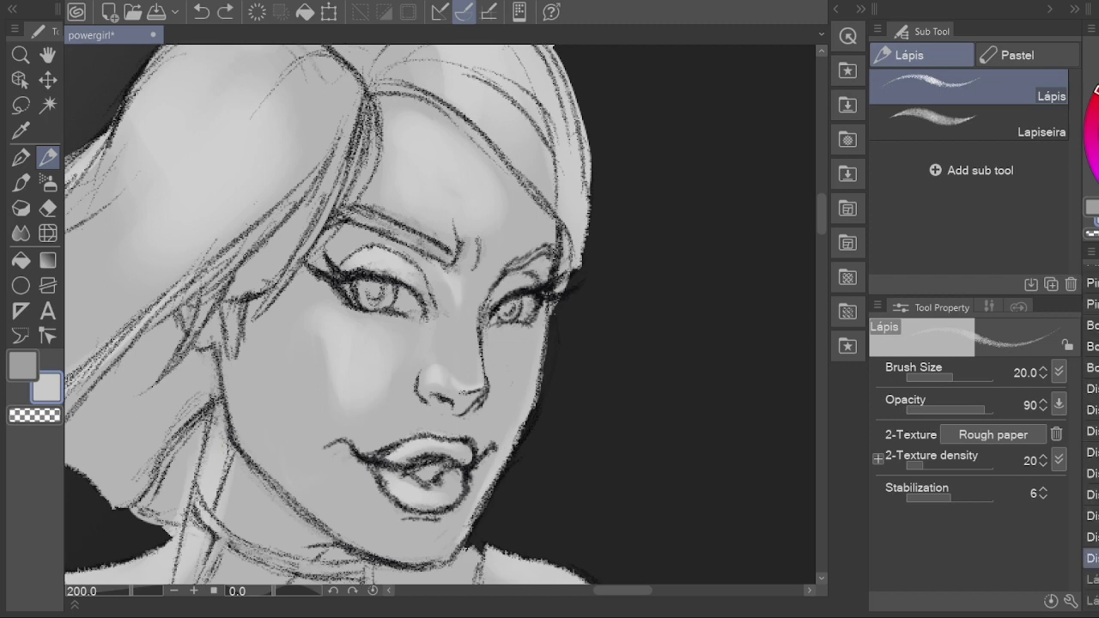
pyautogui.press('e')
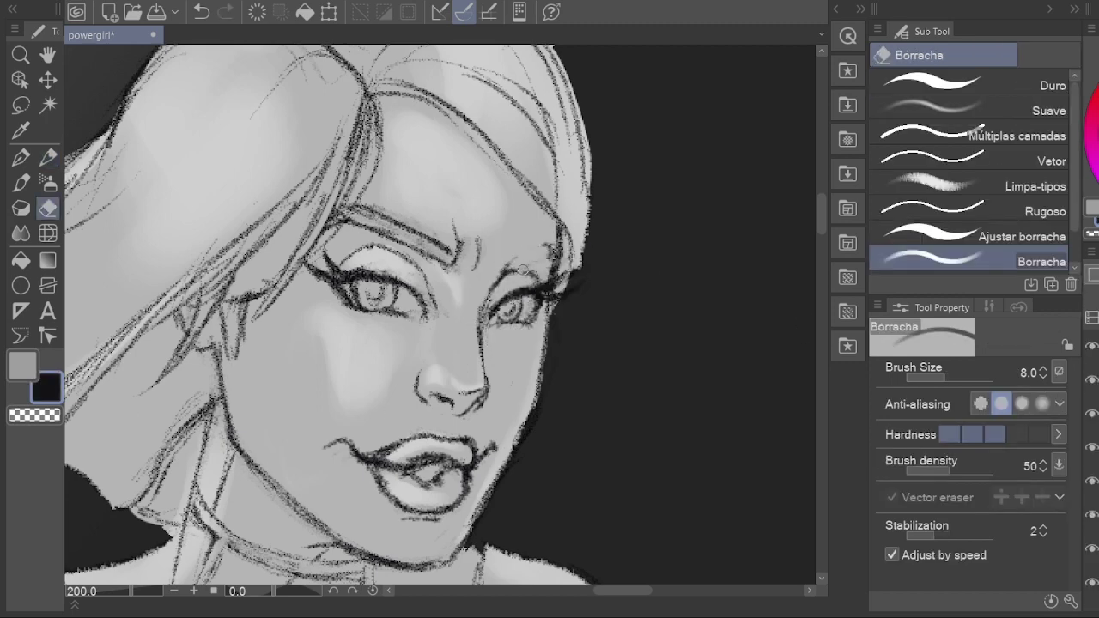
pyautogui.press('p')
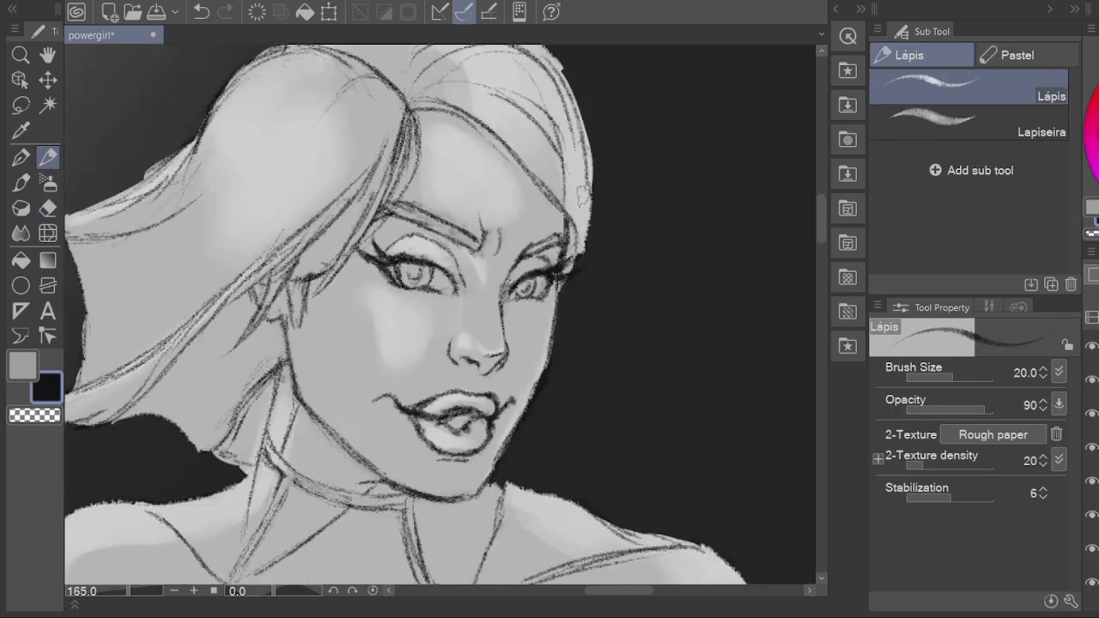
# Step: Undo the last liquify change on the lips and erase part of the inner mouth line with the Suave eraser at size 20
pyautogui.press('j')
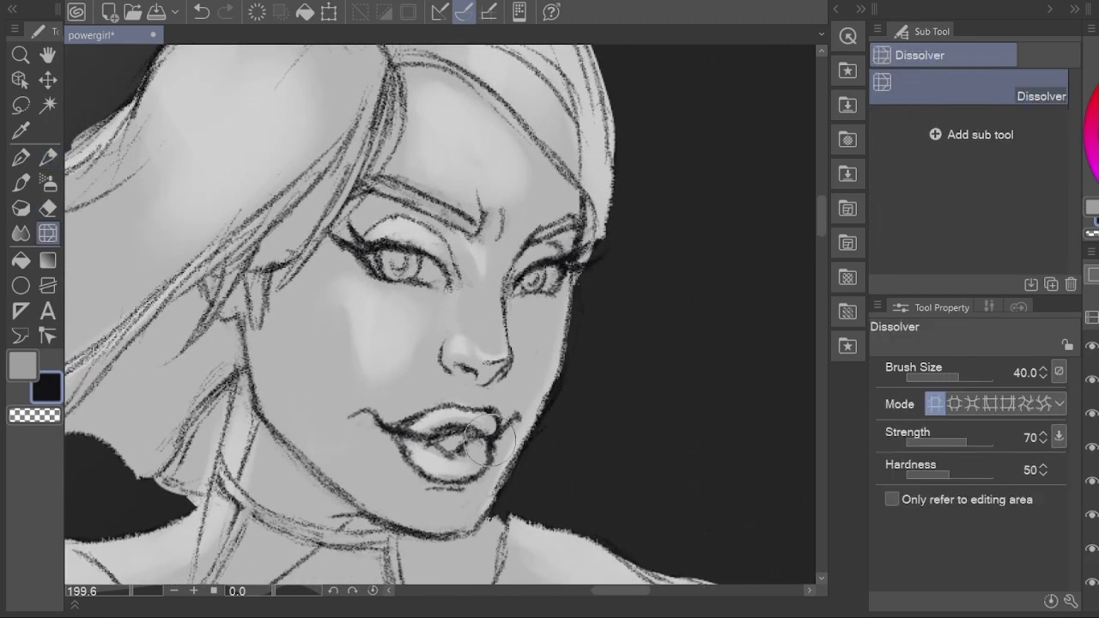
pyautogui.hotkey('ctrl', 'z')
pyautogui.press('p')
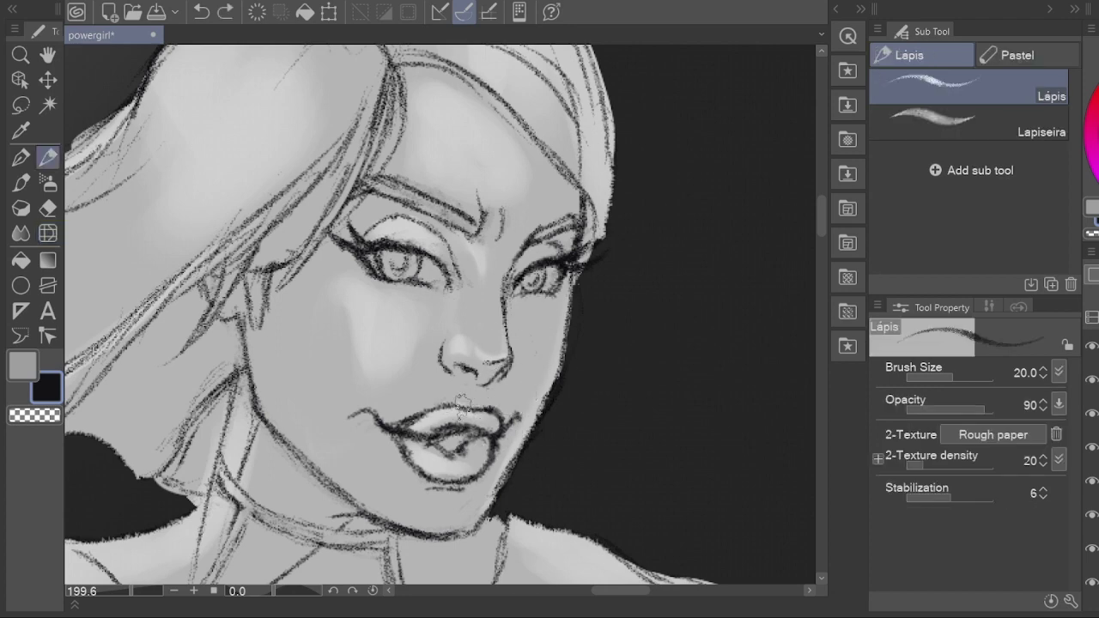
pyautogui.press('e')
pyautogui.press(']')
pyautogui.press(']')
pyautogui.press(']')
pyautogui.press(']')
pyautogui.press(']')
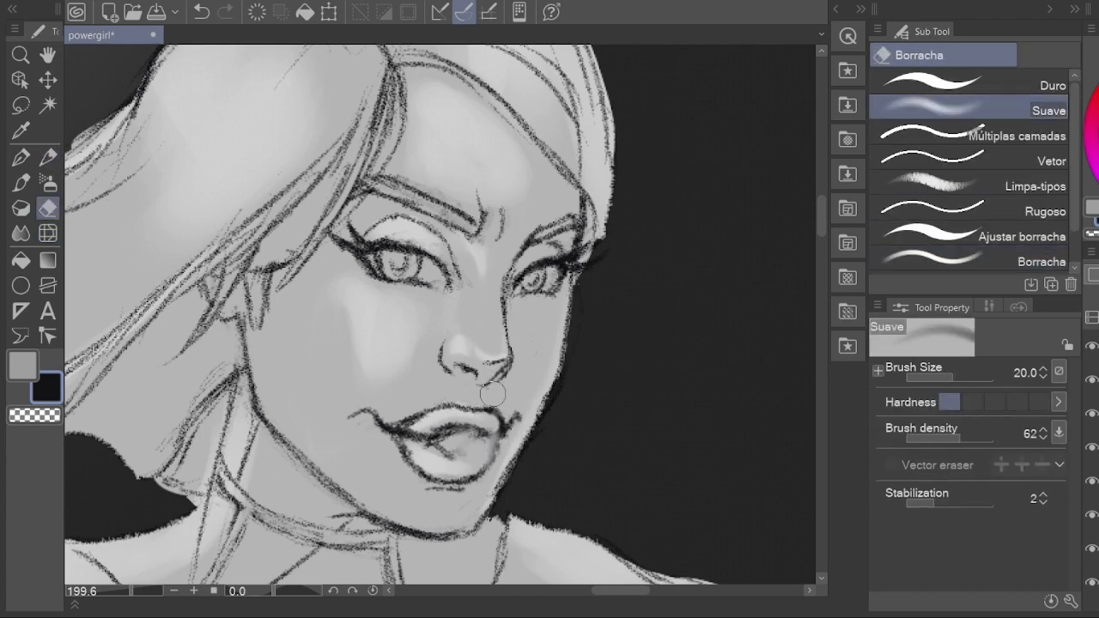
# Step: Redraw the mouth opening between the lips with the Lápis pencil at size 20, cleaning it with the Suave eraser at size 10
pyautogui.press('p')
pyautogui.press('e')
pyautogui.press('[')
pyautogui.press('[')
pyautogui.press('[')
pyautogui.press('[')
pyautogui.press('p')
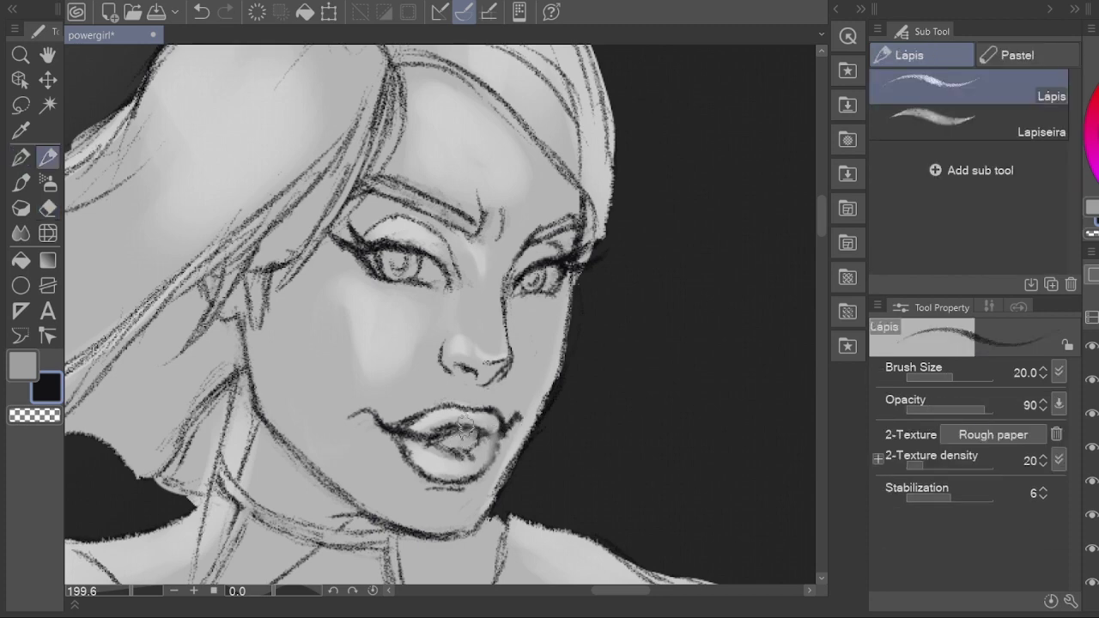
# Step: Erase and redraw the lower and upper lip outlines using the Suave eraser at size 10 and the Lápis pencil at size 20
pyautogui.press('e')
pyautogui.press('p')
pyautogui.press('e')
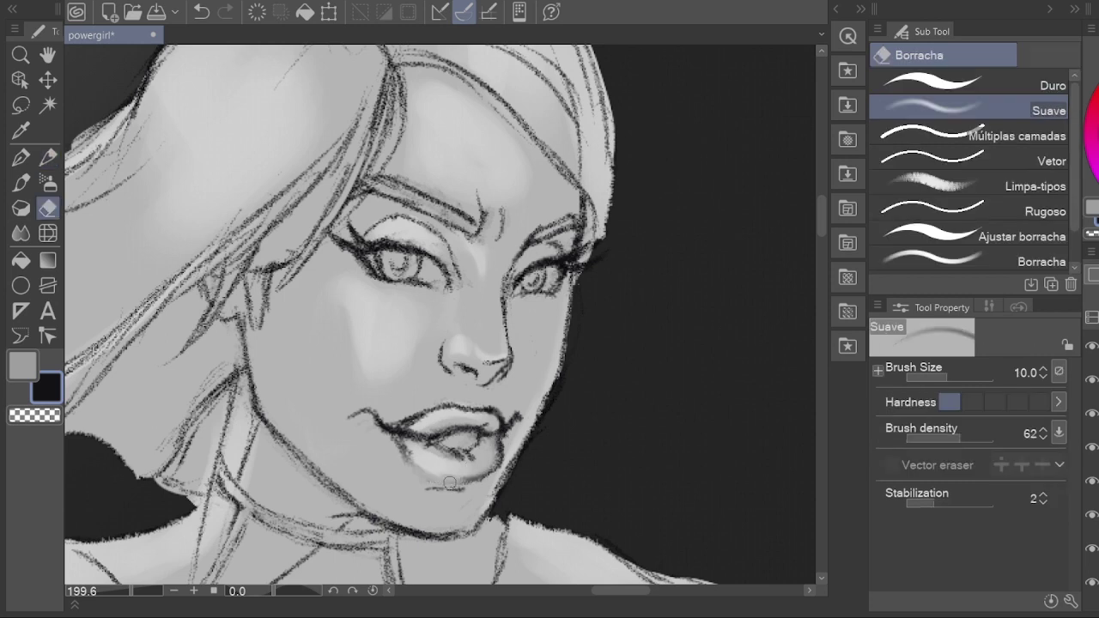
pyautogui.press('p')
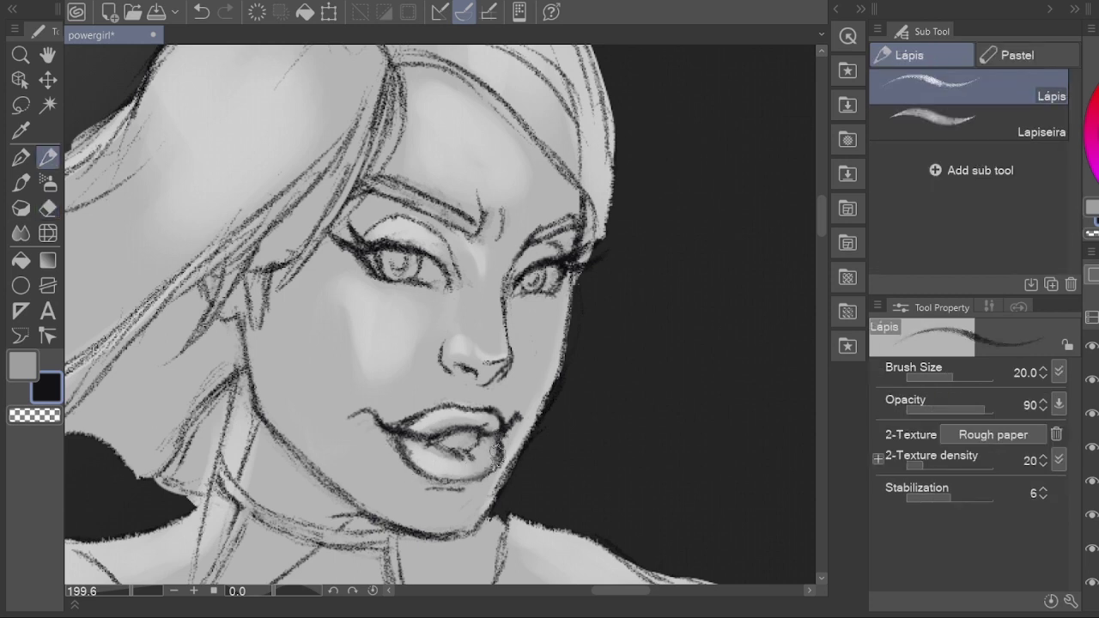
pyautogui.press('e')
pyautogui.press('p')
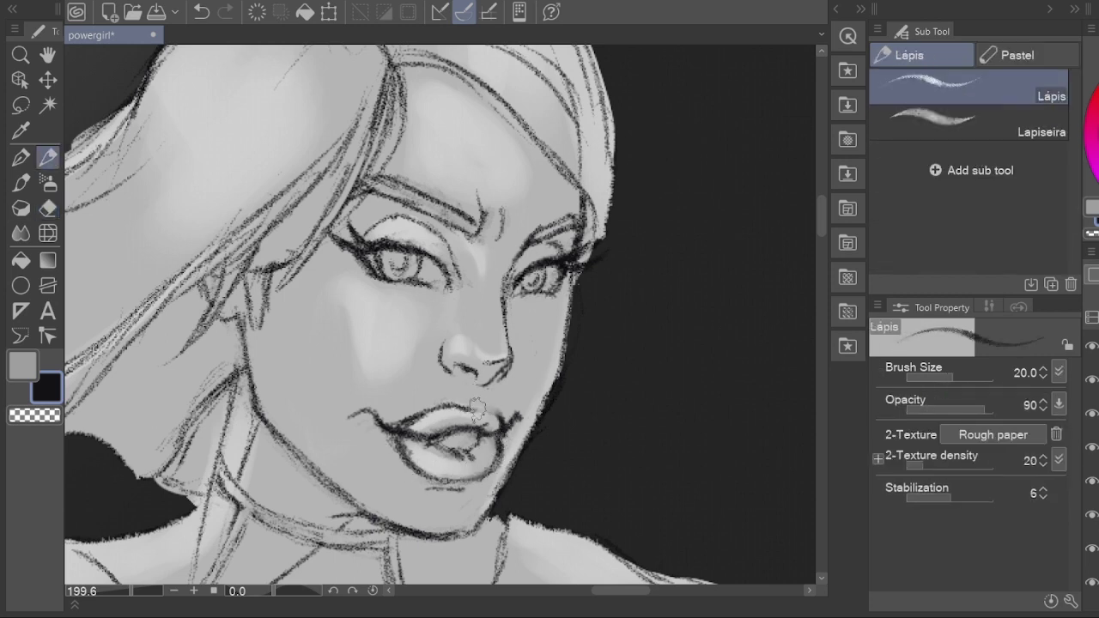
pyautogui.press('e')
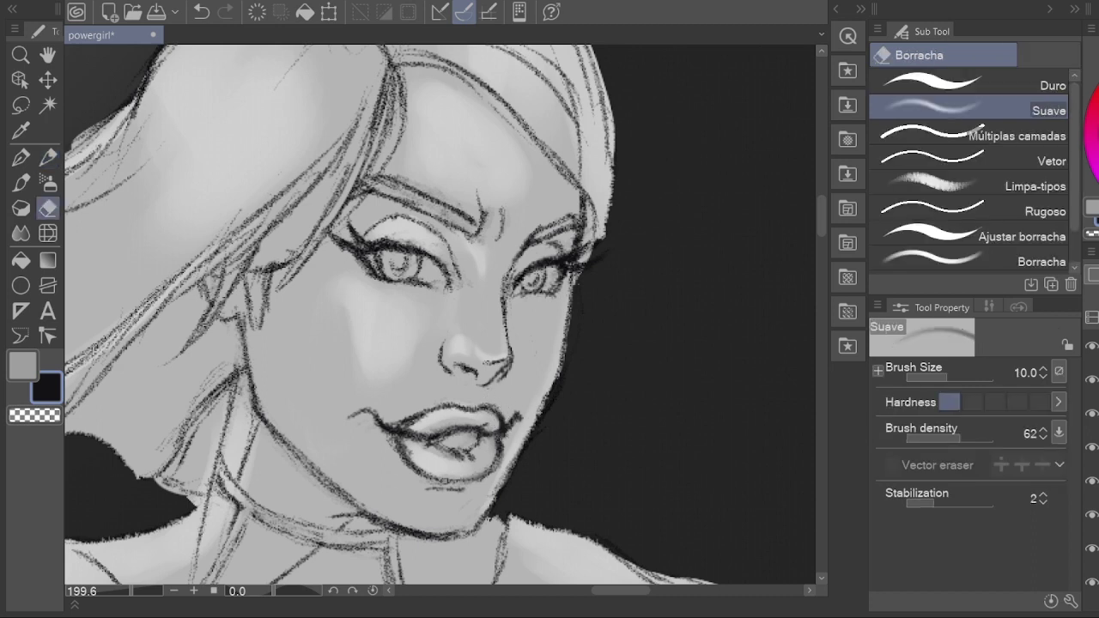
# Step: Adjust the shape of the nose with the Dissolver liquify tool at size 80 and save the drawing
pyautogui.press('j')
pyautogui.press(']')
pyautogui.press(']')
pyautogui.press(']')
pyautogui.press(']')
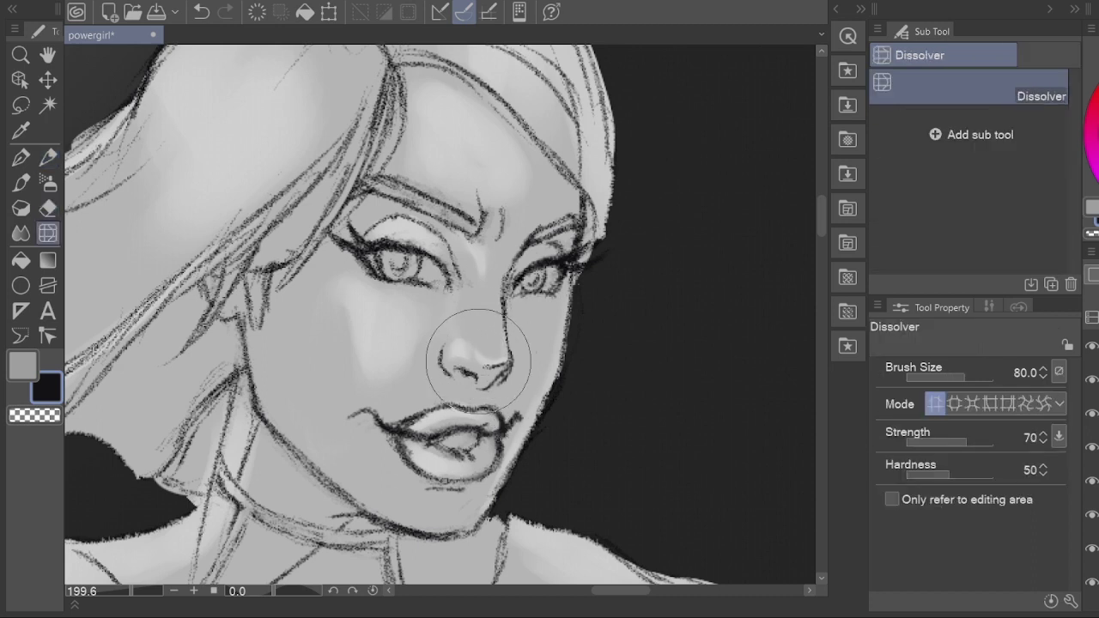
pyautogui.hotkey('ctrl', 's')
# Step: Reshape the upper outline of the hair with the Dissolver liquify tool at sizes 120 and 150
pyautogui.scroll(1, 550, 378)
pyautogui.press('h')
pyautogui.scroll(-4, 485, 258)
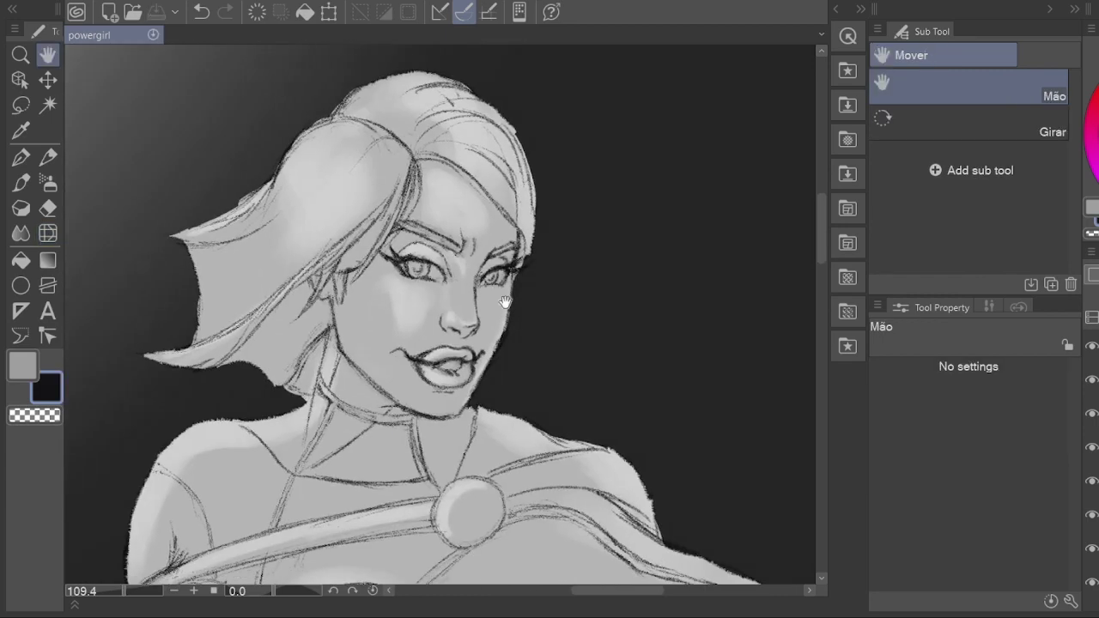
pyautogui.scroll(1, 485, 258)
pyautogui.scroll(-3, 493, 297)
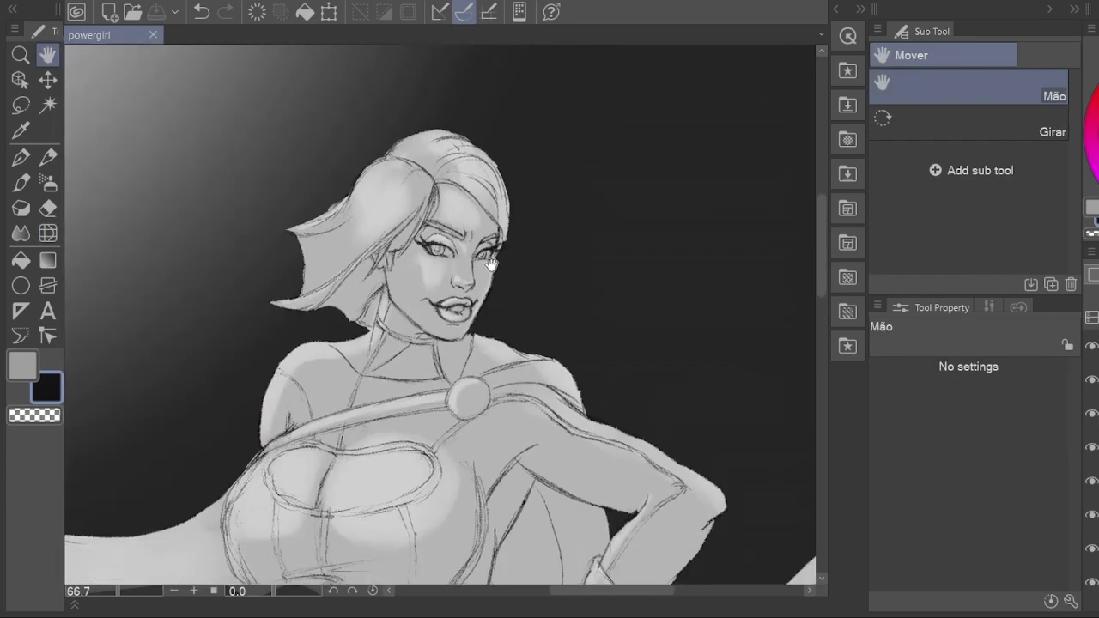
pyautogui.scroll(3, 450, 168)
pyautogui.press('j')
pyautogui.press(']')
pyautogui.press(']')
pyautogui.press(']')
pyautogui.press(']')
pyautogui.press(']')
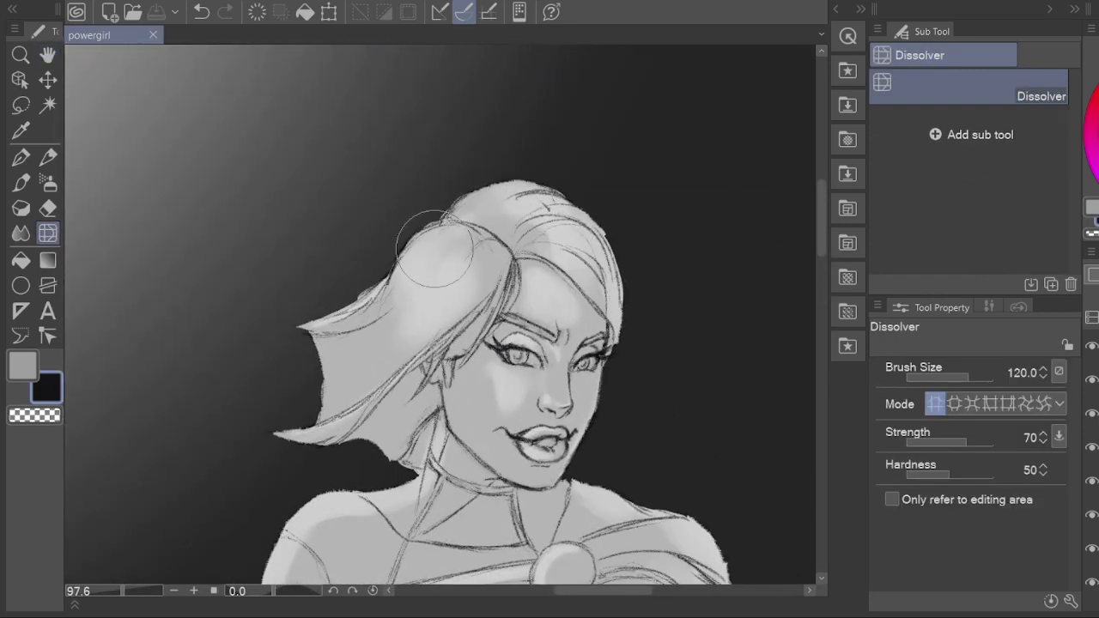
pyautogui.moveTo(448, 248); pyautogui.dragTo(474, 147)
pyautogui.press('[')
pyautogui.press('[')
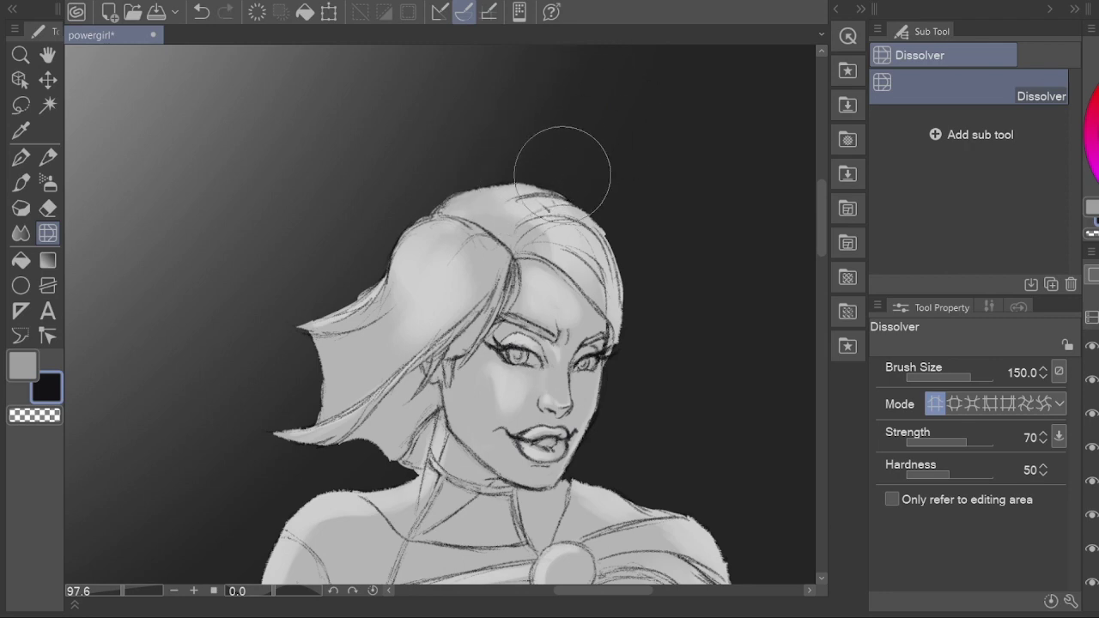
# Step: Clean up the hair's top outline with the Suave eraser at size 10 and the Lápis pencil, and save the drawing
pyautogui.press('e')
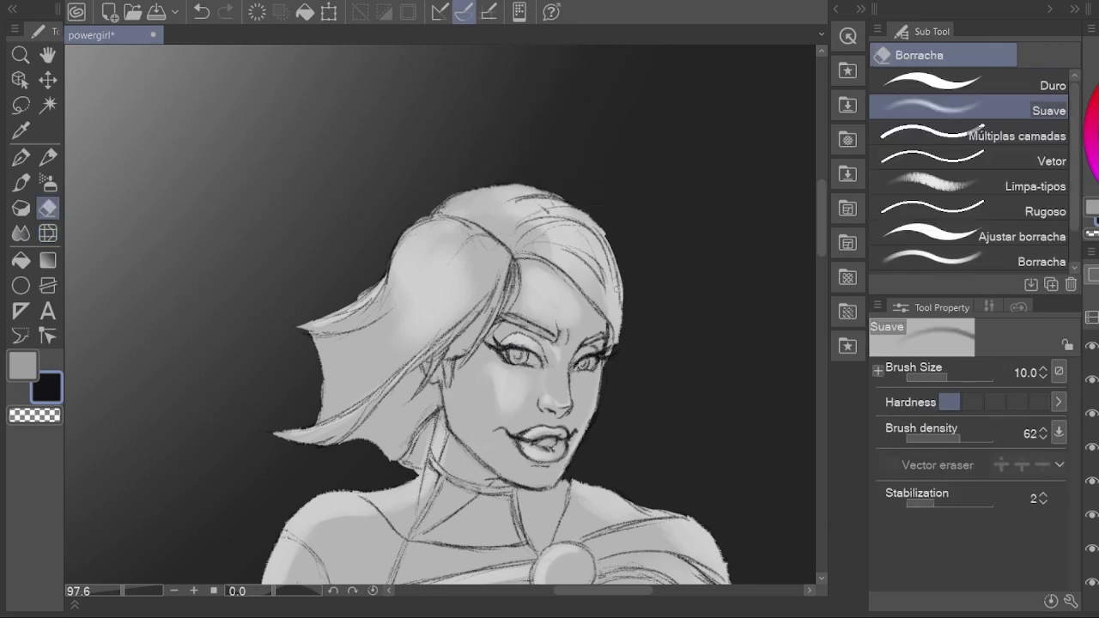
pyautogui.press('p')
pyautogui.scroll(-2, 606, 283)
pyautogui.press('h')
pyautogui.scroll(4, 577, 138)
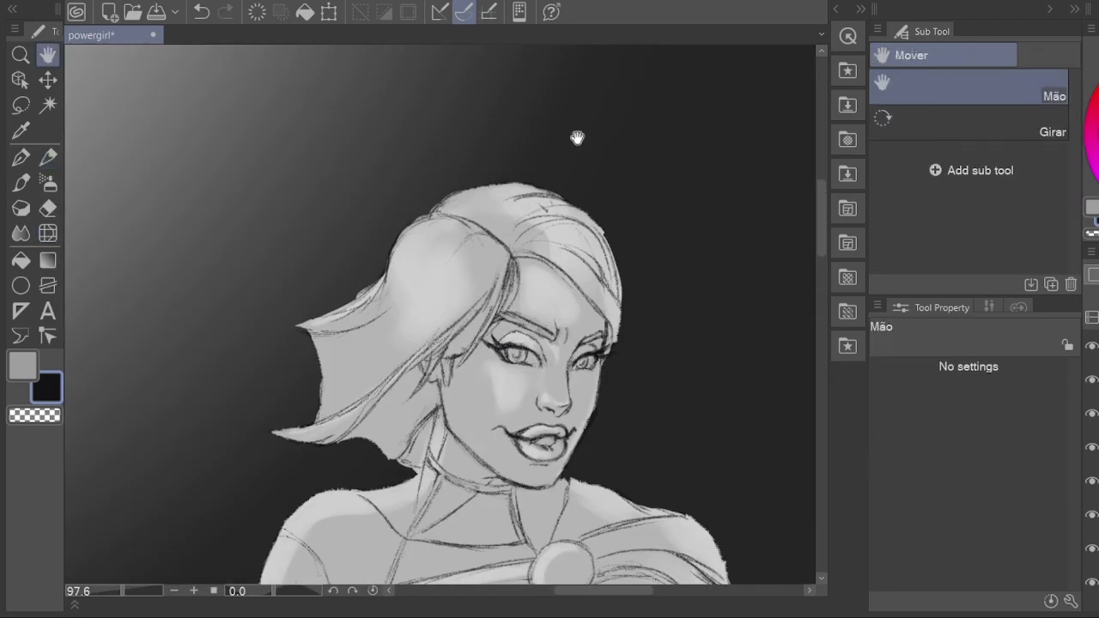
pyautogui.moveTo(601, 309); pyautogui.dragTo(498, 302)
pyautogui.scroll(2, 520, 348)
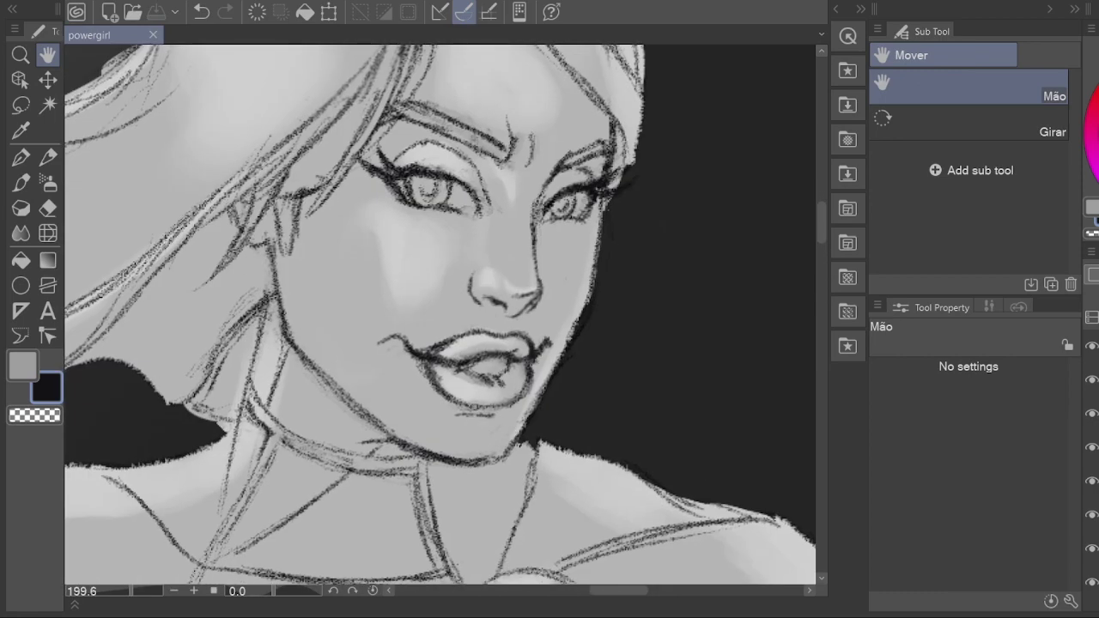
# Step: Nudge the shape of the facial features with the Dissolver liquify tool at size 150 and save the drawing
pyautogui.press('e')
pyautogui.scroll(-2, 481, 492)
pyautogui.scroll(2, 378, 275)
pyautogui.press('j')
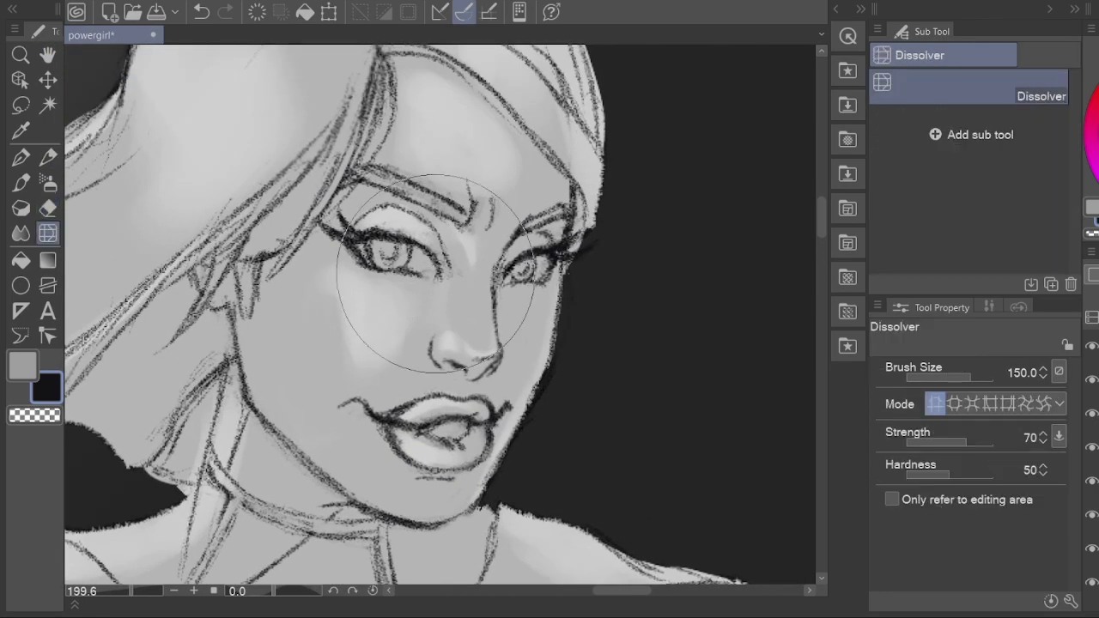
pyautogui.scroll(-3, 398, 257)
pyautogui.press('j')
pyautogui.press('h')
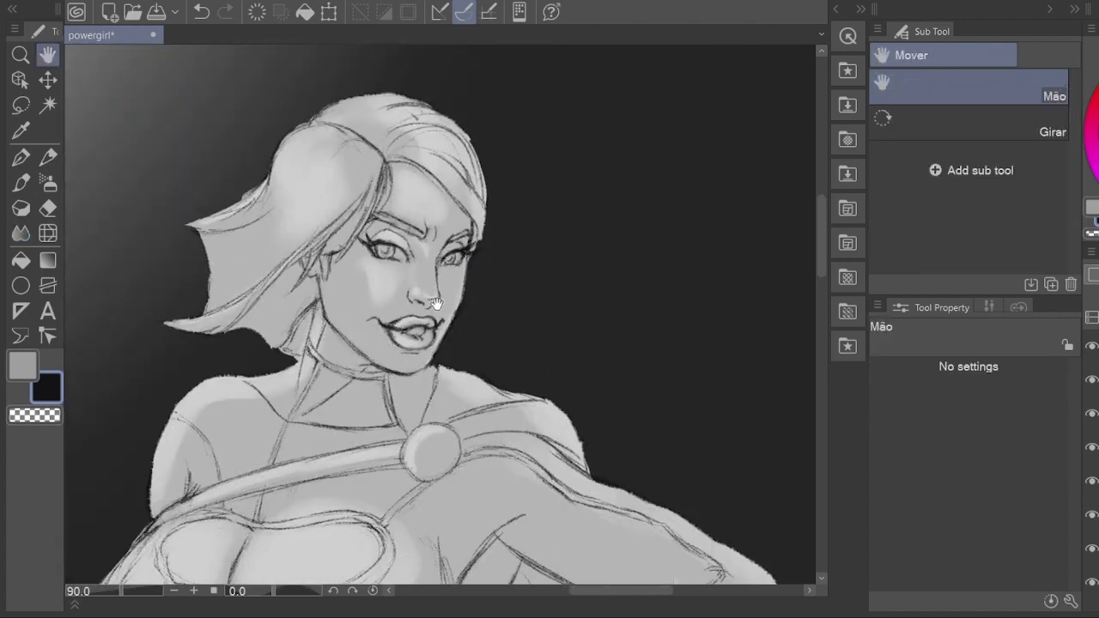
# Step: Redraw the nostril wing line with the Lápis pencil at size 20, cleaning it with the Suave eraser at size 10
pyautogui.scroll(3, 420, 372)
pyautogui.scroll(1, 408, 404)
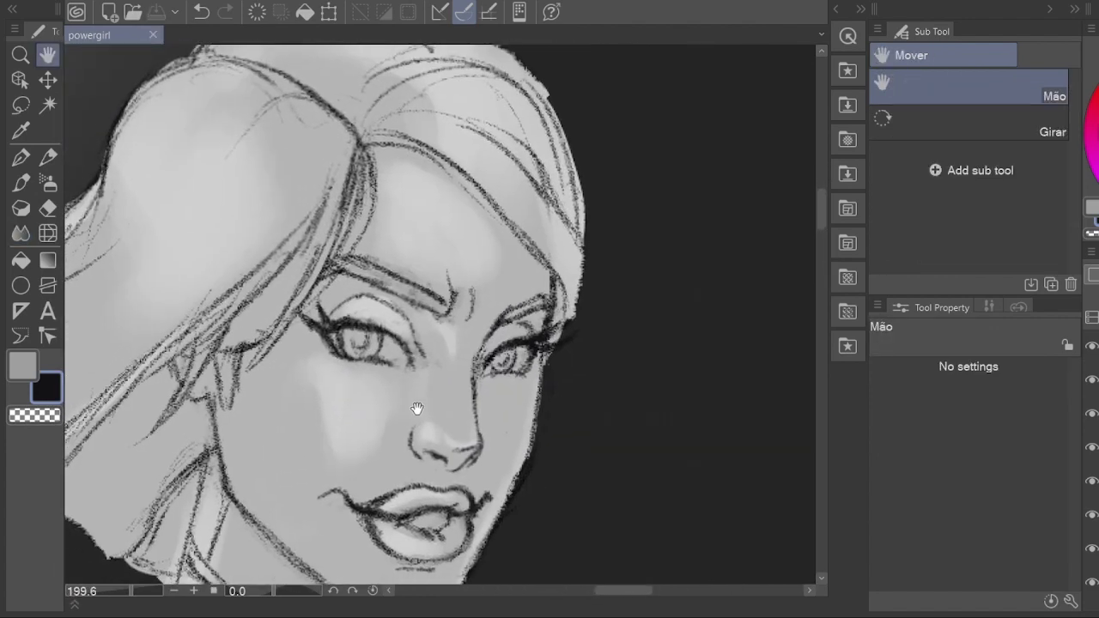
pyautogui.press('e')
pyautogui.press('p')
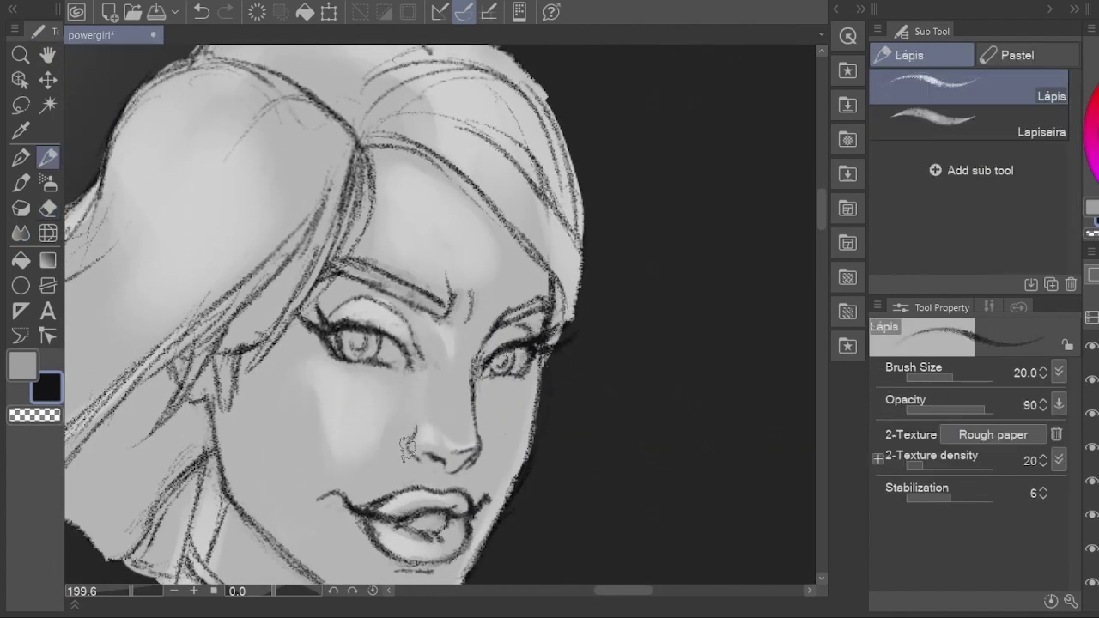
pyautogui.press('e')
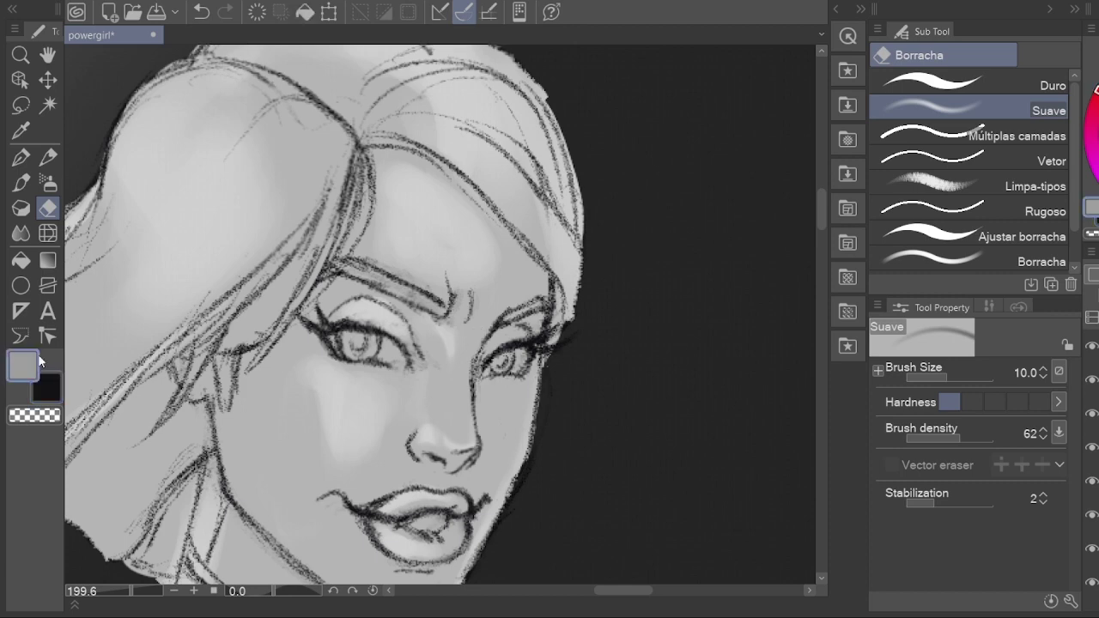
# Step: Paint light grey on the nose with the Hard-Soft brush at size 7, trimming it with the Borracha eraser at size 8
pyautogui.press('e')
pyautogui.press('b')
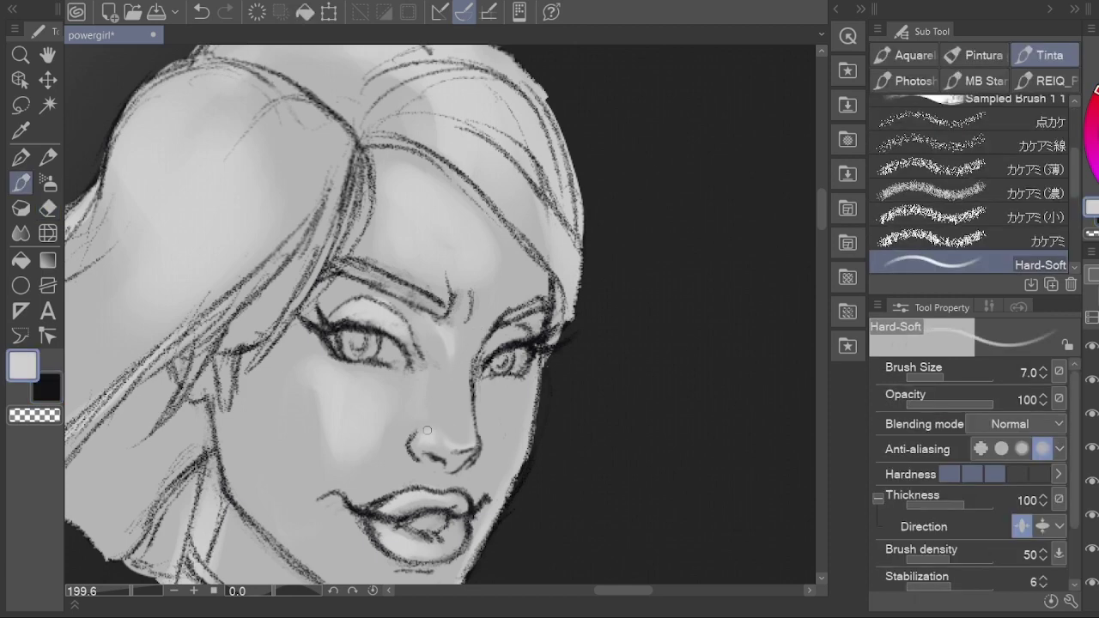
pyautogui.press('e')
pyautogui.press('b')
pyautogui.press('e')
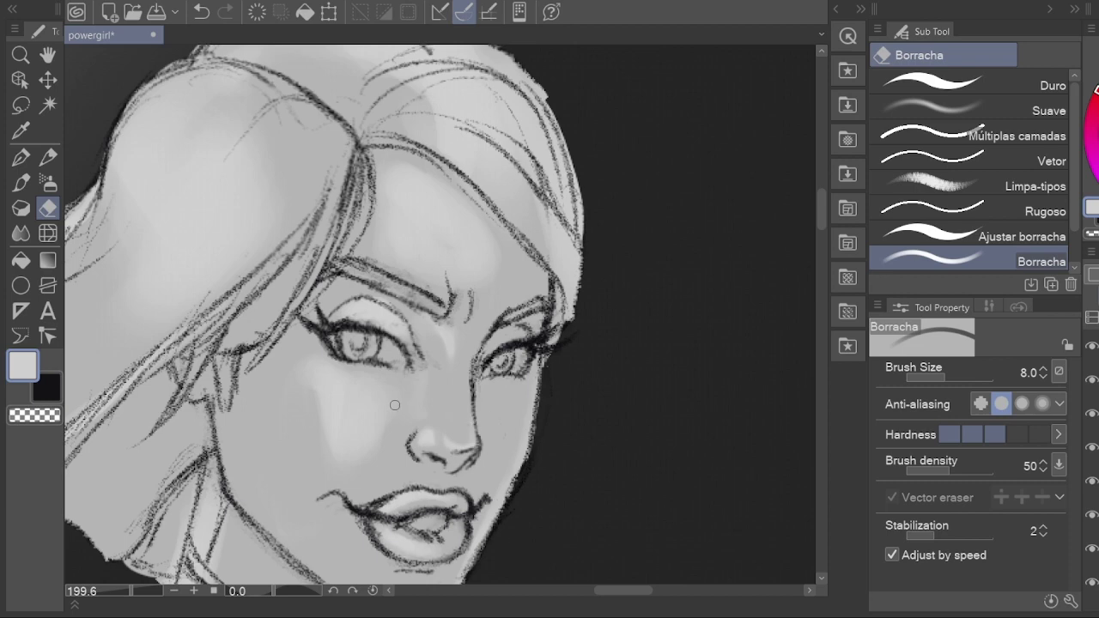
# Step: Reshape the cheek highlight below the near eye using an enlarged Borracha eraser and the Hard-Soft brush at size 25
pyautogui.press(']')
pyautogui.press(']')
pyautogui.press(']')
pyautogui.press(']')
pyautogui.press(']')
pyautogui.press(']')
pyautogui.press(']')
pyautogui.press(']')
pyautogui.press('b')
pyautogui.press(']')
pyautogui.press(']')
pyautogui.press(']')
pyautogui.press(']')
pyautogui.press(']')
pyautogui.press(']')
pyautogui.press(']')
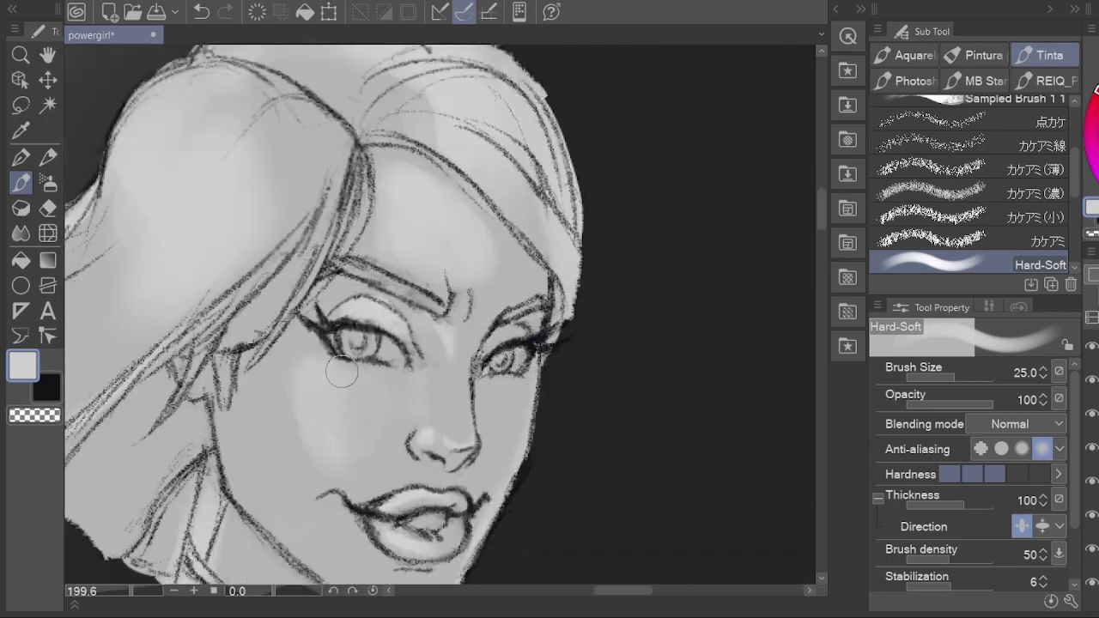
pyautogui.press('e')
pyautogui.scroll(-5, 341, 371)
pyautogui.scroll(4, 335, 387)
pyautogui.press('b')
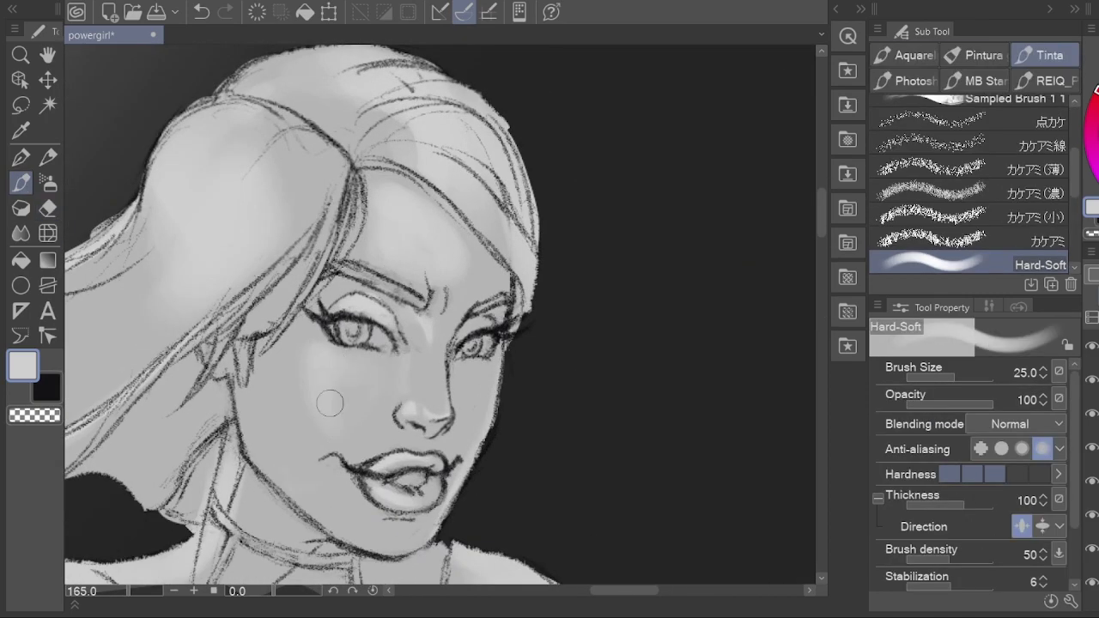
# Step: Blend the face highlights with the Combinar tool from size 50, and lighten the nose bridge with the Hard-Soft brush at size 17
pyautogui.press('j')
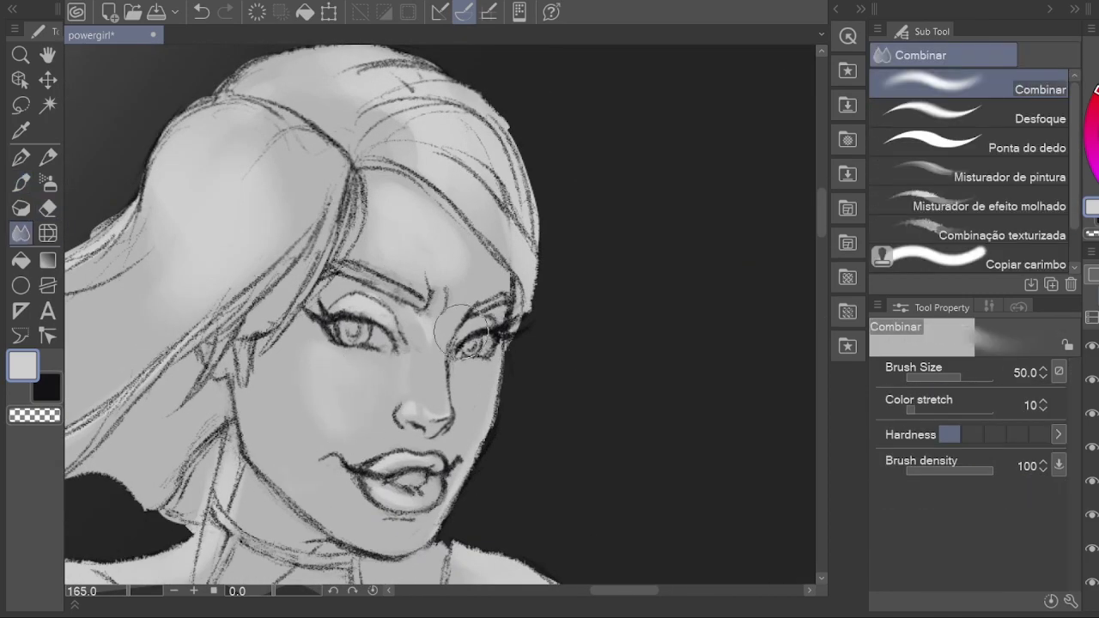
pyautogui.press('[')
pyautogui.press('[')
pyautogui.press('[')
pyautogui.press('[')
pyautogui.press('b')
pyautogui.press('[')
pyautogui.press('[')
pyautogui.press('[')
pyautogui.press('[')
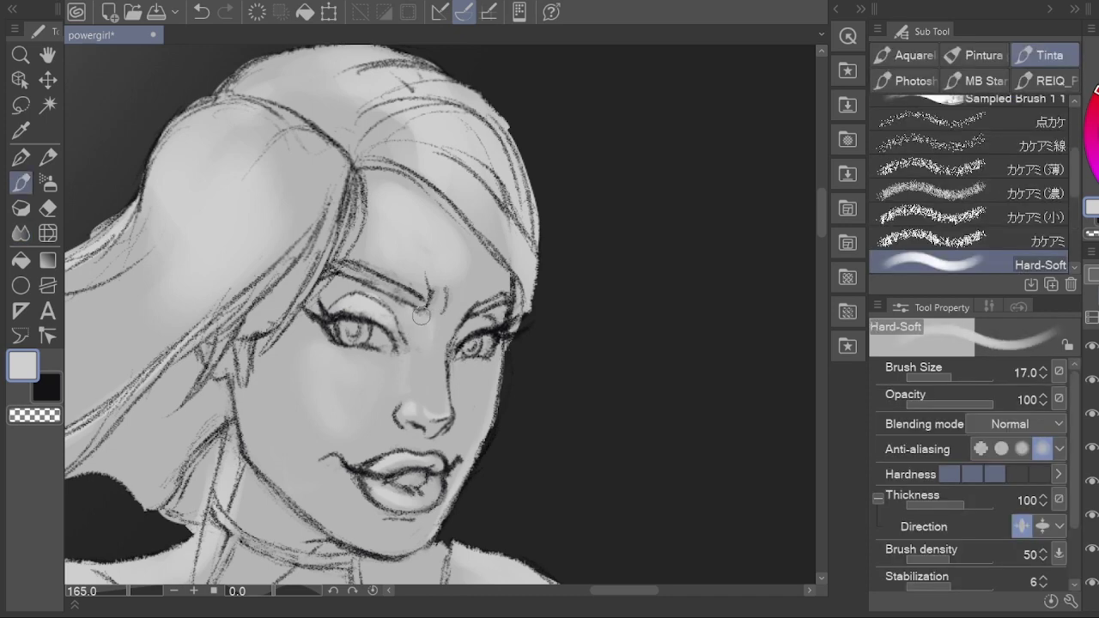
# Step: Trim the nose-bridge highlight with the Borracha eraser at size 12 and touch it up with the Hard-Soft brush at size 10
pyautogui.press('e')
pyautogui.press('[')
pyautogui.press('[')
pyautogui.press('[')
pyautogui.press('[')
pyautogui.press('[')
pyautogui.press('[')
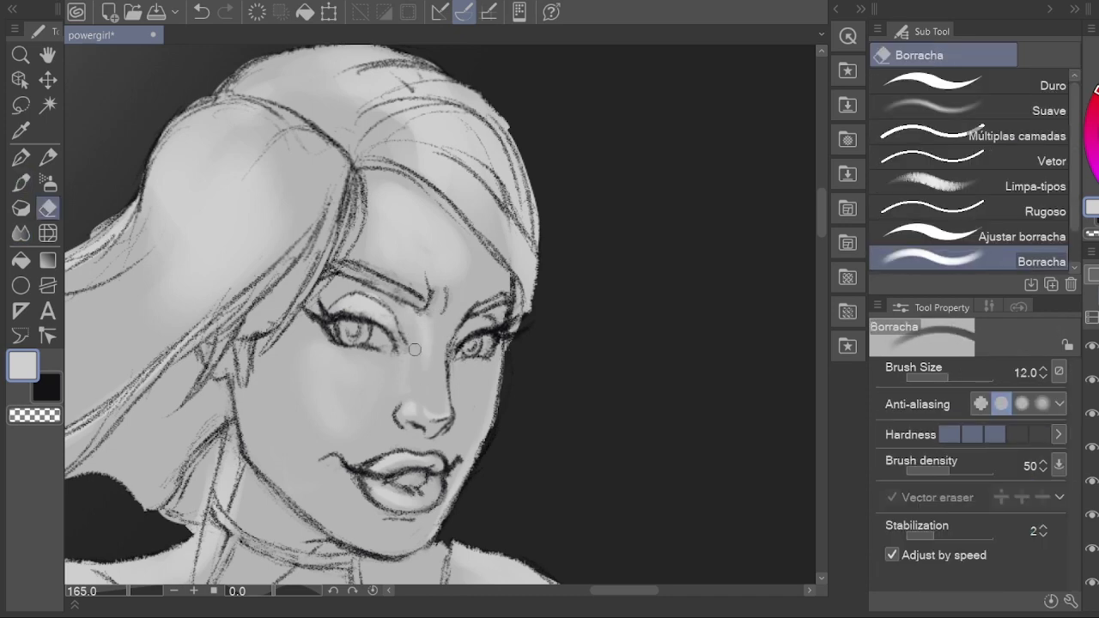
pyautogui.press('b')
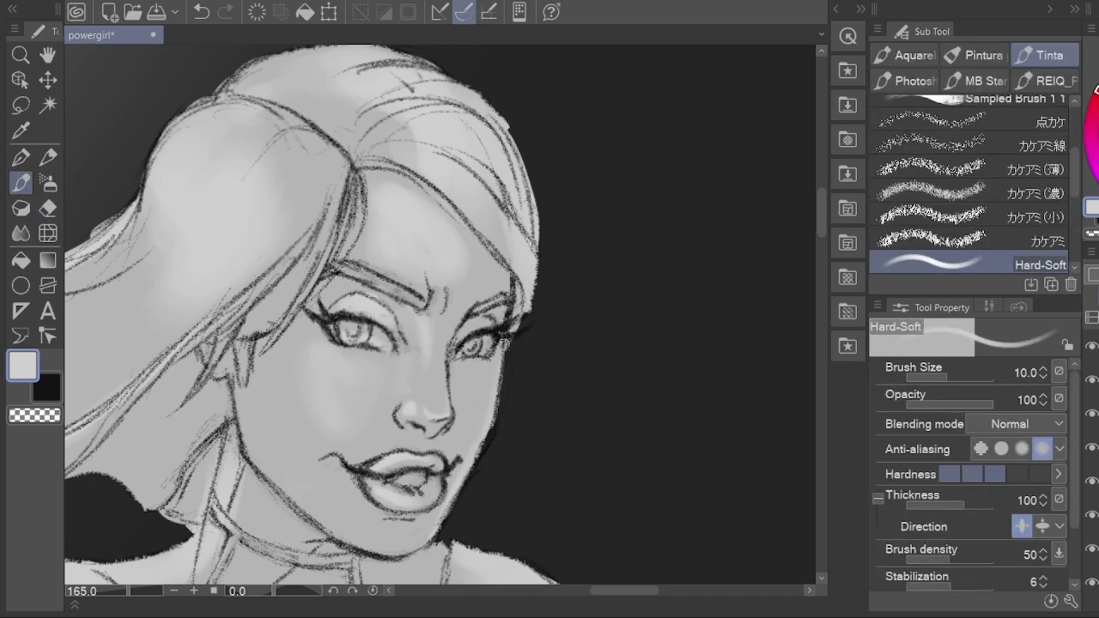
# Step: Examine the whole figure's proportions and shading, hiding and showing two layers for comparison
pyautogui.press('h')
pyautogui.scroll(-6, 461, 362)
pyautogui.moveTo(520, 324); pyautogui.dragTo(474, 213)
pyautogui.scroll(3, 473, 212)
pyautogui.scroll(-5, 532, 416)
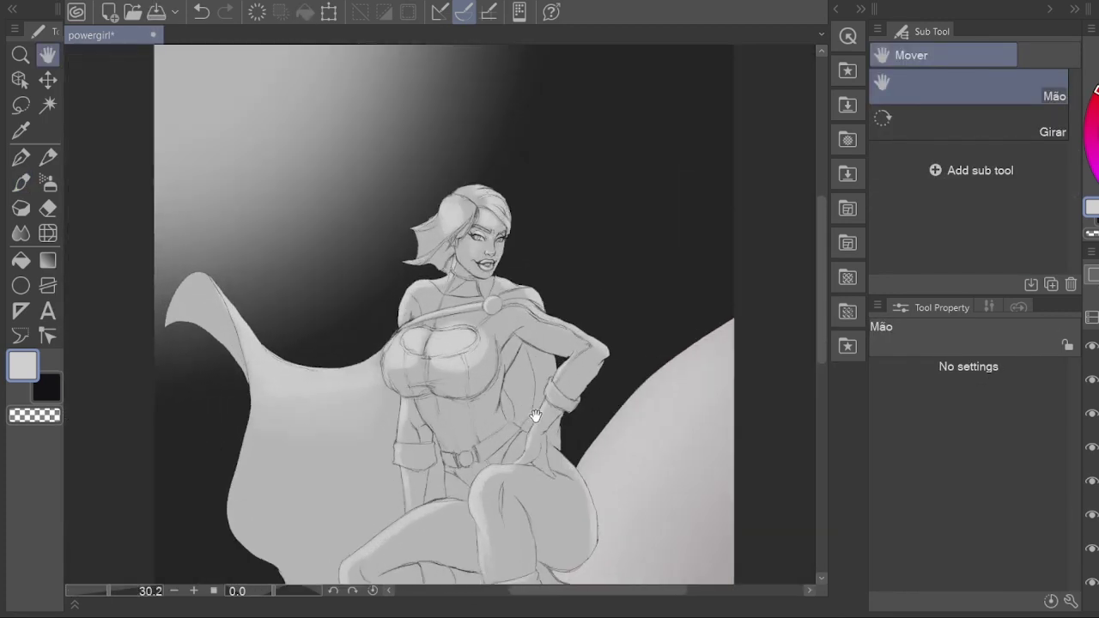
pyautogui.scroll(2, 502, 249)
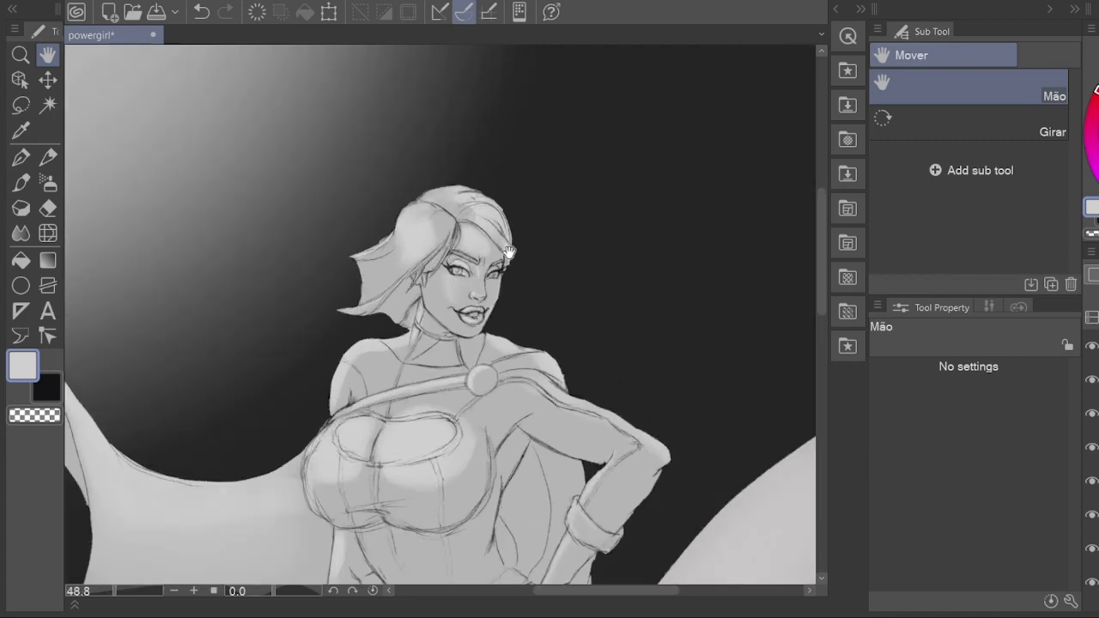
pyautogui.click(1092, 416)
pyautogui.click(1092, 419)
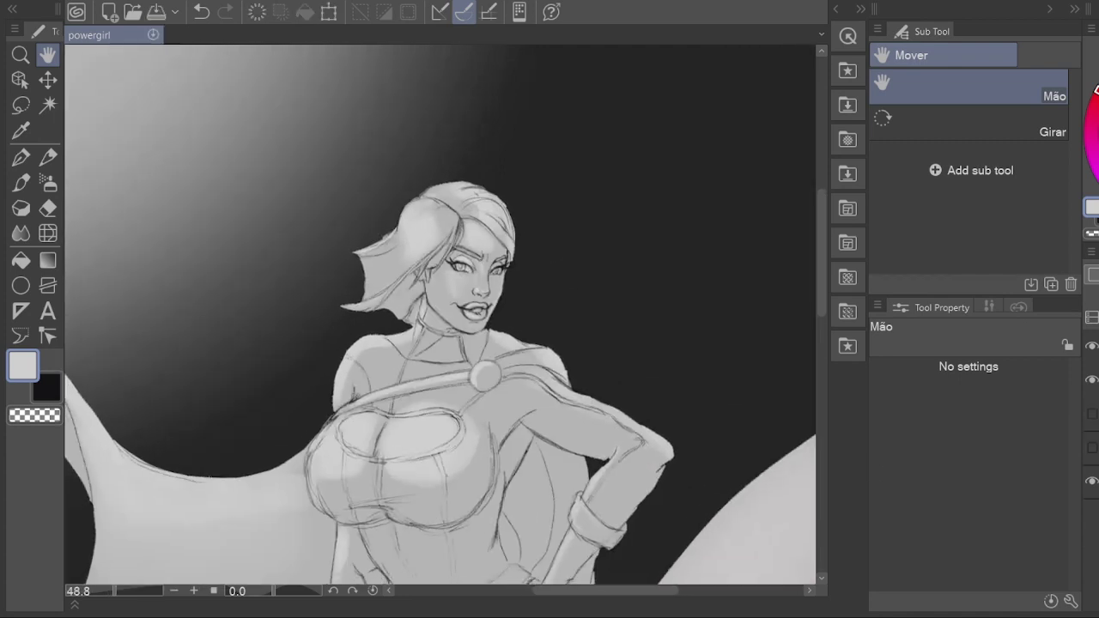
pyautogui.scroll(-3, 741, 326)
pyautogui.scroll(1, 652, 447)
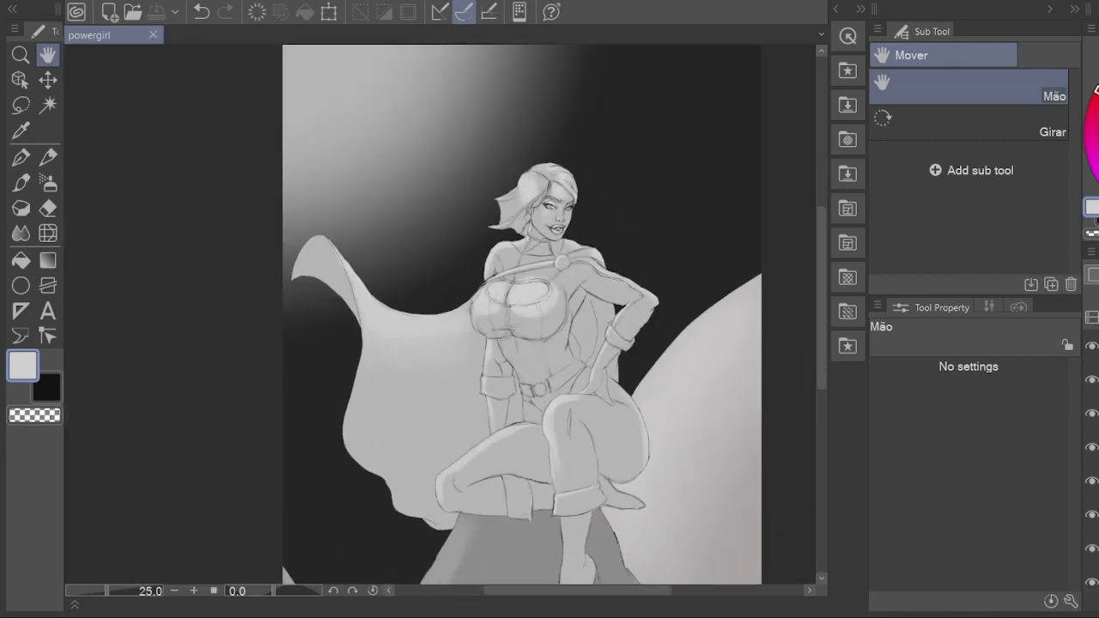
# Step: Lasso the nose, mouth and chin area, adjust the far cheek contour with the Dissolver tool at size 100, and deselect
pyautogui.scroll(6, 558, 176)
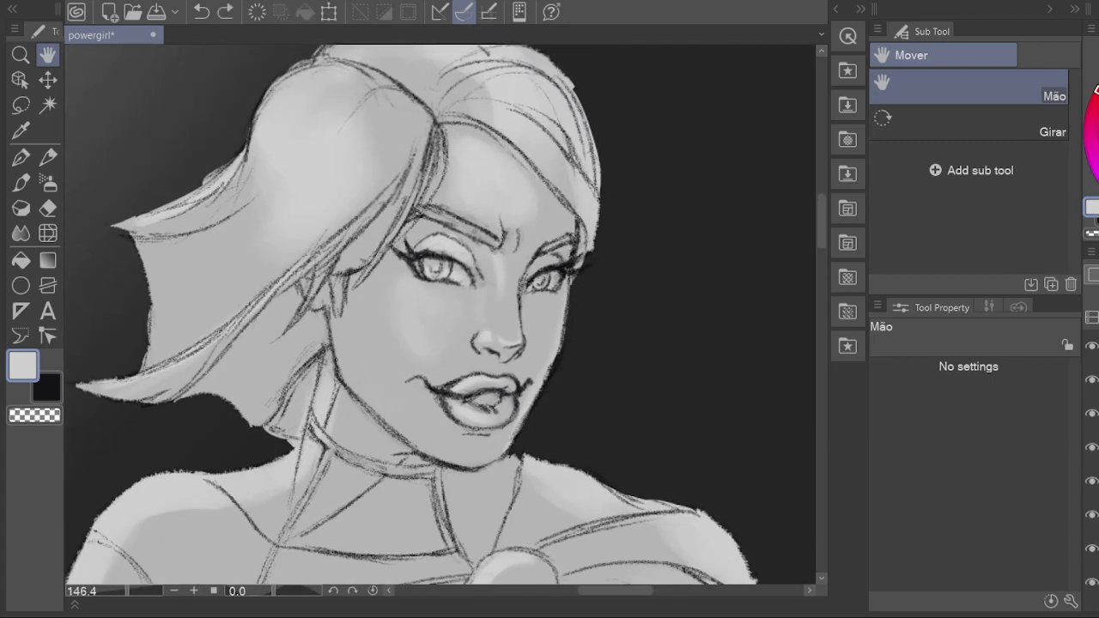
pyautogui.scroll(2, 540, 364)
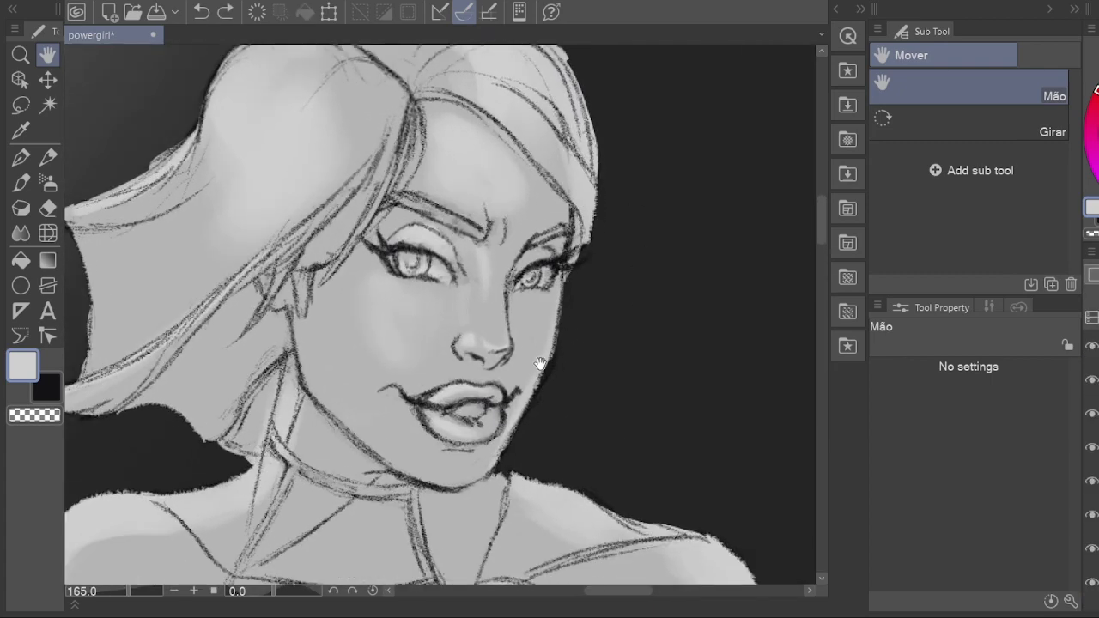
pyautogui.press('m')
pyautogui.moveTo(486, 497)
pyautogui.mouseDown()
pyautogui.moveTo(607, 350)
pyautogui.moveTo(486, 498)
pyautogui.mouseUp()
pyautogui.press('j')
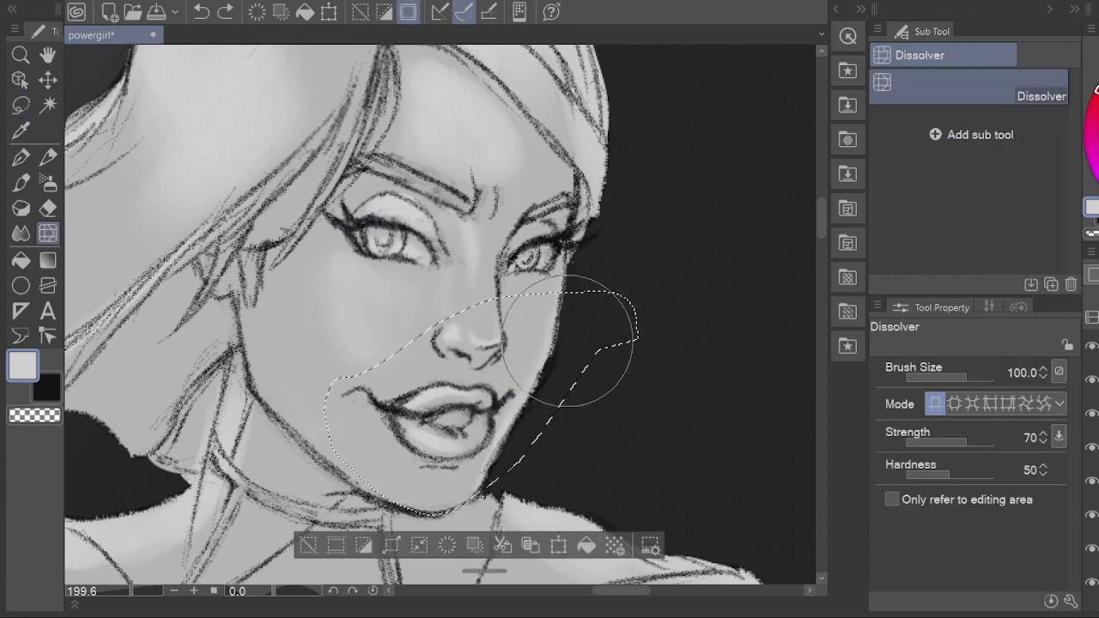
pyautogui.hotkey('ctrl', 'd')
# Step: Redraw the far cheek and jaw outline in black with the Lápis pencil at size 20 and save the drawing
pyautogui.press('p')
pyautogui.press('e')
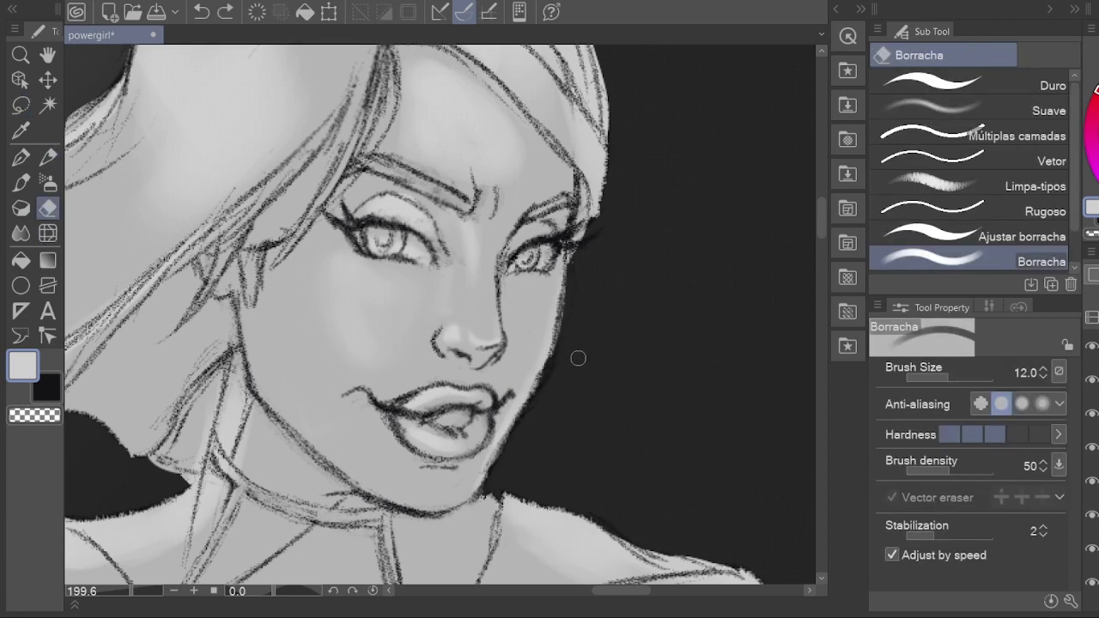
pyautogui.press('p')
pyautogui.press('x')
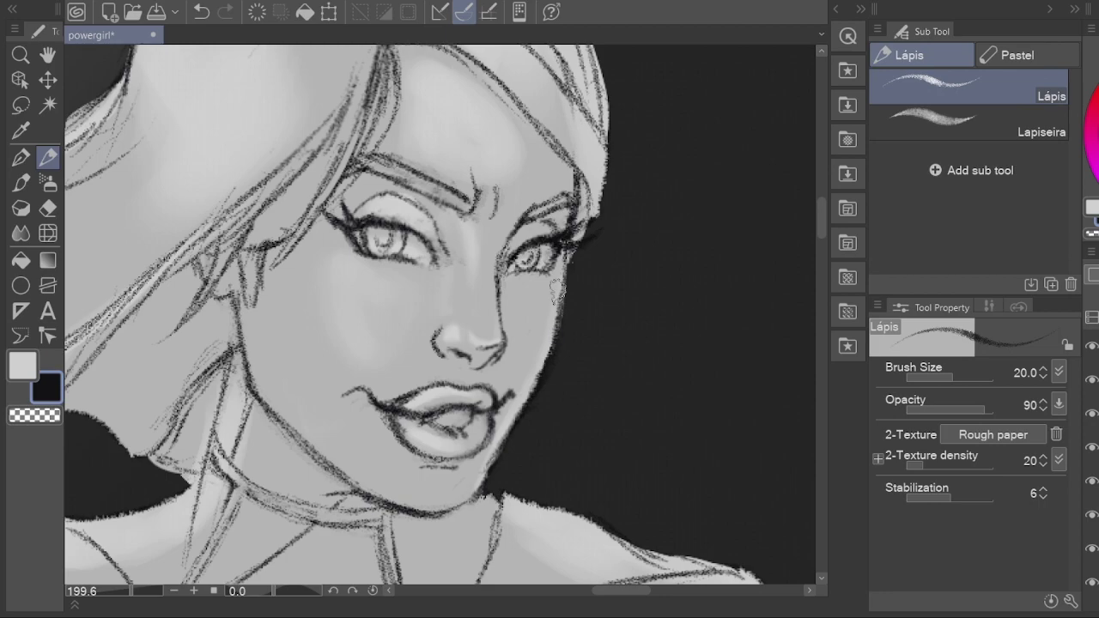
pyautogui.moveTo(556, 290)
pyautogui.mouseDown()
pyautogui.moveTo(549, 347)
pyautogui.moveTo(486, 464)
pyautogui.mouseUp()
pyautogui.press('h')
pyautogui.scroll(-3, 400, 438)
pyautogui.scroll(4, 481, 392)
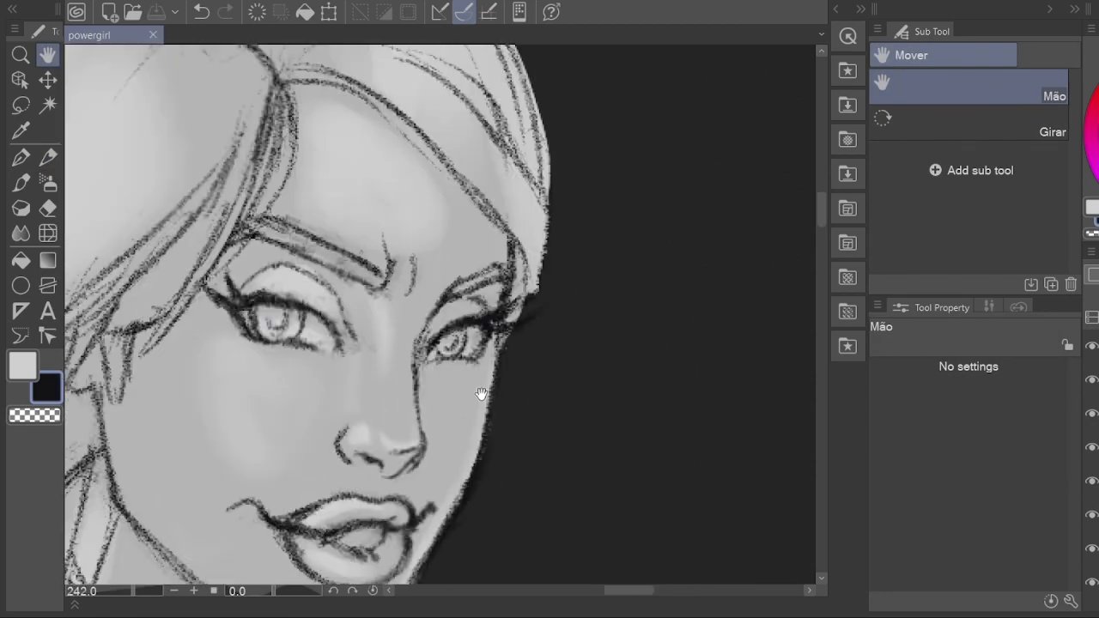
pyautogui.scroll(-1, 374, 248)
pyautogui.moveTo(503, 286)
pyautogui.mouseDown()
pyautogui.moveTo(507, 311)
pyautogui.moveTo(540, 289)
pyautogui.mouseUp()
pyautogui.press('j')
pyautogui.hotkey('ctrl', 'z')
# Step: Lasso the far eye, shift it slightly down towards the nose with a free transform, and deselect
pyautogui.press('m')
pyautogui.moveTo(519, 246); pyautogui.dragTo(513, 249)
pyautogui.hotkey('ctrl', 't')
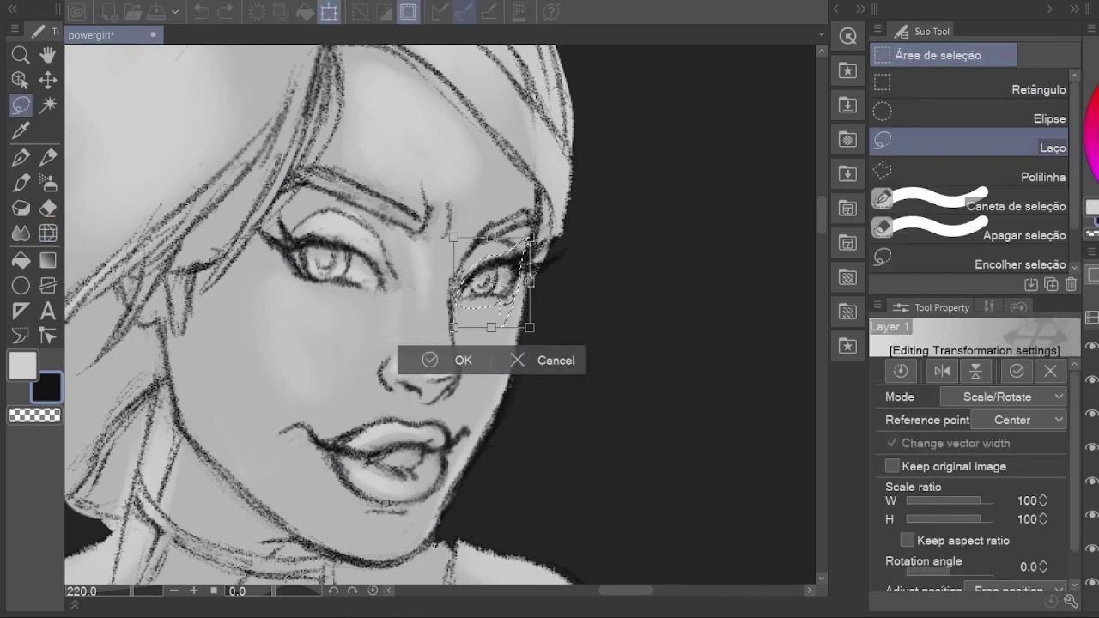
pyautogui.press('Return')
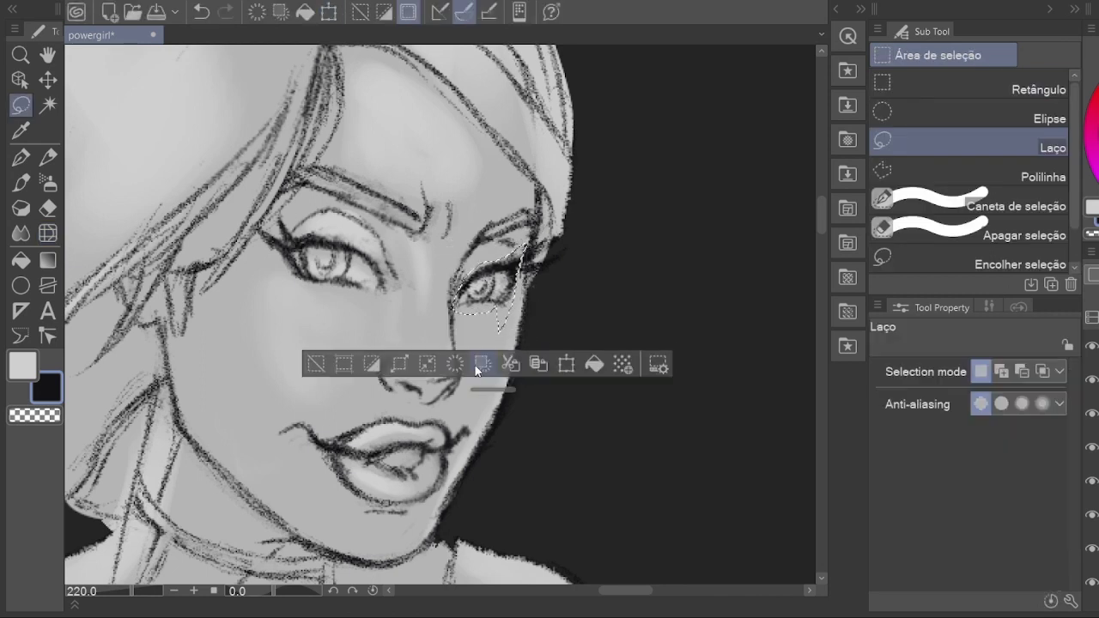
pyautogui.hotkey('ctrl', 'd')
# Step: Clean around the moved eye with the Suave eraser at size 6, redraw its lash line with the Lápis pencil, and save
pyautogui.press('e')
pyautogui.click(970, 110)
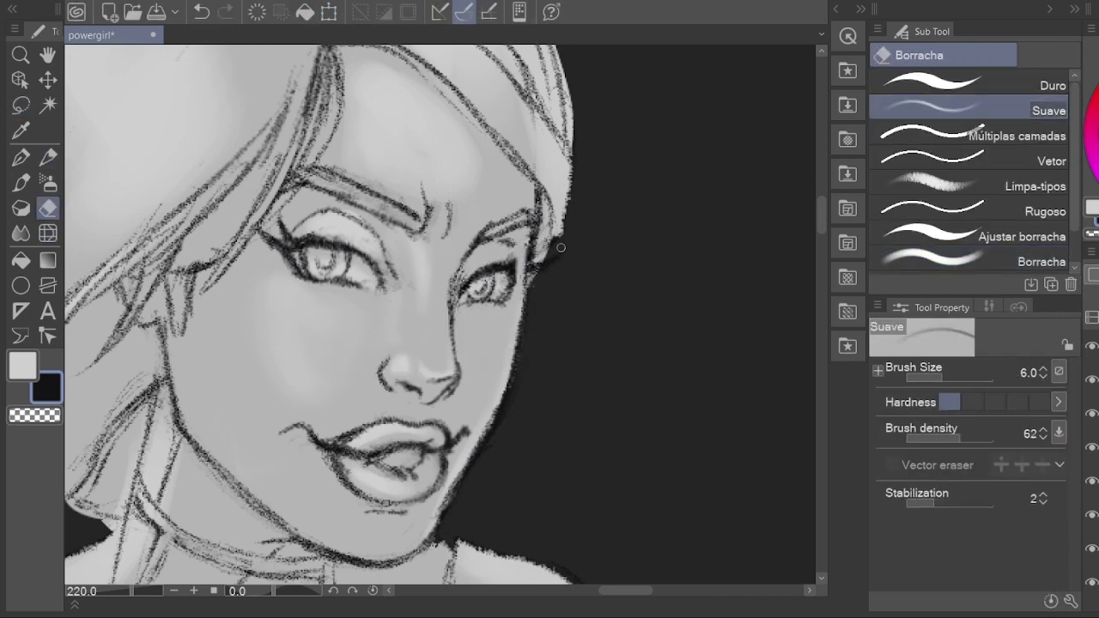
pyautogui.press('p')
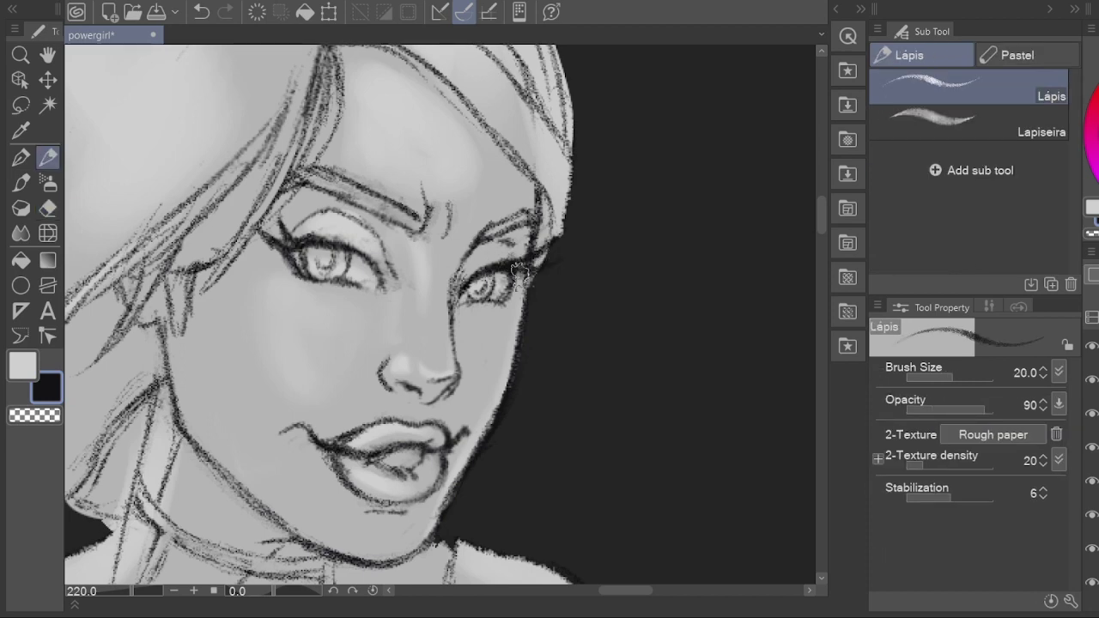
pyautogui.hotkey('ctrl', 's')
# Step: Redraw the inner corner and lower lid of the far eye with the Lápis pencil and Suave eraser, and save
pyautogui.press('h')
pyautogui.scroll(-5, 443, 331)
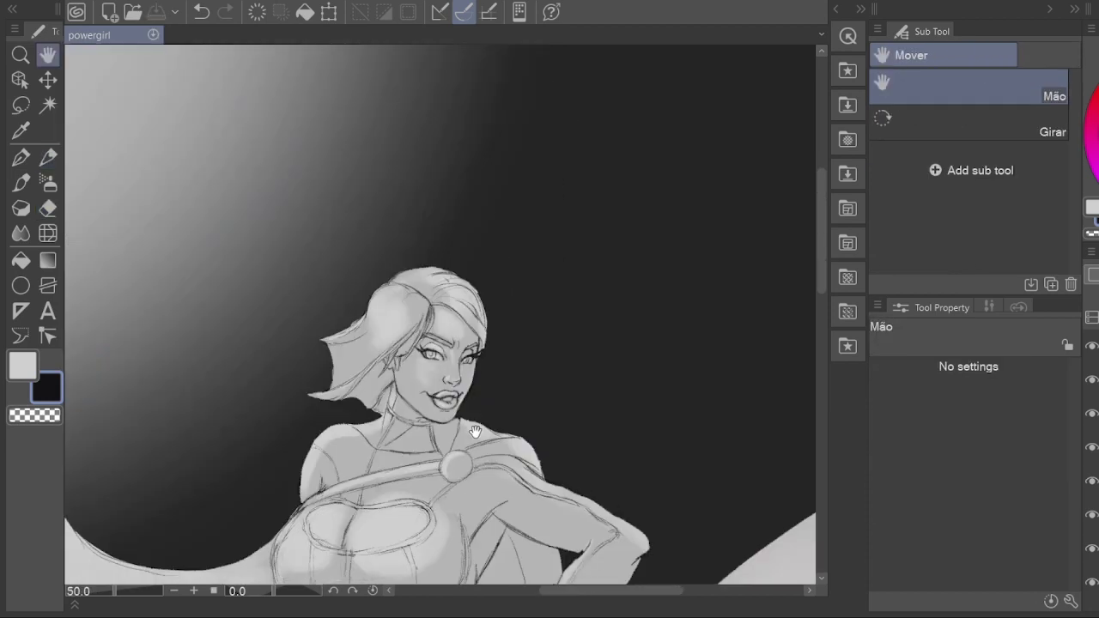
pyautogui.scroll(5, 432, 349)
pyautogui.scroll(-3, 432, 349)
pyautogui.scroll(3, 389, 445)
pyautogui.scroll(-3, 389, 445)
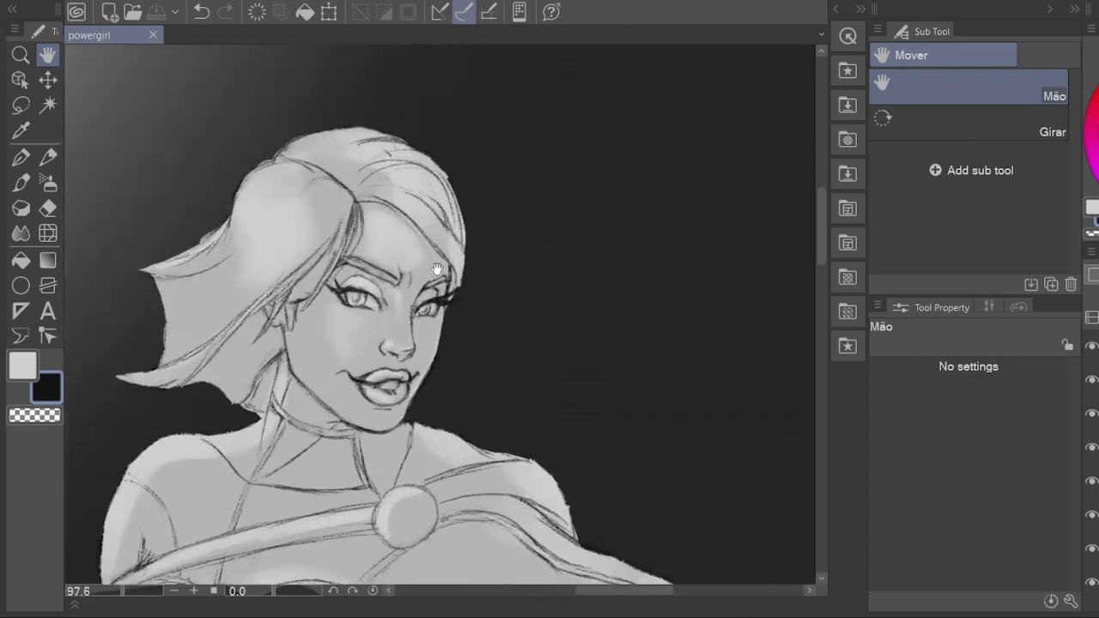
pyautogui.scroll(6, 410, 294)
pyautogui.press('e')
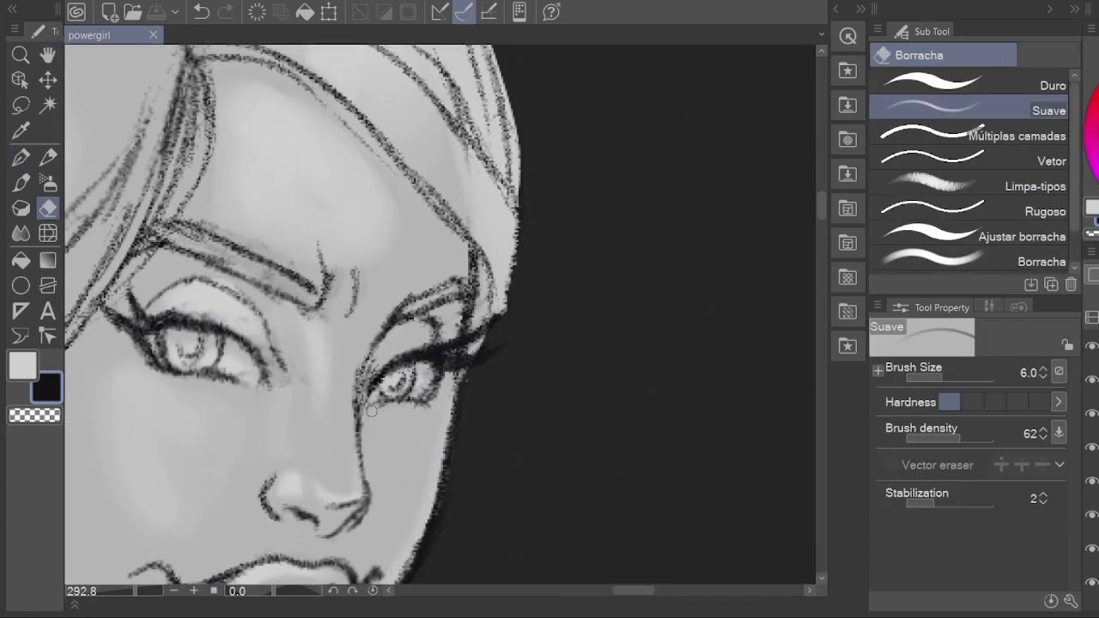
pyautogui.press('p')
pyautogui.moveTo(363, 418)
pyautogui.mouseDown()
pyautogui.moveTo(358, 392)
pyautogui.moveTo(354, 403)
pyautogui.moveTo(391, 402)
pyautogui.mouseUp()
pyautogui.press('e')
pyautogui.press('p')
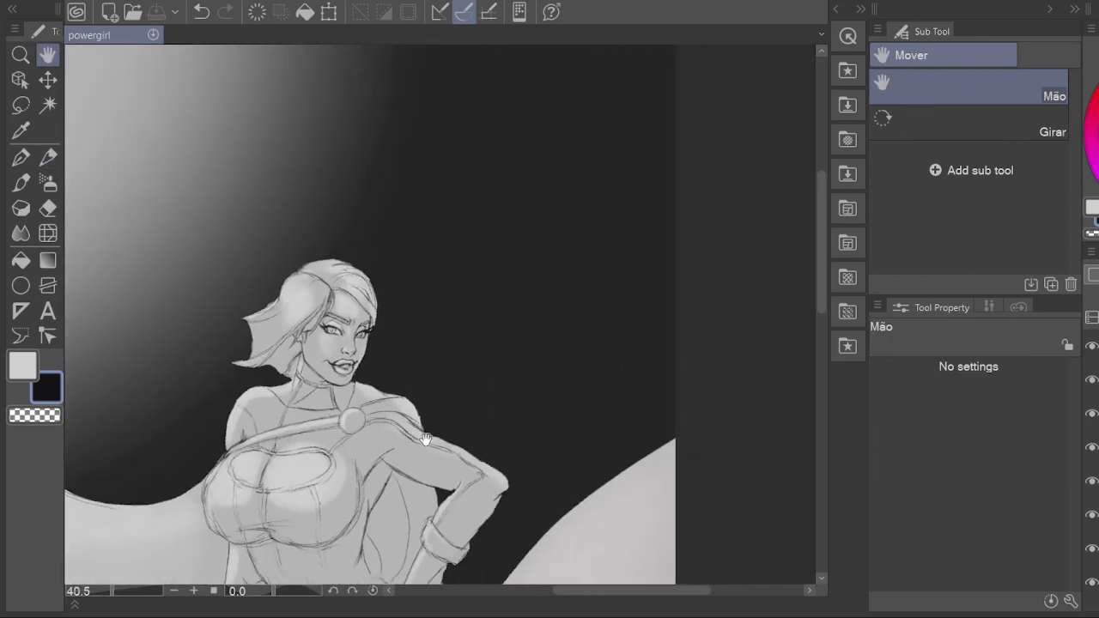
# Step: Erase stray lines at the far eye's inner corner and refine the eye outline with the Lápis pencil at size 20
pyautogui.scroll(7, 353, 329)
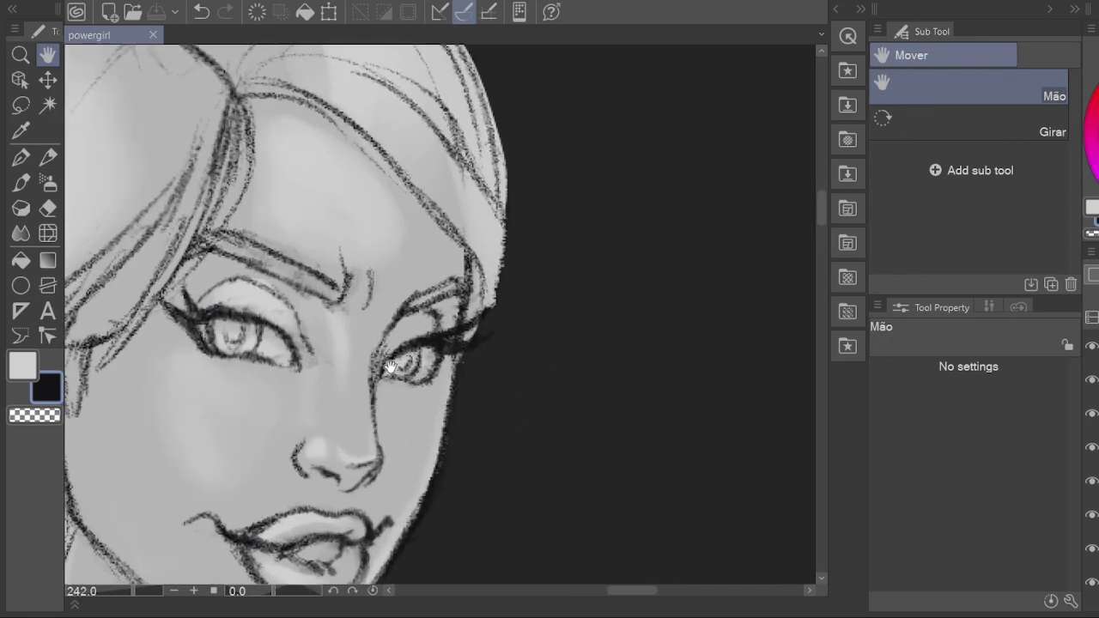
pyautogui.press('e')
pyautogui.press('p')
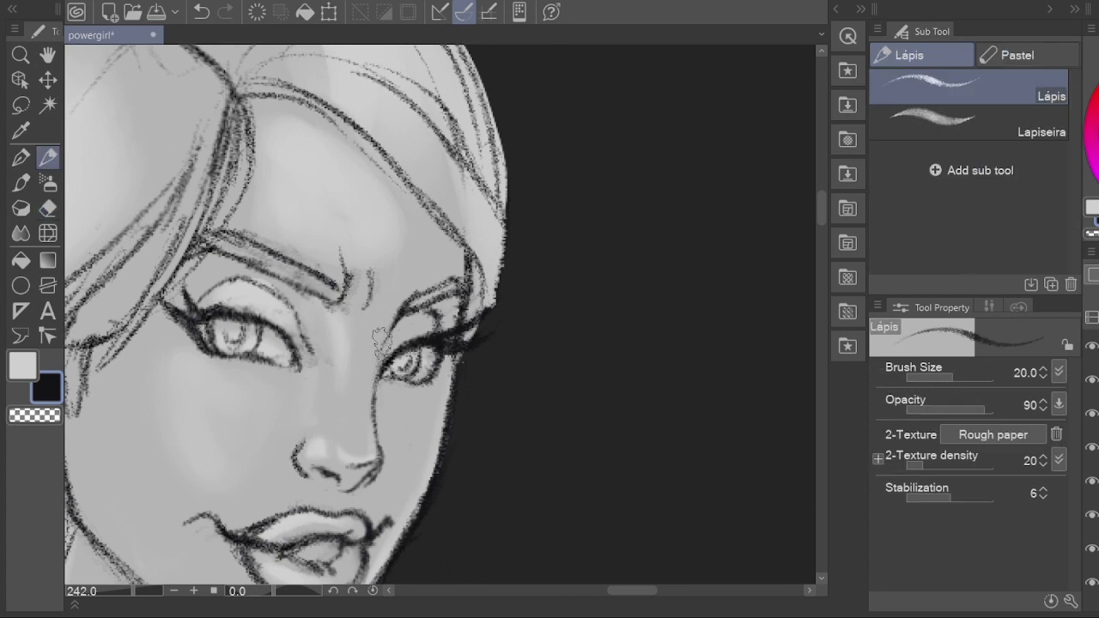
# Step: Touch up the pencil sketch around the nose and far cheek with the Dissolver, pencil and soft eraser
pyautogui.press('e')
pyautogui.press('p')
pyautogui.press('j')
pyautogui.moveTo(421, 455); pyautogui.dragTo(434, 424)
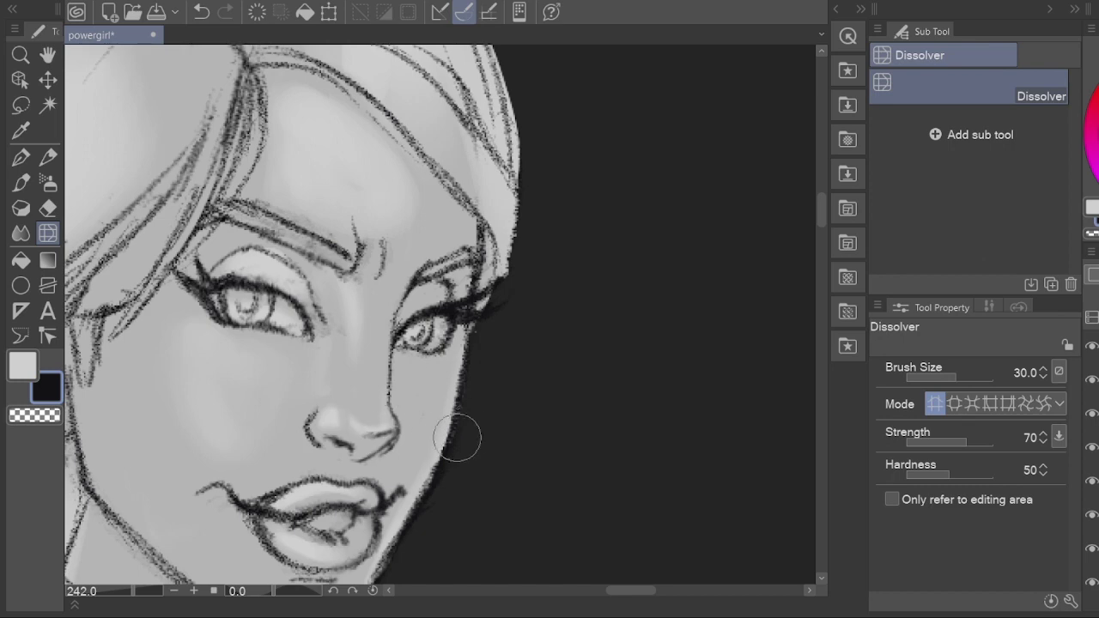
pyautogui.press('p')
pyautogui.press('w')
pyautogui.press('e')
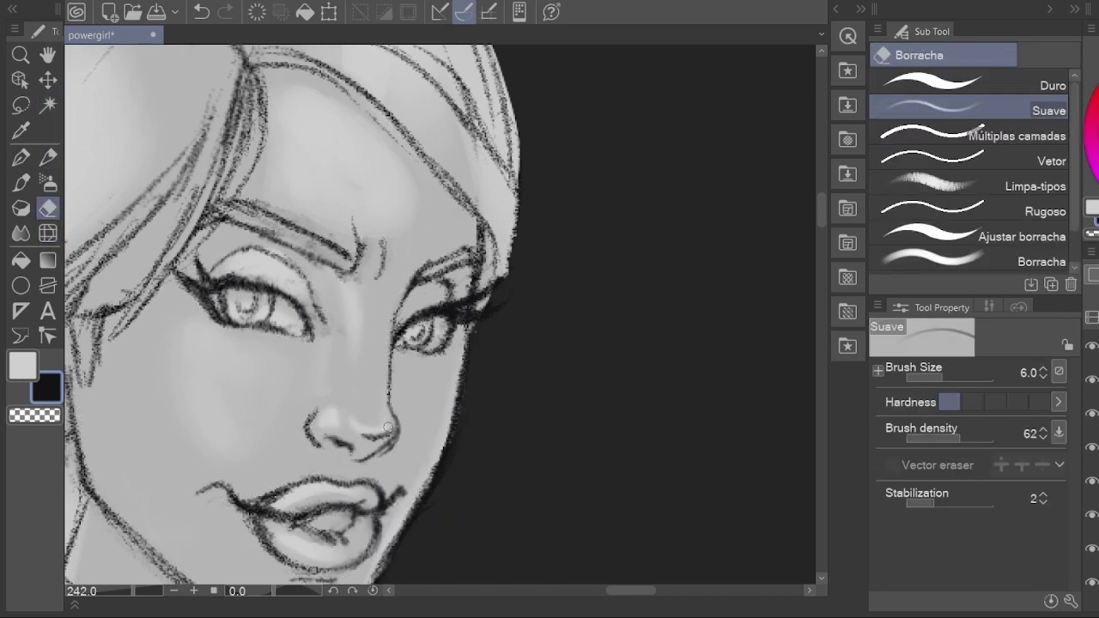
pyautogui.press('p')
pyautogui.press('e')
# Step: Soften the sketch line running from the far eye's brow toward the nose bridge with the soft eraser
pyautogui.scroll(-3, 423, 386)
pyautogui.scroll(3, 423, 385)
pyautogui.press('p')
pyautogui.press('e')
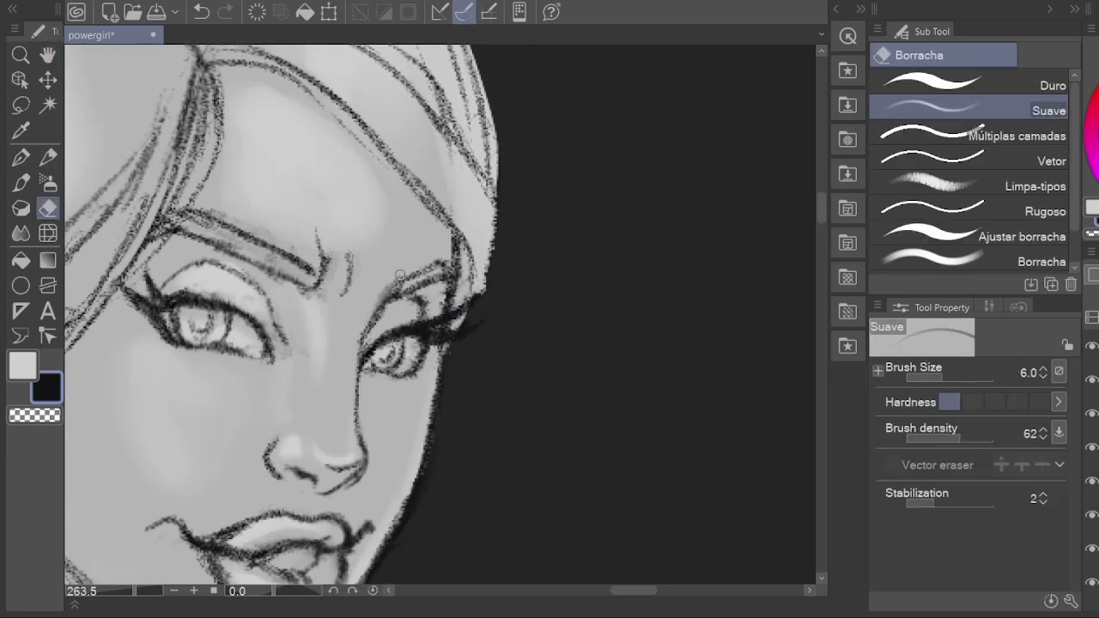
pyautogui.moveTo(399, 275); pyautogui.dragTo(377, 299)
pyautogui.press('p')
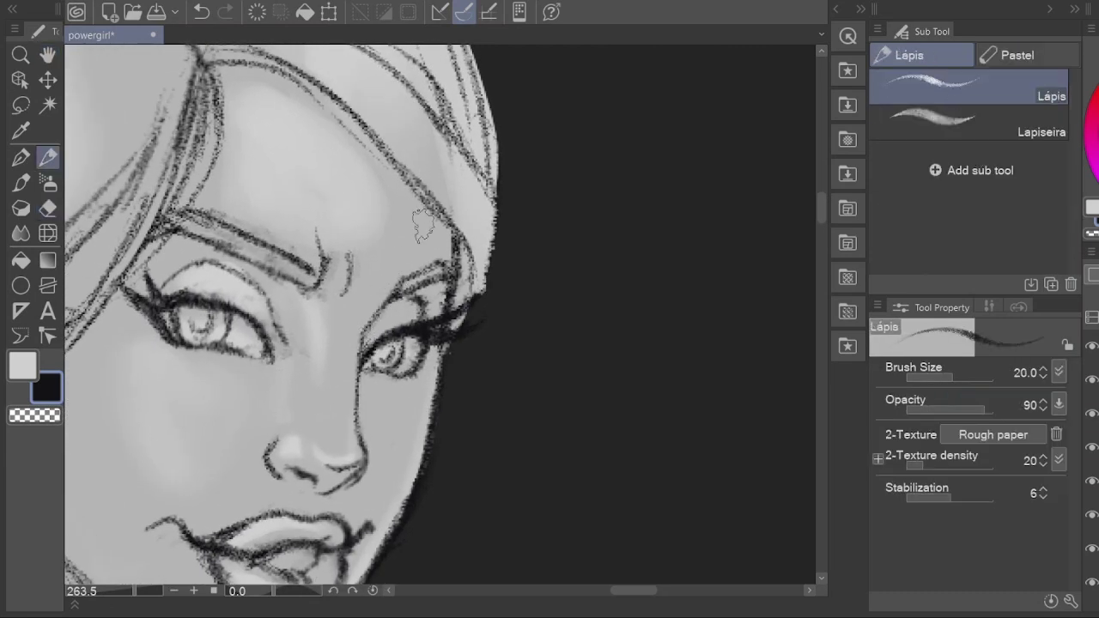
# Step: With the Caneta nanquin pen at size 20, ink the far eye's upper lid and its two outer lashes
pyautogui.press('h')
pyautogui.scroll(-5, 378, 343)
pyautogui.scroll(4, 381, 275)
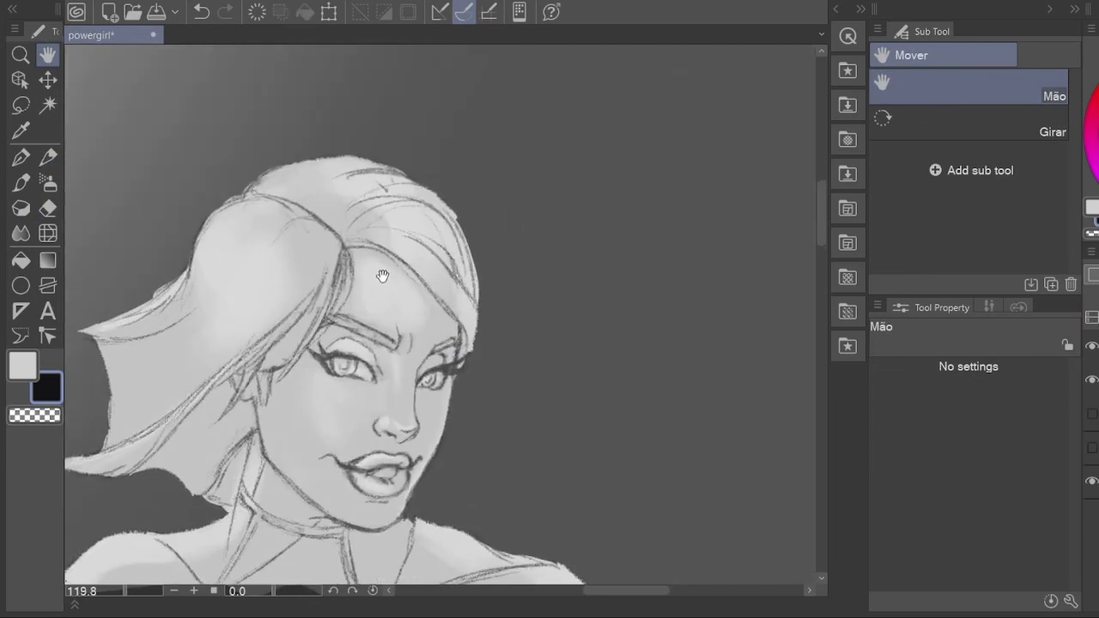
pyautogui.scroll(6, 380, 275)
pyautogui.press('p')
pyautogui.click(1022, 161)
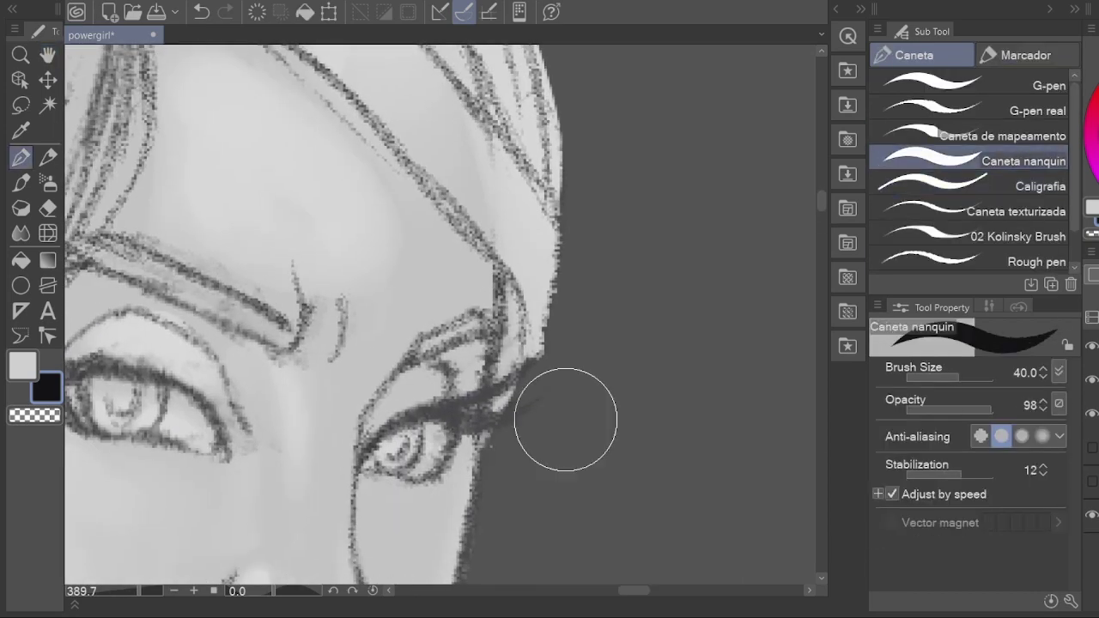
pyautogui.press('[')
pyautogui.press('[')
pyautogui.press('[')
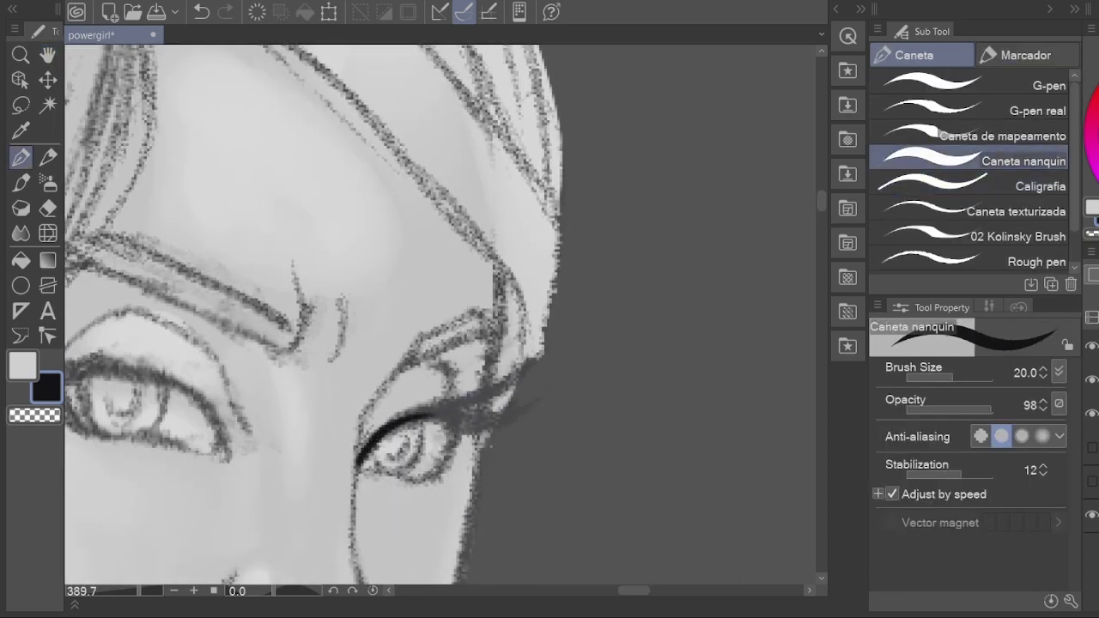
pyautogui.moveTo(357, 464); pyautogui.dragTo(527, 365)
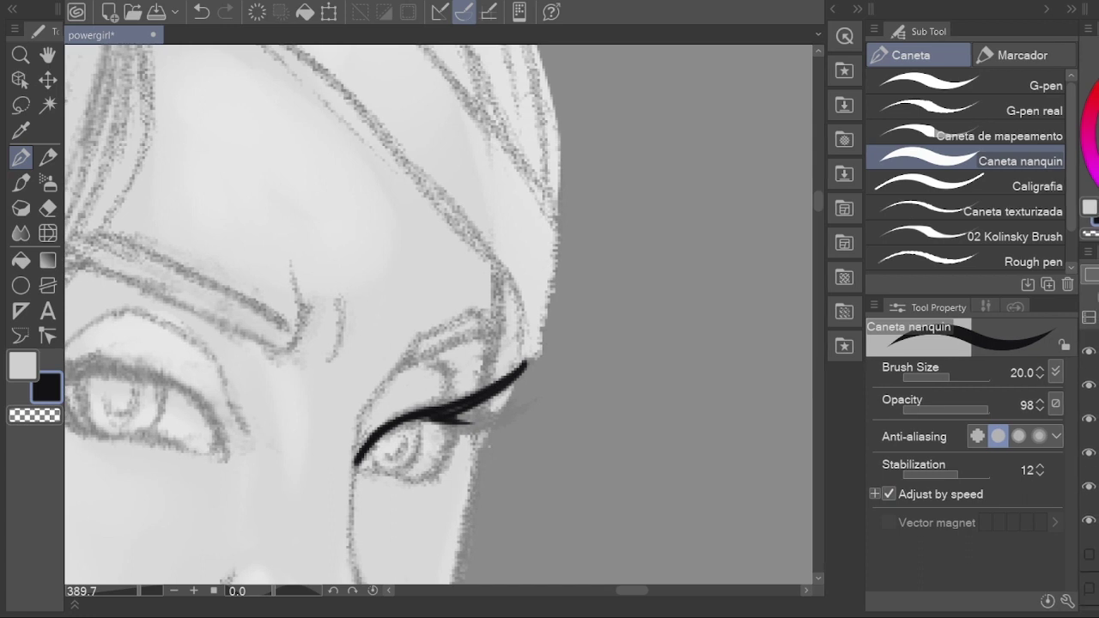
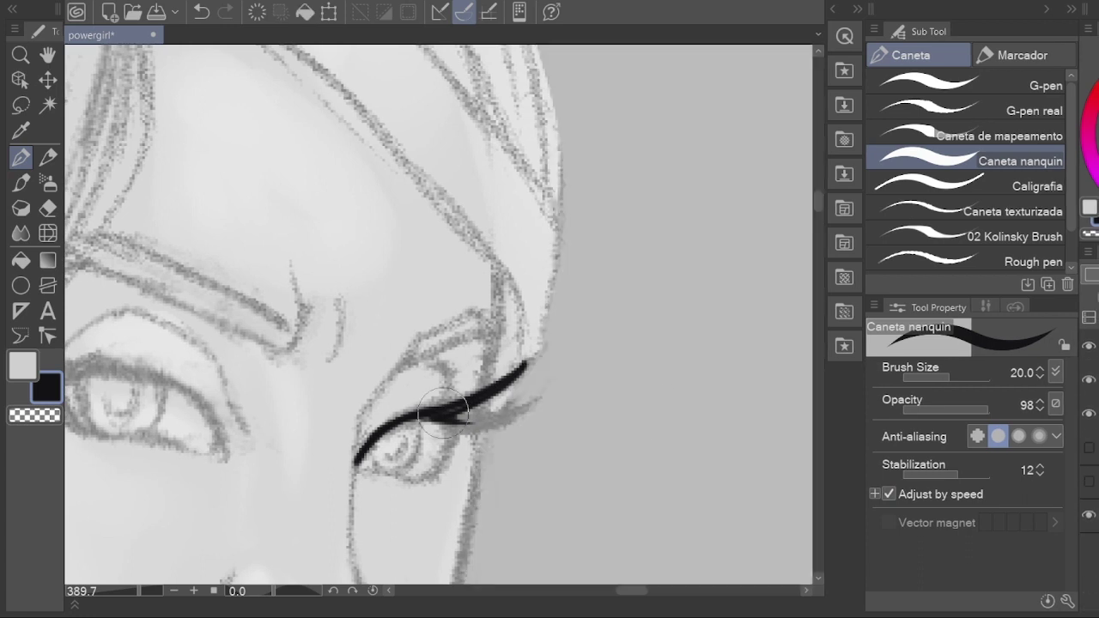
pyautogui.moveTo(430, 422); pyautogui.dragTo(541, 397)
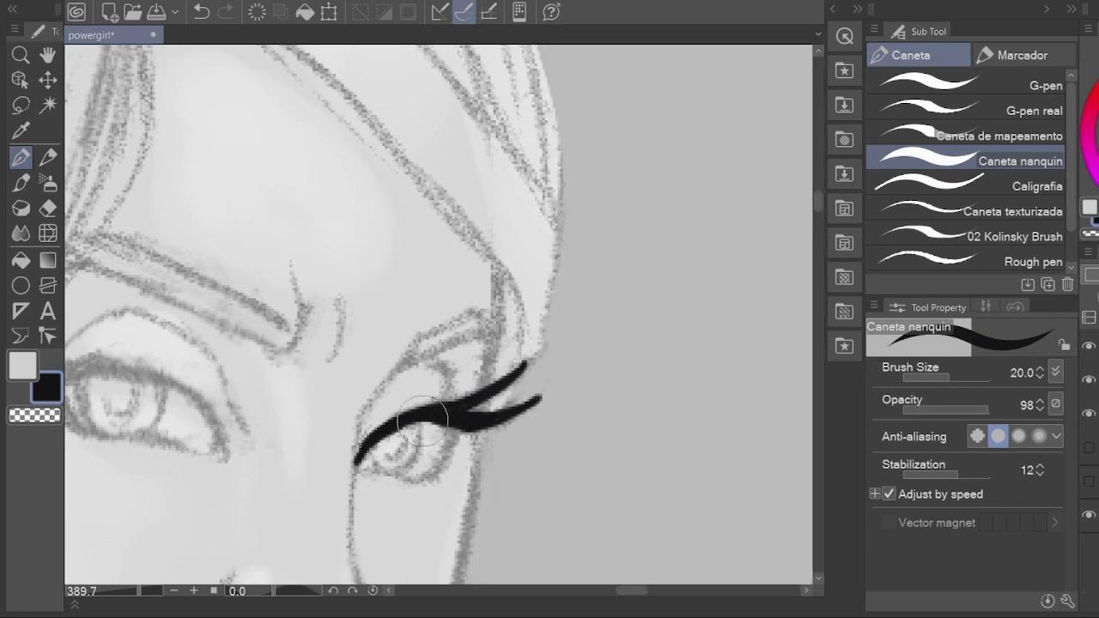
# Step: Ink the far eye's lower lid and iris, and strengthen the upper lash
pyautogui.press('e')
pyautogui.press('p')
pyautogui.moveTo(452, 433)
pyautogui.mouseDown()
pyautogui.moveTo(382, 473)
pyautogui.moveTo(354, 468)
pyautogui.mouseUp()
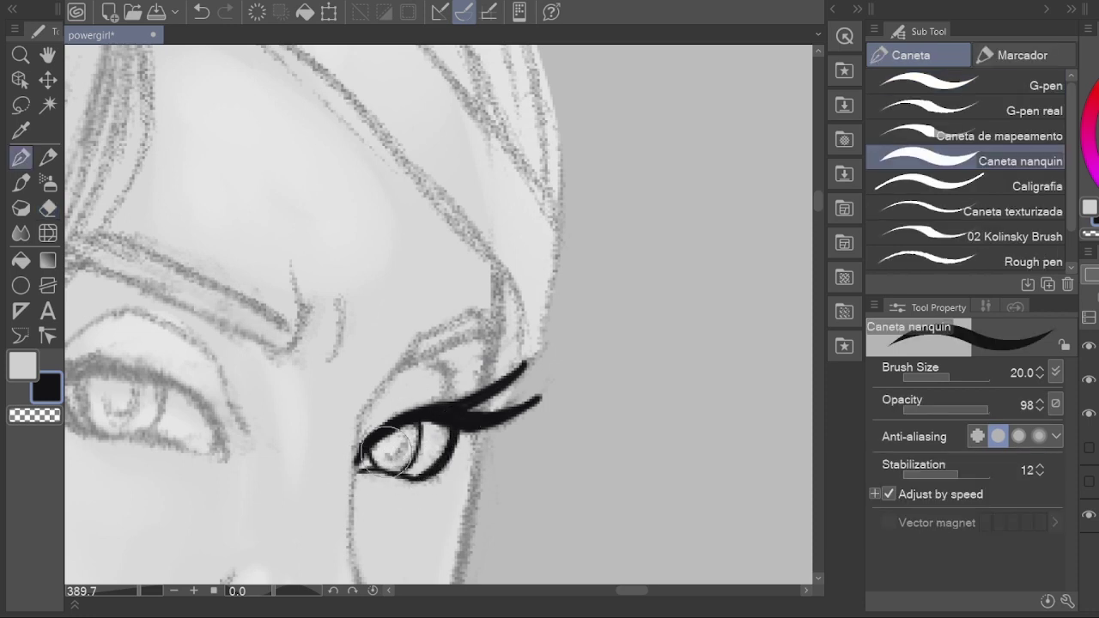
pyautogui.moveTo(462, 393); pyautogui.dragTo(521, 367)
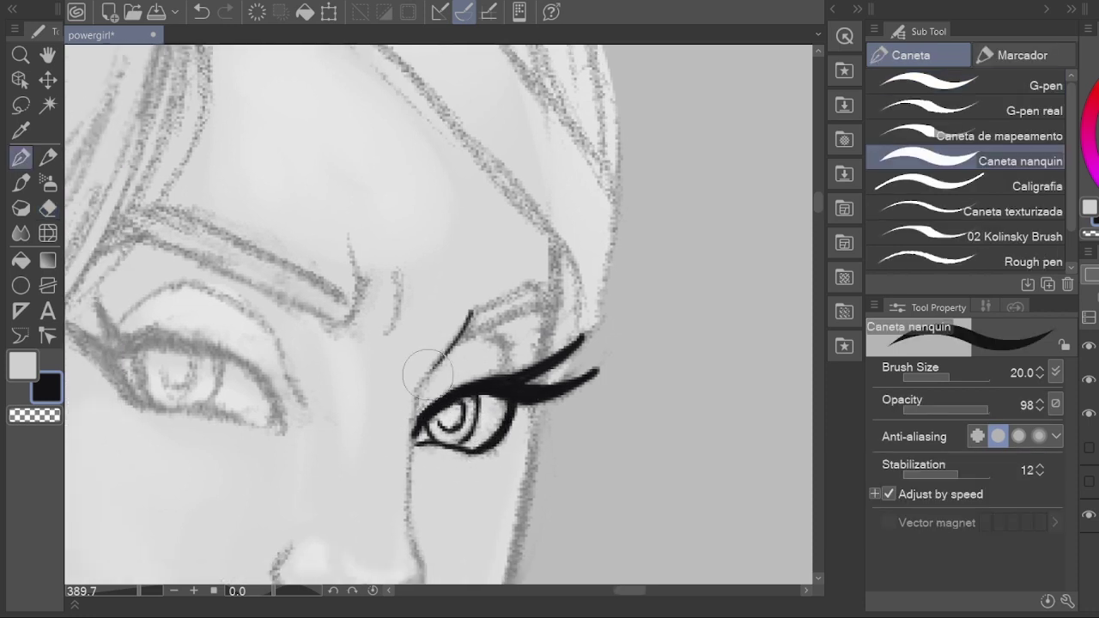
# Step: Ink the far eye's socket line, eyelid crease and eyebrow, and start the line down the nose bridge
pyautogui.moveTo(417, 388)
pyautogui.mouseDown()
pyautogui.moveTo(459, 311)
pyautogui.moveTo(547, 305)
pyautogui.moveTo(459, 335)
pyautogui.mouseUp()
pyautogui.moveTo(496, 405); pyautogui.dragTo(509, 250)
pyautogui.moveTo(424, 260)
pyautogui.mouseDown()
pyautogui.moveTo(429, 361)
pyautogui.moveTo(417, 215)
pyautogui.mouseUp()
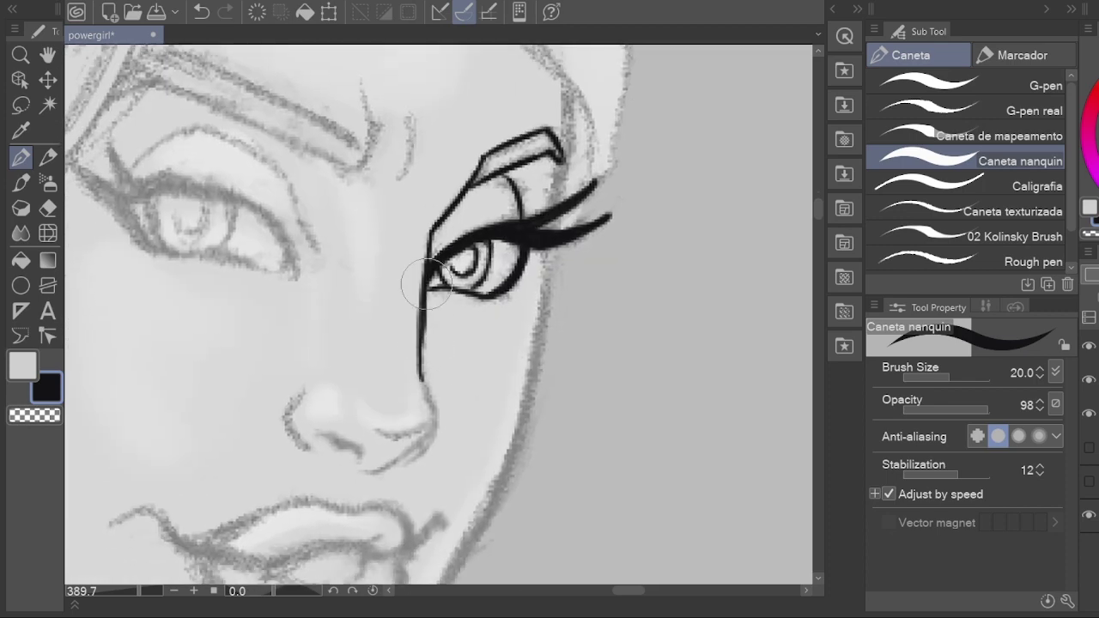
# Step: Extend the inked nose bridge line down around the tip of the nose, cleaning its end with the eraser
pyautogui.press('e')
pyautogui.moveTo(420, 361); pyautogui.dragTo(430, 400)
pyautogui.press('p')
pyautogui.press('p')
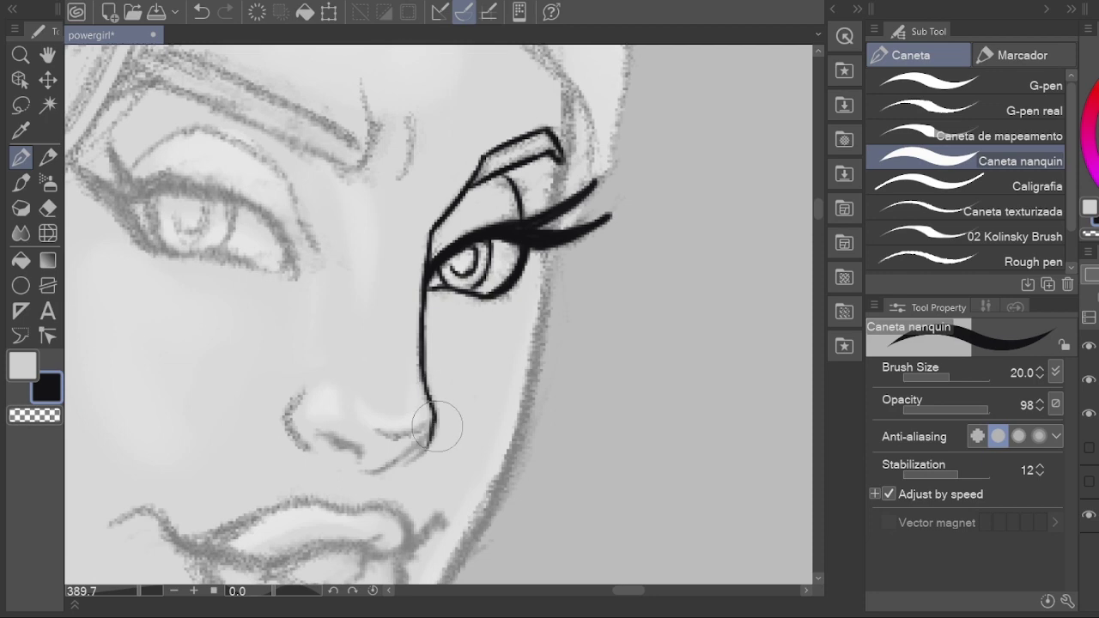
# Step: Ink the underside of the nose, the nostrils and the near nose wing, following the sketch
pyautogui.moveTo(430, 440); pyautogui.dragTo(410, 459)
pyautogui.press('e')
pyautogui.press('p')
pyautogui.moveTo(430, 416)
pyautogui.mouseDown()
pyautogui.moveTo(286, 420)
pyautogui.moveTo(366, 471)
pyautogui.moveTo(421, 442)
pyautogui.mouseUp()
pyautogui.press('e')
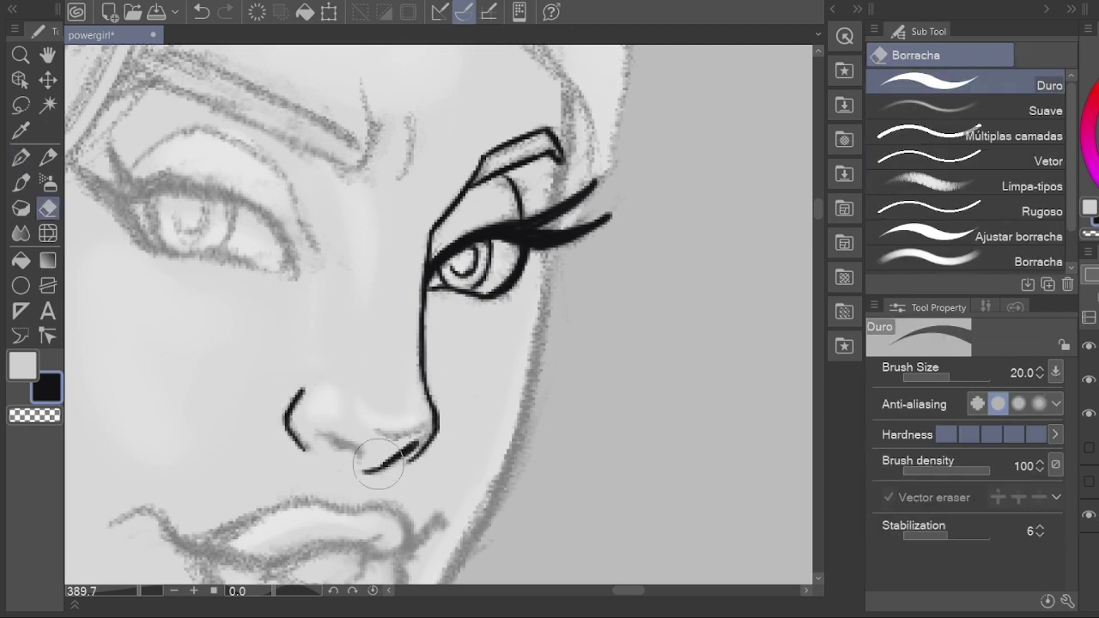
pyautogui.press('p')
pyautogui.hotkey('ctrl', 'z')
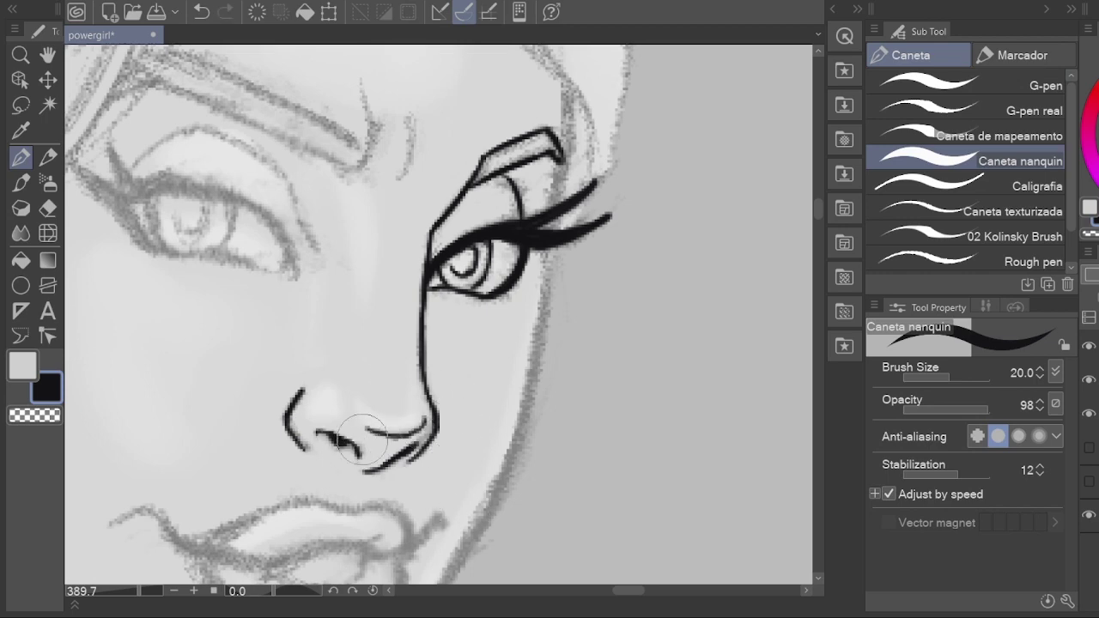
# Step: Toggle the sketch layer's visibility to examine the inked far eye and nose
pyautogui.press('h')
pyautogui.scroll(-3, 361, 315)
pyautogui.scroll(1, 271, 407)
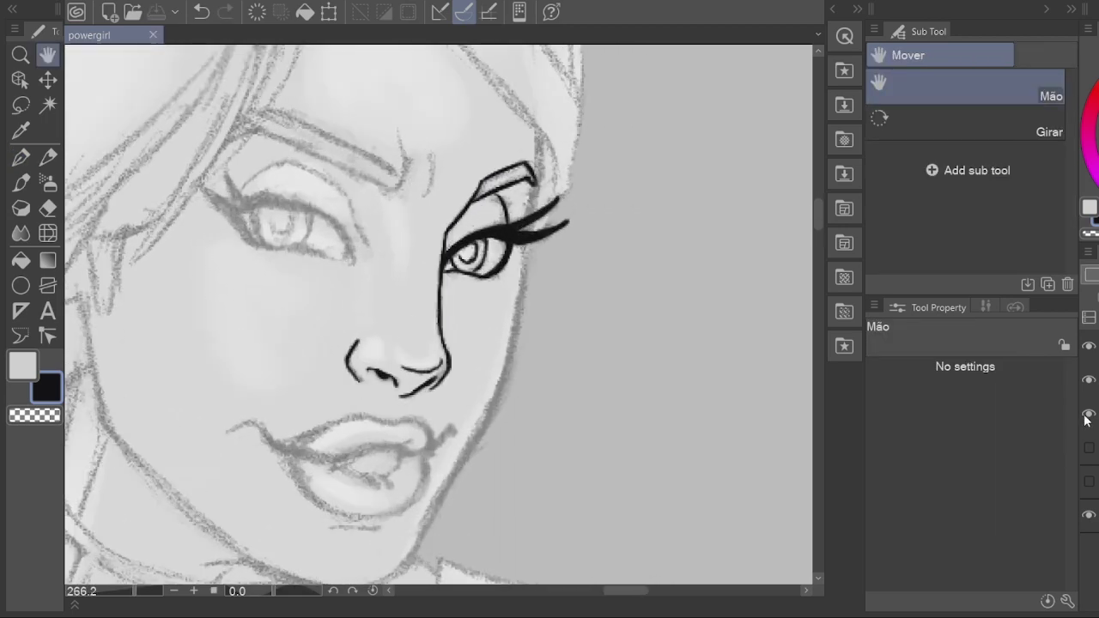
pyautogui.click(1089, 419)
pyautogui.click(1089, 418)
pyautogui.scroll(2, 566, 238)
pyautogui.press('e')
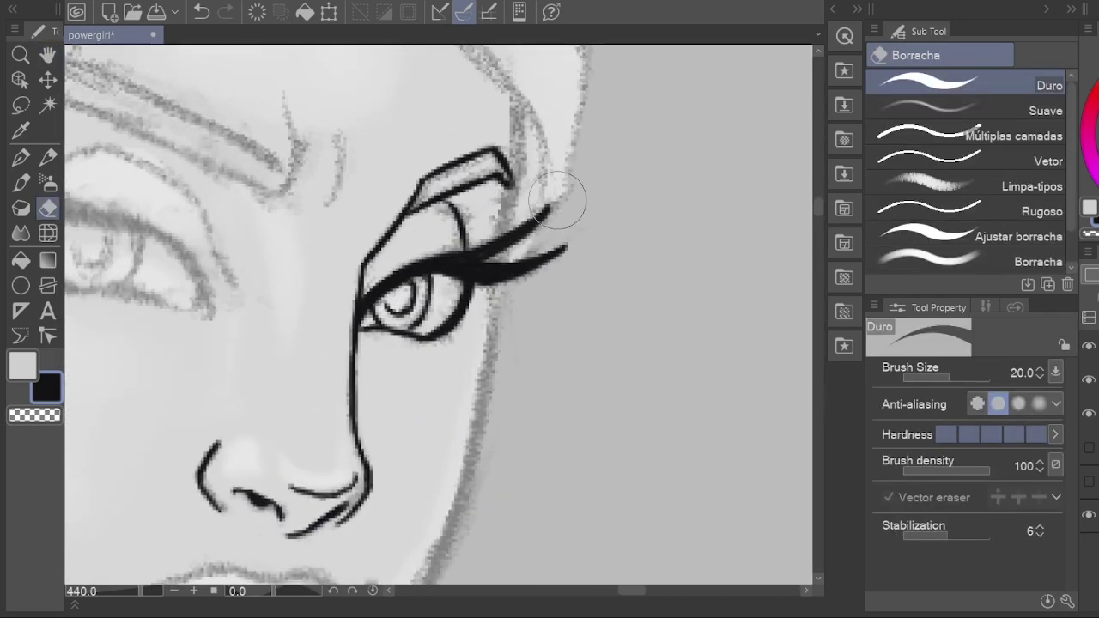
pyautogui.moveTo(558, 199); pyautogui.dragTo(713, 294)
# Step: Ink the near eye's outer lashes and the thick outer corner of its lash line
pyautogui.press('p')
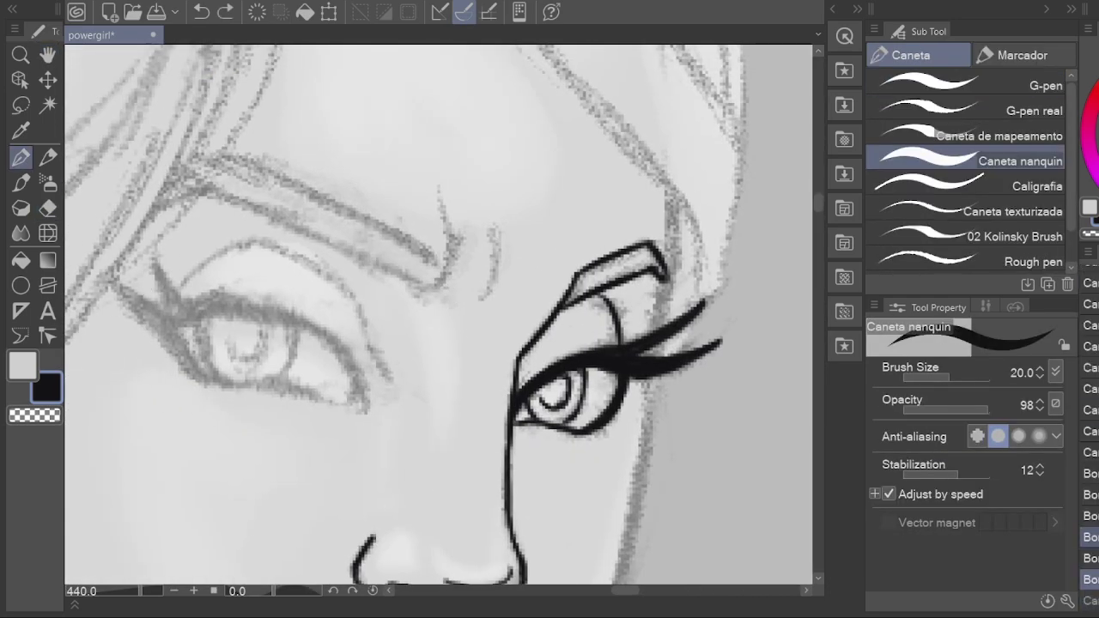
pyautogui.moveTo(105, 260); pyautogui.dragTo(198, 371)
pyautogui.moveTo(106, 262); pyautogui.dragTo(199, 371)
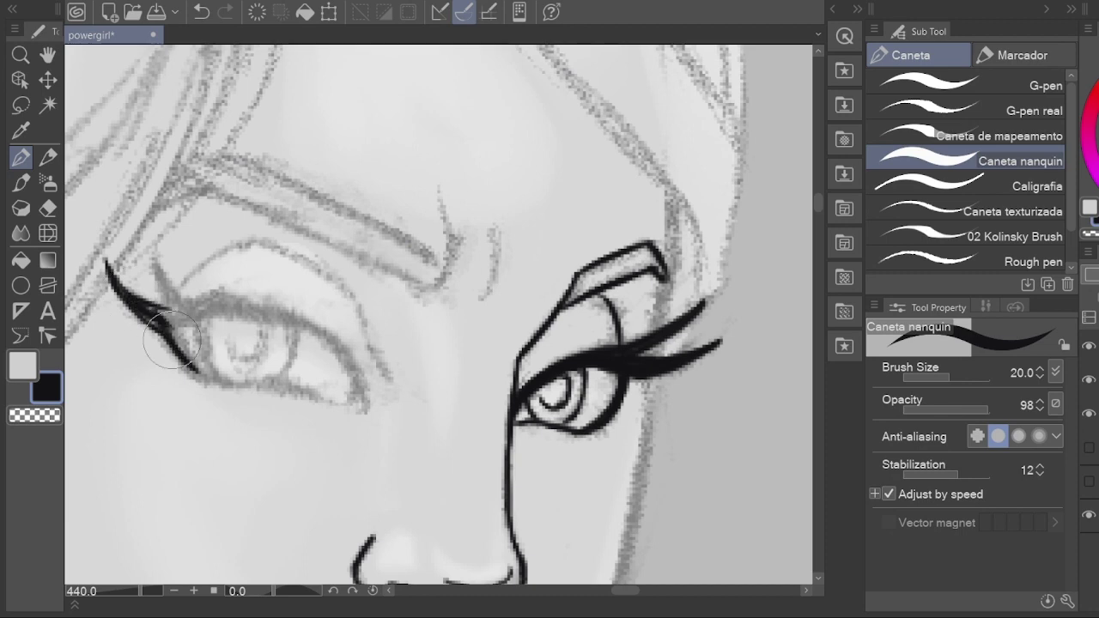
pyautogui.moveTo(146, 311); pyautogui.dragTo(227, 386)
pyautogui.moveTo(136, 277); pyautogui.dragTo(189, 341)
# Step: Ink the near eye's upper lid down to the inner corner and the outer part of its lower lid
pyautogui.moveTo(151, 255)
pyautogui.mouseDown()
pyautogui.moveTo(176, 302)
pyautogui.moveTo(242, 303)
pyautogui.moveTo(176, 320)
pyautogui.moveTo(335, 301)
pyautogui.mouseUp()
pyautogui.hotkey('ctrl', 'z')
pyautogui.press('e')
pyautogui.moveTo(239, 302)
pyautogui.mouseDown()
pyautogui.moveTo(210, 254)
pyautogui.moveTo(219, 292)
pyautogui.moveTo(294, 314)
pyautogui.moveTo(352, 348)
pyautogui.moveTo(361, 415)
pyautogui.mouseUp()
pyautogui.press('p')
pyautogui.moveTo(161, 313)
pyautogui.mouseDown()
pyautogui.moveTo(164, 360)
pyautogui.moveTo(258, 383)
pyautogui.mouseUp()
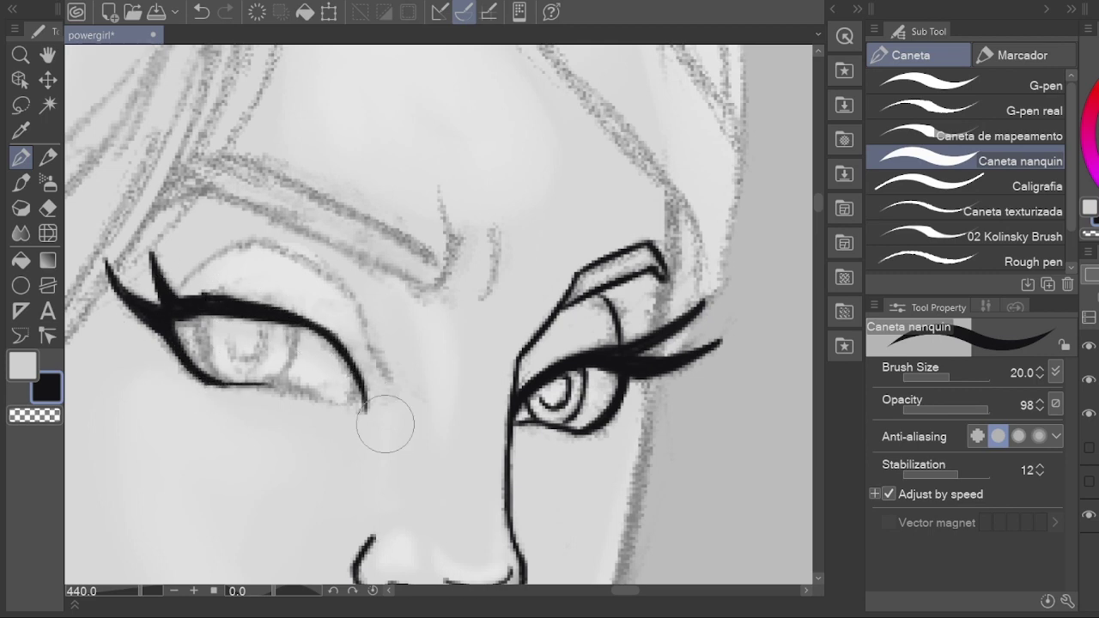
# Step: Complete the near eye by inking the rest of the lower lid, the iris, the pupil and the eyelid crease
pyautogui.moveTo(368, 411); pyautogui.dragTo(320, 395)
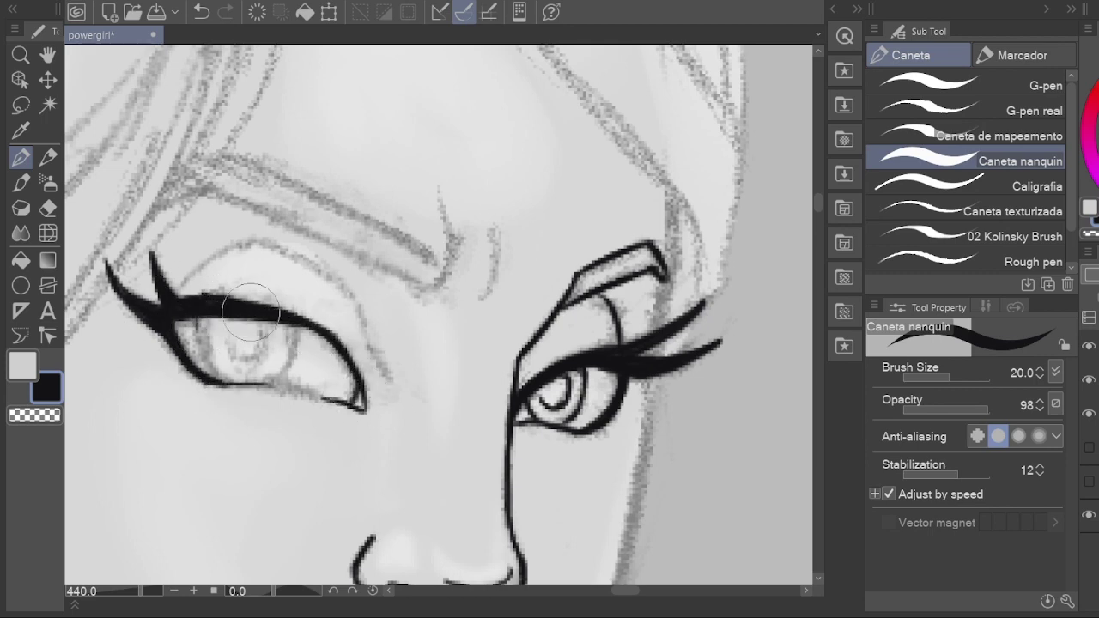
pyautogui.moveTo(196, 316); pyautogui.dragTo(211, 380)
pyautogui.moveTo(280, 379)
pyautogui.mouseDown()
pyautogui.moveTo(293, 330)
pyautogui.moveTo(258, 366)
pyautogui.moveTo(227, 359)
pyautogui.mouseUp()
pyautogui.moveTo(221, 260)
pyautogui.mouseDown()
pyautogui.moveTo(193, 311)
pyautogui.moveTo(294, 269)
pyautogui.moveTo(395, 421)
pyautogui.mouseUp()
pyautogui.hotkey('ctrl', 'z')
pyautogui.moveTo(306, 275); pyautogui.dragTo(395, 421)
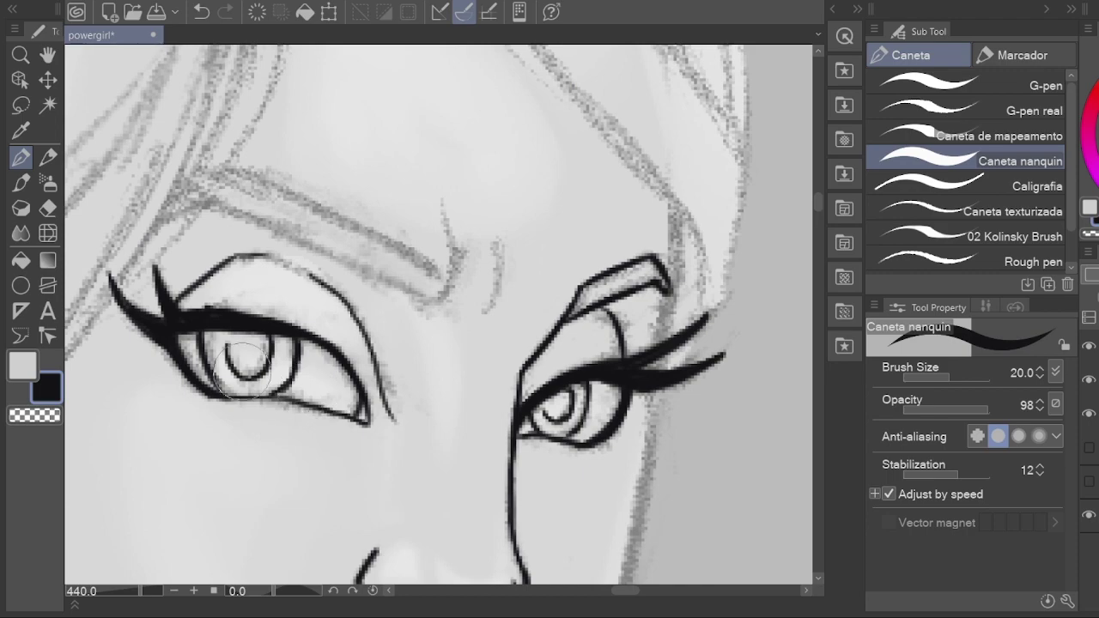
pyautogui.scroll(-3, 307, 390)
pyautogui.scroll(3, 163, 399)
pyautogui.press('e')
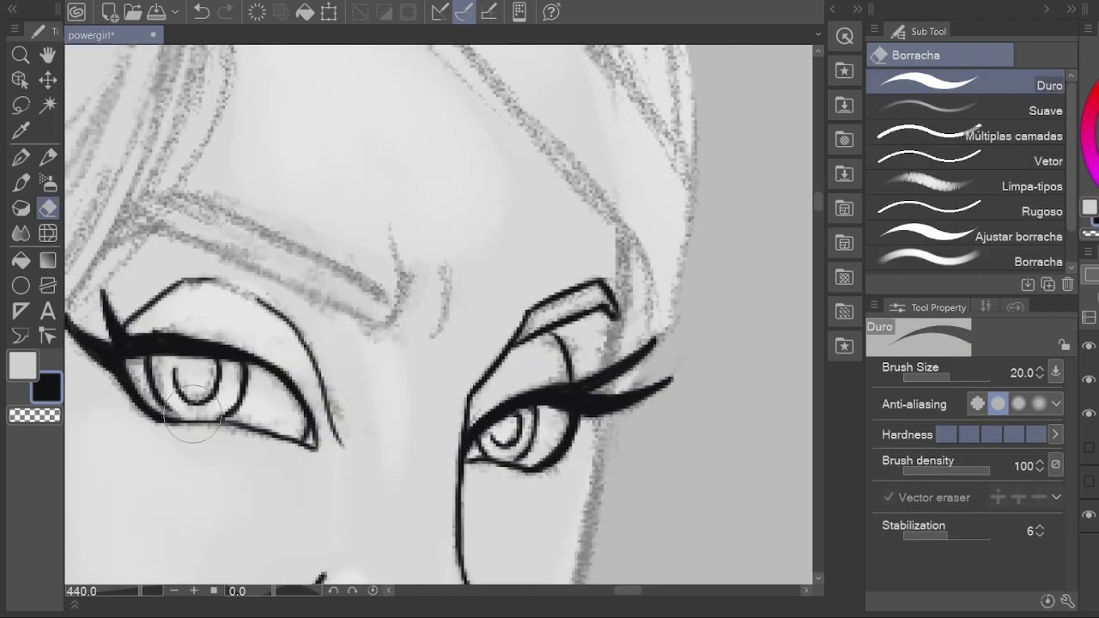
# Step: Ink the near eyebrow's outline and the two frown lines between the brows
pyautogui.press('p')
pyautogui.moveTo(379, 326); pyautogui.dragTo(392, 216)
pyautogui.moveTo(206, 199)
pyautogui.mouseDown()
pyautogui.moveTo(389, 325)
pyautogui.moveTo(181, 230)
pyautogui.mouseUp()
pyautogui.moveTo(421, 311); pyautogui.dragTo(317, 348)
pyautogui.hotkey('ctrl', 'z')
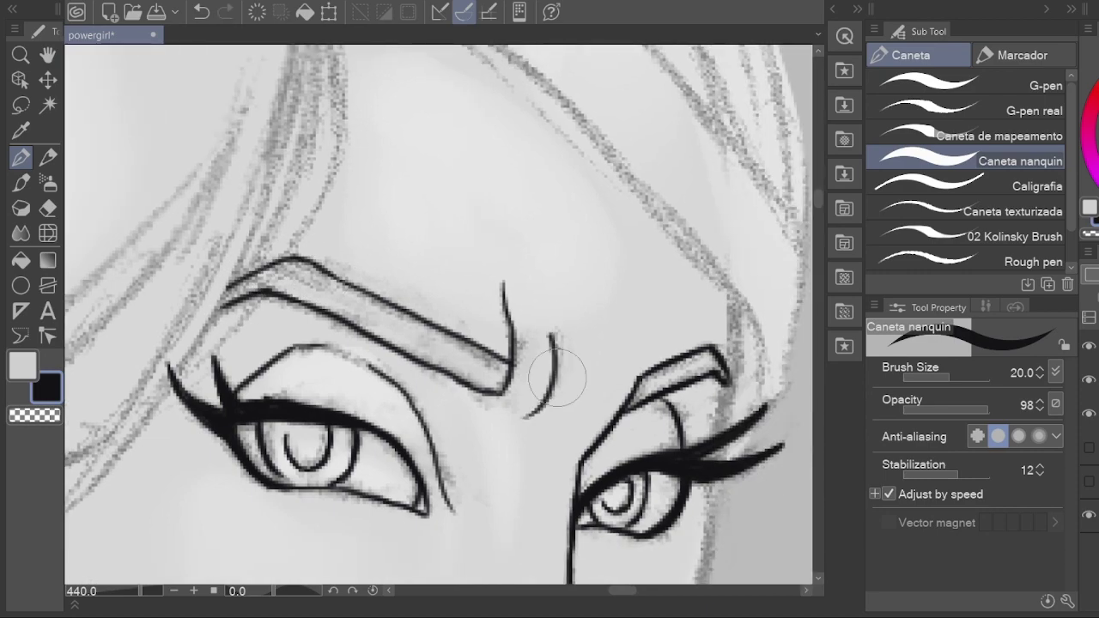
pyautogui.moveTo(530, 407); pyautogui.dragTo(550, 340)
# Step: Ink the crease at the near mouth corner, the line between the lips and the upper lip's outline
pyautogui.scroll(-5, 539, 306)
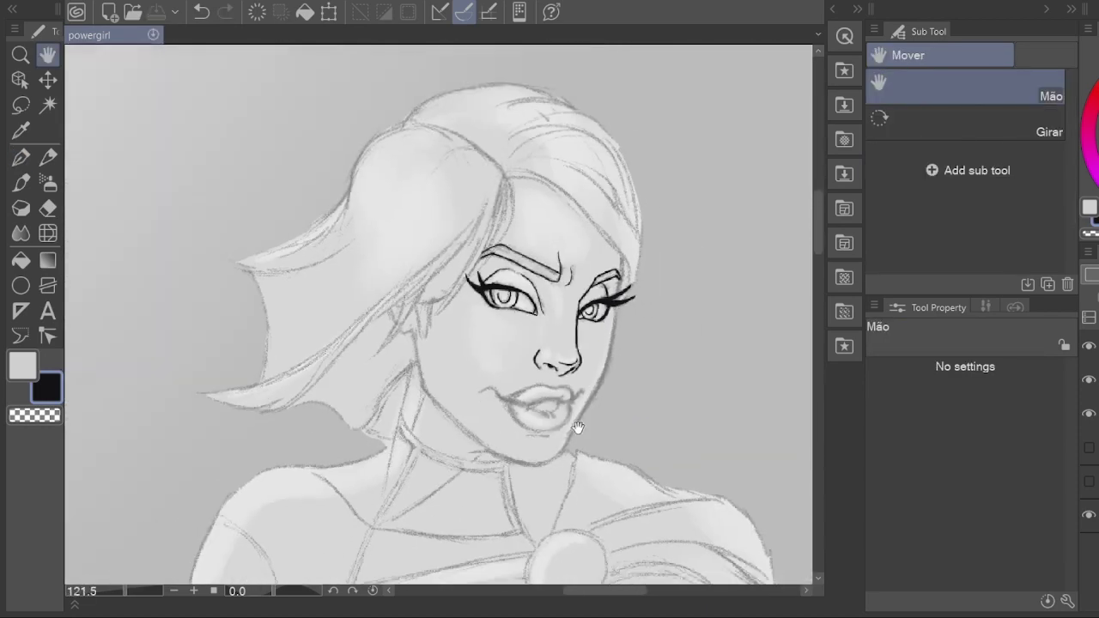
pyautogui.moveTo(574, 417); pyautogui.dragTo(536, 341)
pyautogui.scroll(3, 536, 341)
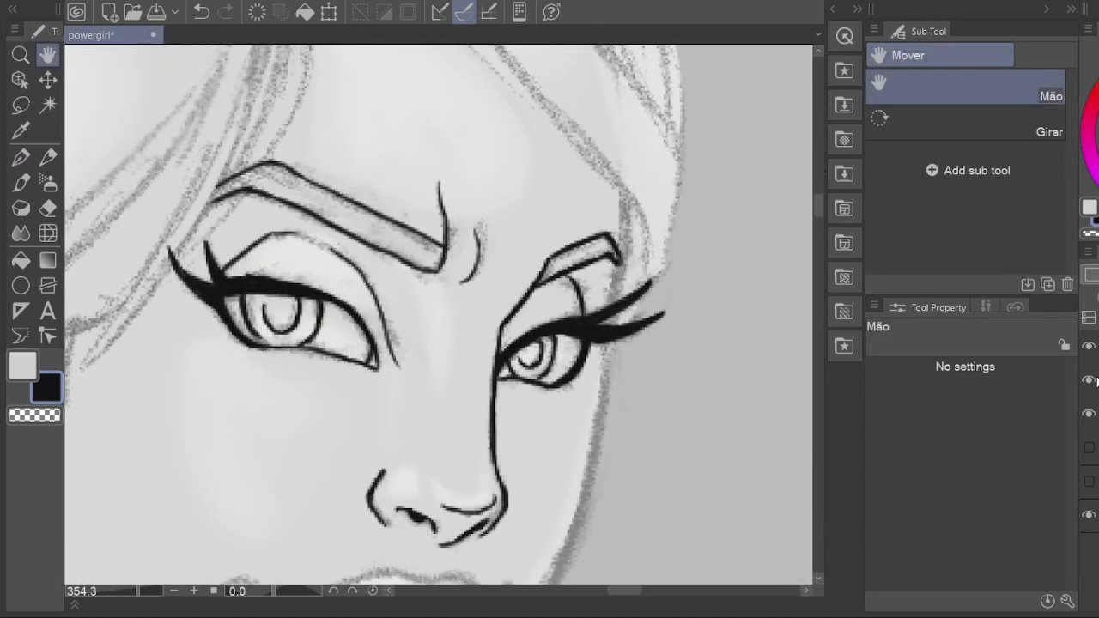
pyautogui.moveTo(515, 521); pyautogui.dragTo(589, 336)
pyautogui.press('p')
pyautogui.moveTo(531, 400)
pyautogui.mouseDown()
pyautogui.moveTo(390, 416)
pyautogui.moveTo(426, 424)
pyautogui.moveTo(318, 380)
pyautogui.mouseUp()
pyautogui.press('e')
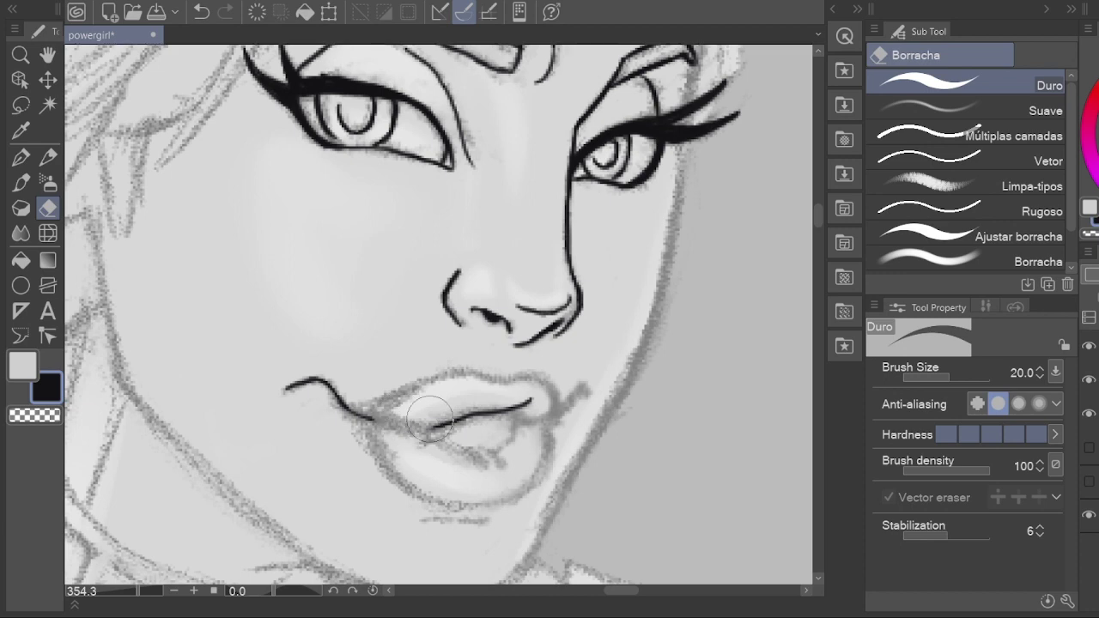
pyautogui.press('p')
pyautogui.moveTo(359, 414)
pyautogui.mouseDown()
pyautogui.moveTo(521, 387)
pyautogui.moveTo(492, 380)
pyautogui.moveTo(513, 415)
pyautogui.mouseUp()
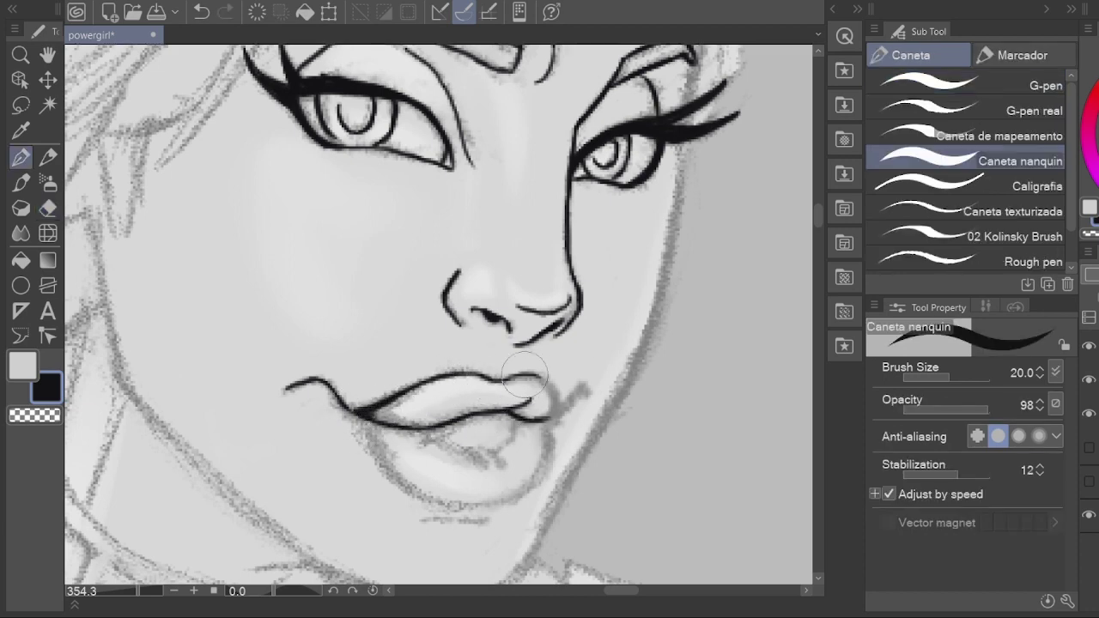
# Step: Ink the far mouth corner crease and the outline of the lower lip
pyautogui.press('e')
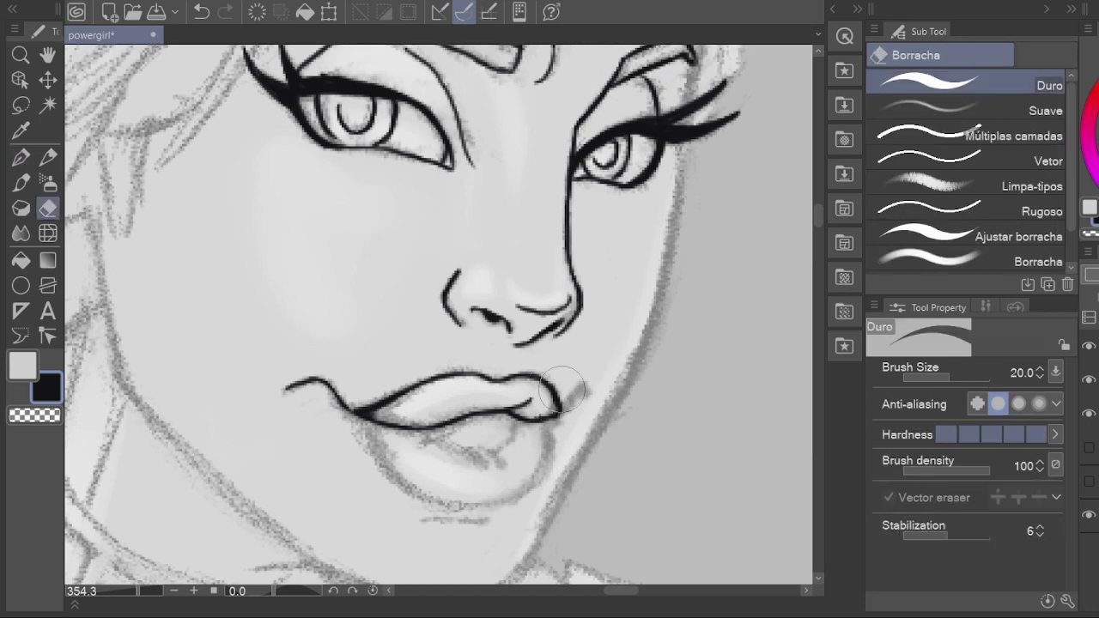
pyautogui.press('p')
pyautogui.moveTo(552, 416); pyautogui.dragTo(535, 486)
pyautogui.moveTo(360, 419); pyautogui.dragTo(383, 462)
pyautogui.hotkey('ctrl', 'z')
pyautogui.moveTo(430, 502)
pyautogui.mouseDown()
pyautogui.moveTo(486, 509)
pyautogui.moveTo(620, 400)
pyautogui.moveTo(632, 262)
pyautogui.mouseUp()
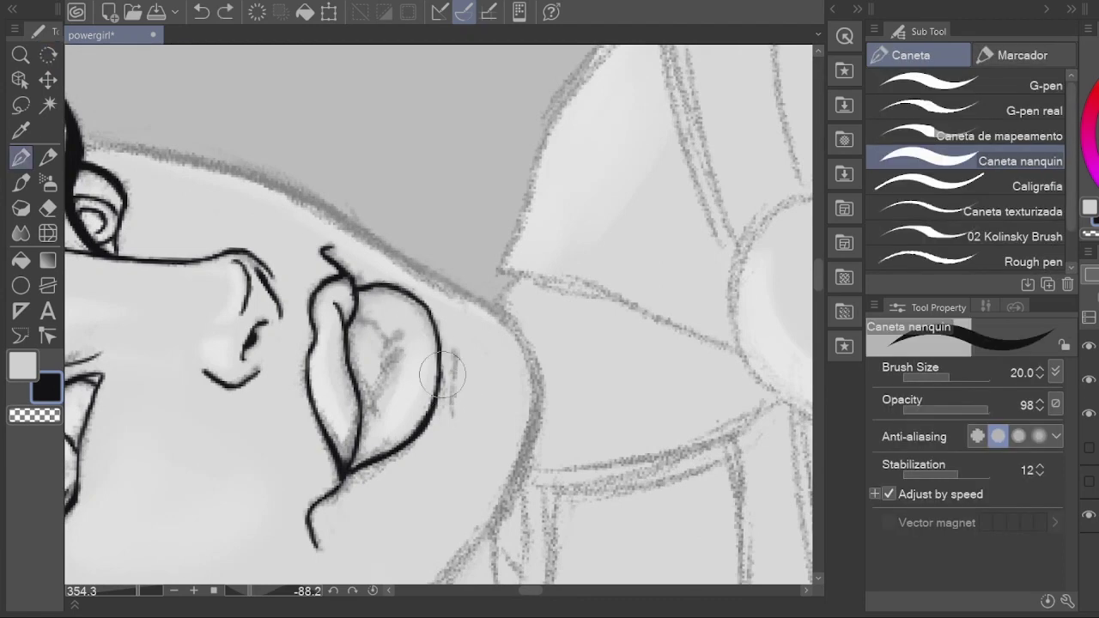
# Step: Ink the short shadow line under the lower lip and the detail lines inside the mouth
pyautogui.press('e')
pyautogui.press('p')
pyautogui.moveTo(460, 341); pyautogui.dragTo(454, 413)
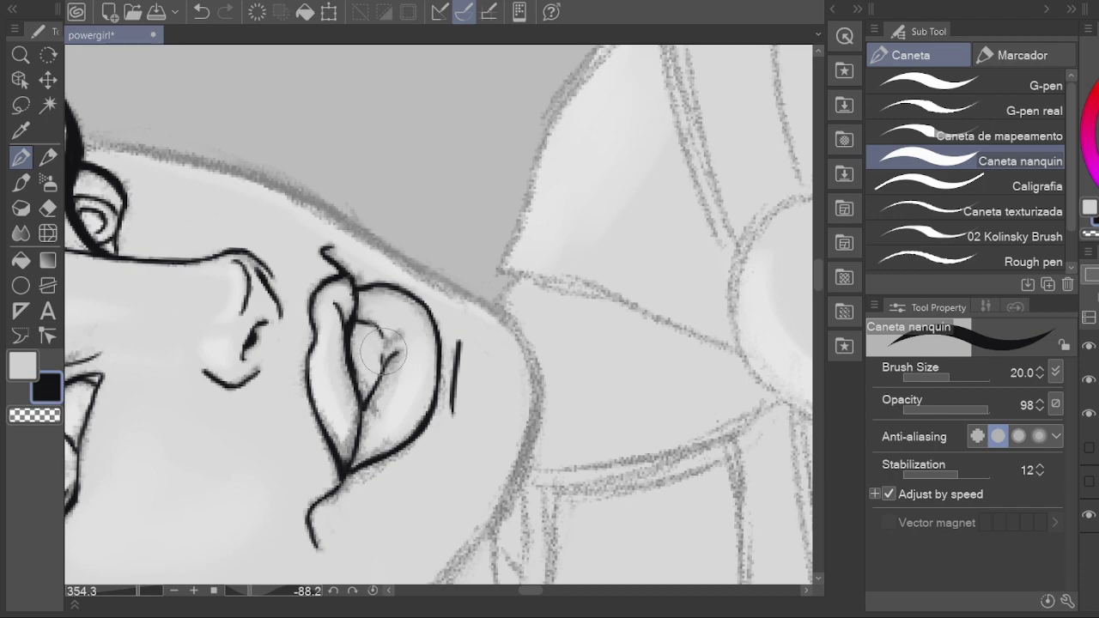
# Step: Hide the pencil sketch and clean up the ink lines at both mouth corners with the pen and hard eraser
pyautogui.press('h')
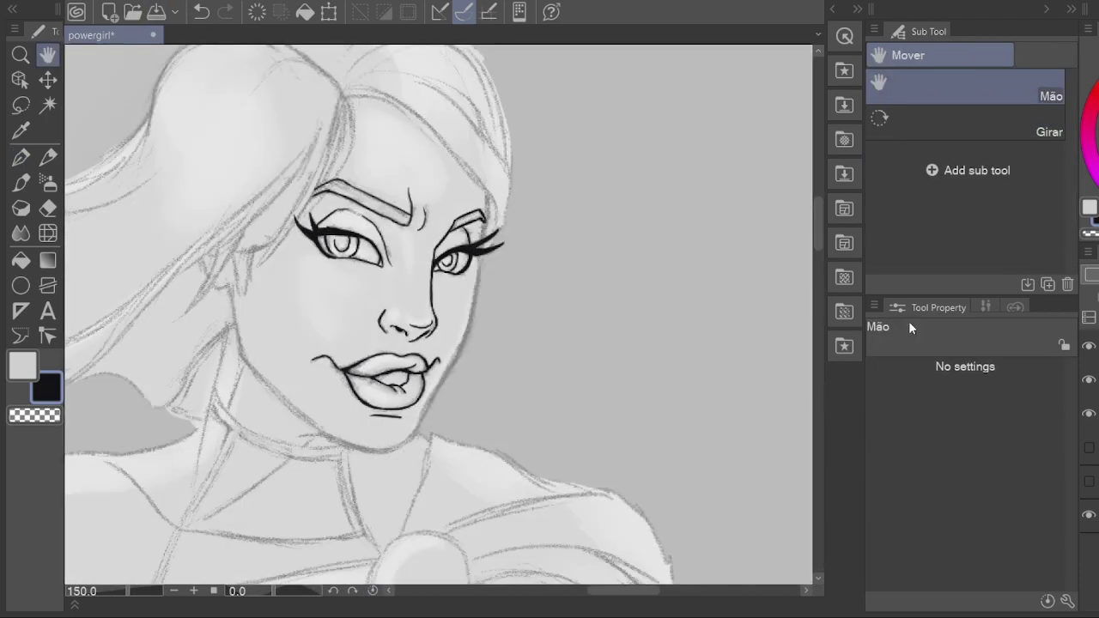
pyautogui.click(1089, 414)
pyautogui.scroll(5, 329, 395)
pyautogui.press('p')
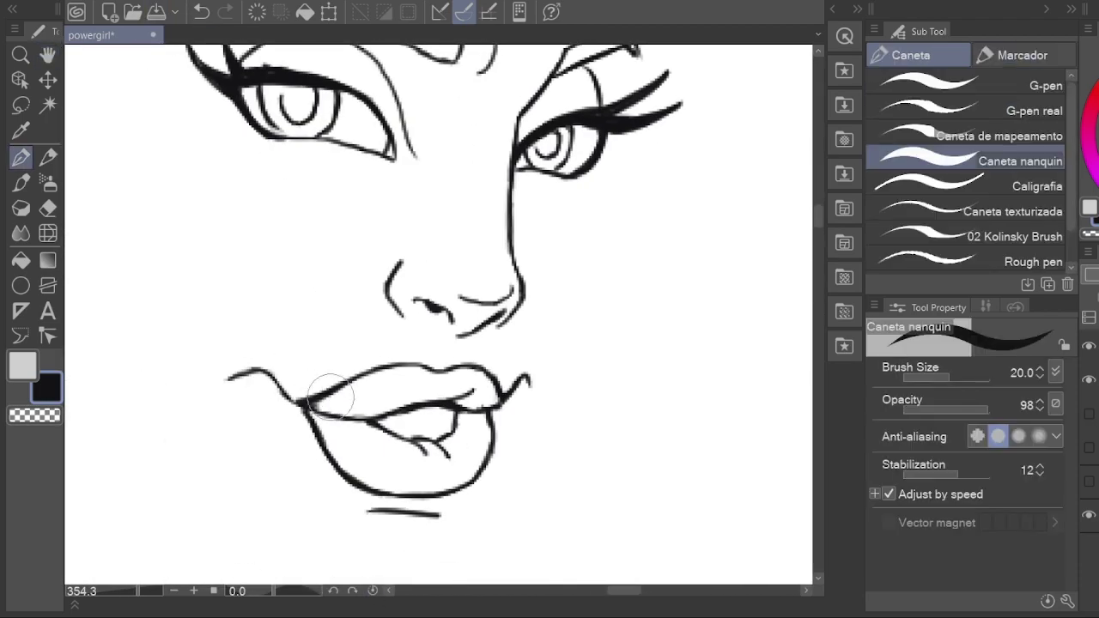
pyautogui.press('e')
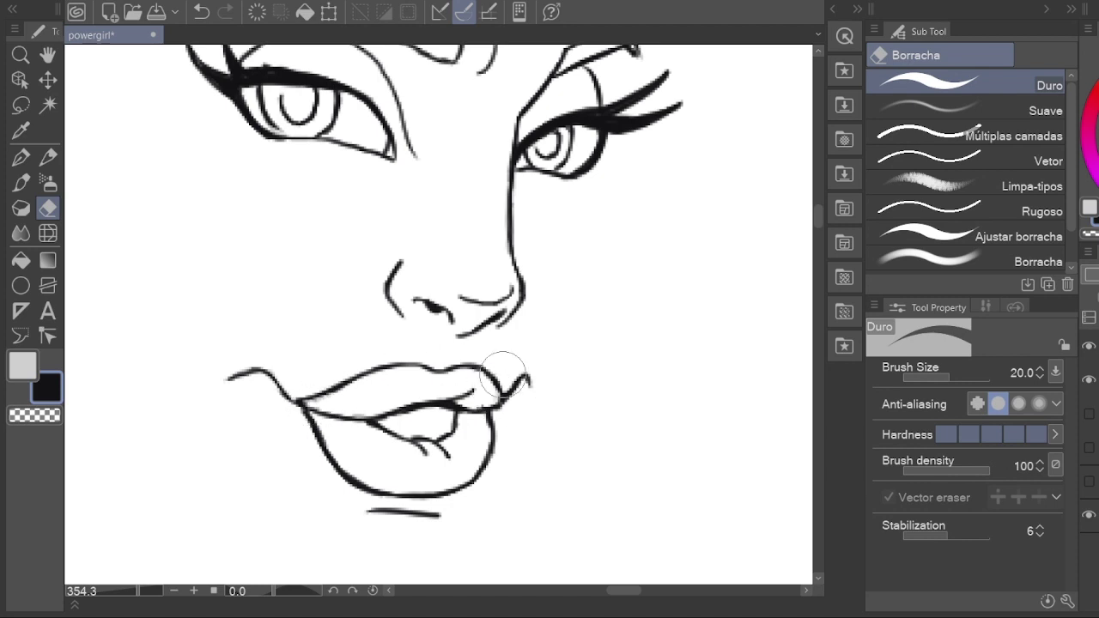
pyautogui.press('p')
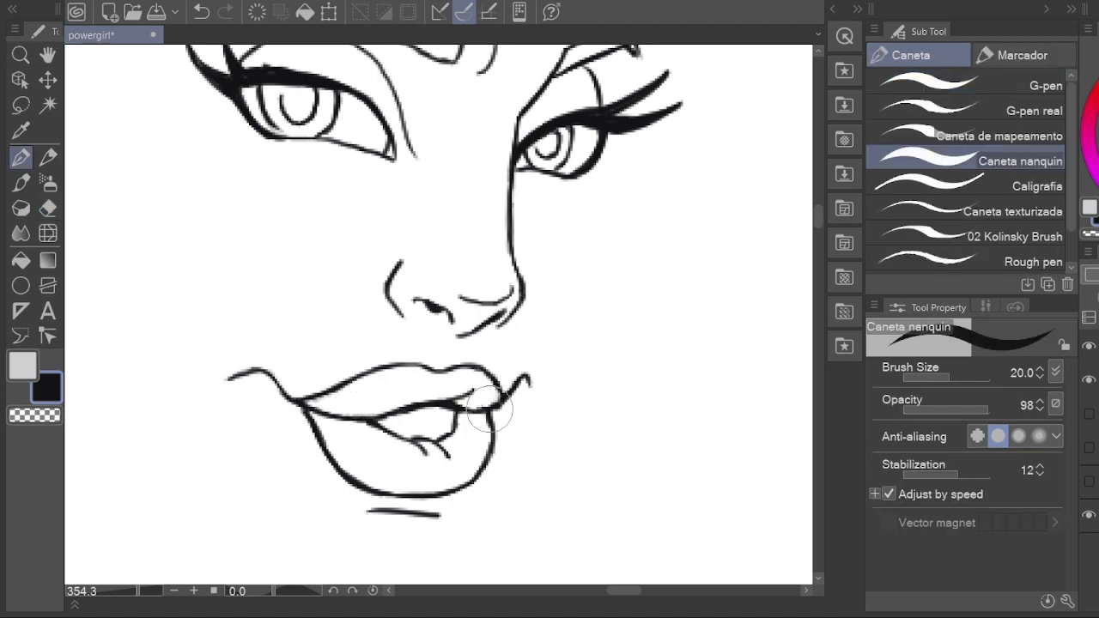
pyautogui.press('e')
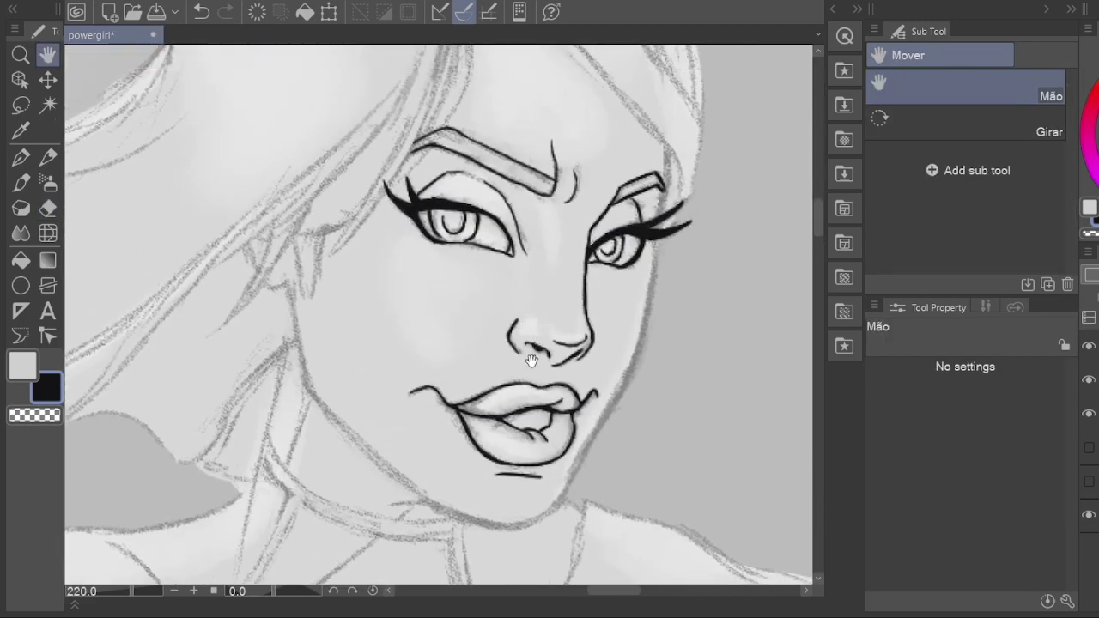
# Step: Ink the near jawline over the sketch from below the ear down to the chin, tidying its end
pyautogui.press('p')
pyautogui.moveTo(305, 378)
pyautogui.mouseDown()
pyautogui.moveTo(498, 111)
pyautogui.moveTo(300, 487)
pyautogui.mouseUp()
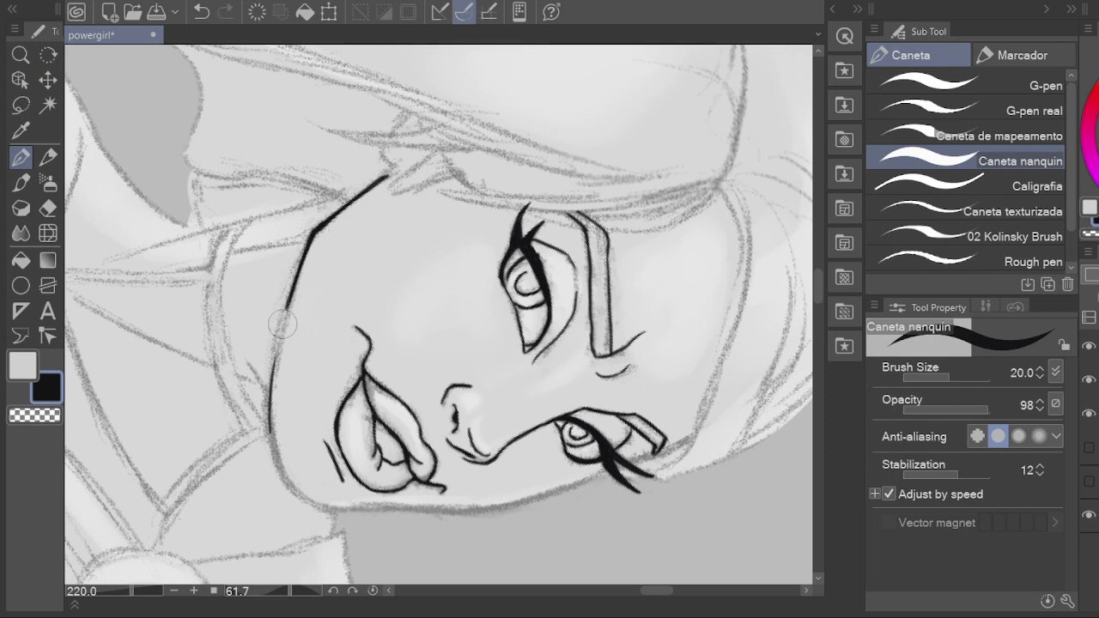
pyautogui.press('e')
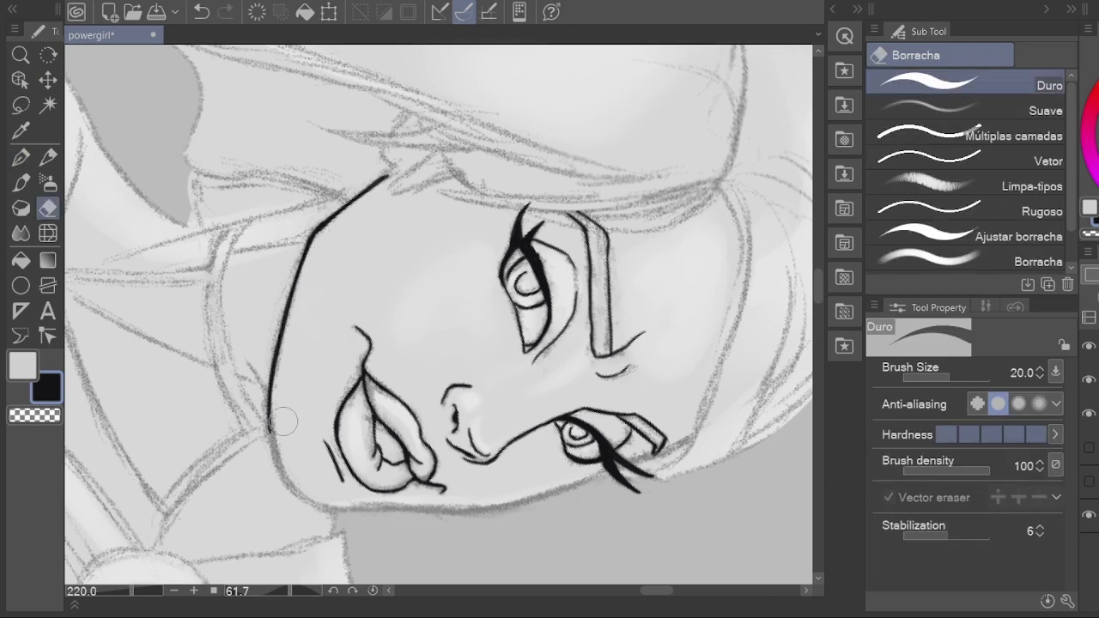
pyautogui.scroll(-2, 418, 522)
pyautogui.press('p')
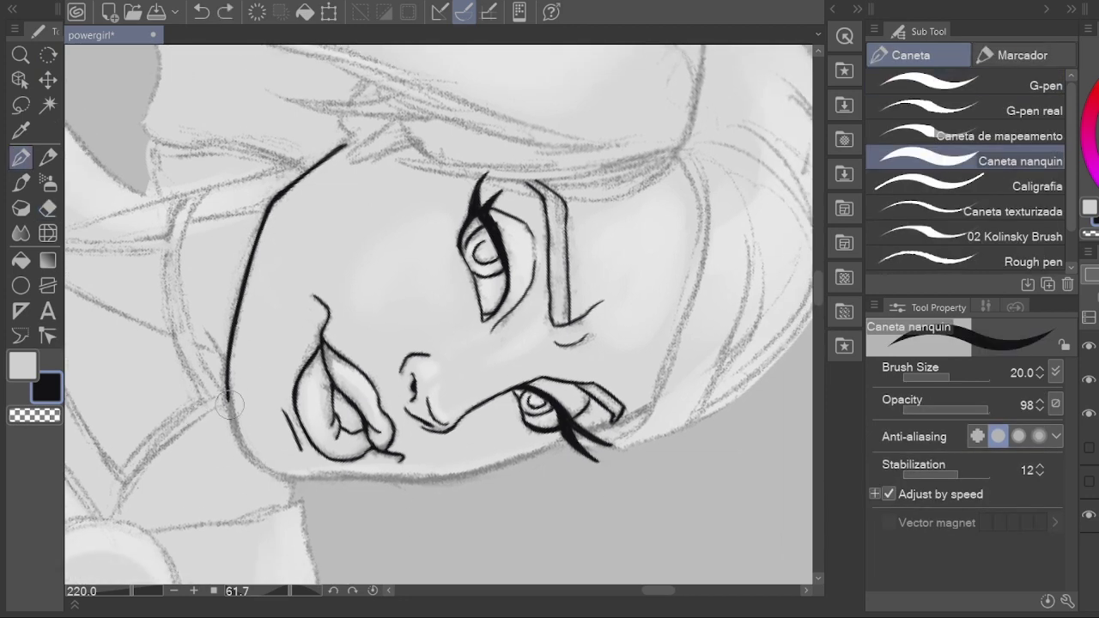
pyautogui.moveTo(232, 423); pyautogui.dragTo(440, 320)
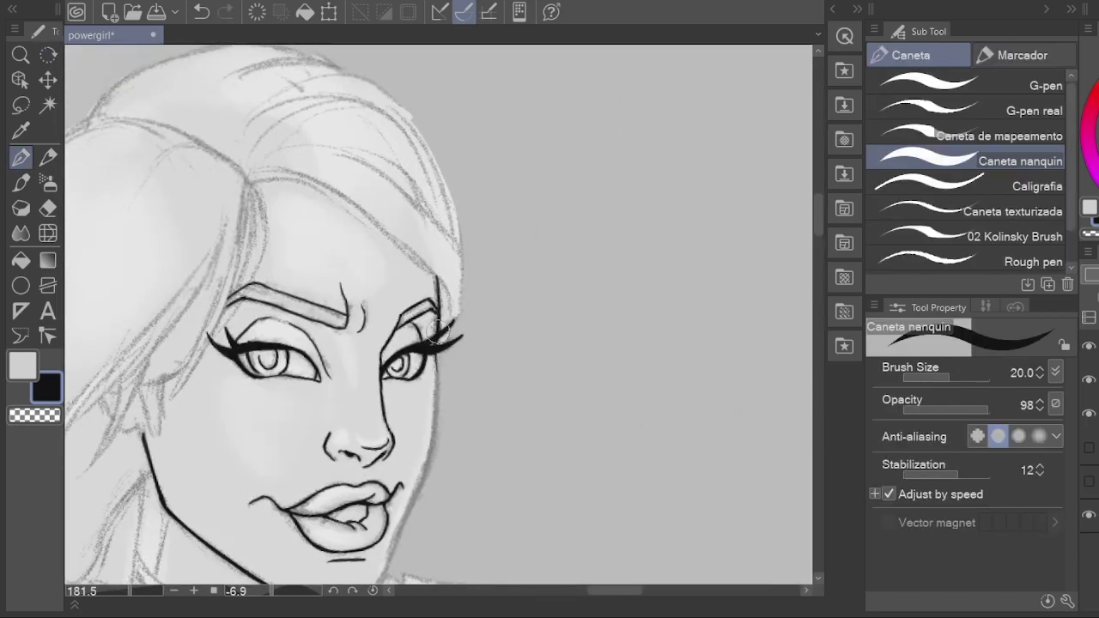
# Step: Ink the far side of the face from the temple along the cheek and close the contour around the chin
pyautogui.scroll(-6, 438, 334)
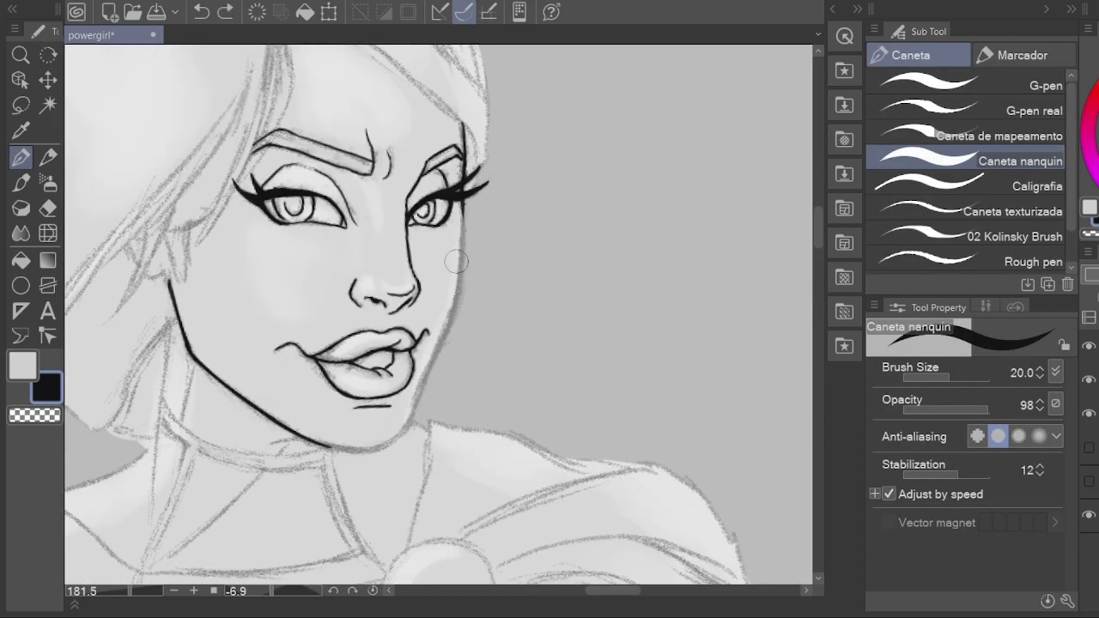
pyautogui.moveTo(456, 262); pyautogui.dragTo(490, 196)
pyautogui.scroll(3, 491, 196)
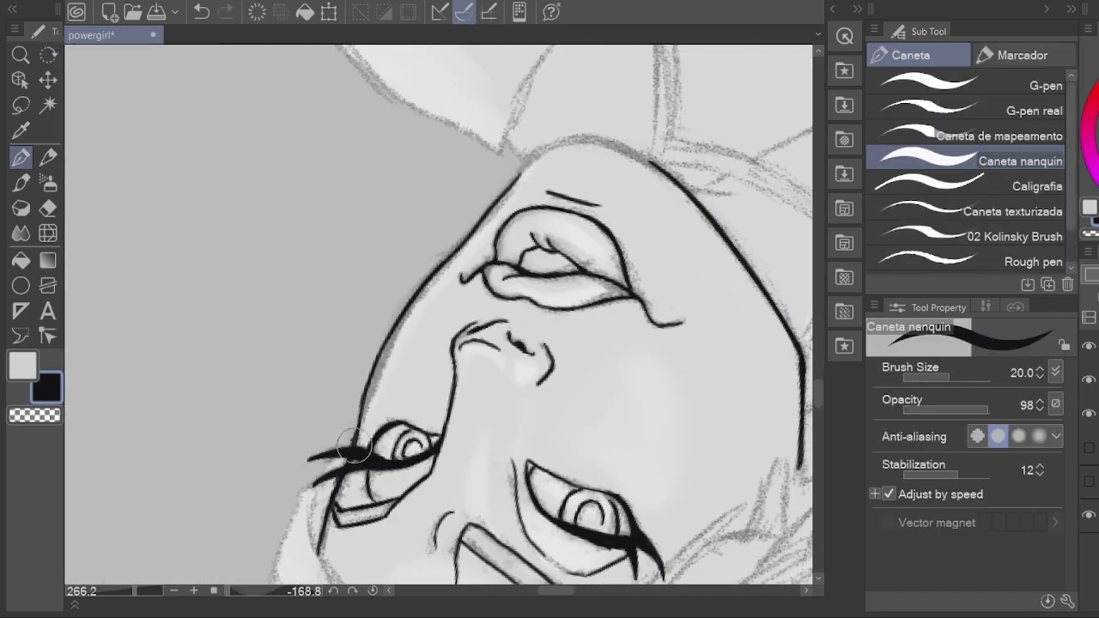
pyautogui.moveTo(505, 306); pyautogui.dragTo(356, 332)
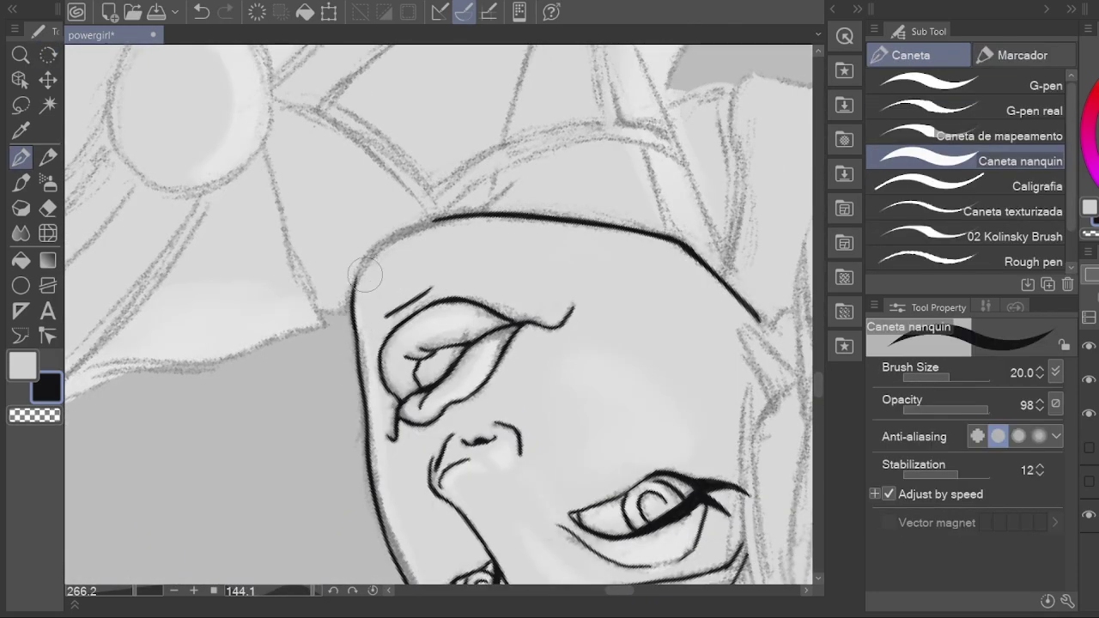
pyautogui.moveTo(359, 291); pyautogui.dragTo(344, 344)
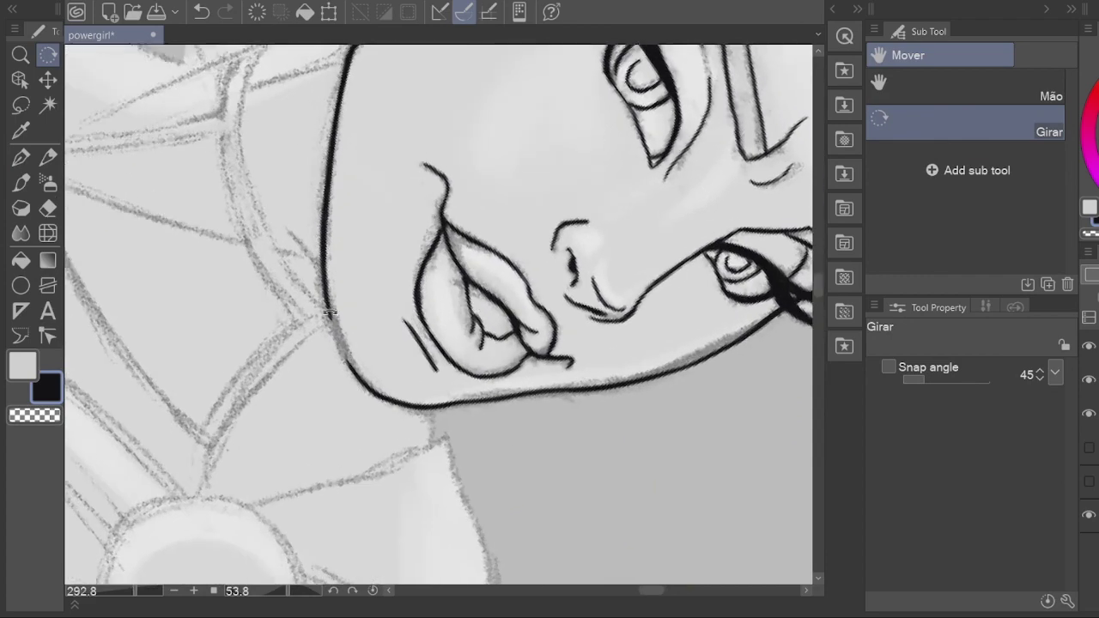
# Step: Clean up the far cheek and chin contour with the eraser and pen, then check the face with the sketch hidden
pyautogui.scroll(-5, 387, 413)
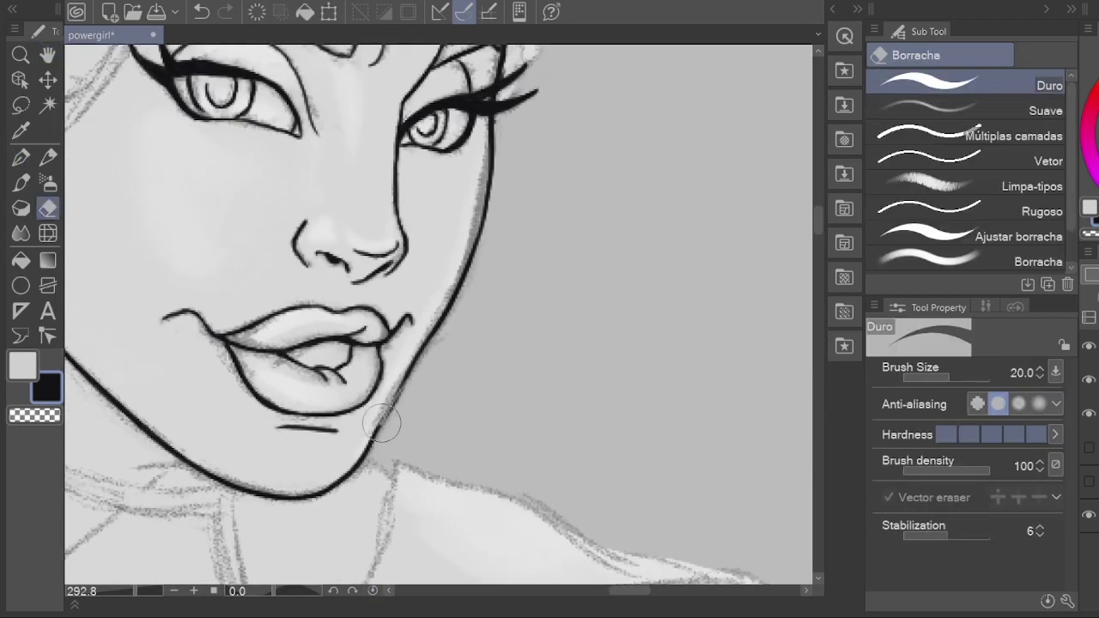
pyautogui.press('p')
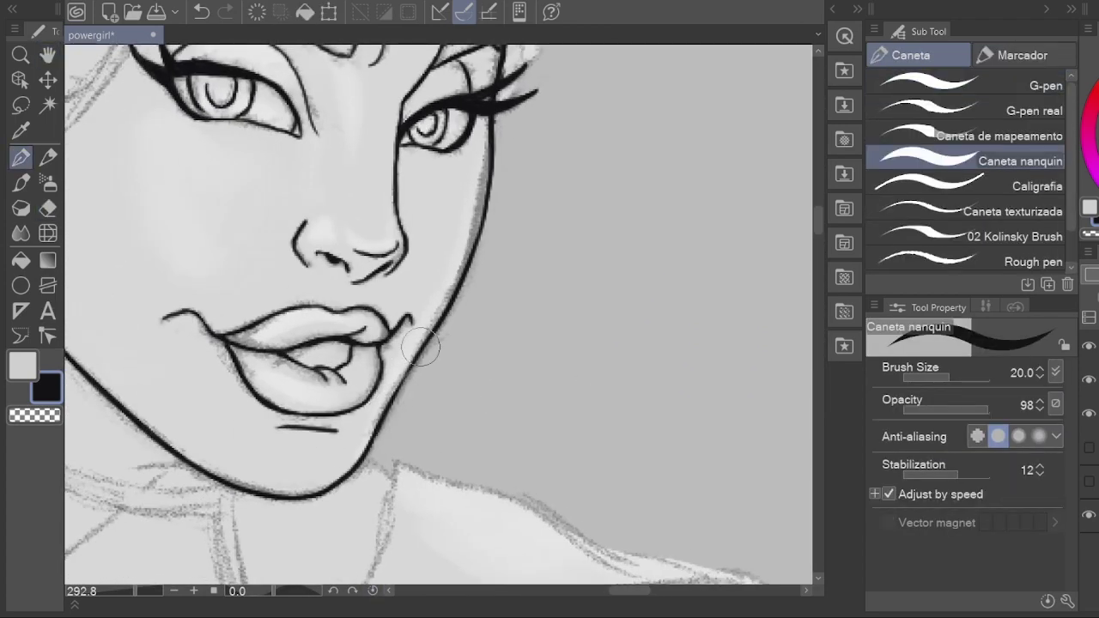
pyautogui.press('e')
pyautogui.press('h')
pyautogui.scroll(-8, 523, 250)
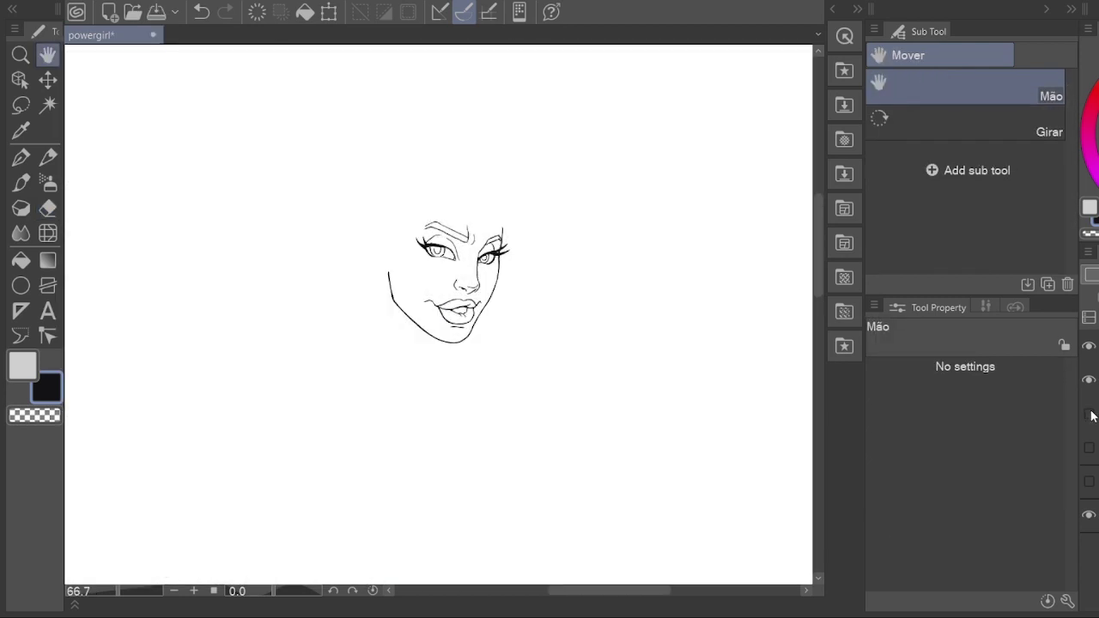
# Step: Ink the thin hair strands falling from the parting past the near eyebrow and temple
pyautogui.scroll(4, 498, 216)
pyautogui.moveTo(498, 216); pyautogui.dragTo(558, 209)
pyautogui.press('p')
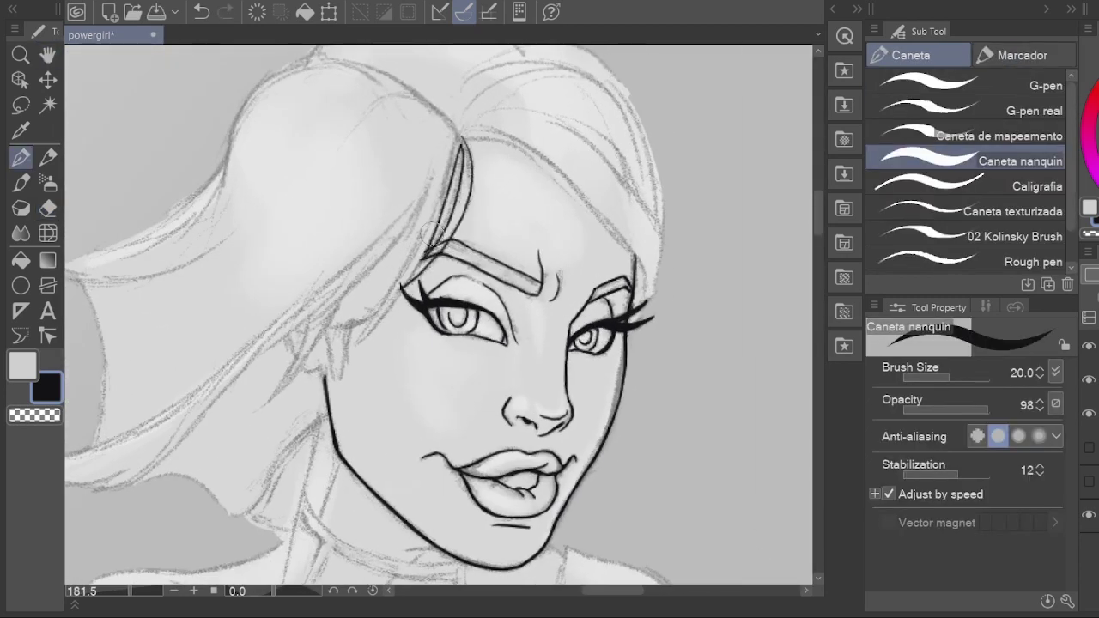
pyautogui.moveTo(359, 343)
pyautogui.mouseDown()
pyautogui.moveTo(359, 408)
pyautogui.moveTo(404, 372)
pyautogui.mouseUp()
pyautogui.moveTo(374, 354); pyautogui.dragTo(429, 337)
pyautogui.scroll(1, 437, 273)
pyautogui.moveTo(475, 199); pyautogui.dragTo(395, 379)
pyautogui.moveTo(468, 258); pyautogui.dragTo(360, 368)
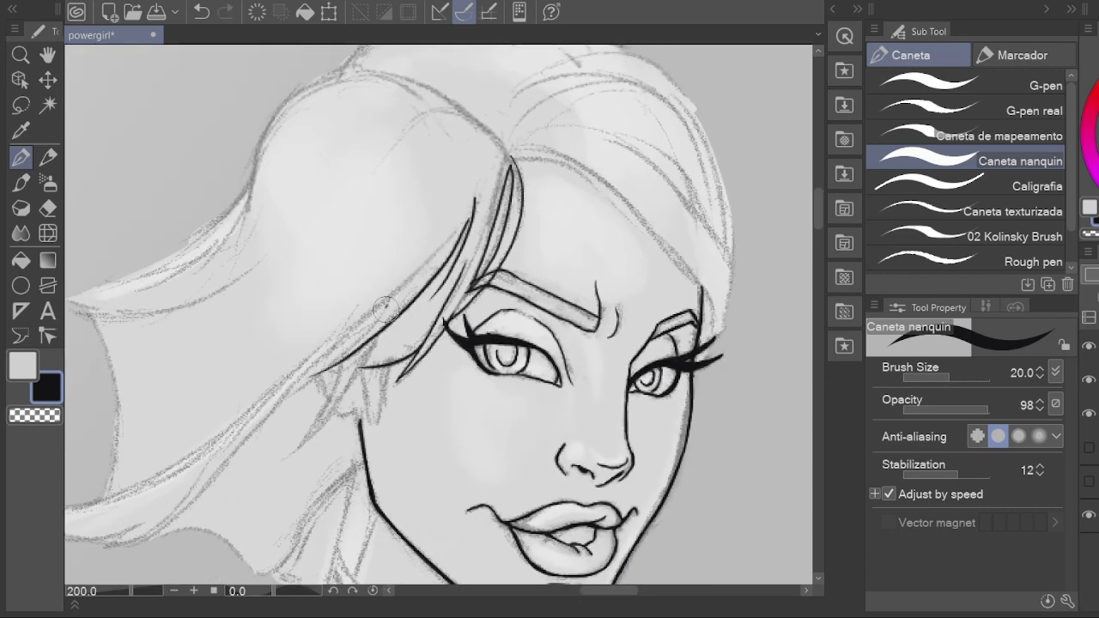
# Step: Redo the hair strand lines sweeping back from the temple and ink the pointed locks over the ear
pyautogui.hotkey('ctrl', 'z')
pyautogui.moveTo(383, 314); pyautogui.dragTo(284, 400)
pyautogui.moveTo(474, 234); pyautogui.dragTo(326, 377)
pyautogui.hotkey('ctrl', 'z')
pyautogui.moveTo(374, 335); pyautogui.dragTo(284, 455)
pyautogui.scroll(6, 367, 384)
# Step: Ink the small sideburn lock in front of the ear and the ear's lower edge, then save the file
pyautogui.press('e')
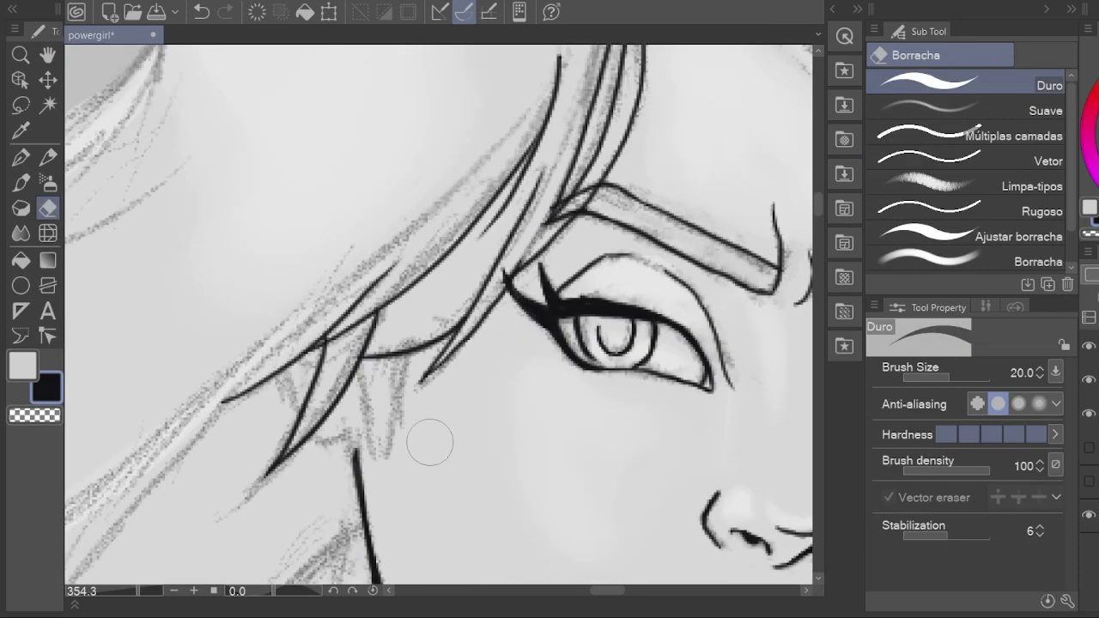
pyautogui.press('p')
pyautogui.moveTo(364, 363); pyautogui.dragTo(411, 359)
pyautogui.scroll(-5, 338, 454)
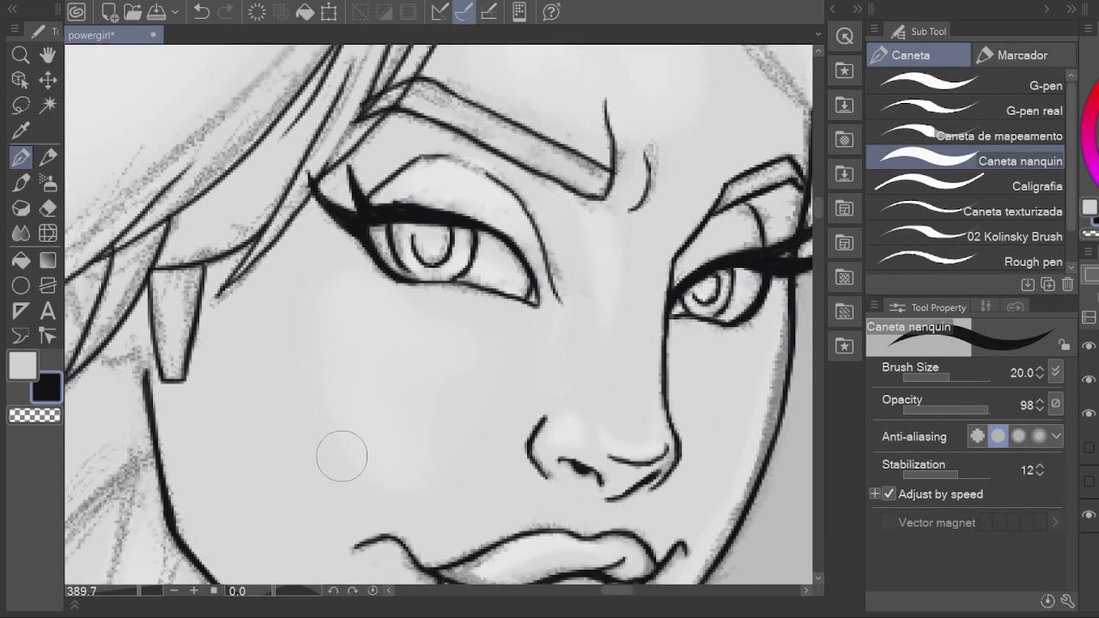
pyautogui.scroll(6, 168, 368)
pyautogui.hotkey('ctrl', 's')
# Step: Ink the top outline of the near hair mass, its curved inner strand at the parting and the start of the crown
pyautogui.press('h')
pyautogui.scroll(-3, 206, 357)
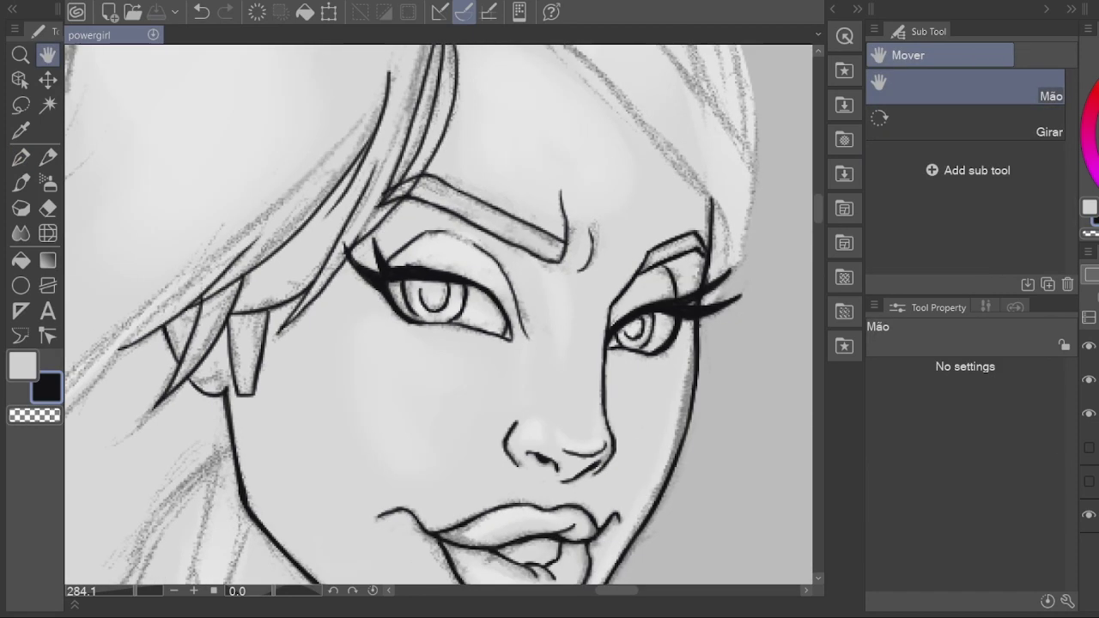
pyautogui.scroll(-4, 344, 309)
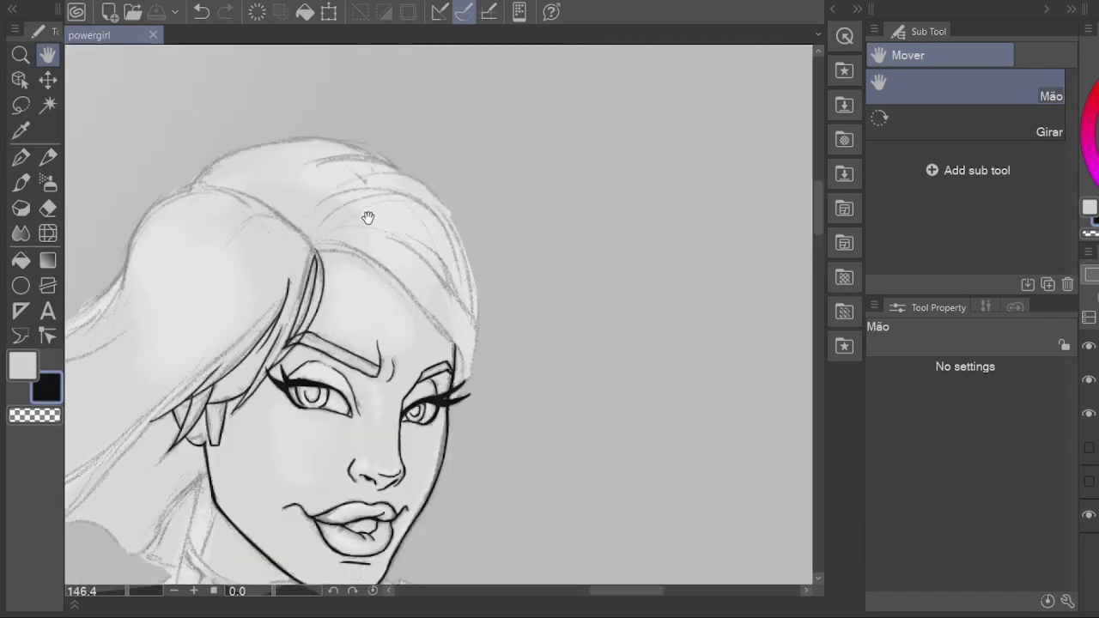
pyautogui.scroll(6, 340, 314)
pyautogui.press('p')
pyautogui.moveTo(202, 251); pyautogui.dragTo(383, 286)
pyautogui.moveTo(230, 244); pyautogui.dragTo(327, 245)
pyautogui.hotkey('ctrl', 'z')
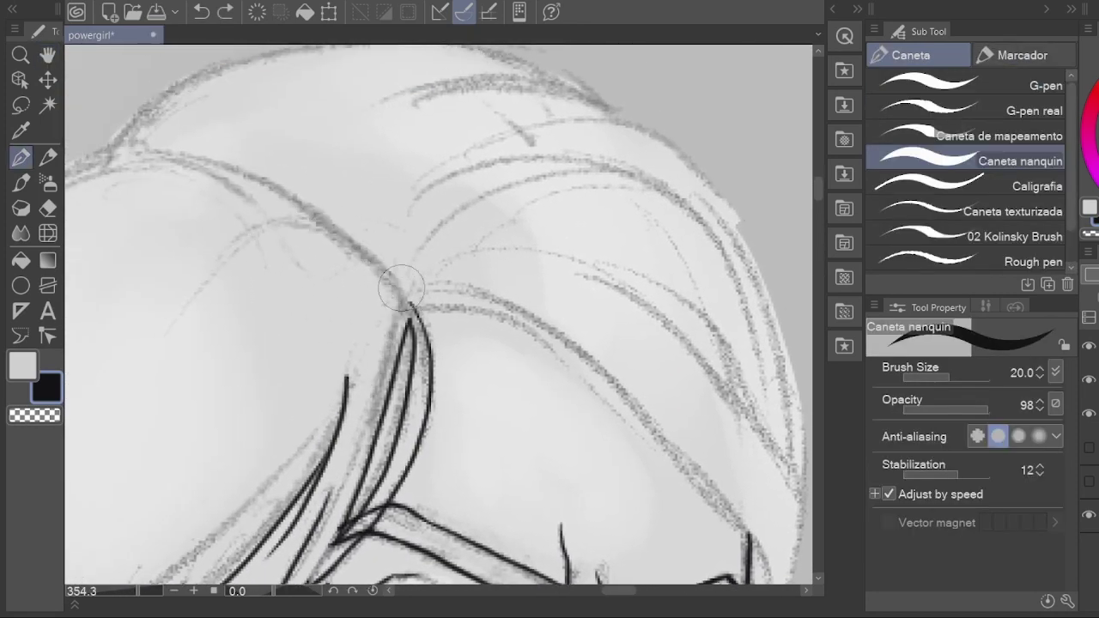
pyautogui.moveTo(416, 322); pyautogui.dragTo(183, 318)
pyautogui.moveTo(322, 218)
pyautogui.mouseDown()
pyautogui.moveTo(666, 244)
pyautogui.moveTo(296, 468)
pyautogui.mouseUp()
pyautogui.moveTo(478, 103); pyautogui.dragTo(319, 299)
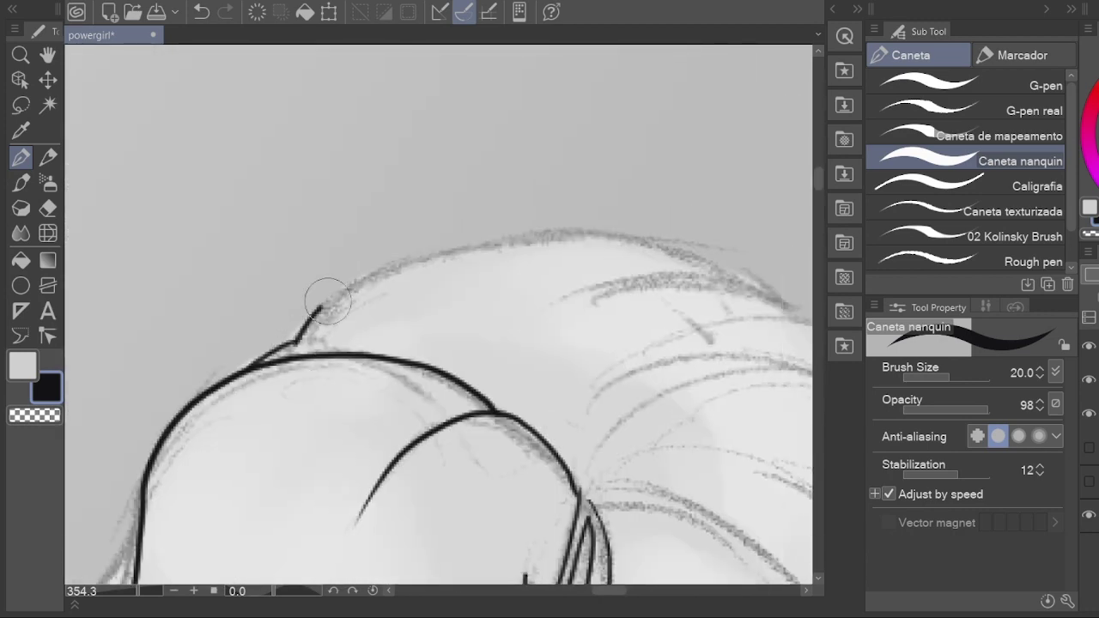
# Step: Ink the hairline from the parting across the forehead to the far temple, with a second strand line above it
pyautogui.press('e')
pyautogui.moveTo(763, 530); pyautogui.dragTo(356, 286)
pyautogui.press('p')
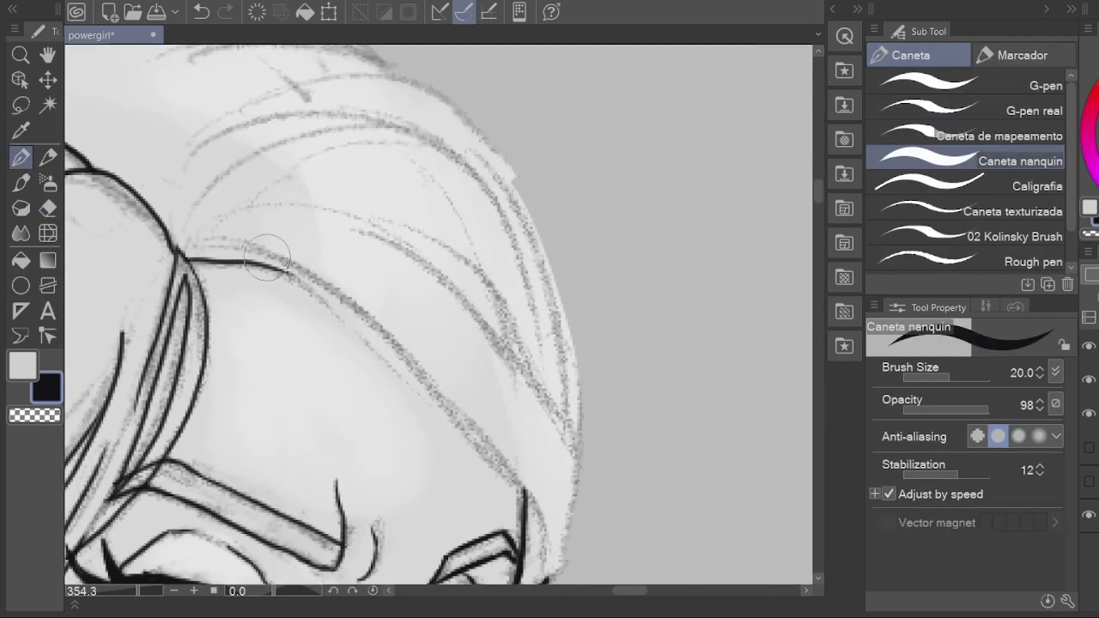
pyautogui.moveTo(245, 258); pyautogui.dragTo(171, 153)
pyautogui.moveTo(473, 440); pyautogui.dragTo(277, 177)
pyautogui.hotkey('ctrl', 'z')
pyautogui.moveTo(134, 134)
pyautogui.mouseDown()
pyautogui.moveTo(355, 283)
pyautogui.moveTo(474, 471)
pyautogui.mouseUp()
pyautogui.moveTo(198, 161)
pyautogui.mouseDown()
pyautogui.moveTo(352, 268)
pyautogui.moveTo(341, 227)
pyautogui.mouseUp()
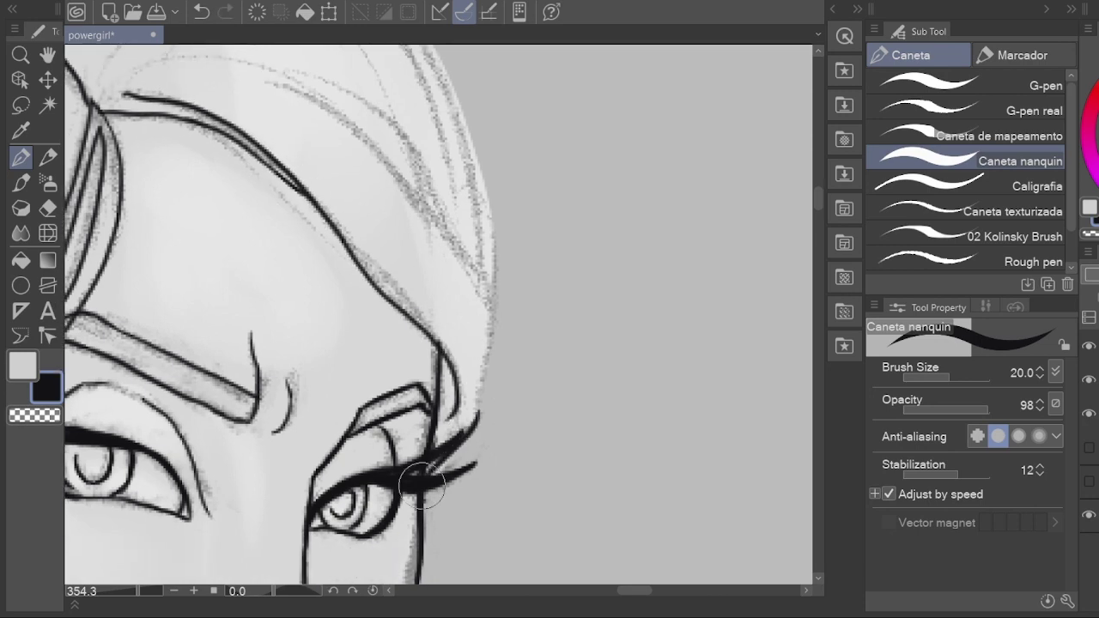
# Step: Ink the far hair lock's edge beside the temple, the inner strand above it and the long outer curve over the head
pyautogui.moveTo(471, 288); pyautogui.dragTo(466, 363)
pyautogui.moveTo(261, 162); pyautogui.dragTo(491, 393)
pyautogui.moveTo(351, 286); pyautogui.dragTo(411, 351)
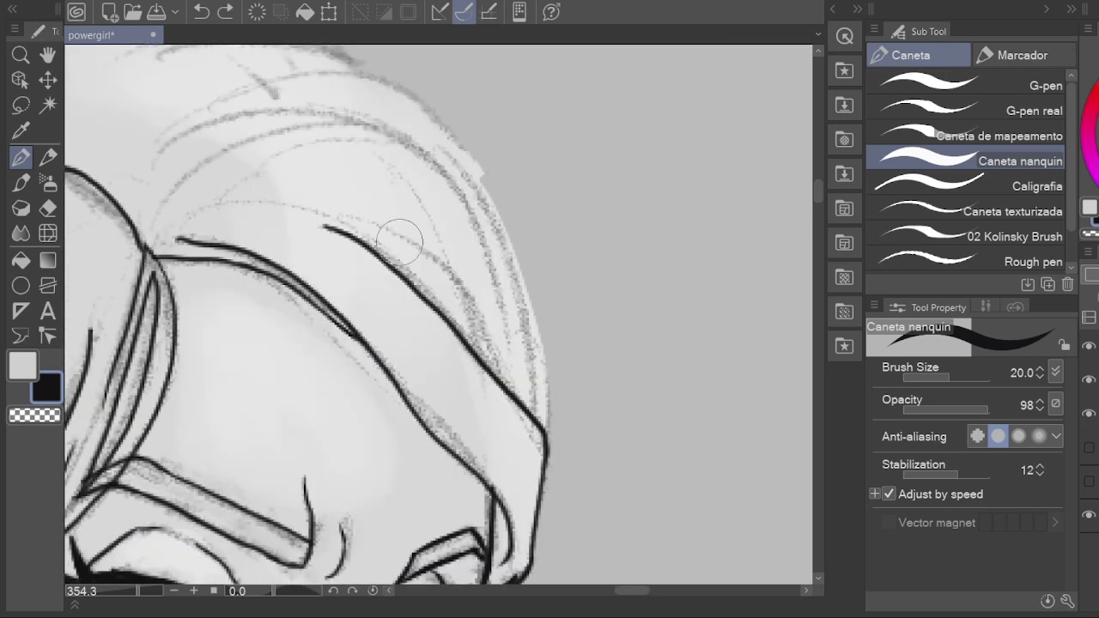
pyautogui.moveTo(232, 60); pyautogui.dragTo(225, 84)
pyautogui.moveTo(148, 167)
pyautogui.mouseDown()
pyautogui.moveTo(537, 363)
pyautogui.moveTo(533, 481)
pyautogui.mouseUp()
pyautogui.moveTo(476, 122); pyautogui.dragTo(626, 360)
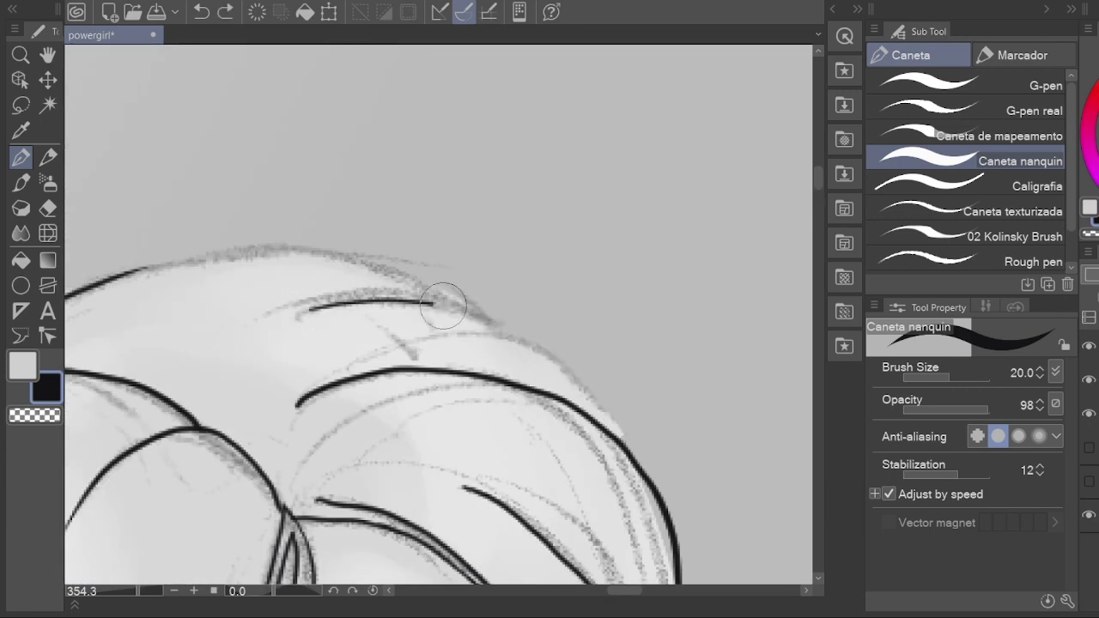
# Step: Ink the short strands near the crown and the crown's outline, then touch up the outline with the eraser and pen
pyautogui.moveTo(307, 307)
pyautogui.mouseDown()
pyautogui.moveTo(486, 294)
pyautogui.moveTo(629, 335)
pyautogui.moveTo(444, 326)
pyautogui.mouseUp()
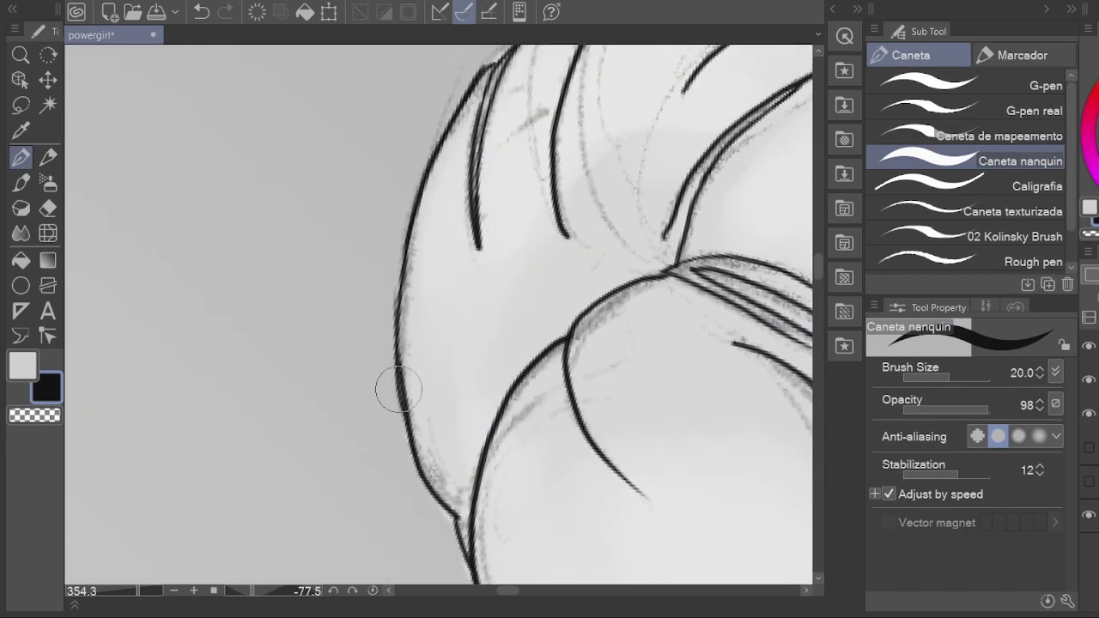
pyautogui.press('e')
pyautogui.moveTo(393, 434); pyautogui.dragTo(384, 354)
pyautogui.press('p')
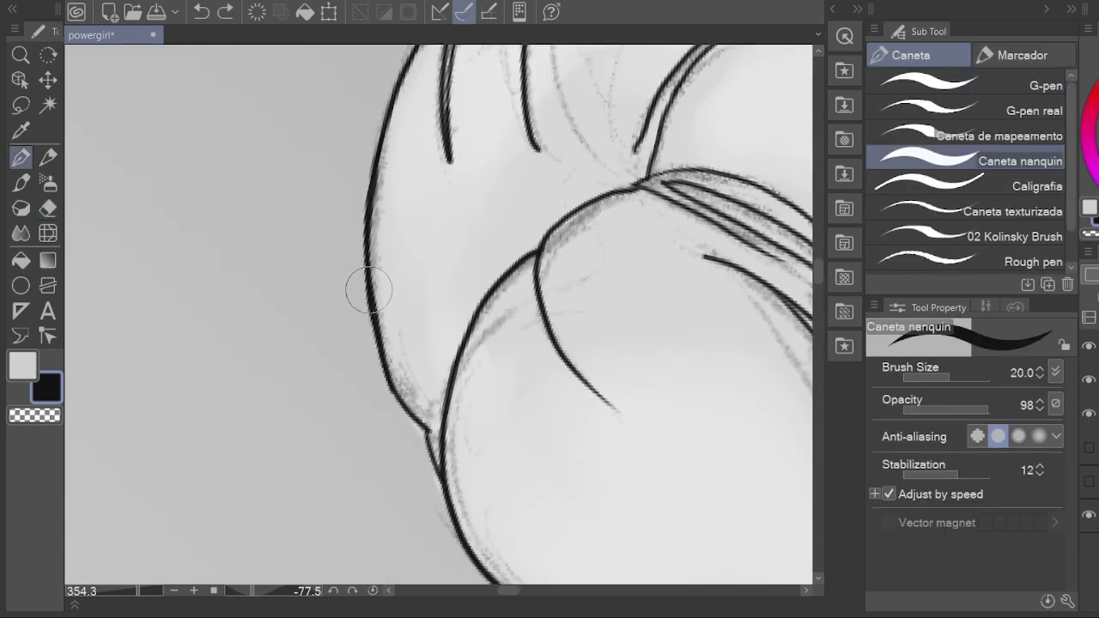
pyautogui.scroll(5, 420, 273)
pyautogui.press('h')
pyautogui.scroll(-6, 432, 257)
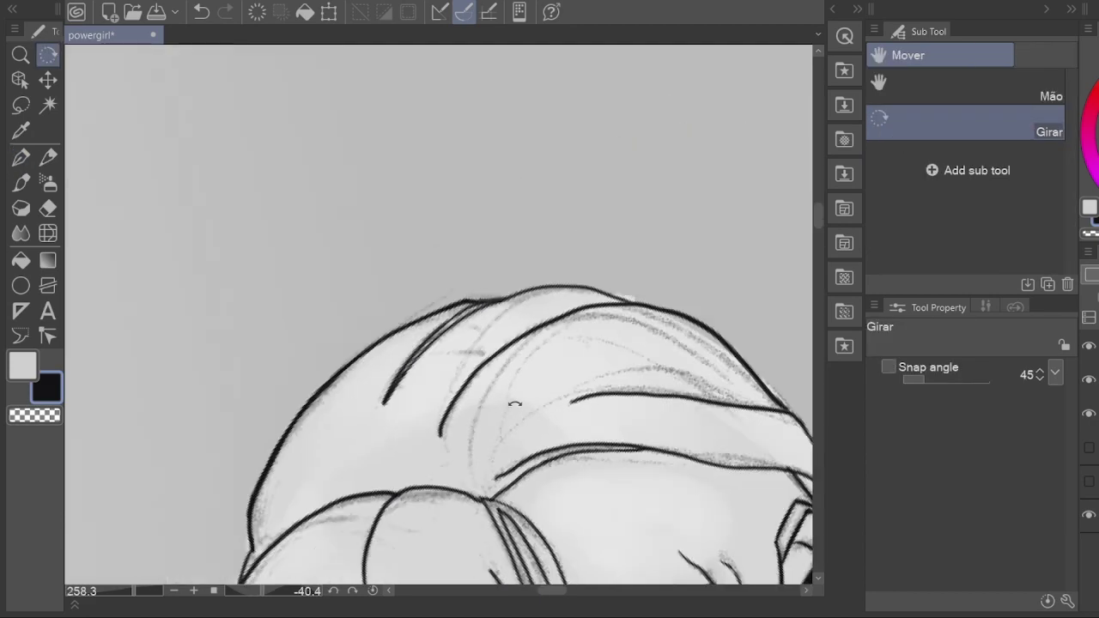
# Step: Inspect the inked crown and hair strands on the straightened canvas with the sketch hidden, and save the drawing
pyautogui.click(373, 590)
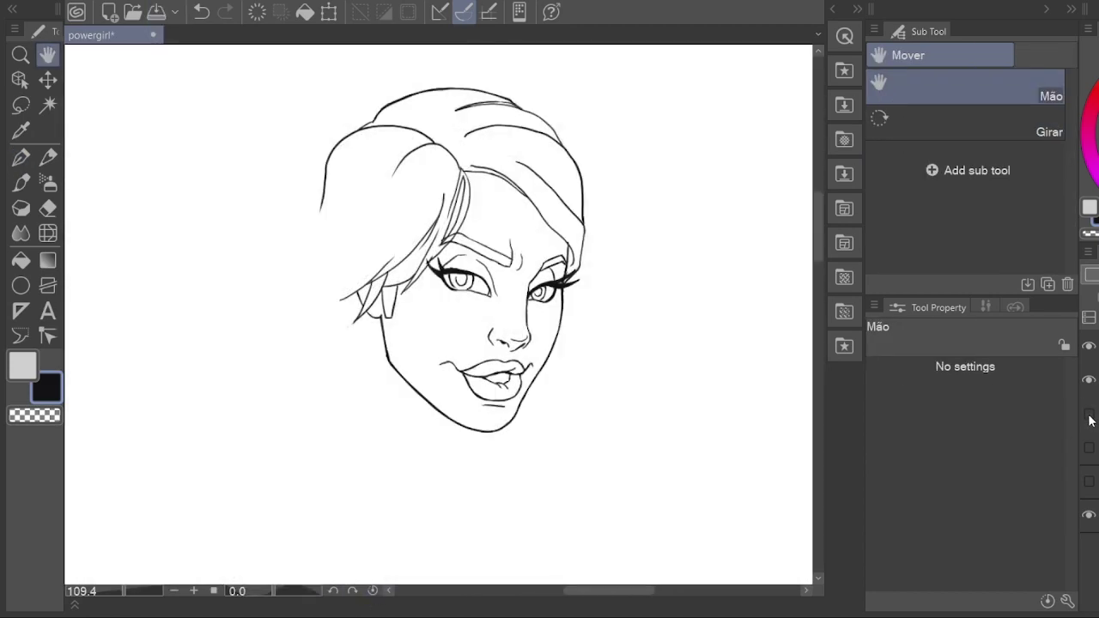
pyautogui.scroll(5, 327, 215)
pyautogui.press('e')
pyautogui.scroll(-2, 357, 314)
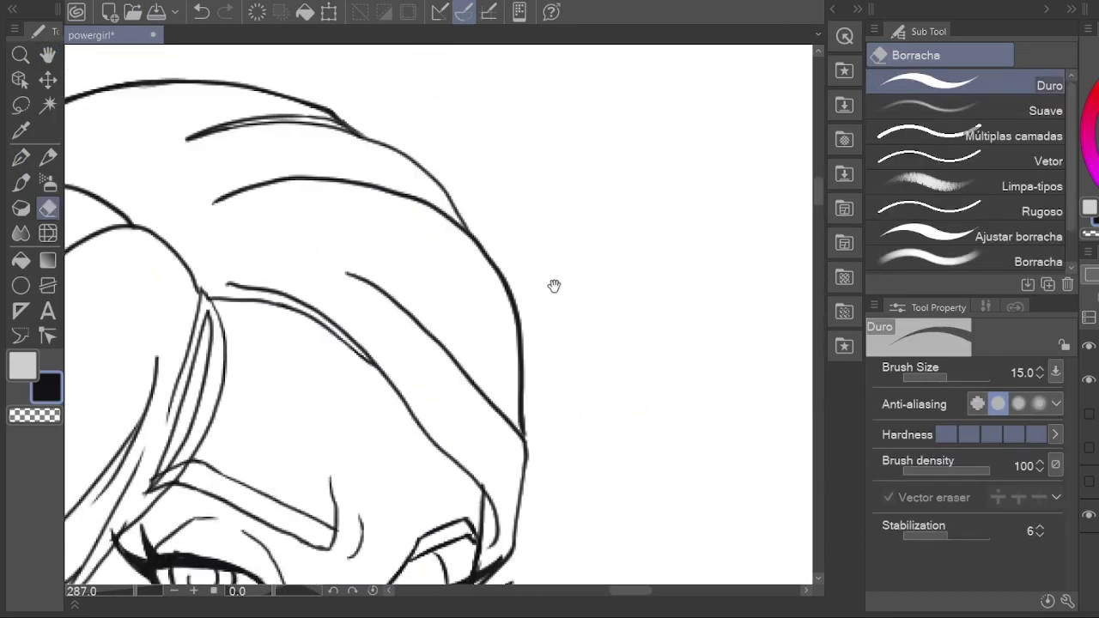
pyautogui.scroll(2, 407, 291)
pyautogui.press('j')
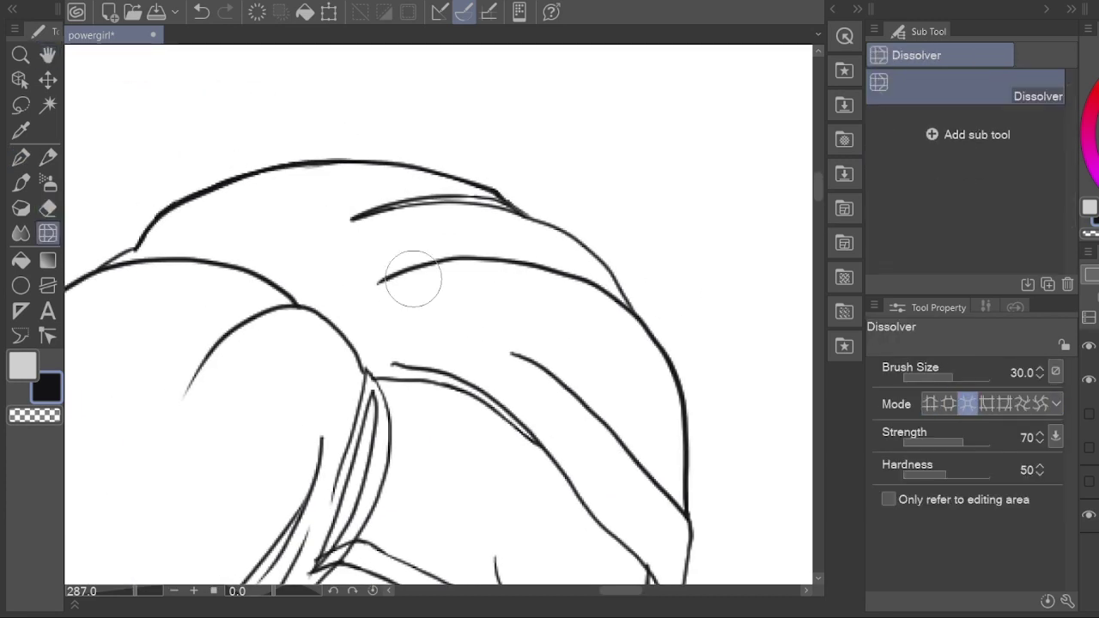
pyautogui.scroll(-3, 407, 268)
pyautogui.scroll(4, 532, 184)
pyautogui.press('e')
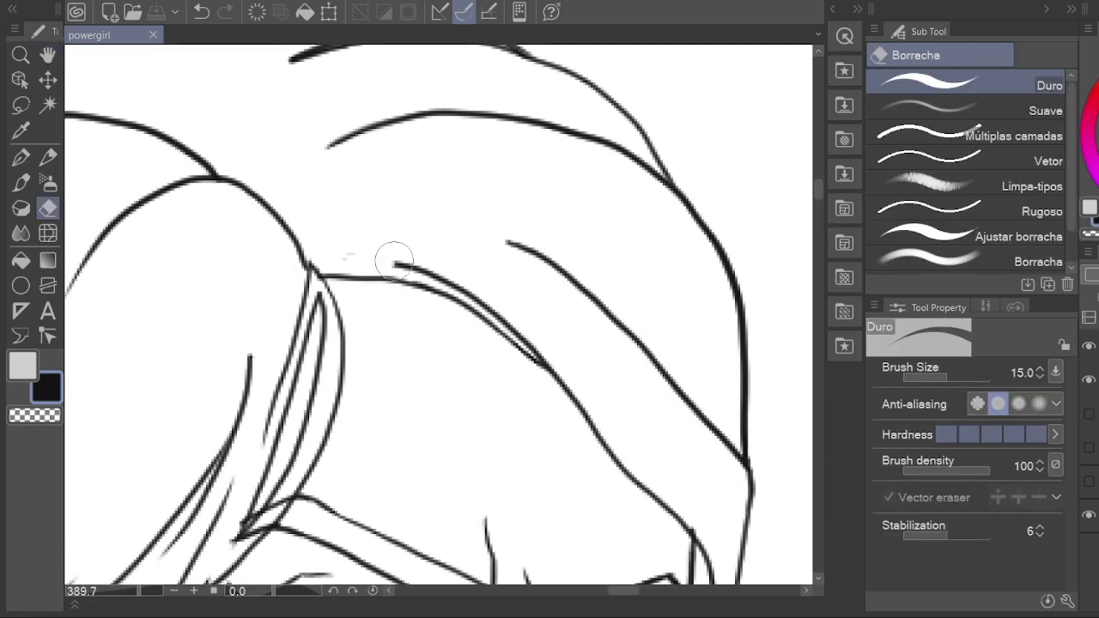
# Step: Extend the second strand line above the forehead hairline slightly toward the parting and tidy its edge
pyautogui.press('p')
pyautogui.moveTo(378, 255); pyautogui.dragTo(453, 286)
pyautogui.press('e')
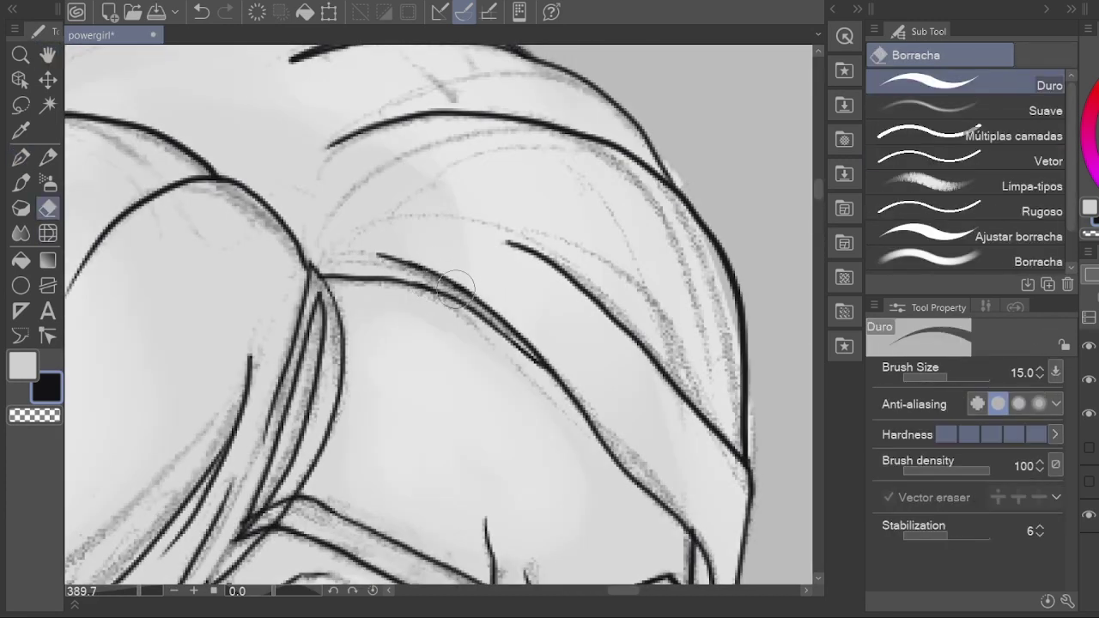
pyautogui.press('p')
pyautogui.moveTo(767, 347); pyautogui.dragTo(638, 295)
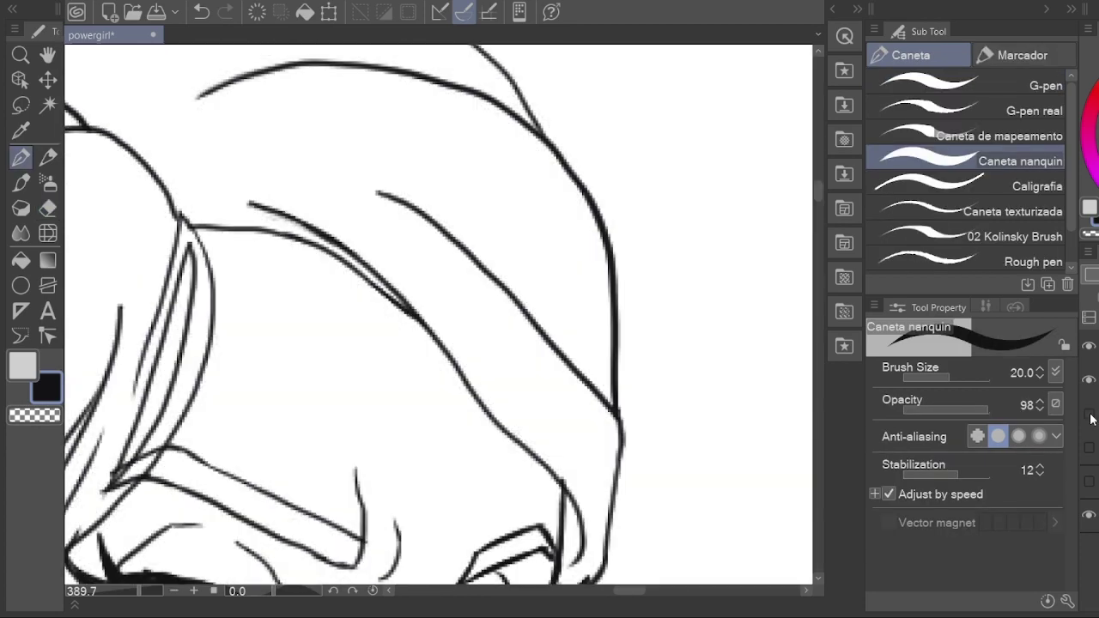
# Step: Erase the inner strand of the far hair lock and re-ink it as two tapering lines that meet near the temple
pyautogui.press('e')
pyautogui.moveTo(378, 192)
pyautogui.mouseDown()
pyautogui.moveTo(597, 399)
pyautogui.moveTo(321, 331)
pyautogui.mouseUp()
pyautogui.press('r')
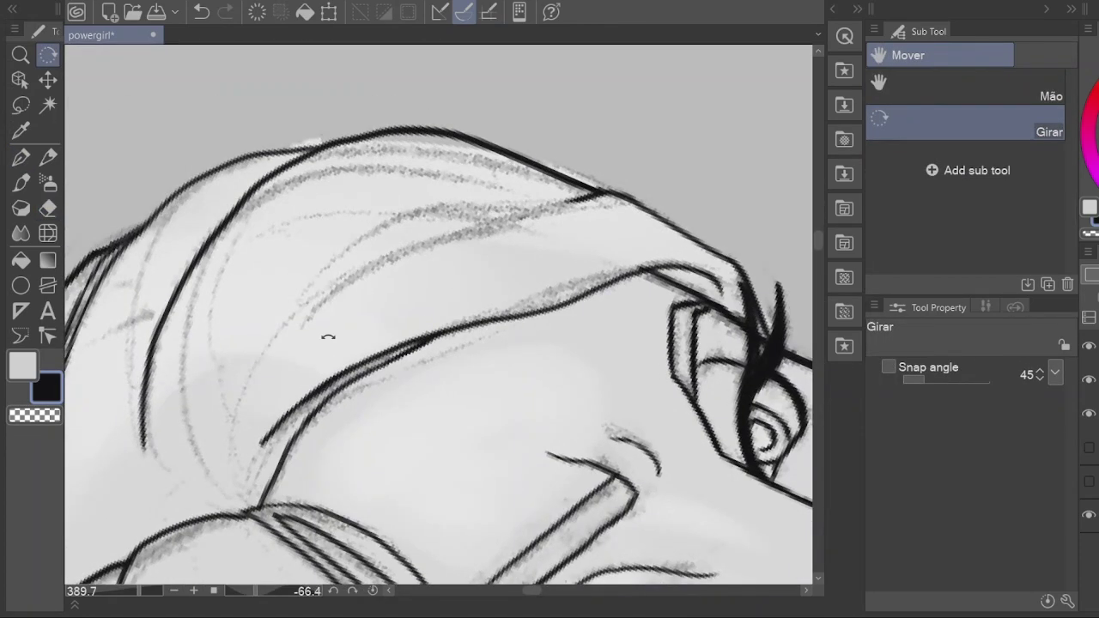
pyautogui.press('p')
pyautogui.press('e')
pyautogui.press('p')
pyautogui.moveTo(501, 207)
pyautogui.mouseDown()
pyautogui.moveTo(312, 318)
pyautogui.moveTo(231, 416)
pyautogui.mouseUp()
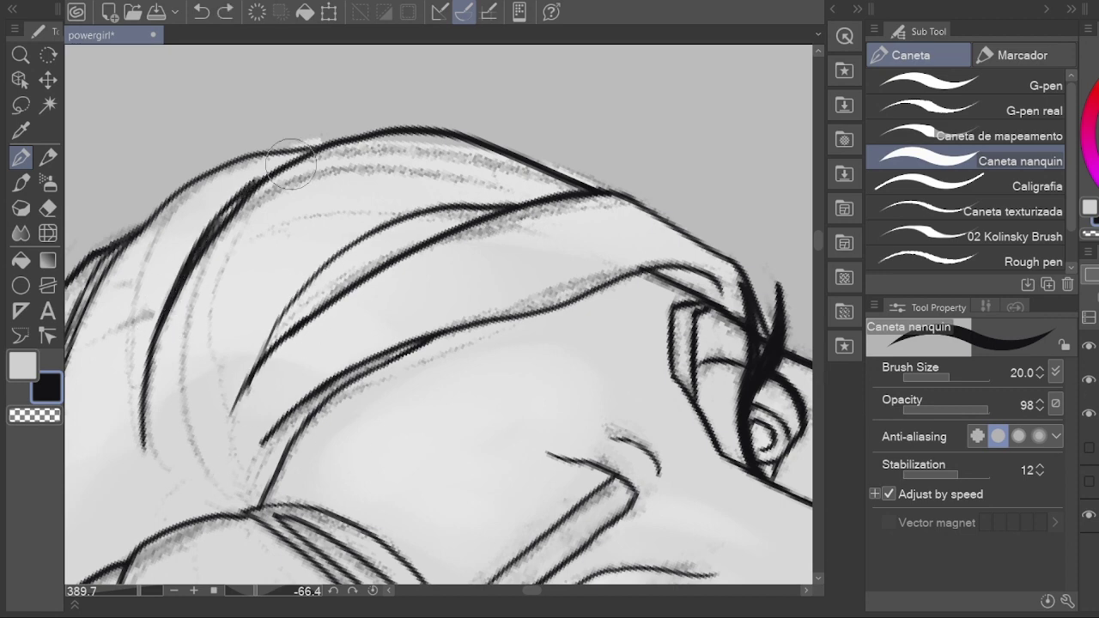
# Step: Clean up and reinforce the long curved strand over the far side of the head with the eraser and ink pen
pyautogui.press('e')
pyautogui.moveTo(173, 317); pyautogui.dragTo(231, 219)
pyautogui.press('p')
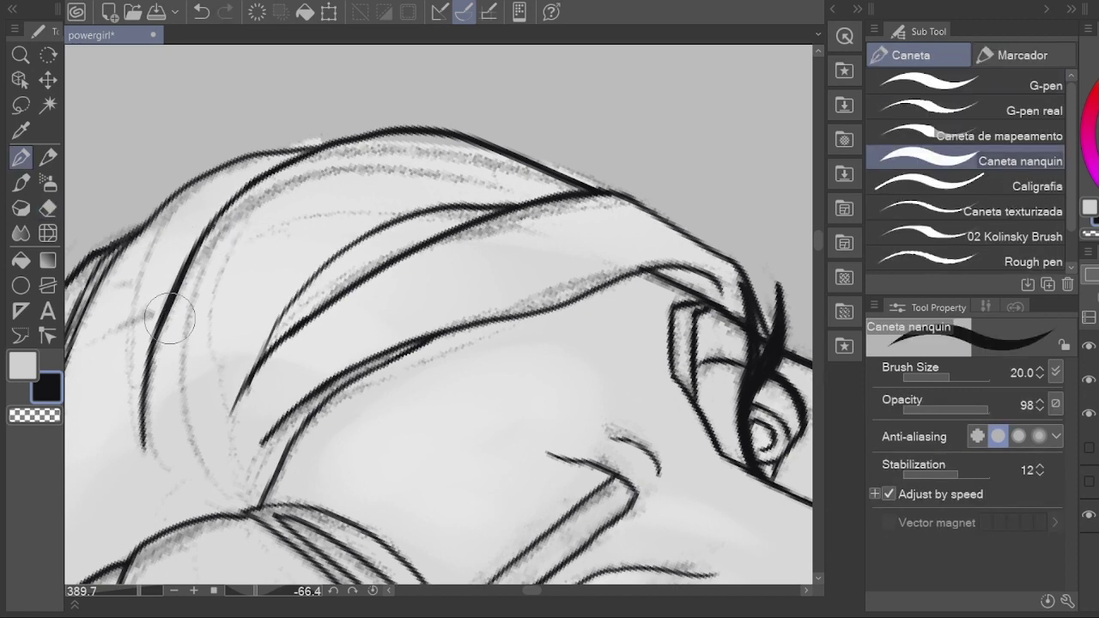
pyautogui.moveTo(198, 253)
pyautogui.mouseDown()
pyautogui.moveTo(301, 142)
pyautogui.moveTo(330, 138)
pyautogui.moveTo(440, 248)
pyautogui.mouseUp()
pyautogui.press('e')
pyautogui.press('p')
pyautogui.moveTo(211, 377)
pyautogui.mouseDown()
pyautogui.moveTo(283, 296)
pyautogui.moveTo(464, 219)
pyautogui.mouseUp()
pyautogui.press('e')
# Step: Clean the far lock's inner strands with the hard eraser down to where they meet the outer hair contour
pyautogui.scroll(3, 280, 302)
pyautogui.press('h')
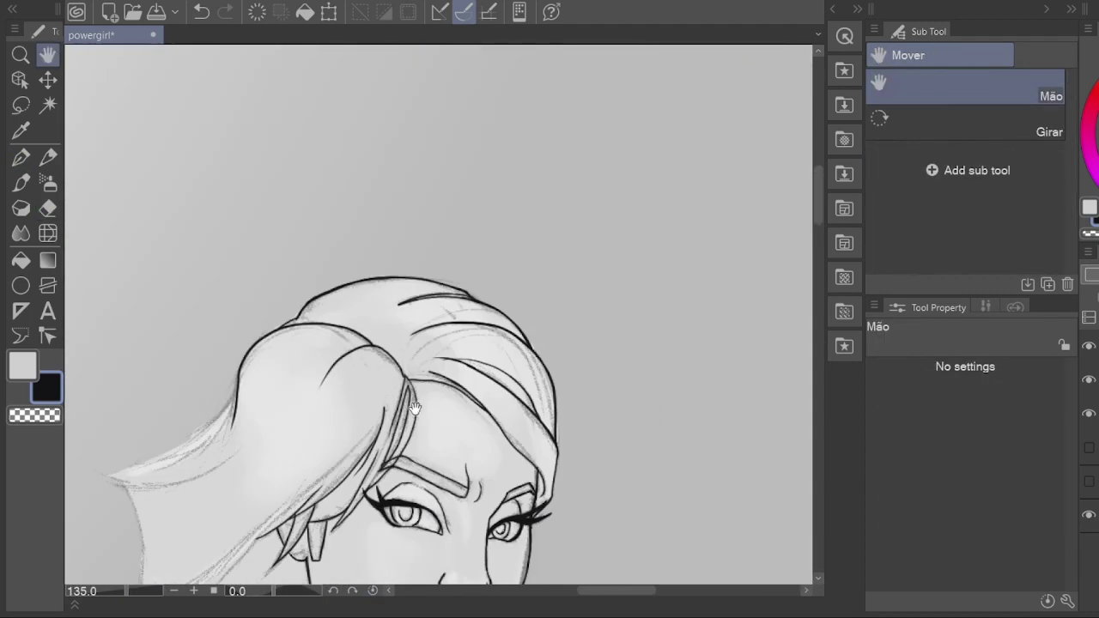
pyautogui.scroll(3, 441, 289)
pyautogui.moveTo(442, 289); pyautogui.dragTo(749, 469)
pyautogui.press('e')
pyautogui.scroll(3, 294, 238)
pyautogui.moveTo(295, 238); pyautogui.dragTo(609, 466)
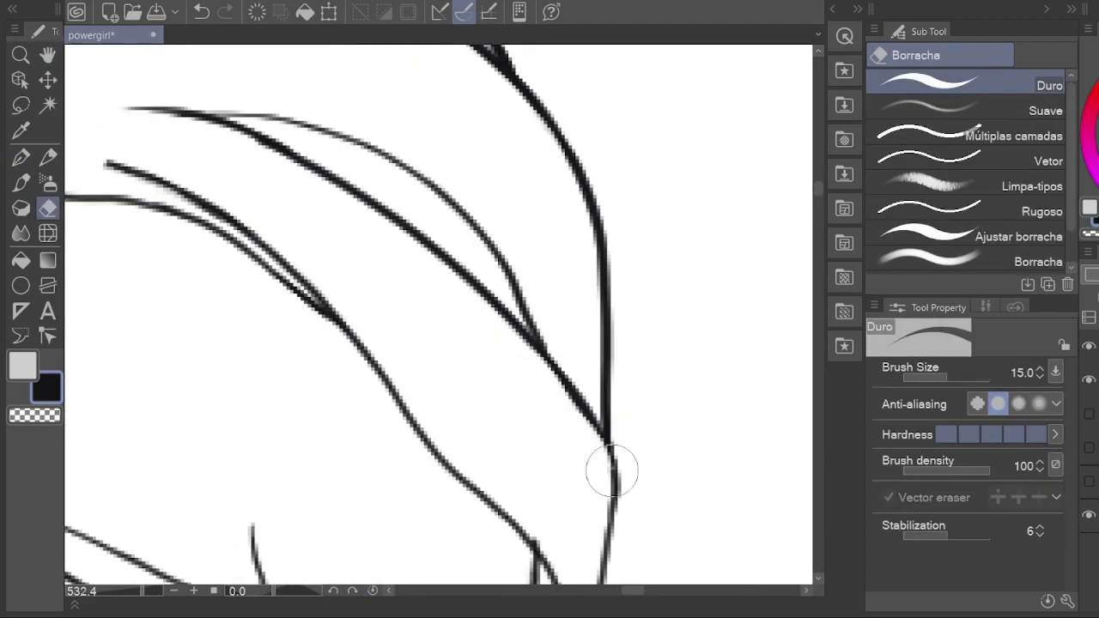
# Step: Thin the double strand line above the forehead hairline with the hard eraser
pyautogui.press('h')
pyautogui.scroll(-4, 372, 355)
pyautogui.scroll(5, 277, 298)
pyautogui.press('e')
pyautogui.moveTo(270, 300); pyautogui.dragTo(369, 352)
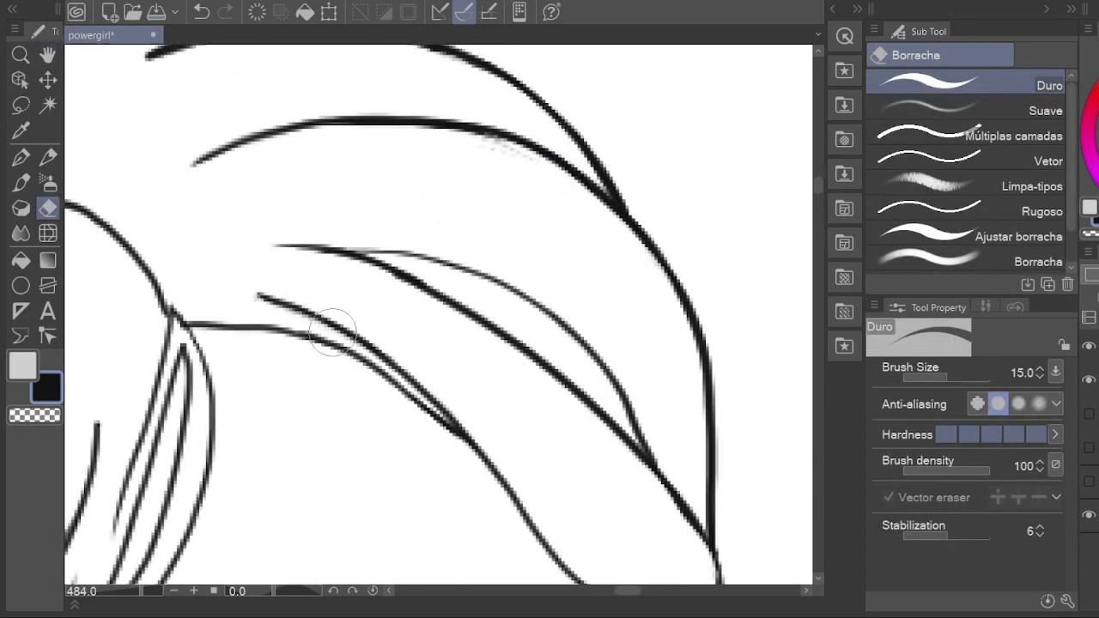
pyautogui.press('h')
pyautogui.scroll(-5, 247, 272)
pyautogui.press('e')
pyautogui.scroll(3, 494, 359)
pyautogui.scroll(-5, 479, 369)
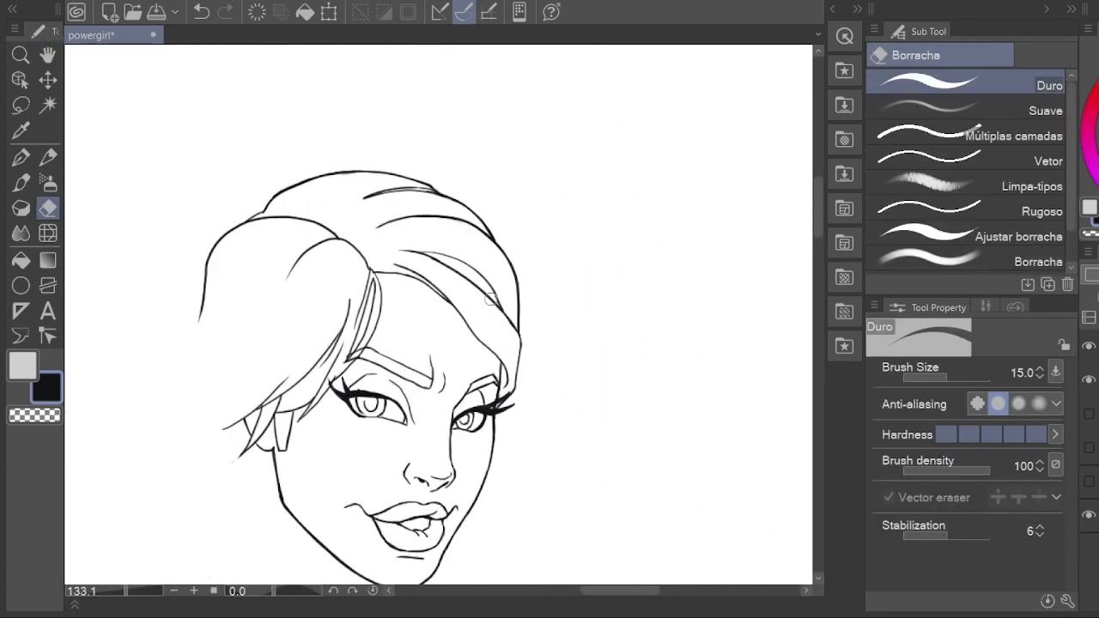
# Step: Erase the doubled hairline across the forehead and re-ink its upper part as a smooth curve from the parting
pyautogui.scroll(4, 461, 321)
pyautogui.moveTo(245, 163)
pyautogui.mouseDown()
pyautogui.moveTo(386, 252)
pyautogui.moveTo(434, 333)
pyautogui.mouseUp()
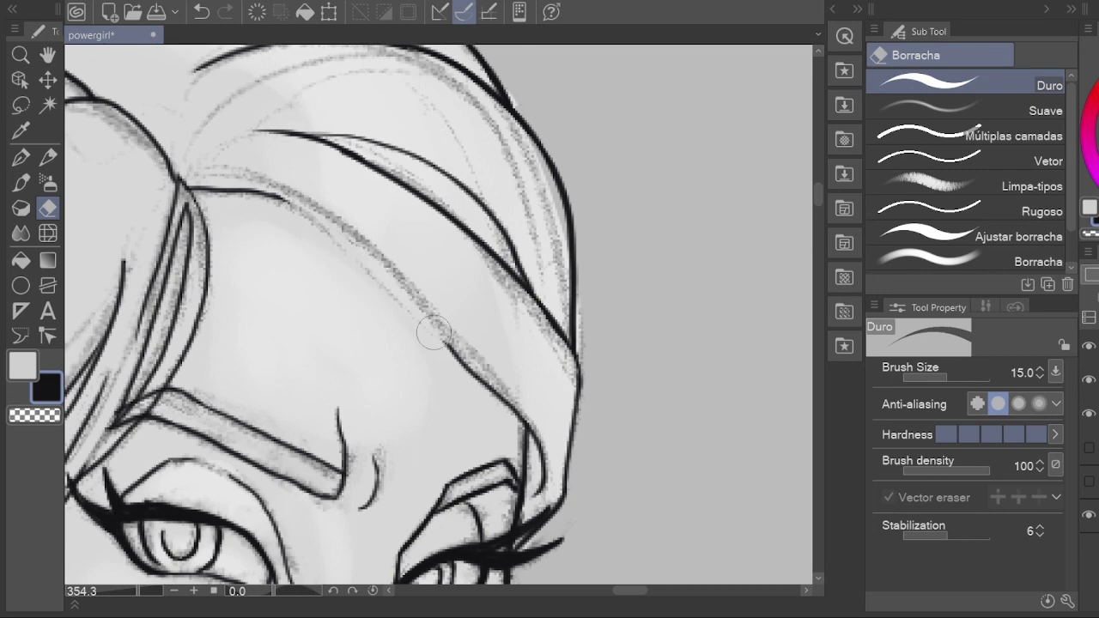
pyautogui.press('p')
pyautogui.moveTo(190, 180); pyautogui.dragTo(515, 403)
pyautogui.press('e')
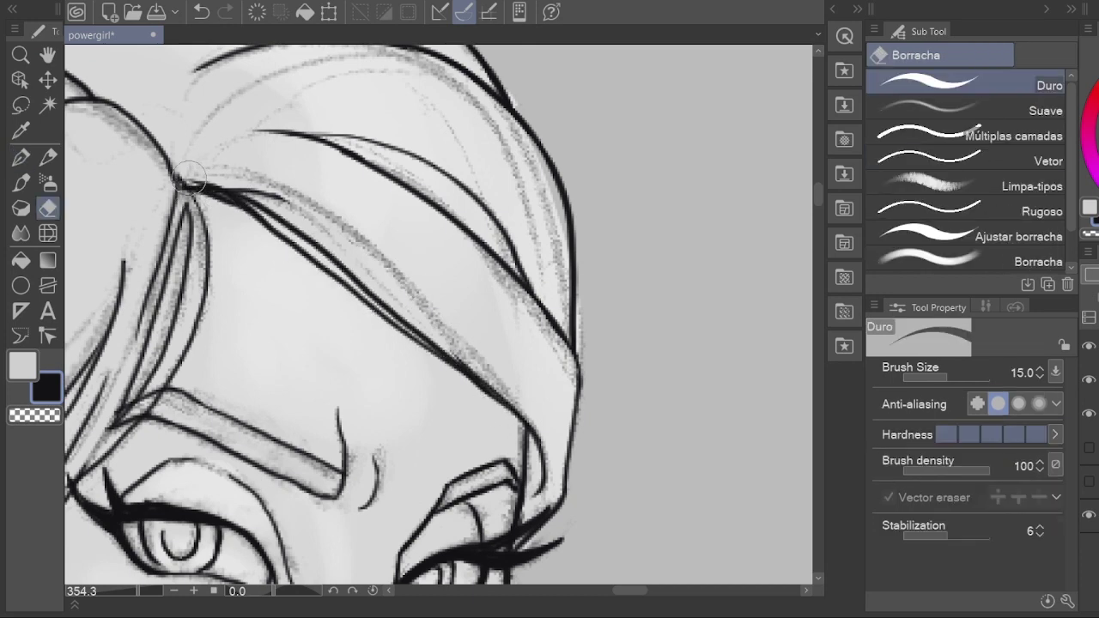
pyautogui.moveTo(185, 176)
pyautogui.mouseDown()
pyautogui.moveTo(340, 258)
pyautogui.moveTo(351, 279)
pyautogui.mouseUp()
pyautogui.press('p')
pyautogui.moveTo(193, 183)
pyautogui.mouseDown()
pyautogui.moveTo(283, 214)
pyautogui.moveTo(361, 296)
pyautogui.mouseUp()
pyautogui.press('e')
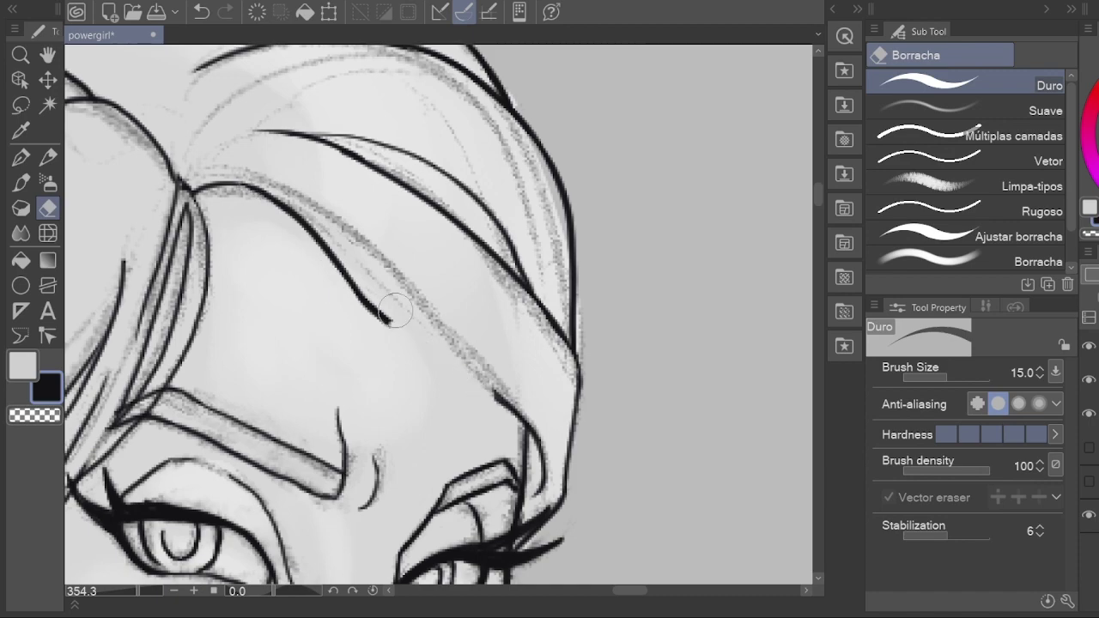
# Step: Ink the missing stretch of hairline across the forehead to join it with the line at the far temple
pyautogui.press('r')
pyautogui.moveTo(463, 348); pyautogui.dragTo(468, 295)
pyautogui.press('p')
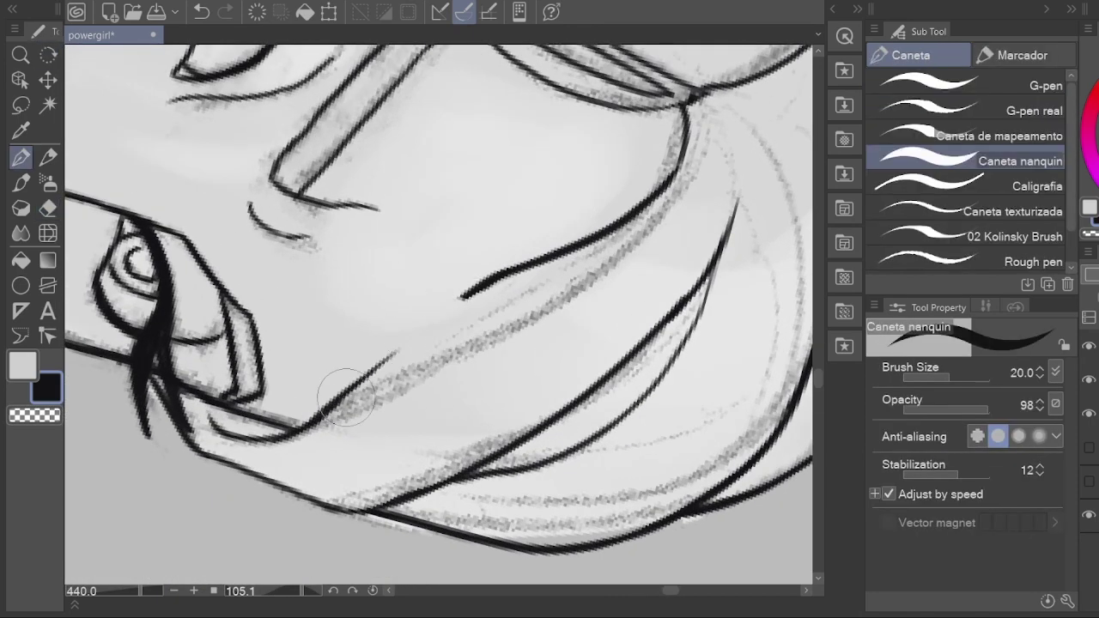
pyautogui.moveTo(309, 422); pyautogui.dragTo(463, 290)
pyautogui.press('e')
pyautogui.click(1087, 414)
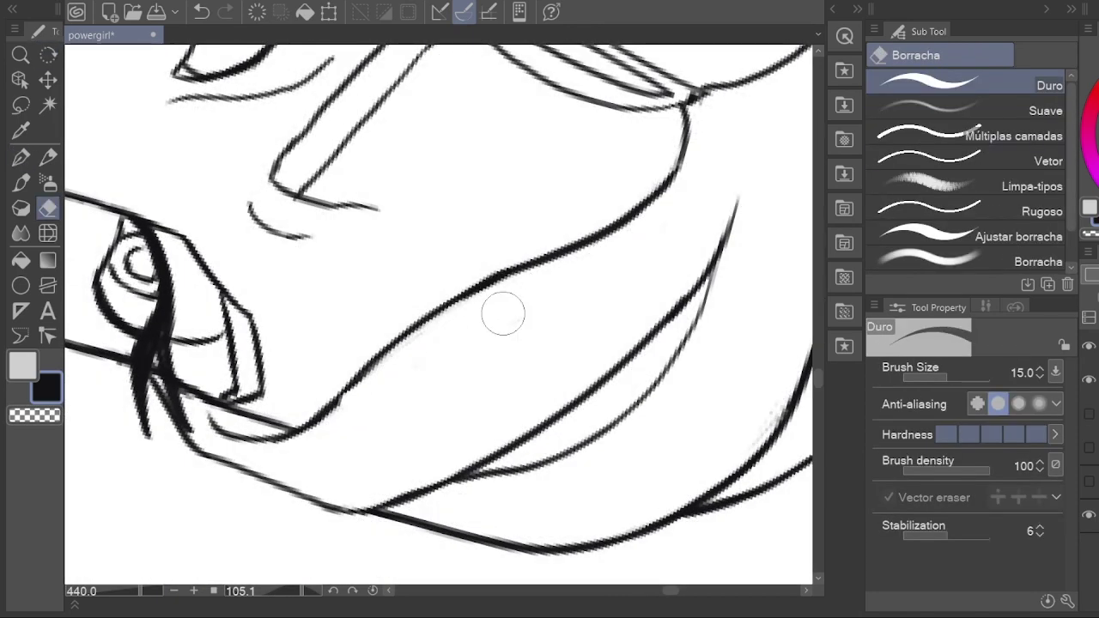
# Step: Thicken and smooth the joined section of the forehead hairline with the ink pen and eraser
pyautogui.press('p')
pyautogui.moveTo(343, 392); pyautogui.dragTo(429, 318)
pyautogui.press('e')
pyautogui.moveTo(741, 151)
pyautogui.mouseDown()
pyautogui.moveTo(721, 254)
pyautogui.moveTo(368, 294)
pyautogui.mouseUp()
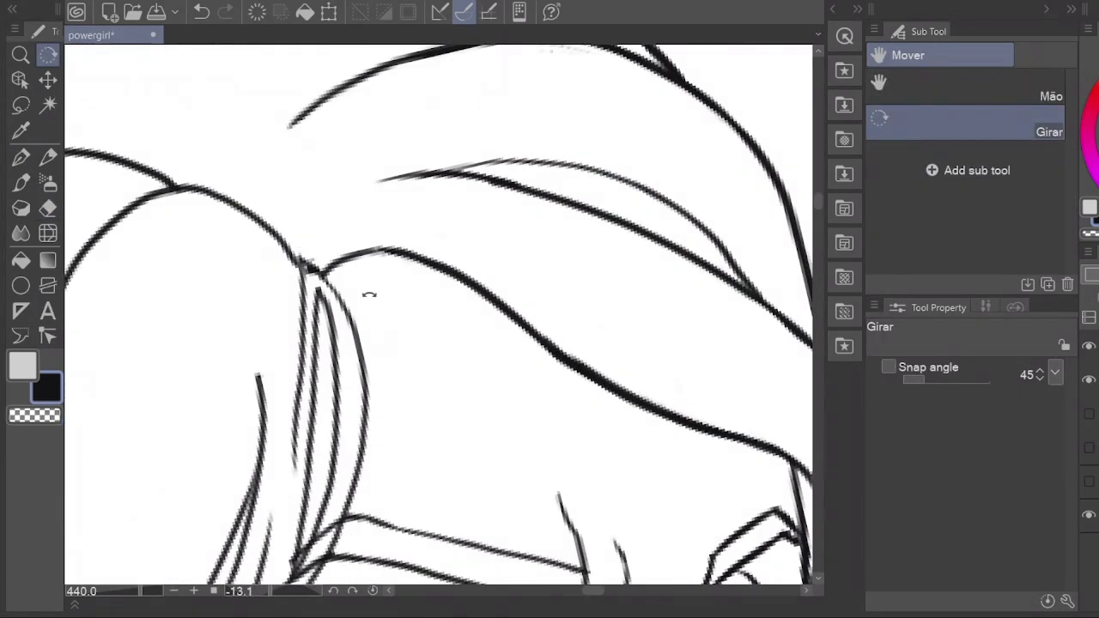
pyautogui.press('p')
pyautogui.press('e')
pyautogui.scroll(-4, 300, 228)
pyautogui.scroll(4, 455, 361)
pyautogui.press('p')
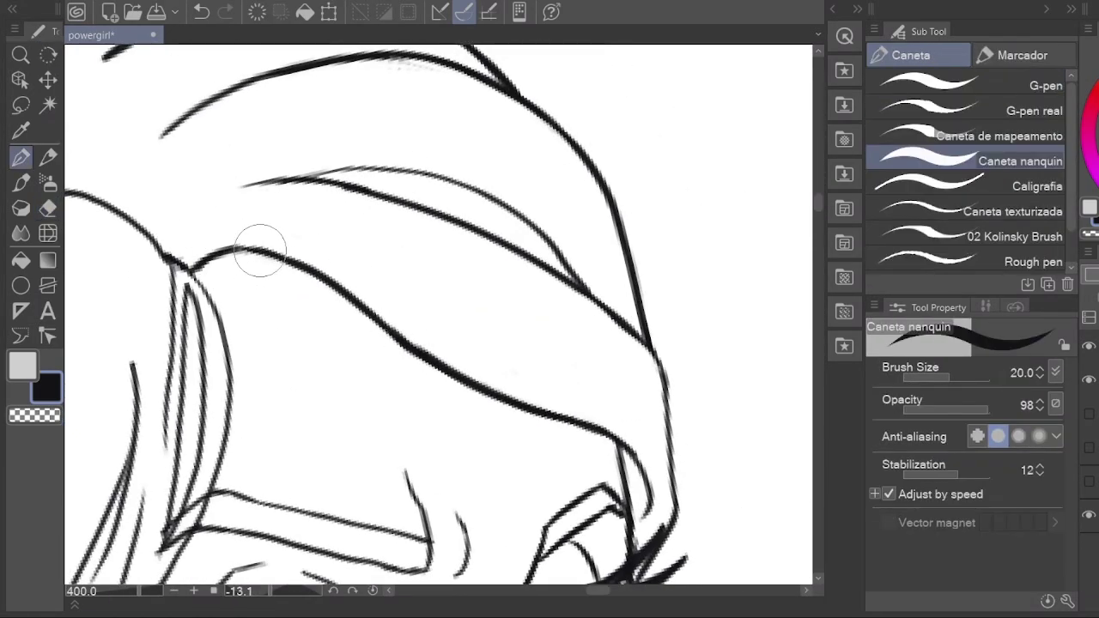
# Step: Ink short thin strands under the forehead hairline beside the parting, following the sketch
pyautogui.press('h')
pyautogui.scroll(-4, 263, 246)
pyautogui.click(1087, 414)
pyautogui.scroll(3, 796, 388)
pyautogui.scroll(2, 230, 286)
pyautogui.press('p')
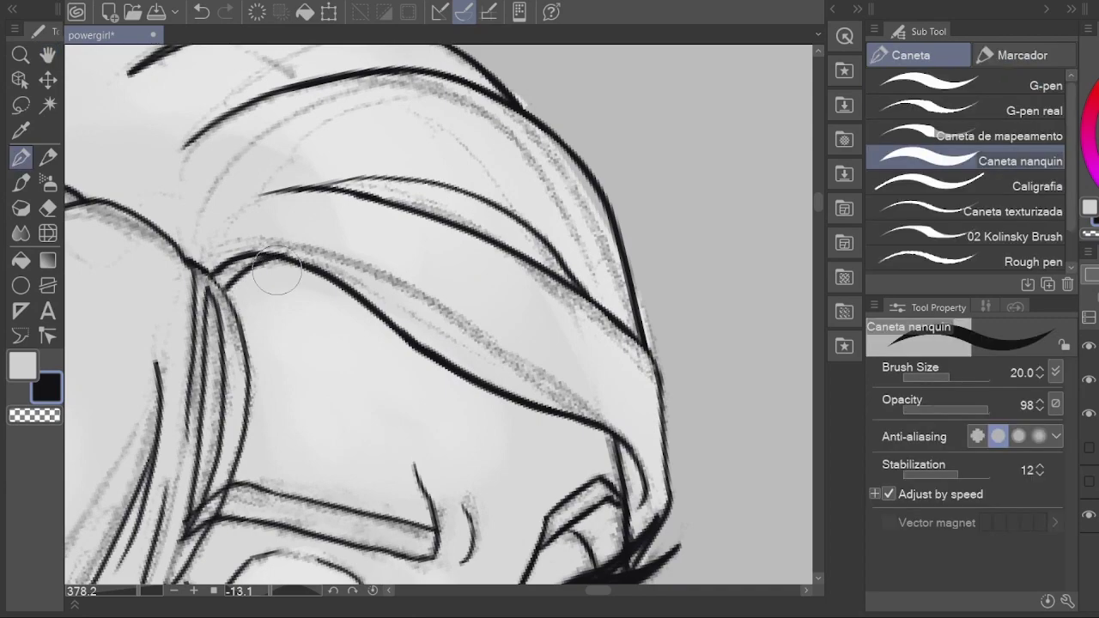
pyautogui.moveTo(356, 307); pyautogui.dragTo(365, 215)
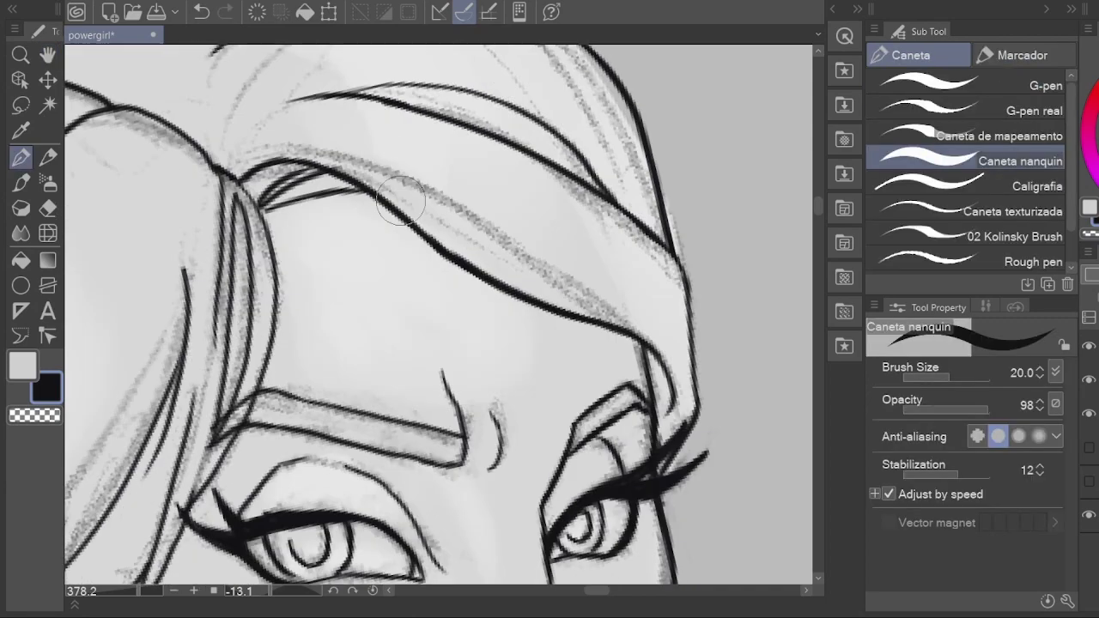
pyautogui.press('e')
pyautogui.press('p')
pyautogui.scroll(-3, 323, 159)
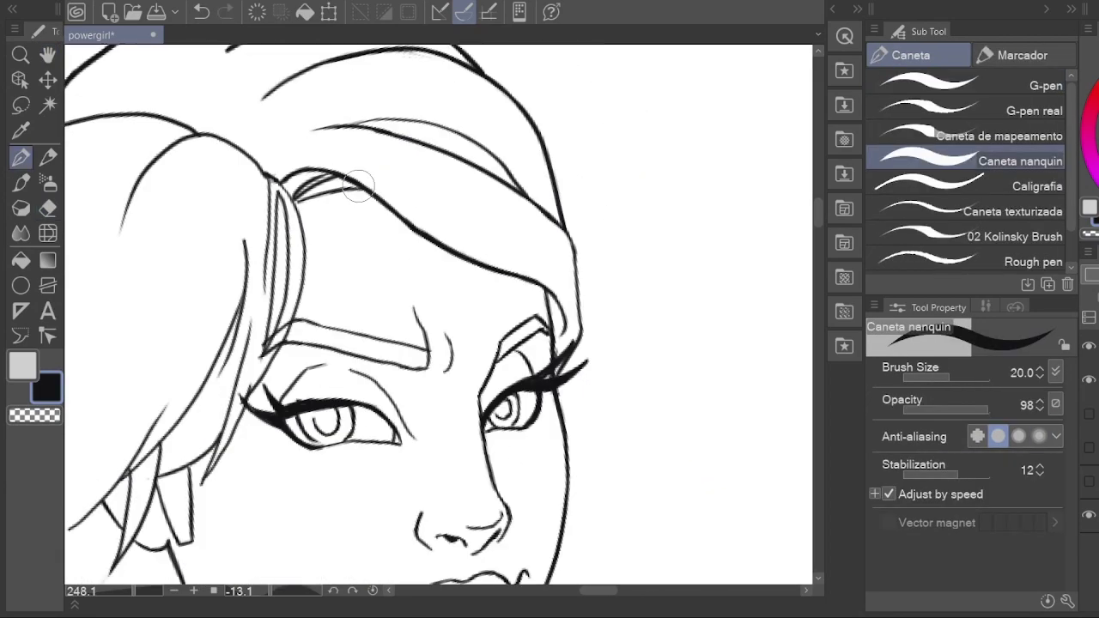
# Step: Ink the near hair mass's outer contour down to its upper flicked tips, including the flick's lower edge
pyautogui.press('h')
pyautogui.click(1087, 414)
pyautogui.scroll(3, 607, 241)
pyautogui.scroll(3, 400, 344)
pyautogui.press('p')
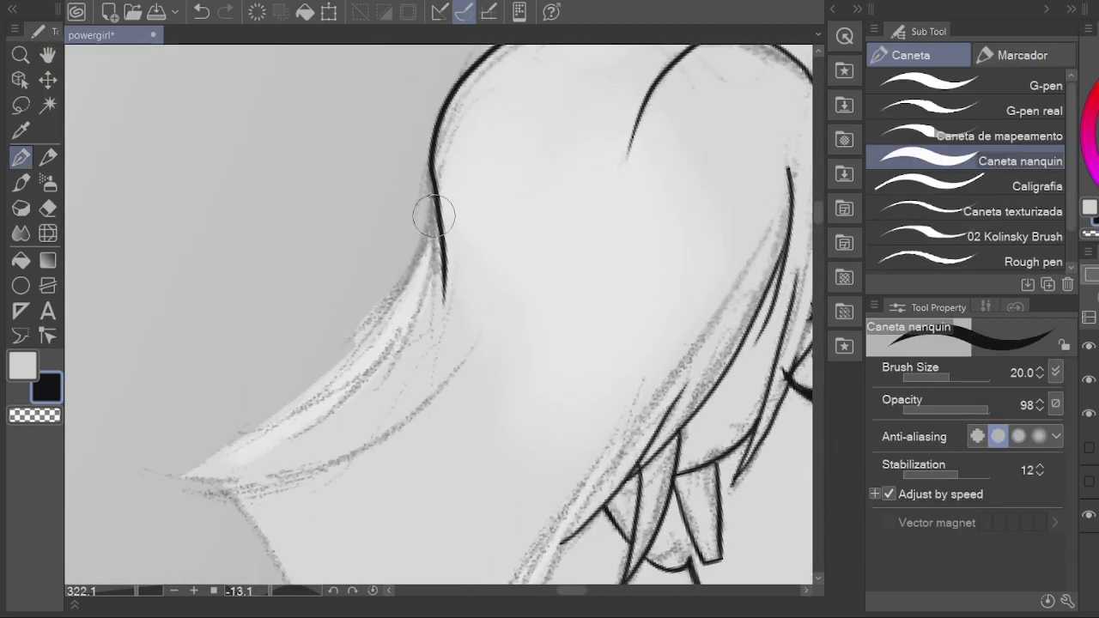
pyautogui.moveTo(441, 211); pyautogui.dragTo(283, 356)
pyautogui.moveTo(263, 439)
pyautogui.mouseDown()
pyautogui.moveTo(358, 318)
pyautogui.moveTo(177, 319)
pyautogui.mouseUp()
pyautogui.moveTo(232, 345); pyautogui.dragTo(593, 237)
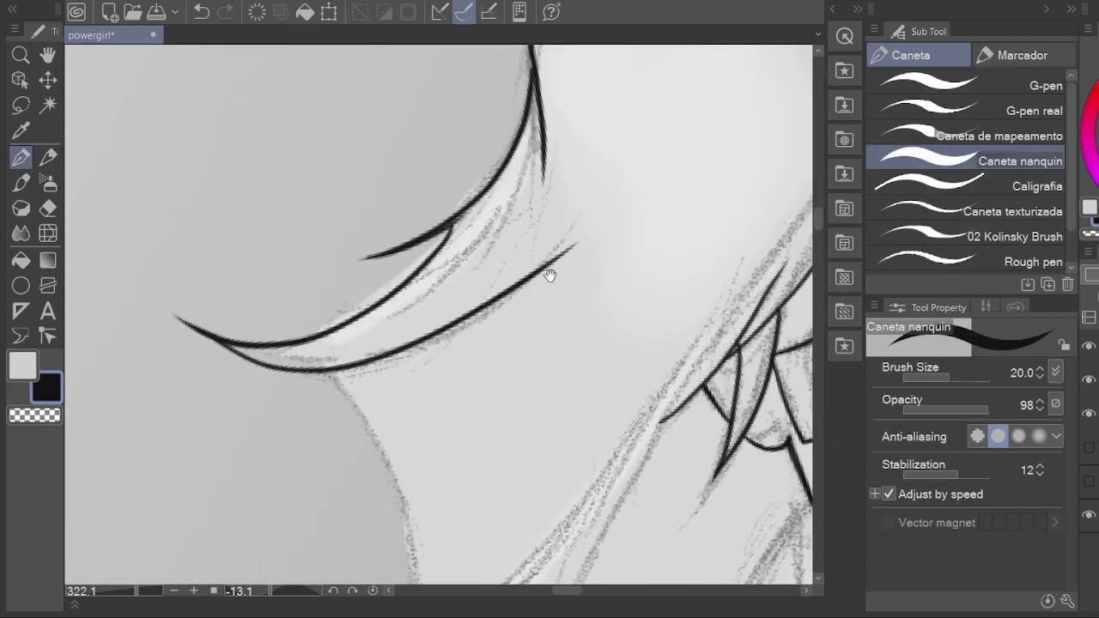
# Step: Ink the curved back edge of the near hair mass and the long upper edge of its lower lock
pyautogui.moveTo(550, 275)
pyautogui.mouseDown()
pyautogui.moveTo(373, 127)
pyautogui.moveTo(404, 382)
pyautogui.mouseUp()
pyautogui.moveTo(475, 414); pyautogui.dragTo(404, 467)
pyautogui.moveTo(166, 500); pyautogui.dragTo(339, 434)
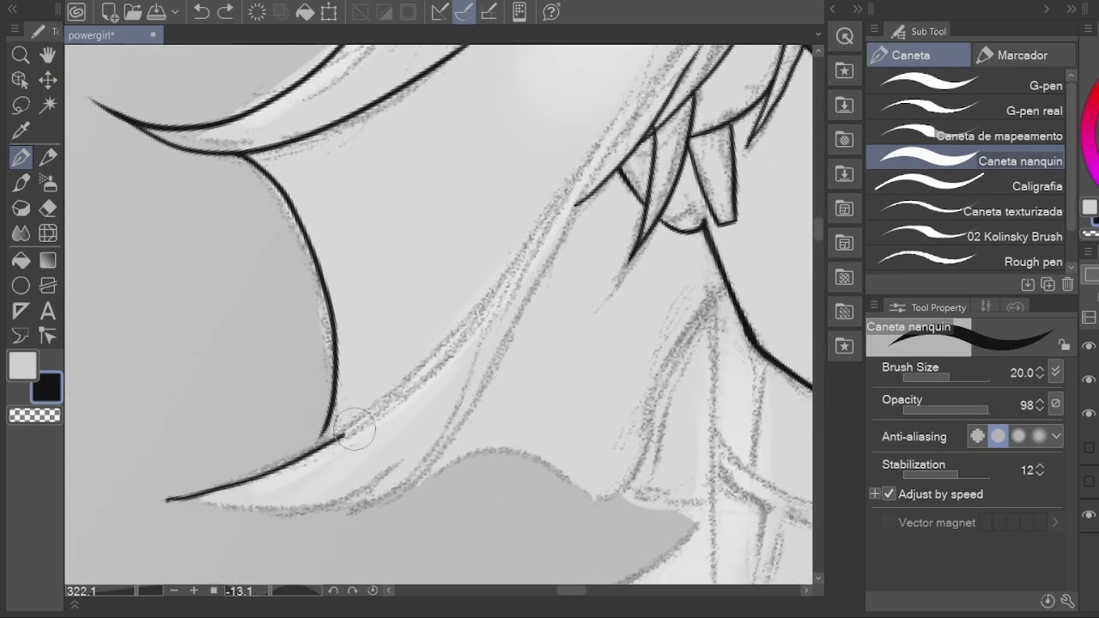
pyautogui.moveTo(183, 500); pyautogui.dragTo(584, 202)
pyautogui.moveTo(447, 420); pyautogui.dragTo(432, 364)
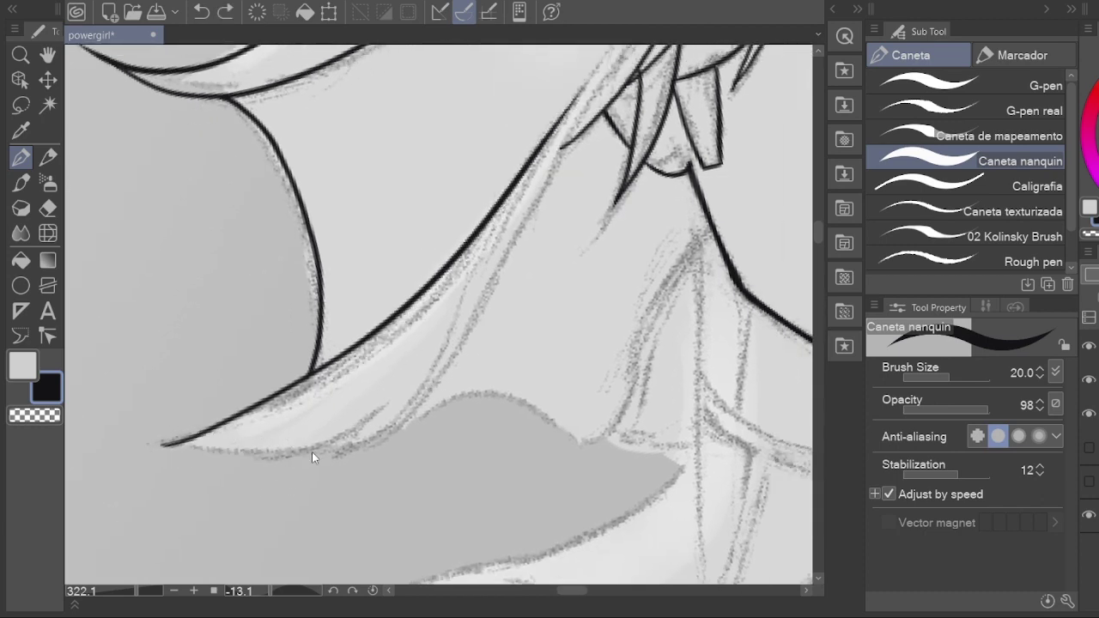
# Step: Ink the lower lock's bottom edge with pointed tips and its inner strands up toward the ear, and save the drawing
pyautogui.press('space')
pyautogui.moveTo(172, 445); pyautogui.dragTo(368, 431)
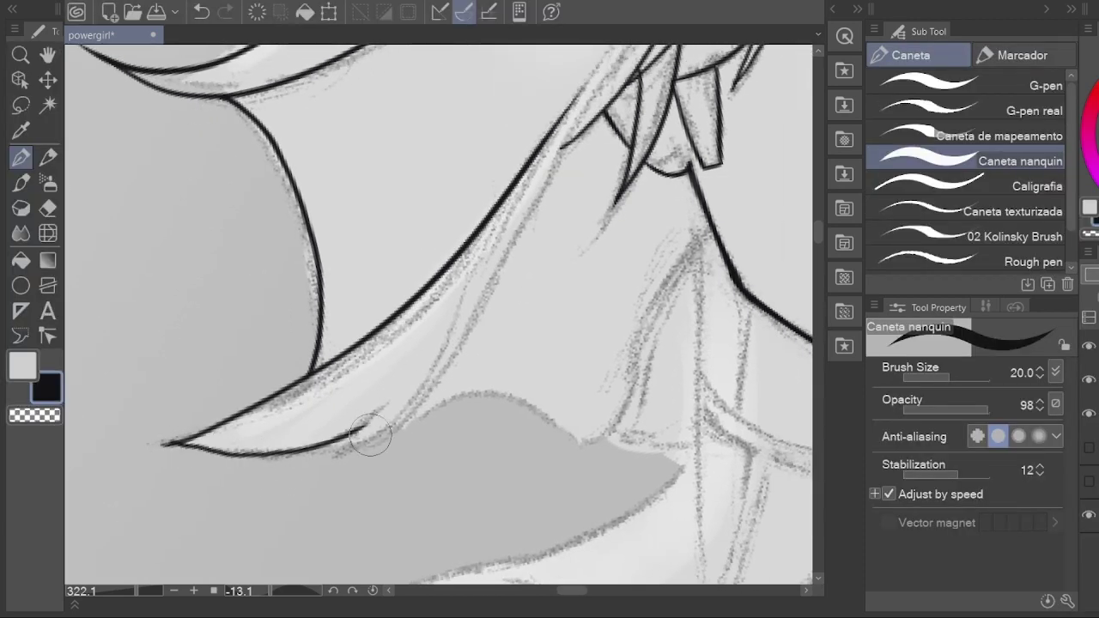
pyautogui.moveTo(484, 365); pyautogui.dragTo(329, 451)
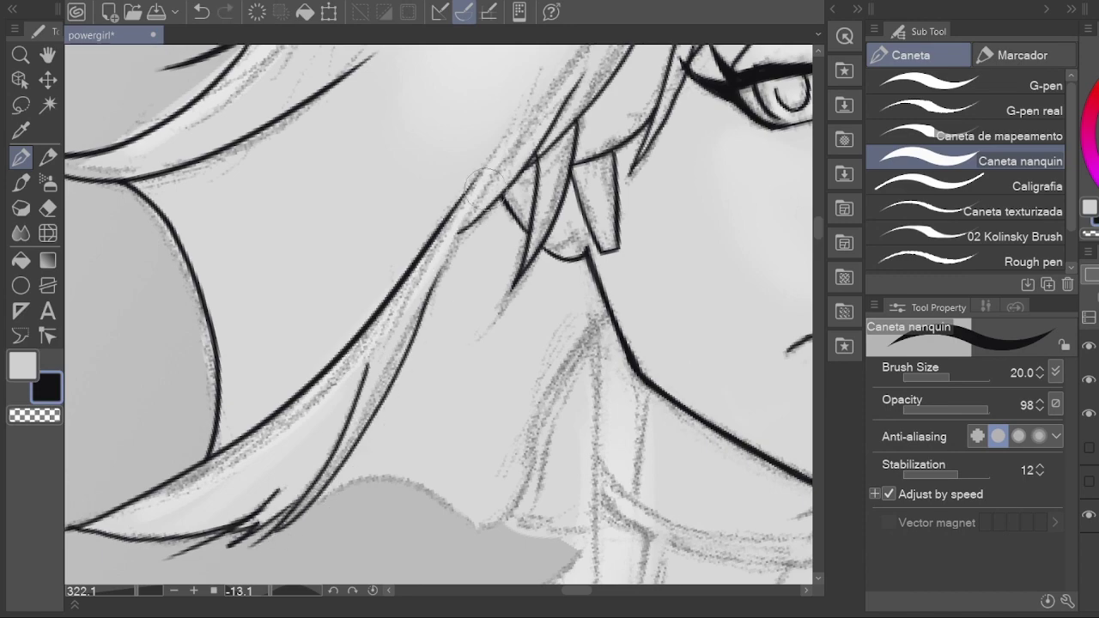
pyautogui.hotkey('ctrl', 'z')
pyautogui.moveTo(446, 266)
pyautogui.mouseDown()
pyautogui.moveTo(490, 165)
pyautogui.moveTo(404, 258)
pyautogui.moveTo(356, 191)
pyautogui.moveTo(331, 207)
pyautogui.mouseUp()
pyautogui.hotkey('ctrl', 'y')
pyautogui.press('e')
pyautogui.hotkey('ctrl', 's')
# Step: Ink the neck's edge below the ear and the wavy outline of the hair behind the neck
pyautogui.press('h')
pyautogui.scroll(-6, 332, 206)
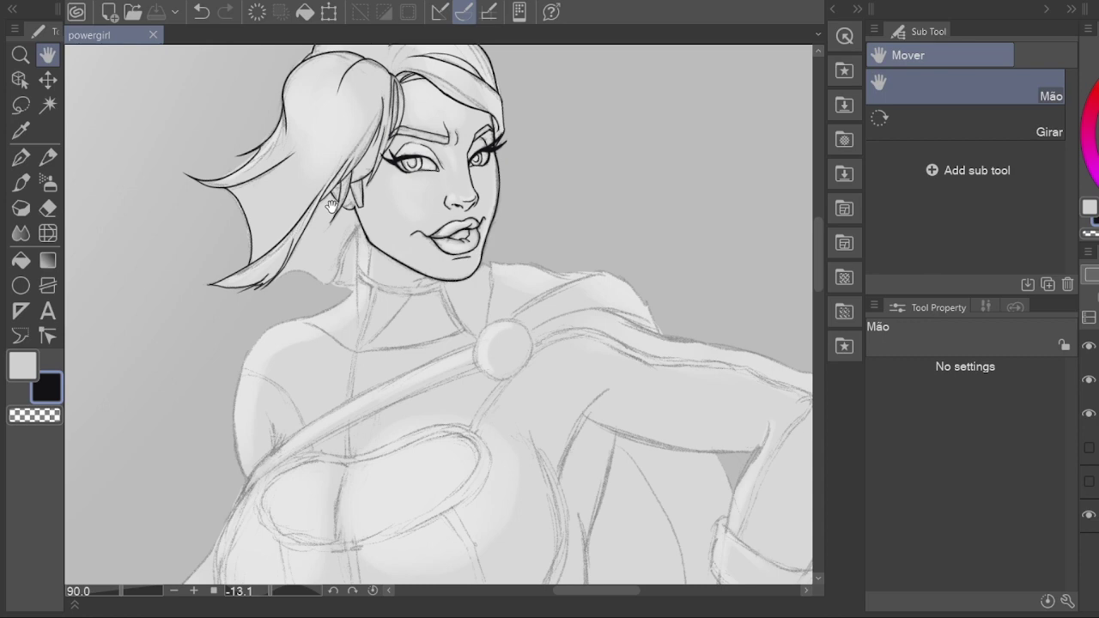
pyautogui.scroll(4, 332, 206)
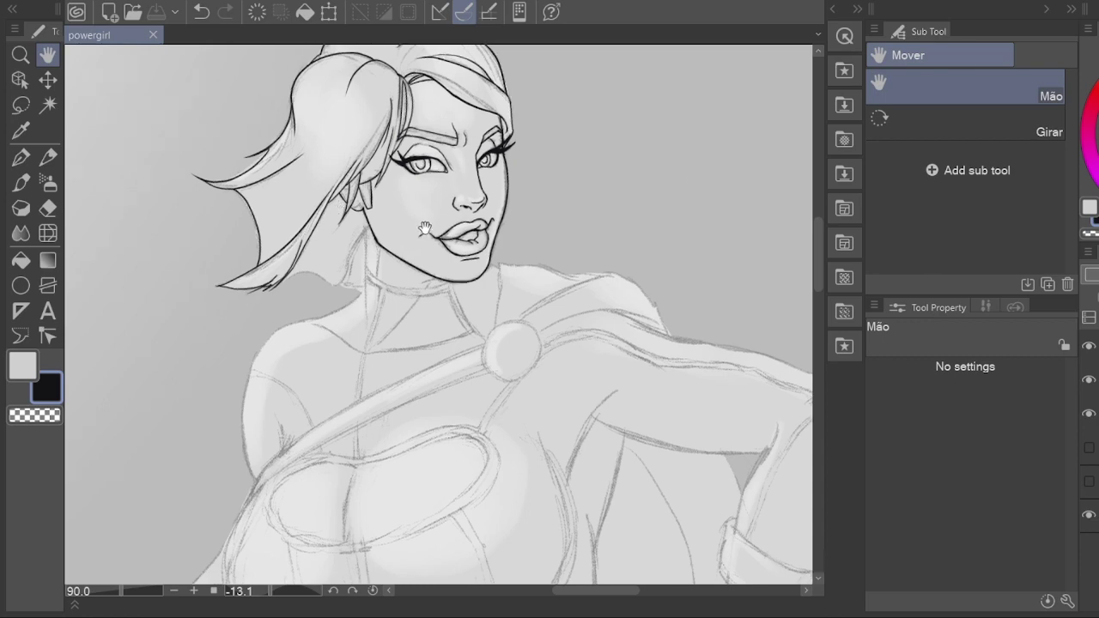
pyautogui.press('p')
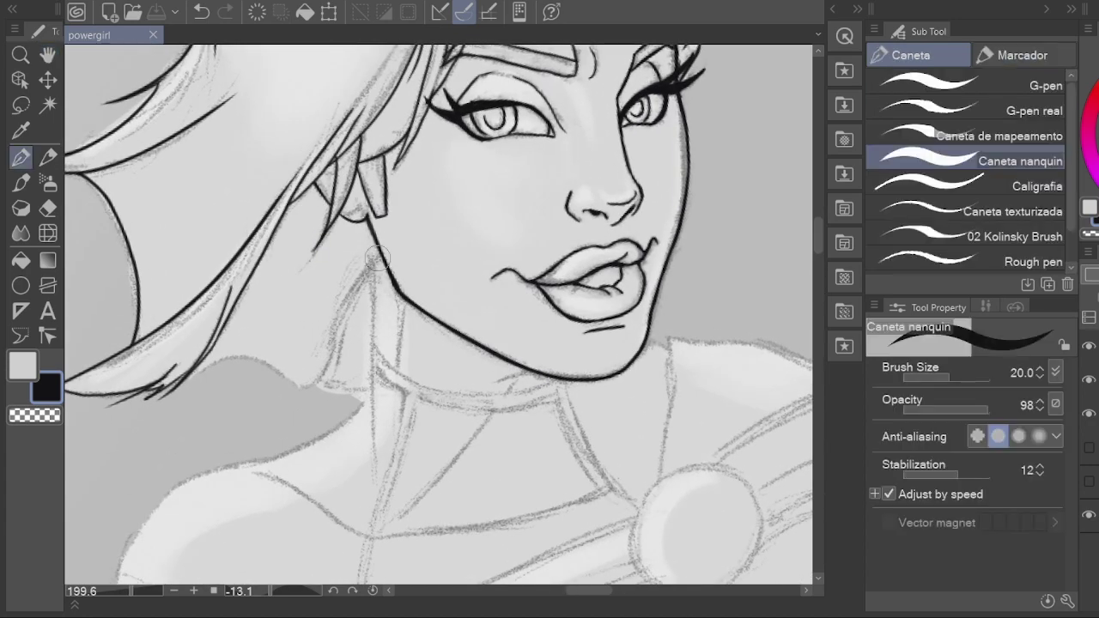
pyautogui.moveTo(366, 299); pyautogui.dragTo(365, 264)
pyautogui.moveTo(421, 236); pyautogui.dragTo(230, 348)
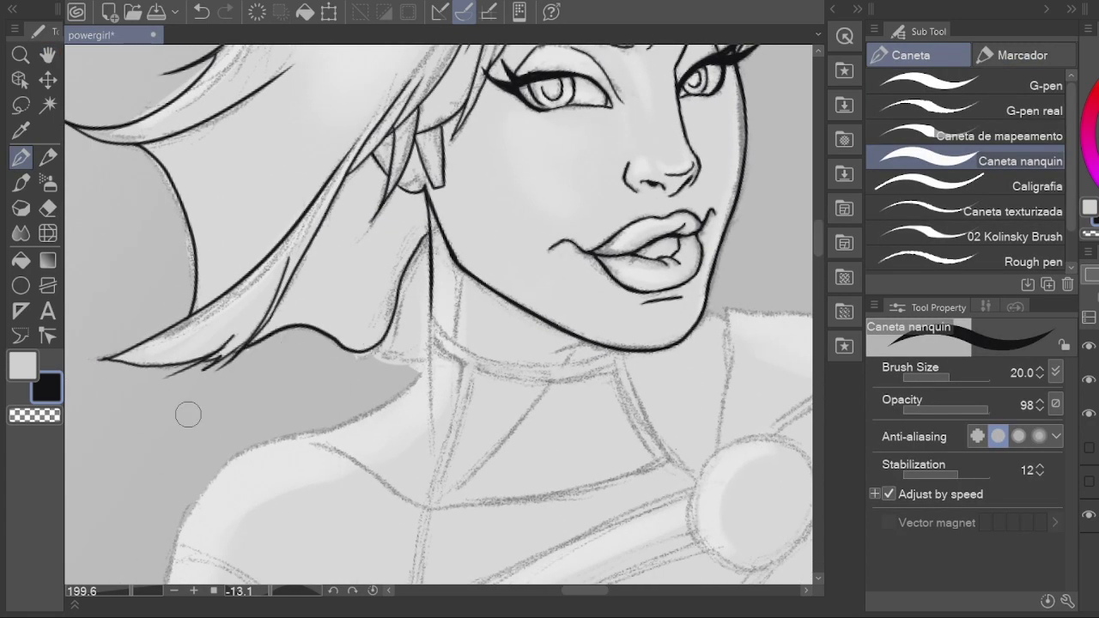
# Step: Ink the second edge and lower tip of the hair behind the neck, and the choker's upper edge with its near end
pyautogui.scroll(2, 375, 290)
pyautogui.moveTo(380, 267); pyautogui.dragTo(293, 403)
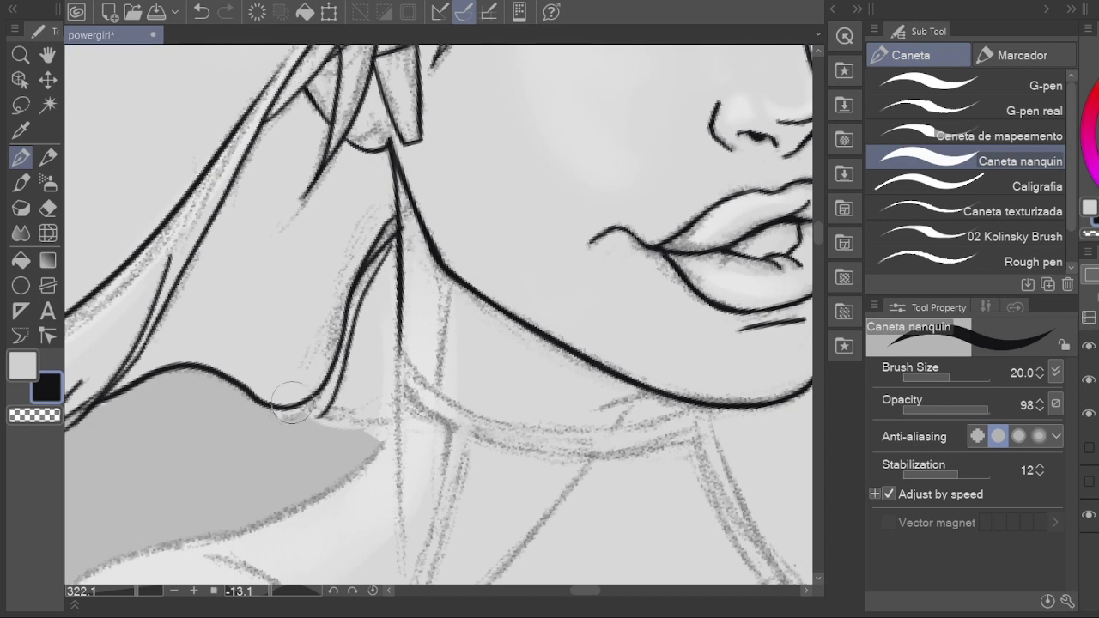
pyautogui.moveTo(369, 417); pyautogui.dragTo(194, 343)
pyautogui.moveTo(221, 276); pyautogui.dragTo(458, 352)
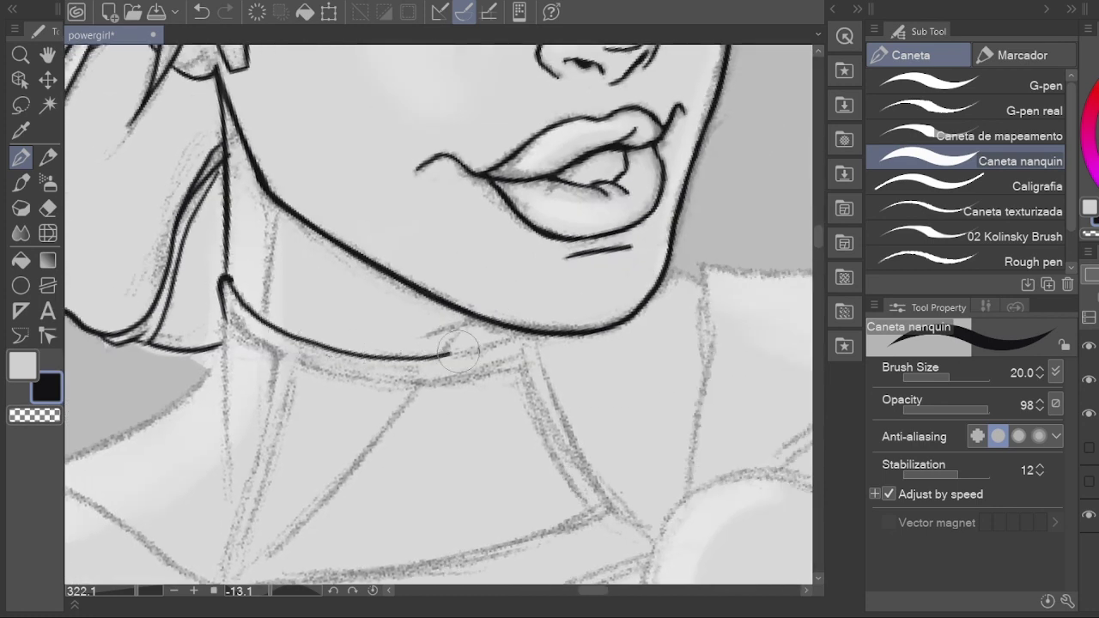
pyautogui.moveTo(233, 320)
pyautogui.mouseDown()
pyautogui.moveTo(294, 290)
pyautogui.moveTo(292, 468)
pyautogui.mouseUp()
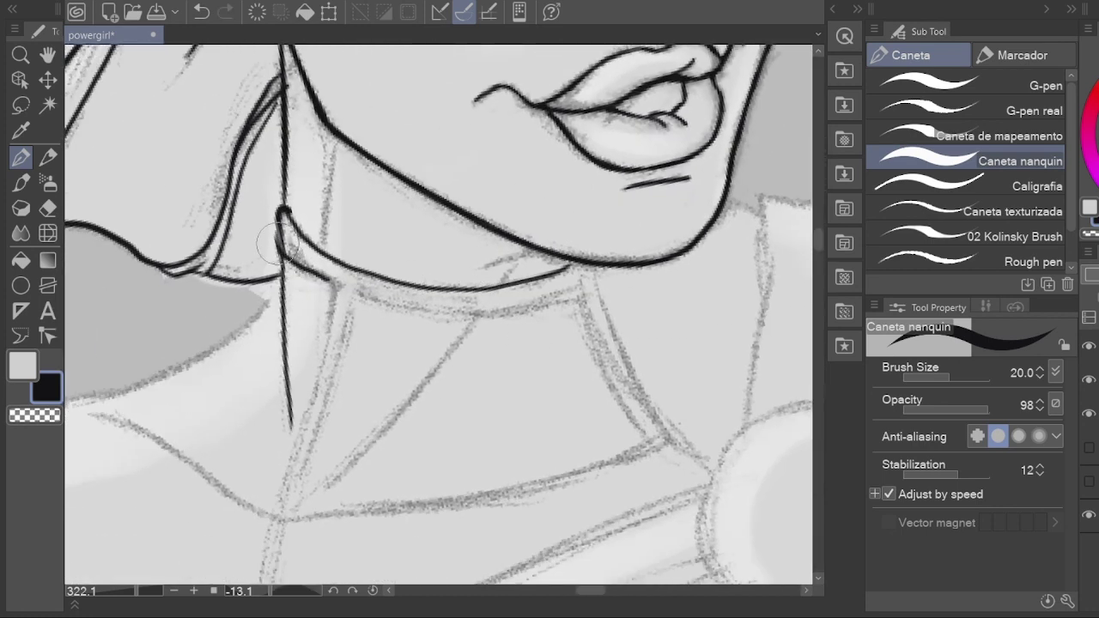
# Step: Clean up the neck line between the ear and the choker with the eraser and touch up the ink around the ear
pyautogui.press('e')
pyautogui.press('p')
pyautogui.press('e')
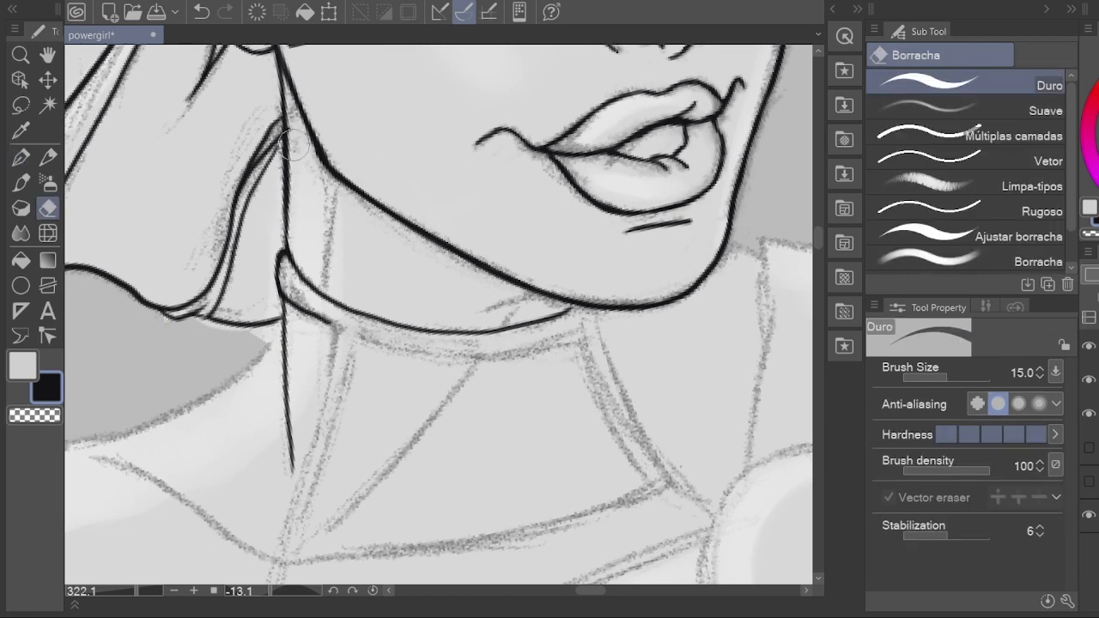
pyautogui.press('p')
pyautogui.press('e')
pyautogui.moveTo(288, 159); pyautogui.dragTo(311, 262)
pyautogui.scroll(-2, 291, 199)
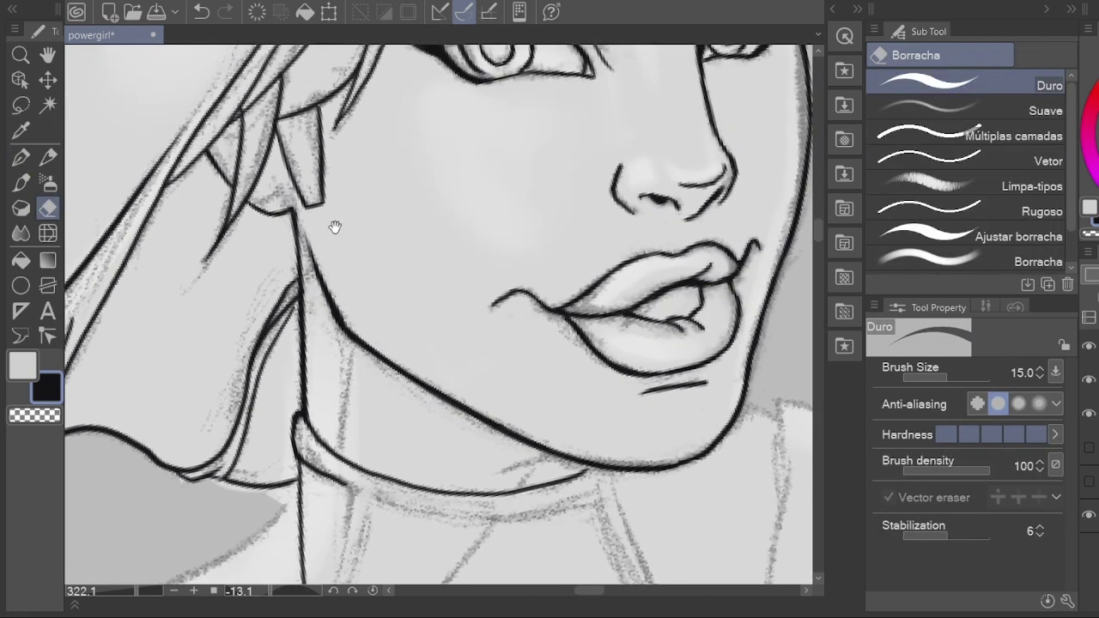
pyautogui.scroll(2, 242, 193)
pyautogui.press('p')
pyautogui.press('e')
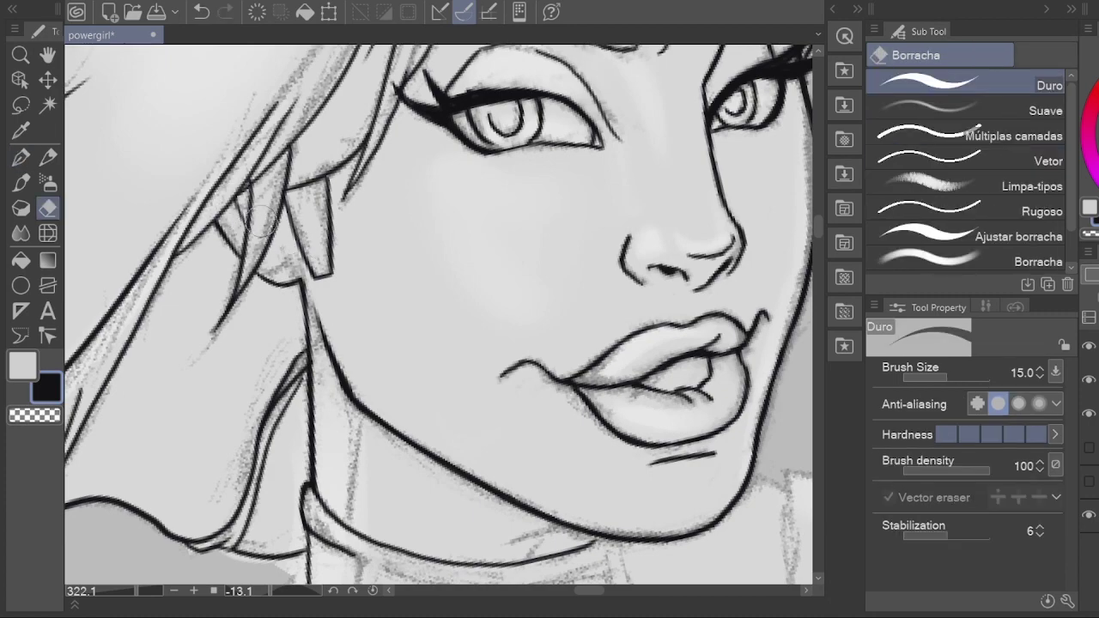
pyautogui.press('p')
pyautogui.moveTo(244, 215)
pyautogui.mouseDown()
pyautogui.moveTo(550, 361)
pyautogui.moveTo(601, 327)
pyautogui.moveTo(532, 283)
pyautogui.mouseUp()
# Step: Ink the choker's front end under the chin and the start of its lower edge
pyautogui.scroll(-2, 532, 283)
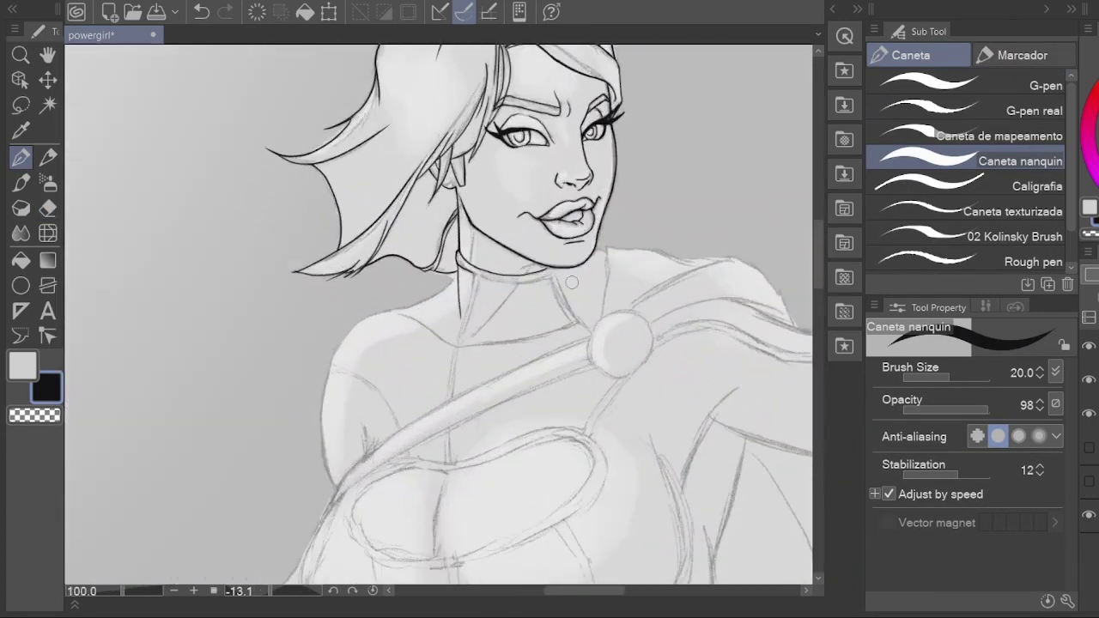
pyautogui.scroll(3, 533, 283)
pyautogui.moveTo(439, 304); pyautogui.dragTo(509, 292)
pyautogui.moveTo(411, 311)
pyautogui.mouseDown()
pyautogui.moveTo(451, 304)
pyautogui.moveTo(486, 258)
pyautogui.mouseUp()
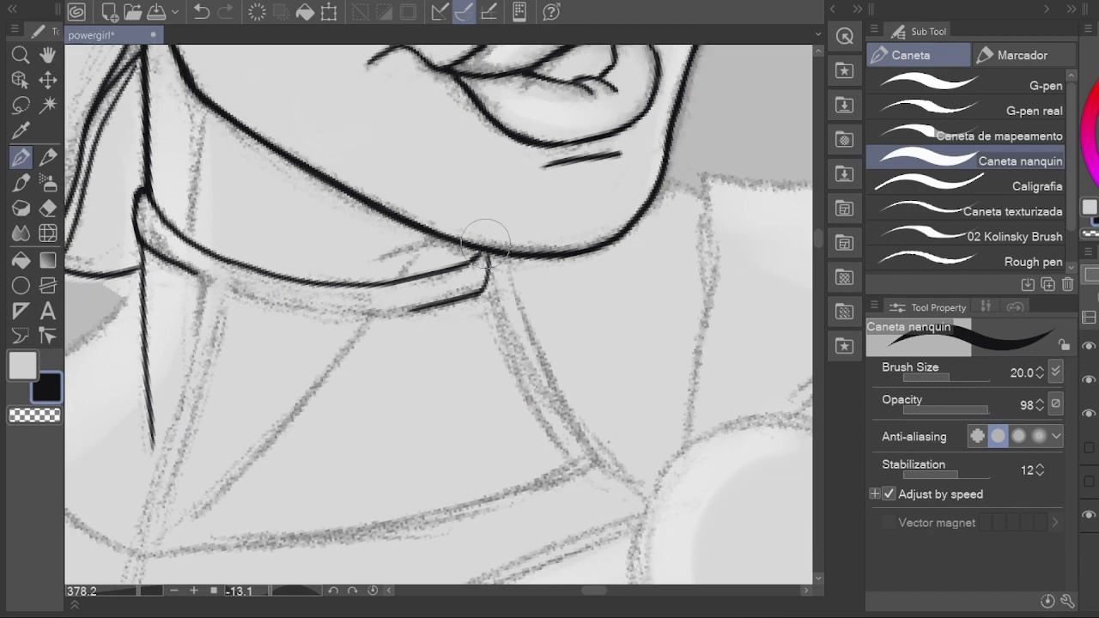
# Step: Ink the top of the near shoulder from the base of the neck outward
pyautogui.press('h')
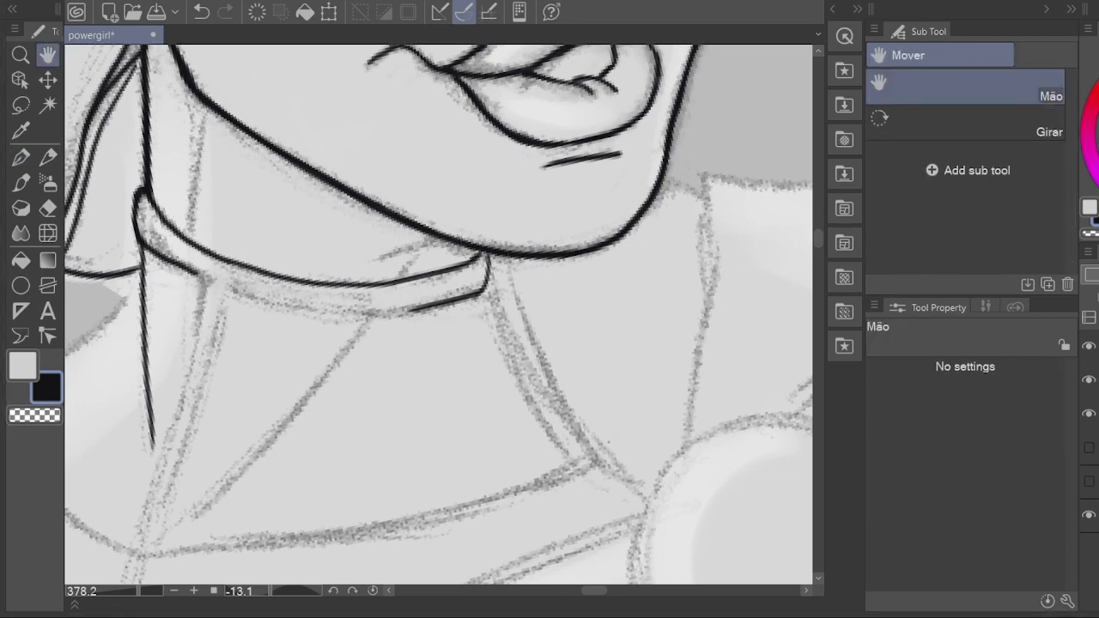
pyautogui.press('p')
pyautogui.moveTo(107, 430); pyautogui.dragTo(519, 327)
pyautogui.scroll(-3, 519, 327)
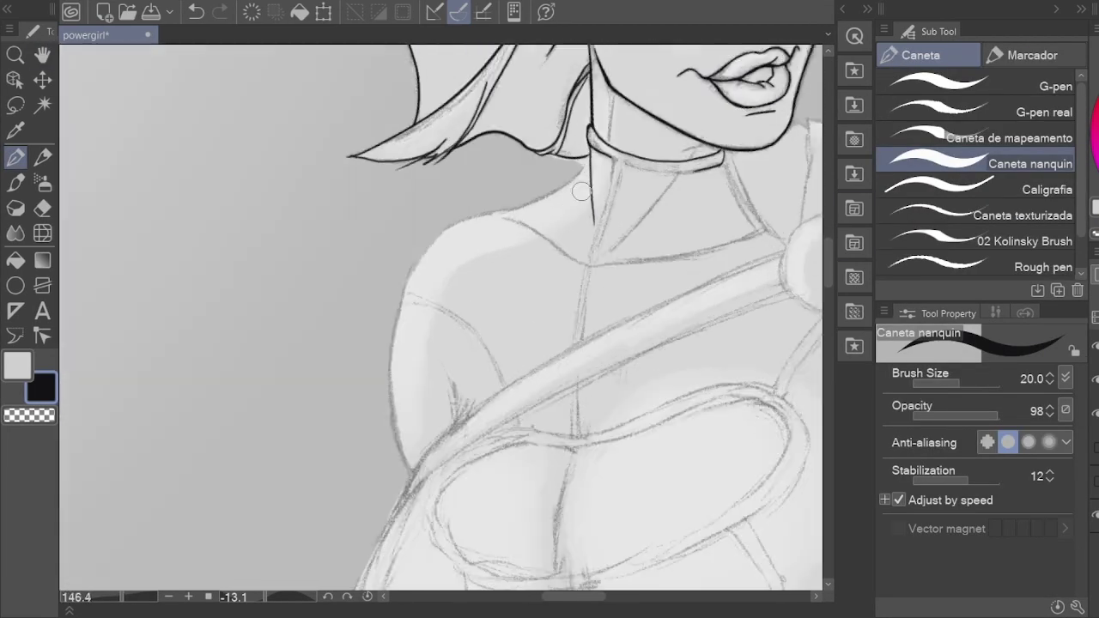
pyautogui.scroll(2, 510, 229)
pyautogui.moveTo(687, 60); pyautogui.dragTo(501, 167)
pyautogui.scroll(-3, 500, 167)
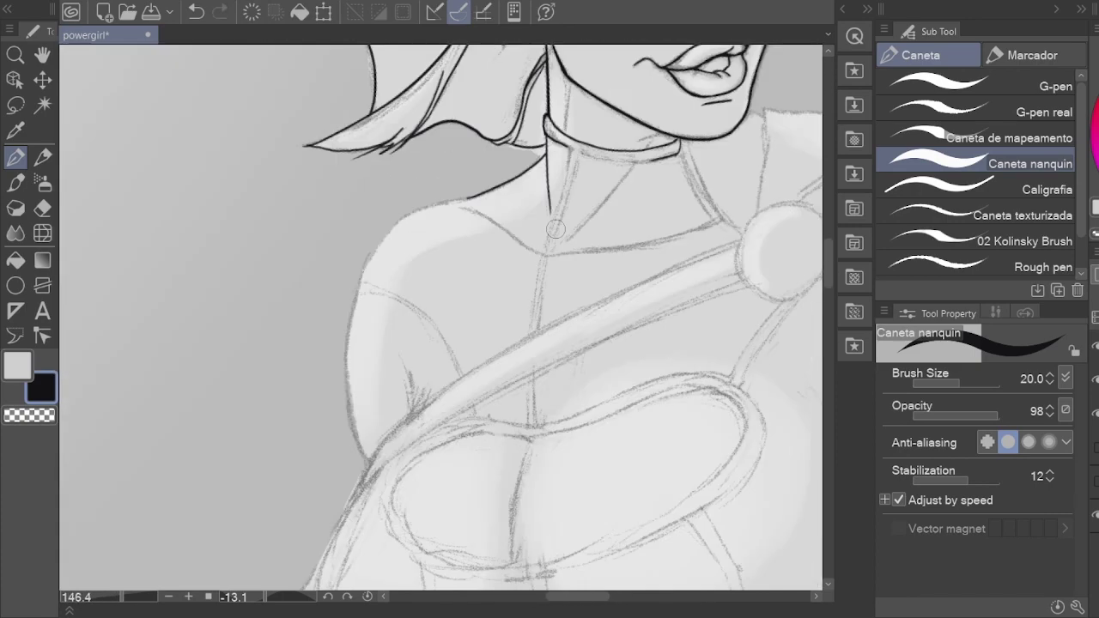
# Step: Ink the rounded outer contour of the near shoulder down to the sketched seam on the upper arm
pyautogui.scroll(2, 329, 202)
pyautogui.scroll(2, 221, 319)
pyautogui.moveTo(242, 312)
pyautogui.mouseDown()
pyautogui.moveTo(279, 245)
pyautogui.moveTo(356, 166)
pyautogui.mouseUp()
pyautogui.hotkey('ctrl', 'z')
pyautogui.press('e')
pyautogui.scroll(-3, 230, 333)
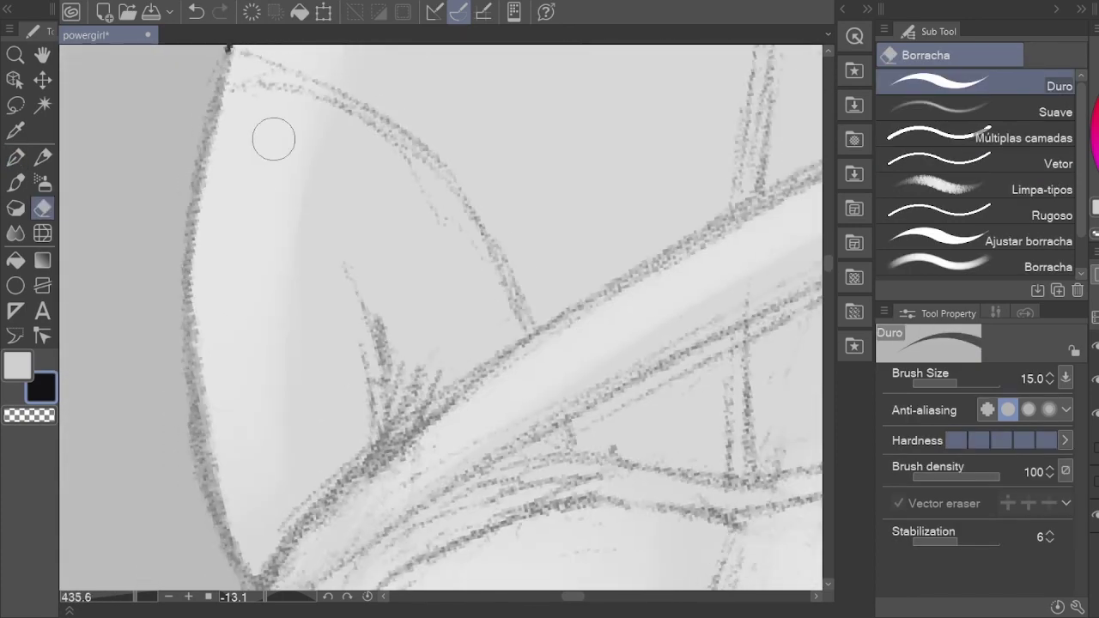
pyautogui.scroll(1, 270, 134)
# Step: Ink the upper arm's outer contour from the sketched seam down to the cape's border, thickening its lower part
pyautogui.press('p')
pyautogui.moveTo(233, 140)
pyautogui.mouseDown()
pyautogui.moveTo(211, 265)
pyautogui.moveTo(257, 438)
pyautogui.mouseUp()
pyautogui.hotkey('ctrl', 'z')
pyautogui.moveTo(238, 87)
pyautogui.mouseDown()
pyautogui.moveTo(245, 414)
pyautogui.moveTo(257, 438)
pyautogui.mouseUp()
pyautogui.hotkey('ctrl', 'z')
pyautogui.moveTo(240, 94)
pyautogui.mouseDown()
pyautogui.moveTo(215, 278)
pyautogui.moveTo(258, 440)
pyautogui.mouseUp()
pyautogui.moveTo(224, 321); pyautogui.dragTo(258, 434)
# Step: Ink the rest of the choker's lower edge from its near end to the front
pyautogui.scroll(2, 230, 339)
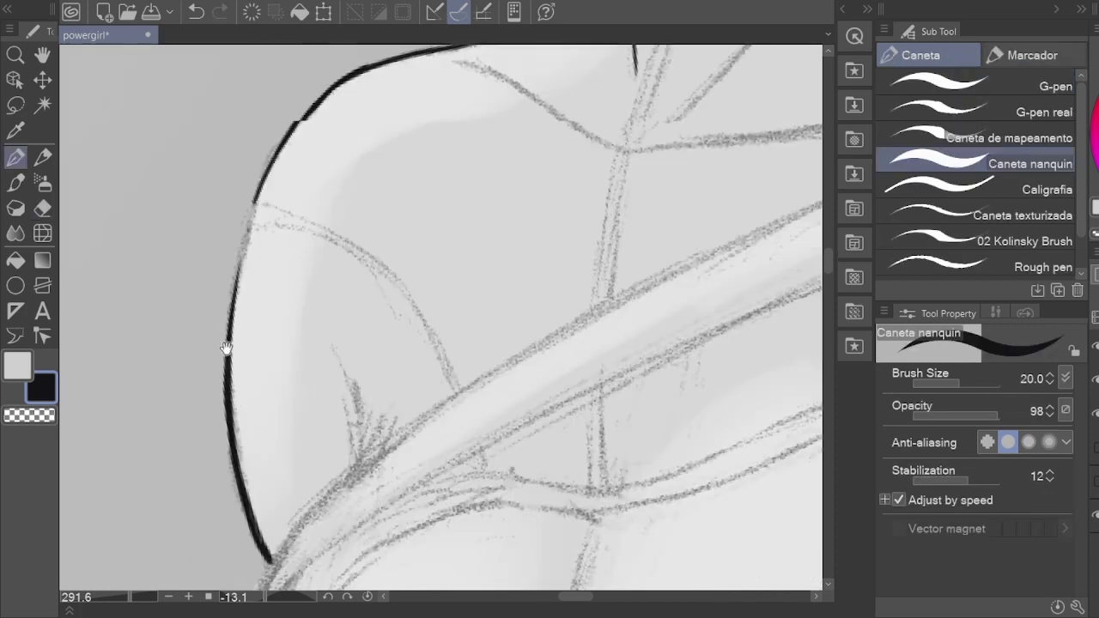
pyautogui.moveTo(373, 167)
pyautogui.mouseDown()
pyautogui.moveTo(418, 433)
pyautogui.moveTo(473, 449)
pyautogui.mouseUp()
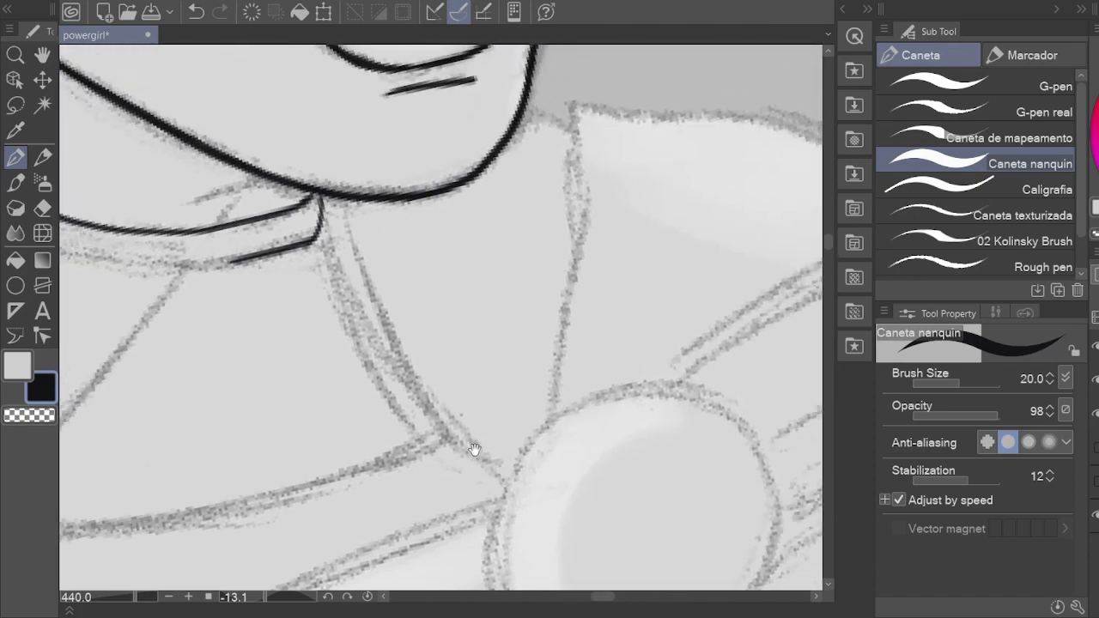
pyautogui.moveTo(191, 225)
pyautogui.mouseDown()
pyautogui.moveTo(357, 277)
pyautogui.moveTo(471, 215)
pyautogui.mouseUp()
pyautogui.moveTo(326, 224); pyautogui.dragTo(492, 215)
# Step: Ink the short neck lines under the jaw and the long diagonal neck line below the choker, and save the drawing
pyautogui.moveTo(521, 121); pyautogui.dragTo(435, 215)
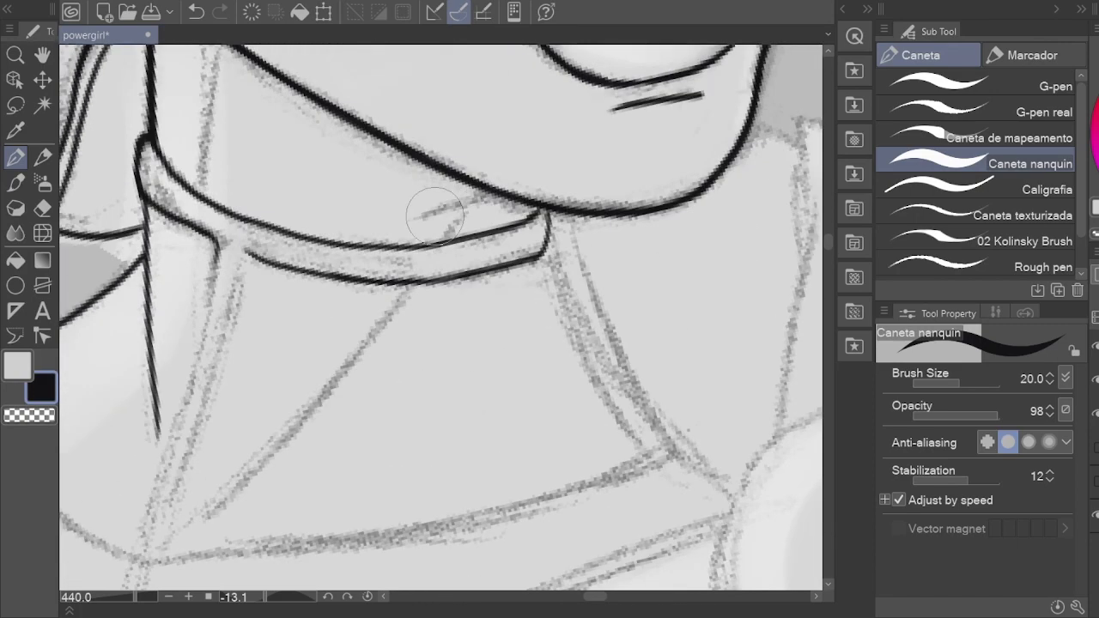
pyautogui.scroll(-1, 459, 197)
pyautogui.scroll(1, 404, 208)
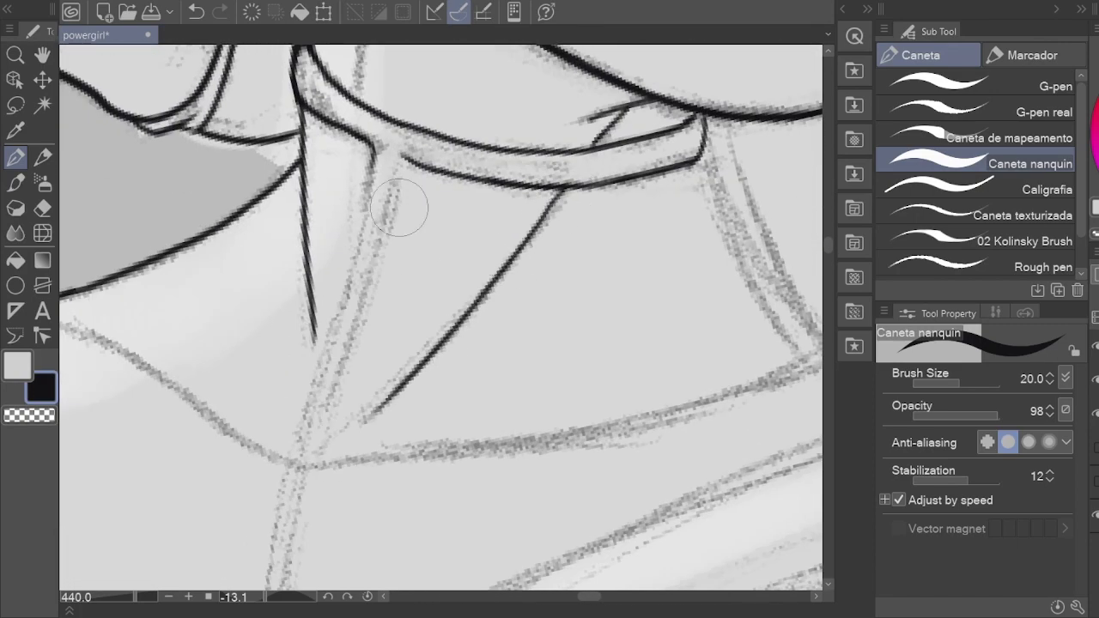
pyautogui.scroll(-3, 221, 55)
pyautogui.moveTo(432, 321); pyautogui.dragTo(401, 368)
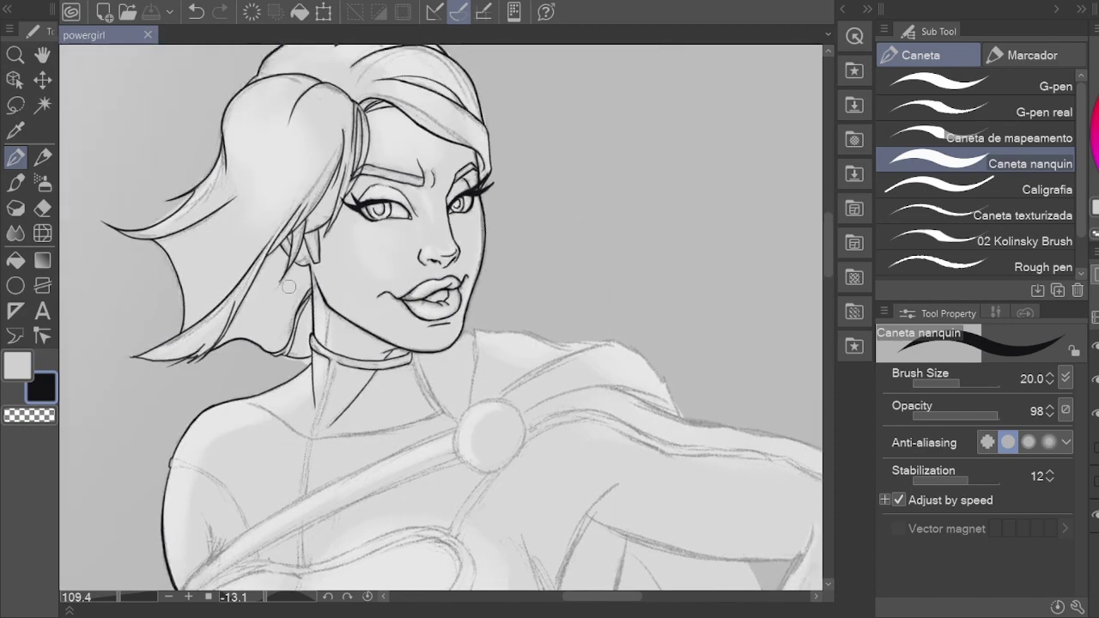
# Step: Rework the hair edge behind the neck, adding ink along its upper part and erasing the excess where it meets the neck
pyautogui.scroll(5, 340, 353)
pyautogui.press('e')
pyautogui.press('p')
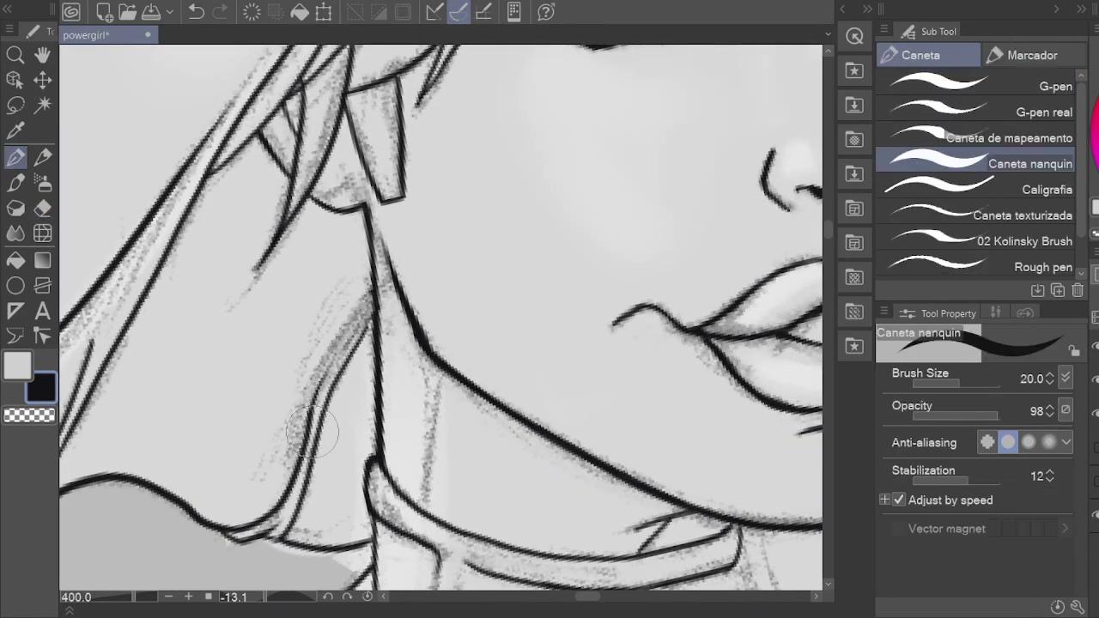
pyautogui.moveTo(374, 292); pyautogui.dragTo(305, 434)
pyautogui.press('e')
pyautogui.moveTo(330, 395); pyautogui.dragTo(360, 323)
pyautogui.moveTo(360, 322); pyautogui.dragTo(378, 292)
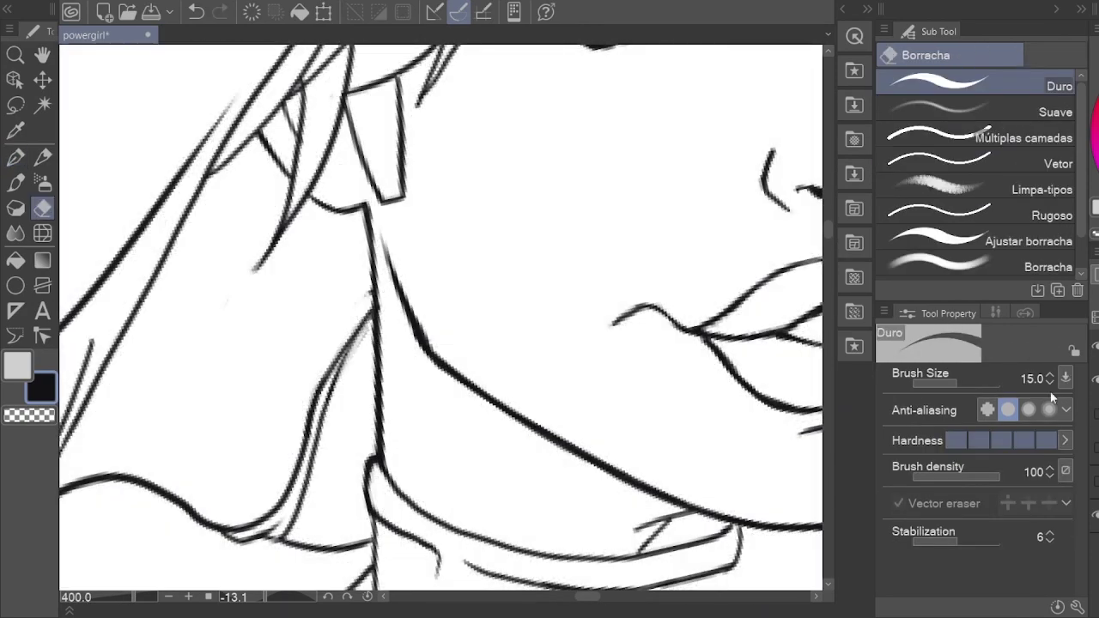
pyautogui.press('p')
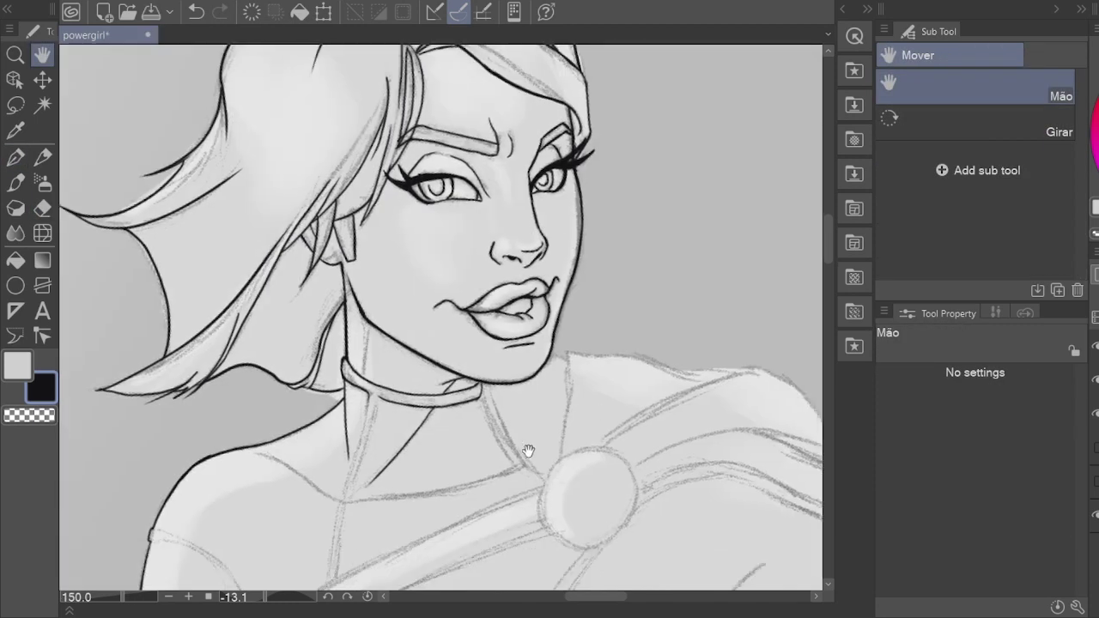
# Step: Ink the two curved lines running from the choker's front end down to the round cape brooch
pyautogui.scroll(5, 447, 421)
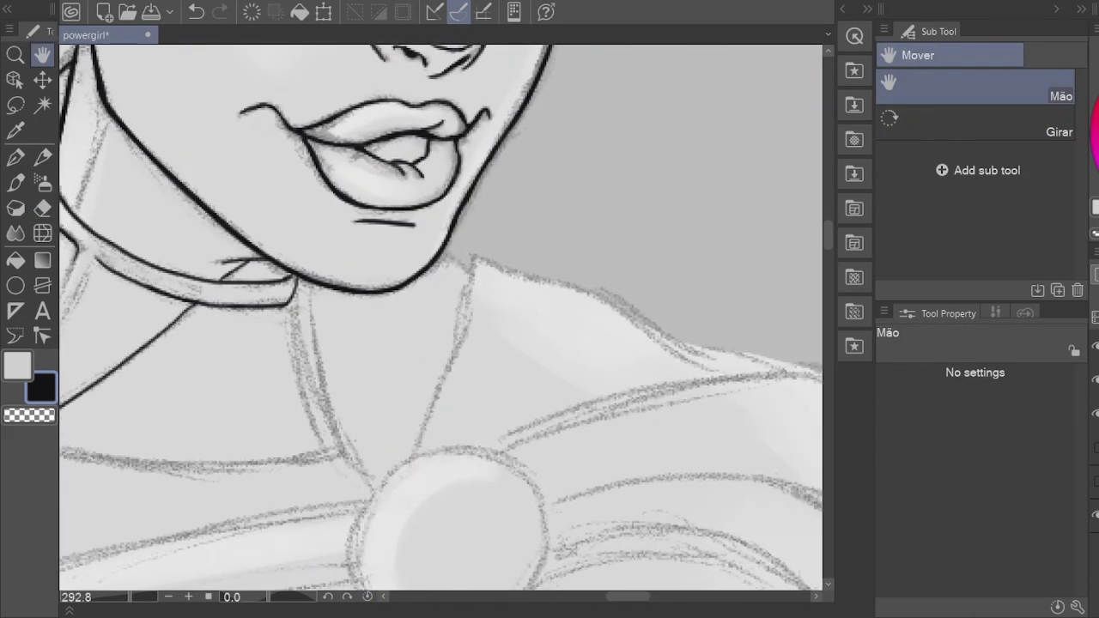
pyautogui.press('p')
pyautogui.moveTo(293, 285)
pyautogui.mouseDown()
pyautogui.moveTo(362, 475)
pyautogui.moveTo(490, 301)
pyautogui.mouseUp()
# Step: Outline the cape's round brooch with an unfilled ellipse and transform it to fit the sketch
pyautogui.scroll(-3, 491, 319)
pyautogui.press('u')
pyautogui.click(979, 247)
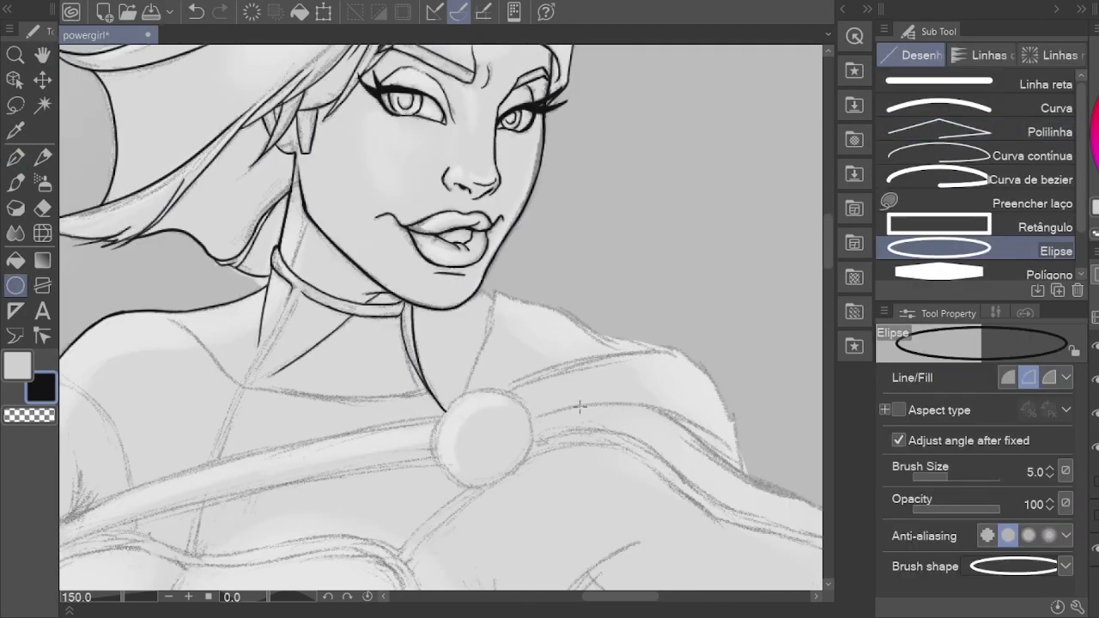
pyautogui.scroll(3, 578, 405)
pyautogui.moveTo(450, 337); pyautogui.dragTo(539, 463)
pyautogui.click(582, 495)
pyautogui.hotkey('ctrl', 't')
pyautogui.press('Return')
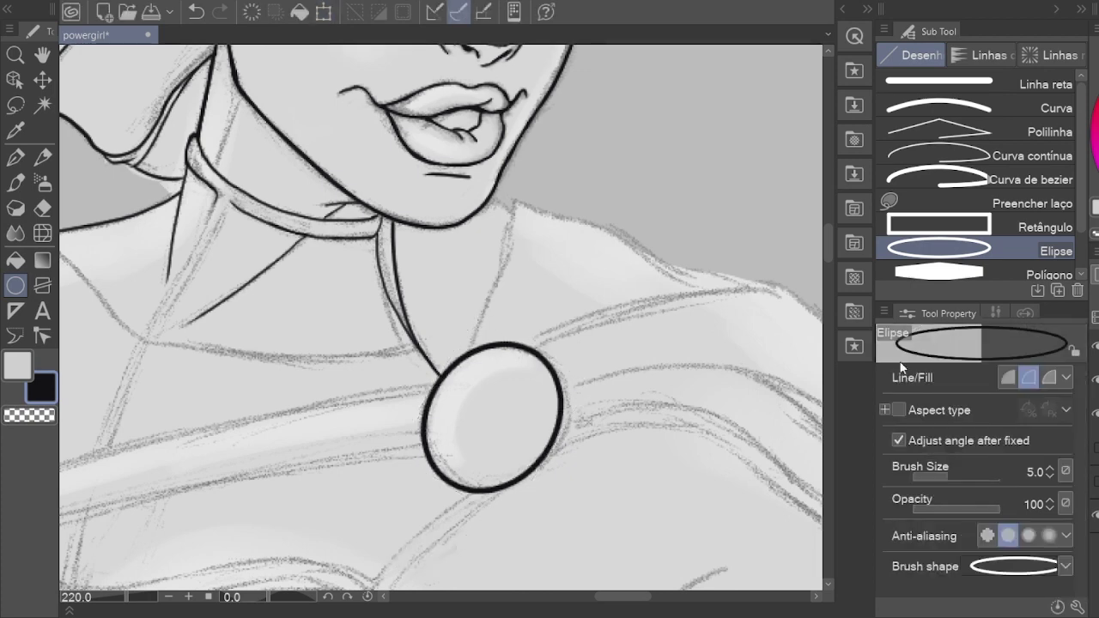
# Step: Ink the far neck edge, the cape's front edge down to the brooch, and the cape's outer contour over the far shoulder
pyautogui.scroll(3, 437, 297)
pyautogui.press('p')
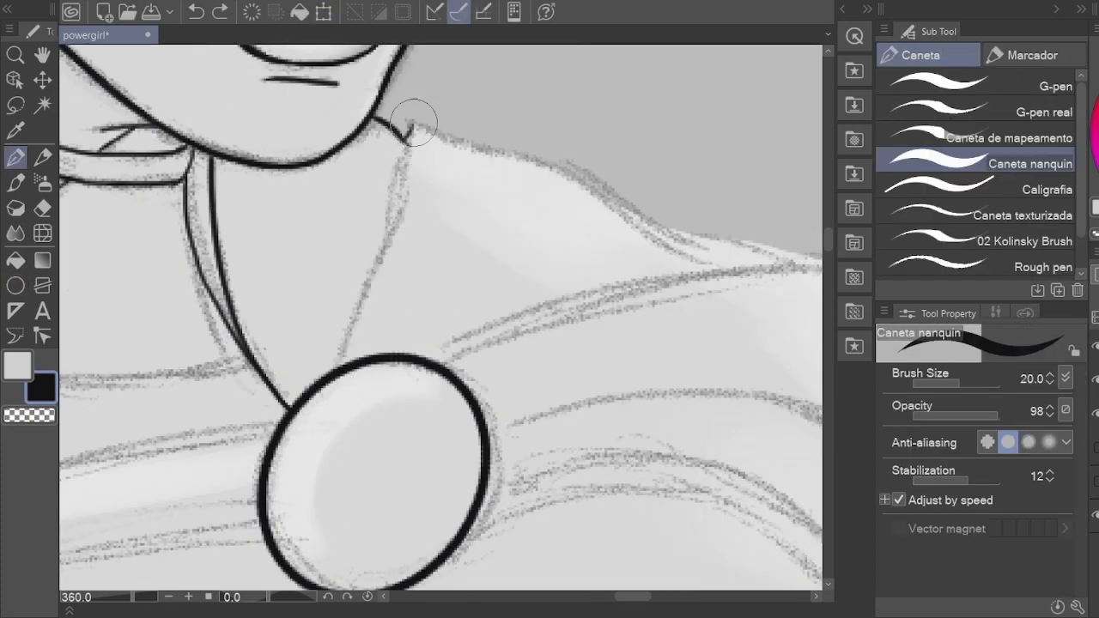
pyautogui.moveTo(404, 137)
pyautogui.mouseDown()
pyautogui.moveTo(339, 361)
pyautogui.moveTo(320, 352)
pyautogui.moveTo(198, 389)
pyautogui.moveTo(120, 355)
pyautogui.mouseUp()
pyautogui.moveTo(202, 148)
pyautogui.mouseDown()
pyautogui.moveTo(356, 184)
pyautogui.moveTo(619, 292)
pyautogui.mouseUp()
pyautogui.moveTo(344, 266); pyautogui.dragTo(694, 434)
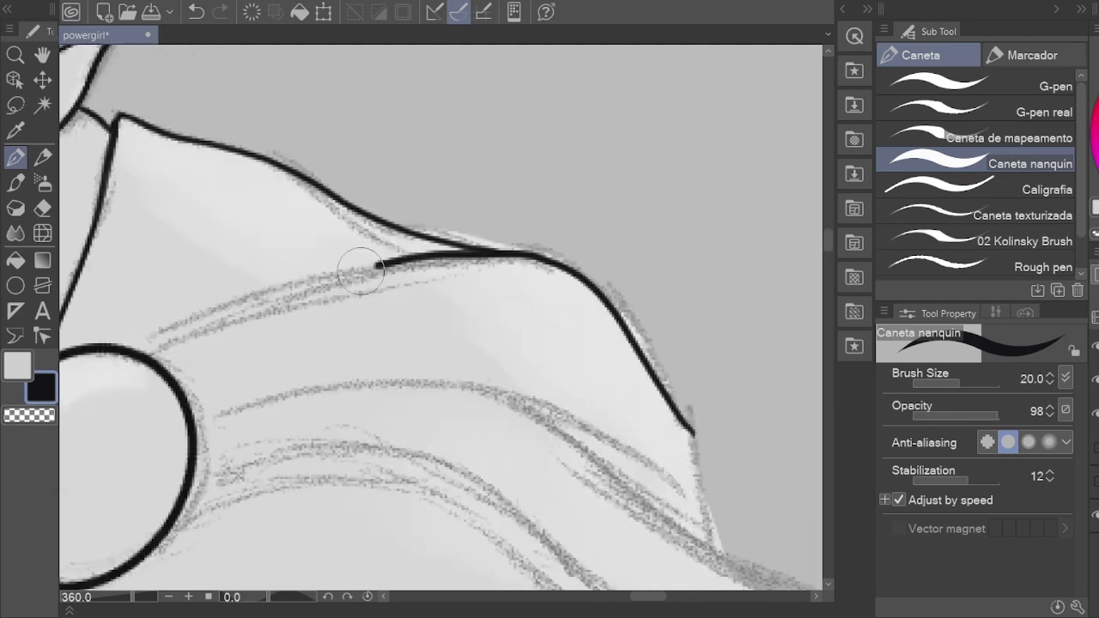
# Step: Clean up the cape's shoulder fold with the eraser and ink the fold line down to the brooch
pyautogui.press('e')
pyautogui.moveTo(385, 256)
pyautogui.mouseDown()
pyautogui.moveTo(131, 354)
pyautogui.moveTo(189, 477)
pyautogui.mouseUp()
pyautogui.press('p')
pyautogui.moveTo(566, 327)
pyautogui.mouseDown()
pyautogui.moveTo(579, 430)
pyautogui.moveTo(615, 381)
pyautogui.moveTo(695, 458)
pyautogui.mouseUp()
# Step: Ink the near collarbone line and the curved line across the upper chest toward the brooch
pyautogui.moveTo(245, 291); pyautogui.dragTo(679, 296)
pyautogui.moveTo(67, 123)
pyautogui.mouseDown()
pyautogui.moveTo(255, 233)
pyautogui.moveTo(347, 339)
pyautogui.mouseUp()
pyautogui.moveTo(206, 253); pyautogui.dragTo(361, 369)
# Step: Try to ink the long upper edge of the cape's border from the near arm to the brooch, and undo the strokes
pyautogui.scroll(-4, 292, 422)
pyautogui.moveTo(292, 421); pyautogui.dragTo(217, 432)
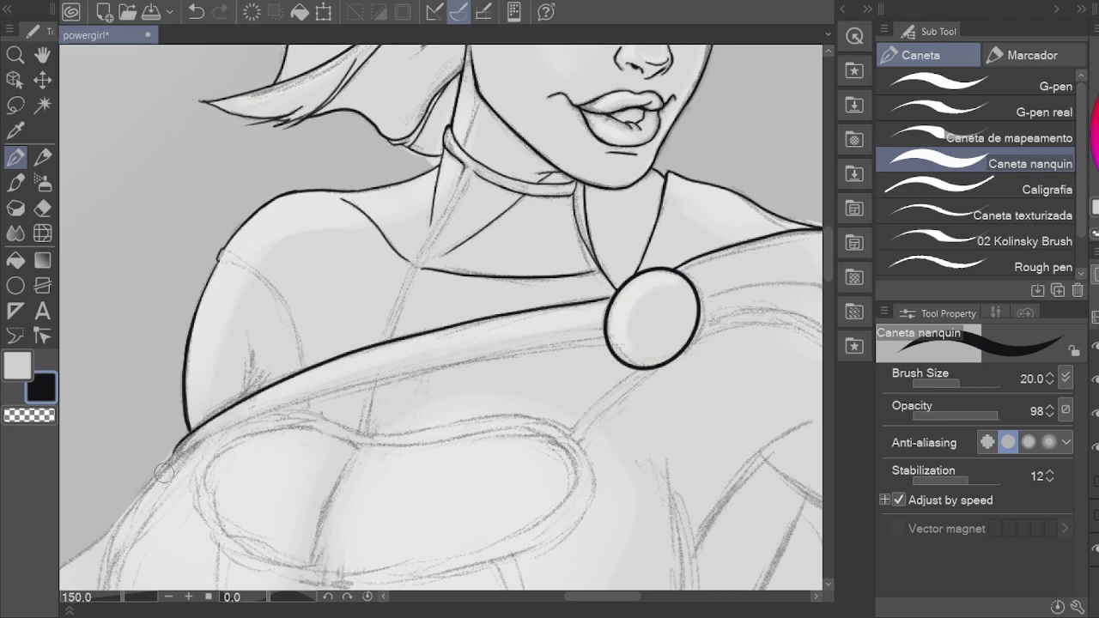
pyautogui.hotkey('ctrl', 'z')
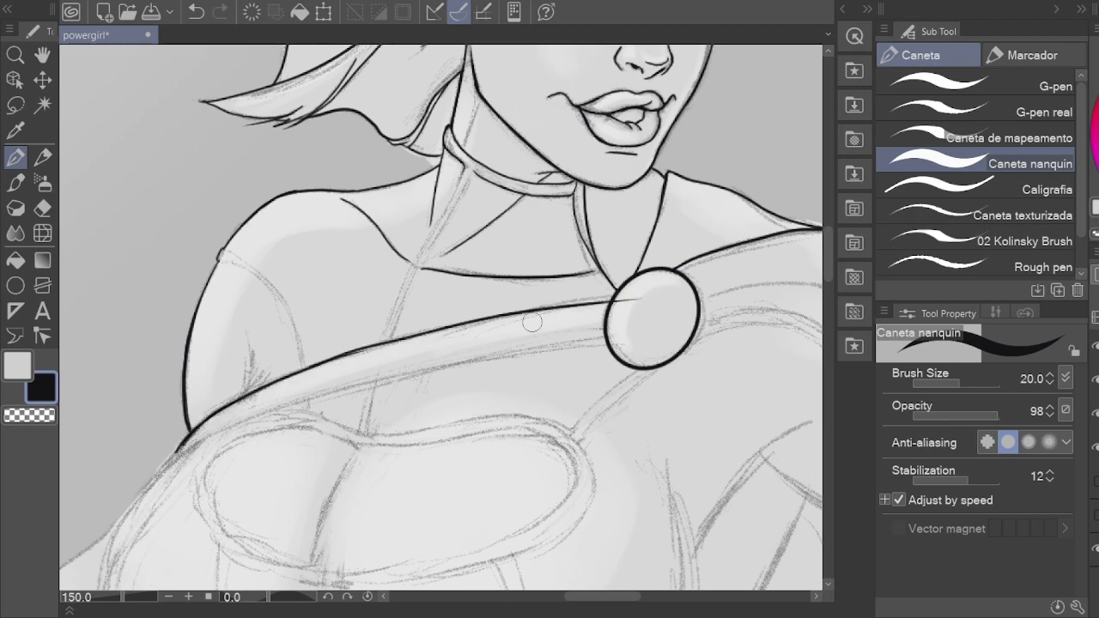
pyautogui.moveTo(431, 337)
pyautogui.mouseDown()
pyautogui.moveTo(606, 301)
pyautogui.moveTo(562, 305)
pyautogui.mouseUp()
pyautogui.hotkey('ctrl', 'z')
pyautogui.moveTo(249, 378); pyautogui.dragTo(563, 305)
pyautogui.hotkey('ctrl', 'z')
pyautogui.hotkey('ctrl', 'z')
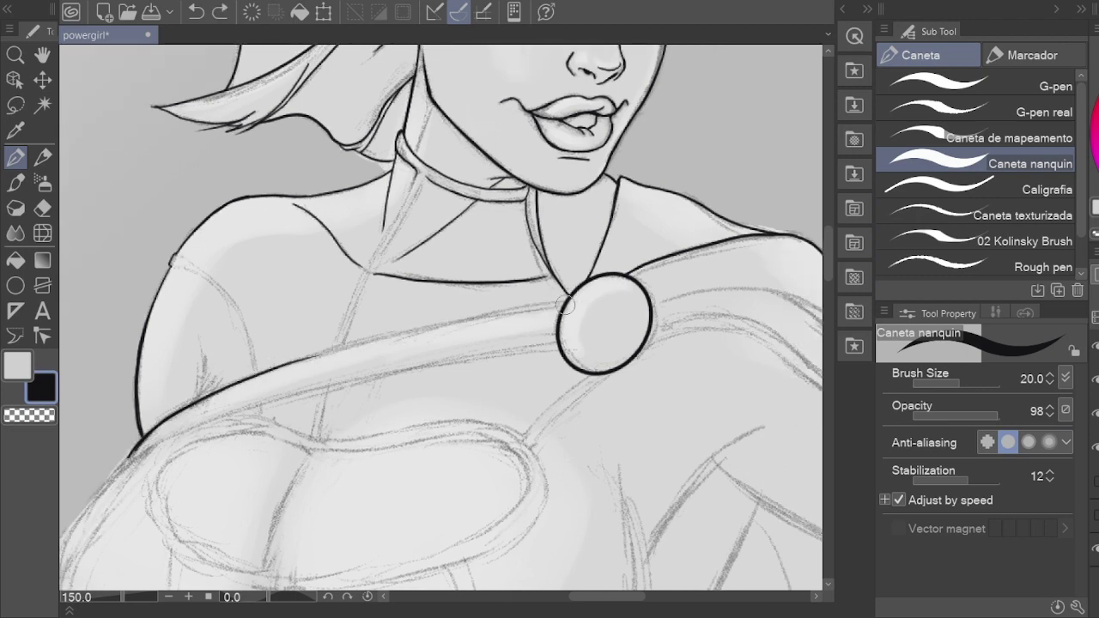
# Step: Ink the first two short rounded segments of the cape's border beside the brooch
pyautogui.press('r')
pyautogui.moveTo(243, 431); pyautogui.dragTo(440, 309)
pyautogui.scroll(2, 441, 309)
pyautogui.press('p')
pyautogui.moveTo(496, 209); pyautogui.dragTo(483, 330)
pyautogui.hotkey('ctrl', 'z')
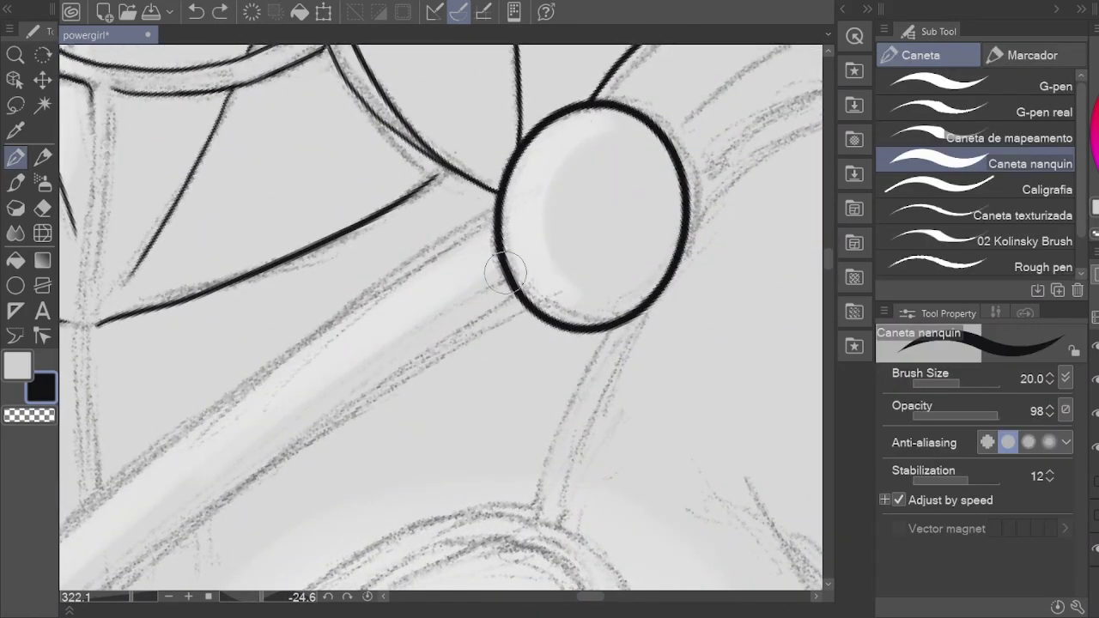
pyautogui.moveTo(495, 207); pyautogui.dragTo(502, 316)
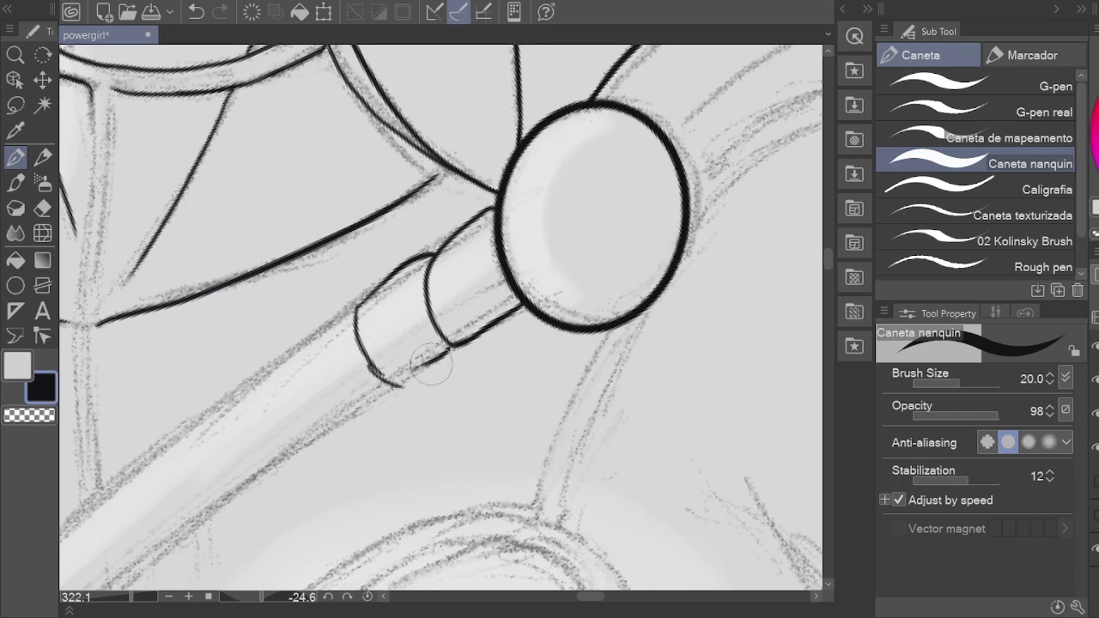
# Step: Undo the second border segment so only the one beside the brooch remains, and save the drawing
pyautogui.hotkey('ctrl', 'z')
pyautogui.moveTo(386, 280); pyautogui.dragTo(440, 249)
pyautogui.press('e')
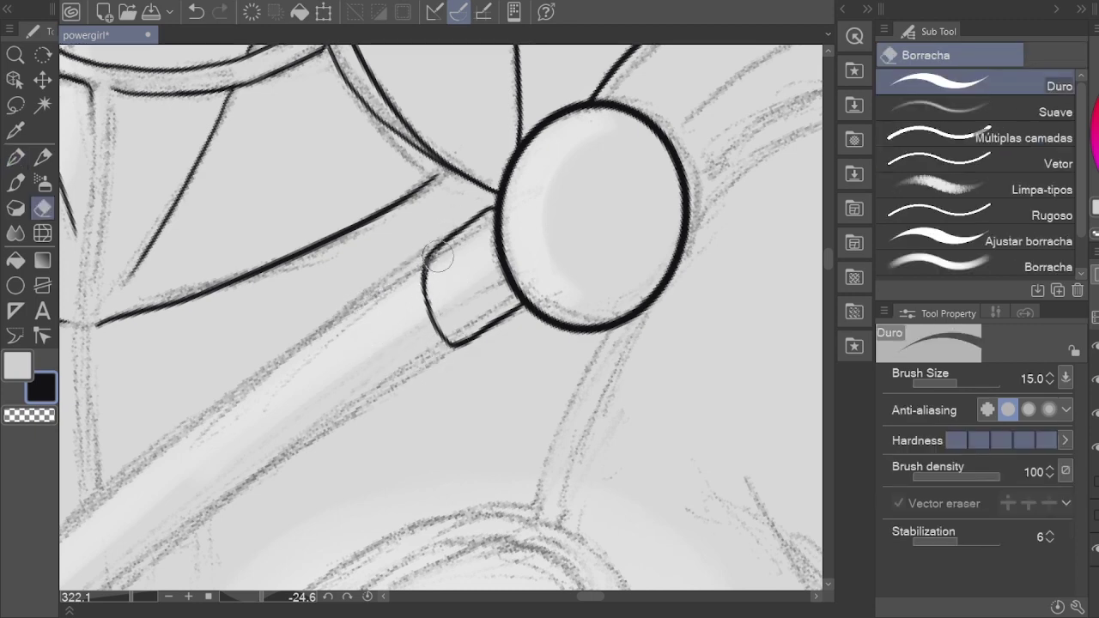
pyautogui.press('h')
pyautogui.scroll(-2, 441, 250)
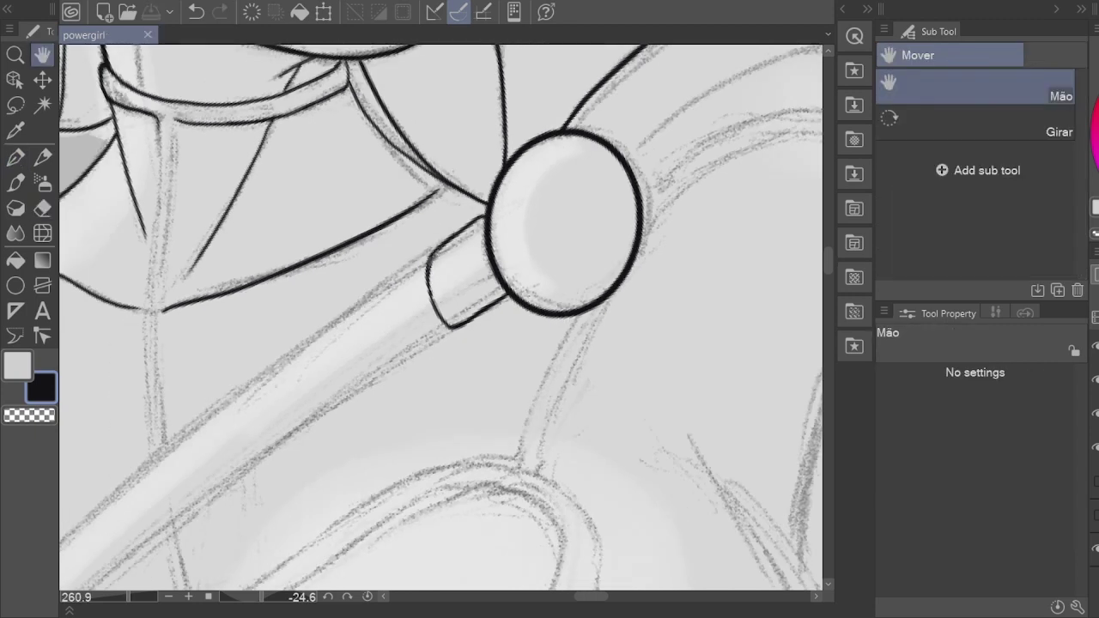
# Step: Erase the curved cross line closing the border segment beside the brooch, keeping its upper and lower edges
pyautogui.scroll(2, 424, 331)
pyautogui.press('e')
pyautogui.moveTo(416, 330); pyautogui.dragTo(395, 266)
pyautogui.press('p')
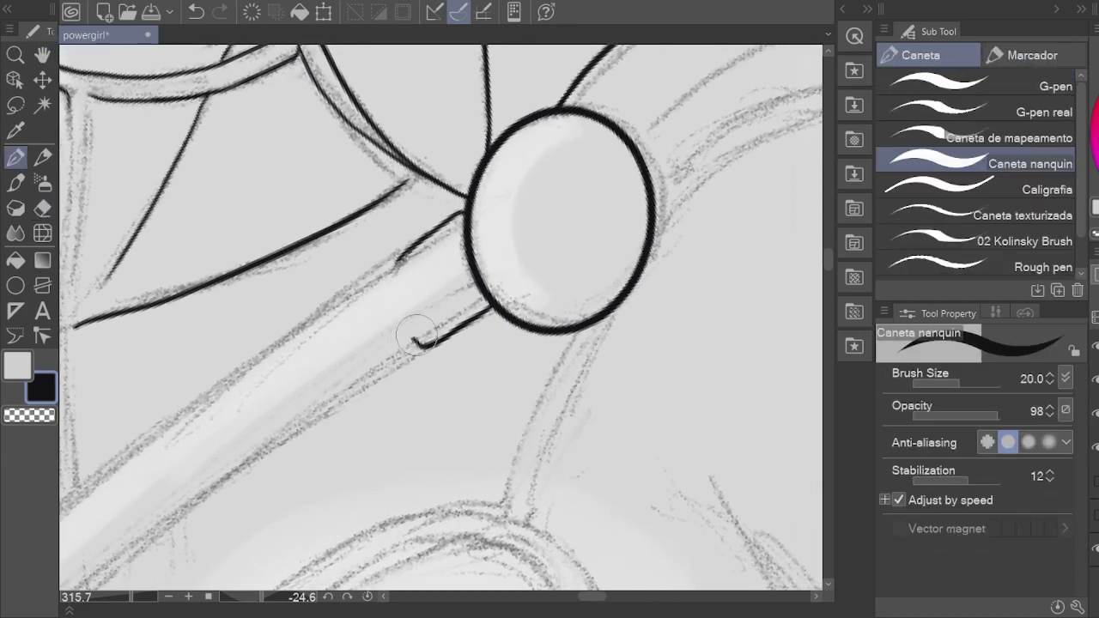
# Step: Ink the next rounded segments along the cape border's upper and lower edges below the brooch, trimming the overlapping ends
pyautogui.moveTo(409, 352); pyautogui.dragTo(530, 279)
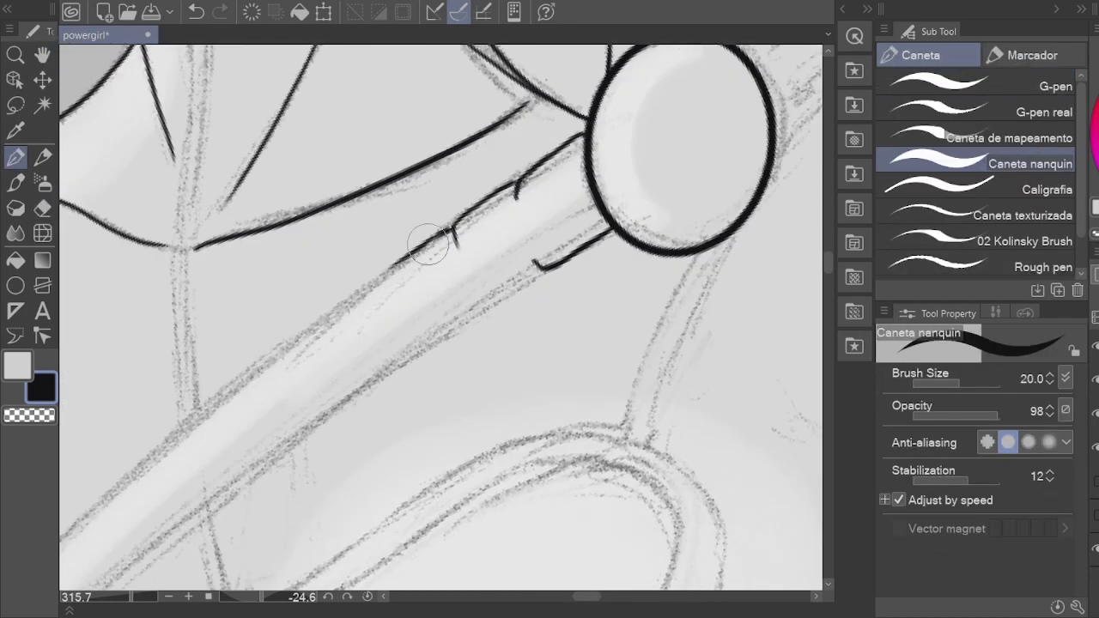
pyautogui.moveTo(453, 235); pyautogui.dragTo(382, 292)
pyautogui.press('e')
pyautogui.press('p')
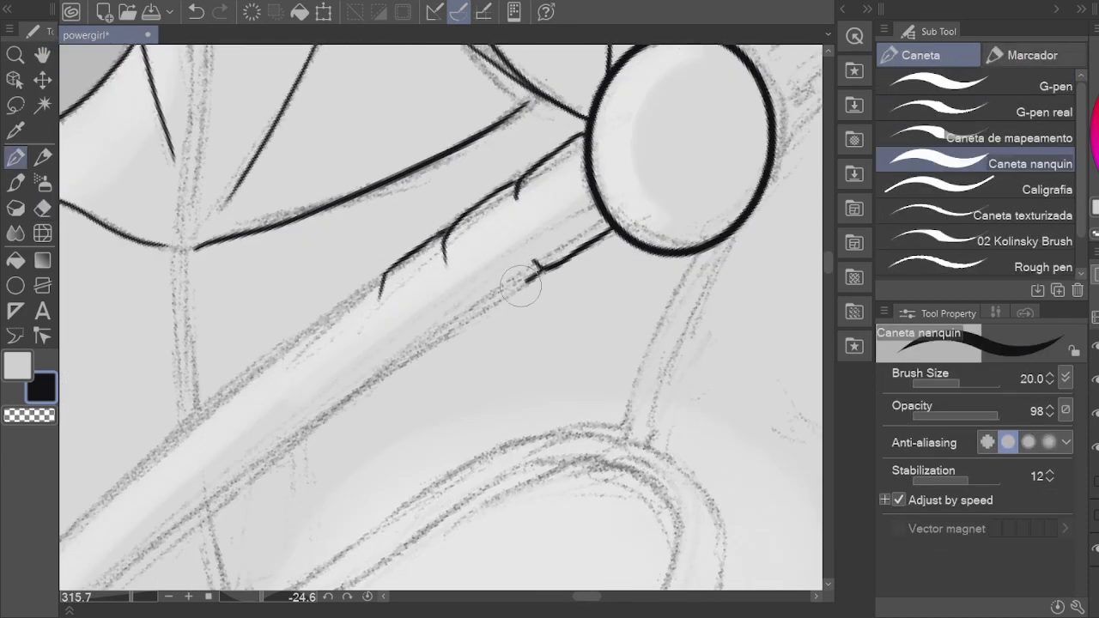
pyautogui.moveTo(472, 305); pyautogui.dragTo(536, 264)
pyautogui.press('e')
pyautogui.press('p')
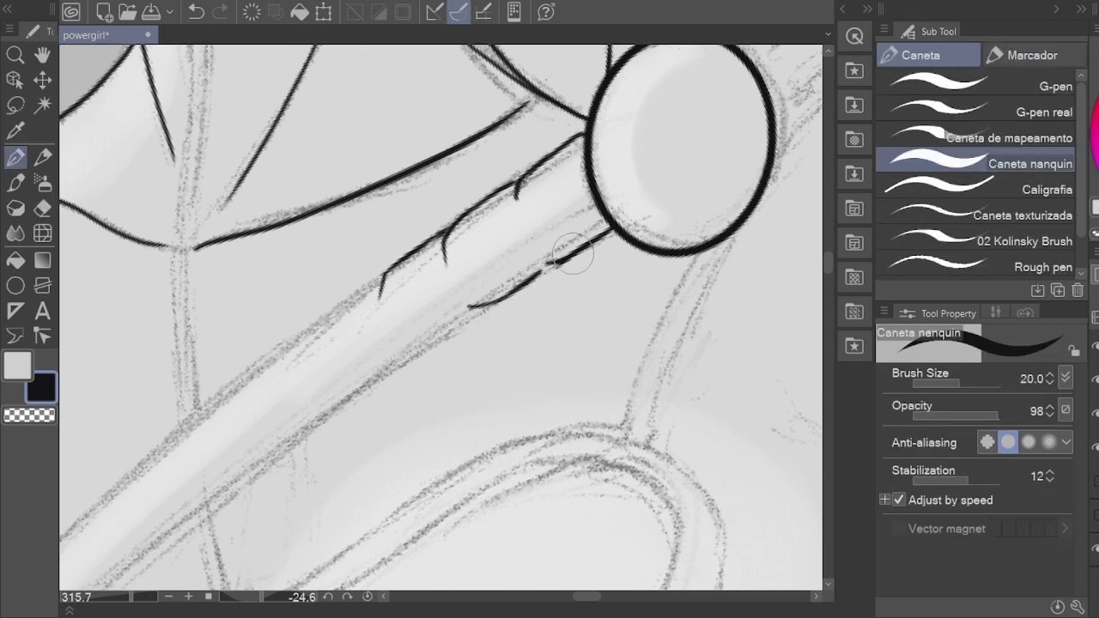
pyautogui.press('e')
pyautogui.press('p')
# Step: Continue the cape border's upper edge toward the near arm with rounded segments, each ending in a short curved notch
pyautogui.moveTo(355, 301)
pyautogui.mouseDown()
pyautogui.moveTo(457, 171)
pyautogui.moveTo(290, 318)
pyautogui.moveTo(477, 200)
pyautogui.mouseUp()
pyautogui.press('e')
pyautogui.press('p')
pyautogui.press('e')
pyautogui.press('p')
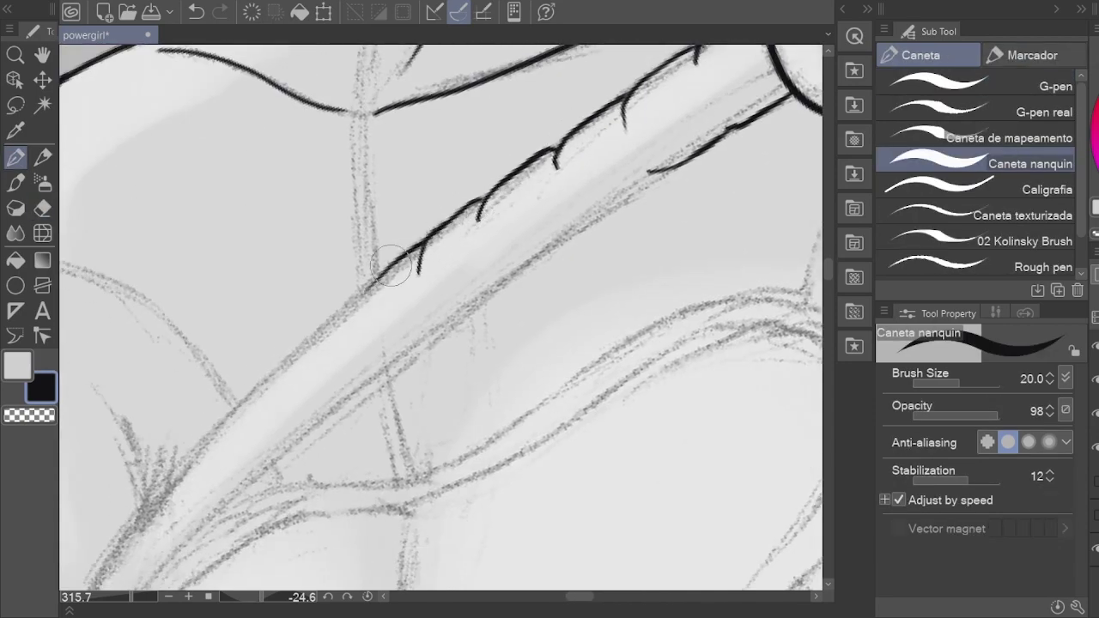
pyautogui.moveTo(391, 266); pyautogui.dragTo(468, 214)
pyautogui.moveTo(448, 228); pyautogui.dragTo(378, 317)
pyautogui.moveTo(382, 306); pyautogui.dragTo(475, 225)
pyautogui.moveTo(411, 292); pyautogui.dragTo(73, 498)
# Step: Ink more rounded segments along the cape border's lower edge, undoing and redrawing the stroke that misses the sketch
pyautogui.moveTo(427, 279)
pyautogui.mouseDown()
pyautogui.moveTo(455, 277)
pyautogui.moveTo(499, 237)
pyautogui.mouseUp()
pyautogui.hotkey('ctrl', 'z')
pyautogui.press('w')
pyautogui.press('e')
pyautogui.press('p')
pyautogui.moveTo(397, 295); pyautogui.dragTo(438, 279)
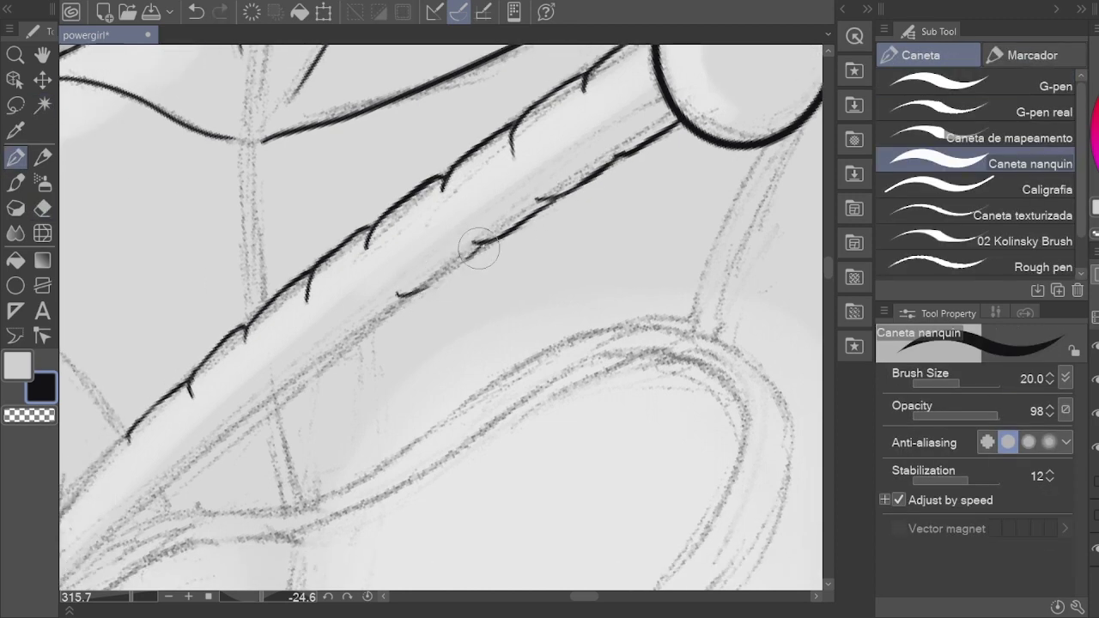
pyautogui.moveTo(478, 249); pyautogui.dragTo(555, 201)
pyautogui.moveTo(399, 302); pyautogui.dragTo(474, 257)
# Step: Ink the remaining border segments down to the pointed tip at the near arm and close the gap in the upper edge
pyautogui.moveTo(392, 309); pyautogui.dragTo(452, 231)
pyautogui.moveTo(387, 288)
pyautogui.mouseDown()
pyautogui.moveTo(443, 266)
pyautogui.moveTo(464, 225)
pyautogui.mouseUp()
pyautogui.moveTo(385, 295)
pyautogui.mouseDown()
pyautogui.moveTo(442, 246)
pyautogui.moveTo(412, 238)
pyautogui.moveTo(432, 147)
pyautogui.moveTo(243, 348)
pyautogui.mouseUp()
pyautogui.press('e')
pyautogui.press('p')
pyautogui.press('e')
pyautogui.press('p')
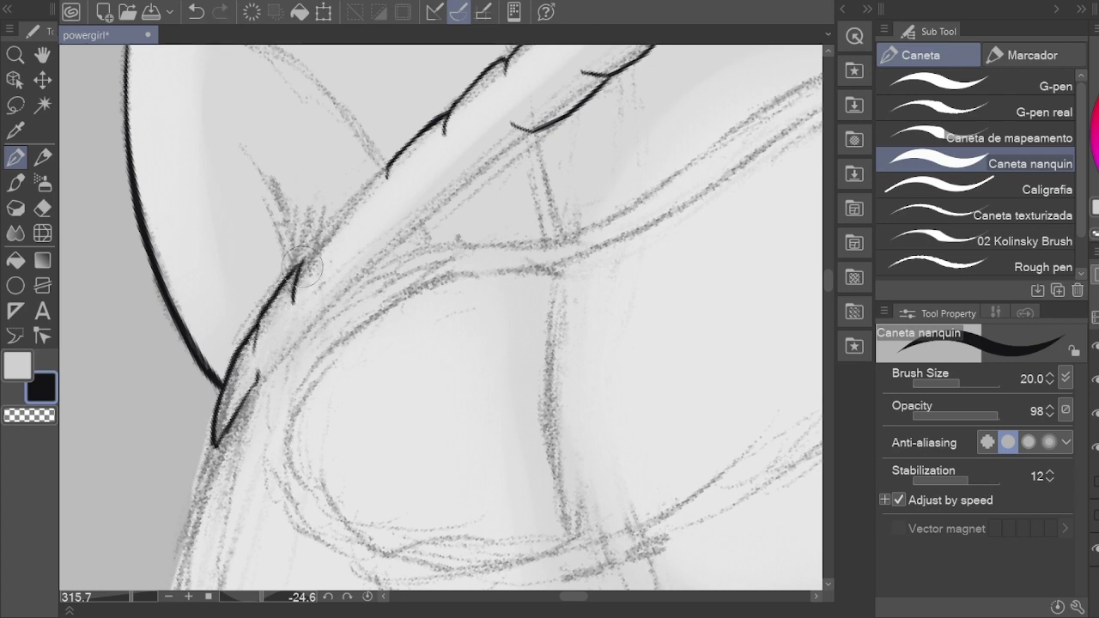
pyautogui.moveTo(292, 301); pyautogui.dragTo(340, 219)
pyautogui.moveTo(340, 219); pyautogui.dragTo(319, 258)
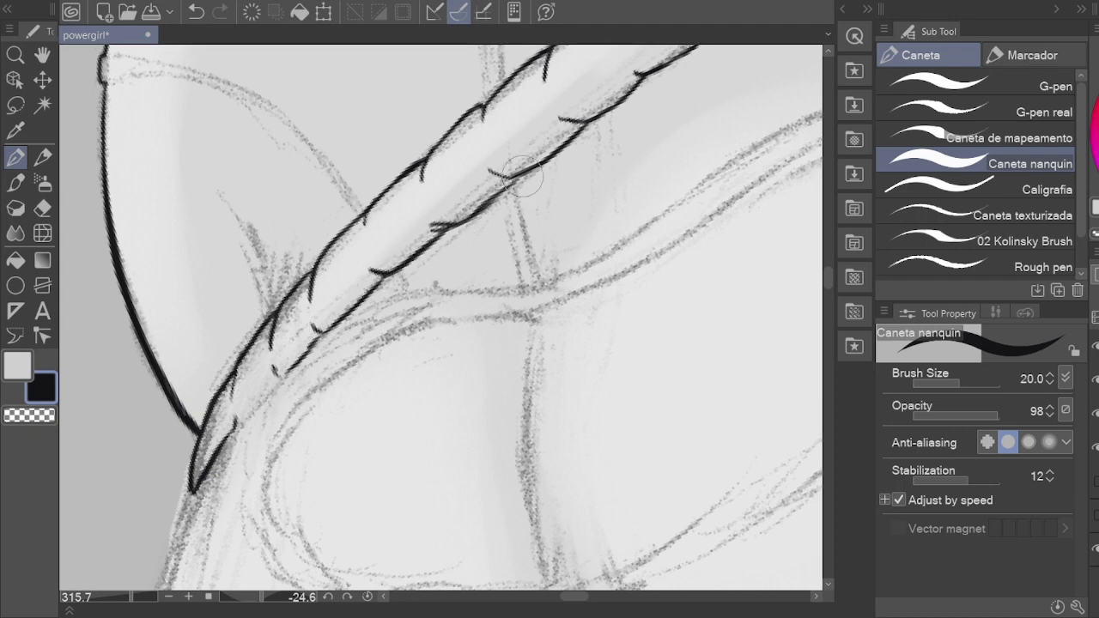
# Step: Redraw one lower border segment as a cleaner curve, join the lower edge to the pointed tip, and save the drawing
pyautogui.hotkey('ctrl', 'z')
pyautogui.moveTo(434, 228); pyautogui.dragTo(525, 169)
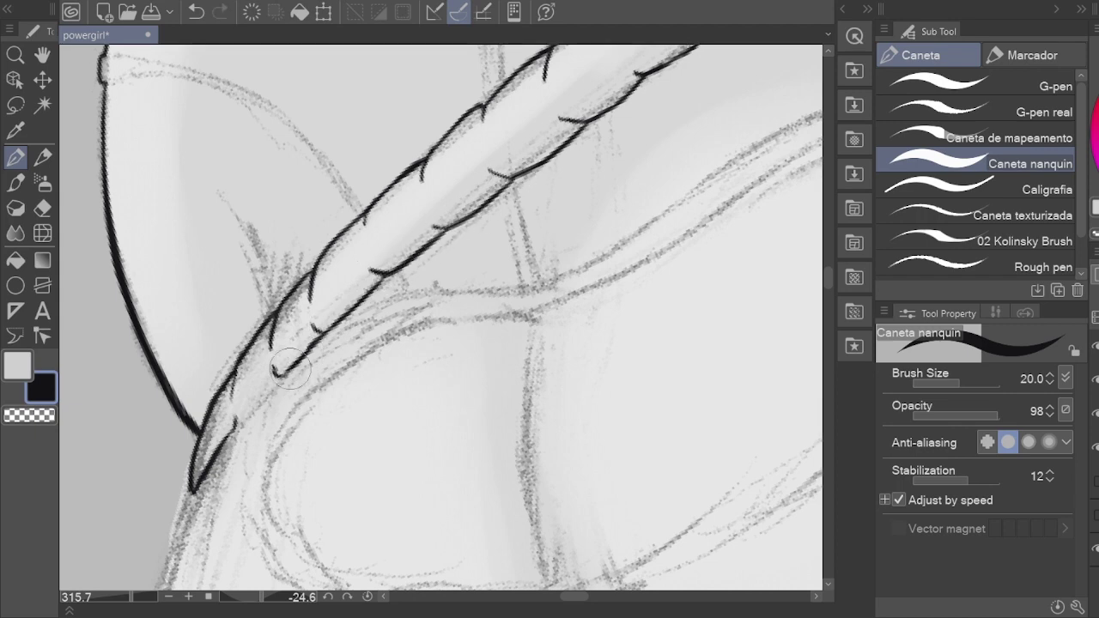
pyautogui.moveTo(319, 329)
pyautogui.mouseDown()
pyautogui.moveTo(238, 445)
pyautogui.moveTo(274, 394)
pyautogui.mouseUp()
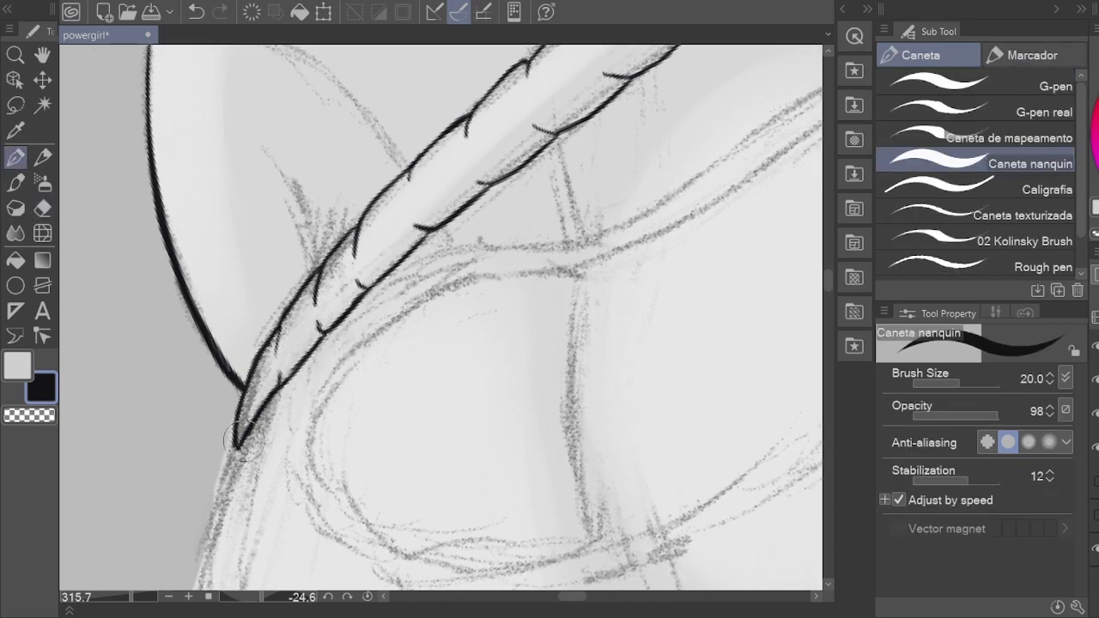
pyautogui.press('e')
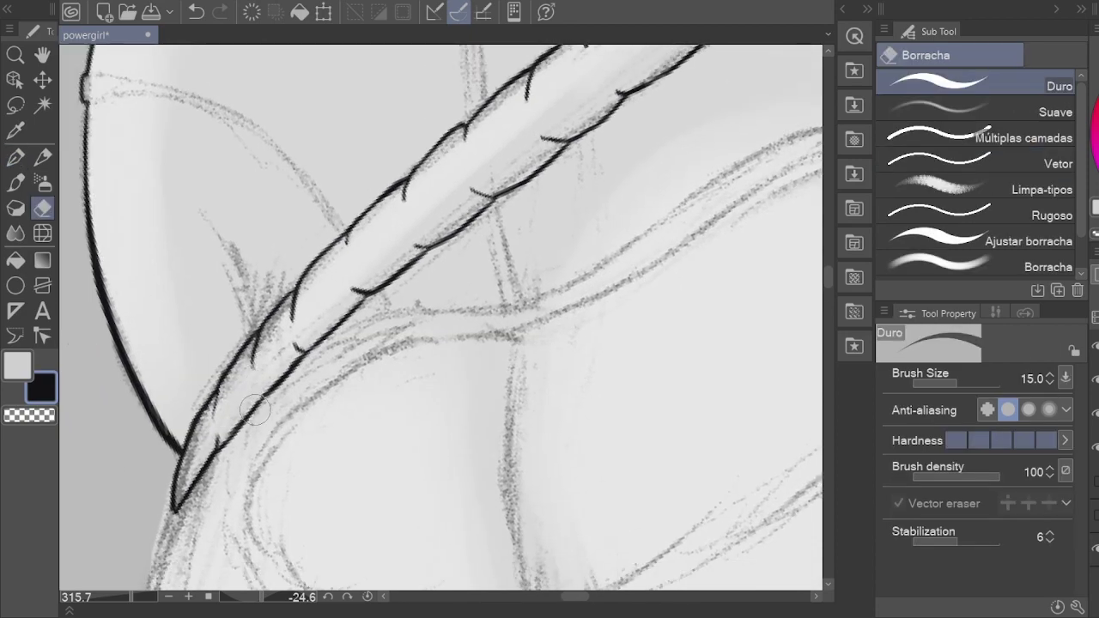
pyautogui.press('p')
pyautogui.scroll(-5, 256, 410)
pyautogui.scroll(6, 341, 332)
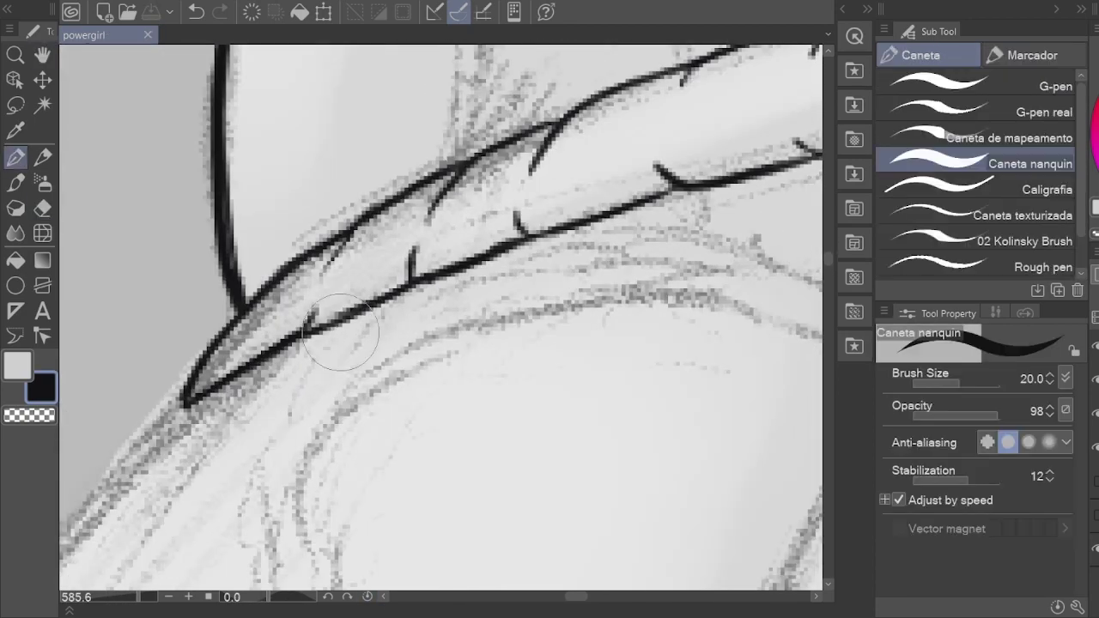
# Step: Ink curved cross lines joining the border's upper and lower edges in the narrow segments near the arm, erasing the old notches
pyautogui.moveTo(341, 332); pyautogui.dragTo(369, 210)
pyautogui.press('e')
pyautogui.moveTo(436, 258); pyautogui.dragTo(422, 289)
pyautogui.press('p')
pyautogui.moveTo(430, 206)
pyautogui.mouseDown()
pyautogui.moveTo(404, 322)
pyautogui.moveTo(431, 287)
pyautogui.moveTo(406, 327)
pyautogui.mouseUp()
pyautogui.press('e')
pyautogui.press('p')
pyautogui.moveTo(503, 191); pyautogui.dragTo(409, 225)
pyautogui.moveTo(481, 194); pyautogui.dragTo(457, 311)
pyautogui.press('e')
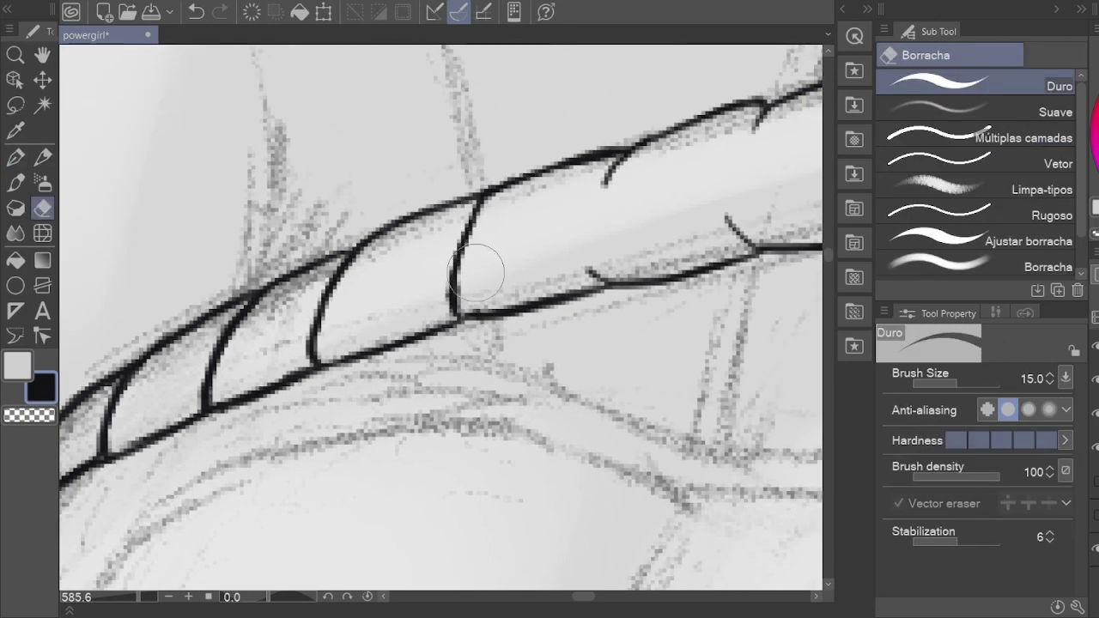
# Step: Clean the lower notches in the middle of the border and ink the curved cross lines dividing those segments
pyautogui.moveTo(477, 273); pyautogui.dragTo(511, 316)
pyautogui.press('p')
pyautogui.press('e')
pyautogui.moveTo(515, 378); pyautogui.dragTo(459, 365)
pyautogui.press('p')
pyautogui.moveTo(511, 227); pyautogui.dragTo(479, 365)
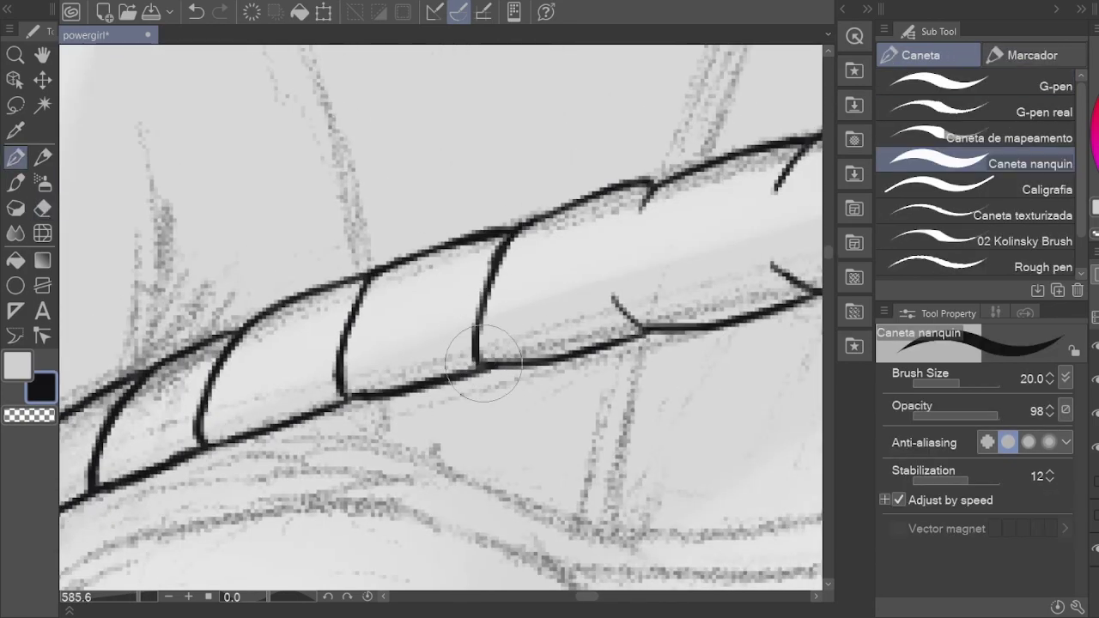
pyautogui.scroll(-5, 483, 365)
pyautogui.scroll(5, 515, 257)
pyautogui.press('e')
pyautogui.press('p')
pyautogui.moveTo(515, 197); pyautogui.dragTo(505, 391)
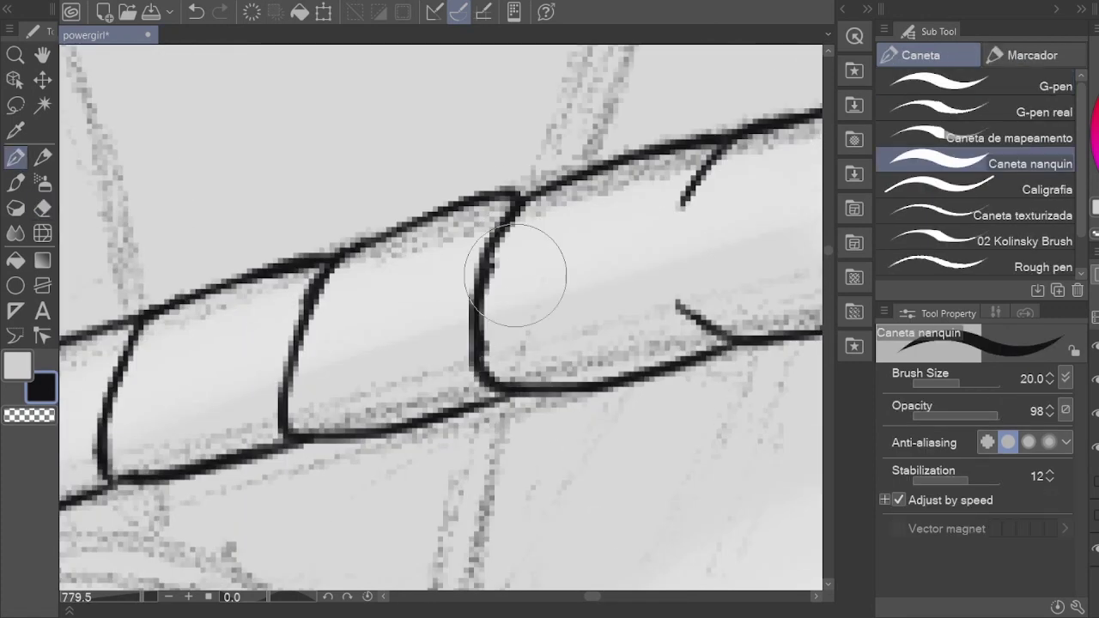
# Step: Erase the mismatched notches on the lower edge toward the brooch and ink rounded cross lines that meet both border edges
pyautogui.press('e')
pyautogui.moveTo(515, 275)
pyautogui.mouseDown()
pyautogui.moveTo(508, 322)
pyautogui.moveTo(561, 331)
pyautogui.moveTo(258, 454)
pyautogui.moveTo(362, 268)
pyautogui.mouseUp()
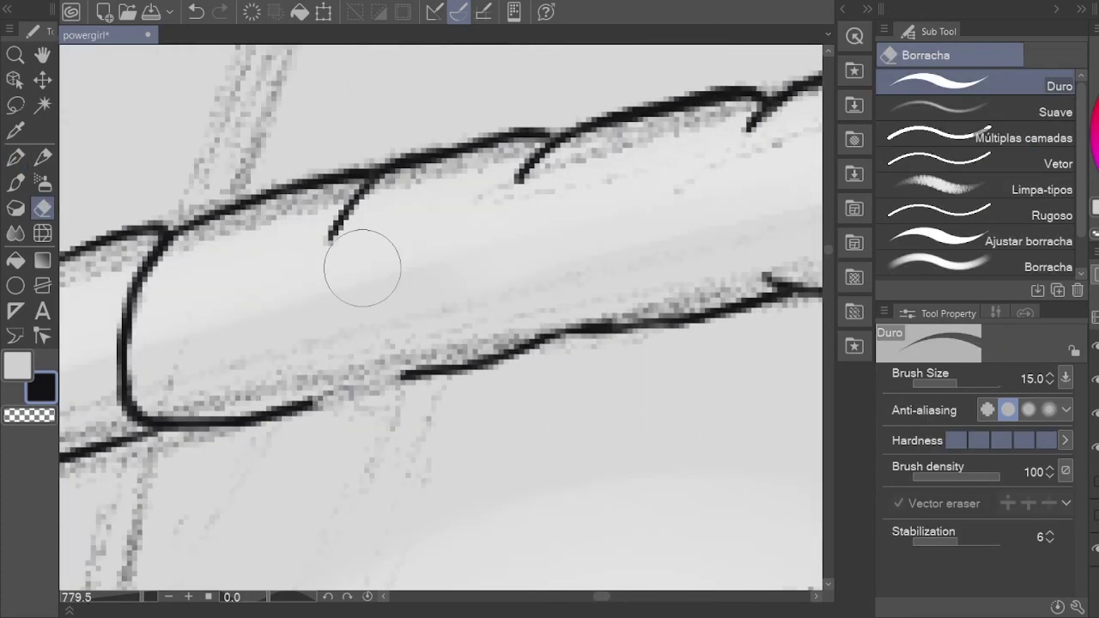
pyautogui.press('p')
pyautogui.moveTo(340, 219); pyautogui.dragTo(324, 378)
pyautogui.moveTo(516, 171)
pyautogui.mouseDown()
pyautogui.moveTo(503, 216)
pyautogui.moveTo(549, 378)
pyautogui.mouseUp()
pyautogui.press('e')
pyautogui.moveTo(613, 307); pyautogui.dragTo(450, 391)
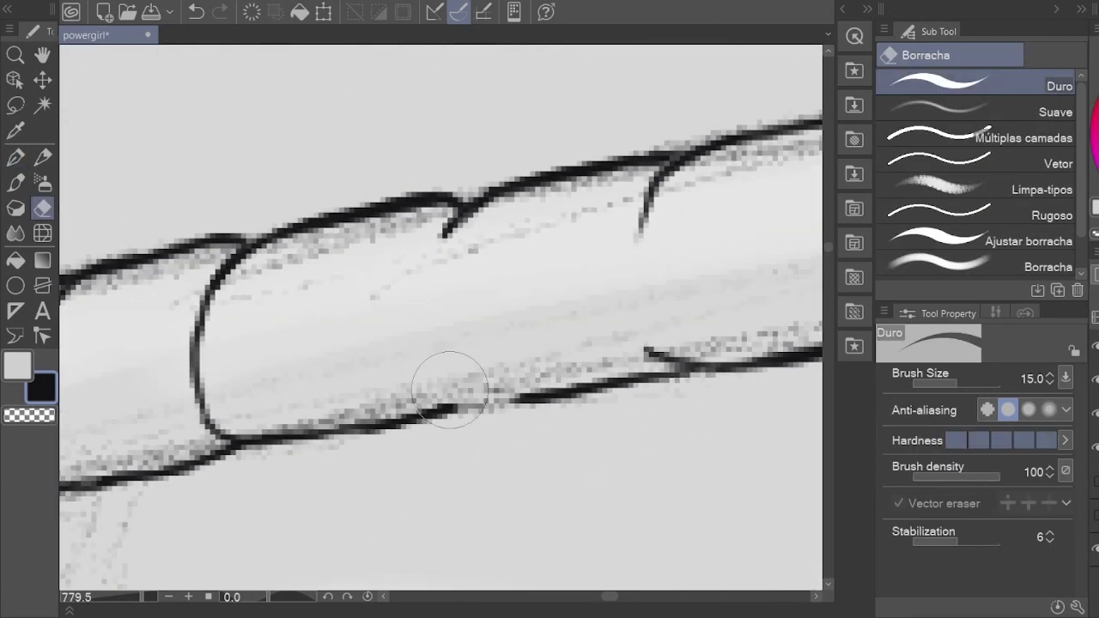
pyautogui.press('p')
pyautogui.moveTo(486, 182); pyautogui.dragTo(411, 402)
pyautogui.moveTo(483, 240); pyautogui.dragTo(466, 270)
pyautogui.press('e')
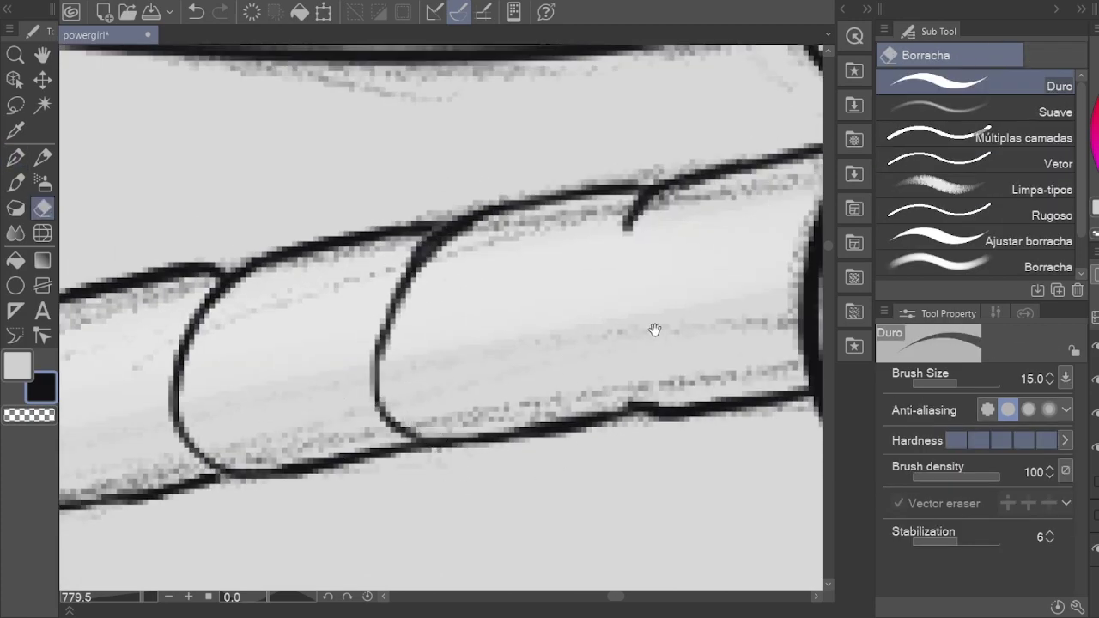
# Step: Ink the last curved cross line of the border beside the brooch and save the drawing
pyautogui.moveTo(655, 329); pyautogui.dragTo(456, 266)
pyautogui.press('p')
pyautogui.scroll(-5, 366, 309)
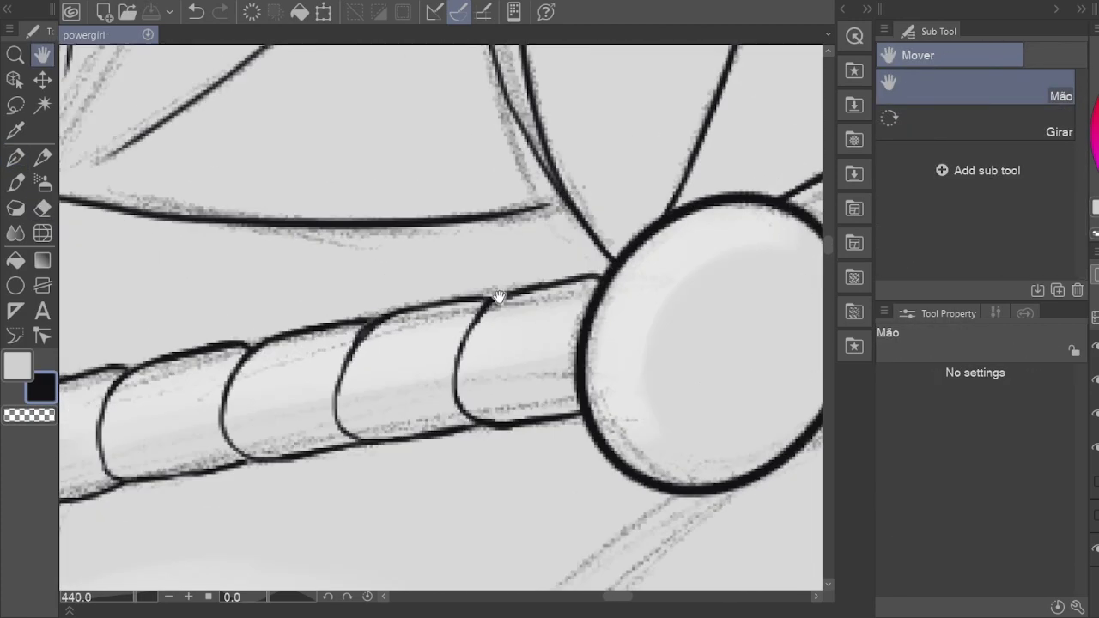
pyautogui.scroll(5, 433, 324)
pyautogui.hotkey('ctrl', 's')
pyautogui.press('e')
pyautogui.scroll(-5, 378, 361)
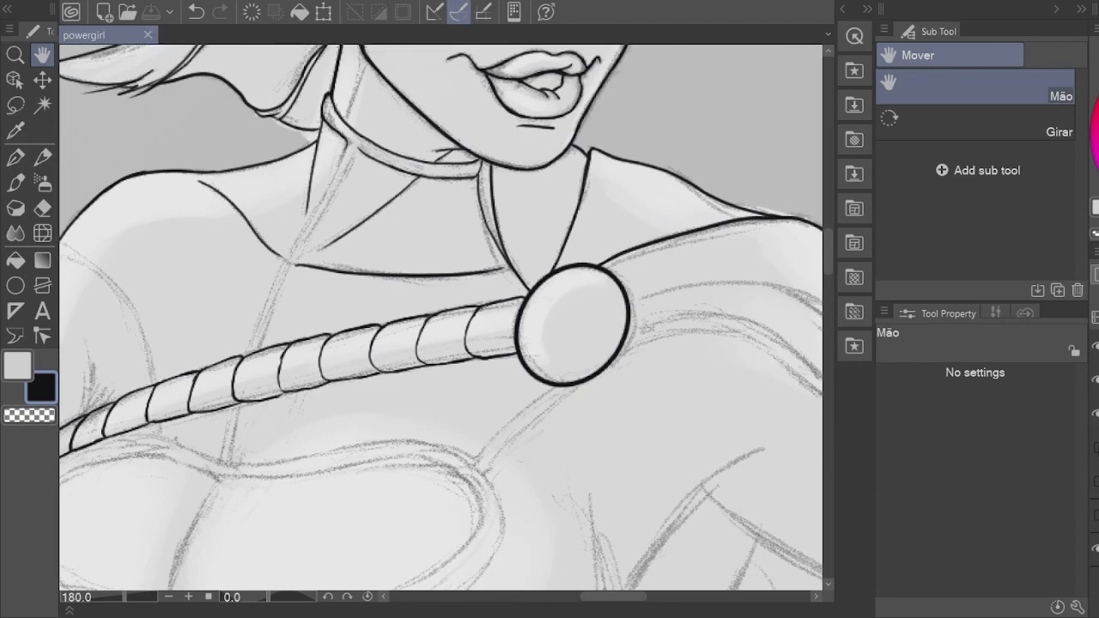
# Step: Hide the sketch, clean up the joints and stray marks along the border's segments, and save the drawing
pyautogui.scroll(5, 449, 383)
pyautogui.press('p')
pyautogui.scroll(-2, 510, 393)
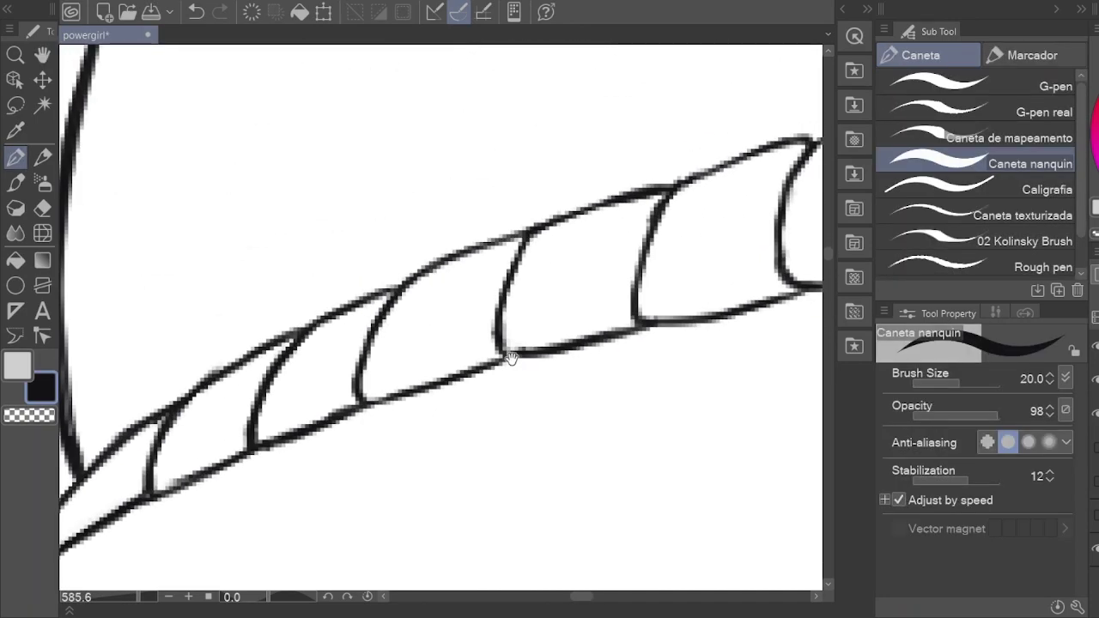
pyautogui.scroll(2, 564, 319)
pyautogui.scroll(-2, 559, 343)
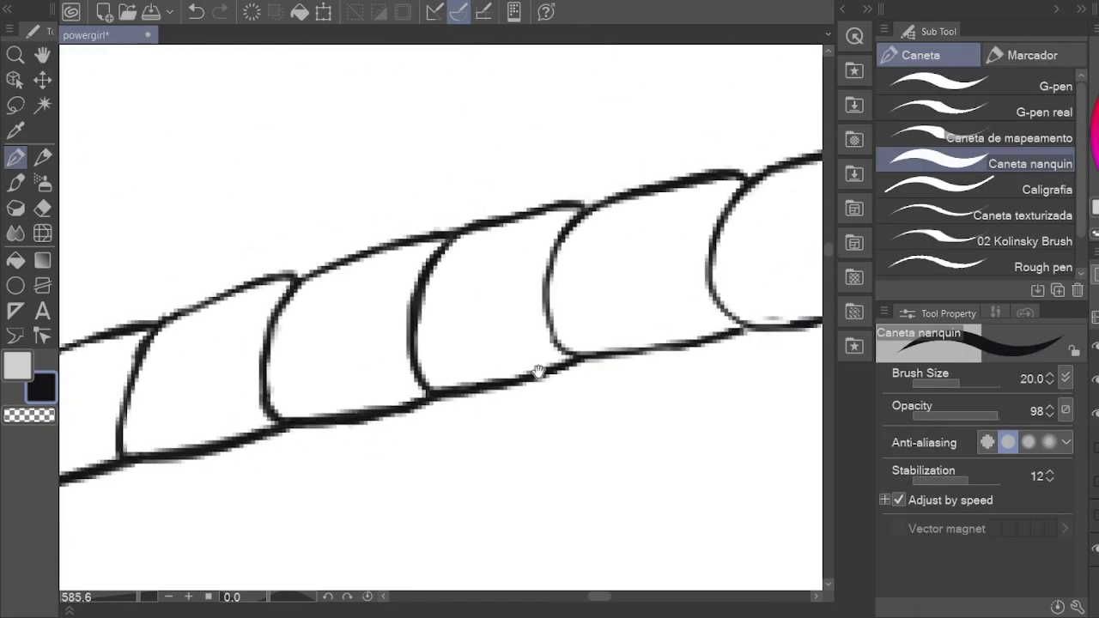
pyautogui.scroll(2, 421, 410)
pyautogui.press('e')
pyautogui.moveTo(600, 375)
pyautogui.mouseDown()
pyautogui.moveTo(318, 429)
pyautogui.moveTo(422, 442)
pyautogui.moveTo(364, 441)
pyautogui.mouseUp()
pyautogui.press('p')
pyautogui.press('e')
pyautogui.press('h')
pyautogui.scroll(-8, 403, 415)
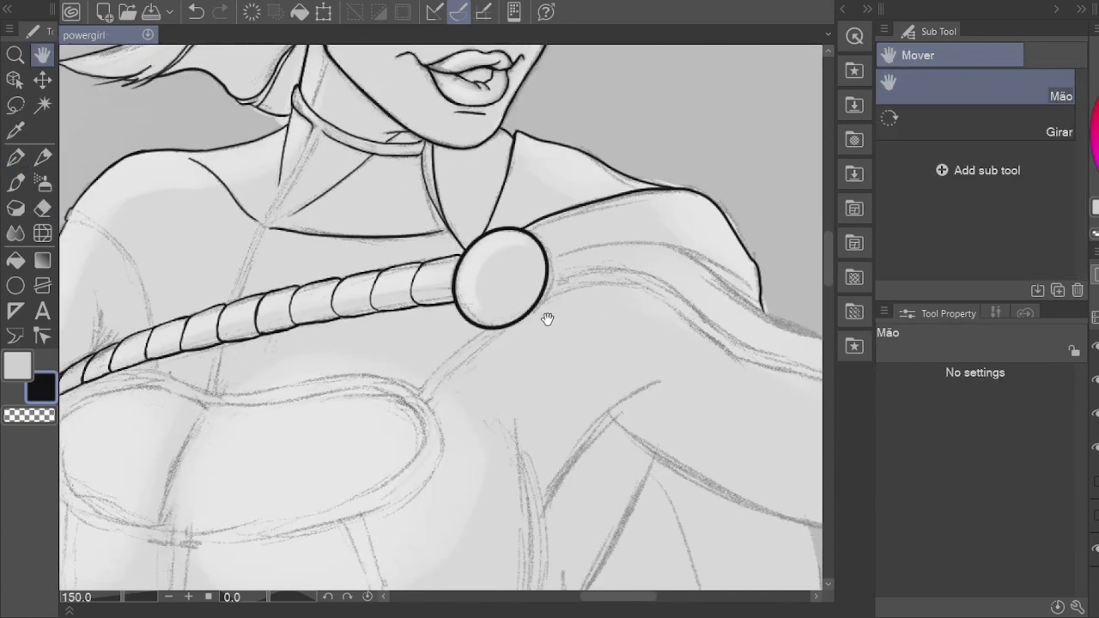
# Step: Inspect the whole border against plain white and retouch uneven joints between its segments
pyautogui.scroll(7, 450, 264)
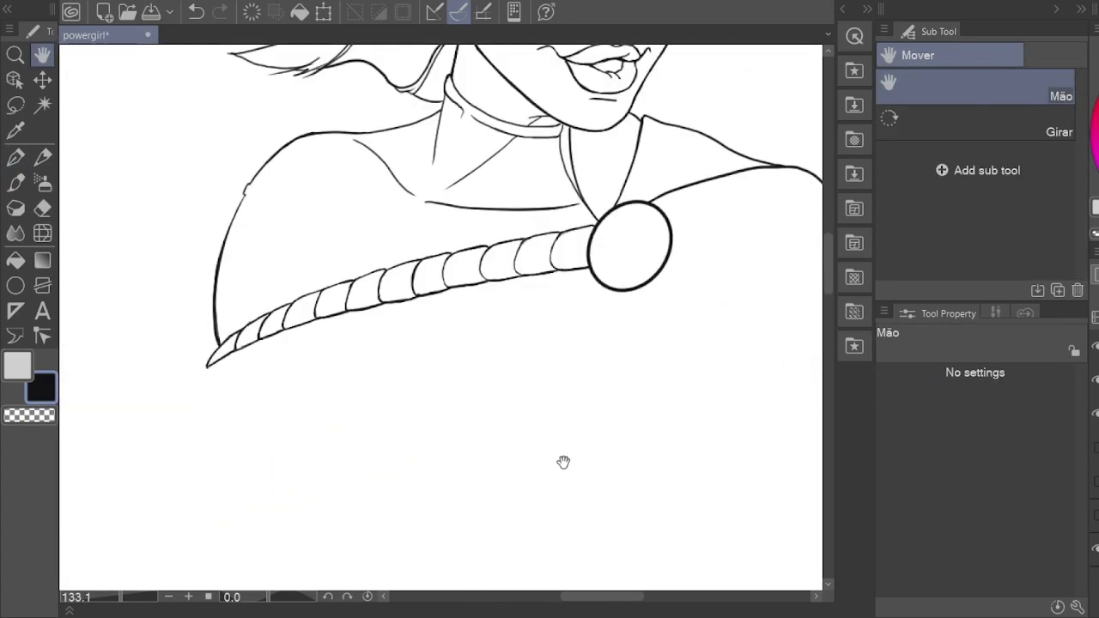
pyautogui.scroll(1, 387, 417)
pyautogui.press('e')
pyautogui.press('h')
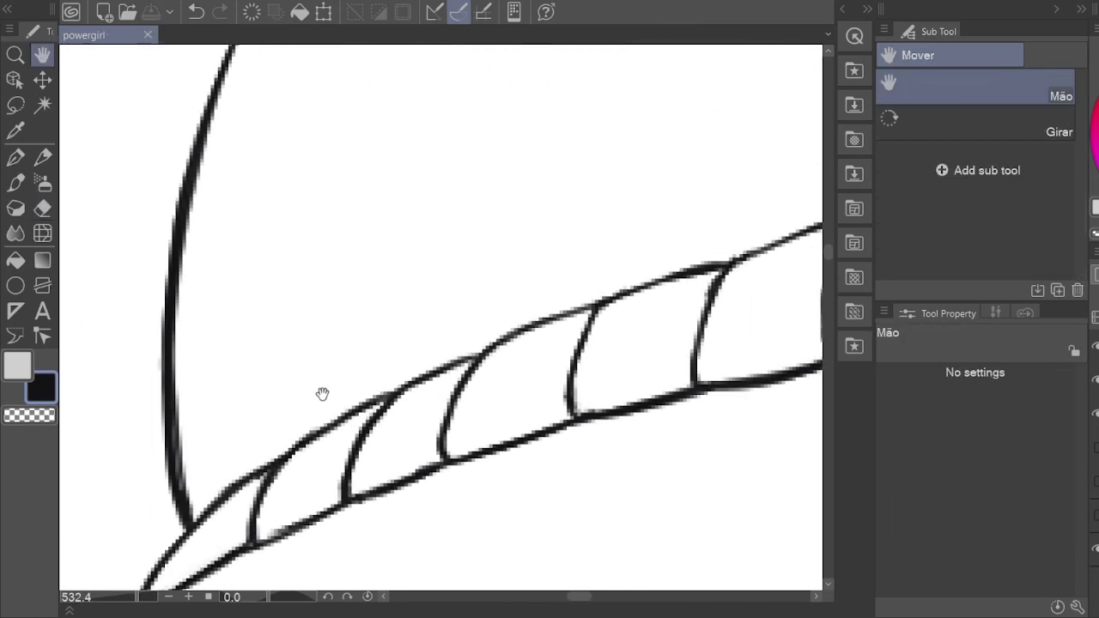
pyautogui.moveTo(677, 323); pyautogui.dragTo(466, 381)
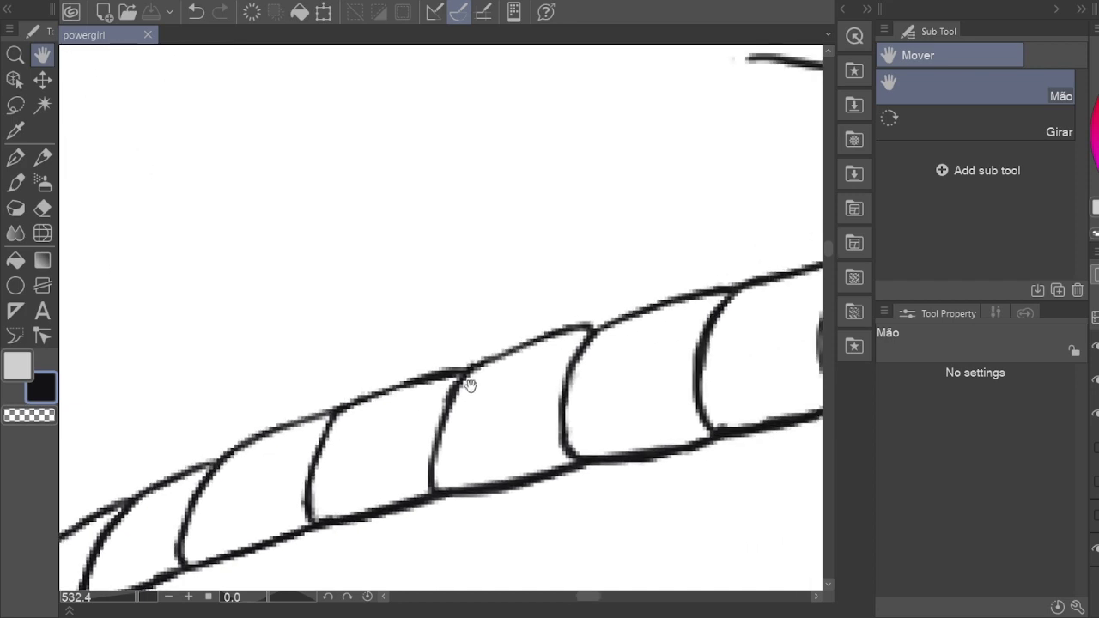
pyautogui.scroll(2, 486, 348)
pyautogui.press('p')
pyautogui.press('e')
pyautogui.scroll(-5, 540, 344)
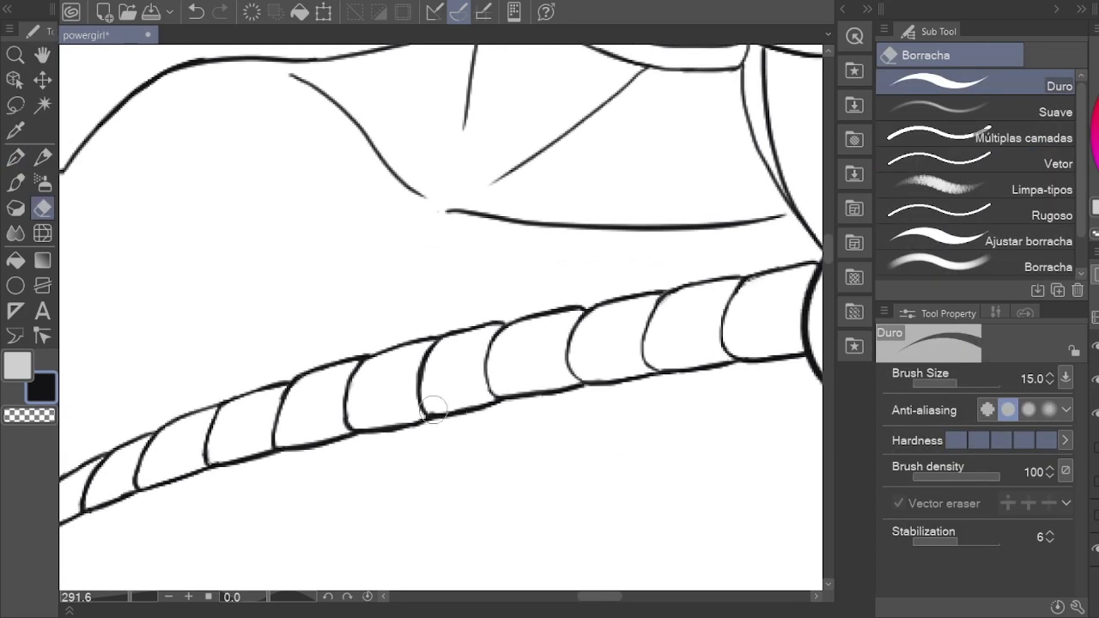
# Step: Thicken the thin stretches of the border's upper edge toward the near arm, show the sketch again, and save the drawing
pyautogui.hscroll(3, 433, 410)
pyautogui.scroll(1, 434, 411)
pyautogui.scroll(1, 550, 339)
pyautogui.press('p')
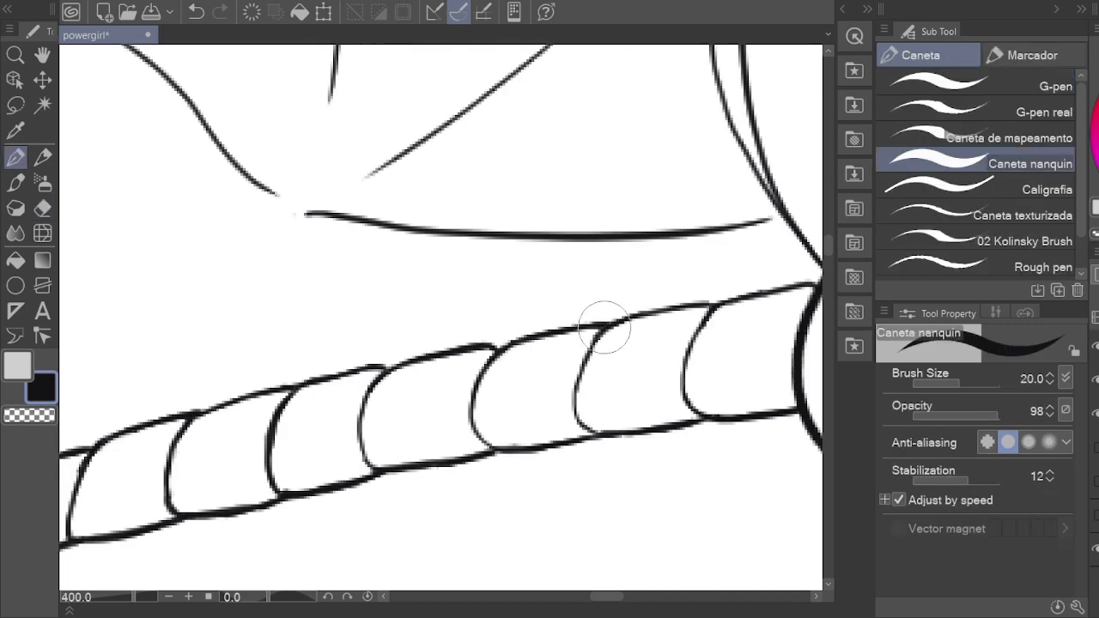
pyautogui.scroll(1, 480, 361)
pyautogui.hscroll(-3, 617, 349)
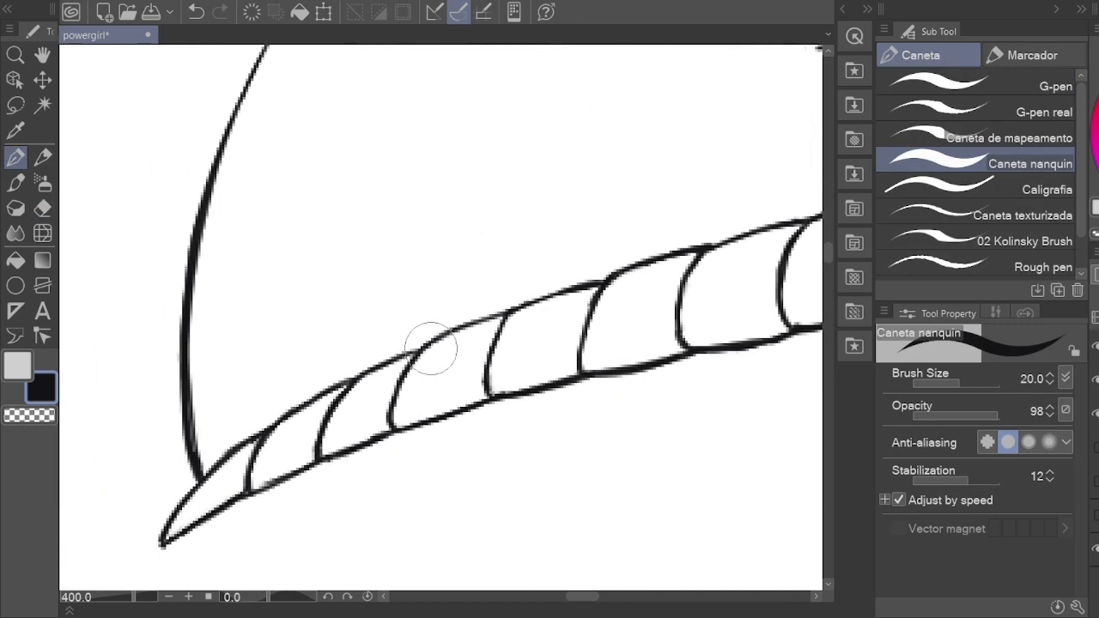
pyautogui.hscroll(-2, 427, 343)
pyautogui.scroll(-1, 431, 347)
pyautogui.scroll(-5, 438, 341)
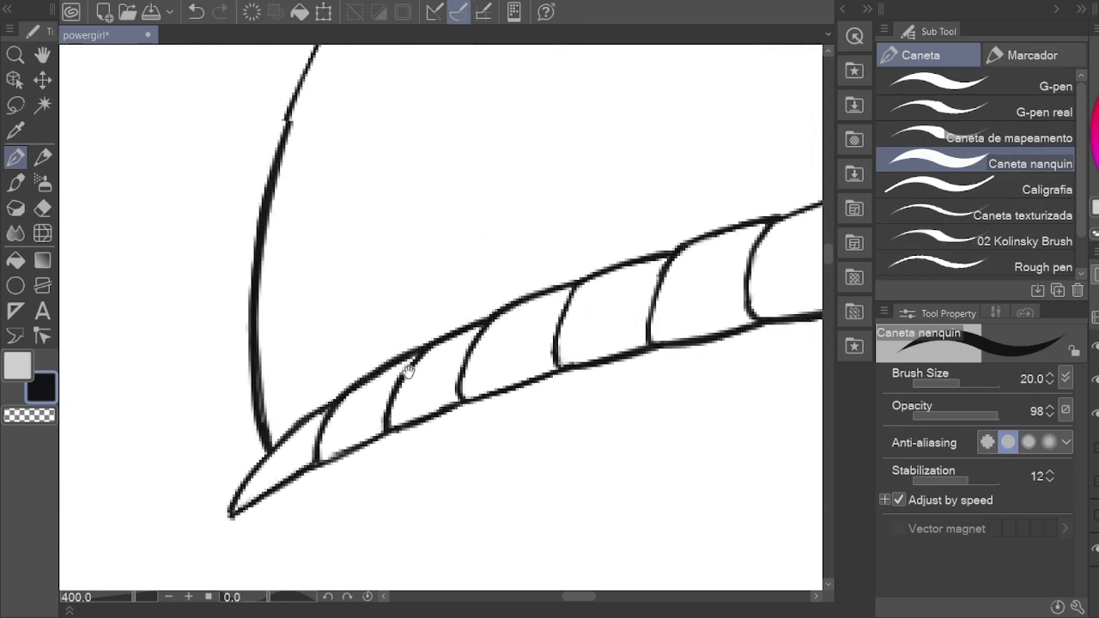
pyautogui.press('h')
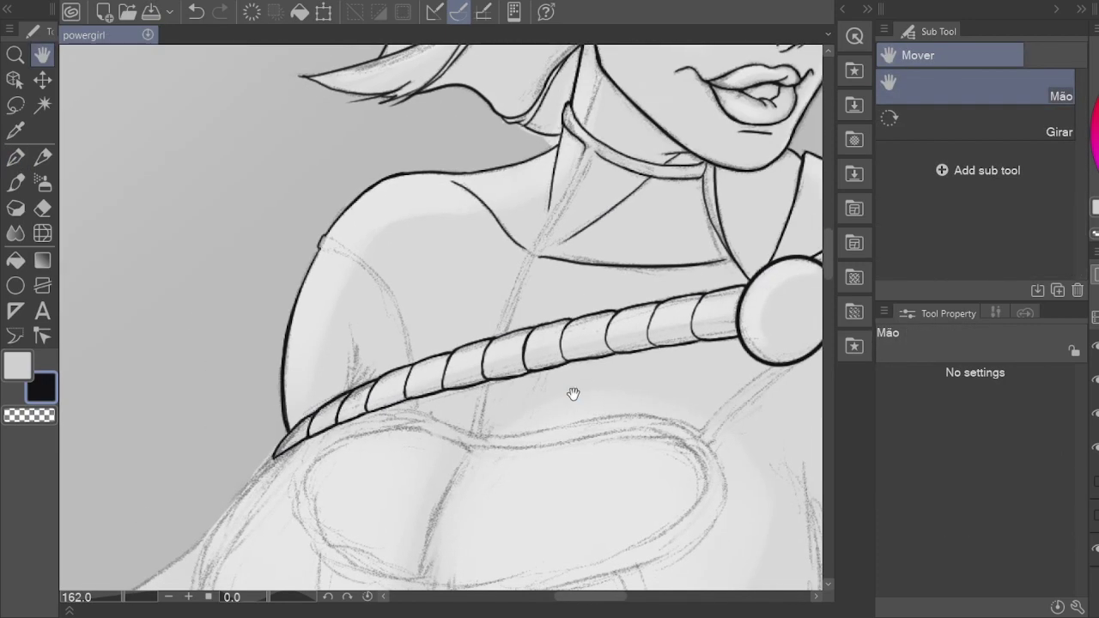
# Step: Ink the two parallel lines of the suit's seam from the choker down to the cape's border
pyautogui.scroll(-4, 444, 483)
pyautogui.scroll(5, 395, 318)
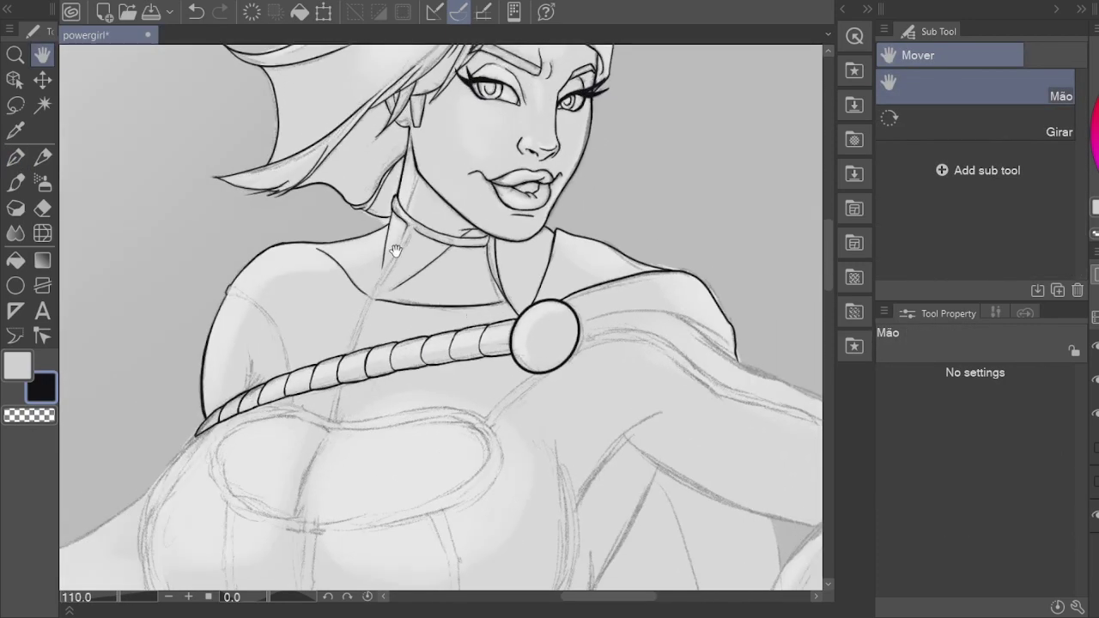
pyautogui.scroll(4, 435, 317)
pyautogui.press('e')
pyautogui.press('p')
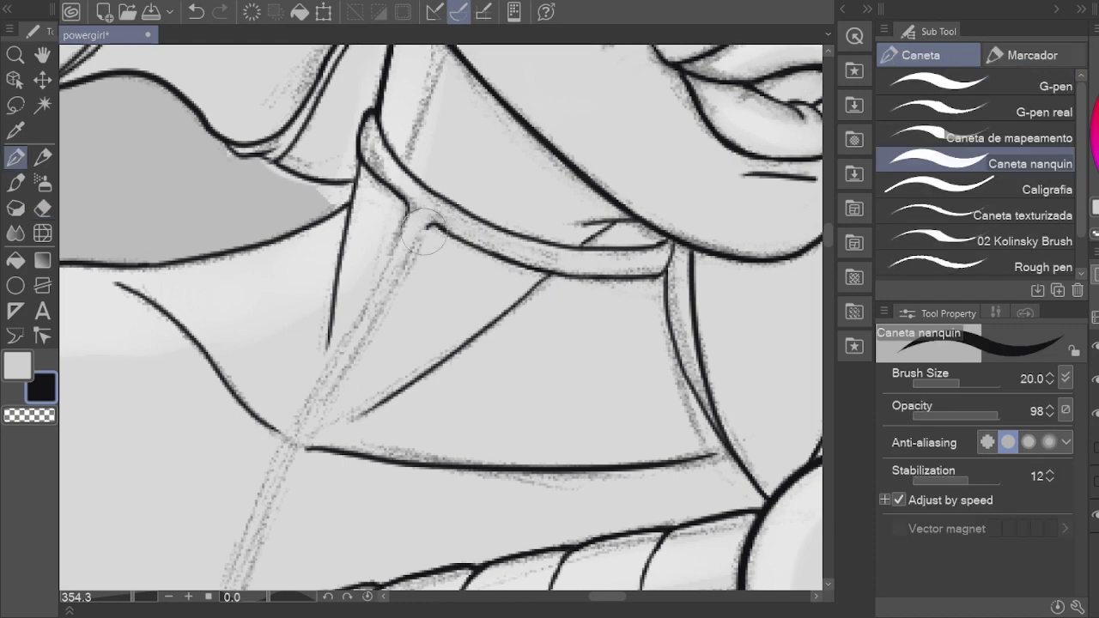
pyautogui.moveTo(411, 254)
pyautogui.mouseDown()
pyautogui.moveTo(429, 172)
pyautogui.moveTo(312, 373)
pyautogui.mouseUp()
pyautogui.moveTo(322, 287); pyautogui.dragTo(262, 433)
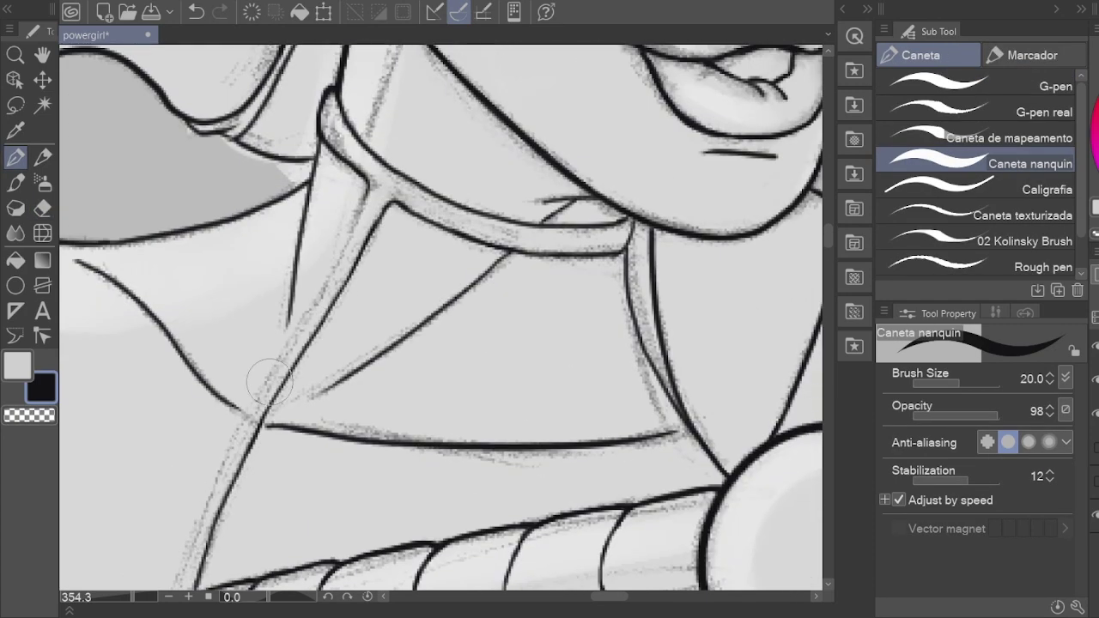
pyautogui.moveTo(367, 183); pyautogui.dragTo(287, 365)
pyautogui.moveTo(250, 441); pyautogui.dragTo(323, 218)
# Step: Clean up the seam's crossing with the collar lines and ink its two parallel lines below the cape's border, down to the chest opening
pyautogui.press('e')
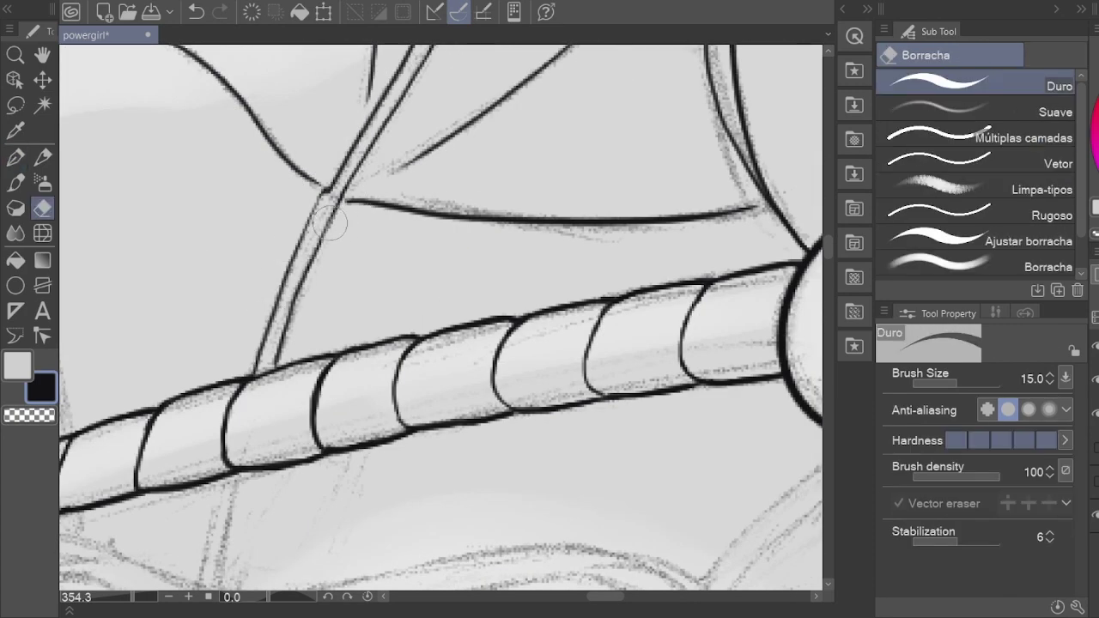
pyautogui.press('p')
pyautogui.moveTo(290, 311); pyautogui.dragTo(362, 124)
pyautogui.moveTo(296, 292); pyautogui.dragTo(273, 392)
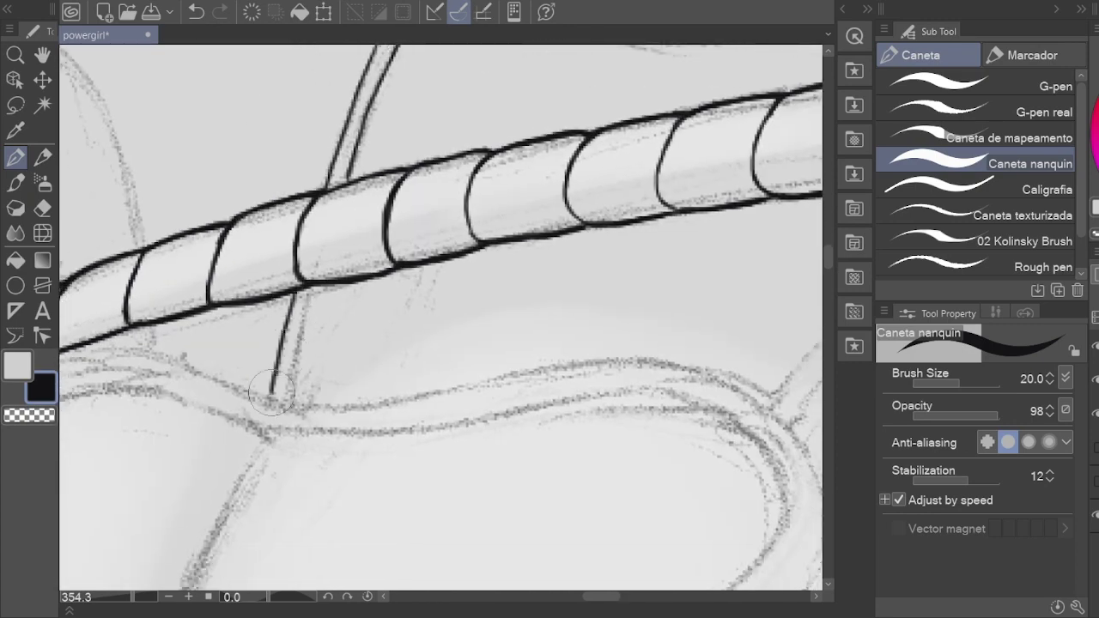
# Step: Ink the sleeve's curved double seam up to the cape's border, add the crease strokes beside it, and save the drawing
pyautogui.moveTo(296, 352)
pyautogui.mouseDown()
pyautogui.moveTo(319, 504)
pyautogui.moveTo(359, 337)
pyautogui.mouseUp()
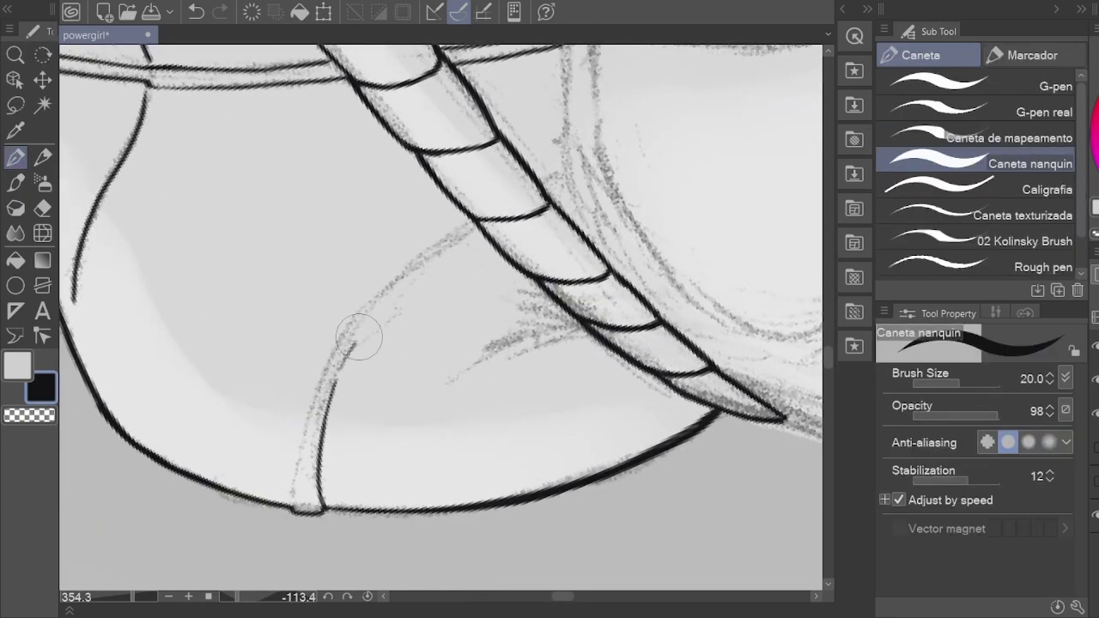
pyautogui.moveTo(455, 228)
pyautogui.mouseDown()
pyautogui.moveTo(387, 385)
pyautogui.moveTo(361, 344)
pyautogui.mouseUp()
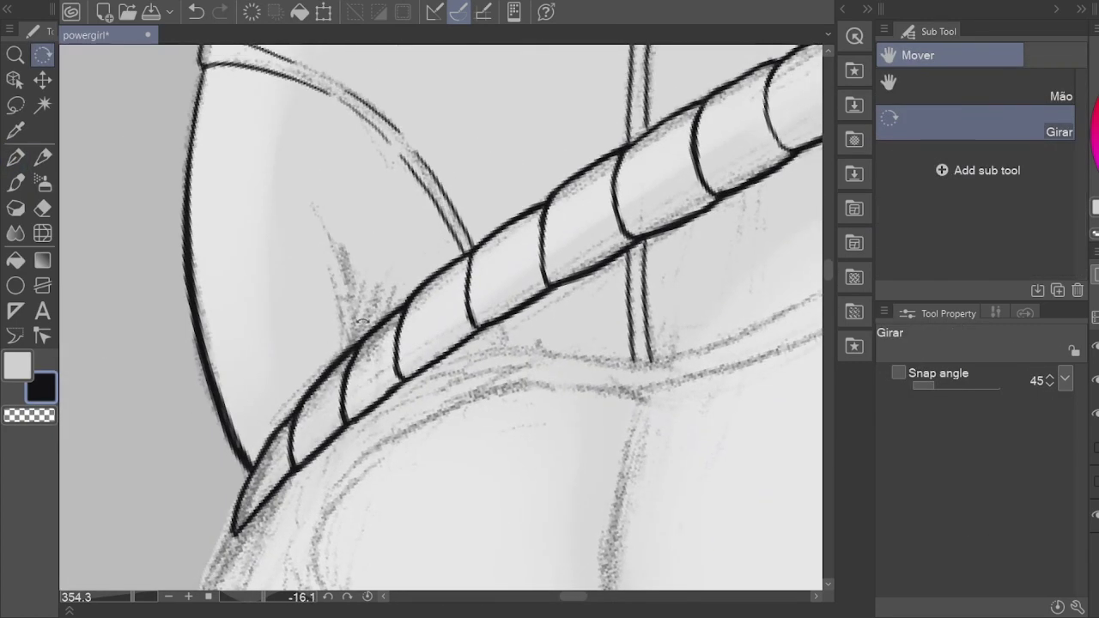
pyautogui.moveTo(341, 249); pyautogui.dragTo(348, 332)
pyautogui.scroll(-7, 346, 333)
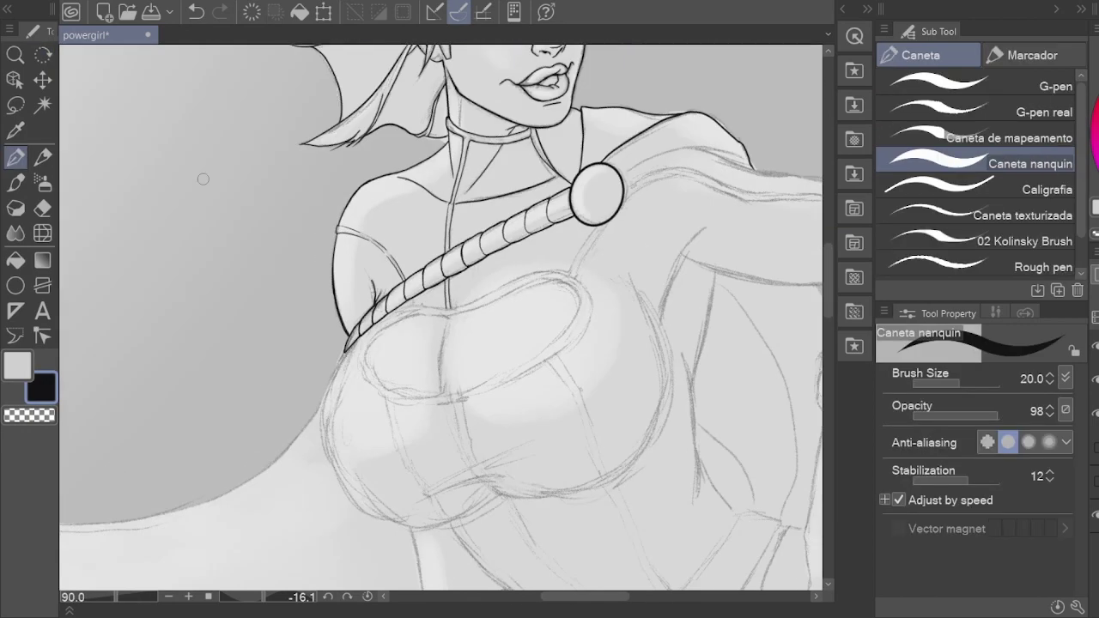
pyautogui.hotkey('ctrl', 's')
# Step: Ink the bust's outer contour from the border's pointed tip around the side, joining the strokes into one smooth curve
pyautogui.click(368, 596)
pyautogui.scroll(5, 400, 312)
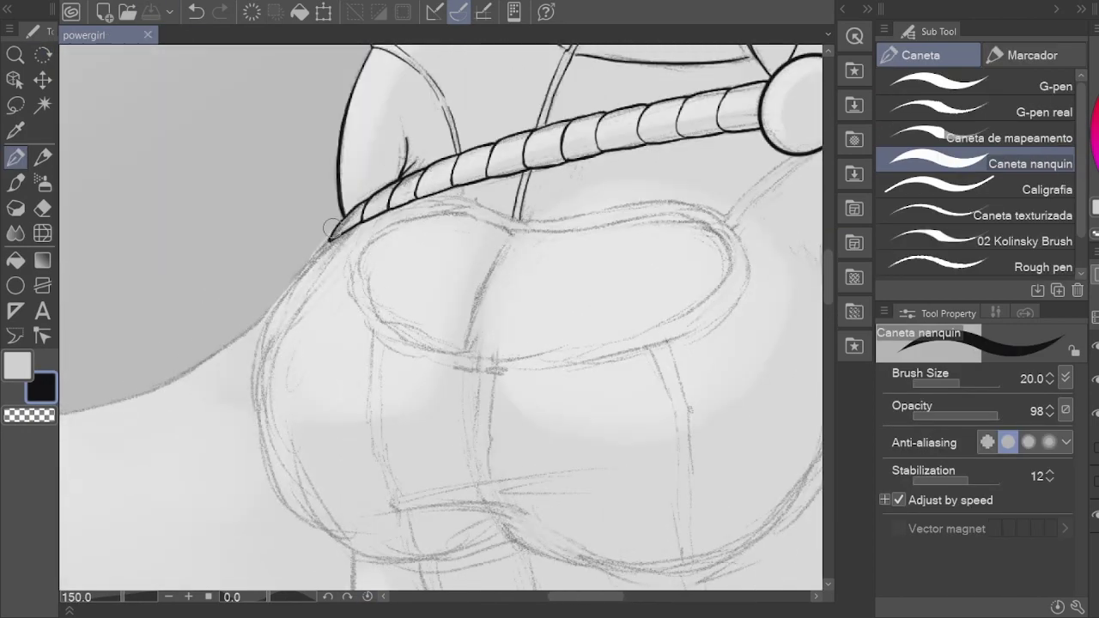
pyautogui.moveTo(368, 100); pyautogui.dragTo(319, 152)
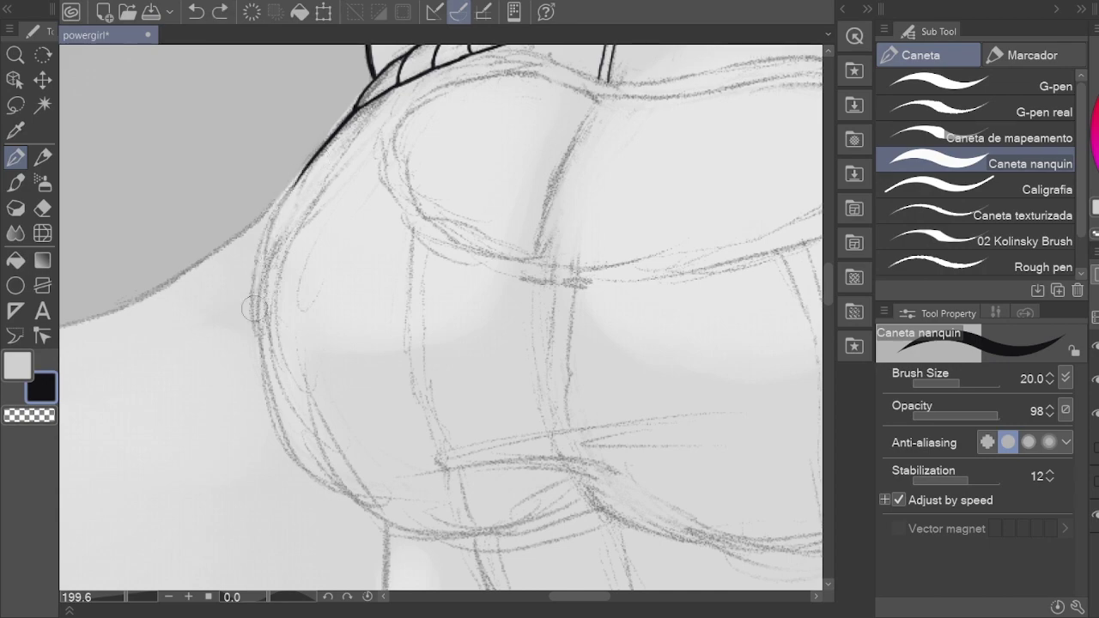
pyautogui.scroll(-1, 271, 269)
pyautogui.moveTo(179, 422); pyautogui.dragTo(242, 462)
pyautogui.moveTo(232, 360); pyautogui.dragTo(267, 442)
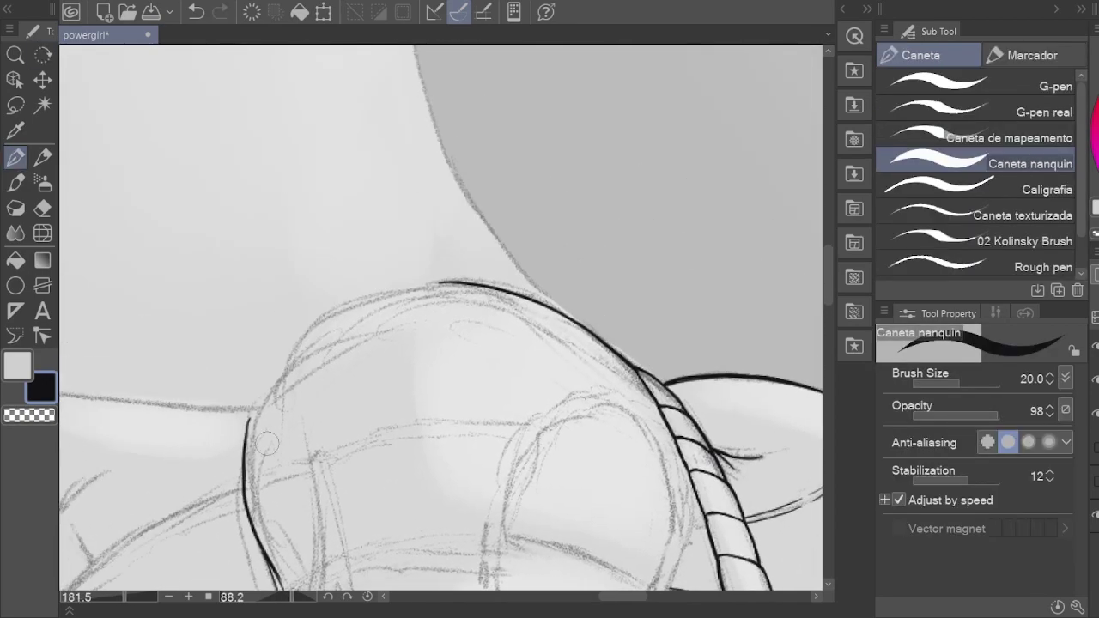
pyautogui.moveTo(326, 312); pyautogui.dragTo(315, 238)
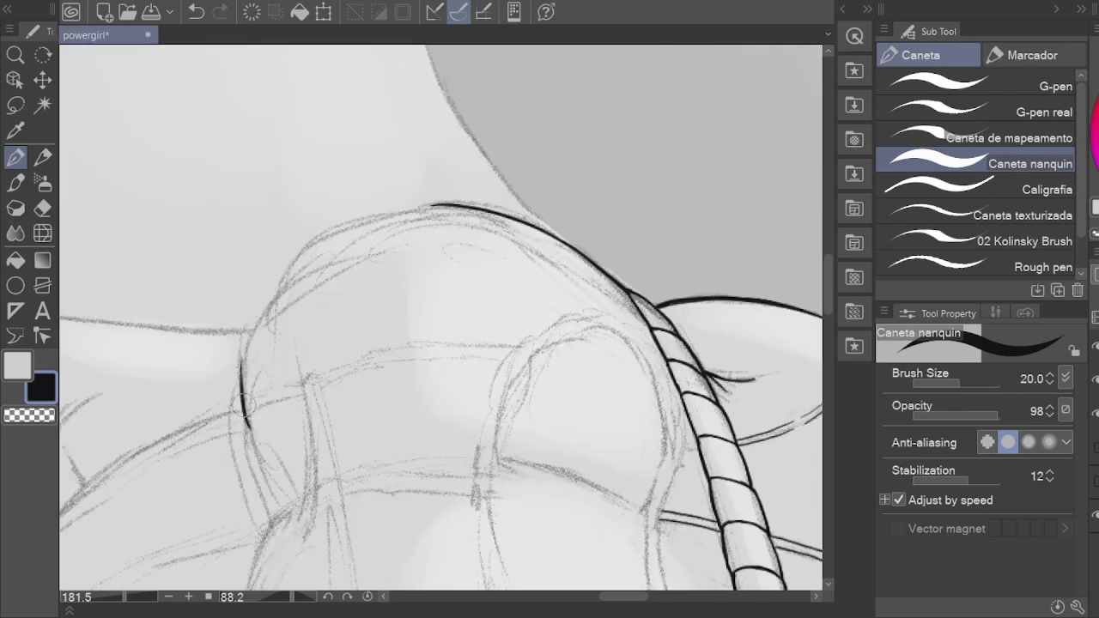
pyautogui.moveTo(254, 457); pyautogui.dragTo(267, 542)
pyautogui.scroll(3, 409, 321)
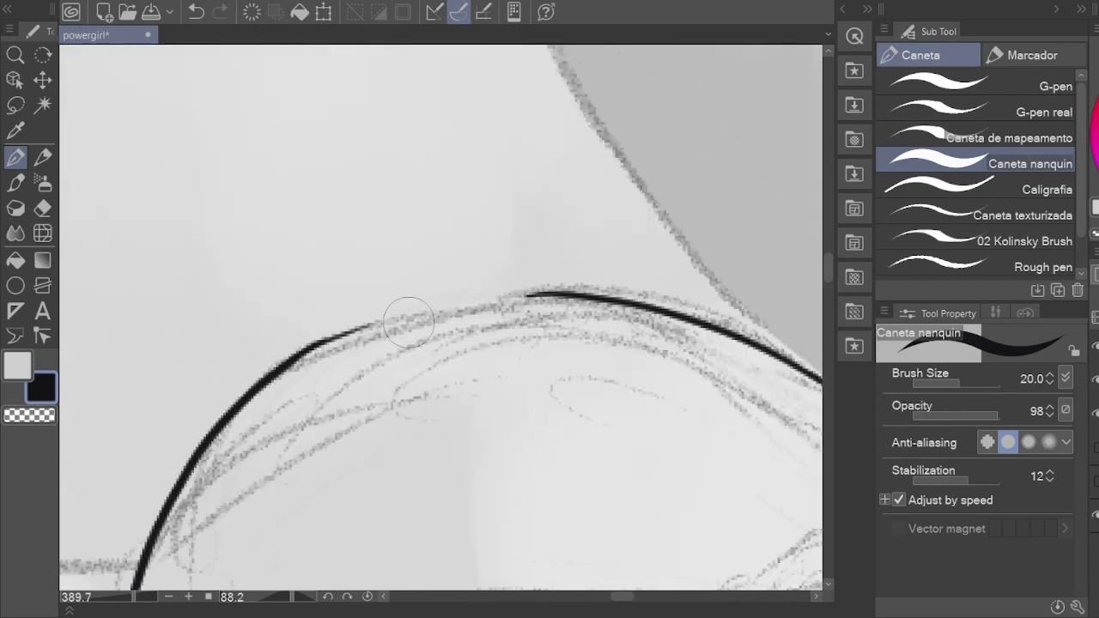
pyautogui.moveTo(525, 295)
pyautogui.mouseDown()
pyautogui.moveTo(264, 388)
pyautogui.moveTo(499, 295)
pyautogui.mouseUp()
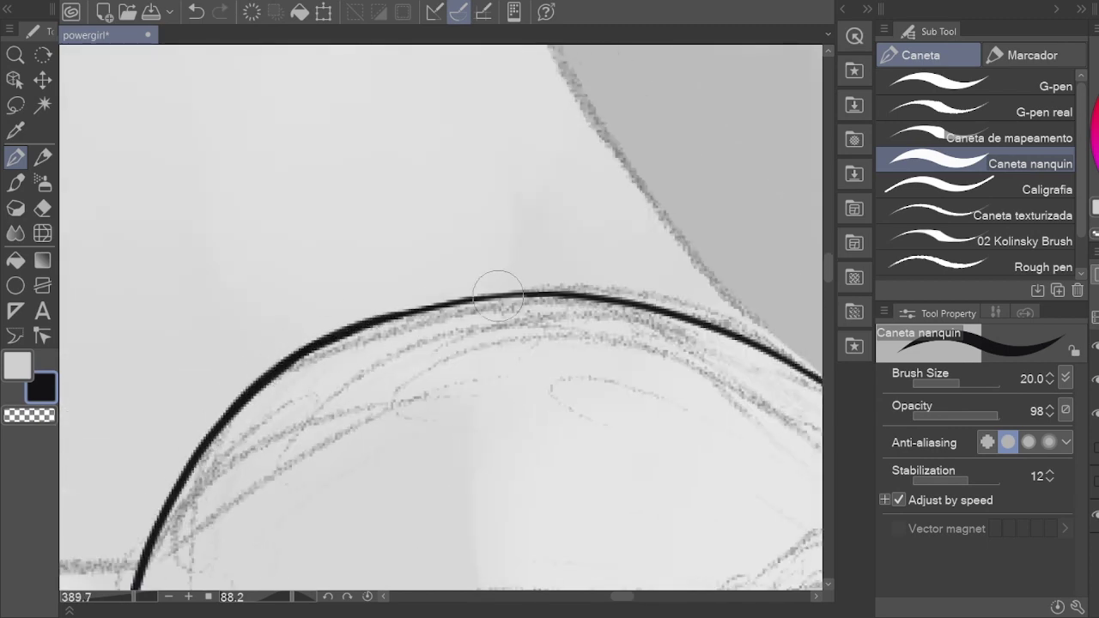
# Step: Extend the inked contour along the underside of the bust up to the center crease
pyautogui.press('h')
pyautogui.scroll(-5, 787, 314)
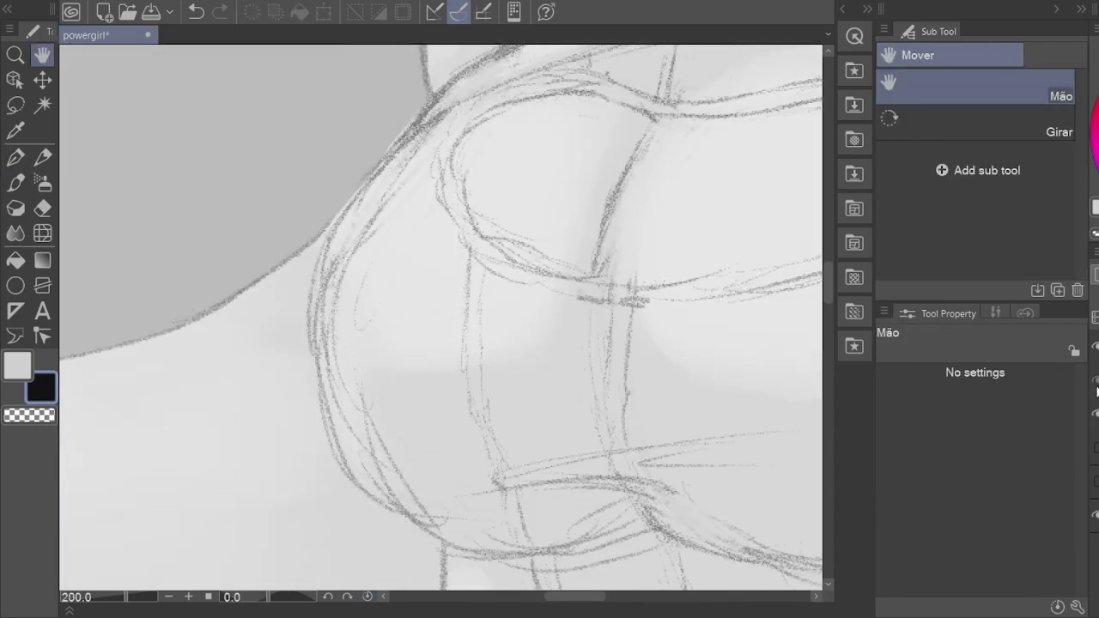
pyautogui.moveTo(576, 286); pyautogui.dragTo(686, 397)
pyautogui.scroll(5, 685, 397)
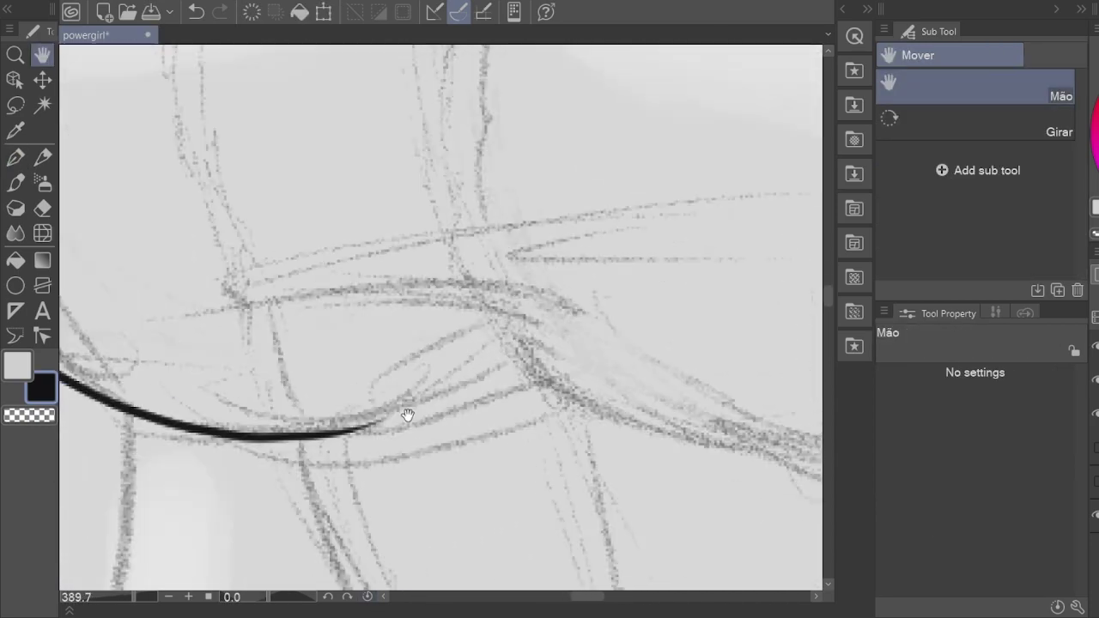
pyautogui.press('e')
pyautogui.press('p')
pyautogui.moveTo(269, 449); pyautogui.dragTo(429, 427)
pyautogui.scroll(-5, 577, 455)
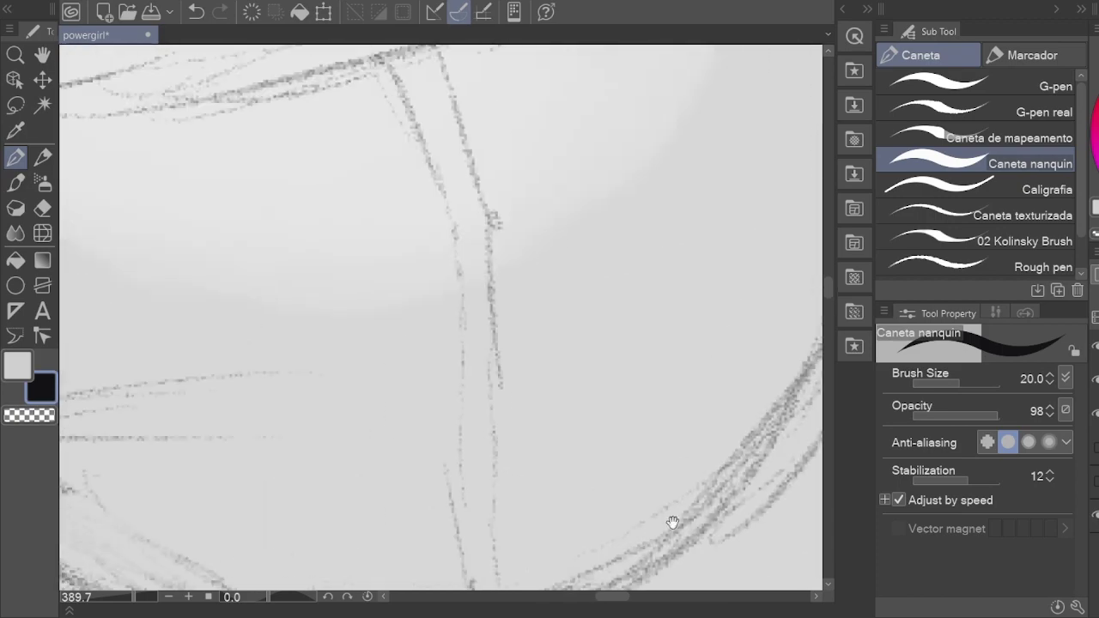
# Step: Ink the underside of the bust on the clasp side from the center crease outward, plus a short stroke at its upper end
pyautogui.press('h')
pyautogui.scroll(3, 589, 430)
pyautogui.moveTo(589, 430); pyautogui.dragTo(338, 498)
pyautogui.press('p')
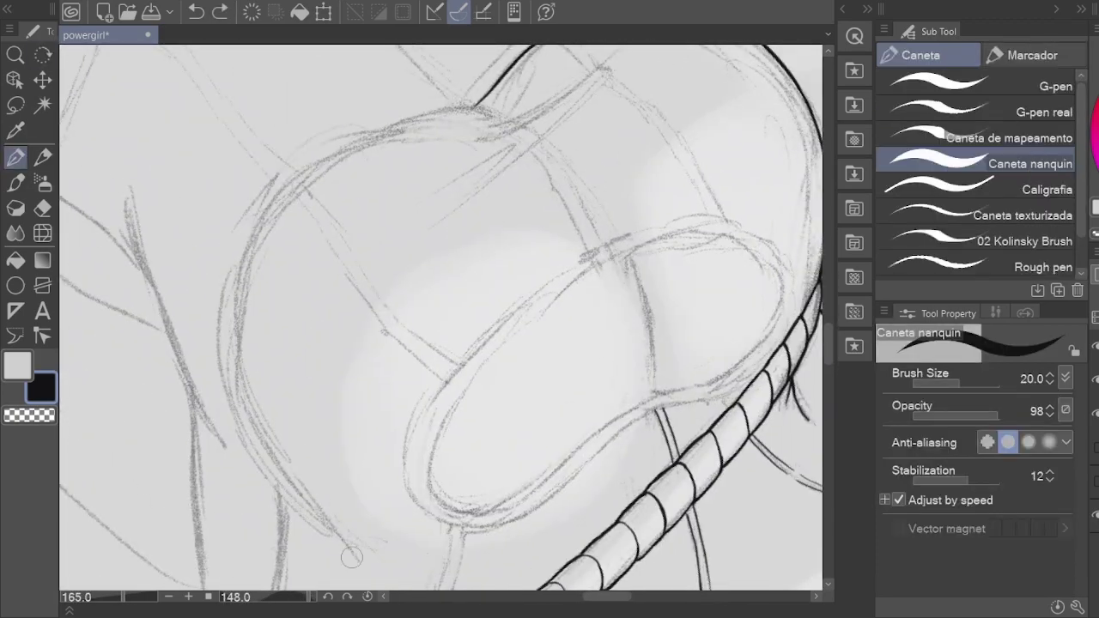
pyautogui.moveTo(246, 380); pyautogui.dragTo(306, 481)
pyautogui.moveTo(571, 216)
pyautogui.mouseDown()
pyautogui.moveTo(348, 387)
pyautogui.moveTo(355, 491)
pyautogui.moveTo(303, 434)
pyautogui.mouseUp()
pyautogui.hotkey('ctrl', 'z')
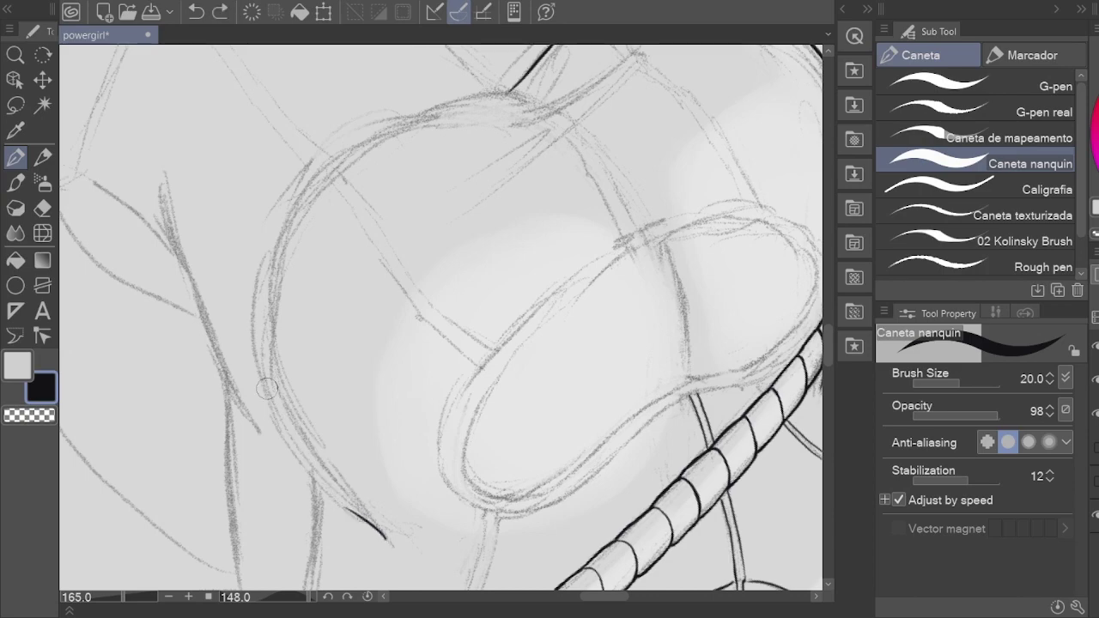
pyautogui.press('h')
pyautogui.moveTo(267, 389); pyautogui.dragTo(272, 341)
pyautogui.scroll(2, 306, 282)
pyautogui.press('p')
pyautogui.moveTo(325, 284); pyautogui.dragTo(601, 170)
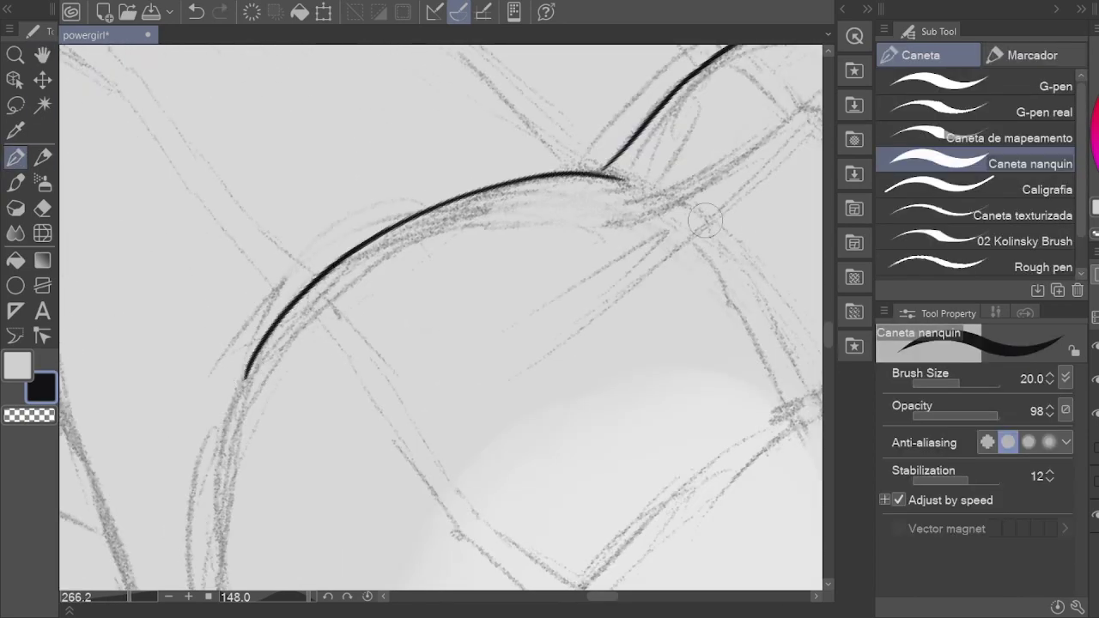
pyautogui.moveTo(430, 386)
pyautogui.mouseDown()
pyautogui.moveTo(558, 215)
pyautogui.moveTo(432, 343)
pyautogui.mouseUp()
pyautogui.moveTo(370, 43); pyautogui.dragTo(309, 481)
pyautogui.moveTo(430, 386); pyautogui.dragTo(558, 258)
pyautogui.moveTo(439, 562); pyautogui.dragTo(339, 489)
pyautogui.hotkey('ctrl', 'z')
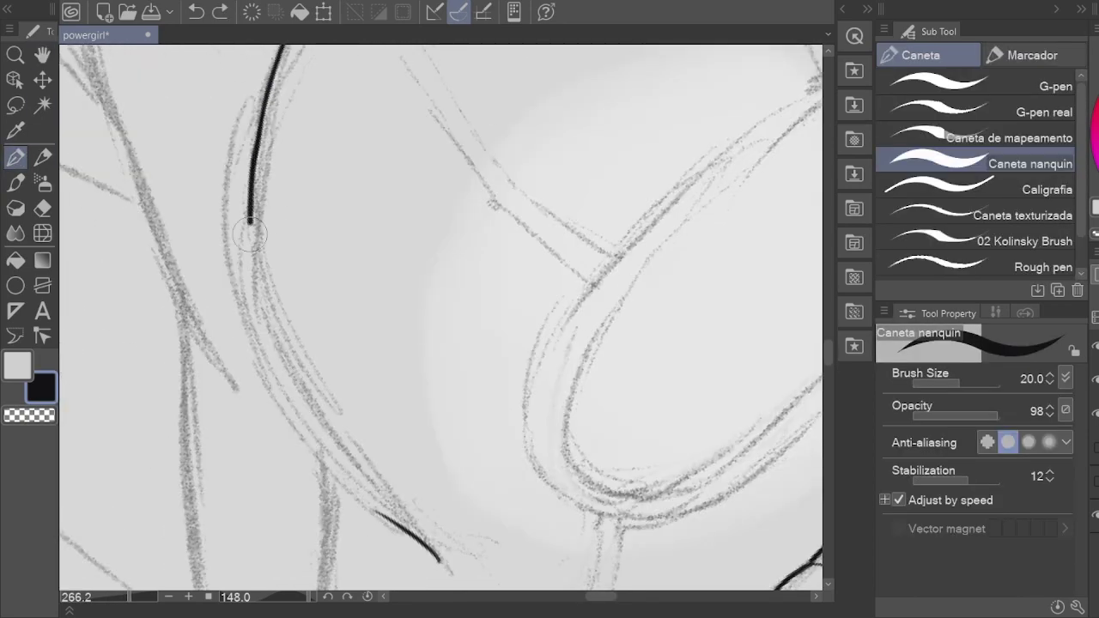
pyautogui.hotkey('ctrl', 'z')
pyautogui.moveTo(284, 48)
pyautogui.mouseDown()
pyautogui.moveTo(257, 361)
pyautogui.moveTo(266, 403)
pyautogui.moveTo(378, 515)
pyautogui.mouseUp()
pyautogui.hotkey('ctrl', 'z')
pyautogui.hotkey('ctrl', 'z')
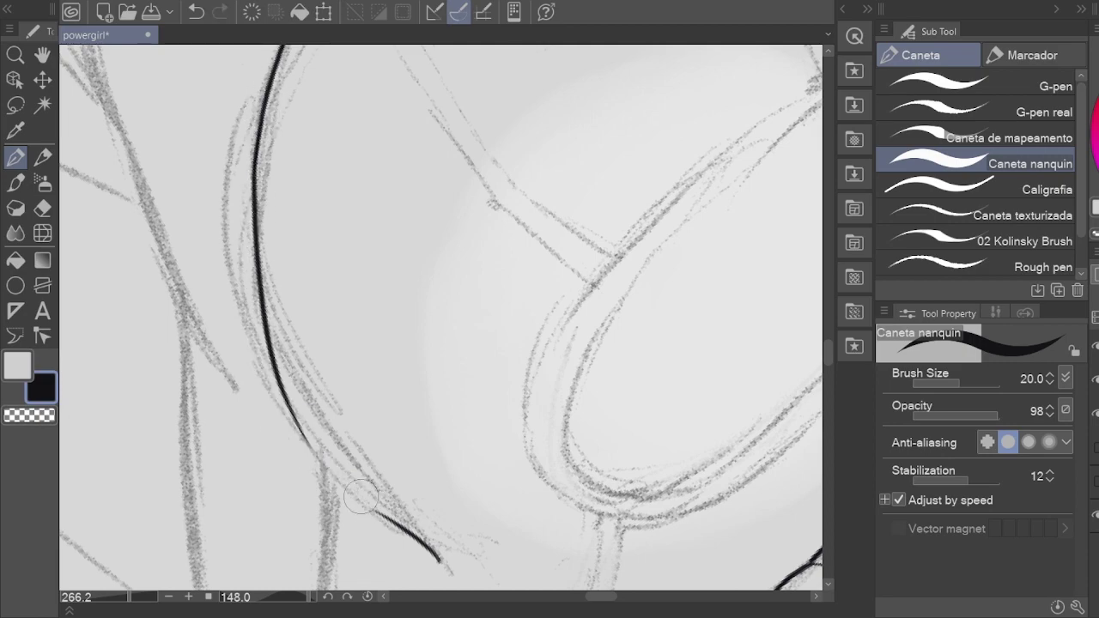
pyautogui.hotkey('ctrl', 'z')
# Step: Trim the underside stroke's end and ink the bust's outer side contour on the clasp side, up toward the armpit
pyautogui.scroll(-3, 461, 503)
pyautogui.press('r')
pyautogui.moveTo(515, 387)
pyautogui.mouseDown()
pyautogui.moveTo(589, 265)
pyautogui.moveTo(473, 255)
pyautogui.mouseUp()
pyautogui.scroll(2, 473, 255)
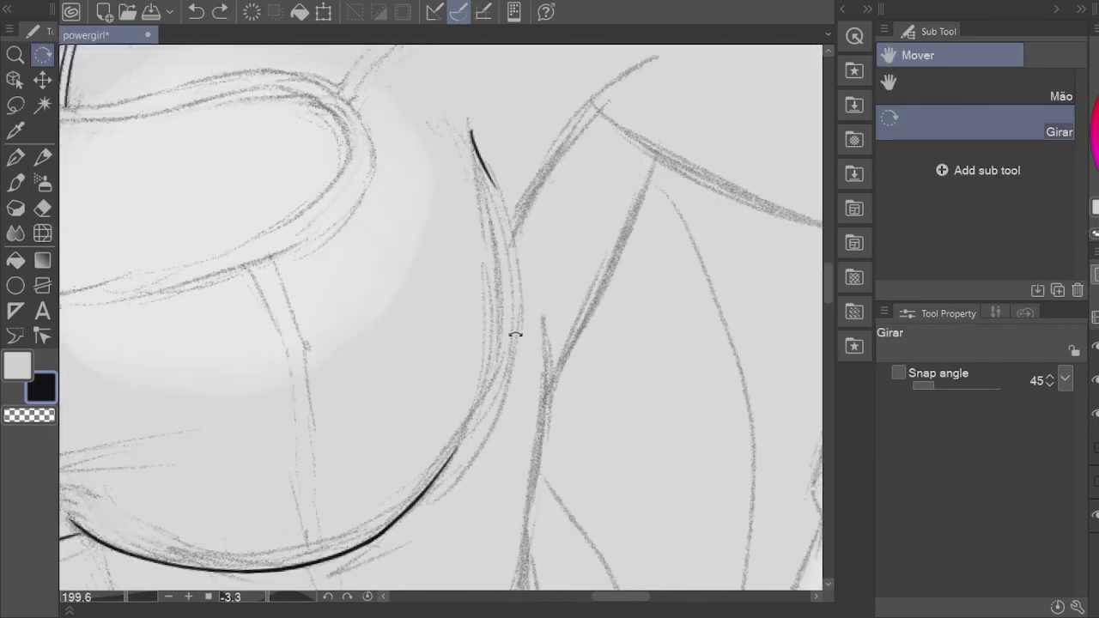
pyautogui.press('e')
pyautogui.moveTo(446, 463); pyautogui.dragTo(403, 506)
pyautogui.press('p')
pyautogui.moveTo(490, 129)
pyautogui.mouseDown()
pyautogui.moveTo(481, 413)
pyautogui.moveTo(309, 386)
pyautogui.moveTo(300, 449)
pyautogui.moveTo(481, 197)
pyautogui.mouseUp()
pyautogui.hotkey('ctrl', 'z')
pyautogui.press('r')
pyautogui.press('p')
# Step: Even out the thickness of the clasp-side bust contour with pen and eraser, checking it with the sketch hidden
pyautogui.scroll(3, 549, 169)
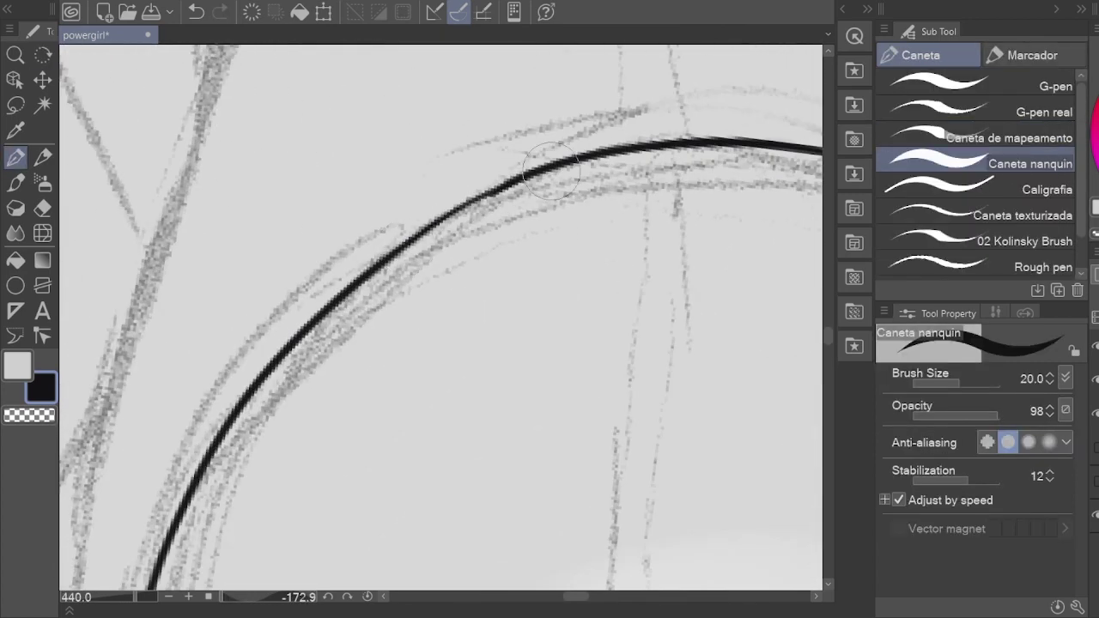
pyautogui.press('e')
pyautogui.press('p')
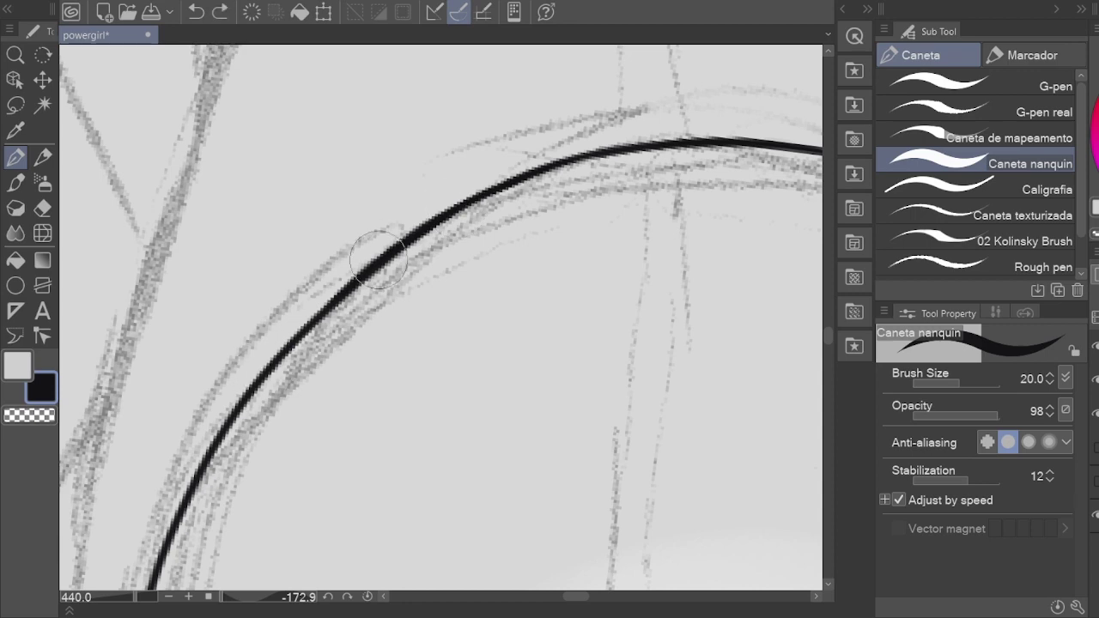
pyautogui.press('e')
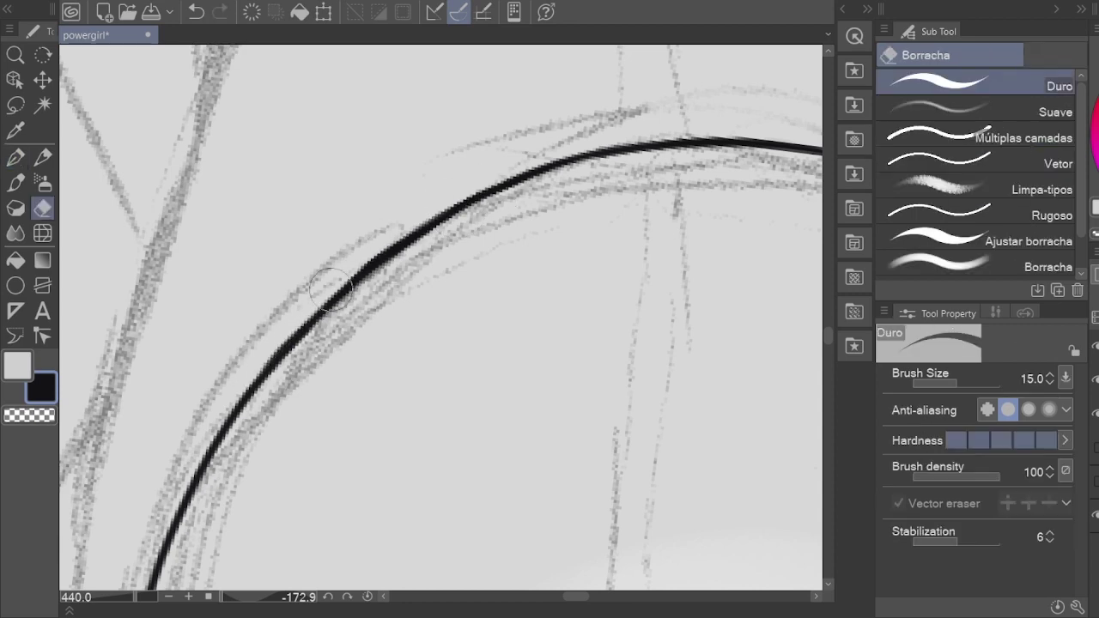
pyautogui.press('p')
pyautogui.press('e')
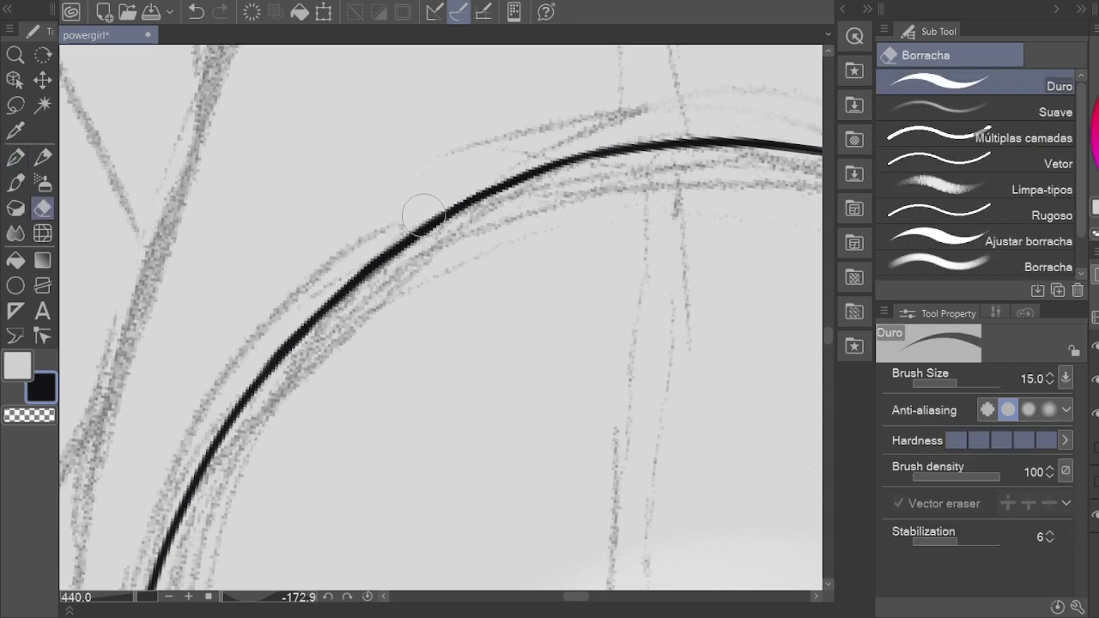
pyautogui.press('p')
pyautogui.press('e')
pyautogui.hotkey('ctrl', 'z')
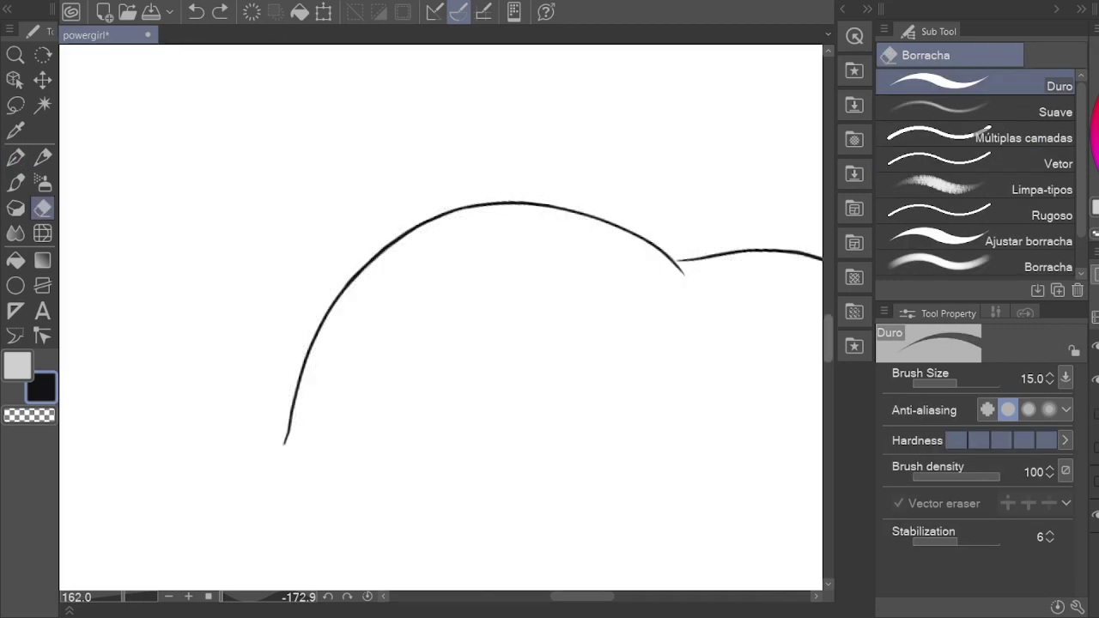
pyautogui.press('p')
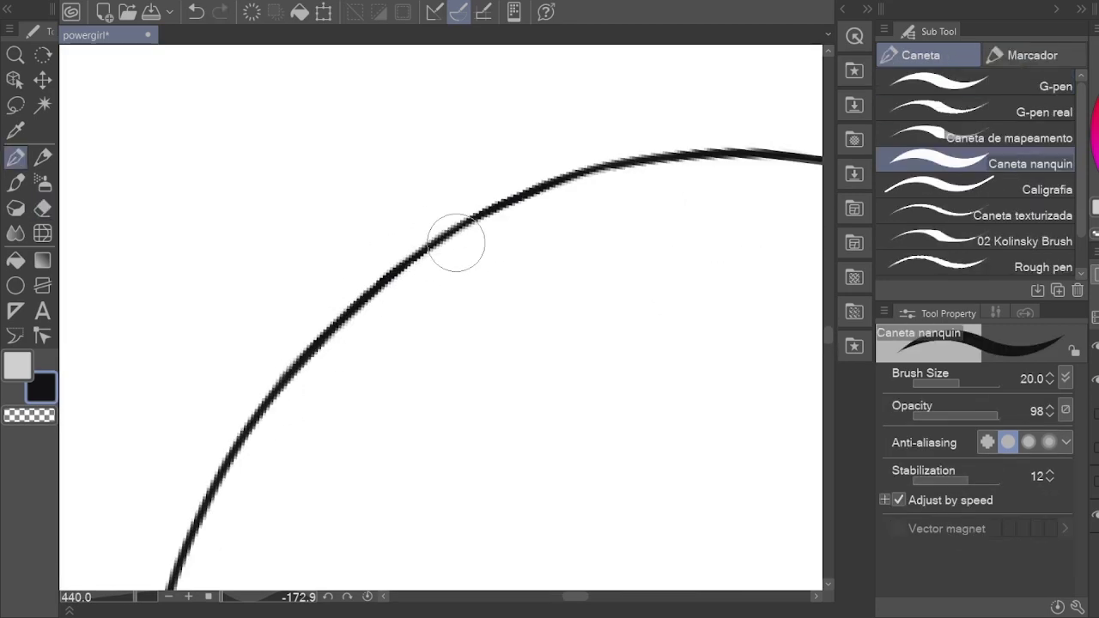
pyautogui.hotkey('ctrl', 'z')
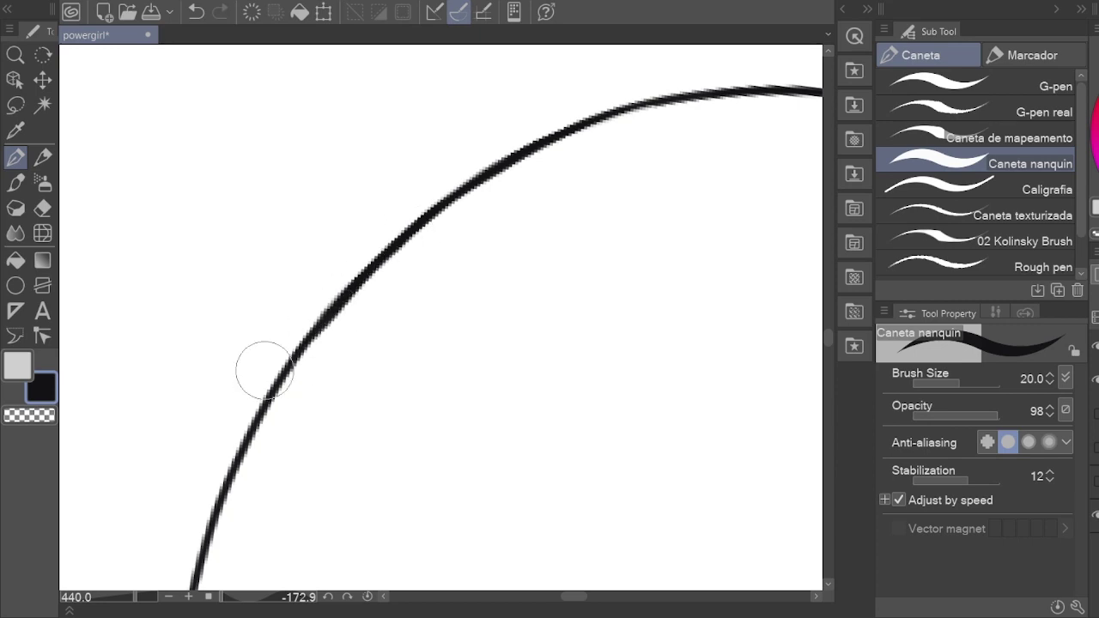
pyautogui.hotkey('ctrl', 'z')
pyautogui.hotkey('ctrl', 'z')
pyautogui.scroll(1, 358, 304)
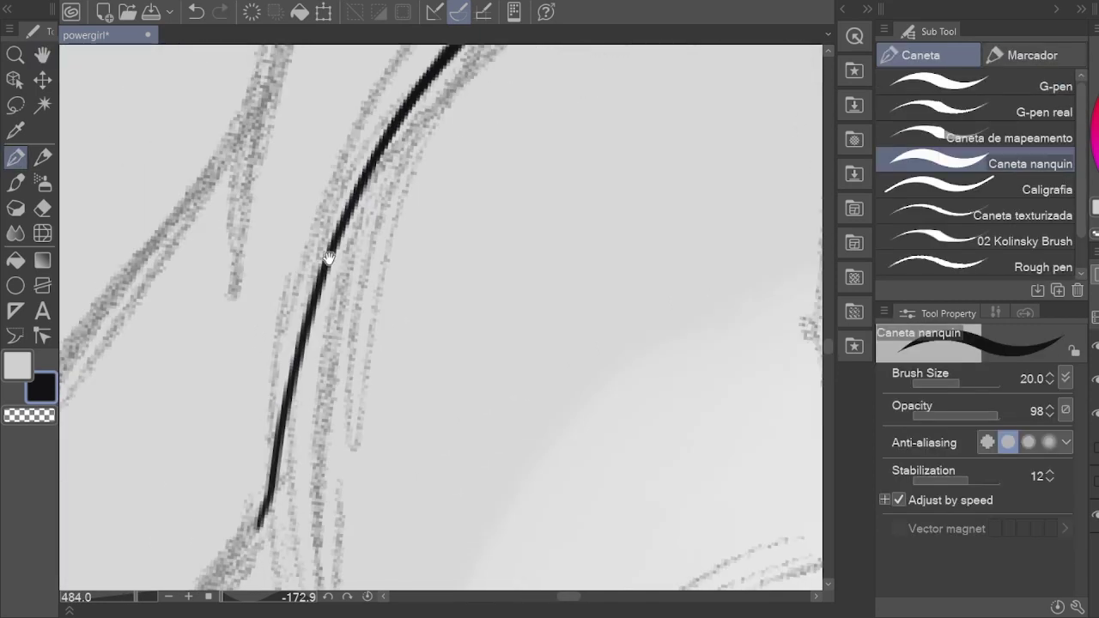
# Step: Finish the upper end of the clasp-side bust contour and ink the armpit line curving from it into the arm
pyautogui.scroll(-3, 328, 257)
pyautogui.moveTo(209, 233); pyautogui.dragTo(270, 528)
pyautogui.moveTo(216, 192); pyautogui.dragTo(223, 335)
pyautogui.scroll(2, 348, 577)
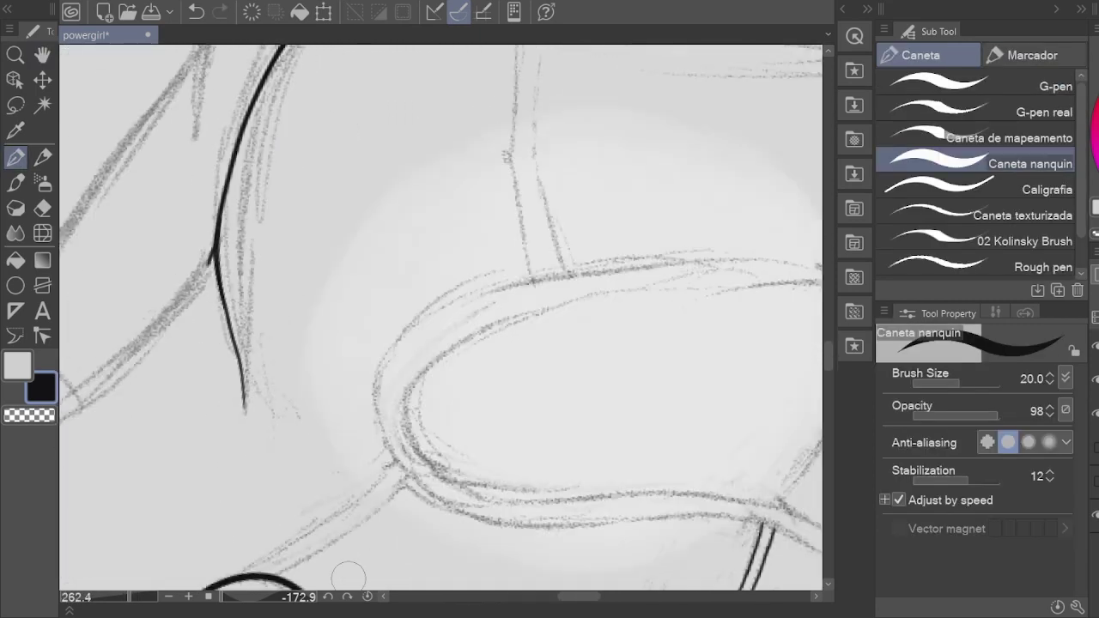
pyautogui.hotkey('ctrl', '@')
pyautogui.scroll(2, 621, 344)
pyautogui.moveTo(703, 110); pyautogui.dragTo(352, 496)
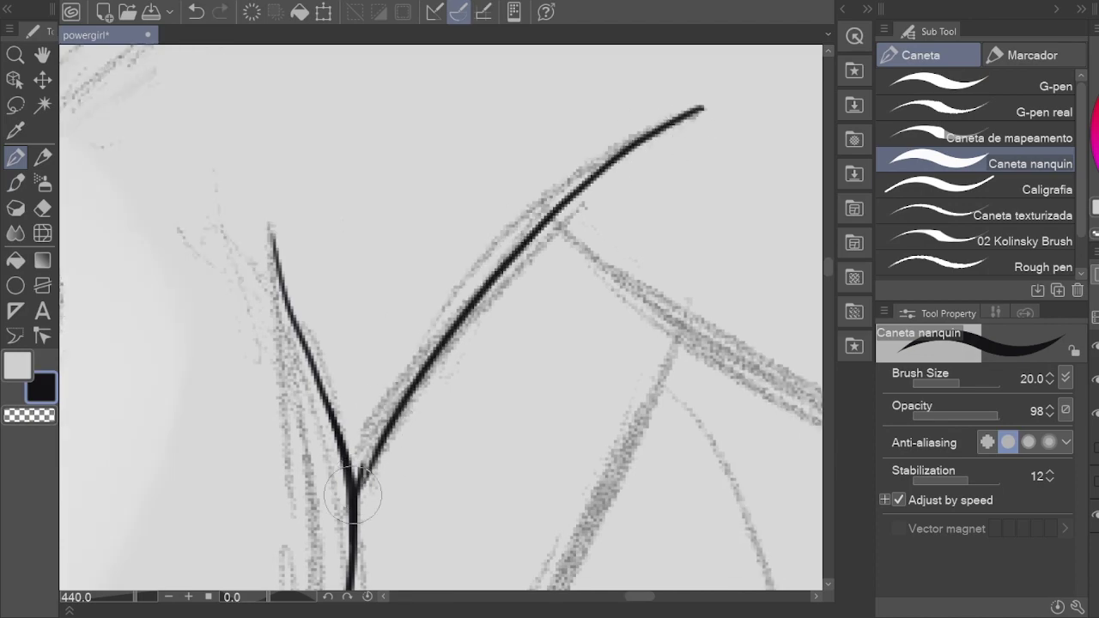
# Step: Rework the tapered upper tip of the bust contour beside the armpit line and save the drawing
pyautogui.scroll(-3, 352, 496)
pyautogui.scroll(2, 361, 215)
pyautogui.press('e')
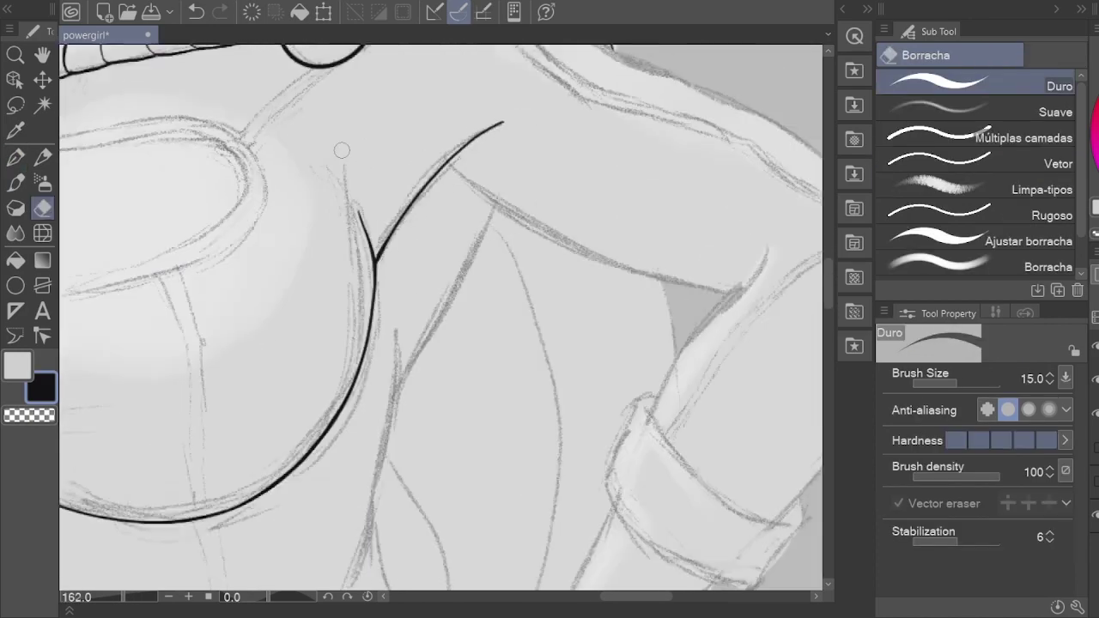
pyautogui.scroll(-3, 342, 150)
pyautogui.scroll(4, 357, 181)
pyautogui.press('p')
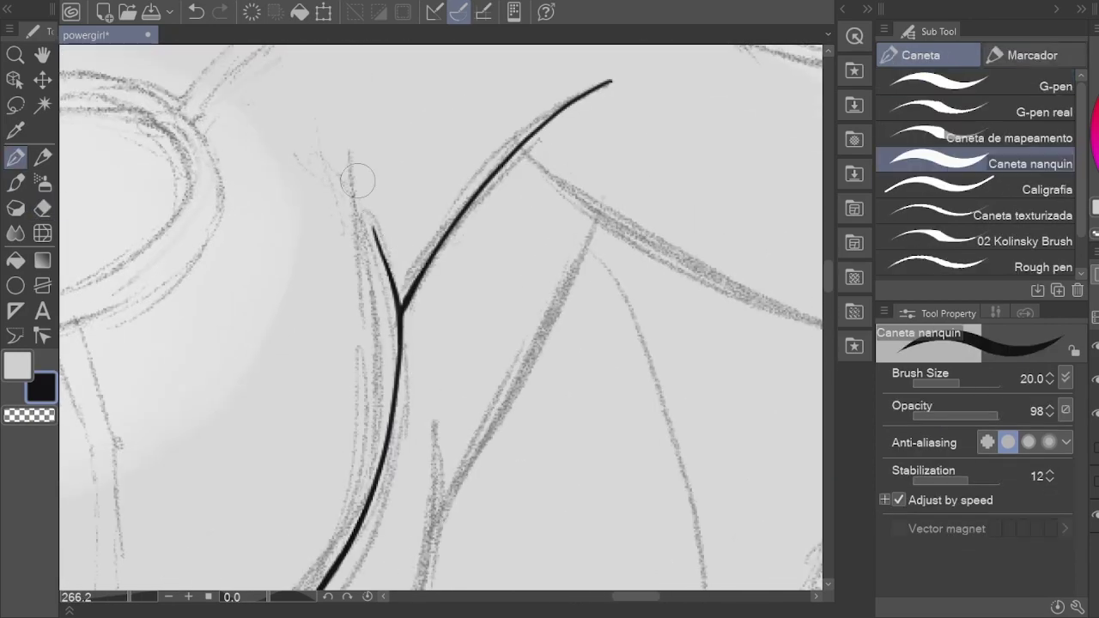
pyautogui.scroll(-3, 582, 229)
pyautogui.press('e')
pyautogui.press('p')
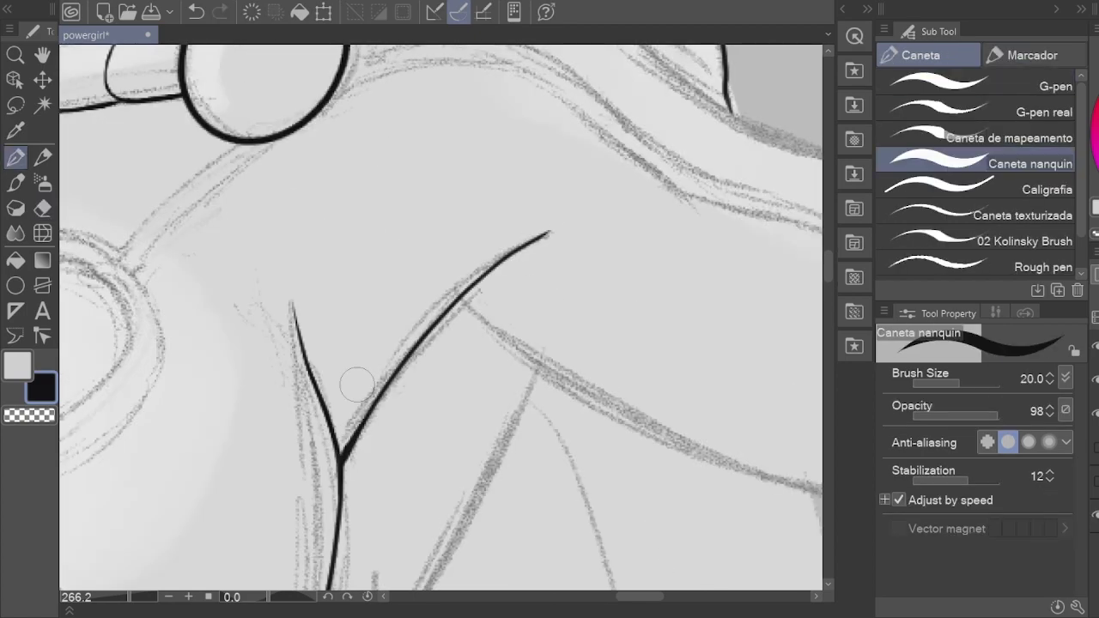
pyautogui.press('h')
pyautogui.scroll(-2, 535, 389)
pyautogui.moveTo(535, 389); pyautogui.dragTo(564, 339)
pyautogui.scroll(-3, 704, 307)
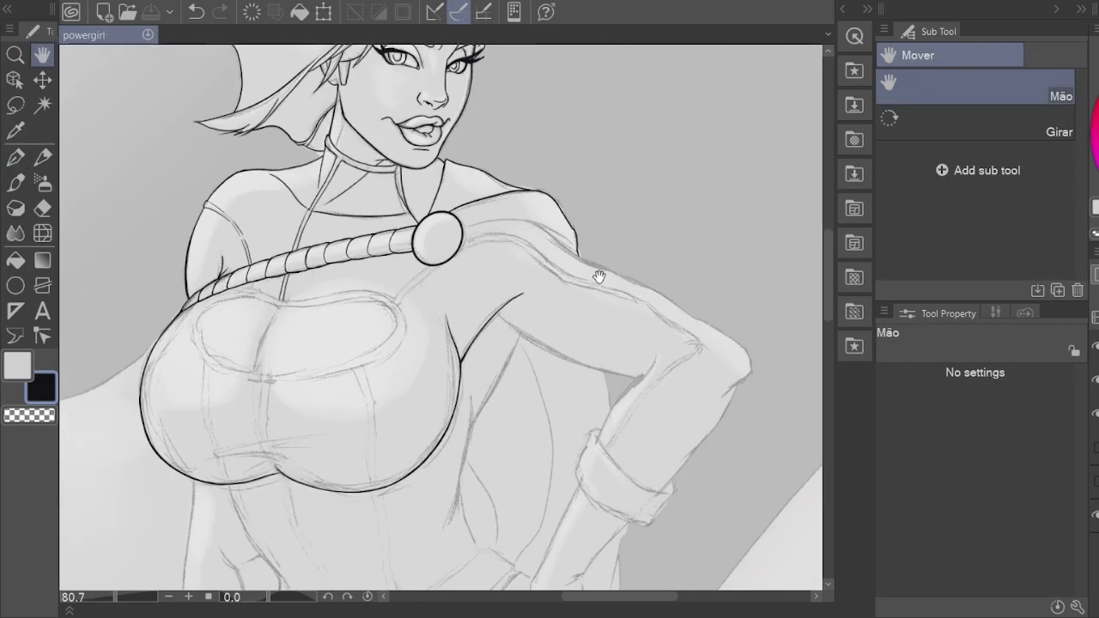
# Step: Ink the cape's fold line curving from the round clasp over the shoulder
pyautogui.scroll(4, 434, 460)
pyautogui.moveTo(434, 460); pyautogui.dragTo(367, 397)
pyautogui.press('p')
pyautogui.moveTo(382, 357); pyautogui.dragTo(589, 191)
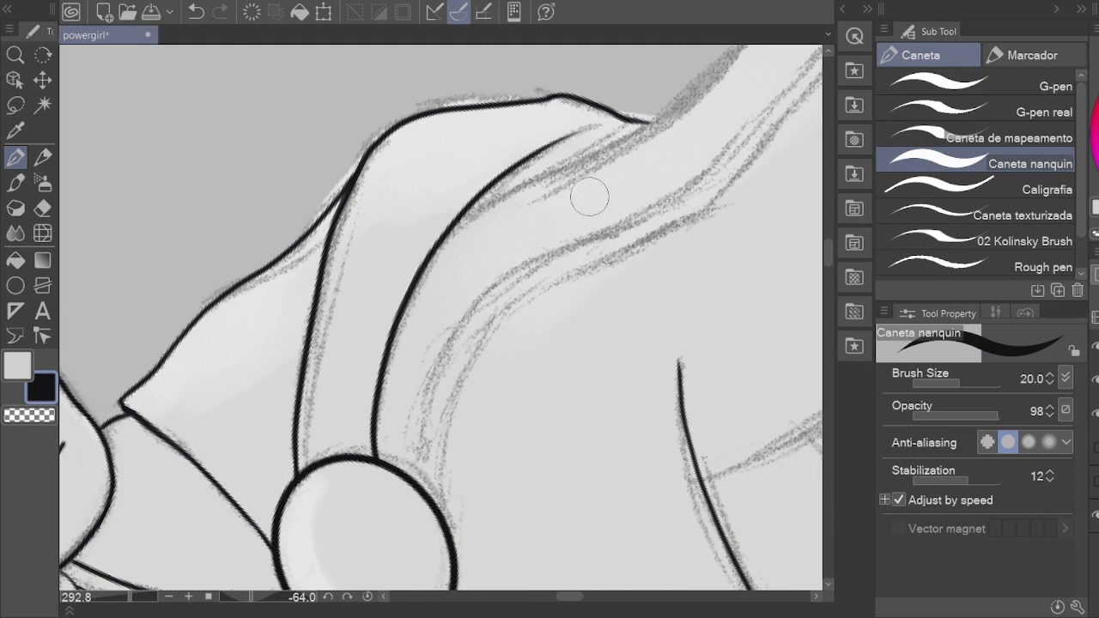
# Step: Ink the fabric tension folds stretching across the suit above the junction of the two bust contours
pyautogui.press('h')
pyautogui.scroll(-2, 385, 252)
pyautogui.scroll(-2, 384, 252)
pyautogui.scroll(1, 650, 427)
pyautogui.moveTo(650, 427); pyautogui.dragTo(515, 362)
pyautogui.scroll(4, 516, 362)
pyautogui.press('p')
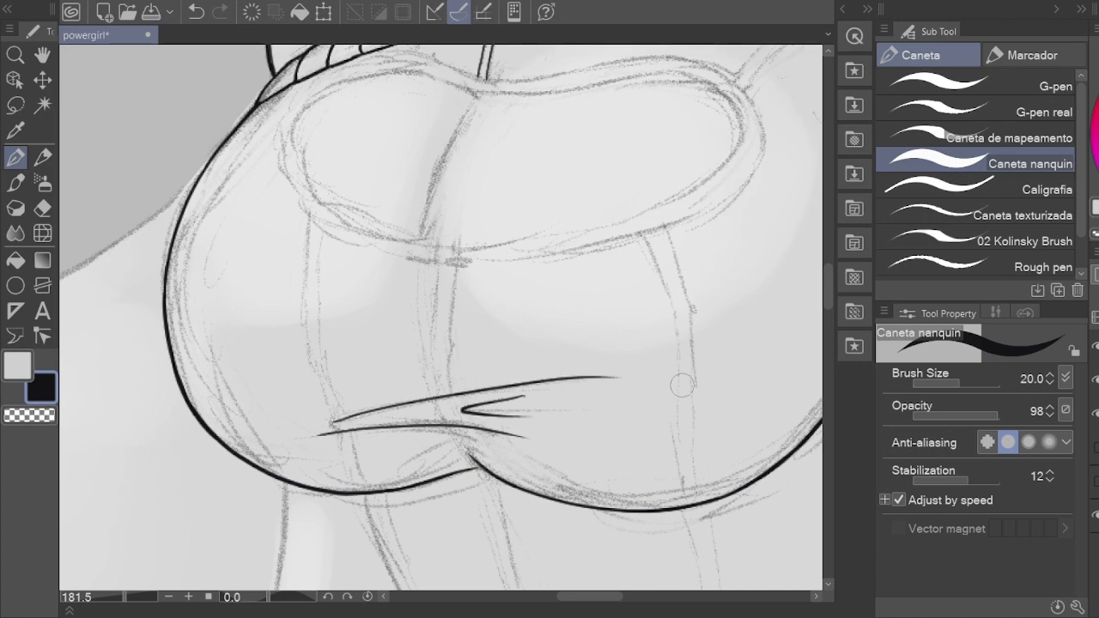
# Step: Erase and redraw the short forked fold between the tension lines, refine it with the Dissolver liquify brush, and save the drawing
pyautogui.moveTo(671, 405); pyautogui.dragTo(511, 410)
pyautogui.press('e')
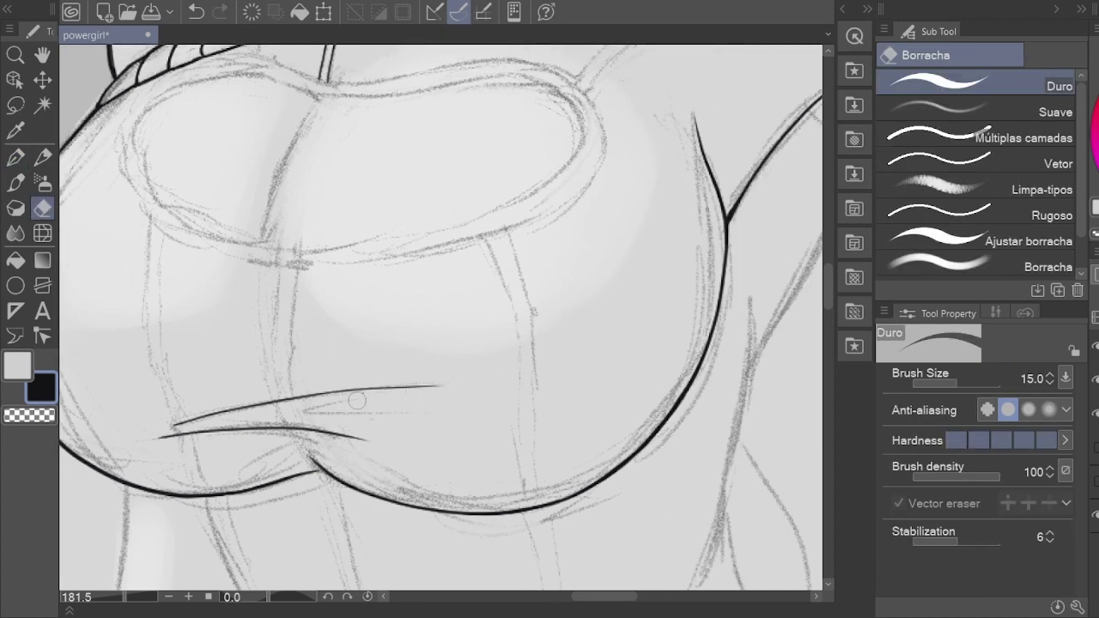
pyautogui.press('p')
pyautogui.press('e')
pyautogui.scroll(3, 463, 408)
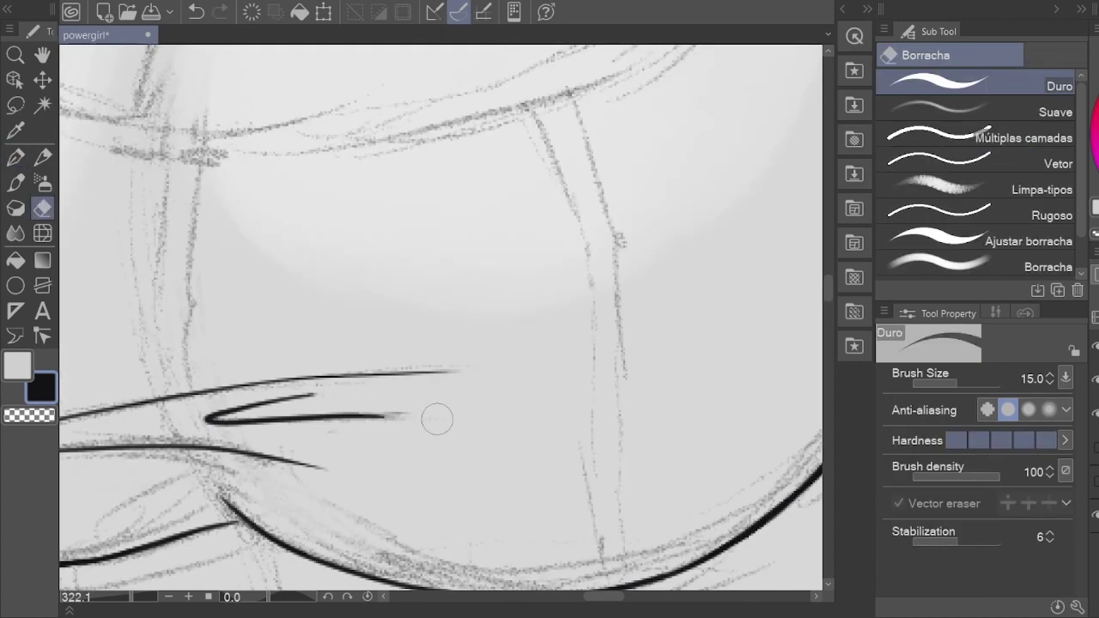
pyautogui.press('j')
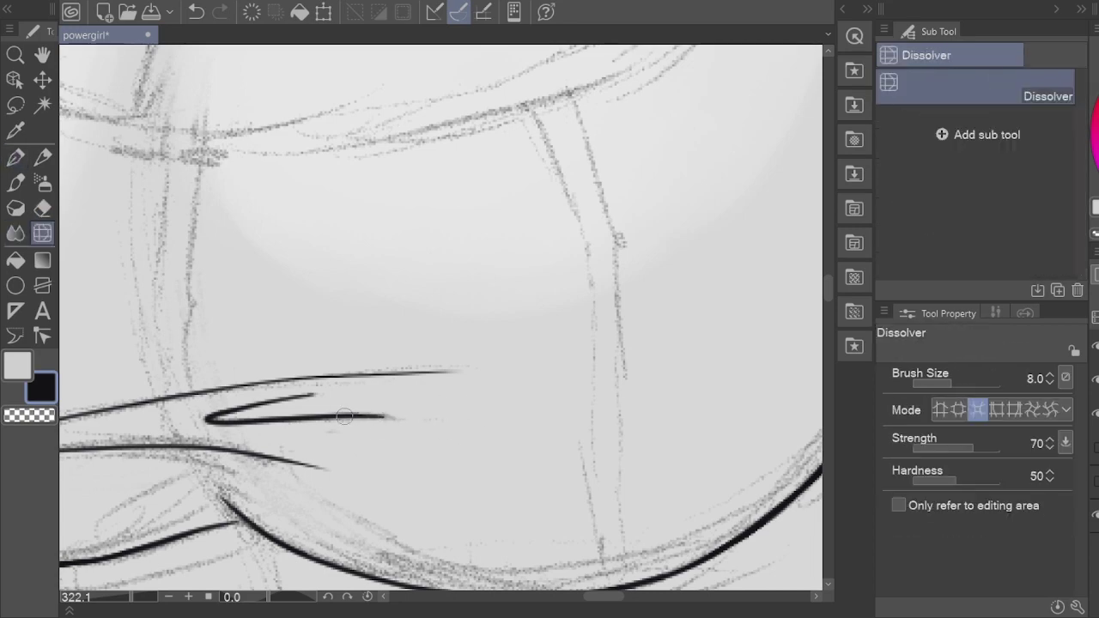
pyautogui.press('h')
pyautogui.scroll(-8, 467, 386)
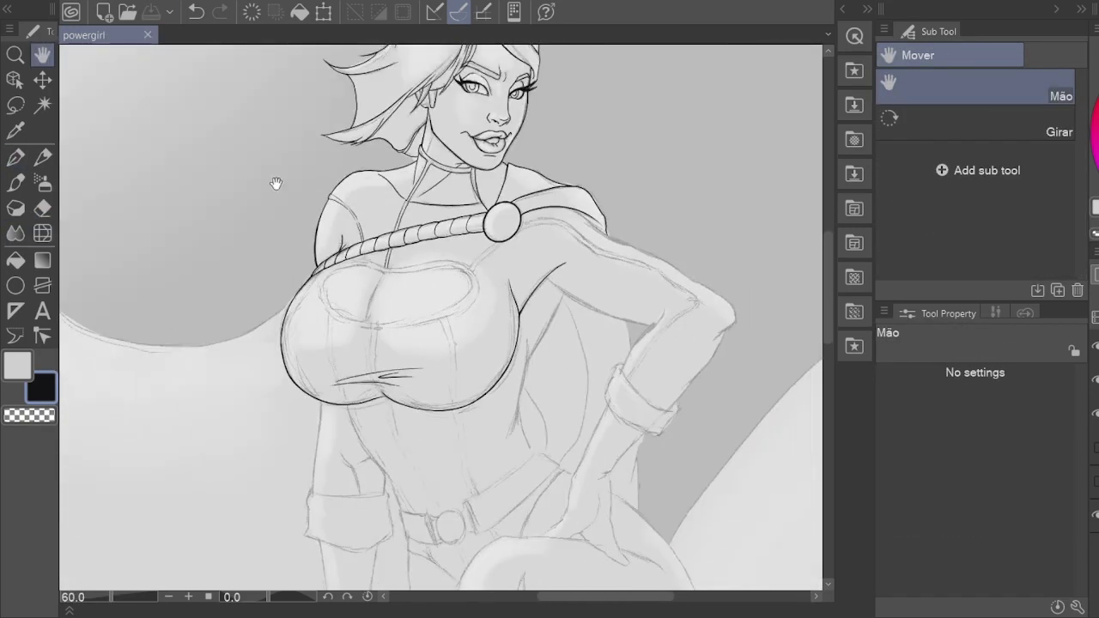
# Step: Ink the underside of the bent upper arm from the armpit line to the inner elbow, redoing the stroke to join cleanly
pyautogui.scroll(5, 705, 226)
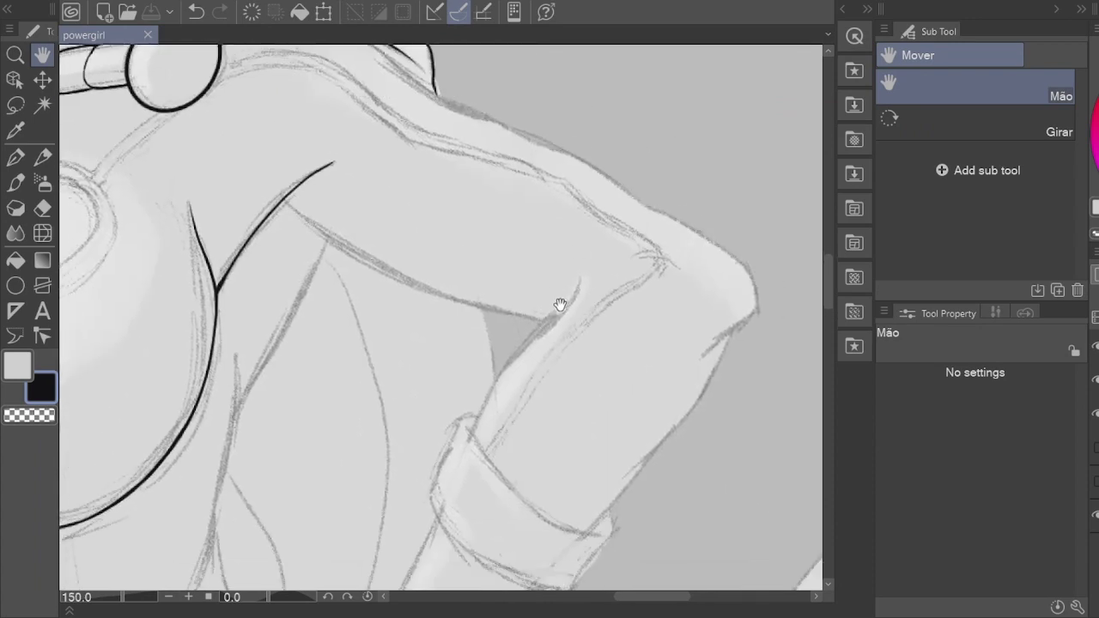
pyautogui.press('p')
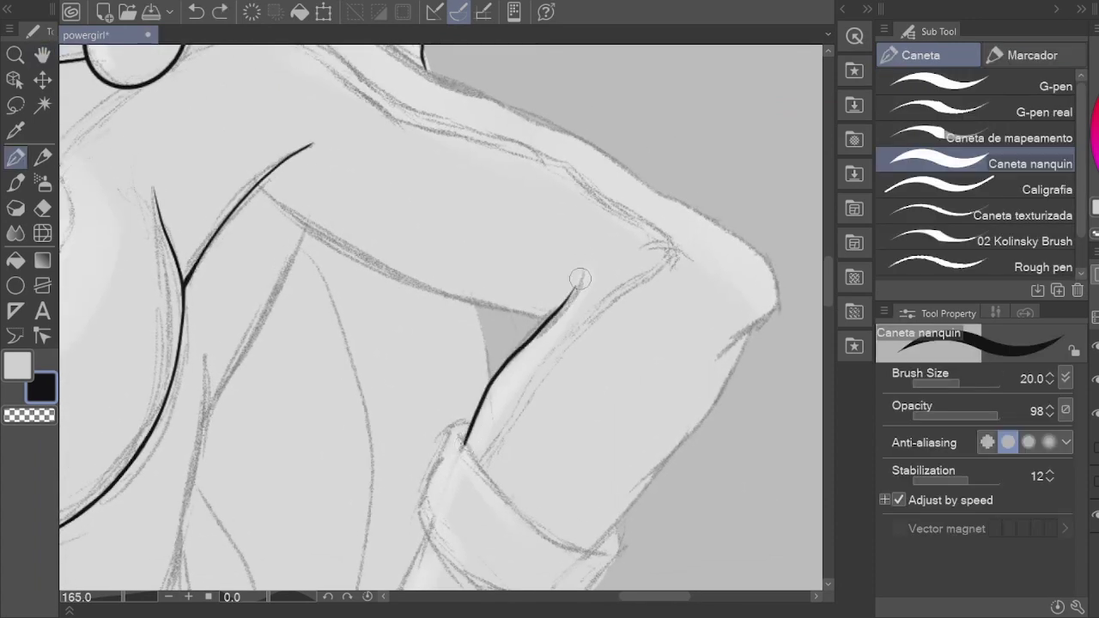
pyautogui.moveTo(579, 280); pyautogui.dragTo(249, 486)
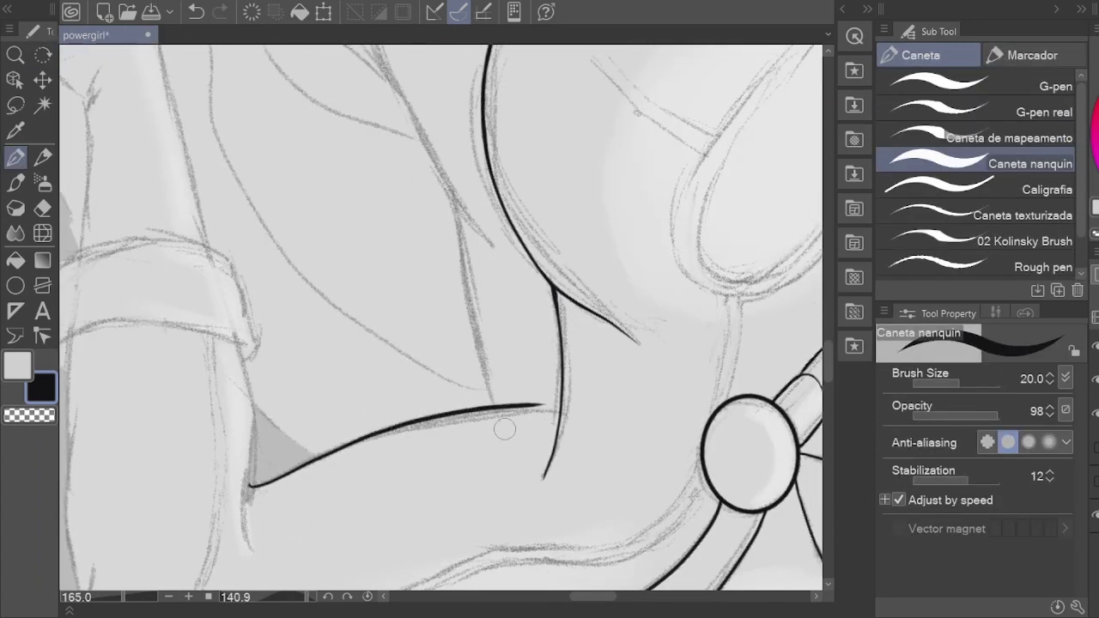
pyautogui.hotkey('ctrl', 'z')
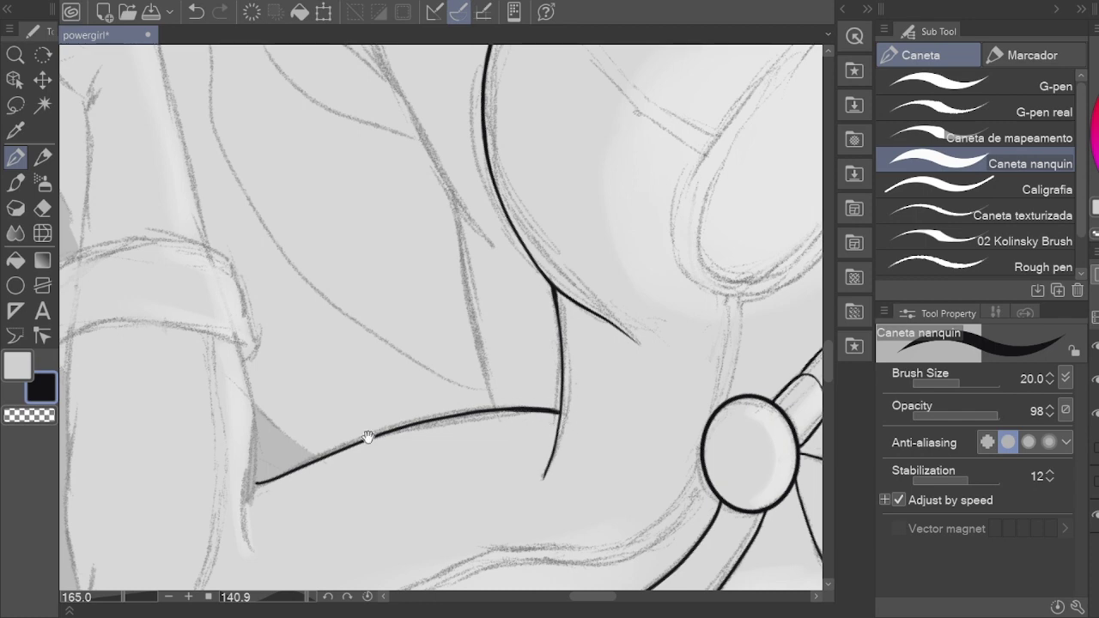
pyautogui.moveTo(367, 437); pyautogui.dragTo(406, 438)
# Step: Ink the inner forearm line from the glove cuff to the elbow crease, rework the crease's tapered end, and save
pyautogui.moveTo(294, 481); pyautogui.dragTo(286, 541)
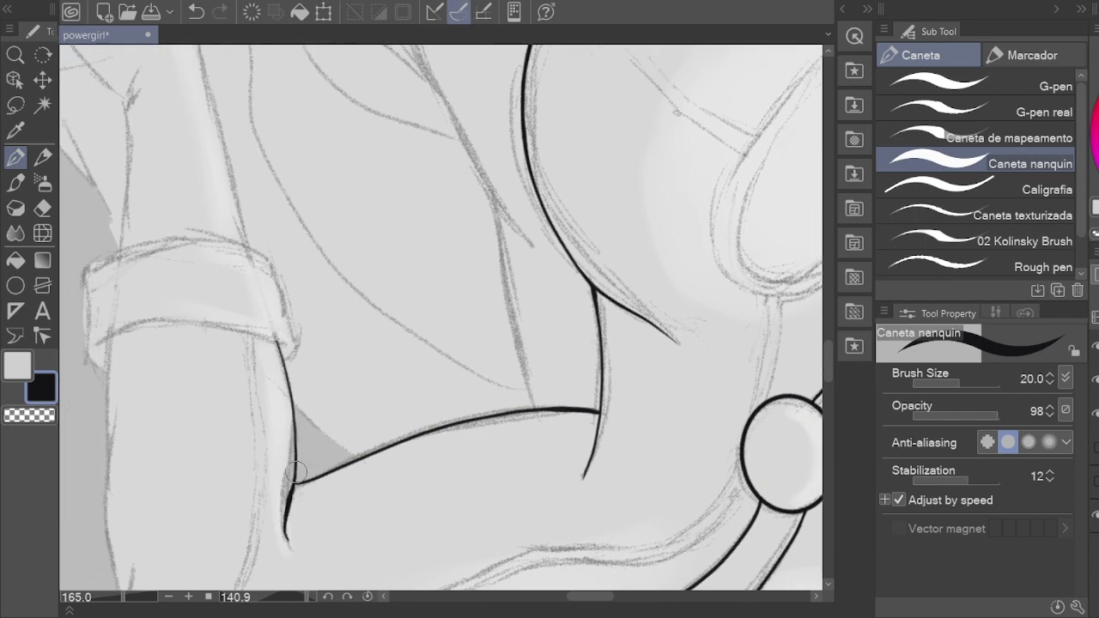
pyautogui.scroll(4, 293, 472)
pyautogui.press('e')
pyautogui.moveTo(297, 368); pyautogui.dragTo(292, 455)
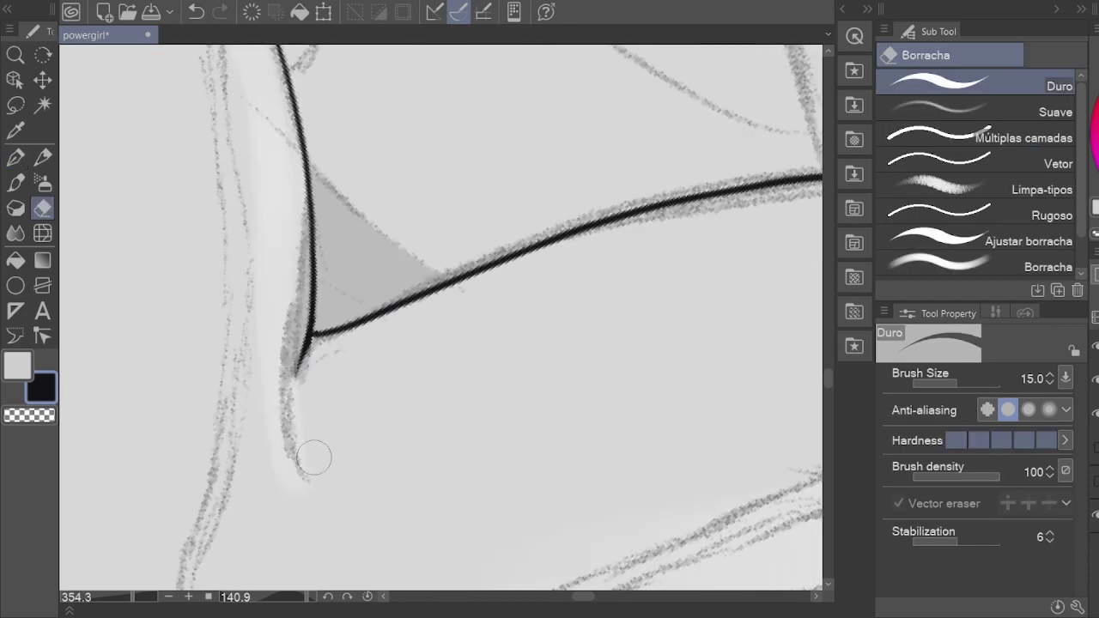
pyautogui.press('p')
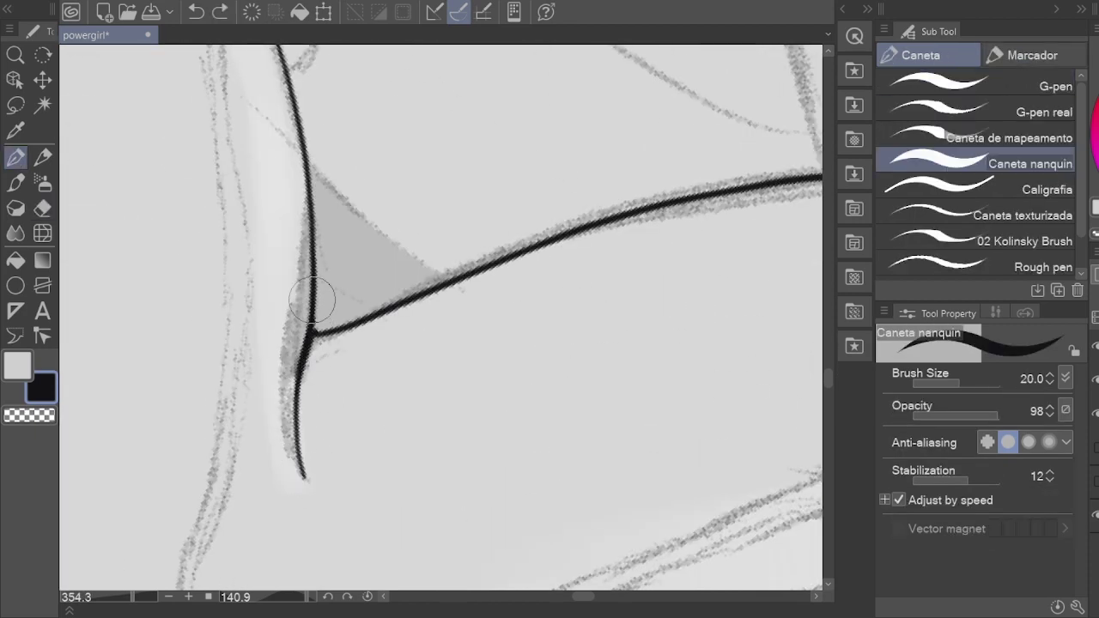
pyautogui.moveTo(305, 361); pyautogui.dragTo(308, 391)
pyautogui.press('e')
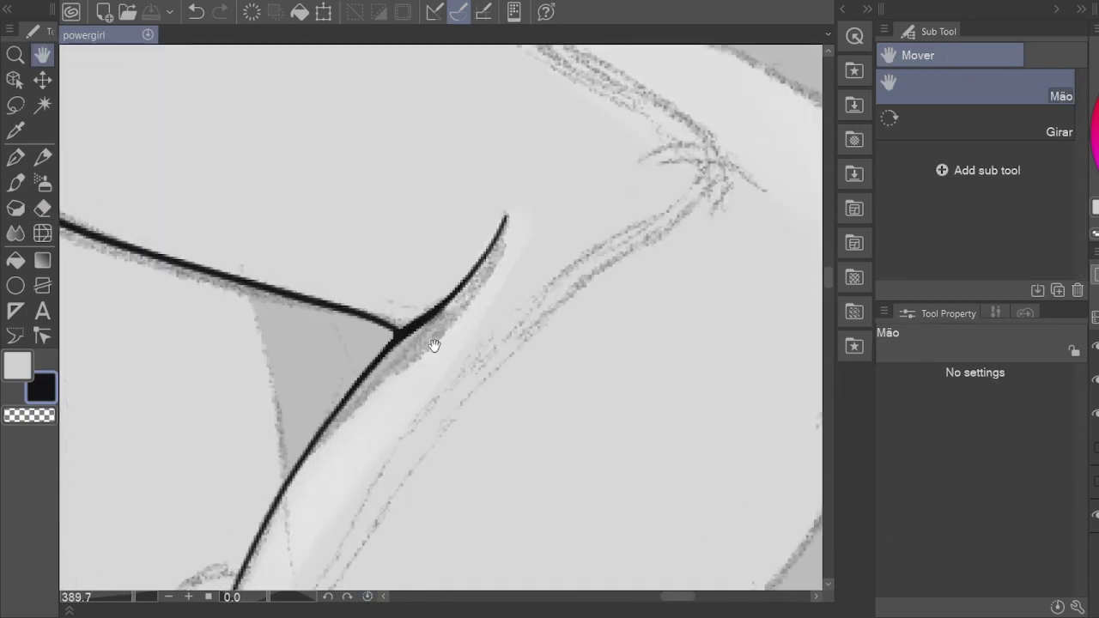
pyautogui.moveTo(434, 345); pyautogui.dragTo(414, 378)
pyautogui.press('p')
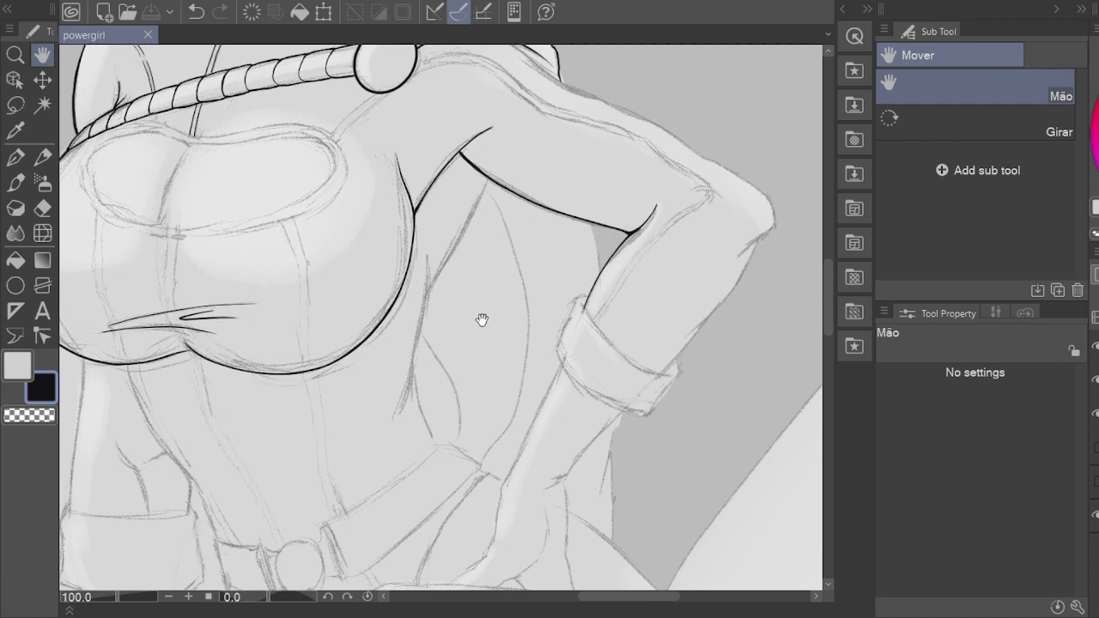
# Step: Thicken the underside line of the upper arm near the armpit, weight the corner where the two lines meet, and save
pyautogui.scroll(-2, 516, 275)
pyautogui.moveTo(559, 235); pyautogui.dragTo(538, 177)
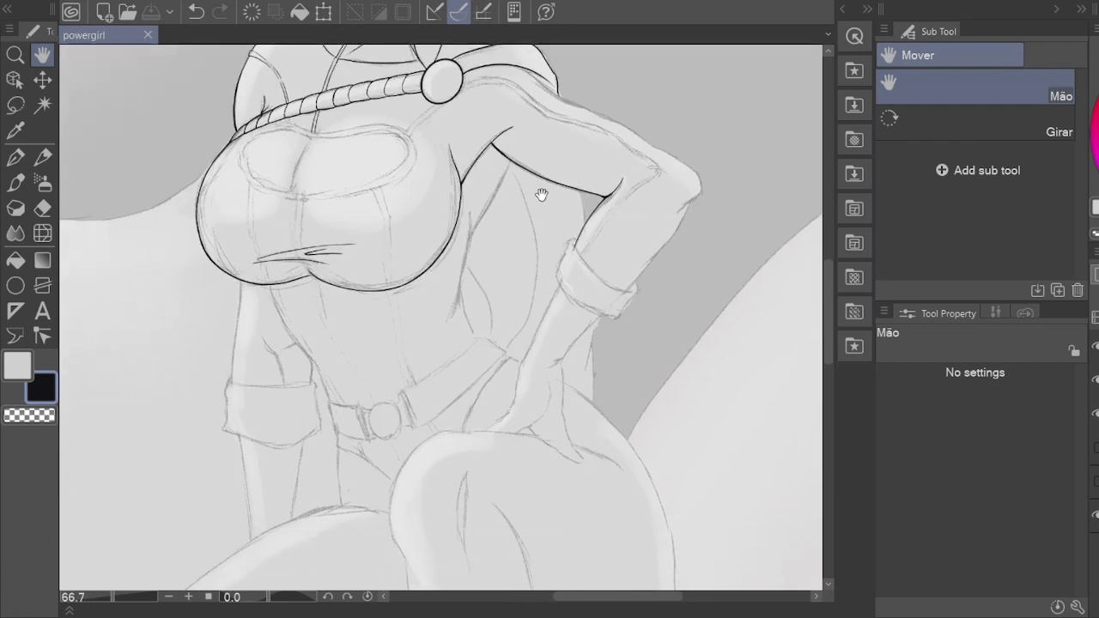
pyautogui.scroll(6, 386, 319)
pyautogui.press('p')
pyautogui.click(341, 311)
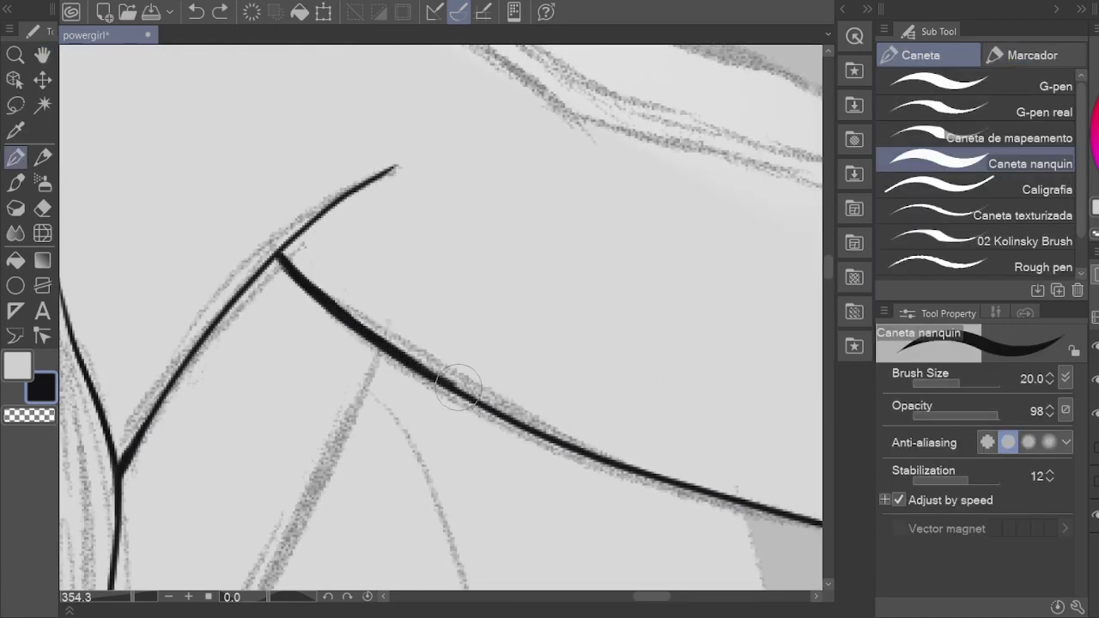
pyautogui.moveTo(276, 254); pyautogui.dragTo(463, 225)
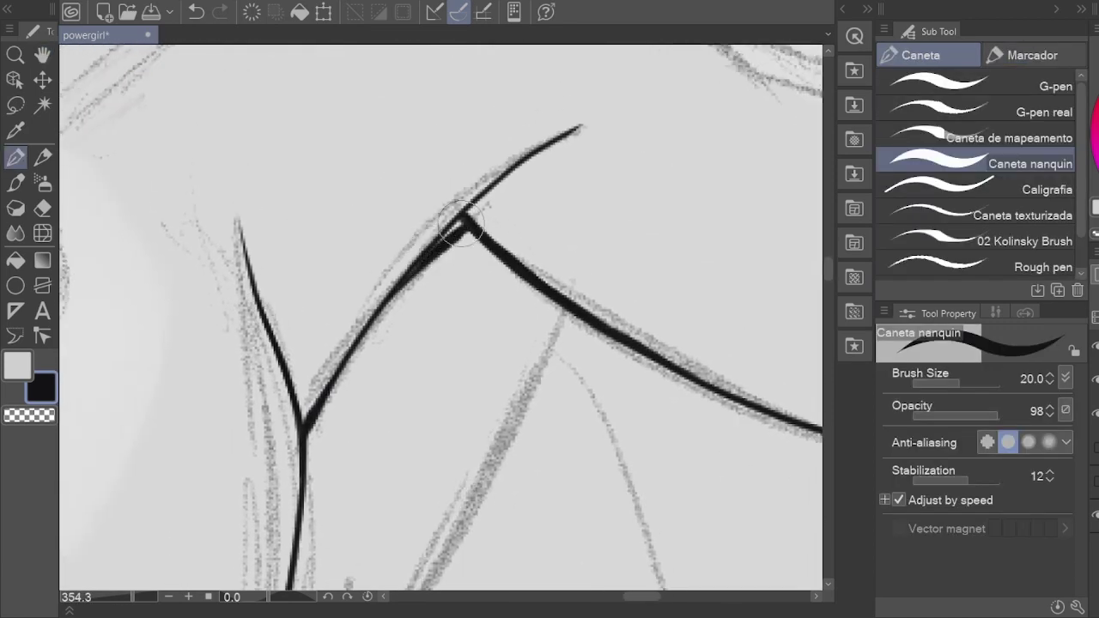
pyautogui.hotkey('ctrl', 's')
# Step: Examine the inked bust and bent arm against the whole figure, near and far
pyautogui.scroll(-6, 387, 301)
pyautogui.scroll(5, 387, 300)
pyautogui.scroll(-6, 387, 300)
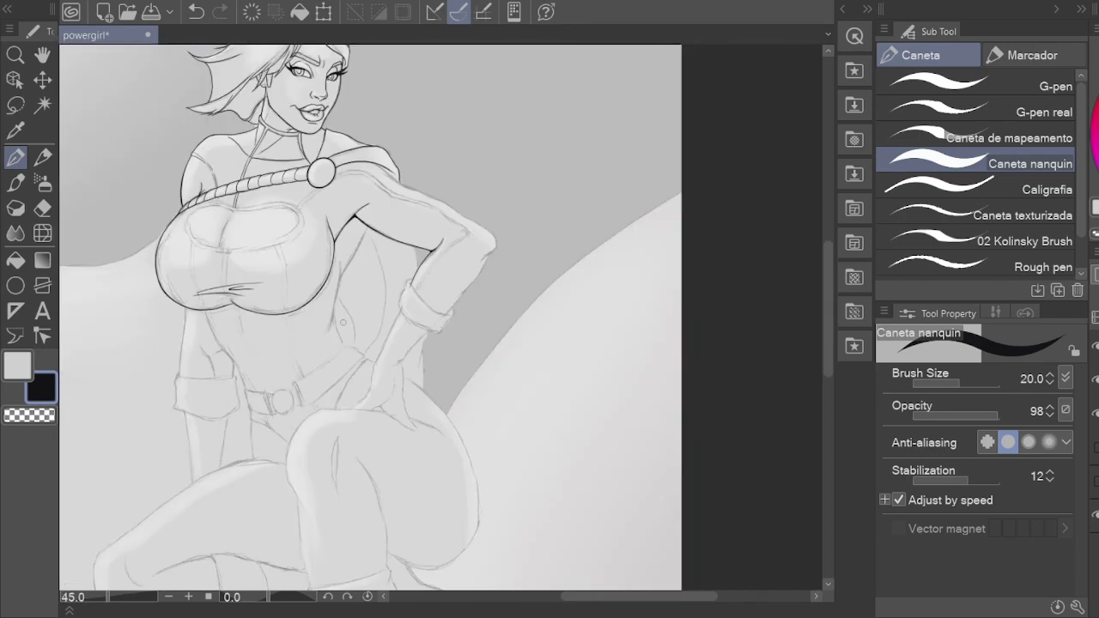
pyautogui.press('h')
pyautogui.scroll(-2, 490, 356)
pyautogui.scroll(3, 455, 283)
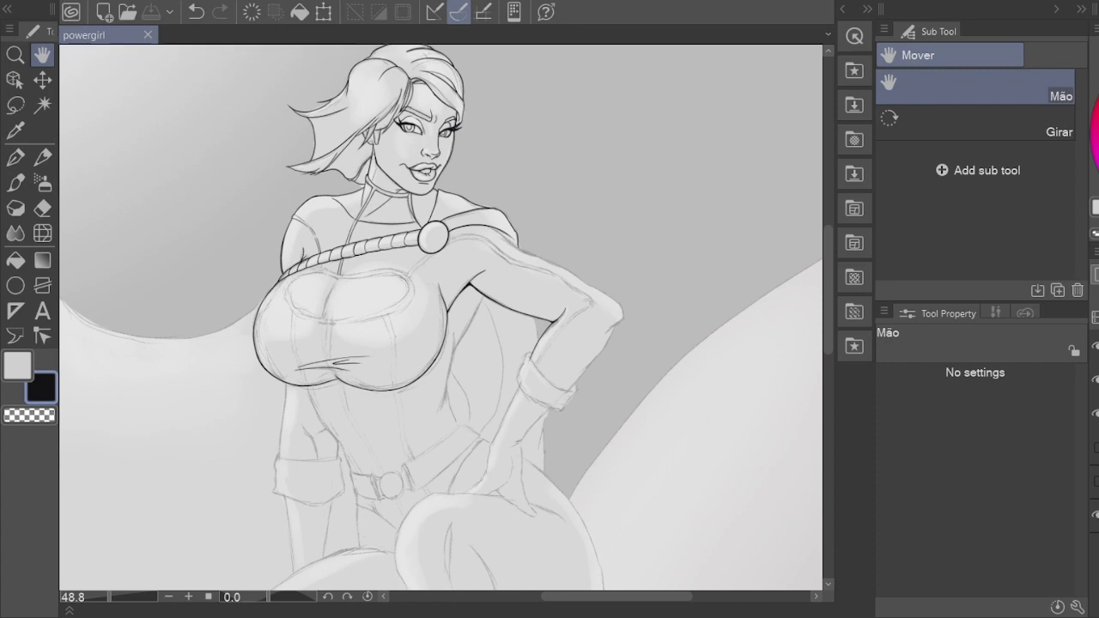
pyautogui.scroll(3, 412, 270)
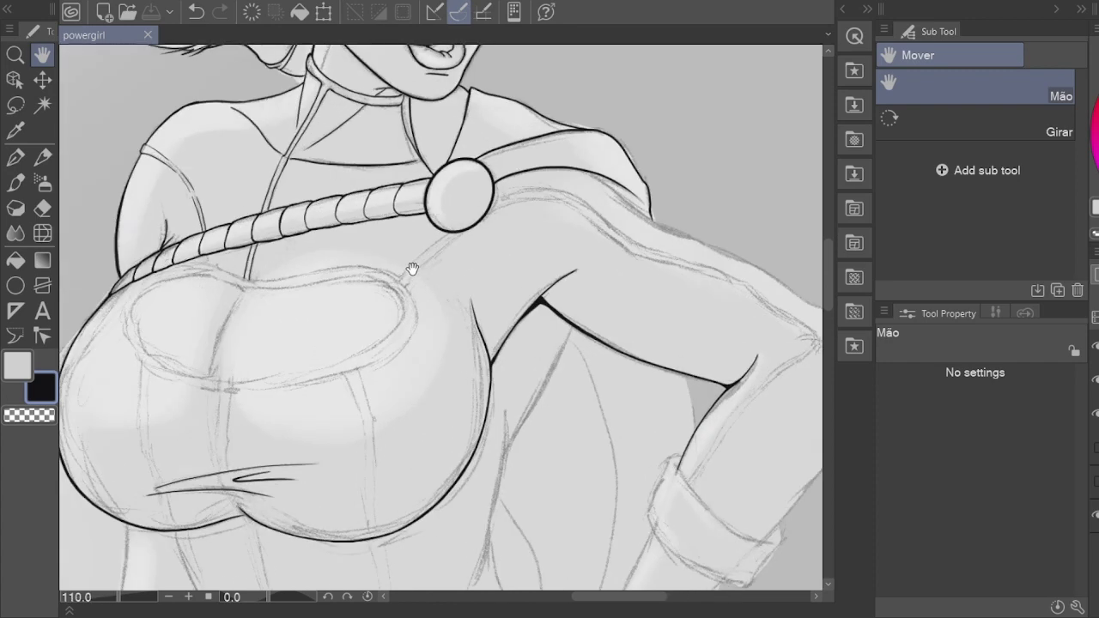
pyautogui.scroll(-4, 454, 475)
pyautogui.scroll(-2, 326, 295)
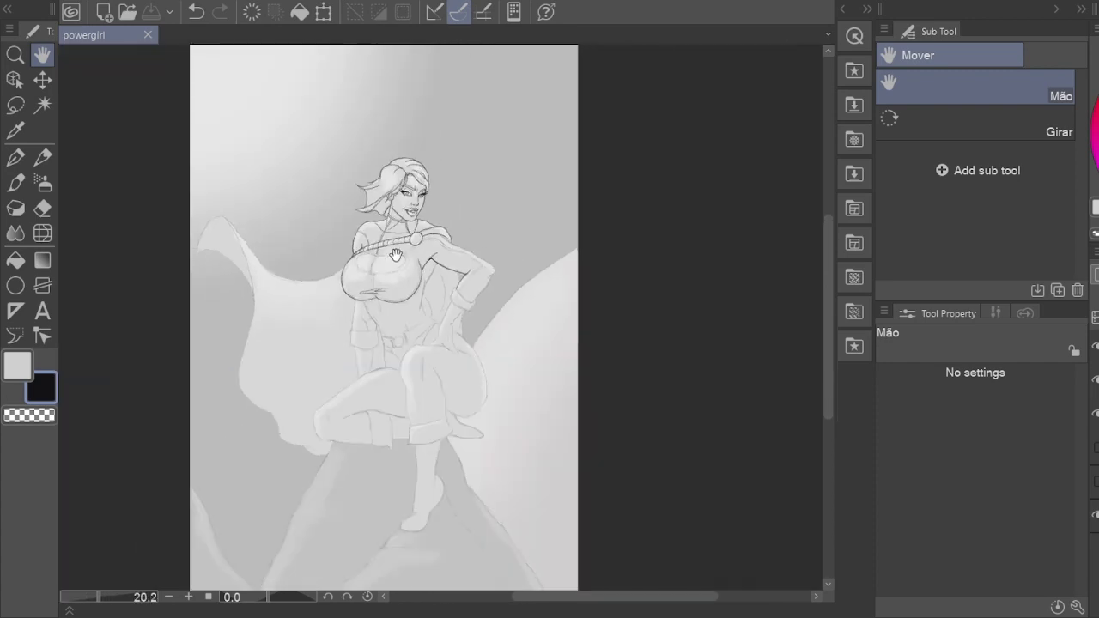
# Step: Ink the inner contour of the suit's chest window around the end farthest from the round clasp
pyautogui.scroll(4, 327, 295)
pyautogui.scroll(3, 507, 372)
pyautogui.moveTo(507, 372)
pyautogui.mouseDown()
pyautogui.moveTo(387, 238)
pyautogui.moveTo(369, 283)
pyautogui.moveTo(245, 262)
pyautogui.moveTo(417, 382)
pyautogui.mouseUp()
pyautogui.press('p')
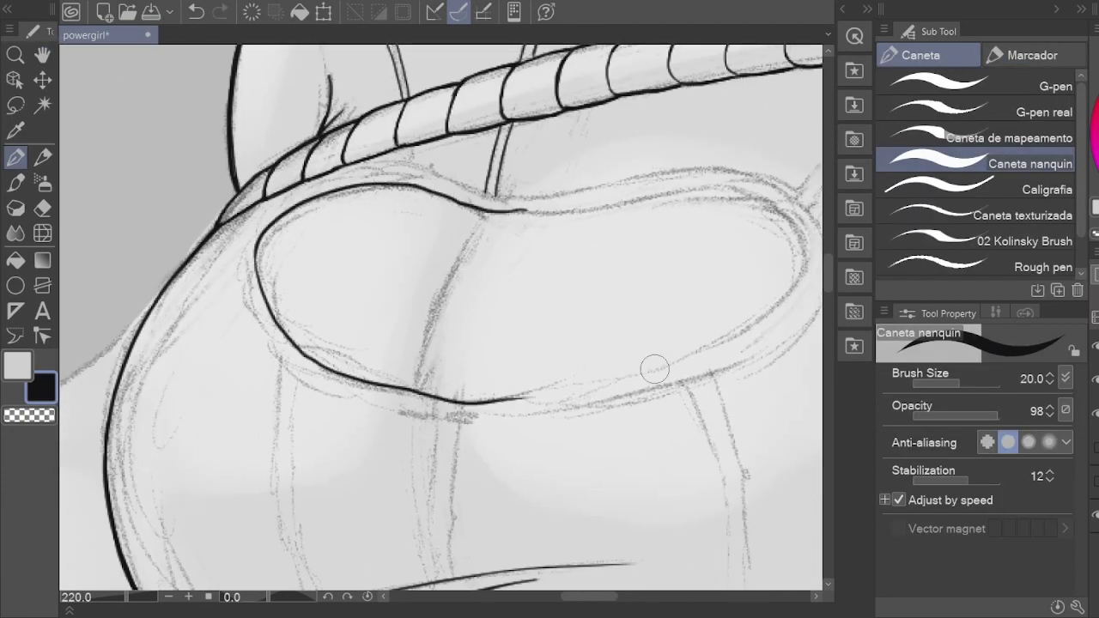
# Step: Continue the chest window's inner contour along the upper edge and around the clasp-side end
pyautogui.moveTo(654, 369)
pyautogui.mouseDown()
pyautogui.moveTo(491, 405)
pyautogui.moveTo(559, 472)
pyautogui.moveTo(421, 393)
pyautogui.moveTo(409, 465)
pyautogui.mouseUp()
pyautogui.press('e')
pyautogui.moveTo(411, 464)
pyautogui.mouseDown()
pyautogui.moveTo(483, 82)
pyautogui.moveTo(375, 123)
pyautogui.moveTo(520, 197)
pyautogui.moveTo(521, 43)
pyautogui.mouseUp()
pyautogui.moveTo(526, 47); pyautogui.dragTo(559, 369)
pyautogui.hotkey('ctrl', 'z')
pyautogui.moveTo(554, 521); pyautogui.dragTo(566, 215)
pyautogui.scroll(-1, 559, 163)
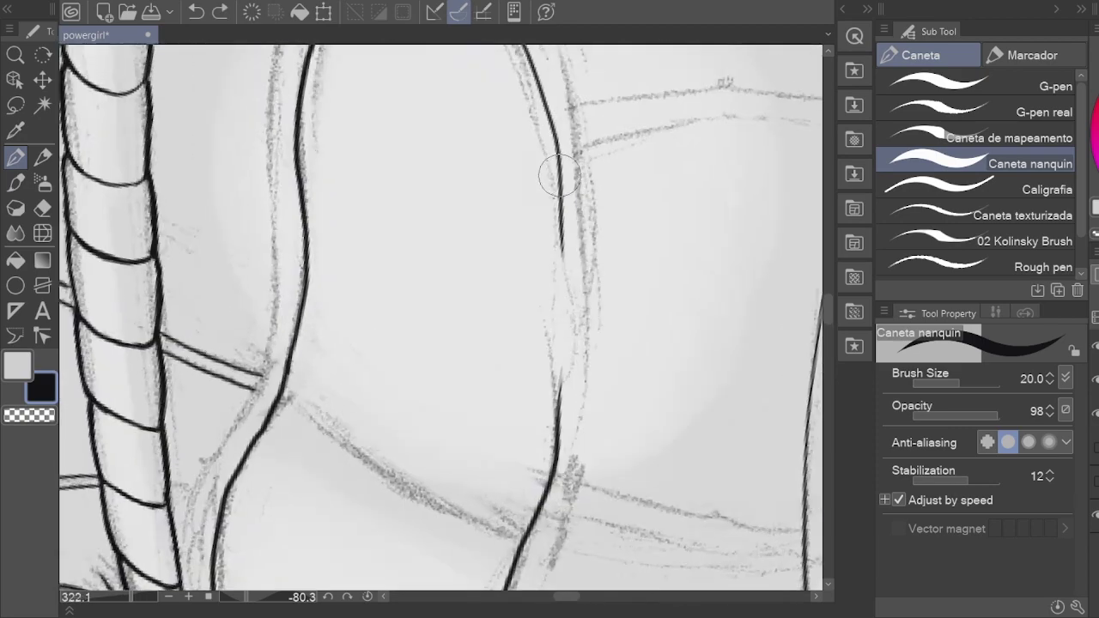
# Step: Erase and redraw the lower edge of the chest window's inner contour at the clasp-side end
pyautogui.moveTo(558, 163); pyautogui.dragTo(477, 197)
pyautogui.press('e')
pyautogui.moveTo(666, 371); pyautogui.dragTo(638, 474)
pyautogui.moveTo(398, 148); pyautogui.dragTo(447, 307)
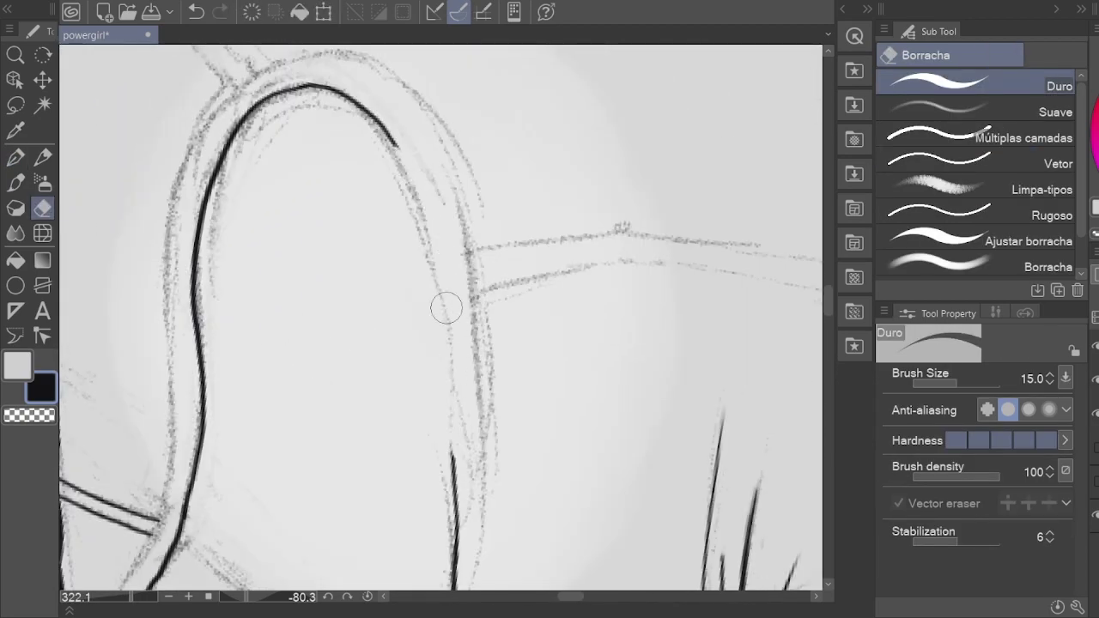
pyautogui.press('p')
pyautogui.moveTo(375, 127)
pyautogui.mouseDown()
pyautogui.moveTo(432, 255)
pyautogui.moveTo(455, 520)
pyautogui.mouseUp()
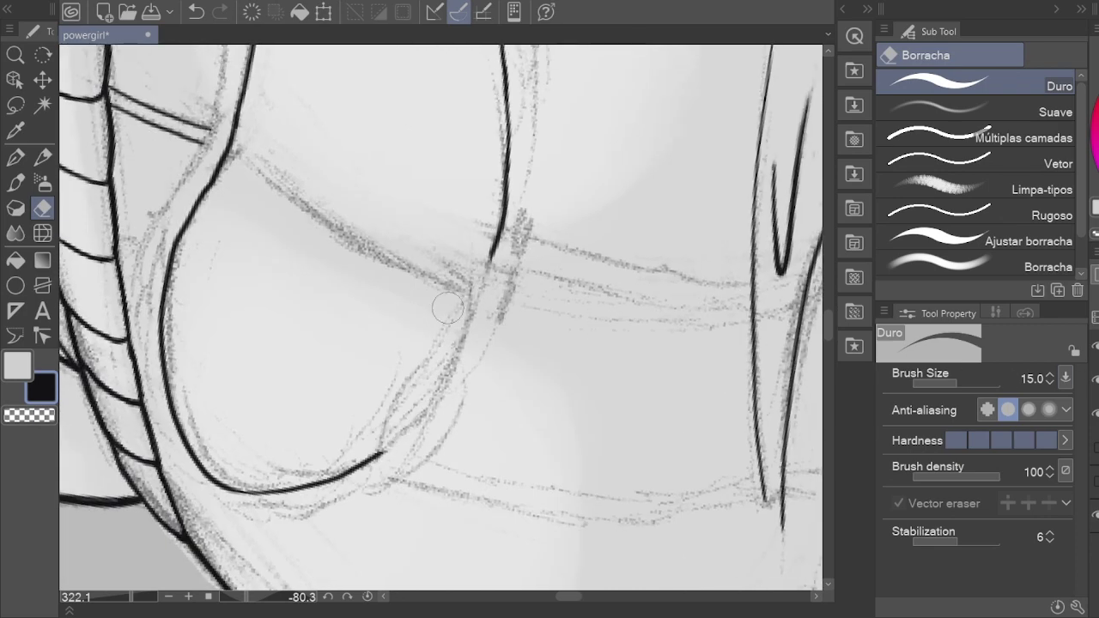
# Step: Redraw the inner contour's lower edge below the cleavage and close it with the rounded end farthest from the clasp
pyautogui.press('p')
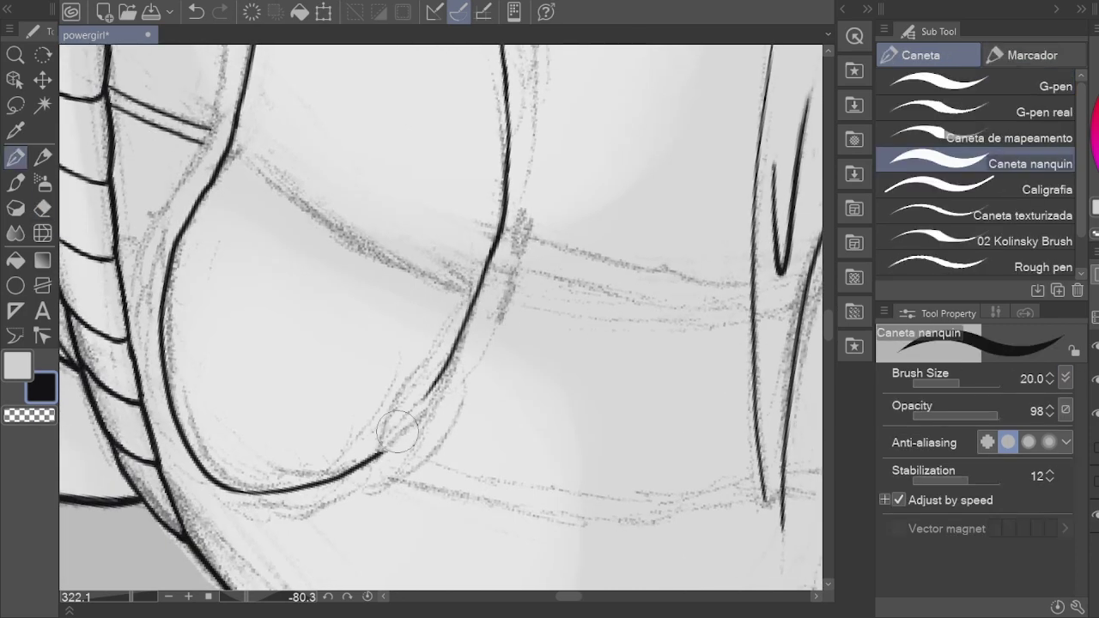
pyautogui.moveTo(462, 347); pyautogui.dragTo(491, 257)
pyautogui.press('e')
pyautogui.press('p')
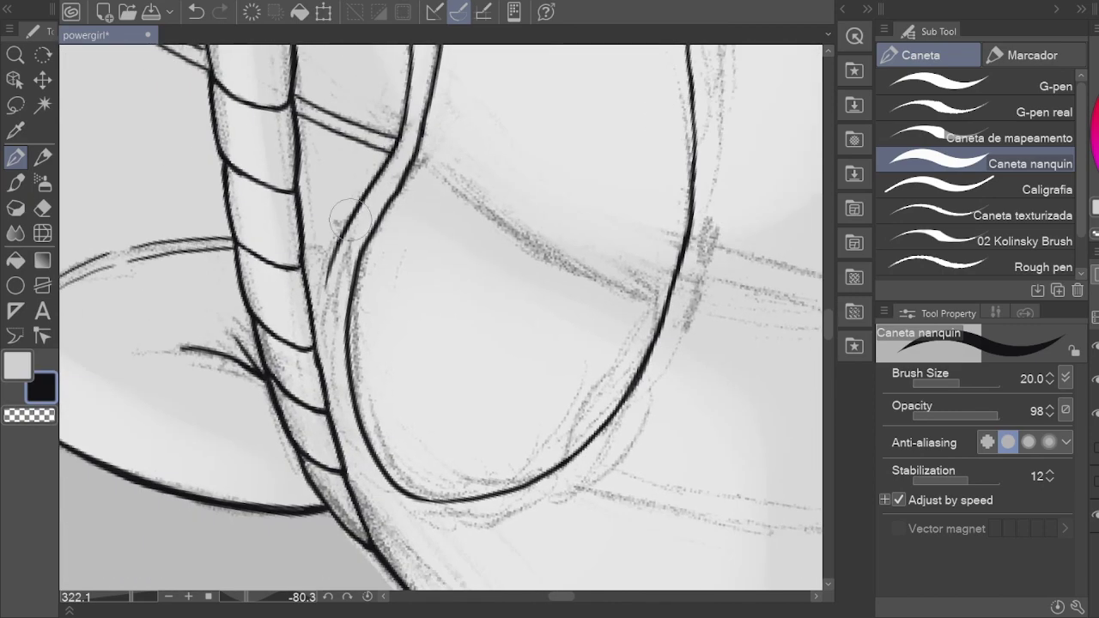
# Step: Ink the chest window's outer border line around the end beside the braided cord, parallel to the inner contour
pyautogui.moveTo(351, 222)
pyautogui.mouseDown()
pyautogui.moveTo(372, 326)
pyautogui.moveTo(527, 421)
pyautogui.moveTo(238, 372)
pyautogui.mouseUp()
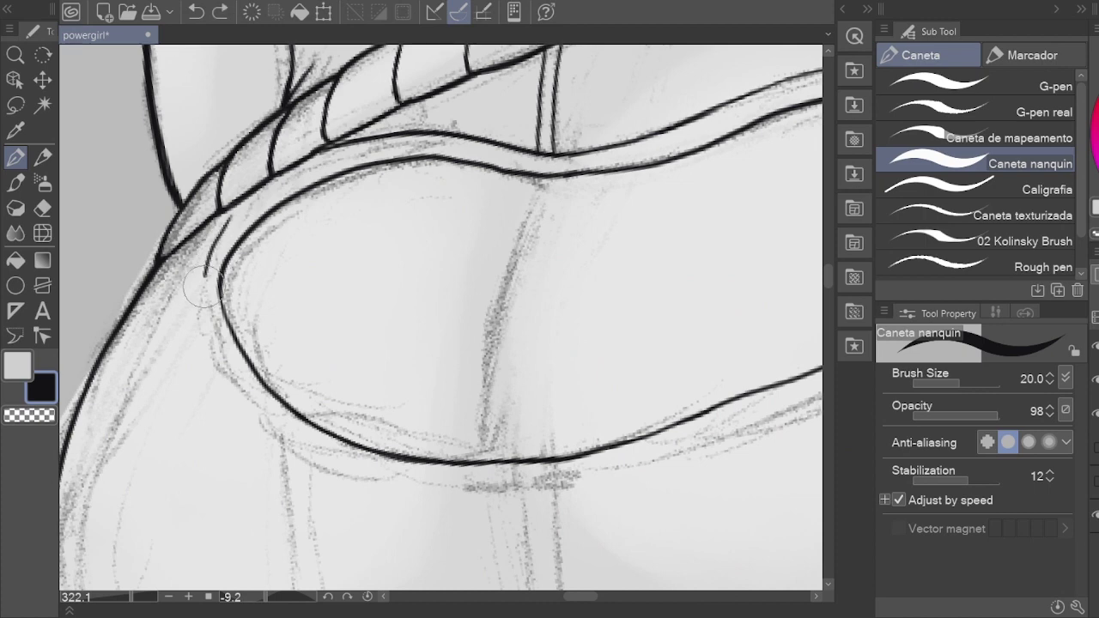
pyautogui.moveTo(203, 285); pyautogui.dragTo(302, 442)
pyautogui.moveTo(246, 225); pyautogui.dragTo(223, 313)
pyautogui.press('e')
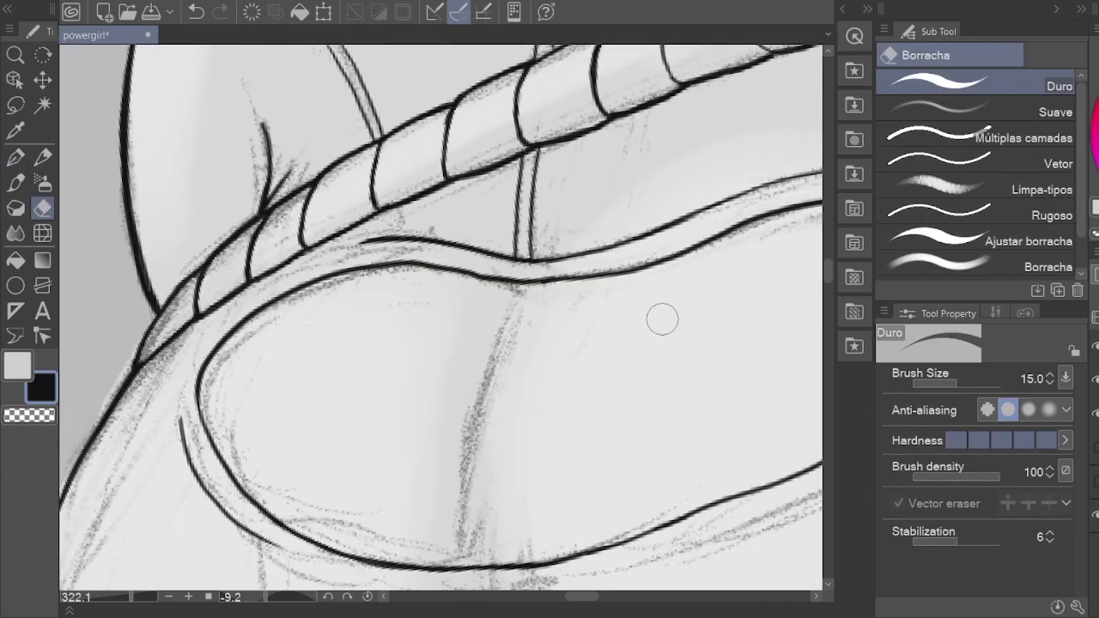
pyautogui.press('p')
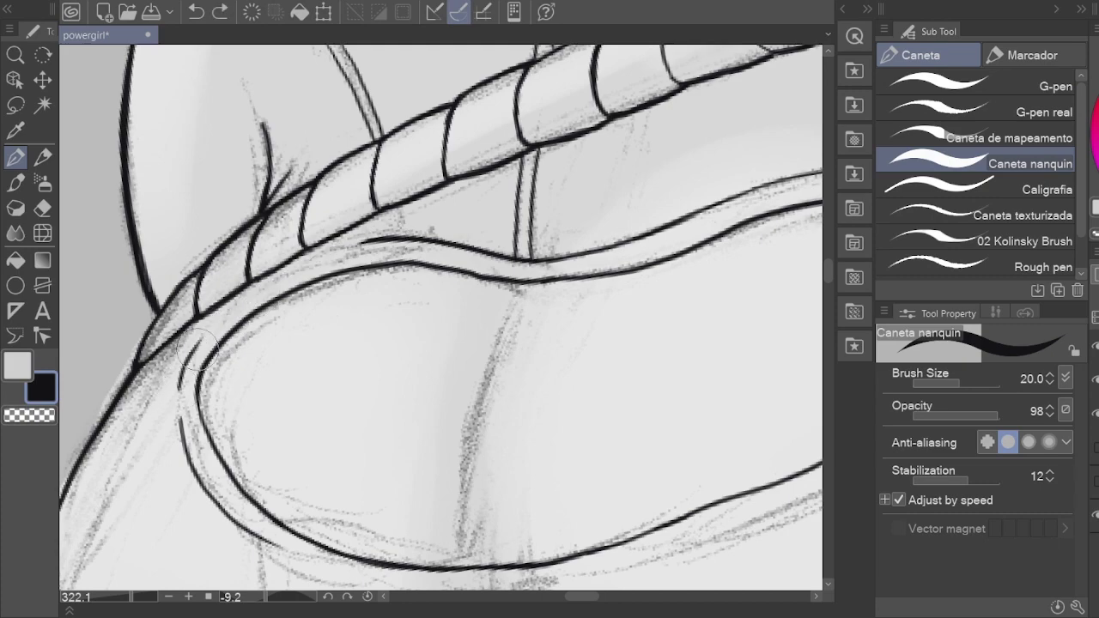
pyautogui.scroll(-3, 324, 280)
pyautogui.press('e')
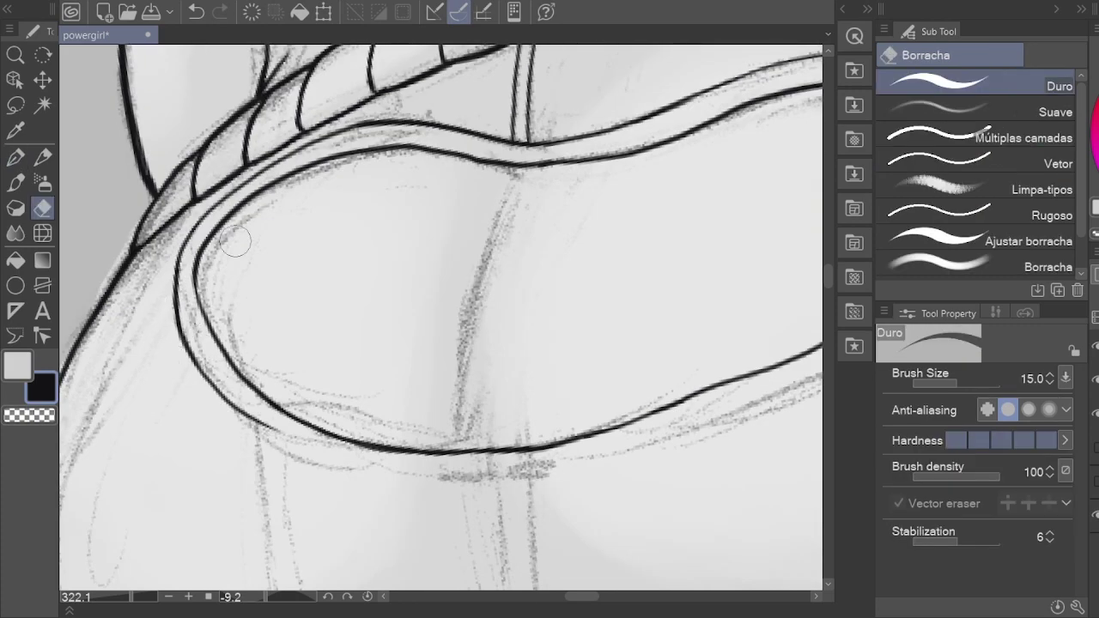
# Step: Ink the outer border line along the chest window's lower edge beneath the cleavage, undoing and repeating the stroke
pyautogui.moveTo(235, 242)
pyautogui.mouseDown()
pyautogui.moveTo(364, 479)
pyautogui.moveTo(326, 361)
pyautogui.mouseUp()
pyautogui.press('p')
pyautogui.moveTo(326, 506); pyautogui.dragTo(326, 290)
pyautogui.hotkey('ctrl', 'z')
pyautogui.moveTo(325, 485); pyautogui.dragTo(441, 134)
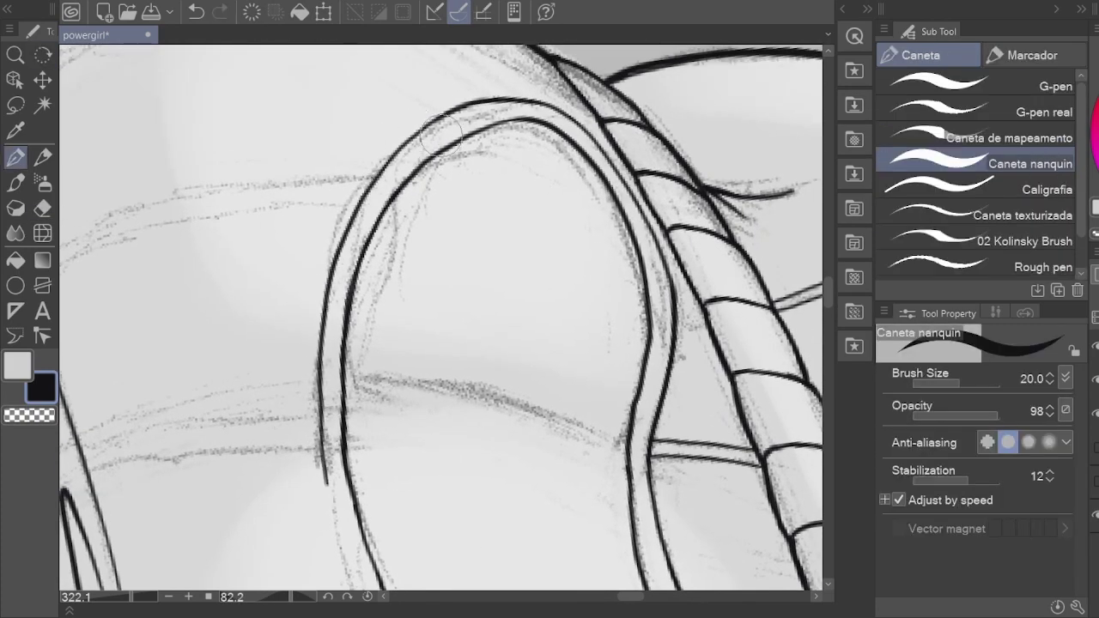
# Step: Extend the outer border's lower edge toward the clasp-side end of the chest window, redoing strokes until it joins
pyautogui.scroll(-10, 440, 133)
pyautogui.moveTo(231, 129); pyautogui.dragTo(351, 446)
pyautogui.hotkey('ctrl', 'z')
pyautogui.moveTo(249, 111); pyautogui.dragTo(390, 510)
pyautogui.moveTo(390, 510); pyautogui.dragTo(278, 381)
pyautogui.moveTo(249, 330); pyautogui.dragTo(468, 434)
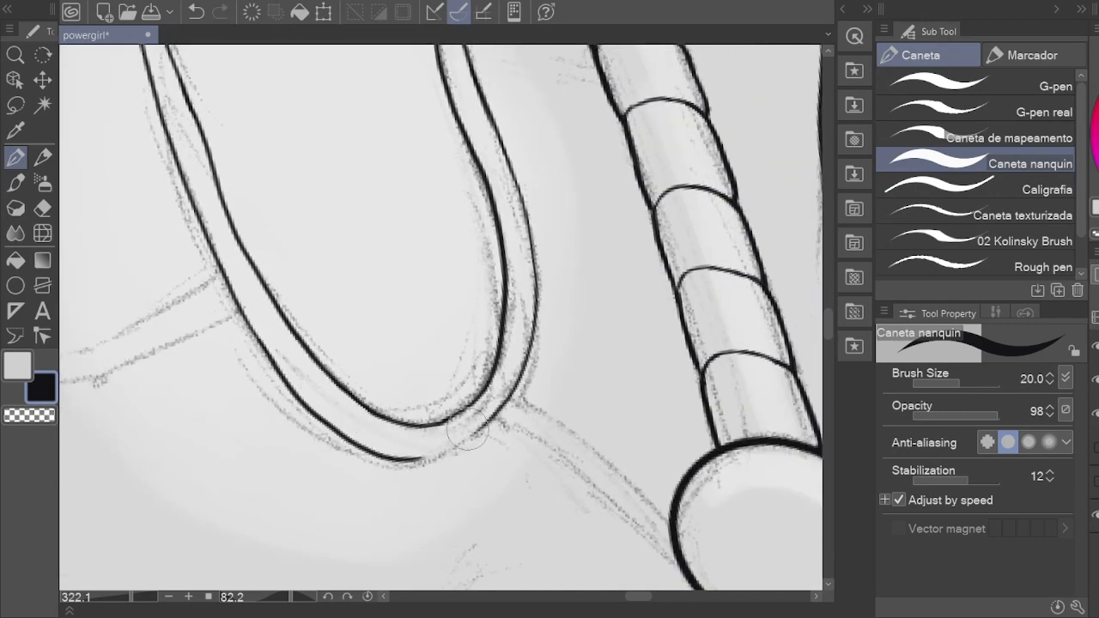
pyautogui.hotkey('ctrl', 'z')
# Step: Review the finished double outline of the chest window with the view unrotated and save the drawing
pyautogui.scroll(-5, 468, 434)
pyautogui.hotkey('ctrl', '0')
pyautogui.scroll(4, 421, 299)
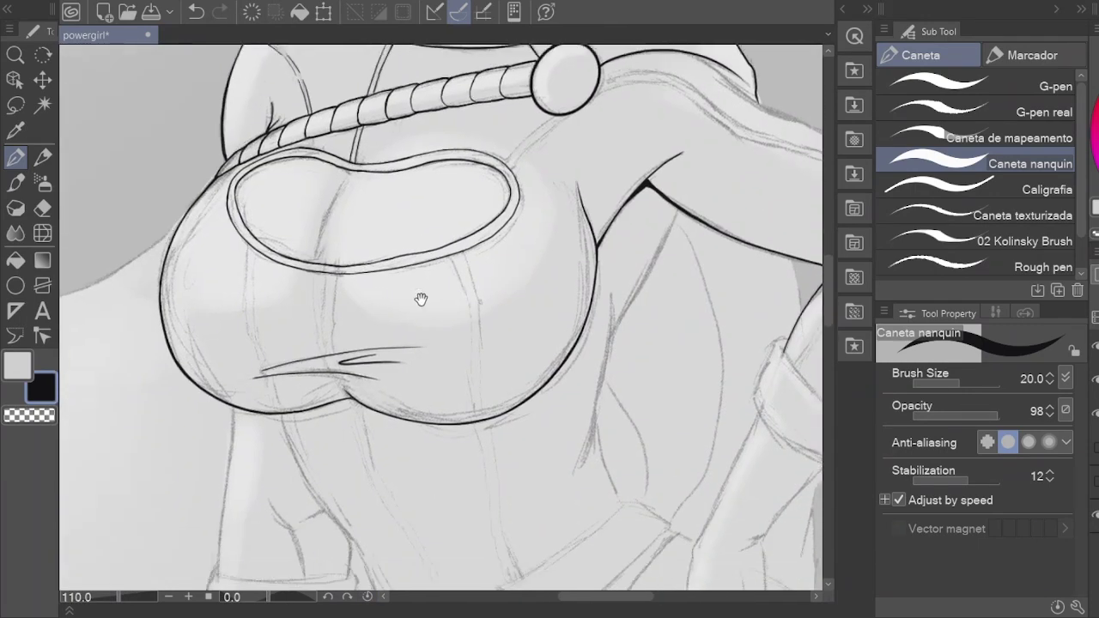
pyautogui.scroll(-4, 420, 299)
pyautogui.hotkey('ctrl', 's')
pyautogui.scroll(5, 533, 343)
pyautogui.scroll(1, 422, 527)
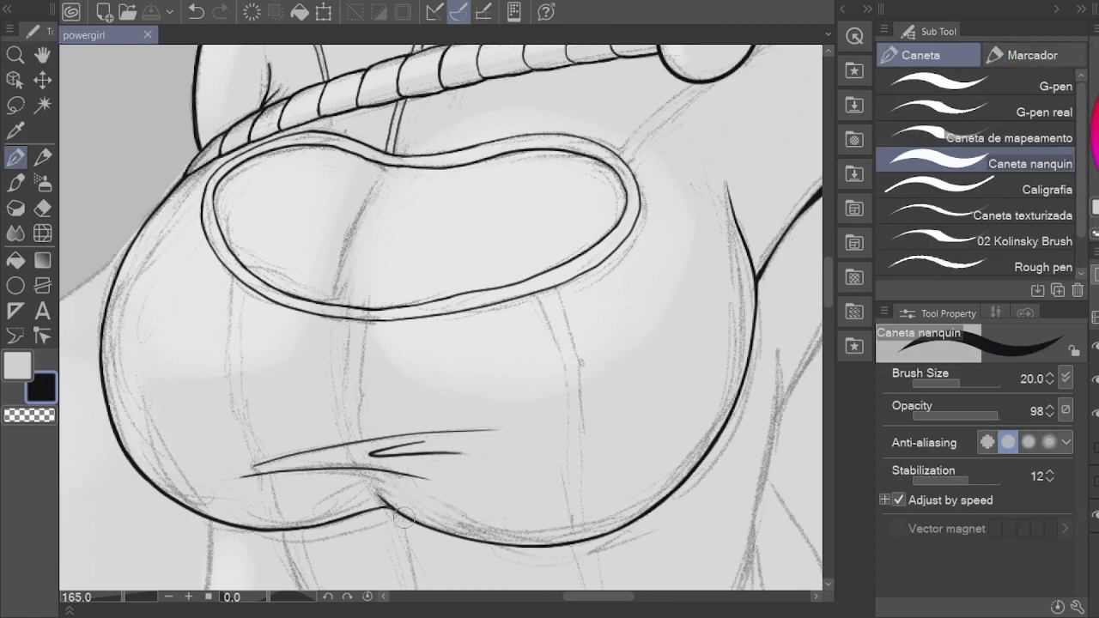
# Step: Ink the tapered cleavage line inside the chest window and erase its overshoot at the window's lower inner contour
pyautogui.scroll(4, 331, 300)
pyautogui.press('e')
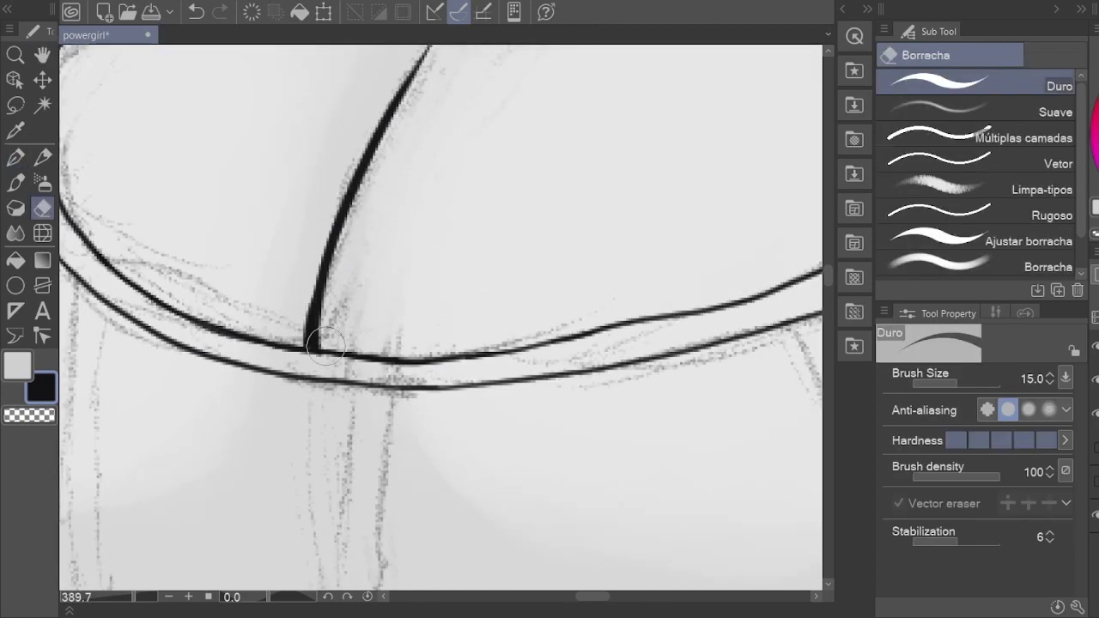
pyautogui.scroll(-5, 333, 236)
pyautogui.scroll(4, 334, 236)
# Step: Thicken the chest window's inner contour around the end beside the braided cord with the Caneta nanquin pen
pyautogui.press('p')
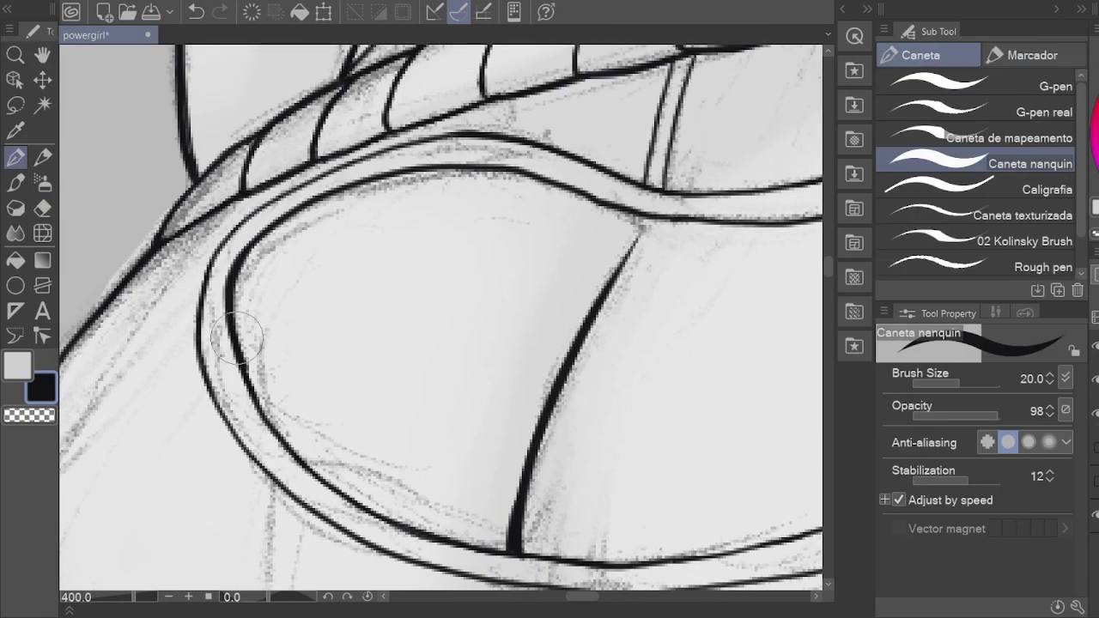
pyautogui.scroll(-5, 427, 111)
pyautogui.scroll(4, 475, 466)
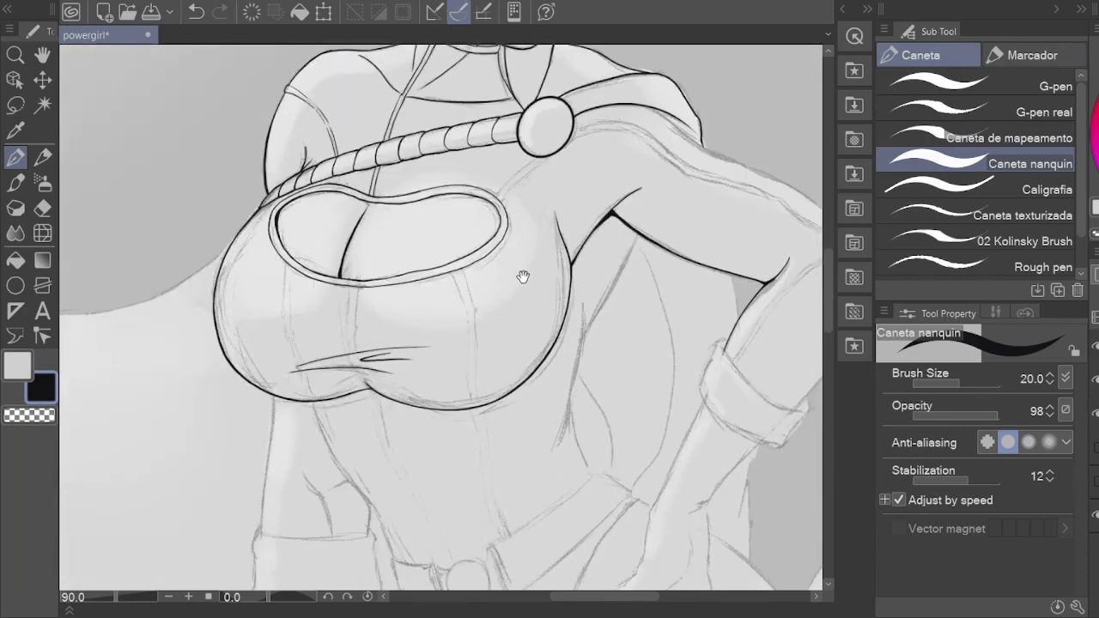
# Step: Ink two parallel lines for the central suit seam from the chest window down through the fabric folds
pyautogui.scroll(4, 371, 343)
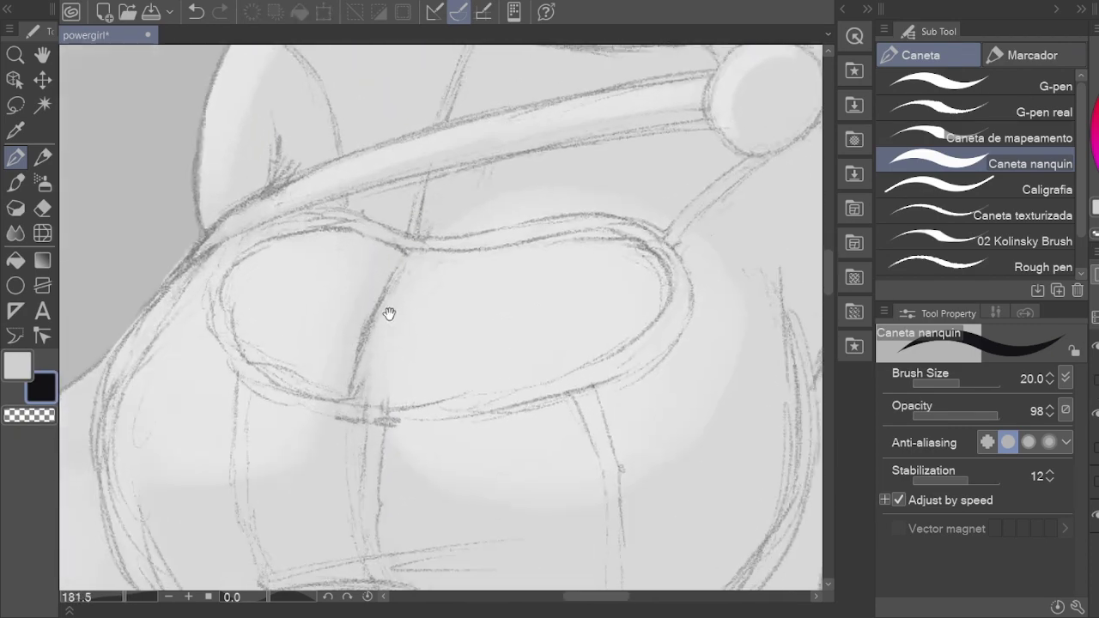
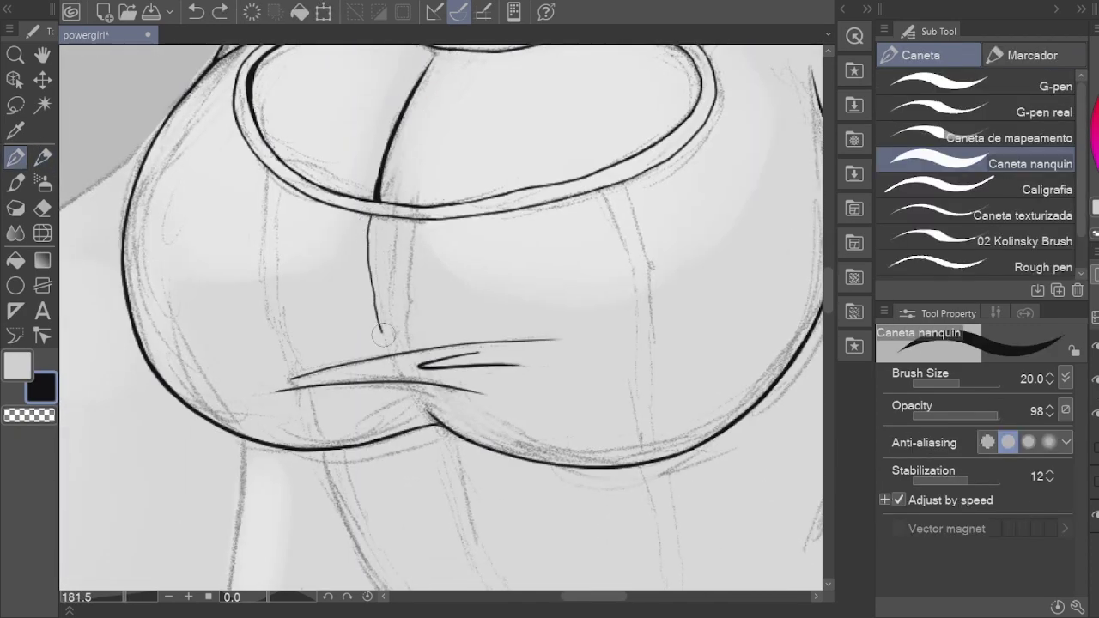
pyautogui.scroll(3, 392, 360)
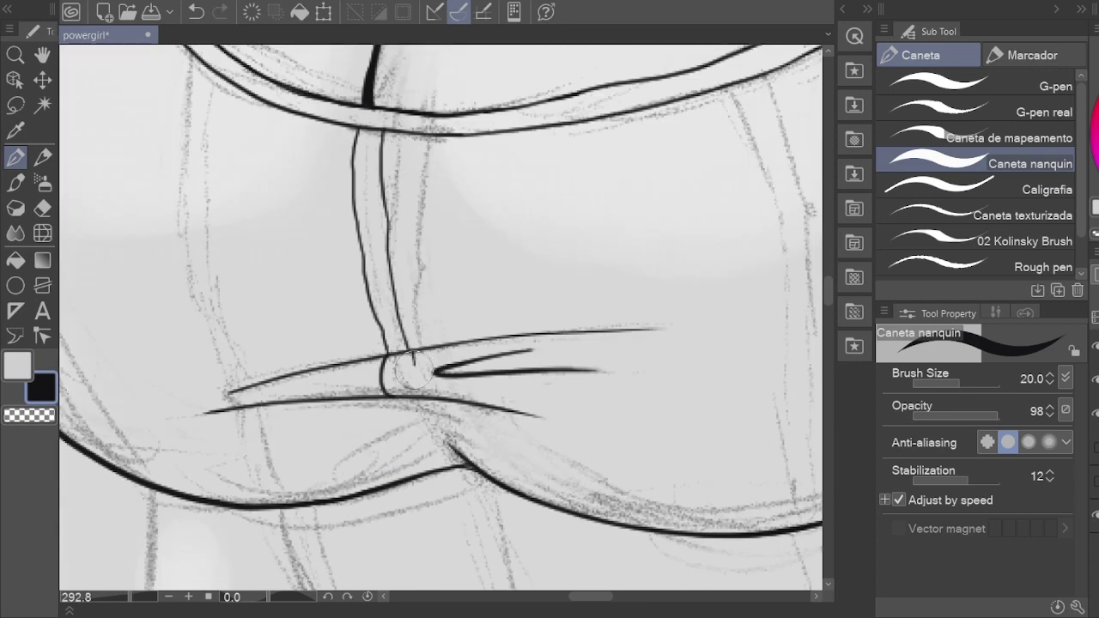
pyautogui.moveTo(376, 342); pyautogui.dragTo(416, 393)
# Step: Clean up the central seam where it crosses the fold lines, alternately erasing overlaps and re-inking the short segments
pyautogui.press('e')
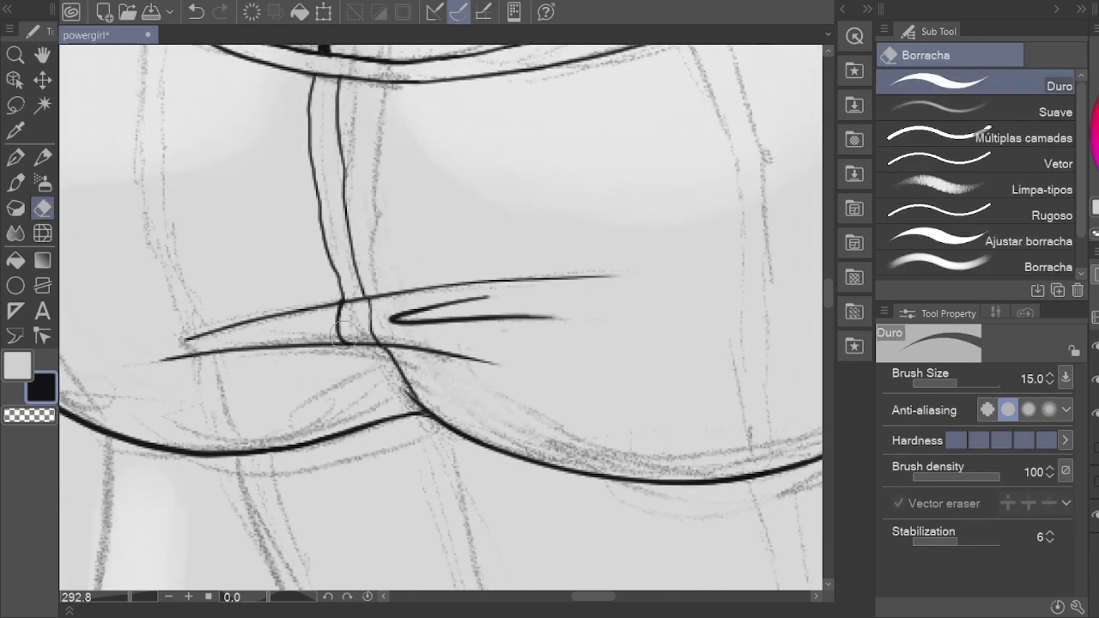
pyautogui.press('p')
pyautogui.press('e')
pyautogui.press('p')
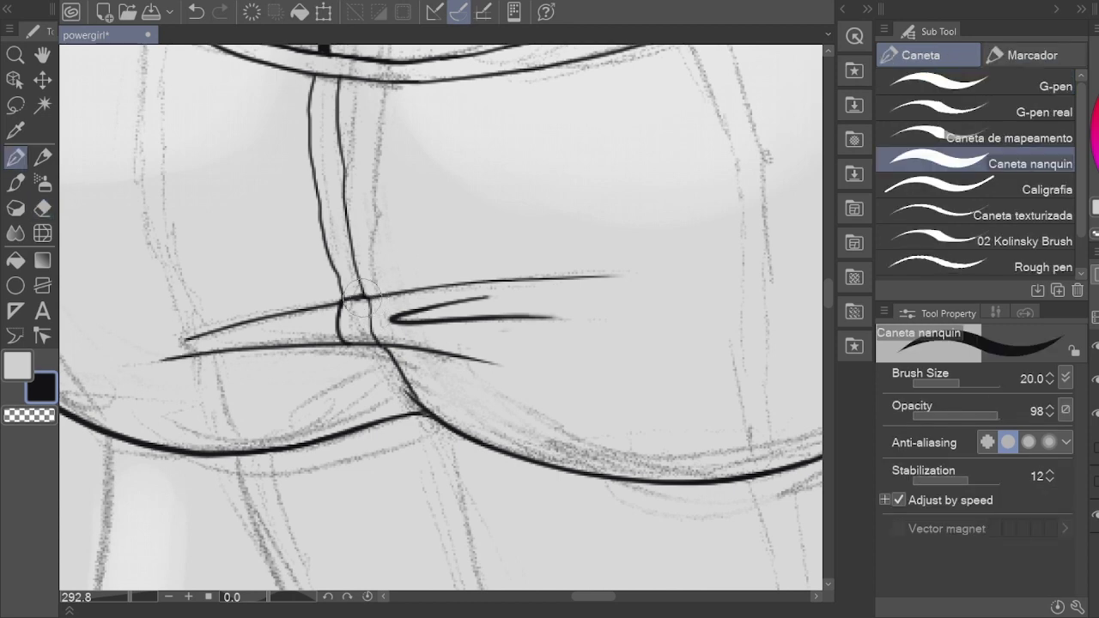
pyautogui.press('e')
pyautogui.press('p')
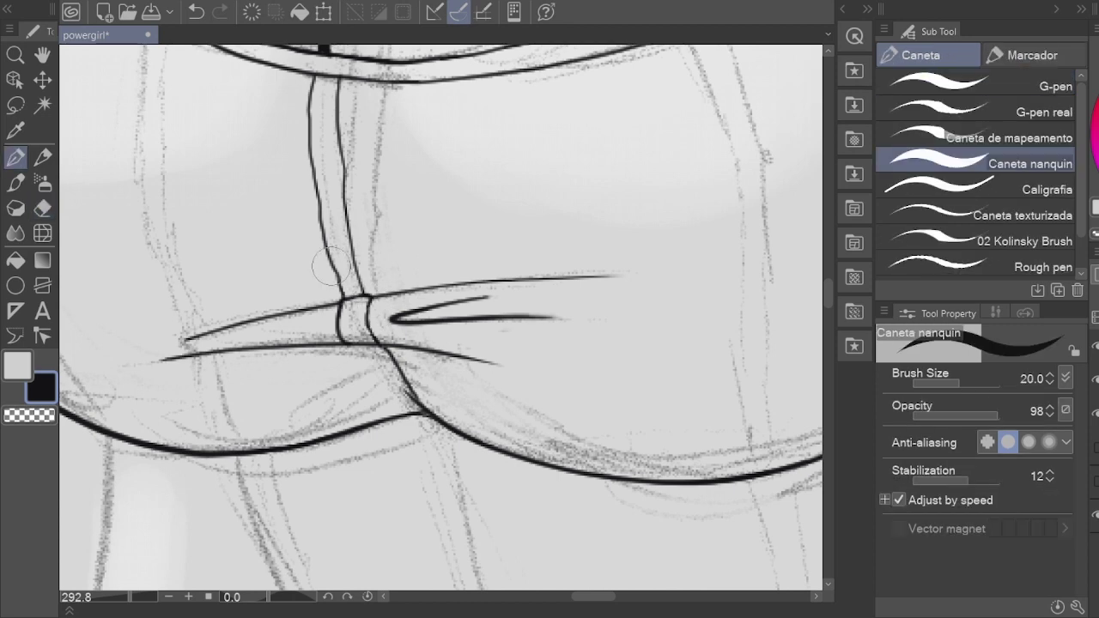
# Step: Thicken one side line of the central seam below the chest window and erase the excess ink at the lower fold
pyautogui.scroll(2, 341, 79)
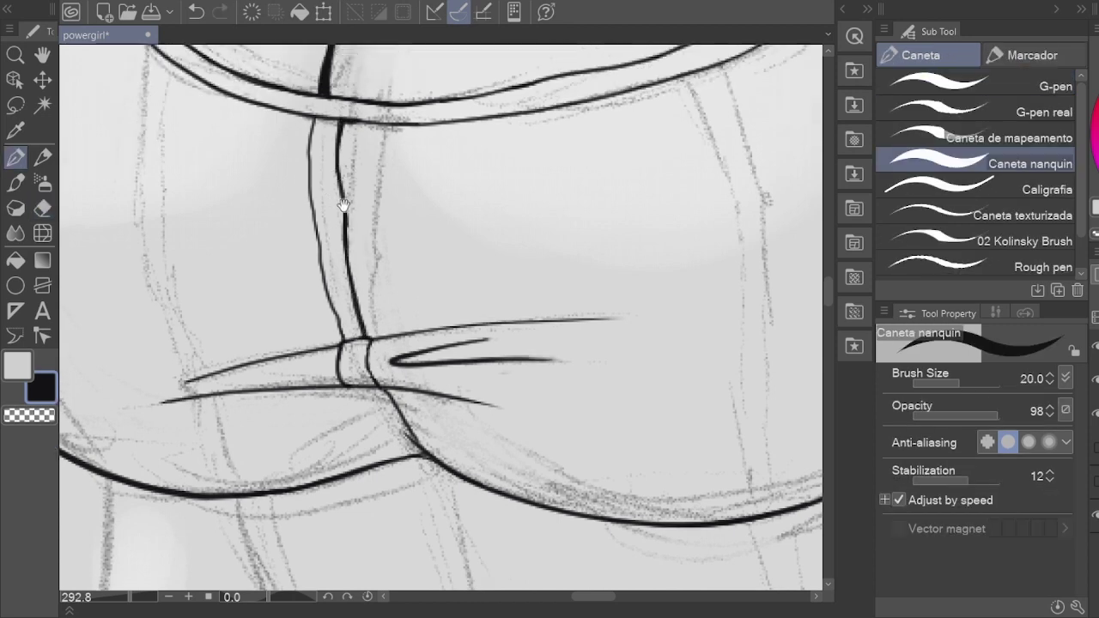
pyautogui.press('e')
pyautogui.click(400, 385)
pyautogui.press('p')
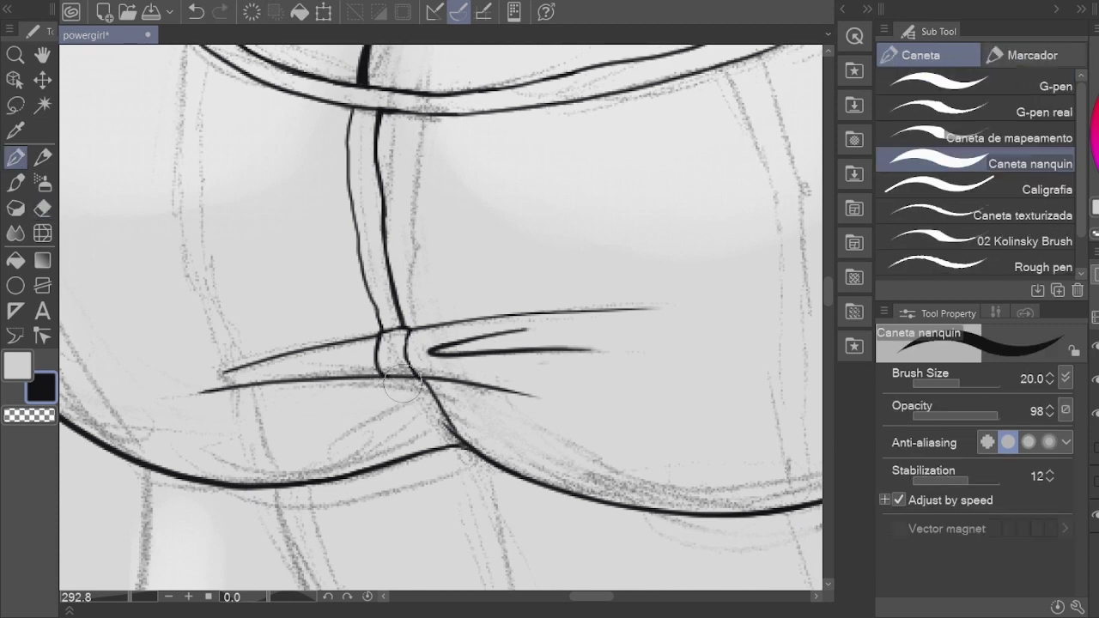
# Step: Ink the double-line suit seam on the cord-side breast from the chest window across the folds toward the lower contour
pyautogui.scroll(3, 476, 448)
pyautogui.moveTo(273, 156); pyautogui.dragTo(283, 418)
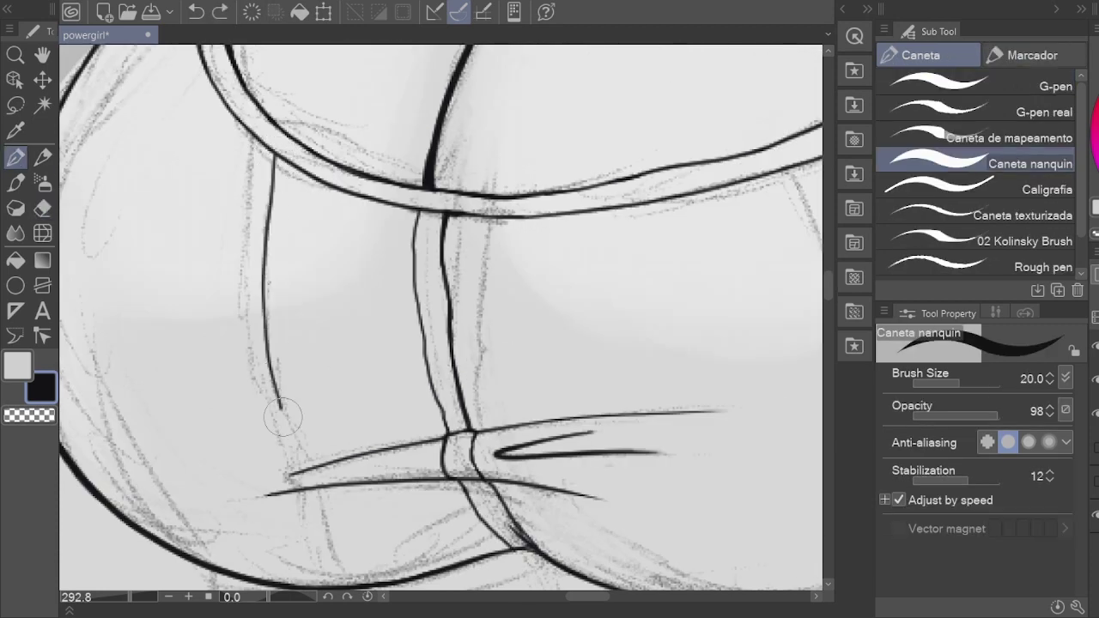
pyautogui.moveTo(325, 491); pyautogui.dragTo(352, 583)
pyautogui.scroll(-2, 297, 410)
pyautogui.scroll(1, 299, 400)
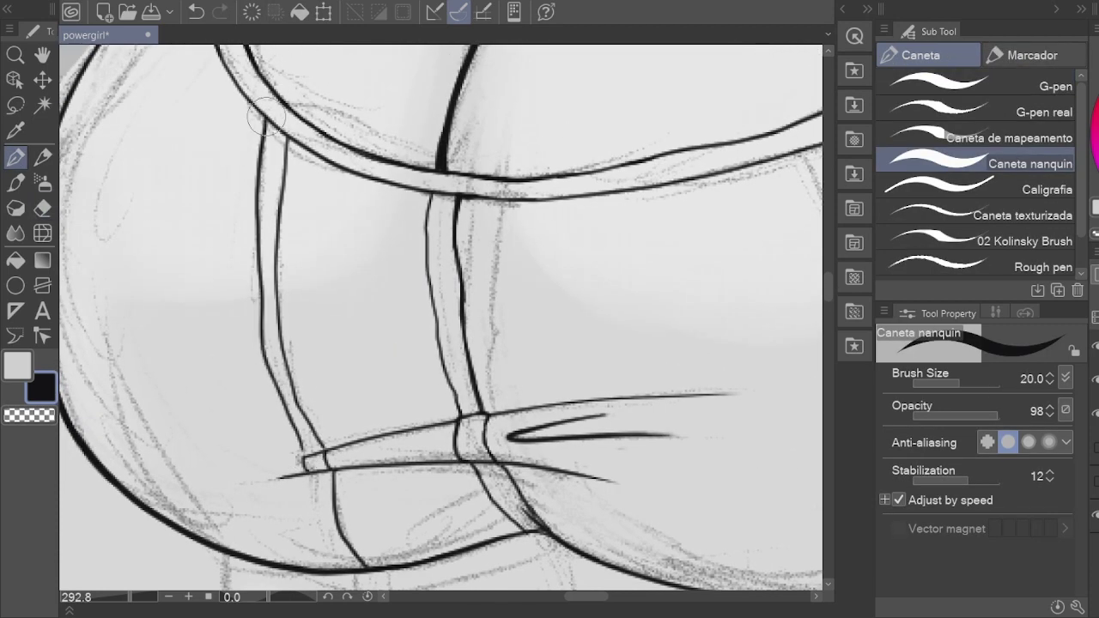
# Step: Ink the double-line suit seam on the clasp-side breast from the chest window down to the lower contour
pyautogui.scroll(-3, 299, 400)
pyautogui.scroll(-3, 377, 229)
pyautogui.scroll(3, 377, 229)
pyautogui.moveTo(377, 229); pyautogui.dragTo(412, 83)
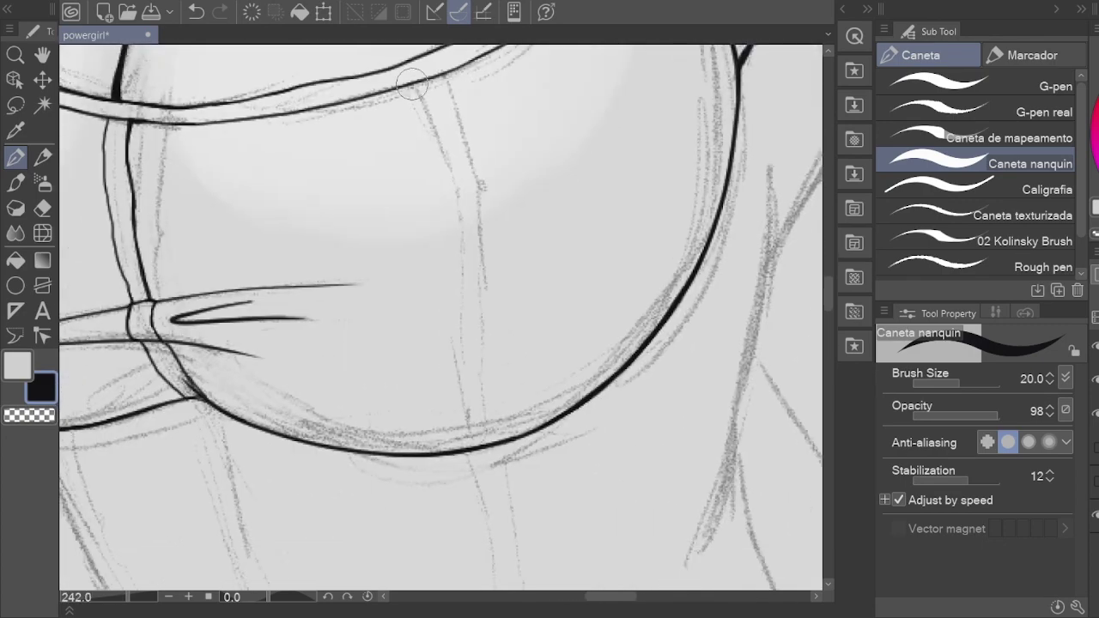
pyautogui.moveTo(479, 203); pyautogui.dragTo(464, 448)
# Step: Thicken the outer border line along the chest window's lower edge and around its clasp-side end
pyautogui.scroll(4, 464, 449)
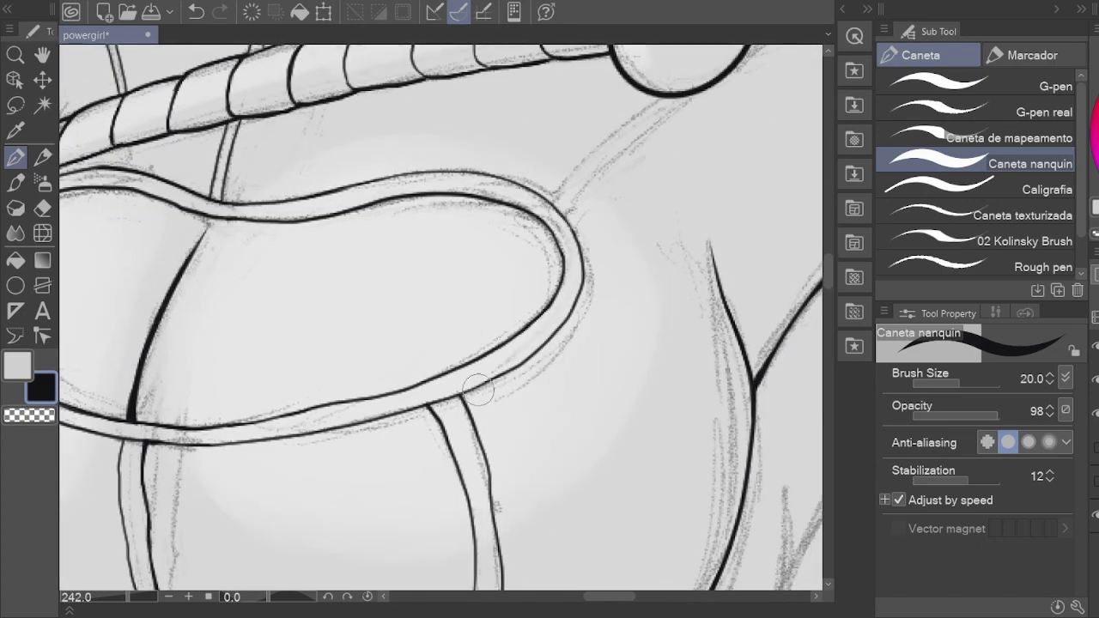
pyautogui.scroll(2, 481, 382)
pyautogui.moveTo(429, 405)
pyautogui.mouseDown()
pyautogui.moveTo(617, 293)
pyautogui.moveTo(451, 444)
pyautogui.mouseUp()
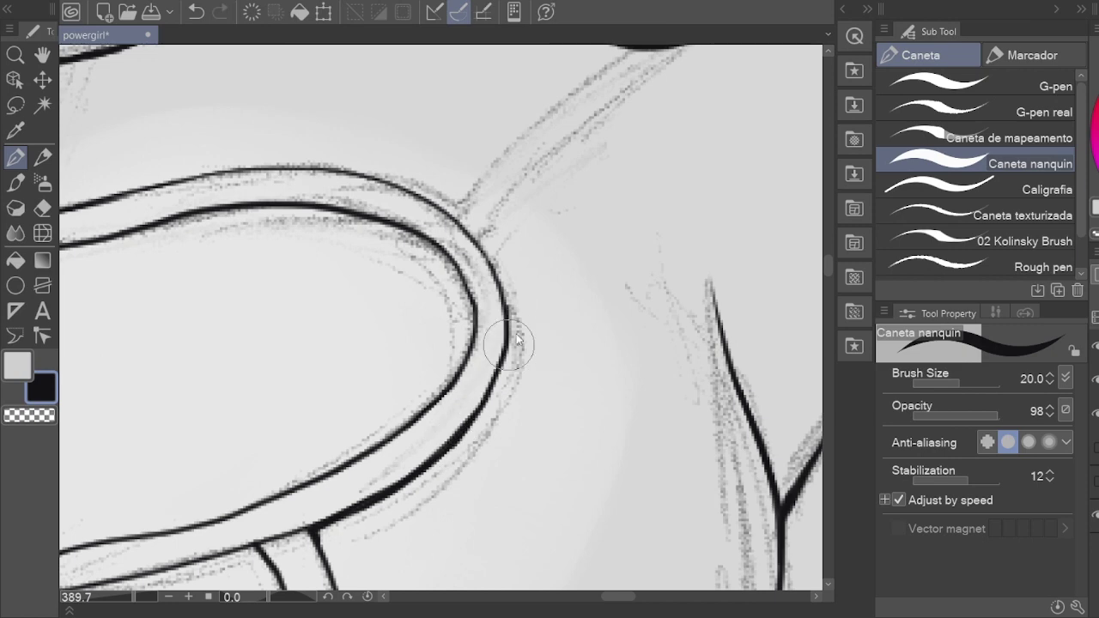
pyautogui.moveTo(511, 339)
pyautogui.mouseDown()
pyautogui.moveTo(573, 292)
pyautogui.moveTo(328, 345)
pyautogui.mouseUp()
pyautogui.moveTo(160, 355); pyautogui.dragTo(146, 352)
pyautogui.moveTo(449, 314); pyautogui.dragTo(231, 230)
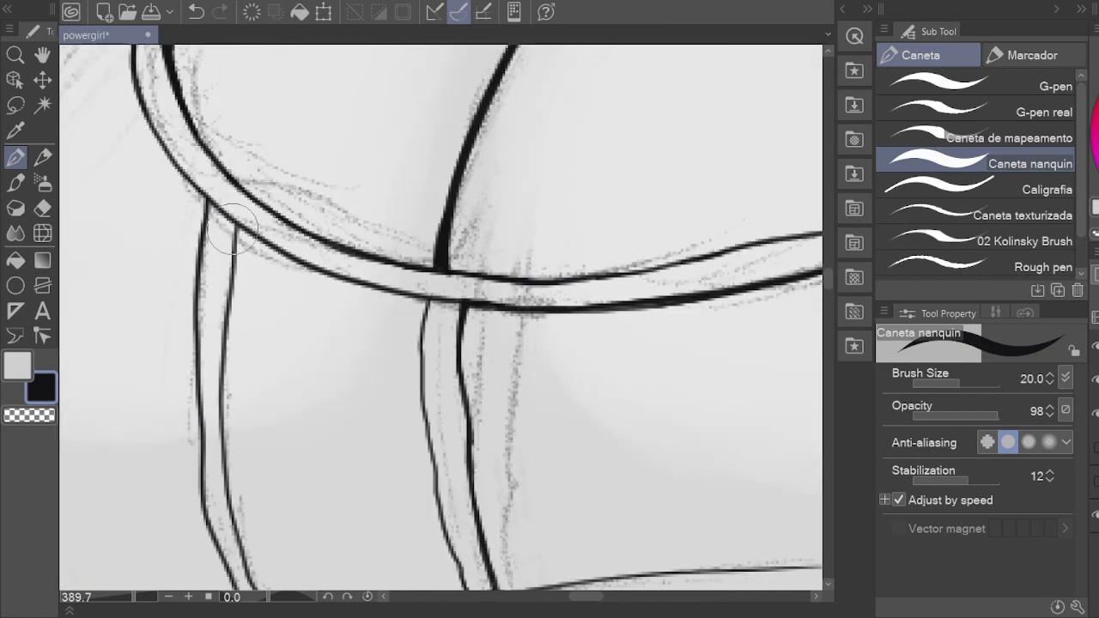
pyautogui.moveTo(292, 266)
pyautogui.mouseDown()
pyautogui.moveTo(430, 301)
pyautogui.moveTo(395, 215)
pyautogui.mouseUp()
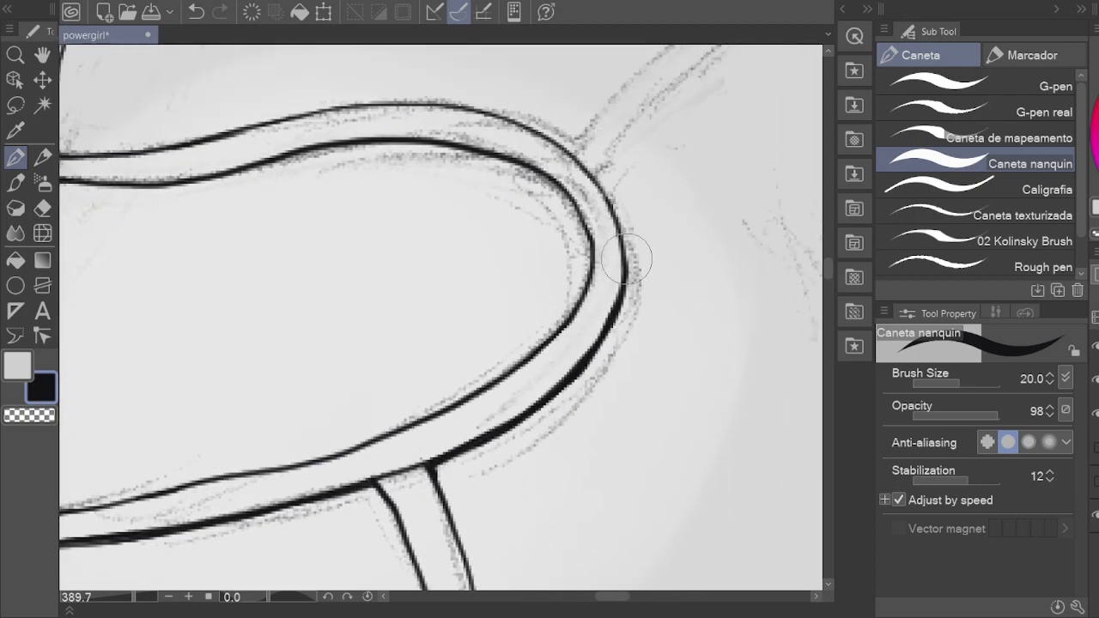
# Step: Ink the short pair of seam lines between the braided cord and the chest window's upper border
pyautogui.press('h')
pyautogui.scroll(-5, 415, 333)
pyautogui.scroll(6, 415, 333)
pyautogui.press('p')
pyautogui.moveTo(391, 319); pyautogui.dragTo(389, 352)
pyautogui.moveTo(361, 324); pyautogui.dragTo(359, 361)
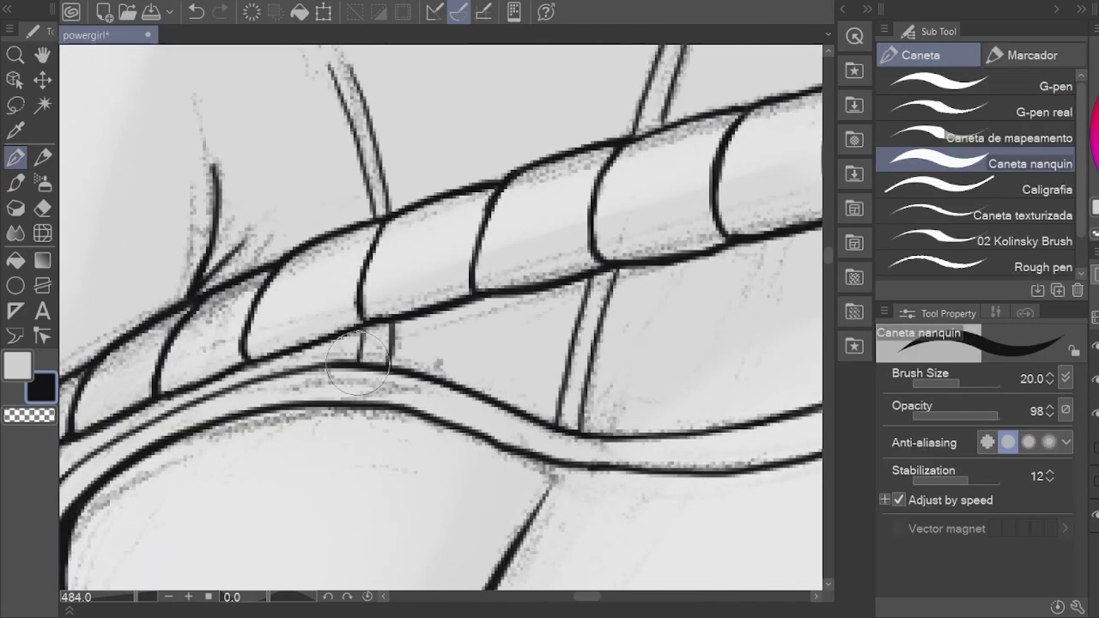
# Step: Reinforce the ink lines of the suit strap and collarbone area below the neckband
pyautogui.press('h')
pyautogui.scroll(-5, 407, 249)
pyautogui.scroll(6, 405, 253)
pyautogui.press('p')
pyautogui.moveTo(402, 228); pyautogui.dragTo(296, 399)
pyautogui.moveTo(456, 266)
pyautogui.mouseDown()
pyautogui.moveTo(375, 246)
pyautogui.moveTo(257, 438)
pyautogui.mouseUp()
pyautogui.moveTo(257, 438); pyautogui.dragTo(551, 362)
# Step: Review the inked upper body with the pencil sketch hidden, restore the sketch and save the drawing
pyautogui.scroll(-3, 551, 361)
pyautogui.press('h')
pyautogui.scroll(-5, 510, 246)
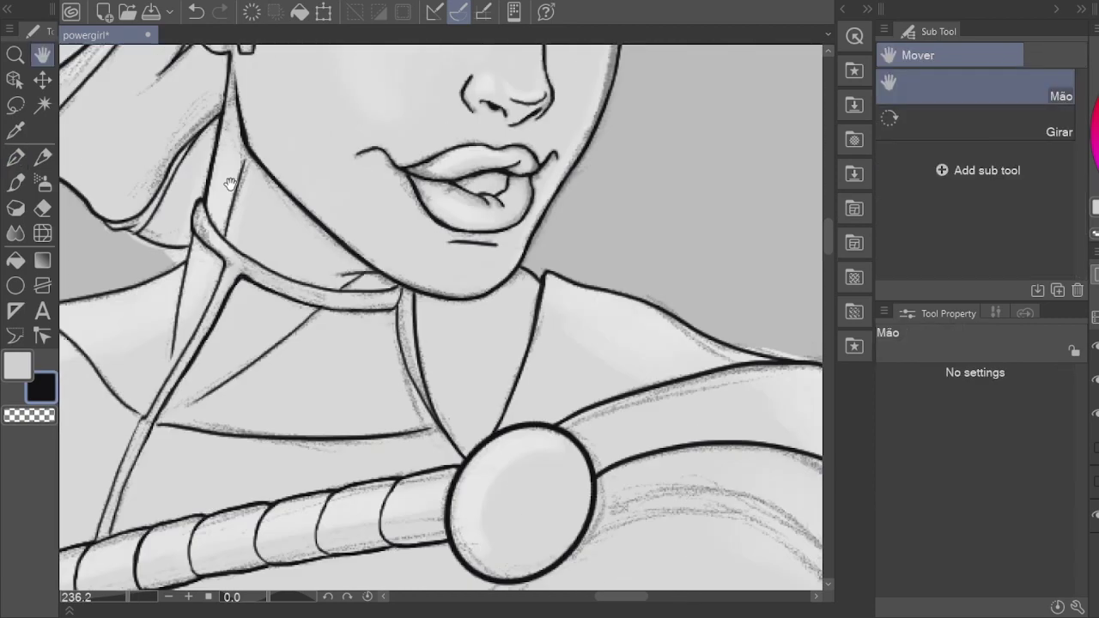
pyautogui.scroll(-3, 510, 246)
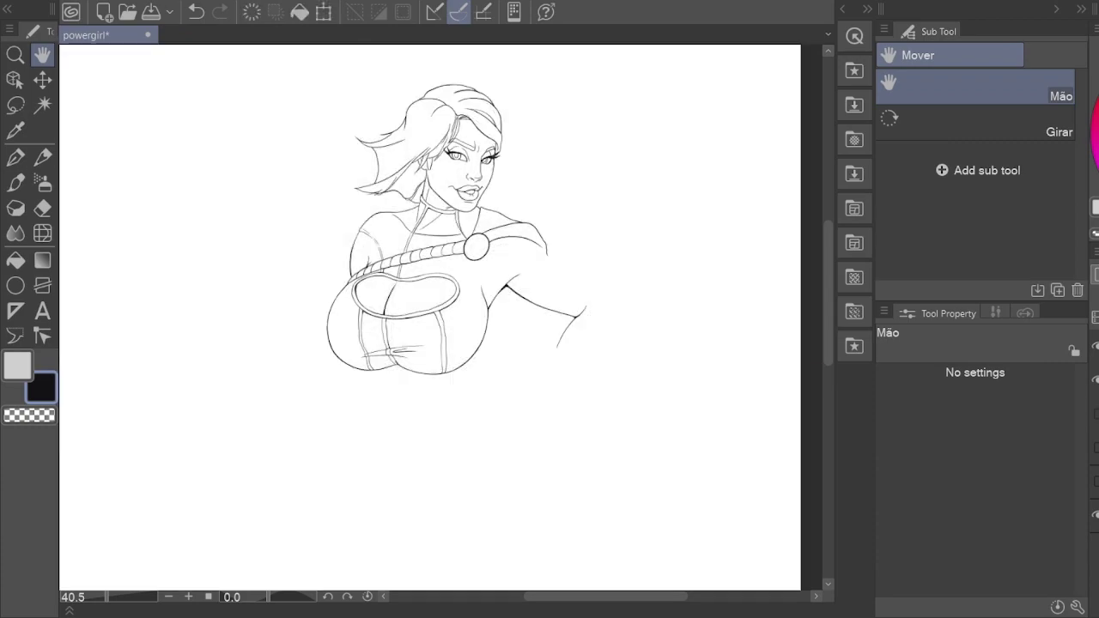
pyautogui.scroll(3, 781, 361)
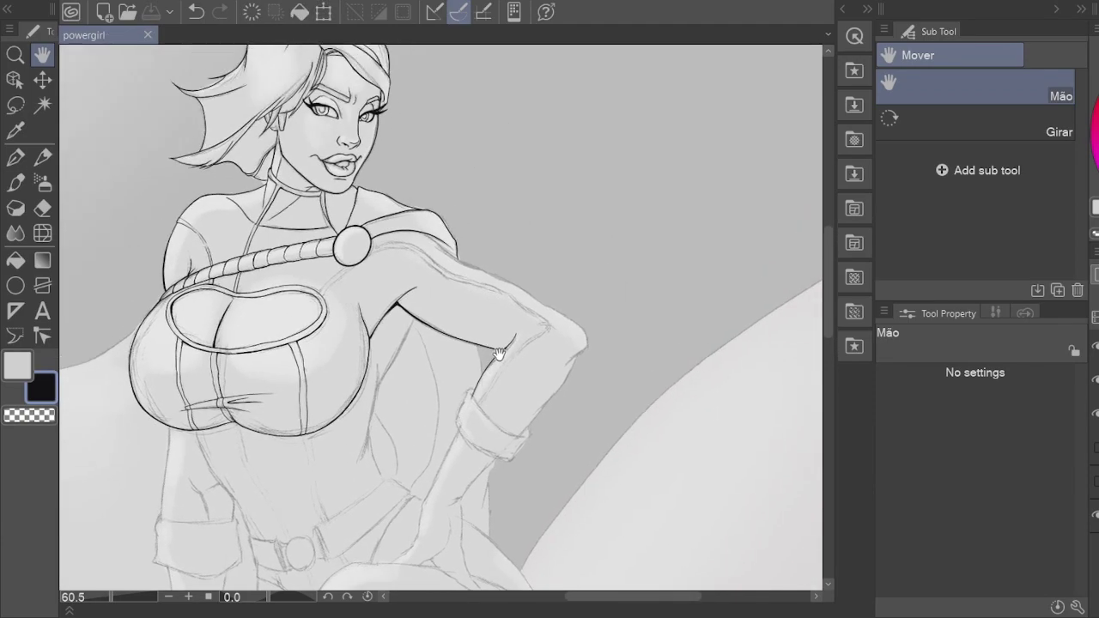
# Step: Ink the bent arm's outer upper contour from the cape edge toward the elbow, rotating the canvas to suit the strokes
pyautogui.press('r')
pyautogui.moveTo(541, 429); pyautogui.dragTo(552, 336)
pyautogui.scroll(5, 553, 336)
pyautogui.press('p')
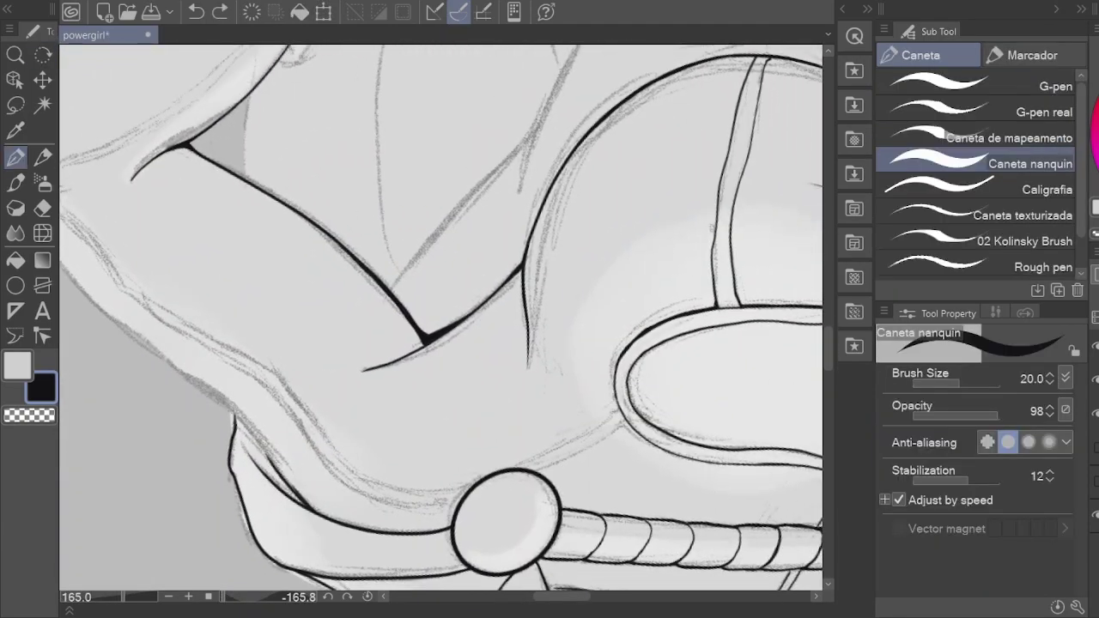
pyautogui.scroll(2, 230, 414)
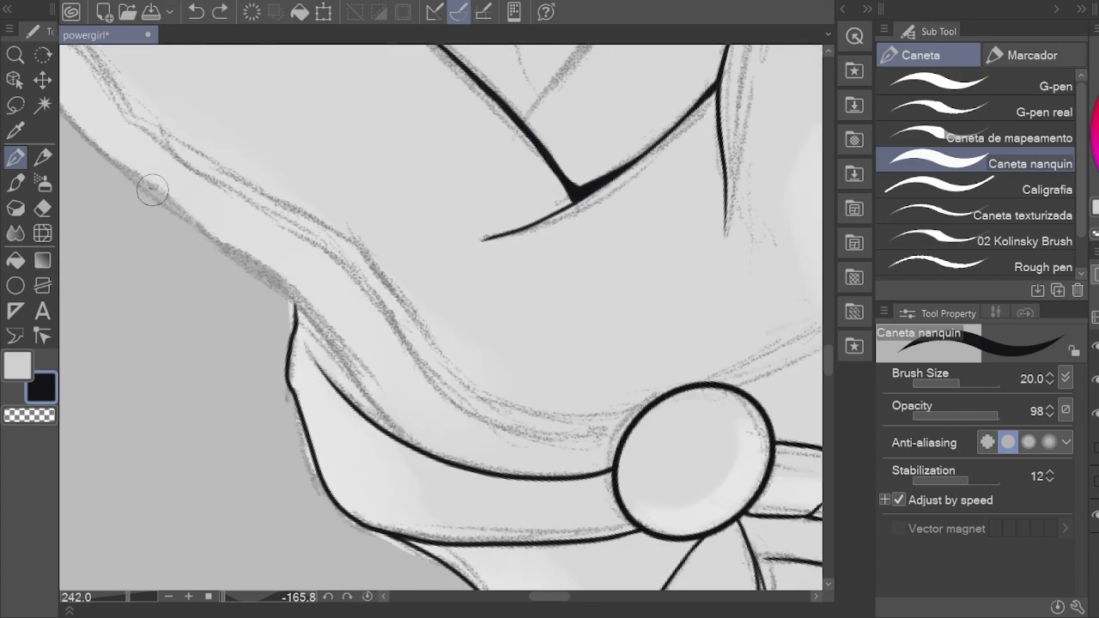
pyautogui.press('r')
pyautogui.moveTo(376, 396); pyautogui.dragTo(340, 487)
pyautogui.press('p')
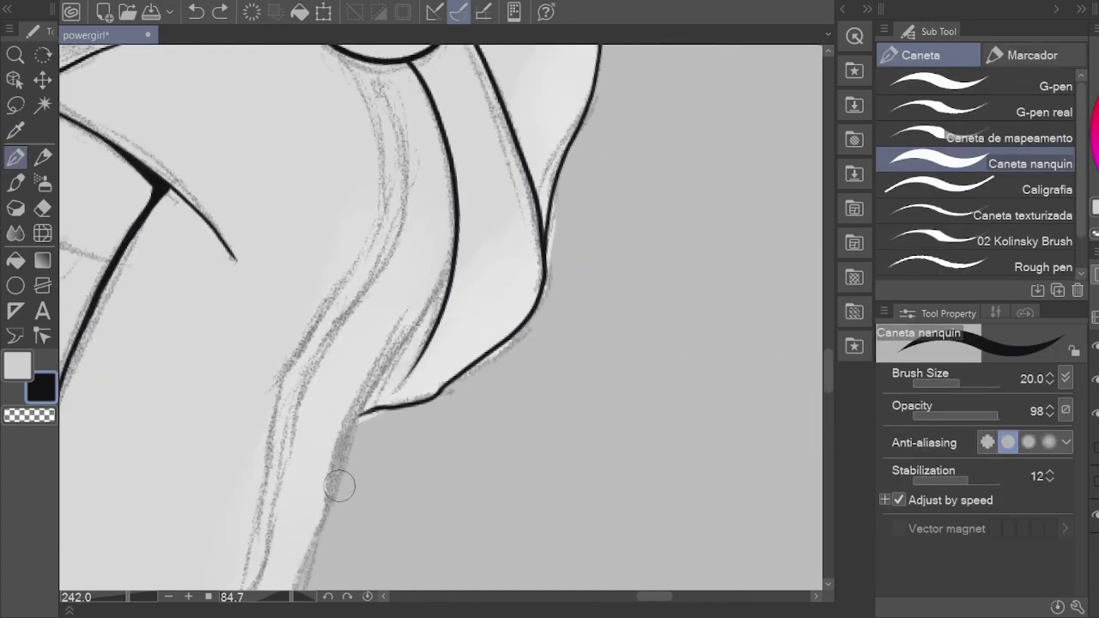
pyautogui.moveTo(454, 249)
pyautogui.mouseDown()
pyautogui.moveTo(331, 507)
pyautogui.moveTo(411, 178)
pyautogui.mouseUp()
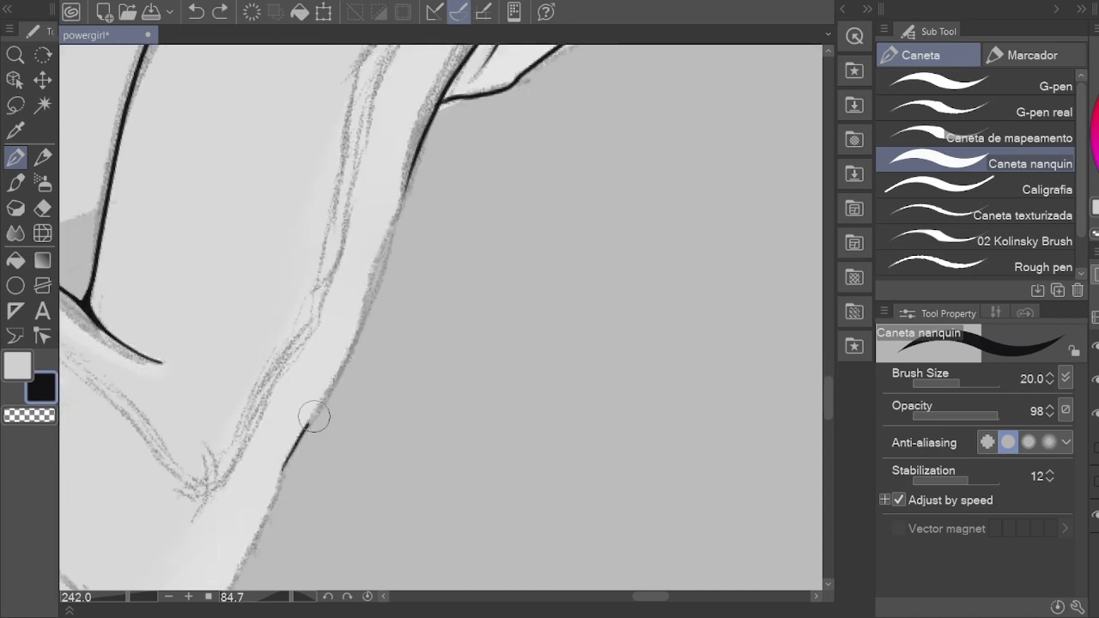
pyautogui.moveTo(311, 420); pyautogui.dragTo(364, 328)
pyautogui.moveTo(247, 363)
pyautogui.mouseDown()
pyautogui.moveTo(297, 443)
pyautogui.moveTo(387, 262)
pyautogui.moveTo(438, 229)
pyautogui.moveTo(306, 452)
pyautogui.moveTo(618, 255)
pyautogui.moveTo(361, 431)
pyautogui.mouseUp()
# Step: Ink the rounded elbow contour and its short inward crease, joining it to the upper arm line
pyautogui.press('r')
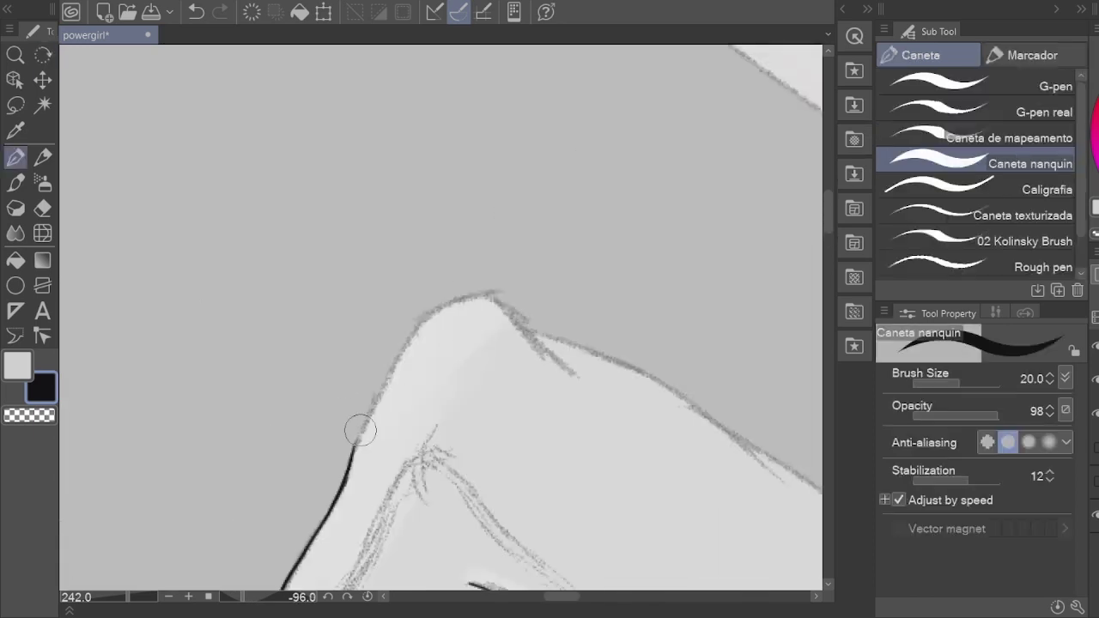
pyautogui.moveTo(385, 388)
pyautogui.mouseDown()
pyautogui.moveTo(453, 294)
pyautogui.moveTo(718, 427)
pyautogui.moveTo(283, 380)
pyautogui.mouseUp()
pyautogui.scroll(2, 374, 400)
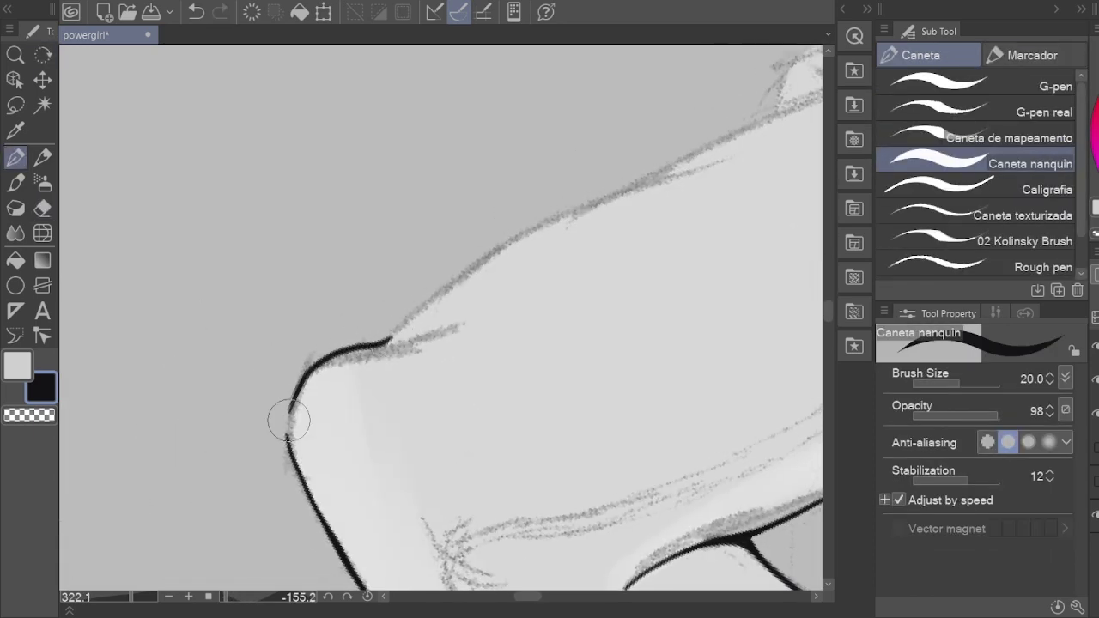
pyautogui.moveTo(295, 430); pyautogui.dragTo(333, 522)
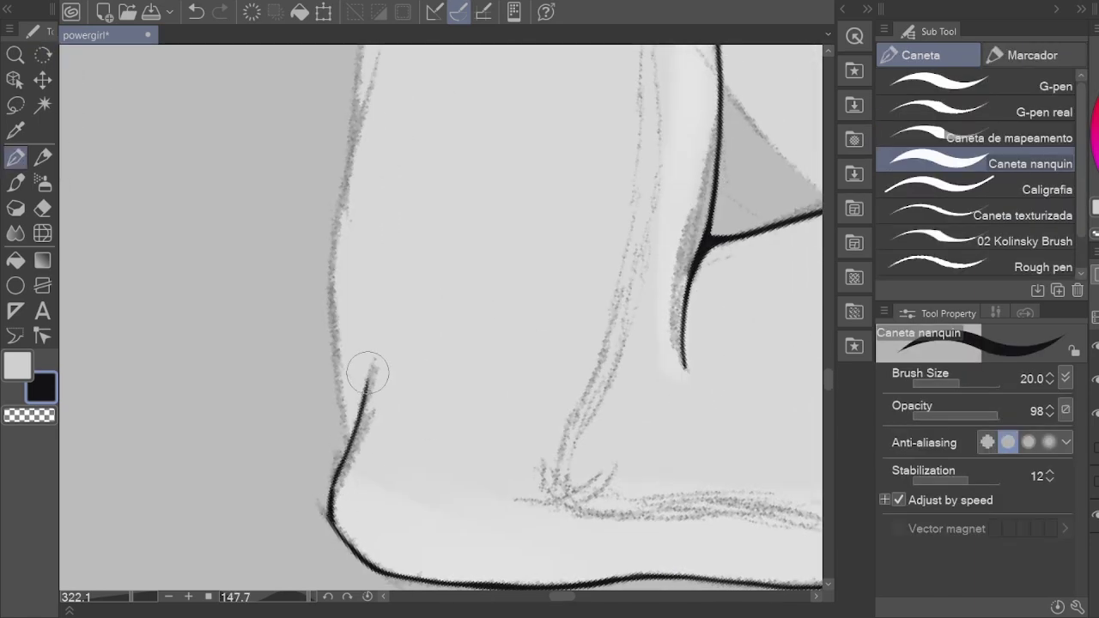
# Step: Ink the forearm's outer contour from the elbow crease to the glove cuff
pyautogui.moveTo(340, 370); pyautogui.dragTo(311, 471)
pyautogui.moveTo(323, 539); pyautogui.dragTo(304, 444)
pyautogui.scroll(3, 304, 412)
pyautogui.moveTo(301, 590)
pyautogui.mouseDown()
pyautogui.moveTo(304, 380)
pyautogui.moveTo(327, 261)
pyautogui.mouseUp()
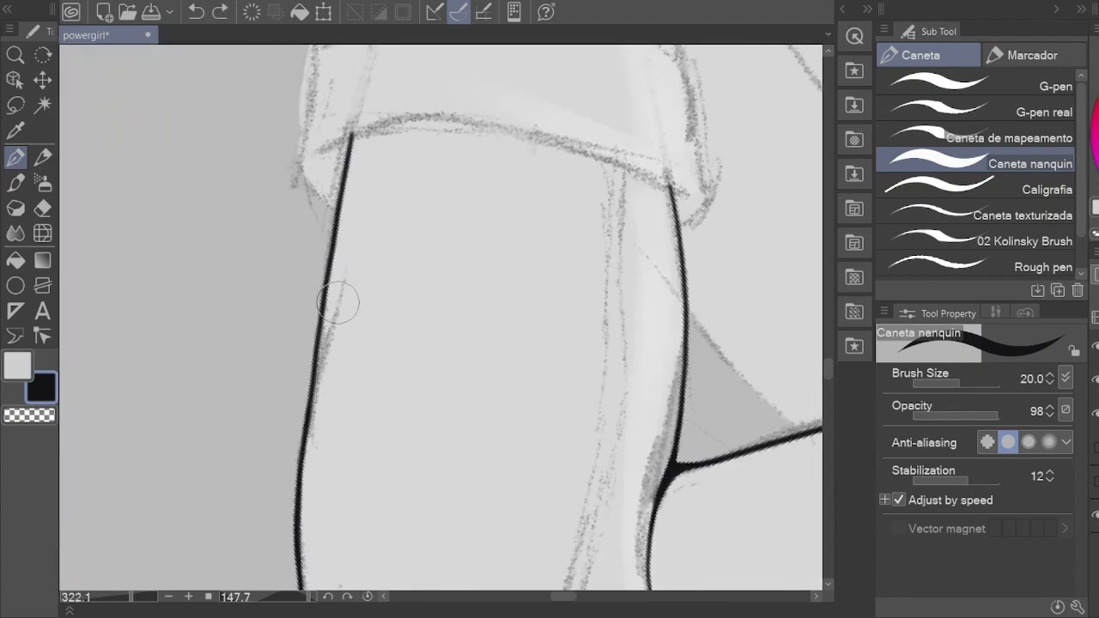
# Step: Save the drawing, reset the canvas rotation and thicken the forearm contours near the glove cuff
pyautogui.press('h')
pyautogui.scroll(-5, 426, 544)
pyautogui.scroll(5, 593, 332)
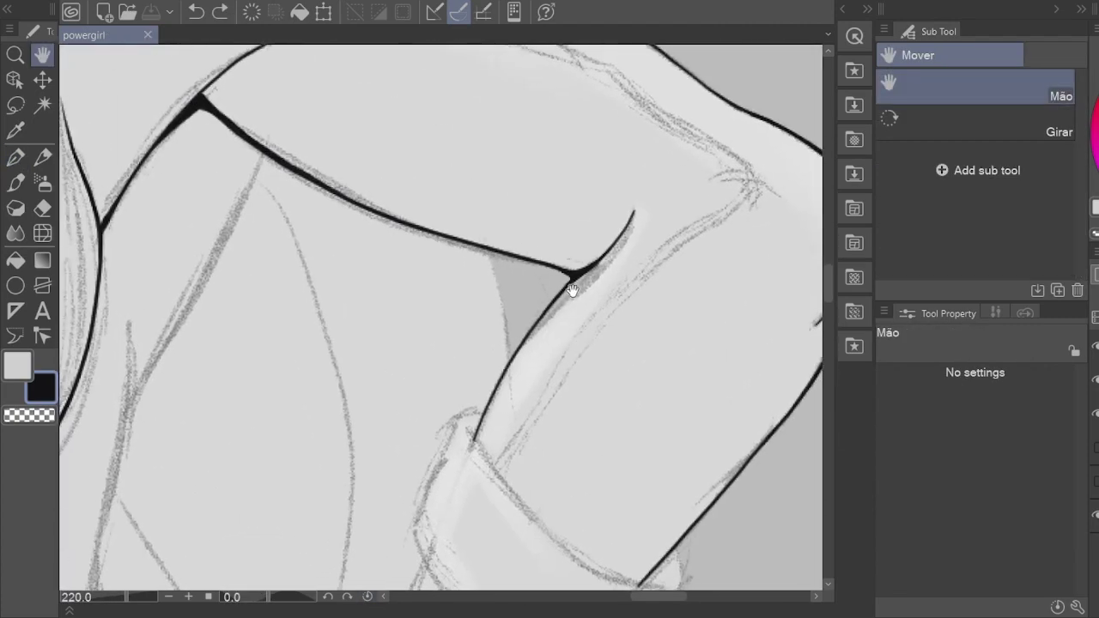
pyautogui.press('p')
pyautogui.moveTo(500, 385); pyautogui.dragTo(511, 360)
pyautogui.moveTo(563, 277); pyautogui.dragTo(400, 215)
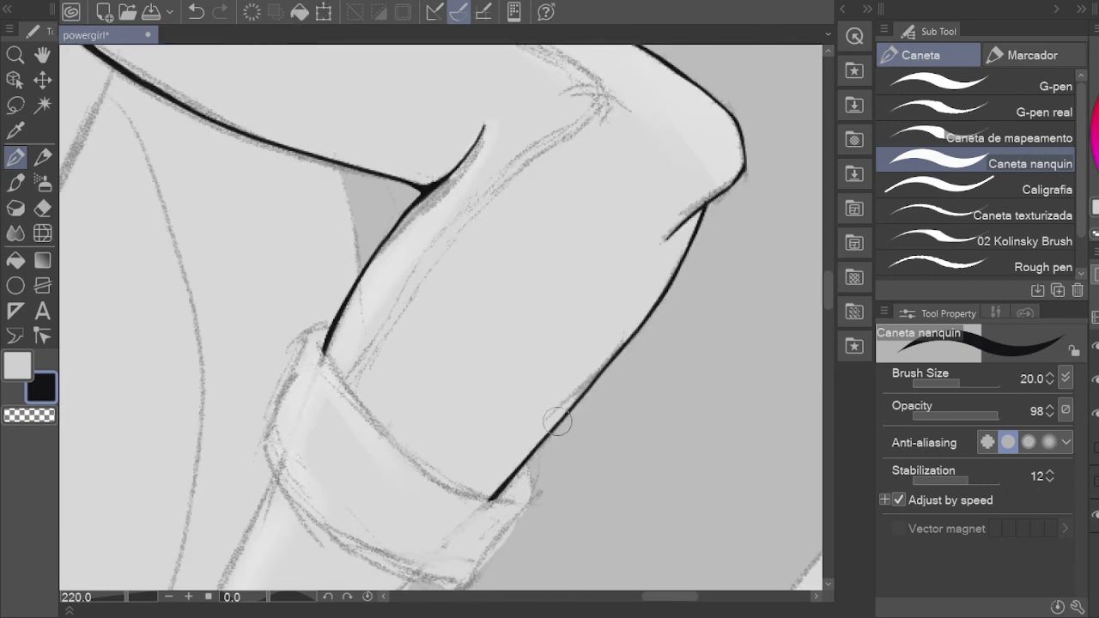
# Step: Ink the glove cuff's upper edge across the bent forearm and erase the overshoot at the outer contour
pyautogui.moveTo(496, 466); pyautogui.dragTo(240, 289)
pyautogui.press('e')
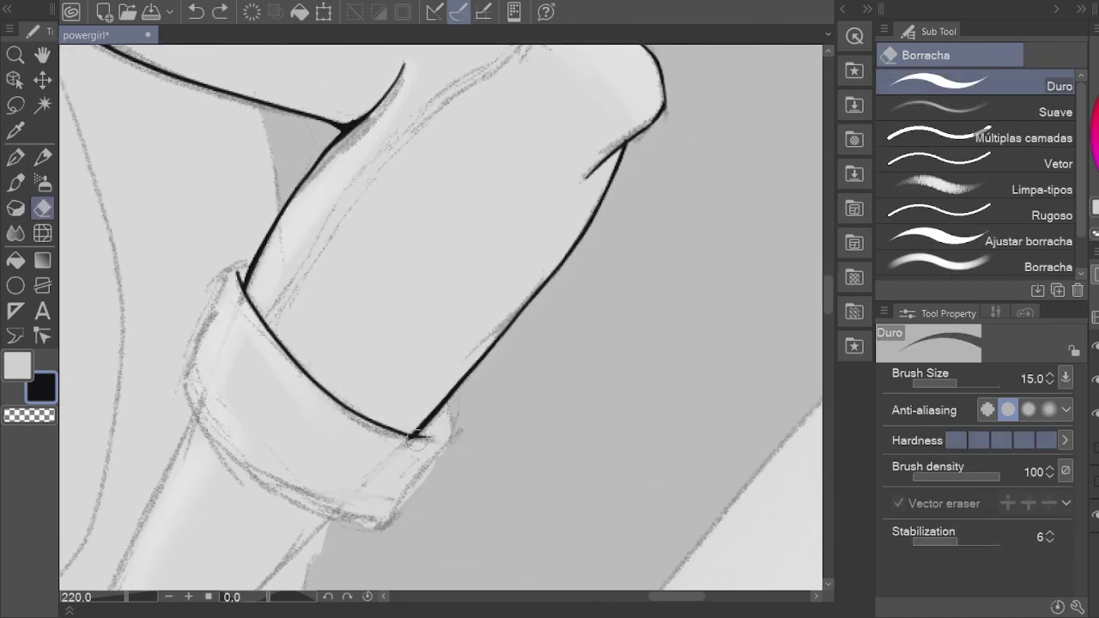
pyautogui.press('h')
pyautogui.moveTo(353, 285); pyautogui.dragTo(408, 324)
# Step: Save the drawing and review the inked bent arm and the shoulder area around the clasp
pyautogui.scroll(-5, 407, 325)
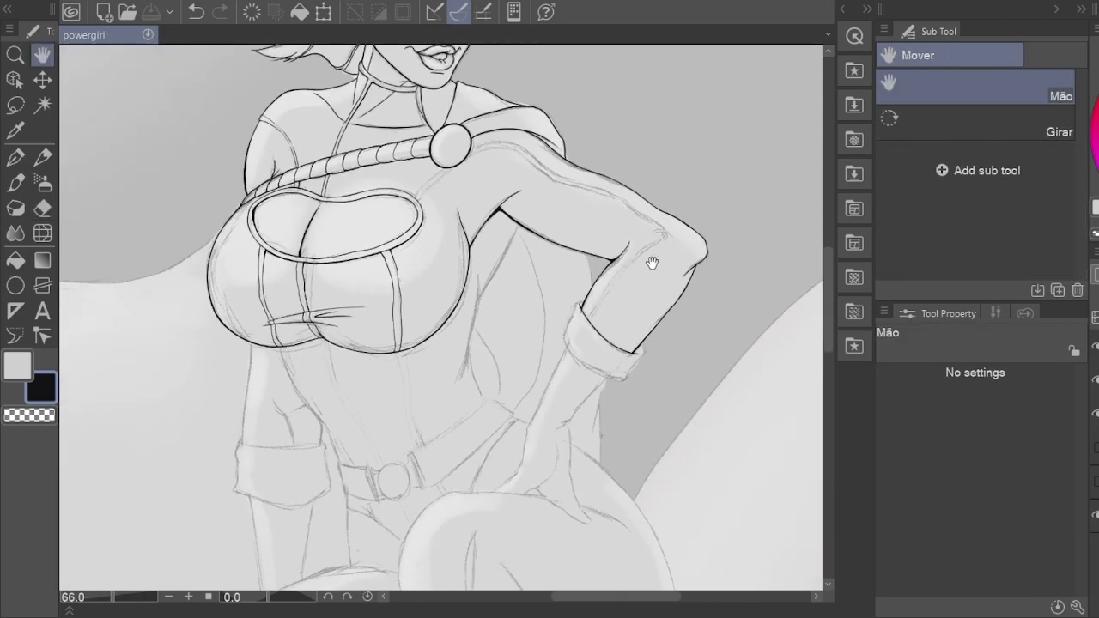
pyautogui.scroll(3, 486, 331)
pyautogui.scroll(-2, 422, 319)
pyautogui.scroll(6, 458, 321)
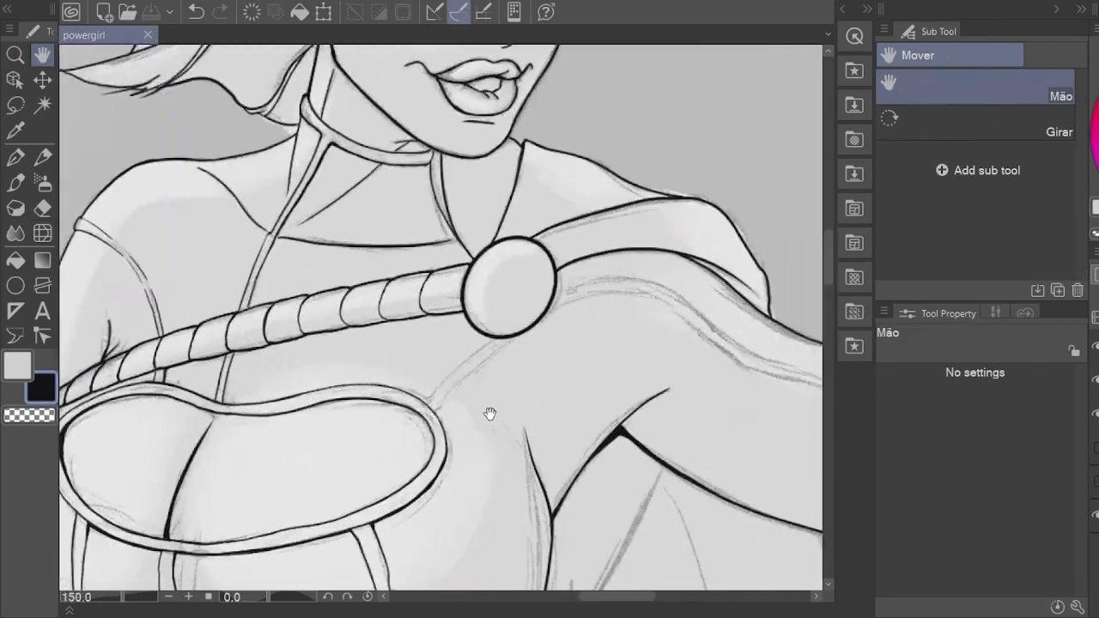
# Step: Ink the seam band running from the chest window's rim up to the round clasp
pyautogui.press('p')
pyautogui.scroll(4, 197, 455)
pyautogui.moveTo(225, 476)
pyautogui.mouseDown()
pyautogui.moveTo(252, 388)
pyautogui.moveTo(389, 264)
pyautogui.mouseUp()
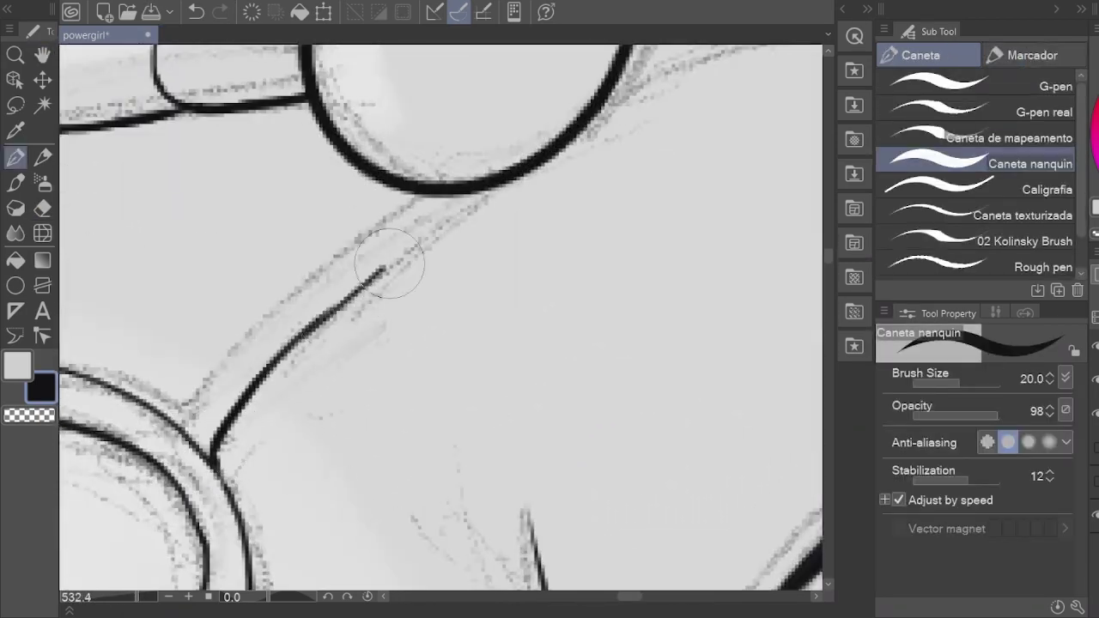
pyautogui.scroll(-5, 523, 152)
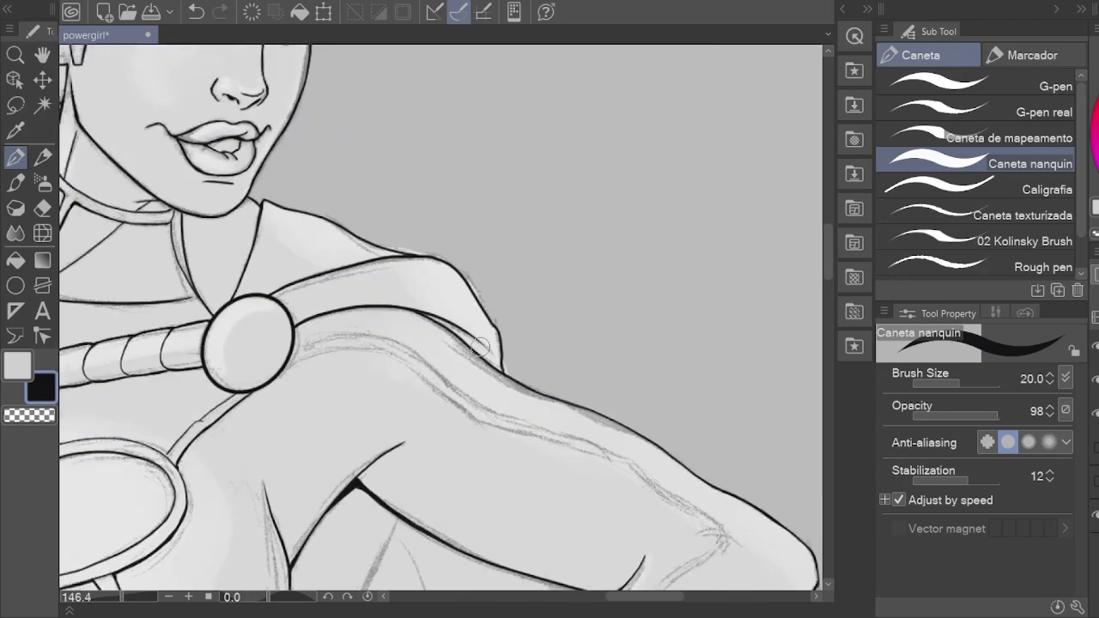
# Step: Ink the double-line sleeve stripe from the clasp along the upper arm and around the elbow to the glove cuff, and save the drawing
pyautogui.scroll(4, 187, 388)
pyautogui.moveTo(503, 353); pyautogui.dragTo(493, 245)
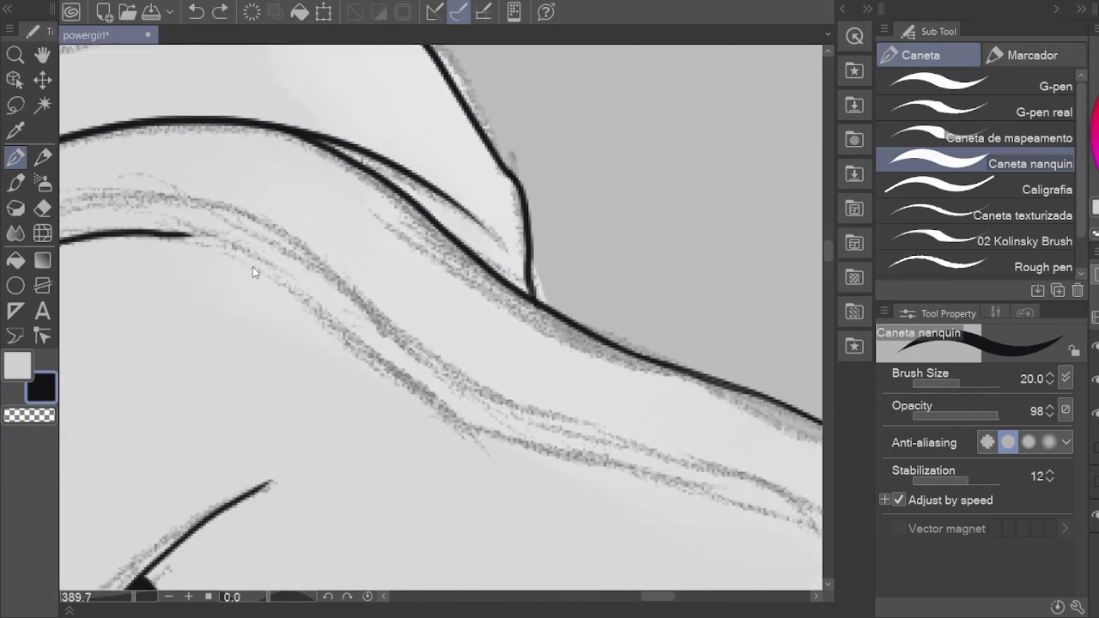
pyautogui.moveTo(589, 461); pyautogui.dragTo(533, 344)
pyautogui.moveTo(378, 515)
pyautogui.mouseDown()
pyautogui.moveTo(386, 386)
pyautogui.moveTo(270, 454)
pyautogui.moveTo(369, 392)
pyautogui.moveTo(457, 371)
pyautogui.moveTo(679, 140)
pyautogui.moveTo(586, 233)
pyautogui.moveTo(419, 120)
pyautogui.moveTo(274, 172)
pyautogui.mouseUp()
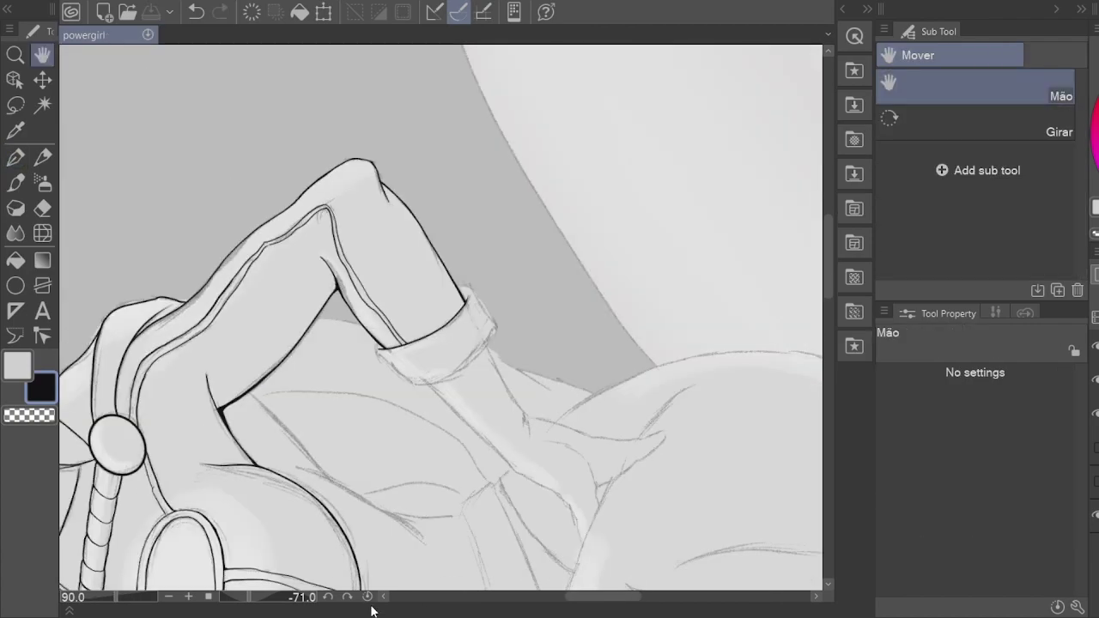
pyautogui.scroll(-3, 554, 403)
pyautogui.scroll(3, 552, 416)
pyautogui.scroll(5, 391, 186)
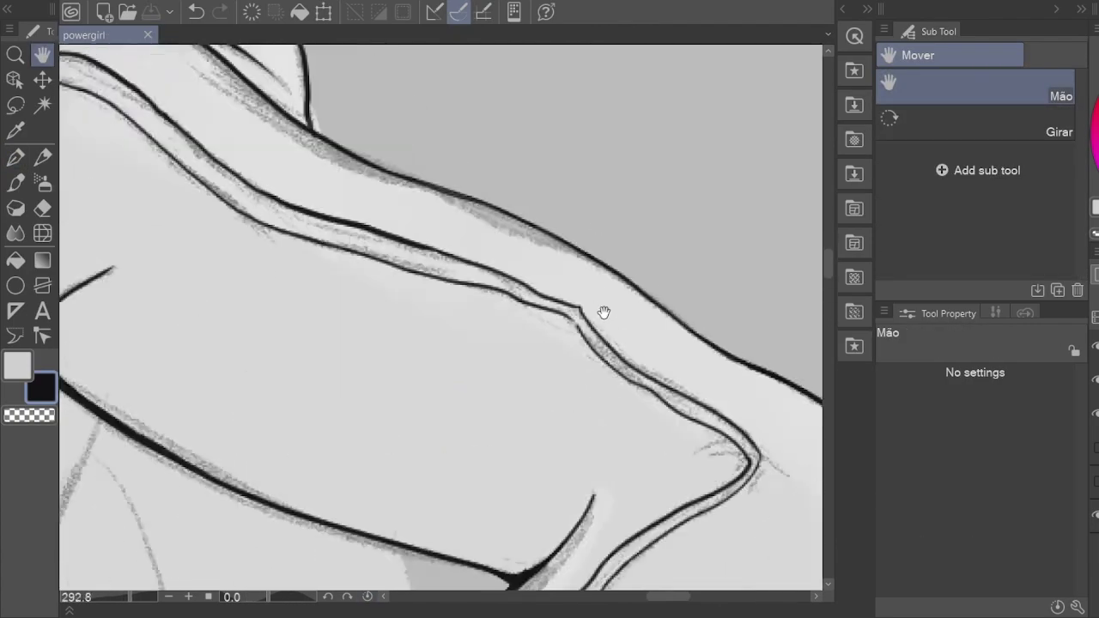
# Step: Ink the waist contour beside the lowered arm, from the underside of the bust down to the belt, and save
pyautogui.scroll(-5, 558, 300)
pyautogui.scroll(-3, 536, 347)
pyautogui.moveTo(271, 435); pyautogui.dragTo(304, 225)
pyautogui.scroll(3, 243, 140)
pyautogui.press('p')
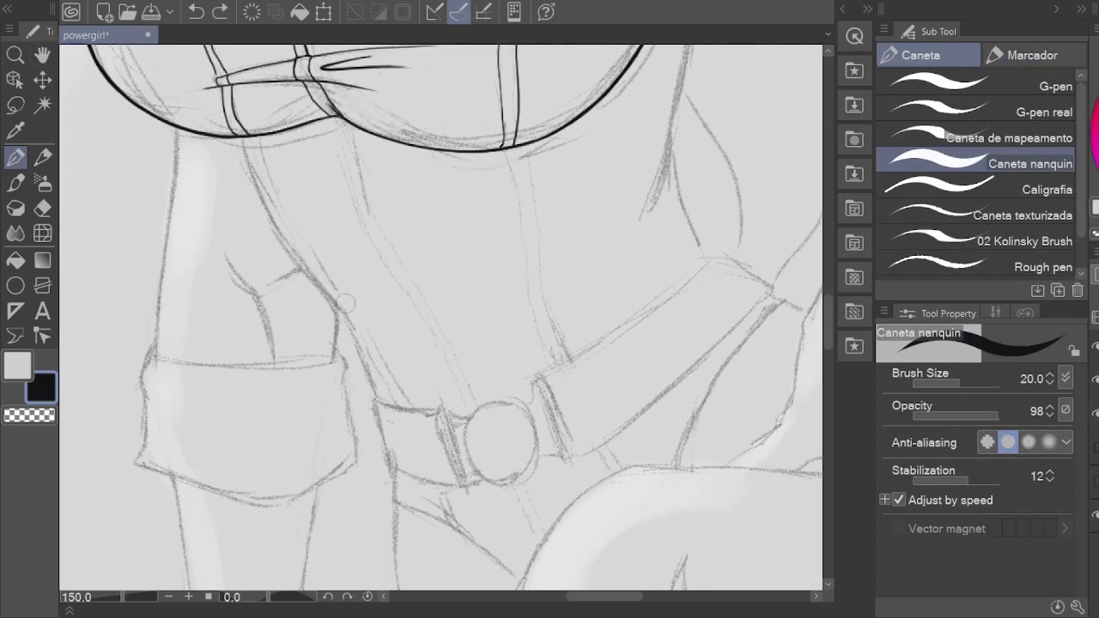
pyautogui.scroll(5, 361, 352)
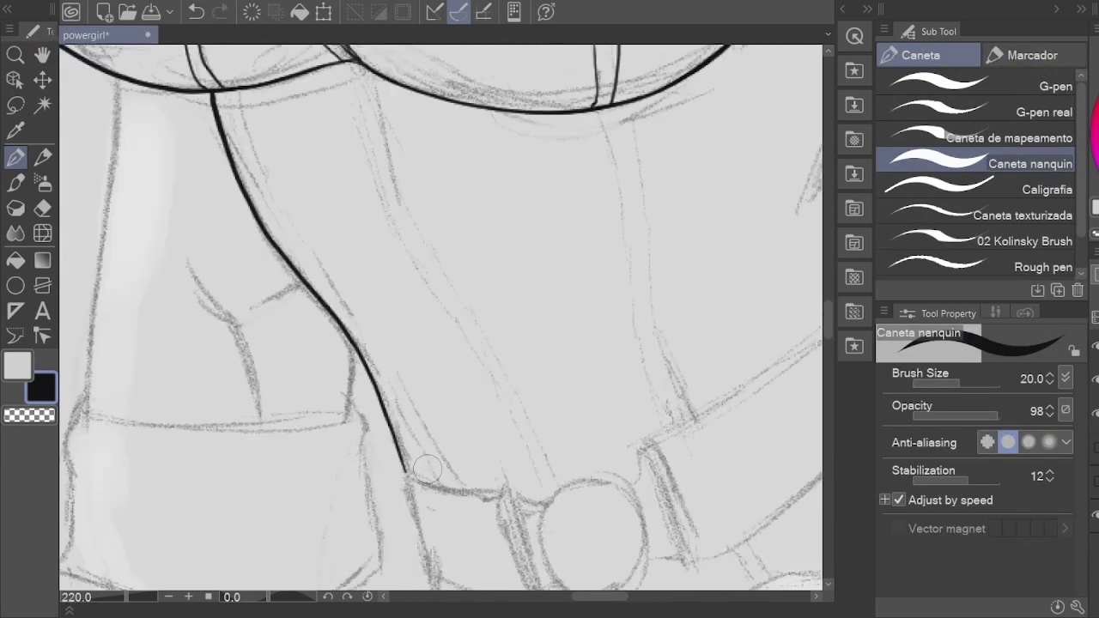
pyautogui.press('e')
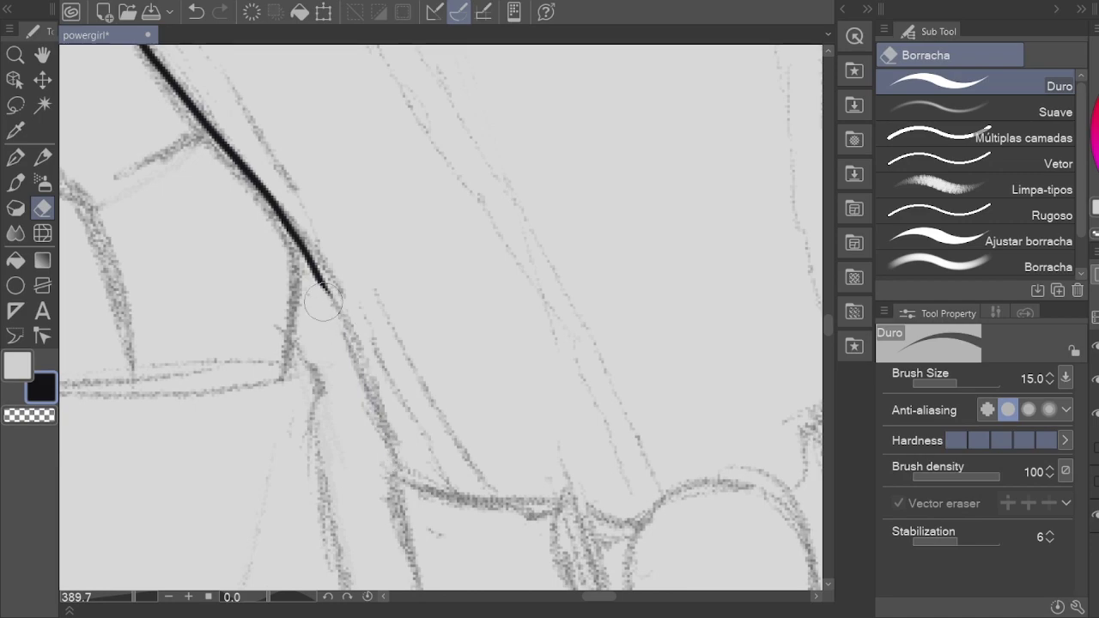
pyautogui.hotkey('ctrl', 'z')
pyautogui.press('h')
pyautogui.scroll(-4, 371, 446)
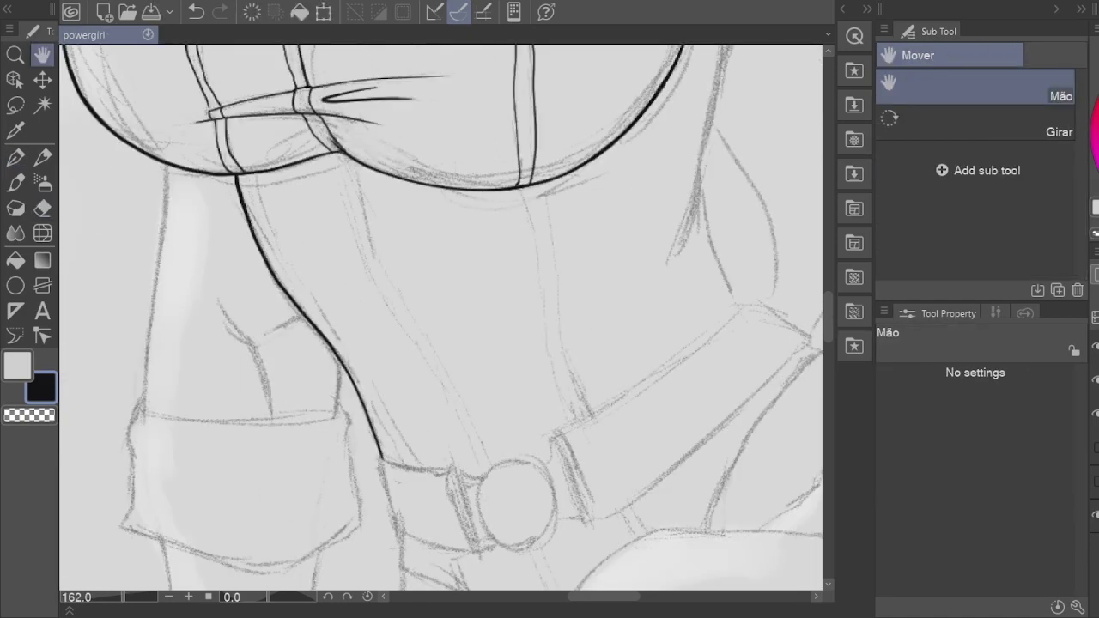
# Step: Ink the lowered arm's outer contour and the short inner contour beside the waist, down to the glove cuff
pyautogui.scroll(1, 440, 318)
pyautogui.scroll(-3, 599, 432)
pyautogui.scroll(1, 515, 209)
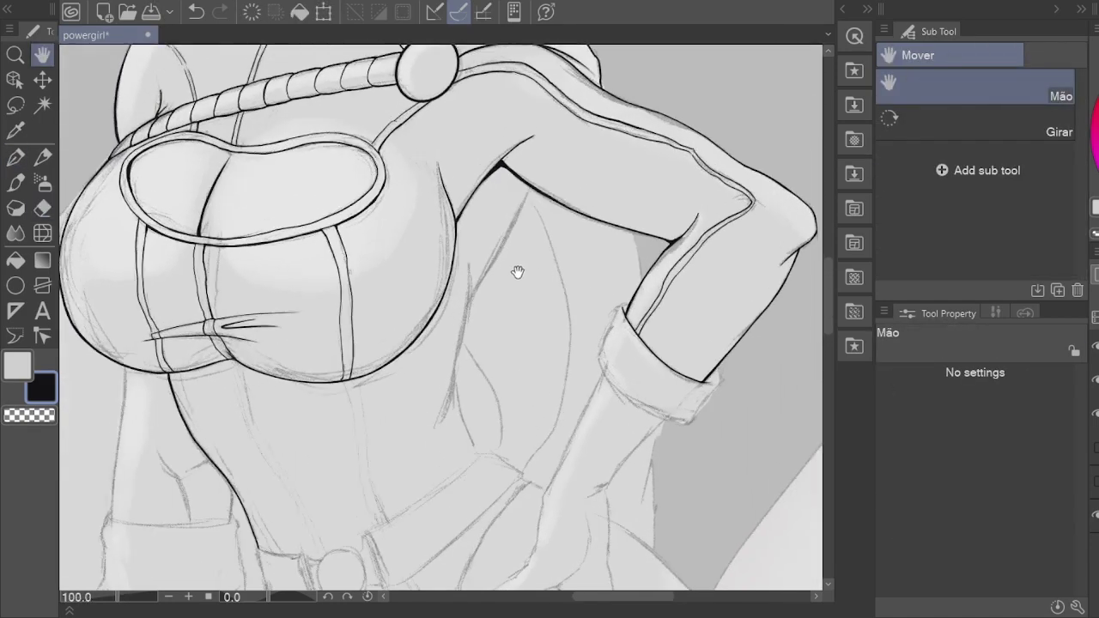
pyautogui.scroll(-2, 508, 304)
pyautogui.scroll(4, 243, 437)
pyautogui.press('p')
pyautogui.moveTo(249, 215); pyautogui.dragTo(222, 513)
pyautogui.moveTo(459, 510); pyautogui.dragTo(407, 441)
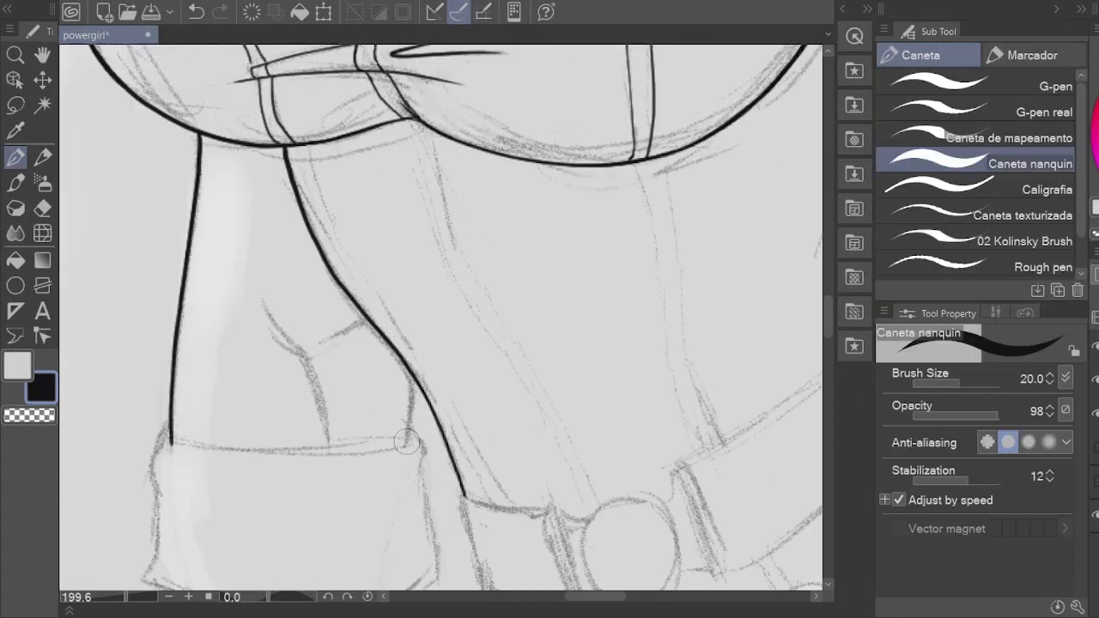
pyautogui.scroll(2, 415, 369)
# Step: Ink the crease lines inside the lowered arm above the glove cuff, and save the drawing
pyautogui.press('e')
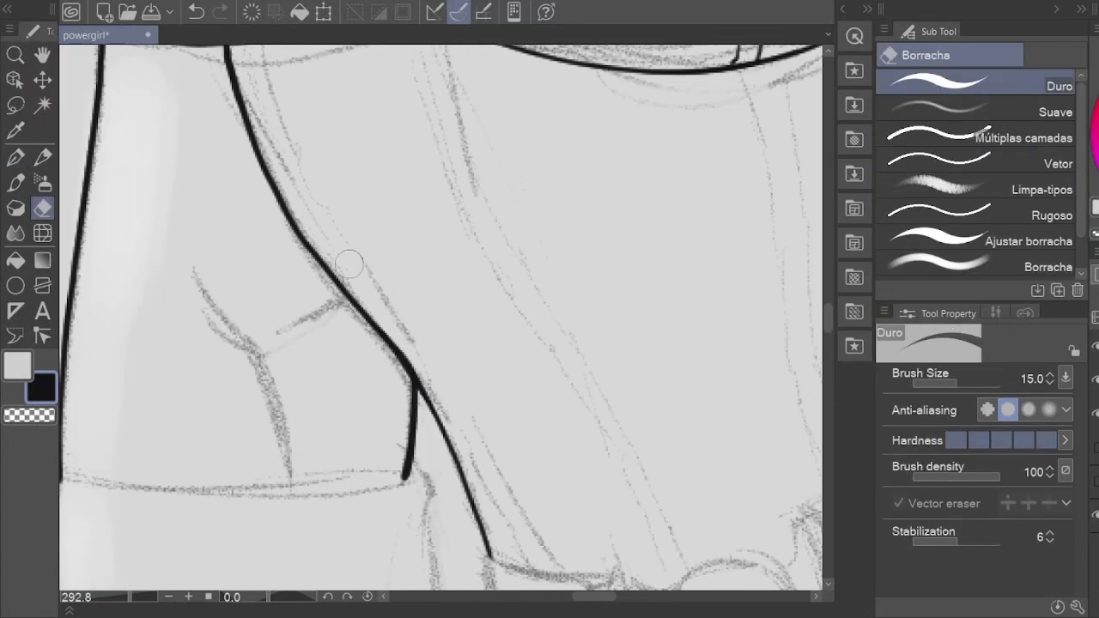
pyautogui.press('p')
pyautogui.moveTo(220, 325); pyautogui.dragTo(275, 221)
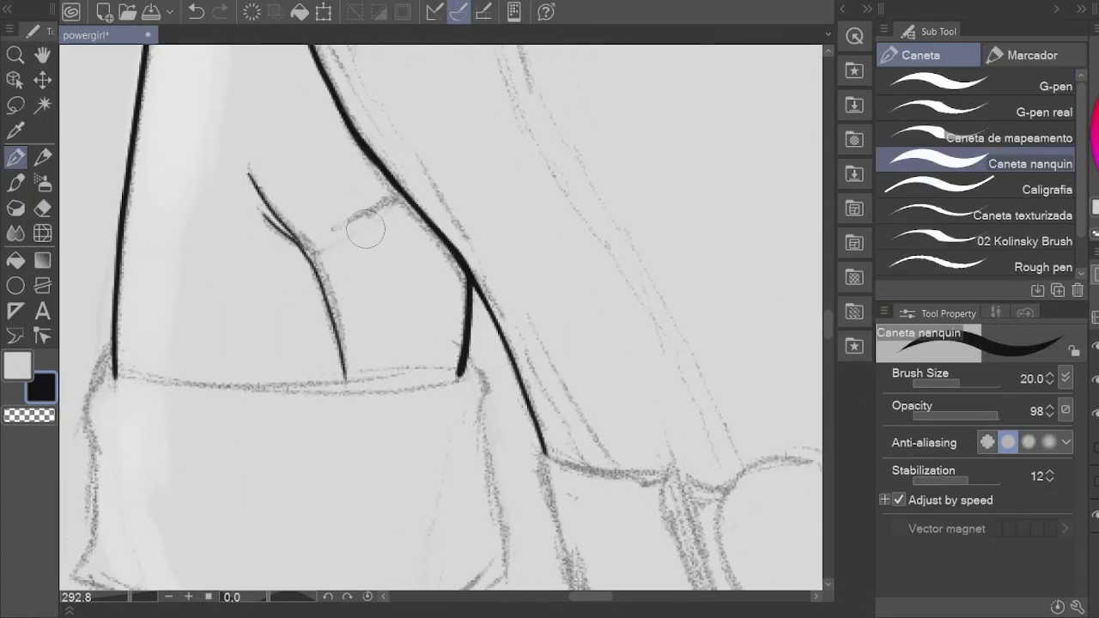
pyautogui.moveTo(365, 230); pyautogui.dragTo(389, 132)
pyautogui.press('e')
pyautogui.press('h')
pyautogui.scroll(-6, 417, 417)
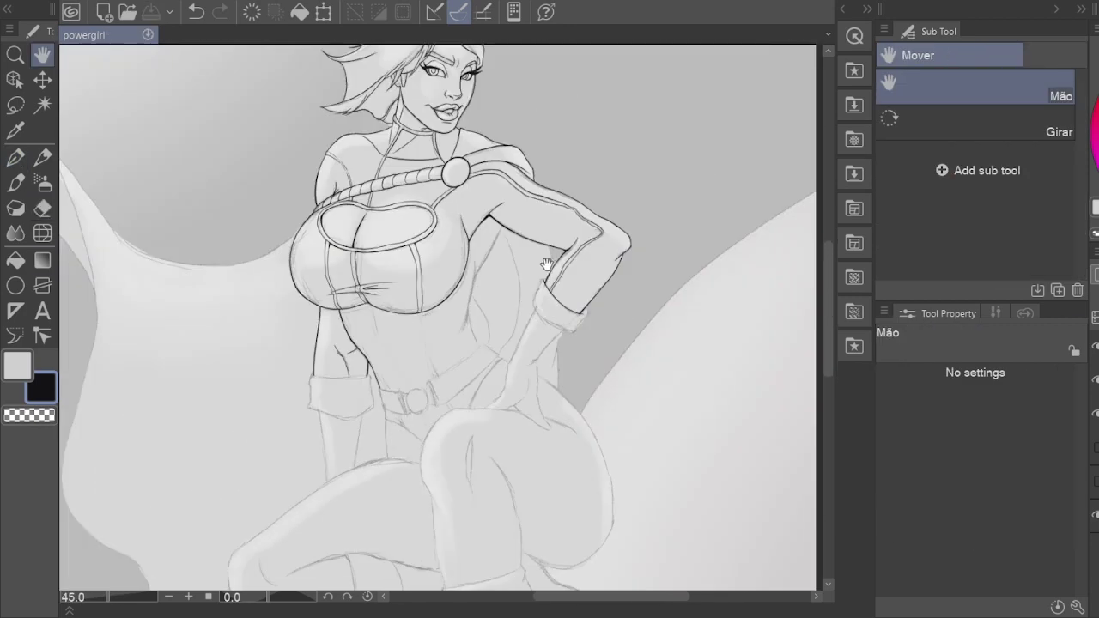
pyautogui.scroll(-2, 521, 269)
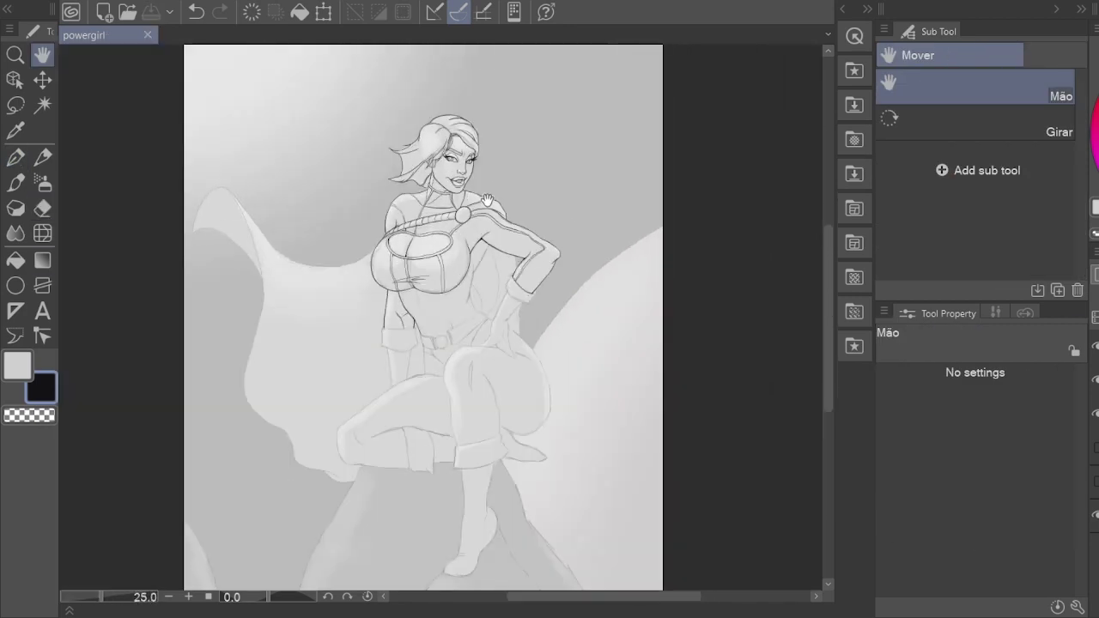
# Step: Rework the eyelid crease above the eye nearest the long hair, erasing its middle and adding a short curve by the lashes
pyautogui.scroll(4, 472, 183)
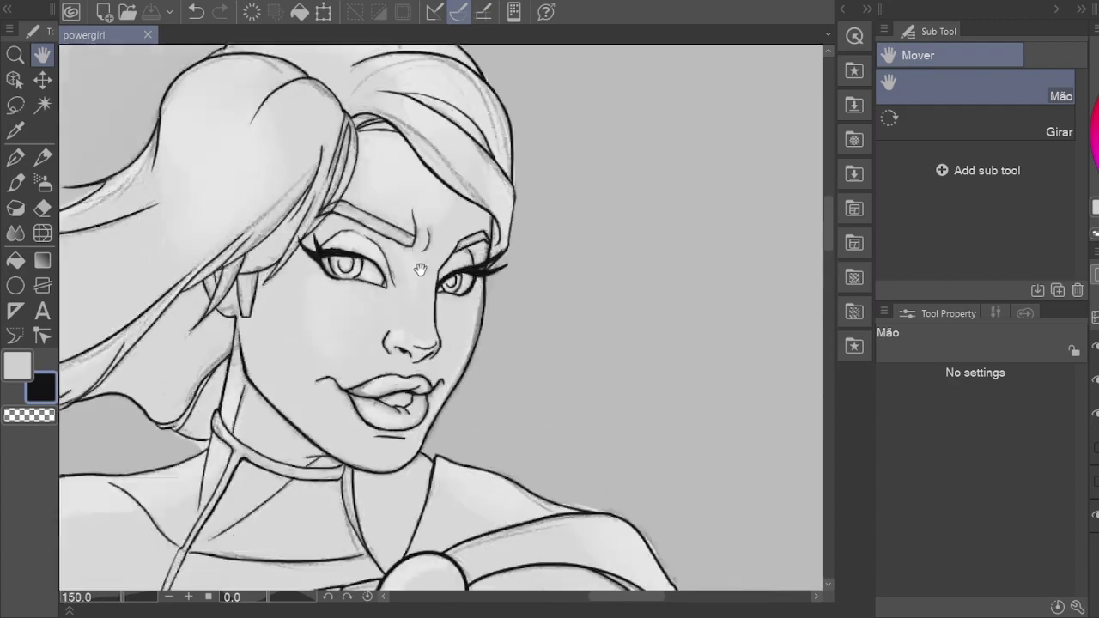
pyautogui.scroll(6, 394, 223)
pyautogui.press('e')
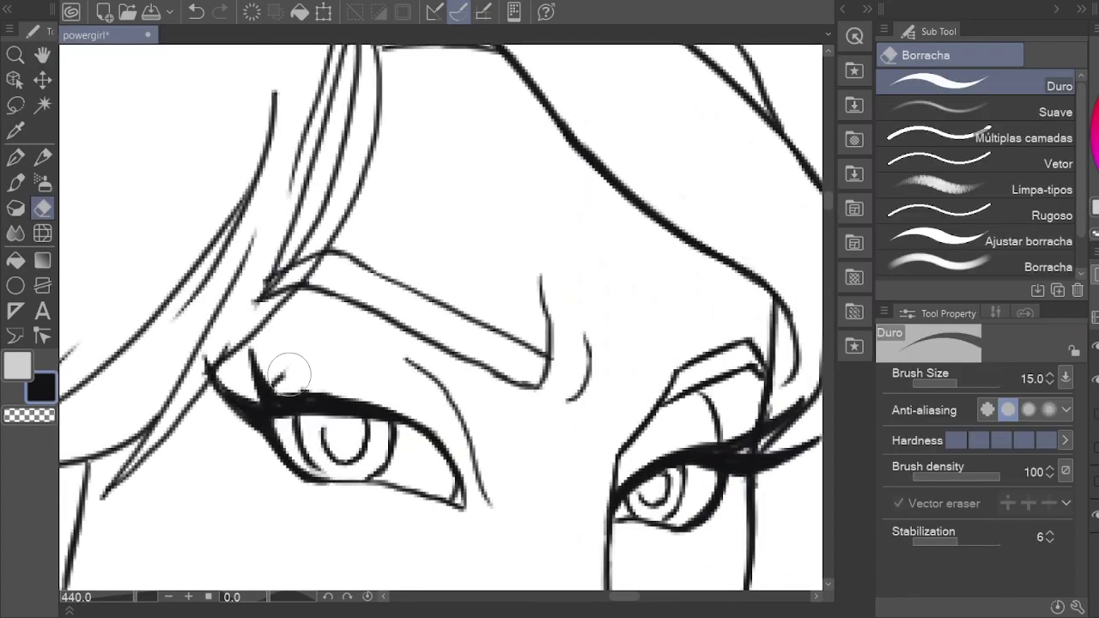
pyautogui.press('p')
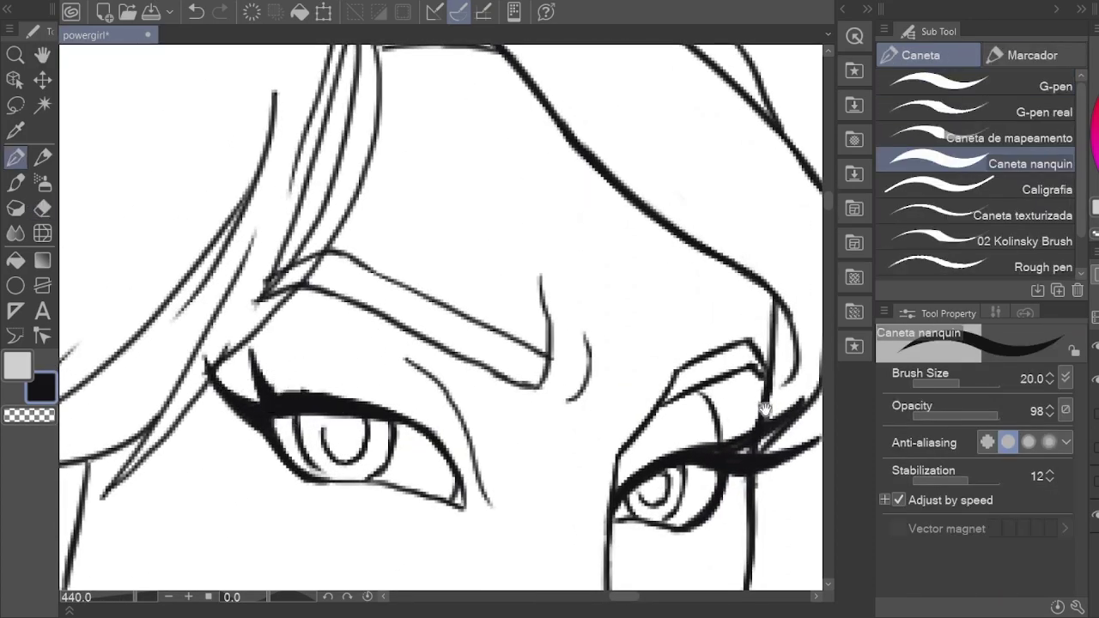
pyautogui.moveTo(764, 410)
pyautogui.mouseDown()
pyautogui.moveTo(601, 378)
pyautogui.moveTo(713, 378)
pyautogui.mouseUp()
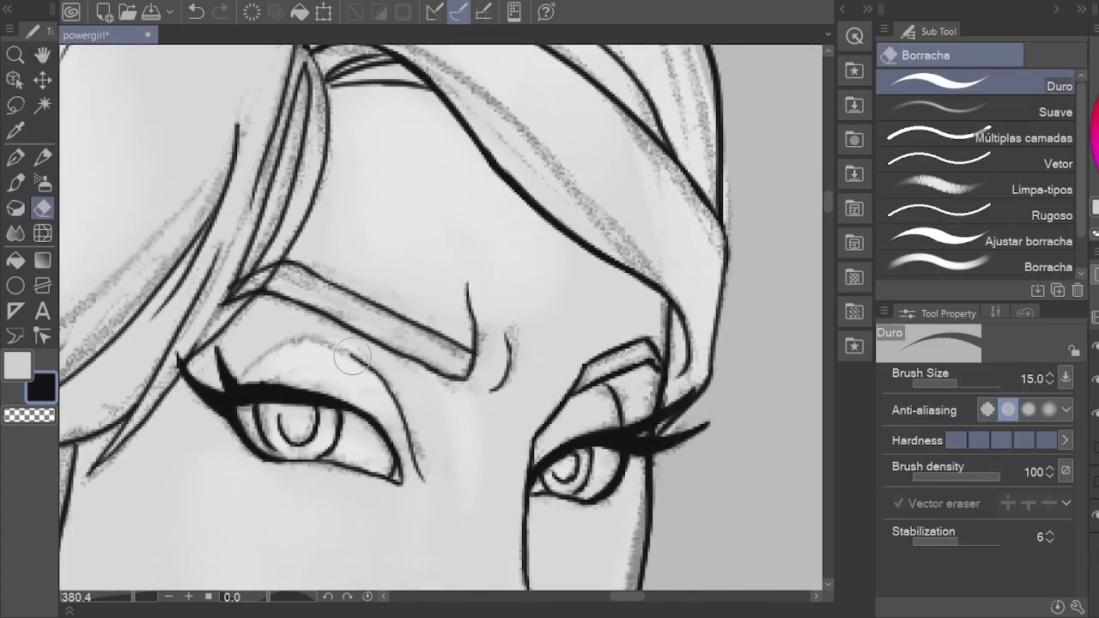
pyautogui.press('p')
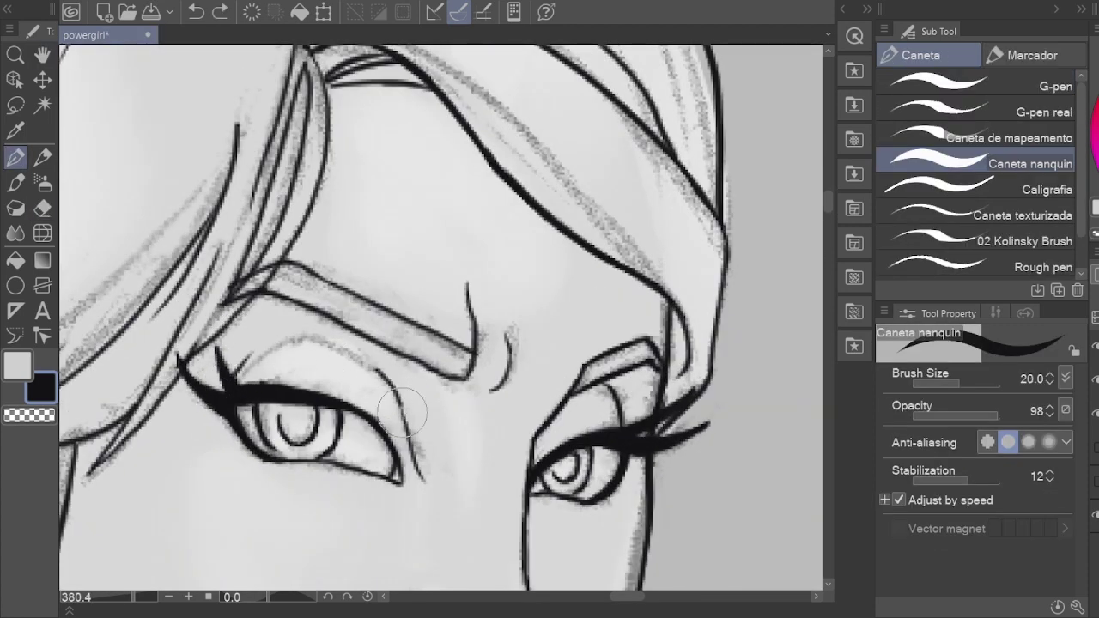
# Step: Erase the eyebrow and eyelash line ends that overlap the hair strands beside the face
pyautogui.press('e')
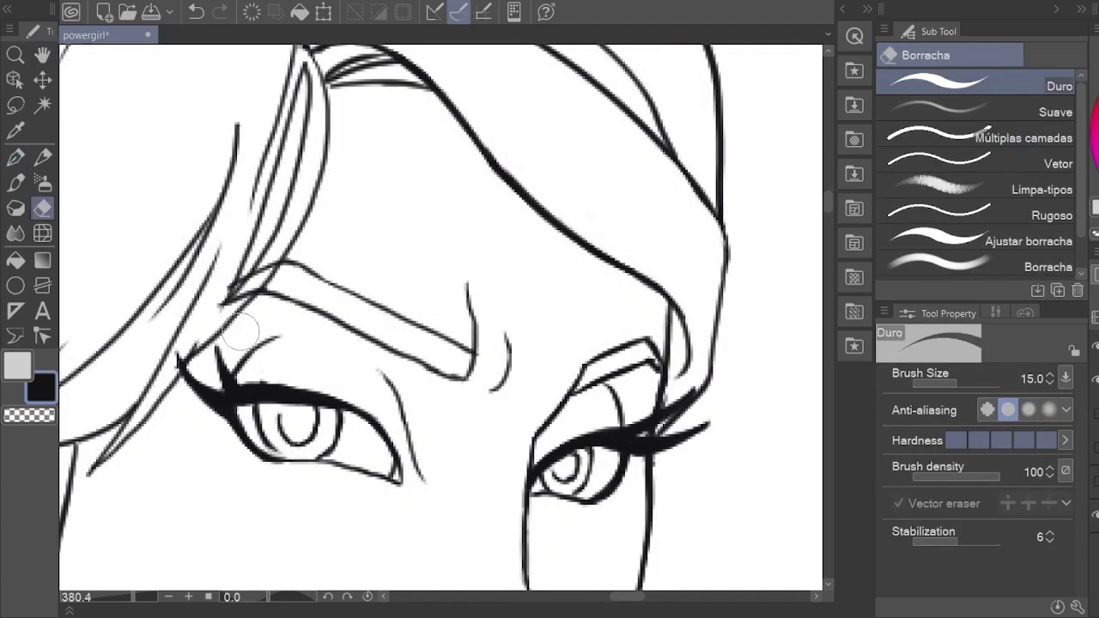
pyautogui.hscroll(-3, 240, 331)
pyautogui.scroll(2, 367, 268)
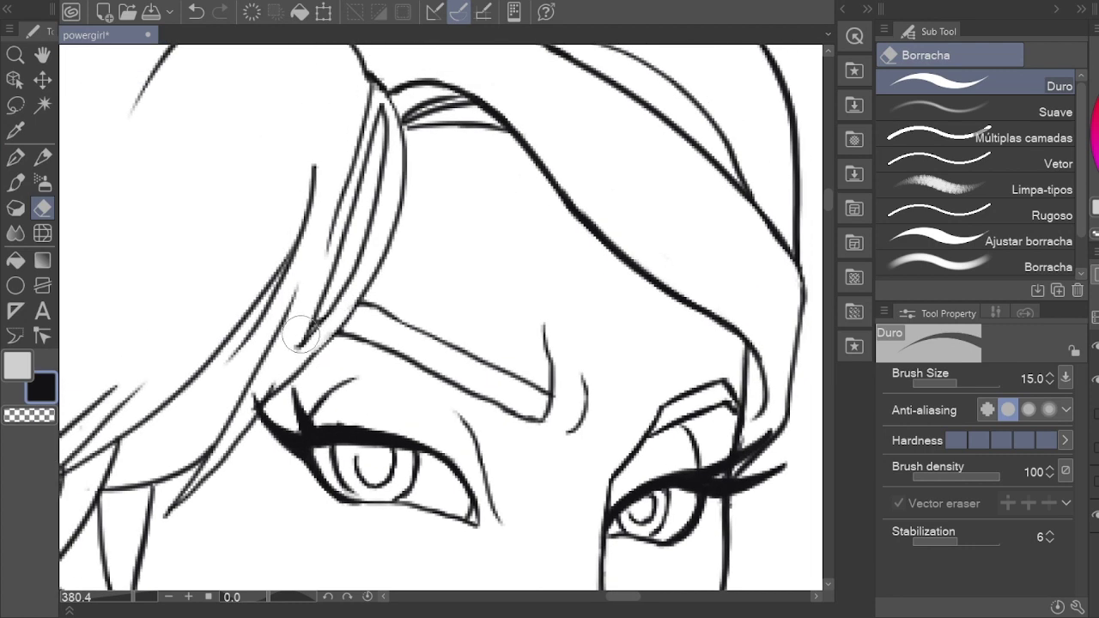
pyautogui.scroll(-2, 354, 318)
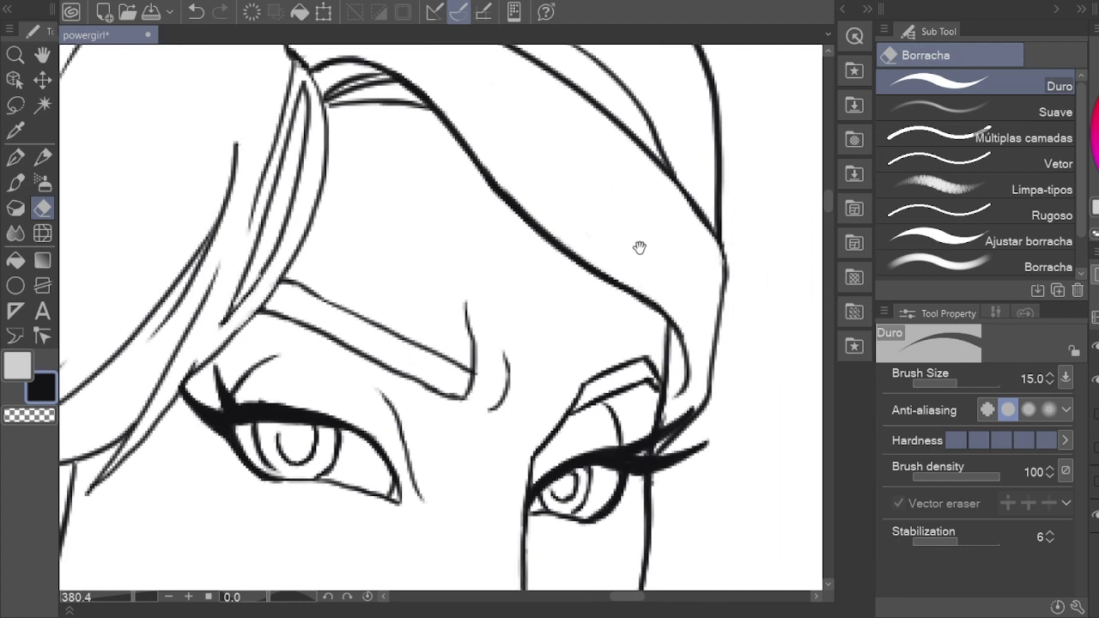
pyautogui.scroll(2, 288, 301)
pyautogui.press('h')
pyautogui.scroll(-3, 798, 397)
pyautogui.scroll(4, 264, 455)
# Step: Thicken and clean up the lower lid line around the iris of the eye nearest the long hair, and save
pyautogui.press('p')
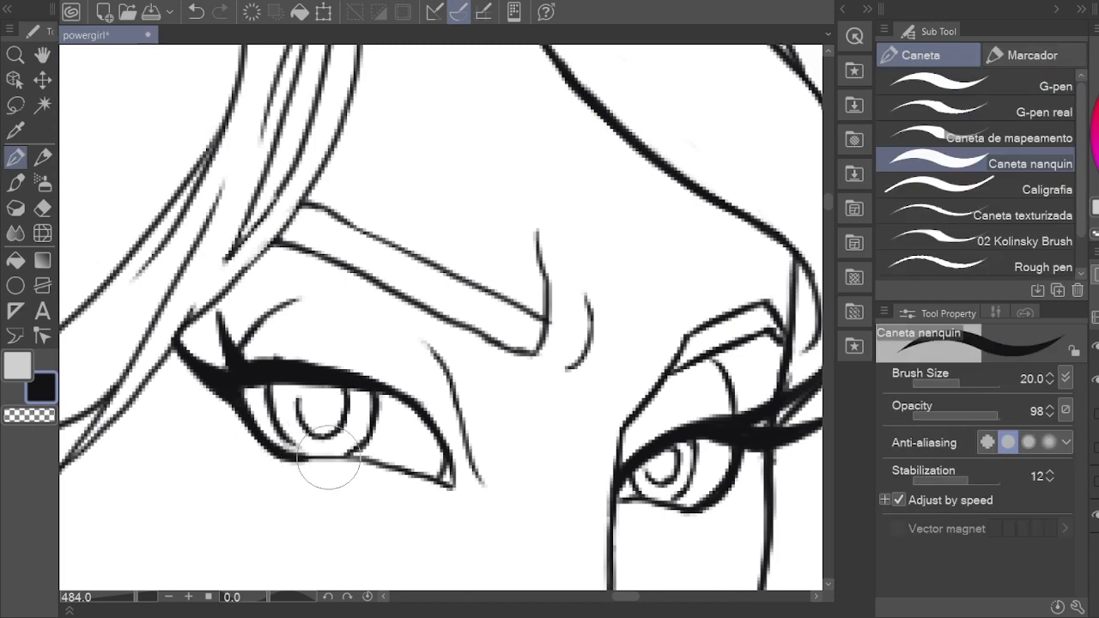
pyautogui.press('e')
pyautogui.press('p')
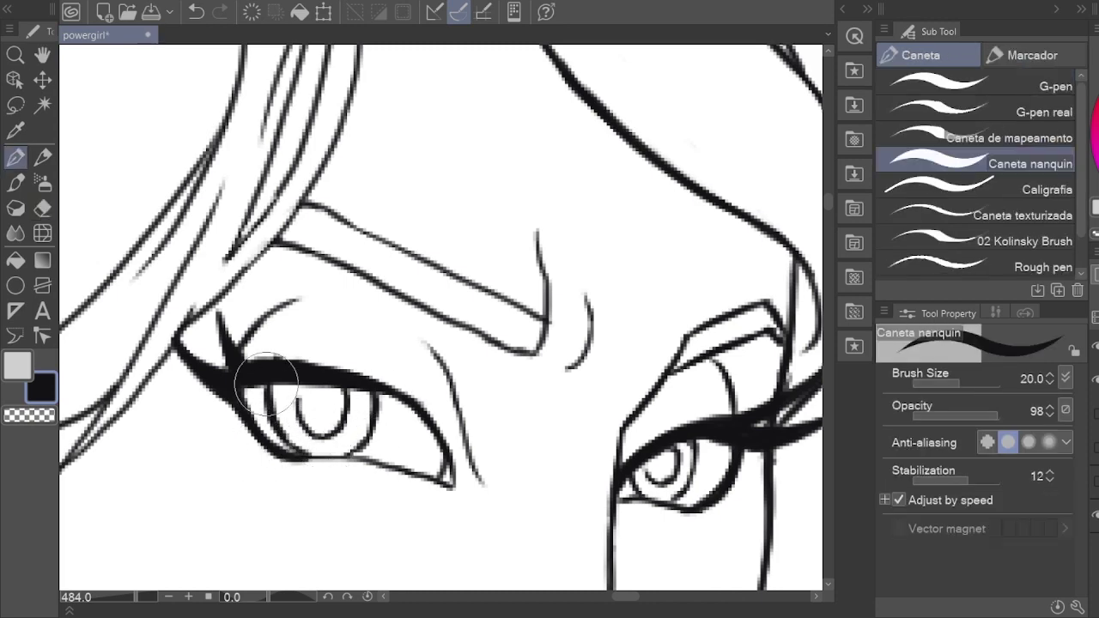
pyautogui.press('e')
pyautogui.press('h')
pyautogui.scroll(-8, 557, 318)
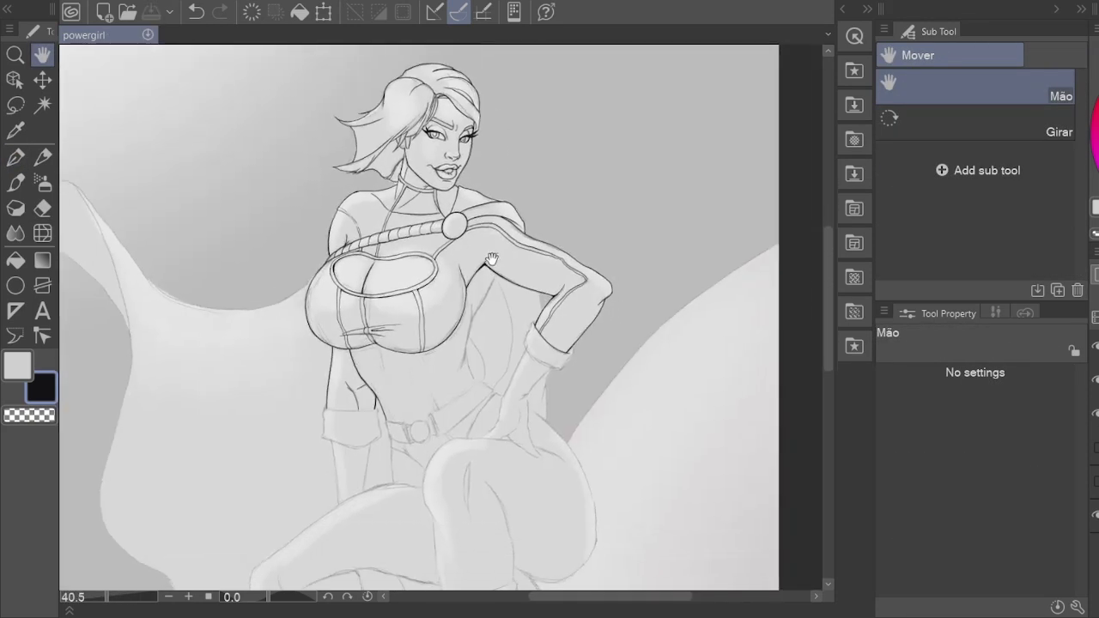
pyautogui.scroll(-4, 491, 259)
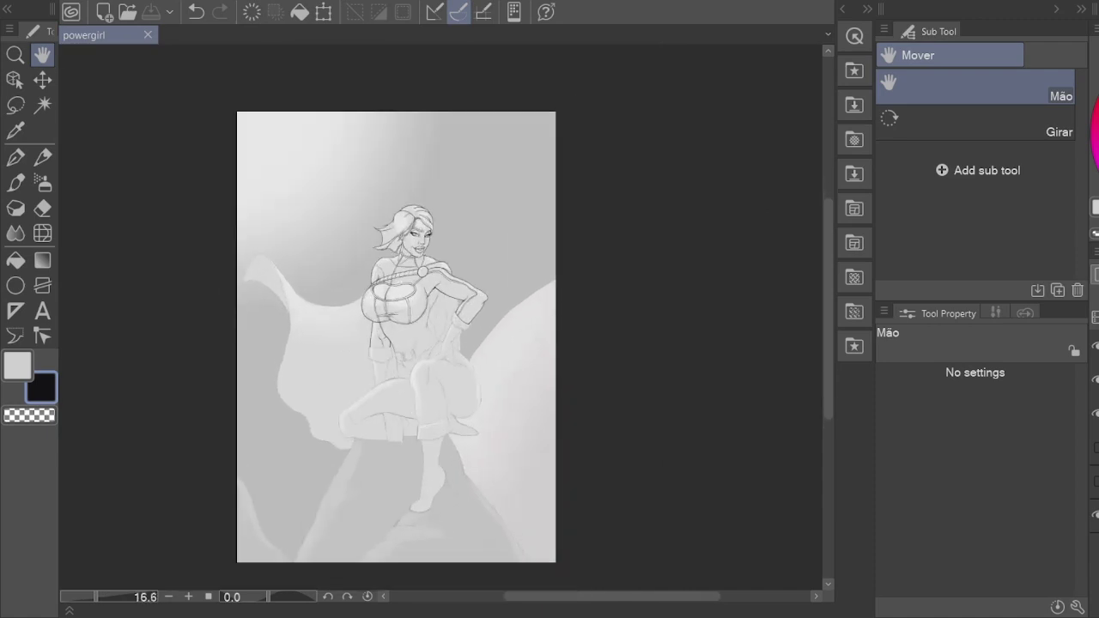
pyautogui.scroll(7, 438, 283)
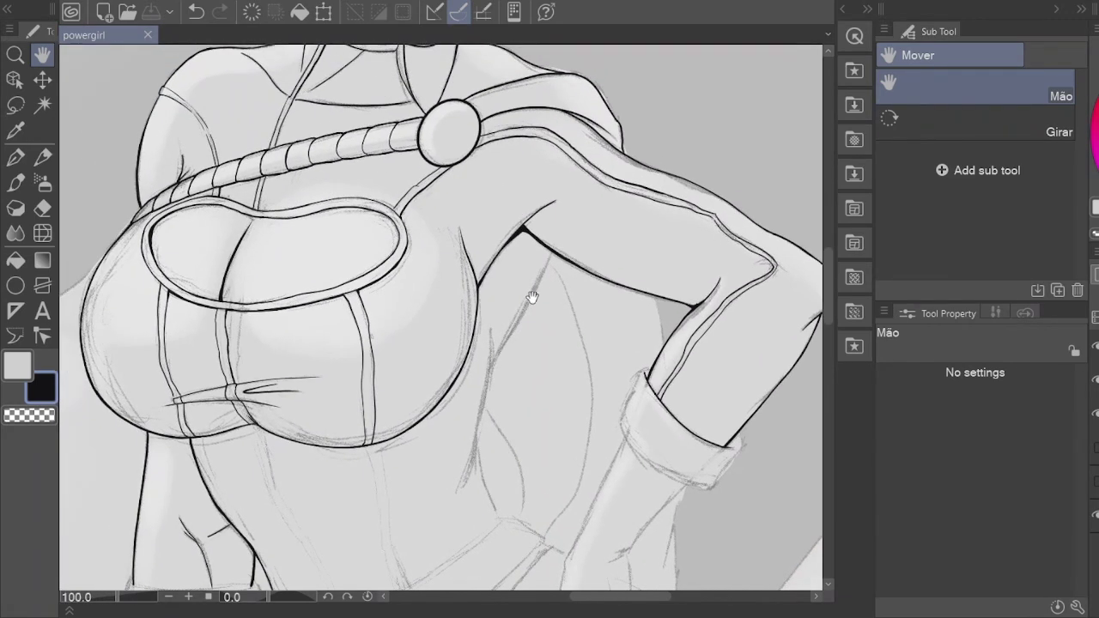
pyautogui.press('p')
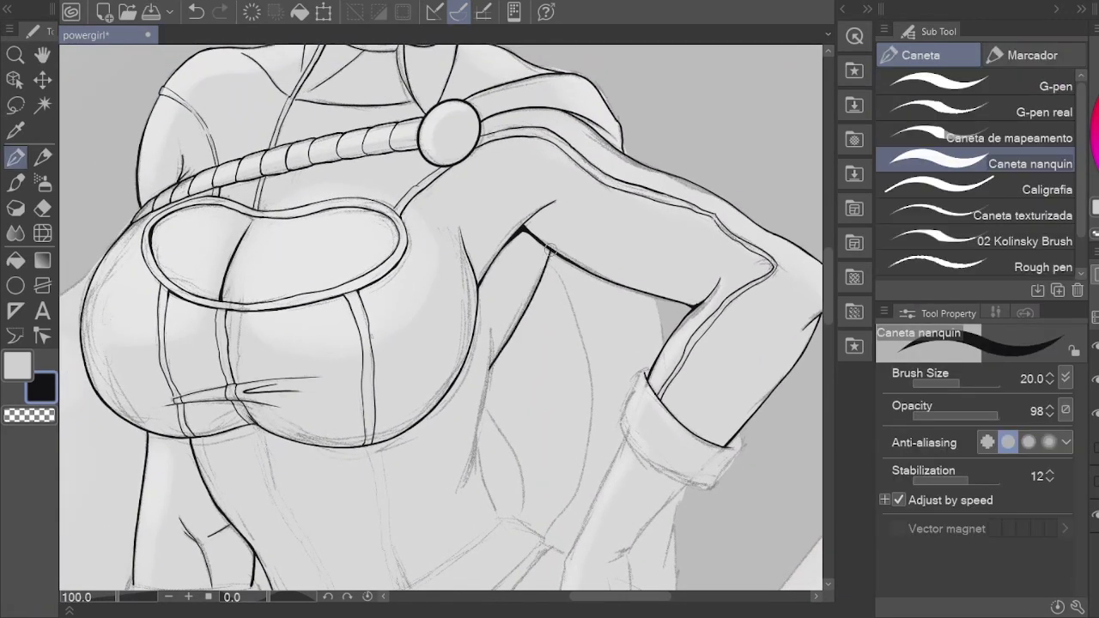
pyautogui.hotkey('ctrl', 'z')
pyautogui.scroll(3, 506, 267)
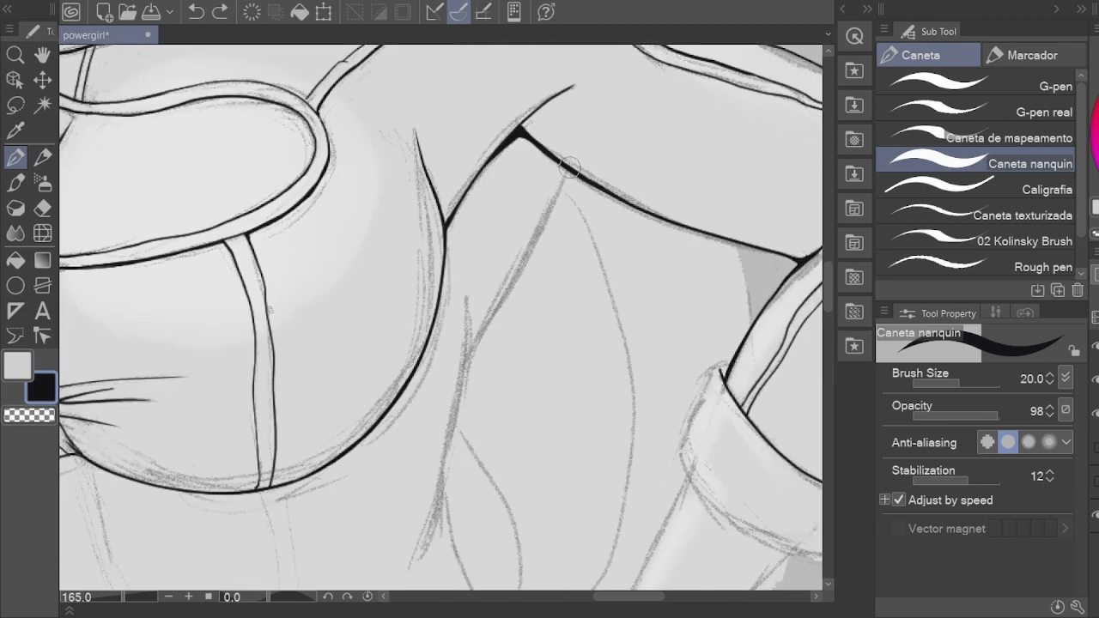
pyautogui.hotkey('ctrl', 'z')
# Step: Rotate the canvas, ink the torso's side contour from under the bent arm down to the belt, and restore the upright view and save
pyautogui.moveTo(471, 345)
pyautogui.mouseDown()
pyautogui.moveTo(297, 334)
pyautogui.moveTo(411, 289)
pyautogui.mouseUp()
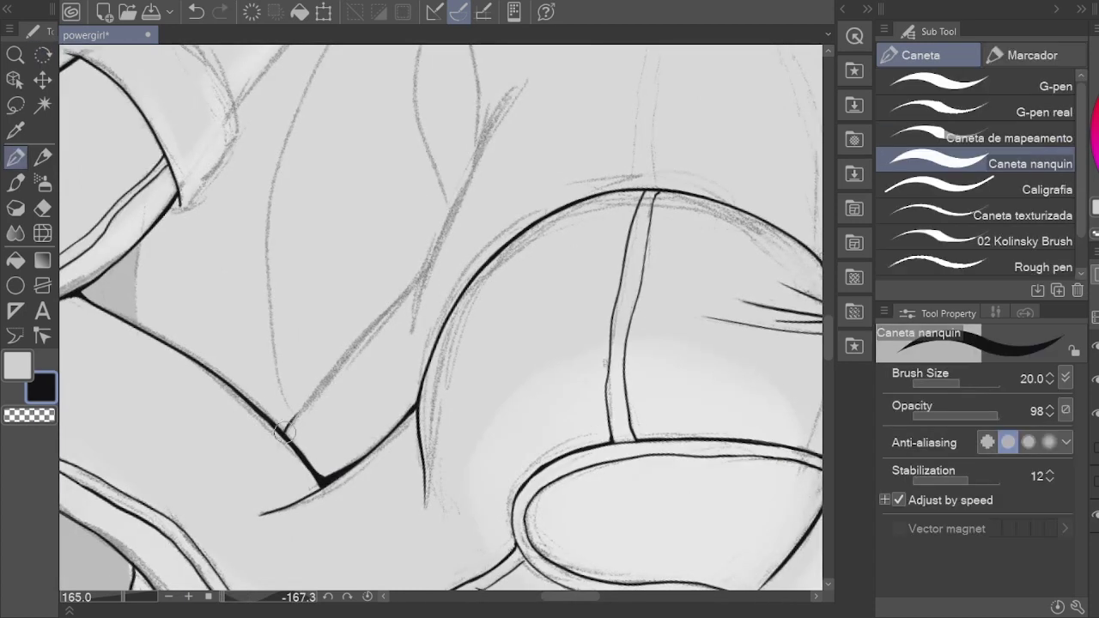
pyautogui.hotkey('ctrl', 'y')
pyautogui.scroll(4, 320, 387)
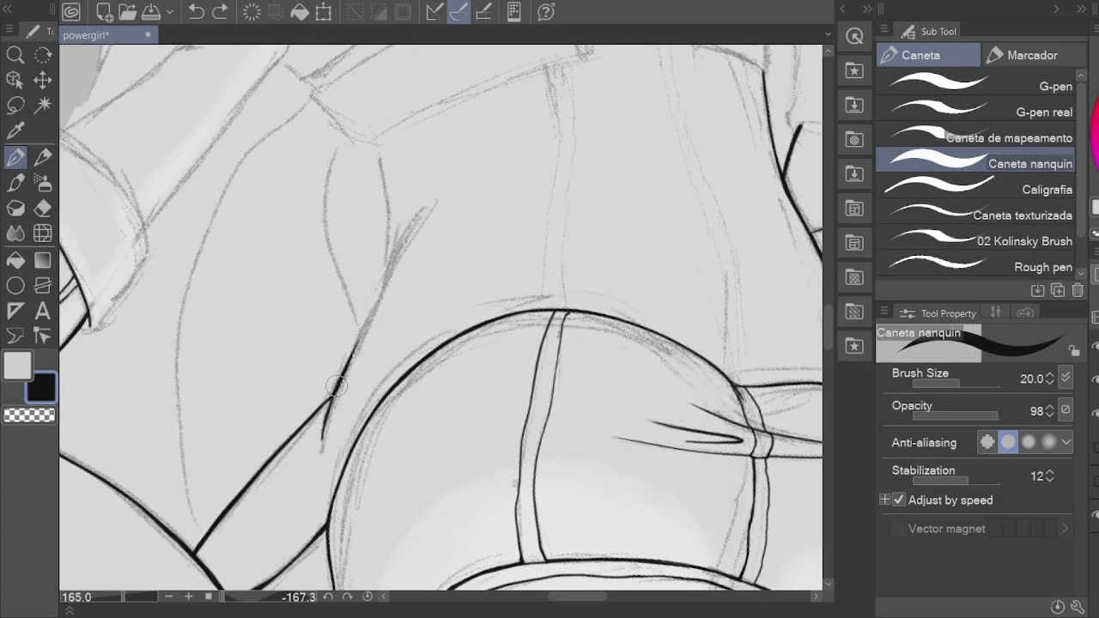
pyautogui.moveTo(350, 364); pyautogui.dragTo(400, 263)
pyautogui.scroll(3, 348, 369)
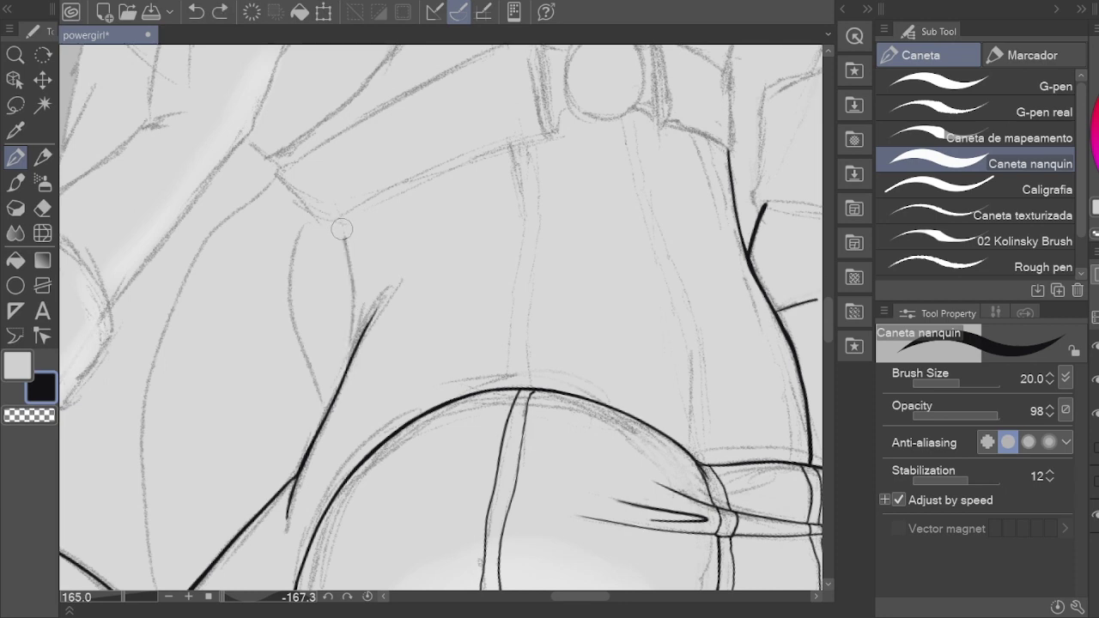
pyautogui.scroll(1, 357, 324)
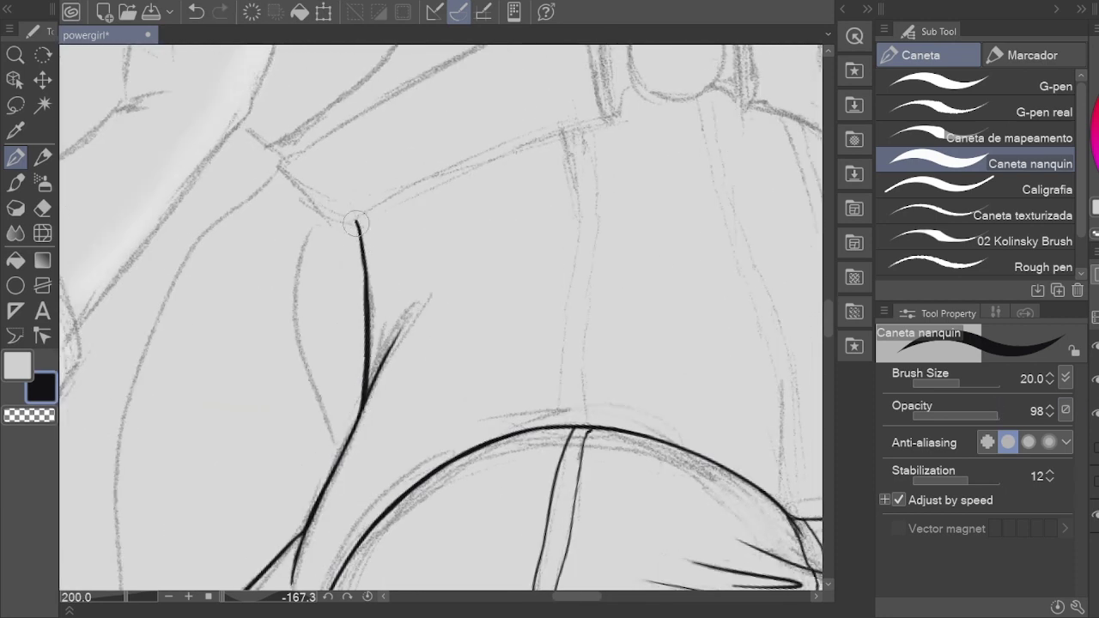
pyautogui.scroll(-5, 361, 211)
pyautogui.press('space')
pyautogui.hotkey('ctrl', '0')
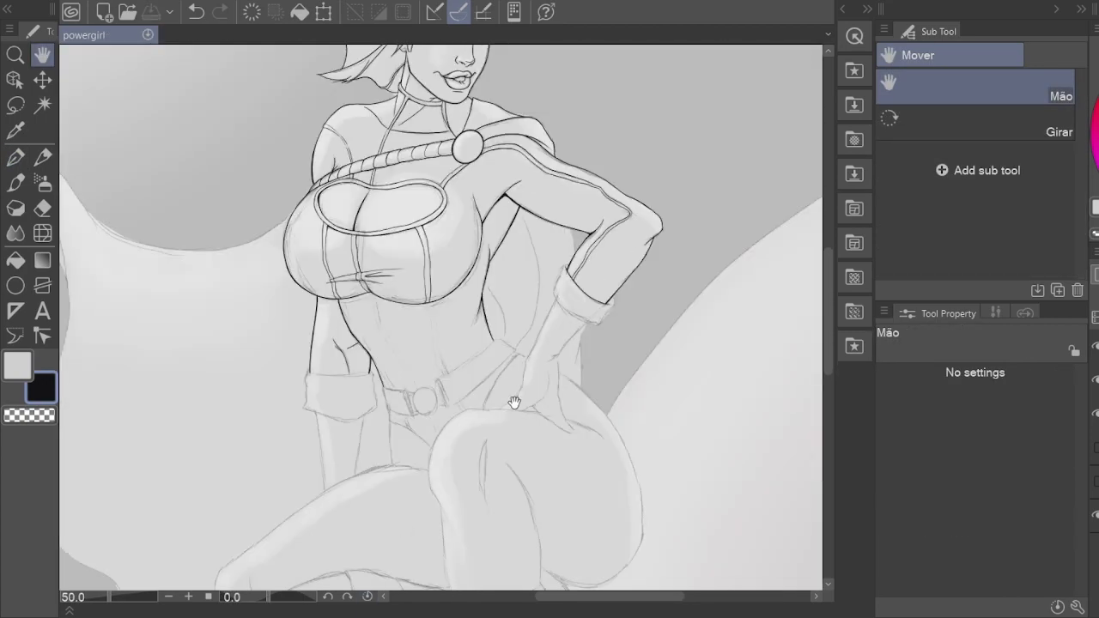
# Step: Ink the rolled glove cuff on the straight arm, covering its sides, lower hem and curved upper edge
pyautogui.scroll(5, 356, 467)
pyautogui.moveTo(228, 305)
pyautogui.mouseDown()
pyautogui.moveTo(221, 402)
pyautogui.moveTo(205, 355)
pyautogui.mouseUp()
pyautogui.press('space')
pyautogui.moveTo(412, 270); pyautogui.dragTo(422, 353)
pyautogui.hotkey('ctrl', 'z')
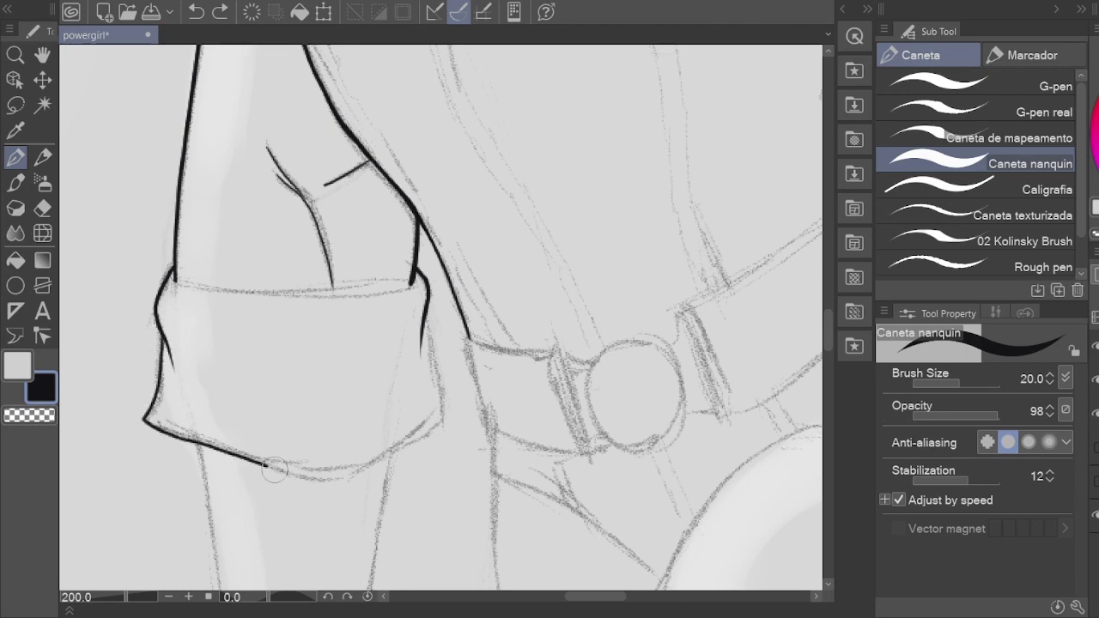
pyautogui.hotkey('ctrl', 'z')
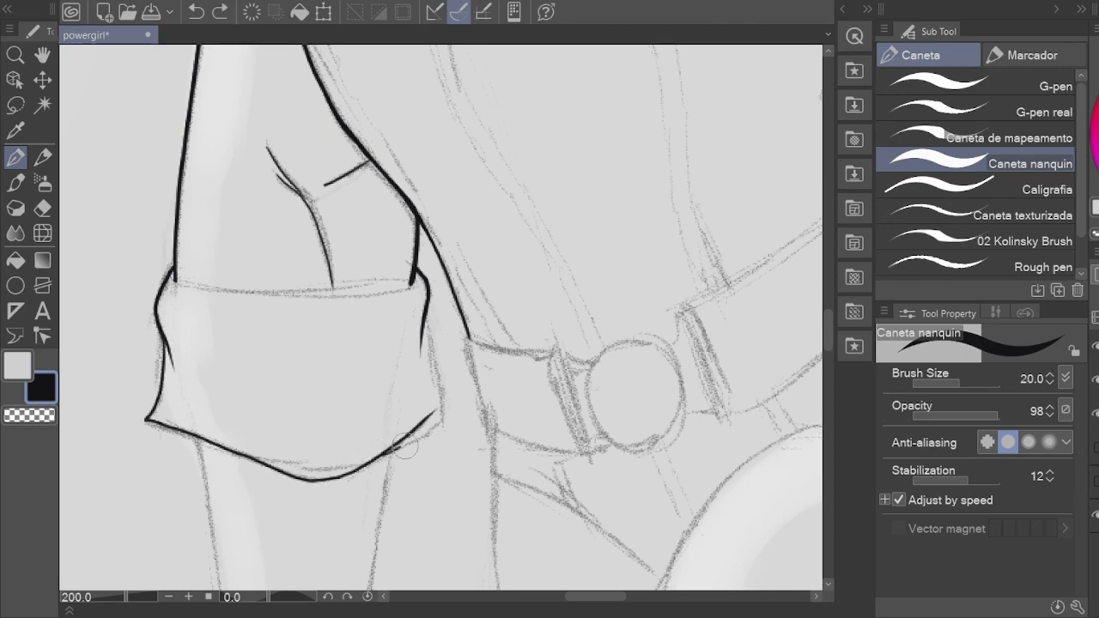
pyautogui.scroll(4, 374, 432)
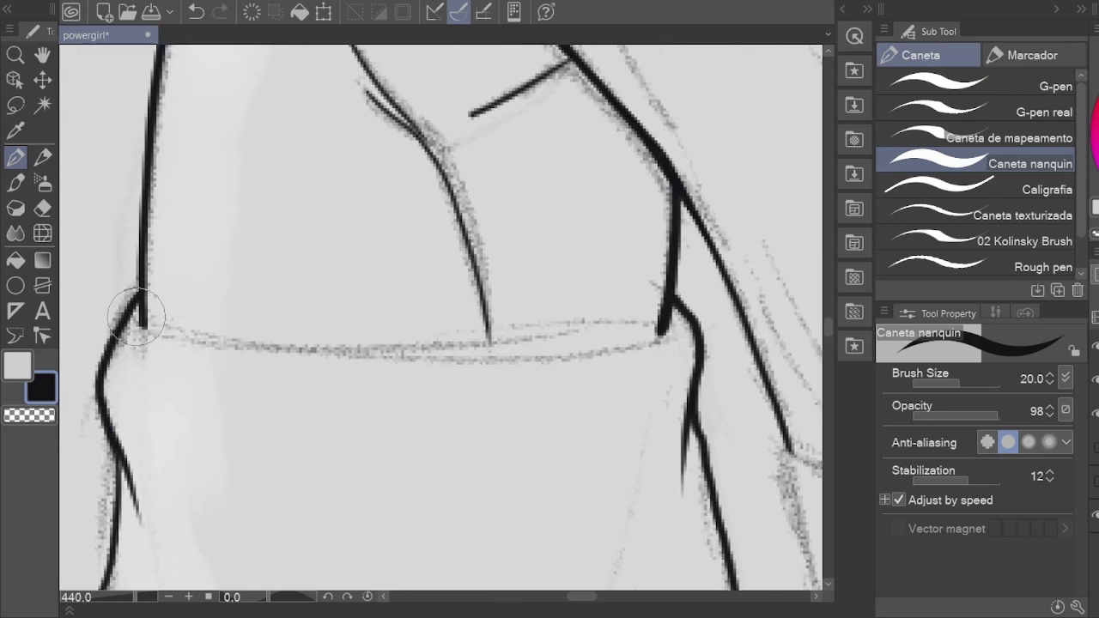
pyautogui.moveTo(141, 326); pyautogui.dragTo(669, 329)
pyautogui.scroll(-10, 386, 355)
pyautogui.press('h')
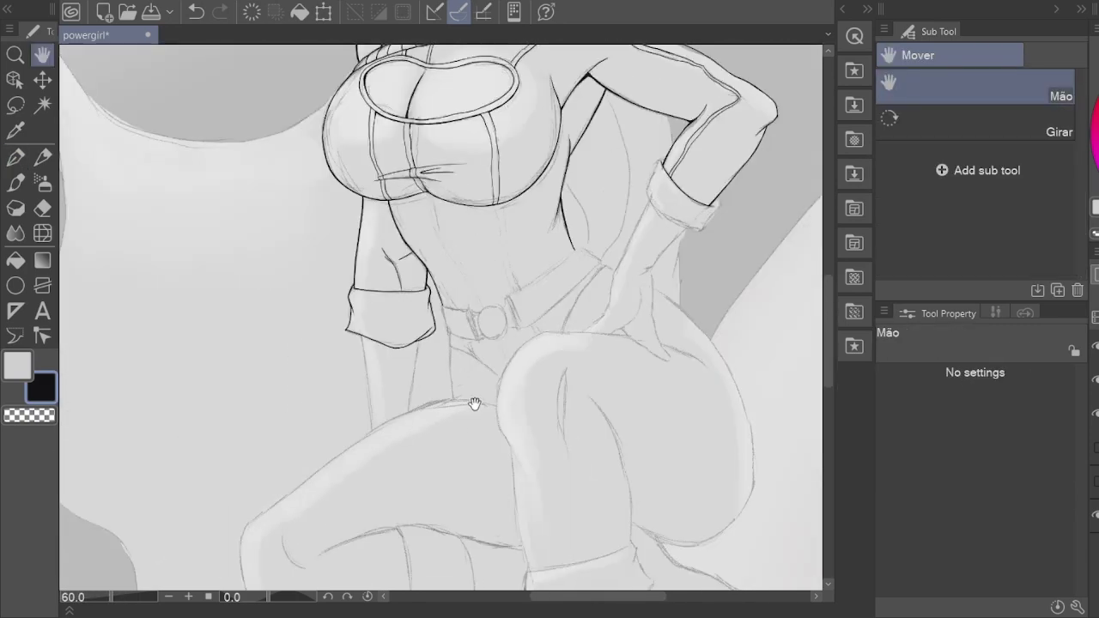
# Step: Ink the side and lower edge of the short belt section beside the straight arm's cuff, clean its corners and add the hip line below
pyautogui.scroll(10, 467, 326)
pyautogui.press('p')
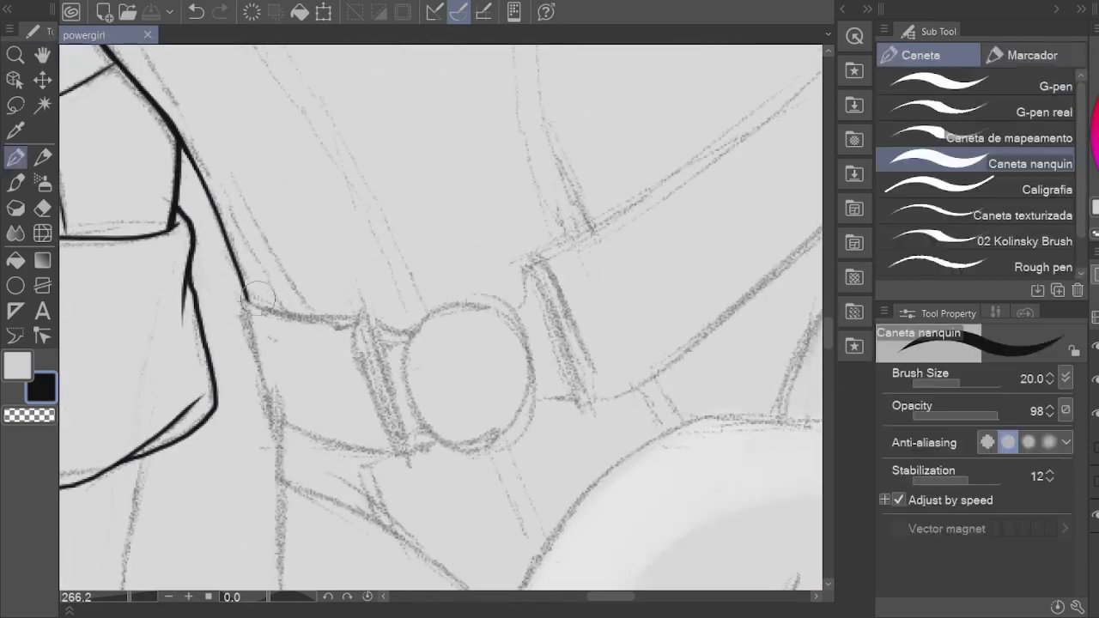
pyautogui.moveTo(243, 302)
pyautogui.mouseDown()
pyautogui.moveTo(249, 369)
pyautogui.moveTo(301, 488)
pyautogui.moveTo(471, 530)
pyautogui.mouseUp()
pyautogui.press('e')
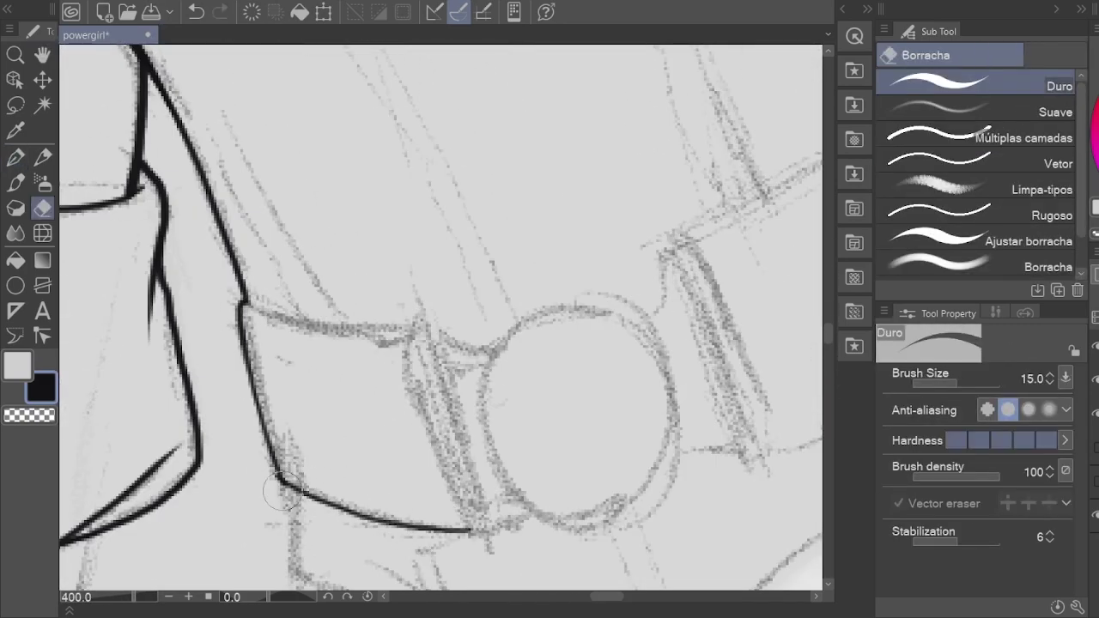
pyautogui.press('p')
pyautogui.hotkey('ctrl', 'z')
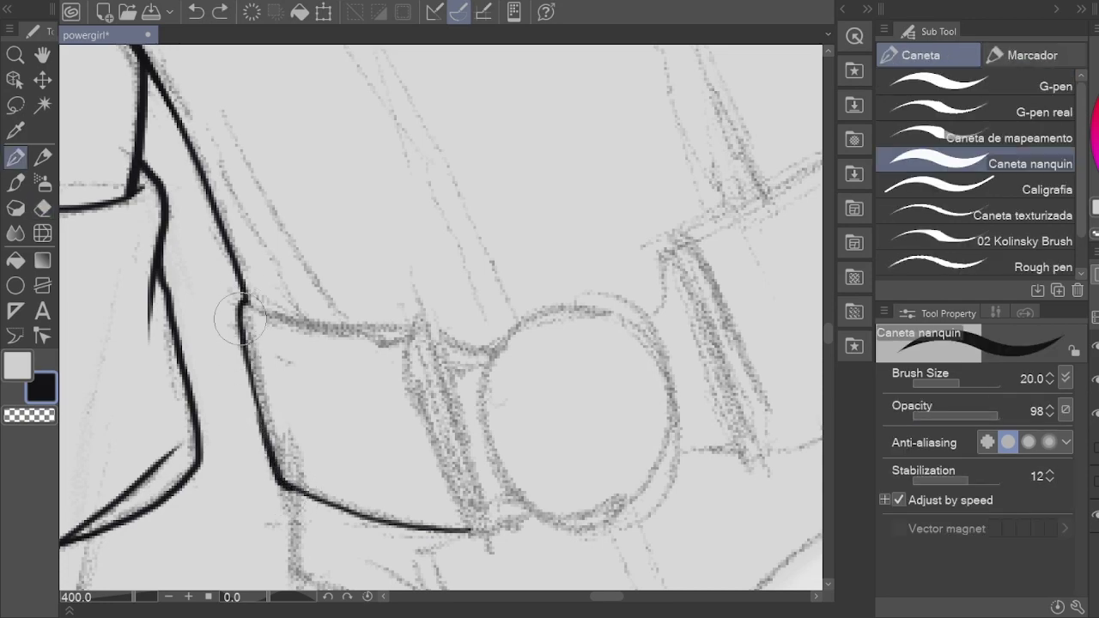
pyautogui.hotkey('ctrl', 'y')
pyautogui.moveTo(244, 335); pyautogui.dragTo(216, 112)
pyautogui.moveTo(265, 344); pyautogui.dragTo(267, 271)
pyautogui.press('e')
pyautogui.scroll(-5, 386, 363)
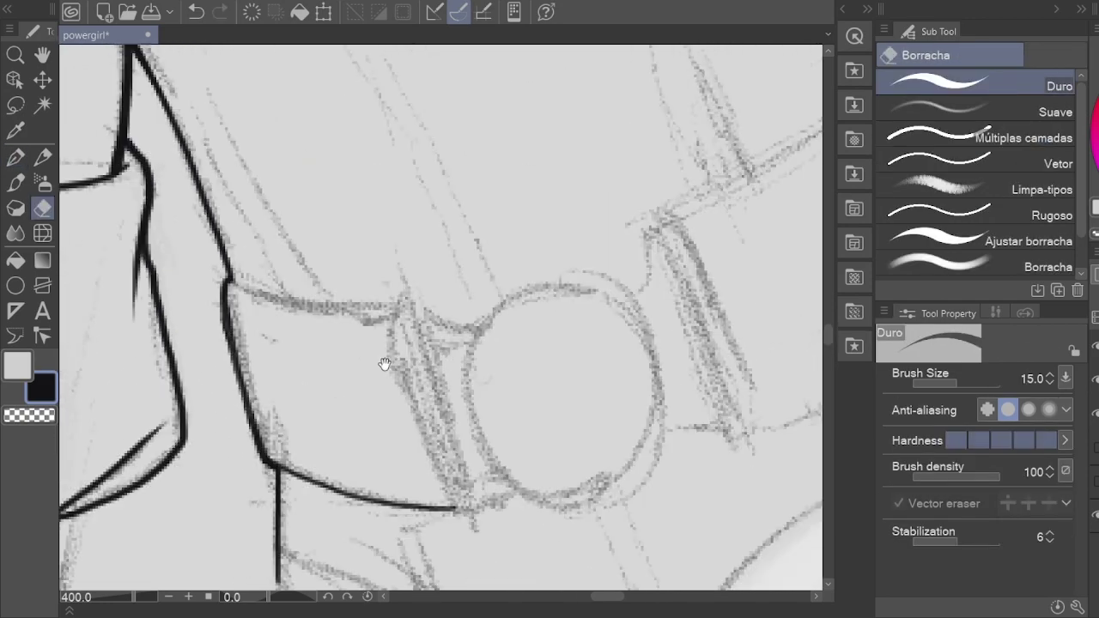
# Step: Ink the belt's outer end at the waist below the bent arm, joining it to the torso contour
pyautogui.press('h')
pyautogui.scroll(5, 664, 383)
pyautogui.press('p')
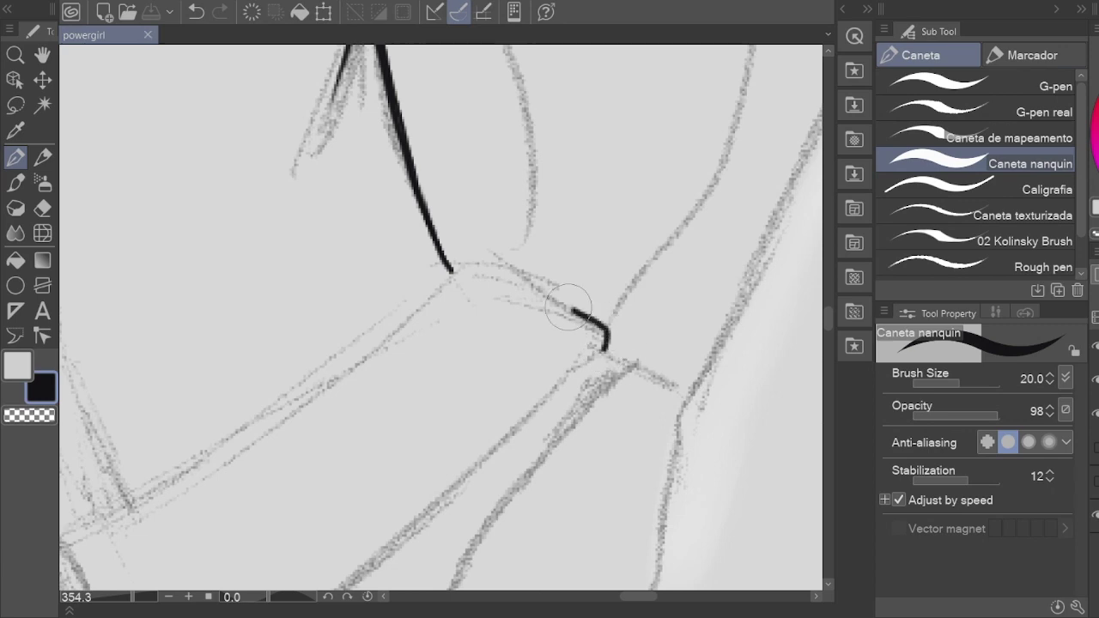
pyautogui.moveTo(567, 309); pyautogui.dragTo(459, 268)
pyautogui.hotkey('ctrl', 'z')
pyautogui.moveTo(452, 324)
pyautogui.mouseDown()
pyautogui.moveTo(478, 387)
pyautogui.moveTo(479, 332)
pyautogui.moveTo(402, 477)
pyautogui.moveTo(490, 278)
pyautogui.mouseUp()
pyautogui.press('e')
pyautogui.press('p')
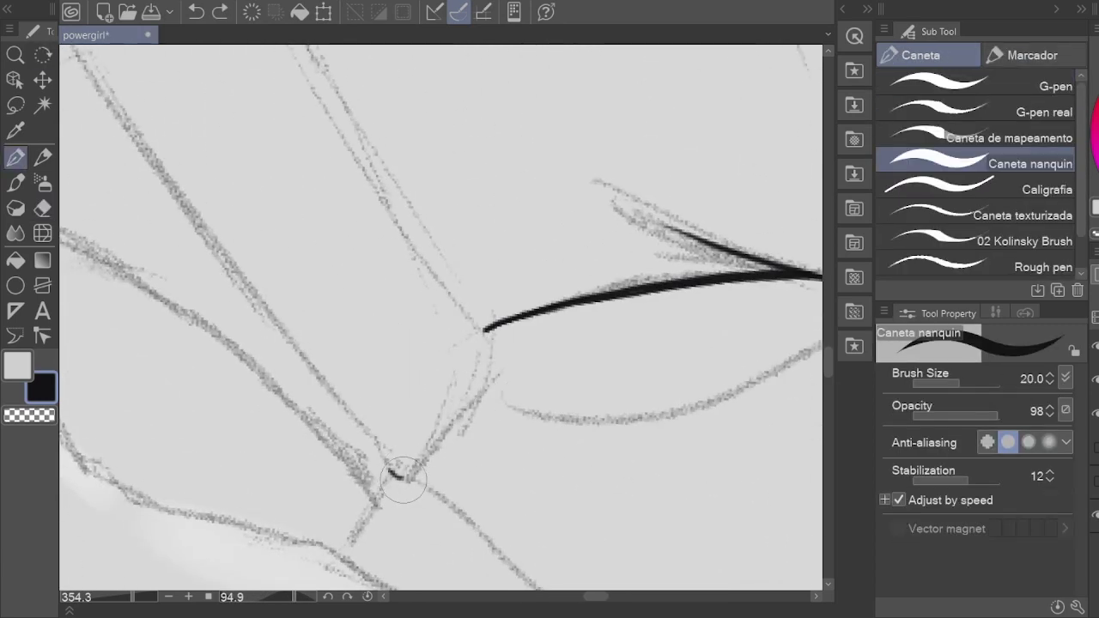
pyautogui.moveTo(391, 471); pyautogui.dragTo(478, 401)
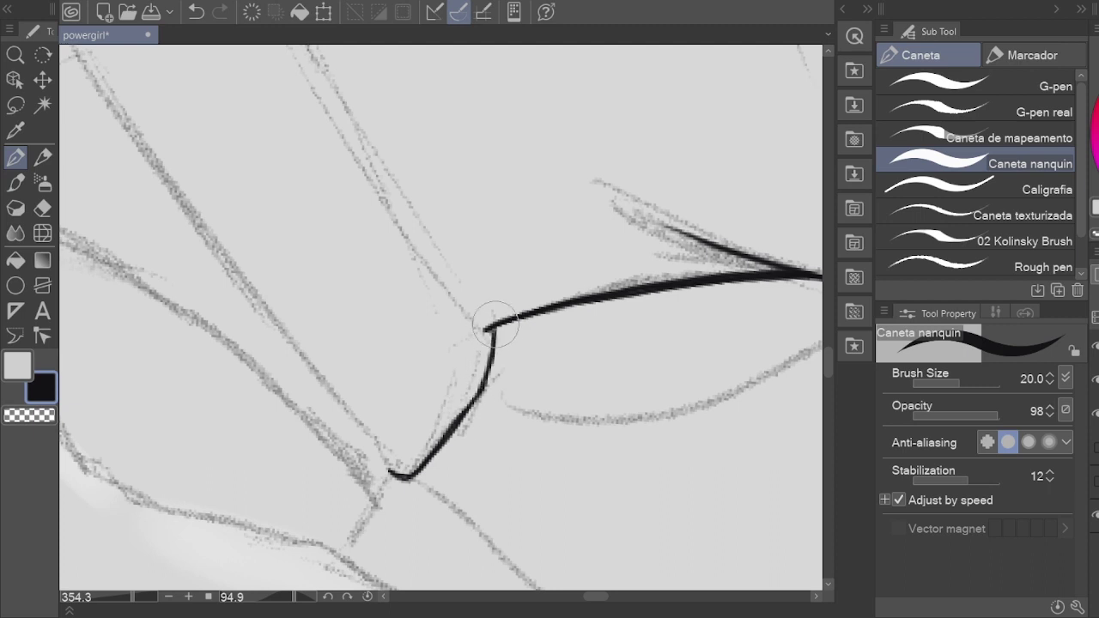
pyautogui.press('e')
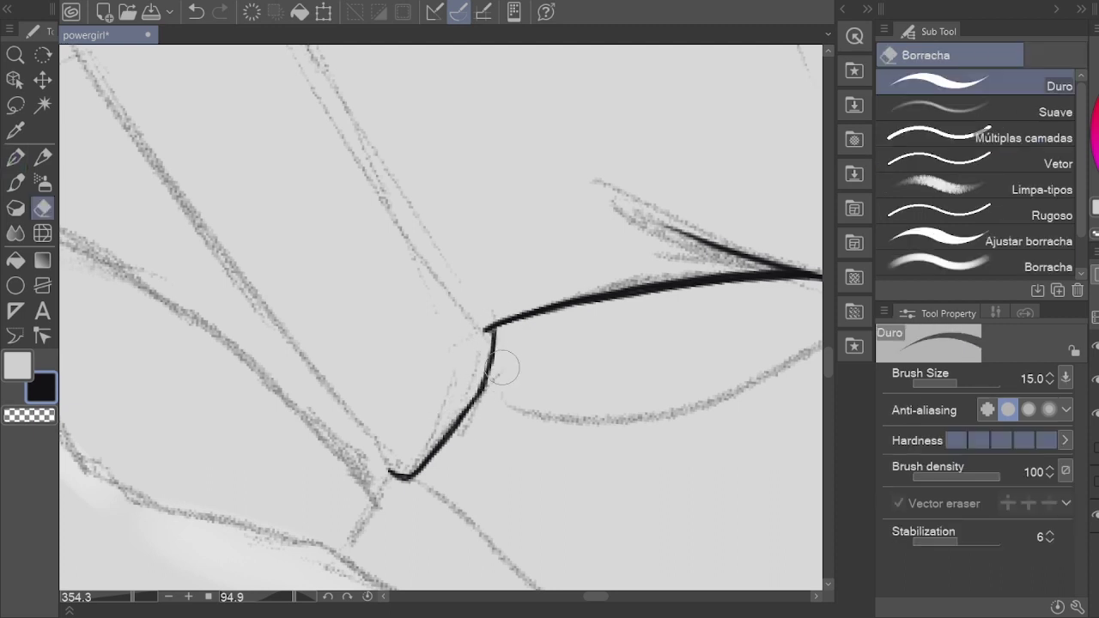
pyautogui.press('h')
pyautogui.scroll(-3, 502, 367)
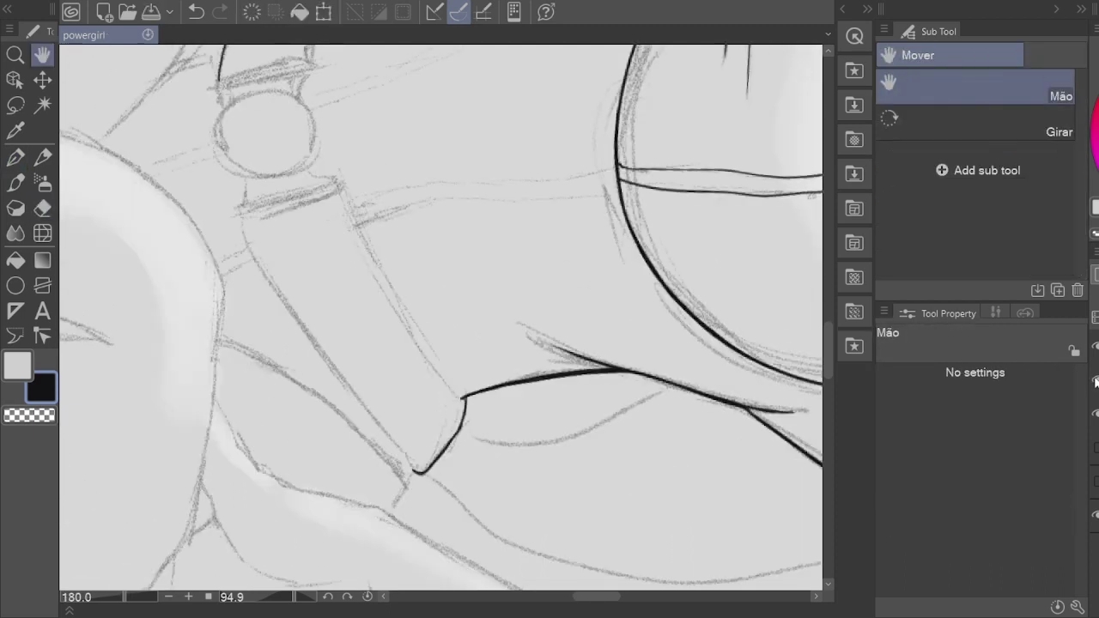
# Step: Rotate the canvas and ink the long belt section's upper and lower edges plus the short section's upper edge toward the buckle
pyautogui.scroll(5, 434, 405)
pyautogui.press('p')
pyautogui.press('r')
pyautogui.moveTo(319, 454); pyautogui.dragTo(263, 375)
pyautogui.scroll(2, 283, 429)
pyautogui.press('p')
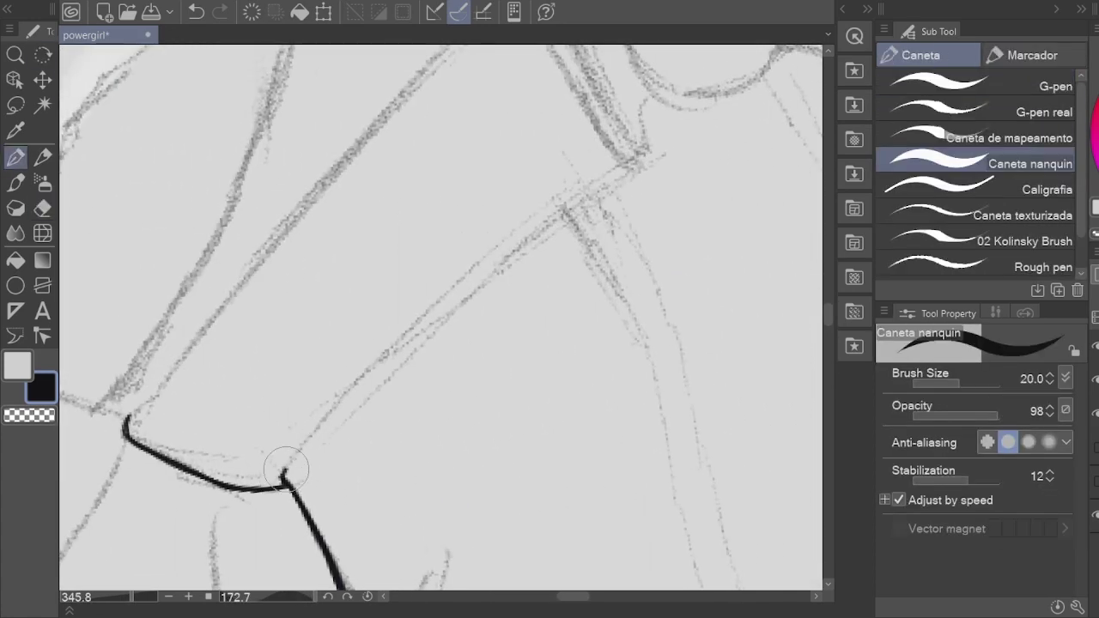
pyautogui.moveTo(286, 468)
pyautogui.mouseDown()
pyautogui.moveTo(643, 167)
pyautogui.moveTo(585, 203)
pyautogui.mouseUp()
pyautogui.hotkey('ctrl', 'z')
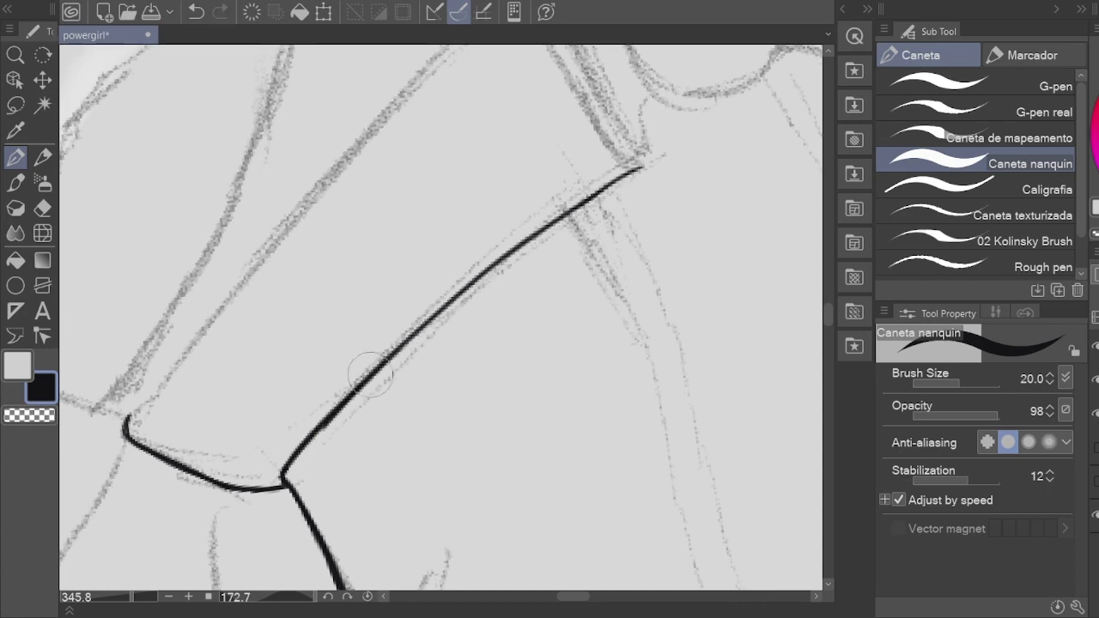
pyautogui.moveTo(644, 167)
pyautogui.mouseDown()
pyautogui.moveTo(536, 237)
pyautogui.moveTo(692, 255)
pyautogui.mouseUp()
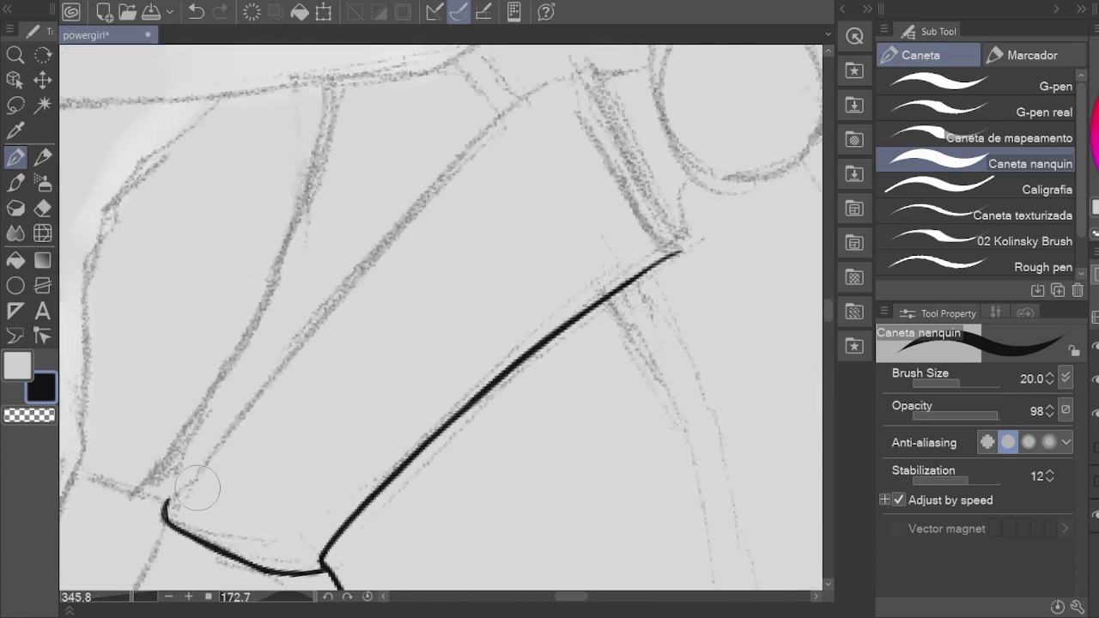
pyautogui.moveTo(165, 517)
pyautogui.mouseDown()
pyautogui.moveTo(577, 74)
pyautogui.moveTo(165, 515)
pyautogui.mouseUp()
pyautogui.hotkey('ctrl', 'z')
pyautogui.moveTo(644, 169)
pyautogui.mouseDown()
pyautogui.moveTo(422, 388)
pyautogui.moveTo(276, 486)
pyautogui.mouseUp()
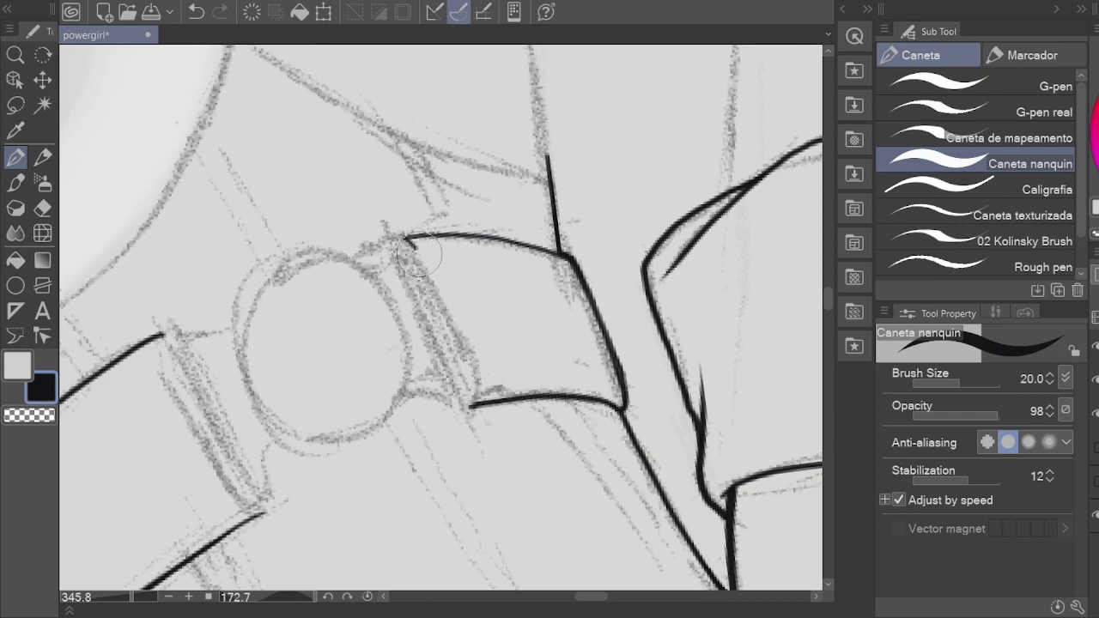
# Step: Ink the narrow end bands of both belt sections where they face the buckle
pyautogui.hotkey('ctrl', 'z')
pyautogui.moveTo(406, 237); pyautogui.dragTo(470, 404)
pyautogui.press('e')
pyautogui.press('r')
pyautogui.moveTo(435, 520)
pyautogui.mouseDown()
pyautogui.moveTo(435, 283)
pyautogui.moveTo(349, 313)
pyautogui.moveTo(378, 442)
pyautogui.mouseUp()
pyautogui.press('e')
pyautogui.press('p')
pyautogui.moveTo(636, 283); pyautogui.dragTo(443, 312)
pyautogui.moveTo(392, 259); pyautogui.dragTo(448, 454)
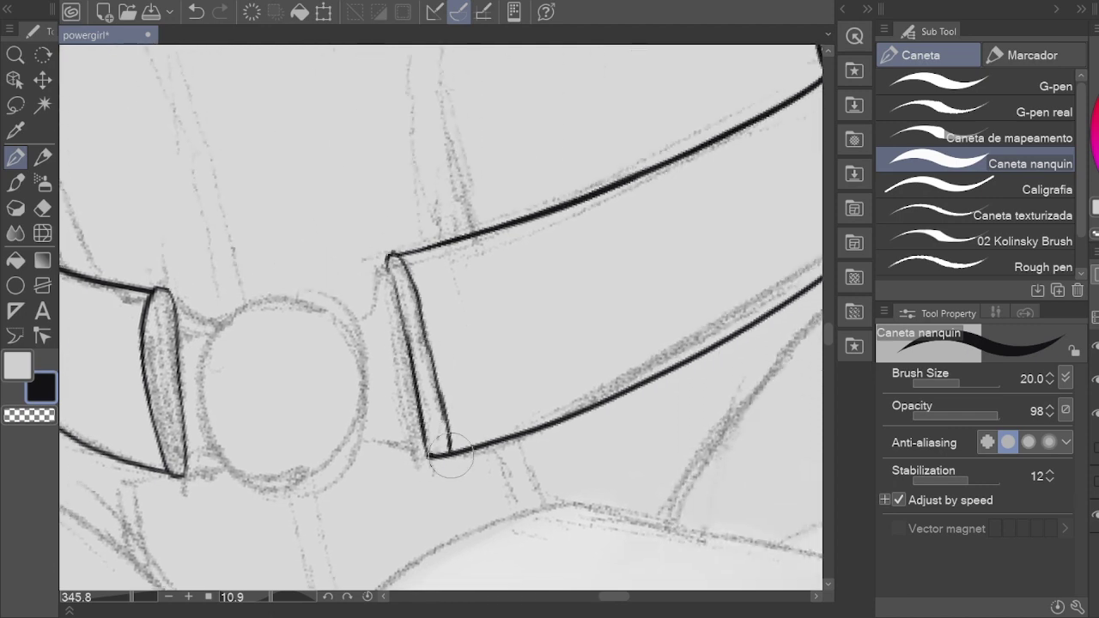
# Step: Rework the end band of the short belt section, erasing stray edges and redrawing both its sides thicker
pyautogui.press('e')
pyautogui.moveTo(174, 296); pyautogui.dragTo(185, 464)
pyautogui.press('p')
pyautogui.moveTo(159, 292); pyautogui.dragTo(184, 464)
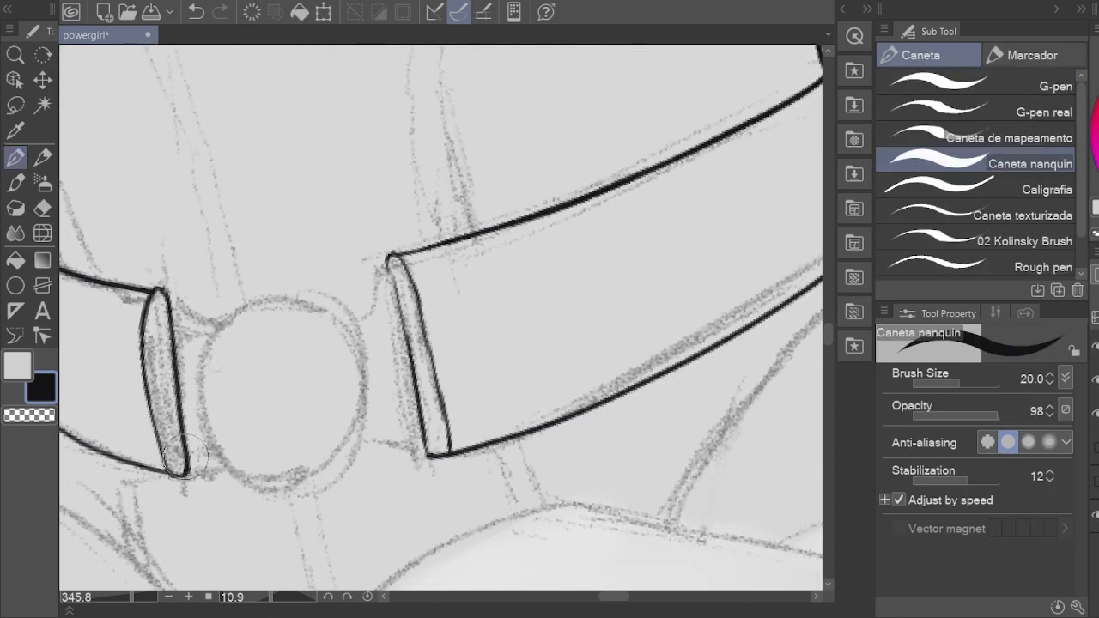
pyautogui.press('e')
pyautogui.moveTo(171, 331); pyautogui.dragTo(181, 473)
pyautogui.press('p')
pyautogui.moveTo(159, 399)
pyautogui.mouseDown()
pyautogui.moveTo(142, 317)
pyautogui.moveTo(185, 493)
pyautogui.mouseUp()
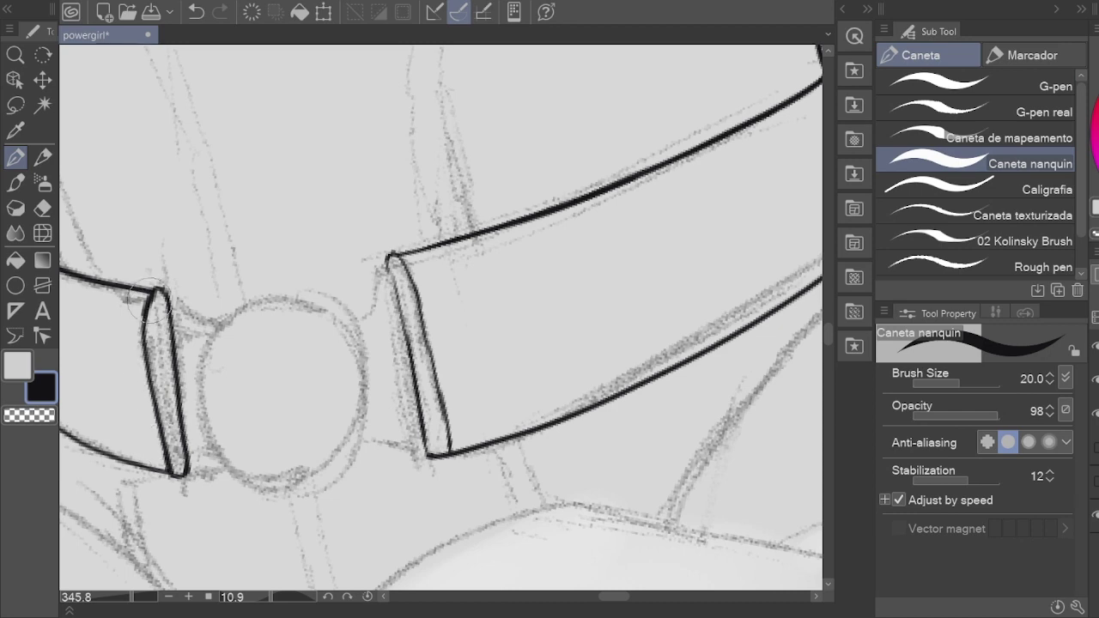
# Step: Redraw the lower part of the long belt section's end band as a rounded curve and erase the excess line
pyautogui.moveTo(344, 279)
pyautogui.mouseDown()
pyautogui.moveTo(328, 252)
pyautogui.moveTo(473, 312)
pyautogui.mouseUp()
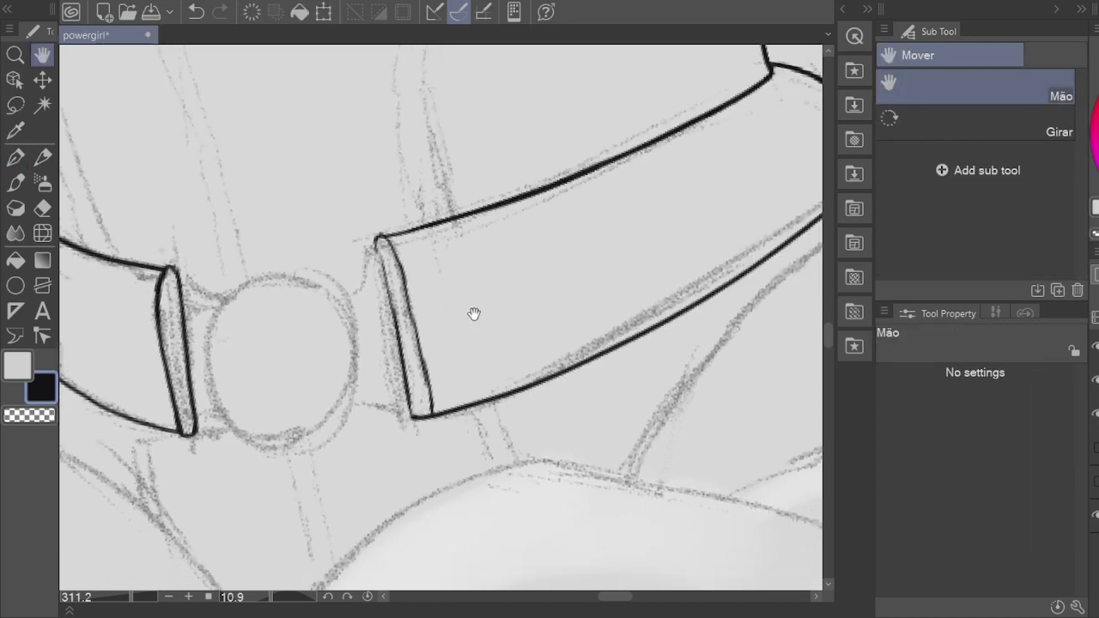
pyautogui.press('e')
pyautogui.moveTo(433, 434); pyautogui.dragTo(417, 378)
pyautogui.press('p')
pyautogui.moveTo(402, 331); pyautogui.dragTo(415, 400)
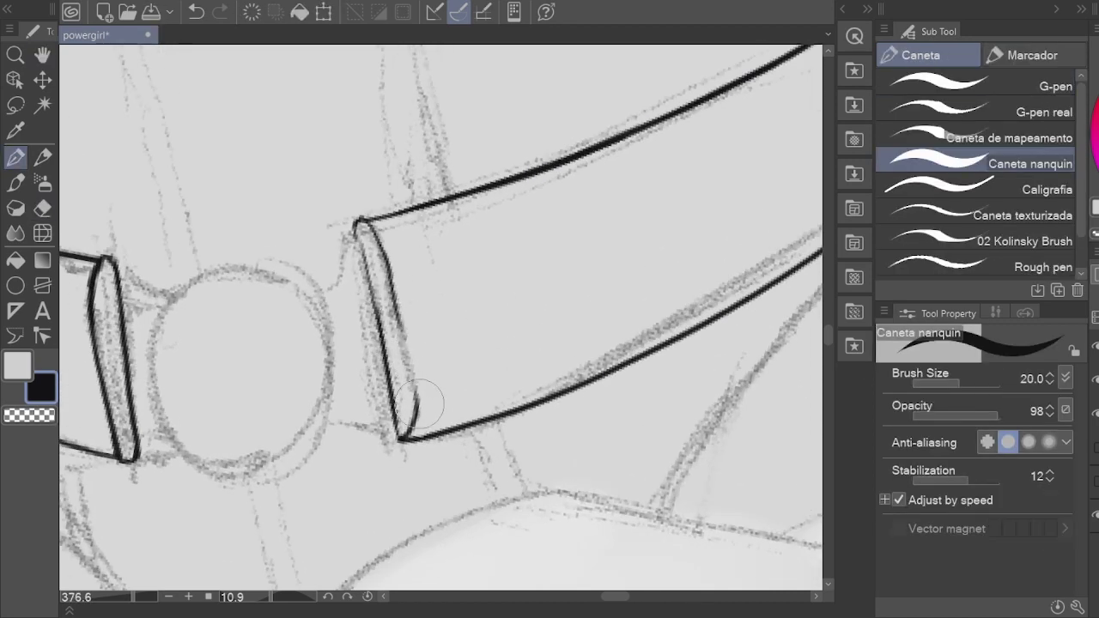
pyautogui.press('e')
pyautogui.moveTo(444, 311); pyautogui.dragTo(546, 311)
pyautogui.press('h')
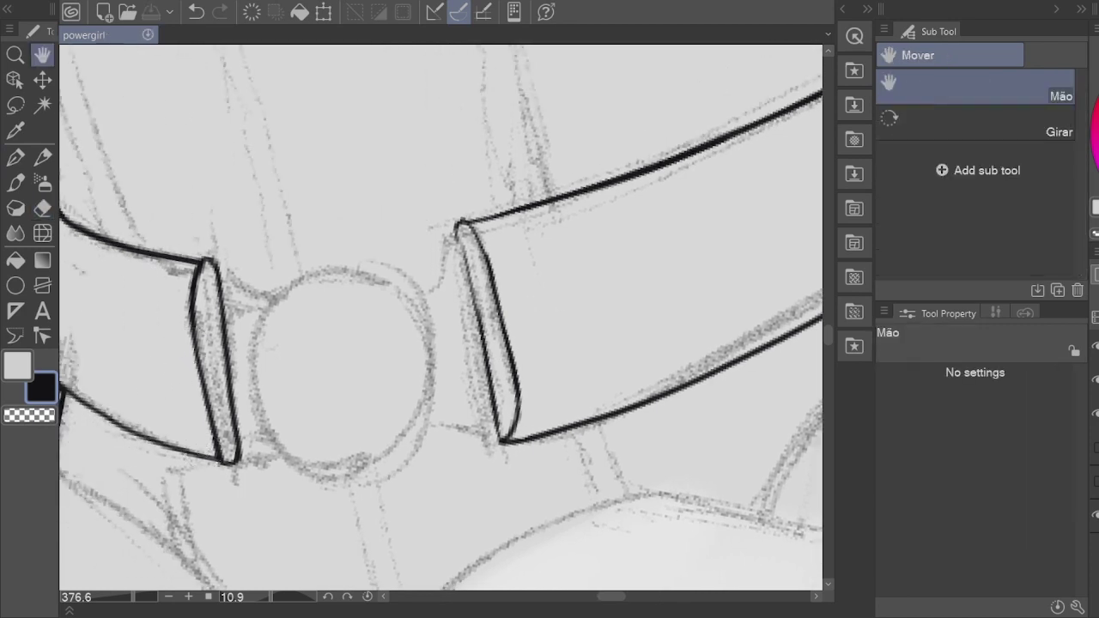
pyautogui.scroll(-1, 225, 339)
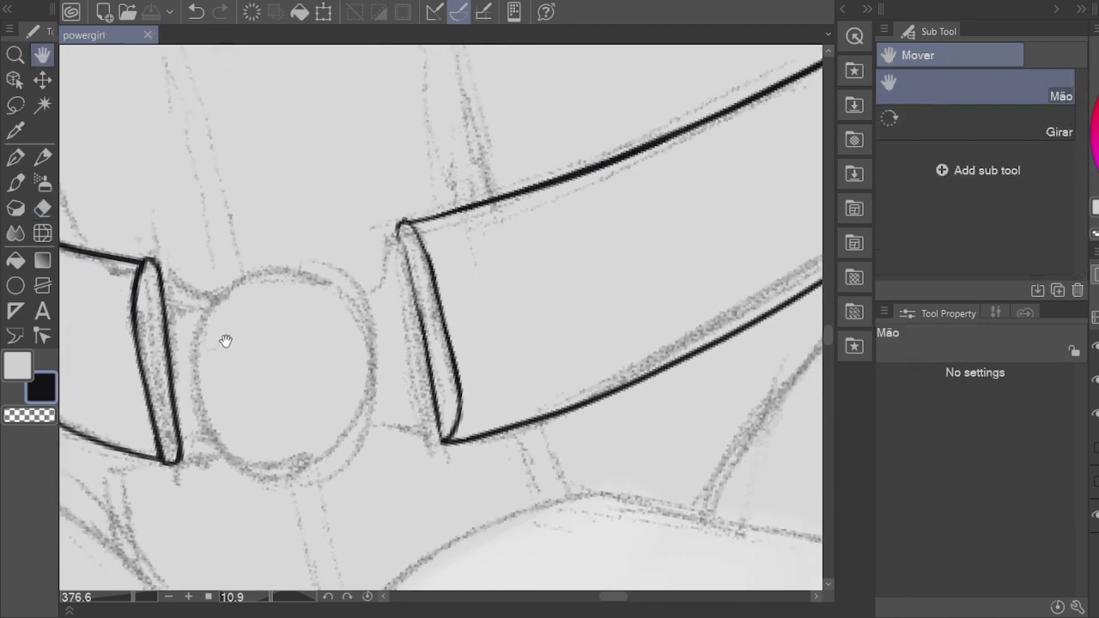
# Step: Draw the round belt buckle outline on a new layer with the Ellipse tool at brush size 4
pyautogui.moveTo(226, 339); pyautogui.dragTo(301, 356)
pyautogui.press('u')
pyautogui.moveTo(254, 266); pyautogui.dragTo(432, 452)
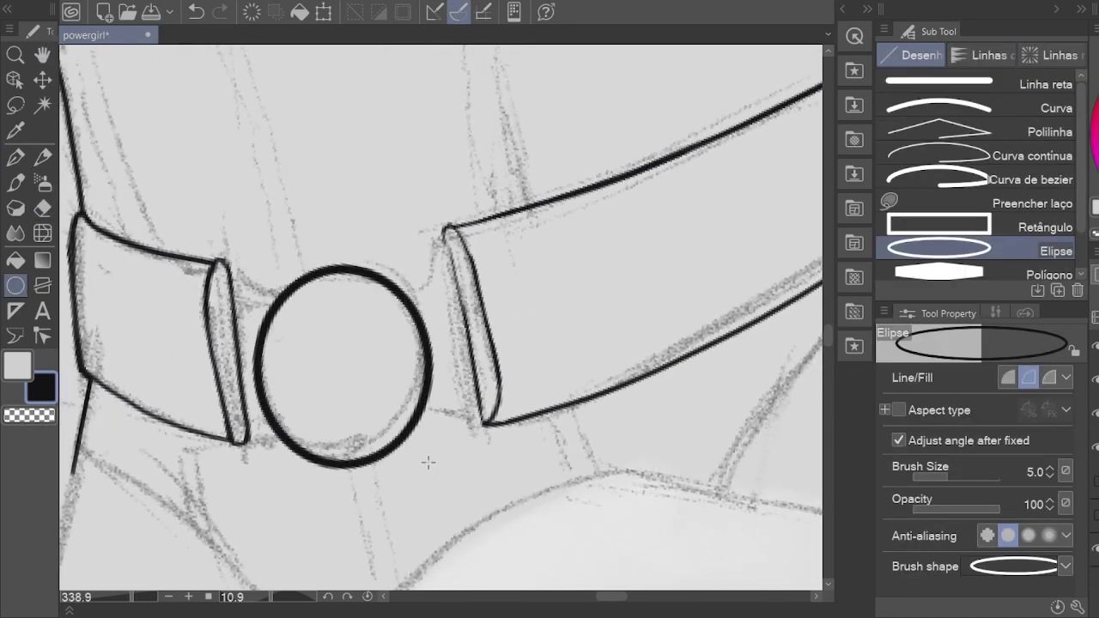
pyautogui.click(1050, 475)
pyautogui.click(1050, 475)
pyautogui.click(1050, 467)
pyautogui.moveTo(256, 275)
pyautogui.mouseDown()
pyautogui.moveTo(449, 508)
pyautogui.moveTo(449, 466)
pyautogui.mouseUp()
pyautogui.click(468, 530)
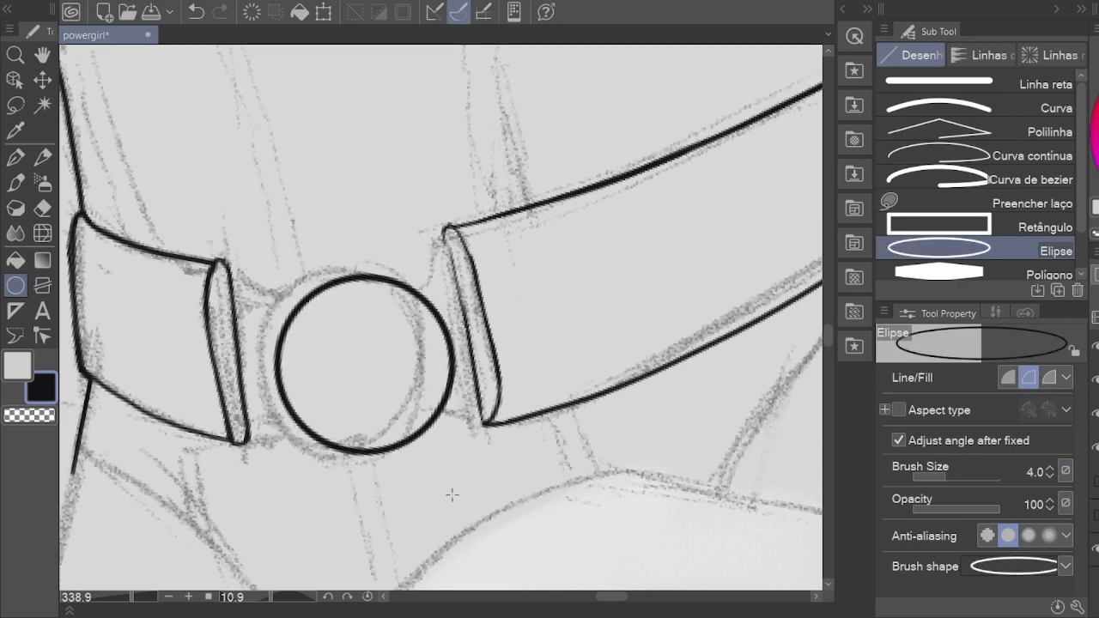
pyautogui.click(454, 484)
# Step: Transform the buckle circle to fit the sketch, scaling it to about 103% by 105% and rotating it about -3 degrees
pyautogui.hotkey('ctrl', 't')
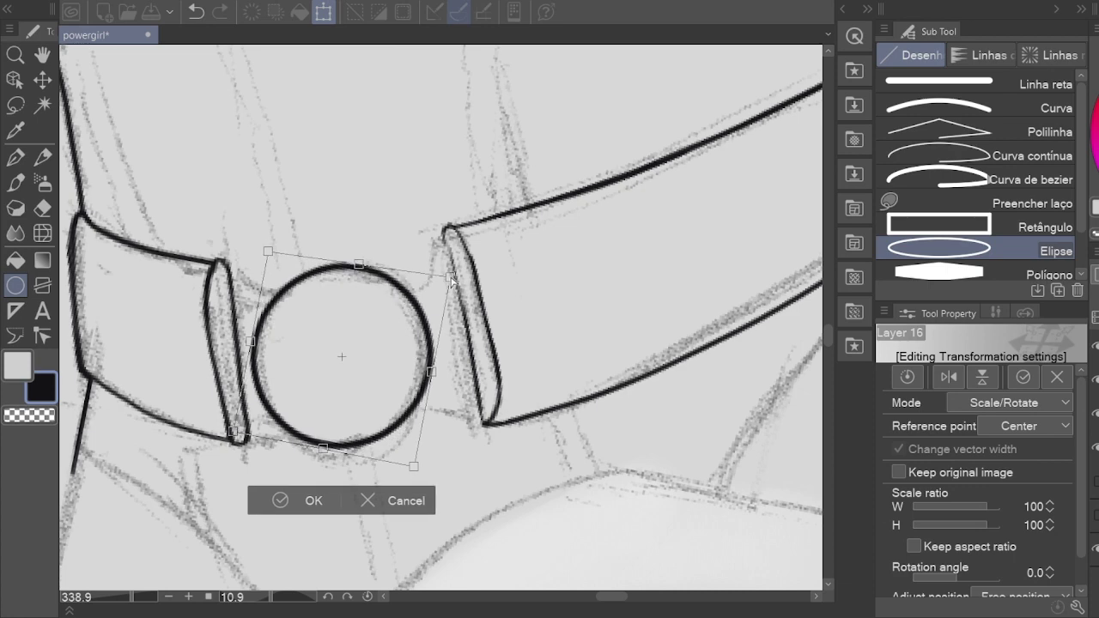
pyautogui.moveTo(237, 435); pyautogui.dragTo(257, 464)
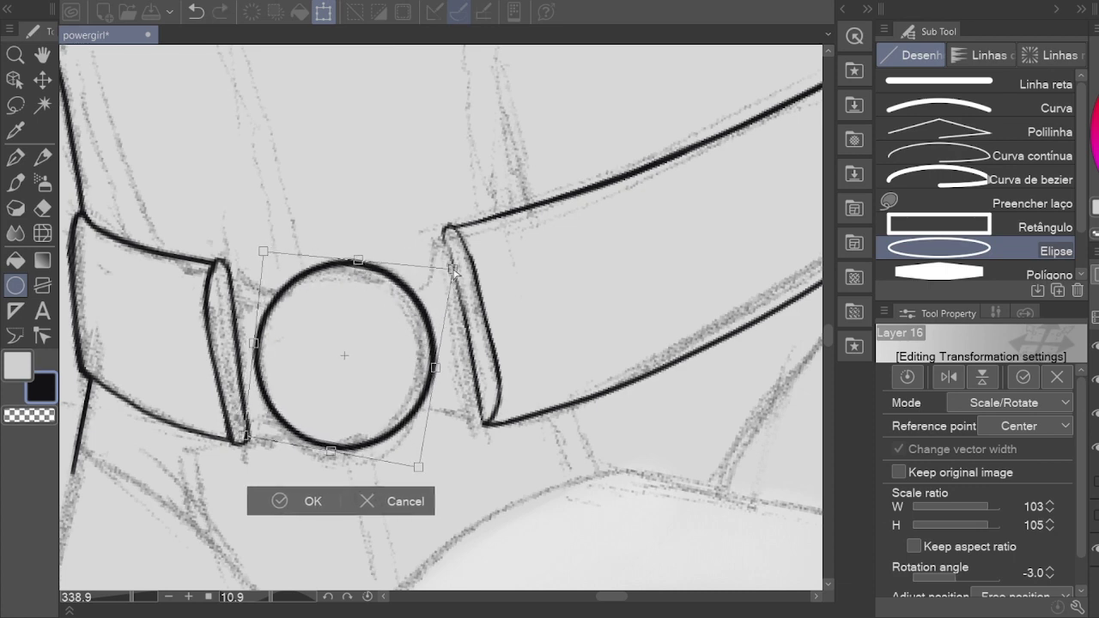
pyautogui.click(294, 543)
# Step: Ink the short curved connectors joining the buckle circle to the belt's end bands, above and below on both sides
pyautogui.press('p')
pyautogui.moveTo(216, 316); pyautogui.dragTo(262, 333)
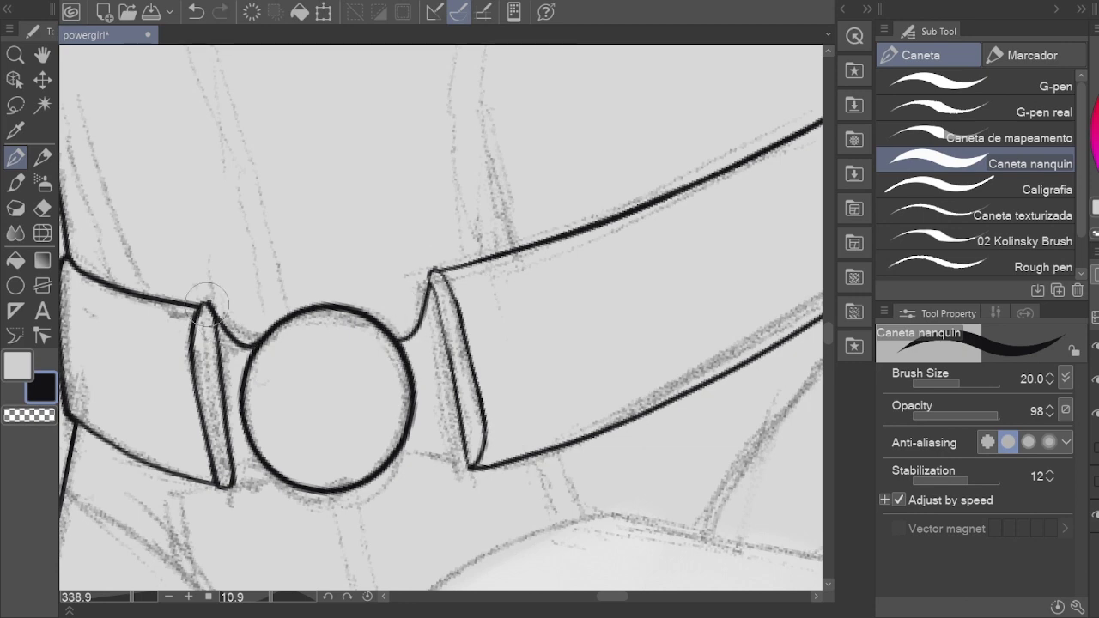
pyautogui.press('e')
pyautogui.press('p')
pyautogui.press('p')
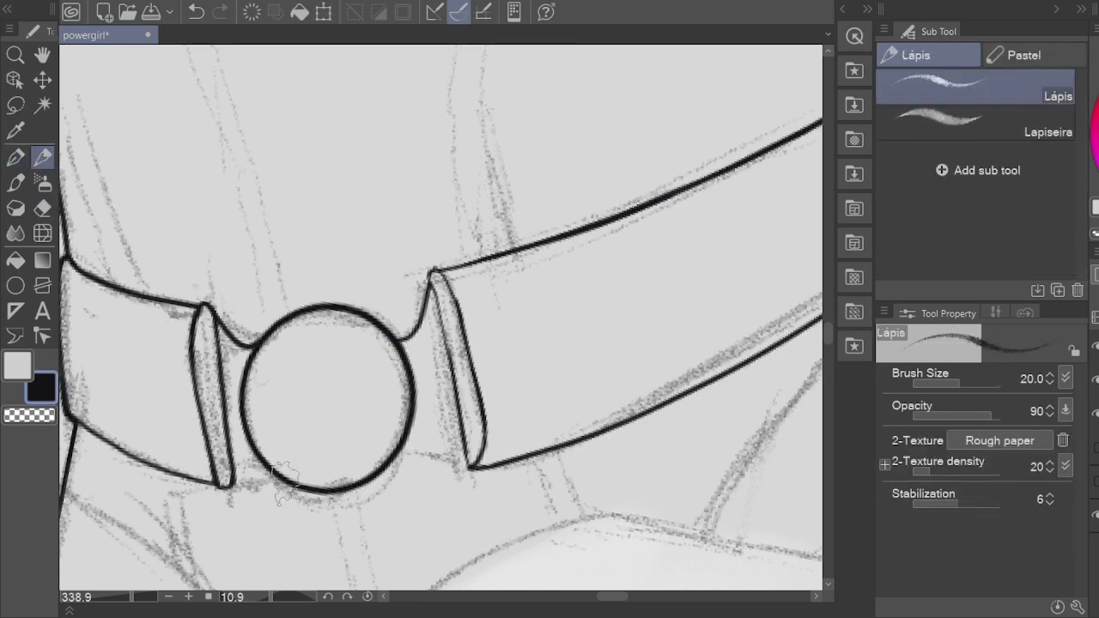
pyautogui.press('p')
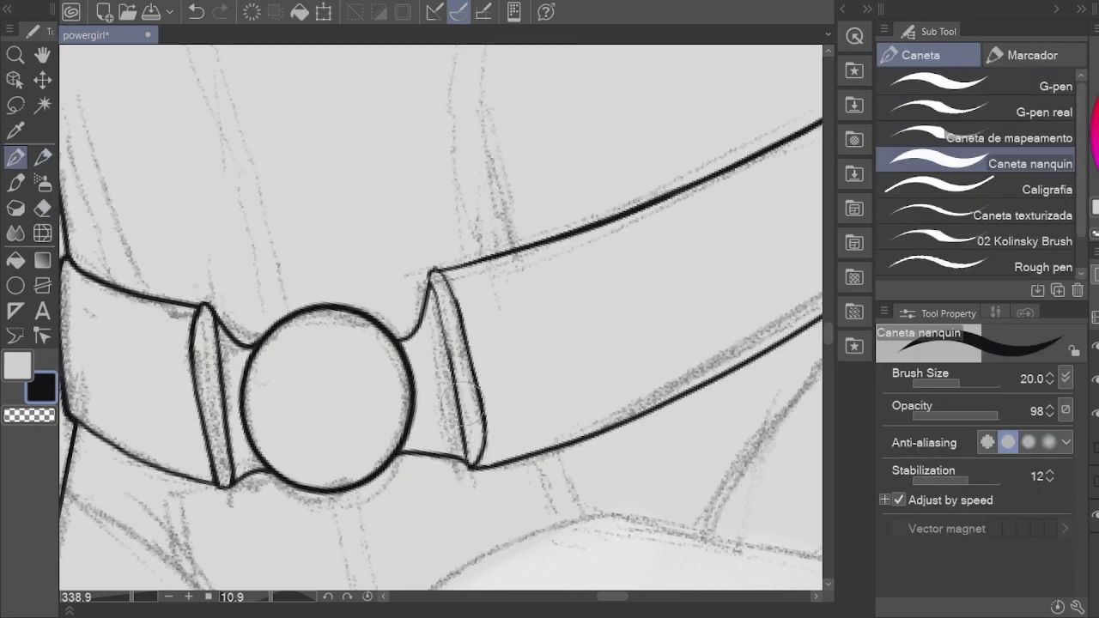
# Step: Thicken and clean up the end band lines and their joins around the buckle, and save the drawing
pyautogui.scroll(-2, 462, 403)
pyautogui.scroll(4, 363, 315)
pyautogui.press('e')
pyautogui.press('p')
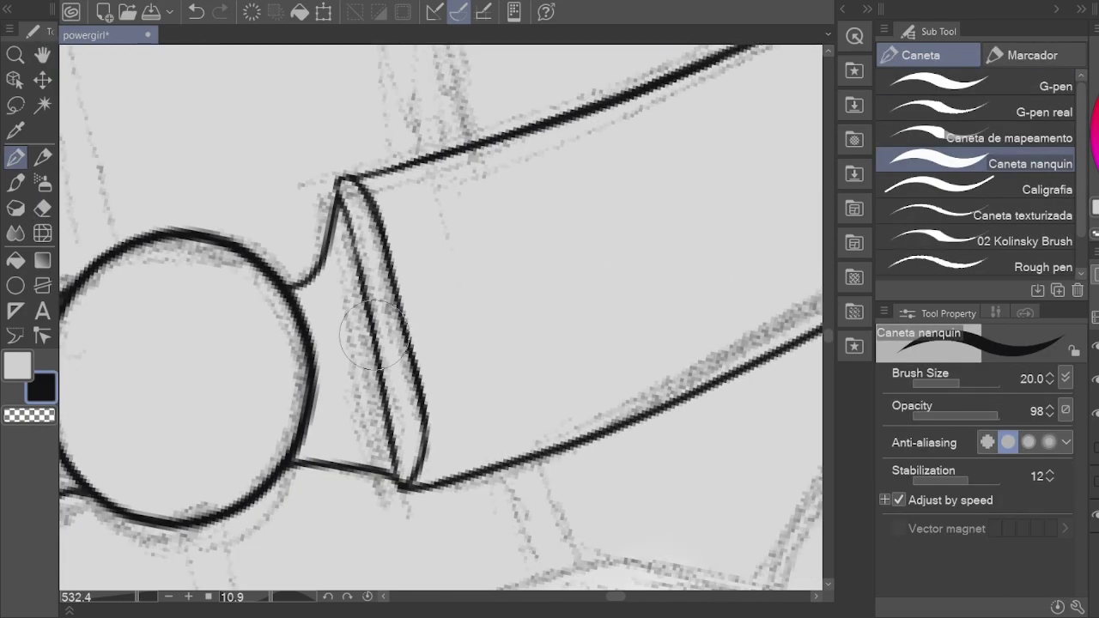
pyautogui.scroll(-1, 374, 335)
pyautogui.scroll(1, 326, 289)
pyautogui.press('e')
pyautogui.moveTo(194, 206); pyautogui.dragTo(219, 440)
pyautogui.press('p')
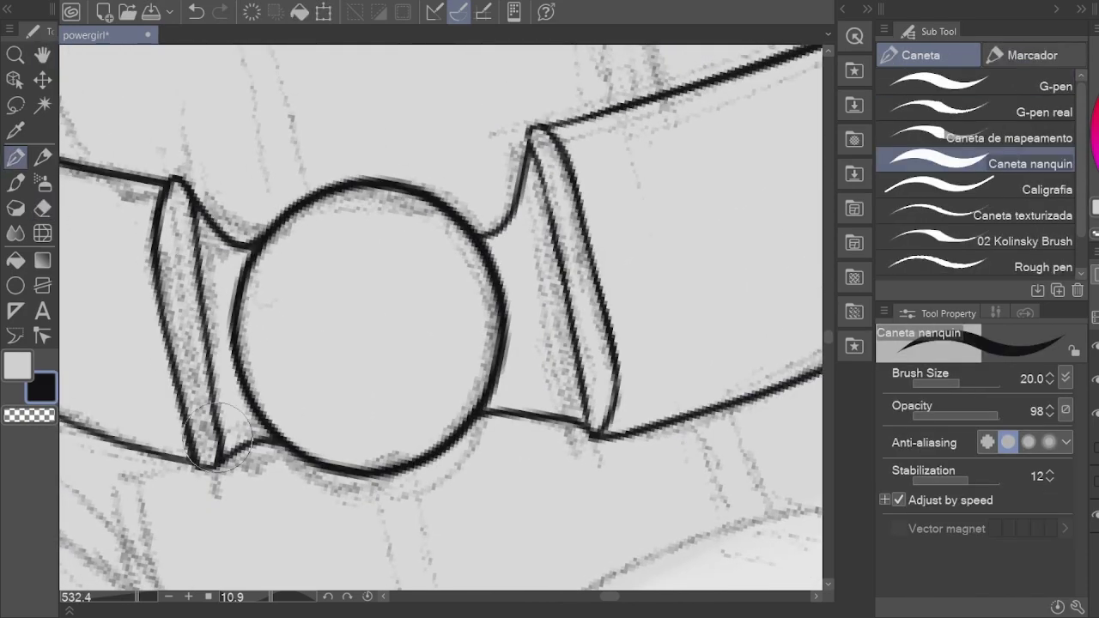
pyautogui.press('e')
pyautogui.scroll(-1, 450, 260)
pyautogui.moveTo(659, 56)
pyautogui.mouseDown()
pyautogui.moveTo(449, 260)
pyautogui.moveTo(447, 100)
pyautogui.mouseUp()
pyautogui.press('space')
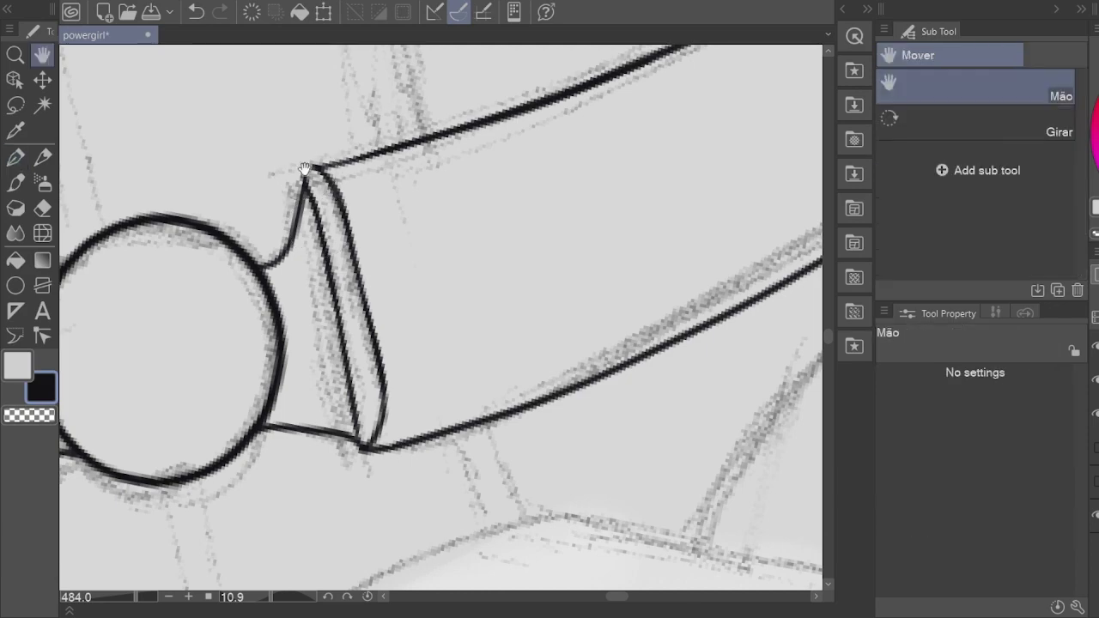
pyautogui.hotkey('ctrl', 's')
# Step: Ink the outer outline of the folded glove cuff on the bent arm with the Caneta nanquin pen at size 20
pyautogui.scroll(-6, 305, 168)
pyautogui.scroll(4, 472, 284)
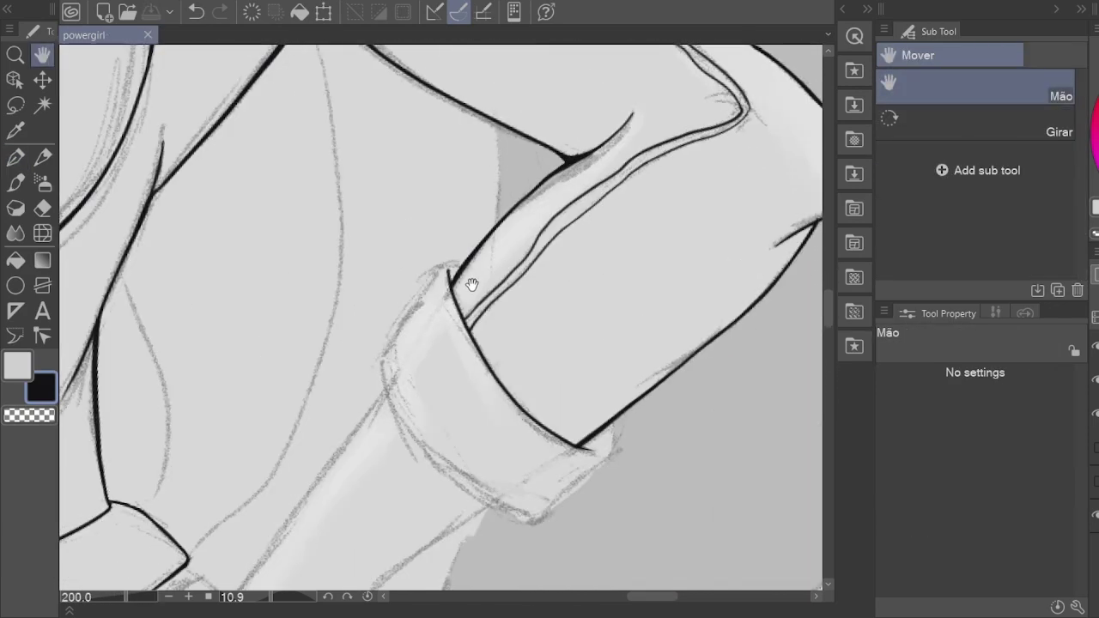
pyautogui.scroll(2, 471, 284)
pyautogui.moveTo(430, 343); pyautogui.dragTo(412, 283)
pyautogui.press('p')
pyautogui.moveTo(378, 120); pyautogui.dragTo(424, 429)
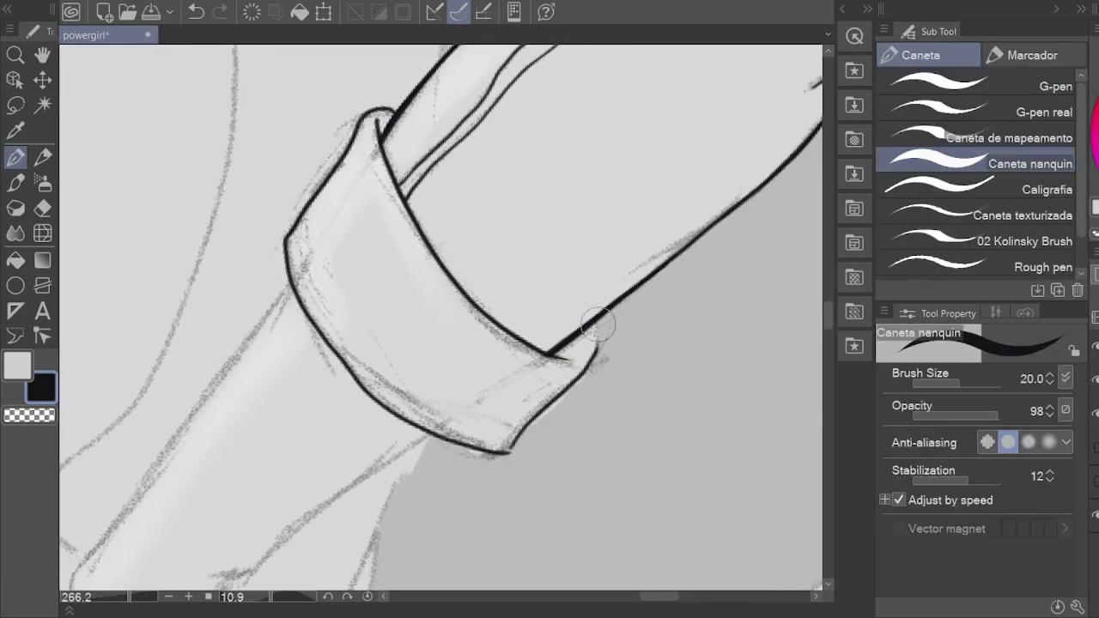
# Step: Close the bent arm's cuff outline against the forearm line and clean up its lower corner
pyautogui.press('e')
pyautogui.scroll(2, 507, 442)
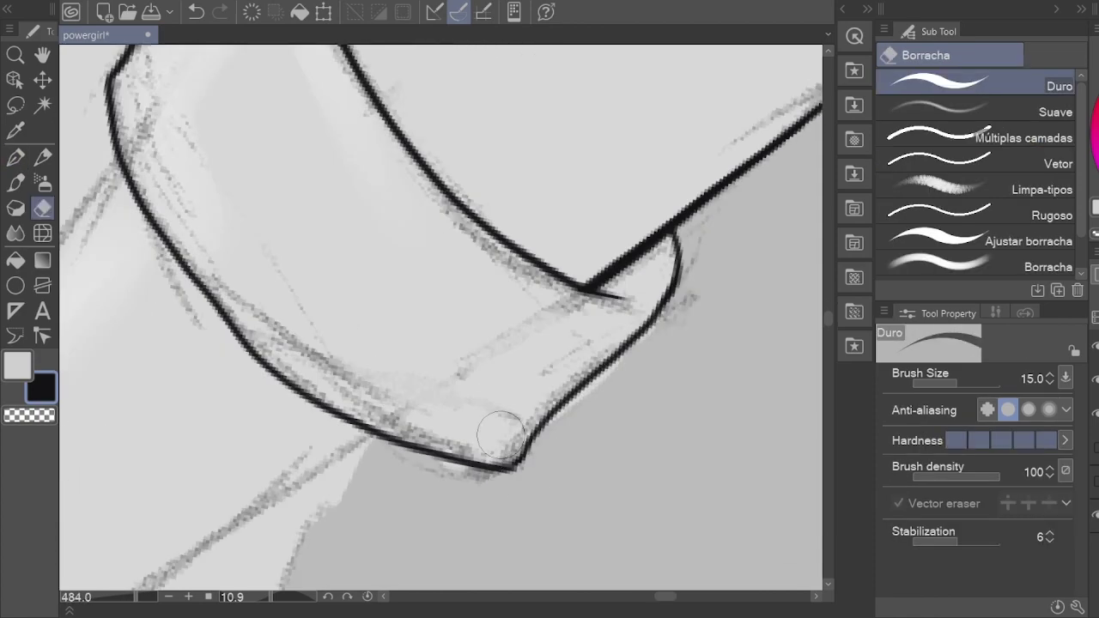
pyautogui.press('p')
pyautogui.press('space')
pyautogui.scroll(-7, 541, 368)
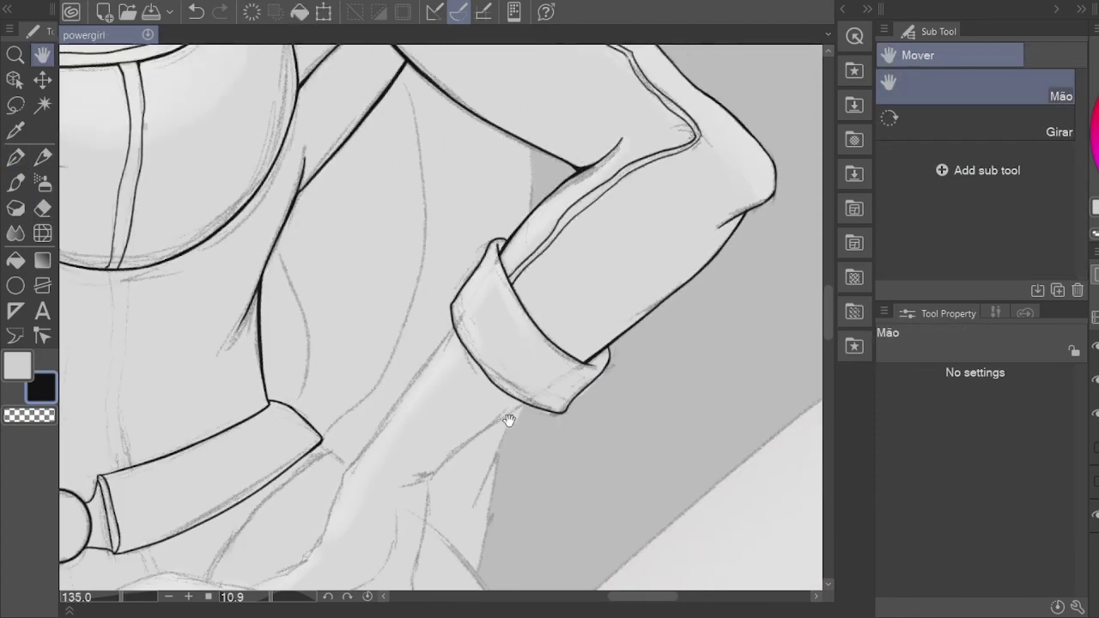
# Step: Ink the hip line running from the belt's outer lower corner down to the thigh and clean up its join with the belt
pyautogui.scroll(1, 320, 332)
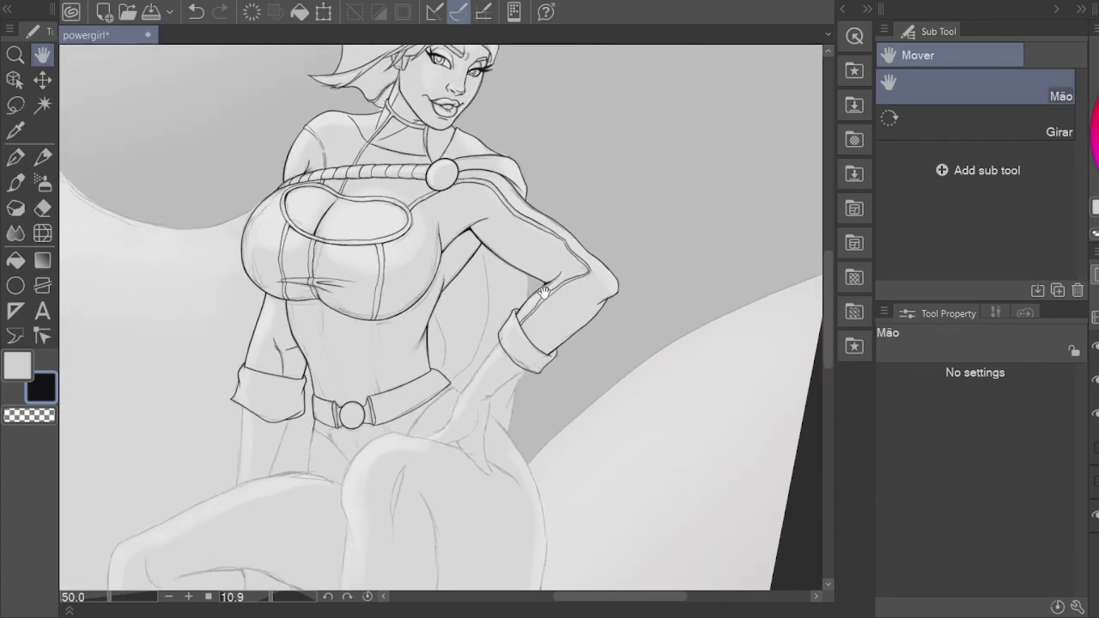
pyautogui.moveTo(503, 400); pyautogui.dragTo(503, 277)
pyautogui.scroll(1, 443, 371)
pyautogui.moveTo(442, 371); pyautogui.dragTo(548, 301)
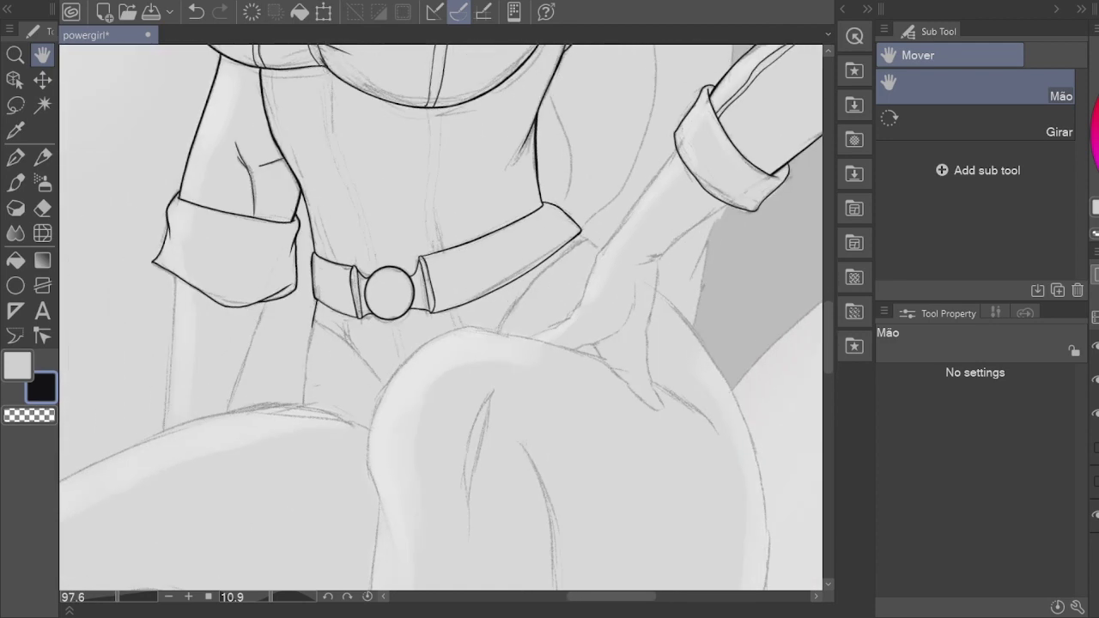
pyautogui.scroll(3, 422, 351)
pyautogui.press('p')
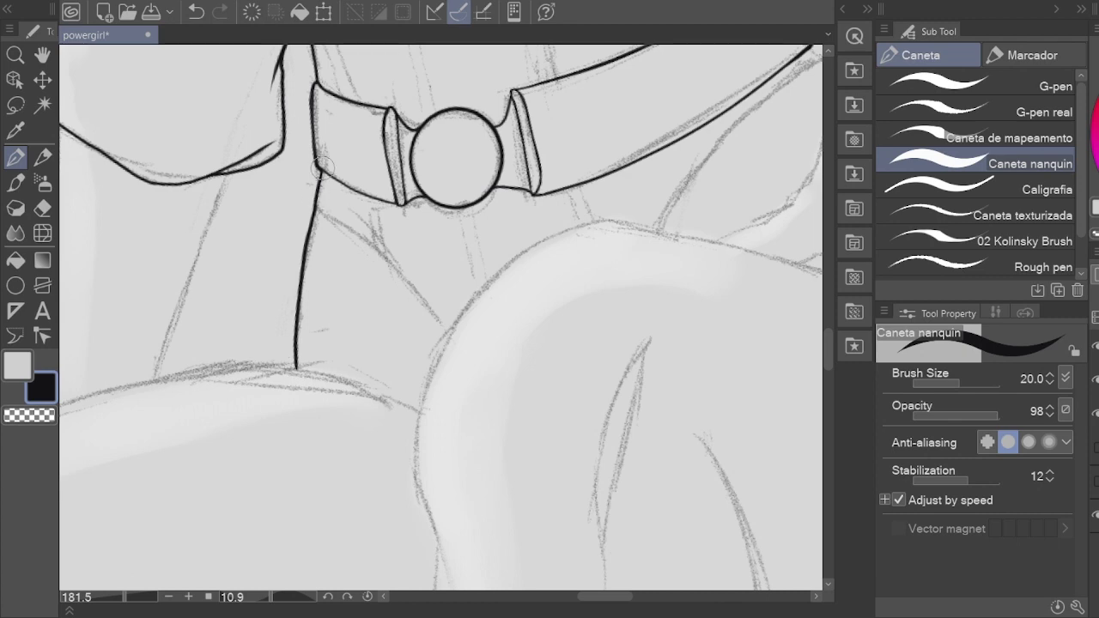
pyautogui.scroll(5, 384, 99)
pyautogui.press('e')
# Step: Thicken the round buckle's outline and the lower connector lines joining it to the belt's end bands
pyautogui.press('p')
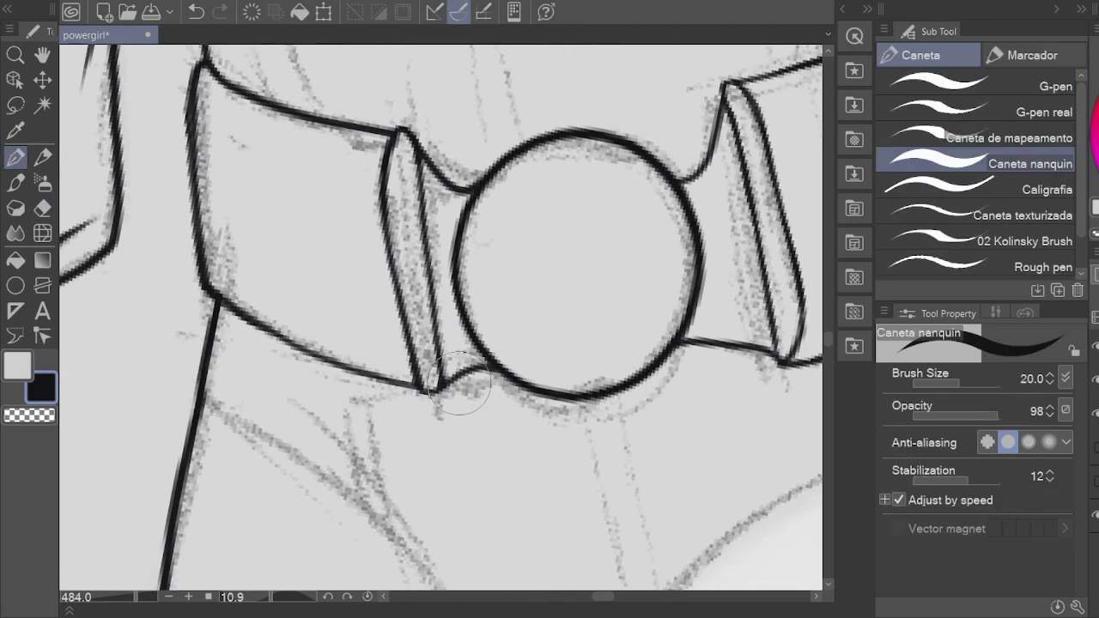
pyautogui.moveTo(687, 340); pyautogui.dragTo(409, 375)
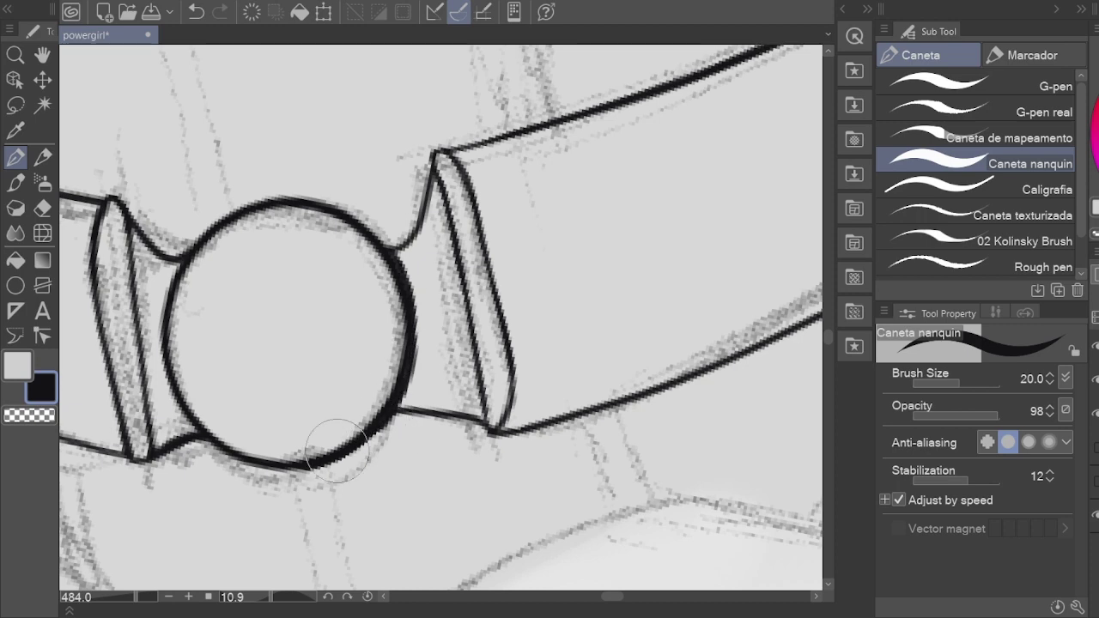
pyautogui.moveTo(148, 462); pyautogui.dragTo(236, 446)
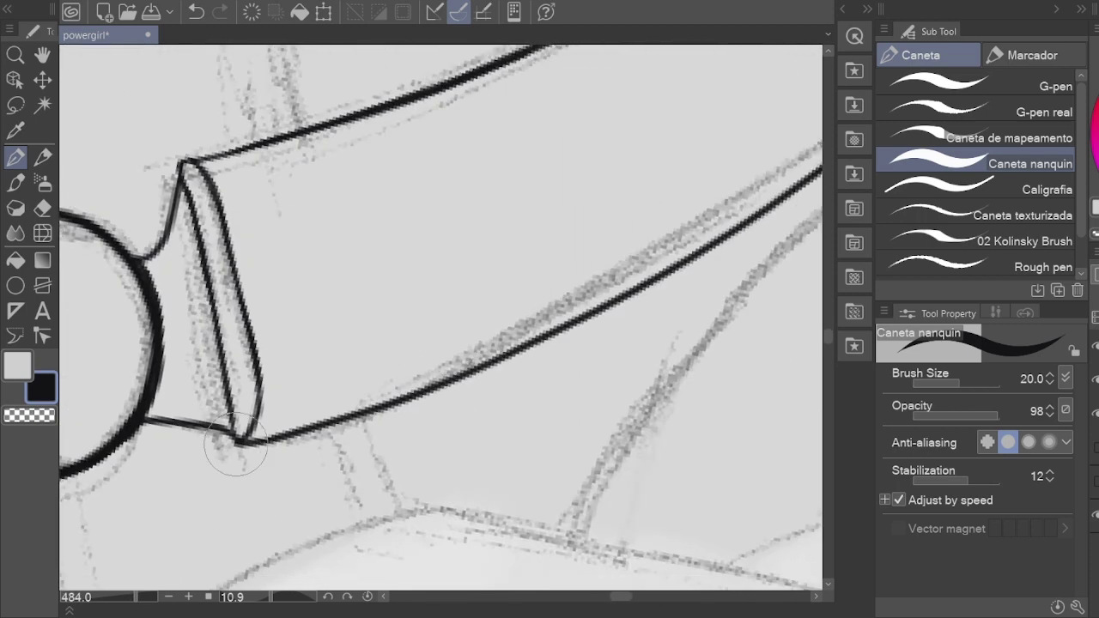
# Step: Clean up and re-ink the belt's lower edge from the buckle to its outer end with the hard eraser and ink pen
pyautogui.moveTo(408, 401); pyautogui.dragTo(302, 445)
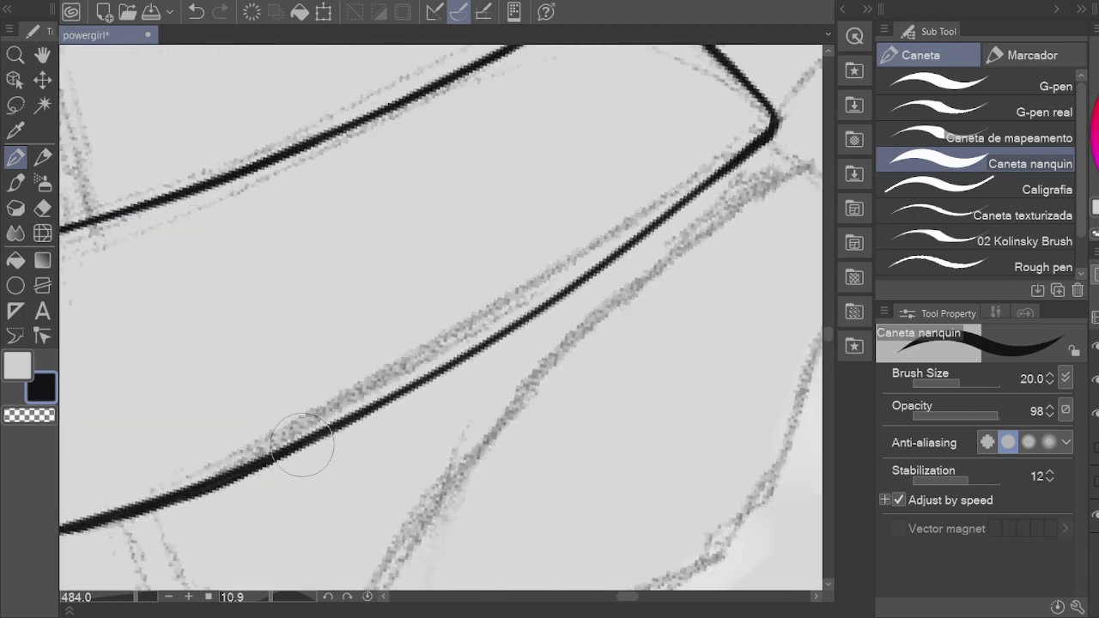
pyautogui.scroll(-3, 687, 203)
pyautogui.press('e')
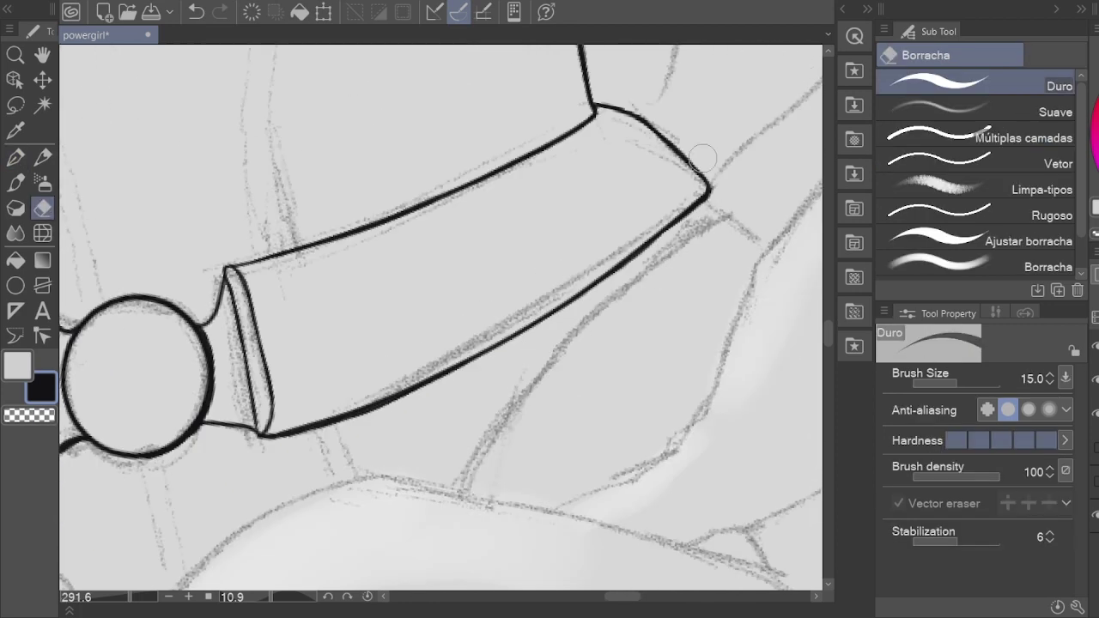
pyautogui.moveTo(706, 183); pyautogui.dragTo(409, 383)
pyautogui.press('p')
pyautogui.moveTo(325, 424)
pyautogui.mouseDown()
pyautogui.moveTo(573, 286)
pyautogui.moveTo(710, 182)
pyautogui.mouseUp()
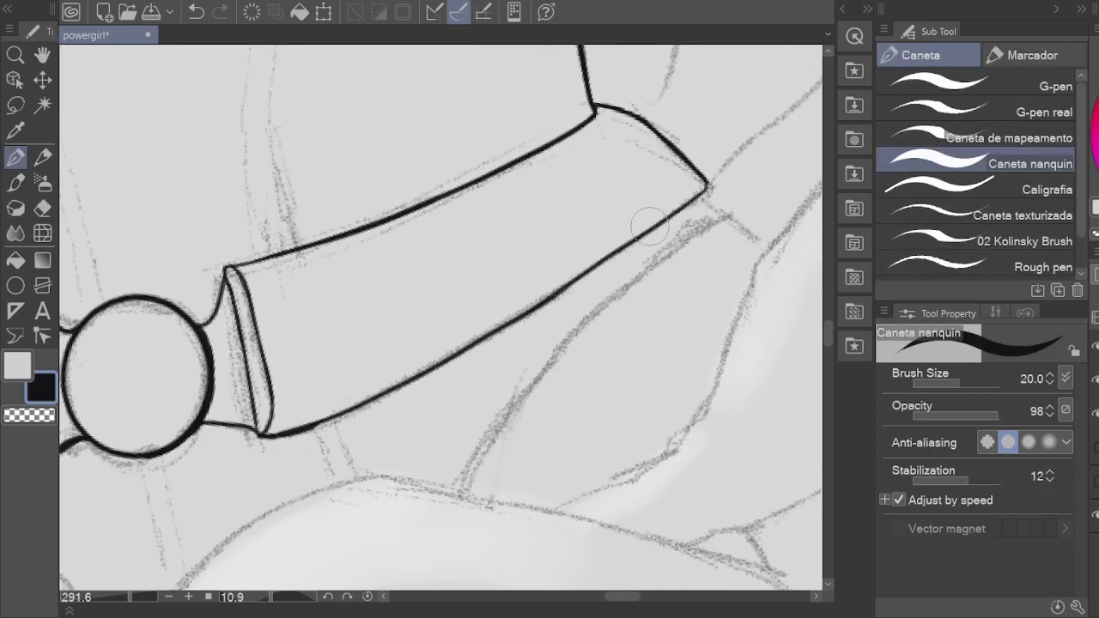
pyautogui.scroll(3, 336, 397)
pyautogui.press('e')
# Step: Ink the inner edge of the forearm resting on the thigh, from the cuff down to the wrist, rotating the canvas for the stroke
pyautogui.press('h')
pyautogui.scroll(-10, 436, 434)
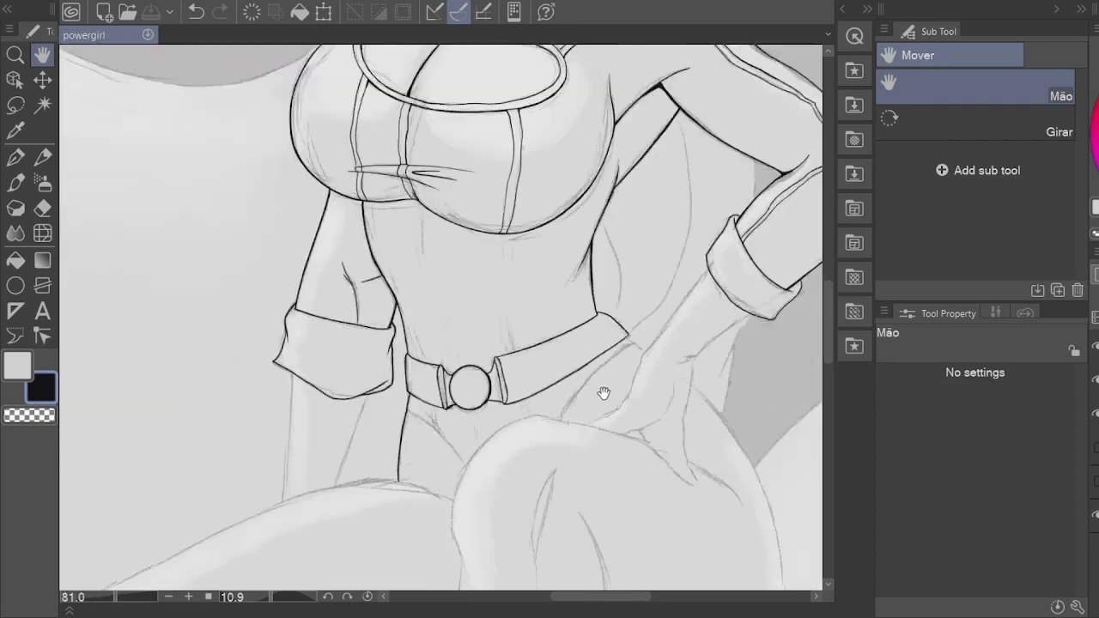
pyautogui.scroll(2, 422, 253)
pyautogui.scroll(-3, 468, 330)
pyautogui.scroll(4, 469, 331)
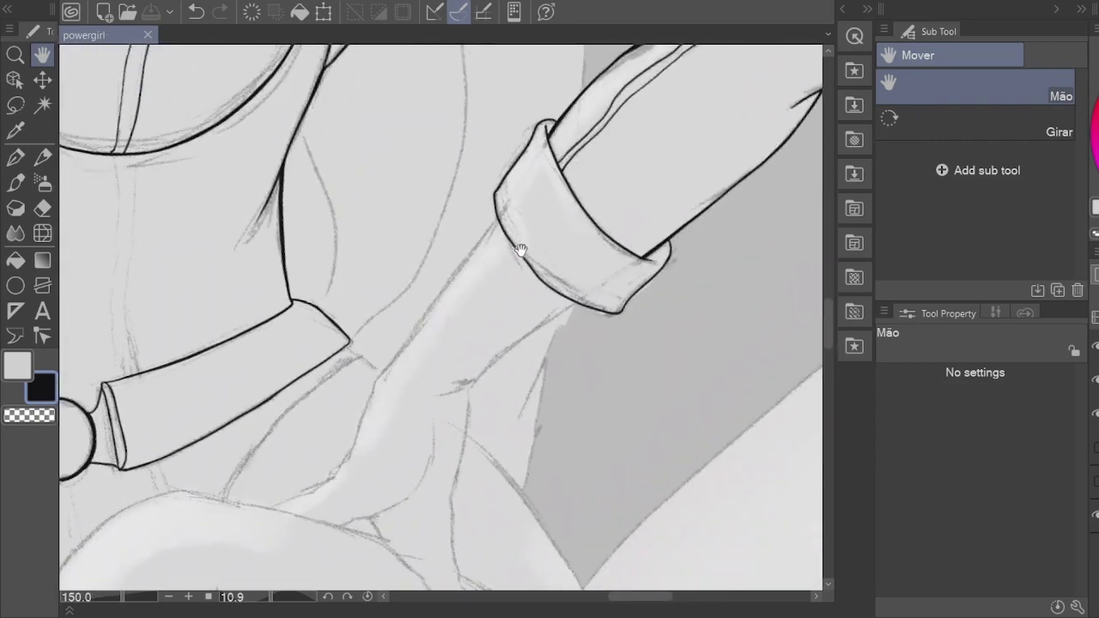
pyautogui.scroll(2, 466, 201)
pyautogui.press('p')
pyautogui.moveTo(508, 170); pyautogui.dragTo(314, 428)
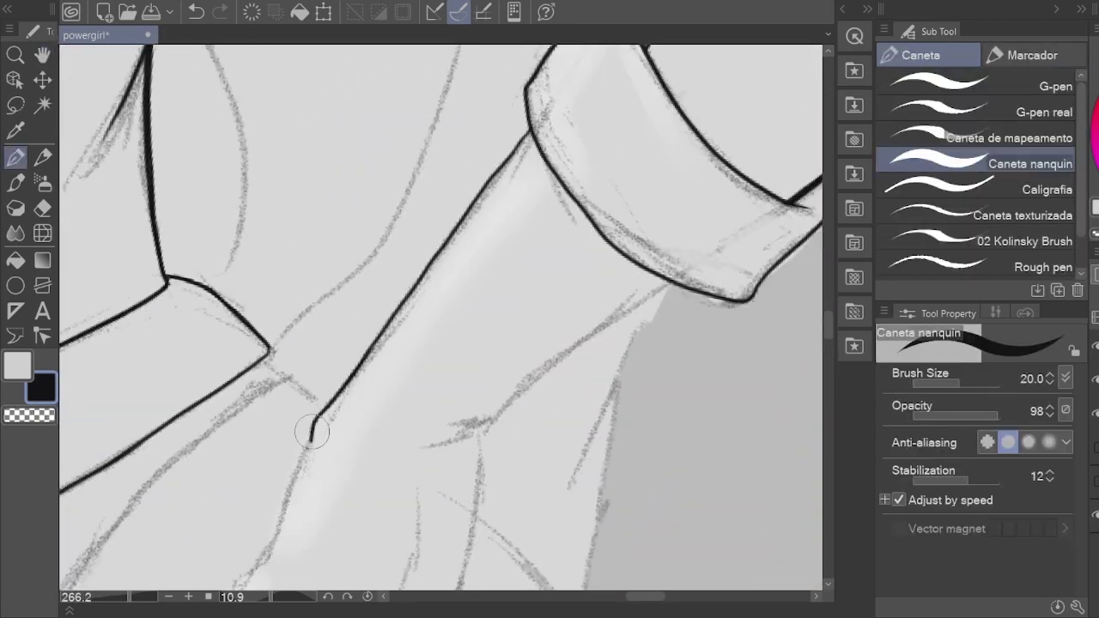
pyautogui.hotkey('ctrl', 'z')
pyautogui.moveTo(587, 111); pyautogui.dragTo(515, 176)
pyautogui.press('r')
pyautogui.moveTo(616, 443); pyautogui.dragTo(266, 223)
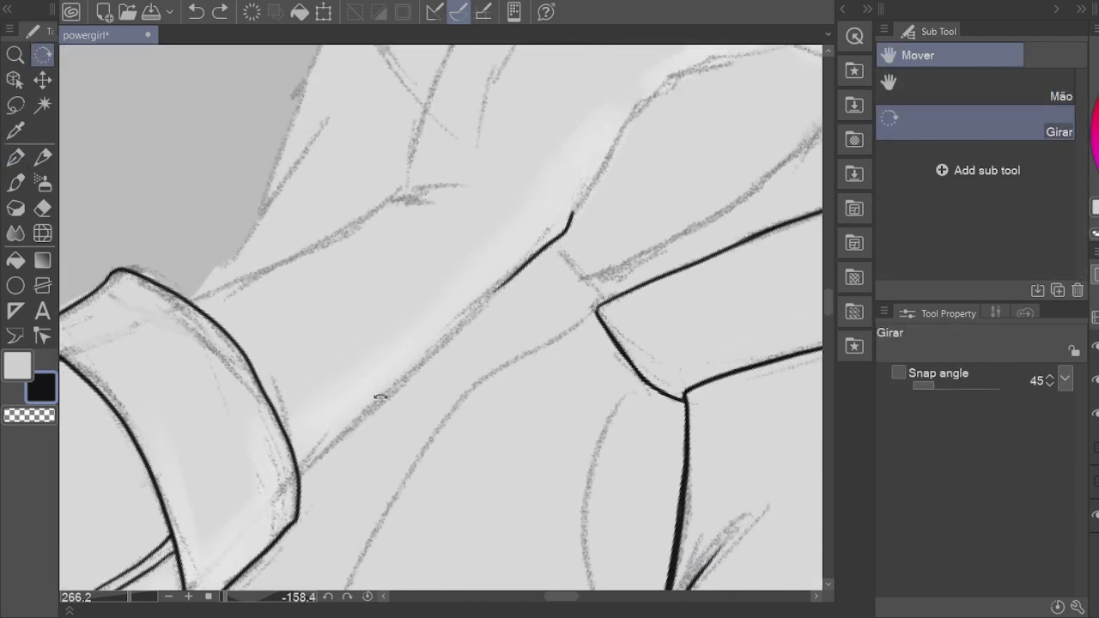
pyautogui.press('p')
pyautogui.moveTo(571, 213); pyautogui.dragTo(297, 472)
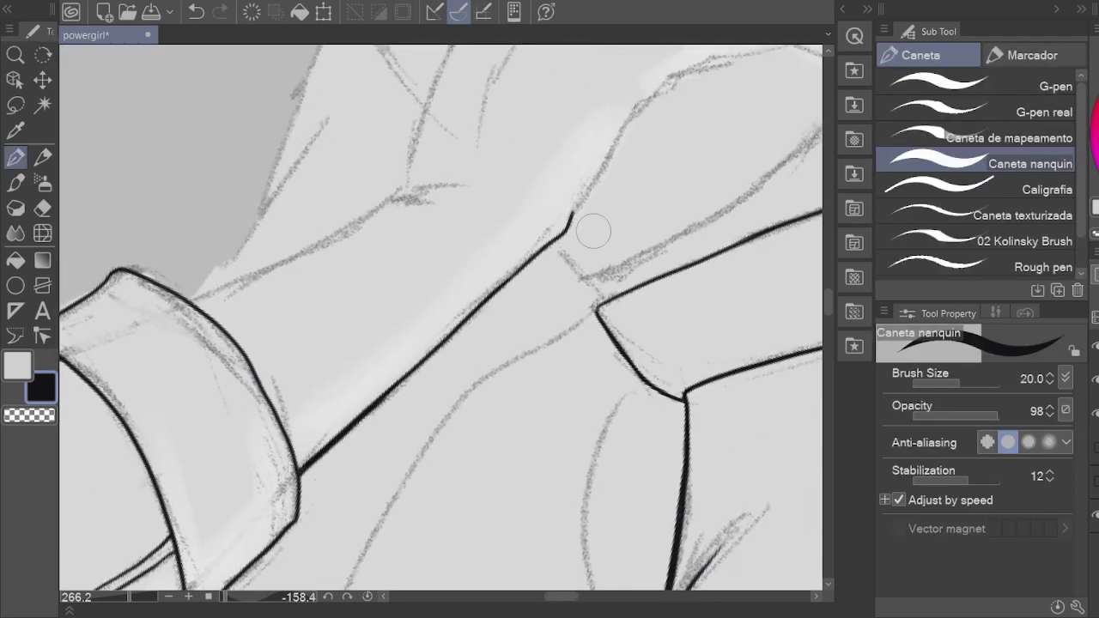
# Step: Ink the inner contour of the hand from the wrist down to the thigh line, following the sketch
pyautogui.moveTo(594, 230)
pyautogui.mouseDown()
pyautogui.moveTo(437, 319)
pyautogui.moveTo(420, 358)
pyautogui.mouseUp()
pyautogui.moveTo(396, 391); pyautogui.dragTo(454, 285)
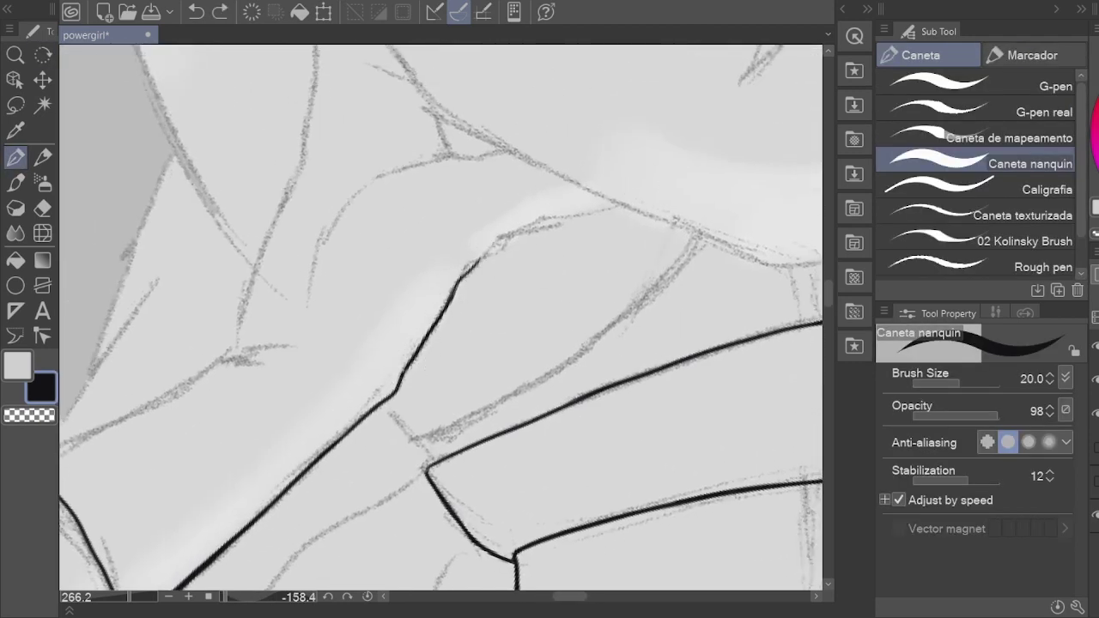
pyautogui.hotkey('ctrl', 'z')
pyautogui.press('h')
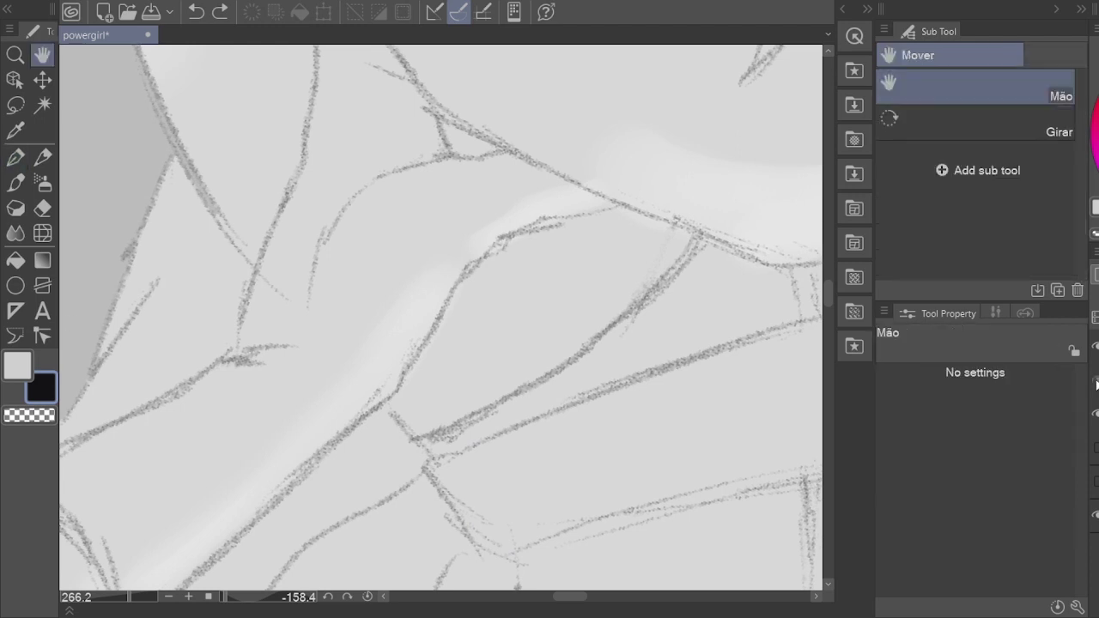
pyautogui.hotkey('ctrl', 'y')
pyautogui.hotkey('ctrl', 'z')
pyautogui.hotkey('ctrl', 'y')
pyautogui.press('p')
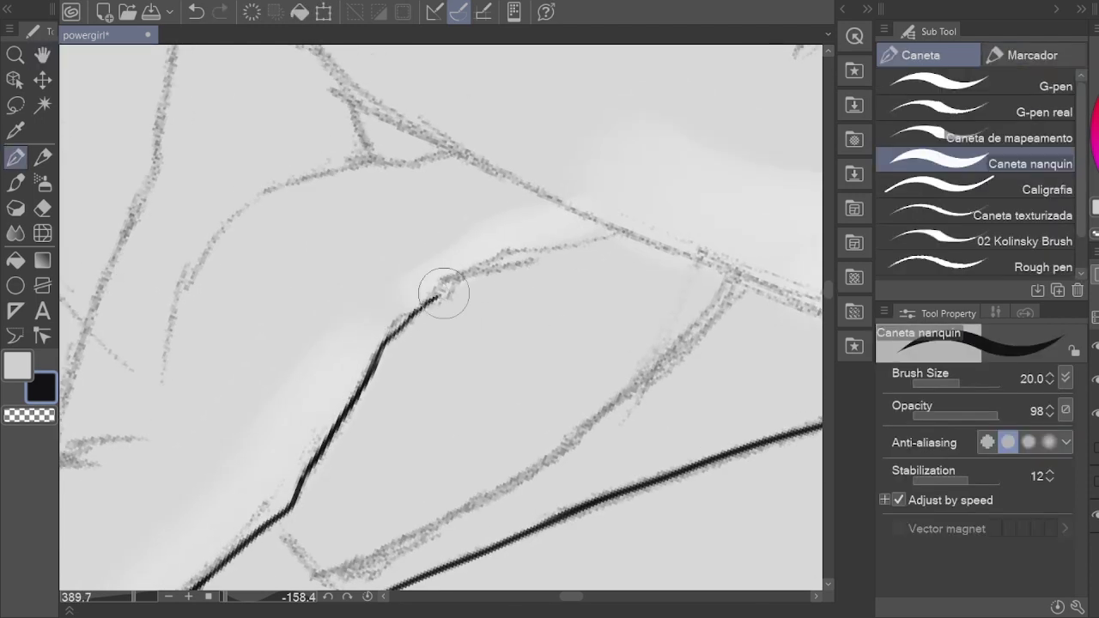
pyautogui.moveTo(509, 251); pyautogui.dragTo(623, 232)
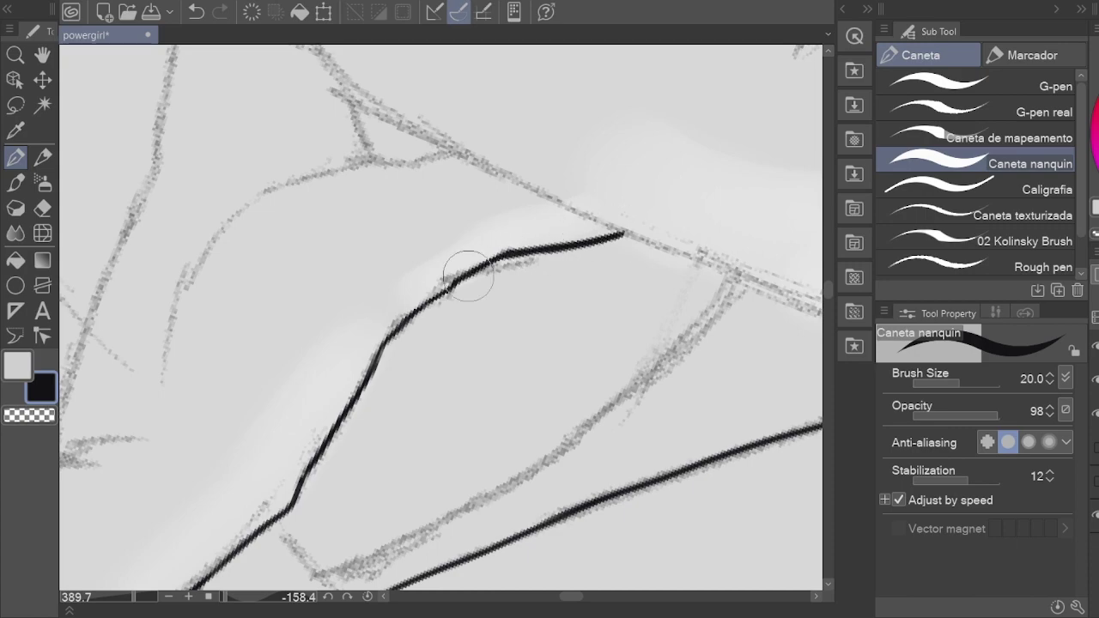
# Step: Ink the outer edge of the forearm from the cuff toward the wrist crease
pyautogui.moveTo(321, 465); pyautogui.dragTo(523, 370)
pyautogui.press('h')
pyautogui.scroll(-3, 602, 332)
pyautogui.moveTo(601, 332)
pyautogui.mouseDown()
pyautogui.moveTo(498, 390)
pyautogui.moveTo(339, 454)
pyautogui.mouseUp()
pyautogui.scroll(2, 373, 382)
pyautogui.press('p')
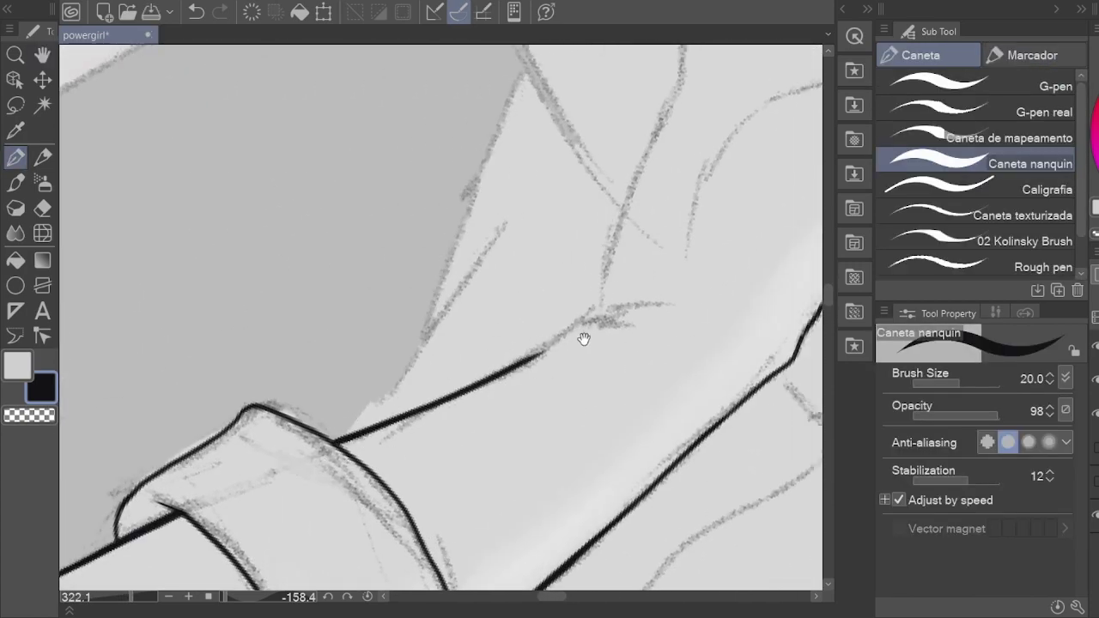
pyautogui.hotkey('ctrl', 'z')
pyautogui.moveTo(530, 364); pyautogui.dragTo(410, 491)
# Step: Ink the outer side of the hand and the contour around the fingertip back to the finger's base
pyautogui.moveTo(369, 485)
pyautogui.mouseDown()
pyautogui.moveTo(448, 265)
pyautogui.moveTo(396, 397)
pyautogui.mouseUp()
pyautogui.moveTo(401, 395); pyautogui.dragTo(420, 244)
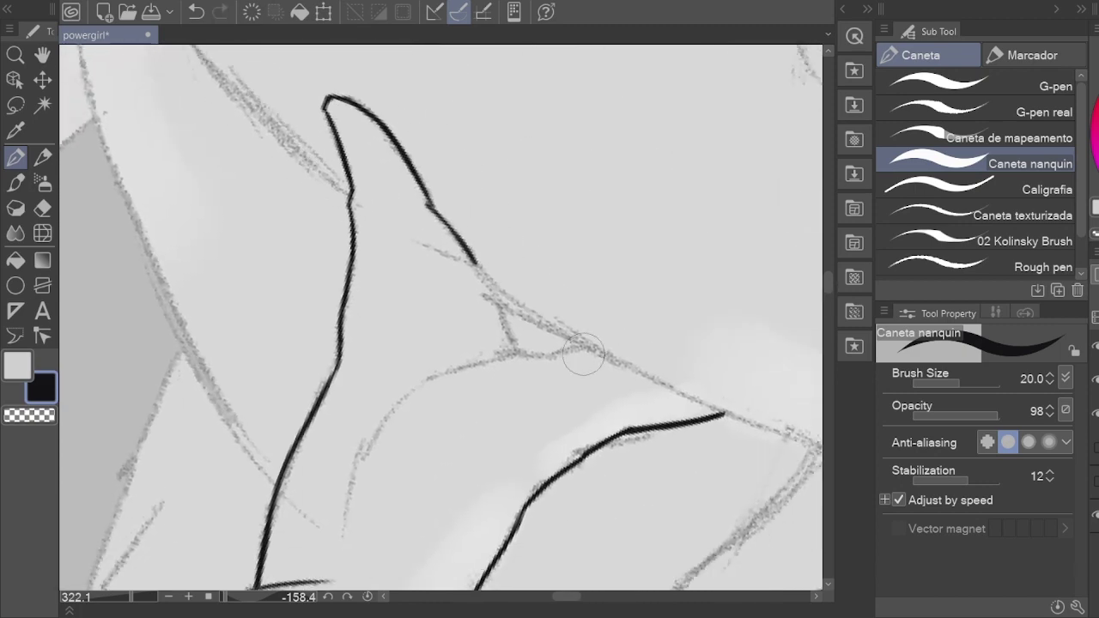
pyautogui.press('r')
pyautogui.moveTo(579, 361)
pyautogui.mouseDown()
pyautogui.moveTo(575, 432)
pyautogui.moveTo(466, 367)
pyautogui.moveTo(588, 319)
pyautogui.mouseUp()
pyautogui.press('p')
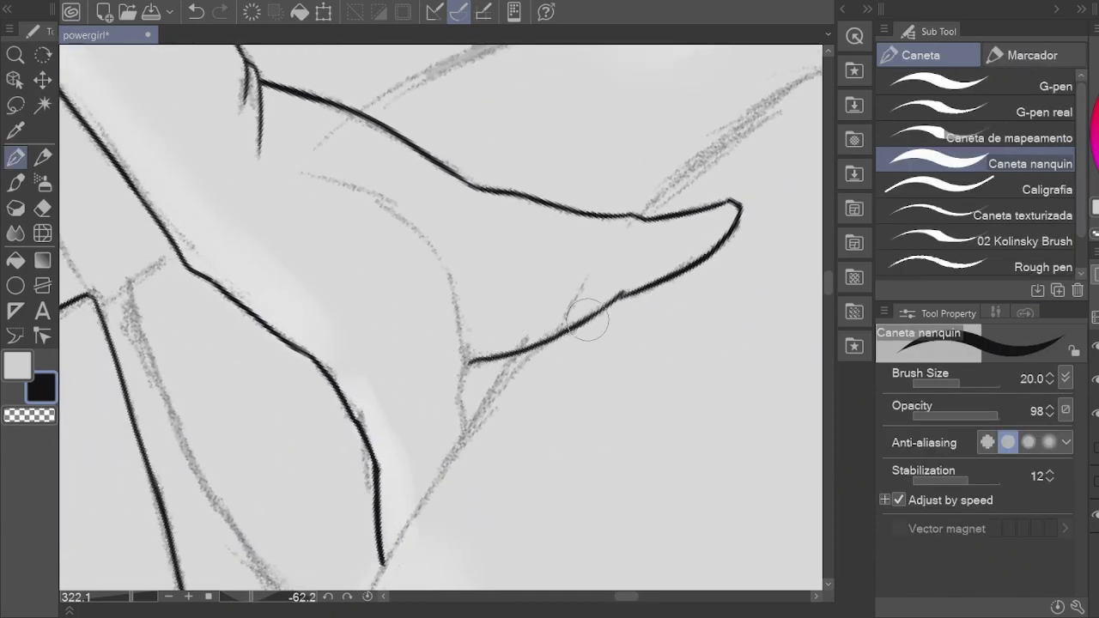
# Step: Compare the line art with the sketch, then ink the small finger crease and the curved line up into the palm
pyautogui.click(1096, 384)
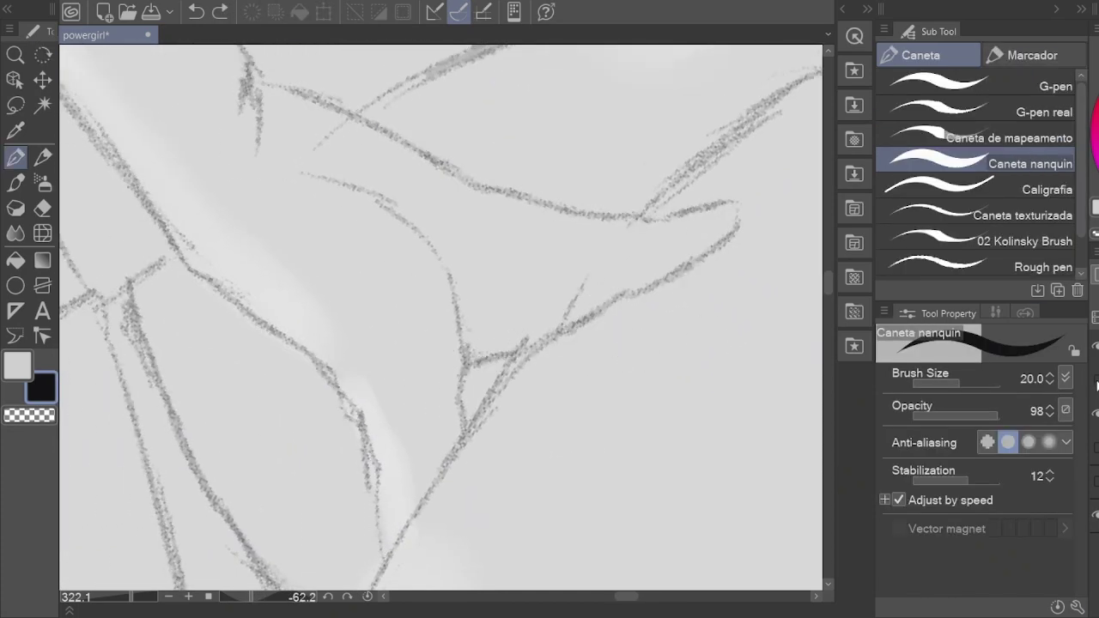
pyautogui.click(1096, 384)
pyautogui.moveTo(570, 307); pyautogui.dragTo(557, 335)
pyautogui.moveTo(558, 335); pyautogui.dragTo(564, 294)
pyautogui.moveTo(470, 384); pyautogui.dragTo(468, 366)
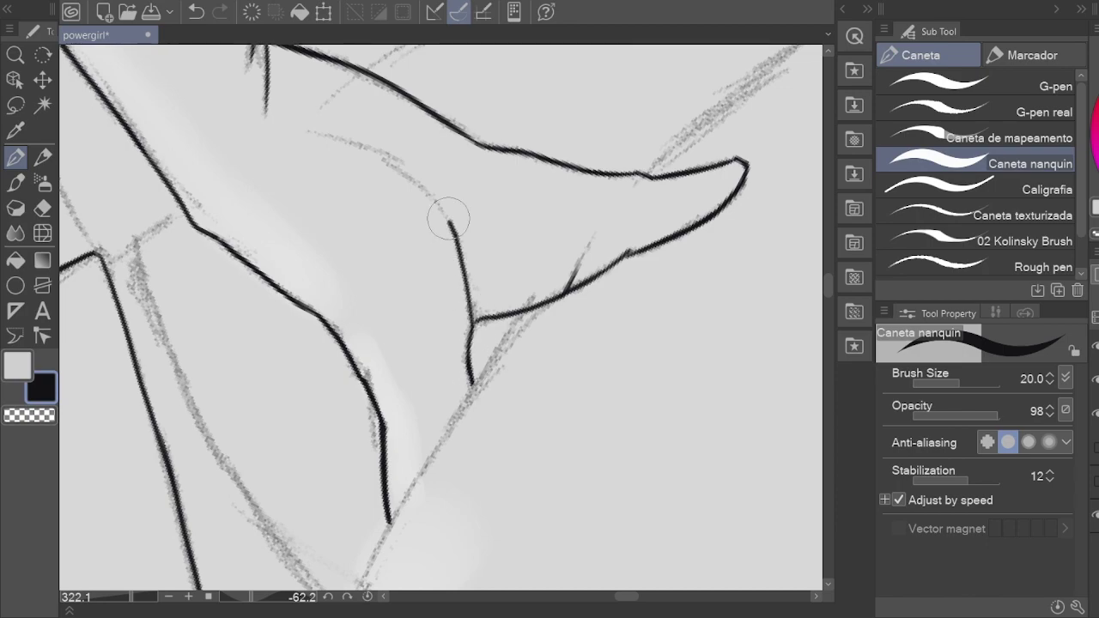
# Step: Finish the palm creases and ink the thigh outline passing beneath the hand
pyautogui.moveTo(594, 406); pyautogui.dragTo(375, 556)
pyautogui.moveTo(679, 163)
pyautogui.mouseDown()
pyautogui.moveTo(429, 337)
pyautogui.moveTo(510, 216)
pyautogui.moveTo(513, 120)
pyautogui.mouseUp()
pyautogui.moveTo(473, 167); pyautogui.dragTo(330, 421)
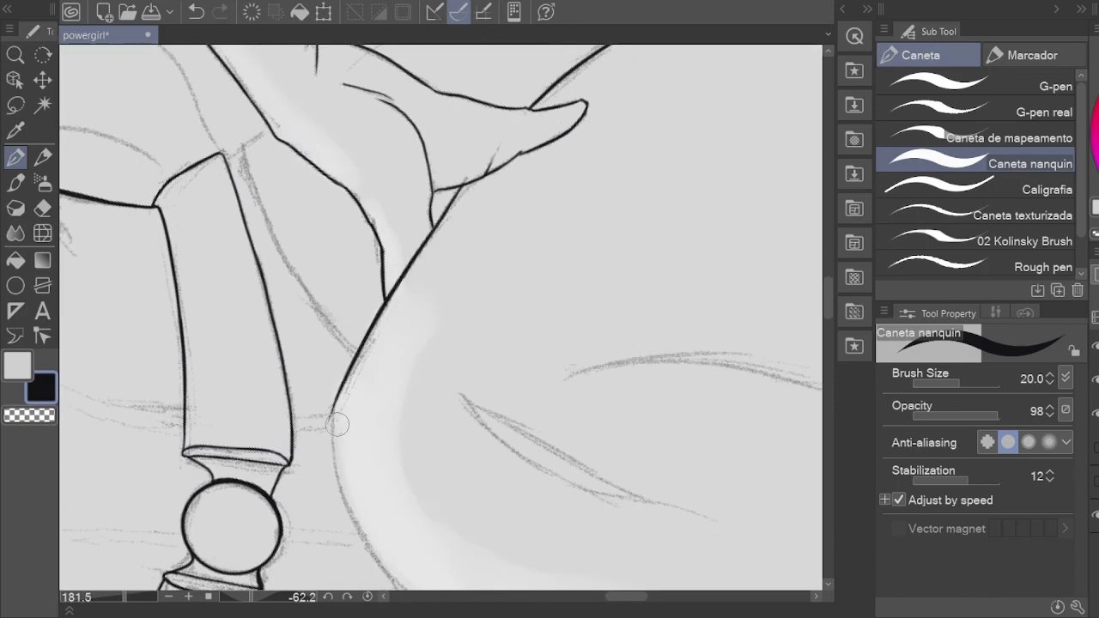
# Step: Ink the rounded contour of the raised knee from the thigh line down toward the shin
pyautogui.press('e')
pyautogui.press('h')
pyautogui.moveTo(400, 343); pyautogui.dragTo(403, 187)
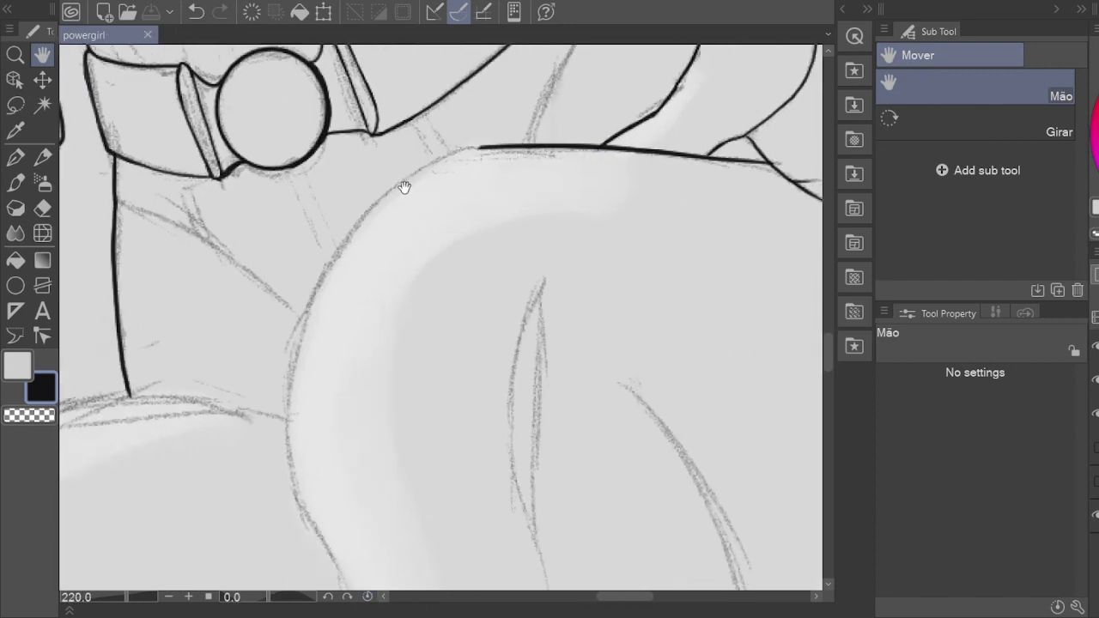
pyautogui.press('p')
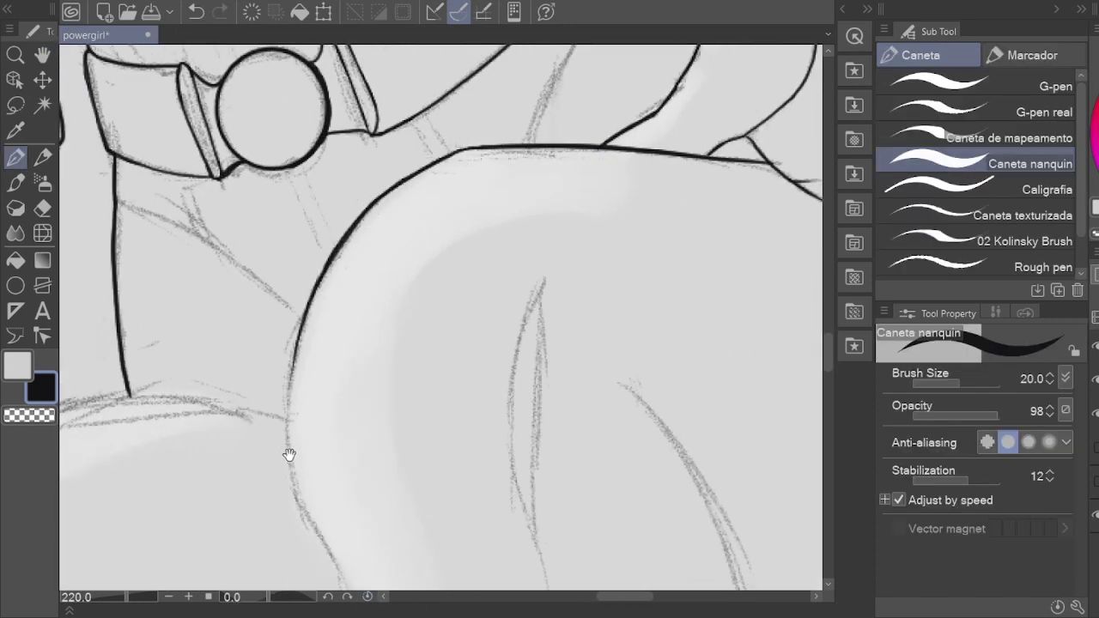
pyautogui.moveTo(289, 456); pyautogui.dragTo(290, 311)
pyautogui.moveTo(376, 506); pyautogui.dragTo(335, 413)
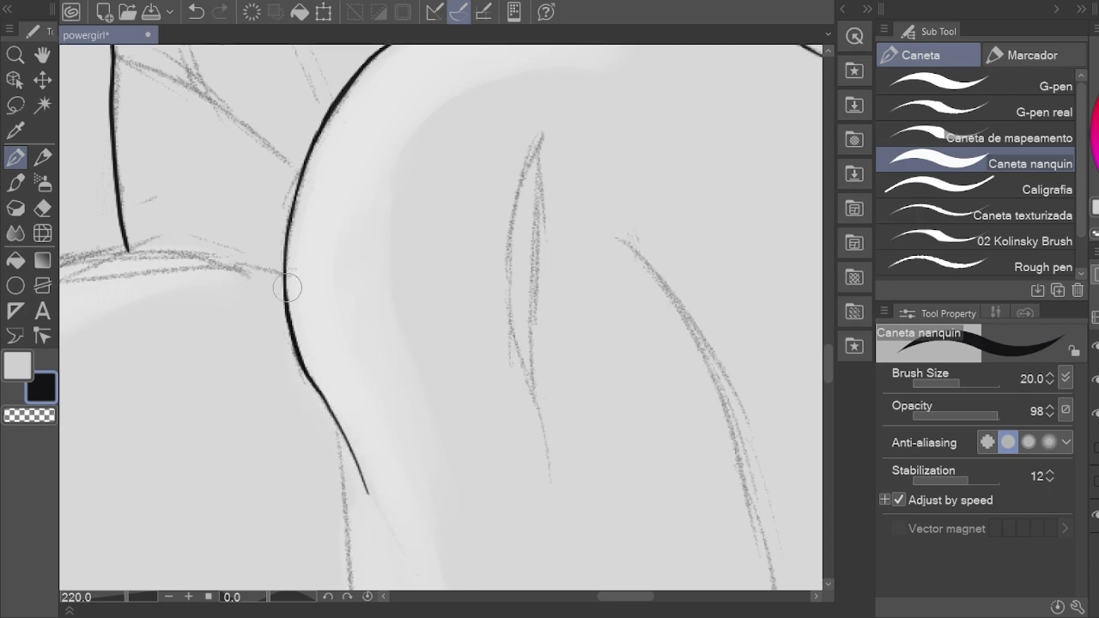
# Step: Touch up the thigh line beneath the hand and the finger's lower contour with the hard eraser and ink pen
pyautogui.scroll(5, 319, 257)
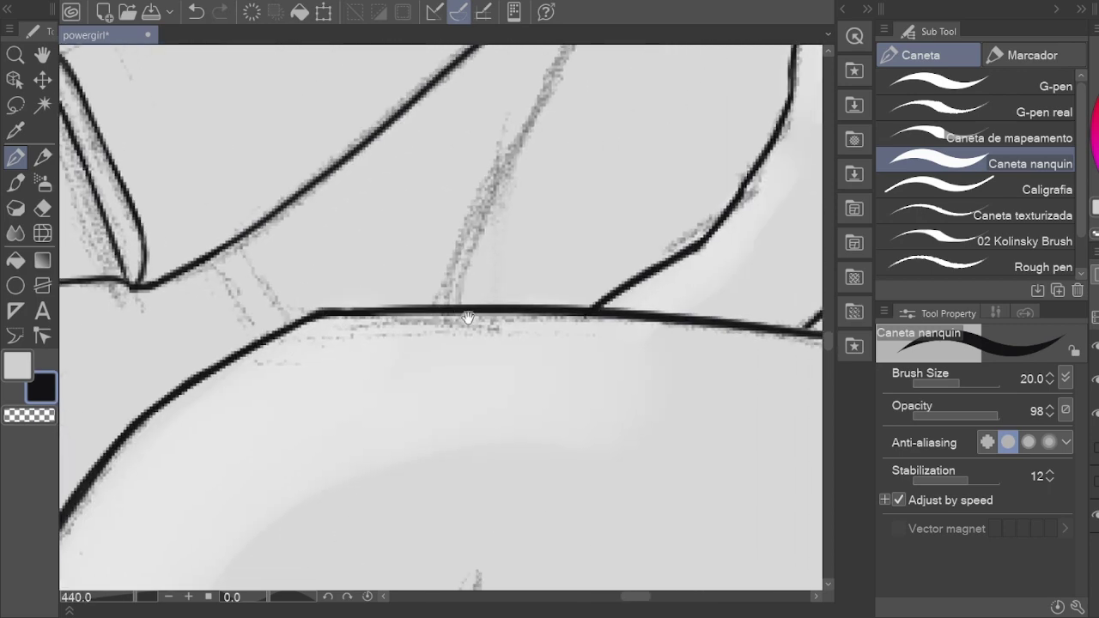
pyautogui.press('e')
pyautogui.moveTo(466, 347); pyautogui.dragTo(430, 350)
pyautogui.press('p')
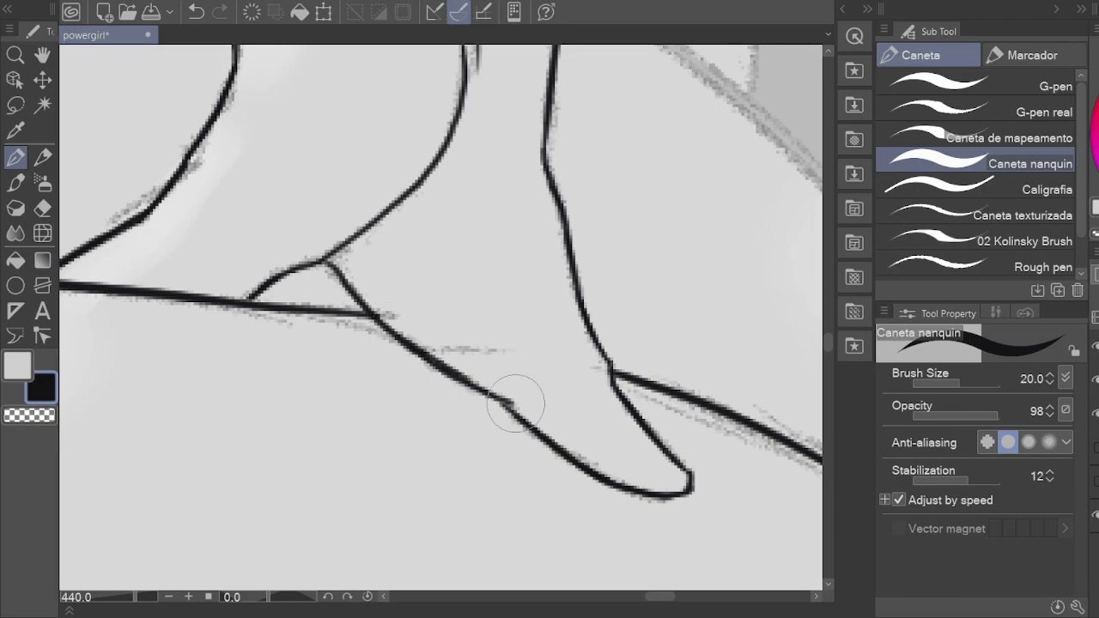
# Step: Ink the short line connecting the belt's outer corner to the wrist
pyautogui.press('h')
pyautogui.scroll(-8, 515, 404)
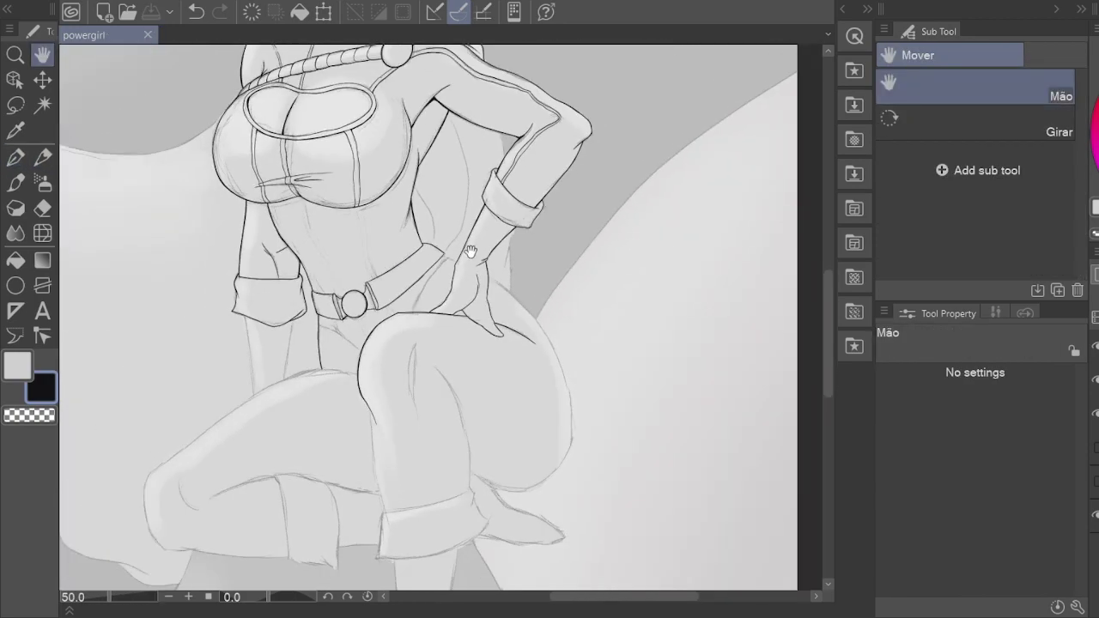
pyautogui.scroll(6, 471, 251)
pyautogui.press('p')
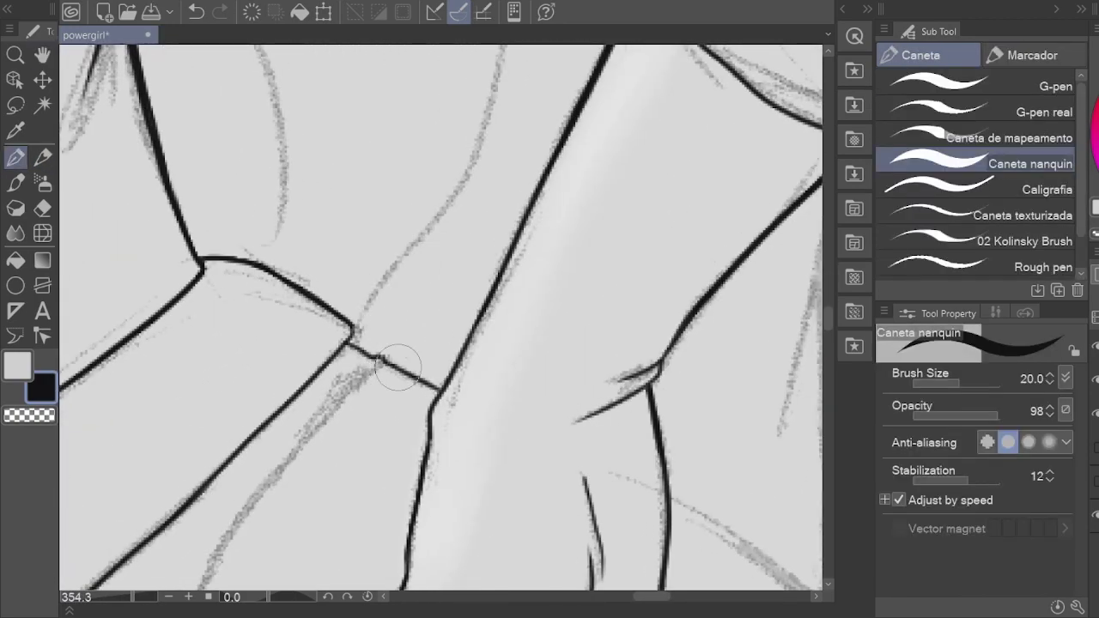
# Step: Clean up the lower end of the chest's centre line where it meets the neckline trim
pyautogui.press('e')
pyautogui.press('h')
pyautogui.scroll(-4, 202, 187)
pyautogui.moveTo(196, 186); pyautogui.dragTo(219, 189)
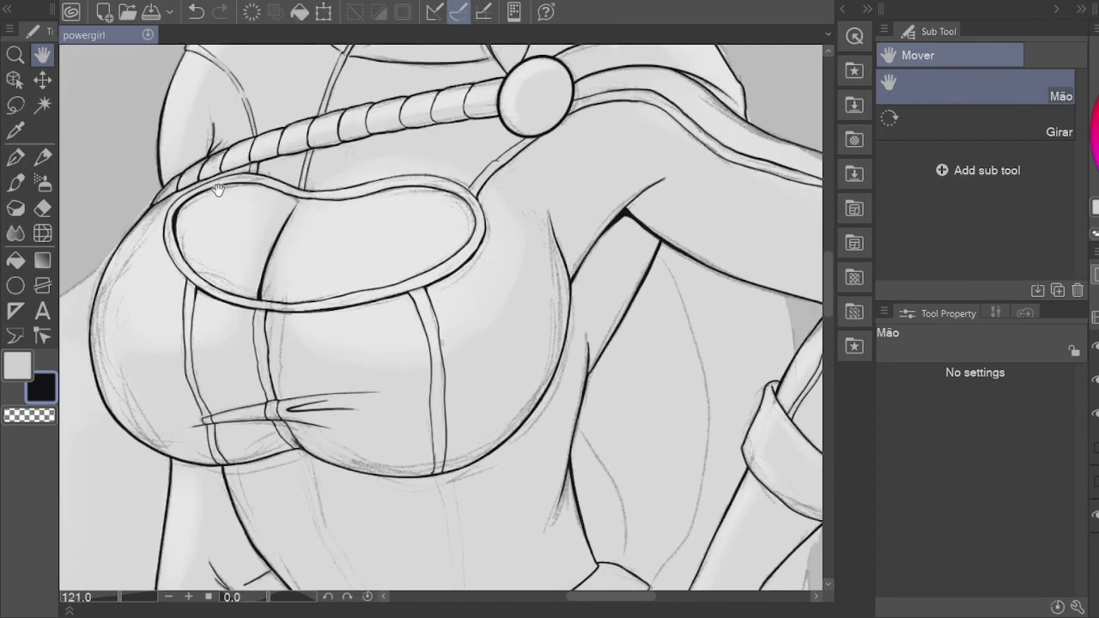
pyautogui.scroll(5, 257, 292)
pyautogui.press('e')
pyautogui.press('p')
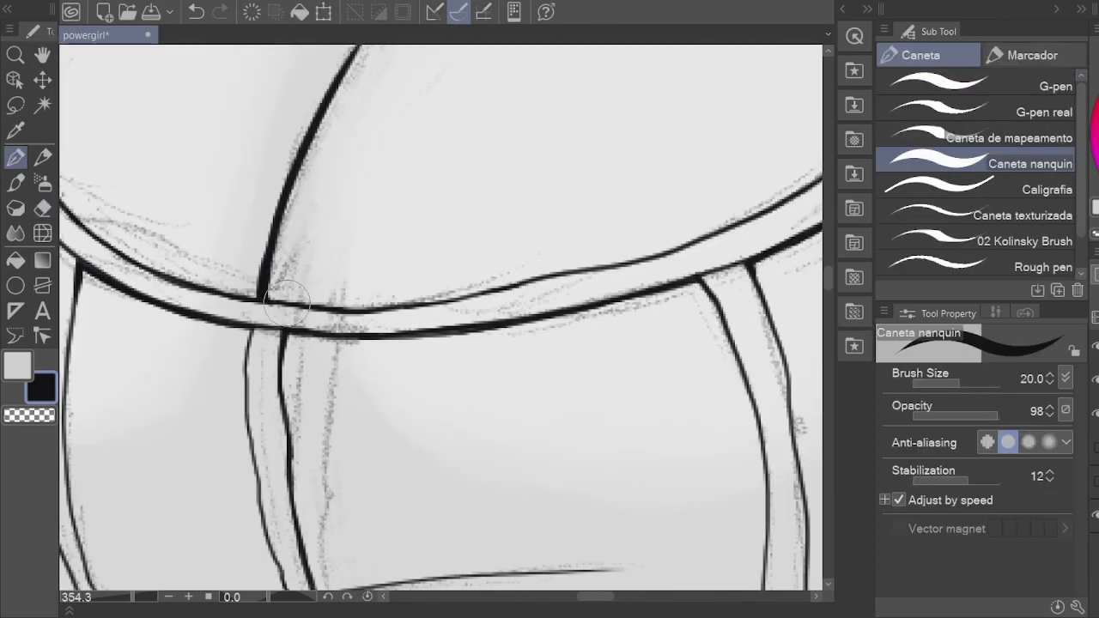
# Step: Refine the upper part of the chest's centre line inside the neckline opening with the ink pen and hard eraser
pyautogui.press('h')
pyautogui.scroll(-6, 279, 250)
pyautogui.scroll(5, 256, 308)
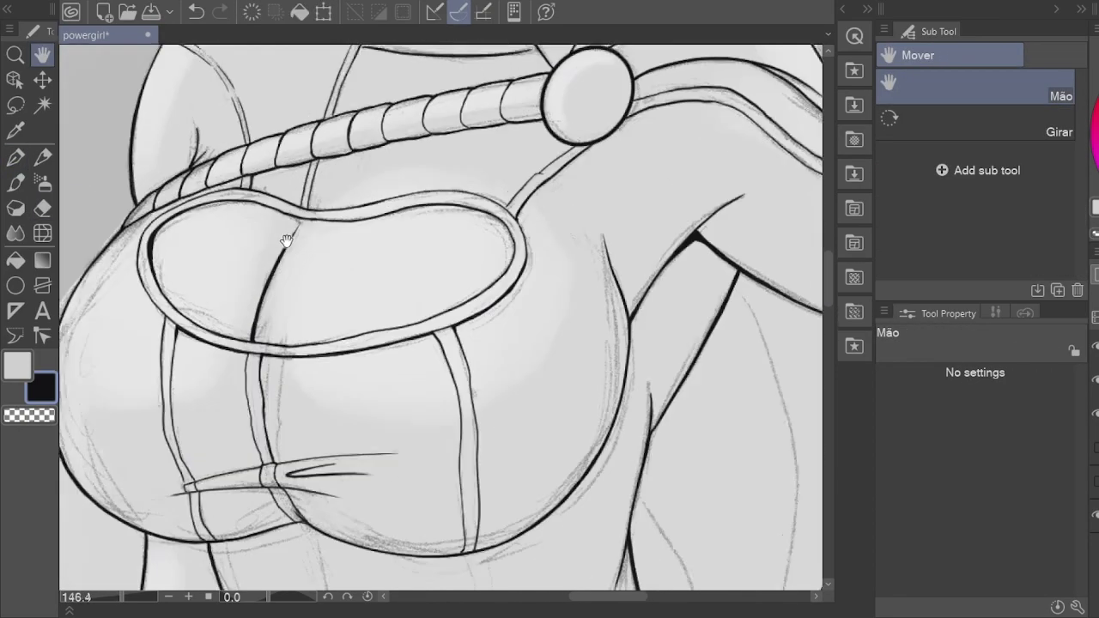
pyautogui.press('e')
pyautogui.press('p')
pyautogui.moveTo(286, 225); pyautogui.dragTo(244, 303)
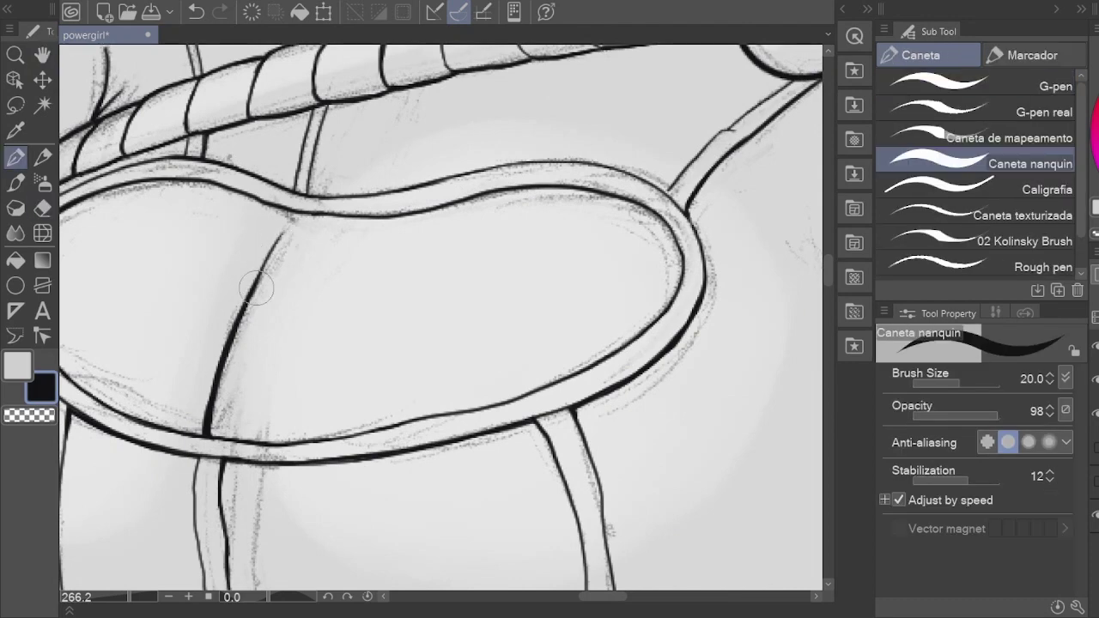
pyautogui.press('e')
pyautogui.press('p')
pyautogui.press('e')
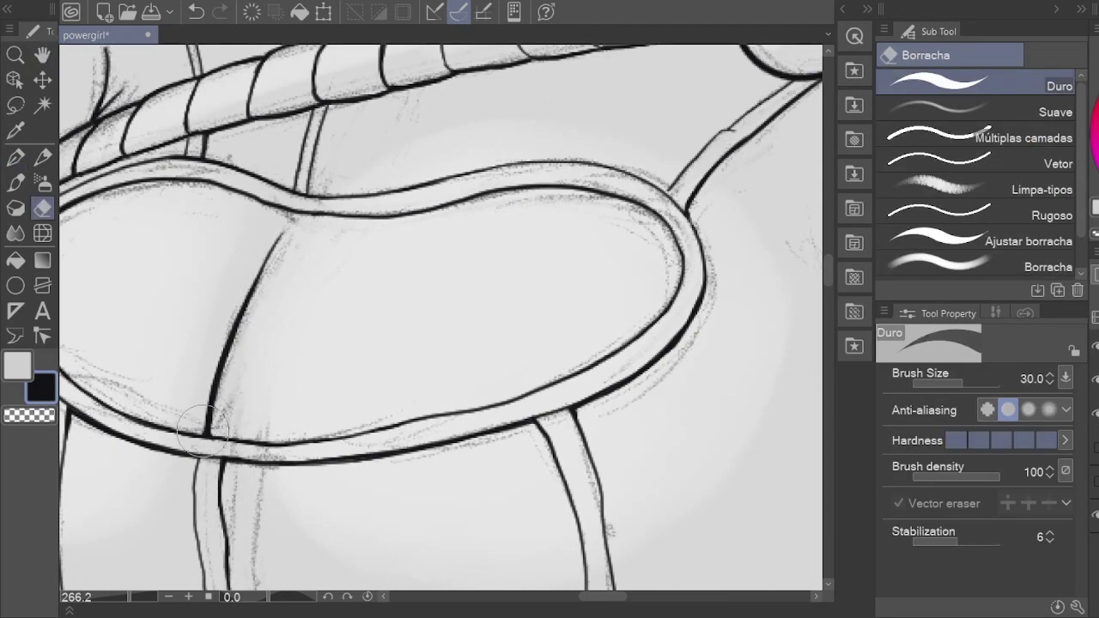
pyautogui.scroll(4, 258, 442)
pyautogui.scroll(-6, 332, 312)
pyautogui.scroll(5, 239, 415)
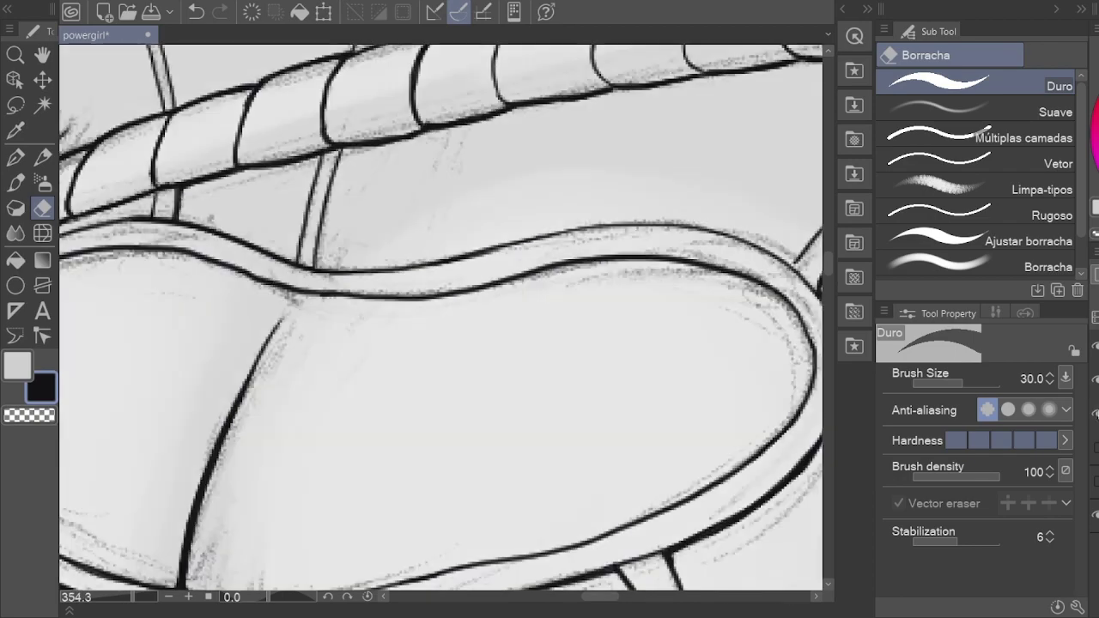
pyautogui.press('p')
pyautogui.scroll(-5, 239, 415)
pyautogui.scroll(4, 311, 319)
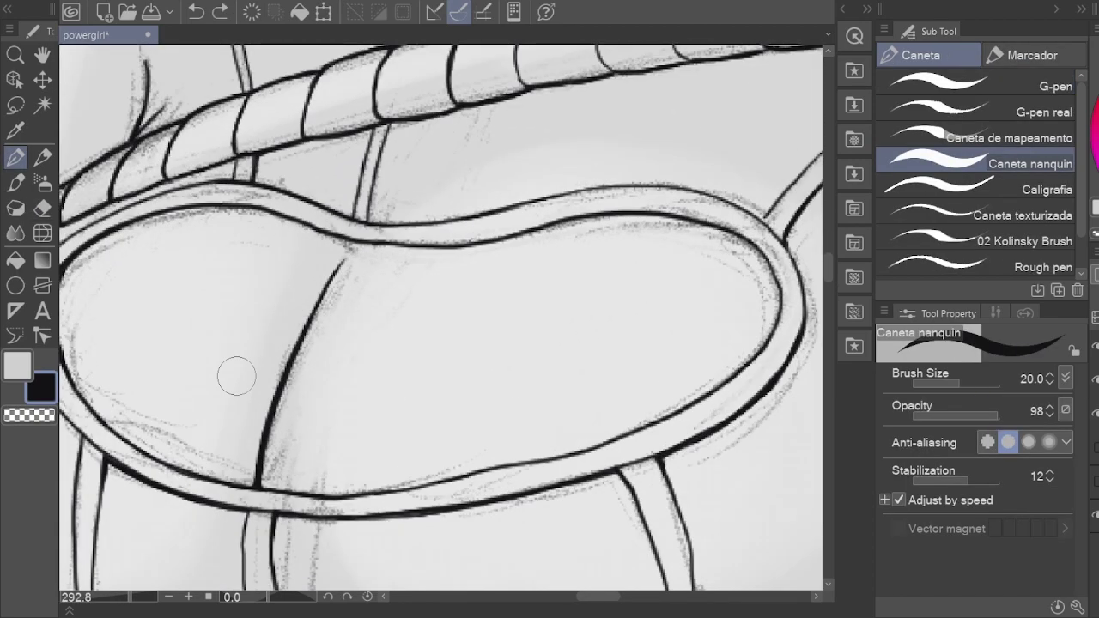
# Step: Ink the hip crease running from the short line beside the wrist down toward the thigh, below the belt
pyautogui.press('h')
pyautogui.scroll(-6, 441, 338)
pyautogui.scroll(4, 647, 154)
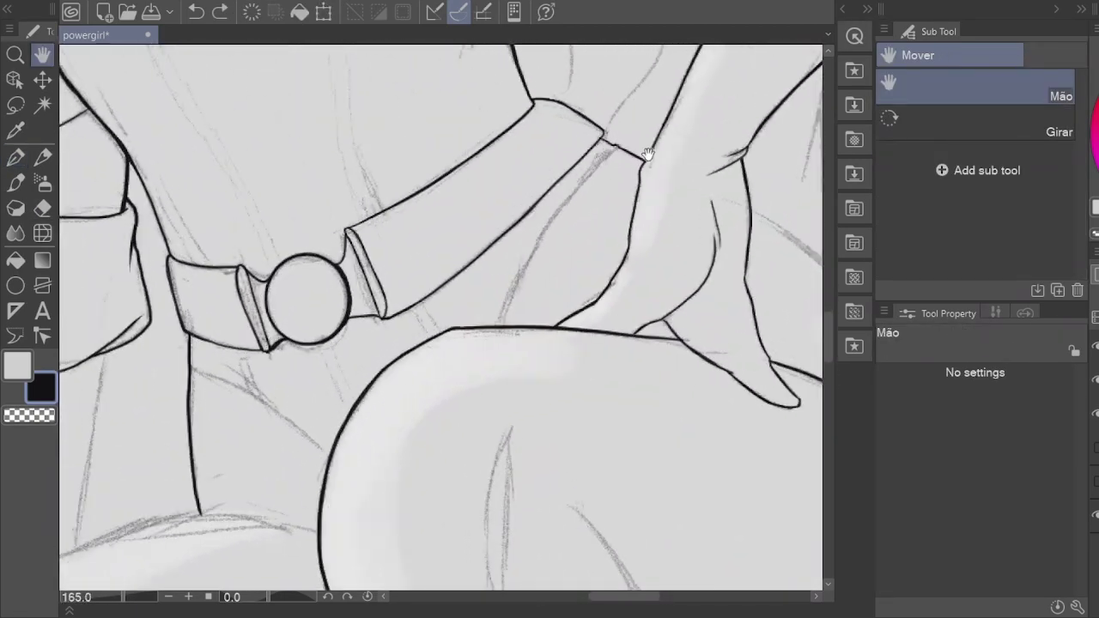
pyautogui.scroll(4, 648, 155)
pyautogui.press('p')
pyautogui.moveTo(603, 163)
pyautogui.mouseDown()
pyautogui.moveTo(405, 417)
pyautogui.moveTo(391, 507)
pyautogui.moveTo(505, 361)
pyautogui.moveTo(474, 327)
pyautogui.moveTo(461, 413)
pyautogui.moveTo(474, 300)
pyautogui.mouseUp()
# Step: Thicken the line along the belt's outer end, from the waist to its lower corner, with the ink pen
pyautogui.scroll(-5, 475, 299)
pyautogui.scroll(6, 475, 300)
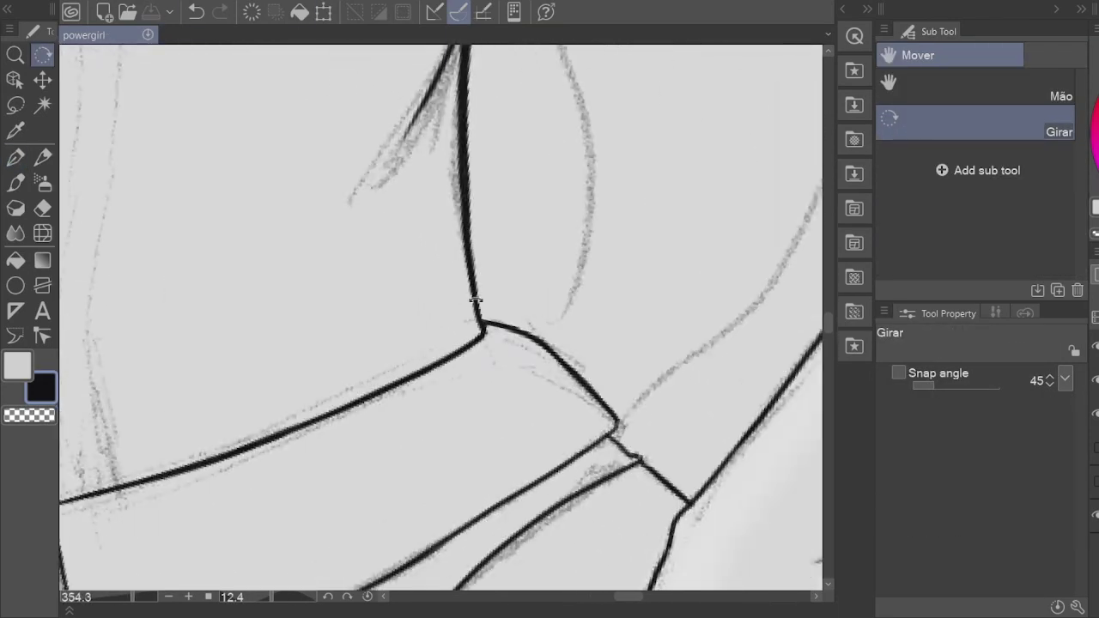
pyautogui.press('p')
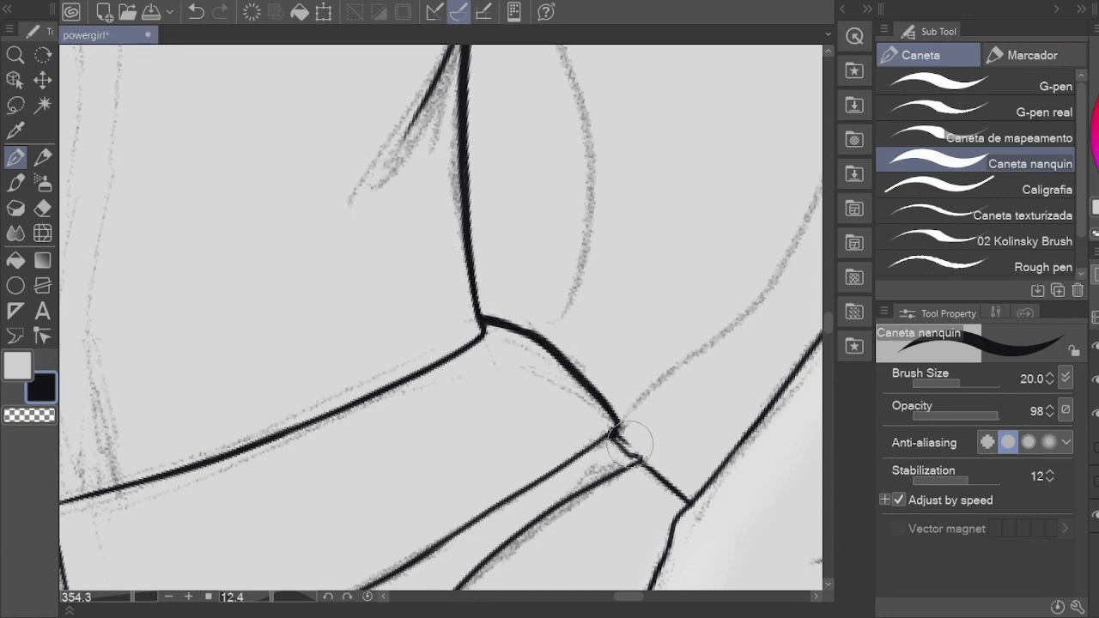
# Step: Ink the upper contour of the folded leg's thigh, from the hip toward the knee, with the ink pen
pyautogui.scroll(-10, 684, 498)
pyautogui.press('h')
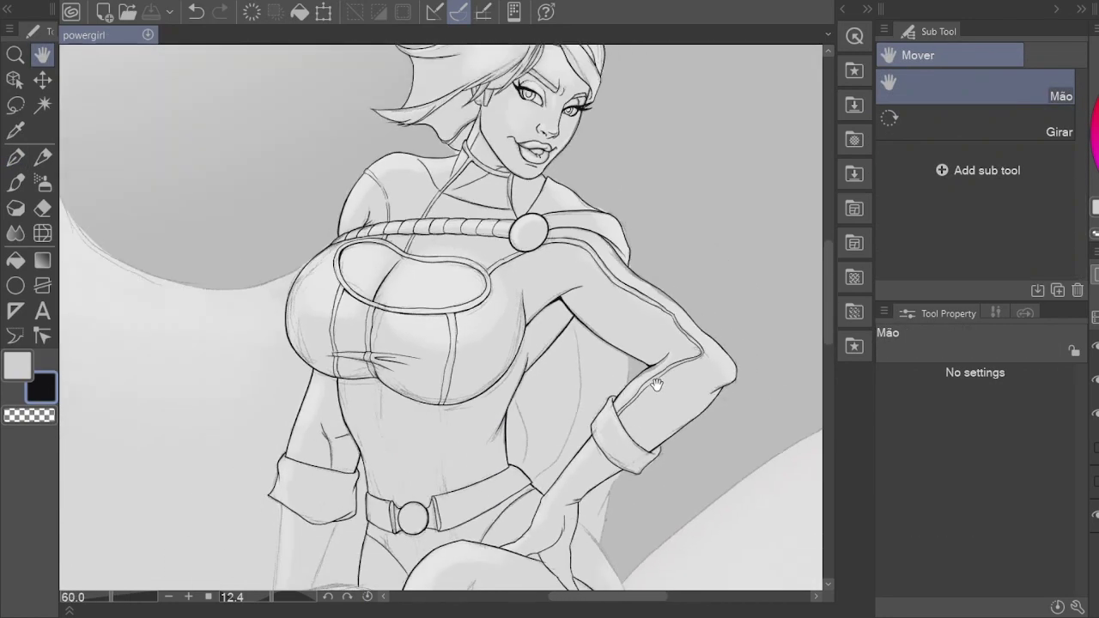
pyautogui.hotkey('ctrl', '0')
pyautogui.scroll(8, 464, 350)
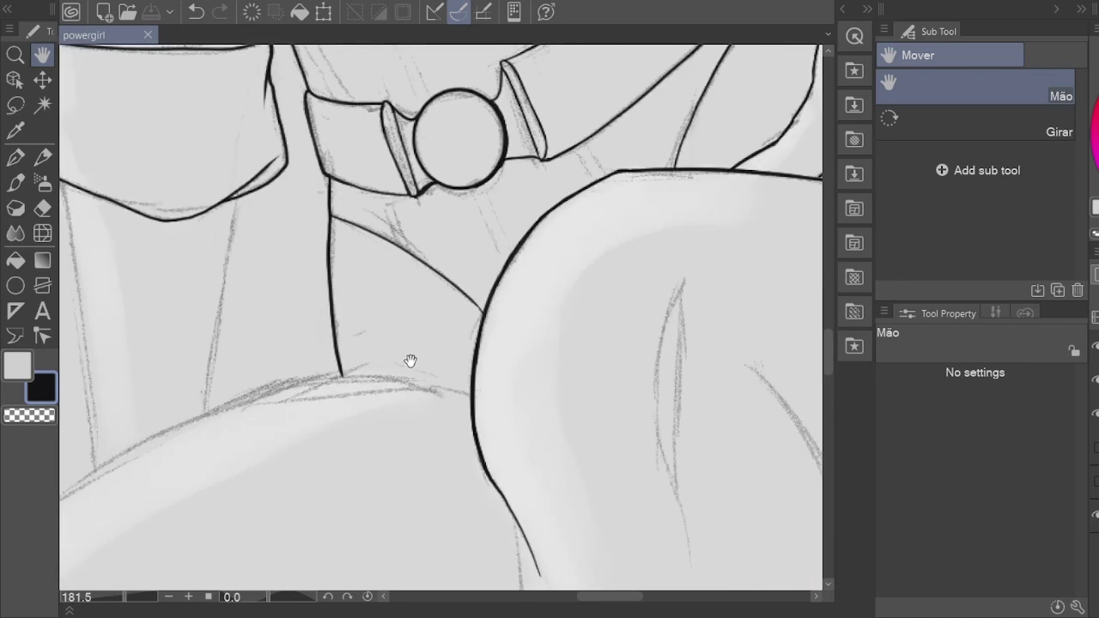
pyautogui.scroll(-5, 410, 364)
pyautogui.scroll(3, 506, 289)
pyautogui.moveTo(310, 336); pyautogui.dragTo(258, 412)
pyautogui.press('p')
pyautogui.moveTo(128, 490)
pyautogui.mouseDown()
pyautogui.moveTo(292, 369)
pyautogui.moveTo(674, 245)
pyautogui.moveTo(581, 243)
pyautogui.mouseUp()
pyautogui.press('e')
pyautogui.scroll(2, 688, 249)
# Step: Refine the folded thigh's line where it meets the hip with the hard eraser and ink pen, and save the file
pyautogui.scroll(1, 625, 247)
pyautogui.press('p')
pyautogui.press('e')
pyautogui.moveTo(533, 312); pyautogui.dragTo(338, 220)
pyautogui.press('p')
pyautogui.moveTo(342, 303); pyautogui.dragTo(351, 320)
pyautogui.press('e')
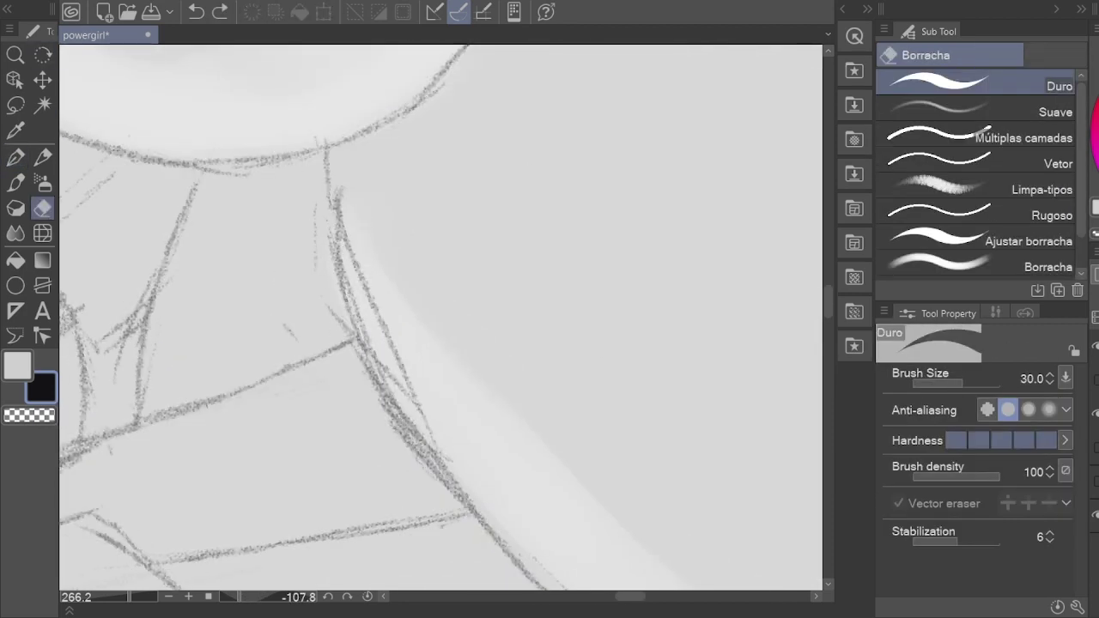
pyautogui.press('p')
pyautogui.press('e')
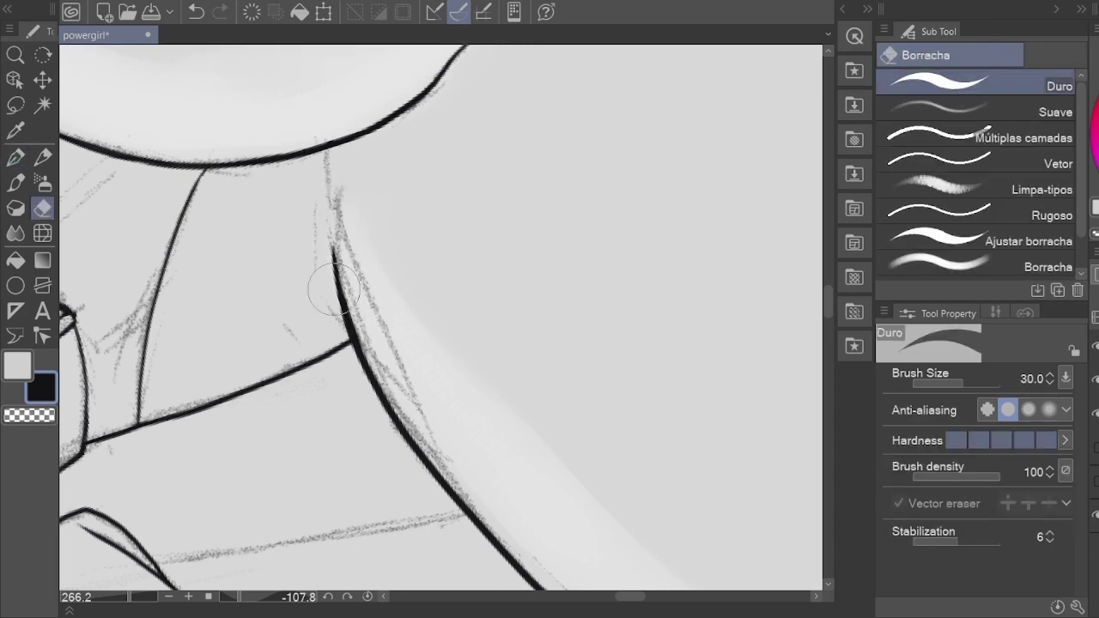
pyautogui.press('p')
pyautogui.press('h')
pyautogui.scroll(-5, 413, 314)
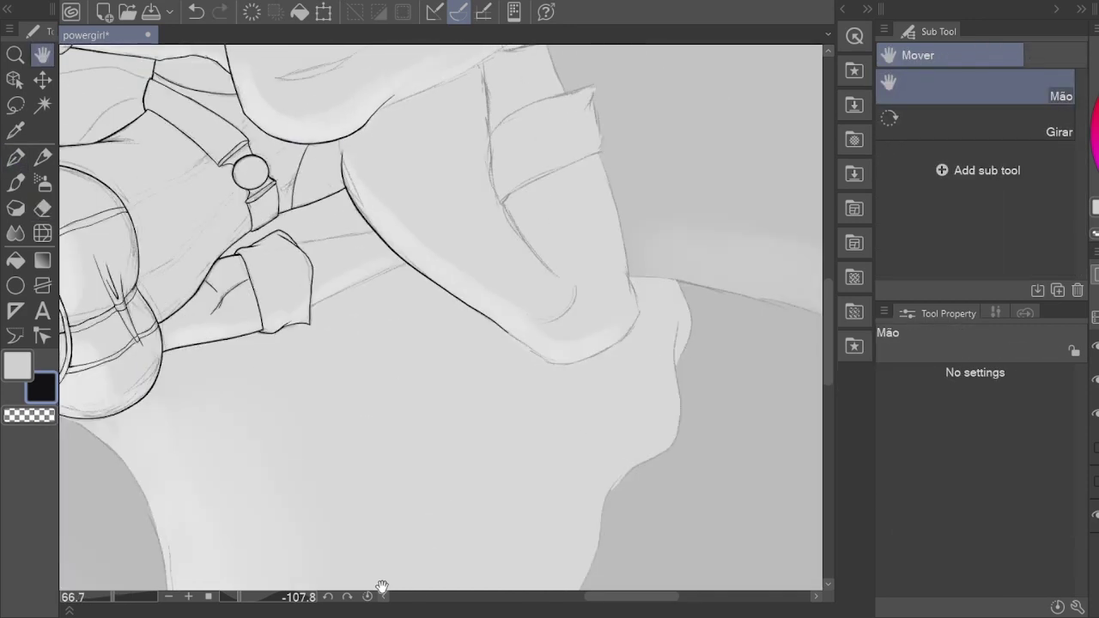
pyautogui.hotkey('ctrl', 's')
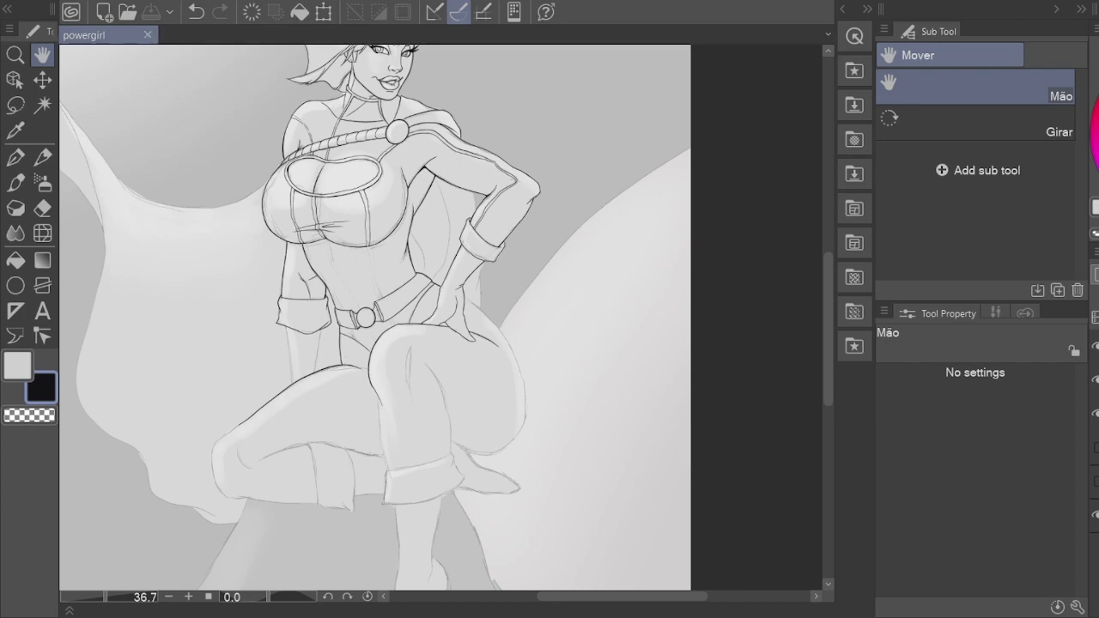
# Step: Ink a second parallel line along the costume's leg opening below the belt to form its trim
pyautogui.scroll(-3, 292, 310)
pyautogui.scroll(-3, 425, 515)
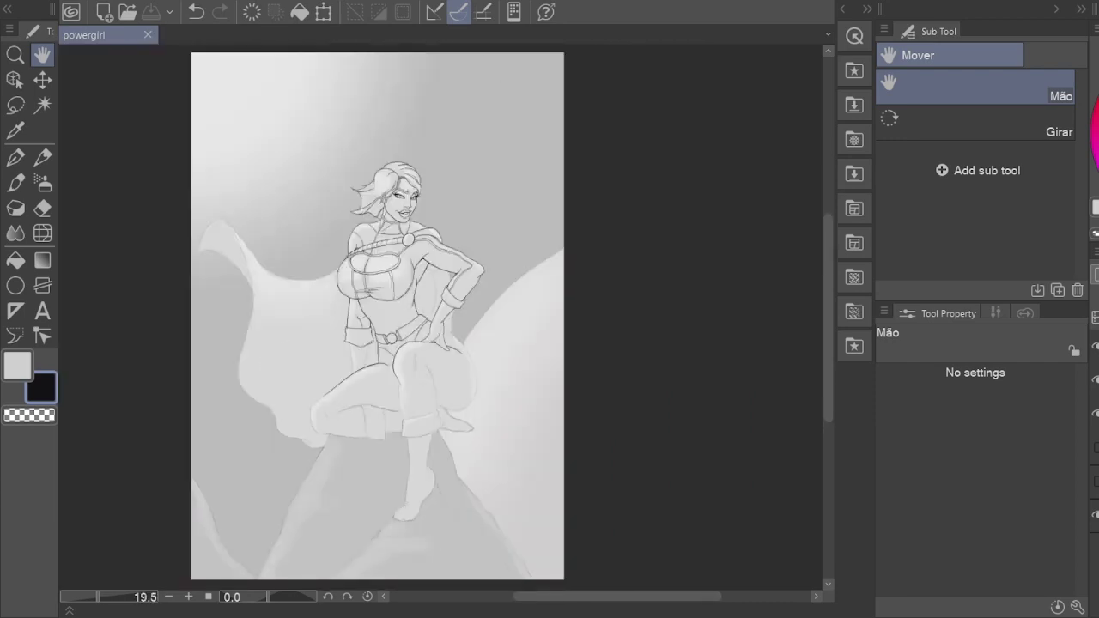
pyautogui.scroll(7, 559, 343)
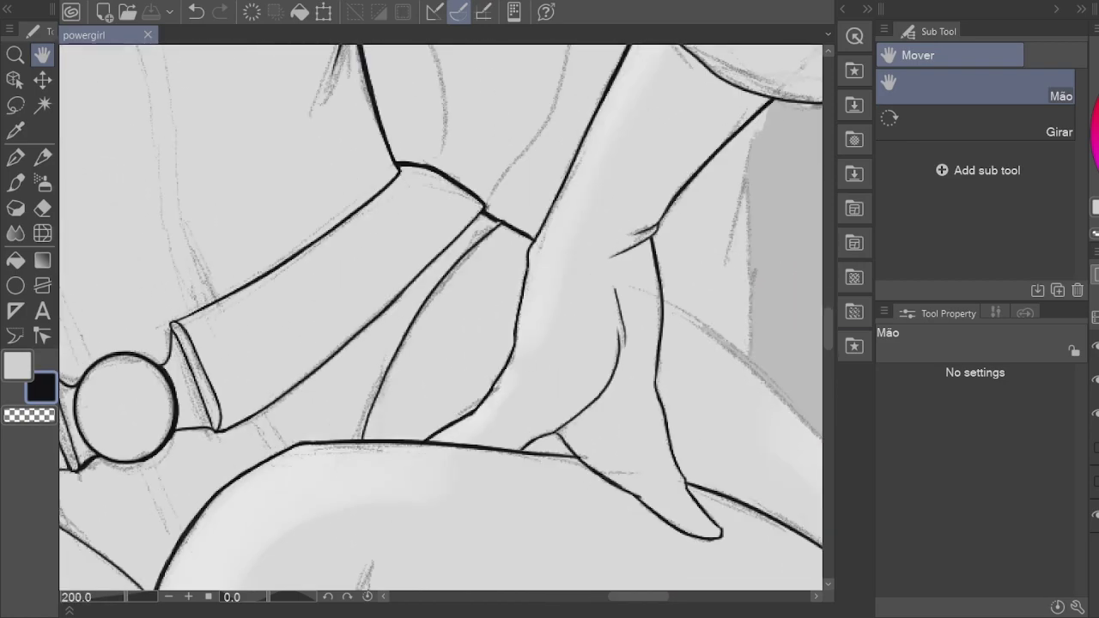
pyautogui.press('p')
pyautogui.scroll(3, 400, 363)
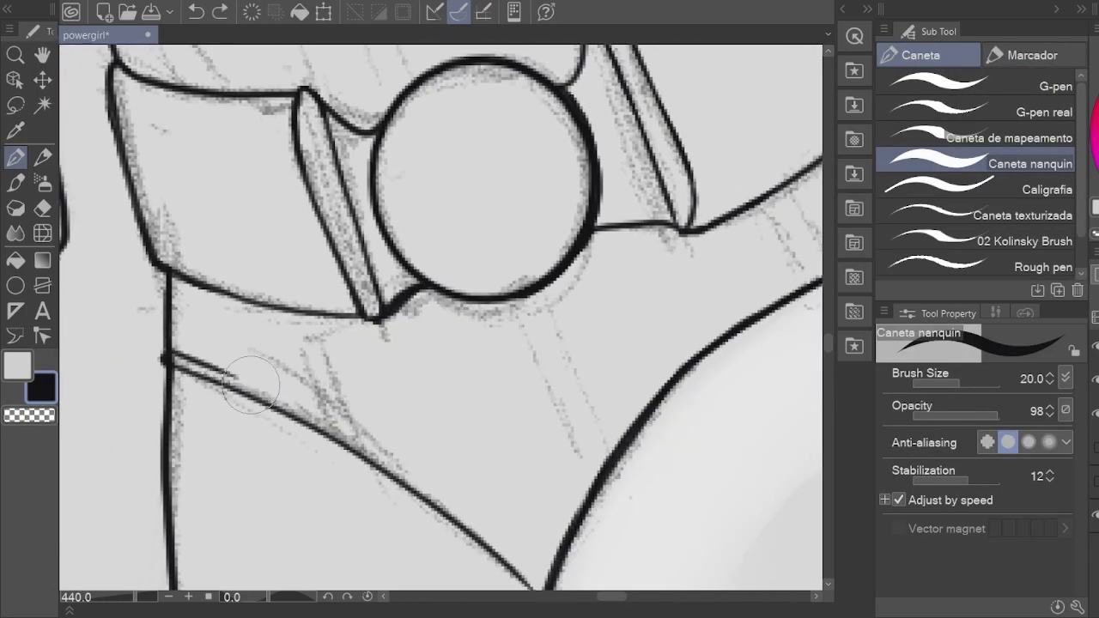
pyautogui.press('e')
pyautogui.press('p')
# Step: Ink the two parallel lines of the torso's centre seam, from the bust down to the belt buckle
pyautogui.moveTo(407, 238); pyautogui.dragTo(402, 413)
pyautogui.scroll(-3, 262, 116)
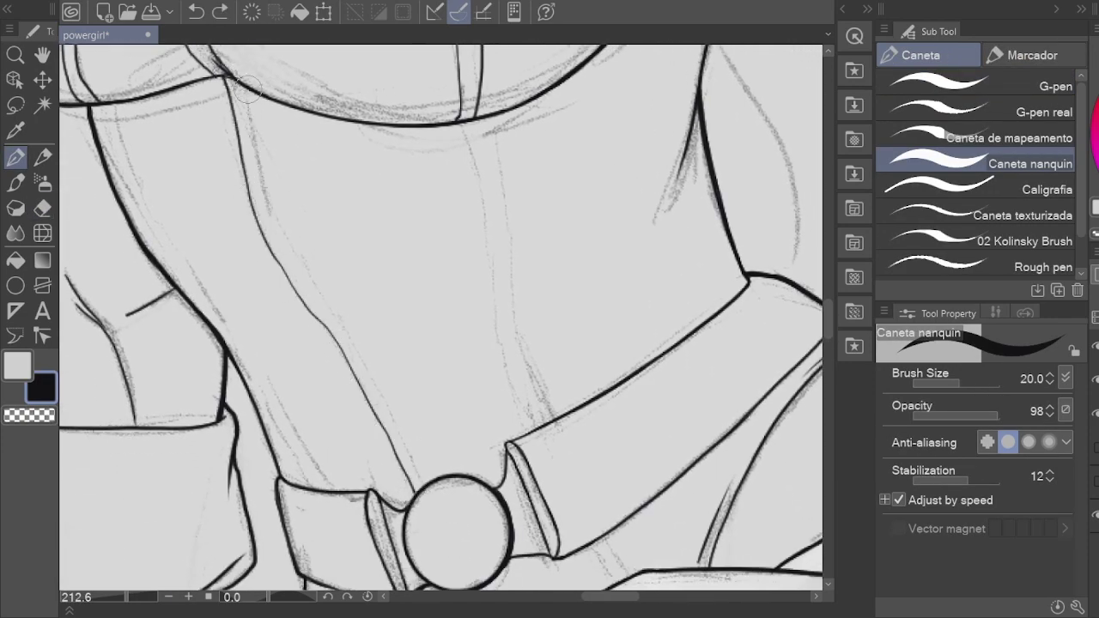
pyautogui.moveTo(401, 444); pyautogui.dragTo(419, 488)
pyautogui.hscroll(-3, 245, 221)
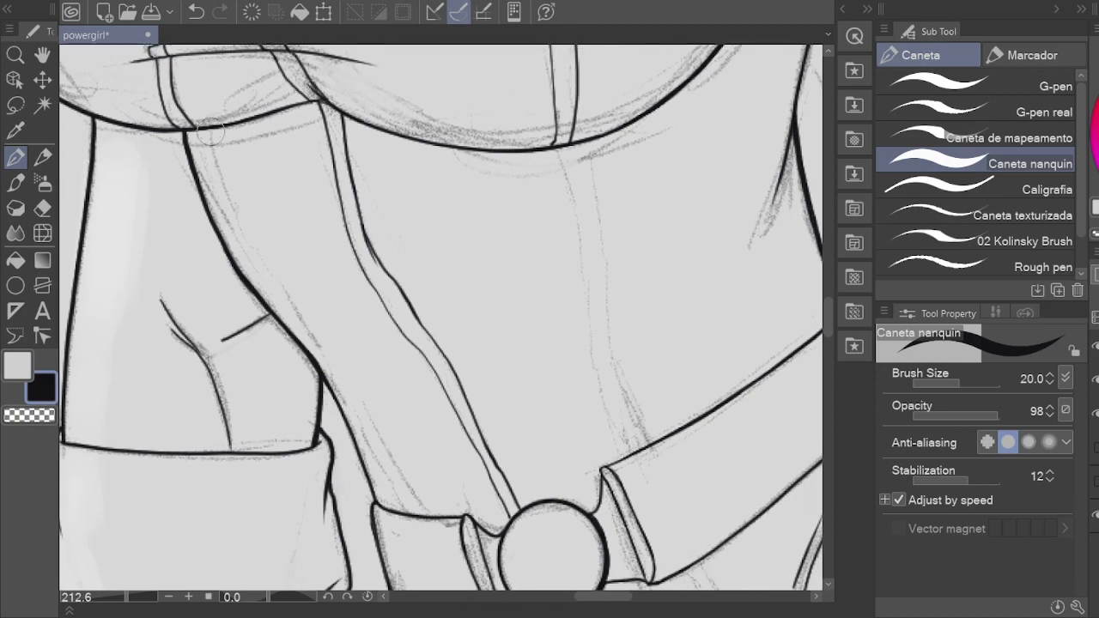
# Step: Ink the double seam lines on both sides of the torso, from the bust down to the belt
pyautogui.moveTo(328, 365); pyautogui.dragTo(288, 284)
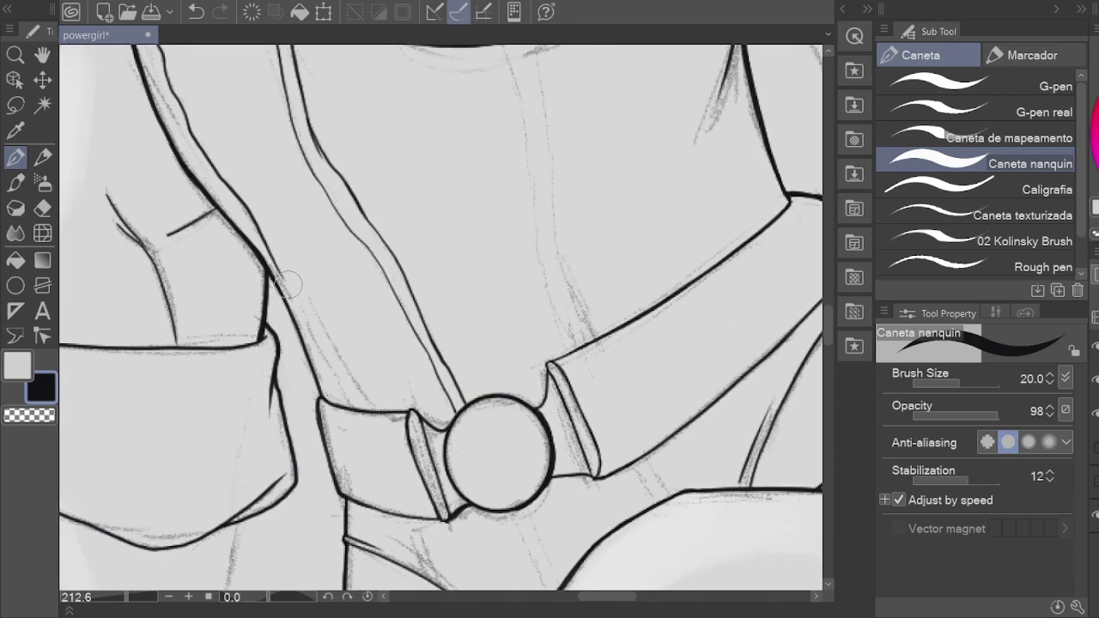
pyautogui.scroll(-3, 243, 214)
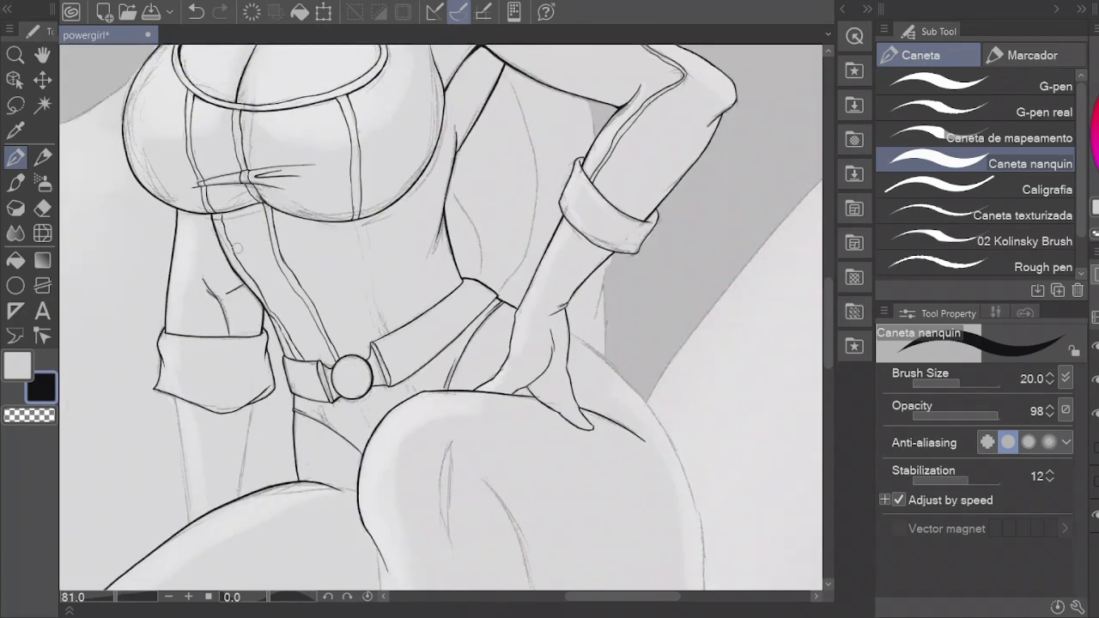
pyautogui.scroll(3, 496, 240)
pyautogui.moveTo(495, 240); pyautogui.dragTo(510, 335)
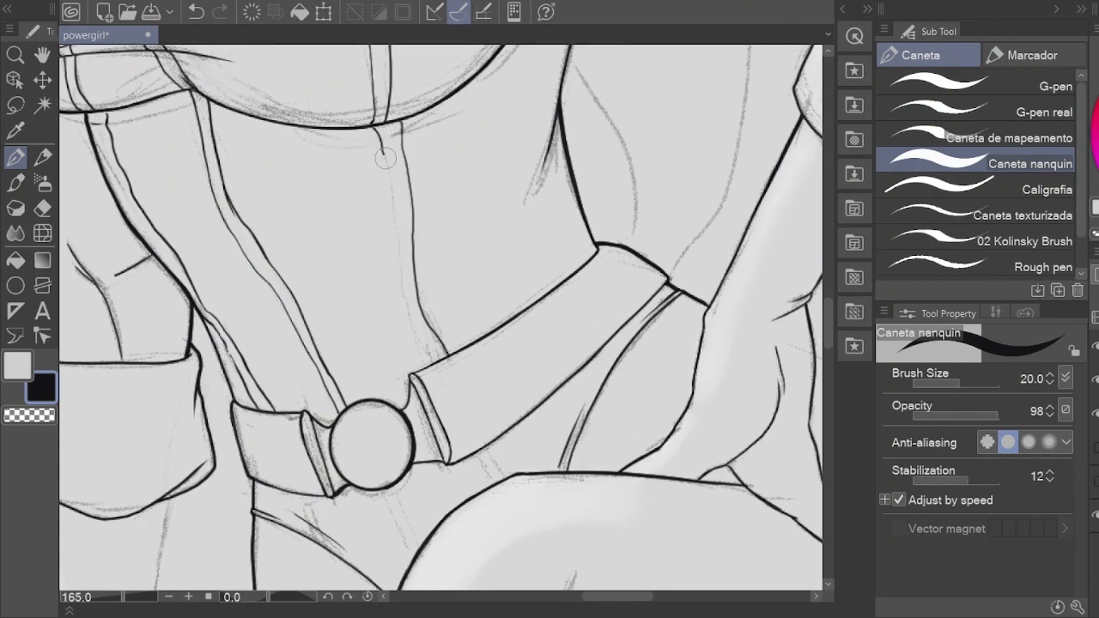
# Step: Continue the three double costume seams below the belt, down to the leg opening and the raised thigh
pyautogui.scroll(3, 434, 364)
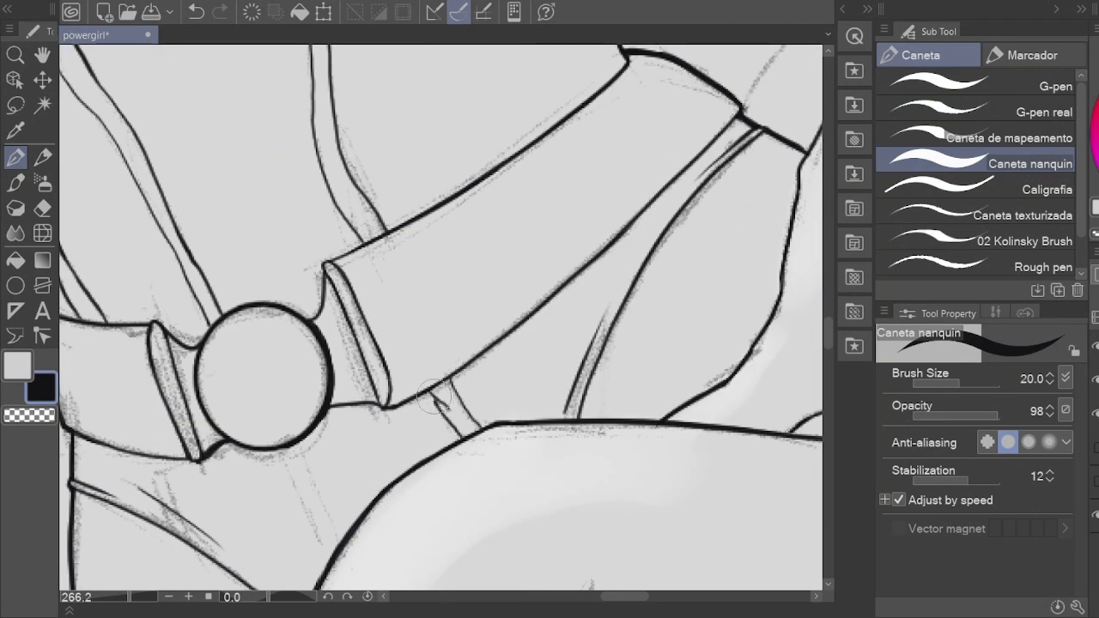
pyautogui.moveTo(462, 434)
pyautogui.mouseDown()
pyautogui.moveTo(566, 291)
pyautogui.moveTo(579, 370)
pyautogui.mouseUp()
pyautogui.press('e')
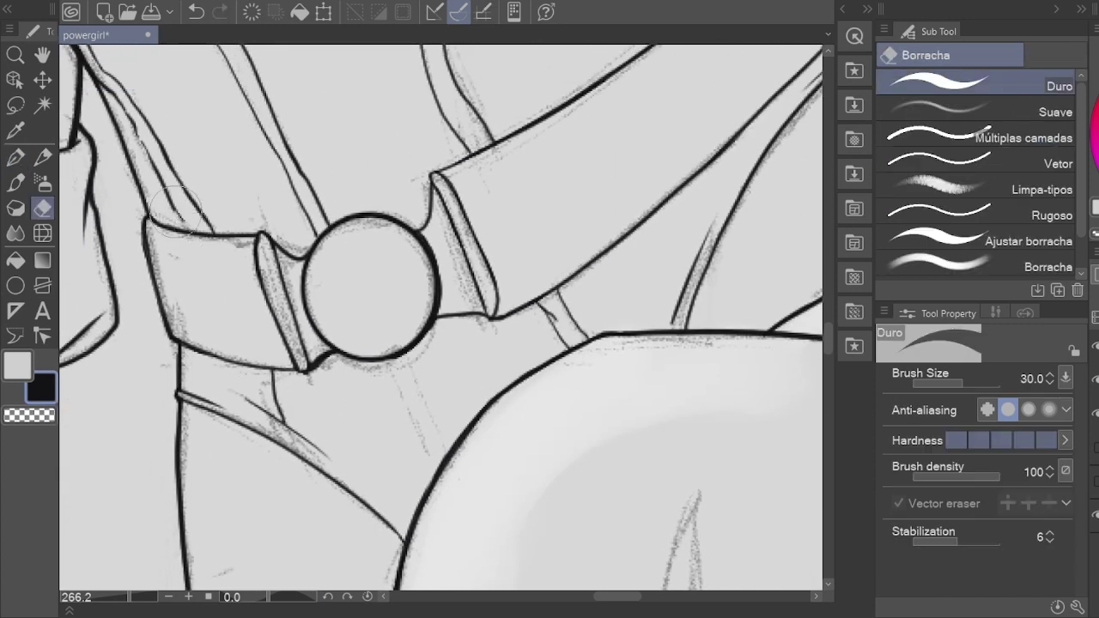
pyautogui.press('p')
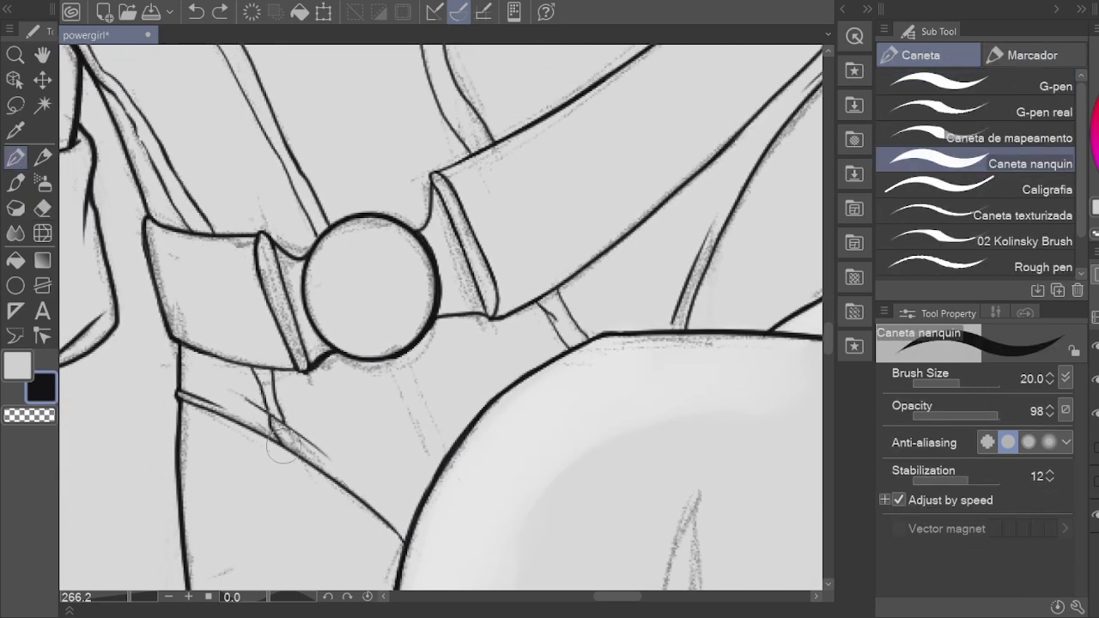
pyautogui.moveTo(292, 434); pyautogui.dragTo(171, 404)
pyautogui.moveTo(289, 325); pyautogui.dragTo(312, 388)
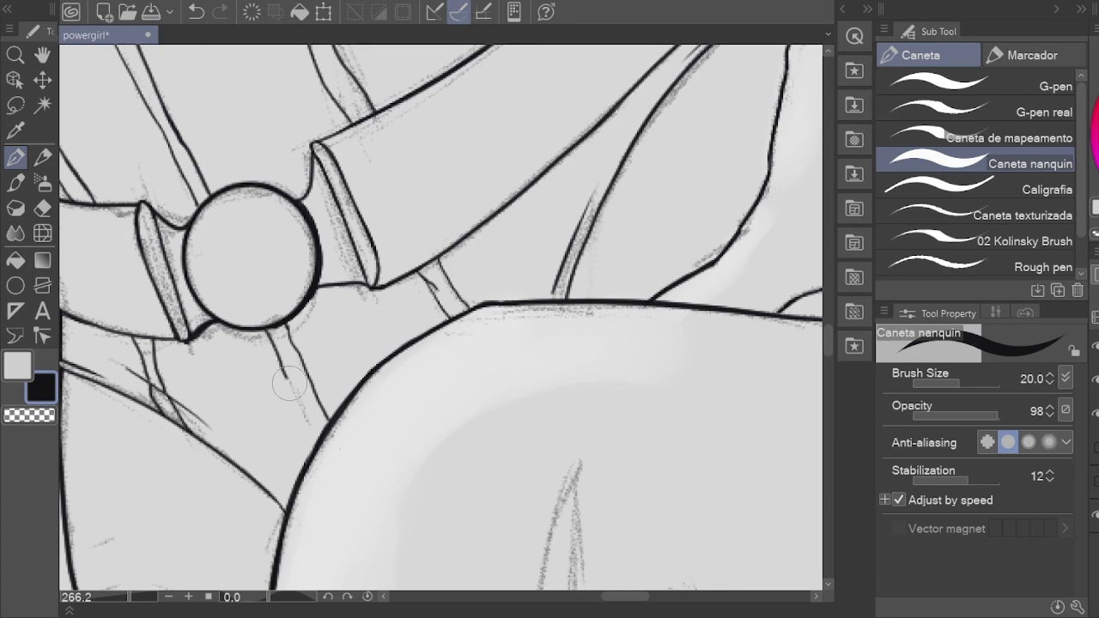
pyautogui.scroll(-5, 289, 385)
# Step: Rework the short crease at the waist below the bust with the hard eraser and ink pen
pyautogui.press('space')
pyautogui.scroll(5, 481, 266)
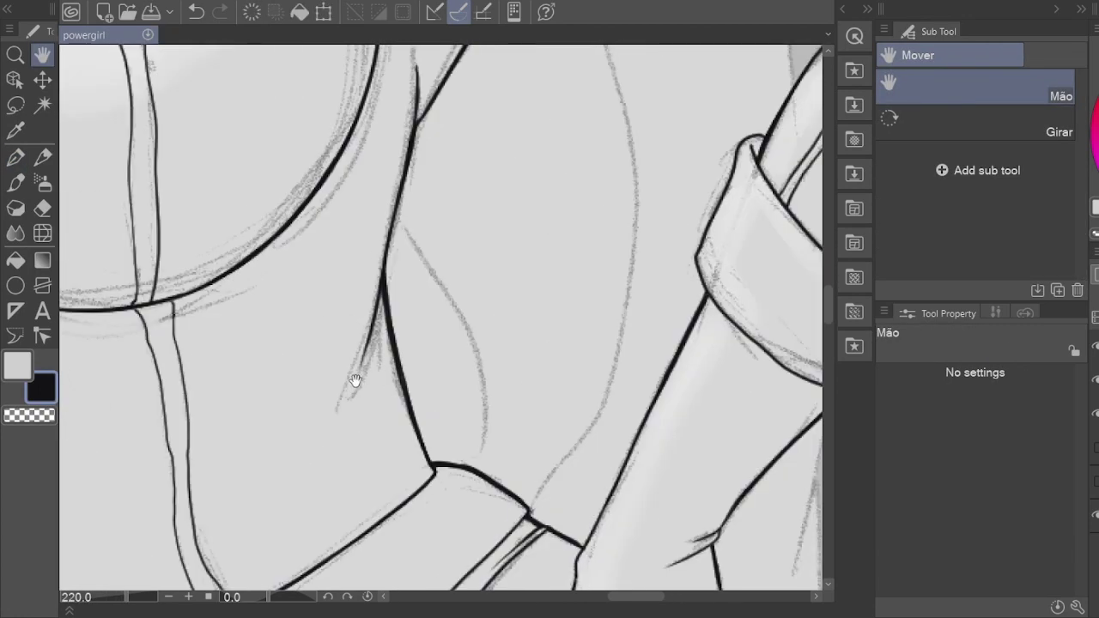
pyautogui.moveTo(355, 380); pyautogui.dragTo(382, 360)
pyautogui.press('space')
pyautogui.scroll(-5, 388, 379)
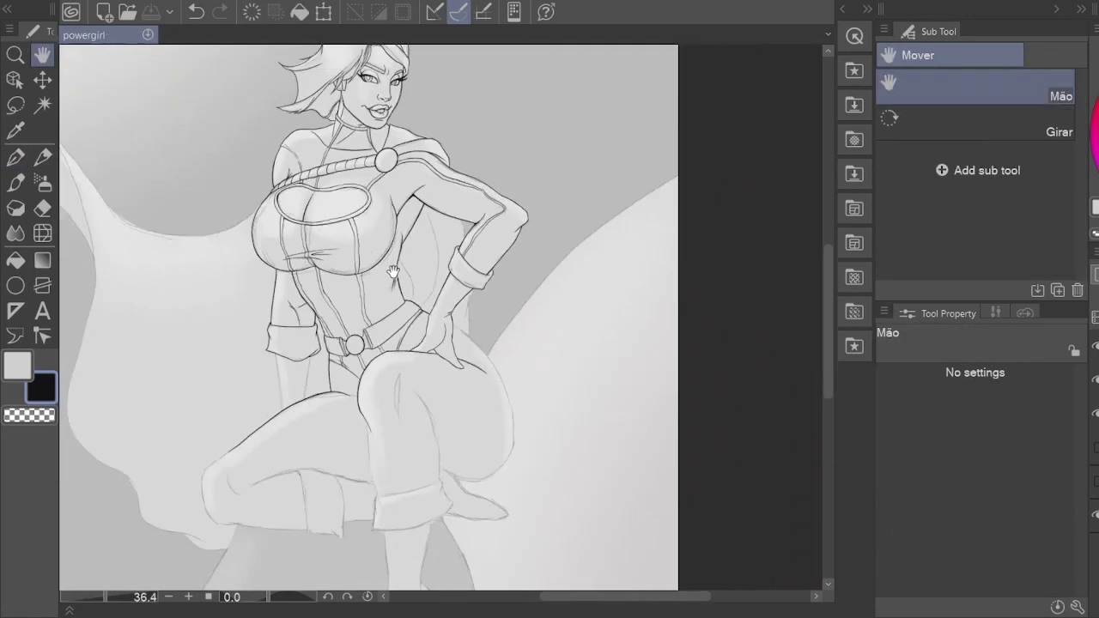
pyautogui.scroll(4, 388, 344)
pyautogui.moveTo(388, 335); pyautogui.dragTo(378, 363)
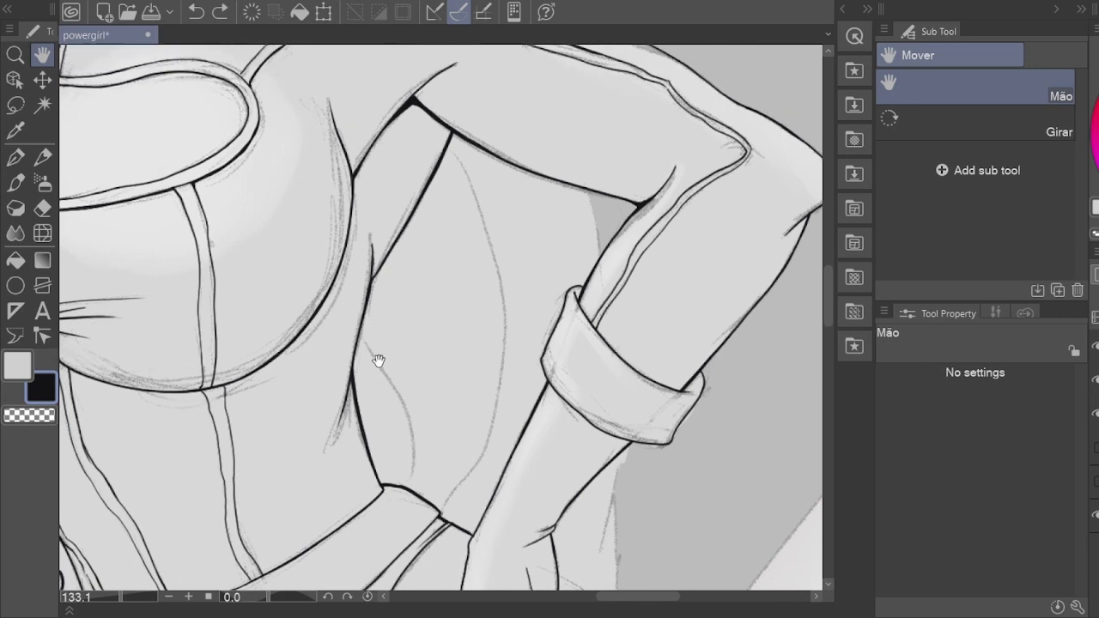
pyautogui.scroll(3, 370, 372)
pyautogui.press('e')
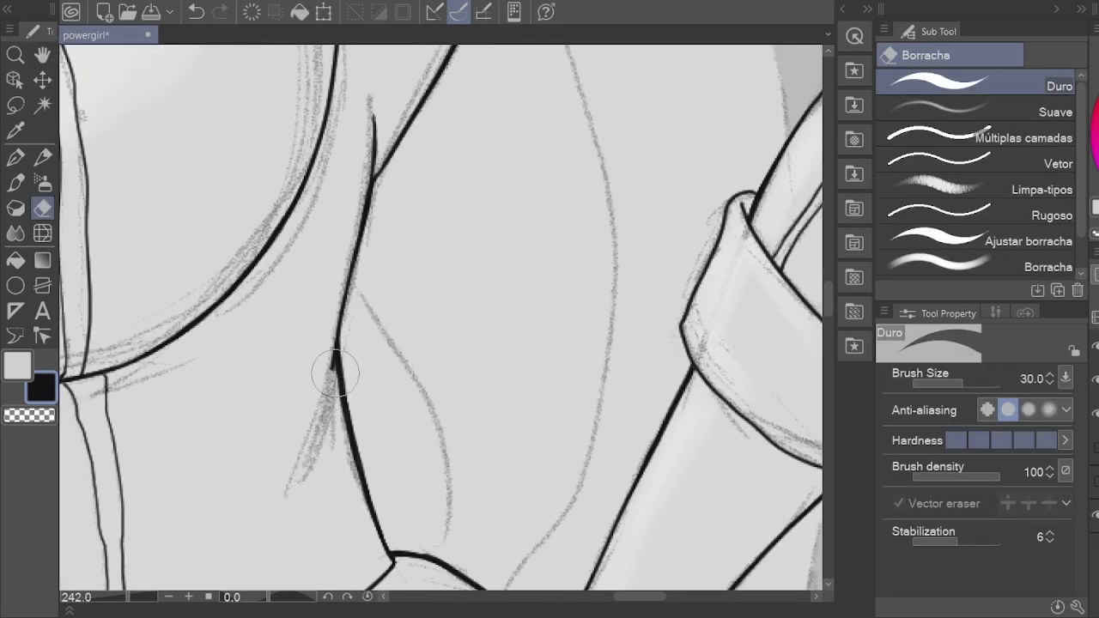
pyautogui.press('p')
pyautogui.press('space')
pyautogui.scroll(-6, 319, 410)
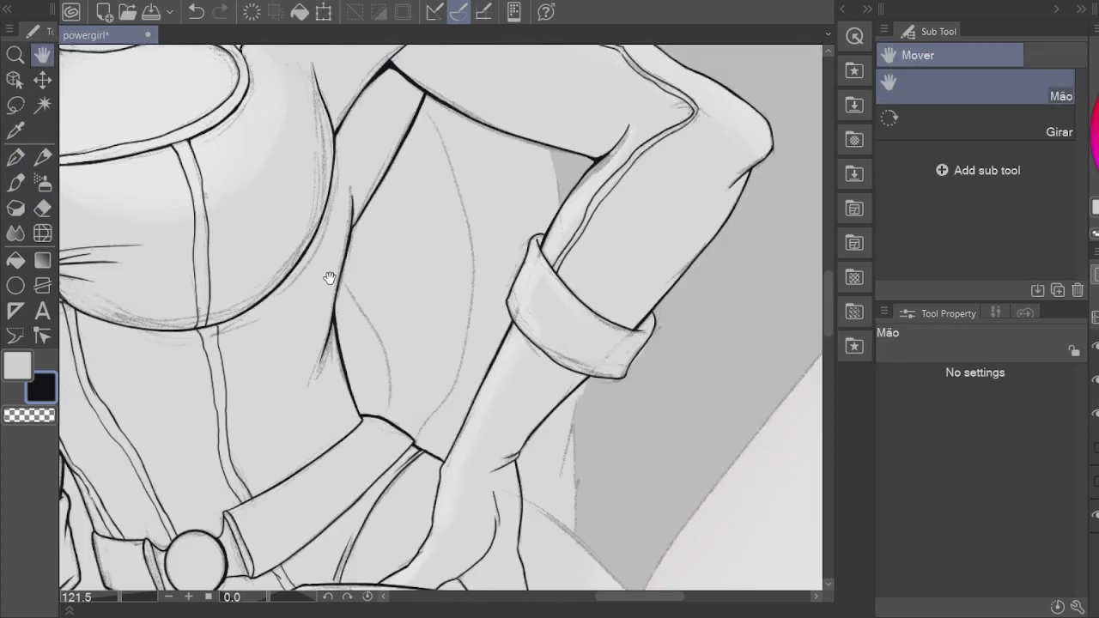
# Step: Ink the folded leg's knee contour, extending the thigh line around the top of the knee
pyautogui.scroll(5, 436, 387)
pyautogui.scroll(2, 558, 397)
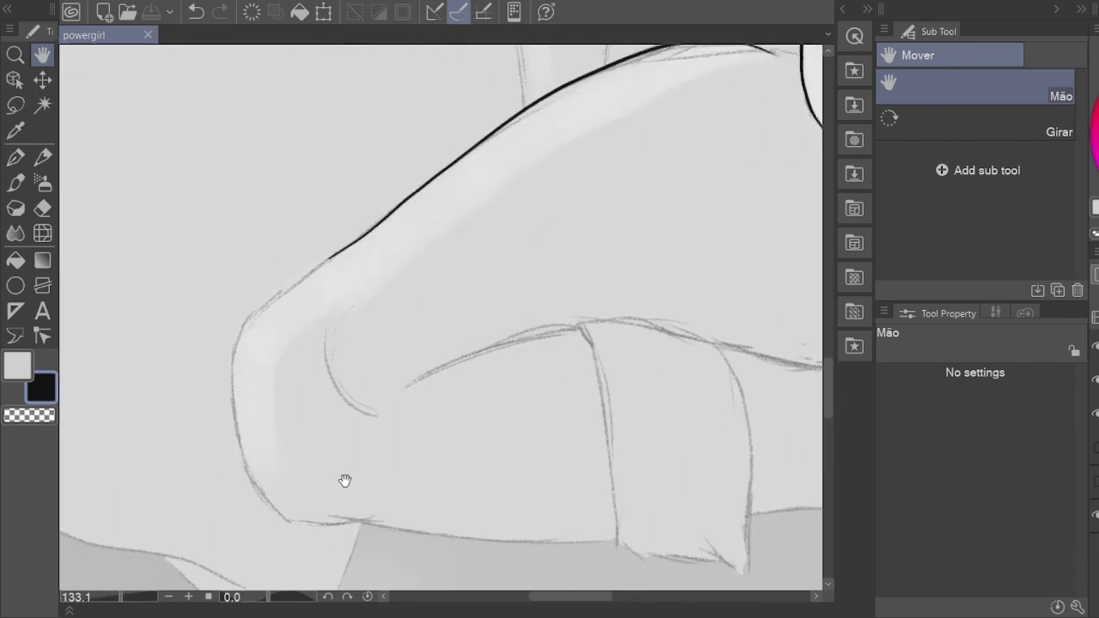
pyautogui.press('p')
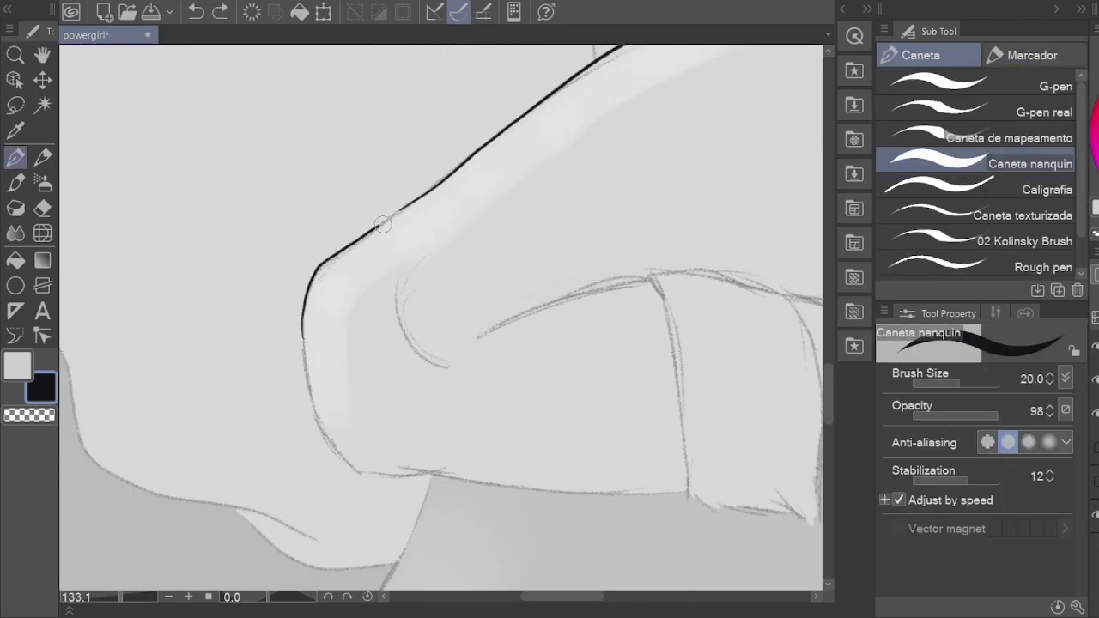
pyautogui.scroll(2, 383, 224)
# Step: Erase the rough overlap between the thigh line and the knee contour and rejoin them with the ink pen
pyautogui.press('e')
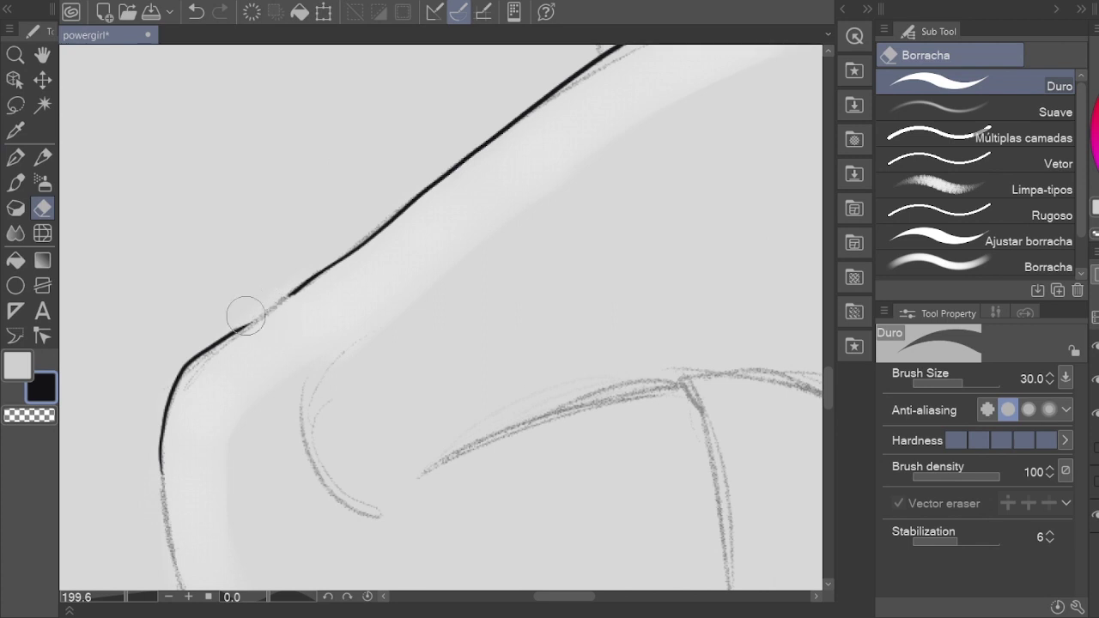
pyautogui.press('p')
pyautogui.press('e')
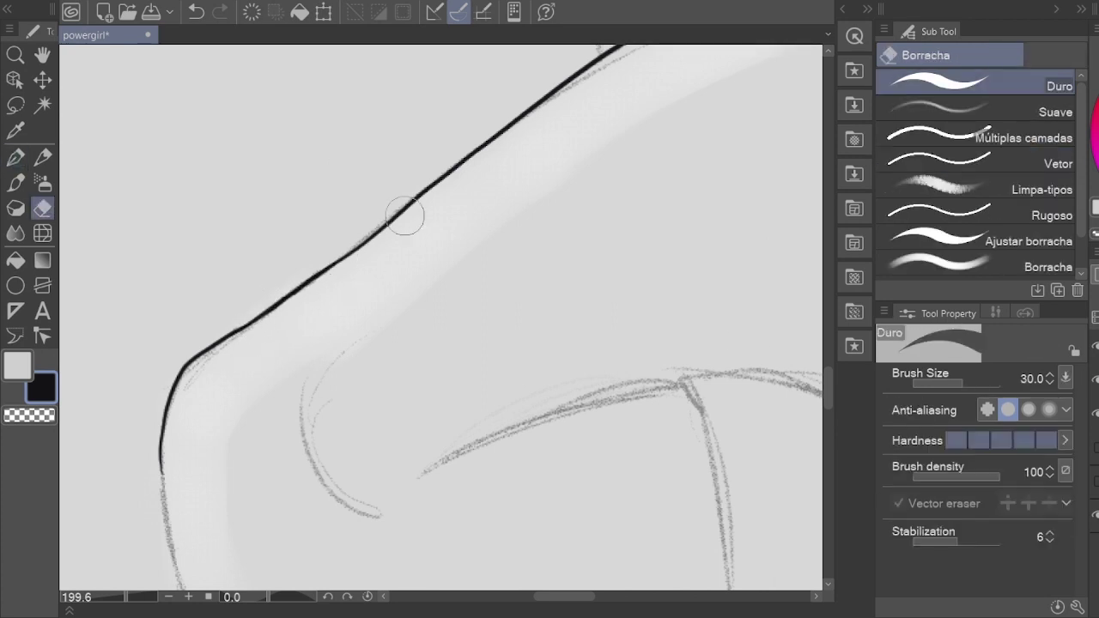
pyautogui.press('p')
pyautogui.moveTo(352, 250); pyautogui.dragTo(411, 206)
# Step: Trim and redraw the middle of the folded thigh's upper line above the knee, and undo the last stroke
pyautogui.moveTo(327, 273); pyautogui.dragTo(190, 393)
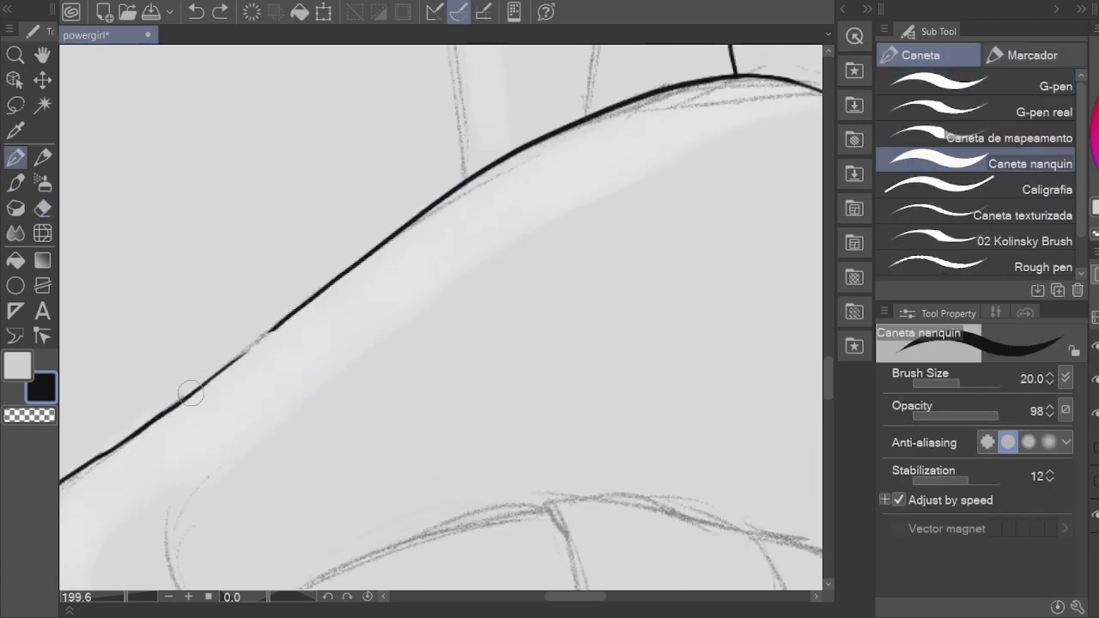
pyautogui.press('e')
pyautogui.moveTo(310, 304)
pyautogui.mouseDown()
pyautogui.moveTo(482, 188)
pyautogui.moveTo(271, 339)
pyautogui.mouseUp()
pyautogui.press('p')
pyautogui.press('e')
pyautogui.scroll(2, 372, 261)
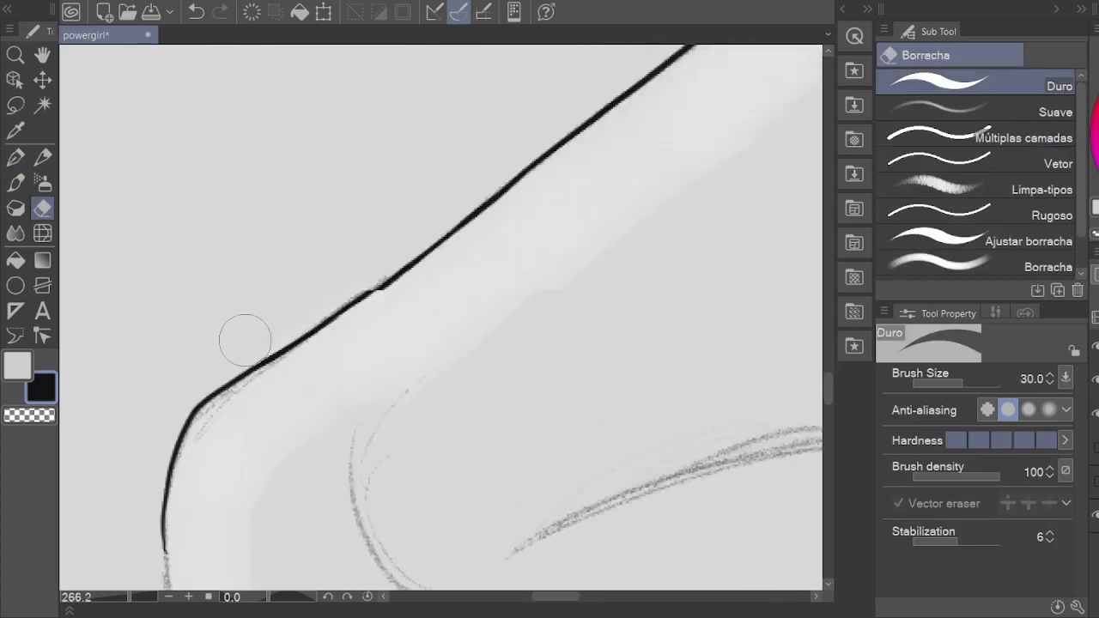
pyautogui.hotkey('ctrl', 'z')
# Step: Ink the front of the folded knee down to its lower corner
pyautogui.scroll(-5, 265, 243)
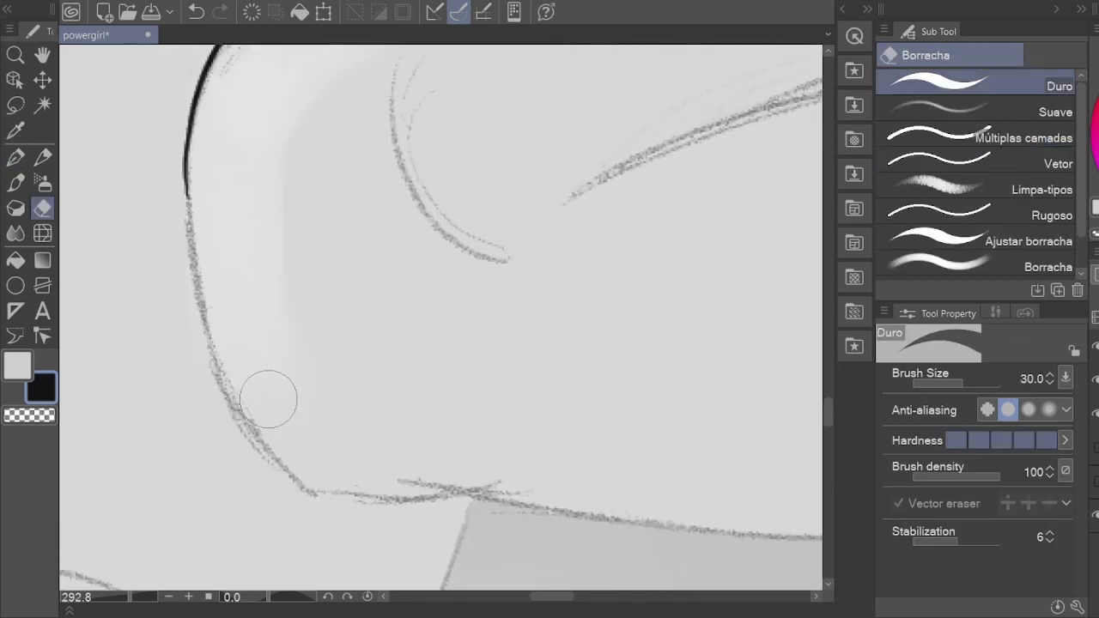
pyautogui.press('p')
pyautogui.moveTo(200, 103)
pyautogui.mouseDown()
pyautogui.moveTo(191, 248)
pyautogui.moveTo(213, 354)
pyautogui.moveTo(259, 455)
pyautogui.mouseUp()
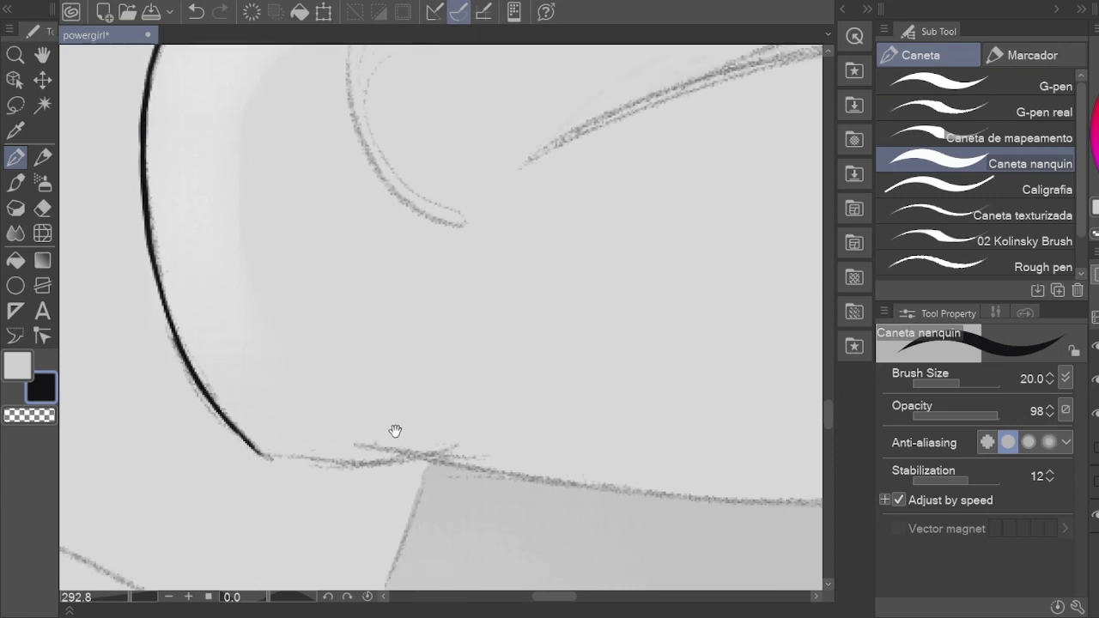
# Step: Ink the short underside of the knee from its lower corner with the canvas rotated, and save the file
pyautogui.press('r')
pyautogui.moveTo(392, 435); pyautogui.dragTo(387, 321)
pyautogui.press('p')
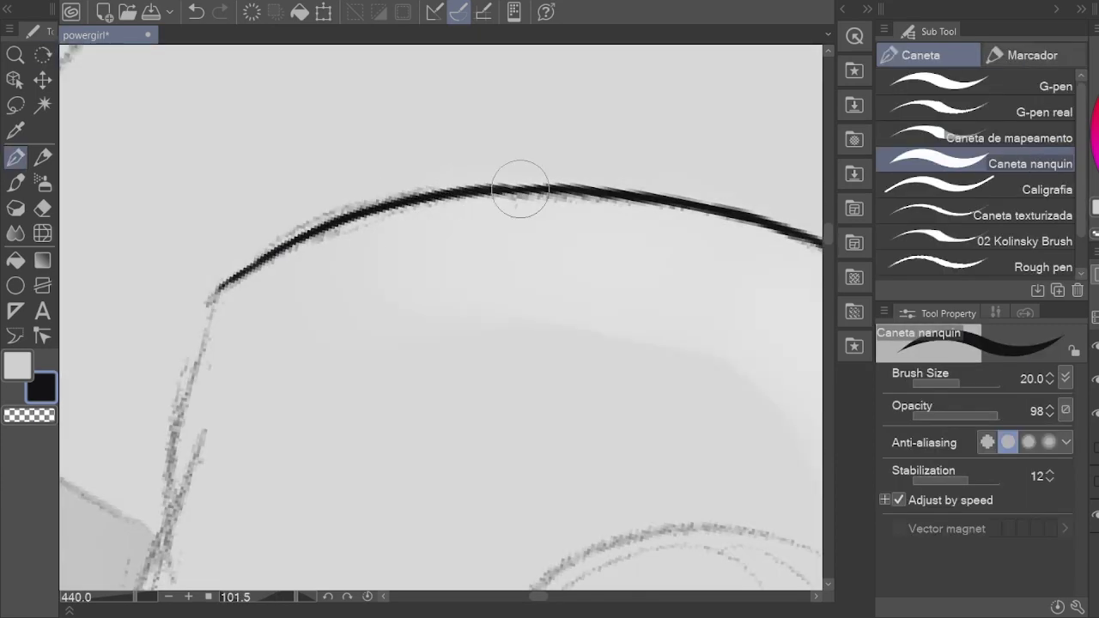
pyautogui.moveTo(315, 233)
pyautogui.mouseDown()
pyautogui.moveTo(375, 104)
pyautogui.moveTo(270, 180)
pyautogui.moveTo(270, 418)
pyautogui.mouseUp()
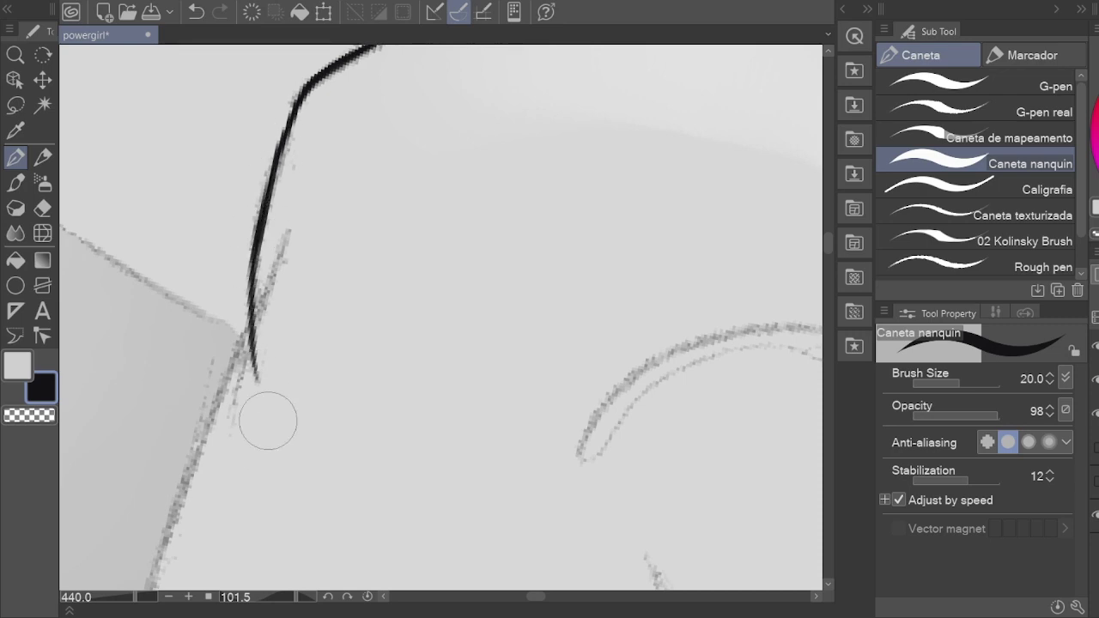
pyautogui.scroll(-8, 424, 260)
pyautogui.moveTo(424, 260)
pyautogui.mouseDown()
pyautogui.moveTo(412, 216)
pyautogui.moveTo(510, 265)
pyautogui.moveTo(446, 442)
pyautogui.moveTo(547, 302)
pyautogui.mouseUp()
pyautogui.hotkey('ctrl', 's')
# Step: Ink the outer hip contour of the raised leg upward from the hand resting on it, with the canvas rotated
pyautogui.scroll(-5, 547, 302)
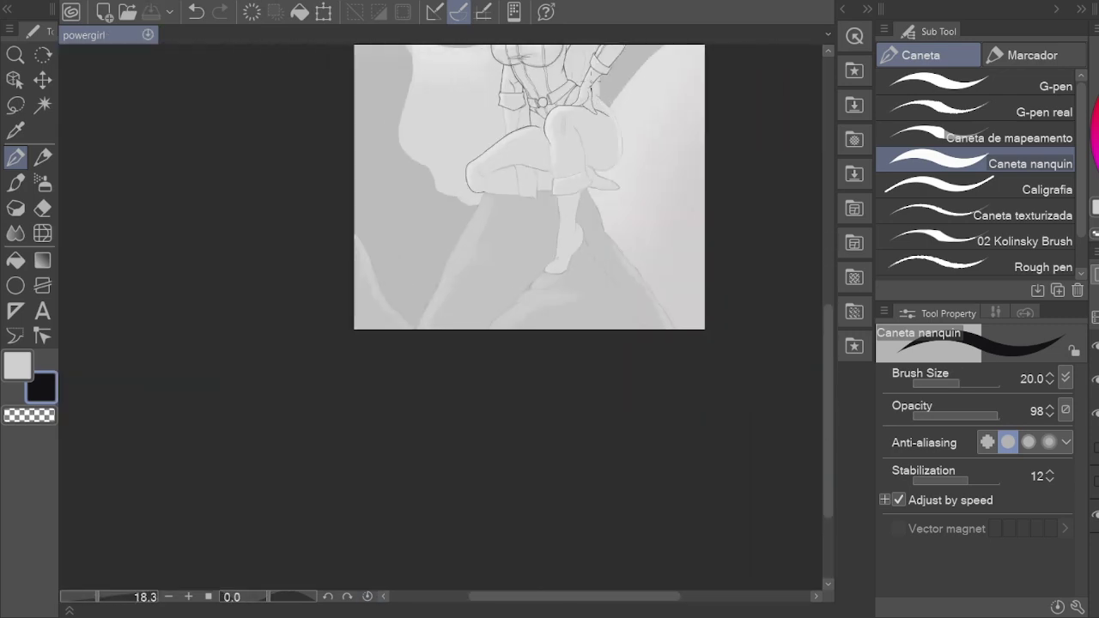
pyautogui.scroll(2, 515, 386)
pyautogui.press('h')
pyautogui.moveTo(511, 422)
pyautogui.mouseDown()
pyautogui.moveTo(511, 454)
pyautogui.moveTo(379, 316)
pyautogui.mouseUp()
pyautogui.scroll(5, 511, 454)
pyautogui.press('r')
pyautogui.scroll(2, 379, 316)
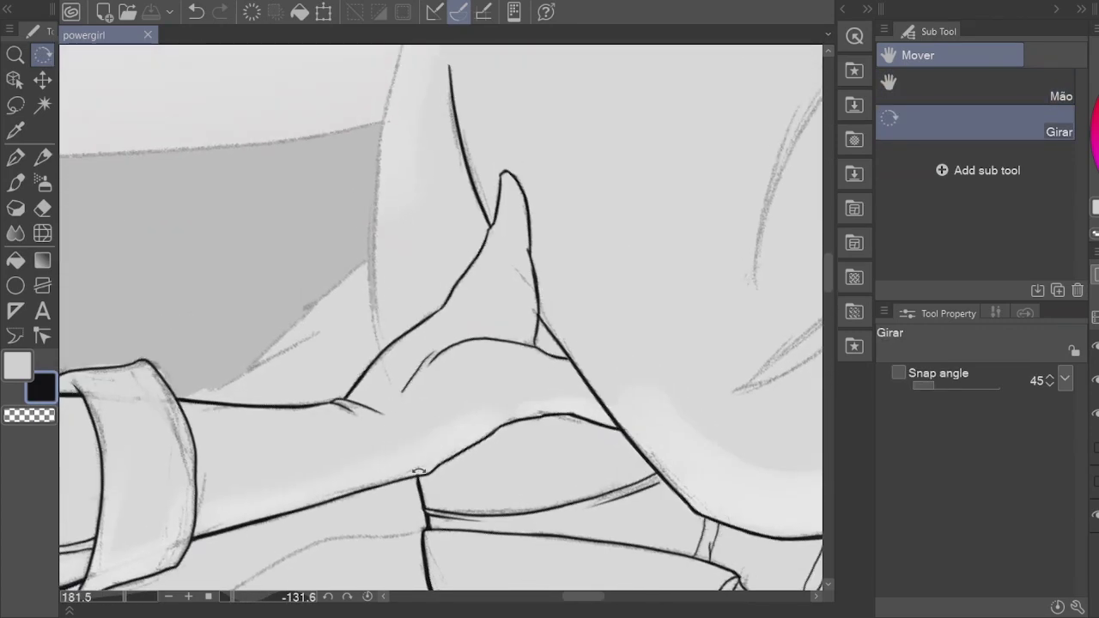
pyautogui.press('p')
pyautogui.press('e')
pyautogui.press('p')
pyautogui.scroll(-2, 394, 404)
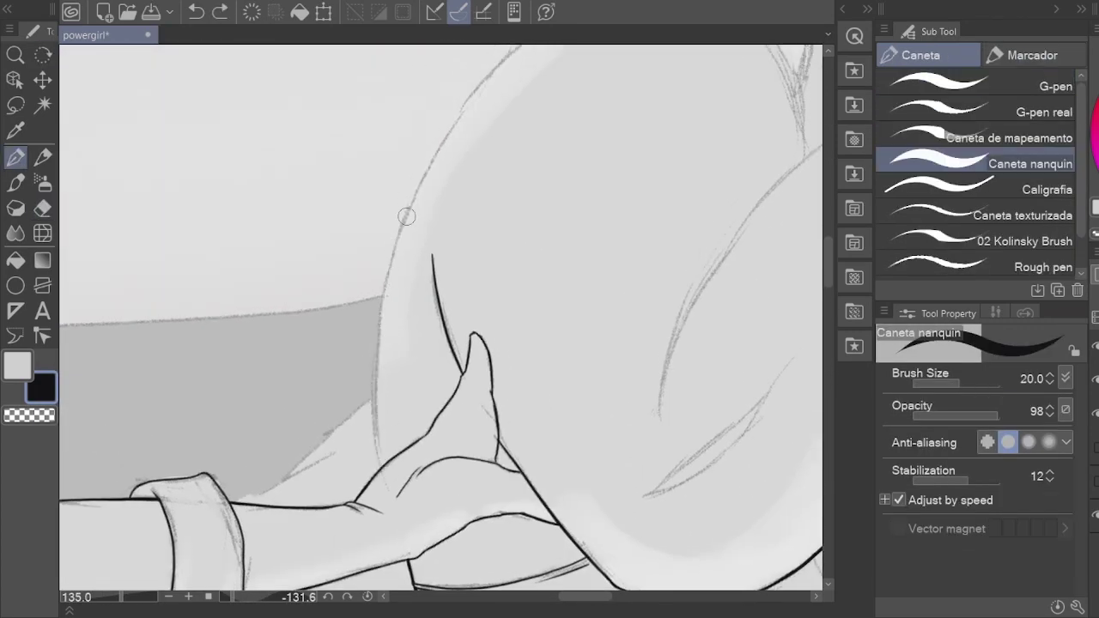
pyautogui.scroll(2, 358, 343)
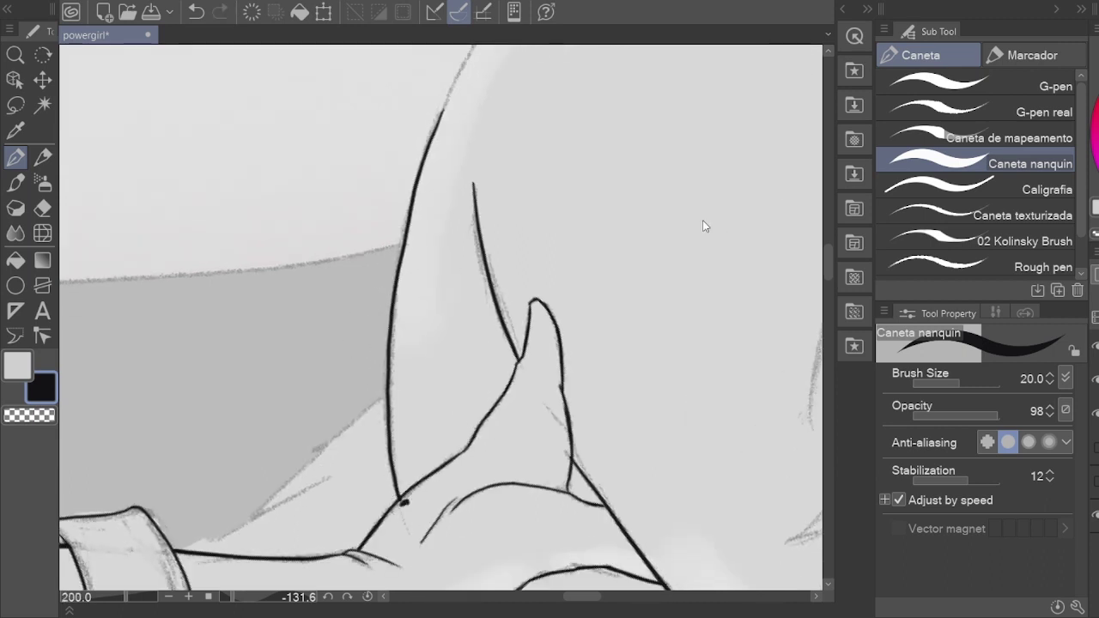
# Step: Trim the tapered end of the hip stroke with the hard eraser and extend the contour with the ink pen
pyautogui.press('e')
pyautogui.moveTo(445, 121); pyautogui.dragTo(377, 225)
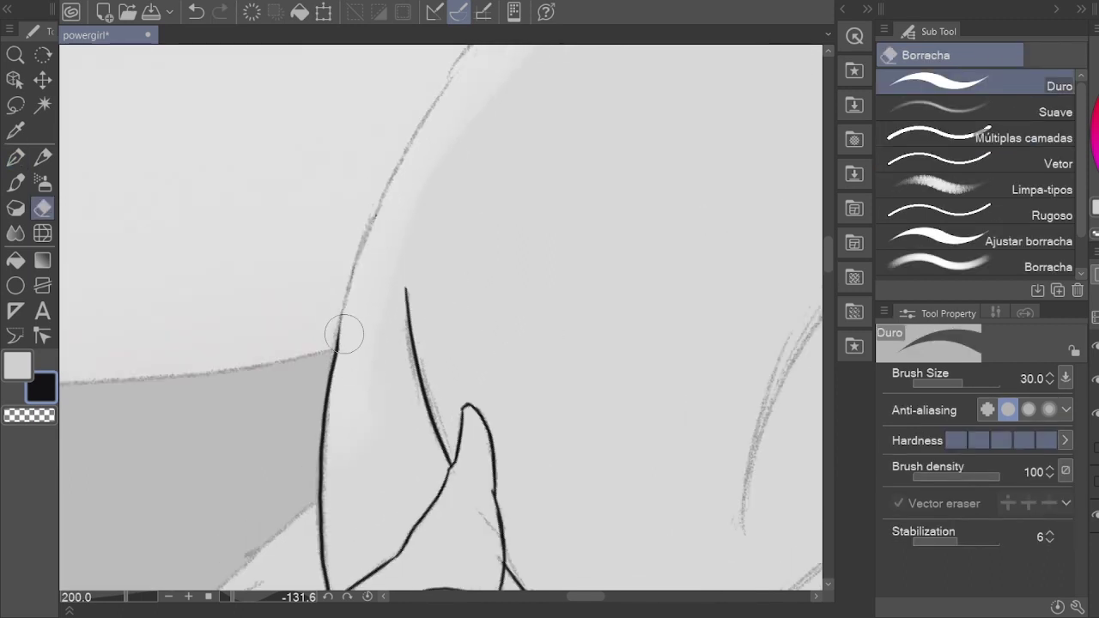
pyautogui.moveTo(344, 333); pyautogui.dragTo(291, 493)
pyautogui.press('p')
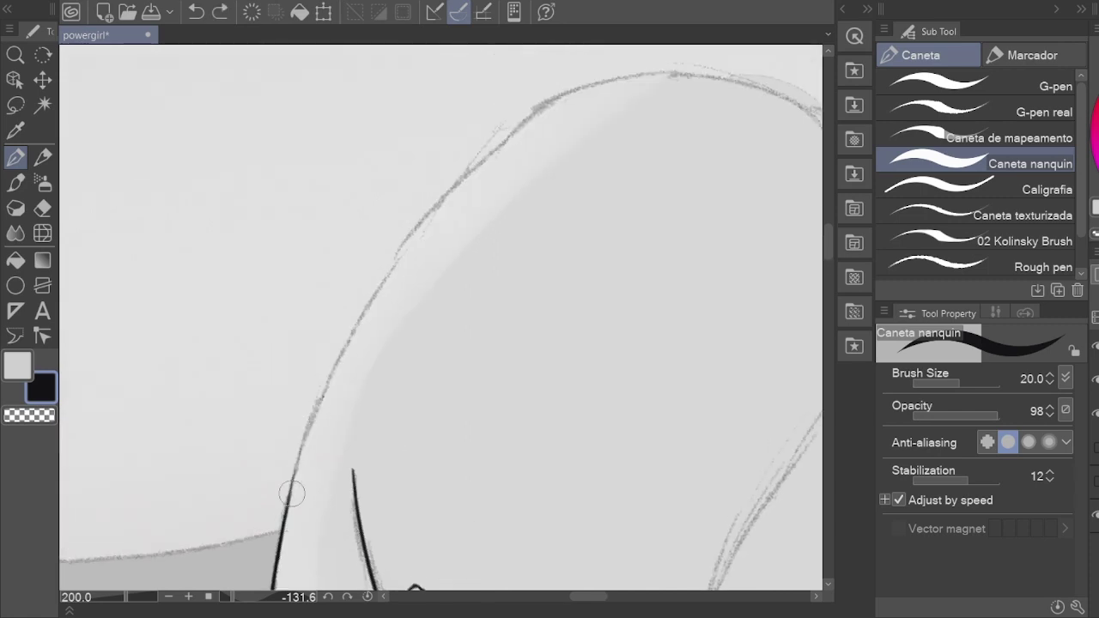
pyautogui.moveTo(374, 292)
pyautogui.mouseDown()
pyautogui.moveTo(392, 245)
pyautogui.moveTo(297, 396)
pyautogui.mouseUp()
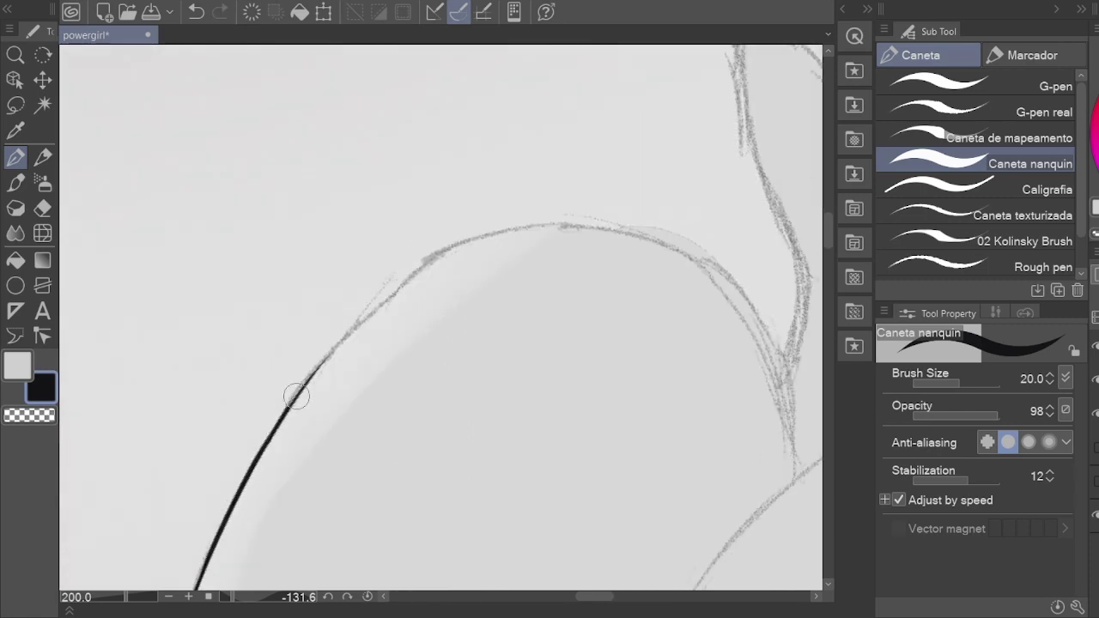
# Step: Continue inking the outer hip contour toward the rounded underside of the thigh, and undo the misplaced stroke
pyautogui.moveTo(268, 439)
pyautogui.mouseDown()
pyautogui.moveTo(692, 177)
pyautogui.moveTo(515, 204)
pyautogui.mouseUp()
pyautogui.moveTo(335, 361)
pyautogui.mouseDown()
pyautogui.moveTo(395, 300)
pyautogui.moveTo(323, 359)
pyautogui.moveTo(548, 232)
pyautogui.moveTo(311, 365)
pyautogui.moveTo(212, 492)
pyautogui.mouseUp()
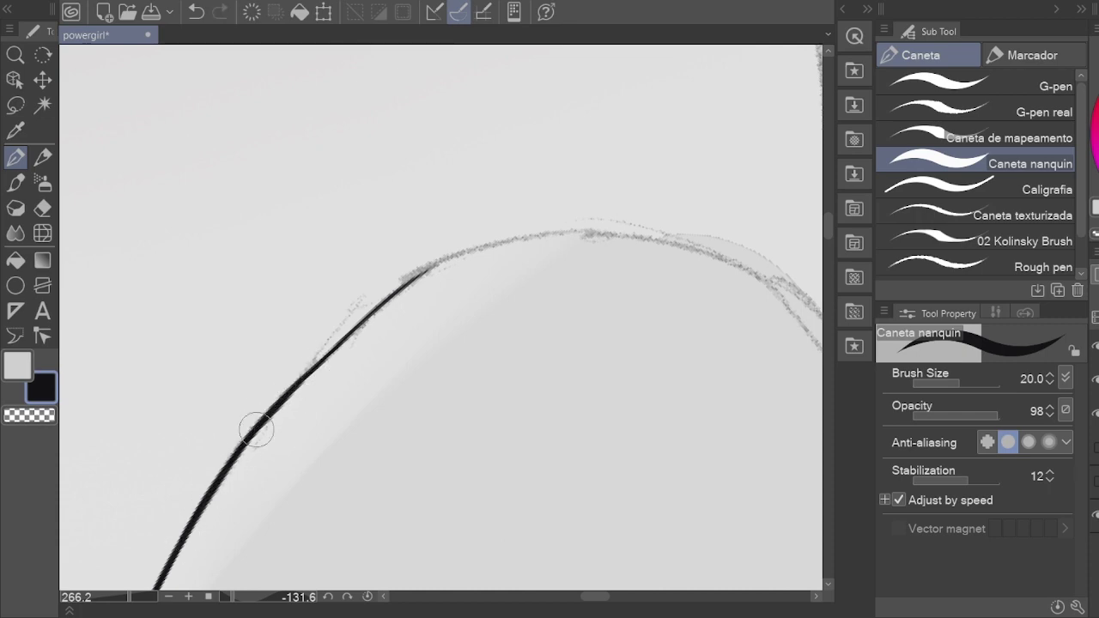
pyautogui.moveTo(337, 348); pyautogui.dragTo(265, 415)
pyautogui.hotkey('ctrl', 'z')
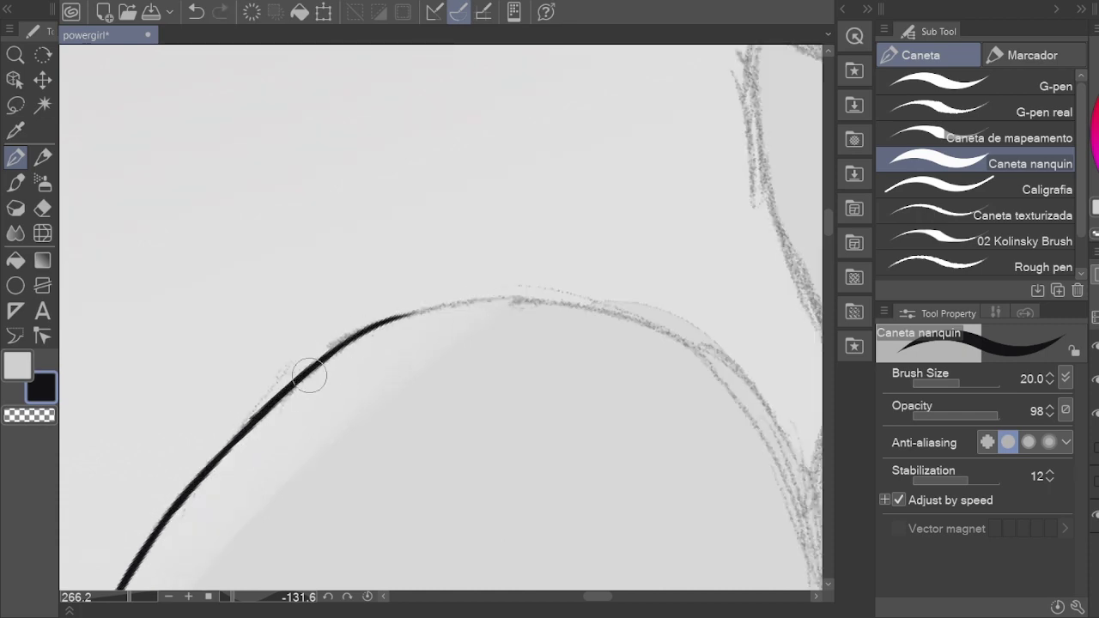
# Step: Ink the rounded underside of the raised thigh to the calf and join it to the outer hip contour
pyautogui.moveTo(467, 404)
pyautogui.mouseDown()
pyautogui.moveTo(381, 413)
pyautogui.moveTo(578, 197)
pyautogui.moveTo(354, 413)
pyautogui.mouseUp()
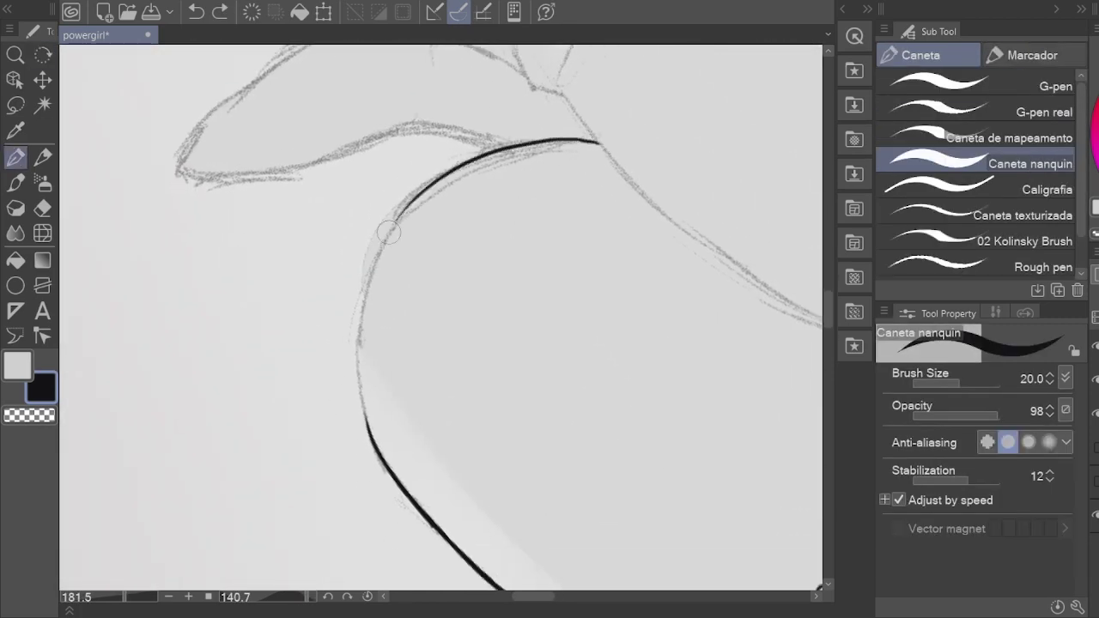
pyautogui.scroll(2, 367, 458)
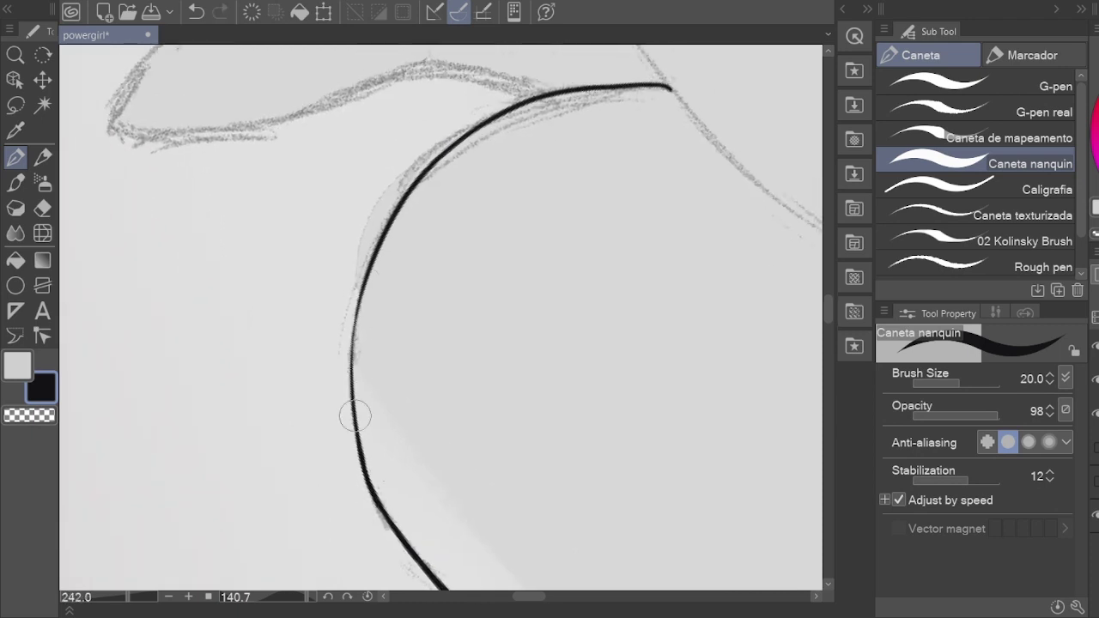
pyautogui.moveTo(352, 388); pyautogui.dragTo(360, 472)
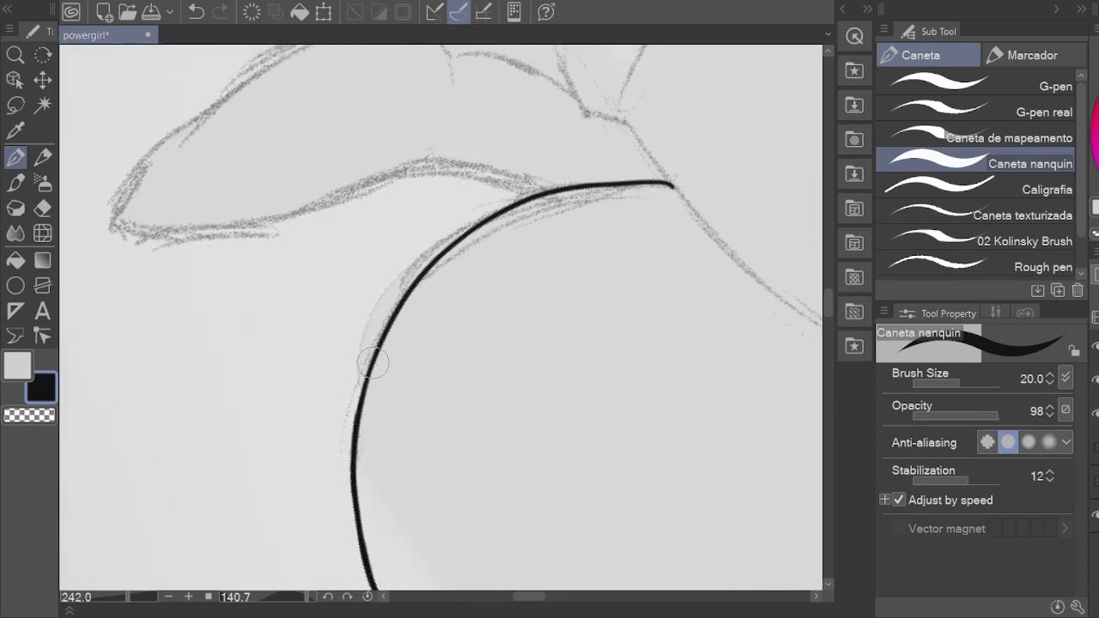
# Step: Save the file and smooth the bend where the outer thigh strokes meet, using the ink pen and hard eraser
pyautogui.scroll(-3, 373, 362)
pyautogui.press('h')
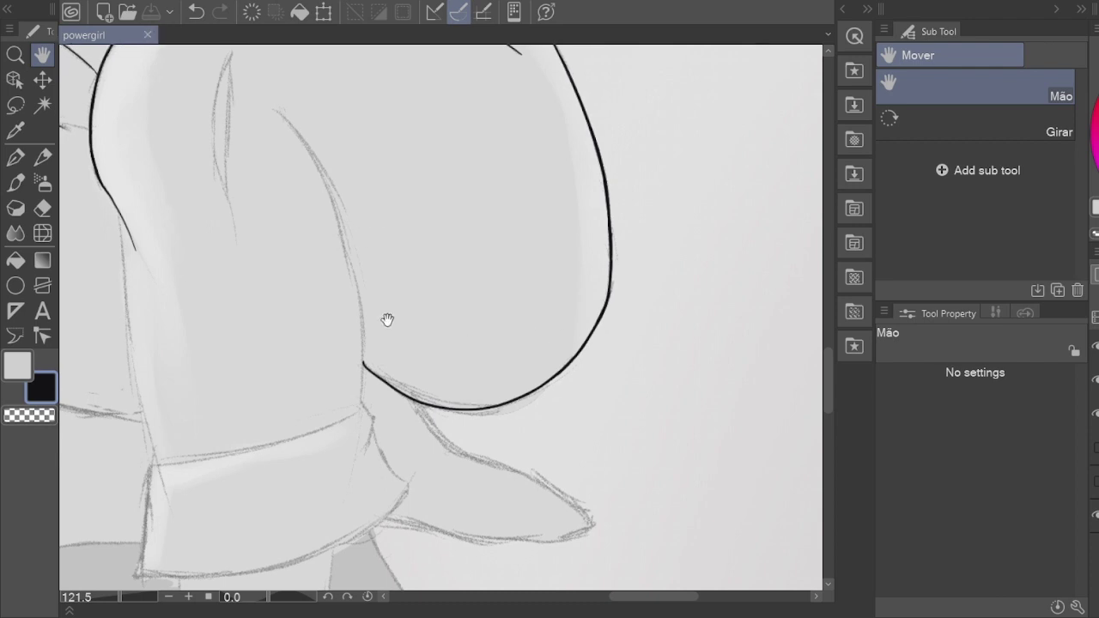
pyautogui.scroll(4, 387, 319)
pyautogui.press('p')
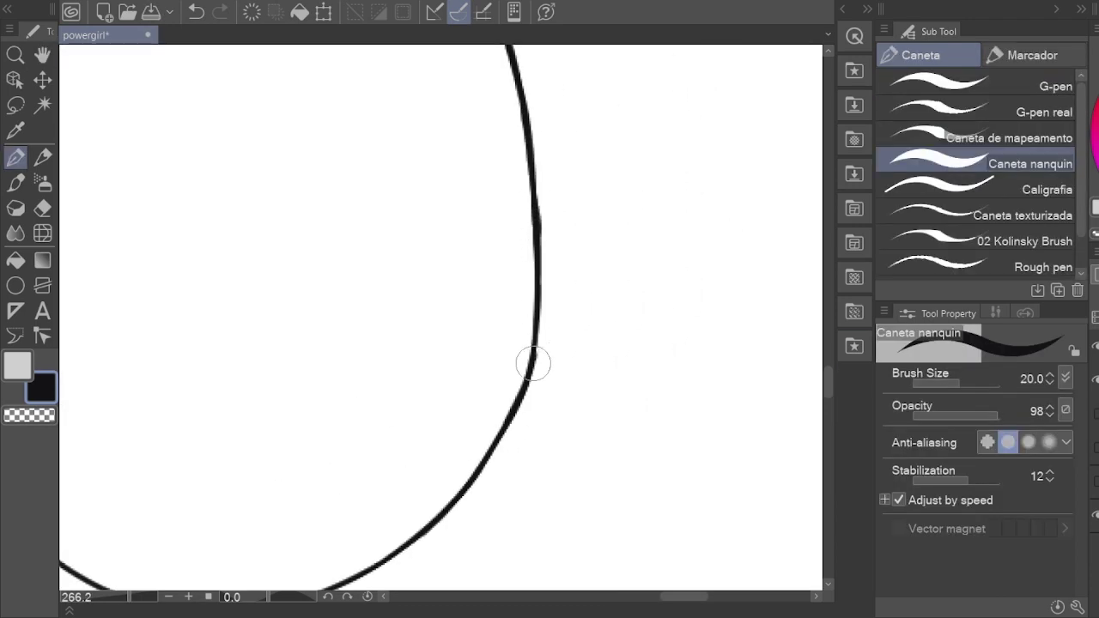
pyautogui.press('e')
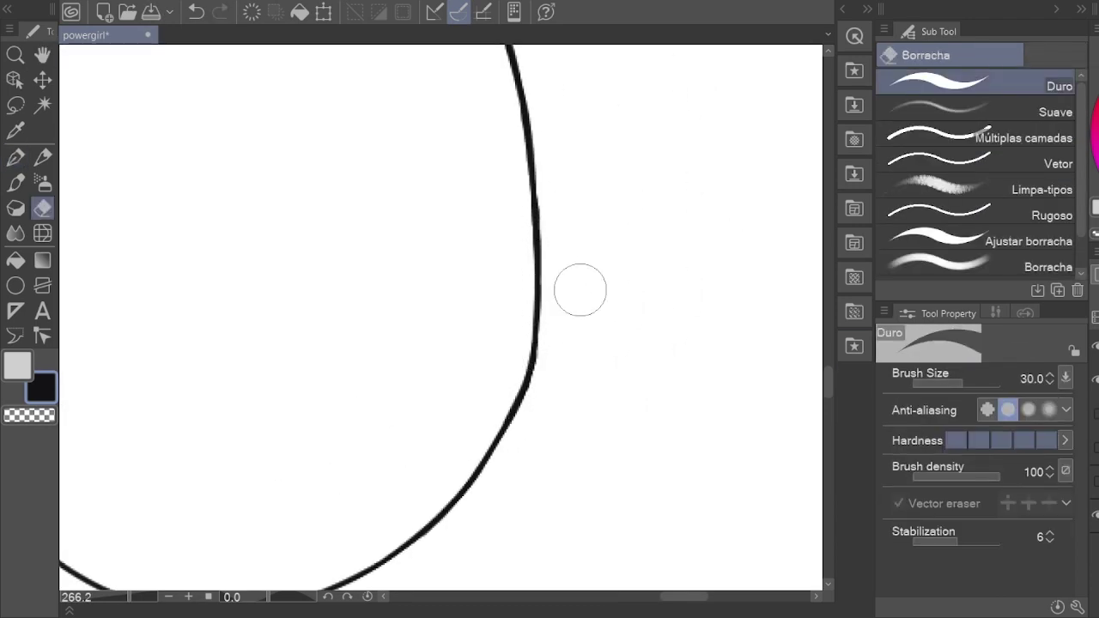
# Step: Ink the raised leg's calf line from behind the knee down to the boot cuff, redrawing the first stroke
pyautogui.scroll(-3, 580, 291)
pyautogui.press('p')
pyautogui.moveTo(206, 67)
pyautogui.mouseDown()
pyautogui.moveTo(245, 117)
pyautogui.moveTo(315, 438)
pyautogui.mouseUp()
pyautogui.hotkey('ctrl', 'z')
pyautogui.moveTo(233, 107); pyautogui.dragTo(312, 423)
pyautogui.scroll(5, 363, 440)
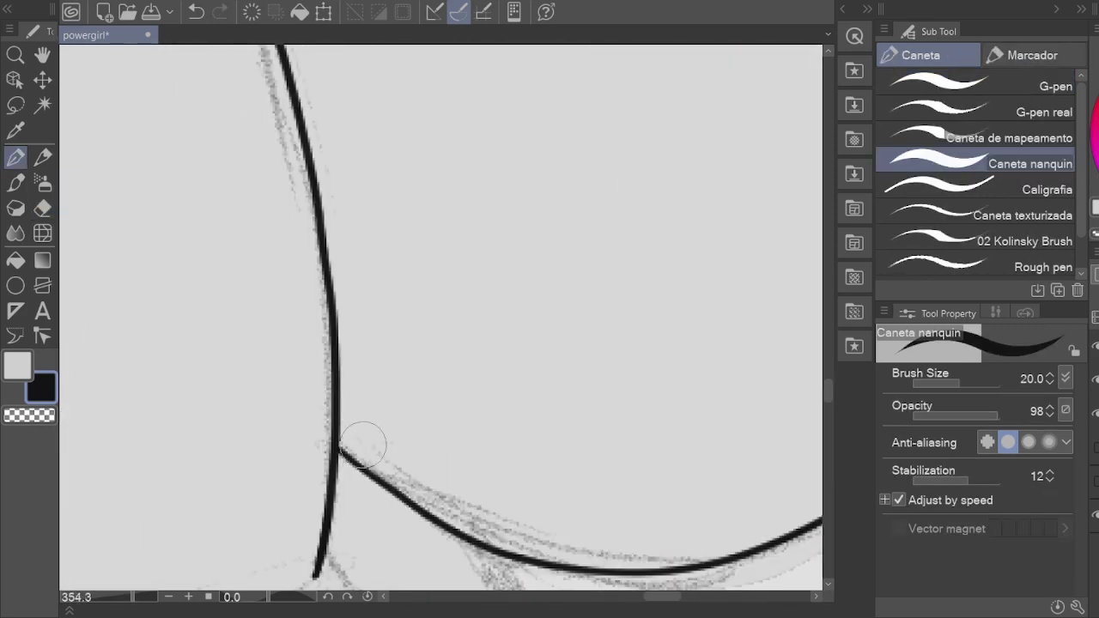
# Step: Save the file and refine the junction of the thigh's underside with the calf line using the ink pen and eraser
pyautogui.press('h')
pyautogui.scroll(-6, 224, 311)
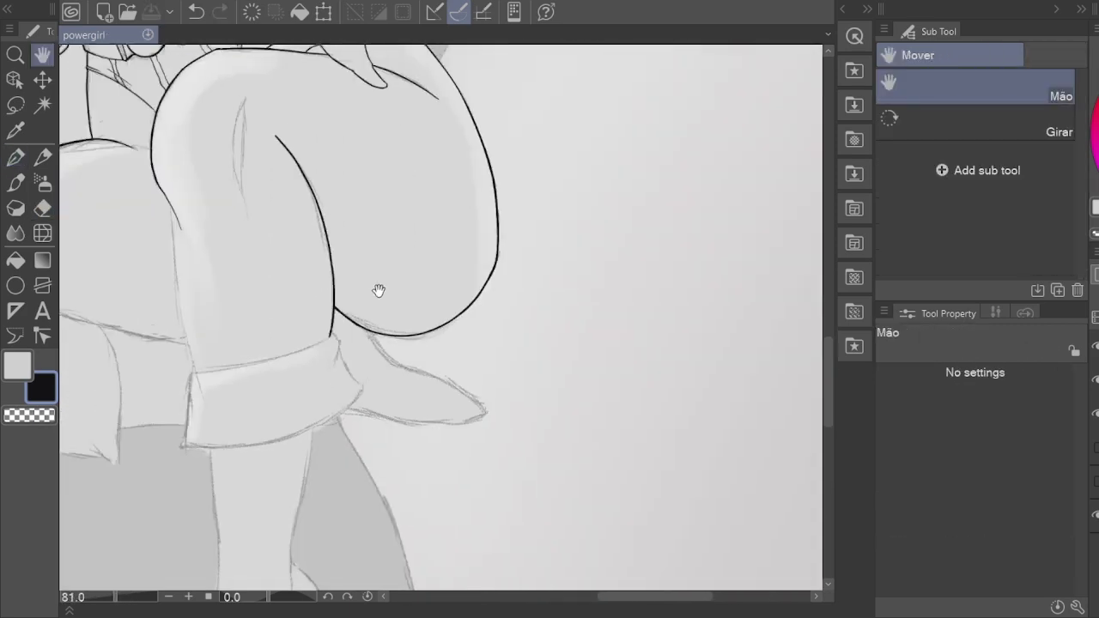
pyautogui.scroll(1, 353, 238)
pyautogui.scroll(6, 432, 338)
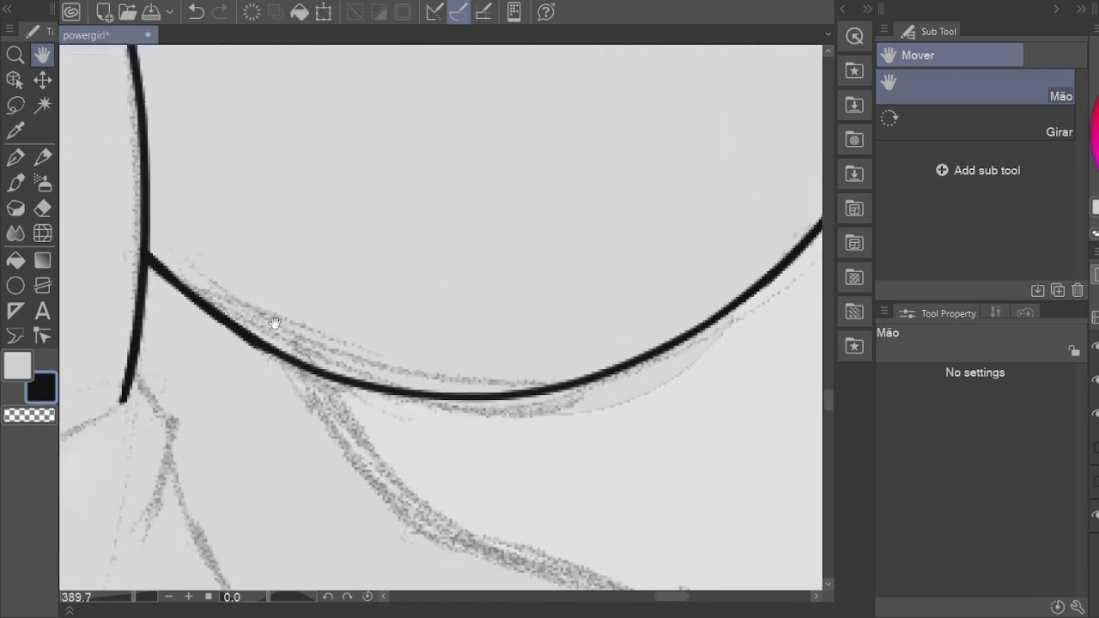
pyautogui.press('p')
pyautogui.press('e')
pyautogui.press('h')
pyautogui.scroll(-4, 355, 157)
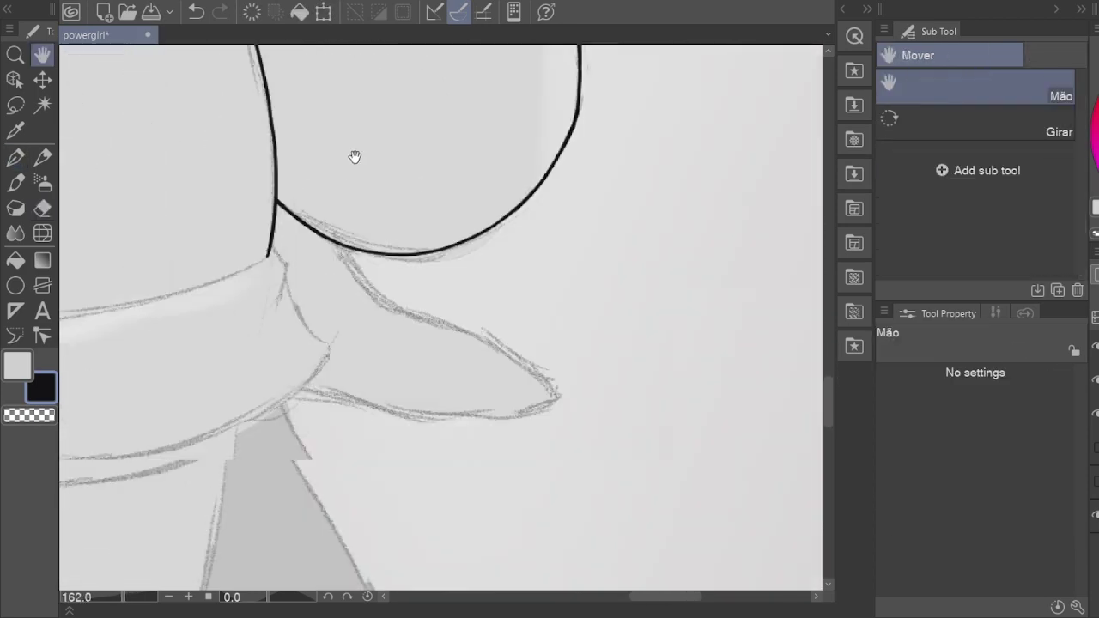
# Step: Ink the raised leg's shin line from below the knee down to the boot cuff, and save the file
pyautogui.scroll(-2, 263, 282)
pyautogui.press('p')
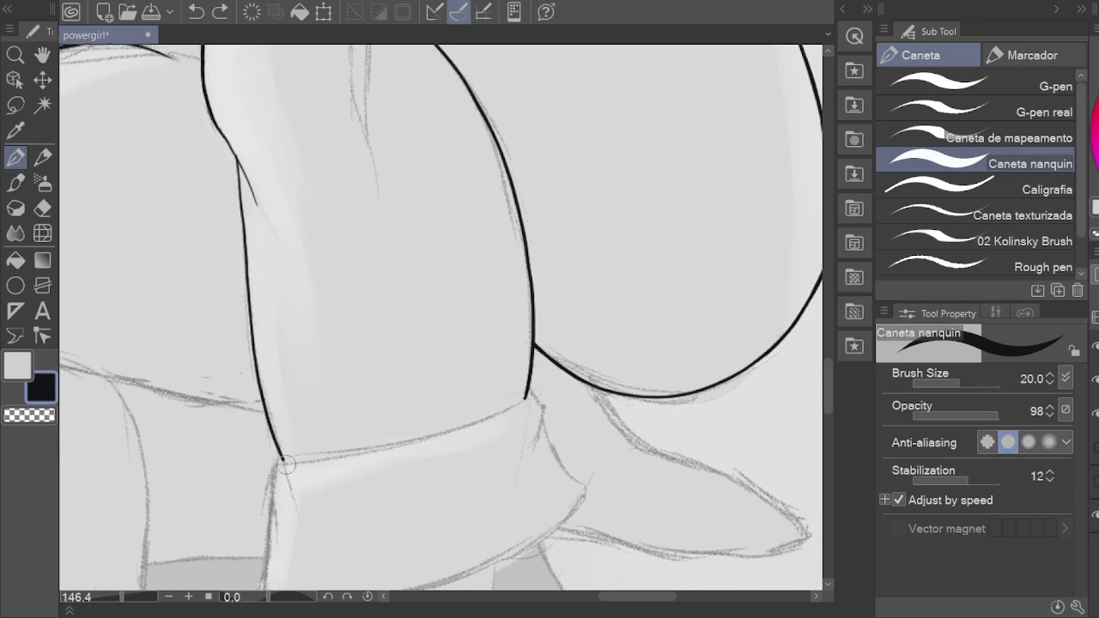
pyautogui.press('e')
pyautogui.hotkey('ctrl', 's')
pyautogui.moveTo(512, 467); pyautogui.dragTo(536, 359)
pyautogui.press('p')
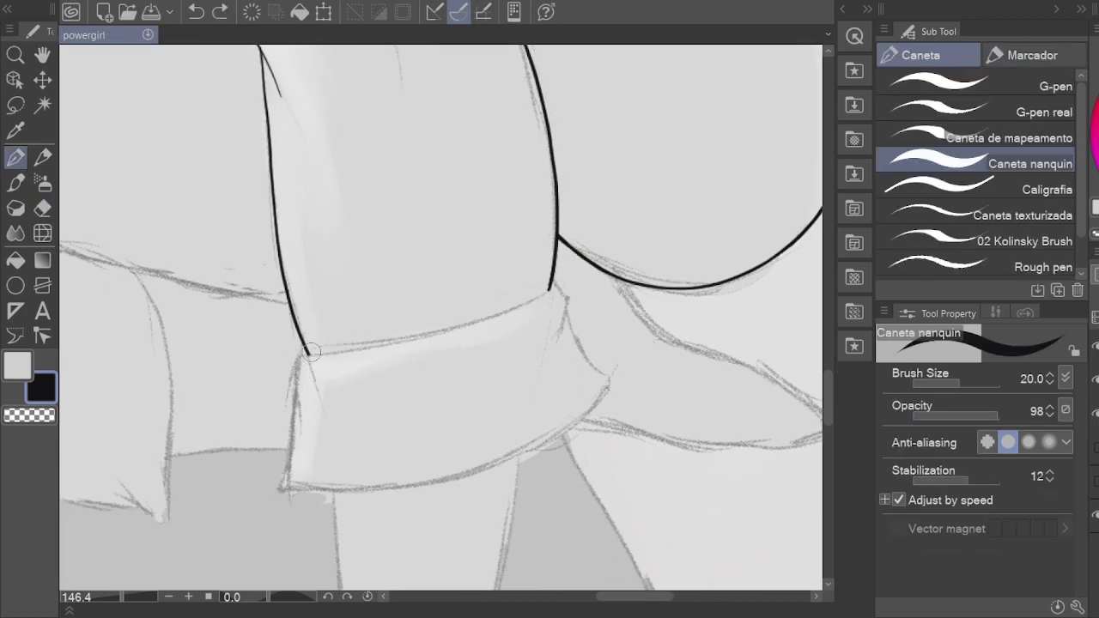
# Step: Ink the boot cuff's upper seam between the calf and shin lines, with a clean corner at the shin
pyautogui.moveTo(361, 355)
pyautogui.mouseDown()
pyautogui.moveTo(368, 452)
pyautogui.moveTo(351, 368)
pyautogui.moveTo(331, 444)
pyautogui.moveTo(419, 297)
pyautogui.mouseUp()
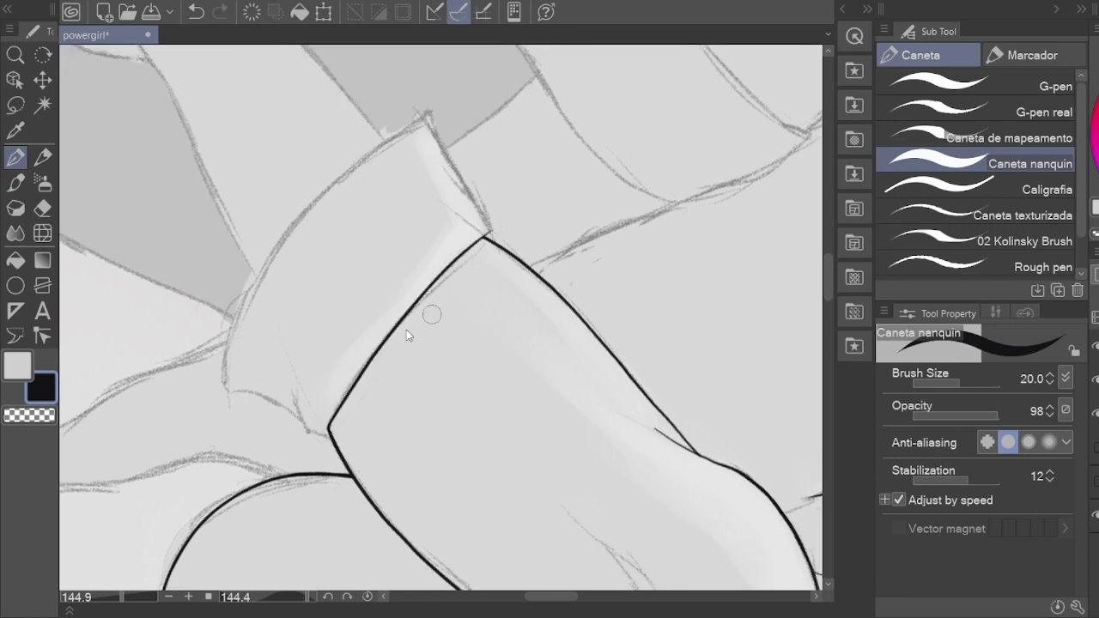
pyautogui.scroll(3, 329, 426)
pyautogui.press('e')
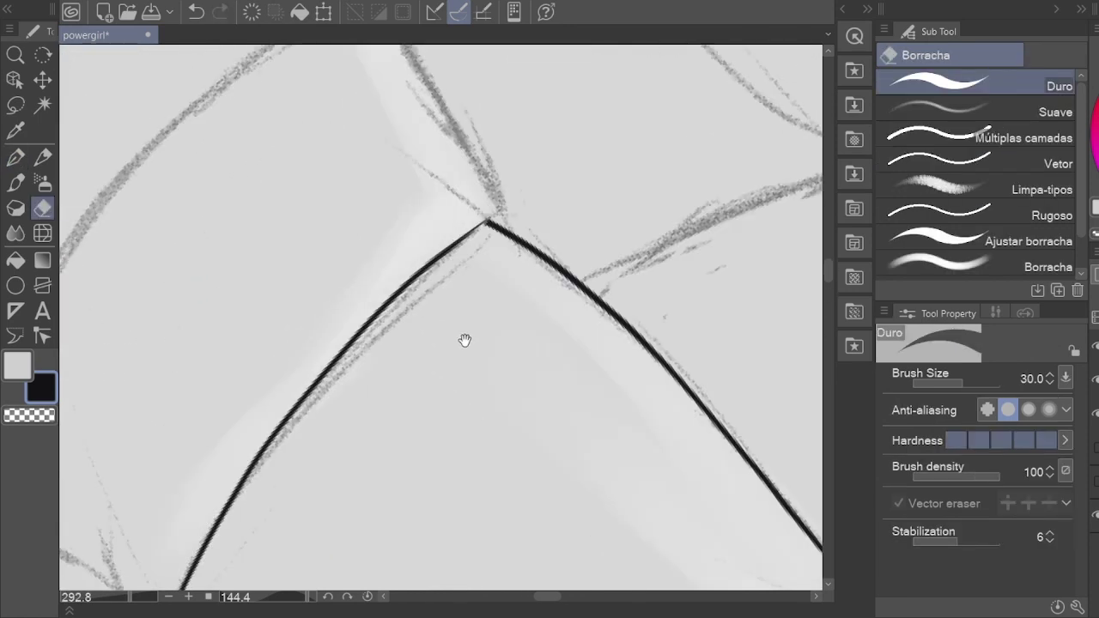
pyautogui.press('p')
pyautogui.moveTo(189, 517); pyautogui.dragTo(362, 302)
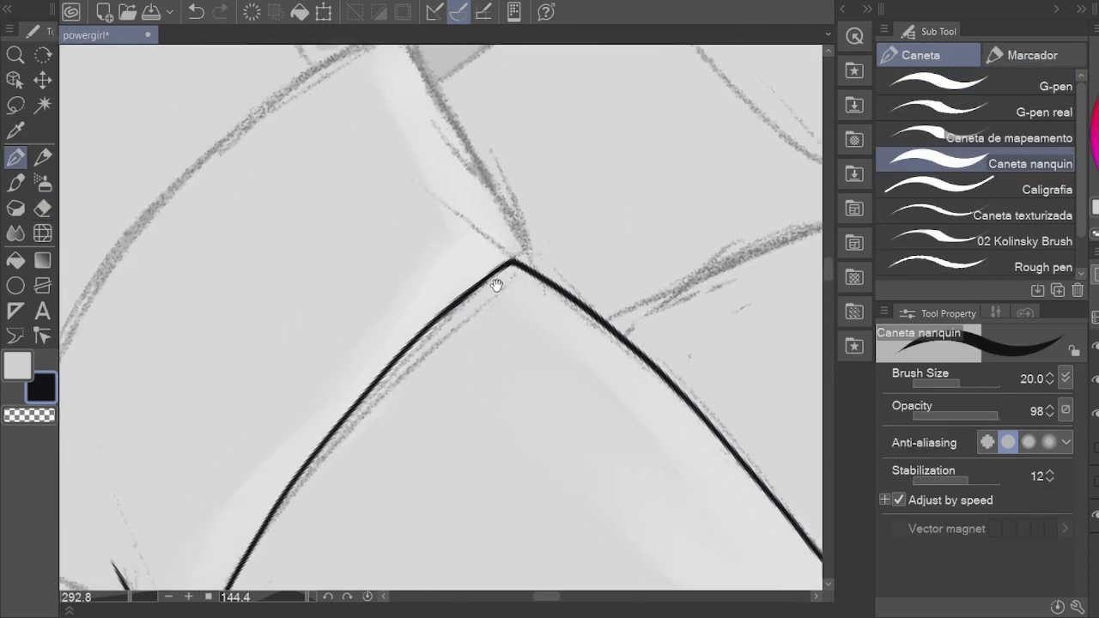
pyautogui.scroll(-4, 404, 302)
# Step: Ink the small fold at the calf-side corner of the boot cuff, checking the sketch without the line art
pyautogui.moveTo(346, 441)
pyautogui.mouseDown()
pyautogui.moveTo(378, 202)
pyautogui.moveTo(577, 193)
pyautogui.moveTo(593, 237)
pyautogui.mouseUp()
pyautogui.scroll(5, 473, 229)
pyautogui.moveTo(473, 229); pyautogui.dragTo(435, 229)
pyautogui.moveTo(487, 212); pyautogui.dragTo(587, 329)
pyautogui.scroll(-3, 586, 329)
pyautogui.press('h')
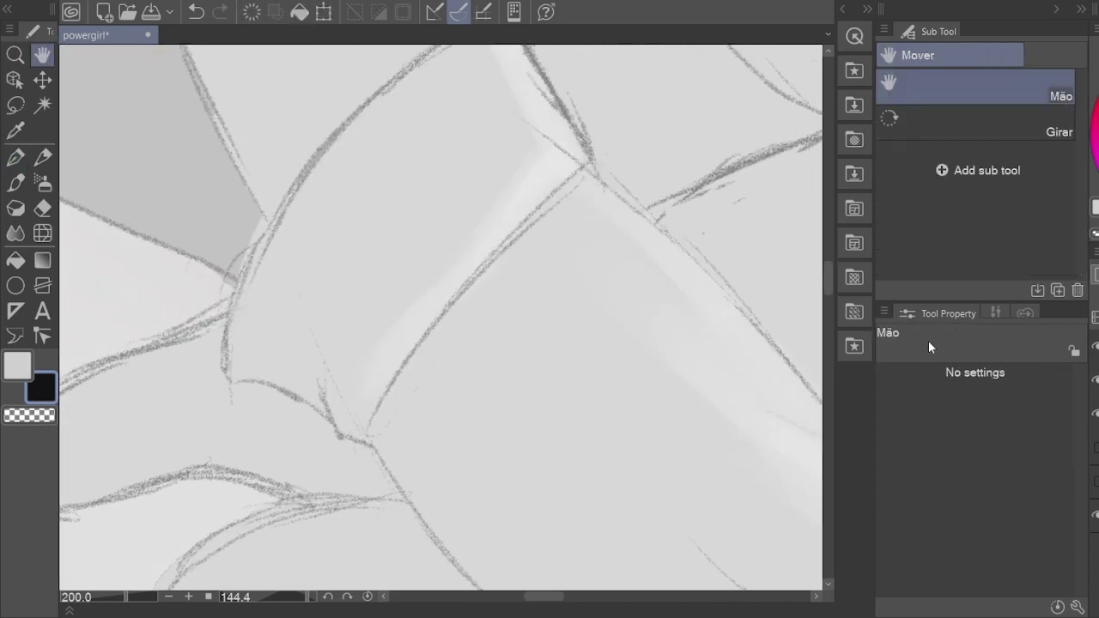
pyautogui.moveTo(574, 114)
pyautogui.mouseDown()
pyautogui.moveTo(523, 220)
pyautogui.moveTo(564, 404)
pyautogui.moveTo(515, 447)
pyautogui.mouseUp()
pyautogui.hotkey('ctrl', 'z')
pyautogui.press('r')
pyautogui.press('p')
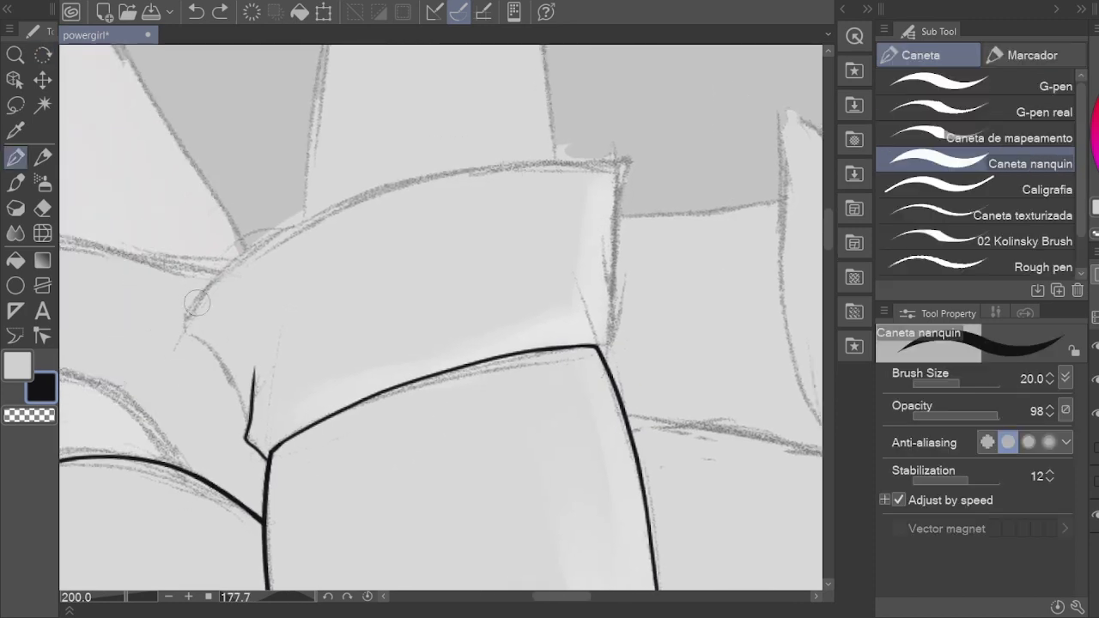
# Step: Ink the boot cuff's calf-side edge and its long outer hem, undoing and redrawing misplaced strokes
pyautogui.moveTo(209, 353)
pyautogui.mouseDown()
pyautogui.moveTo(238, 429)
pyautogui.moveTo(670, 272)
pyautogui.moveTo(610, 276)
pyautogui.moveTo(226, 436)
pyautogui.mouseUp()
pyautogui.hotkey('ctrl', 'z')
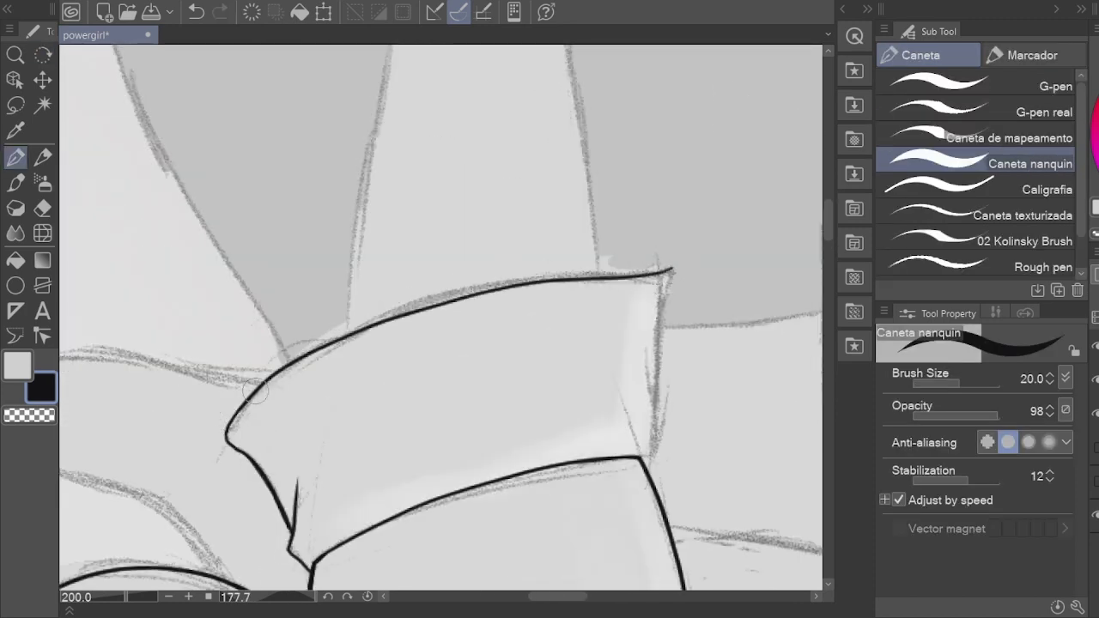
pyautogui.hotkey('ctrl', 'z')
pyautogui.moveTo(669, 273)
pyautogui.mouseDown()
pyautogui.moveTo(216, 461)
pyautogui.moveTo(687, 275)
pyautogui.moveTo(466, 215)
pyautogui.moveTo(437, 107)
pyautogui.mouseUp()
pyautogui.hotkey('ctrl', 'z')
# Step: Ink the short shin-side edge of the boot cuff, tidy its corners with the eraser, and save the file
pyautogui.scroll(2, 659, 273)
pyautogui.moveTo(415, 274); pyautogui.dragTo(411, 397)
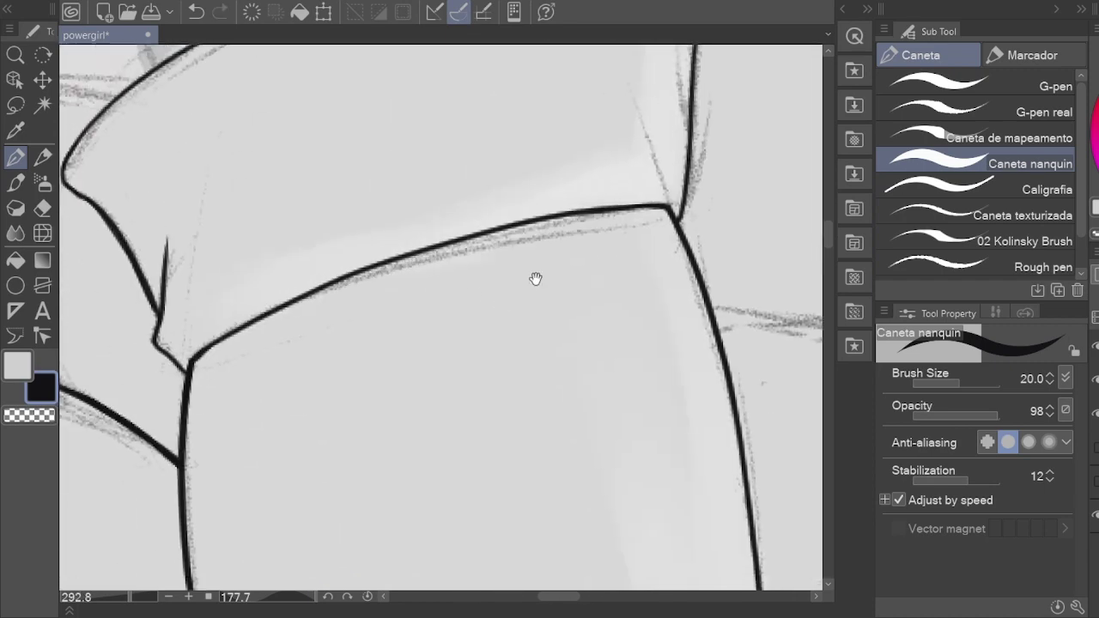
pyautogui.press('e')
pyautogui.scroll(2, 321, 358)
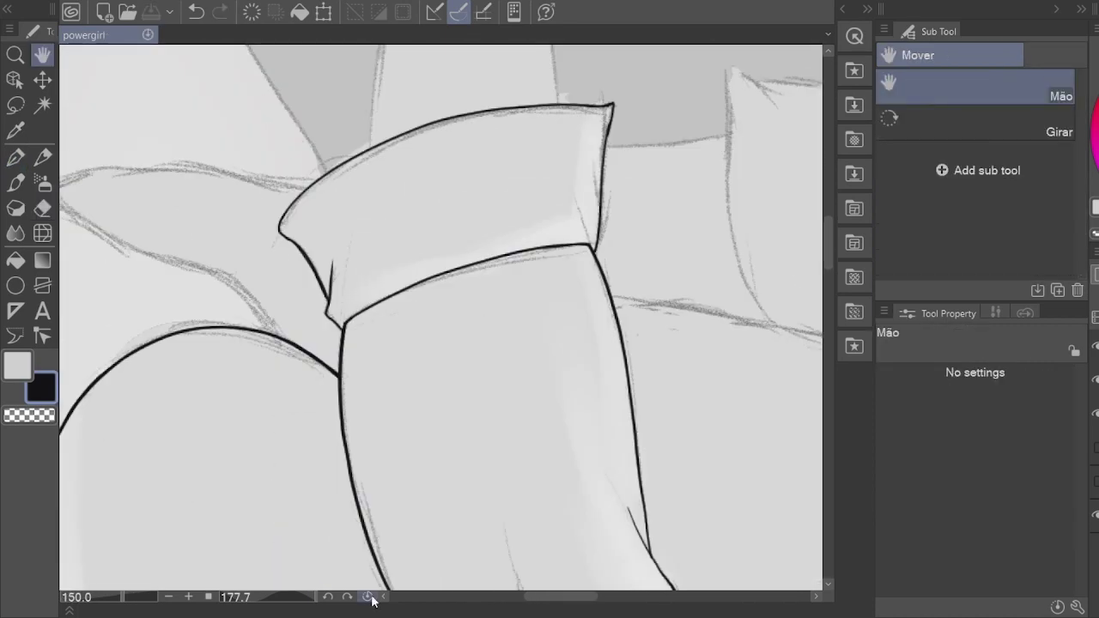
# Step: Ink the narrow two-line crease on the front of the raised knee, redoing its first long stroke
pyautogui.press('p')
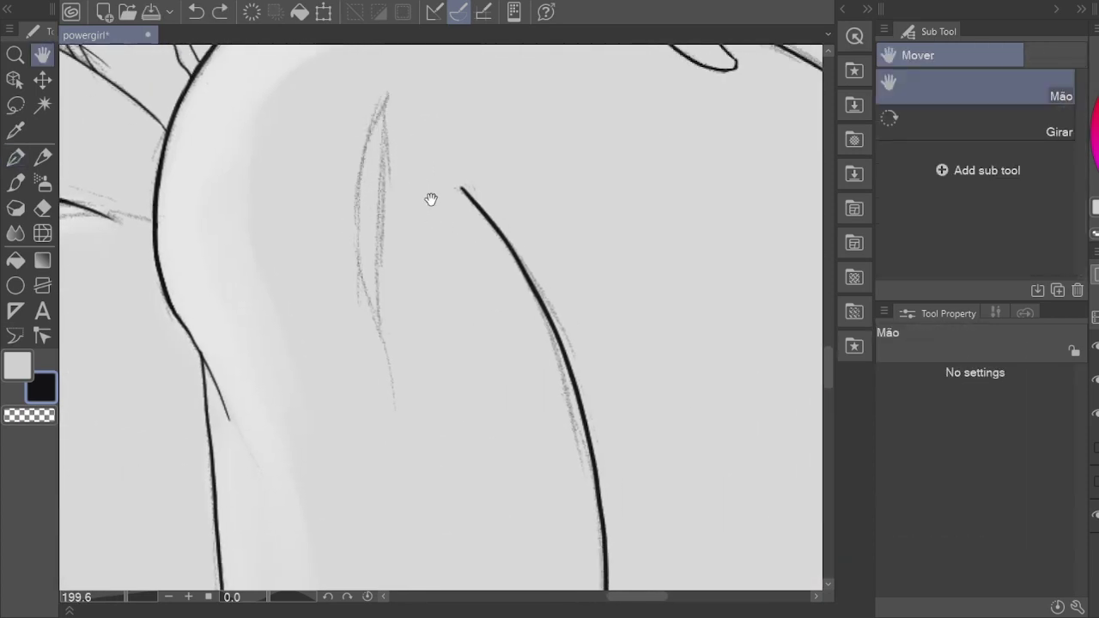
pyautogui.moveTo(432, 197); pyautogui.dragTo(456, 223)
pyautogui.moveTo(401, 345); pyautogui.dragTo(418, 438)
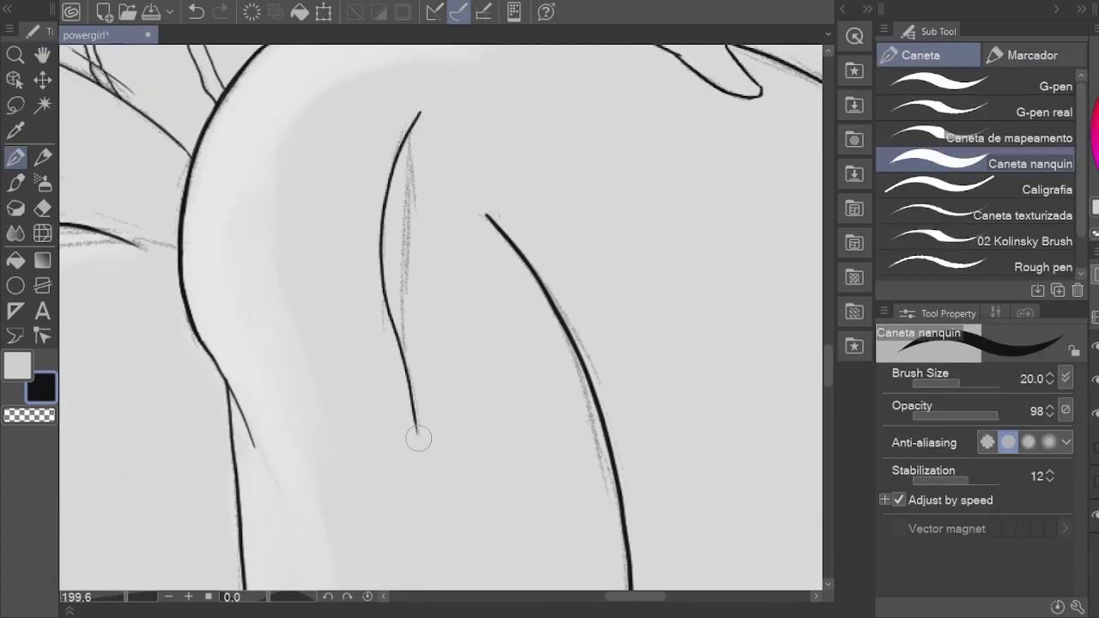
pyautogui.scroll(-3, 432, 353)
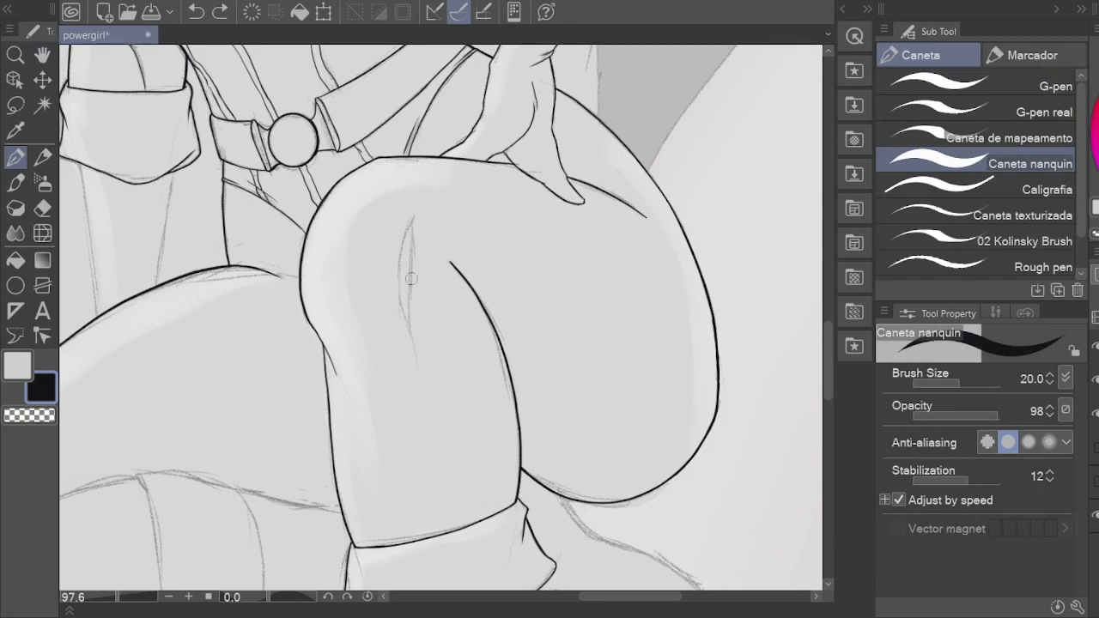
pyautogui.scroll(-3, 414, 241)
pyautogui.scroll(5, 429, 249)
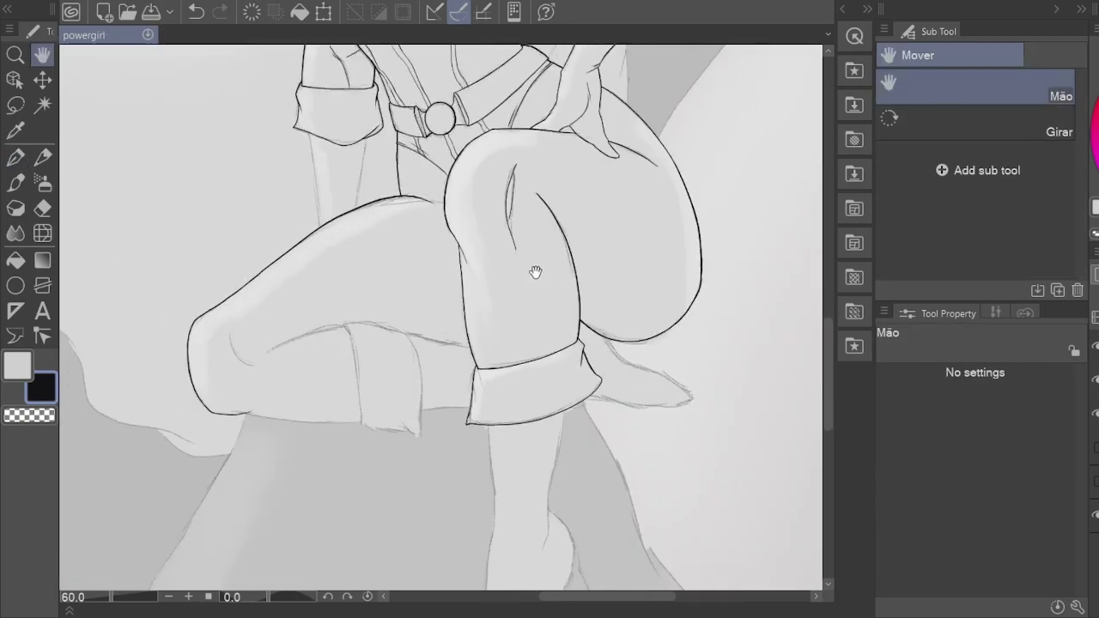
# Step: Shorten the lower tail of the raised knee's crease line and save the file
pyautogui.scroll(3, 472, 241)
pyautogui.scroll(-5, 468, 241)
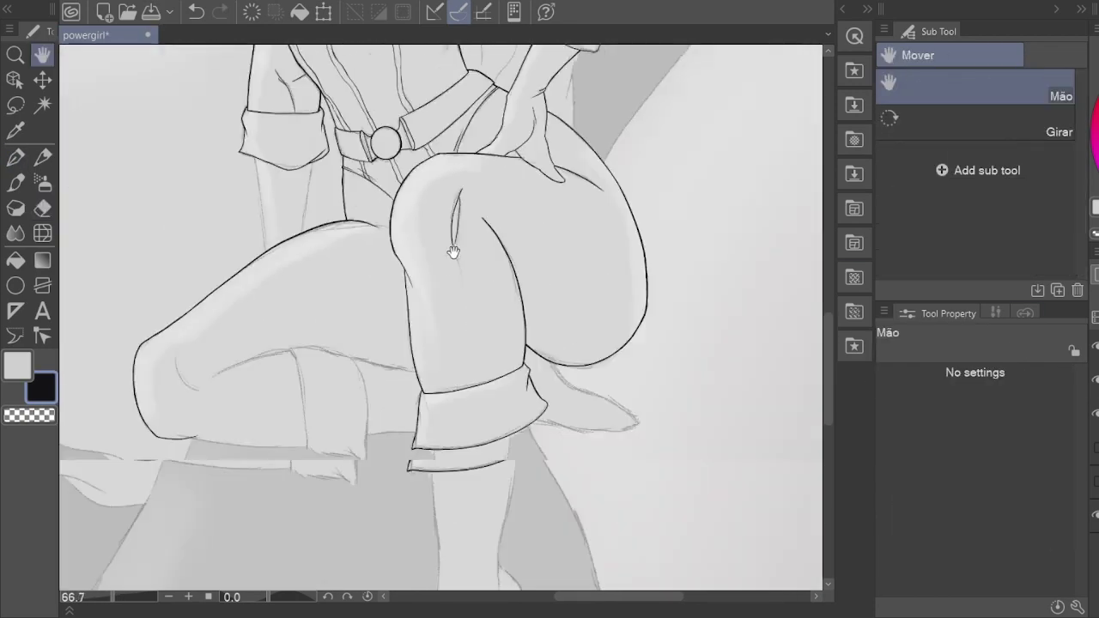
pyautogui.moveTo(513, 275); pyautogui.dragTo(615, 260)
pyautogui.scroll(-3, 615, 260)
pyautogui.scroll(6, 447, 372)
pyautogui.press('r')
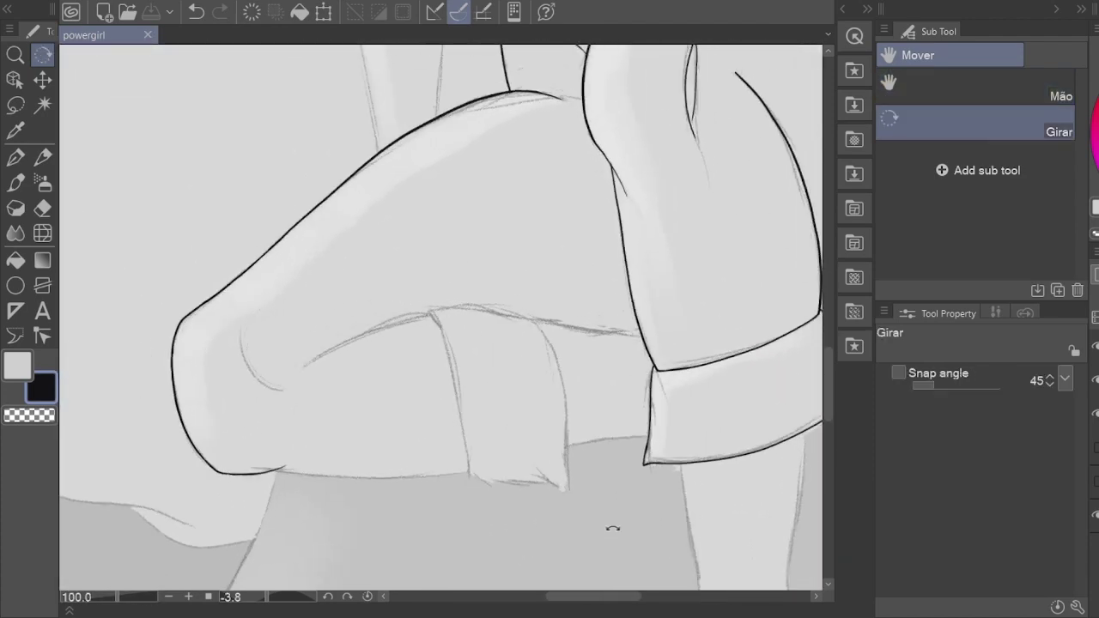
# Step: Ink the upper contour of the folded calf, running along its boot cuff and on to the raised leg
pyautogui.moveTo(608, 523); pyautogui.dragTo(508, 284)
pyautogui.press('p')
pyautogui.scroll(2, 508, 284)
pyautogui.moveTo(387, 343); pyautogui.dragTo(402, 531)
pyautogui.moveTo(383, 417); pyautogui.dragTo(430, 293)
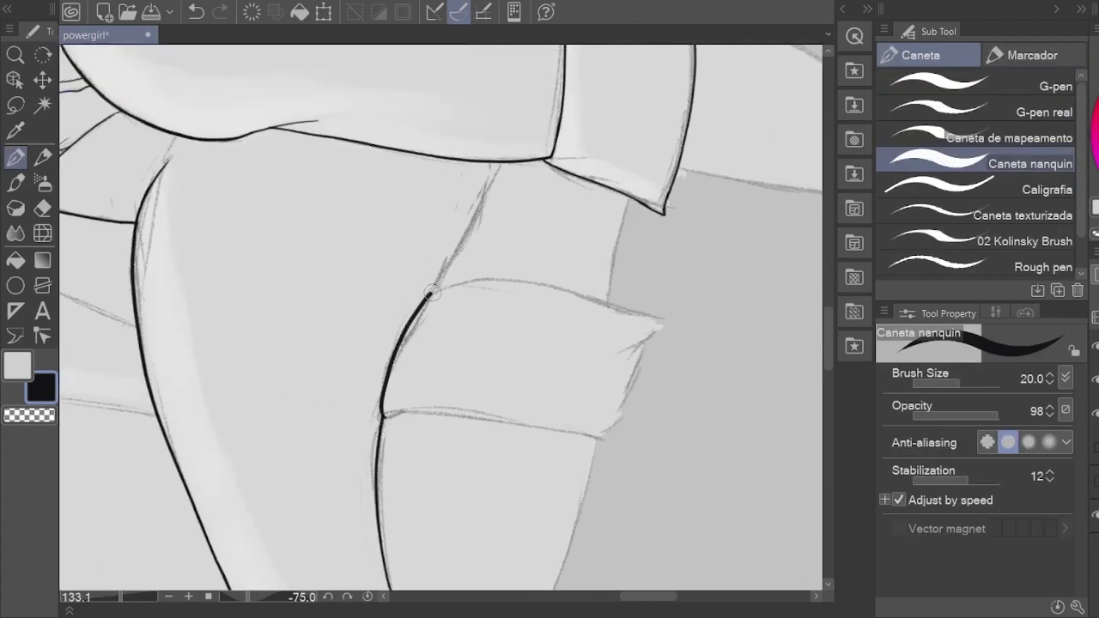
pyautogui.moveTo(383, 416); pyautogui.dragTo(438, 283)
pyautogui.moveTo(438, 284)
pyautogui.mouseDown()
pyautogui.moveTo(391, 382)
pyautogui.moveTo(438, 274)
pyautogui.mouseUp()
pyautogui.moveTo(398, 438)
pyautogui.mouseDown()
pyautogui.moveTo(397, 314)
pyautogui.moveTo(287, 272)
pyautogui.mouseUp()
# Step: Ink the short lower leg edge between the two cuffs and the outer hem of the folded leg's cuff
pyautogui.moveTo(453, 258); pyautogui.dragTo(472, 163)
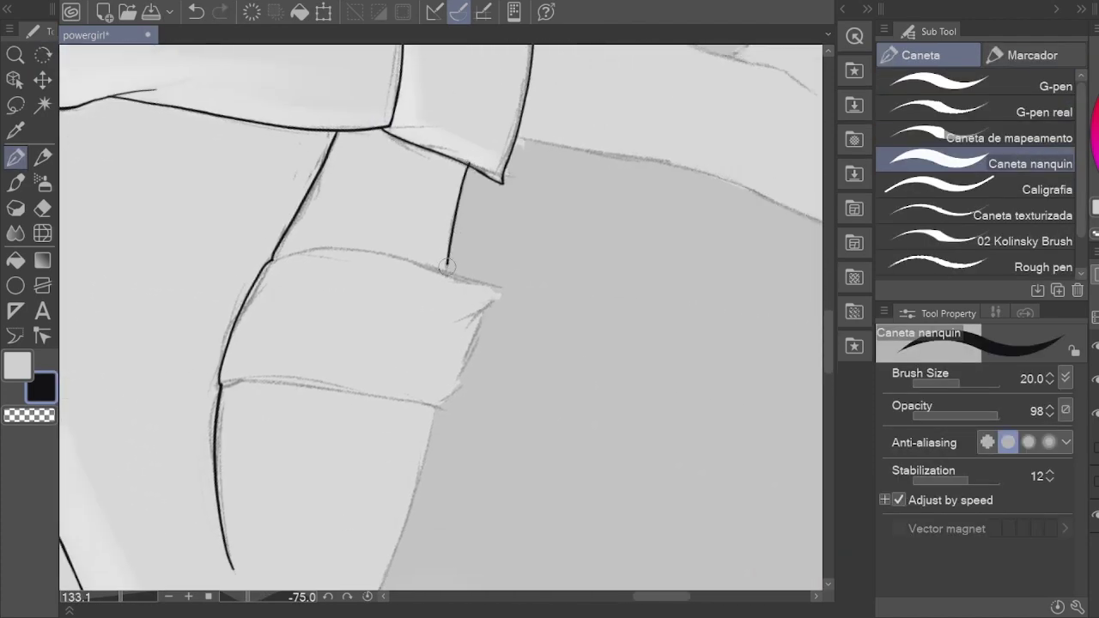
pyautogui.moveTo(442, 364); pyautogui.dragTo(389, 364)
pyautogui.press('r')
pyautogui.moveTo(442, 255); pyautogui.dragTo(518, 349)
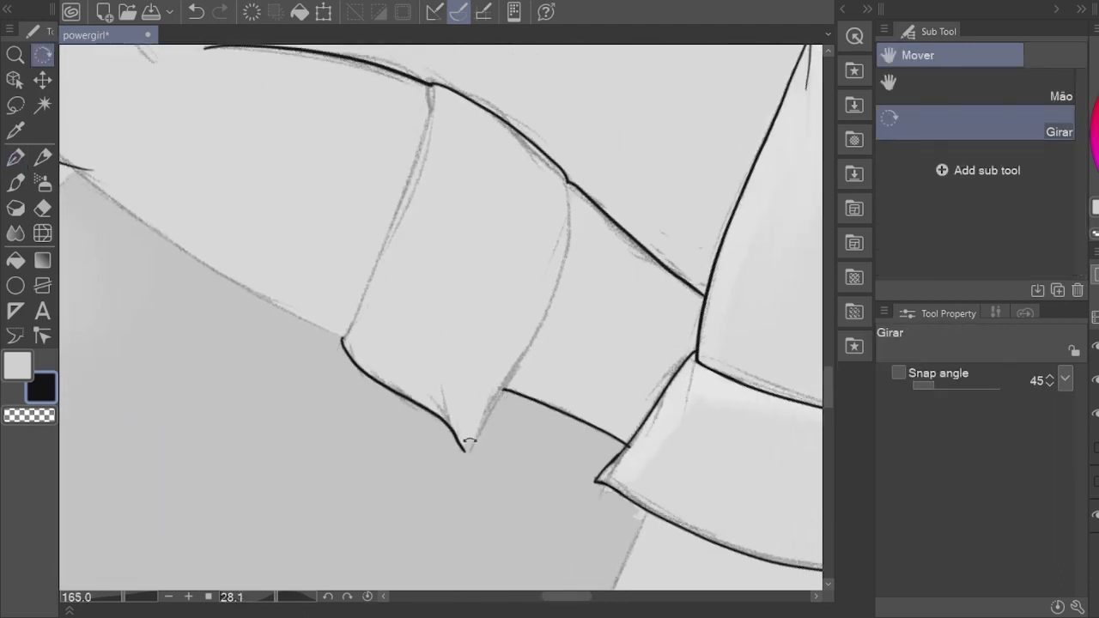
# Step: Ink the folded leg cuff's ankle-side edge down to its pointed corner and clean the junction with the eraser
pyautogui.press('p')
pyautogui.scroll(1, 519, 349)
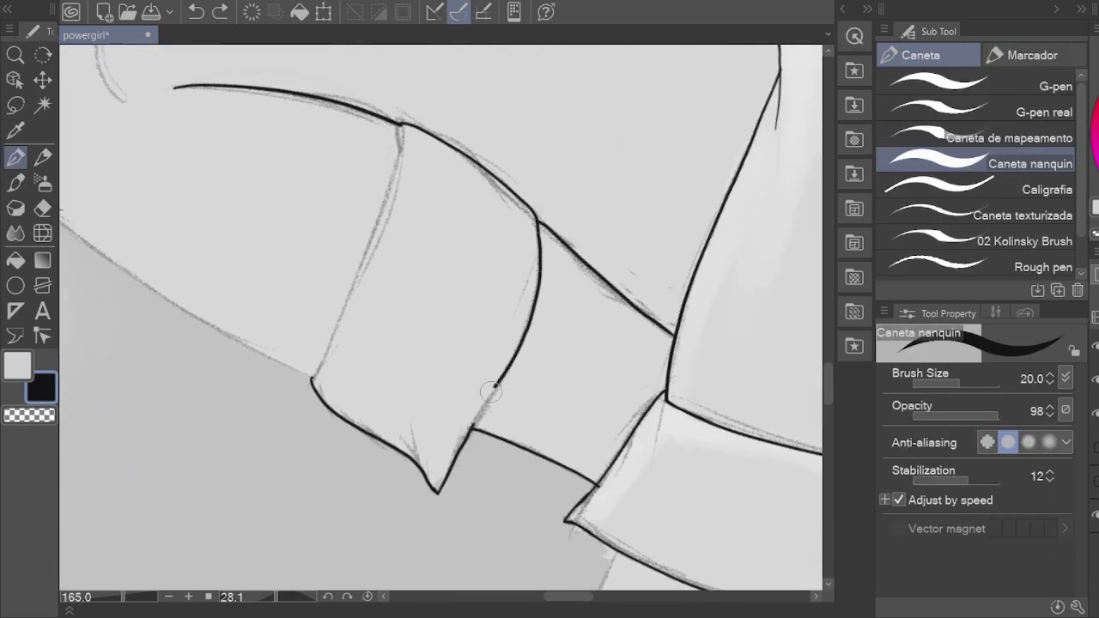
pyautogui.press('e')
pyautogui.scroll(3, 448, 426)
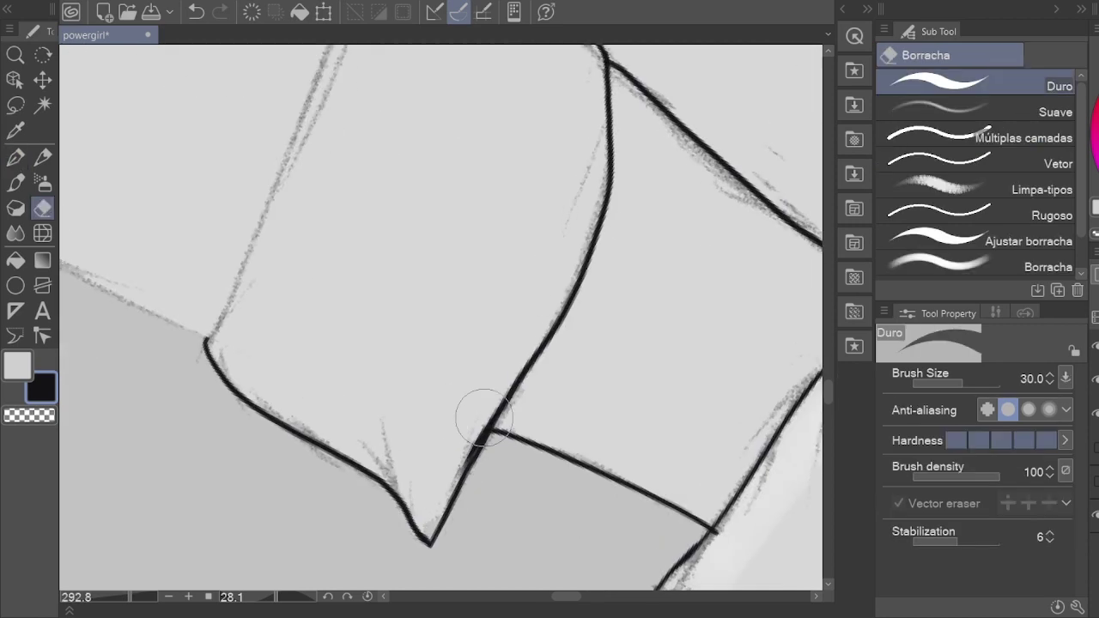
pyautogui.press('p')
pyautogui.moveTo(369, 258); pyautogui.dragTo(481, 458)
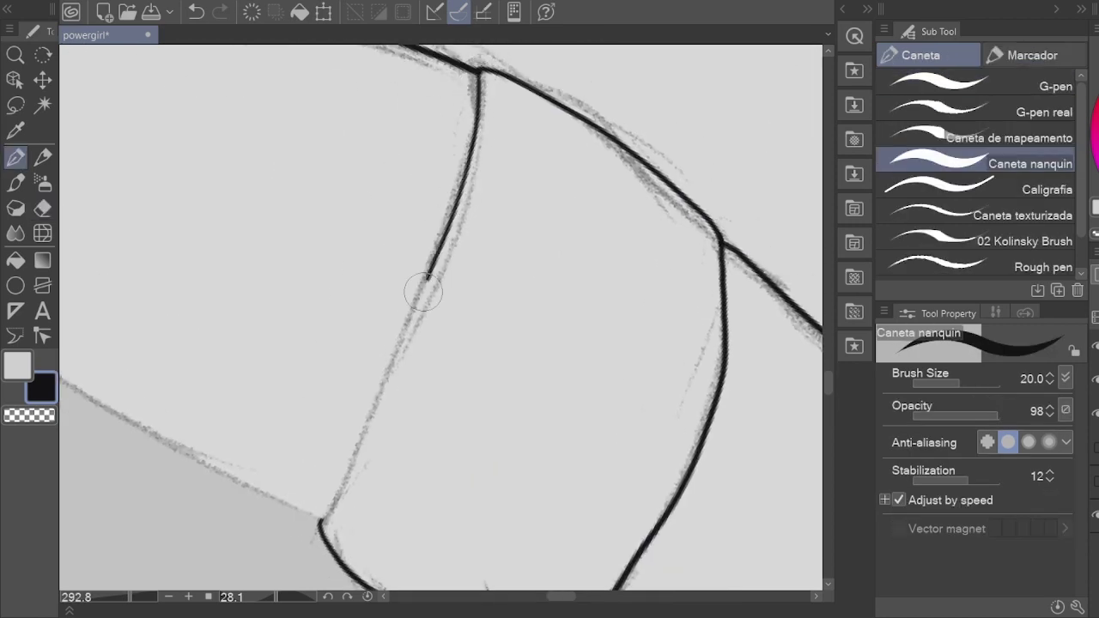
pyautogui.press('r')
pyautogui.moveTo(393, 441)
pyautogui.mouseDown()
pyautogui.moveTo(378, 540)
pyautogui.moveTo(348, 557)
pyautogui.moveTo(539, 129)
pyautogui.mouseUp()
pyautogui.press('p')
pyautogui.hotkey('ctrl', 'z')
pyautogui.press('e')
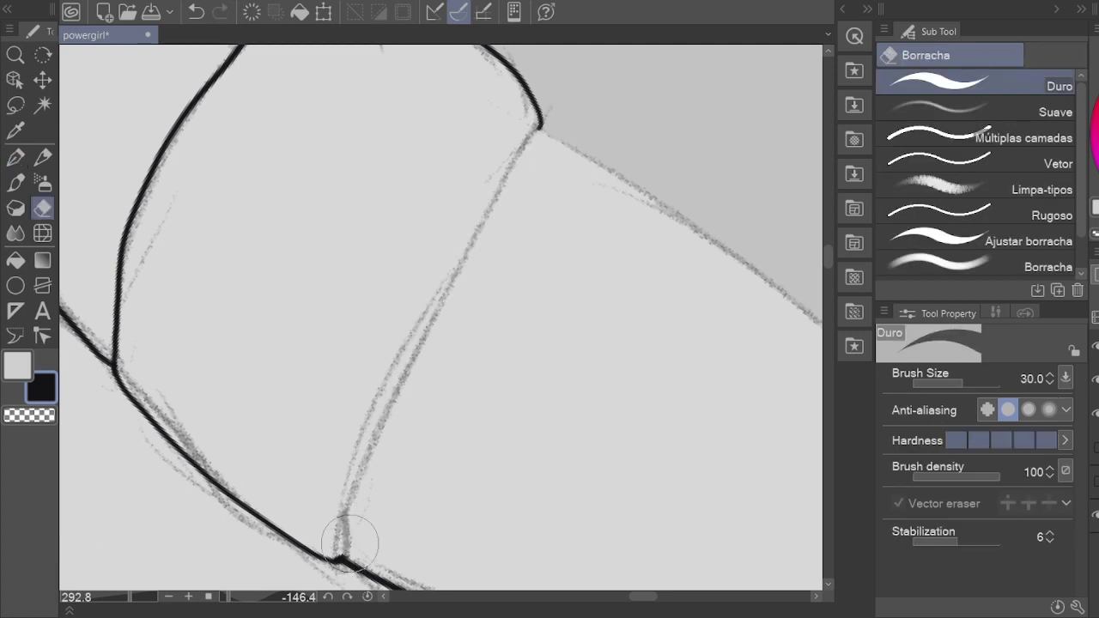
pyautogui.press('p')
pyautogui.moveTo(342, 558); pyautogui.dragTo(541, 129)
pyautogui.hotkey('ctrl', 'z')
# Step: Ink the knee-side edge of the folded leg's cuff and the small crease at its pointed corner
pyautogui.moveTo(327, 527); pyautogui.dragTo(294, 527)
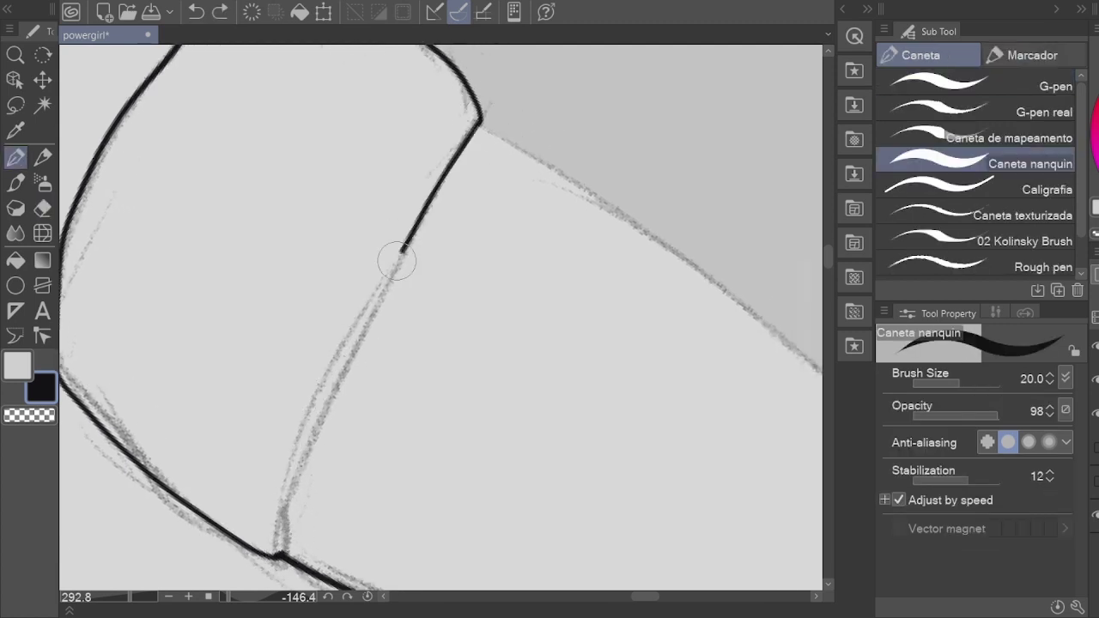
pyautogui.press('r')
pyautogui.moveTo(398, 255)
pyautogui.mouseDown()
pyautogui.moveTo(465, 426)
pyautogui.moveTo(343, 309)
pyautogui.mouseUp()
pyautogui.scroll(-2, 344, 310)
pyautogui.press('p')
pyautogui.moveTo(327, 540); pyautogui.dragTo(430, 154)
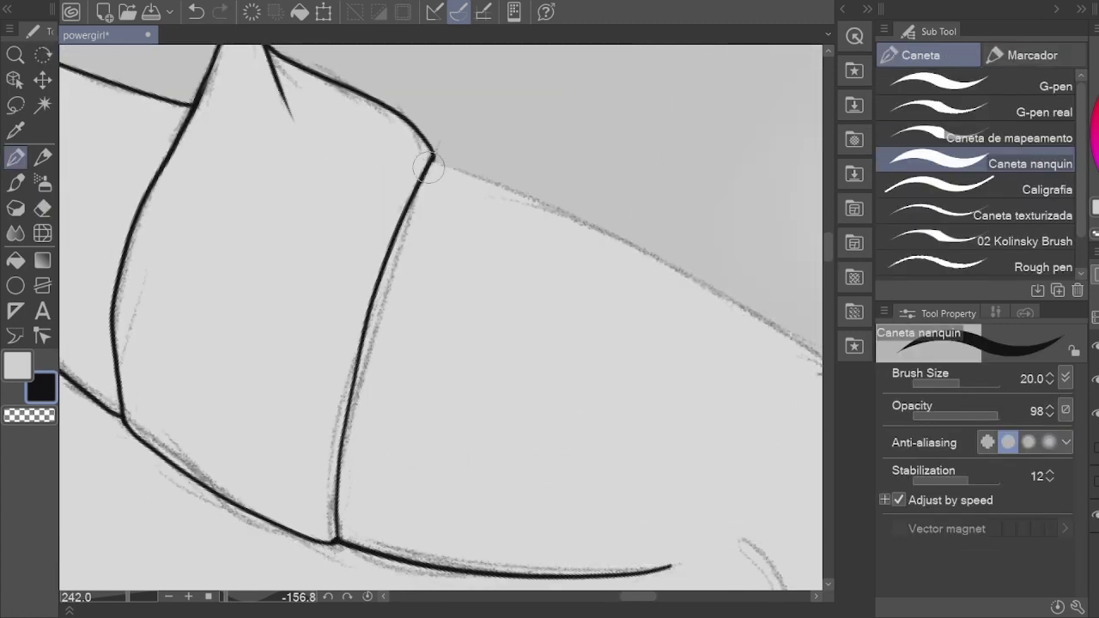
# Step: Ink the underside of the folded leg from the cuff up to the knee outline
pyautogui.moveTo(639, 356)
pyautogui.mouseDown()
pyautogui.moveTo(454, 176)
pyautogui.moveTo(216, 436)
pyautogui.mouseUp()
pyautogui.press('r')
pyautogui.press('p')
pyautogui.moveTo(170, 527)
pyautogui.mouseDown()
pyautogui.moveTo(348, 96)
pyautogui.moveTo(279, 296)
pyautogui.mouseUp()
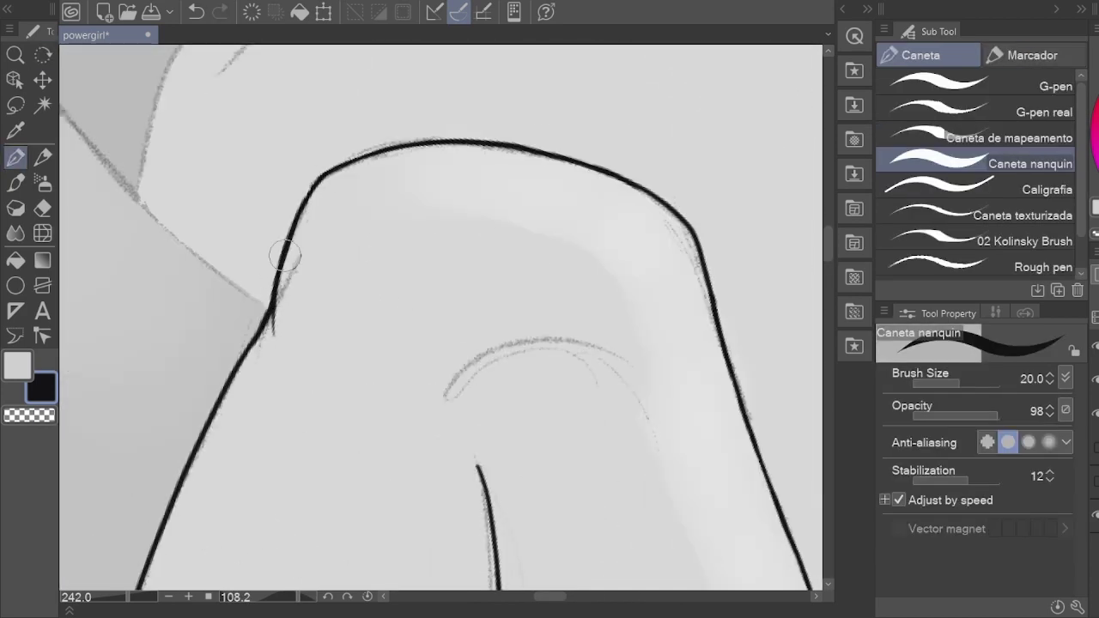
# Step: Ink the small curved crease on the folded knee and save the file
pyautogui.moveTo(285, 255); pyautogui.dragTo(506, 169)
pyautogui.press('h')
pyautogui.scroll(-8, 527, 438)
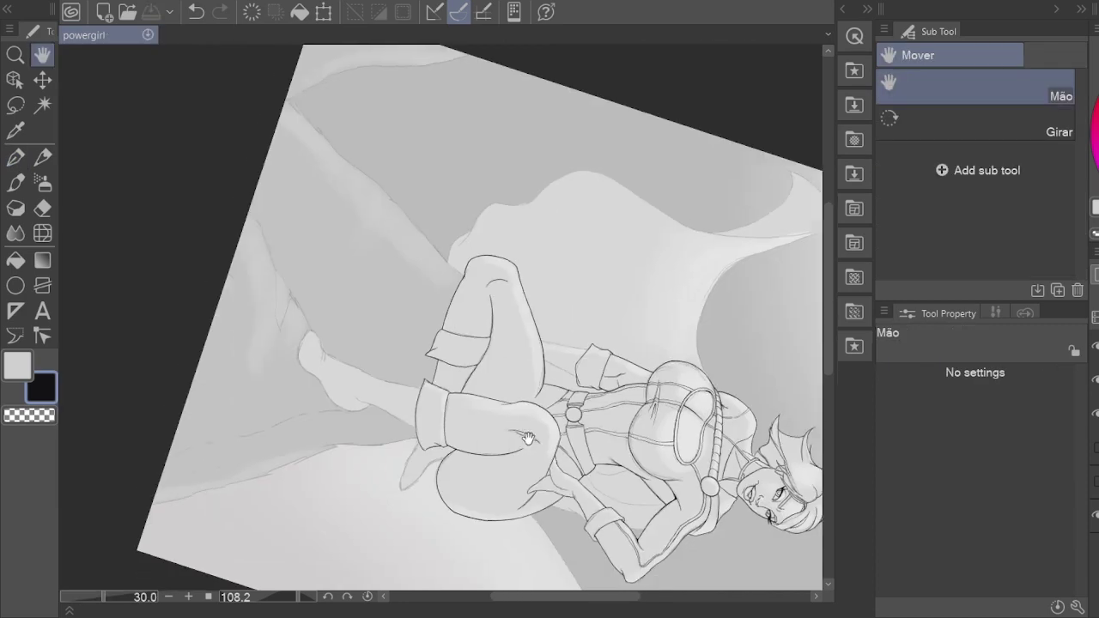
# Step: Ink the calf-side contour of the standing lower leg from the boot cuff down to the ankle
pyautogui.scroll(10, 528, 438)
pyautogui.moveTo(481, 361); pyautogui.dragTo(471, 215)
pyautogui.press('p')
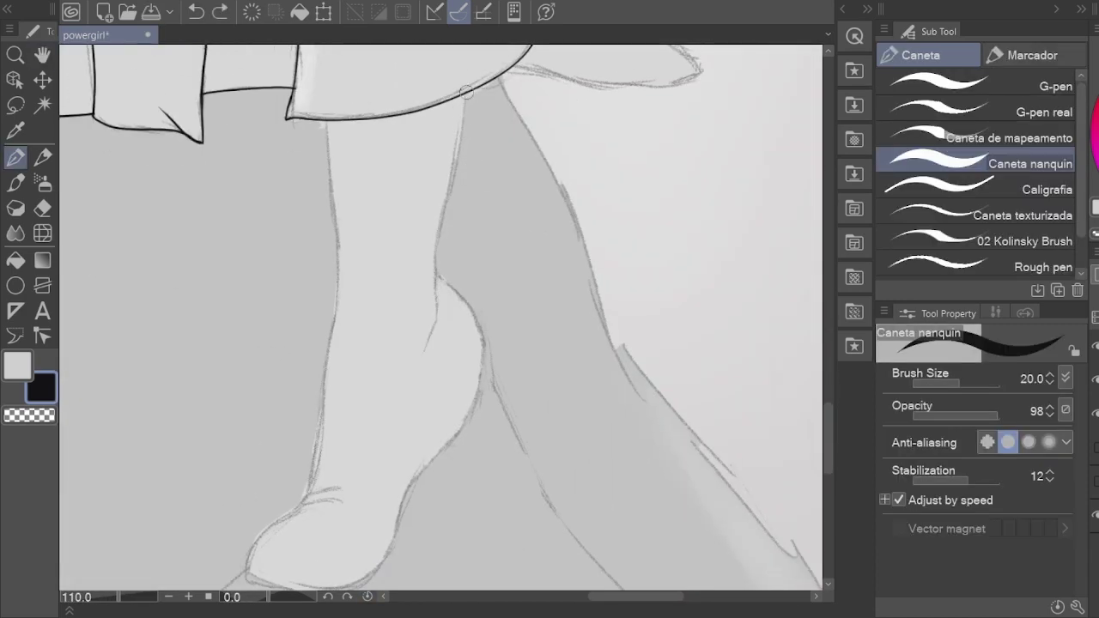
pyautogui.scroll(3, 412, 363)
pyautogui.press('e')
pyautogui.moveTo(493, 476); pyautogui.dragTo(494, 417)
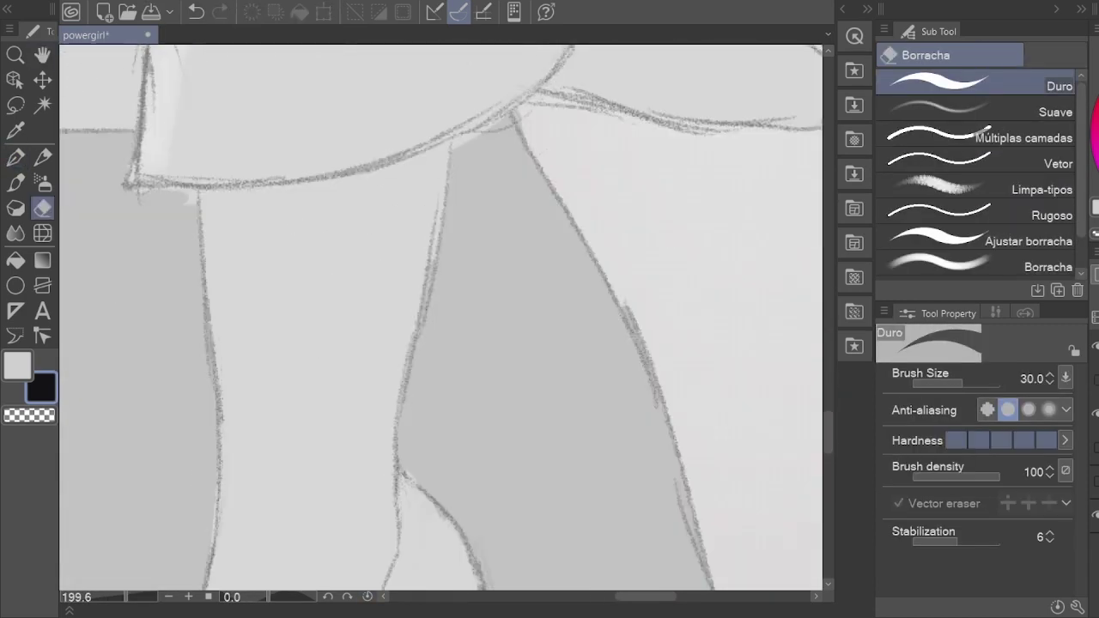
# Step: Reshape the inked calf-side line of the lower leg with the Liquify tool at brush size 120, comparing it with the sketch
pyautogui.press('j')
pyautogui.press(']')
pyautogui.press(']')
pyautogui.press(']')
pyautogui.press(']')
pyautogui.press(']')
pyautogui.press(']')
pyautogui.press(']')
pyautogui.hotkey('ctrl', 'z')
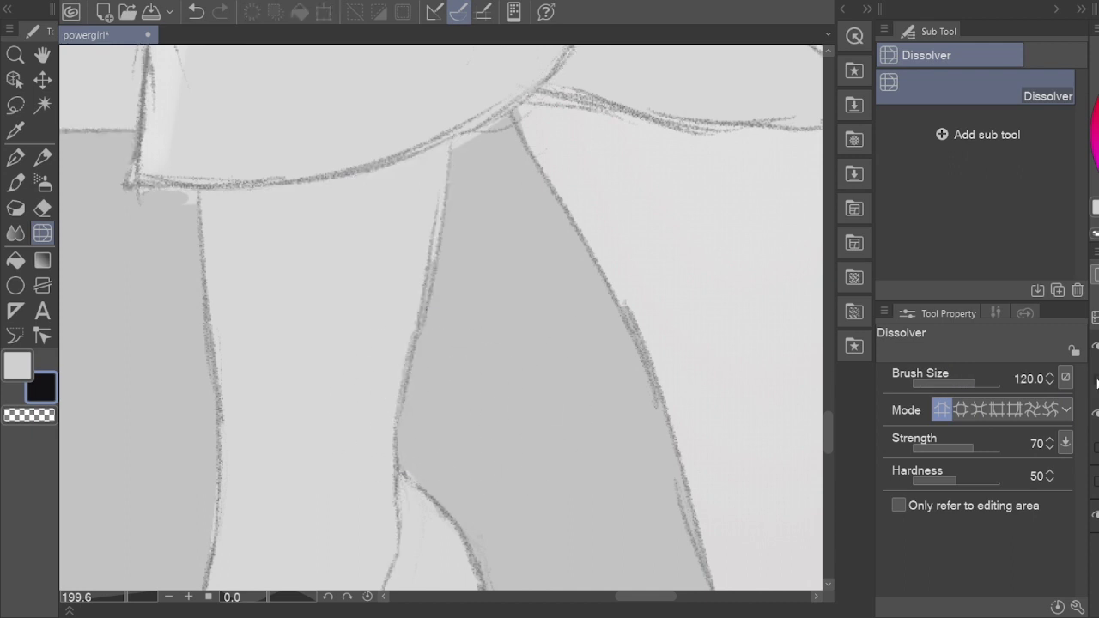
pyautogui.press('[')
pyautogui.press(']')
pyautogui.hotkey('ctrl', 'y')
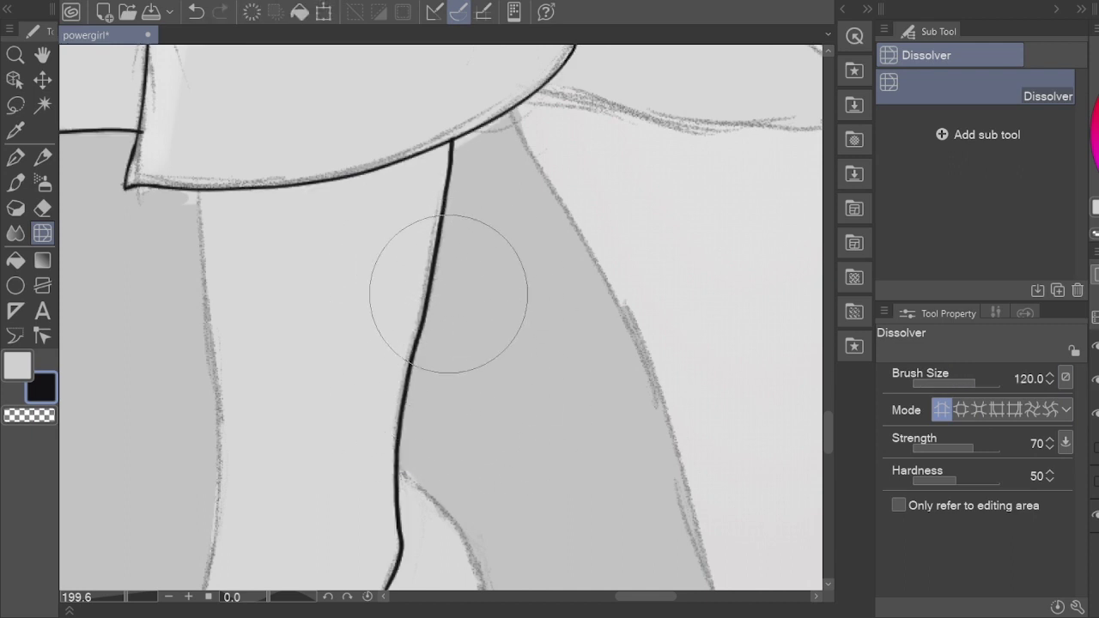
# Step: Ink the shin contour from the cuff down to the foot and the two ankle creases, redoing the first stroke
pyautogui.press('e')
pyautogui.press('p')
pyautogui.scroll(-2, 429, 295)
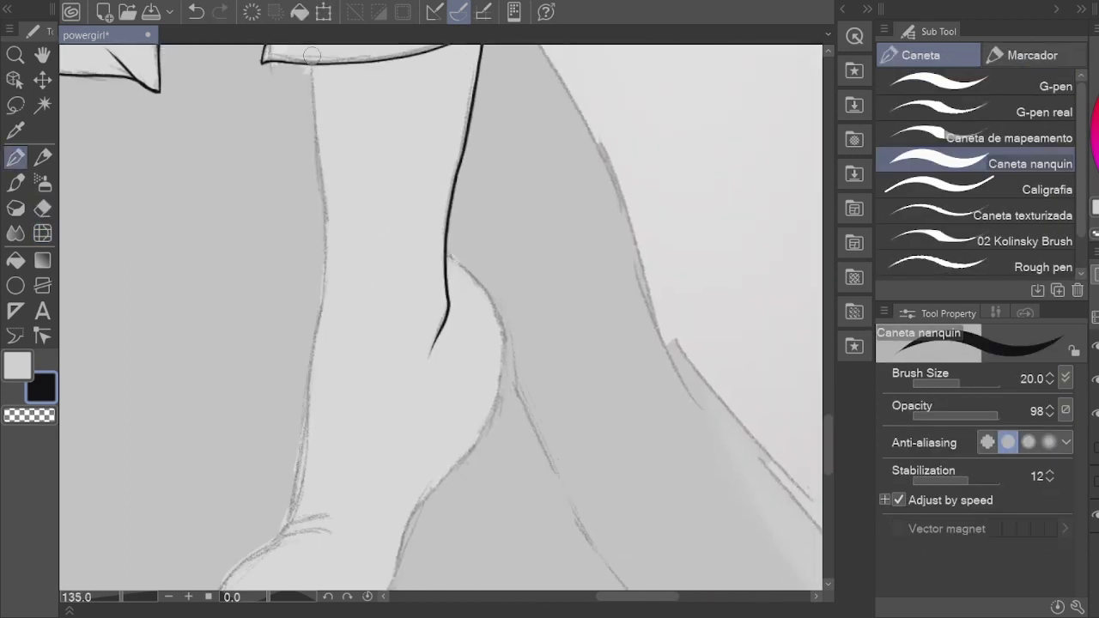
pyautogui.moveTo(331, 48); pyautogui.dragTo(288, 495)
pyautogui.hotkey('ctrl', 'z')
pyautogui.hotkey('shift', 'space')
pyautogui.moveTo(367, 369); pyautogui.dragTo(387, 398)
pyautogui.scroll(2, 388, 397)
pyautogui.moveTo(172, 528)
pyautogui.mouseDown()
pyautogui.moveTo(369, 386)
pyautogui.moveTo(535, 287)
pyautogui.moveTo(492, 305)
pyautogui.mouseUp()
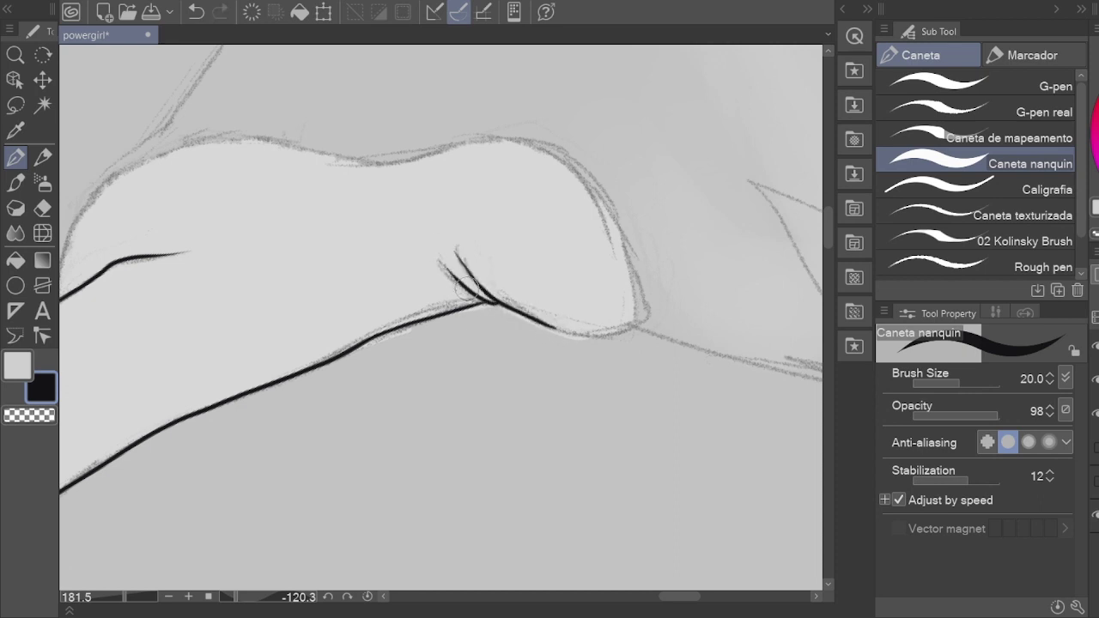
# Step: Ink the top edge of the standing foot from the ankle creases toward the toe tip, cleaning it with the eraser
pyautogui.scroll(-3, 438, 352)
pyautogui.hotkey('ctrl', 'z')
pyautogui.hotkey('shift', 'space')
pyautogui.moveTo(606, 267)
pyautogui.mouseDown()
pyautogui.moveTo(263, 447)
pyautogui.moveTo(378, 403)
pyautogui.mouseUp()
pyautogui.scroll(2, 378, 403)
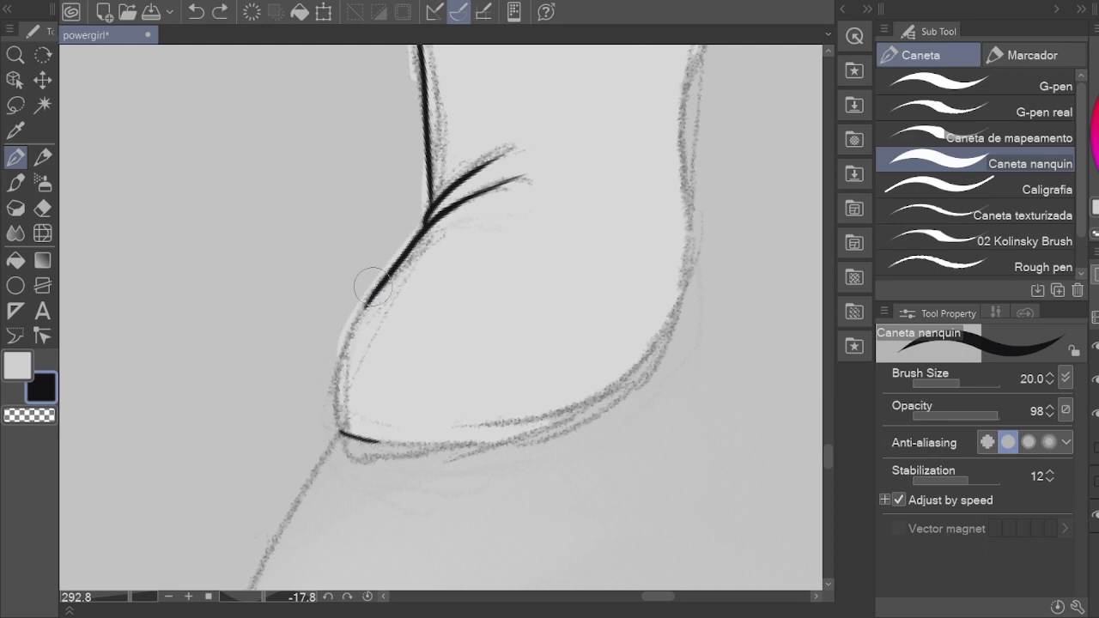
pyautogui.press('e')
# Step: Ink the heel curve and the arch of the standing foot, joining them to the ankle line and redrawing a misplaced stroke
pyautogui.moveTo(734, 114)
pyautogui.mouseDown()
pyautogui.moveTo(447, 500)
pyautogui.moveTo(326, 444)
pyautogui.mouseUp()
pyautogui.press('p')
pyautogui.moveTo(313, 523); pyautogui.dragTo(419, 178)
pyautogui.hotkey('ctrl', 'z')
pyautogui.moveTo(404, 64)
pyautogui.mouseDown()
pyautogui.moveTo(418, 163)
pyautogui.moveTo(318, 559)
pyautogui.mouseUp()
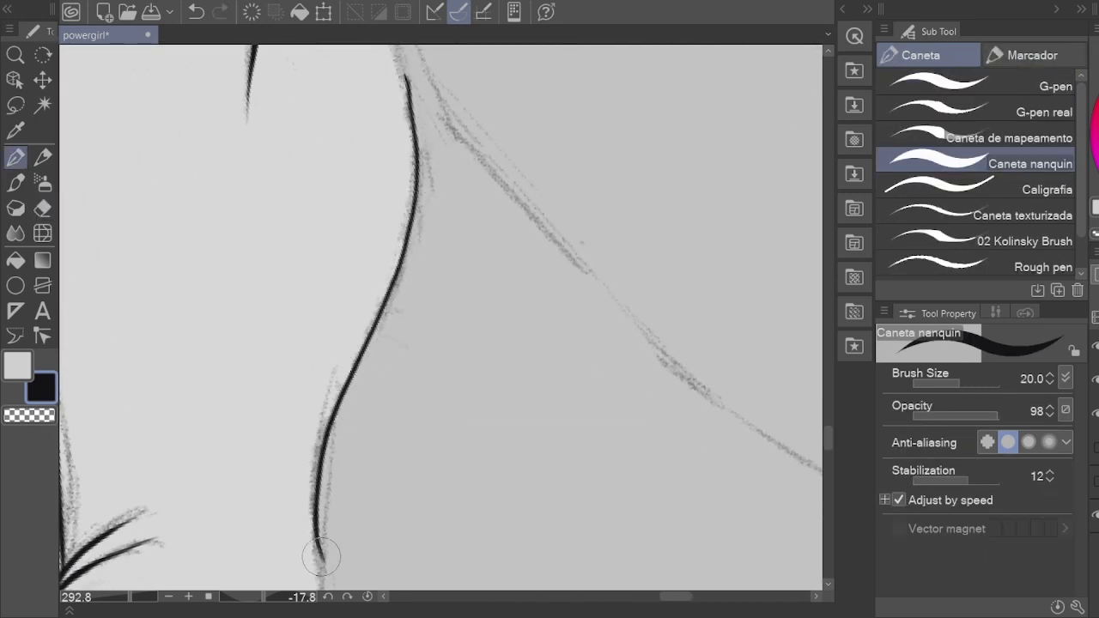
pyautogui.press('e')
pyautogui.scroll(5, 334, 494)
pyautogui.hotkey('shift', 'space')
pyautogui.moveTo(343, 483)
pyautogui.mouseDown()
pyautogui.moveTo(459, 378)
pyautogui.moveTo(361, 477)
pyautogui.mouseUp()
pyautogui.press('p')
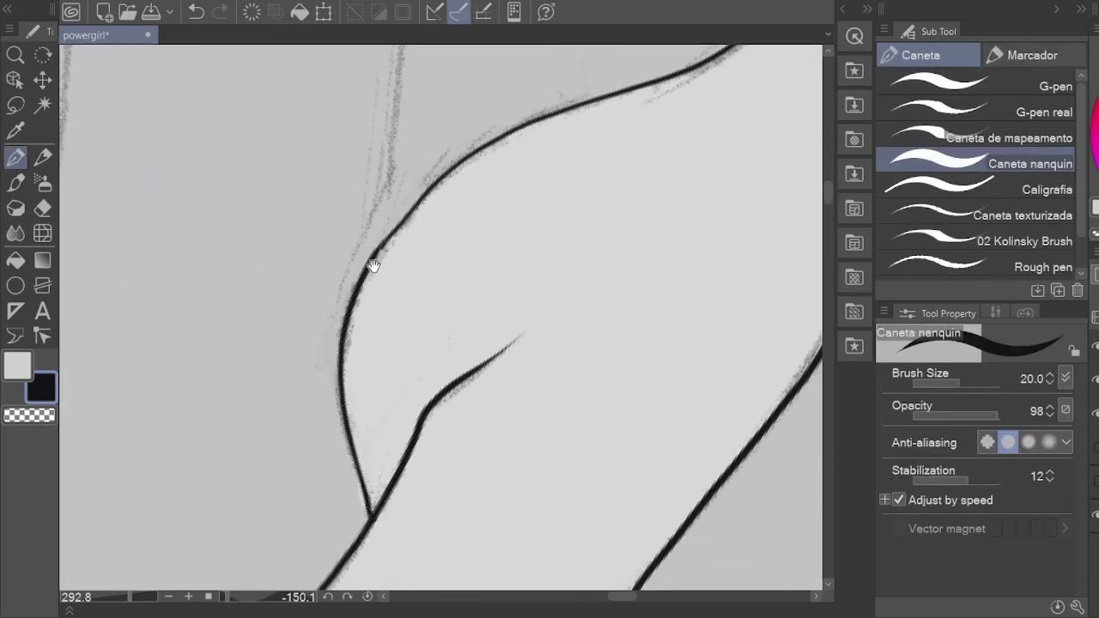
# Step: Check the heel and arch linework against the sketch and tidy the stroke joins with the eraser
pyautogui.moveTo(374, 265); pyautogui.dragTo(330, 399)
pyautogui.hotkey('ctrl', 'z')
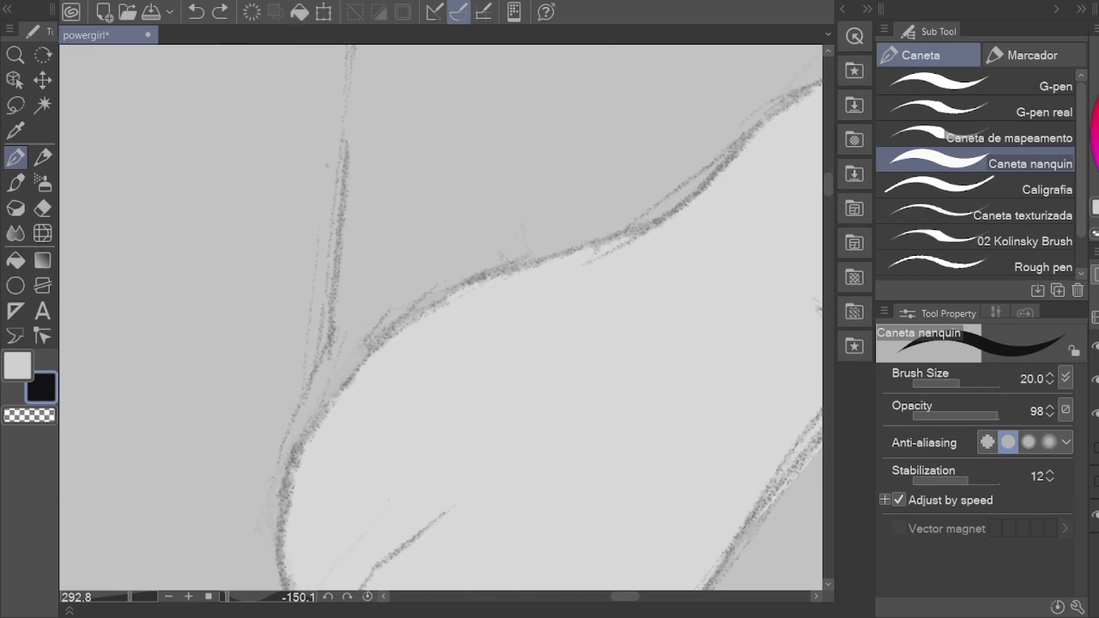
pyautogui.hotkey('ctrl', 'y')
pyautogui.press('e')
pyautogui.moveTo(400, 312); pyautogui.dragTo(363, 351)
pyautogui.press('p')
# Step: Ink the ball of the standing foot around to the toe tip and clean up the line joins
pyautogui.hotkey('shift', 'space')
pyautogui.moveTo(623, 268); pyautogui.dragTo(392, 298)
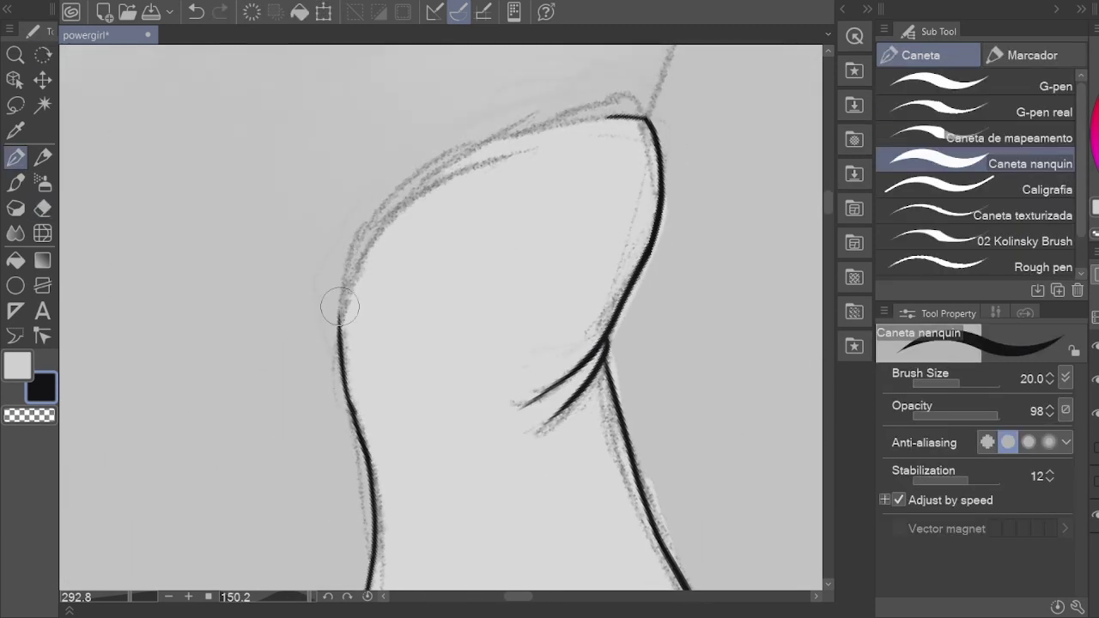
pyautogui.press('e')
pyautogui.press('p')
pyautogui.moveTo(490, 155)
pyautogui.mouseDown()
pyautogui.moveTo(490, 243)
pyautogui.moveTo(447, 290)
pyautogui.moveTo(371, 470)
pyautogui.mouseUp()
pyautogui.hotkey('shift', 'space')
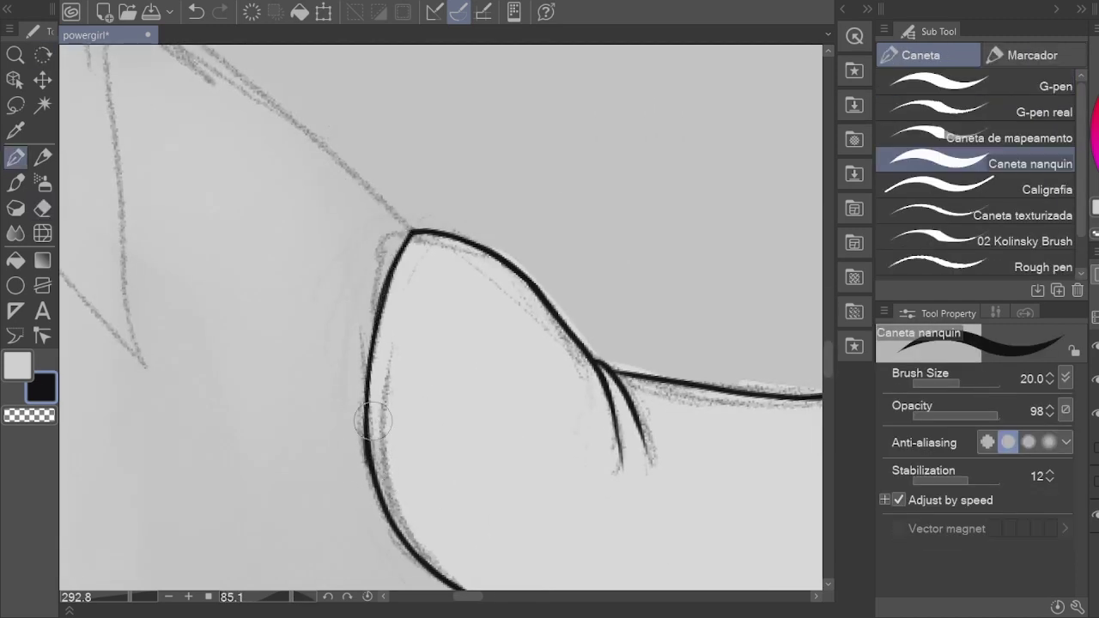
pyautogui.press('e')
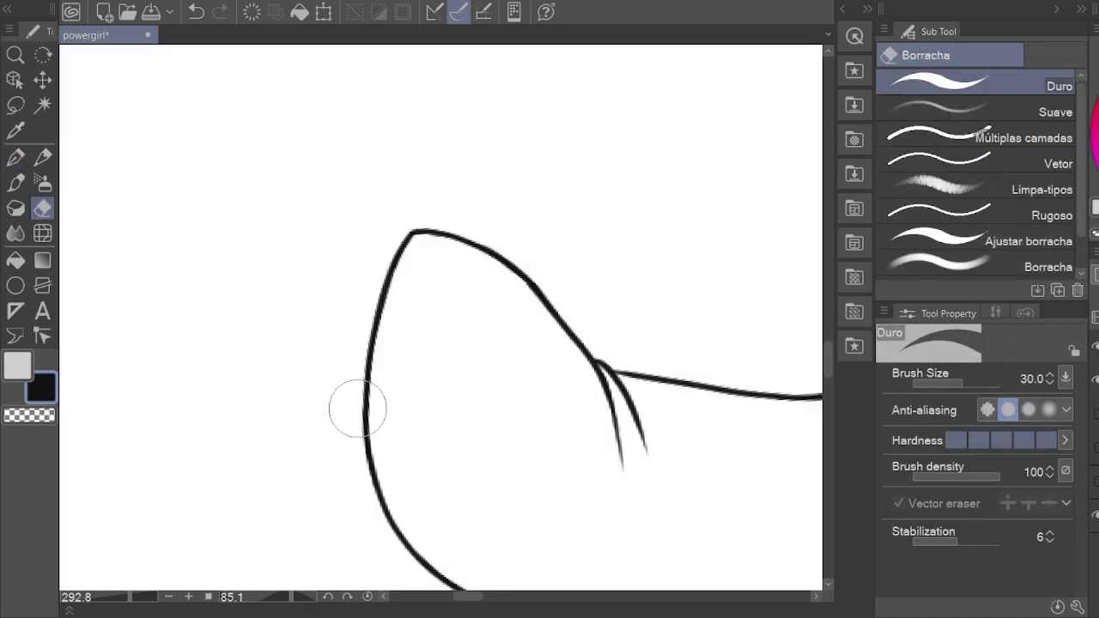
pyautogui.hotkey('shift', 'space')
pyautogui.moveTo(357, 409); pyautogui.dragTo(277, 301)
# Step: Ink the outline of the folded leg's foot extending from behind the raised leg's boot cuff
pyautogui.press('p')
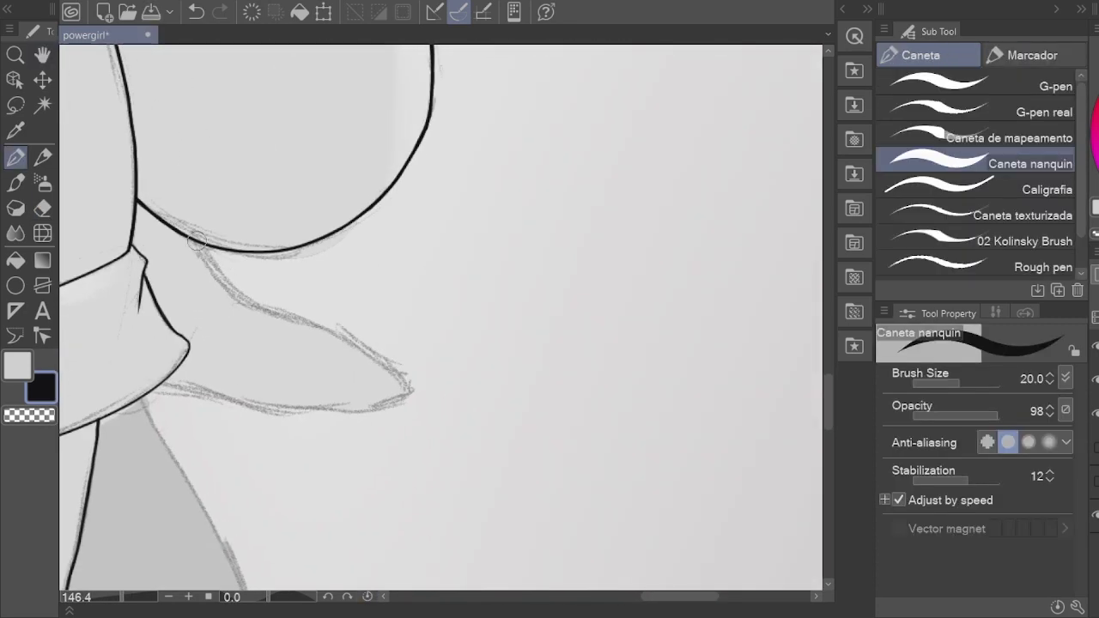
pyautogui.hotkey('shift', 'space')
pyautogui.moveTo(431, 403); pyautogui.dragTo(305, 451)
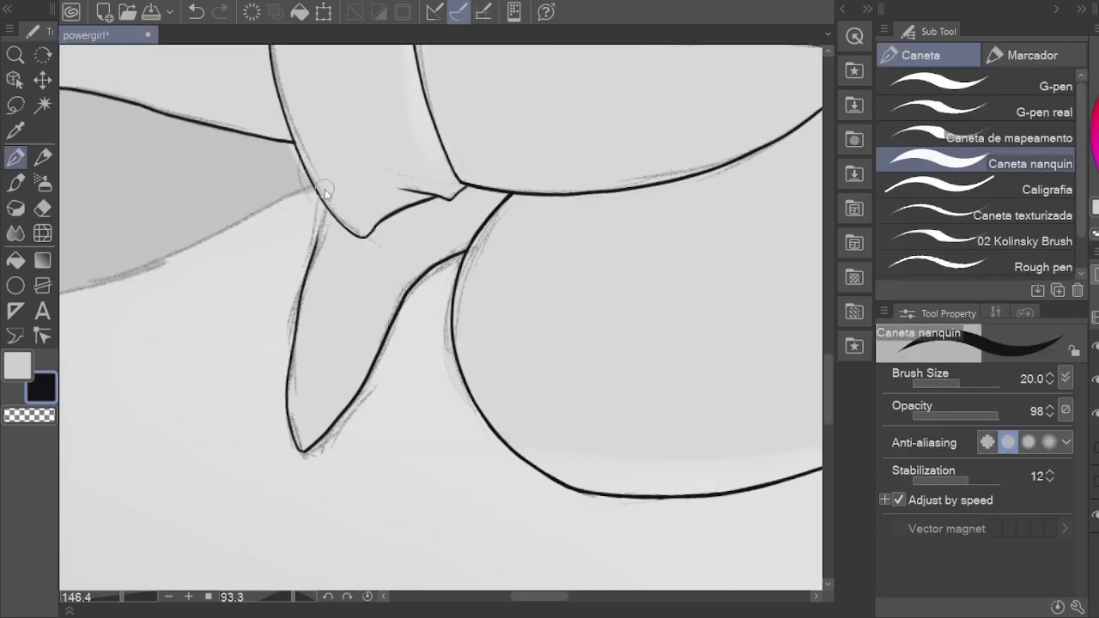
# Step: Undo and redraw the folded leg's foot edge from the cuff to the toe tip, tidying it with the eraser
pyautogui.hotkey('ctrl', 'z')
pyautogui.moveTo(325, 191); pyautogui.dragTo(310, 455)
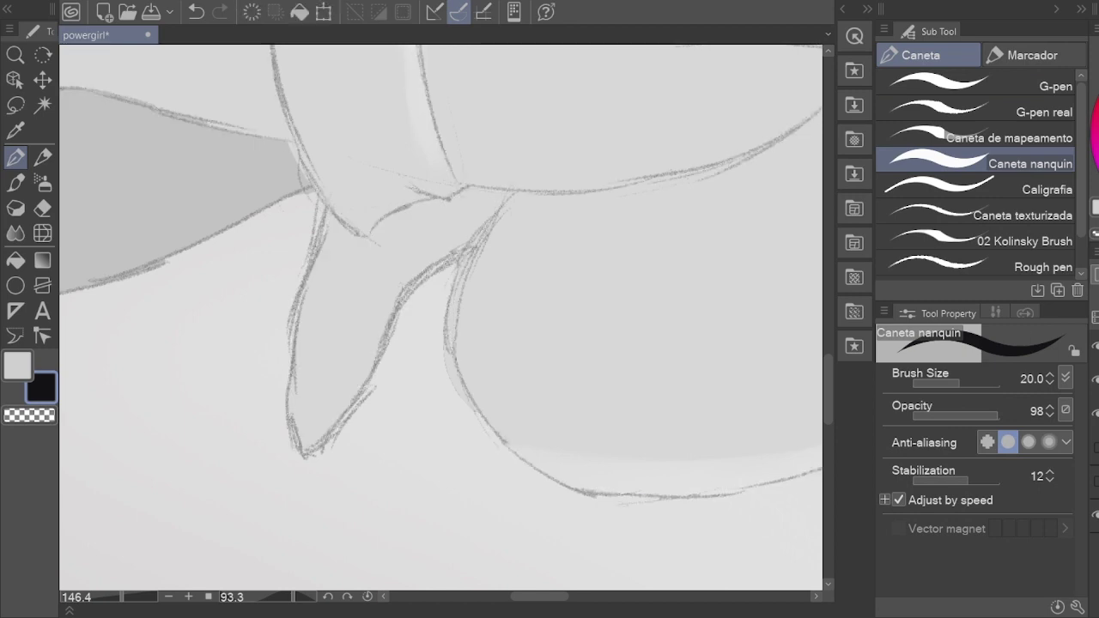
pyautogui.press('e')
pyautogui.scroll(1, 275, 380)
pyautogui.press('p')
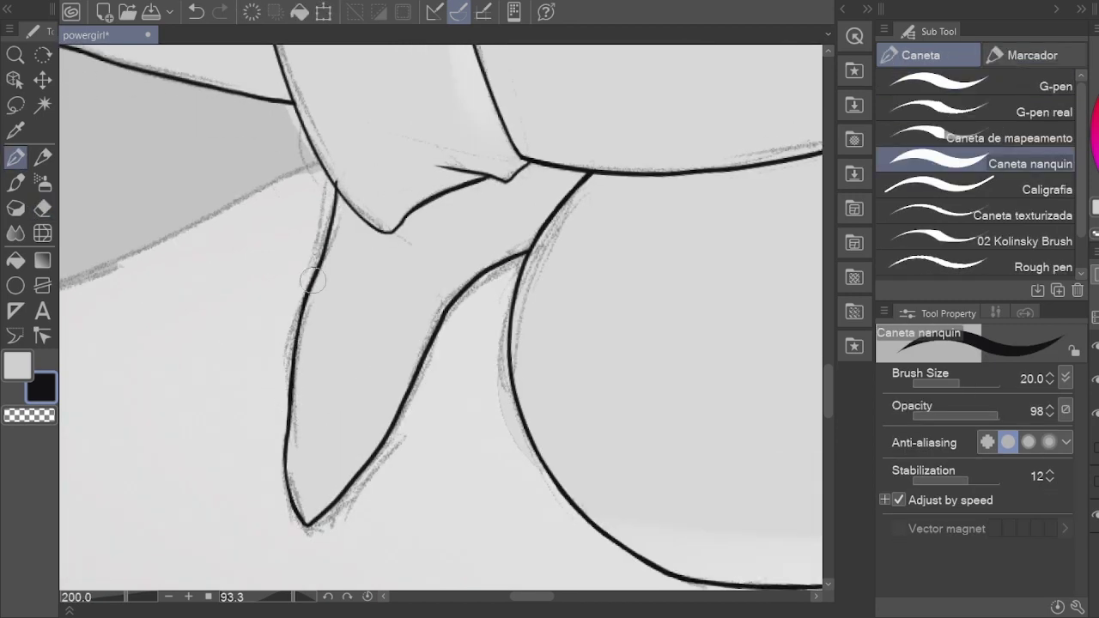
pyautogui.press('e')
# Step: Ink both edges of the forearm between the glove cuff and the folded thigh, and save the file
pyautogui.scroll(-6, 417, 443)
pyautogui.press('h')
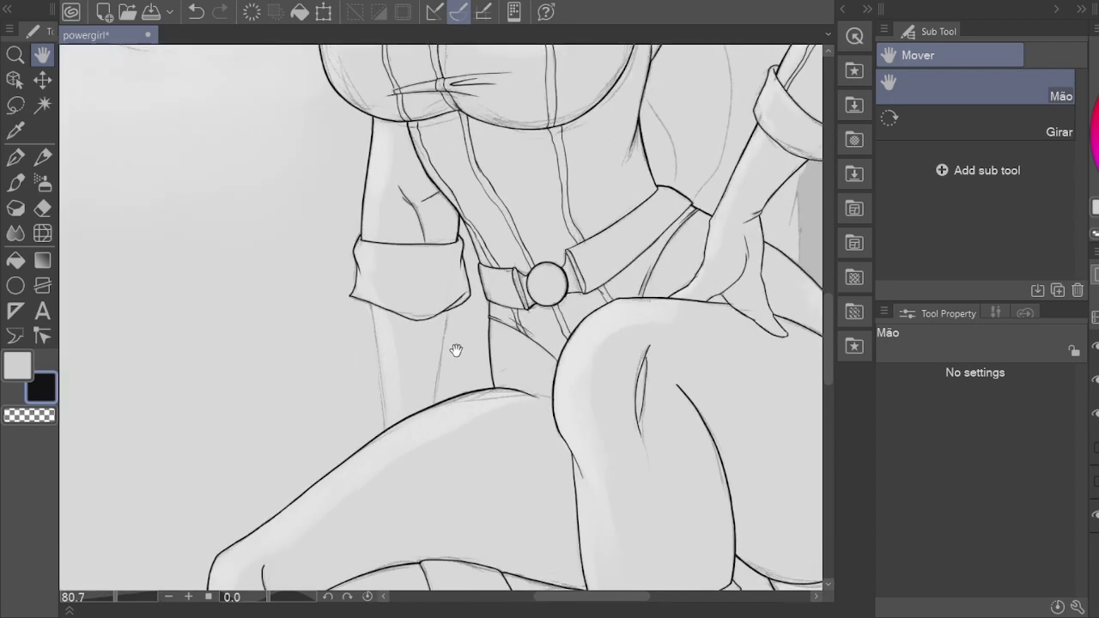
pyautogui.press('p')
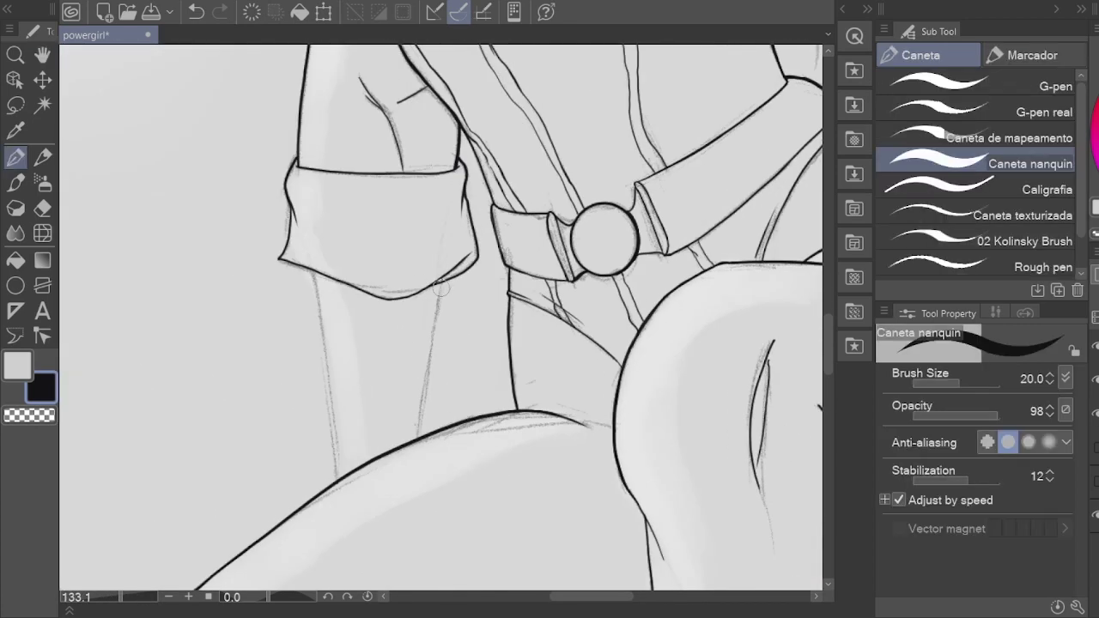
pyautogui.scroll(-2, 437, 316)
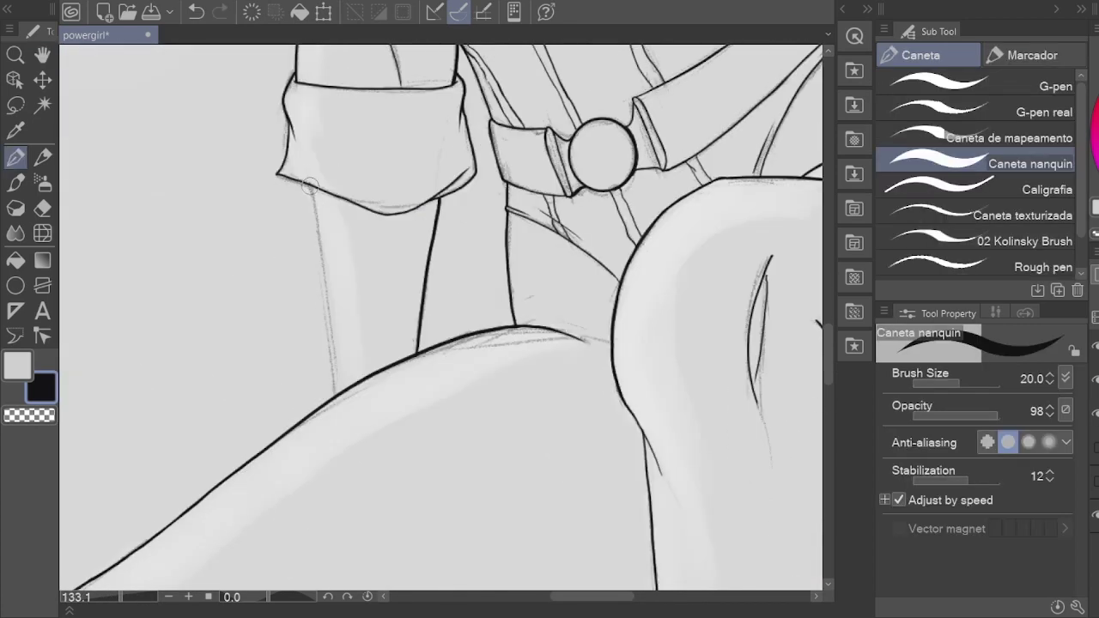
pyautogui.scroll(-6, 392, 304)
pyautogui.press('h')
pyautogui.hotkey('ctrl', 's')
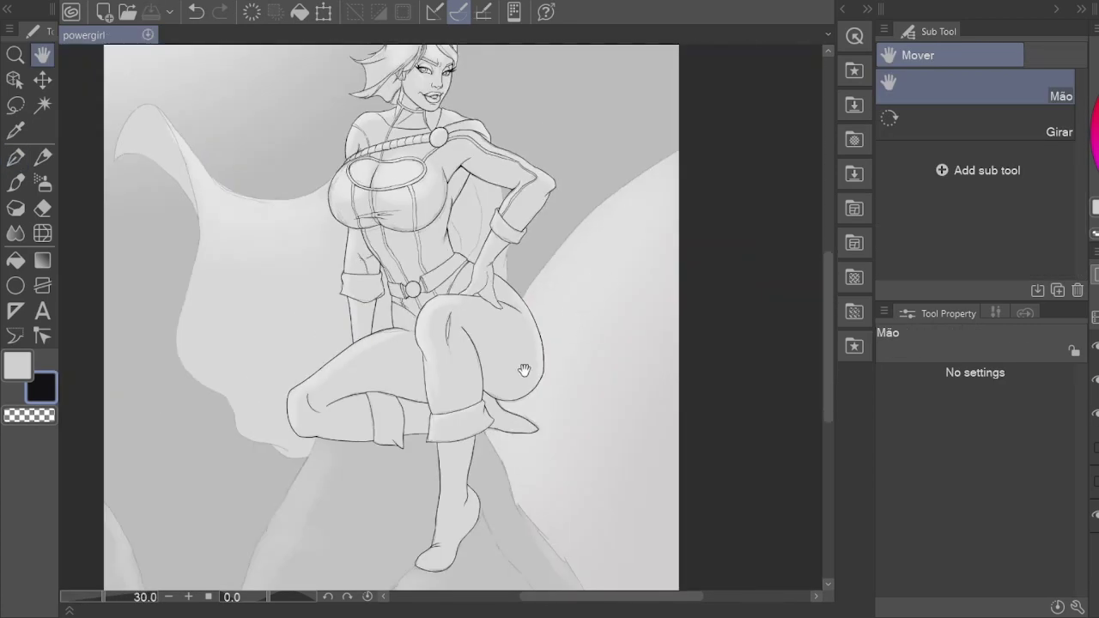
# Step: Ink the short cape edge that shows beside the wrist of the hand resting on the hip
pyautogui.scroll(3, 524, 370)
pyautogui.scroll(-5, 535, 417)
pyautogui.scroll(2, 544, 358)
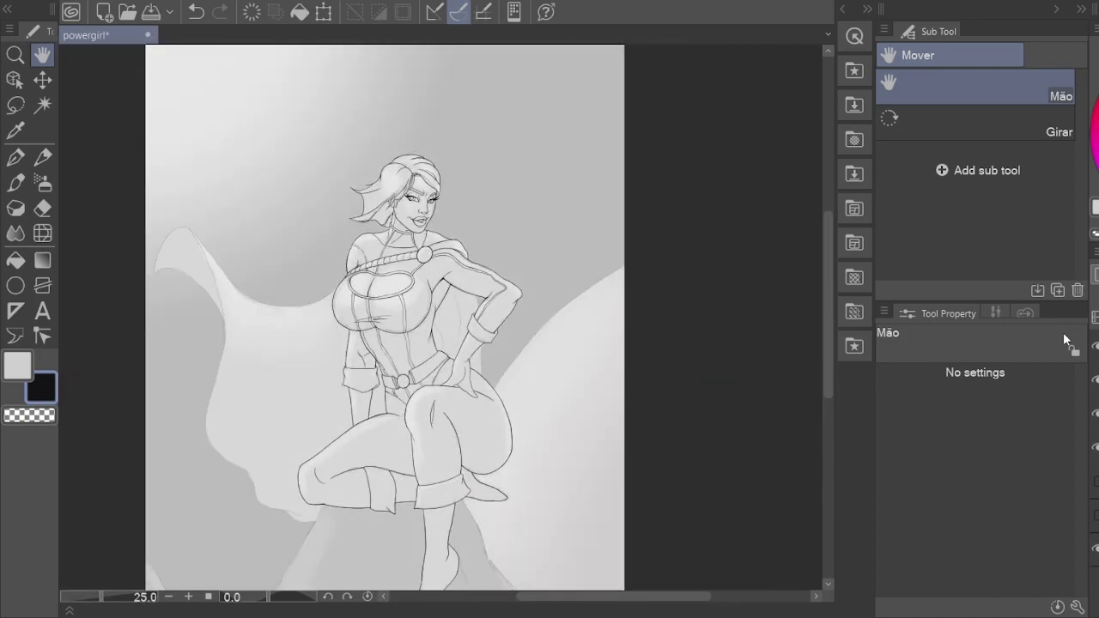
pyautogui.press('r')
pyautogui.moveTo(515, 215); pyautogui.dragTo(284, 447)
pyautogui.scroll(5, 442, 318)
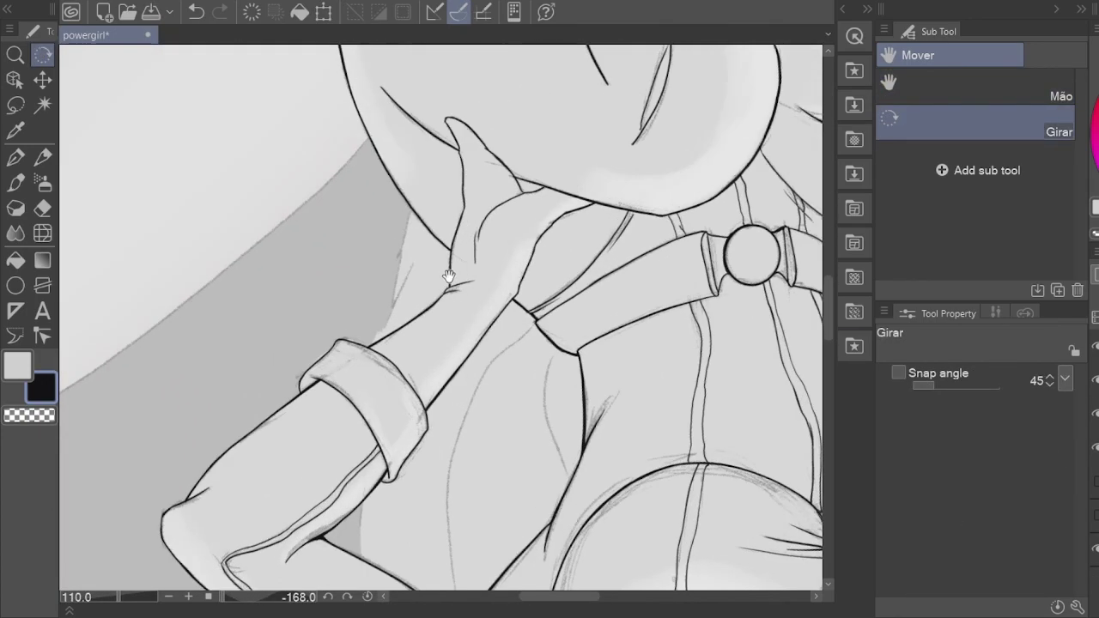
pyautogui.moveTo(441, 318); pyautogui.dragTo(433, 302)
pyautogui.press('p')
pyautogui.scroll(4, 317, 303)
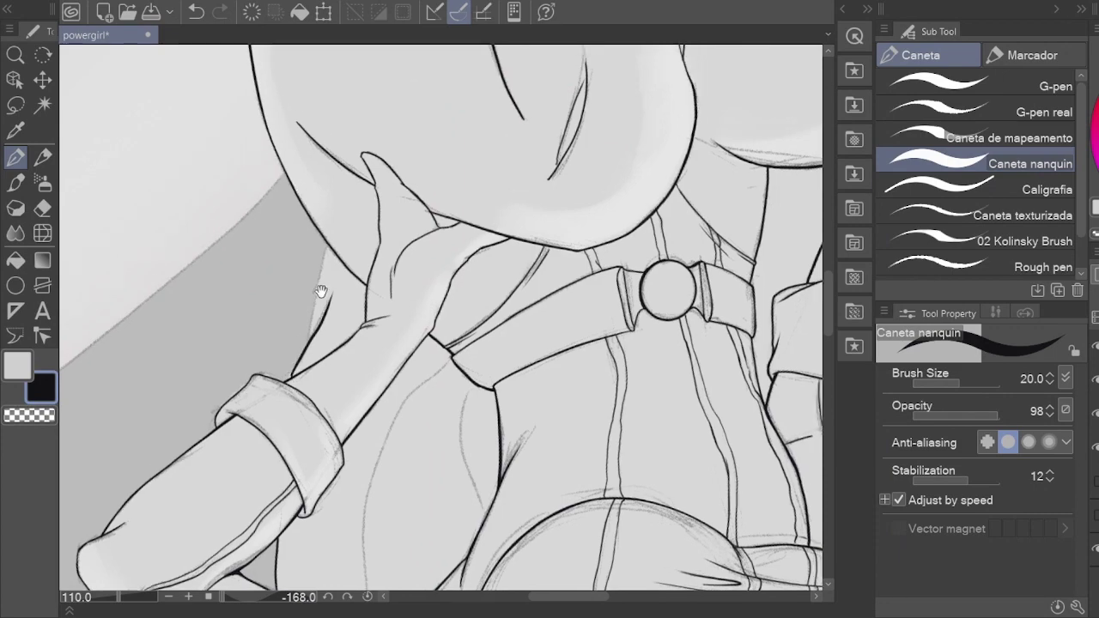
# Step: Ink the curved cape edge between the bent arm and the waist, from the belt up to the armpit
pyautogui.hscroll(3, 320, 292)
pyautogui.press('e')
pyautogui.moveTo(311, 318)
pyautogui.mouseDown()
pyautogui.moveTo(415, 273)
pyautogui.moveTo(421, 306)
pyautogui.mouseUp()
pyautogui.press('p')
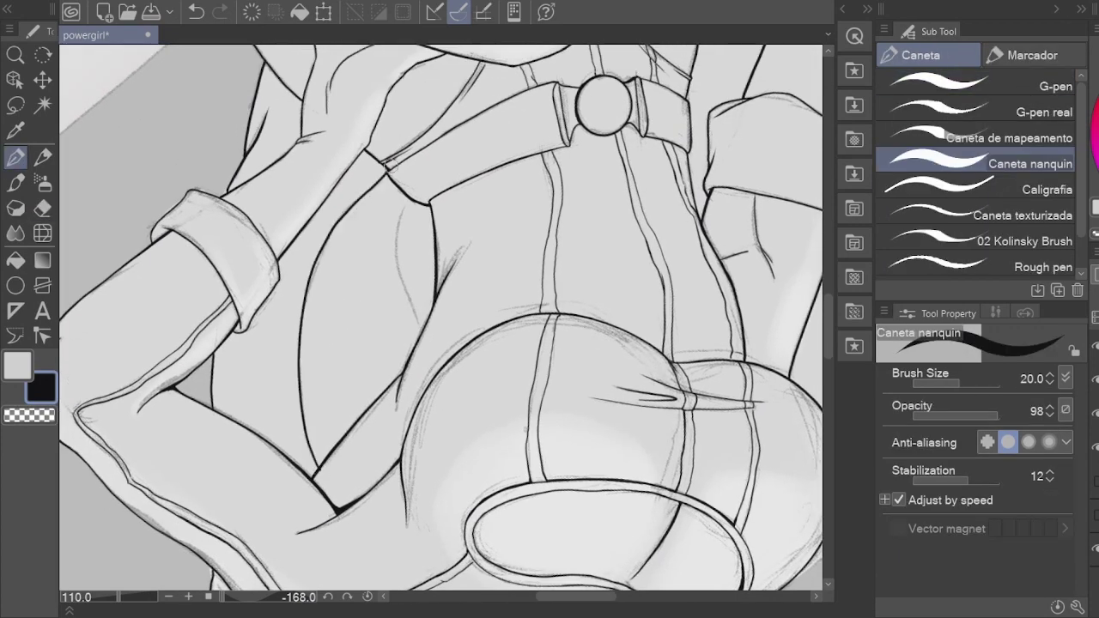
pyautogui.press('e')
pyautogui.scroll(3, 481, 291)
pyautogui.scroll(4, 356, 226)
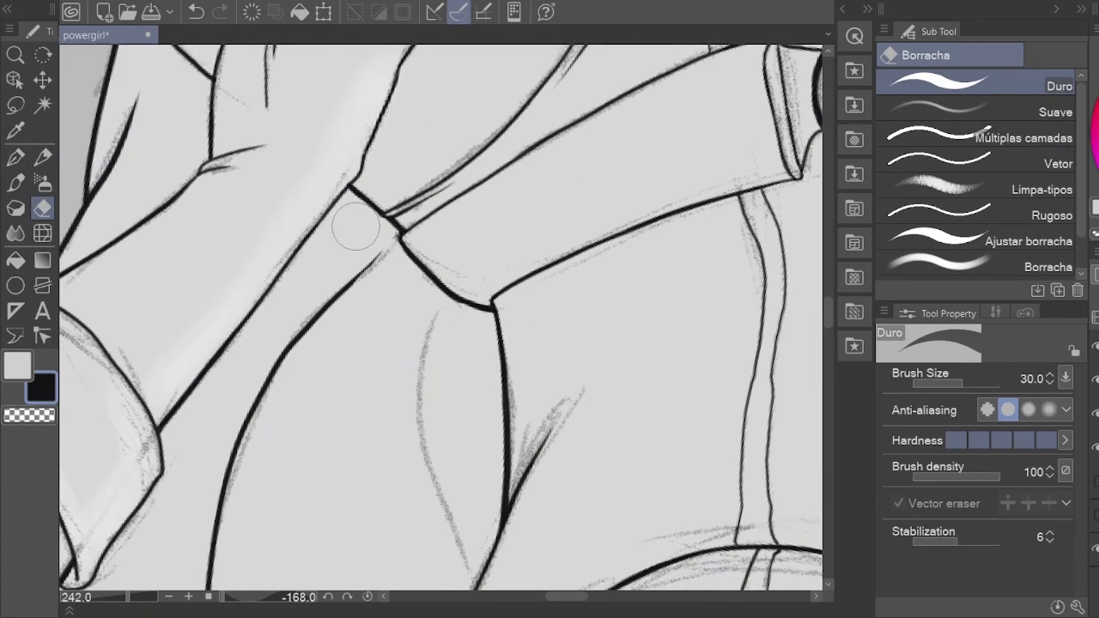
# Step: Ink the inner cape fold line between the bent arm and the waist, ending it cleanly at the torso outline
pyautogui.press('p')
pyautogui.moveTo(341, 237); pyautogui.dragTo(387, 116)
pyautogui.moveTo(387, 116)
pyautogui.mouseDown()
pyautogui.moveTo(376, 269)
pyautogui.moveTo(416, 395)
pyautogui.mouseUp()
pyautogui.press('e')
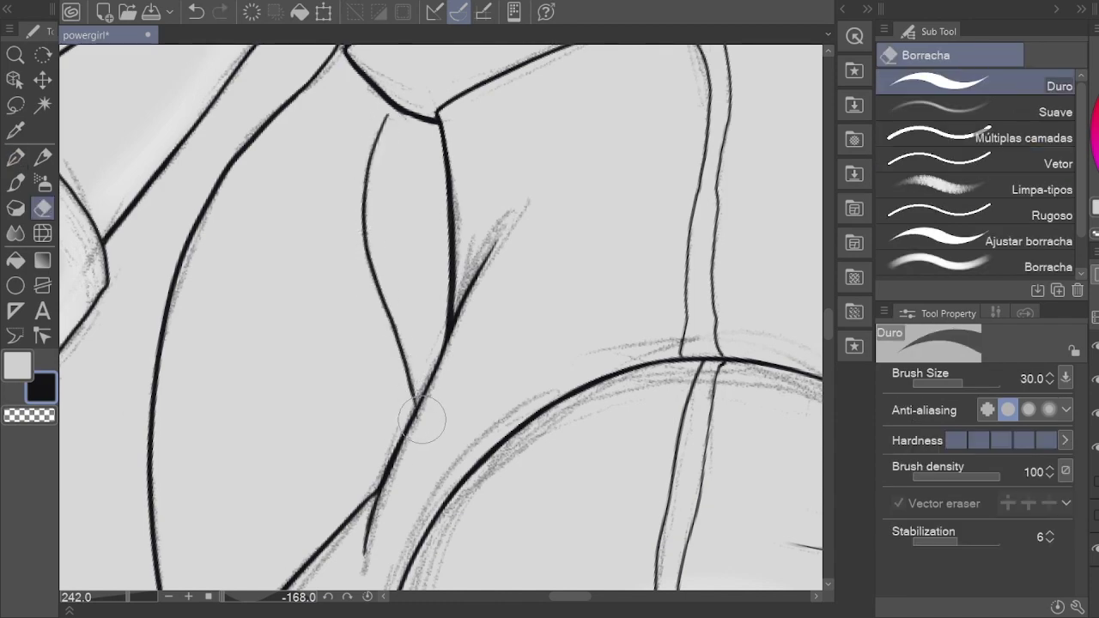
# Step: Ink the first stretch of the billowing cape's upper edge, sweeping outward from beside the bust
pyautogui.press('h')
pyautogui.scroll(-5, 540, 253)
pyautogui.click(368, 597)
pyautogui.press('r')
pyautogui.scroll(3, 614, 387)
pyautogui.moveTo(622, 418); pyautogui.dragTo(254, 462)
pyautogui.press('p')
pyautogui.moveTo(214, 507); pyautogui.dragTo(573, 344)
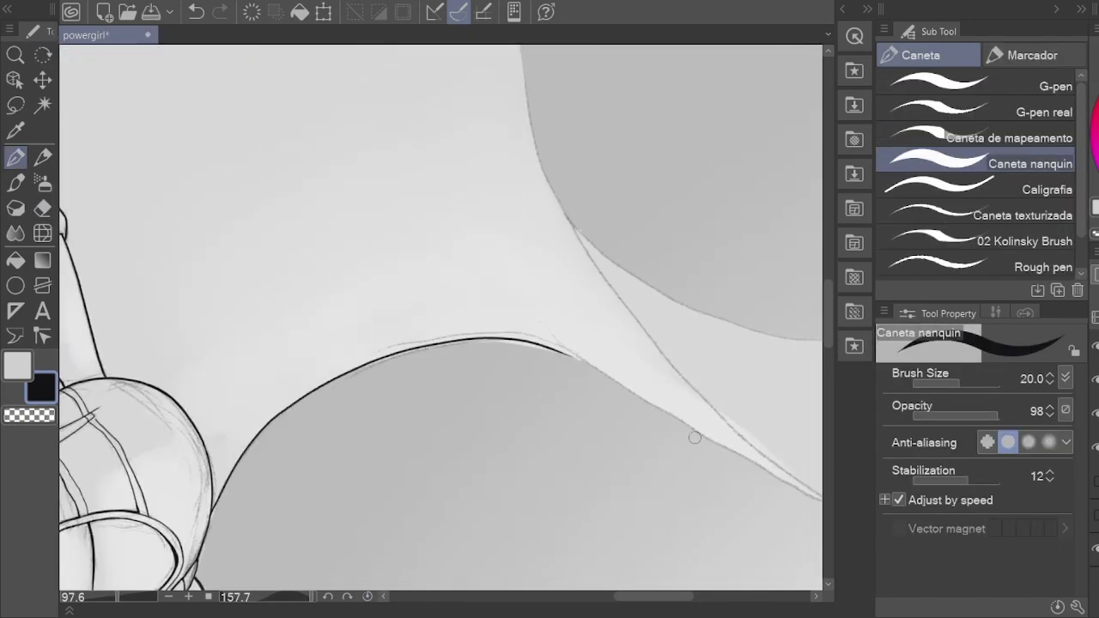
# Step: Continue inking the cape's upper edge along its narrowing band toward the peak
pyautogui.moveTo(822, 491); pyautogui.dragTo(586, 418)
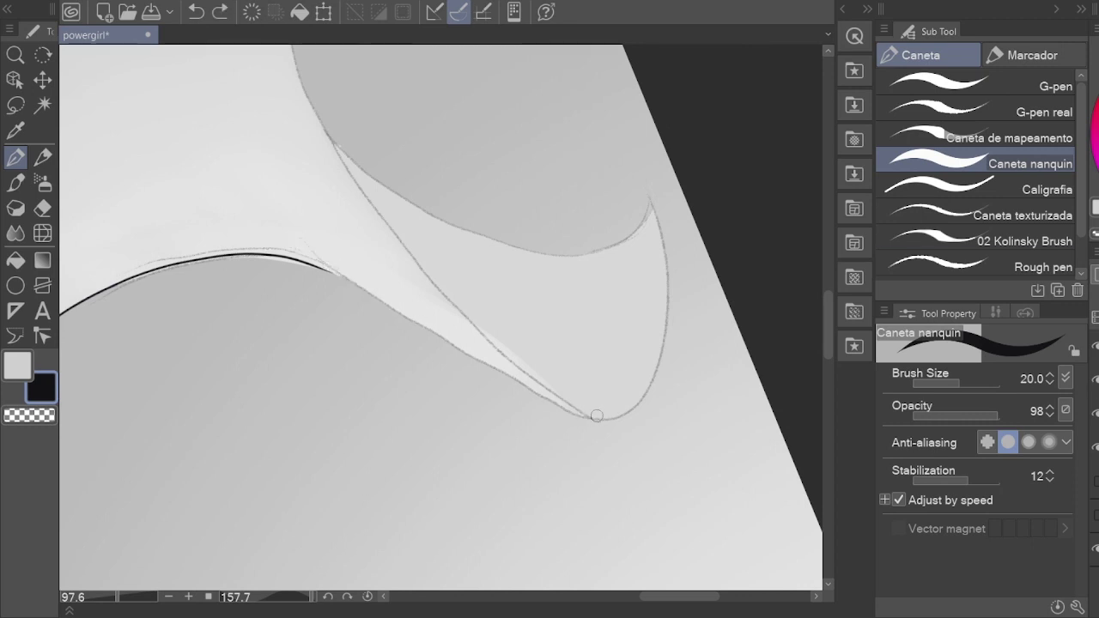
pyautogui.scroll(3, 306, 260)
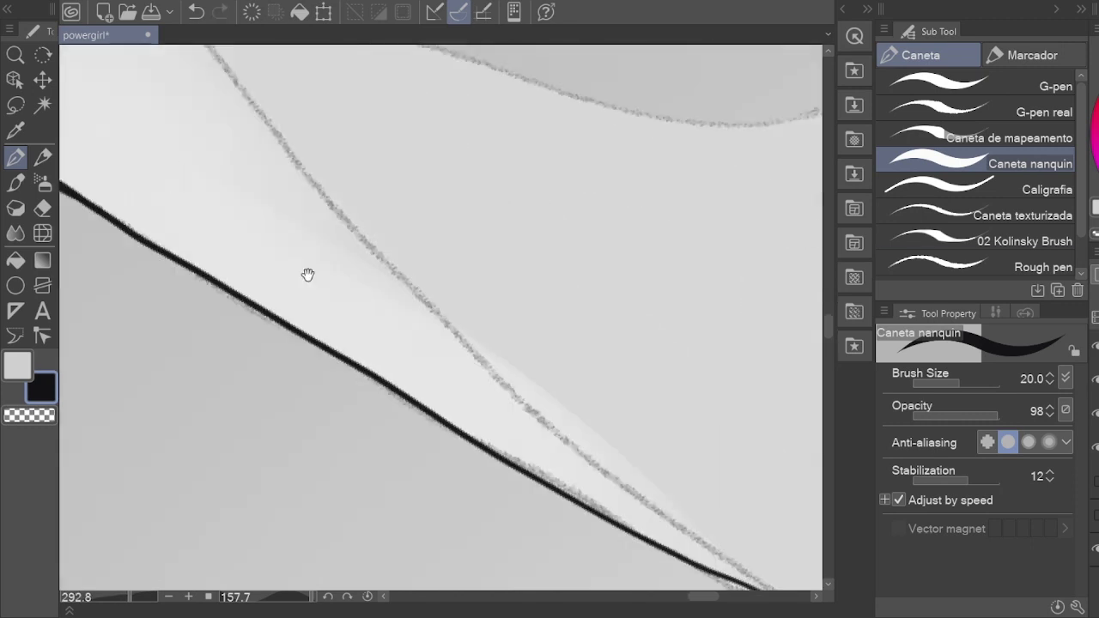
pyautogui.press('e')
pyautogui.hotkey('ctrl', 'z')
pyautogui.hotkey('ctrl', 'y')
pyautogui.scroll(-5, 650, 405)
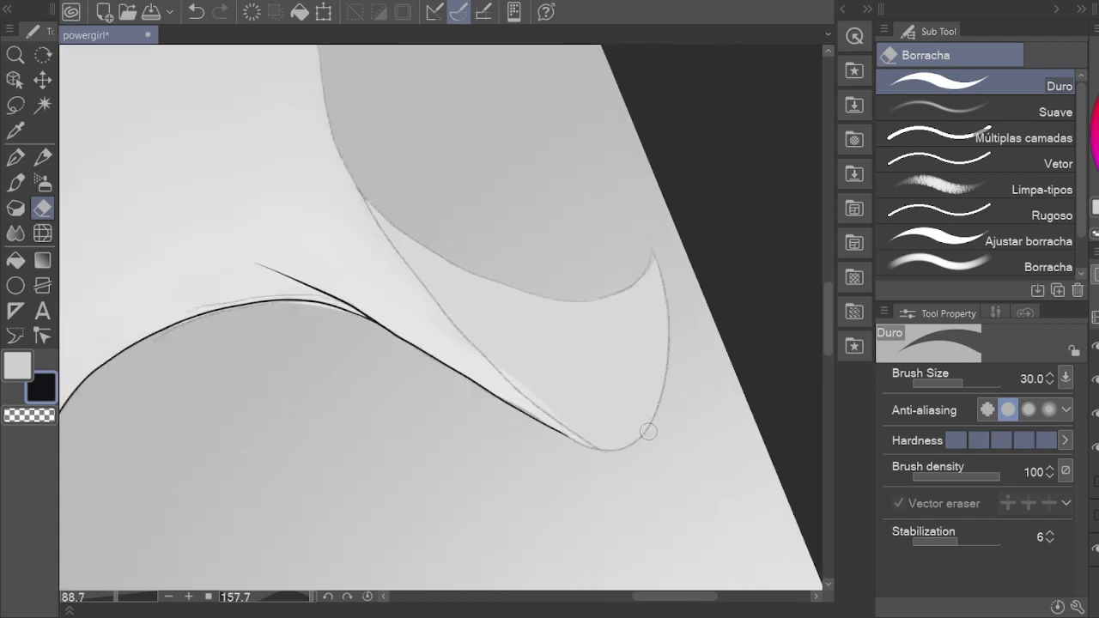
# Step: Ink the cape's edge up to and around the start of its rounded peak
pyautogui.press('r')
pyautogui.scroll(3, 648, 432)
pyautogui.moveTo(648, 432)
pyautogui.mouseDown()
pyautogui.moveTo(201, 441)
pyautogui.moveTo(290, 464)
pyautogui.mouseUp()
pyautogui.press('p')
pyautogui.moveTo(318, 395); pyautogui.dragTo(290, 468)
pyautogui.scroll(-5, 297, 459)
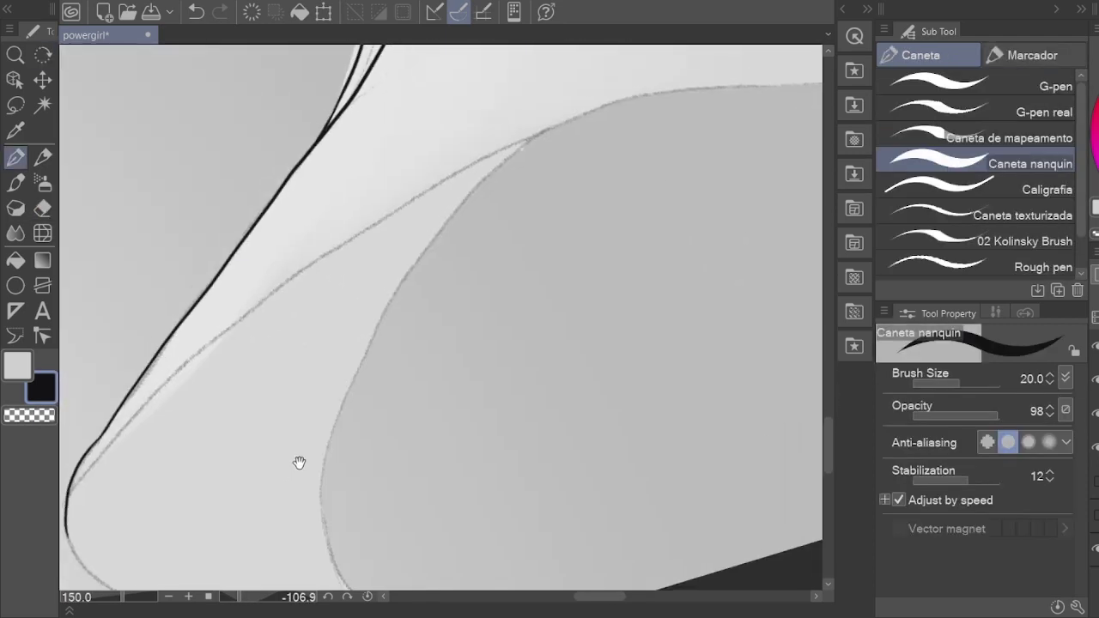
# Step: Try to ink the outer curve of the cape's curled end from its pointed corner toward the peak
pyautogui.scroll(3, 458, 383)
pyautogui.scroll(2, 458, 383)
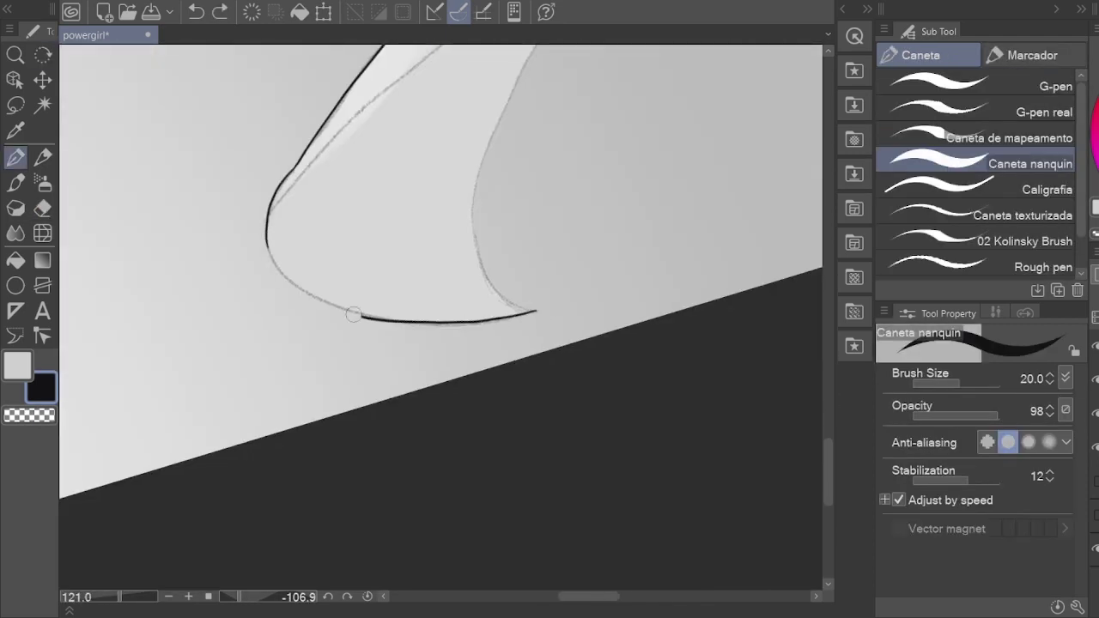
pyautogui.press('r')
pyautogui.moveTo(479, 306); pyautogui.dragTo(373, 373)
pyautogui.scroll(3, 372, 373)
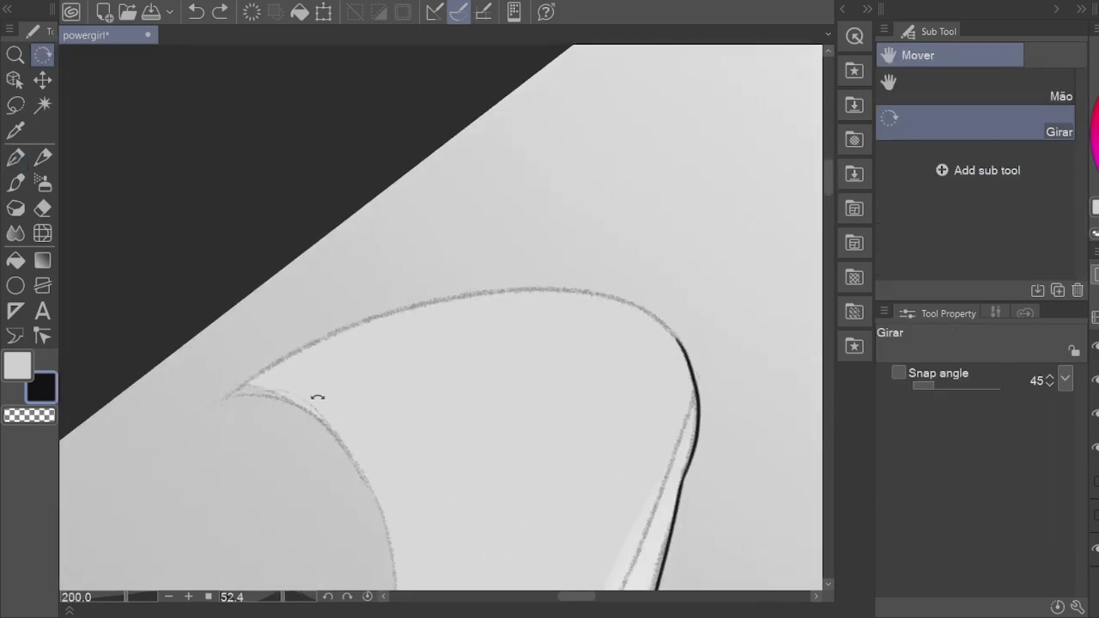
pyautogui.press('p')
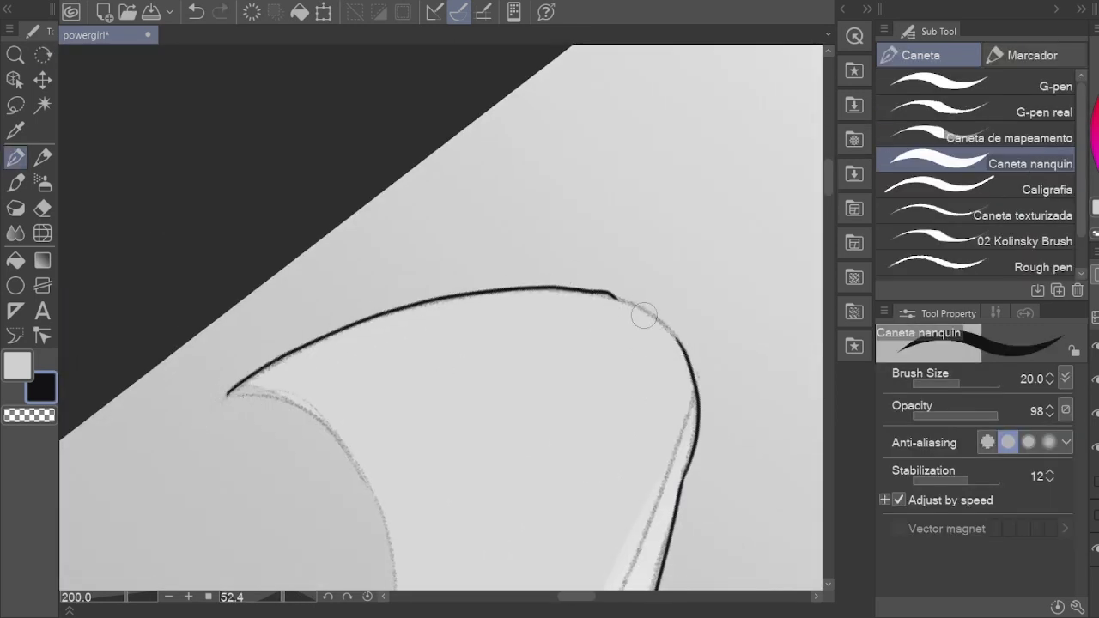
pyautogui.hotkey('ctrl', 'z')
# Step: Try the curled end's outer curve again from both ends with the canvas turned, undoing the strokes
pyautogui.scroll(-3, 557, 338)
pyautogui.press('space')
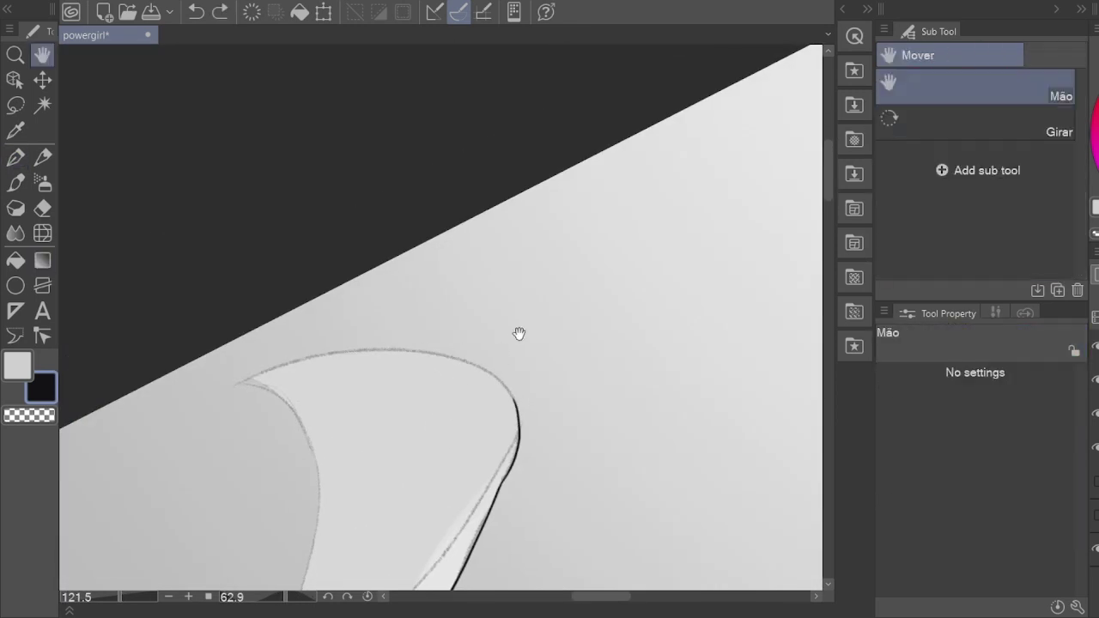
pyautogui.scroll(1, 461, 424)
pyautogui.moveTo(197, 277); pyautogui.dragTo(514, 271)
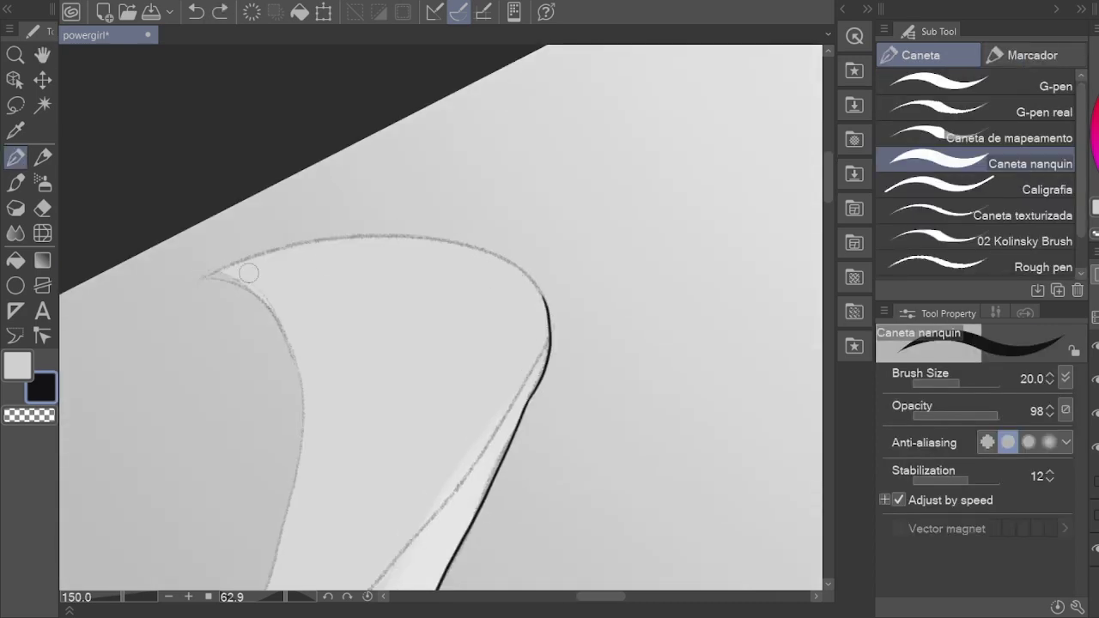
pyautogui.hotkey('ctrl', 'z')
pyautogui.hotkey('ctrl', 'z')
pyautogui.moveTo(552, 321); pyautogui.dragTo(332, 233)
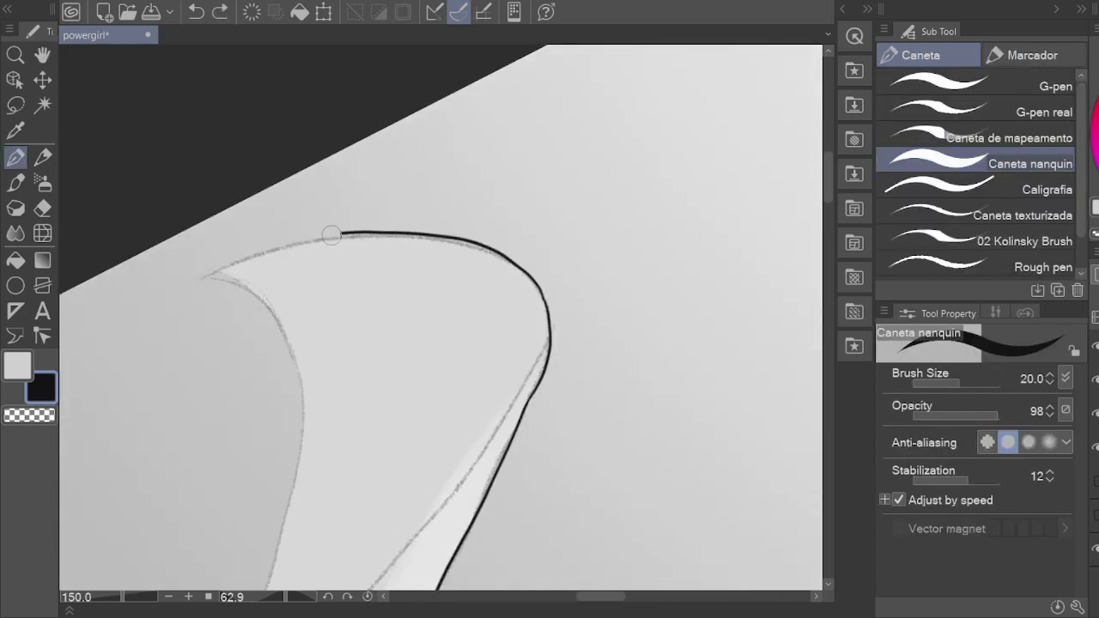
pyautogui.moveTo(481, 287)
pyautogui.mouseDown()
pyautogui.moveTo(166, 337)
pyautogui.moveTo(319, 516)
pyautogui.mouseUp()
pyautogui.moveTo(262, 484)
pyautogui.mouseDown()
pyautogui.moveTo(341, 324)
pyautogui.moveTo(436, 227)
pyautogui.mouseUp()
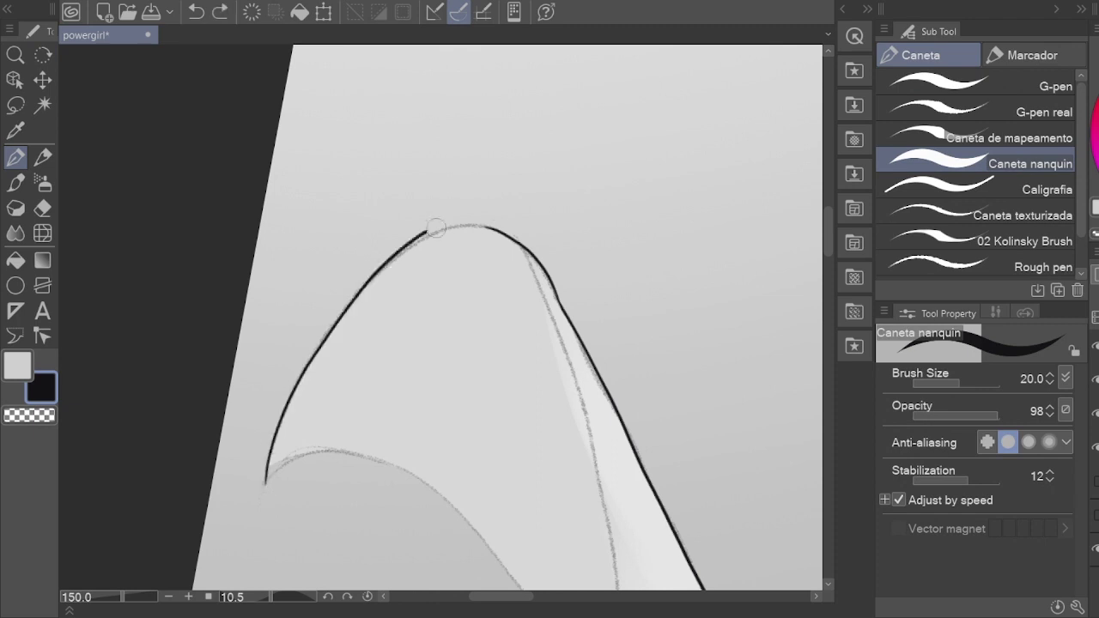
pyautogui.hotkey('ctrl', 'z')
# Step: Ink the curled end's outer curve in two joined strokes from the peak down to the pointed corner and clean the join
pyautogui.moveTo(263, 484)
pyautogui.mouseDown()
pyautogui.moveTo(453, 504)
pyautogui.moveTo(344, 336)
pyautogui.mouseUp()
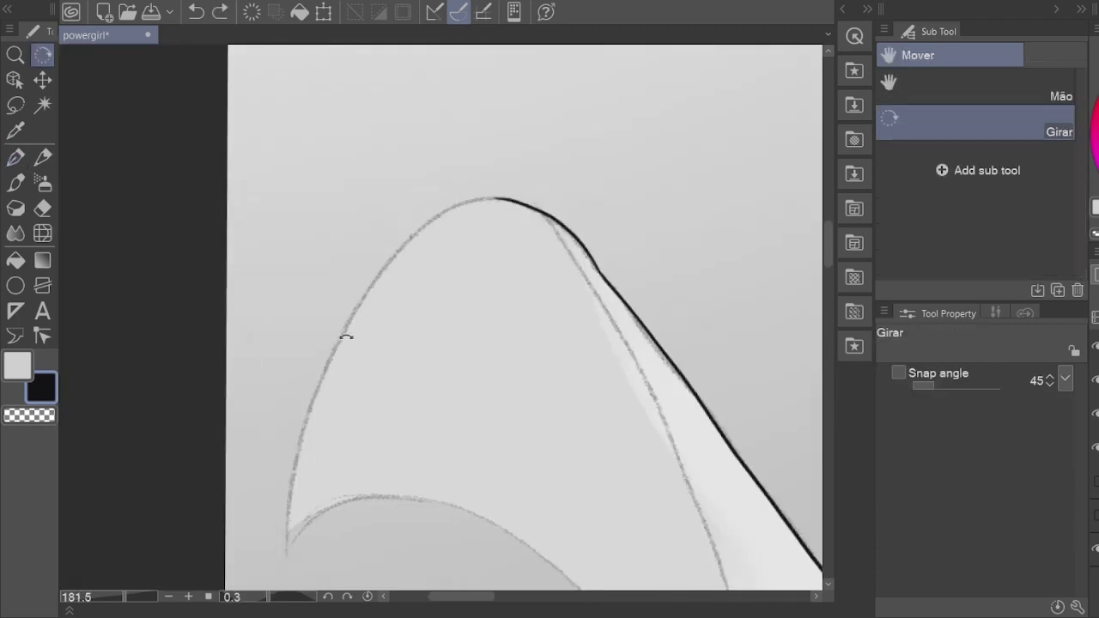
pyautogui.moveTo(313, 378); pyautogui.dragTo(361, 302)
pyautogui.scroll(-3, 481, 223)
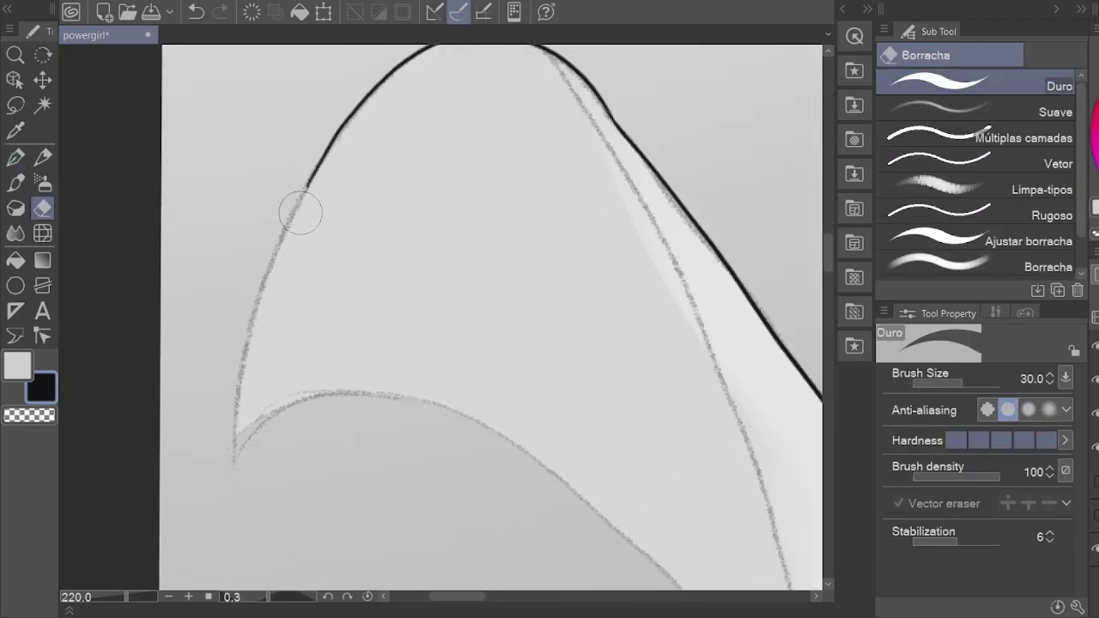
pyautogui.moveTo(313, 168); pyautogui.dragTo(233, 453)
pyautogui.scroll(2, 233, 453)
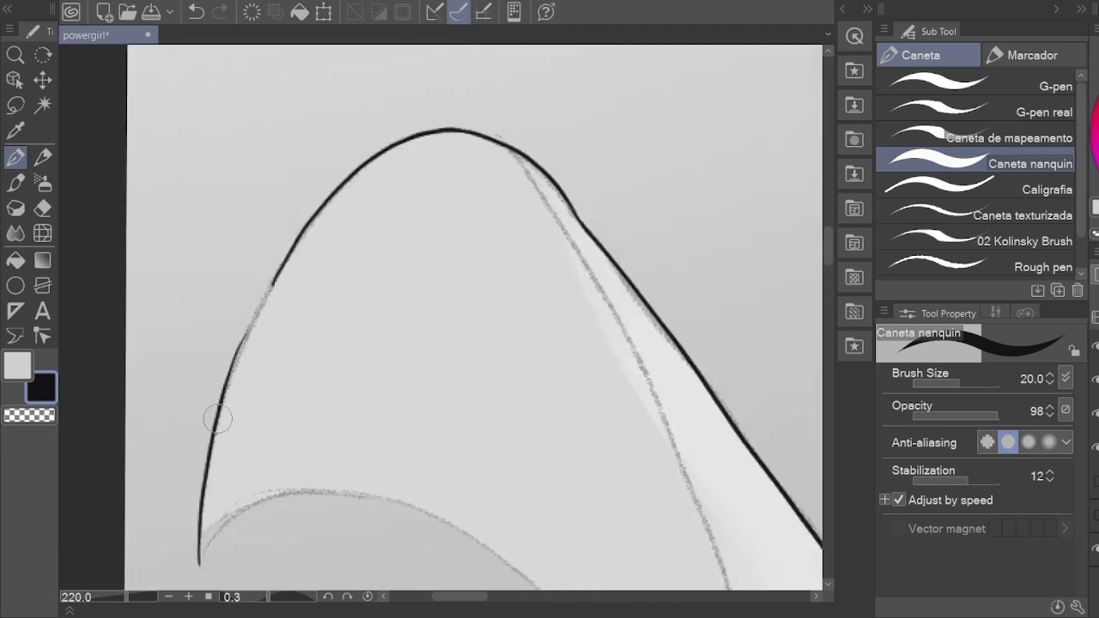
pyautogui.scroll(3, 258, 319)
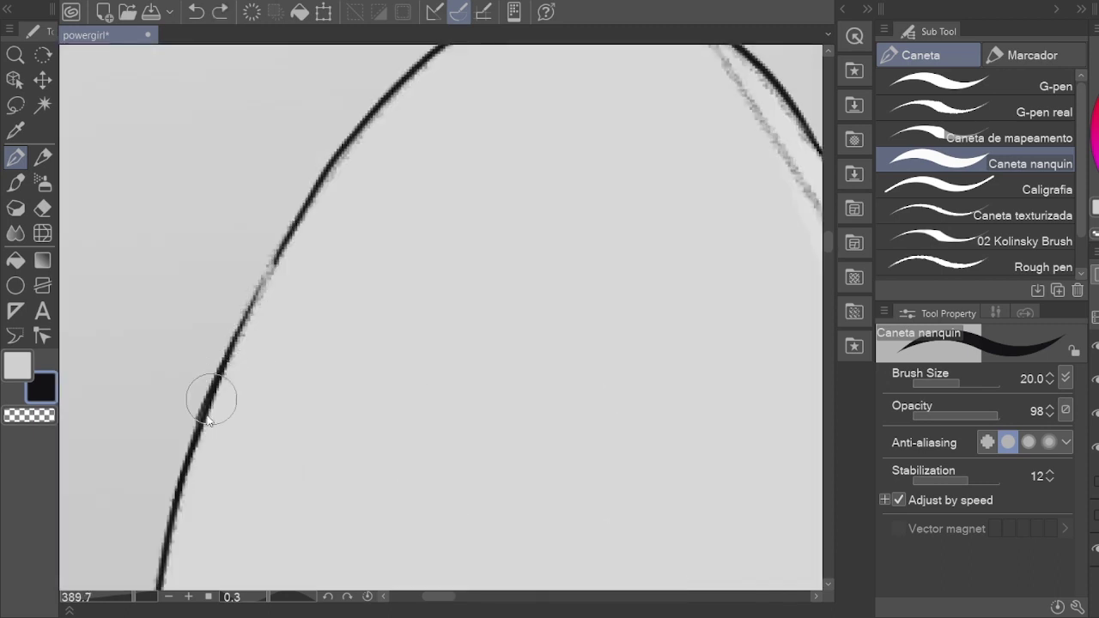
pyautogui.moveTo(206, 398)
pyautogui.mouseDown()
pyautogui.moveTo(280, 251)
pyautogui.moveTo(200, 428)
pyautogui.moveTo(202, 378)
pyautogui.mouseUp()
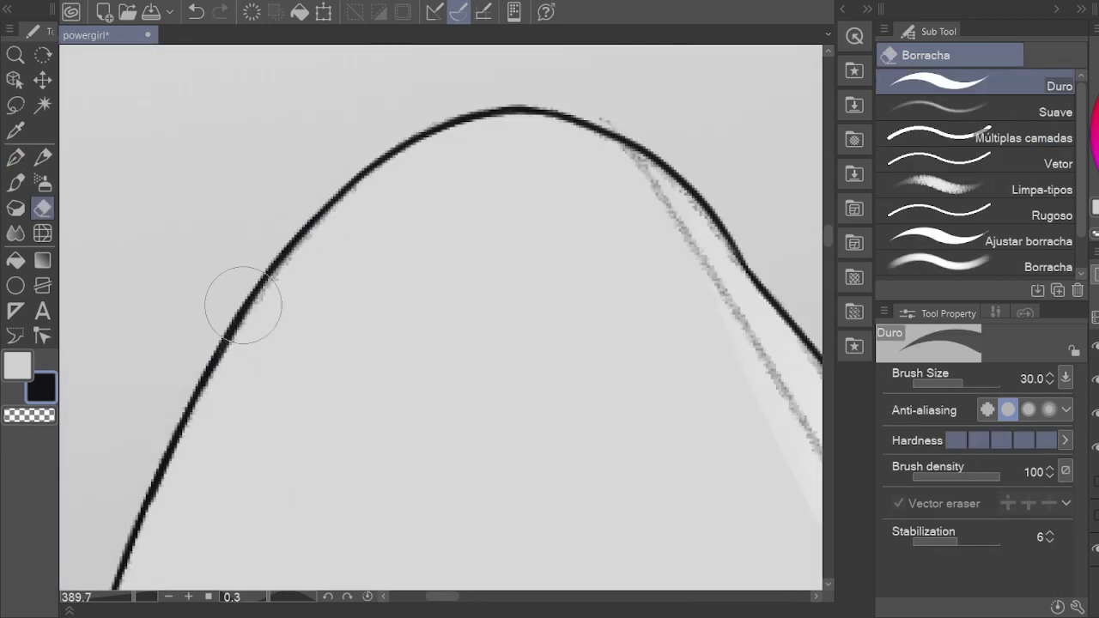
# Step: Ink the concave underside edge of the cape's curled end from the pointed corner to the fold junction
pyautogui.scroll(-5, 272, 351)
pyautogui.press('r')
pyautogui.moveTo(297, 229); pyautogui.dragTo(384, 415)
pyautogui.press('p')
pyautogui.scroll(1, 367, 505)
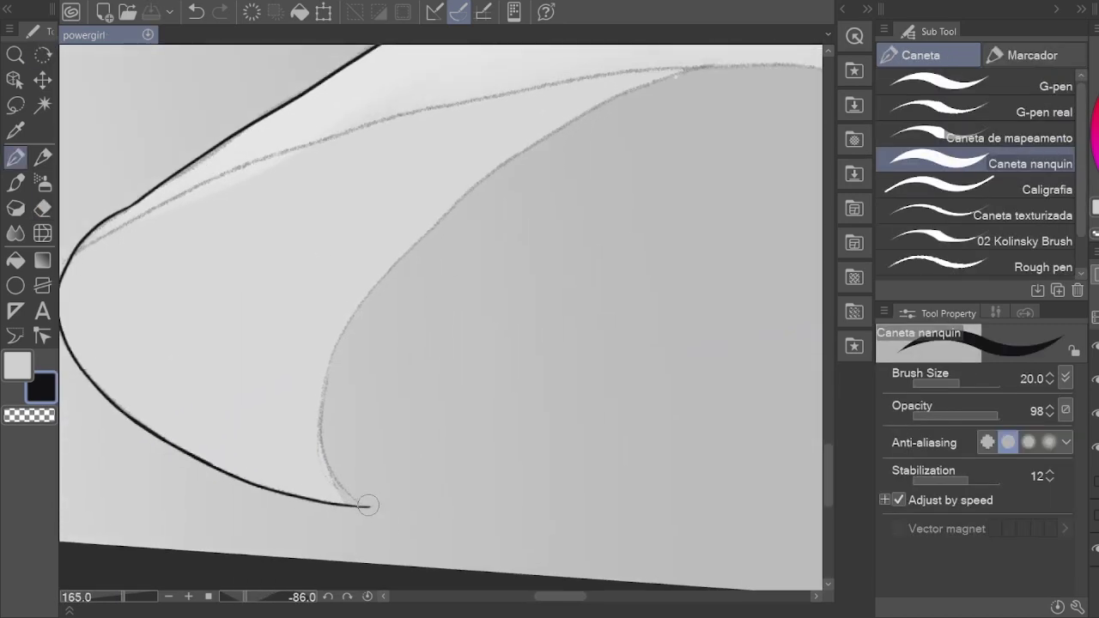
pyautogui.moveTo(319, 442); pyautogui.dragTo(725, 69)
pyautogui.press('e')
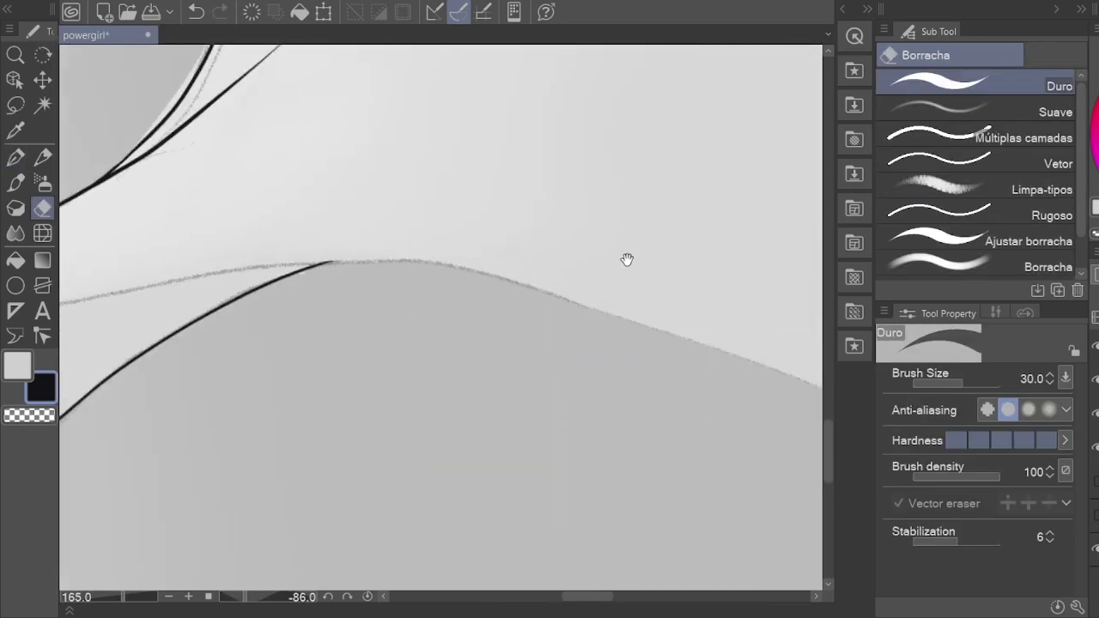
# Step: Ink the cape's long fold line from the rounded peak to where it meets the underside edge
pyautogui.press('h')
pyautogui.moveTo(626, 258); pyautogui.dragTo(520, 235)
pyautogui.scroll(-1, 520, 236)
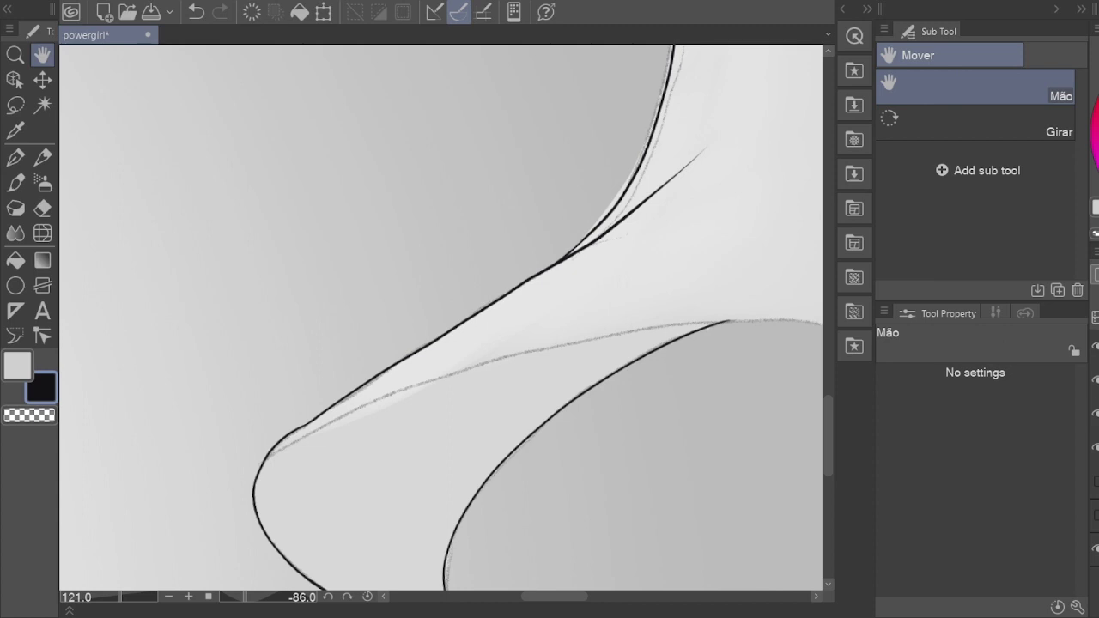
pyautogui.moveTo(633, 379); pyautogui.dragTo(407, 456)
pyautogui.press('p')
pyautogui.scroll(1, 154, 438)
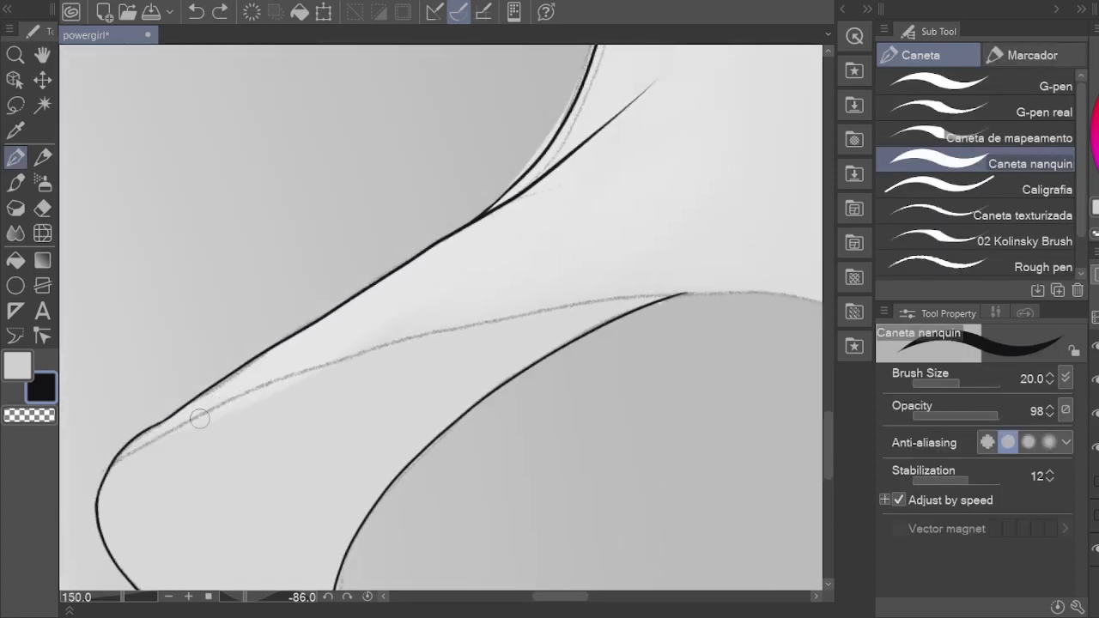
pyautogui.moveTo(199, 419)
pyautogui.mouseDown()
pyautogui.moveTo(248, 393)
pyautogui.moveTo(707, 297)
pyautogui.moveTo(402, 321)
pyautogui.mouseUp()
pyautogui.press('e')
pyautogui.press('p')
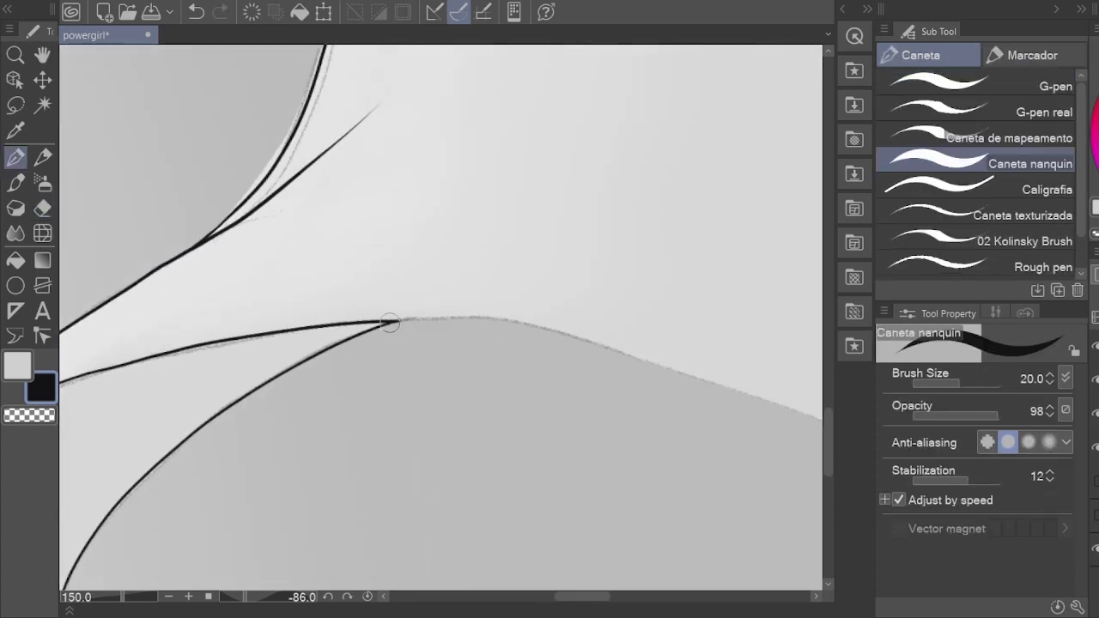
# Step: Ink the cape's outer edge downward from the fold junction, undoing the unsatisfactory strokes
pyautogui.moveTo(502, 321); pyautogui.dragTo(361, 326)
pyautogui.press('e')
pyautogui.press('r')
pyautogui.moveTo(403, 289)
pyautogui.mouseDown()
pyautogui.moveTo(545, 368)
pyautogui.moveTo(435, 333)
pyautogui.mouseUp()
pyautogui.press('p')
pyautogui.moveTo(251, 409); pyautogui.dragTo(361, 339)
pyautogui.scroll(2, 467, 209)
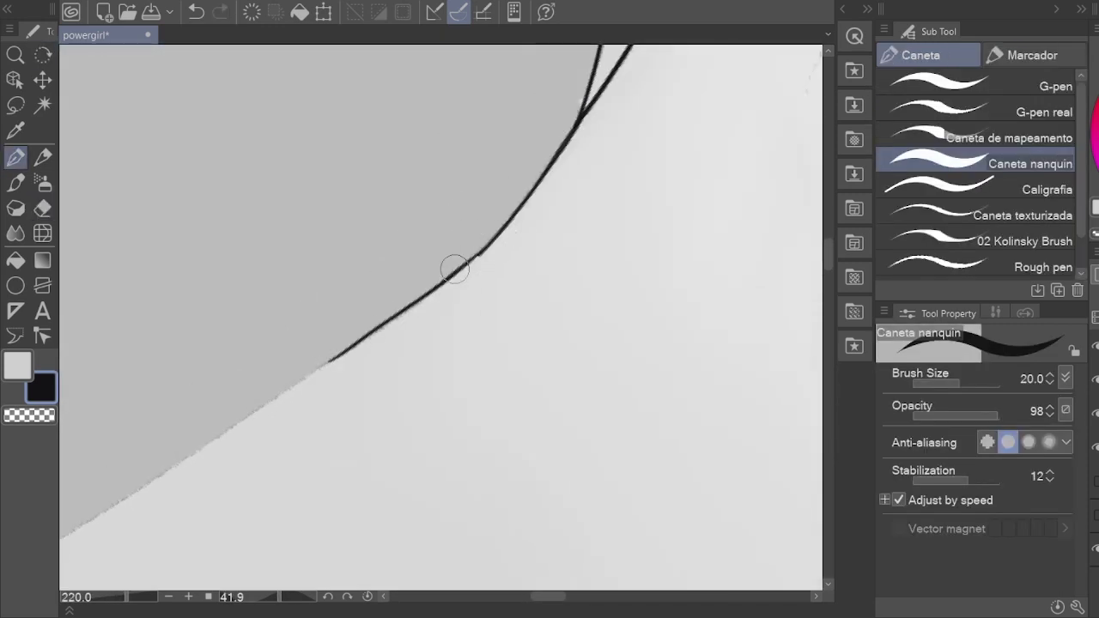
pyautogui.hotkey('ctrl', 'z')
pyautogui.hotkey('ctrl', 'z')
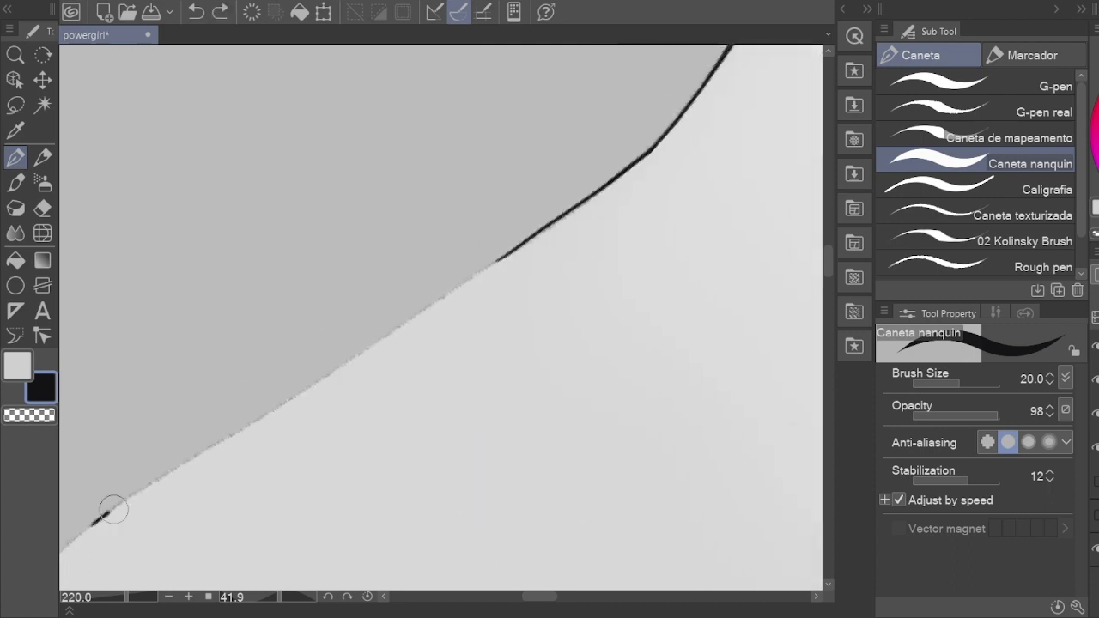
# Step: Extend the outer edge line farther down the cape and erase the rough join between the strokes
pyautogui.moveTo(108, 510); pyautogui.dragTo(400, 327)
pyautogui.scroll(-1, 469, 279)
pyautogui.press('e')
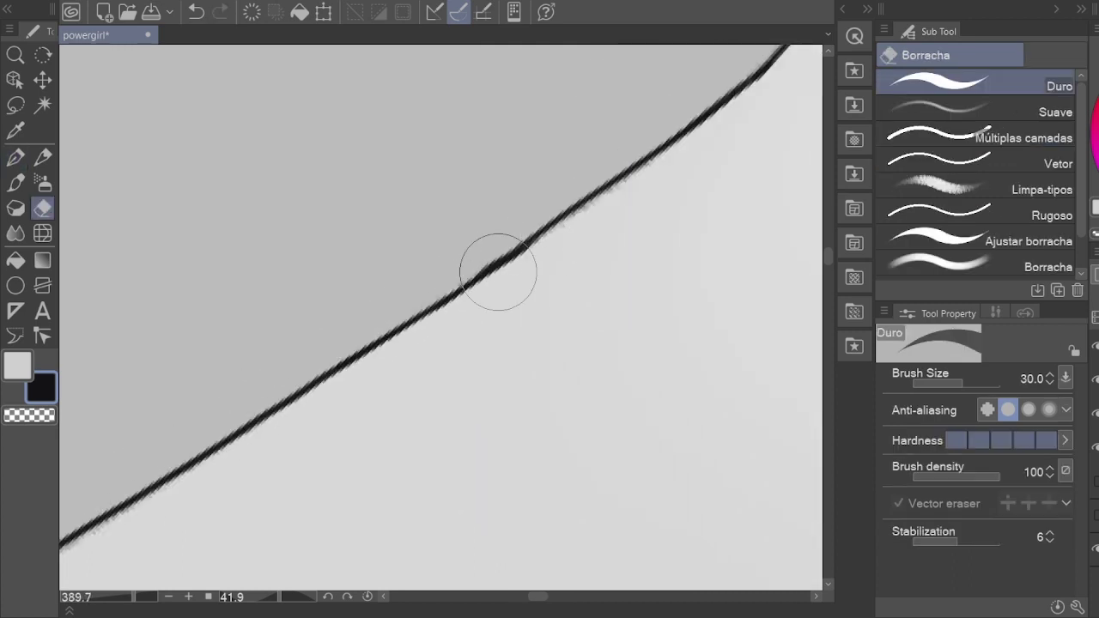
pyautogui.scroll(-5, 498, 263)
pyautogui.scroll(5, 579, 230)
pyautogui.scroll(3, 578, 231)
pyautogui.click(491, 303)
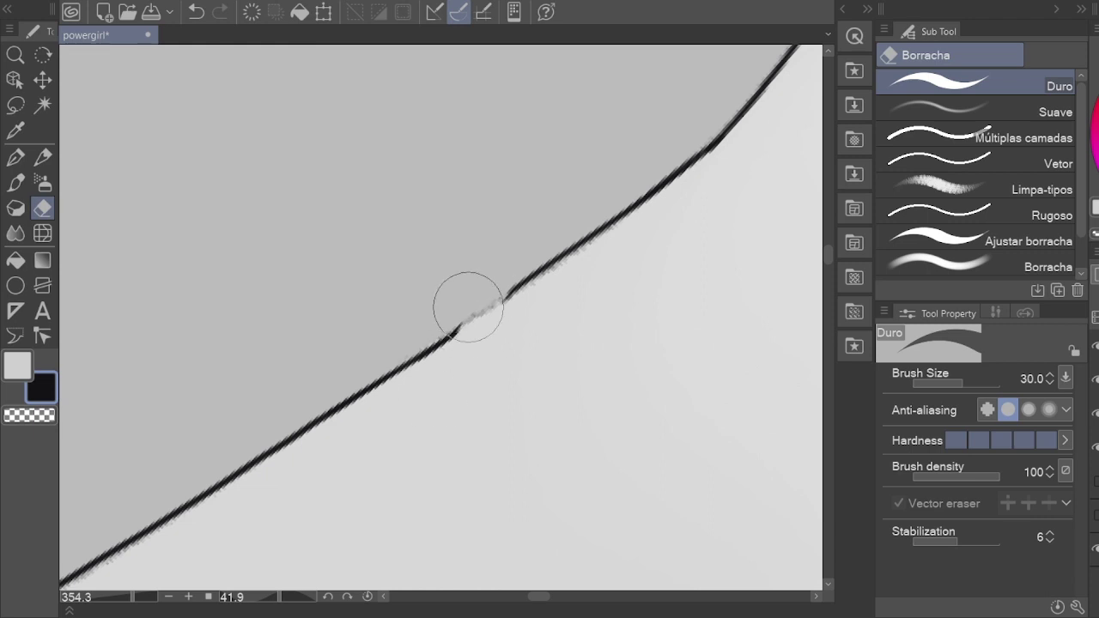
# Step: Redraw the erased section of the cape's outer edge so both line segments connect smoothly
pyautogui.press('p')
pyautogui.hotkey('ctrl', 'z')
pyautogui.press('e')
pyautogui.press('p')
pyautogui.moveTo(371, 389); pyautogui.dragTo(533, 270)
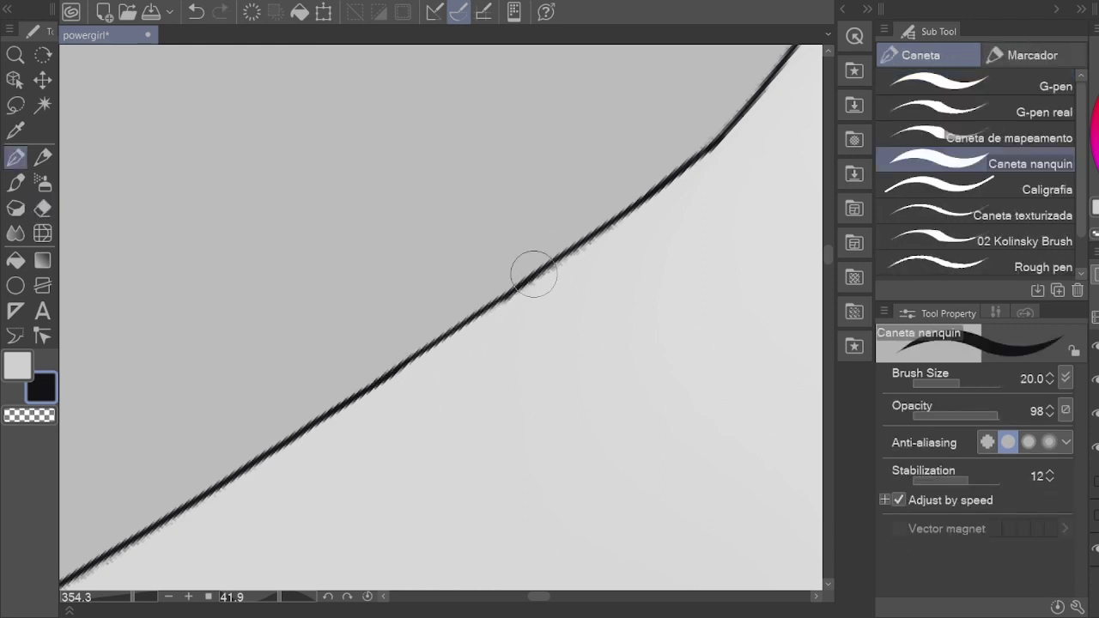
pyautogui.hotkey('ctrl', 'z')
pyautogui.moveTo(381, 378); pyautogui.dragTo(522, 283)
pyautogui.press('e')
# Step: Ink the cape's outer edge down the long curve toward its side and redo the join between the line segments
pyautogui.moveTo(467, 481); pyautogui.dragTo(485, 265)
pyautogui.scroll(-4, 379, 303)
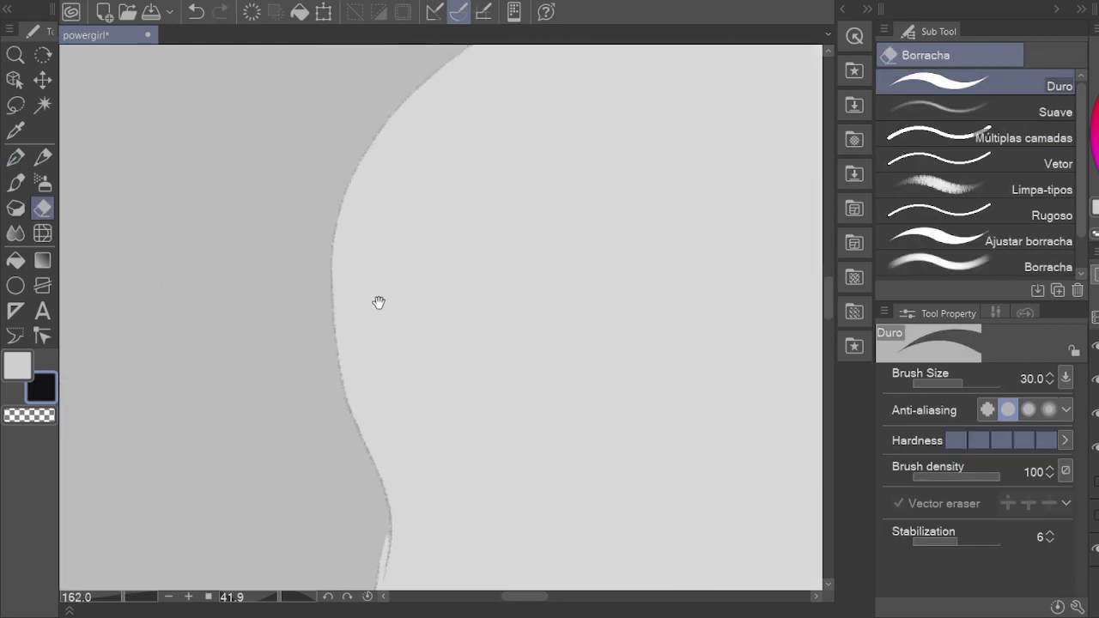
pyautogui.press('p')
pyautogui.scroll(4, 266, 366)
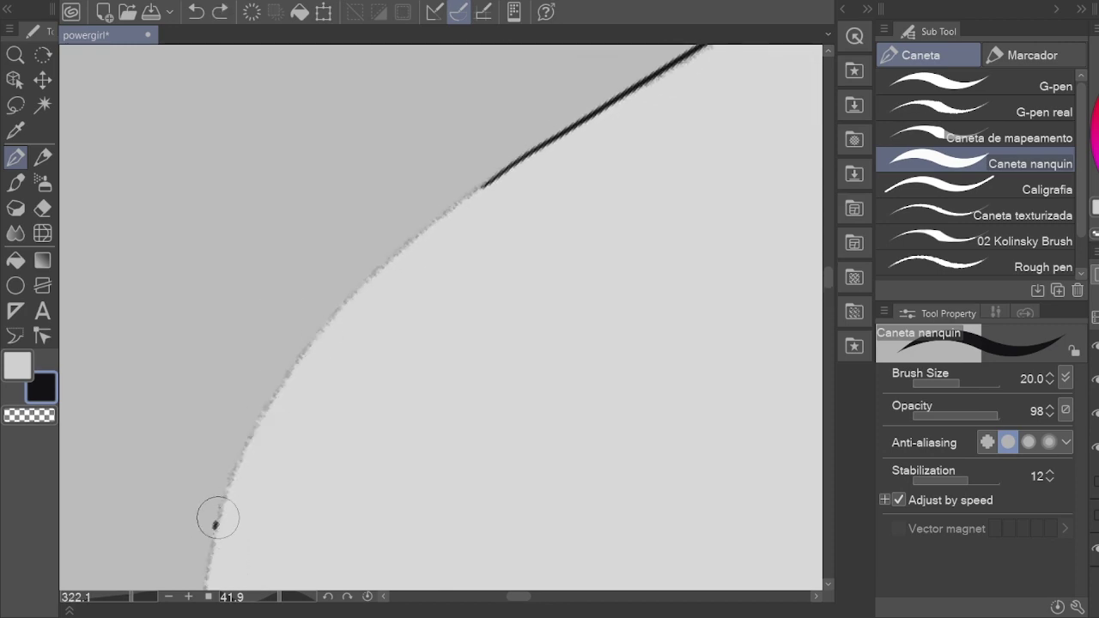
pyautogui.moveTo(217, 518); pyautogui.dragTo(444, 214)
pyautogui.hotkey('ctrl', 'z')
pyautogui.moveTo(243, 449)
pyautogui.mouseDown()
pyautogui.moveTo(483, 184)
pyautogui.moveTo(349, 300)
pyautogui.mouseUp()
pyautogui.press('e')
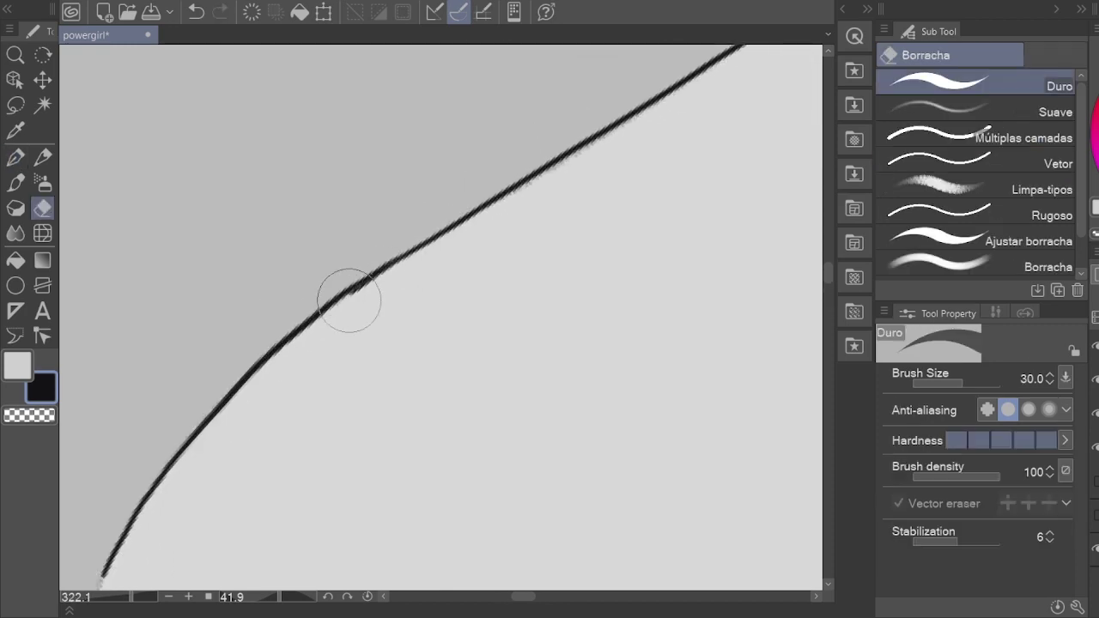
# Step: Continue the cape's outer edge around its outward bulge to the inward fold below, blending the join with the upper line
pyautogui.scroll(-10, 348, 301)
pyautogui.scroll(7, 251, 333)
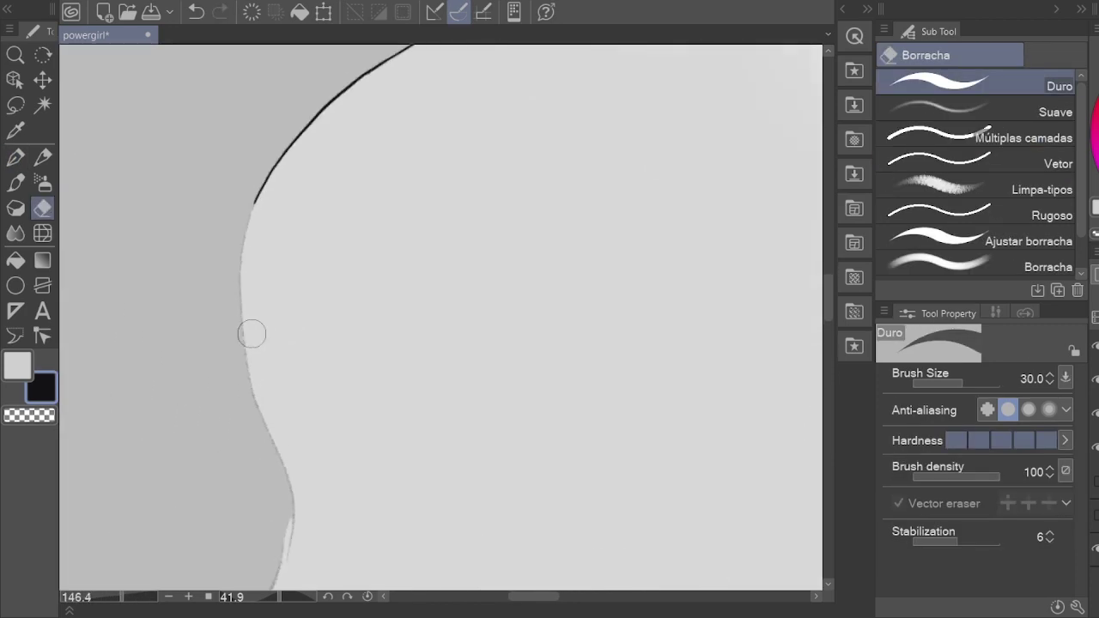
pyautogui.hotkey('ctrl', 'z')
pyautogui.press('p')
pyautogui.moveTo(280, 461); pyautogui.dragTo(204, 229)
pyautogui.scroll(4, 204, 229)
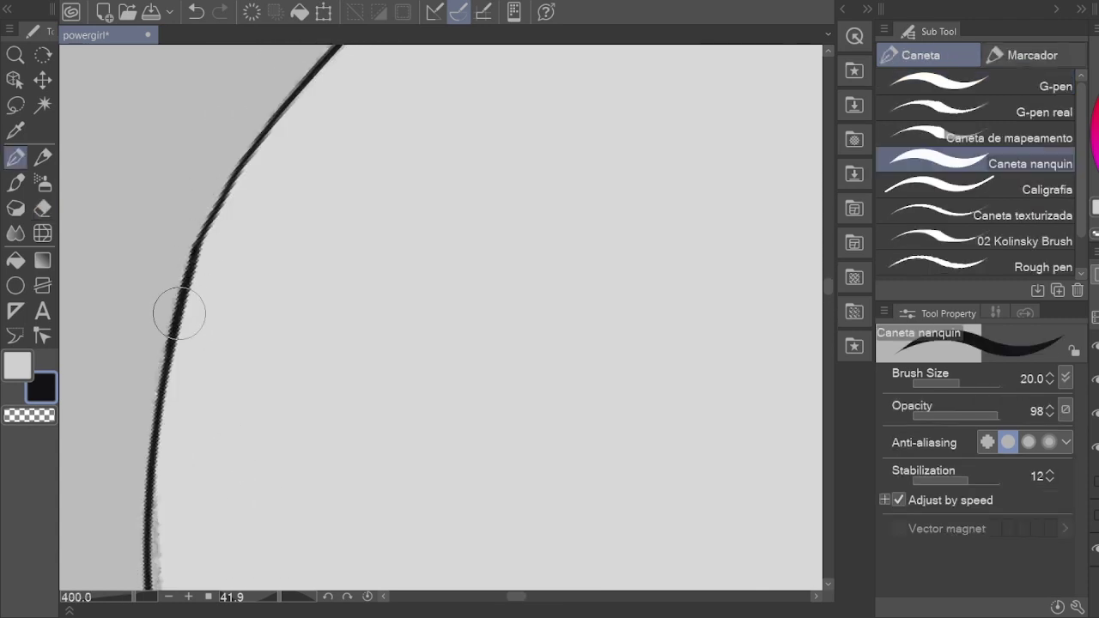
pyautogui.moveTo(190, 289); pyautogui.dragTo(152, 388)
pyautogui.press('e')
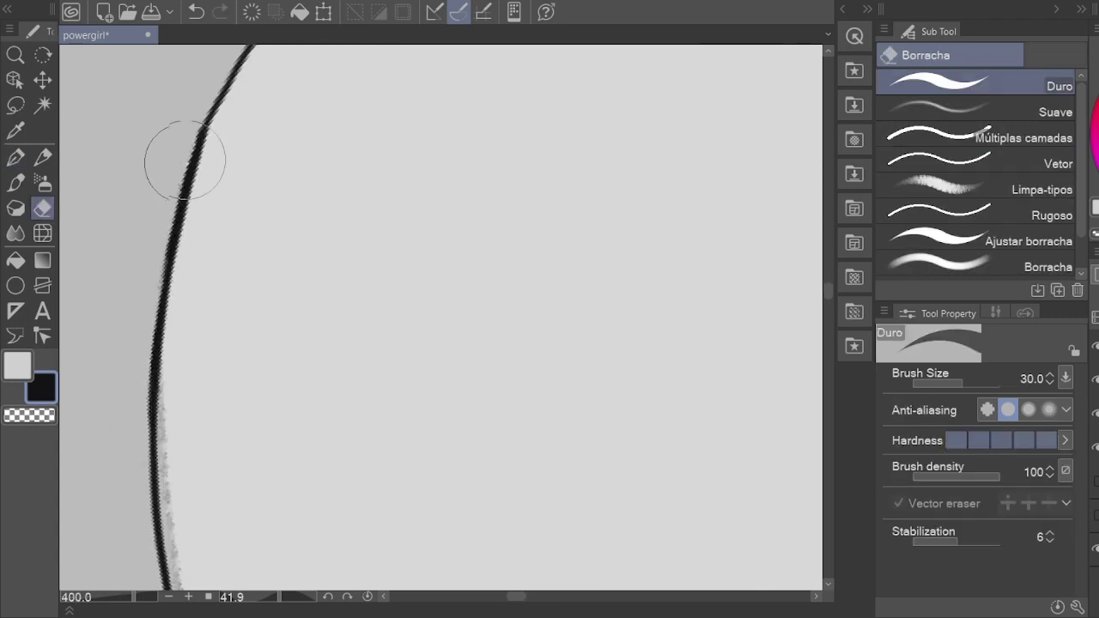
pyautogui.scroll(-5, 140, 319)
pyautogui.scroll(2, 324, 183)
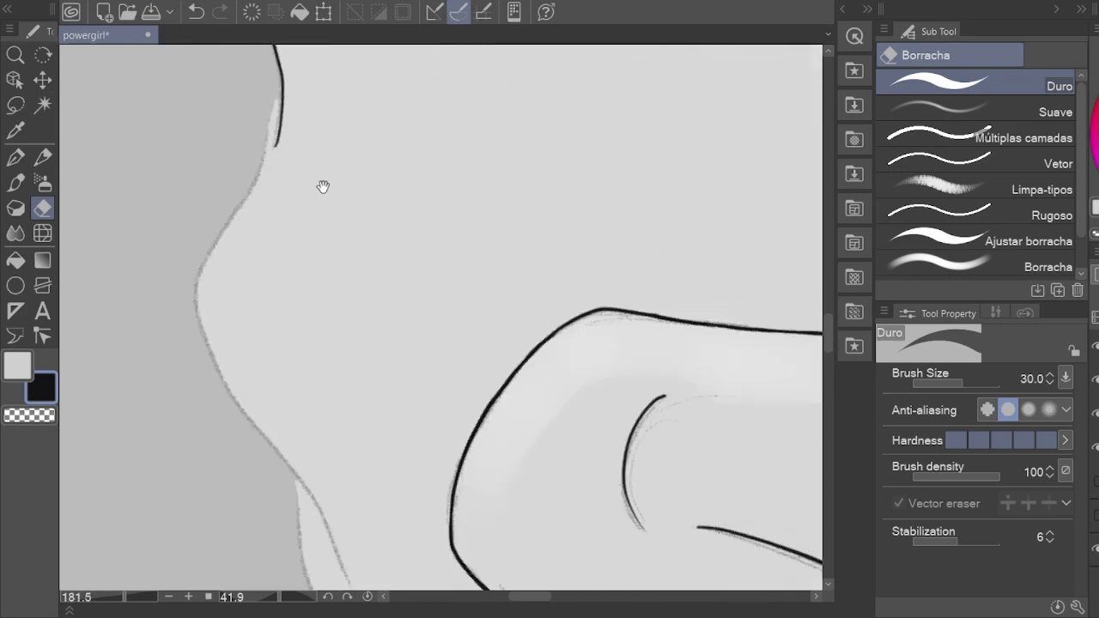
# Step: Ink the cape's wavy outer edge below the inward fold, connecting it to the fold line
pyautogui.press('p')
pyautogui.moveTo(248, 116); pyautogui.dragTo(330, 541)
pyautogui.moveTo(331, 541)
pyautogui.mouseDown()
pyautogui.moveTo(245, 201)
pyautogui.moveTo(251, 230)
pyautogui.mouseUp()
pyautogui.moveTo(196, 161)
pyautogui.mouseDown()
pyautogui.moveTo(309, 353)
pyautogui.moveTo(240, 375)
pyautogui.moveTo(269, 289)
pyautogui.mouseUp()
pyautogui.press('e')
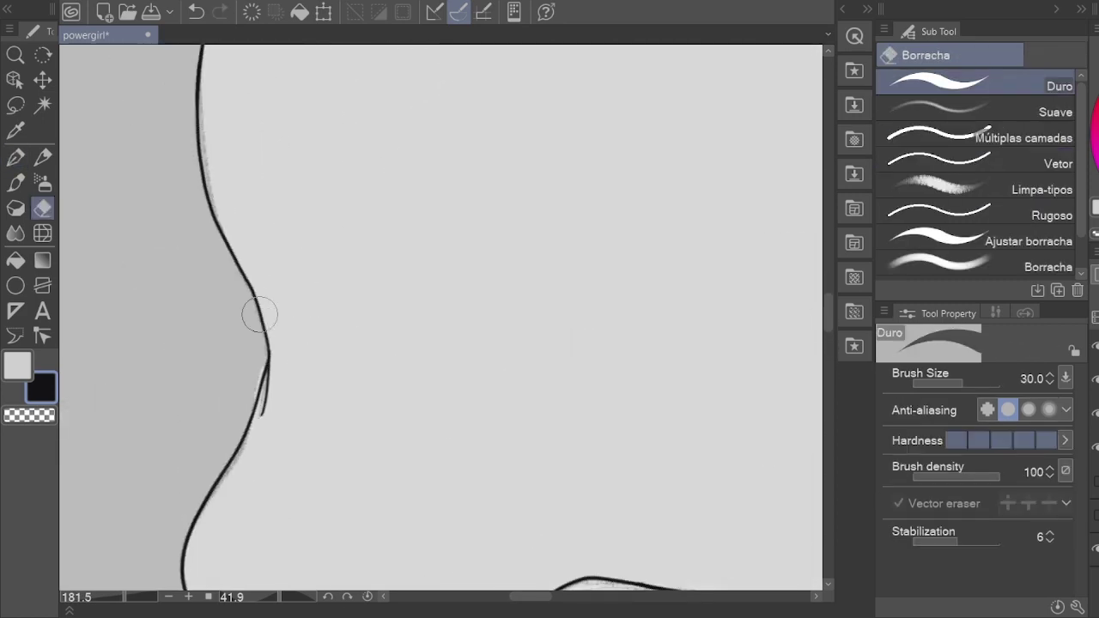
# Step: Ink the rock ridge's contour from beneath the cape and knee down toward the lower canvas edge
pyautogui.press('space')
pyautogui.scroll(-4, 259, 315)
pyautogui.scroll(-5, 259, 315)
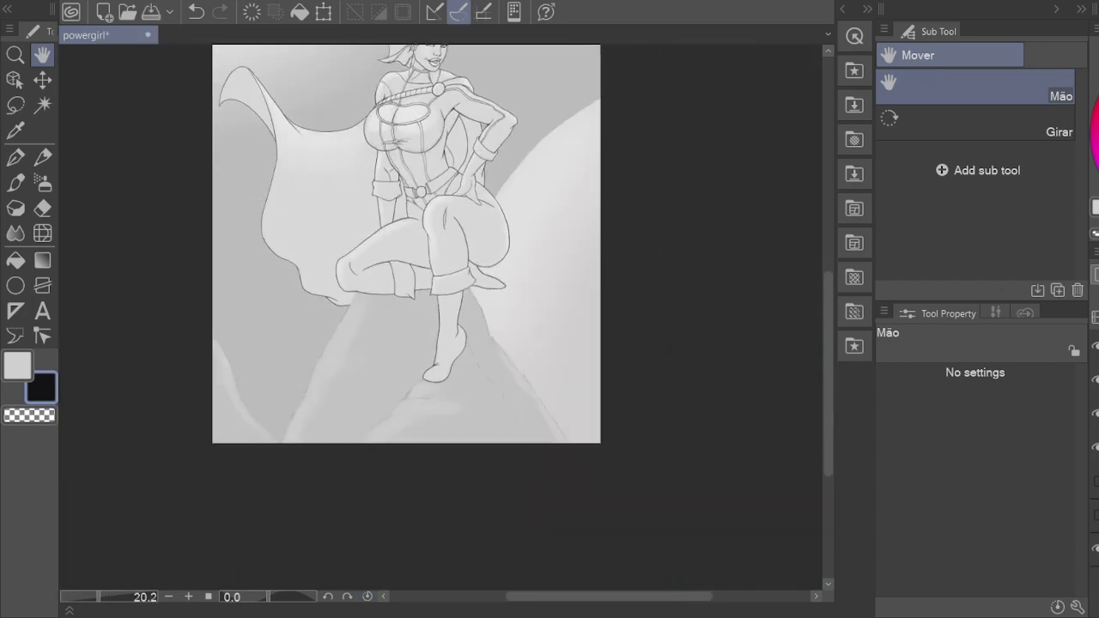
pyautogui.scroll(12, 286, 318)
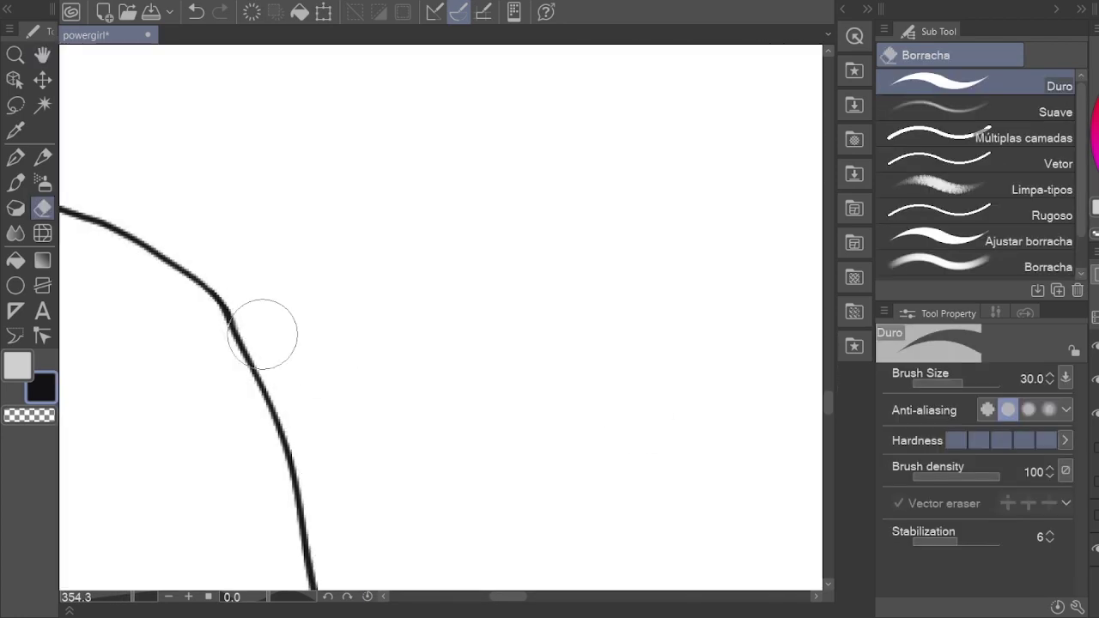
pyautogui.press('space')
pyautogui.scroll(-10, 258, 335)
pyautogui.scroll(3, 373, 335)
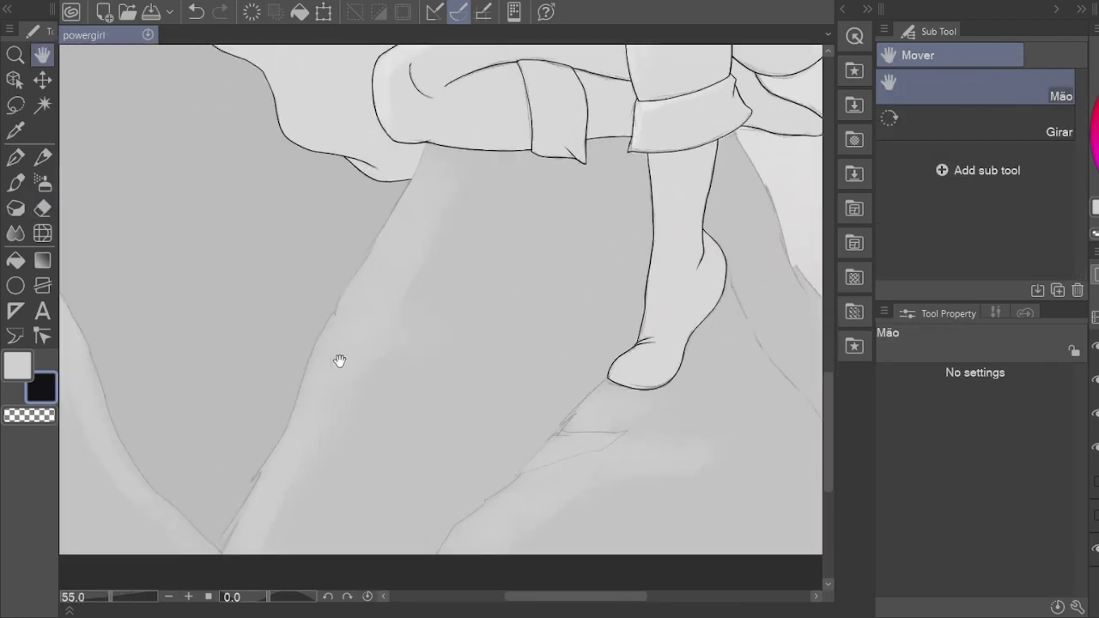
pyautogui.moveTo(444, 433); pyautogui.dragTo(429, 407)
pyautogui.press('p')
pyautogui.moveTo(416, 109); pyautogui.dragTo(263, 332)
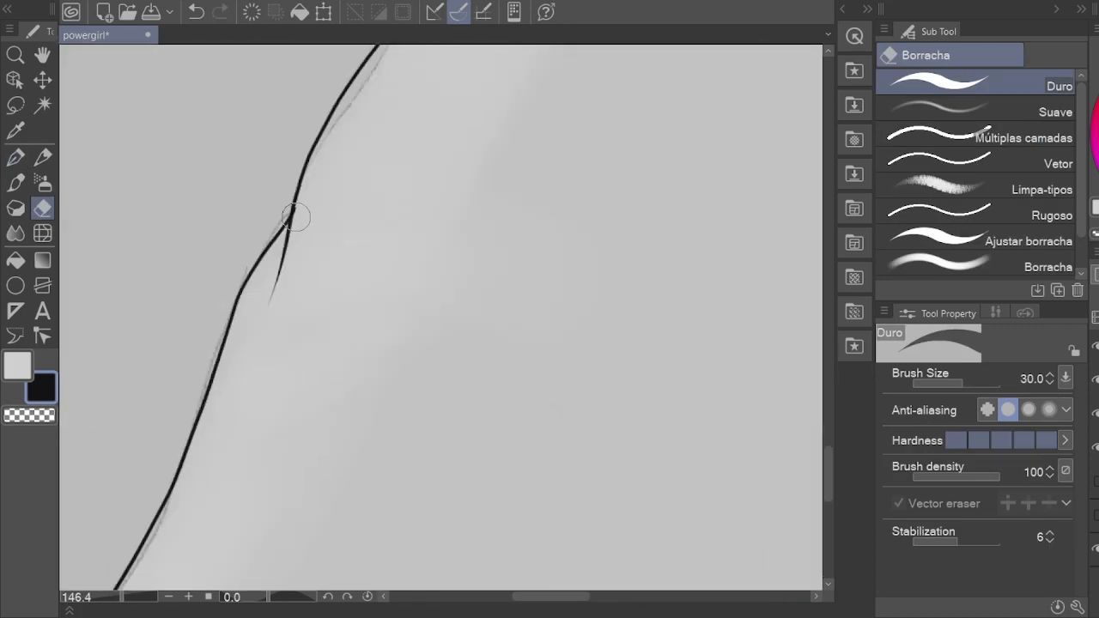
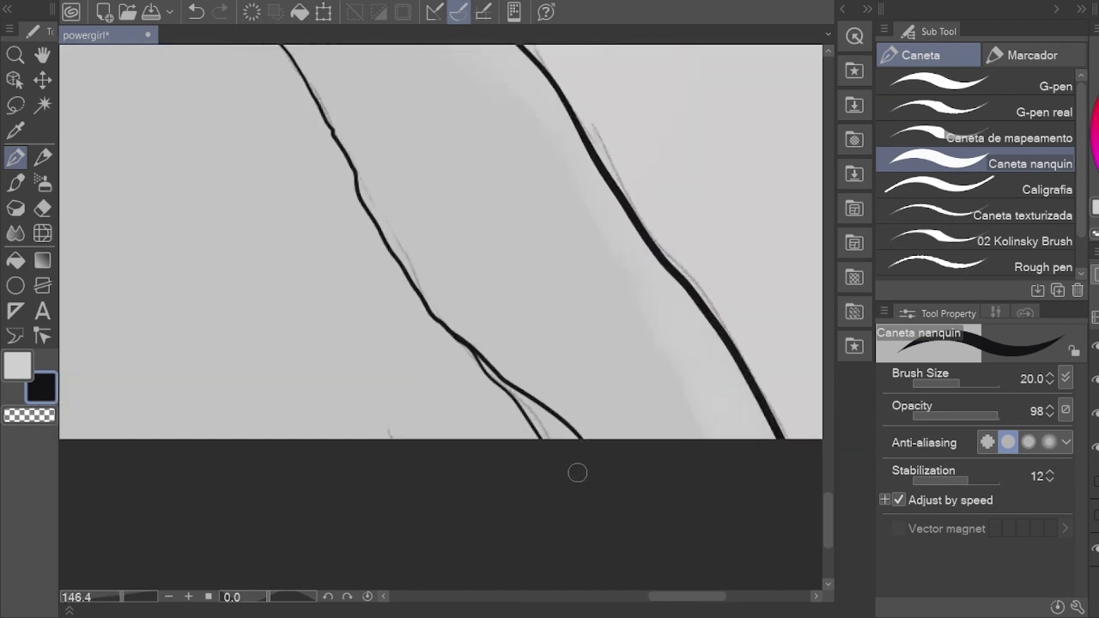
# Step: Erase the doubled lower end of the thin rock line near the foot and redraw it as one line to the canvas edge
pyautogui.press('e')
pyautogui.moveTo(550, 421); pyautogui.dragTo(510, 390)
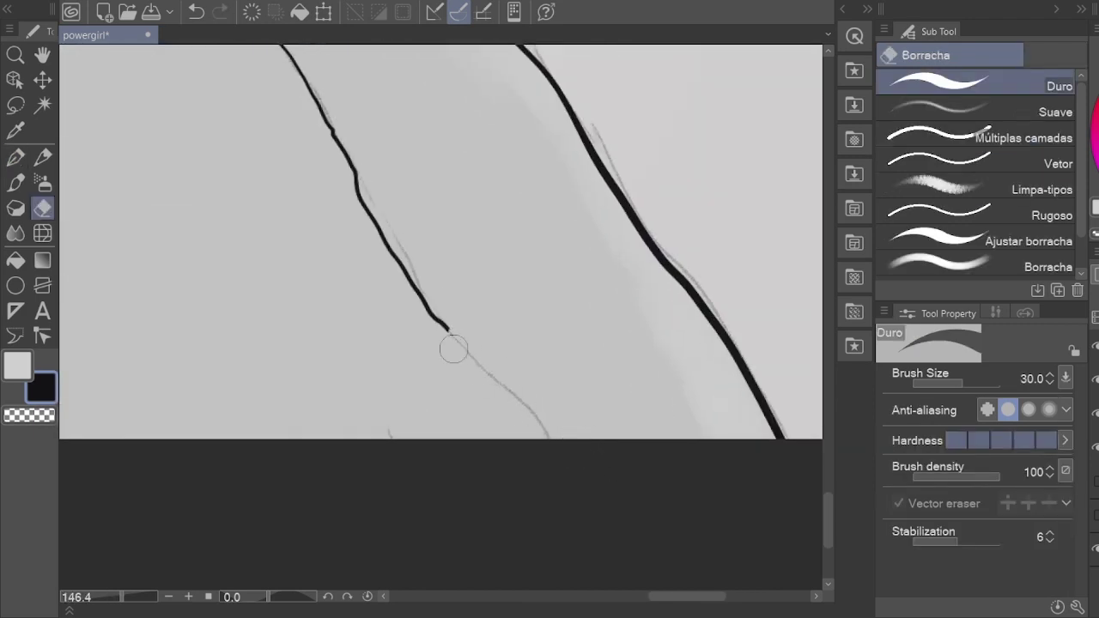
pyautogui.press('p')
pyautogui.moveTo(448, 329); pyautogui.dragTo(480, 372)
pyautogui.moveTo(481, 372); pyautogui.dragTo(545, 433)
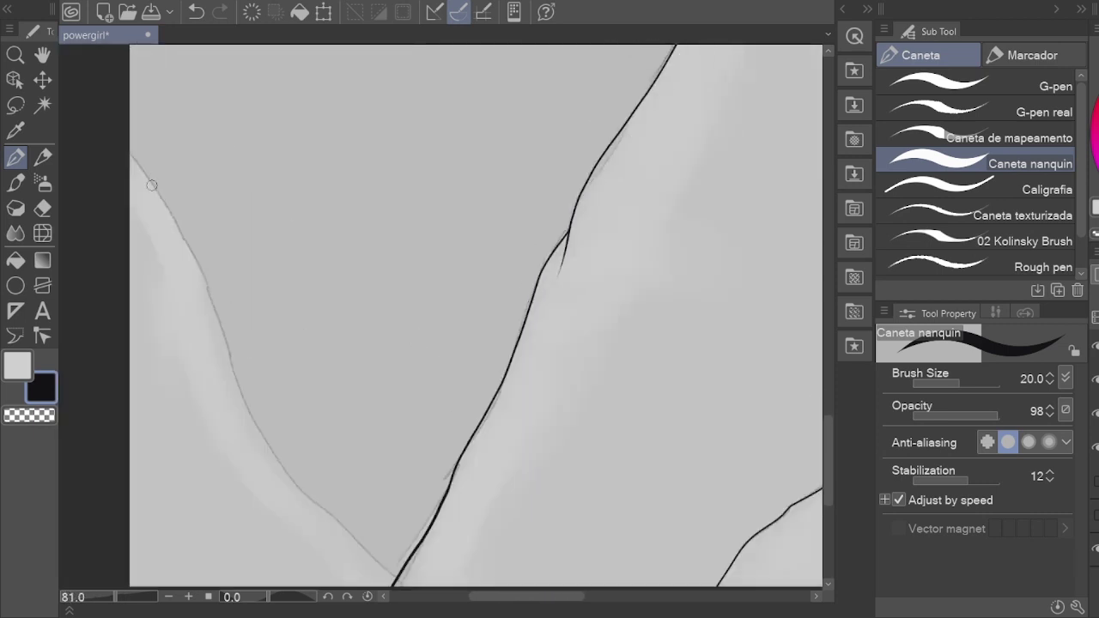
# Step: Ink the lower-left rock's edge down to the central ridge and thin its thick end with Liquify
pyautogui.scroll(-2, 151, 186)
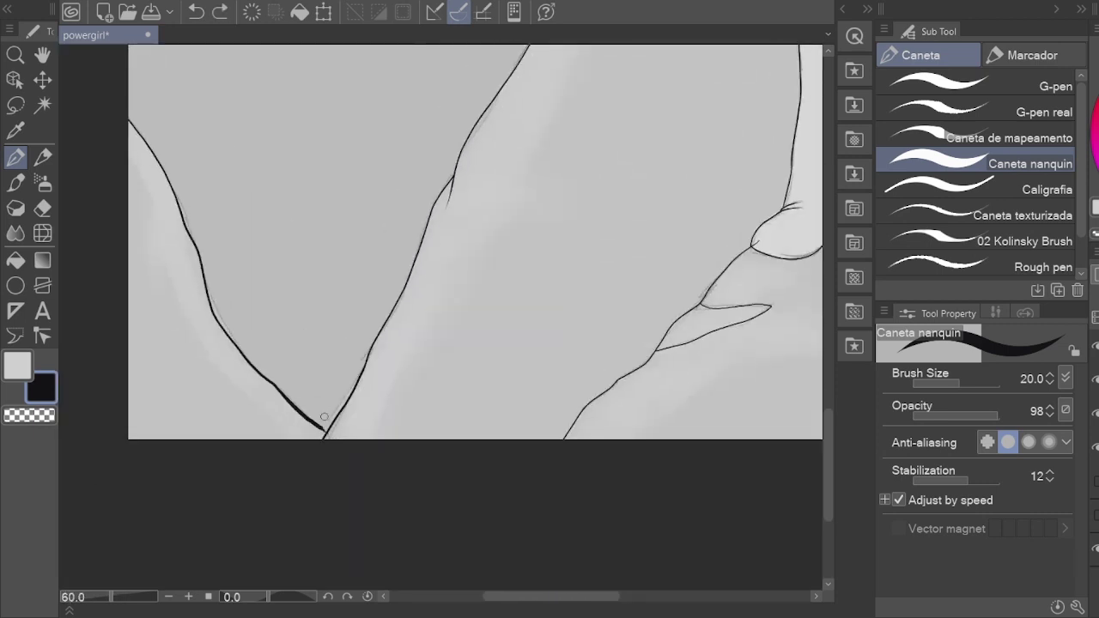
pyautogui.moveTo(324, 416); pyautogui.dragTo(319, 430)
pyautogui.scroll(5, 316, 425)
pyautogui.scroll(-1, 277, 400)
pyautogui.press('j')
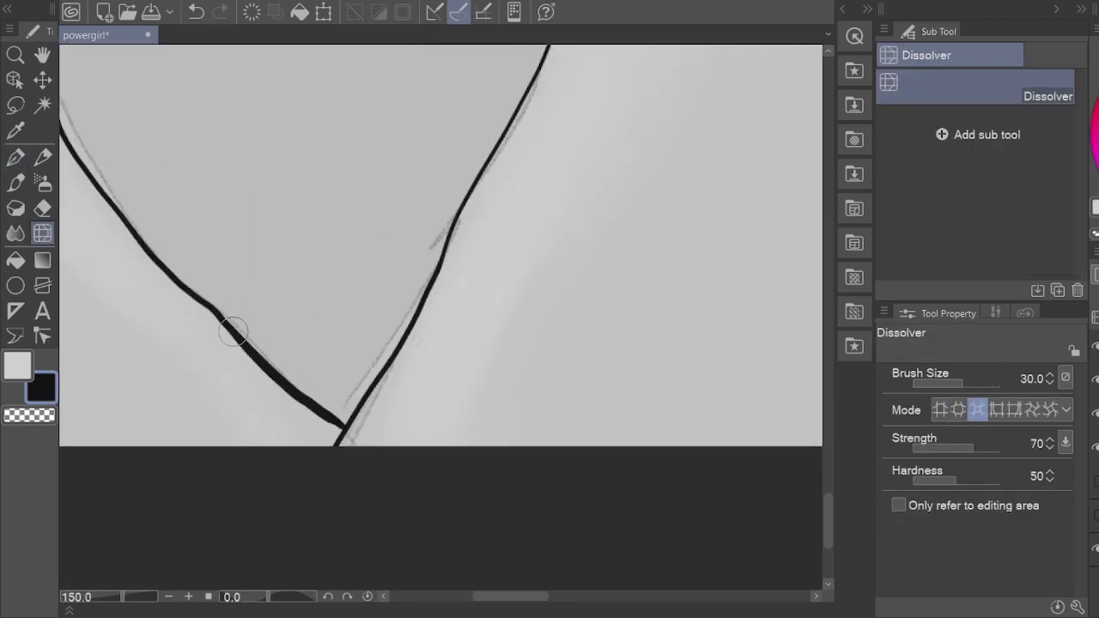
pyautogui.scroll(-3, 284, 181)
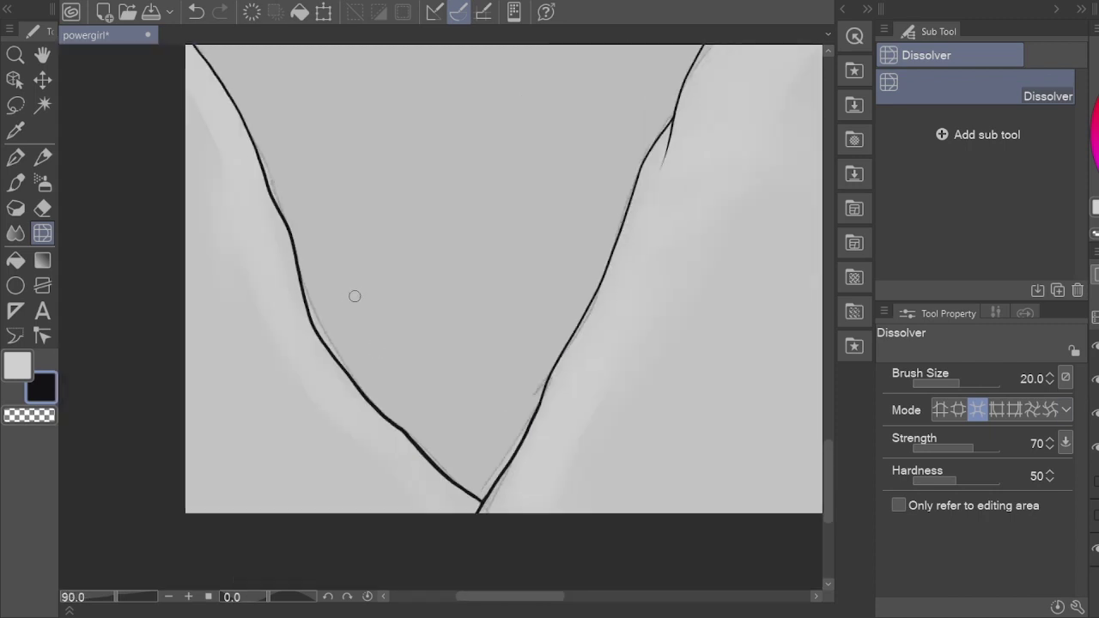
# Step: Reshape the rock ridge's contour around its small notch with Liquify at brush size 60
pyautogui.press('j')
pyautogui.press('j')
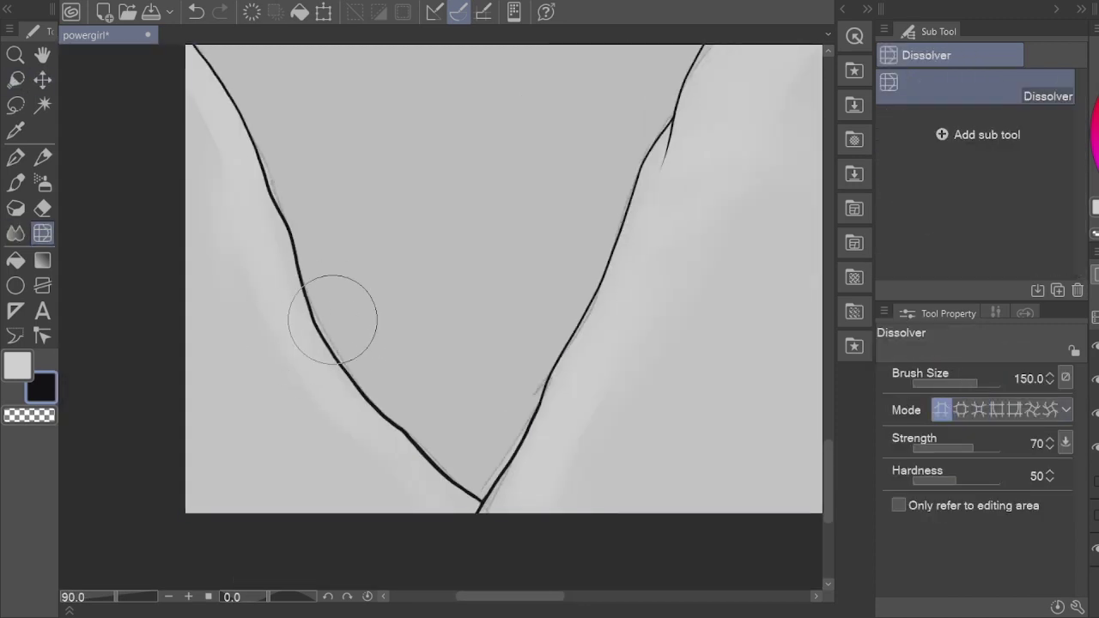
pyautogui.scroll(2, 314, 362)
pyautogui.hscroll(2, 300, 284)
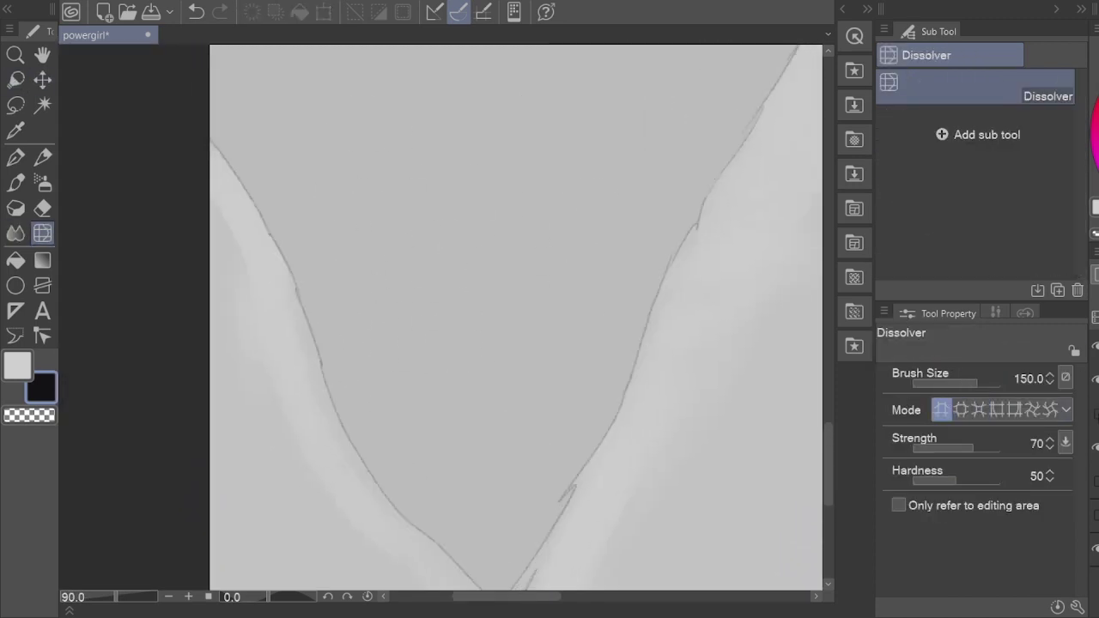
pyautogui.scroll(2, 502, 385)
pyautogui.hscroll(2, 502, 386)
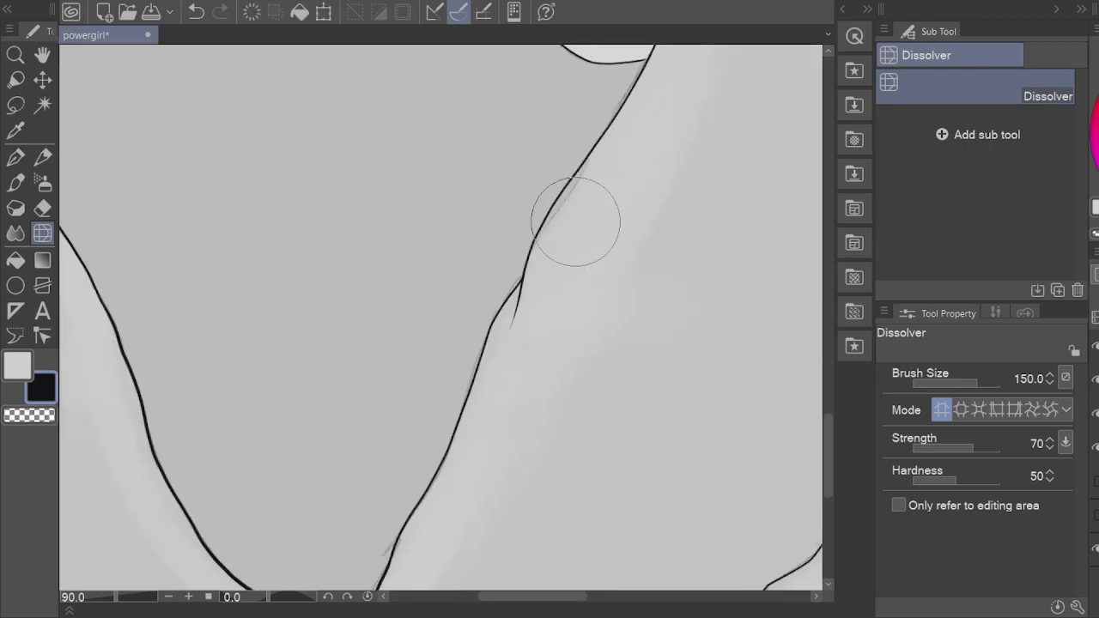
pyautogui.scroll(3, 515, 216)
pyautogui.press('[')
pyautogui.press('[')
pyautogui.press('[')
pyautogui.press('[')
pyautogui.press('[')
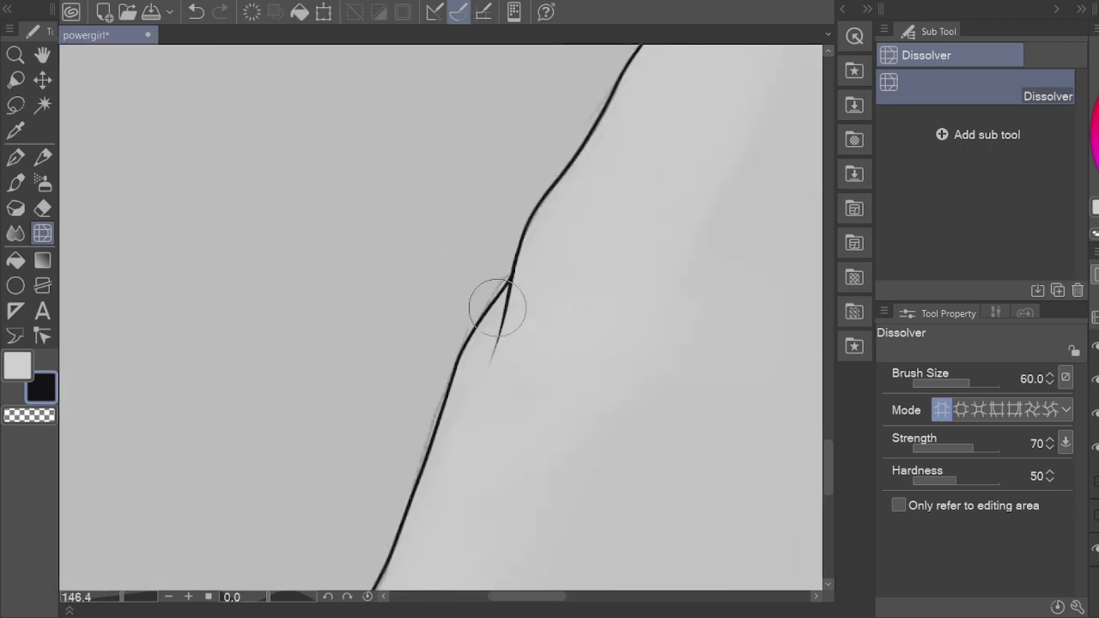
pyautogui.scroll(2, 697, 201)
pyautogui.hscroll(2, 696, 201)
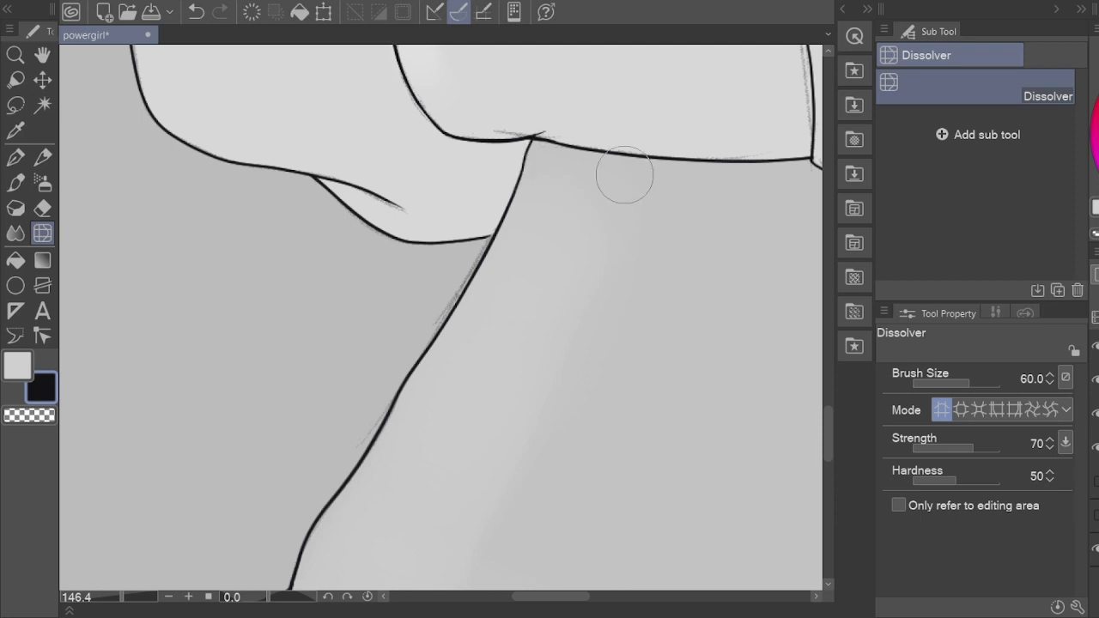
# Step: Examine the inked lines around the knee, cuff and rocks, and the composition as a whole
pyautogui.press('h')
pyautogui.scroll(-1, 624, 174)
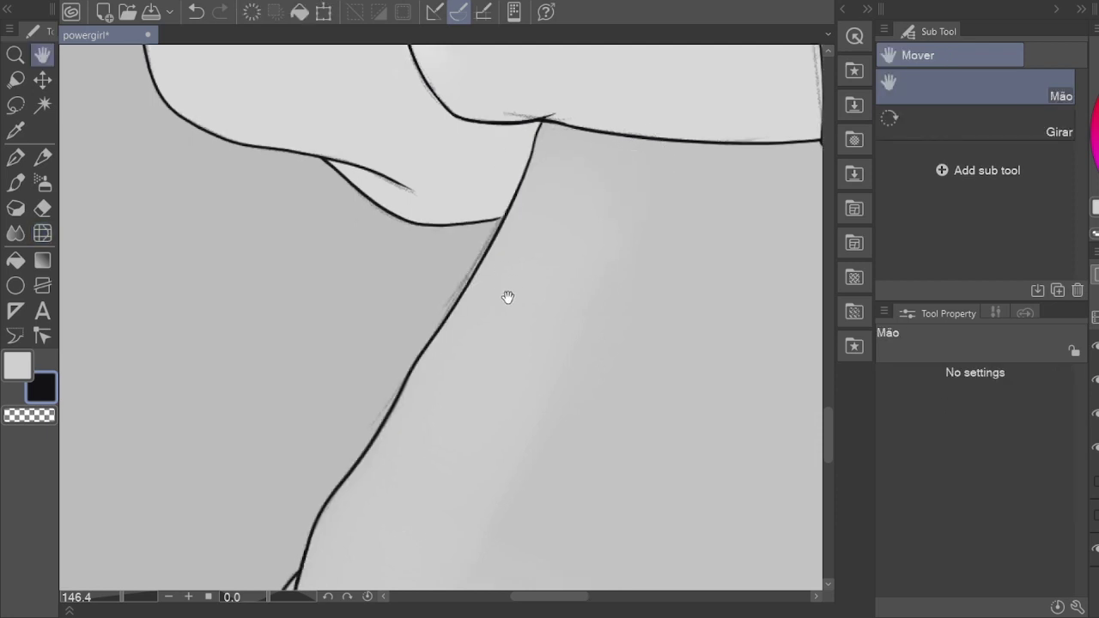
pyautogui.scroll(-4, 670, 248)
pyautogui.scroll(6, 547, 326)
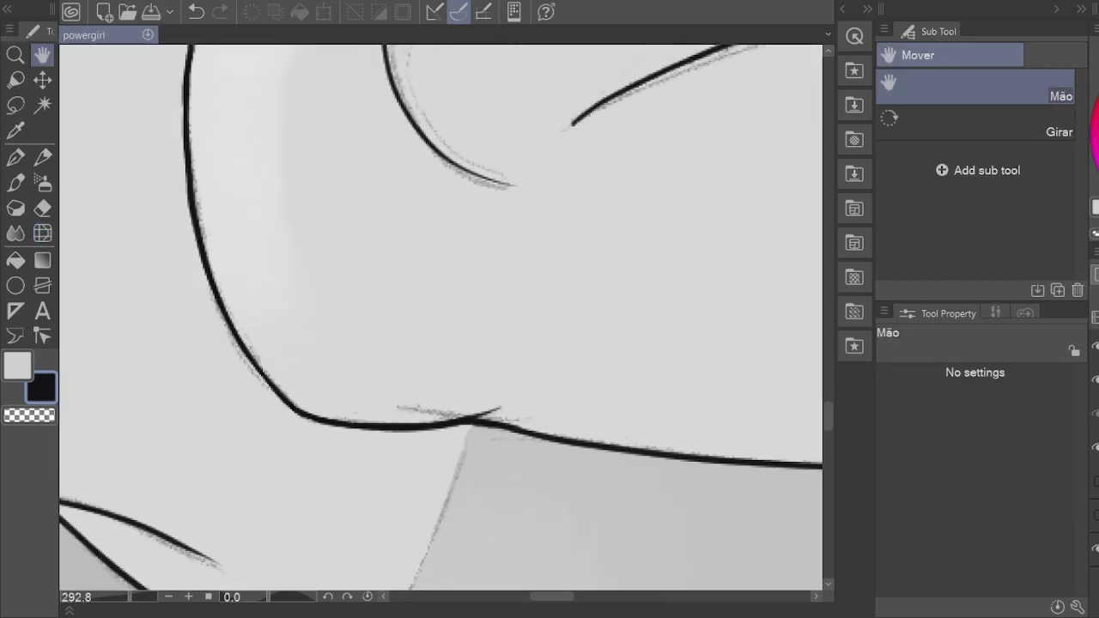
pyautogui.press('e')
pyautogui.press('h')
pyautogui.scroll(-8, 456, 330)
pyautogui.scroll(5, 596, 334)
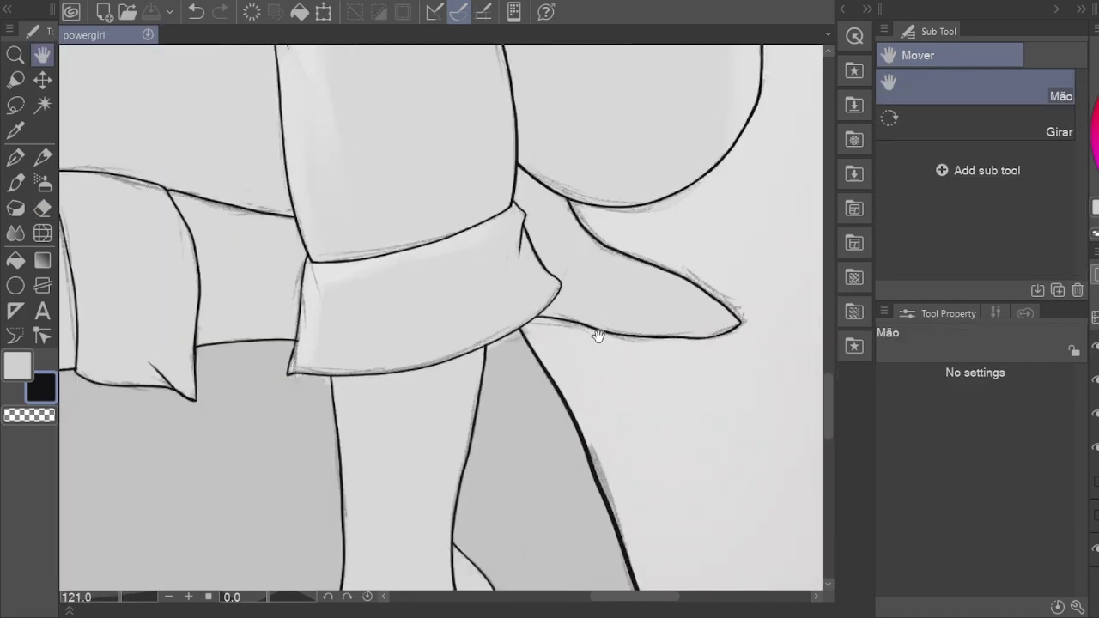
pyautogui.scroll(-7, 584, 471)
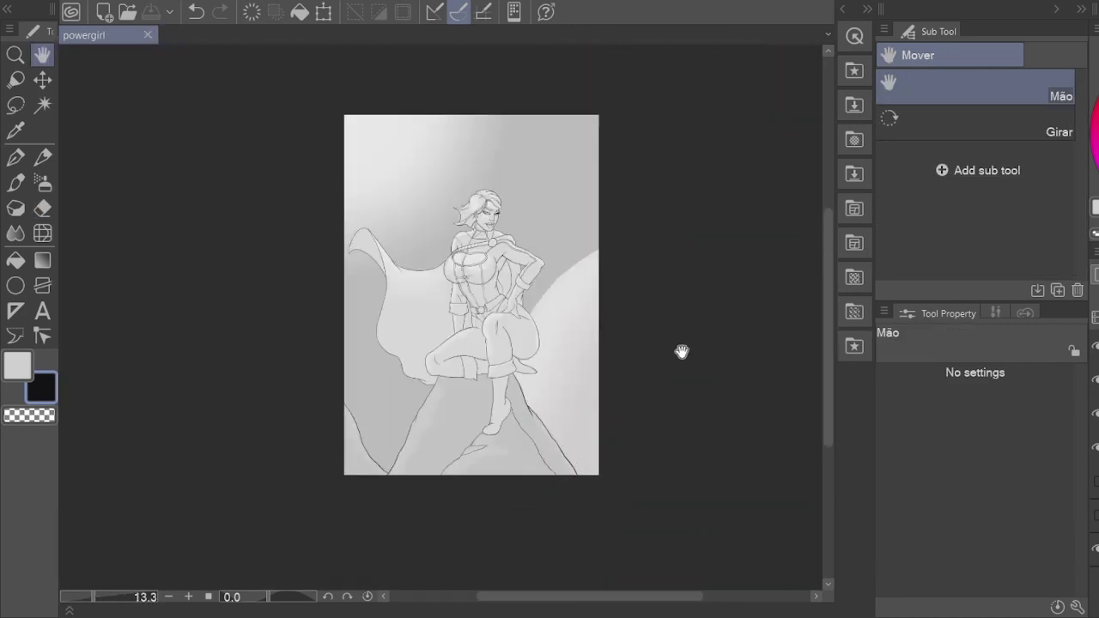
pyautogui.scroll(1, 527, 473)
pyautogui.scroll(-1, 465, 471)
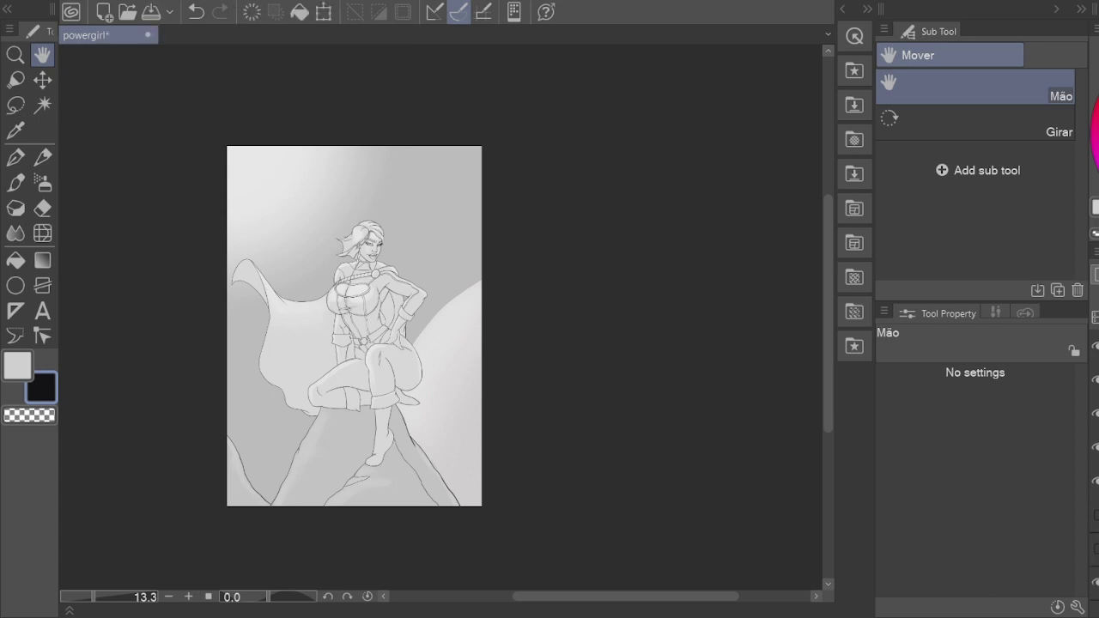
# Step: Draw a large blue filled circle extending past the canvas at the lower right with the Ellipse tool
pyautogui.press('u')
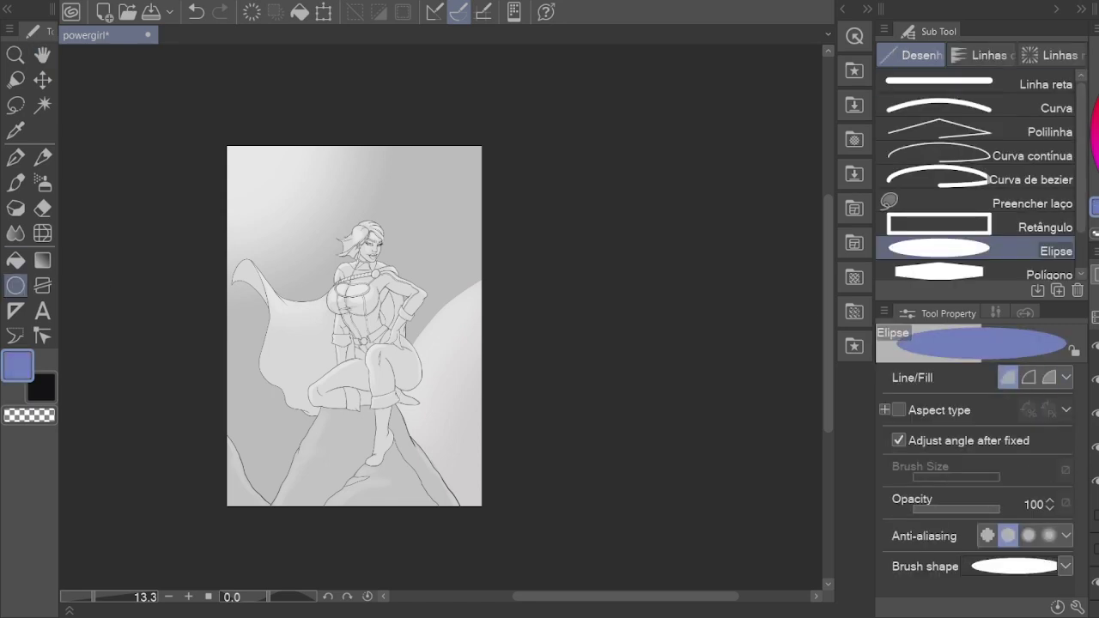
pyautogui.moveTo(534, 435)
pyautogui.mouseDown()
pyautogui.moveTo(520, 323)
pyautogui.moveTo(674, 477)
pyautogui.mouseUp()
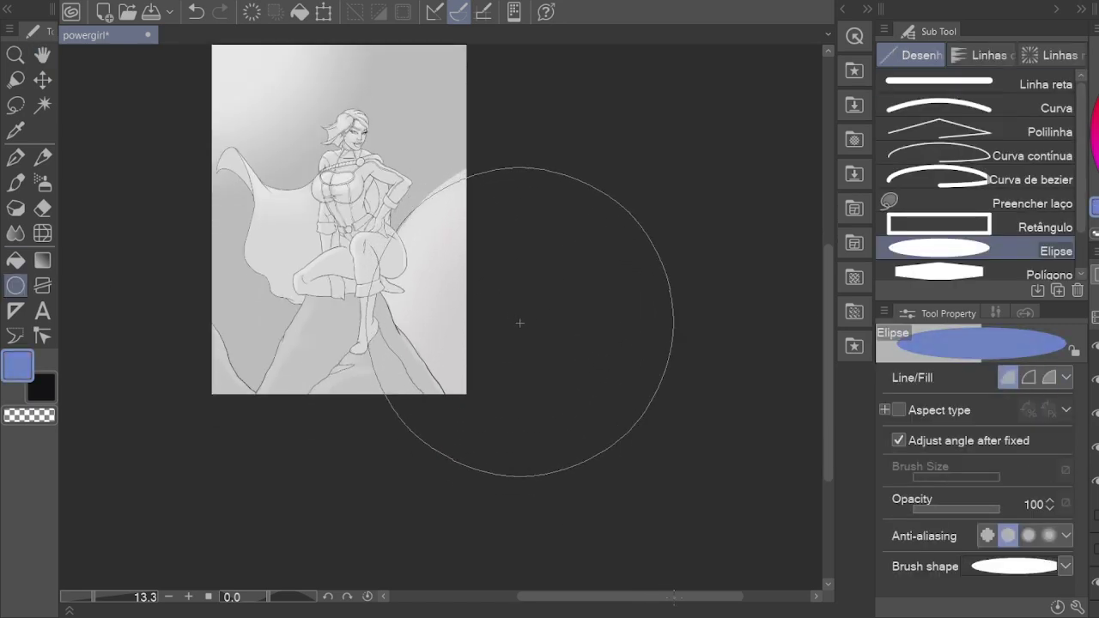
pyautogui.click(662, 478)
# Step: Transform the blue circle so it lines up with the sketched moon shape at the canvas's right edge
pyautogui.hotkey('ctrl', 't')
pyautogui.moveTo(448, 316); pyautogui.dragTo(415, 317)
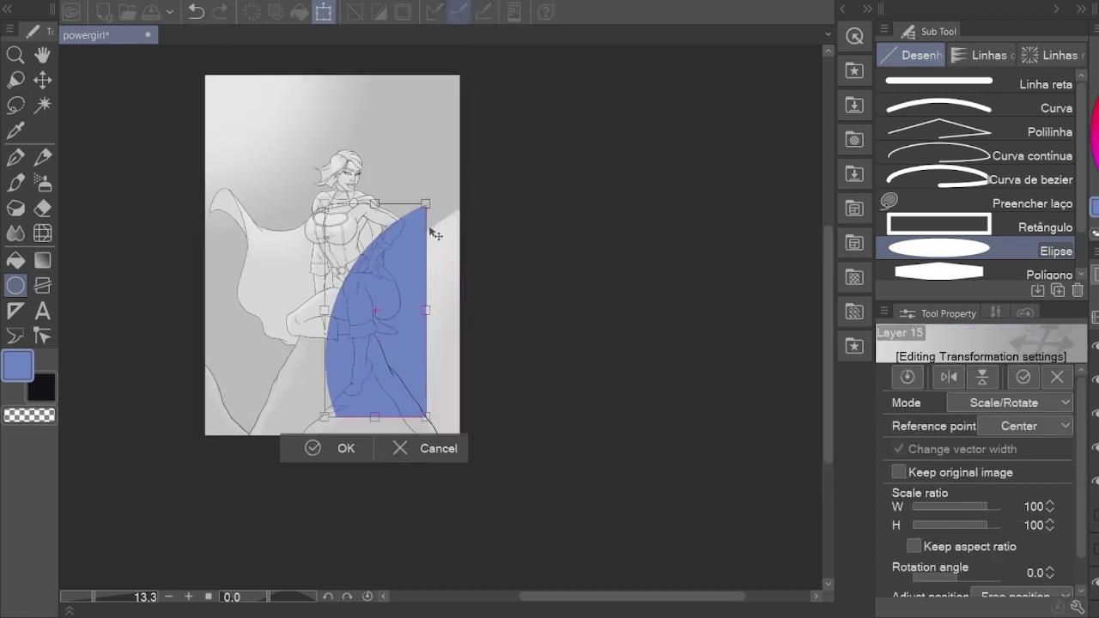
pyautogui.moveTo(436, 234); pyautogui.dragTo(455, 215)
pyautogui.press('Return')
pyautogui.press('h')
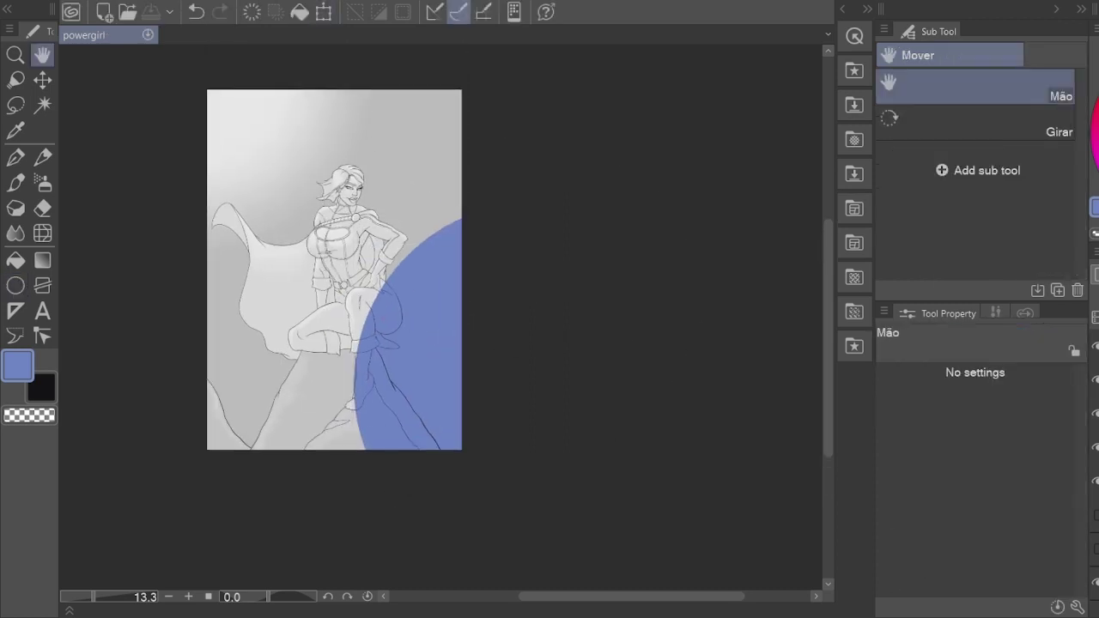
# Step: Fill the background behind the figure and the blue circle with dark blue
pyautogui.scroll(-2, 318, 344)
pyautogui.press('g')
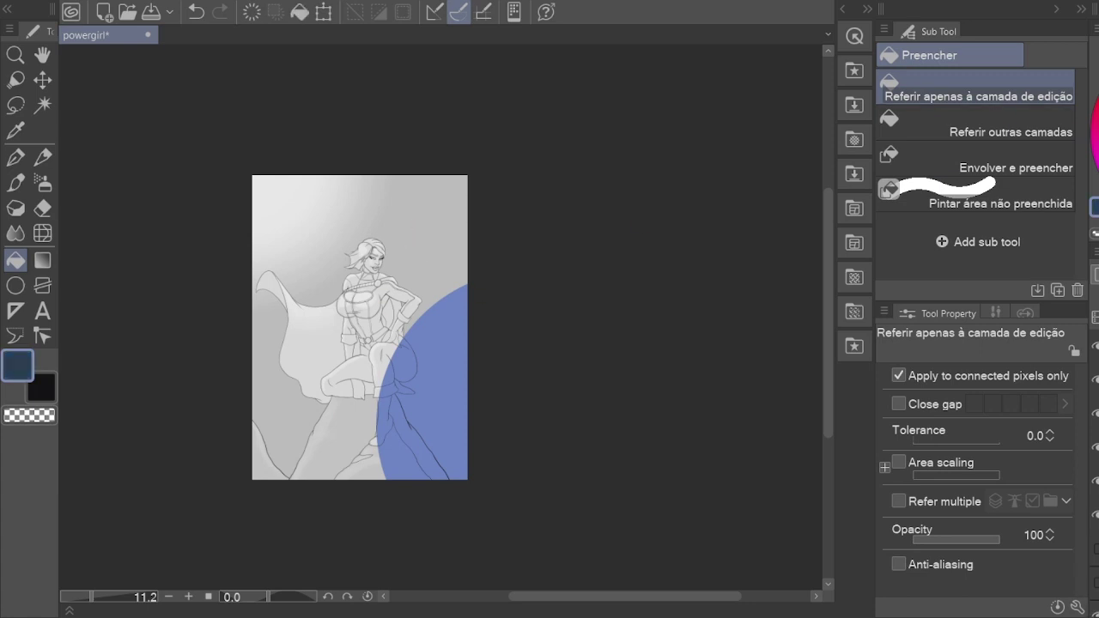
pyautogui.click(431, 238)
pyautogui.press('g')
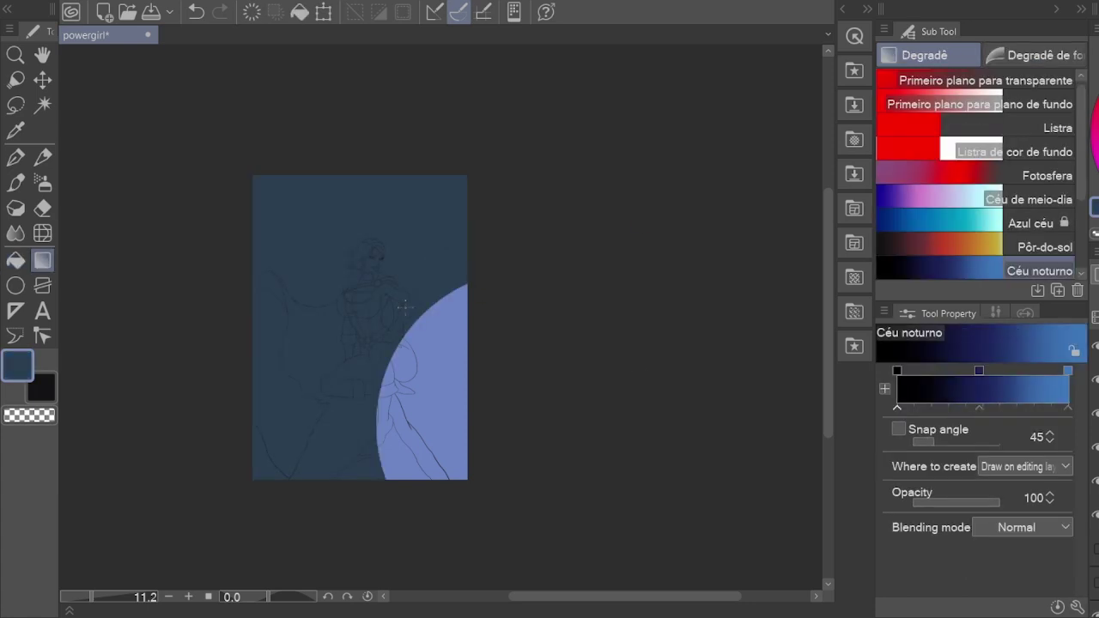
pyautogui.press('h')
pyautogui.scroll(3, 401, 313)
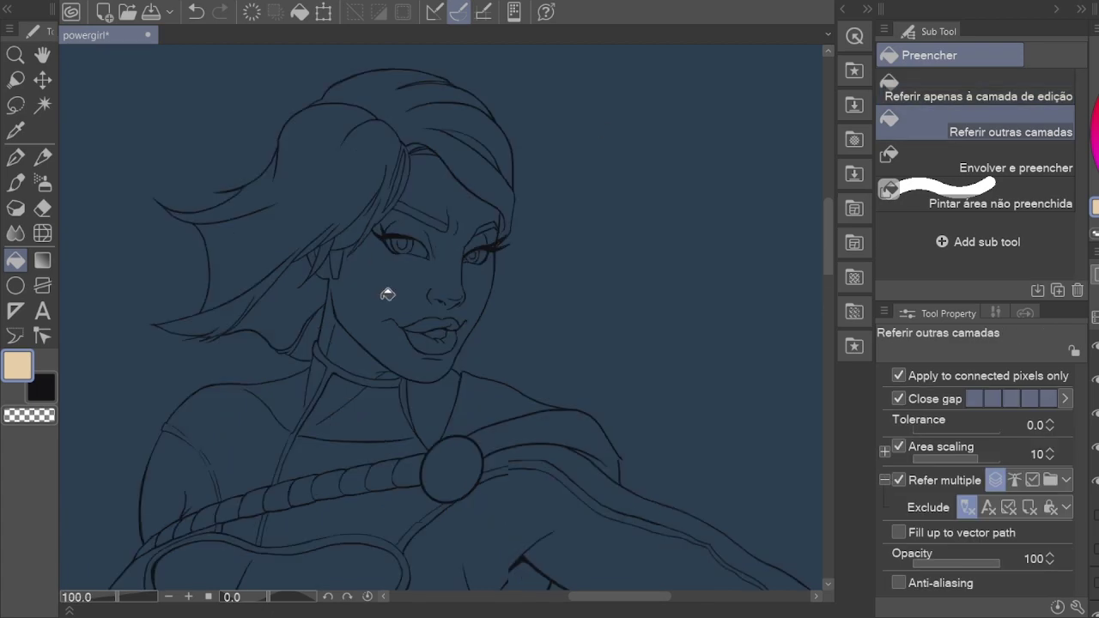
# Step: Fill the face, ear, neck and legs with a beige skin tone, including the gap on the thigh
pyautogui.click(329, 315)
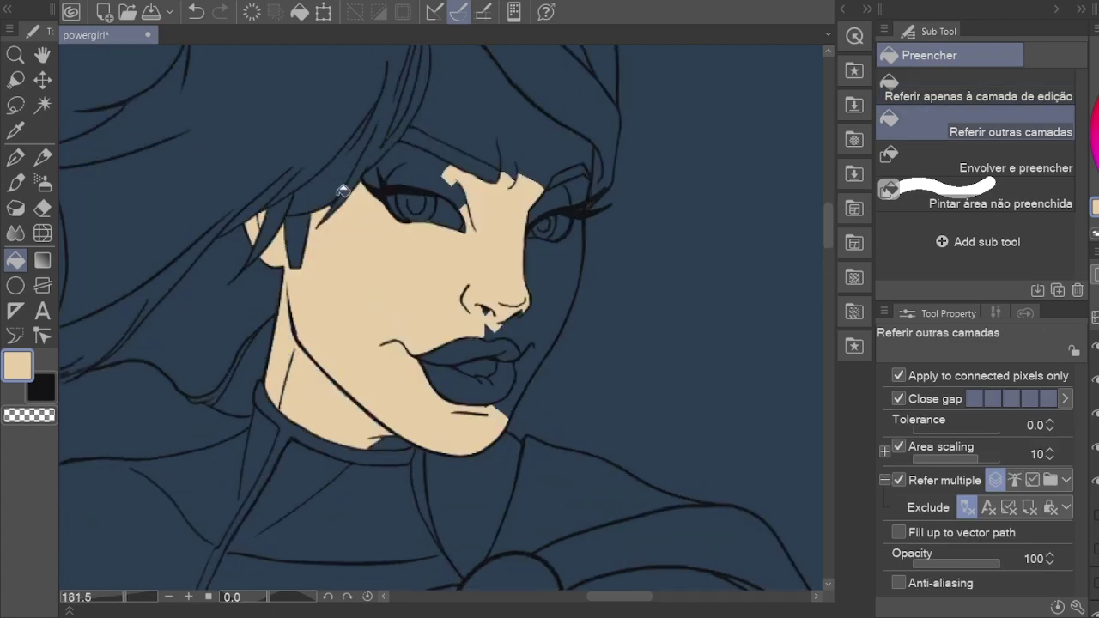
pyautogui.click(481, 129)
pyautogui.click(541, 301)
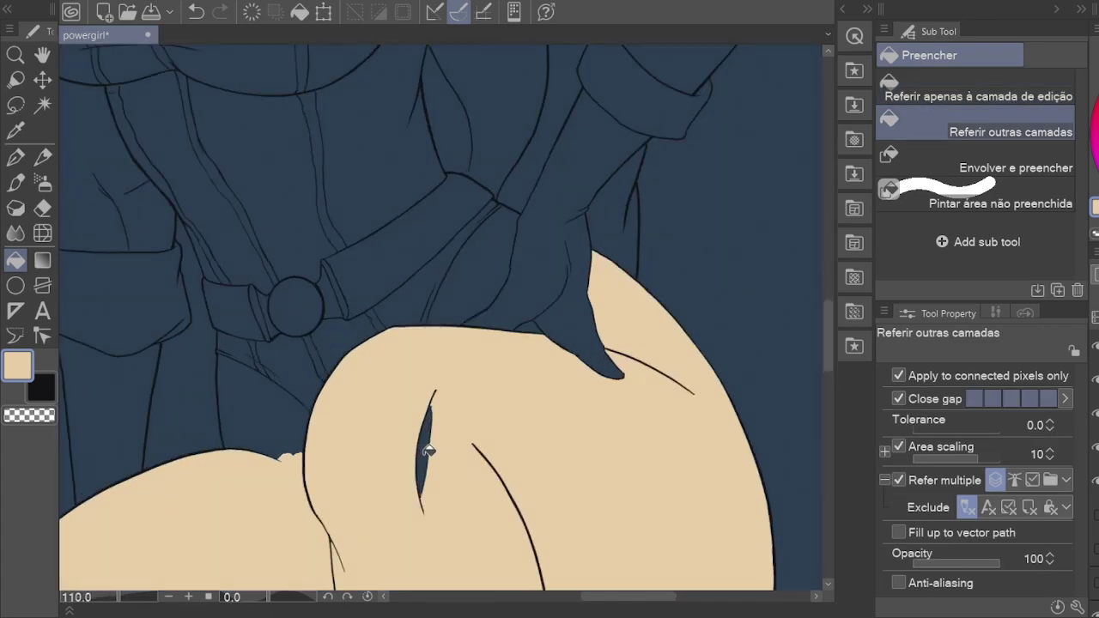
pyautogui.click(428, 451)
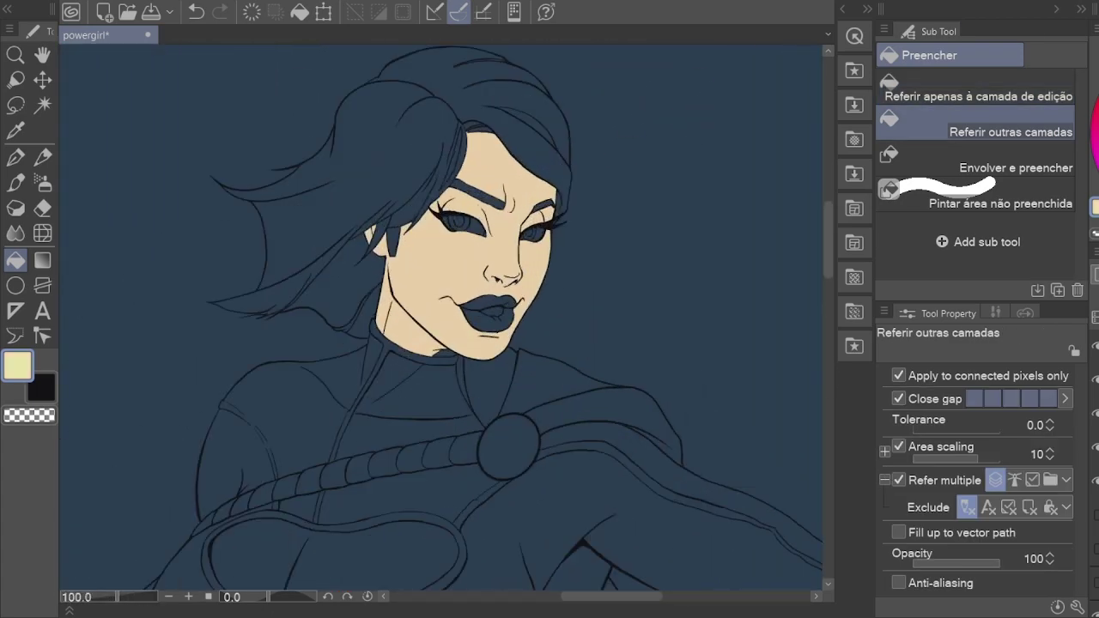
# Step: Fill the hair sections, crown and strands beside the face with yellow-green flat colour
pyautogui.click(398, 144)
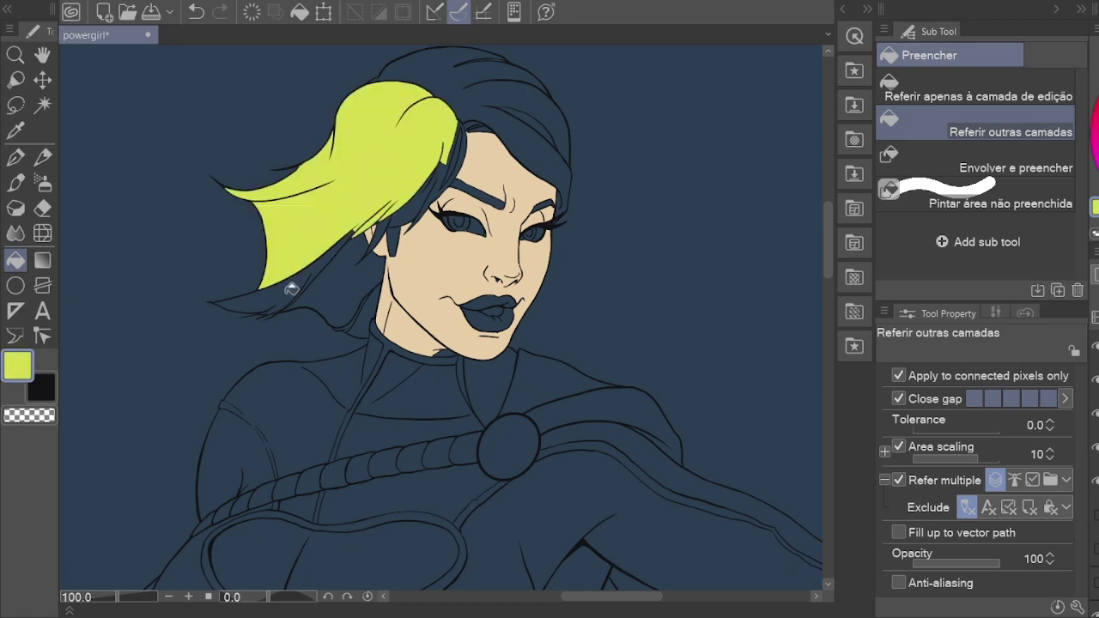
pyautogui.click(289, 289)
pyautogui.scroll(3, 290, 289)
pyautogui.moveTo(365, 121); pyautogui.dragTo(141, 524)
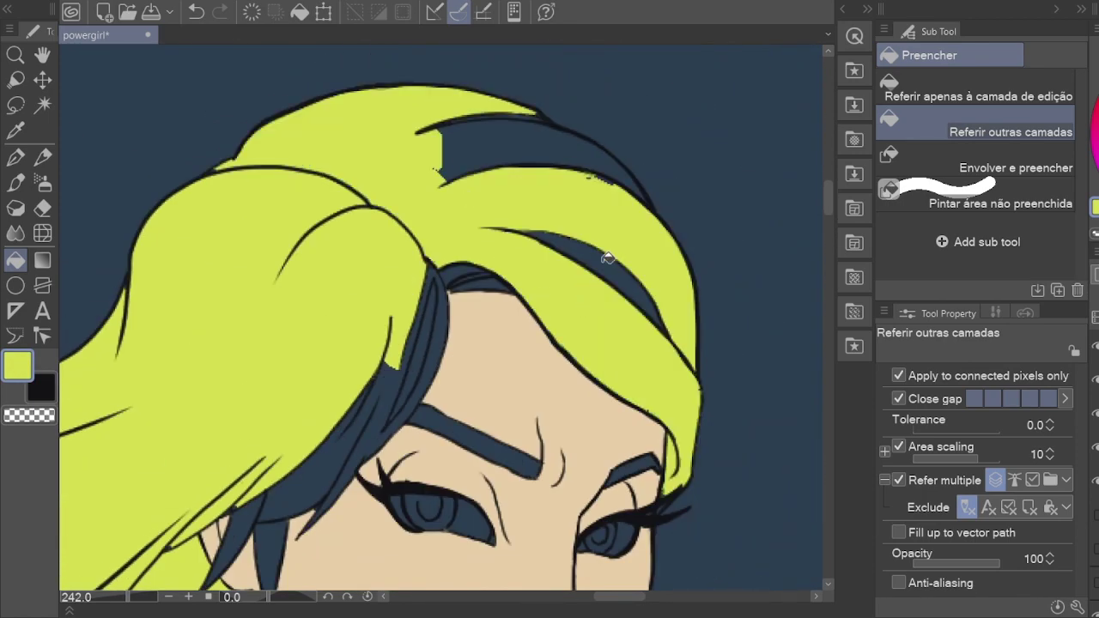
pyautogui.press('h')
pyautogui.scroll(-2, 430, 264)
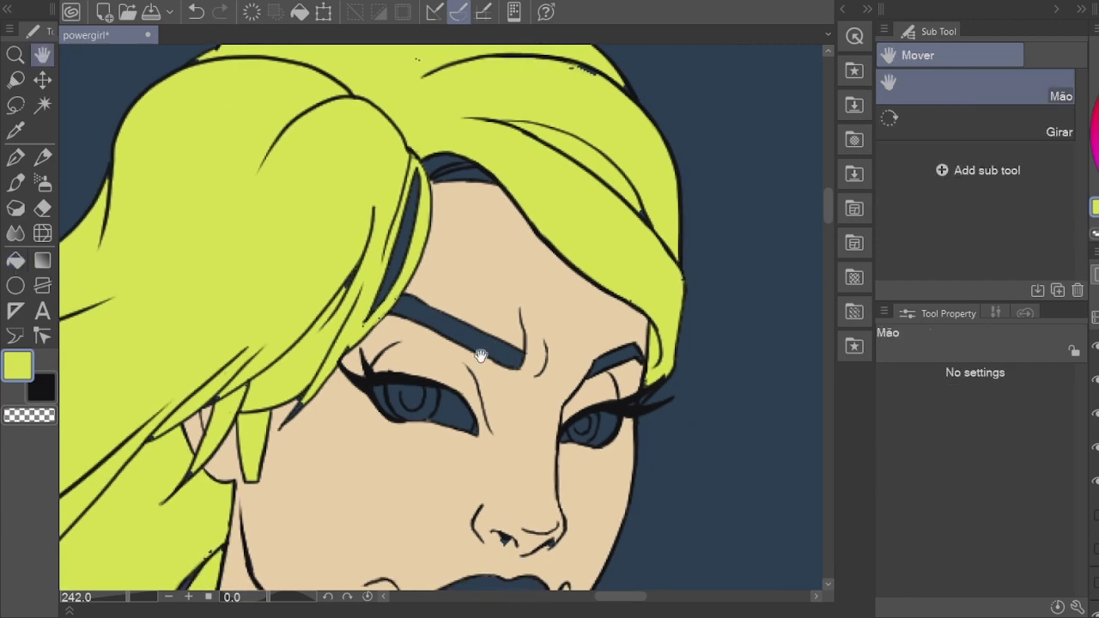
pyautogui.scroll(-1, 371, 284)
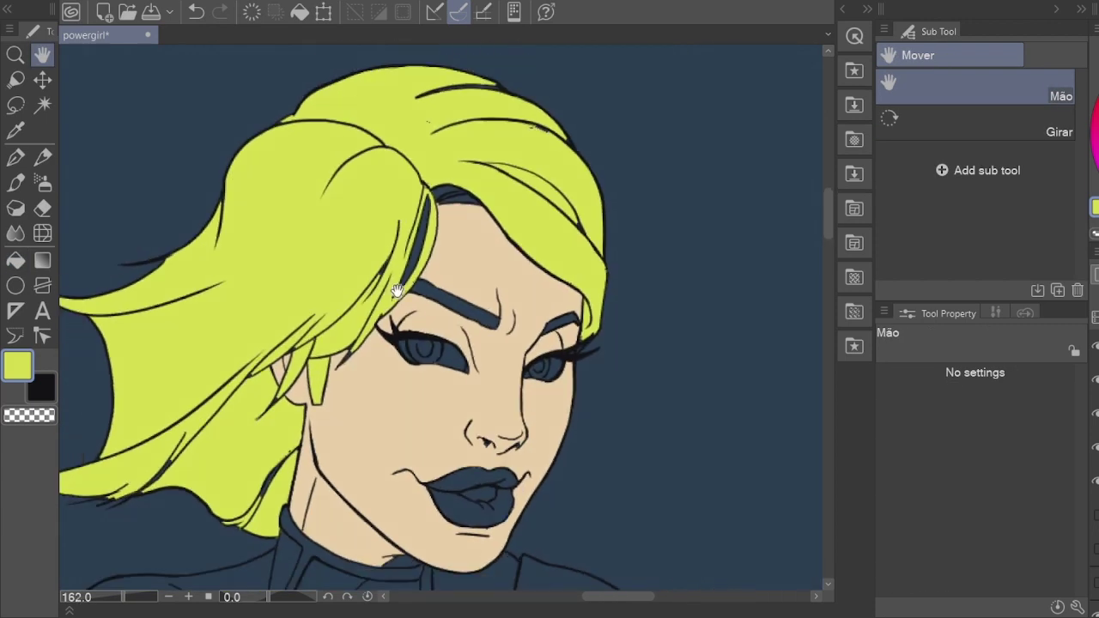
# Step: Paint the remaining unfilled hair gaps yellow-green with the Pintar área não preenchida sub tool, targeting only transparent areas
pyautogui.press('j')
pyautogui.press('g')
pyautogui.press('g')
pyautogui.moveTo(245, 399)
pyautogui.mouseDown()
pyautogui.moveTo(325, 332)
pyautogui.moveTo(338, 425)
pyautogui.mouseUp()
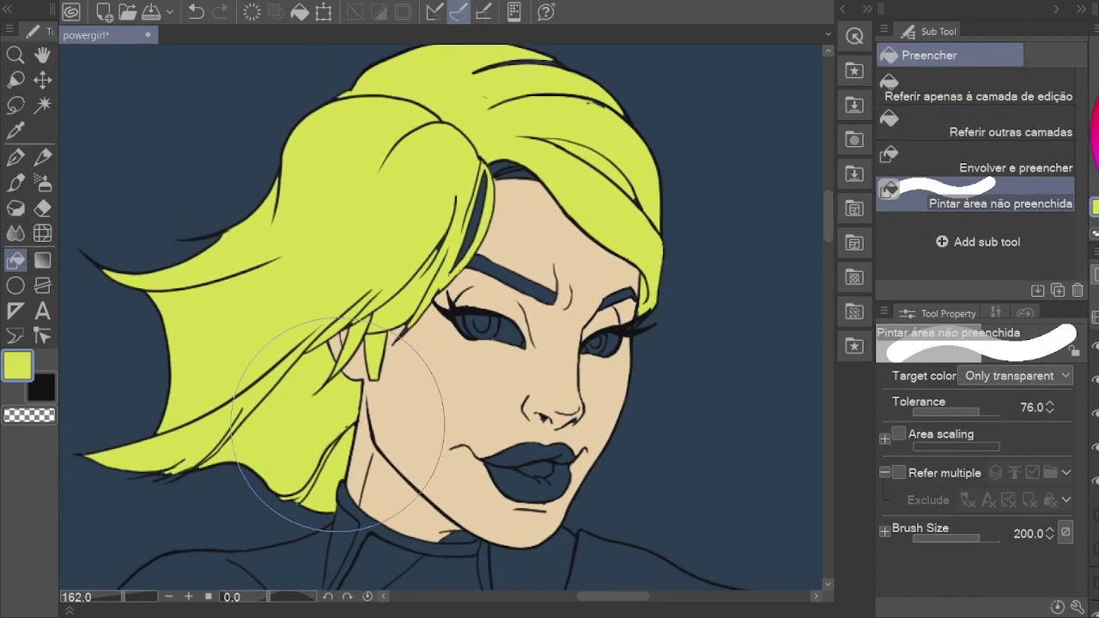
pyautogui.moveTo(468, 207); pyautogui.dragTo(430, 262)
pyautogui.moveTo(451, 184); pyautogui.dragTo(563, 172)
pyautogui.moveTo(683, 154); pyautogui.dragTo(624, 202)
pyautogui.scroll(5, 510, 209)
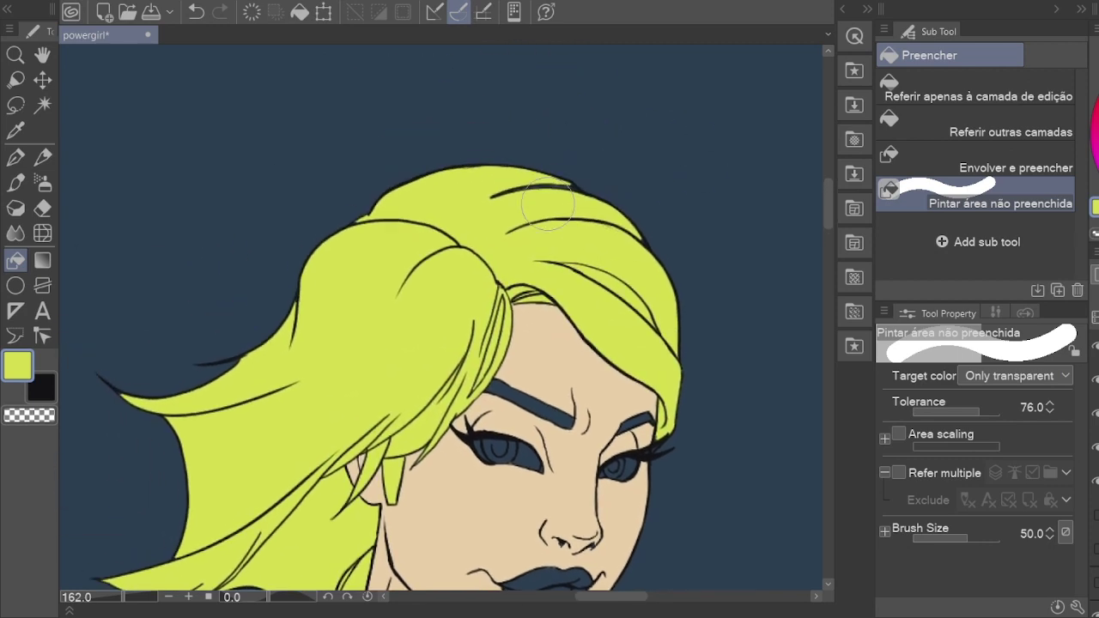
# Step: Cover the unfilled specks at the top of the hair with yellow-green using the G-pen at size 30
pyautogui.press('p')
pyautogui.click(1028, 112)
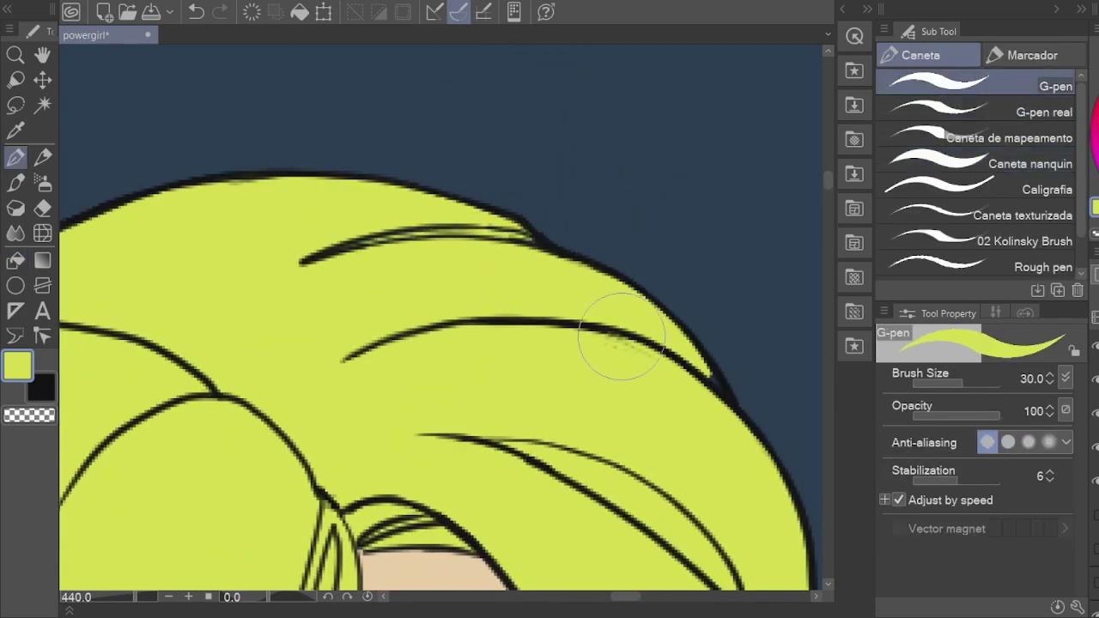
pyautogui.press('h')
pyautogui.scroll(-4, 702, 157)
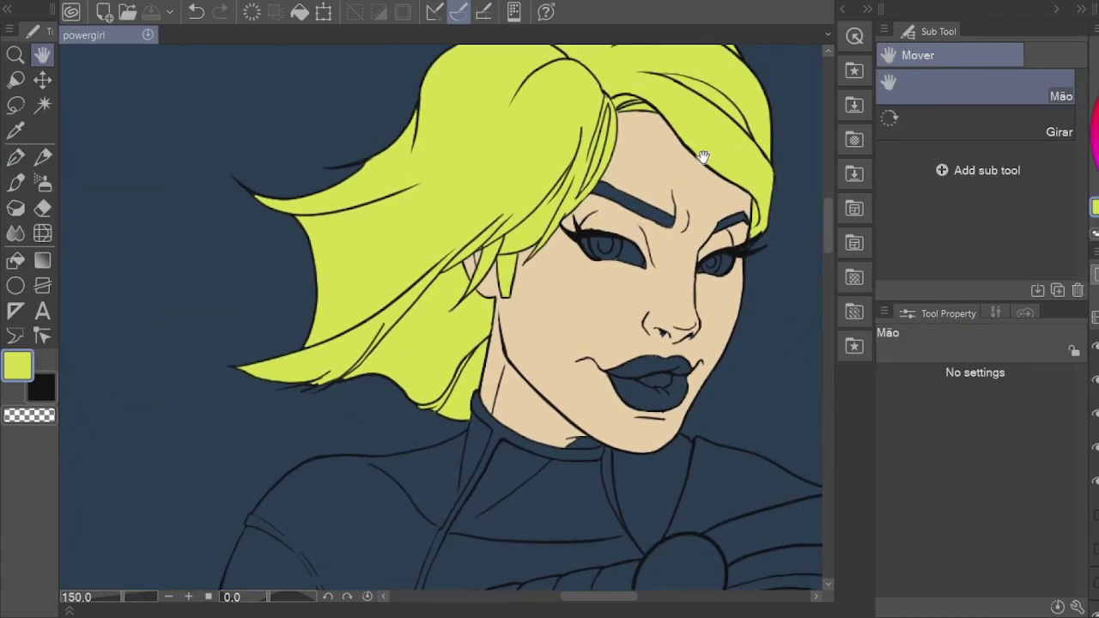
pyautogui.scroll(4, 579, 297)
pyautogui.moveTo(578, 297); pyautogui.dragTo(721, 223)
pyautogui.hotkey('ctrl', 'shift', 'd')
pyautogui.scroll(-3, 559, 235)
pyautogui.scroll(1, 542, 124)
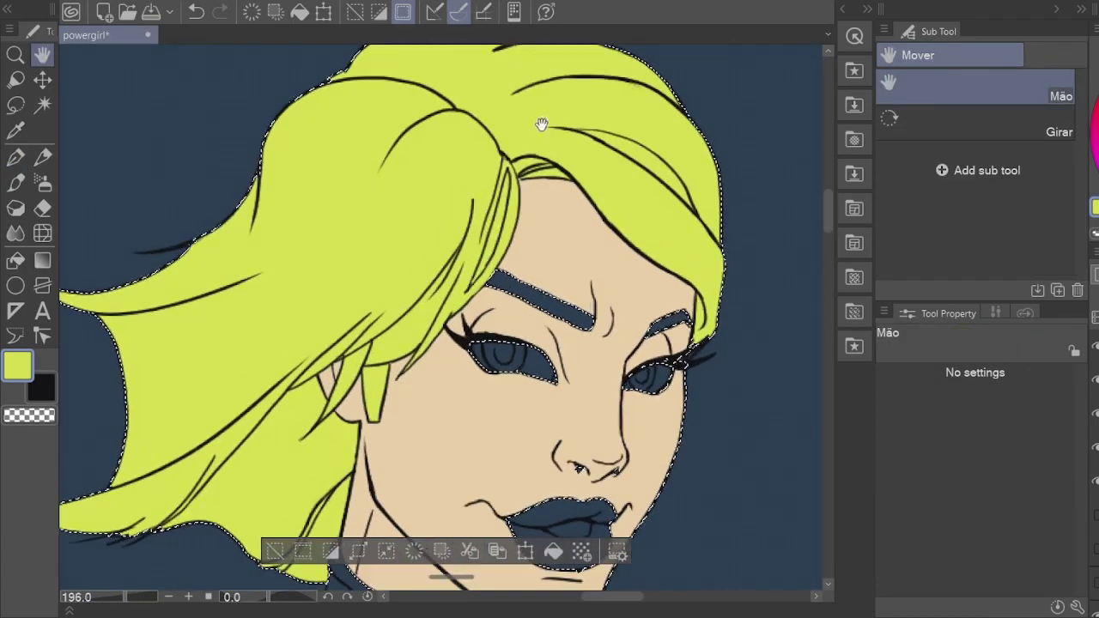
pyautogui.scroll(-3, 542, 125)
pyautogui.hotkey('ctrl', 'd')
# Step: Fill both eyebrows with dark olive using the Referir outras camadas fill
pyautogui.scroll(4, 429, 233)
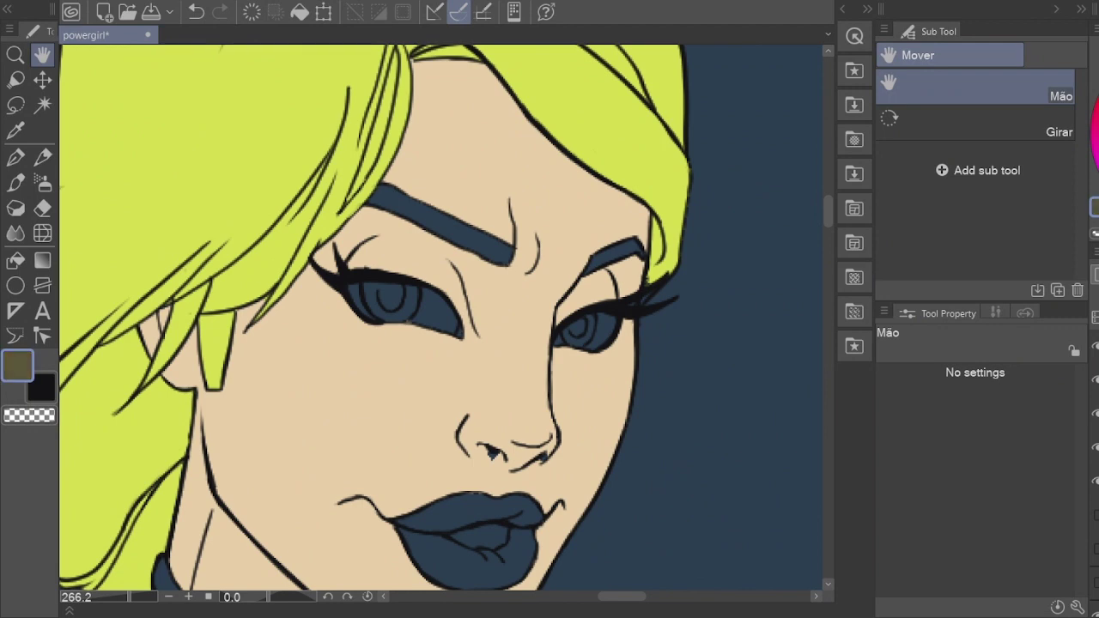
pyautogui.press('g')
pyautogui.click(988, 128)
pyautogui.click(447, 222)
pyautogui.click(616, 249)
pyautogui.scroll(-2, 755, 247)
pyautogui.press('h')
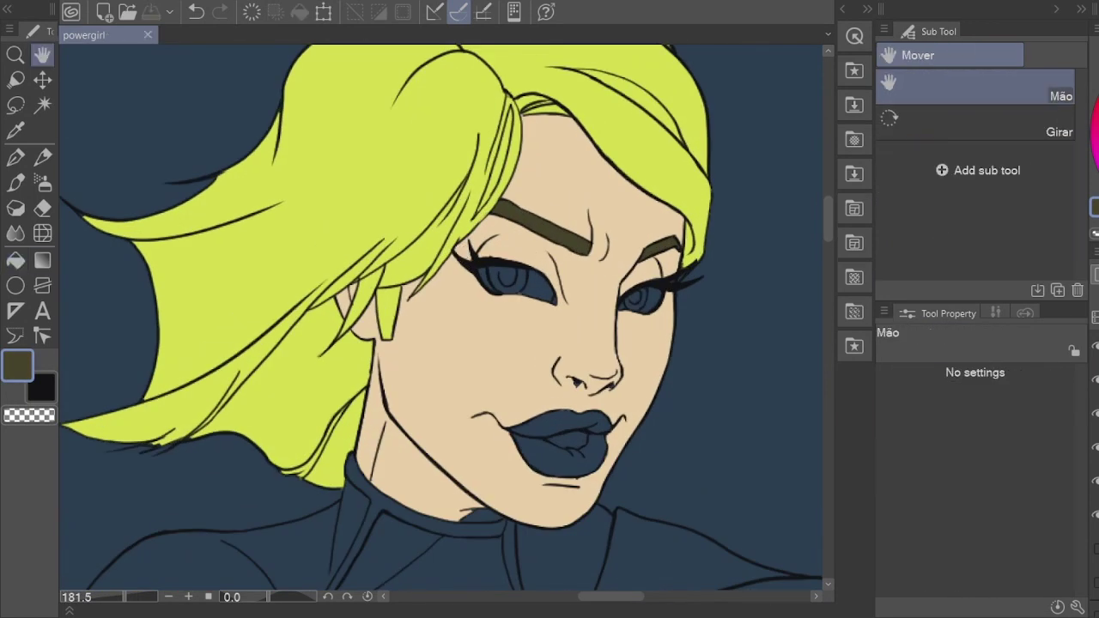
# Step: Lasso both eyes, colour them light cyan and clear the selection
pyautogui.scroll(5, 493, 294)
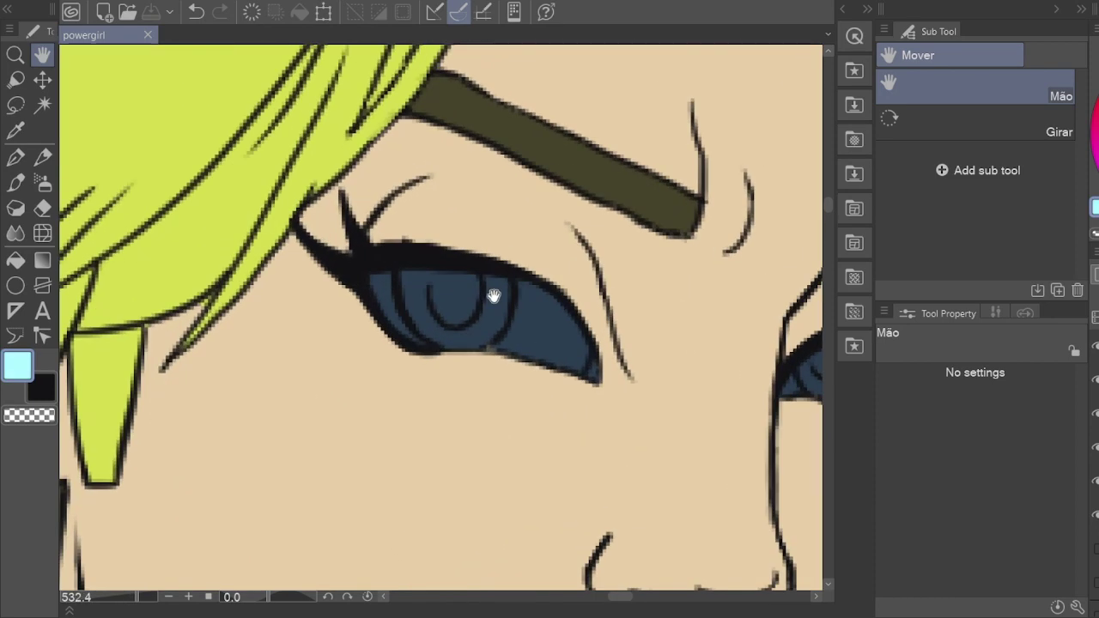
pyautogui.press('m')
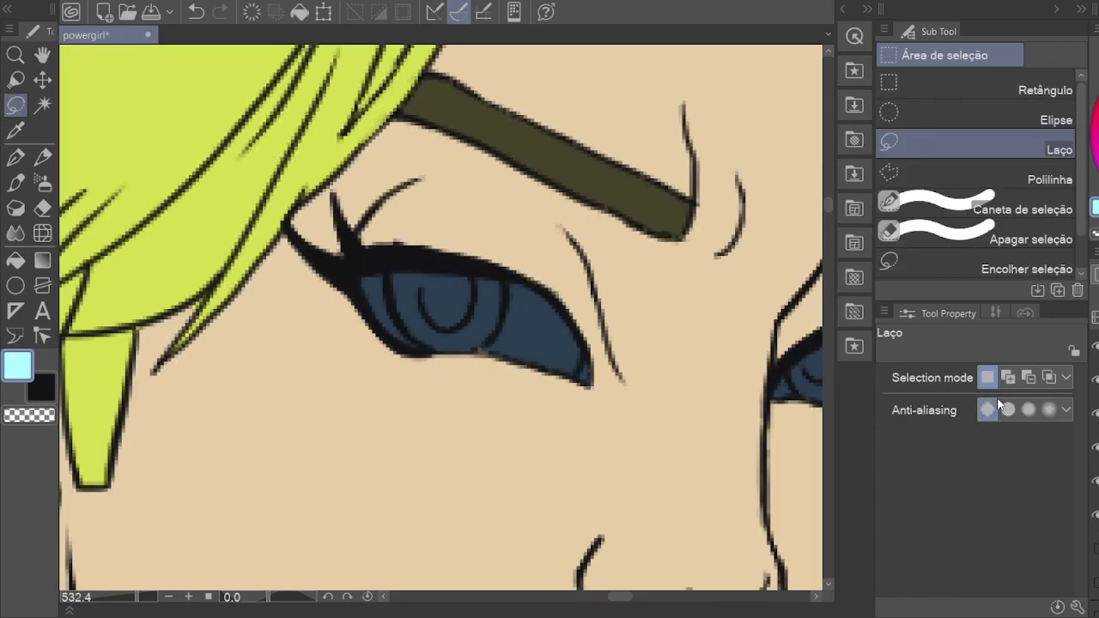
pyautogui.moveTo(360, 172); pyautogui.dragTo(356, 176)
pyautogui.click(464, 422)
pyautogui.moveTo(665, 265); pyautogui.dragTo(661, 268)
pyautogui.click(695, 465)
pyautogui.hotkey('ctrl', 'd')
pyautogui.press('h')
pyautogui.scroll(-3, 572, 292)
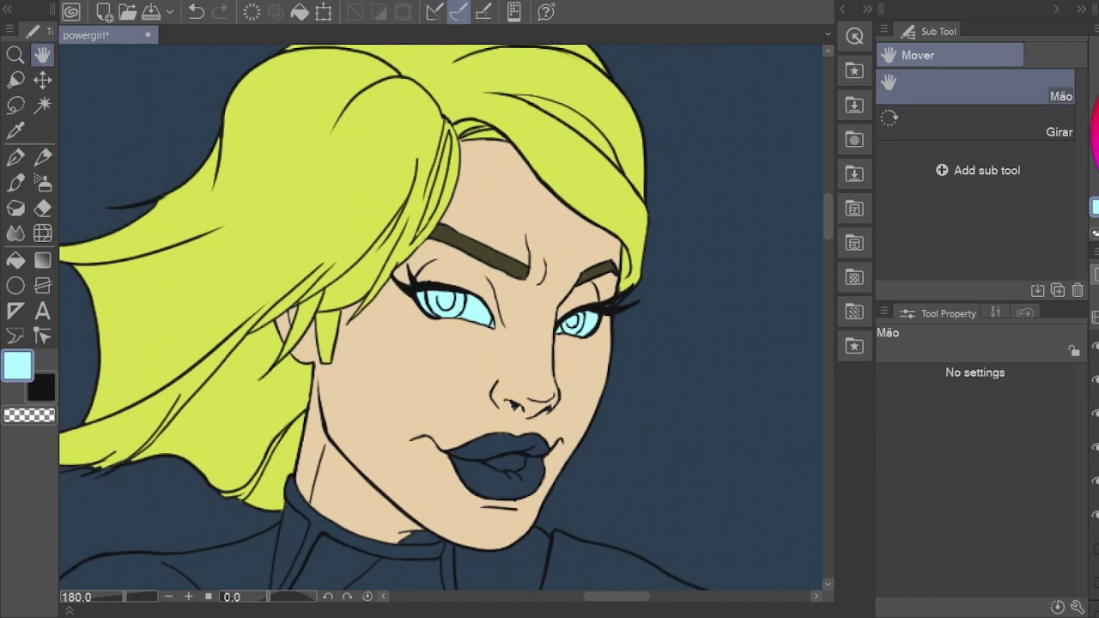
# Step: Fill the lower lip with pink and the upper lip with dark red, covering the unfilled spots at their corners
pyautogui.scroll(3, 429, 412)
pyautogui.press('g')
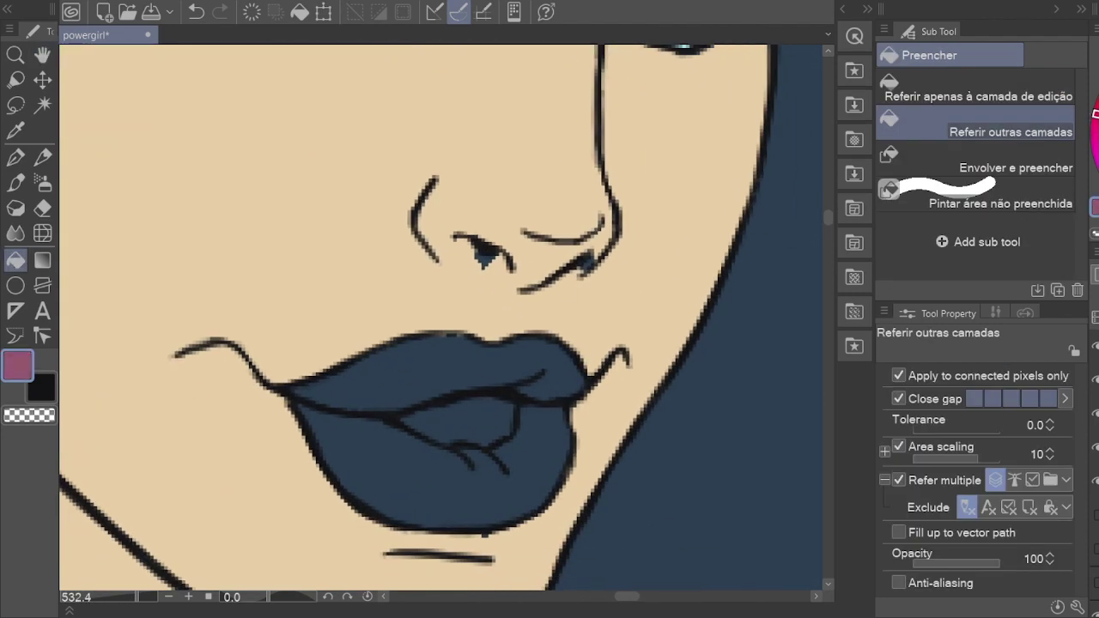
pyautogui.click(473, 492)
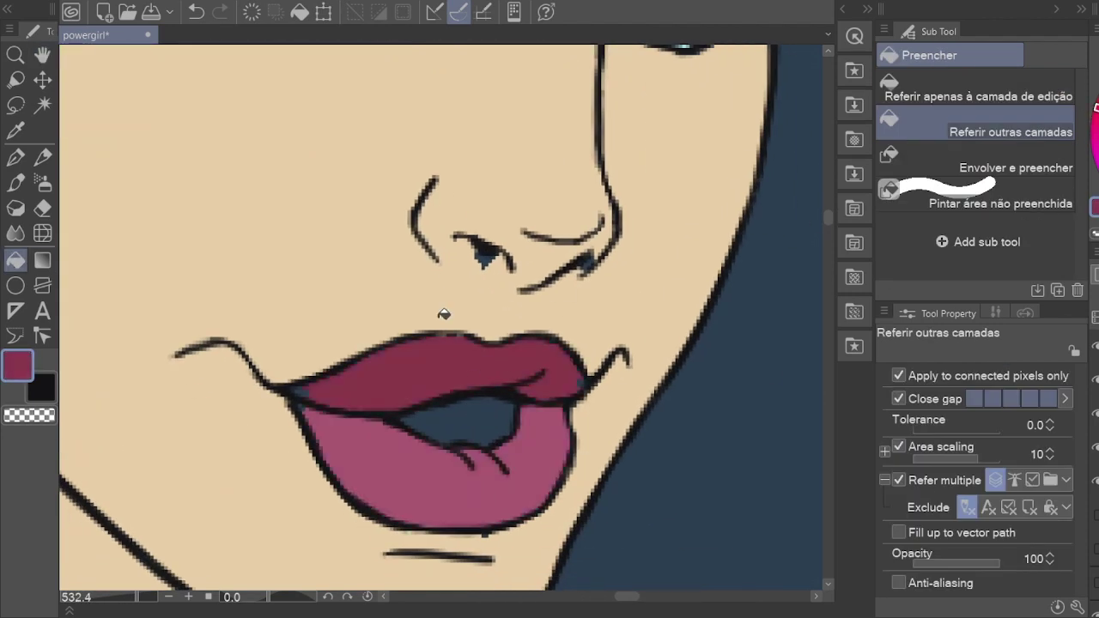
pyautogui.press('g')
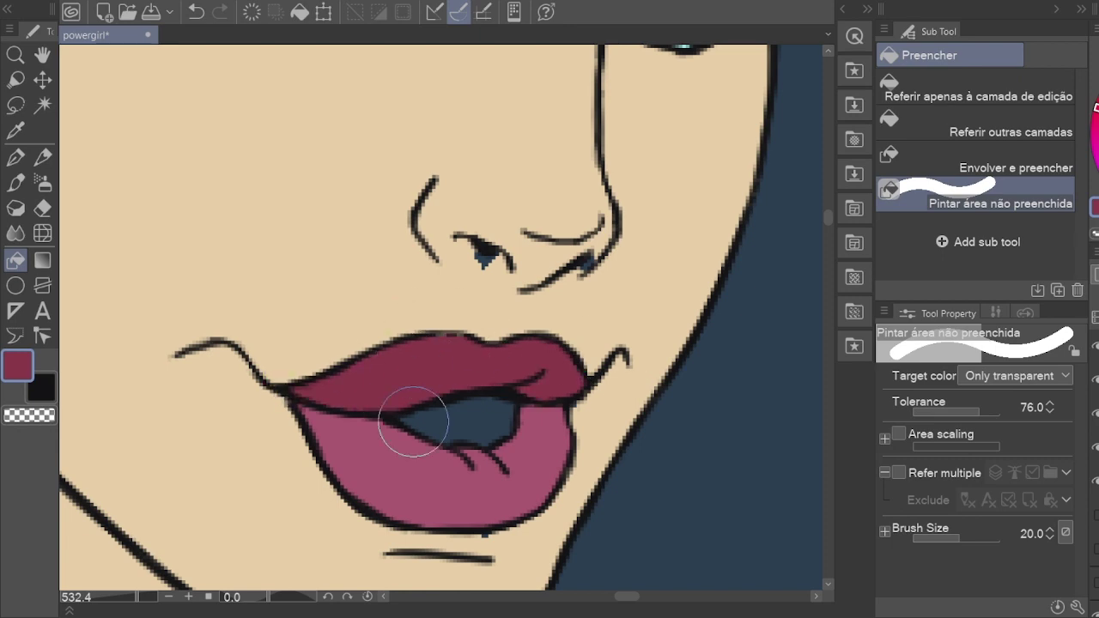
pyautogui.press('h')
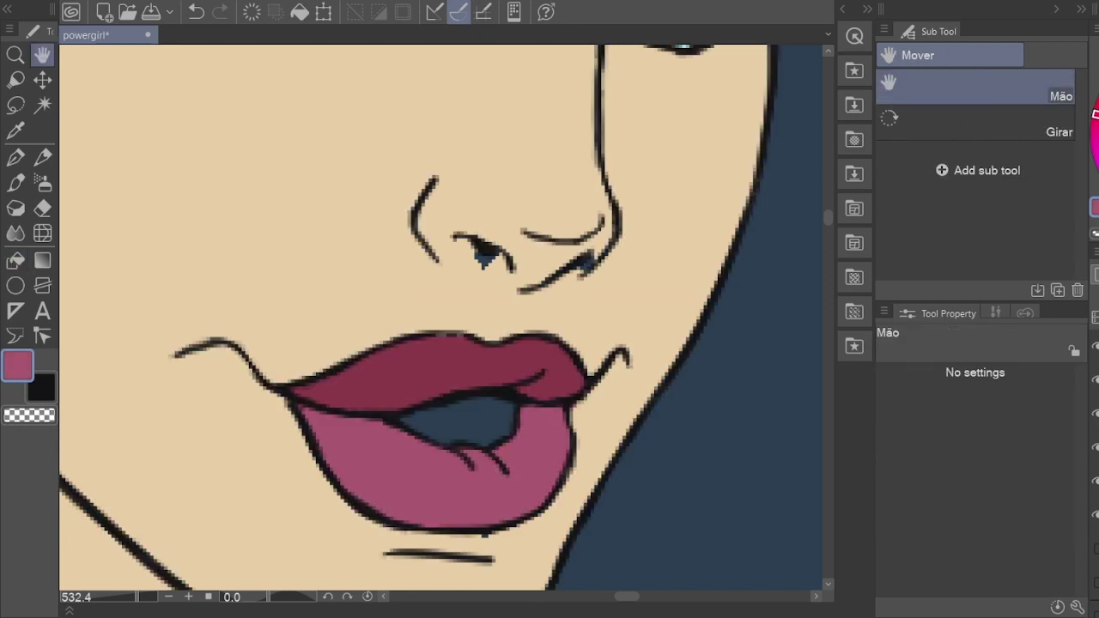
pyautogui.scroll(3, 602, 440)
# Step: Sample the eyes' light cyan and colour the opening between the lips with it
pyautogui.press('m')
pyautogui.scroll(-1, 392, 272)
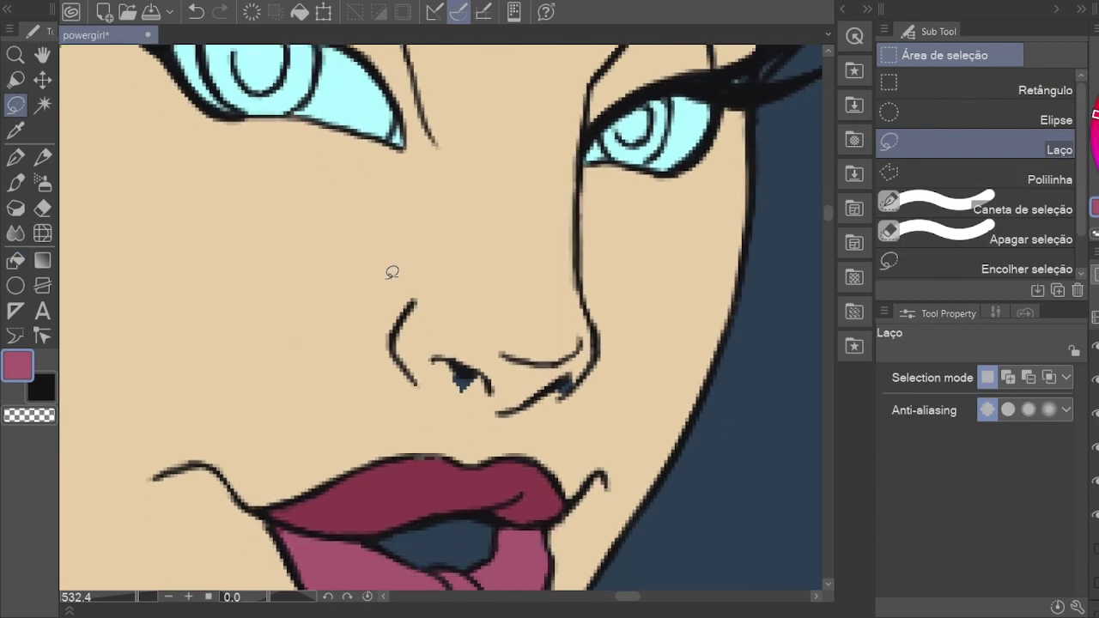
pyautogui.press('g')
pyautogui.press('g')
pyautogui.keyDown('alt'); pyautogui.click(364, 101); pyautogui.keyUp('alt')
pyautogui.press('m')
pyautogui.scroll(-1, 413, 404)
pyautogui.moveTo(489, 485); pyautogui.dragTo(412, 403)
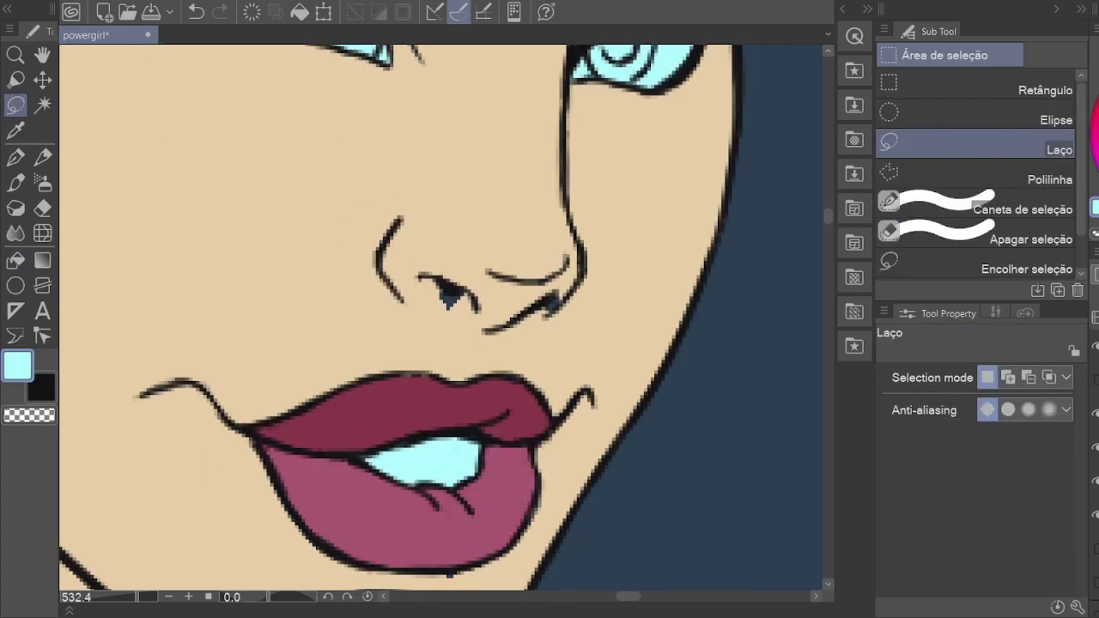
# Step: Sample the skin tone and cover the unfilled spots under the nostrils and on the neck by the collar
pyautogui.scroll(-1, 515, 319)
pyautogui.press('p')
pyautogui.keyDown('alt'); pyautogui.click(429, 467); pyautogui.keyUp('alt')
pyautogui.scroll(-1, 503, 281)
pyautogui.press('h')
pyautogui.scroll(-2, 503, 282)
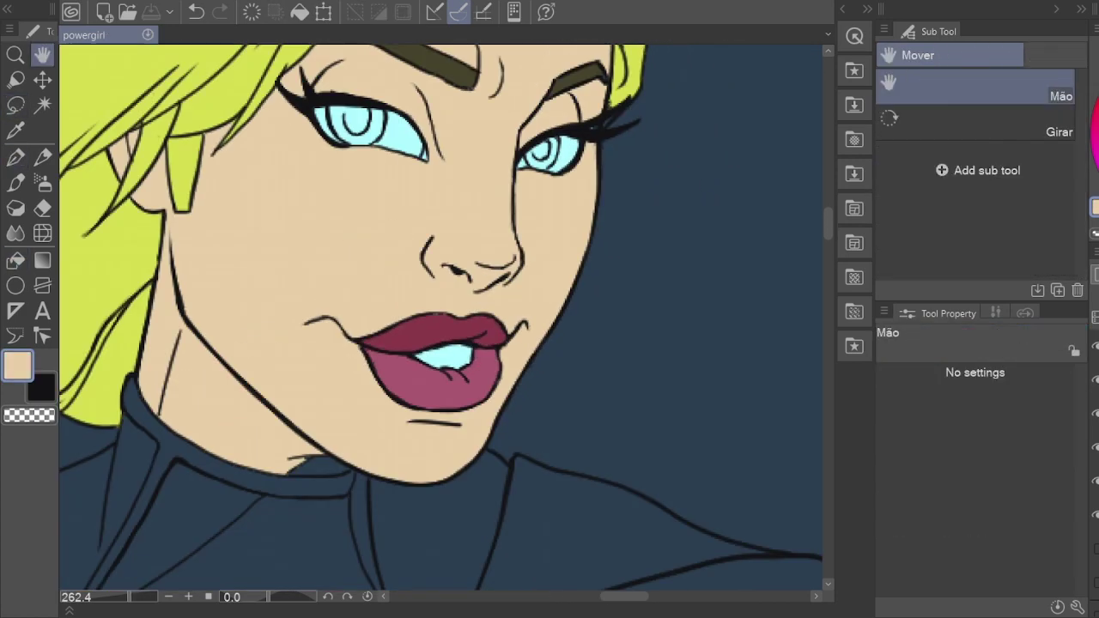
pyautogui.press('g')
pyautogui.press('g')
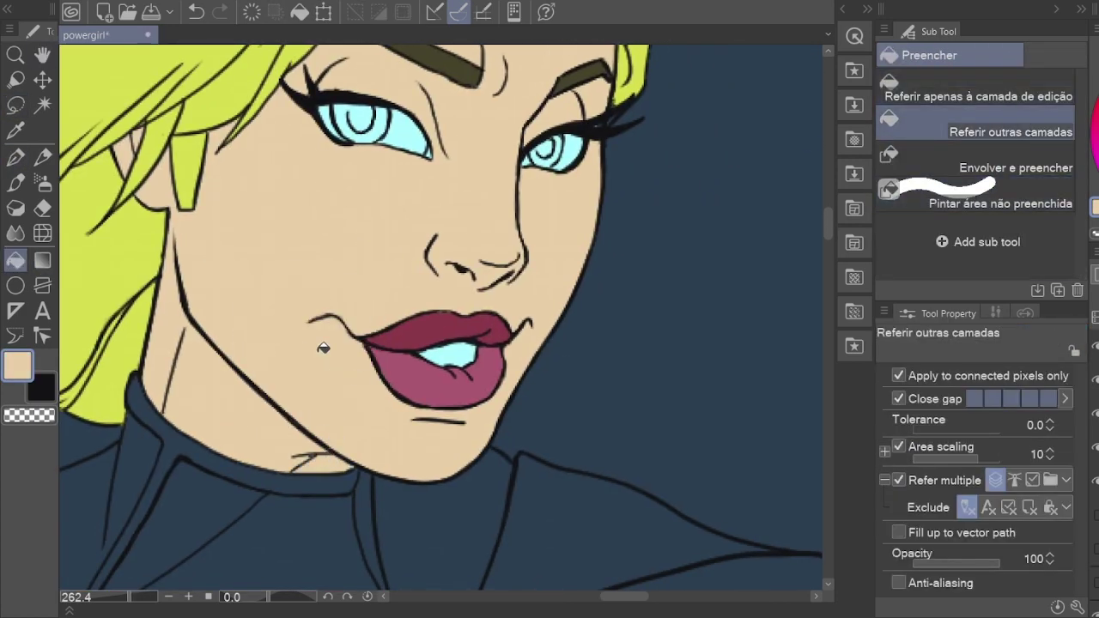
# Step: Touch up the uncoloured spots around the eyebrow and lashes nearest the background, sampling the neighbouring flat colours
pyautogui.press('h')
pyautogui.scroll(4, 525, 351)
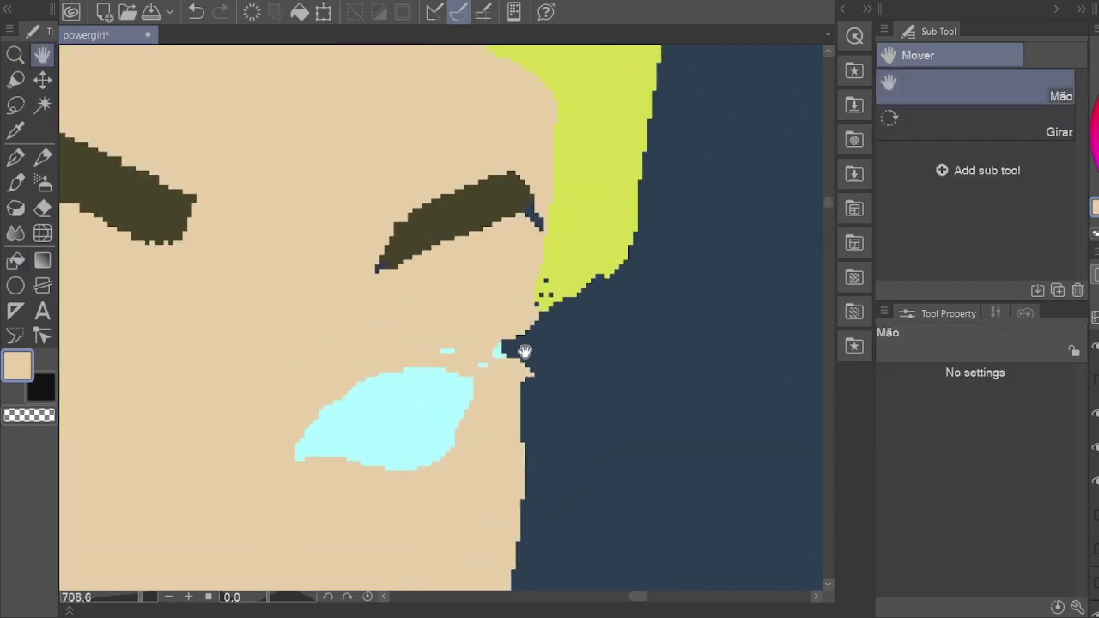
pyautogui.press('p')
pyautogui.keyDown('alt'); pyautogui.click(546, 203); pyautogui.keyUp('alt')
pyautogui.press('g')
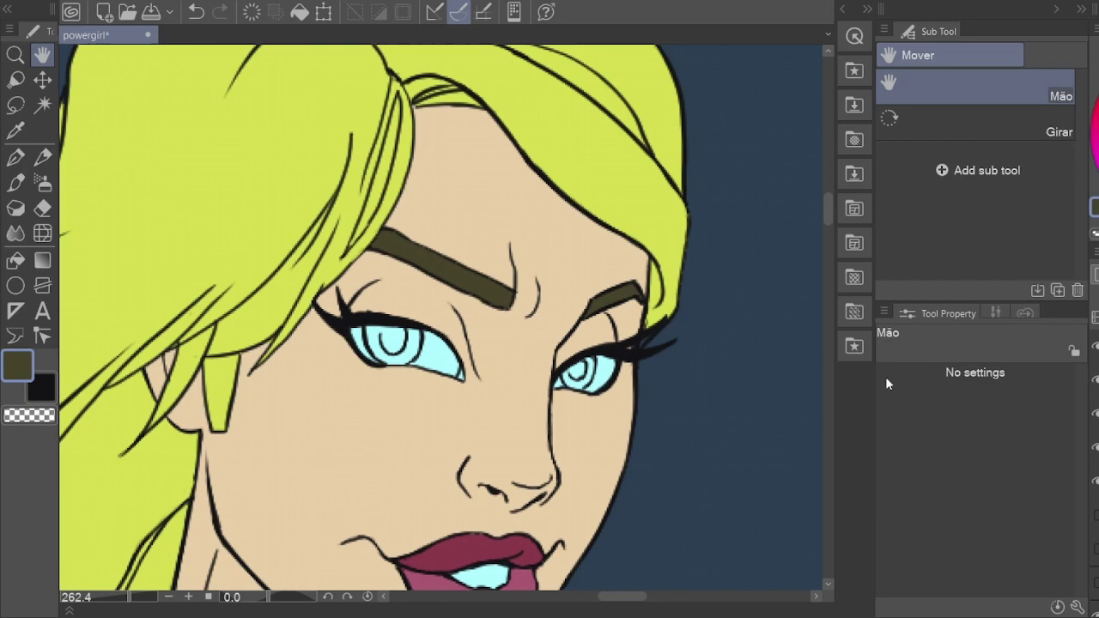
# Step: Try to clear the yellow-green from the gap between the hair strands beside the forehead using an all-layers automatic selection
pyautogui.press('w')
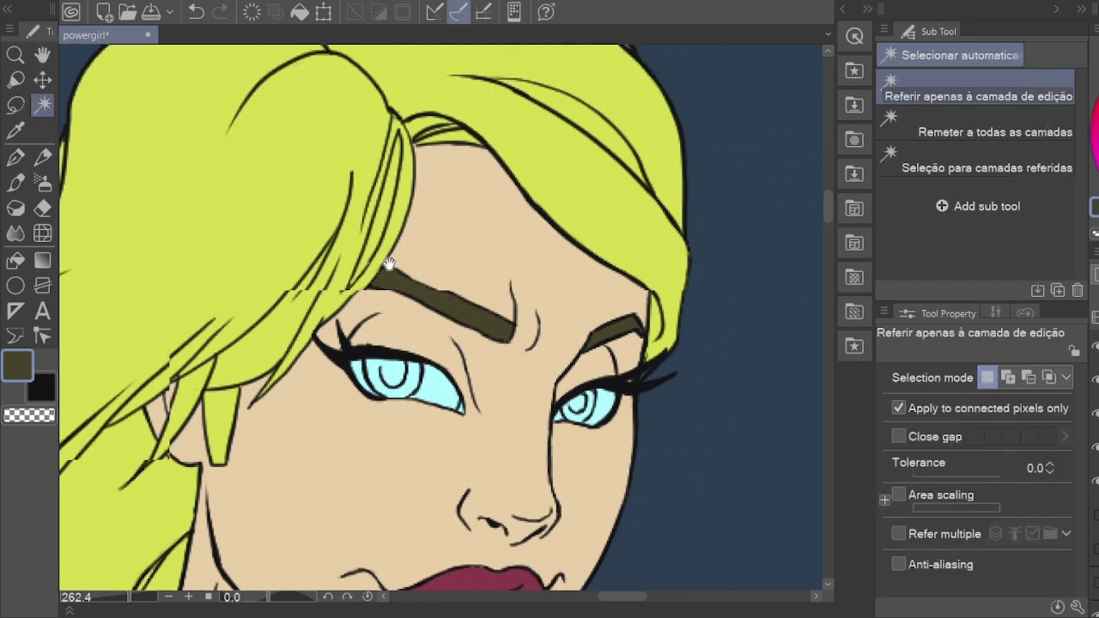
pyautogui.click(995, 131)
pyautogui.click(343, 293)
pyautogui.scroll(5, 343, 294)
pyautogui.scroll(-4, 378, 408)
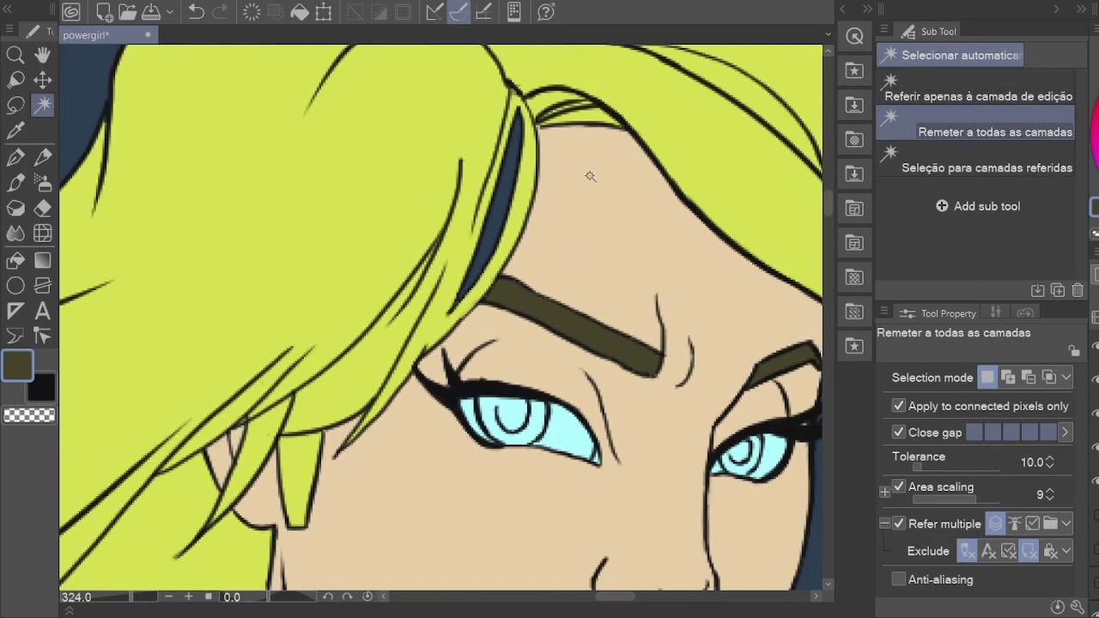
pyautogui.moveTo(596, 177); pyautogui.dragTo(569, 252)
pyautogui.press('h')
pyautogui.scroll(2, 341, 219)
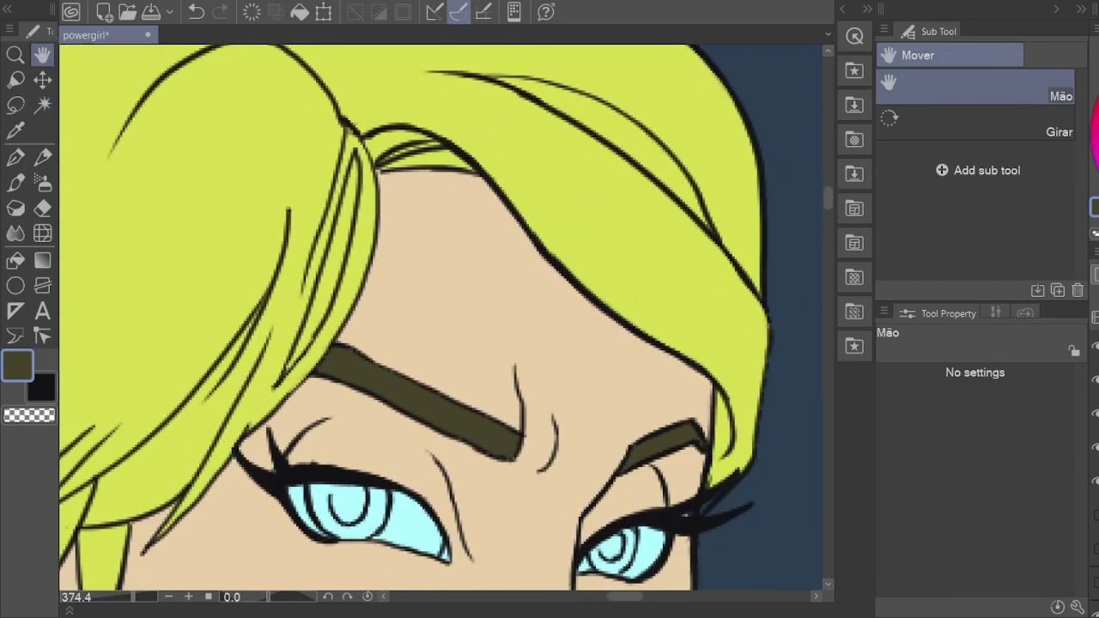
# Step: Erase parts of the strand lines beside the forehead with the Duro eraser at size 30
pyautogui.press('e')
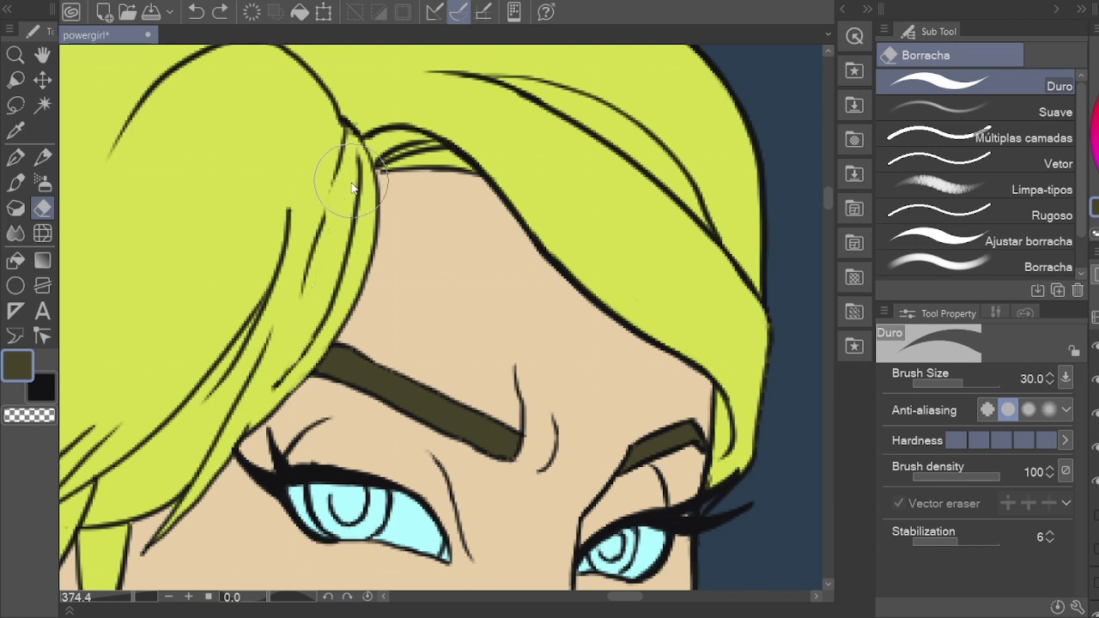
pyautogui.press('h')
pyautogui.scroll(-6, 276, 329)
pyautogui.moveTo(307, 439); pyautogui.dragTo(331, 372)
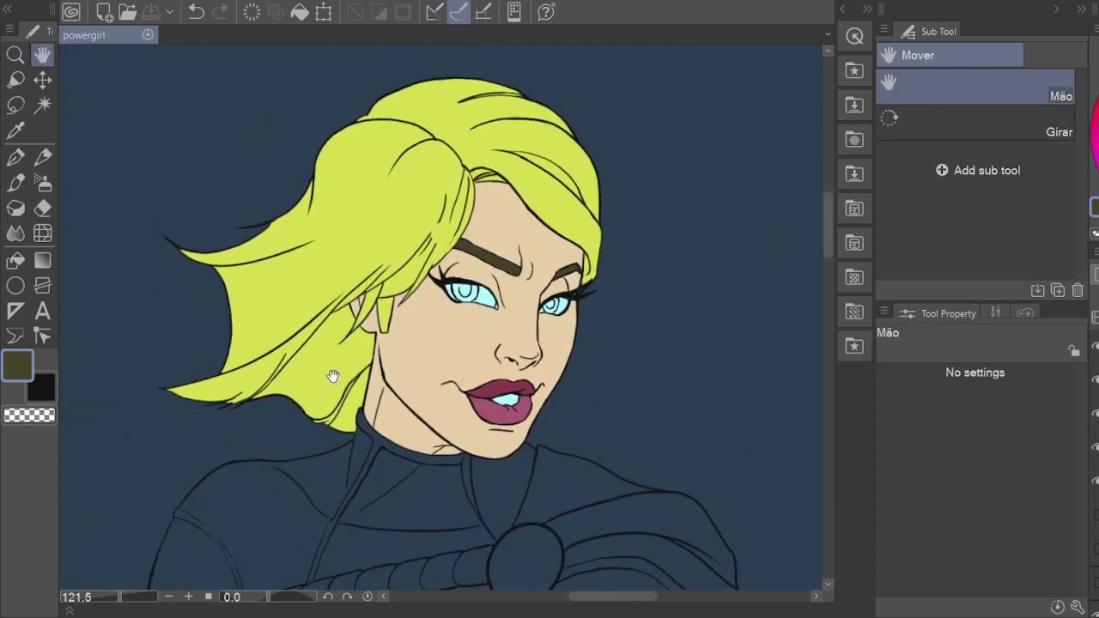
# Step: Paint the unfilled gaps along the hair's lower edge yellow-green with the G-pen, redoing the first stroke
pyautogui.scroll(7, 341, 372)
pyautogui.press('g')
pyautogui.press('p')
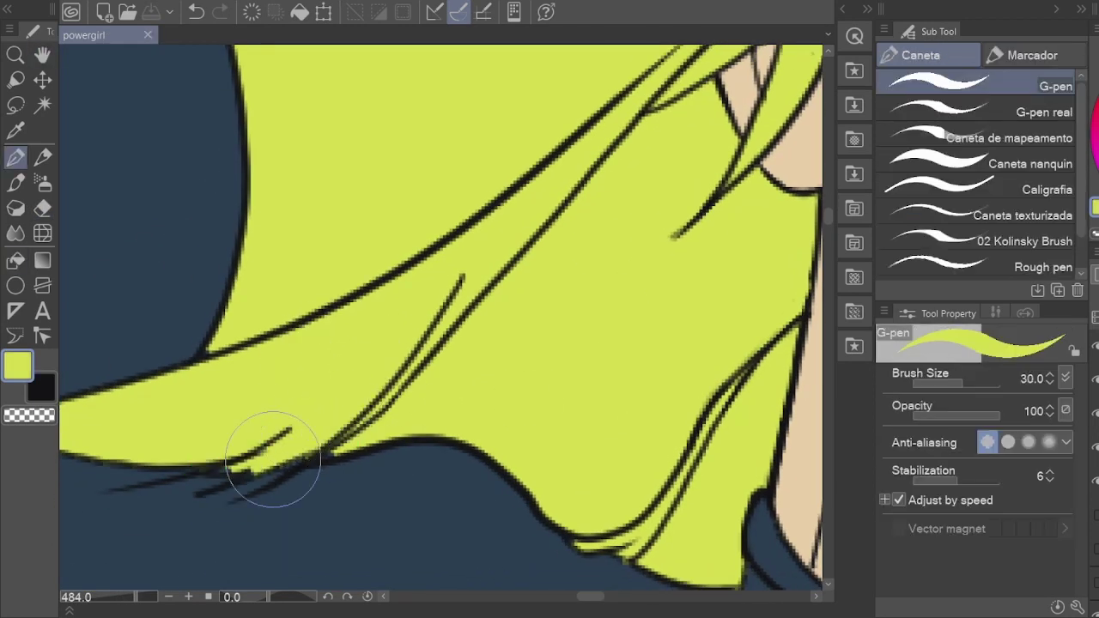
pyautogui.hotkey('ctrl', 'z')
pyautogui.moveTo(220, 454); pyautogui.dragTo(467, 441)
pyautogui.press('h')
pyautogui.scroll(-2, 595, 284)
pyautogui.hotkey('ctrl', 'alt', '0')
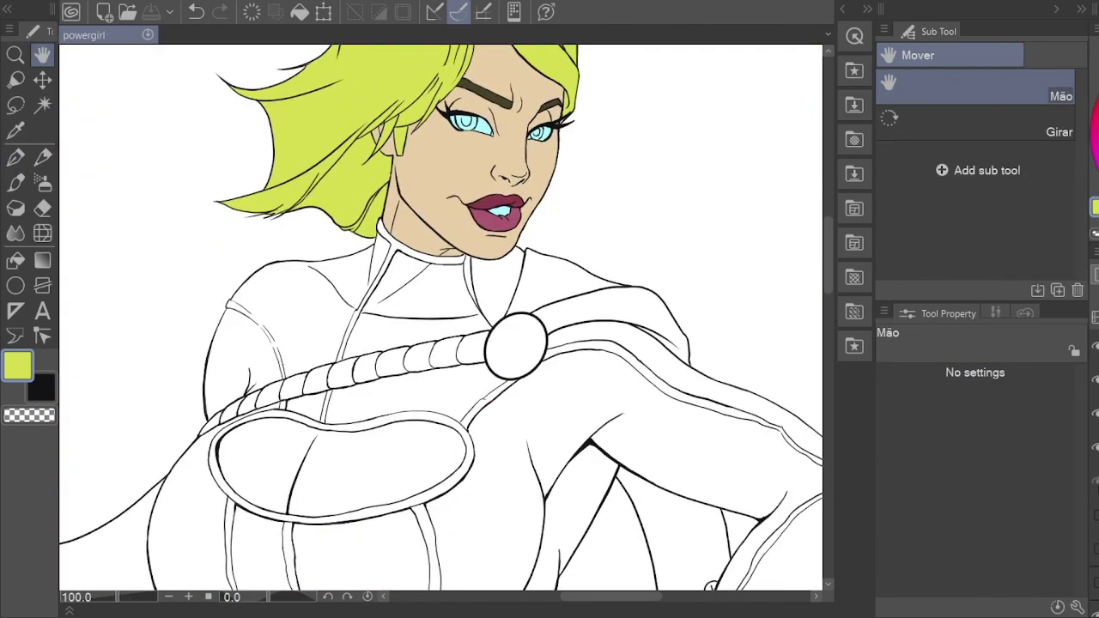
pyautogui.hotkey('ctrl', 'y')
pyautogui.scroll(-2, 504, 347)
pyautogui.scroll(5, 464, 121)
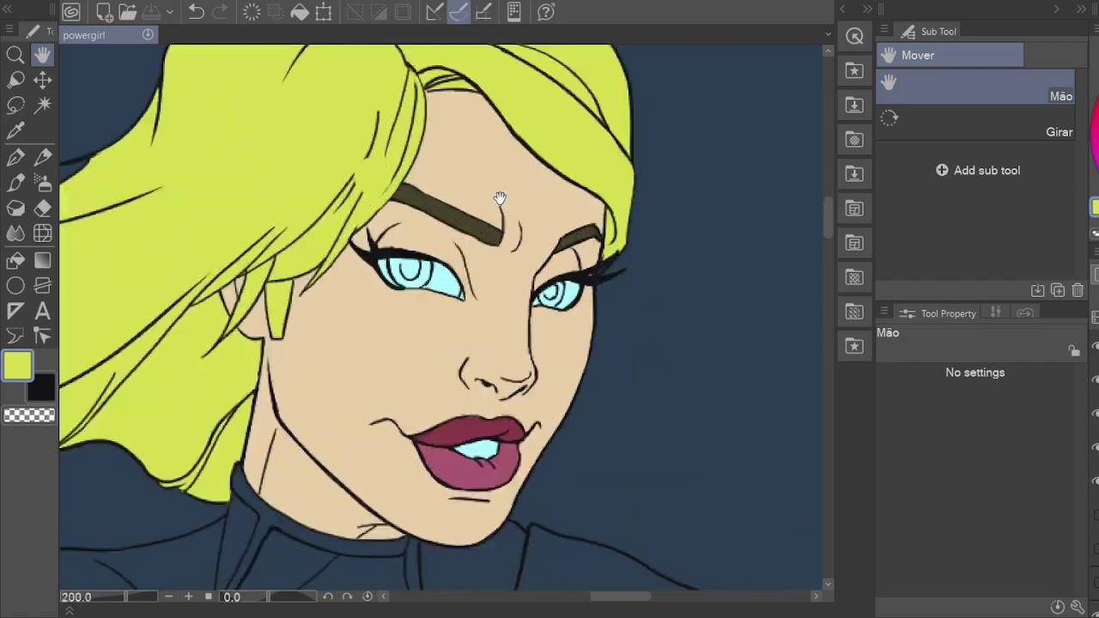
# Step: Select the light cyan eyeballs on the flat-colour layer and refill both with a pale pinkish grey
pyautogui.press('w')
pyautogui.keyDown('shift'); pyautogui.click(421, 279); pyautogui.keyUp('shift')
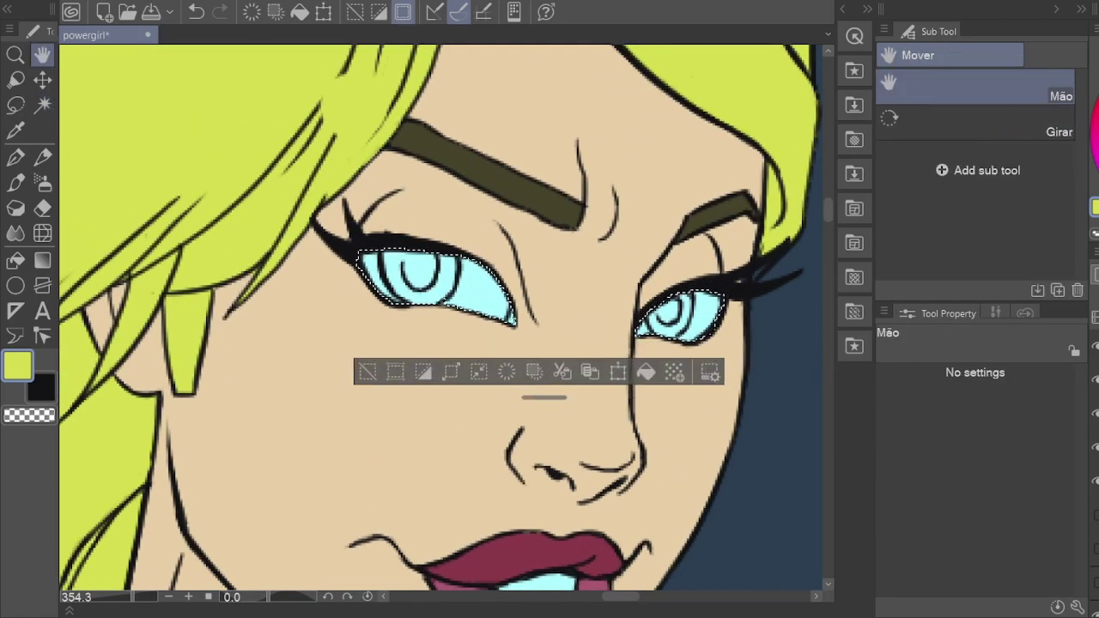
pyautogui.press('g')
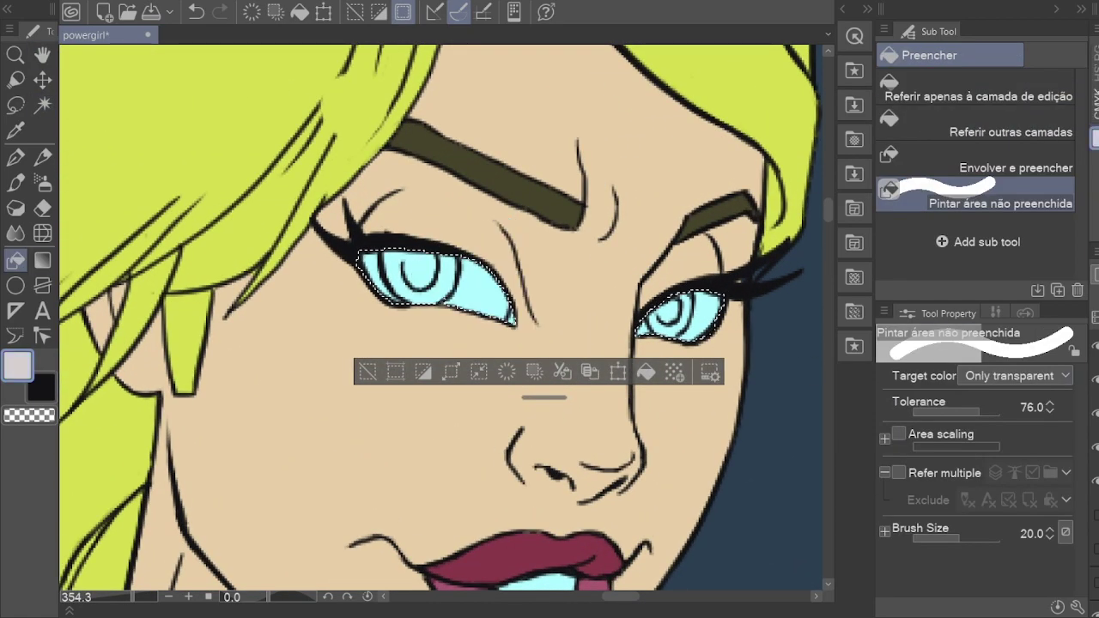
pyautogui.press('space')
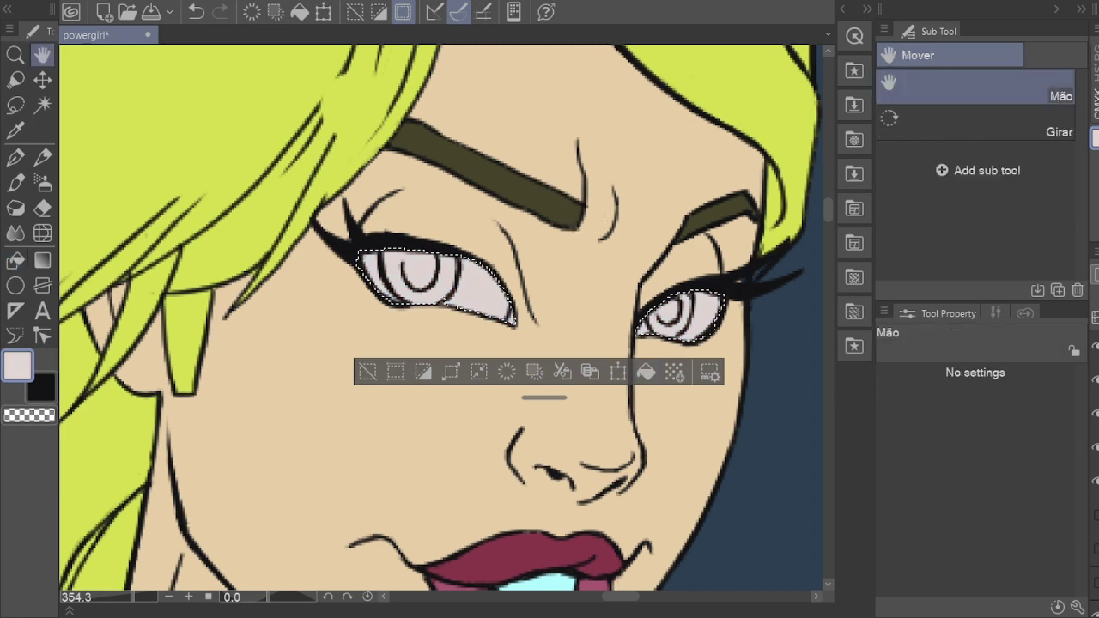
# Step: Select the light cyan teeth between the lips and refill them with the eyes' pale pinkish grey
pyautogui.scroll(-5, 638, 391)
pyautogui.scroll(3, 610, 480)
pyautogui.press('w')
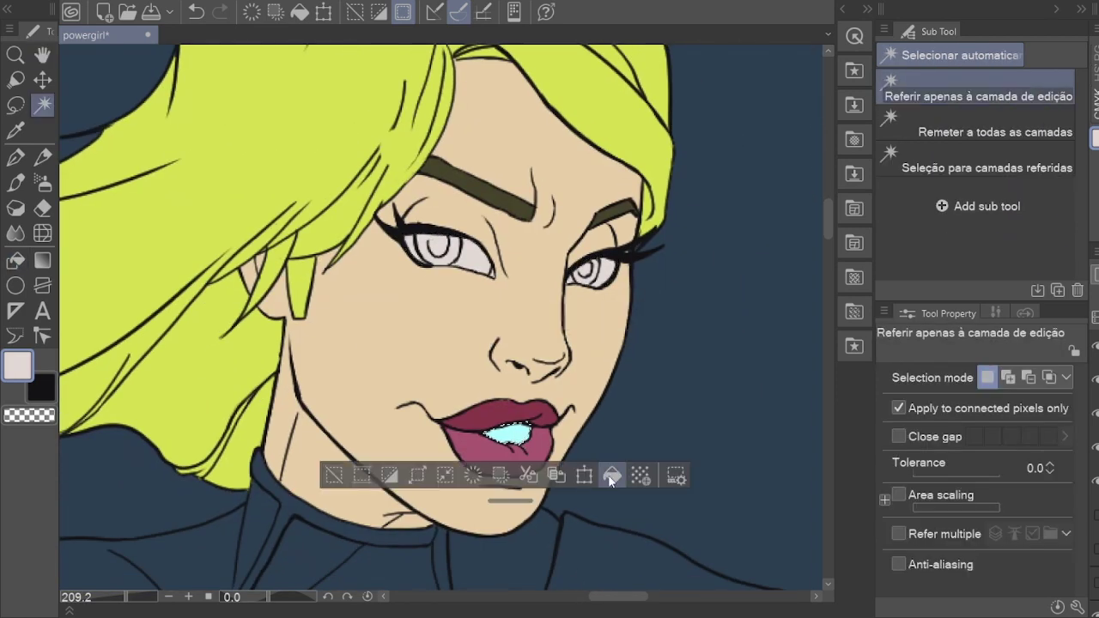
pyautogui.scroll(-3, 597, 363)
pyautogui.scroll(-4, 514, 346)
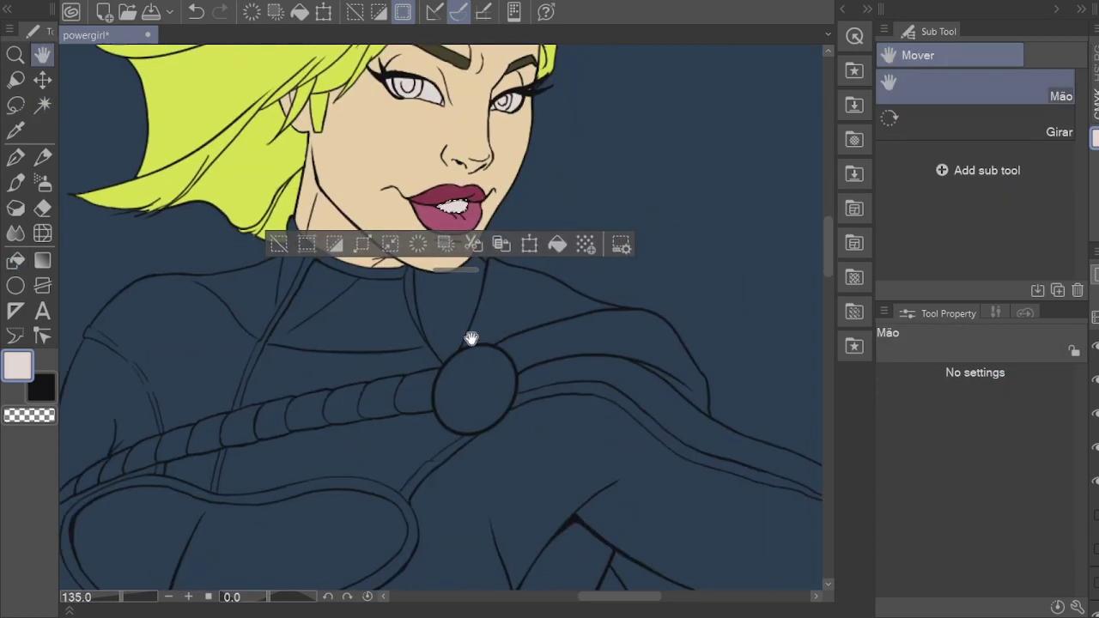
# Step: Fill the chest panels and the bent arm's inner sleeve with pale cyan, undoing the first fill to use a lighter tint
pyautogui.press('g')
pyautogui.moveTo(387, 308); pyautogui.dragTo(396, 302)
pyautogui.click(397, 302)
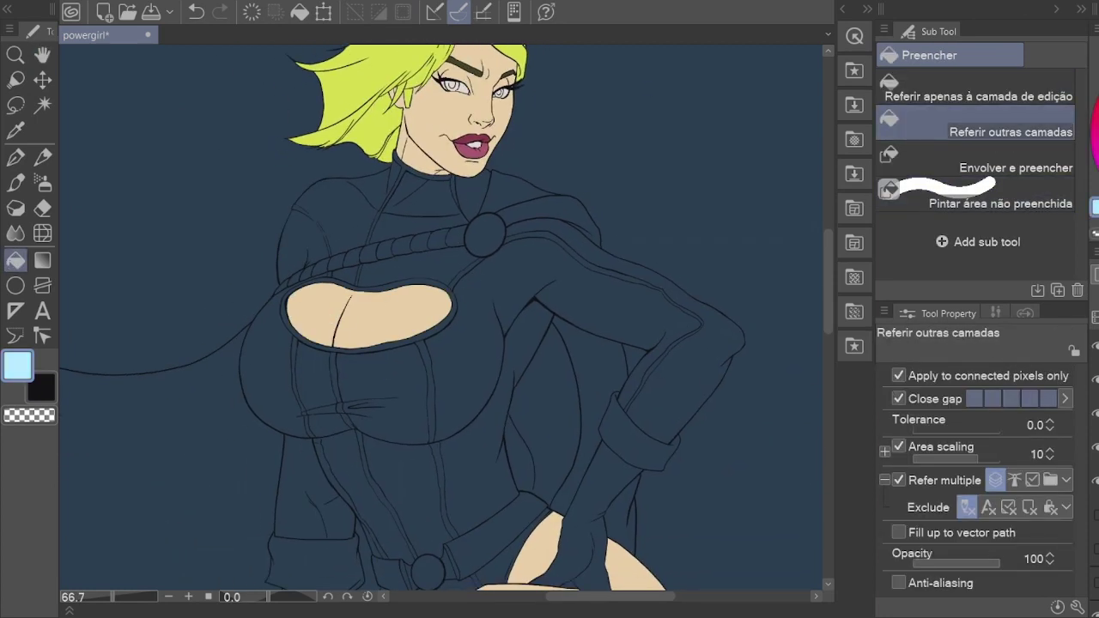
pyautogui.click(473, 358)
pyautogui.hotkey('ctrl', 'z')
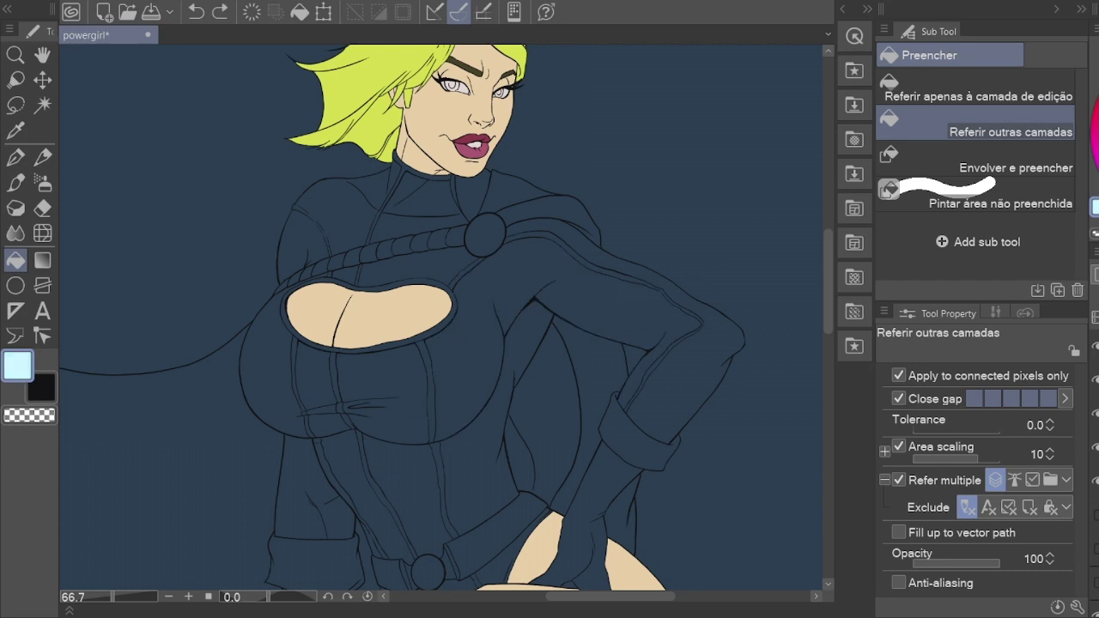
pyautogui.click(476, 382)
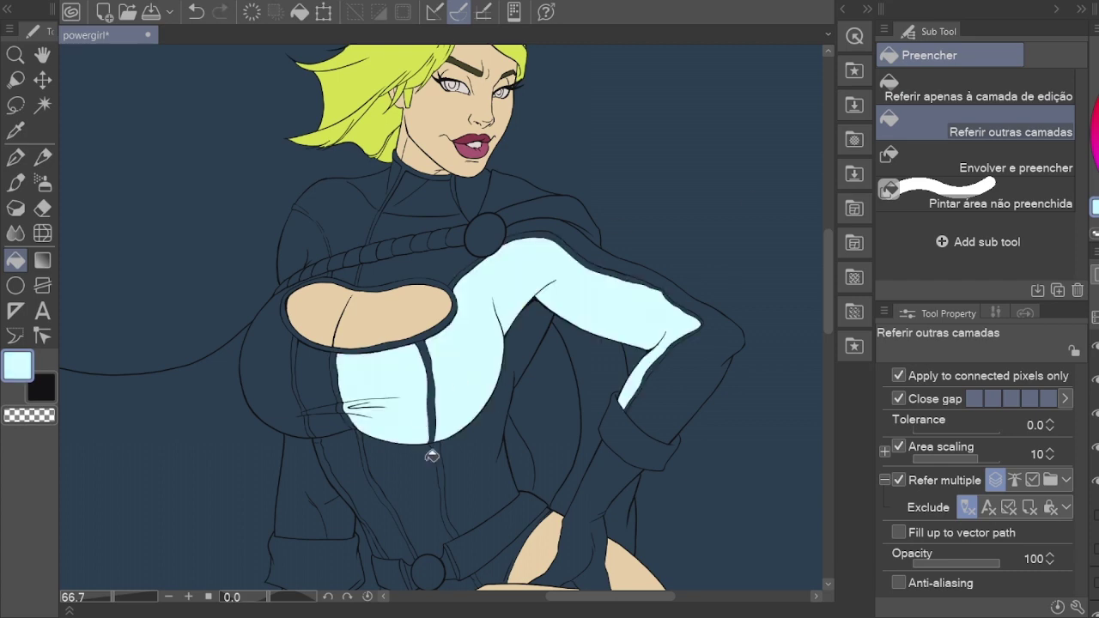
# Step: Fill the bodysuit's shoulders, remaining sleeve areas and midriff panels with pale cyan, using the fill that refers to other layers
pyautogui.scroll(2, 412, 186)
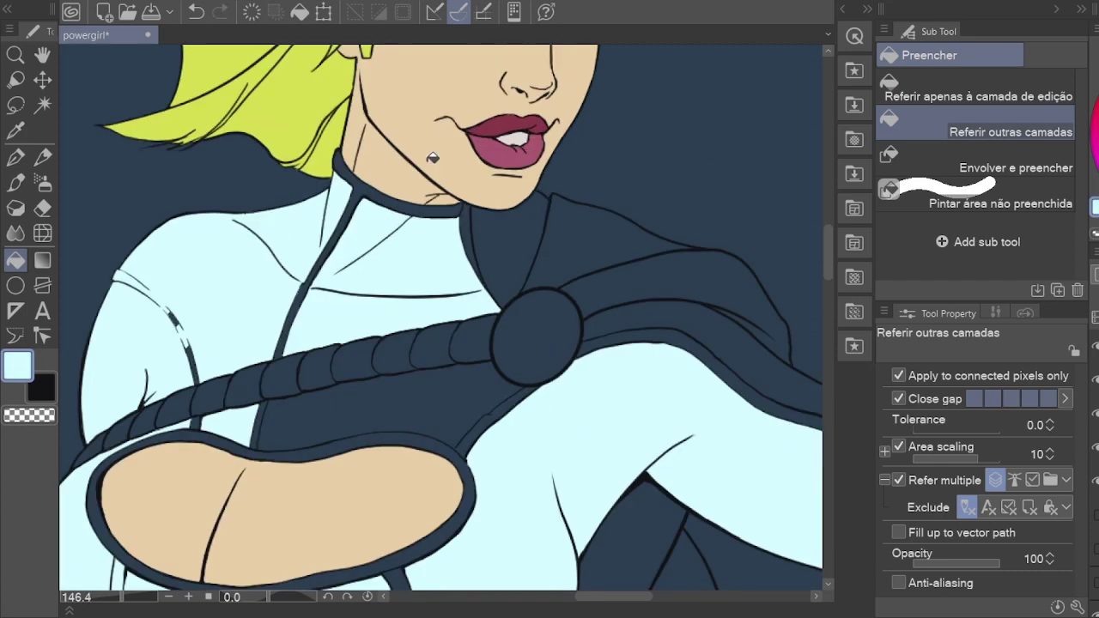
pyautogui.scroll(-3, 411, 185)
pyautogui.moveTo(504, 326); pyautogui.dragTo(363, 344)
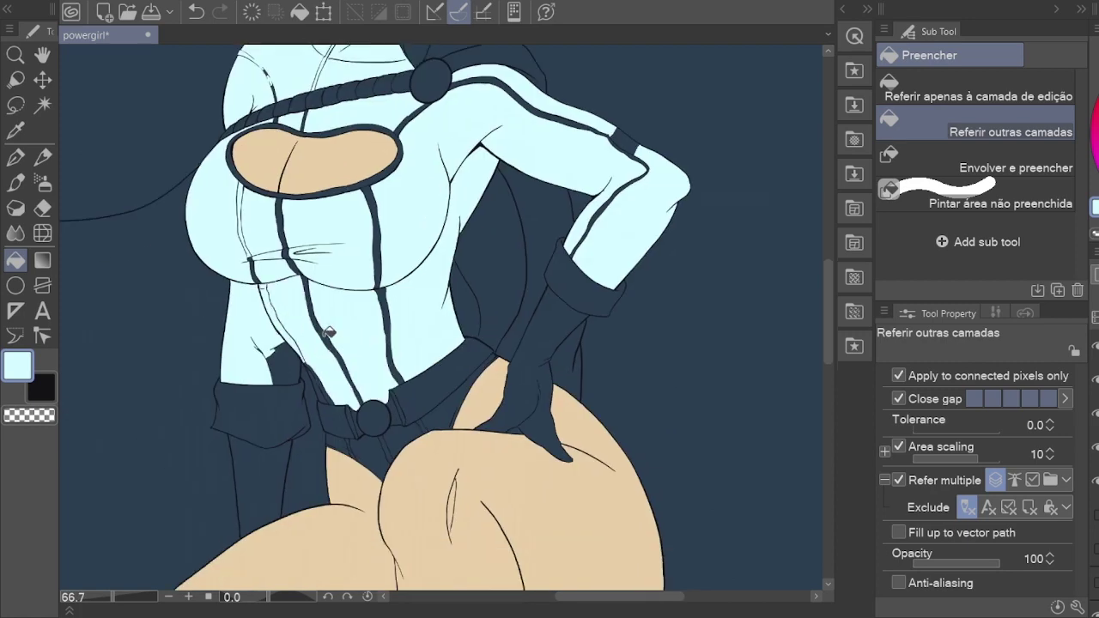
# Step: Fill the bodysuit's seam strips, collar edge, chest opening border and sleeve stripe with pale cyan
pyautogui.scroll(2, 367, 325)
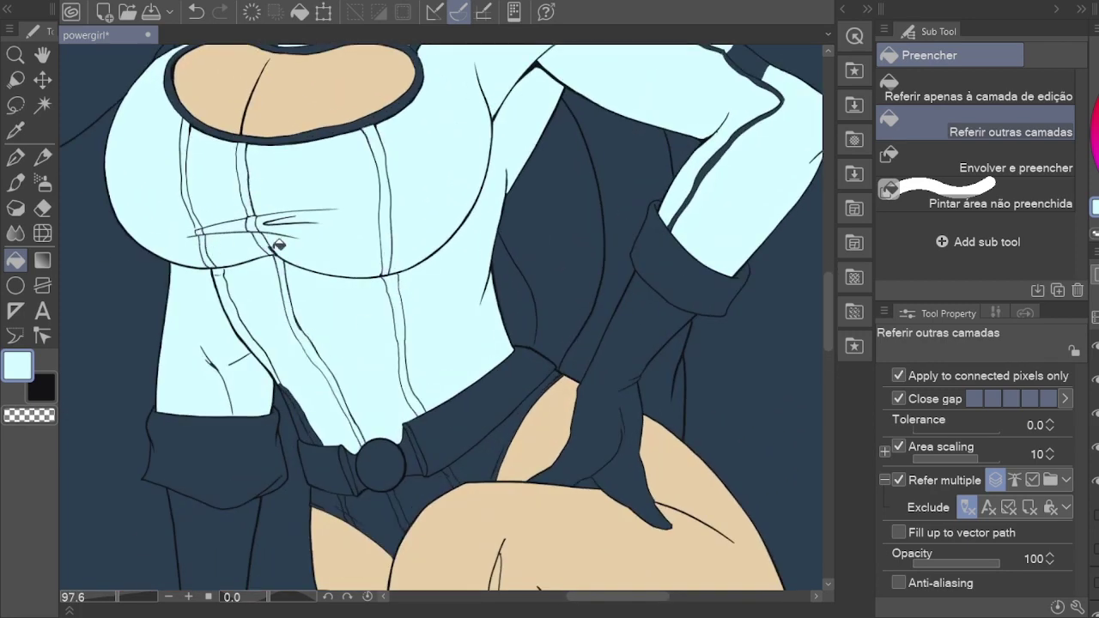
pyautogui.moveTo(279, 245); pyautogui.dragTo(429, 322)
pyautogui.scroll(1, 504, 287)
pyautogui.scroll(-2, 549, 245)
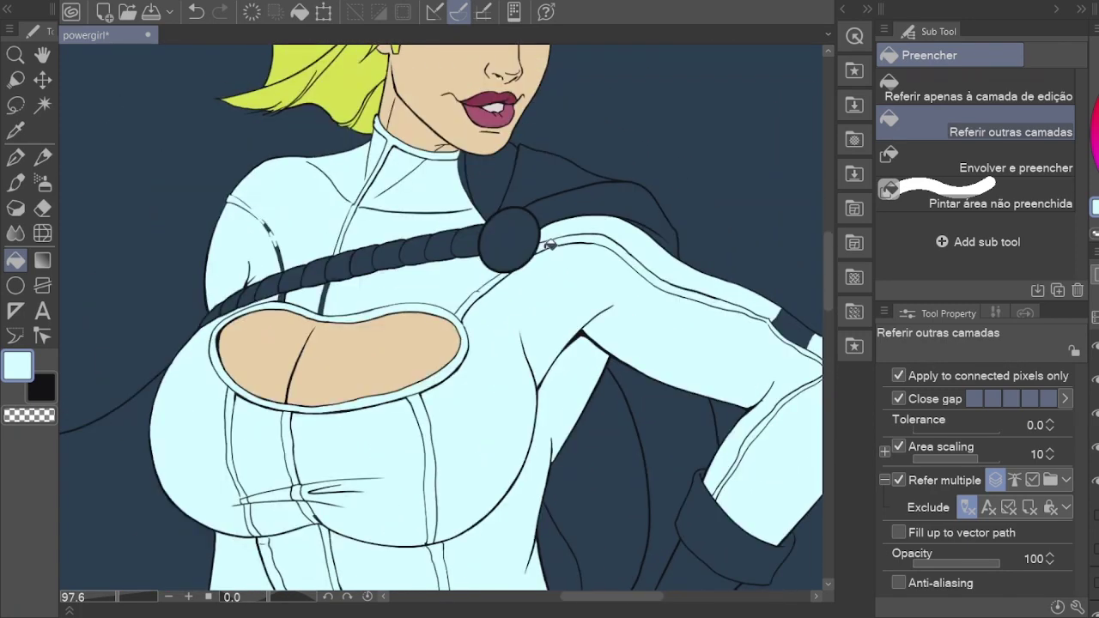
# Step: Paint the leftover gaps along the far shoulder seam and chest with pale cyan, using the unfilled-area fill tool
pyautogui.scroll(3, 273, 232)
pyautogui.click(1000, 204)
pyautogui.moveTo(240, 200); pyautogui.dragTo(301, 274)
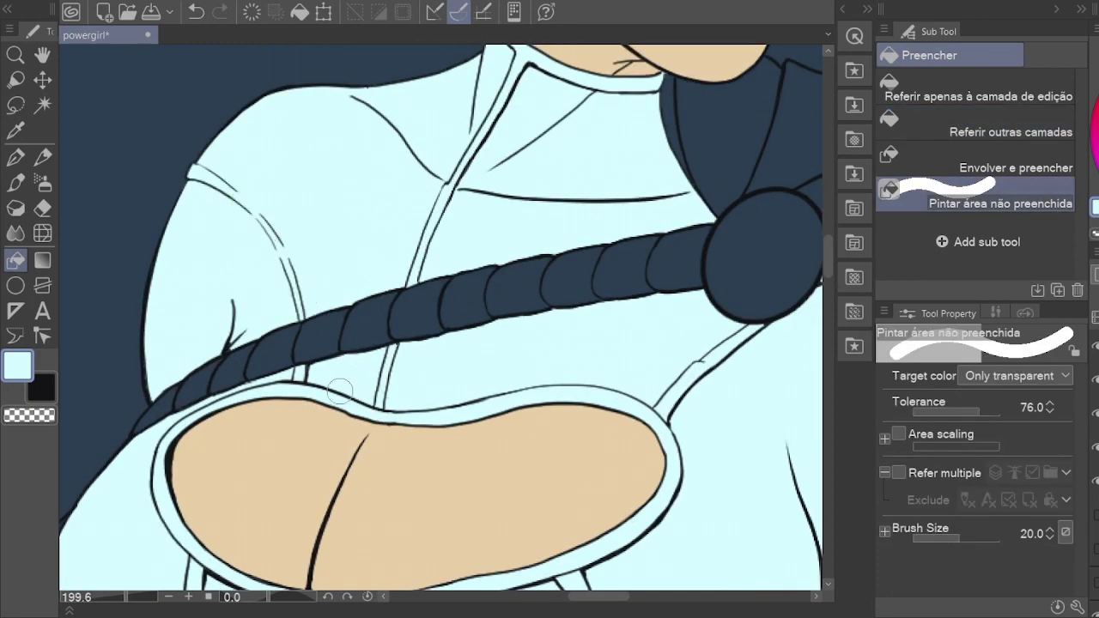
pyautogui.scroll(3, 463, 317)
pyautogui.scroll(-10, 412, 232)
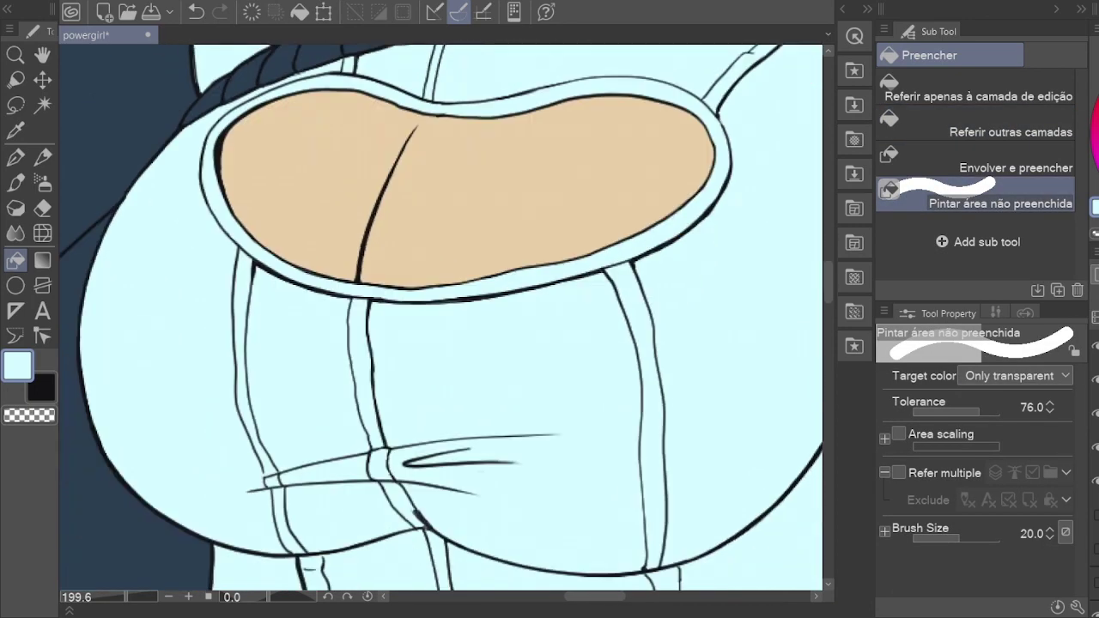
pyautogui.scroll(-6, 304, 332)
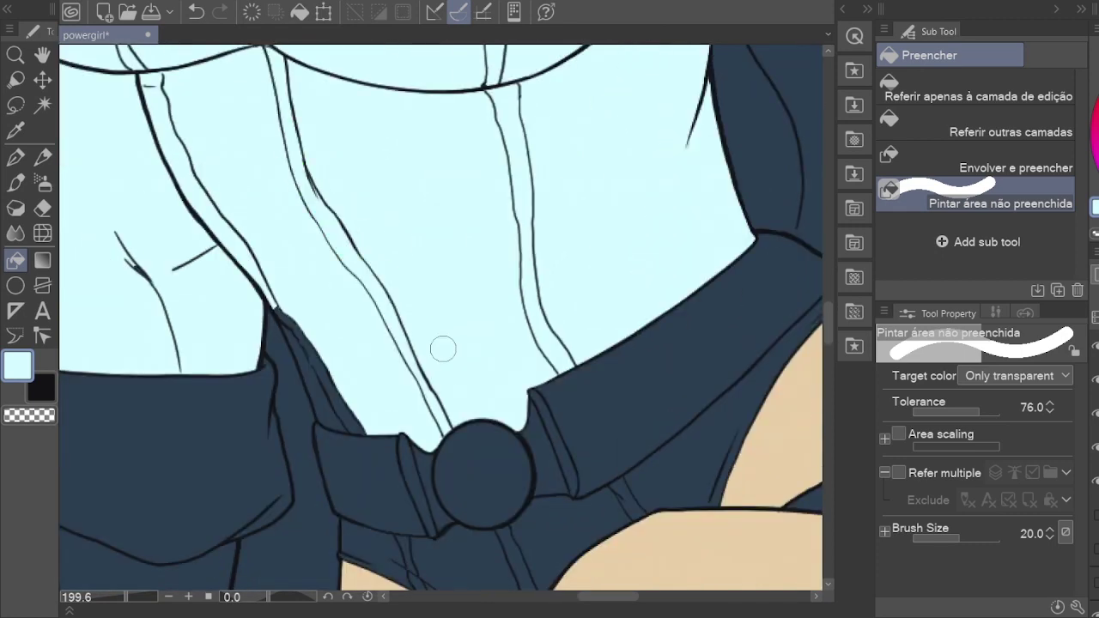
# Step: Fill the slivers of bodysuit beside the waist above the belt with pale cyan and touch them up with the G-pen
pyautogui.click(999, 128)
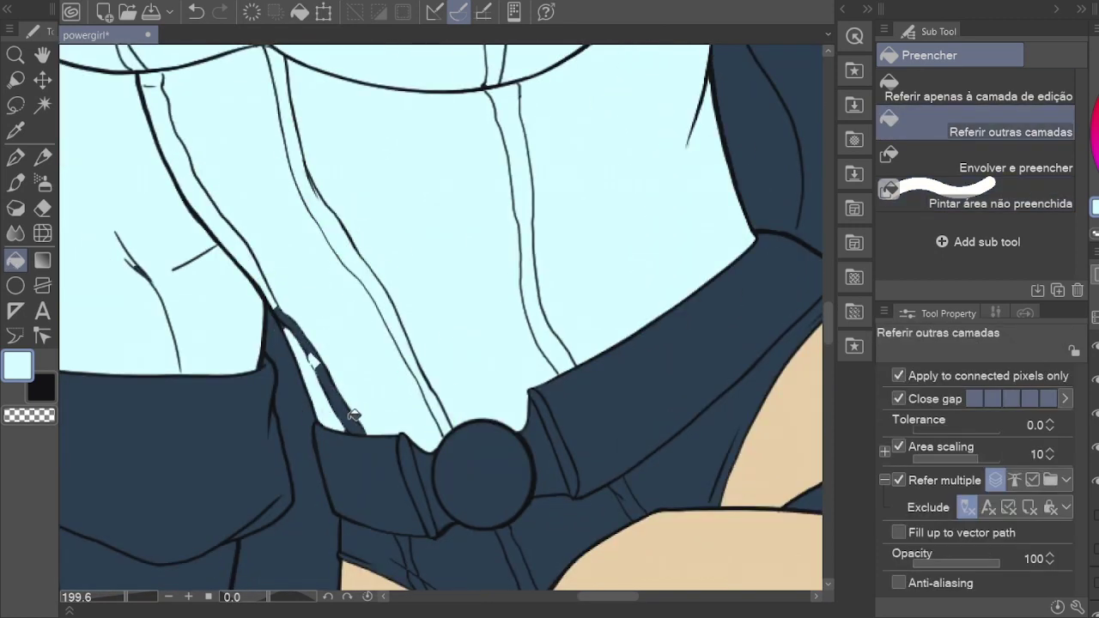
pyautogui.press('p')
pyautogui.scroll(10, 540, 216)
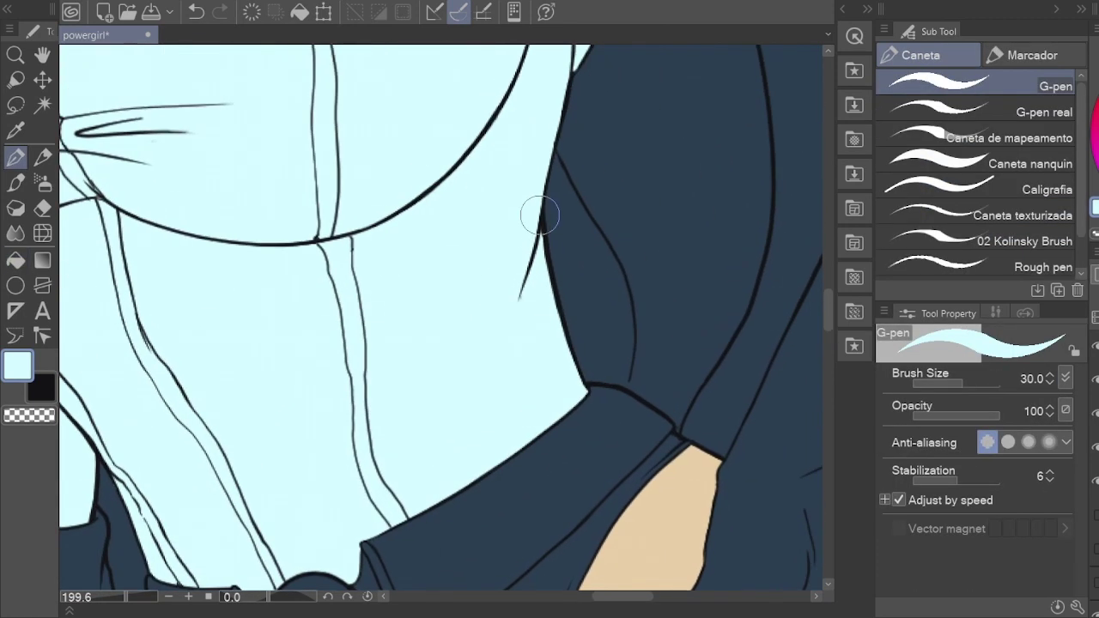
# Step: Fill the bodysuit sections below the belt, from the crotch up to the hip, with pale cyan
pyautogui.press('h')
pyautogui.hotkey('ctrl', 'alt', '0')
pyautogui.press('g')
pyautogui.scroll(5, 363, 363)
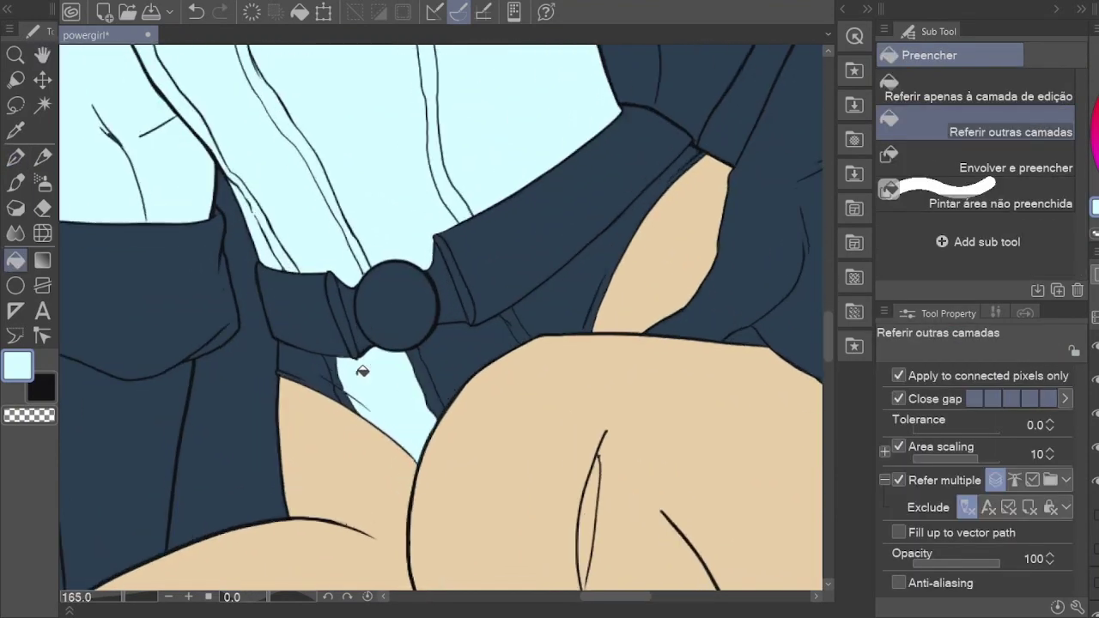
pyautogui.hscroll(3, 523, 368)
pyautogui.scroll(2, 556, 404)
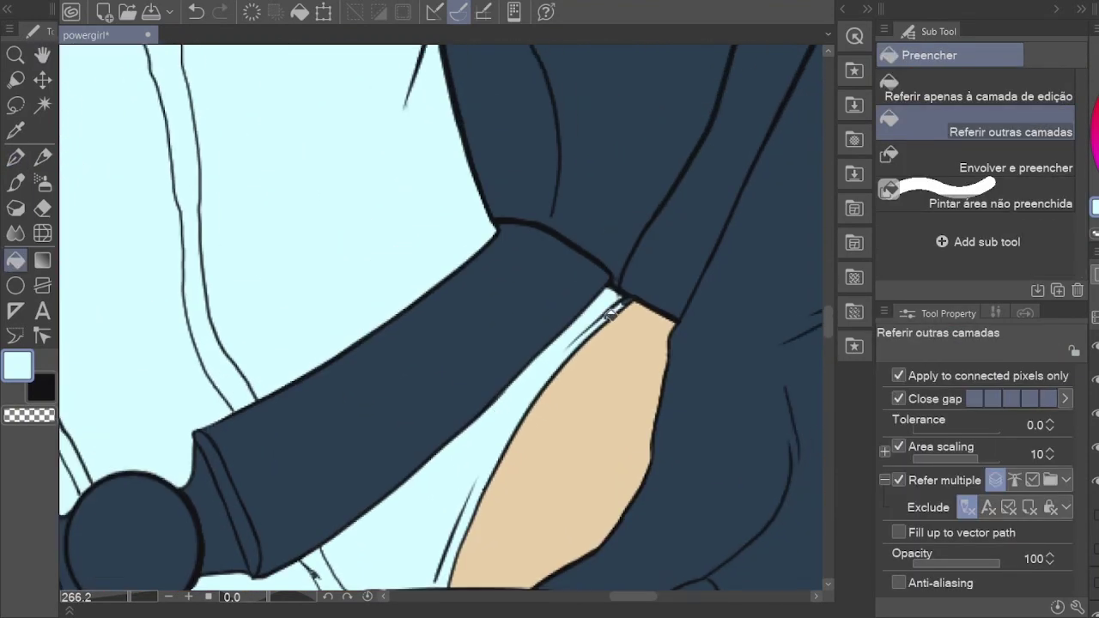
# Step: Cover the leftover gaps along the bodysuit's hip edge and lower seams with pale cyan, using the unfilled-area fill and G-pen
pyautogui.click(1001, 204)
pyautogui.scroll(4, 570, 312)
pyautogui.press('p')
pyautogui.press('h')
pyautogui.scroll(-8, 544, 324)
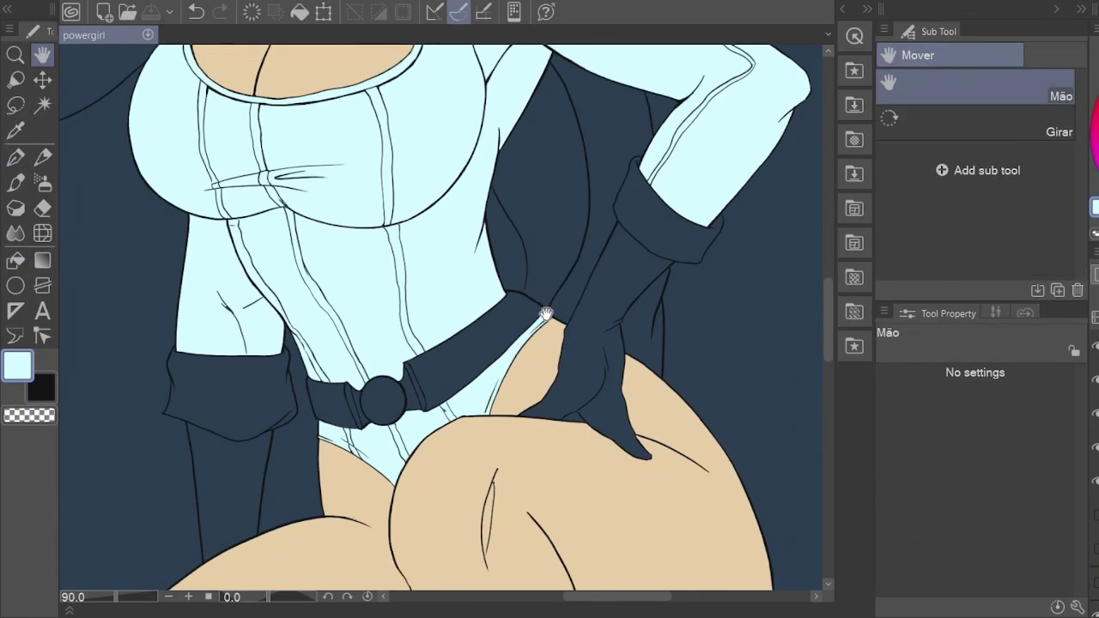
# Step: Fill both gloves, including their cuffs and the hand resting on the thigh, with medium blue
pyautogui.scroll(4, 596, 361)
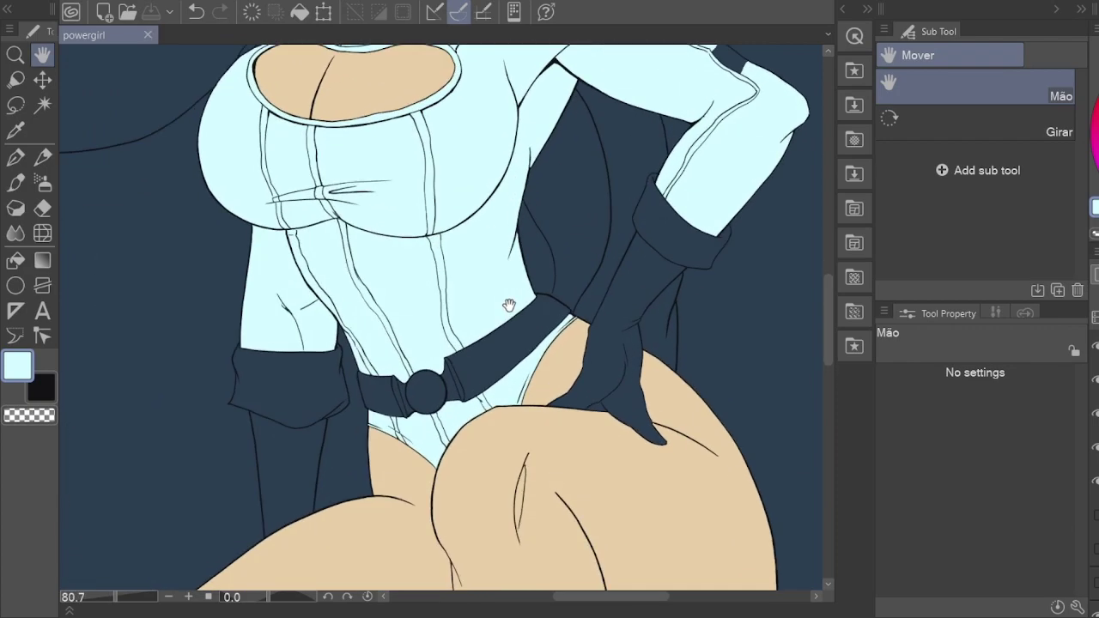
pyautogui.scroll(-3, 515, 334)
pyautogui.scroll(-3, 515, 318)
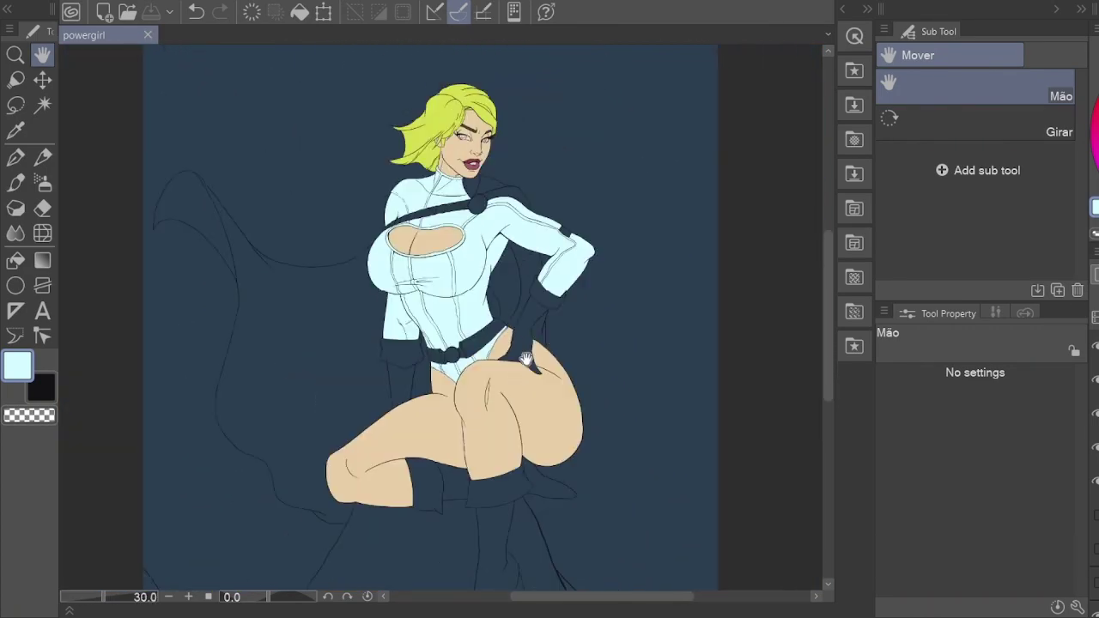
pyautogui.scroll(1, 550, 258)
pyautogui.moveTo(572, 168); pyautogui.dragTo(554, 153)
pyautogui.scroll(4, 515, 224)
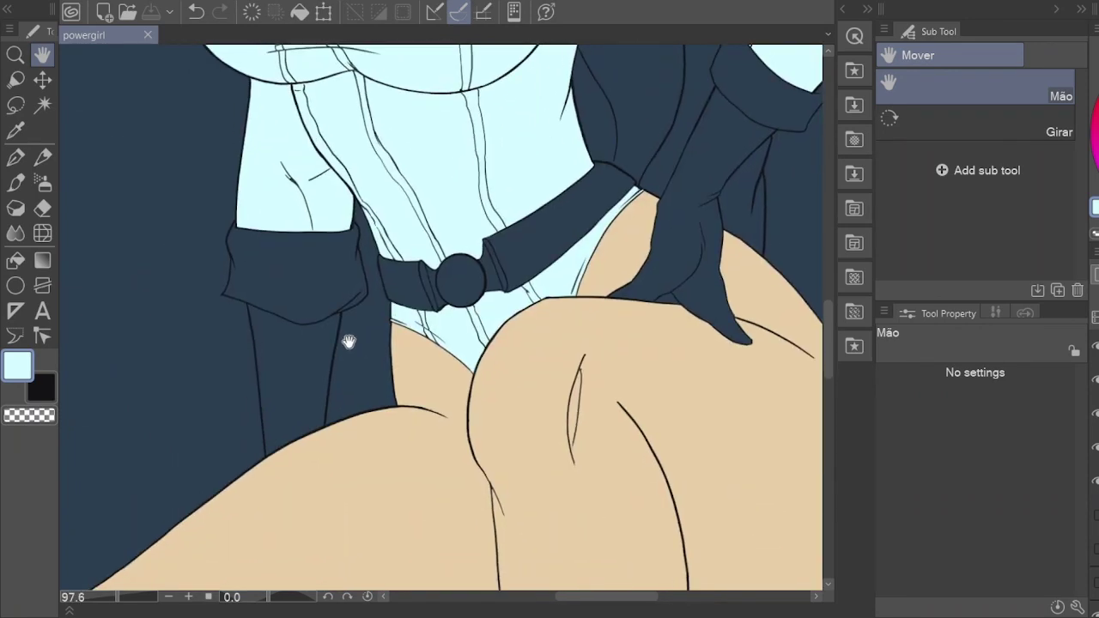
pyautogui.scroll(-2, 351, 338)
pyautogui.moveTo(318, 316); pyautogui.dragTo(306, 288)
pyautogui.press('g')
pyautogui.scroll(3, 549, 299)
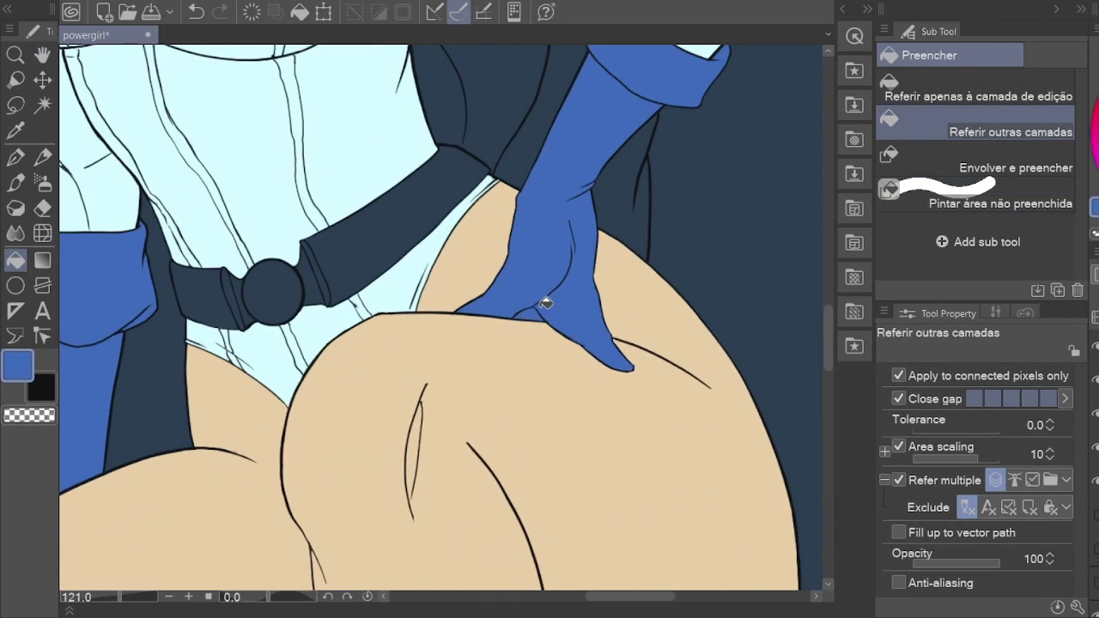
# Step: Fill the front boot and belt straps with medium blue and the rear boot with dark blue
pyautogui.scroll(-4, 561, 424)
pyautogui.scroll(2, 562, 446)
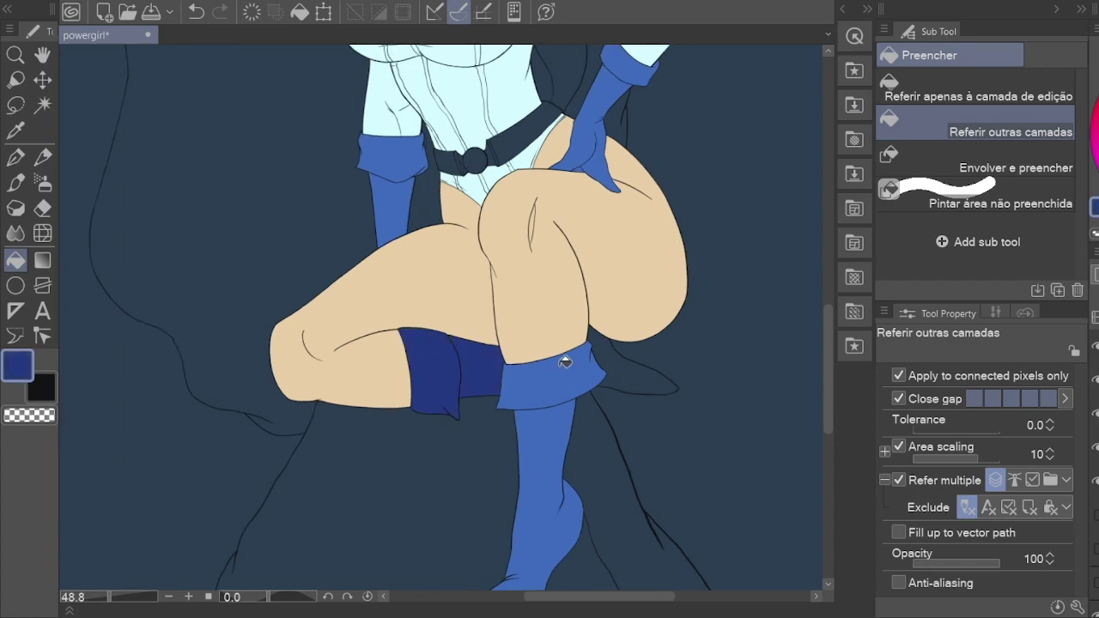
pyautogui.scroll(-2, 565, 361)
pyautogui.scroll(4, 565, 353)
pyautogui.scroll(-4, 567, 341)
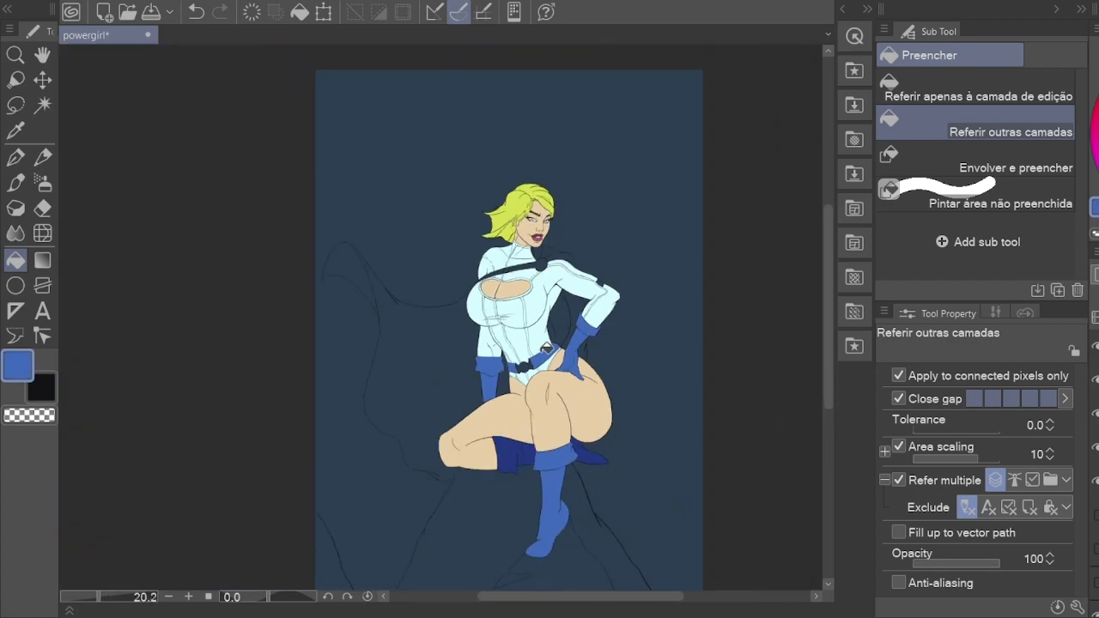
# Step: Sample the bodysuit's pale cyan and cover the uncoloured gap on the bent arm's upper sleeve near the elbow
pyautogui.scroll(5, 601, 288)
pyautogui.keyDown('alt'); pyautogui.click(638, 398); pyautogui.keyUp('alt')
pyautogui.scroll(4, 563, 262)
pyautogui.click(889, 196)
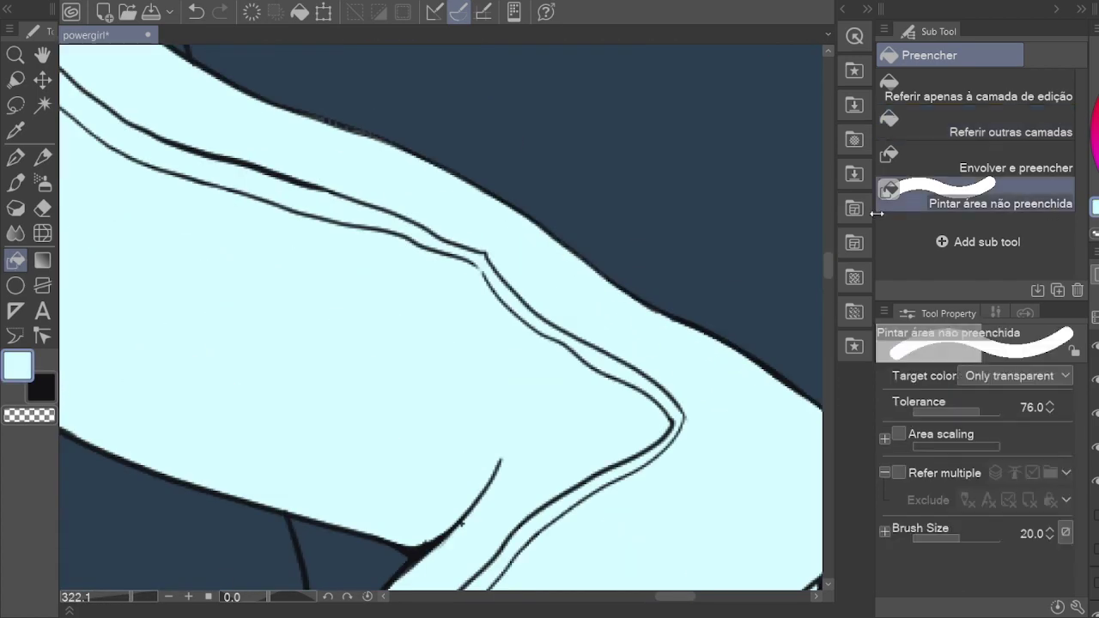
pyautogui.press('p')
pyautogui.scroll(-6, 454, 307)
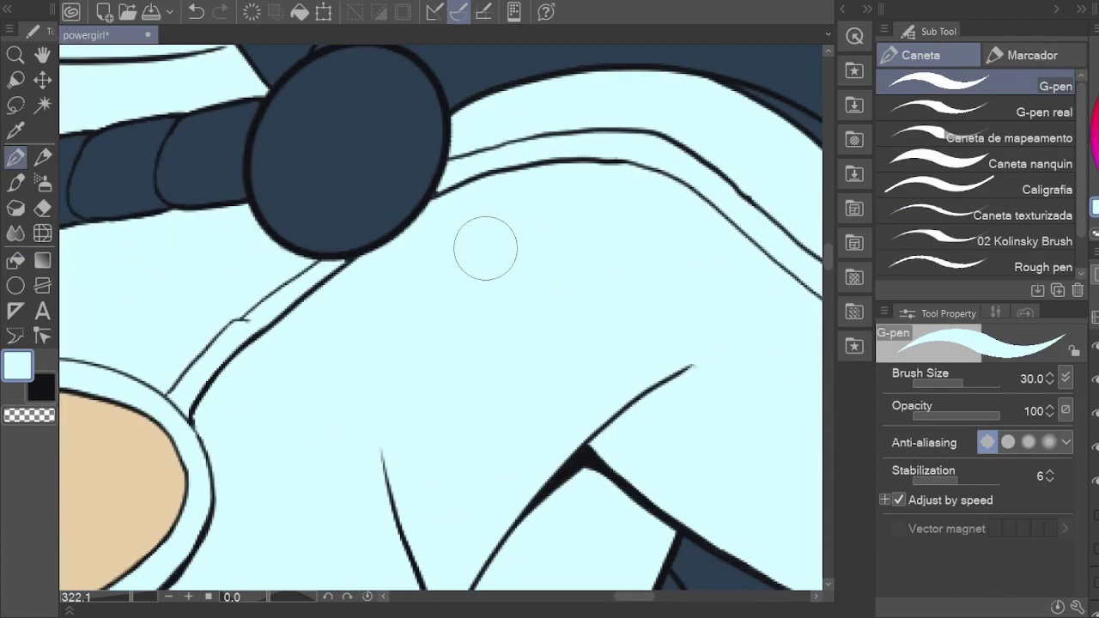
# Step: Fill the round cape clasp on the shoulder with golden tan, using the fill that refers to other layers
pyautogui.press('h')
pyautogui.scroll(2, 511, 335)
pyautogui.scroll(3, 511, 335)
pyautogui.scroll(-1, 635, 322)
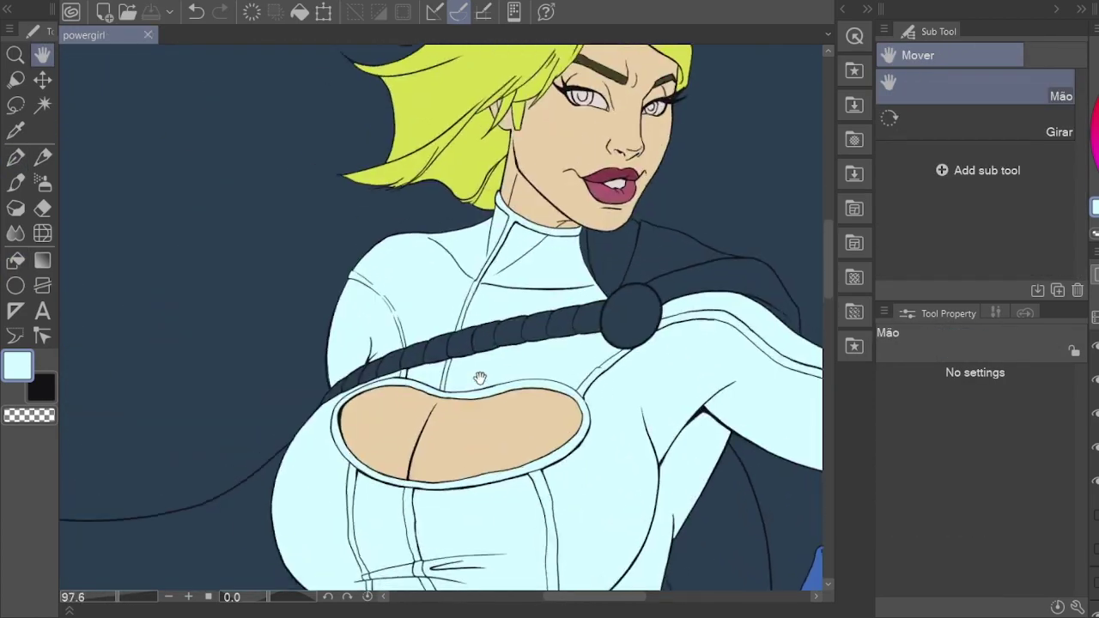
pyautogui.scroll(2, 481, 376)
pyautogui.press('g')
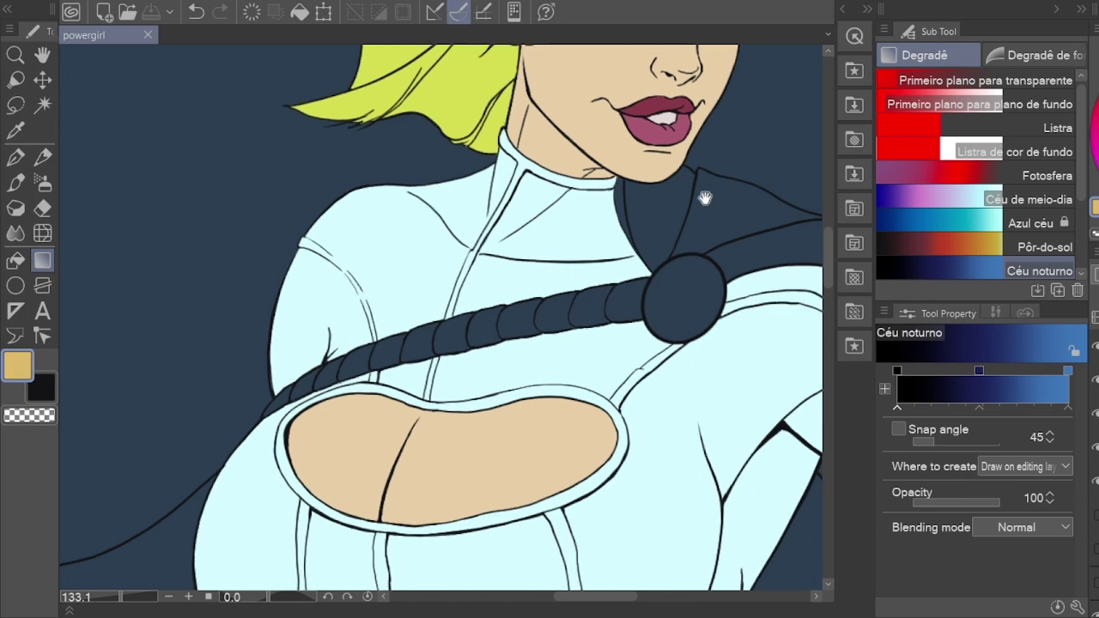
pyautogui.moveTo(707, 189); pyautogui.dragTo(565, 253)
pyautogui.press('g')
pyautogui.click(527, 383)
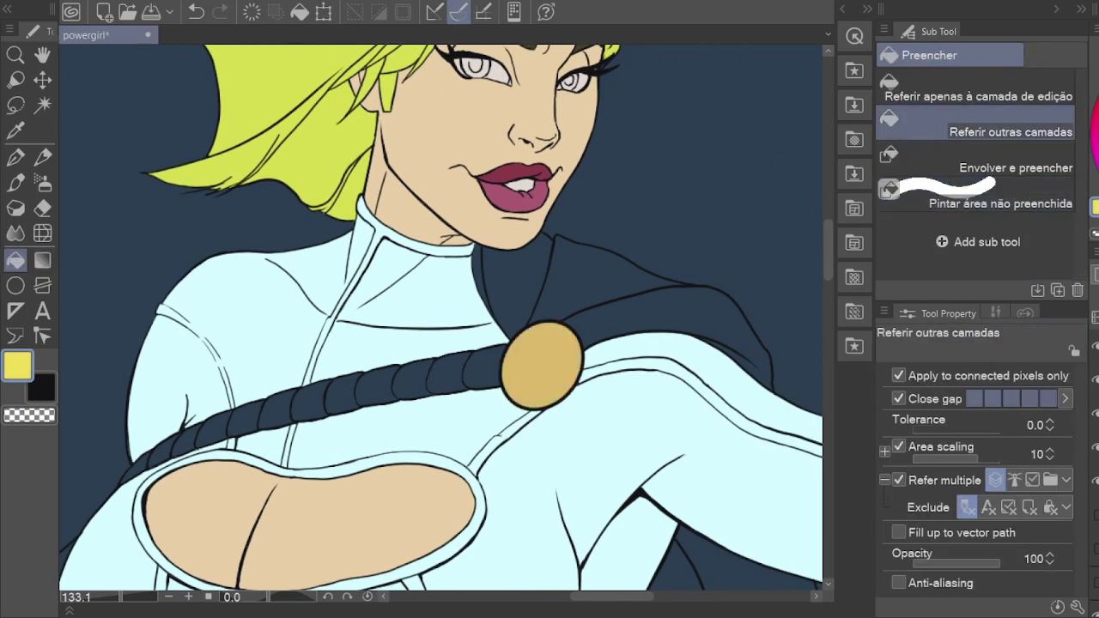
# Step: Fill all segments of the rope running across the chest with olive yellow
pyautogui.click(410, 383)
pyautogui.moveTo(375, 394); pyautogui.dragTo(566, 321)
pyautogui.scroll(-5, 381, 366)
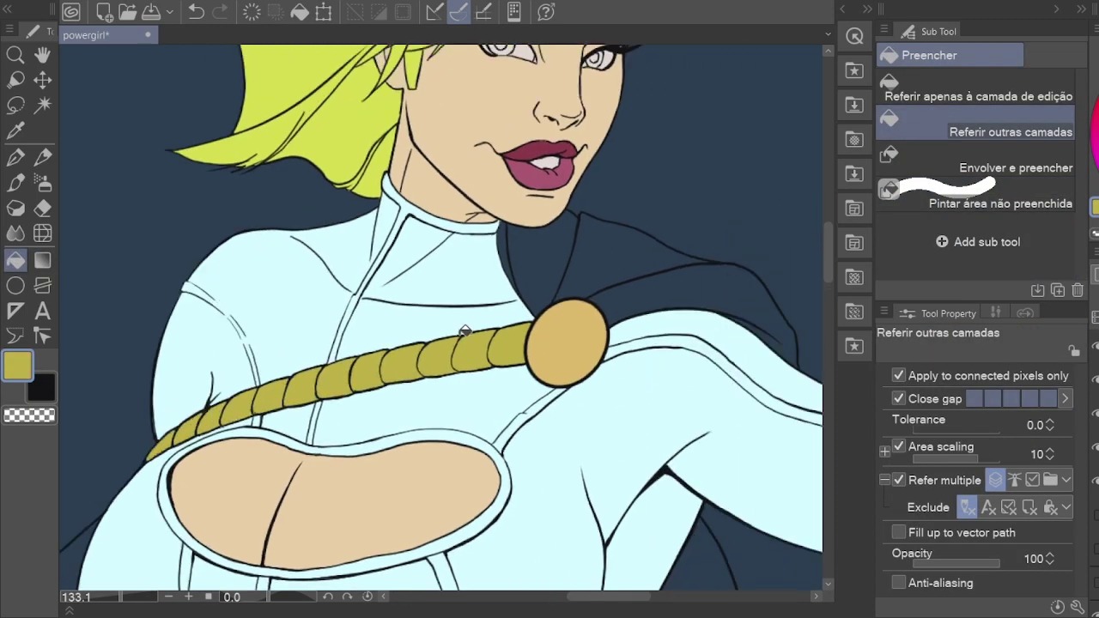
pyautogui.press('h')
# Step: Fill the large flowing cape and its folds behind the shoulder and arm with crimson red
pyautogui.press('g')
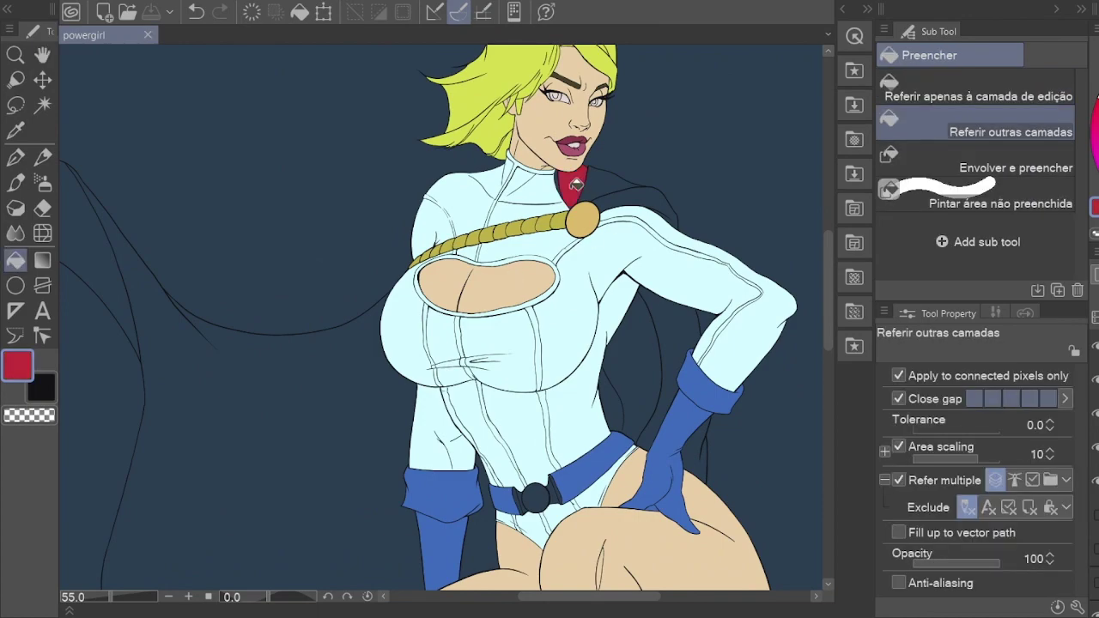
pyautogui.scroll(3, 724, 427)
pyautogui.click(724, 427)
pyautogui.scroll(-5, 724, 427)
pyautogui.click(342, 242)
pyautogui.scroll(15, 559, 361)
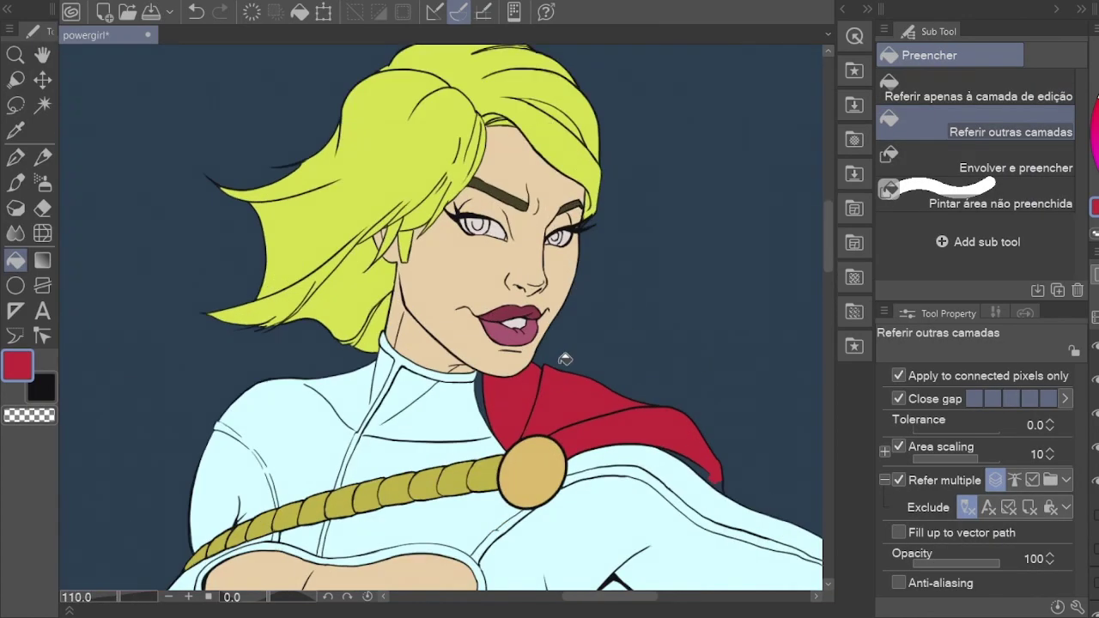
# Step: Paint the unfilled slivers of the cape around the shoulder clasp and along the upper arm crimson red
pyautogui.press('g')
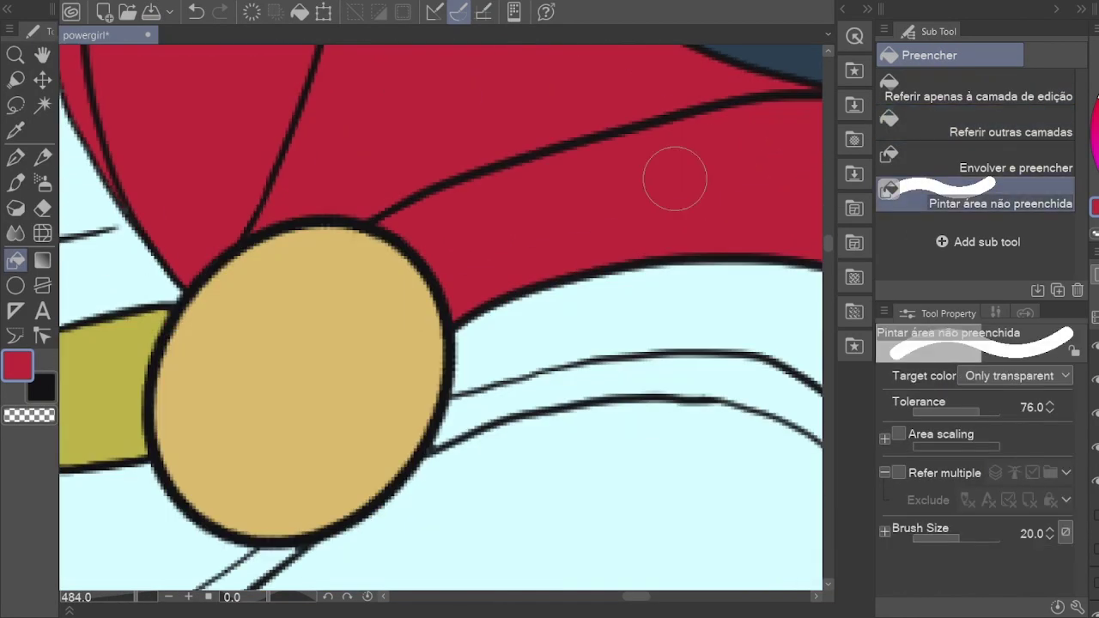
pyautogui.moveTo(266, 115); pyautogui.dragTo(520, 310)
pyautogui.press('h')
pyautogui.press('g')
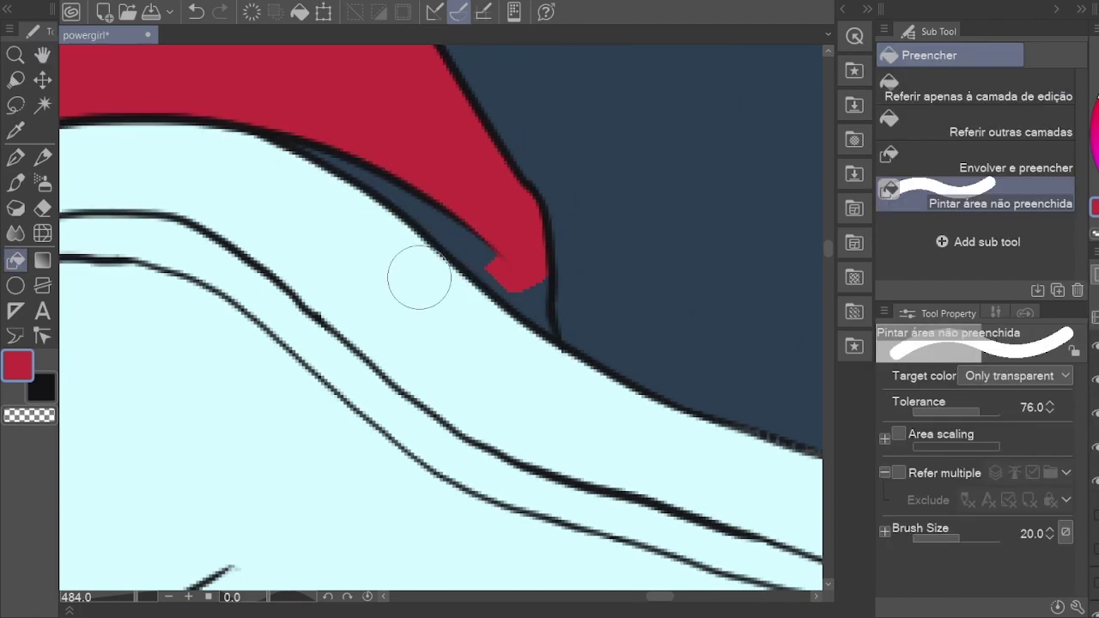
pyautogui.click(380, 172)
pyautogui.moveTo(287, 167); pyautogui.dragTo(421, 276)
pyautogui.press('h')
pyautogui.scroll(-10, 422, 277)
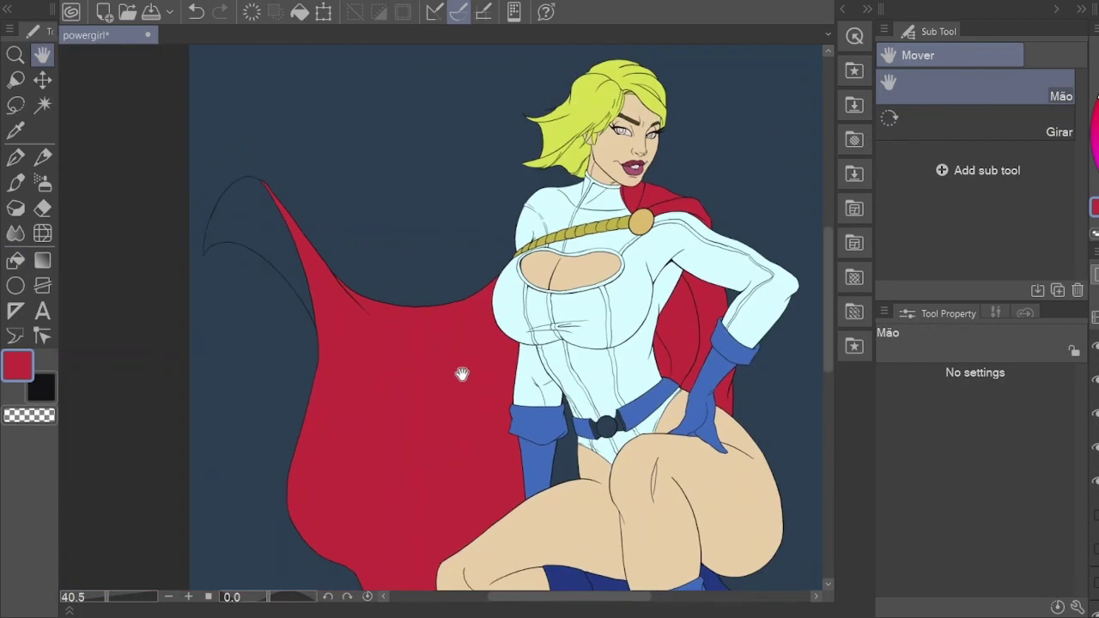
# Step: Fill the folded-over underside at the cape's raised tip with dark red, using the fill that refers to other layers
pyautogui.scroll(5, 459, 373)
pyautogui.press('g')
pyautogui.click(1025, 128)
pyautogui.click(152, 210)
pyautogui.scroll(6, 152, 210)
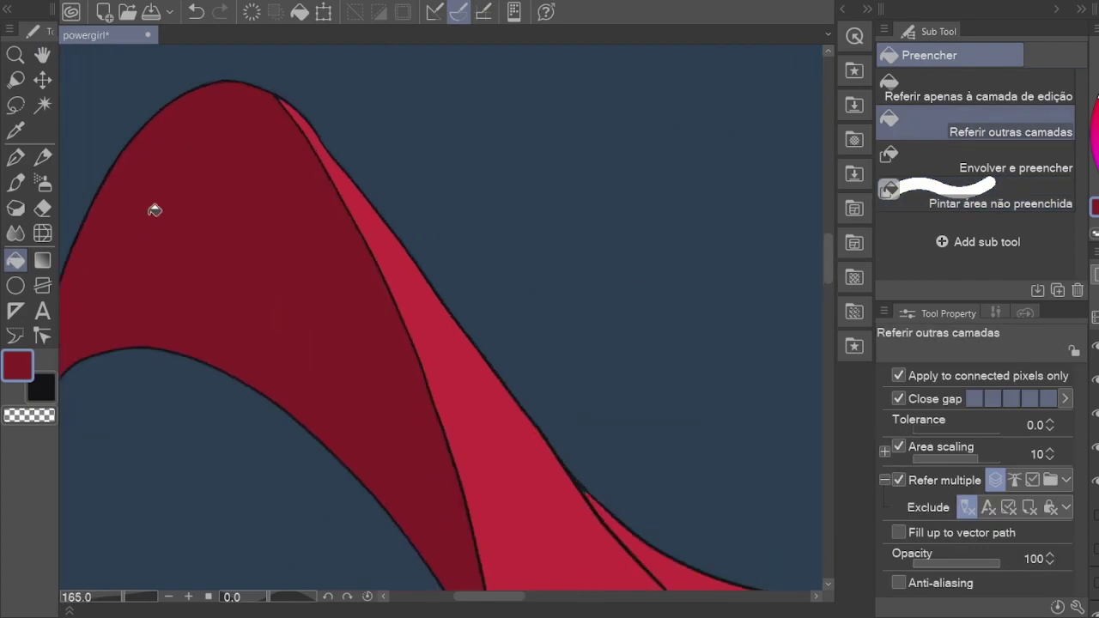
# Step: Fill the cape area showing between the straight arm's glove and the waist with crimson red
pyautogui.press('h')
pyautogui.scroll(-10, 327, 368)
pyautogui.scroll(3, 326, 368)
pyautogui.scroll(-6, 321, 336)
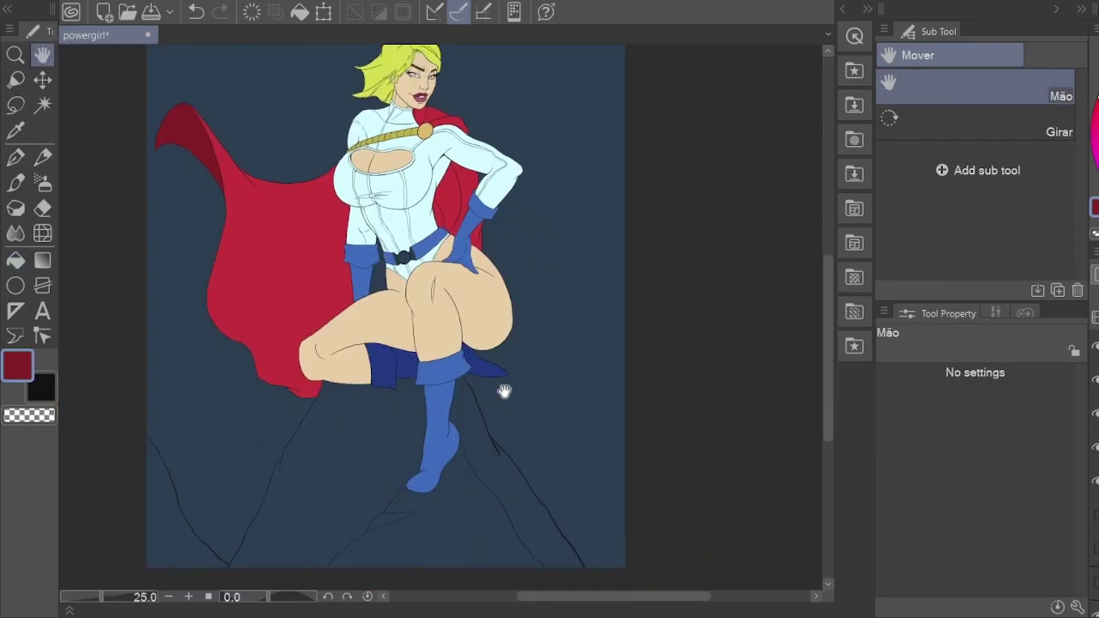
pyautogui.scroll(1, 504, 387)
pyautogui.press('g')
pyautogui.scroll(4, 329, 321)
pyautogui.press('h')
pyautogui.scroll(8, 355, 396)
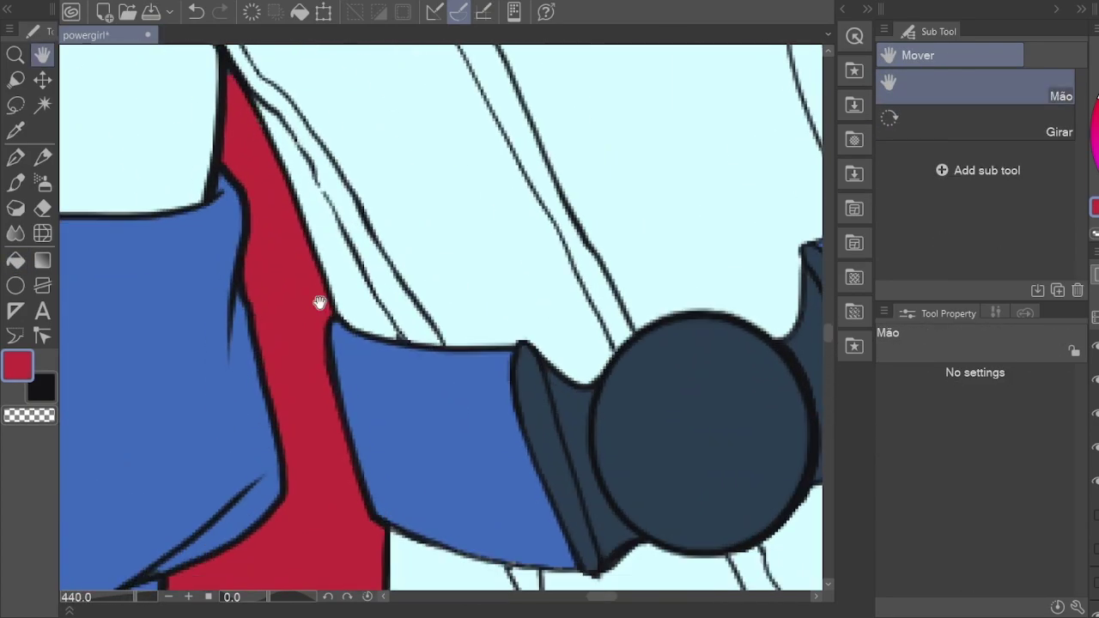
pyautogui.moveTo(318, 295); pyautogui.dragTo(418, 263)
pyautogui.press('g')
pyautogui.press('h')
pyautogui.scroll(-8, 256, 266)
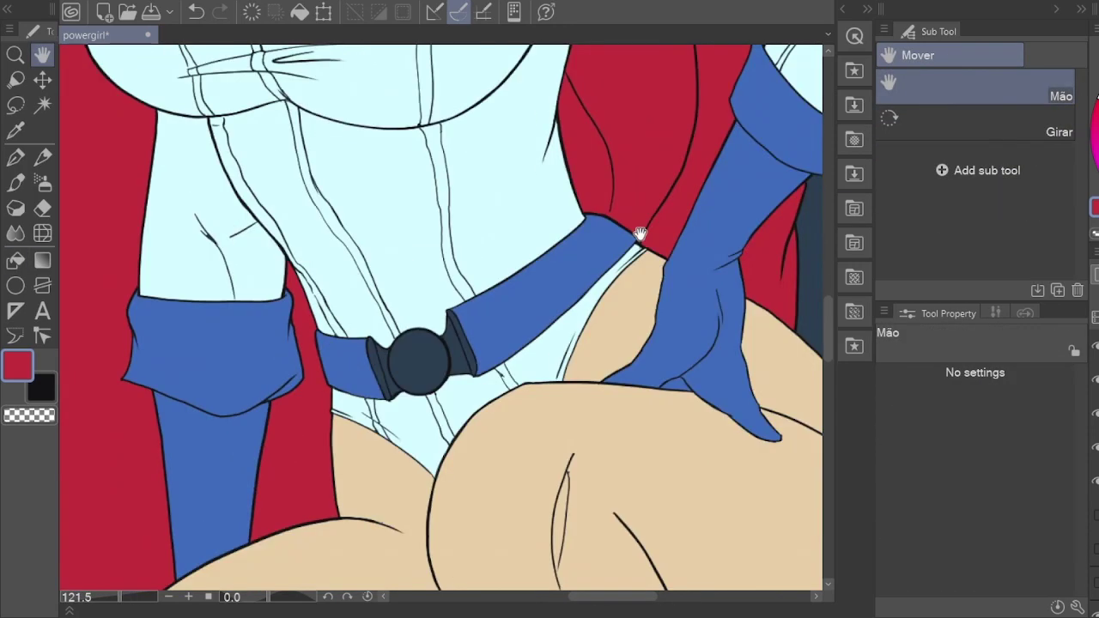
# Step: Sample the clasp's golden tan and fill the round belt buckle and its side pieces with it
pyautogui.press('g')
pyautogui.keyDown('alt'); pyautogui.click(736, 527); pyautogui.keyUp('alt')
pyautogui.click(1011, 129)
pyautogui.scroll(5, 324, 393)
pyautogui.click(323, 393)
pyautogui.click(225, 429)
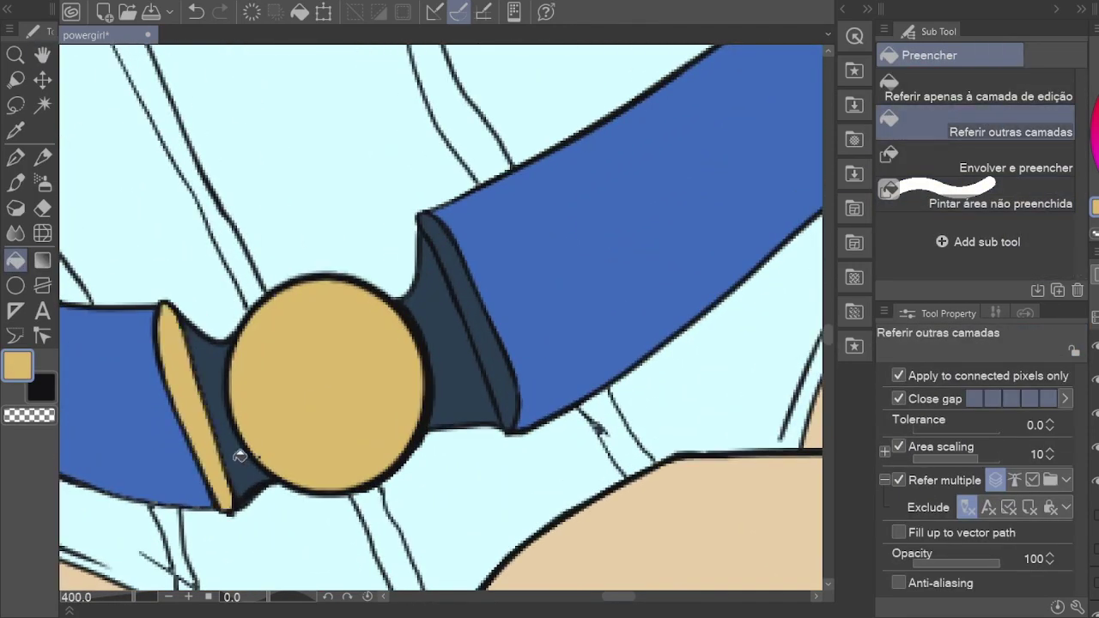
pyautogui.click(455, 344)
pyautogui.click(249, 412)
# Step: Sample the bodysuit's pale cyan and cover the uncoloured gaps below the belt with the G-pen
pyautogui.press('g')
pyautogui.press('h')
pyautogui.scroll(-5, 386, 320)
pyautogui.scroll(6, 387, 319)
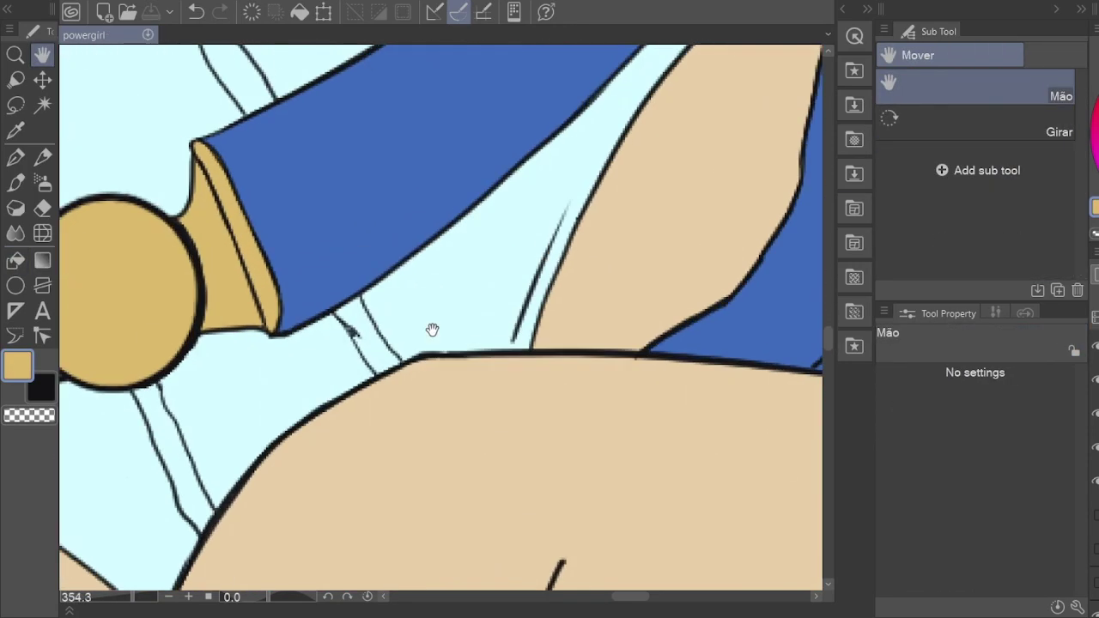
pyautogui.press('p')
pyautogui.keyDown('alt'); pyautogui.click(356, 392); pyautogui.keyUp('alt')
pyautogui.moveTo(611, 266); pyautogui.dragTo(1030, 180)
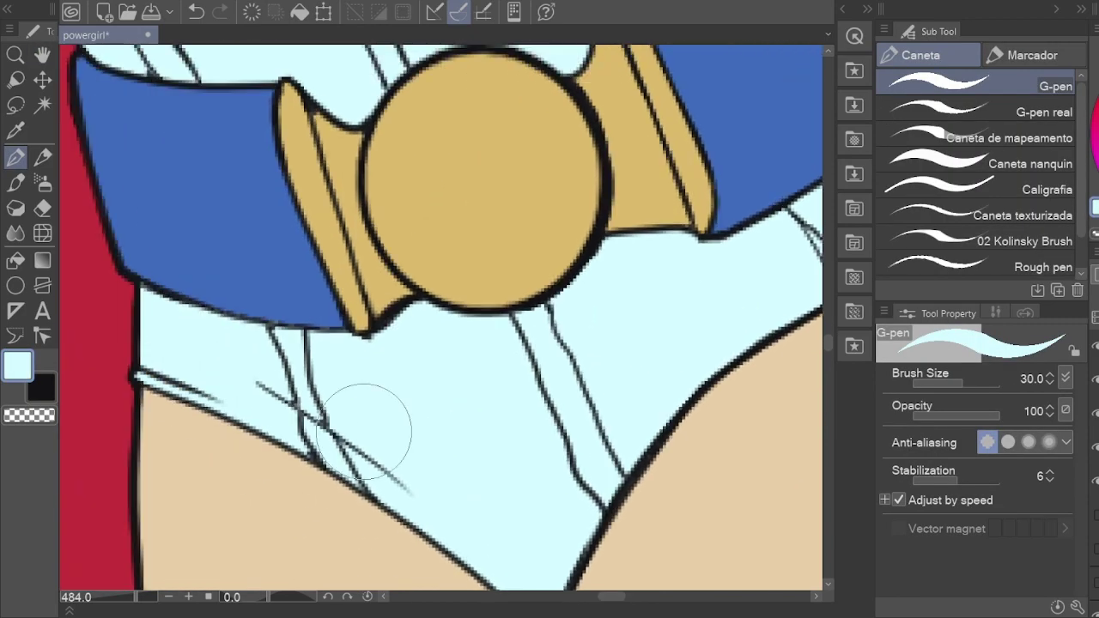
pyautogui.press('h')
pyautogui.scroll(-10, 221, 343)
pyautogui.scroll(4, 418, 178)
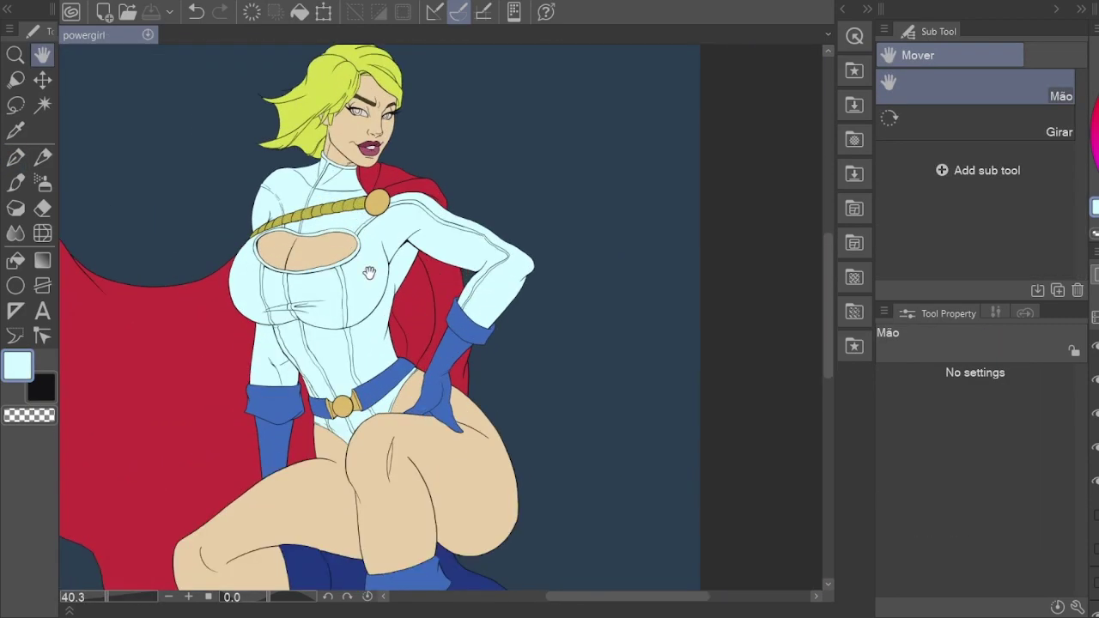
# Step: Hide the line art to inspect the flat colours on the torso for unfilled specks
pyautogui.scroll(-3, 418, 177)
pyautogui.scroll(1, 387, 321)
pyautogui.moveTo(387, 322); pyautogui.dragTo(412, 455)
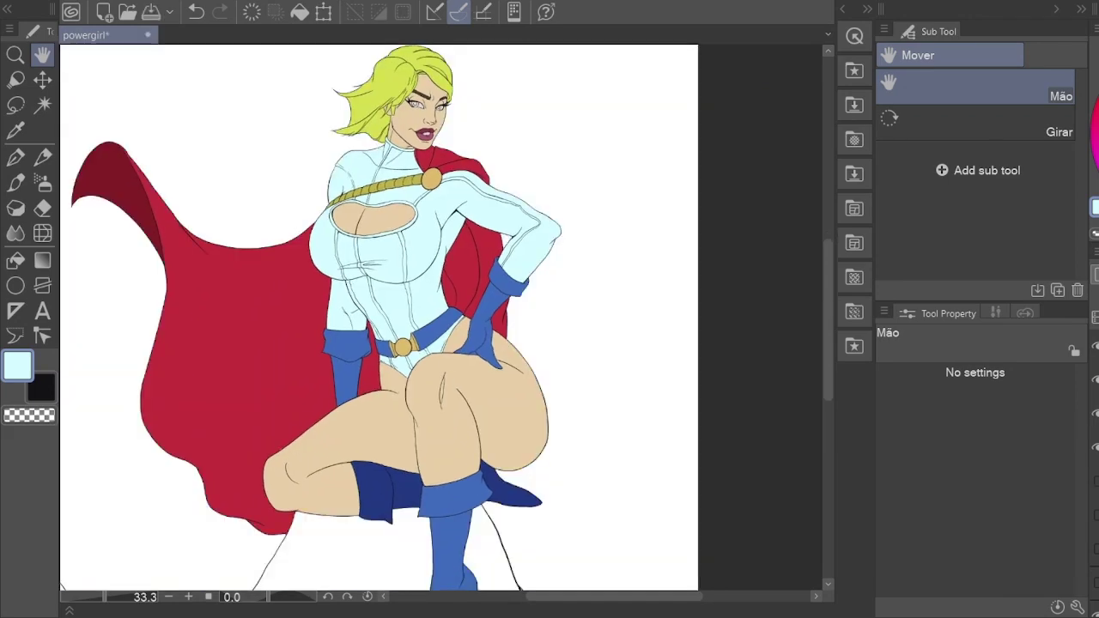
pyautogui.scroll(3, 369, 215)
pyautogui.scroll(1, 490, 351)
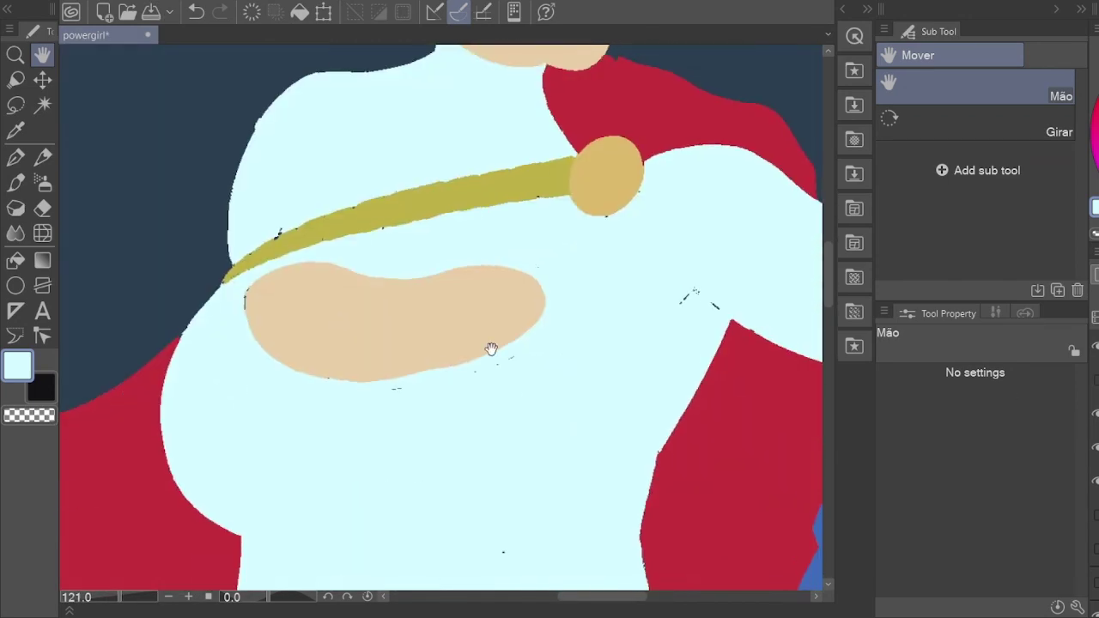
# Step: Paint the unfilled specks along the chest rope olive yellow and those on the glove and belt medium blue
pyautogui.press('g')
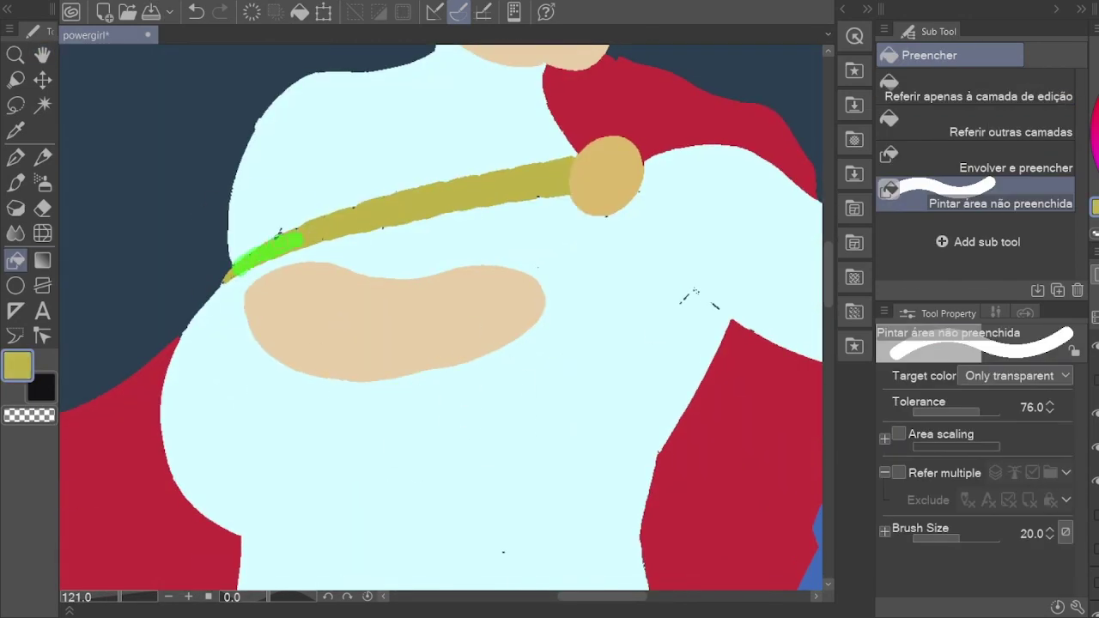
pyautogui.moveTo(430, 186); pyautogui.dragTo(254, 156)
pyautogui.scroll(-6, 366, 383)
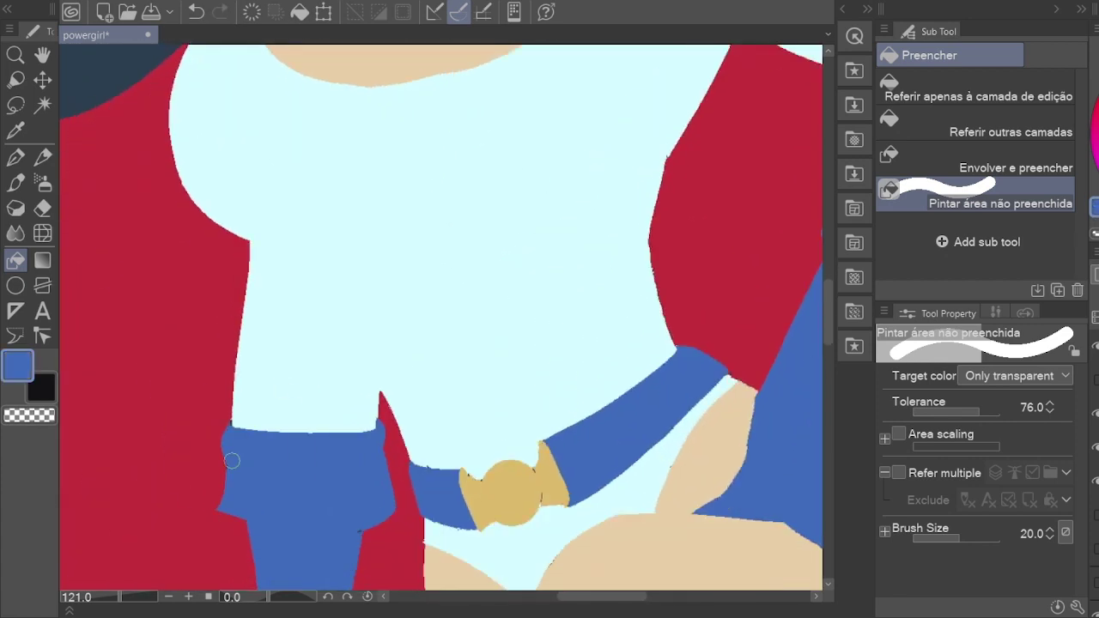
pyautogui.moveTo(420, 349); pyautogui.dragTo(401, 381)
pyautogui.scroll(-10, 522, 387)
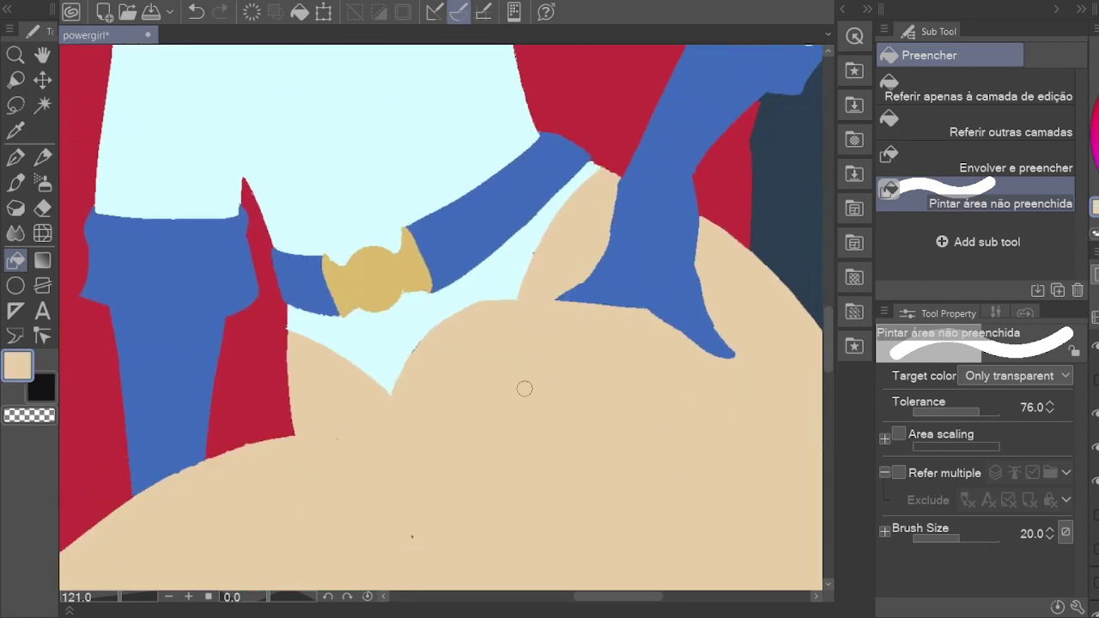
# Step: Paint the unfilled specks on the thighs with the beige skin colour
pyautogui.moveTo(461, 233); pyautogui.dragTo(709, 157)
pyautogui.scroll(10, 709, 156)
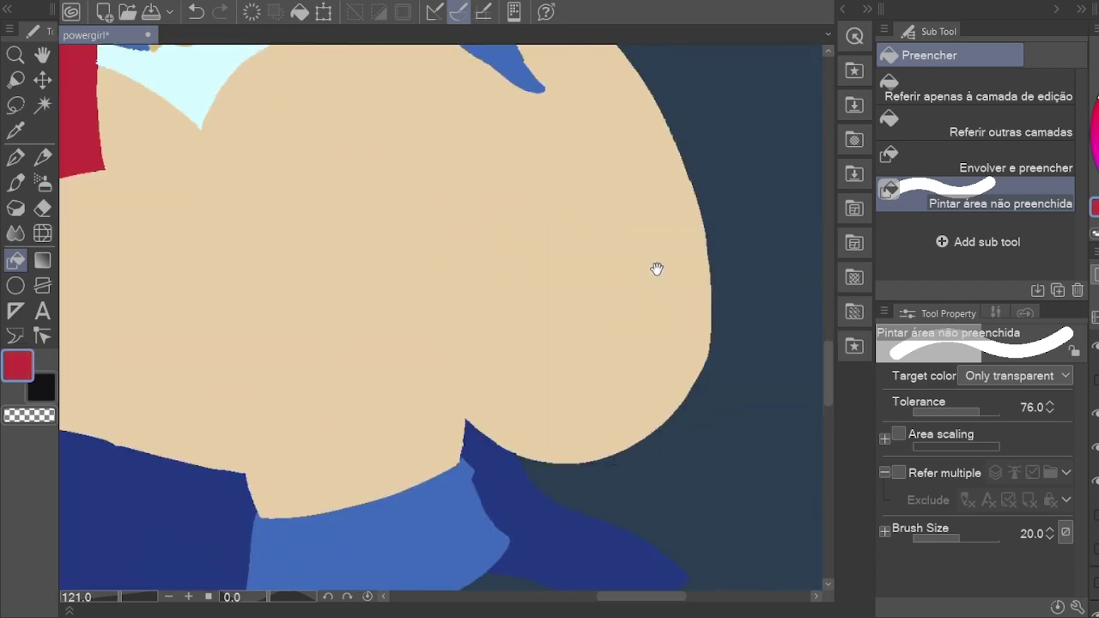
pyautogui.keyDown('alt'); pyautogui.click(763, 246); pyautogui.keyUp('alt')
pyautogui.scroll(4, 600, 288)
pyautogui.scroll(5, 600, 288)
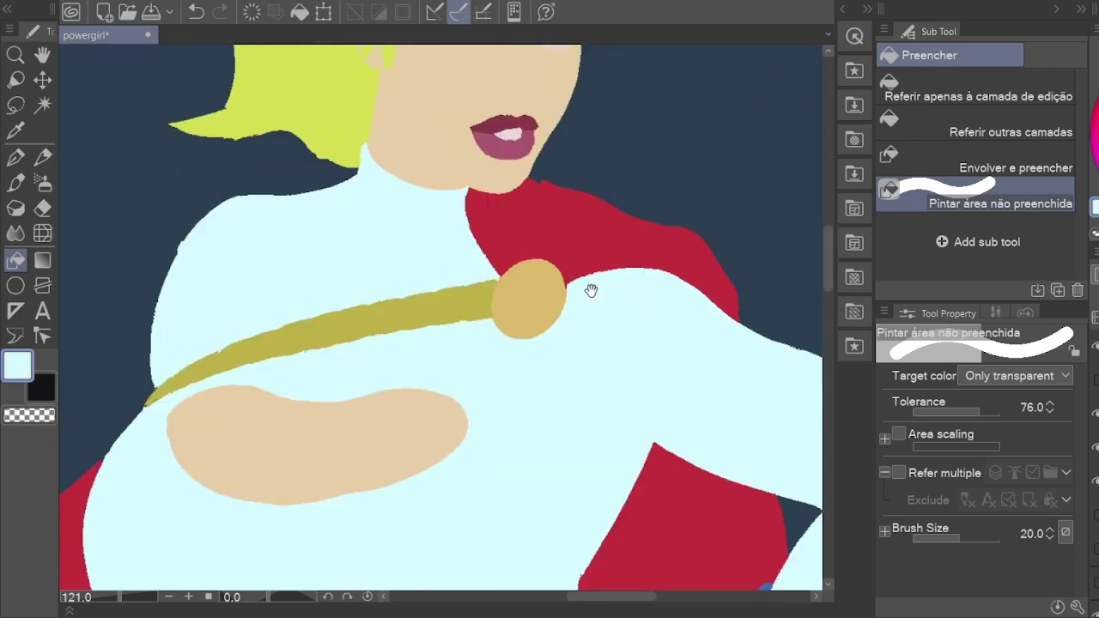
# Step: Touch up the shoulder clasp with golden tan and cover the remaining specks on the chest rope with olive yellow
pyautogui.scroll(3, 520, 294)
pyautogui.scroll(3, 429, 352)
pyautogui.press('p')
pyautogui.keyDown('alt'); pyautogui.click(430, 351); pyautogui.keyUp('alt')
pyautogui.scroll(-3, 408, 343)
pyautogui.press('h')
pyautogui.scroll(3, 408, 343)
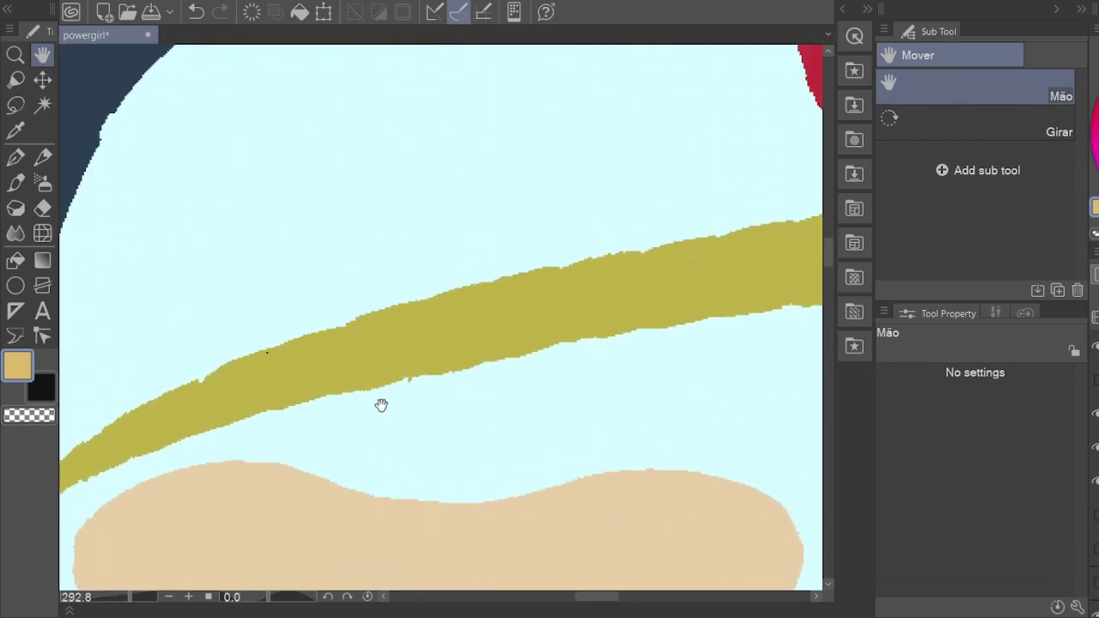
pyautogui.press('g')
pyautogui.scroll(-5, 358, 332)
pyautogui.scroll(5, 510, 344)
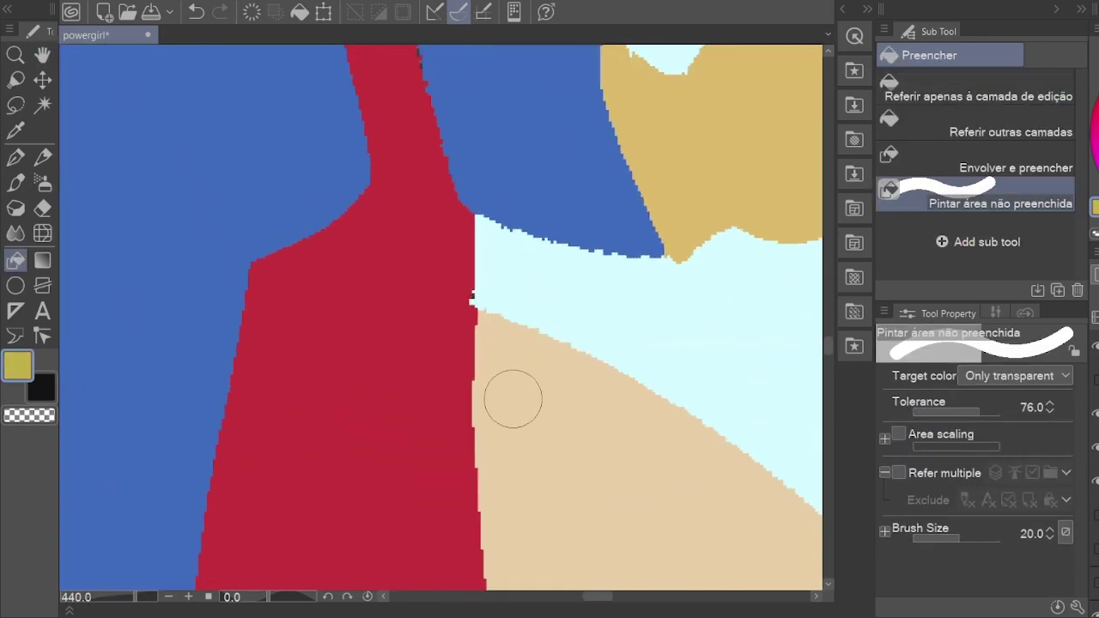
# Step: Sample the adjoining colours and clean up the stray pixels where the bodysuit, thigh and cape meet below the belt
pyautogui.scroll(-3, 510, 393)
pyautogui.keyDown('alt'); pyautogui.click(544, 319); pyautogui.keyUp('alt')
pyautogui.scroll(2, 545, 318)
pyautogui.keyDown('alt'); pyautogui.click(540, 424); pyautogui.keyUp('alt')
pyautogui.press('p')
pyautogui.keyDown('alt'); pyautogui.click(447, 269); pyautogui.keyUp('alt')
pyautogui.press('h')
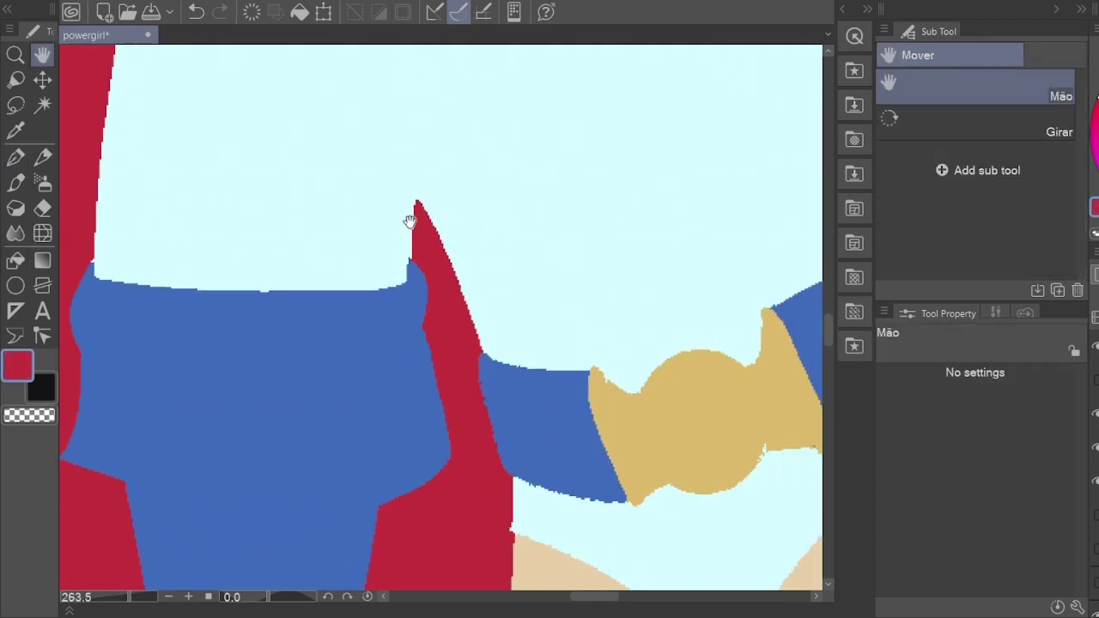
# Step: Save the drawing and show the line art again over the flat colours
pyautogui.scroll(-5, 410, 221)
pyautogui.scroll(3, 364, 334)
pyautogui.scroll(-4, 412, 381)
pyautogui.scroll(-4, 412, 381)
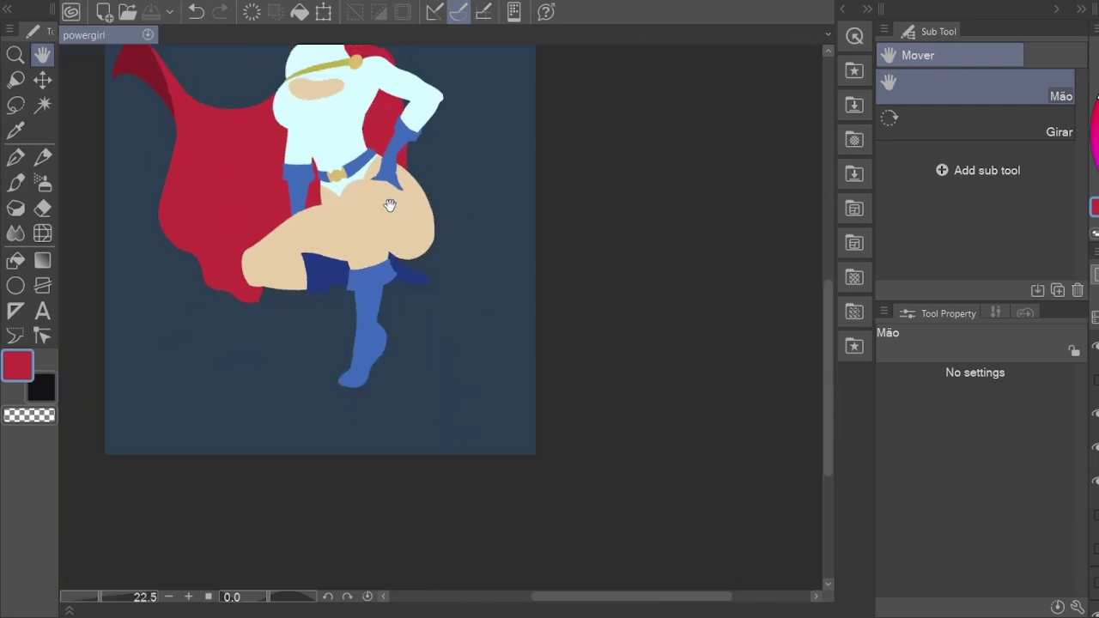
pyautogui.scroll(1, 306, 338)
pyautogui.moveTo(307, 338); pyautogui.dragTo(403, 290)
pyautogui.scroll(-4, 398, 371)
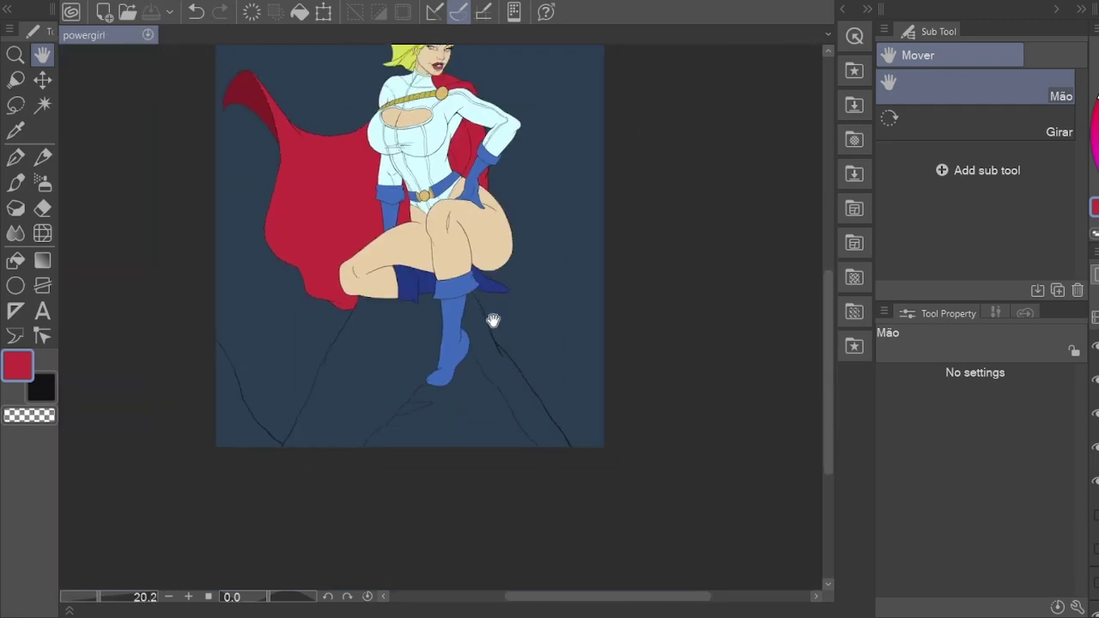
# Step: Choose a grey-brown and fill the front faces of the rock beneath the figure with it
pyautogui.scroll(2, 447, 444)
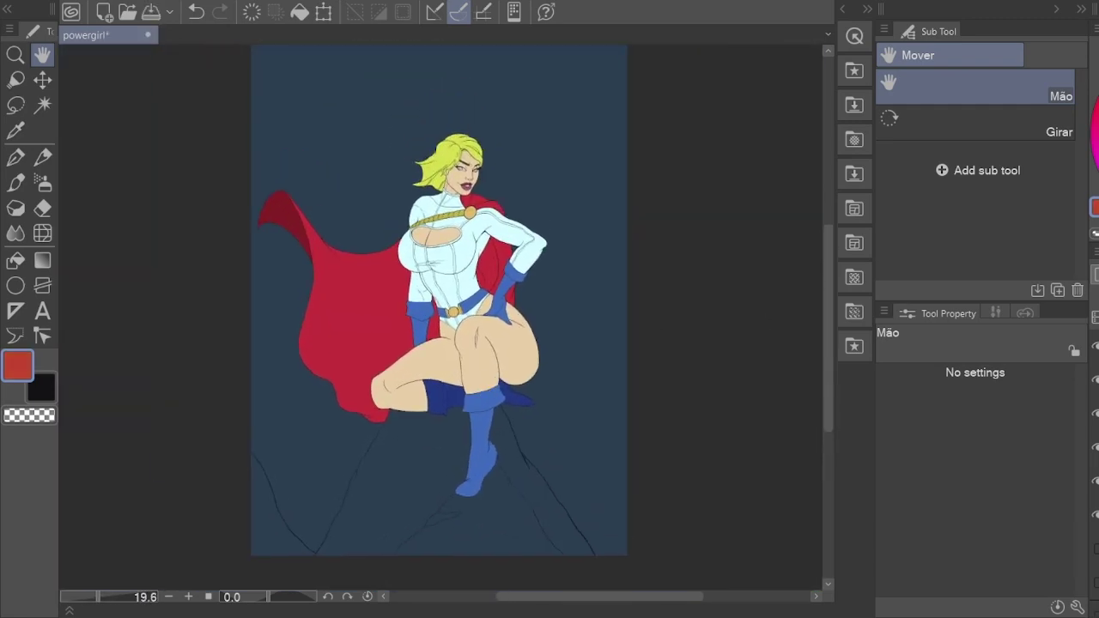
pyautogui.moveTo(394, 445); pyautogui.dragTo(399, 418)
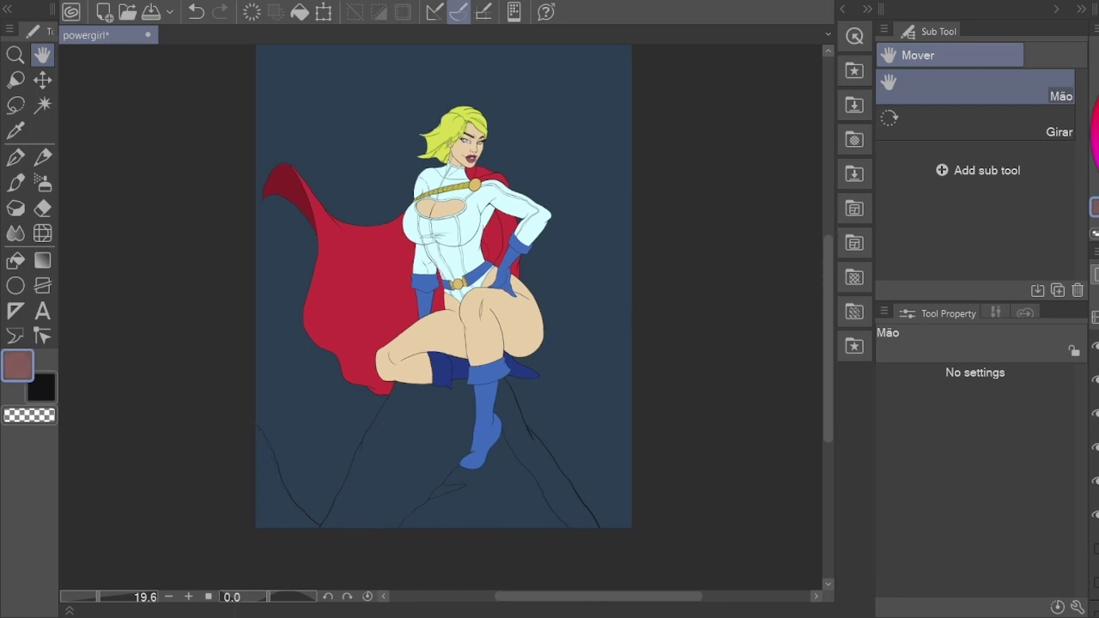
pyautogui.press('g')
pyautogui.click(409, 510)
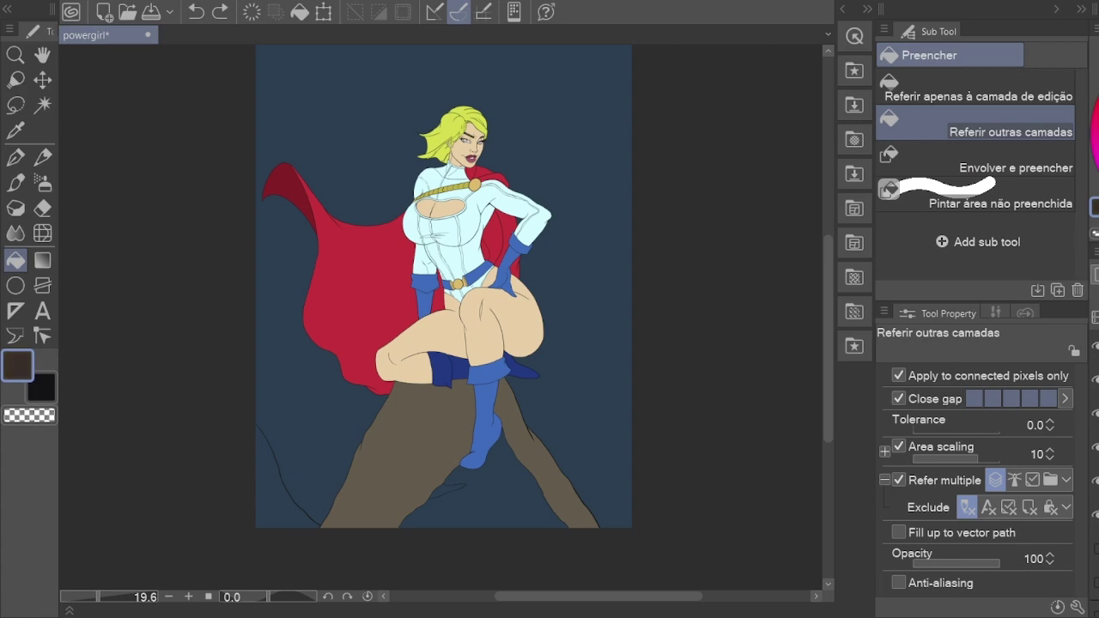
# Step: Fill the rock's shaded area under the foot with dark brown and hide the line art
pyautogui.scroll(12, 550, 420)
pyautogui.press('h')
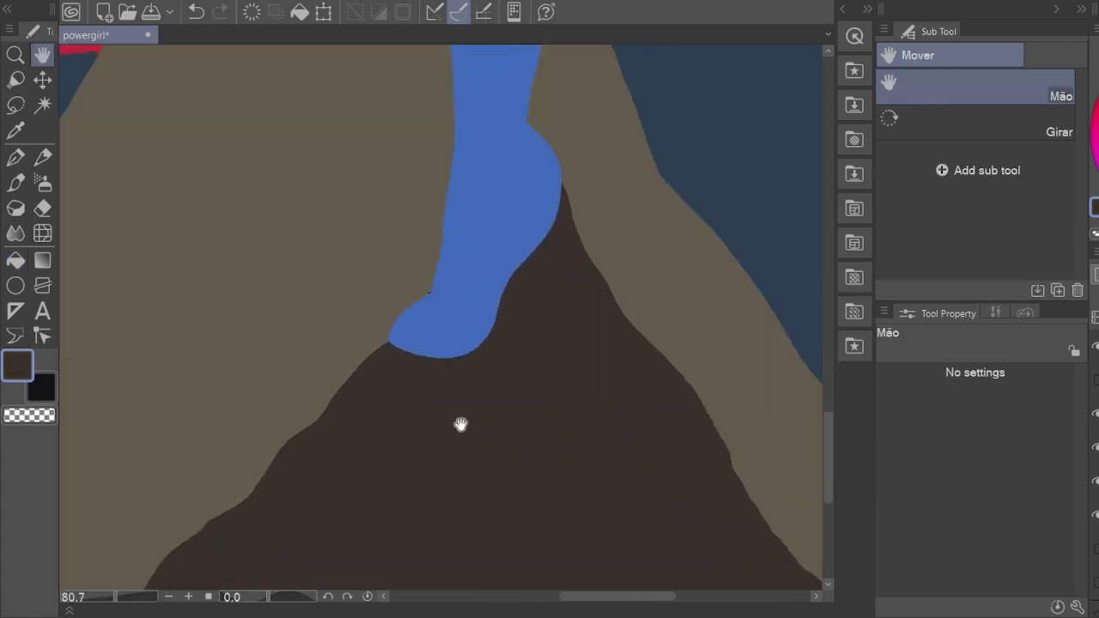
# Step: Paint the unfilled specks on the rock around the boots grey-brown
pyautogui.press('g')
pyautogui.click(344, 377)
pyautogui.scroll(-5, 400, 265)
pyautogui.scroll(3, 400, 265)
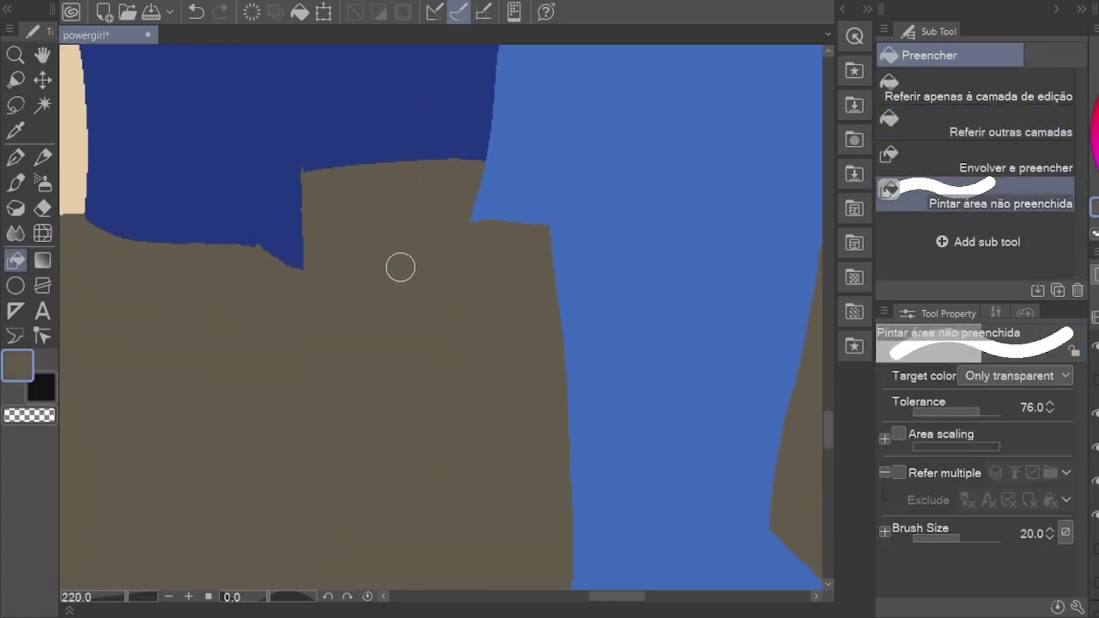
pyautogui.moveTo(400, 265)
pyautogui.mouseDown()
pyautogui.moveTo(614, 344)
pyautogui.moveTo(499, 184)
pyautogui.mouseUp()
pyautogui.scroll(-5, 602, 440)
pyautogui.scroll(-1, 381, 508)
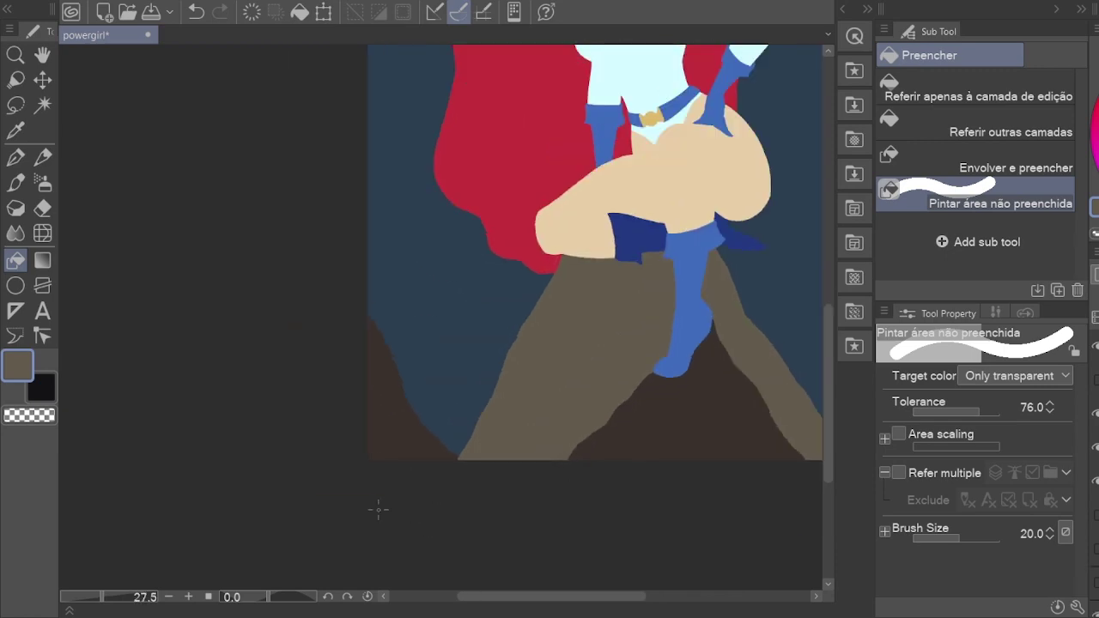
# Step: Paint the gap where the dark slope meets the front rock dark brown with the G-pen inside a selection, and deselect
pyautogui.scroll(12, 380, 507)
pyautogui.press('p')
pyautogui.press('p')
pyautogui.press('p')
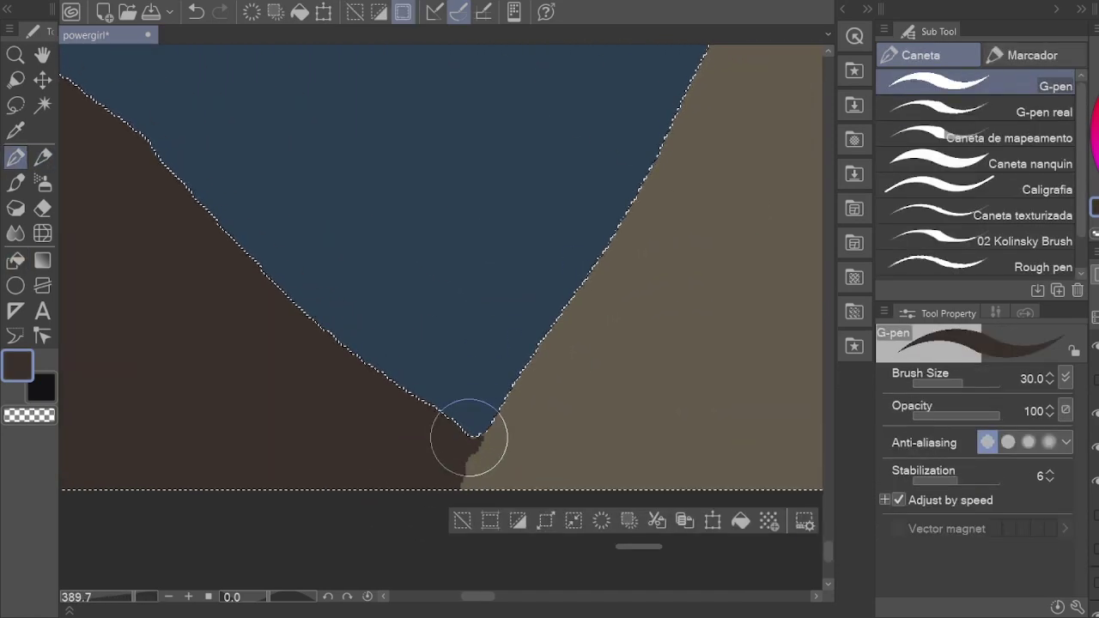
pyautogui.press('h')
pyautogui.scroll(-4, 459, 373)
pyautogui.scroll(6, 407, 421)
pyautogui.hotkey('ctrl', 'd')
# Step: Cover the unfilled specks in the rock's shaded area with dark brown and restore the rock selection
pyautogui.press('g')
pyautogui.scroll(-8, 400, 429)
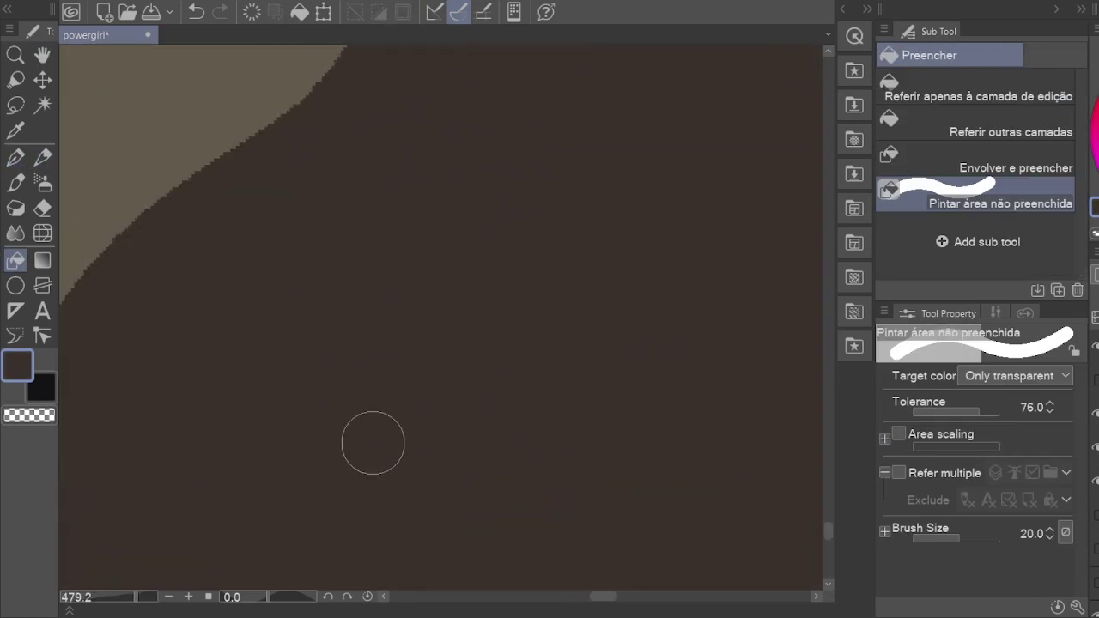
pyautogui.hotkey('ctrl', 'shift', 'd')
pyautogui.scroll(4, 550, 244)
pyautogui.press('g')
pyautogui.scroll(-4, 550, 244)
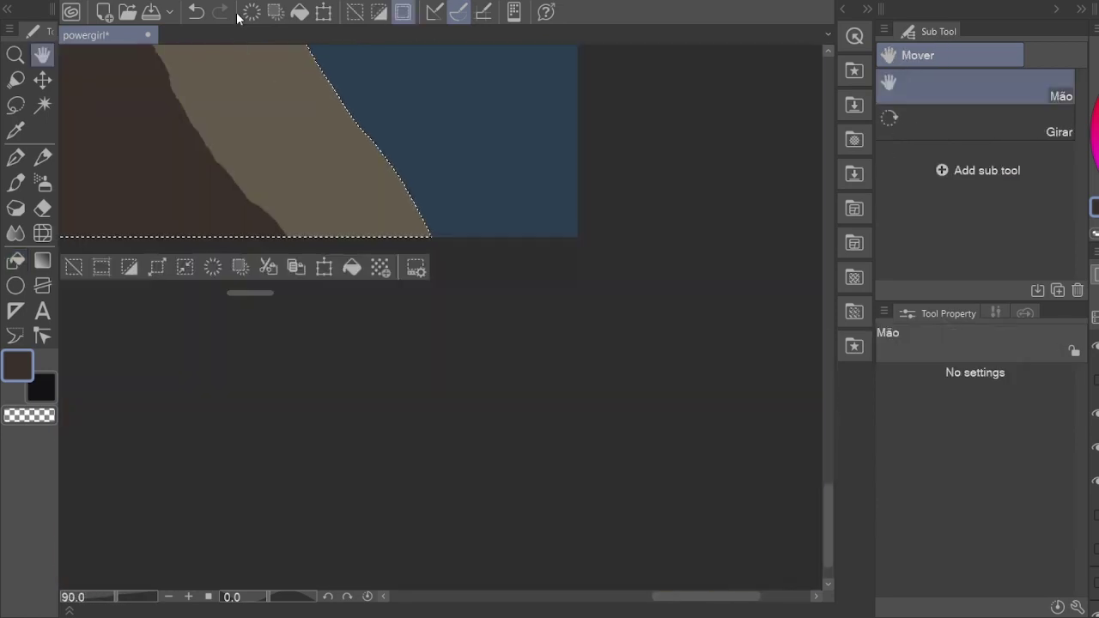
# Step: Cover the unfilled specks where the belt's end meets the cape with belt blue and cape red
pyautogui.scroll(9, 503, 572)
pyautogui.press('g')
pyautogui.keyDown('alt'); pyautogui.click(478, 339); pyautogui.keyUp('alt')
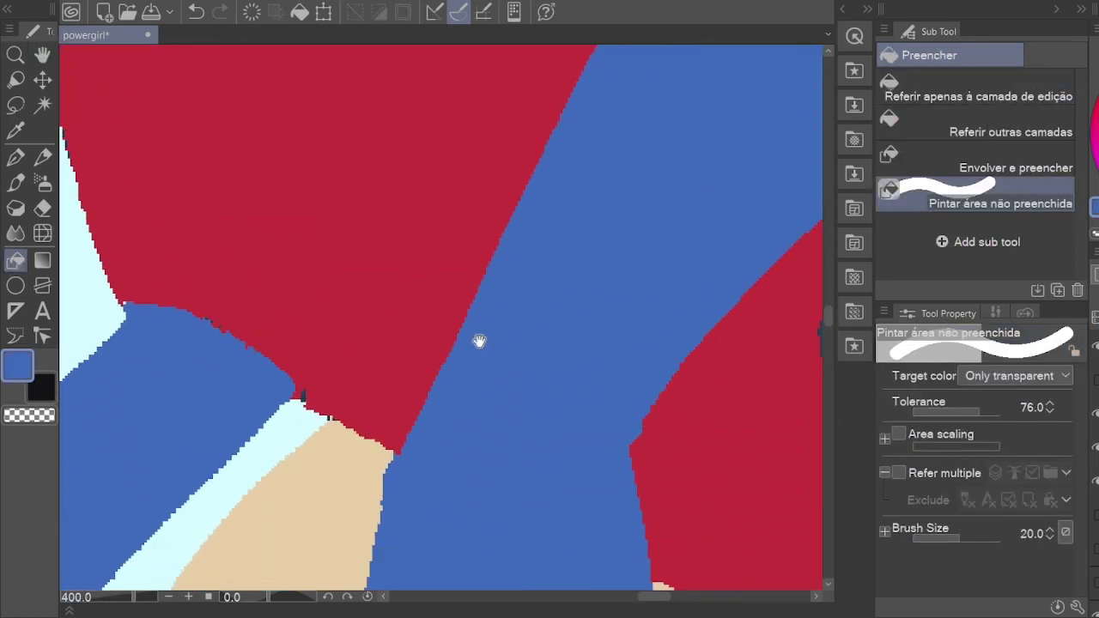
pyautogui.keyDown('alt'); pyautogui.click(409, 265); pyautogui.keyUp('alt')
pyautogui.scroll(3, 491, 152)
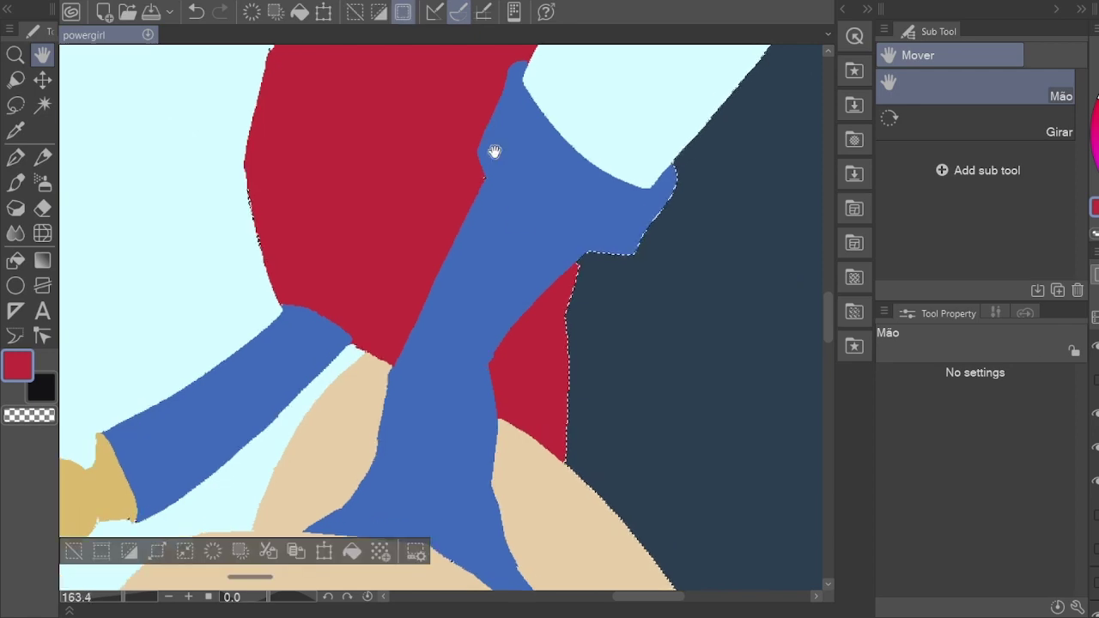
# Step: Paint the unfilled specks along the cape's edge beside the waist red with the unfilled-area brush
pyautogui.press('g')
pyautogui.scroll(-1, 488, 444)
pyautogui.press('h')
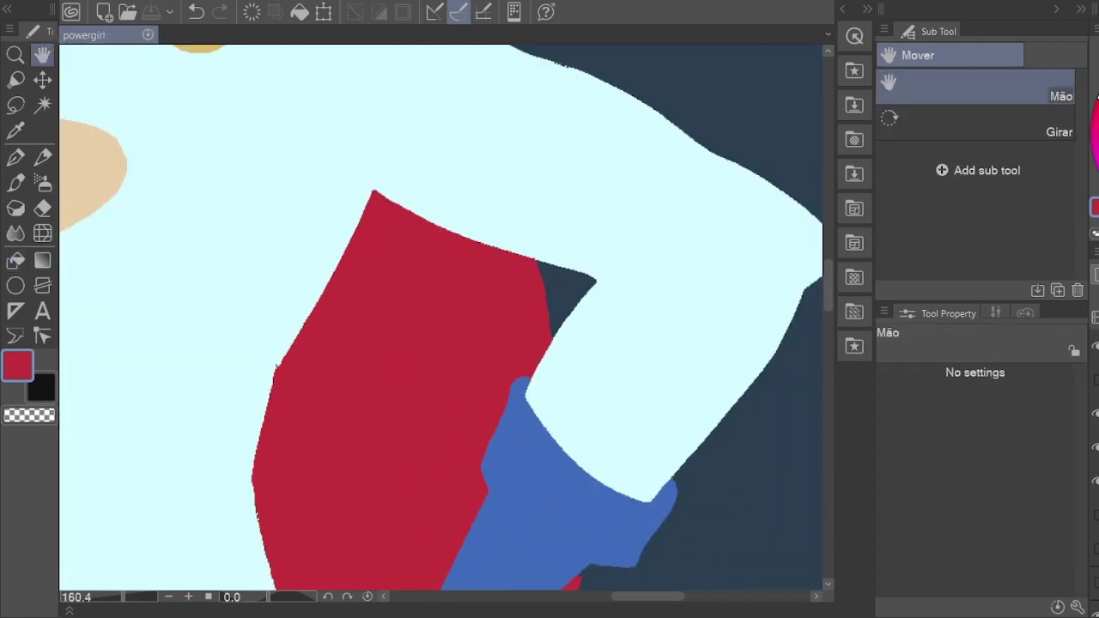
pyautogui.scroll(-1, 532, 233)
pyautogui.scroll(4, 532, 233)
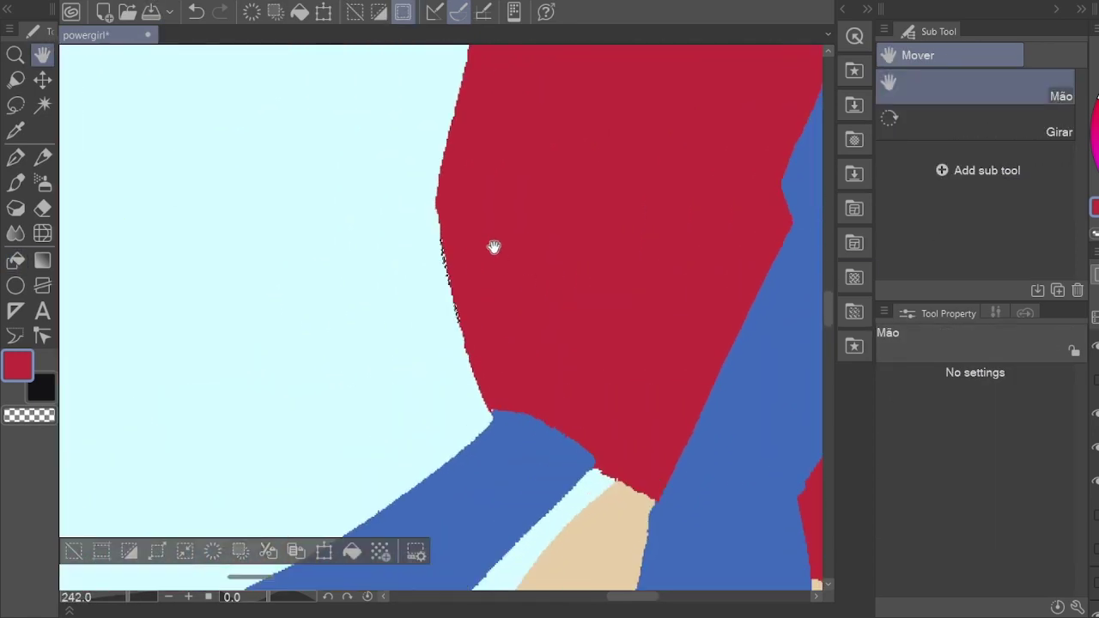
pyautogui.press('g')
pyautogui.moveTo(417, 172); pyautogui.dragTo(449, 388)
pyautogui.press('h')
pyautogui.scroll(-2, 483, 386)
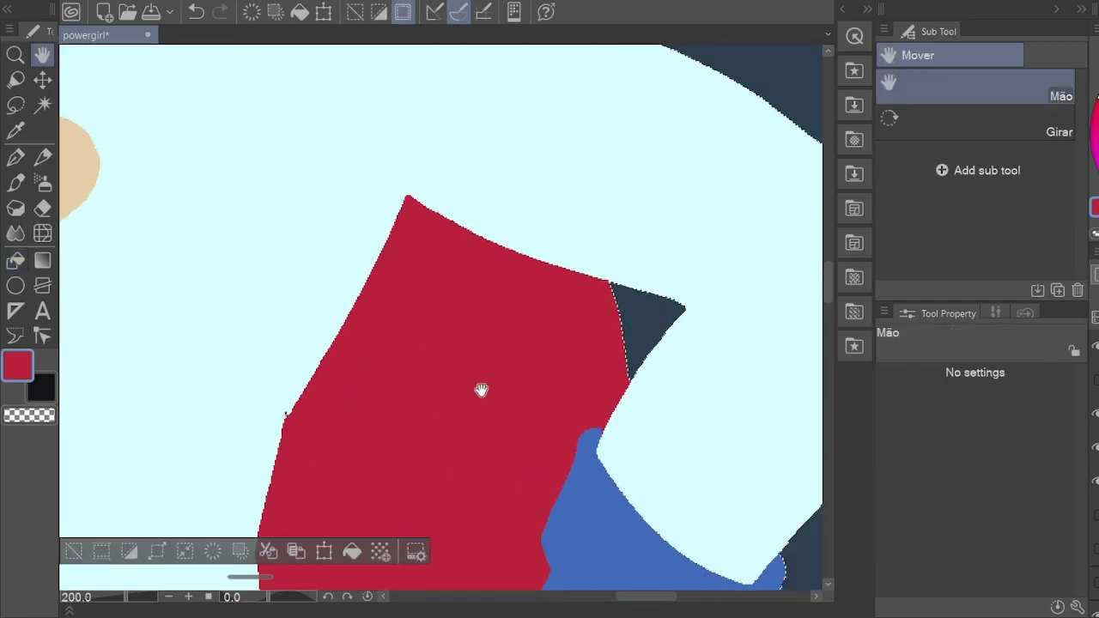
# Step: Pick the suit's pale cyan and fill the leftover speck on the waist's edge next to the cape
pyautogui.scroll(4, 284, 387)
pyautogui.press('g')
pyautogui.keyDown('alt'); pyautogui.click(226, 363); pyautogui.keyUp('alt')
pyautogui.click(236, 417)
pyautogui.press('h')
pyautogui.scroll(-10, 459, 265)
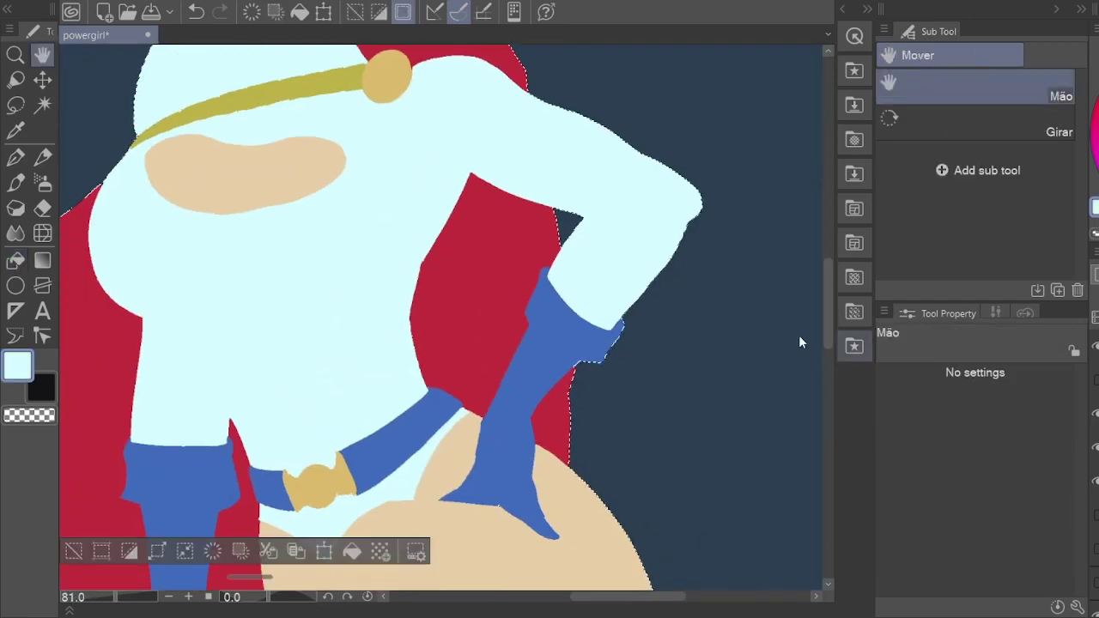
# Step: Pick the belt's blue and fill the unfilled specks on the belt beside the buckle
pyautogui.scroll(2, 617, 380)
pyautogui.scroll(6, 618, 379)
pyautogui.press('g')
pyautogui.keyDown('alt'); pyautogui.click(454, 404); pyautogui.keyUp('alt')
pyautogui.click(454, 404)
pyautogui.press('h')
pyautogui.scroll(-2, 572, 312)
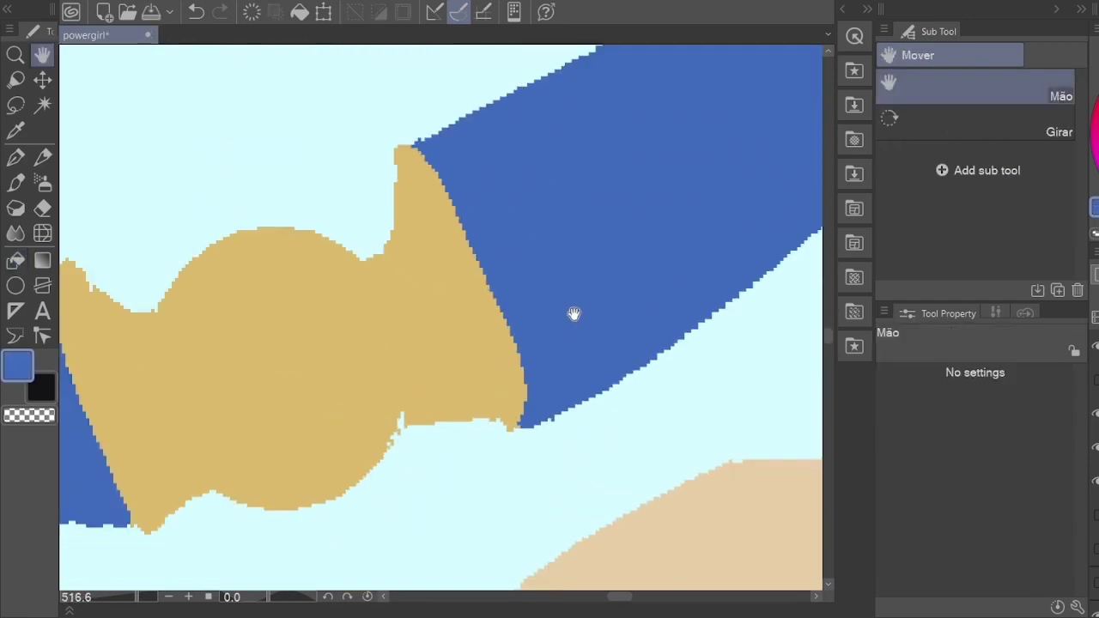
# Step: Smooth the belt buckle's lower edge with gold using the G-pen, and show the line art again
pyautogui.scroll(2, 389, 344)
pyautogui.press('p')
pyautogui.keyDown('alt'); pyautogui.click(418, 392); pyautogui.keyUp('alt')
pyautogui.click(438, 391)
pyautogui.press('h')
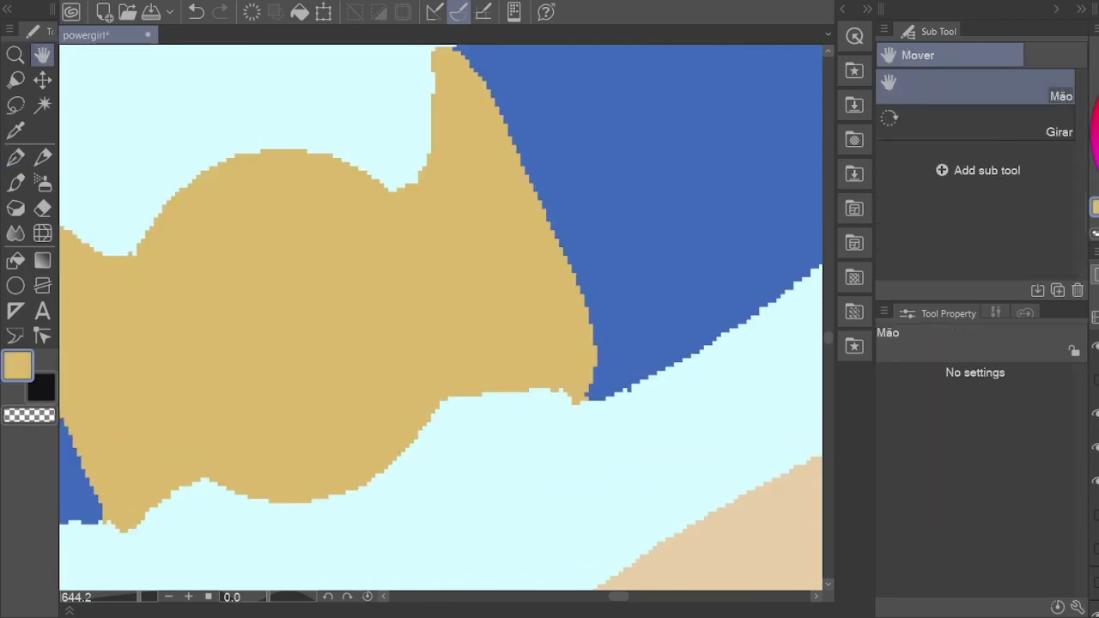
pyautogui.scroll(-2, 478, 330)
pyautogui.scroll(-2, 513, 290)
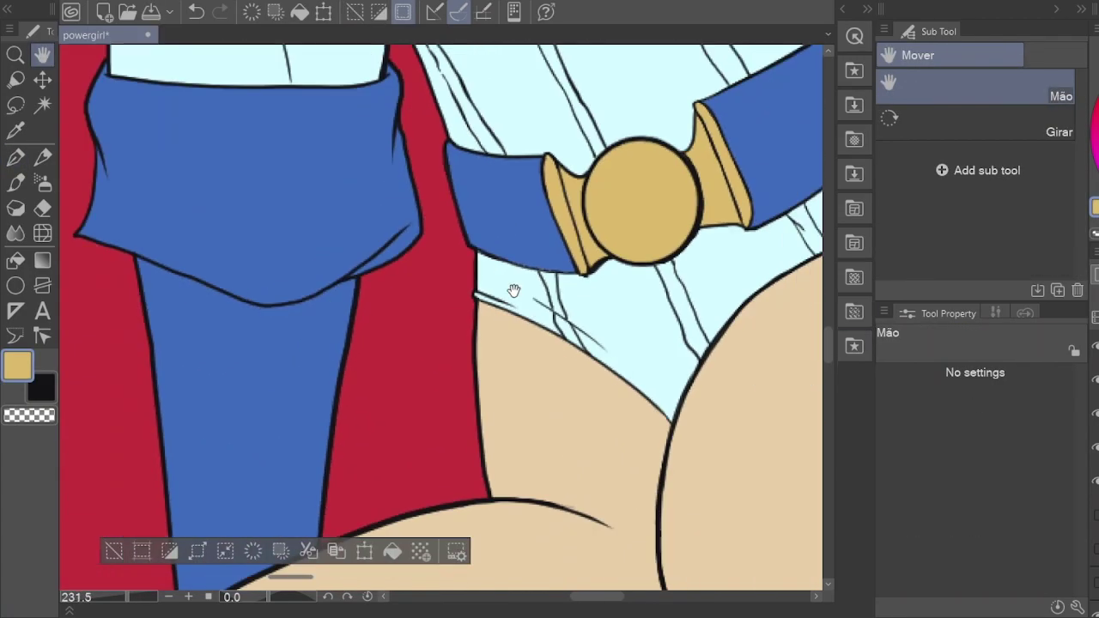
# Step: Examine the flat colours under the line art around the belt, thighs, boot and face with the selection cleared
pyautogui.scroll(-2, 263, 186)
pyautogui.scroll(1, 433, 249)
pyautogui.scroll(-5, 434, 249)
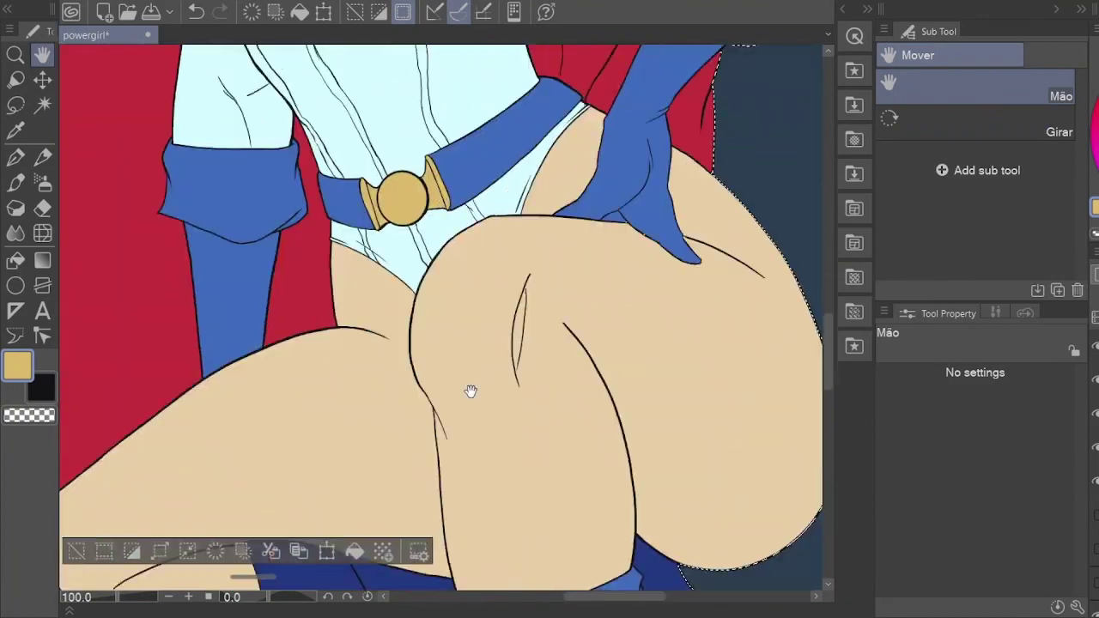
pyautogui.scroll(5, 550, 254)
pyautogui.scroll(-2, 551, 254)
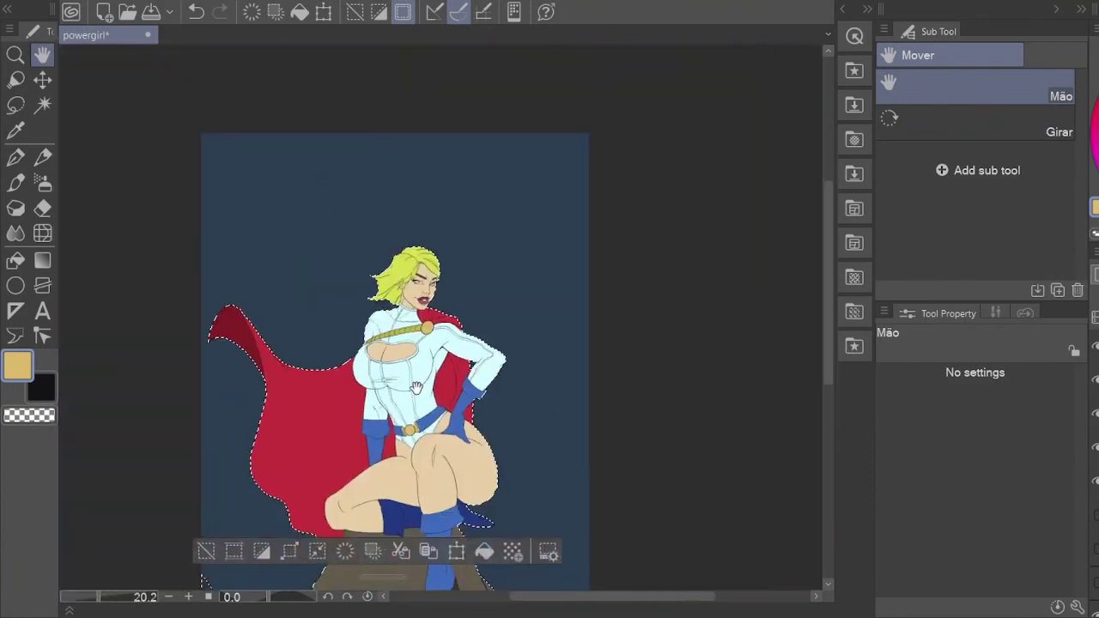
pyautogui.scroll(4, 393, 392)
pyautogui.hotkey('ctrl', 'd')
pyautogui.press('e')
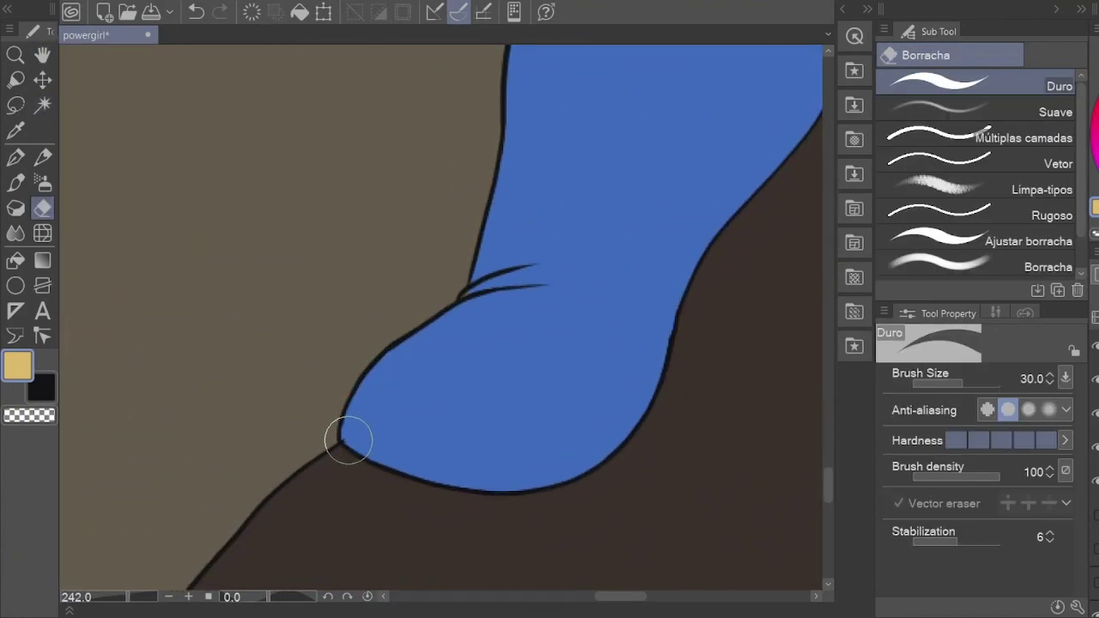
pyautogui.press('h')
pyautogui.scroll(-10, 522, 306)
pyautogui.scroll(12, 465, 178)
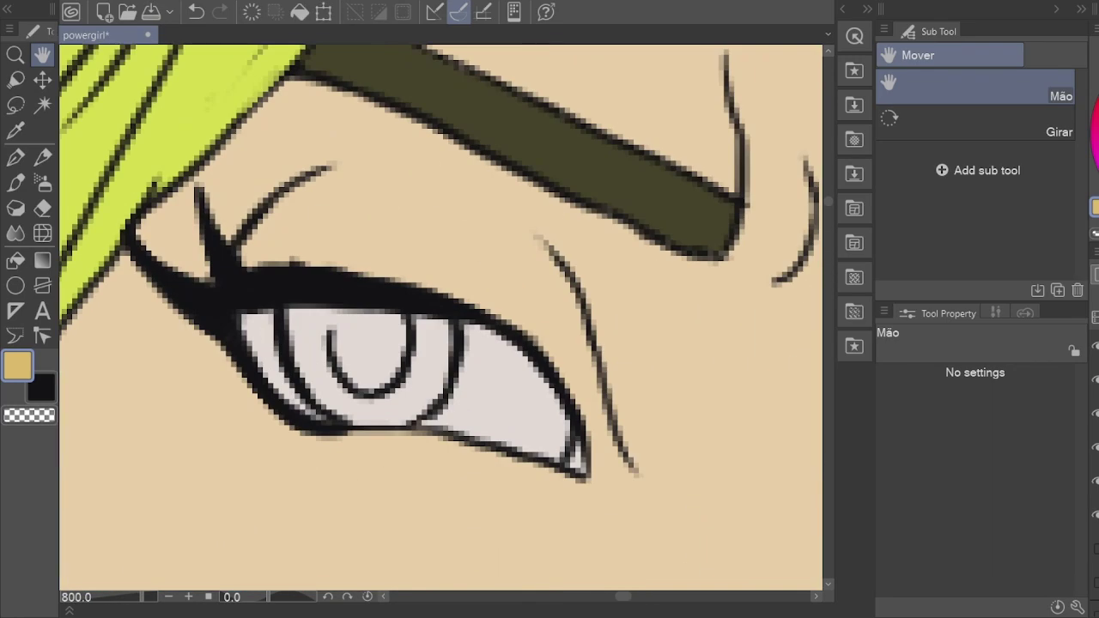
# Step: Auto-select the white of the larger eye and paint its iris bright blue with the G-pen
pyautogui.press('w')
pyautogui.click(424, 395)
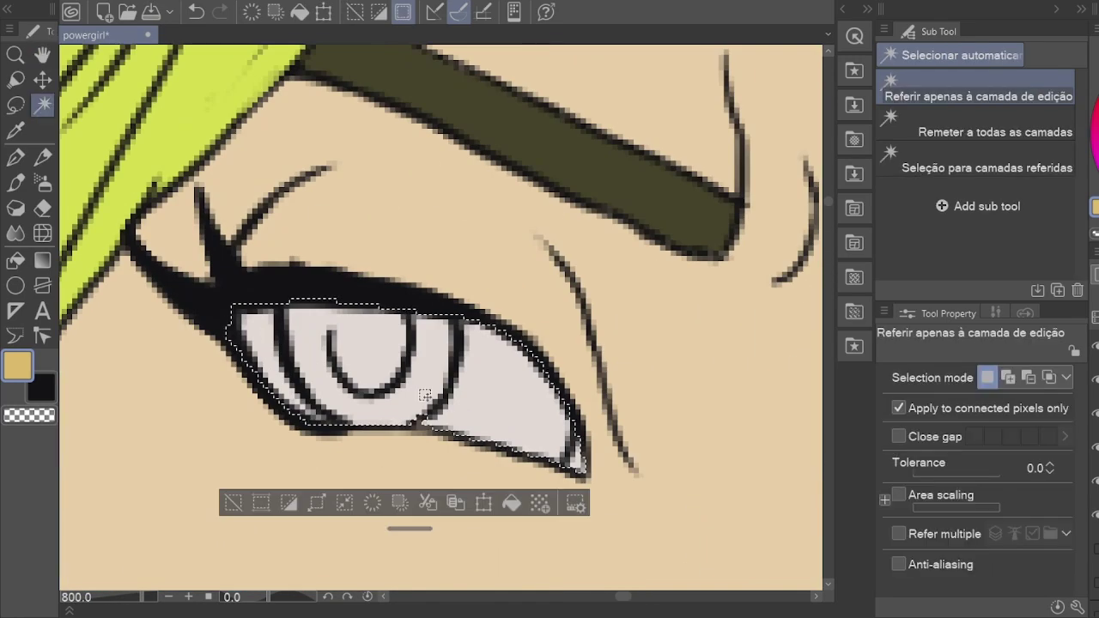
pyautogui.press('p')
pyautogui.moveTo(294, 310); pyautogui.dragTo(353, 414)
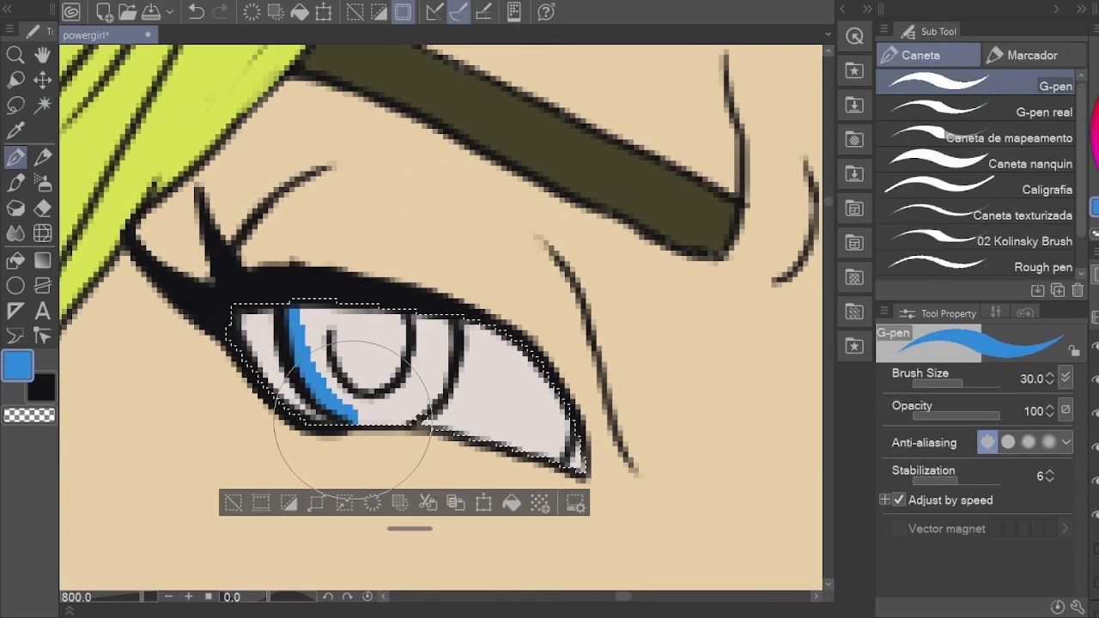
pyautogui.scroll(-5, 439, 318)
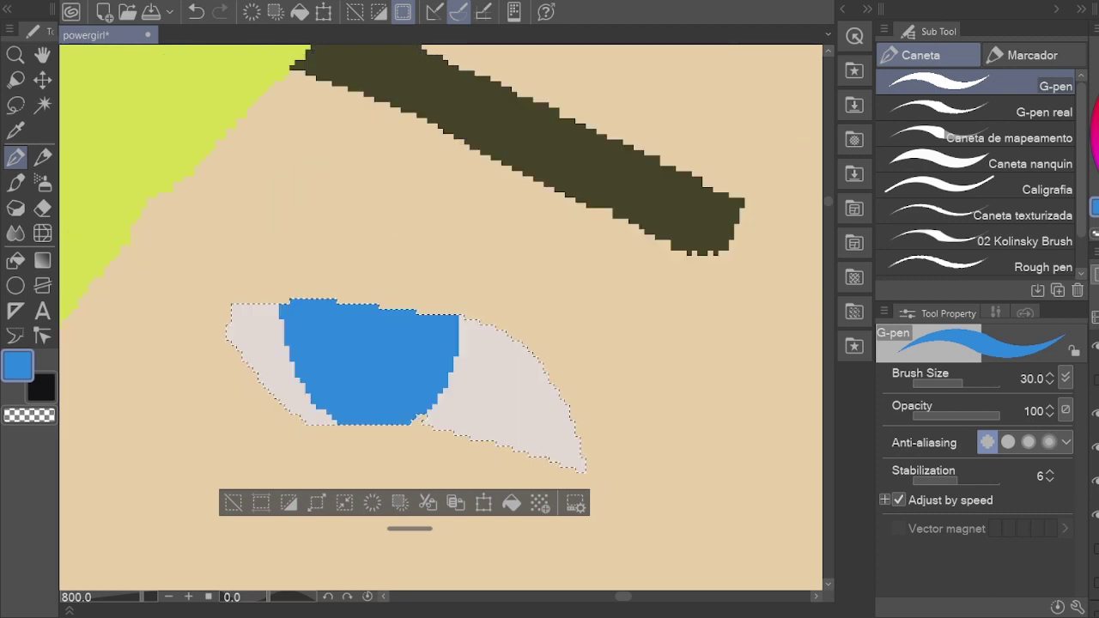
# Step: Auto-select the white of the other eye, paint its iris the same bright blue, and deselect
pyautogui.moveTo(653, 326); pyautogui.dragTo(466, 324)
pyautogui.press('w')
pyautogui.scroll(5, 466, 324)
pyautogui.click(459, 282)
pyautogui.press('p')
pyautogui.scroll(1, 455, 315)
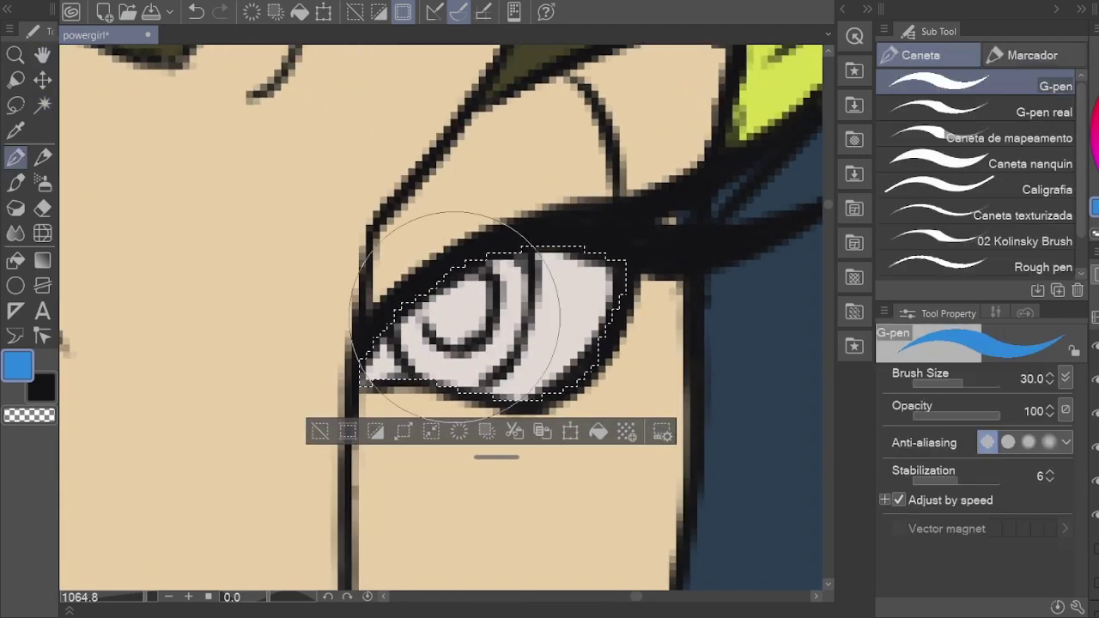
pyautogui.moveTo(481, 361)
pyautogui.mouseDown()
pyautogui.moveTo(471, 378)
pyautogui.moveTo(369, 352)
pyautogui.mouseUp()
pyautogui.press('h')
pyautogui.scroll(-2, 369, 352)
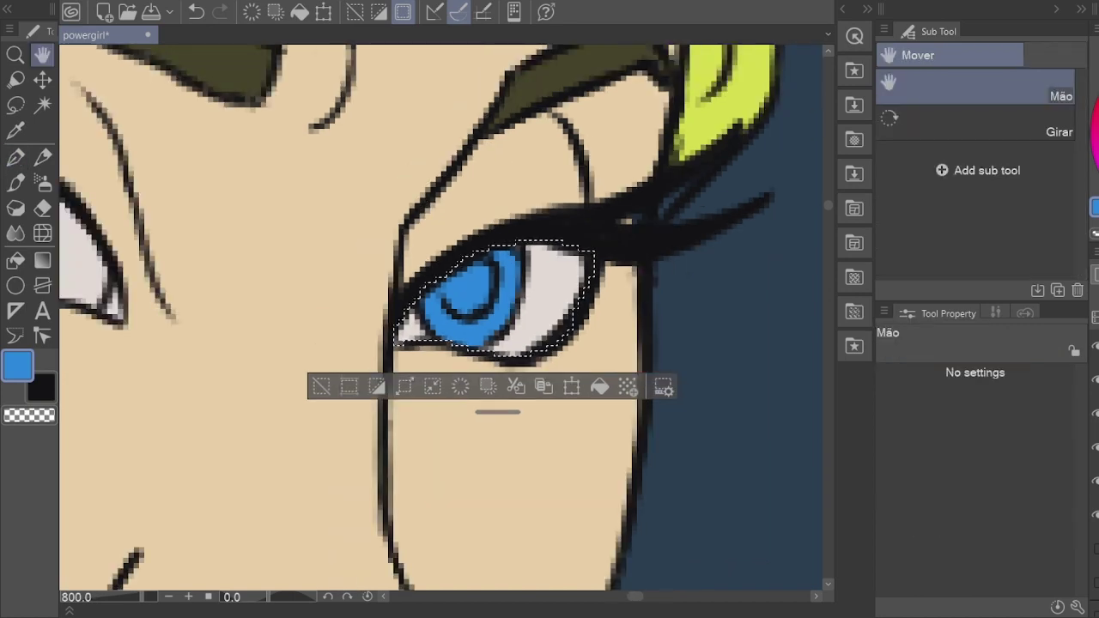
pyautogui.scroll(-5, 504, 351)
pyautogui.scroll(2, 540, 301)
pyautogui.hotkey('ctrl', 'd')
# Step: Pick the hair's yellow-green and extend the lock's tip beside the far eye with the G-pen, line art hidden
pyautogui.scroll(3, 507, 478)
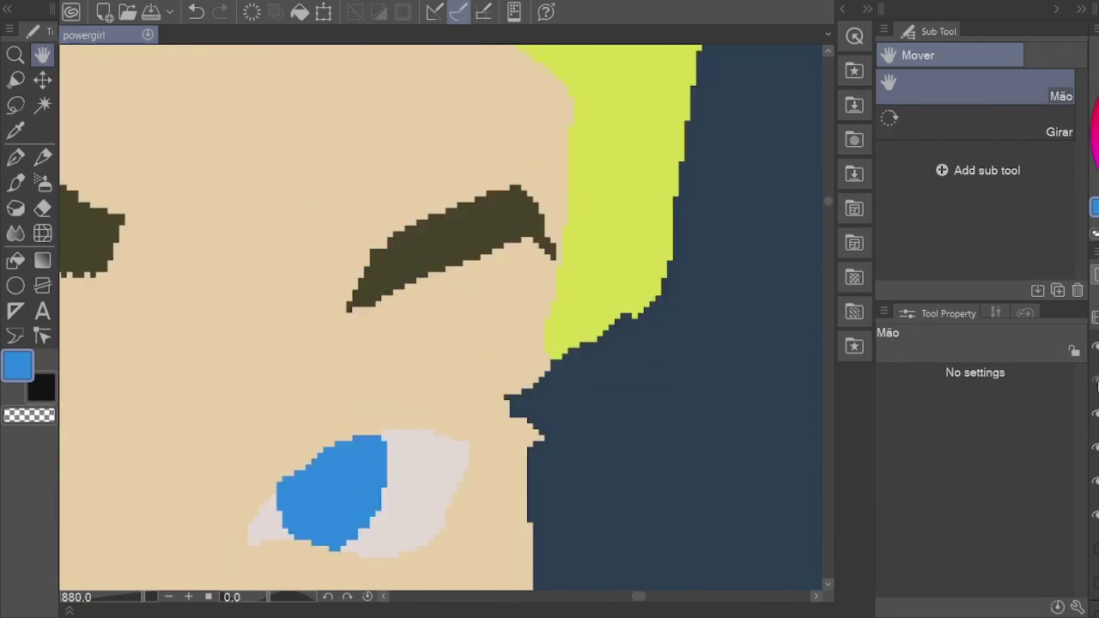
pyautogui.press('p')
pyautogui.keyDown('alt'); pyautogui.click(507, 478); pyautogui.keyUp('alt')
pyautogui.keyDown('alt'); pyautogui.click(569, 339); pyautogui.keyUp('alt')
pyautogui.moveTo(552, 393)
pyautogui.mouseDown()
pyautogui.moveTo(564, 404)
pyautogui.moveTo(573, 311)
pyautogui.mouseUp()
pyautogui.press('h')
pyautogui.scroll(-8, 574, 311)
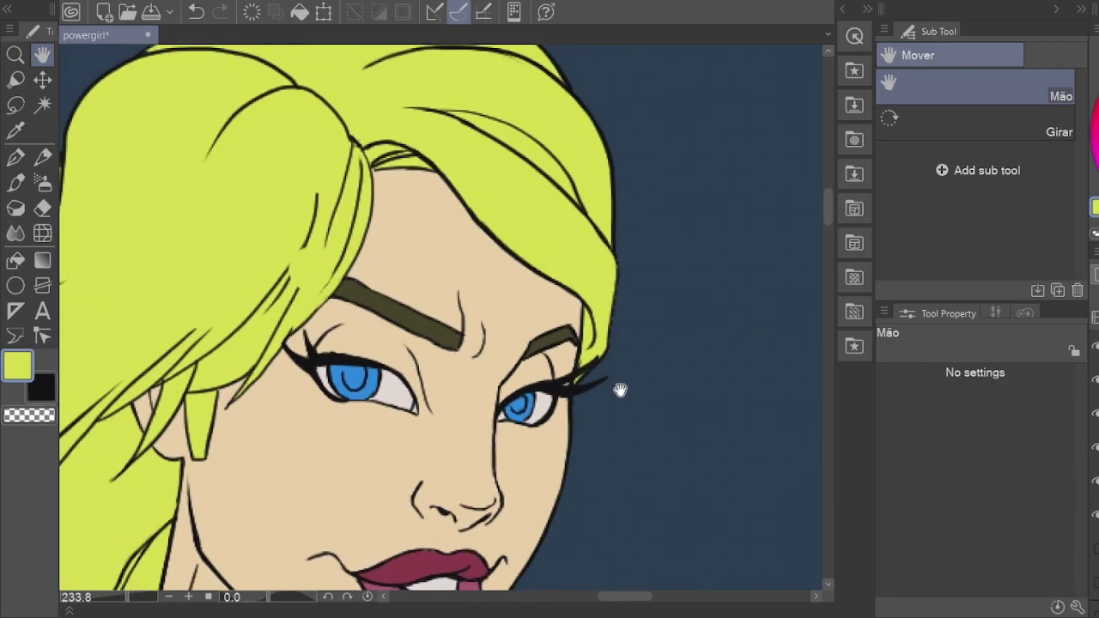
# Step: Clear the figure's selection and show the dark sky and blue planet in place of the plain blue backdrop
pyautogui.scroll(-3, 554, 393)
pyautogui.hotkey('ctrl', 'shift', 'd')
pyautogui.scroll(5, 569, 232)
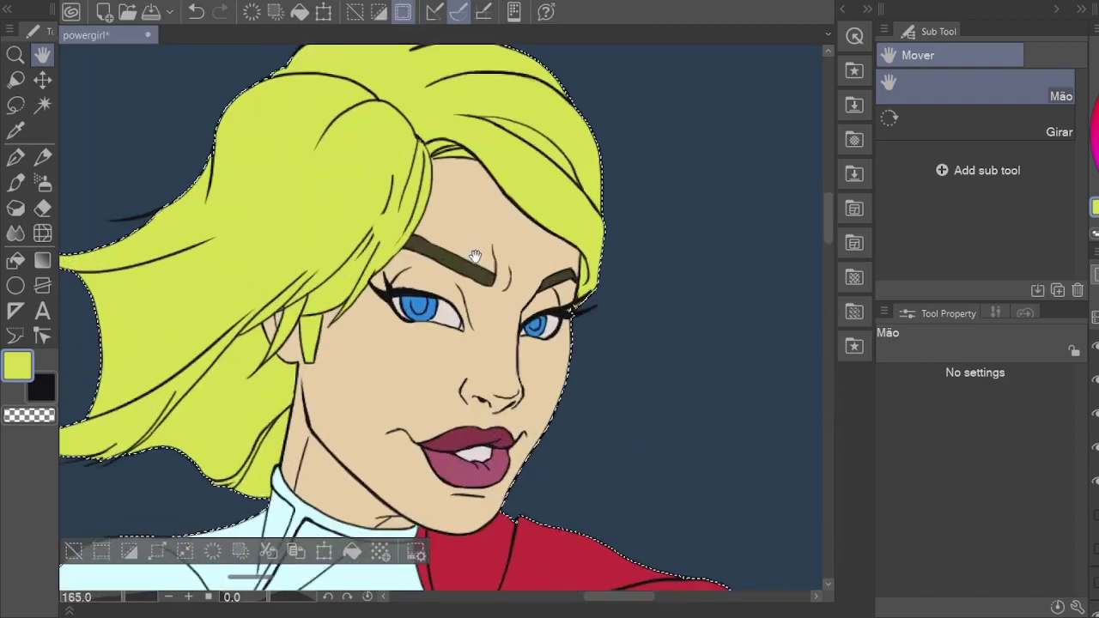
pyautogui.scroll(-4, 464, 163)
pyautogui.scroll(-2, 464, 163)
pyautogui.hotkey('ctrl', 'd')
pyautogui.click(1095, 516)
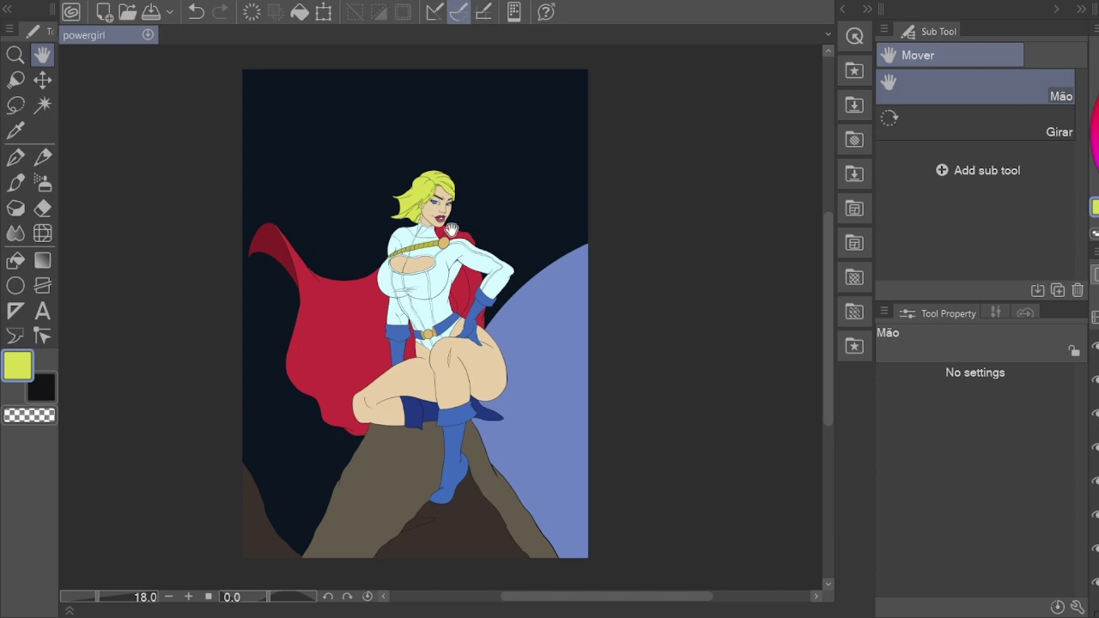
# Step: Add a light cyan radial foreground-to-transparent gradient glow in the sky's upper-left corner
pyautogui.press('g')
pyautogui.click(42, 260)
pyautogui.scroll(-2, 326, 152)
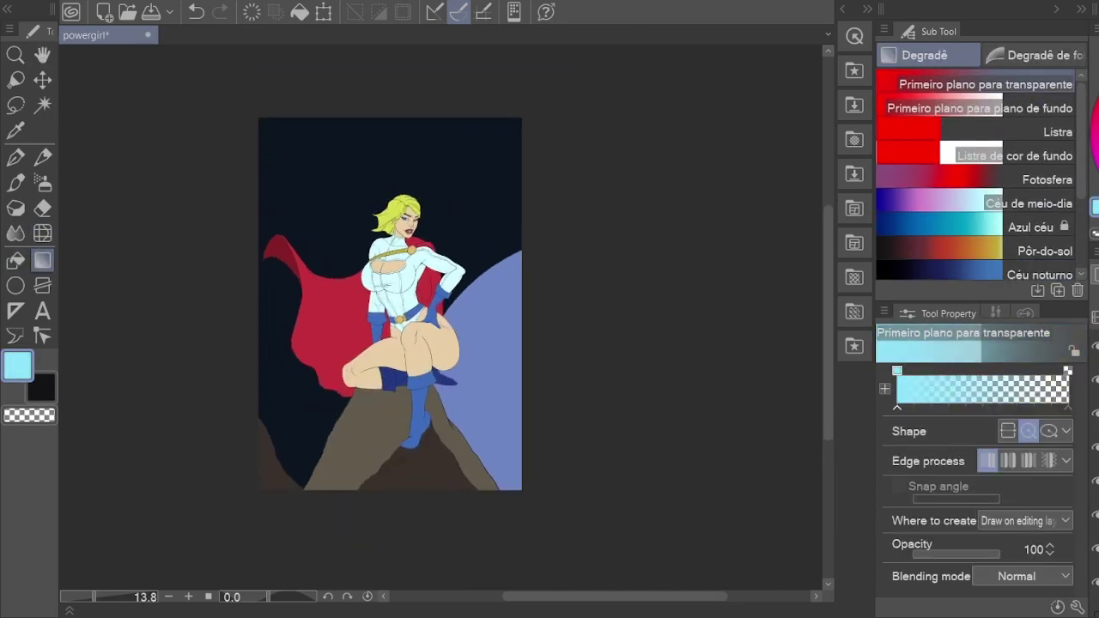
pyautogui.moveTo(240, 109); pyautogui.dragTo(411, 290)
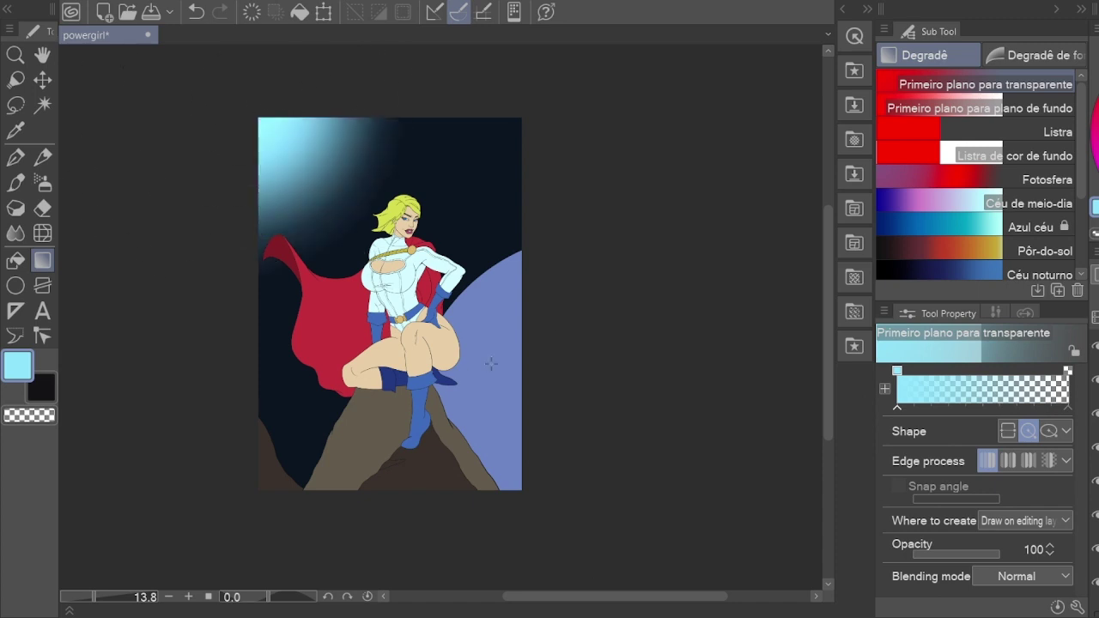
pyautogui.press('h')
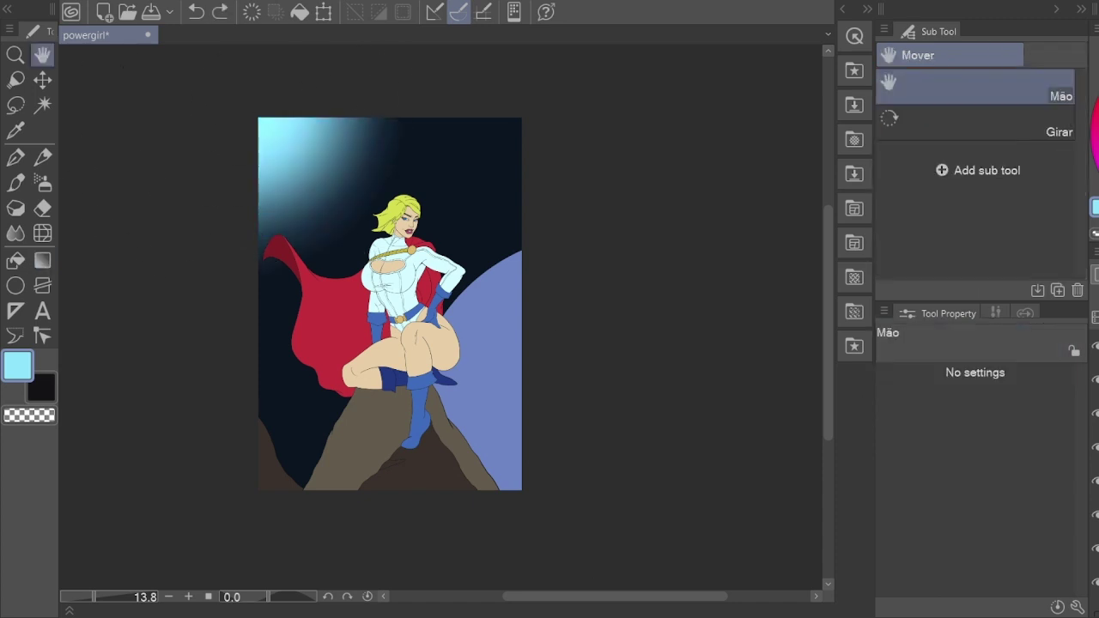
pyautogui.hotkey('ctrl', 's')
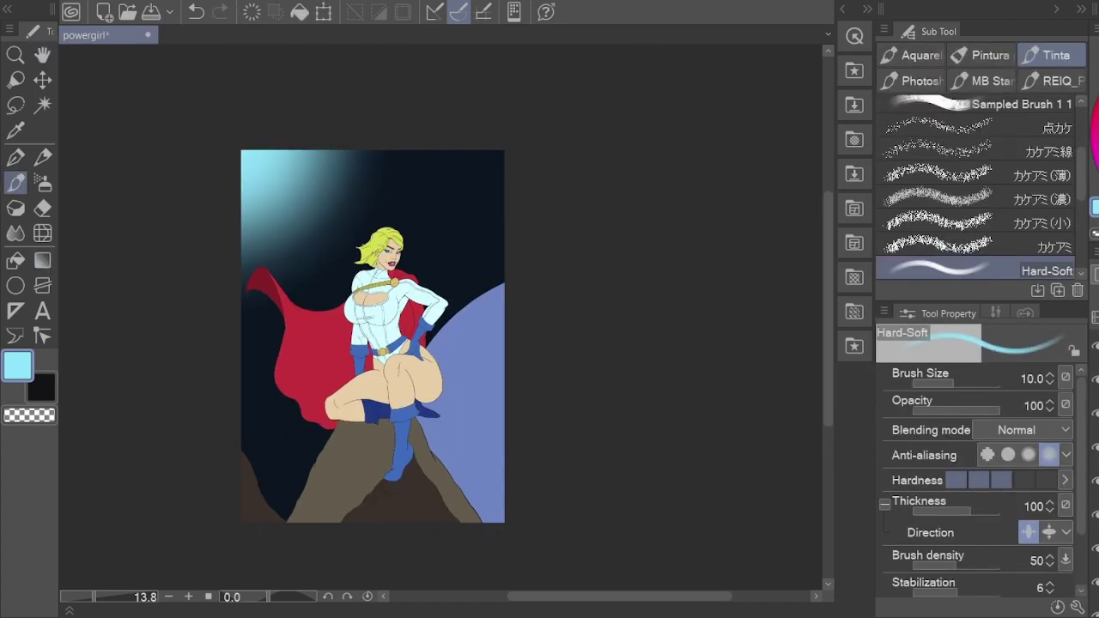
# Step: Try the Spray airbrush at size 2000 and the Oyun Stars brush for stars in the sky
pyautogui.click(43, 182)
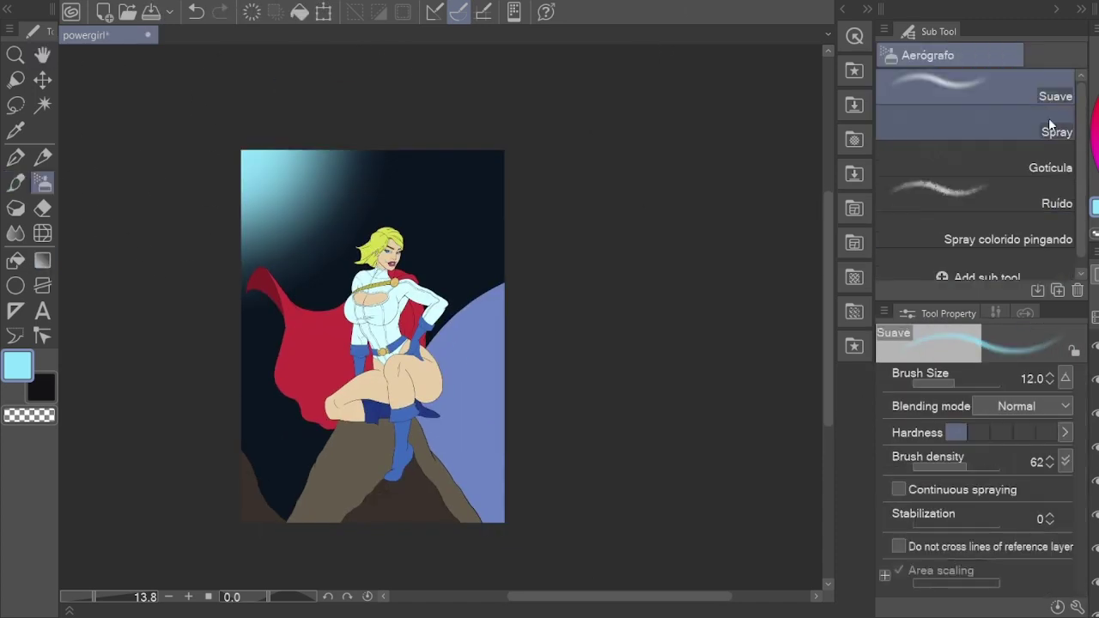
pyautogui.click(1056, 131)
pyautogui.hotkey('ctrl', 'z')
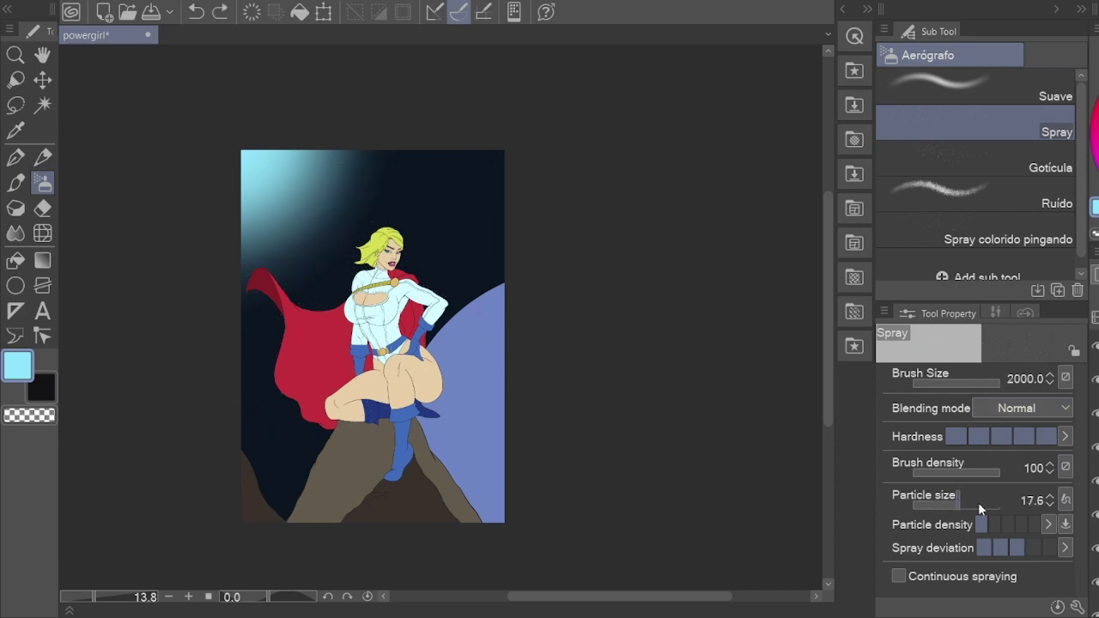
pyautogui.press('b')
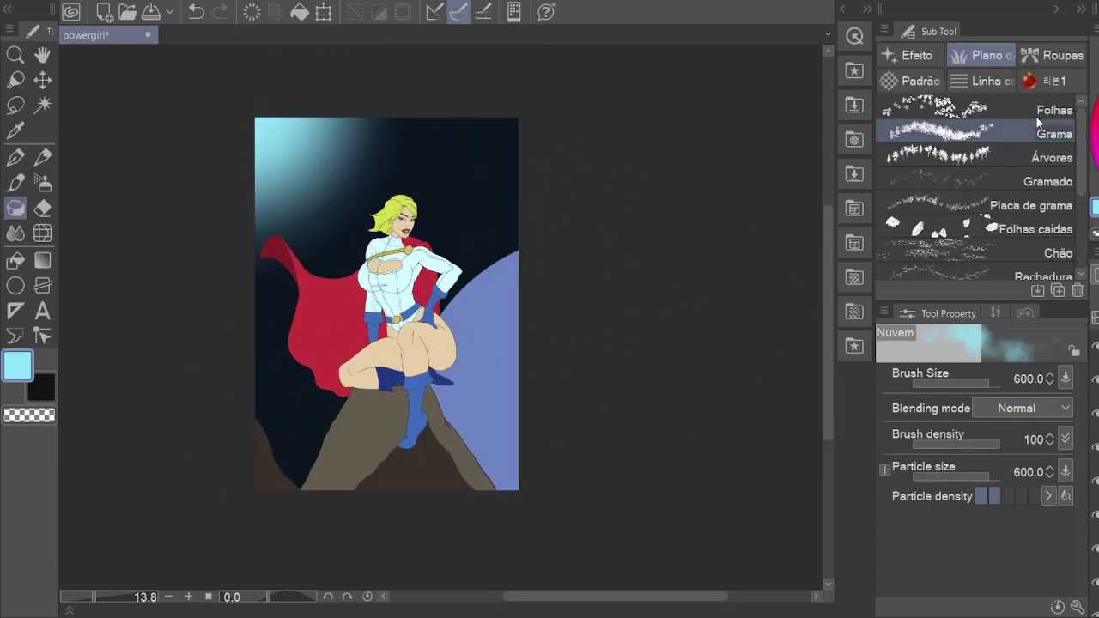
pyautogui.press('b')
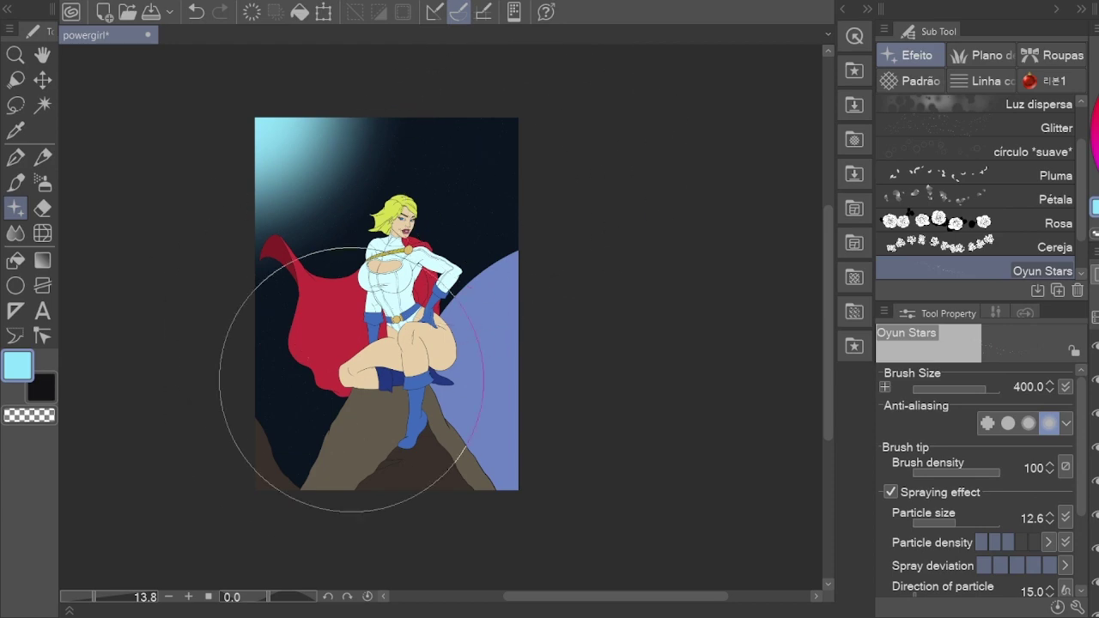
pyautogui.scroll(4, 606, 373)
pyautogui.scroll(-3, 245, 368)
pyautogui.press('b')
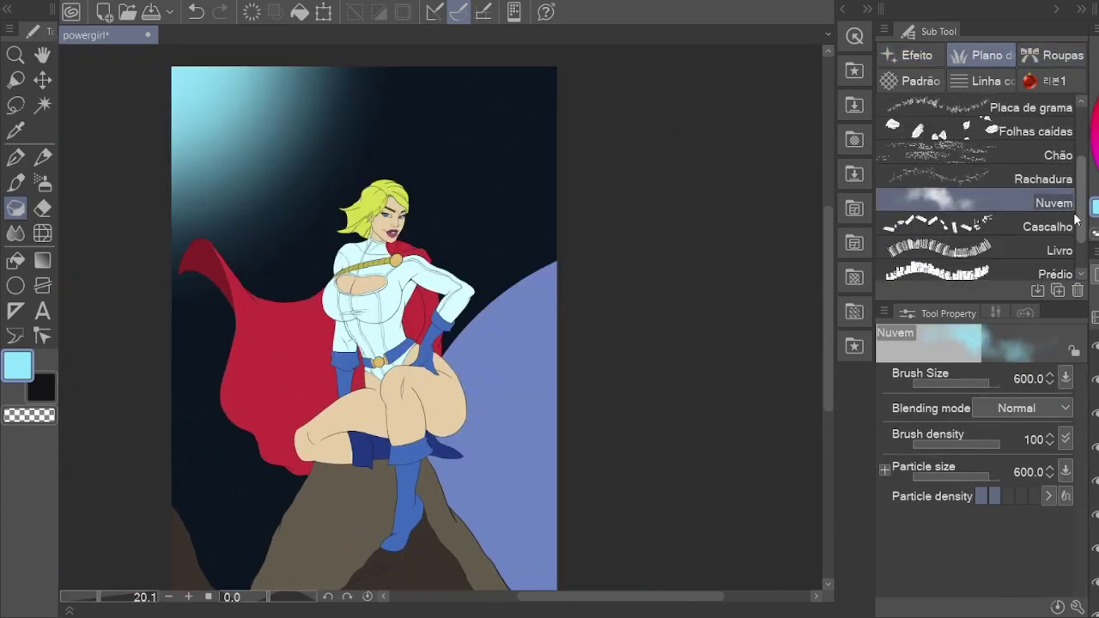
# Step: Try scattering large sparkles over the sky with the Faísca brush at size 1700 and particle size 310.1
pyautogui.press('b')
pyautogui.scroll(-2, 456, 217)
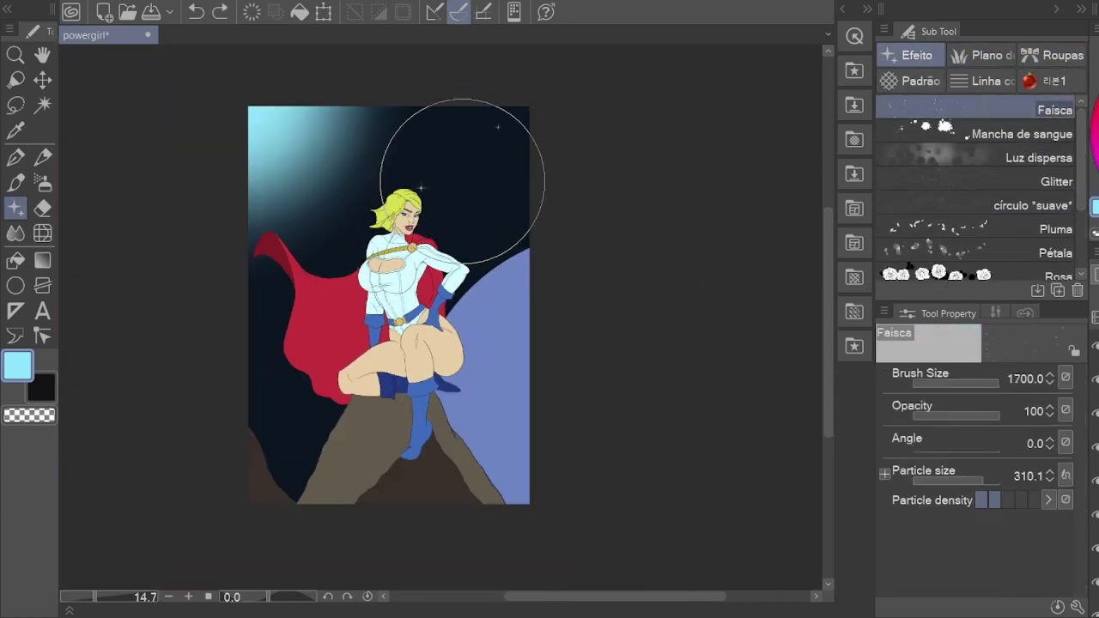
pyautogui.moveTo(462, 182)
pyautogui.mouseDown()
pyautogui.moveTo(287, 417)
pyautogui.moveTo(345, 220)
pyautogui.moveTo(288, 302)
pyautogui.moveTo(257, 441)
pyautogui.mouseUp()
pyautogui.press('h')
pyautogui.scroll(1, 482, 197)
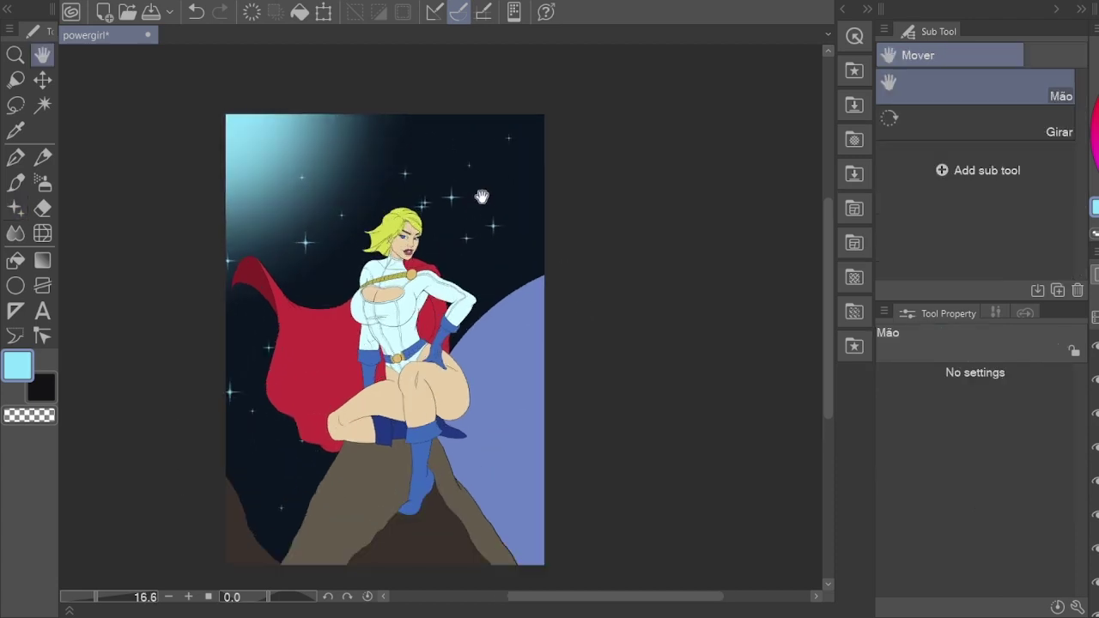
pyautogui.scroll(2, 494, 189)
pyautogui.hotkey('ctrl', 'z')
# Step: Scatter tiny cyan stars over the dark sky with the Faísca brush at particle size 29.5, reducing the brush size to 600
pyautogui.scroll(-3, 503, 184)
pyautogui.press('b')
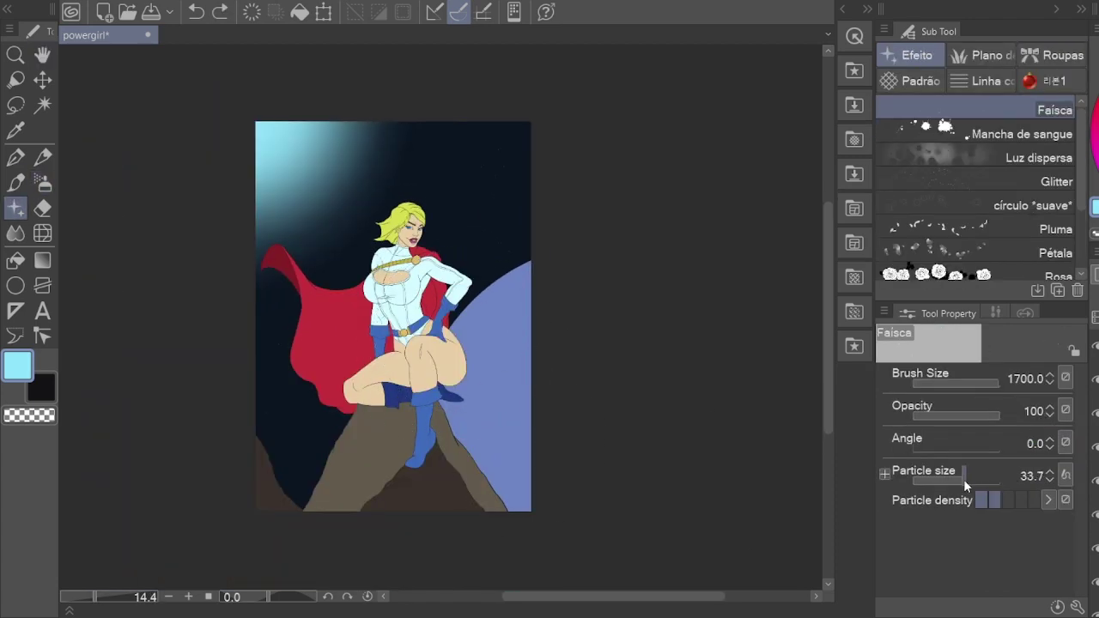
pyautogui.moveTo(453, 225)
pyautogui.mouseDown()
pyautogui.moveTo(523, 124)
pyautogui.moveTo(486, 206)
pyautogui.moveTo(392, 242)
pyautogui.moveTo(274, 455)
pyautogui.moveTo(300, 387)
pyautogui.moveTo(465, 223)
pyautogui.mouseUp()
pyautogui.press('[')
pyautogui.press('[')
pyautogui.press('[')
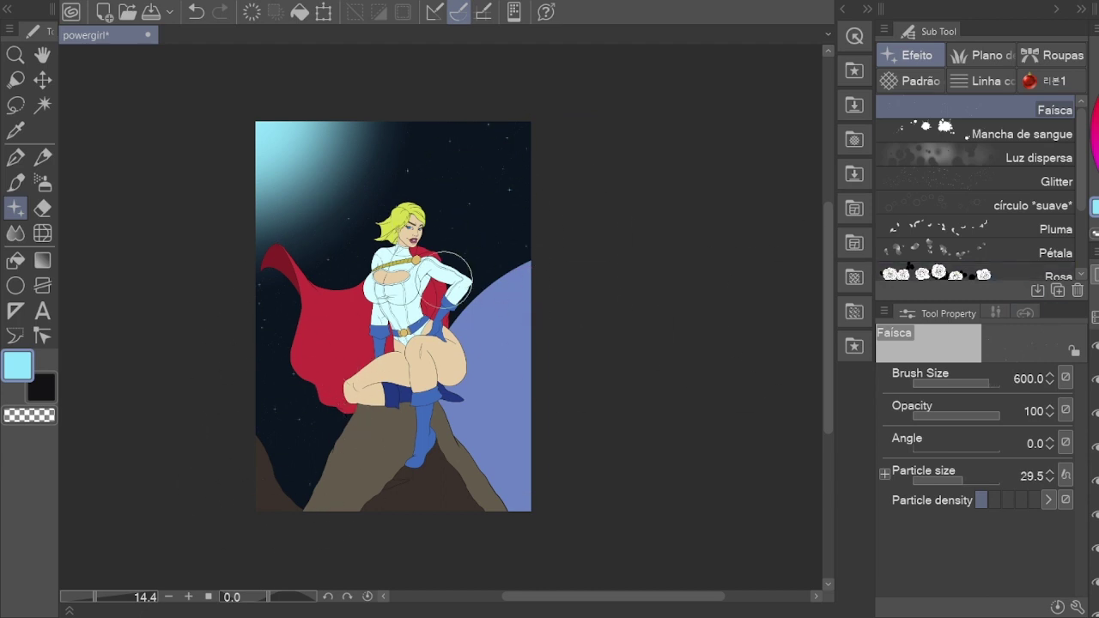
# Step: Airbrush a faint blue nebula haze over the dark starry sky with the Suave airbrush at size 600, and save the drawing
pyautogui.press('h')
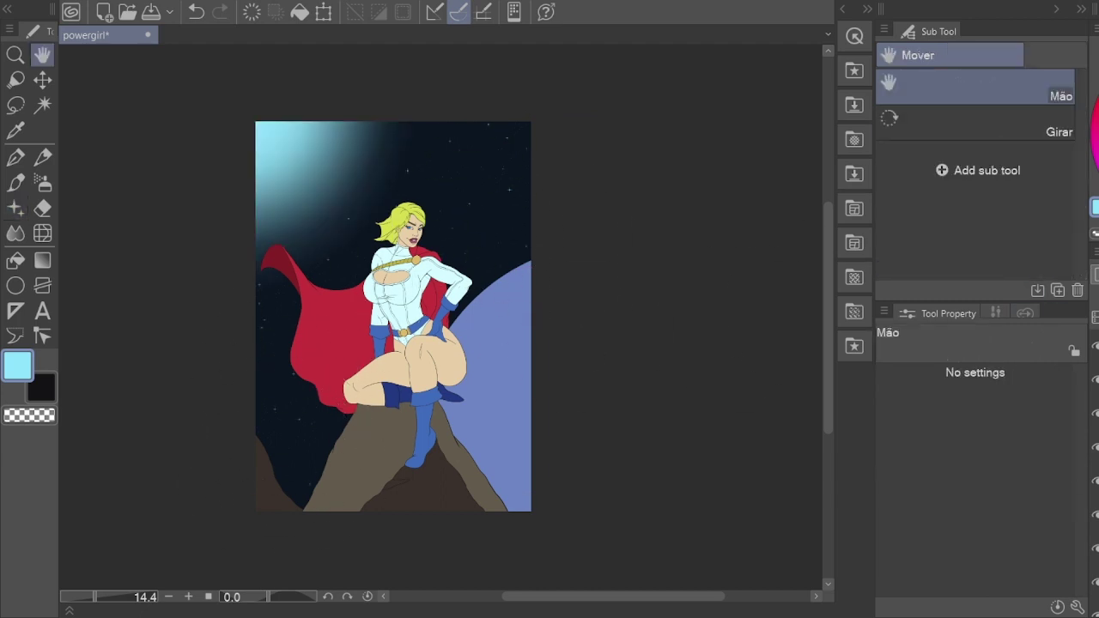
pyautogui.press('g')
pyautogui.press('g')
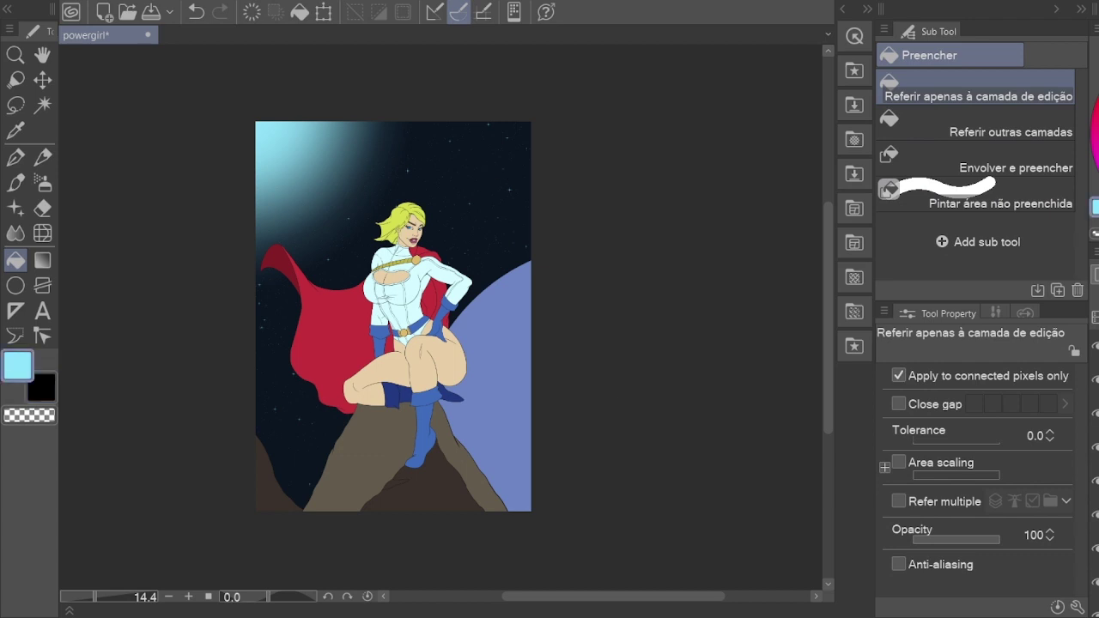
pyautogui.press('b')
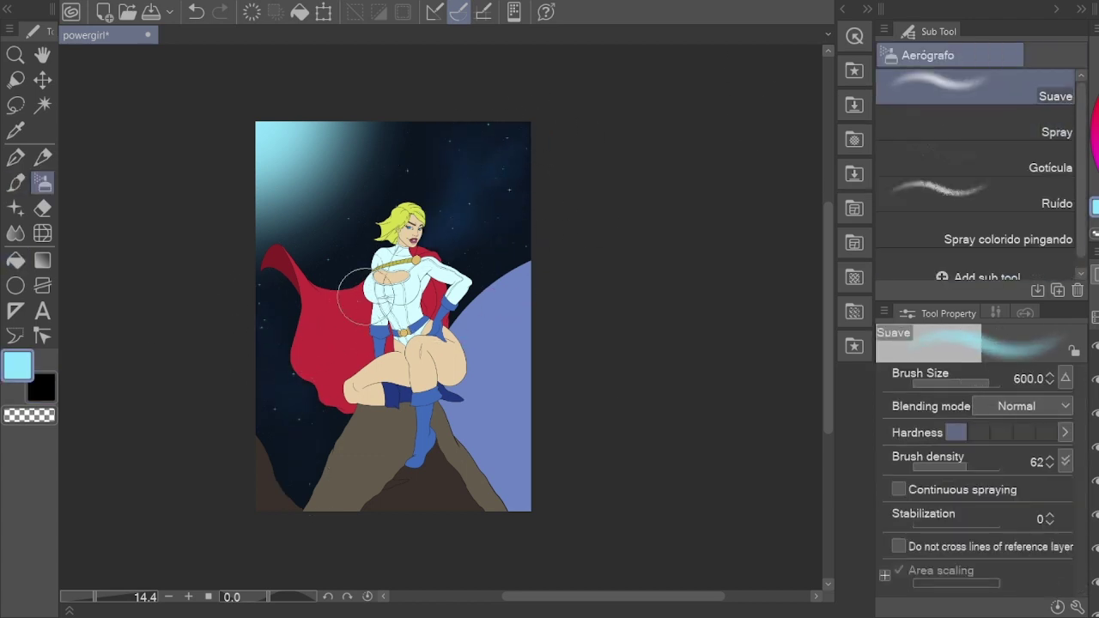
pyautogui.press('h')
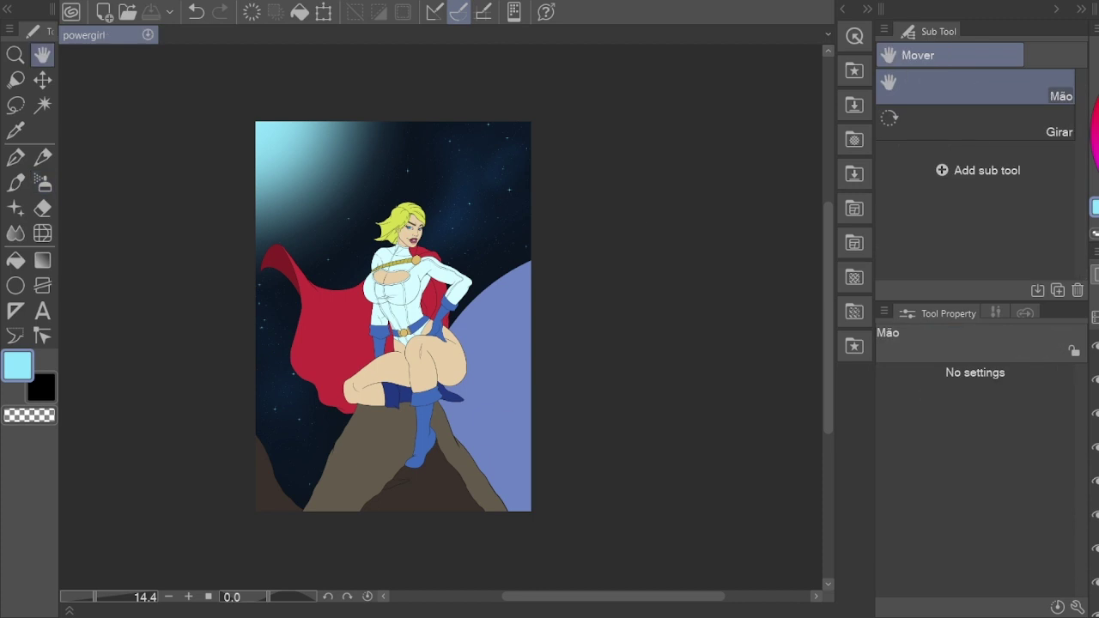
# Step: Airbrush soft purple shading onto the lower-right side of the blue planet with the Suave airbrush enlarged to size 2000
pyautogui.moveTo(646, 244); pyautogui.dragTo(516, 215)
pyautogui.press('b')
pyautogui.keyDown('alt'); pyautogui.click(419, 386); pyautogui.keyUp('alt')
pyautogui.press(']')
pyautogui.press(']')
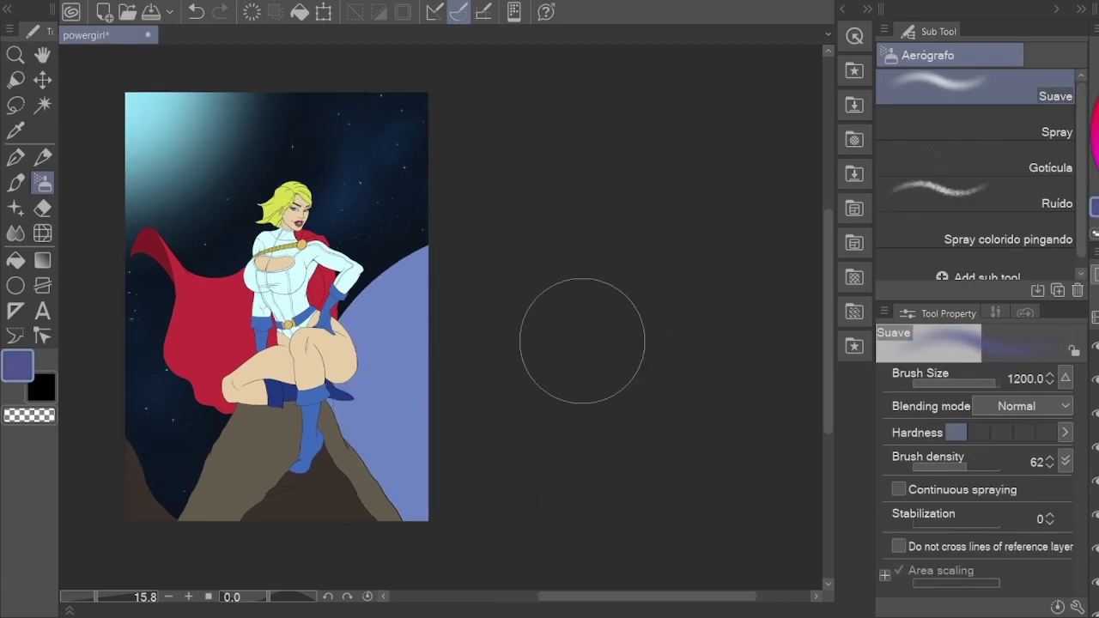
pyautogui.press(']')
pyautogui.press(']')
pyautogui.moveTo(515, 369)
pyautogui.mouseDown()
pyautogui.moveTo(463, 412)
pyautogui.moveTo(459, 331)
pyautogui.mouseUp()
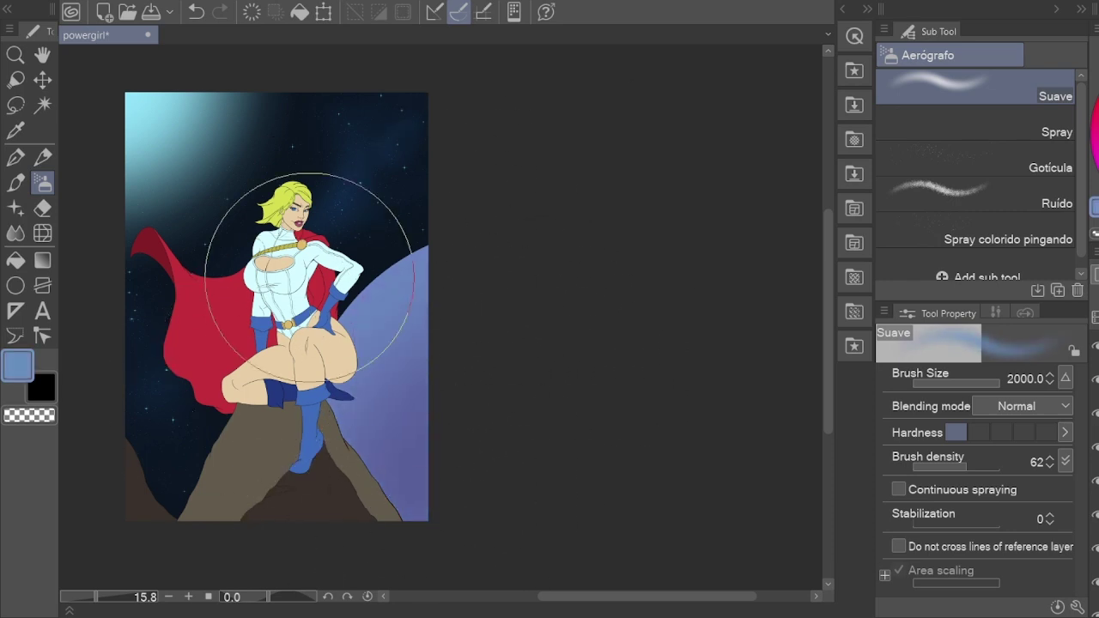
# Step: Brighten the planet's upper-left edge with airbrushed light blue, and deepen its lower-right side with dark indigo at brush size 1200
pyautogui.press('[')
pyautogui.press('[')
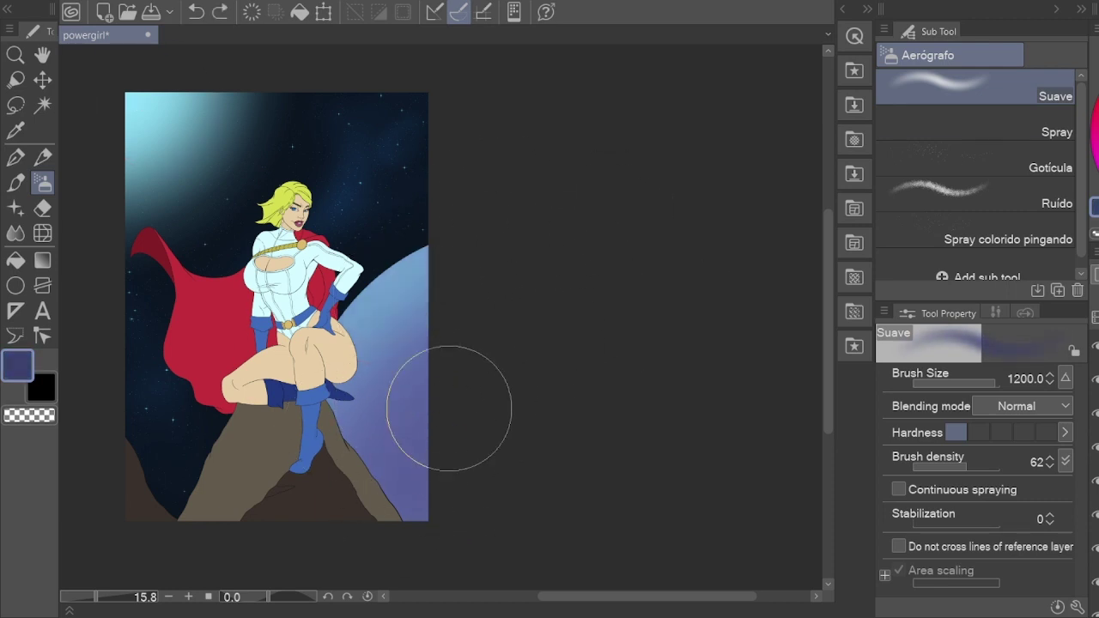
pyautogui.press('h')
pyautogui.scroll(-2, 549, 343)
pyautogui.scroll(3, 549, 309)
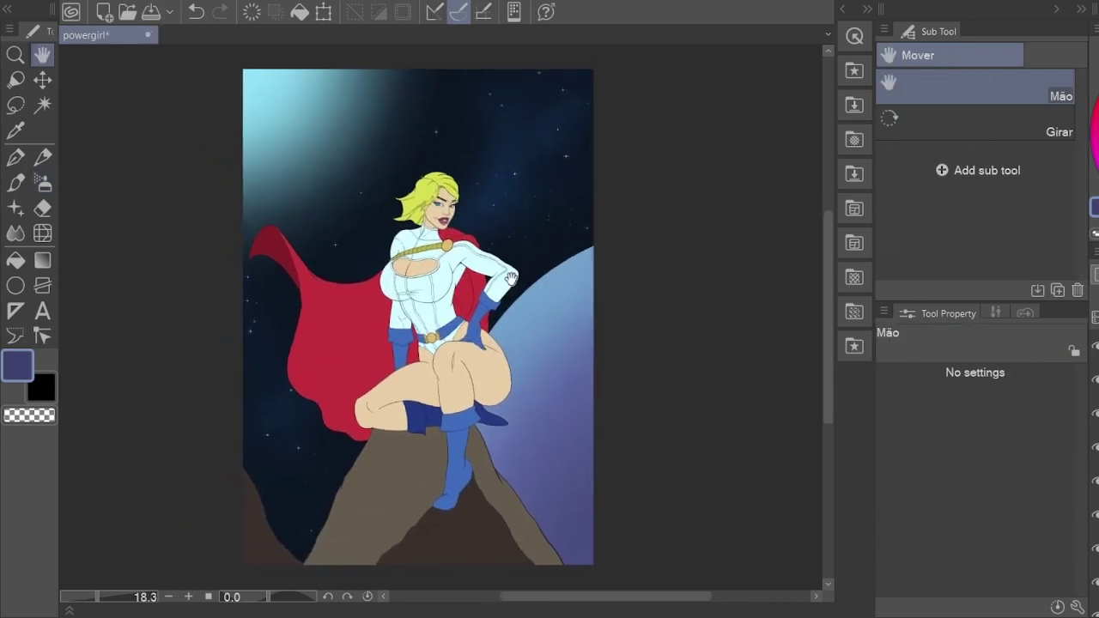
# Step: Paint blue bands across the planet with the Transbordo suave watercolor brush at size 250
pyautogui.press('p')
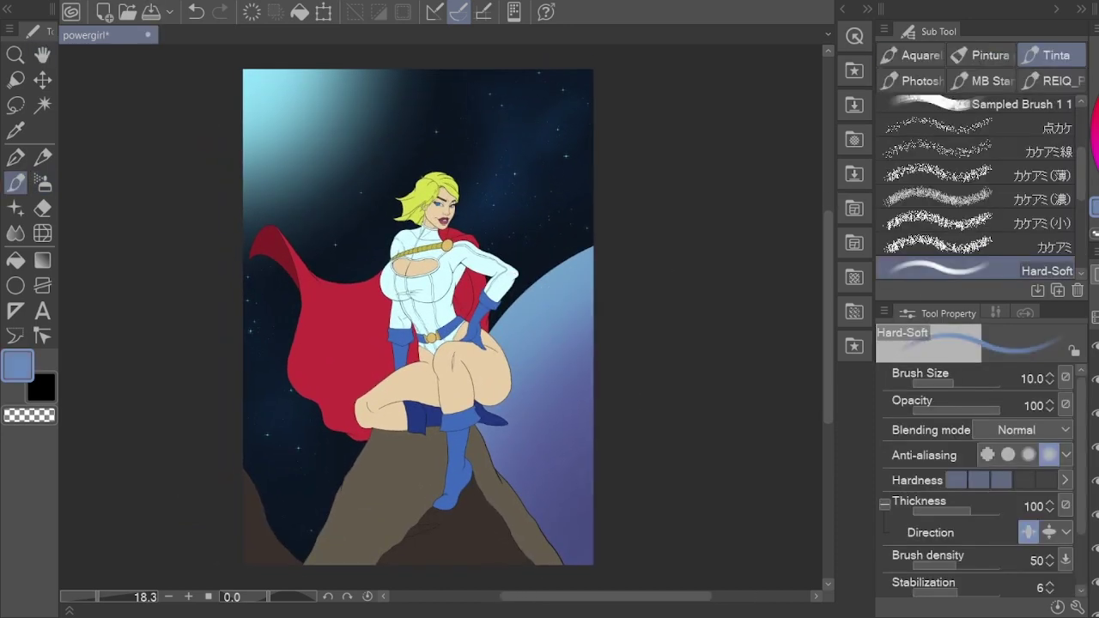
pyautogui.click(987, 55)
pyautogui.click(916, 55)
pyautogui.click(1005, 137)
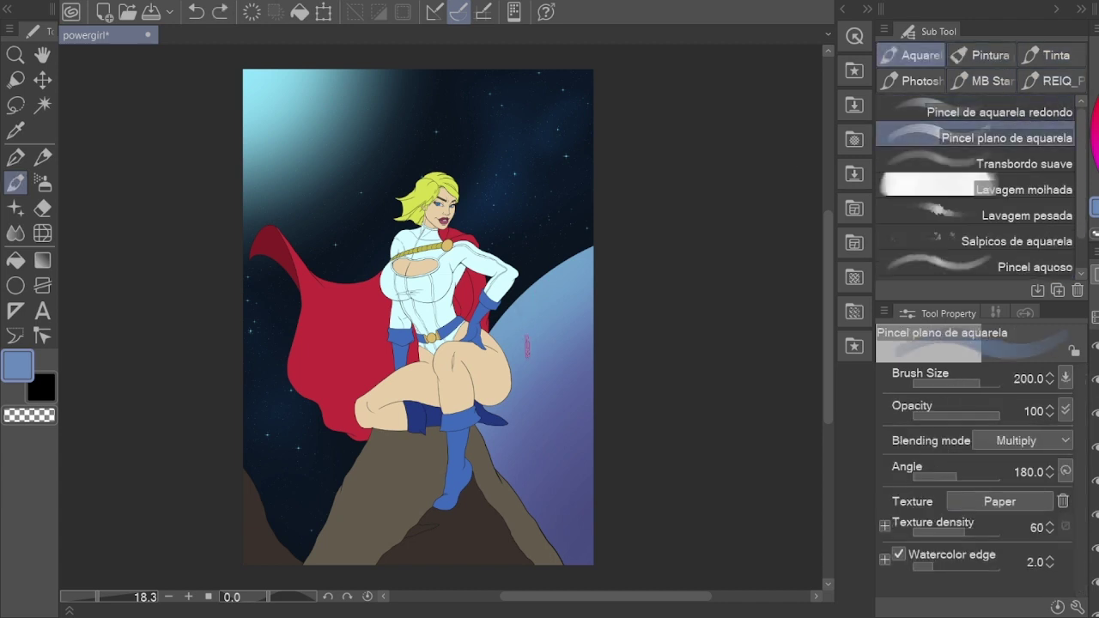
pyautogui.click(1022, 163)
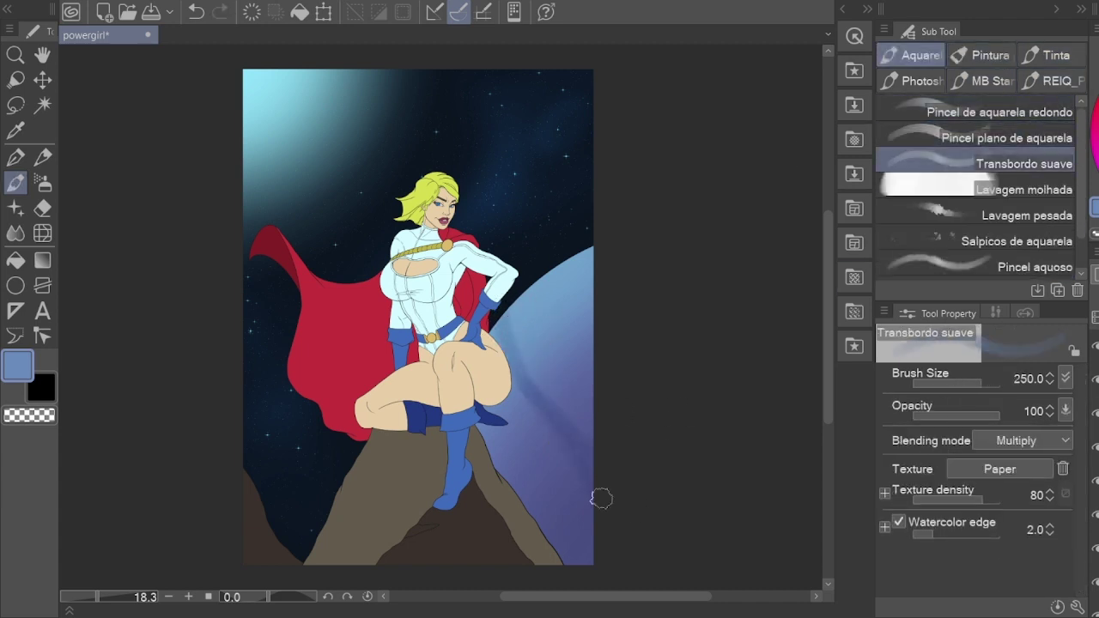
# Step: Add blue splatter texture to the planet with the Salpicos de aquarela brush at size 200
pyautogui.press(',')
pyautogui.press(',')
pyautogui.press(',')
pyautogui.press(',')
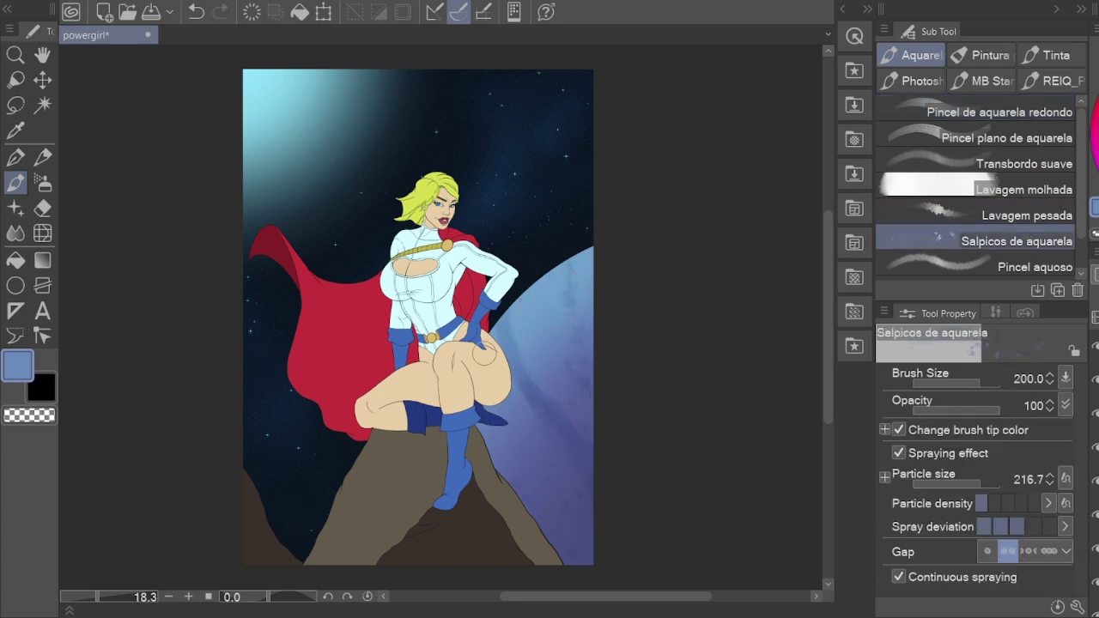
# Step: Paint soft blue streaks over the planet with the PAINT_SOFT_EDGES brush at size 250
pyautogui.press('b')
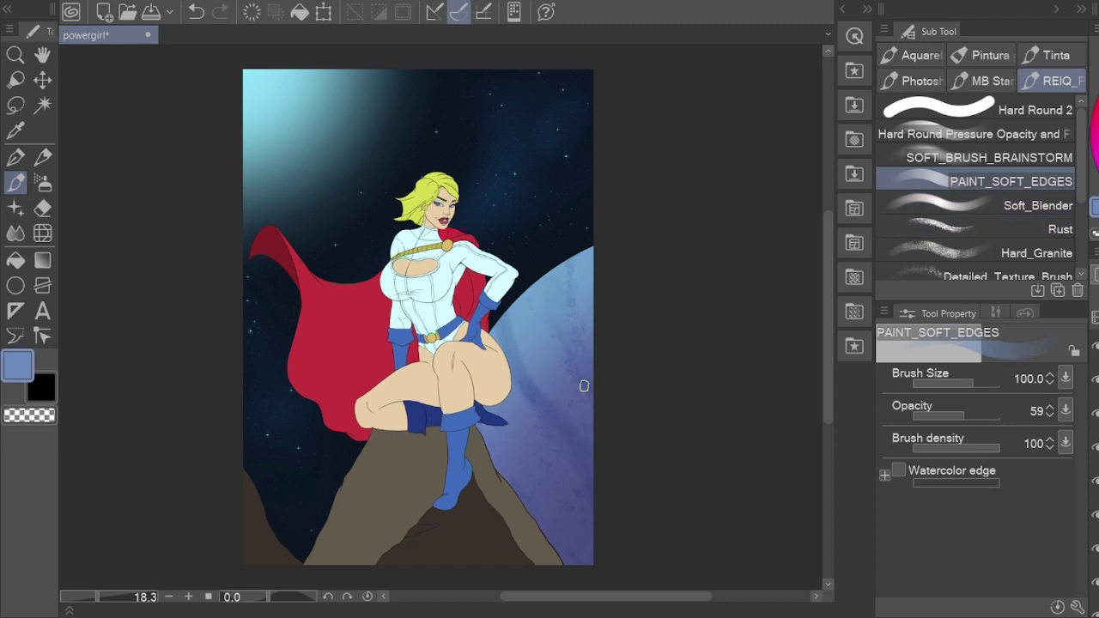
pyautogui.press(']')
pyautogui.press(']')
pyautogui.press(']')
pyautogui.press(']')
pyautogui.press(']')
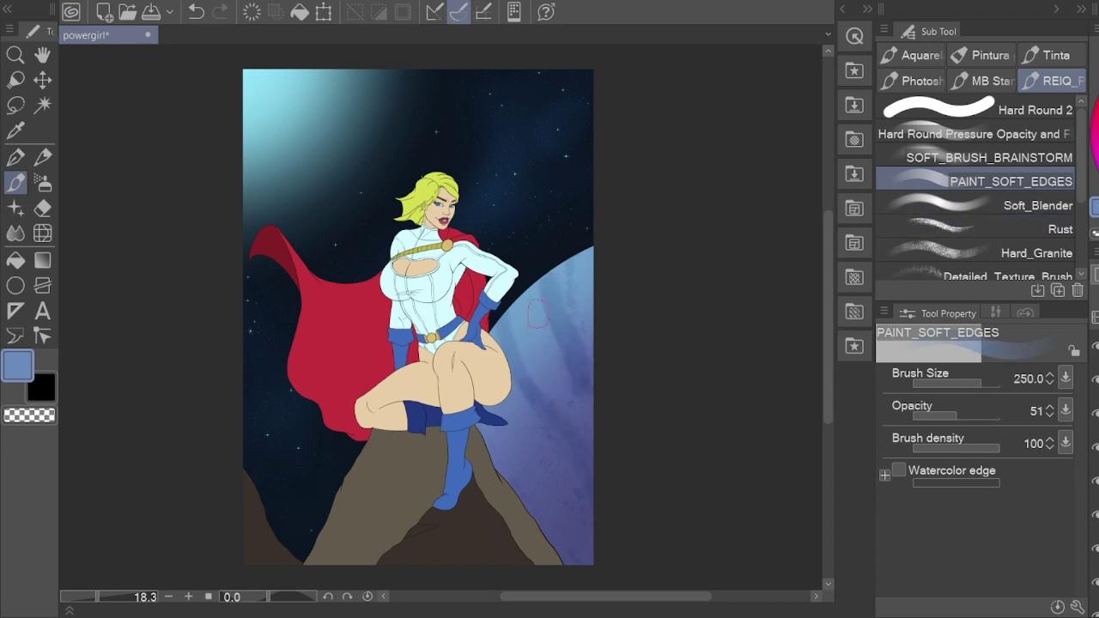
# Step: Undo the last planet stroke and set up the Hard_Granite brush at size 200 with a light blue color
pyautogui.hotkey('ctrl', 'z')
pyautogui.press('.')
pyautogui.press('.')
pyautogui.press('.')
pyautogui.press('.')
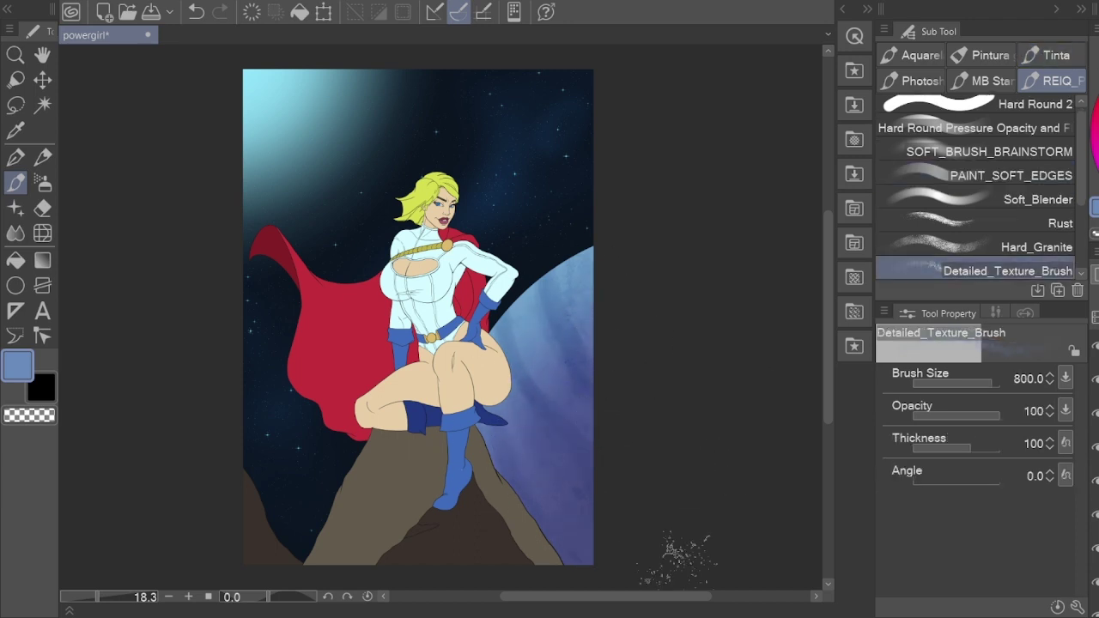
pyautogui.press(',')
pyautogui.keyDown('alt'); pyautogui.click(511, 347); pyautogui.keyUp('alt')
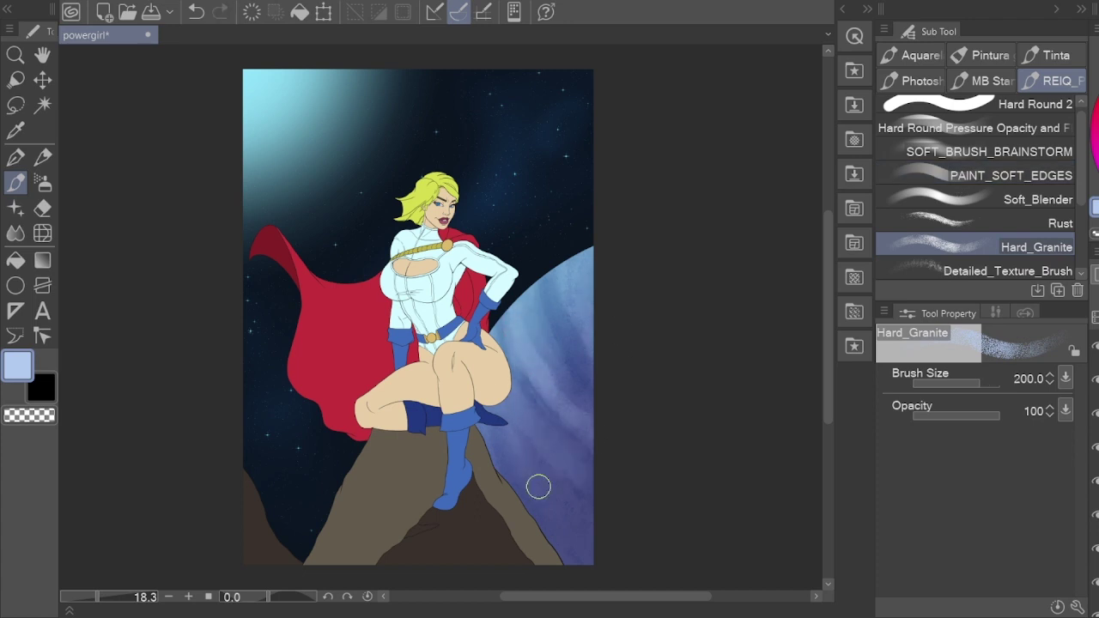
# Step: Soften the planet texture with the Suave eraser and add light blue grain with Hard_Granite at size 300
pyautogui.press('e')
pyautogui.press('.')
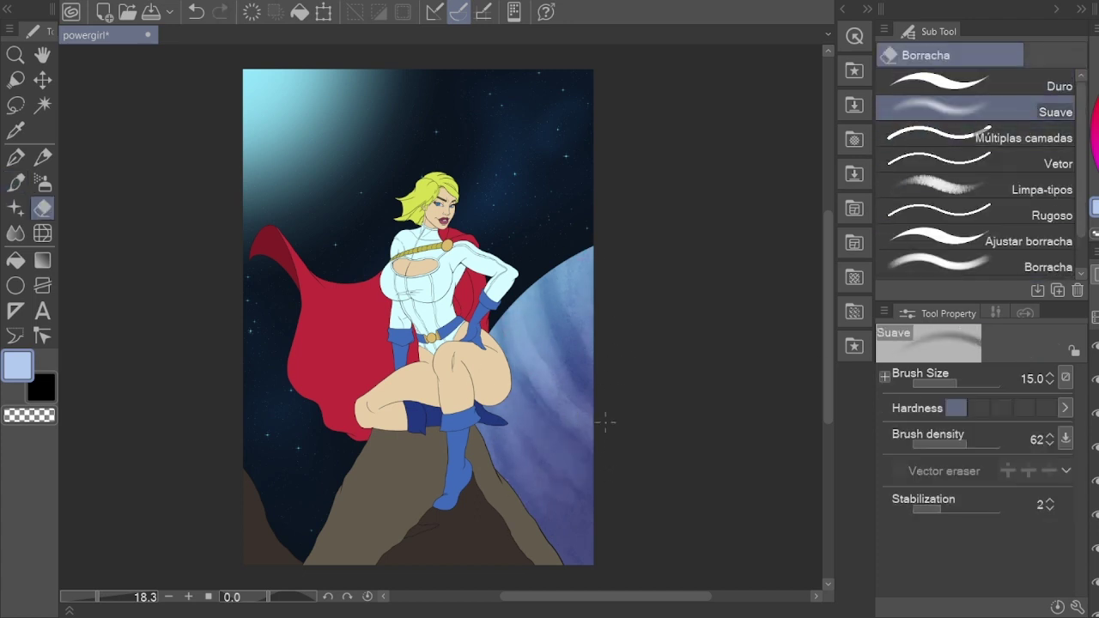
pyautogui.press('b')
pyautogui.press('b')
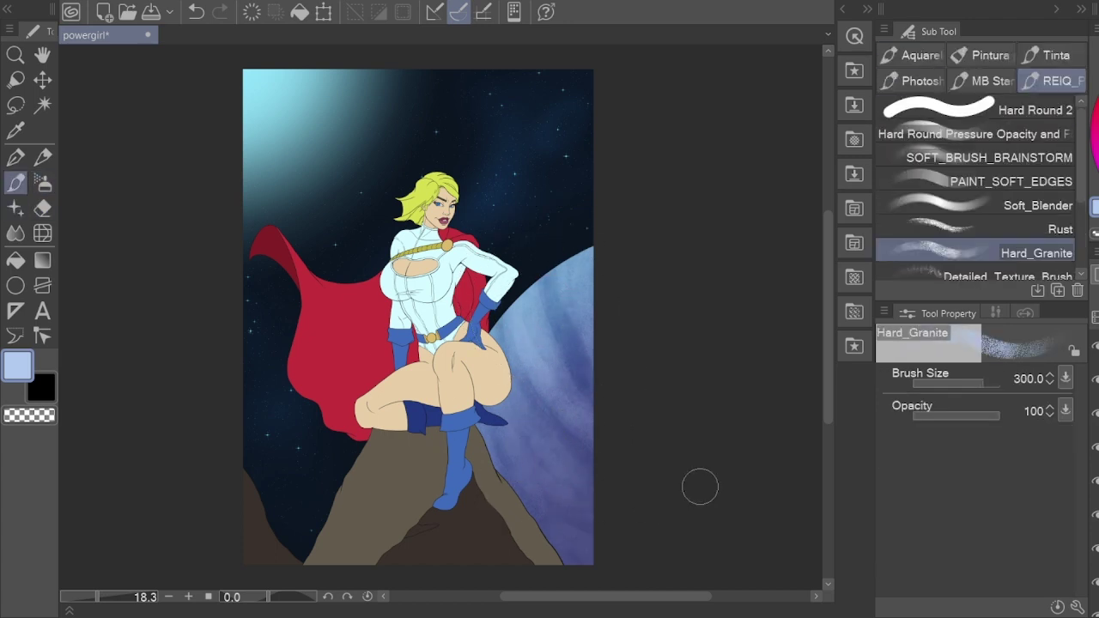
# Step: Add brownish grain over the planet's surface with the Hard_Granite brush at sizes 500 and 400
pyautogui.press('space')
pyautogui.scroll(1, 700, 487)
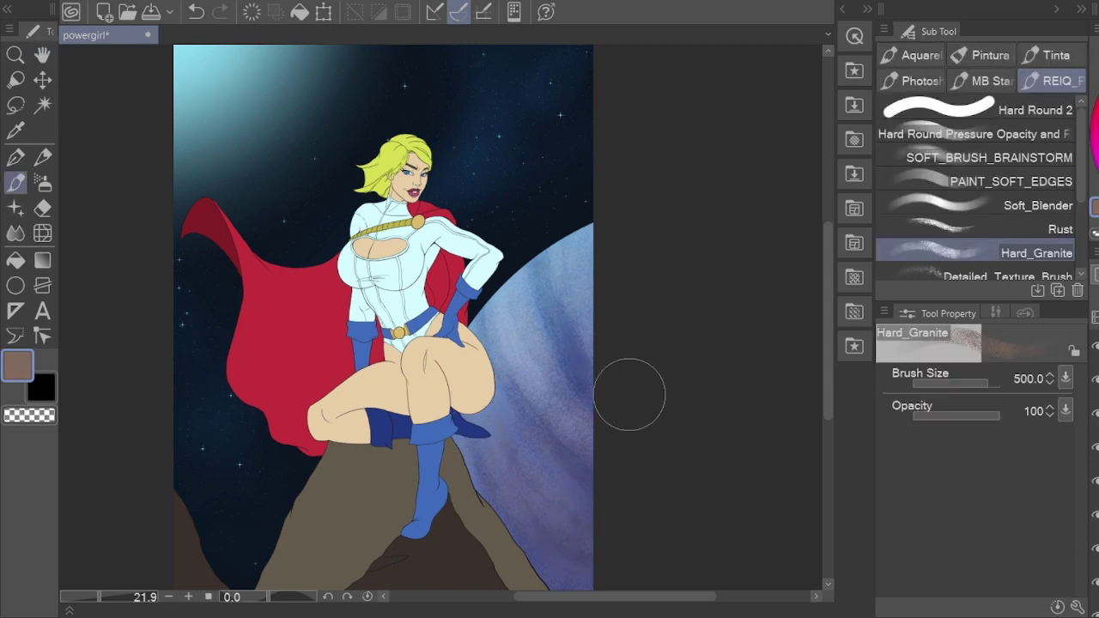
pyautogui.scroll(-2, 629, 395)
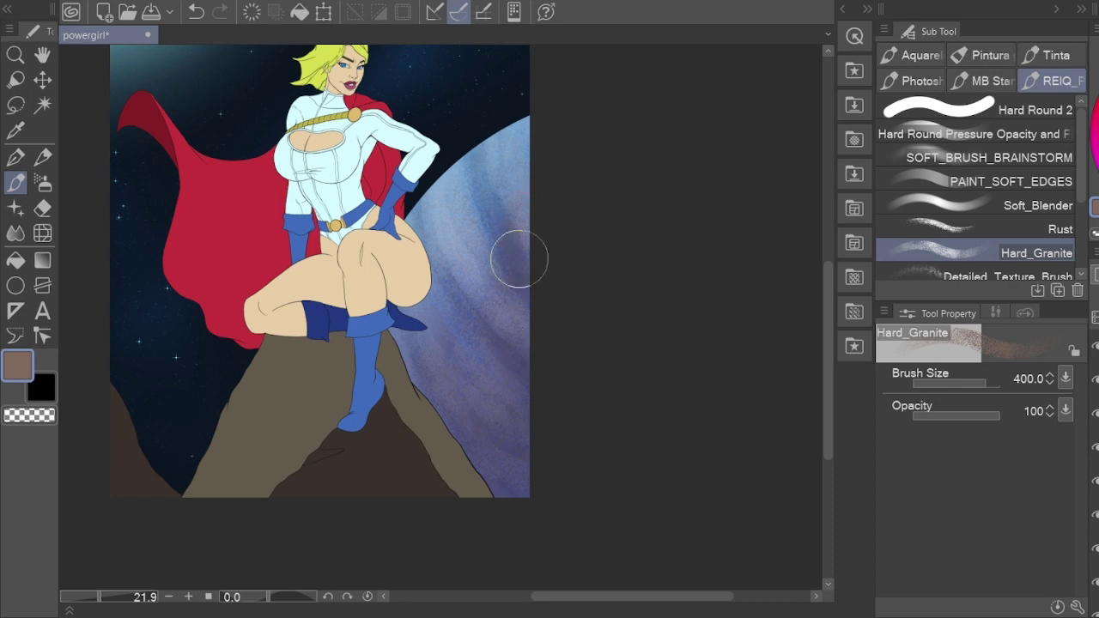
pyautogui.press('space')
pyautogui.scroll(-2, 519, 258)
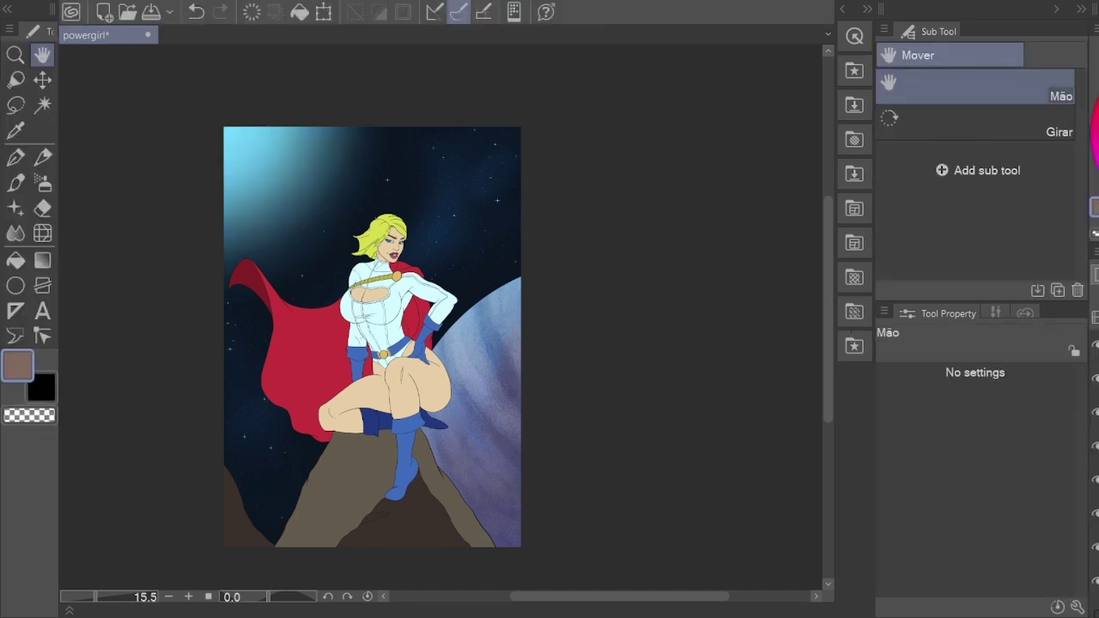
# Step: Spray a light blue atmospheric glow along the planet's outer edge with a reduced Suave airbrush
pyautogui.press('b')
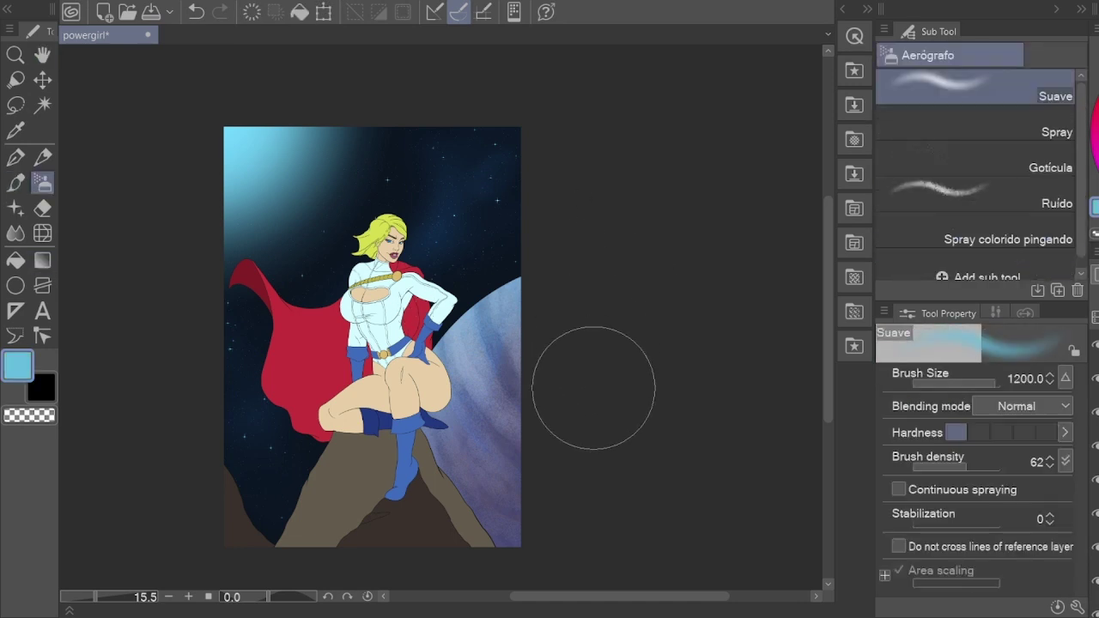
pyautogui.press('[')
pyautogui.press('[')
pyautogui.press('[')
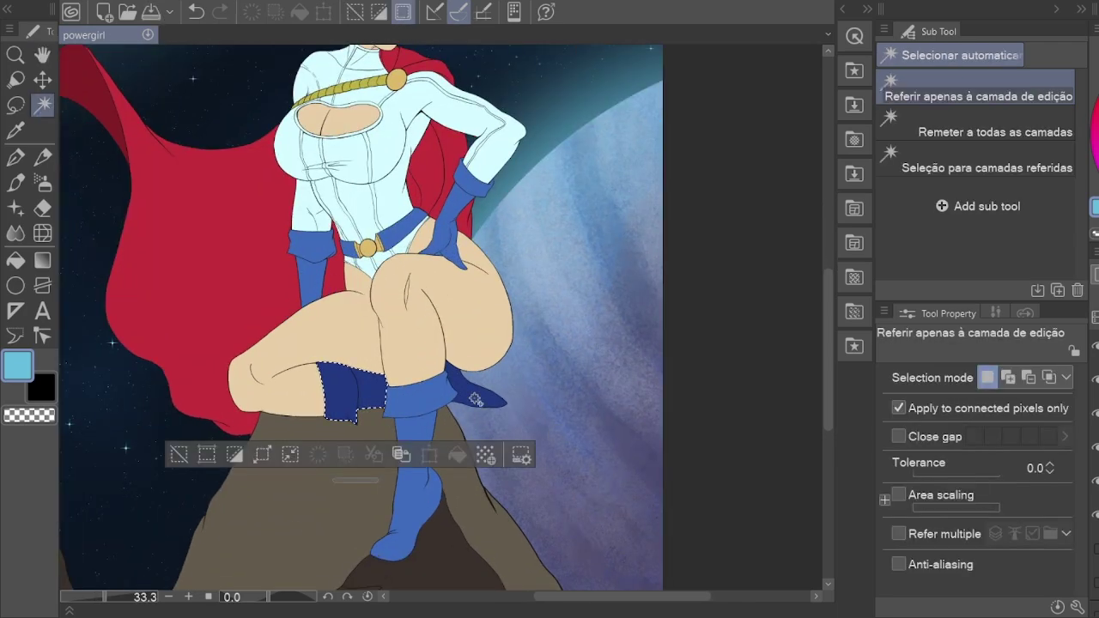
# Step: Add the foot section to the dark boot selection and fill both parts with the front boot's lighter blue
pyautogui.keyDown('shift'); pyautogui.click(450, 420); pyautogui.keyUp('shift')
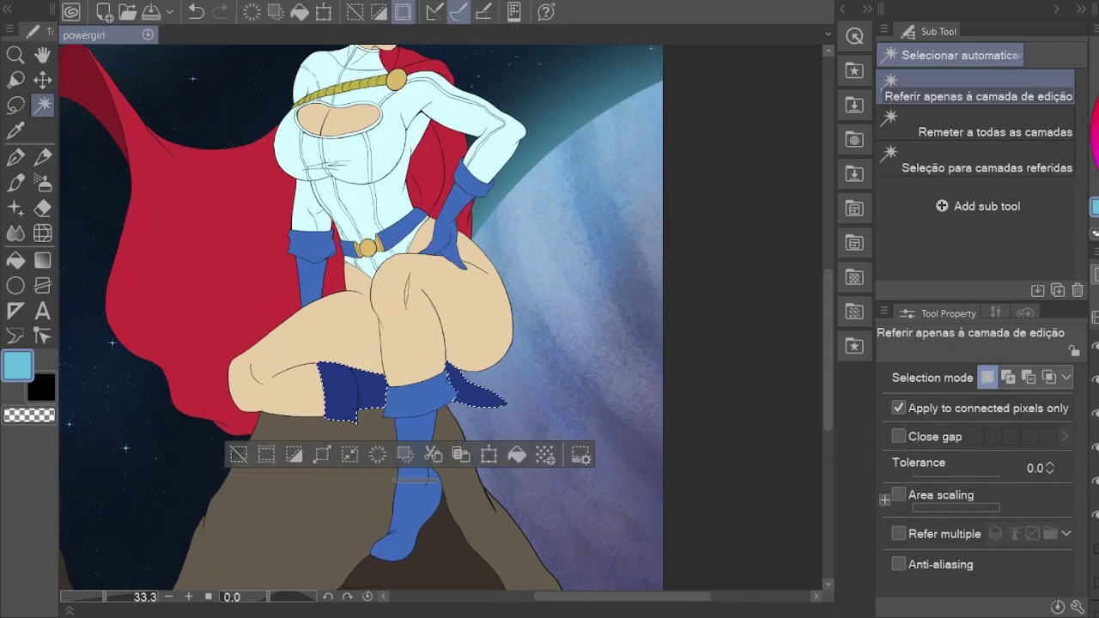
pyautogui.press('g')
pyautogui.click(352, 391)
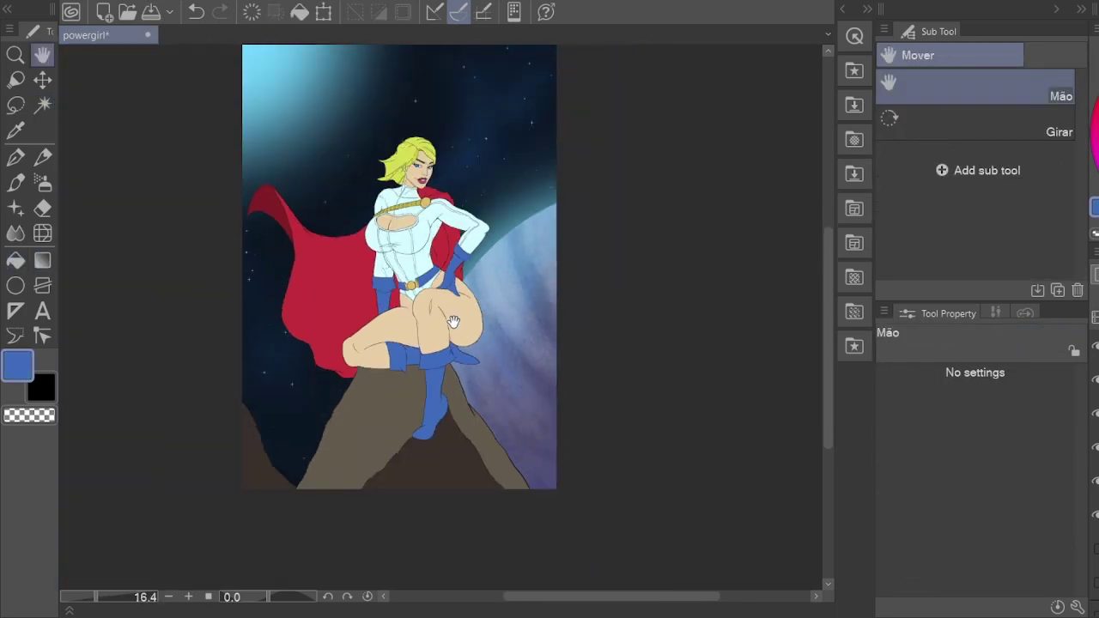
# Step: Auto-select the background around the figure and set up the Hard-Soft brush at size 30 in light blue
pyautogui.press('w')
pyautogui.scroll(3, 386, 318)
pyautogui.scroll(-1, 386, 318)
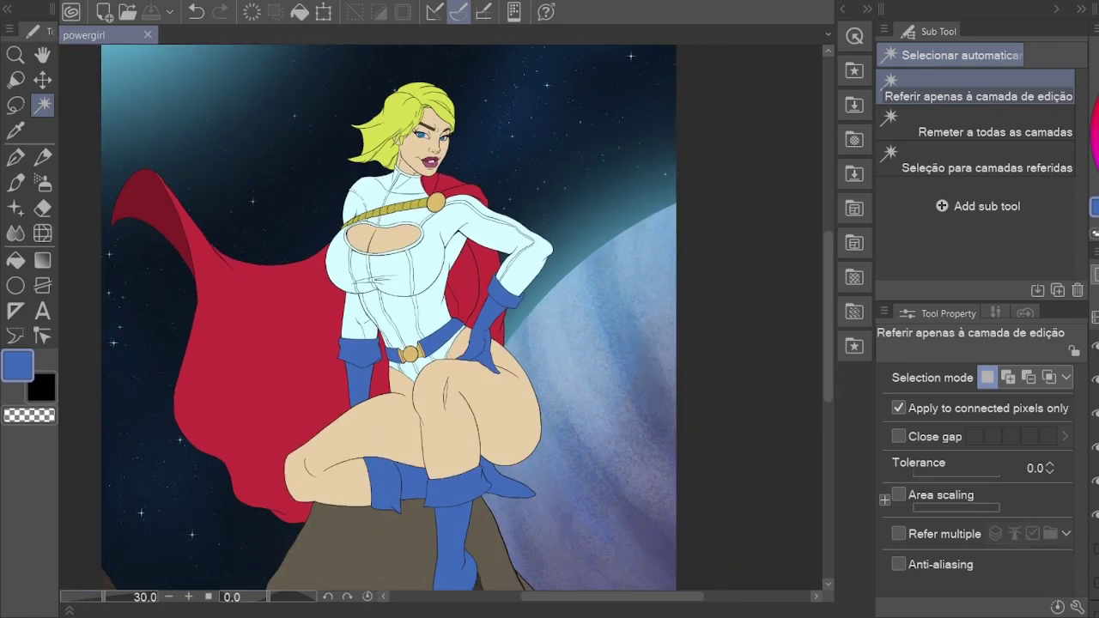
pyautogui.scroll(-2, 386, 317)
pyautogui.click(163, 258)
pyautogui.press('b')
pyautogui.scroll(2, 530, 168)
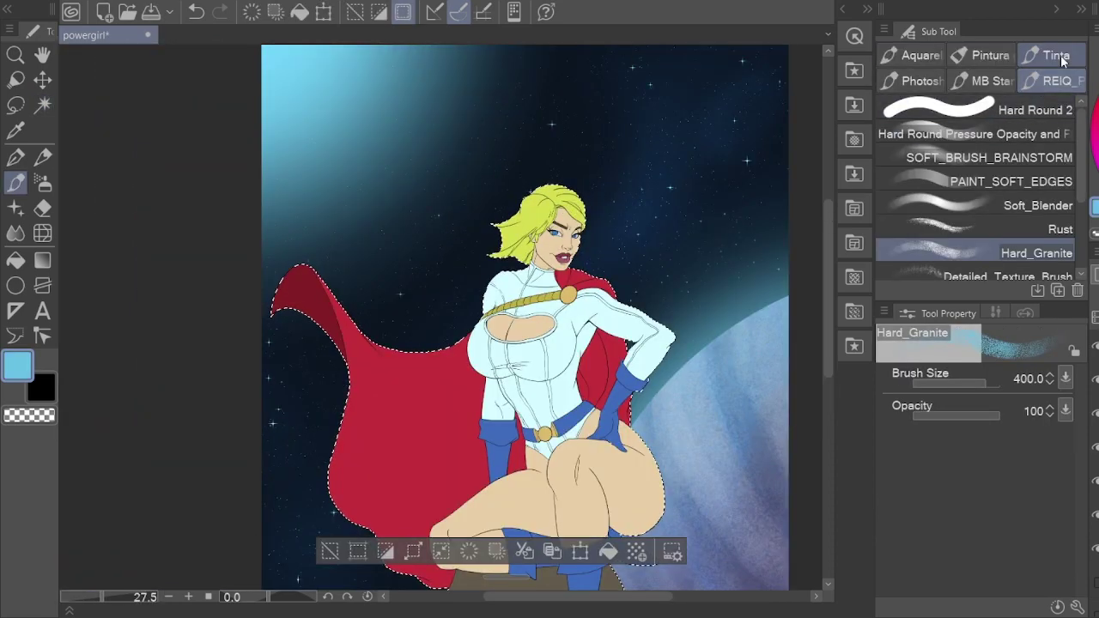
pyautogui.scroll(3, 530, 168)
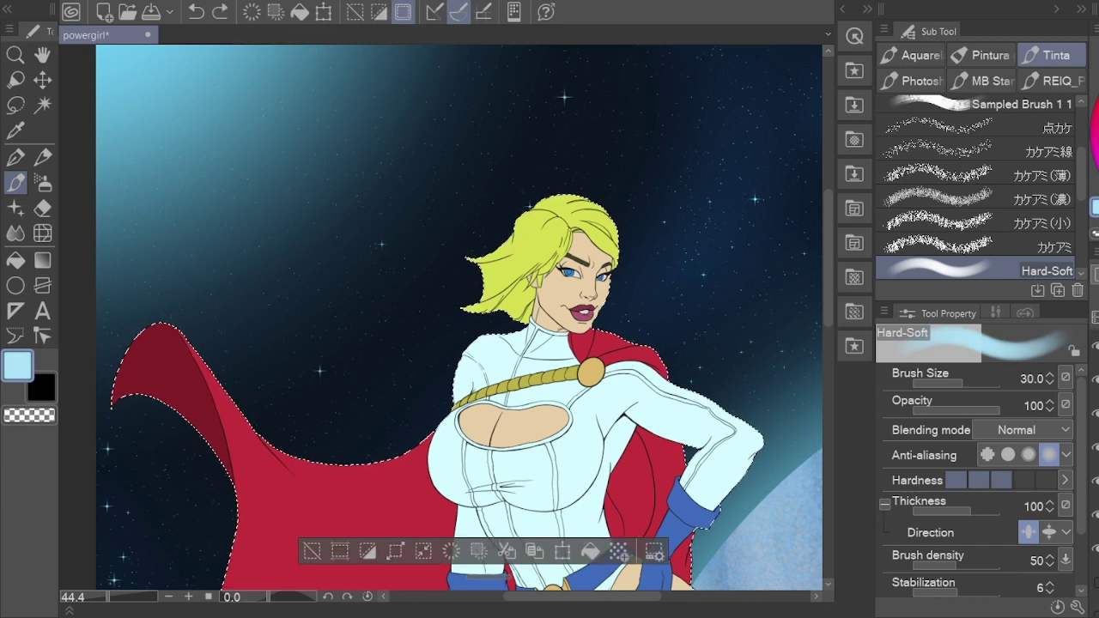
# Step: Auto-select the skin area of the face and sample its skin tone for the Hard-Soft brush
pyautogui.scroll(1, 573, 185)
pyautogui.press('w')
pyautogui.click(550, 296)
pyautogui.press('b')
pyautogui.keyDown('alt'); pyautogui.click(549, 297); pyautogui.keyUp('alt')
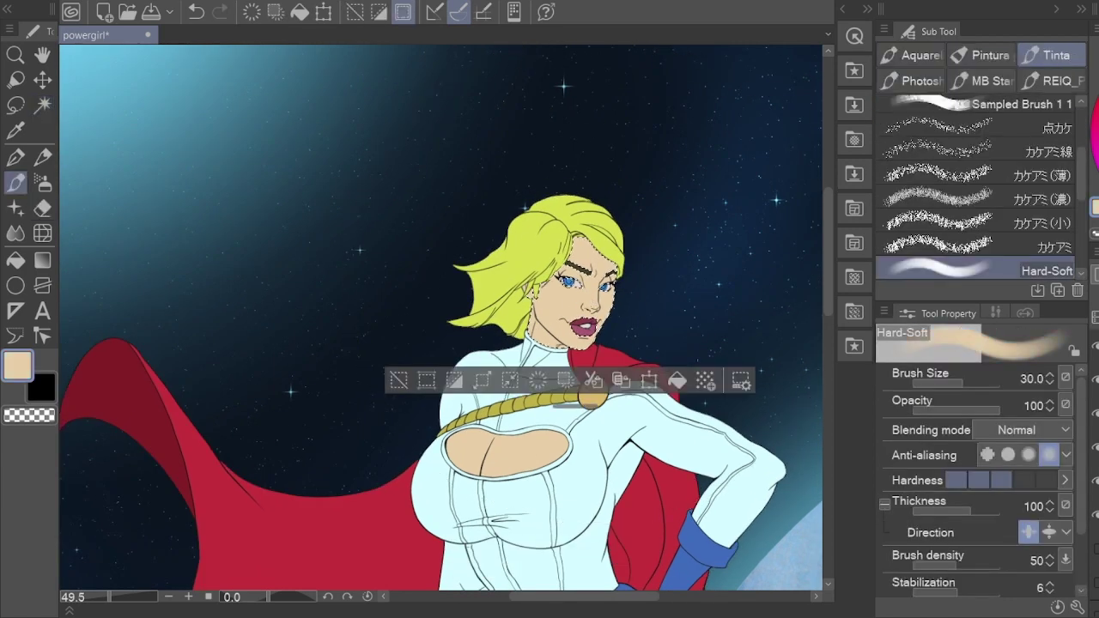
# Step: Paint brown shadows on the face along the hairline with the Hard-Soft brush at size 30
pyautogui.scroll(1, 520, 244)
pyautogui.press('w')
pyautogui.scroll(6, 593, 306)
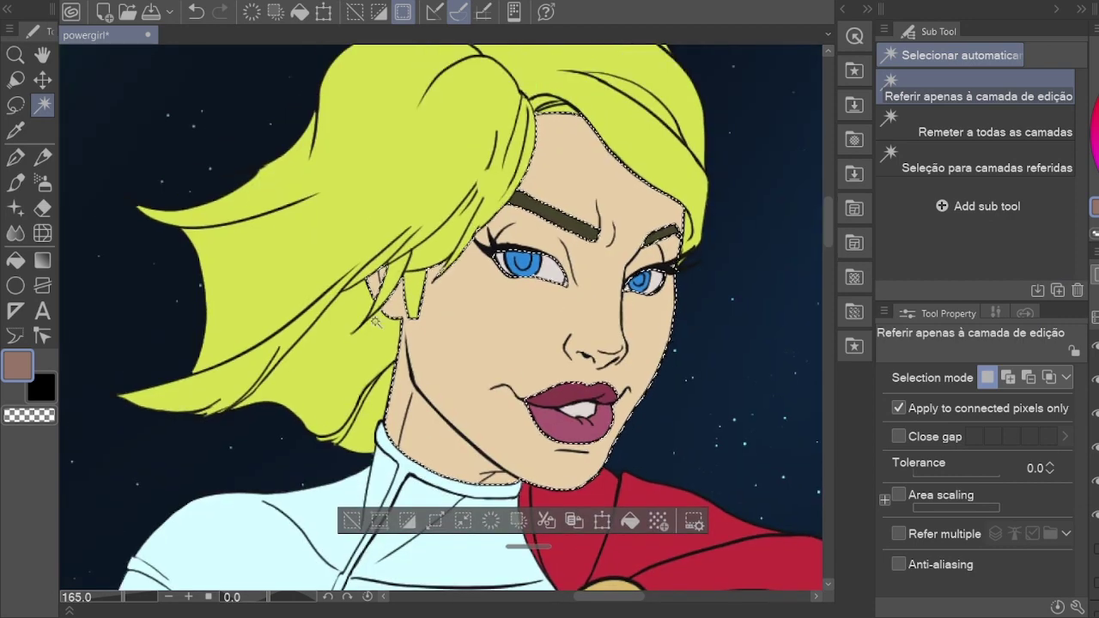
pyautogui.press('b')
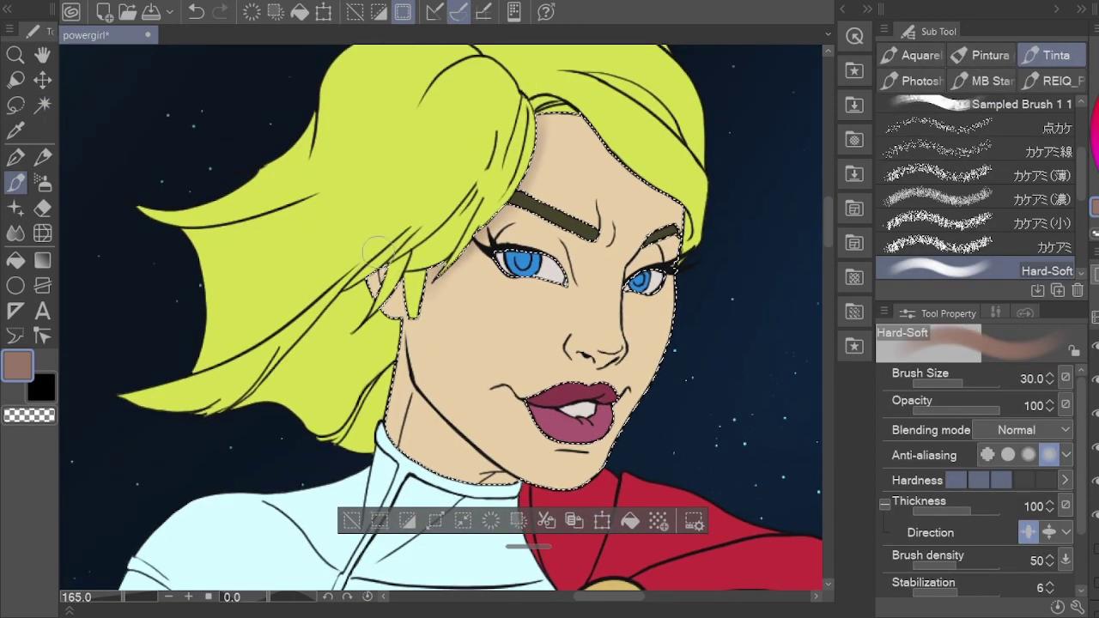
pyautogui.moveTo(541, 129); pyautogui.dragTo(610, 131)
# Step: Reduce the Hard-Soft brush to sizes 8 and 12 and shade the eyelids and the underside of the nose
pyautogui.press('p')
pyautogui.press('b')
pyautogui.press('[')
pyautogui.press('[')
pyautogui.press('[')
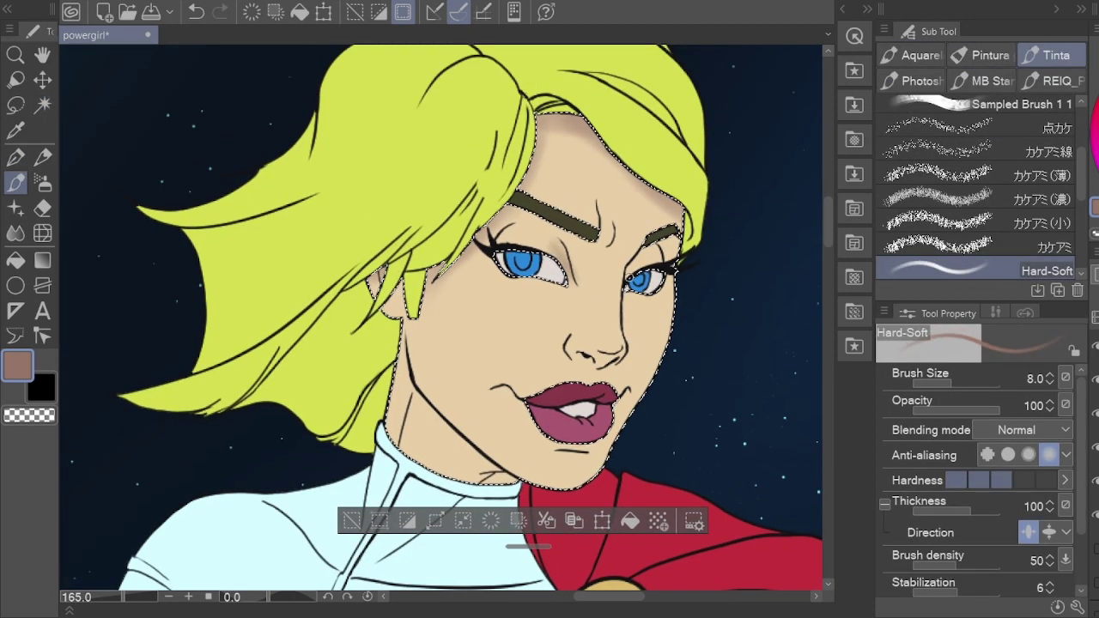
pyautogui.press('[')
pyautogui.press('[')
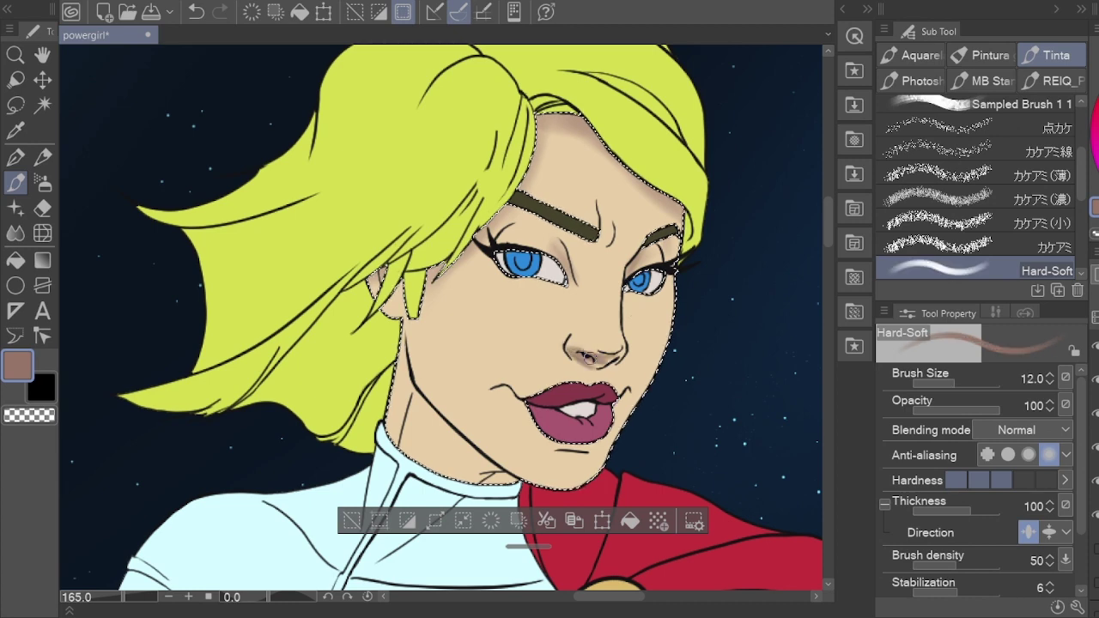
# Step: Clean up the nose shadow with the Borracha eraser at size 10
pyautogui.press('e')
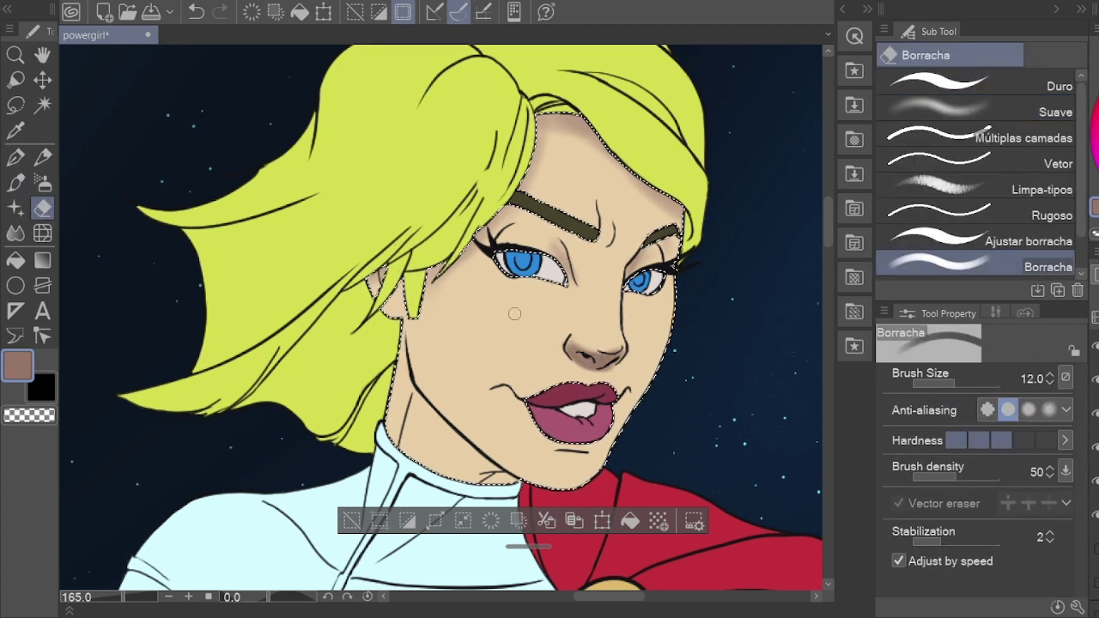
pyautogui.press('p')
pyautogui.press('e')
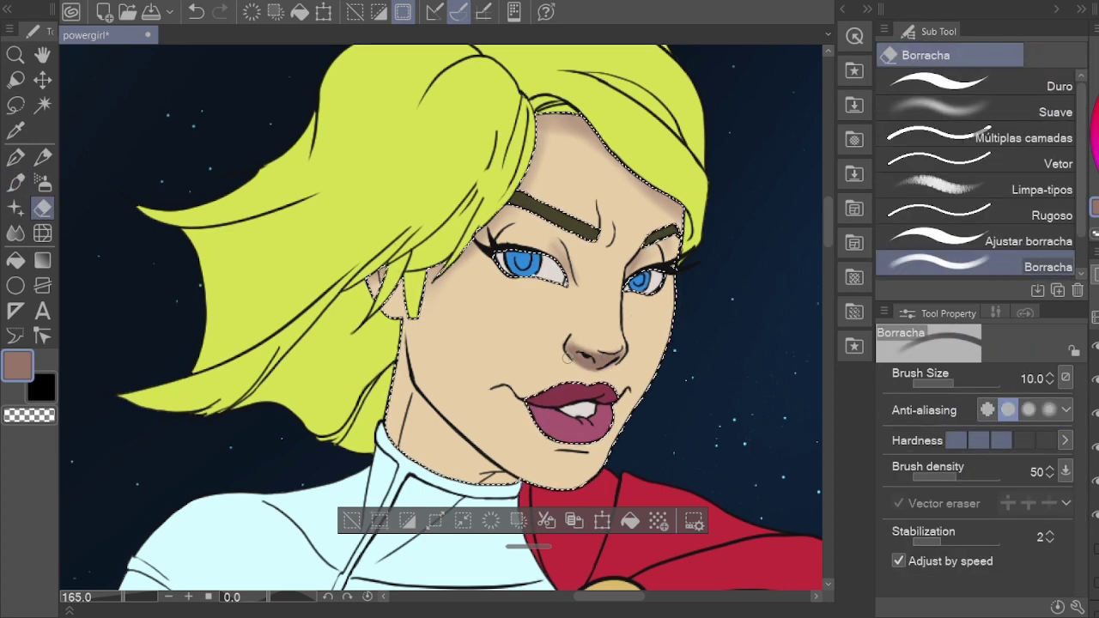
# Step: Shade between the nose and upper lip with an enlarged Hard-Soft brush and trim the edges with the eraser
pyautogui.press('p')
pyautogui.press(']')
pyautogui.press(']')
pyautogui.press(']')
pyautogui.press(']')
pyautogui.press(']')
pyautogui.press('e')
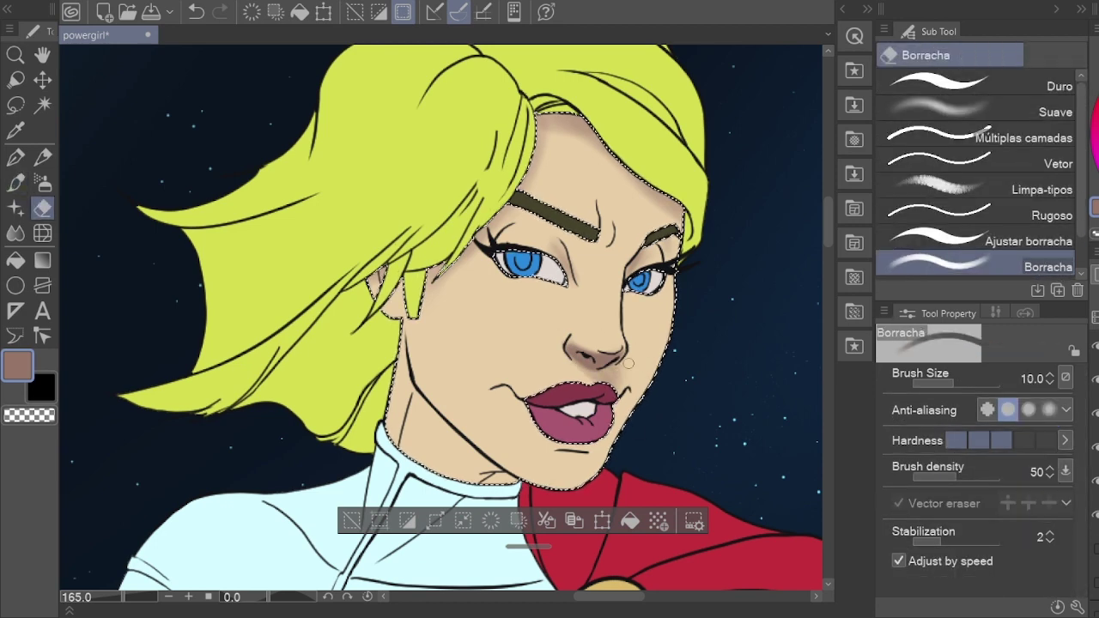
# Step: Refine the face shadows with the Combinar blender, the eraser and the Hard-Soft brush at size 12
pyautogui.press('j')
pyautogui.press('e')
pyautogui.press('p')
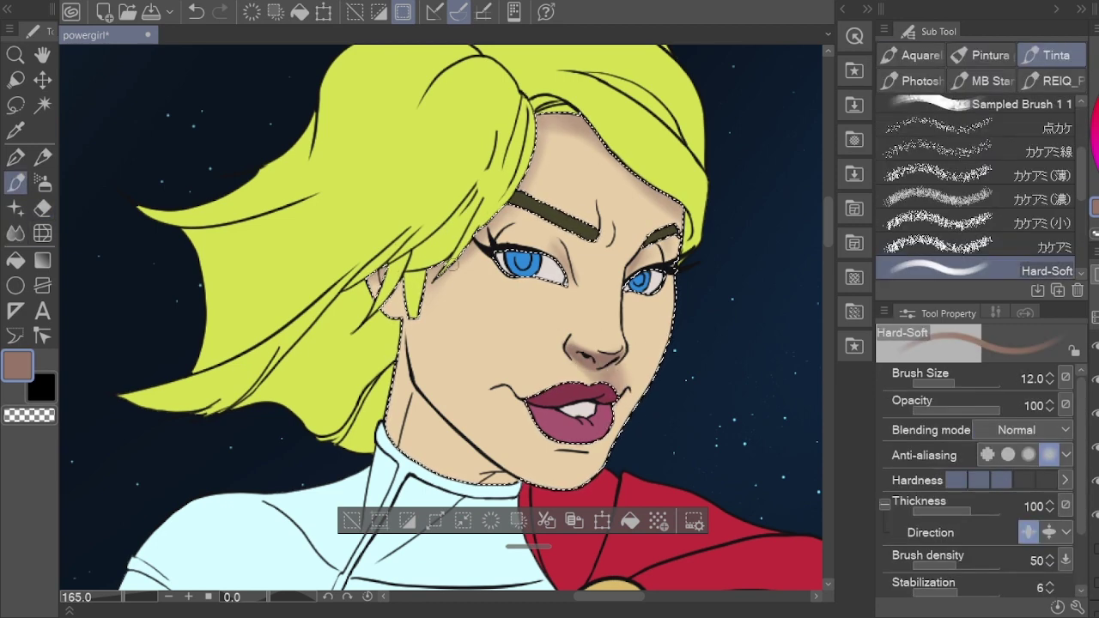
pyautogui.moveTo(623, 416); pyautogui.dragTo(558, 499)
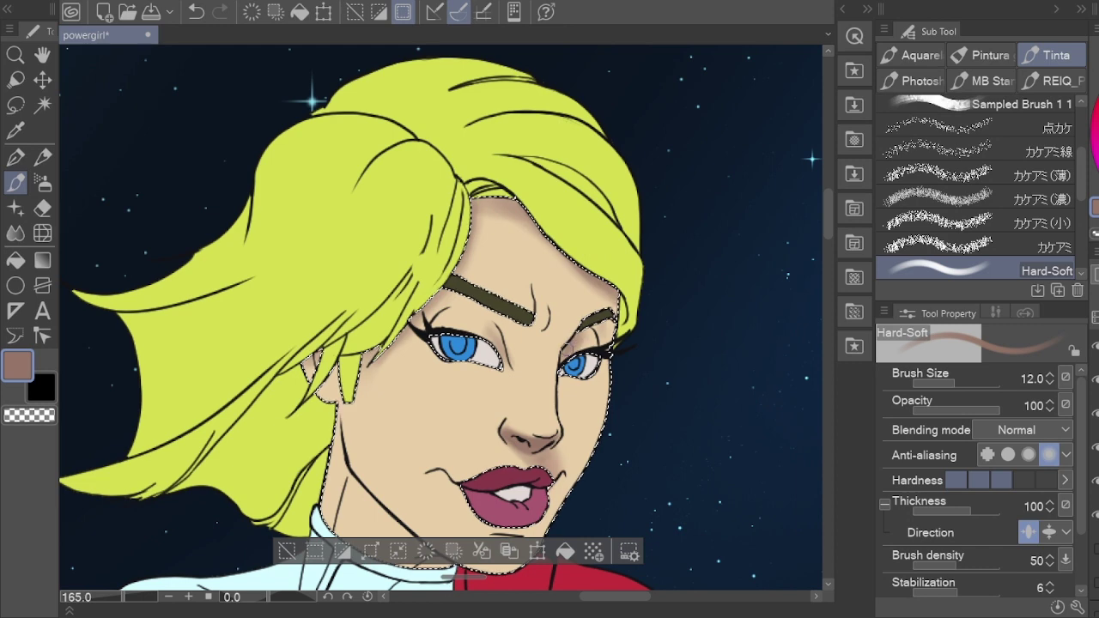
pyautogui.press('j')
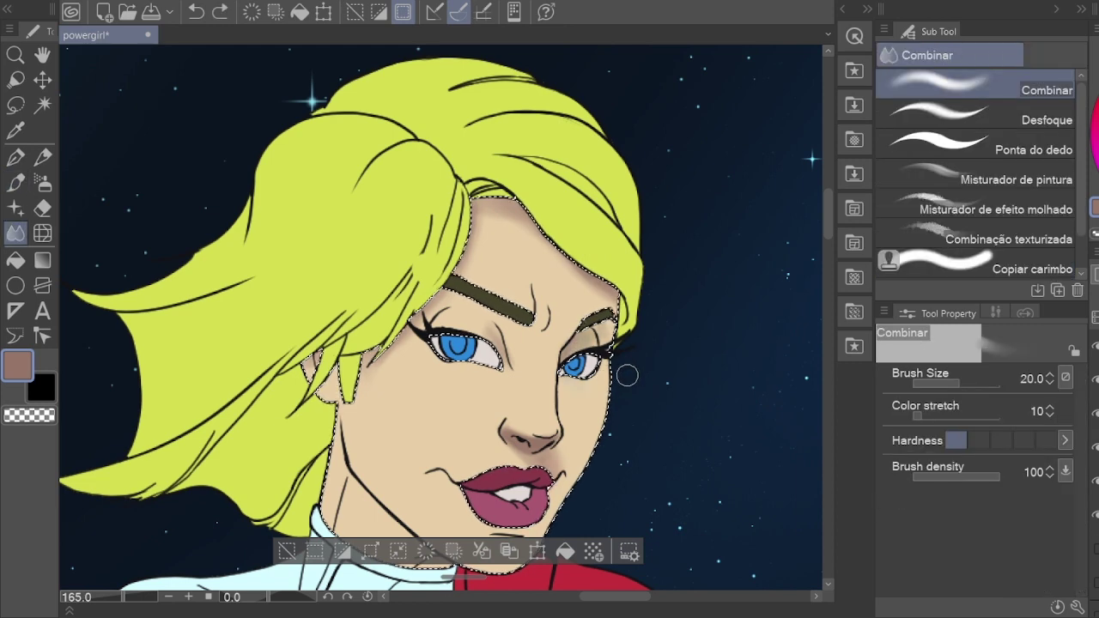
pyautogui.press('e')
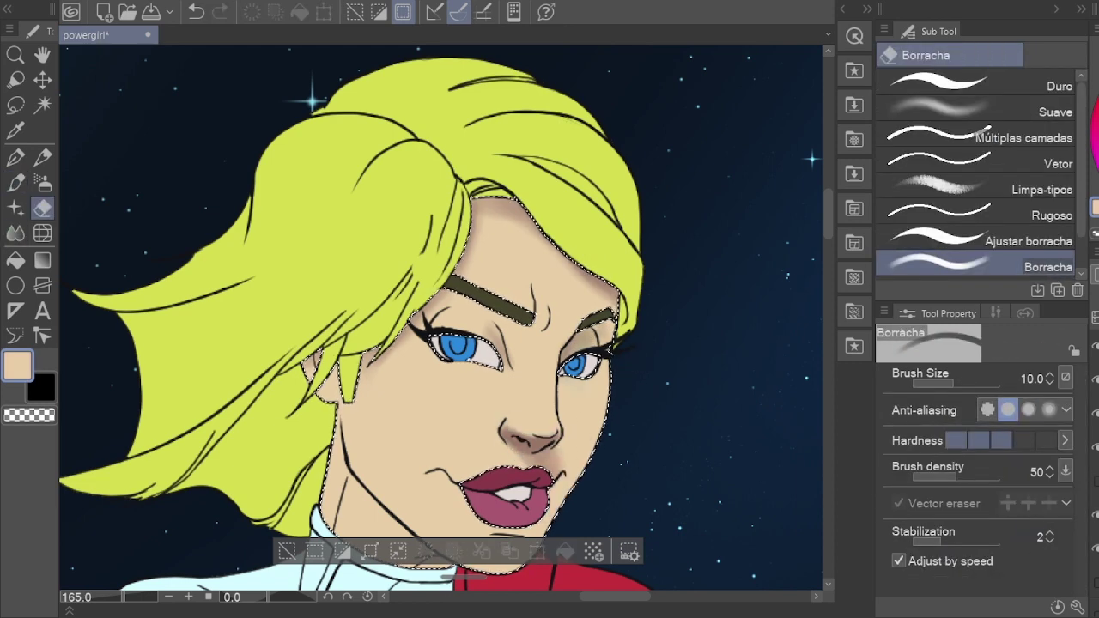
pyautogui.press('p')
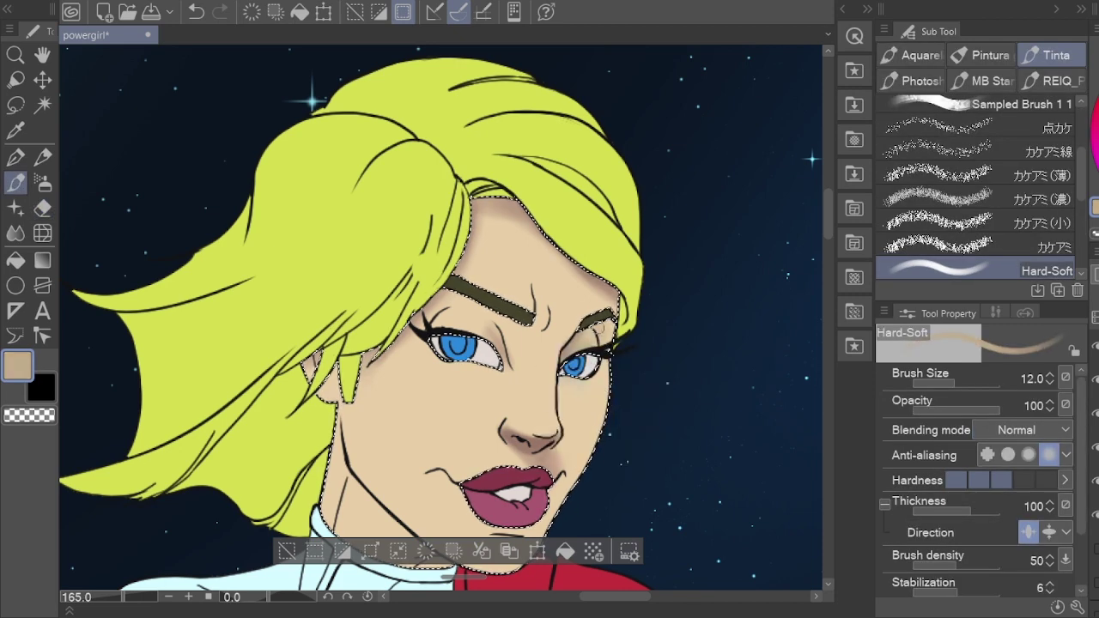
# Step: Shade the neck beneath the jawline in brown with the Hard-Soft brush, reducing its size to 6
pyautogui.moveTo(464, 369); pyautogui.dragTo(502, 335)
pyautogui.keyDown('alt'); pyautogui.click(490, 385); pyautogui.keyUp('alt')
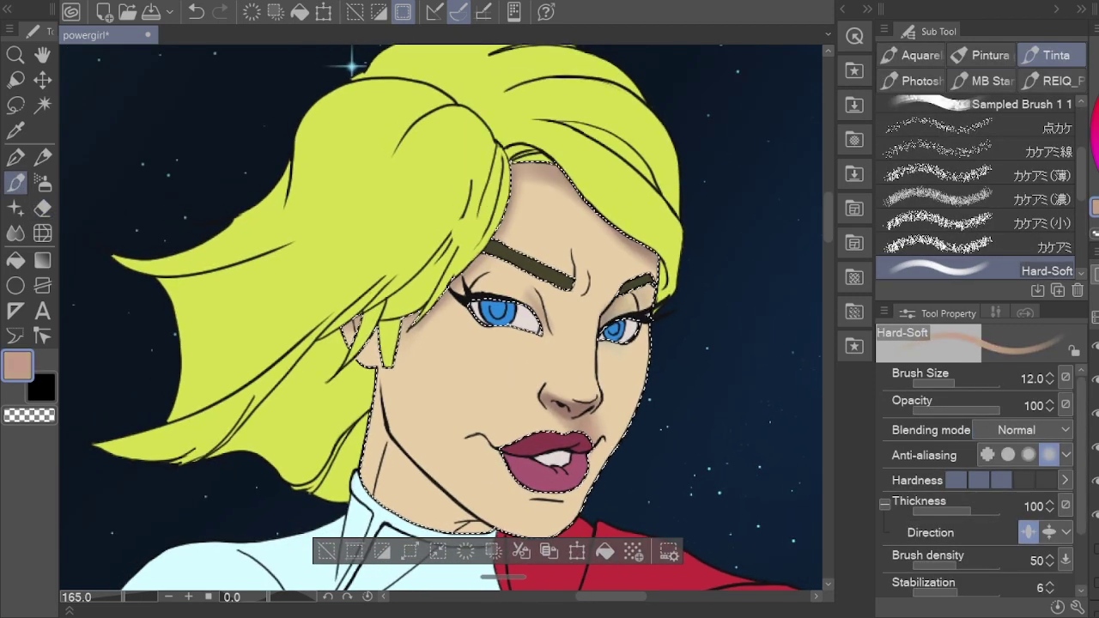
pyautogui.moveTo(481, 387); pyautogui.dragTo(451, 270)
pyautogui.press('[')
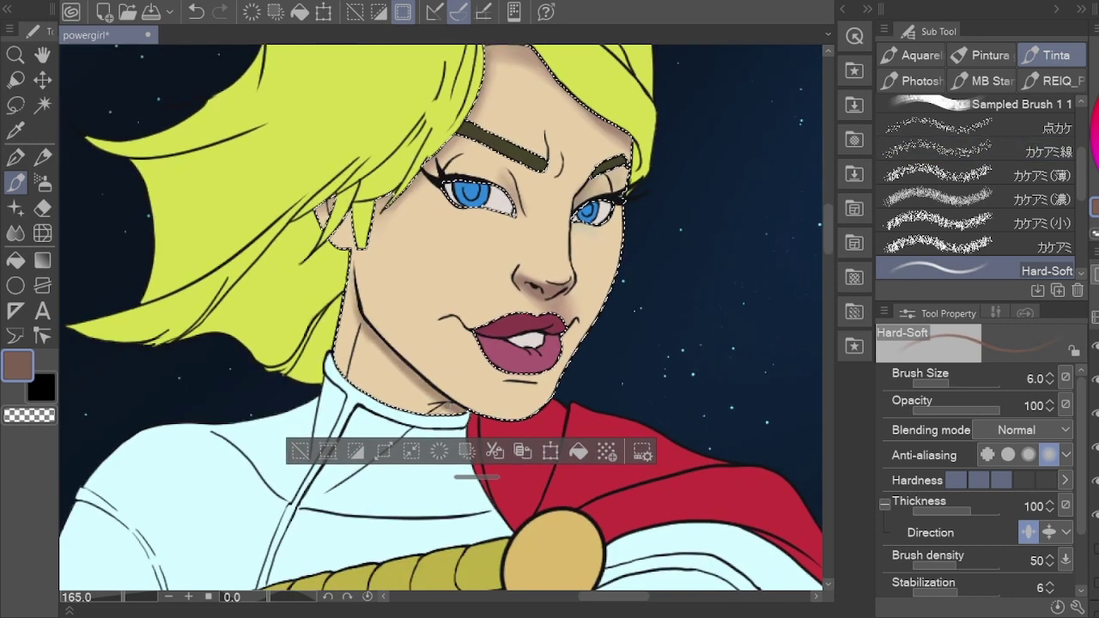
# Step: Shade the neck below the jawline and the chin edge with sampled skin tones, enlarging the Hard-Soft brush to size 20
pyautogui.press(']')
pyautogui.keyDown('alt'); pyautogui.click(364, 342); pyautogui.keyUp('alt')
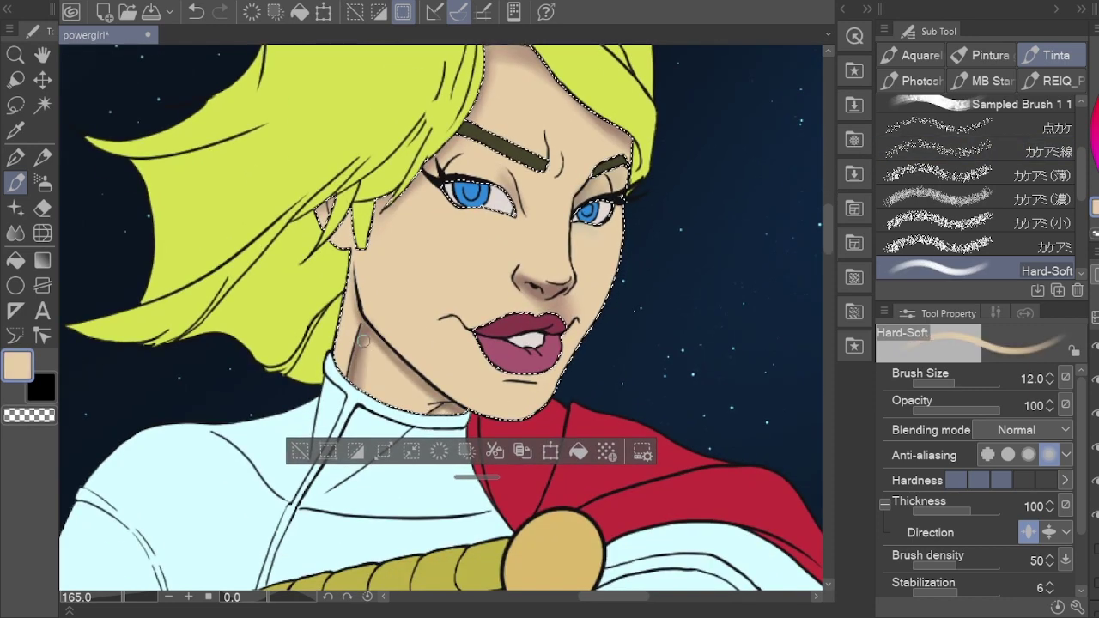
pyautogui.keyDown('alt'); pyautogui.click(439, 399); pyautogui.keyUp('alt')
pyautogui.press(']')
pyautogui.press(']')
pyautogui.press(']')
pyautogui.hotkey('ctrl', '-')
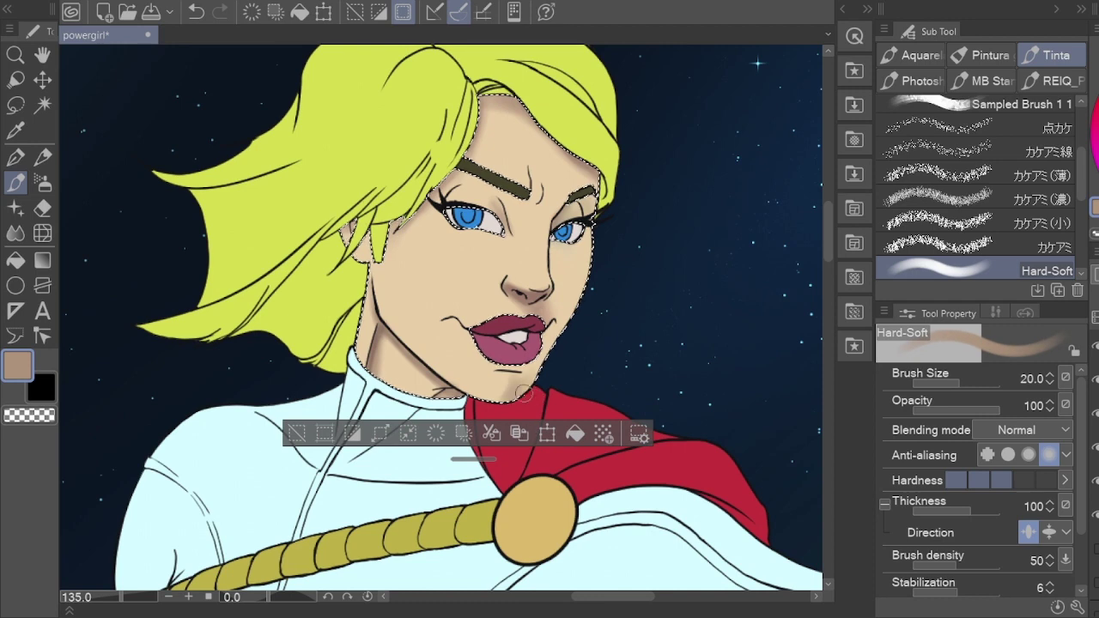
# Step: Refine the lower face shadows with the Borracha eraser and the Hard-Soft brush at size 10
pyautogui.press('[')
pyautogui.press('[')
pyautogui.press('[')
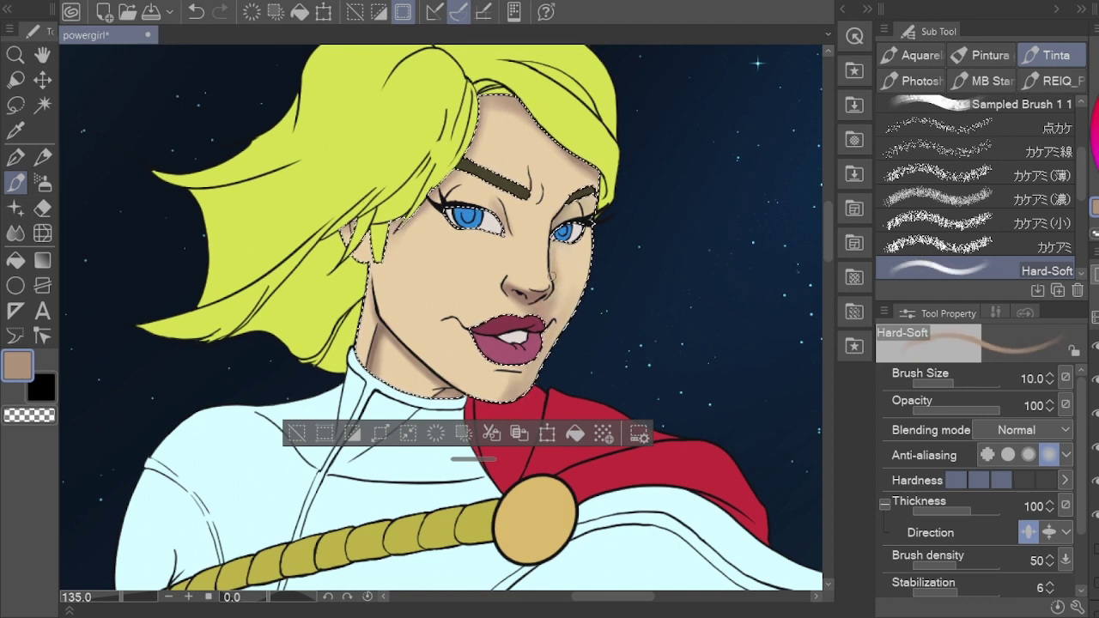
pyautogui.press('e')
pyautogui.press('p')
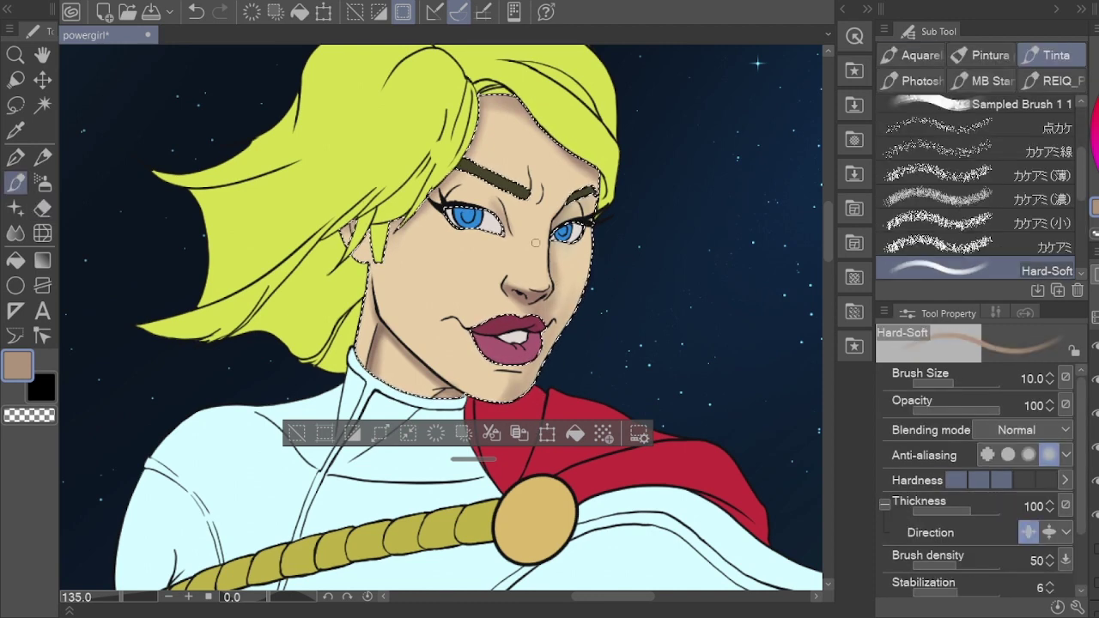
# Step: Shade between the inner eye corner and nose bridge in sampled brown with the Hard-Soft brush at sizes 30 and 25, trimming with the eraser
pyautogui.press('h')
pyautogui.moveTo(516, 344); pyautogui.dragTo(491, 343)
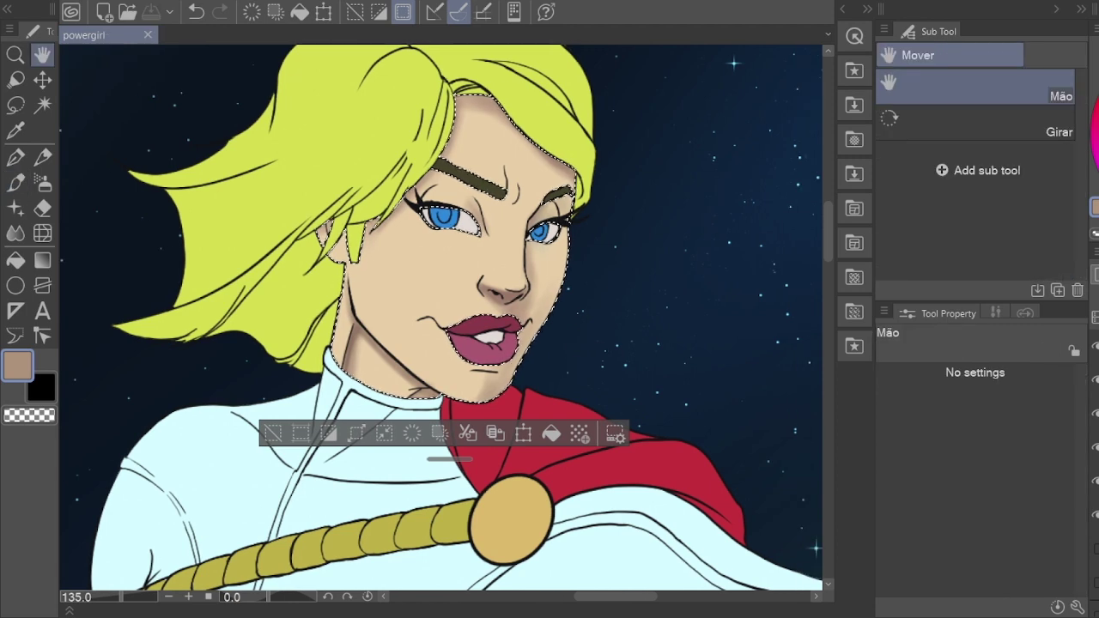
pyautogui.moveTo(577, 237); pyautogui.dragTo(575, 242)
pyautogui.press('p')
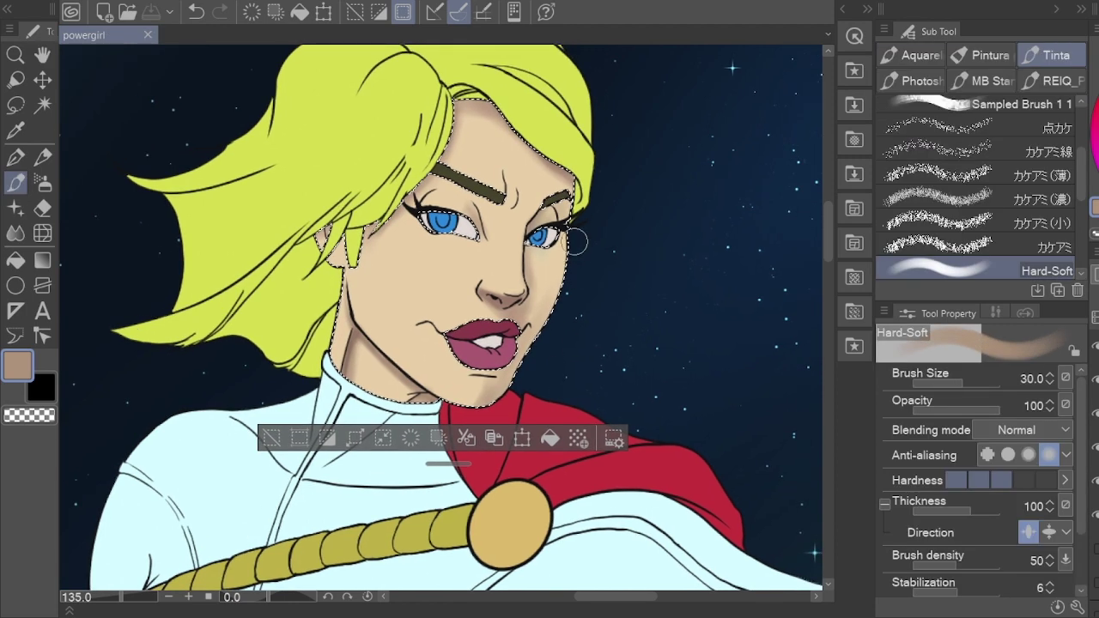
pyautogui.keyDown('alt'); pyautogui.click(510, 199); pyautogui.keyUp('alt')
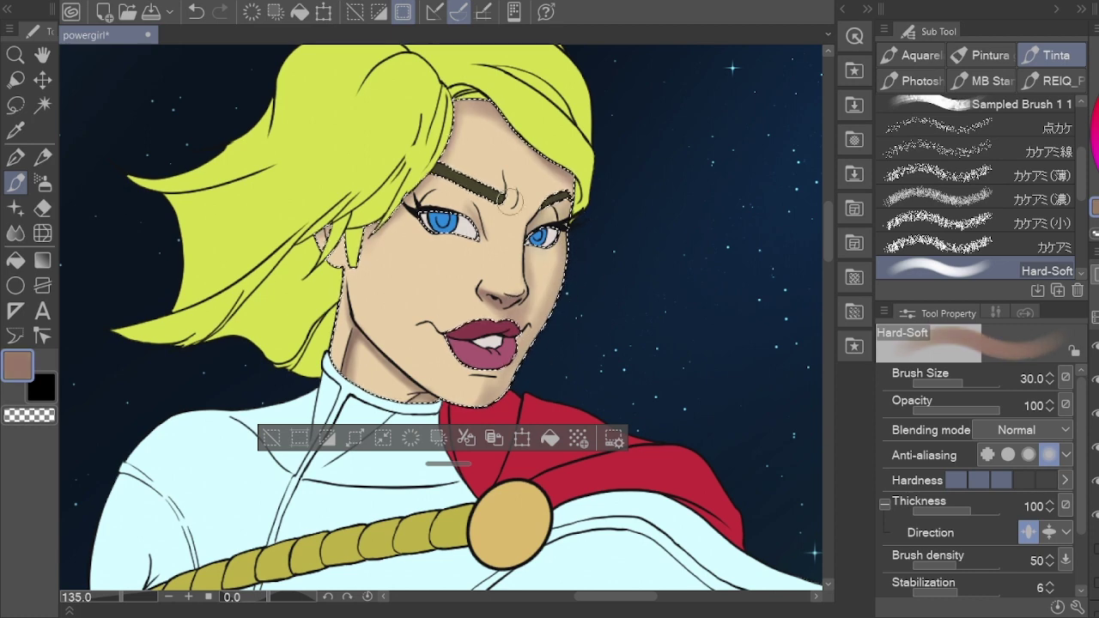
pyautogui.press('e')
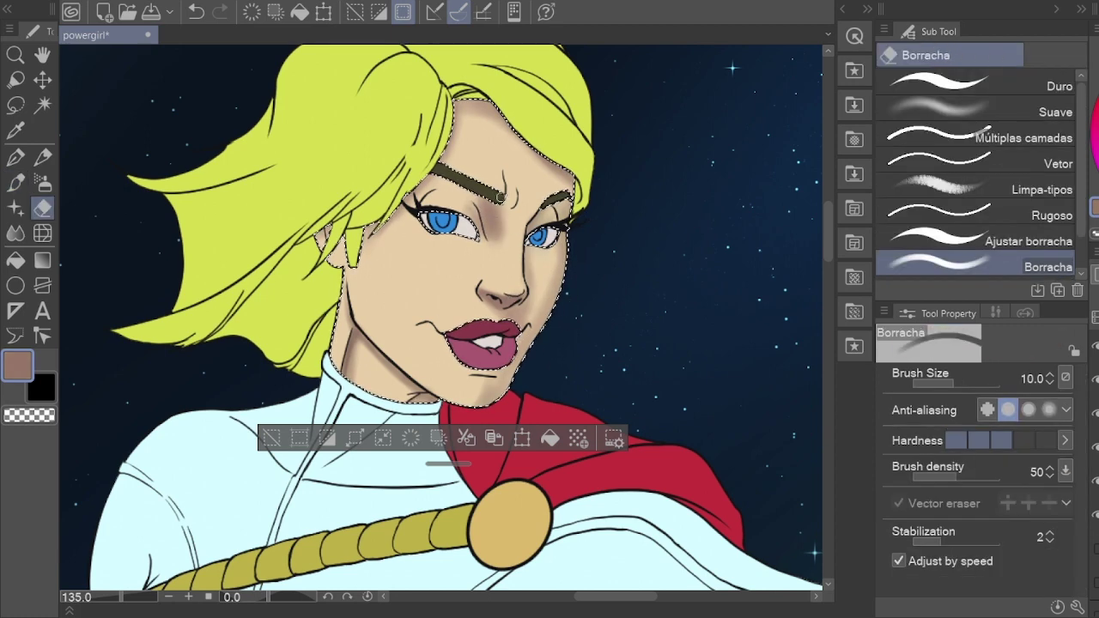
pyautogui.press('p')
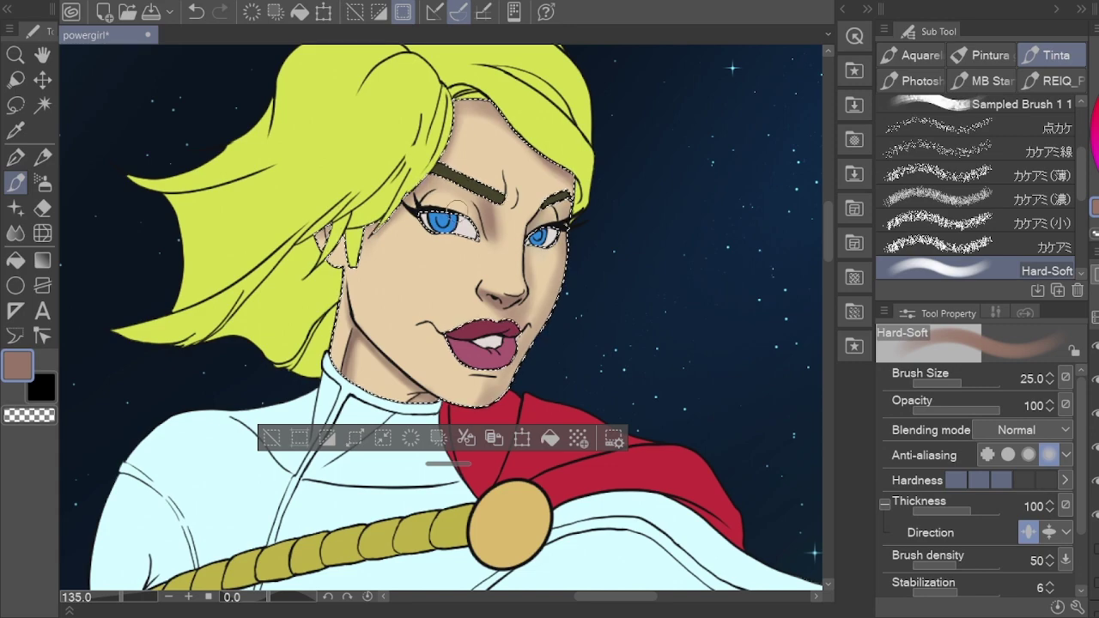
pyautogui.press('e')
pyautogui.press('p')
# Step: Save the illustration
pyautogui.moveTo(325, 474); pyautogui.dragTo(410, 319)
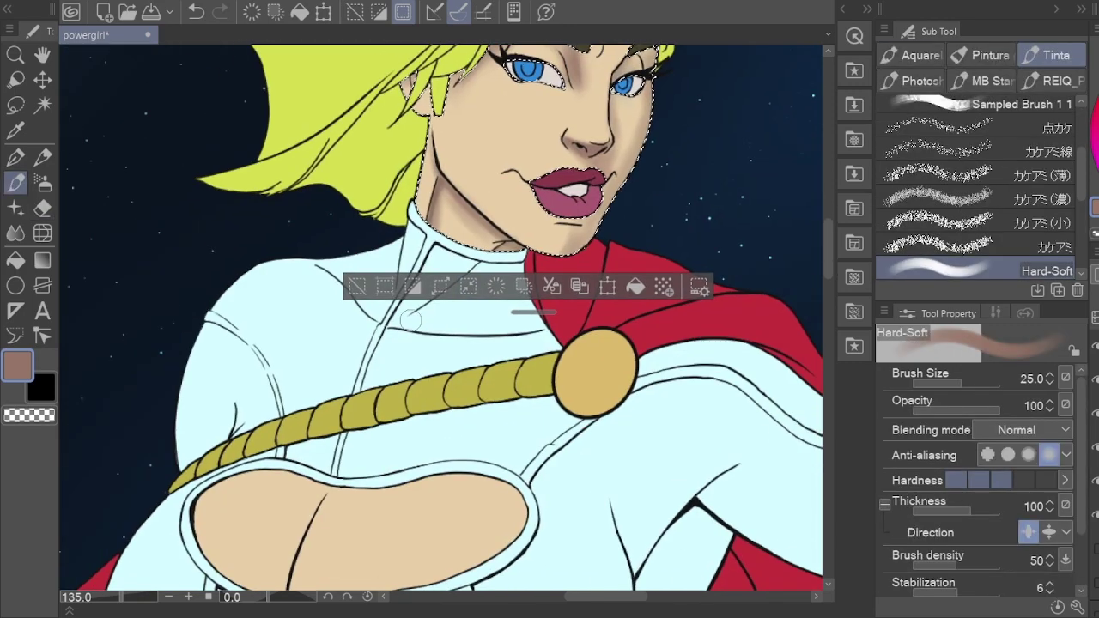
pyautogui.press('h')
pyautogui.scroll(-6, 410, 320)
pyautogui.scroll(2, 411, 319)
pyautogui.hotkey('ctrl', 's')
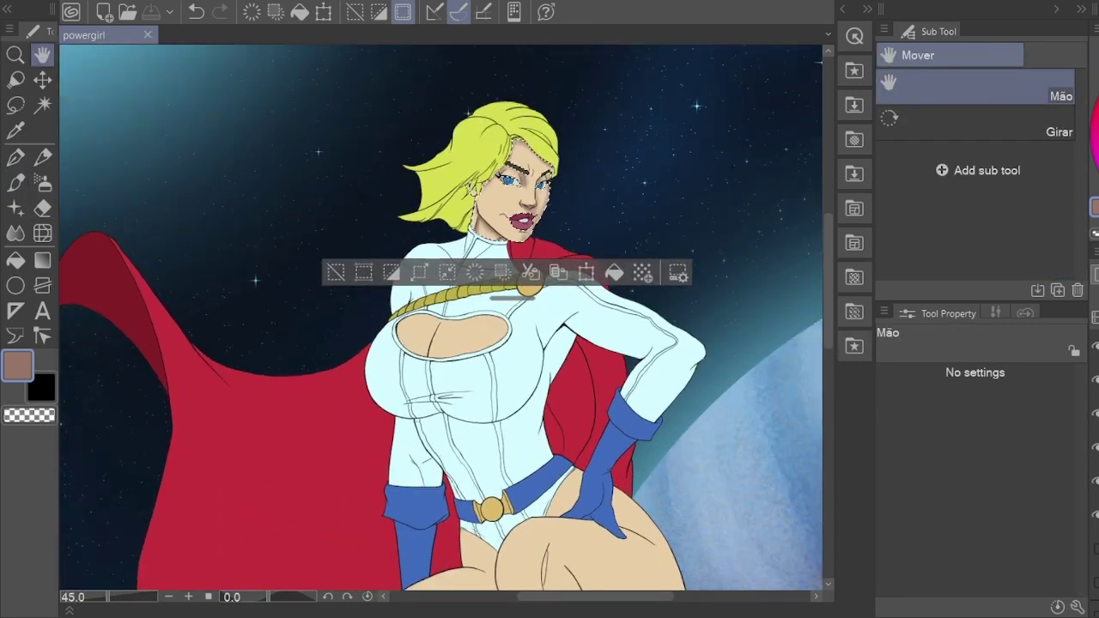
# Step: Blend the forehead and brow shadows with sampled skin tones using the Hard-Soft brush at size 25 and the eraser
pyautogui.scroll(4, 532, 190)
pyautogui.press('p')
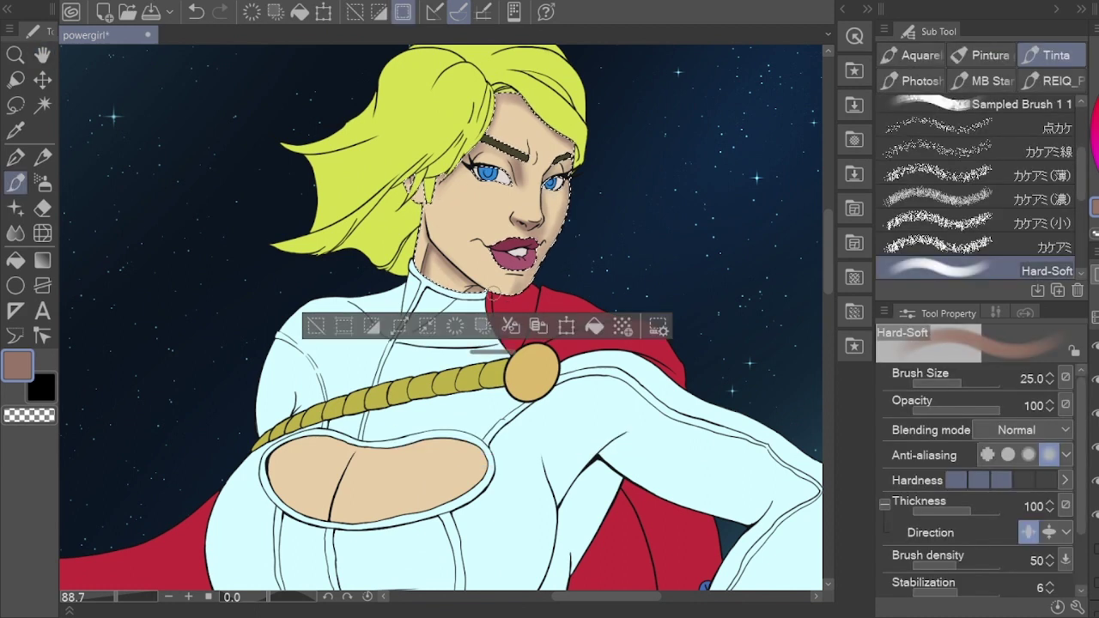
pyautogui.keyDown('alt'); pyautogui.click(518, 284); pyautogui.keyUp('alt')
pyautogui.keyDown('alt'); pyautogui.click(527, 103); pyautogui.keyUp('alt')
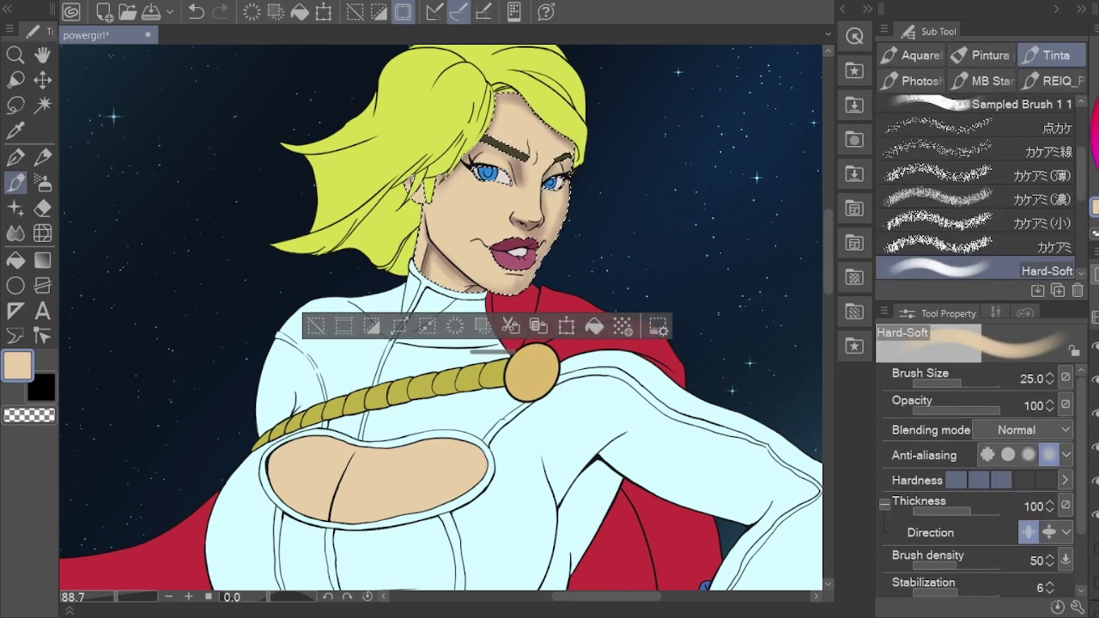
pyautogui.keyDown('alt'); pyautogui.click(527, 103); pyautogui.keyUp('alt')
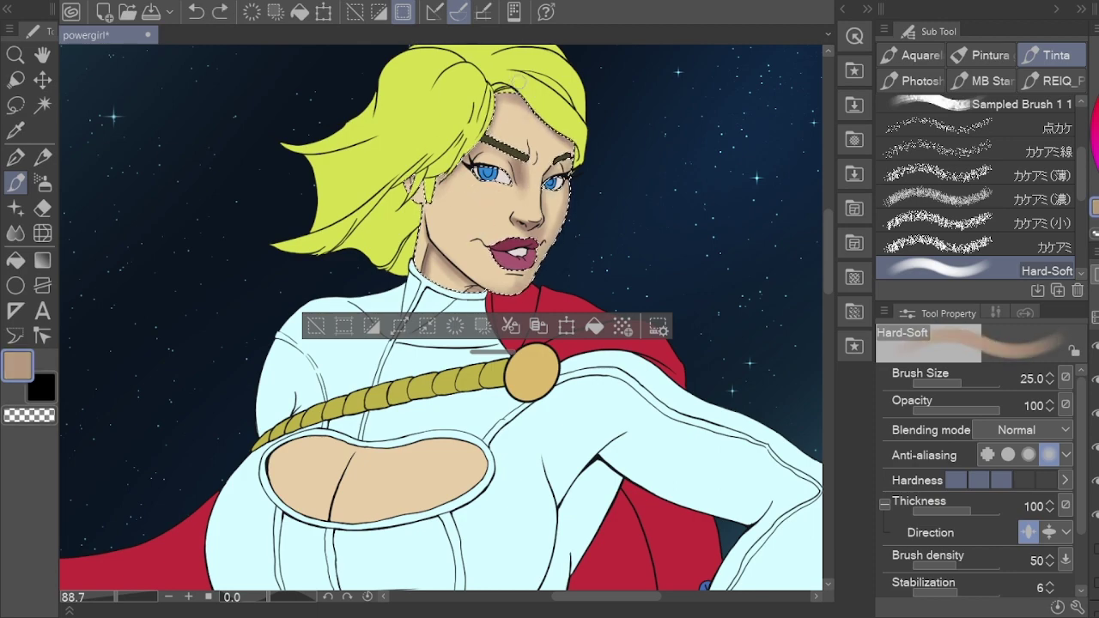
pyautogui.moveTo(524, 53); pyautogui.dragTo(522, 106)
pyautogui.scroll(3, 534, 201)
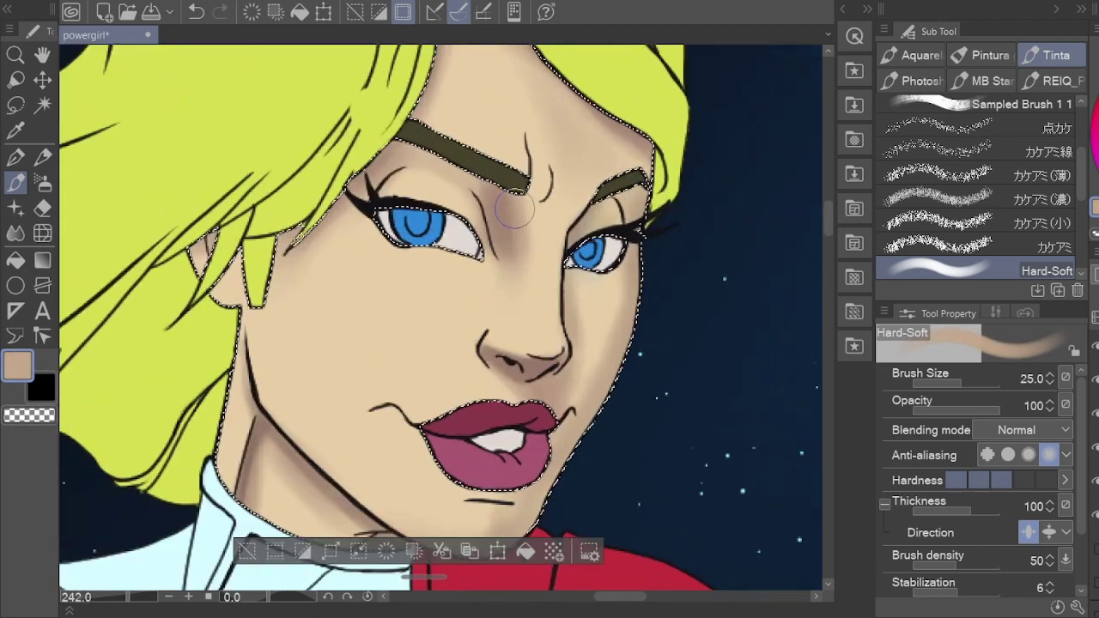
pyautogui.press('e')
pyautogui.press('h')
pyautogui.scroll(-4, 584, 279)
pyautogui.scroll(-1, 584, 279)
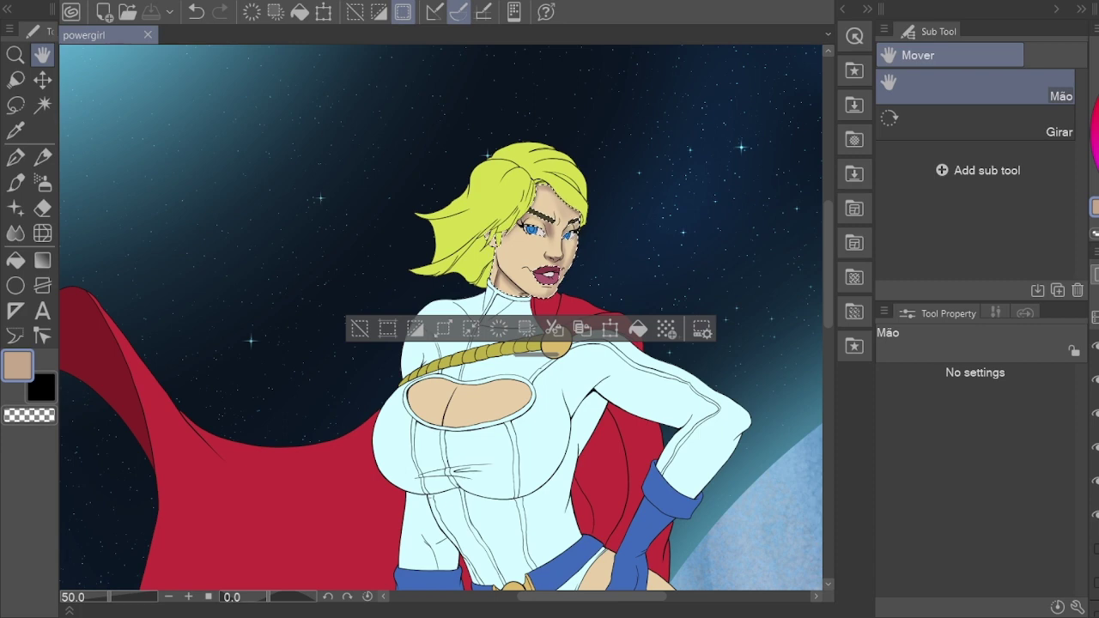
# Step: Soften the shadow along the nose bridge with sampled skin tones, using the Hard-Soft brush at sizes 15 and 20
pyautogui.scroll(5, 550, 344)
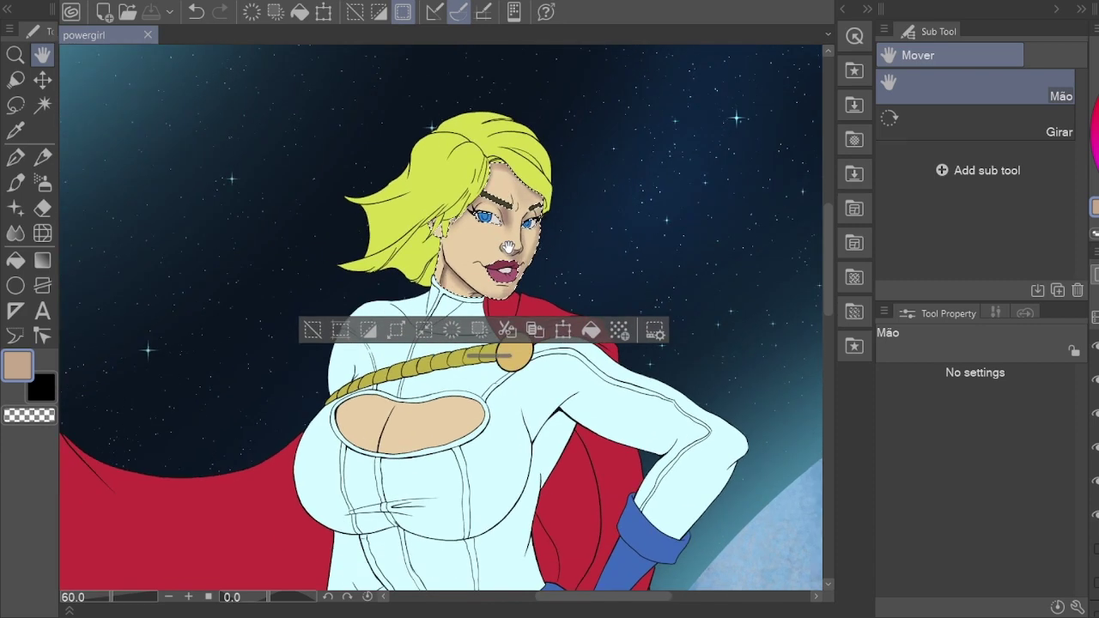
pyautogui.moveTo(671, 261); pyautogui.dragTo(556, 297)
pyautogui.hotkey('ctrl', 'd')
pyautogui.scroll(3, 556, 296)
pyautogui.hotkey('ctrl', 'z')
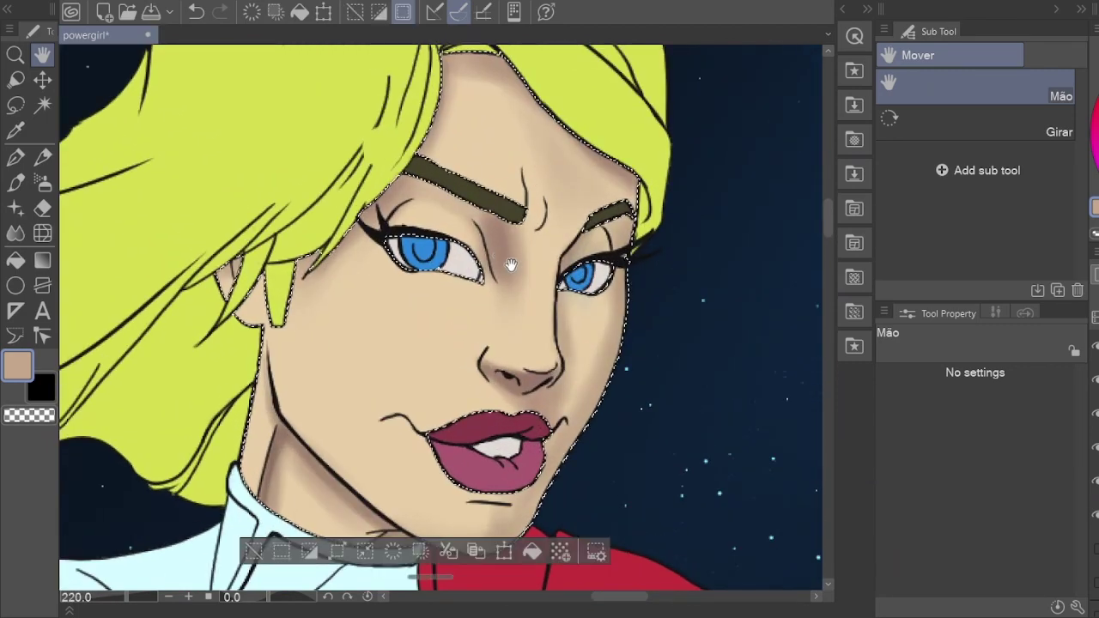
pyautogui.press('b')
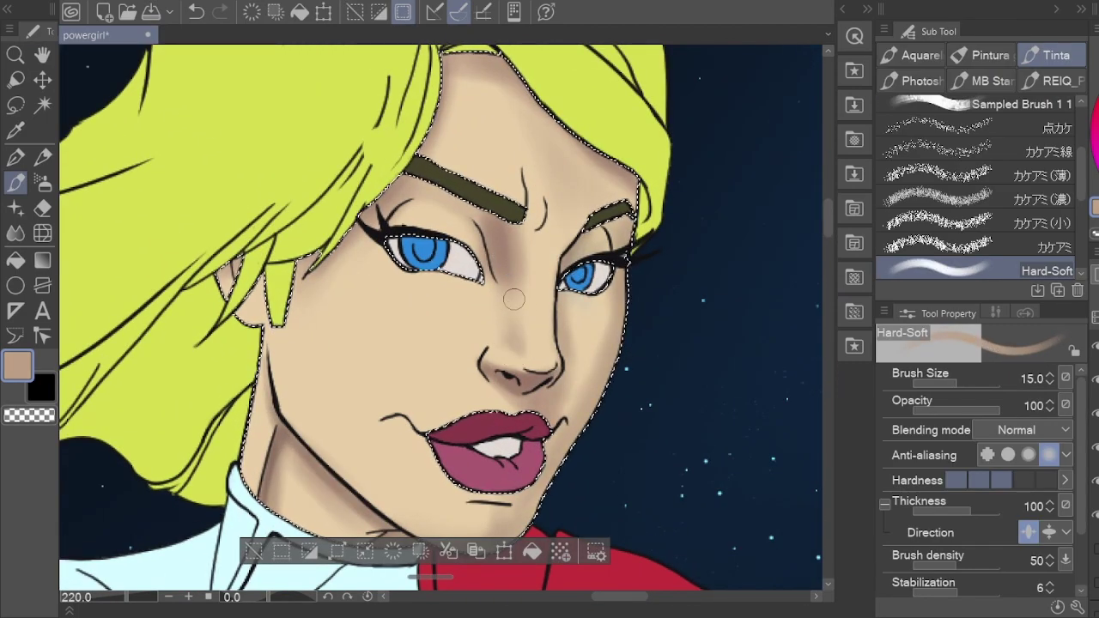
pyautogui.keyDown('alt'); pyautogui.click(508, 270); pyautogui.keyUp('alt')
pyautogui.press(']')
pyautogui.press(']')
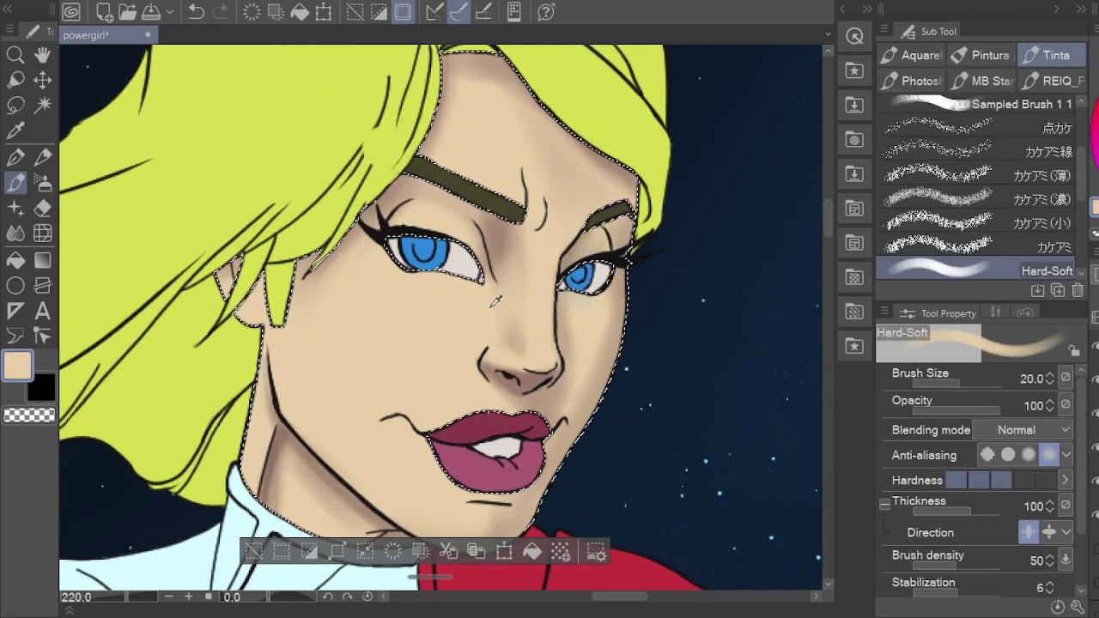
# Step: Shade above the corner of the upper lip and blend the far cheek with sampled tones at brush size 20
pyautogui.keyDown('alt'); pyautogui.click(481, 341); pyautogui.keyUp('alt')
pyautogui.press('[')
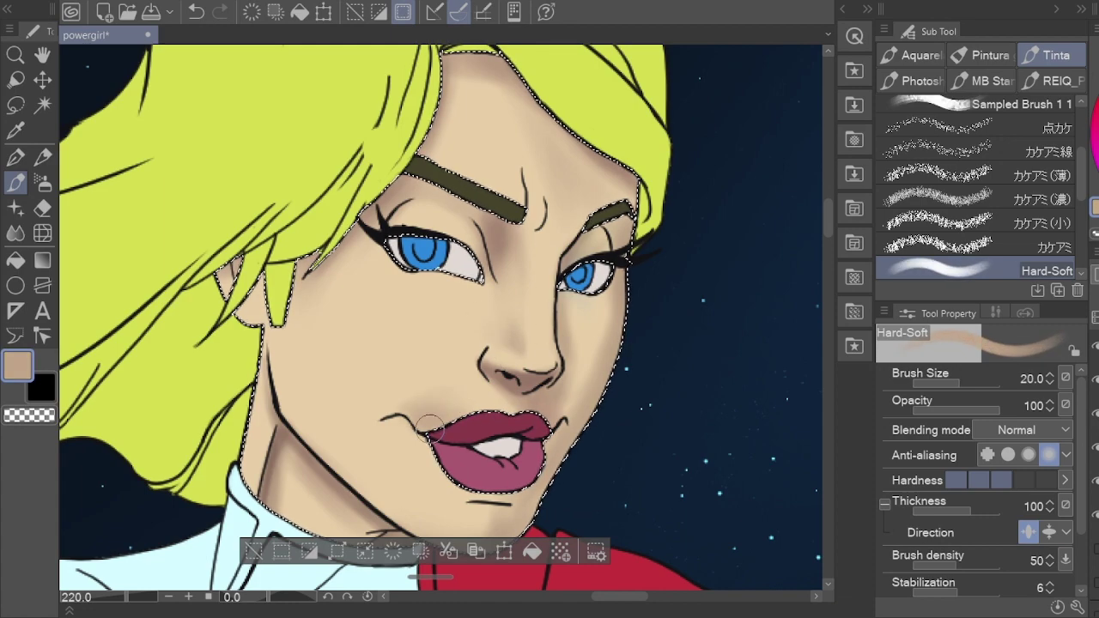
pyautogui.keyDown('alt'); pyautogui.click(496, 367); pyautogui.keyUp('alt')
pyautogui.moveTo(568, 419); pyautogui.dragTo(567, 388)
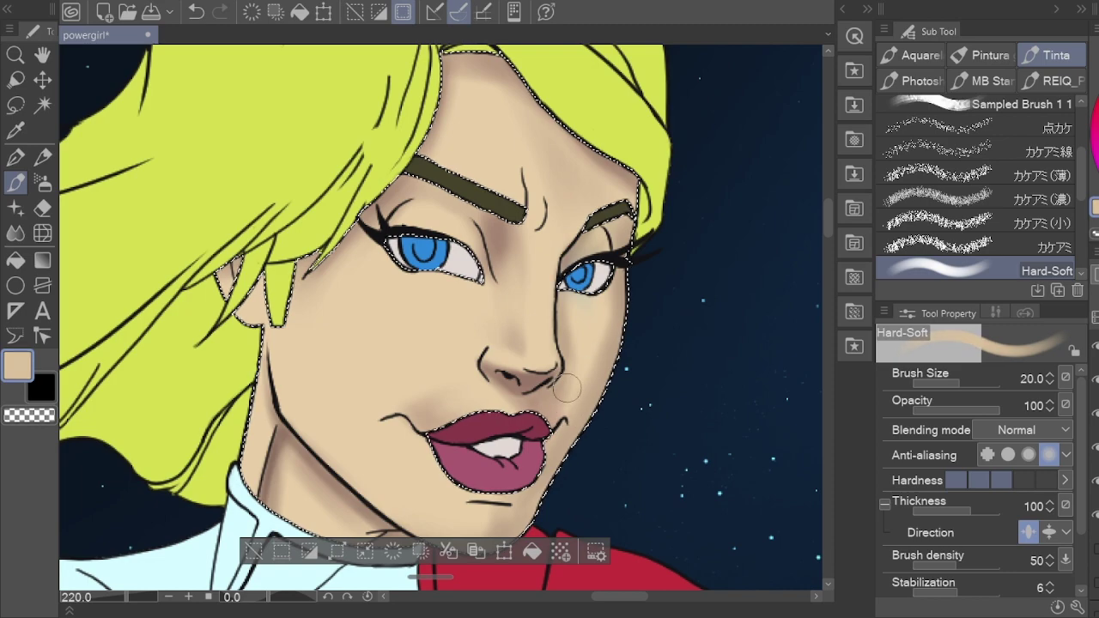
# Step: Touch up the shading around the nose tip in sampled brown with the Hard-Soft brush reduced to size 8
pyautogui.keyDown('alt'); pyautogui.click(514, 378); pyautogui.keyUp('alt')
pyautogui.press('[')
pyautogui.press('[')
pyautogui.press('[')
pyautogui.press('[')
pyautogui.press('[')
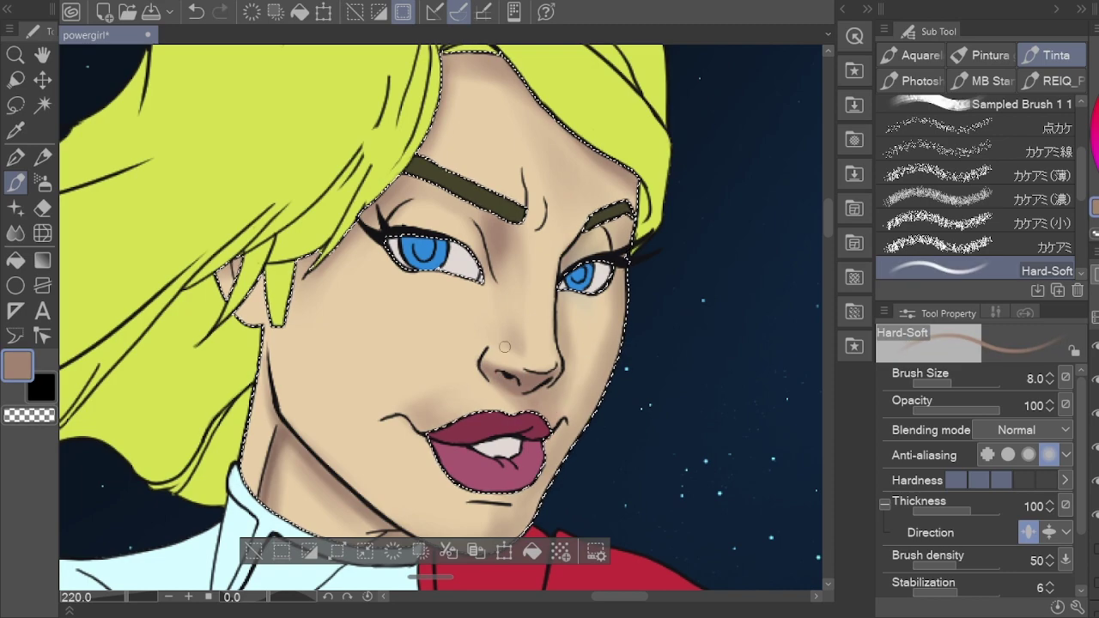
# Step: Lasso the near nostril's line art with Laço and adjust it with a Scale/Rotate transformation
pyautogui.hotkey('ctrl', 'd')
pyautogui.press('m')
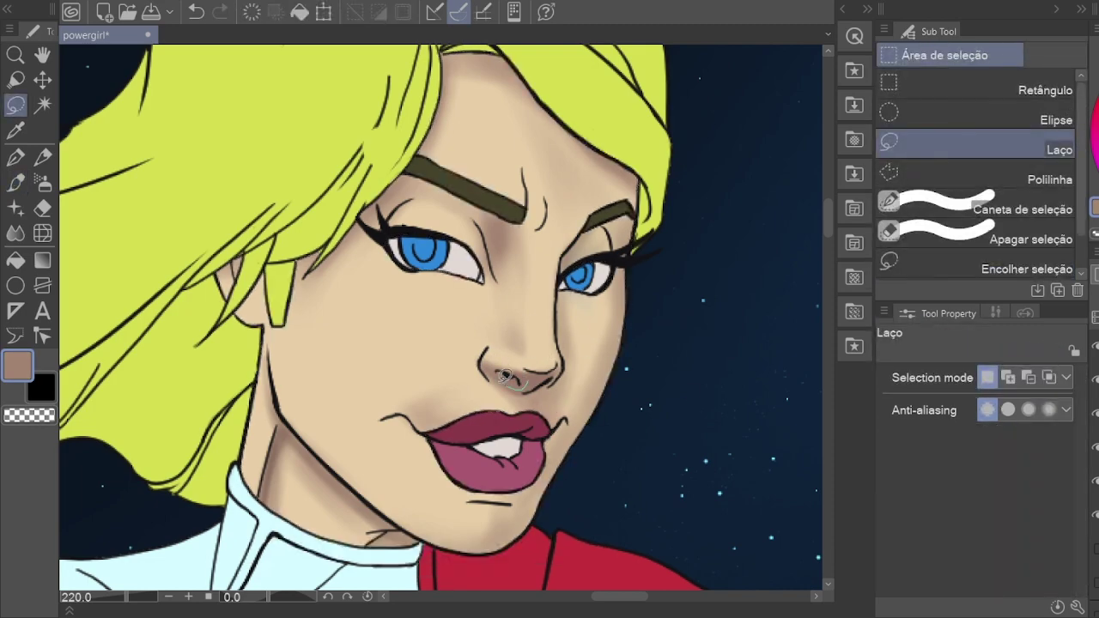
pyautogui.moveTo(491, 371); pyautogui.dragTo(494, 375)
pyautogui.hotkey('ctrl', 't')
pyautogui.scroll(4, 541, 387)
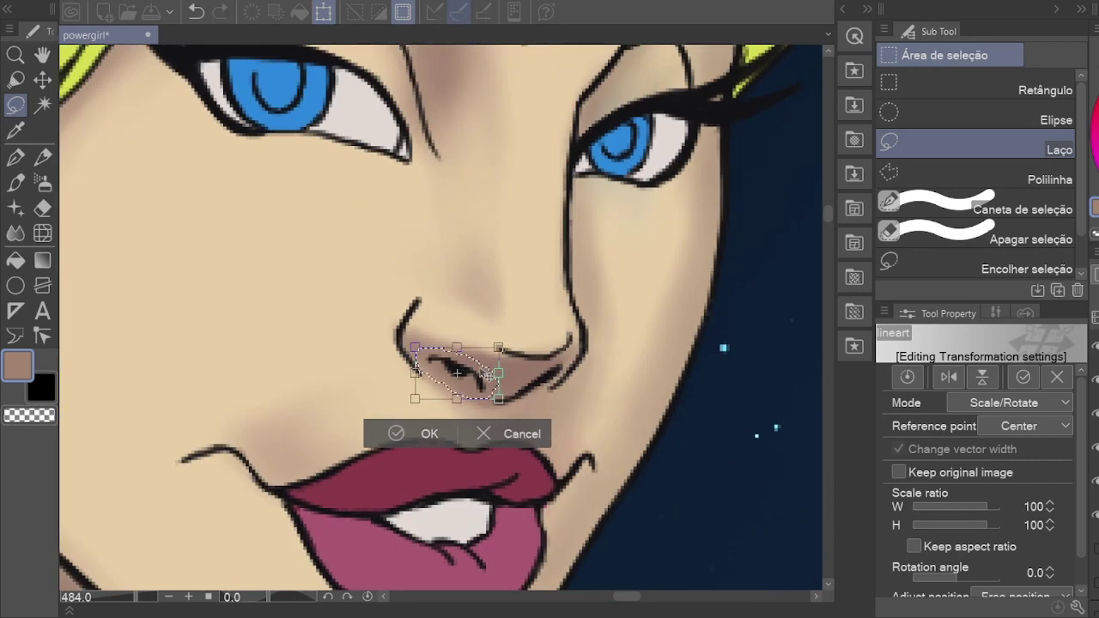
pyautogui.click(436, 427)
pyautogui.scroll(-6, 602, 425)
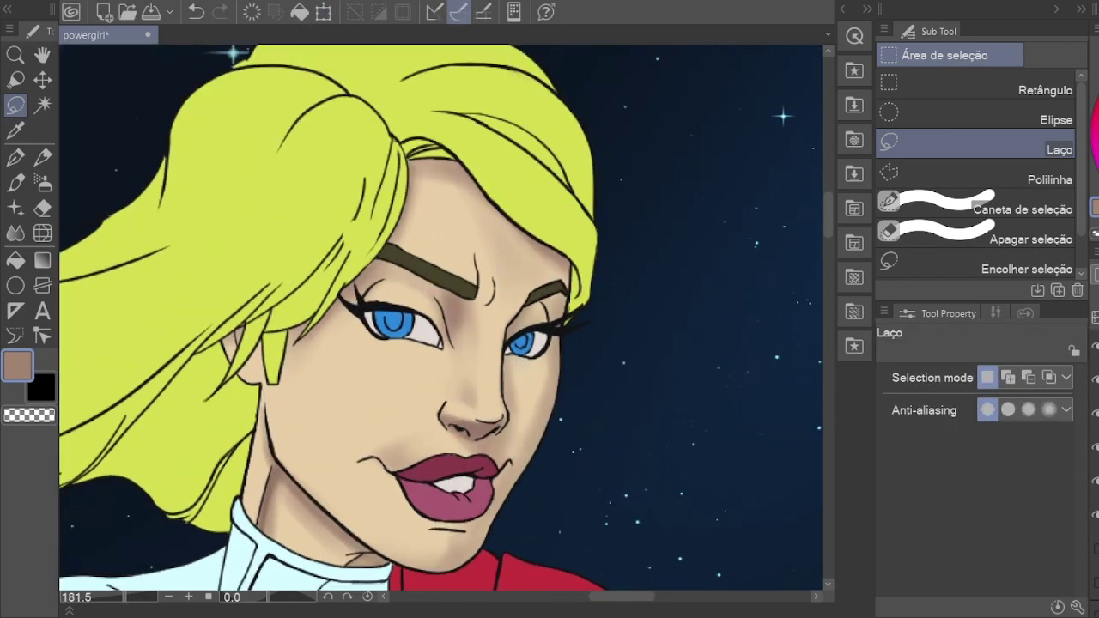
# Step: Select the whole hair area with the auto-select tool referring only to the editing layer
pyautogui.hotkey('ctrl', 'd')
pyautogui.press('w')
pyautogui.scroll(-2, 419, 340)
pyautogui.click(418, 342)
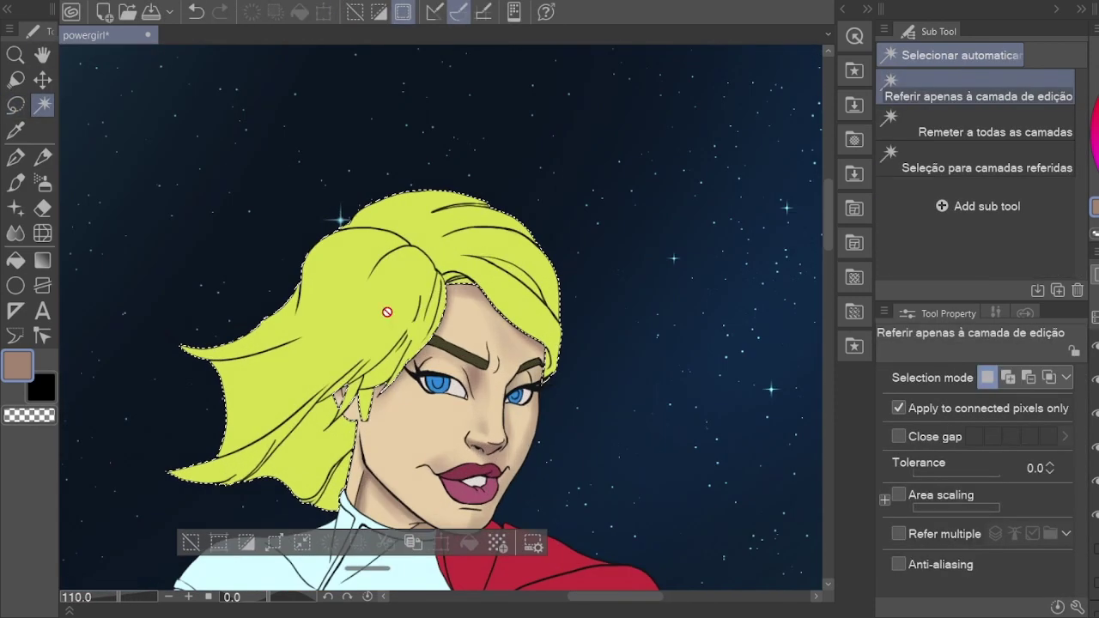
# Step: Shade the hair behind the neck in golden brown with the Hard-Soft brush at size 30
pyautogui.press('b')
pyautogui.scroll(1, 418, 341)
pyautogui.press('p')
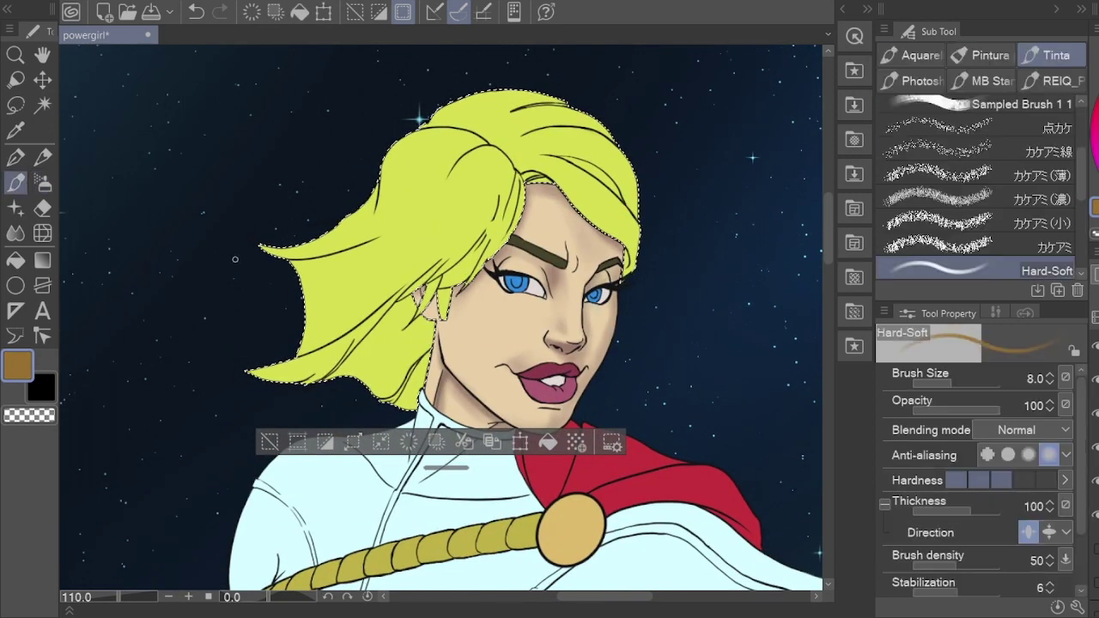
pyautogui.moveTo(416, 330)
pyautogui.mouseDown()
pyautogui.moveTo(330, 414)
pyautogui.moveTo(358, 354)
pyautogui.moveTo(411, 301)
pyautogui.moveTo(481, 292)
pyautogui.moveTo(381, 409)
pyautogui.mouseUp()
pyautogui.press('[')
pyautogui.press('[')
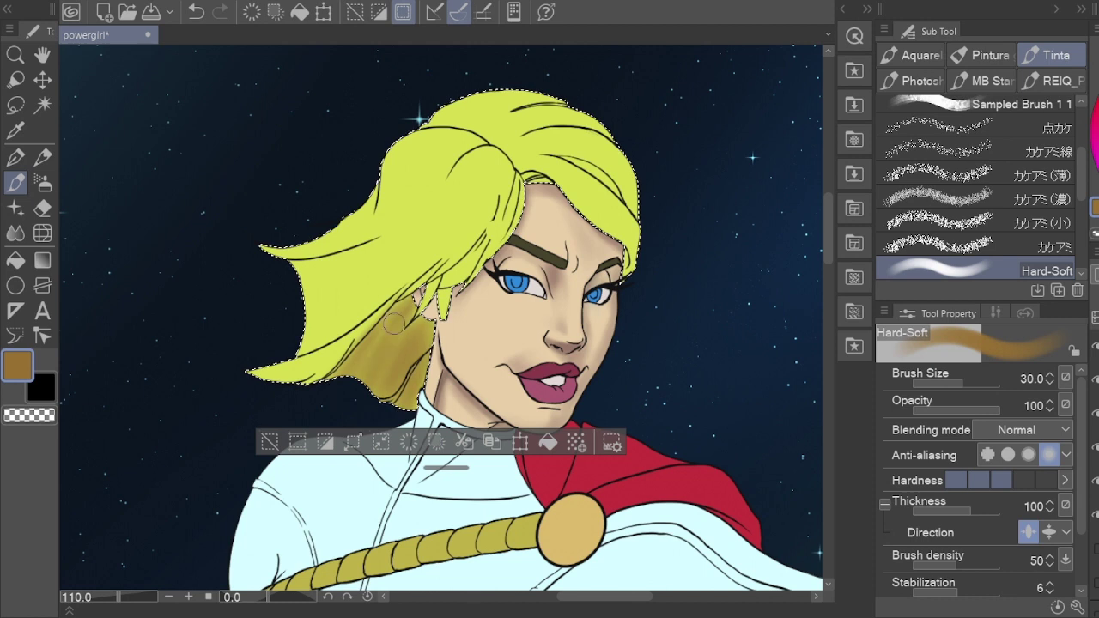
# Step: Shade the hair under the parting at brush size 15 and a fringe strand in sampled ochre at size 10
pyautogui.press('[')
pyautogui.keyDown('alt'); pyautogui.click(481, 163); pyautogui.keyUp('alt')
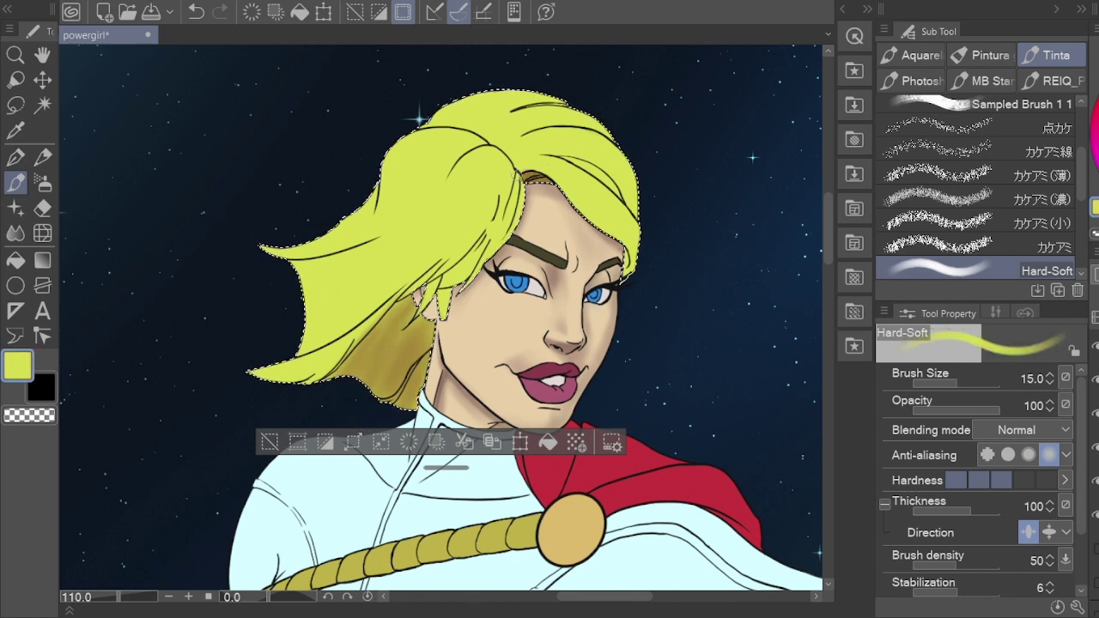
pyautogui.keyDown('alt'); pyautogui.click(398, 349); pyautogui.keyUp('alt')
pyautogui.moveTo(597, 175); pyautogui.dragTo(602, 206)
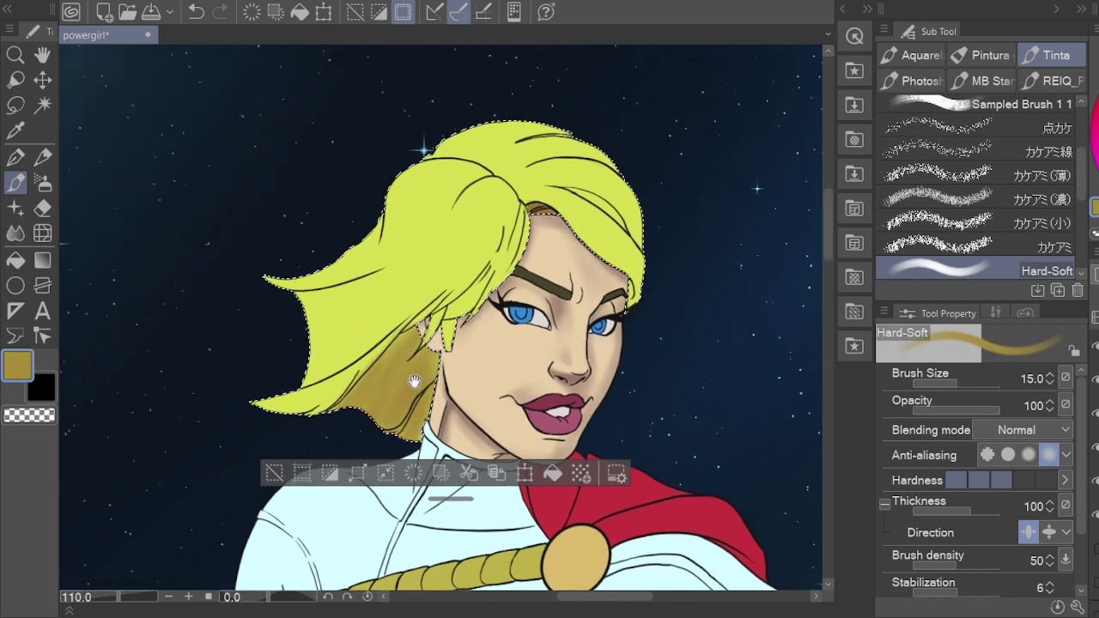
pyautogui.press('[')
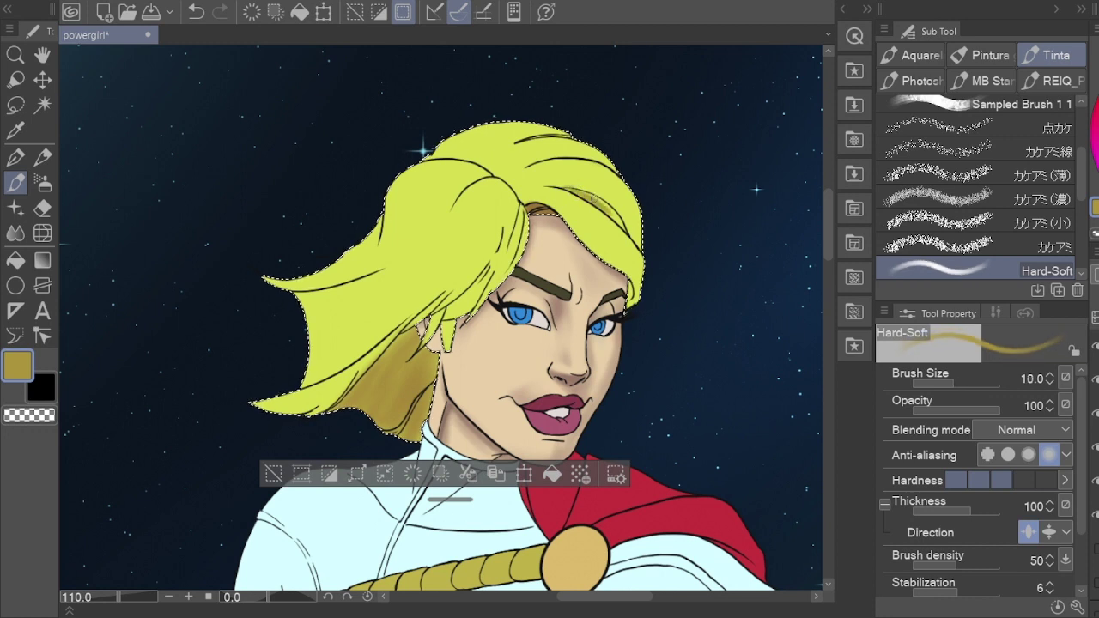
# Step: Extend the shadow along the fringe strand with sampled brown and ochre tones at brush size 12
pyautogui.press(']')
pyautogui.press(']')
pyautogui.keyDown('alt'); pyautogui.click(539, 199); pyautogui.keyUp('alt')
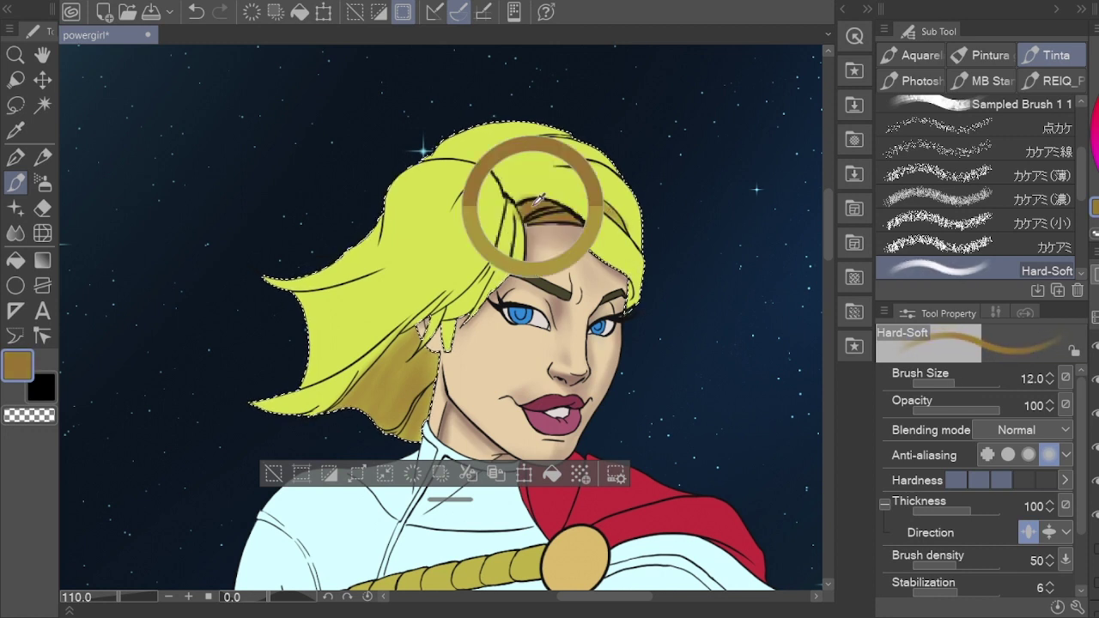
pyautogui.keyDown('alt'); pyautogui.click(625, 314); pyautogui.keyUp('alt')
pyautogui.keyDown('alt'); pyautogui.click(607, 210); pyautogui.keyUp('alt')
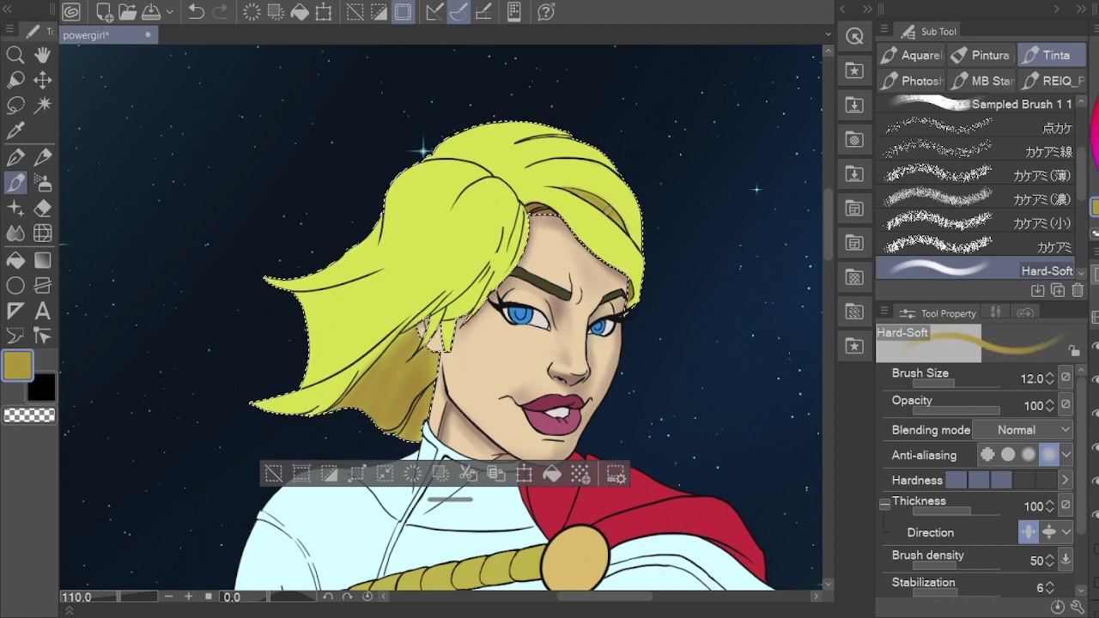
# Step: Shade the lower fringe over the forehead in ochre with the Hard-Soft brush enlarged to size 40
pyautogui.press(']')
pyautogui.press(']')
pyautogui.press(']')
pyautogui.press(']')
pyautogui.press(']')
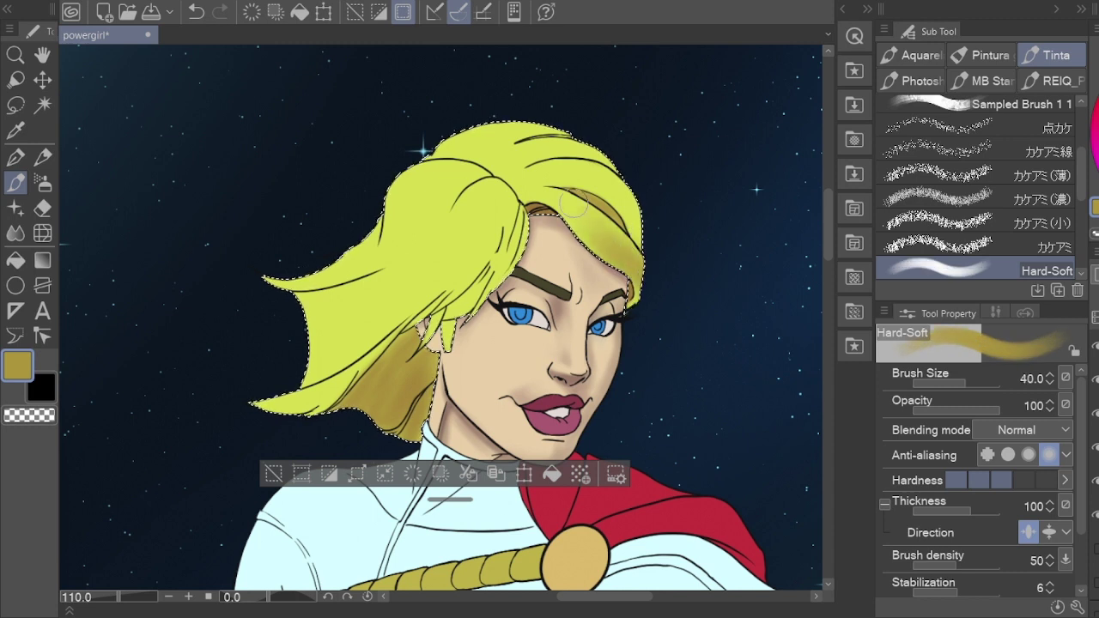
# Step: Shade the broad side section of the hair in soft ochre with the Hard-Soft brush at size 100
pyautogui.press('h')
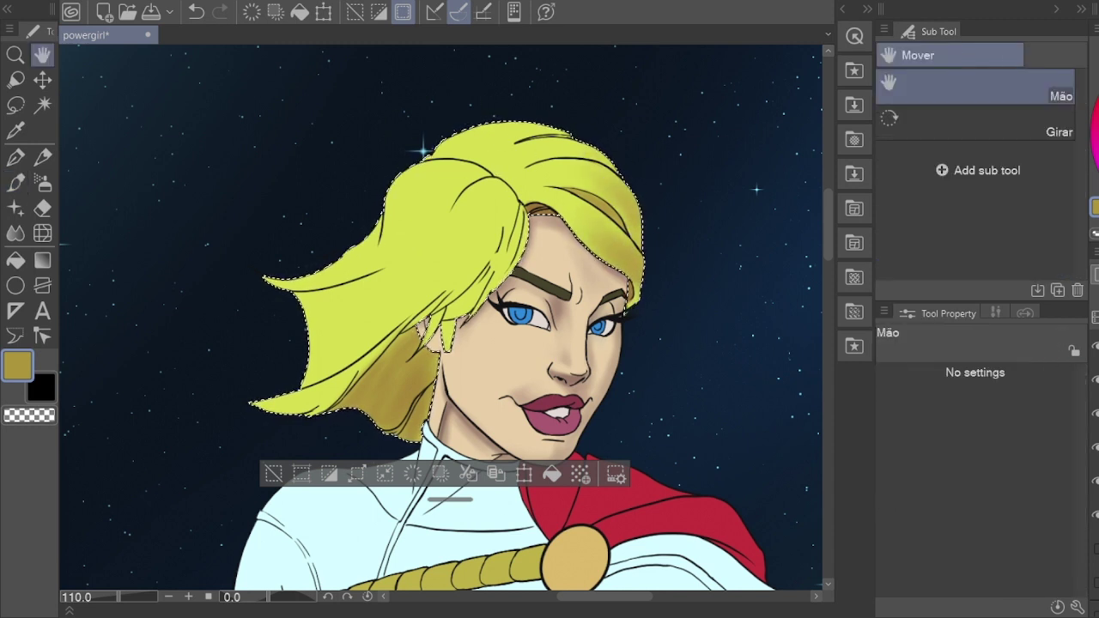
pyautogui.press('b')
pyautogui.press('b')
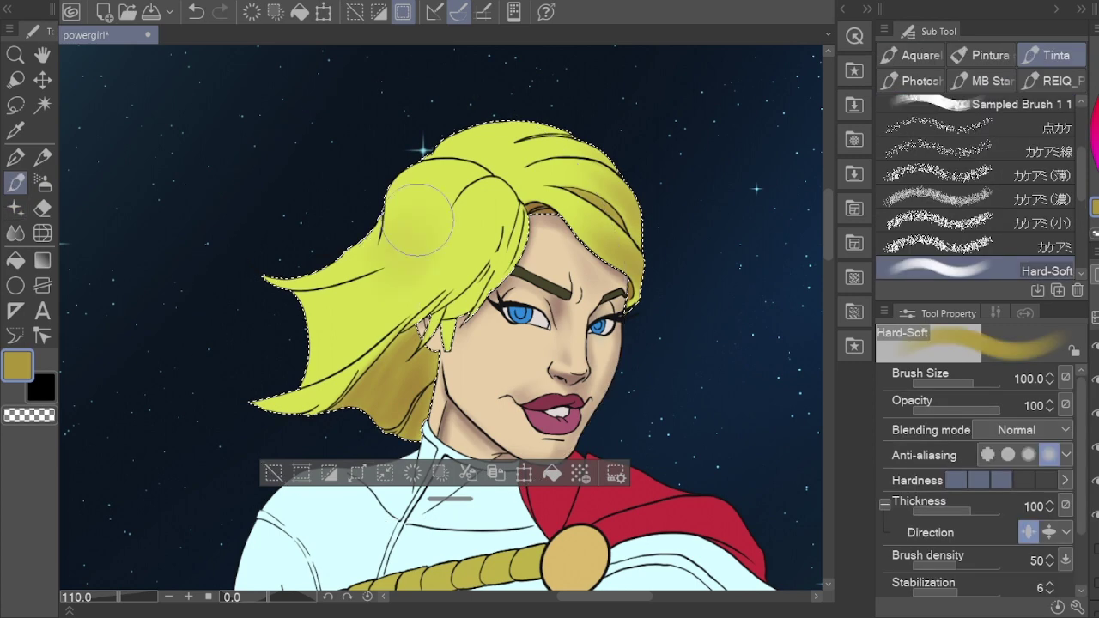
# Step: Shade along the curved strand beside the parting in sampled brown with the brush at sizes 6 and 8
pyautogui.press('[')
pyautogui.press('[')
pyautogui.press('[')
pyautogui.press('[')
pyautogui.press('[')
pyautogui.press('[')
pyautogui.press('[')
pyautogui.press('[')
pyautogui.press('[')
pyautogui.press('[')
pyautogui.press('[')
pyautogui.press('[')
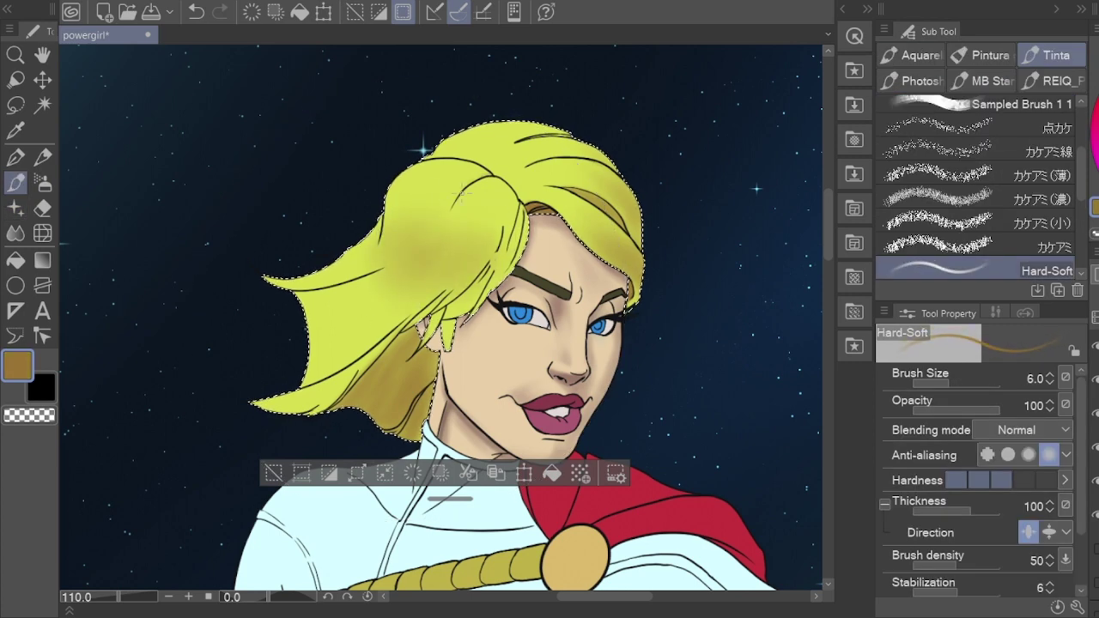
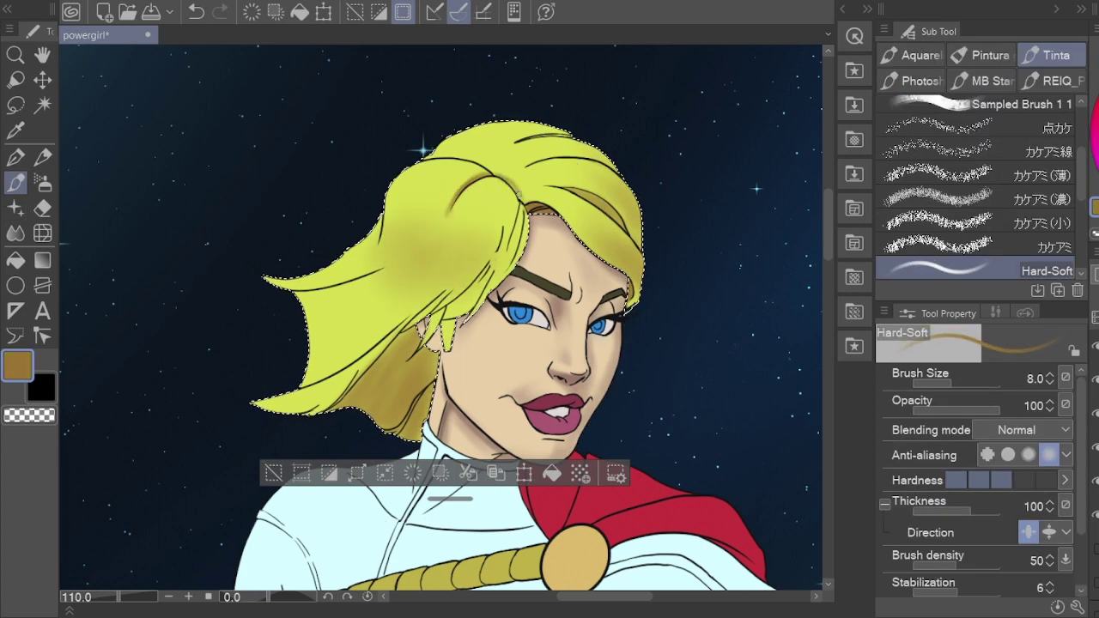
# Step: Shade along the long strand line over the crown in brown with the Hard-Soft brush at size 5
pyautogui.moveTo(596, 155); pyautogui.dragTo(473, 157)
pyautogui.scroll(5, 473, 157)
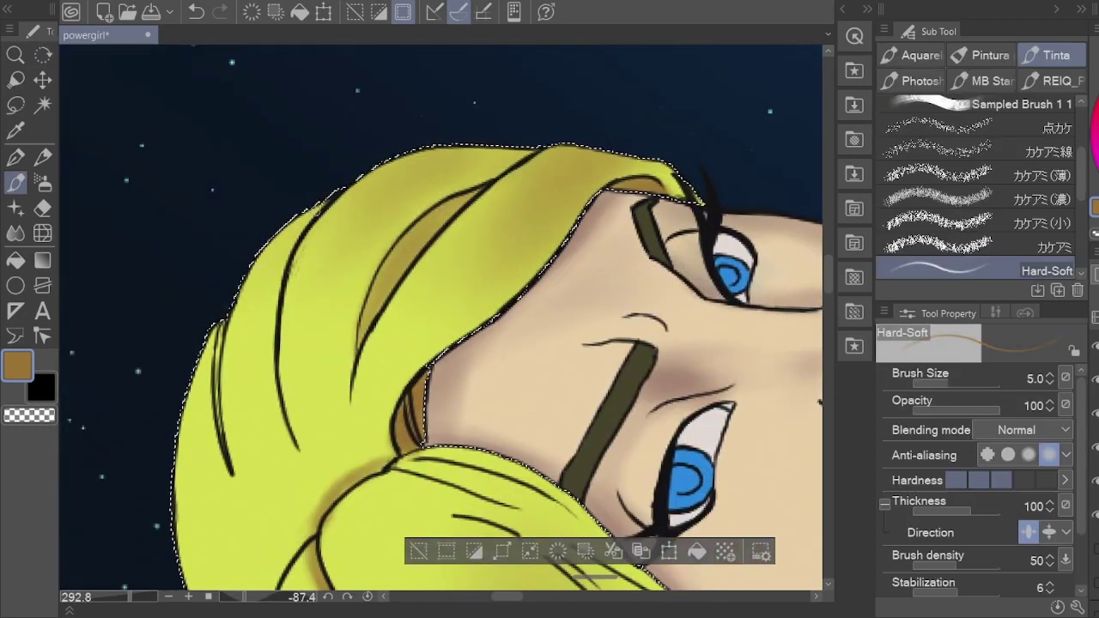
pyautogui.press('[')
pyautogui.press('[')
pyautogui.press('[')
pyautogui.press('[')
pyautogui.press('[')
pyautogui.press(']')
pyautogui.press(']')
pyautogui.press(']')
pyautogui.press('[')
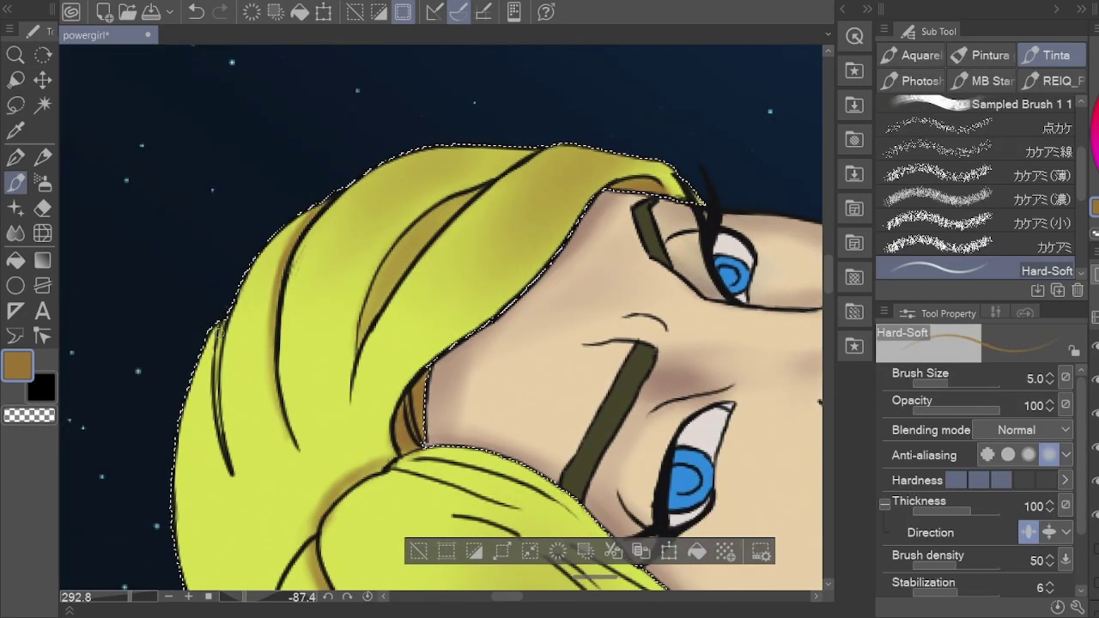
pyautogui.scroll(-5, 501, 446)
pyautogui.moveTo(360, 257); pyautogui.dragTo(501, 446)
pyautogui.scroll(-2, 501, 446)
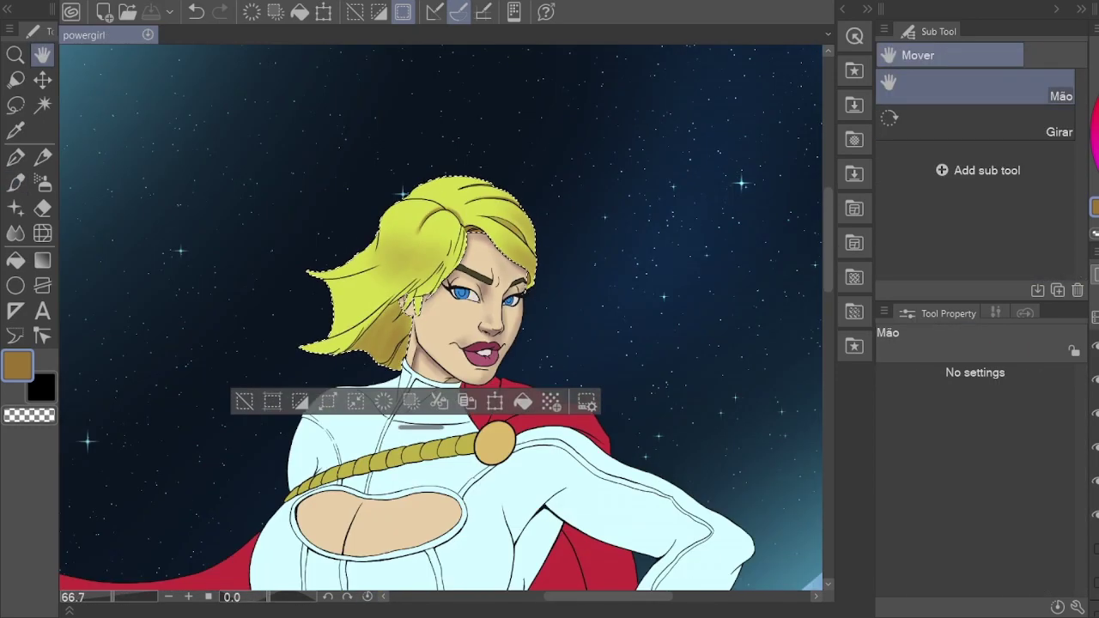
pyautogui.hotkey('ctrl', 'd')
pyautogui.scroll(-2, 723, 214)
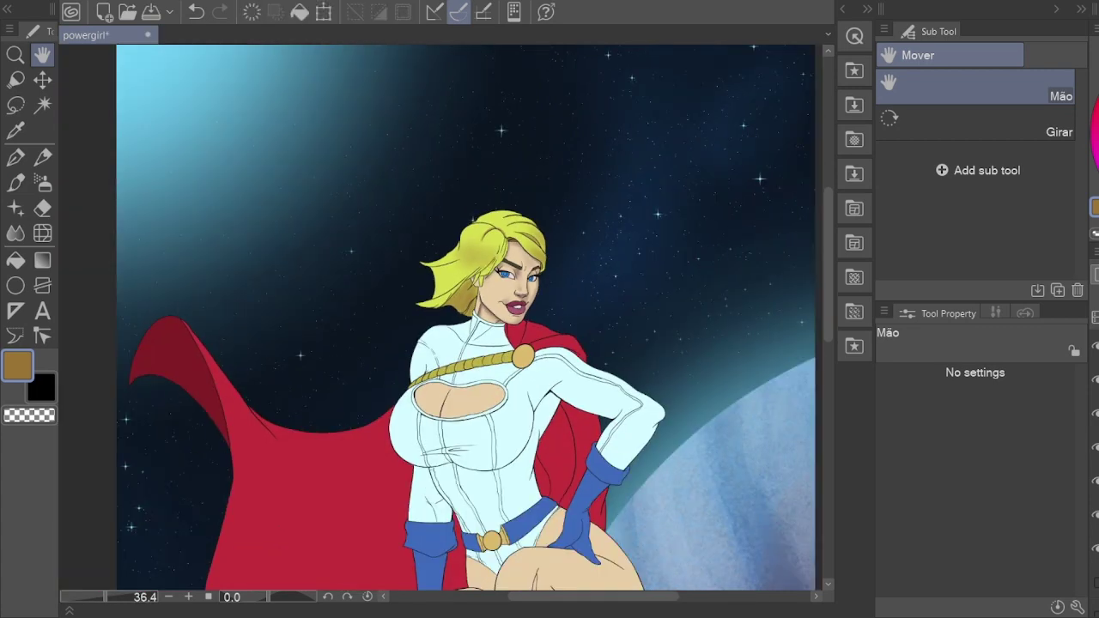
pyautogui.press('g')
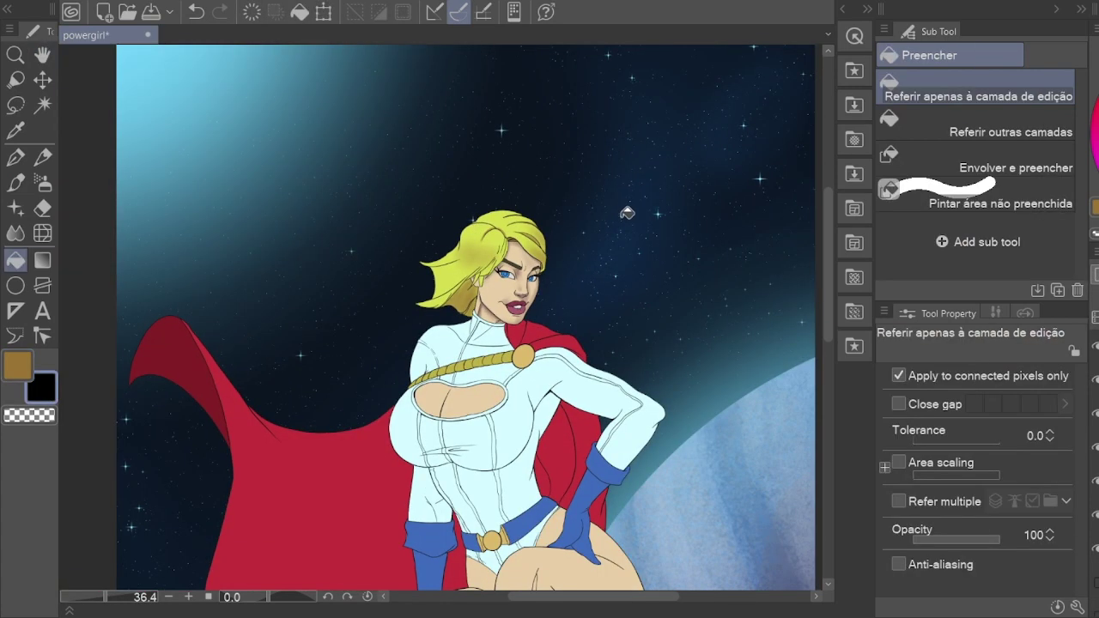
pyautogui.scroll(-2, 643, 258)
pyautogui.hotkey('ctrl', 'shift', 'd')
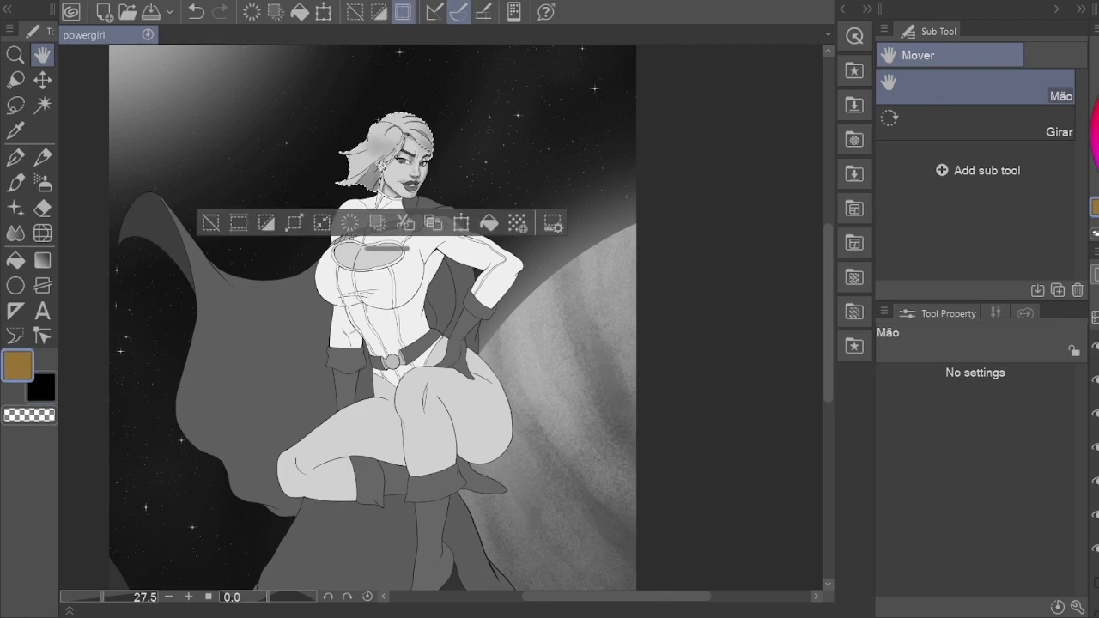
# Step: Darken the hair behind the ear along the overlapping strand edges with the Hard-Soft brush at sizes 10 and 6
pyautogui.scroll(5, 376, 124)
pyautogui.press('b')
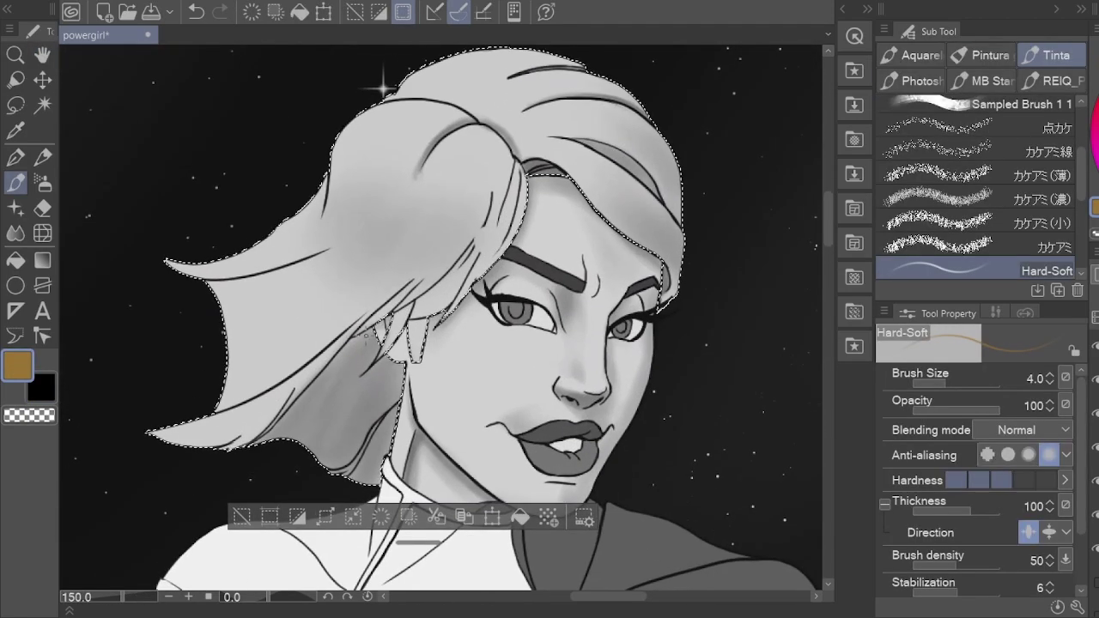
pyautogui.press(']')
pyautogui.press(']')
pyautogui.press(']')
pyautogui.press(']')
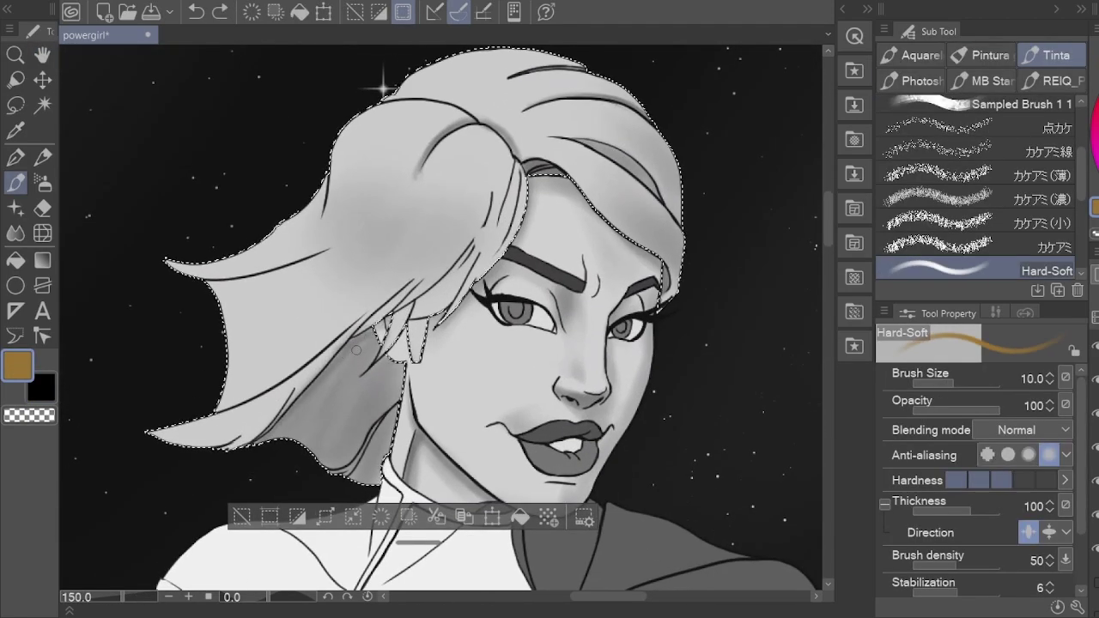
pyautogui.press('[')
pyautogui.press('[')
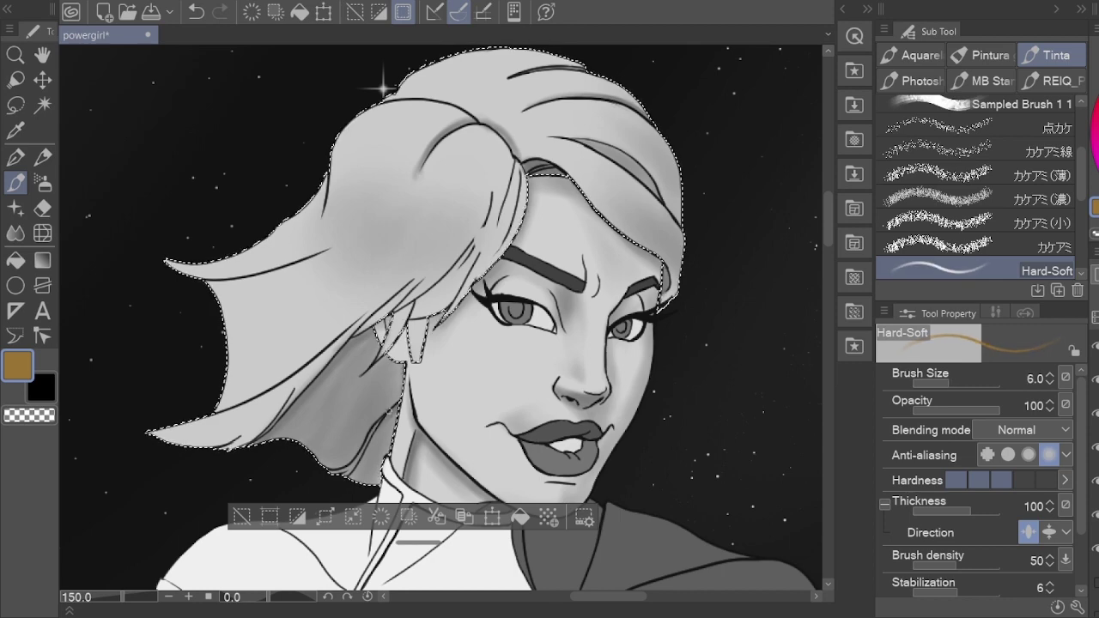
pyautogui.press('[')
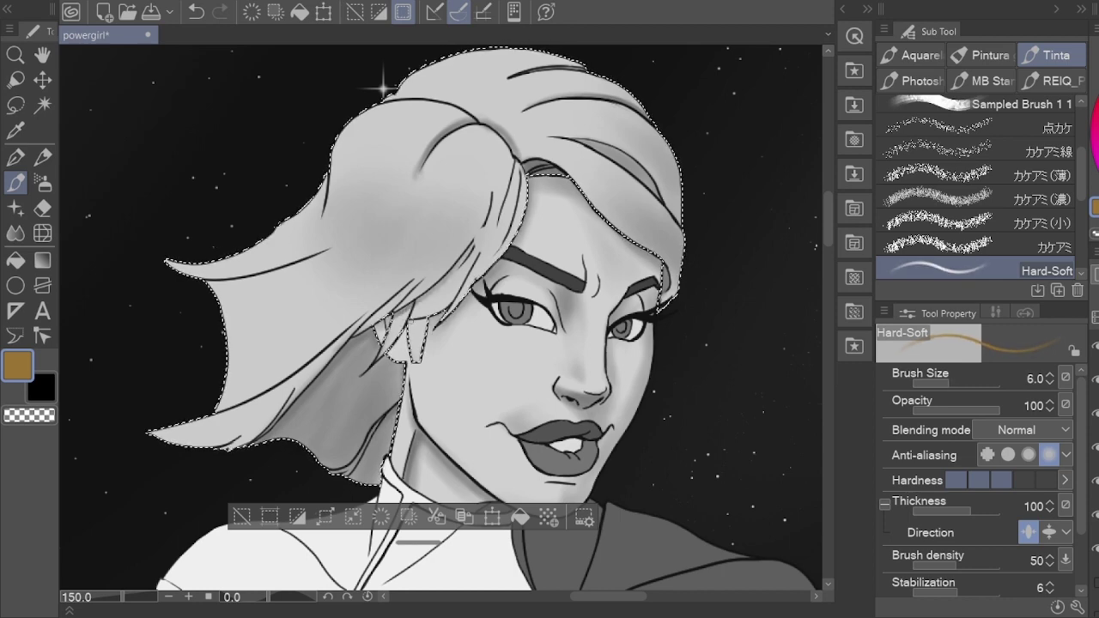
# Step: Shade along the inner line of the upper flowing lock in brown with the Hard-Soft brush at sizes 12 and 15
pyautogui.press(']')
pyautogui.press(']')
pyautogui.press(']')
pyautogui.press(']')
pyautogui.press(']')
pyautogui.press(']')
pyautogui.press(']')
pyautogui.press(']')
pyautogui.press(']')
pyautogui.press(']')
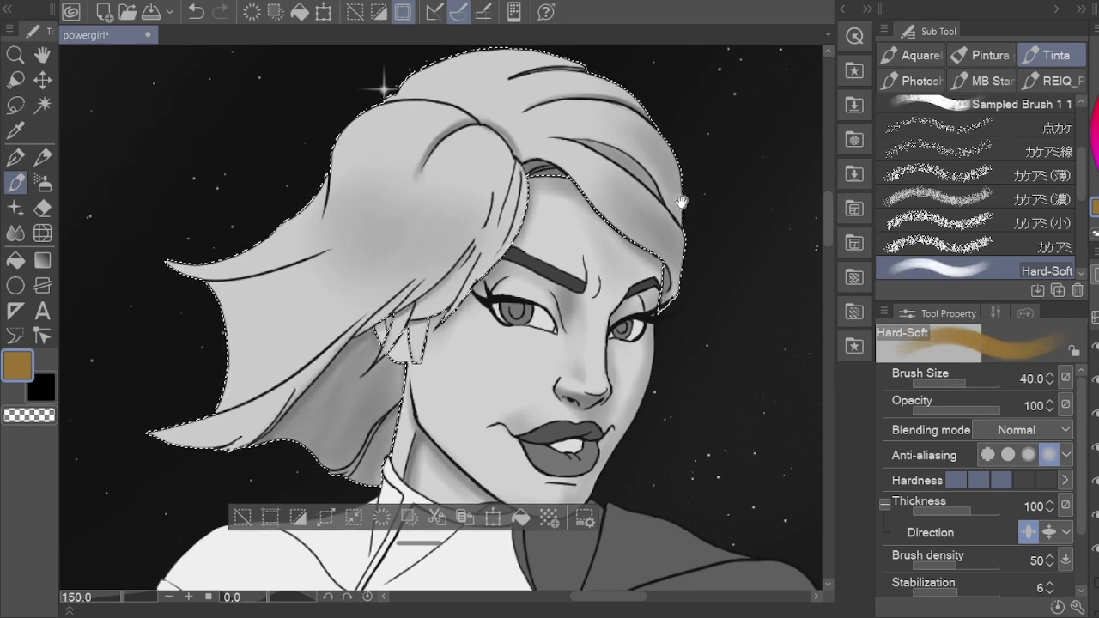
pyautogui.press('r')
pyautogui.scroll(3, 331, 360)
pyautogui.moveTo(633, 196); pyautogui.dragTo(330, 361)
pyautogui.press('b')
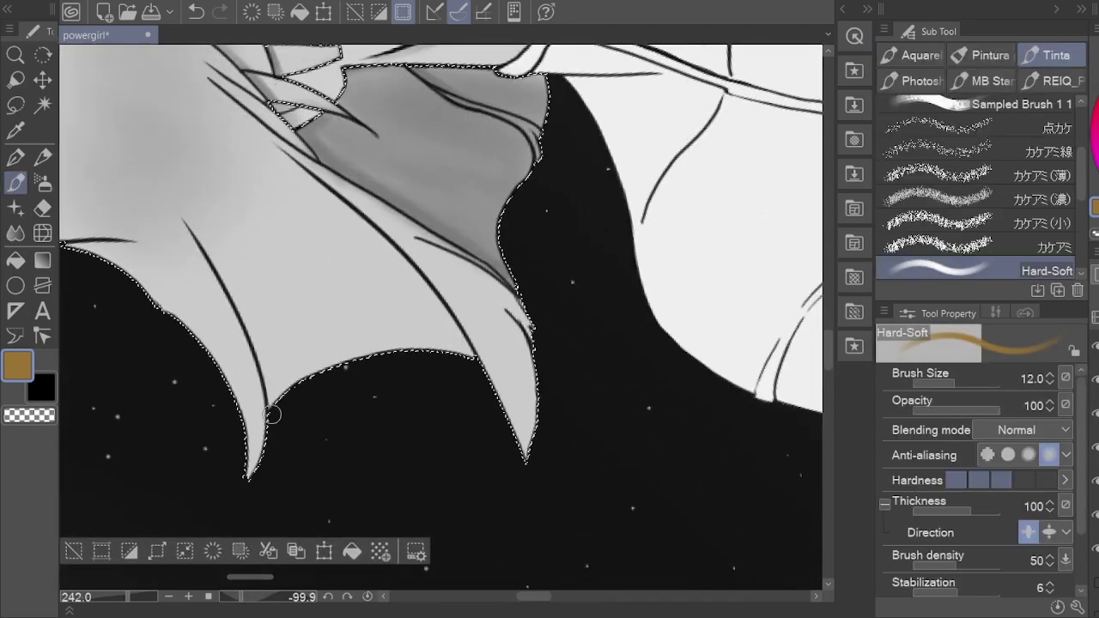
pyautogui.moveTo(262, 352); pyautogui.dragTo(276, 420)
pyautogui.moveTo(515, 279); pyautogui.dragTo(528, 460)
pyautogui.moveTo(275, 395); pyautogui.dragTo(189, 222)
pyautogui.moveTo(239, 294); pyautogui.dragTo(334, 441)
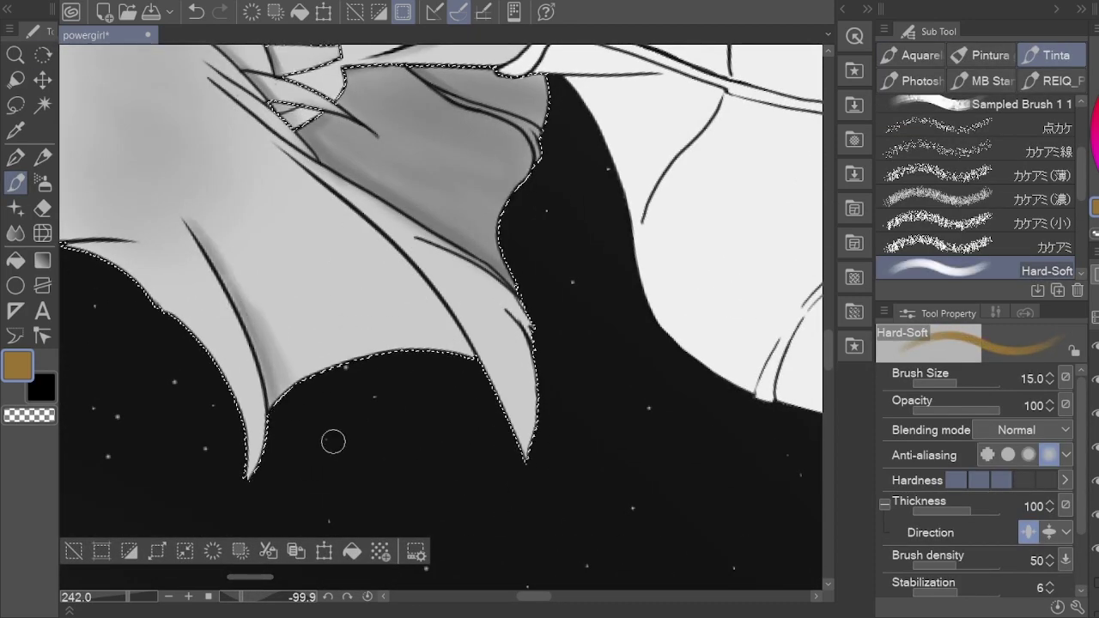
# Step: Refine the upper flowing lock's shadow near its tip in sampled ochre with the brush at size 4
pyautogui.press(']')
pyautogui.press(']')
pyautogui.press('[')
pyautogui.press('[')
pyautogui.press('[')
pyautogui.press('[')
pyautogui.press('[')
pyautogui.press('[')
pyautogui.press('[')
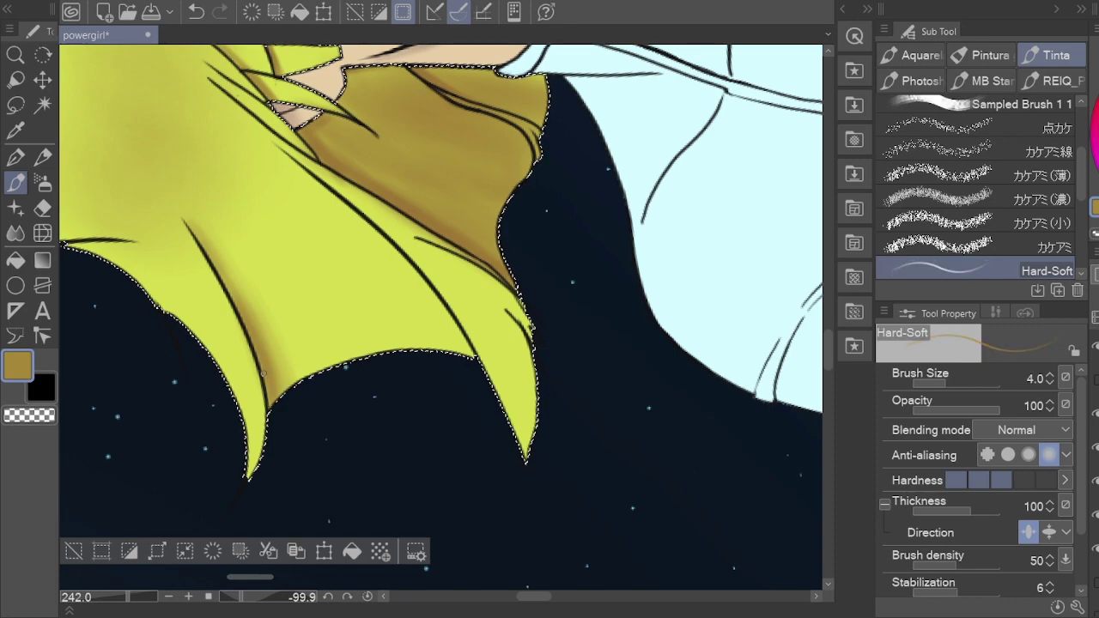
pyautogui.moveTo(270, 371)
pyautogui.mouseDown()
pyautogui.moveTo(491, 319)
pyautogui.moveTo(407, 301)
pyautogui.moveTo(412, 392)
pyautogui.moveTo(340, 477)
pyautogui.mouseUp()
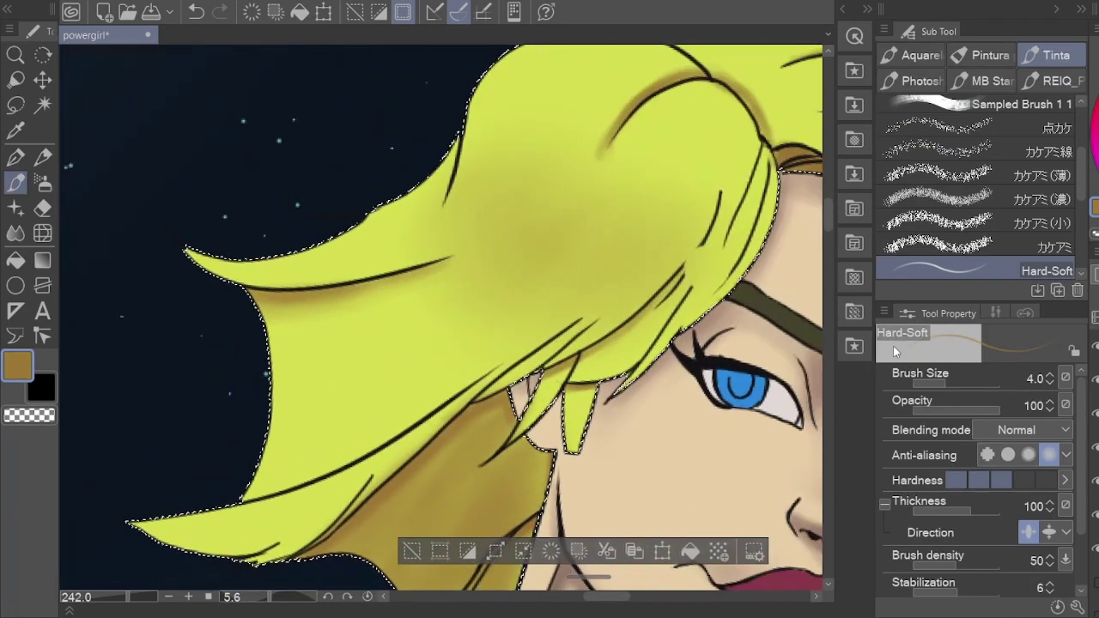
# Step: Deepen the shadow across the side hair with an enlarged brush and shade the lower lock's line at size 6
pyautogui.press(']')
pyautogui.press(']')
pyautogui.press(']')
pyautogui.press(']')
pyautogui.press(']')
pyautogui.press(']')
pyautogui.press(']')
pyautogui.press(']')
pyautogui.press(']')
pyautogui.press('[')
pyautogui.press('[')
pyautogui.press('[')
pyautogui.press('[')
pyautogui.press('[')
pyautogui.press('[')
pyautogui.press('[')
pyautogui.press('[')
pyautogui.press('[')
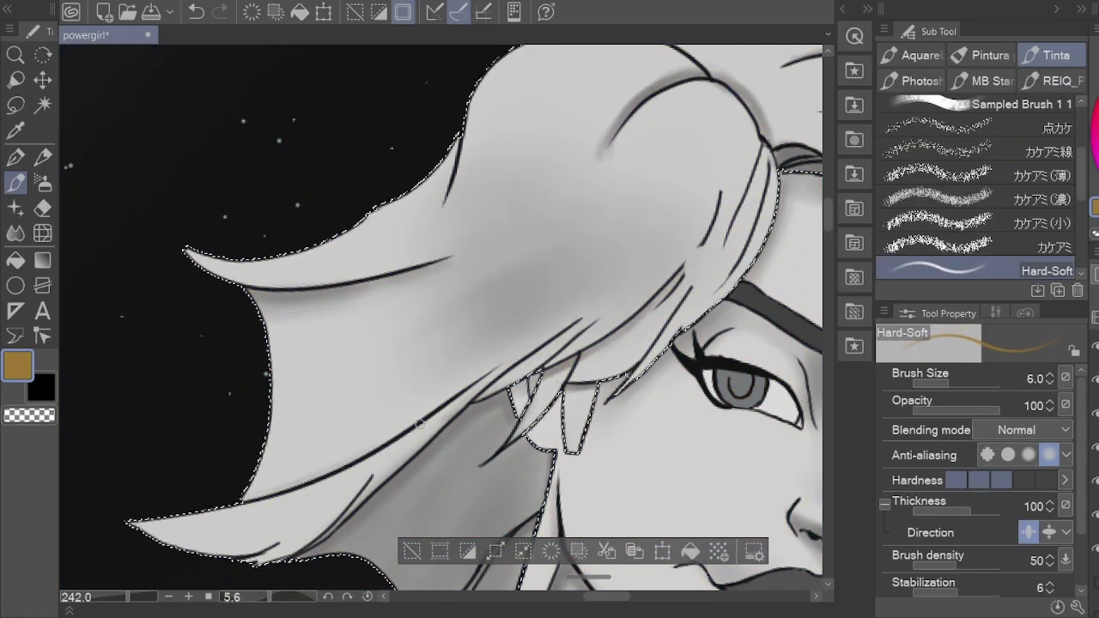
# Step: Shade the crown strand lines in brown at size 4 and the hair along the parting in ochre at size 17
pyautogui.moveTo(488, 390)
pyautogui.mouseDown()
pyautogui.moveTo(271, 506)
pyautogui.moveTo(223, 498)
pyautogui.moveTo(249, 408)
pyautogui.mouseUp()
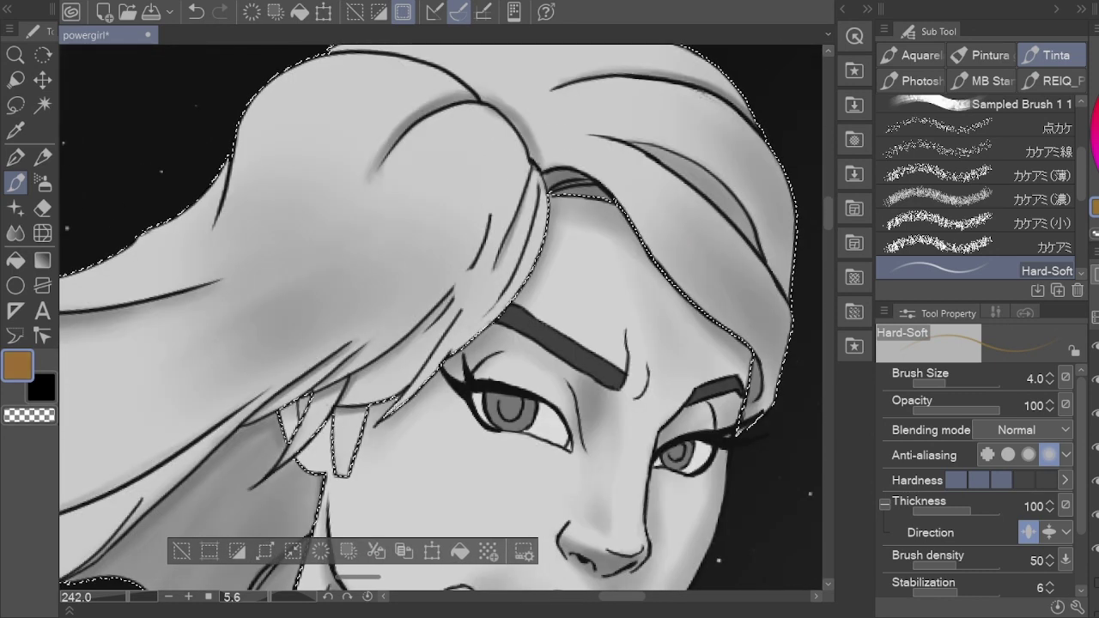
pyautogui.moveTo(578, 187)
pyautogui.mouseDown()
pyautogui.moveTo(453, 230)
pyautogui.moveTo(473, 230)
pyautogui.mouseUp()
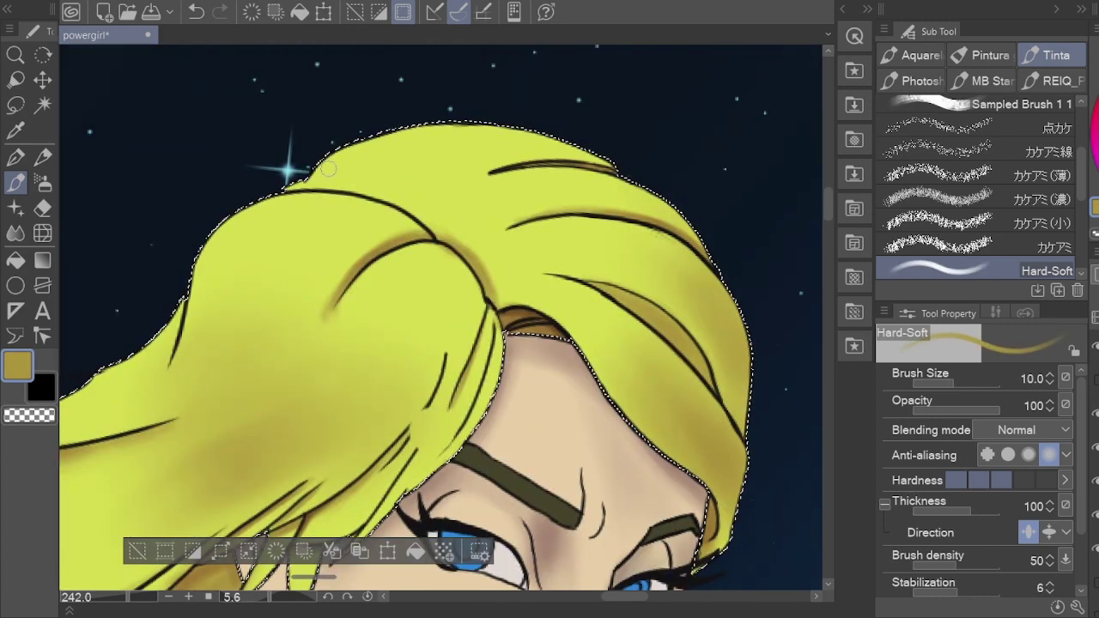
pyautogui.press(']')
pyautogui.press(']')
pyautogui.press(']')
pyautogui.press(']')
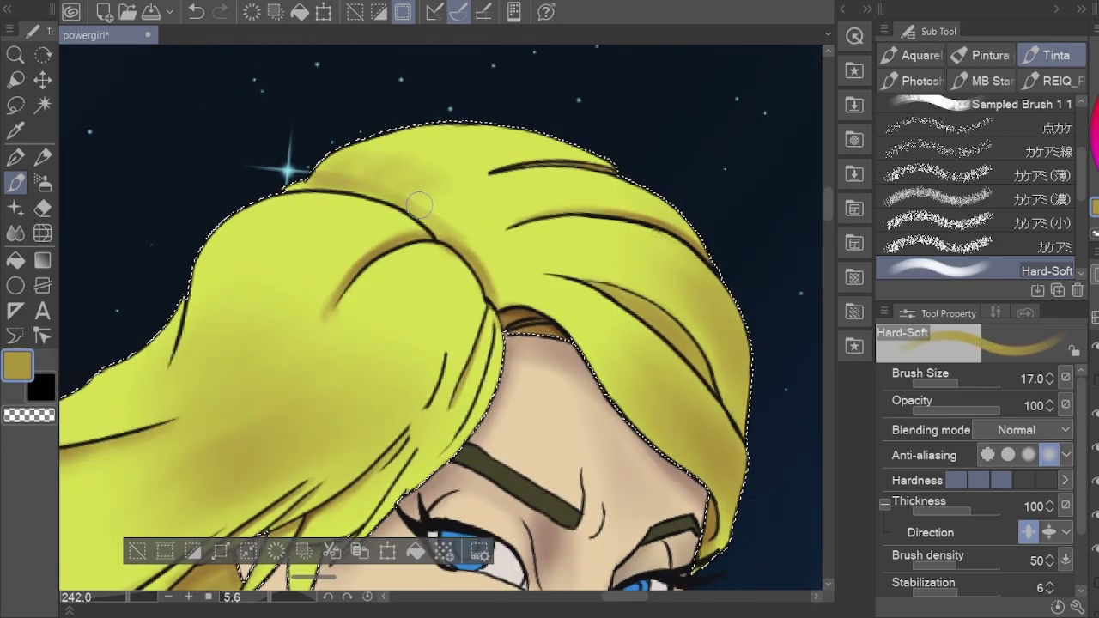
pyautogui.press(']')
pyautogui.moveTo(479, 281)
pyautogui.mouseDown()
pyautogui.moveTo(357, 221)
pyautogui.moveTo(361, 258)
pyautogui.mouseUp()
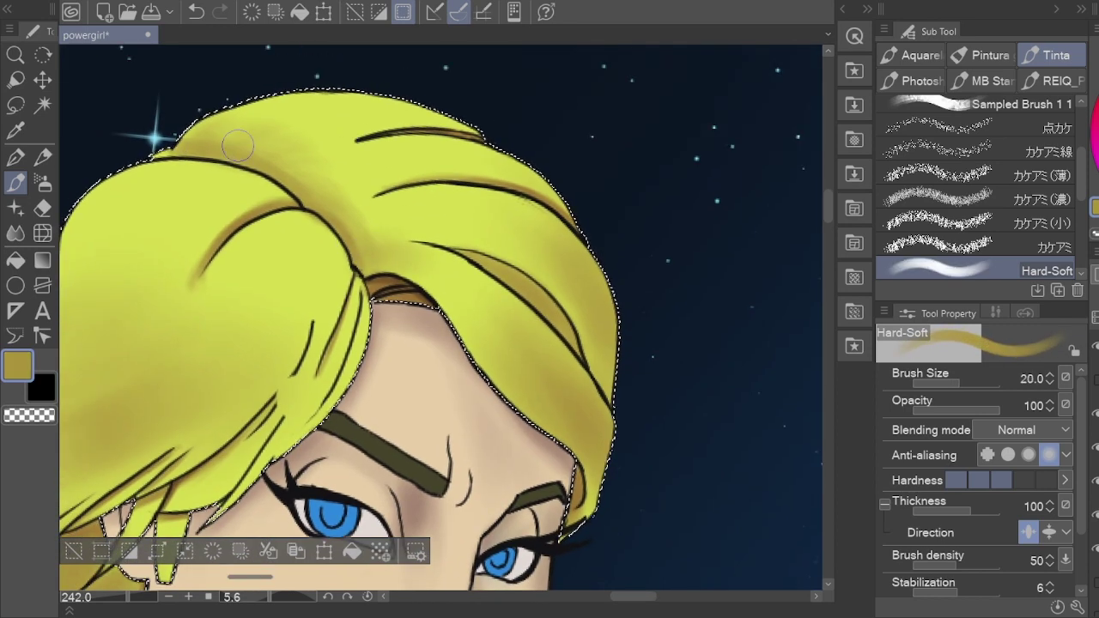
# Step: Deepen and blend the shadow at the parting in sampled ochre with the brush at sizes 20 and 12
pyautogui.moveTo(356, 178); pyautogui.dragTo(309, 299)
pyautogui.press('[')
pyautogui.press('[')
pyautogui.moveTo(246, 203); pyautogui.dragTo(350, 175)
pyautogui.keyDown('alt'); pyautogui.click(330, 359); pyautogui.keyUp('alt')
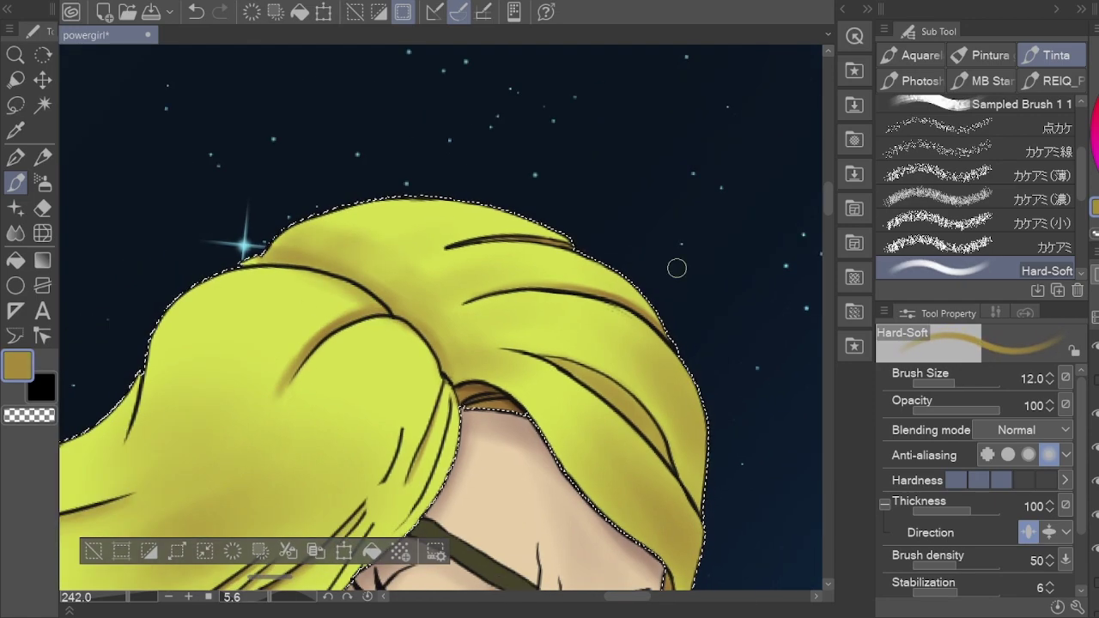
# Step: Shade the hair between the crown strands in light ochre with the Hard-Soft brush at size 40
pyautogui.press('[')
pyautogui.scroll(2, 601, 215)
pyautogui.scroll(-3, 481, 120)
pyautogui.press(']')
pyautogui.press(']')
pyautogui.press(']')
pyautogui.press(']')
pyautogui.press(']')
pyautogui.scroll(3, 479, 147)
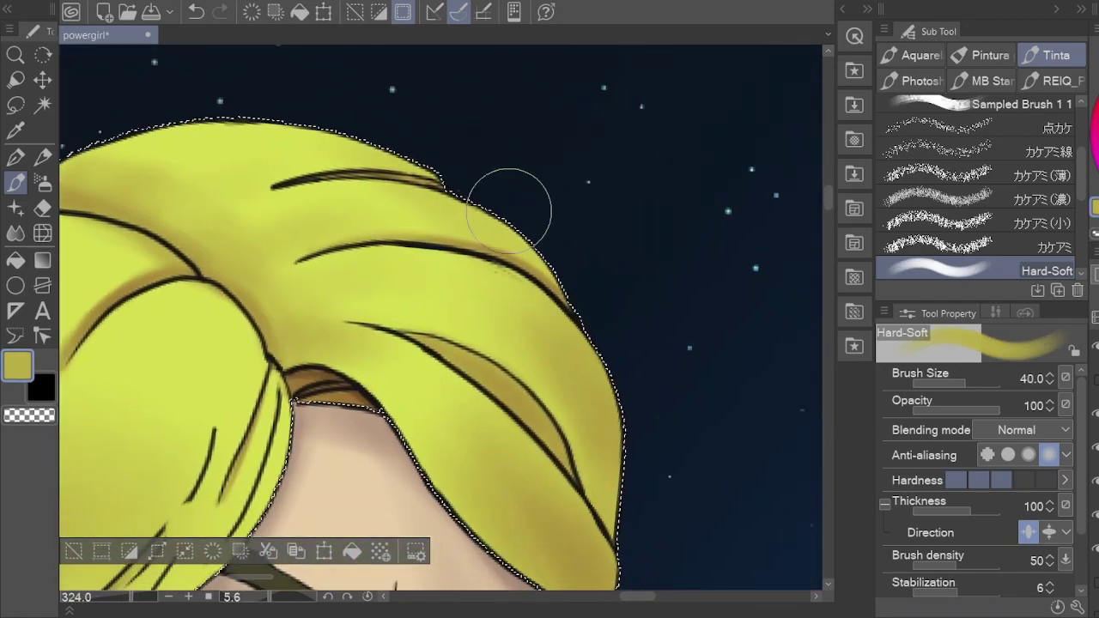
# Step: Select both eyebrows and shade them in dark brown with the Hard-Soft brush at size 40
pyautogui.press('h')
pyautogui.scroll(-5, 515, 283)
pyautogui.scroll(3, 499, 249)
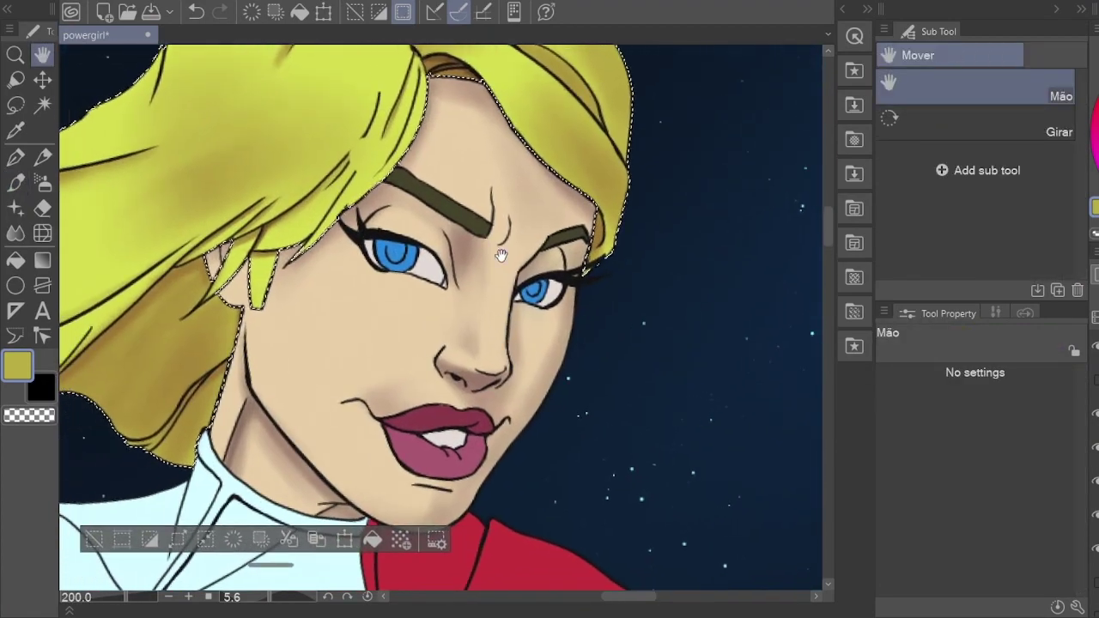
pyautogui.scroll(-3, 485, 294)
pyautogui.press('g')
pyautogui.press('h')
pyautogui.scroll(2, 485, 258)
pyautogui.press('w')
pyautogui.click(481, 248)
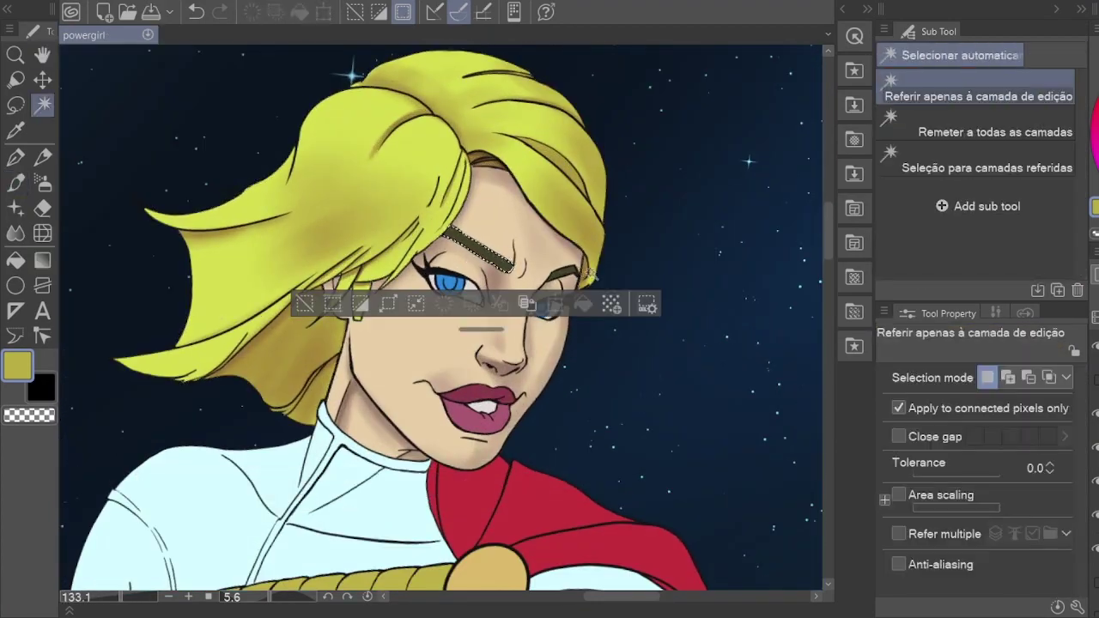
pyautogui.press('b')
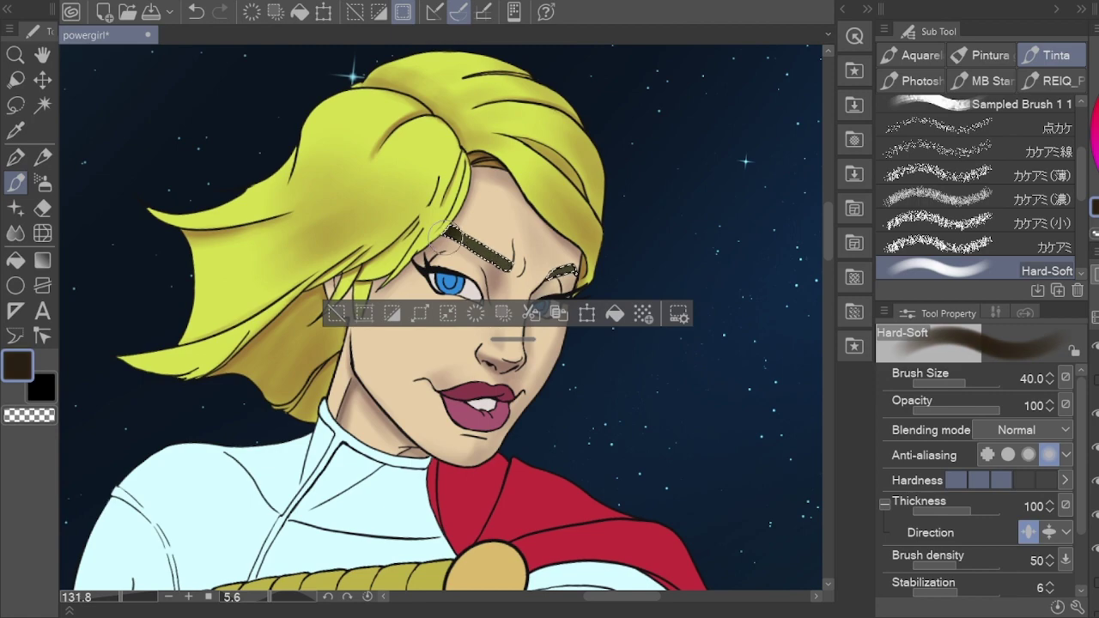
pyautogui.scroll(3, 584, 273)
pyautogui.press('h')
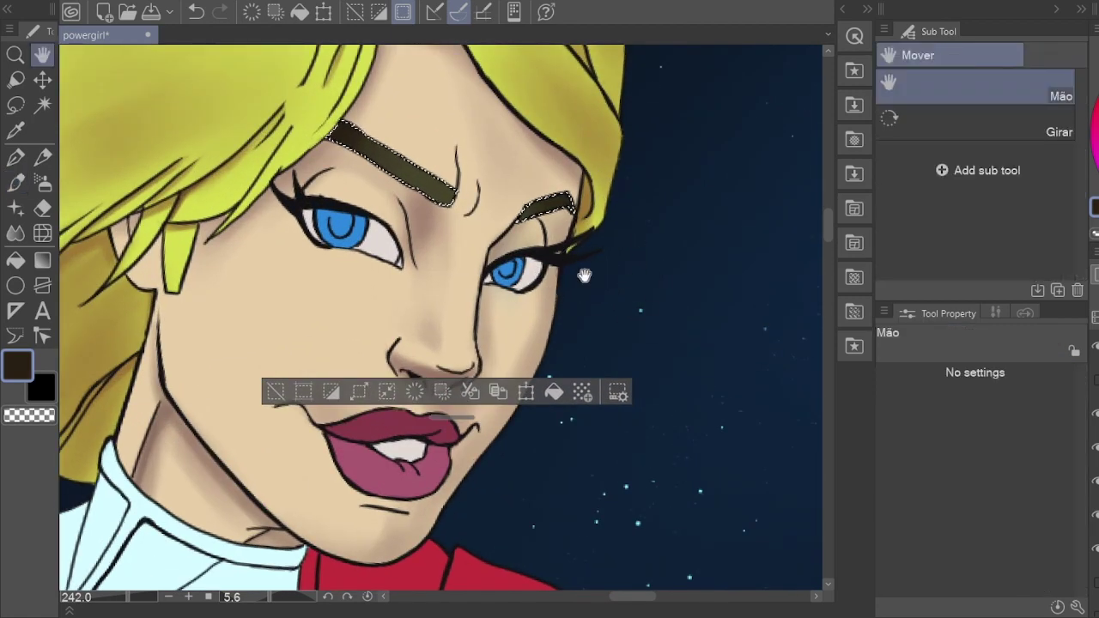
# Step: Select the white bodysuit and shade its chest in grey-blue with the Hard-Soft brush at sizes 80 and 40
pyautogui.scroll(-10, 611, 254)
pyautogui.scroll(-2, 519, 438)
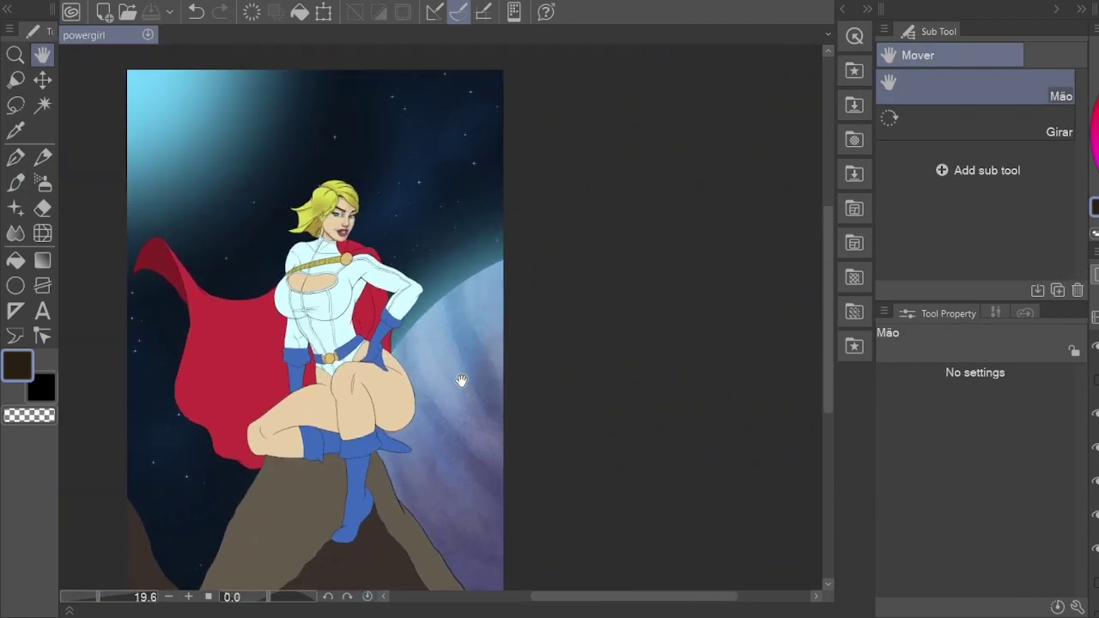
pyautogui.scroll(4, 453, 385)
pyautogui.press('w')
pyautogui.click(413, 352)
pyautogui.scroll(-3, 414, 352)
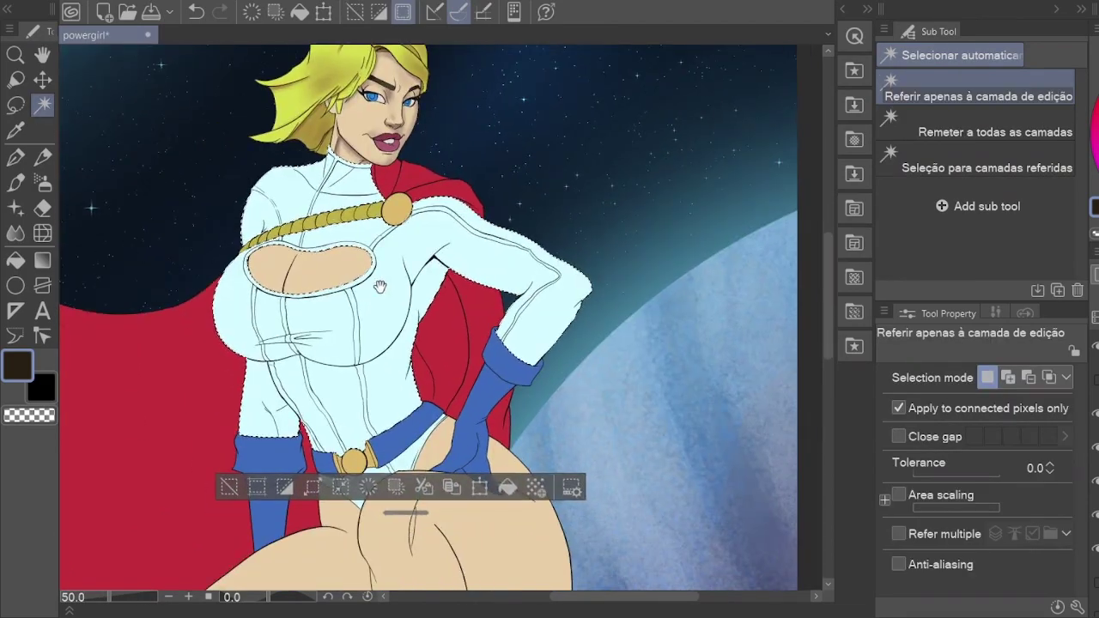
pyautogui.press('b')
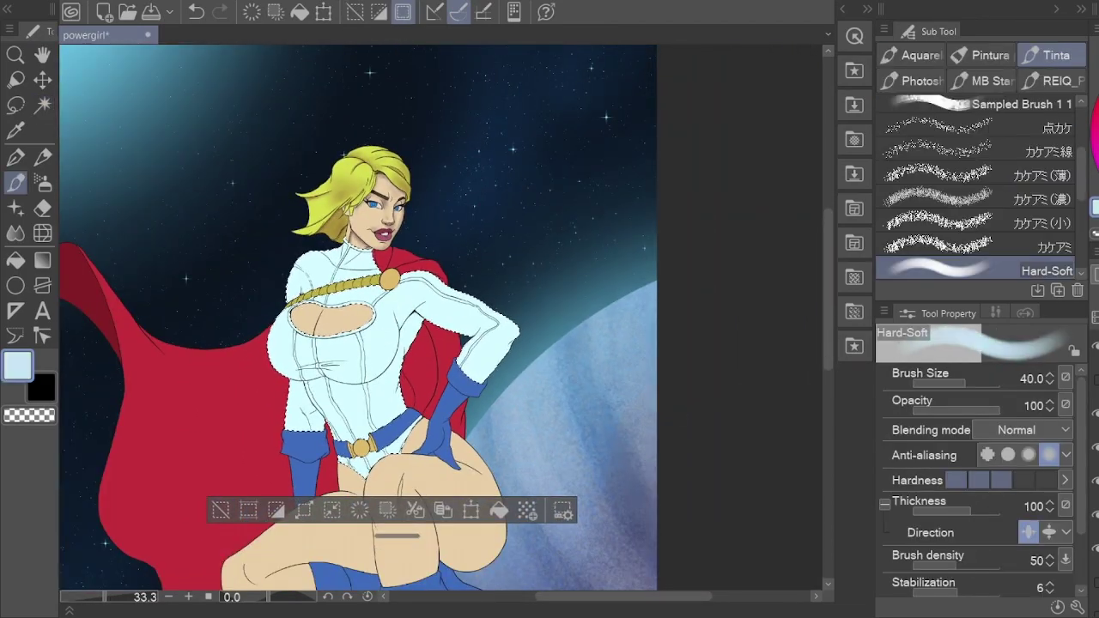
pyautogui.scroll(3, 560, 273)
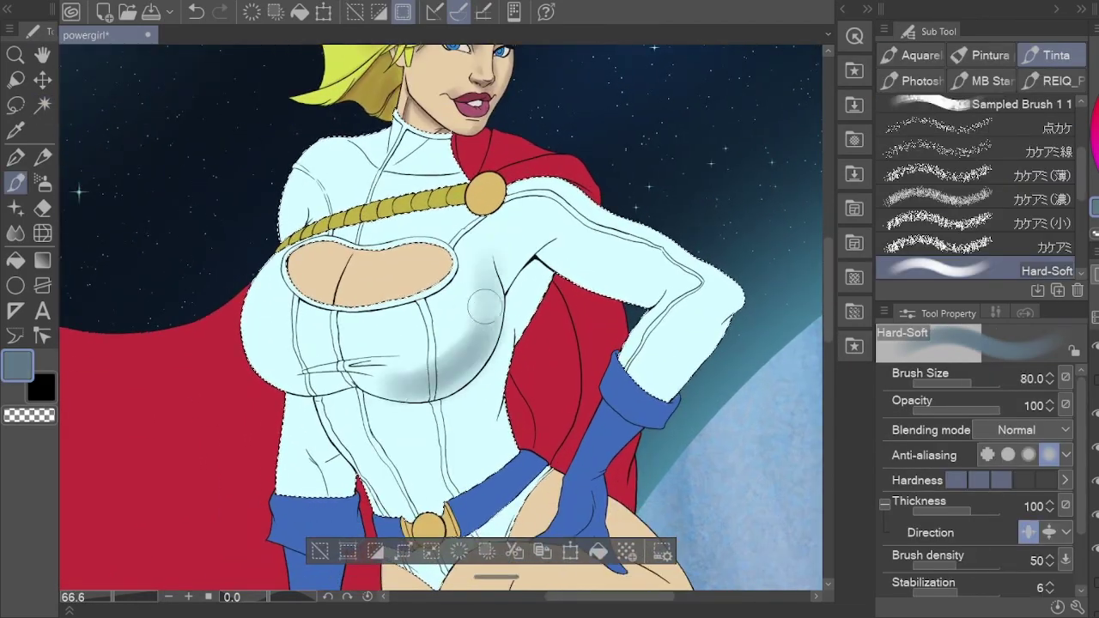
pyautogui.moveTo(475, 321); pyautogui.dragTo(415, 387)
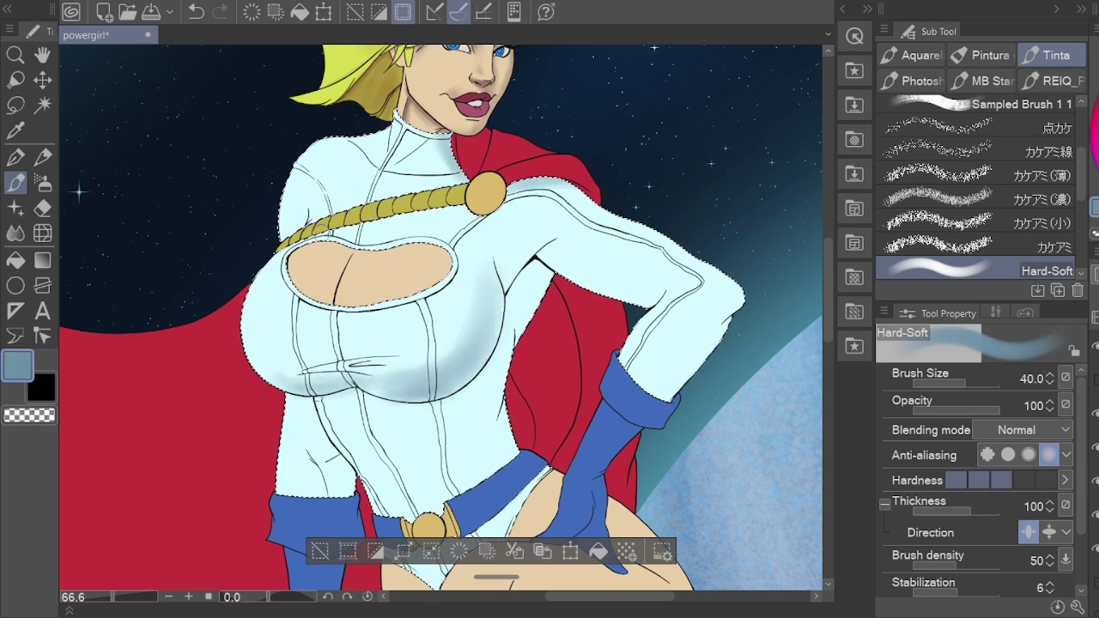
# Step: Shade the bodysuit's underarm, waist and hip in grey-blue with the Hard-Soft brush at sizes 40 and 80
pyautogui.scroll(-1, 496, 187)
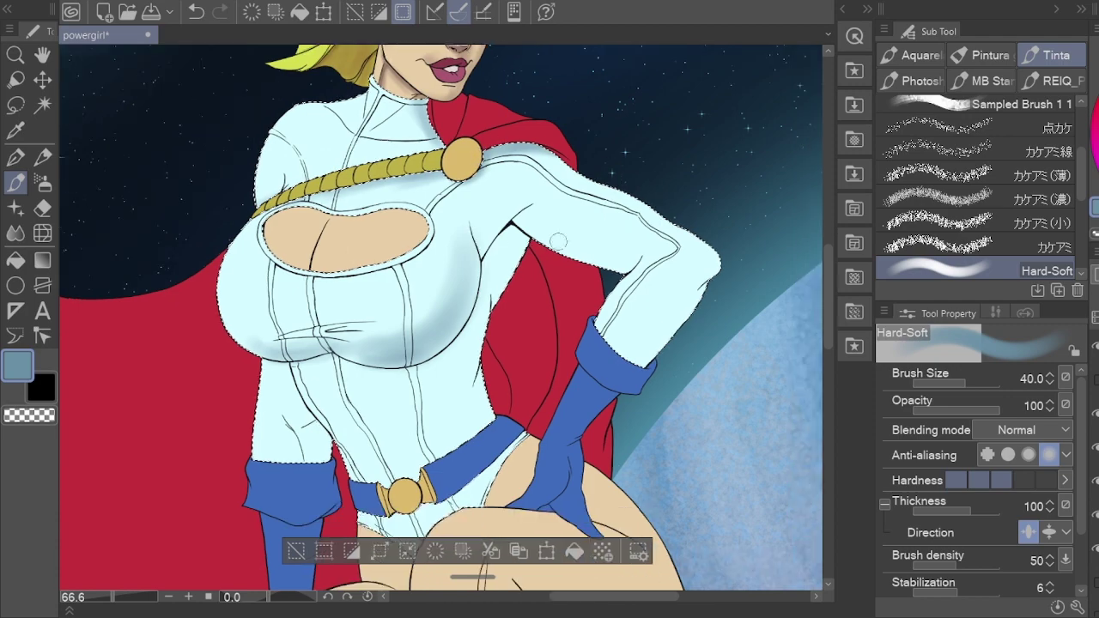
pyautogui.scroll(-5, 507, 209)
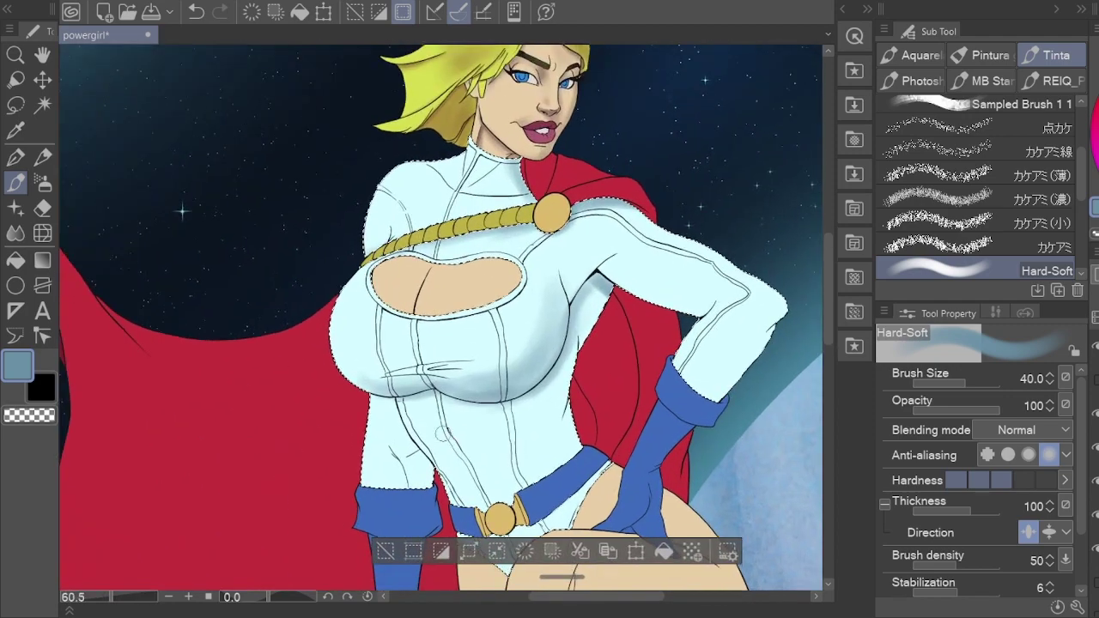
pyautogui.scroll(4, 510, 316)
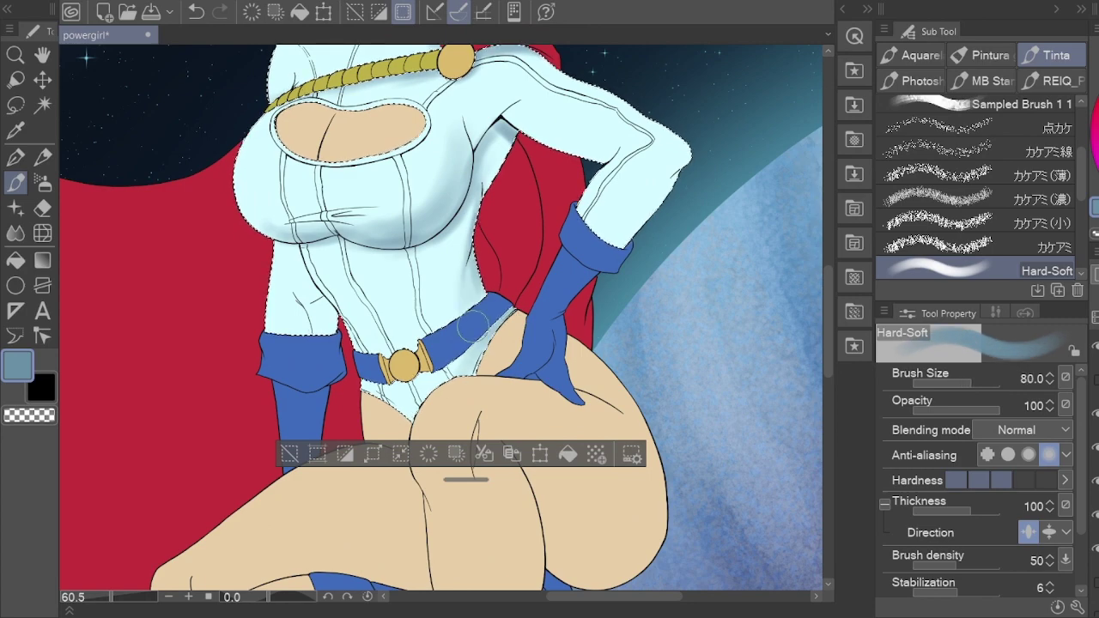
pyautogui.scroll(2, 507, 188)
pyautogui.keyDown('alt'); pyautogui.click(486, 177); pyautogui.keyUp('alt')
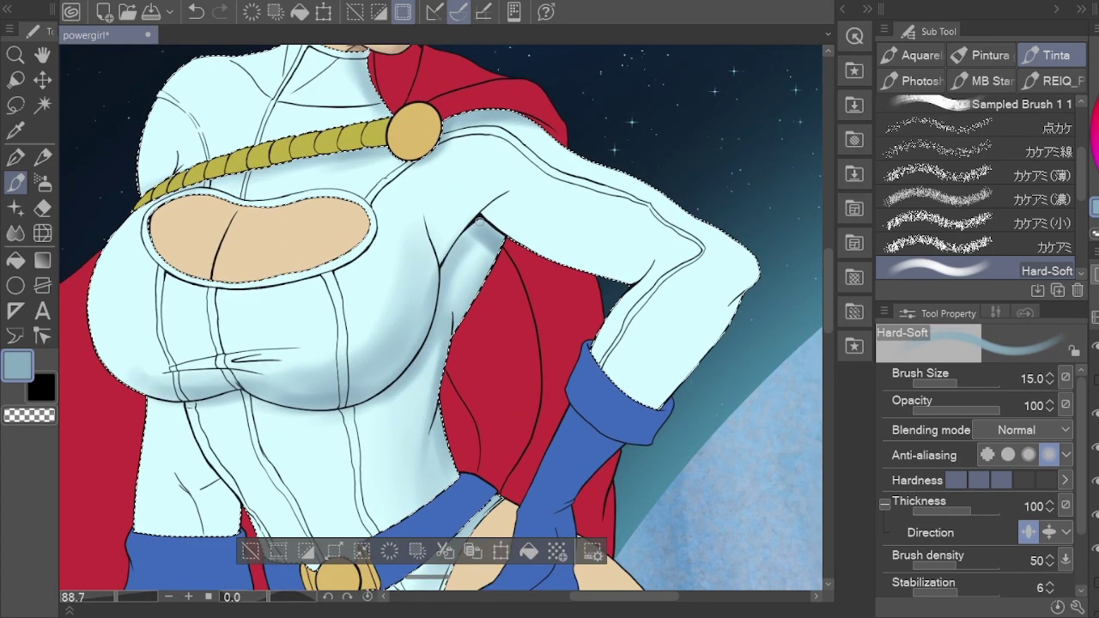
# Step: Shade the elbow and forearm of the bent arm in sampled grey-blue with brush sizes up to 50
pyautogui.press('[')
pyautogui.press('[')
pyautogui.press('[')
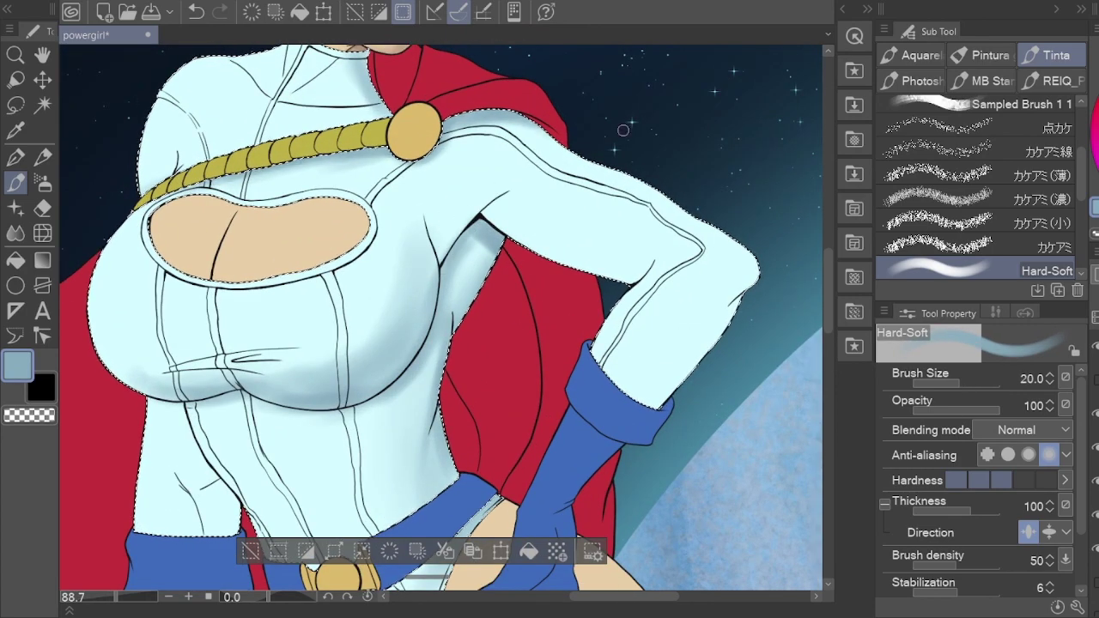
pyautogui.press(']')
pyautogui.press(']')
pyautogui.press(']')
pyautogui.press(']')
pyautogui.press(']')
pyautogui.moveTo(711, 327); pyautogui.dragTo(678, 348)
pyautogui.moveTo(744, 262)
pyautogui.mouseDown()
pyautogui.moveTo(669, 351)
pyautogui.moveTo(713, 352)
pyautogui.mouseUp()
pyautogui.press(']')
pyautogui.press(']')
pyautogui.moveTo(725, 280); pyautogui.dragTo(666, 352)
pyautogui.moveTo(746, 232)
pyautogui.mouseDown()
pyautogui.moveTo(729, 289)
pyautogui.moveTo(670, 352)
pyautogui.mouseUp()
# Step: Blend the bent arm's shadows in sampled light blue with the brush at size 30
pyautogui.keyDown('alt'); pyautogui.click(717, 323); pyautogui.keyUp('alt')
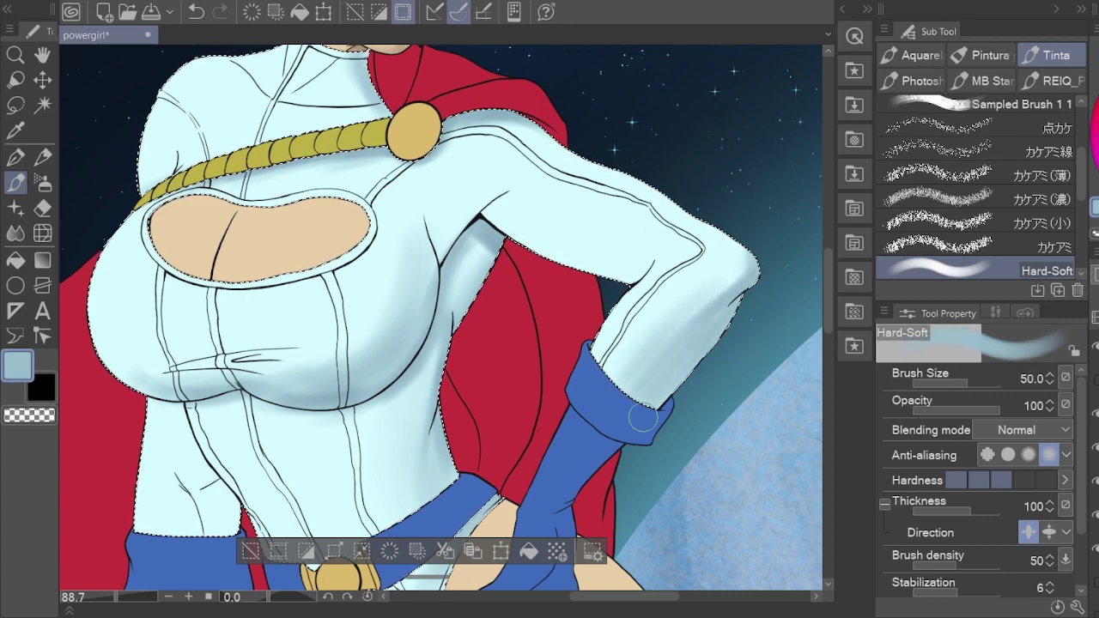
pyautogui.press('[')
pyautogui.press('[')
pyautogui.press('[')
pyautogui.press('[')
pyautogui.moveTo(662, 161); pyautogui.dragTo(624, 253)
pyautogui.scroll(-5, 624, 253)
pyautogui.scroll(3, 516, 302)
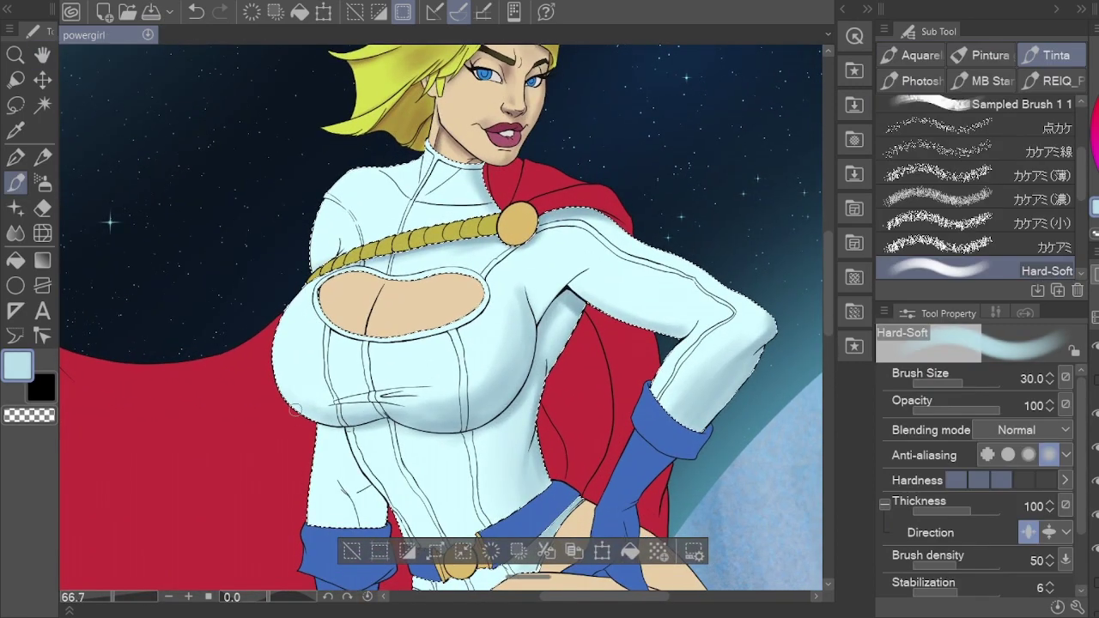
# Step: Shade the fine creases at the centre of the chest in grey-blue with the brush at size 5
pyautogui.scroll(5, 409, 427)
pyautogui.press('[')
pyautogui.press('[')
pyautogui.press('[')
pyautogui.press('[')
pyautogui.press('[')
pyautogui.press('[')
pyautogui.press('[')
pyautogui.press('[')
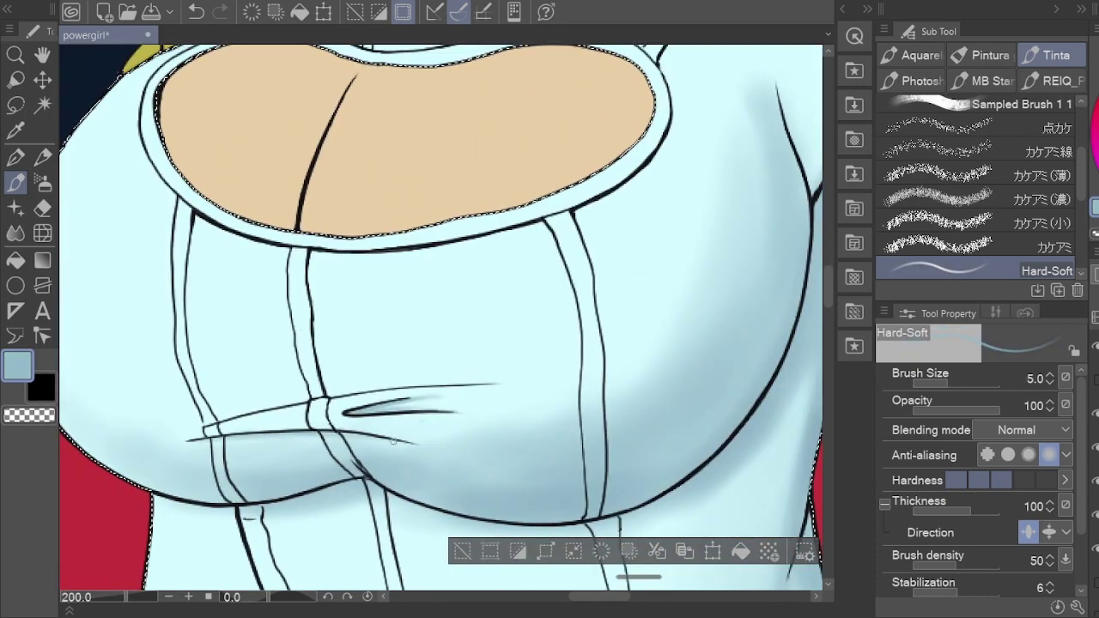
# Step: Shade along the bodysuit's collar, front and shoulder seams in grey-blue with the brush at size 5
pyautogui.scroll(10, 392, 440)
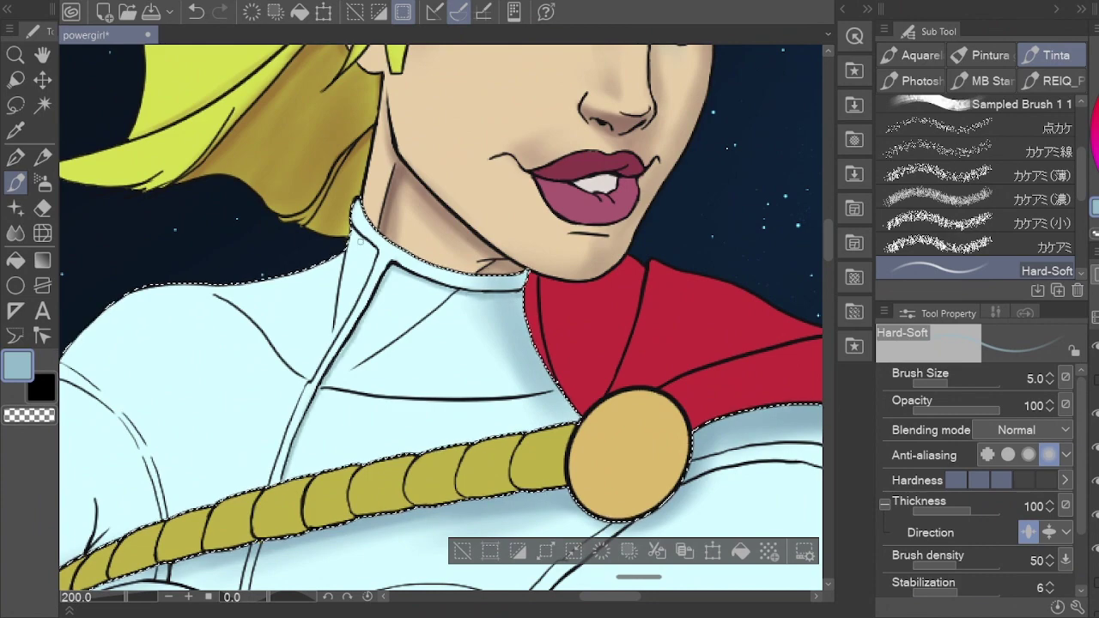
pyautogui.scroll(3, 361, 240)
pyautogui.scroll(-8, 344, 275)
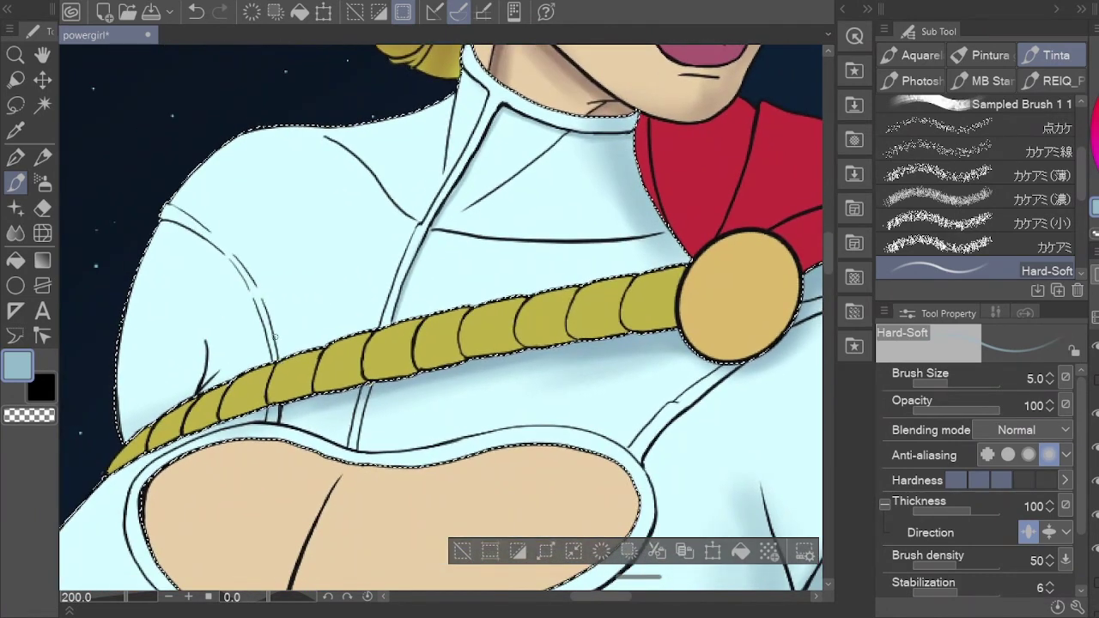
# Step: Refine the shading of the underarm folds beside the chest with the brush at size 10
pyautogui.scroll(-8, 274, 335)
pyautogui.hscroll(8, 274, 335)
pyautogui.press(']')
pyautogui.press(']')
pyautogui.press(']')
pyautogui.press(']')
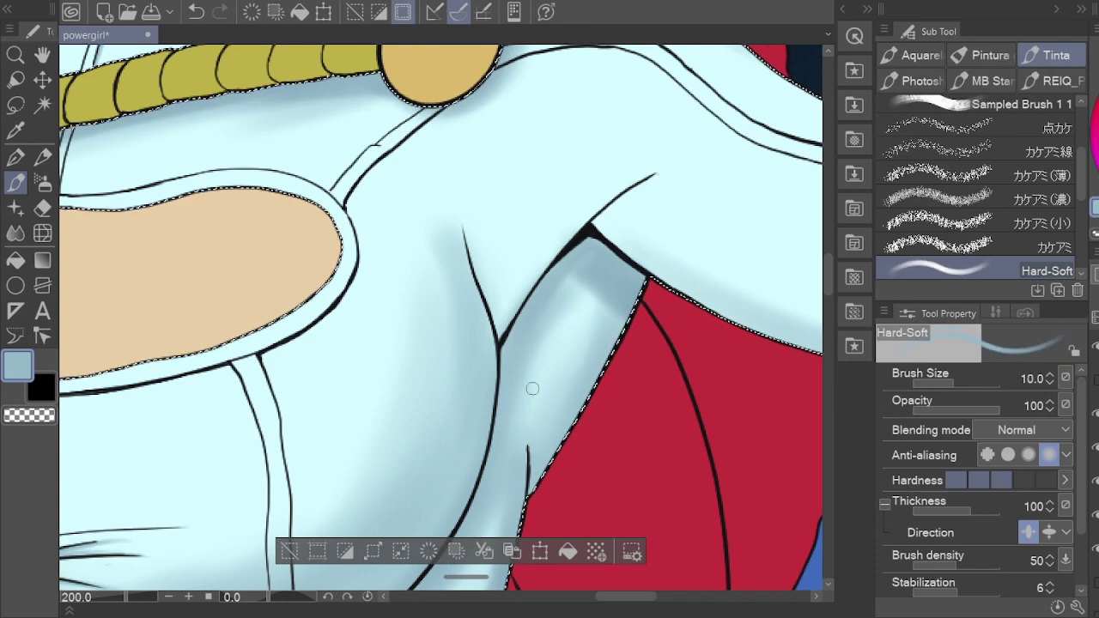
# Step: Shade the bodysuit's abdomen between the chest and belt in soft grey-blue with the brush at size 60
pyautogui.scroll(-8, 533, 389)
pyautogui.hotkey('ctrl', '-')
pyautogui.hscroll(2, 532, 389)
pyautogui.press(']')
pyautogui.press(']')
pyautogui.press(']')
pyautogui.press(']')
pyautogui.press(']')
pyautogui.press(']')
pyautogui.press(']')
pyautogui.press(']')
pyautogui.press(']')
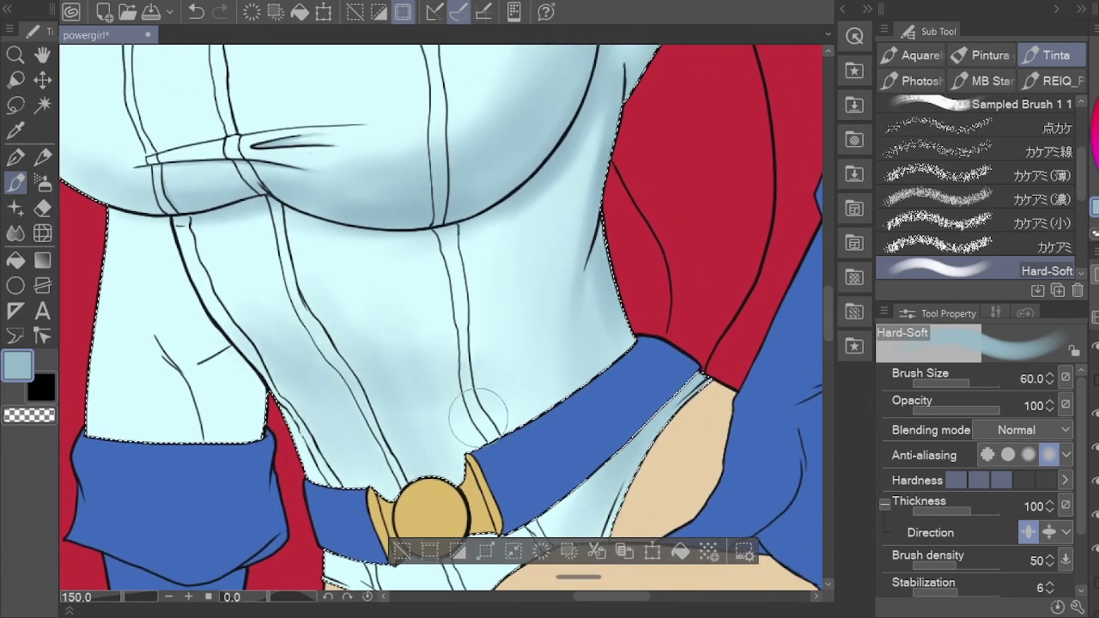
pyautogui.press('[')
pyautogui.moveTo(386, 239)
pyautogui.mouseDown()
pyautogui.moveTo(397, 319)
pyautogui.moveTo(462, 306)
pyautogui.mouseUp()
# Step: Shade the lowered arm's inner side and elbow crease in light blue with the brush at size 25
pyautogui.press('[')
pyautogui.press('[')
pyautogui.press('[')
pyautogui.press('[')
pyautogui.moveTo(256, 404)
pyautogui.mouseDown()
pyautogui.moveTo(283, 400)
pyautogui.moveTo(254, 402)
pyautogui.mouseUp()
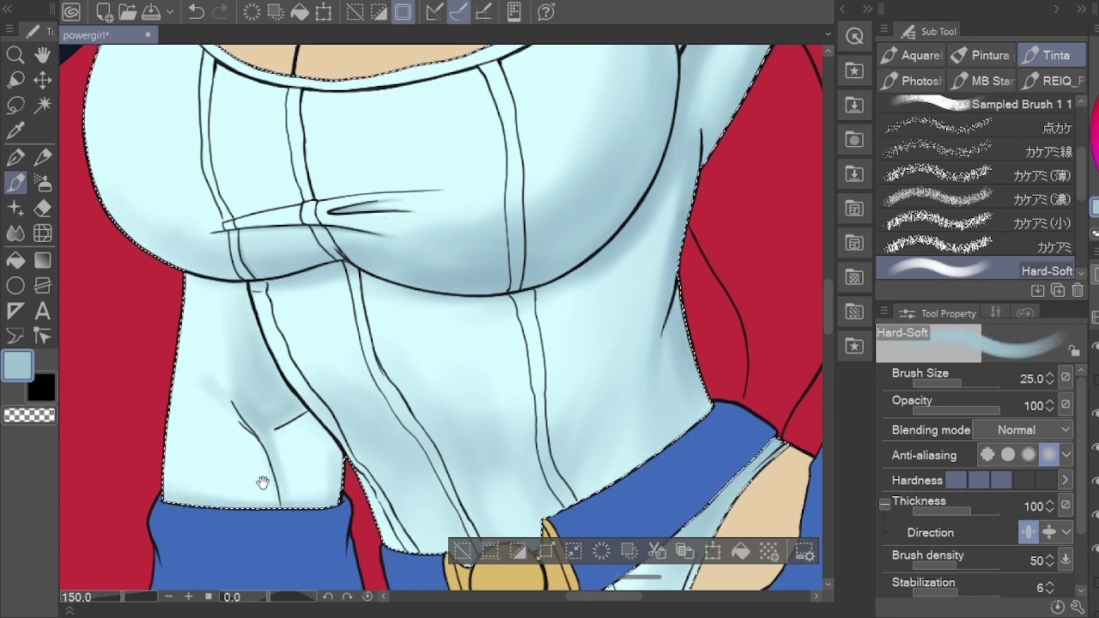
# Step: Extend and blend the shadow around the lowered arm's elbow creases in sampled light blue with the brush at size 40
pyautogui.moveTo(263, 481); pyautogui.dragTo(289, 429)
pyautogui.press('[')
pyautogui.press('[')
pyautogui.press('[')
pyautogui.press('[')
pyautogui.press('[')
pyautogui.press(']')
pyautogui.press(']')
pyautogui.press(']')
pyautogui.press(']')
pyautogui.press(']')
pyautogui.press(']')
pyautogui.press(']')
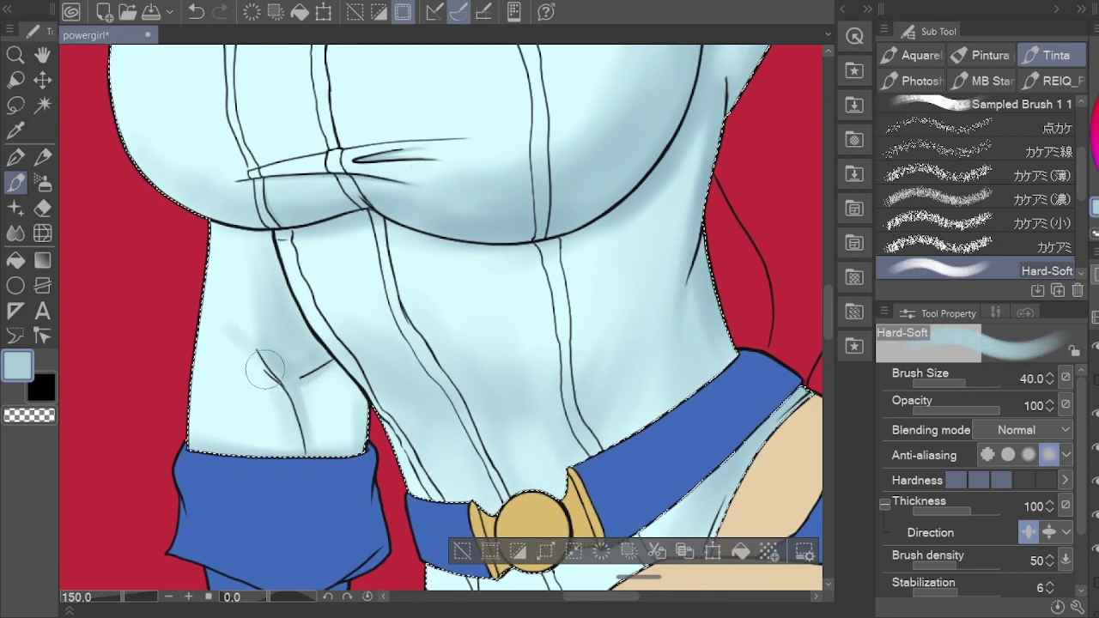
pyautogui.moveTo(263, 368)
pyautogui.mouseDown()
pyautogui.moveTo(295, 398)
pyautogui.moveTo(283, 469)
pyautogui.mouseUp()
pyautogui.keyDown('alt'); pyautogui.click(283, 469); pyautogui.keyUp('alt')
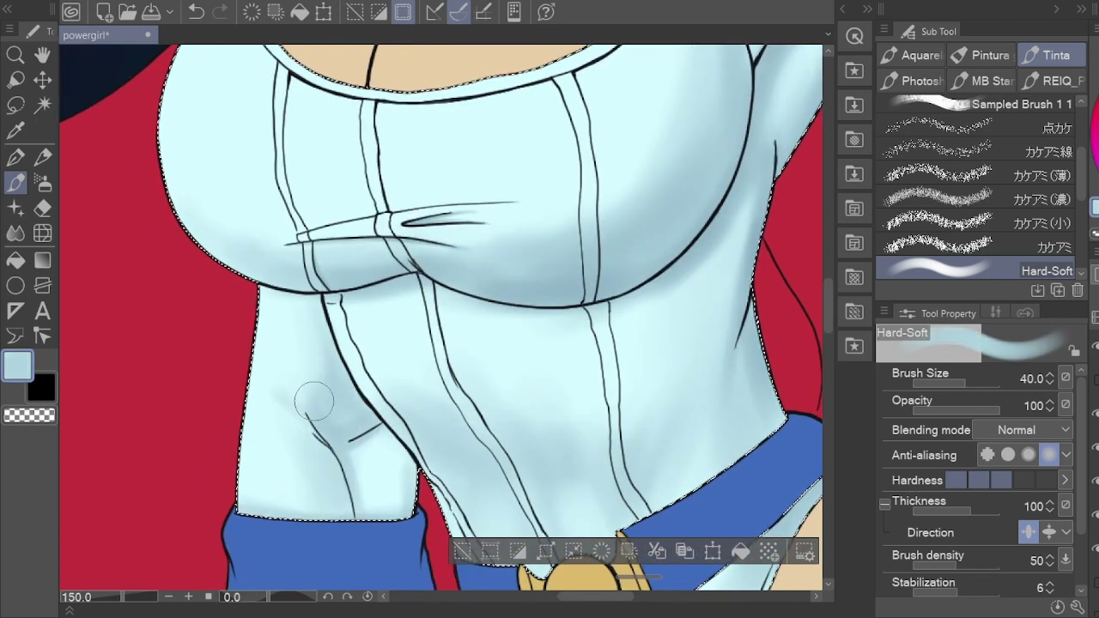
# Step: Deepen the chest's shadowed edges in muted blue with the Hard-Soft brush at size 40 and choose the Combinar blender
pyautogui.press('h')
pyautogui.hotkey('ctrl', '0')
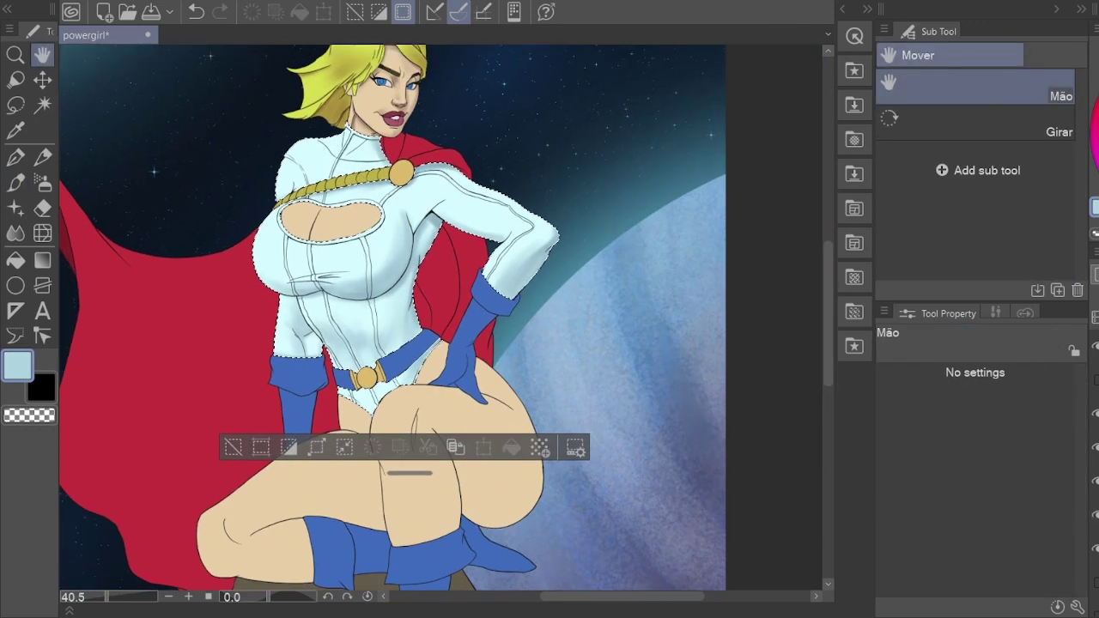
pyautogui.scroll(3, 344, 81)
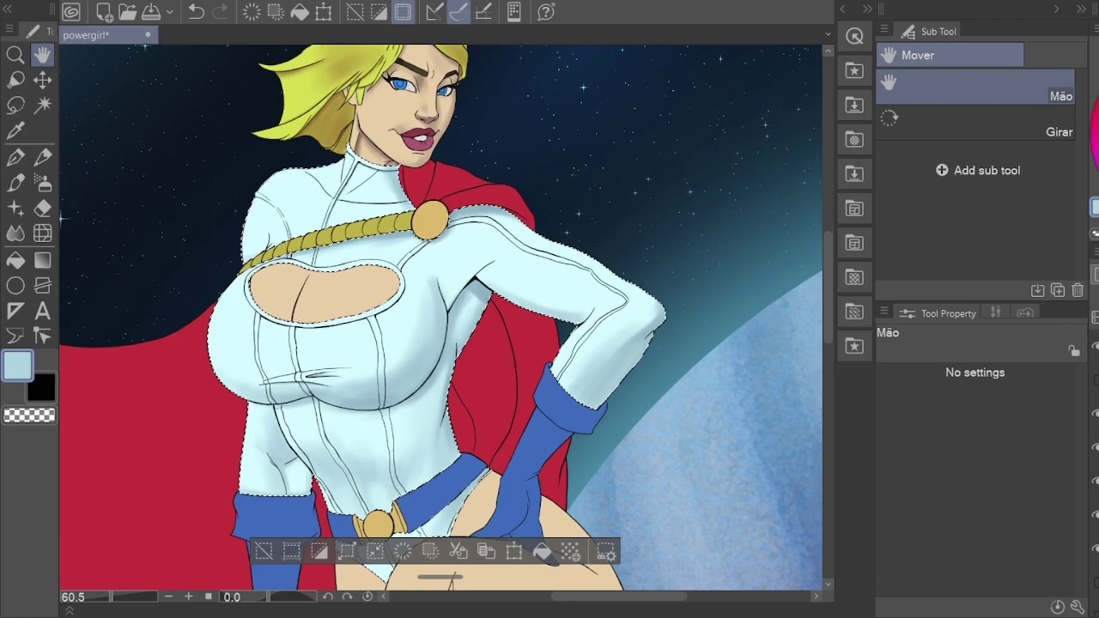
pyautogui.scroll(1, 441, 322)
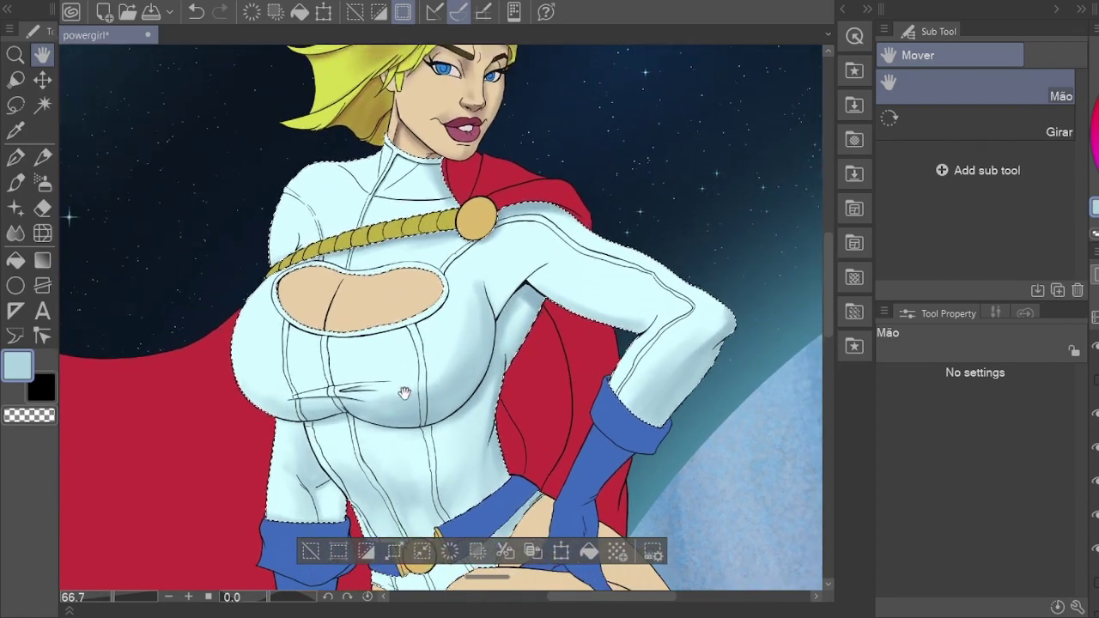
pyautogui.press('b')
pyautogui.keyDown('alt'); pyautogui.click(481, 369); pyautogui.keyUp('alt')
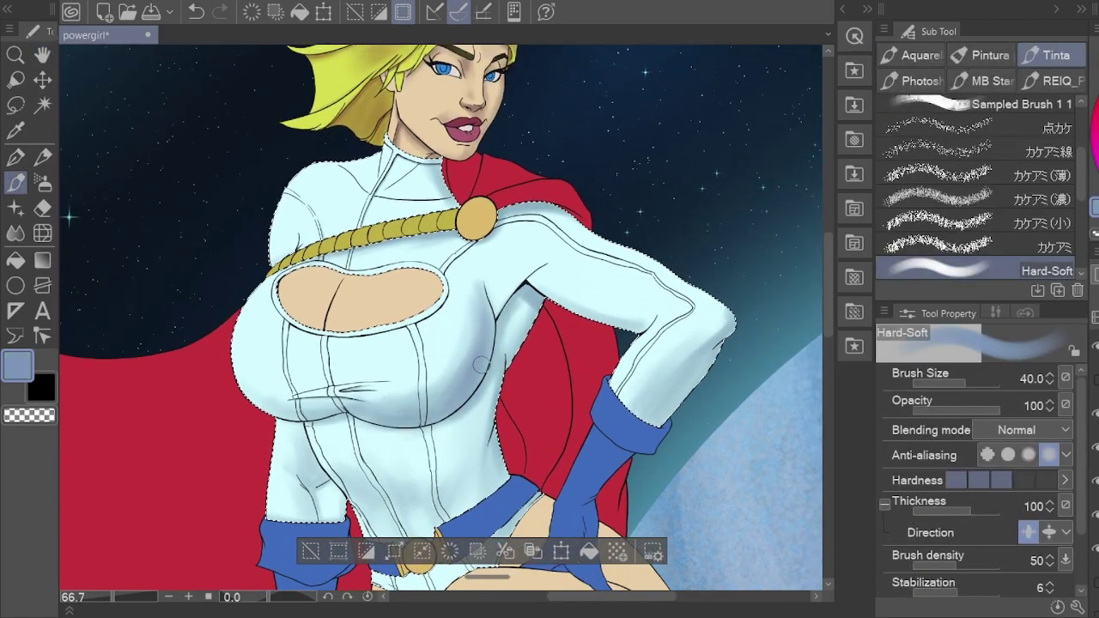
pyautogui.press('j')
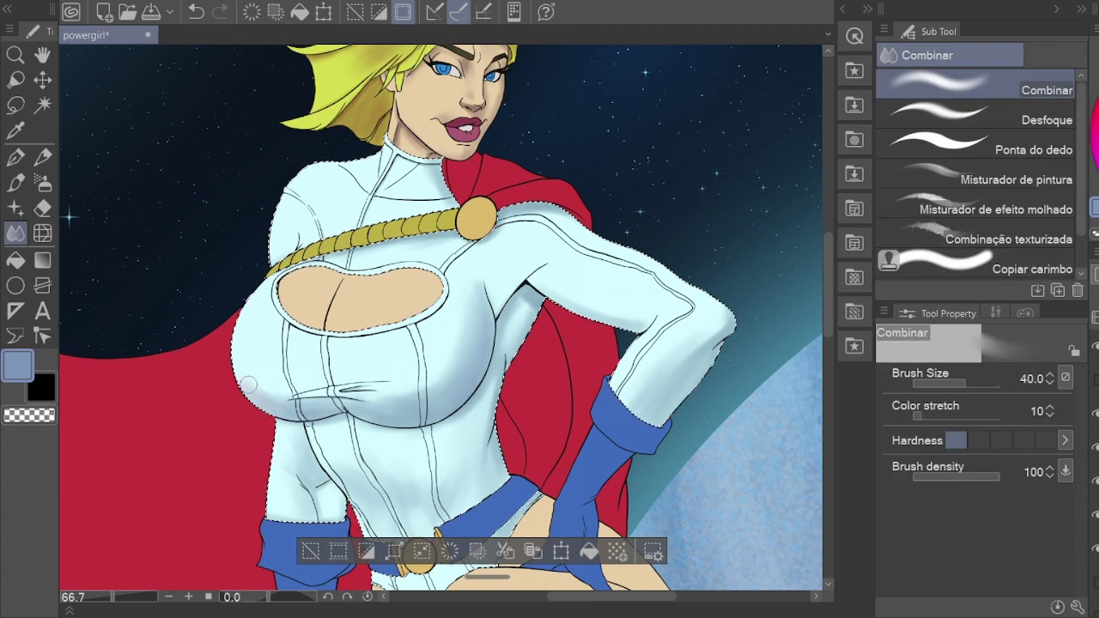
# Step: Shade the lowered forearm above the glove in muted blue at size 40 and soften it with pale cyan
pyautogui.press('b')
pyautogui.scroll(-1, 314, 479)
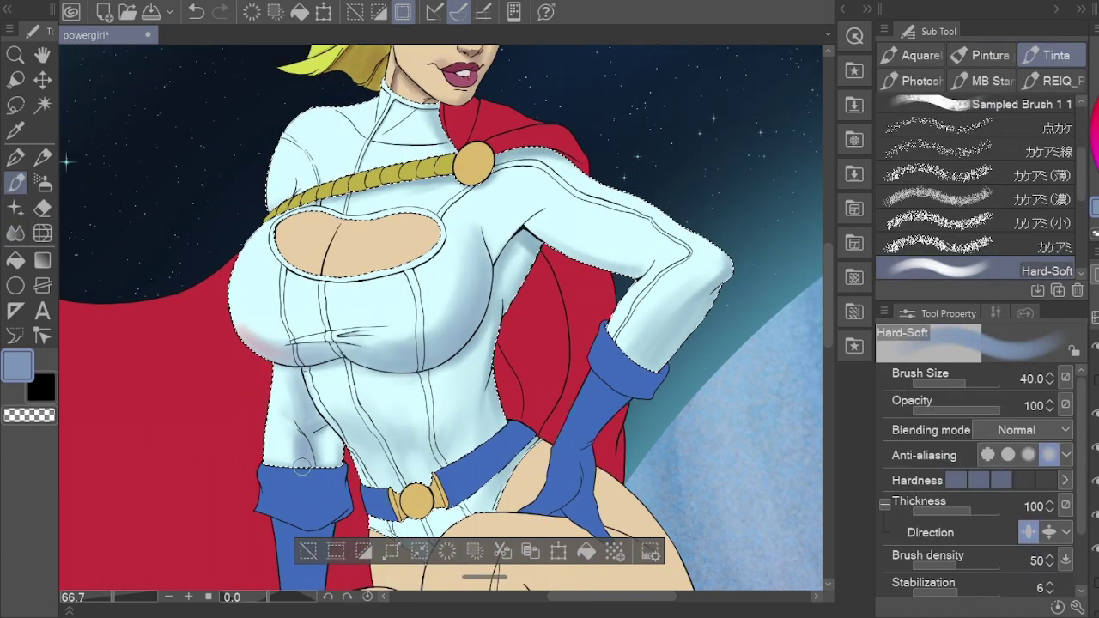
pyautogui.press('j')
pyautogui.press('b')
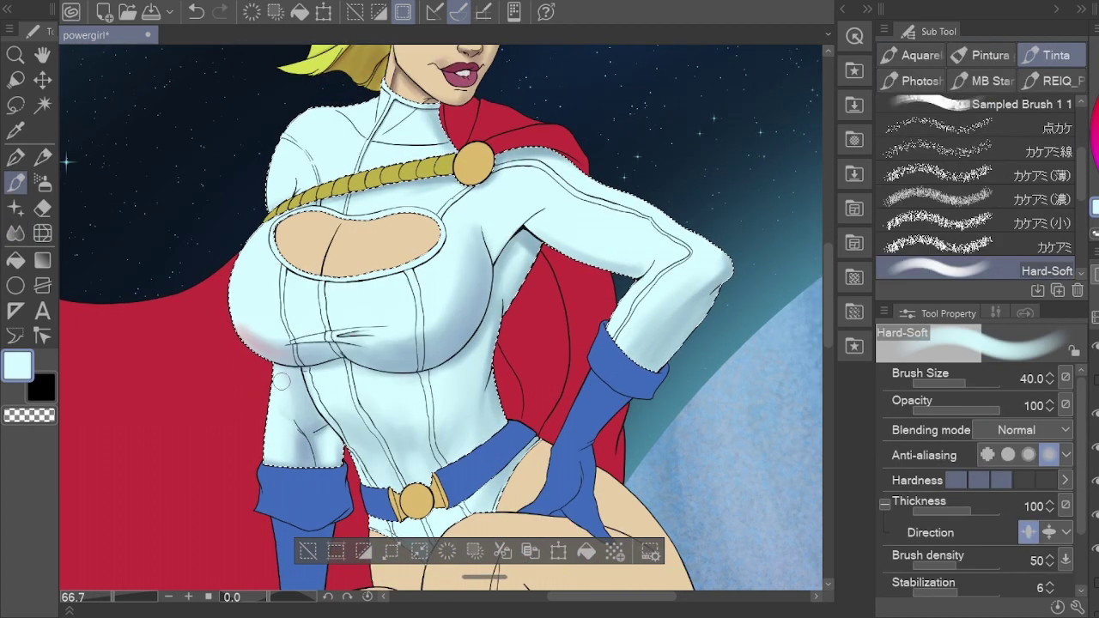
pyautogui.moveTo(284, 389); pyautogui.dragTo(348, 468)
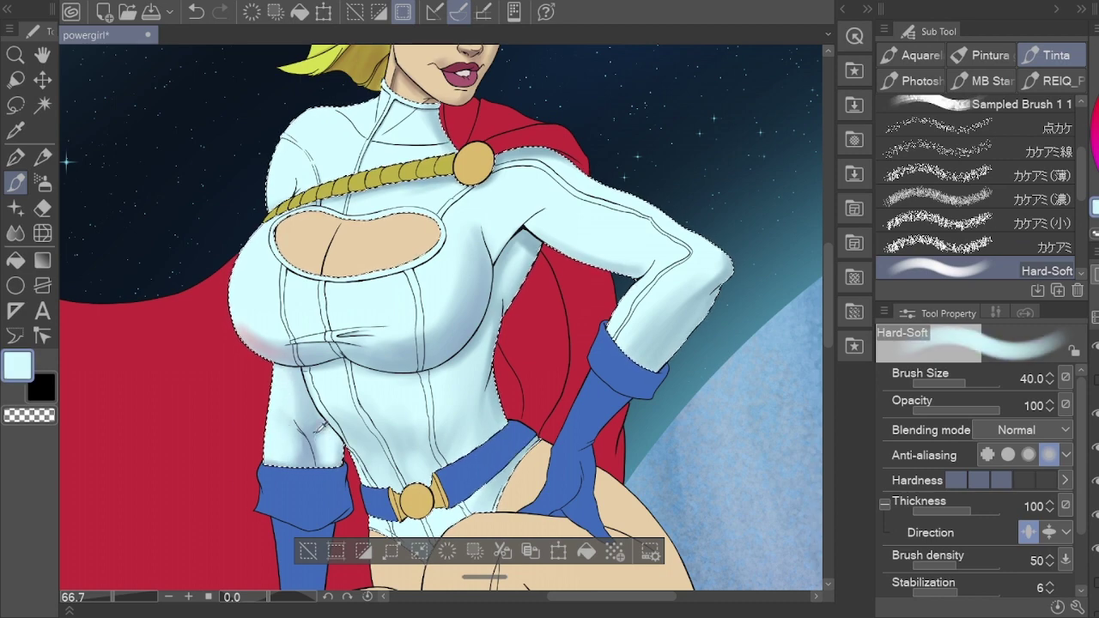
# Step: Soften the chest's muted-blue shadows with sampled pale blues using the Hard-Soft brush at sizes 60 and 50
pyautogui.scroll(2, 257, 365)
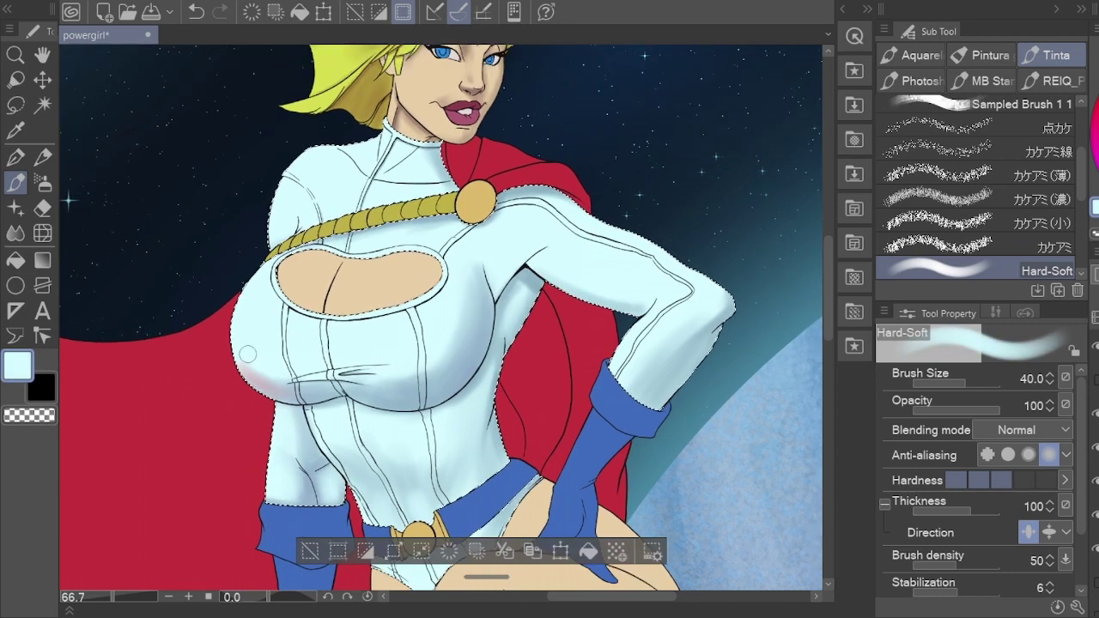
pyautogui.press(']')
pyautogui.scroll(1, 267, 369)
pyautogui.press(']')
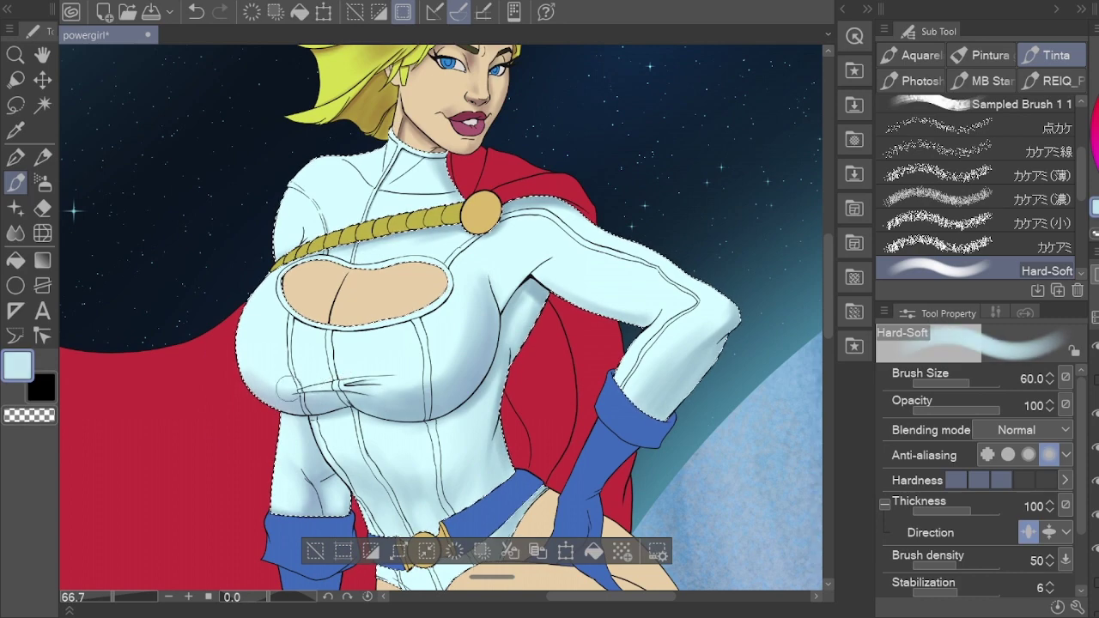
pyautogui.scroll(3, 444, 387)
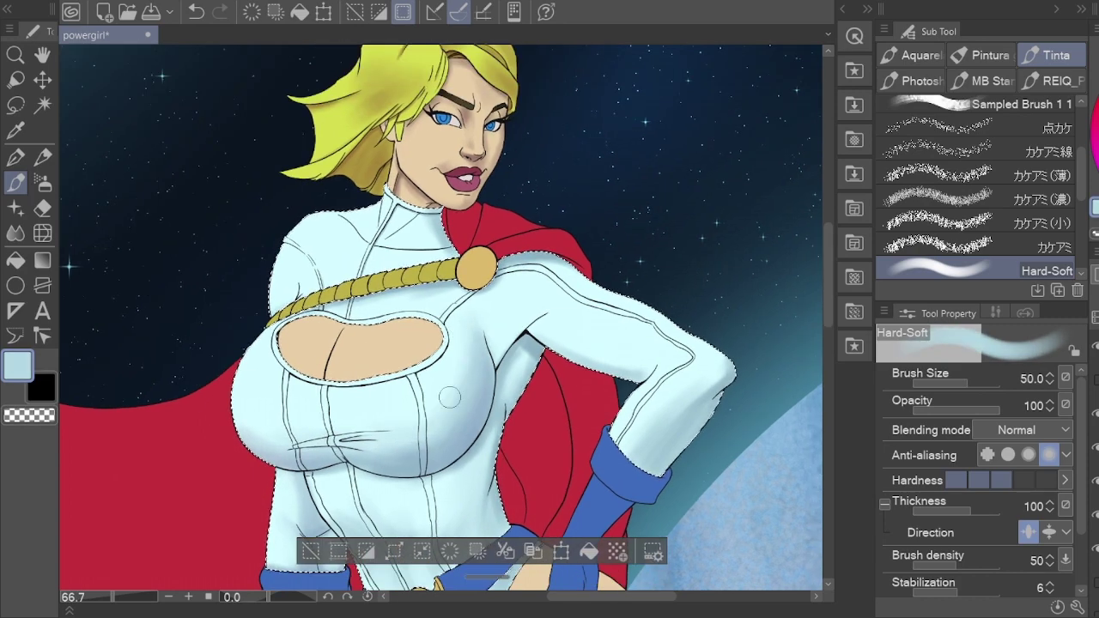
pyautogui.scroll(2, 497, 417)
pyautogui.keyDown('alt'); pyautogui.click(496, 417); pyautogui.keyUp('alt')
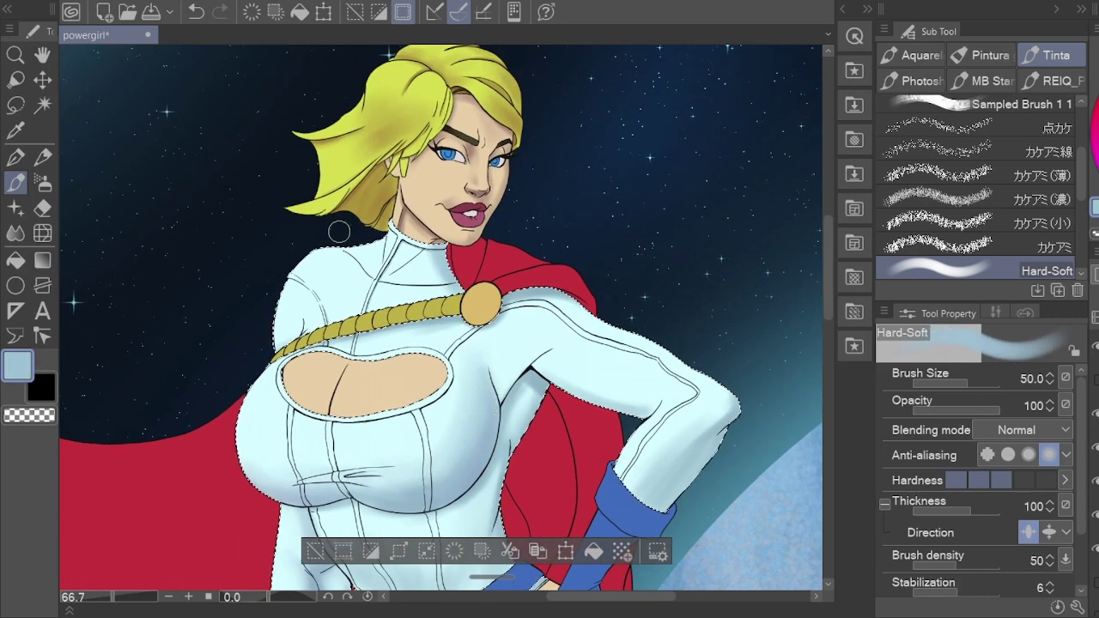
# Step: Shade along the collar, shoulder and upper-chest fold lines in light blue with the brush at size 7
pyautogui.scroll(5, 391, 306)
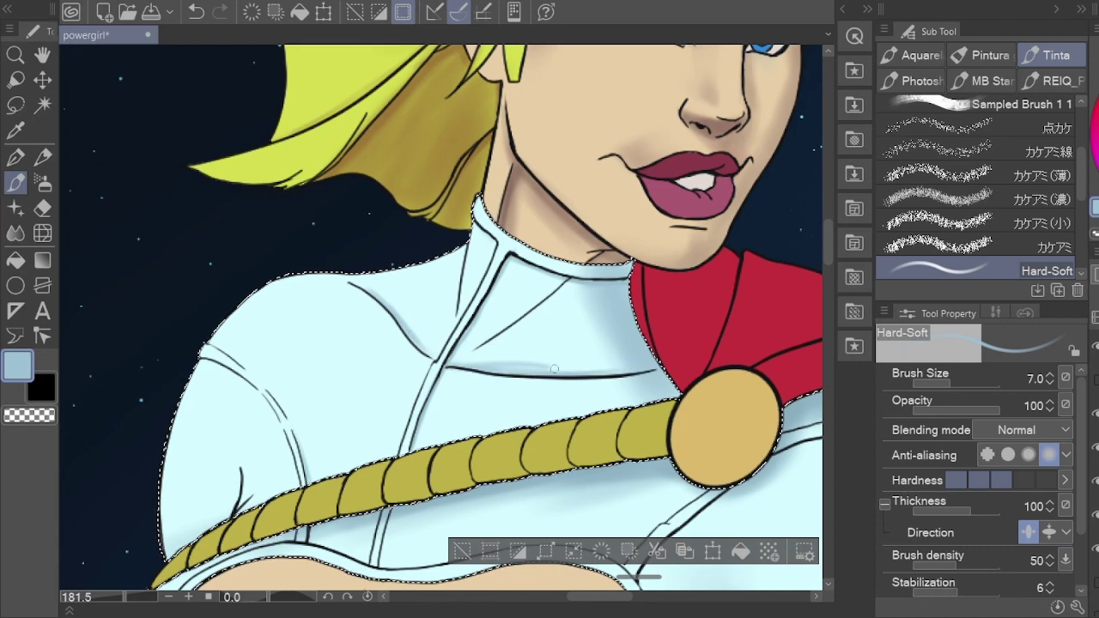
pyautogui.scroll(-2, 392, 472)
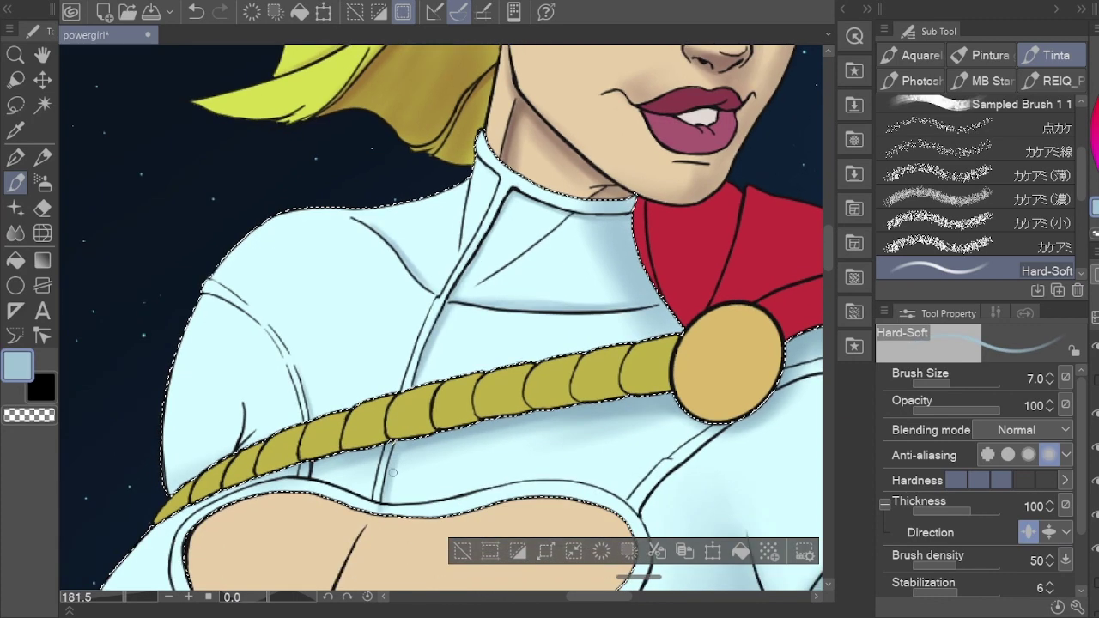
pyautogui.scroll(-4, 392, 472)
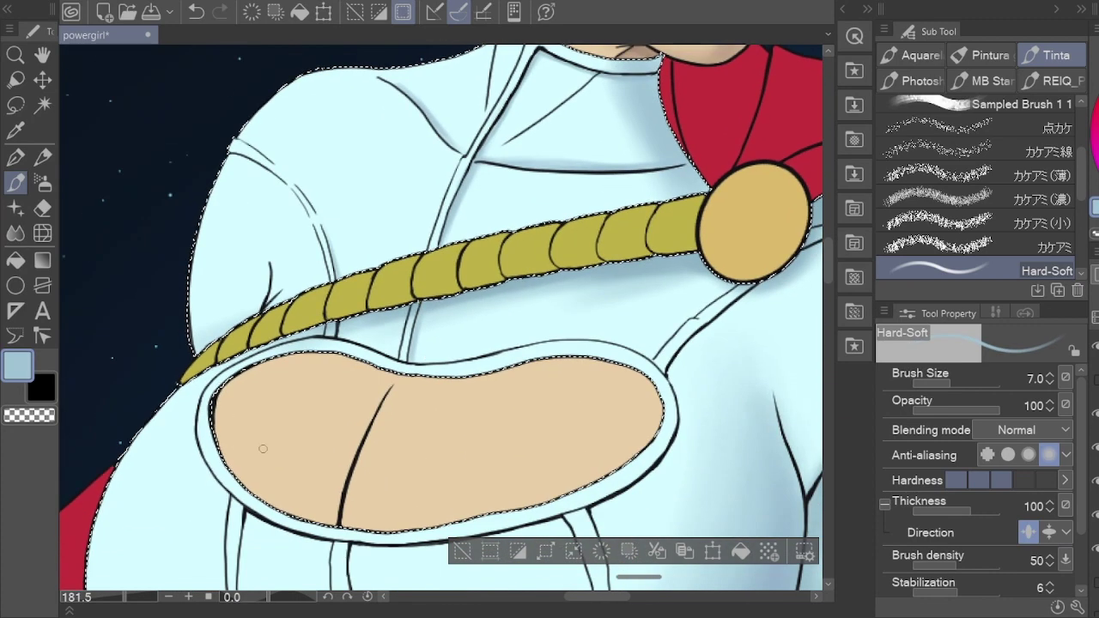
# Step: Shade the chest opening's trim and the vertical chest seams in sampled light blue with the brush at size 7
pyautogui.keyDown('alt'); pyautogui.click(378, 345); pyautogui.keyUp('alt')
pyautogui.keyDown('alt'); pyautogui.click(620, 346); pyautogui.keyUp('alt')
pyautogui.scroll(-6, 621, 347)
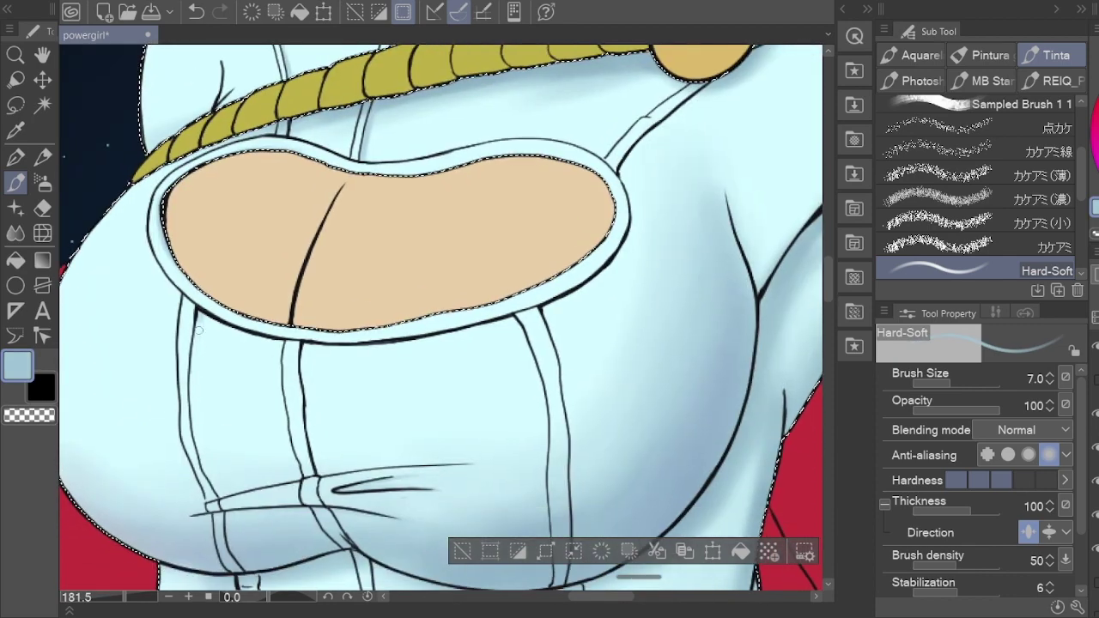
pyautogui.scroll(-3, 307, 403)
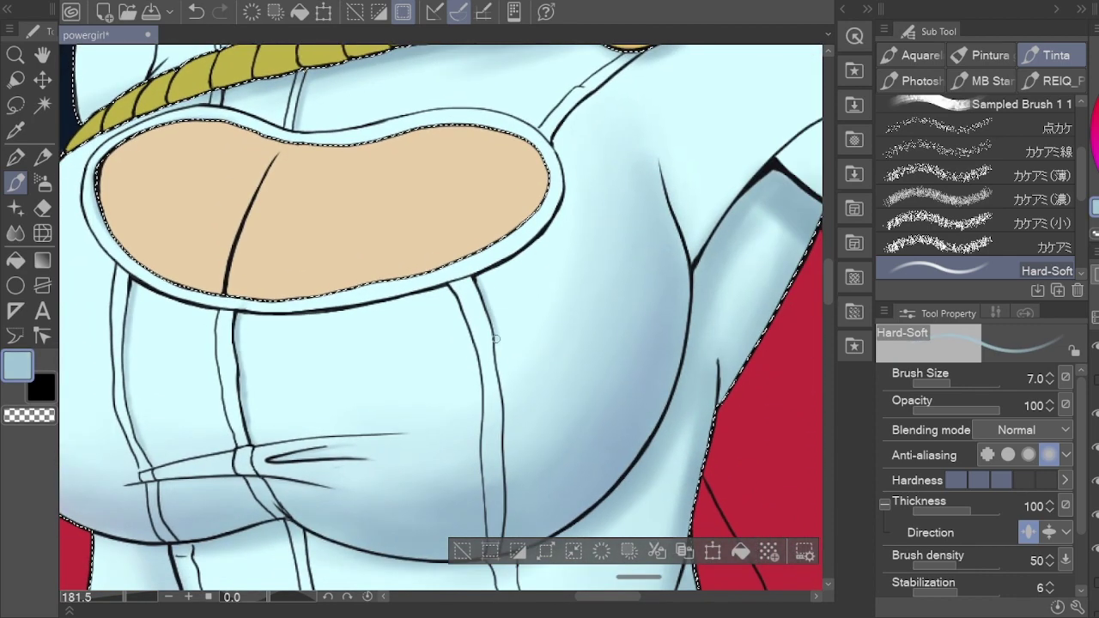
pyautogui.scroll(2, 149, 341)
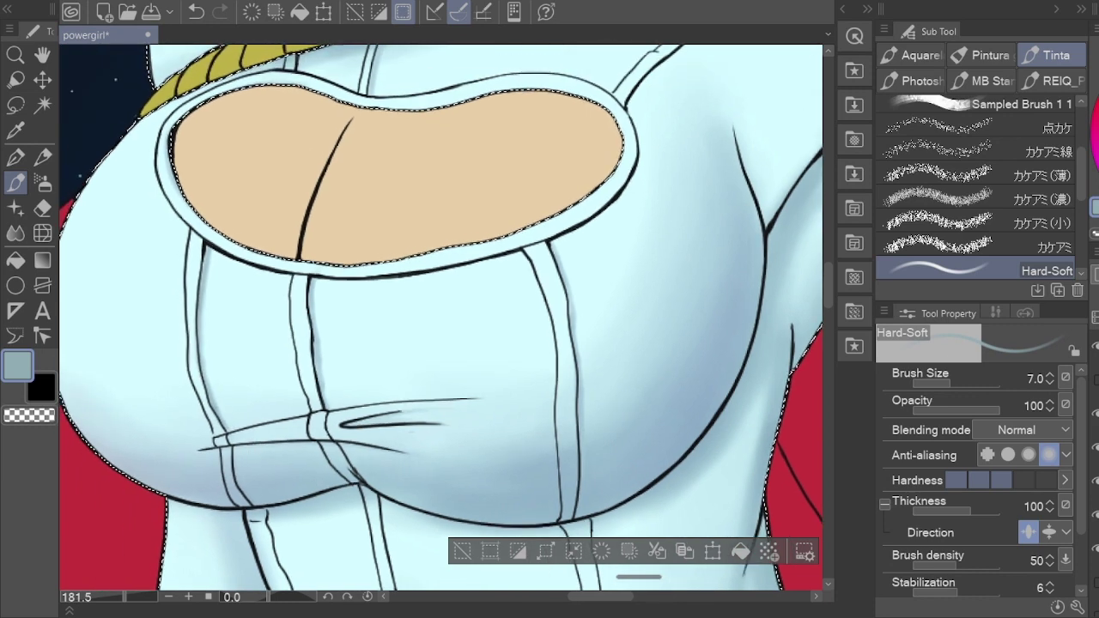
# Step: Shade the vertical seams and the fold across the chest in sampled muted and pale blues with the brush at sizes 6 and 4
pyautogui.keyDown('alt'); pyautogui.click(282, 425); pyautogui.keyUp('alt')
pyautogui.press('[')
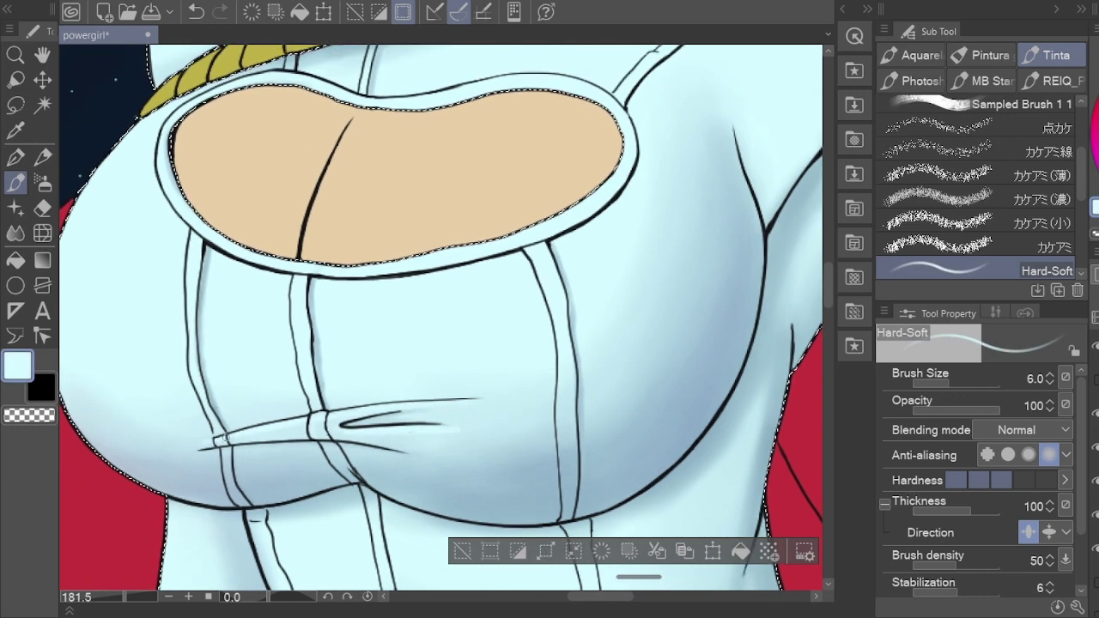
pyautogui.keyDown('alt'); pyautogui.click(250, 444); pyautogui.keyUp('alt')
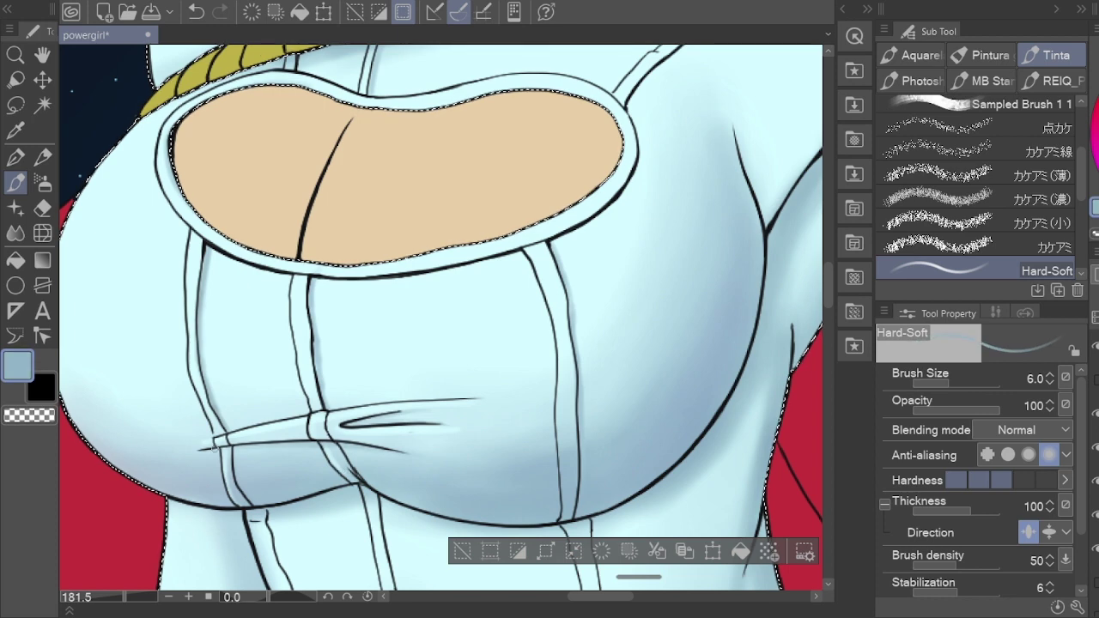
pyautogui.keyDown('alt'); pyautogui.click(580, 367); pyautogui.keyUp('alt')
pyautogui.press('[')
pyautogui.press('[')
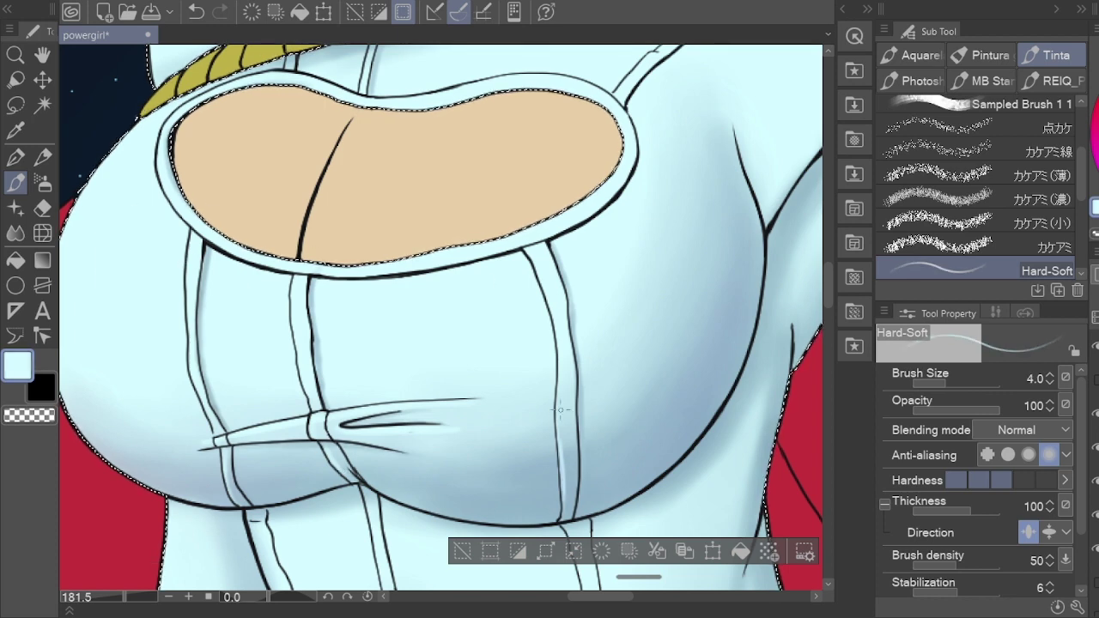
pyautogui.scroll(-3, 560, 410)
pyautogui.keyDown('alt'); pyautogui.click(112, 391); pyautogui.keyUp('alt')
pyautogui.scroll(-2, 312, 352)
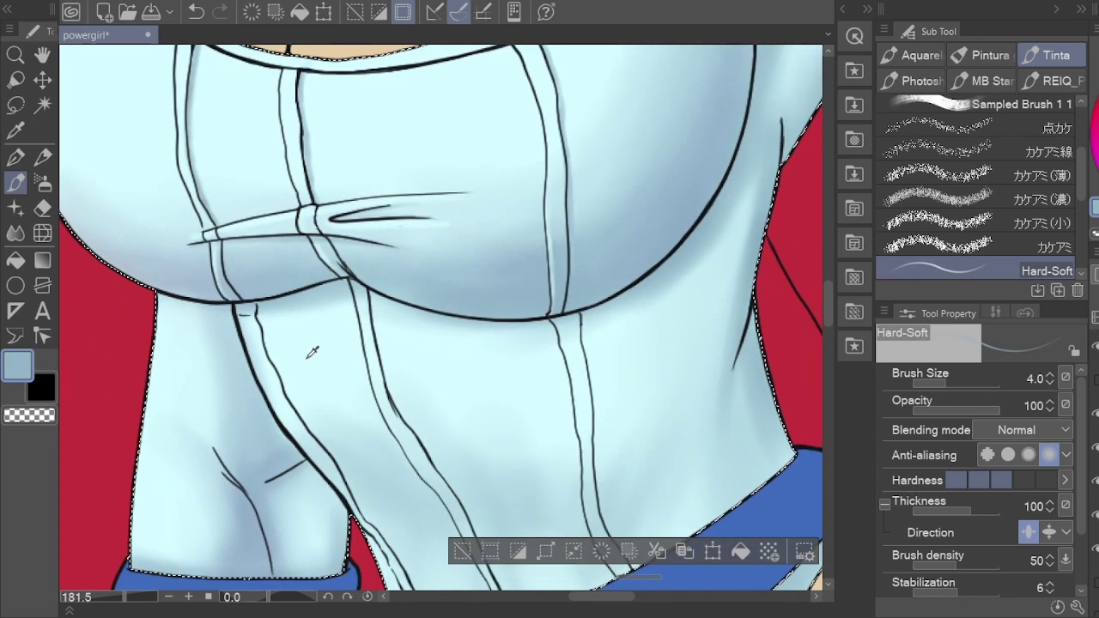
# Step: Shade the abdomen between the chest and the belt in sampled light blues with the Hard-Soft brush at sizes 20, 15 and 17
pyautogui.scroll(-10, 312, 352)
pyautogui.press('space')
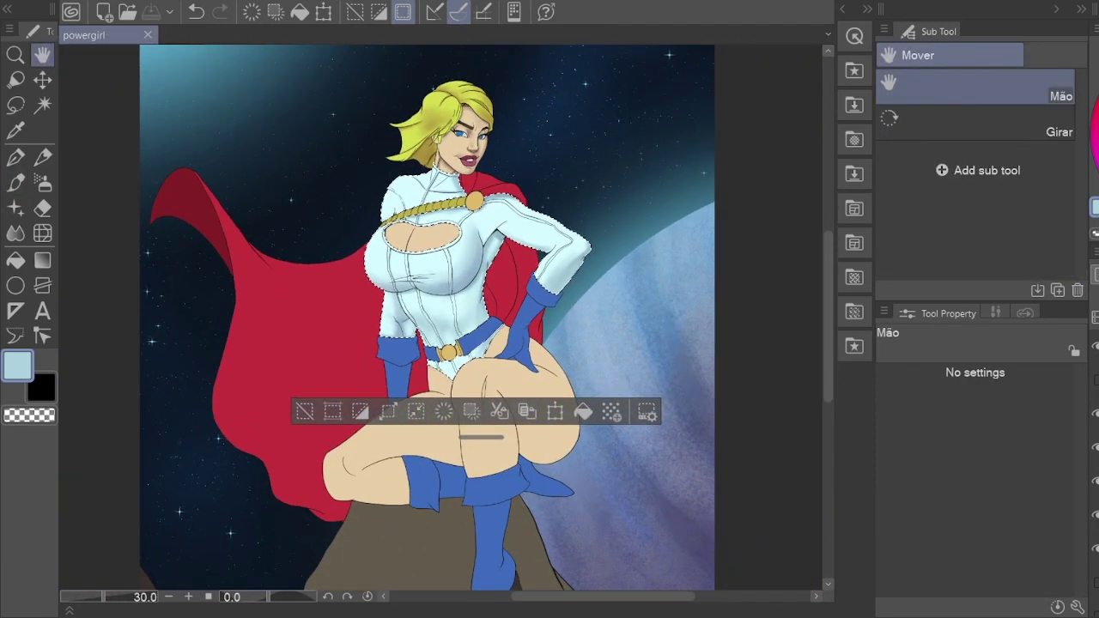
pyautogui.scroll(4, 642, 204)
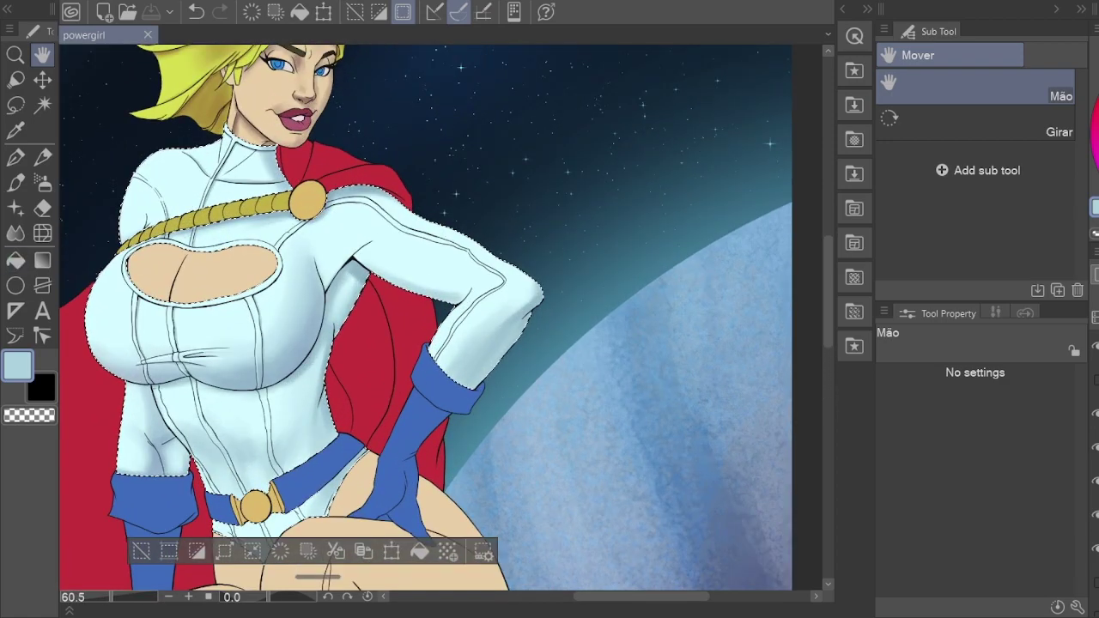
pyautogui.scroll(-5, 460, 251)
pyautogui.scroll(4, 460, 250)
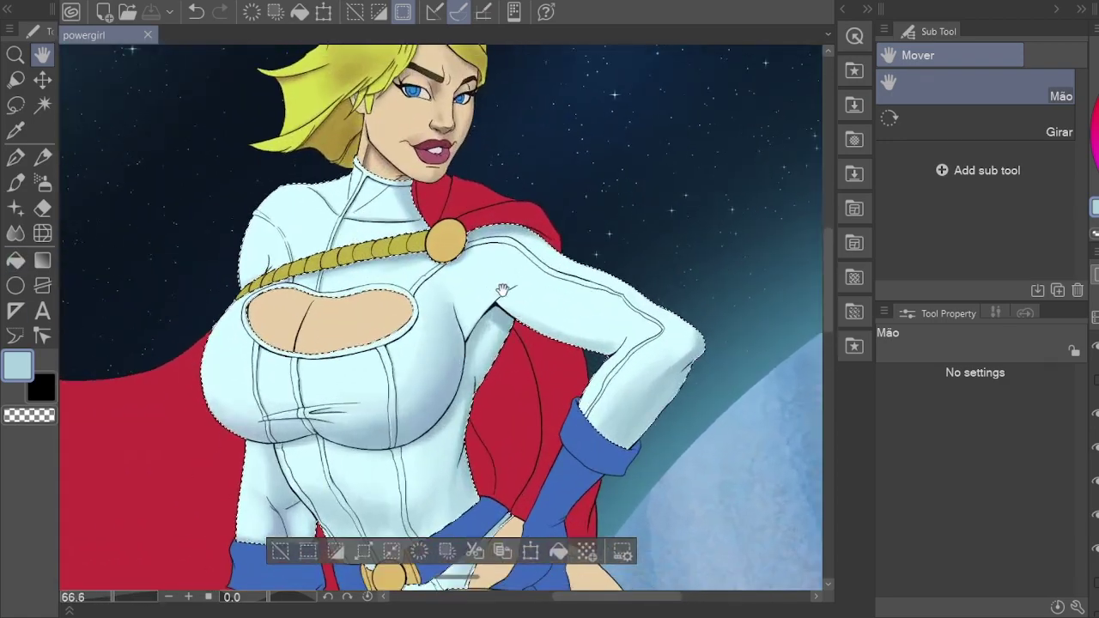
pyautogui.scroll(-4, 460, 251)
pyautogui.scroll(6, 413, 368)
pyautogui.press('b')
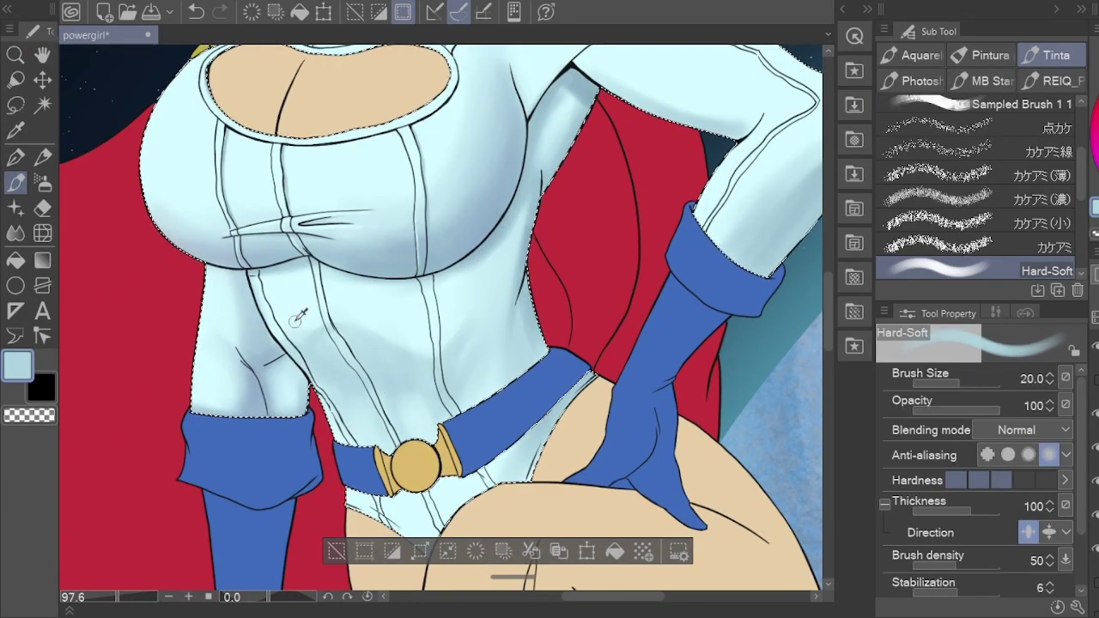
pyautogui.keyDown('alt'); pyautogui.click(295, 322); pyautogui.keyUp('alt')
pyautogui.keyDown('alt'); pyautogui.click(328, 332); pyautogui.keyUp('alt')
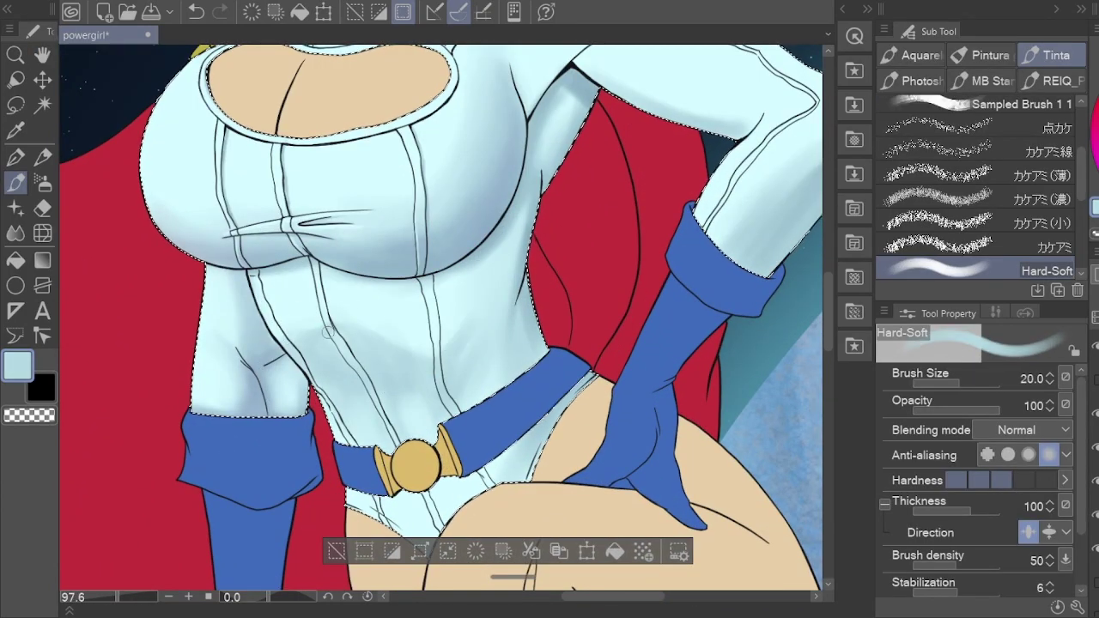
pyautogui.keyDown('alt'); pyautogui.click(446, 342); pyautogui.keyUp('alt')
pyautogui.moveTo(447, 360)
pyautogui.keyDown('ctrl'); pyautogui.keyDown('alt'); pyautogui.mouseDown()
pyautogui.moveTo(481, 378)
pyautogui.moveTo(466, 440)
pyautogui.mouseUp(); pyautogui.keyUp('alt'); pyautogui.keyUp('ctrl')
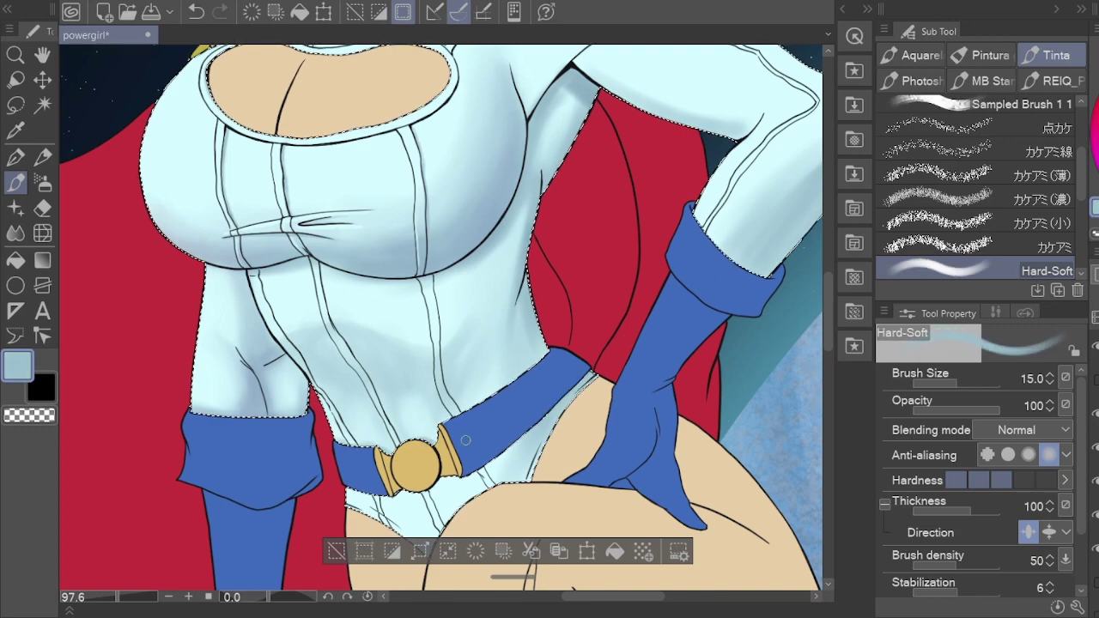
pyautogui.press(']')
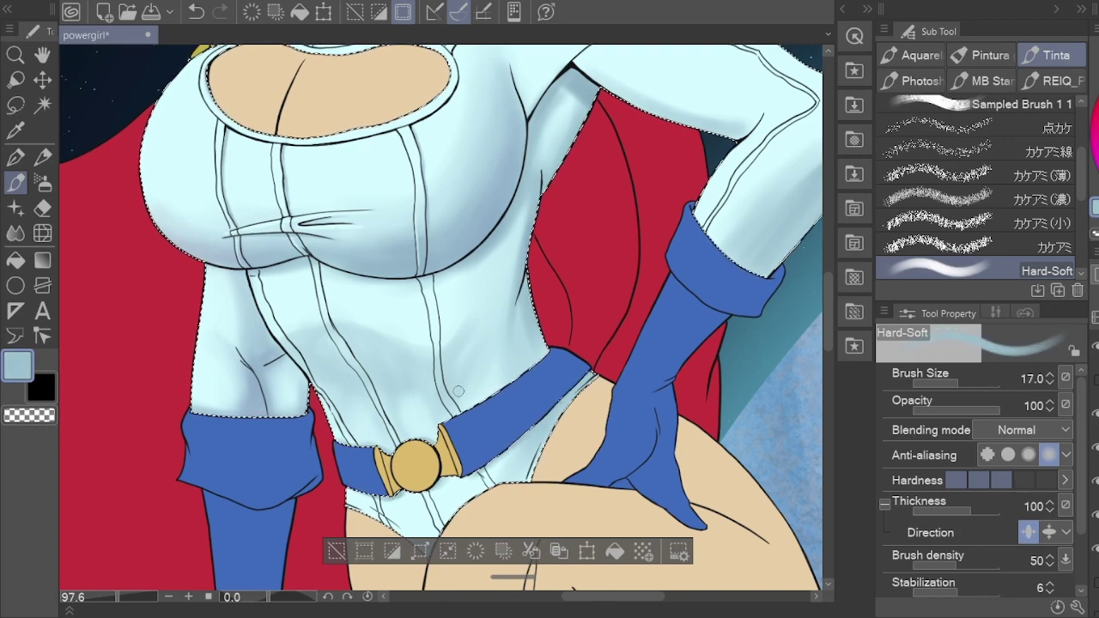
pyautogui.moveTo(458, 391); pyautogui.dragTo(464, 533)
# Step: Shade the shoulder and upper chest above the gold cord in muted blue at brush size 60 and blend with sampled pale blue
pyautogui.scroll(-5, 533, 333)
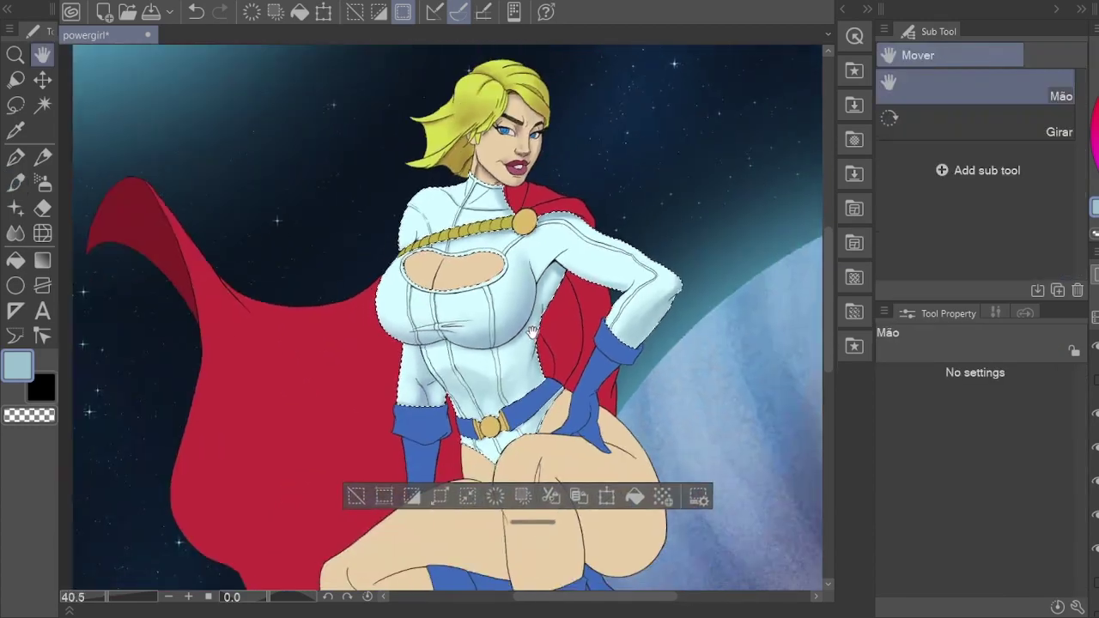
pyautogui.scroll(5, 533, 333)
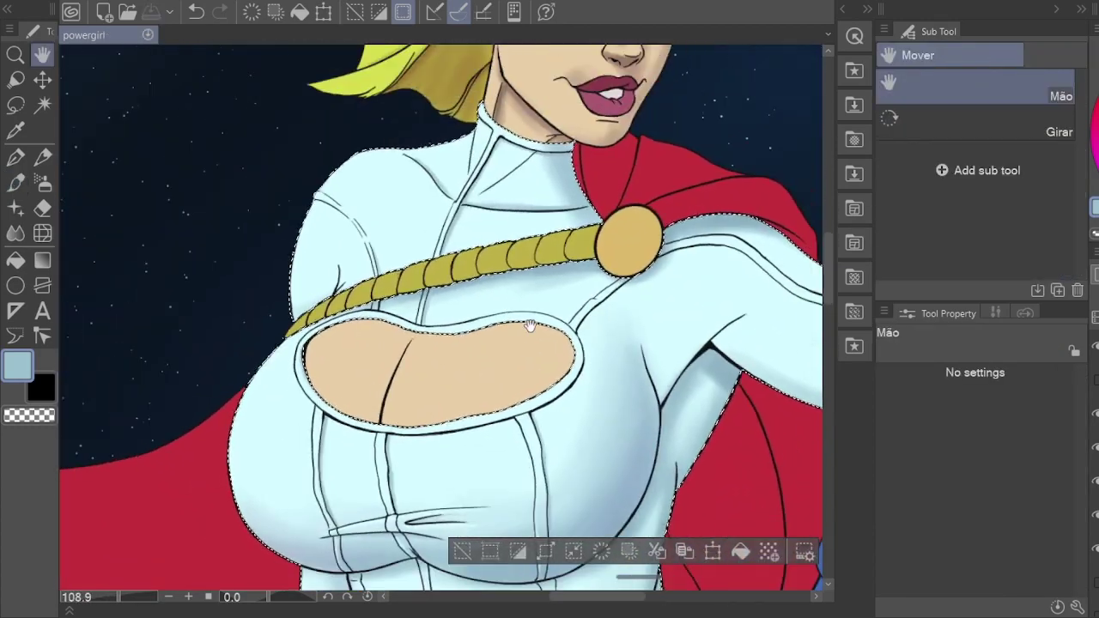
pyautogui.press('p')
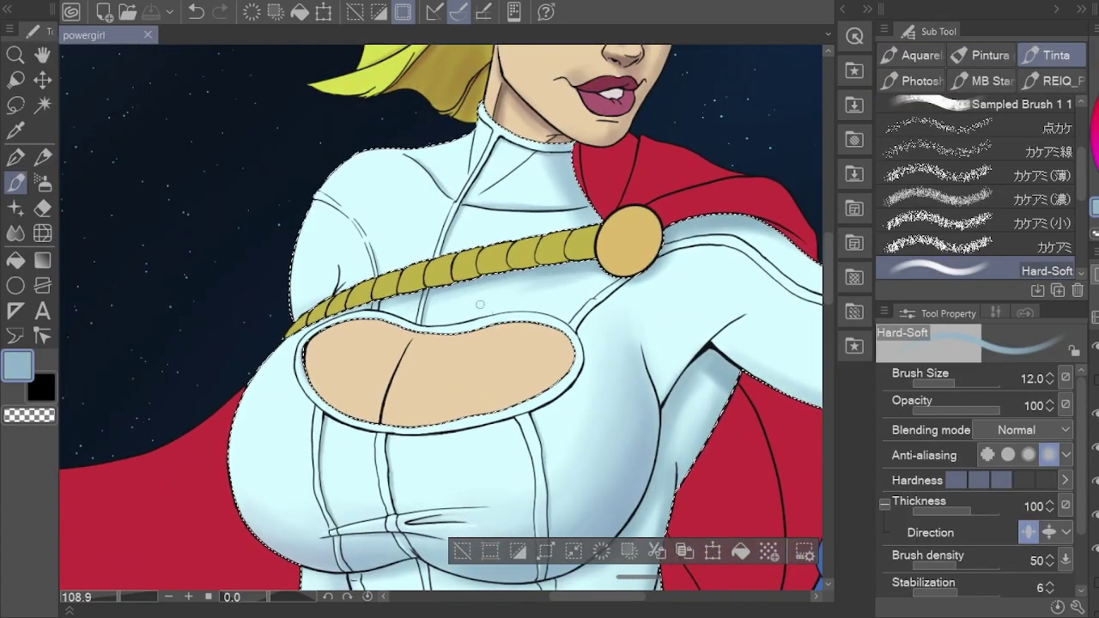
pyautogui.scroll(1, 387, 344)
pyautogui.press(']')
pyautogui.press(']')
pyautogui.press(']')
pyautogui.press(']')
pyautogui.press(']')
pyautogui.press(']')
pyautogui.press(']')
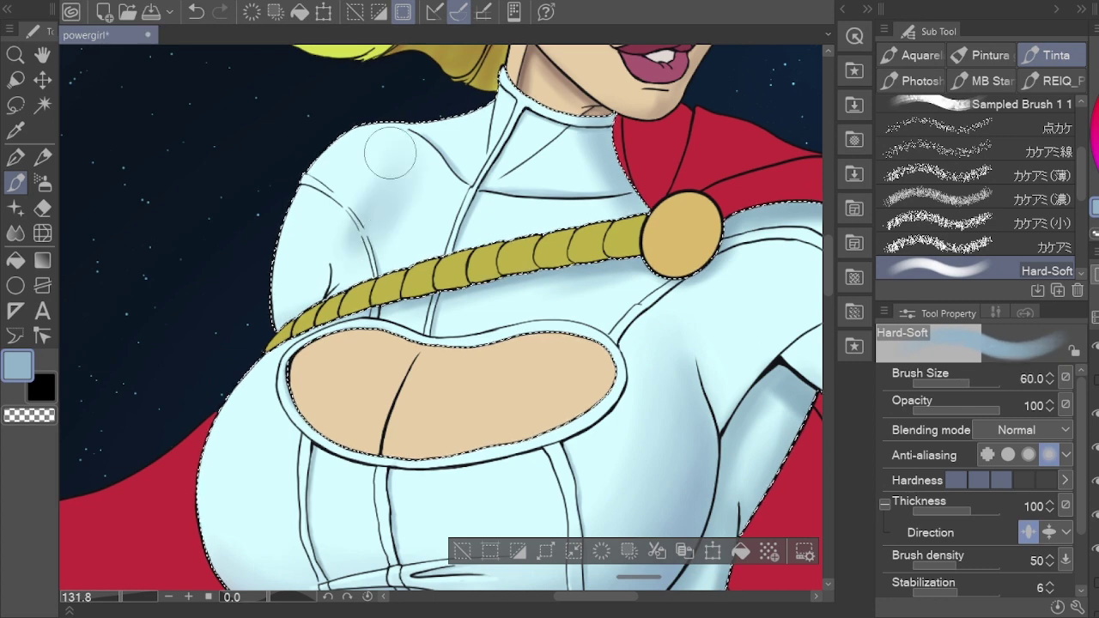
pyautogui.keyDown('alt'); pyautogui.click(369, 135); pyautogui.keyUp('alt')
pyautogui.moveTo(368, 135)
pyautogui.mouseDown()
pyautogui.moveTo(424, 194)
pyautogui.moveTo(373, 201)
pyautogui.mouseUp()
pyautogui.keyDown('alt'); pyautogui.click(436, 194); pyautogui.keyUp('alt')
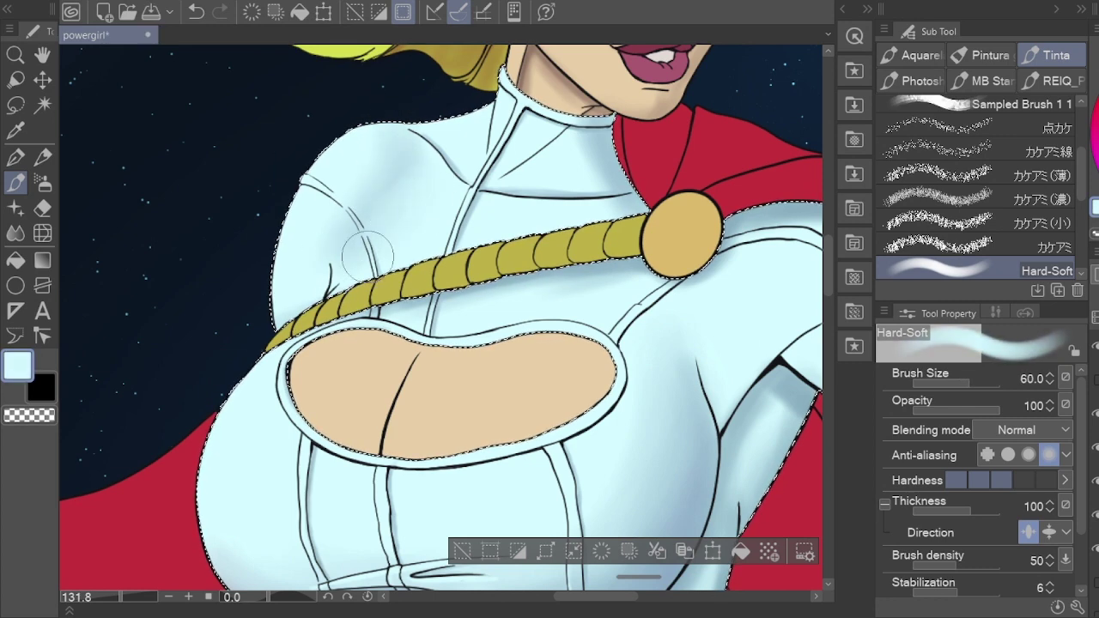
pyautogui.keyDown('alt'); pyautogui.click(393, 154); pyautogui.keyUp('alt')
# Step: Shade the upper chest beside the red cape in sampled pale blue with the brush at size 20
pyautogui.keyDown('alt'); pyautogui.click(631, 172); pyautogui.keyUp('alt')
pyautogui.press('[')
pyautogui.press('[')
pyautogui.press('[')
pyautogui.press('[')
pyautogui.press('[')
pyautogui.press('[')
pyautogui.press(']')
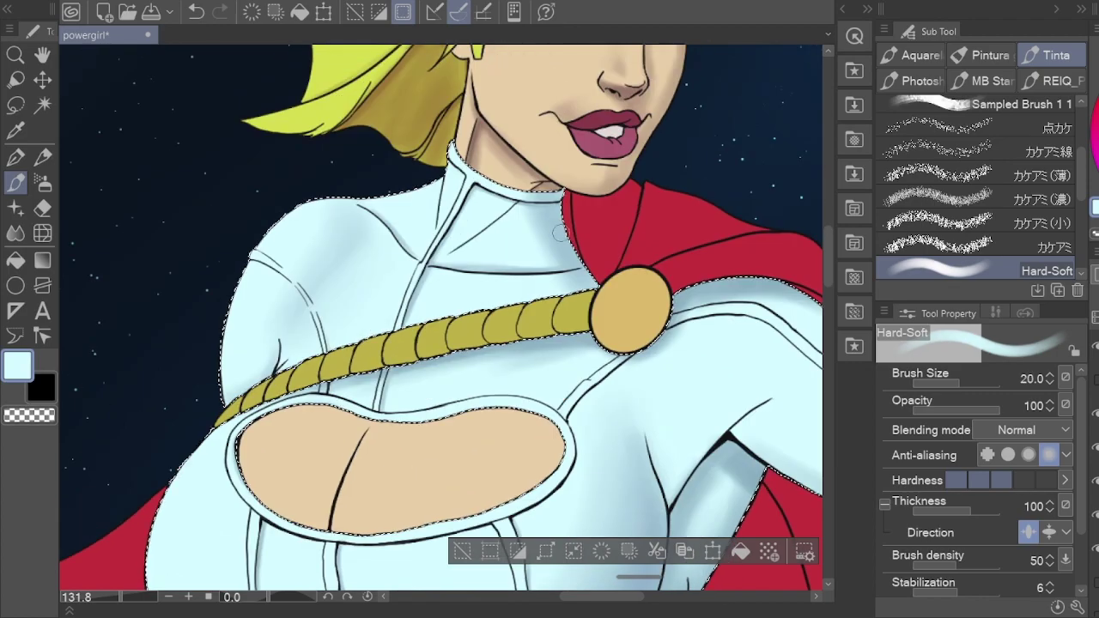
pyautogui.moveTo(518, 45); pyautogui.dragTo(467, 119)
# Step: Refine the shading along the collar, upper-chest and shoulder folds in light blues, reducing the brush from size 12 to 8 and 5
pyautogui.scroll(2, 431, 280)
pyautogui.press('[')
pyautogui.press('[')
pyautogui.press('[')
pyautogui.press('[')
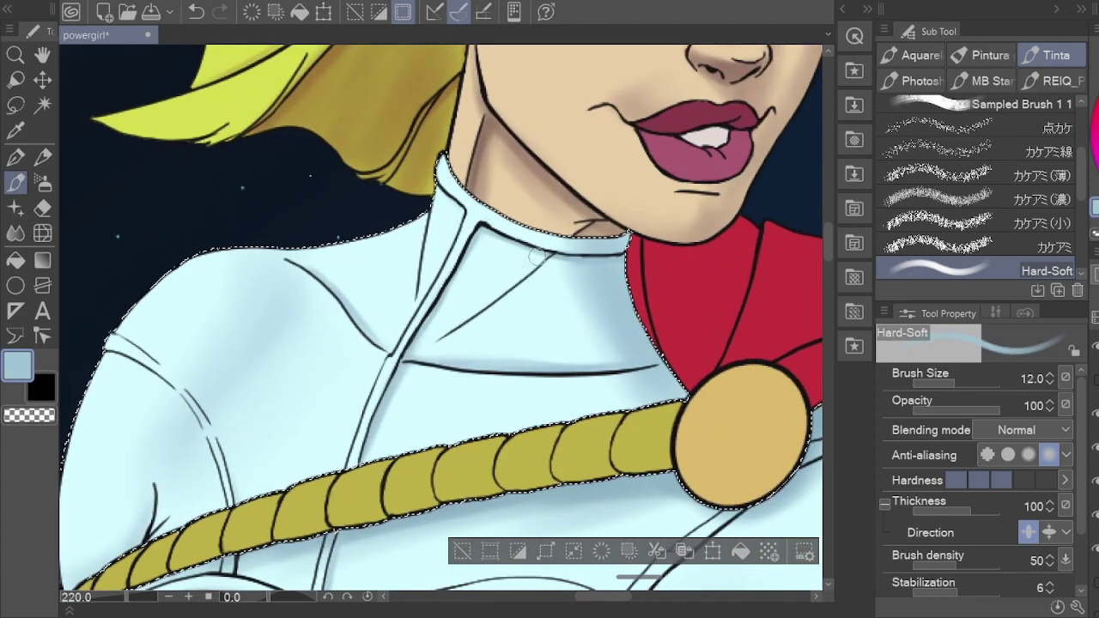
pyautogui.scroll(1, 432, 280)
pyautogui.moveTo(431, 280); pyautogui.dragTo(436, 306)
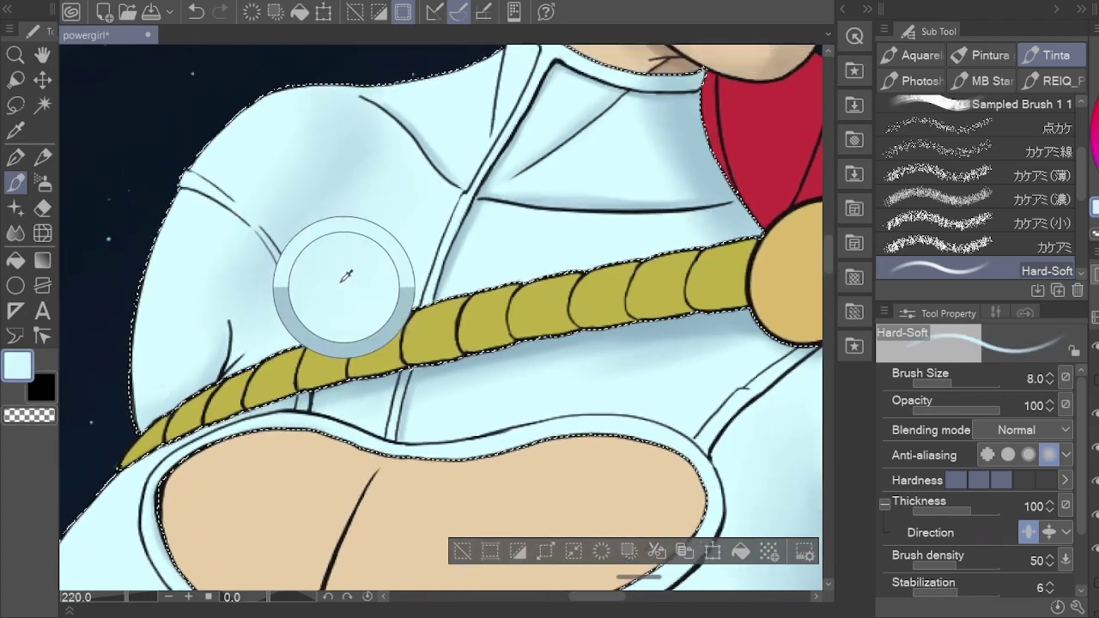
pyautogui.press('[')
pyautogui.press('[')
pyautogui.press('[')
# Step: Check the tonal values of the bodysuit shading in a grayscale view
pyautogui.press('h')
pyautogui.scroll(-5, 330, 263)
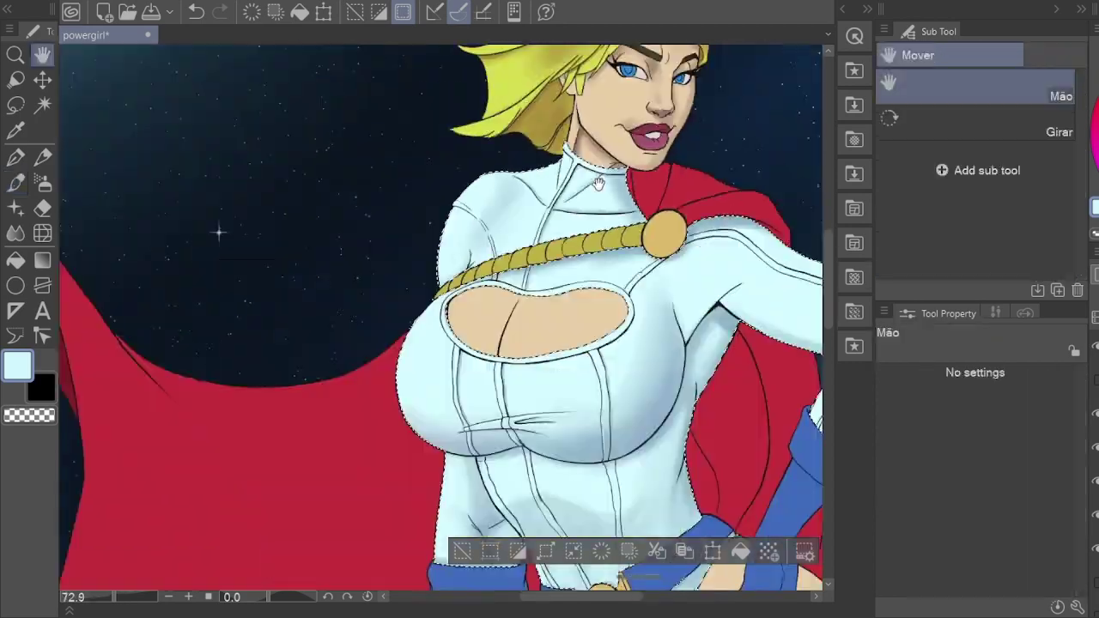
pyautogui.scroll(2, 331, 263)
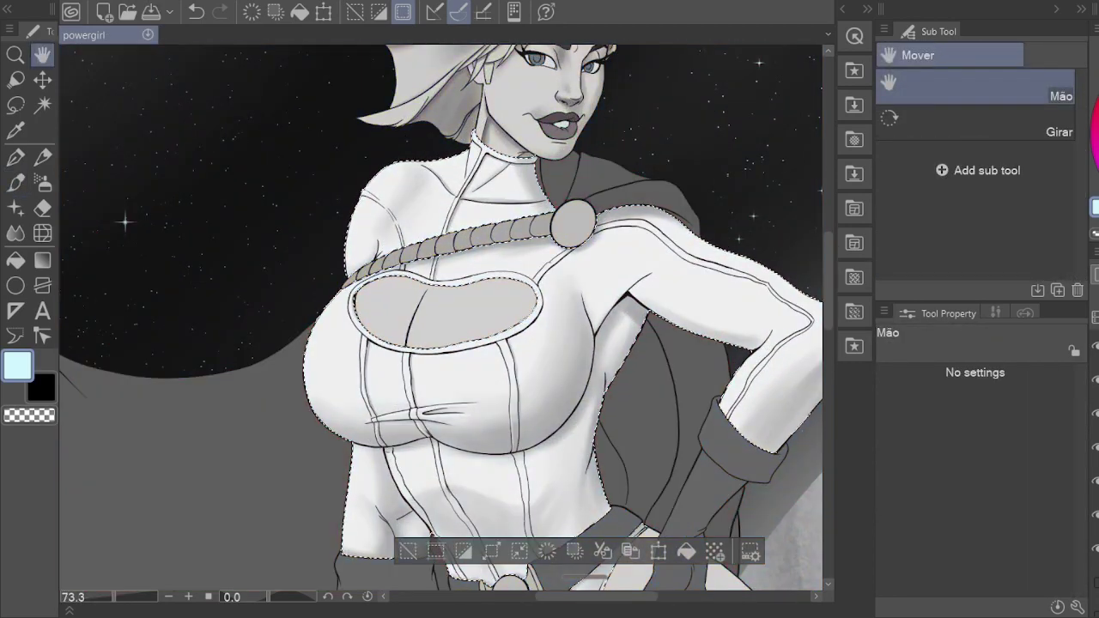
pyautogui.scroll(-3, 441, 317)
pyautogui.scroll(2, 441, 318)
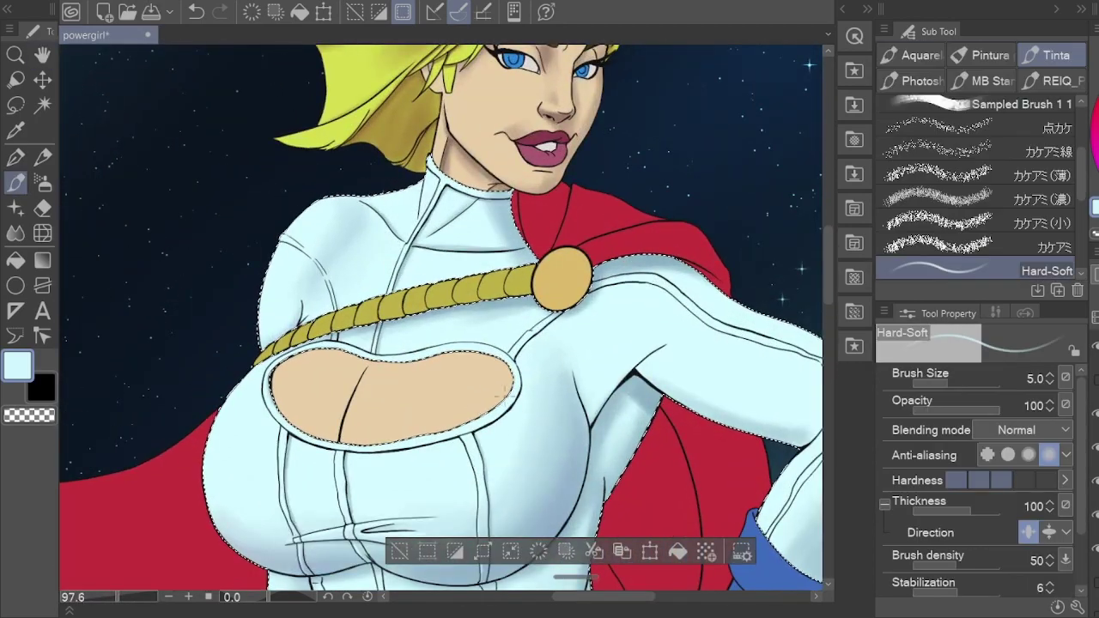
# Step: Select the skin inside the chest opening and shade its edge and central crease in reddish brown and tan at size 20
pyautogui.press('w')
pyautogui.click(453, 387)
pyautogui.press('b')
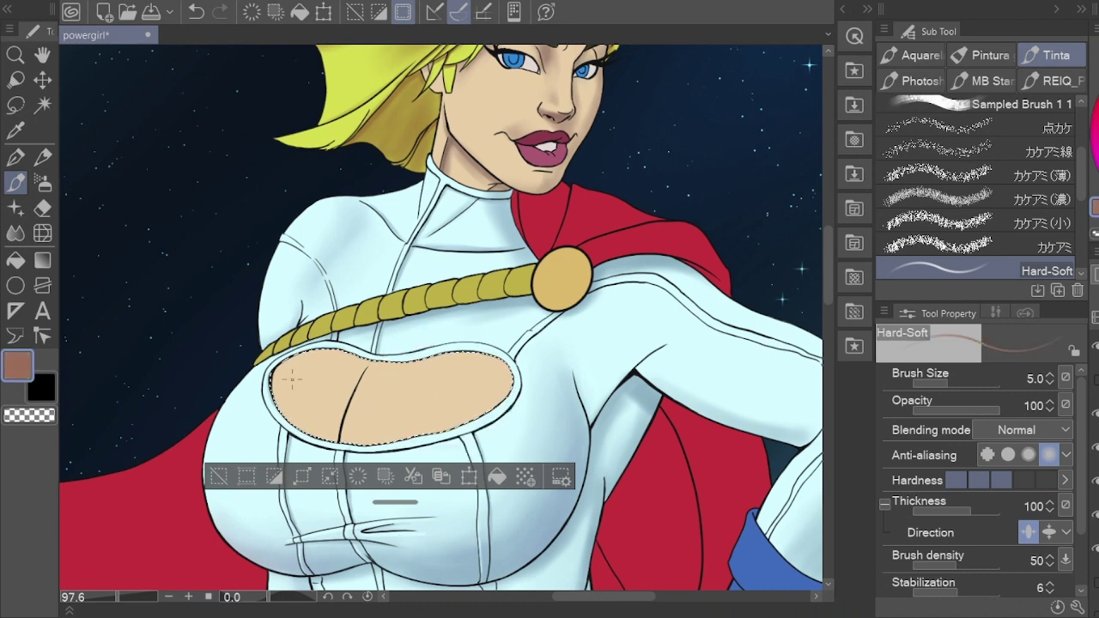
pyautogui.press(']')
pyautogui.press(']')
pyautogui.press(']')
pyautogui.press(']')
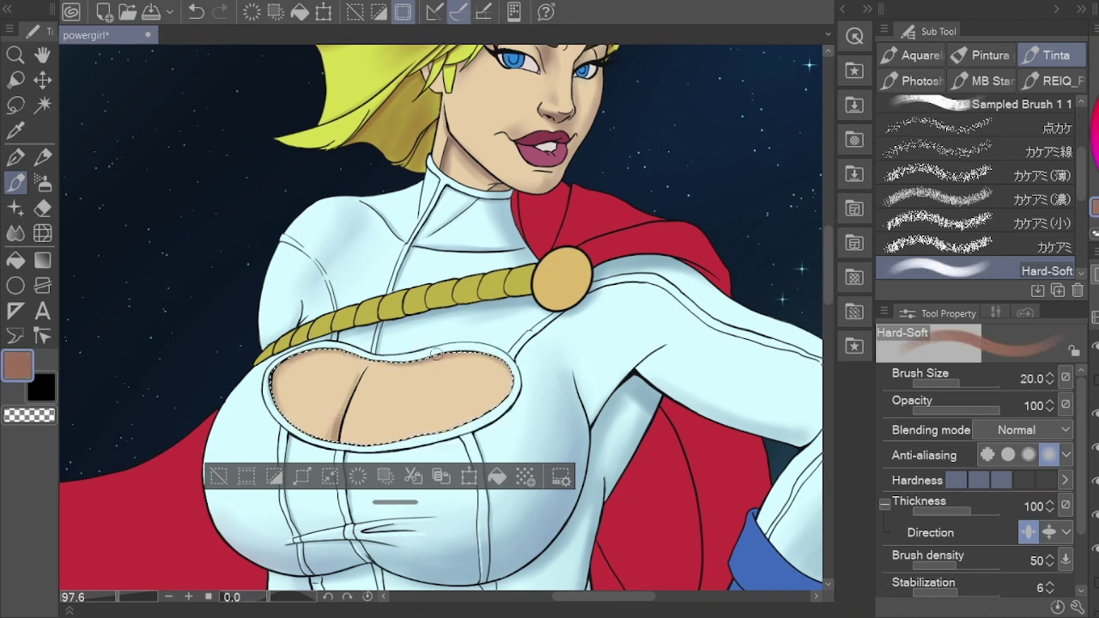
pyautogui.keyDown('alt'); pyautogui.click(276, 387); pyautogui.keyUp('alt')
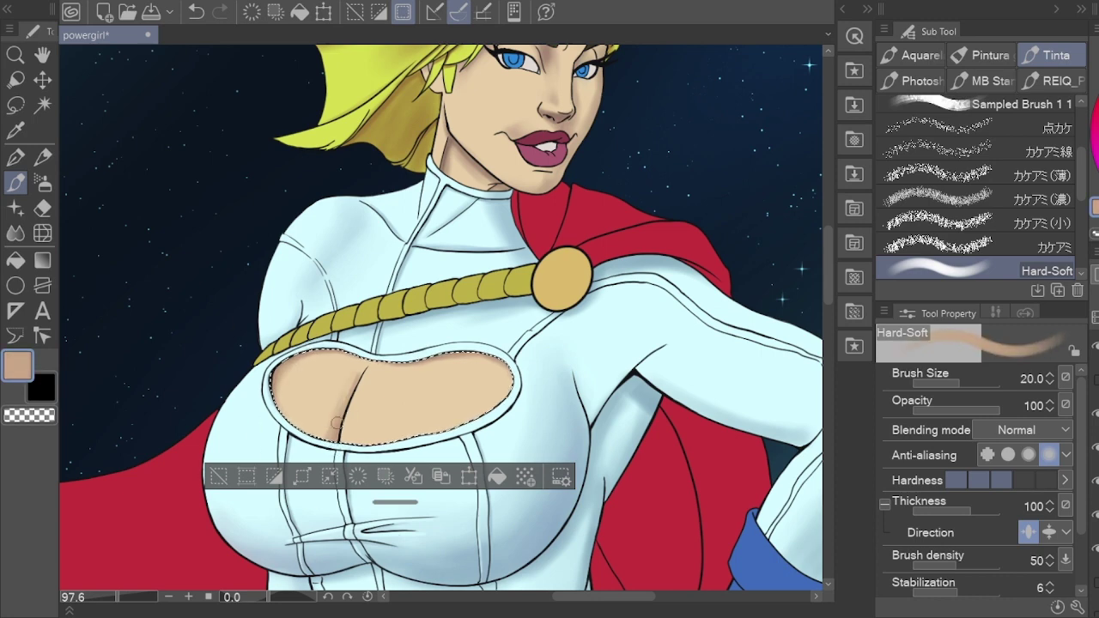
pyautogui.moveTo(322, 427); pyautogui.dragTo(325, 380)
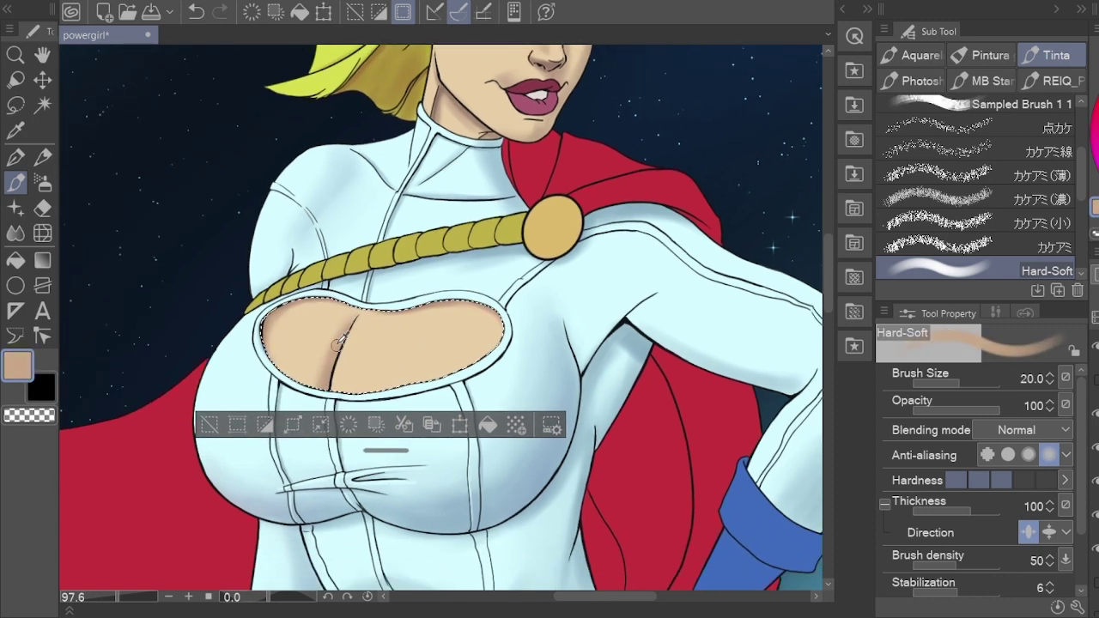
# Step: Soften the skin shadows inside the chest opening with sampled skin tones at brush size 40
pyautogui.keyDown('alt'); pyautogui.click(471, 332); pyautogui.keyUp('alt')
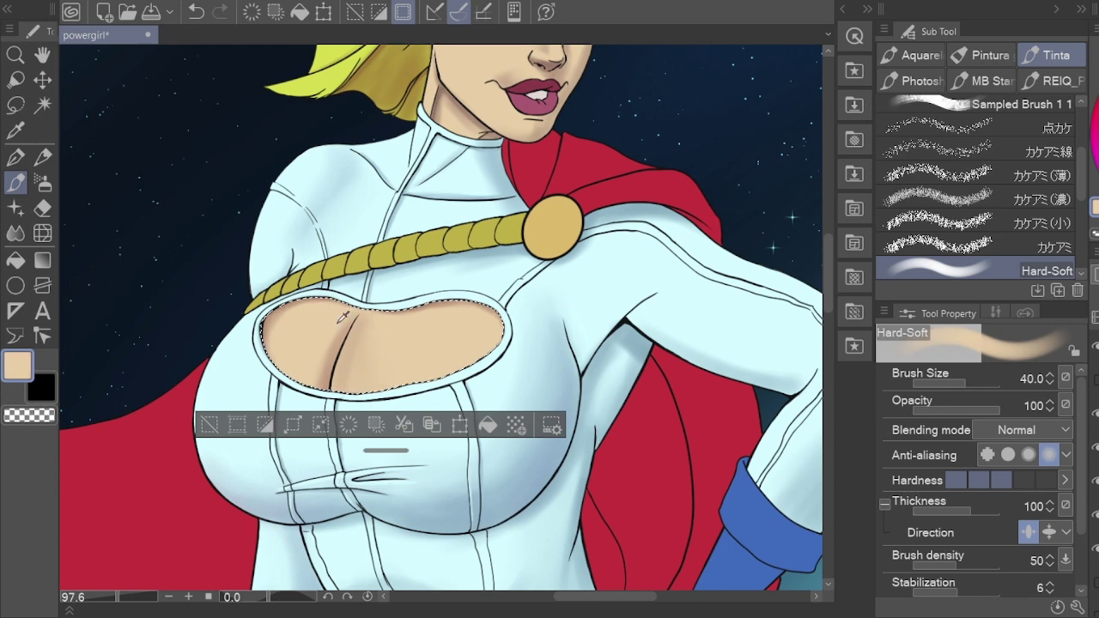
pyautogui.keyDown('alt'); pyautogui.click(343, 352); pyautogui.keyUp('alt')
pyautogui.keyDown('alt'); pyautogui.click(446, 343); pyautogui.keyUp('alt')
pyautogui.keyDown('alt'); pyautogui.click(359, 392); pyautogui.keyUp('alt')
pyautogui.keyDown('alt'); pyautogui.click(359, 392); pyautogui.keyUp('alt')
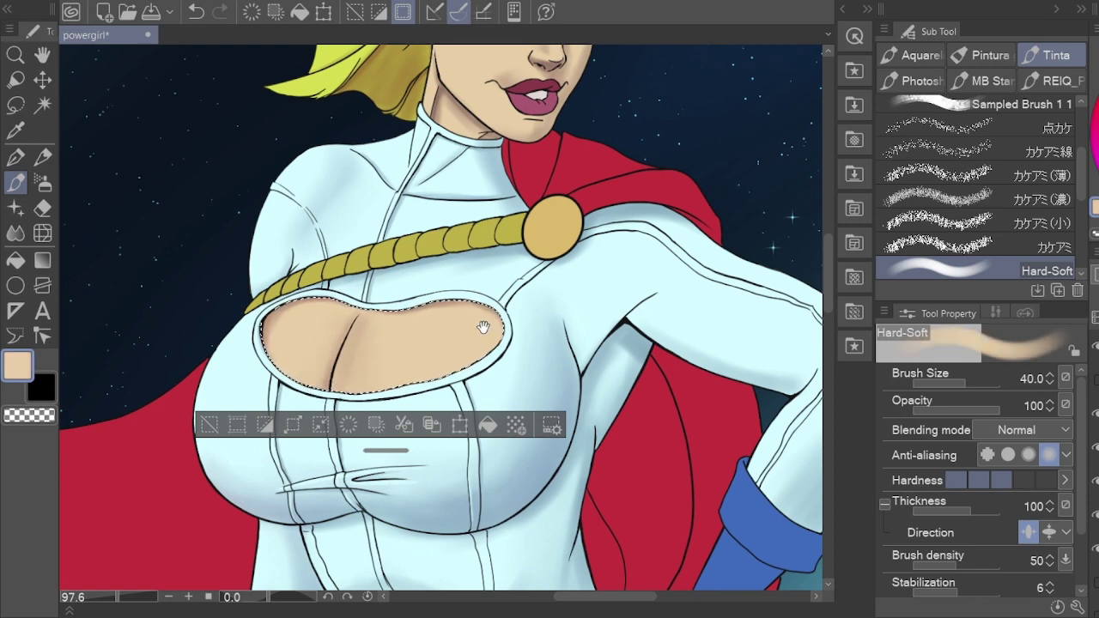
pyautogui.scroll(-4, 479, 277)
pyautogui.scroll(1, 413, 273)
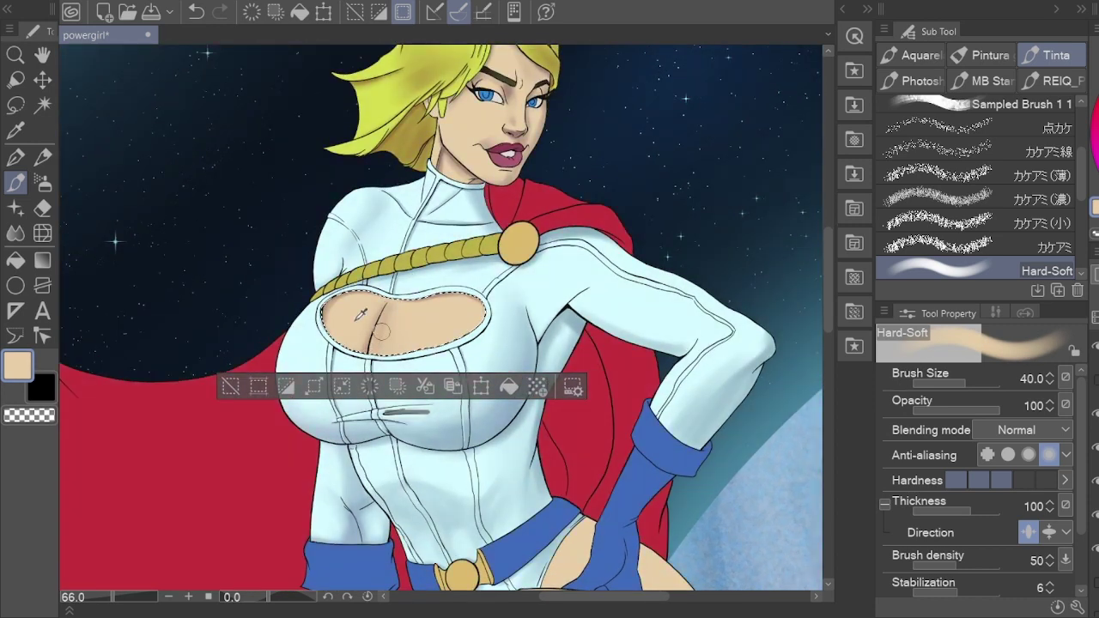
# Step: Deepen and blend the chest opening's skin shading with sampled tans and browns at size 40, and clear the selection
pyautogui.keyDown('alt'); pyautogui.click(366, 305); pyautogui.keyUp('alt')
pyautogui.keyDown('alt'); pyautogui.click(342, 314); pyautogui.keyUp('alt')
pyautogui.keyDown('alt'); pyautogui.click(472, 303); pyautogui.keyUp('alt')
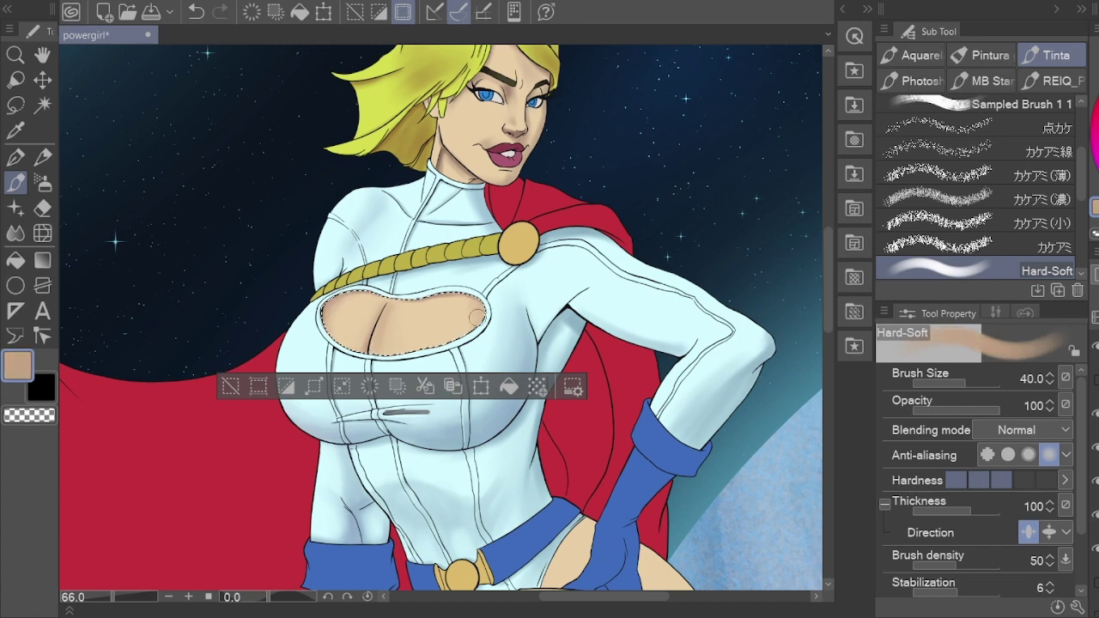
pyautogui.keyDown('alt'); pyautogui.click(451, 320); pyautogui.keyUp('alt')
pyautogui.keyDown('alt'); pyautogui.click(397, 303); pyautogui.keyUp('alt')
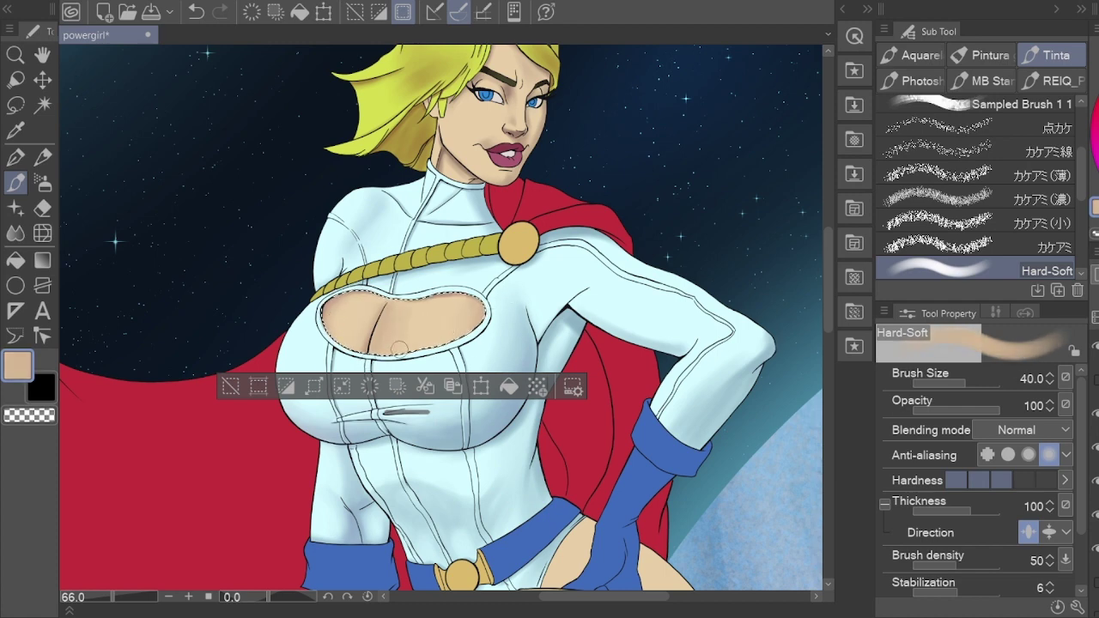
pyautogui.keyDown('alt'); pyautogui.click(366, 312); pyautogui.keyUp('alt')
pyautogui.keyDown('alt'); pyautogui.click(391, 318); pyautogui.keyUp('alt')
pyautogui.keyDown('alt'); pyautogui.click(397, 302); pyautogui.keyUp('alt')
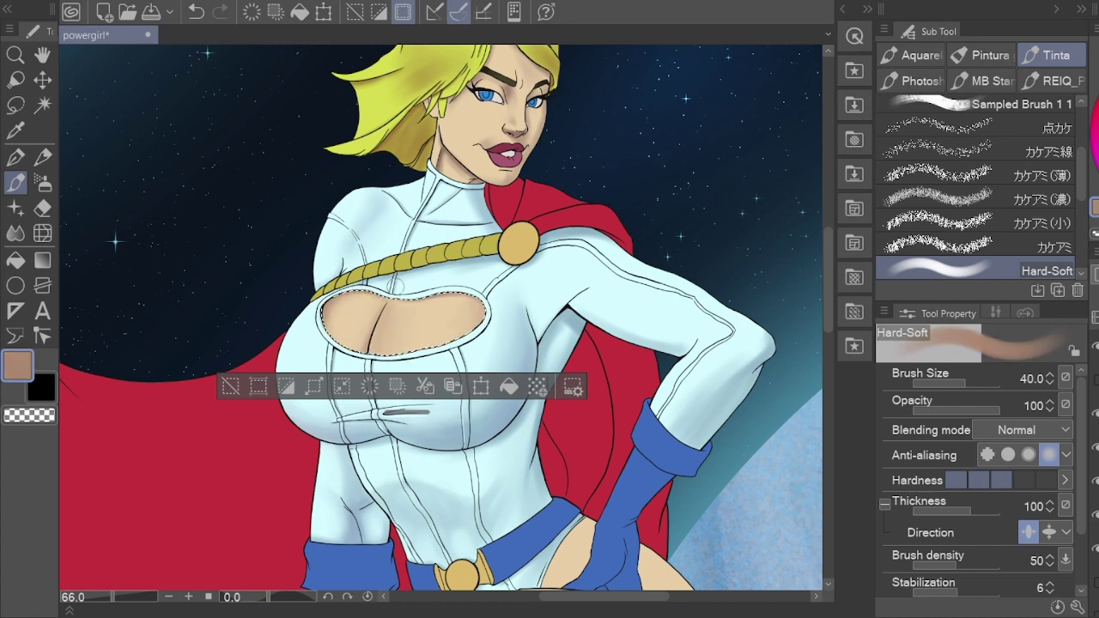
pyautogui.press('h')
pyautogui.hotkey('ctrl', 'd')
# Step: Compare the full illustration's tonal values with the grayscale view switched on and off
pyautogui.scroll(-6, 438, 318)
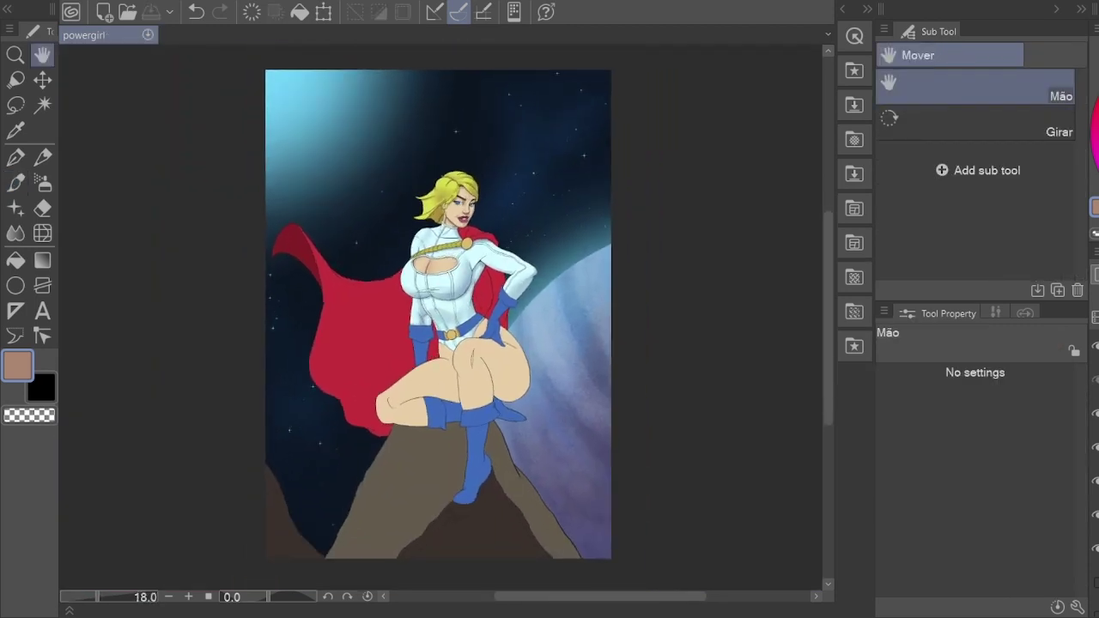
pyautogui.click(1096, 481)
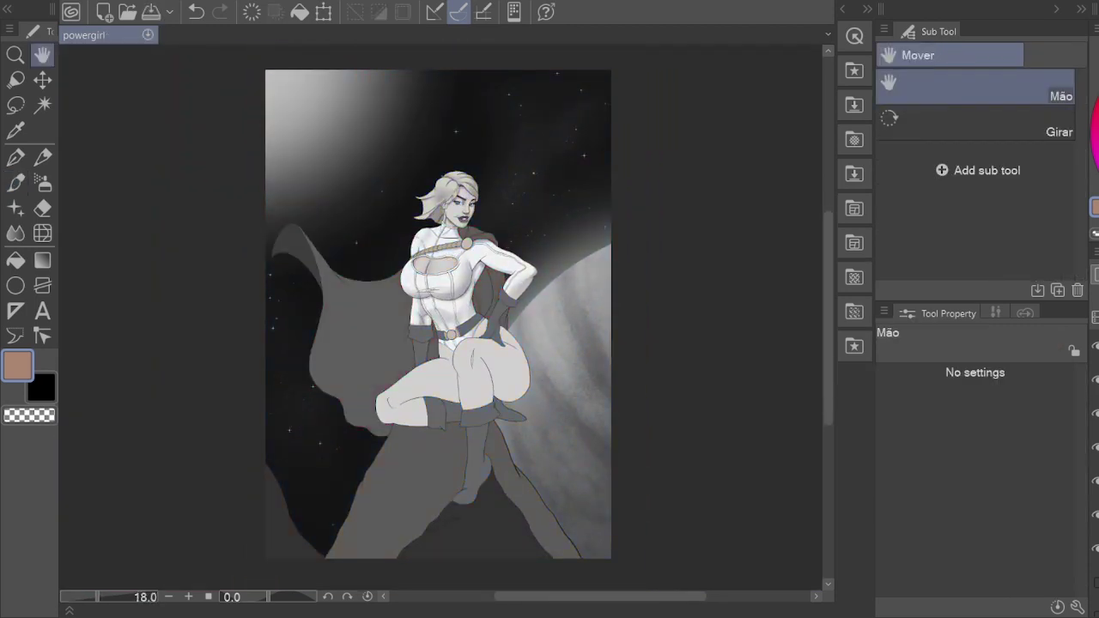
pyautogui.click(1096, 481)
pyautogui.click(1096, 481)
pyautogui.click(1096, 481)
pyautogui.click(1096, 480)
pyautogui.scroll(1, 398, 173)
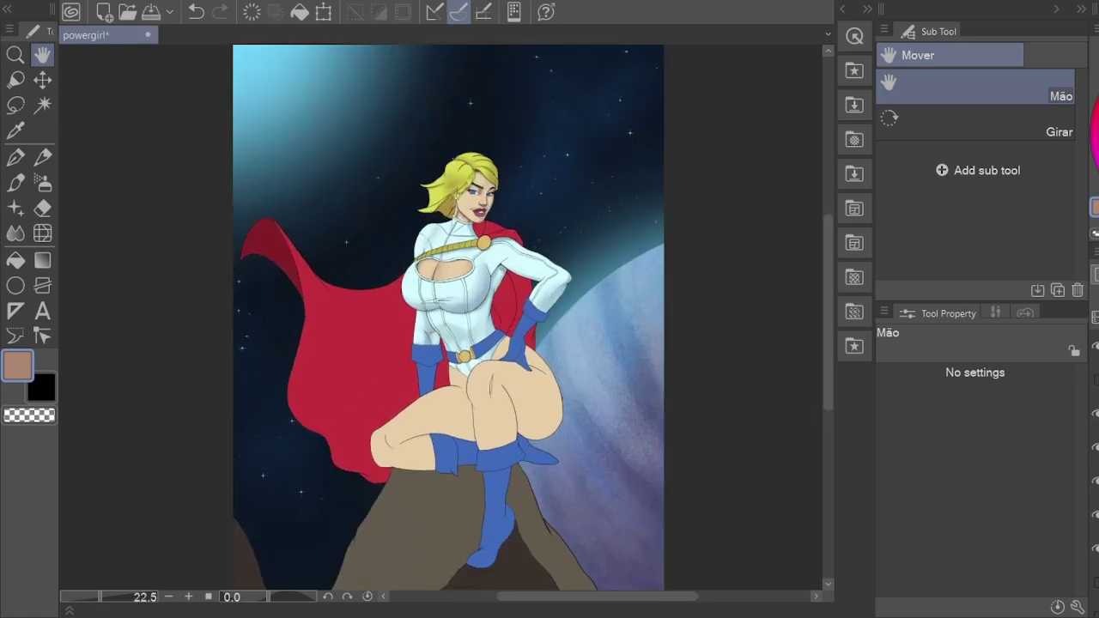
# Step: Select the leg skin and block in brown shadows on the folded leg with the Hard-Soft brush at sizes 80 and 30
pyautogui.scroll(-1, 247, 417)
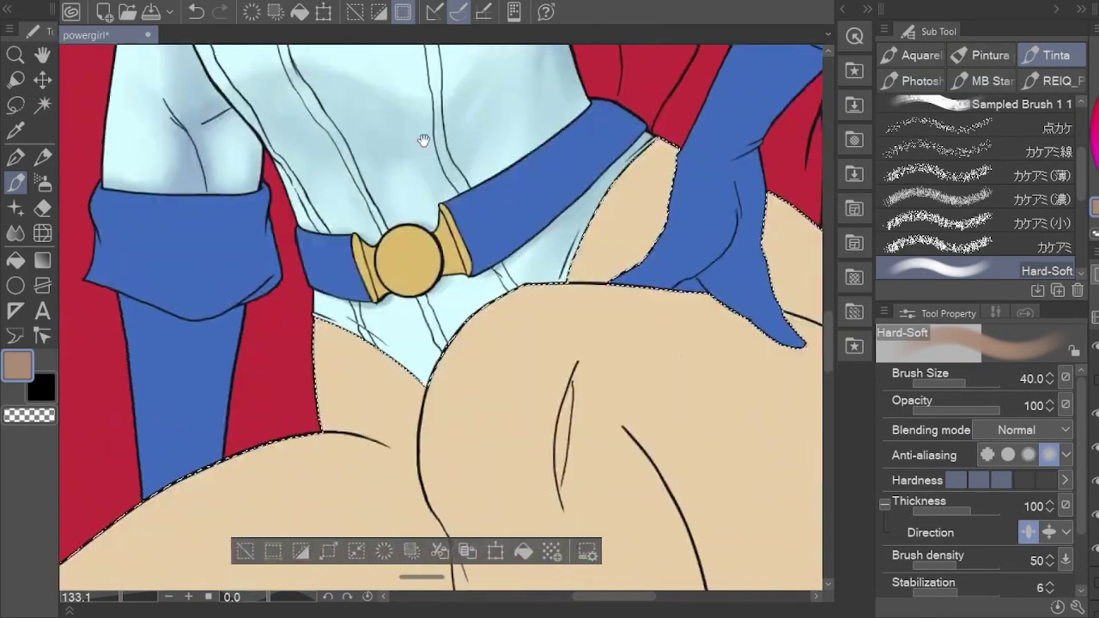
pyautogui.scroll(-4, 409, 324)
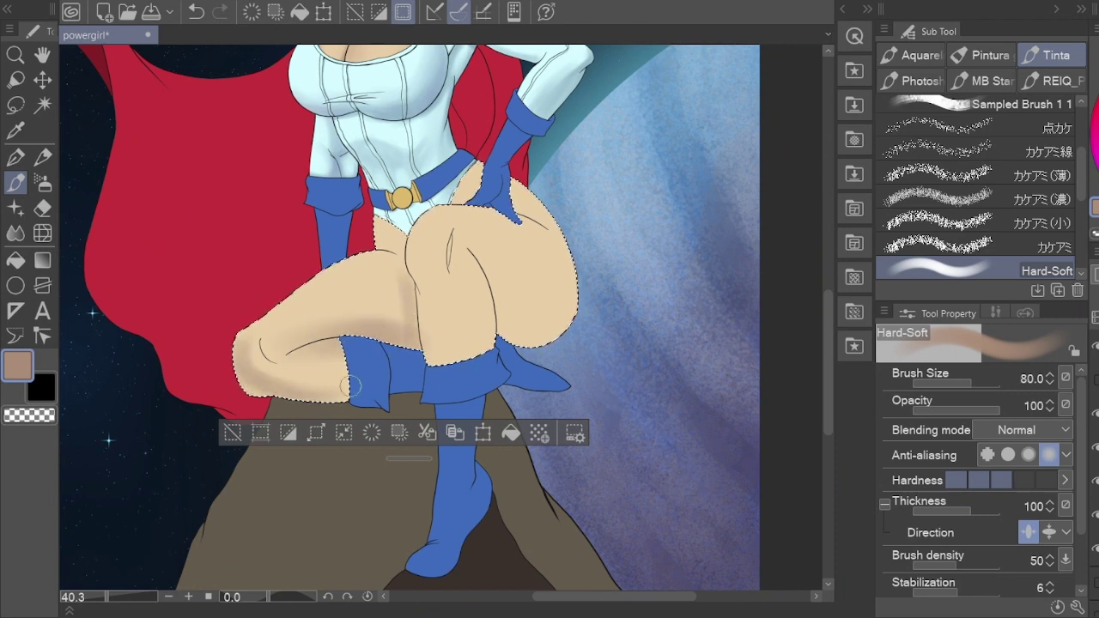
pyautogui.press('[')
pyautogui.press('[')
pyautogui.press('[')
pyautogui.press('[')
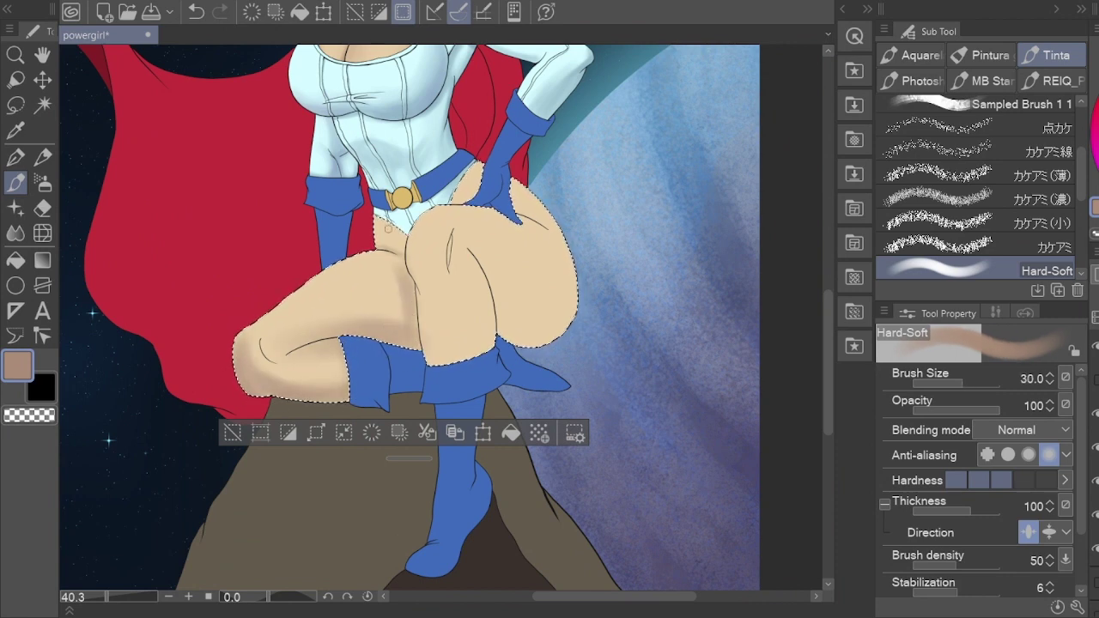
# Step: Blend the folded leg's shadows around the thigh, knee and calf with sampled tan and light skin tones at sizes from 20 to 120
pyautogui.keyDown('alt'); pyautogui.click(412, 295); pyautogui.keyUp('alt')
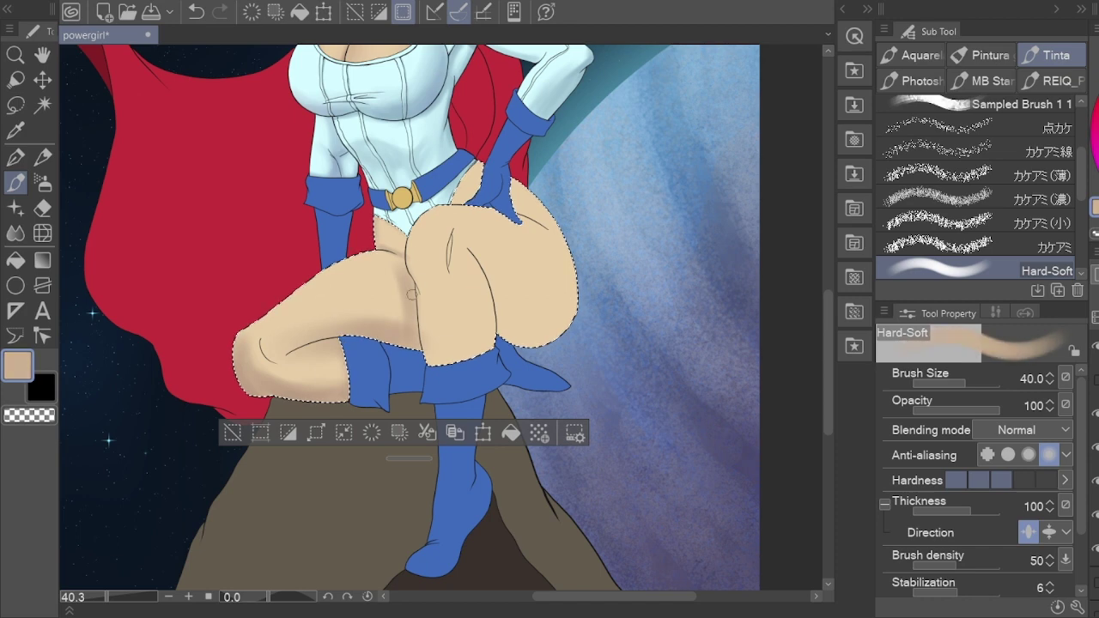
pyautogui.moveTo(339, 273)
pyautogui.mouseDown()
pyautogui.moveTo(368, 285)
pyautogui.moveTo(234, 370)
pyautogui.moveTo(248, 299)
pyautogui.moveTo(318, 360)
pyautogui.mouseUp()
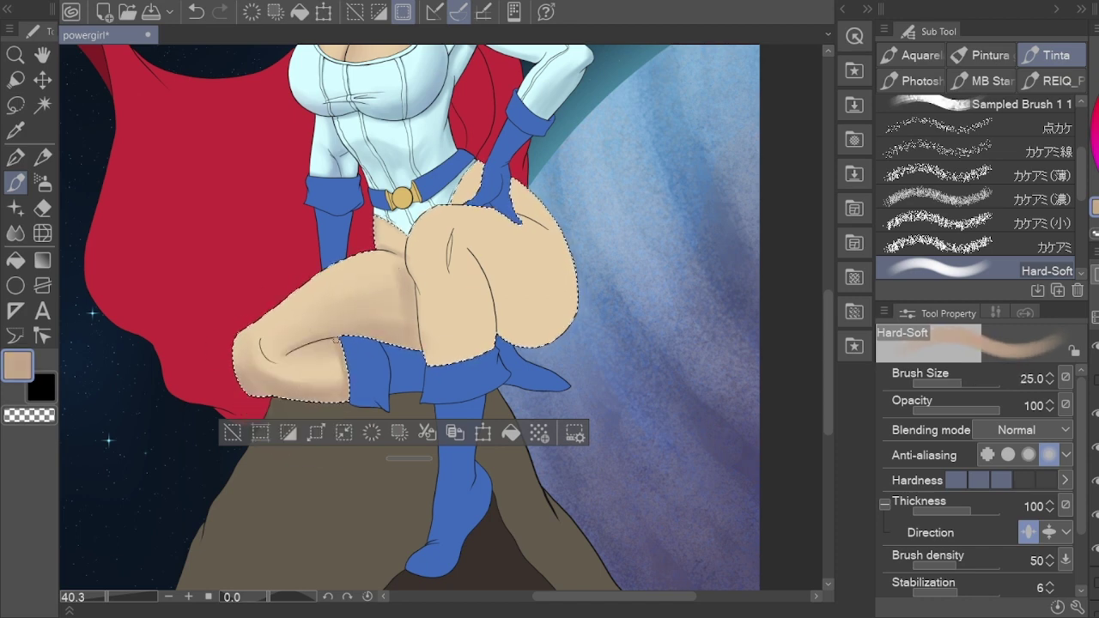
pyautogui.moveTo(472, 273); pyautogui.dragTo(458, 313)
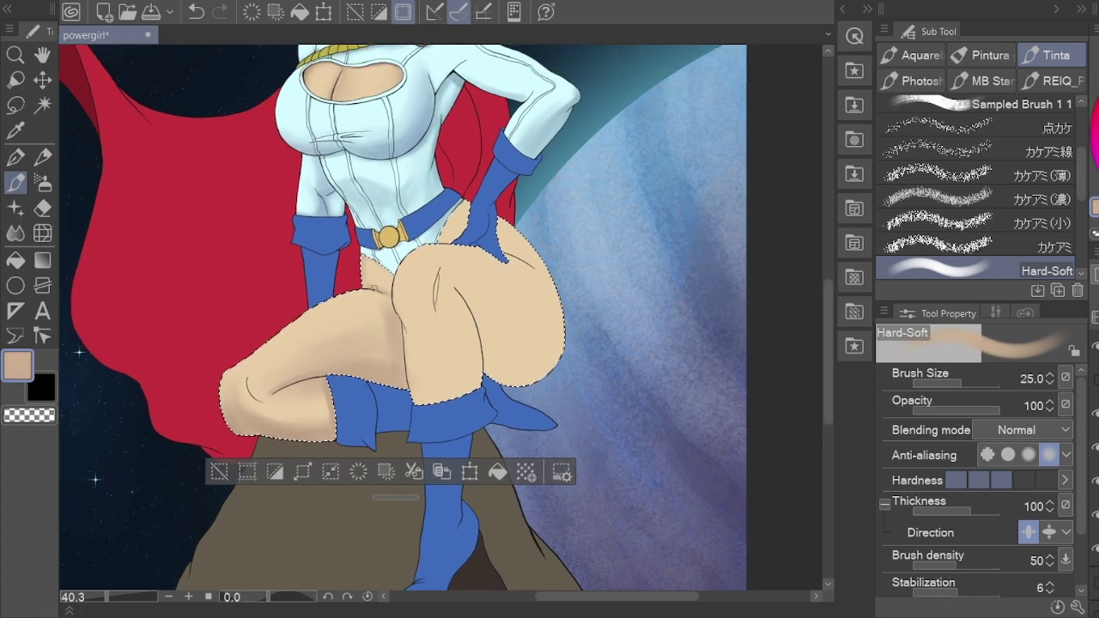
pyautogui.keyDown('alt'); pyautogui.click(326, 334); pyautogui.keyUp('alt')
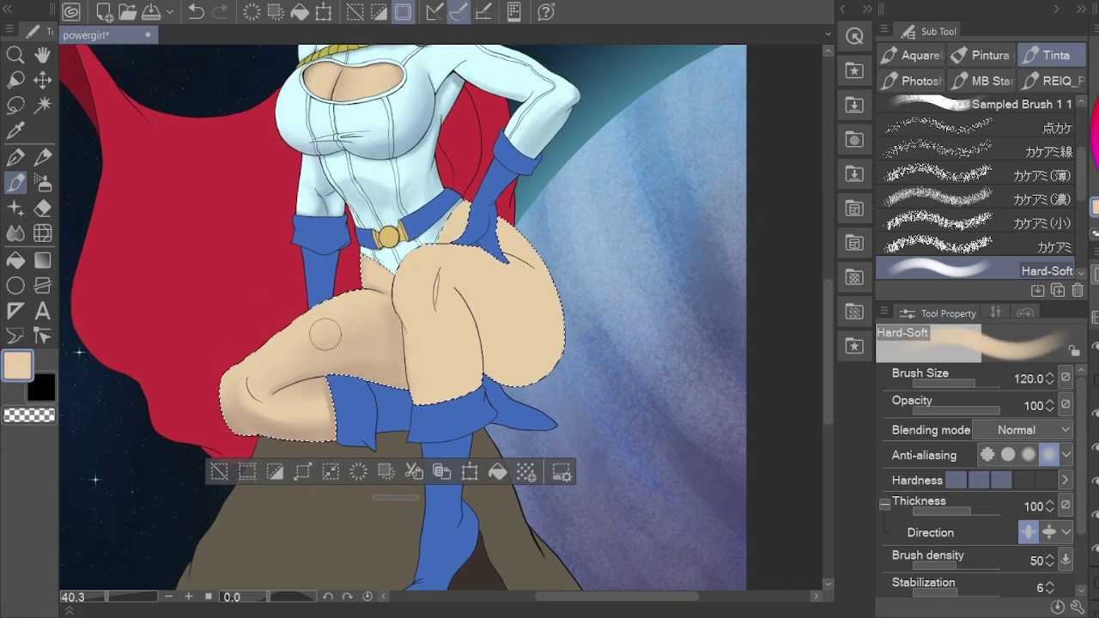
pyautogui.keyDown('alt'); pyautogui.click(280, 417); pyautogui.keyUp('alt')
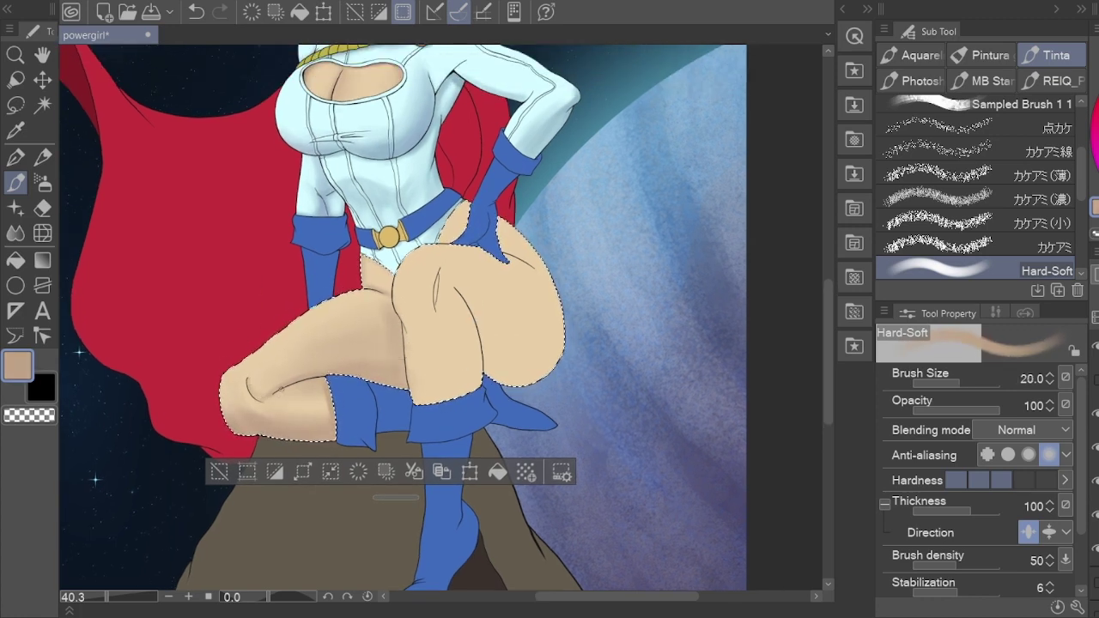
pyautogui.keyDown('alt'); pyautogui.click(305, 355); pyautogui.keyUp('alt')
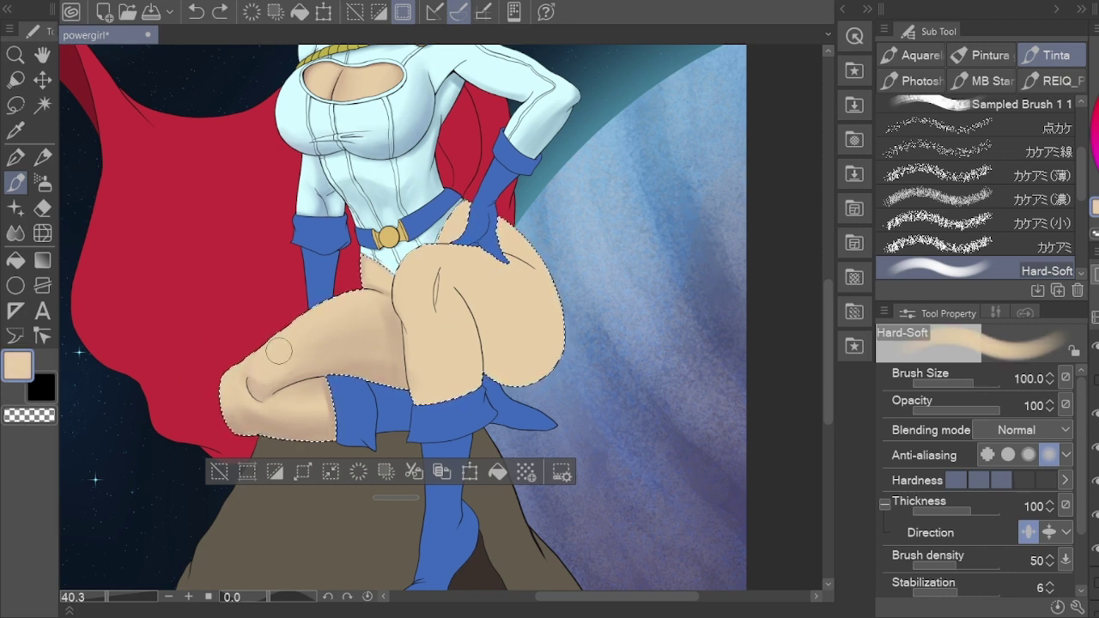
# Step: Shade the upright leg's knee and shin with sampled tan at brush sizes 70 and 25
pyautogui.keyDown('alt'); pyautogui.click(423, 299); pyautogui.keyUp('alt')
pyautogui.moveTo(420, 334)
pyautogui.mouseDown()
pyautogui.moveTo(378, 341)
pyautogui.moveTo(381, 388)
pyautogui.mouseUp()
pyautogui.keyDown('alt'); pyautogui.click(378, 341); pyautogui.keyUp('alt')
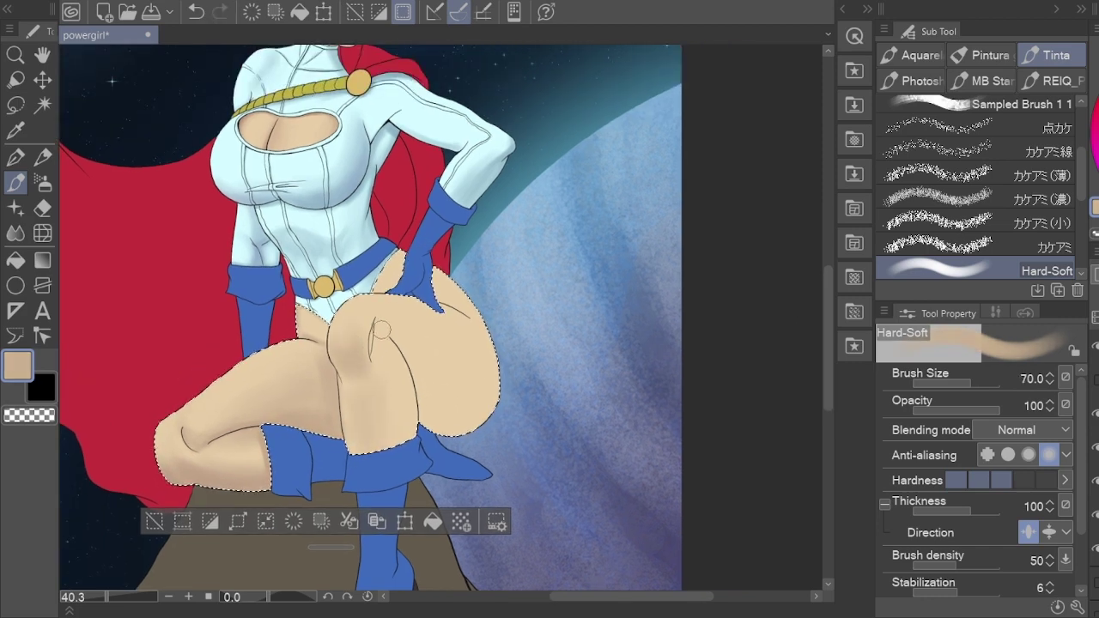
pyautogui.keyDown('alt'); pyautogui.click(371, 359); pyautogui.keyUp('alt')
pyautogui.keyDown('alt'); pyautogui.click(354, 355); pyautogui.keyUp('alt')
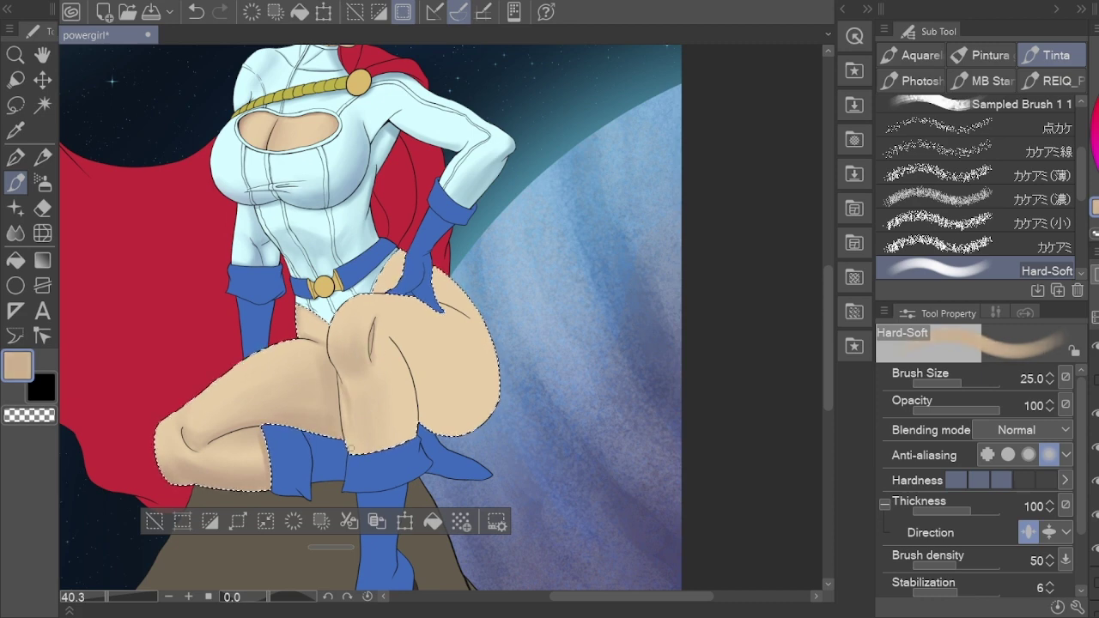
# Step: Shade the underside of the upright leg's thigh and hip with sampled tan and reddish brown at sizes 50 and 70
pyautogui.keyDown('alt'); pyautogui.click(429, 381); pyautogui.keyUp('alt')
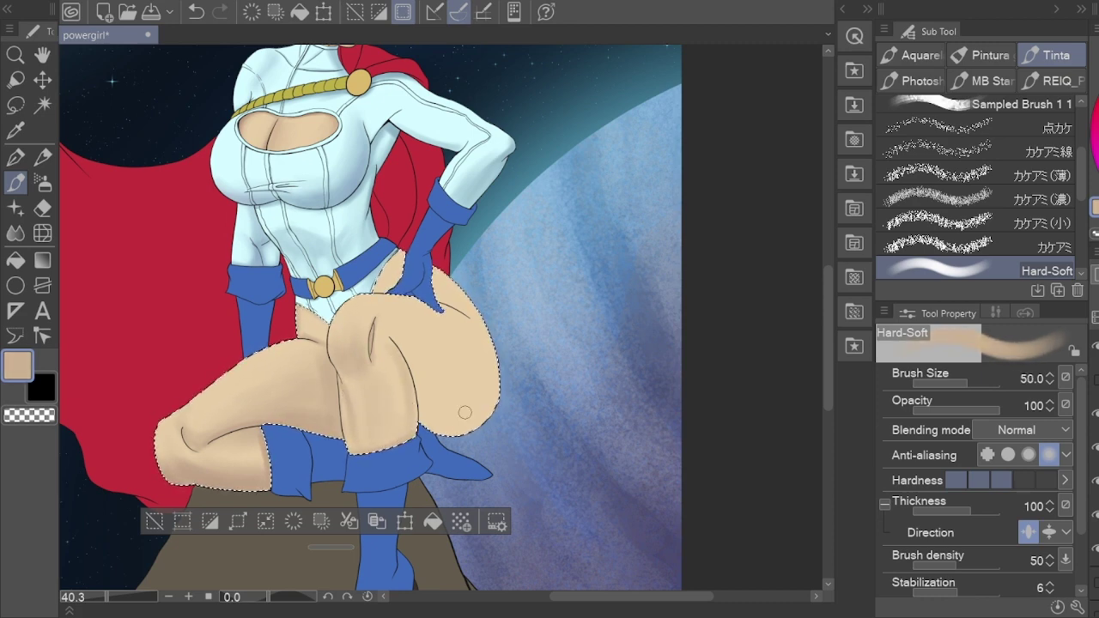
pyautogui.scroll(2, 469, 151)
pyautogui.press('[')
pyautogui.press('[')
pyautogui.press('[')
pyautogui.moveTo(352, 335)
pyautogui.mouseDown()
pyautogui.moveTo(387, 335)
pyautogui.moveTo(331, 302)
pyautogui.moveTo(326, 268)
pyautogui.mouseUp()
pyautogui.keyDown('alt'); pyautogui.click(377, 444); pyautogui.keyUp('alt')
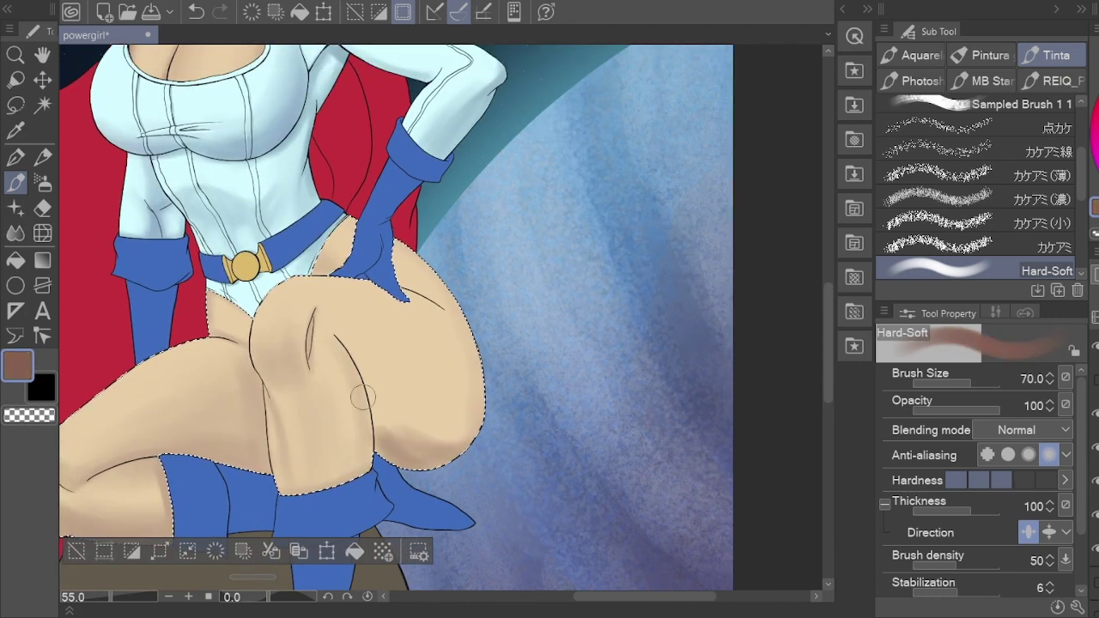
# Step: Soften the thigh crease with light skin tone at size 30 and deepen the hip's lower curve in brown at size 80
pyautogui.keyDown('alt'); pyautogui.click(370, 352); pyautogui.keyUp('alt')
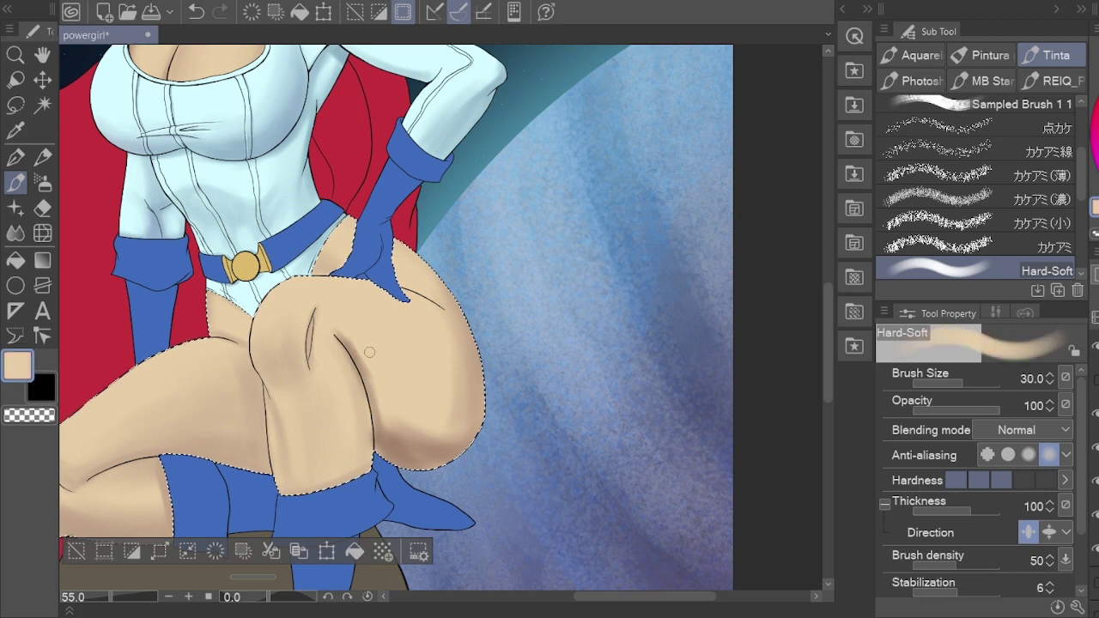
pyautogui.press(']')
pyautogui.keyDown('alt'); pyautogui.click(382, 441); pyautogui.keyUp('alt')
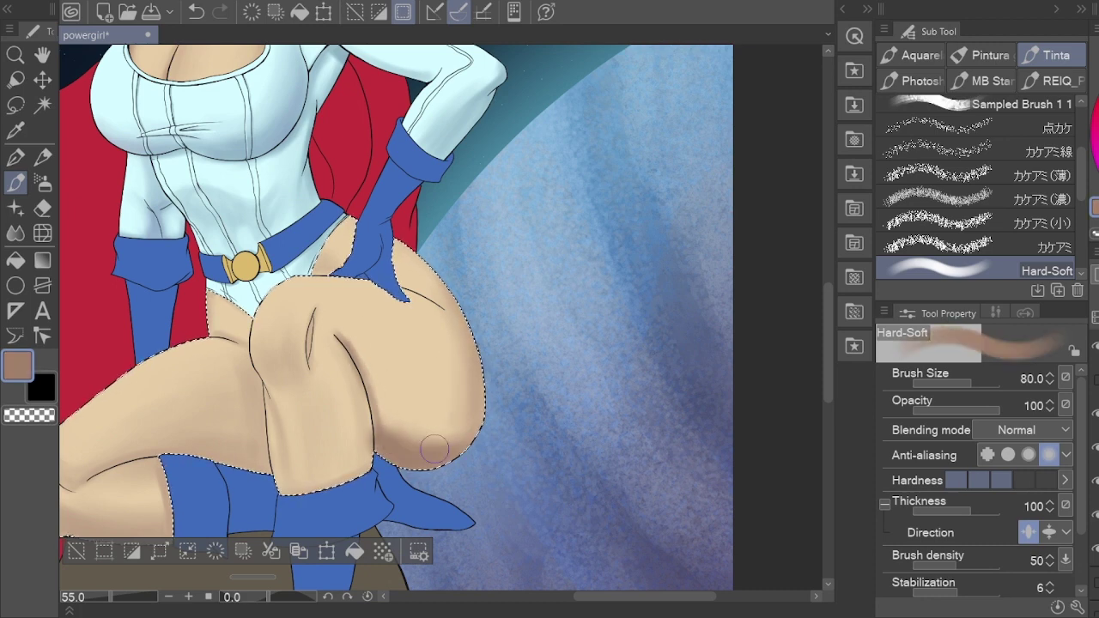
pyautogui.moveTo(434, 448); pyautogui.dragTo(477, 409)
pyautogui.press('[')
pyautogui.press('[')
pyautogui.press('[')
pyautogui.press('[')
pyautogui.press('[')
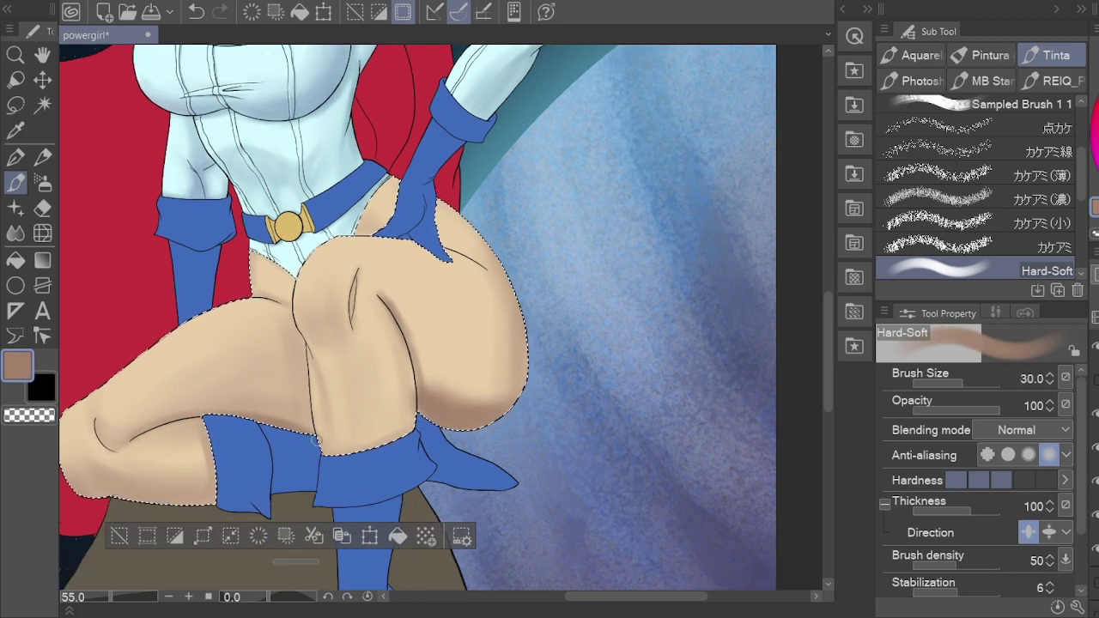
# Step: Darken the folded thigh where it passes behind the upright leg, using brown at brush size 100
pyautogui.press(']')
pyautogui.press(']')
pyautogui.press(']')
pyautogui.press(']')
pyautogui.press(']')
pyautogui.press(']')
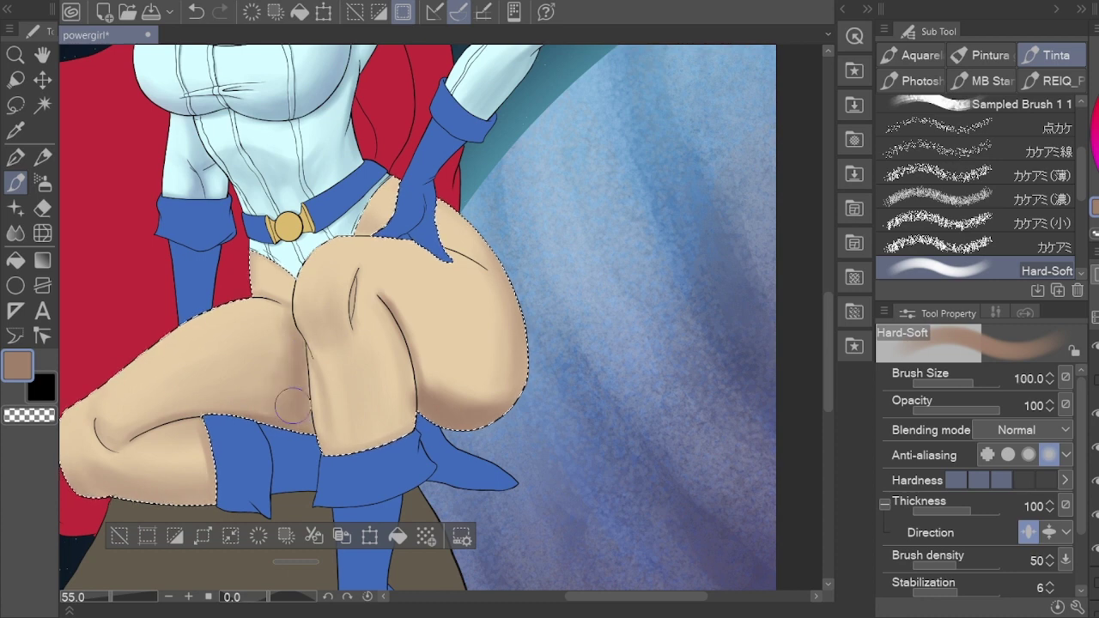
pyautogui.moveTo(292, 403)
pyautogui.mouseDown()
pyautogui.moveTo(258, 361)
pyautogui.moveTo(275, 386)
pyautogui.mouseUp()
pyautogui.keyDown('alt'); pyautogui.click(258, 378); pyautogui.keyUp('alt')
# Step: Refine the shadow along the hip's lower curve with sampled browns at brush size 30
pyautogui.moveTo(421, 371)
pyautogui.mouseDown()
pyautogui.moveTo(378, 438)
pyautogui.moveTo(429, 481)
pyautogui.moveTo(447, 481)
pyautogui.mouseUp()
pyautogui.keyDown('alt'); pyautogui.click(378, 433); pyautogui.keyUp('alt')
pyautogui.press('[')
pyautogui.press('[')
pyautogui.press('[')
pyautogui.press('[')
pyautogui.press('[')
pyautogui.press('[')
pyautogui.keyDown('alt'); pyautogui.click(404, 464); pyautogui.keyUp('alt')
pyautogui.keyDown('alt'); pyautogui.click(442, 465); pyautogui.keyUp('alt')
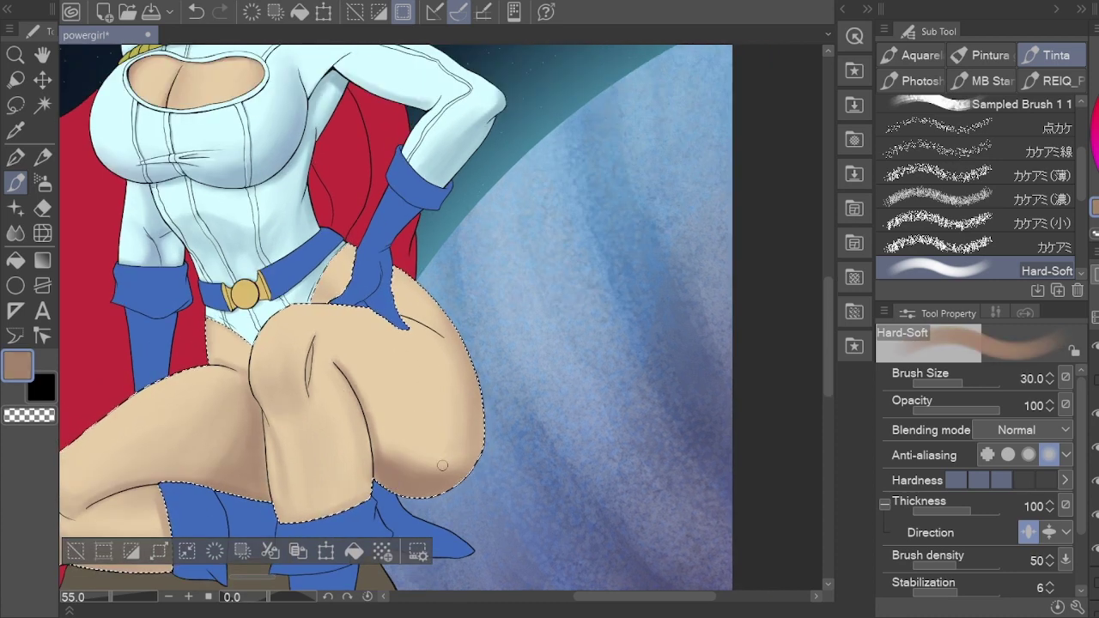
# Step: Blend light skin tone over the upper thigh and hip at brush size 100
pyautogui.keyDown('alt'); pyautogui.click(442, 464); pyautogui.keyUp('alt')
pyautogui.press(']')
pyautogui.press(']')
pyautogui.press(']')
pyautogui.press(']')
pyautogui.press(']')
pyautogui.press(']')
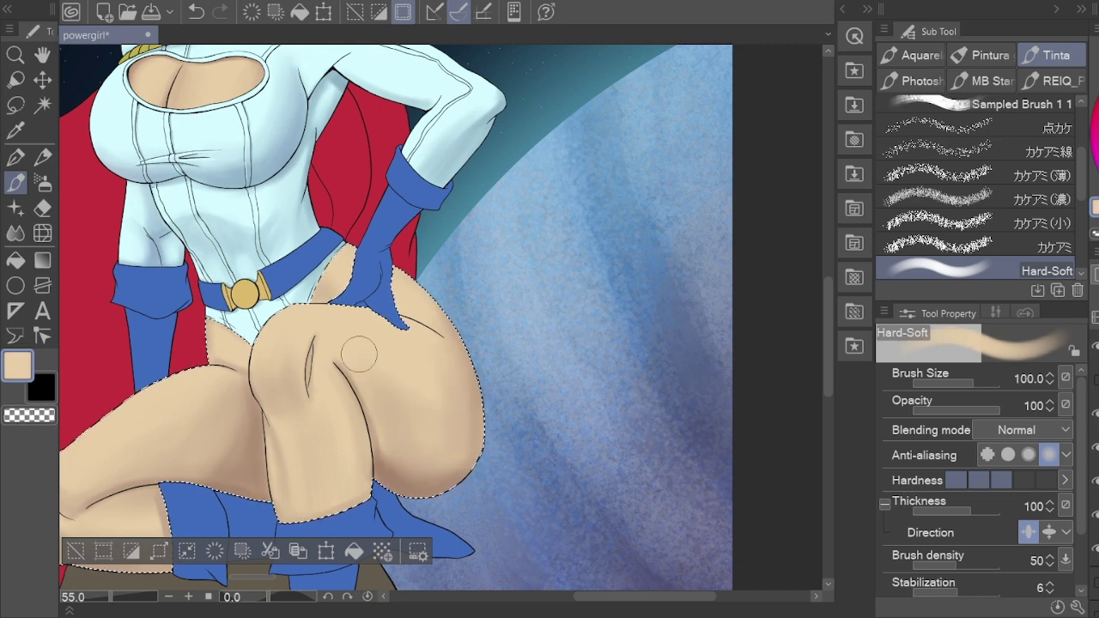
pyautogui.keyDown('alt'); pyautogui.click(471, 423); pyautogui.keyUp('alt')
pyautogui.keyDown('alt'); pyautogui.click(423, 372); pyautogui.keyUp('alt')
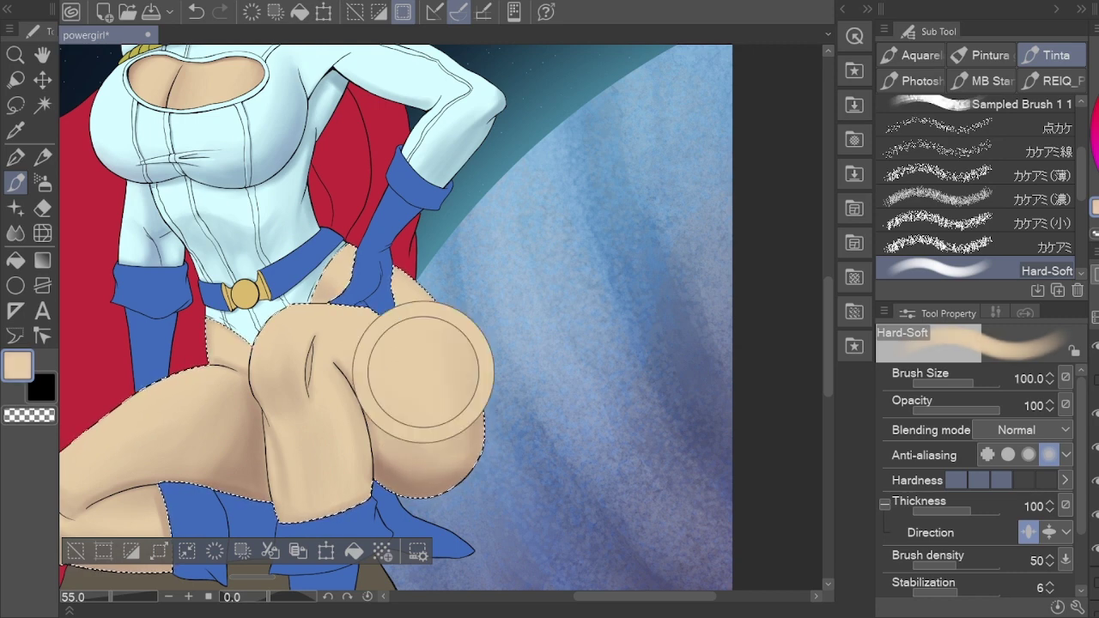
pyautogui.moveTo(424, 372); pyautogui.dragTo(449, 413)
# Step: Paint a thin brown shadow on the hip skin beside the bodysuit's leg opening at brush size 12
pyautogui.keyDown('alt'); pyautogui.click(425, 520); pyautogui.keyUp('alt')
pyautogui.scroll(3, 379, 267)
pyautogui.press('[')
pyautogui.press('[')
pyautogui.press('[')
pyautogui.press('[')
pyautogui.press('[')
pyautogui.press('[')
pyautogui.press('[')
pyautogui.press('[')
pyautogui.press('[')
pyautogui.press('[')
pyautogui.press('[')
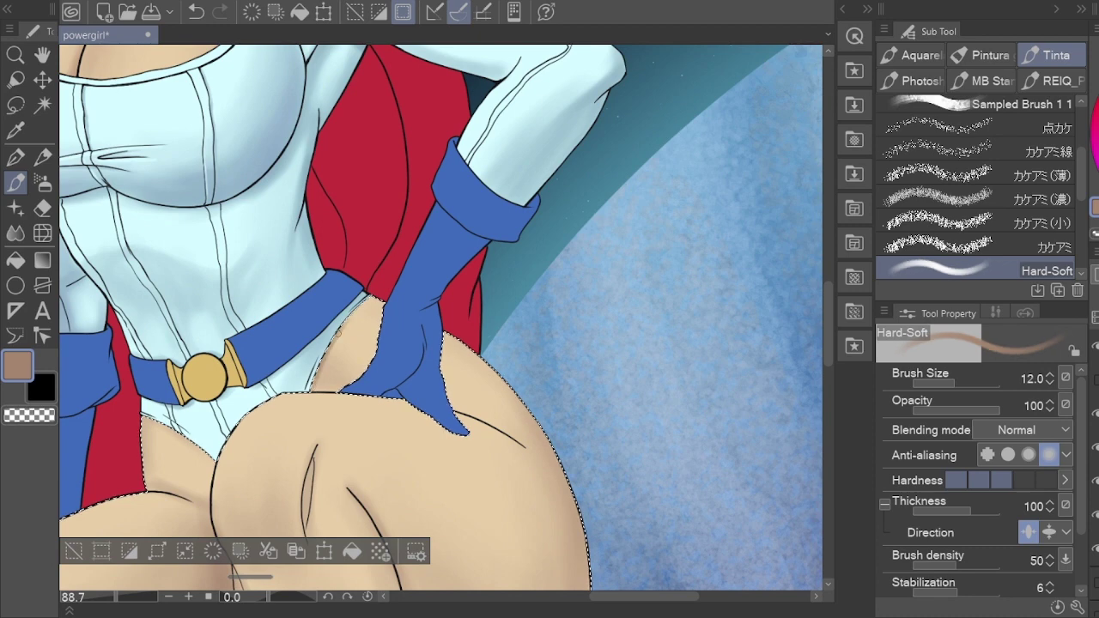
# Step: Add the gloved hand's cast shadow on the thigh and soften its edge with light skin tone at size 17
pyautogui.moveTo(196, 500)
pyautogui.mouseDown()
pyautogui.moveTo(257, 283)
pyautogui.moveTo(112, 383)
pyautogui.mouseUp()
pyautogui.press(']')
pyautogui.press(']')
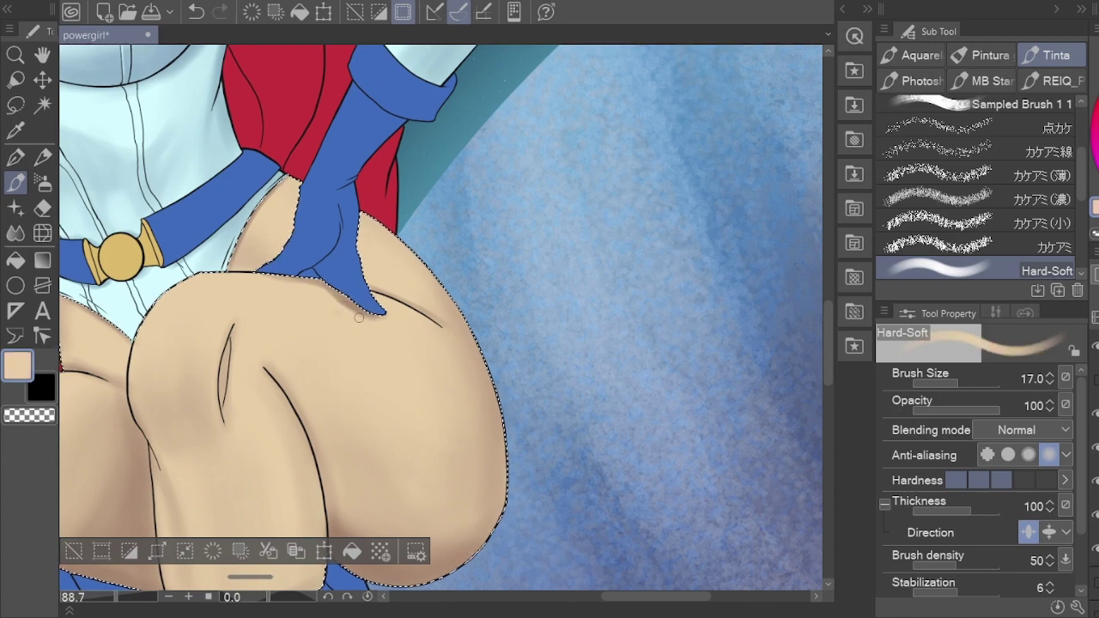
pyautogui.moveTo(272, 273); pyautogui.dragTo(294, 306)
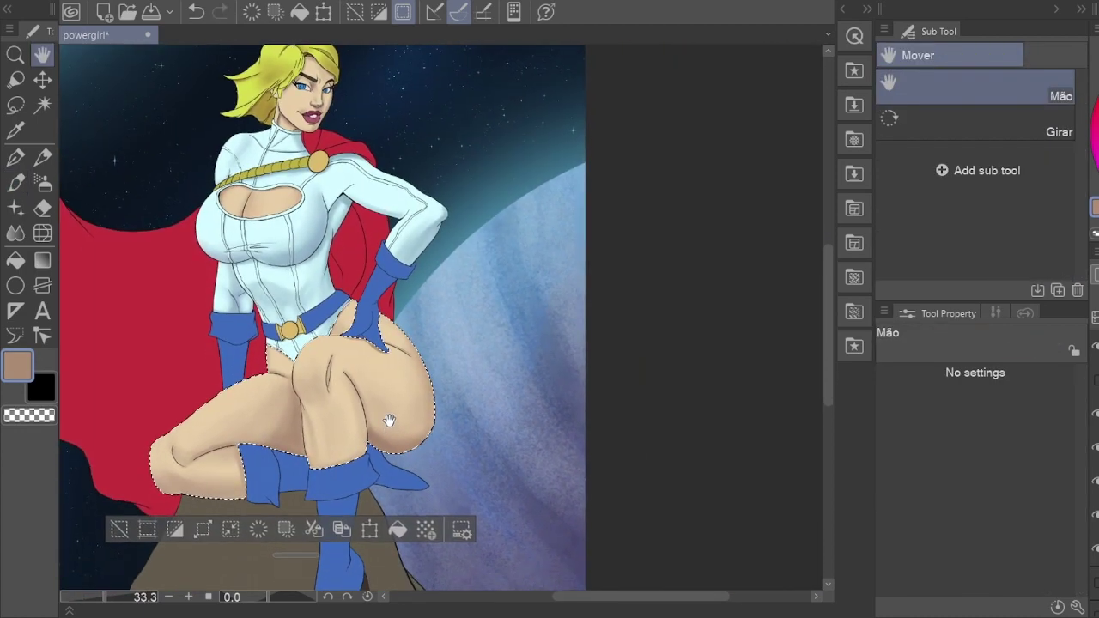
# Step: Blend the hip's lower and outer shading with sampled tans and browns at brush size 80
pyautogui.press('b')
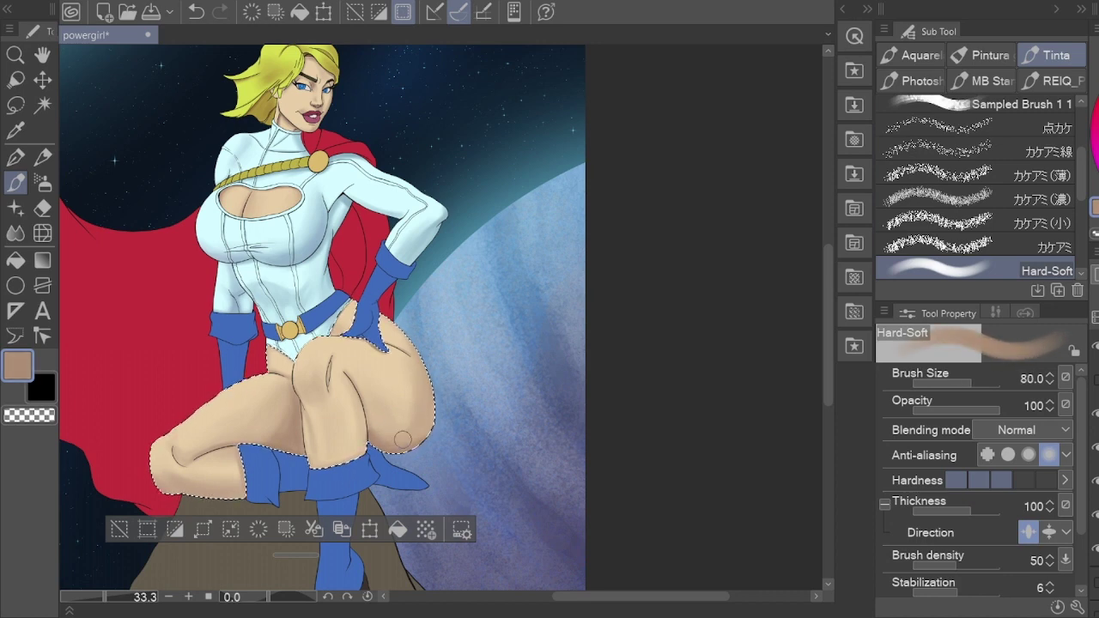
pyautogui.keyDown('alt'); pyautogui.click(397, 367); pyautogui.keyUp('alt')
pyautogui.keyDown('alt'); pyautogui.click(411, 431); pyautogui.keyUp('alt')
pyautogui.keyDown('alt'); pyautogui.click(390, 424); pyautogui.keyUp('alt')
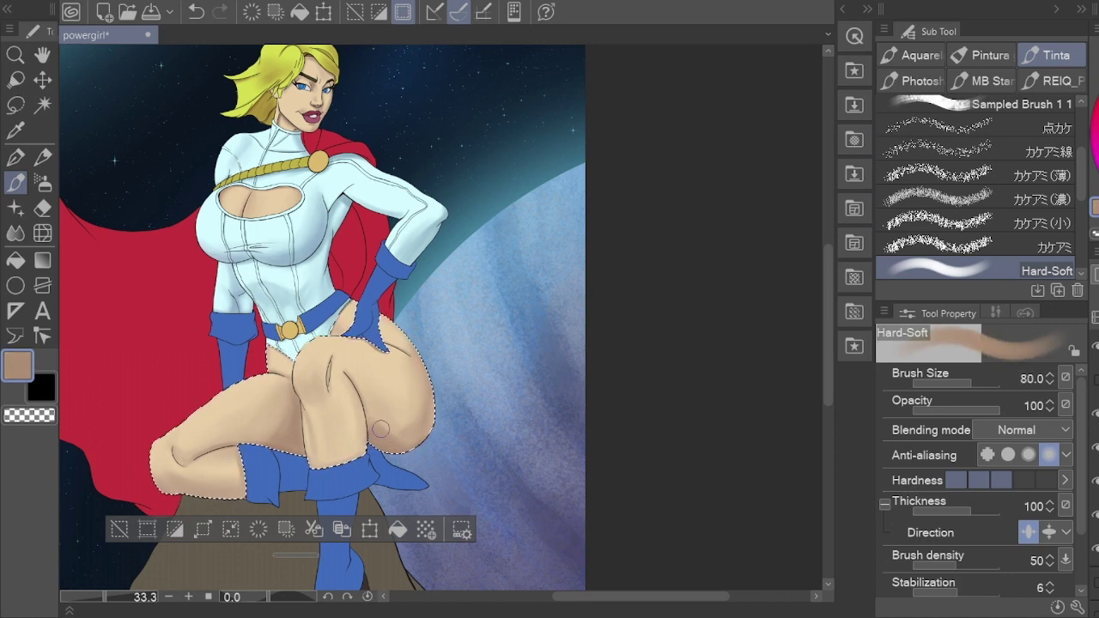
pyautogui.keyDown('alt'); pyautogui.click(371, 417); pyautogui.keyUp('alt')
pyautogui.keyDown('alt'); pyautogui.click(411, 387); pyautogui.keyUp('alt')
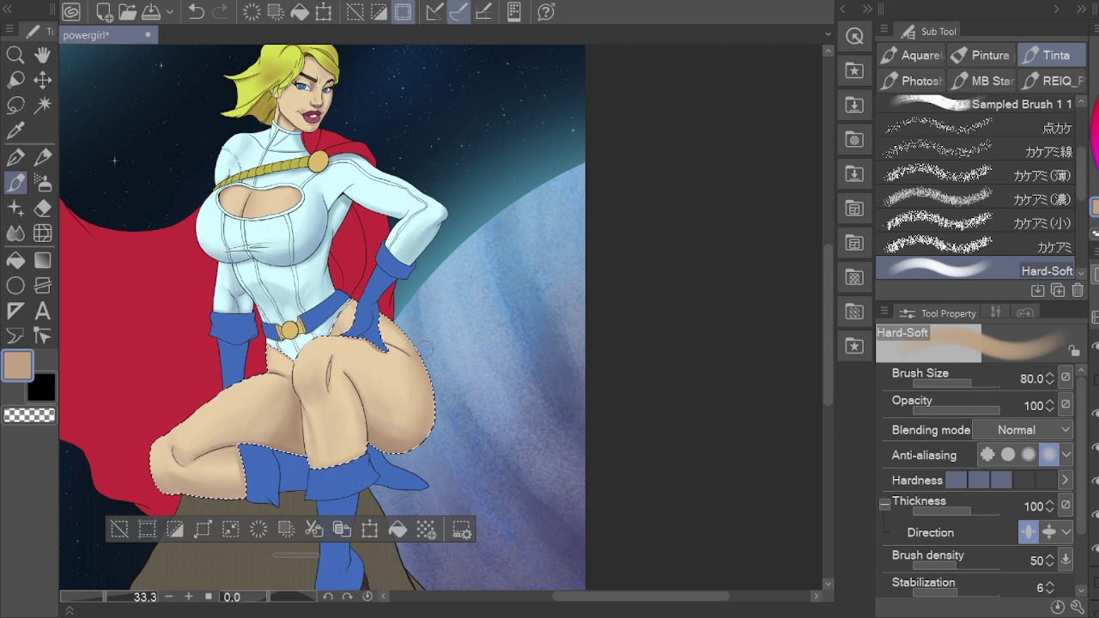
pyautogui.keyDown('alt'); pyautogui.click(414, 354); pyautogui.keyUp('alt')
# Step: Try a sampled blue on the outer hip edge near the gloved hand at brush size 150
pyautogui.press(']')
pyautogui.press(']')
pyautogui.press(']')
pyautogui.keyDown('alt'); pyautogui.click(388, 311); pyautogui.keyUp('alt')
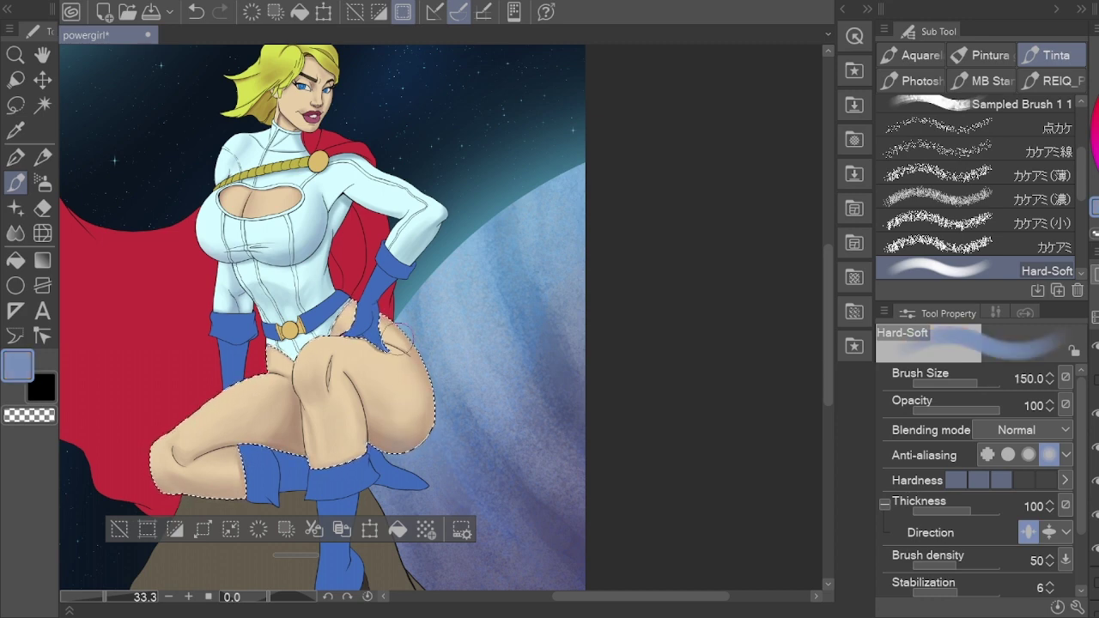
pyautogui.press('g')
pyautogui.moveTo(457, 295); pyautogui.dragTo(518, 283)
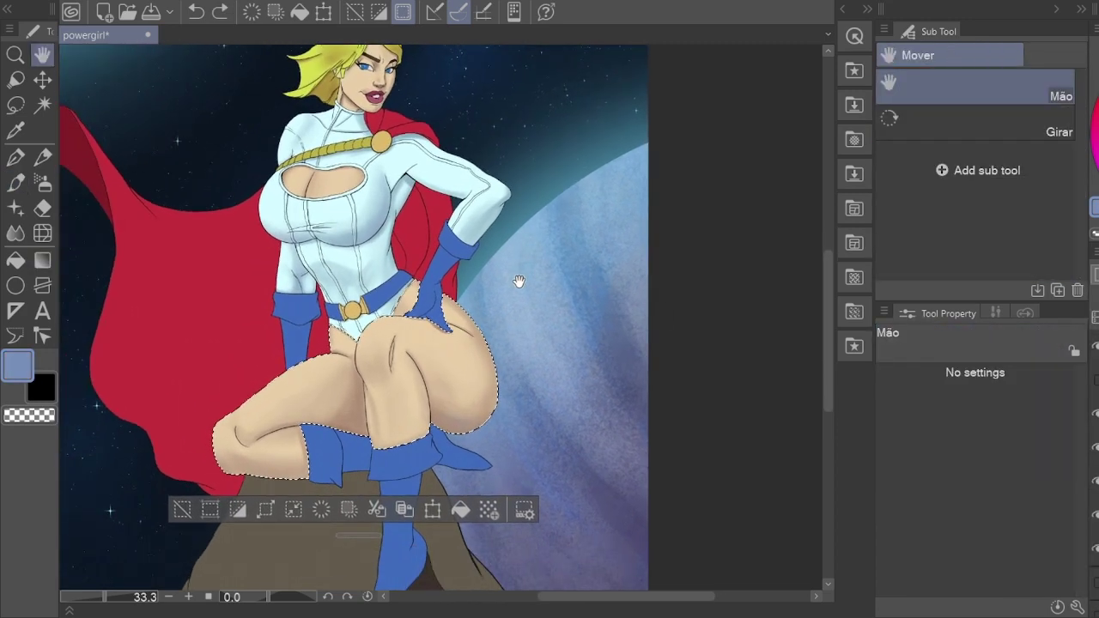
# Step: Refine the upright leg's crease and the folded calf with sampled tan, brown and light skin tones at sizes 80, 50 and 70
pyautogui.press('b')
pyautogui.keyDown('alt'); pyautogui.click(384, 362); pyautogui.keyUp('alt')
pyautogui.keyDown('alt'); pyautogui.click(390, 402); pyautogui.keyUp('alt')
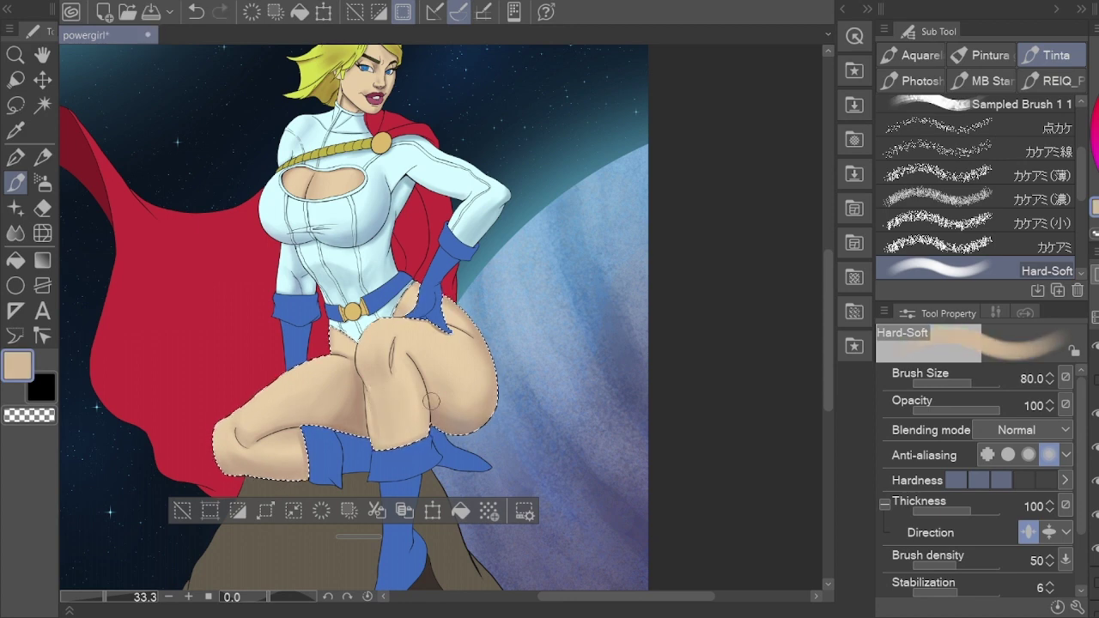
pyautogui.keyDown('alt'); pyautogui.click(398, 450); pyautogui.keyUp('alt')
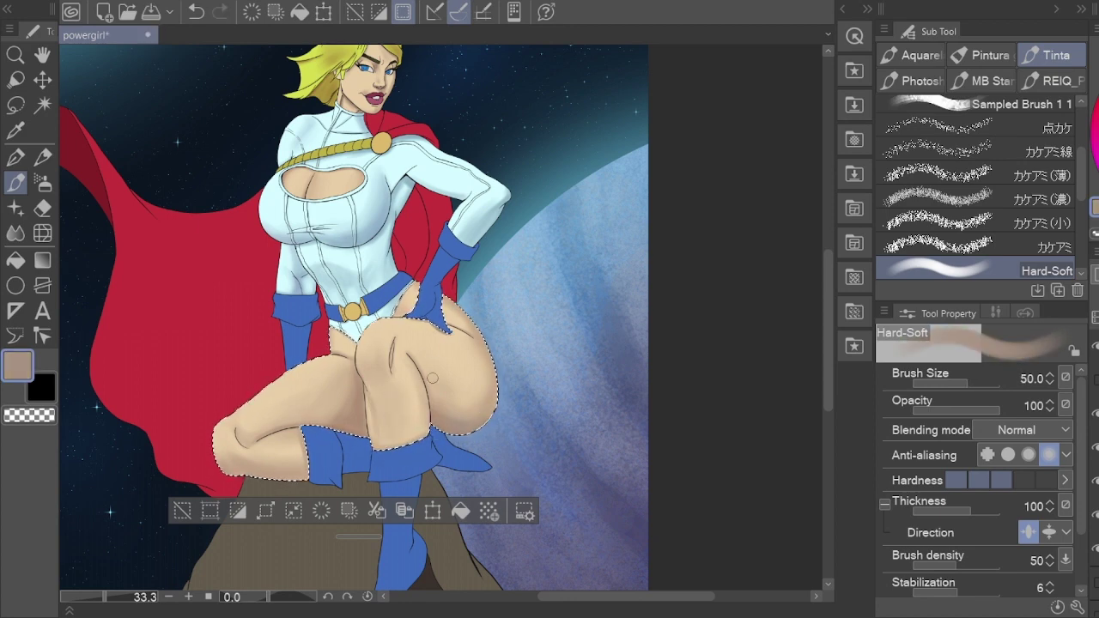
pyautogui.keyDown('alt'); pyautogui.click(410, 429); pyautogui.keyUp('alt')
pyautogui.moveTo(392, 294); pyautogui.dragTo(261, 458)
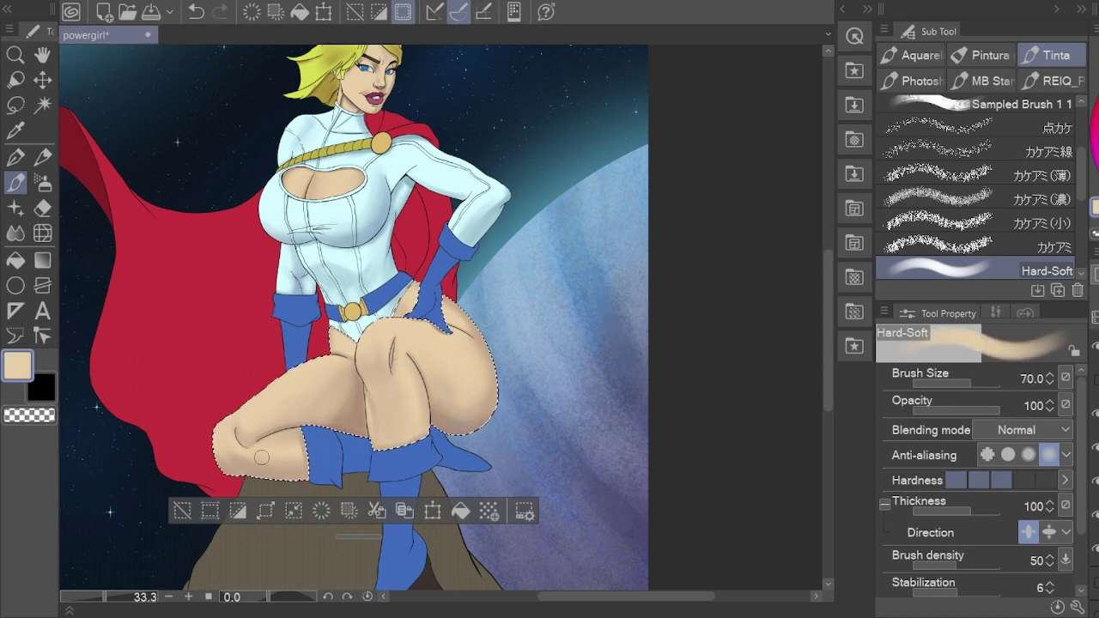
# Step: Deepen the thigh shadow behind the upright shin with brown at size 100 and blend the upper thigh with light skin tone at size 50
pyautogui.keyDown('alt'); pyautogui.click(431, 409); pyautogui.keyUp('alt')
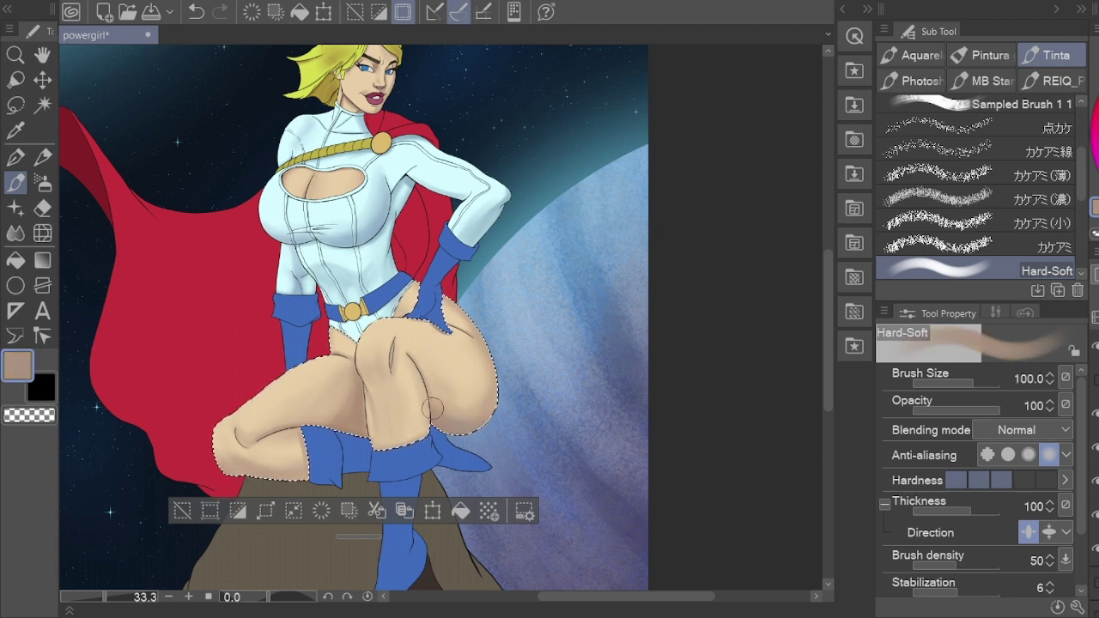
pyautogui.keyDown('alt'); pyautogui.click(400, 365); pyautogui.keyUp('alt')
pyautogui.moveTo(401, 364); pyautogui.dragTo(402, 375)
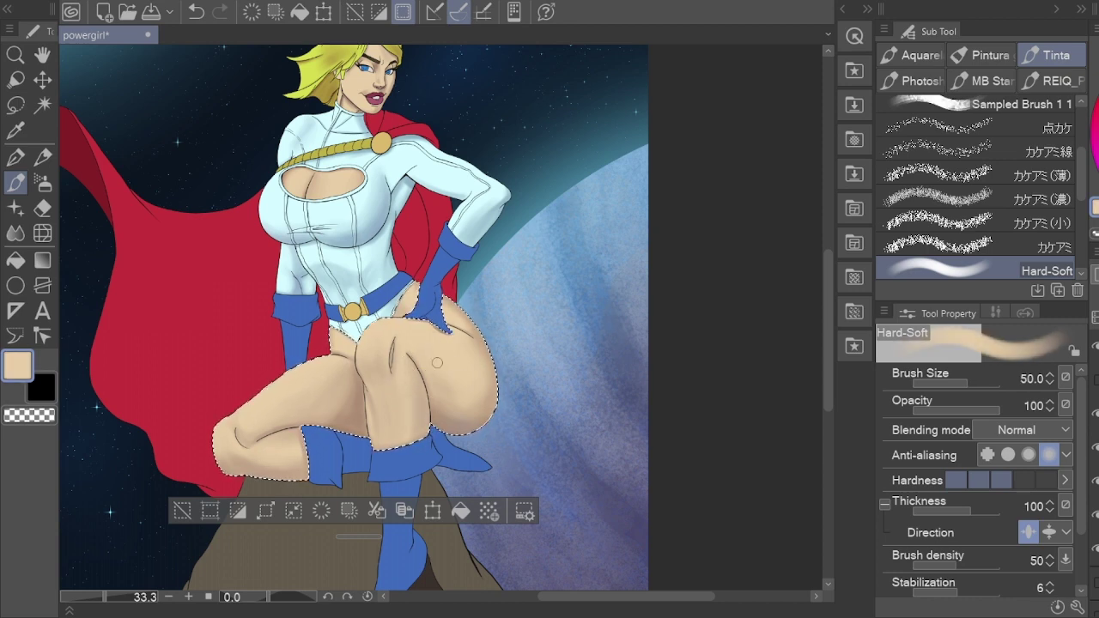
pyautogui.keyDown('alt'); pyautogui.click(437, 363); pyautogui.keyUp('alt')
pyautogui.keyDown('alt'); pyautogui.click(436, 349); pyautogui.keyUp('alt')
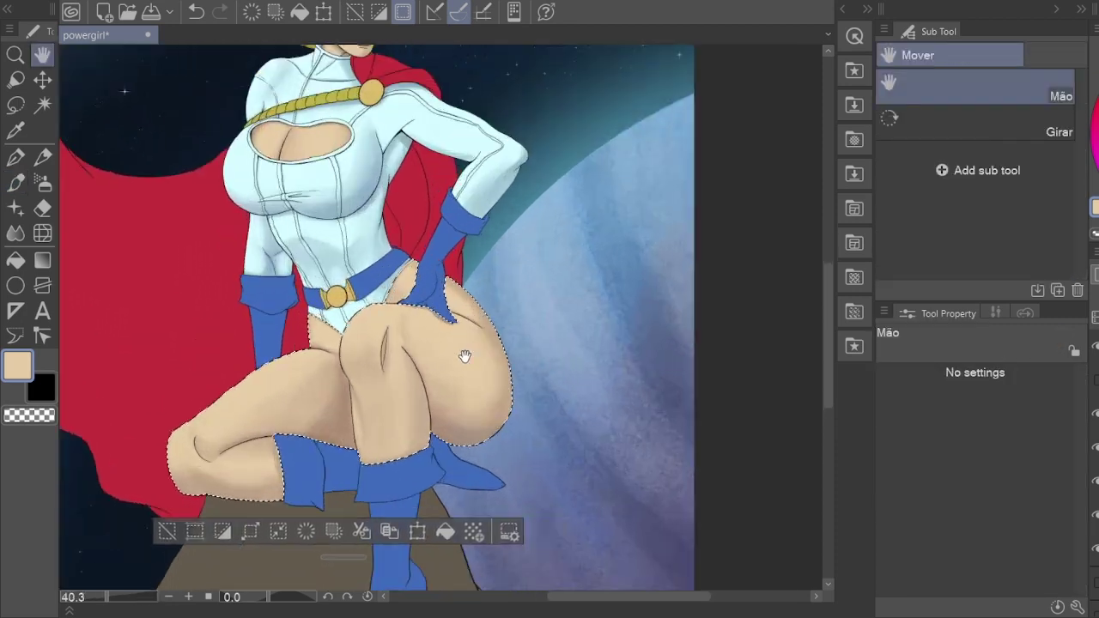
# Step: Blend the hip and outer thigh below the gloved hand with sampled tan and light skin tones at brush sizes 50 and 100
pyautogui.scroll(2, 466, 351)
pyautogui.keyDown('alt'); pyautogui.click(393, 454); pyautogui.keyUp('alt')
pyautogui.moveTo(520, 457)
pyautogui.mouseDown()
pyautogui.moveTo(454, 439)
pyautogui.moveTo(455, 473)
pyautogui.mouseUp()
pyautogui.keyDown('alt'); pyautogui.click(429, 446); pyautogui.keyUp('alt')
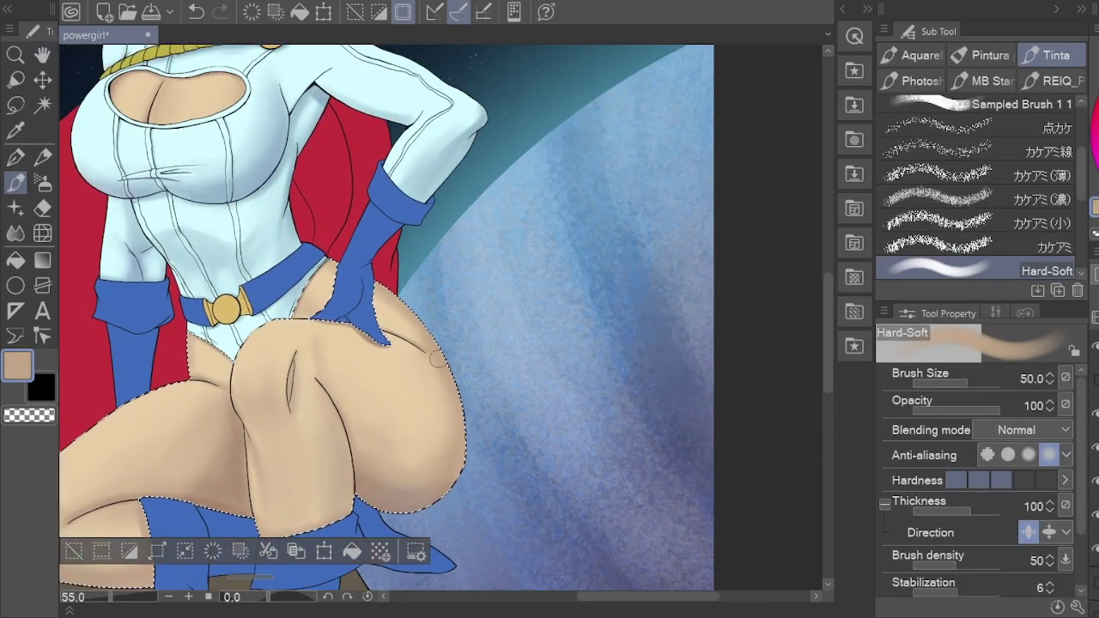
pyautogui.keyDown('alt'); pyautogui.click(441, 409); pyautogui.keyUp('alt')
pyautogui.keyDown('alt'); pyautogui.click(433, 371); pyautogui.keyUp('alt')
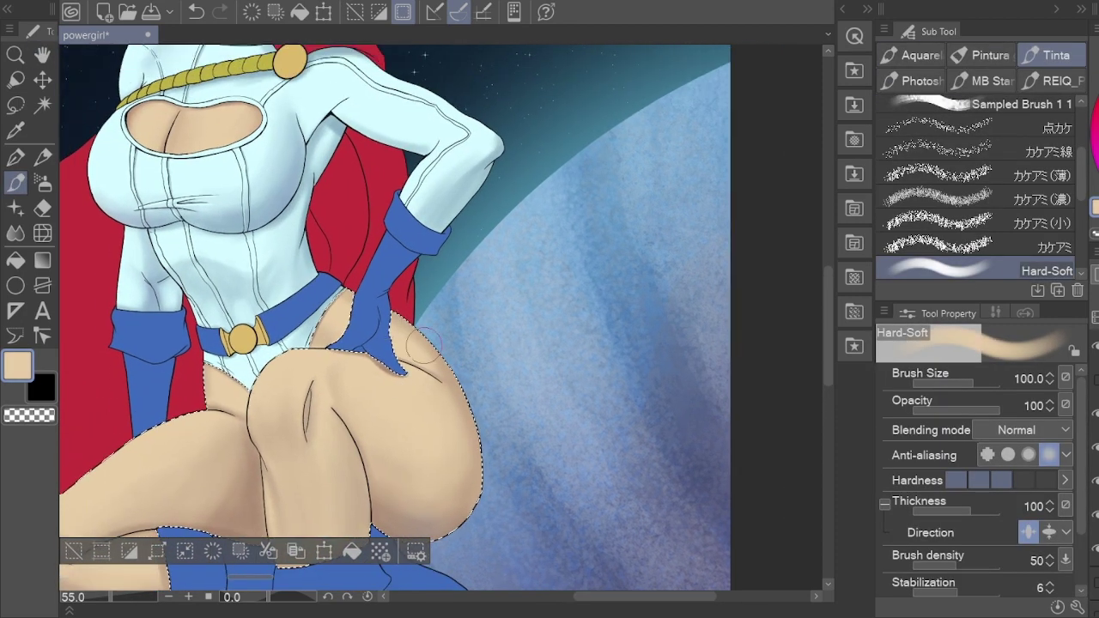
# Step: Shade the hip skin beside the glove's fingers with brown at brush size 20 and touch up the folded leg with a sampled tone
pyautogui.keyDown('alt'); pyautogui.click(397, 354); pyautogui.keyUp('alt')
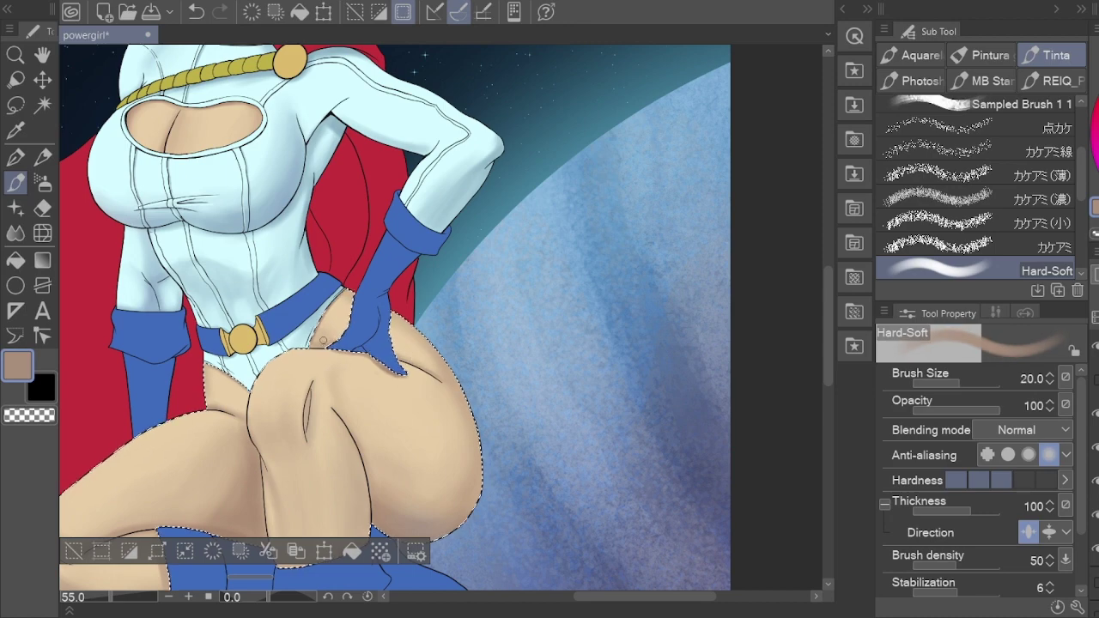
pyautogui.press(']')
pyautogui.press(']')
pyautogui.press(']')
pyautogui.keyDown('alt'); pyautogui.click(98, 463); pyautogui.keyUp('alt')
pyautogui.moveTo(98, 464)
pyautogui.mouseDown()
pyautogui.moveTo(250, 400)
pyautogui.moveTo(190, 450)
pyautogui.mouseUp()
# Step: Restore the leg skin selection and blend the folded thigh's shadow with sampled tans at brush sizes 120 and 80
pyautogui.press('h')
pyautogui.scroll(-5, 429, 318)
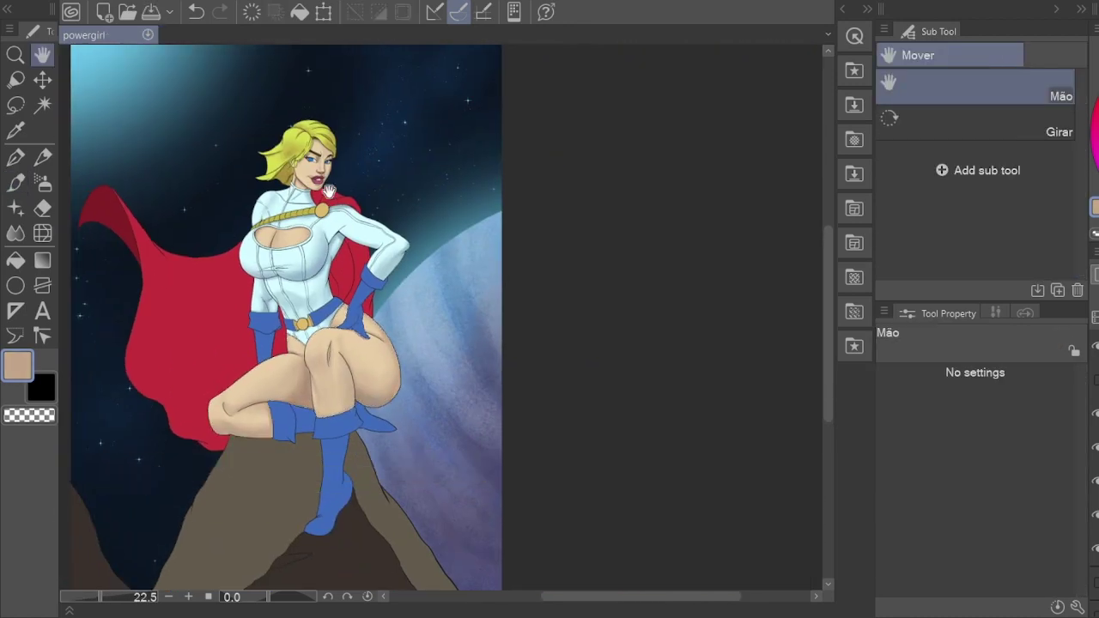
pyautogui.hotkey('ctrl', 'd')
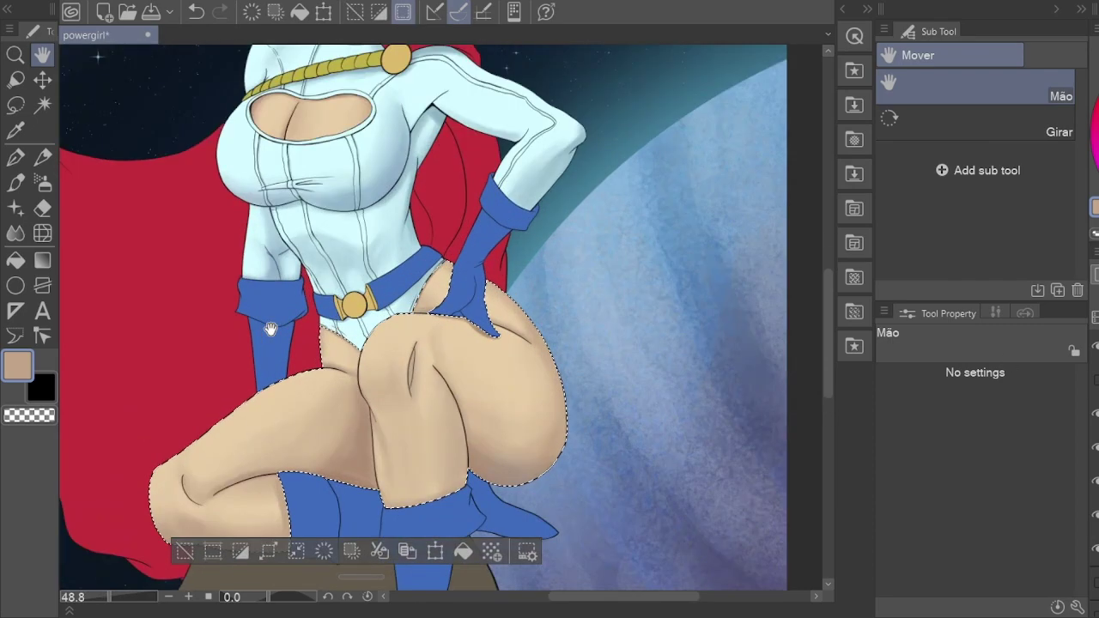
pyautogui.press('b')
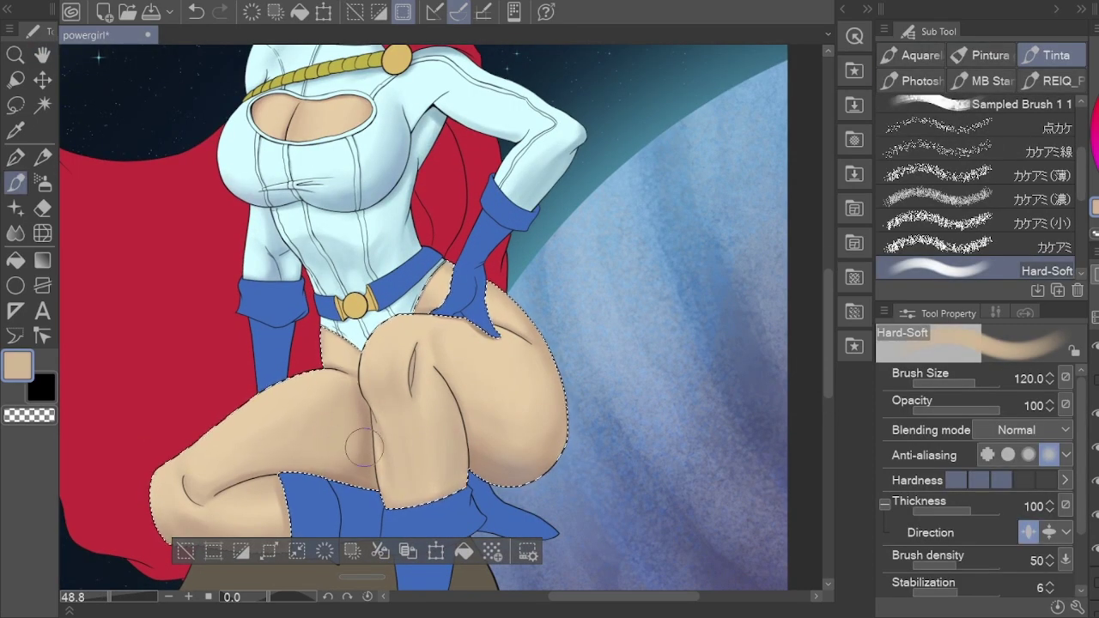
pyautogui.press('p')
pyautogui.press('b')
pyautogui.press('[')
pyautogui.press('[')
pyautogui.press('[')
pyautogui.press('[')
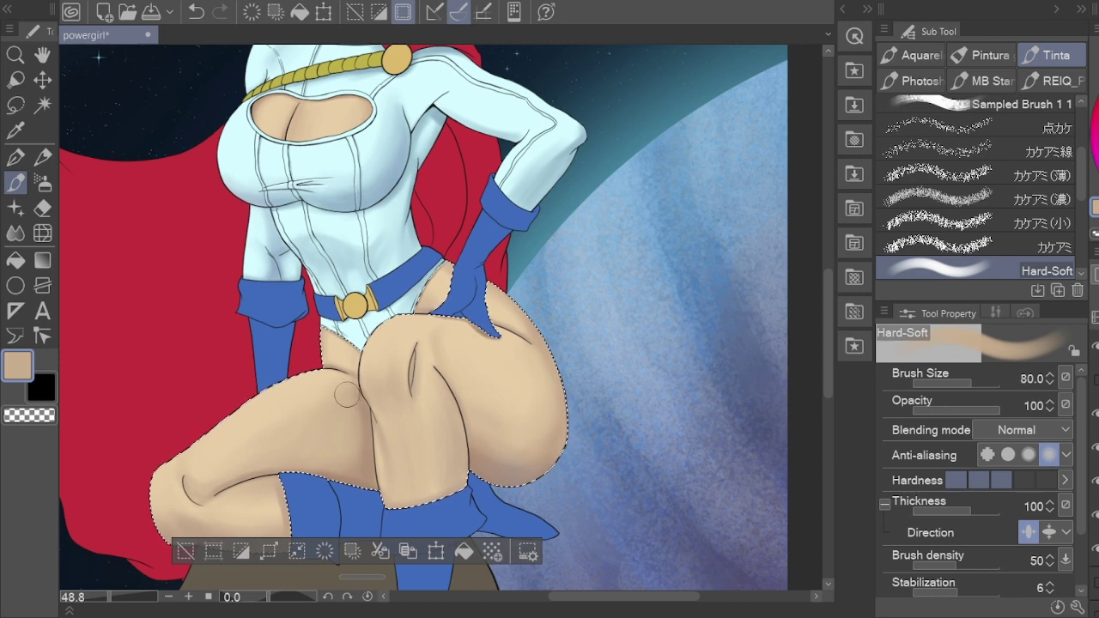
pyautogui.press(']')
pyautogui.press(']')
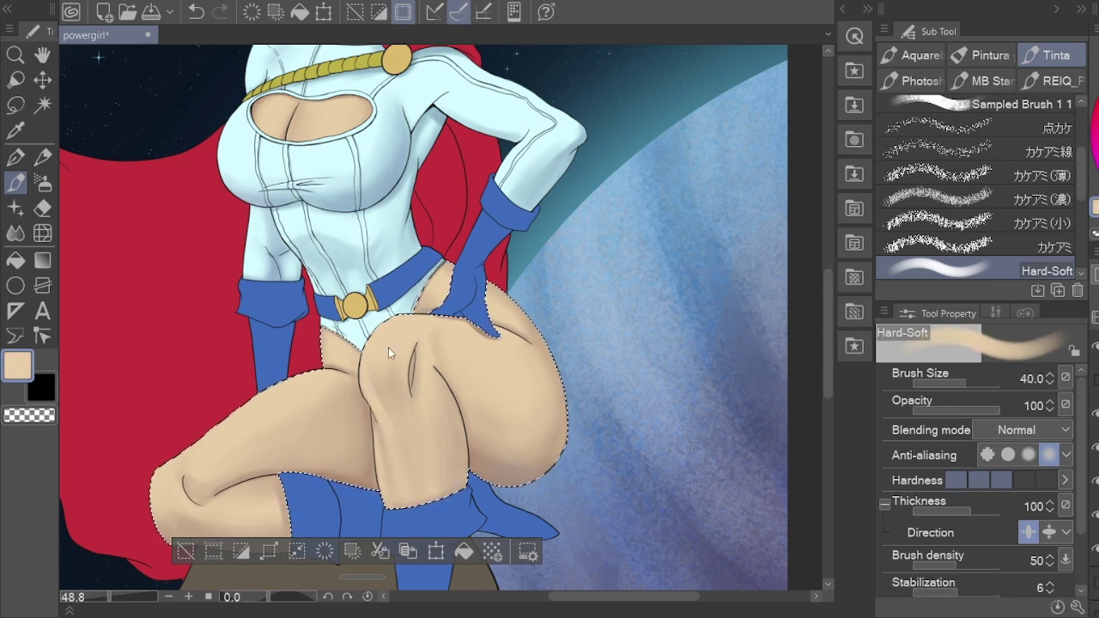
# Step: Shade the upright knee beside its crease with sampled browns and light skin tones at brush size 40, undoing the last stroke
pyautogui.keyDown('alt'); pyautogui.click(392, 460); pyautogui.keyUp('alt')
pyautogui.moveTo(392, 461); pyautogui.dragTo(368, 396)
pyautogui.keyDown('alt'); pyautogui.click(375, 379); pyautogui.keyUp('alt')
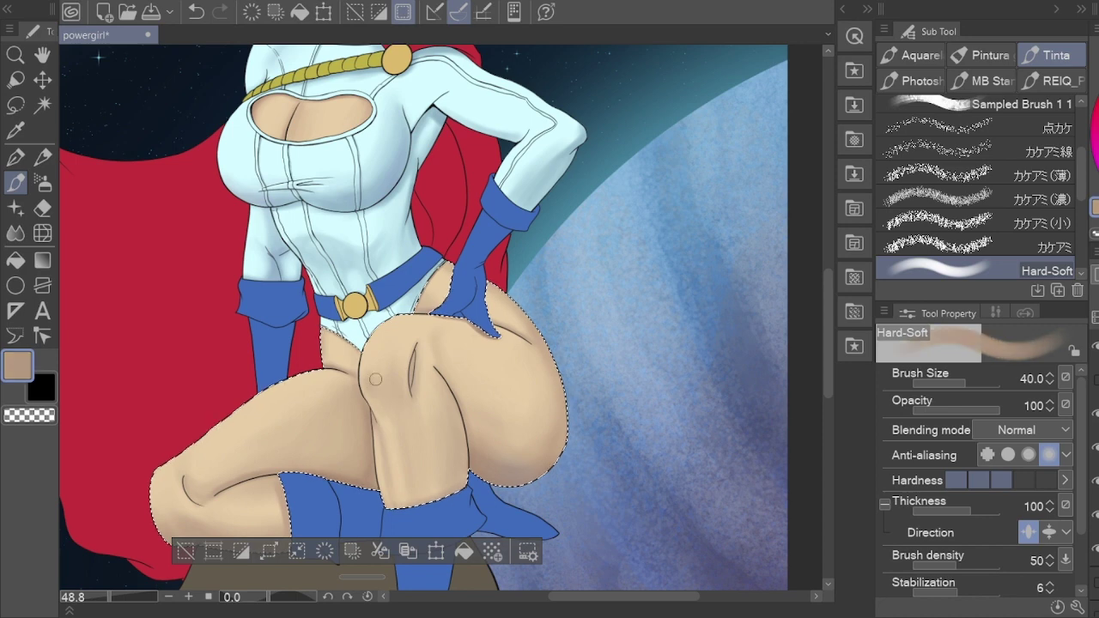
pyautogui.keyDown('alt'); pyautogui.click(379, 368); pyautogui.keyUp('alt')
pyautogui.keyDown('alt'); pyautogui.click(378, 360); pyautogui.keyUp('alt')
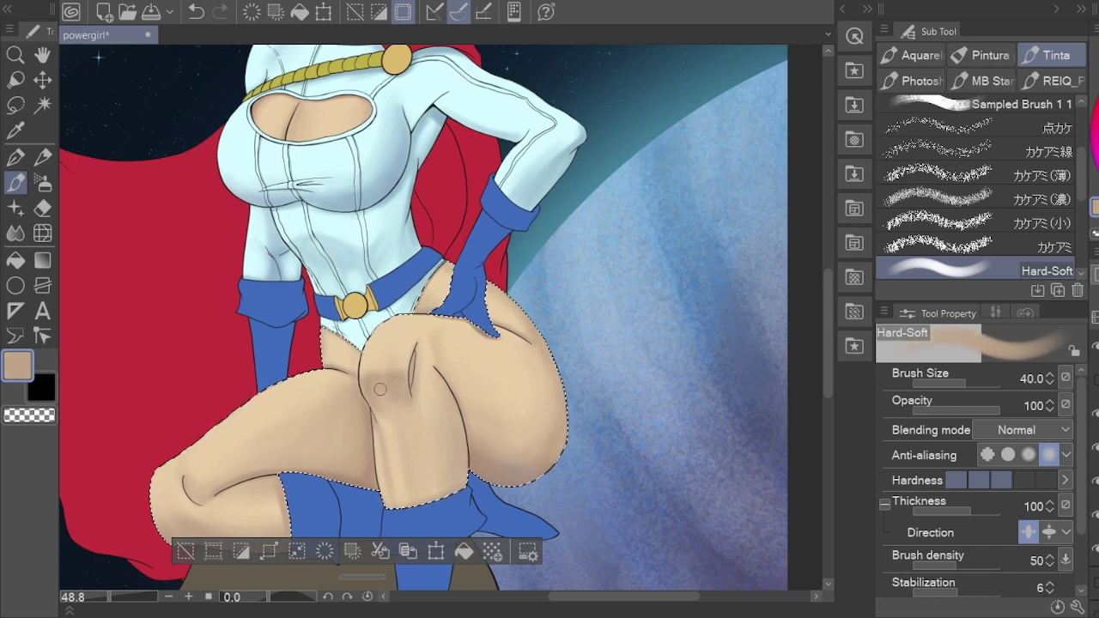
pyautogui.keyDown('alt'); pyautogui.click(376, 352); pyautogui.keyUp('alt')
pyautogui.keyDown('alt'); pyautogui.click(432, 399); pyautogui.keyUp('alt')
pyautogui.keyDown('alt'); pyautogui.click(404, 507); pyautogui.keyUp('alt')
pyautogui.scroll(2, 481, 487)
pyautogui.hotkey('ctrl', 'z')
pyautogui.keyDown('alt'); pyautogui.click(410, 398); pyautogui.keyUp('alt')
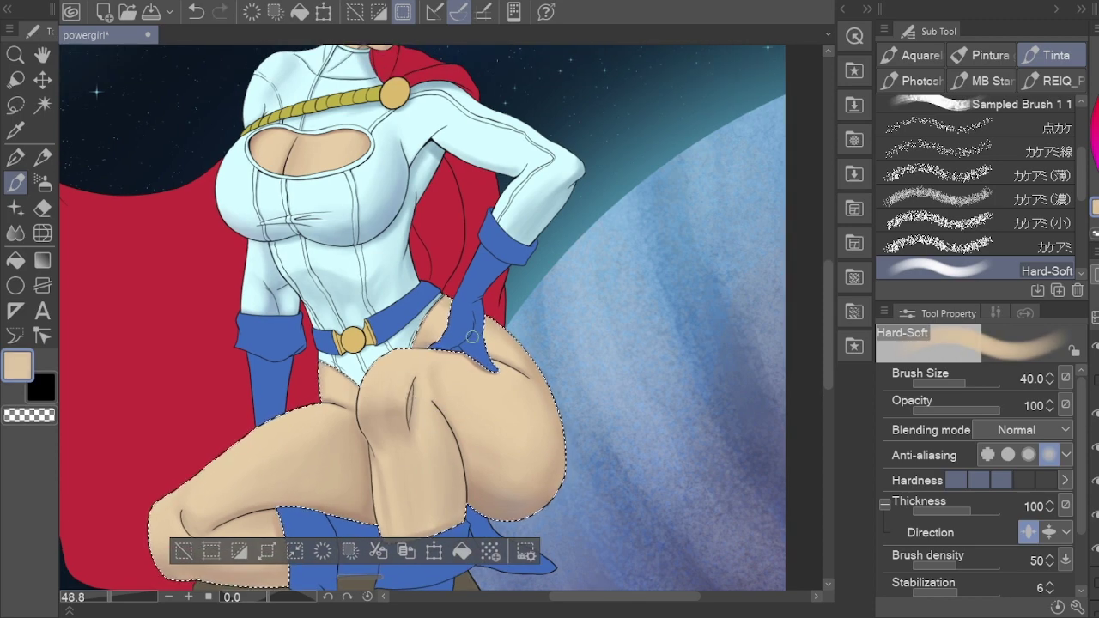
# Step: Deselect the leg skin and auto-select the red cape area between the torso and the bent arm
pyautogui.scroll(1, 473, 337)
pyautogui.press('h')
pyautogui.scroll(5, 381, 287)
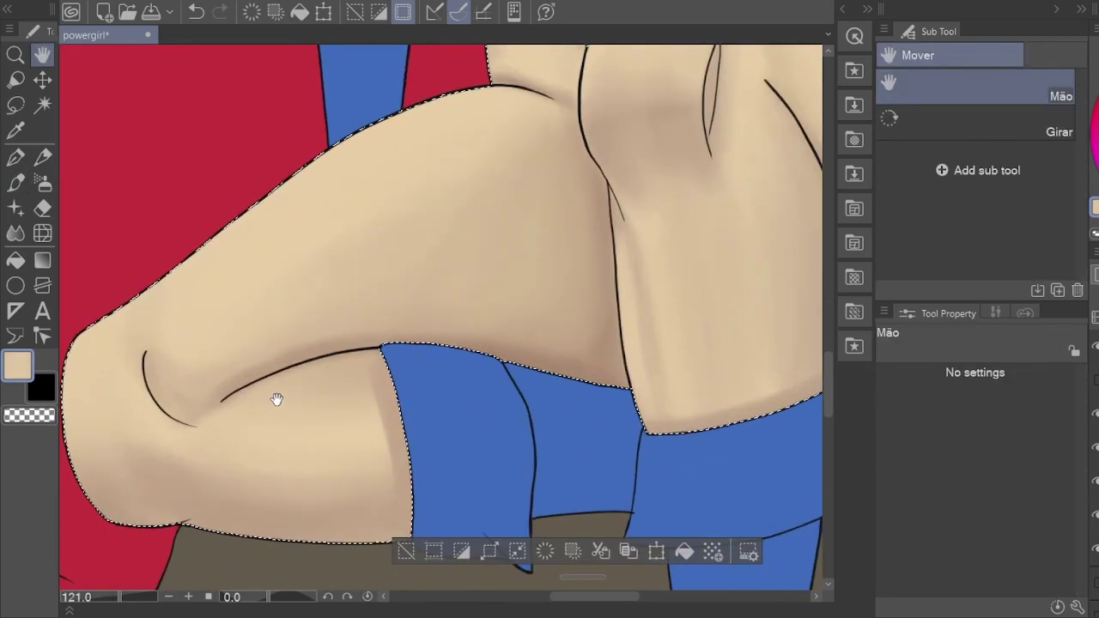
pyautogui.scroll(-6, 277, 400)
pyautogui.hotkey('ctrl', 'd')
pyautogui.press('w')
pyautogui.moveTo(515, 309); pyautogui.dragTo(577, 325)
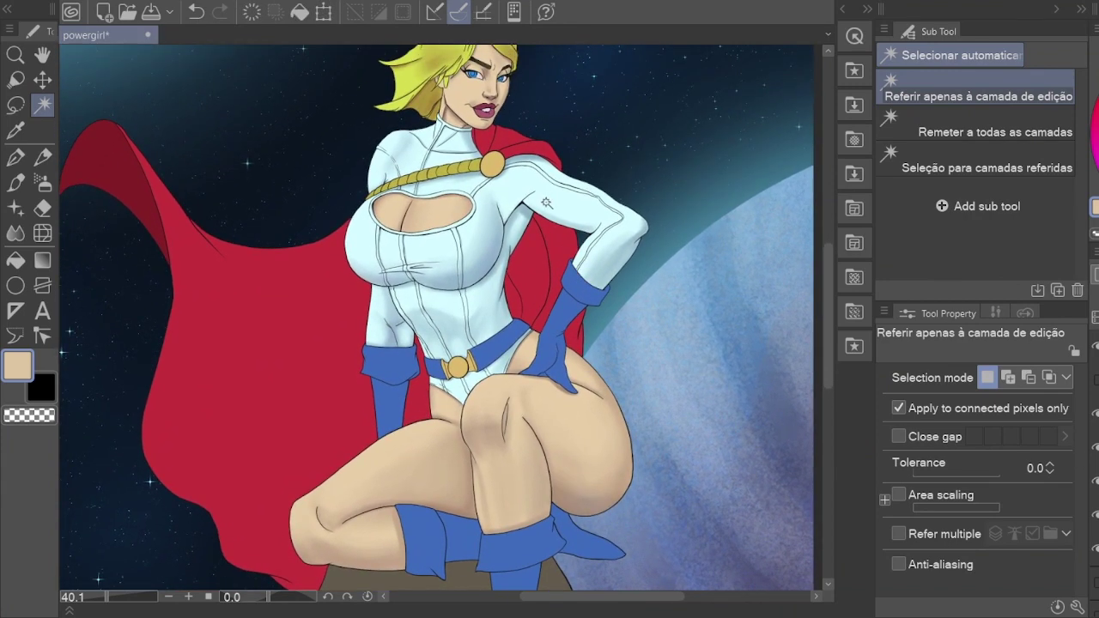
pyautogui.press('b')
pyautogui.keyDown('alt'); pyautogui.click(541, 230); pyautogui.keyUp('alt')
pyautogui.press('w')
pyautogui.click(540, 229)
pyautogui.press('b')
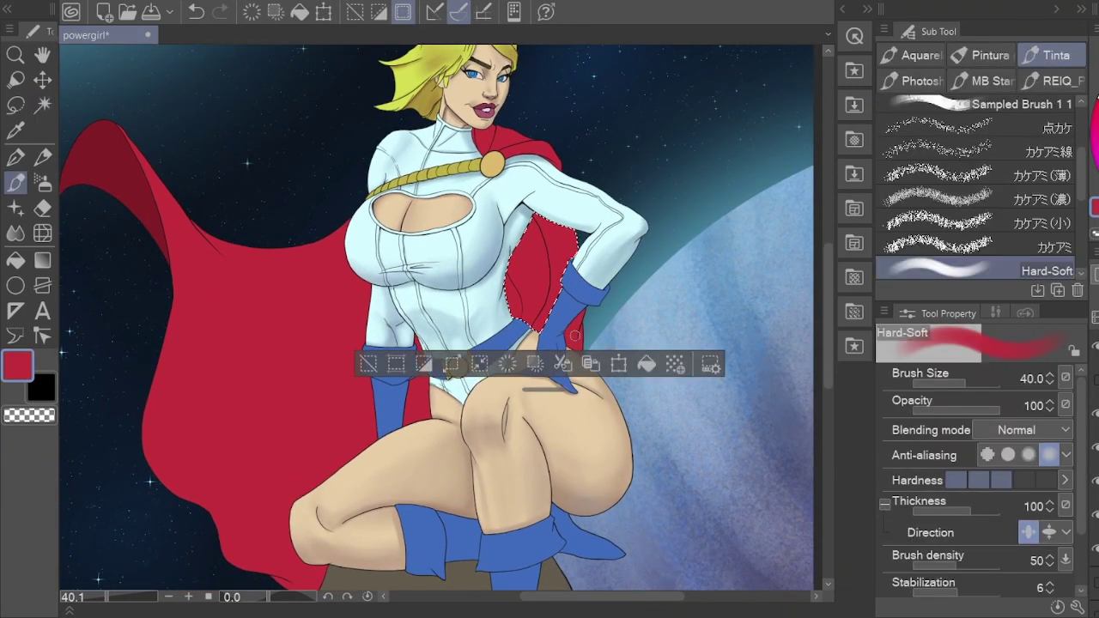
# Step: Shade the cape between torso and arm with sampled dark and mid reds at brush size 40, then bright red at 100
pyautogui.keyDown('alt'); pyautogui.click(129, 167); pyautogui.keyUp('alt')
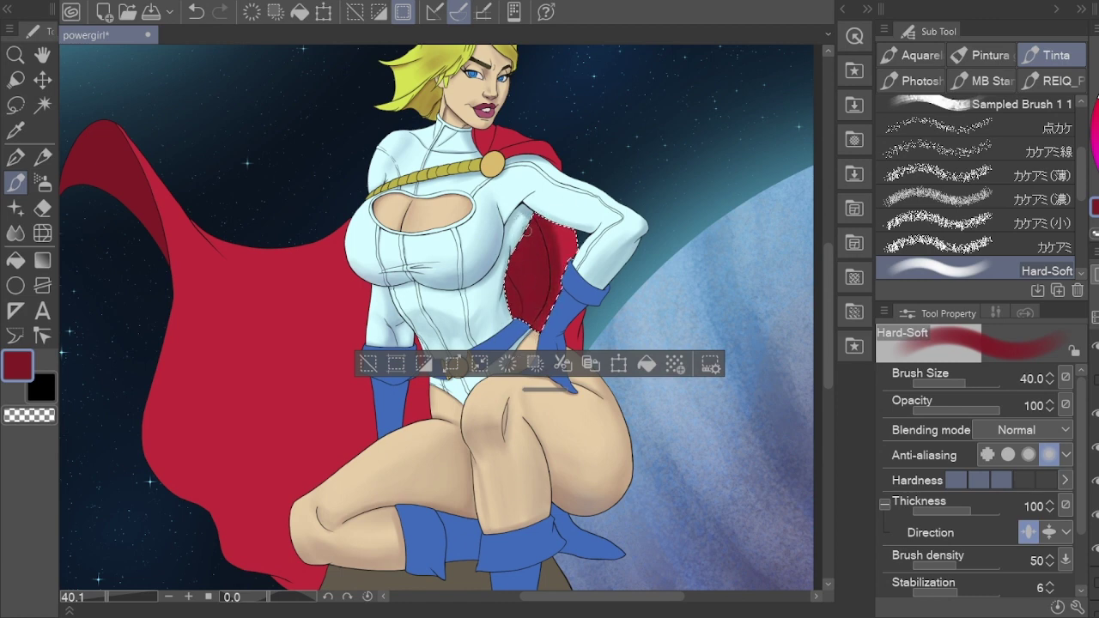
pyautogui.keyDown('alt'); pyautogui.click(564, 234); pyautogui.keyUp('alt')
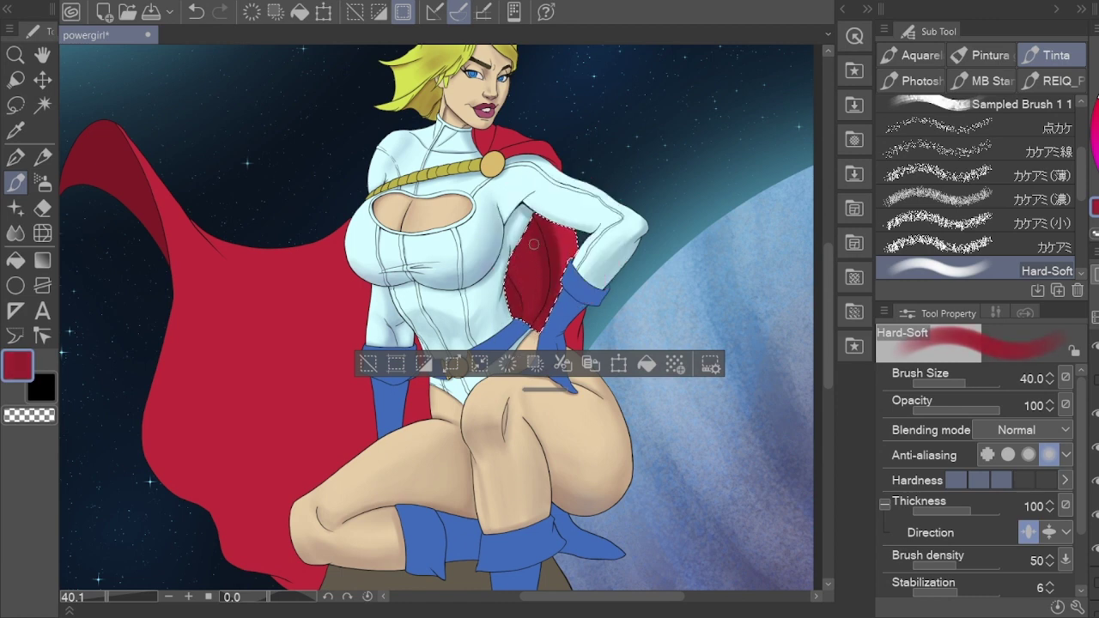
pyautogui.keyDown('alt'); pyautogui.click(530, 221); pyautogui.keyUp('alt')
pyautogui.keyDown('alt'); pyautogui.click(554, 236); pyautogui.keyUp('alt')
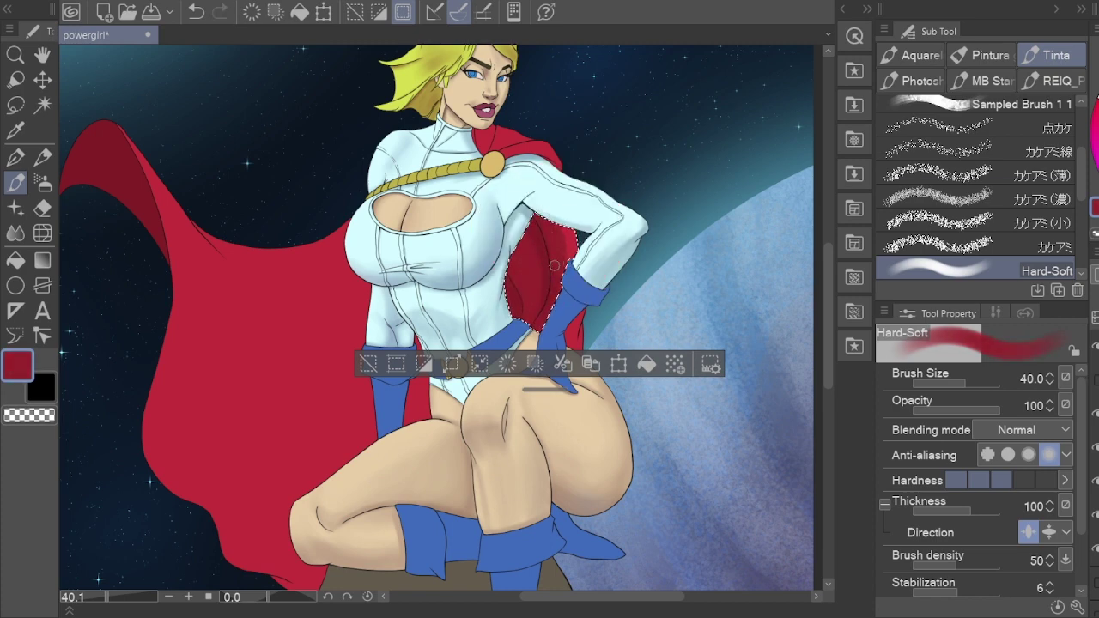
pyautogui.keyDown('alt'); pyautogui.click(560, 217); pyautogui.keyUp('alt')
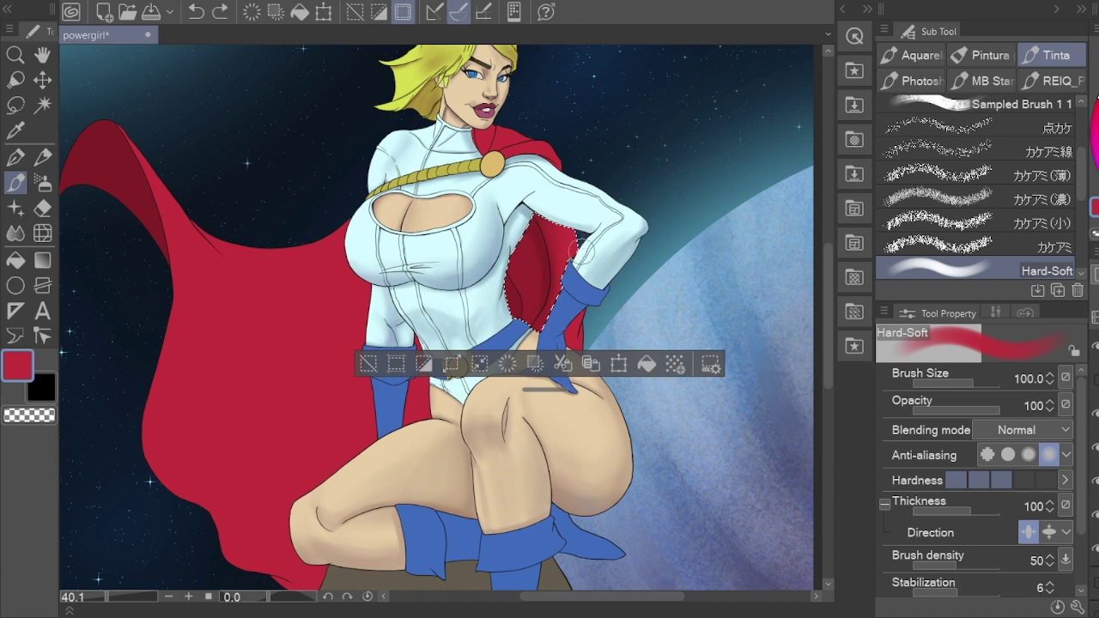
# Step: Add the cape strip beyond the glove to the selection and deepen the waist-side folds with dark reds at brush sizes 30 and 25
pyautogui.press('w')
pyautogui.keyDown('shift'); pyautogui.click(538, 257); pyautogui.keyUp('shift')
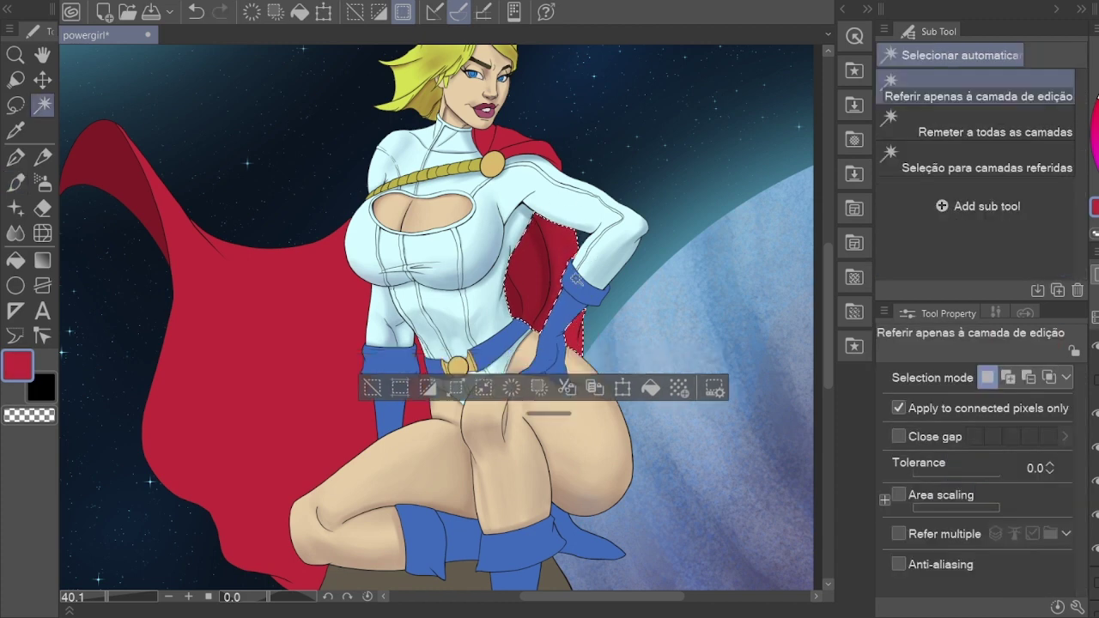
pyautogui.press('b')
pyautogui.scroll(2, 539, 257)
pyautogui.moveTo(615, 367)
pyautogui.mouseDown()
pyautogui.moveTo(581, 486)
pyautogui.moveTo(598, 551)
pyautogui.mouseUp()
pyautogui.press('[')
pyautogui.press('[')
pyautogui.press('[')
pyautogui.press('[')
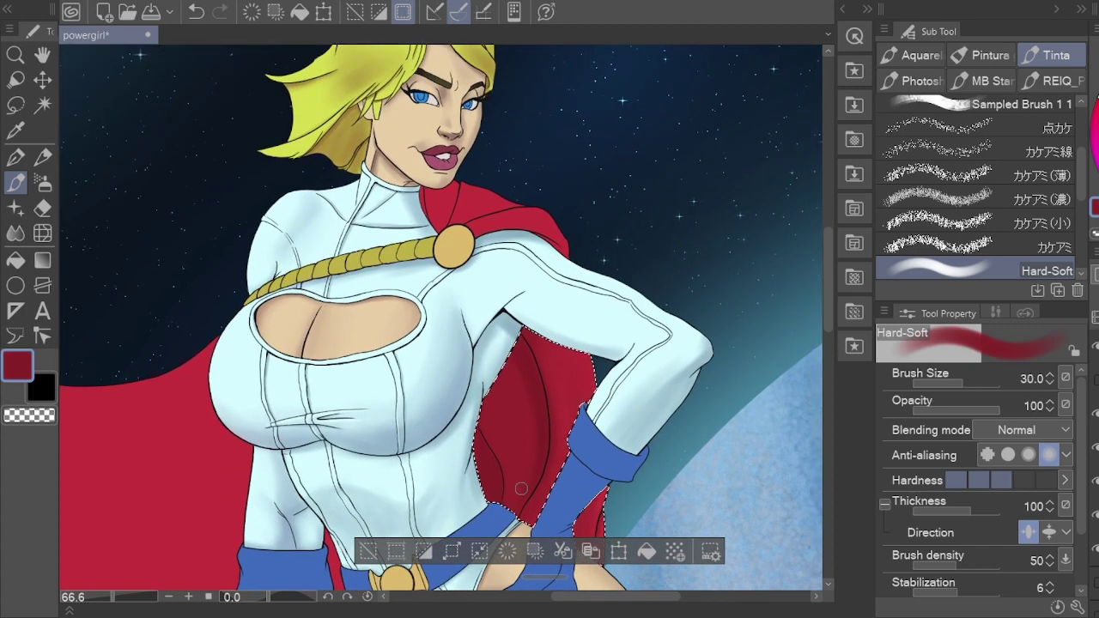
pyautogui.press(']')
pyautogui.press(']')
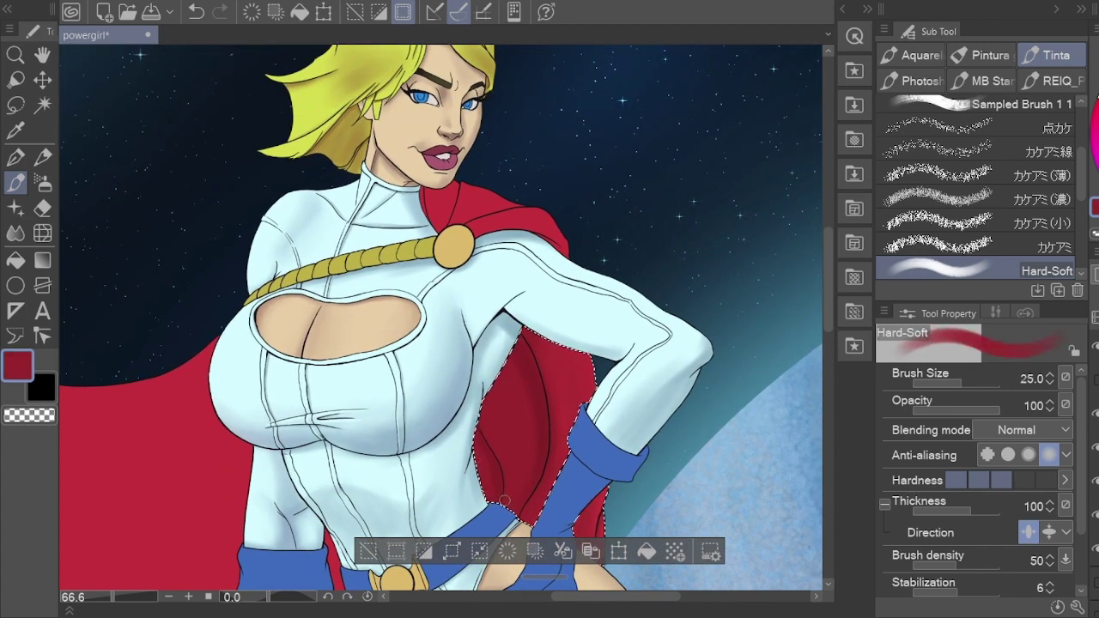
# Step: Extend the selection to the shoulder cape and refine the folds under the arm with sampled reds at brush size 25
pyautogui.press('w')
pyautogui.click(544, 416)
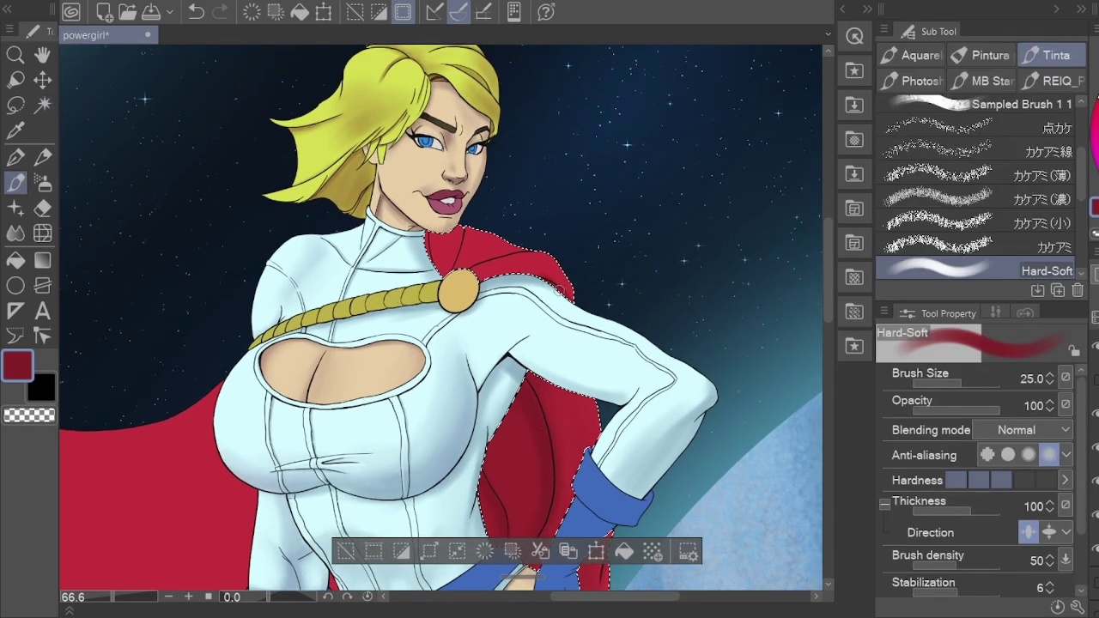
pyautogui.keyDown('alt'); pyautogui.click(587, 391); pyautogui.keyUp('alt')
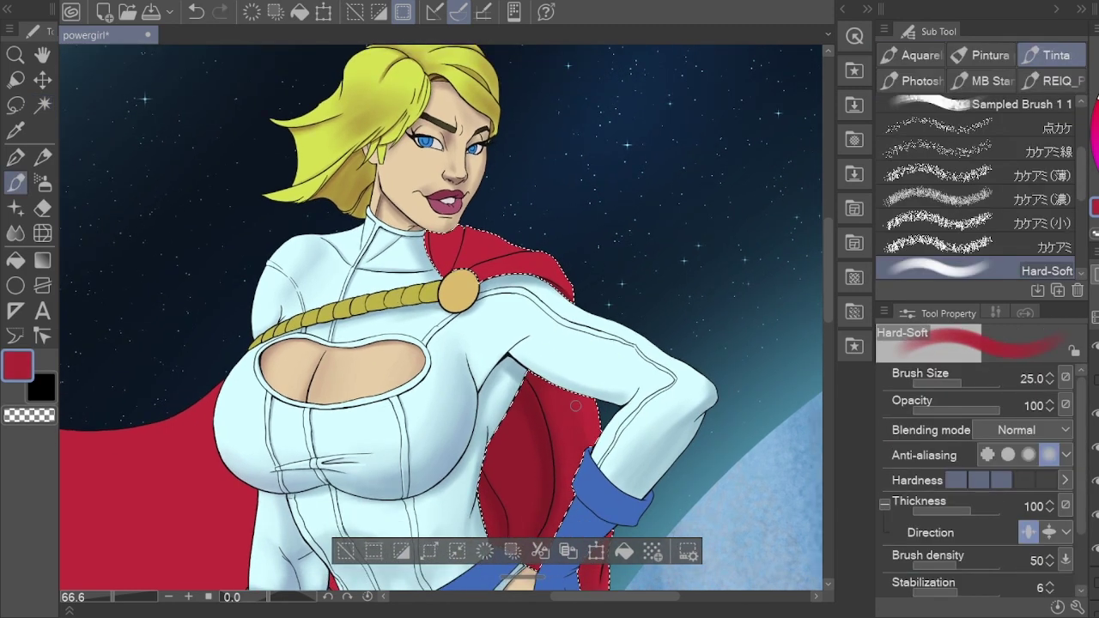
pyautogui.keyDown('alt'); pyautogui.click(515, 395); pyautogui.keyUp('alt')
# Step: Darken the shoulder cape beneath the chin with dark red at brush sizes 12 and 50
pyautogui.press('[')
pyautogui.press('[')
pyautogui.press('[')
pyautogui.scroll(1, 434, 249)
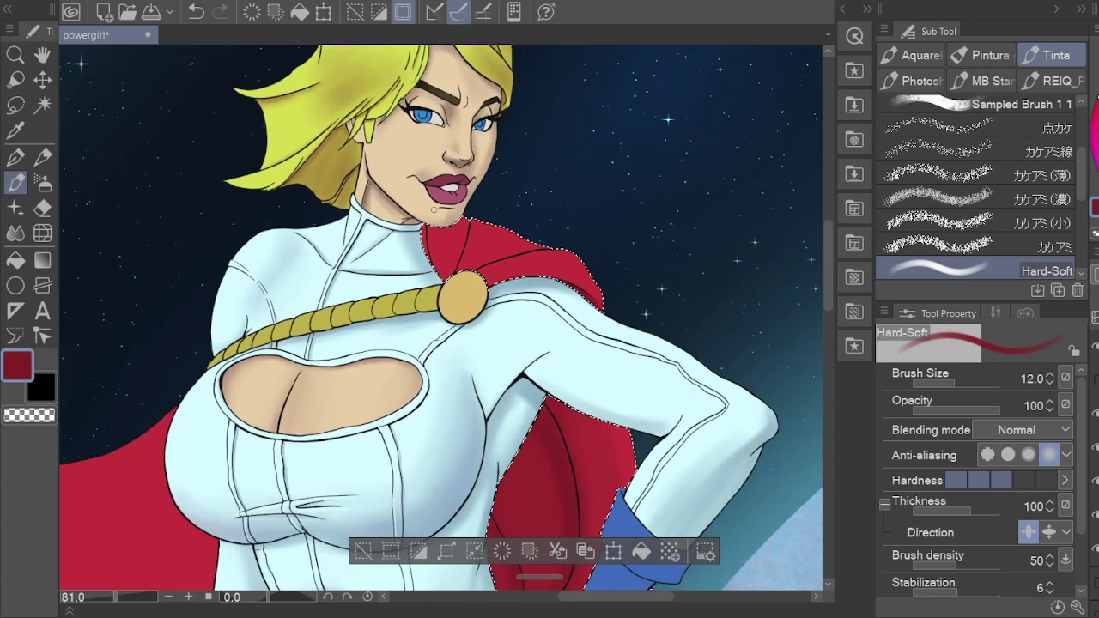
pyautogui.press(']')
pyautogui.press(']')
pyautogui.press(']')
pyautogui.press(']')
pyautogui.press(']')
pyautogui.press(']')
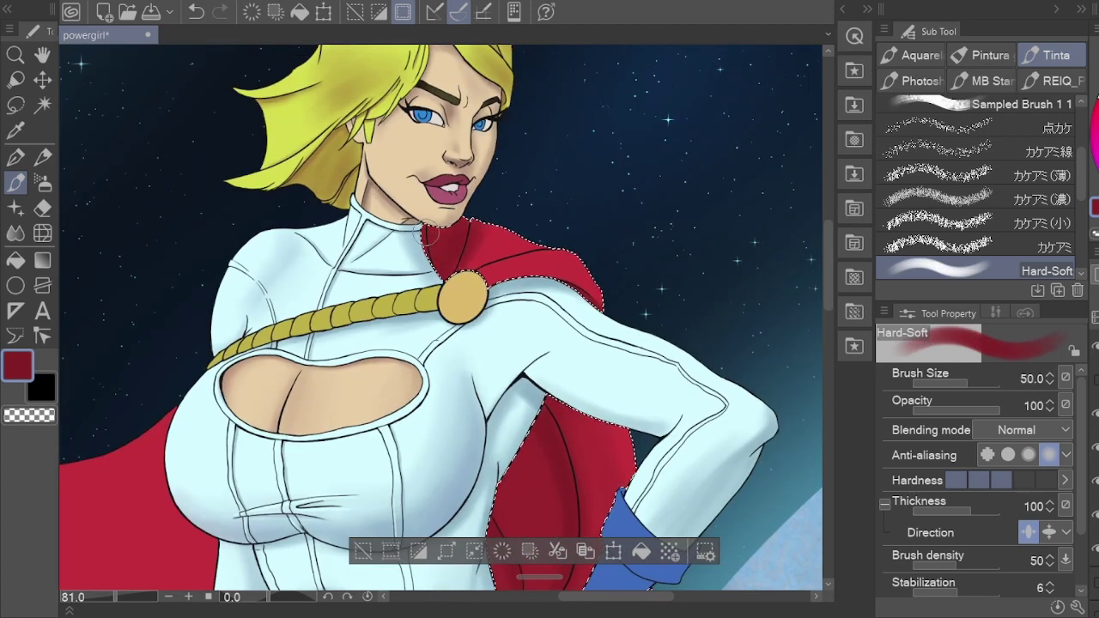
# Step: Define the shoulder cape's upper fold with a sampled mid red at brush size 15
pyautogui.keyDown('alt'); pyautogui.click(549, 248); pyautogui.keyUp('alt')
pyautogui.press('[')
pyautogui.press('[')
pyautogui.press('[')
pyautogui.press('[')
pyautogui.press('[')
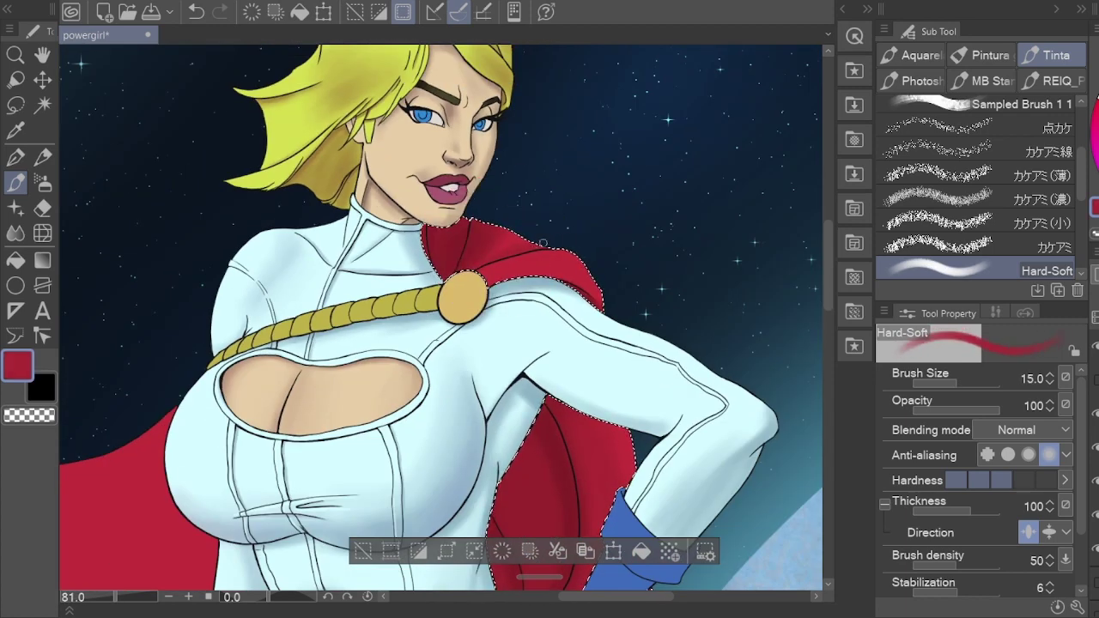
# Step: Blend the shoulder cape's folds with reds at brush size 30 and save the illustration
pyautogui.press(']')
pyautogui.press(']')
pyautogui.press(']')
pyautogui.press(']')
pyautogui.press(']')
pyautogui.press(']')
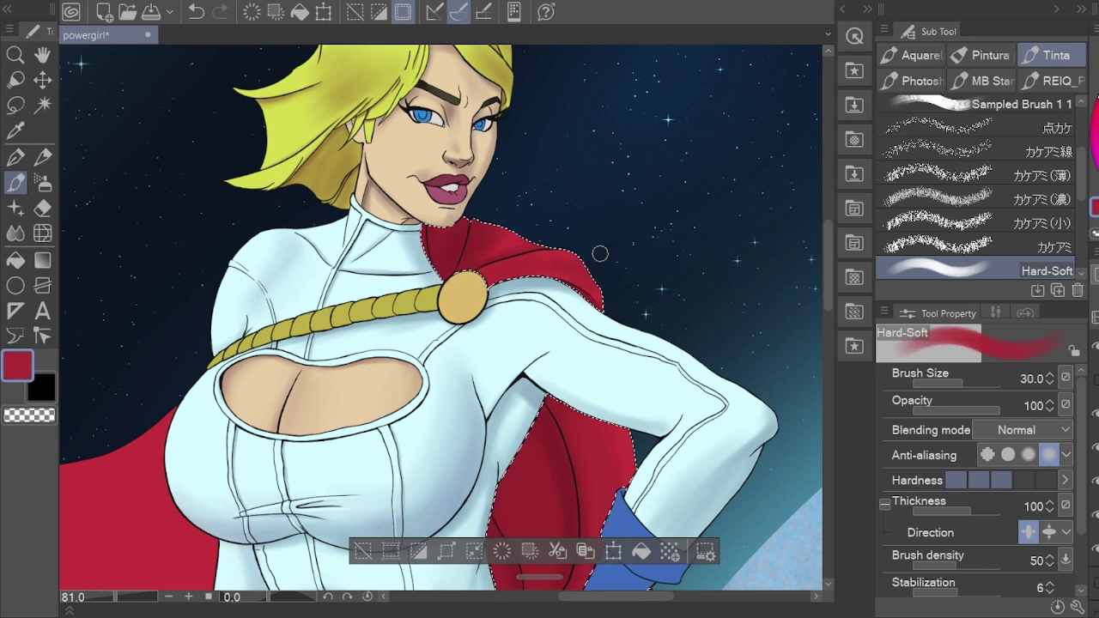
pyautogui.moveTo(527, 273); pyautogui.dragTo(520, 281)
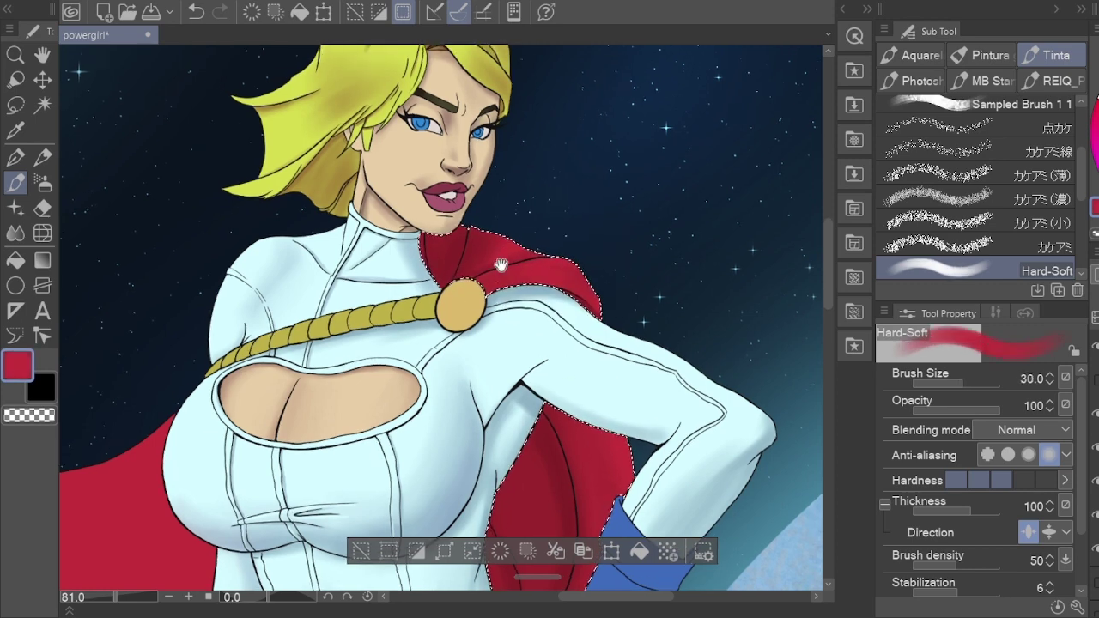
pyautogui.hotkey('ctrl', 's')
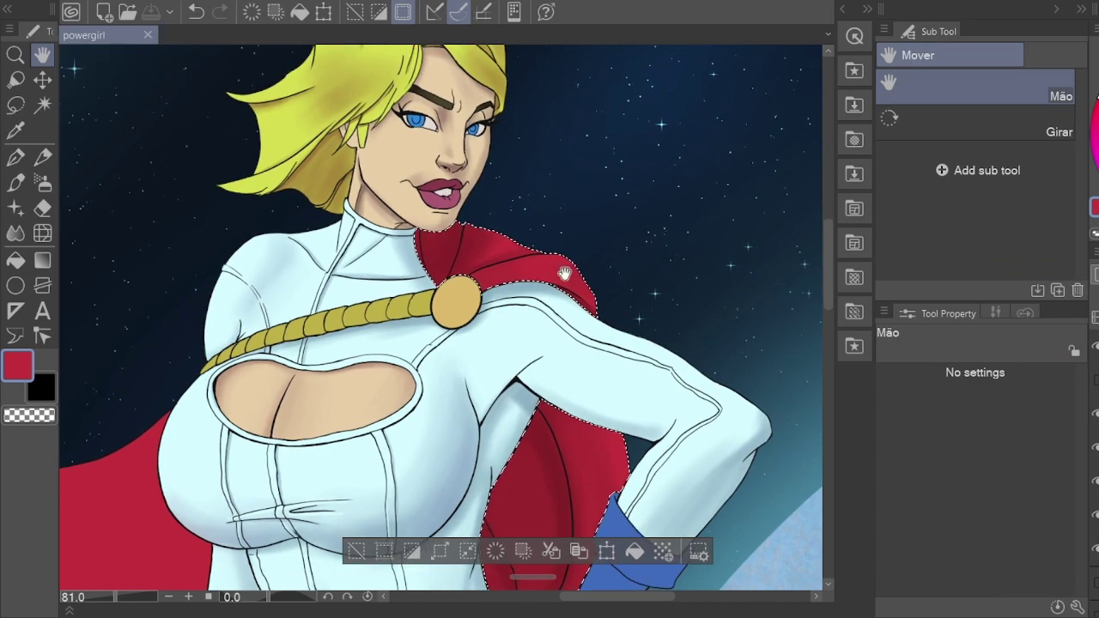
# Step: Refine the cape's fold shadows on the shoulder and below the armpit with dark red at brush size 10
pyautogui.moveTo(572, 268)
pyautogui.mouseDown()
pyautogui.moveTo(607, 256)
pyautogui.moveTo(596, 198)
pyautogui.mouseUp()
pyautogui.scroll(3, 596, 198)
pyautogui.press('p')
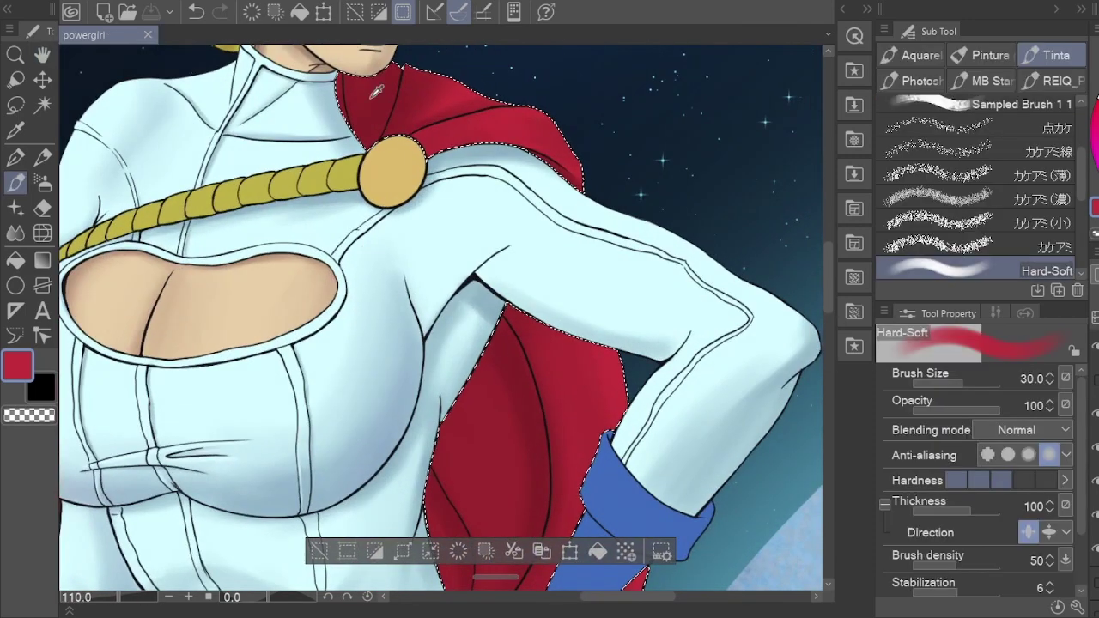
pyautogui.scroll(-2, 486, 287)
pyautogui.scroll(-3, 486, 286)
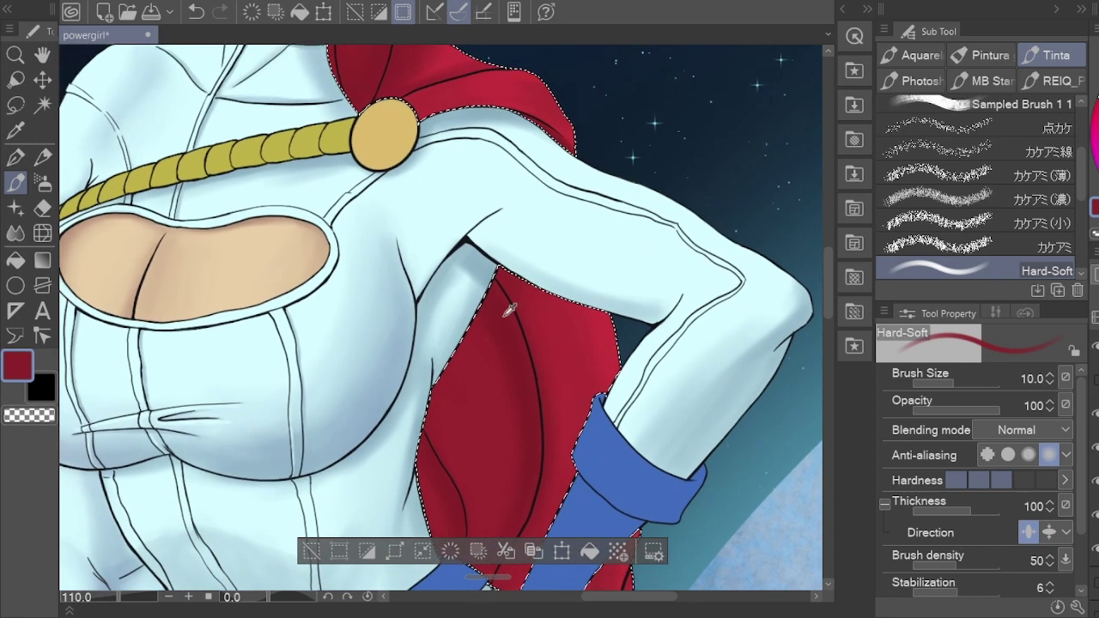
pyautogui.scroll(-2, 486, 287)
# Step: Auto-select the large flowing section of the cape behind the figure for painting
pyautogui.press('w')
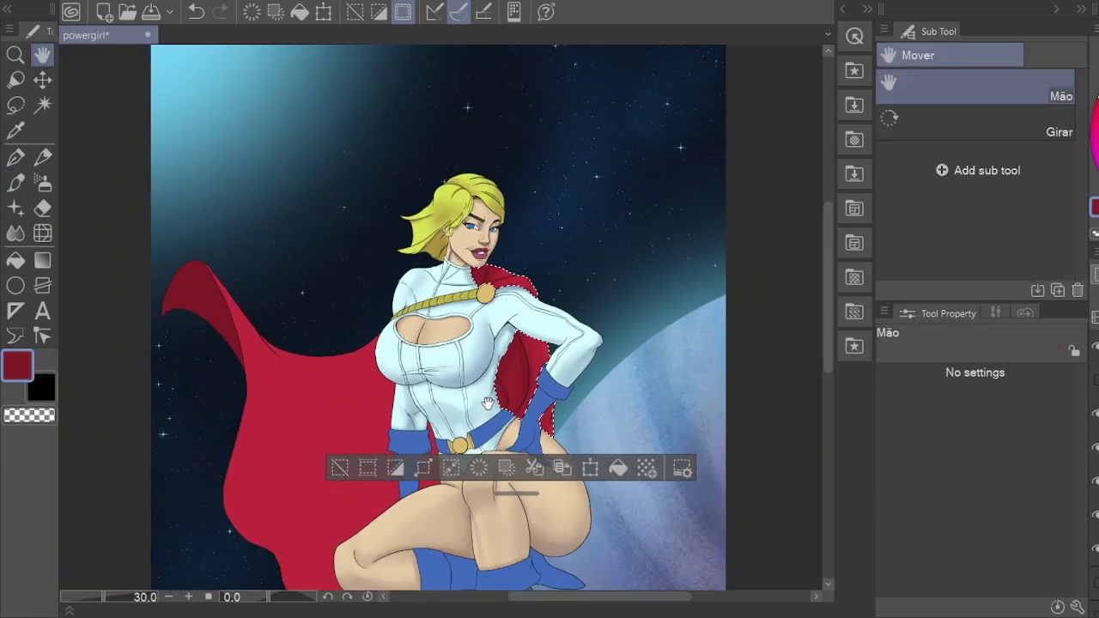
pyautogui.click(275, 378)
pyautogui.press('p')
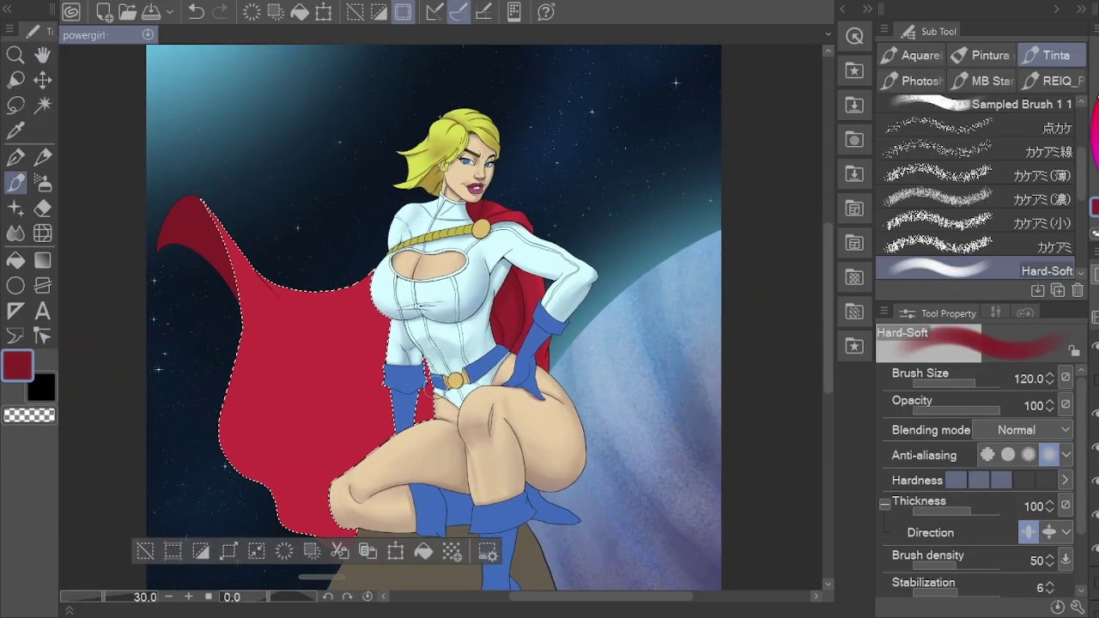
# Step: Shade broad folds across the large cape section behind the figure with sampled dark reds at brush sizes 50 and 120
pyautogui.moveTo(340, 444)
pyautogui.mouseDown()
pyautogui.moveTo(311, 418)
pyautogui.moveTo(322, 386)
pyautogui.moveTo(362, 371)
pyautogui.mouseUp()
pyautogui.press(']')
pyautogui.press(']')
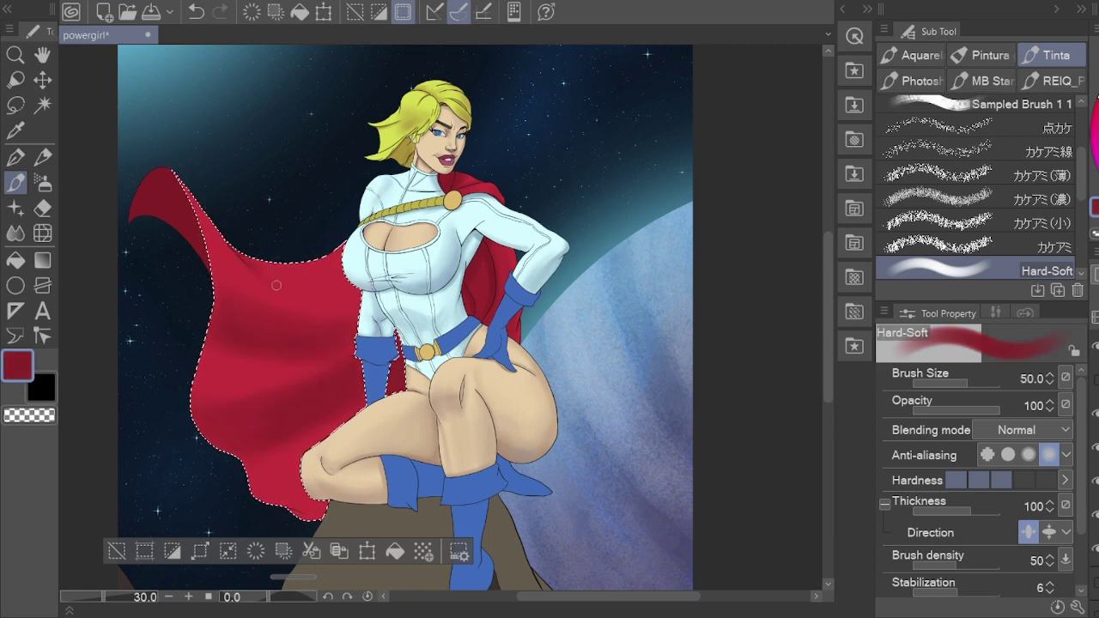
pyautogui.keyDown('alt'); pyautogui.click(300, 303); pyautogui.keyUp('alt')
pyautogui.moveTo(284, 311)
pyautogui.mouseDown()
pyautogui.moveTo(244, 363)
pyautogui.moveTo(260, 383)
pyautogui.moveTo(187, 409)
pyautogui.moveTo(322, 430)
pyautogui.mouseUp()
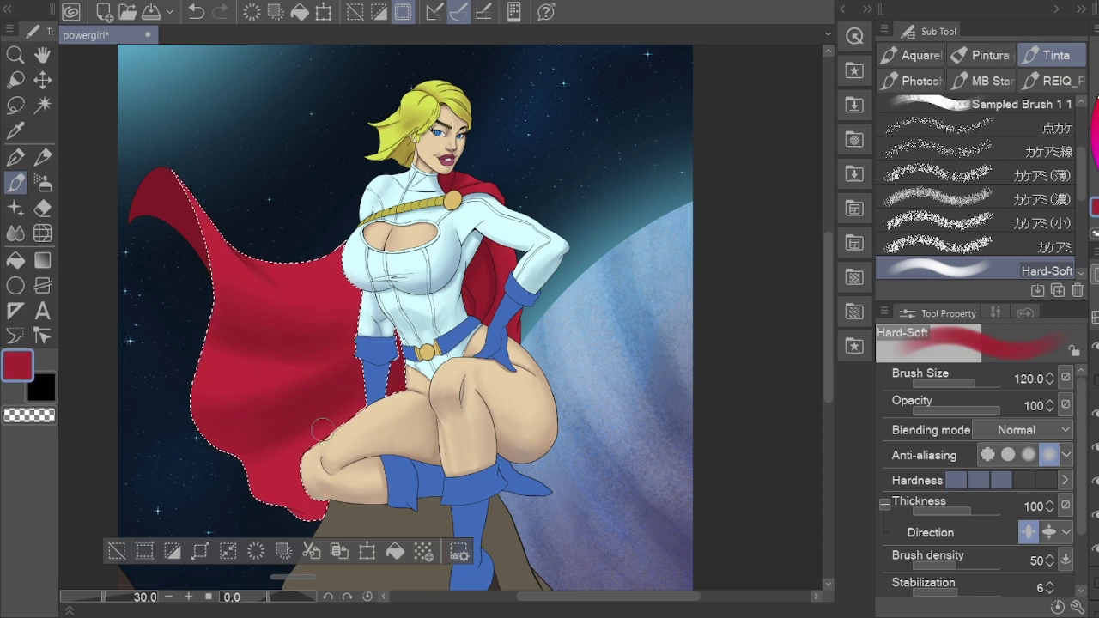
pyautogui.keyDown('alt'); pyautogui.click(210, 401); pyautogui.keyUp('alt')
pyautogui.press('[')
pyautogui.press('[')
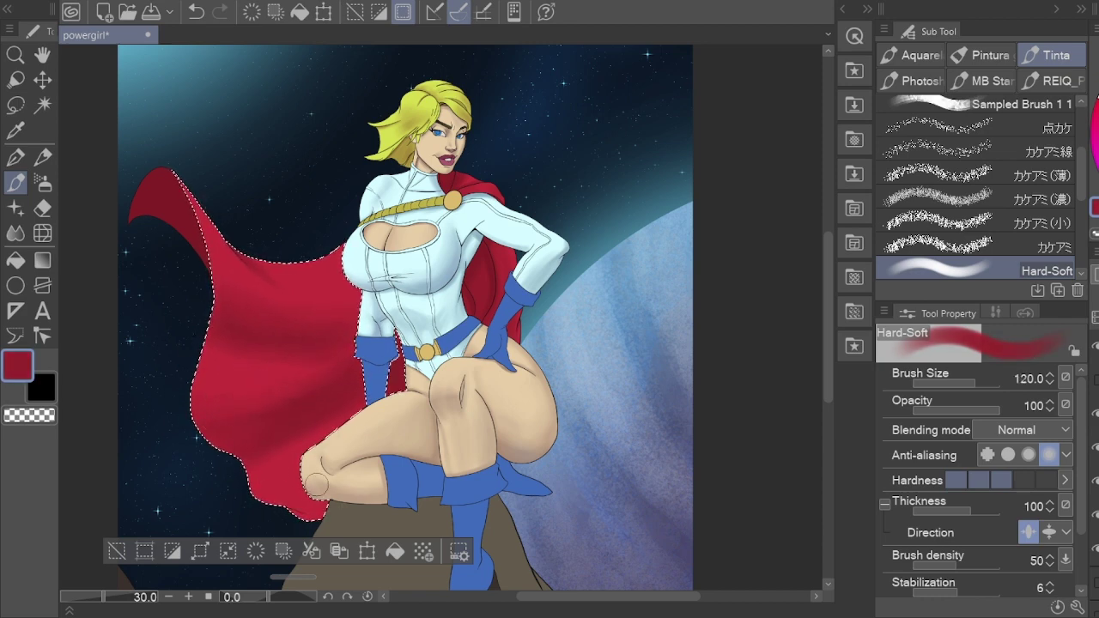
# Step: Define the cape's lower fold near the hem with dark red at size 15, then blend beside the knee with bright red at size 70
pyautogui.scroll(3, 339, 428)
pyautogui.scroll(-1, 294, 441)
pyautogui.press('[')
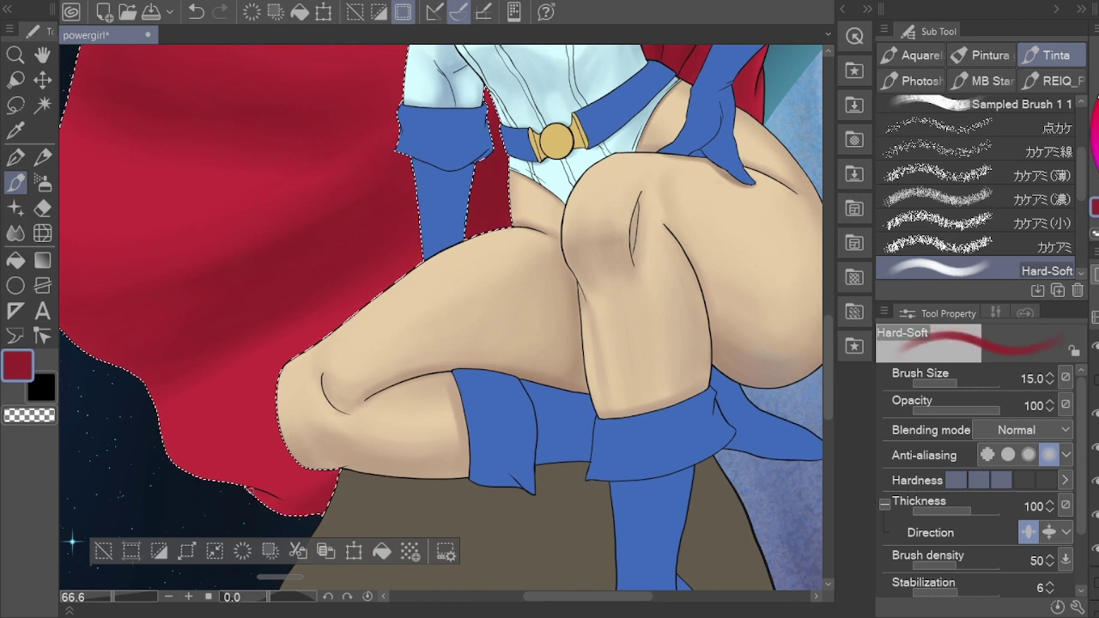
pyautogui.press(']')
pyautogui.press(']')
pyautogui.press(']')
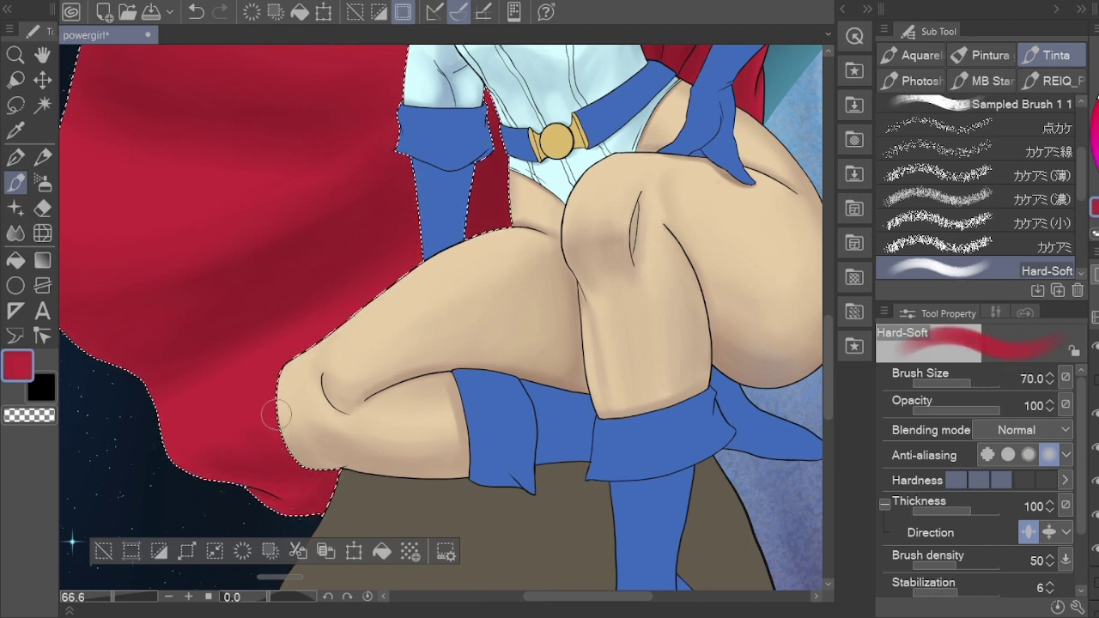
# Step: Soften the shading in the upper part of the large cape section with mid red at brush size 120
pyautogui.scroll(5, 421, 327)
pyautogui.press('[')
pyautogui.press('[')
pyautogui.press('[')
pyautogui.press('[')
pyautogui.press('[')
pyautogui.press('[')
pyautogui.press('[')
pyautogui.press('[')
pyautogui.press('[')
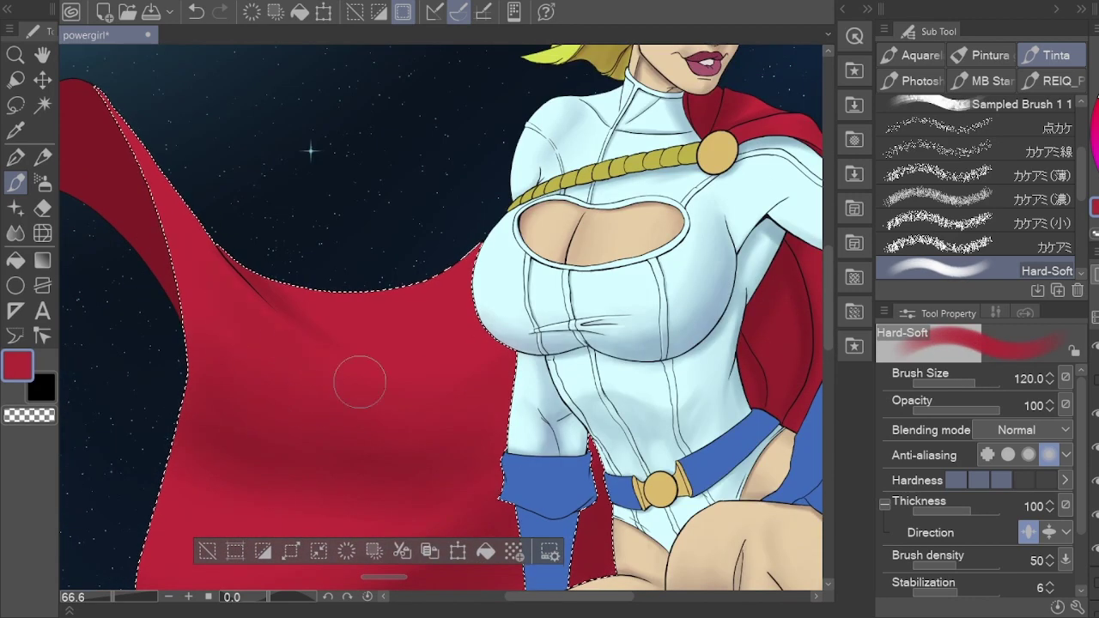
# Step: Build up the fold shadow descending from the cape's upper edge with a darker red at brush size 100
pyautogui.scroll(2, 236, 341)
pyautogui.press(']')
pyautogui.press(']')
pyautogui.press(']')
pyautogui.press(']')
pyautogui.press(']')
pyautogui.press(']')
pyautogui.press(']')
pyautogui.press(']')
pyautogui.press(']')
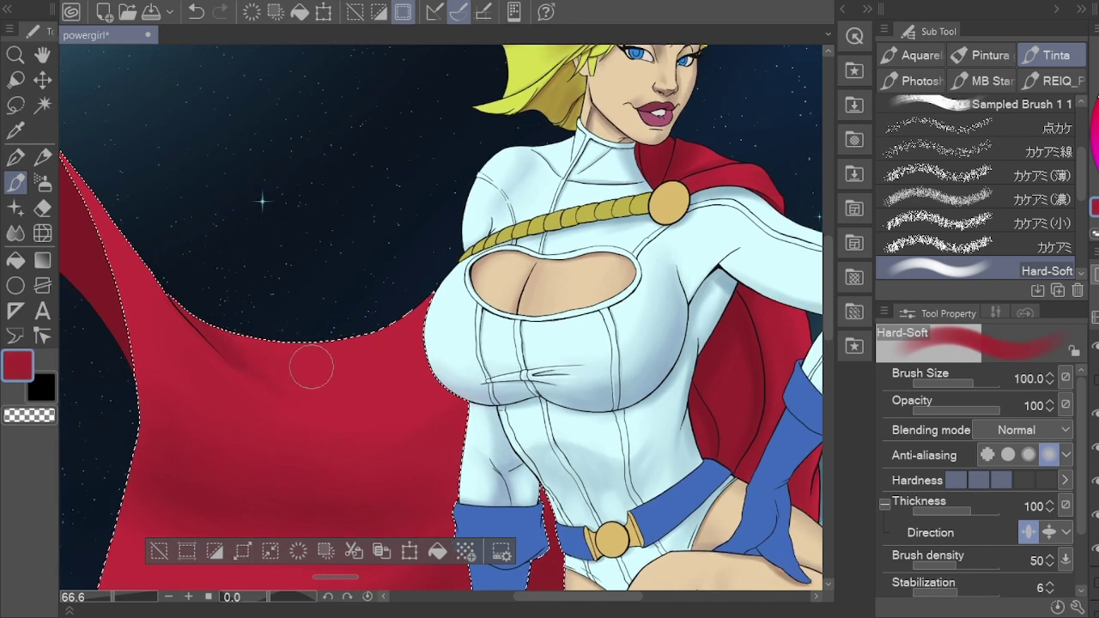
# Step: Shade the selected underside of the cape's upturned tip with dark red at brush size 100, then clear the selection
pyautogui.scroll(2, 407, 358)
pyautogui.press('h')
pyautogui.scroll(-2, 362, 250)
pyautogui.press('b')
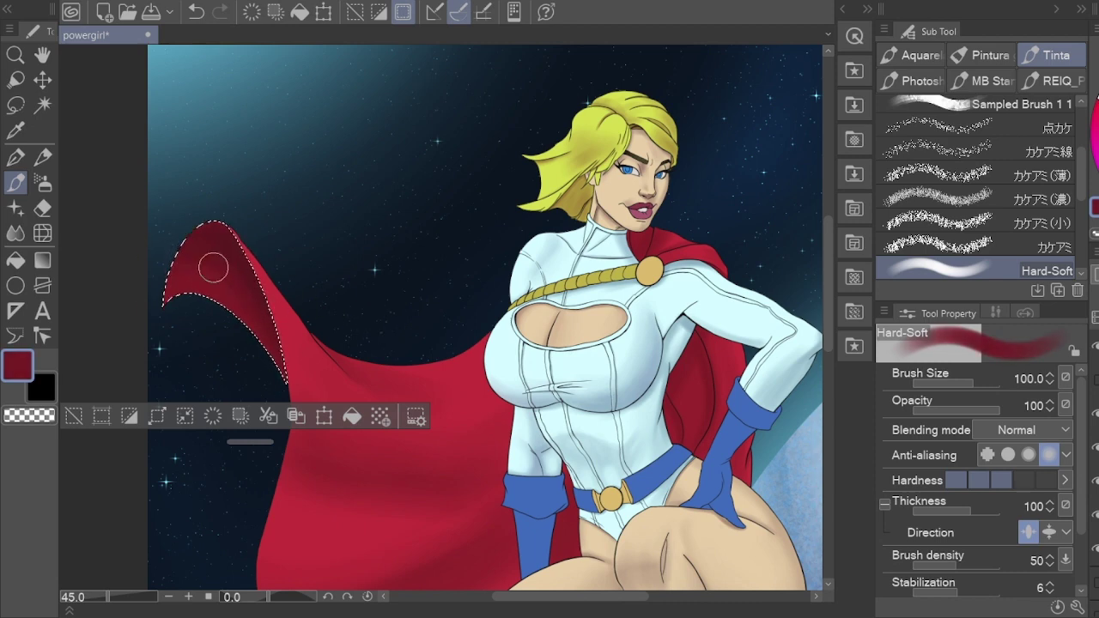
pyautogui.press('h')
pyautogui.hotkey('ctrl', 'd')
pyautogui.scroll(-2, 588, 469)
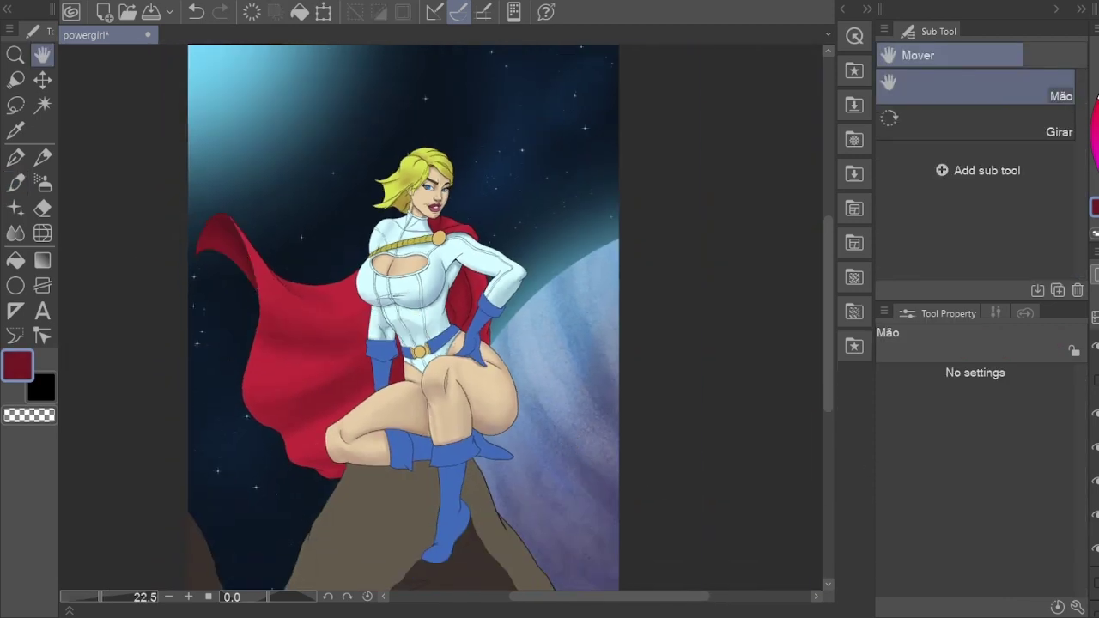
# Step: Auto-select the shoulder cape, deepen its fold shadows with dark red at brush size 20, then deselect it and save the illustration
pyautogui.hotkey('ctrl', 'shift', 'u')
pyautogui.hotkey('ctrl', 'z')
pyautogui.press('w')
pyautogui.click(438, 222)
pyautogui.press('b')
pyautogui.scroll(5, 447, 197)
pyautogui.scroll(4, 454, 191)
pyautogui.press('[')
pyautogui.press('[')
pyautogui.press('[')
pyautogui.press('[')
pyautogui.press('[')
pyautogui.press('[')
pyautogui.press('[')
pyautogui.press('[')
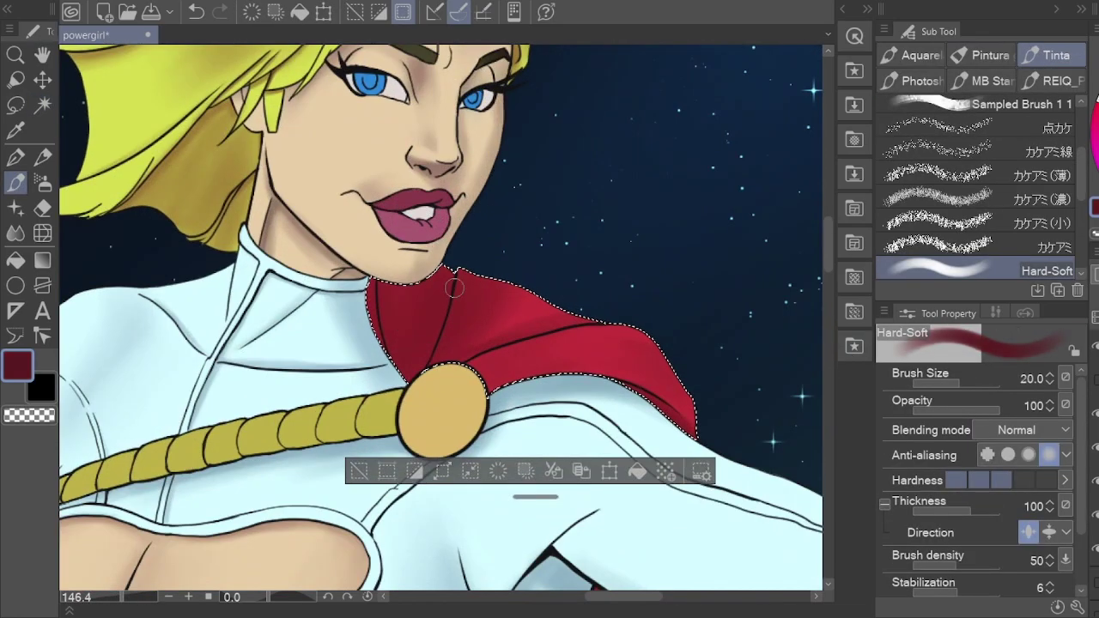
pyautogui.press('h')
pyautogui.scroll(-8, 454, 350)
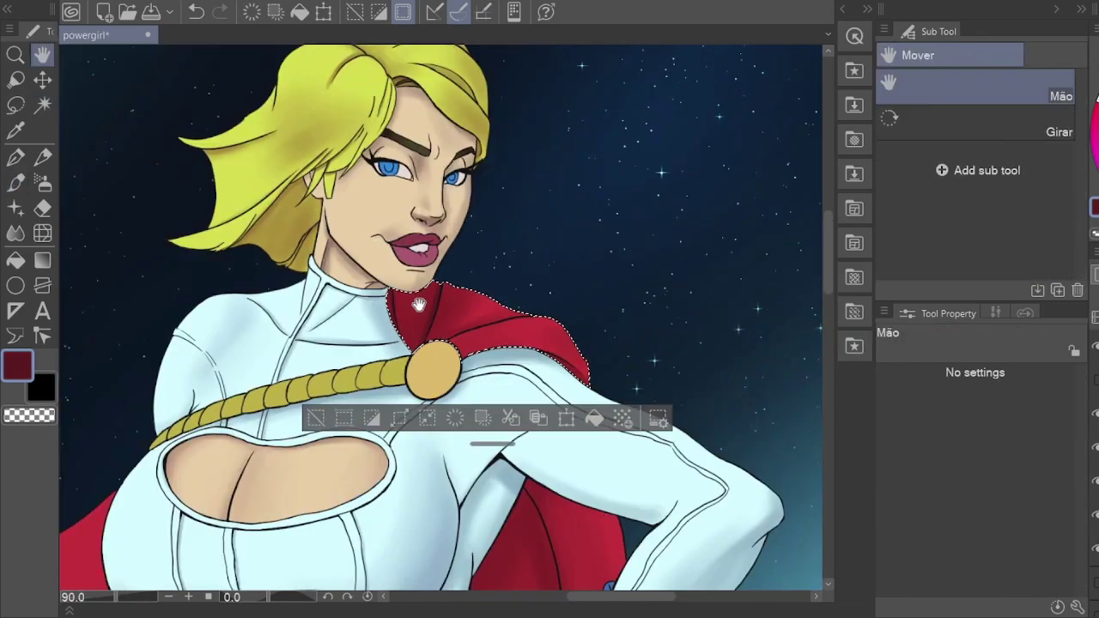
pyautogui.hotkey('ctrl', 'd')
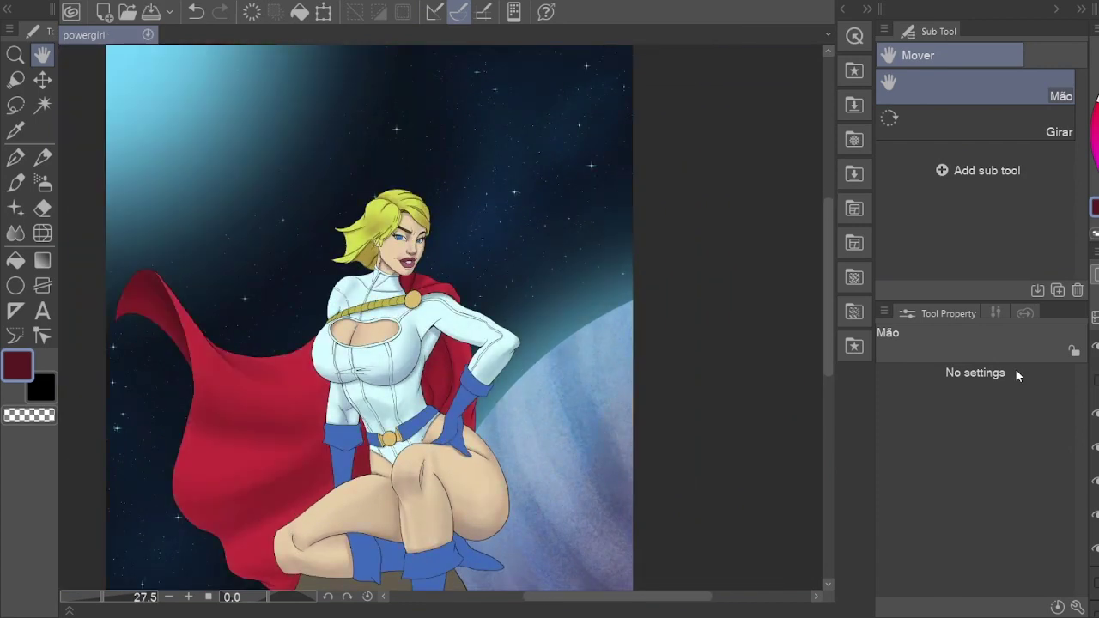
# Step: Auto-select the rope strap across the chest and sample golden tones for shading it
pyautogui.moveTo(494, 443); pyautogui.dragTo(565, 399)
pyautogui.scroll(-1, 560, 346)
pyautogui.scroll(1, 560, 347)
pyautogui.press('w')
pyautogui.click(425, 260)
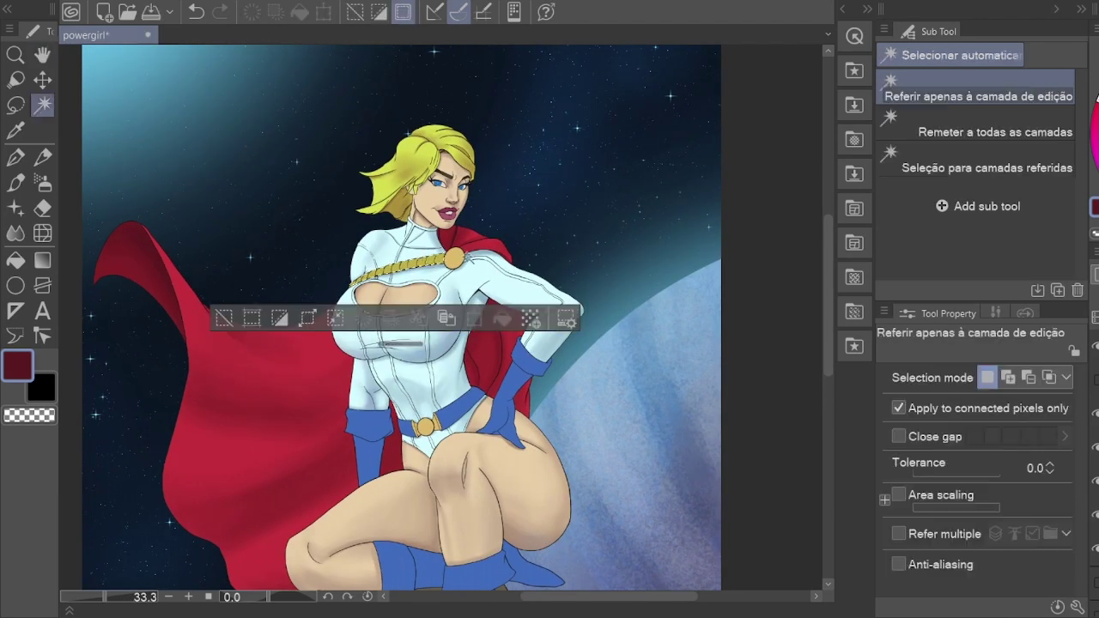
pyautogui.press('b')
pyautogui.scroll(4, 425, 260)
pyautogui.keyDown('alt'); pyautogui.click(449, 292); pyautogui.keyUp('alt')
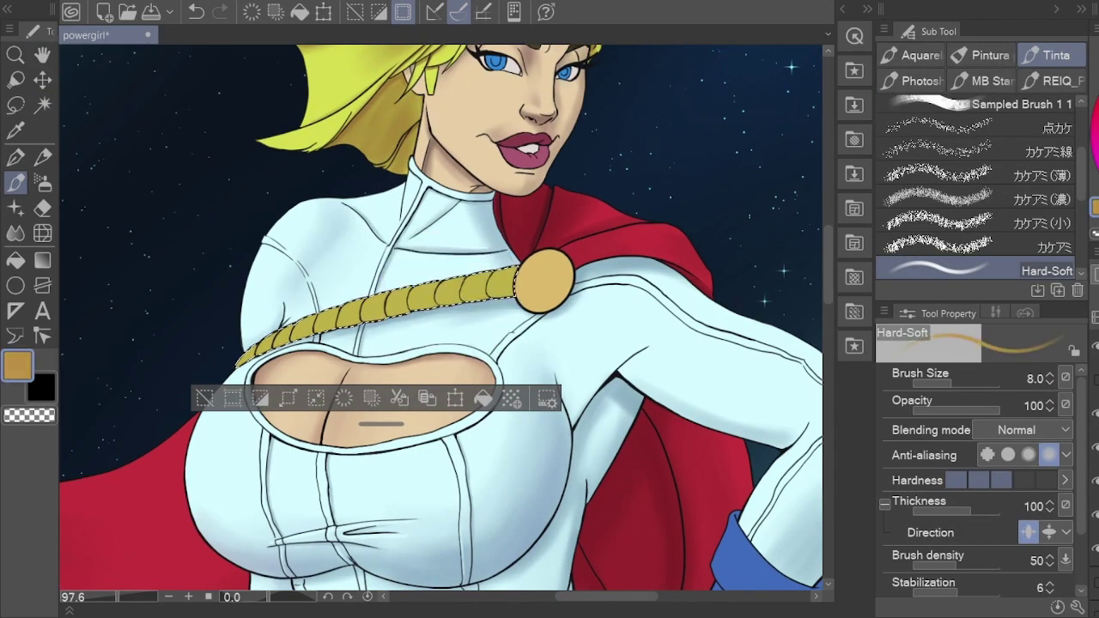
pyautogui.keyDown('alt'); pyautogui.click(504, 286); pyautogui.keyUp('alt')
# Step: Shade the length of the rope strap with golden brown at brush size 50 and sample its yellow gold
pyautogui.scroll(-2, 504, 286)
pyautogui.press(']')
pyautogui.press(']')
pyautogui.press(']')
pyautogui.press(']')
pyautogui.press(']')
pyautogui.press(']')
pyautogui.press(']')
pyautogui.press(']')
pyautogui.press(']')
pyautogui.moveTo(429, 296); pyautogui.dragTo(244, 348)
pyautogui.scroll(3, 182, 258)
pyautogui.keyDown('alt'); pyautogui.click(407, 293); pyautogui.keyUp('alt')
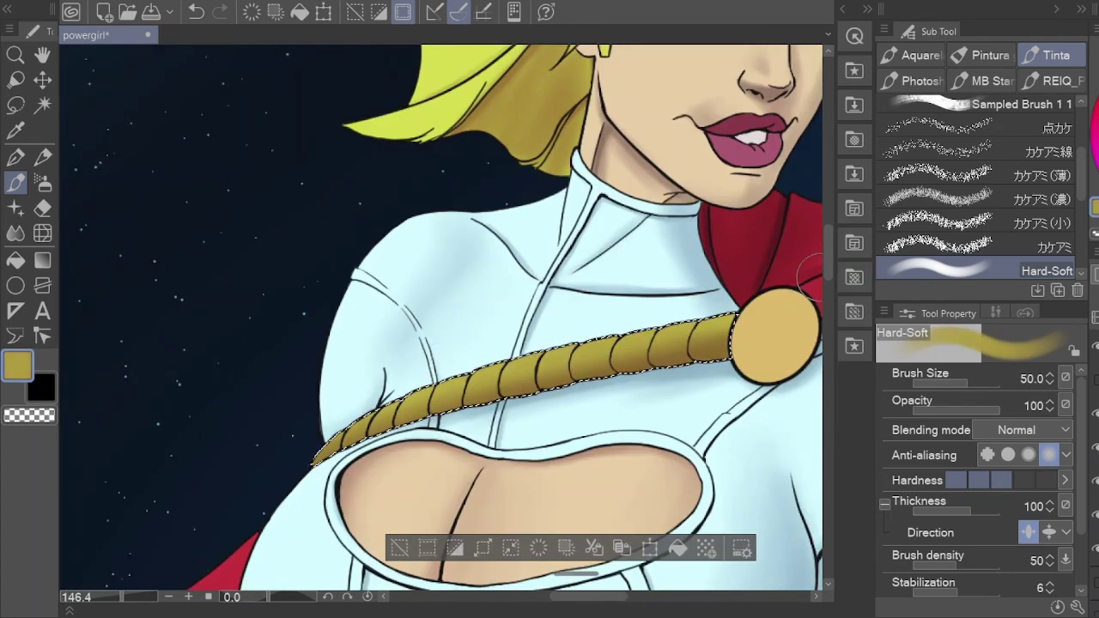
# Step: Blend the rope strap's lights and shadows with sampled golds and orange-brown at brush size 50
pyautogui.hscroll(2, 533, 369)
pyautogui.keyDown('alt'); pyautogui.click(397, 405); pyautogui.keyUp('alt')
pyautogui.keyDown('alt'); pyautogui.click(357, 388); pyautogui.keyUp('alt')
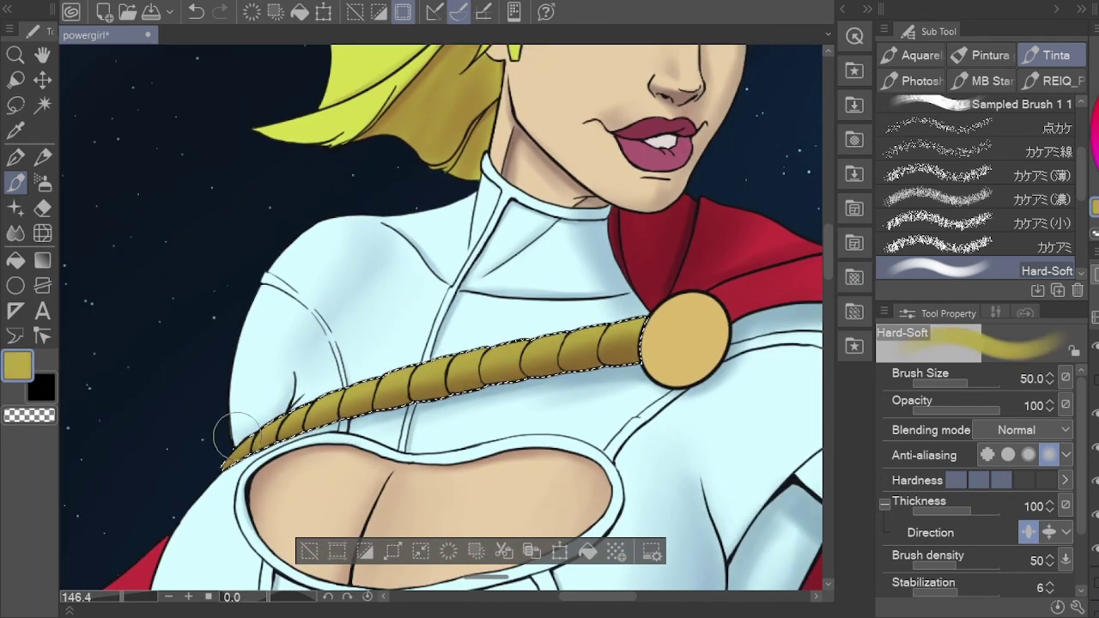
pyautogui.keyDown('alt'); pyautogui.click(486, 388); pyautogui.keyUp('alt')
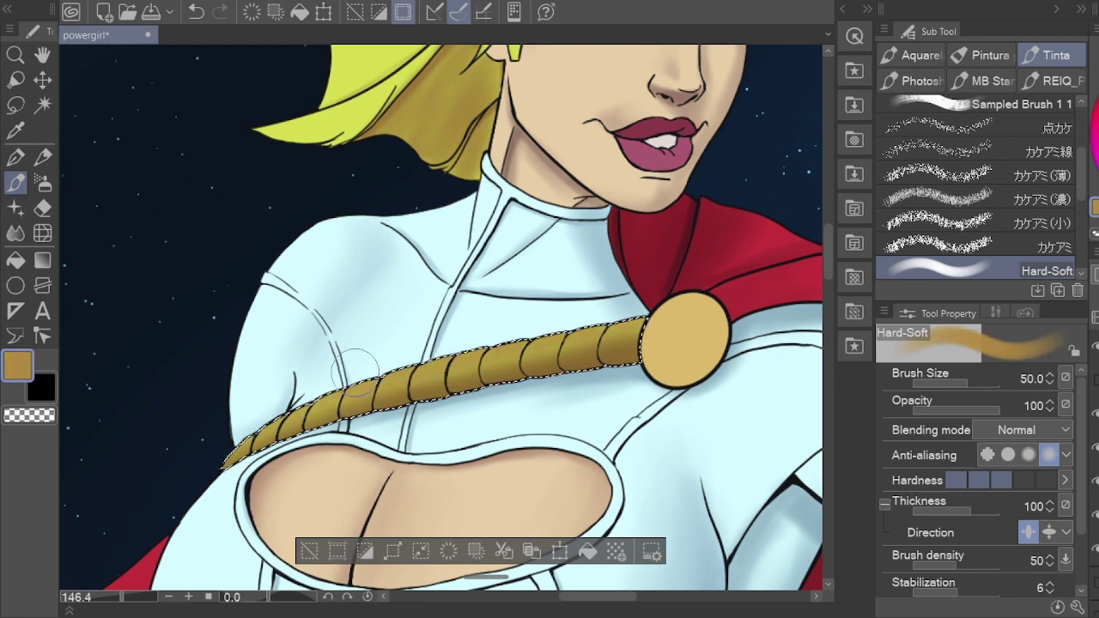
pyautogui.keyDown('alt'); pyautogui.click(466, 366); pyautogui.keyUp('alt')
pyautogui.keyDown('alt'); pyautogui.click(624, 321); pyautogui.keyUp('alt')
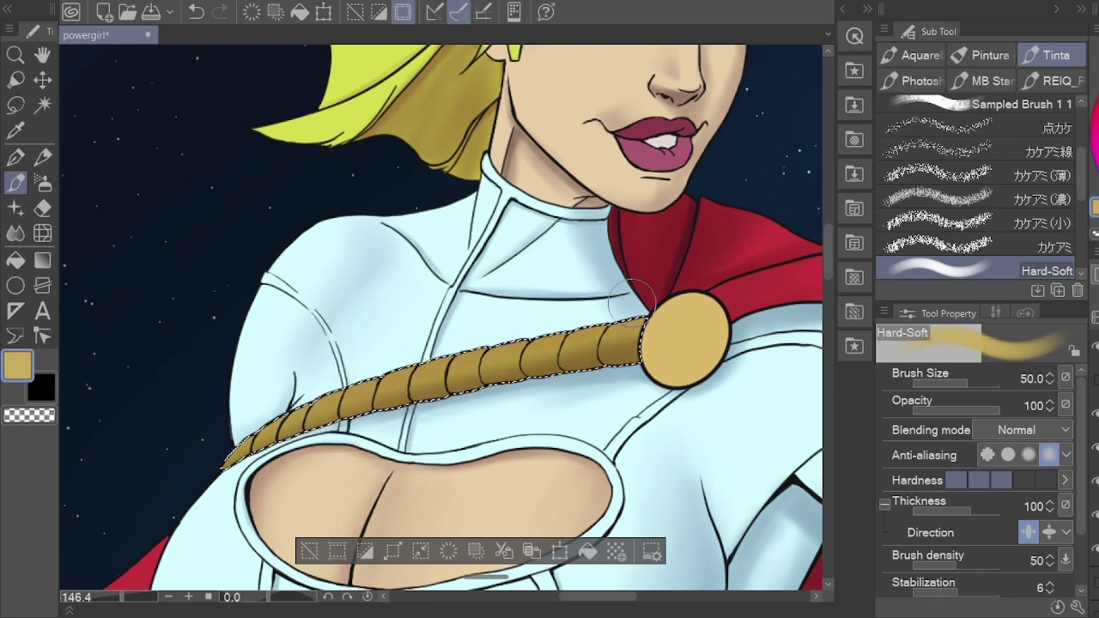
# Step: Darken the divisions between the rope strap's segments with browns at brush sizes 15 and 5, and save the illustration
pyautogui.press('[')
pyautogui.press('[')
pyautogui.press('[')
pyautogui.press('[')
pyautogui.press('[')
pyautogui.press('[')
pyautogui.keyDown('alt'); pyautogui.click(599, 358); pyautogui.keyUp('alt')
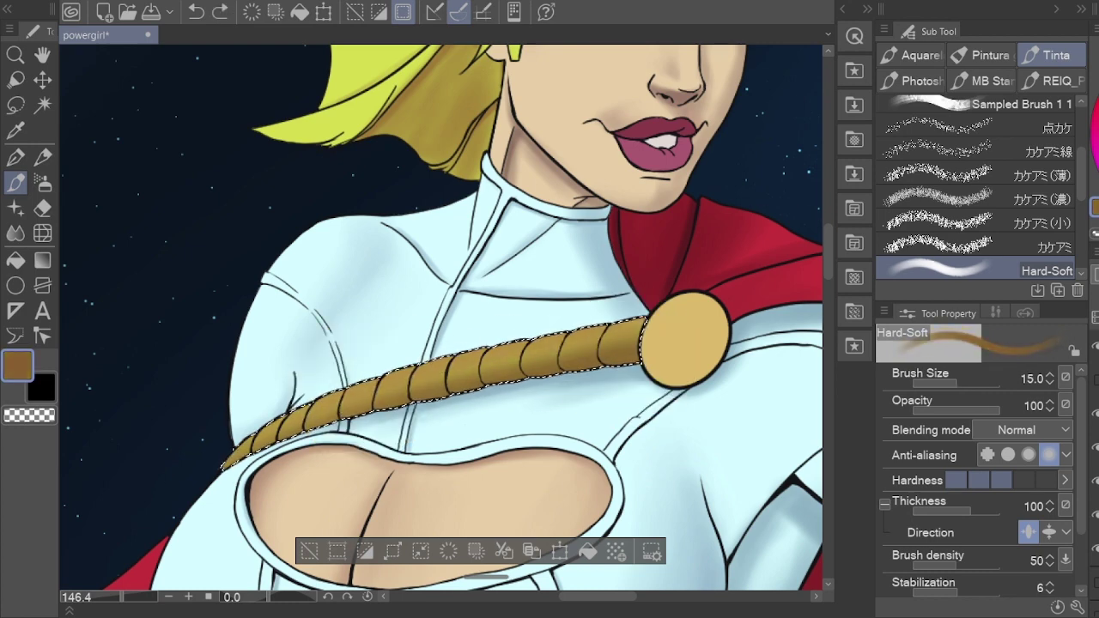
pyautogui.press('[')
pyautogui.press('[')
pyautogui.press('[')
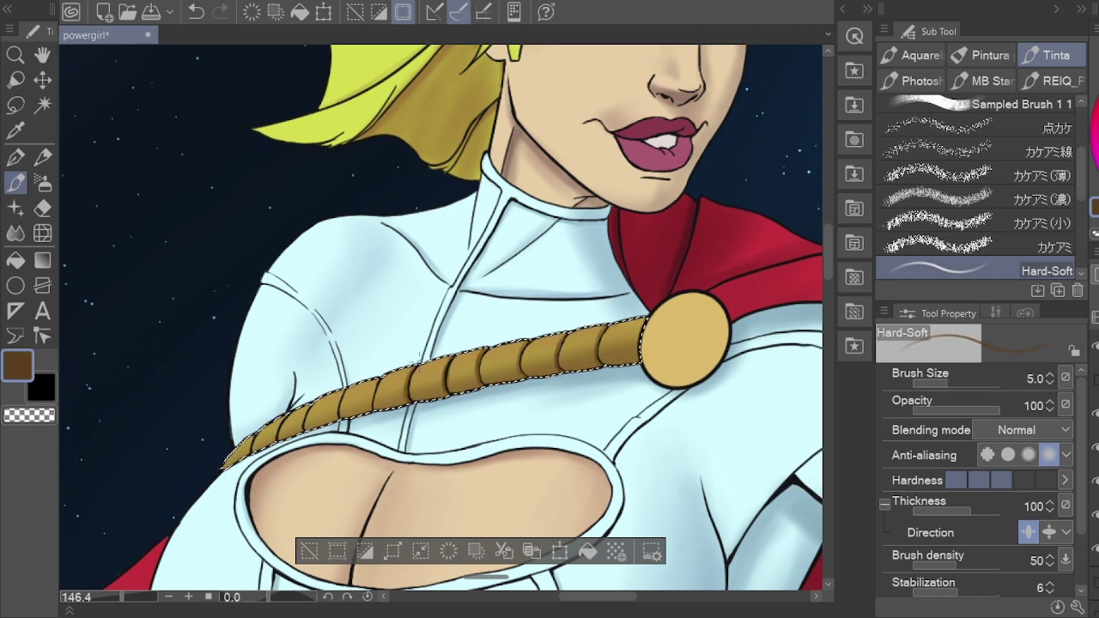
pyautogui.scroll(4, 384, 375)
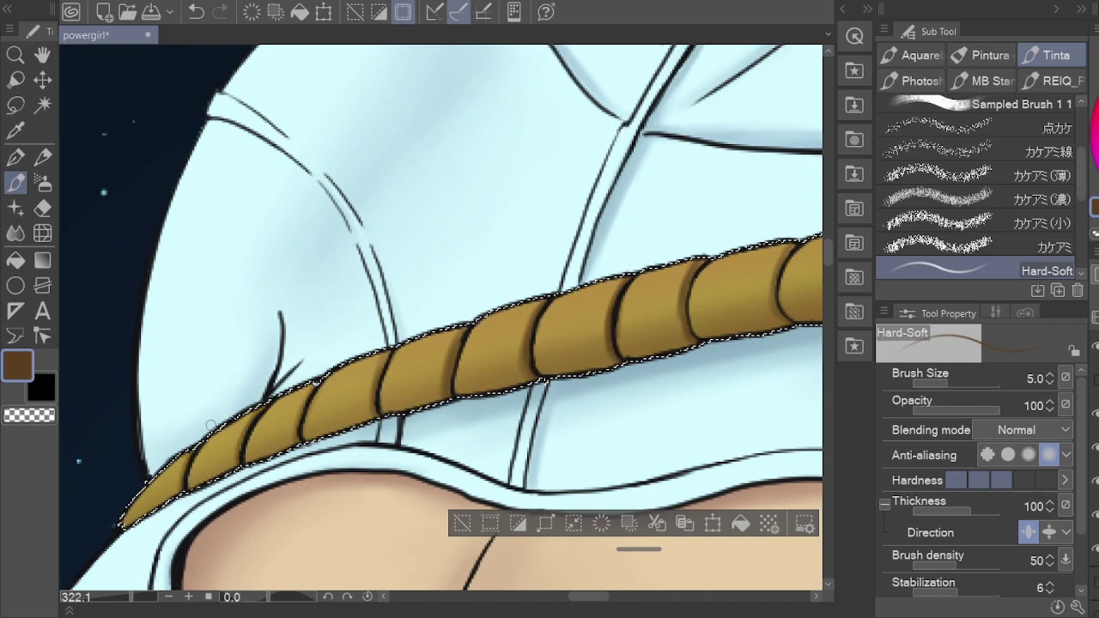
pyautogui.scroll(-5, 656, 360)
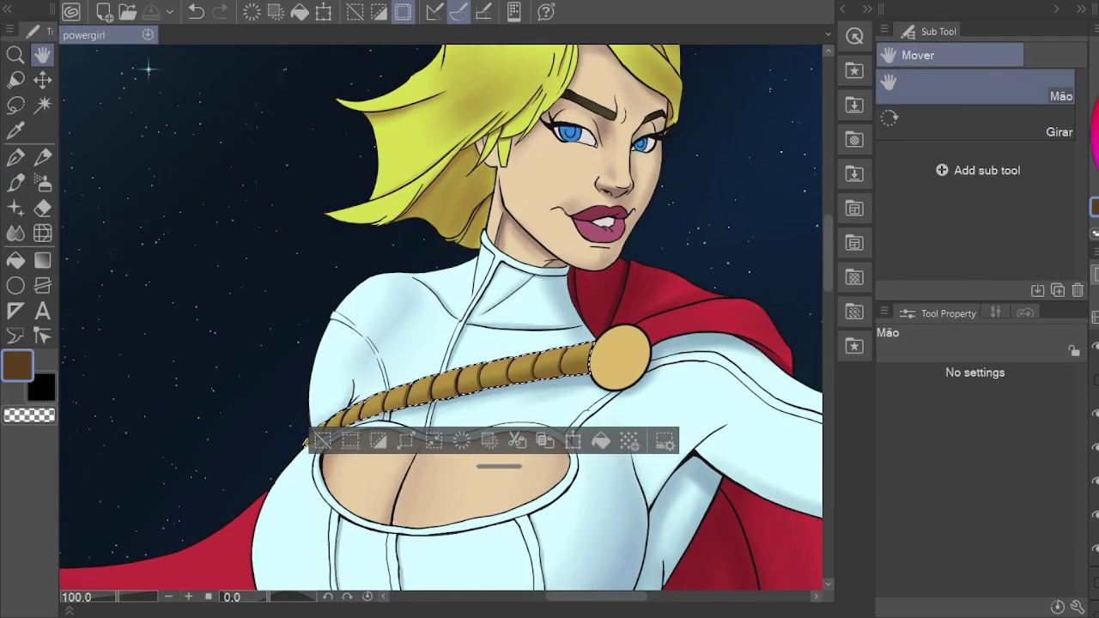
# Step: Select the round gold clasp on the shoulder and shade its lower edge with brown at brush size 50
pyautogui.scroll(3, 627, 355)
pyautogui.press('p')
pyautogui.keyDown('alt'); pyautogui.click(637, 355); pyautogui.keyUp('alt')
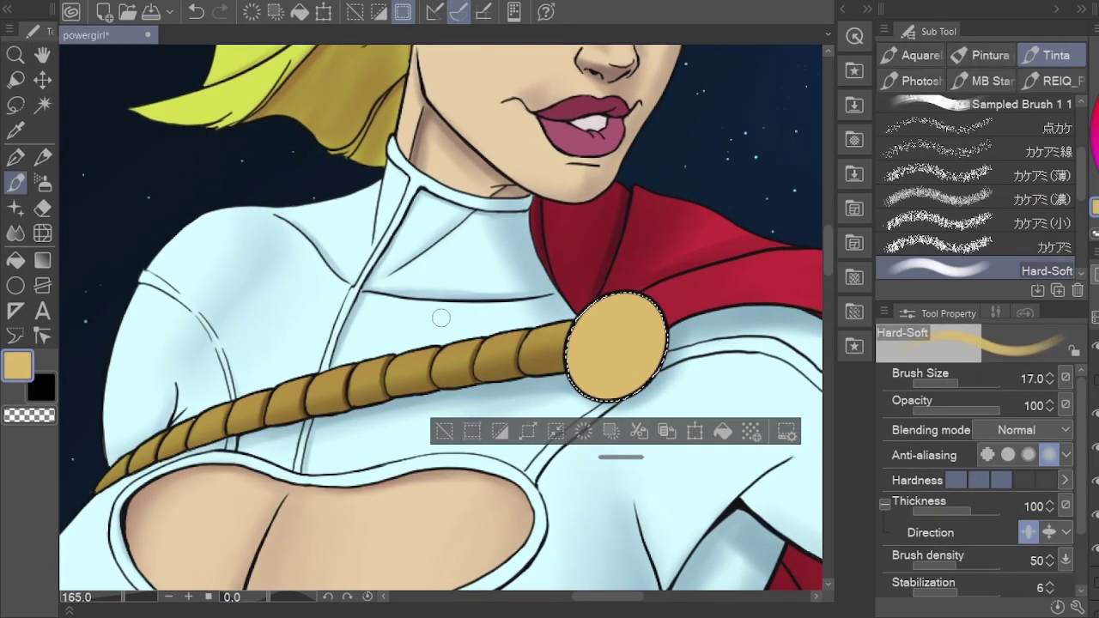
pyautogui.keyDown('alt'); pyautogui.click(598, 388); pyautogui.keyUp('alt')
pyautogui.press(']')
pyautogui.press(']')
pyautogui.press(']')
pyautogui.keyDown('alt'); pyautogui.click(640, 376); pyautogui.keyUp('alt')
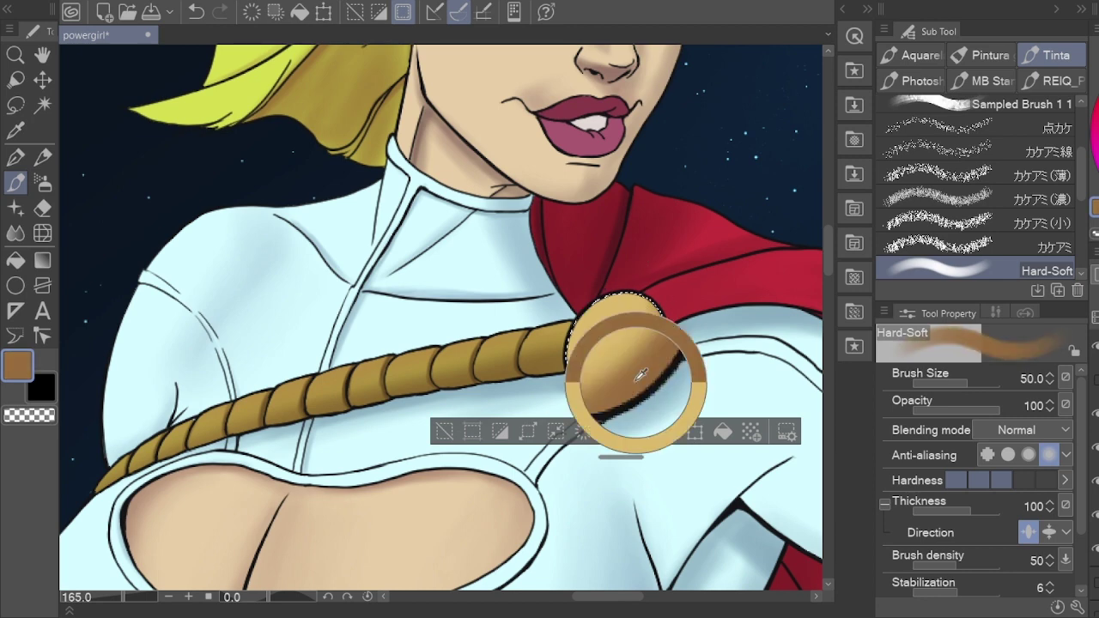
# Step: Refine the clasp's rim shading with sampled golds and browns at brush size 20, clear the selection and save the illustration
pyautogui.keyDown('alt'); pyautogui.click(613, 309); pyautogui.keyUp('alt')
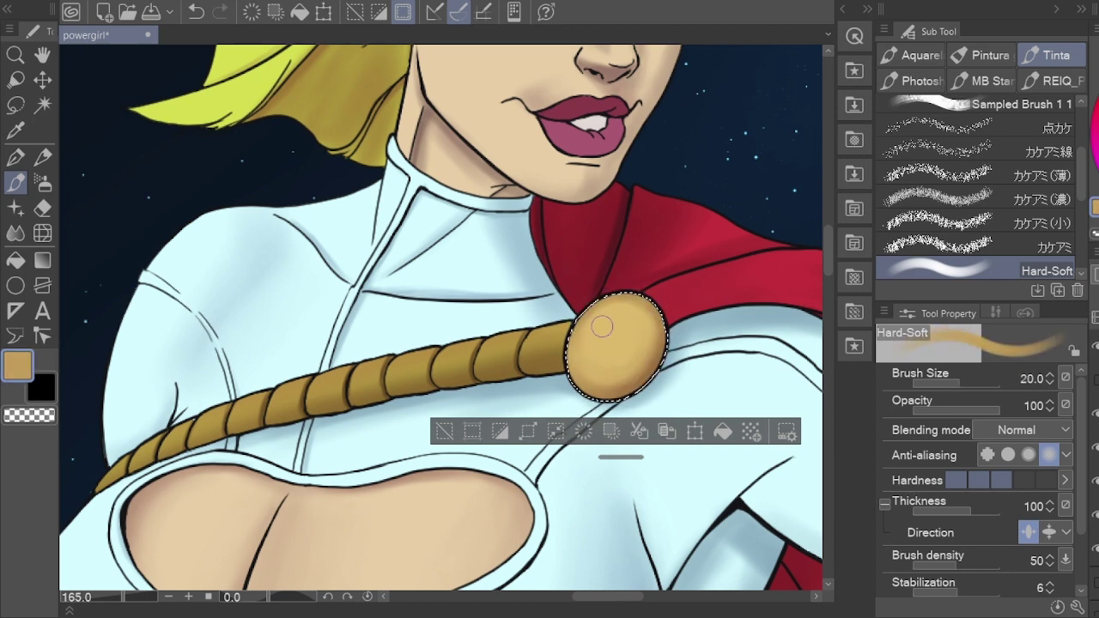
pyautogui.keyDown('alt'); pyautogui.click(655, 315); pyautogui.keyUp('alt')
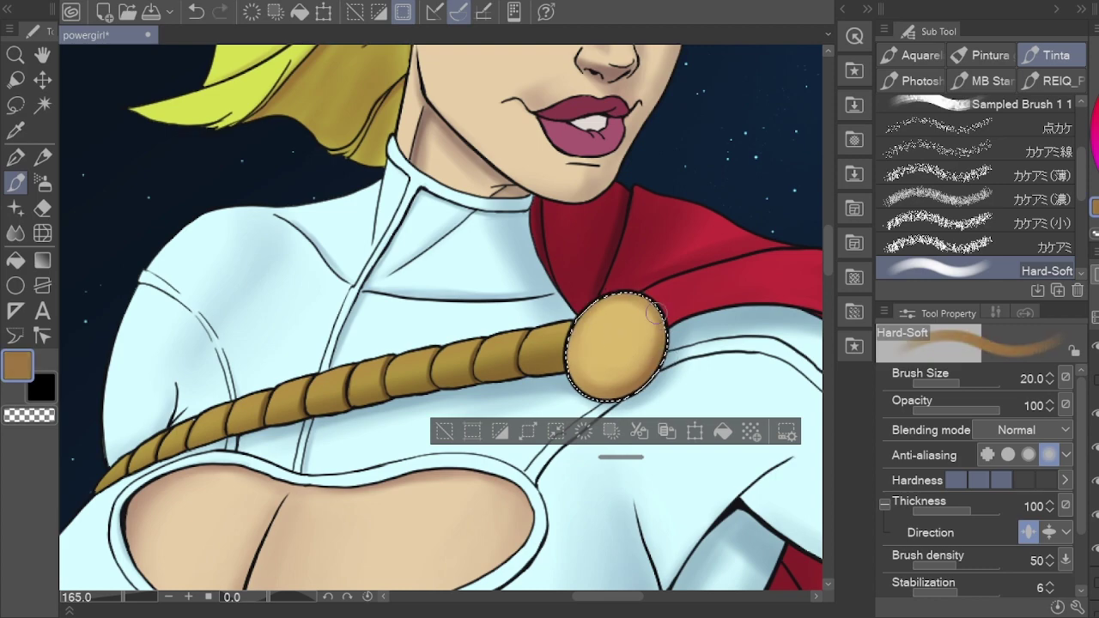
pyautogui.keyDown('alt'); pyautogui.click(642, 363); pyautogui.keyUp('alt')
pyautogui.press('h')
pyautogui.scroll(-5, 621, 284)
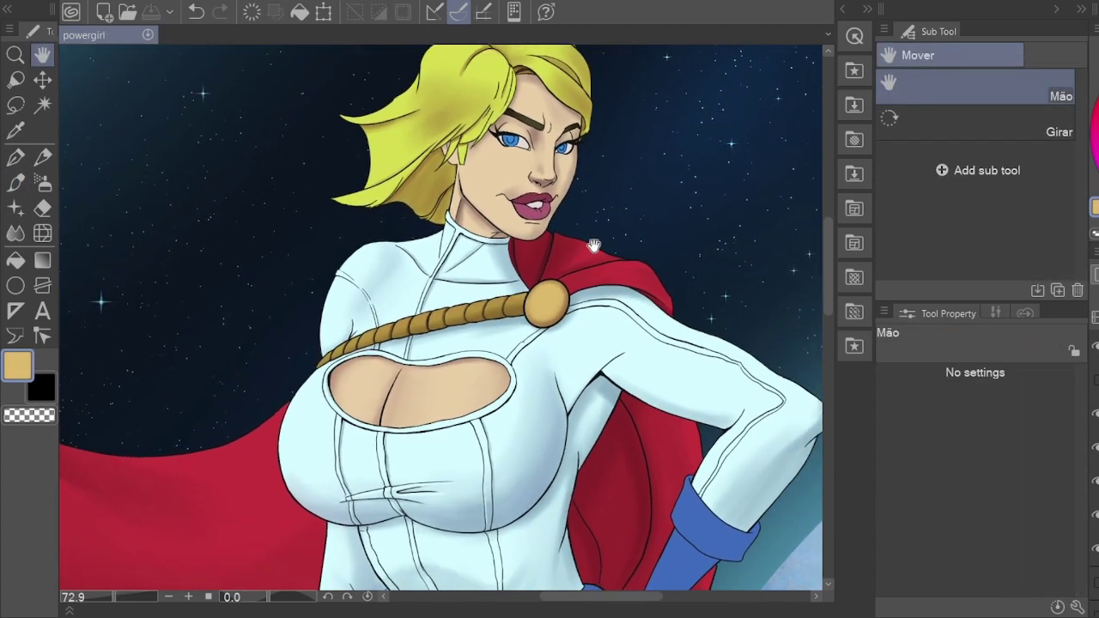
# Step: Auto-select the white bodysuit and paint blue-grey shadows below the rope strap and clasp at brush sizes 17 and 15
pyautogui.scroll(5, 593, 245)
pyautogui.scroll(-6, 594, 246)
pyautogui.press('w')
pyautogui.click(571, 309)
pyautogui.press('b')
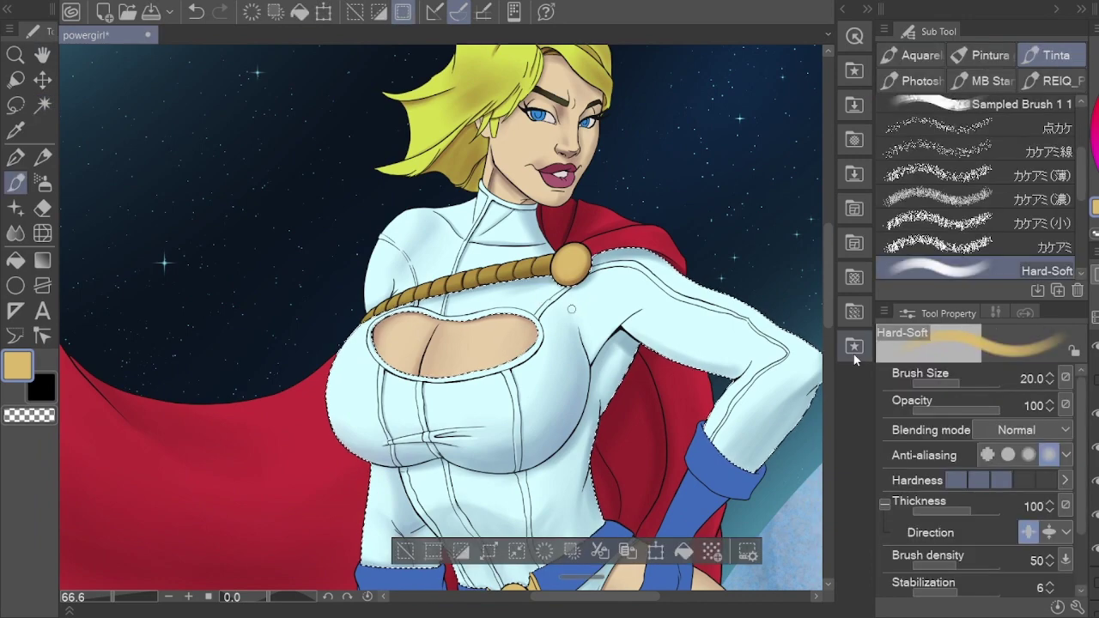
pyautogui.scroll(4, 442, 317)
pyautogui.keyDown('alt'); pyautogui.click(441, 317); pyautogui.keyUp('alt')
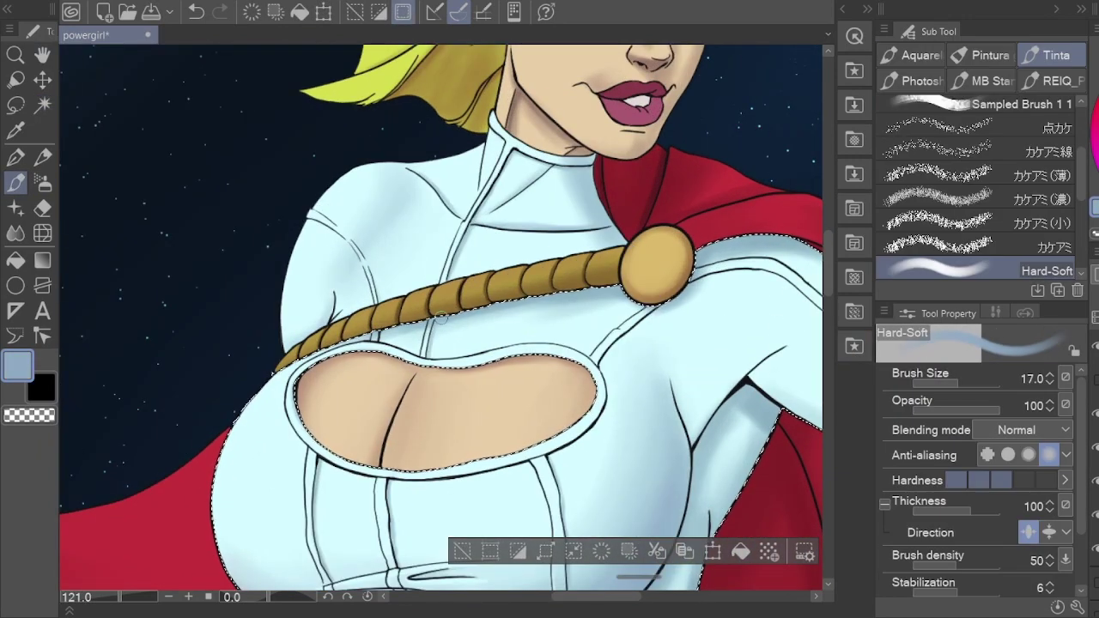
pyautogui.keyDown('alt'); pyautogui.click(329, 340); pyautogui.keyUp('alt')
pyautogui.press('[')
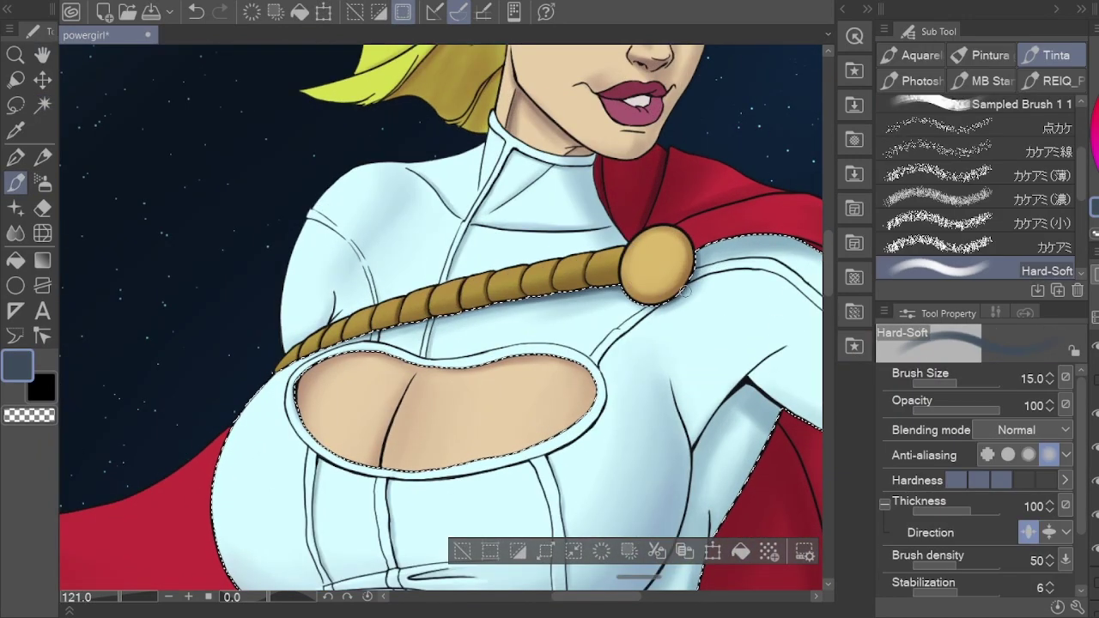
pyautogui.scroll(-4, 684, 292)
pyautogui.press('h')
pyautogui.hotkey('ctrl', 'd')
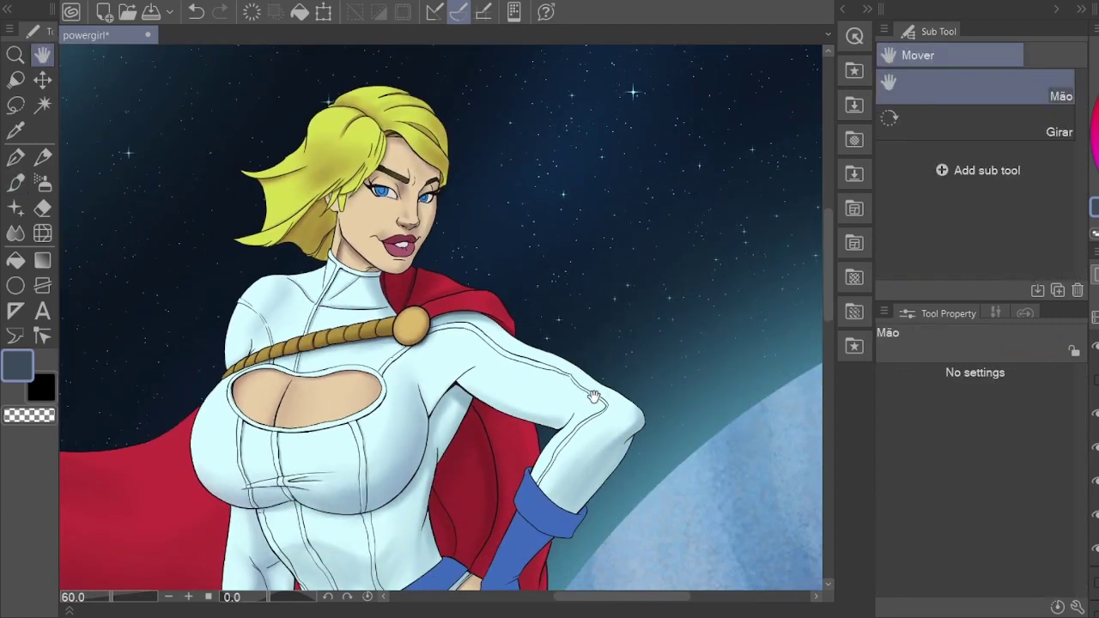
# Step: Restore the bodysuit selection and deepen the shadows around the armpit with dark blue-grey at brush sizes 10 and 7
pyautogui.scroll(5, 592, 397)
pyautogui.hotkey('ctrl', 'z')
pyautogui.press('b')
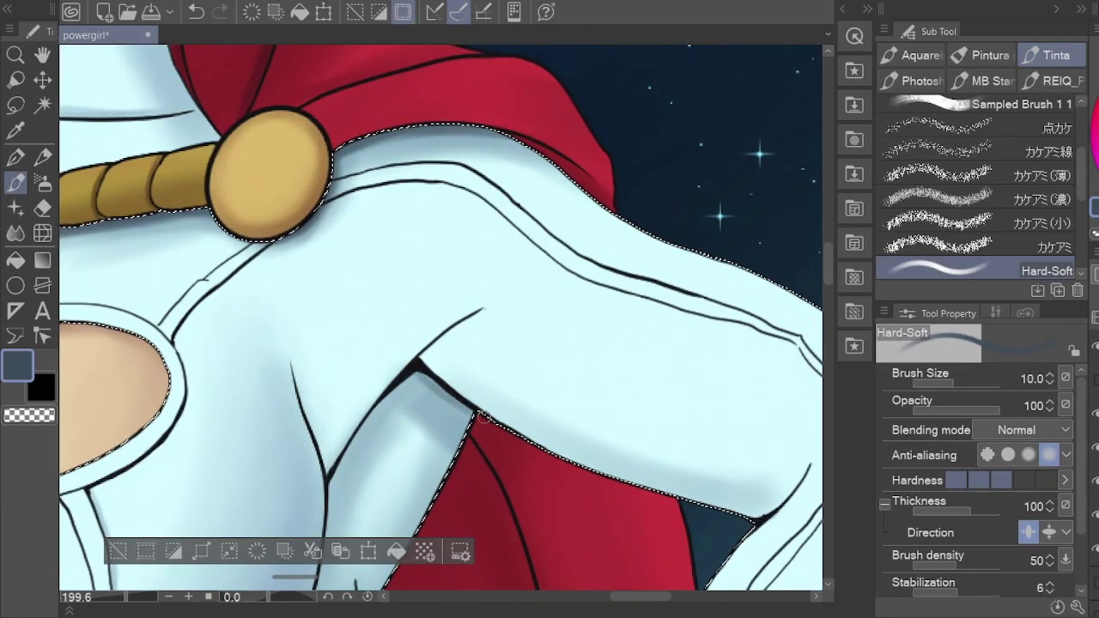
pyautogui.moveTo(481, 417); pyautogui.dragTo(657, 104)
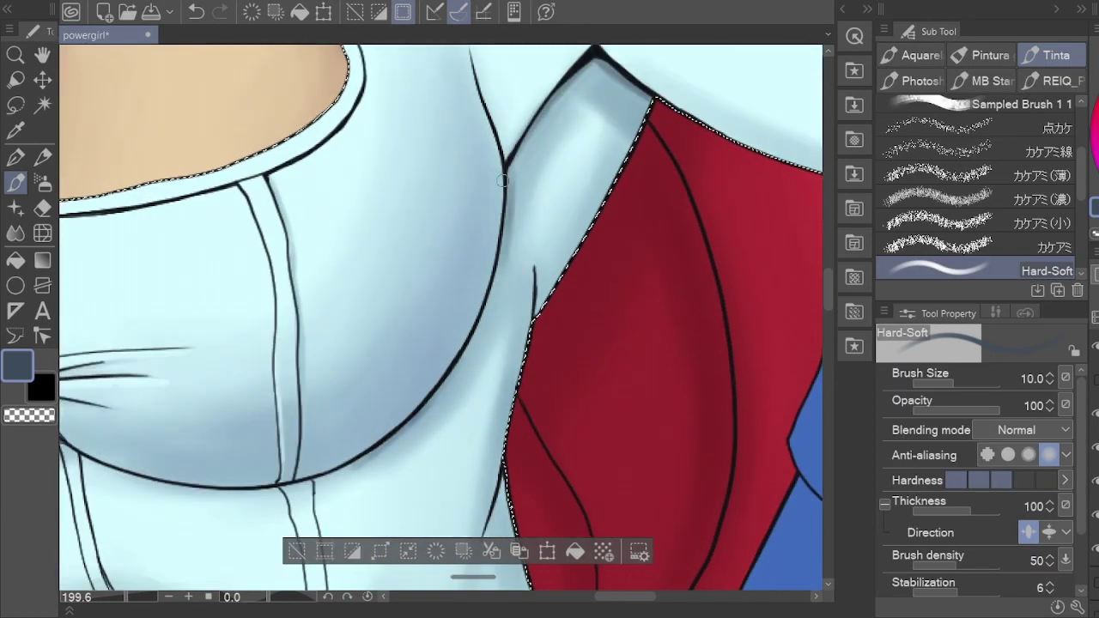
pyautogui.press('[')
pyautogui.press('[')
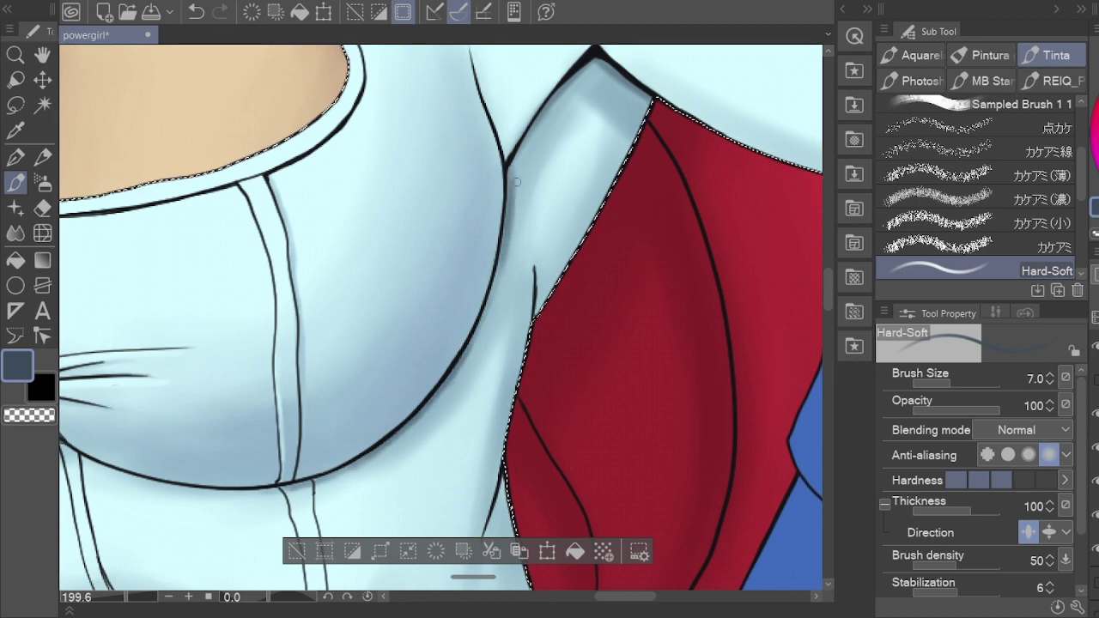
# Step: Paint a dark blue-grey cast shadow along the outer curve of the bust beside the cape
pyautogui.press(']')
pyautogui.press(']')
pyautogui.press(']')
pyautogui.moveTo(518, 181); pyautogui.dragTo(494, 357)
pyautogui.moveTo(506, 163); pyautogui.dragTo(470, 371)
pyautogui.moveTo(429, 412)
pyautogui.mouseDown()
pyautogui.moveTo(505, 334)
pyautogui.moveTo(277, 417)
pyautogui.moveTo(450, 383)
pyautogui.moveTo(524, 314)
pyautogui.moveTo(586, 97)
pyautogui.moveTo(805, 54)
pyautogui.mouseUp()
# Step: Paint a thin dark blue-grey cast shadow along the underside of the bust on the bodysuit
pyautogui.press('[')
pyautogui.press('[')
pyautogui.moveTo(226, 361)
pyautogui.mouseDown()
pyautogui.moveTo(361, 328)
pyautogui.moveTo(499, 368)
pyautogui.mouseUp()
pyautogui.press('[')
pyautogui.press(']')
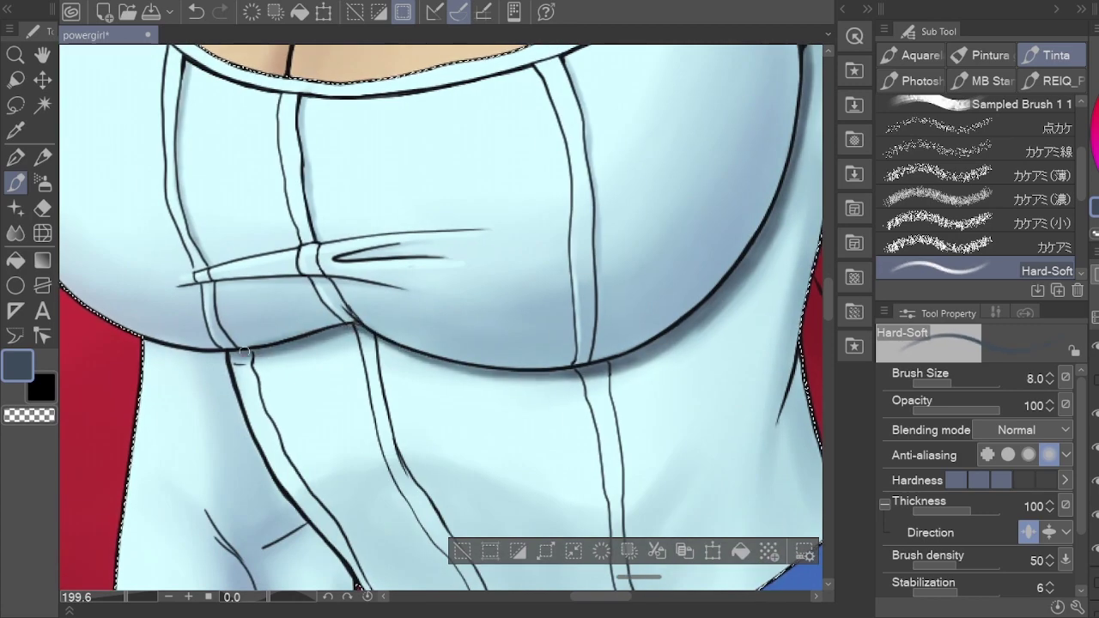
# Step: Paint a dark blue-grey cast shadow on the bodysuit above the belt buckle at brush size 8
pyautogui.scroll(-3, 243, 354)
pyautogui.moveTo(335, 515); pyautogui.dragTo(330, 456)
pyautogui.scroll(3, 329, 456)
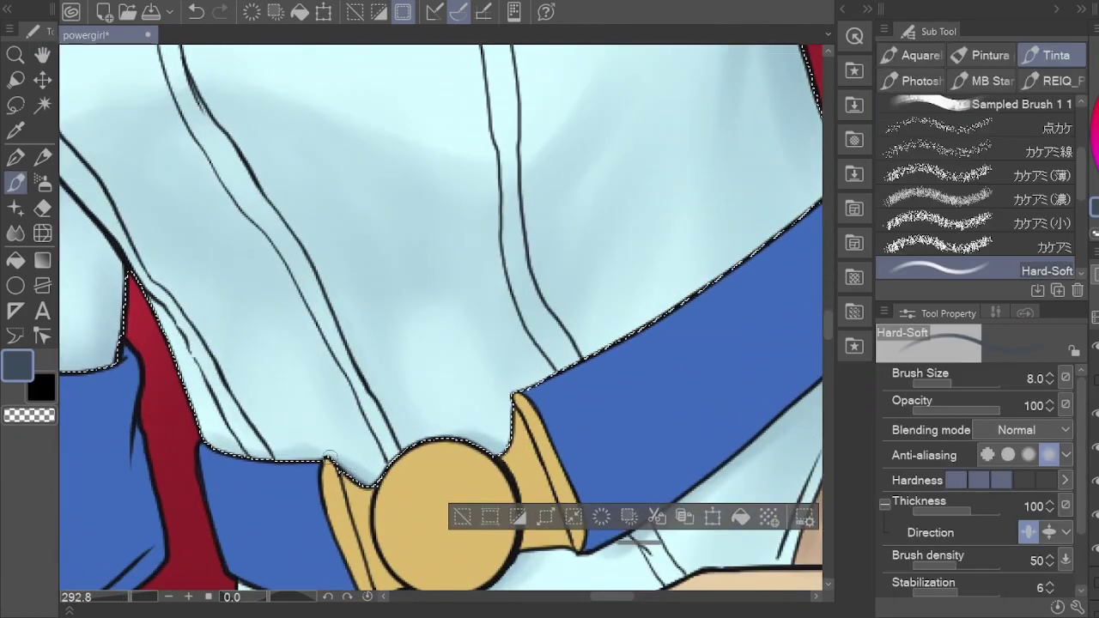
pyautogui.moveTo(790, 257)
pyautogui.mouseDown()
pyautogui.moveTo(618, 348)
pyautogui.moveTo(662, 287)
pyautogui.mouseUp()
# Step: Auto-select the lower bodysuit below the belt and paint dark shadows along the belt and buckle's lower edges
pyautogui.press('w')
pyautogui.click(589, 442)
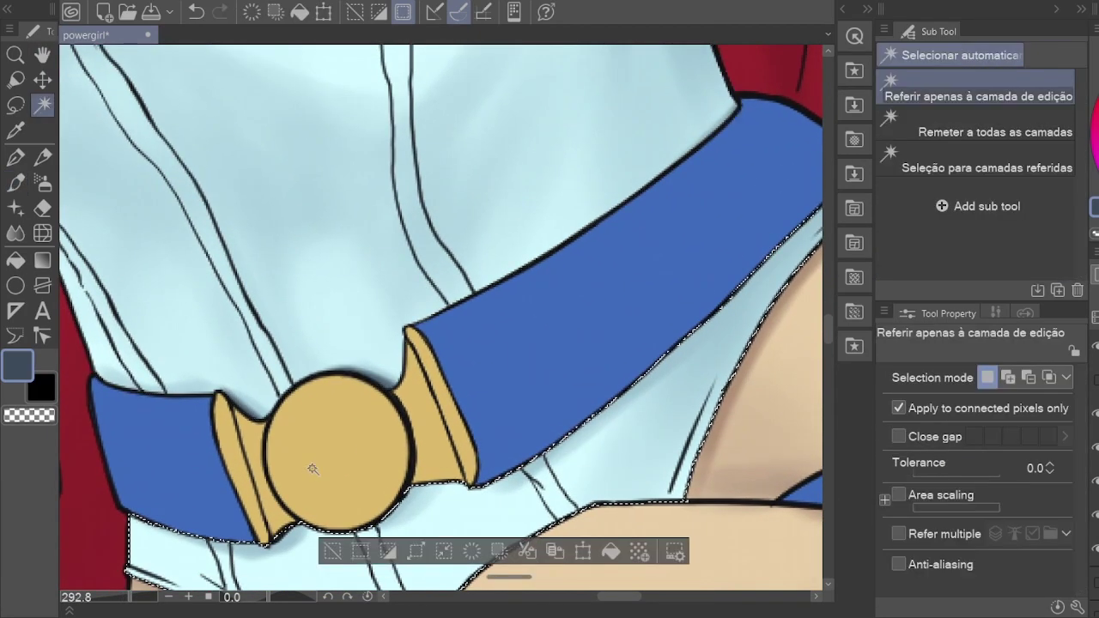
pyautogui.press('b')
pyautogui.moveTo(720, 196); pyautogui.dragTo(619, 176)
pyautogui.moveTo(331, 407); pyautogui.dragTo(470, 462)
# Step: Refine the seams and folds of the lower bodysuit with sampled pale blues at brush sizes 3 and 4, then save the illustration
pyautogui.keyDown('alt'); pyautogui.click(196, 177); pyautogui.keyUp('alt')
pyautogui.press('[')
pyautogui.press('[')
pyautogui.press('[')
pyautogui.press('[')
pyautogui.press('[')
pyautogui.moveTo(196, 176)
pyautogui.mouseDown()
pyautogui.moveTo(270, 481)
pyautogui.moveTo(400, 404)
pyautogui.moveTo(356, 466)
pyautogui.mouseUp()
pyautogui.keyDown('alt'); pyautogui.click(430, 328); pyautogui.keyUp('alt')
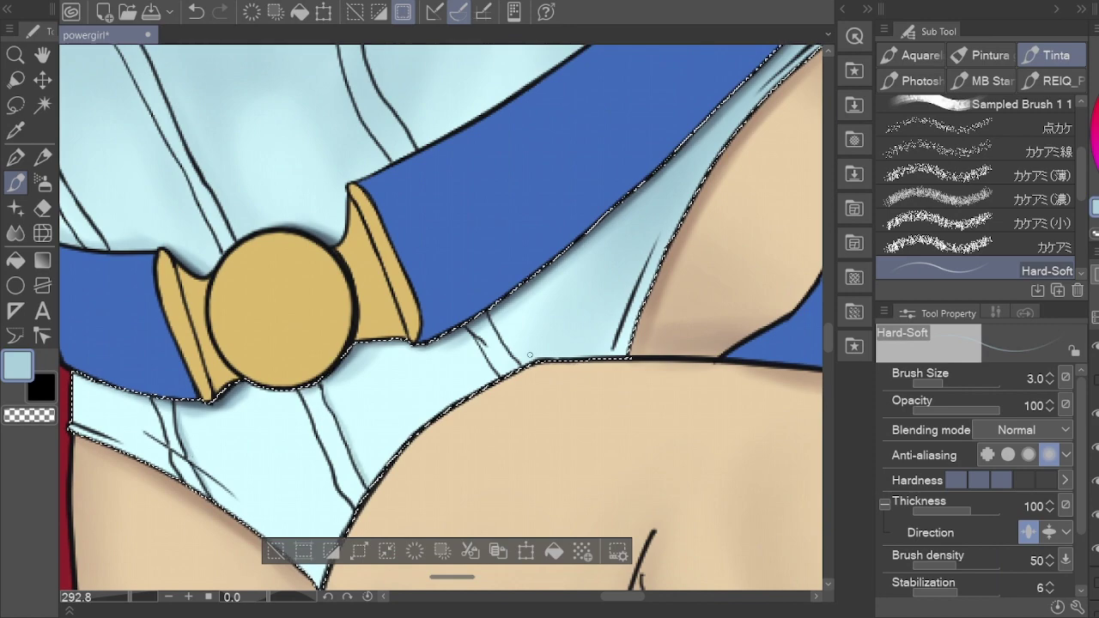
pyautogui.moveTo(530, 354)
pyautogui.mouseDown()
pyautogui.moveTo(332, 123)
pyautogui.moveTo(171, 420)
pyautogui.mouseUp()
pyautogui.press(']')
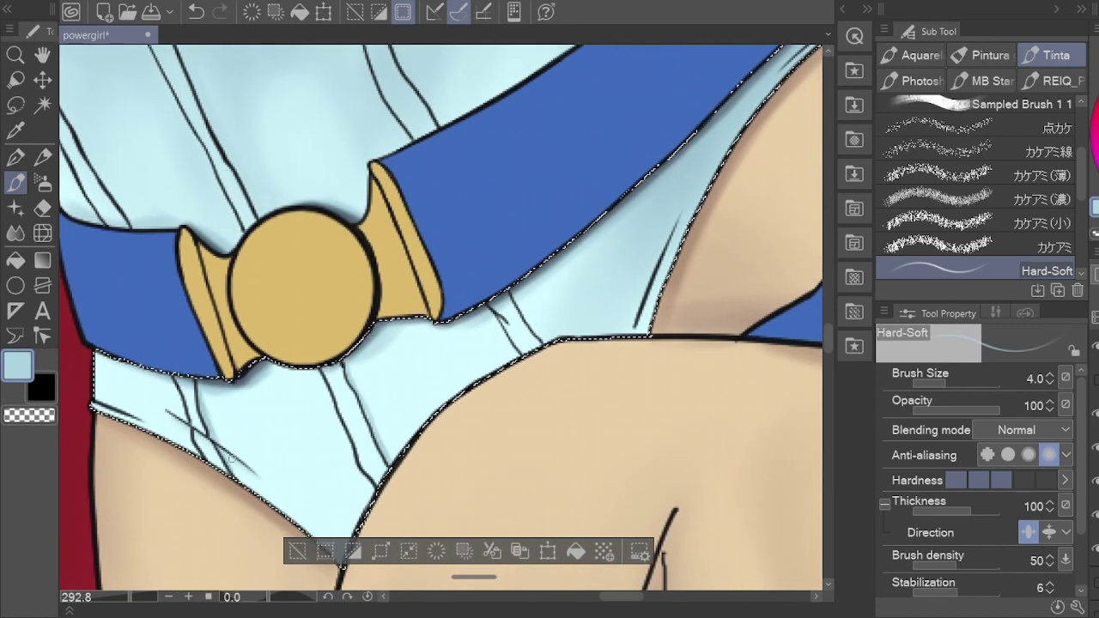
pyautogui.scroll(-6, 675, 277)
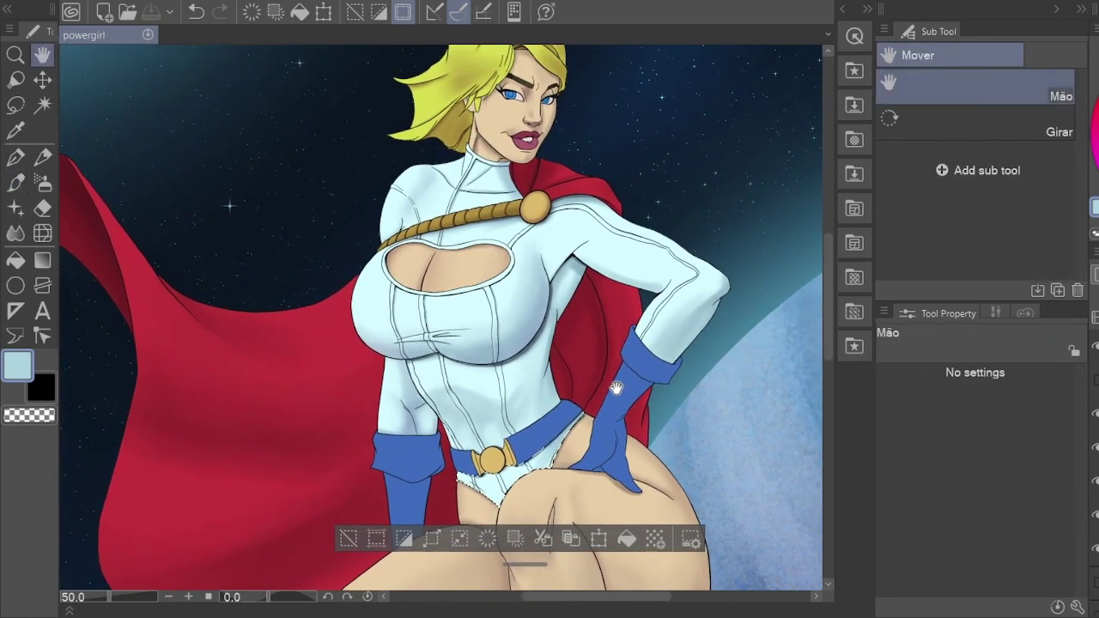
# Step: Select the skin inside the chest opening, paint brown shadows along its rim at brush size 10 and blend them at size 12
pyautogui.scroll(3, 615, 389)
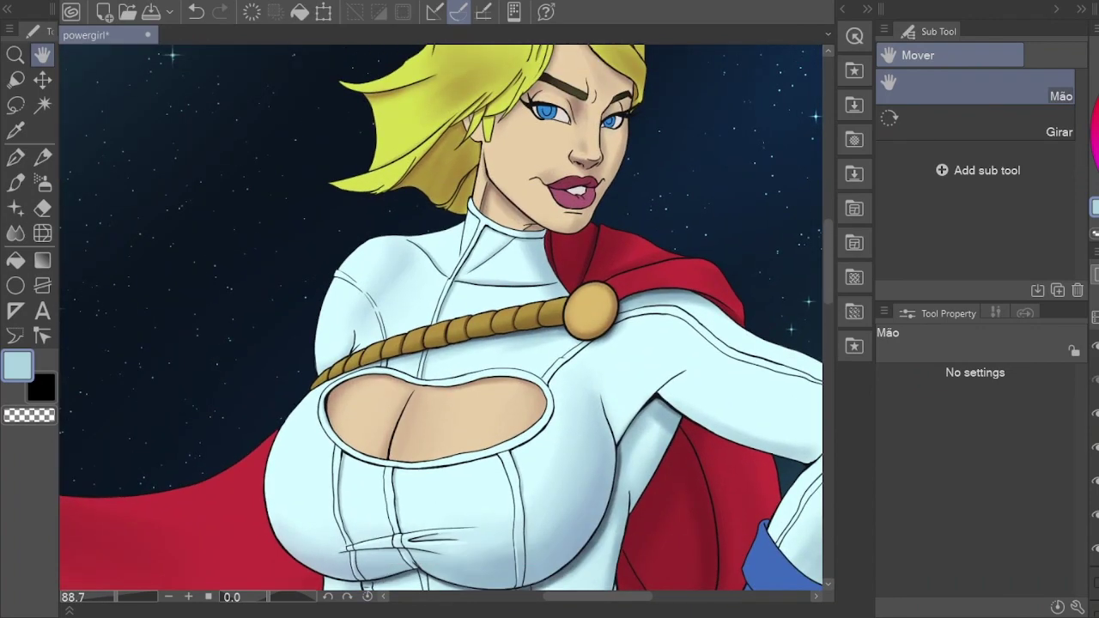
pyautogui.hotkey('ctrl', 'shift', 'd')
pyautogui.press('b')
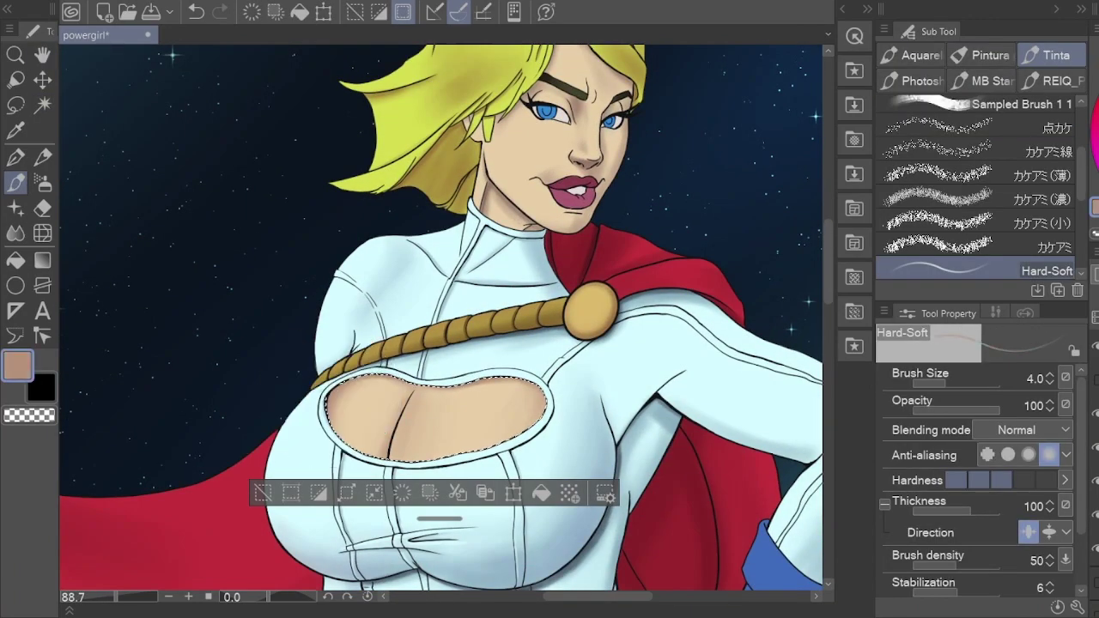
pyautogui.scroll(2, 349, 418)
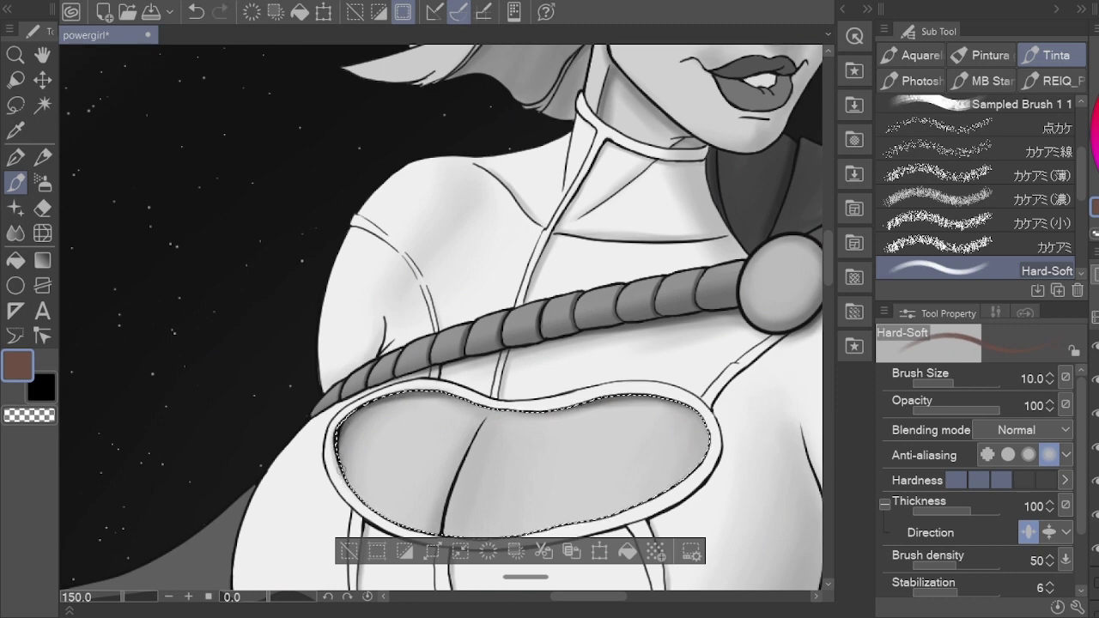
pyautogui.scroll(2, 380, 450)
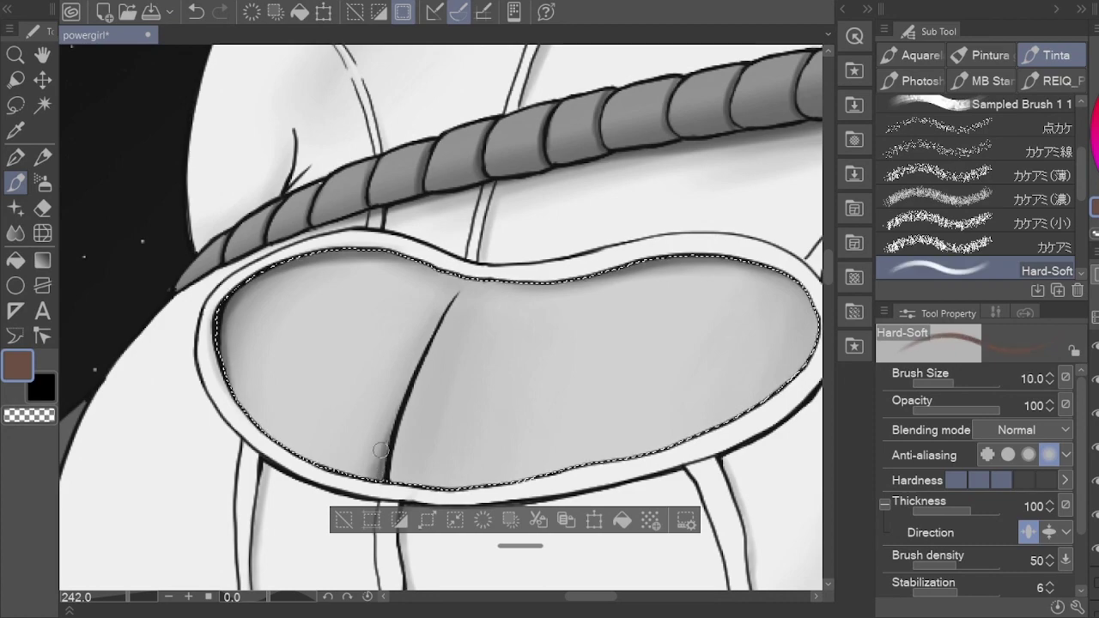
pyautogui.press('j')
pyautogui.press('j')
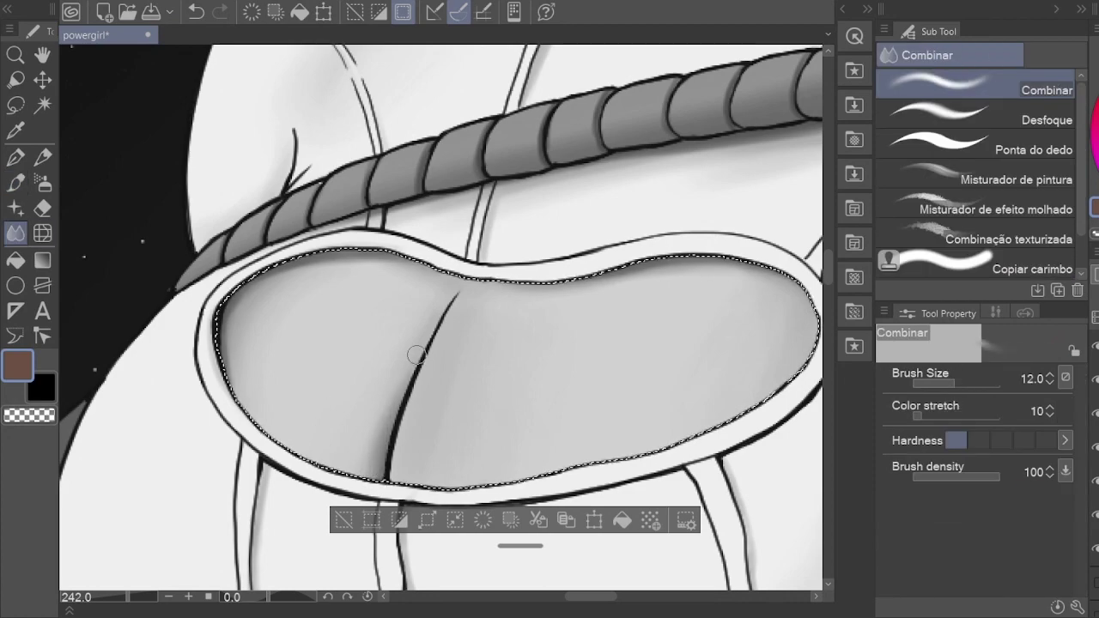
# Step: Auto-select the front blue boot and paint dark blue shadows on its cuff, shaft and heel at brush sizes 40, 30 and 60
pyautogui.press('h')
pyautogui.scroll(-4, 416, 354)
pyautogui.moveTo(557, 184); pyautogui.dragTo(540, 321)
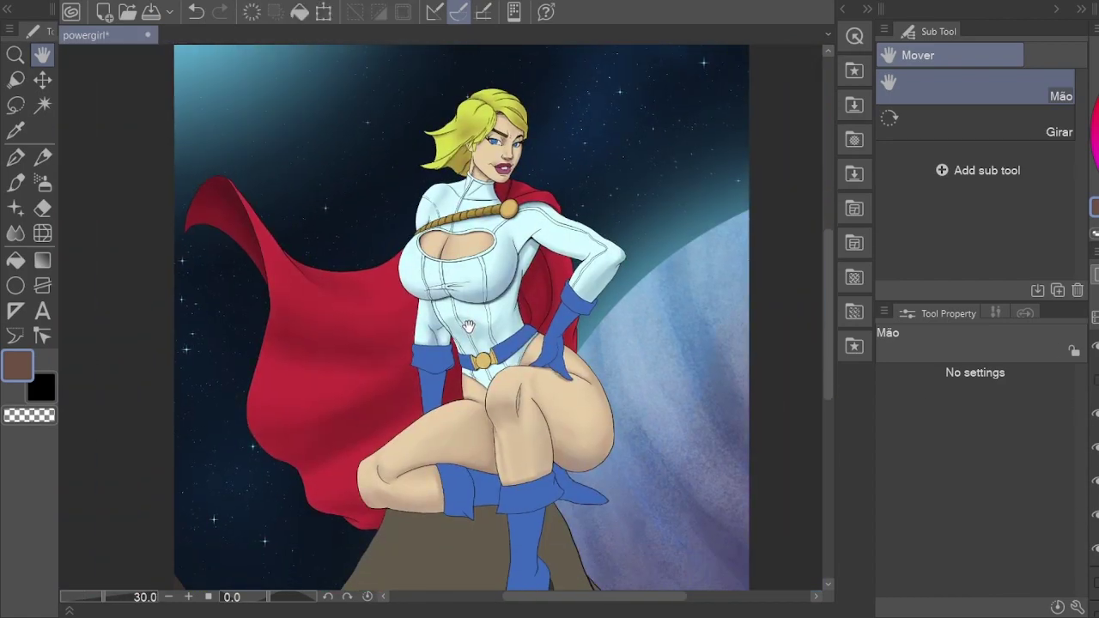
pyautogui.press('w')
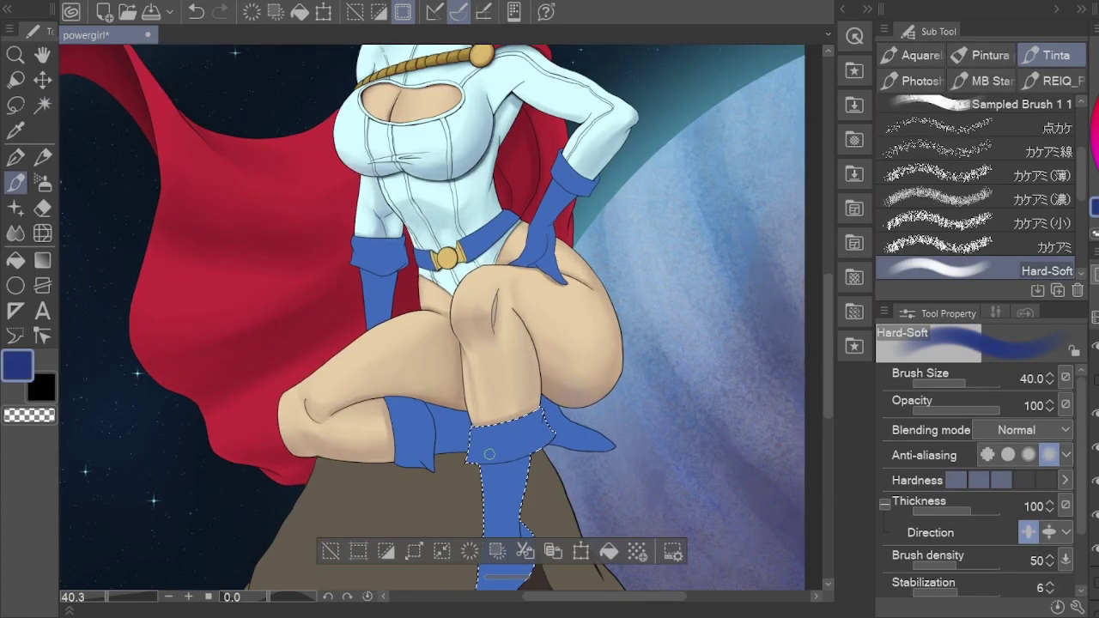
pyautogui.scroll(2, 489, 453)
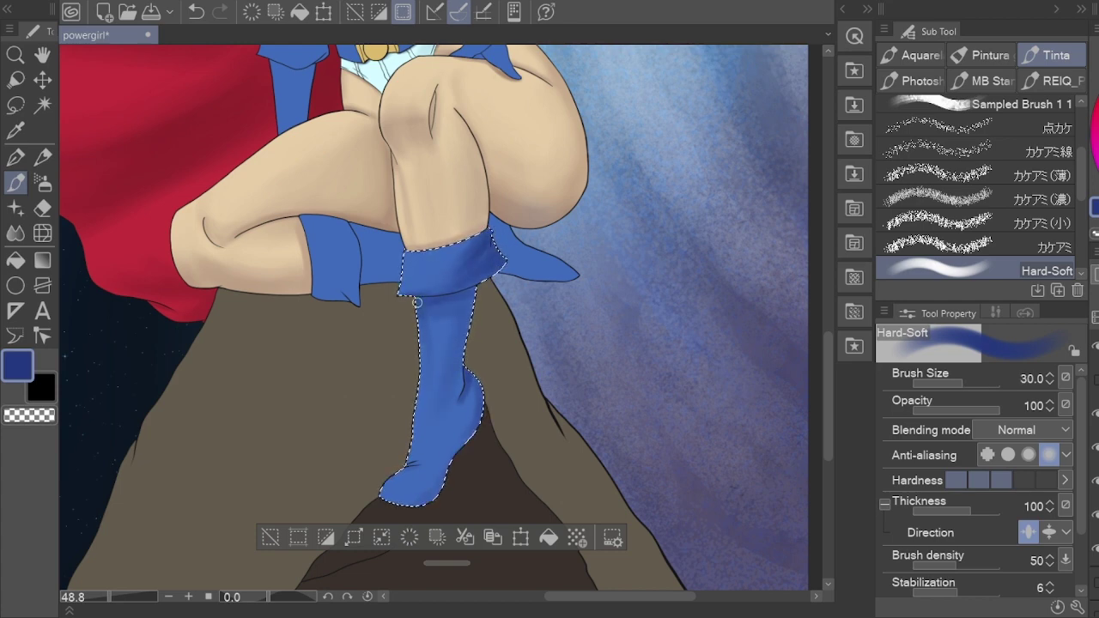
pyautogui.scroll(5, 468, 434)
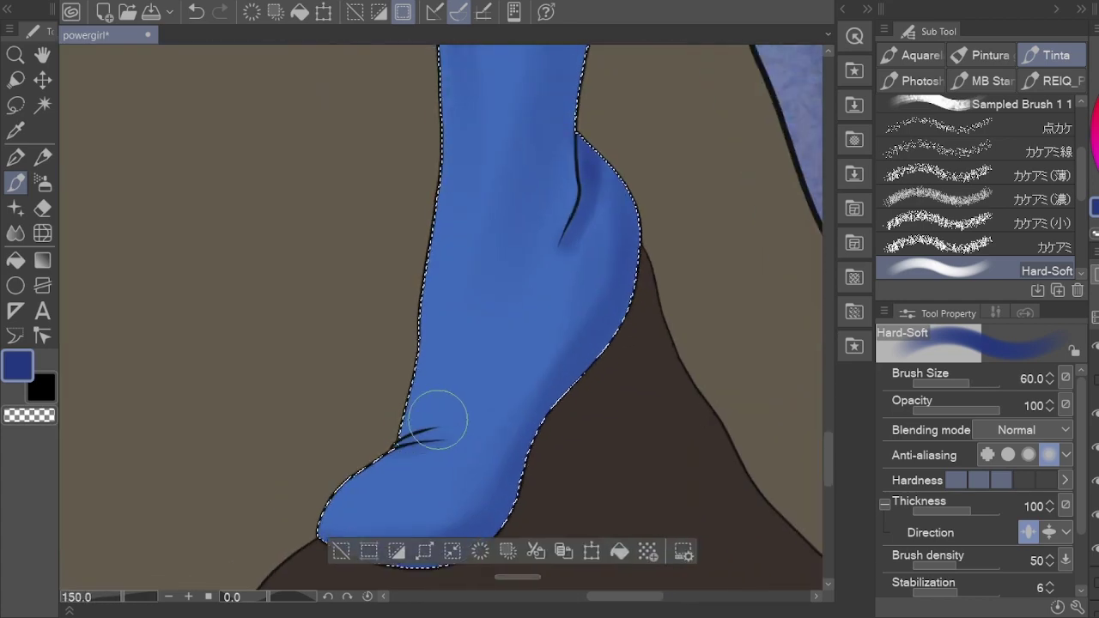
# Step: Sample the boot's base blue and clean up the shading around the ankle creases at brush size 8
pyautogui.hotkey('ctrl', 'z')
pyautogui.hotkey('ctrl', 'd')
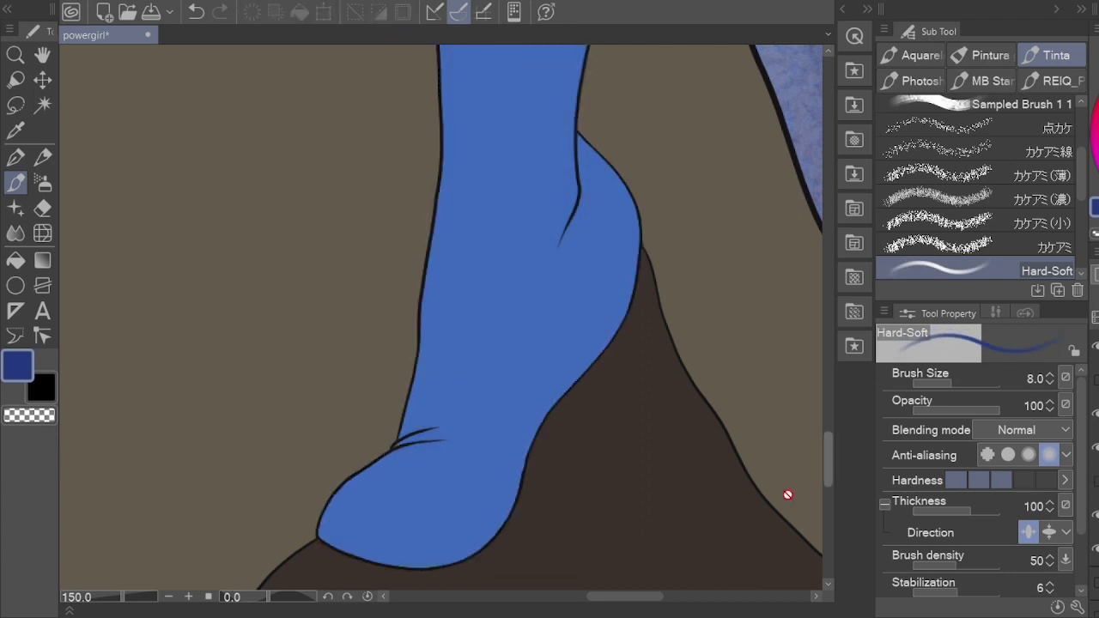
pyautogui.press('p')
pyautogui.press('w')
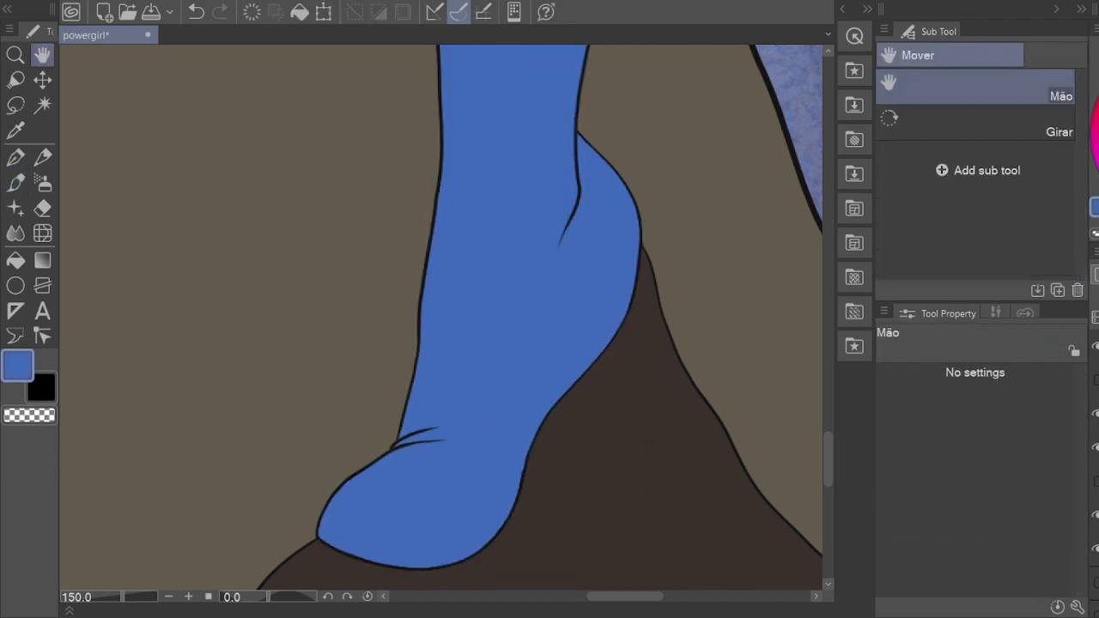
pyautogui.click(778, 553)
pyautogui.press('b')
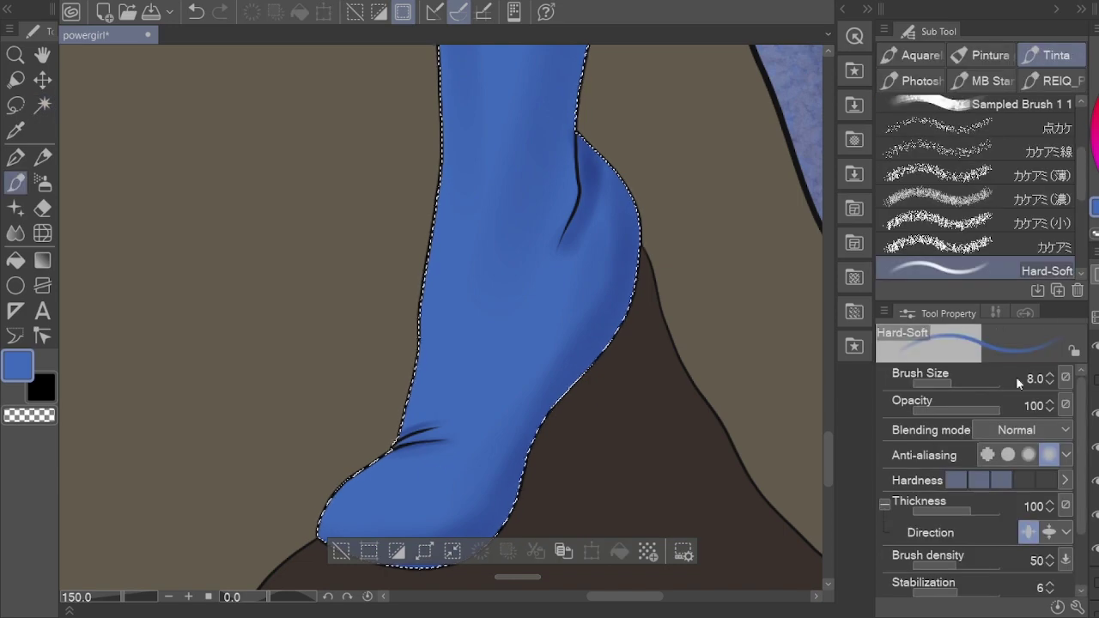
pyautogui.press('b')
pyautogui.press('b')
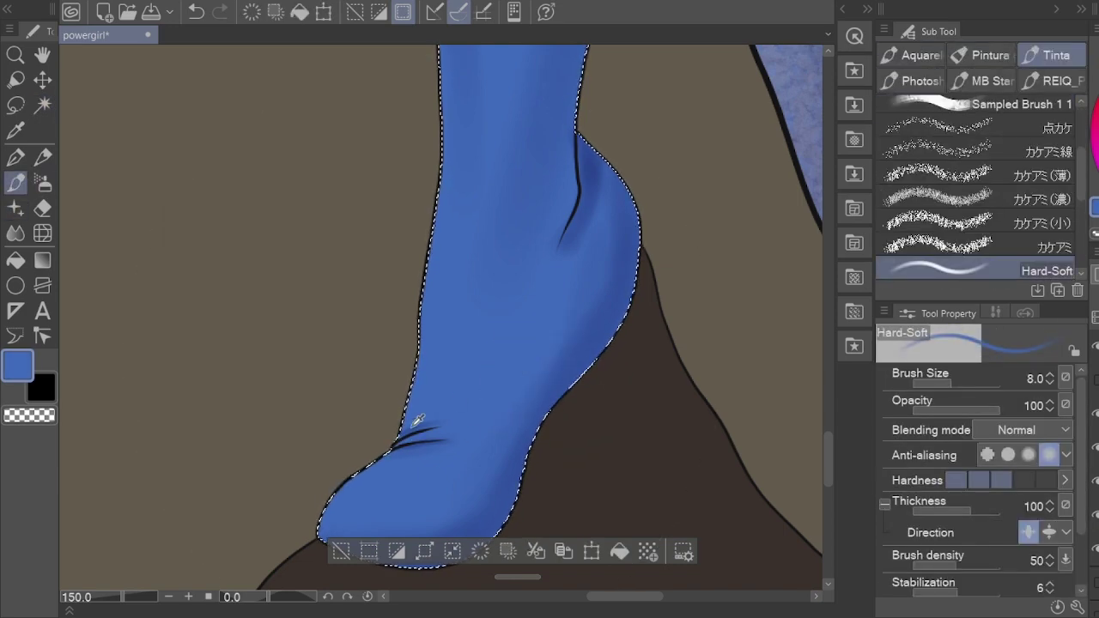
pyautogui.keyDown('alt'); pyautogui.click(415, 423); pyautogui.keyUp('alt')
pyautogui.keyDown('alt'); pyautogui.click(504, 415); pyautogui.keyUp('alt')
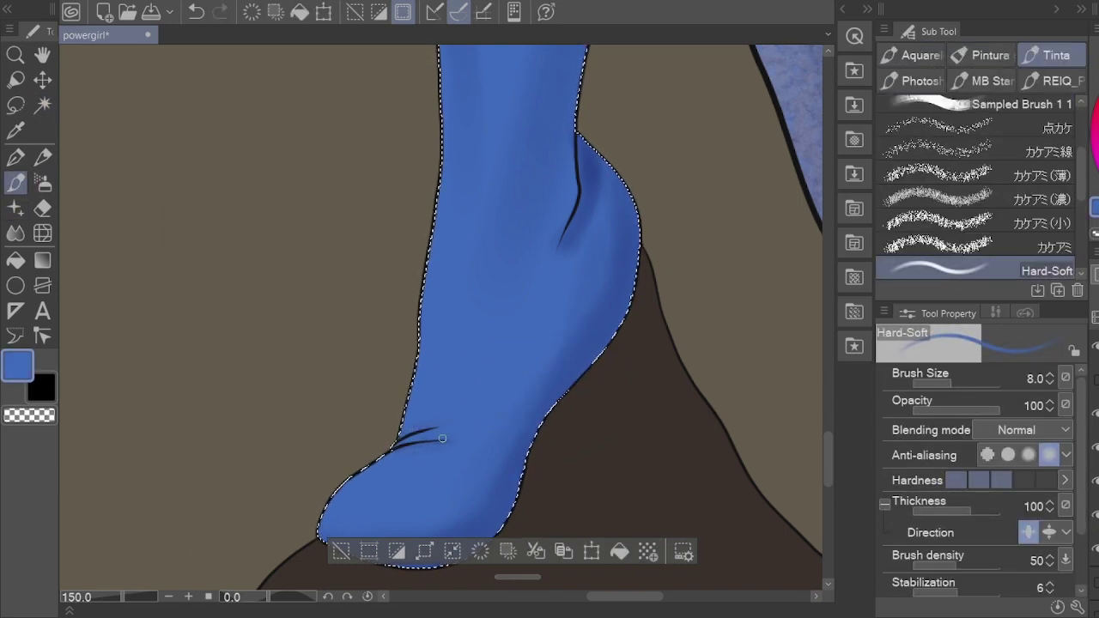
# Step: Shade the foot of the boot from the ankle to the sole with sampled blues at brush size 40
pyautogui.press(']')
pyautogui.press(']')
pyautogui.press(']')
pyautogui.press(']')
pyautogui.press(']')
pyautogui.press(']')
pyautogui.press(']')
pyautogui.press(']')
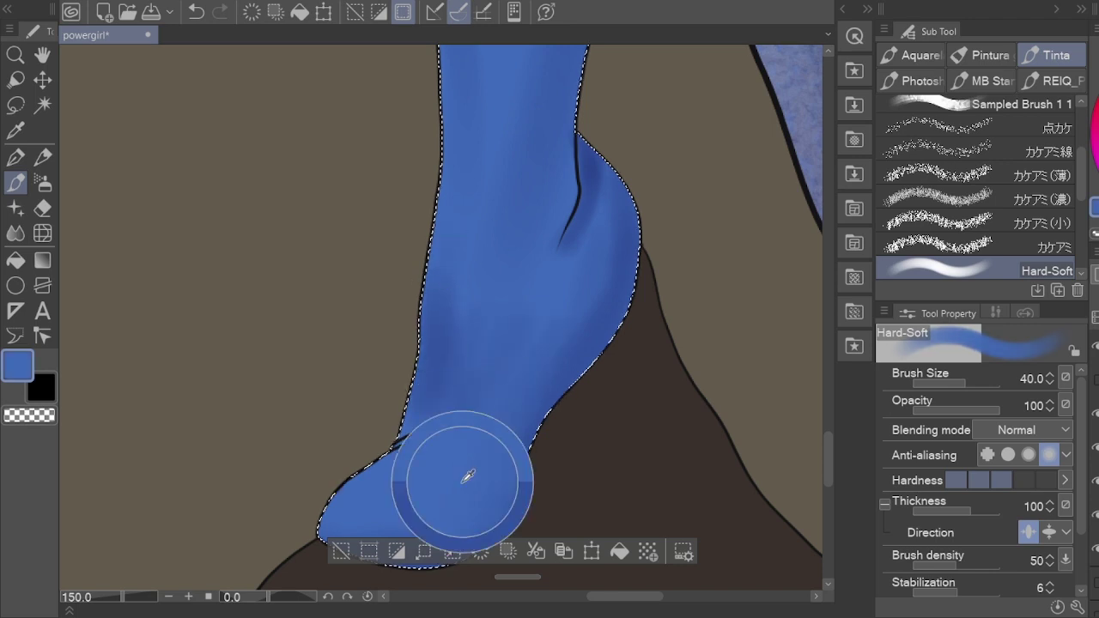
pyautogui.scroll(-2, 422, 373)
pyautogui.moveTo(476, 428); pyautogui.dragTo(373, 351)
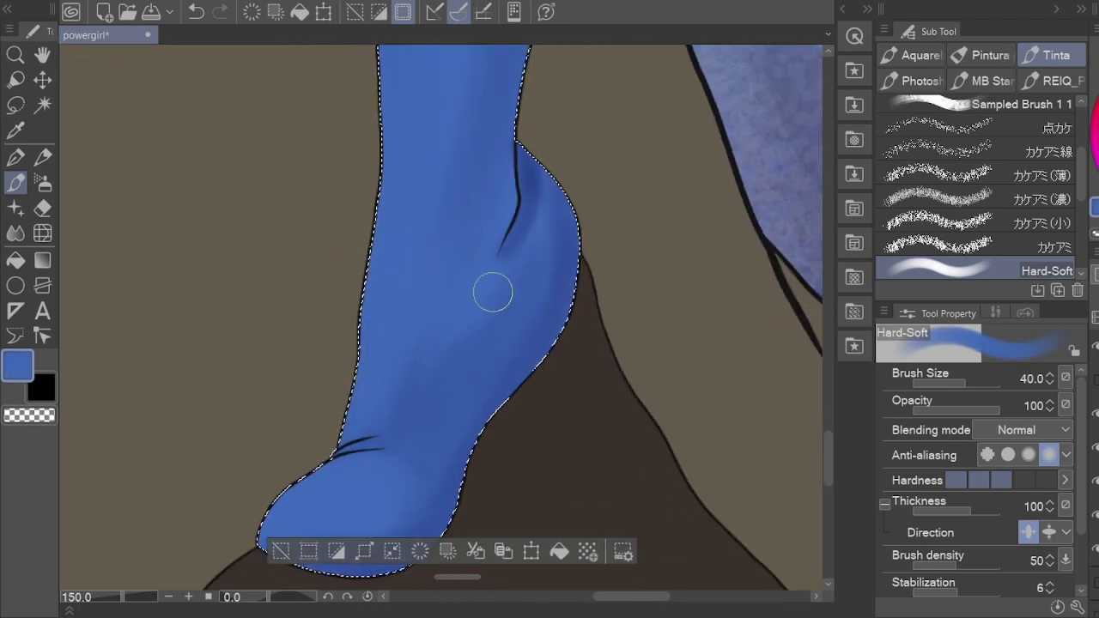
pyautogui.moveTo(403, 493)
pyautogui.mouseDown()
pyautogui.moveTo(446, 386)
pyautogui.moveTo(401, 456)
pyautogui.mouseUp()
pyautogui.keyDown('alt'); pyautogui.click(447, 388); pyautogui.keyUp('alt')
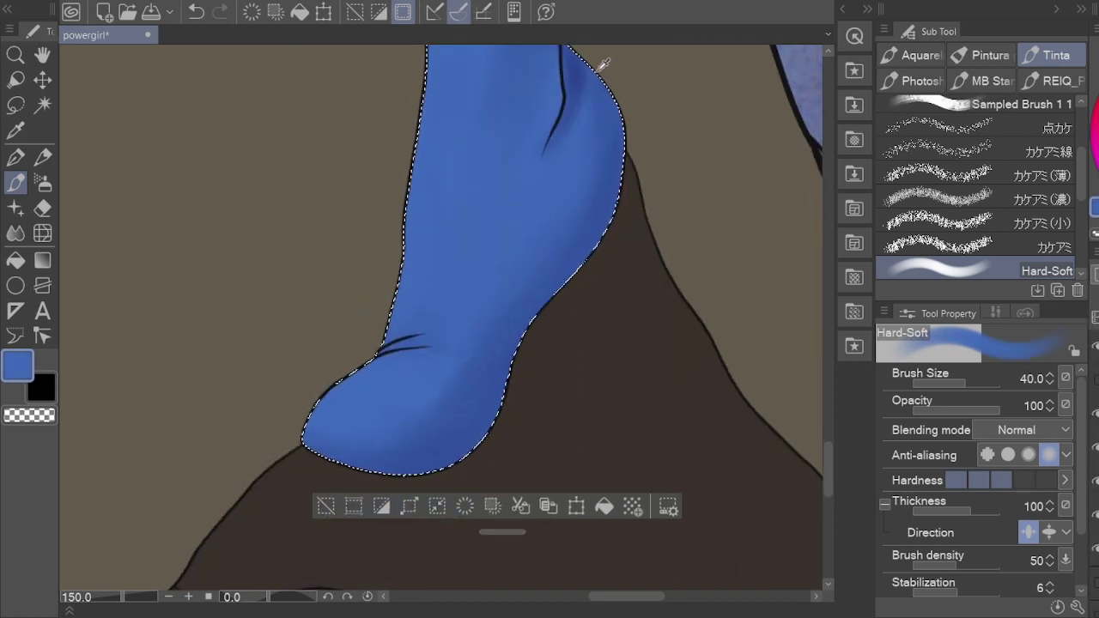
# Step: Paint dark blue shadows on the outer side of the boot cuff, using brush size 30
pyautogui.scroll(3, 604, 64)
pyautogui.press('[')
pyautogui.press('[')
pyautogui.press('[')
pyautogui.press('[')
pyautogui.press('[')
pyautogui.press('[')
pyautogui.moveTo(520, 449)
pyautogui.mouseDown()
pyautogui.moveTo(537, 163)
pyautogui.moveTo(569, 171)
pyautogui.moveTo(523, 253)
pyautogui.moveTo(432, 238)
pyautogui.mouseUp()
pyautogui.press(']')
pyautogui.press(']')
pyautogui.press(']')
pyautogui.press(']')
pyautogui.press(']')
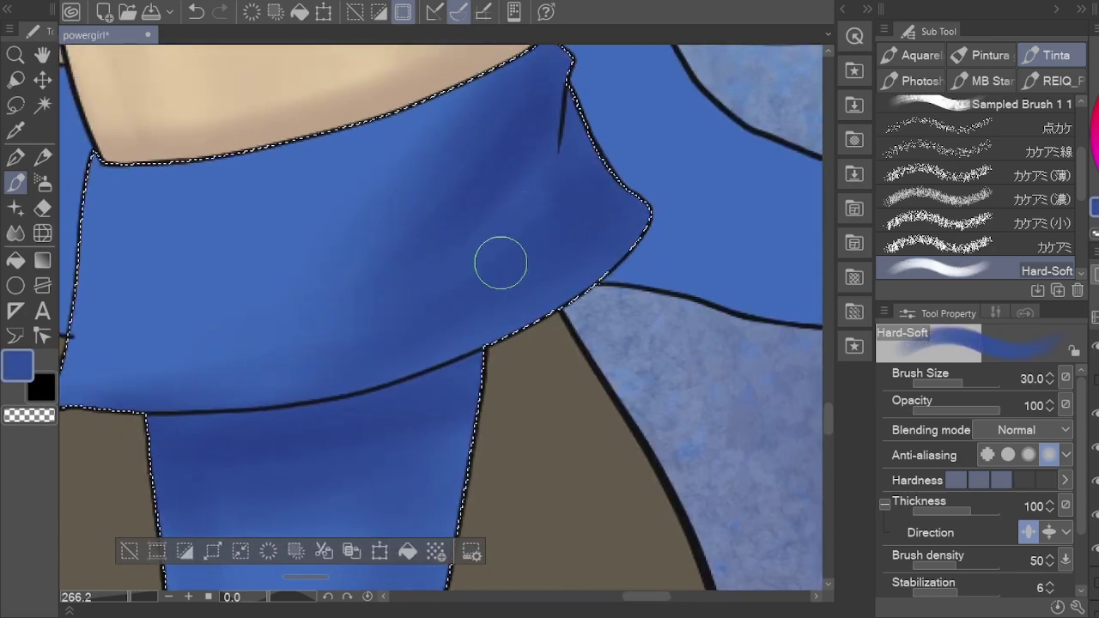
# Step: Model a lighter diagonal fold across the boot cuff with sampled blues at brush size 25
pyautogui.moveTo(500, 262)
pyautogui.mouseDown()
pyautogui.moveTo(486, 243)
pyautogui.moveTo(524, 166)
pyautogui.moveTo(491, 255)
pyautogui.moveTo(500, 311)
pyautogui.mouseUp()
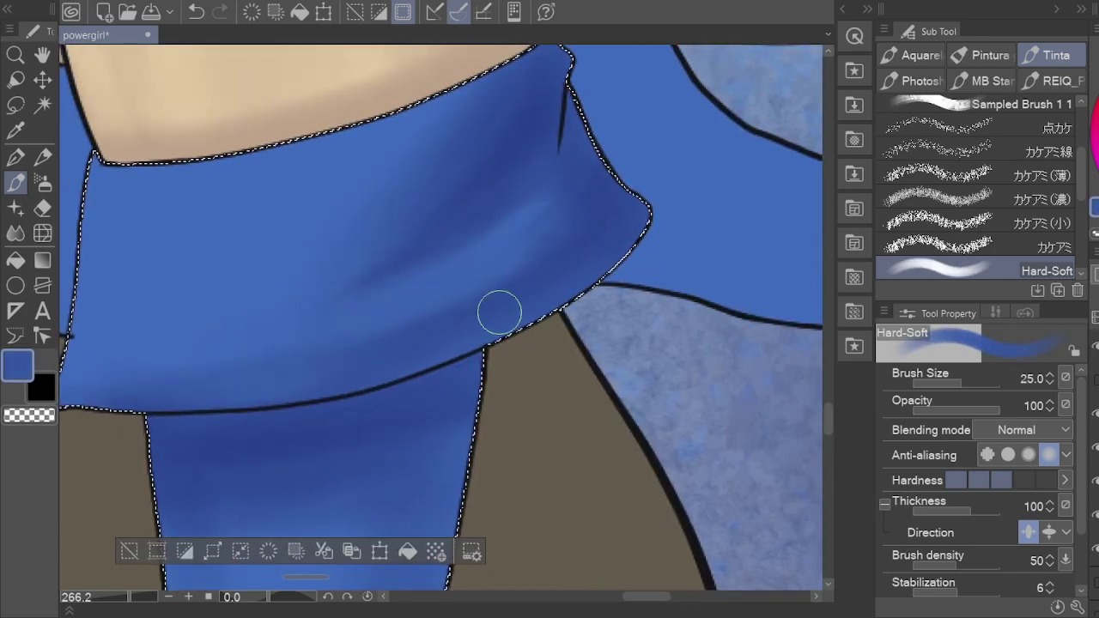
pyautogui.moveTo(64, 352); pyautogui.dragTo(135, 344)
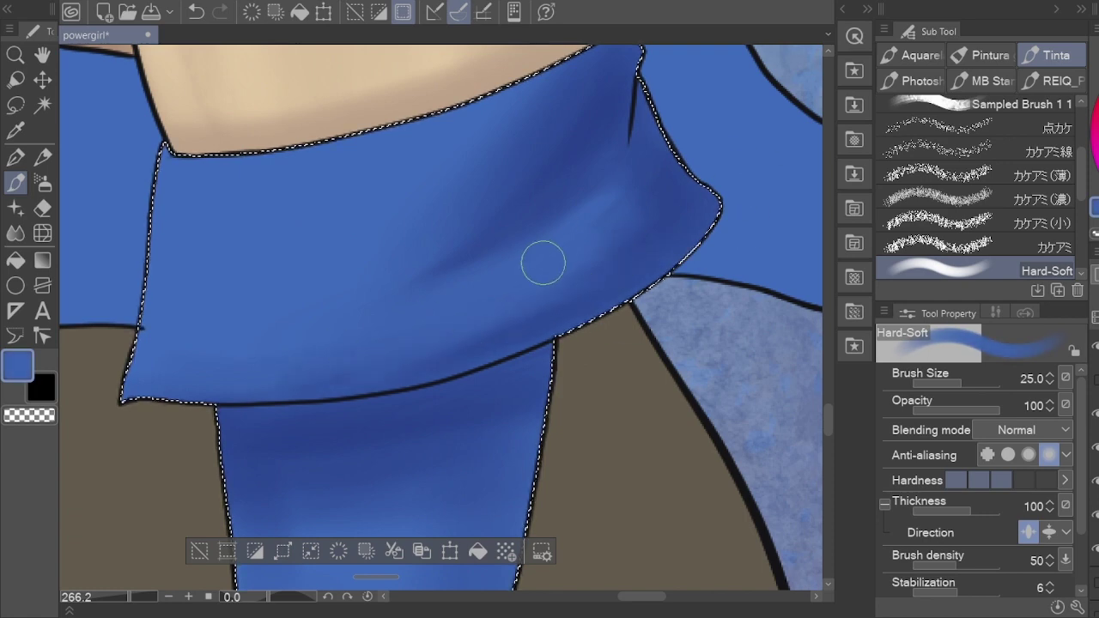
pyautogui.moveTo(543, 263); pyautogui.dragTo(513, 349)
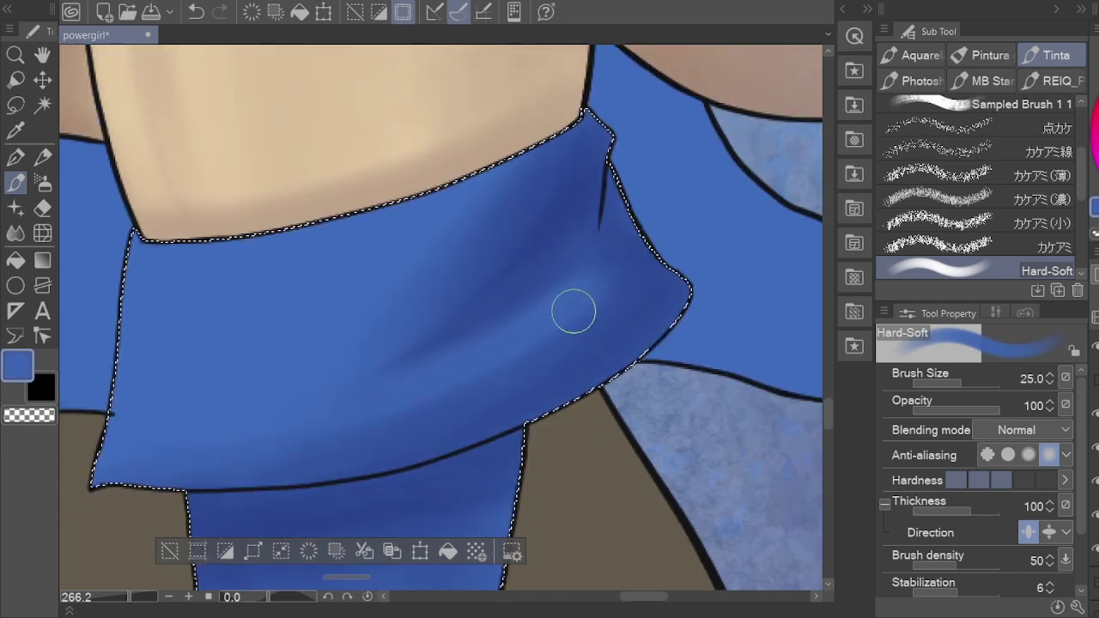
pyautogui.keyDown('alt'); pyautogui.click(386, 335); pyautogui.keyUp('alt')
pyautogui.moveTo(386, 336); pyautogui.dragTo(370, 317)
pyautogui.keyDown('alt'); pyautogui.click(373, 393); pyautogui.keyUp('alt')
pyautogui.moveTo(373, 392)
pyautogui.mouseDown()
pyautogui.moveTo(484, 309)
pyautogui.moveTo(543, 307)
pyautogui.mouseUp()
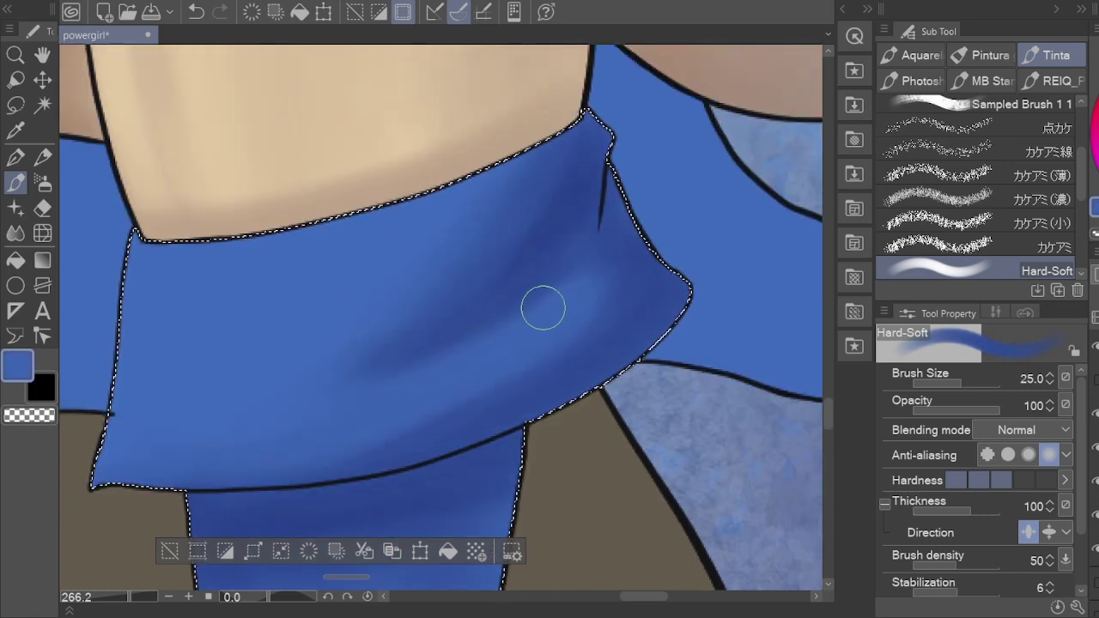
# Step: Deepen the shadow around the cuff's fold with sampled dark blue and shade its upper edge at brush size 15
pyautogui.keyDown('alt'); pyautogui.click(522, 283); pyautogui.keyUp('alt')
pyautogui.scroll(1, 541, 326)
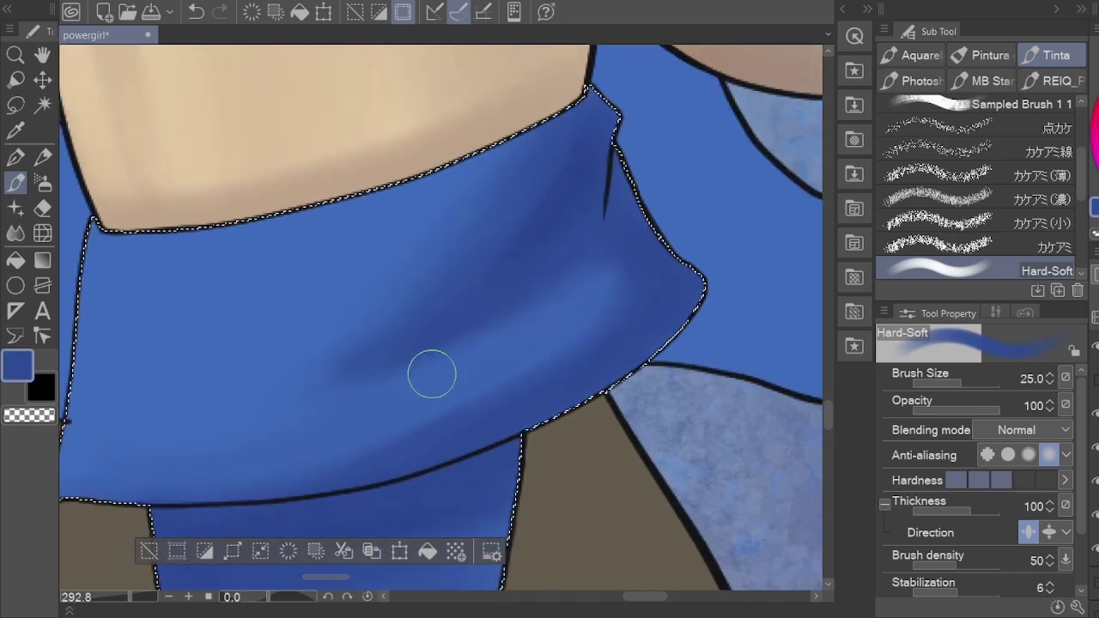
pyautogui.moveTo(544, 263); pyautogui.dragTo(636, 271)
pyautogui.keyDown('ctrl'); pyautogui.keyDown('alt'); pyautogui.moveTo(675, 134); pyautogui.dragTo(262, 240); pyautogui.keyUp('alt'); pyautogui.keyUp('ctrl')
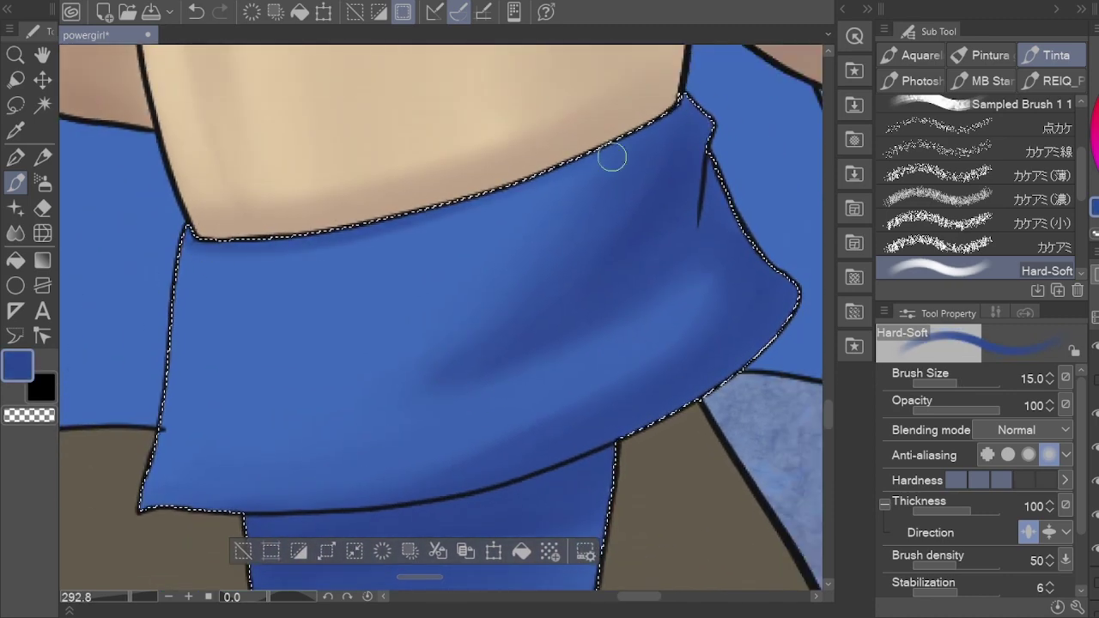
# Step: Smooth the shading on the boot shaft below the cuff with sampled blues at brush sizes 30 and 70
pyautogui.scroll(-13, 572, 326)
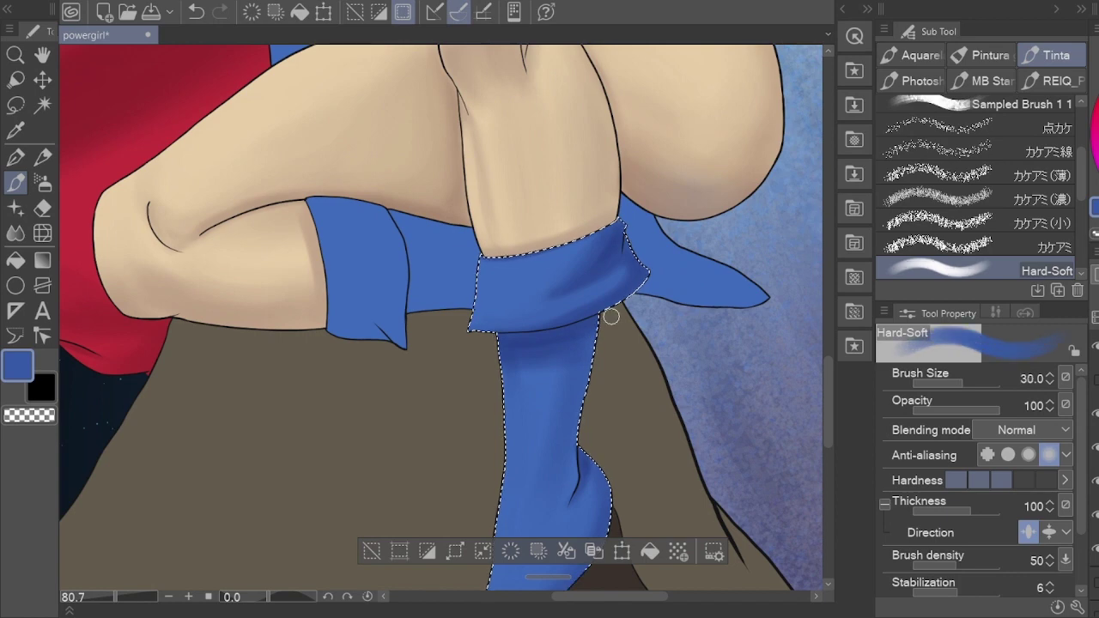
pyautogui.press(']')
pyautogui.press(']')
pyautogui.keyDown('alt'); pyautogui.click(523, 373); pyautogui.keyUp('alt')
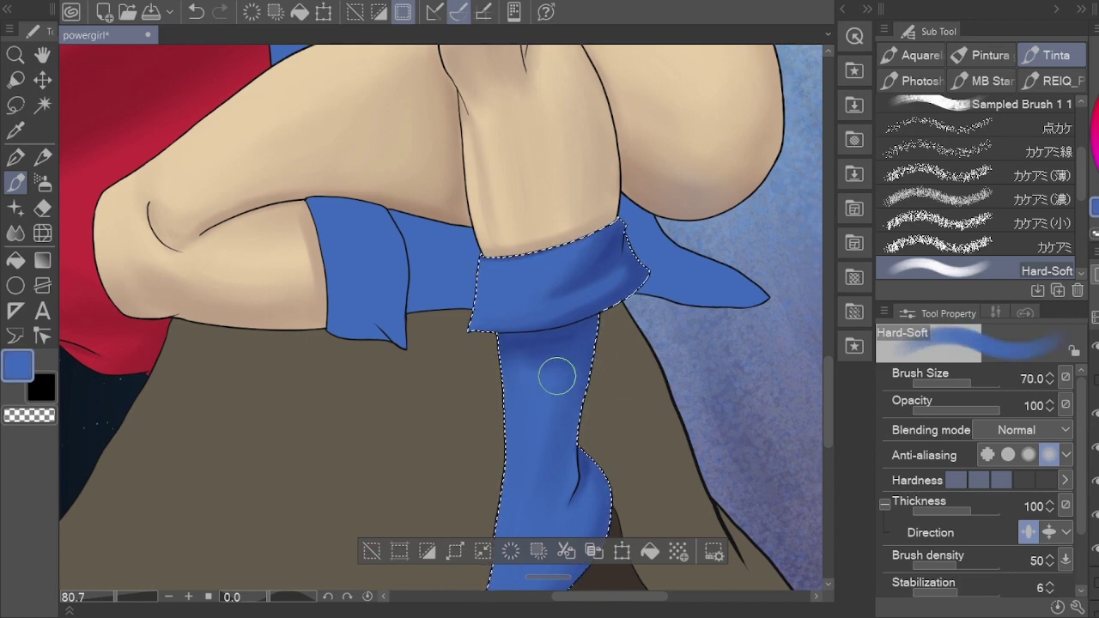
pyautogui.keyDown('alt'); pyautogui.click(525, 358); pyautogui.keyUp('alt')
# Step: Refine the shading of the lower shaft and ankle at brush size 20 and save the illustration
pyautogui.scroll(6, 579, 338)
pyautogui.press('[')
pyautogui.press('[')
pyautogui.press('[')
pyautogui.press('[')
pyautogui.press('[')
pyautogui.press('[')
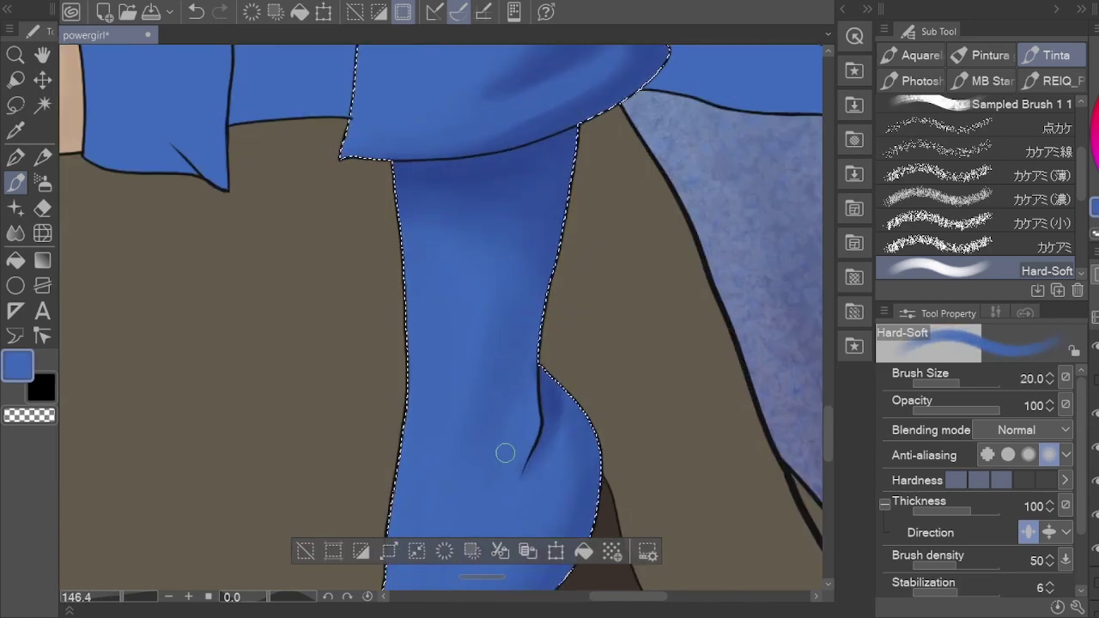
pyautogui.moveTo(520, 402); pyautogui.dragTo(515, 349)
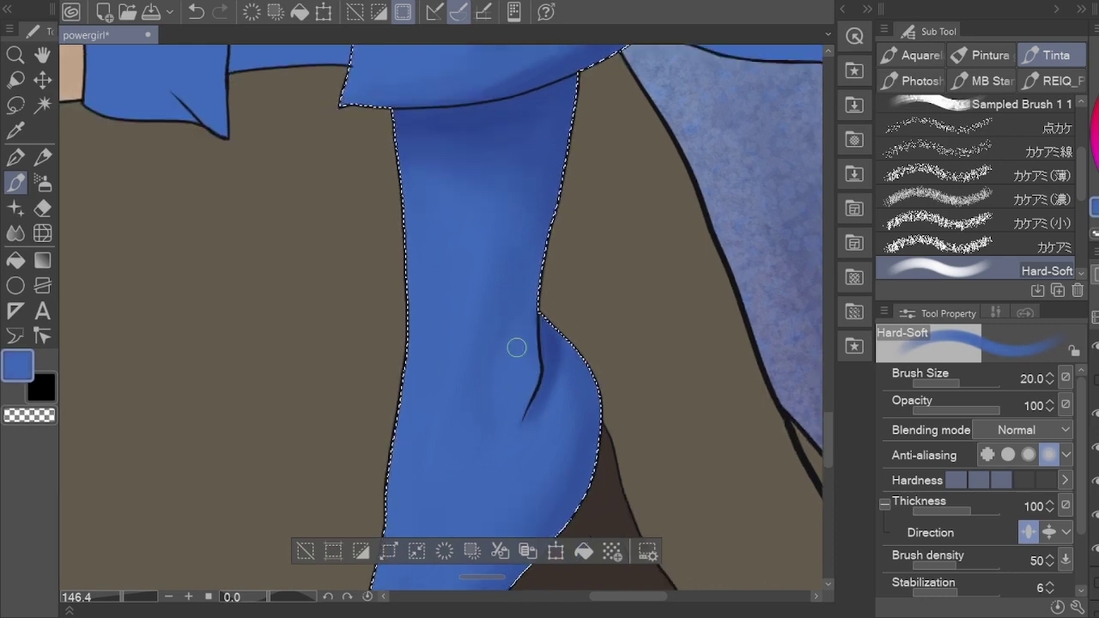
pyautogui.press('h')
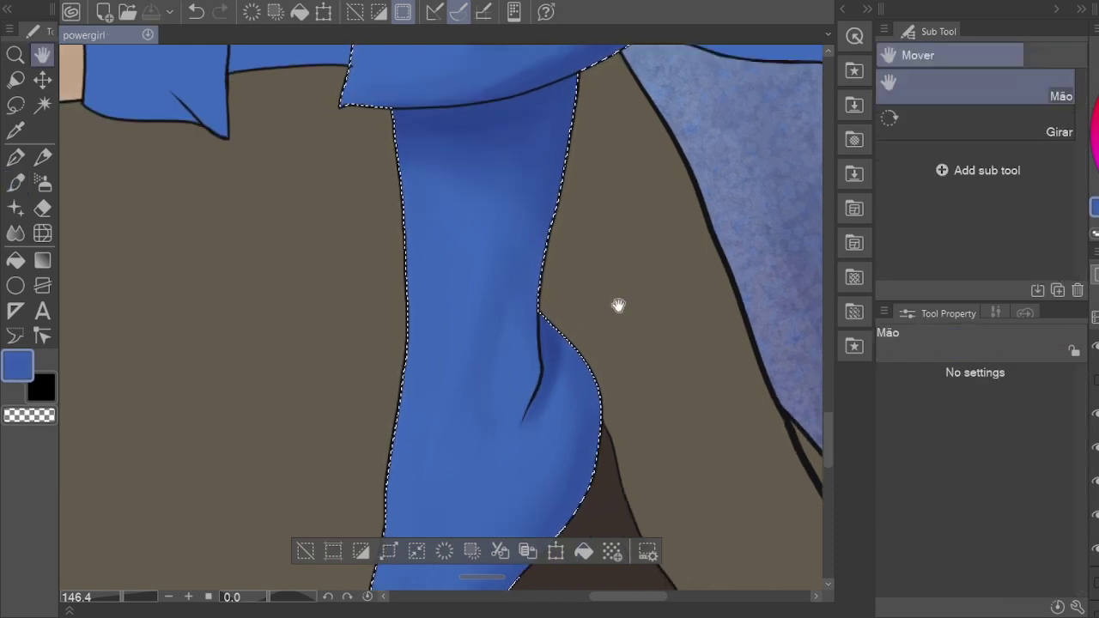
# Step: Select the bent leg's boot and lay dark blue shadow over its cuff and shaft at brush size 50
pyautogui.scroll(-6, 619, 305)
pyautogui.scroll(-2, 618, 305)
pyautogui.moveTo(619, 305); pyautogui.dragTo(517, 394)
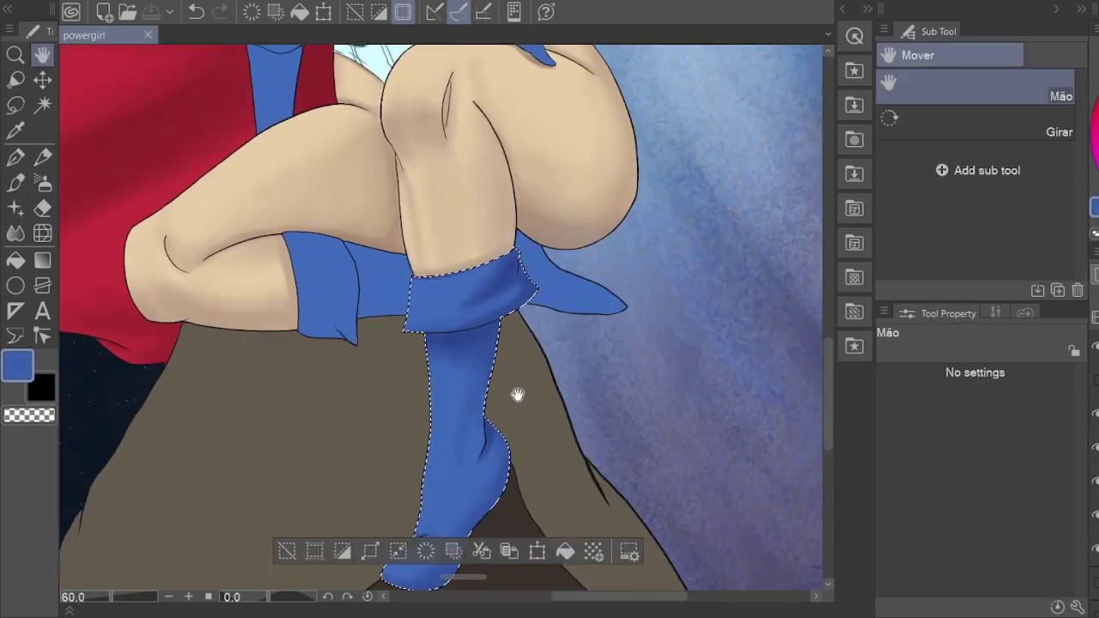
pyautogui.press('w')
pyautogui.click(480, 292)
pyautogui.press('b')
pyautogui.scroll(-2, 516, 290)
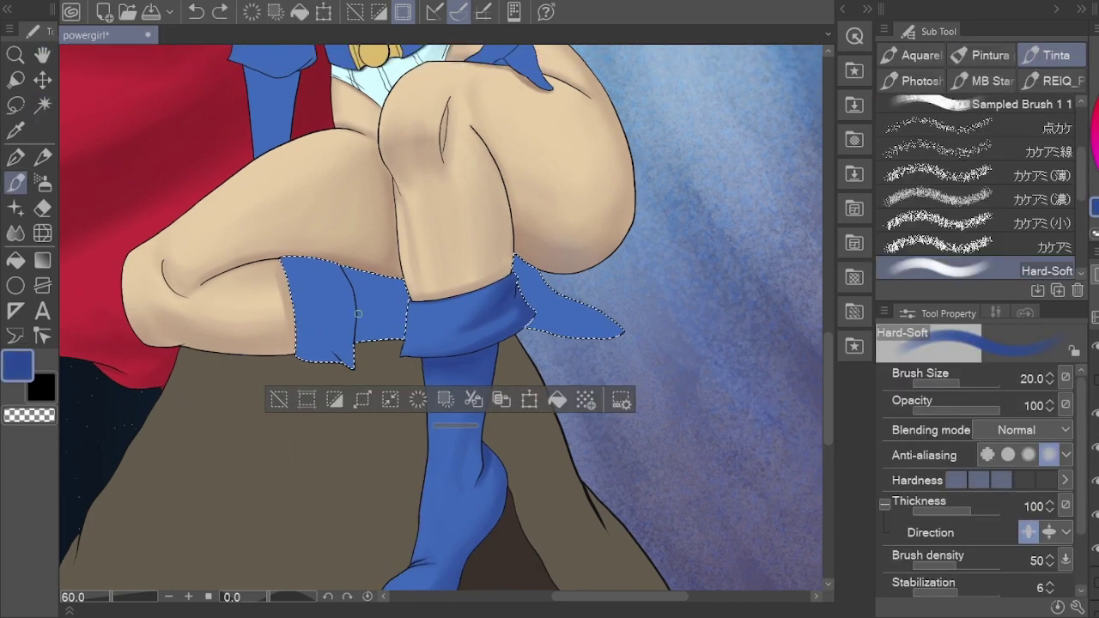
pyautogui.scroll(2, 312, 222)
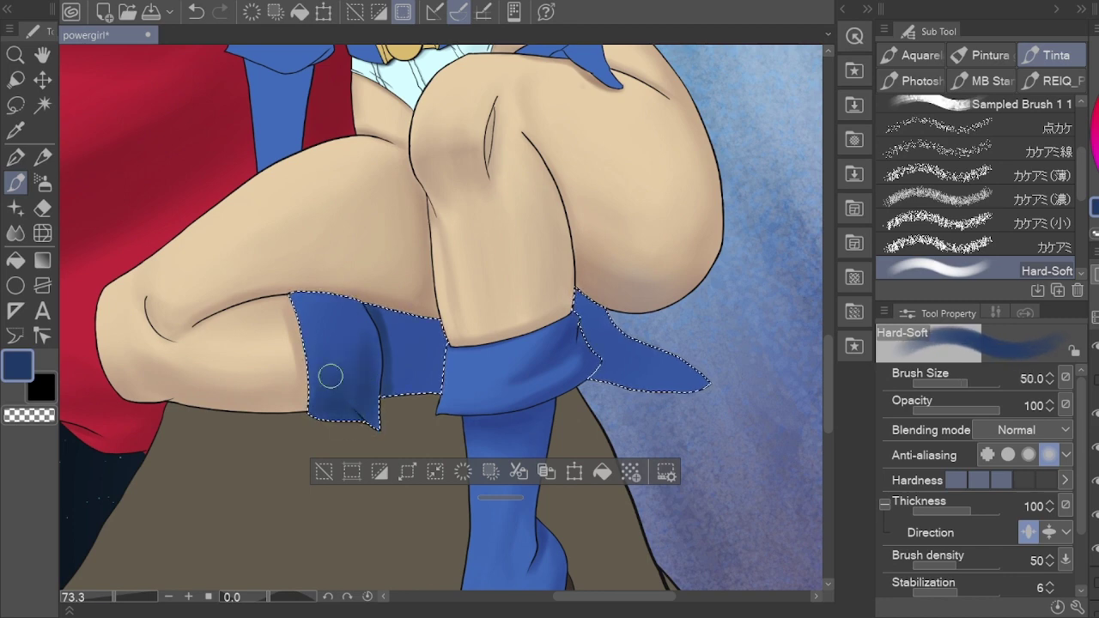
pyautogui.moveTo(374, 346); pyautogui.dragTo(333, 358)
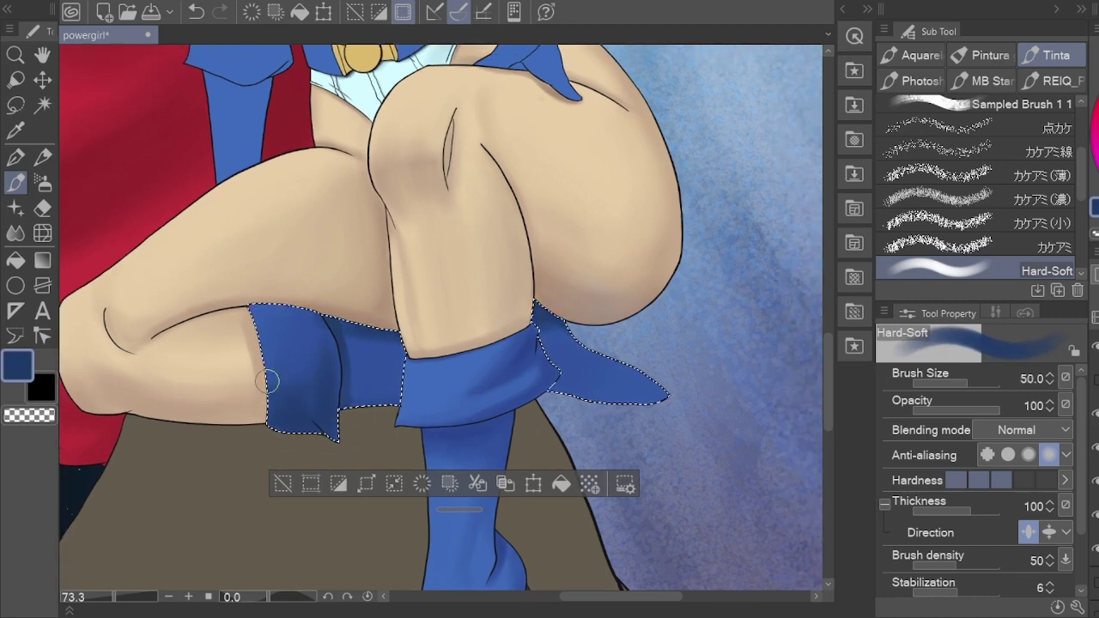
# Step: Blend the shading on the bent leg's boot cuff with sampled blues at brush sizes 60, 80 and 20
pyautogui.keyDown('alt'); pyautogui.click(257, 312); pyautogui.keyUp('alt')
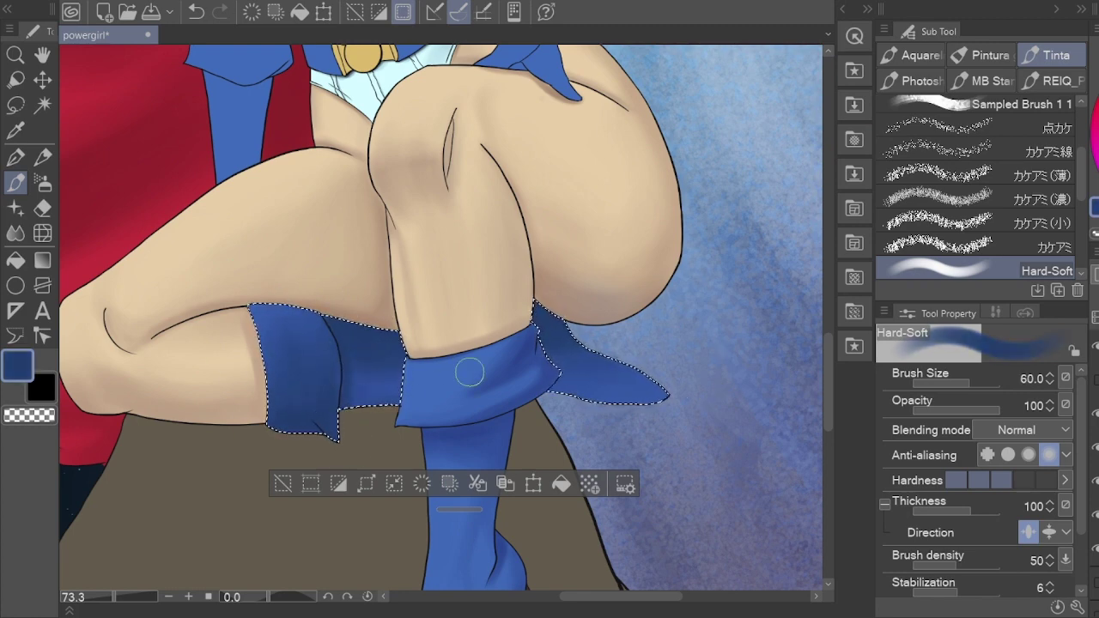
pyautogui.keyDown('alt'); pyautogui.click(329, 405); pyautogui.keyUp('alt')
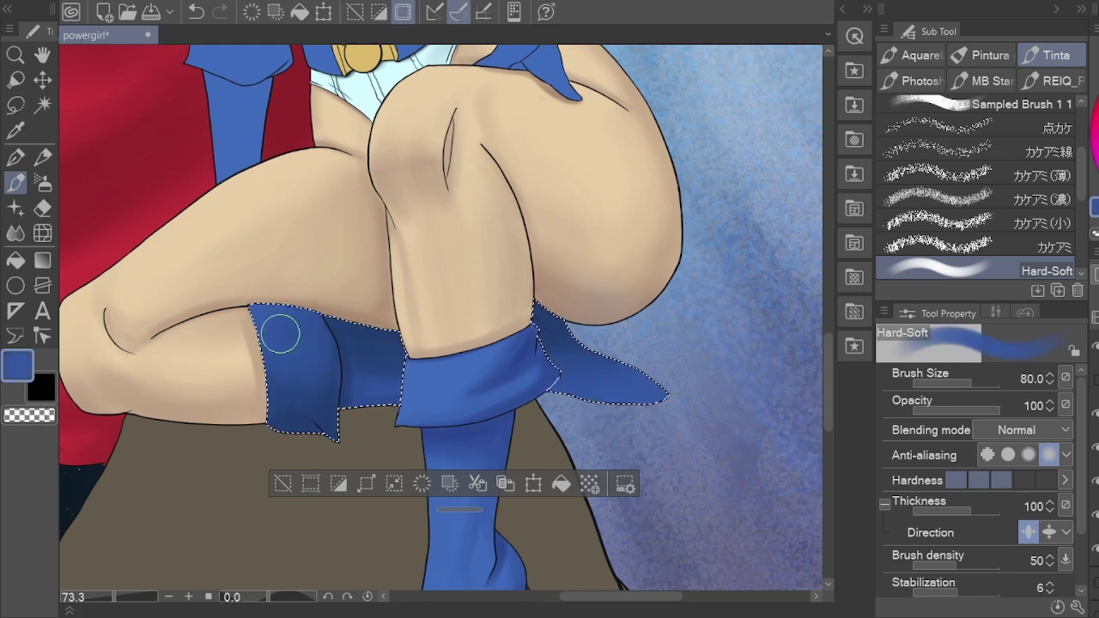
pyautogui.keyDown('alt'); pyautogui.click(271, 312); pyautogui.keyUp('alt')
pyautogui.keyDown('alt'); pyautogui.click(263, 305); pyautogui.keyUp('alt')
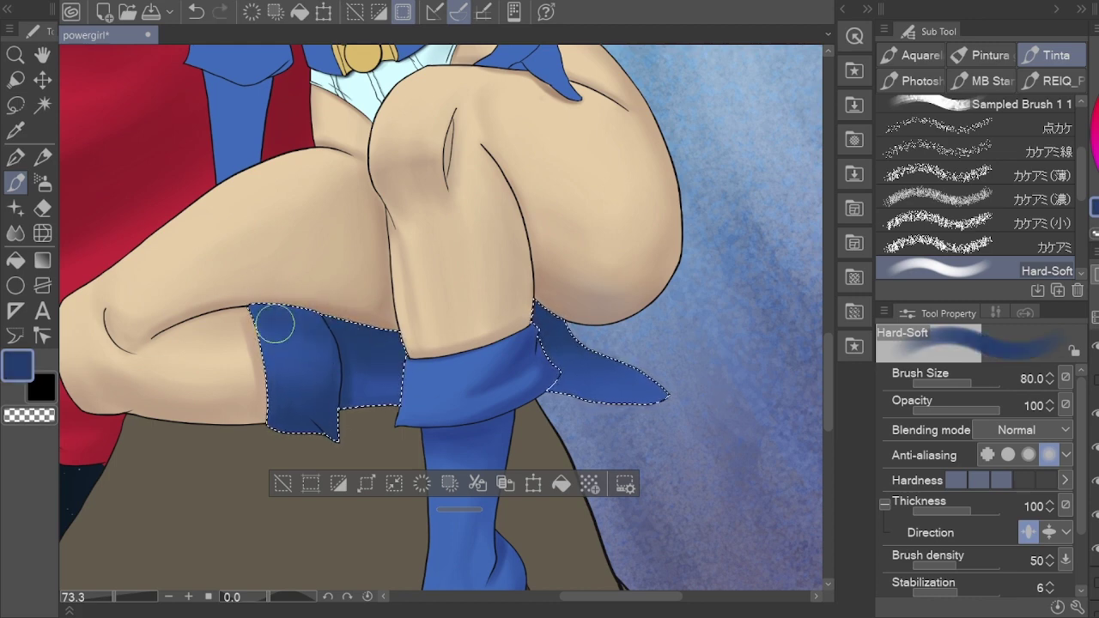
pyautogui.keyDown('alt'); pyautogui.click(304, 358); pyautogui.keyUp('alt')
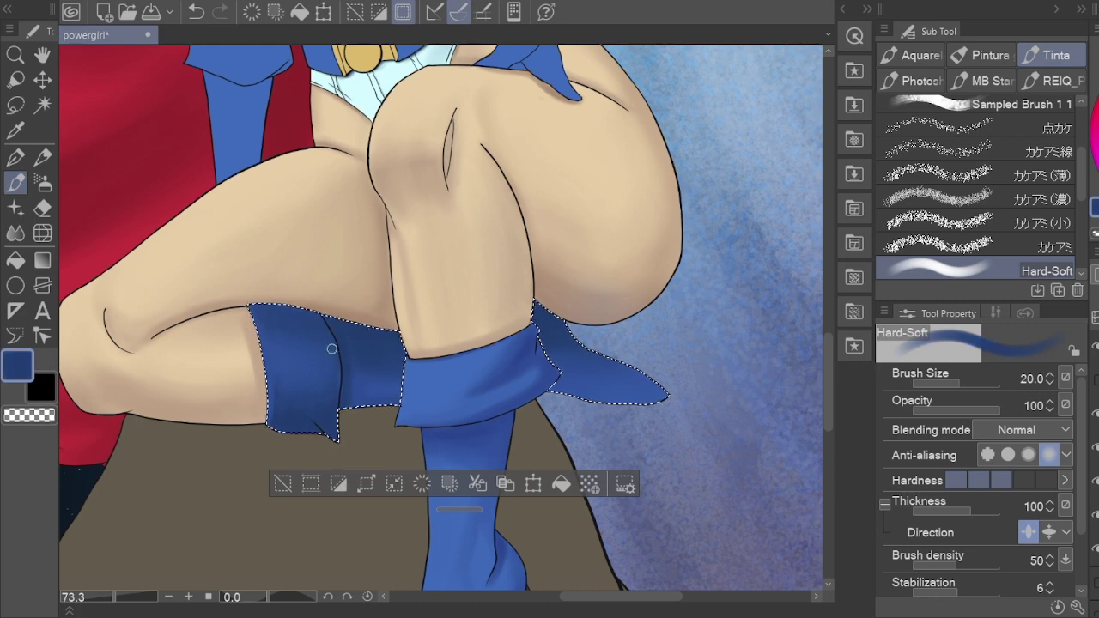
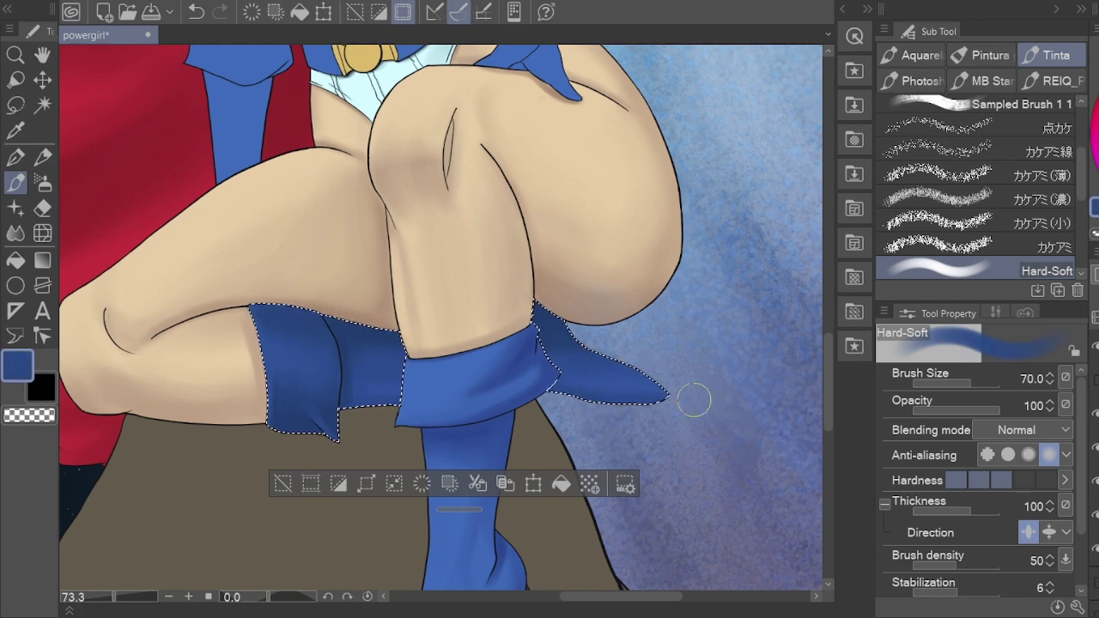
# Step: Shade the pointed foot of the bent leg's boot with sampled blues at brush size 70 and deselect
pyautogui.keyDown('alt'); pyautogui.click(627, 375); pyautogui.keyUp('alt')
pyautogui.keyDown('alt'); pyautogui.click(584, 382); pyautogui.keyUp('alt')
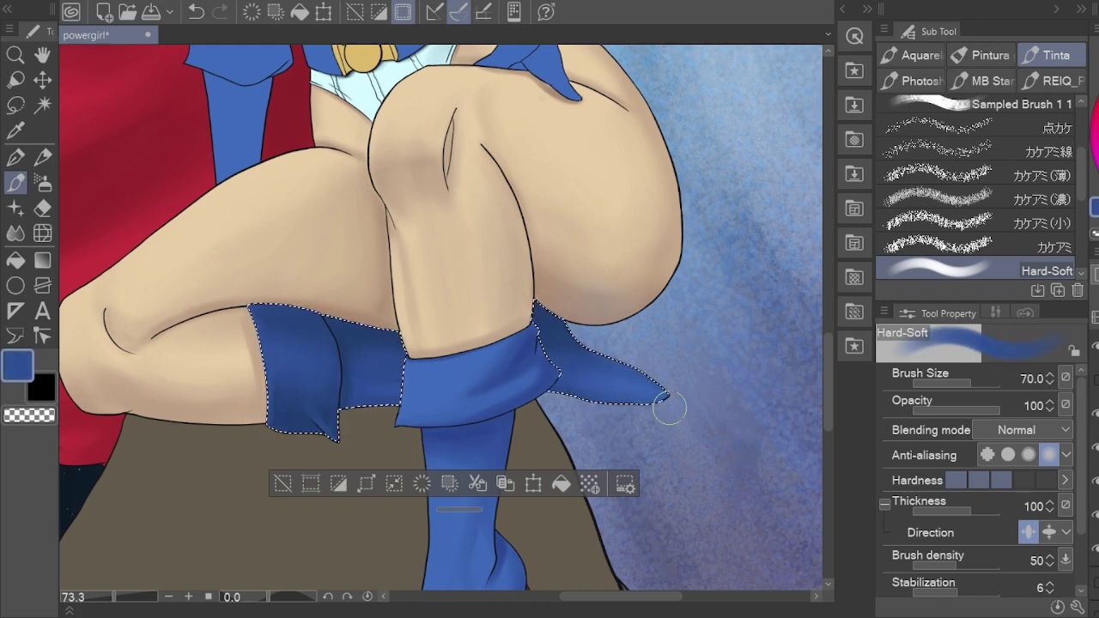
pyautogui.scroll(-3, 711, 400)
pyautogui.scroll(2, 679, 366)
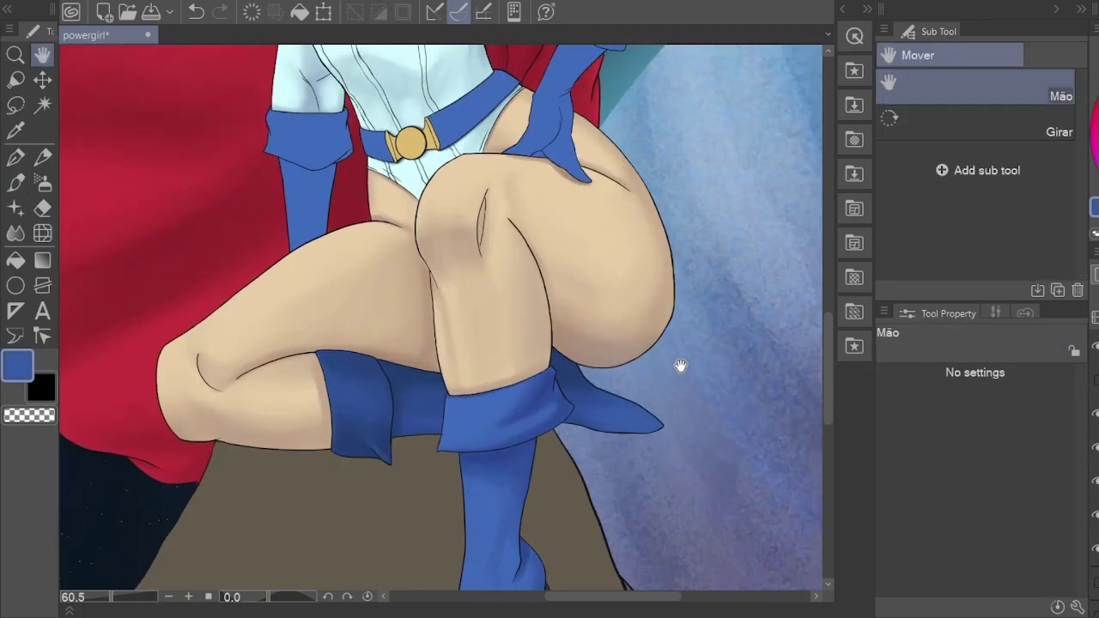
pyautogui.press('w')
pyautogui.hotkey('ctrl', 'd')
# Step: Reselect the bent leg's boot and brighten the middle of its cuff with lighter blue at brush size 60
pyautogui.scroll(-5, 515, 361)
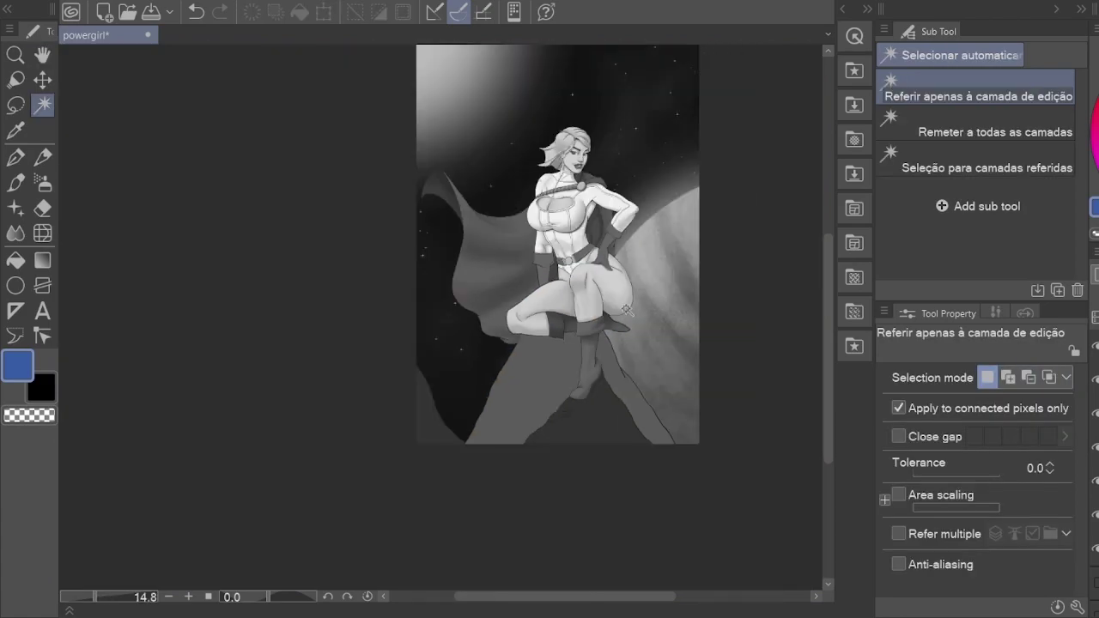
pyautogui.scroll(5, 579, 309)
pyautogui.click(455, 317)
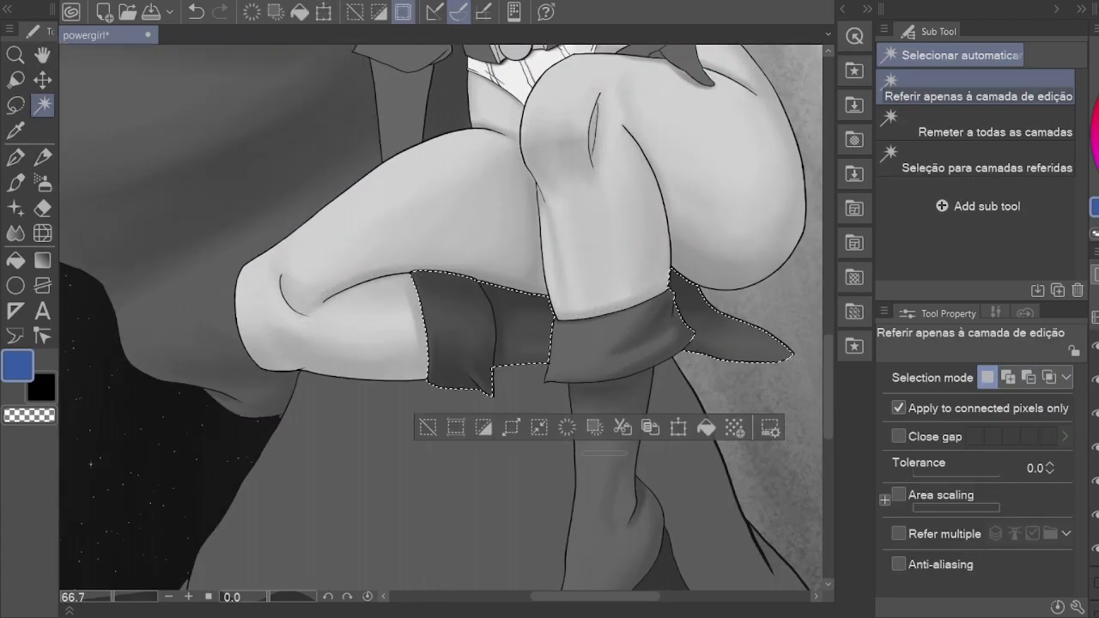
pyautogui.press('b')
pyautogui.scroll(-2, 318, 319)
pyautogui.press('b')
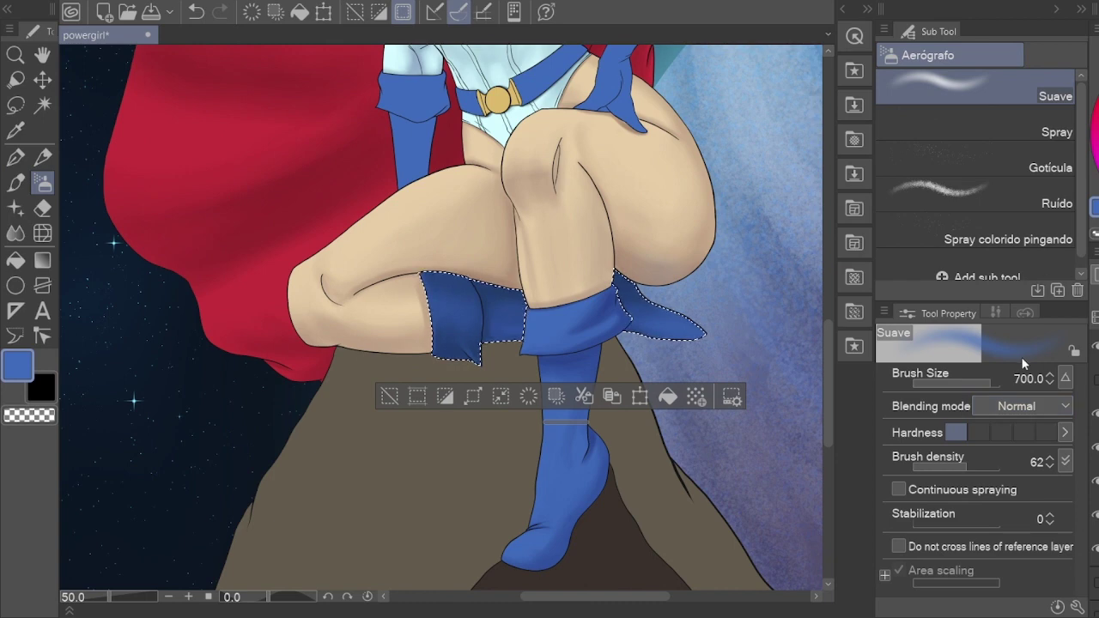
pyautogui.press('h')
pyautogui.scroll(-2, 699, 447)
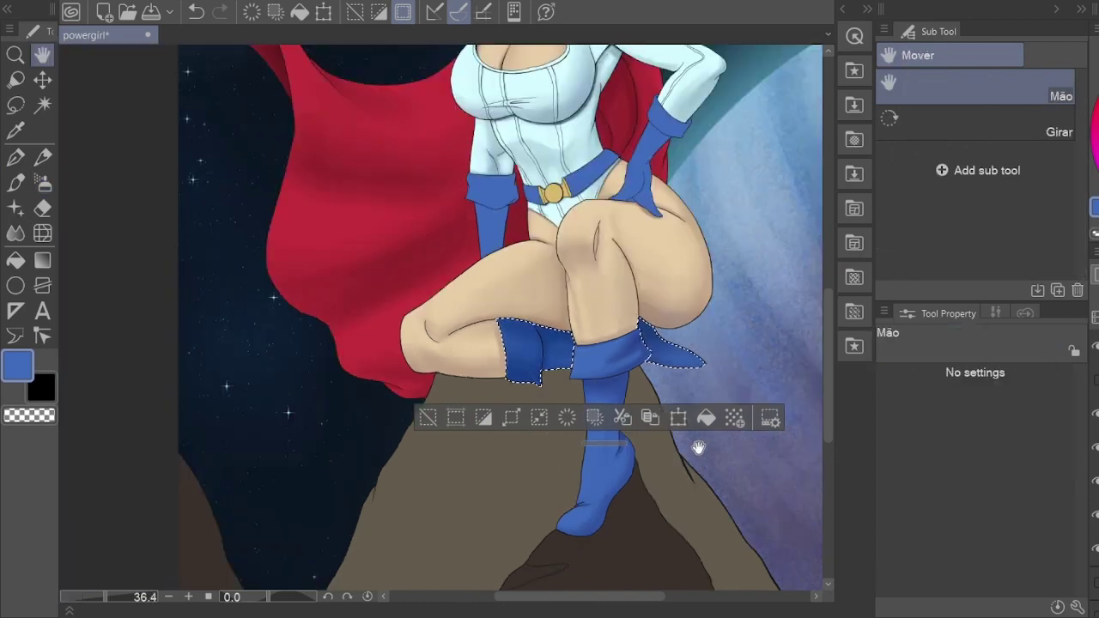
pyautogui.scroll(2, 640, 344)
pyautogui.press('b')
pyautogui.press('b')
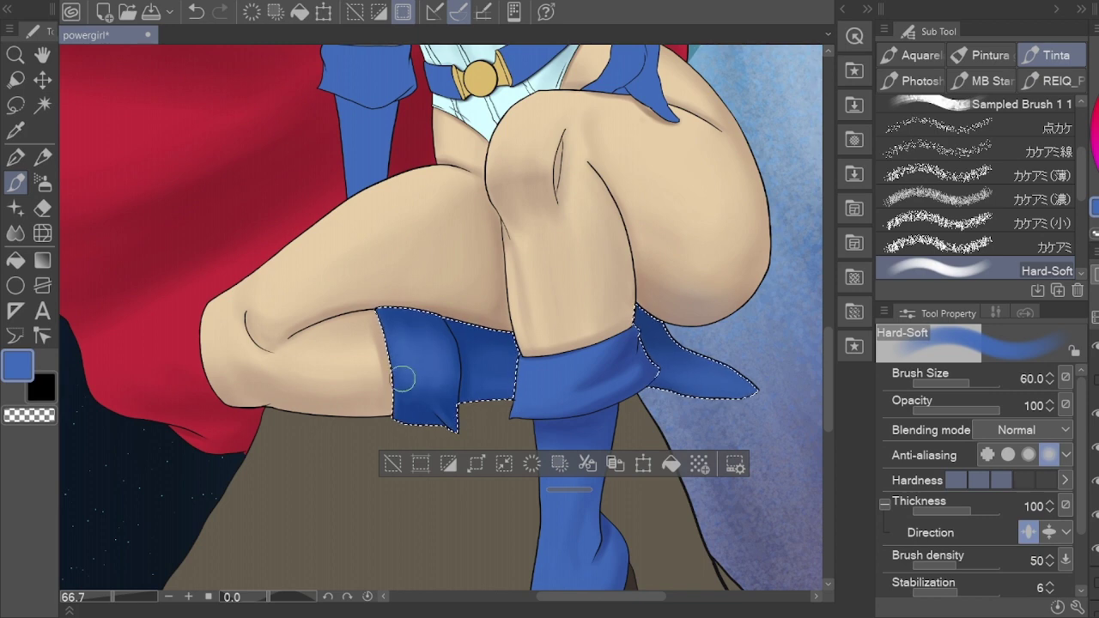
# Step: Refine the bent boot's cuff shading with sampled blues at brush sizes 60 and 20, deselect and save the illustration
pyautogui.keyDown('alt'); pyautogui.click(511, 414); pyautogui.keyUp('alt')
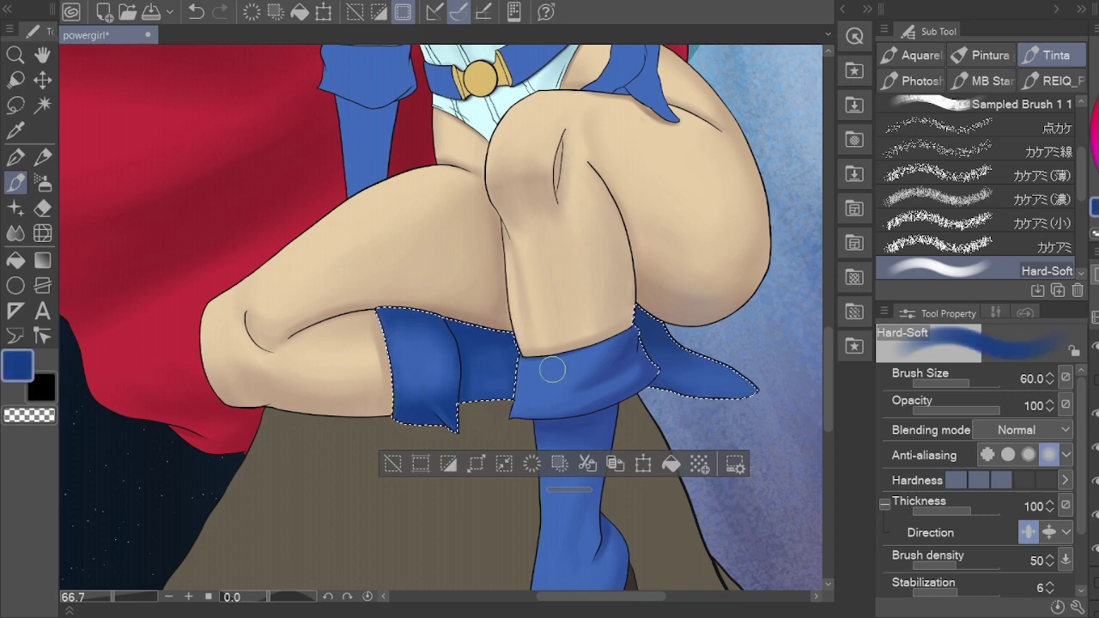
pyautogui.keyDown('alt'); pyautogui.click(393, 322); pyautogui.keyUp('alt')
pyautogui.press('[')
pyautogui.press('[')
pyautogui.press('[')
pyautogui.press('[')
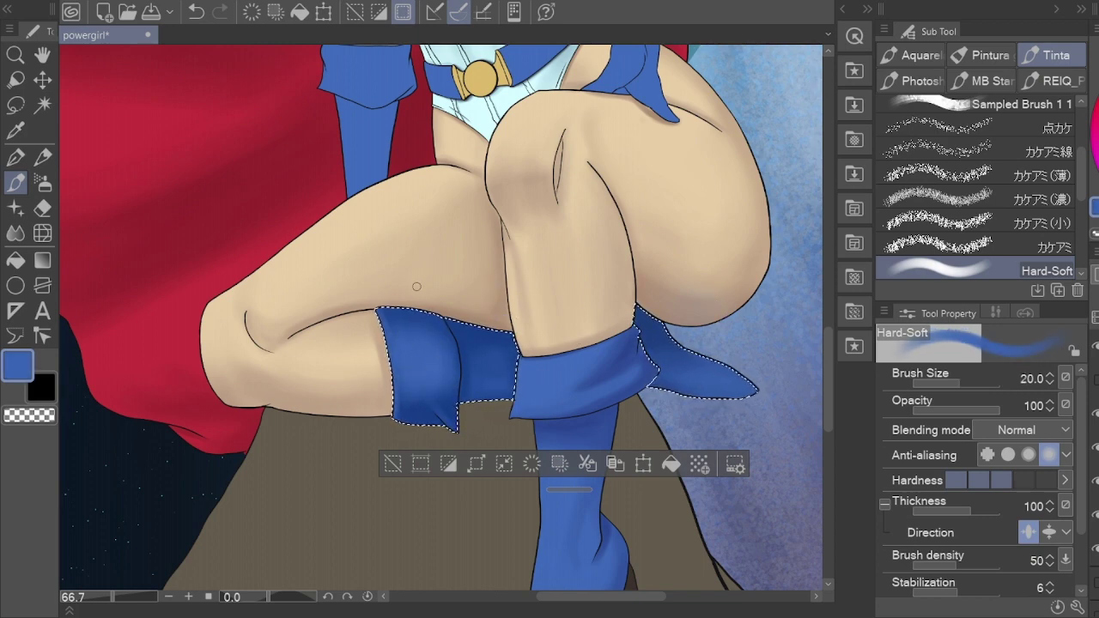
pyautogui.hotkey('ctrl', 'd')
pyautogui.press('h')
pyautogui.scroll(-5, 440, 330)
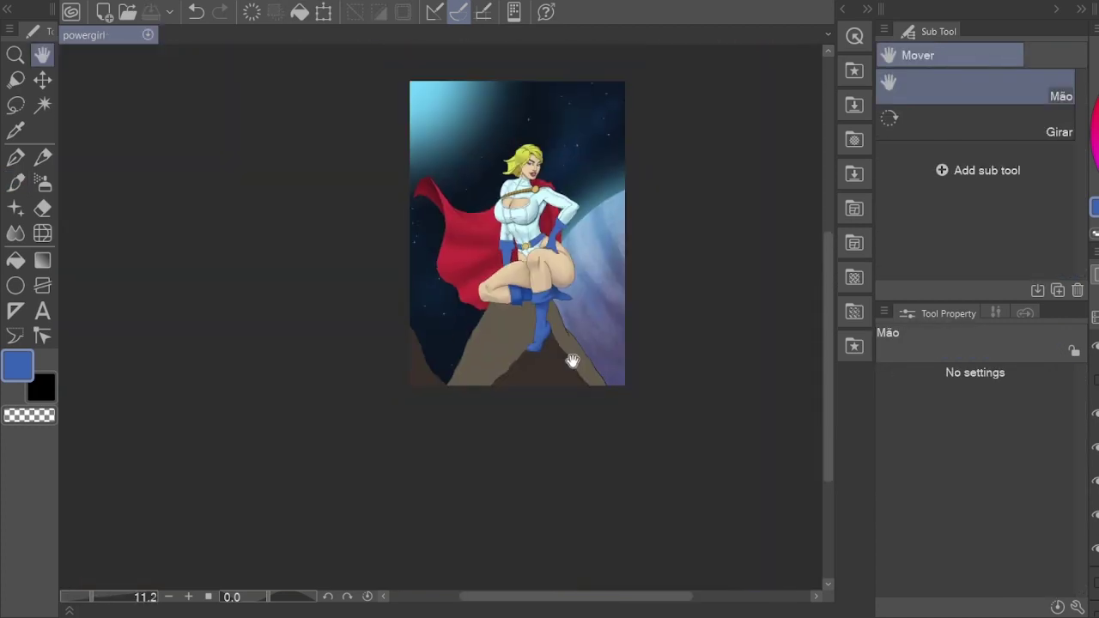
# Step: Select the front boot, adjust its hue, saturation and luminosity, deselect and save the illustration
pyautogui.scroll(3, 572, 363)
pyautogui.scroll(1, 523, 391)
pyautogui.press('w')
pyautogui.click(485, 464)
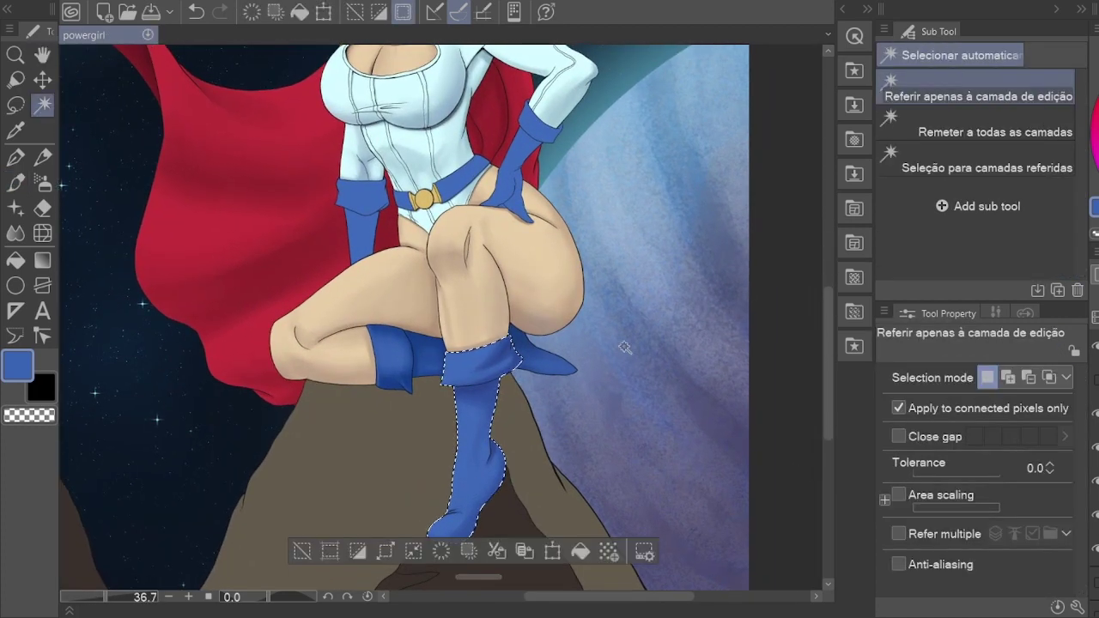
pyautogui.press('b')
pyautogui.hotkey('ctrl', 'u')
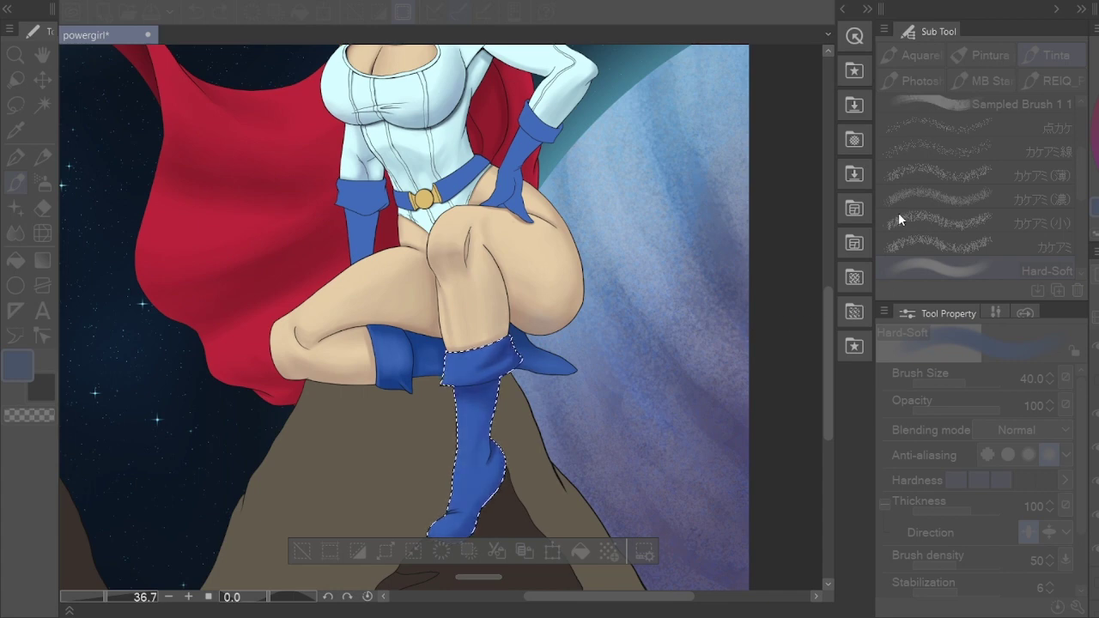
pyautogui.press('Return')
pyautogui.press('h')
pyautogui.scroll(-3, 564, 246)
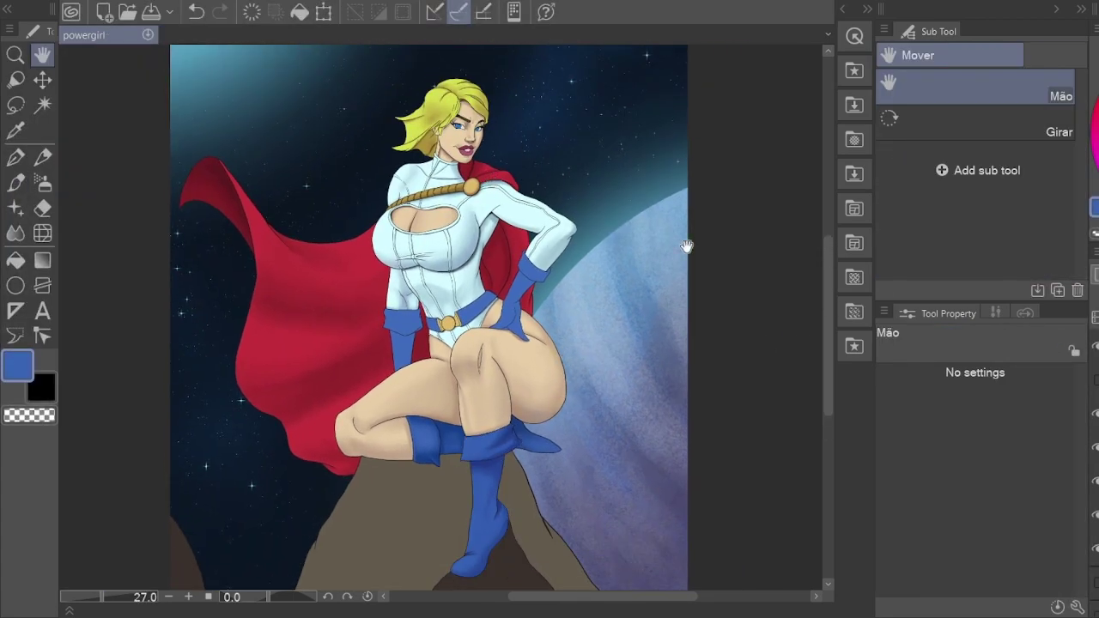
# Step: Select the glove resting on the hip and paint dark blue shadows along its hand and forearm at brush size 17
pyautogui.press('w')
pyautogui.click(402, 326)
pyautogui.scroll(3, 402, 326)
pyautogui.press('b')
pyautogui.press('w')
pyautogui.click(604, 301)
pyautogui.press('b')
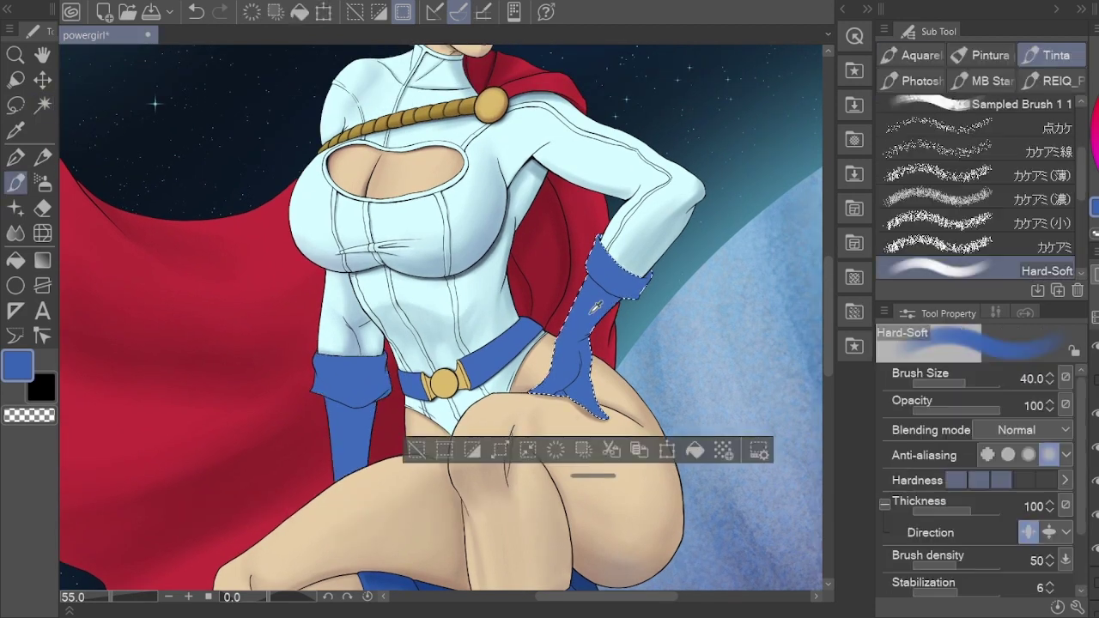
pyautogui.press('[')
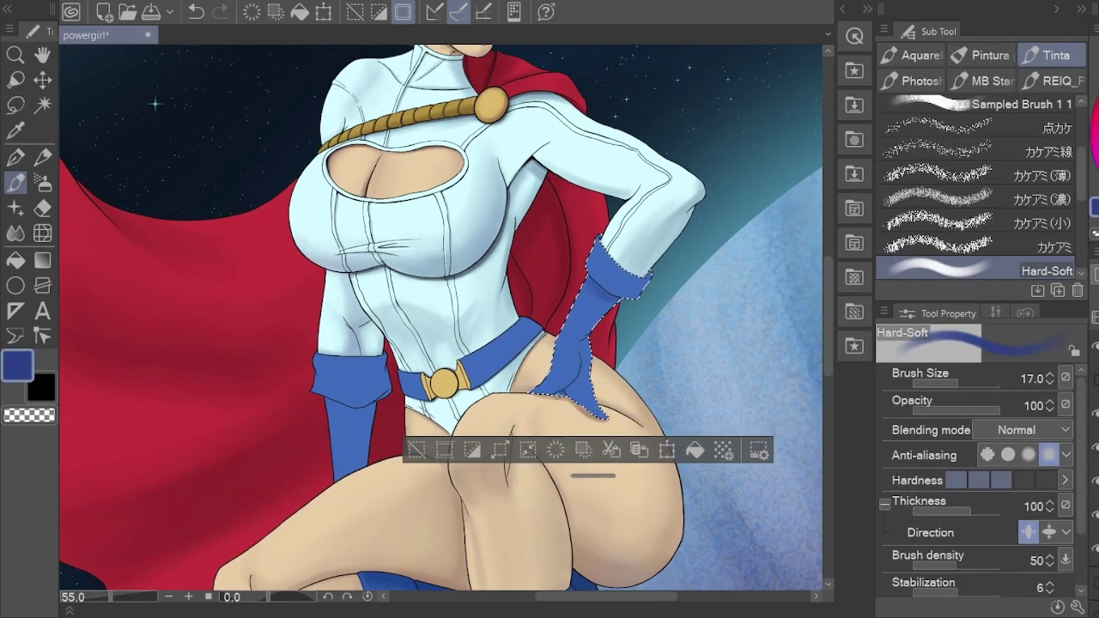
pyautogui.scroll(2, 564, 358)
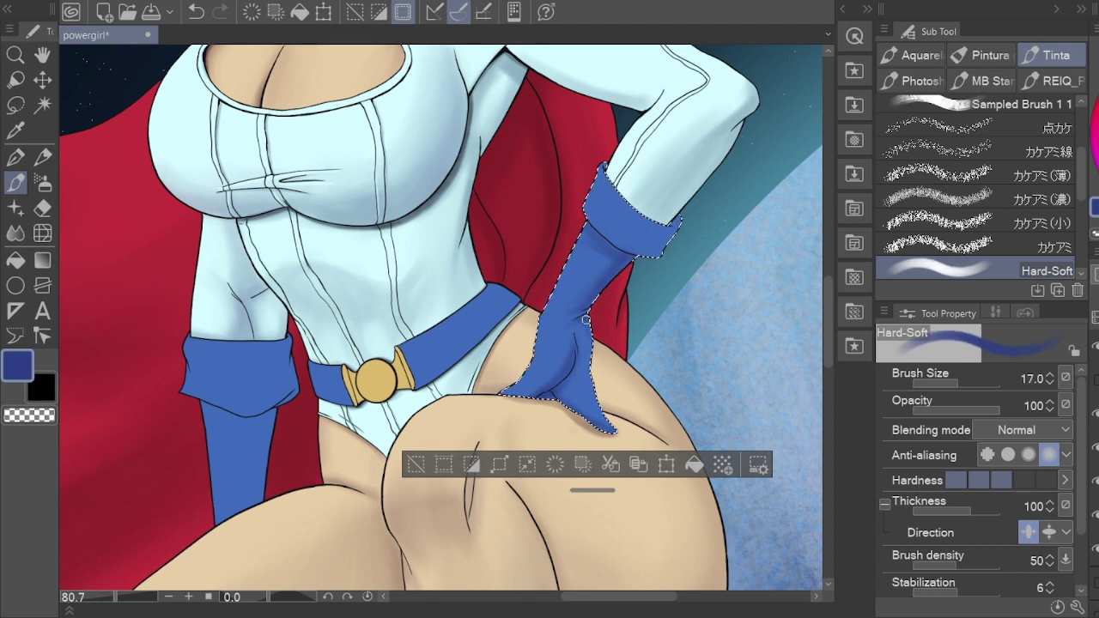
# Step: Shade the hip glove's cuff with sampled blues at brush size 50
pyautogui.press(']')
pyautogui.press(']')
pyautogui.press(']')
pyautogui.press(']')
pyautogui.press(']')
pyautogui.press(']')
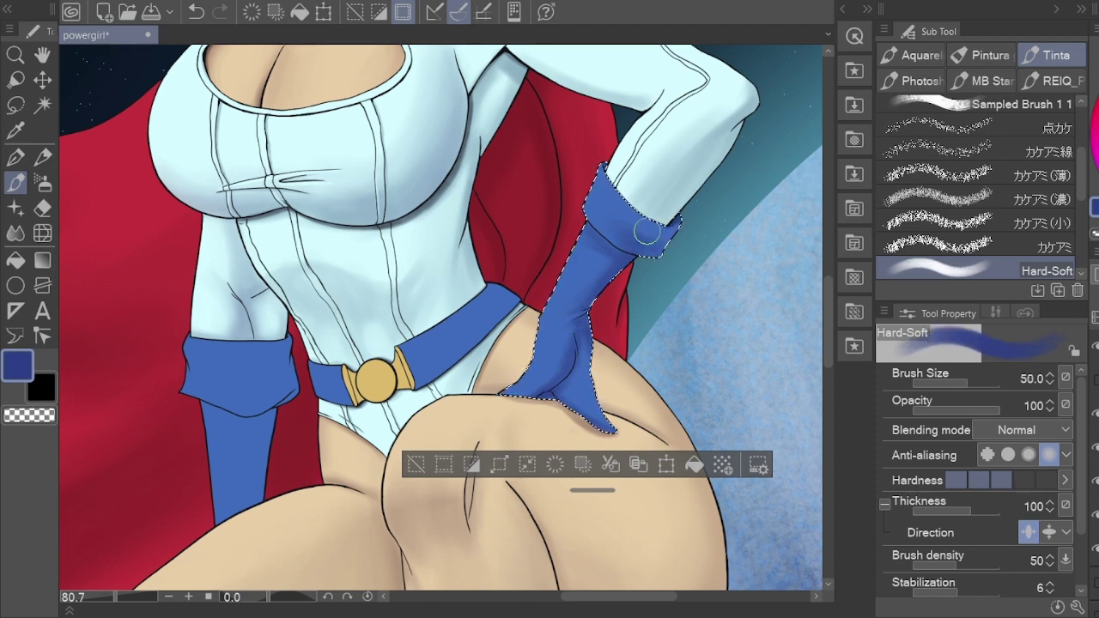
pyautogui.keyDown('alt'); pyautogui.click(605, 224); pyautogui.keyUp('alt')
pyautogui.keyDown('alt'); pyautogui.click(653, 240); pyautogui.keyUp('alt')
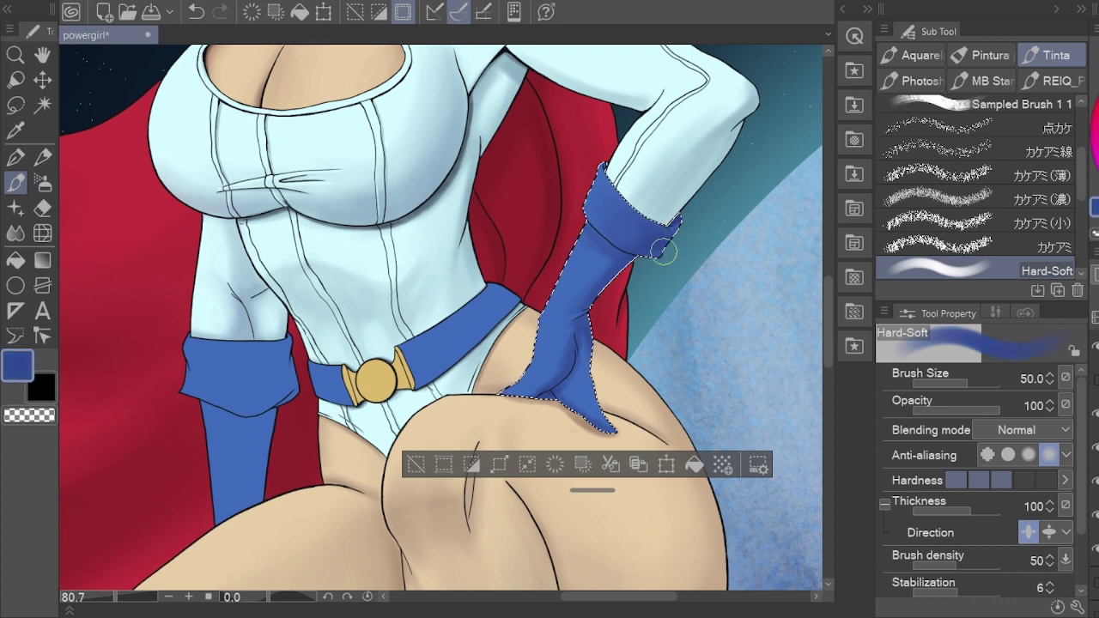
# Step: Blend the shading on the hip glove's forearm and fingers with sampled blues at brush sizes 30, 20 and 40
pyautogui.press('[')
pyautogui.press('[')
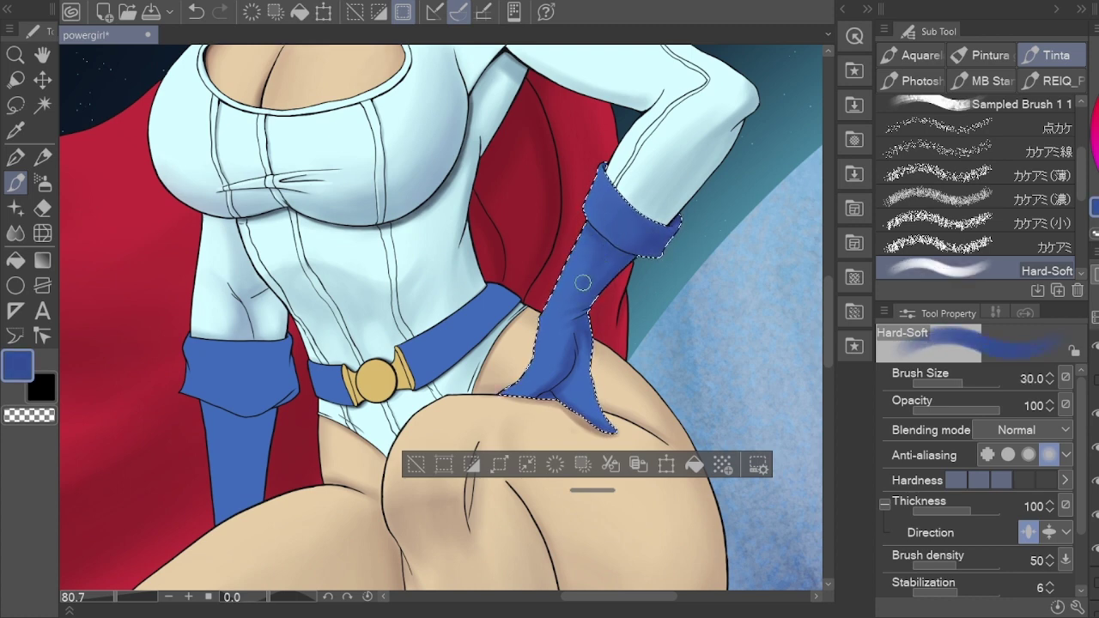
pyautogui.keyDown('alt'); pyautogui.click(610, 262); pyautogui.keyUp('alt')
pyautogui.keyDown('alt'); pyautogui.click(577, 380); pyautogui.keyUp('alt')
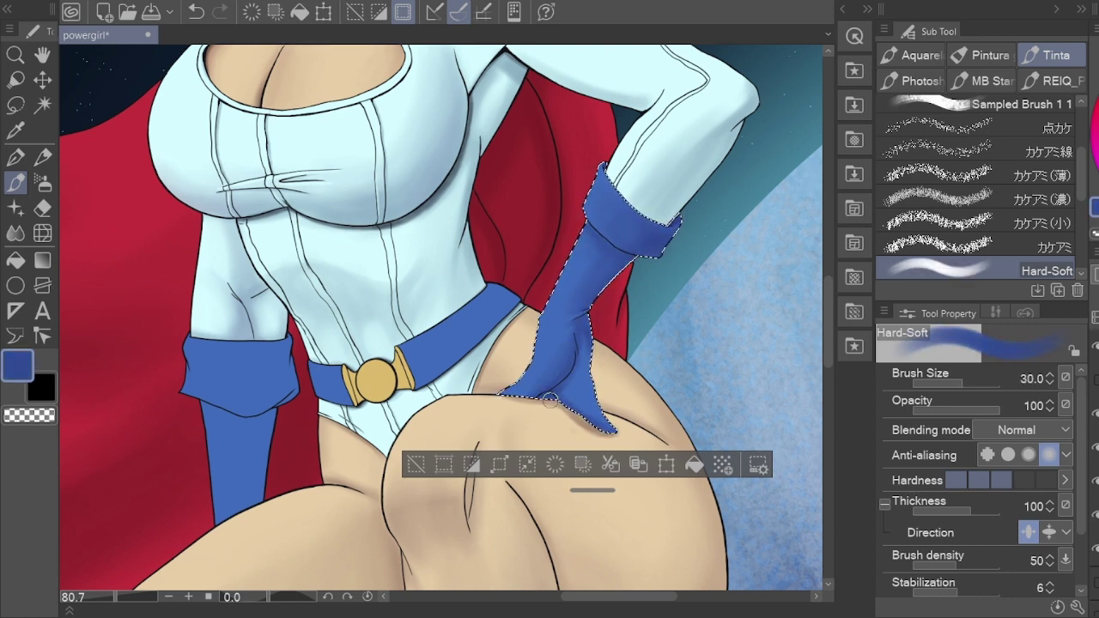
pyautogui.press('[')
pyautogui.press('[')
pyautogui.keyDown('alt'); pyautogui.click(606, 425); pyautogui.keyUp('alt')
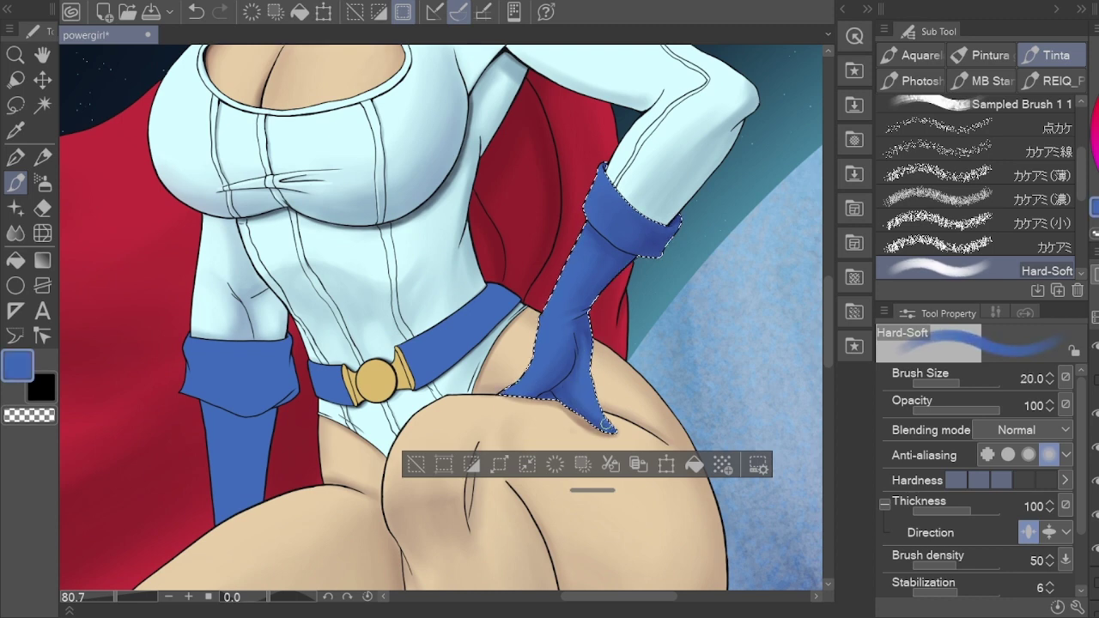
pyautogui.keyDown('alt'); pyautogui.click(590, 354); pyautogui.keyUp('alt')
pyautogui.keyDown('alt'); pyautogui.click(560, 367); pyautogui.keyUp('alt')
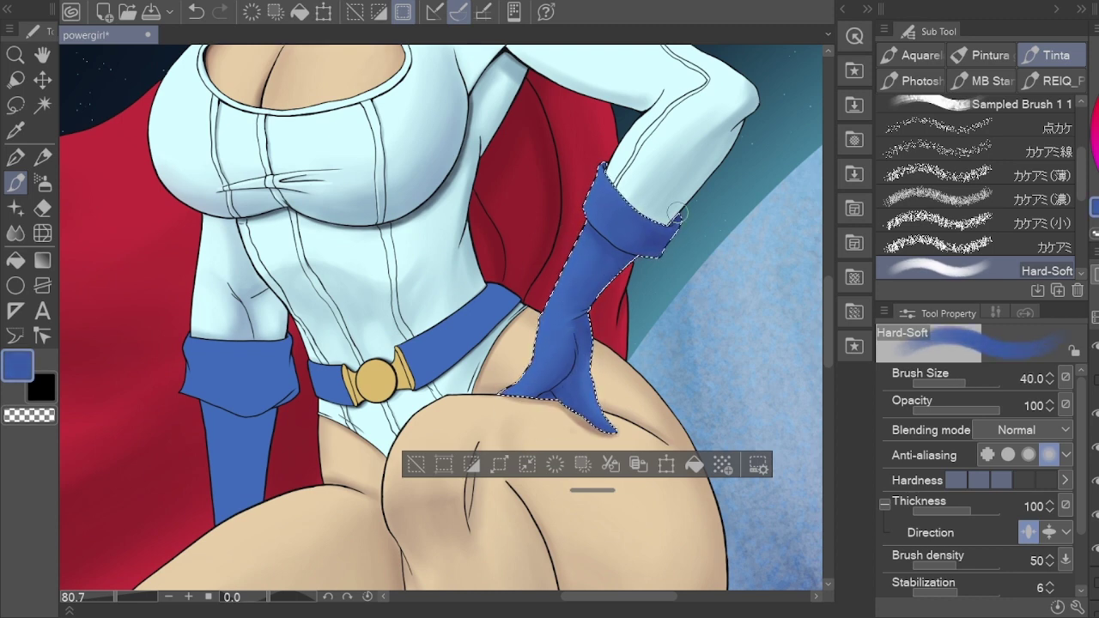
# Step: Shade the hip glove cuff's outer corner at brush size 30 and refine its upper edge at size 8
pyautogui.scroll(2, 603, 268)
pyautogui.press(']')
pyautogui.press(']')
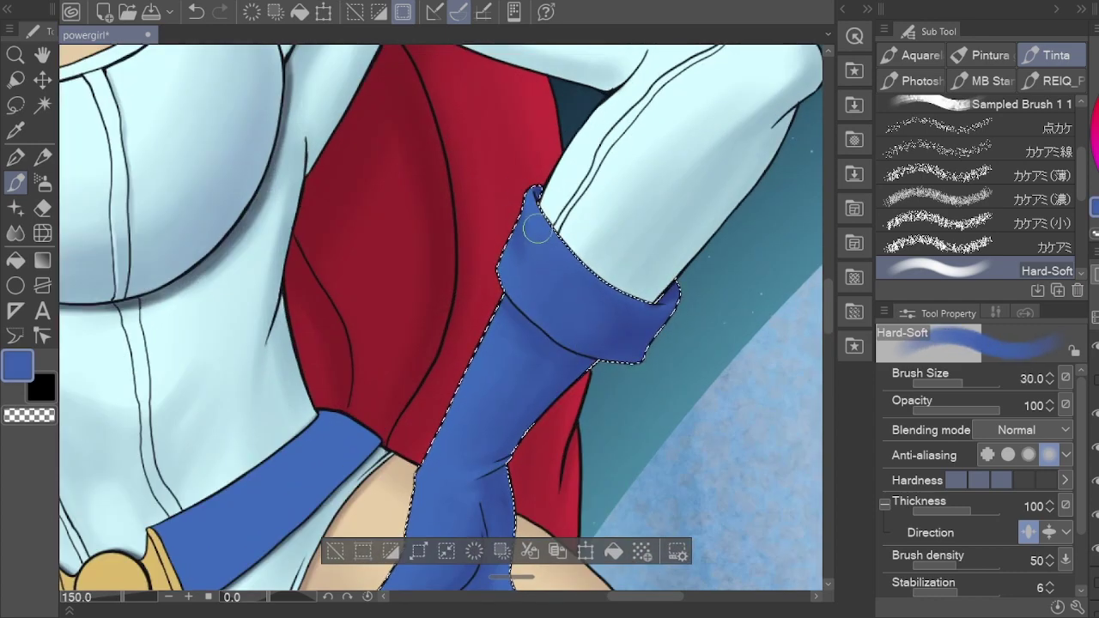
pyautogui.press('[')
pyautogui.press('[')
pyautogui.press('[')
pyautogui.press('[')
pyautogui.press('[')
pyautogui.press('[')
pyautogui.press('[')
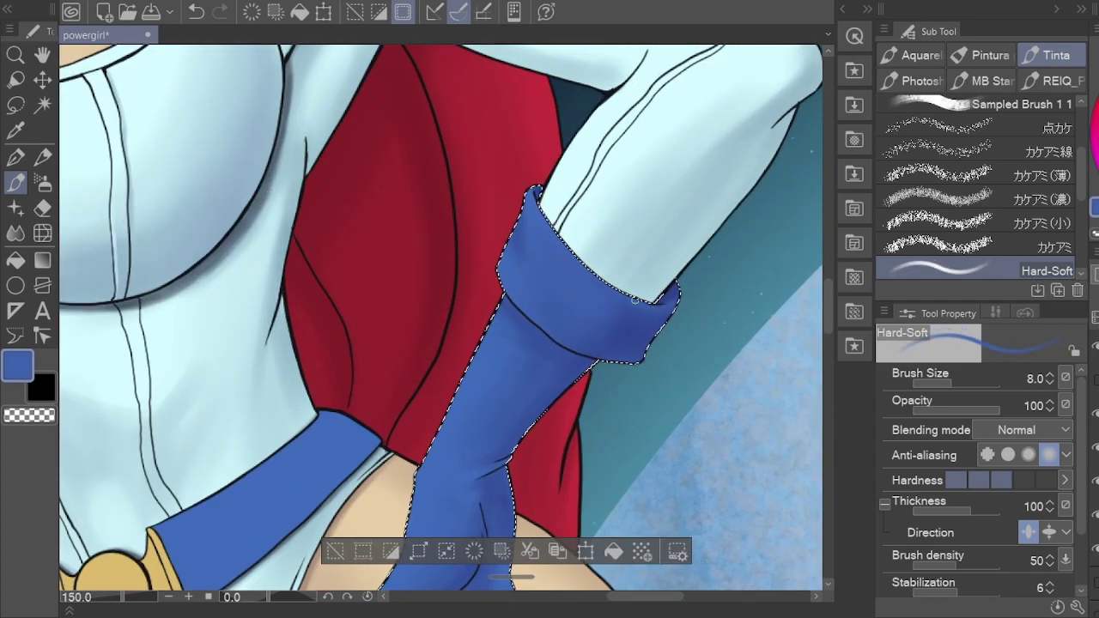
# Step: Detail the folds on the hip glove's cuff and the shadow beneath it with darker blue at brush size 8
pyautogui.scroll(2, 630, 281)
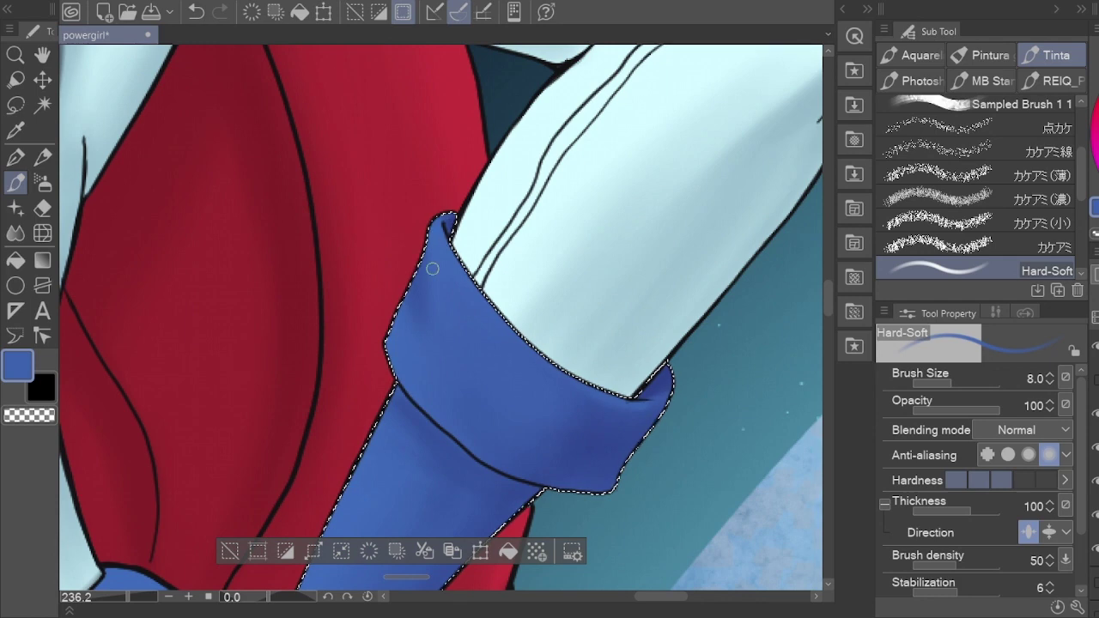
pyautogui.moveTo(457, 360); pyautogui.dragTo(412, 265)
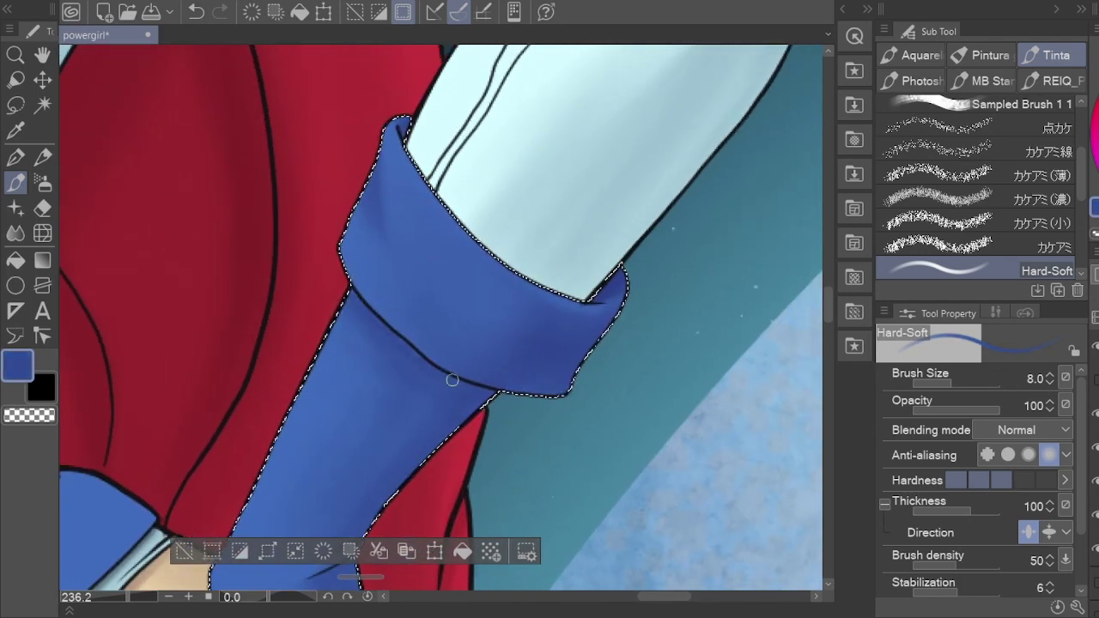
pyautogui.moveTo(283, 481); pyautogui.dragTo(350, 440)
# Step: Deepen the shadow along the hip glove's finger crease with sampled dark blue at brush size 8
pyautogui.press('h')
pyautogui.hotkey('ctrl', 'alt', '0')
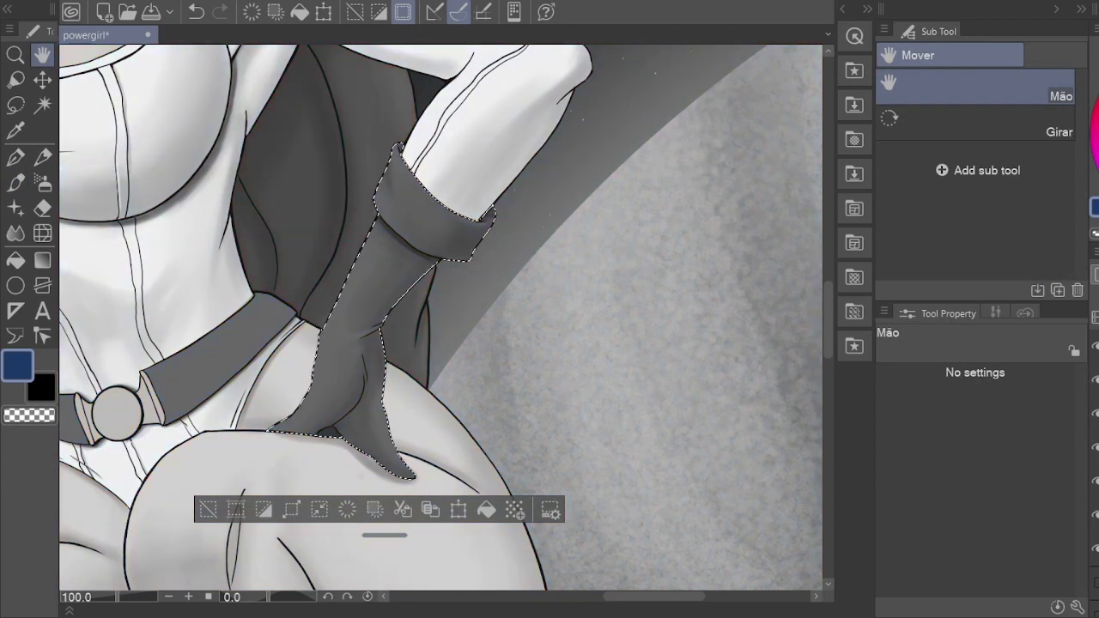
pyautogui.scroll(5, 510, 141)
pyautogui.press('p')
pyautogui.moveTo(376, 422); pyautogui.dragTo(437, 301)
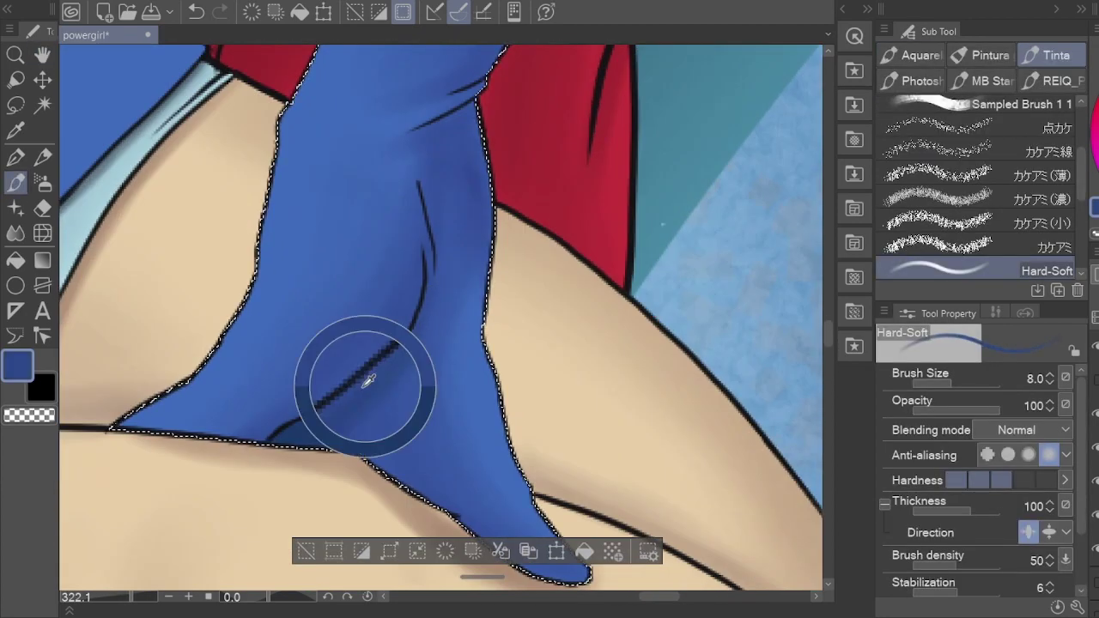
# Step: Lay broad darker-blue shading over the selected glove of the lowered arm with the Hard-Soft brush, reducing the size from 150 to 80
pyautogui.scroll(-6, 449, 184)
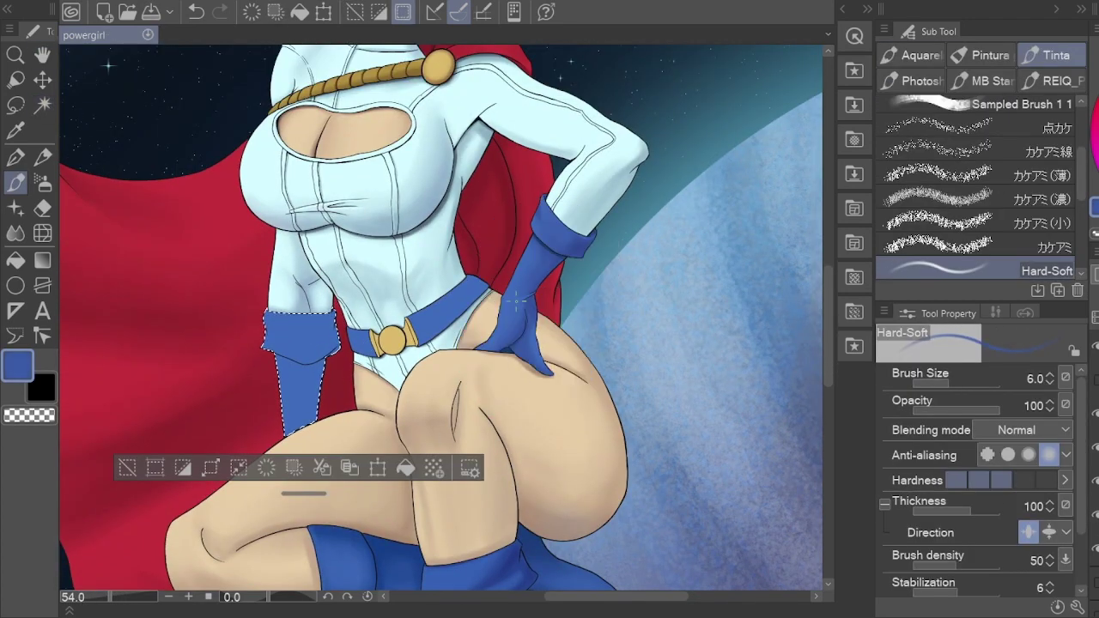
pyautogui.moveTo(330, 316); pyautogui.dragTo(370, 316)
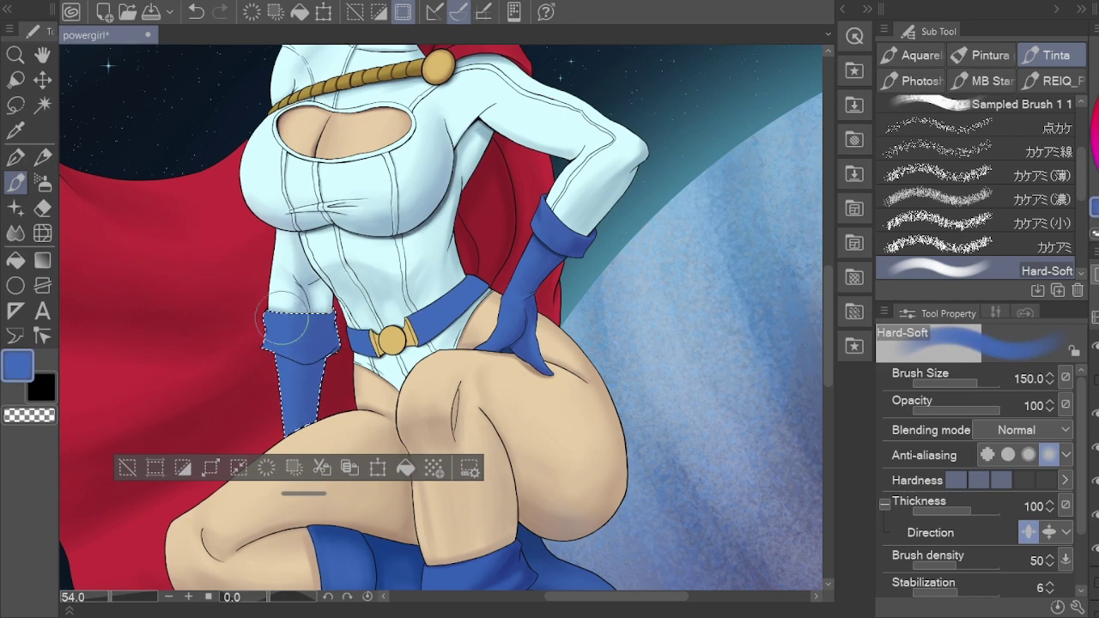
pyautogui.keyDown('alt'); pyautogui.click(553, 264); pyautogui.keyUp('alt')
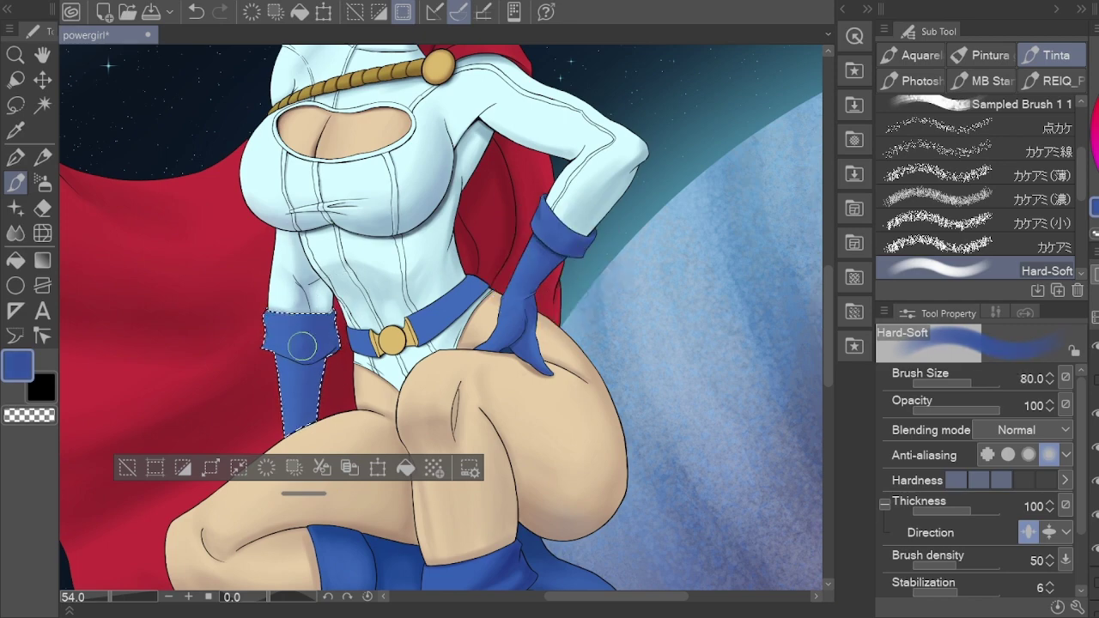
pyautogui.scroll(5, 283, 438)
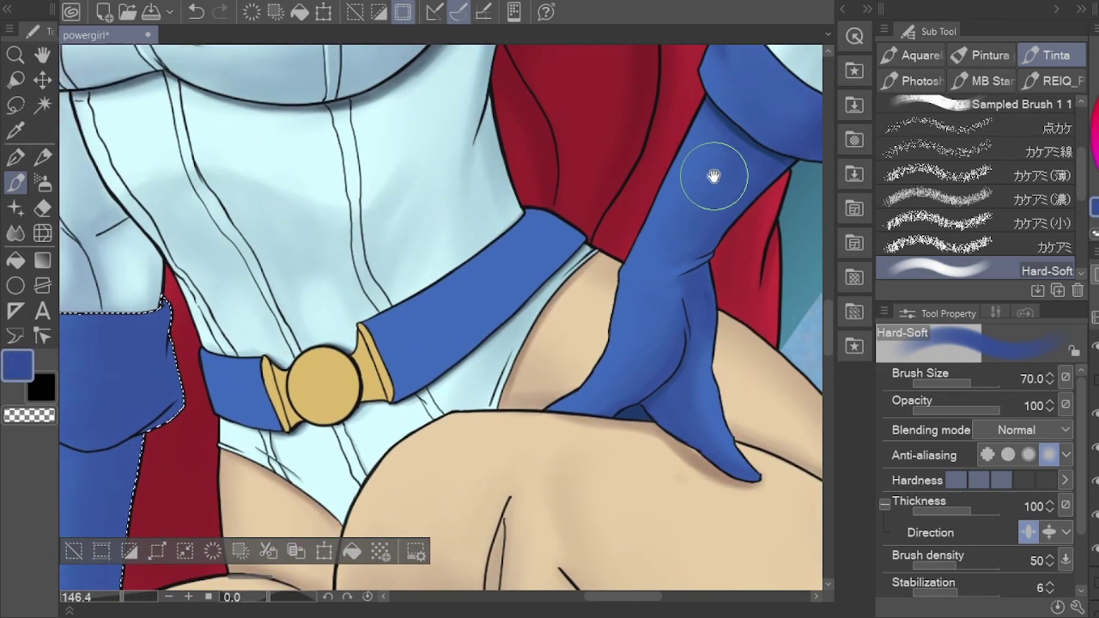
# Step: Reduce the brush size to 15 and paint dark blue fold shadows near the edges of the lowered arm's glove cuff
pyautogui.press('[')
pyautogui.press('[')
pyautogui.press('[')
pyautogui.press('[')
pyautogui.press('[')
pyautogui.press('[')
pyautogui.press('[')
pyautogui.press('[')
pyautogui.press('[')
pyautogui.press('[')
pyautogui.press('[')
pyautogui.press('[')
pyautogui.press('[')
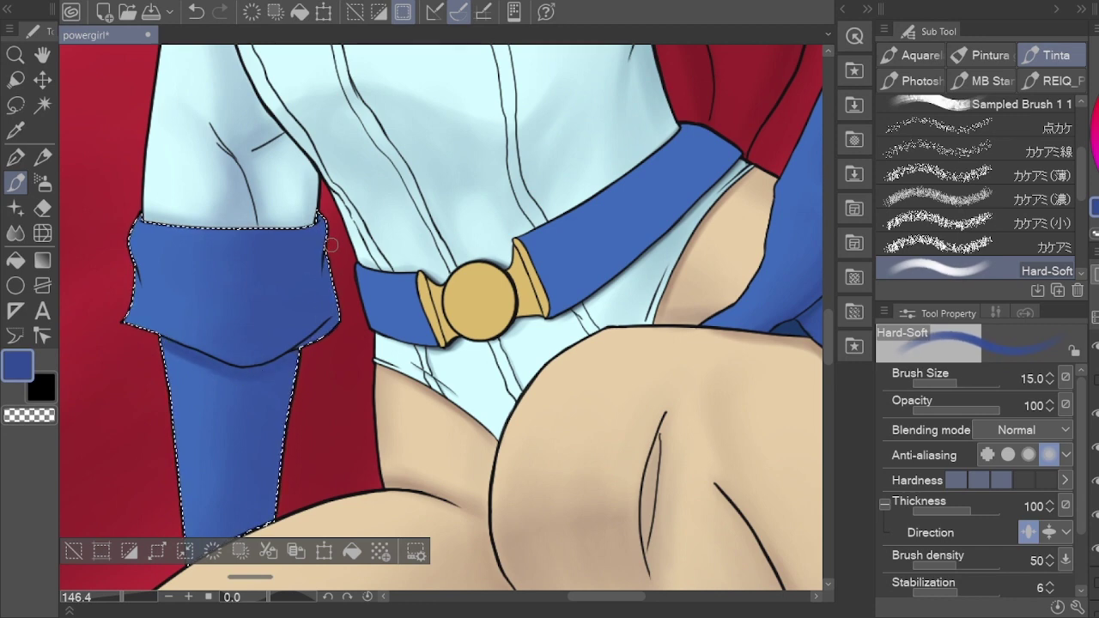
# Step: Blend the shadows across the glove cuff with sampled blues at brush size 40
pyautogui.press(']')
pyautogui.press(']')
pyautogui.press(']')
pyautogui.press(']')
pyautogui.press(']')
pyautogui.press(']')
pyautogui.press(']')
pyautogui.press(']')
pyautogui.press(']')
pyautogui.press(']')
pyautogui.press(']')
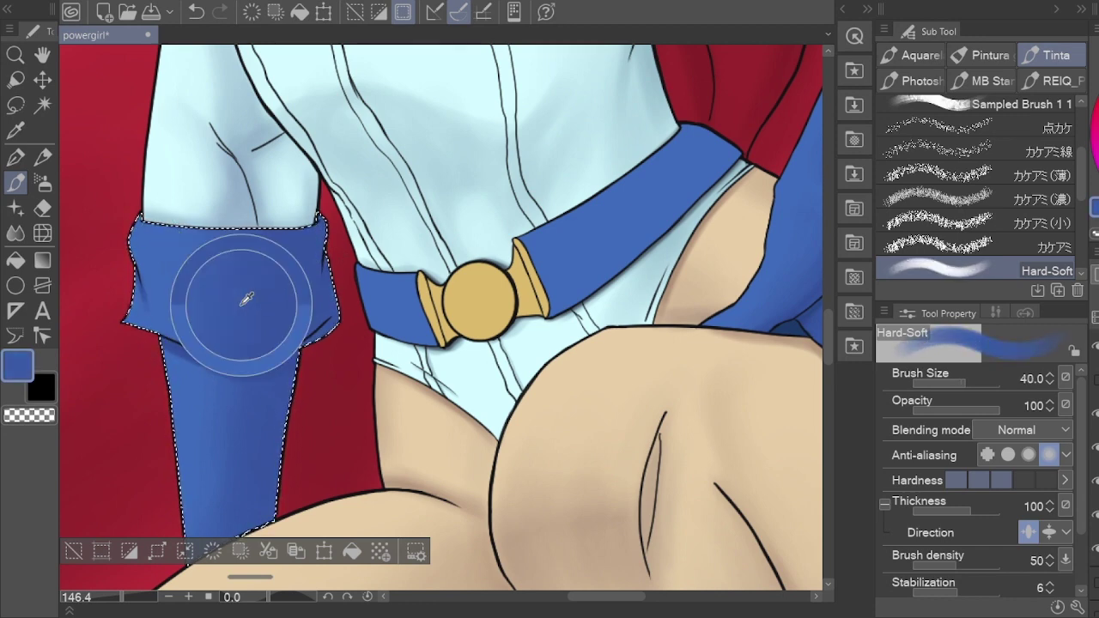
pyautogui.press('[')
pyautogui.press('[')
pyautogui.press('[')
pyautogui.press('[')
pyautogui.press('[')
pyautogui.press(']')
pyautogui.press(']')
pyautogui.press(']')
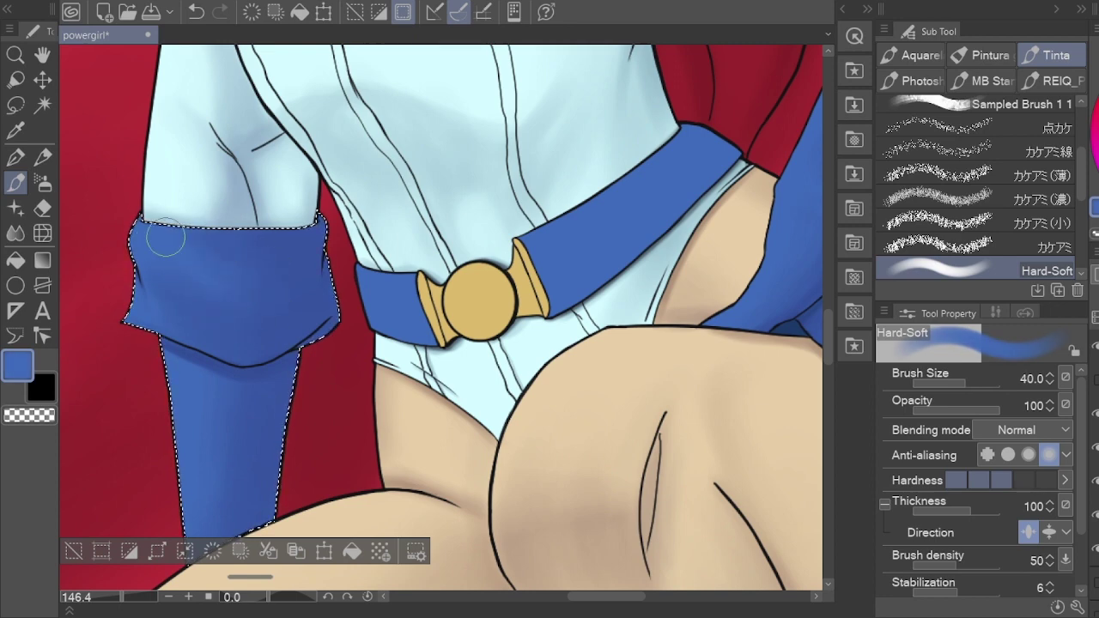
# Step: Brush lighter blue along the upper edge of the glove cuff at brush size 40
pyautogui.press('[')
pyautogui.press('[')
pyautogui.press('[')
pyautogui.press('[')
pyautogui.press('[')
pyautogui.press(']')
pyautogui.press(']')
pyautogui.press(']')
pyautogui.press(']')
pyautogui.press(']')
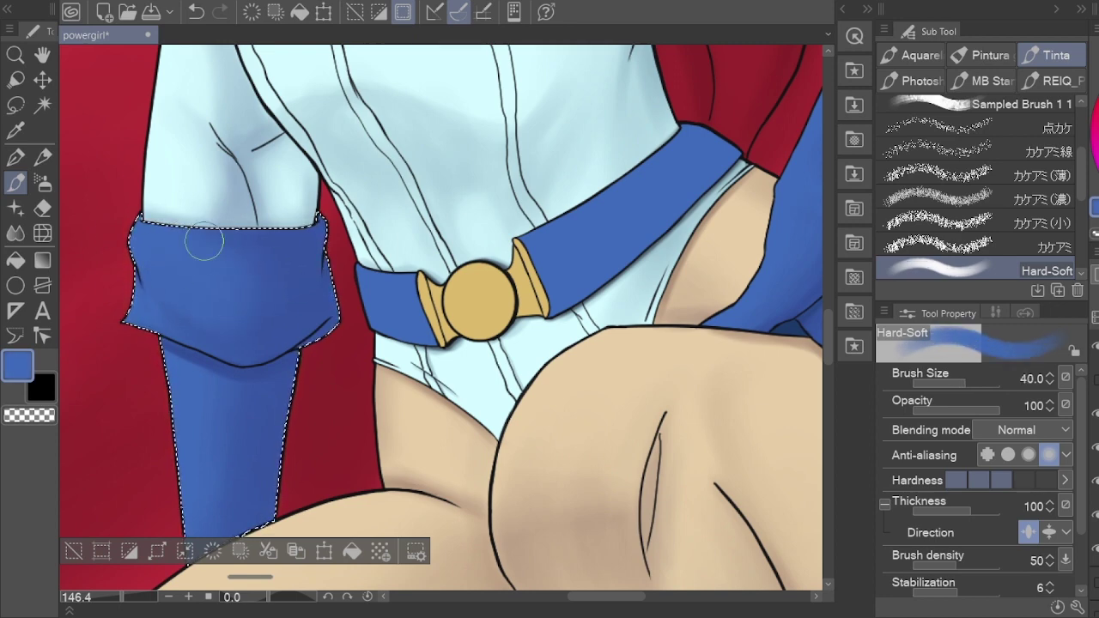
# Step: Refine the shading near the cuff's lower hem with darker blue at brush size 15 and blend lighter blue in at size 30
pyautogui.press('[')
pyautogui.press('[')
pyautogui.press('[')
pyautogui.press('[')
pyautogui.press('[')
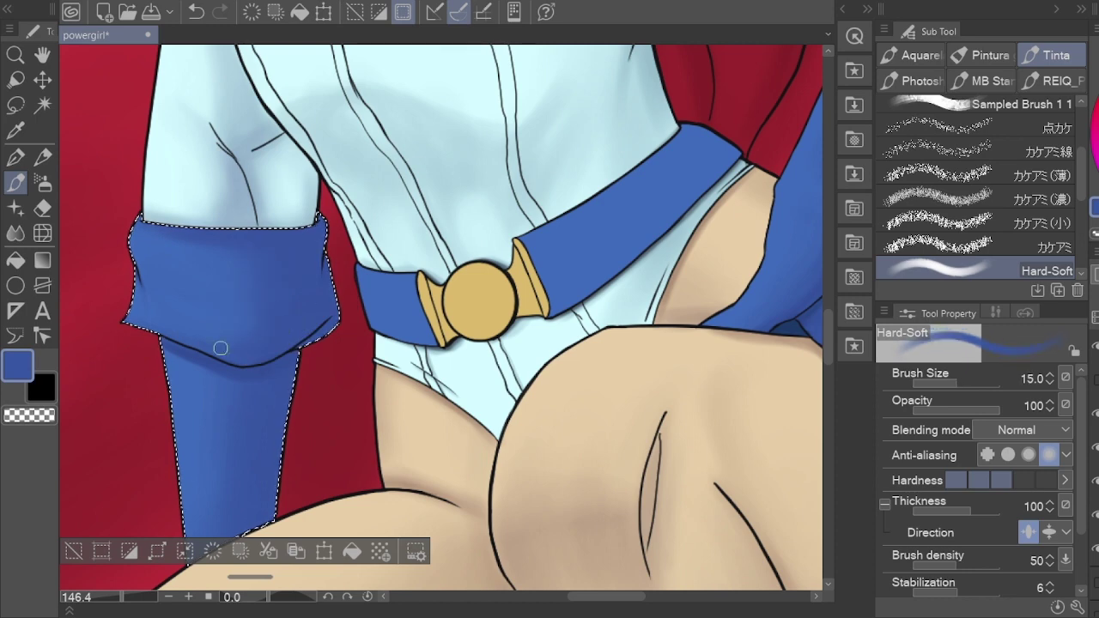
pyautogui.press(']')
pyautogui.press(']')
pyautogui.press(']')
pyautogui.press(']')
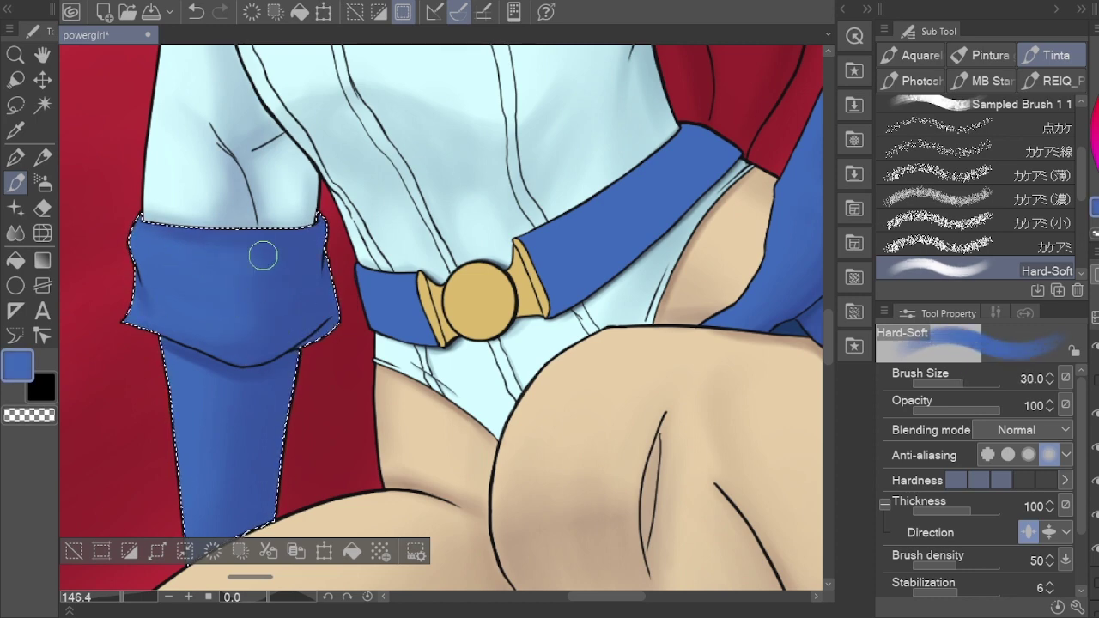
# Step: Paint soft diagonal fold shadows and lighter streaks across the middle of the glove cuff at brush sizes 30 and 25
pyautogui.scroll(-3, 254, 245)
pyautogui.scroll(5, 243, 290)
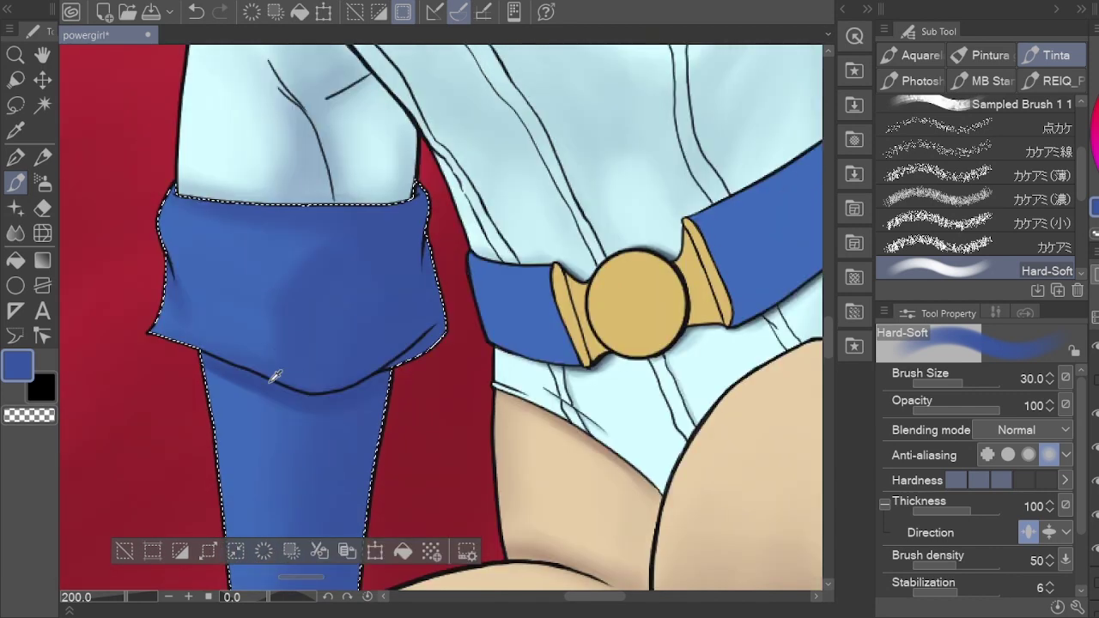
pyautogui.press('[')
pyautogui.press('[')
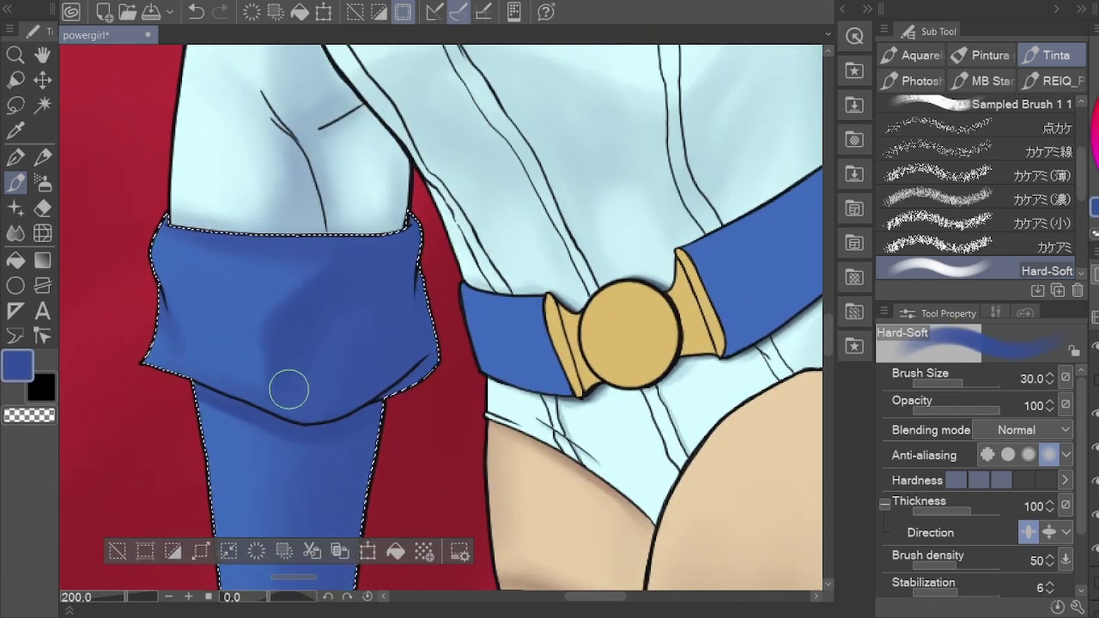
pyautogui.press(']')
pyautogui.scroll(1, 386, 387)
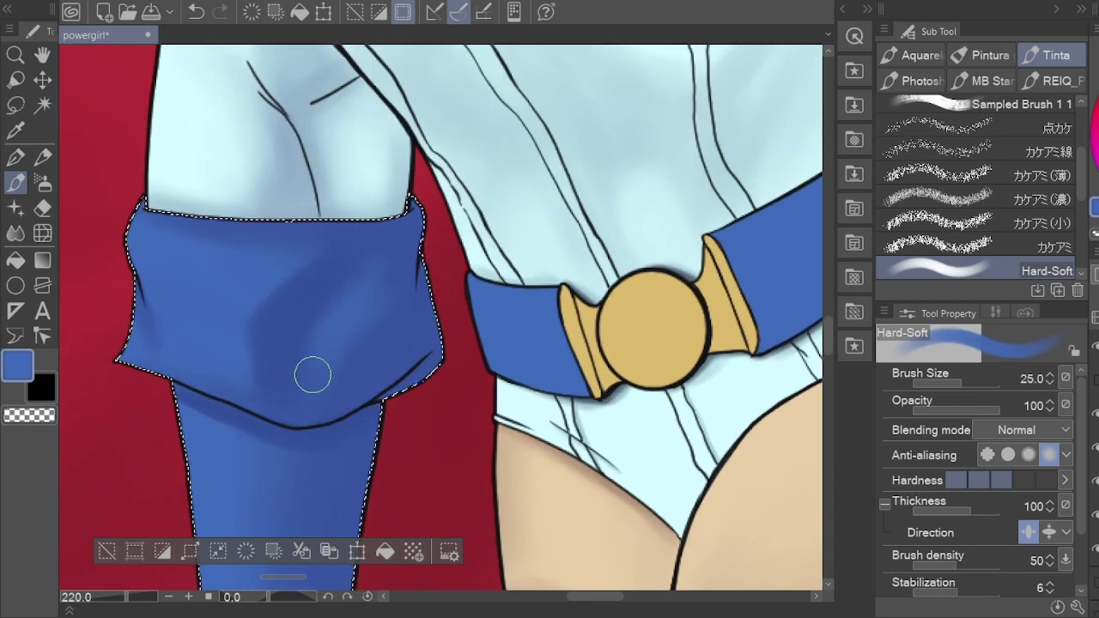
pyautogui.scroll(-1, 395, 249)
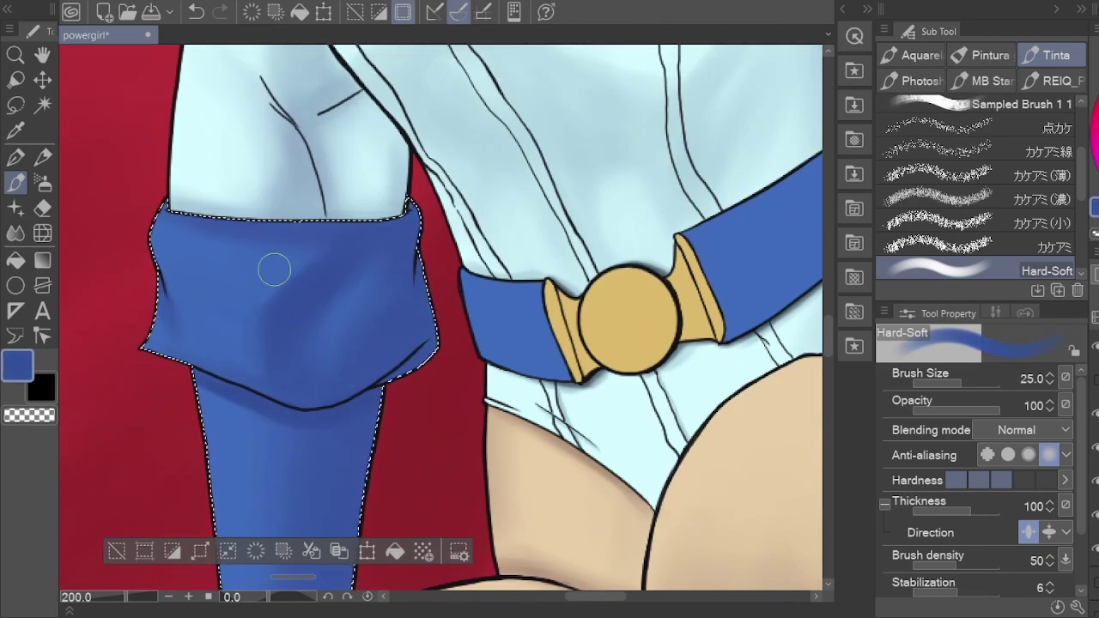
pyautogui.moveTo(264, 199); pyautogui.dragTo(278, 253)
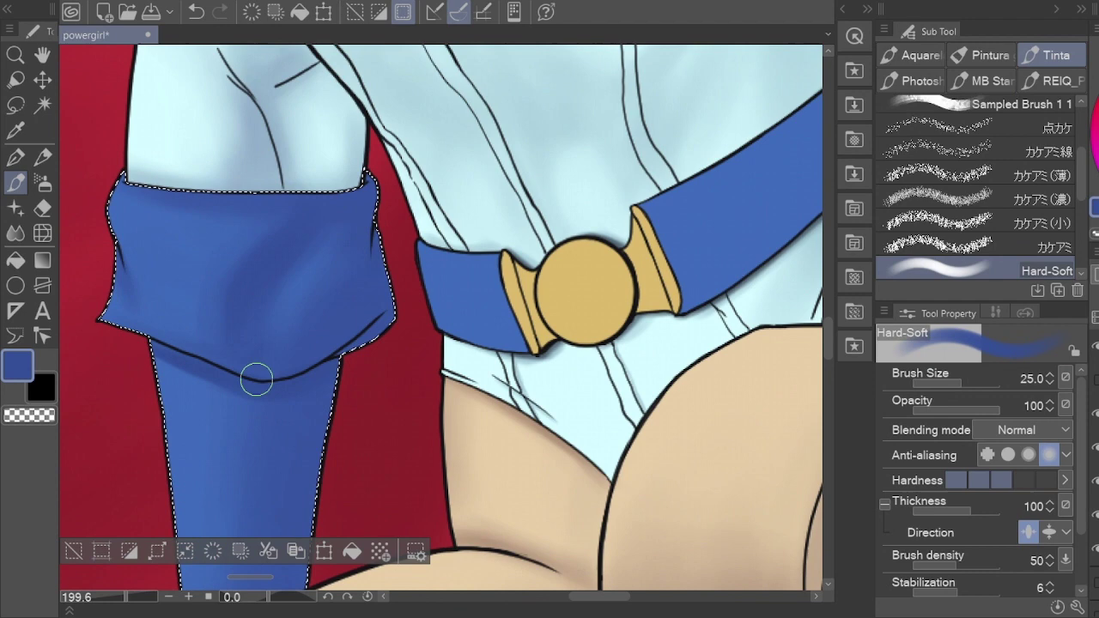
# Step: Choose a darker navy blue and deepen the shadow along the glove cuff's hem line at brush size 5
pyautogui.keyDown('alt'); pyautogui.click(170, 352); pyautogui.keyUp('alt')
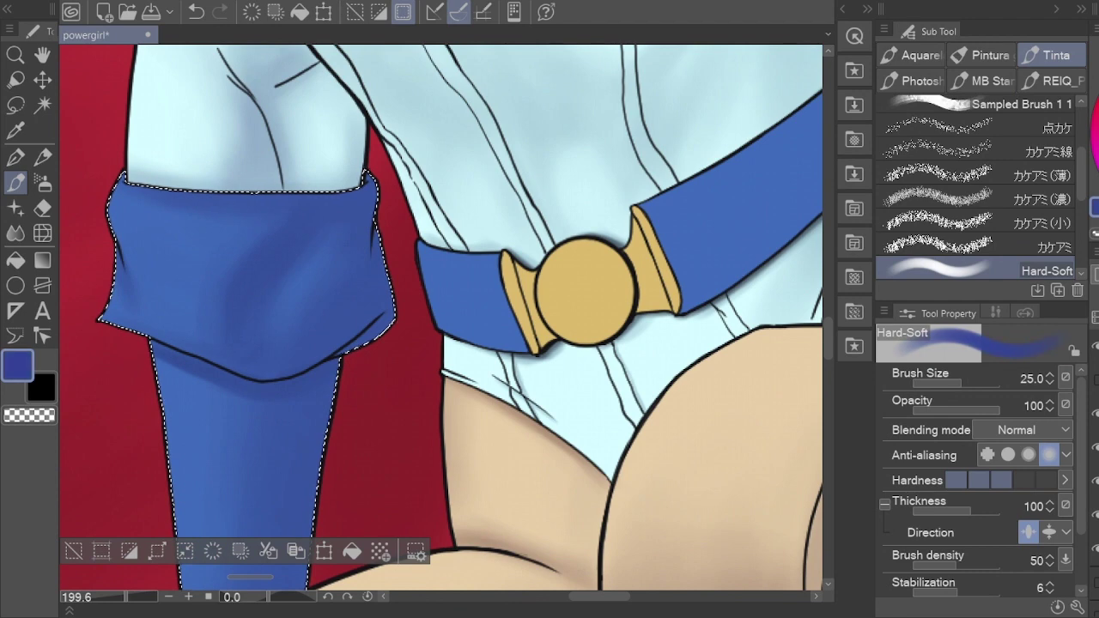
pyautogui.press('[')
pyautogui.press('[')
pyautogui.press('[')
pyautogui.press('[')
pyautogui.press('[')
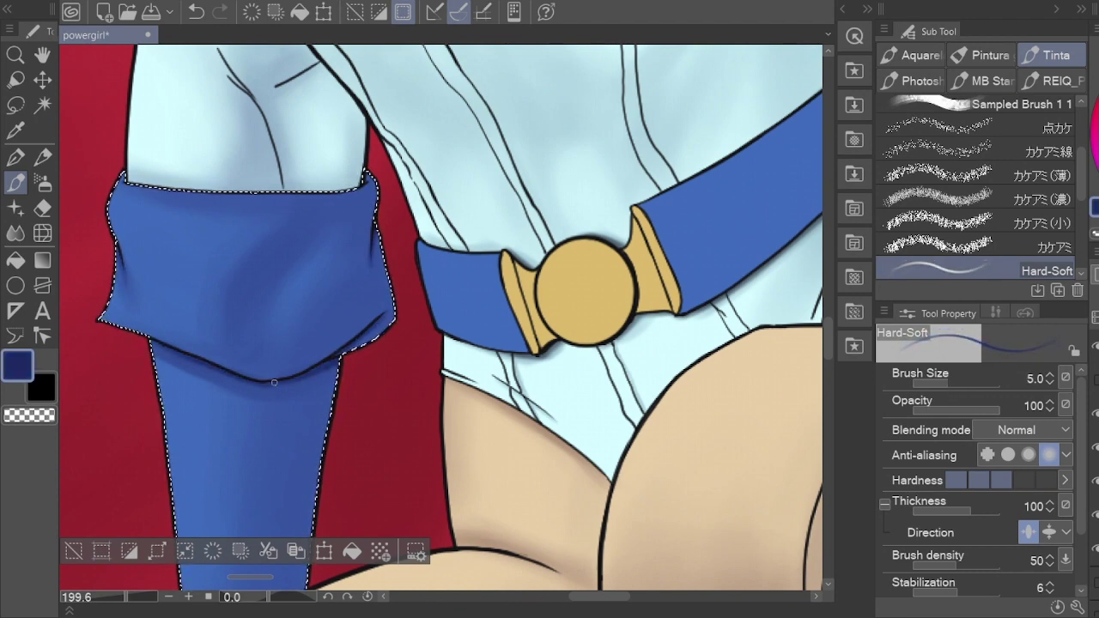
pyautogui.moveTo(373, 418); pyautogui.dragTo(401, 264)
# Step: Clear the glove selection, save the illustration and look over the whole figure
pyautogui.press('h')
pyautogui.hotkey('ctrl', '0')
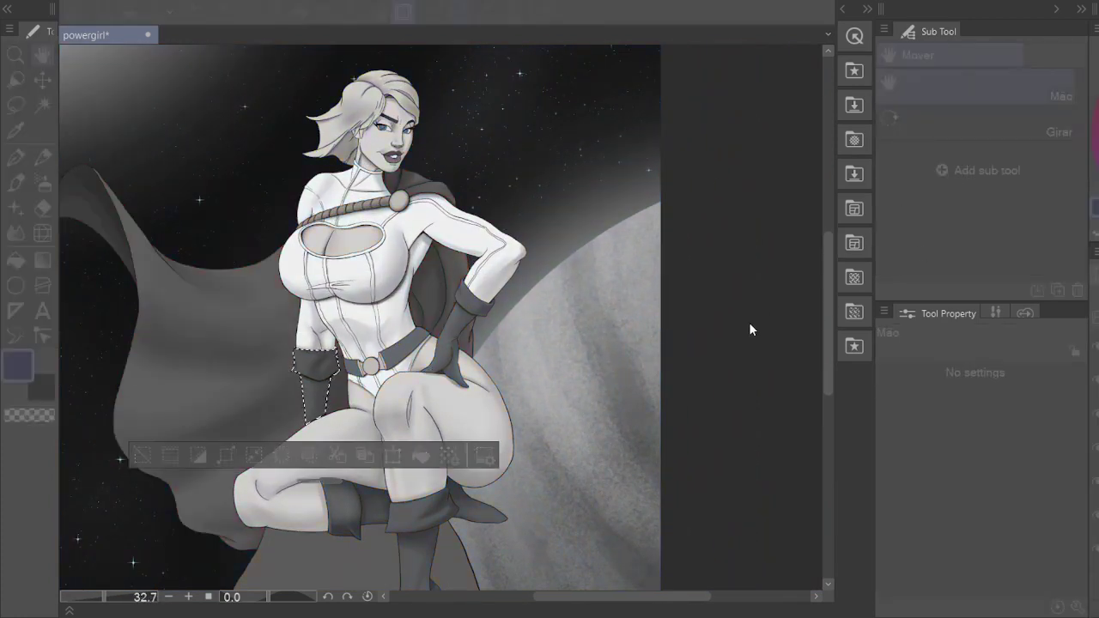
pyautogui.scroll(-4, 532, 275)
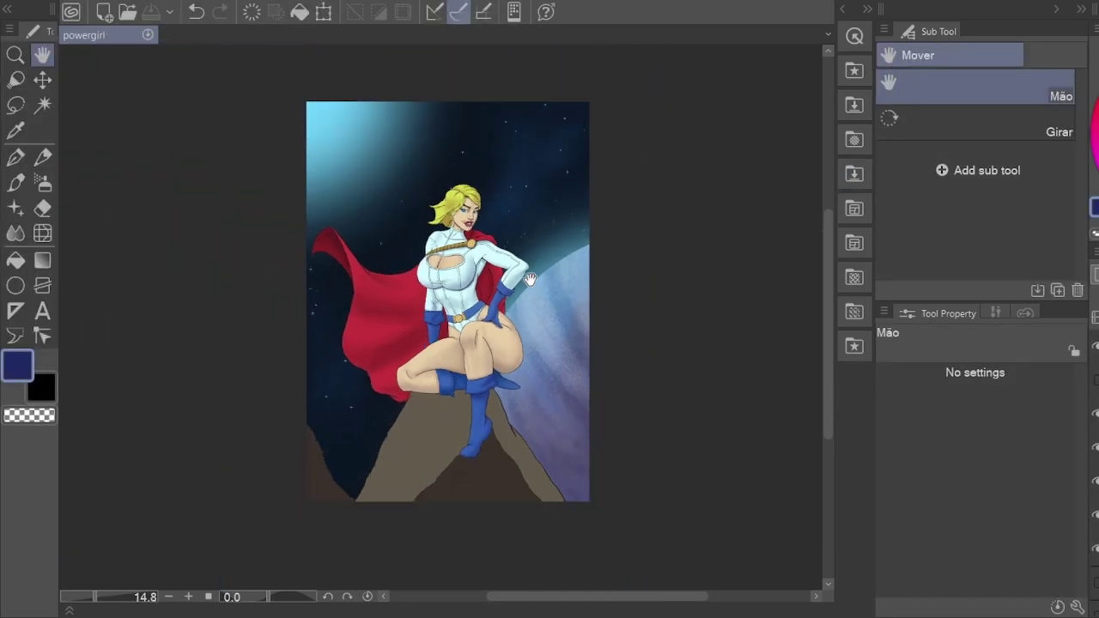
pyautogui.scroll(4, 598, 249)
pyautogui.scroll(-1, 533, 275)
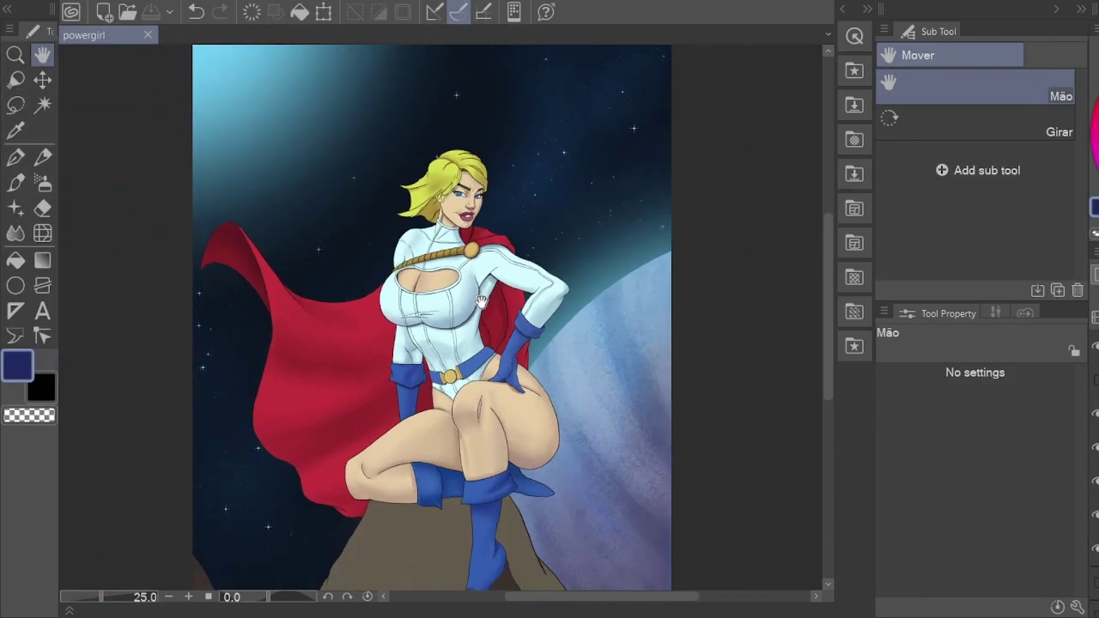
pyautogui.moveTo(521, 284); pyautogui.dragTo(492, 250)
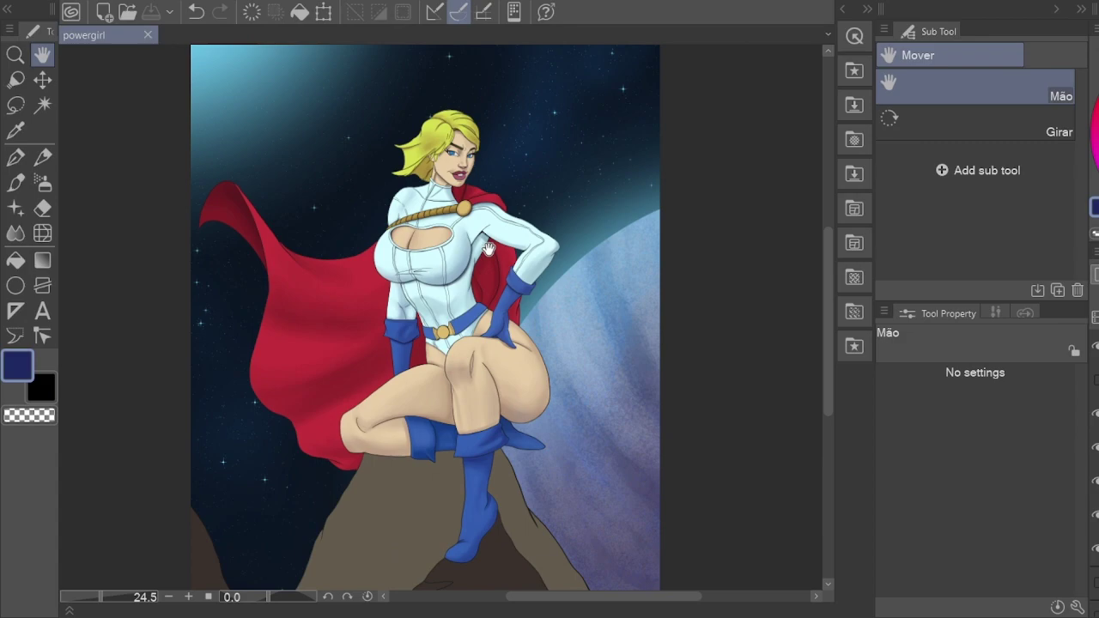
# Step: Select the upper lip and shade it with darker maroon using the Hard-Soft brush at sizes 5 and 8
pyautogui.scroll(9, 464, 146)
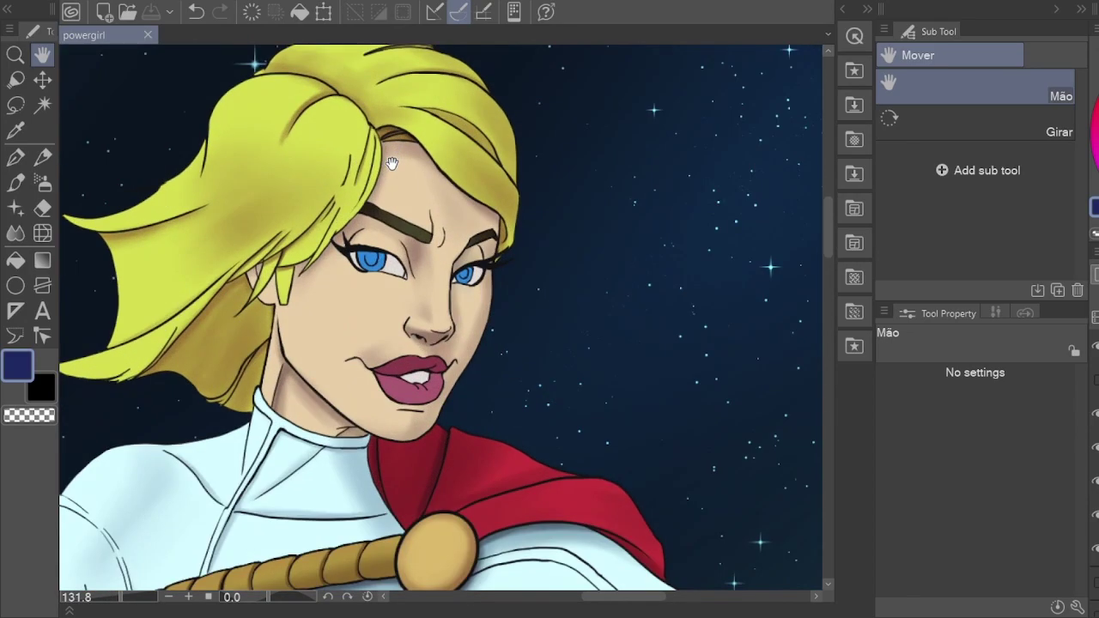
pyautogui.scroll(-4, 392, 163)
pyautogui.scroll(8, 441, 340)
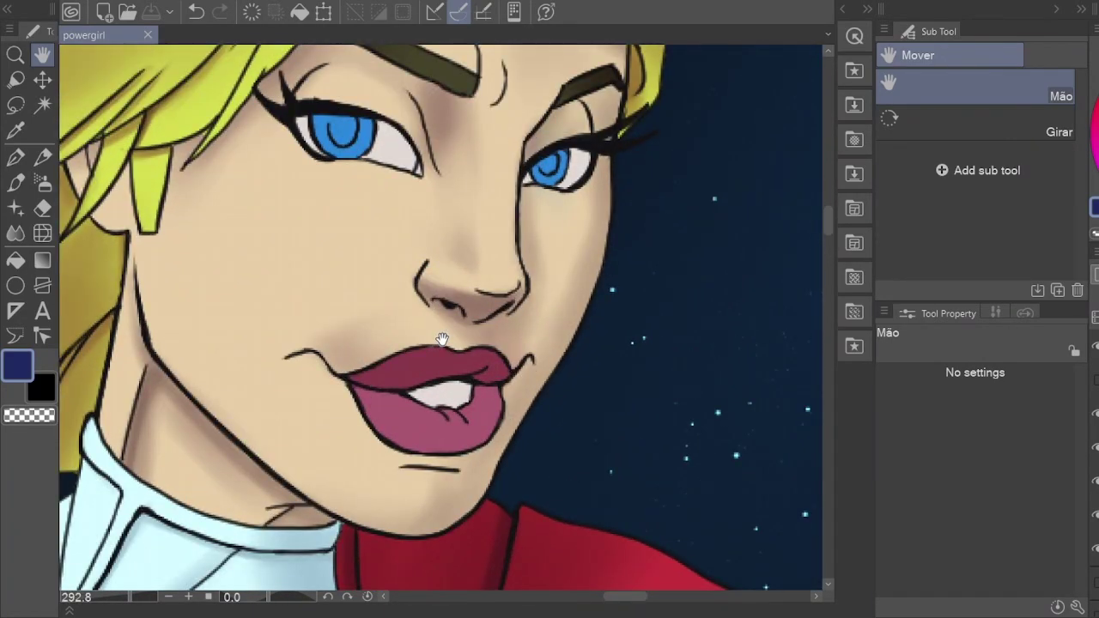
pyautogui.press('w')
pyautogui.click(439, 359)
pyautogui.press('p')
pyautogui.keyDown('alt'); pyautogui.click(481, 354); pyautogui.keyUp('alt')
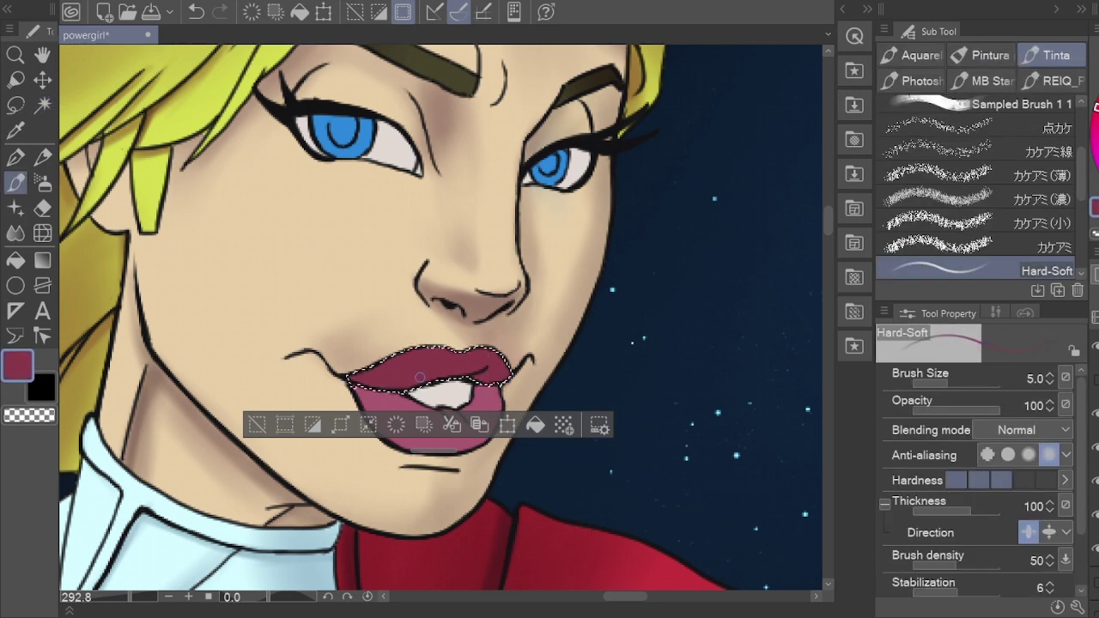
pyautogui.keyDown('alt'); pyautogui.click(487, 369); pyautogui.keyUp('alt')
pyautogui.press(']')
pyautogui.press(']')
pyautogui.press(']')
pyautogui.press(']')
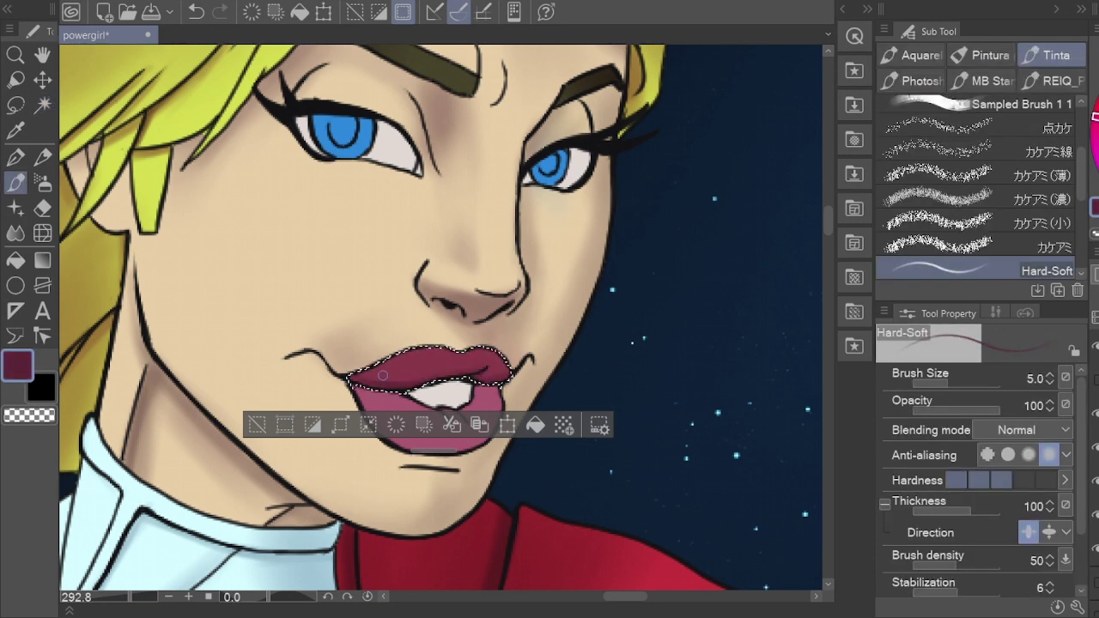
pyautogui.press(']')
pyautogui.press(']')
pyautogui.press(']')
# Step: Select the lower lip and shade its edges with a darker sampled pink at brush sizes 5 to 10
pyautogui.click(442, 413)
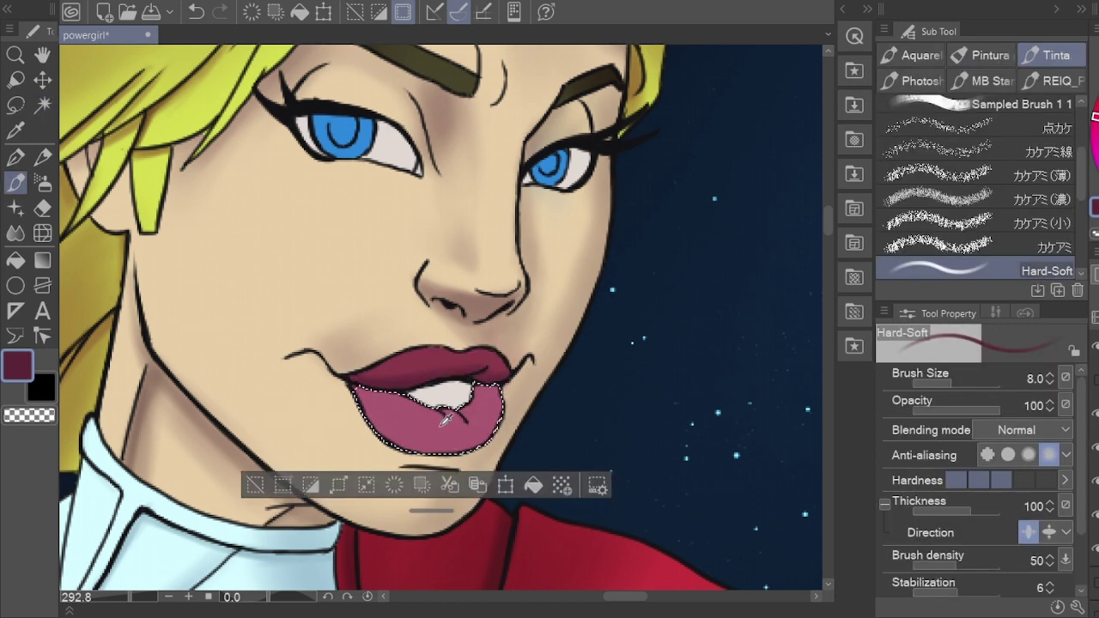
pyautogui.keyDown('alt'); pyautogui.click(441, 412); pyautogui.keyUp('alt')
pyautogui.keyDown('alt'); pyautogui.click(411, 398); pyautogui.keyUp('alt')
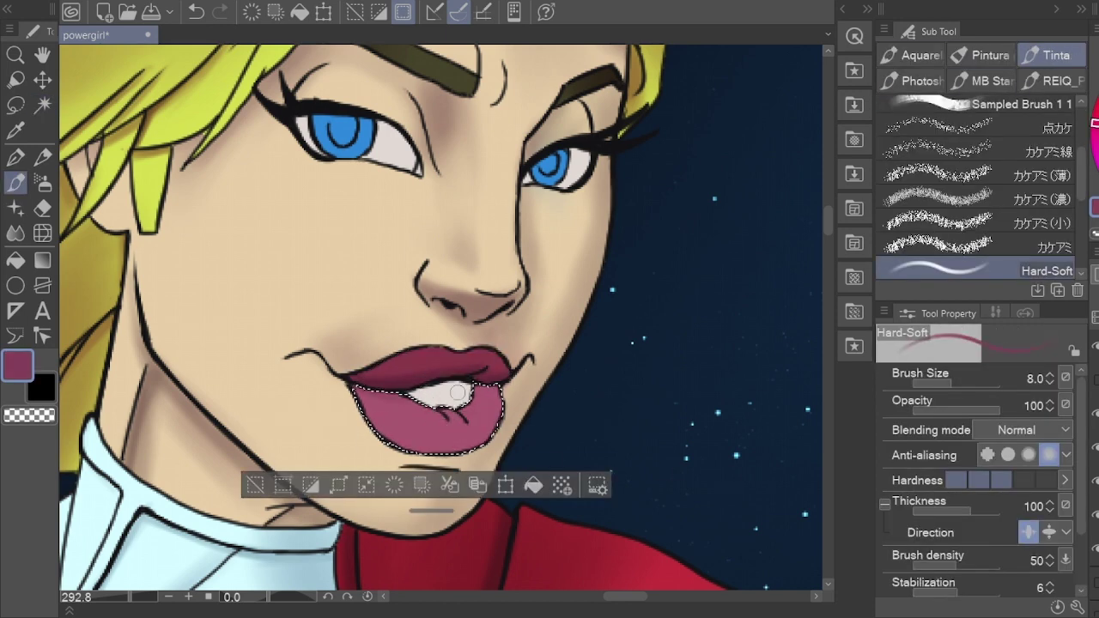
pyautogui.press('w')
pyautogui.click(381, 391)
pyautogui.press('p')
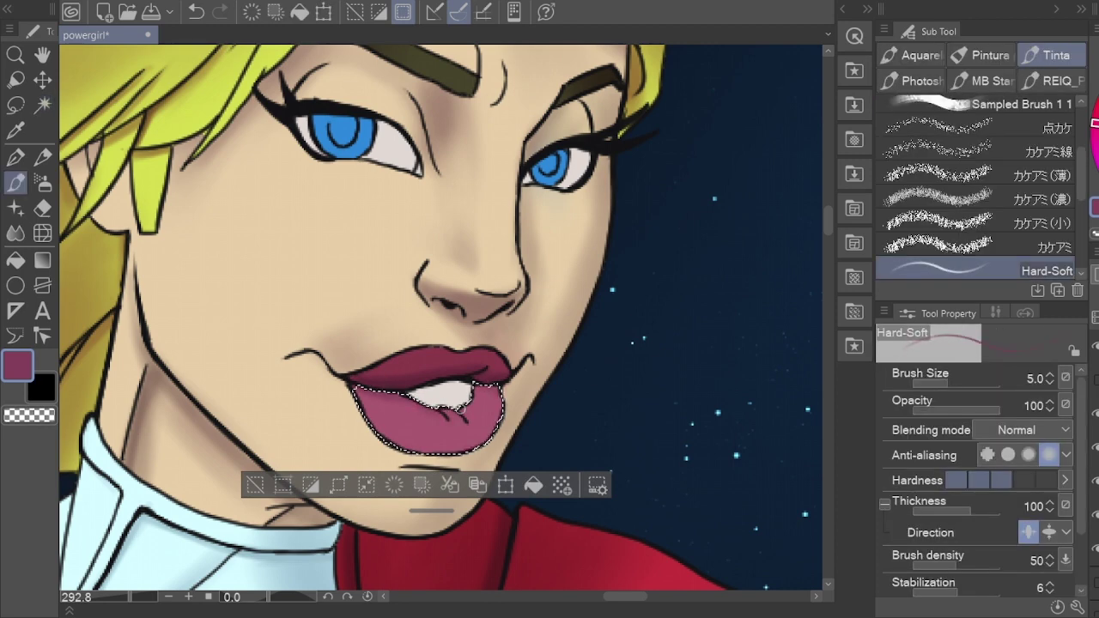
pyautogui.press(']')
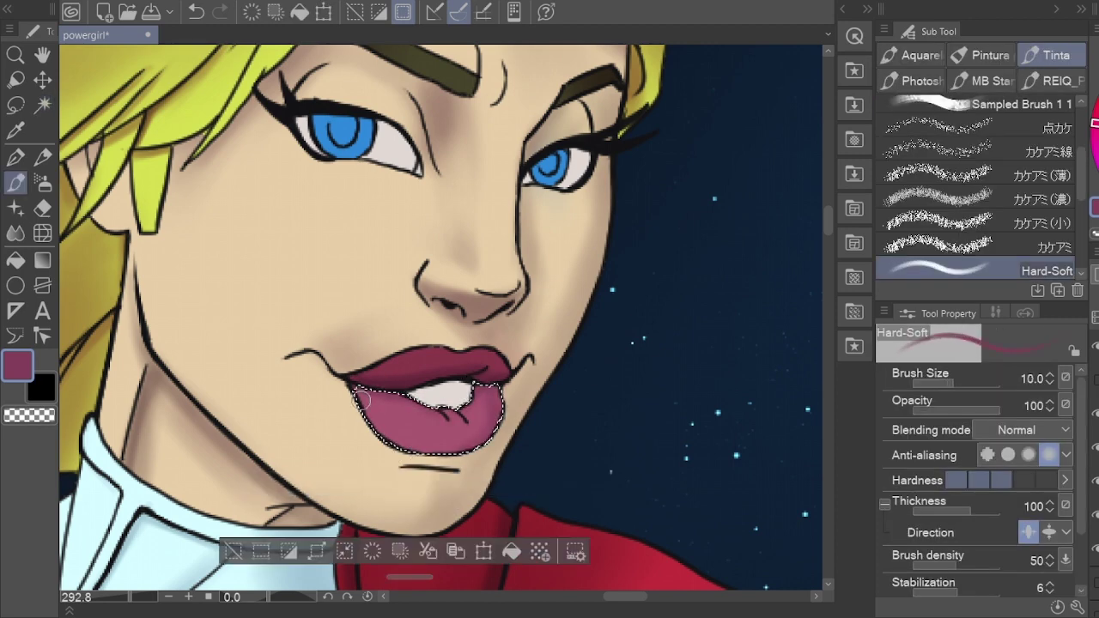
# Step: Deepen the lower lip's shadows at the corners and below the teeth, blend them with sampled pinks at size 10, and clear the selection
pyautogui.keyDown('alt'); pyautogui.click(375, 389); pyautogui.keyUp('alt')
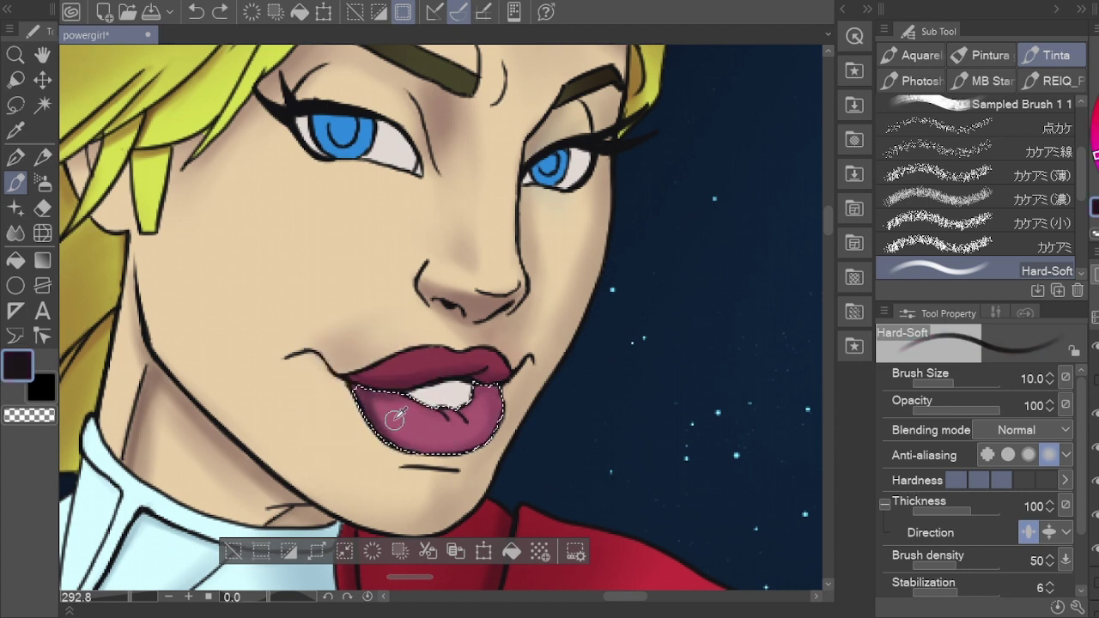
pyautogui.keyDown('alt'); pyautogui.click(392, 398); pyautogui.keyUp('alt')
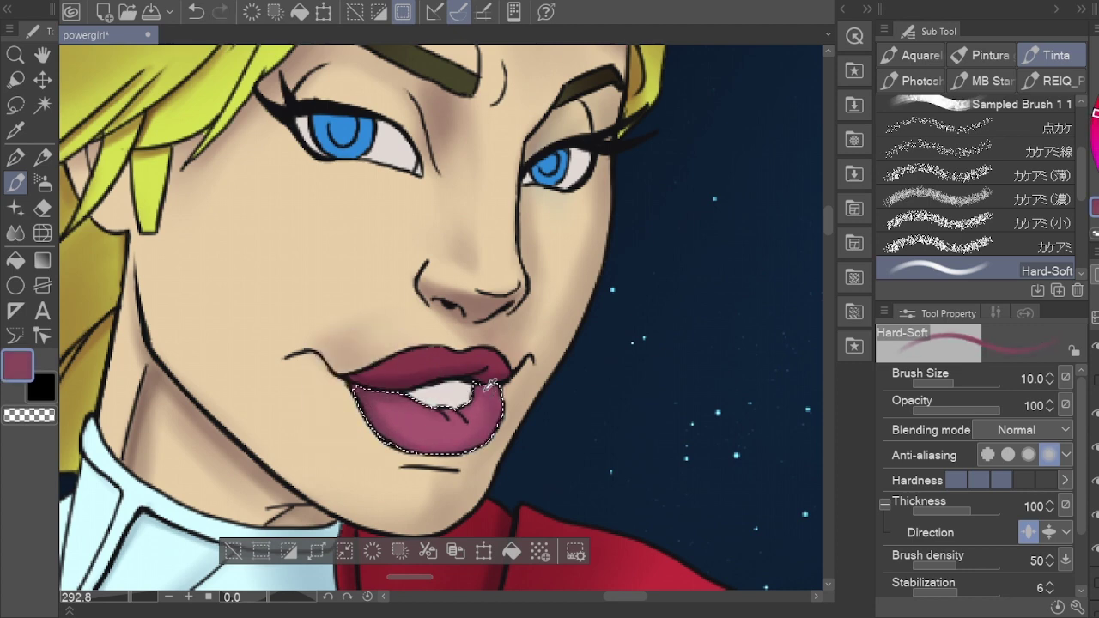
pyautogui.moveTo(492, 383)
pyautogui.mouseDown()
pyautogui.moveTo(448, 417)
pyautogui.moveTo(466, 457)
pyautogui.mouseUp()
pyautogui.moveTo(399, 397)
pyautogui.mouseDown()
pyautogui.moveTo(469, 422)
pyautogui.moveTo(430, 430)
pyautogui.mouseUp()
pyautogui.keyDown('alt'); pyautogui.click(470, 421); pyautogui.keyUp('alt')
pyautogui.keyDown('alt'); pyautogui.click(453, 436); pyautogui.keyUp('alt')
pyautogui.press('h')
pyautogui.scroll(-3, 476, 350)
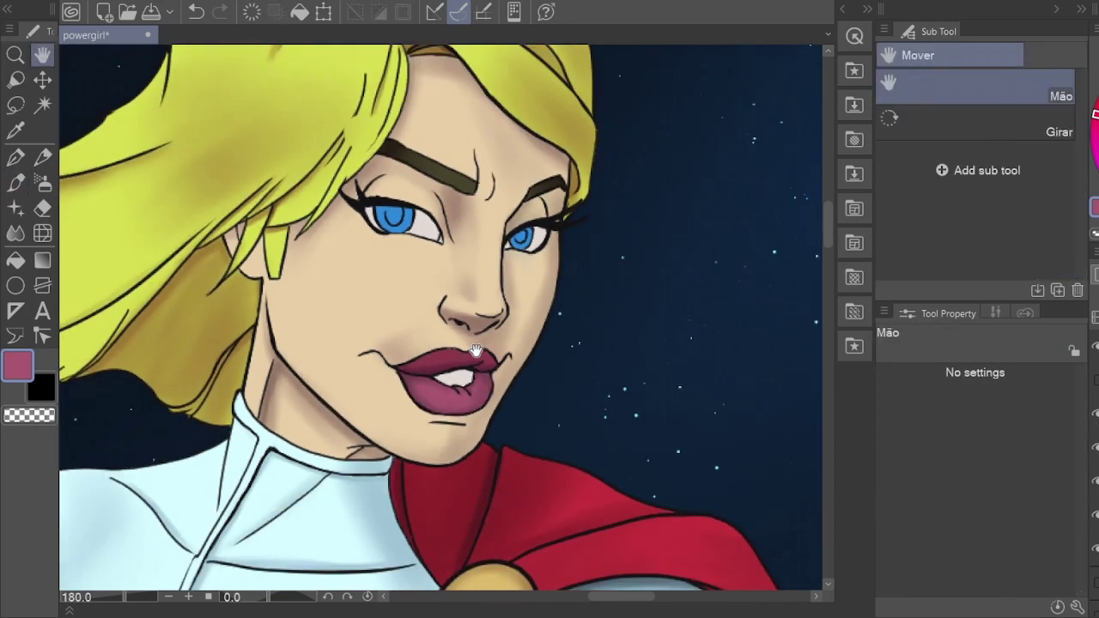
# Step: Select the whites of the larger eye and shade them with sampled greyish pinks using the Hard-Soft brush at size 10
pyautogui.scroll(-3, 477, 351)
pyautogui.scroll(5, 455, 283)
pyautogui.press('b')
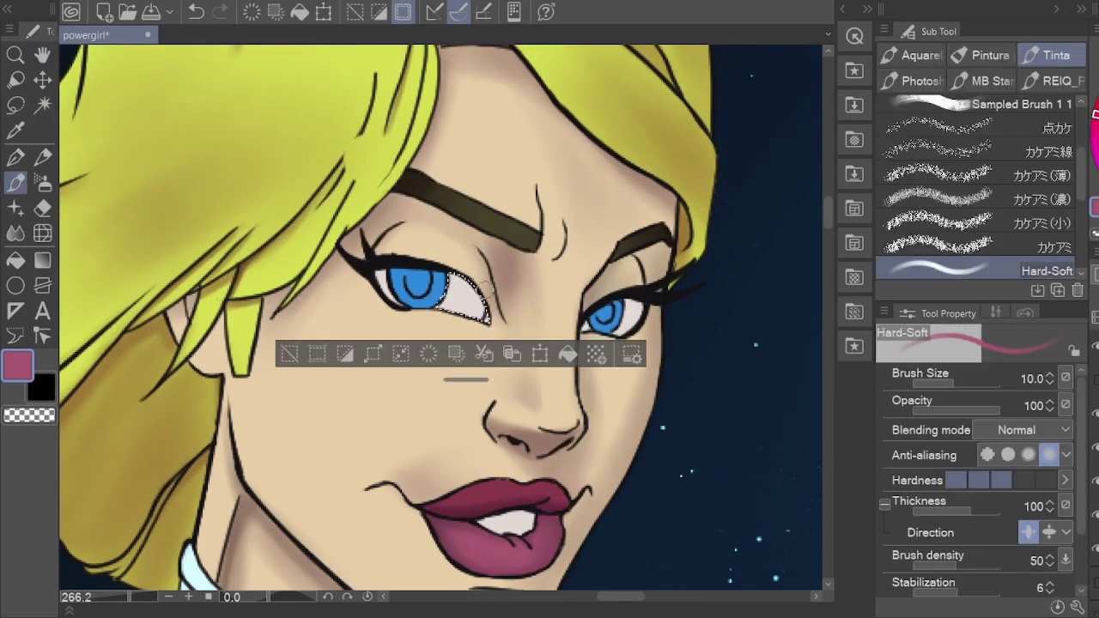
pyautogui.keyDown('shift'); pyautogui.click(472, 294); pyautogui.keyUp('shift')
pyautogui.keyDown('alt'); pyautogui.click(467, 298); pyautogui.keyUp('alt')
pyautogui.keyDown('alt'); pyautogui.click(371, 290); pyautogui.keyUp('alt')
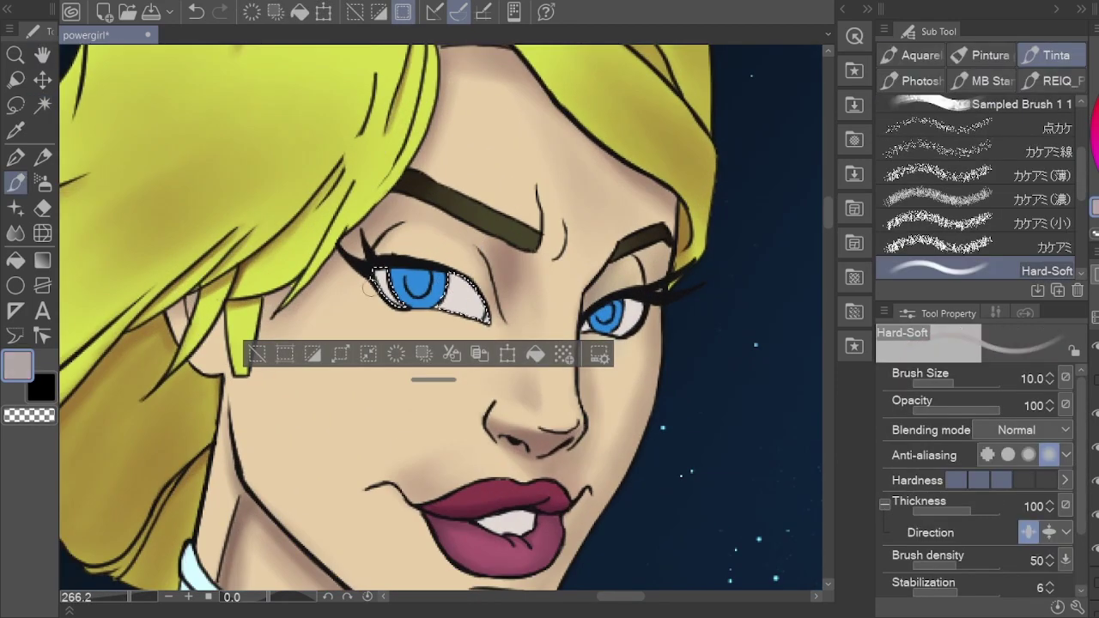
pyautogui.keyDown('alt'); pyautogui.click(464, 297); pyautogui.keyUp('alt')
pyautogui.keyDown('alt'); pyautogui.click(484, 314); pyautogui.keyUp('alt')
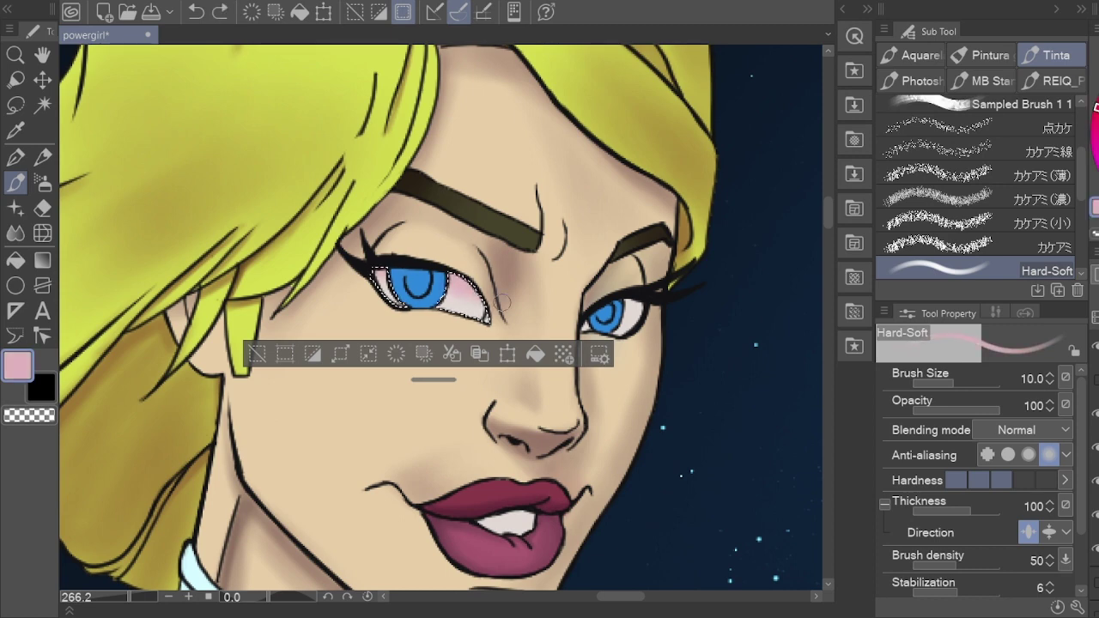
# Step: Add the smaller eye's whites to the selection and shade their upper edges and corners with sampled pinks
pyautogui.keyDown('shift'); pyautogui.click(631, 314); pyautogui.keyUp('shift')
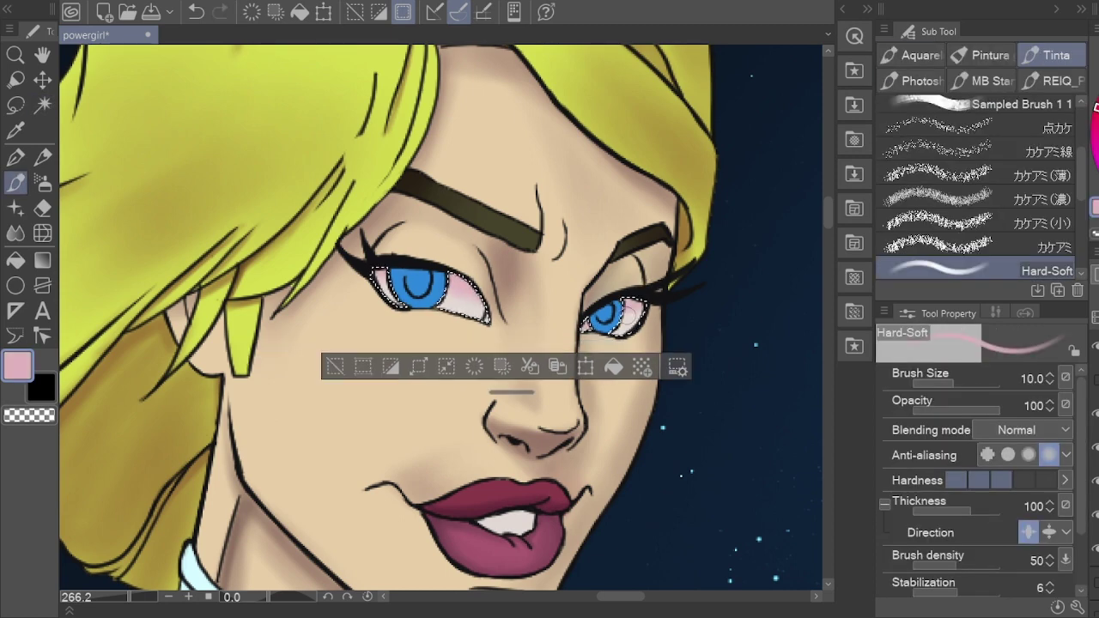
pyautogui.keyDown('alt'); pyautogui.click(569, 327); pyautogui.keyUp('alt')
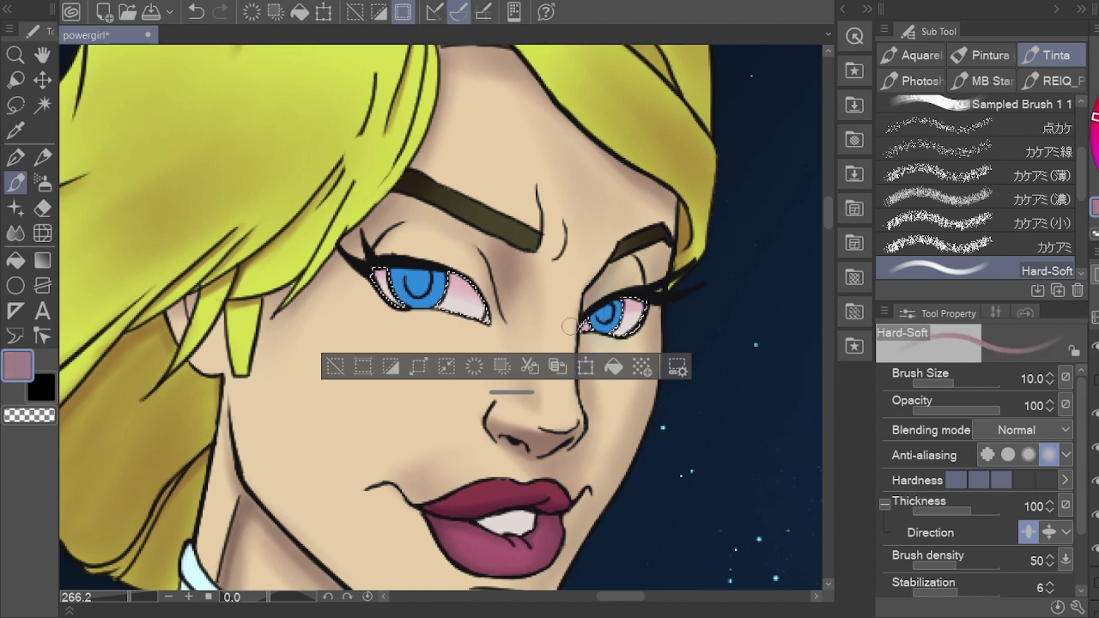
pyautogui.moveTo(625, 306)
pyautogui.mouseDown()
pyautogui.moveTo(643, 317)
pyautogui.moveTo(641, 307)
pyautogui.mouseUp()
pyautogui.keyDown('alt'); pyautogui.click(636, 315); pyautogui.keyUp('alt')
pyautogui.keyDown('alt'); pyautogui.click(568, 327); pyautogui.keyUp('alt')
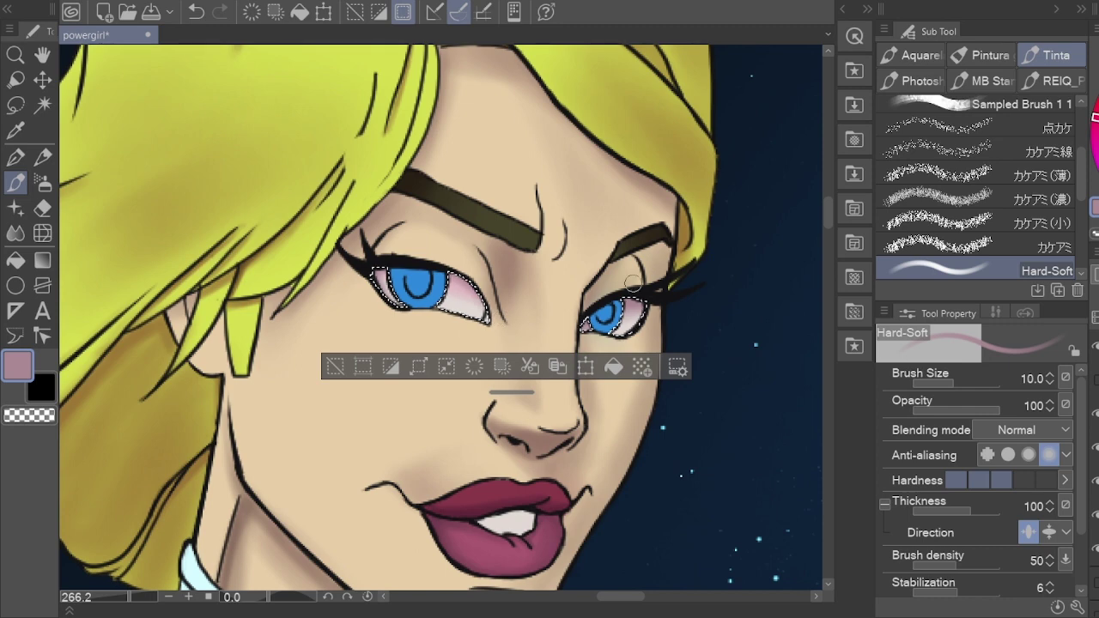
# Step: Select the larger eye's iris and shade its upper part with dark blue at brush size 10
pyautogui.press('w')
pyautogui.click(418, 285)
pyautogui.keyDown('alt'); pyautogui.click(418, 286); pyautogui.keyUp('alt')
pyautogui.keyDown('alt'); pyautogui.click(421, 292); pyautogui.keyUp('alt')
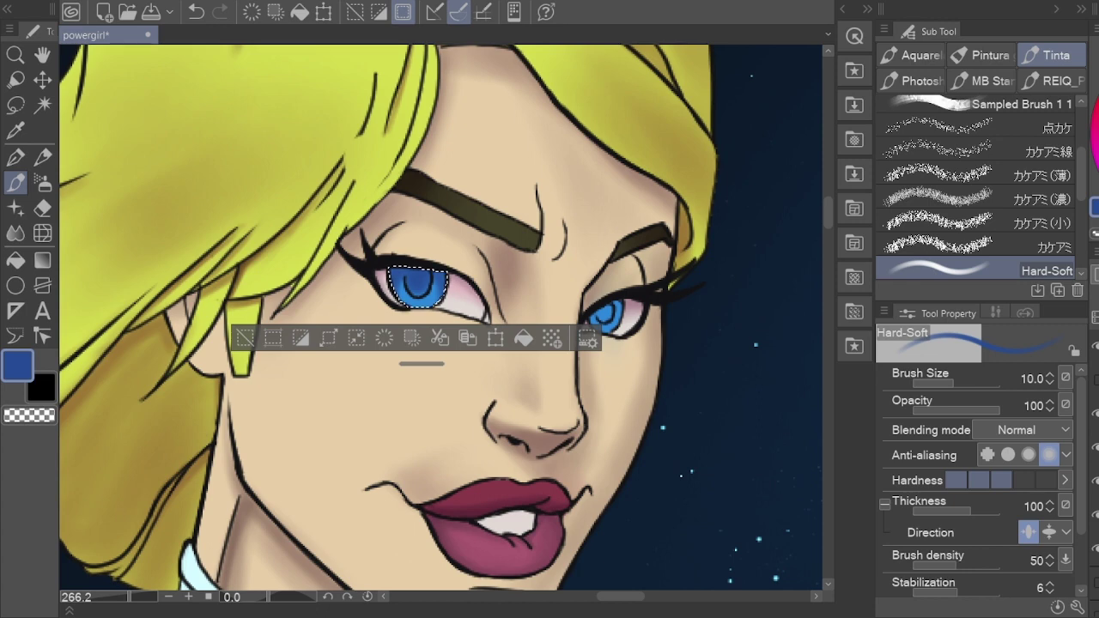
# Step: Select the smaller eye's iris and shade it with the same dark blue at brush size 5
pyautogui.press('w')
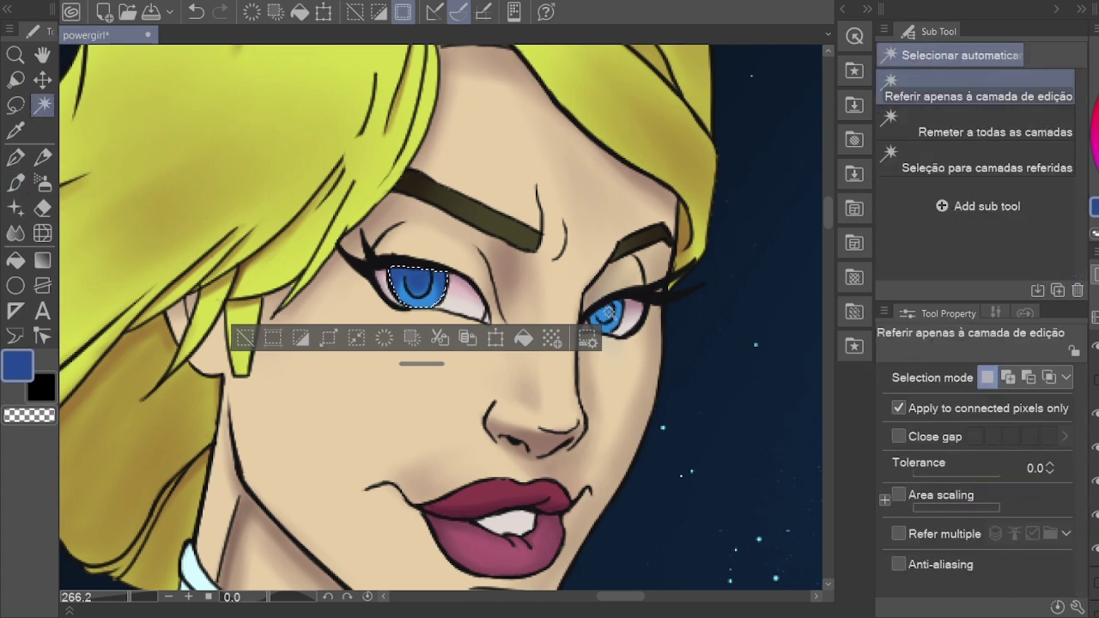
pyautogui.click(593, 317)
pyautogui.press('[')
pyautogui.press('[')
pyautogui.press('[')
pyautogui.press('[')
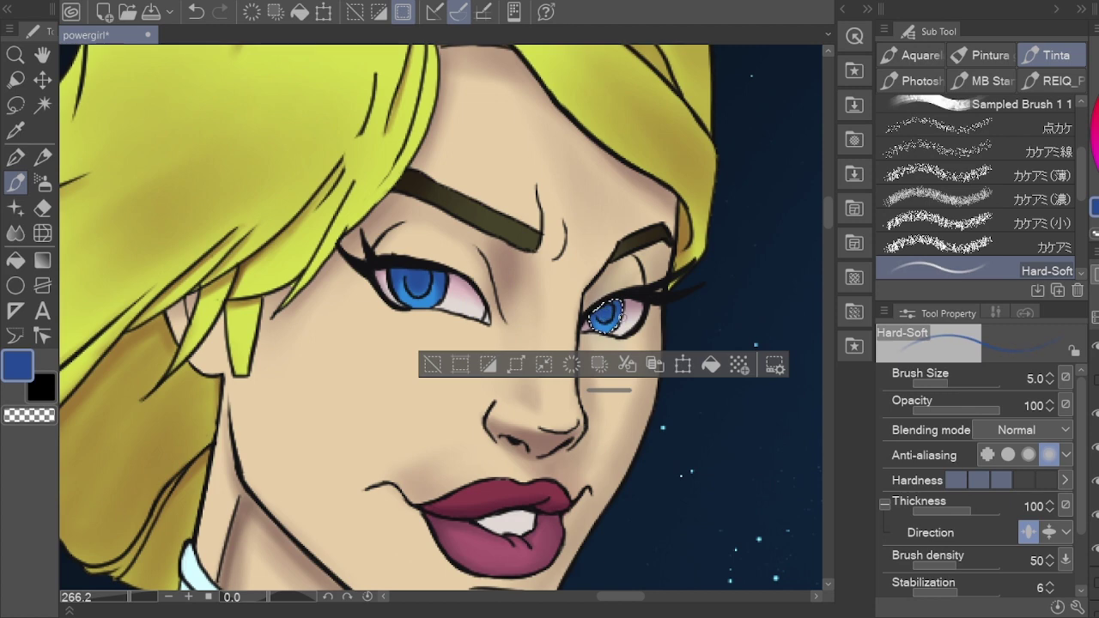
# Step: Select the iris areas of both eyes, deepen their dark blue shading at brush size 7, and clear the selection
pyautogui.press('w')
pyautogui.keyDown('shift'); pyautogui.click(402, 280); pyautogui.keyUp('shift')
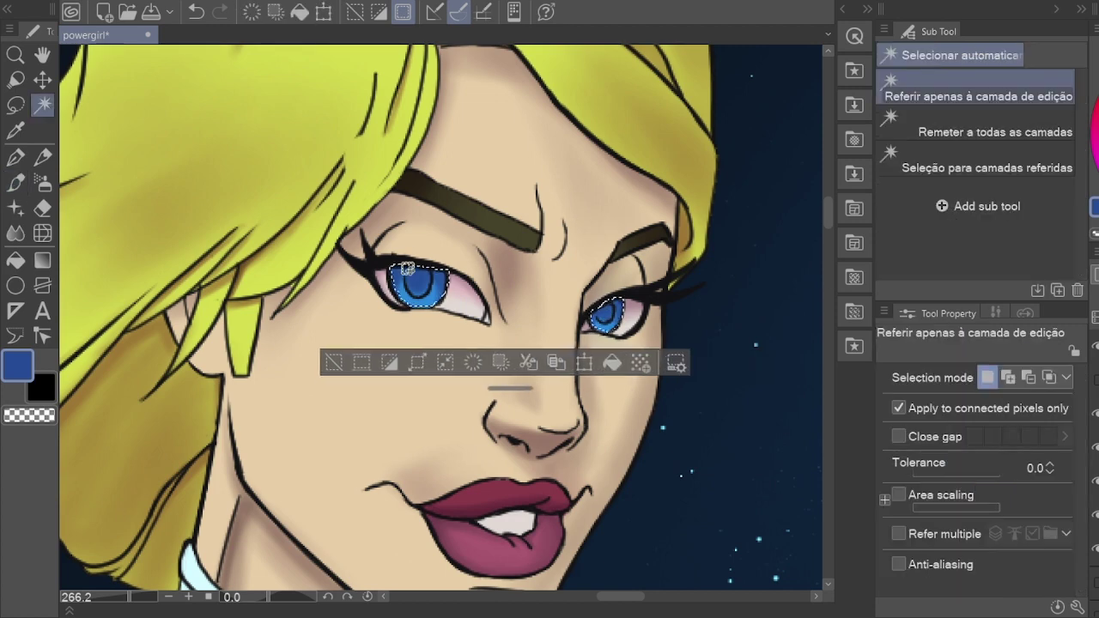
pyautogui.press(']')
pyautogui.press(']')
pyautogui.scroll(-1, 446, 287)
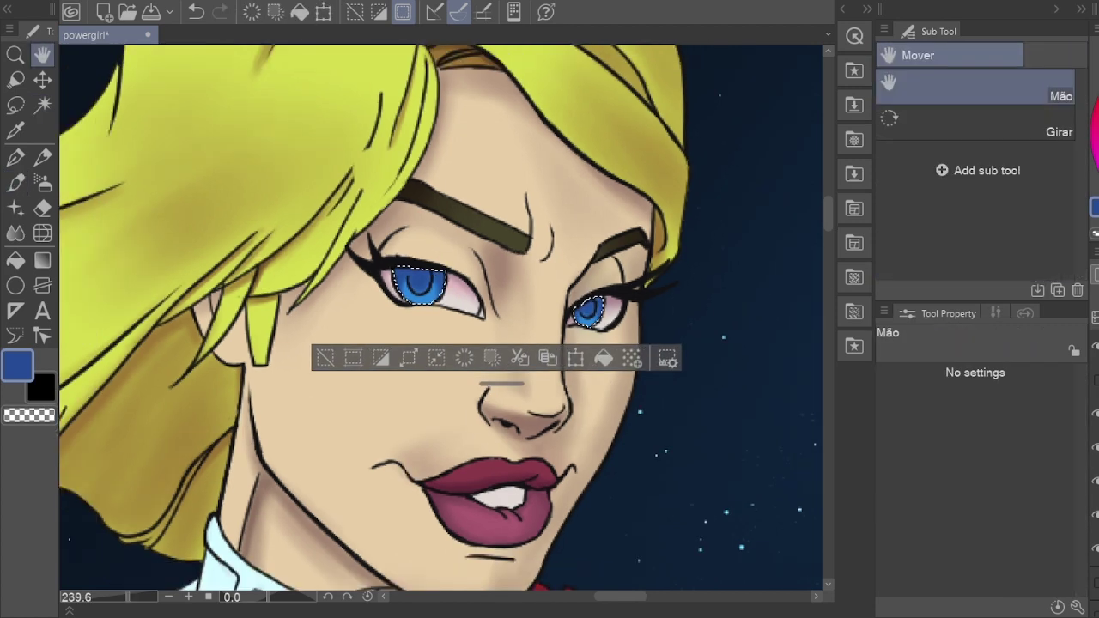
pyautogui.scroll(-7, 605, 292)
pyautogui.scroll(5, 601, 249)
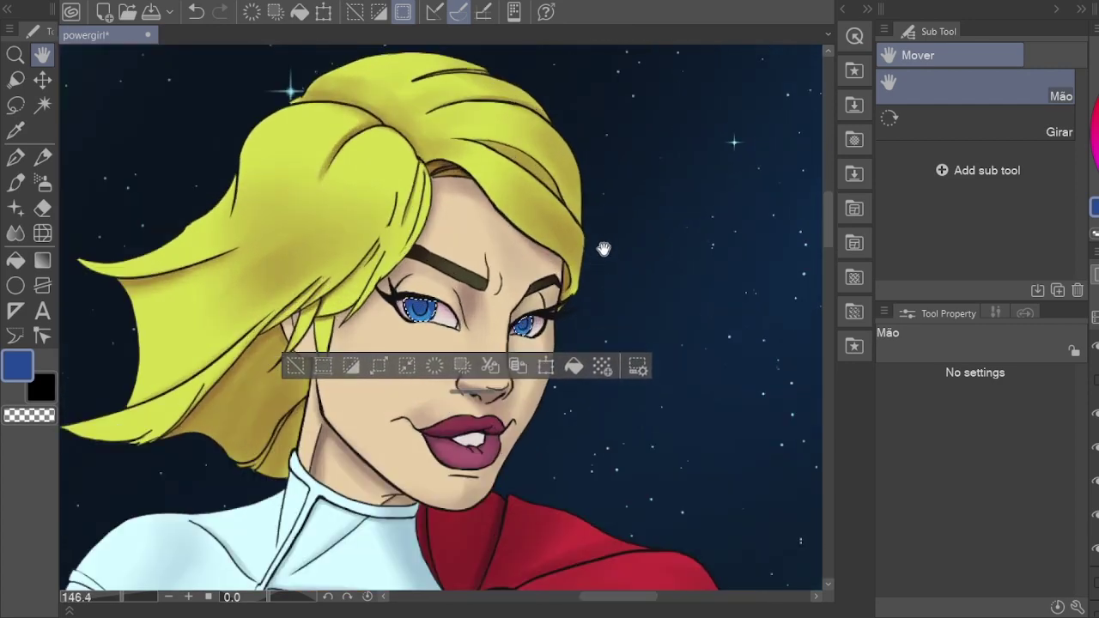
pyautogui.hotkey('ctrl', 'd')
# Step: Select the teeth and shade them along the upper lip with a sampled greyish pink at size 7
pyautogui.scroll(-6, 453, 467)
pyautogui.scroll(12, 412, 446)
pyautogui.press('w')
pyautogui.click(408, 450)
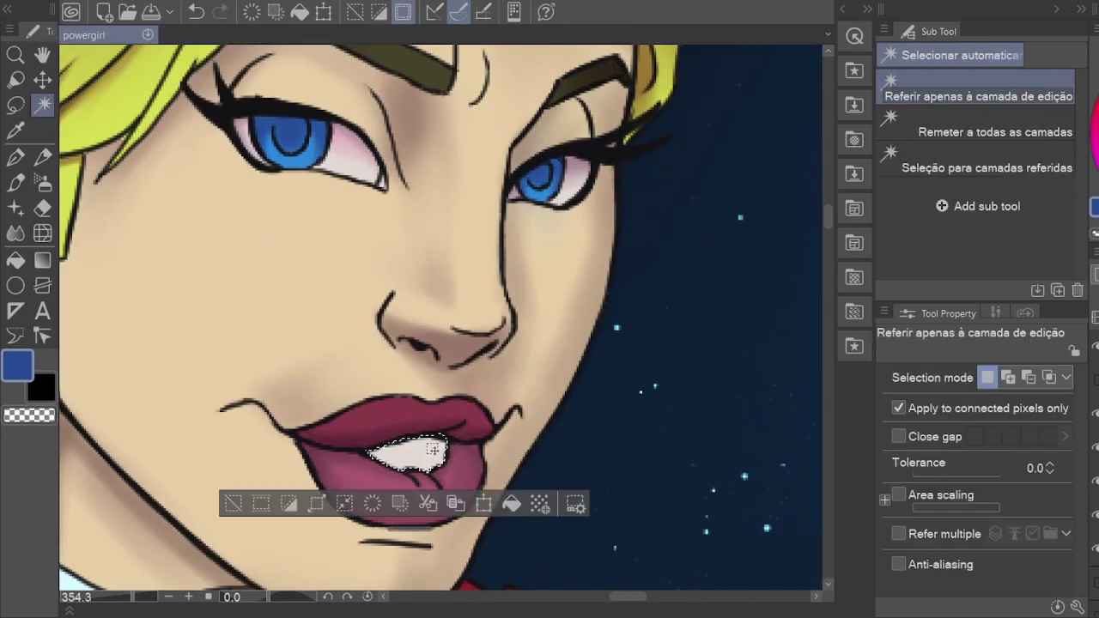
pyautogui.keyDown('alt'); pyautogui.click(413, 440); pyautogui.keyUp('alt')
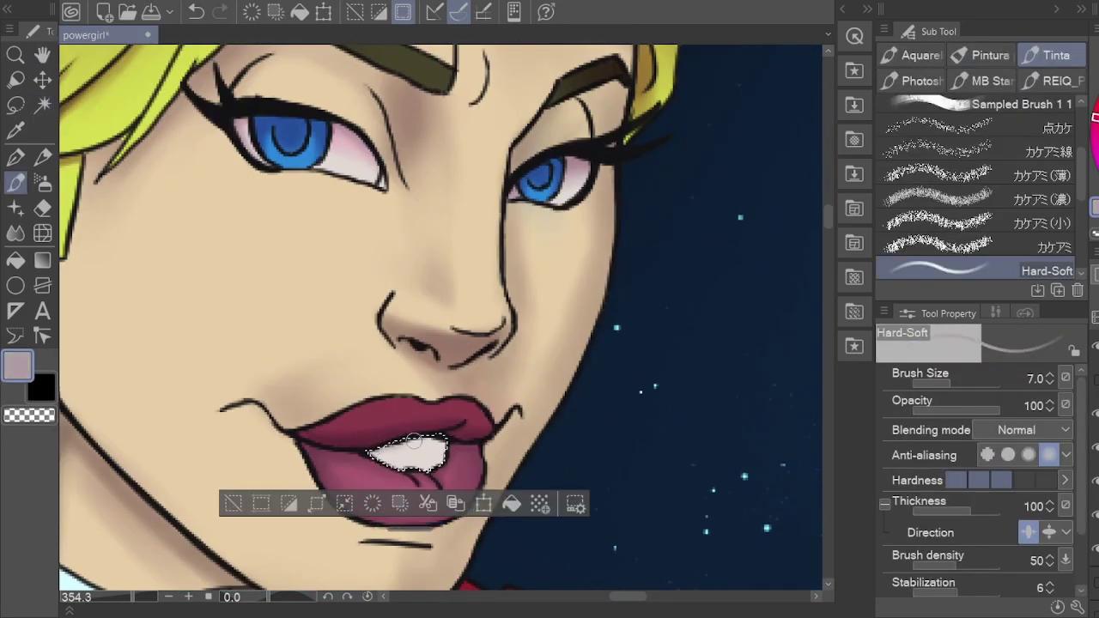
pyautogui.scroll(-8, 369, 453)
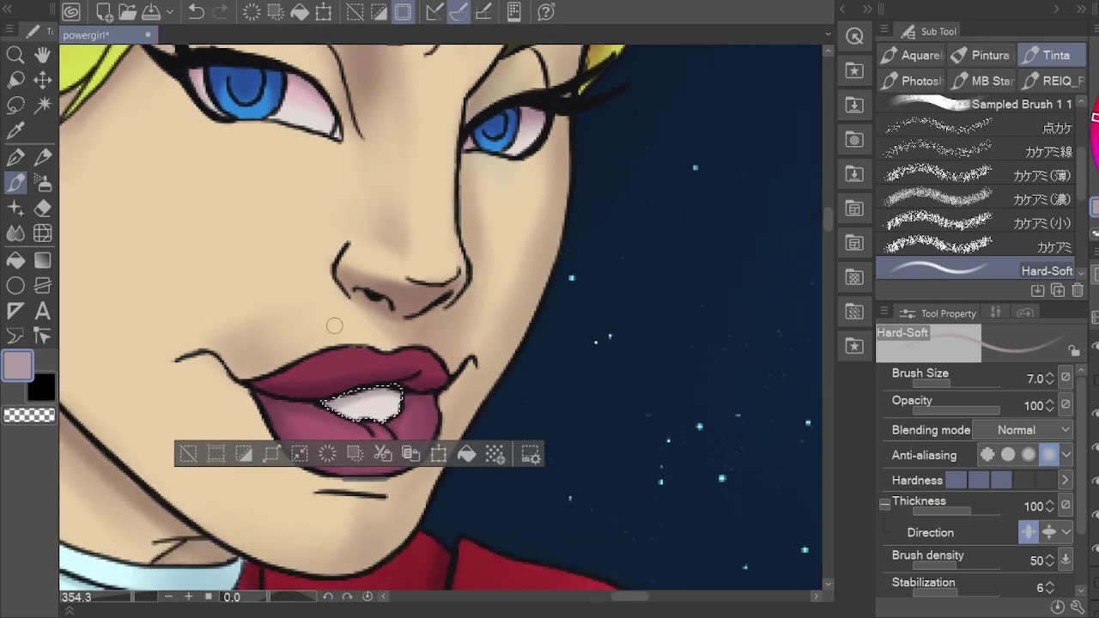
# Step: Clear the teeth selection and save the illustration
pyautogui.press('h')
pyautogui.moveTo(480, 288); pyautogui.dragTo(492, 308)
pyautogui.hotkey('ctrl', 'd')
pyautogui.hotkey('ctrl', 's')
pyautogui.scroll(-4, 492, 308)
# Step: Select the lighter brown rock and shade it with broad dark reddish-brown Hard-Soft strokes at size 500
pyautogui.press('w')
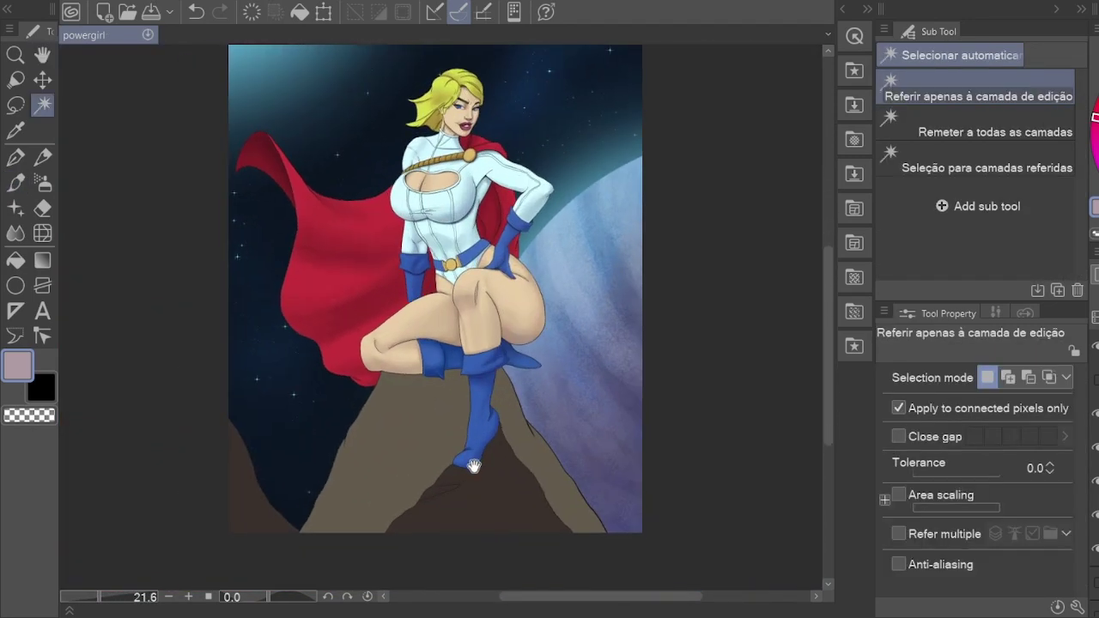
pyautogui.click(515, 432)
pyautogui.press('b')
pyautogui.keyDown('alt'); pyautogui.click(424, 353); pyautogui.keyUp('alt')
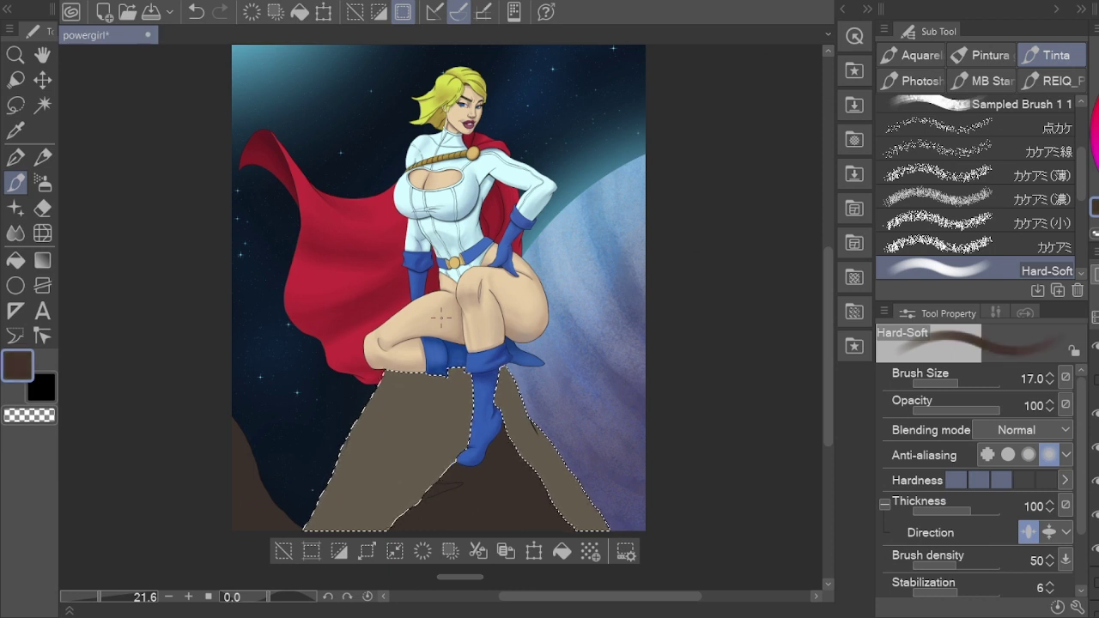
pyautogui.press(']')
pyautogui.press(']')
pyautogui.press(']')
pyautogui.press(']')
pyautogui.press(']')
pyautogui.press(']')
pyautogui.press(']')
pyautogui.press(']')
pyautogui.press(']')
pyautogui.press(']')
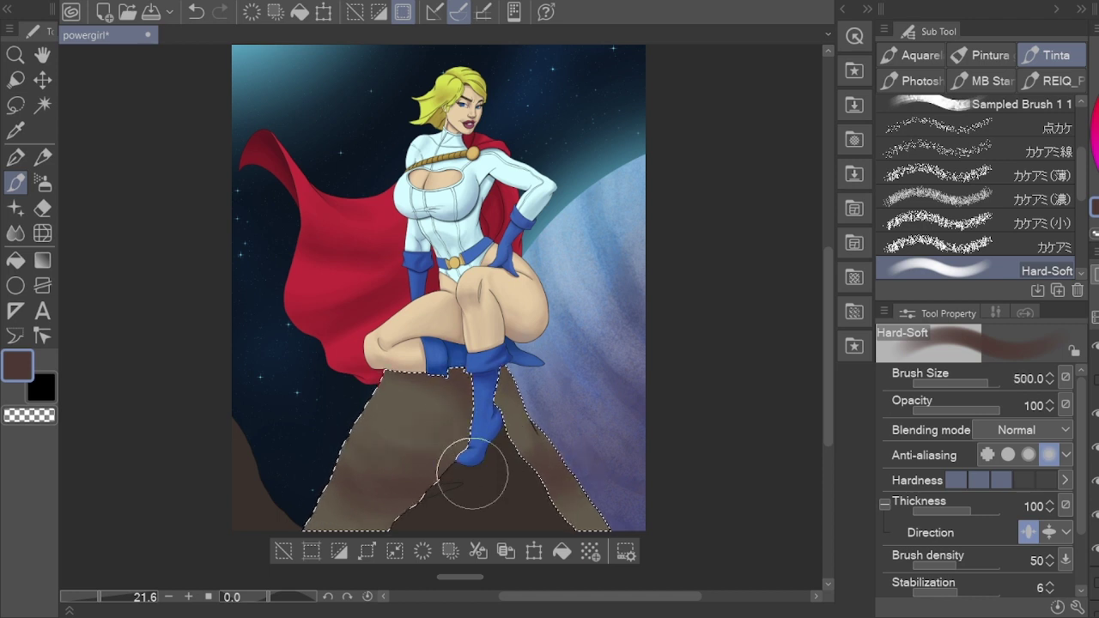
# Step: Blend the lighter rock's shading with sampled browns at brush sizes 200 and 150
pyautogui.keyDown('alt'); pyautogui.click(380, 407); pyautogui.keyUp('alt')
pyautogui.moveTo(381, 419)
pyautogui.mouseDown()
pyautogui.moveTo(342, 457)
pyautogui.moveTo(378, 526)
pyautogui.mouseUp()
pyautogui.keyDown('alt'); pyautogui.click(378, 537); pyautogui.keyUp('alt')
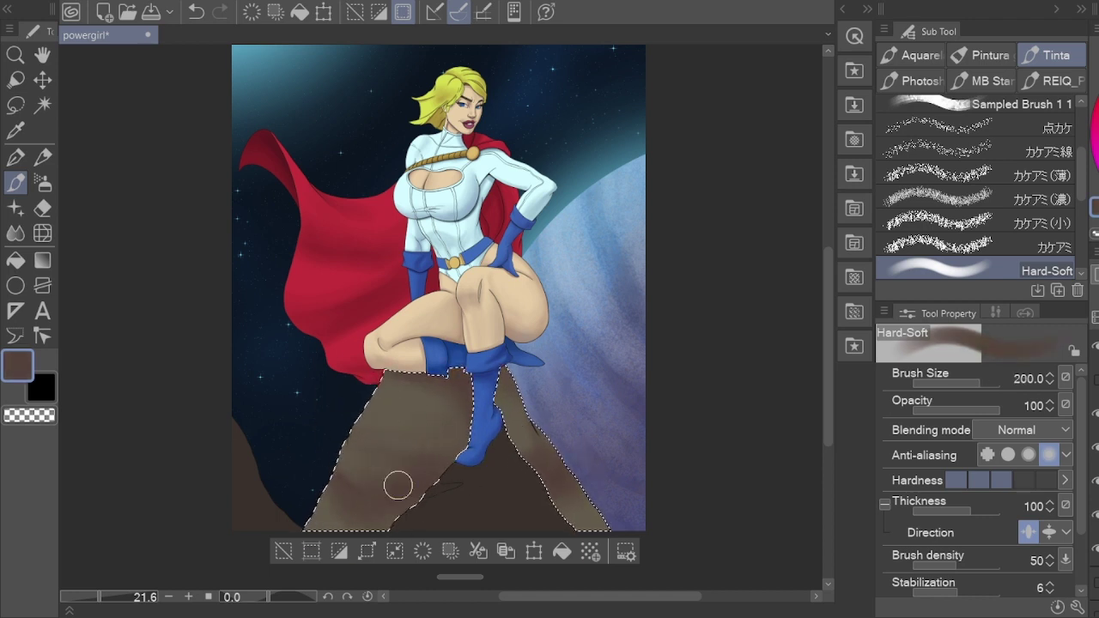
pyautogui.keyDown('alt'); pyautogui.click(413, 462); pyautogui.keyUp('alt')
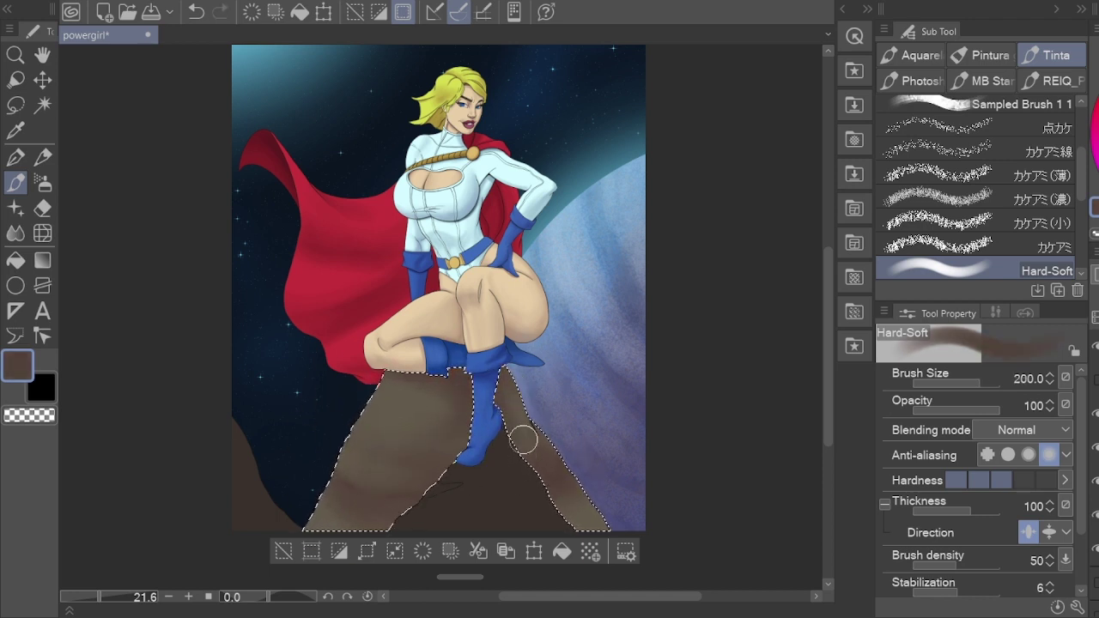
pyautogui.hotkey('ctrl', 'z')
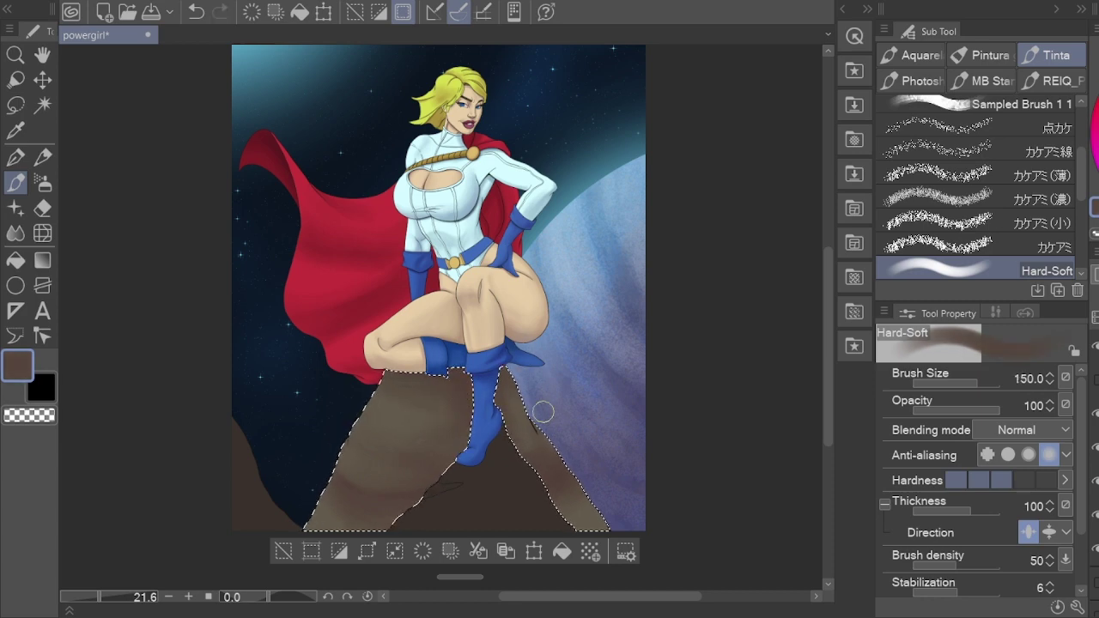
pyautogui.scroll(-1, 576, 507)
pyautogui.press('[')
pyautogui.press('[')
pyautogui.press('[')
pyautogui.press('[')
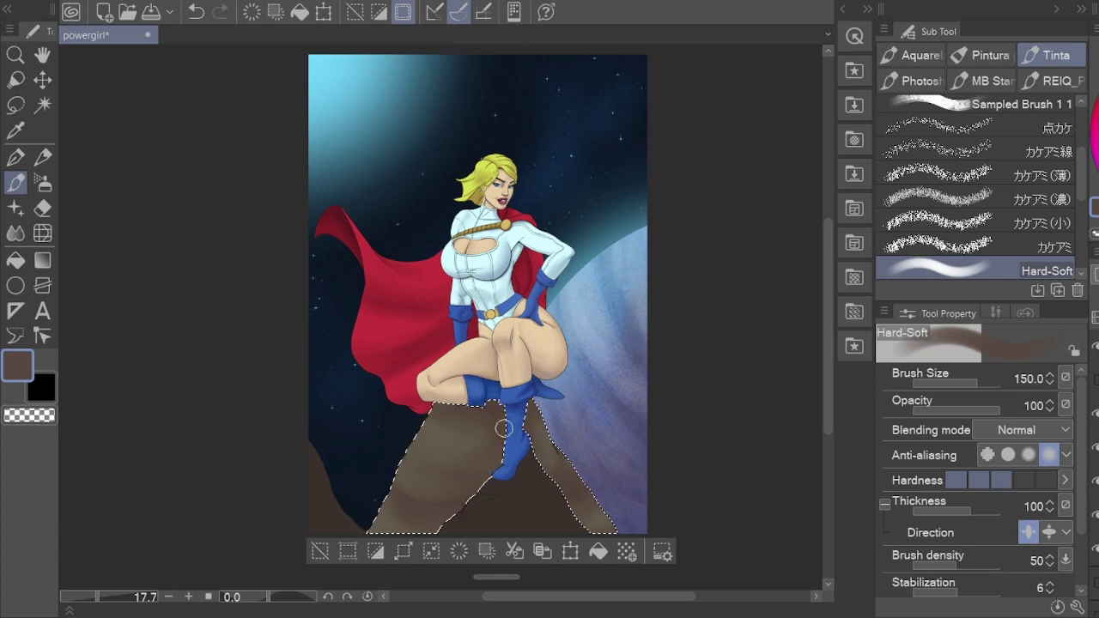
# Step: Switch to the Hard_Granite brush and texture the lighter rock with sampled browns at size 170
pyautogui.press('b')
pyautogui.press('b')
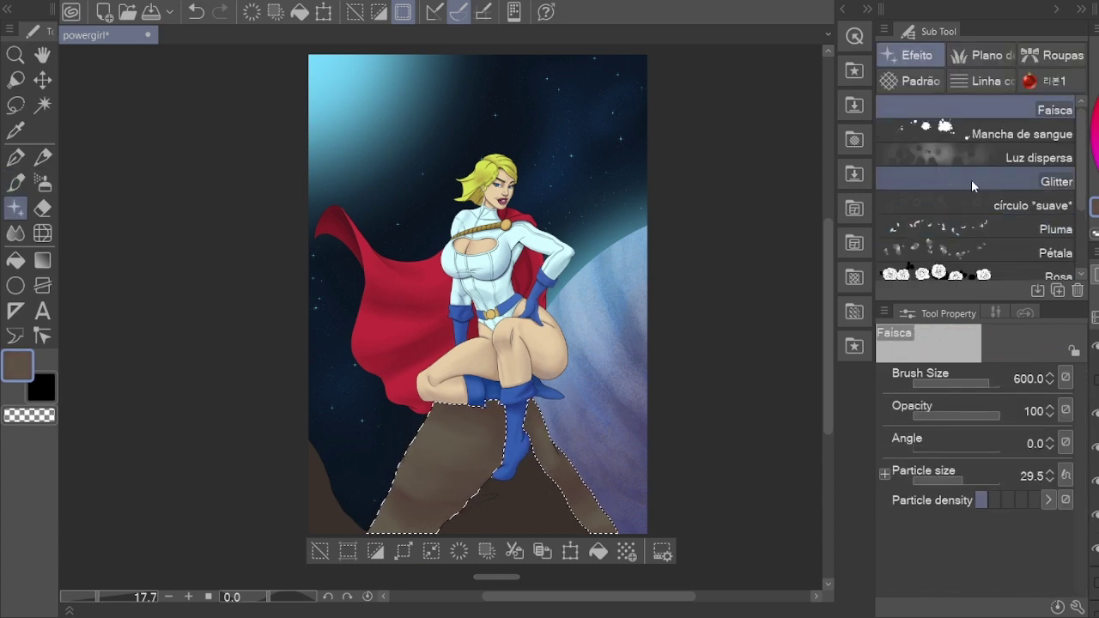
pyautogui.scroll(1, 490, 454)
pyautogui.scroll(-2, 493, 455)
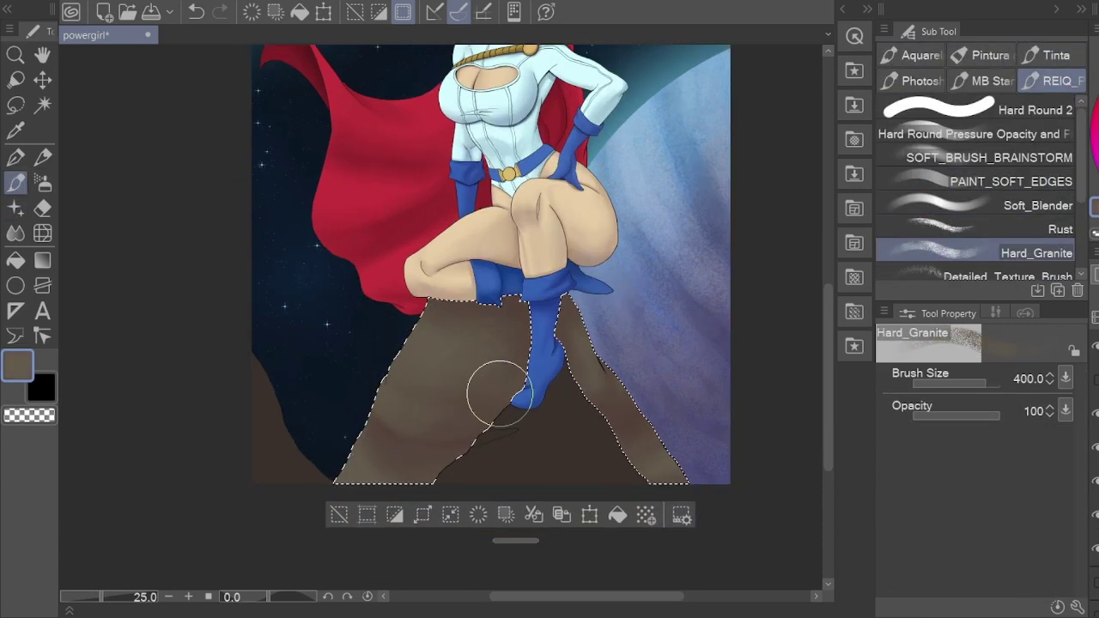
pyautogui.press('[')
pyautogui.press('[')
pyautogui.press('[')
pyautogui.press('[')
pyautogui.press('[')
pyautogui.press('[')
pyautogui.press('[')
pyautogui.press(']')
pyautogui.press(']')
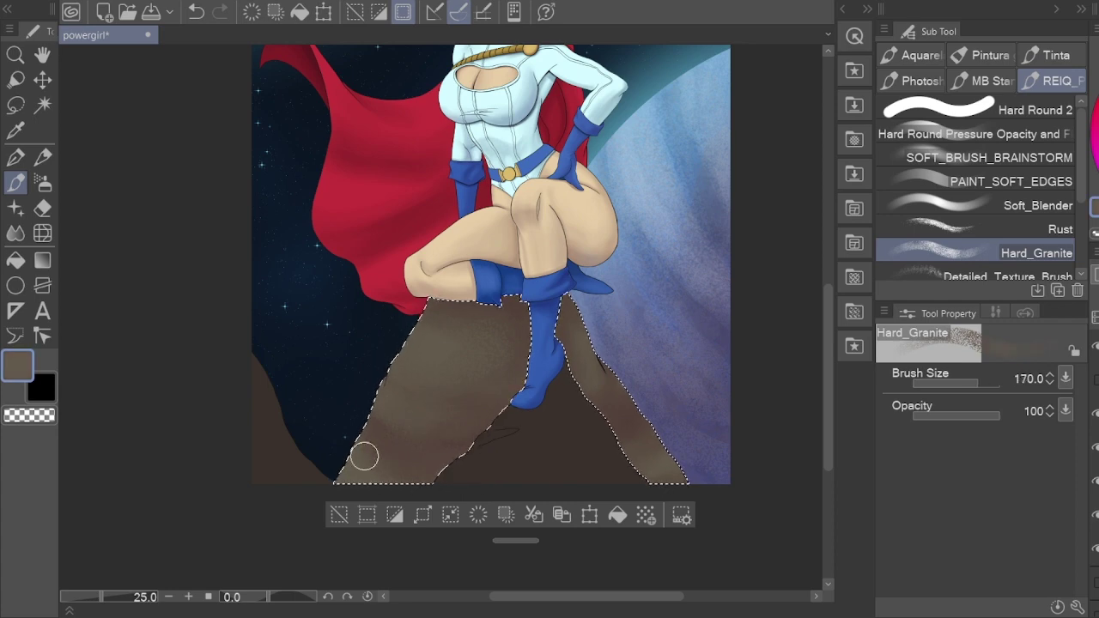
# Step: Extend the granite texture over the rock's base and narrow far slope with sampled browns at size 250
pyautogui.scroll(-1, 363, 454)
pyautogui.hscroll(1, 364, 453)
pyautogui.press(']')
pyautogui.press(']')
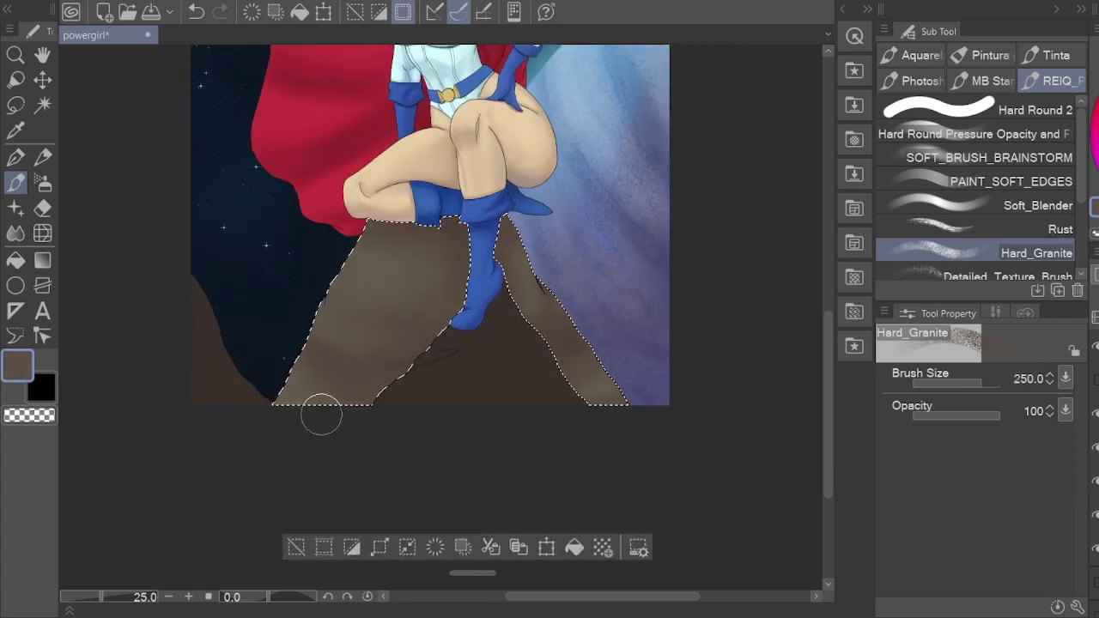
pyautogui.scroll(1, 386, 332)
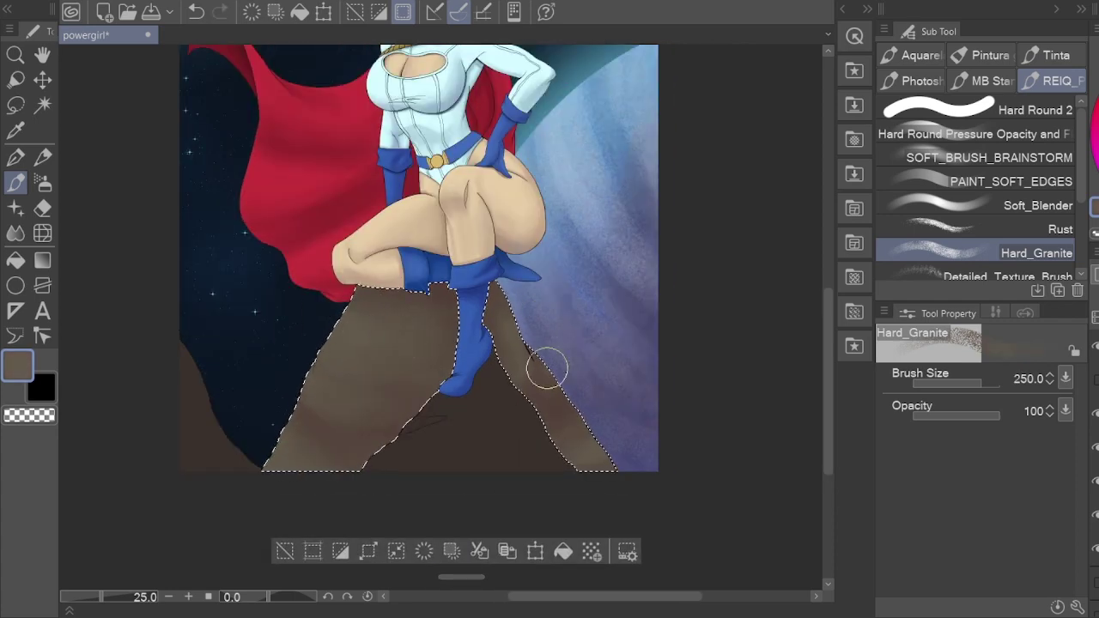
pyautogui.scroll(3, 454, 363)
pyautogui.scroll(-2, 975, 197)
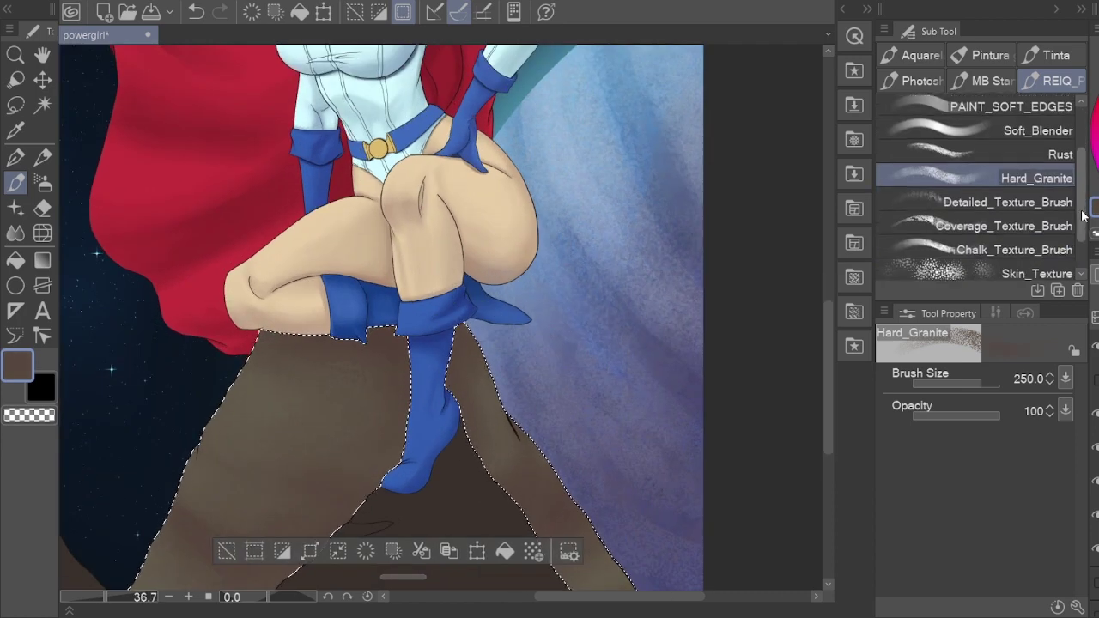
# Step: Work more Hard_Granite texture into the broad rock slope with sampled browns at sizes 400 and 200
pyautogui.scroll(-5, 567, 435)
pyautogui.scroll(2, 567, 436)
pyautogui.press(']')
pyautogui.press(']')
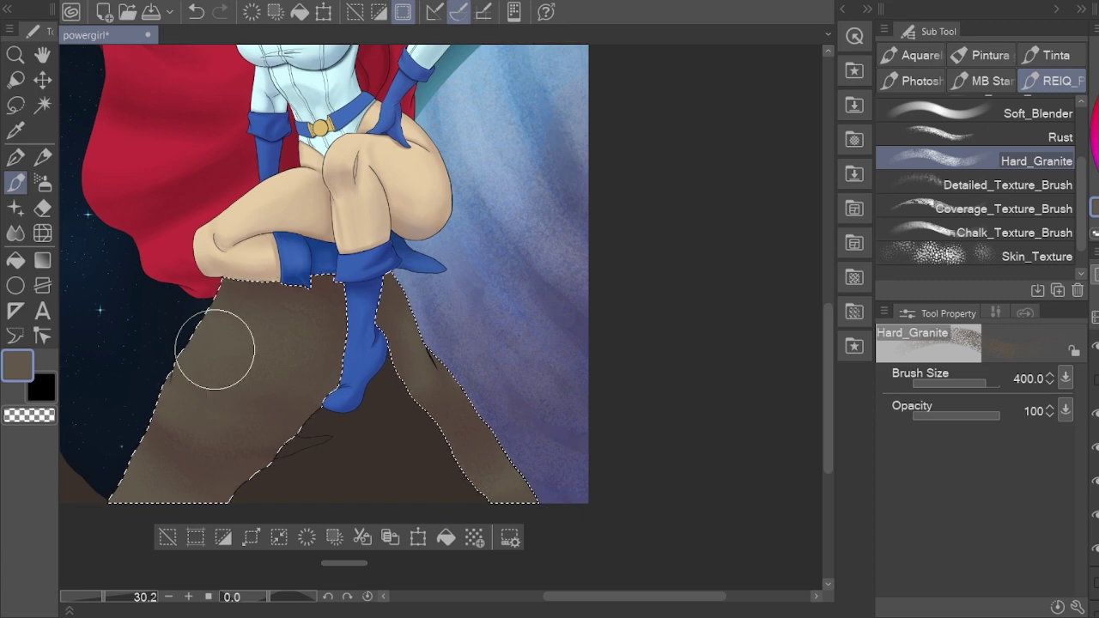
pyautogui.moveTo(215, 350); pyautogui.dragTo(324, 374)
pyautogui.press('[')
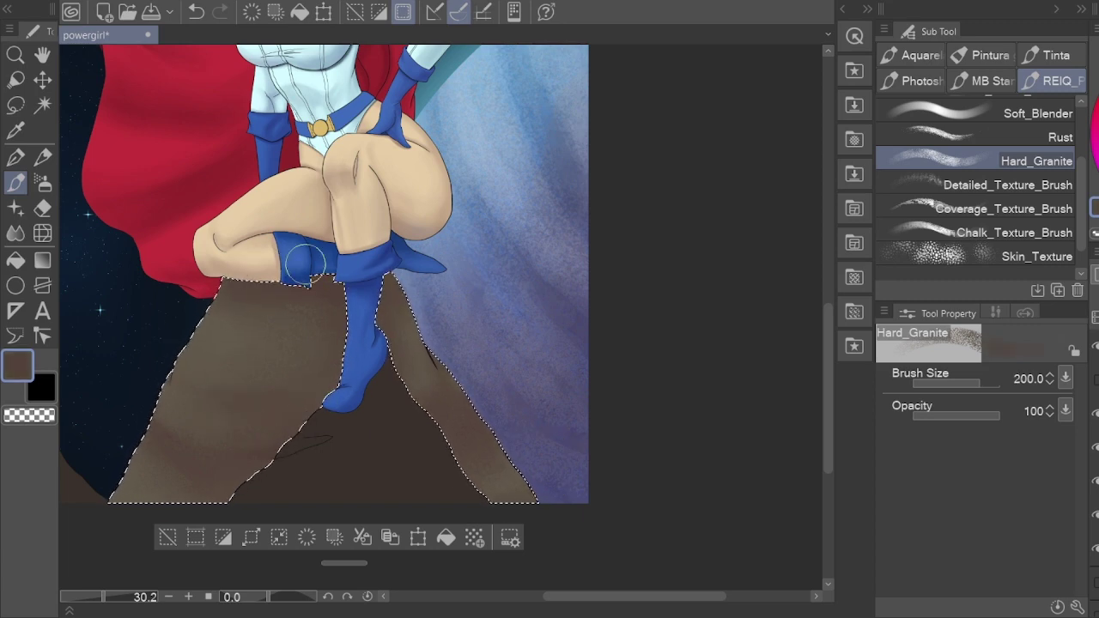
# Step: Airbrush dark brown shadows onto the rock beneath the legs with Suave at size 150, and clear the selection
pyautogui.press('b')
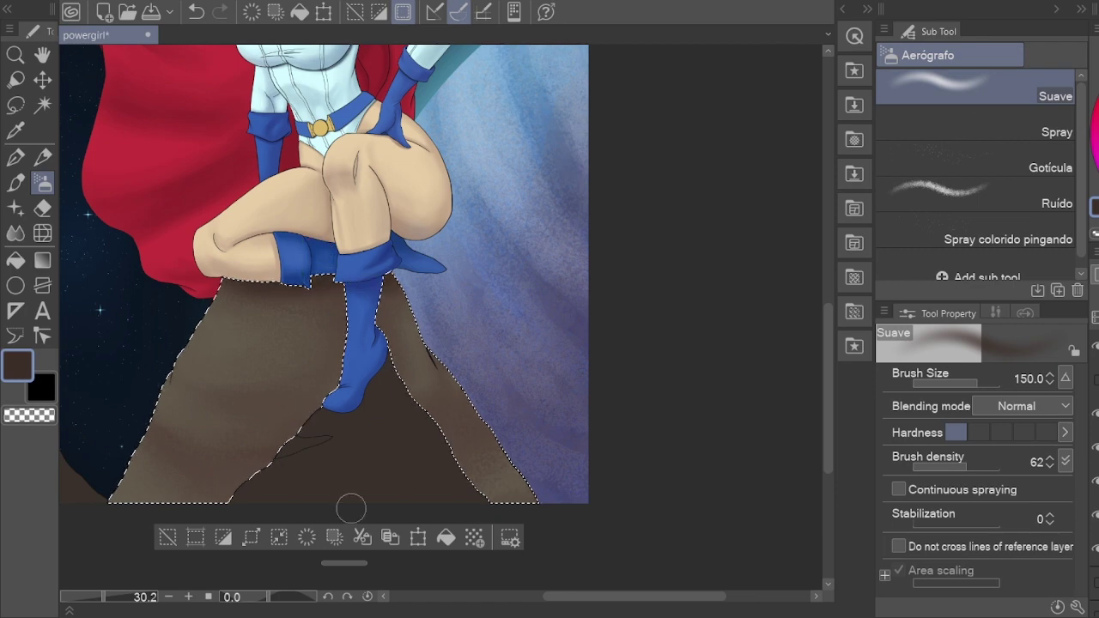
pyautogui.press('h')
pyautogui.scroll(-2, 391, 388)
pyautogui.hotkey('ctrl', 'd')
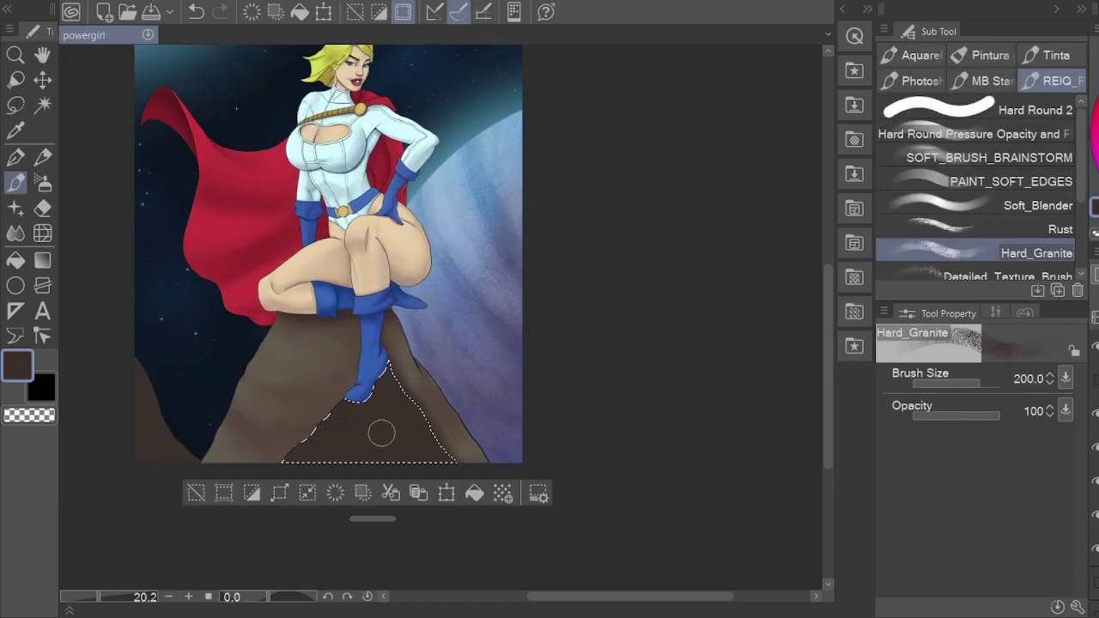
# Step: Texture the dark foreground rock below the boot with the Hard_Granite brush, using sampled browns at sizes from 400 down to 50
pyautogui.press('b')
pyautogui.keyDown('alt'); pyautogui.click(327, 387); pyautogui.keyUp('alt')
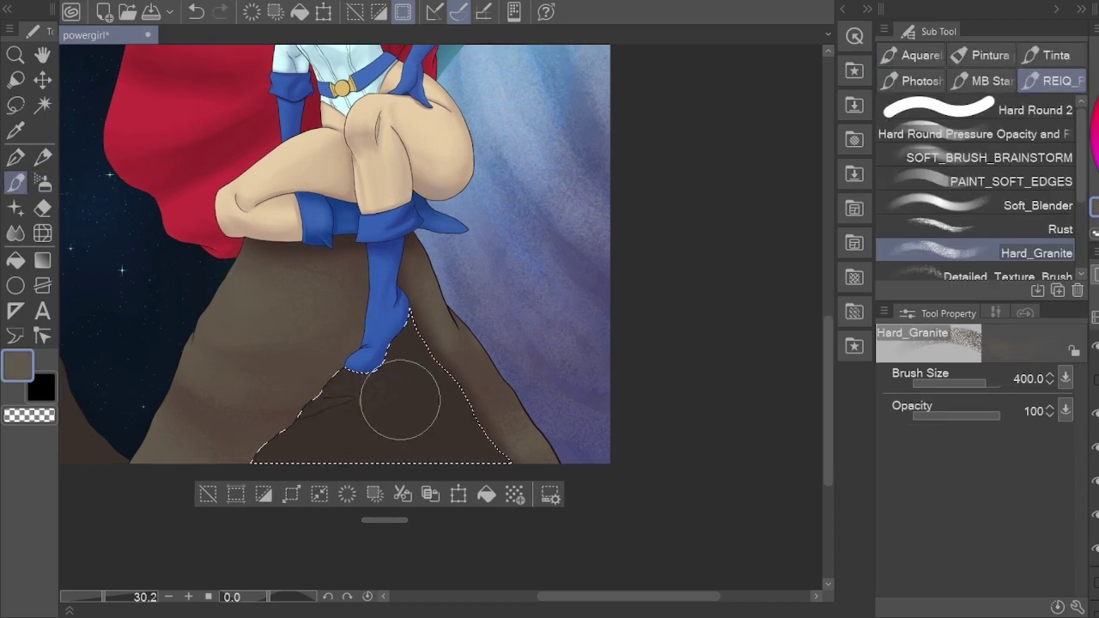
pyautogui.keyDown('alt'); pyautogui.click(371, 423); pyautogui.keyUp('alt')
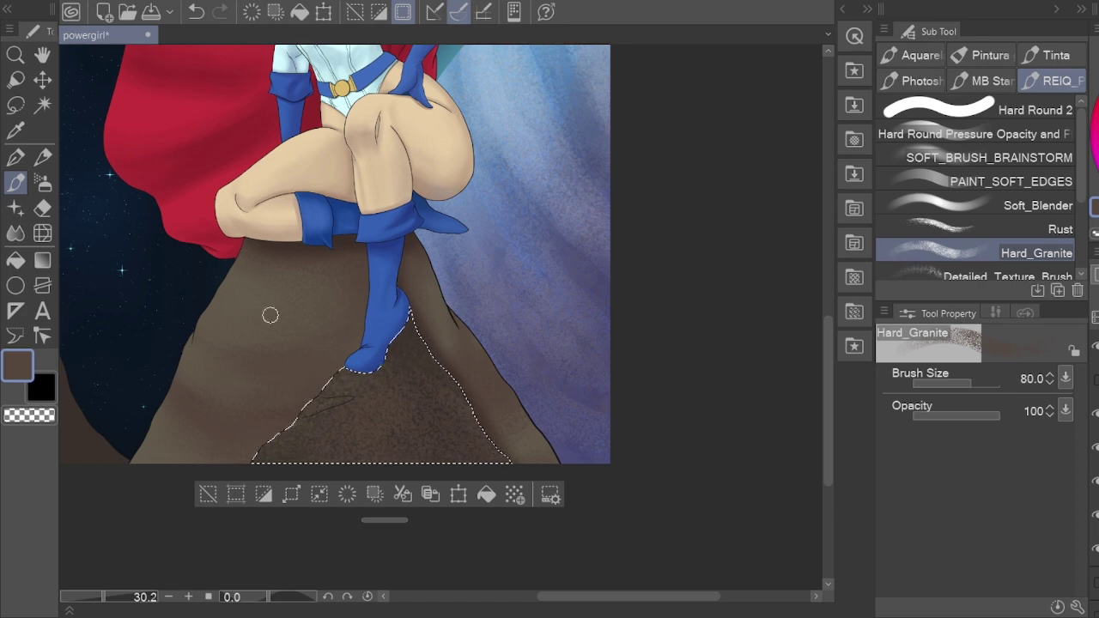
pyautogui.press(']')
pyautogui.scroll(2, 368, 372)
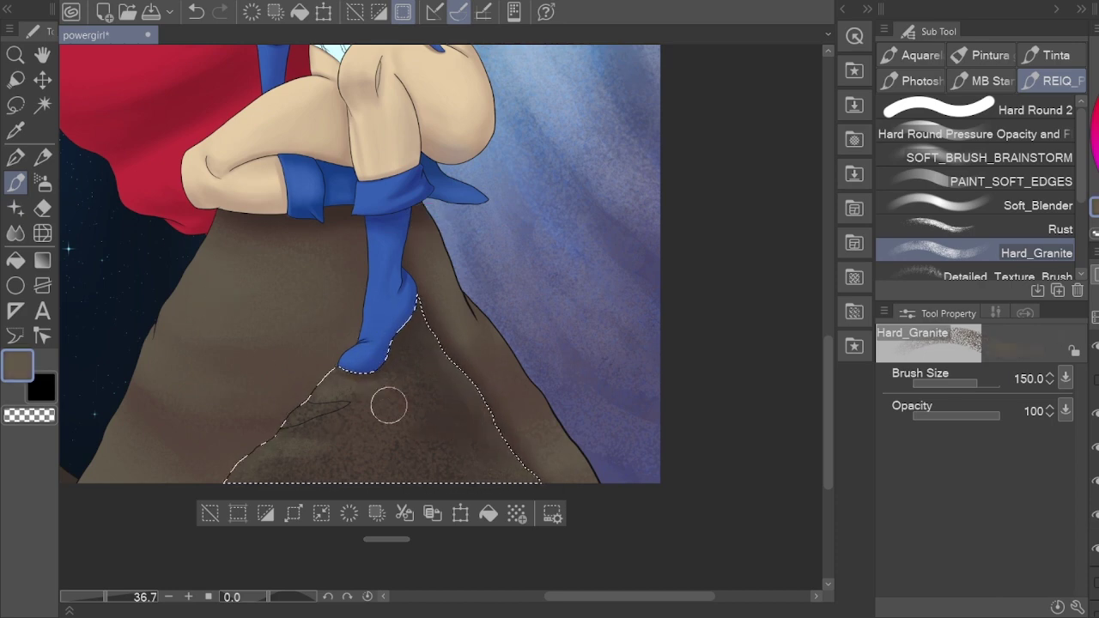
pyautogui.press(']')
pyautogui.scroll(5, 302, 410)
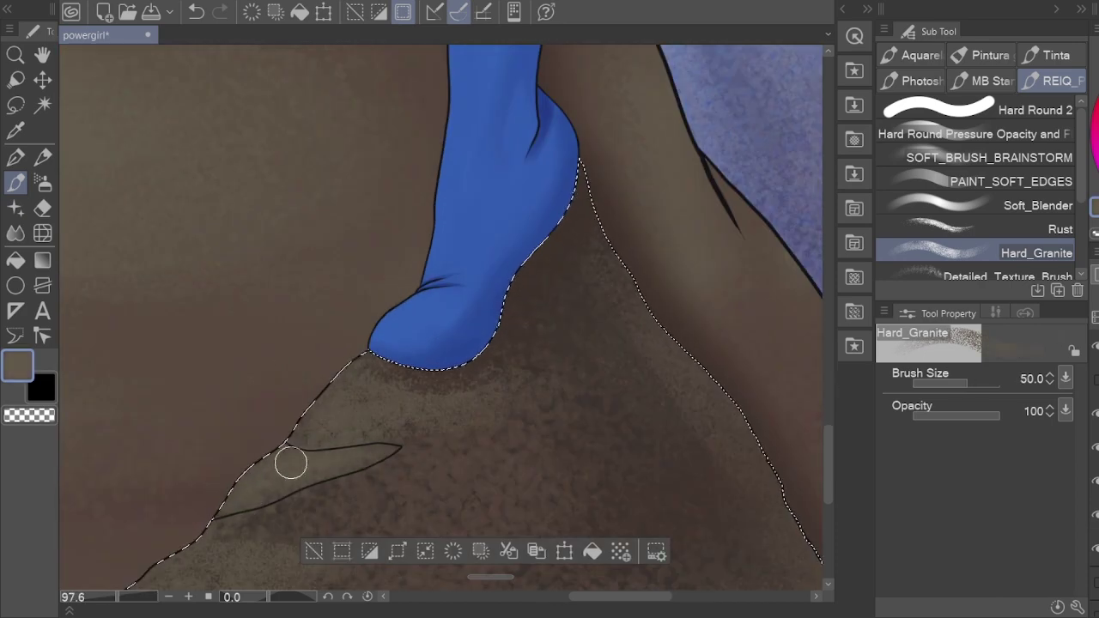
# Step: Switch to the Detailed_Texture_Brush and texture the foreground rock below the boot with sampled brown at size 500
pyautogui.press('p')
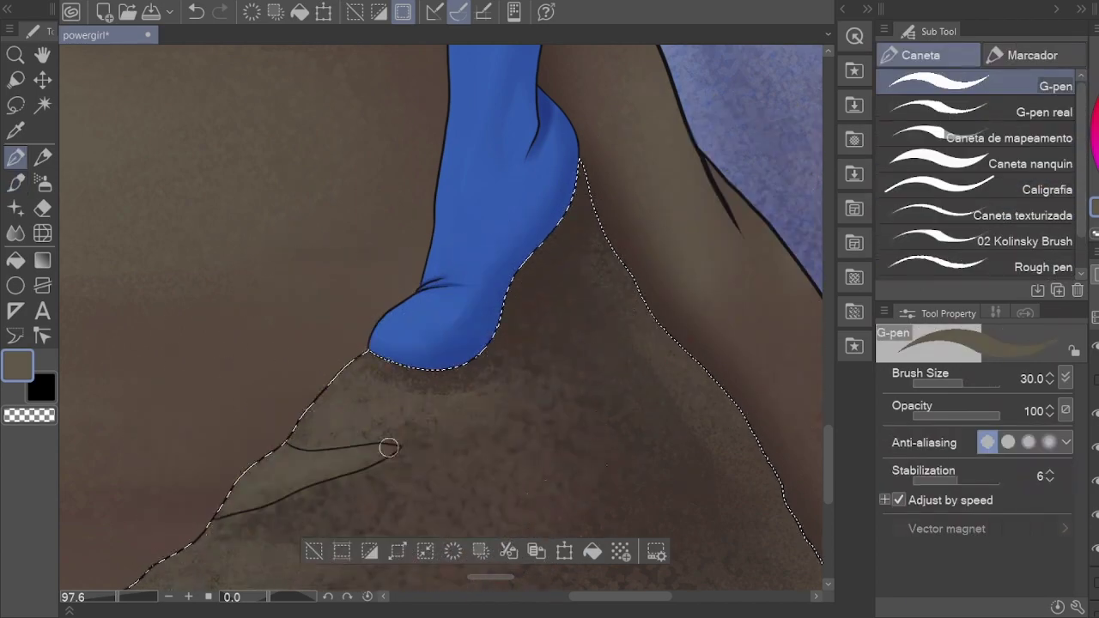
pyautogui.press('b')
pyautogui.press('p')
pyautogui.press('p')
pyautogui.press('b')
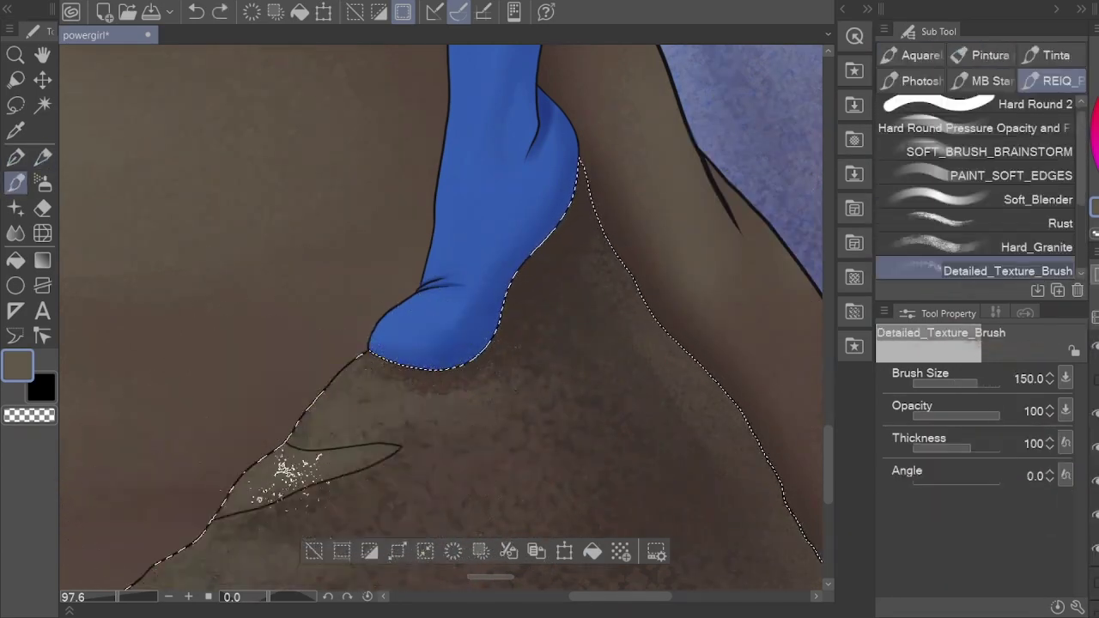
pyautogui.scroll(-3, 440, 400)
pyautogui.press(']')
pyautogui.press(']')
pyautogui.press(']')
pyautogui.press(']')
pyautogui.press(']')
pyautogui.press(']')
pyautogui.moveTo(412, 369); pyautogui.dragTo(515, 438)
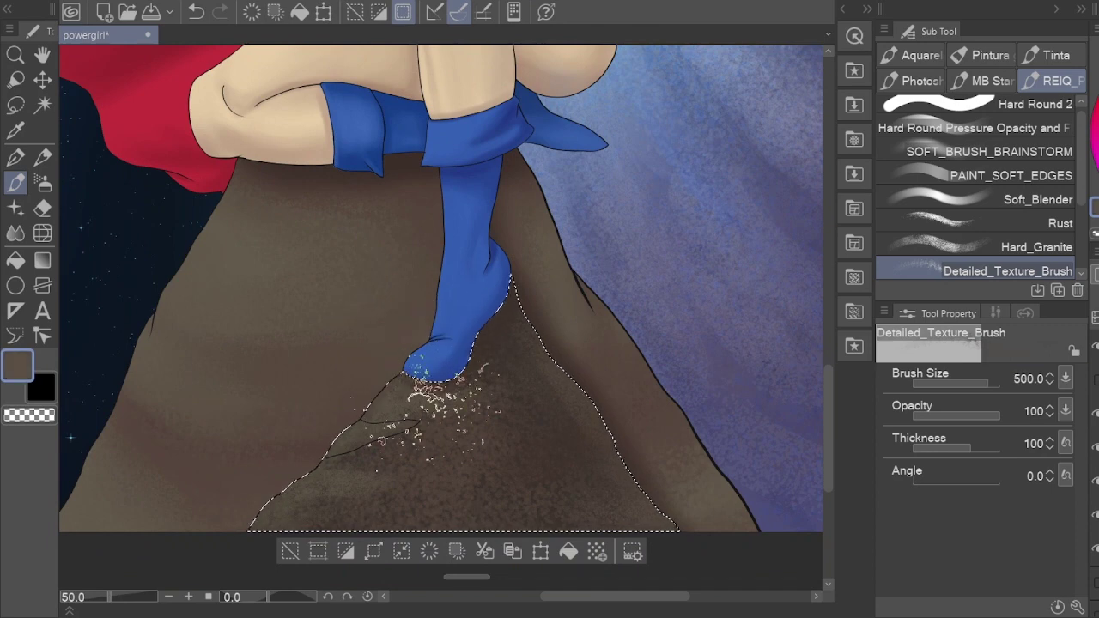
# Step: Layer darker brown Detailed_Texture_Brush marks over the middle of the foreground rock at sizes 250, 500 and 200
pyautogui.scroll(-1, 430, 416)
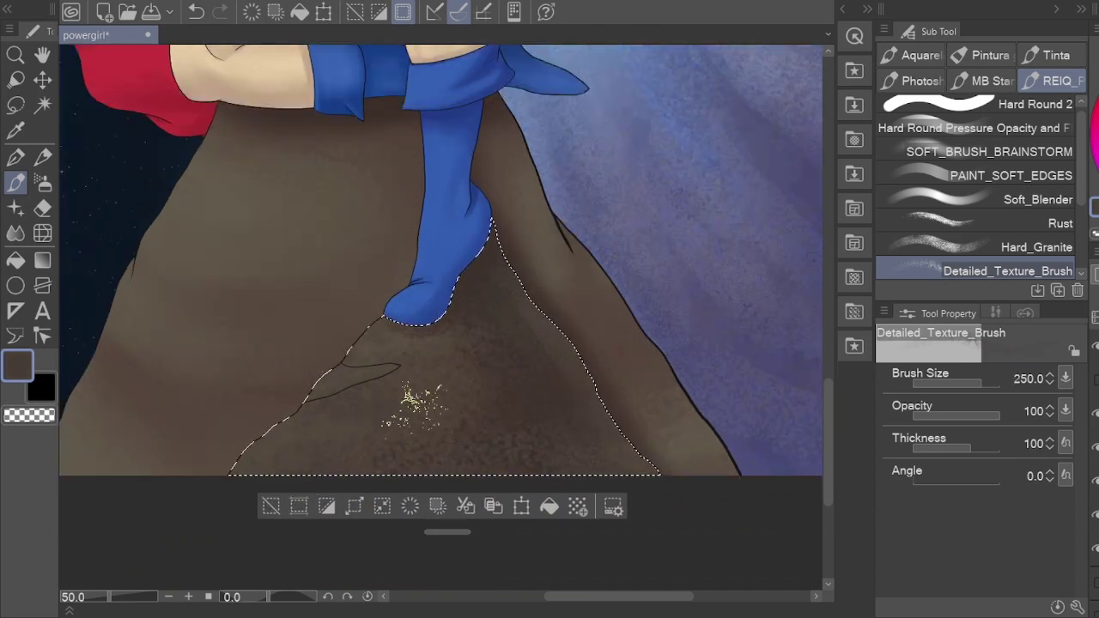
pyautogui.press(']')
pyautogui.press(']')
pyautogui.press(']')
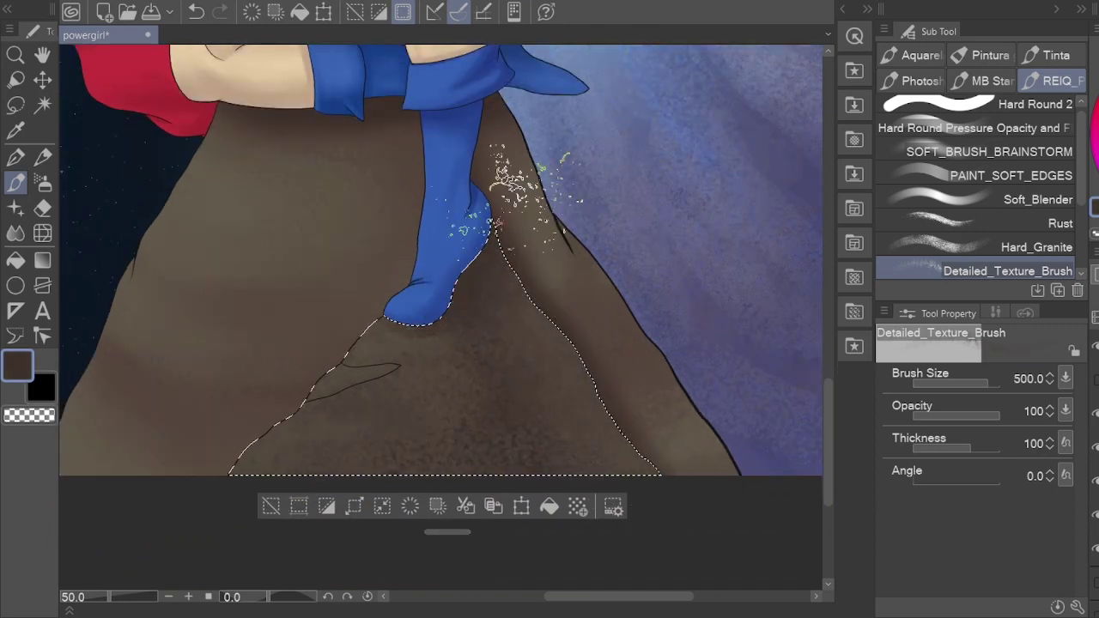
pyautogui.press('[')
pyautogui.press('[')
pyautogui.press('[')
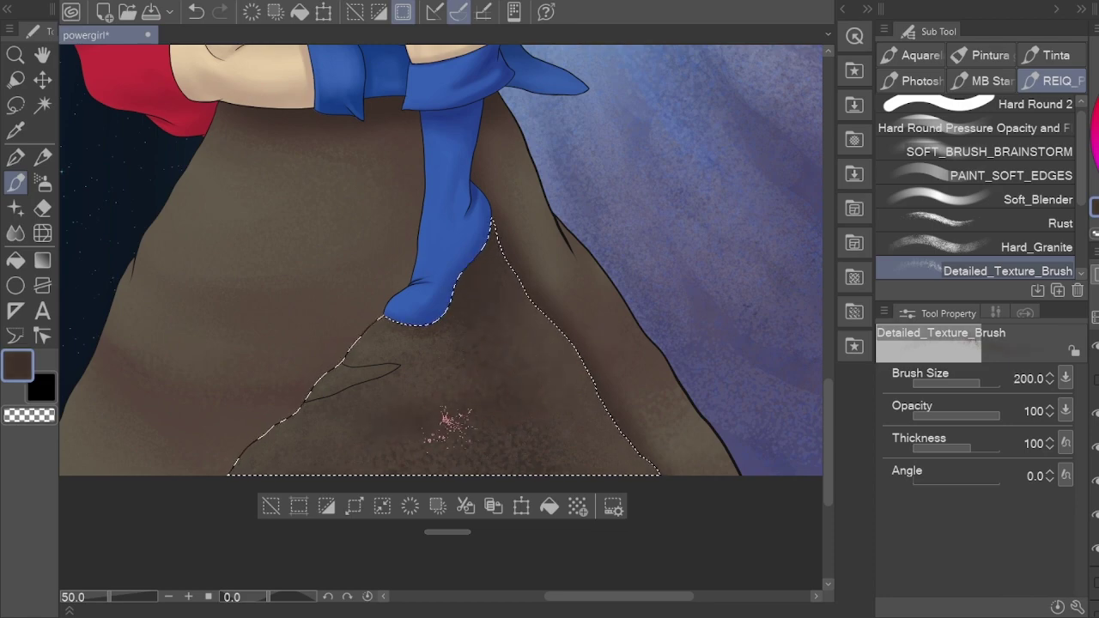
# Step: Continue the detailed dark brown texture around the foreground rock's crack and base, raising the brush size to 300
pyautogui.scroll(3, 449, 425)
pyautogui.scroll(-3, 506, 257)
pyautogui.scroll(5, 503, 436)
pyautogui.scroll(-5, 601, 369)
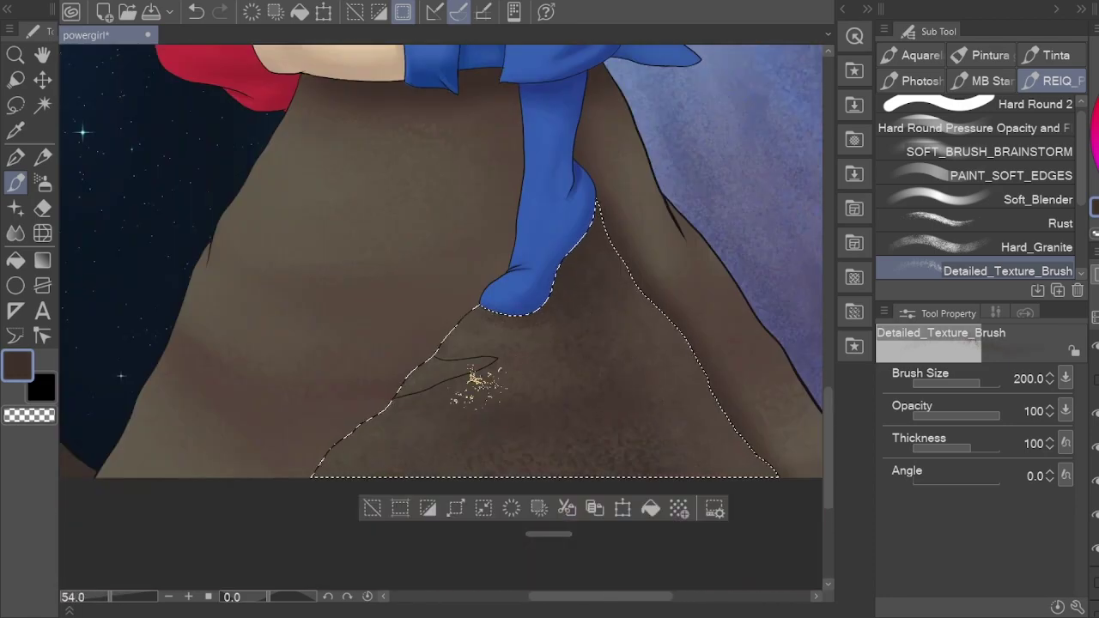
pyautogui.press(']')
pyautogui.press(']')
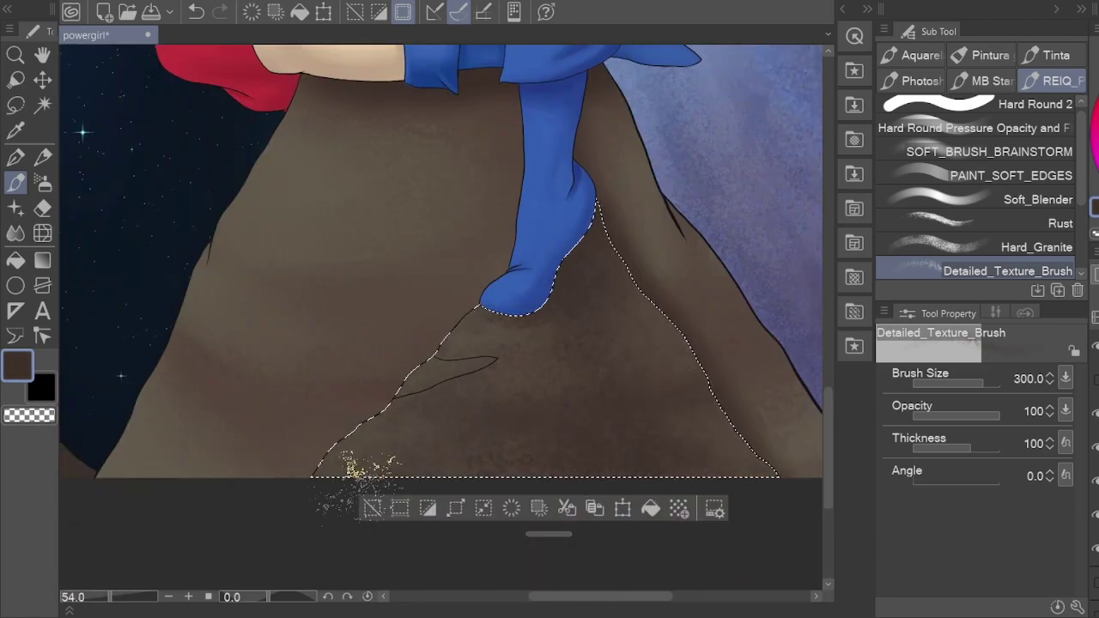
pyautogui.scroll(-1, 525, 253)
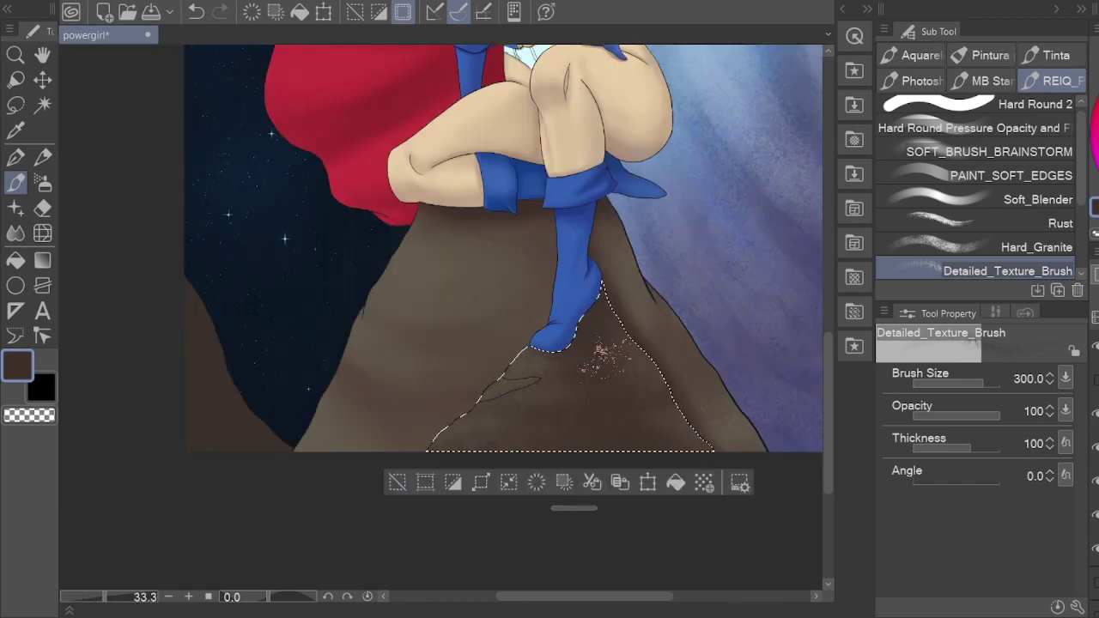
# Step: Select the large rock slope behind the boot and texture it in dark brown with the Detailed_Texture_Brush at sizes 600 and 1500
pyautogui.press('w')
pyautogui.press('b')
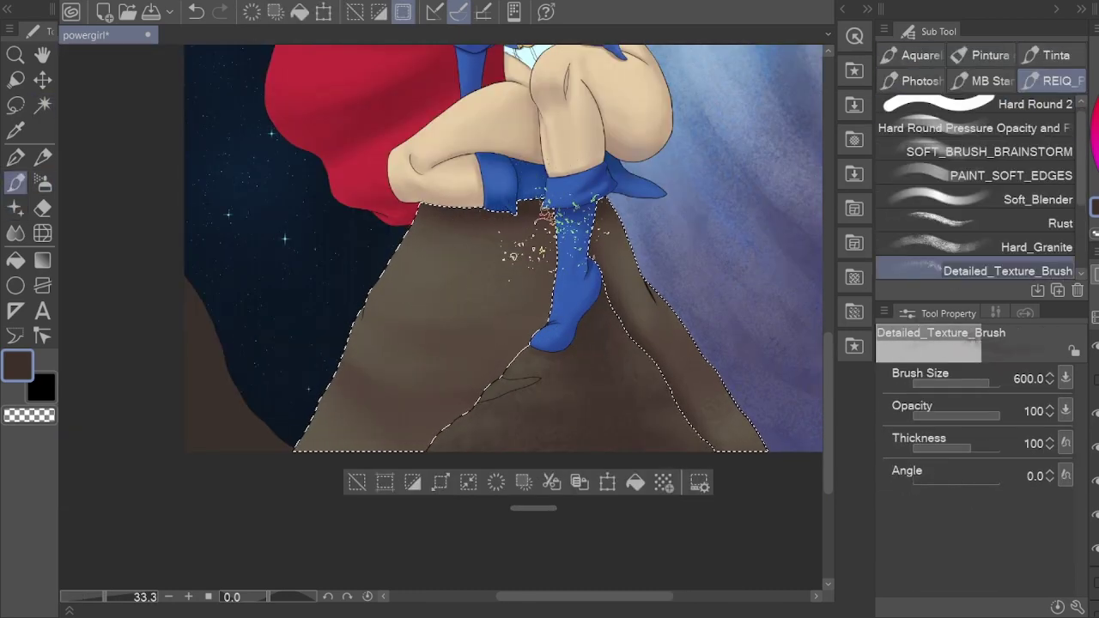
pyautogui.moveTo(523, 320); pyautogui.dragTo(468, 425)
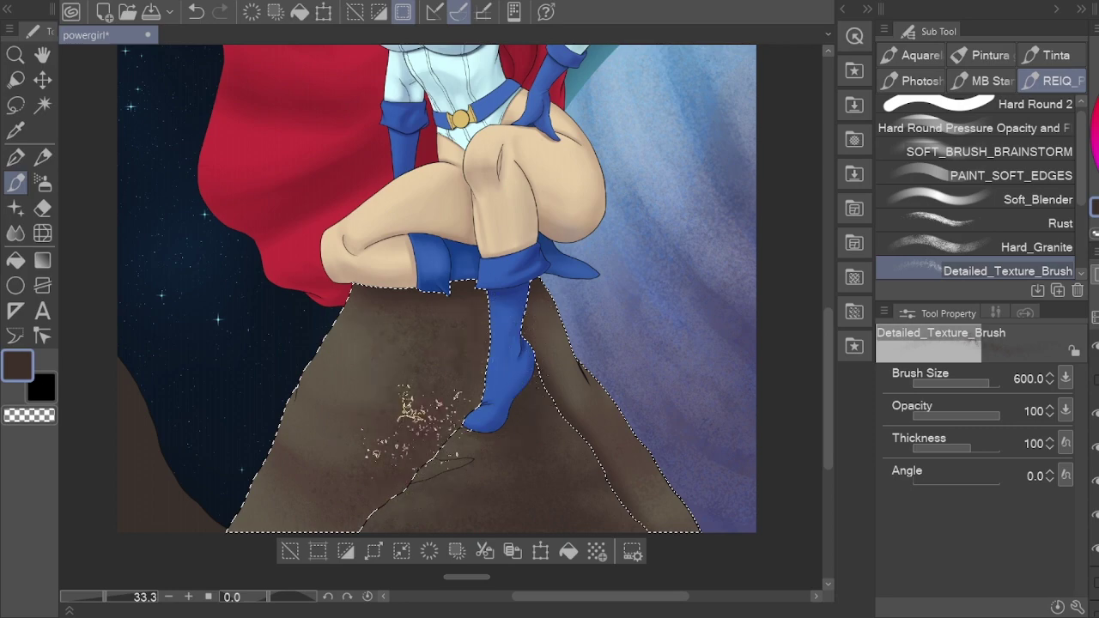
pyautogui.press(']')
pyautogui.press(']')
pyautogui.press(']')
pyautogui.press(']')
pyautogui.press(']')
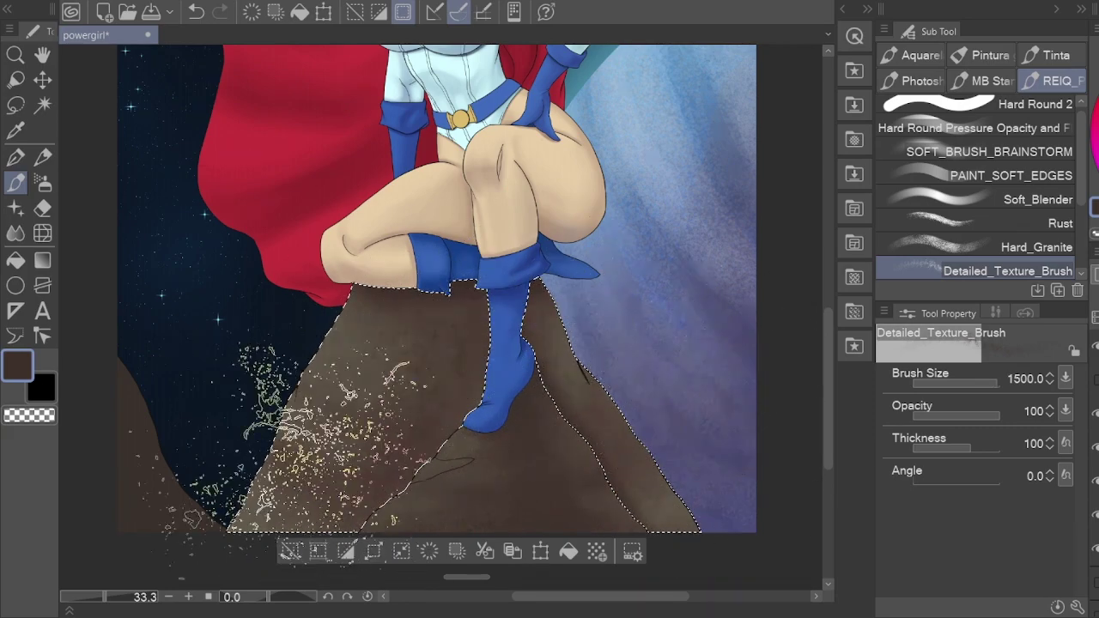
pyautogui.moveTo(453, 297); pyautogui.dragTo(484, 312)
pyautogui.scroll(-1, 344, 454)
# Step: Select the small rock in the artwork's lower-left corner, texture it with the Detailed_Texture_Brush at size 250, and clear the selection
pyautogui.press('w')
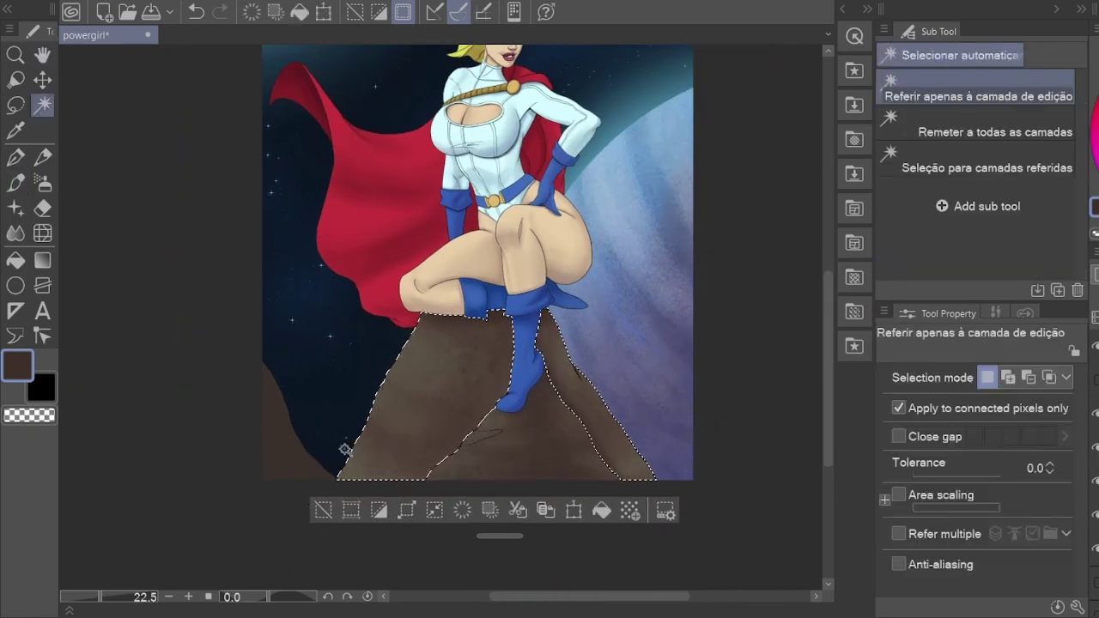
pyautogui.click(328, 459)
pyautogui.press('b')
pyautogui.press('[')
pyautogui.press('[')
pyautogui.press('[')
pyautogui.press('[')
pyautogui.press('[')
pyautogui.scroll(1, 311, 437)
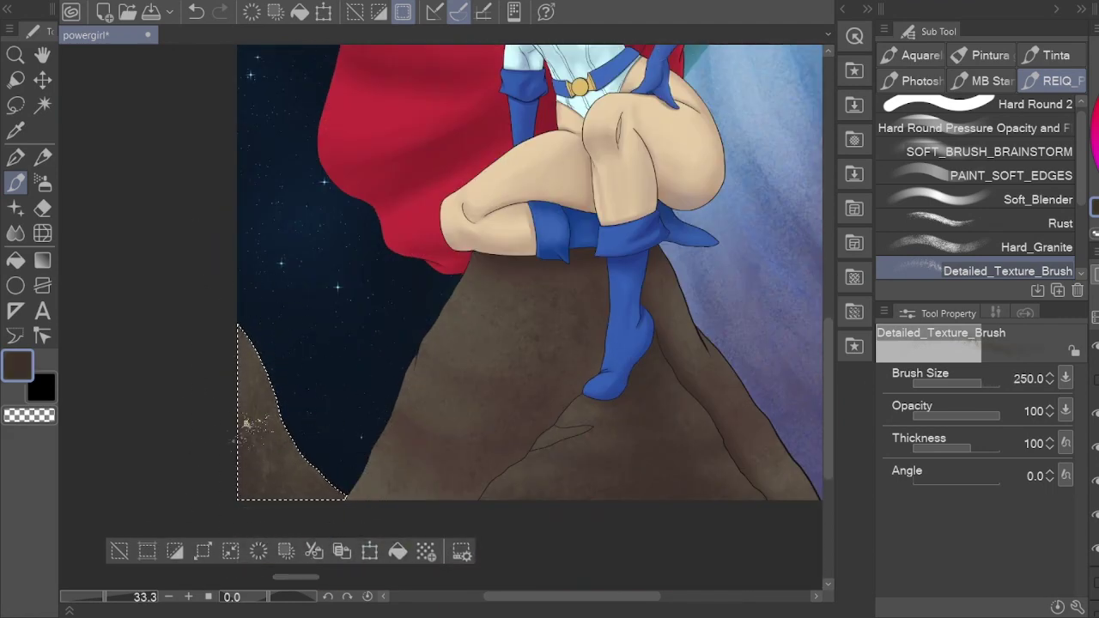
pyautogui.scroll(-3, 245, 364)
pyautogui.press('h')
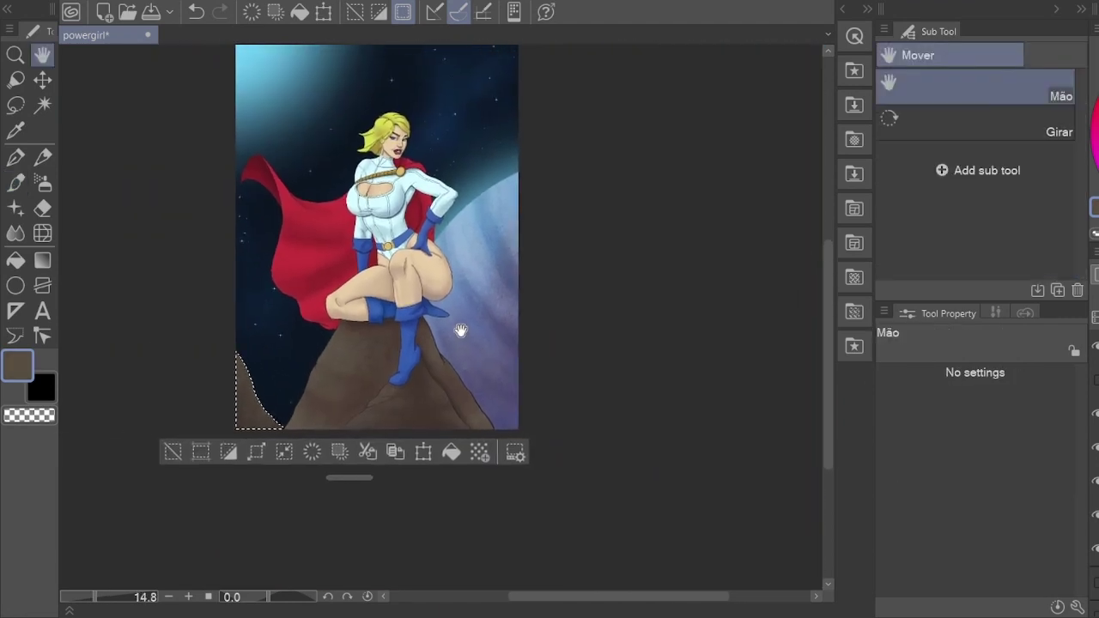
pyautogui.hotkey('ctrl', 'd')
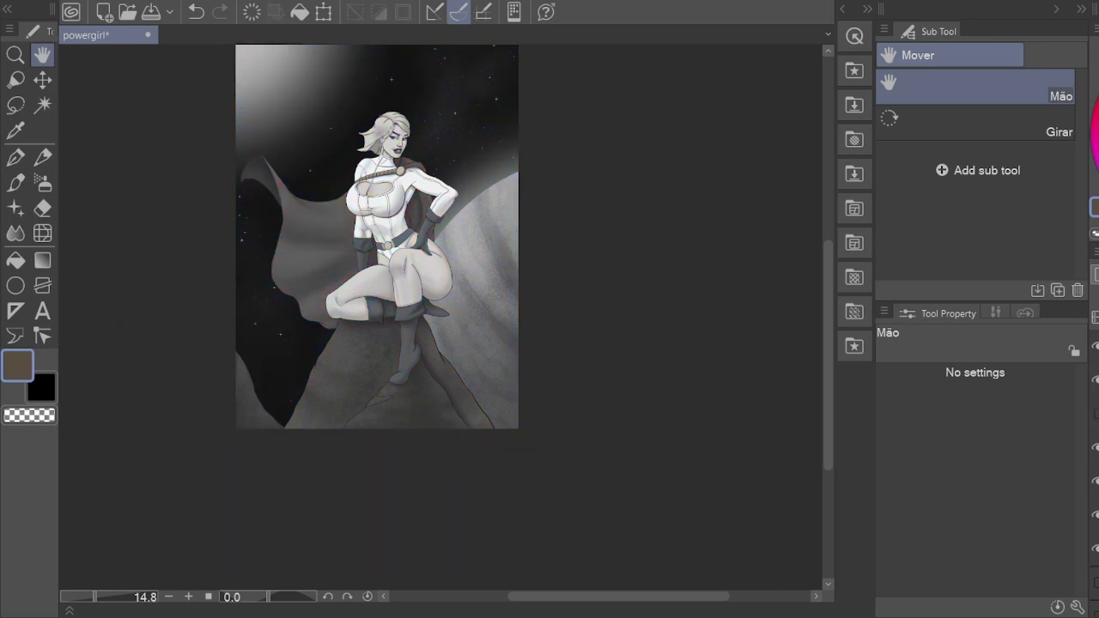
# Step: Review the whole illustration in full color and save the file
pyautogui.moveTo(388, 272); pyautogui.dragTo(458, 308)
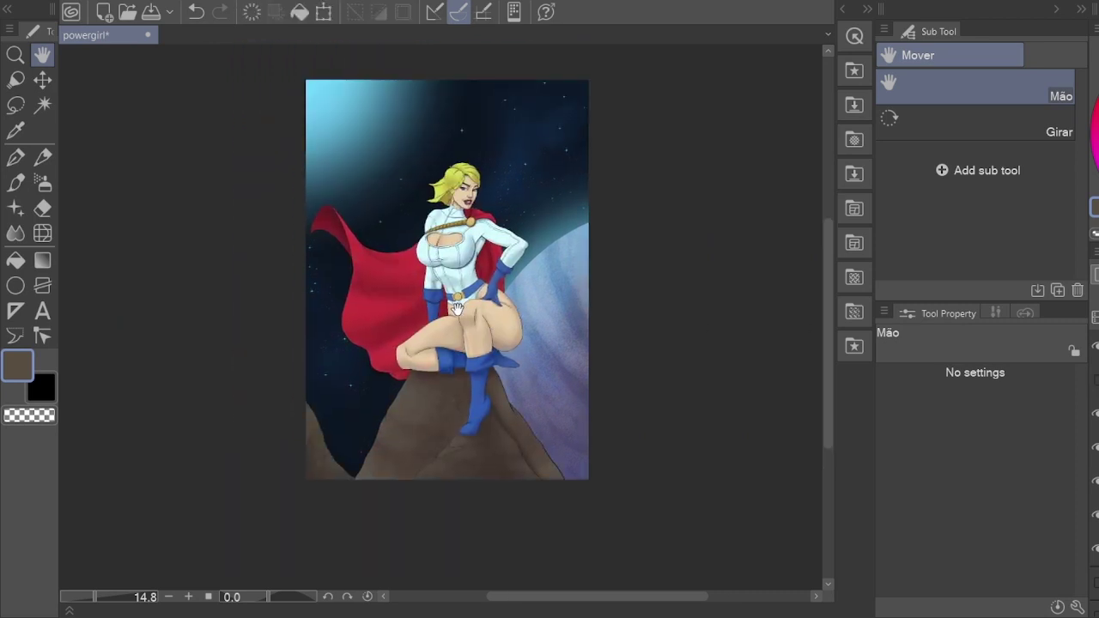
pyautogui.scroll(3, 481, 335)
pyautogui.scroll(-1, 498, 352)
pyautogui.scroll(1, 512, 371)
pyautogui.hotkey('ctrl', 's')
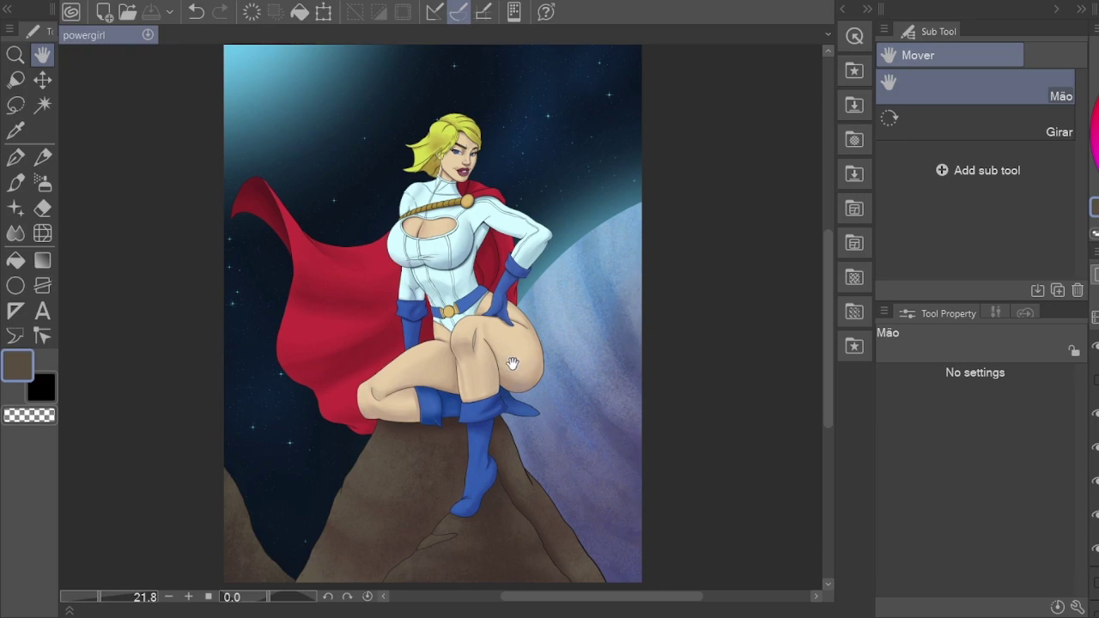
# Step: Try tinting the figure and rocks by filling their combined selection with light blue, and clear the selection
pyautogui.scroll(5, 473, 188)
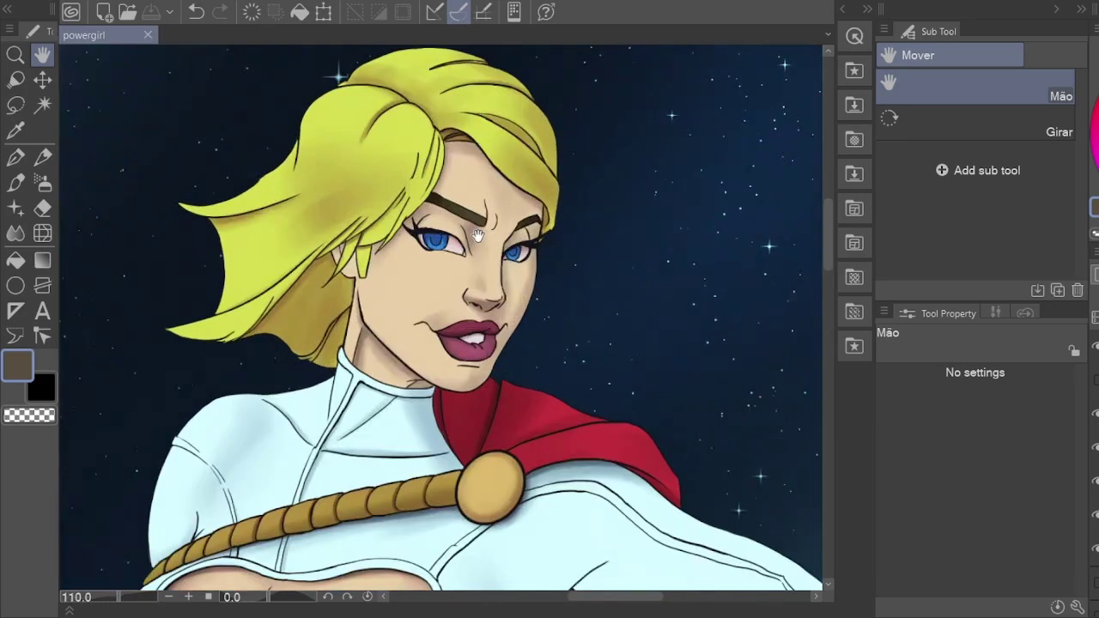
pyautogui.scroll(-3, 474, 201)
pyautogui.scroll(4, 476, 222)
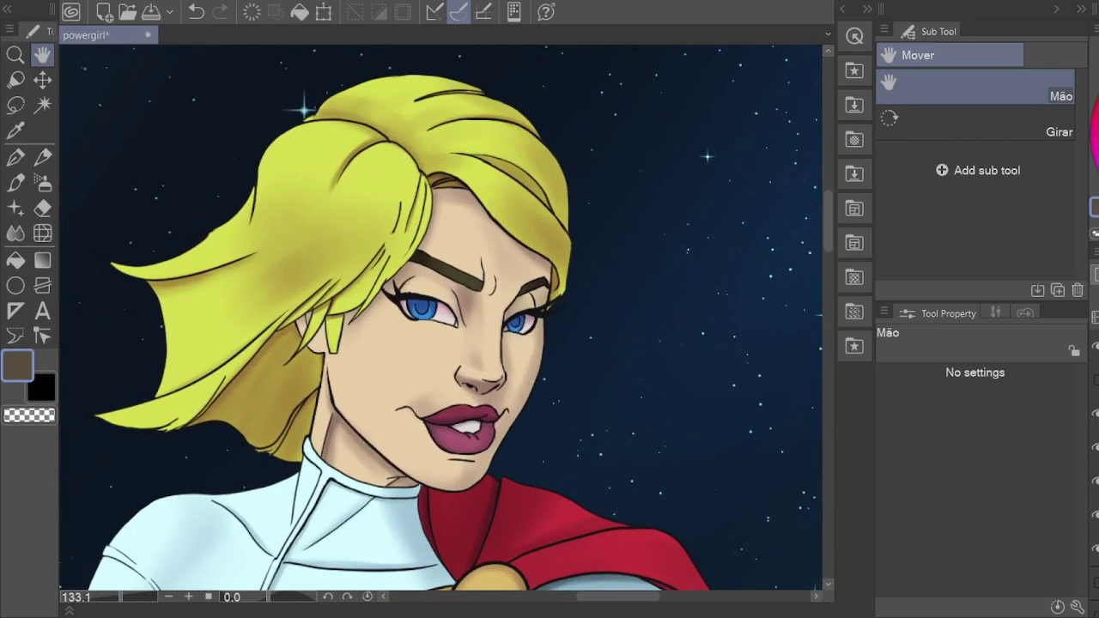
pyautogui.scroll(-10, 443, 318)
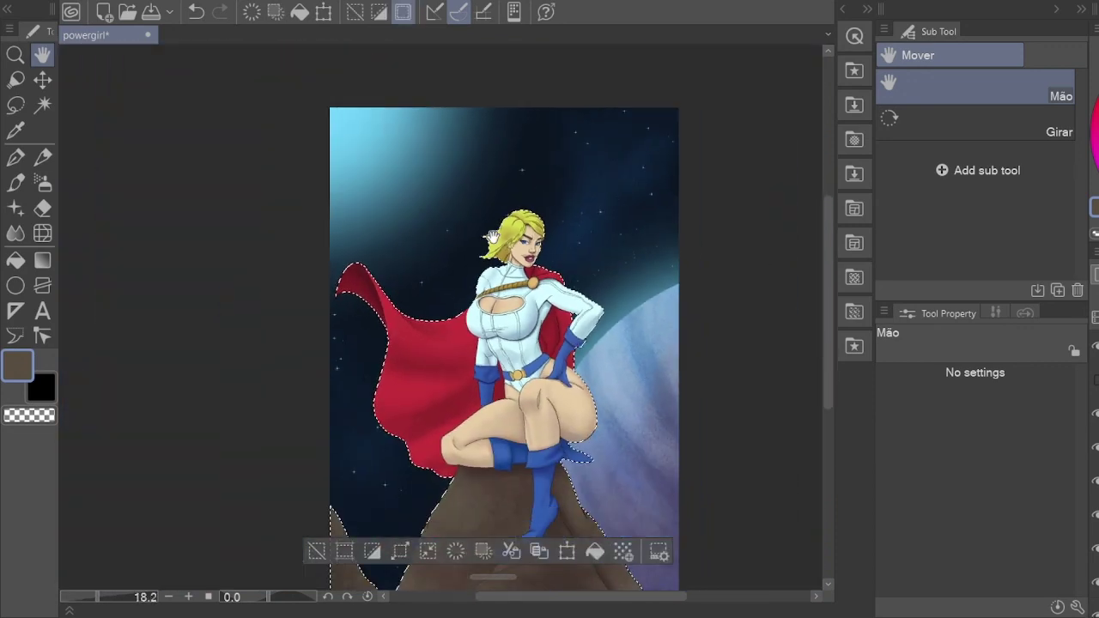
pyautogui.press('g')
pyautogui.press('b')
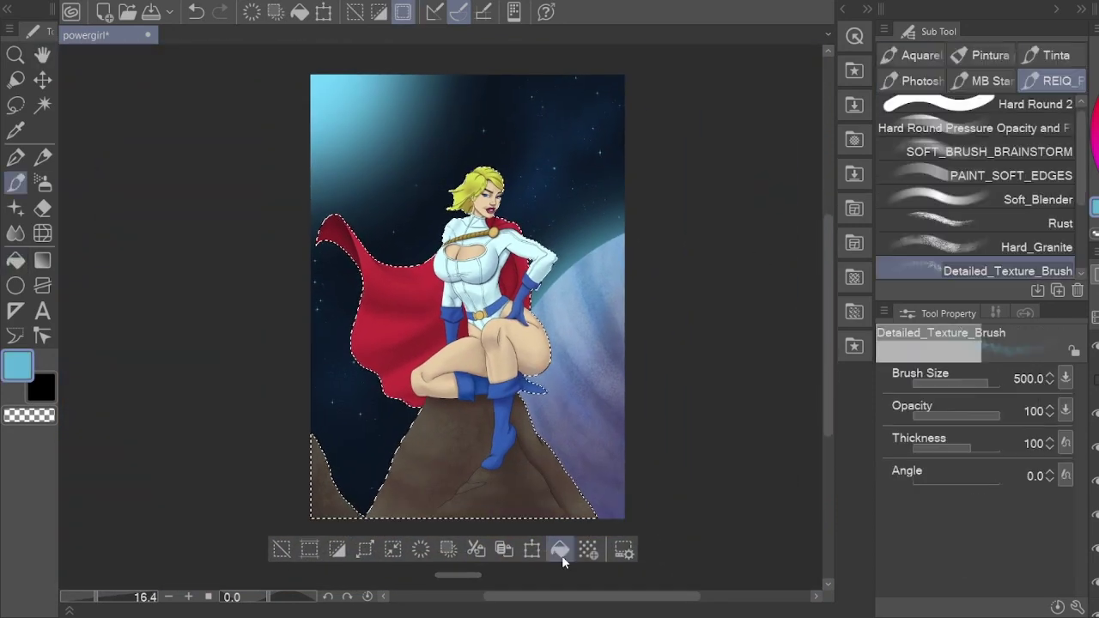
pyautogui.click(559, 550)
pyautogui.press('h')
pyautogui.scroll(2, 468, 296)
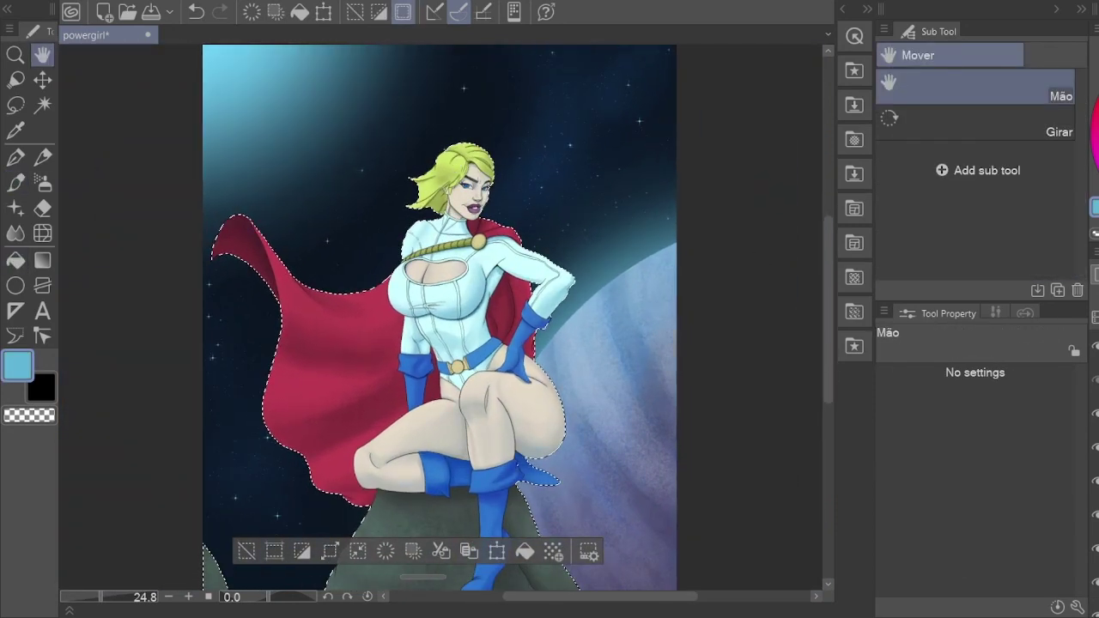
pyautogui.scroll(-2, 567, 196)
pyautogui.hotkey('ctrl', 'd')
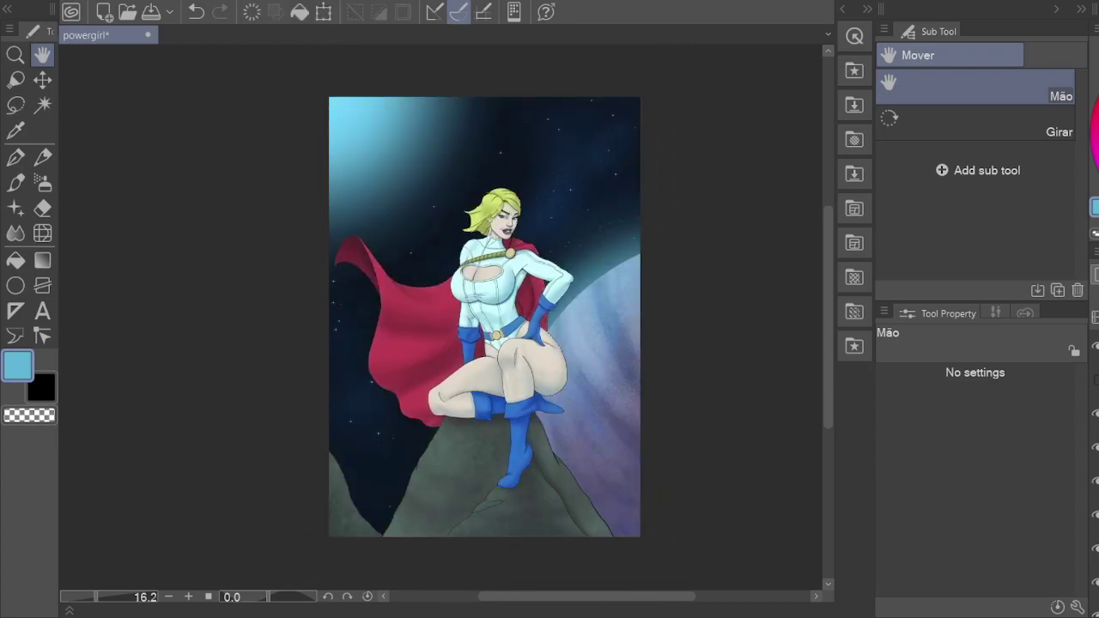
# Step: Select the face's skin area and set up the Hard-Soft brush with a pale cream color
pyautogui.press('w')
pyautogui.scroll(8, 458, 180)
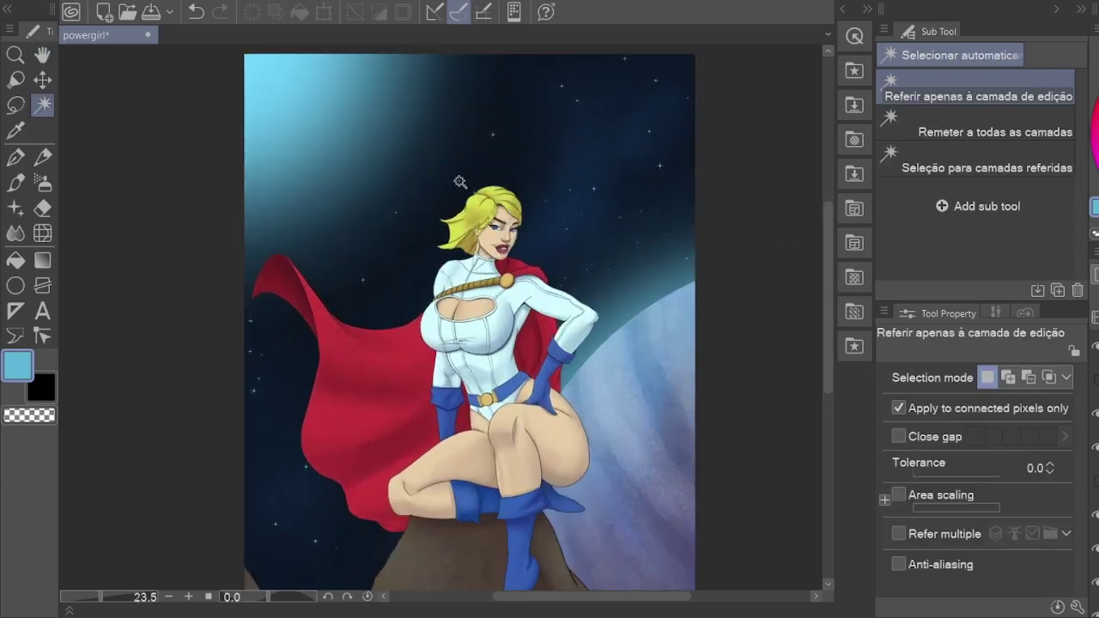
pyautogui.click(463, 395)
pyautogui.press('b')
pyautogui.scroll(-2, 401, 347)
pyautogui.click(1057, 55)
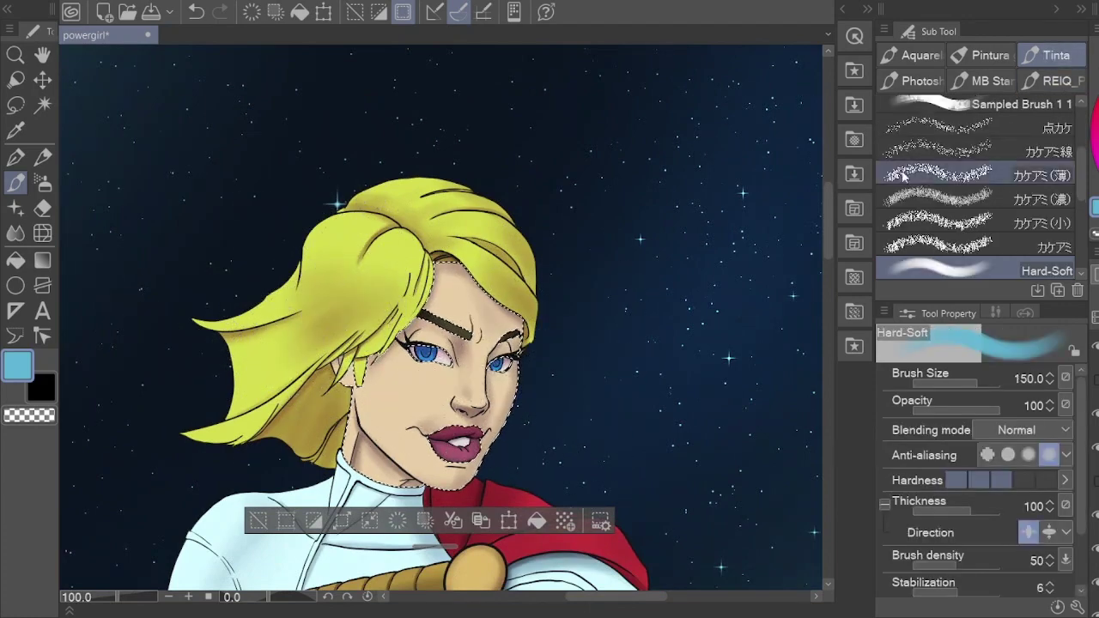
pyautogui.keyDown('alt'); pyautogui.click(361, 393); pyautogui.keyUp('alt')
pyautogui.scroll(1, 412, 395)
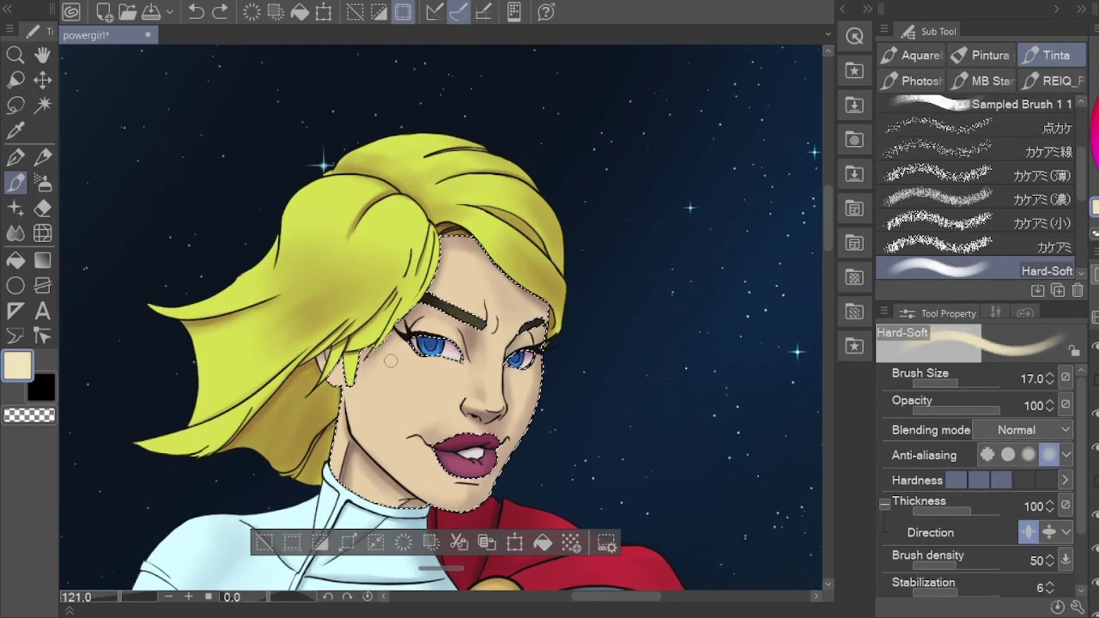
# Step: Paint pale cream highlights on the cheek and nose with the Hard-Soft brush, reducing it to size 6 for fine areas
pyautogui.scroll(4, 486, 352)
pyautogui.press('[')
pyautogui.press('[')
pyautogui.press('[')
pyautogui.press('[')
pyautogui.press('[')
pyautogui.press('[')
pyautogui.press('[')
pyautogui.press('[')
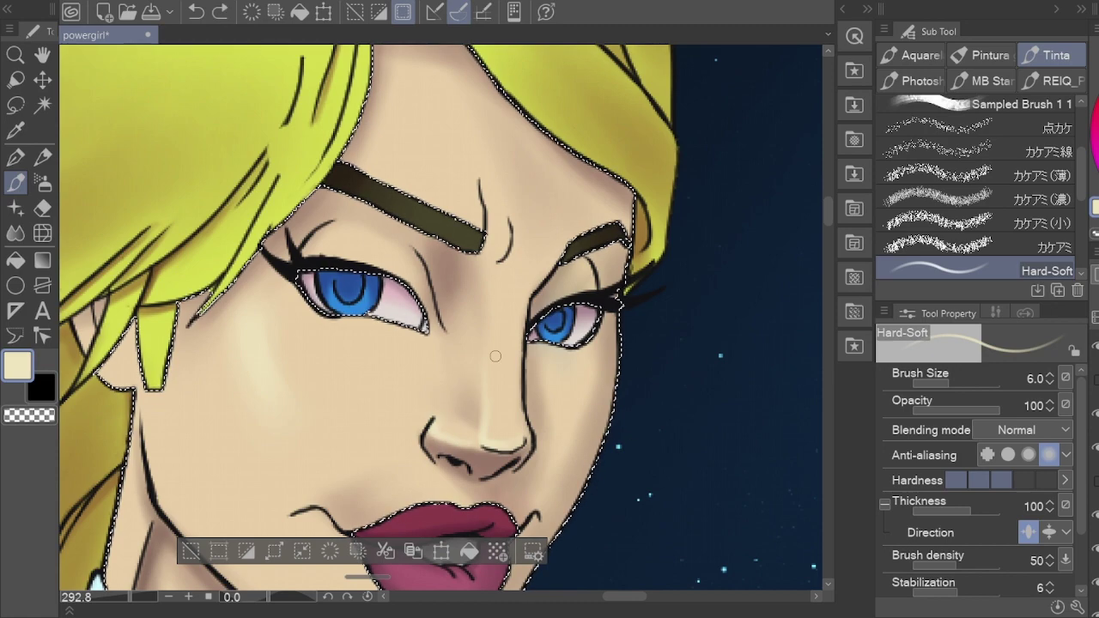
# Step: Add soft Hard-Soft highlights to the rest of the face, from the eyelid down to the chin, at sizes 12 and 20
pyautogui.press(']')
pyautogui.press(']')
pyautogui.press(']')
pyautogui.press(']')
pyautogui.press(']')
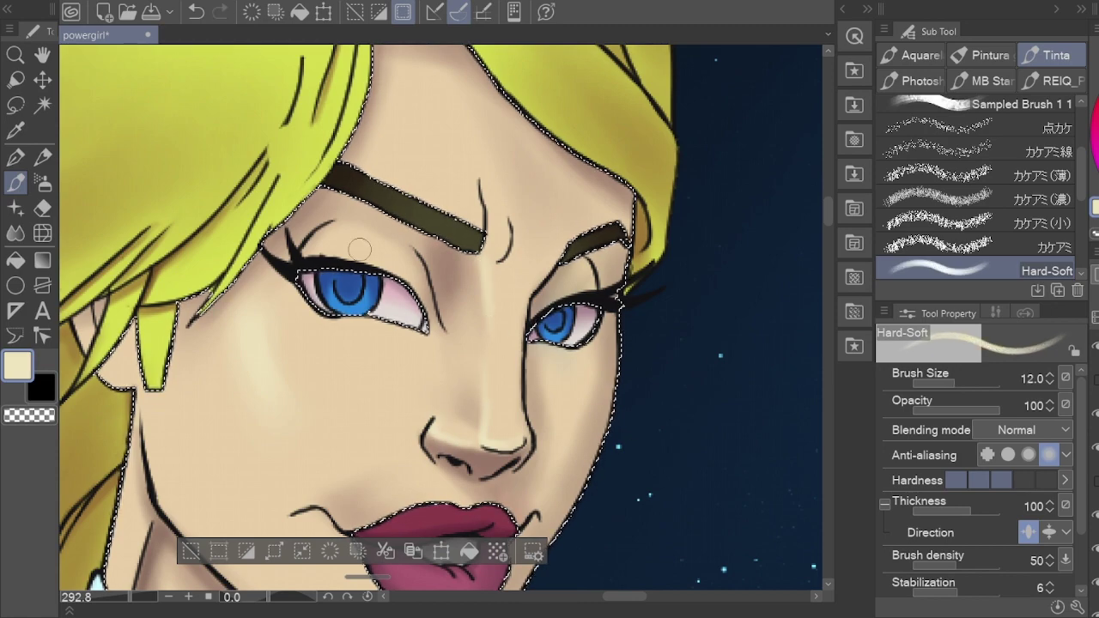
pyautogui.moveTo(547, 411); pyautogui.dragTo(554, 346)
pyautogui.moveTo(395, 498)
pyautogui.mouseDown()
pyautogui.moveTo(395, 430)
pyautogui.moveTo(369, 459)
pyautogui.mouseUp()
pyautogui.press('[')
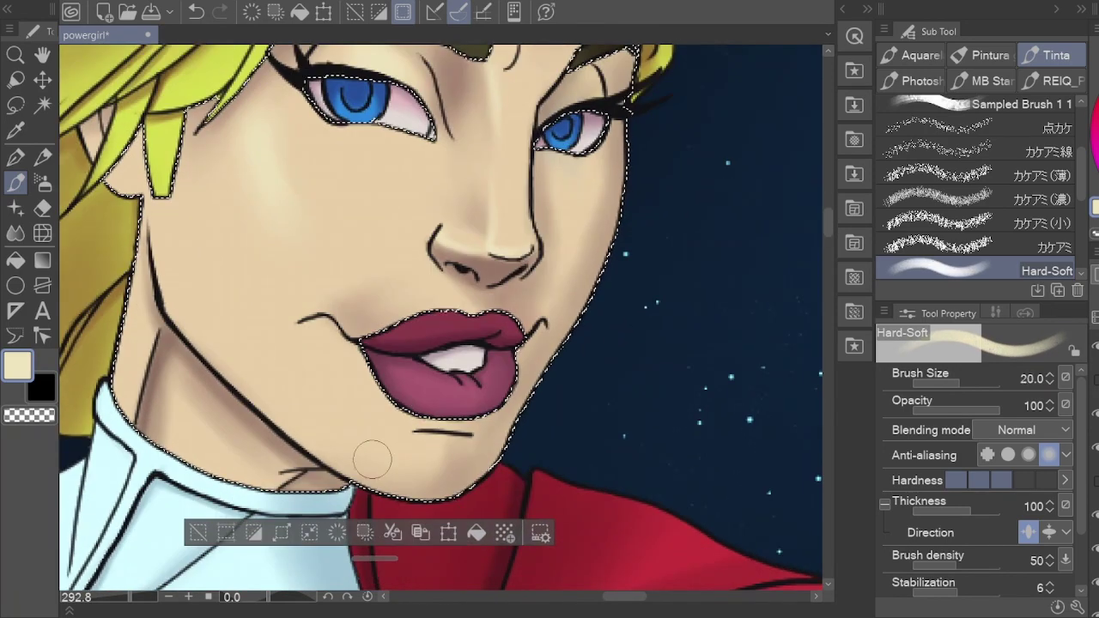
pyautogui.scroll(-4, 424, 464)
pyautogui.press('h')
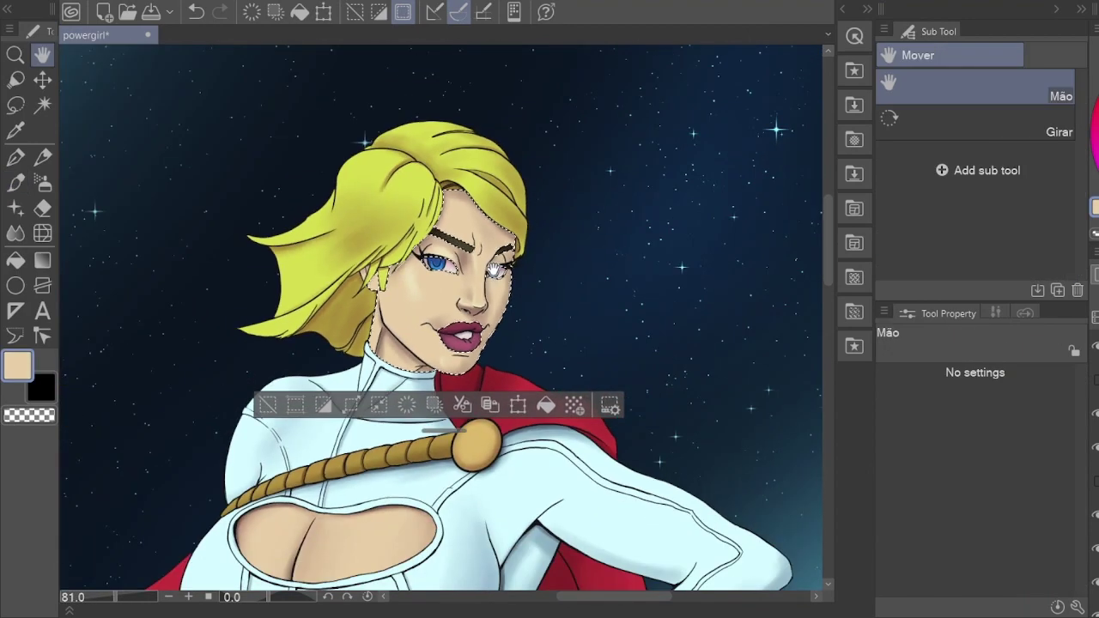
# Step: Select the hair area and set up the Hard-Soft brush with a pale yellow color
pyautogui.scroll(6, 501, 254)
pyautogui.scroll(-5, 502, 254)
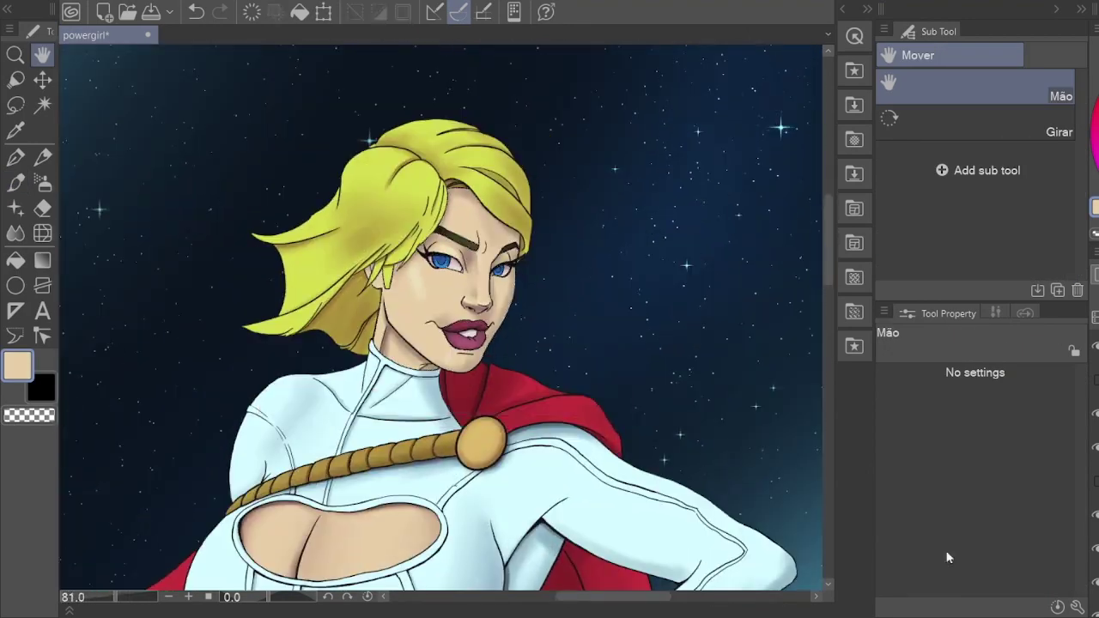
pyautogui.press('w')
pyautogui.press('b')
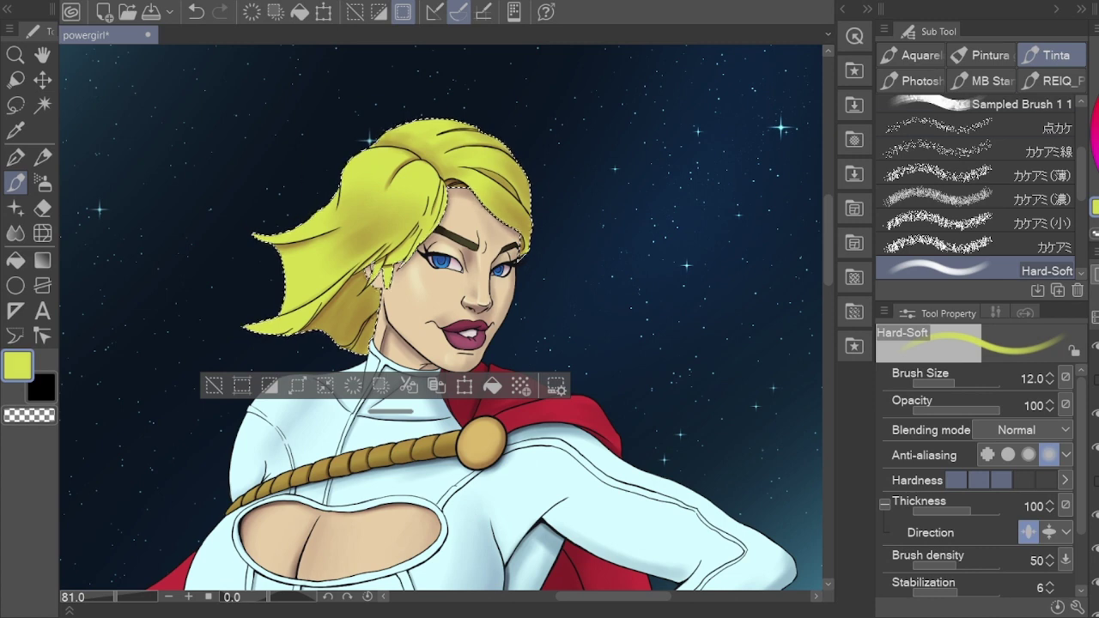
pyautogui.keyDown('alt'); pyautogui.click(368, 158); pyautogui.keyUp('alt')
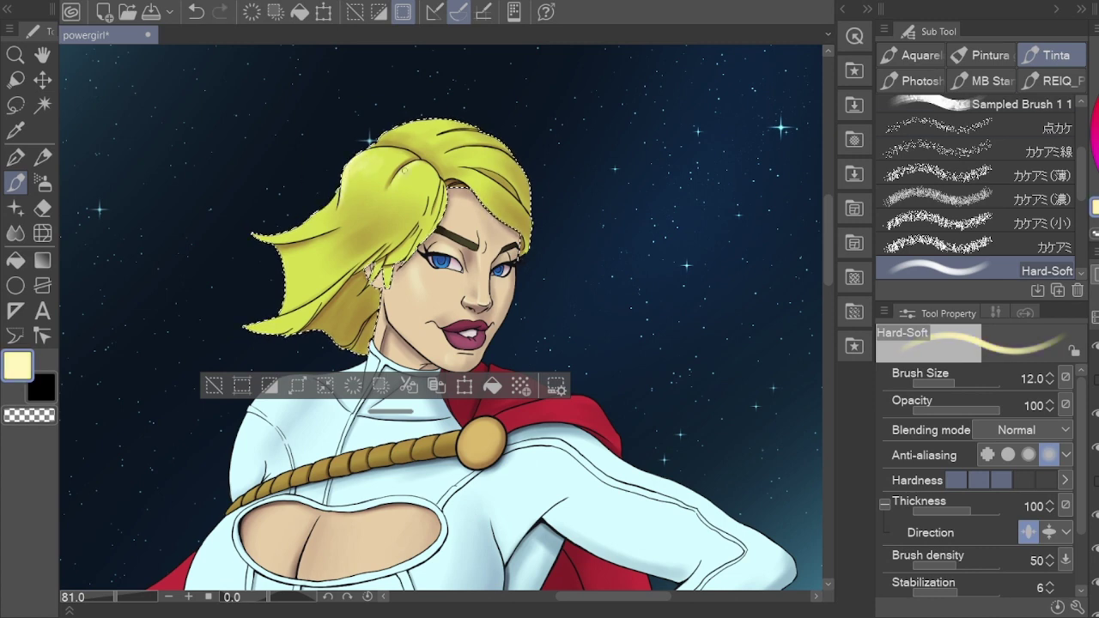
# Step: Paint pale yellow highlights on the front locks of hair with the Hard-Soft brush, varying its size between 7 and 15
pyautogui.scroll(3, 435, 182)
pyautogui.press('[')
pyautogui.press('[')
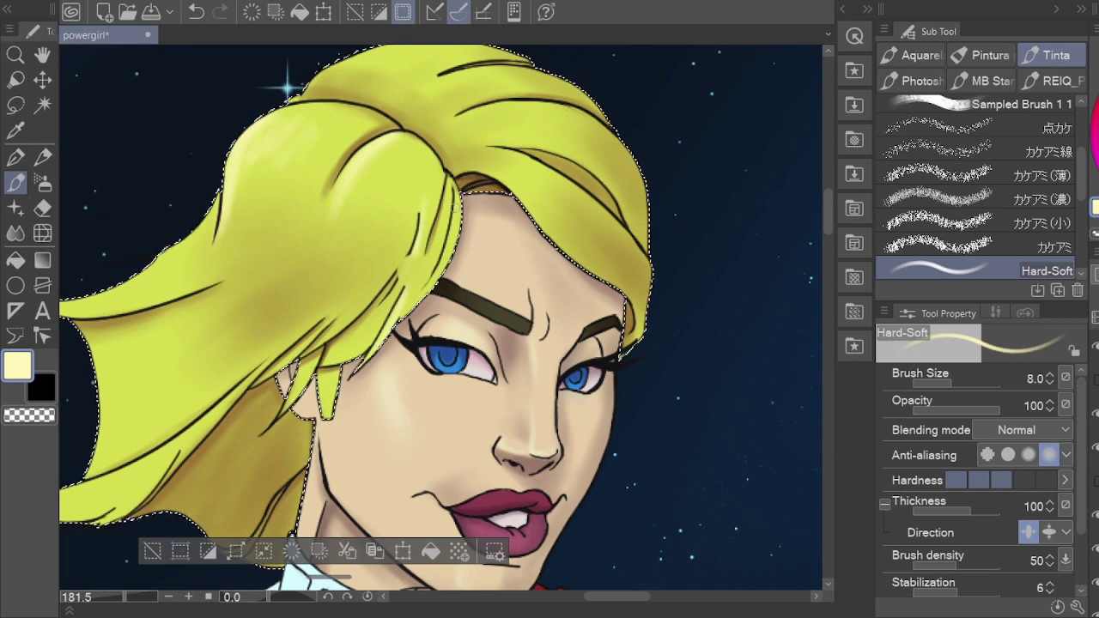
pyautogui.moveTo(238, 314); pyautogui.dragTo(401, 323)
pyautogui.press(']')
pyautogui.press(']')
pyautogui.press(']')
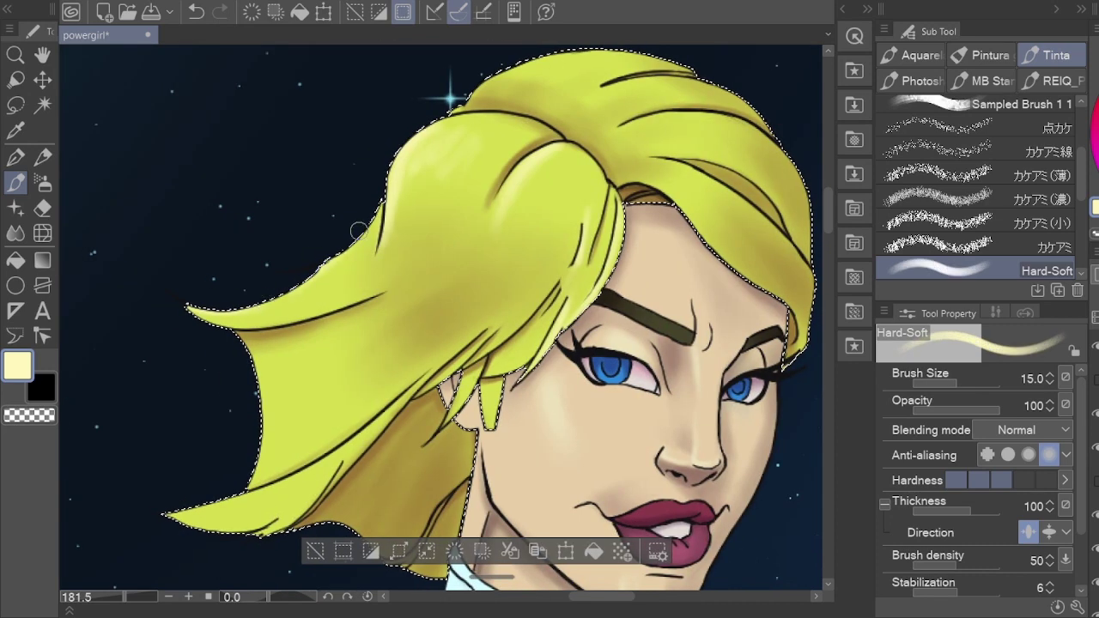
pyautogui.press('[')
pyautogui.press('[')
pyautogui.press('[')
pyautogui.press('[')
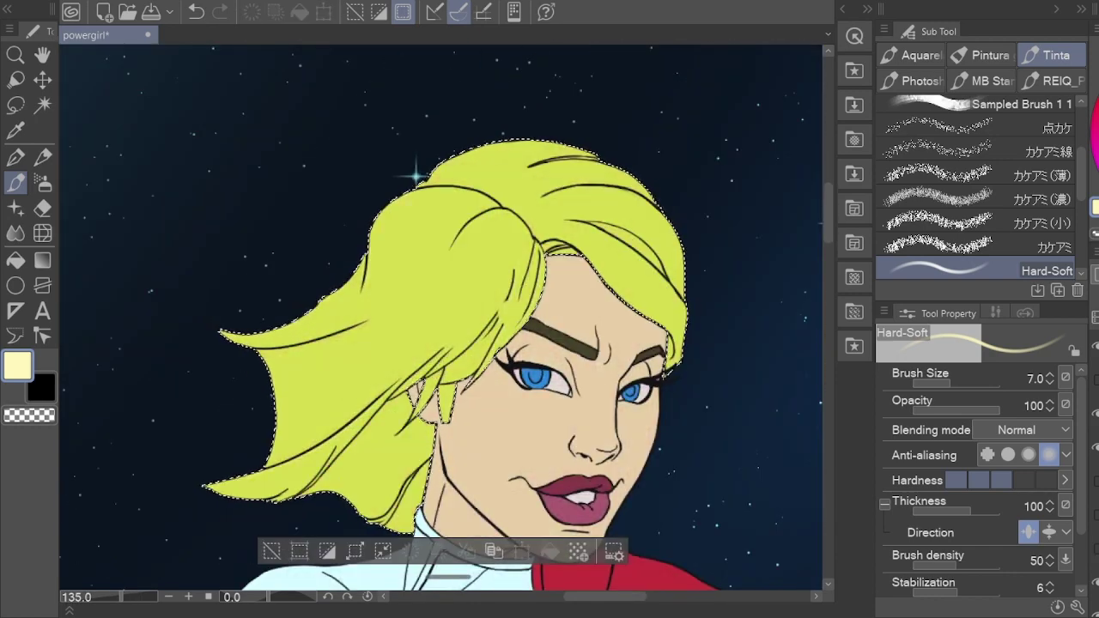
# Step: Extend the flat yellow base color into the thin tip of the upper hair lock with the G-pen at size 8
pyautogui.press('p')
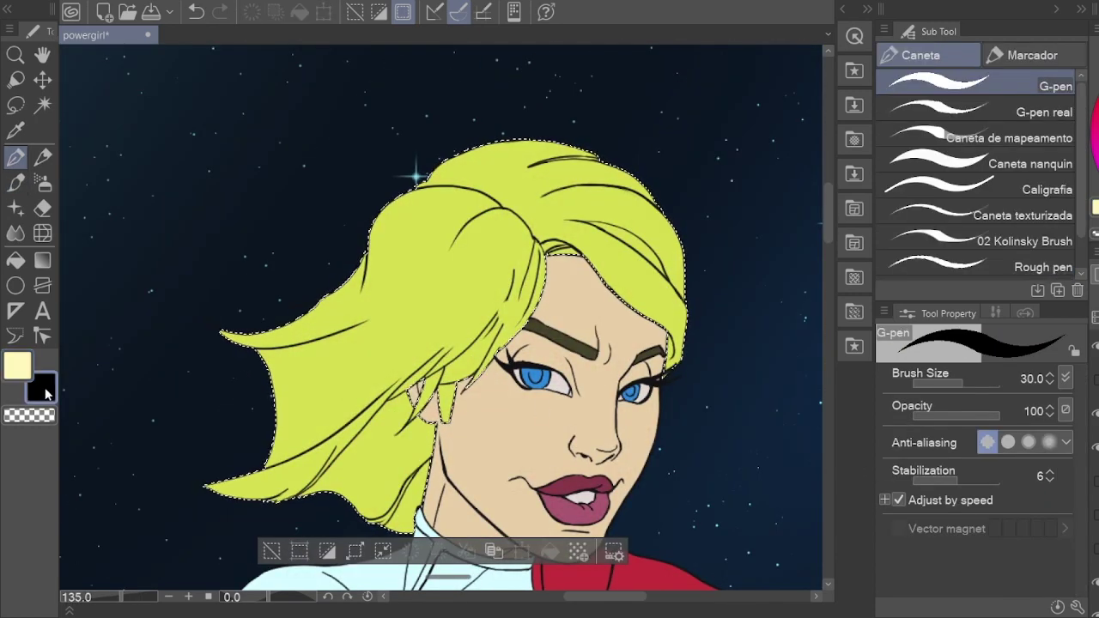
pyautogui.scroll(8, 154, 302)
pyautogui.press('[')
pyautogui.press('[')
pyautogui.press('[')
pyautogui.press('[')
pyautogui.press('[')
pyautogui.press('[')
pyautogui.press('[')
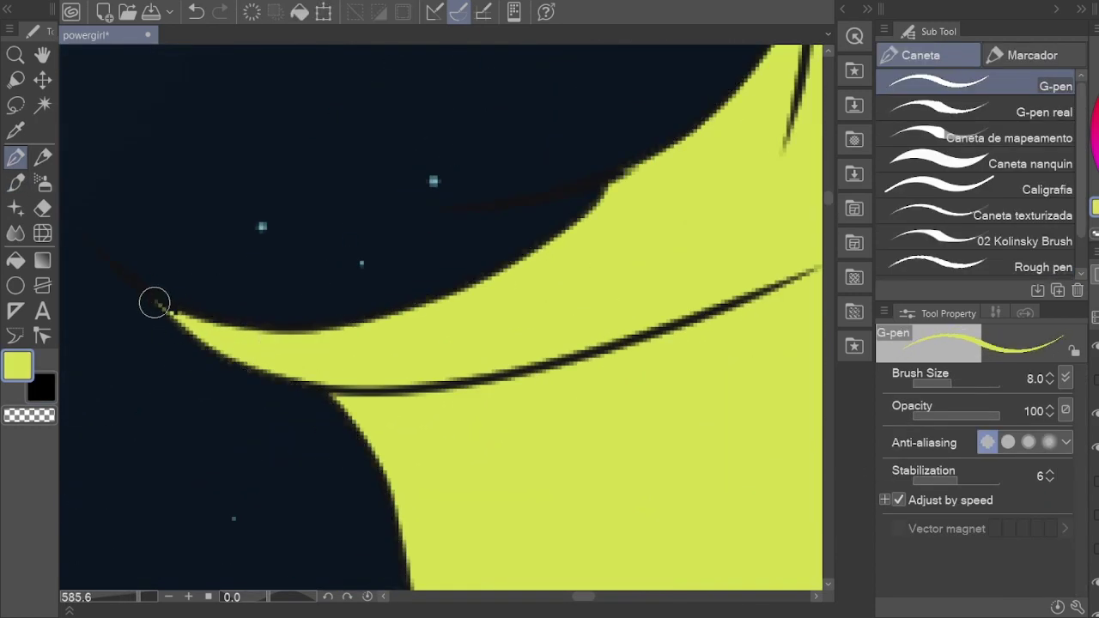
pyautogui.scroll(2, 227, 343)
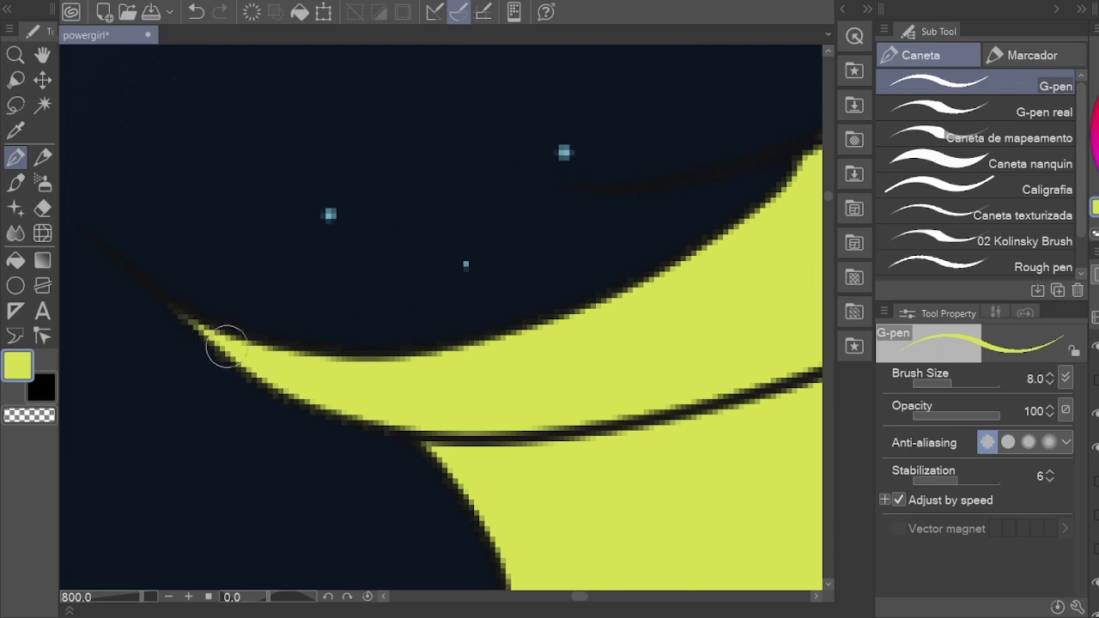
pyautogui.press('h')
pyautogui.scroll(-10, 153, 281)
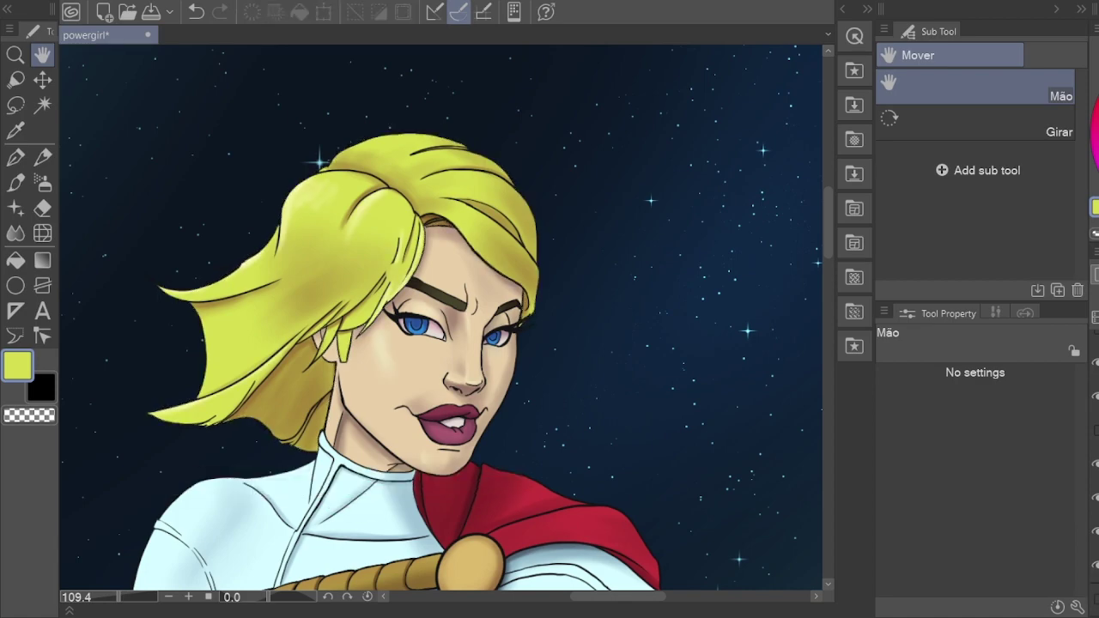
# Step: Reselect the hair and add fine pale yellow highlights to the lower locks with the Suave airbrush at size 4
pyautogui.press('p')
pyautogui.press('b')
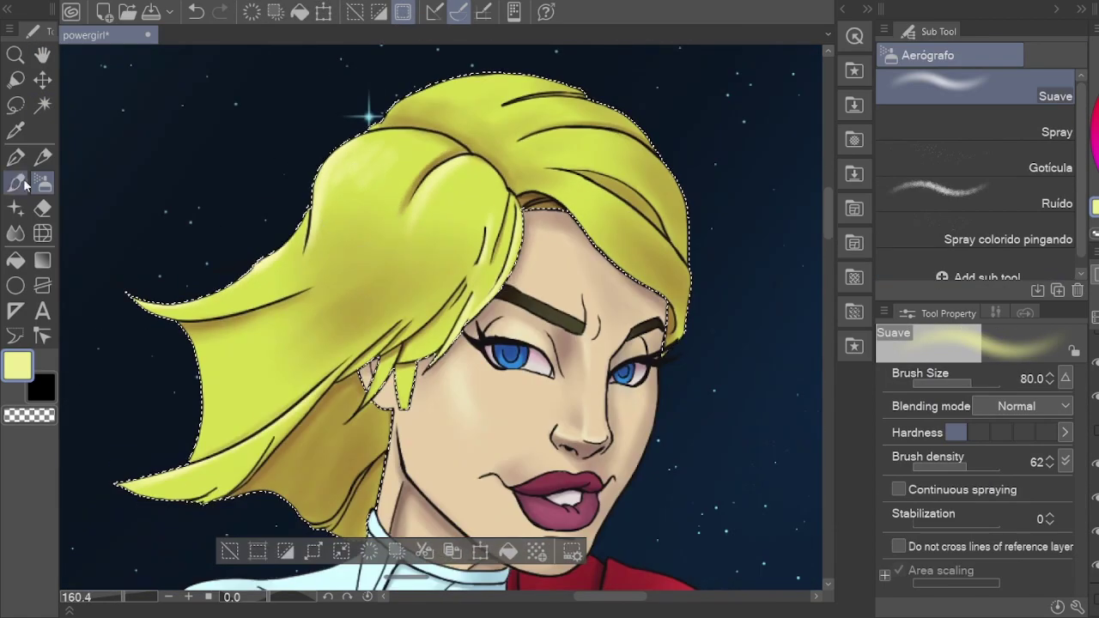
pyautogui.scroll(-2, 304, 374)
pyautogui.press('[')
pyautogui.press('[')
pyautogui.scroll(5, 303, 373)
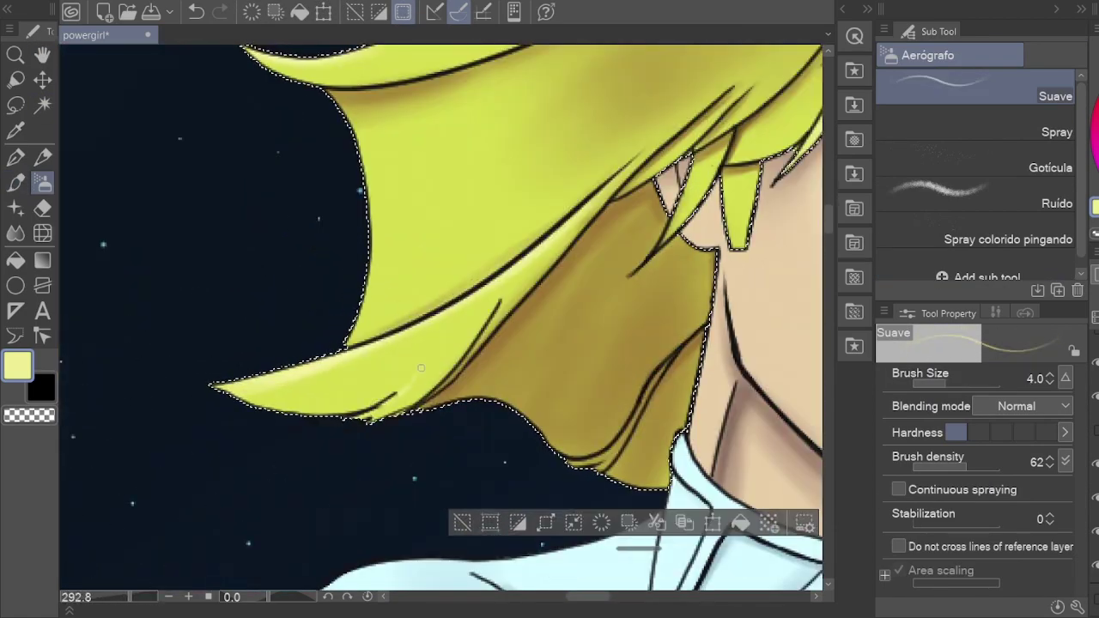
# Step: Paint pale yellow highlights on the crown of the hair with the Hard-Soft brush, using sizes 5 and 6
pyautogui.press('p')
pyautogui.scroll(-5, 515, 343)
pyautogui.scroll(5, 550, 347)
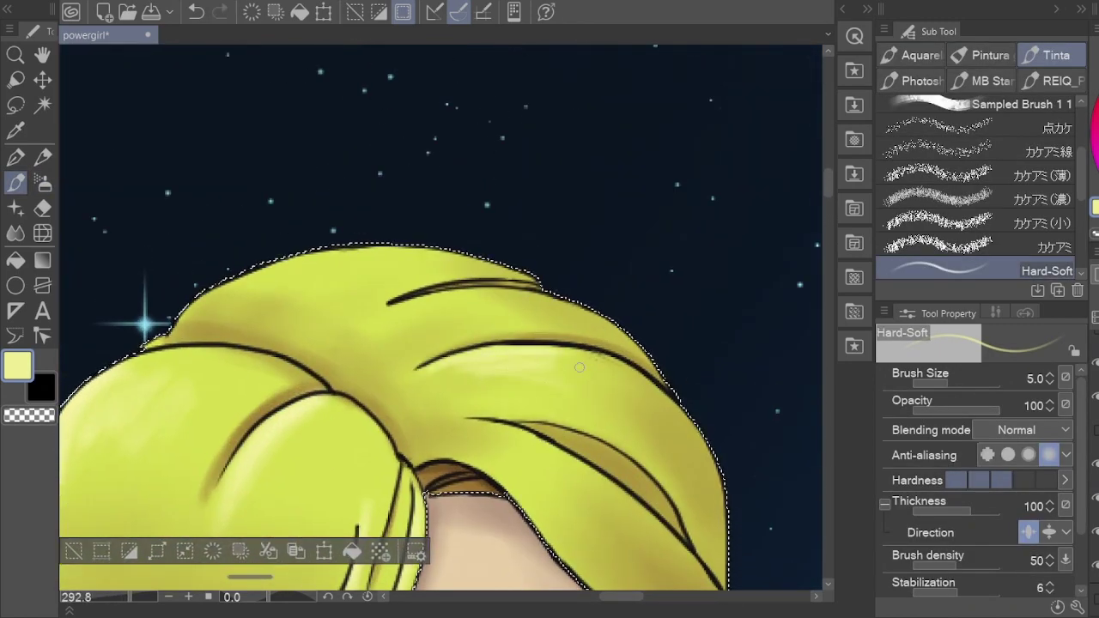
pyautogui.press(']')
pyautogui.press(']')
pyautogui.press(']')
pyautogui.press(']')
pyautogui.press(']')
pyautogui.press('[')
pyautogui.press('[')
pyautogui.press('[')
pyautogui.press('[')
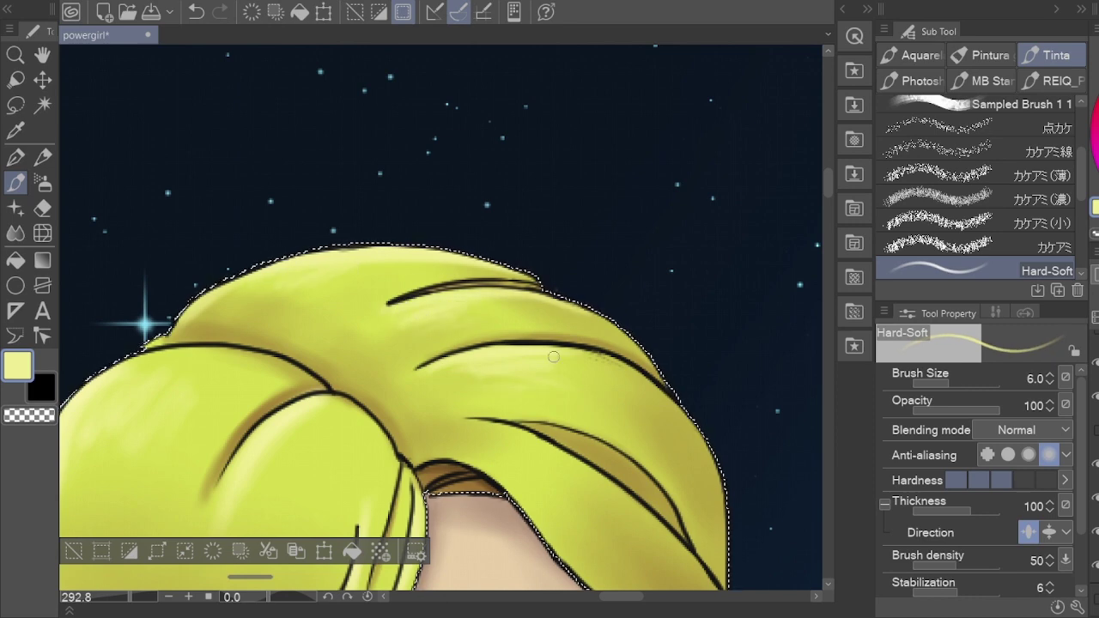
# Step: Highlight the hair strands above the forehead in pale yellow with the Hard-Soft brush at size 6
pyautogui.moveTo(555, 358); pyautogui.dragTo(461, 282)
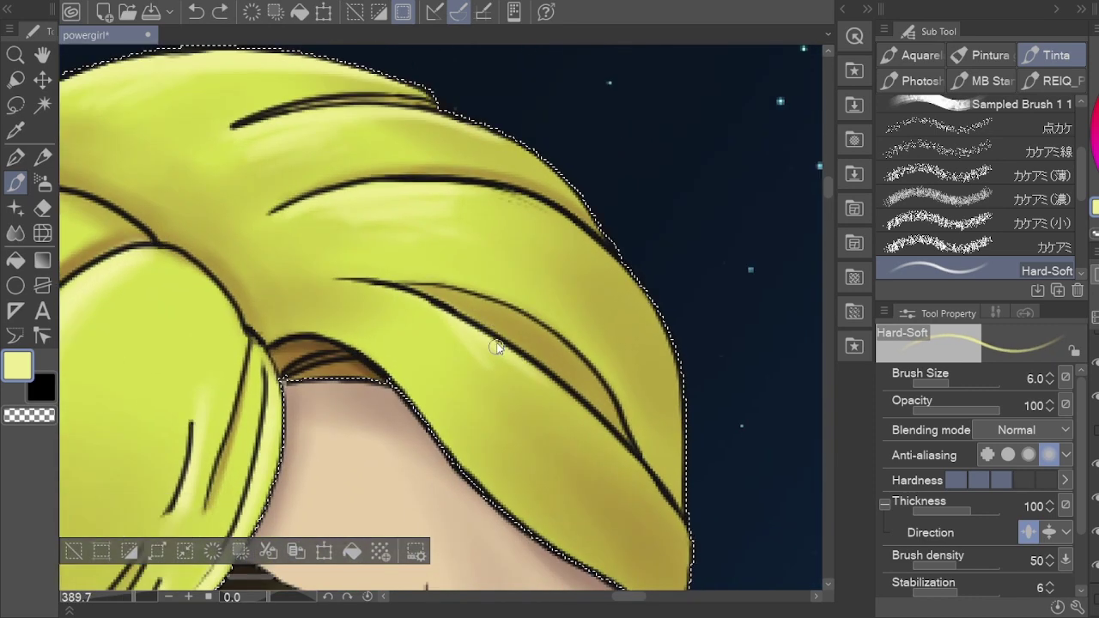
pyautogui.scroll(-5, 449, 335)
pyautogui.moveTo(449, 335); pyautogui.dragTo(459, 129)
# Step: Select the blue irises of both eyes and return to the Hard-Soft brush
pyautogui.press('w')
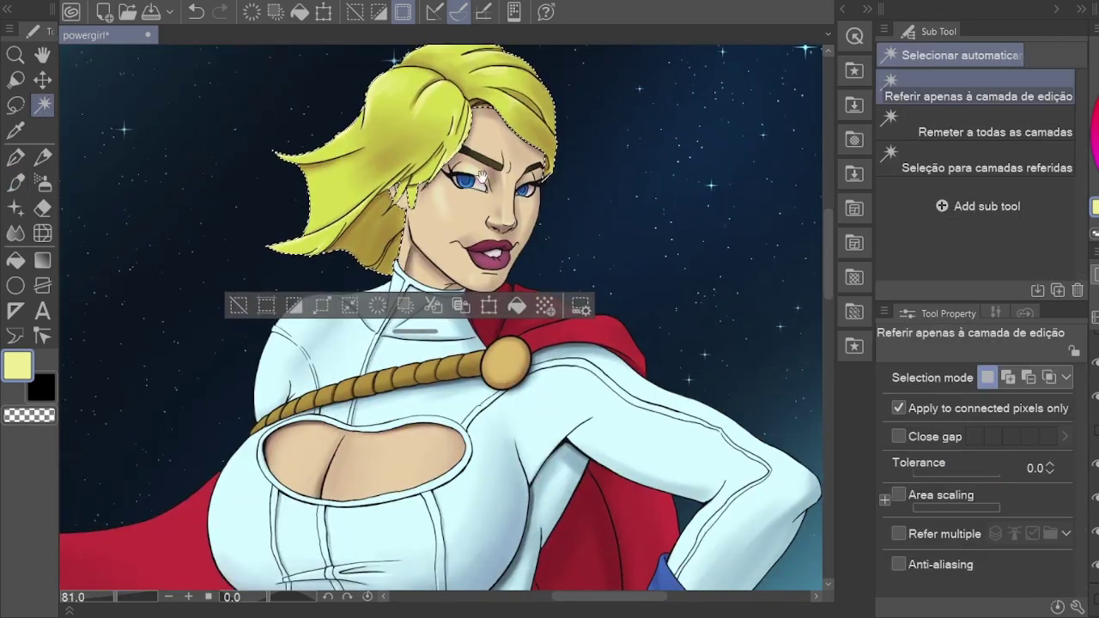
pyautogui.scroll(4, 353, 234)
pyautogui.click(481, 240)
pyautogui.keyDown('shift'); pyautogui.click(635, 268); pyautogui.keyUp('shift')
pyautogui.press('p')
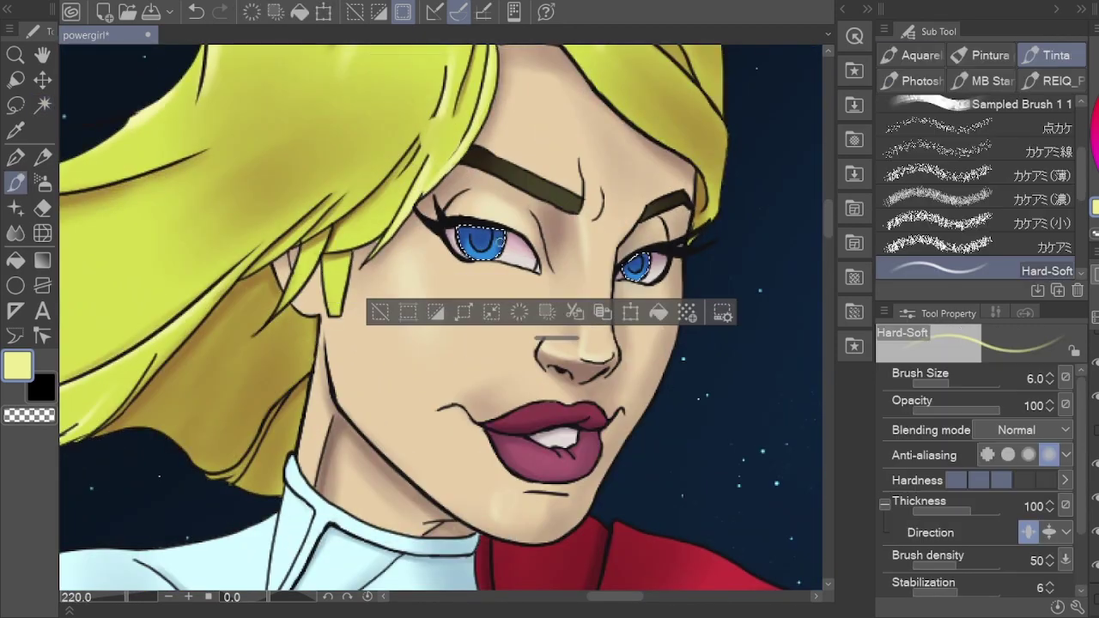
# Step: Brighten the lower part of both irises with light cyan, using the Hard-Soft brush at size 4
pyautogui.keyDown('alt'); pyautogui.click(486, 244); pyautogui.keyUp('alt')
pyautogui.scroll(3, 479, 180)
pyautogui.press('[')
pyautogui.press('[')
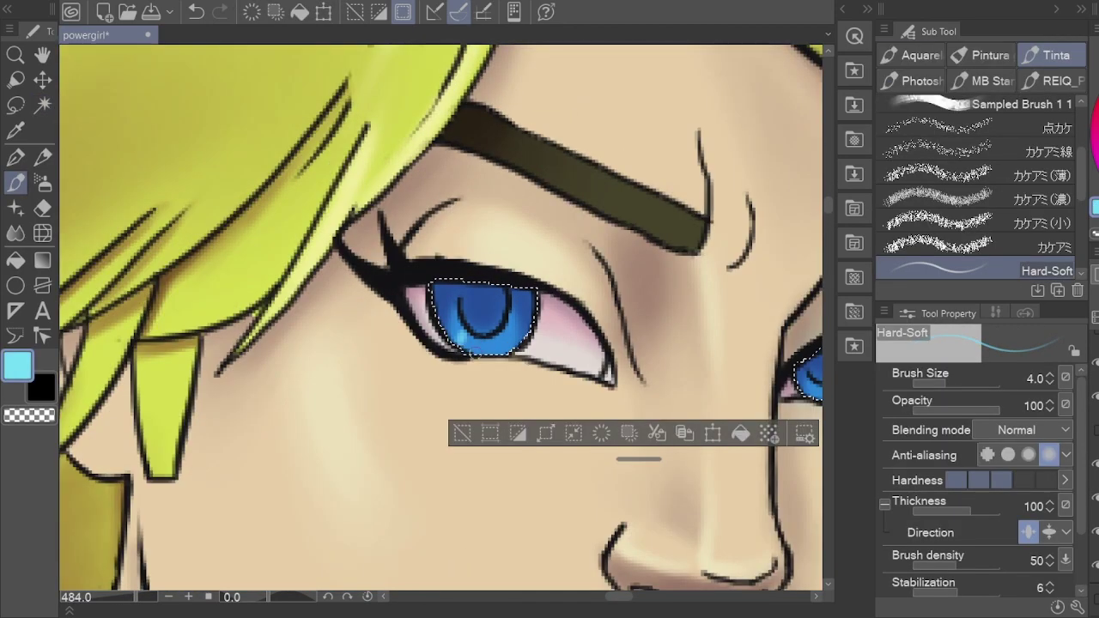
pyautogui.hscroll(5, 504, 322)
pyautogui.scroll(-2, 407, 326)
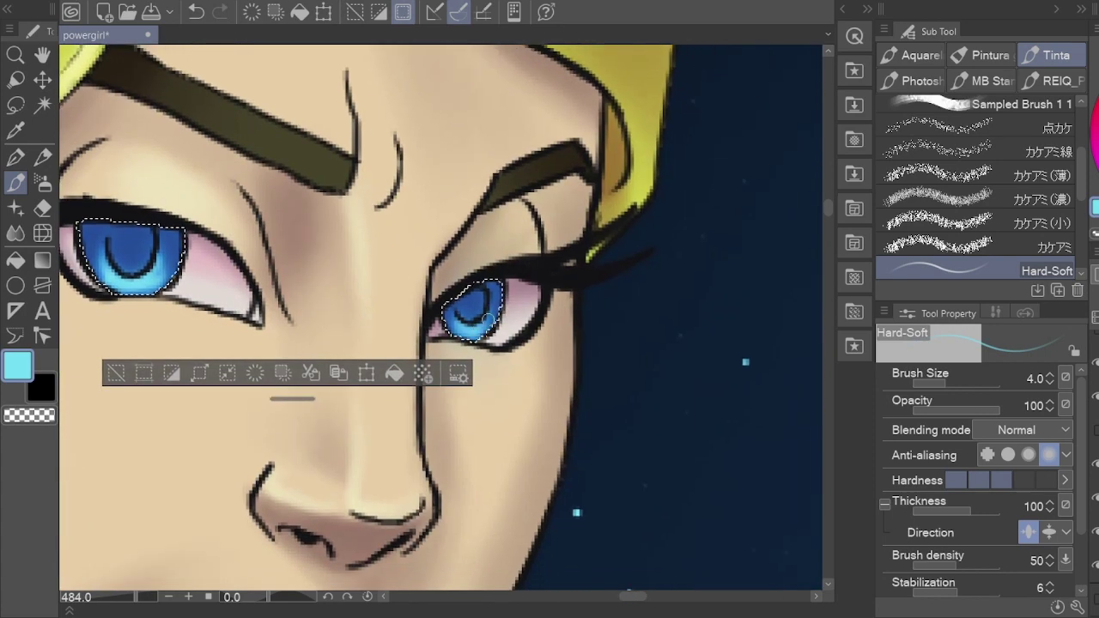
pyautogui.scroll(-5, 440, 318)
pyautogui.scroll(4, 440, 318)
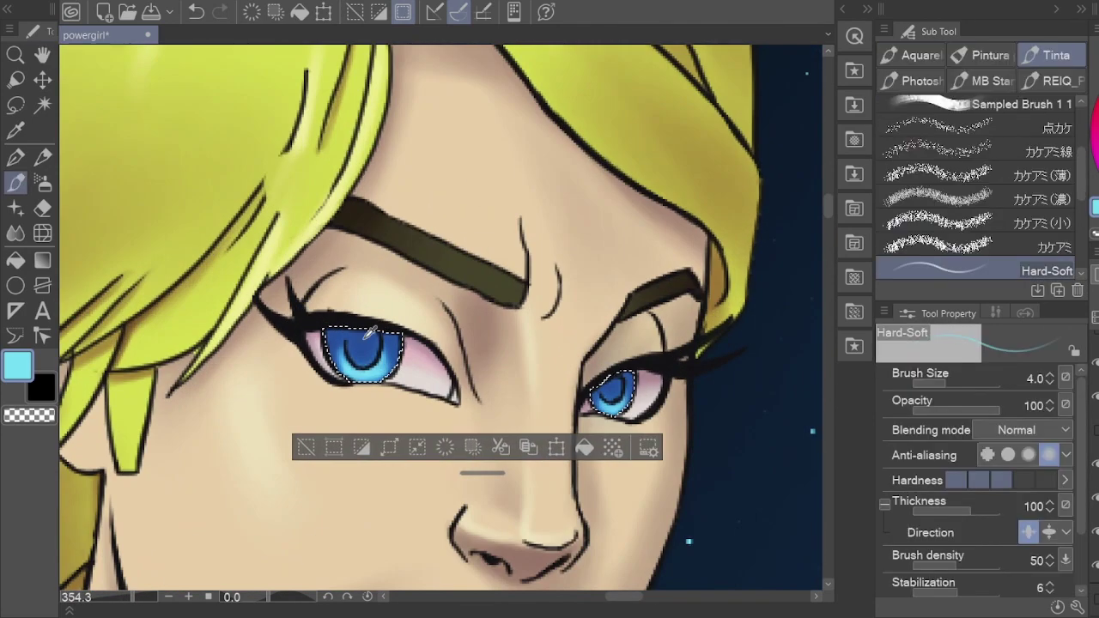
# Step: Darken the pupils of both eyes with dark navy, using the Hard-Soft brush at size 7
pyautogui.keyDown('alt'); pyautogui.click(612, 391); pyautogui.keyUp('alt')
pyautogui.press(']')
pyautogui.moveTo(366, 346); pyautogui.dragTo(352, 346)
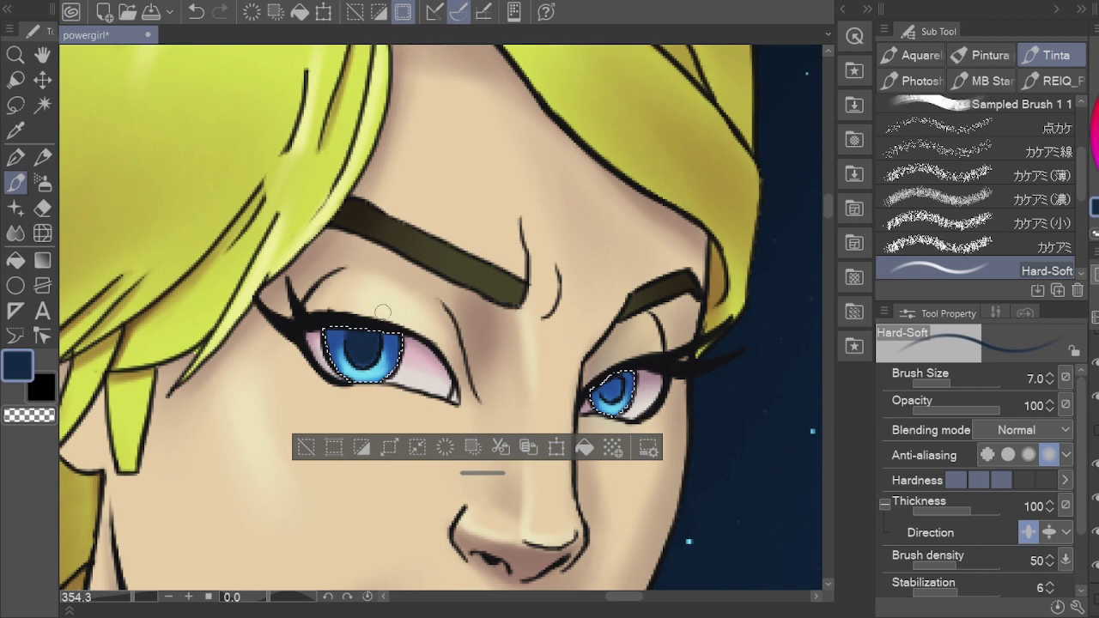
# Step: Clear the iris selection and save the illustration
pyautogui.press('h')
pyautogui.scroll(-5, 616, 382)
pyautogui.hotkey('ctrl', 'd')
pyautogui.hotkey('ctrl', 's')
pyautogui.scroll(-1, 441, 317)
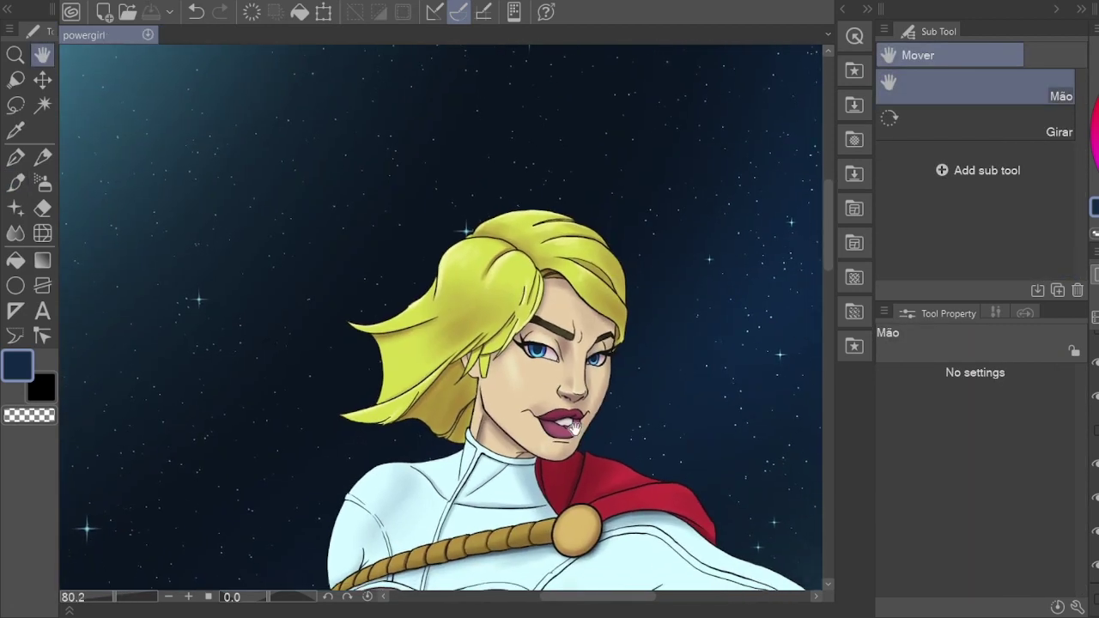
# Step: Select the upper lip and paint a light pink highlight on it with the Hard-Soft brush at size 4
pyautogui.scroll(6, 440, 318)
pyautogui.press('w')
pyautogui.click(523, 380)
pyautogui.press('b')
pyautogui.keyDown('alt'); pyautogui.click(507, 403); pyautogui.keyUp('alt')
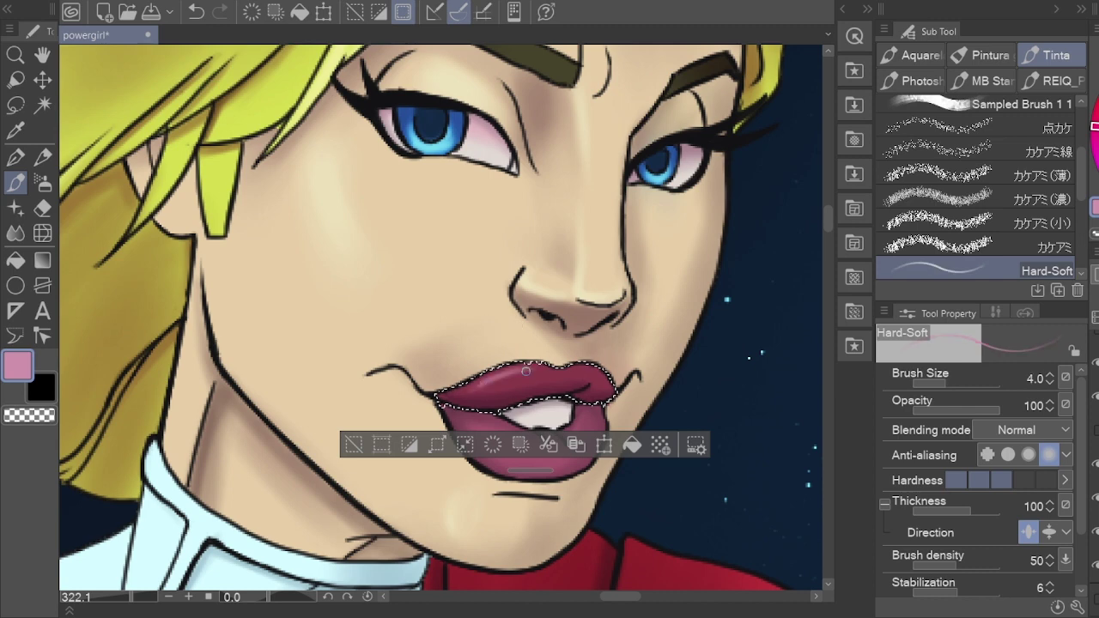
# Step: Select the lower lip and paint light pink highlights along it with the Hard-Soft brush at size 4
pyautogui.press('w')
pyautogui.click(559, 461)
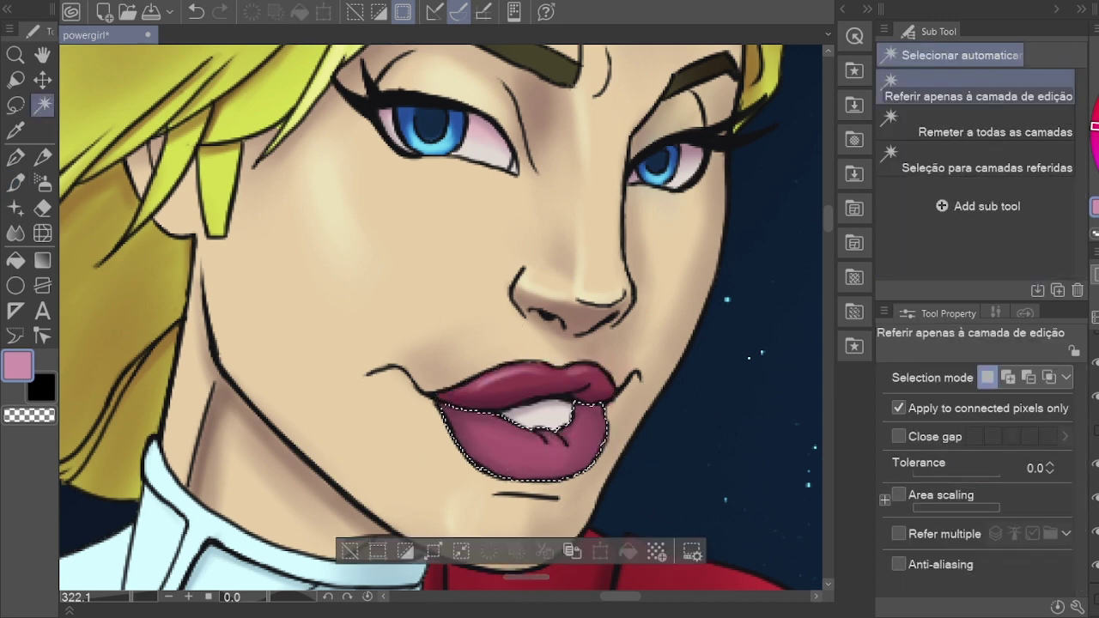
pyautogui.press('b')
pyautogui.keyDown('alt'); pyautogui.click(559, 461); pyautogui.keyUp('alt')
pyautogui.moveTo(507, 451); pyautogui.dragTo(460, 438)
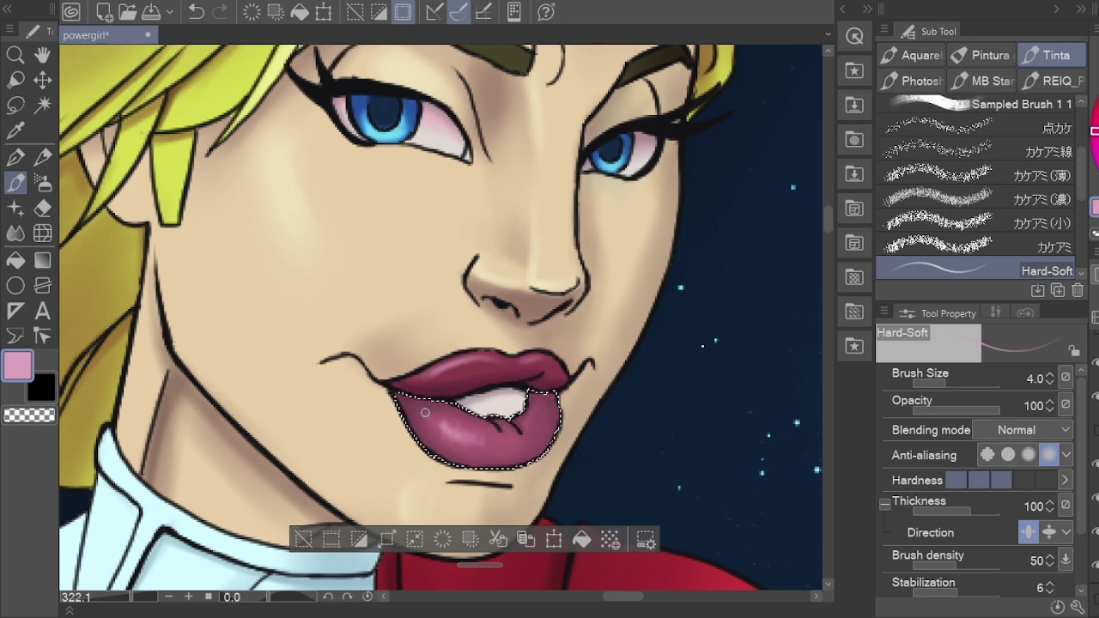
pyautogui.scroll(-3, 480, 444)
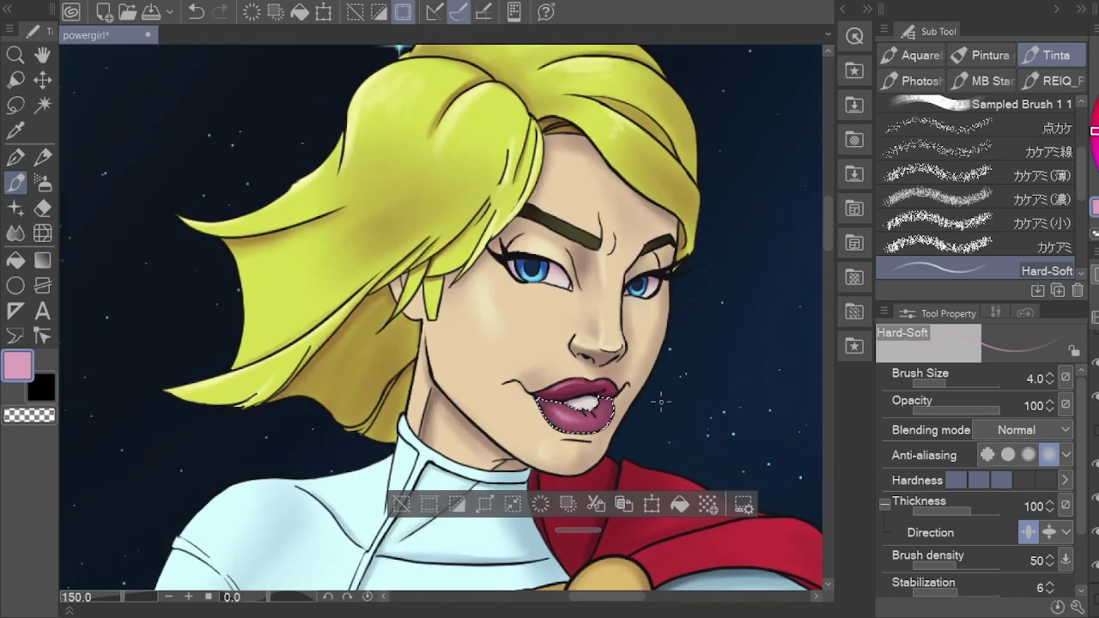
pyautogui.scroll(2, 581, 417)
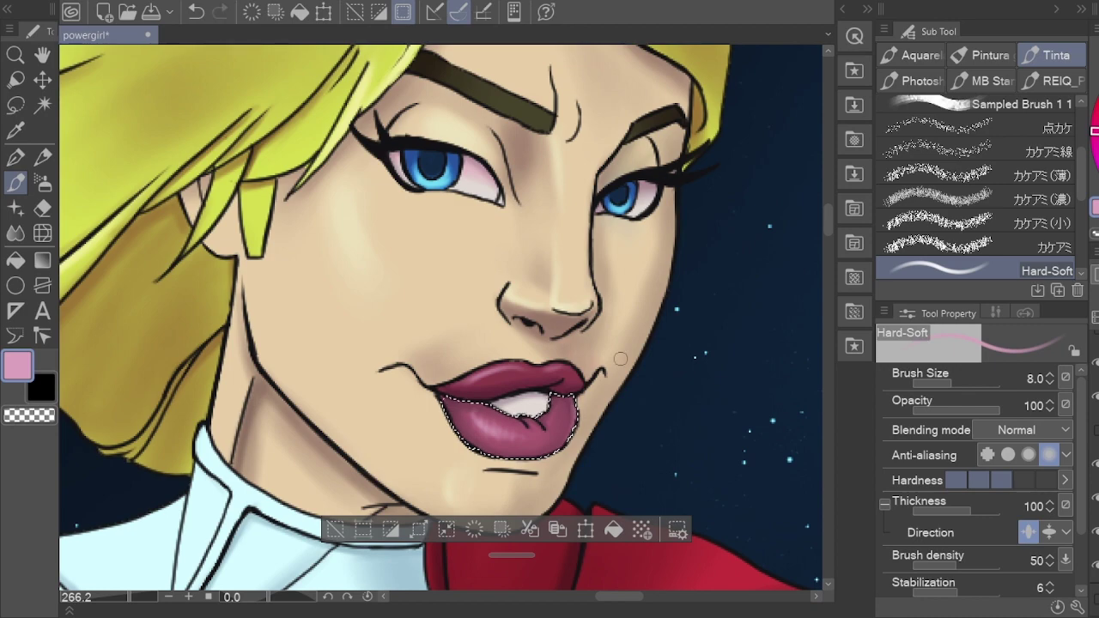
# Step: Select the large flowing red area of the cape and set up the Hard-Soft brush with a pink color
pyautogui.press('w')
pyautogui.scroll(-5, 550, 318)
pyautogui.scroll(2, 344, 343)
pyautogui.click(257, 481)
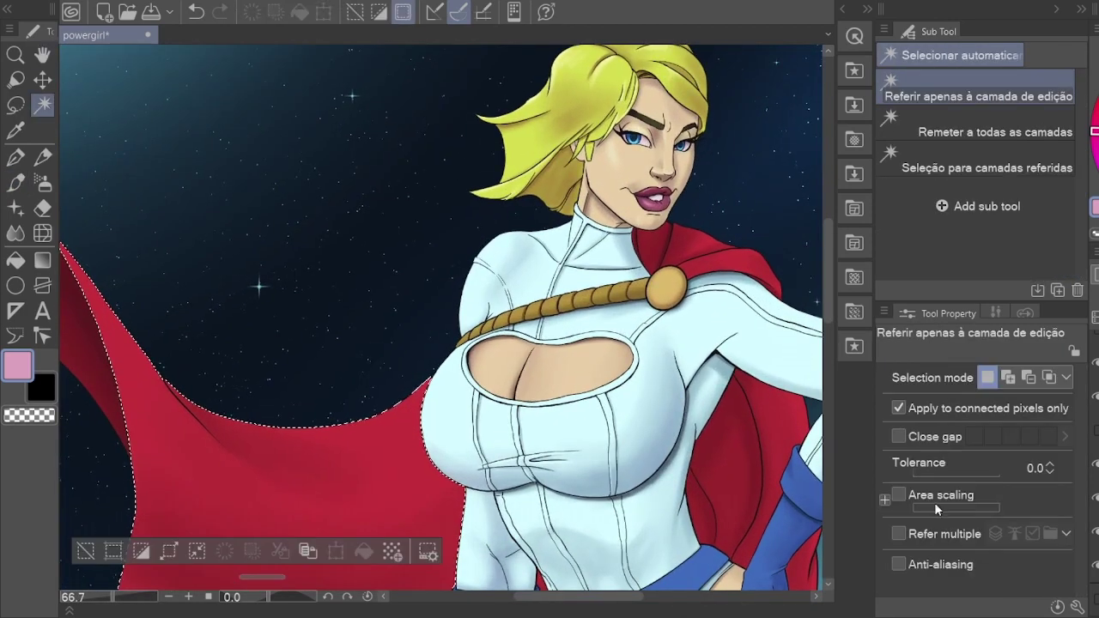
pyautogui.press('b')
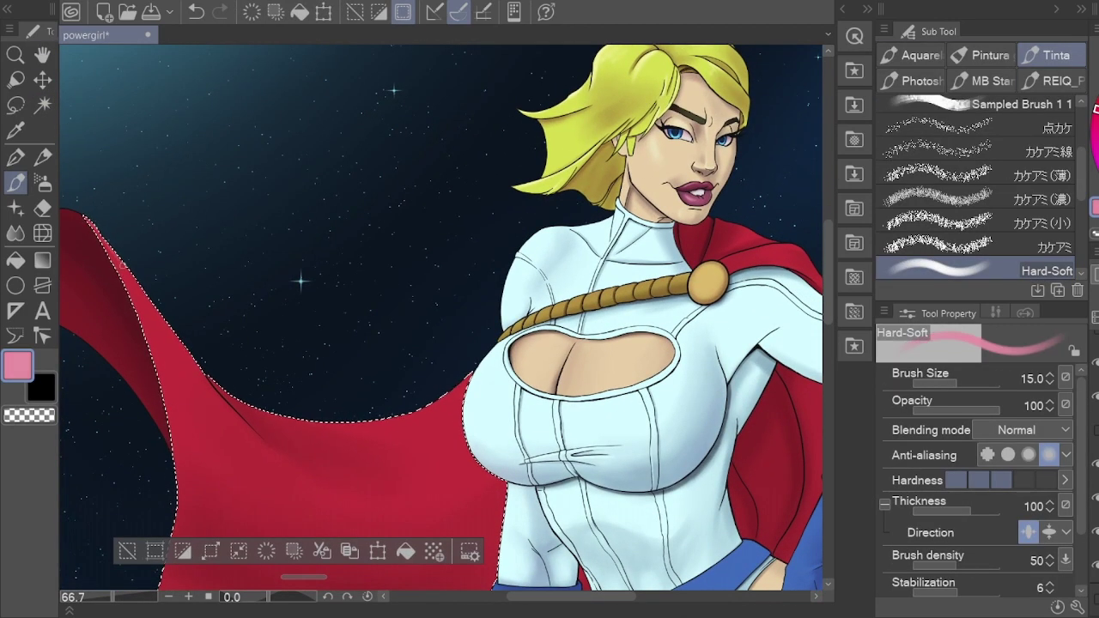
# Step: Paint soft pink highlights along the flowing cape's folds and upper edge with the Hard-Soft brush at sizes 30 to 60
pyautogui.moveTo(344, 407)
pyautogui.mouseDown()
pyautogui.moveTo(361, 407)
pyautogui.moveTo(339, 407)
pyautogui.moveTo(350, 407)
pyautogui.mouseUp()
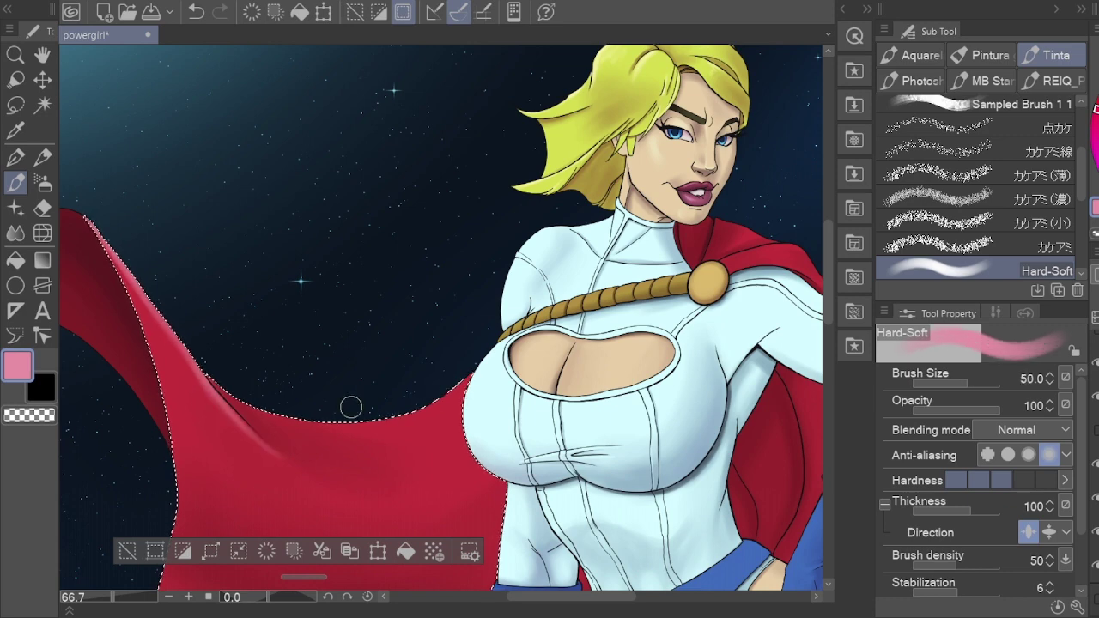
pyautogui.moveTo(444, 422)
pyautogui.mouseDown()
pyautogui.moveTo(458, 324)
pyautogui.moveTo(521, 306)
pyautogui.mouseUp()
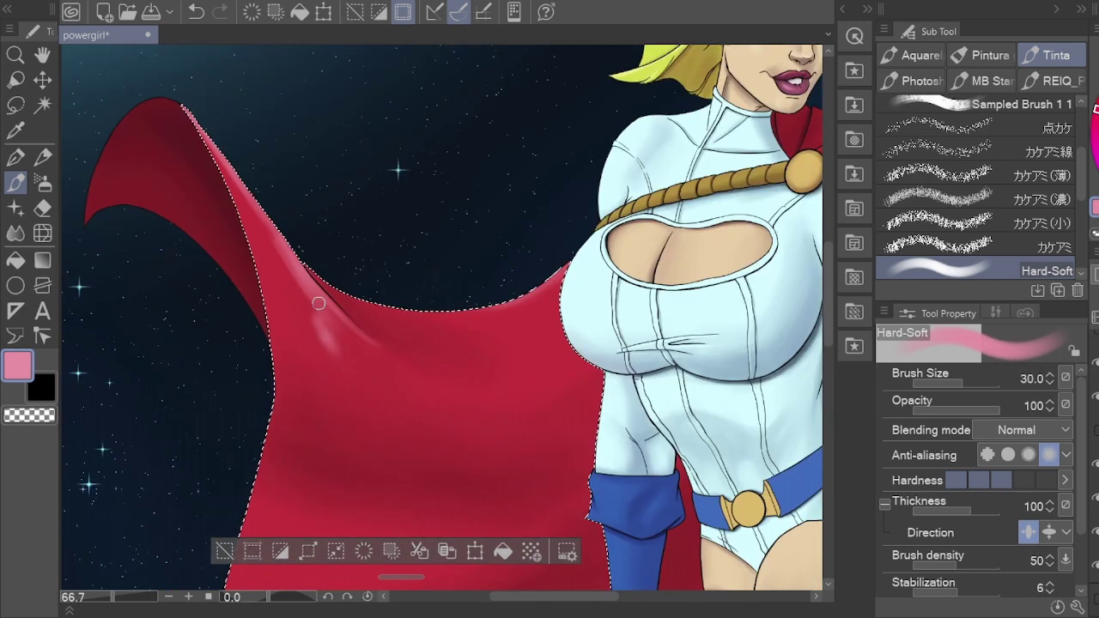
pyautogui.moveTo(389, 396); pyautogui.dragTo(301, 311)
pyautogui.scroll(-3, 189, 299)
pyautogui.scroll(-3, 245, 420)
pyautogui.scroll(3, 246, 420)
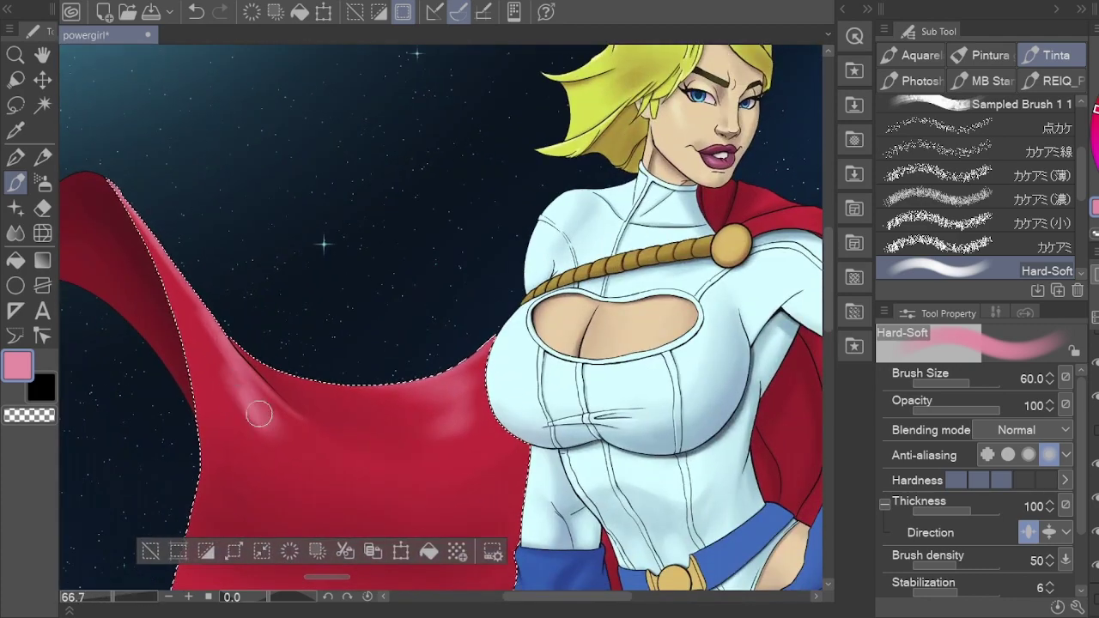
# Step: Select the cape area over the shoulder and add pink highlights to its fold, reducing the Hard-Soft brush to size 12
pyautogui.press('w')
pyautogui.click(755, 240)
pyautogui.scroll(3, 633, 265)
pyautogui.press('b')
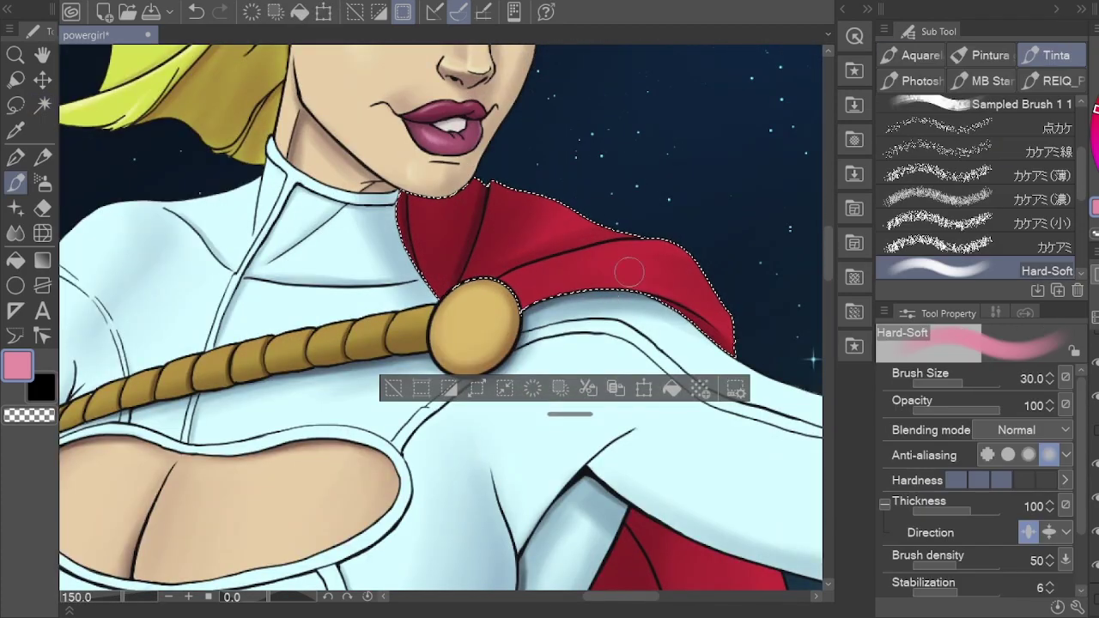
pyautogui.moveTo(542, 268)
pyautogui.mouseDown()
pyautogui.moveTo(633, 246)
pyautogui.moveTo(609, 261)
pyautogui.moveTo(715, 274)
pyautogui.moveTo(632, 260)
pyautogui.mouseUp()
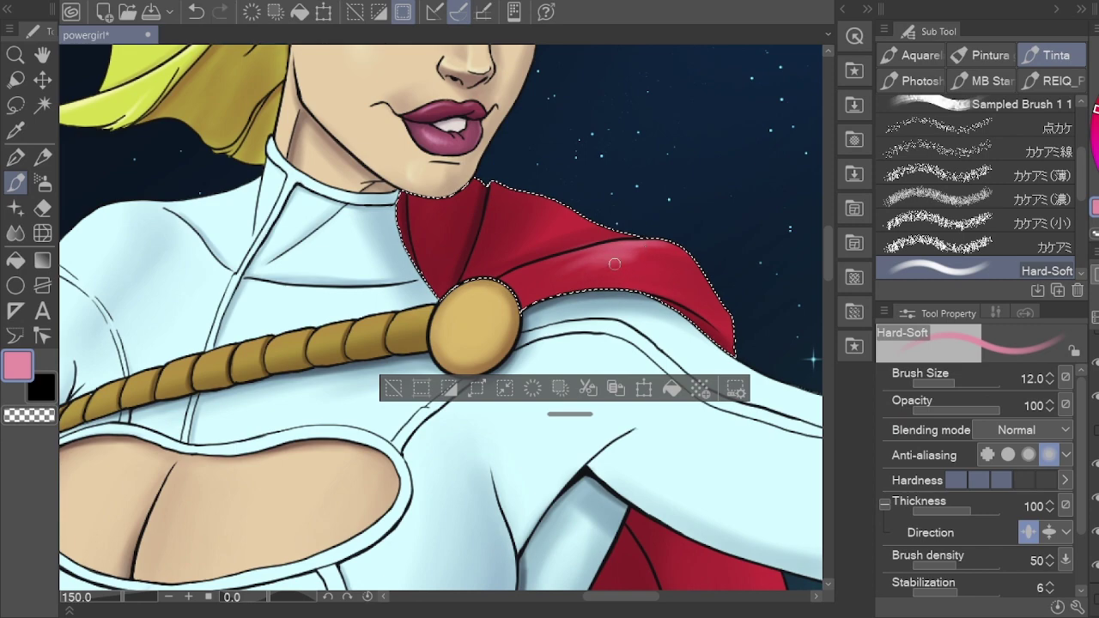
pyautogui.press('h')
pyautogui.scroll(-2, 587, 290)
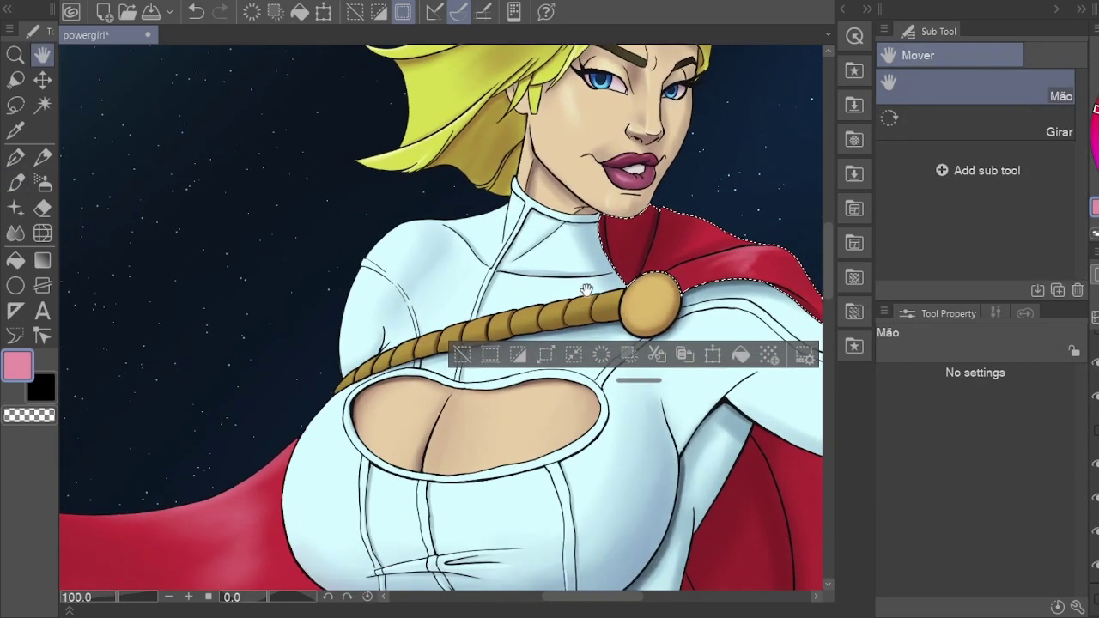
# Step: Select the golden rope across the chest and add light peach highlights to its segments with the Hard-Soft brush at size 7
pyautogui.press('w')
pyautogui.click(554, 311)
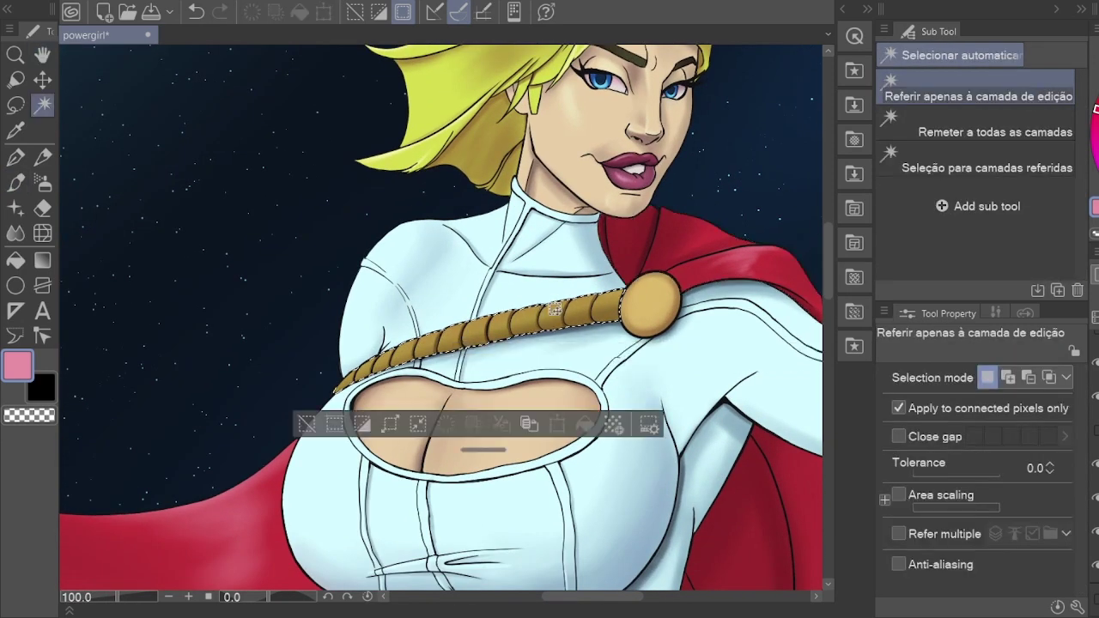
pyautogui.scroll(3, 456, 327)
pyautogui.press('b')
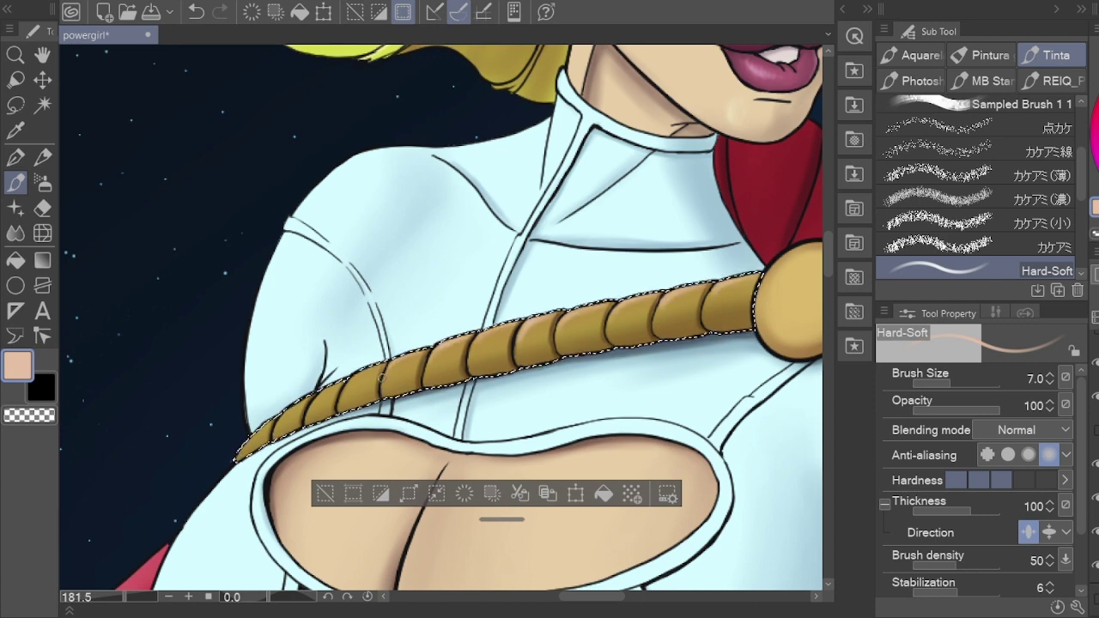
pyautogui.hotkey('ctrl', 'z')
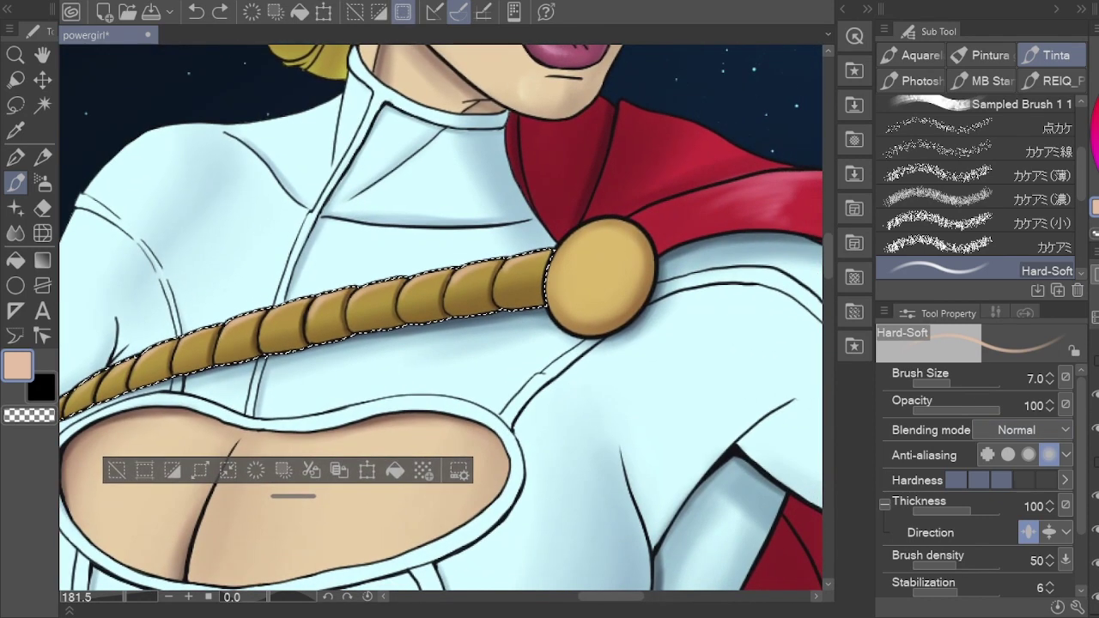
# Step: Select the round gold clasp and shade around its rim in its own gold, using the Suave airbrush at size 6 in Multiply mode
pyautogui.press('b')
pyautogui.keyDown('alt'); pyautogui.click(615, 278); pyautogui.keyUp('alt')
pyautogui.hotkey('ctrl', 'd')
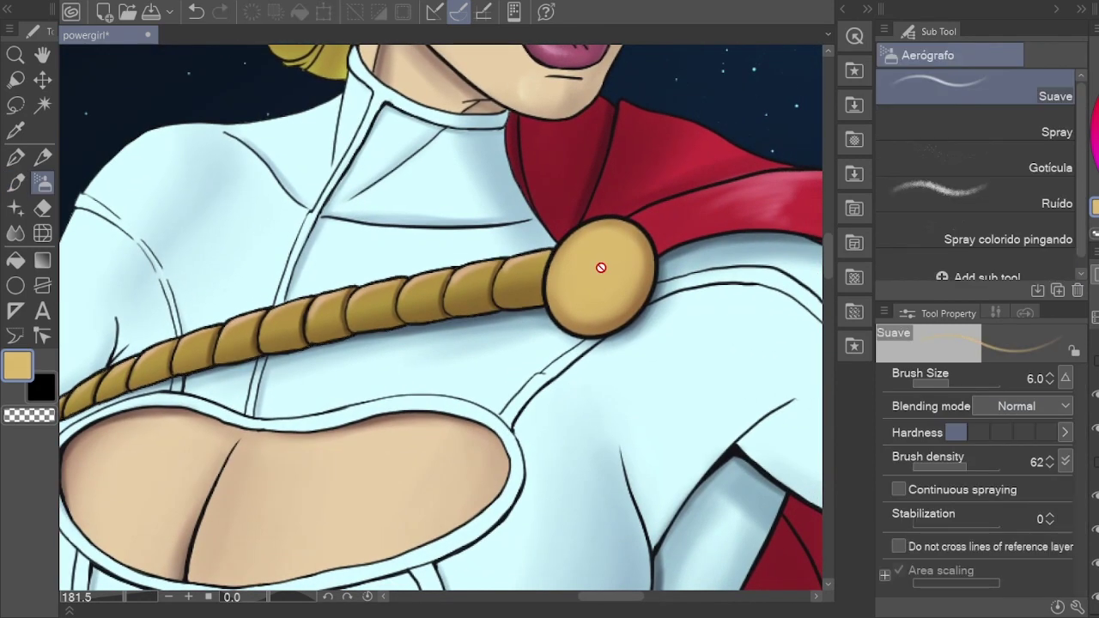
pyautogui.press('w')
pyautogui.click(601, 267)
pyautogui.press('b')
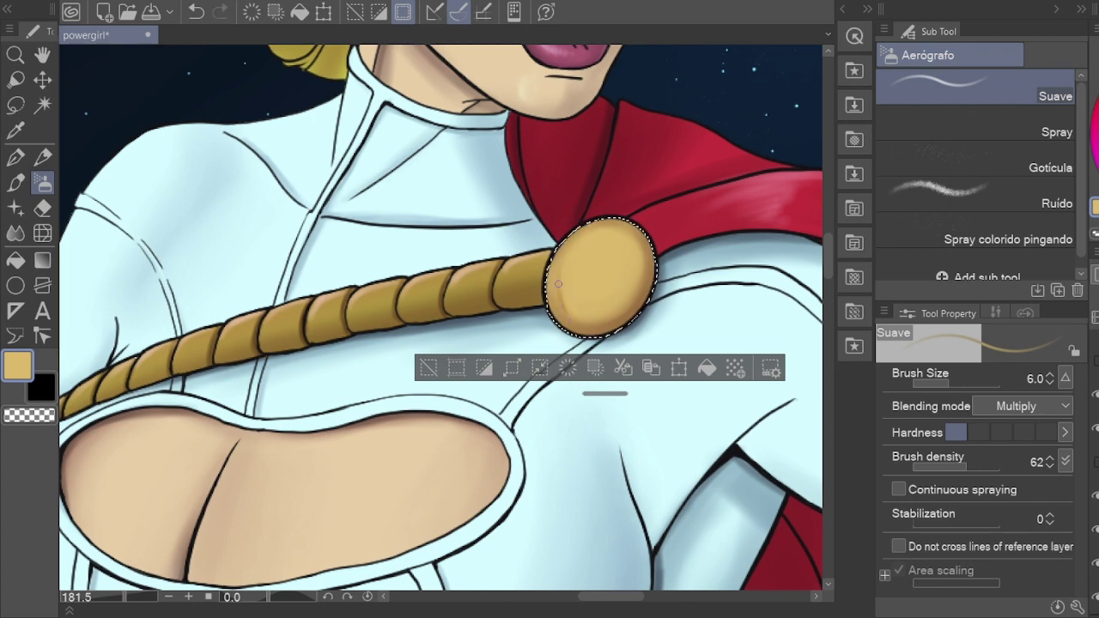
pyautogui.moveTo(569, 261); pyautogui.dragTo(585, 321)
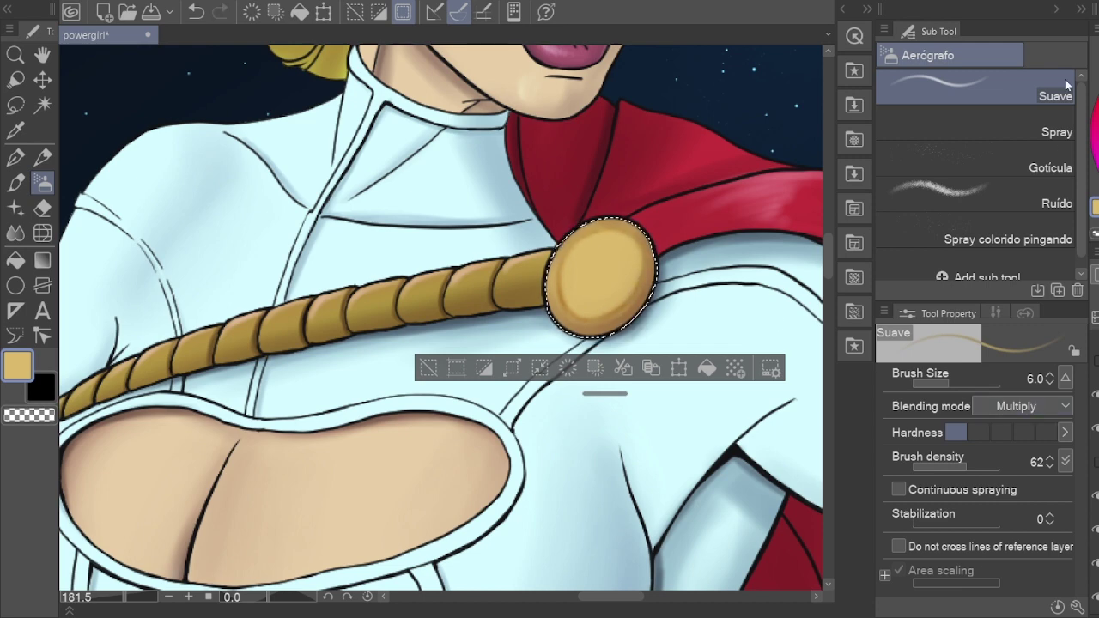
# Step: Paint pale cream highlights on the round clasp with the Hard-Soft brush, enlarging it from size 5 to 12
pyautogui.press('p')
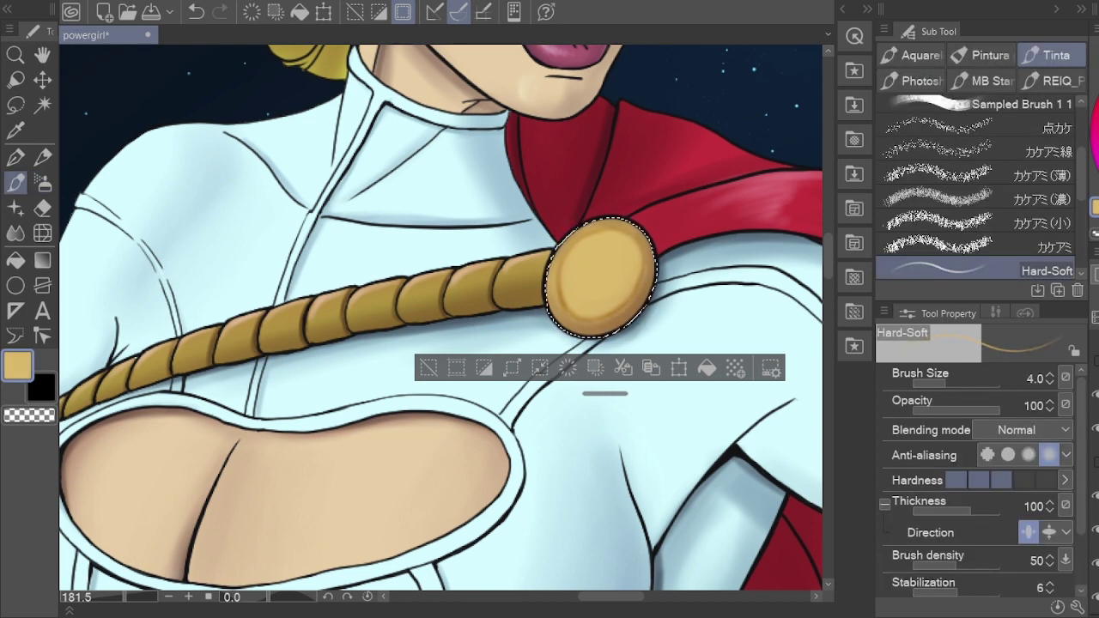
pyautogui.keyDown('alt'); pyautogui.click(636, 265); pyautogui.keyUp('alt')
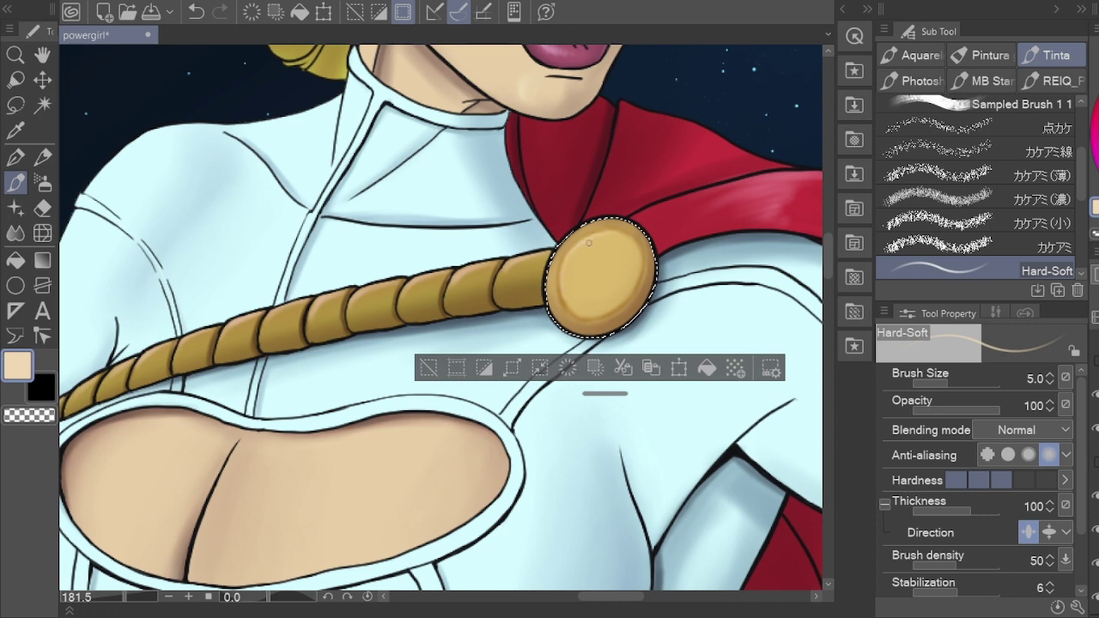
pyautogui.press(']')
pyautogui.press(']')
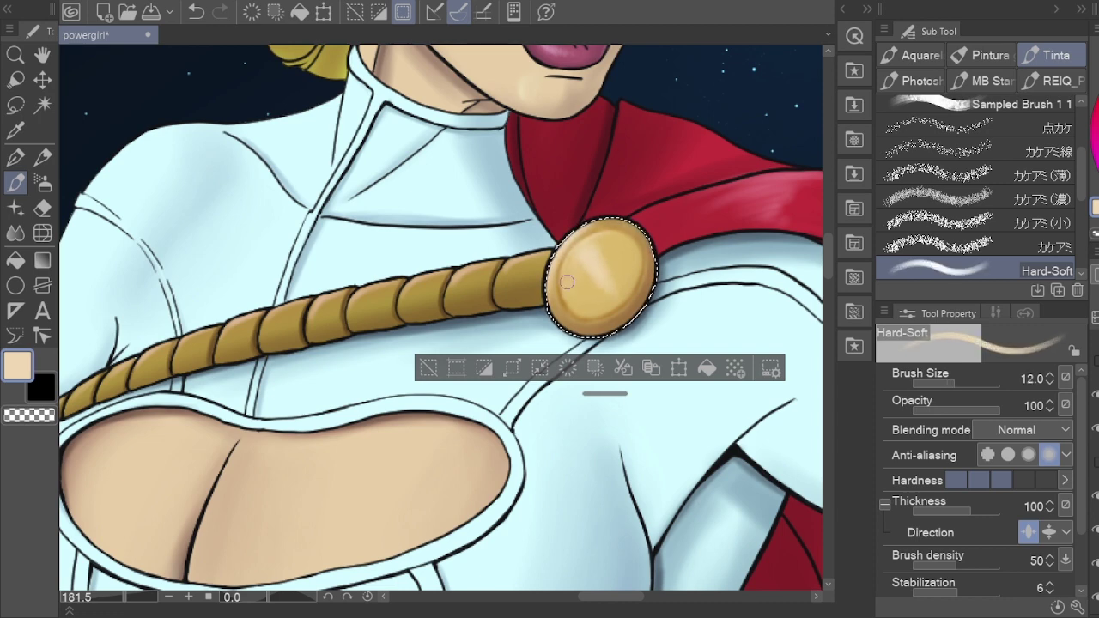
# Step: Select the white suit and try light highlights on it with an enlarged Hard-Soft brush in a very pale blue
pyautogui.press('h')
pyautogui.scroll(-5, 761, 179)
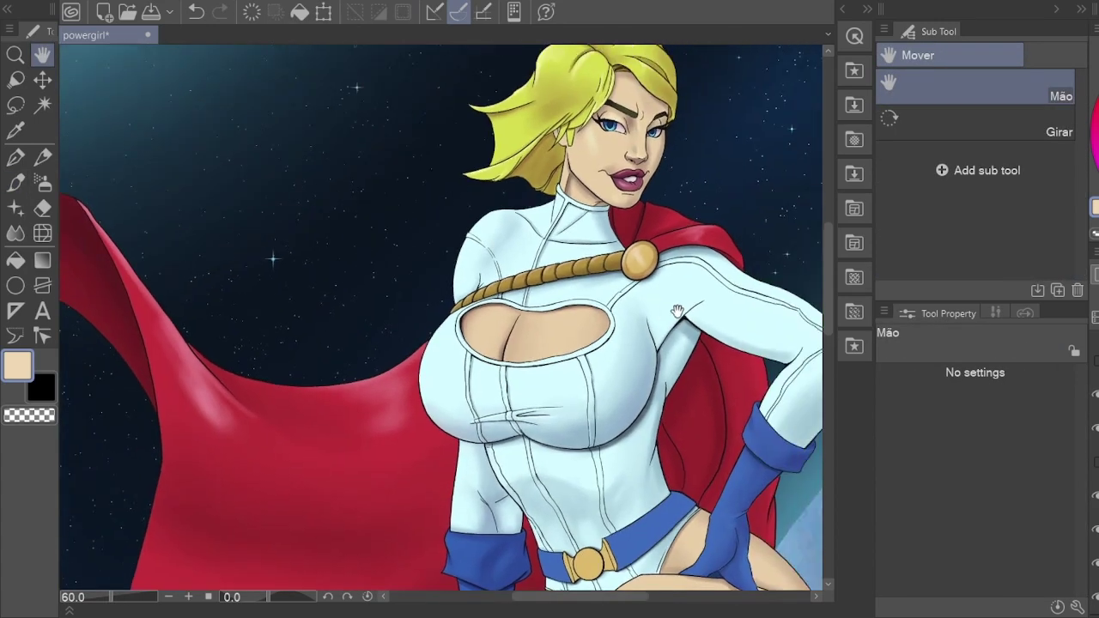
pyautogui.scroll(3, 699, 306)
pyautogui.scroll(-2, 484, 350)
pyautogui.press('w')
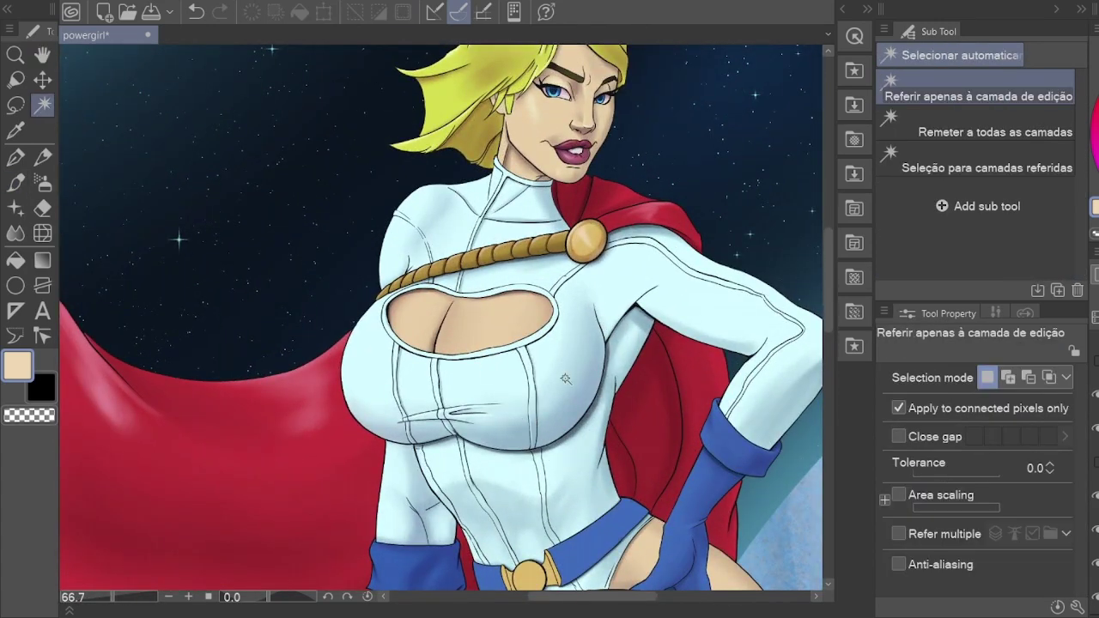
pyautogui.click(483, 349)
pyautogui.press('p')
pyautogui.keyDown('alt'); pyautogui.click(484, 350); pyautogui.keyUp('alt')
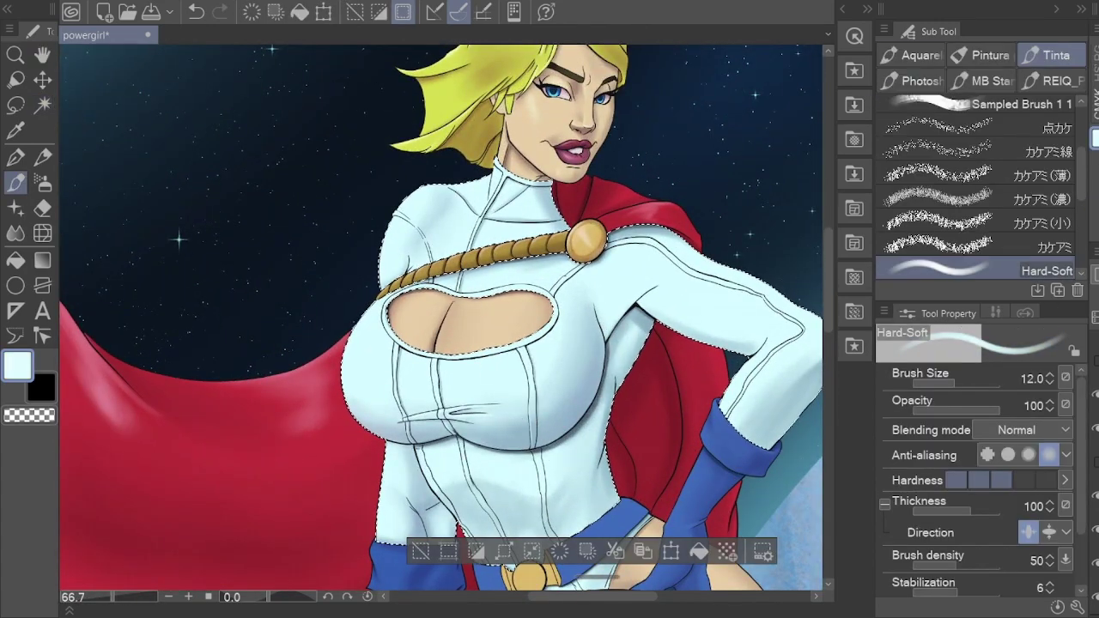
pyautogui.press(']')
pyautogui.press(']')
pyautogui.press(']')
pyautogui.press(']')
pyautogui.press(']')
pyautogui.press(']')
pyautogui.press(']')
pyautogui.press(']')
pyautogui.scroll(4, 344, 275)
pyautogui.press('h')
pyautogui.scroll(-5, 321, 257)
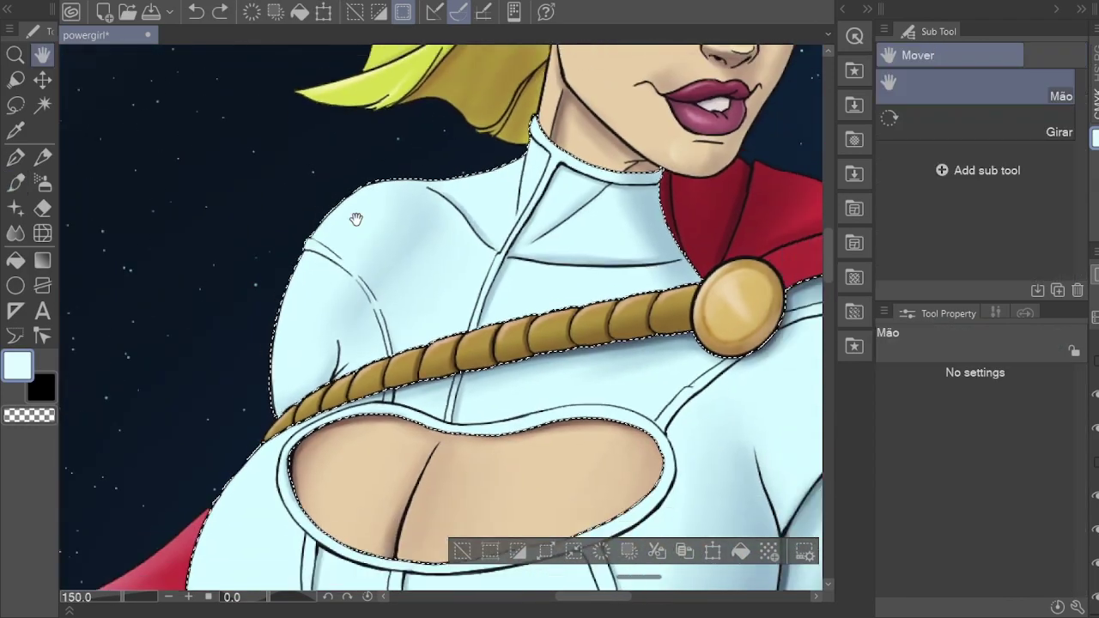
# Step: Select the bare skin in the suit's chest opening and set up the Hard-Soft brush with a light cream color at size 20
pyautogui.scroll(3, 556, 359)
pyautogui.press('w')
pyautogui.scroll(-1, 557, 359)
pyautogui.press('p')
pyautogui.keyDown('alt'); pyautogui.click(556, 359); pyautogui.keyUp('alt')
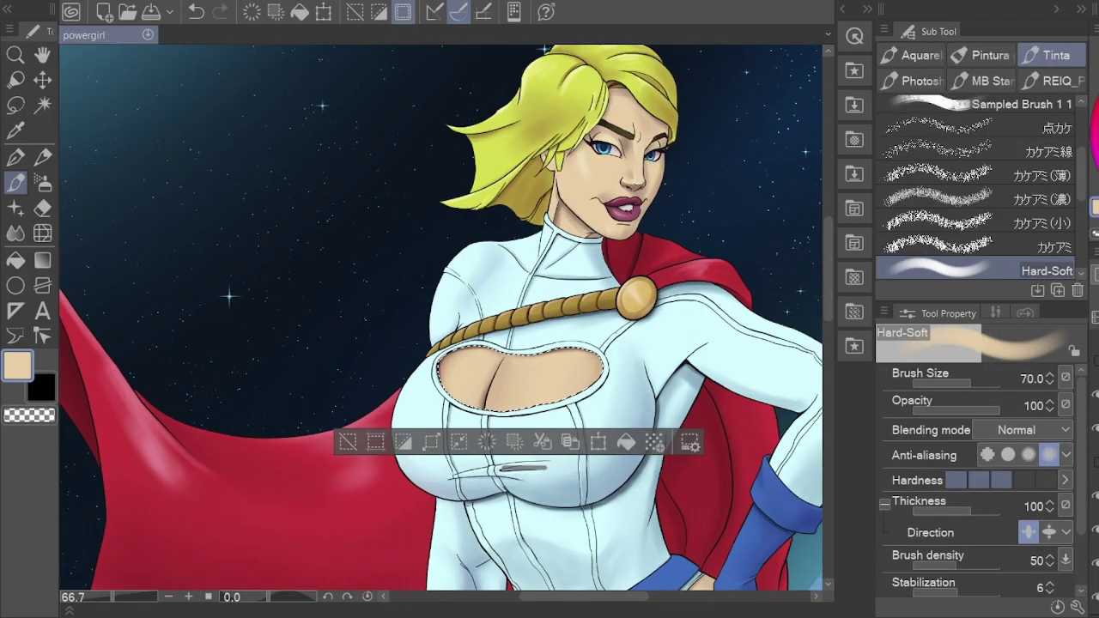
pyautogui.scroll(2, 541, 379)
pyautogui.press('[')
pyautogui.press('[')
pyautogui.press('[')
pyautogui.press('[')
pyautogui.press('[')
pyautogui.press('[')
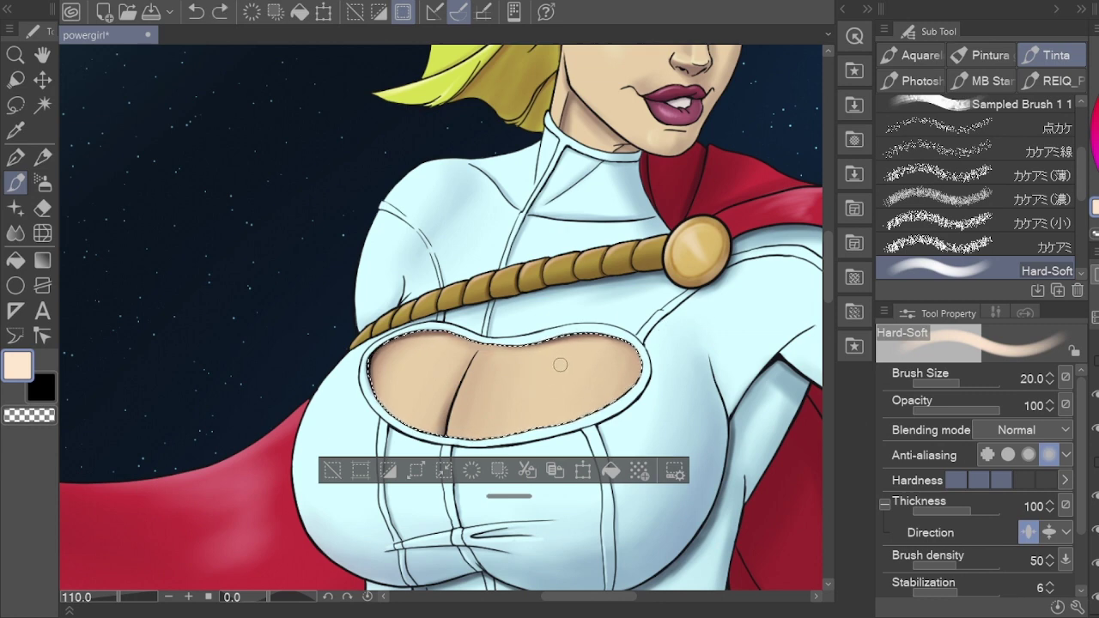
# Step: Try cream highlights on the chest skin with the Suave airbrush and the Hard-Soft brush at size 60
pyautogui.press('b')
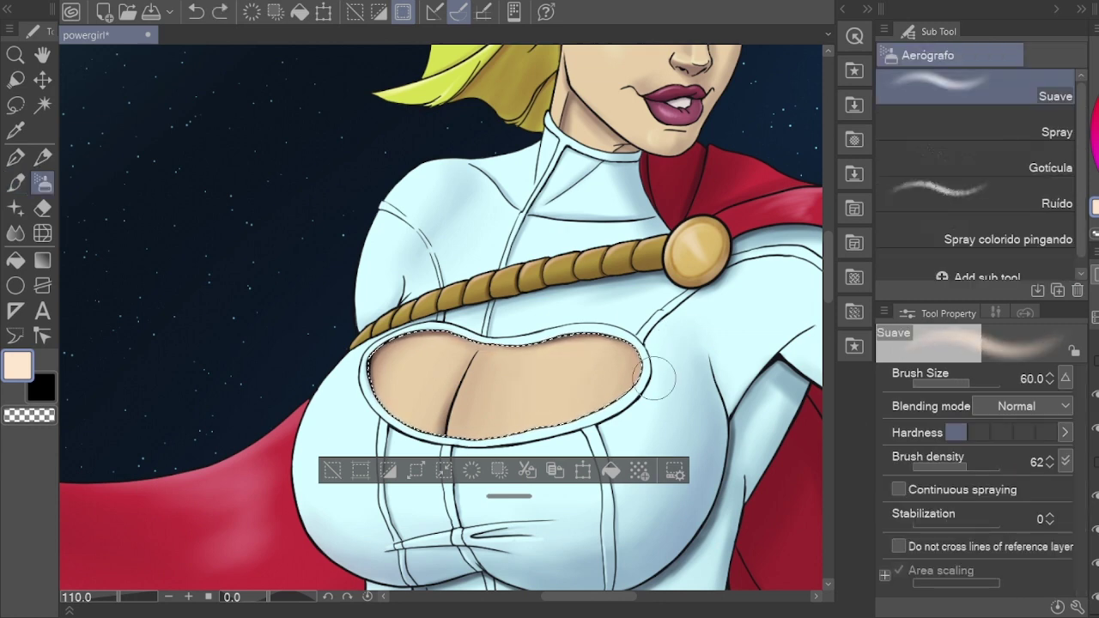
pyautogui.press('p')
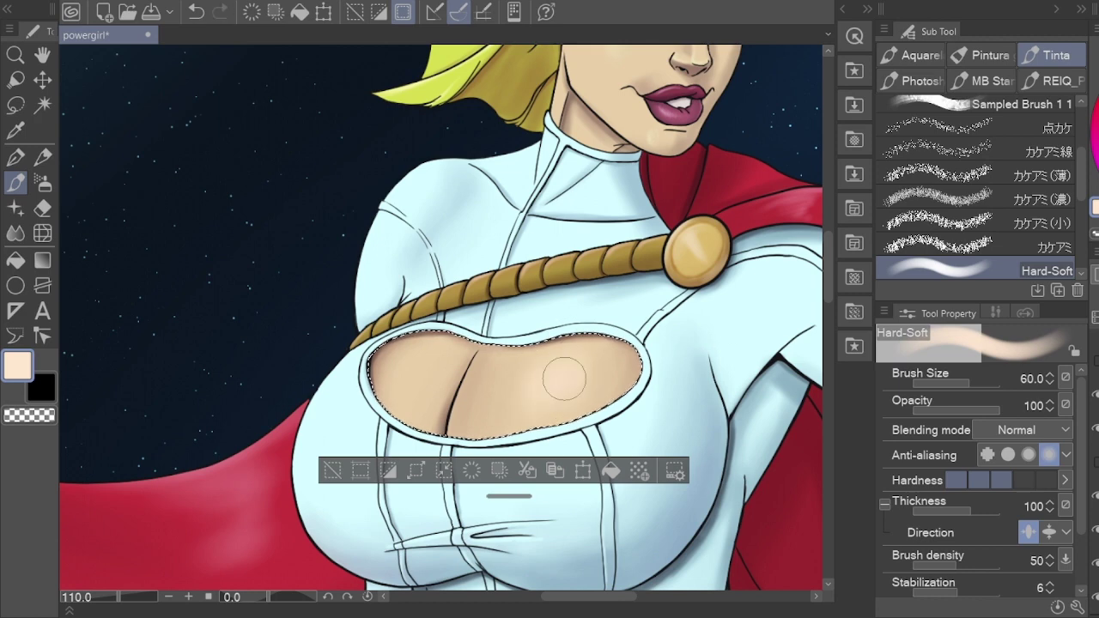
pyautogui.hotkey('ctrl', 'z')
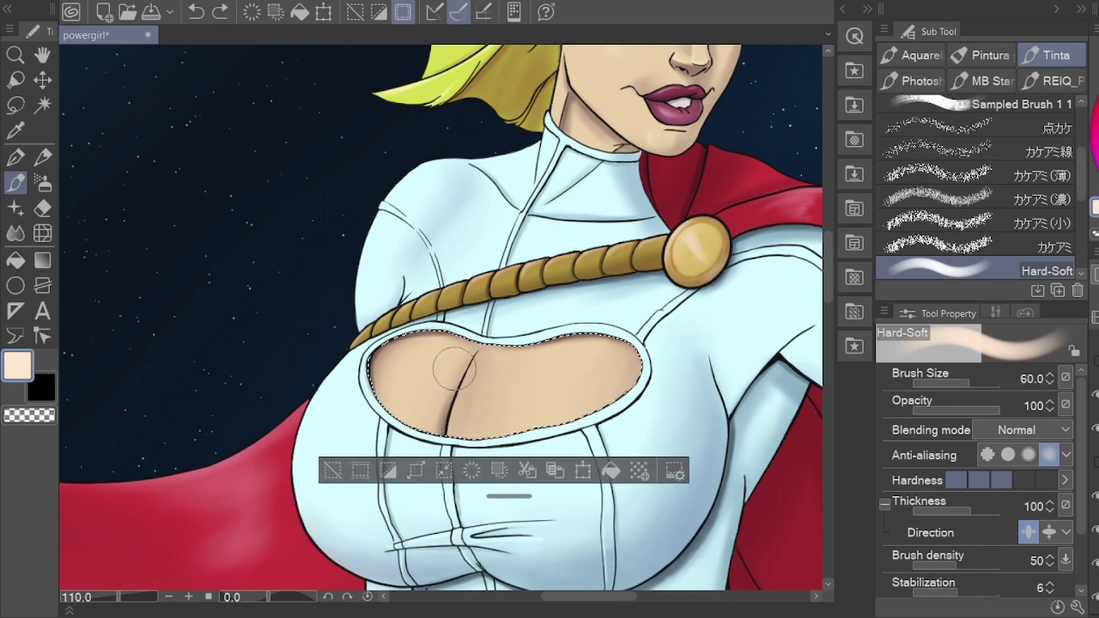
# Step: Paint soft peach highlights on both sides of the chest skin with the Hard-Soft brush at sizes 50 and 30, blending with the skin tone
pyautogui.keyDown('alt'); pyautogui.click(557, 371); pyautogui.keyUp('alt')
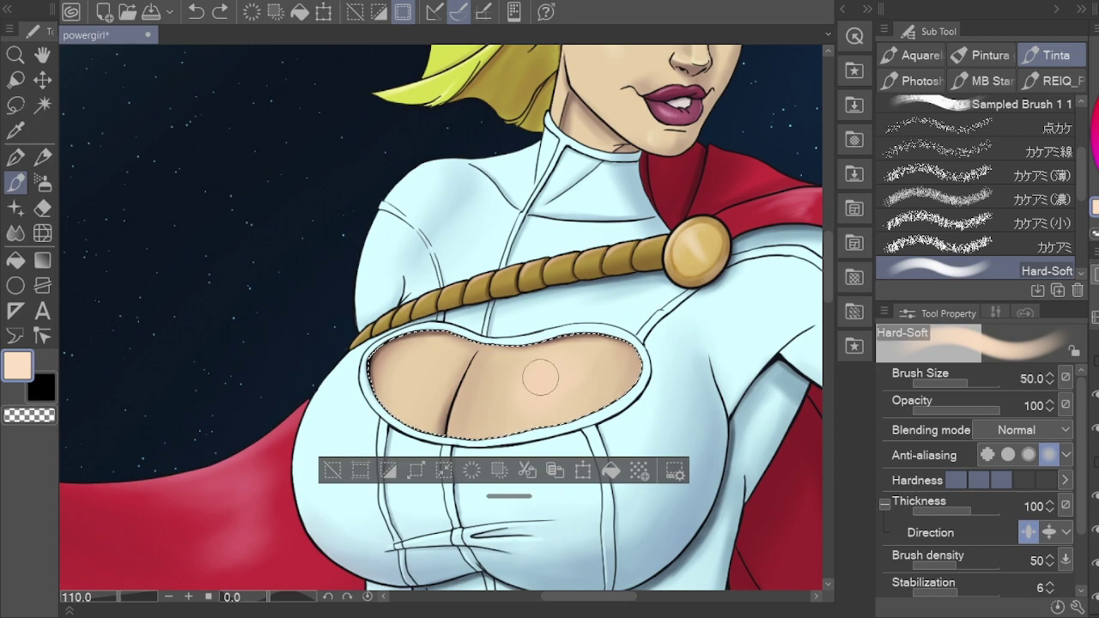
pyautogui.moveTo(540, 378); pyautogui.dragTo(553, 393)
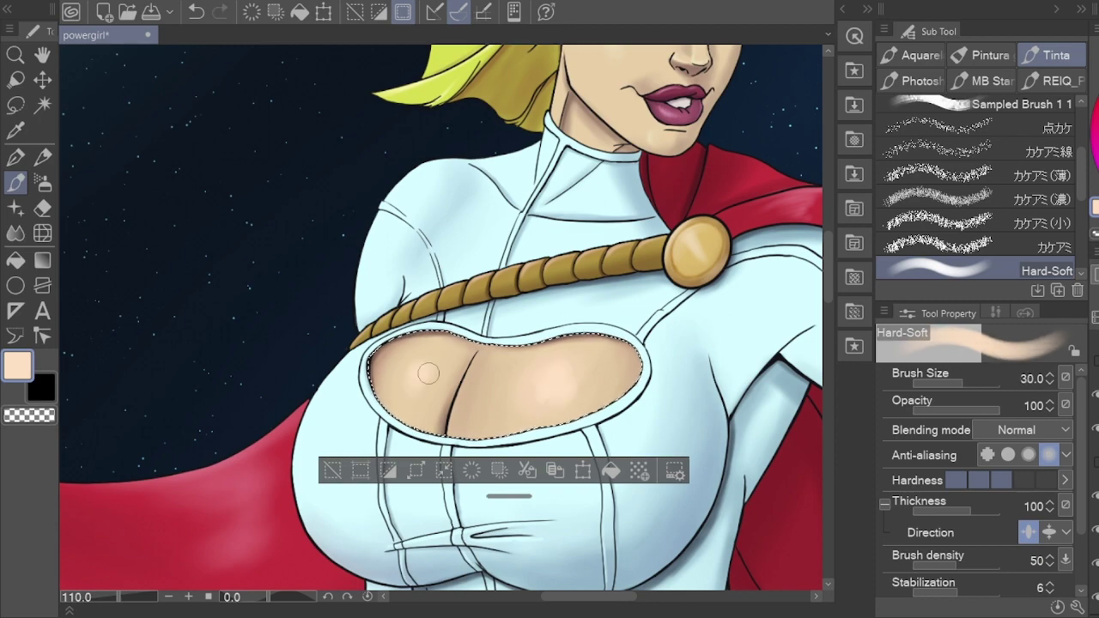
pyautogui.press('h')
pyautogui.hotkey('ctrl', '0')
pyautogui.scroll(3, 559, 326)
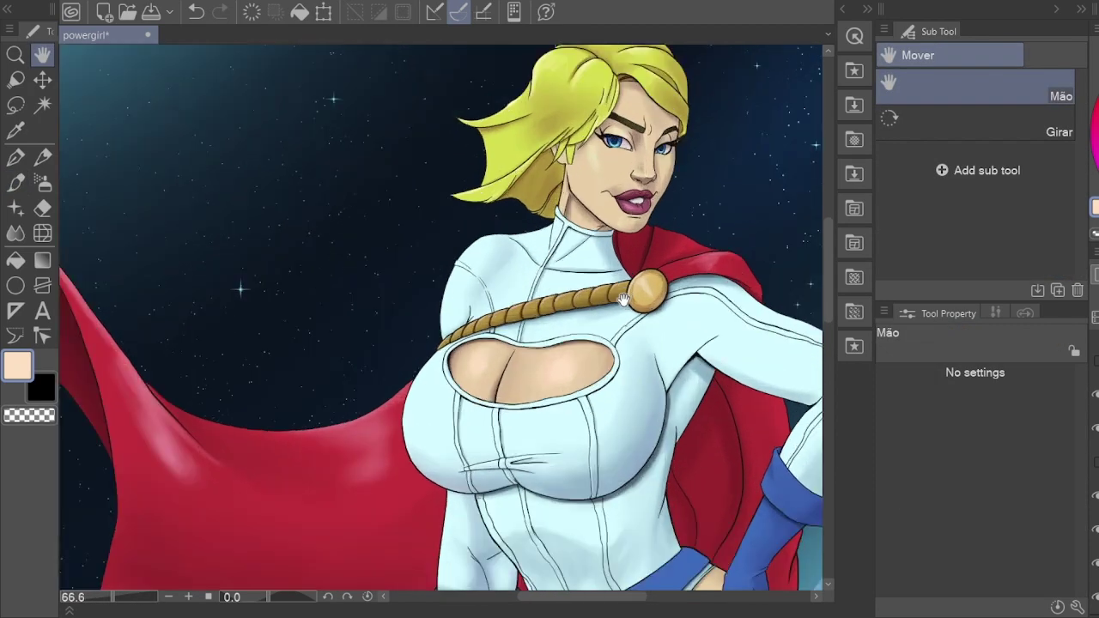
pyautogui.scroll(5, 559, 326)
pyautogui.press('b')
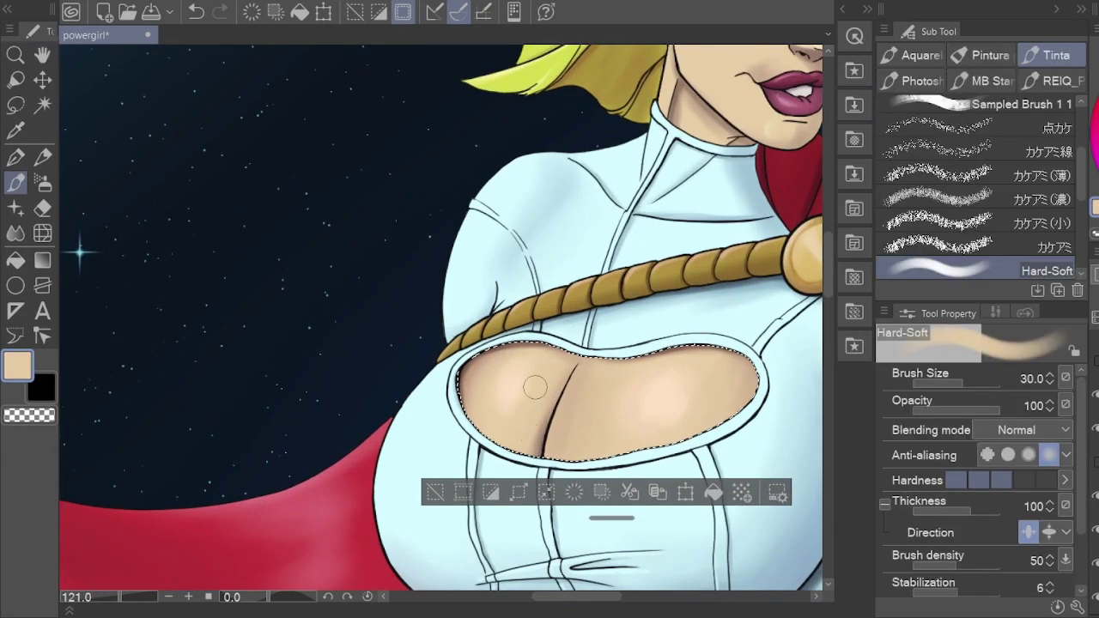
pyautogui.scroll(-4, 538, 405)
# Step: Select the skin of the legs and paint soft peach highlights on the thighs and knees with the Hard-Soft brush at sizes 30 to 50
pyautogui.press('h')
pyautogui.hotkey('ctrl', '0')
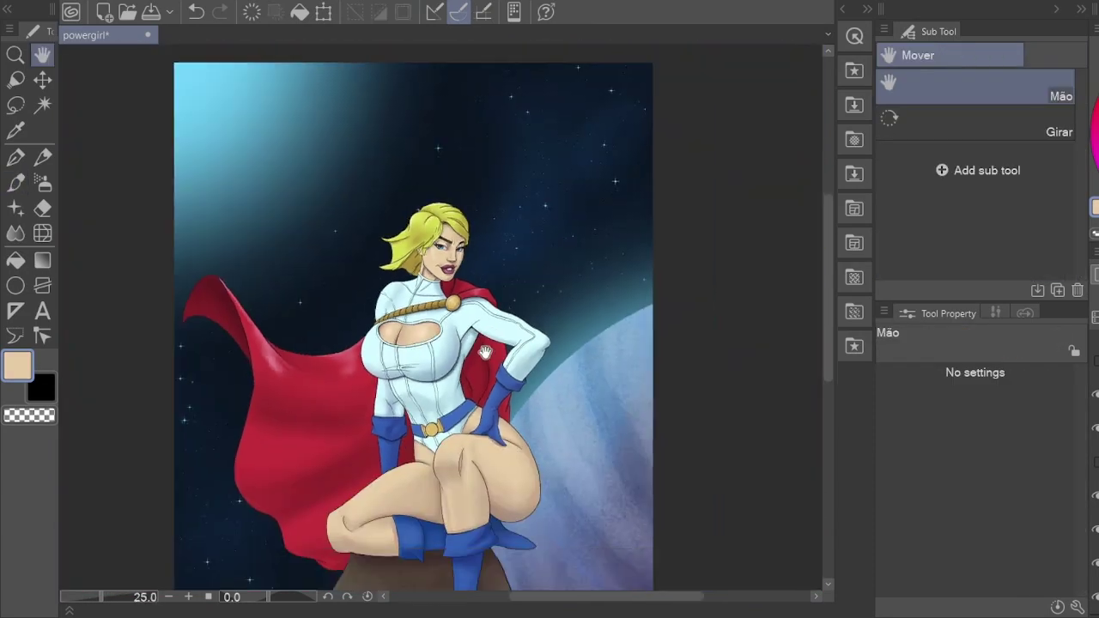
pyautogui.scroll(1, 515, 344)
pyautogui.press('w')
pyautogui.click(481, 430)
pyautogui.press('b')
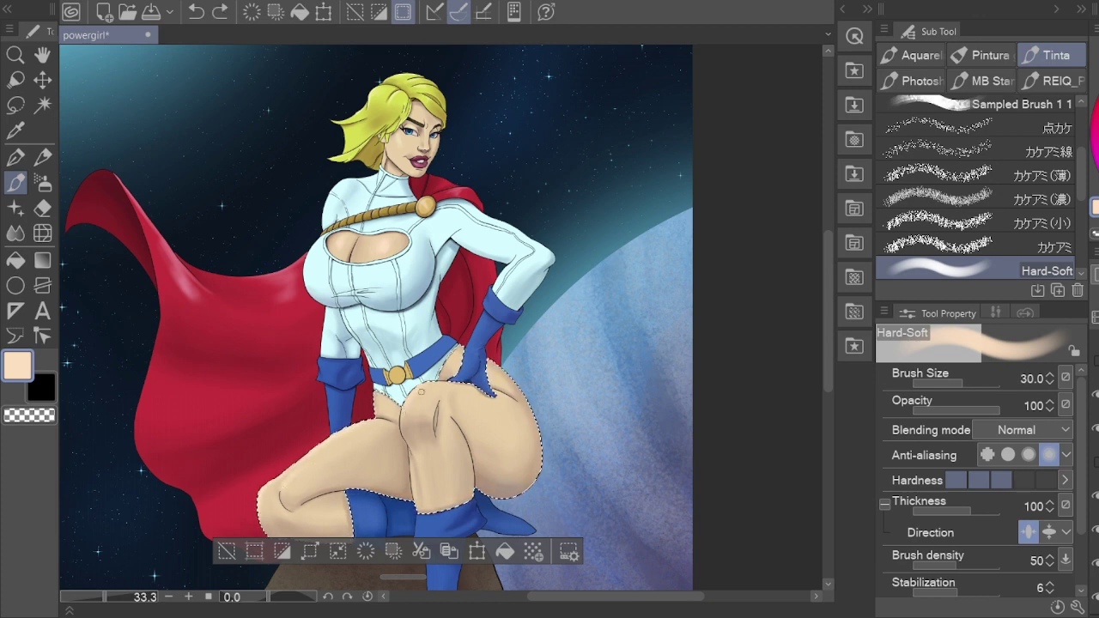
pyautogui.click(421, 392)
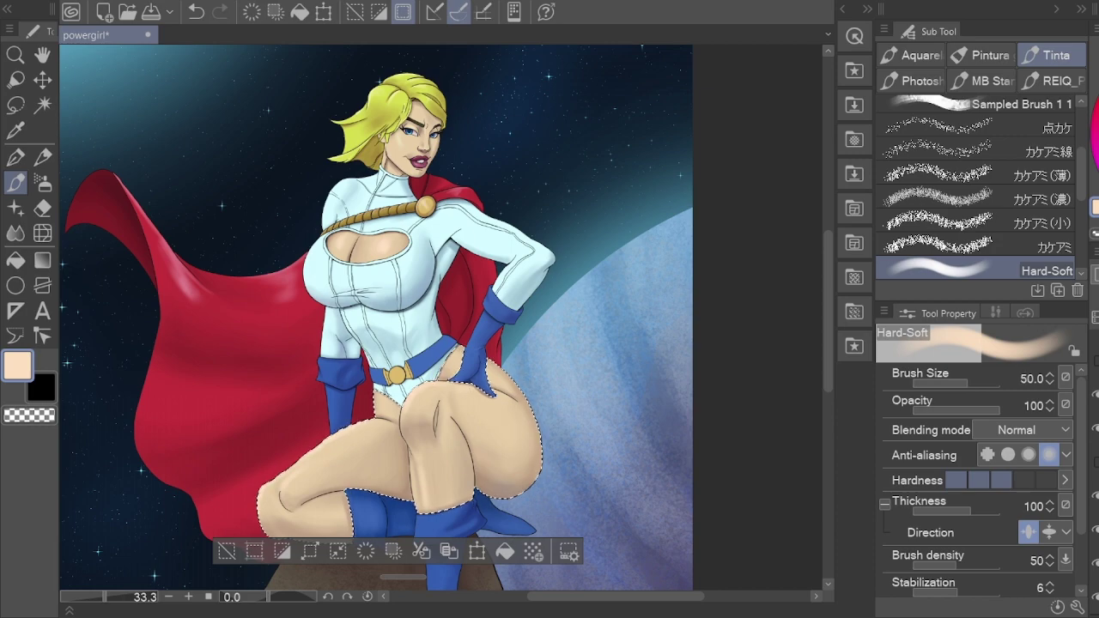
# Step: Select the blue belt sections on both sides of the buckle together
pyautogui.scroll(-5, 500, 351)
pyautogui.scroll(5, 533, 304)
pyautogui.hscroll(-2, 532, 304)
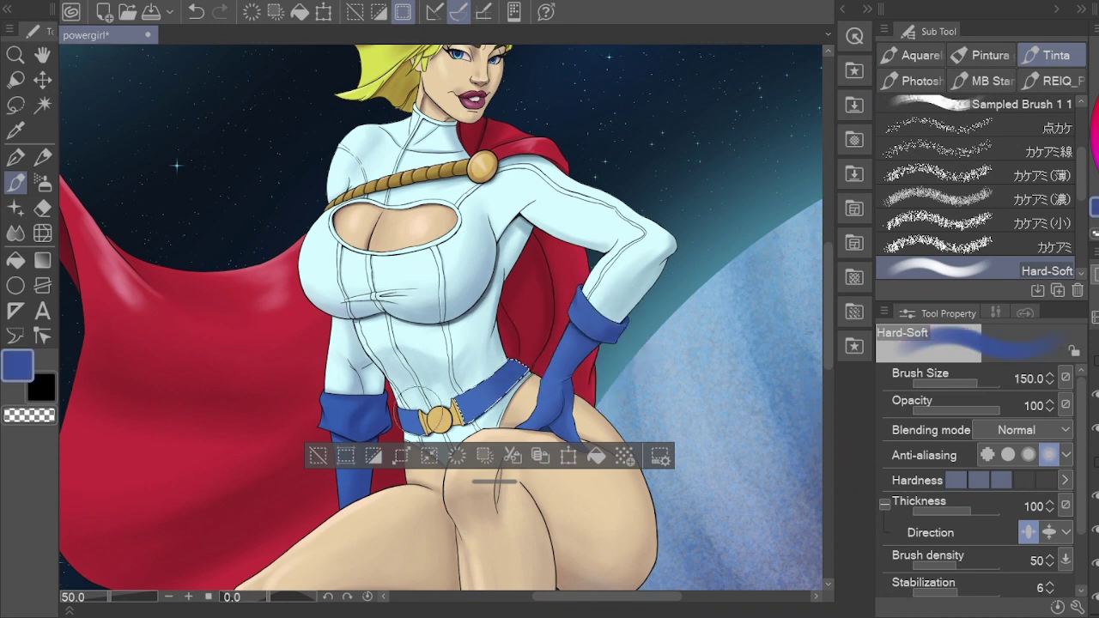
pyautogui.click(418, 390)
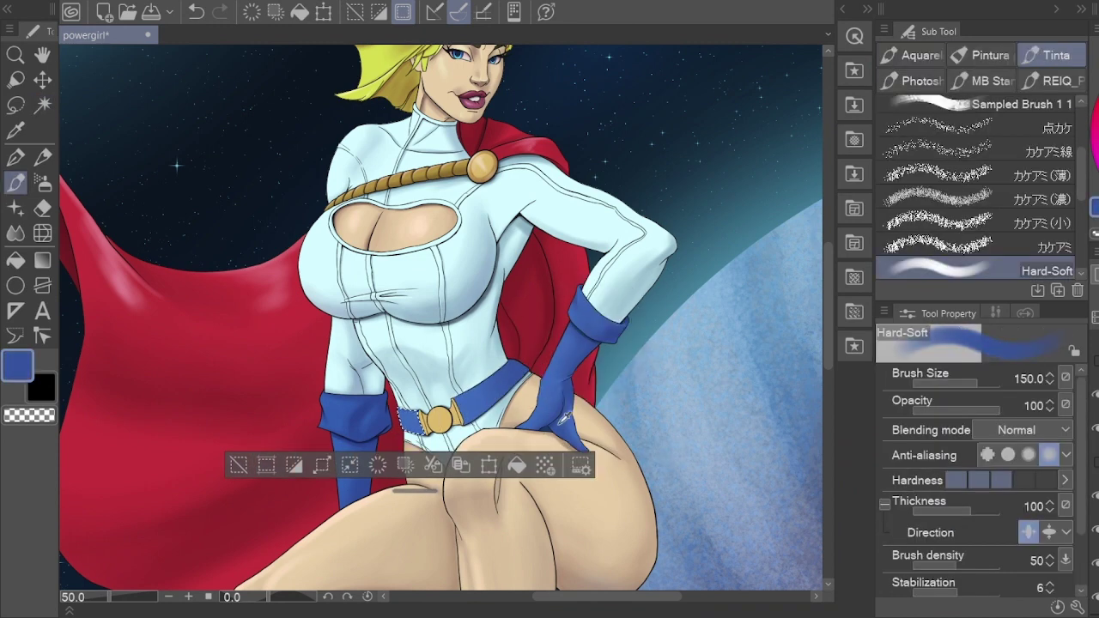
pyautogui.scroll(3, 412, 391)
pyautogui.keyDown('shift'); pyautogui.click(592, 361); pyautogui.keyUp('shift')
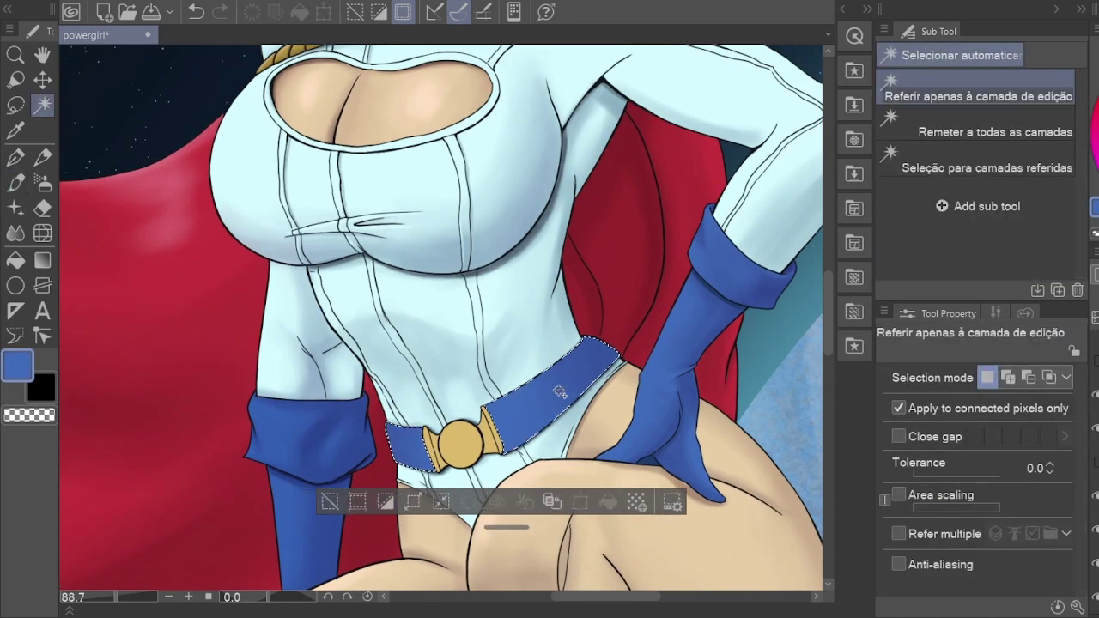
# Step: Paint light blue highlights along the belt's upper edge with the Hard-Soft brush reduced to size 8
pyautogui.press('b')
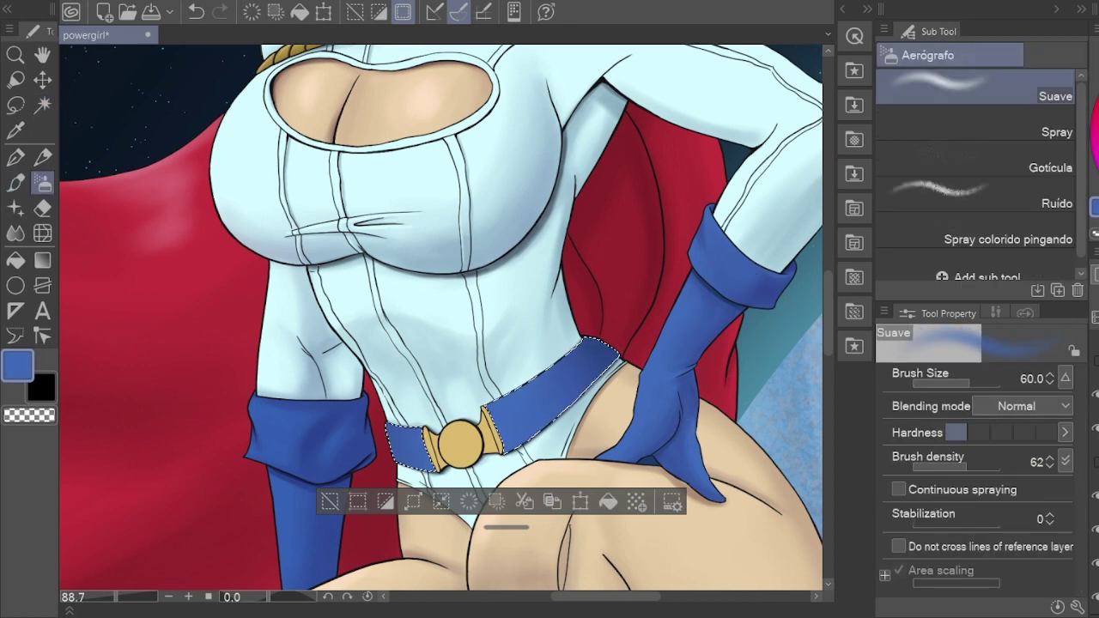
pyautogui.press('p')
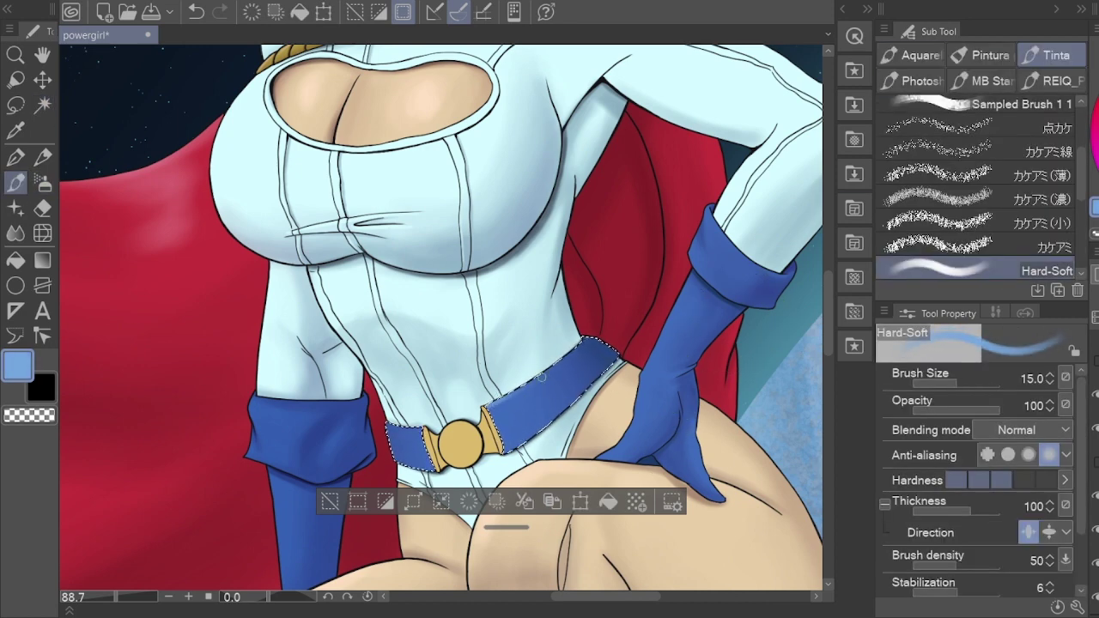
pyautogui.press('[')
pyautogui.press('[')
pyautogui.press('[')
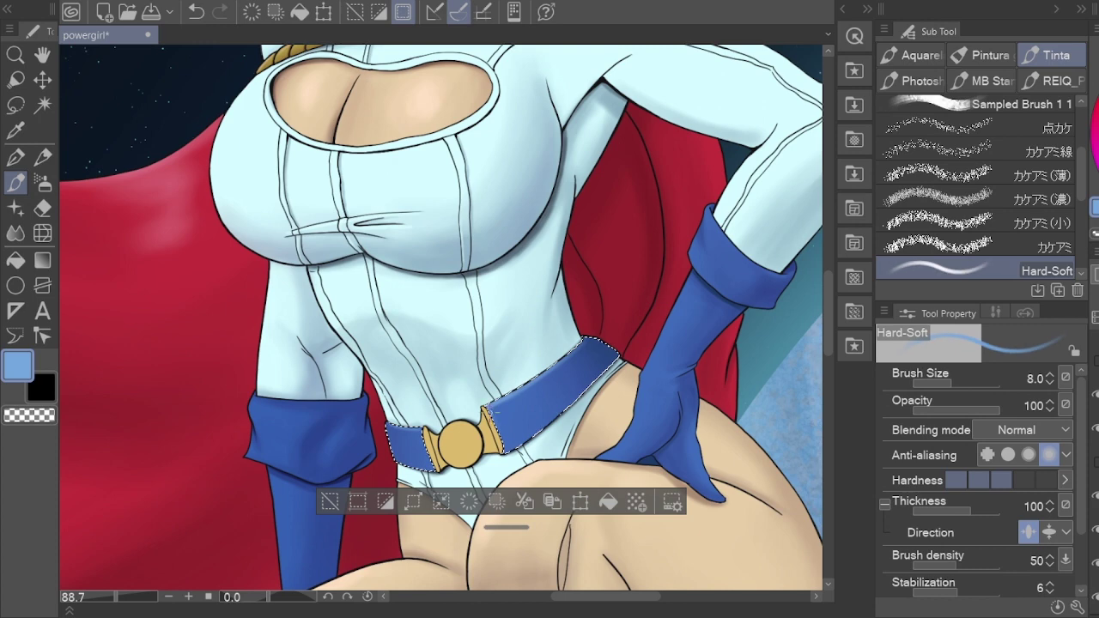
# Step: Add broader light blue highlights across the belt with the Hard-Soft brush at size 17 and blend them with the belt's blue
pyautogui.press('w')
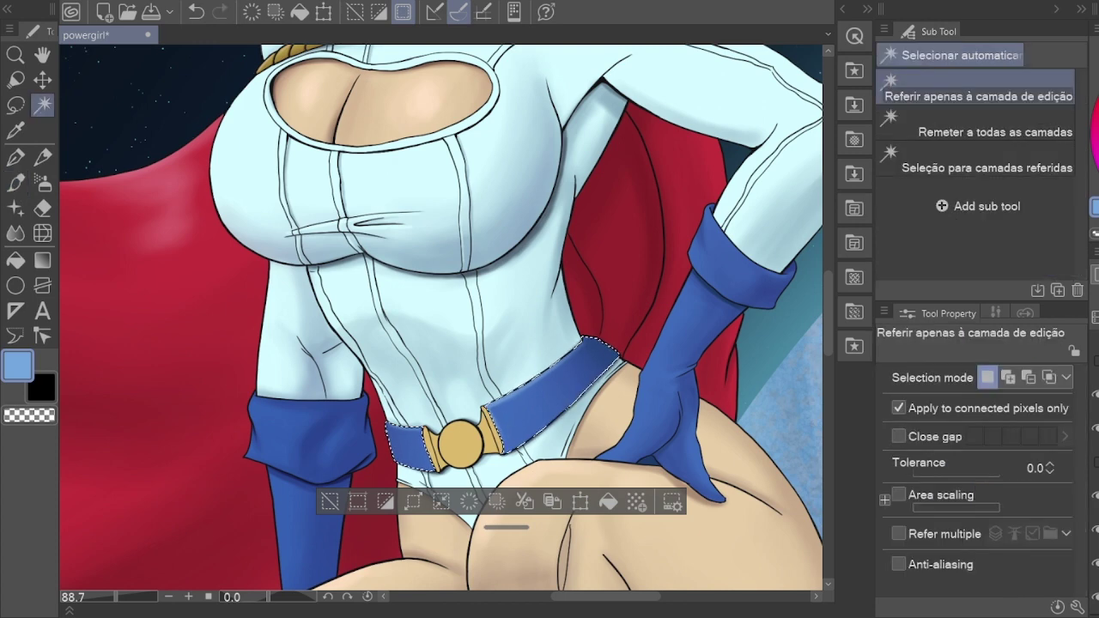
pyautogui.press('p')
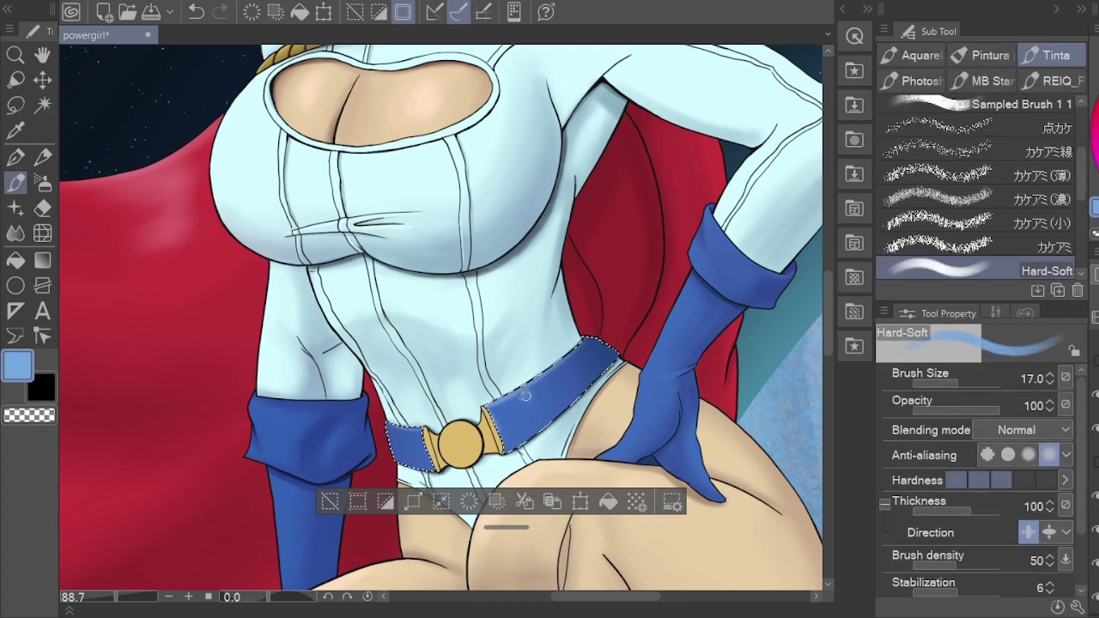
pyautogui.keyDown('alt'); pyautogui.click(526, 410); pyautogui.keyUp('alt')
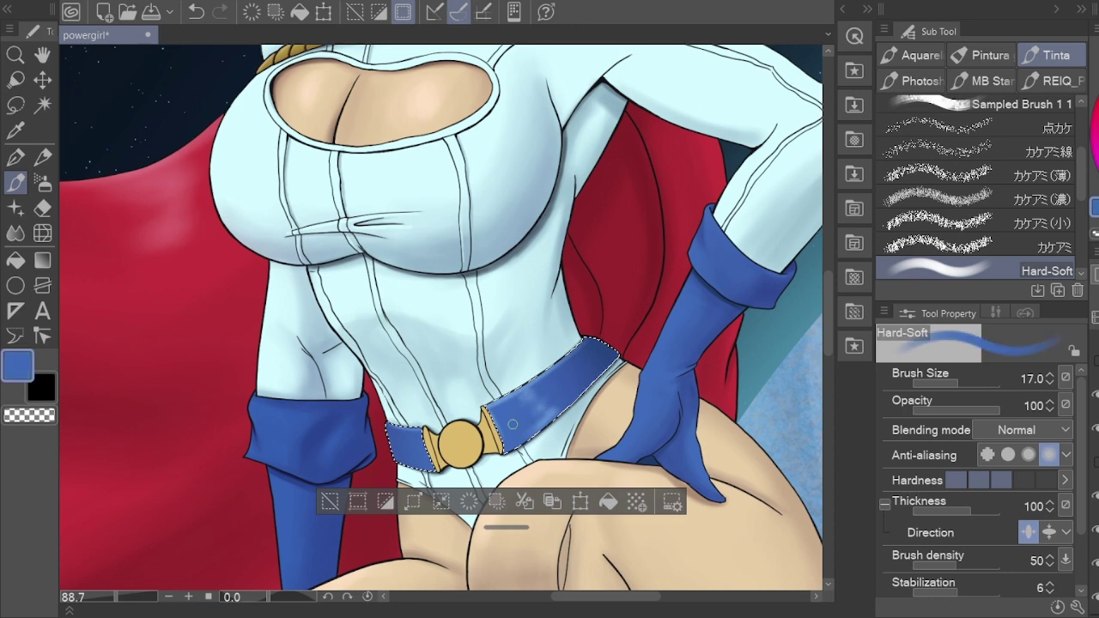
# Step: Select the golden belt buckle and shade its side pieces in darker brown-gold with the Hard-Soft brush at size 7
pyautogui.press('w')
pyautogui.click(462, 439)
pyautogui.press('p')
pyautogui.scroll(3, 461, 440)
pyautogui.keyDown('alt'); pyautogui.click(468, 433); pyautogui.keyUp('alt')
pyautogui.keyDown('alt'); pyautogui.click(533, 430); pyautogui.keyUp('alt')
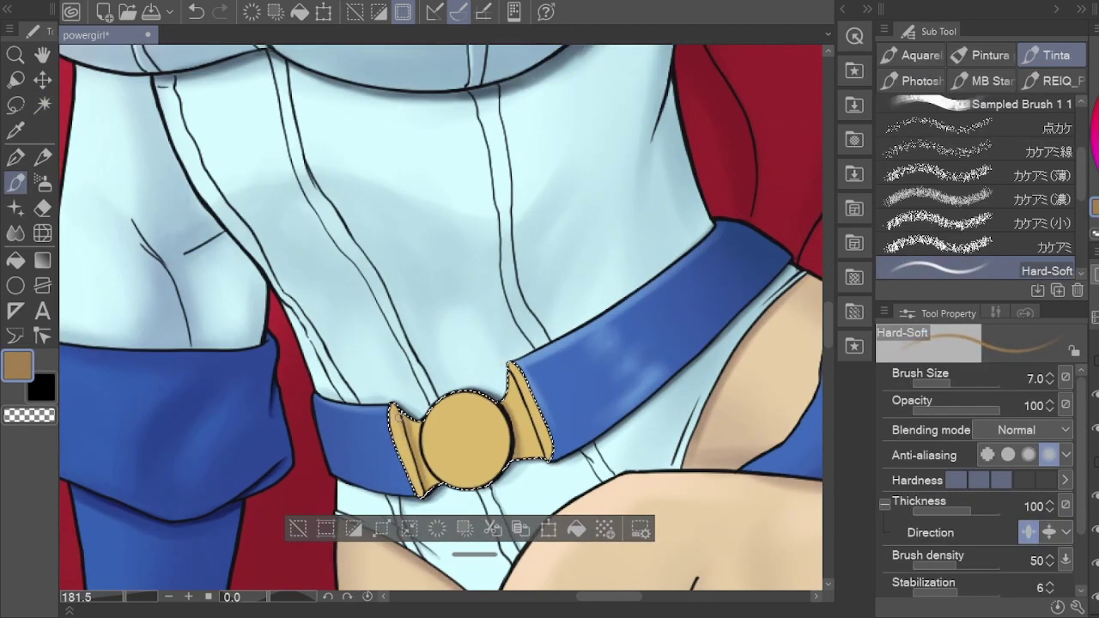
# Step: Blend the shading on the buckle's side pieces with golds sampled from the buckle, using the Hard-Soft brush at size 15
pyautogui.press(']')
pyautogui.press(']')
pyautogui.press(']')
pyautogui.press(']')
pyautogui.keyDown('alt'); pyautogui.click(534, 456); pyautogui.keyUp('alt')
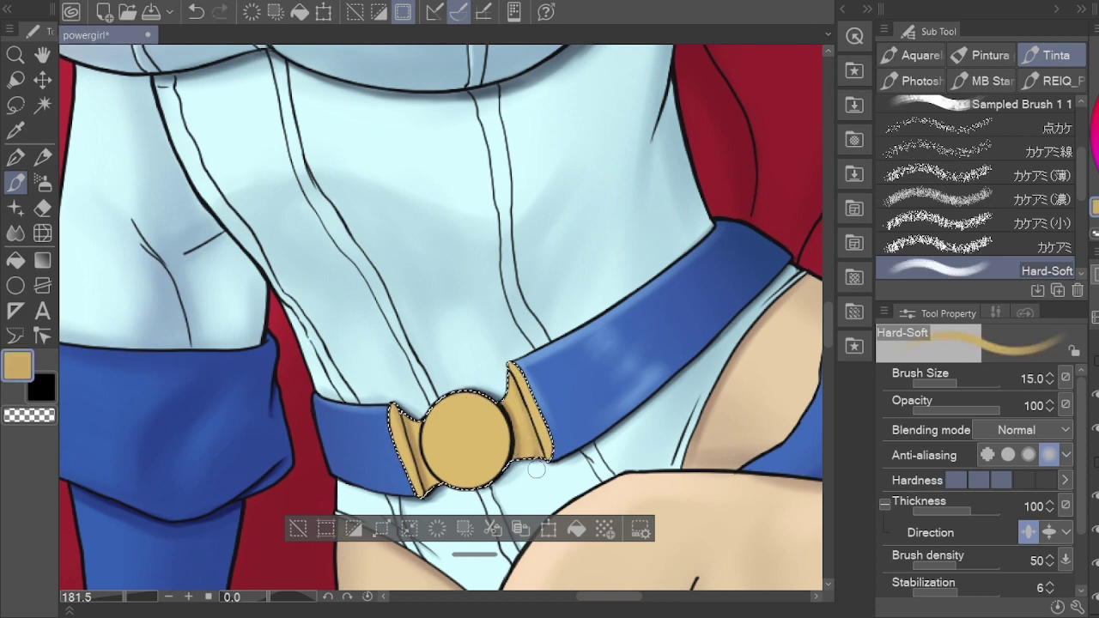
pyautogui.keyDown('alt'); pyautogui.click(410, 434); pyautogui.keyUp('alt')
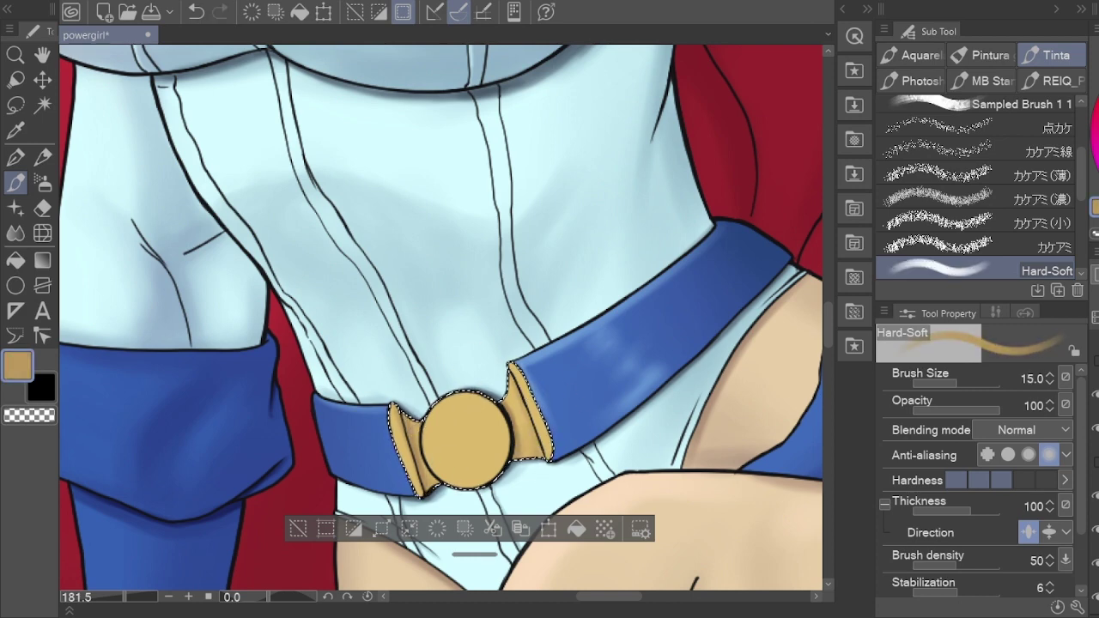
pyautogui.moveTo(380, 402); pyautogui.dragTo(373, 378)
pyautogui.keyDown('alt'); pyautogui.click(374, 378); pyautogui.keyUp('alt')
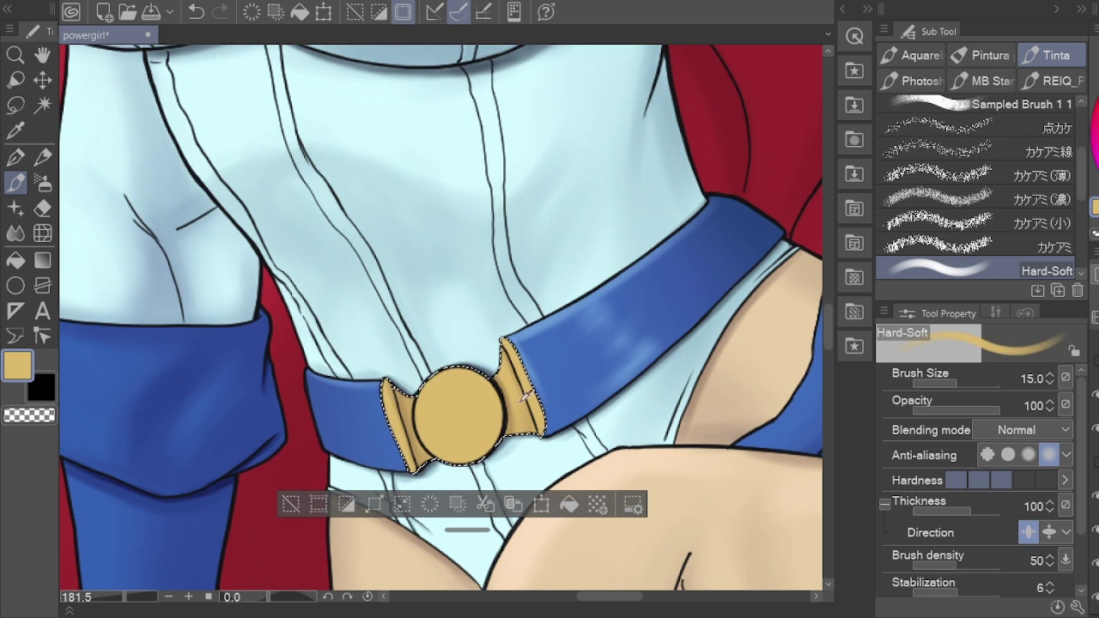
# Step: Shade the buckle's round center with darker brown and blend it with sampled gold using the Hard-Soft brush enlarged to size 40
pyautogui.keyDown('alt'); pyautogui.click(435, 414); pyautogui.keyUp('alt')
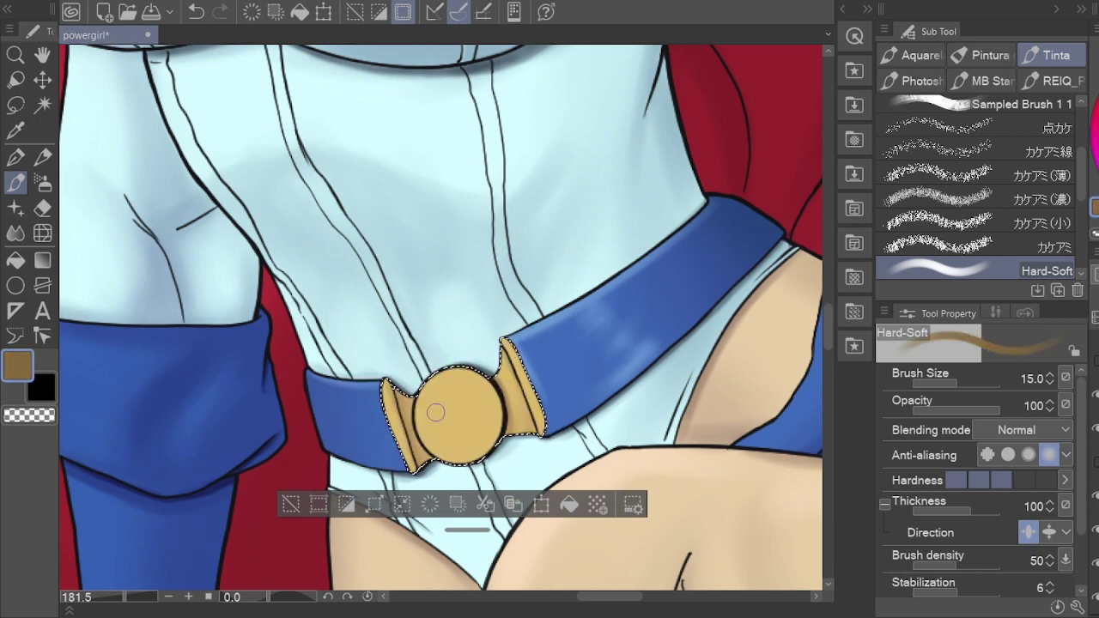
pyautogui.keyDown('alt'); pyautogui.click(496, 435); pyautogui.keyUp('alt')
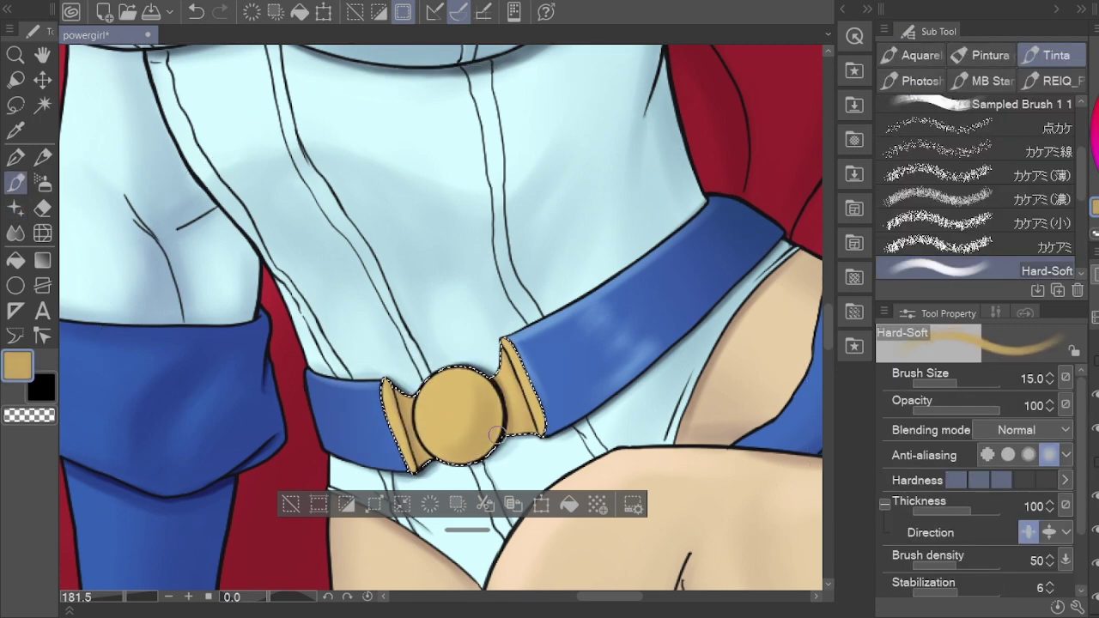
pyautogui.moveTo(477, 404); pyautogui.dragTo(511, 403)
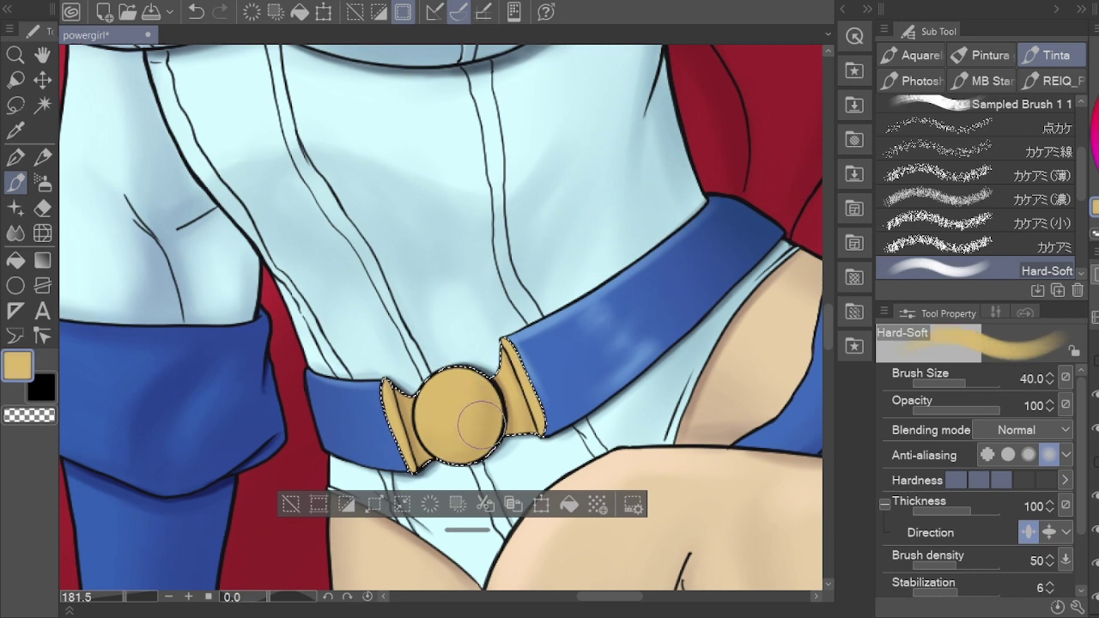
# Step: Paint a thin shadow ring inside the buckle's round center with the Suave airbrush in Multiply mode at size 7
pyautogui.press('b')
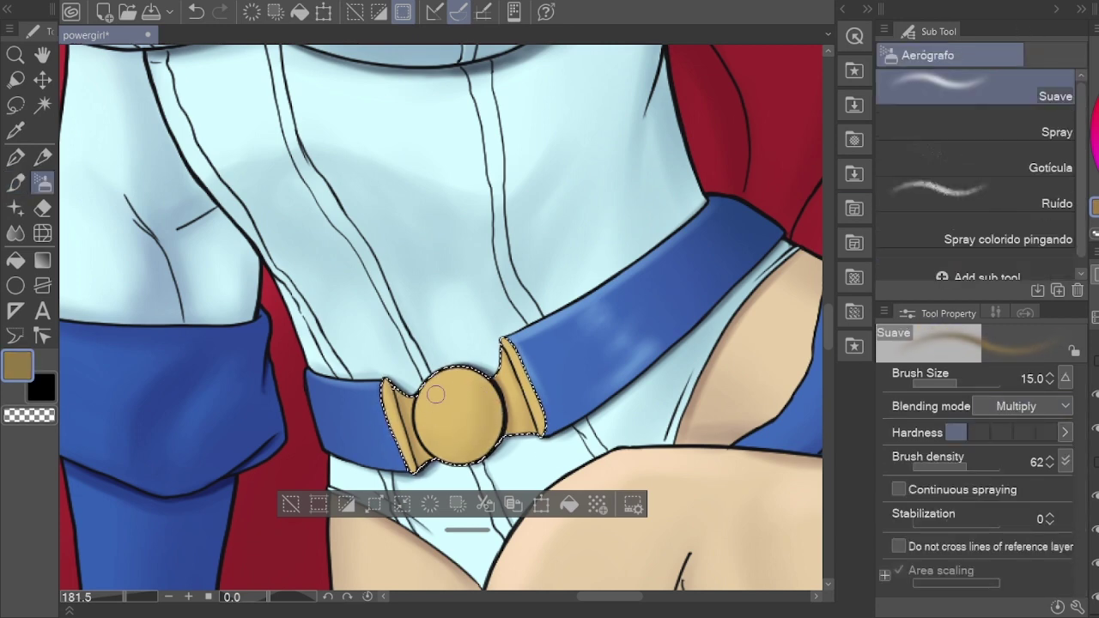
pyautogui.hotkey('ctrl', 'z')
pyautogui.press('[')
pyautogui.press('[')
pyautogui.press('[')
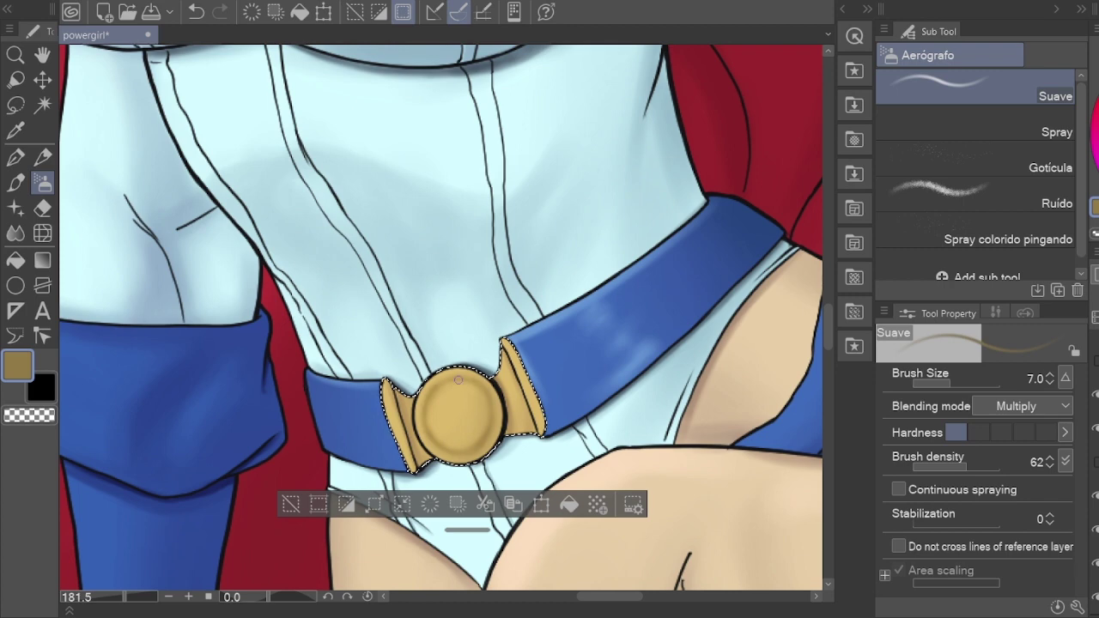
# Step: Paint light peach highlights on the buckle's side pieces with the Hard-Soft brush reduced to size 7
pyautogui.press('b')
pyautogui.press('b')
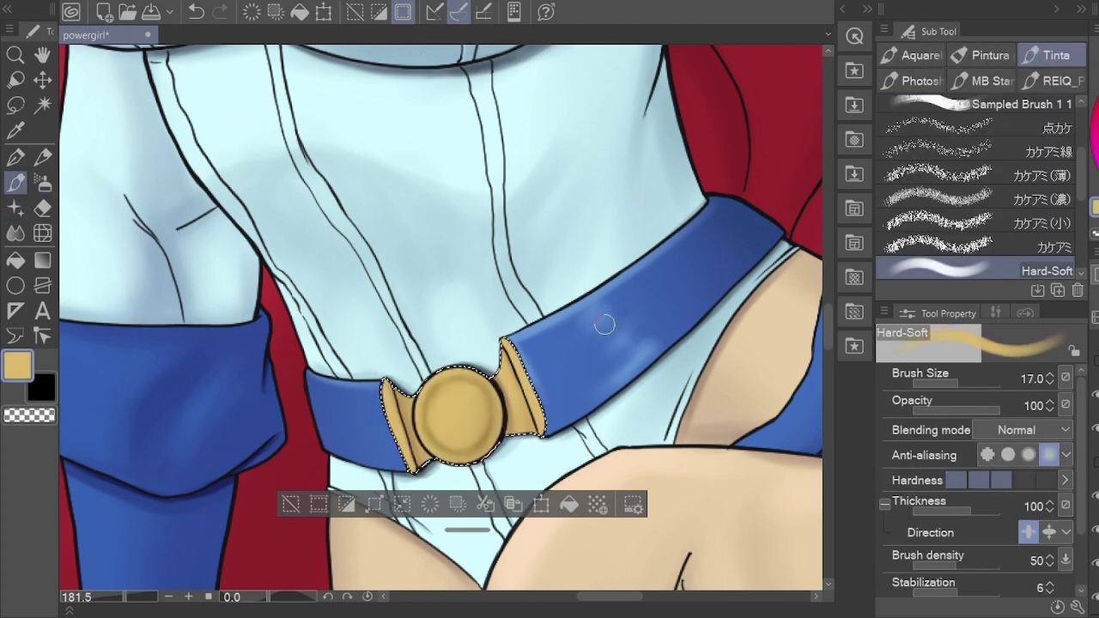
pyautogui.press('[')
pyautogui.press('[')
pyautogui.press('[')
pyautogui.press('[')
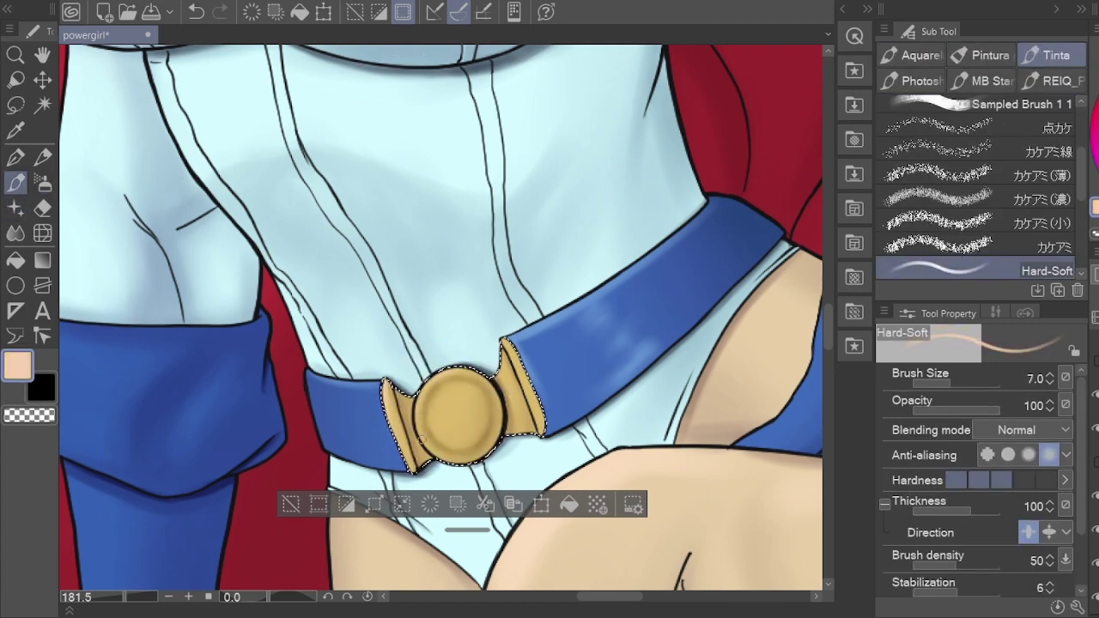
pyautogui.press(']')
pyautogui.press(']')
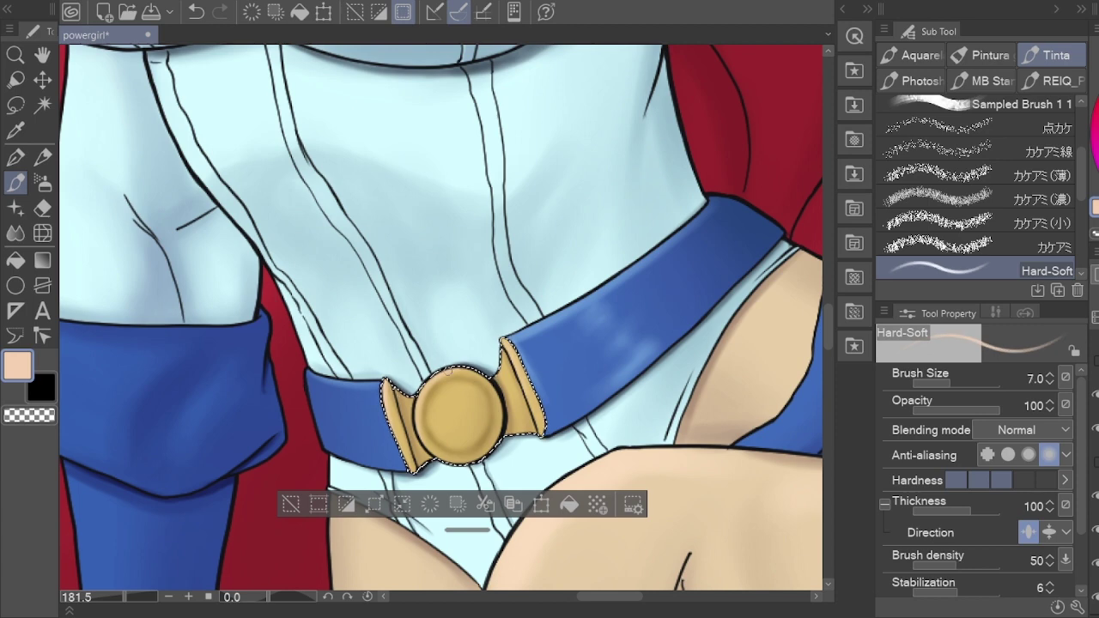
# Step: Add peach highlights to the buckle's round center with the Hard-Soft brush at size 5, and clear the selection
pyautogui.press(']')
pyautogui.press(']')
pyautogui.press(']')
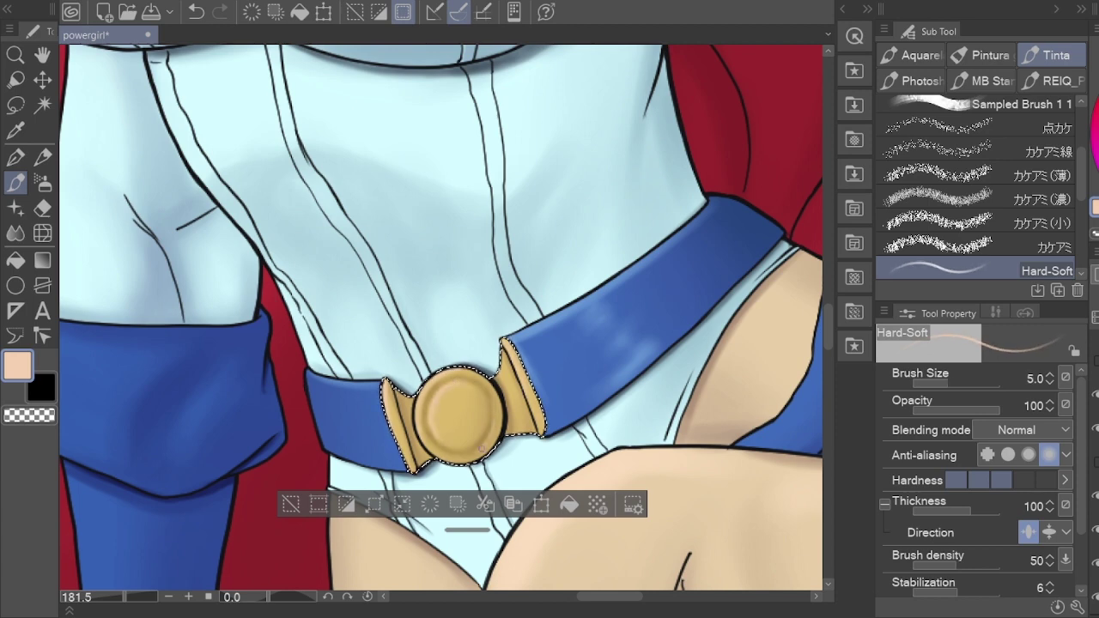
pyautogui.press(']')
pyautogui.press(']')
pyautogui.press(']')
pyautogui.hotkey('ctrl', 'd')
pyautogui.press('h')
pyautogui.scroll(-5, 431, 307)
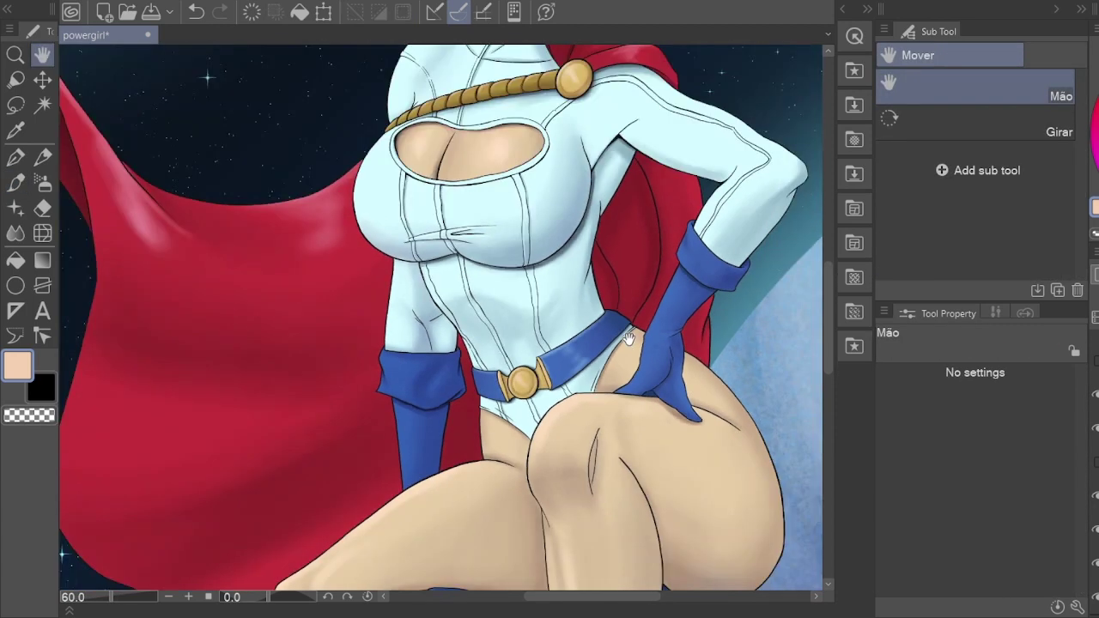
# Step: Select the blue glove resting on the hip and prepare the Hard-Soft brush at size 10 with a light blue color
pyautogui.scroll(1, 431, 306)
pyautogui.scroll(1, 431, 306)
pyautogui.press('w')
pyautogui.click(583, 344)
pyautogui.press('b')
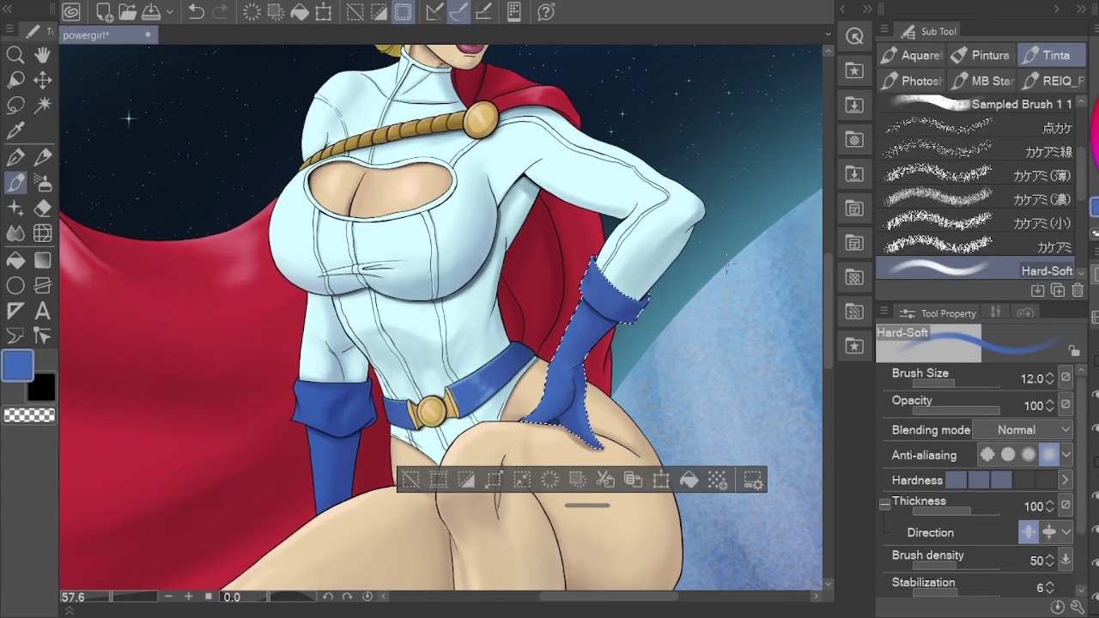
pyautogui.scroll(5, 567, 298)
pyautogui.press('[')
pyautogui.press('[')
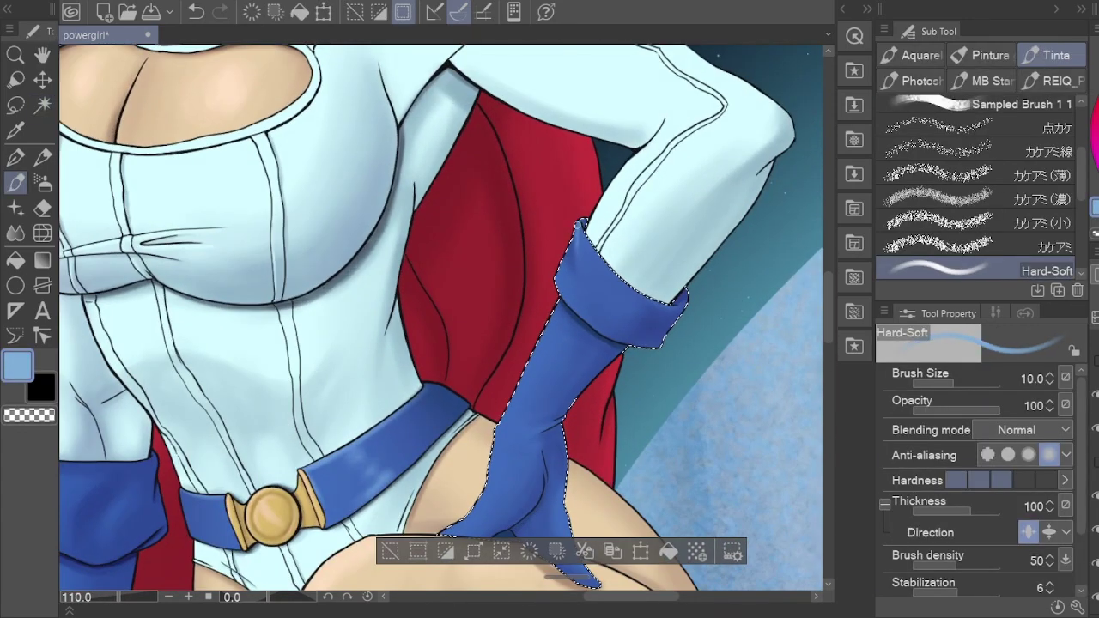
# Step: Paint soft light blue highlights on the cuff and forearm of the hip-side glove with the Hard-Soft brush at size 20
pyautogui.press(']')
pyautogui.press(']')
pyautogui.press(']')
pyautogui.press(']')
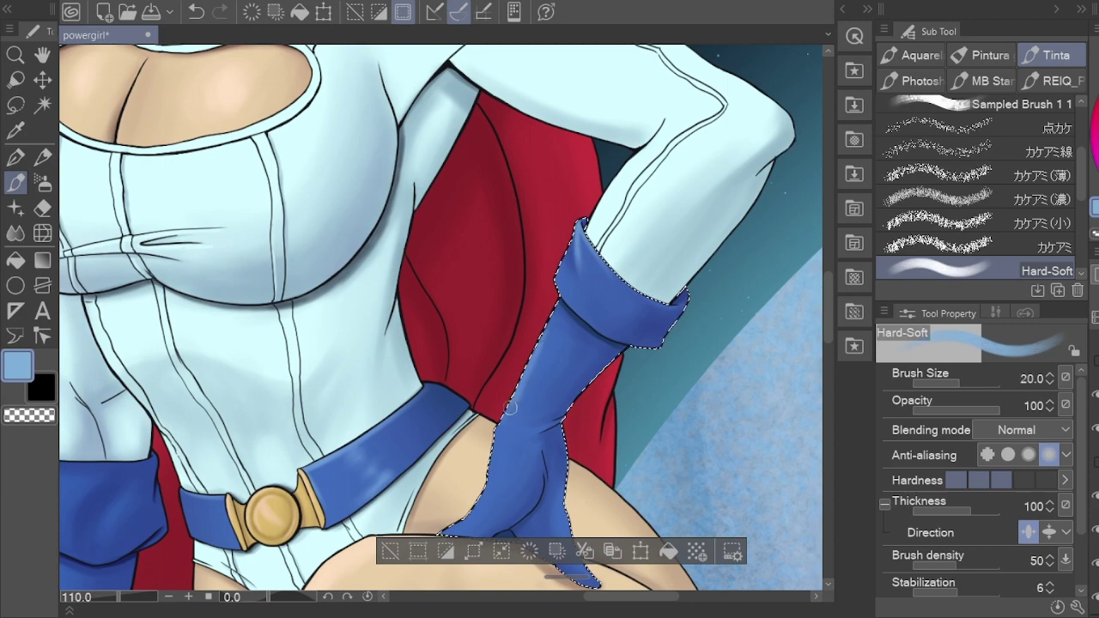
pyautogui.moveTo(481, 480); pyautogui.dragTo(494, 442)
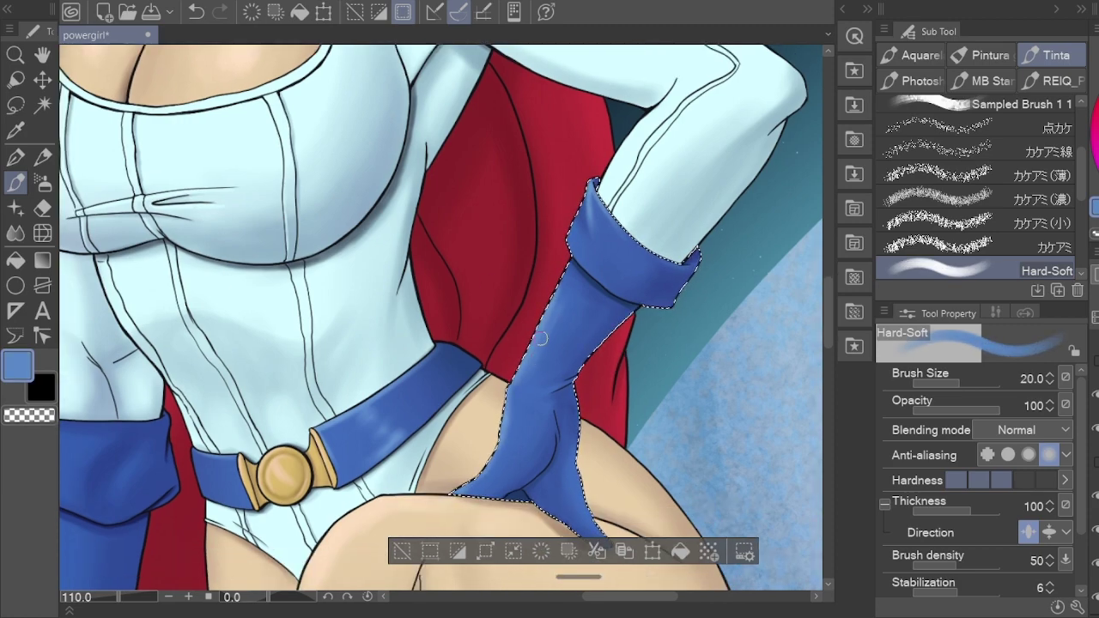
pyautogui.moveTo(600, 227); pyautogui.dragTo(545, 321)
pyautogui.scroll(-4, 567, 338)
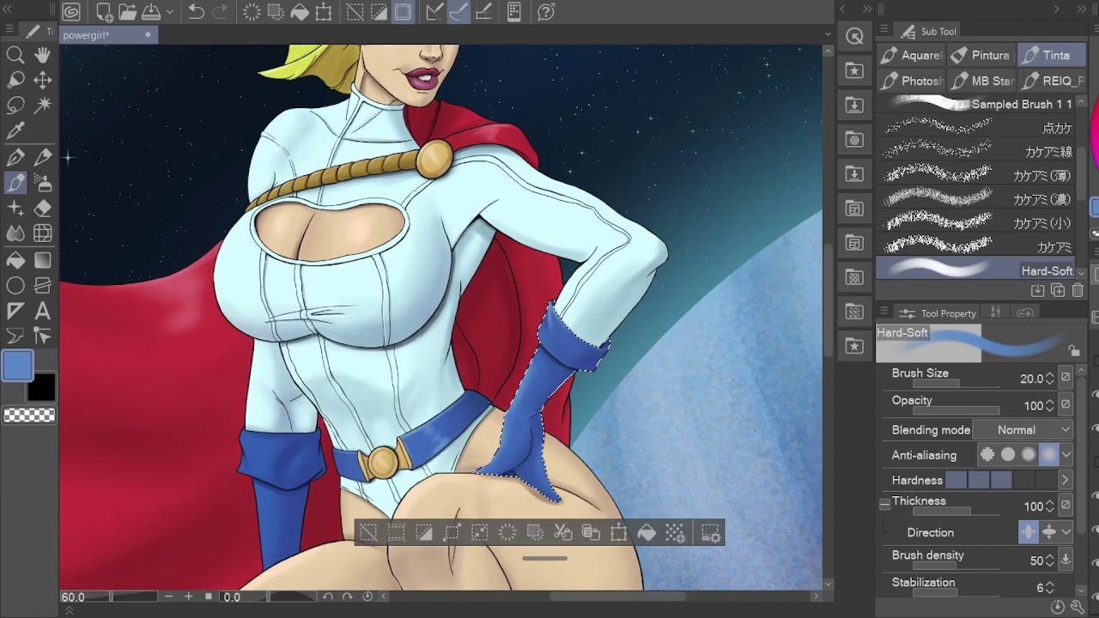
pyautogui.scroll(5, 550, 387)
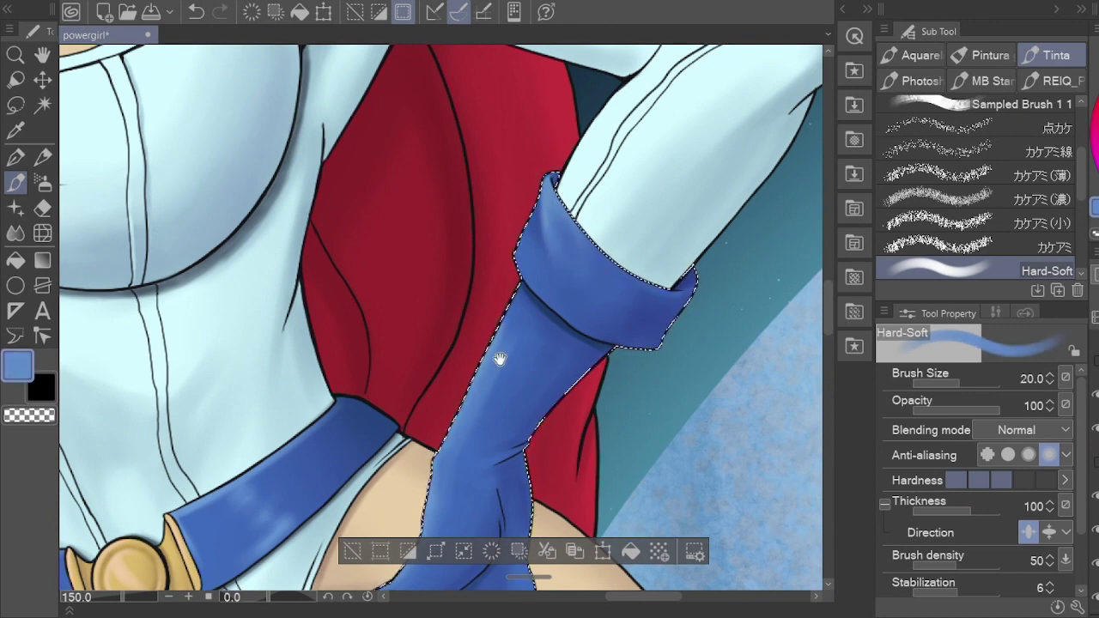
pyautogui.moveTo(499, 359); pyautogui.dragTo(518, 254)
pyautogui.moveTo(484, 377)
pyautogui.mouseDown()
pyautogui.moveTo(484, 312)
pyautogui.moveTo(481, 344)
pyautogui.mouseUp()
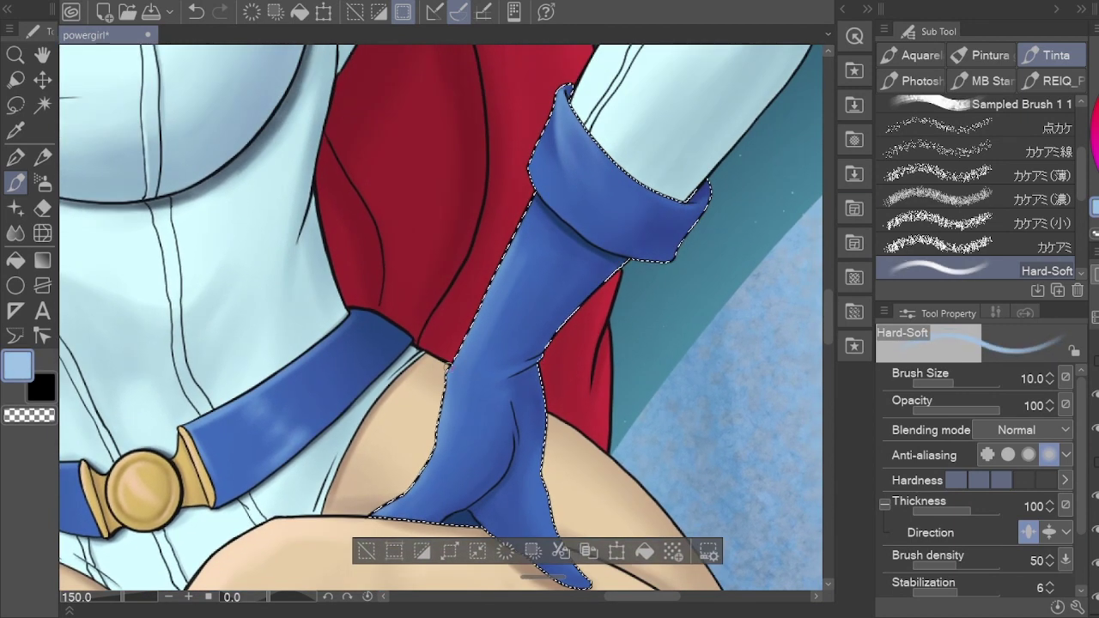
# Step: Paint paler blue highlights across the wrist and forearm of the hip-side glove with the Hard-Soft brush at size 15
pyautogui.press(']')
pyautogui.press(']')
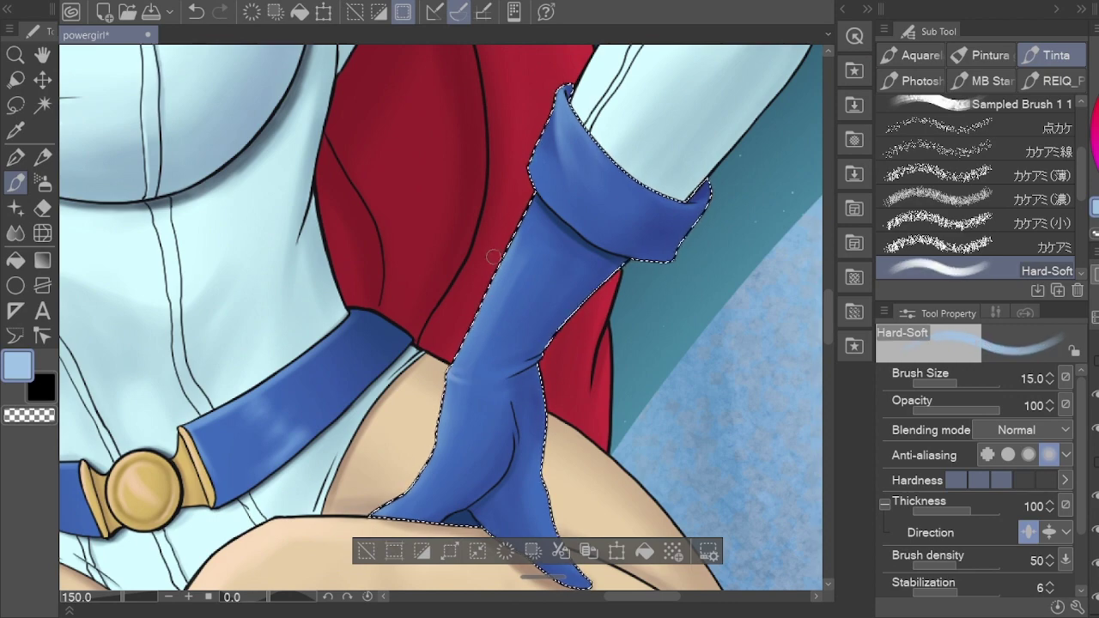
pyautogui.moveTo(525, 215); pyautogui.dragTo(678, 189)
pyautogui.moveTo(558, 266); pyautogui.dragTo(618, 335)
pyautogui.moveTo(515, 155)
pyautogui.mouseDown()
pyautogui.moveTo(572, 388)
pyautogui.moveTo(404, 357)
pyautogui.moveTo(545, 355)
pyautogui.moveTo(537, 315)
pyautogui.mouseUp()
pyautogui.hotkey('ctrl', 'z')
# Step: Add pale blue highlights along the fingers and edges of the hip-side glove with the Hard-Soft brush at size 10
pyautogui.press('[')
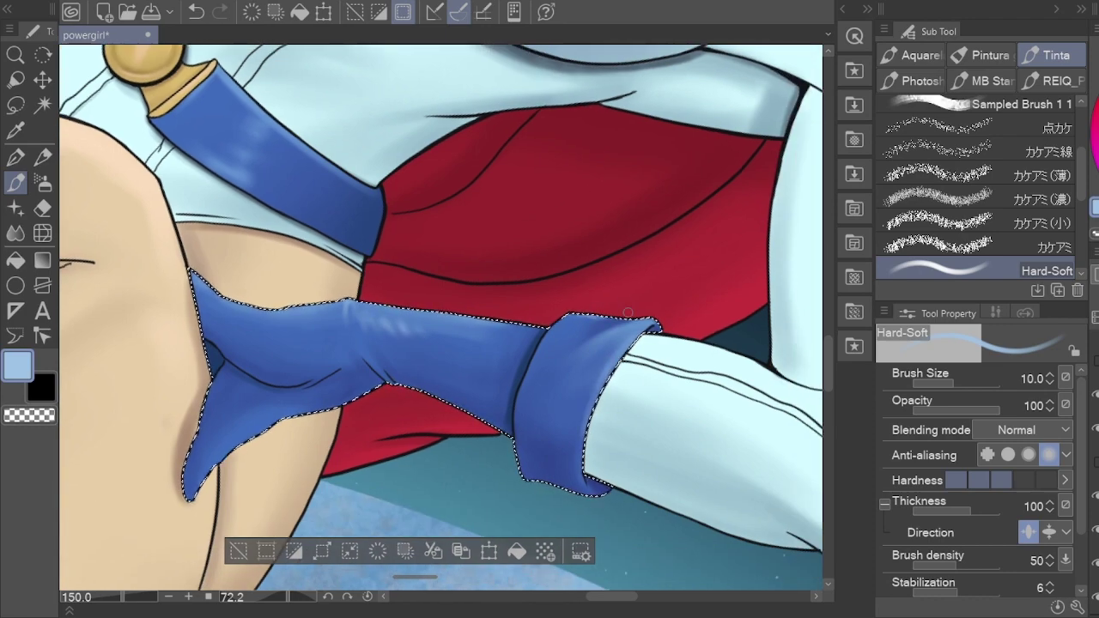
pyautogui.moveTo(627, 315); pyautogui.dragTo(609, 288)
pyautogui.moveTo(405, 398); pyautogui.dragTo(522, 395)
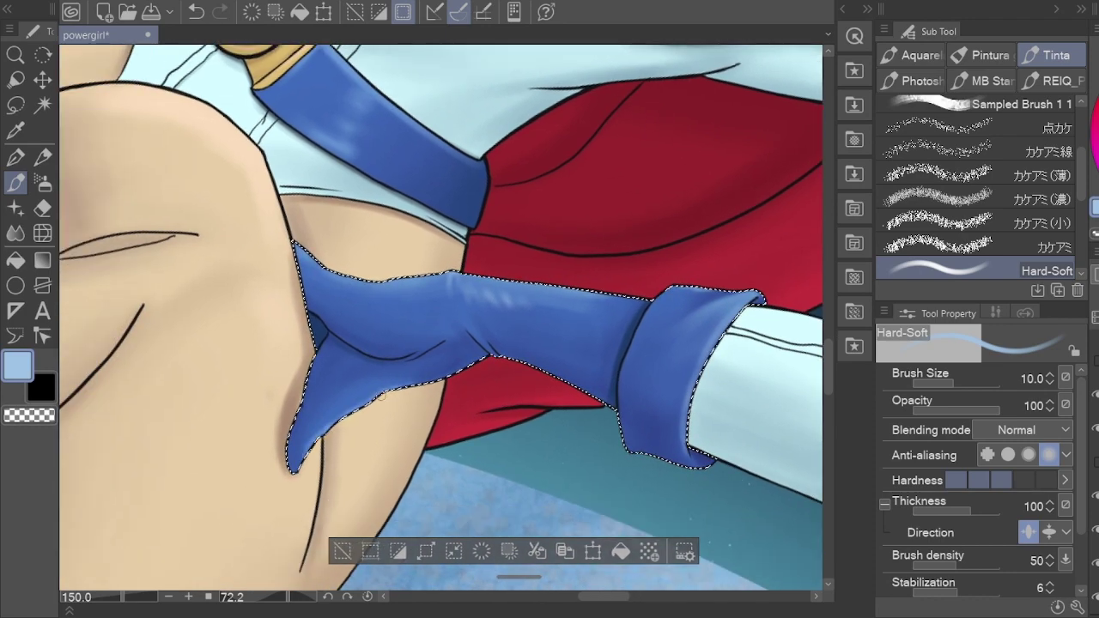
pyautogui.moveTo(382, 397); pyautogui.dragTo(463, 444)
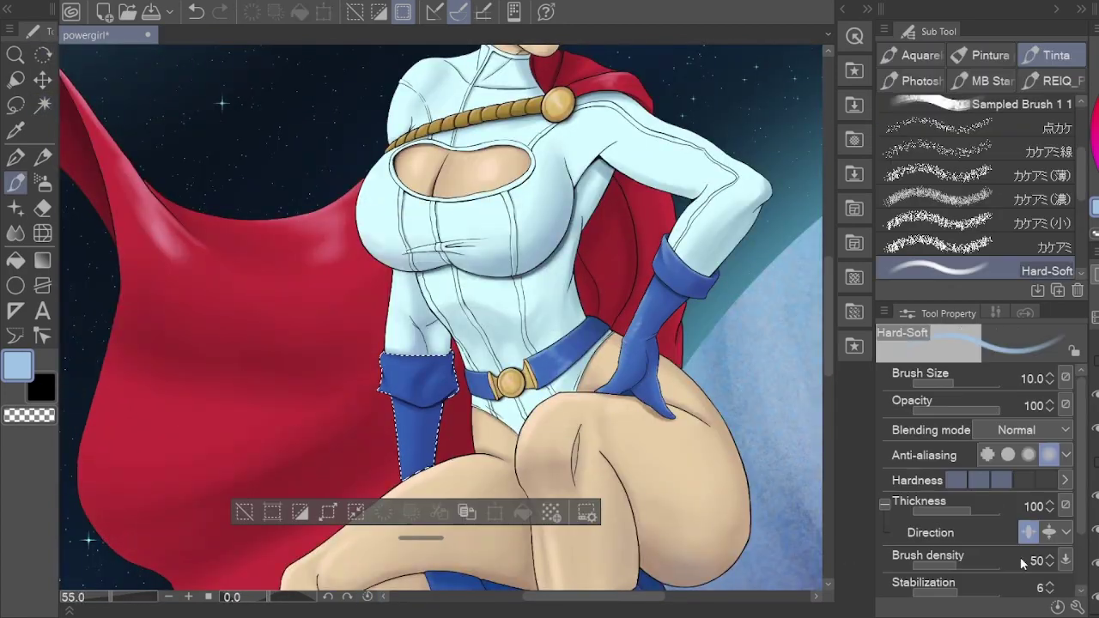
# Step: Paint light blue highlights on the cuff of the other glove, enlarging the Hard-Soft brush from size 10 to 25
pyautogui.scroll(3, 382, 368)
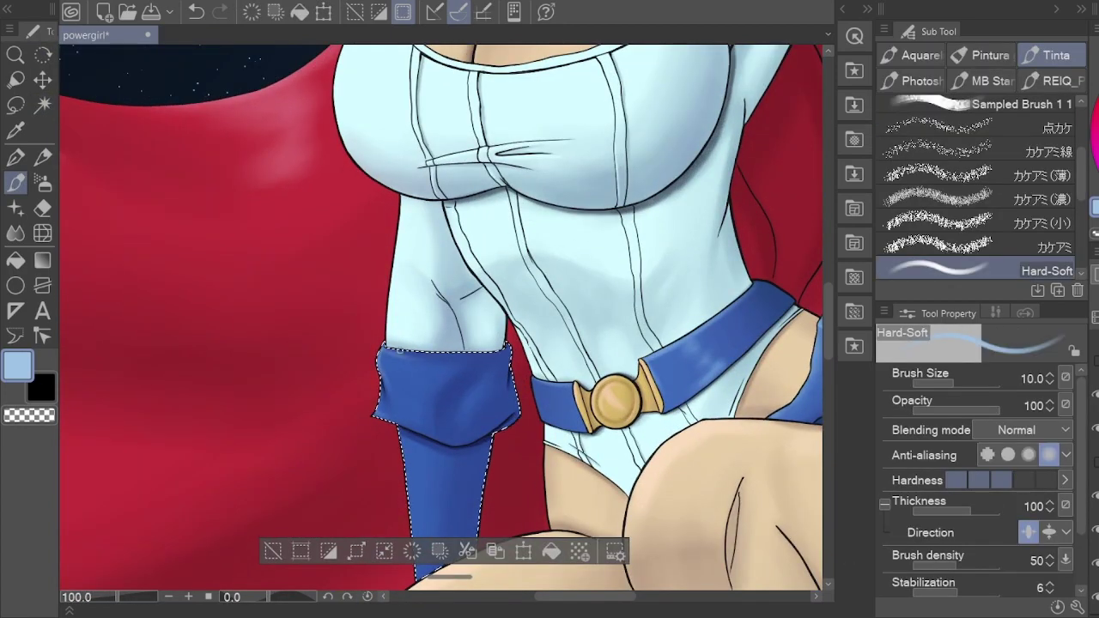
pyautogui.moveTo(443, 374); pyautogui.dragTo(425, 389)
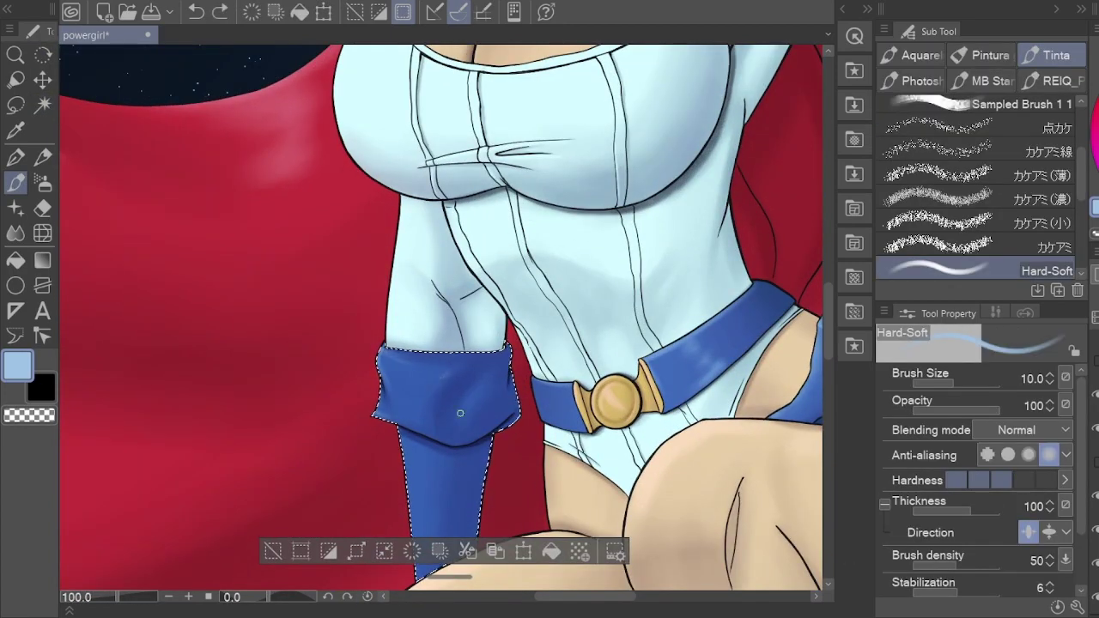
pyautogui.press(']')
pyautogui.press(']')
pyautogui.press(']')
pyautogui.press(']')
pyautogui.press(']')
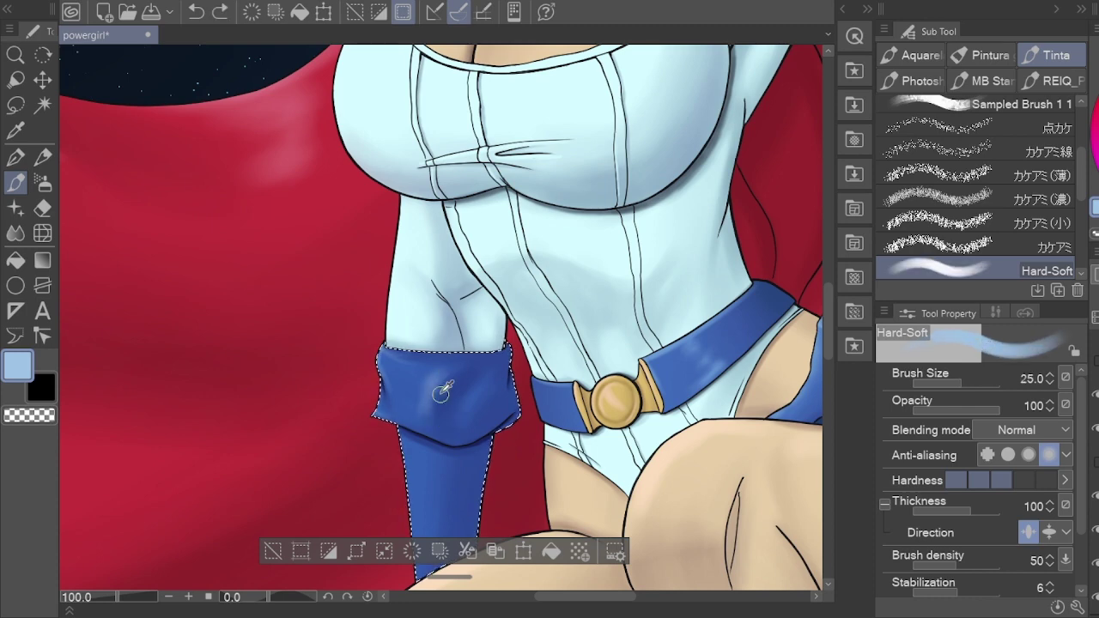
# Step: Blend the cuff highlights with sampled blues and extend the shading down that glove's forearm at brush size 25
pyautogui.keyDown('alt'); pyautogui.click(421, 401); pyautogui.keyUp('alt')
pyautogui.hscroll(3, 515, 343)
pyautogui.keyDown('alt'); pyautogui.click(655, 283); pyautogui.keyUp('alt')
pyautogui.scroll(-3, 654, 283)
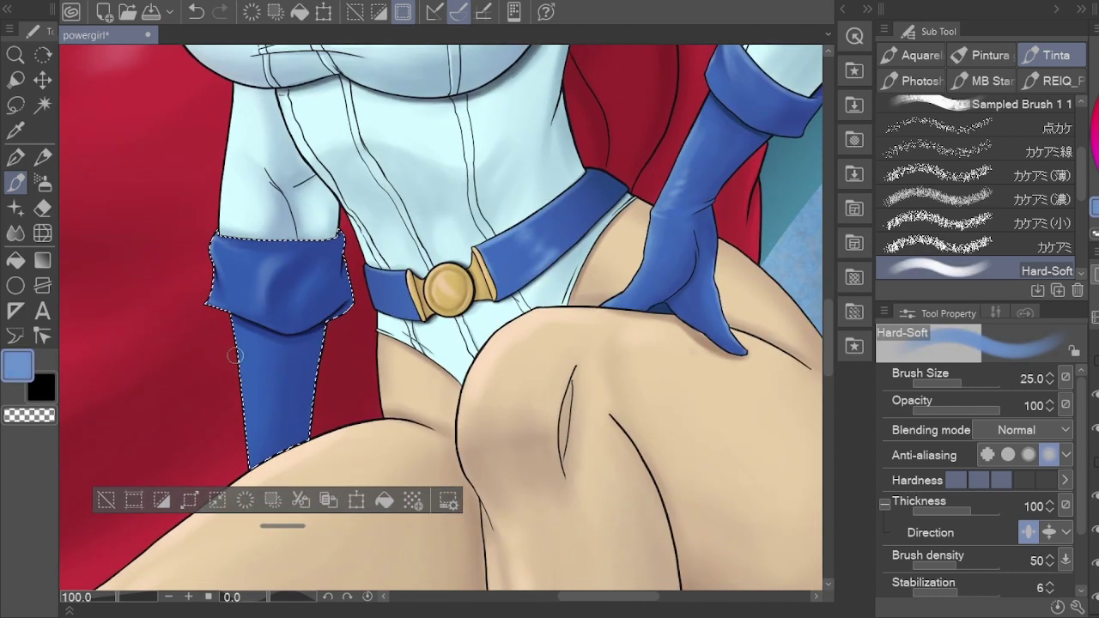
pyautogui.keyDown('alt'); pyautogui.click(260, 346); pyautogui.keyUp('alt')
pyautogui.keyDown('alt'); pyautogui.click(274, 256); pyautogui.keyUp('alt')
pyautogui.keyDown('alt'); pyautogui.click(273, 256); pyautogui.keyUp('alt')
pyautogui.scroll(-4, 273, 256)
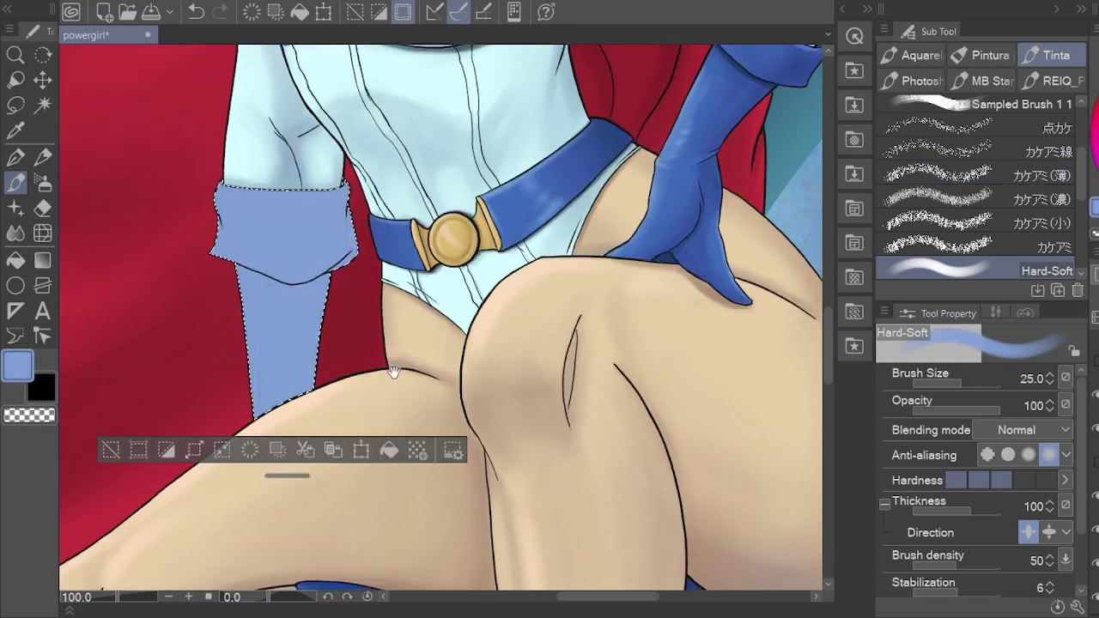
# Step: Select the blue areas of the boots below the knees and reduce the Hard-Soft brush to size 15
pyautogui.press('h')
pyautogui.scroll(-5, 534, 320)
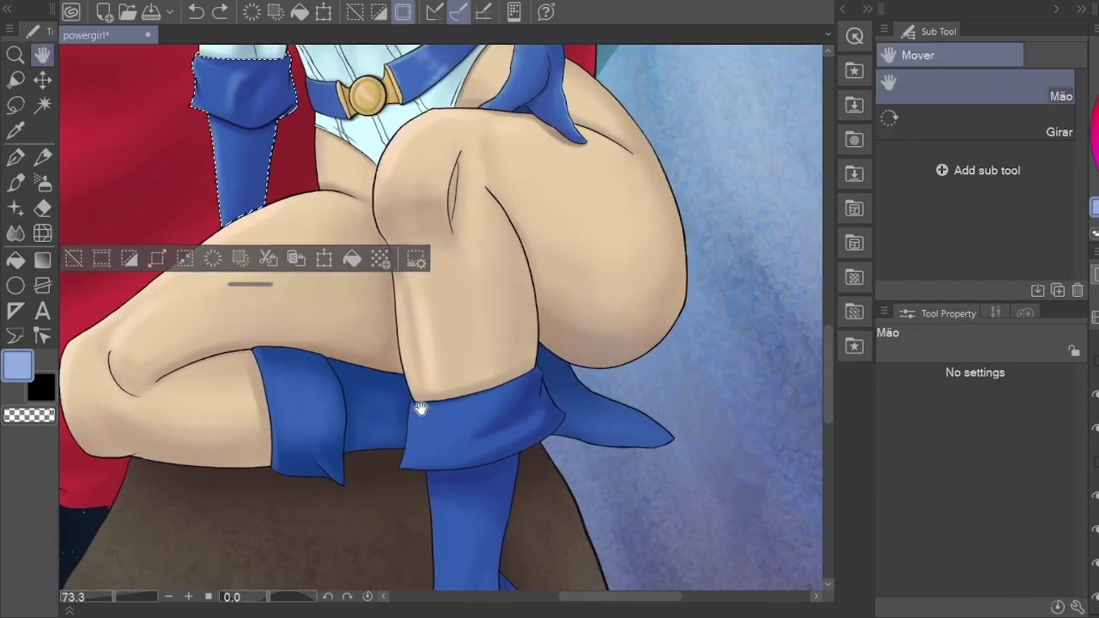
pyautogui.press('w')
pyautogui.click(463, 446)
pyautogui.press('p')
pyautogui.scroll(4, 438, 417)
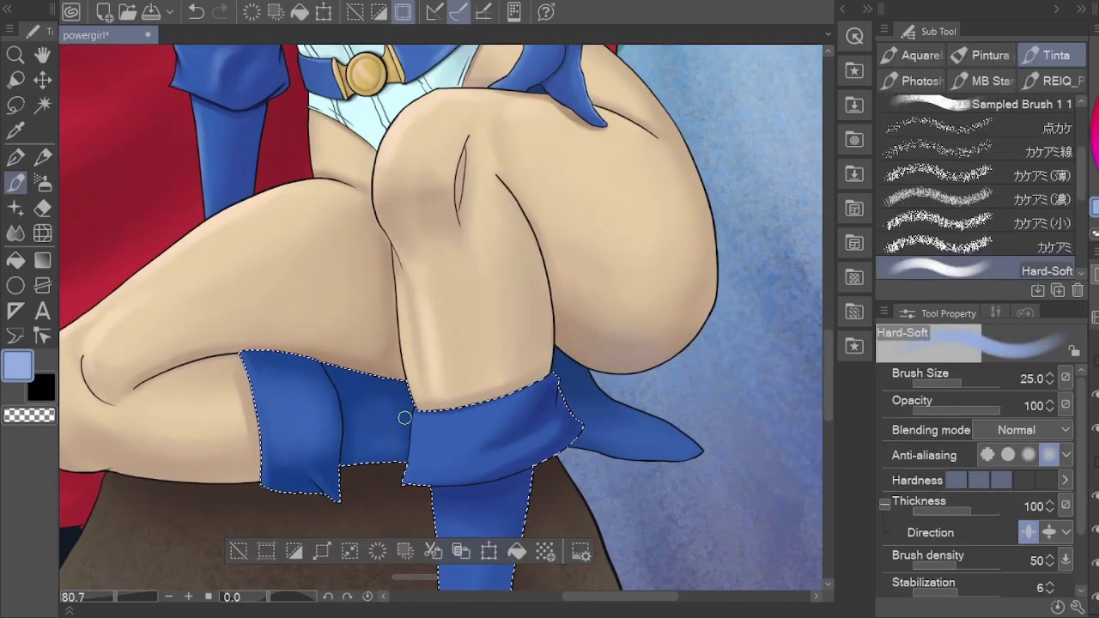
pyautogui.press('[')
pyautogui.press('[')
pyautogui.press('[')
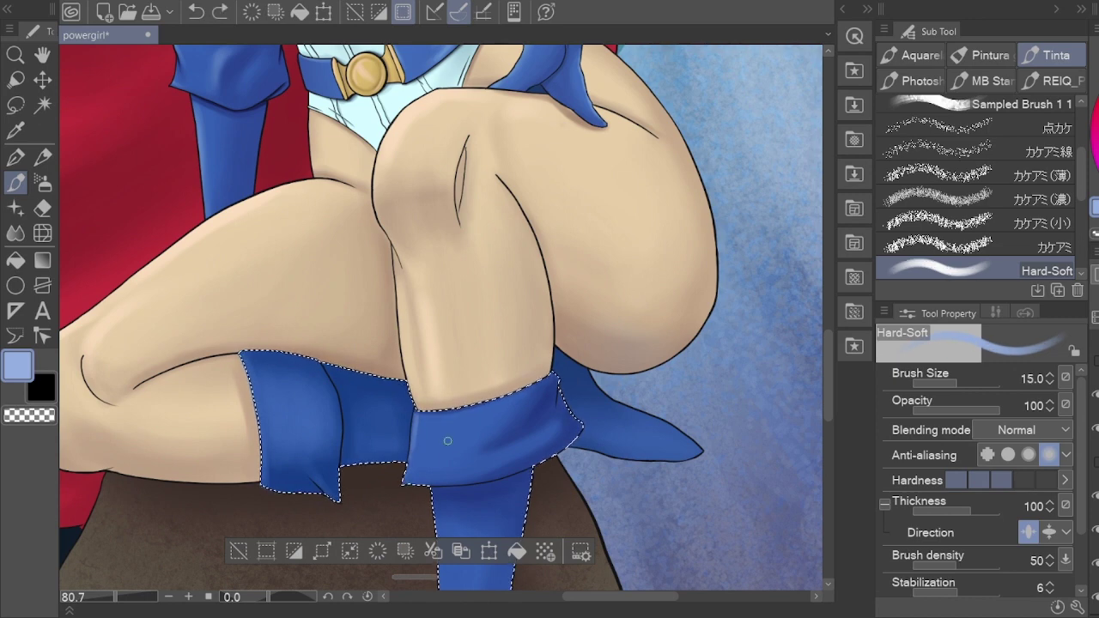
# Step: Try a light blue highlight on the front boot's cuff with the Hard-Soft brush at size 15
pyautogui.keyDown('alt'); pyautogui.click(447, 445); pyautogui.keyUp('alt')
pyautogui.keyDown('alt'); pyautogui.click(451, 417); pyautogui.keyUp('alt')
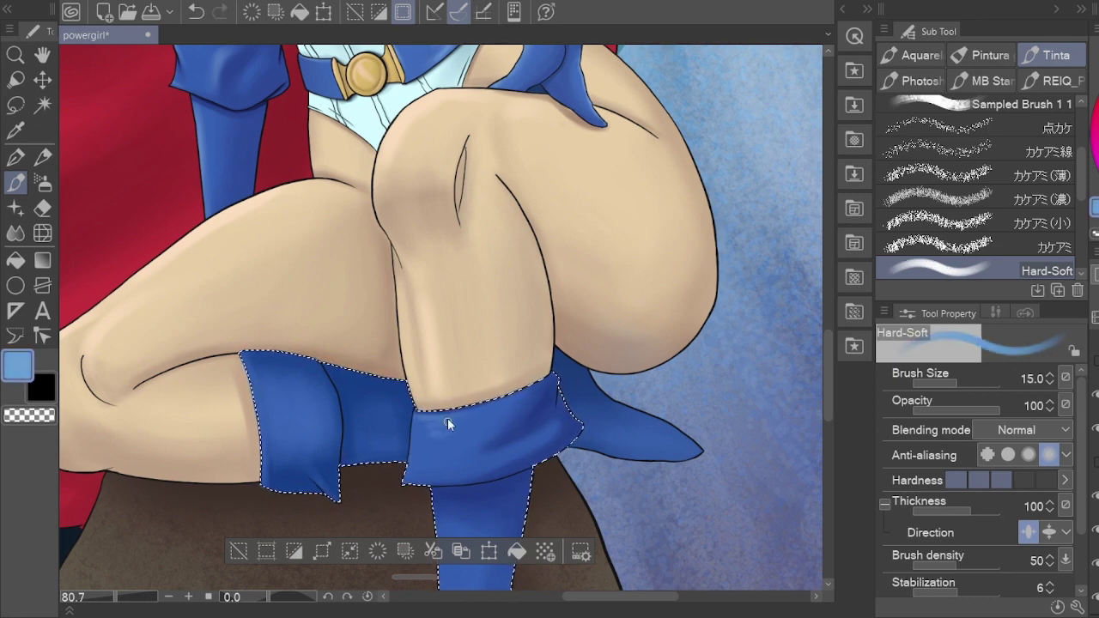
pyautogui.hotkey('ctrl', 'z')
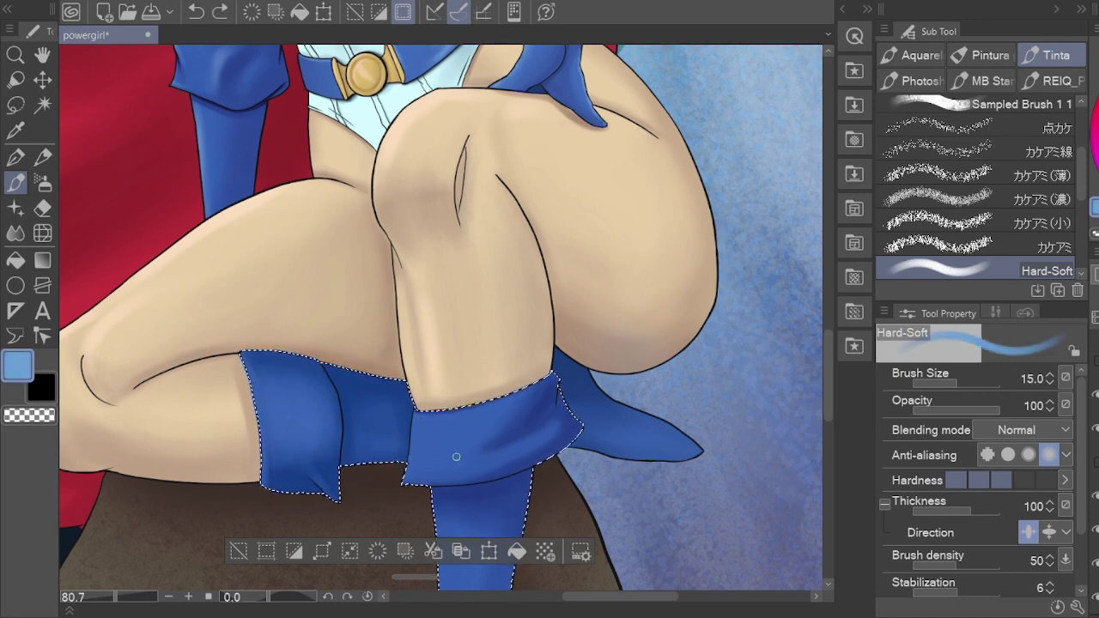
# Step: Paint a light blue highlight along the edges of the front boot's cuff with the Hard-Soft brush at size 12
pyautogui.moveTo(421, 454); pyautogui.dragTo(569, 309)
pyautogui.scroll(2, 454, 398)
pyautogui.press('[')
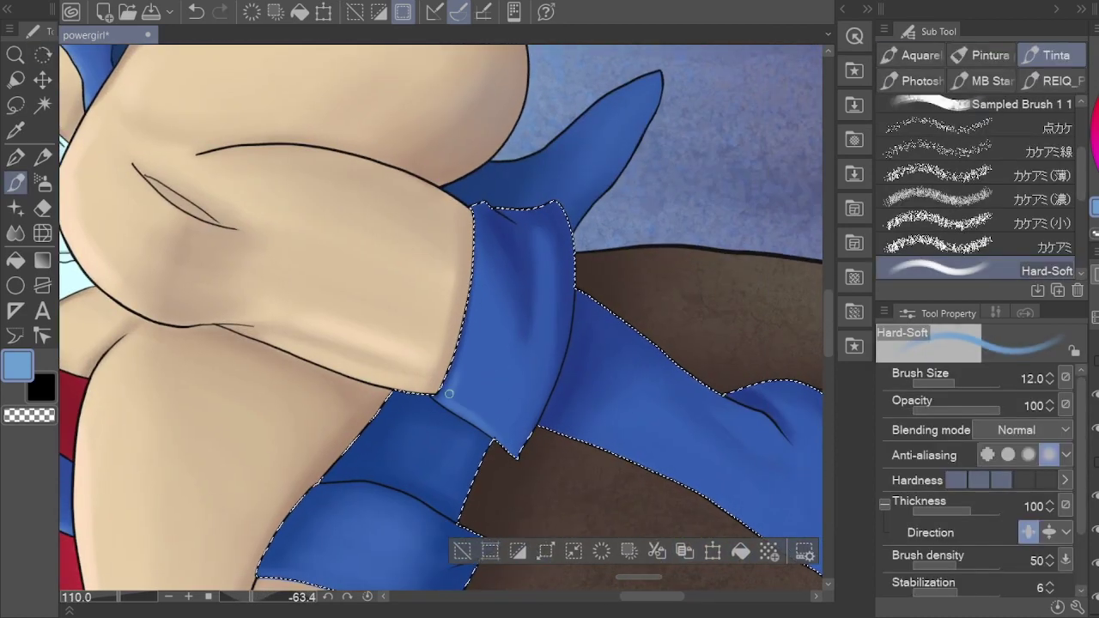
pyautogui.moveTo(446, 369); pyautogui.dragTo(489, 430)
pyautogui.moveTo(515, 368); pyautogui.dragTo(403, 341)
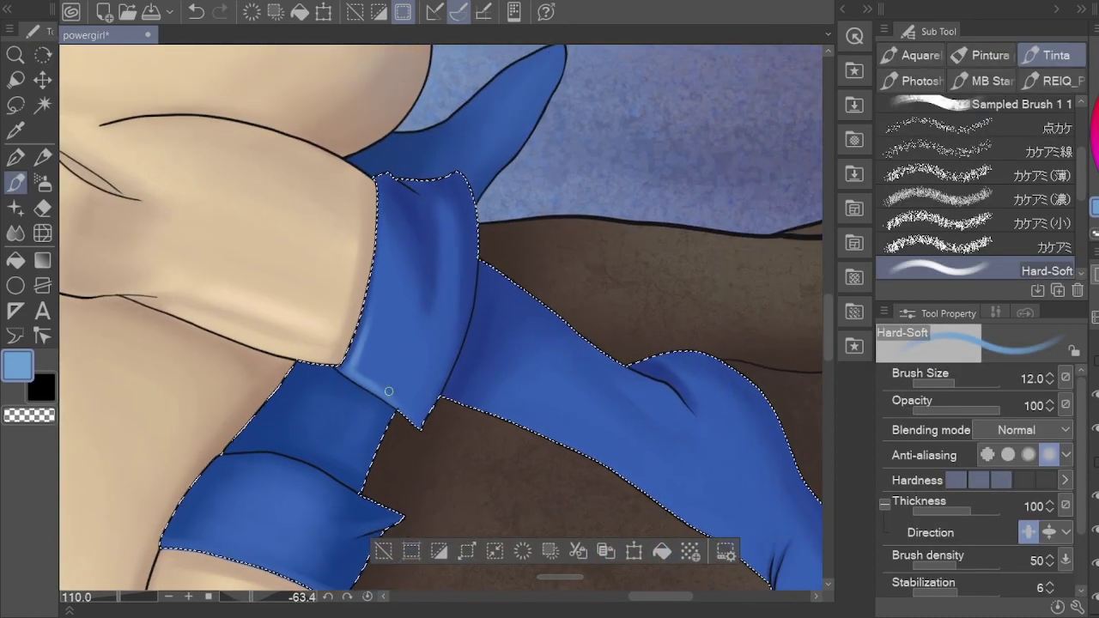
pyautogui.moveTo(522, 300); pyautogui.dragTo(411, 295)
pyautogui.moveTo(559, 435); pyautogui.dragTo(502, 398)
# Step: Highlight the front edge of that boot's shaft and the hem of the bent leg's cuff at brush size 20
pyautogui.press(']')
pyautogui.press(']')
pyautogui.moveTo(357, 392); pyautogui.dragTo(203, 323)
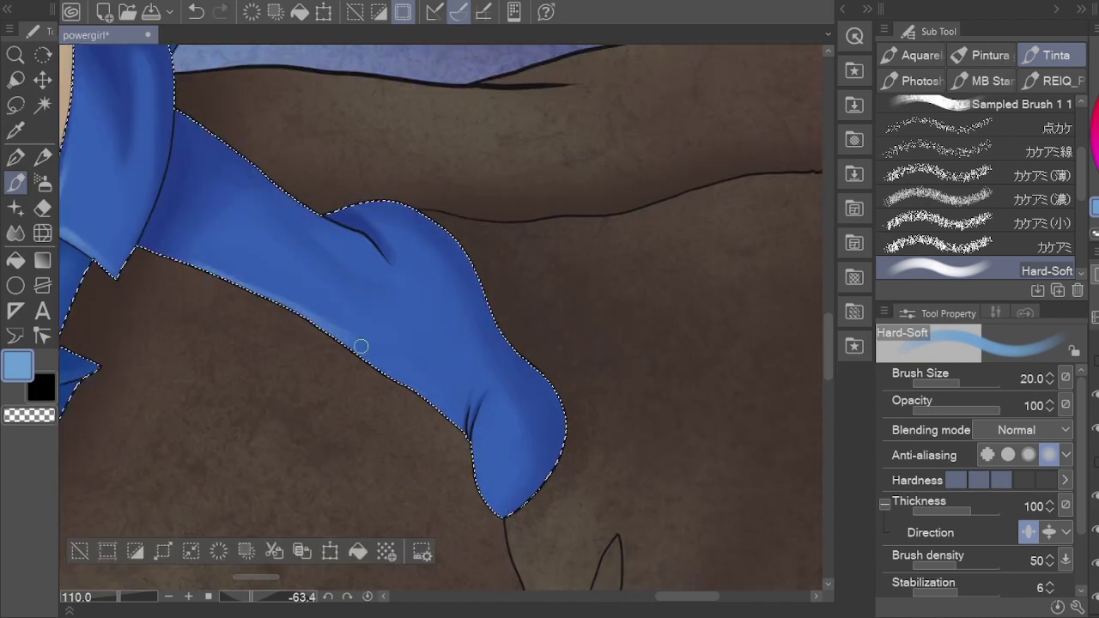
pyautogui.moveTo(310, 450); pyautogui.dragTo(510, 392)
pyautogui.moveTo(154, 406); pyautogui.dragTo(340, 455)
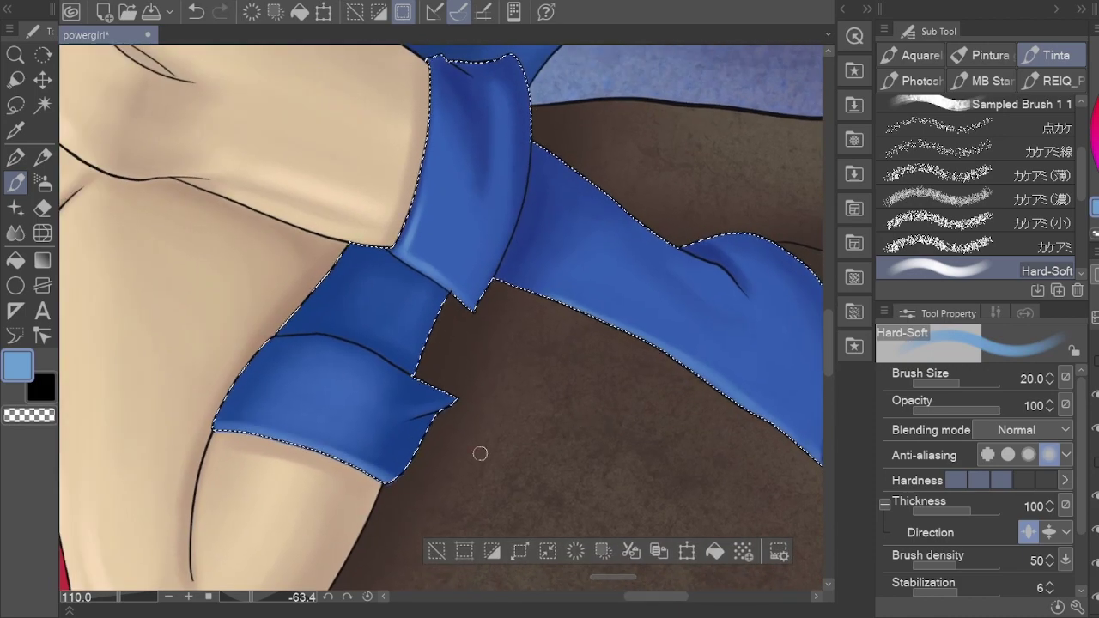
# Step: Add a fine light blue highlight to the outer fold of the front boot's cuff at brush size 7
pyautogui.press('[')
pyautogui.press('[')
pyautogui.press('[')
pyautogui.press('[')
pyautogui.press('[')
pyautogui.moveTo(526, 333); pyautogui.dragTo(508, 501)
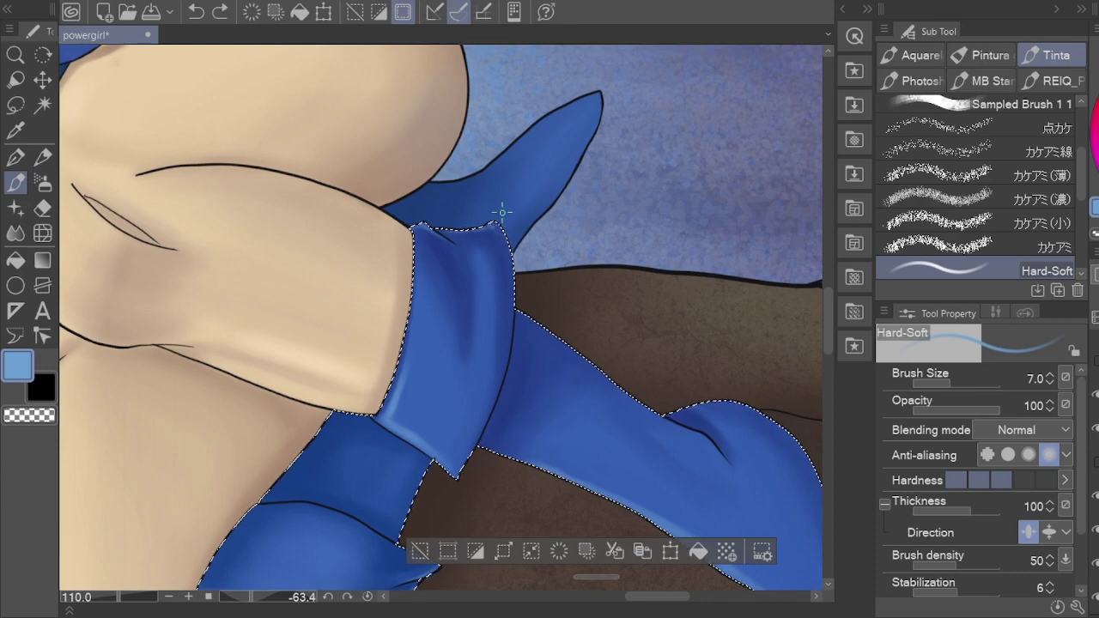
# Step: Rotate the canvas back towards upright and highlight the front boot's outer edges and heel at brush size 15
pyautogui.press(']')
pyautogui.press(']')
pyautogui.press('r')
pyautogui.moveTo(611, 300)
pyautogui.mouseDown()
pyautogui.moveTo(649, 476)
pyautogui.moveTo(506, 558)
pyautogui.mouseUp()
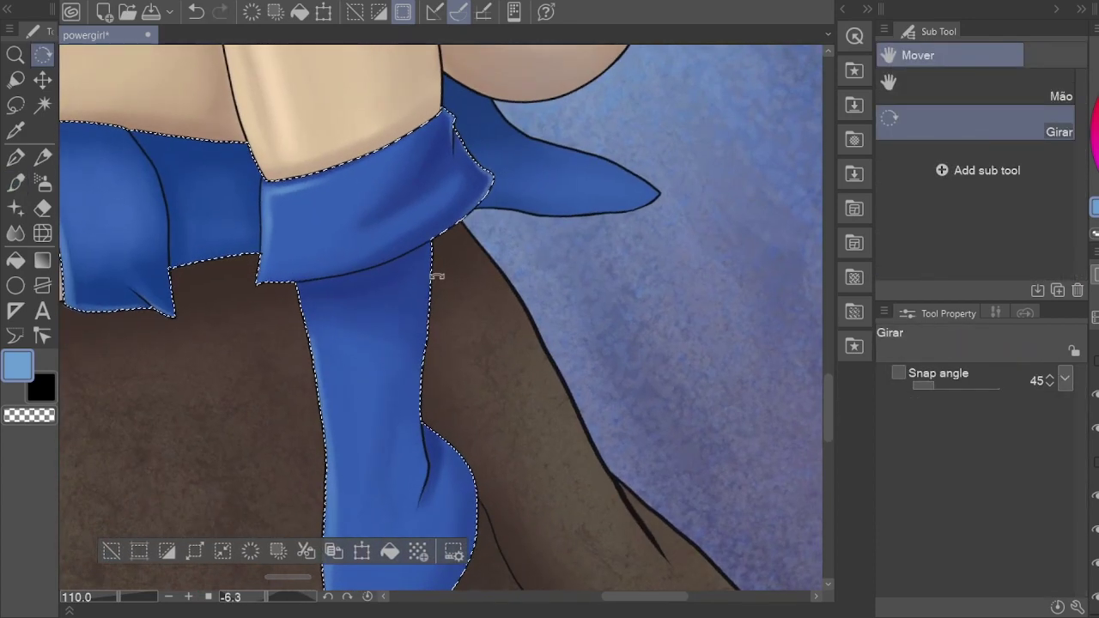
pyautogui.moveTo(423, 359)
pyautogui.mouseDown()
pyautogui.moveTo(444, 412)
pyautogui.moveTo(424, 364)
pyautogui.moveTo(455, 331)
pyautogui.mouseUp()
pyautogui.press('b')
pyautogui.press('b')
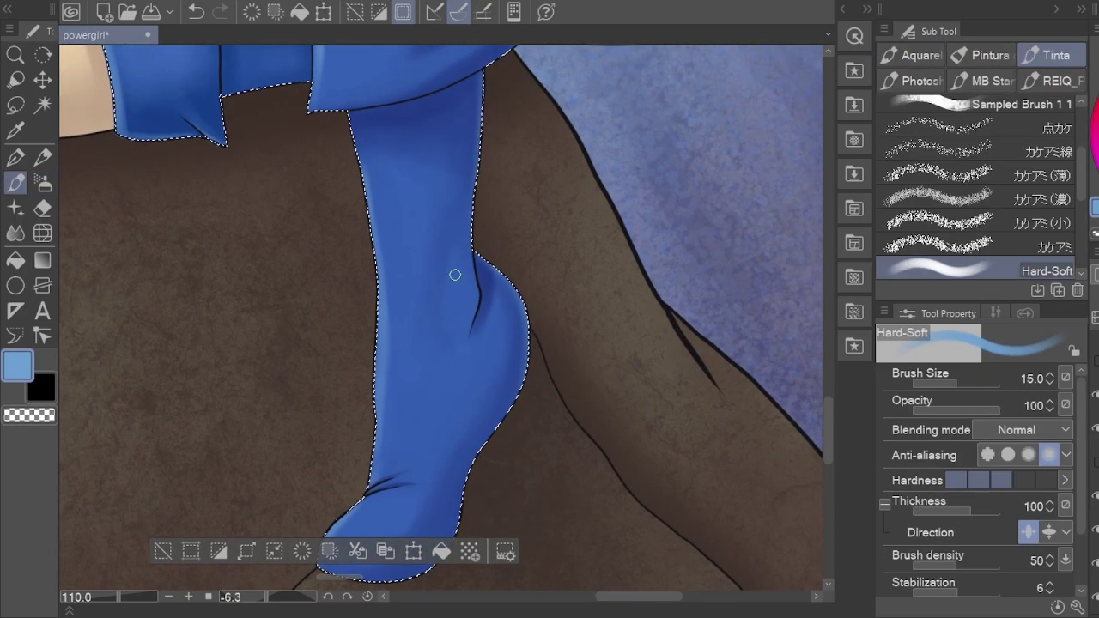
# Step: Select the boot foot extending behind the raised thigh and shade it light blue, enlarging the Hard-Soft brush to size 40
pyautogui.press('h')
pyautogui.scroll(-4, 326, 359)
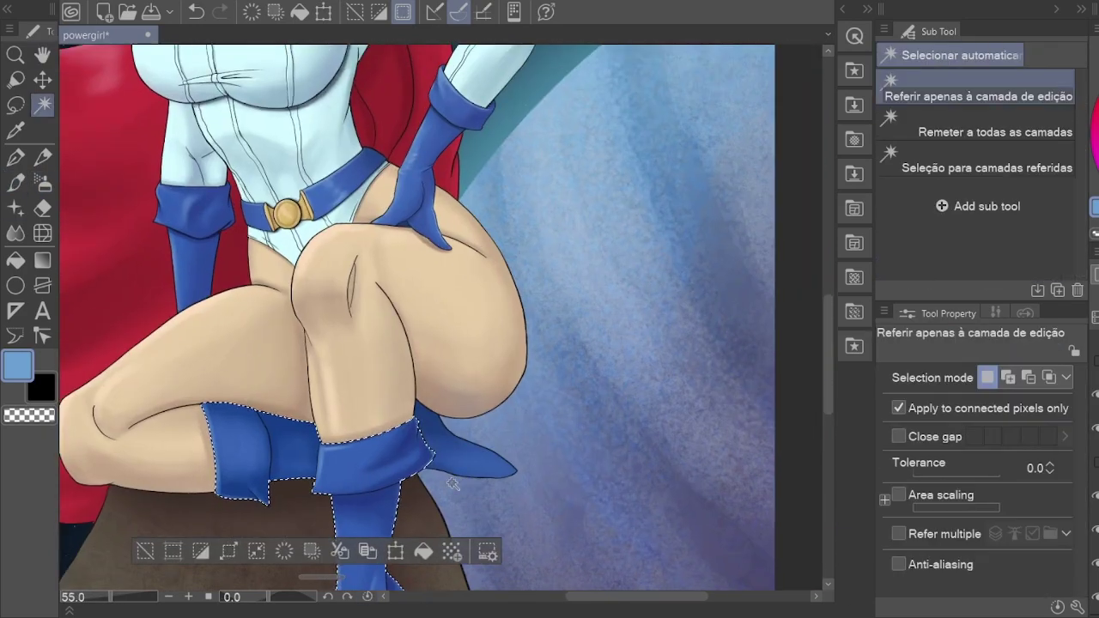
pyautogui.click(447, 558)
pyautogui.press('b')
pyautogui.moveTo(491, 555); pyautogui.dragTo(483, 471)
pyautogui.press(']')
pyautogui.press(']')
pyautogui.press(']')
pyautogui.press(']')
pyautogui.press(']')
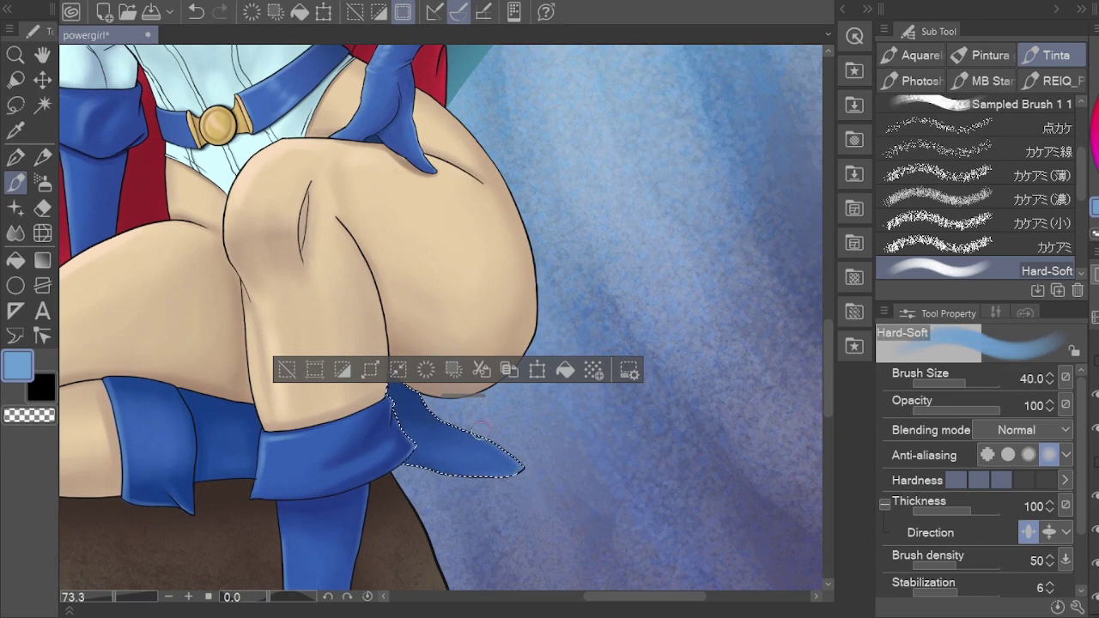
# Step: Clear the boot selection and save the illustration
pyautogui.press('h')
pyautogui.scroll(-5, 488, 417)
pyautogui.scroll(3, 486, 407)
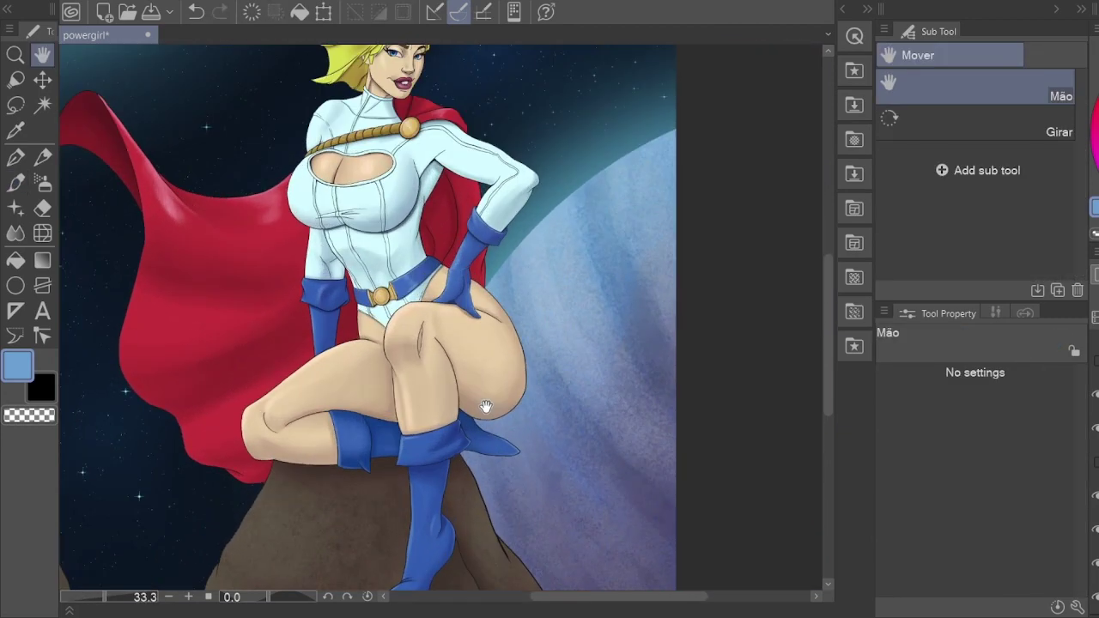
pyautogui.scroll(-3, 487, 407)
pyautogui.scroll(3, 428, 351)
pyautogui.hotkey('ctrl', 's')
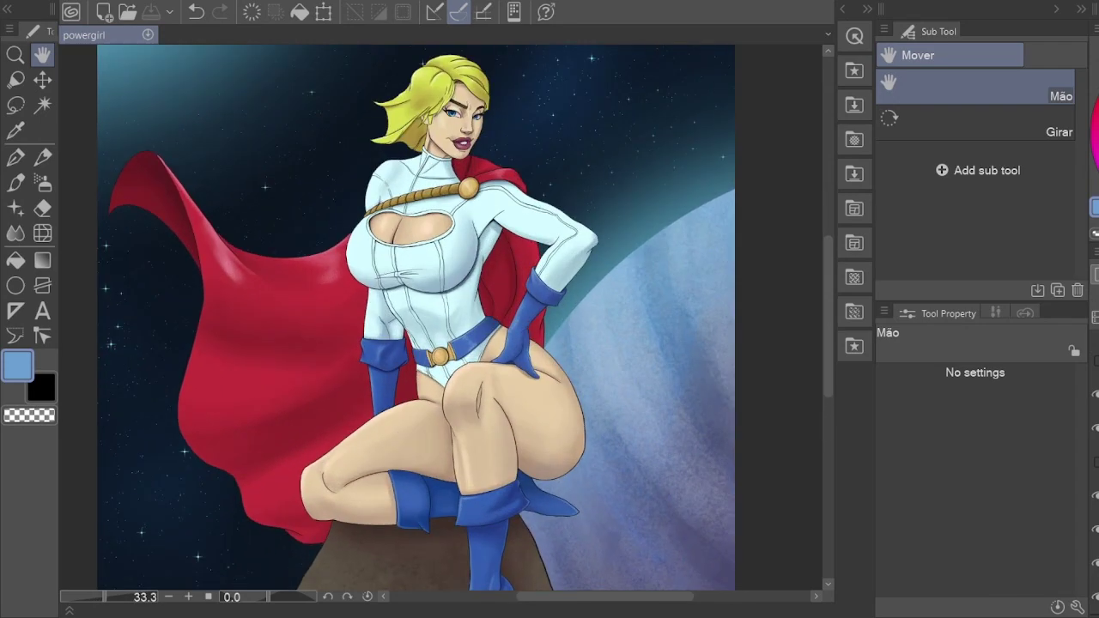
# Step: Select the large flowing cape area and paint crimson highlights on it with the Hard-Soft brush at size 120
pyautogui.scroll(-3, 427, 351)
pyautogui.scroll(2, 428, 351)
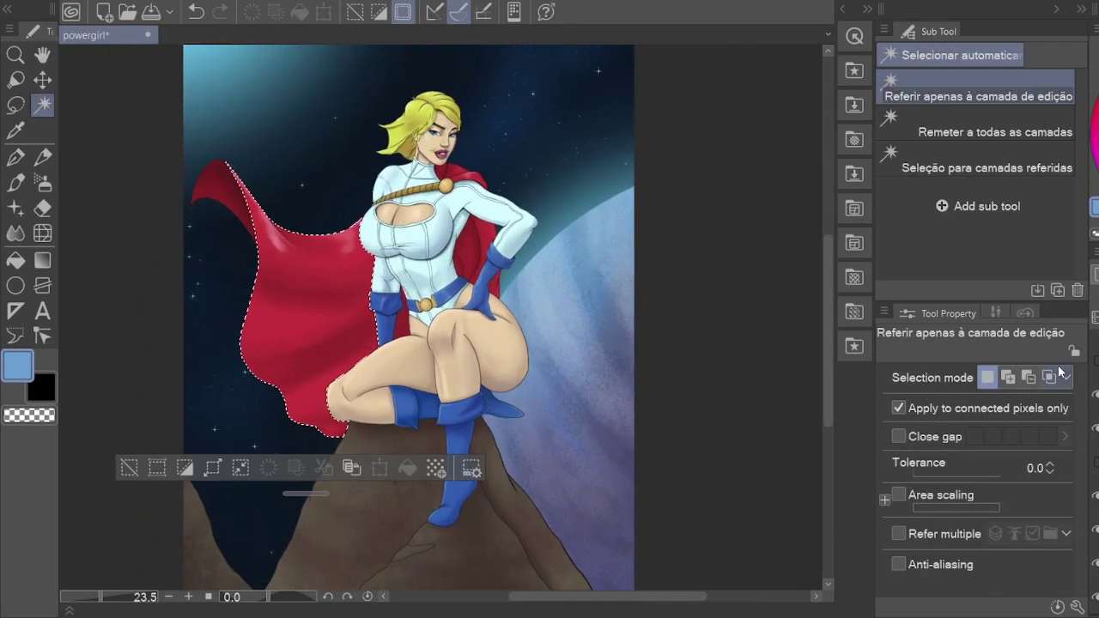
pyautogui.press('b')
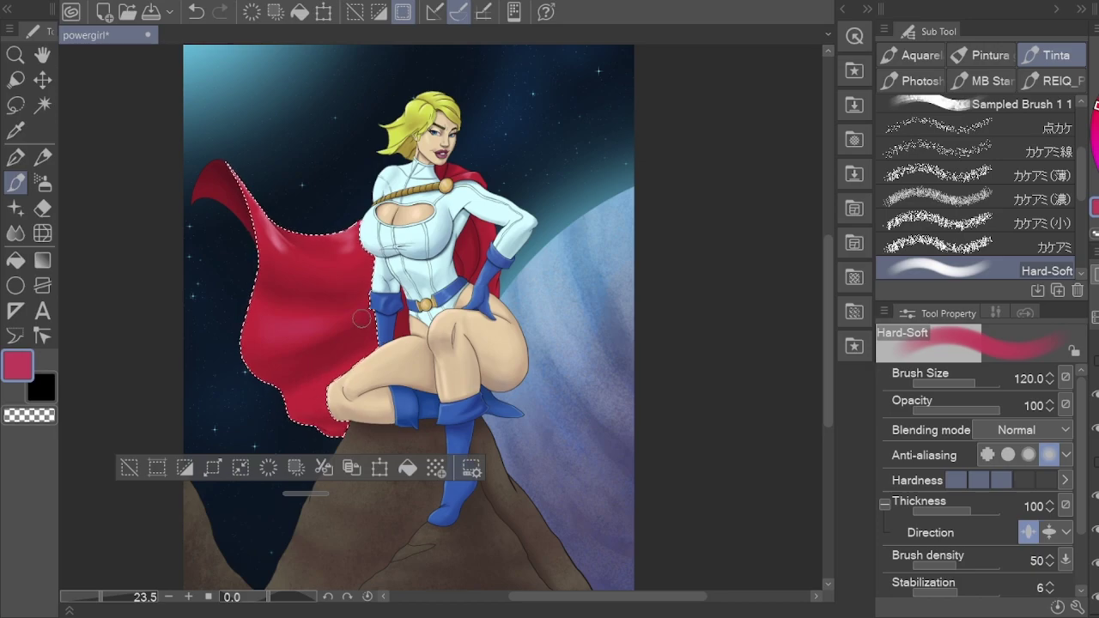
pyautogui.press('h')
pyautogui.scroll(-3, 365, 313)
pyautogui.scroll(2, 383, 297)
pyautogui.scroll(-1, 386, 293)
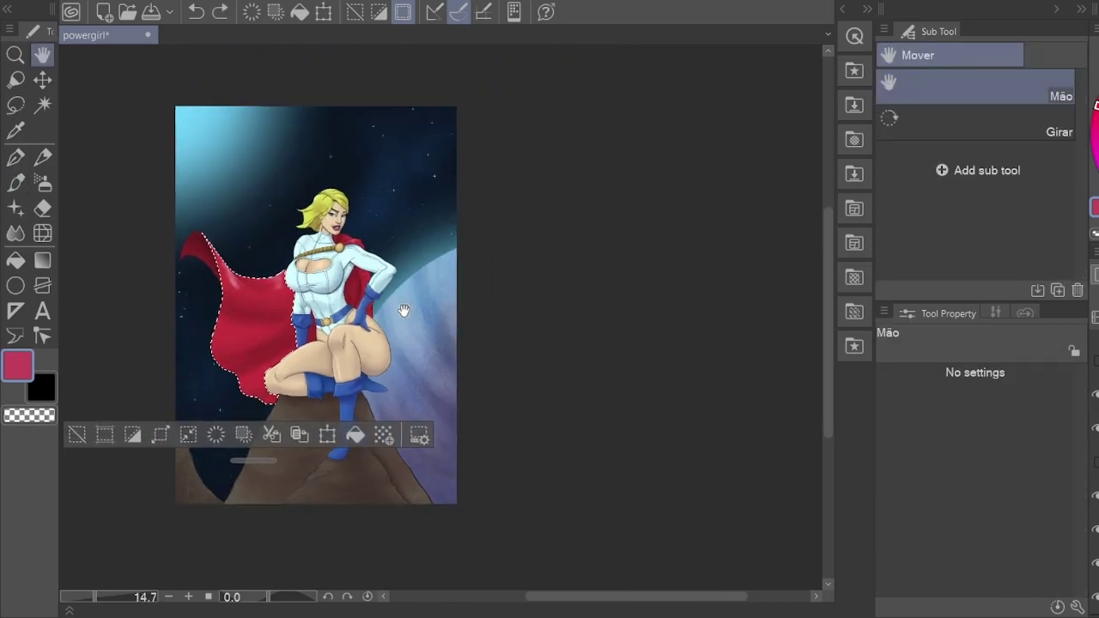
pyautogui.scroll(6, 307, 246)
pyautogui.scroll(-3, 306, 247)
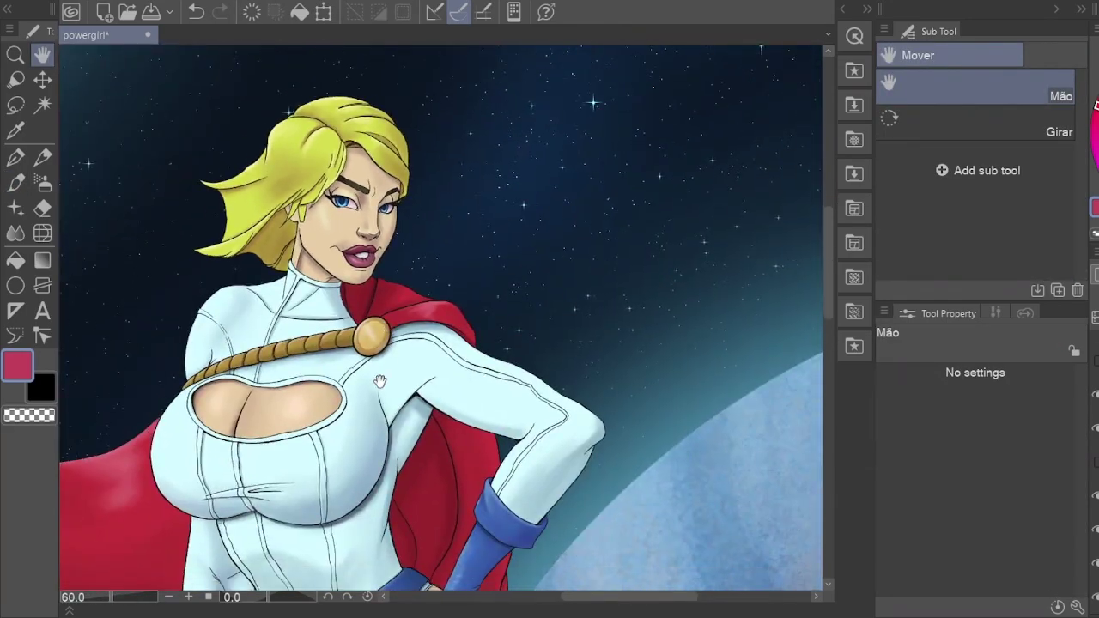
# Step: Select the cape area behind the bent arm and add soft pinkish-red highlights with the Suave airbrush at size 25
pyautogui.scroll(1, 344, 327)
pyautogui.press('w')
pyautogui.click(367, 365)
pyautogui.press('b')
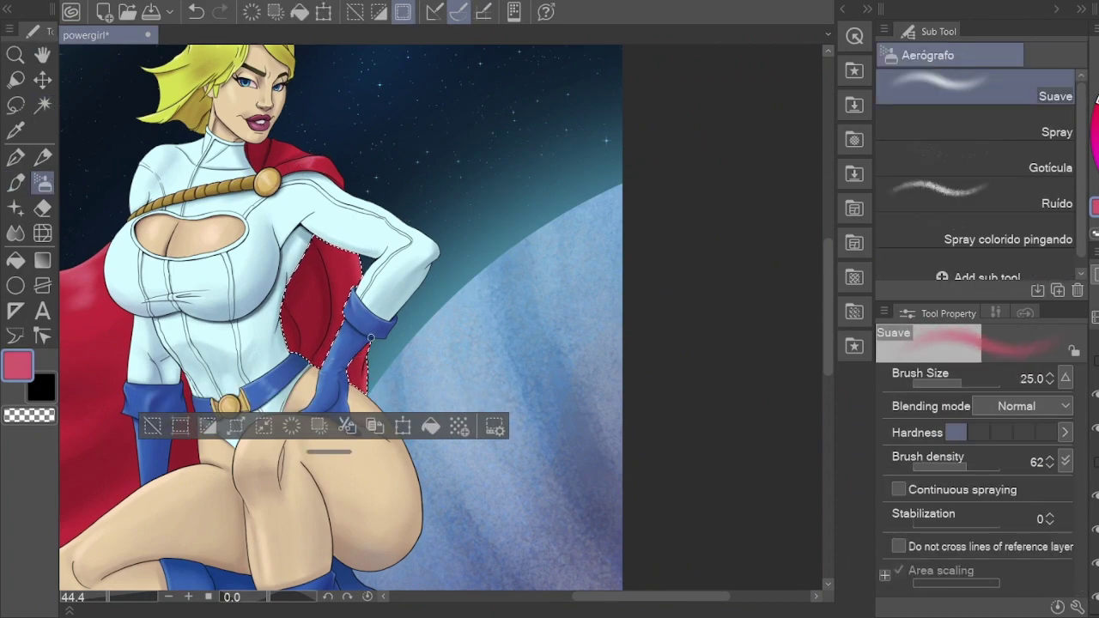
pyautogui.scroll(-3, 343, 326)
pyautogui.moveTo(343, 387); pyautogui.dragTo(385, 302)
# Step: Select the main rock areas and paint greyish-brown texture on them with the Detailed_Texture_Brush at size 300
pyautogui.press('w')
pyautogui.click(404, 446)
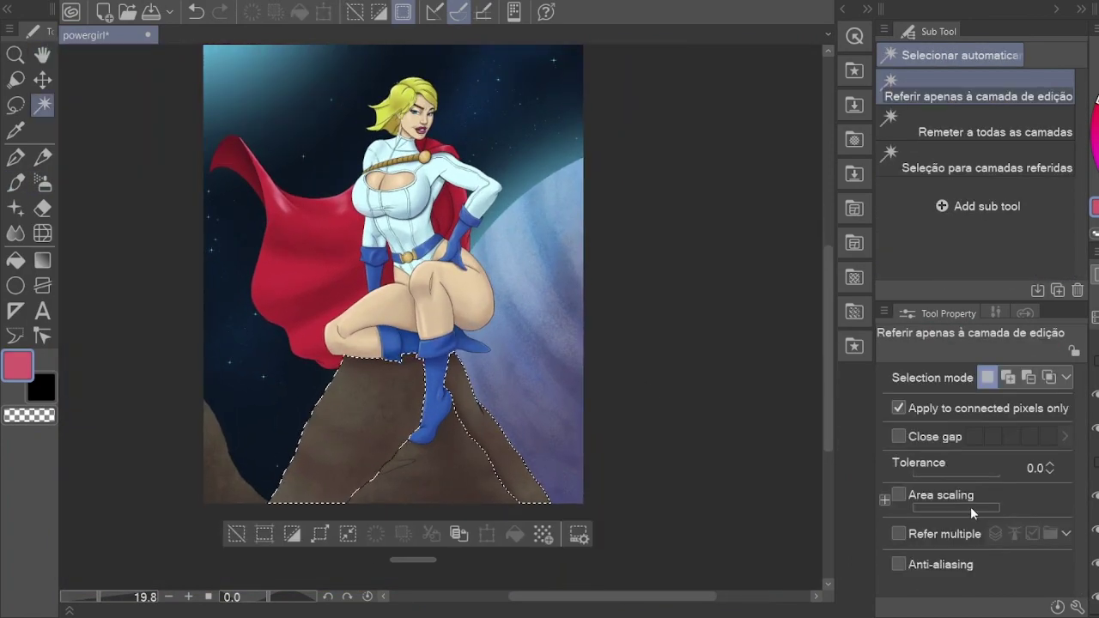
pyautogui.press('b')
pyautogui.moveTo(339, 397); pyautogui.dragTo(348, 386)
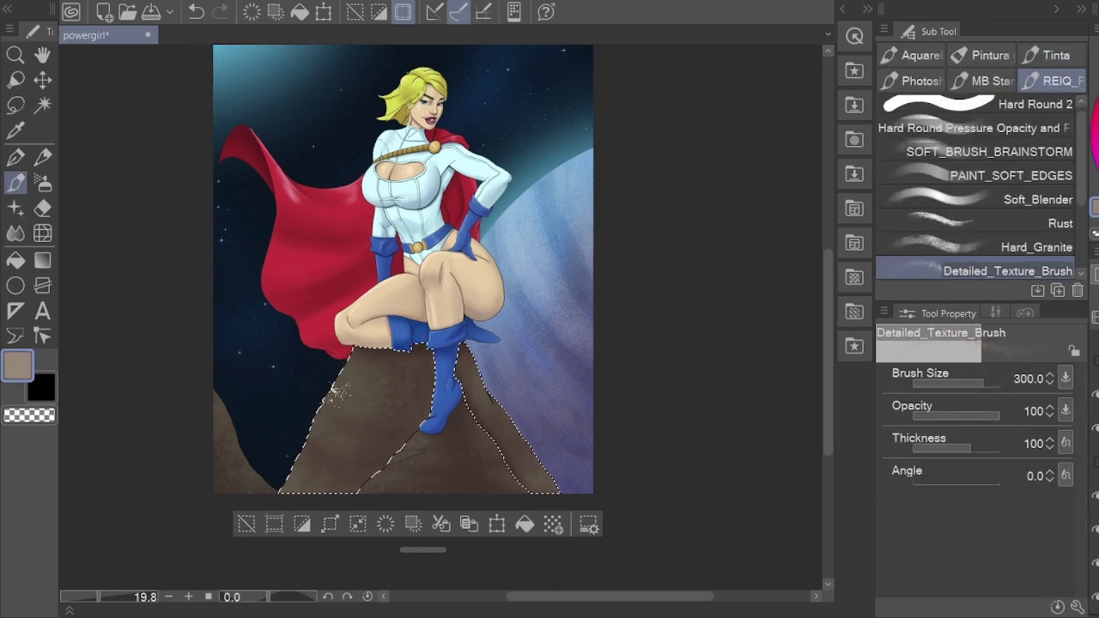
pyautogui.scroll(2, 332, 459)
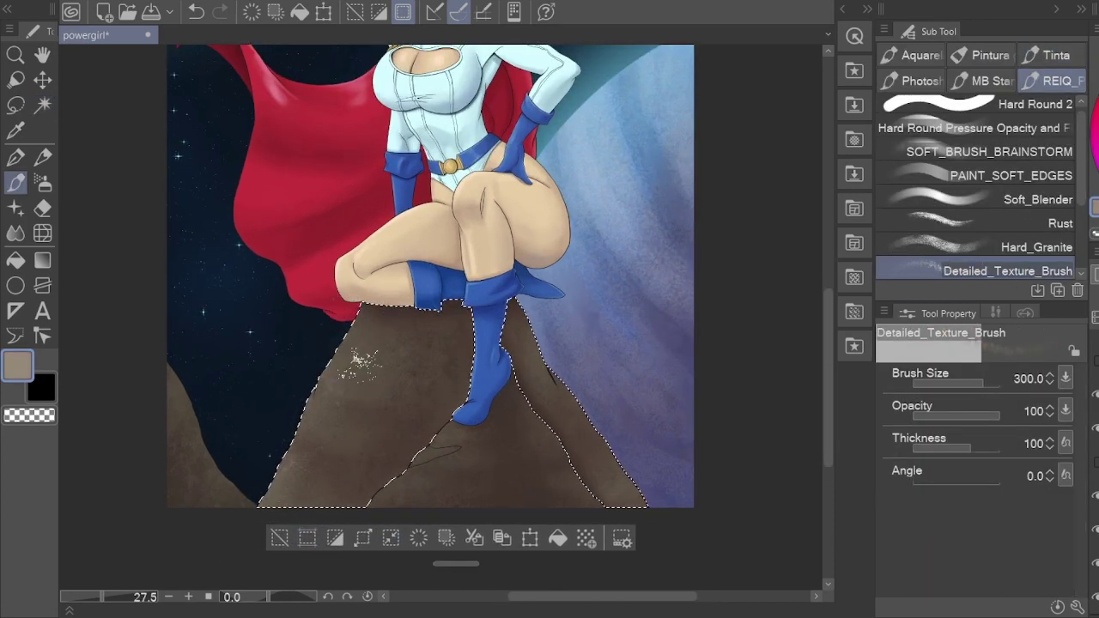
pyautogui.moveTo(608, 412); pyautogui.dragTo(648, 472)
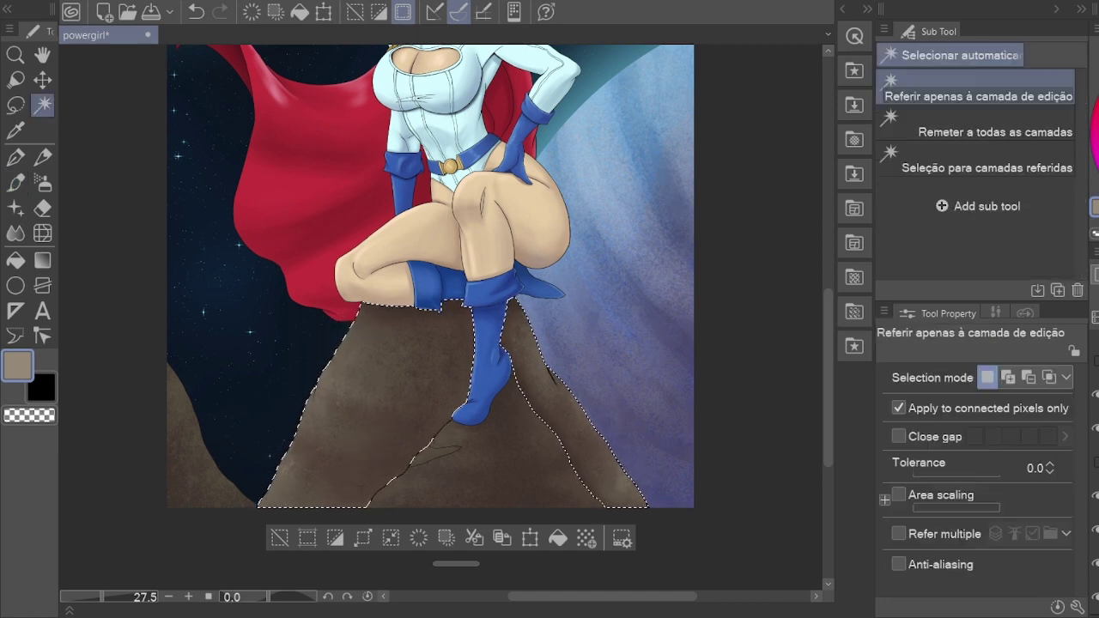
# Step: Select the lower central rock section below the foot and texture it in greyish brown with the Detailed_Texture_Brush
pyautogui.scroll(3, 455, 498)
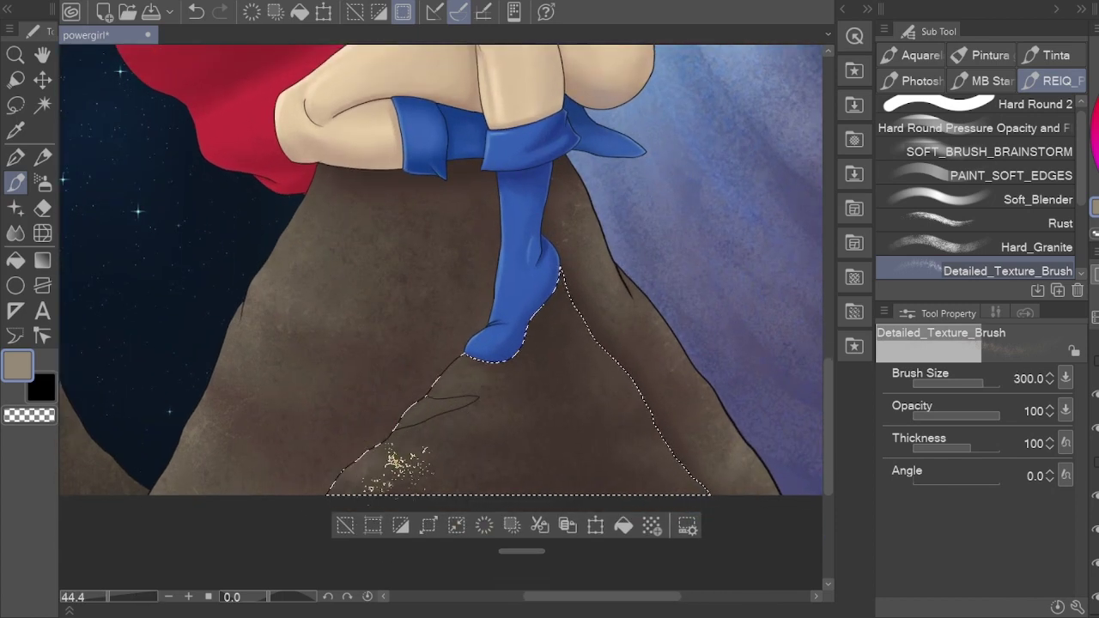
pyautogui.press('[')
pyautogui.press('[')
pyautogui.press(']')
pyautogui.press(']')
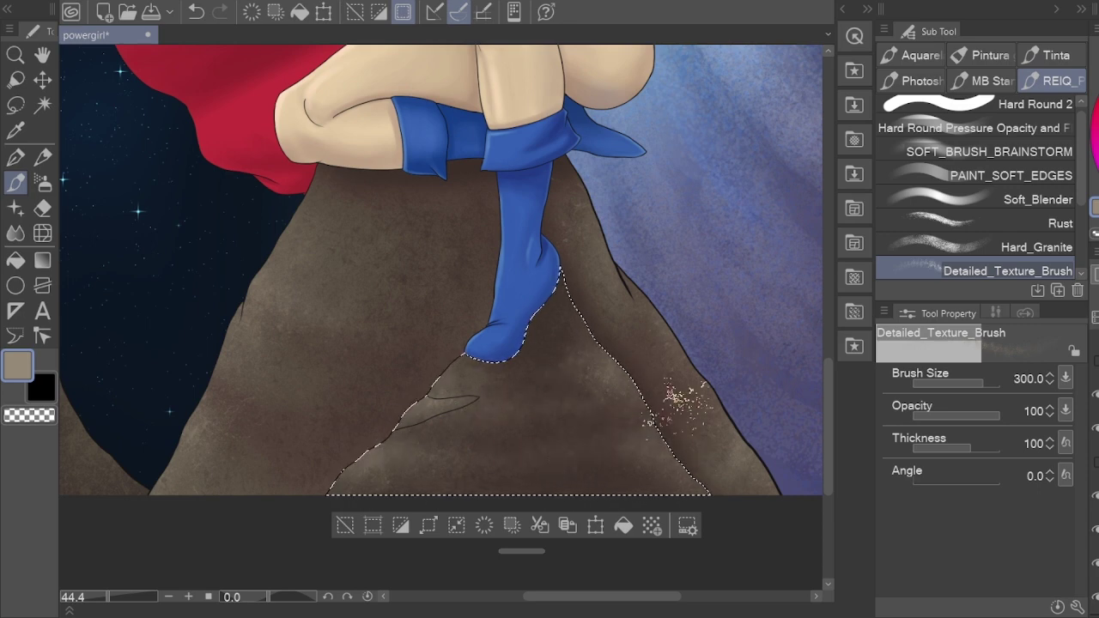
pyautogui.press(']')
pyautogui.press(']')
pyautogui.moveTo(756, 488); pyautogui.dragTo(867, 498)
# Step: Select the separate rock in the canvas corner and paint the same greyish-brown texture on it
pyautogui.press('w')
pyautogui.click(172, 412)
pyautogui.press('b')
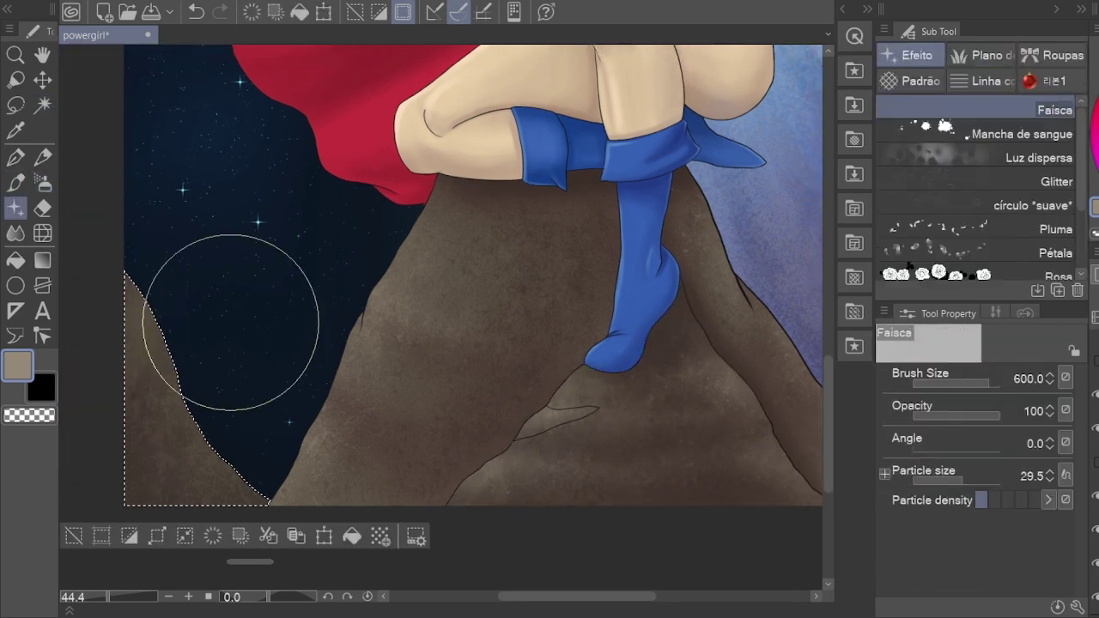
pyautogui.press('b')
pyautogui.press('[')
pyautogui.press('[')
pyautogui.press('[')
pyautogui.press('[')
pyautogui.press('h')
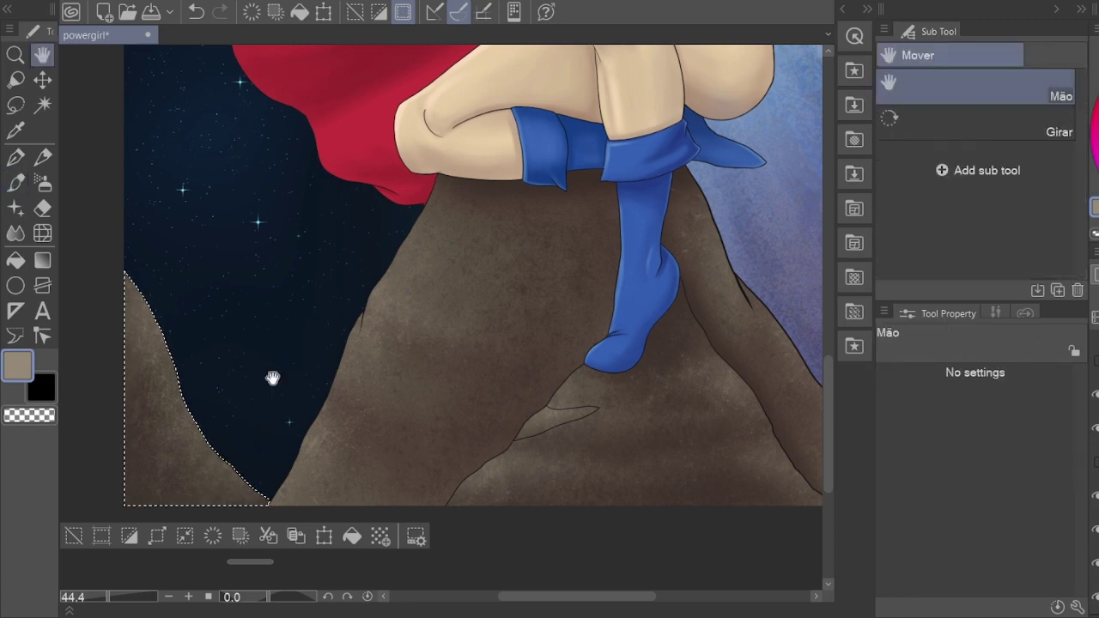
# Step: Clear the rock selection, save the illustration and check the result on the face and whole figure
pyautogui.scroll(-5, 269, 375)
pyautogui.hotkey('ctrl', 's')
pyautogui.scroll(3, 447, 343)
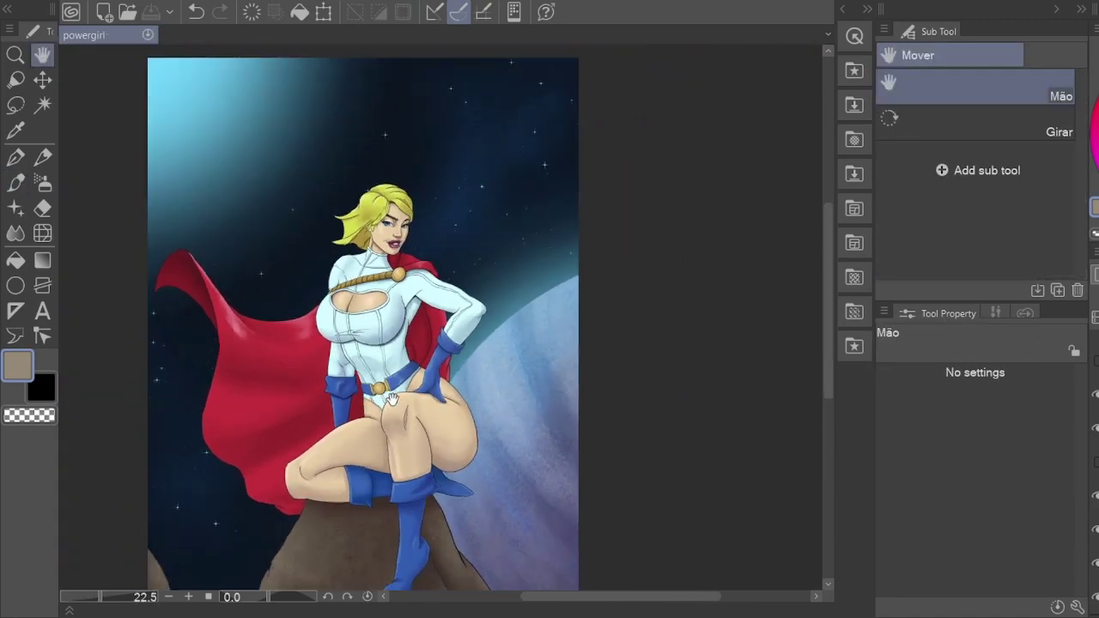
pyautogui.scroll(-1, 456, 301)
pyautogui.scroll(6, 456, 301)
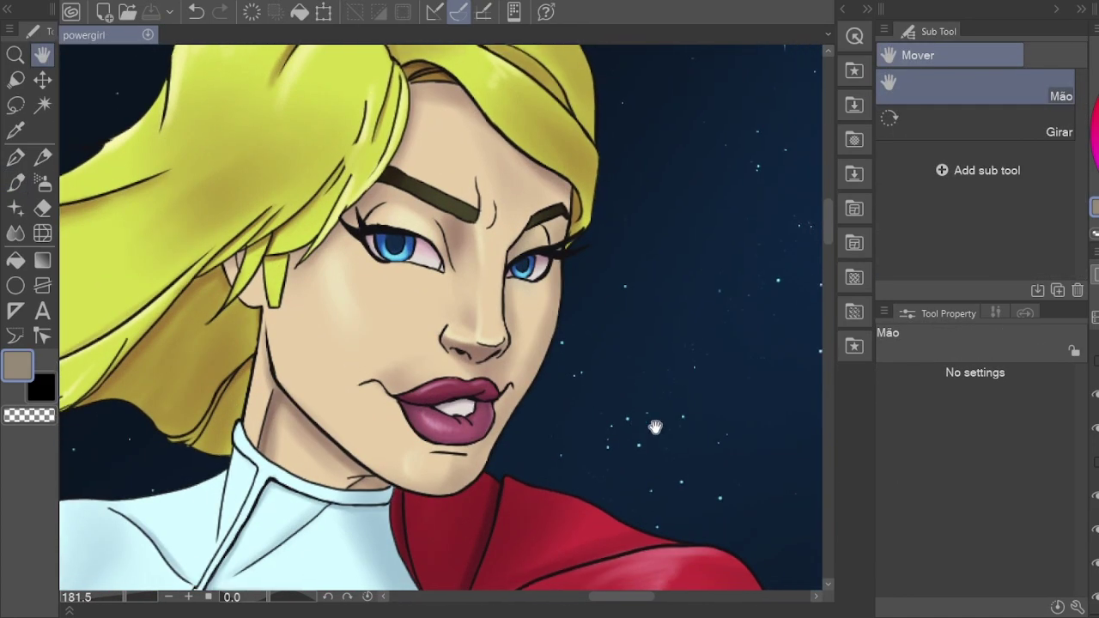
pyautogui.scroll(-5, 656, 417)
pyautogui.scroll(1, 657, 404)
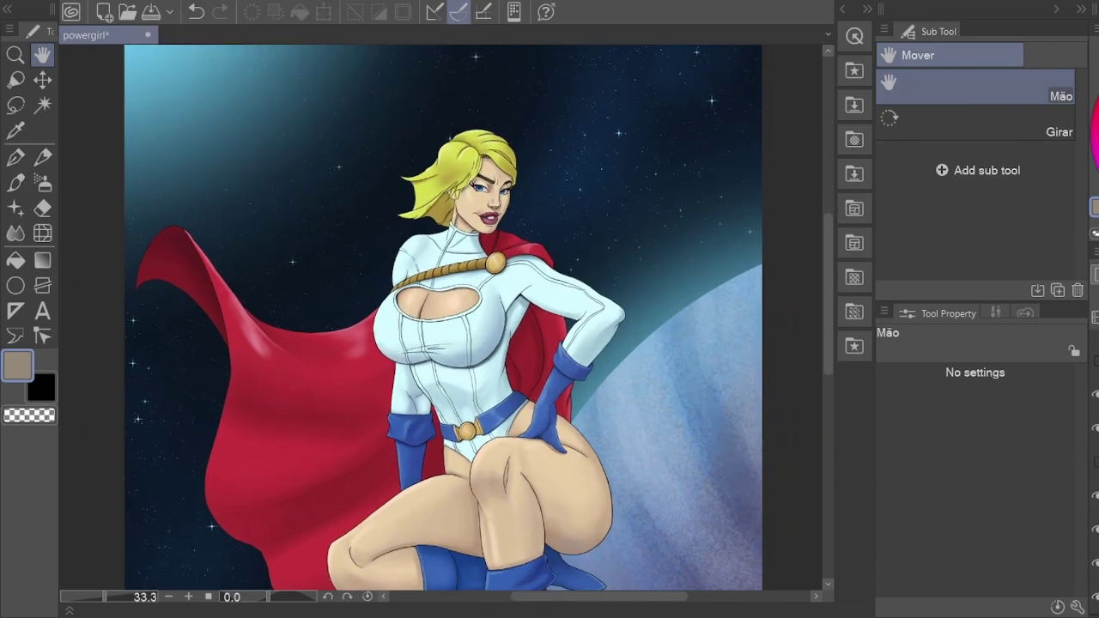
# Step: Select the whites and irises of both eyes and choose the Hard-Soft brush from the Tinta group
pyautogui.scroll(8, 481, 172)
pyautogui.press('w')
pyautogui.click(481, 316)
pyautogui.keyDown('shift'); pyautogui.click(420, 305); pyautogui.keyUp('shift')
pyautogui.keyDown('shift'); pyautogui.click(661, 336); pyautogui.keyUp('shift')
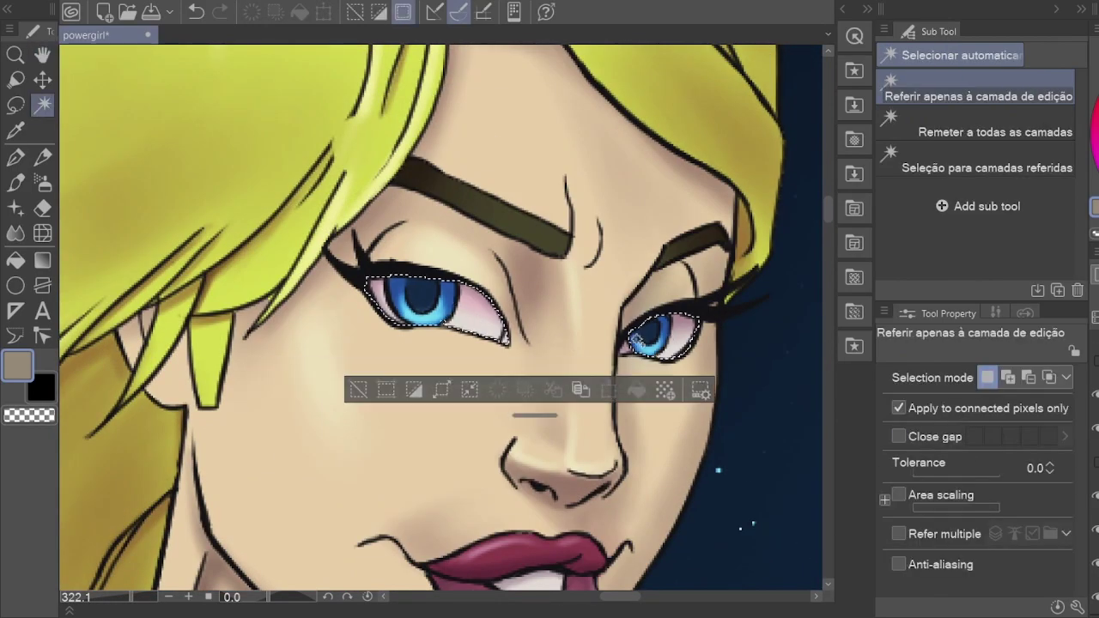
pyautogui.keyDown('shift'); pyautogui.click(382, 296); pyautogui.keyUp('shift')
pyautogui.press('b')
pyautogui.click(1063, 55)
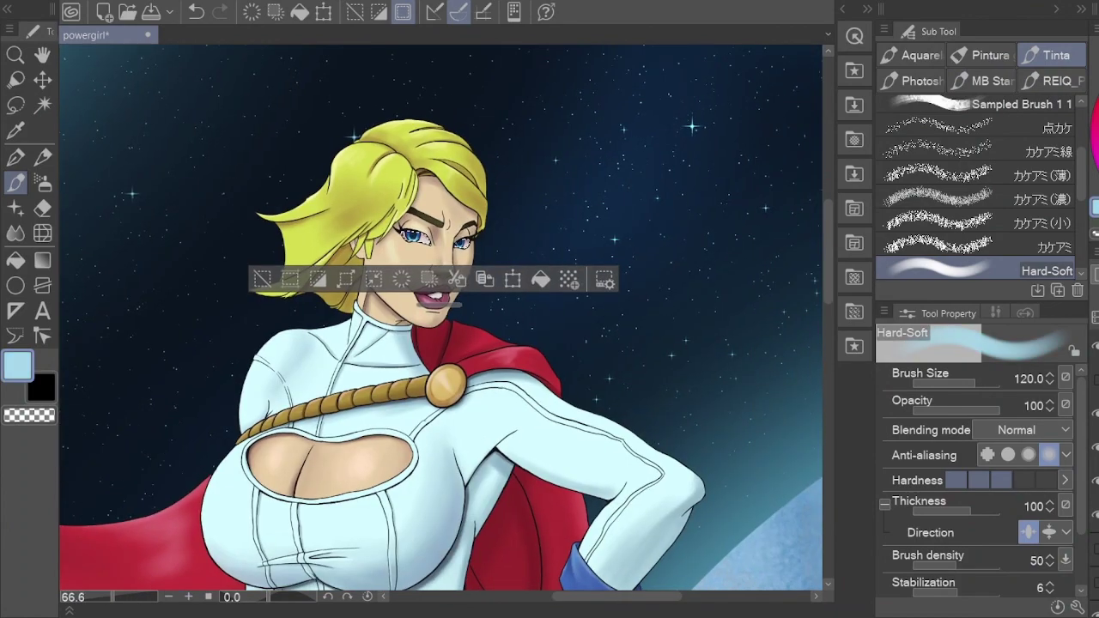
# Step: Paint pale blue light reflections across both irises with the Hard-Soft brush at size 6
pyautogui.scroll(7, 422, 232)
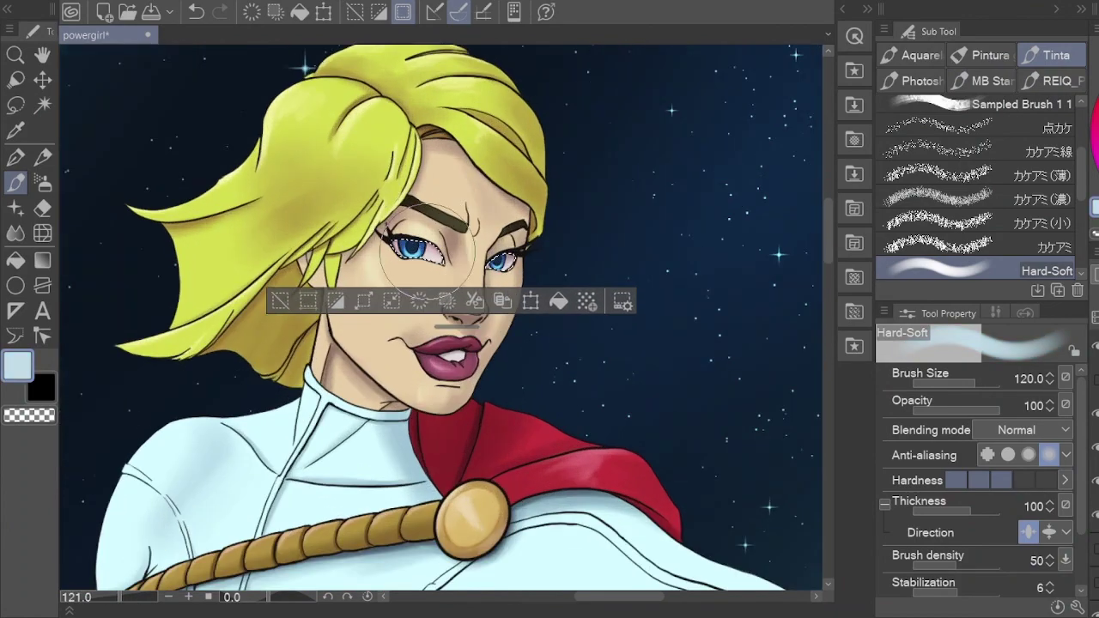
pyautogui.moveTo(429, 243); pyautogui.dragTo(403, 243)
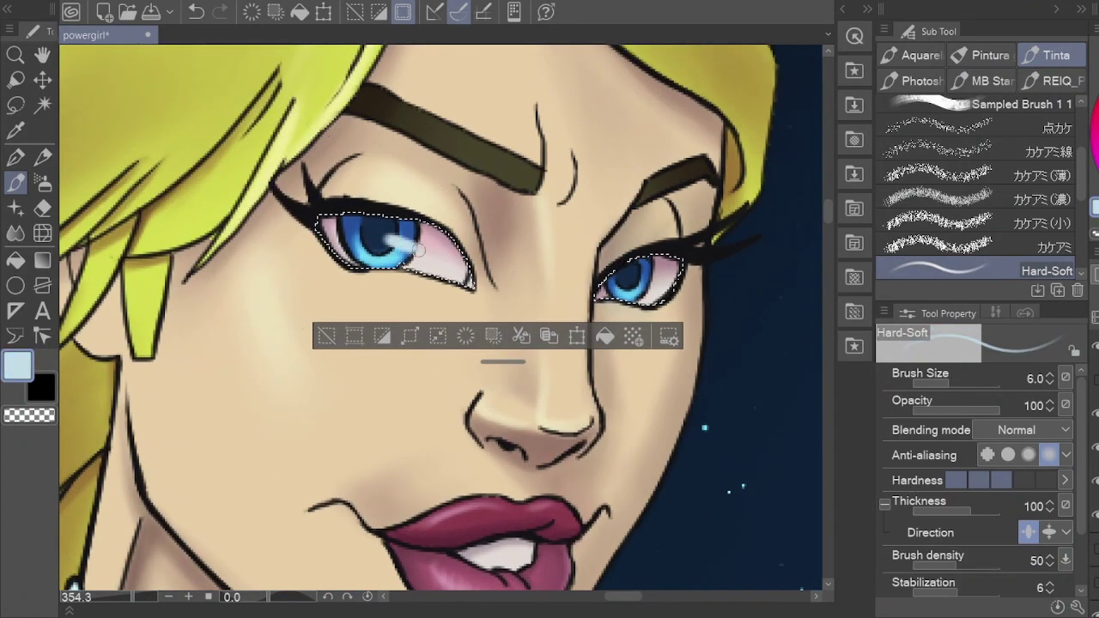
pyautogui.moveTo(632, 279); pyautogui.dragTo(651, 276)
pyautogui.press('space')
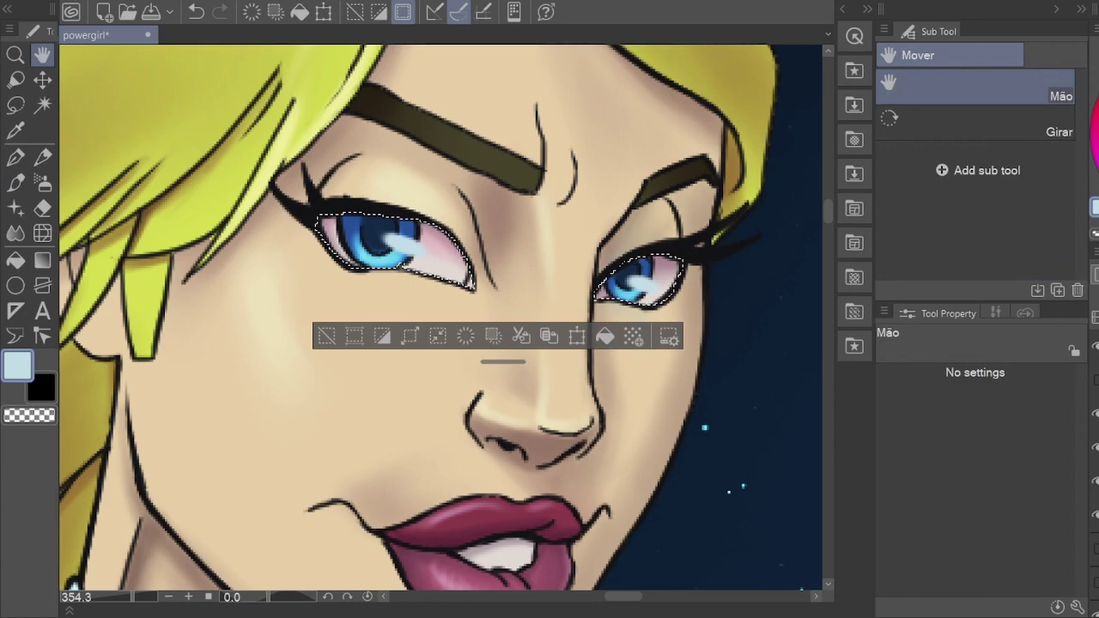
# Step: Soften the pale blue eye reflections with the Suave airbrush and clear the eye selection
pyautogui.scroll(1, 506, 227)
pyautogui.press('b')
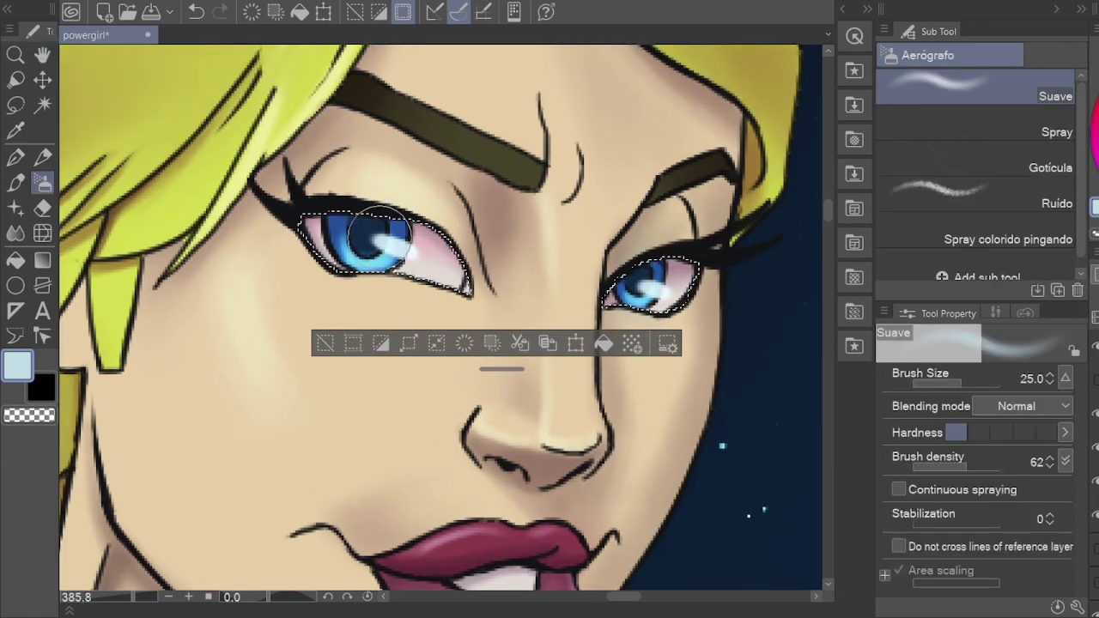
pyautogui.press('b')
pyautogui.press('space')
pyautogui.scroll(-10, 398, 163)
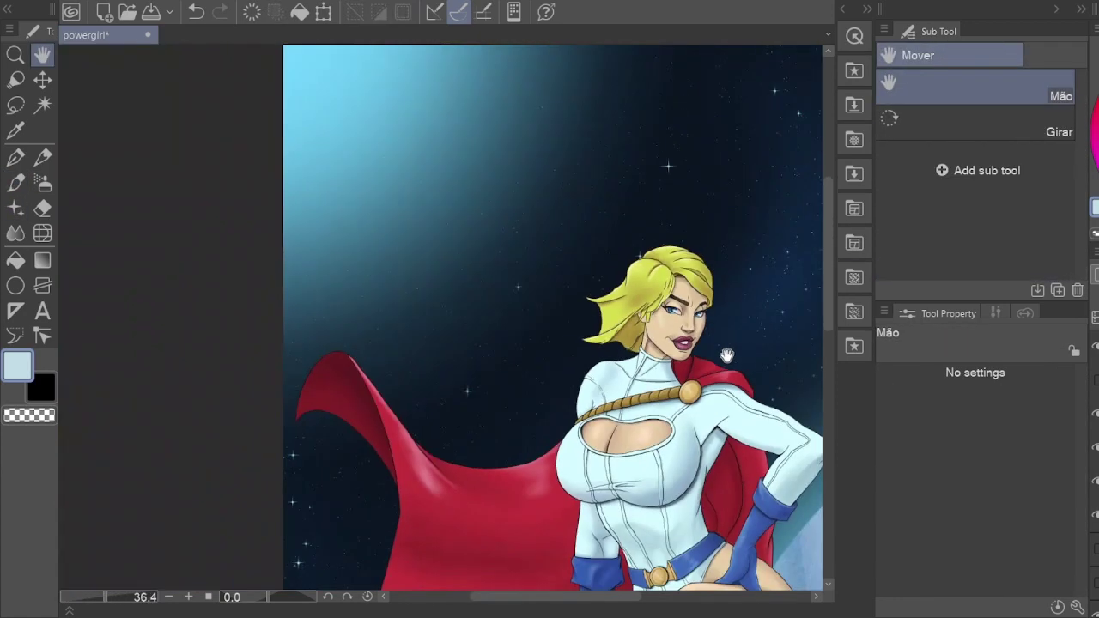
pyautogui.hotkey('ctrl', 'd')
pyautogui.moveTo(471, 350); pyautogui.dragTo(468, 373)
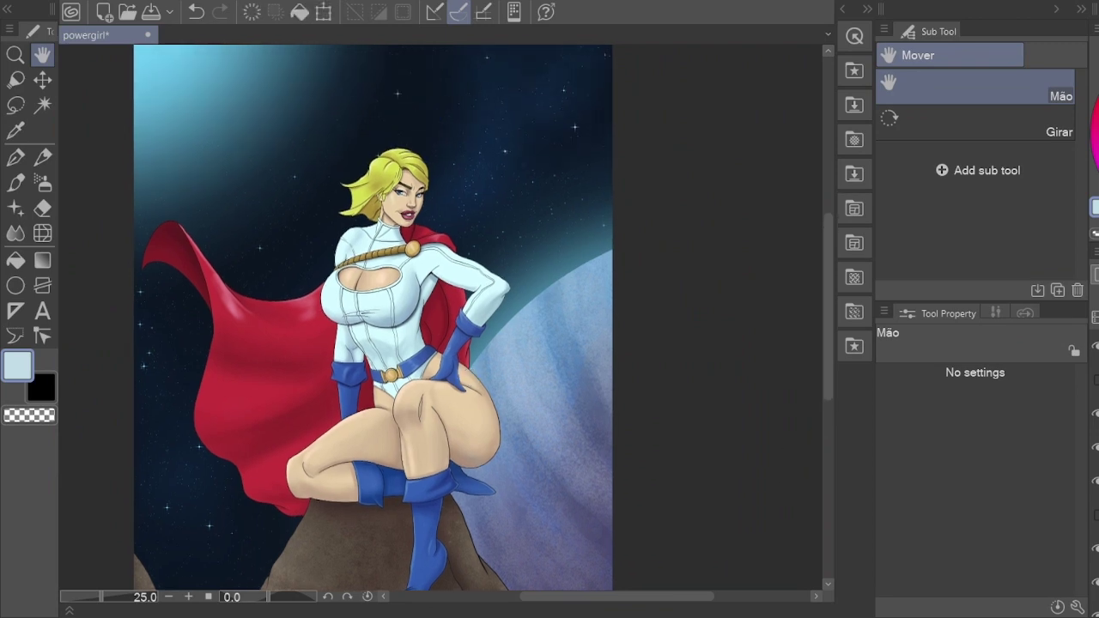
# Step: Clear the selection and paint sky-blue rim light along the cape's upper edge with the Hard-Soft brush at sizes 60 to 100
pyautogui.press('b')
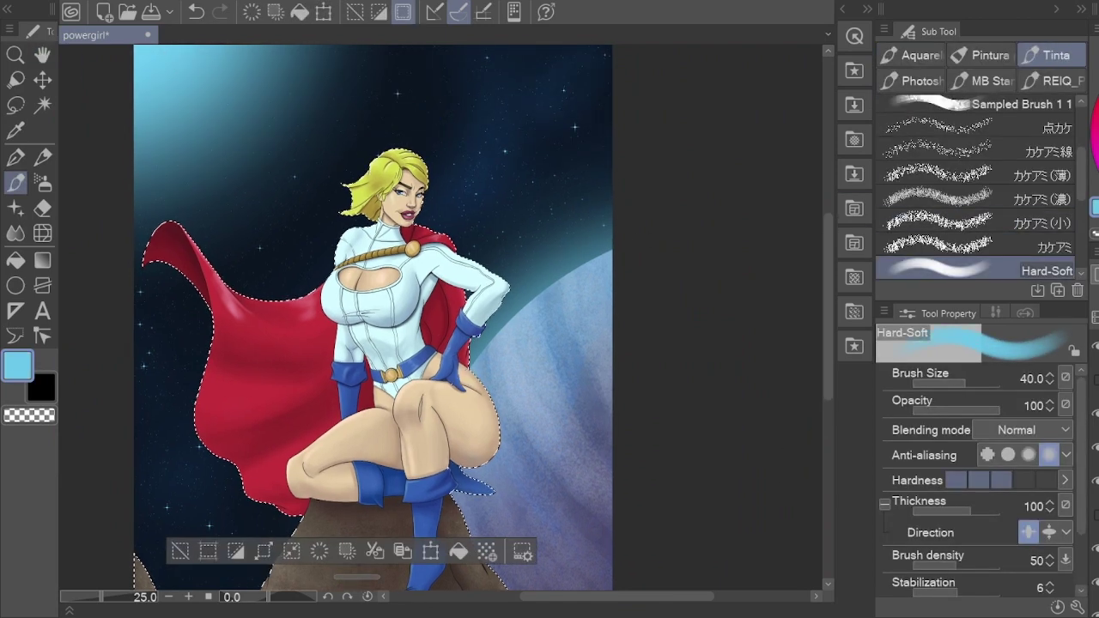
pyautogui.hotkey('ctrl', 'd')
pyautogui.press(']')
pyautogui.press(']')
pyautogui.press(']')
pyautogui.press(']')
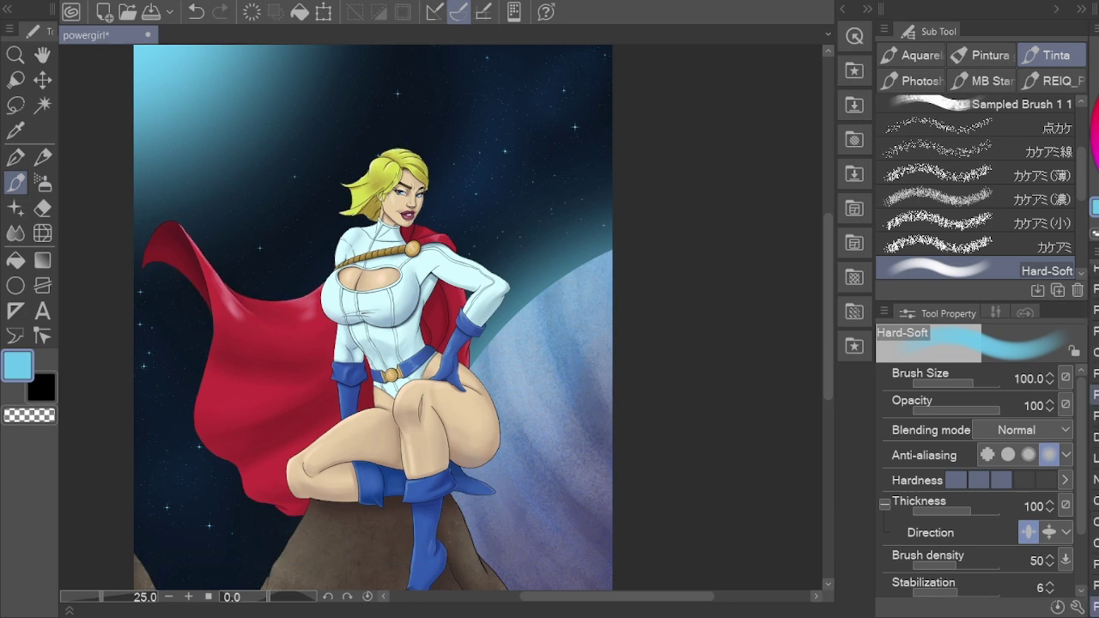
pyautogui.press(']')
pyautogui.press(']')
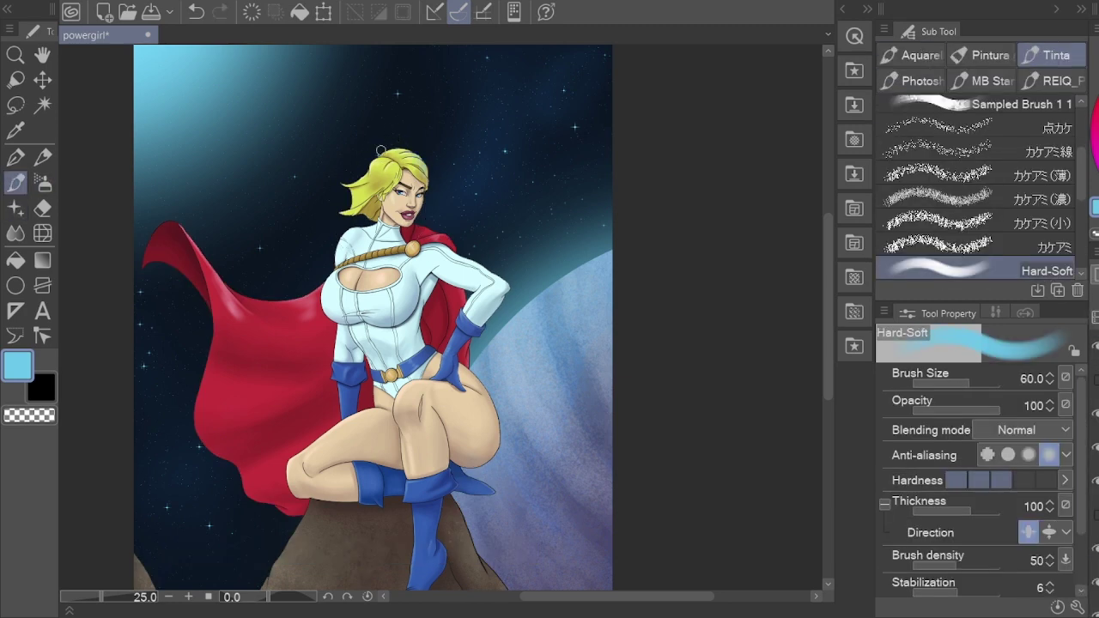
pyautogui.press(']')
pyautogui.press(']')
pyautogui.press(']')
pyautogui.press(']')
pyautogui.press(']')
pyautogui.press(']')
pyautogui.press(']')
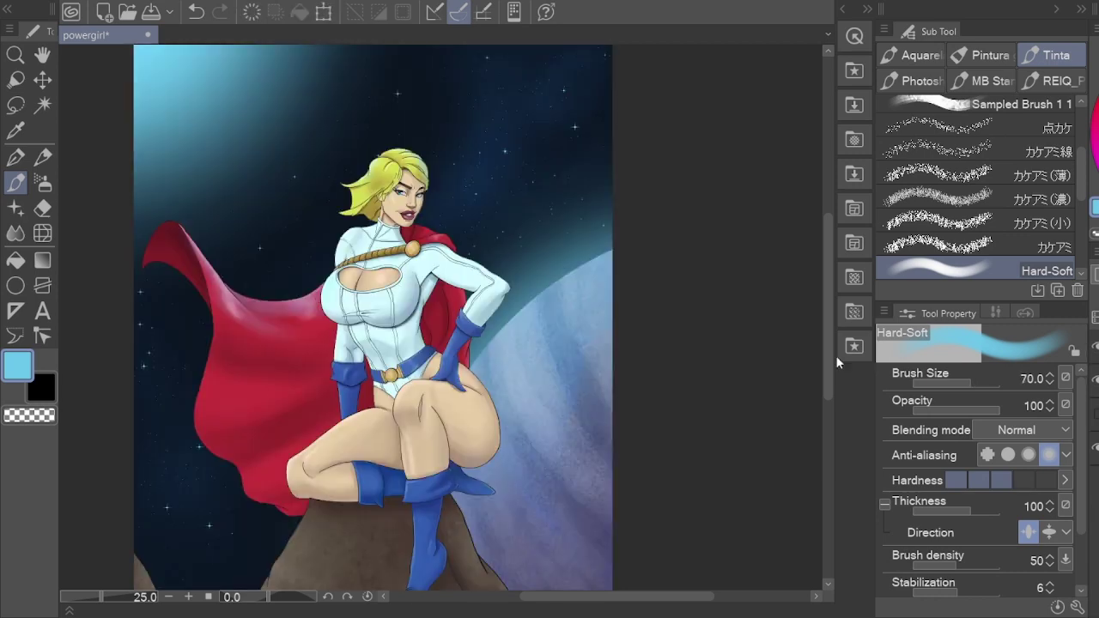
# Step: Paint sky-blue rim light on the suit's chest and shoulder and on the face with the Hard-Soft brush, undoing stray strokes
pyautogui.scroll(3, 337, 258)
pyautogui.press(']')
pyautogui.press(']')
pyautogui.press(']')
pyautogui.press(']')
pyautogui.press(']')
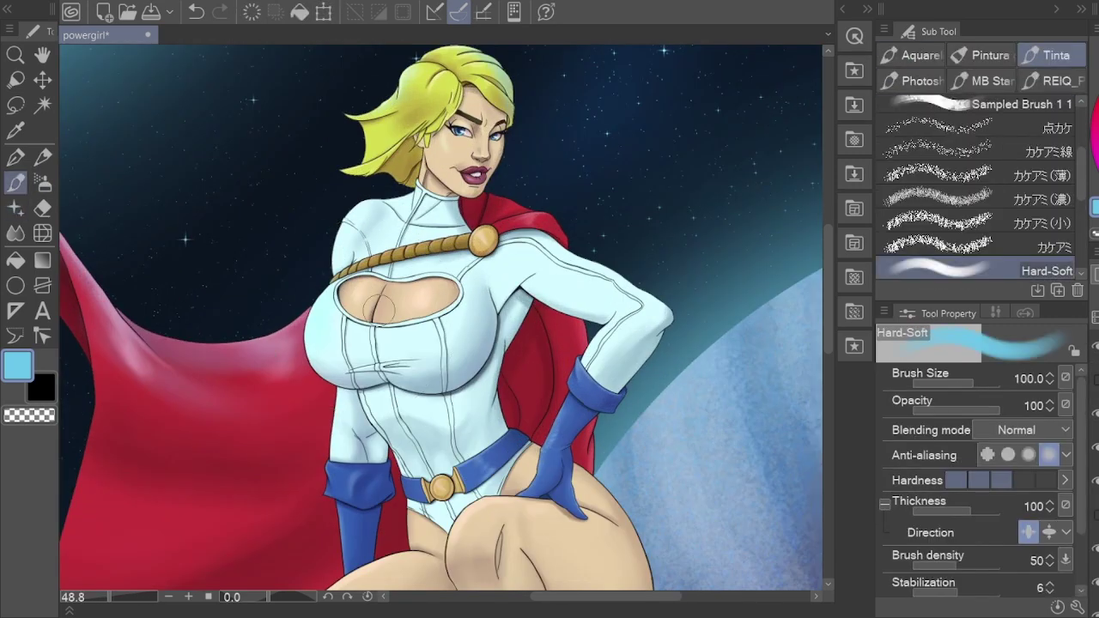
pyautogui.hotkey('ctrl', 'z')
pyautogui.hotkey('ctrl', 'z')
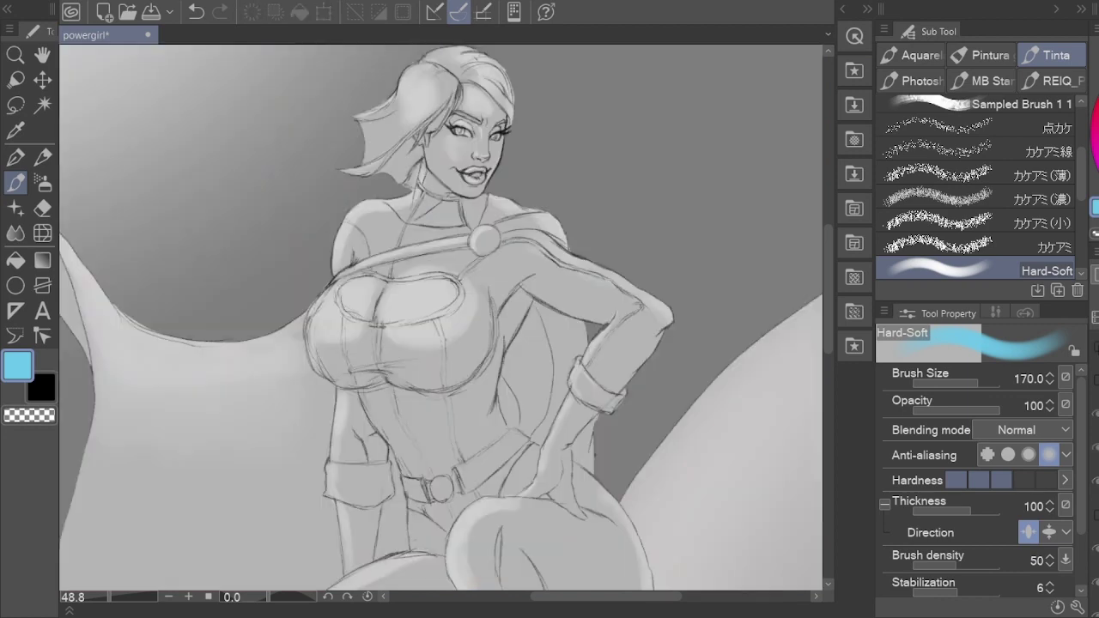
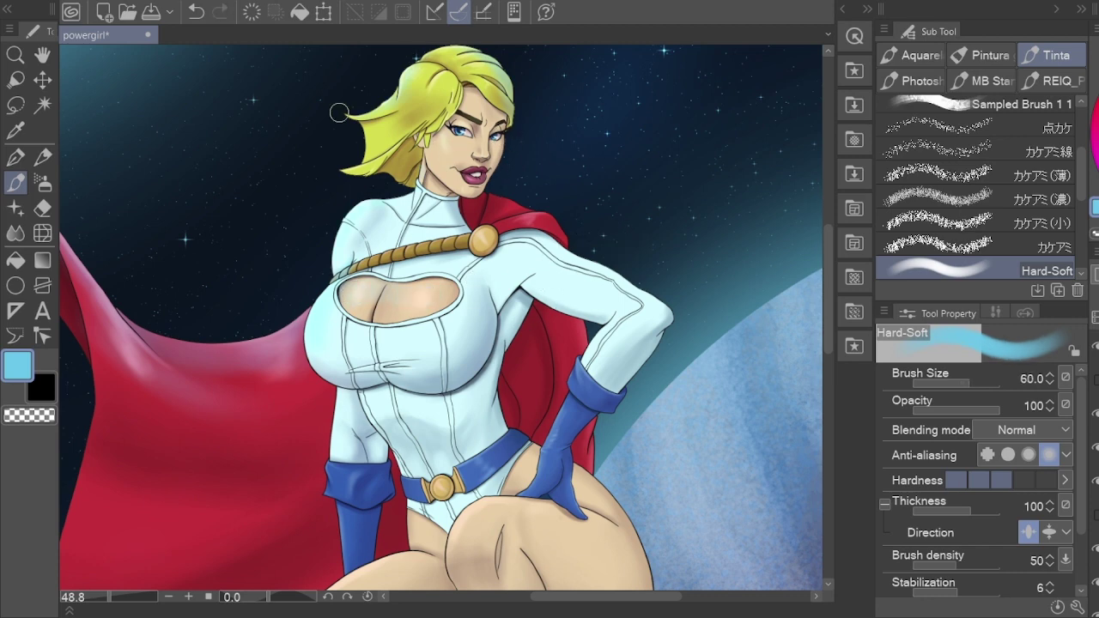
pyautogui.press(']')
pyautogui.press(']')
pyautogui.press(']')
pyautogui.press(']')
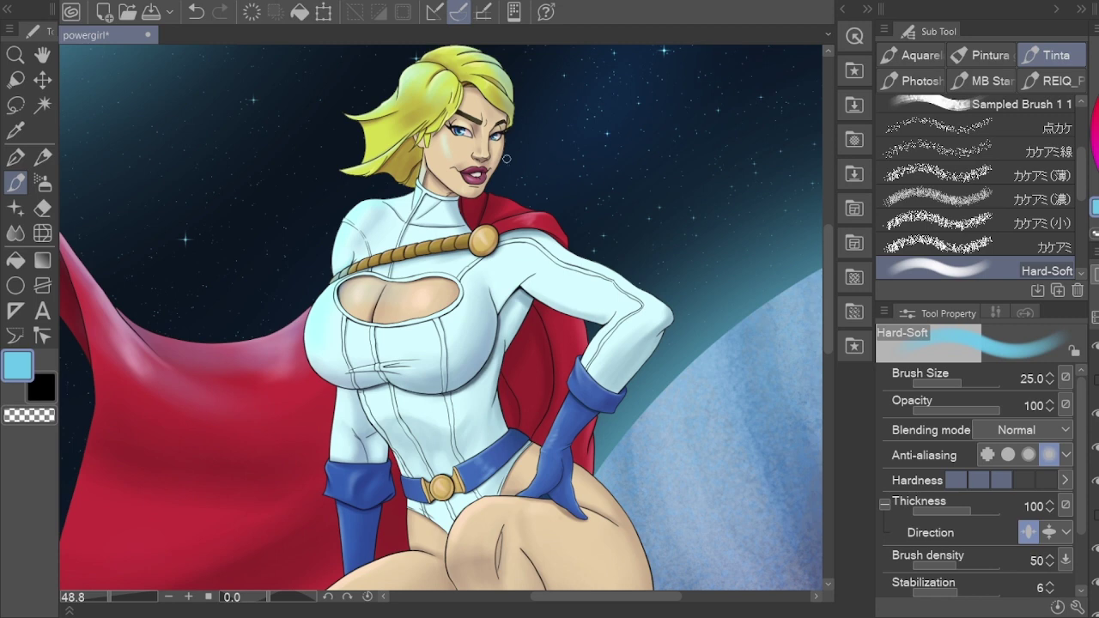
# Step: Paint sky-blue rim light along the bent elbow and outer thigh with the Hard-Soft brush at size 60
pyautogui.hscroll(2, 440, 318)
pyautogui.scroll(-6, 564, 252)
pyautogui.hscroll(4, 564, 251)
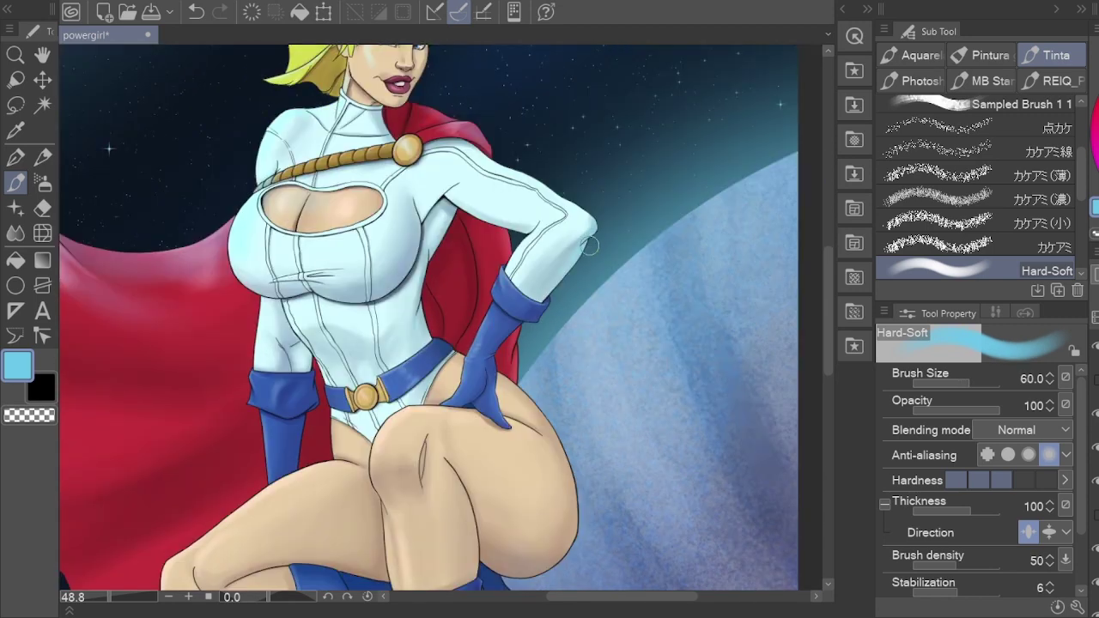
pyautogui.scroll(-2, 393, 427)
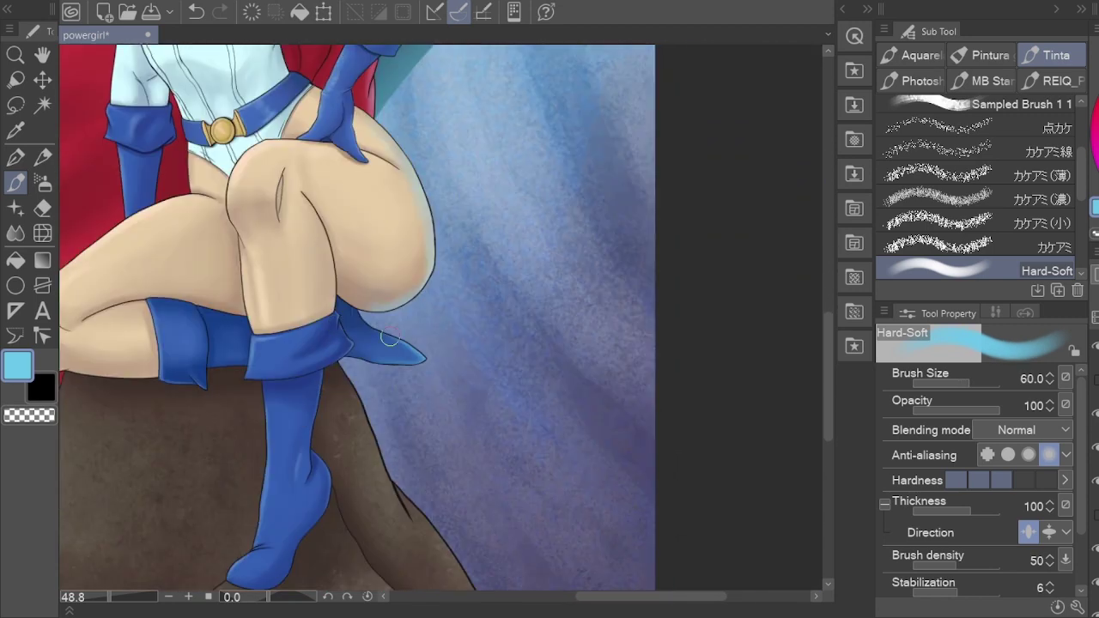
# Step: Paint sky-blue rim light along the rock edges beside the planet with the Hard-Soft brush at sizes 30 and 40
pyautogui.scroll(-6, 428, 474)
pyautogui.hscroll(4, 429, 474)
pyautogui.scroll(2, 444, 449)
pyautogui.hscroll(-2, 444, 449)
pyautogui.press('[')
pyautogui.press('[')
pyautogui.press('[')
pyautogui.press('[')
pyautogui.press('[')
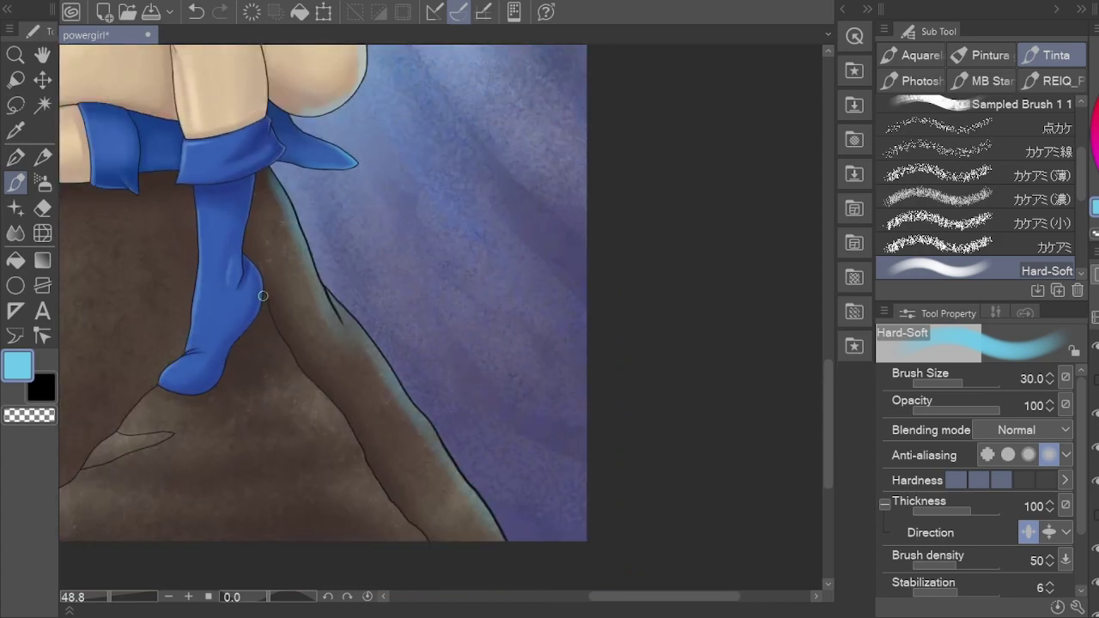
pyautogui.moveTo(331, 406); pyautogui.dragTo(406, 531)
pyautogui.scroll(-5, 406, 531)
pyautogui.scroll(1, 289, 201)
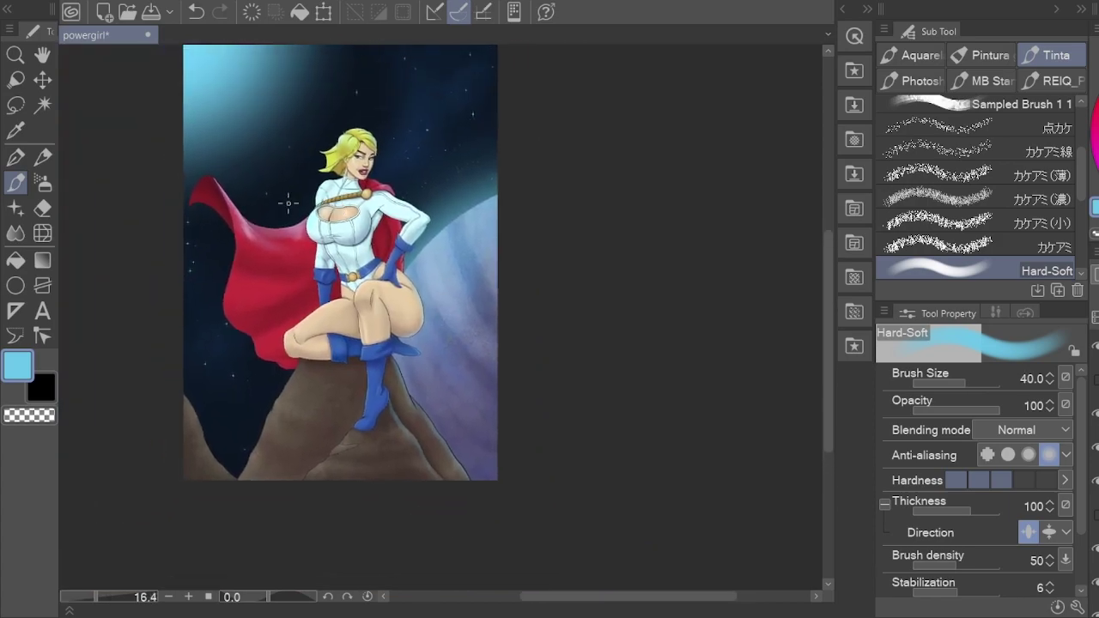
# Step: Soften the sky-blue rim light on the figure with the Borracha eraser at size 400
pyautogui.press('e')
pyautogui.press(']')
pyautogui.press(']')
pyautogui.press(']')
pyautogui.press(']')
pyautogui.press(']')
pyautogui.press(']')
pyautogui.press(']')
pyautogui.press(']')
pyautogui.press(']')
pyautogui.scroll(4, 246, 135)
pyautogui.scroll(-2, 246, 129)
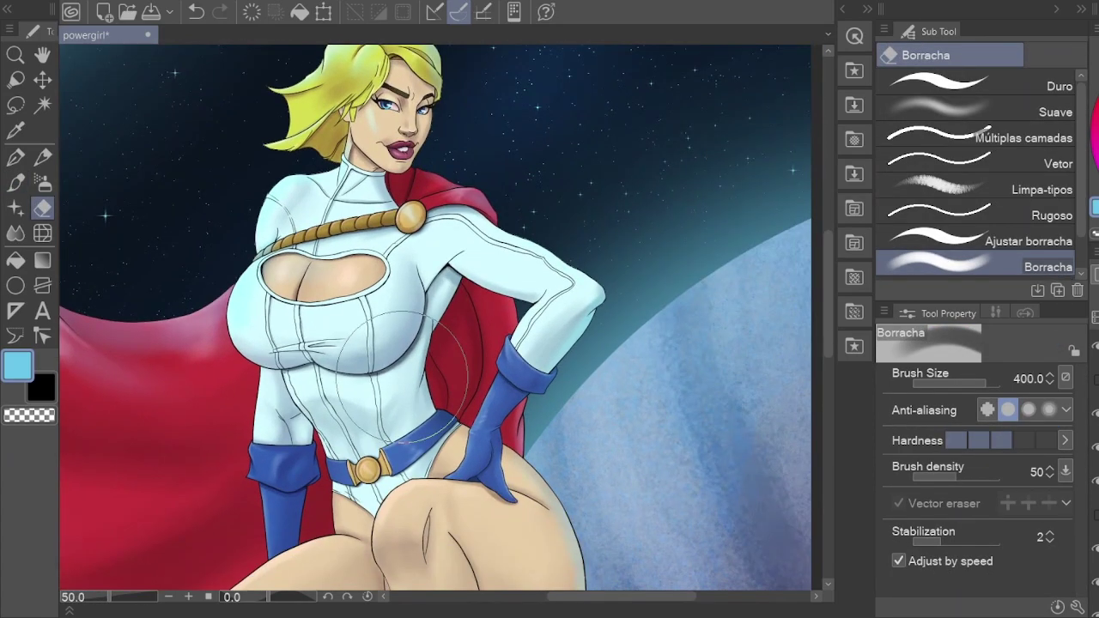
# Step: Select the glove resting on the hip and paint sky-blue rim light along its outer edge with the Hard-Soft brush at size 17
pyautogui.hscroll(2, 480, 361)
pyautogui.press('b')
pyautogui.press('p')
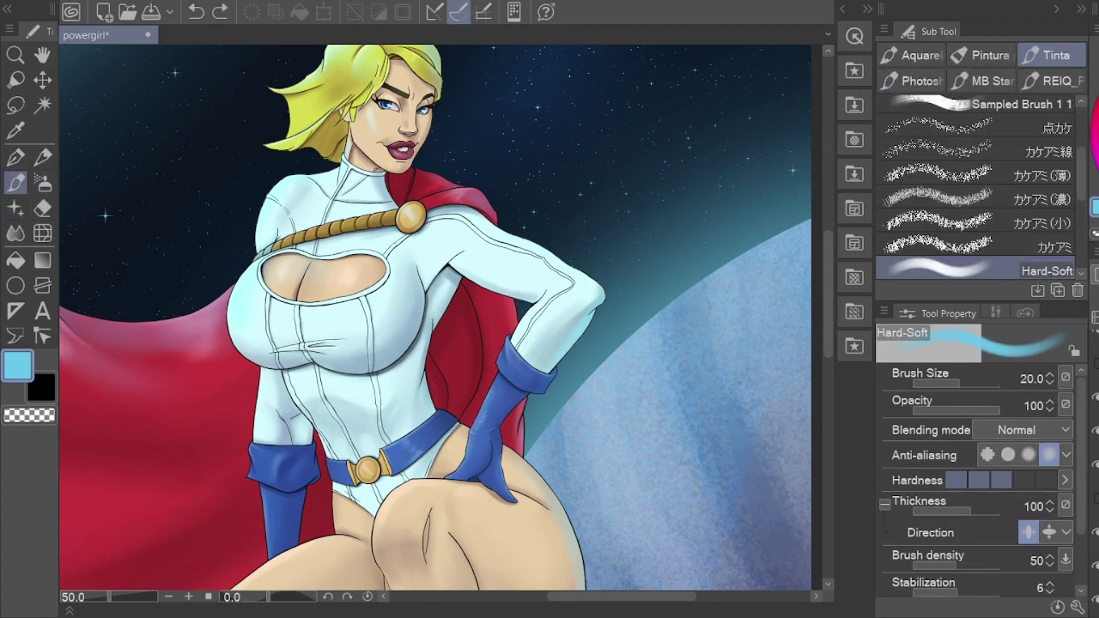
pyautogui.press('w')
pyautogui.click(530, 390)
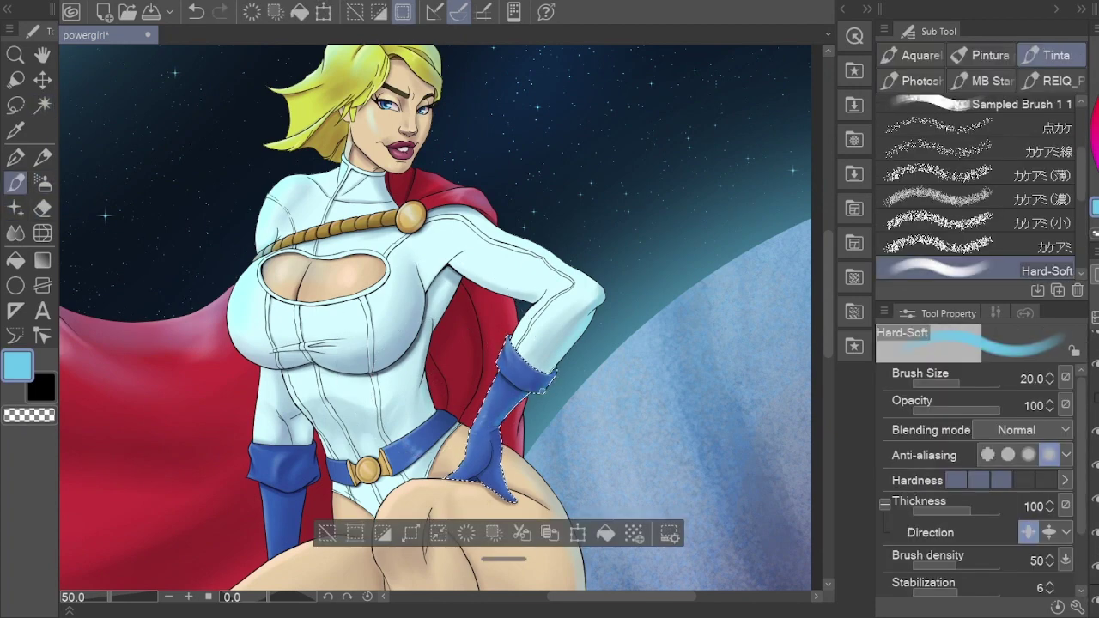
pyautogui.scroll(5, 498, 429)
pyautogui.press('e')
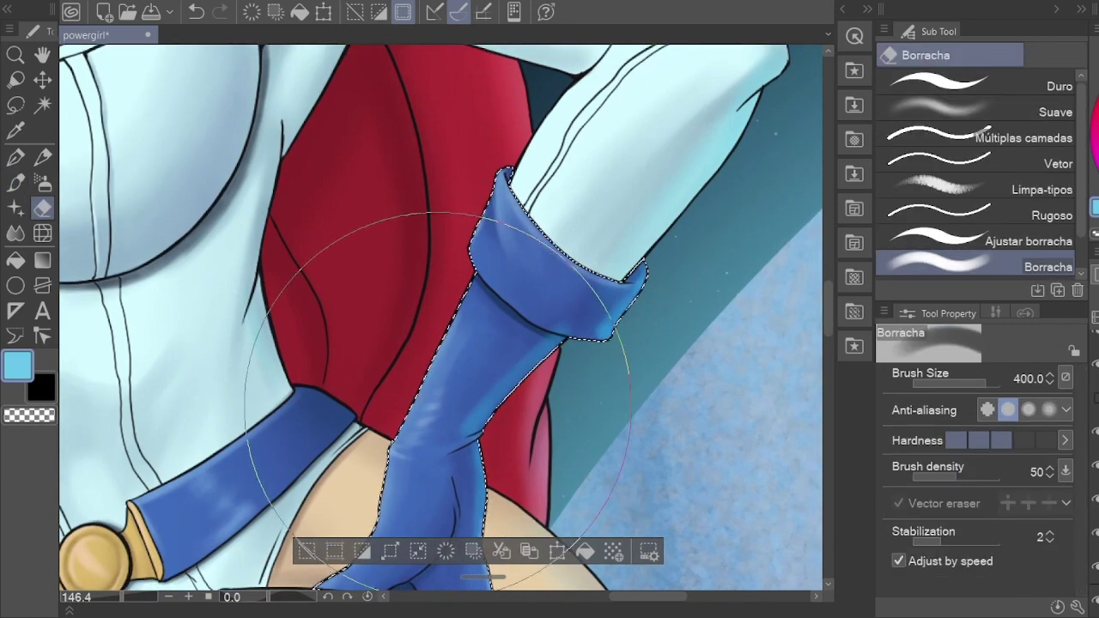
pyautogui.press('[')
pyautogui.press('[')
pyautogui.press('[')
pyautogui.press('[')
pyautogui.press('[')
pyautogui.press('[')
pyautogui.press('p')
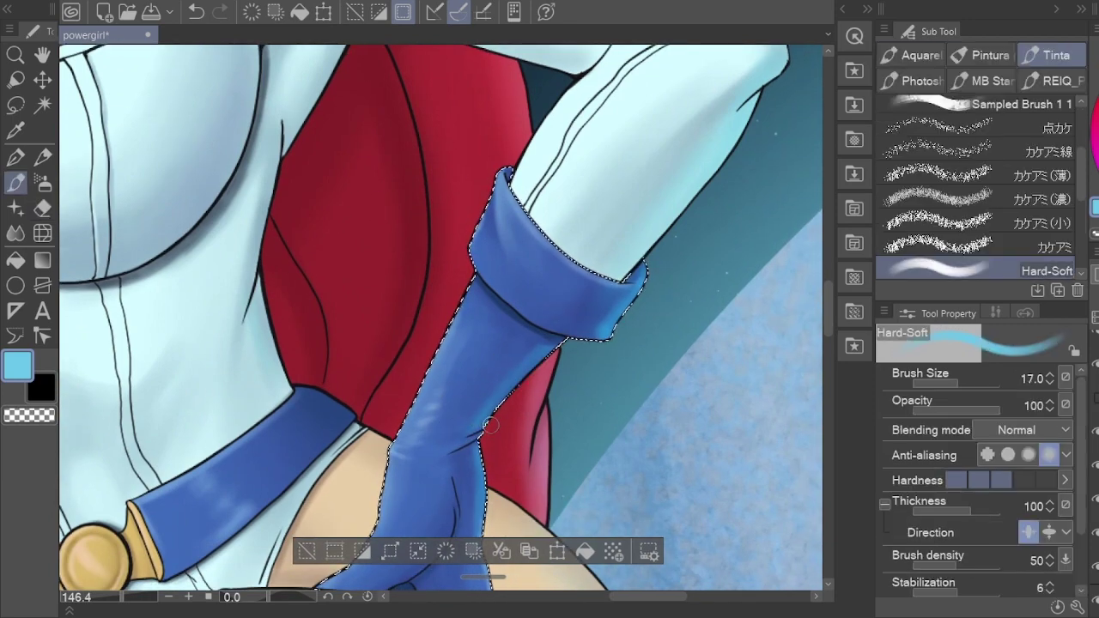
# Step: Try sky-blue light on the shoulder end of the gold cord and trim it with the Borracha eraser at size 20
pyautogui.scroll(-5, 506, 450)
pyautogui.moveTo(446, 258); pyautogui.dragTo(446, 464)
pyautogui.scroll(5, 386, 281)
pyautogui.scroll(3, 386, 281)
pyautogui.press('e')
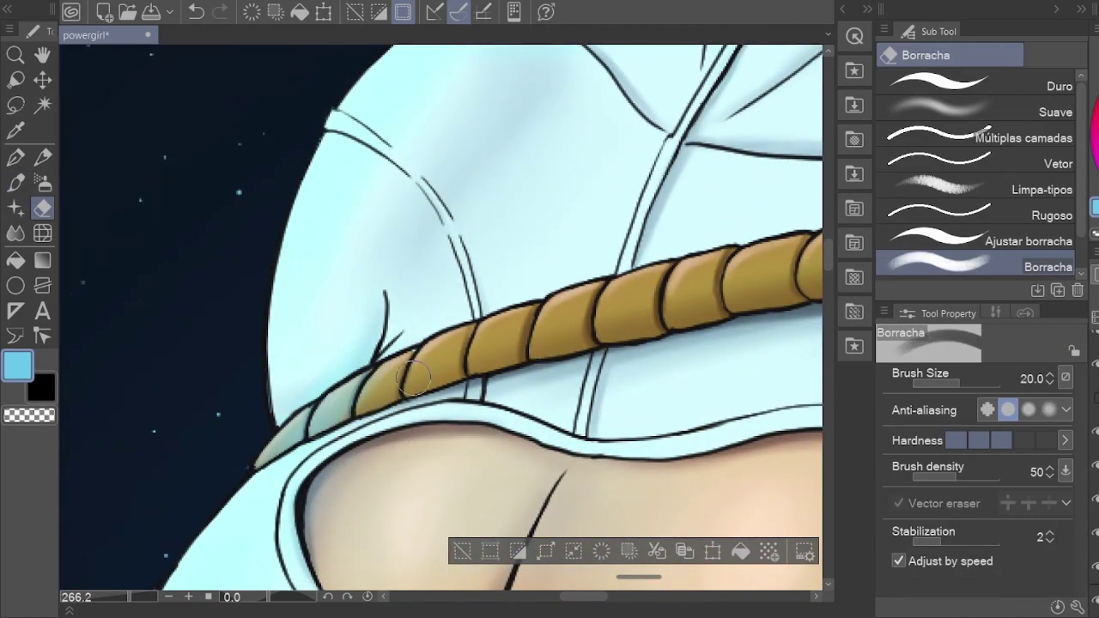
pyautogui.scroll(-2, 316, 442)
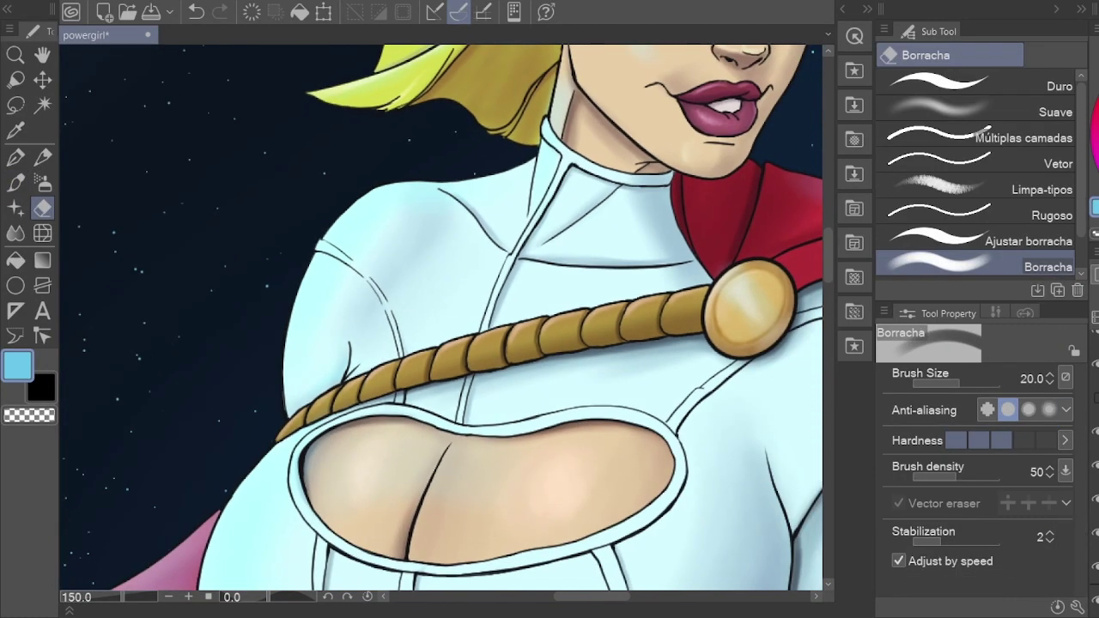
# Step: Select the gold cord across the chest and touch up its segments with the sky-blue Hard-Soft brush at size 10
pyautogui.press('w')
pyautogui.click(601, 318)
pyautogui.press('p')
pyautogui.press(']')
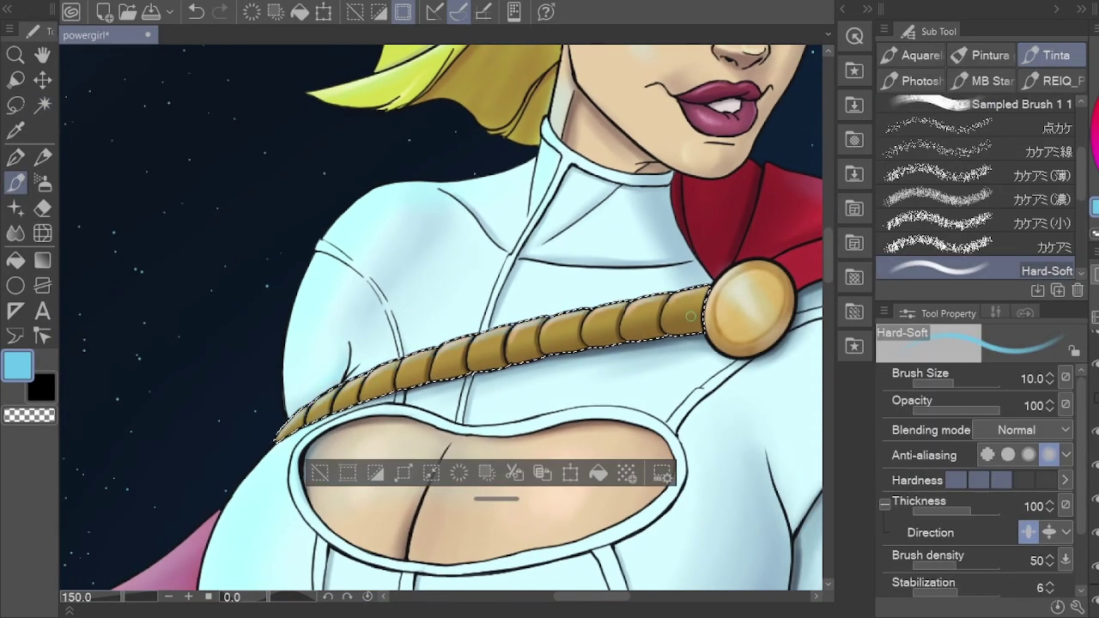
pyautogui.press('h')
pyautogui.scroll(-8, 263, 400)
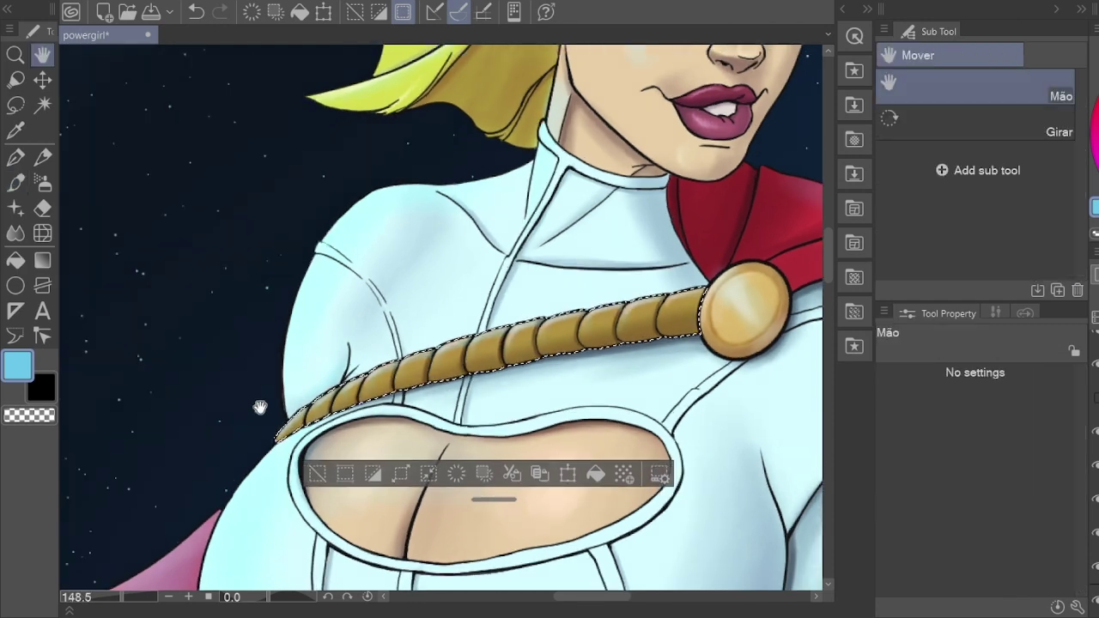
pyautogui.scroll(4, 687, 392)
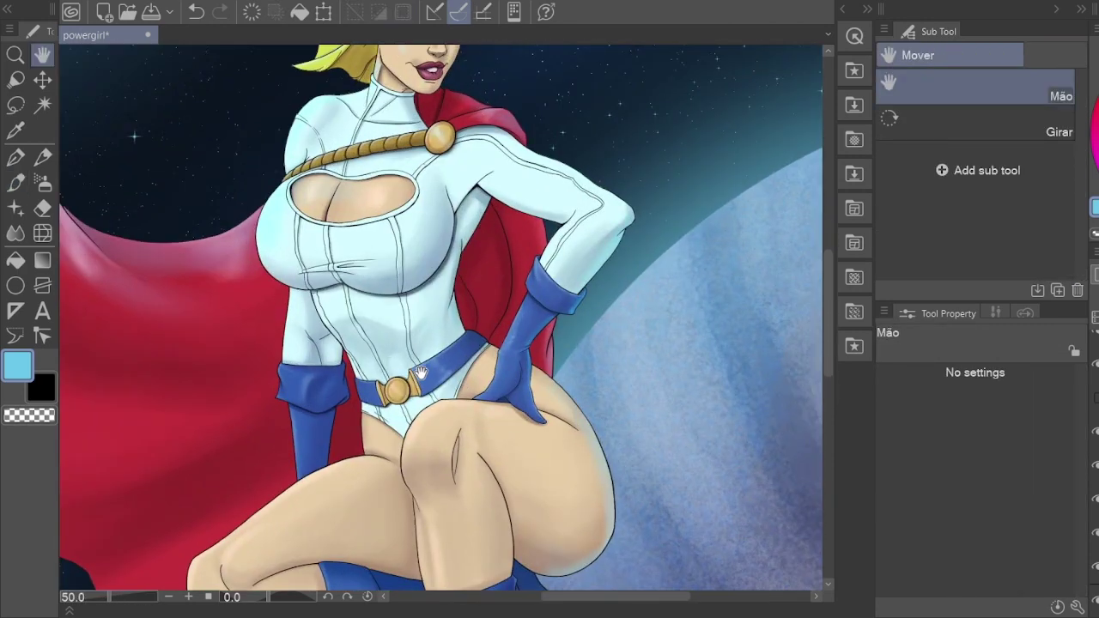
# Step: Select the bare legs and paint sky-blue rim light along their edges with Hard-Soft, cleaning up with the Borracha eraser at size 80
pyautogui.scroll(-4, 550, 387)
pyautogui.scroll(2, 414, 379)
pyautogui.press('w')
pyautogui.click(414, 378)
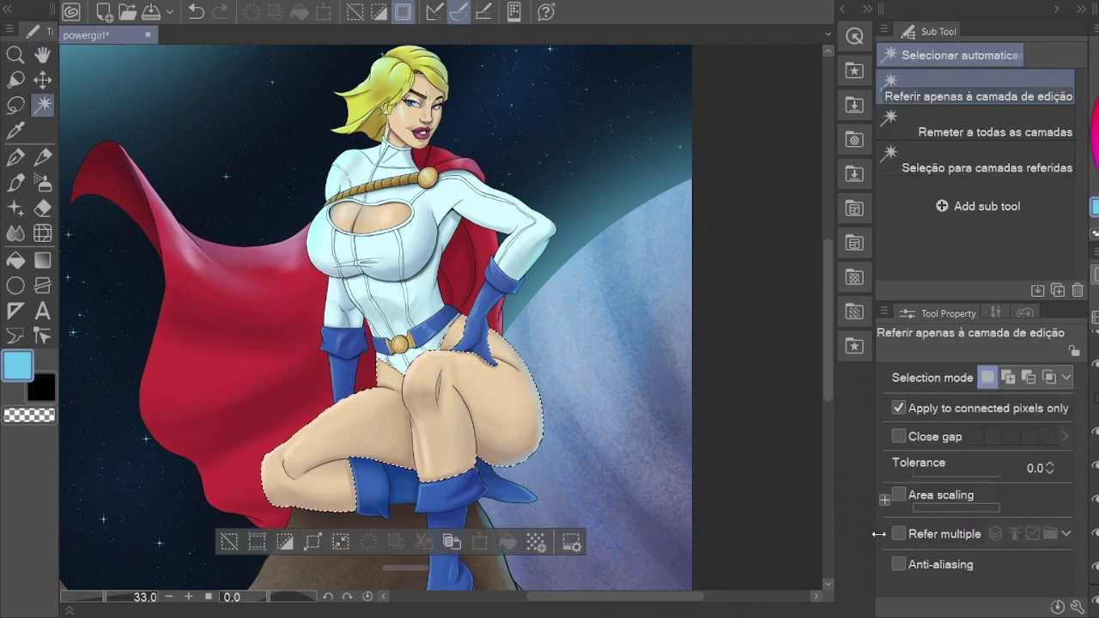
pyautogui.press('b')
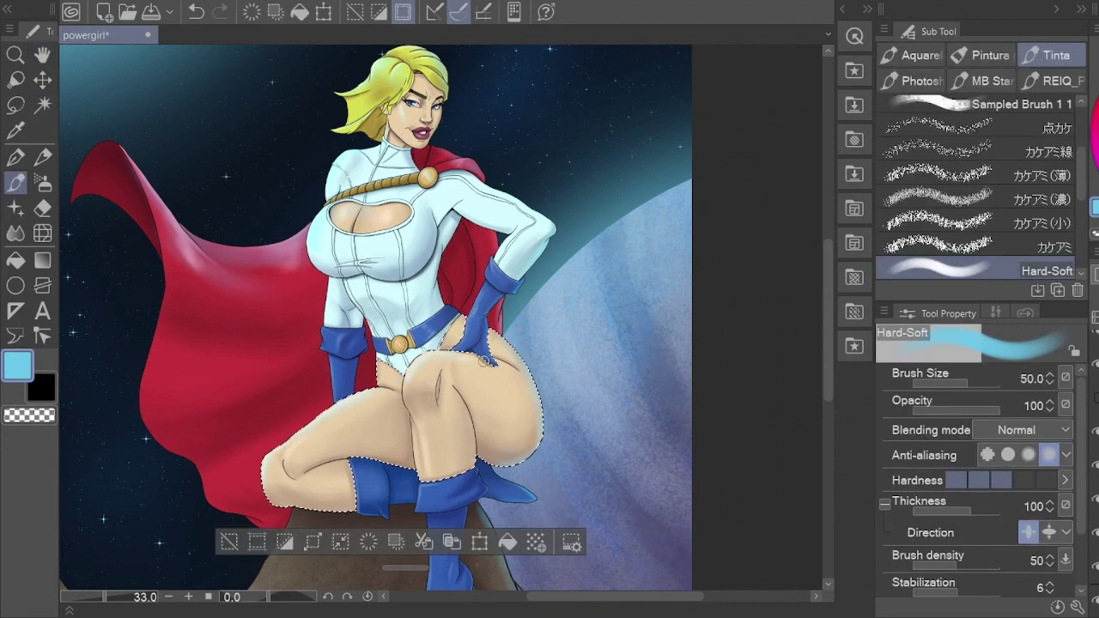
pyautogui.press('e')
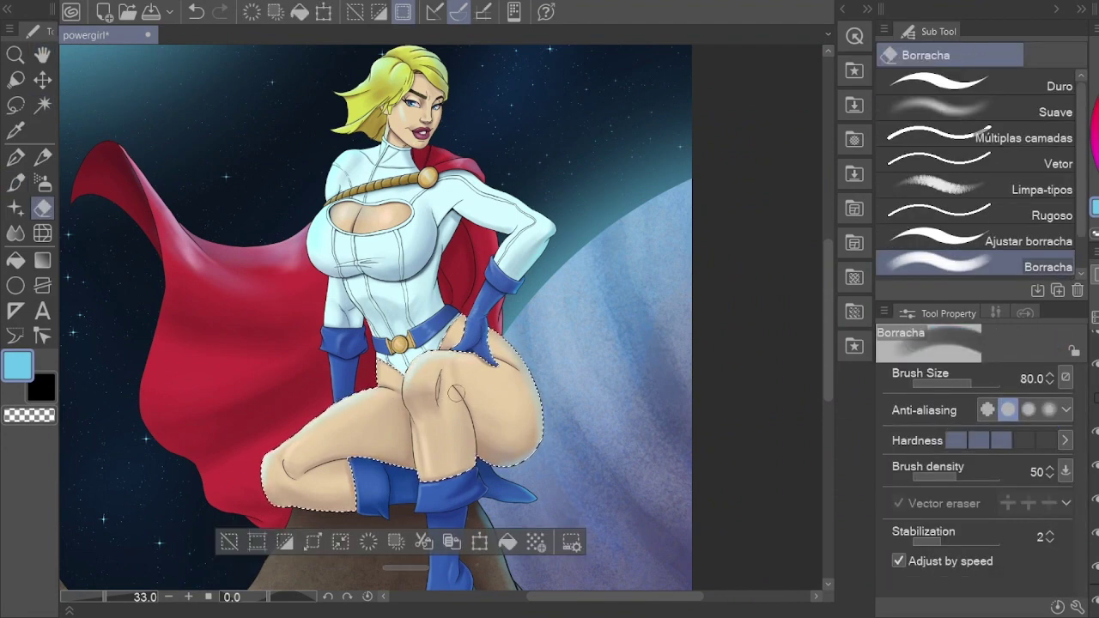
pyautogui.press('b')
pyautogui.moveTo(524, 496); pyautogui.dragTo(558, 411)
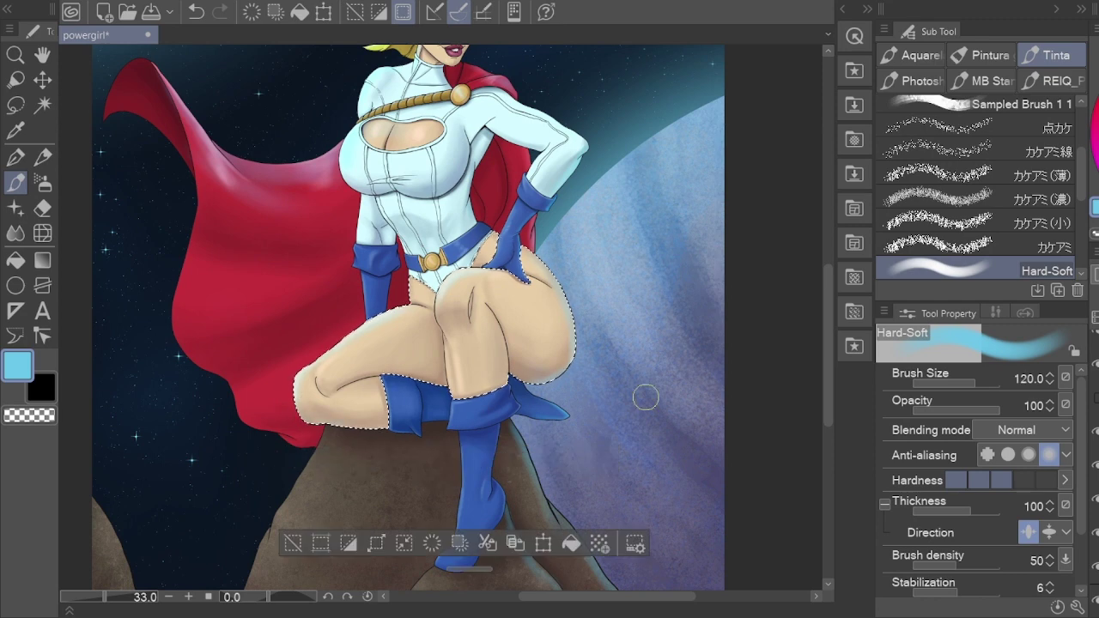
# Step: Select the folded leg's boot and add sky-blue rim light with the Hard-Soft brush at size 120
pyautogui.press('w')
pyautogui.click(483, 411)
pyautogui.press('b')
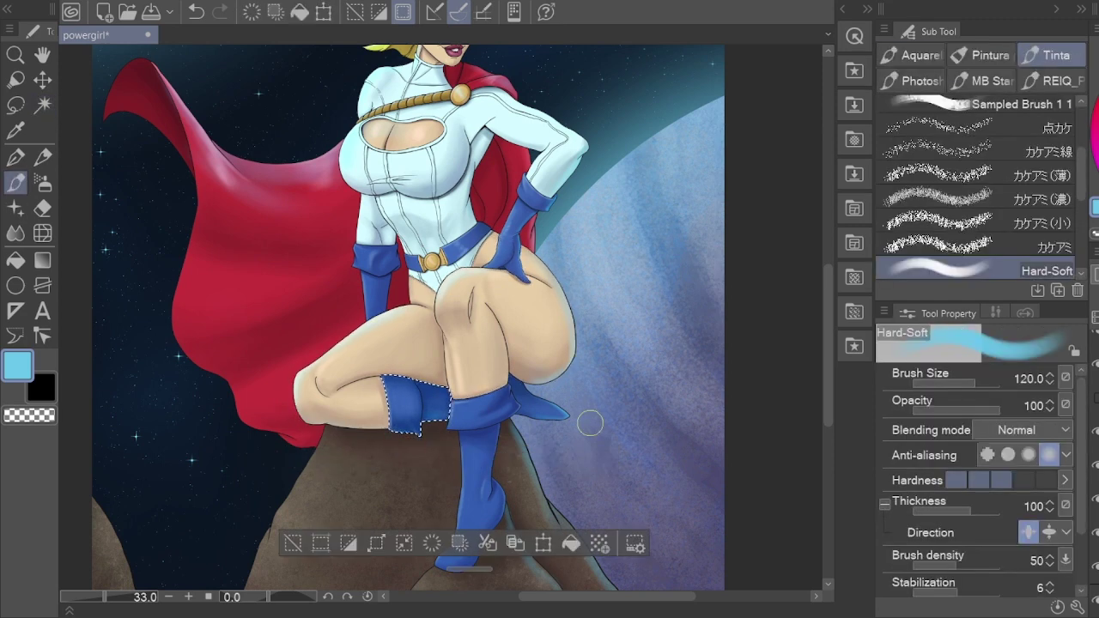
# Step: Try painting and blending sky-blue light on the large rock's outer slope with the Hard-Soft brush at sizes 120 and 150
pyautogui.scroll(-4, 467, 464)
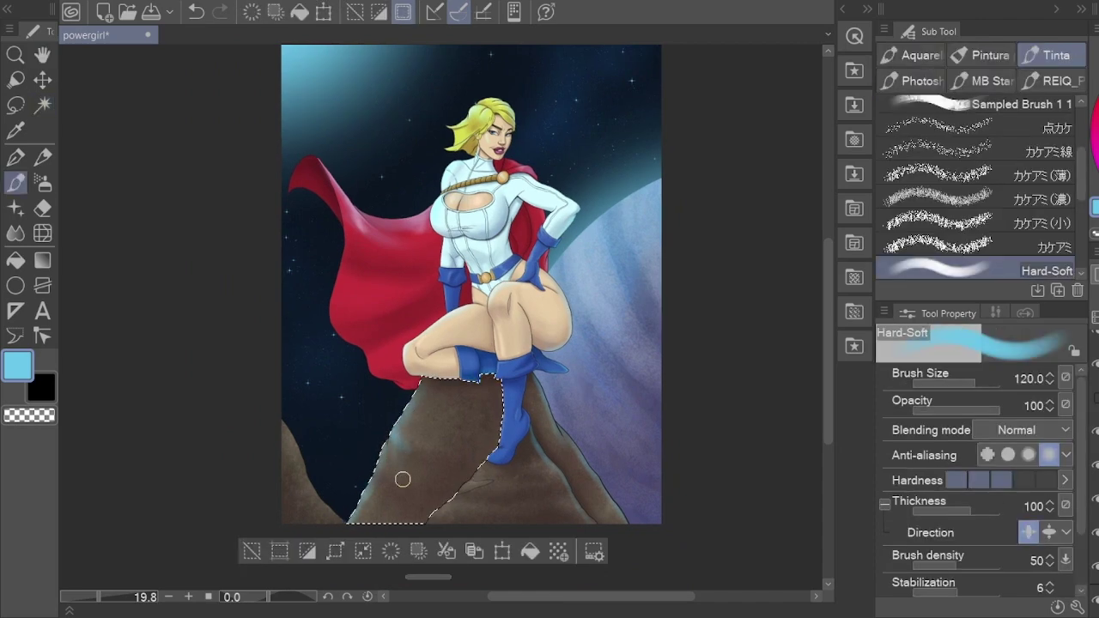
pyautogui.press('j')
pyautogui.press('b')
pyautogui.press(']')
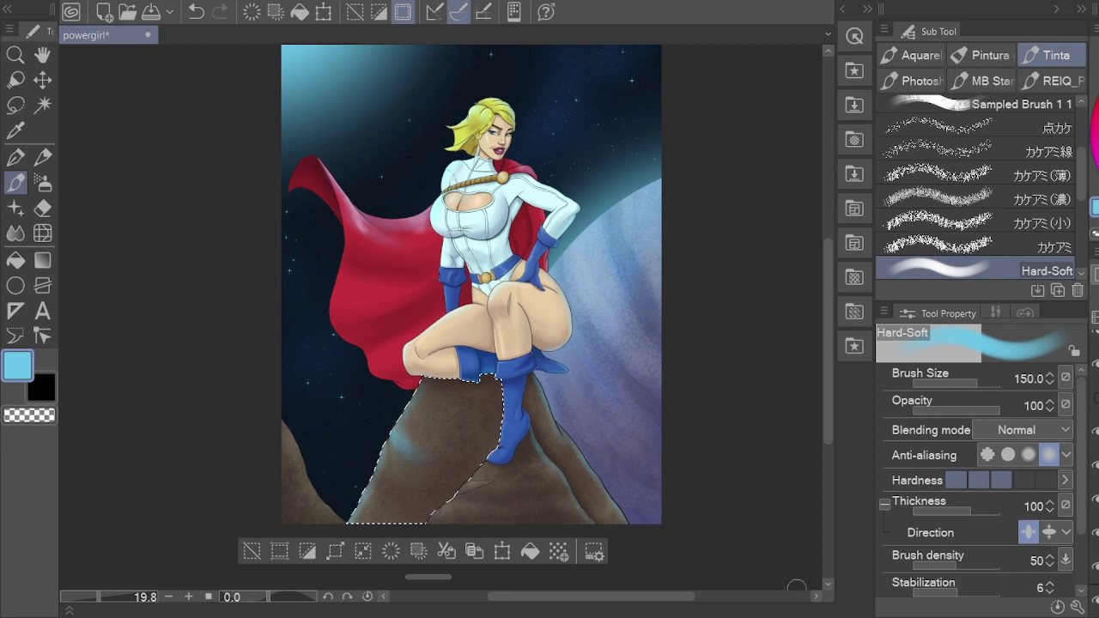
pyautogui.press('j')
pyautogui.scroll(4, 405, 400)
pyautogui.press('b')
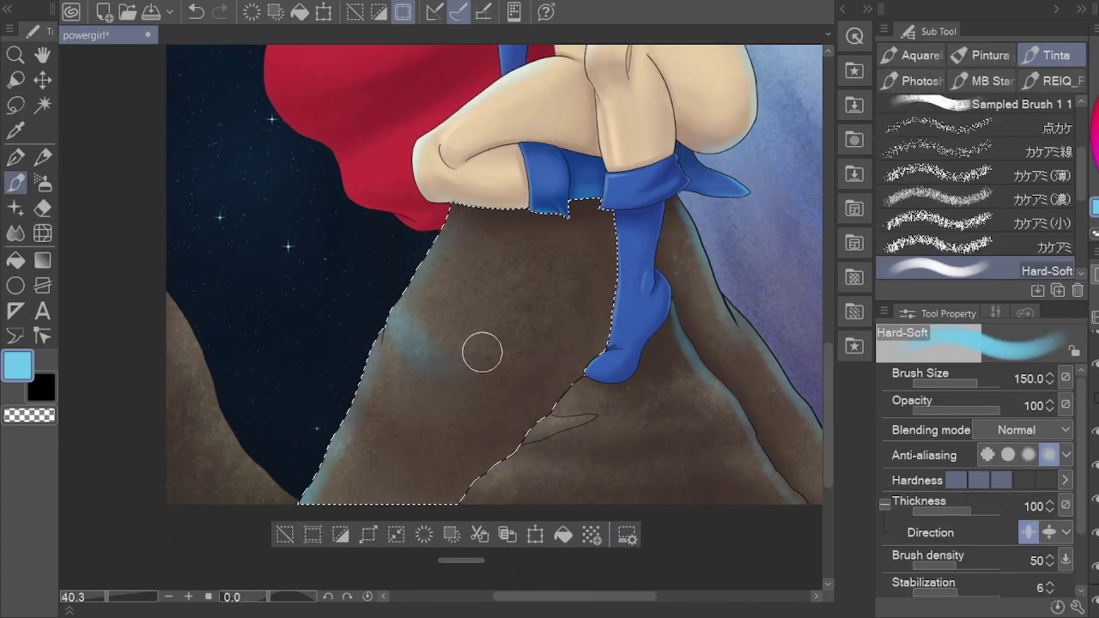
pyautogui.press('j')
pyautogui.moveTo(482, 353)
pyautogui.mouseDown()
pyautogui.moveTo(409, 426)
pyautogui.moveTo(502, 310)
pyautogui.moveTo(355, 392)
pyautogui.mouseUp()
# Step: Paint sky-blue rim light along the large rock's outer edge and bump with the Hard-Soft brush at size 80
pyautogui.press('b')
pyautogui.press('[')
pyautogui.press('[')
pyautogui.press('[')
pyautogui.press('[')
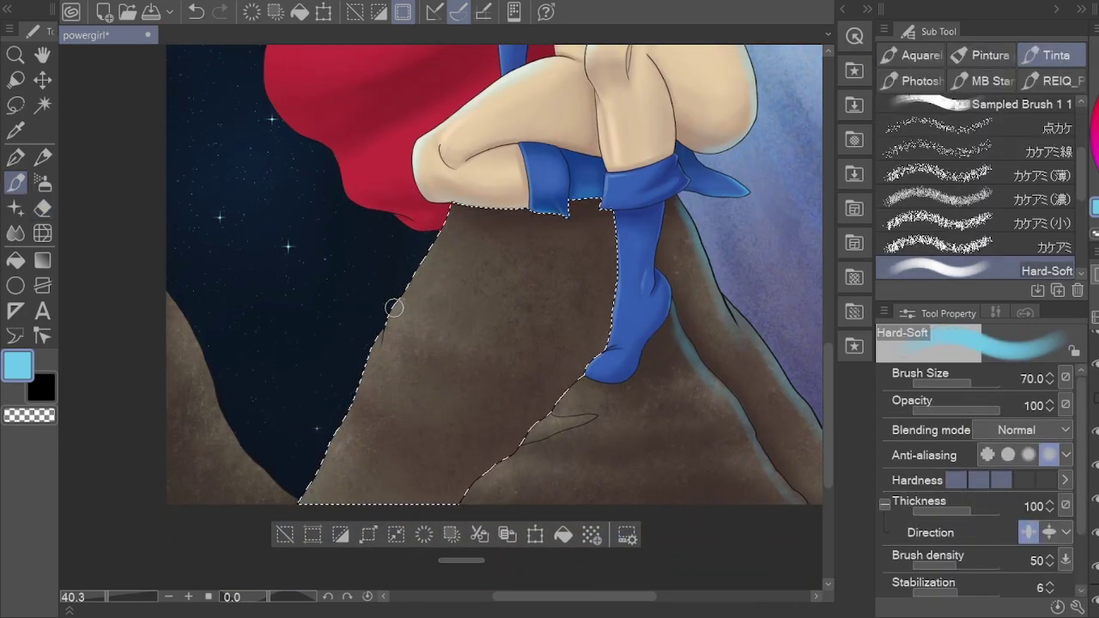
pyautogui.press(']')
pyautogui.moveTo(394, 307)
pyautogui.mouseDown()
pyautogui.moveTo(439, 242)
pyautogui.moveTo(354, 356)
pyautogui.moveTo(371, 339)
pyautogui.moveTo(406, 384)
pyautogui.moveTo(325, 449)
pyautogui.moveTo(353, 413)
pyautogui.mouseUp()
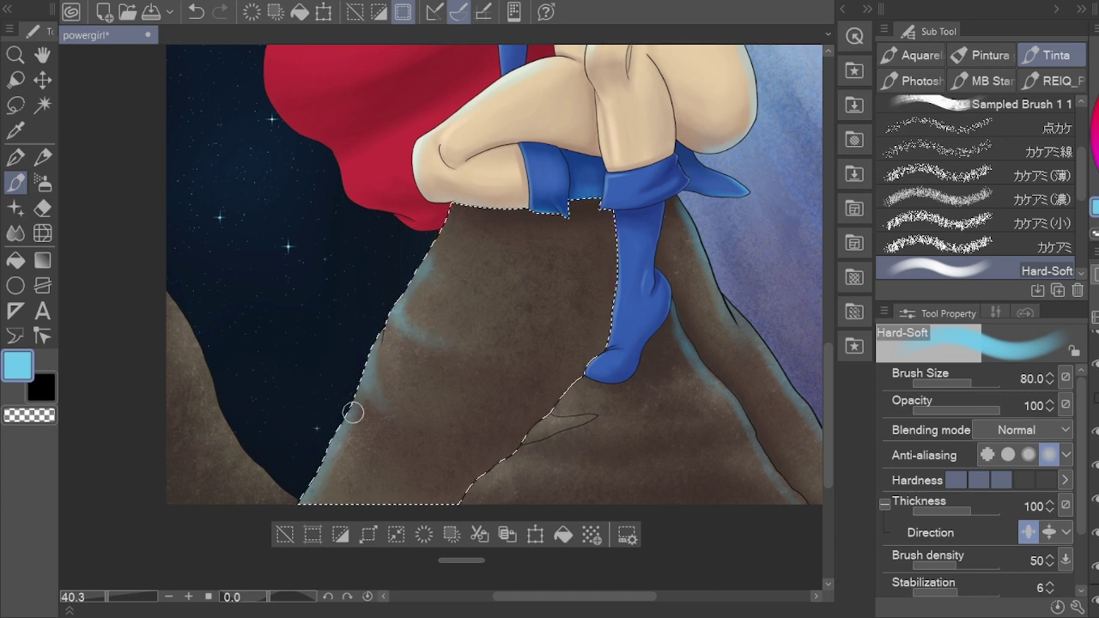
pyautogui.moveTo(378, 343); pyautogui.dragTo(451, 214)
# Step: Soften the large rock's sky-blue light with the Borracha eraser at sizes 200 and 80
pyautogui.press('e')
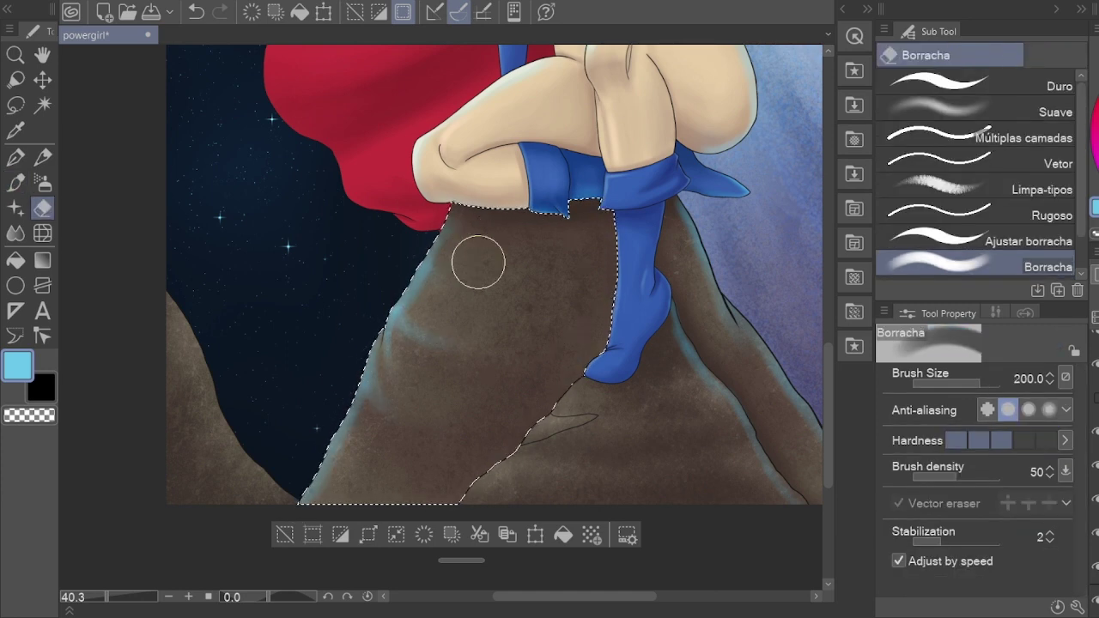
pyautogui.moveTo(564, 275); pyautogui.dragTo(496, 268)
pyautogui.press('[')
pyautogui.press('[')
pyautogui.press('[')
pyautogui.press('[')
pyautogui.press('[')
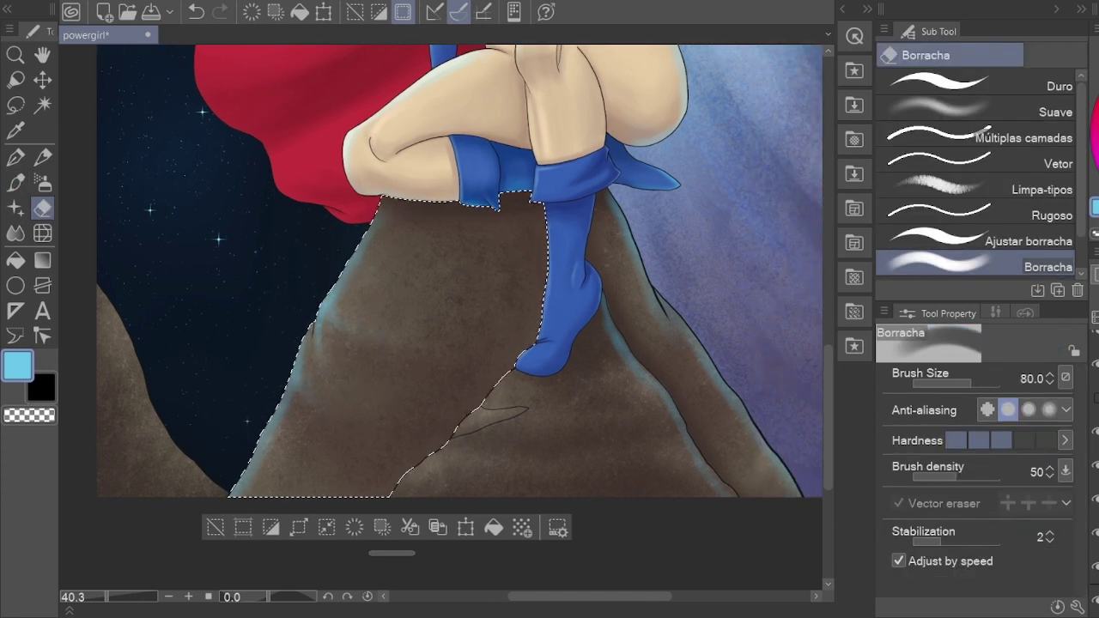
# Step: Select the rock face below the foot and paint sky-blue rim light along its edge and crack with the Hard-Soft brush at size 80
pyautogui.press('w')
pyautogui.click(470, 450)
pyautogui.press('b')
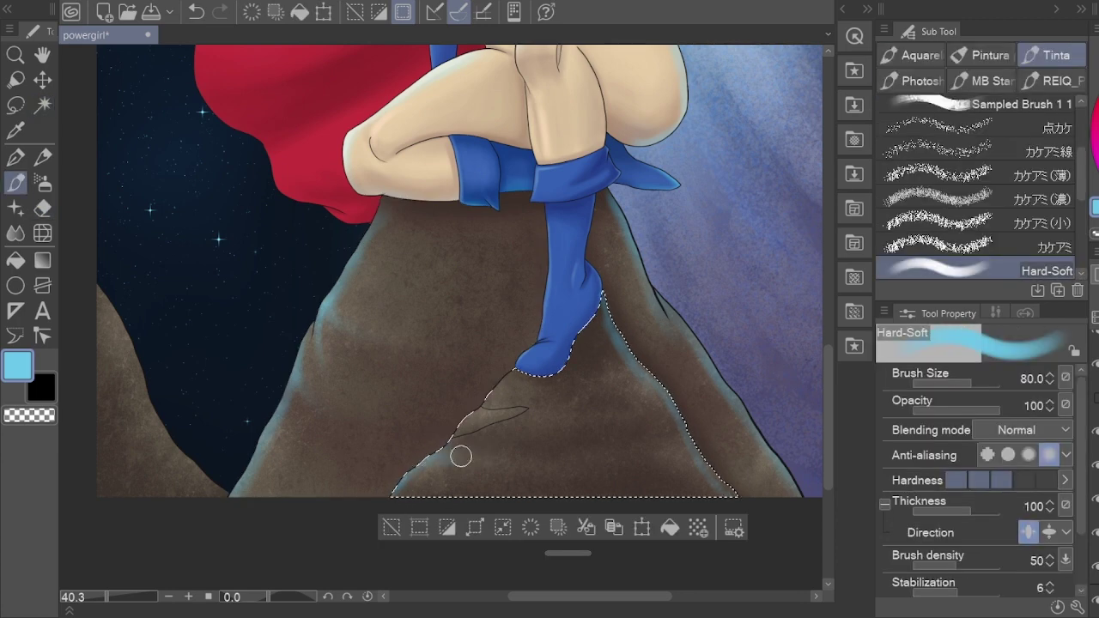
pyautogui.scroll(-3, 456, 430)
pyautogui.scroll(2, 532, 490)
# Step: Select the distant rock in the illustration's lower-left corner and paint sky-blue rim light along its slope with the Hard-Soft brush
pyautogui.press('w')
pyautogui.click(300, 404)
pyautogui.press('b')
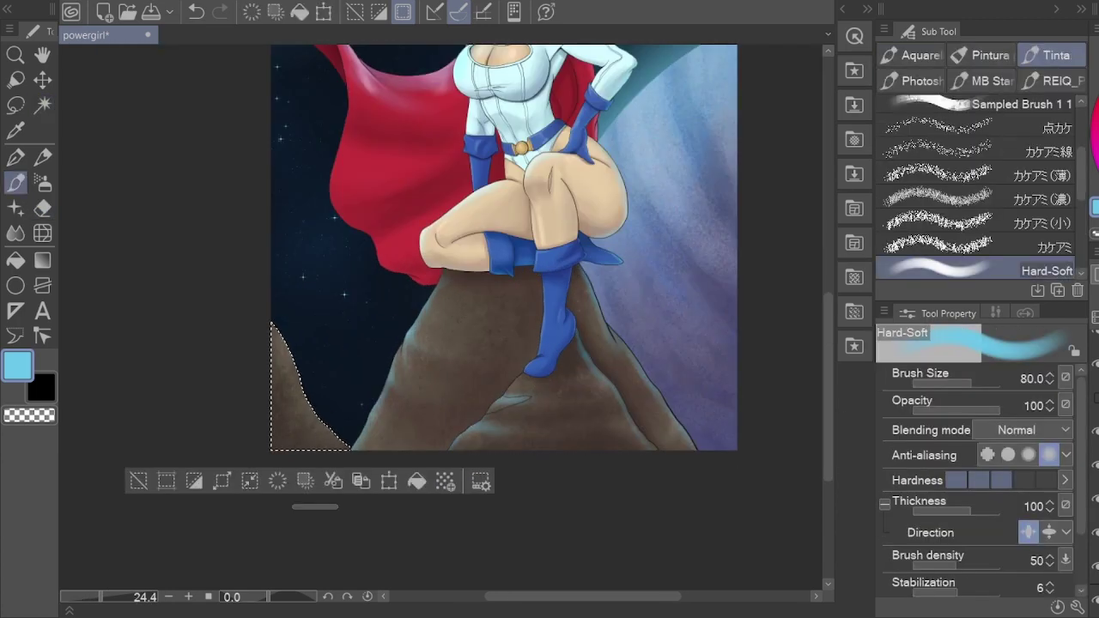
pyautogui.press(']')
pyautogui.press(']')
pyautogui.press(']')
# Step: Soften the distant rock's sky-blue light with the Borracha eraser at size 80 and clear the selection
pyautogui.press('e')
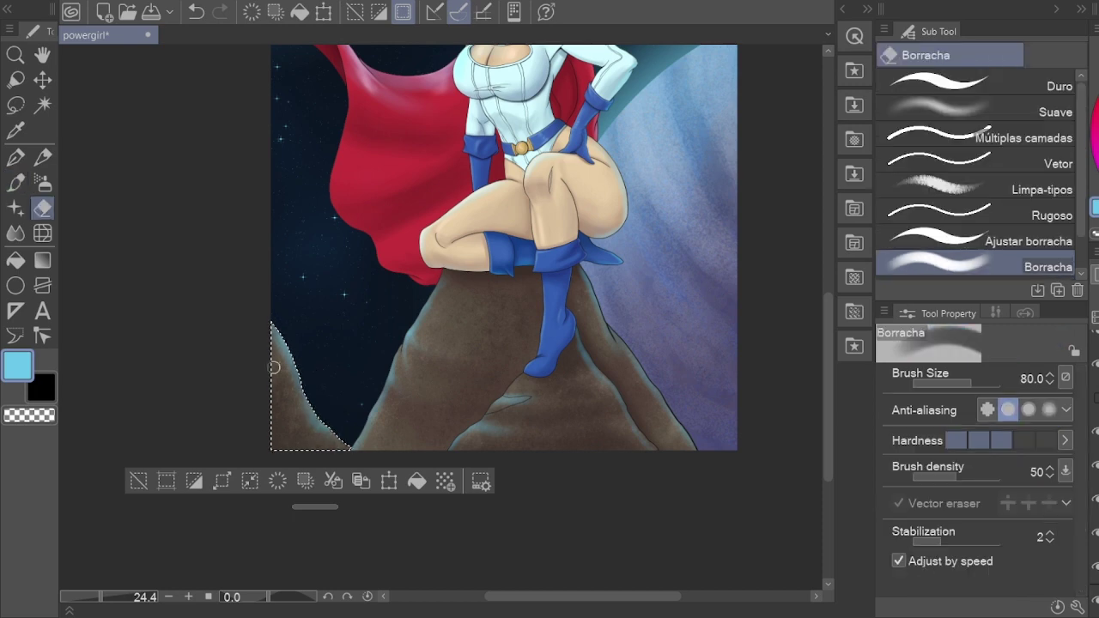
pyautogui.press('h')
pyautogui.scroll(-3, 355, 306)
pyautogui.hotkey('ctrl', 'd')
pyautogui.scroll(2, 472, 334)
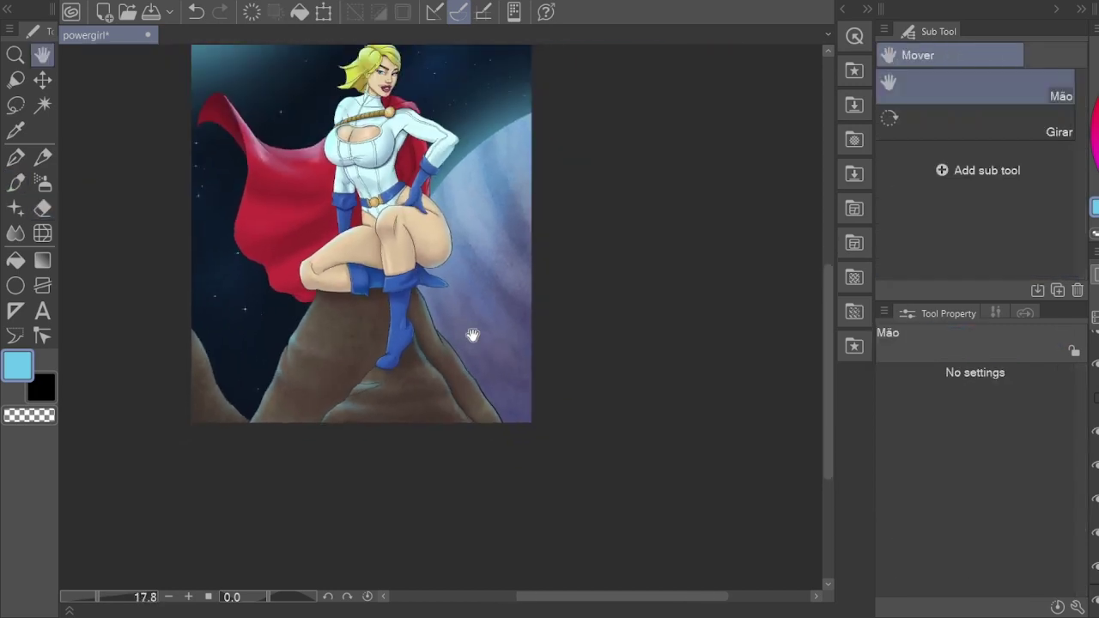
pyautogui.press('w')
pyautogui.click(429, 377)
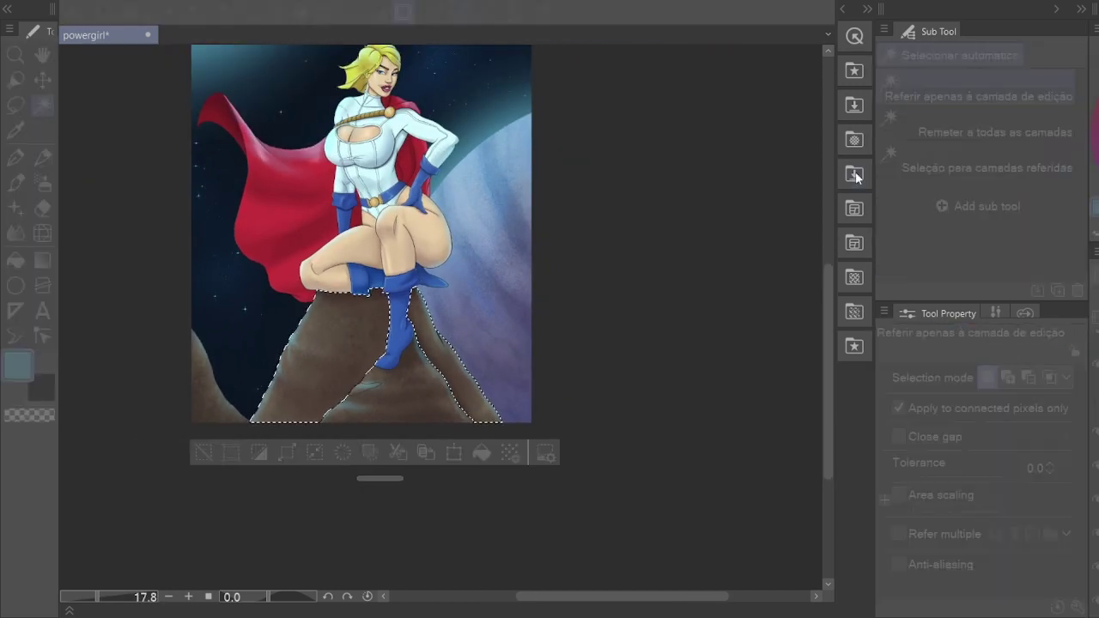
pyautogui.hotkey('ctrl', 'd')
pyautogui.press('h')
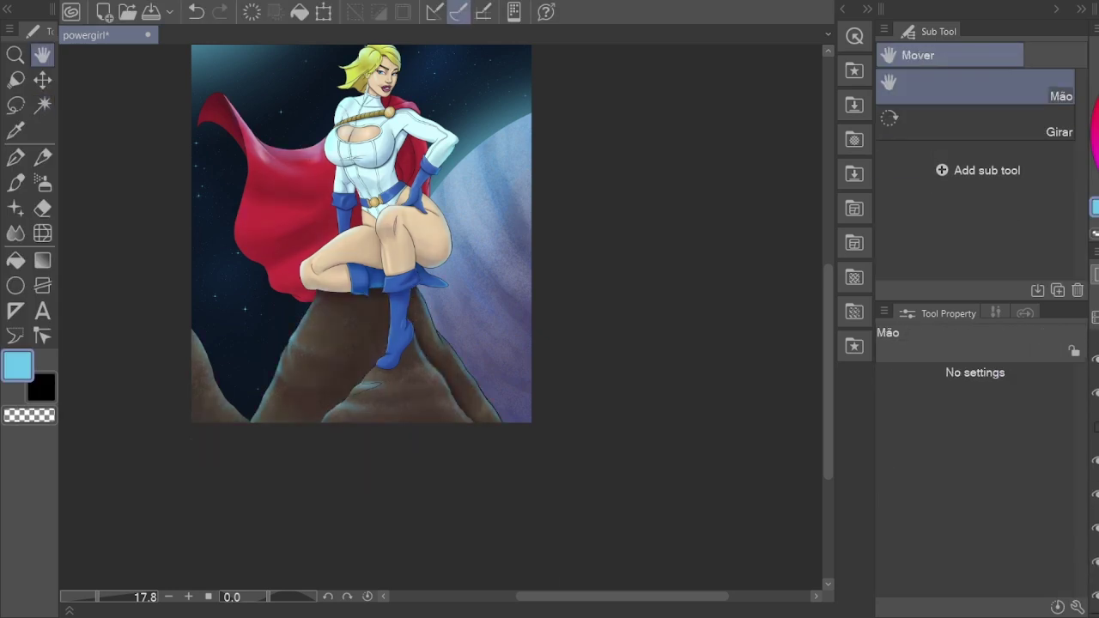
pyautogui.moveTo(541, 209); pyautogui.dragTo(548, 262)
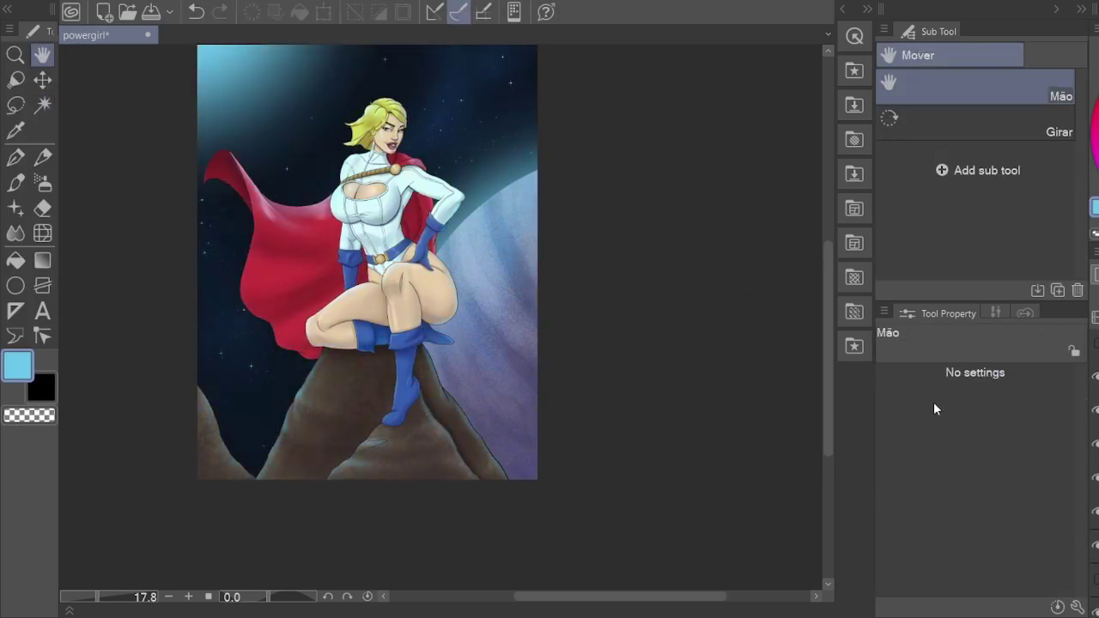
# Step: Select the flowing cape and paint sky-blue light along its upper and lower folds with the Hard-Soft brush at size 170
pyautogui.press('w')
pyautogui.hotkey('ctrl', 'shift', 'd')
pyautogui.press('p')
pyautogui.scroll(2, 354, 261)
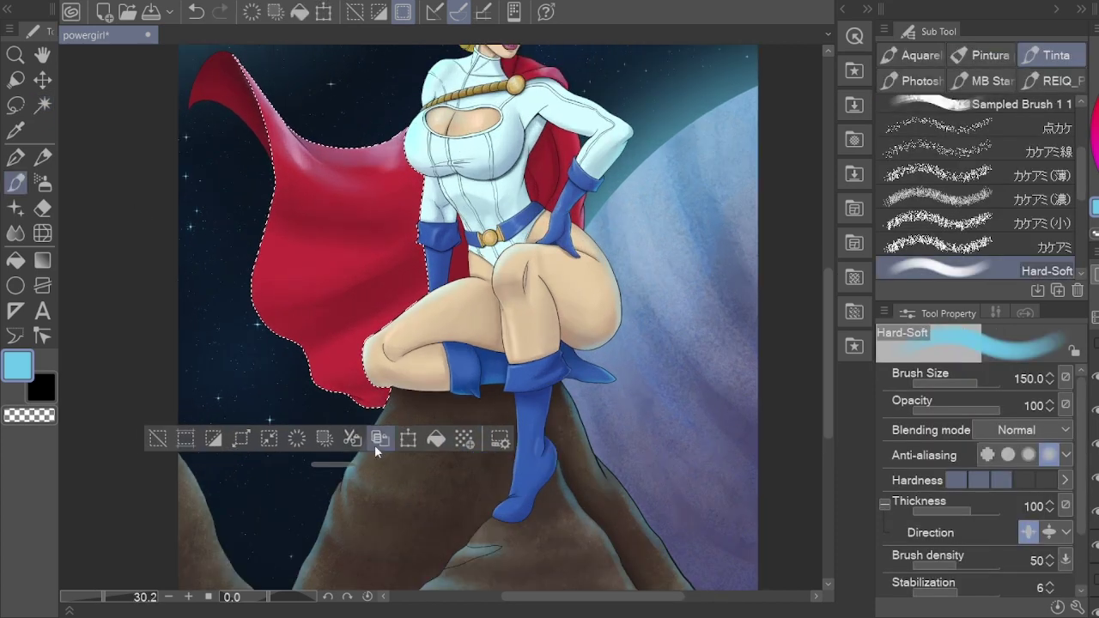
pyautogui.press(']')
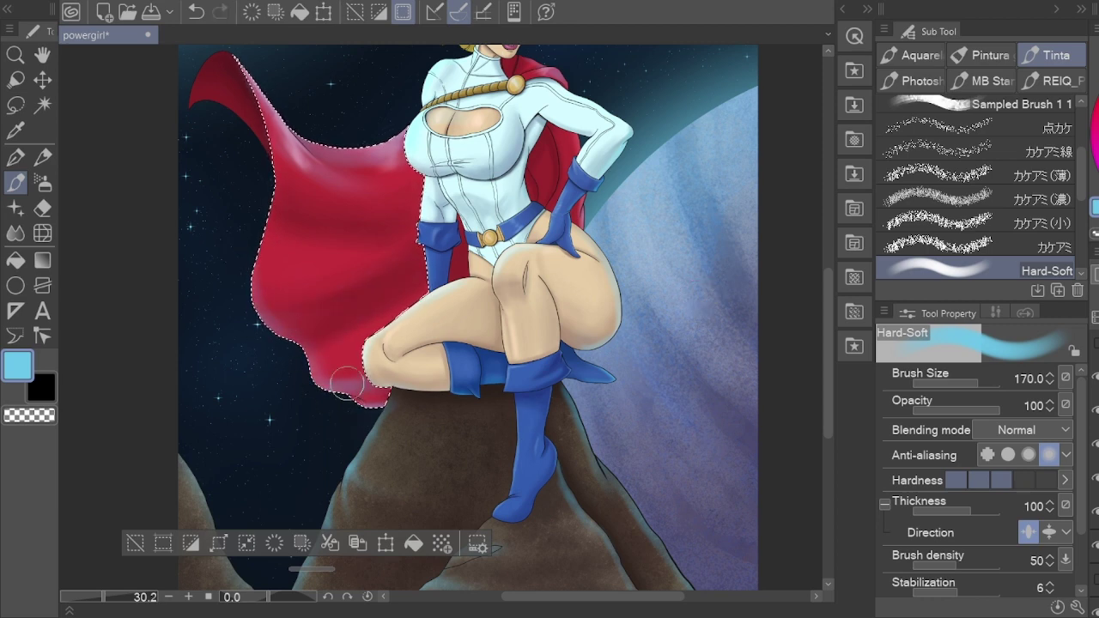
# Step: Blend the cape's sky-blue light, alternating the Borracha eraser at size 300 with the Hard-Soft brush at size 200
pyautogui.press('e')
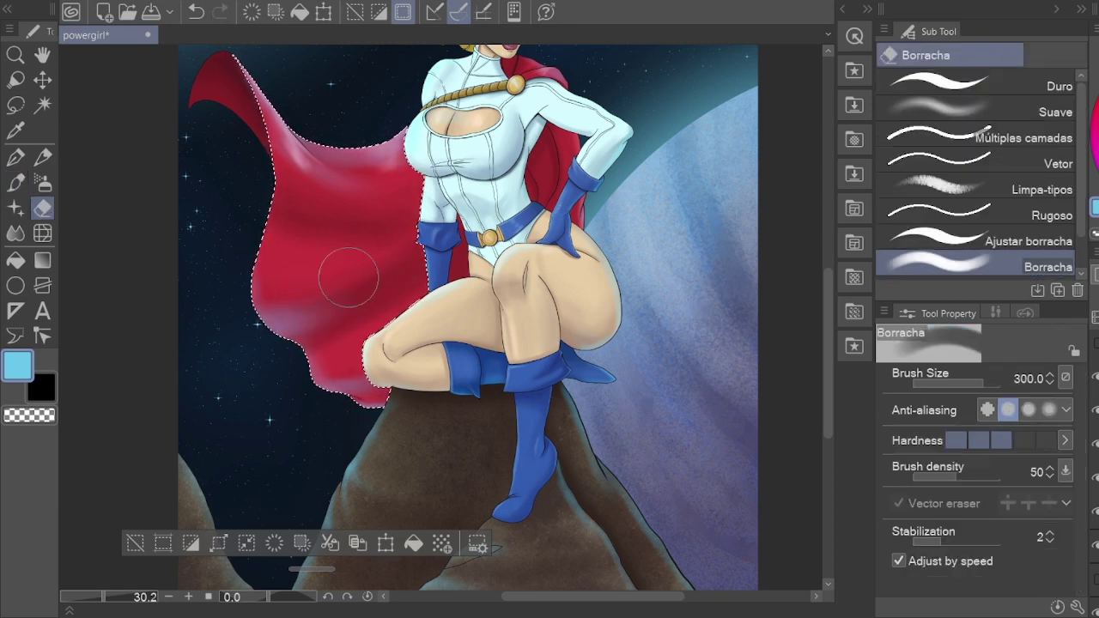
pyautogui.press('p')
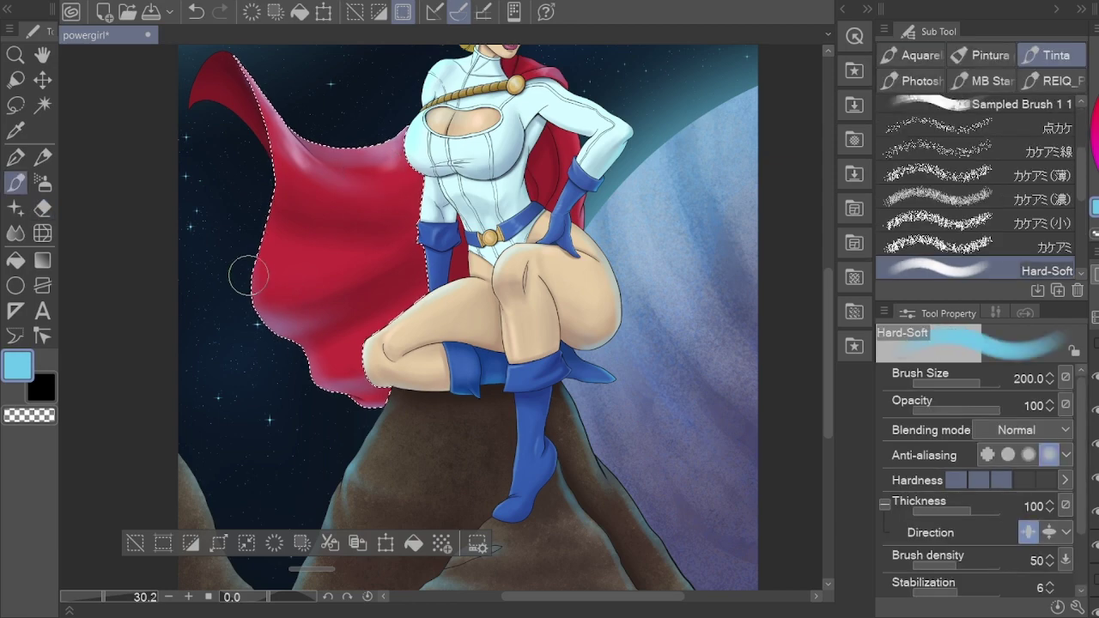
pyautogui.press('b')
pyautogui.press('p')
pyautogui.press('e')
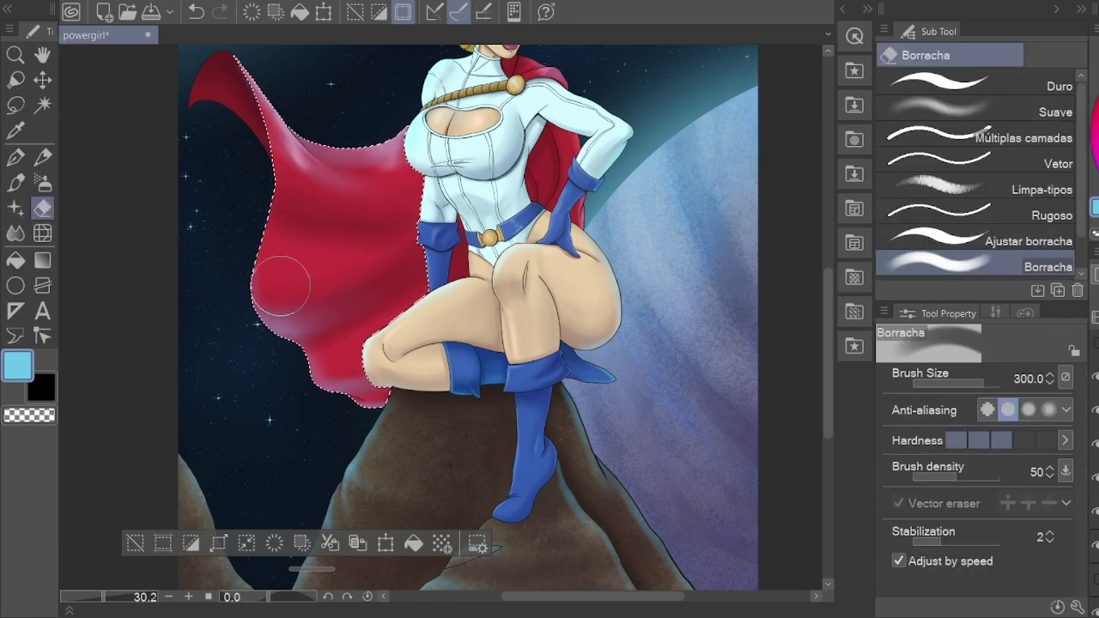
# Step: Clear the cape selection, check the whole illustration's values in greyscale, and save the file
pyautogui.scroll(3, 283, 283)
pyautogui.press('h')
pyautogui.hotkey('ctrl', '-')
pyautogui.hotkey('ctrl', '-')
pyautogui.hotkey('ctrl', '-')
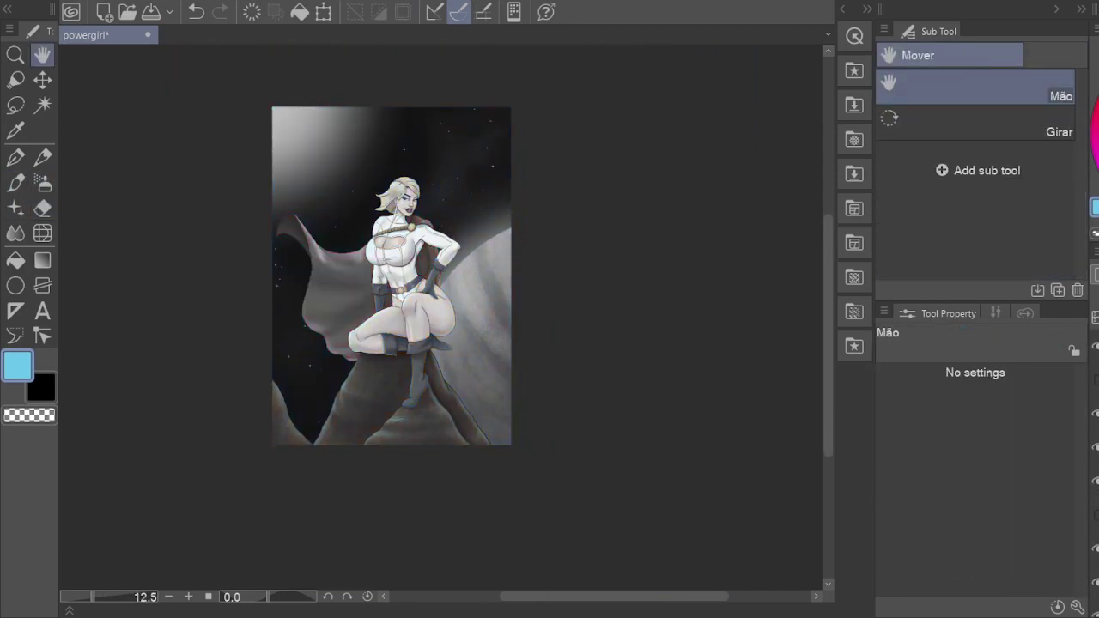
pyautogui.moveTo(454, 268); pyautogui.dragTo(448, 270)
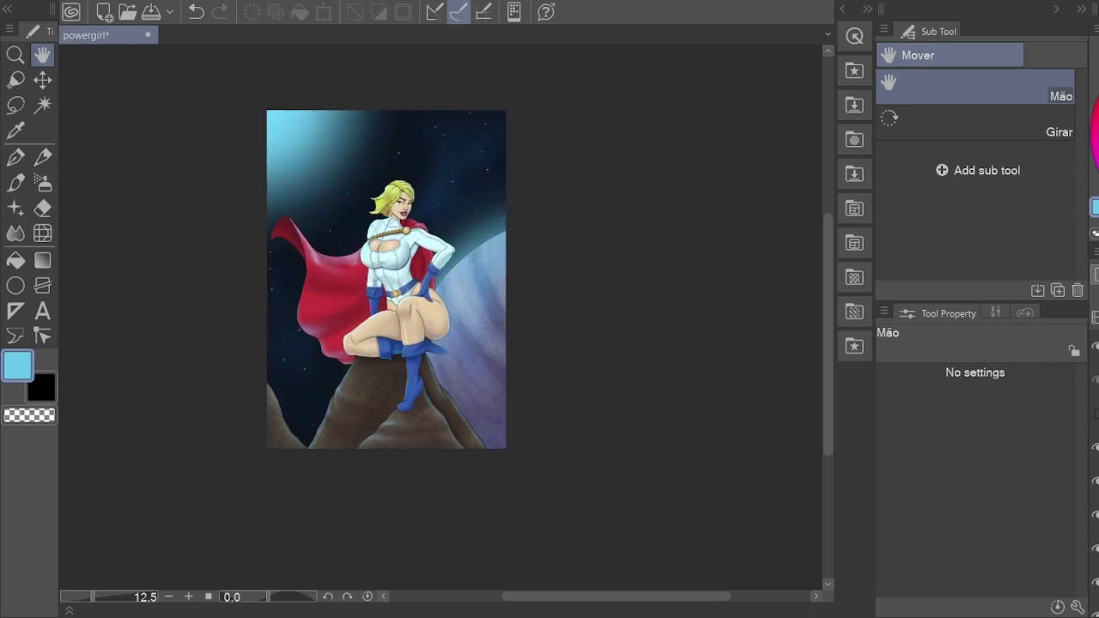
pyautogui.scroll(3, 389, 263)
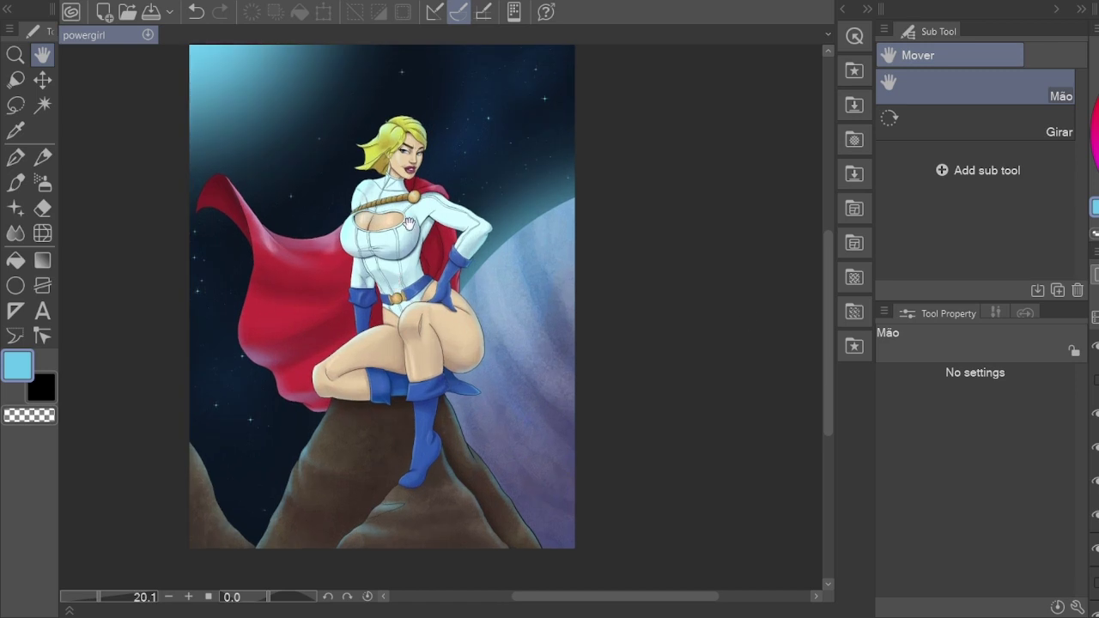
# Step: Spray a soft sky-blue glow over the cape's upper edge with the Suave airbrush at size 400
pyautogui.scroll(-4, 389, 263)
pyautogui.moveTo(389, 263); pyautogui.dragTo(380, 284)
pyautogui.press('b')
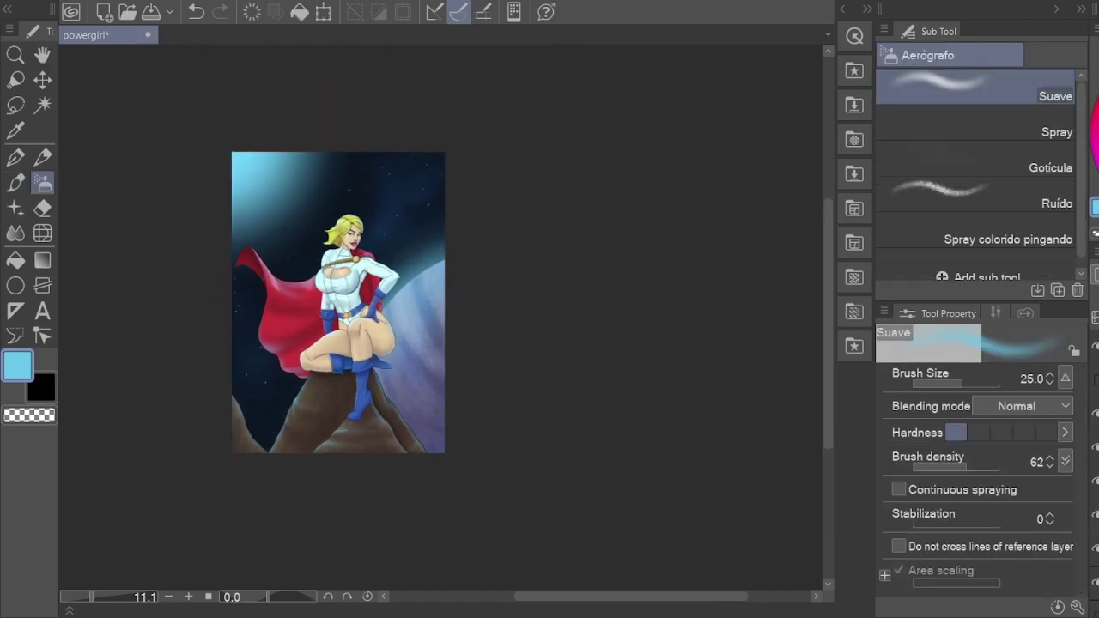
pyautogui.press(']')
pyautogui.press(']')
pyautogui.press(']')
pyautogui.press(']')
pyautogui.press(']')
pyautogui.press(']')
pyautogui.scroll(3, 288, 226)
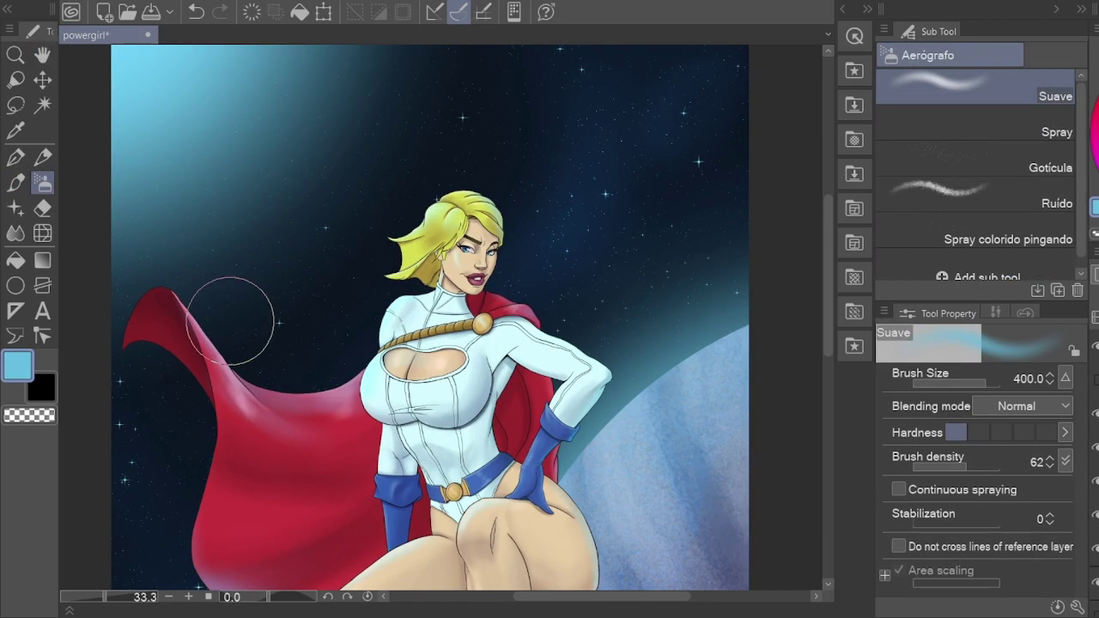
# Step: Spray soft sky-blue light around the chest area with the Suave airbrush at size 60
pyautogui.press('[')
pyautogui.press('[')
pyautogui.press('[')
pyautogui.press('[')
pyautogui.press('[')
pyautogui.press('[')
pyautogui.scroll(2, 552, 309)
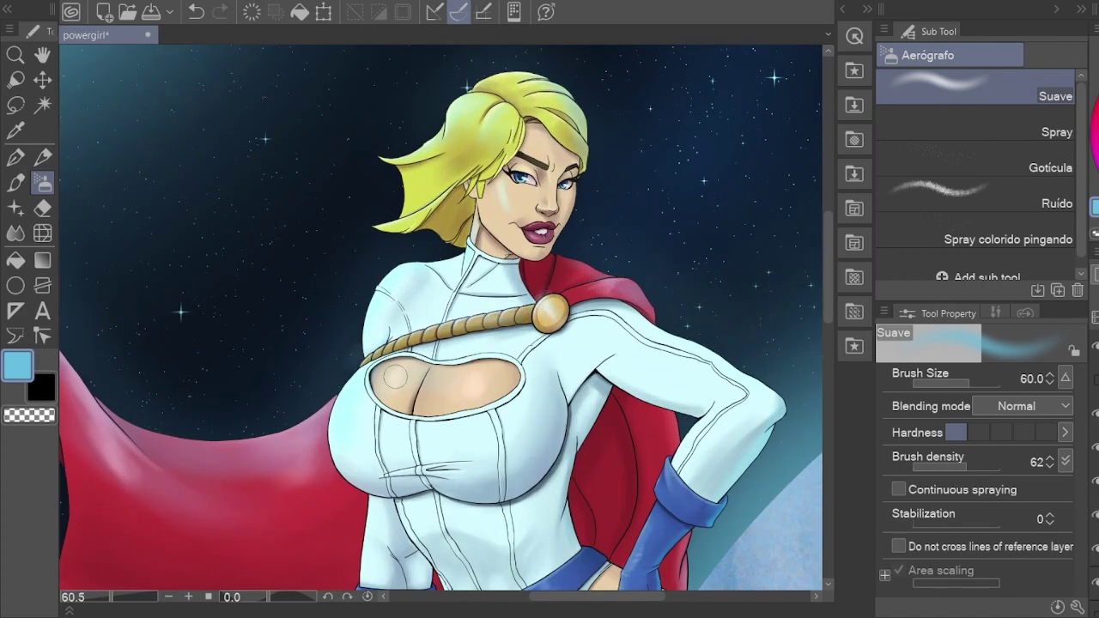
# Step: Spray sky-blue glow around the shoulder and head and fine light on the face with the Suave airbrush at sizes 50 and 10
pyautogui.press(']')
pyautogui.press(']')
pyautogui.press(']')
pyautogui.press('[')
pyautogui.press('[')
pyautogui.press('[')
pyautogui.press('[')
pyautogui.press('[')
pyautogui.press('[')
pyautogui.press('[')
pyautogui.press('[')
pyautogui.press('[')
pyautogui.scroll(3, 524, 215)
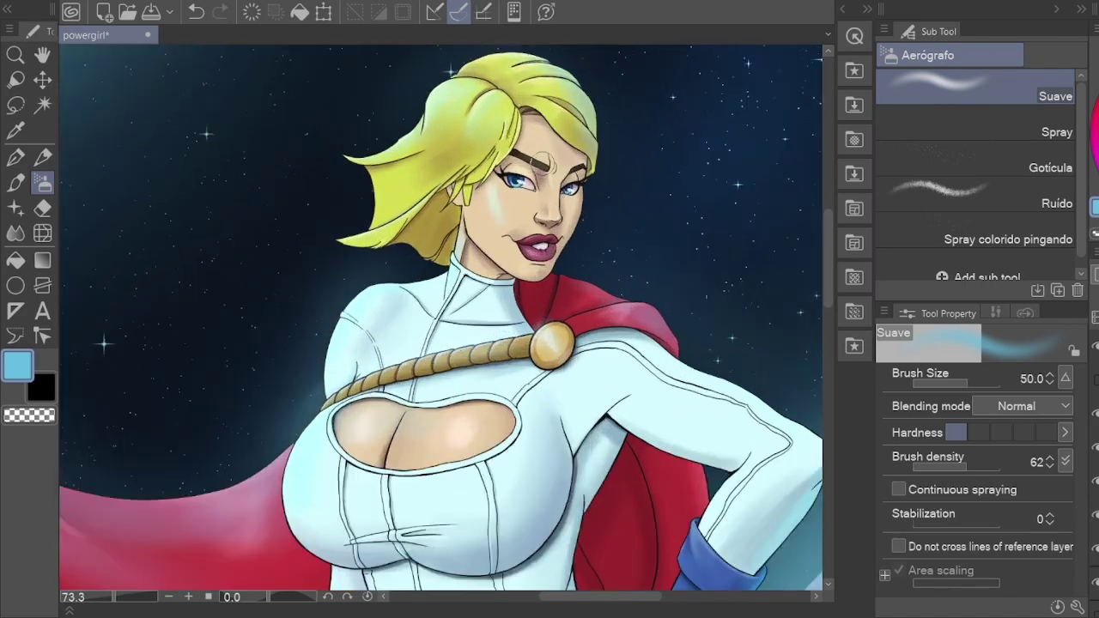
pyautogui.press('[')
pyautogui.press('[')
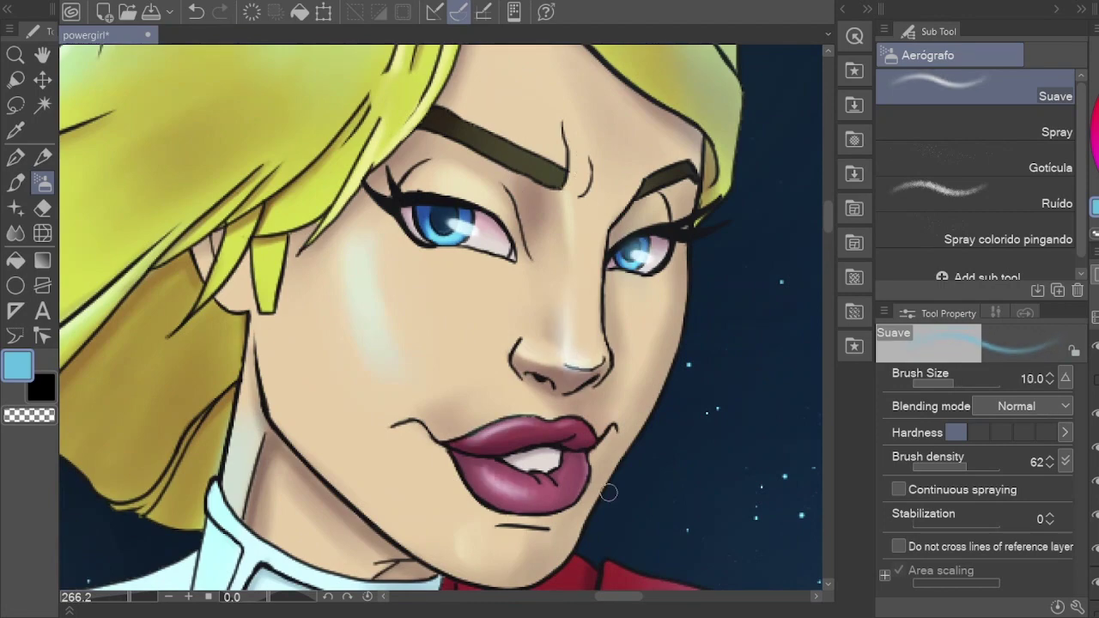
# Step: Spray soft sky-blue light on the belt and its gold buckle with the Suave airbrush at size 30
pyautogui.scroll(-5, 554, 442)
pyautogui.scroll(3, 457, 324)
pyautogui.scroll(3, 457, 324)
pyautogui.press(']')
pyautogui.press(']')
pyautogui.press(']')
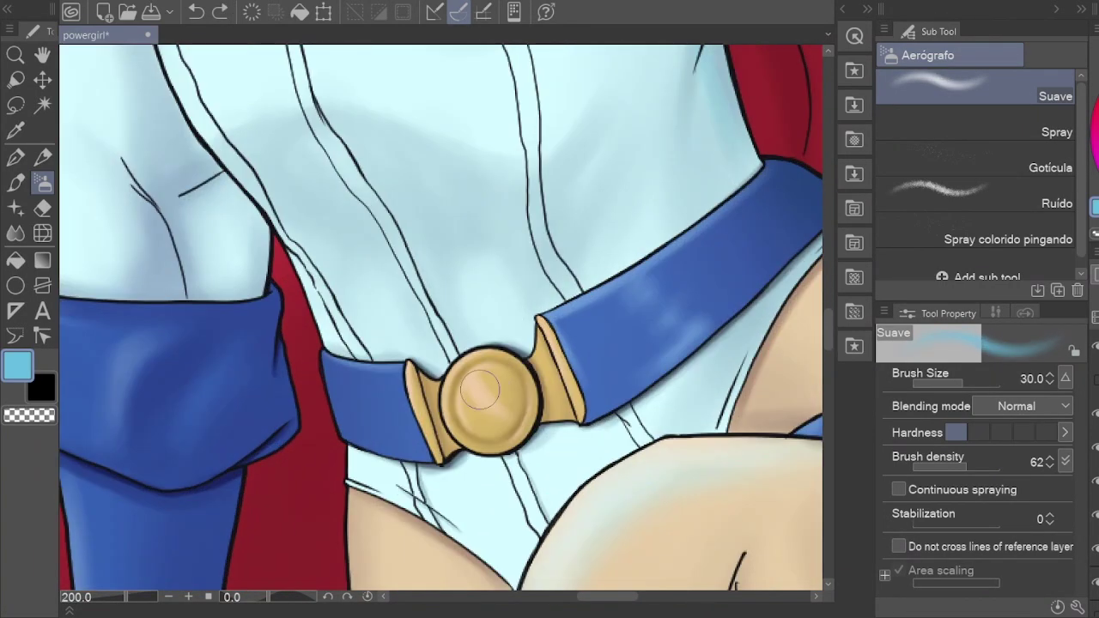
# Step: Add soft sky-blue light along the lowered arm's glove cuff with the Suave airbrush at size 20
pyautogui.scroll(-2, 630, 302)
pyautogui.scroll(-3, 369, 352)
pyautogui.press(']')
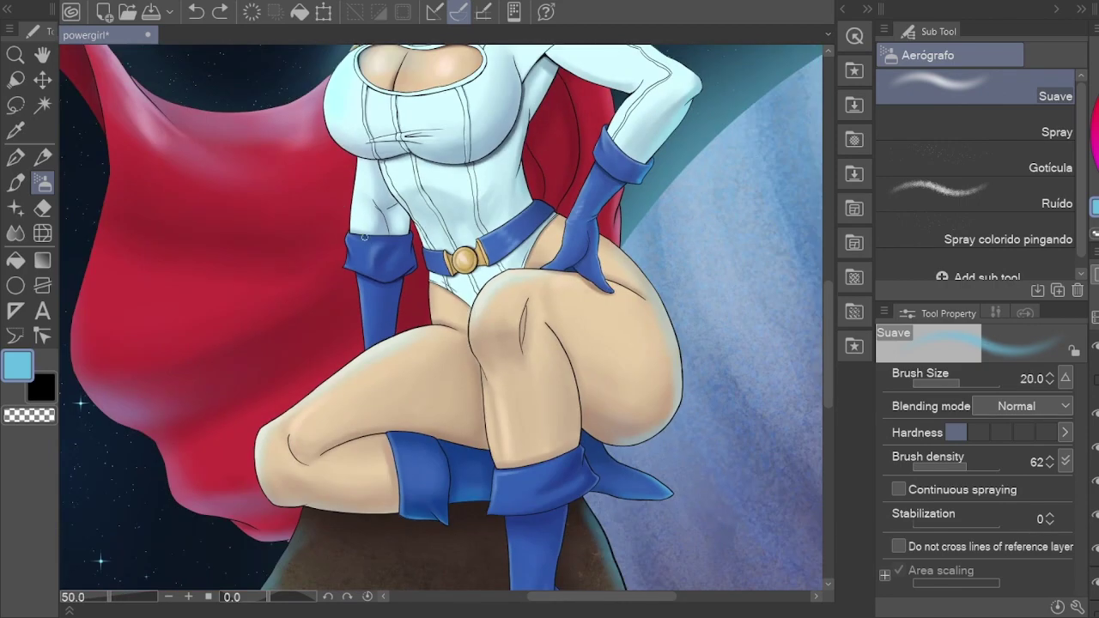
# Step: Spray sky-blue glow around the legs, cape and rocks with the Suave airbrush at sizes 100 and 300
pyautogui.scroll(-4, 496, 318)
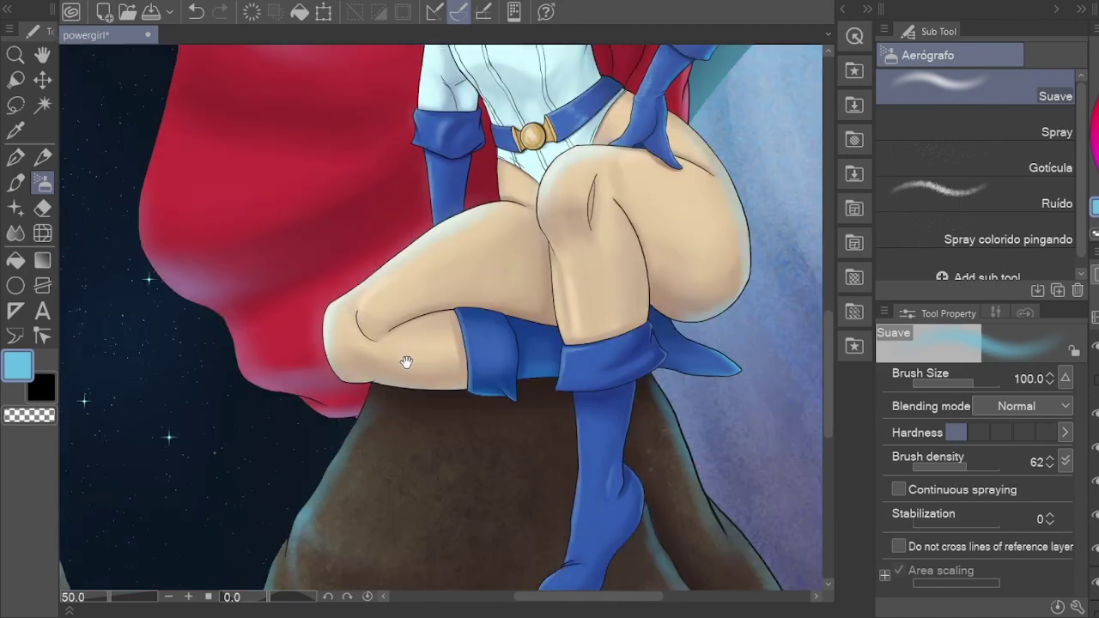
pyautogui.press(']')
pyautogui.press(']')
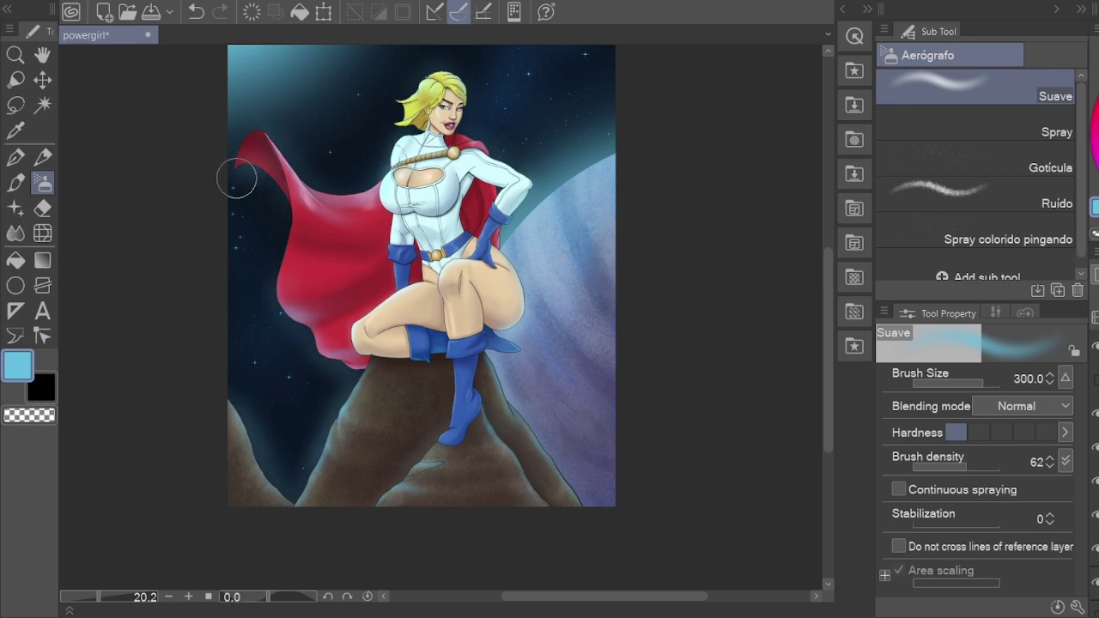
pyautogui.moveTo(511, 169); pyautogui.dragTo(506, 250)
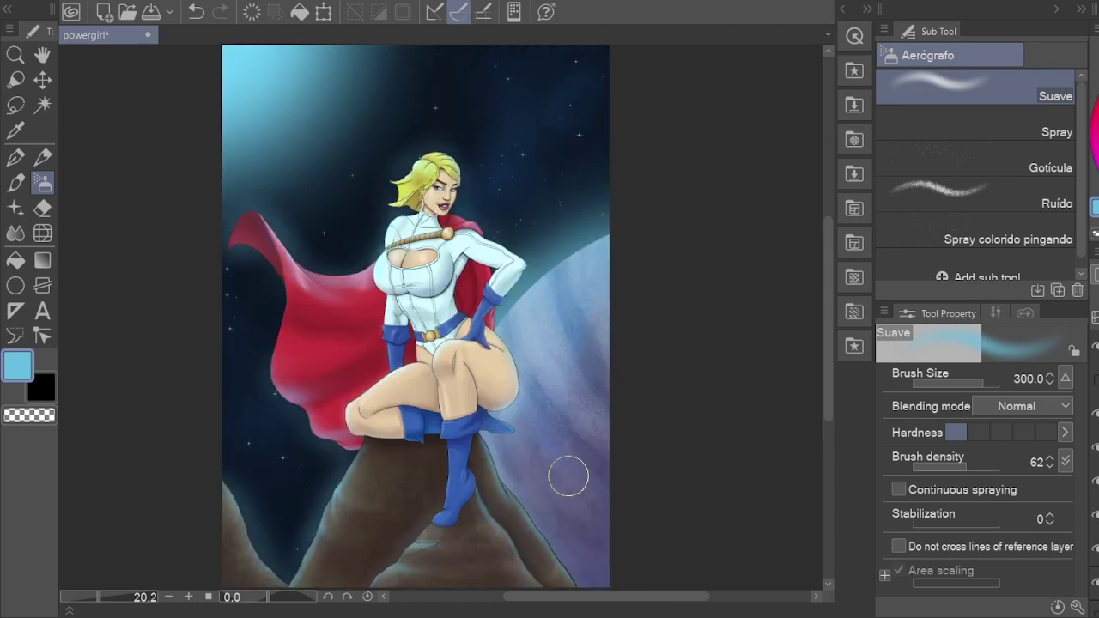
pyautogui.moveTo(566, 476); pyautogui.dragTo(386, 361)
# Step: Review the glow across the whole illustration and around the head, and save the file
pyautogui.press('h')
pyautogui.scroll(-1, 404, 249)
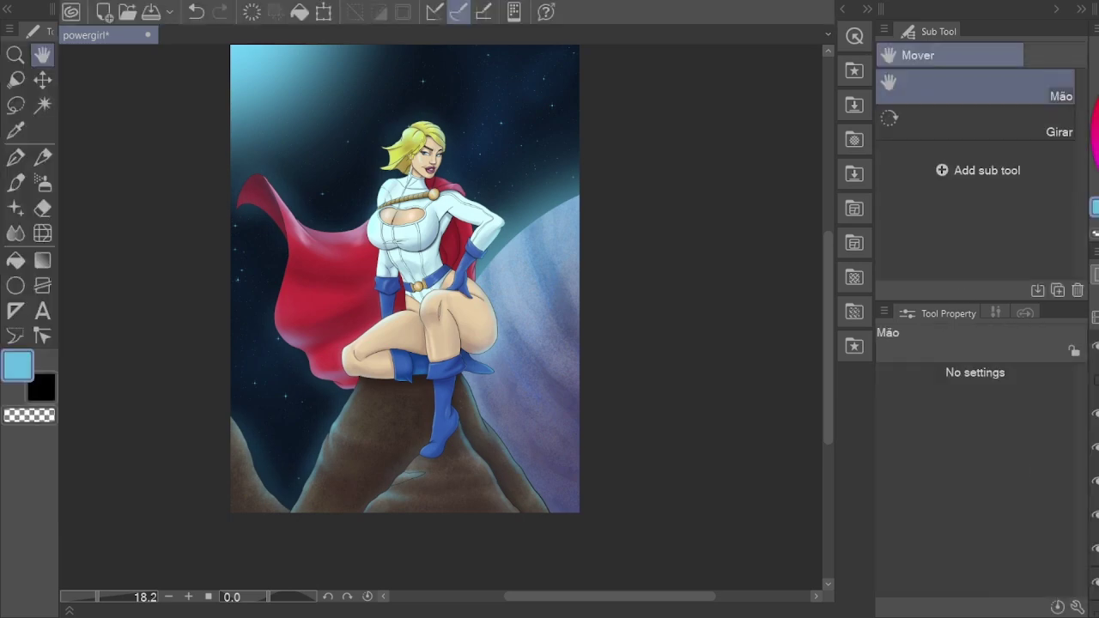
pyautogui.scroll(5, 421, 133)
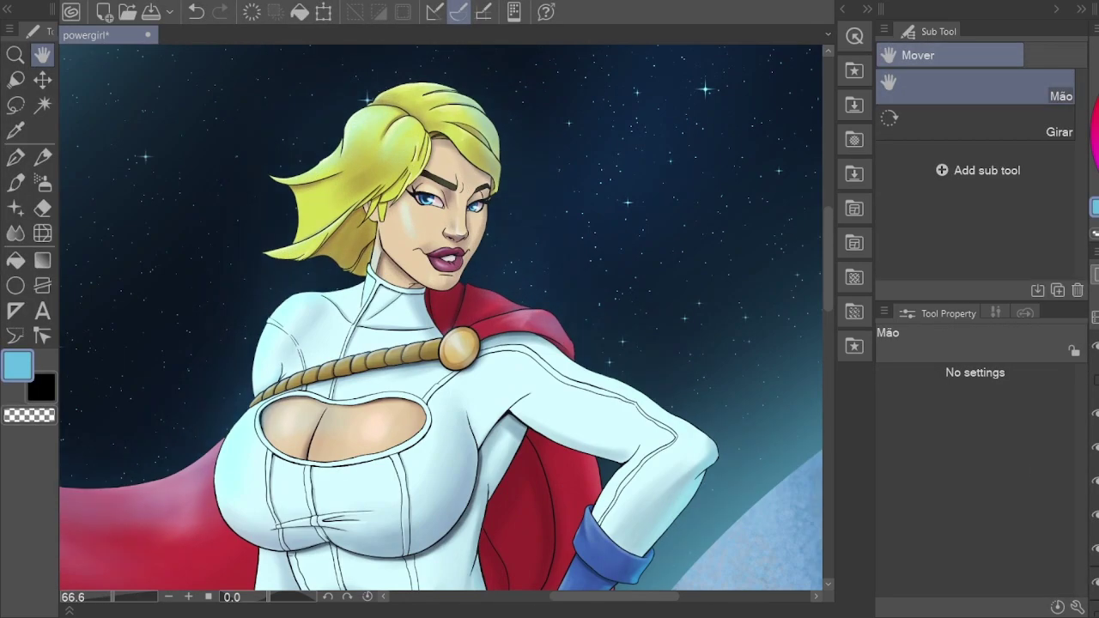
# Step: Select the whites of both eyes with the auto-select tool and switch to the Hard-Soft brush
pyautogui.press('w')
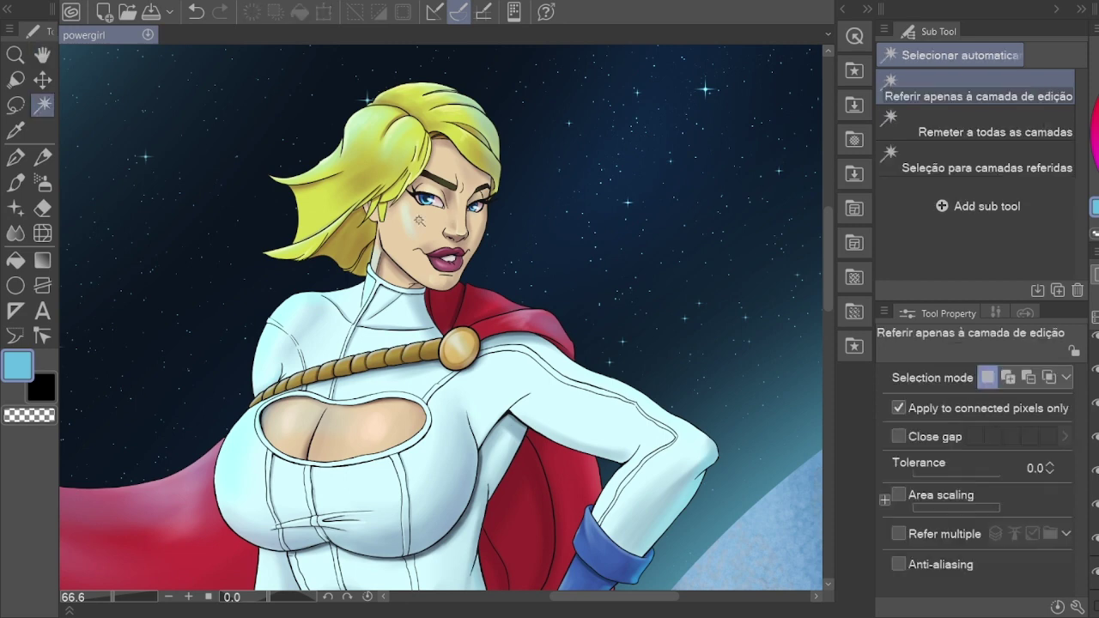
pyautogui.scroll(4, 438, 232)
pyautogui.click(438, 232)
pyautogui.keyDown('shift'); pyautogui.click(384, 225); pyautogui.keyUp('shift')
pyautogui.keyDown('shift'); pyautogui.click(566, 247); pyautogui.keyUp('shift')
pyautogui.scroll(1, 438, 236)
pyautogui.press('b')
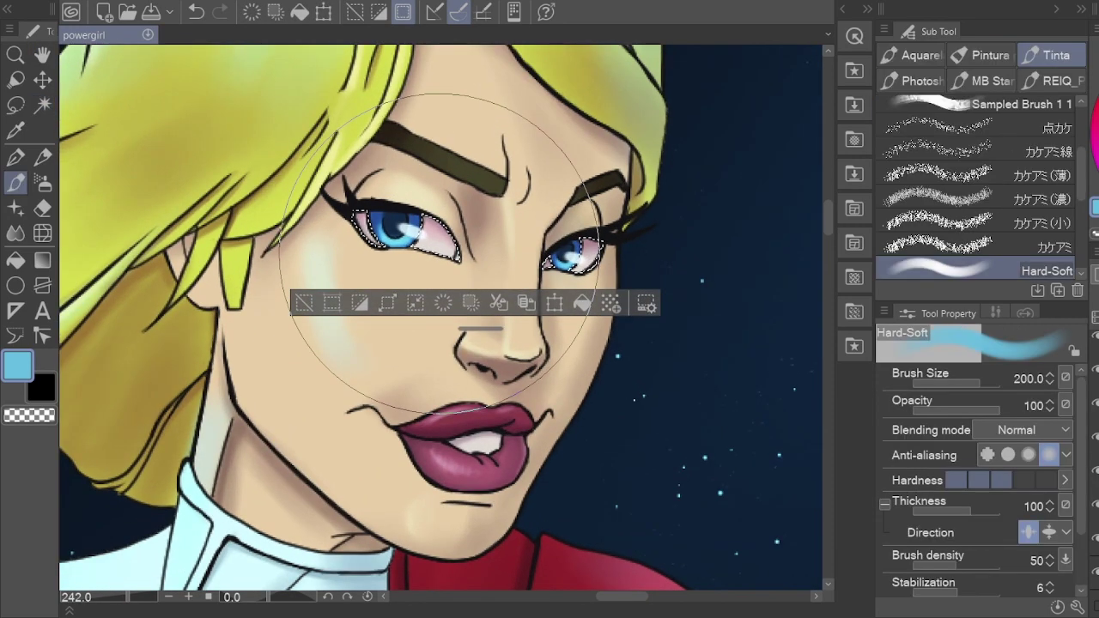
# Step: Sample the eye whites' pink and paint them with a paler pink using the Hard-Soft brush at size 30, and clear the selection
pyautogui.keyDown('alt'); pyautogui.click(436, 247); pyautogui.keyUp('alt')
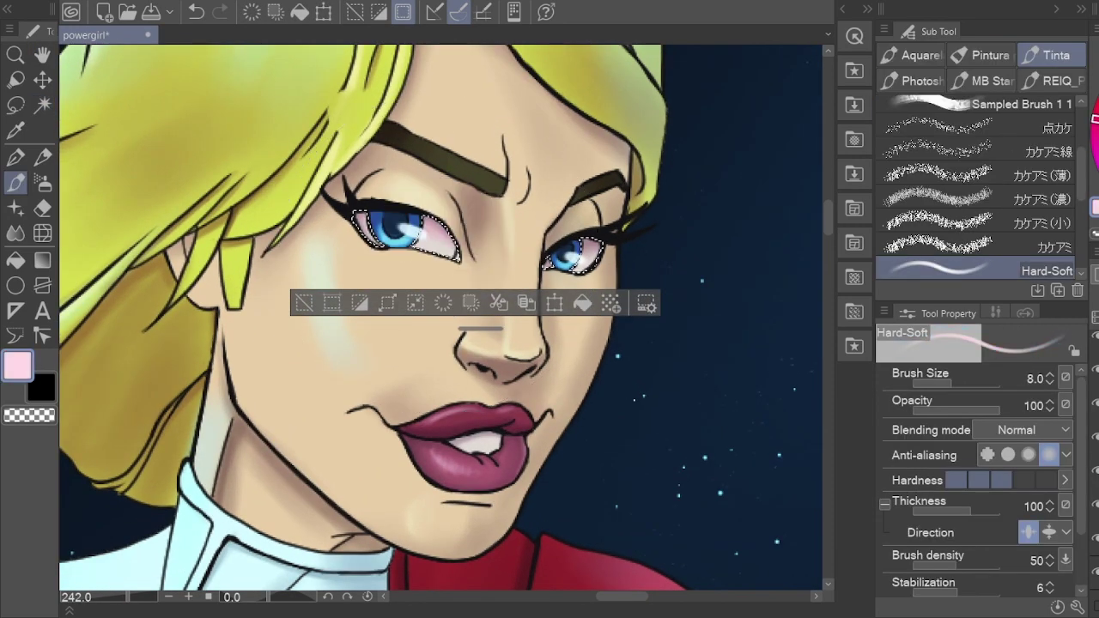
pyautogui.press(']')
pyautogui.press(']')
pyautogui.press(']')
pyautogui.press(']')
pyautogui.press(']')
pyautogui.press(']')
pyautogui.press(']')
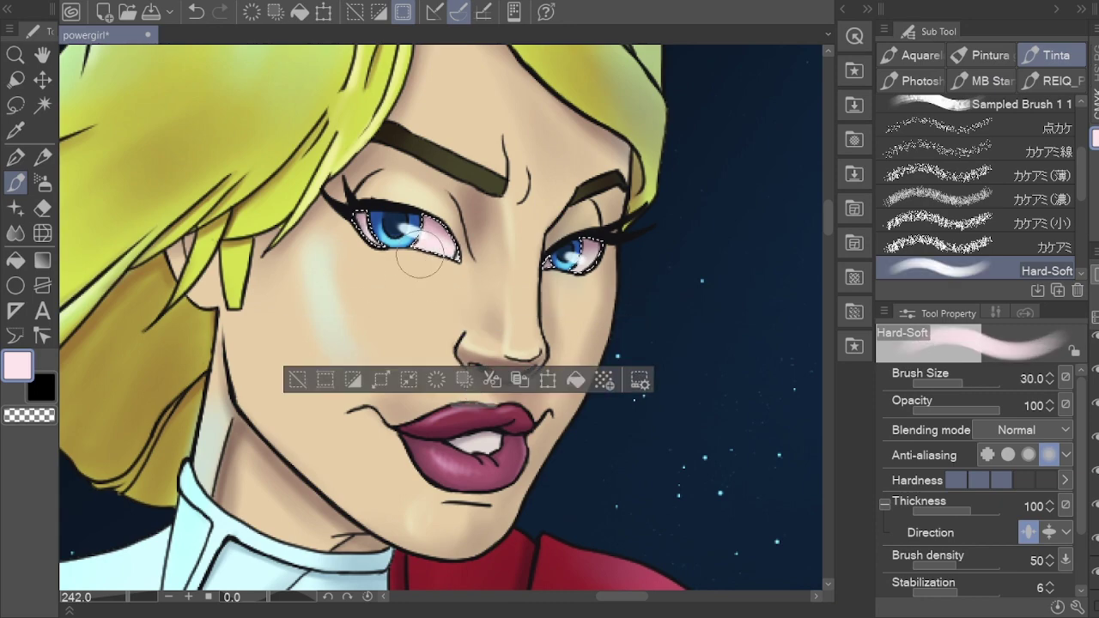
pyautogui.scroll(1, 559, 223)
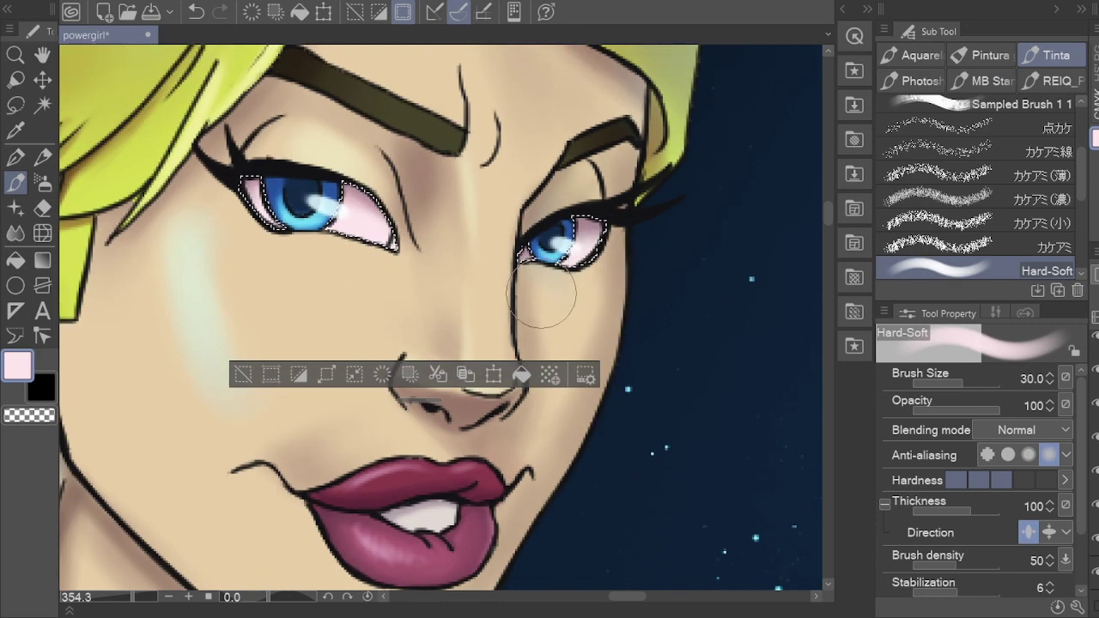
pyautogui.hotkey('ctrl', 'd')
# Step: Inspect the head and the full illustration, and check the overall values in greyscale
pyautogui.press('h')
pyautogui.hotkey('ctrl', 'alt', '0')
pyautogui.scroll(-1, 536, 299)
pyautogui.scroll(1, 771, 391)
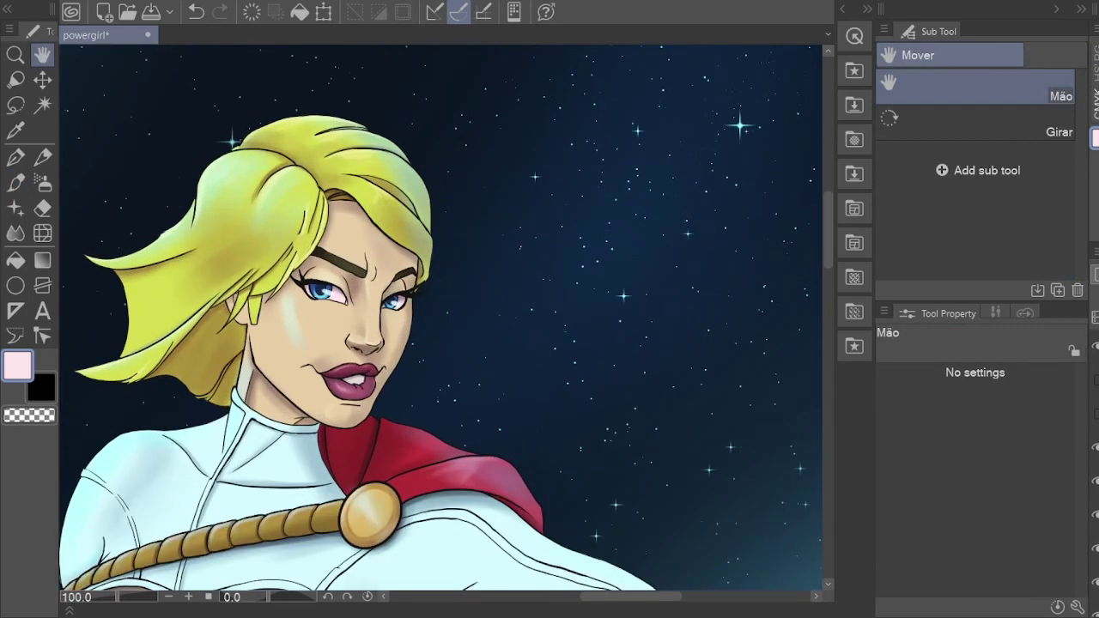
pyautogui.hotkey('ctrl', '0')
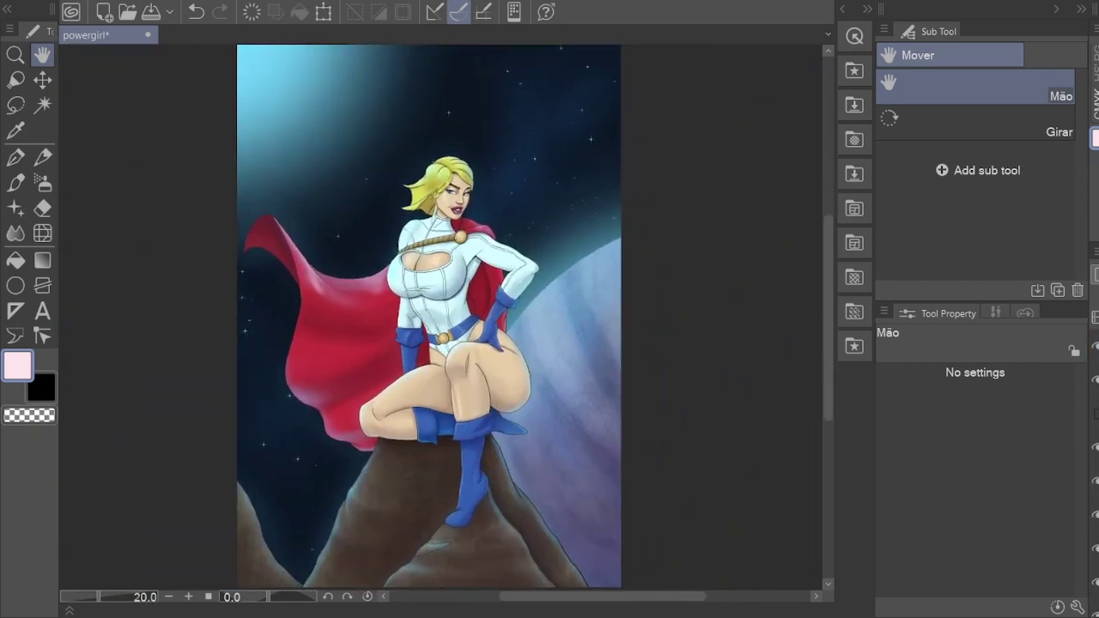
pyautogui.hotkey('ctrl', 'shift', 'g')
pyautogui.hotkey('ctrl', 'shift', 'g')
pyautogui.hotkey('ctrl', 'shift', 'g')
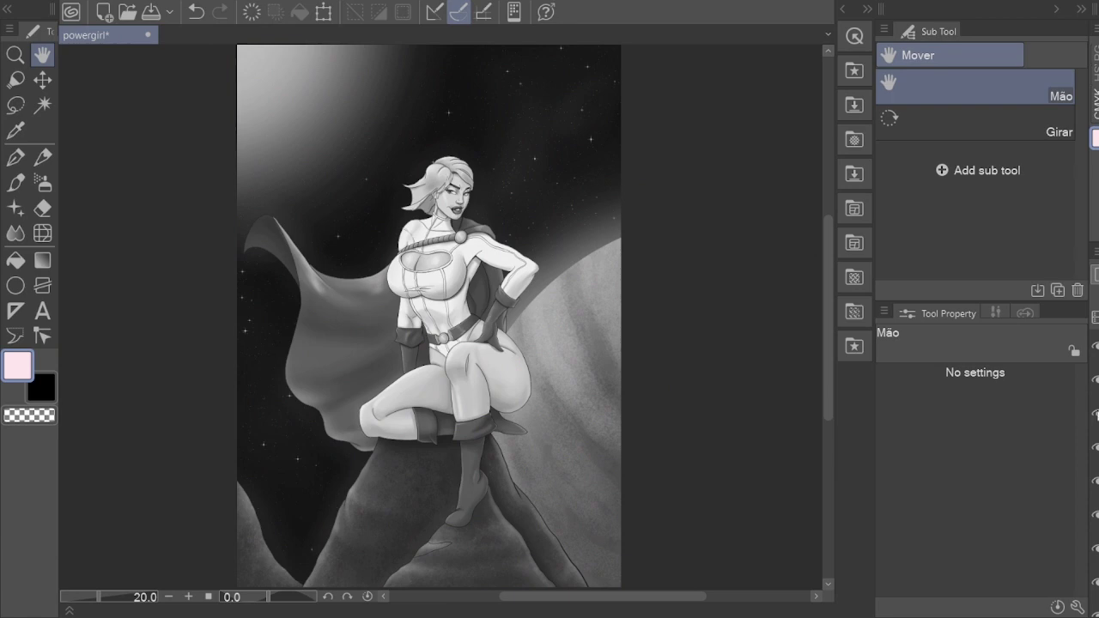
# Step: Return the illustration from greyscale to full color and switch to the Hard-Soft brush for the cape's gold clasp
pyautogui.hotkey('ctrl', 'shift', 'g')
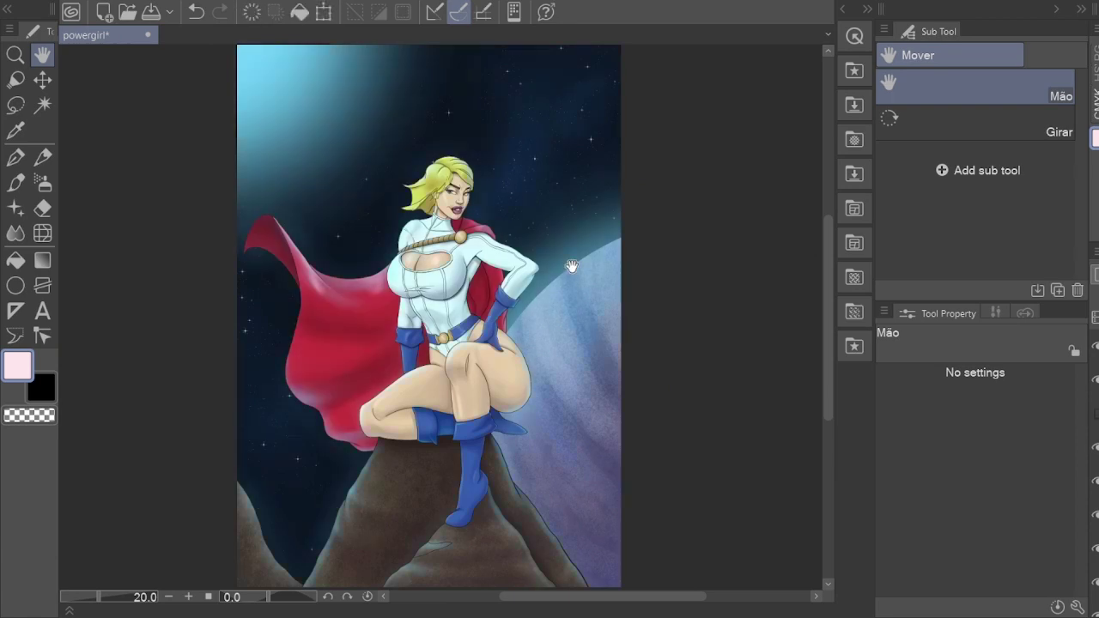
pyautogui.scroll(7, 420, 384)
pyautogui.scroll(1, 420, 384)
pyautogui.press('b')
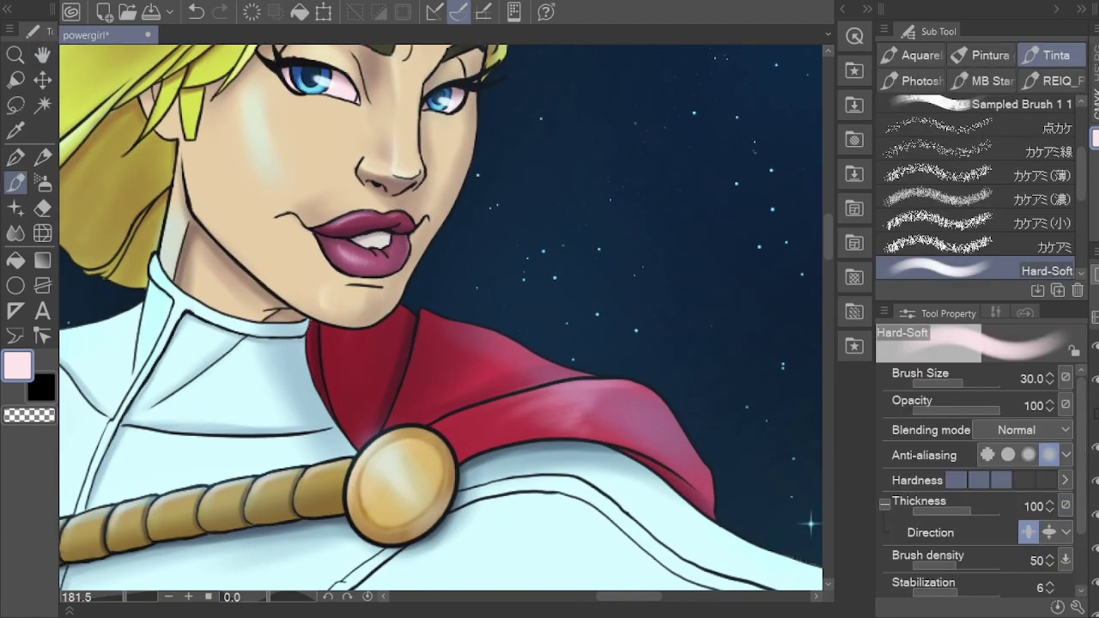
# Step: Try pale pink light streaks from the gold clasp using the Hard-Soft brush at sizes 30 and 20, and undo them
pyautogui.moveTo(382, 419); pyautogui.dragTo(487, 260)
pyautogui.hotkey('ctrl', 'z')
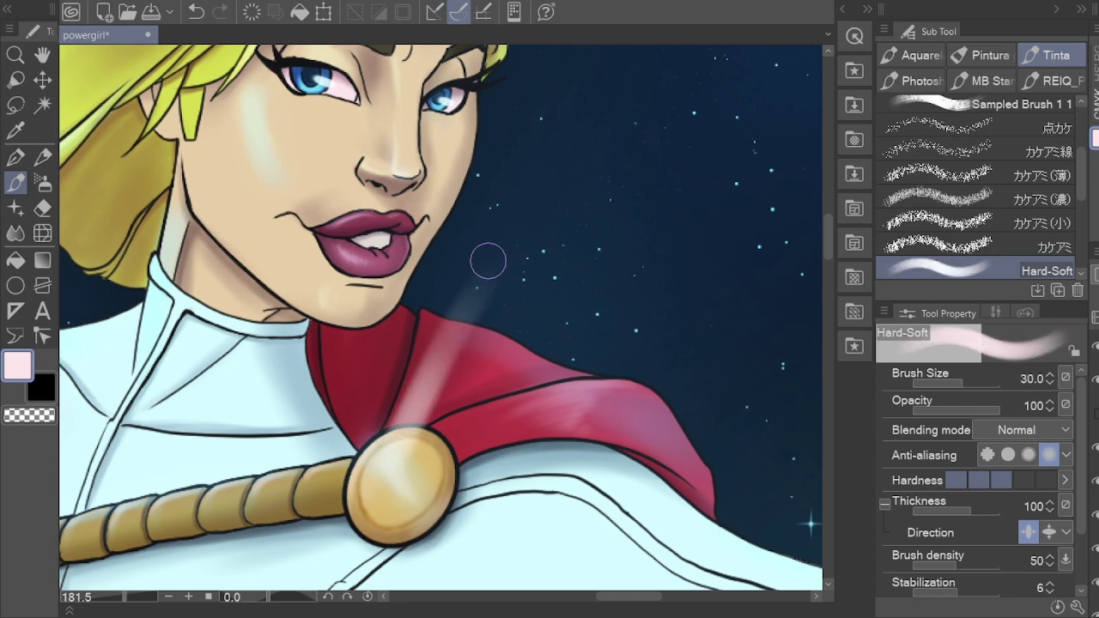
pyautogui.press('[')
pyautogui.press('[')
pyautogui.hotkey('ctrl', 'z')
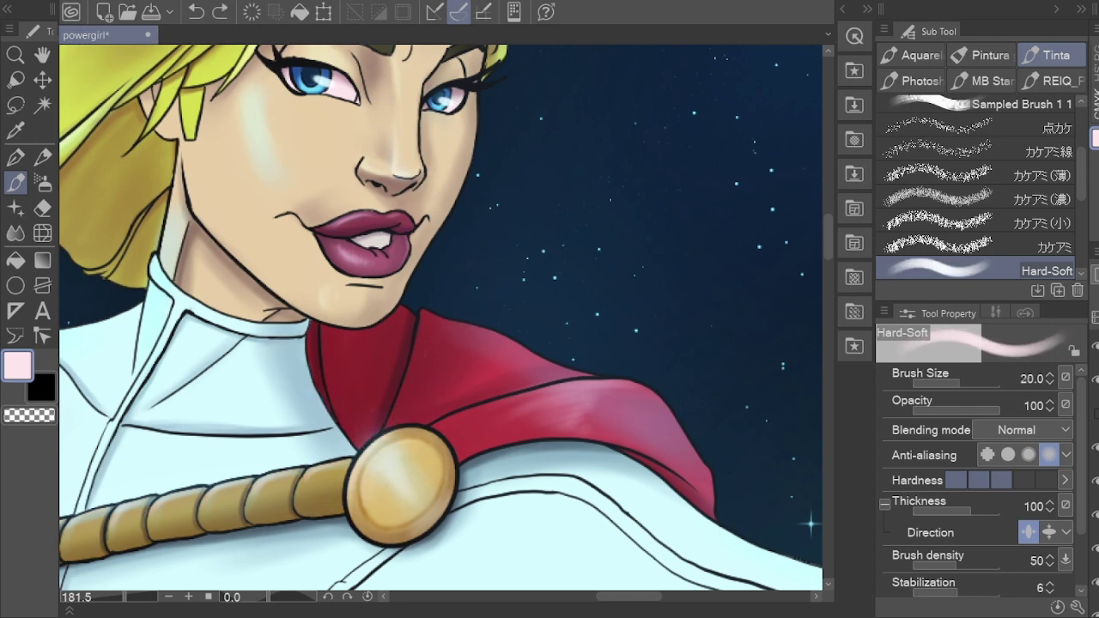
pyautogui.moveTo(382, 425); pyautogui.dragTo(494, 305)
pyautogui.hotkey('ctrl', 'z')
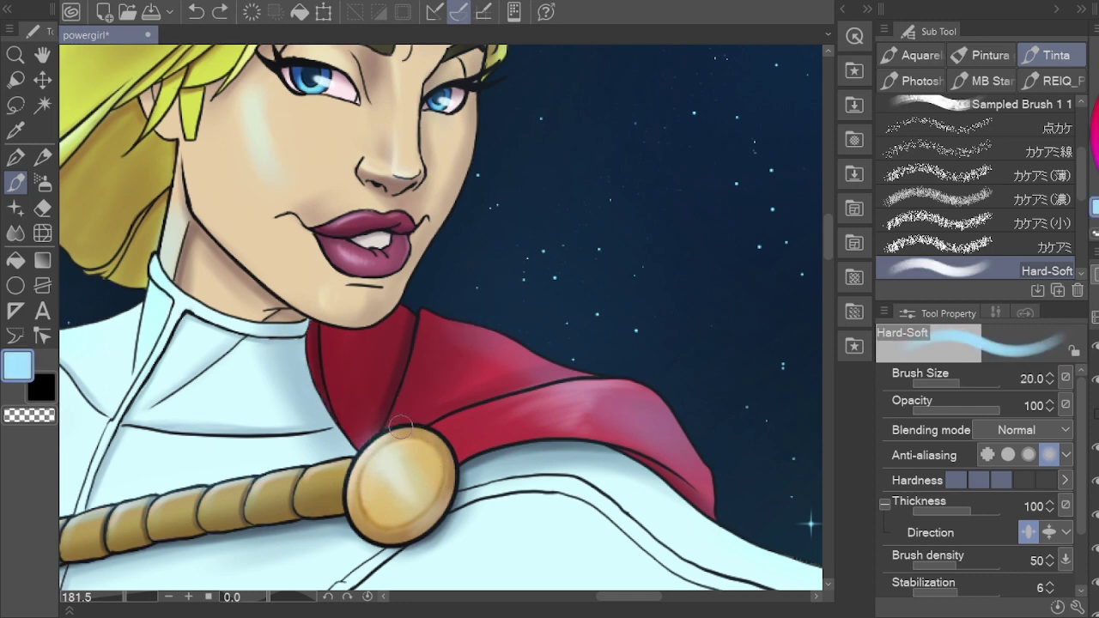
# Step: Paint thin light-blue glint rays from the gold clasp up across the red cape using the Hard-Soft brush at size 12
pyautogui.press('[')
pyautogui.press('[')
pyautogui.press('[')
pyautogui.moveTo(374, 442)
pyautogui.mouseDown()
pyautogui.moveTo(360, 394)
pyautogui.moveTo(308, 342)
pyautogui.mouseUp()
pyautogui.moveTo(387, 425); pyautogui.dragTo(232, 491)
pyautogui.hotkey('ctrl', 'z')
pyautogui.hotkey('ctrl', 'z')
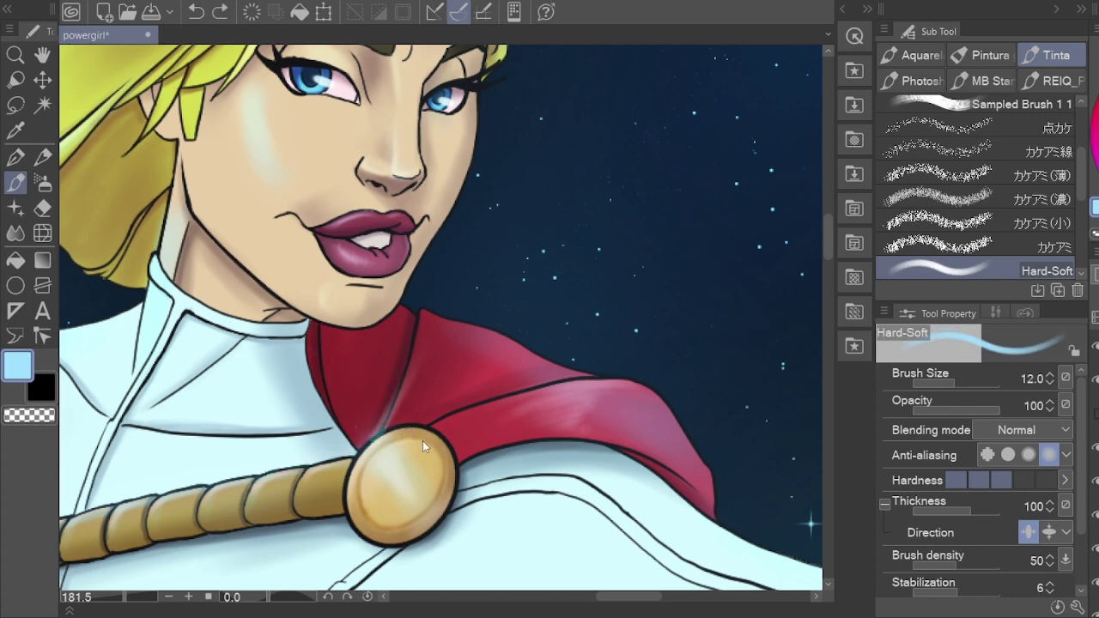
pyautogui.hotkey('ctrl', 'z')
pyautogui.moveTo(383, 436)
pyautogui.mouseDown()
pyautogui.moveTo(468, 323)
pyautogui.moveTo(344, 339)
pyautogui.mouseUp()
pyautogui.moveTo(383, 434); pyautogui.dragTo(397, 337)
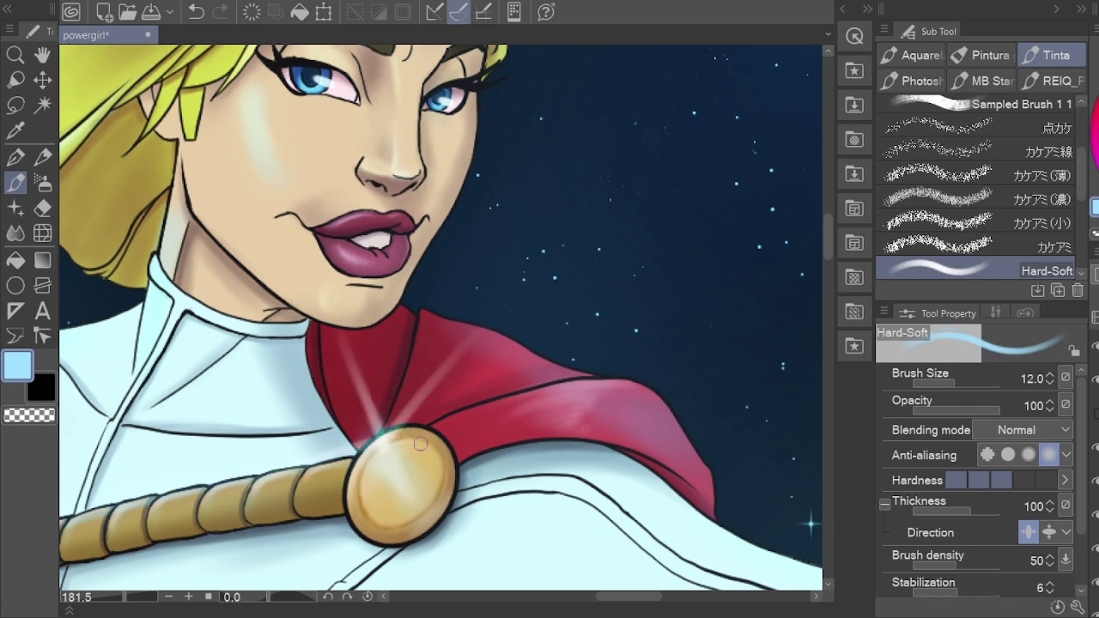
# Step: Add another light-blue glint ray from the clasp across the cape on the shoulder, undoing the unwanted strokes
pyautogui.moveTo(389, 467); pyautogui.dragTo(365, 537)
pyautogui.hotkey('ctrl', 'z')
pyautogui.moveTo(400, 436); pyautogui.dragTo(627, 419)
pyautogui.hotkey('ctrl', 'z')
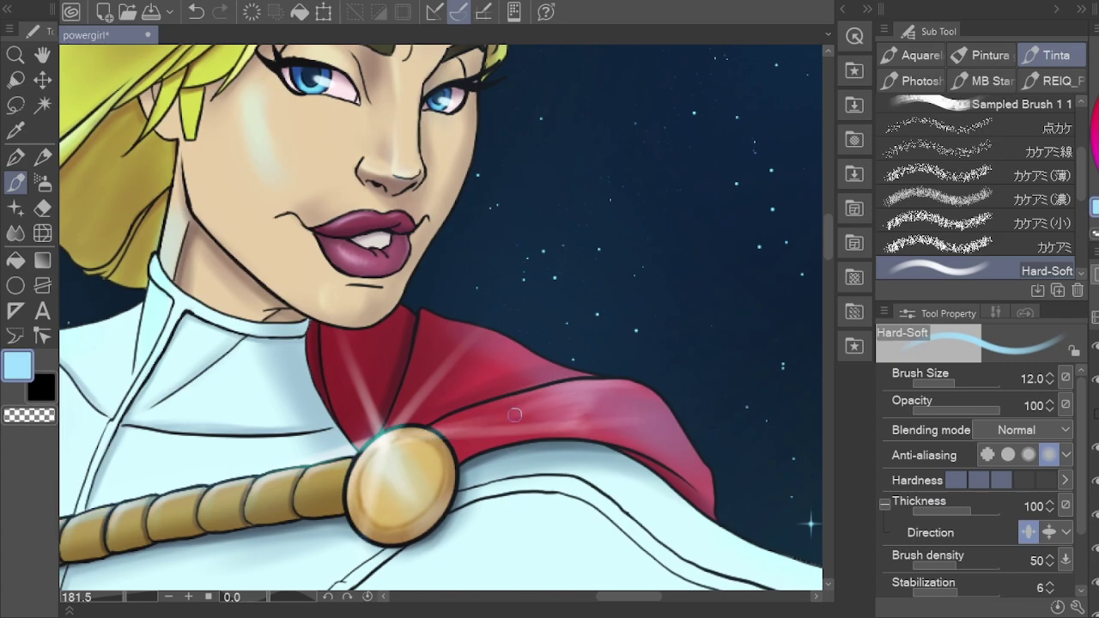
pyautogui.moveTo(433, 434); pyautogui.dragTo(566, 421)
# Step: Select the face's skin with the auto-select tool, touch up the chin in light blue with the Hard-Soft brush at size 30, and clear the selection
pyautogui.press('h')
pyautogui.scroll(-5, 483, 340)
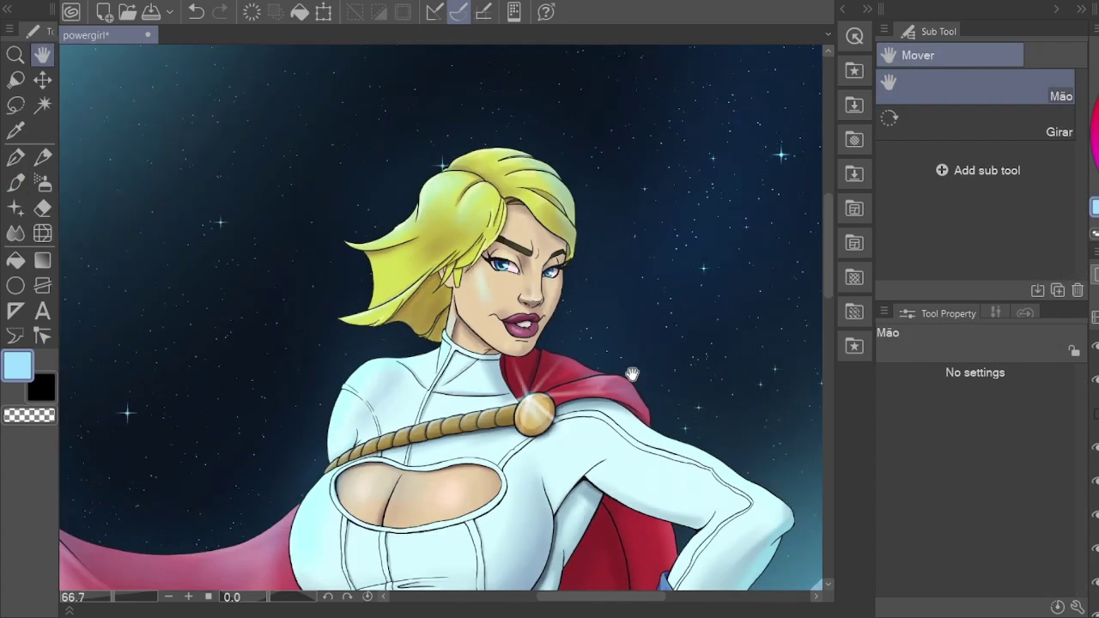
pyautogui.moveTo(633, 368); pyautogui.dragTo(506, 404)
pyautogui.scroll(3, 507, 404)
pyautogui.press('w')
pyautogui.click(429, 343)
pyautogui.scroll(5, 455, 392)
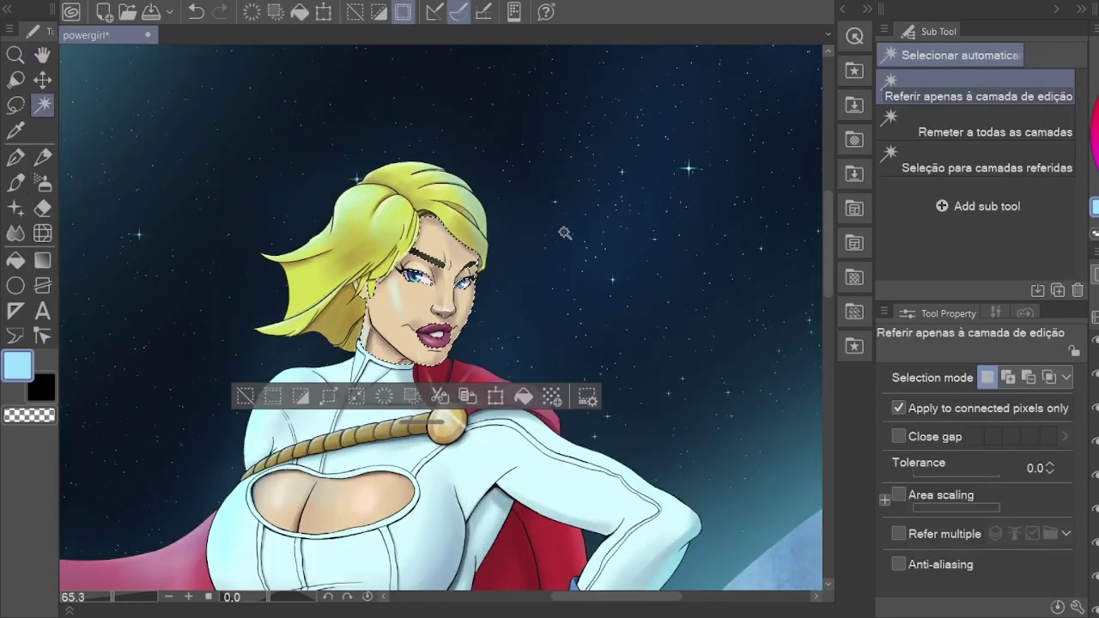
pyautogui.press('b')
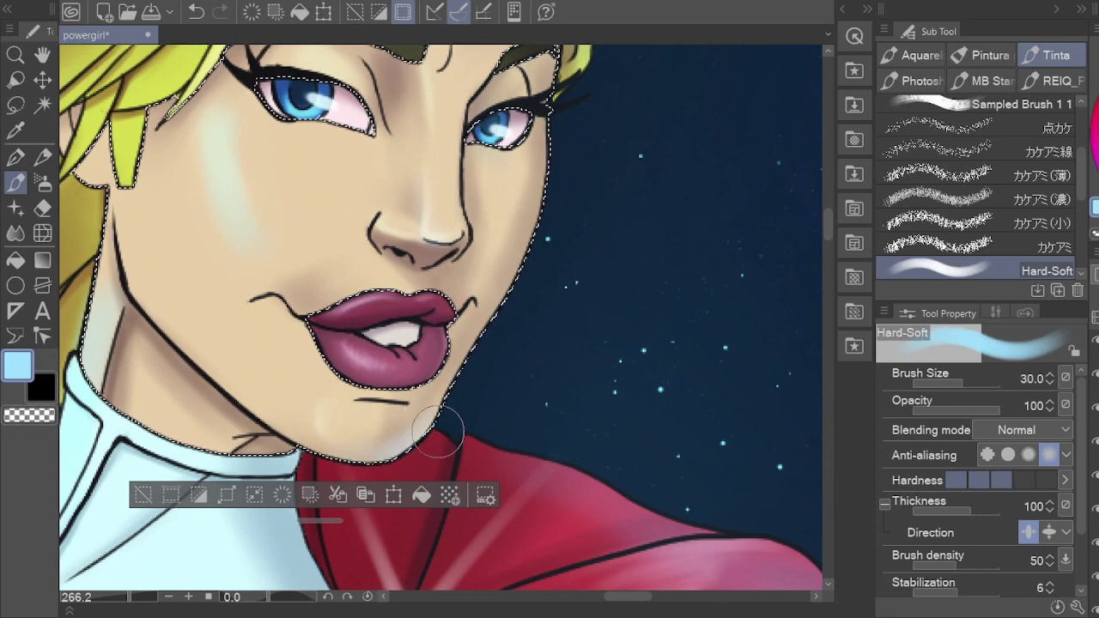
pyautogui.hotkey('ctrl', 'd')
# Step: Soften the clasp's glint with a light-blue glow using the Suave airbrush at size 200, and check the whole illustration
pyautogui.press('h')
pyautogui.scroll(-4, 537, 283)
pyautogui.scroll(-3, 592, 261)
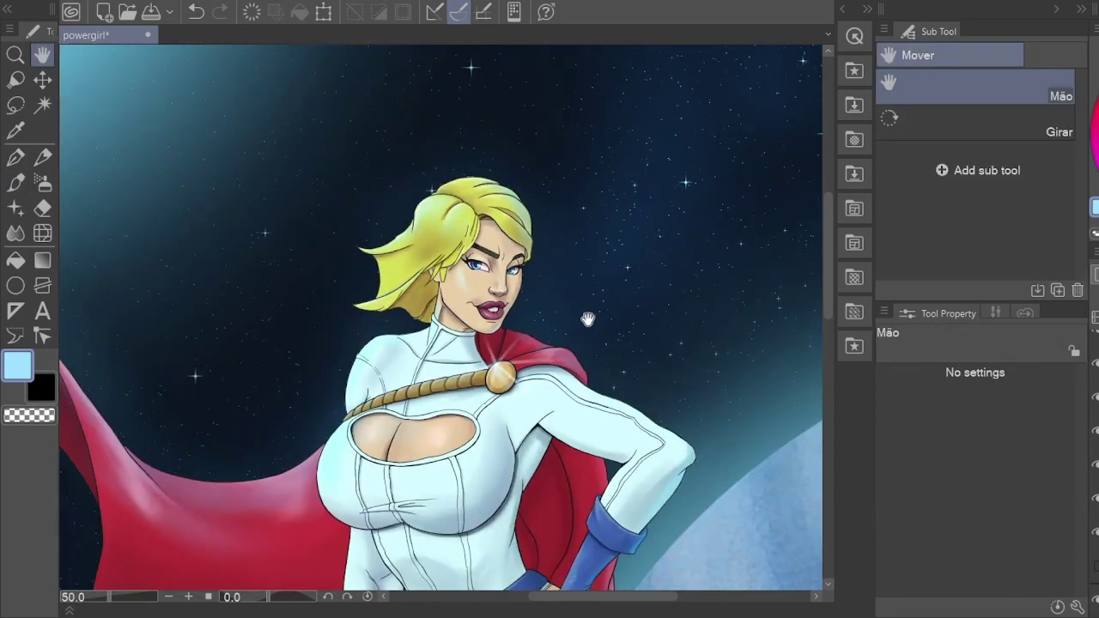
pyautogui.scroll(1, 541, 227)
pyautogui.press('b')
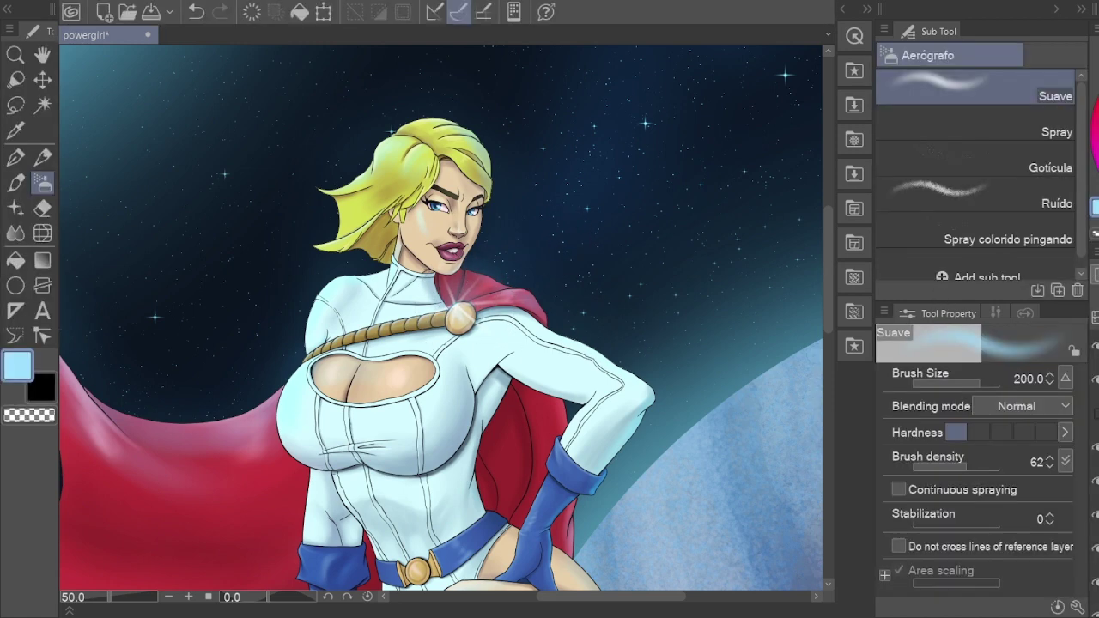
pyautogui.scroll(-1, 682, 258)
pyautogui.press('h')
pyautogui.scroll(-1, 681, 258)
pyautogui.moveTo(532, 212); pyautogui.dragTo(557, 255)
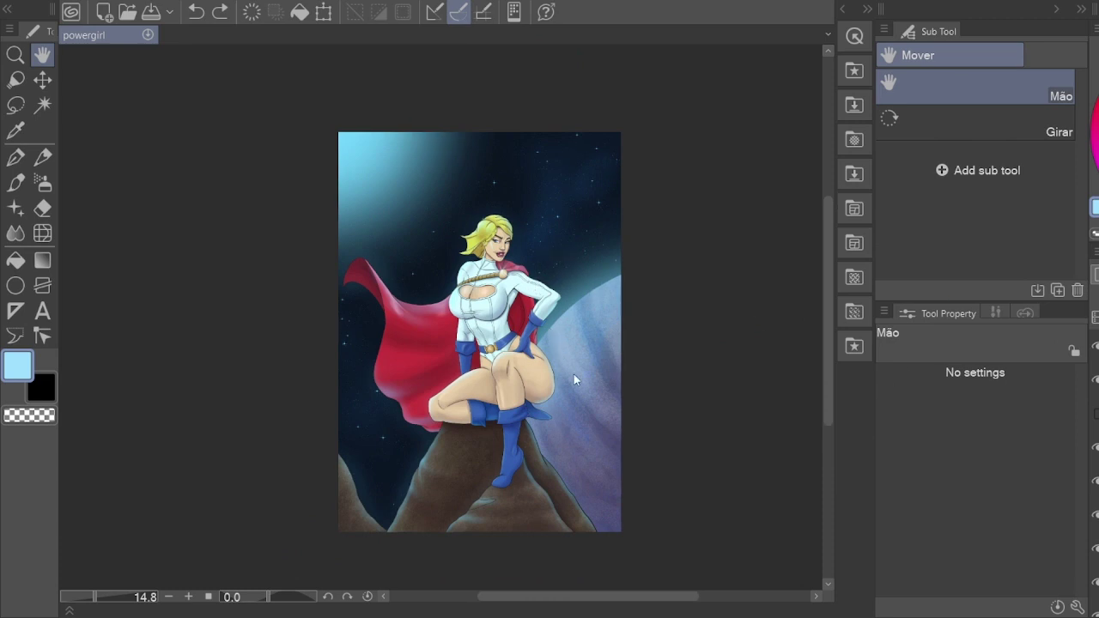
# Step: Select the red cape with the auto-select tool, adjust its shading, and clear the selection
pyautogui.scroll(3, 584, 344)
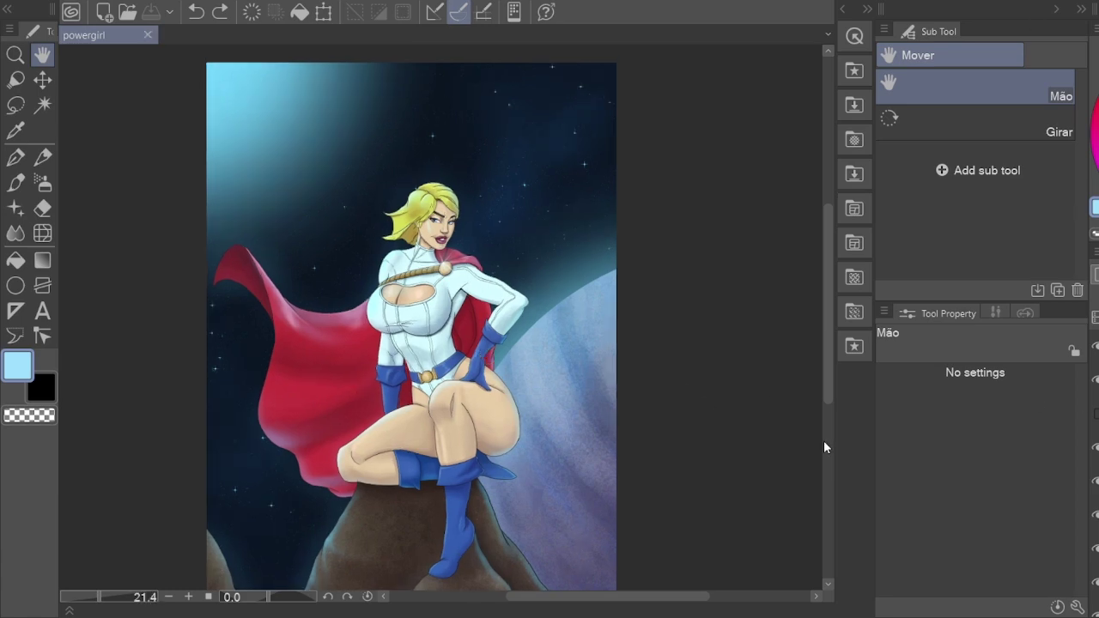
pyautogui.press('w')
pyautogui.click(329, 385)
pyautogui.scroll(3, 448, 359)
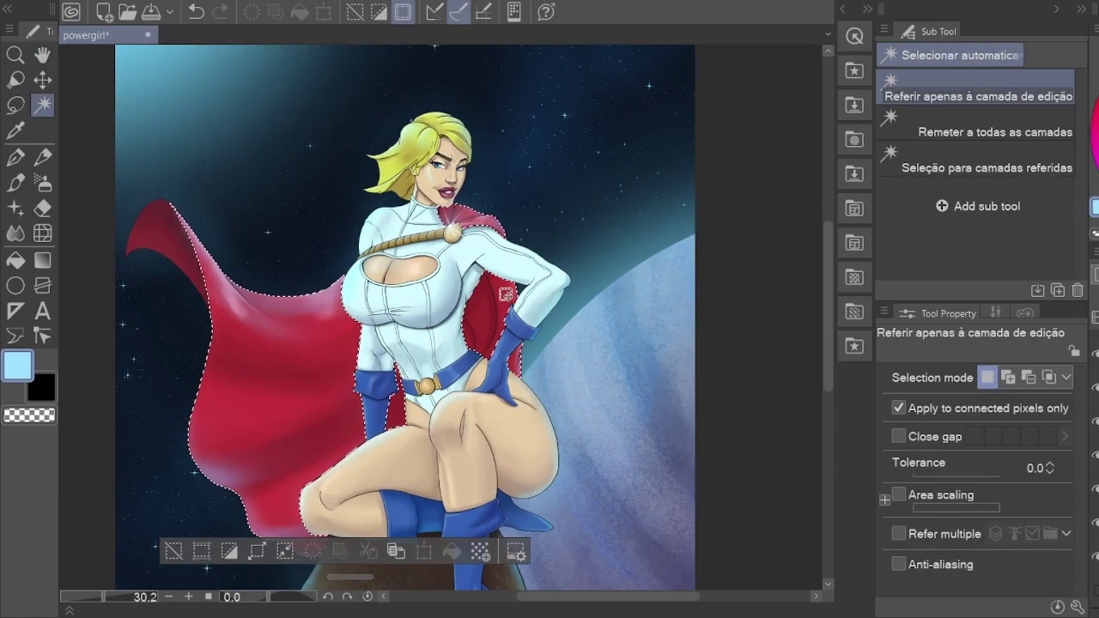
pyautogui.scroll(-2, 505, 294)
pyautogui.press('h')
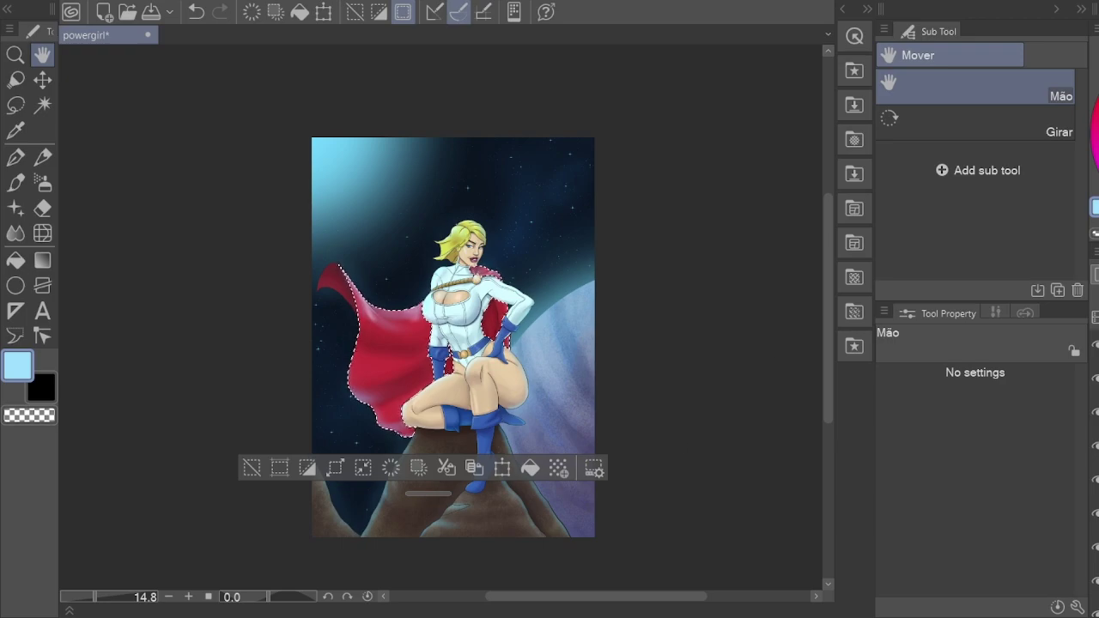
pyautogui.hotkey('ctrl', 'd')
# Step: Check the cape's shading up close and across the whole illustration, and save the file
pyautogui.scroll(5, 473, 356)
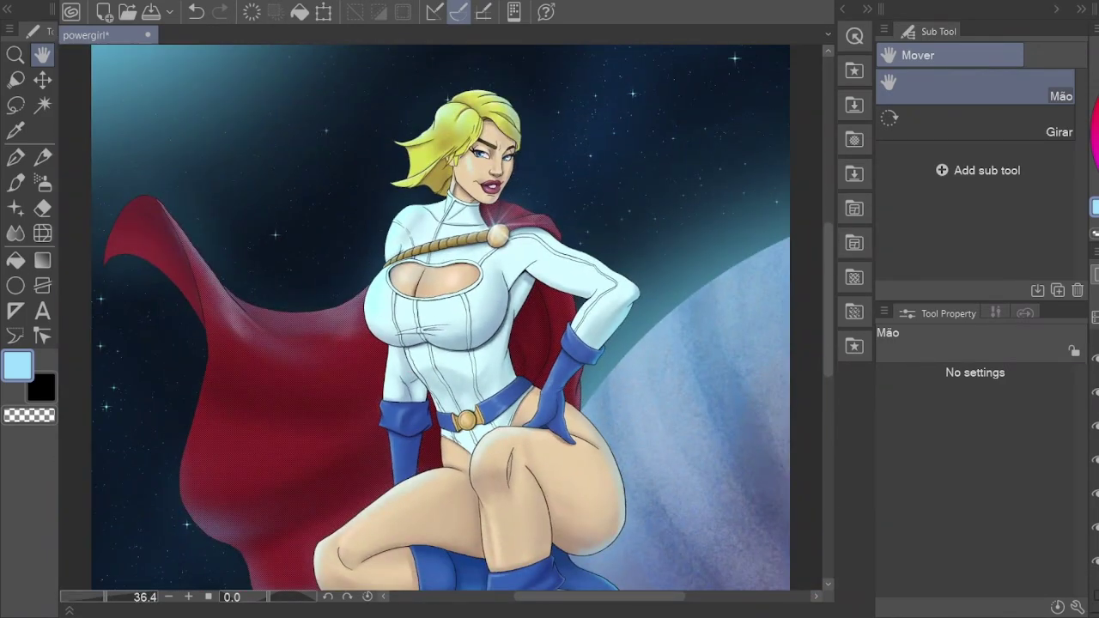
pyautogui.scroll(-3, 464, 324)
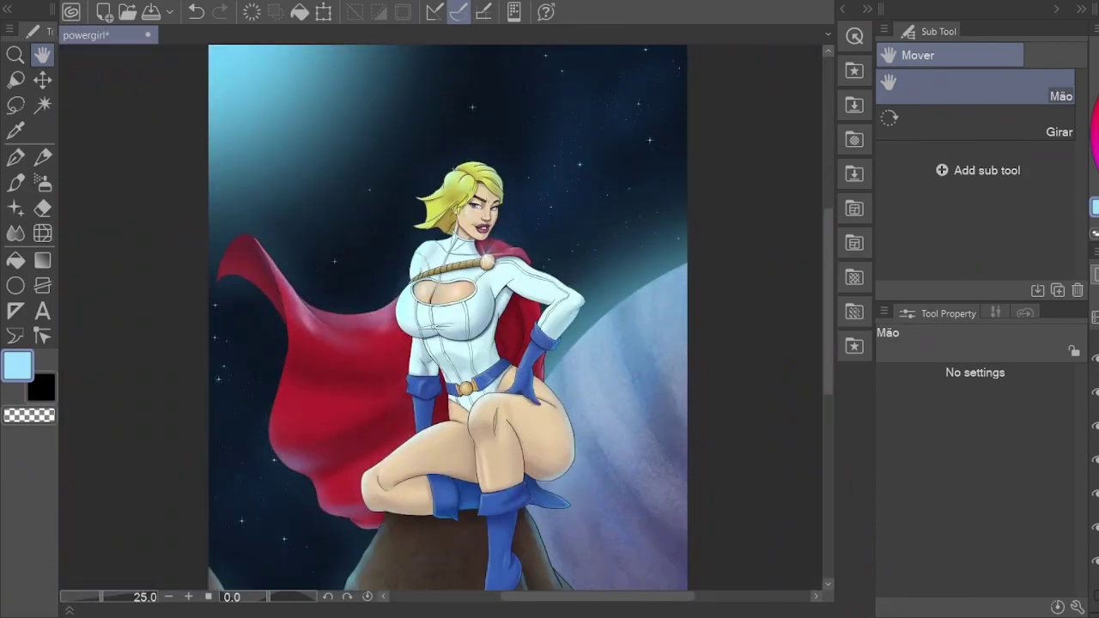
pyautogui.scroll(6, 503, 323)
pyautogui.scroll(-7, 503, 324)
pyautogui.scroll(1, 494, 281)
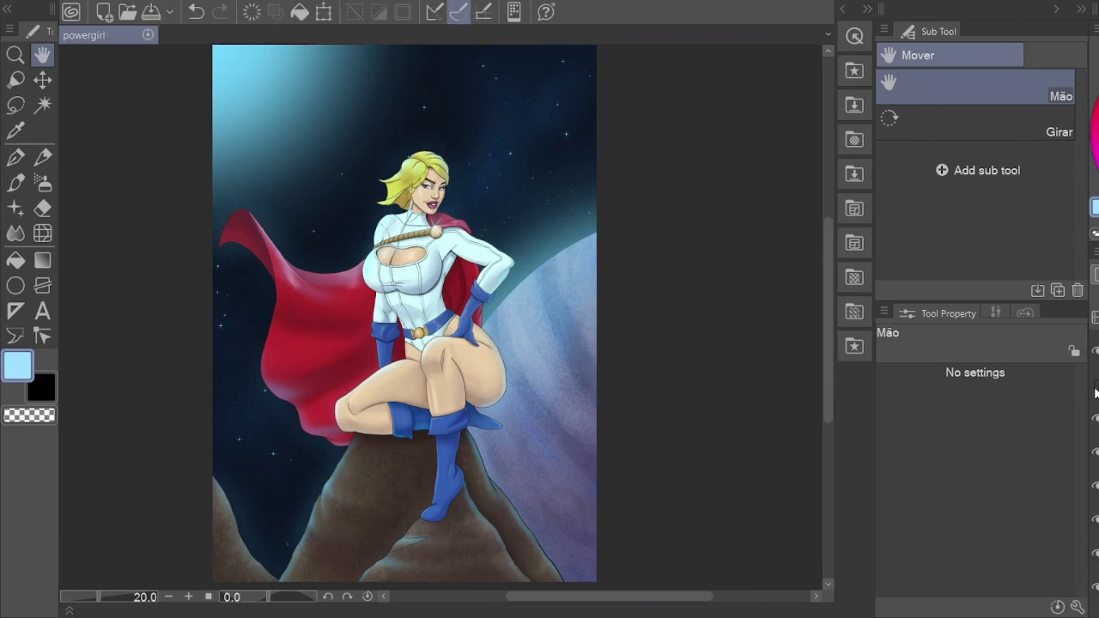
pyautogui.hotkey('ctrl', 's')
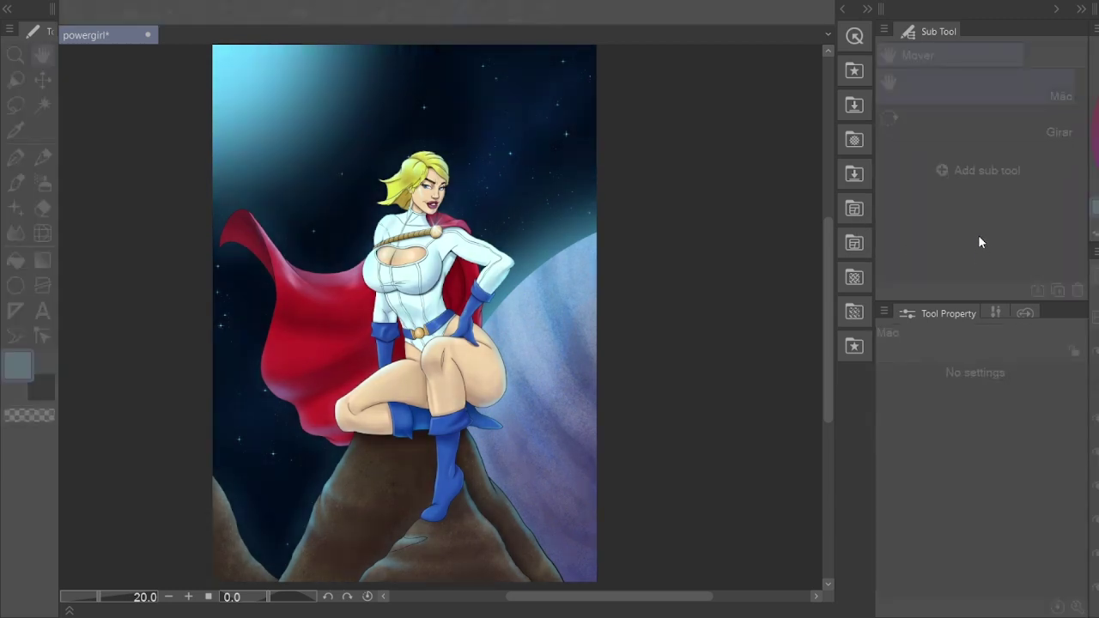
# Step: Increase the illustration's overall contrast and tint the whole image with a sky-blue fill
pyautogui.scroll(-2, 484, 249)
pyautogui.scroll(1, 484, 248)
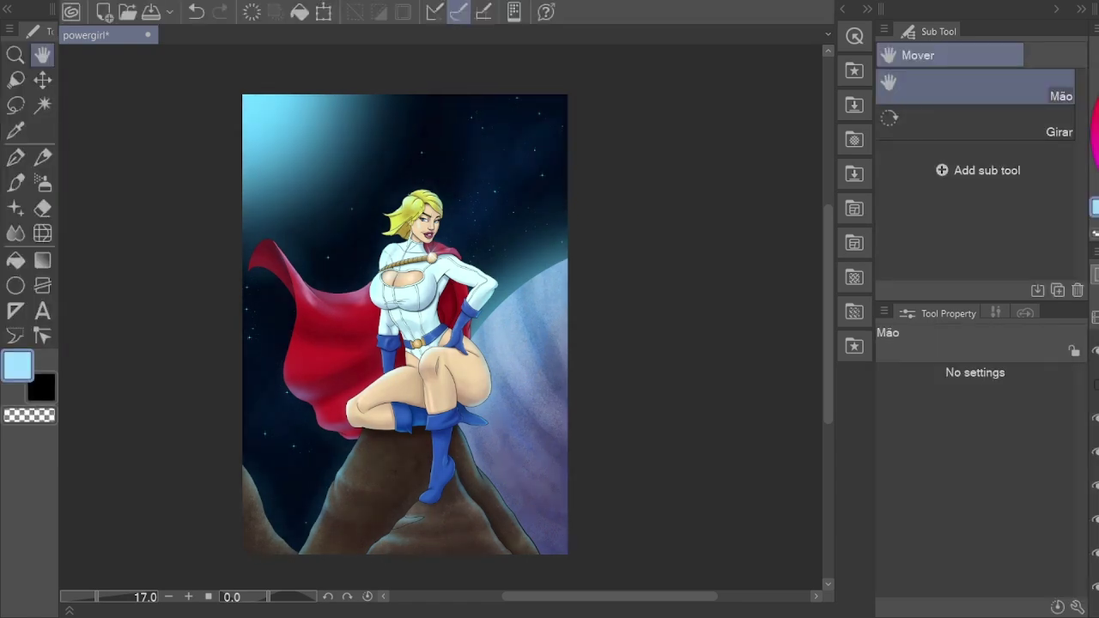
pyautogui.press('g')
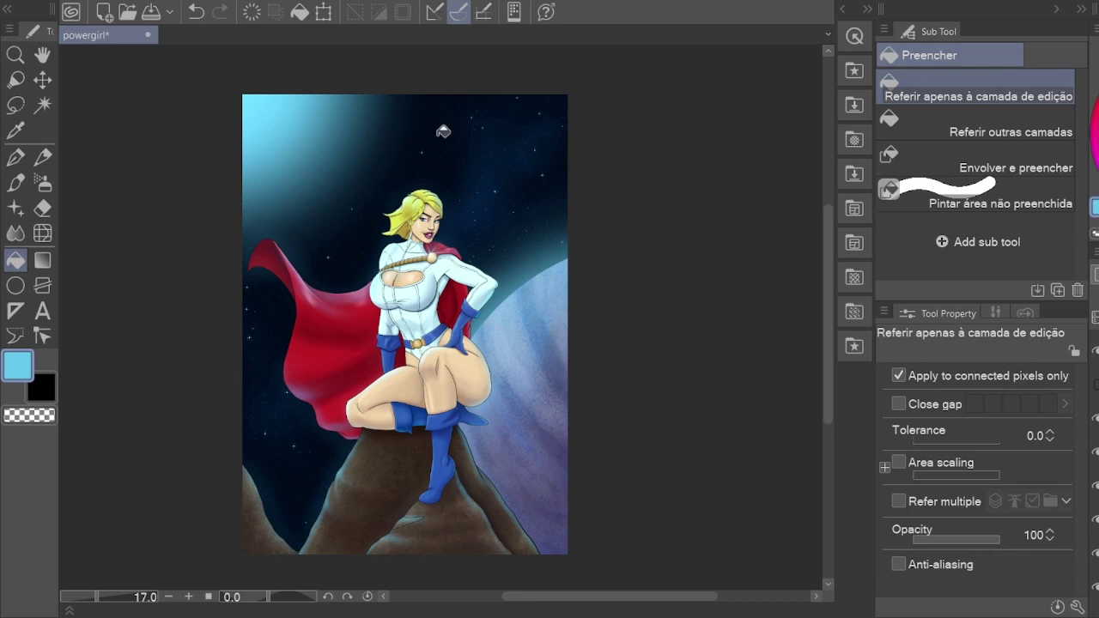
pyautogui.press('h')
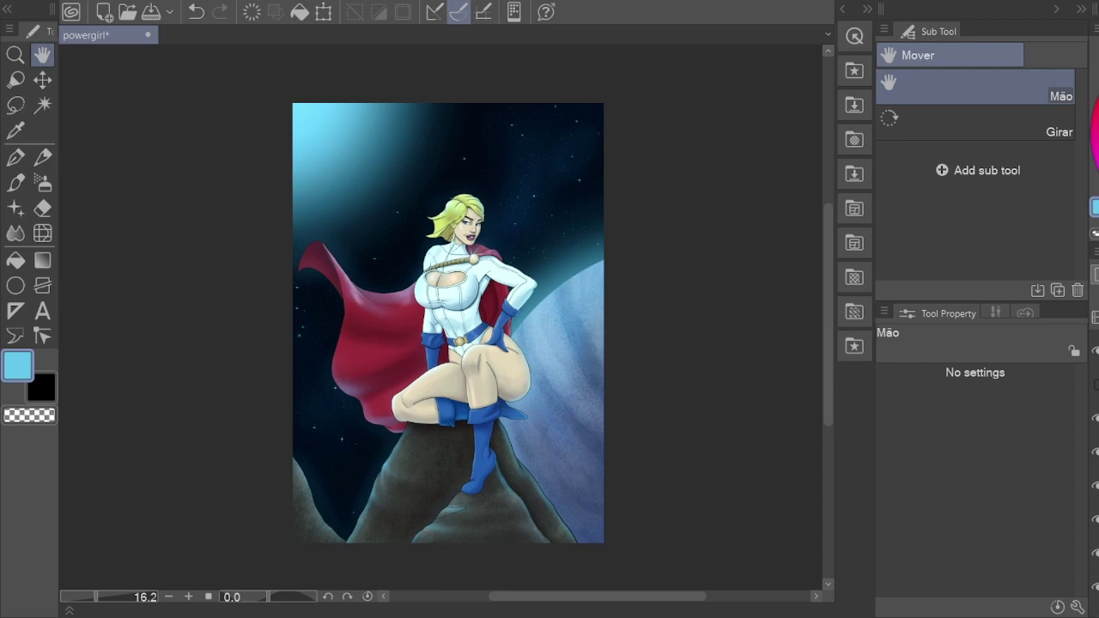
# Step: Sign the planet area beside the rock with the artist's initials and 2024 in sky blue using the Caligrafia pen at size 25
pyautogui.scroll(5, 584, 502)
pyautogui.press('p')
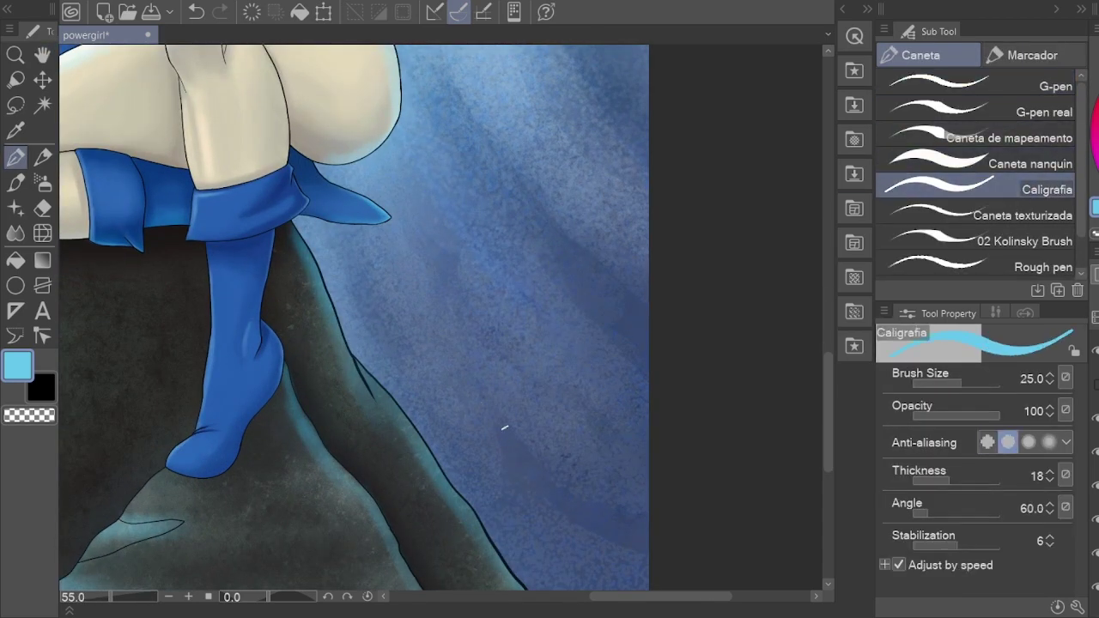
pyautogui.moveTo(504, 427)
pyautogui.mouseDown()
pyautogui.moveTo(514, 481)
pyautogui.moveTo(578, 458)
pyautogui.moveTo(517, 542)
pyautogui.moveTo(597, 519)
pyautogui.mouseUp()
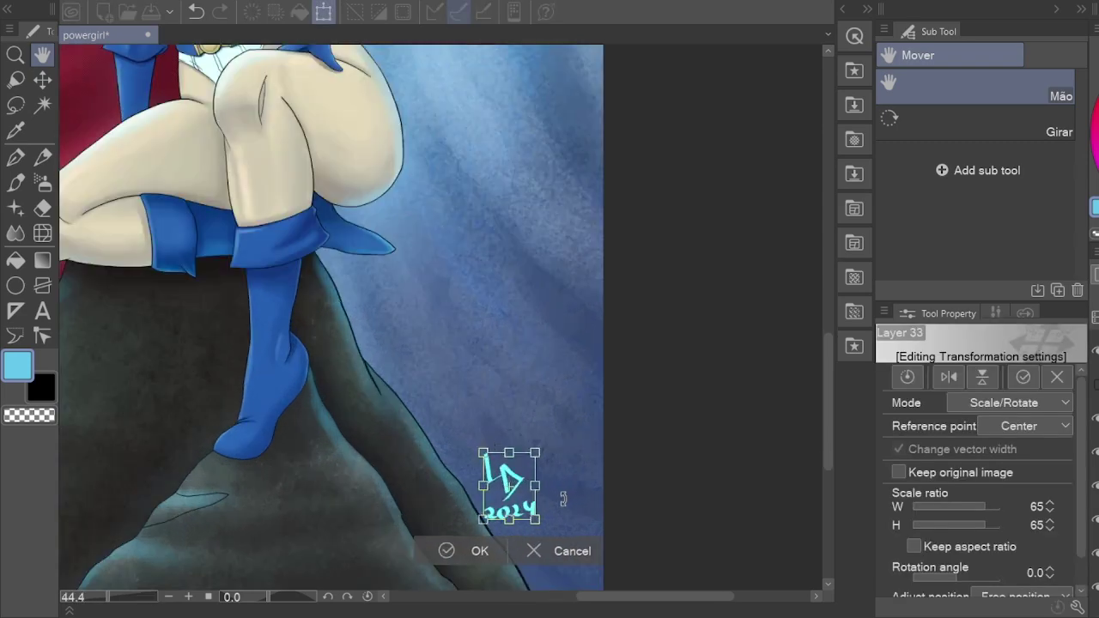
# Step: Scale the signature to 65%, place it in the illustration's lower-right corner, and save the file
pyautogui.scroll(1, 557, 496)
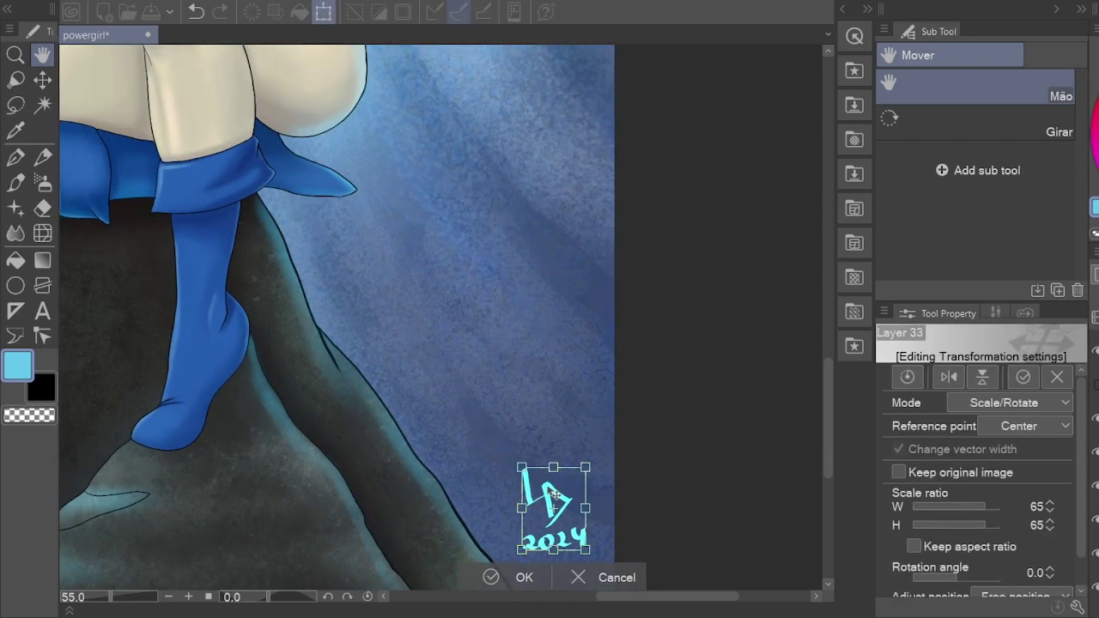
pyautogui.press('Return')
pyautogui.scroll(-5, 520, 460)
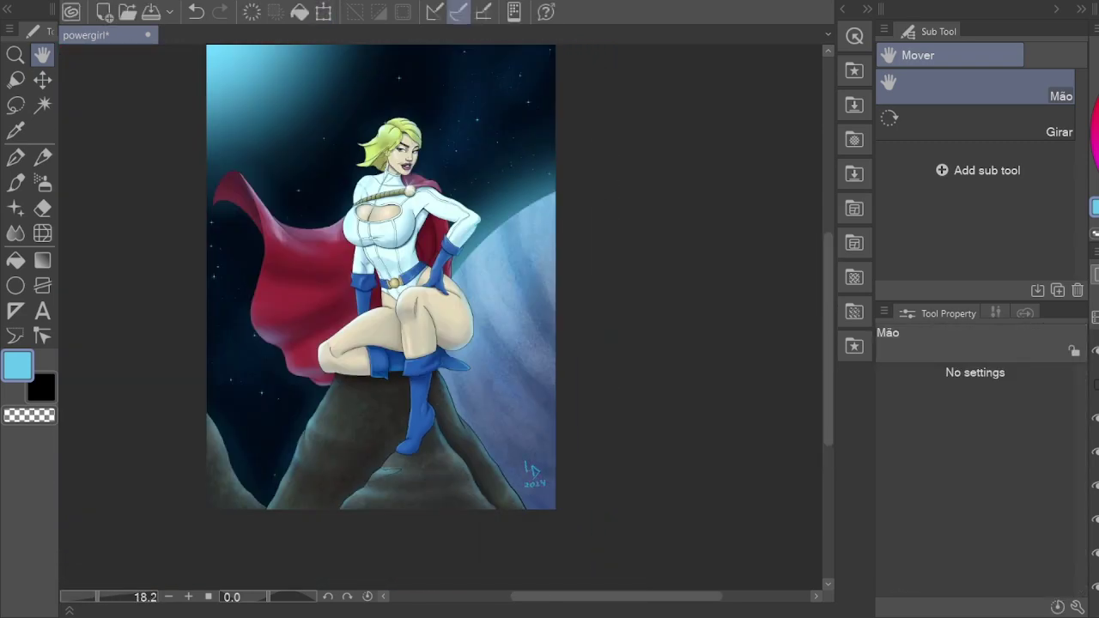
pyautogui.hotkey('ctrl', 's')
# Step: Examine the signed illustration's colors and contrast around the figure, on the planet, and across the whole image
pyautogui.scroll(-1, 545, 172)
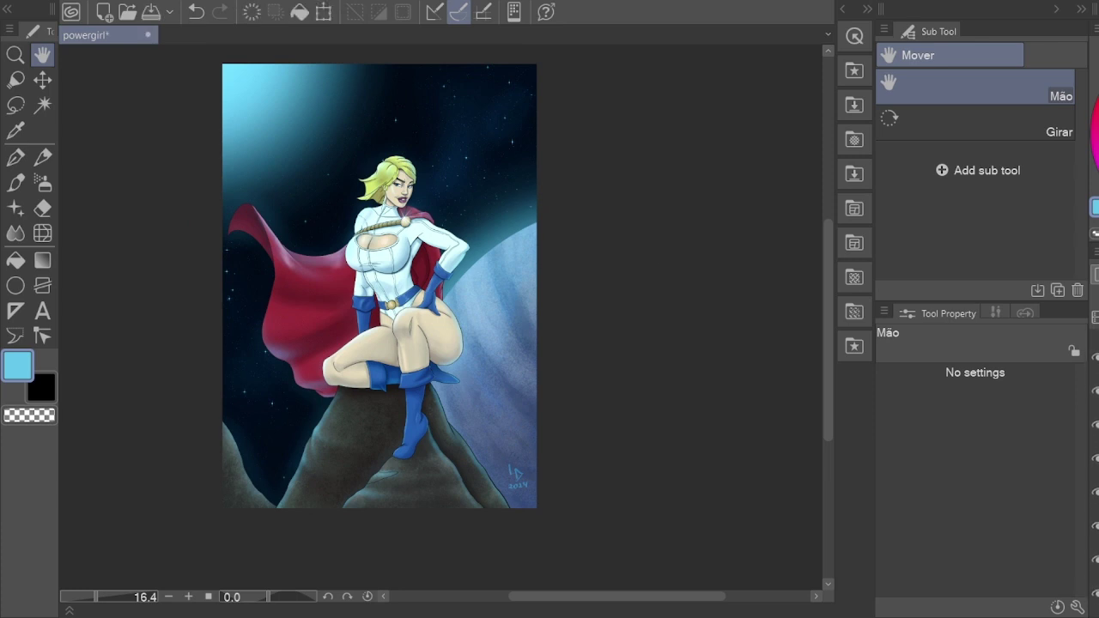
pyautogui.moveTo(378, 283); pyautogui.dragTo(368, 313)
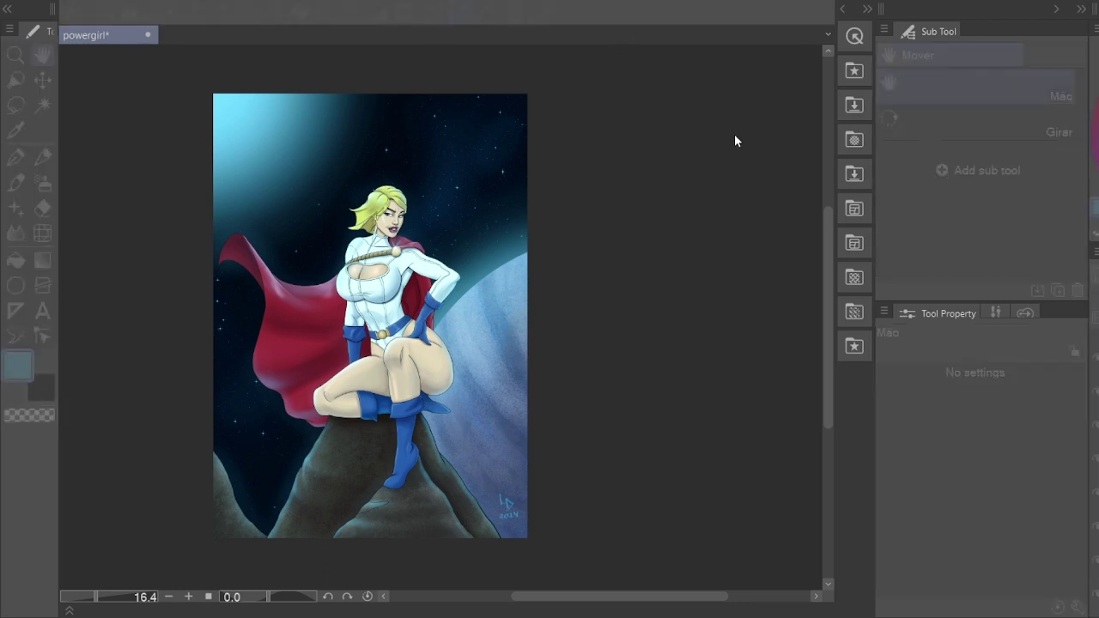
pyautogui.scroll(5, 488, 304)
pyautogui.scroll(1, 488, 304)
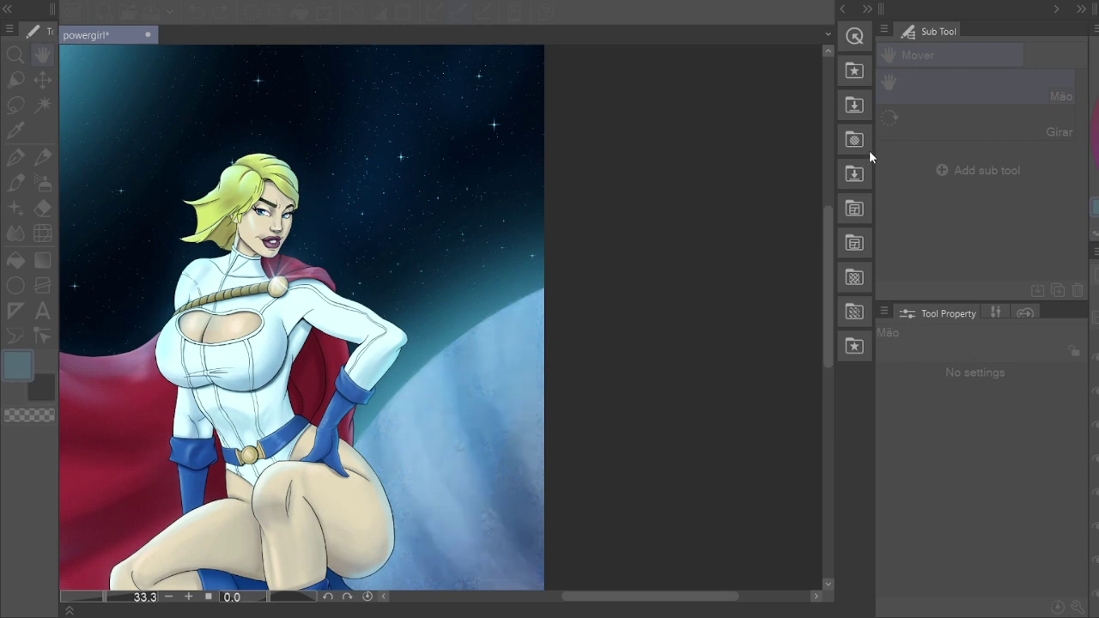
pyautogui.scroll(-6, 535, 331)
pyautogui.scroll(6, 490, 326)
pyautogui.scroll(-8, 485, 186)
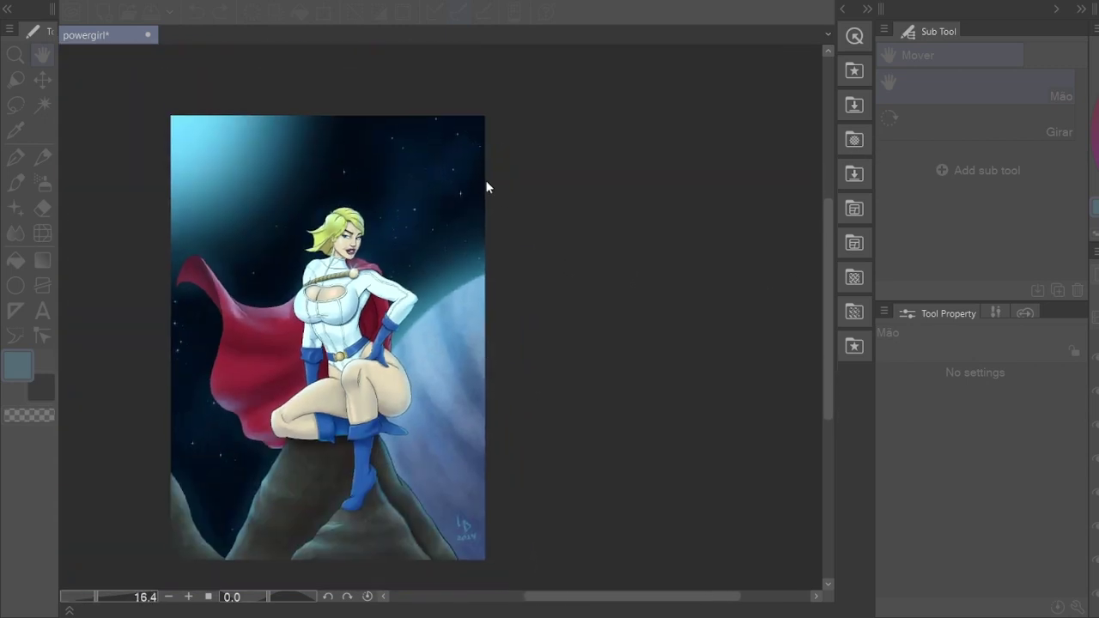
pyautogui.scroll(-2, 461, 326)
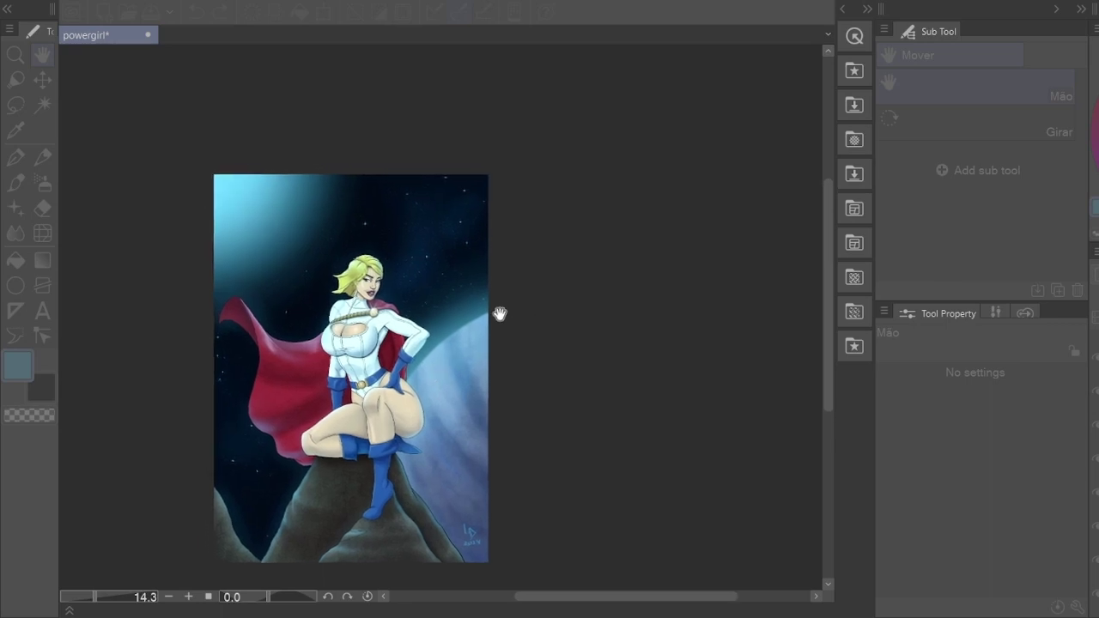
pyautogui.scroll(6, 473, 352)
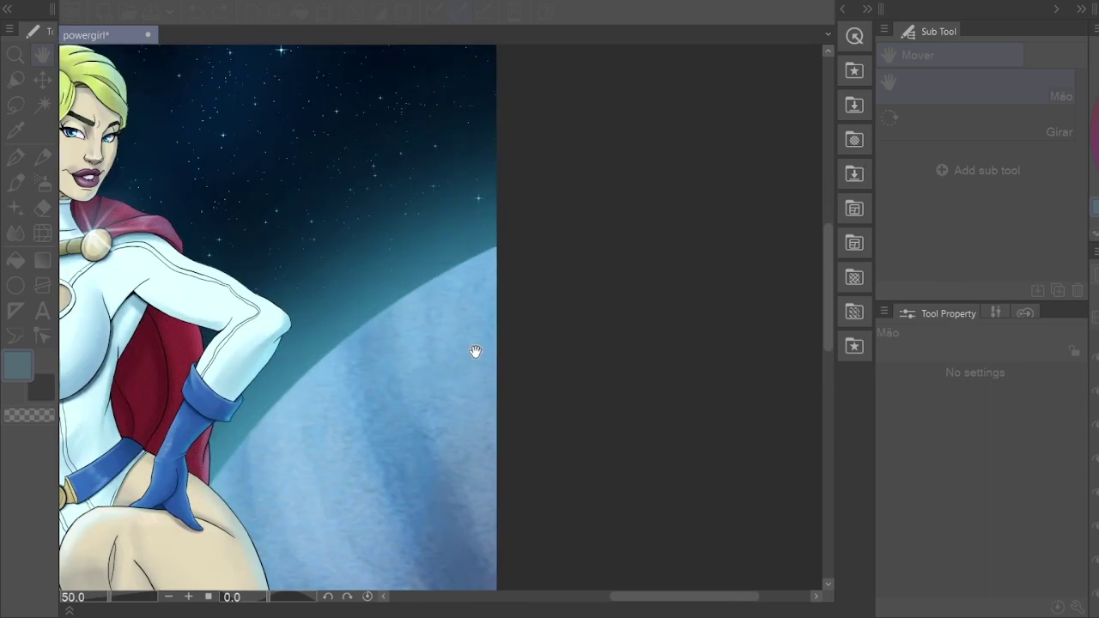
pyautogui.scroll(-5, 430, 369)
pyautogui.scroll(1, 429, 369)
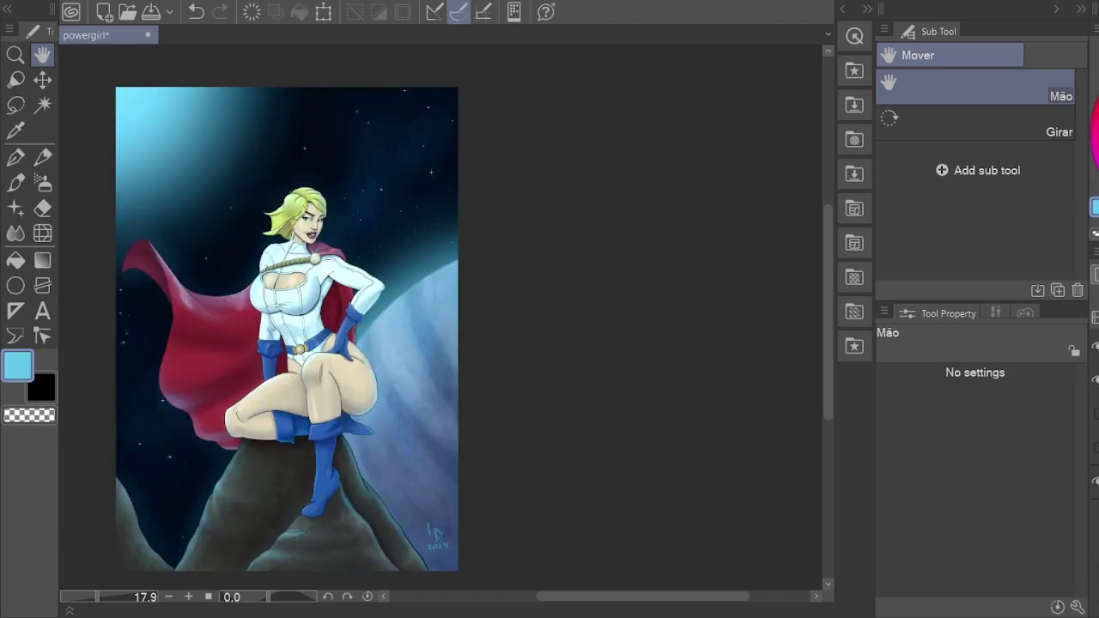
pyautogui.moveTo(250, 271); pyautogui.dragTo(364, 263)
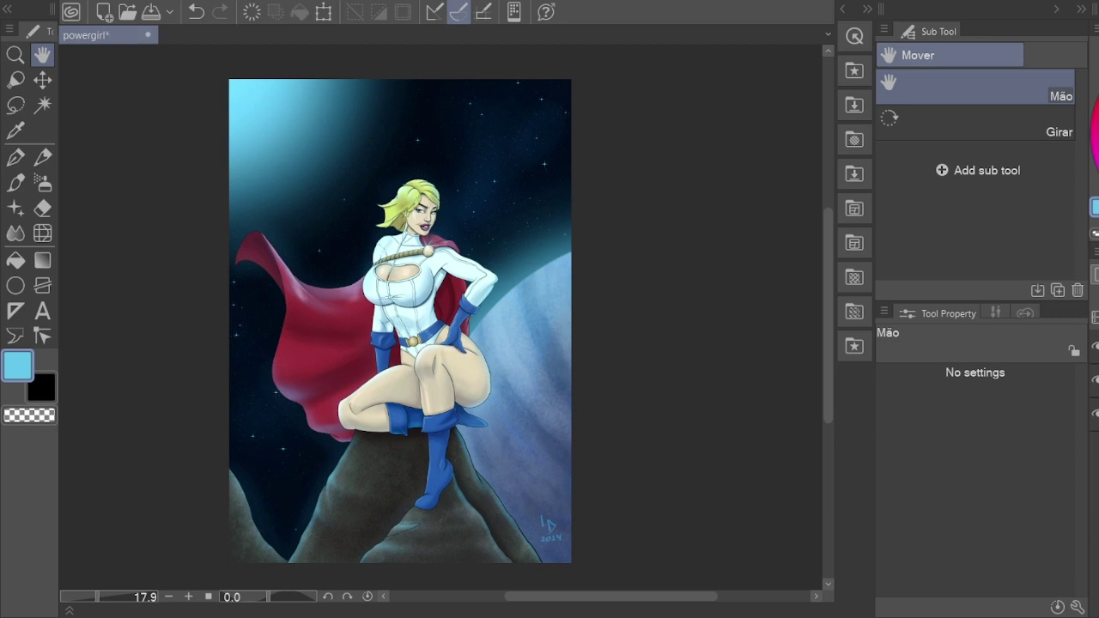
# Step: Save the finished illustration and give it one last inspection up close and as a whole
pyautogui.hotkey('ctrl', 's')
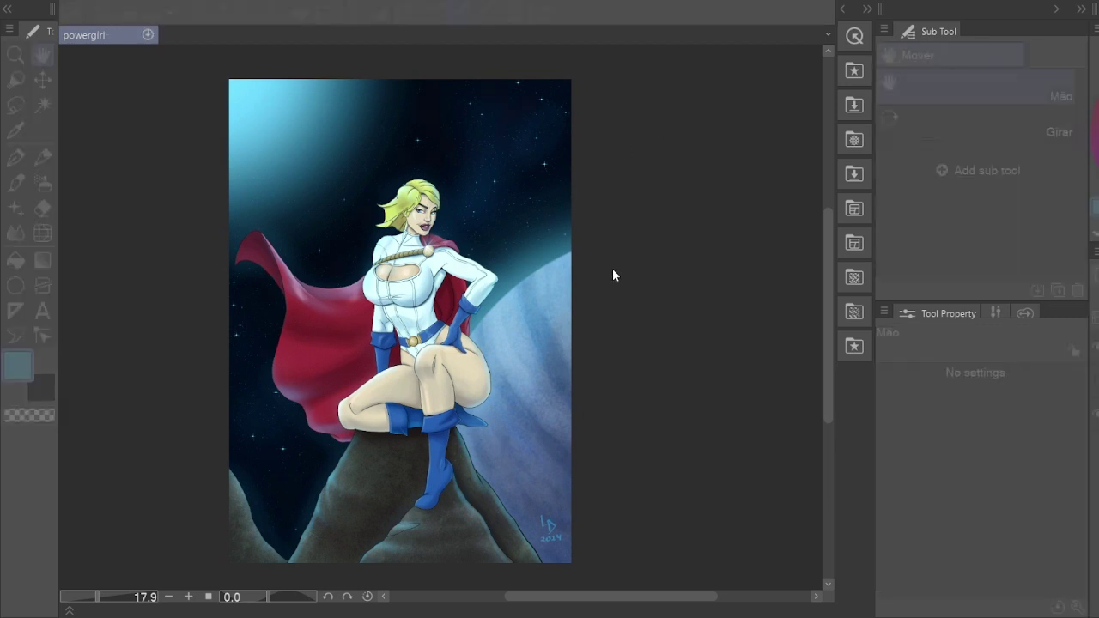
pyautogui.scroll(5, 395, 189)
pyautogui.scroll(-5, 412, 257)
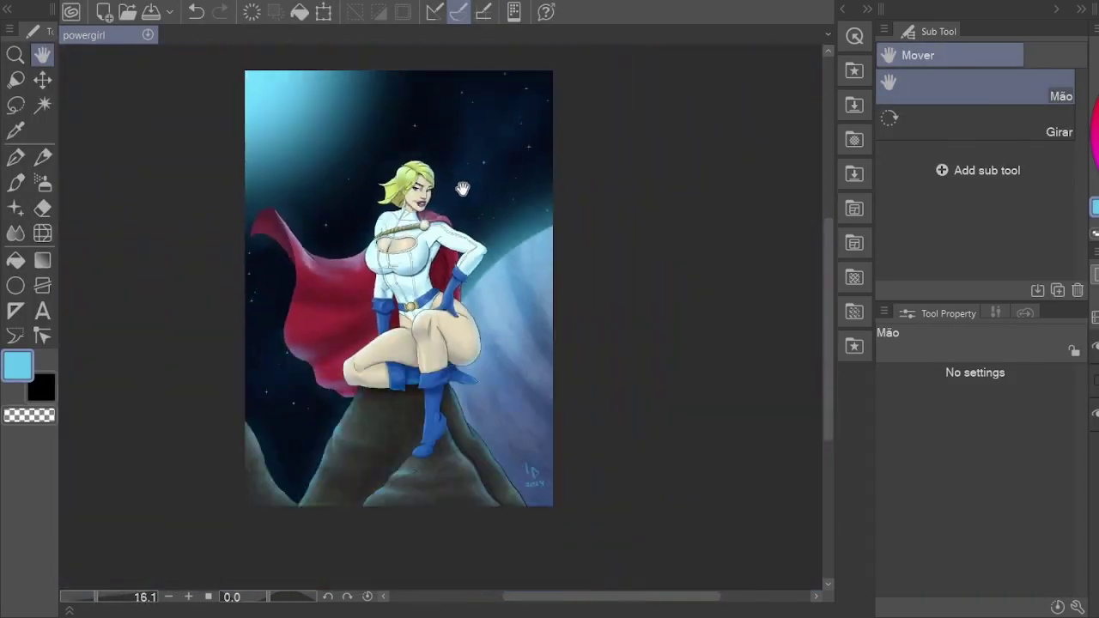
pyautogui.scroll(1, 523, 207)
pyautogui.moveTo(523, 209); pyautogui.dragTo(526, 205)
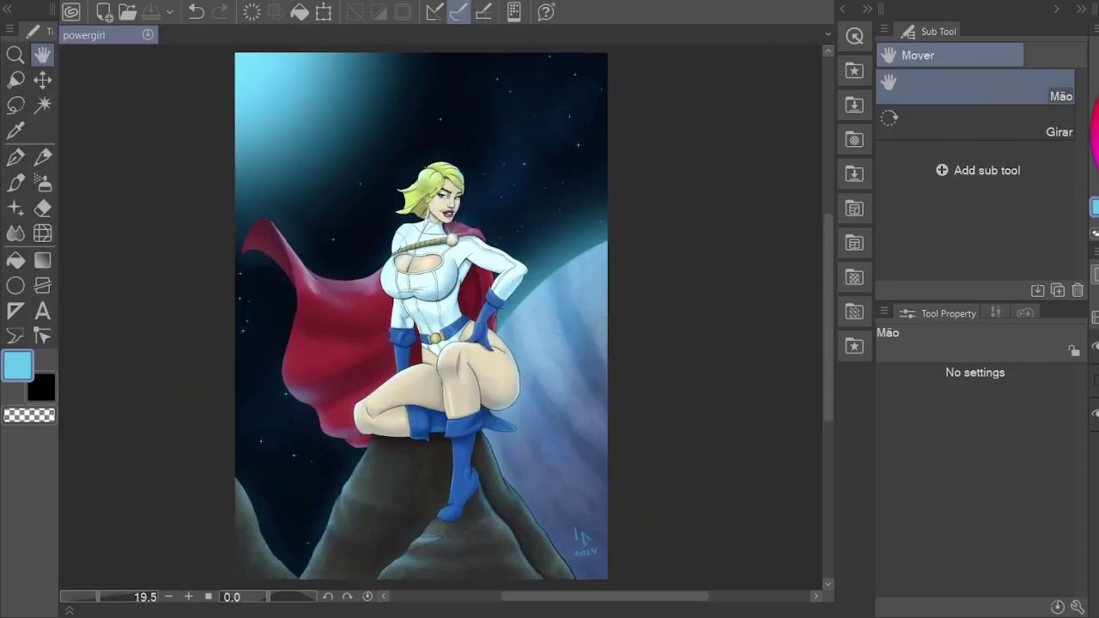